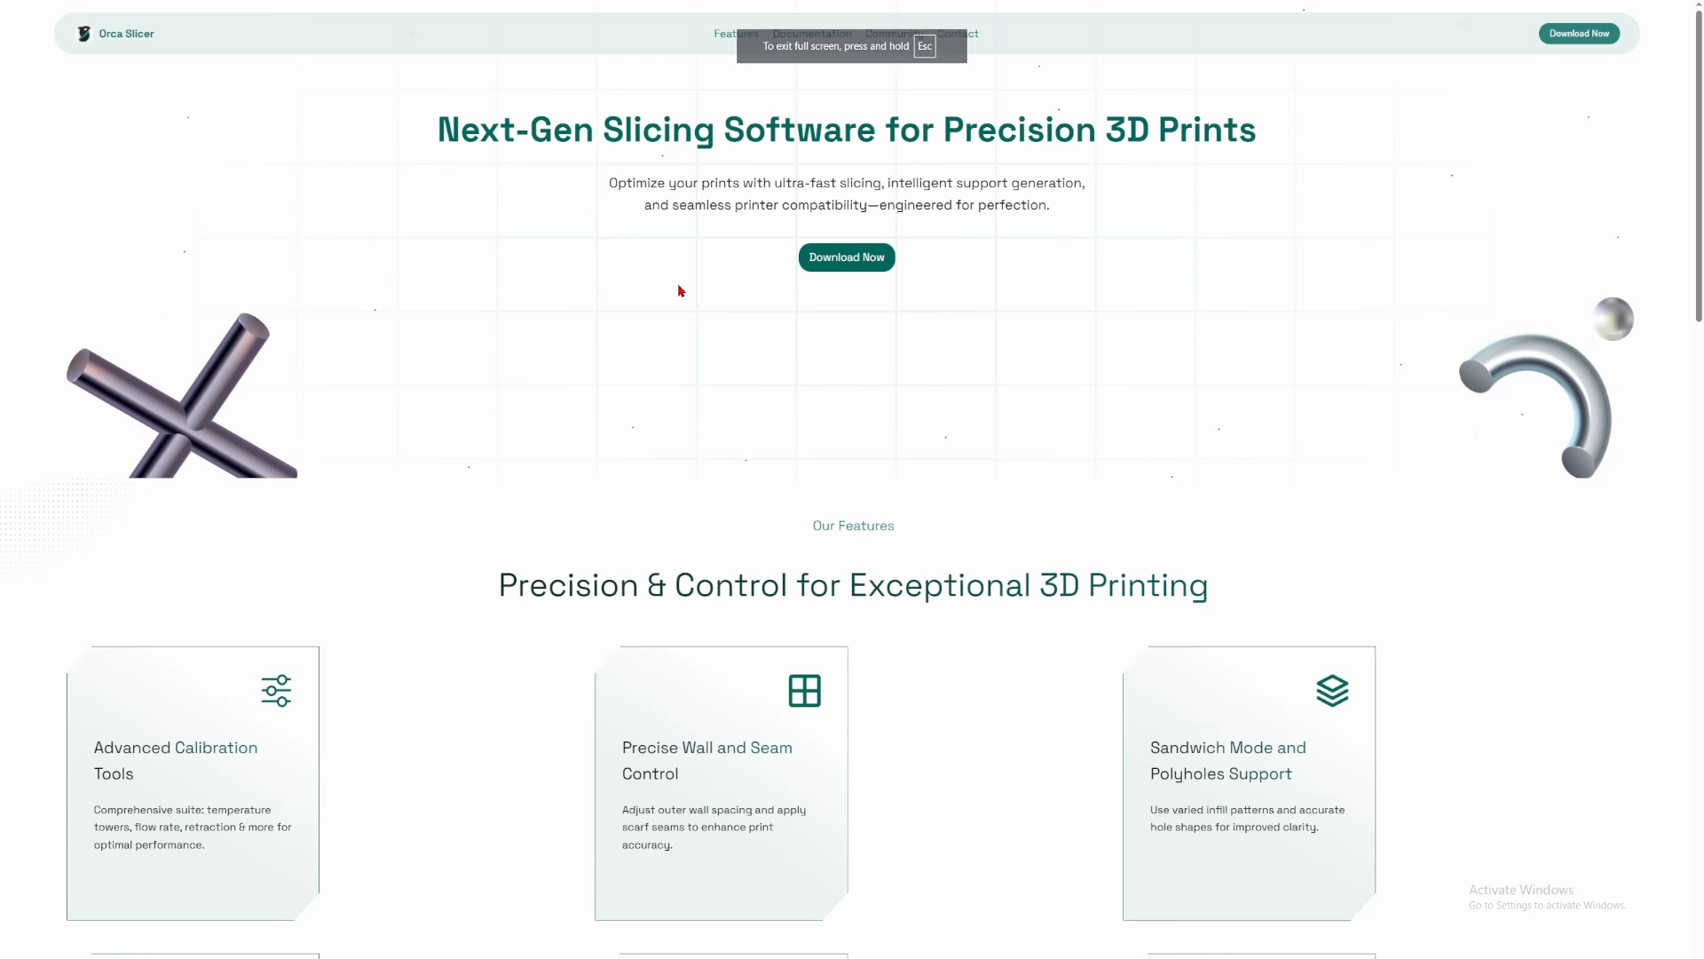
- Find the latest release downloads on the OrcaSlicer website and check which version is offered
scroll(681, 291, "down", 18)
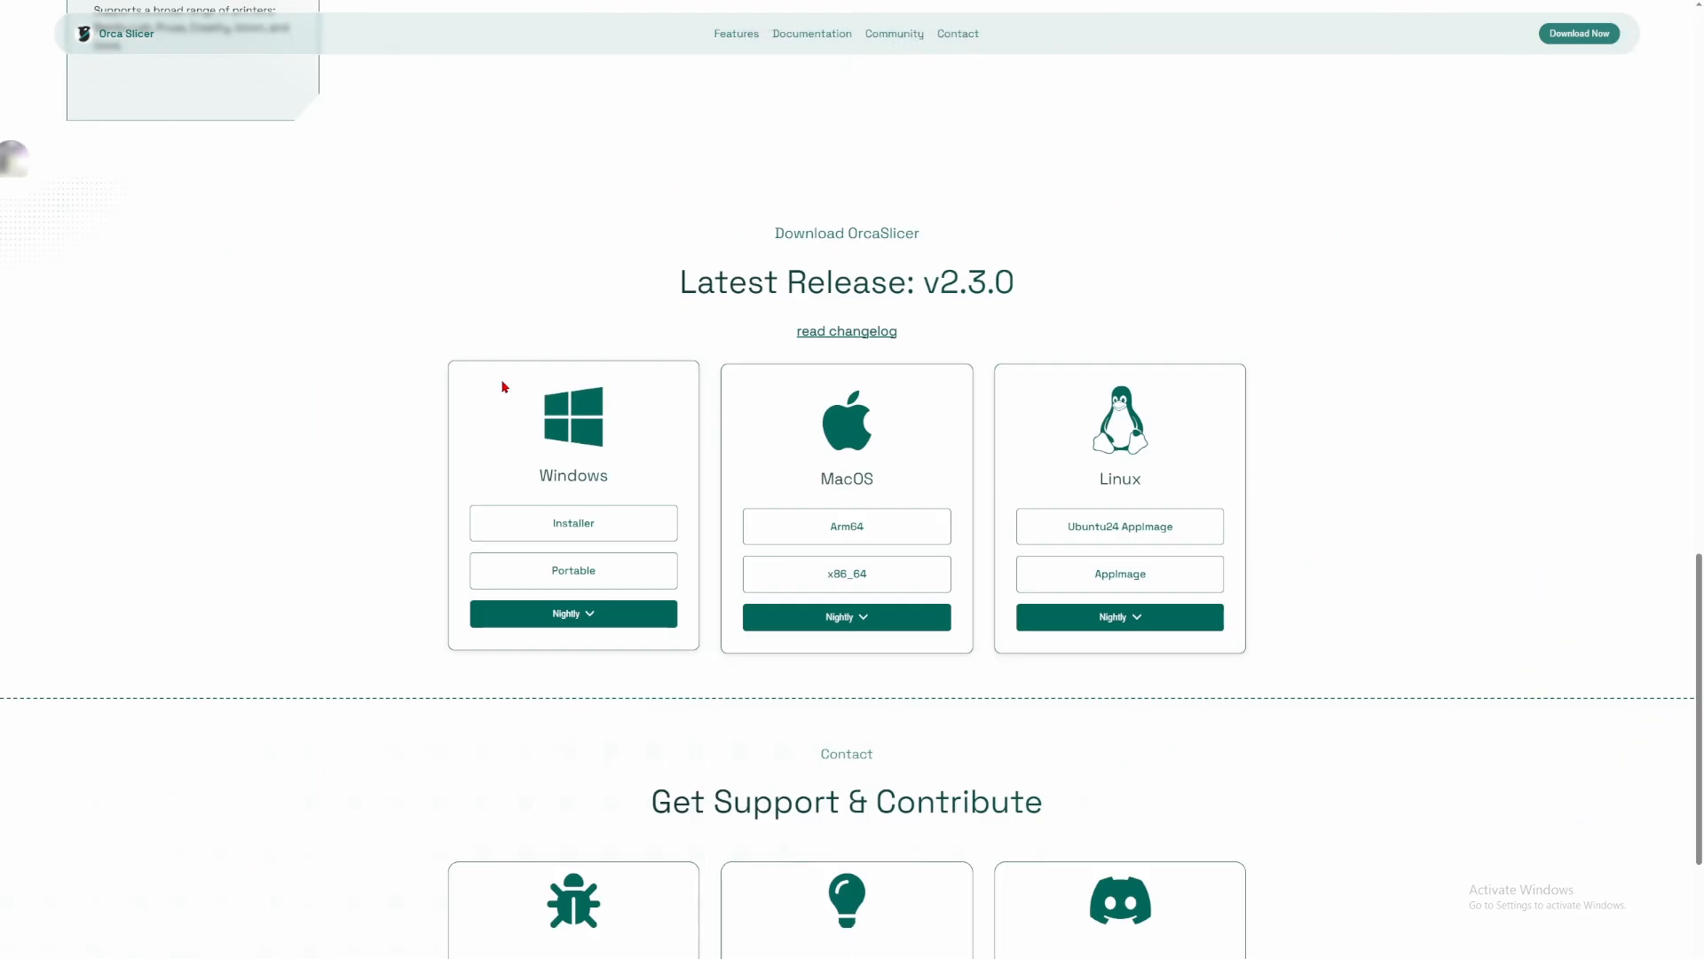
left_click_drag(679, 282, 1119, 293)
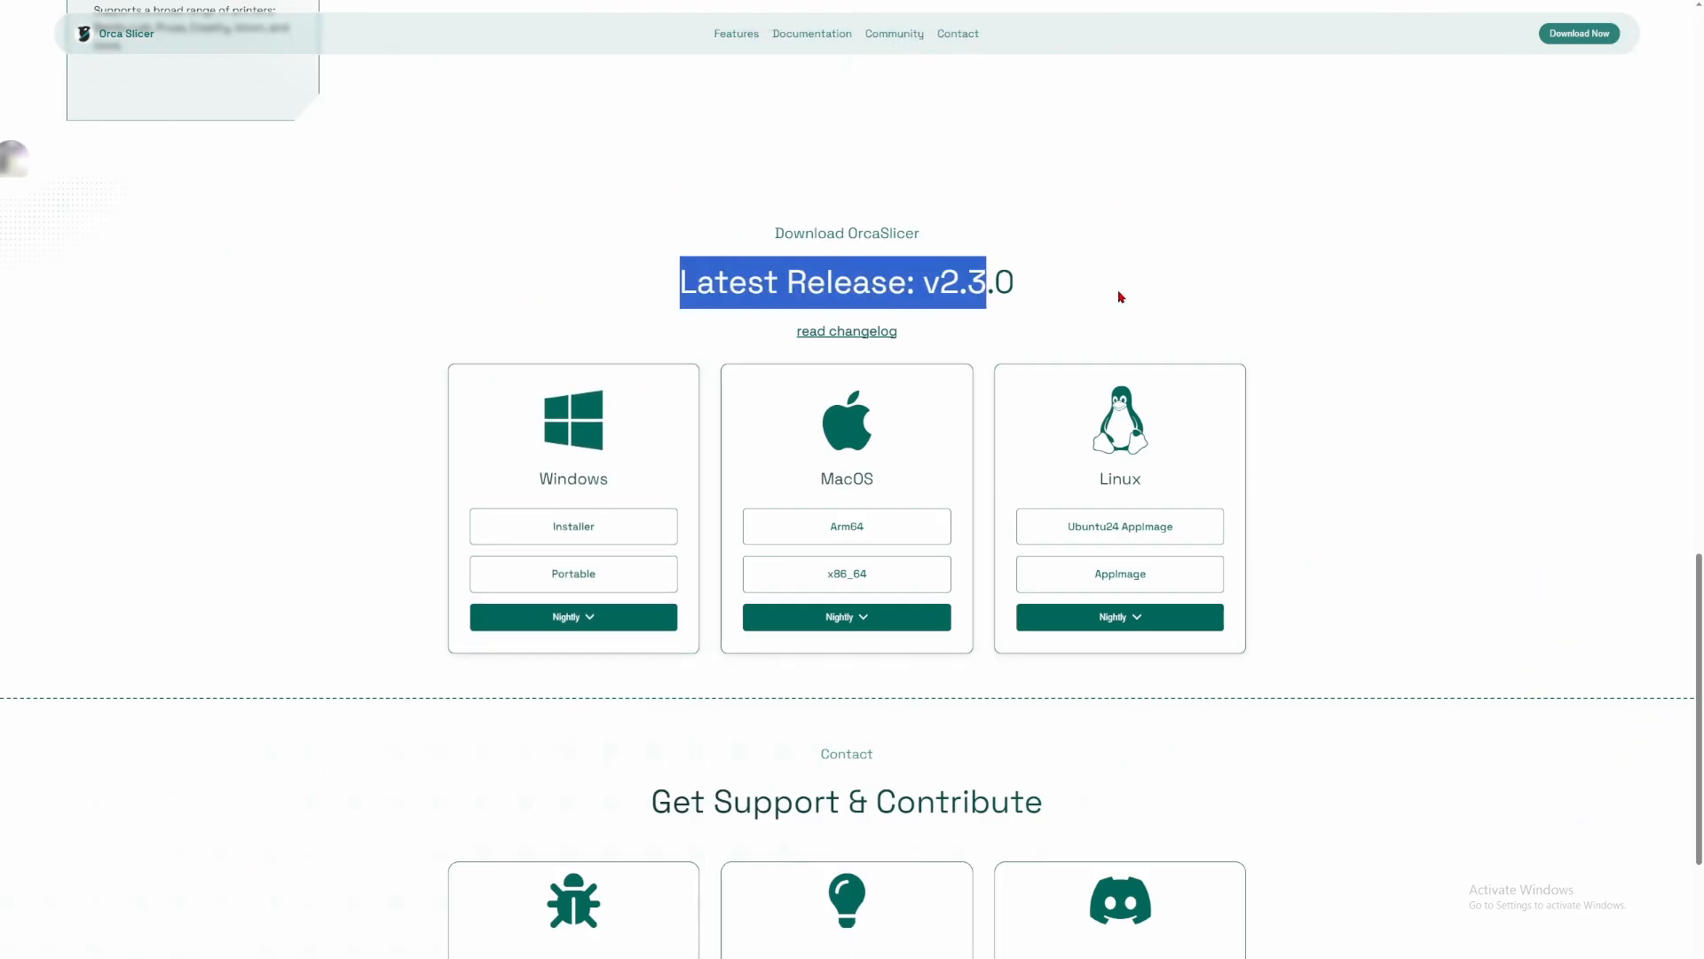
left_click(1121, 296)
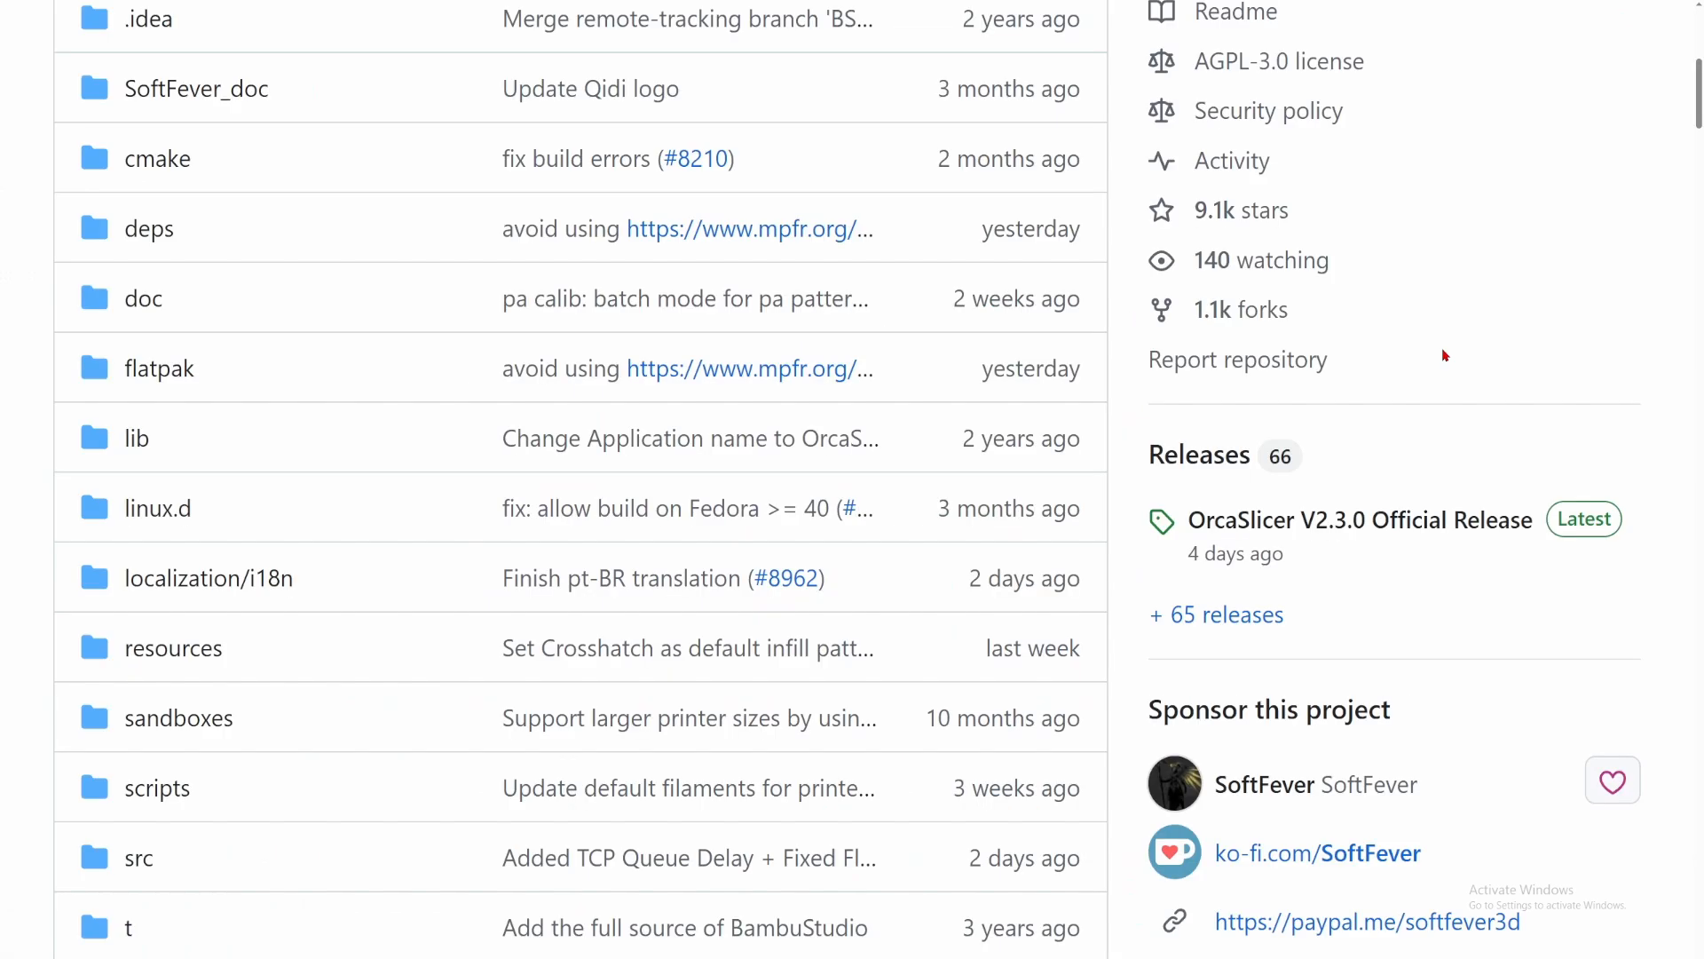
- Open the OrcaSlicer V2.3.0 Official Release page from the GitHub repository's full list of releases
left_click_drag(1154, 7, 1469, 643)
left_click(1468, 643)
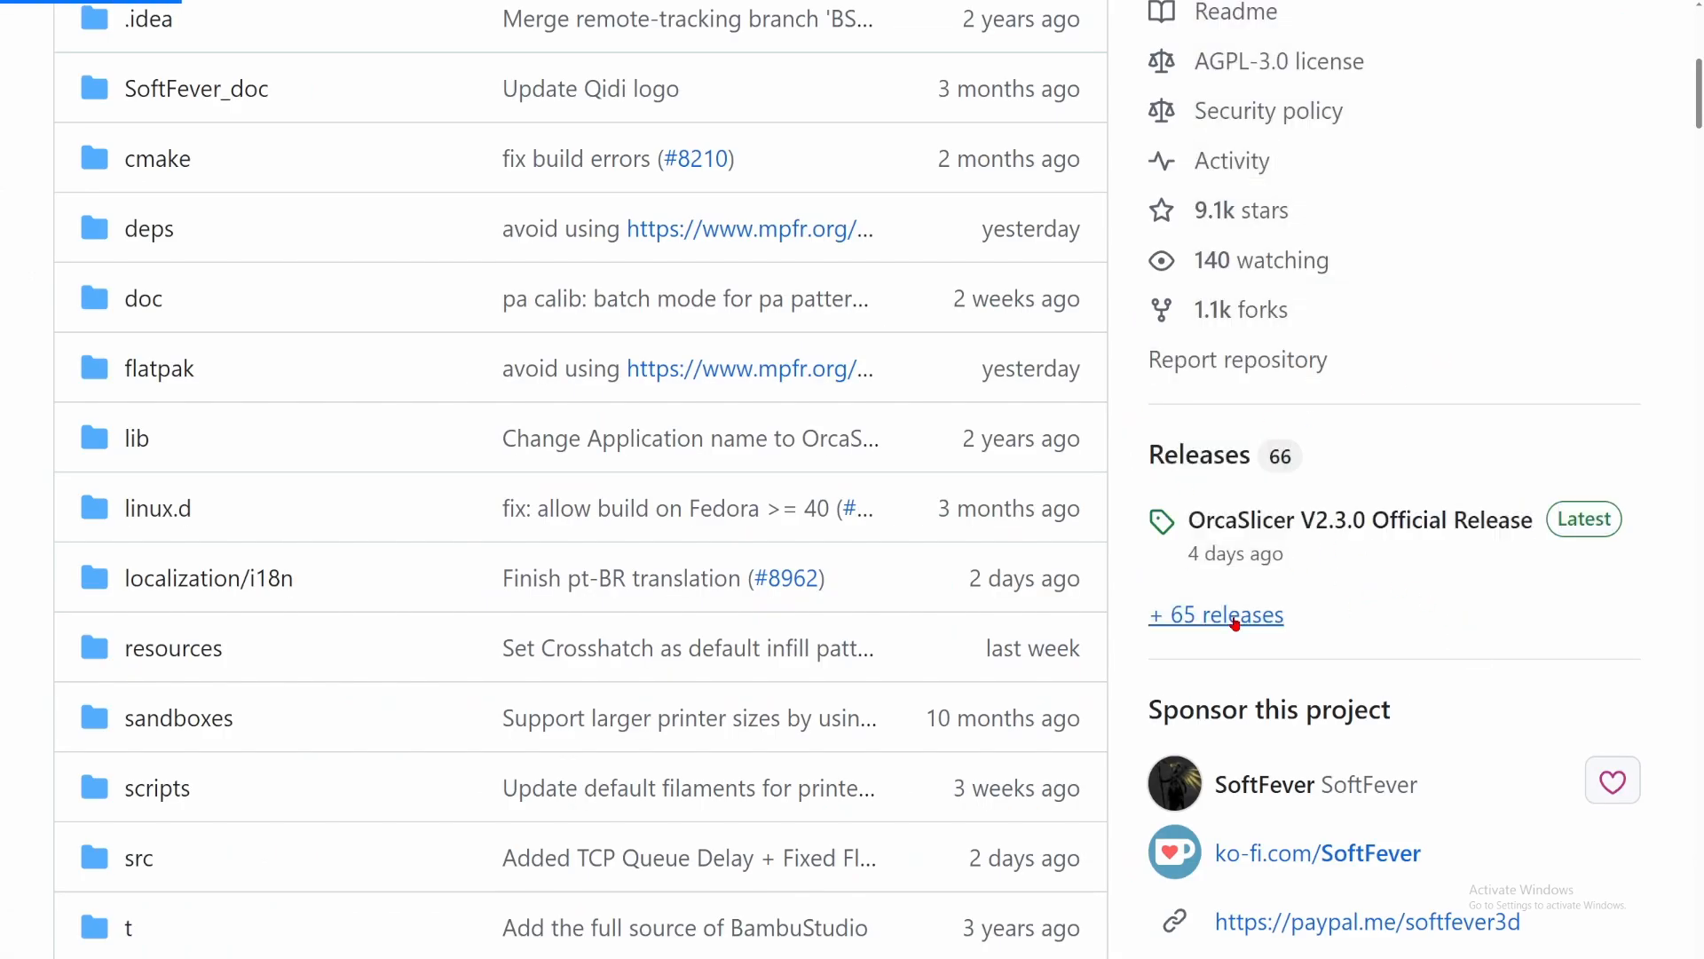
left_click(1234, 617)
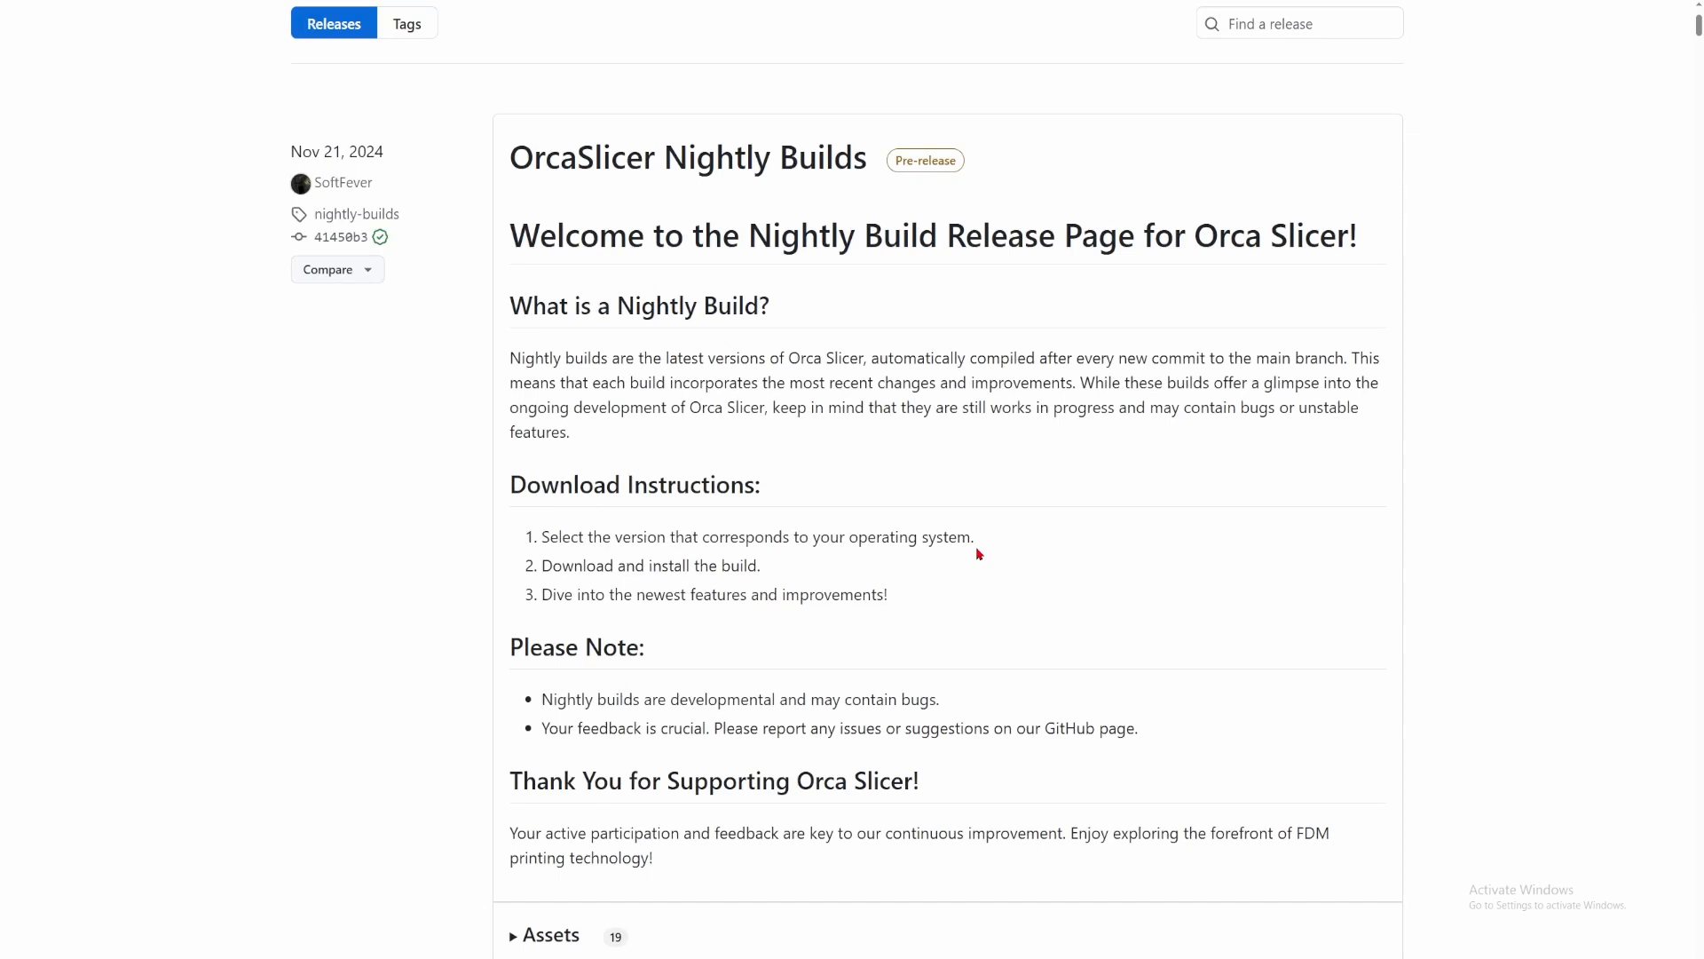
scroll(978, 554, "down", 8)
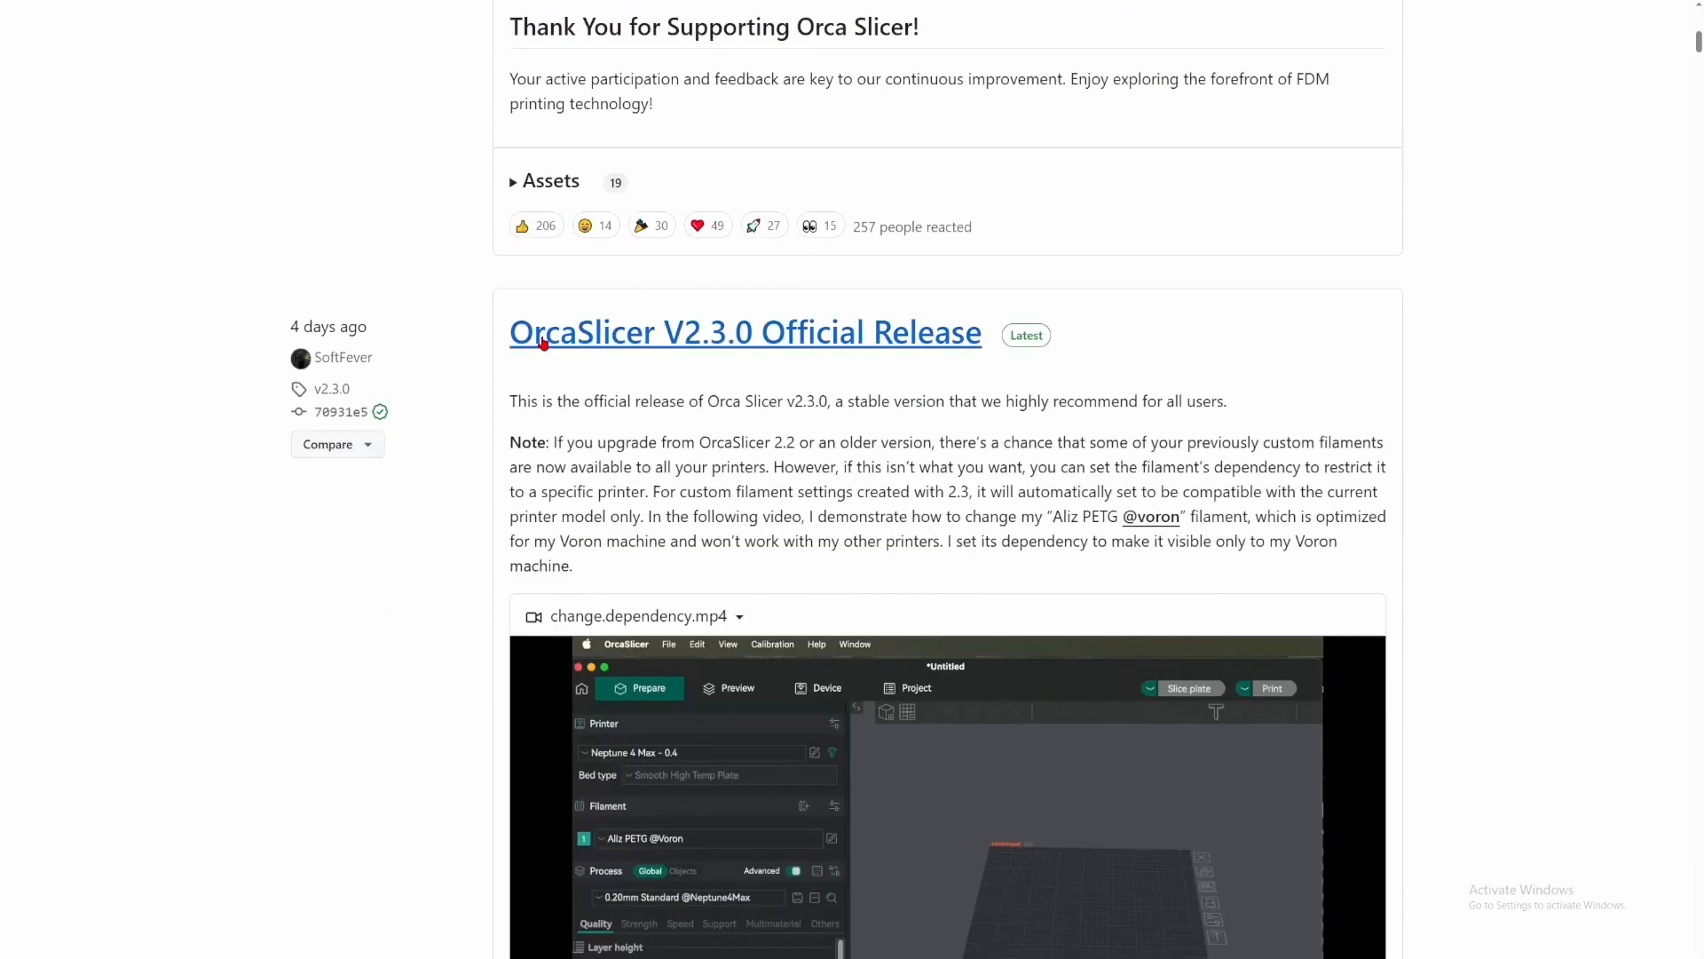
left_click(544, 344)
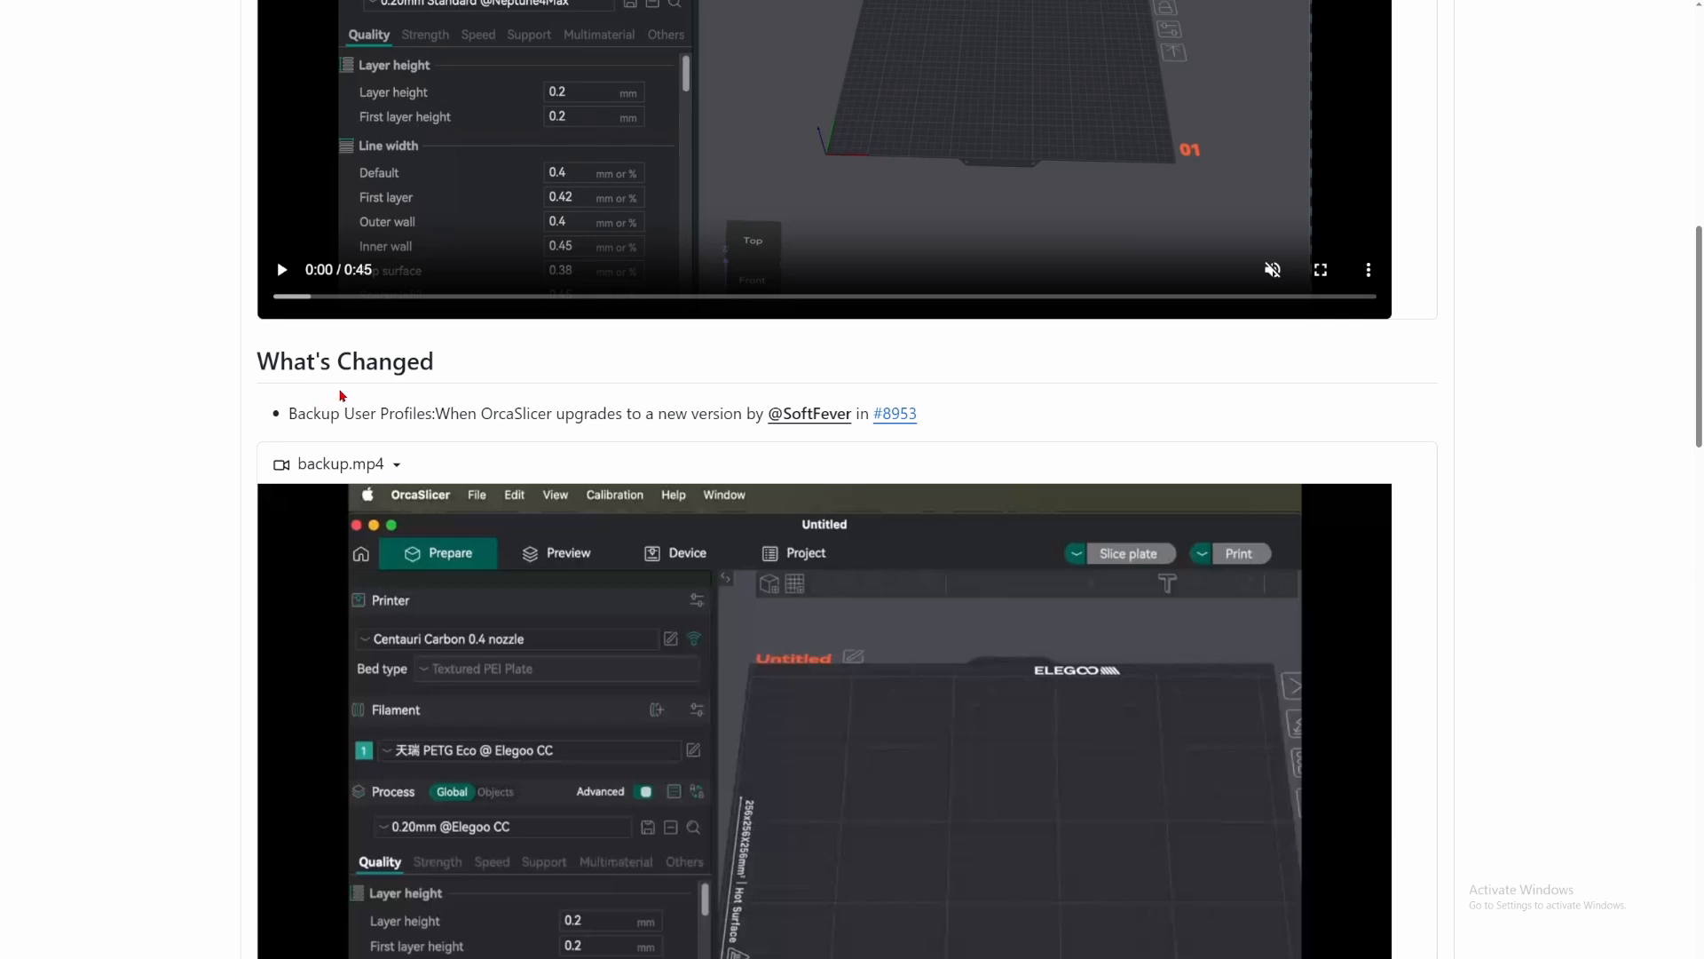
- Go to the Assets list of the release and look over the available downloads
key("End")
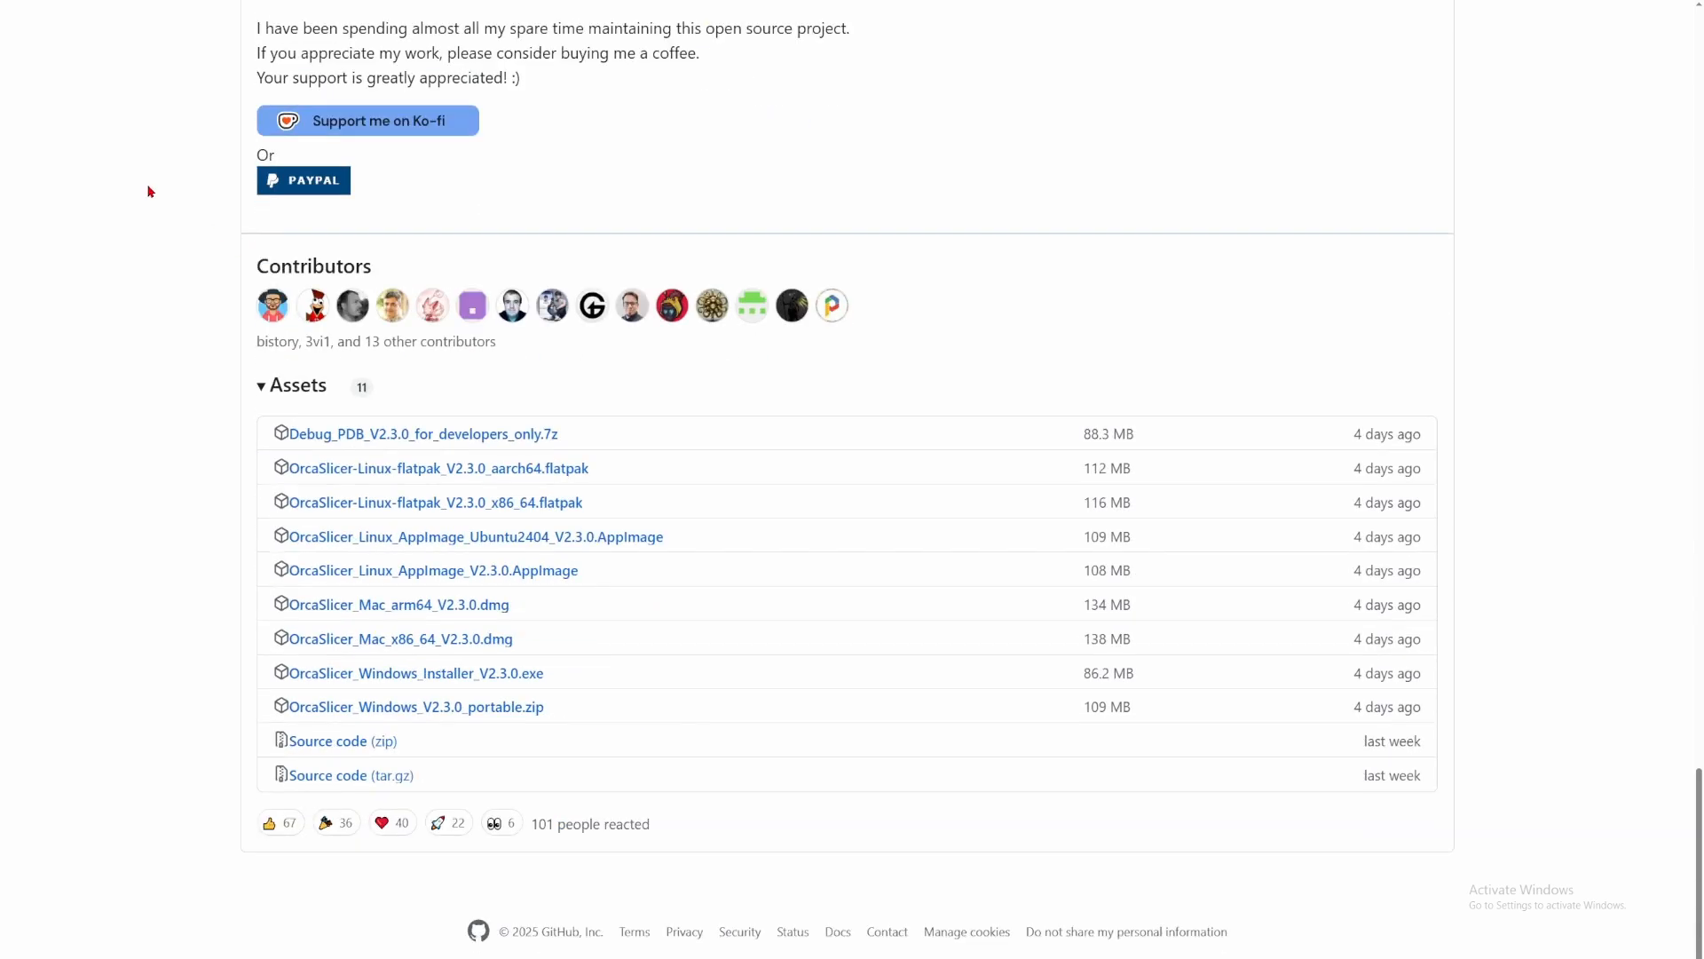
left_click_drag(241, 382, 444, 386)
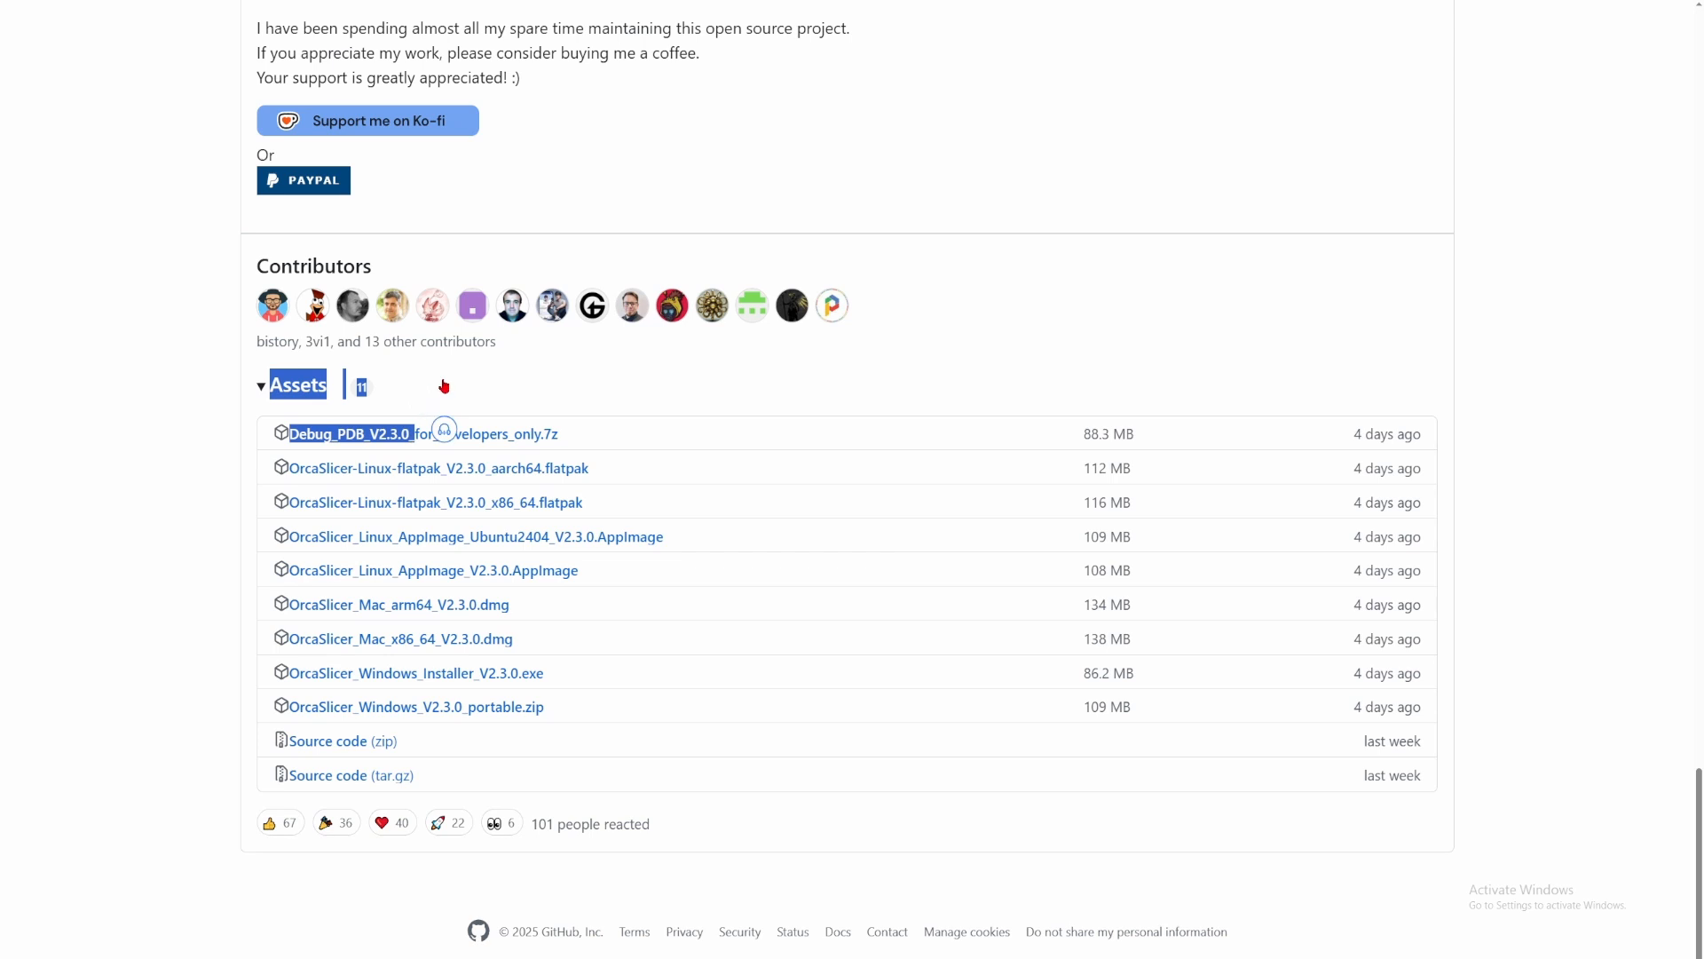
left_click(444, 385)
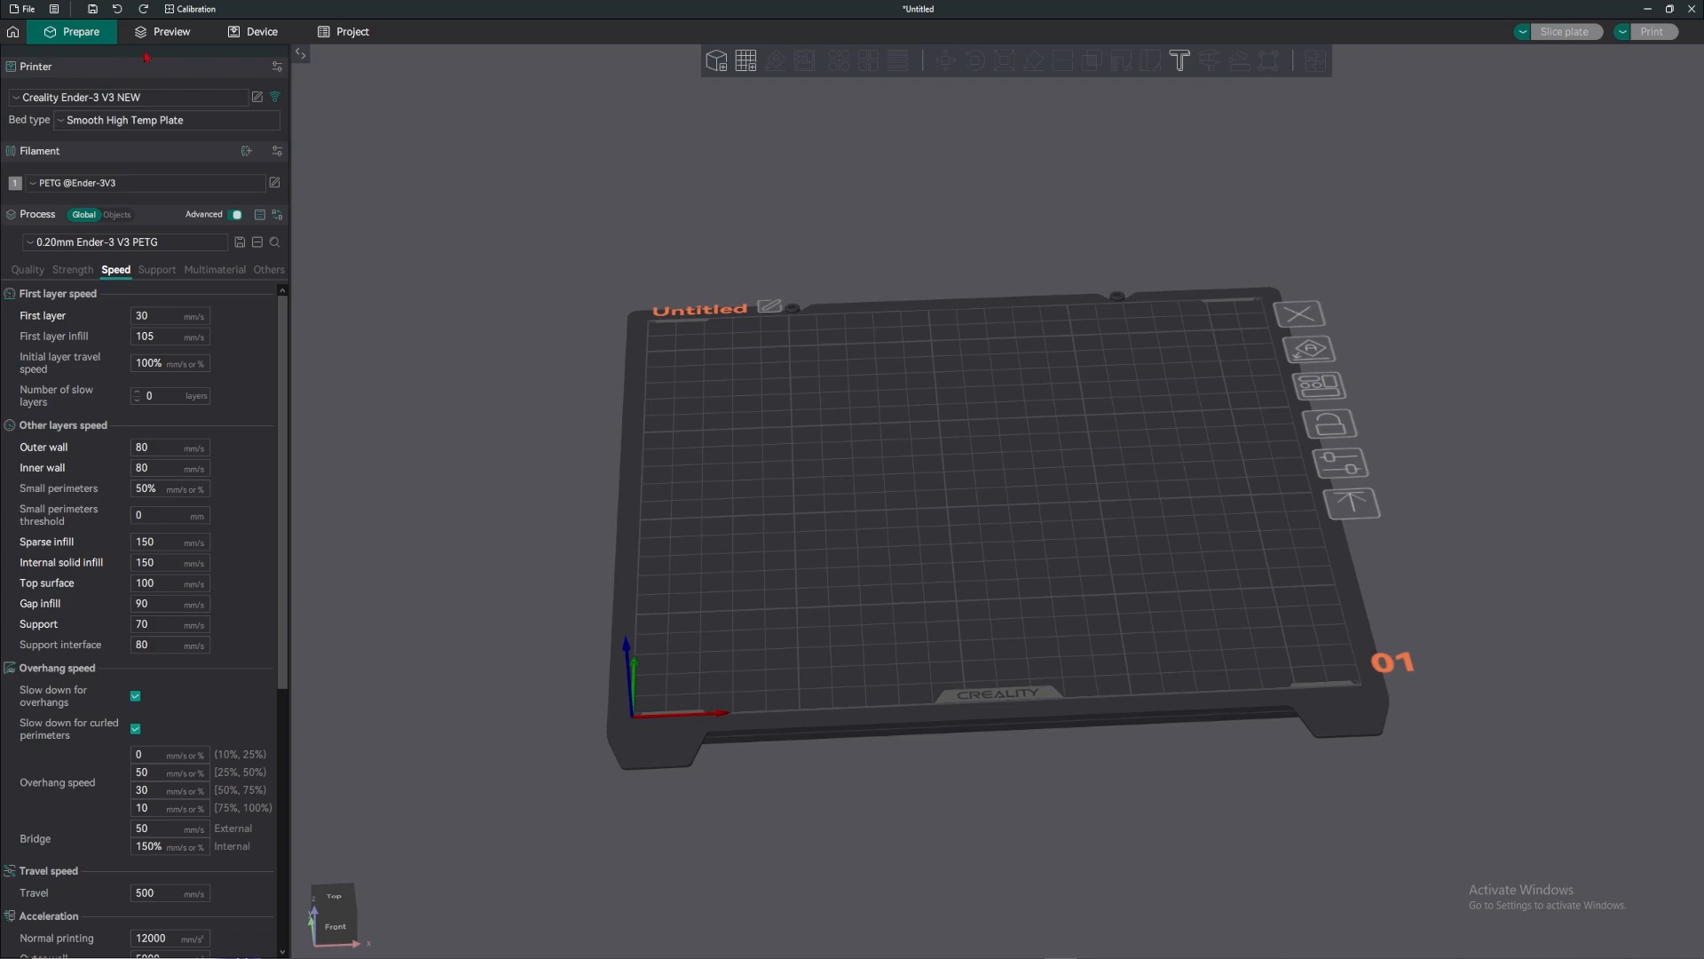
- Switch to OrcaSlicer and create a new project from the home page
left_click(13, 31)
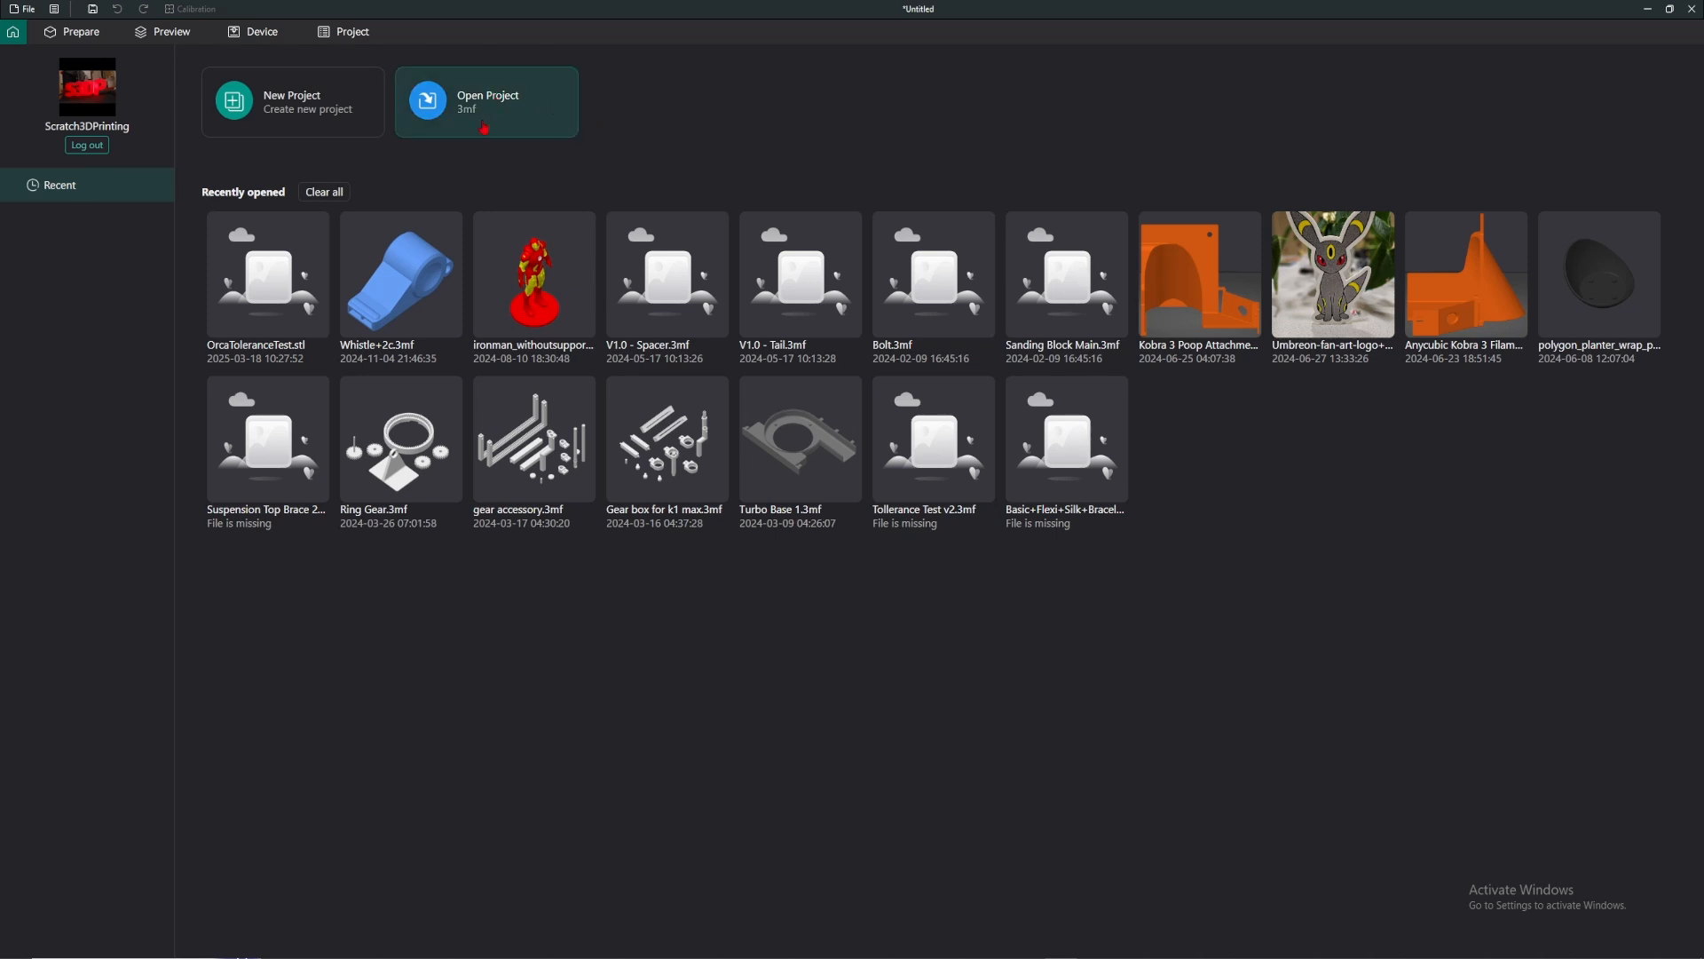
left_click(281, 121)
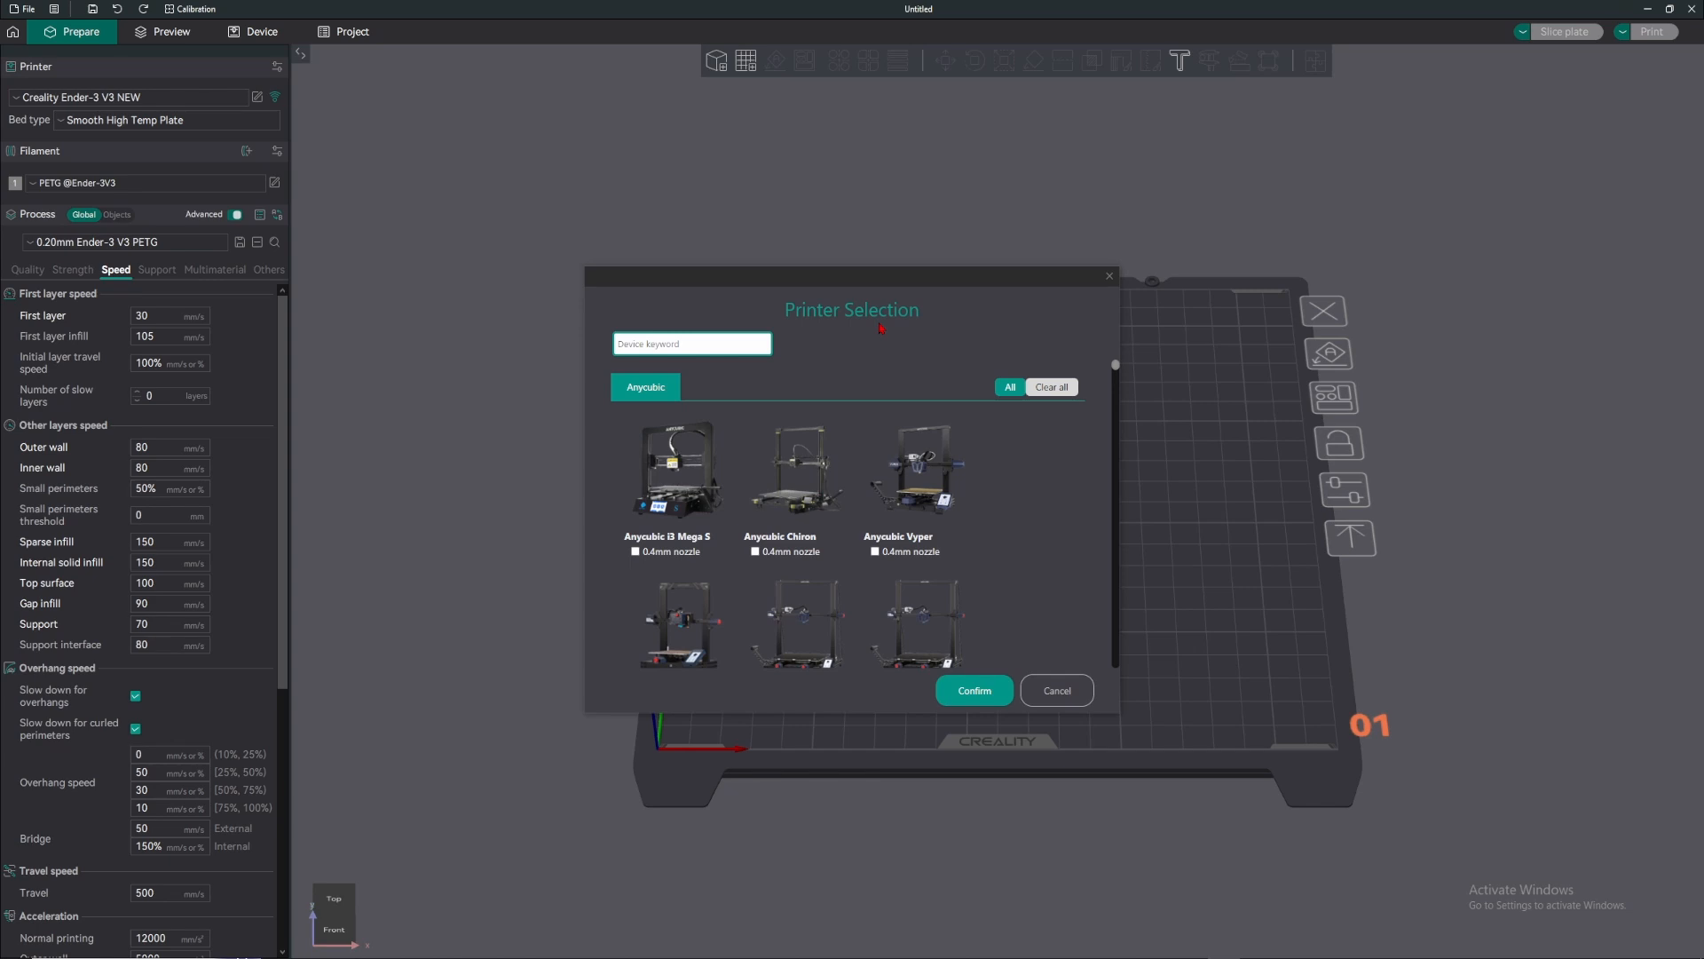
- Filter the printer selection by "ender-3", find the Creality Ender-3 V3 with the 0.4mm nozzle, and confirm the selection
left_click(662, 347)
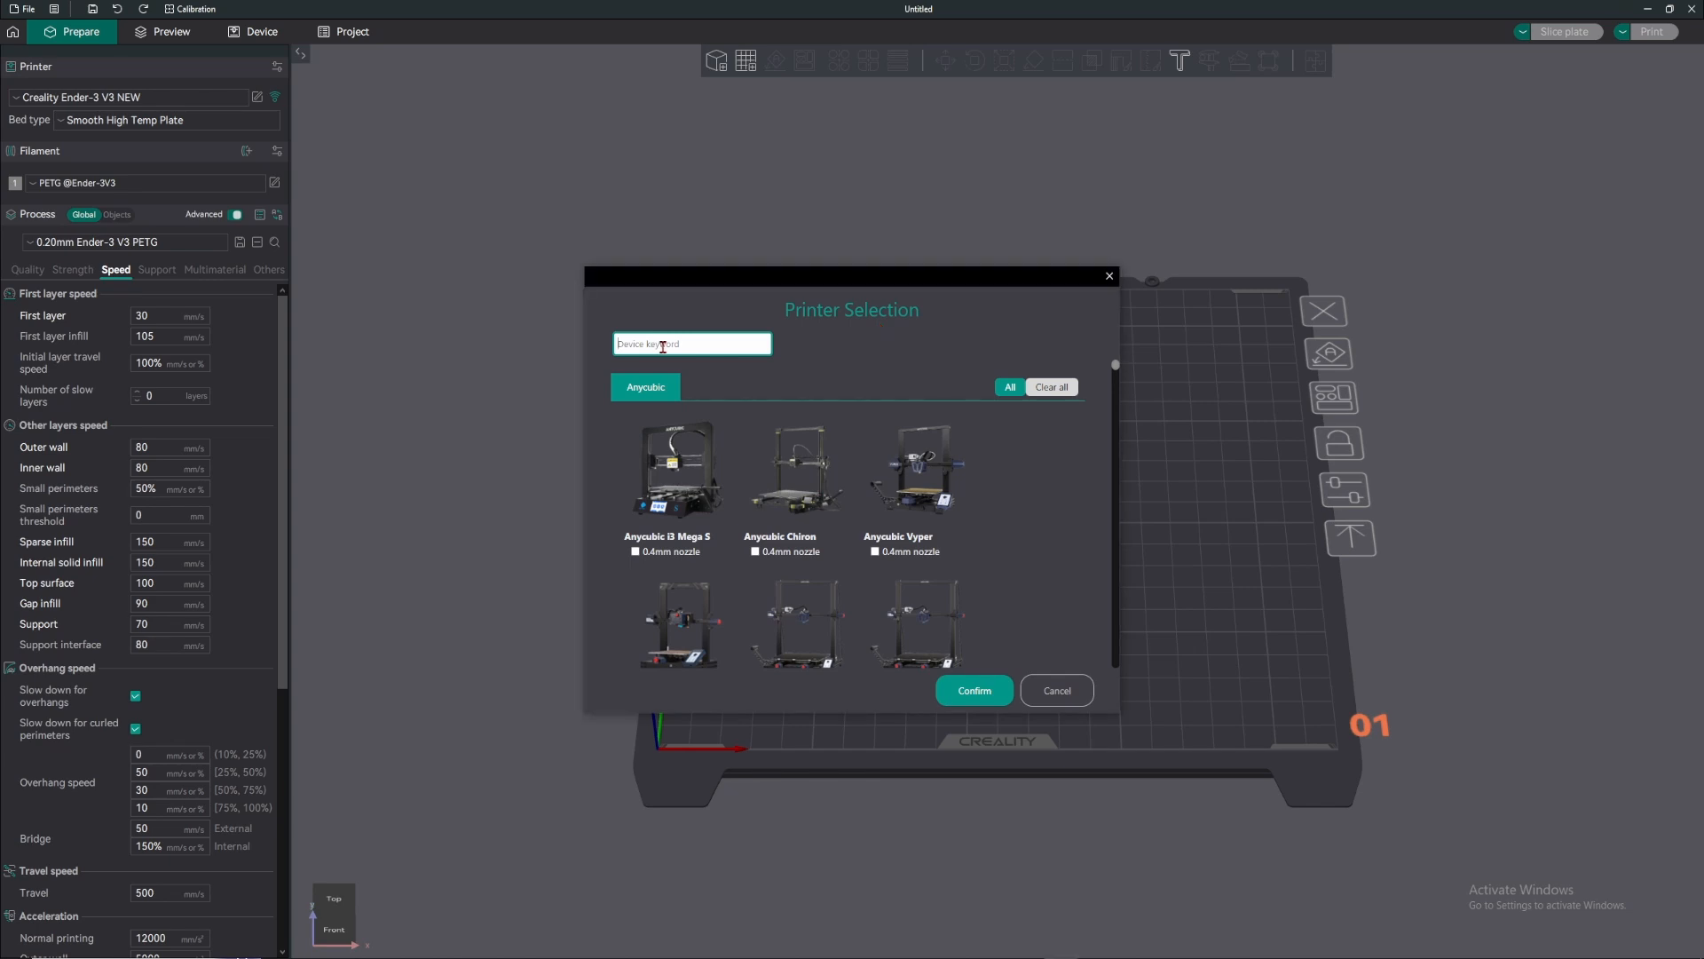
type("ender")
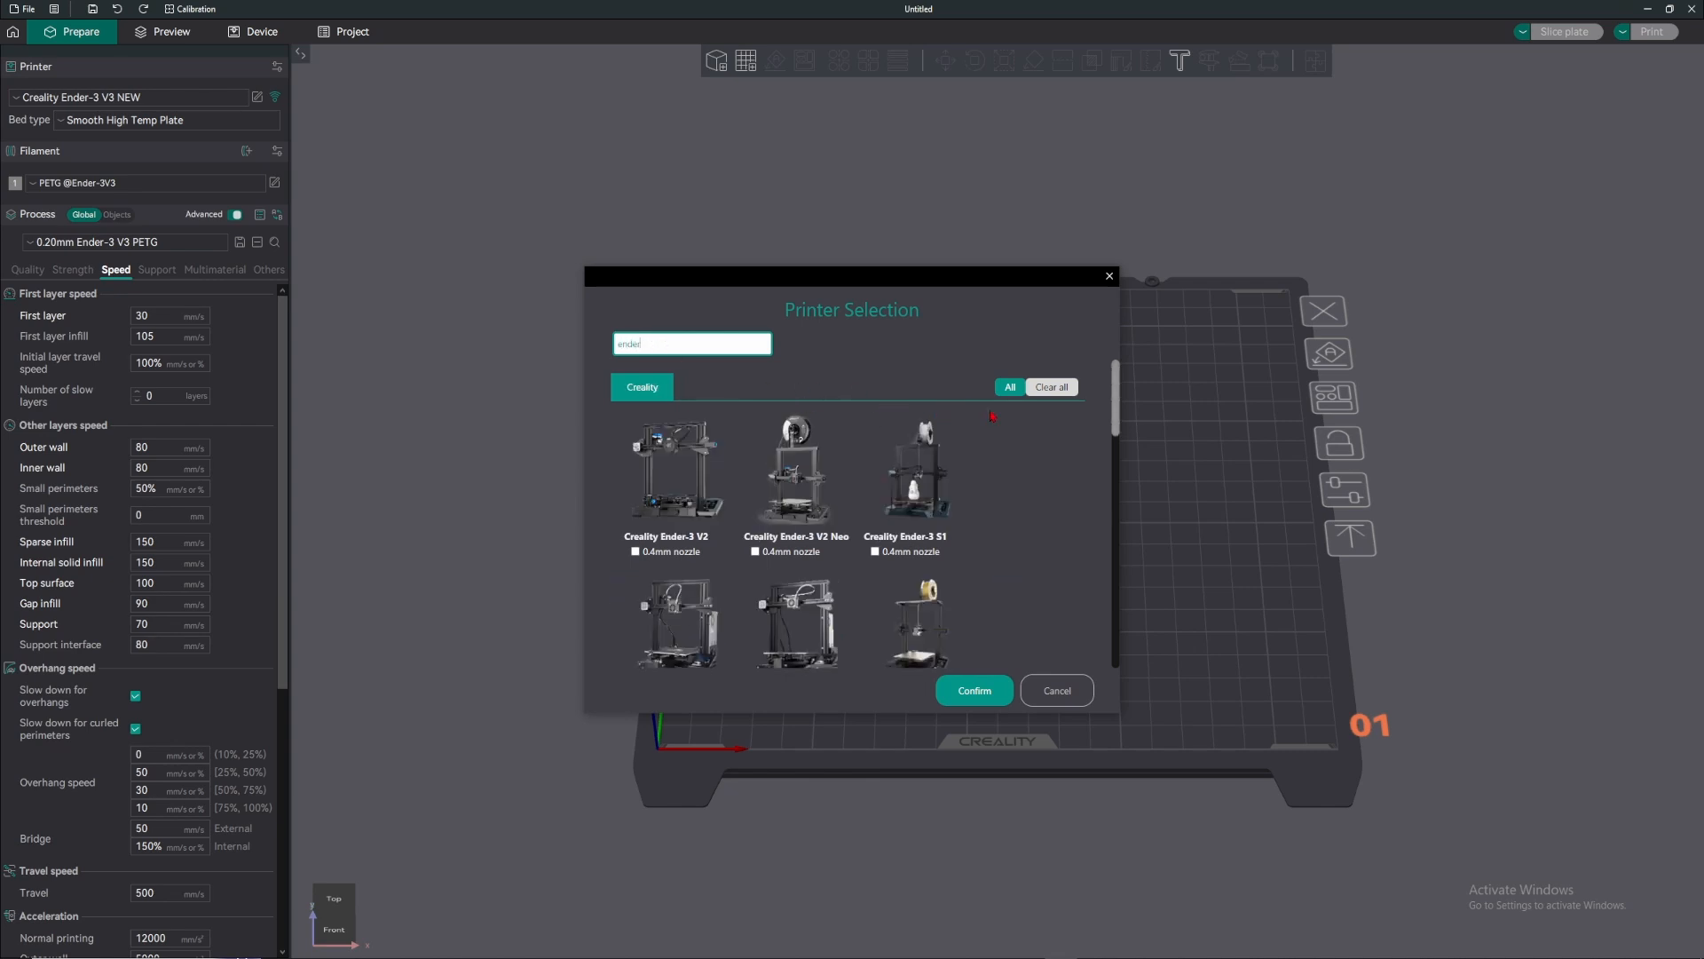
scroll(992, 435, "down", 7)
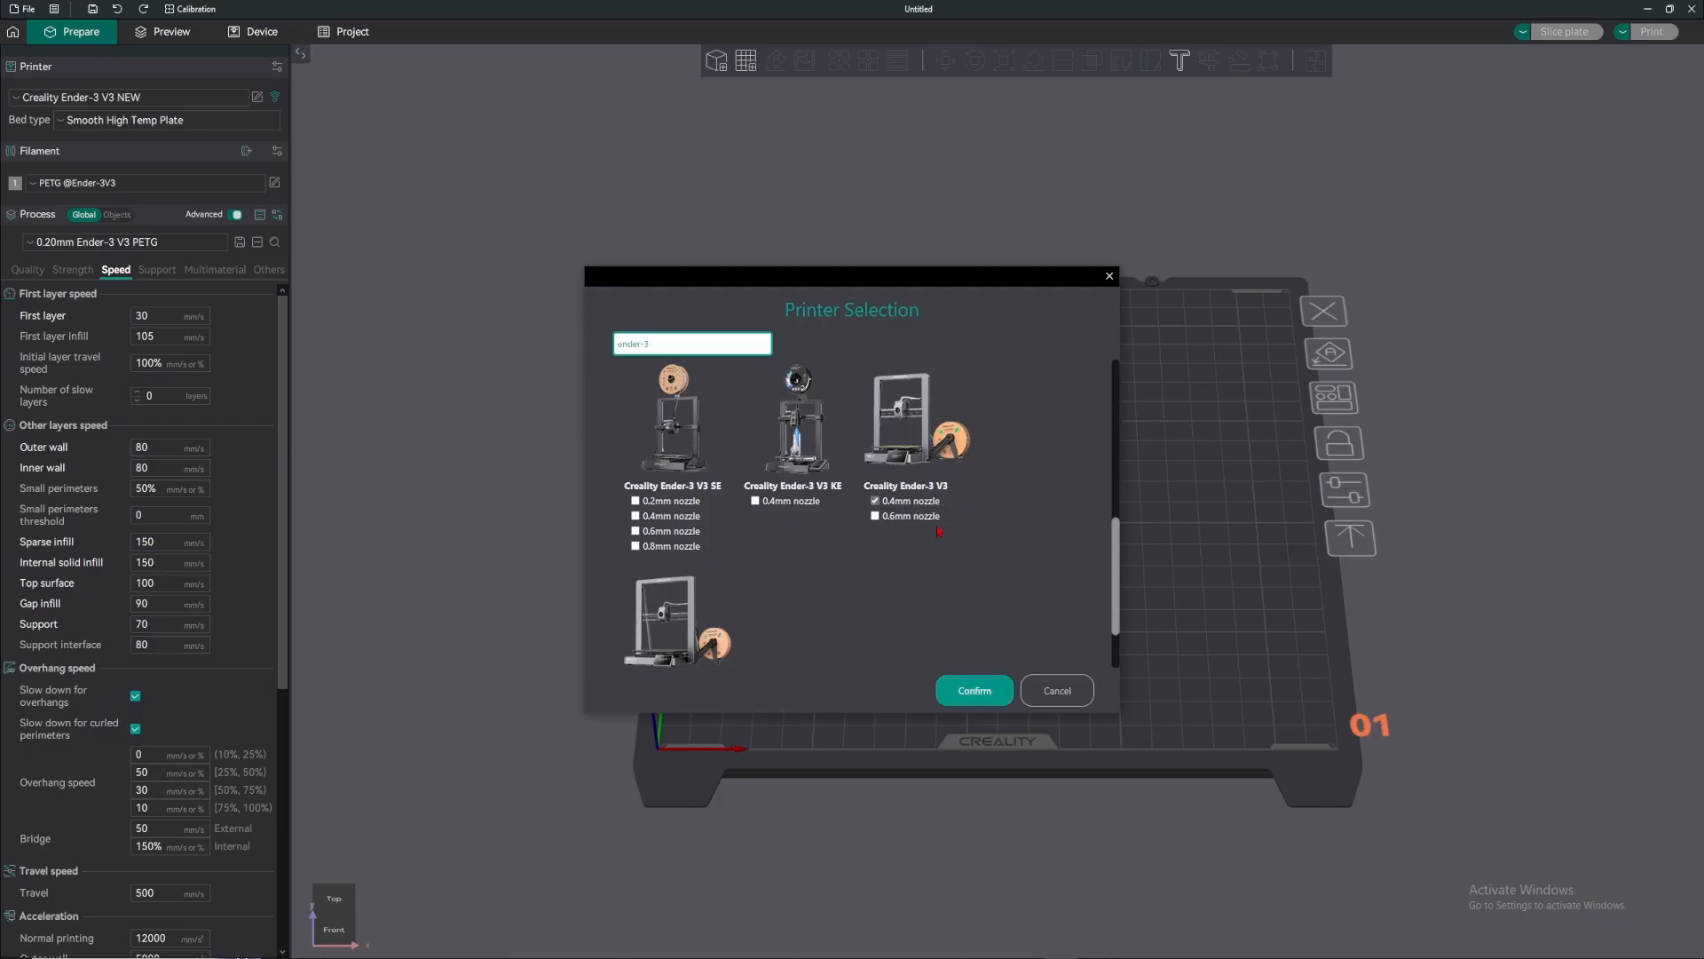
left_click(973, 698)
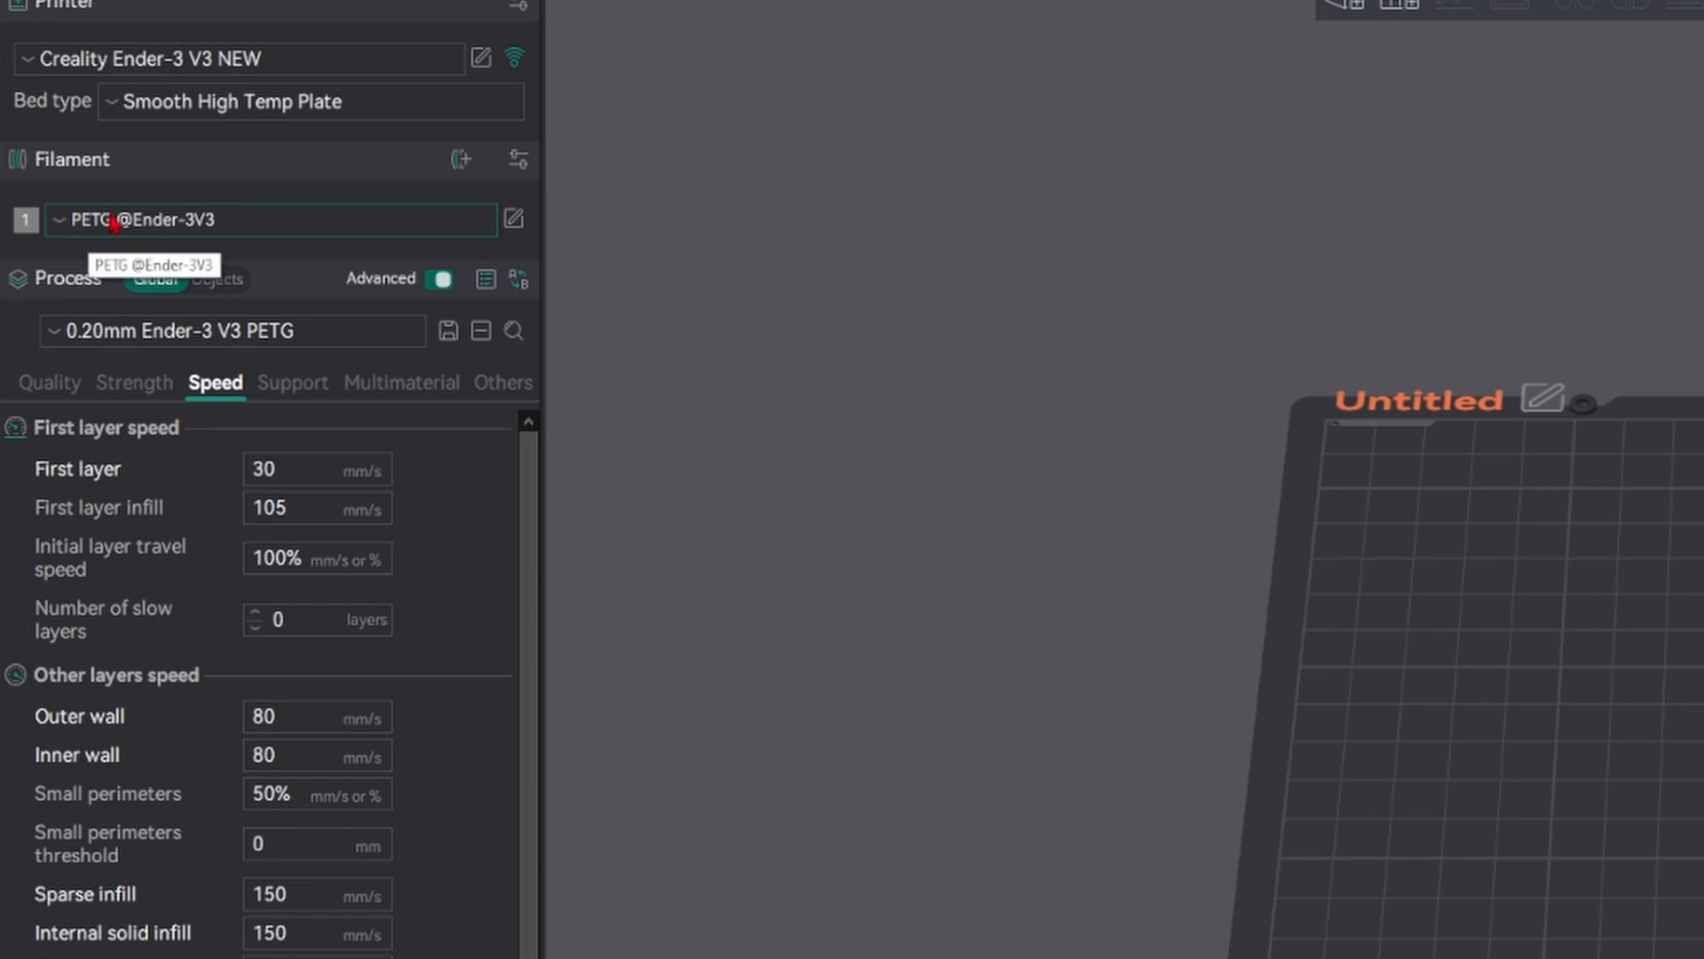
- Look through the user and system filament presets without choosing a different one
left_click(67, 229)
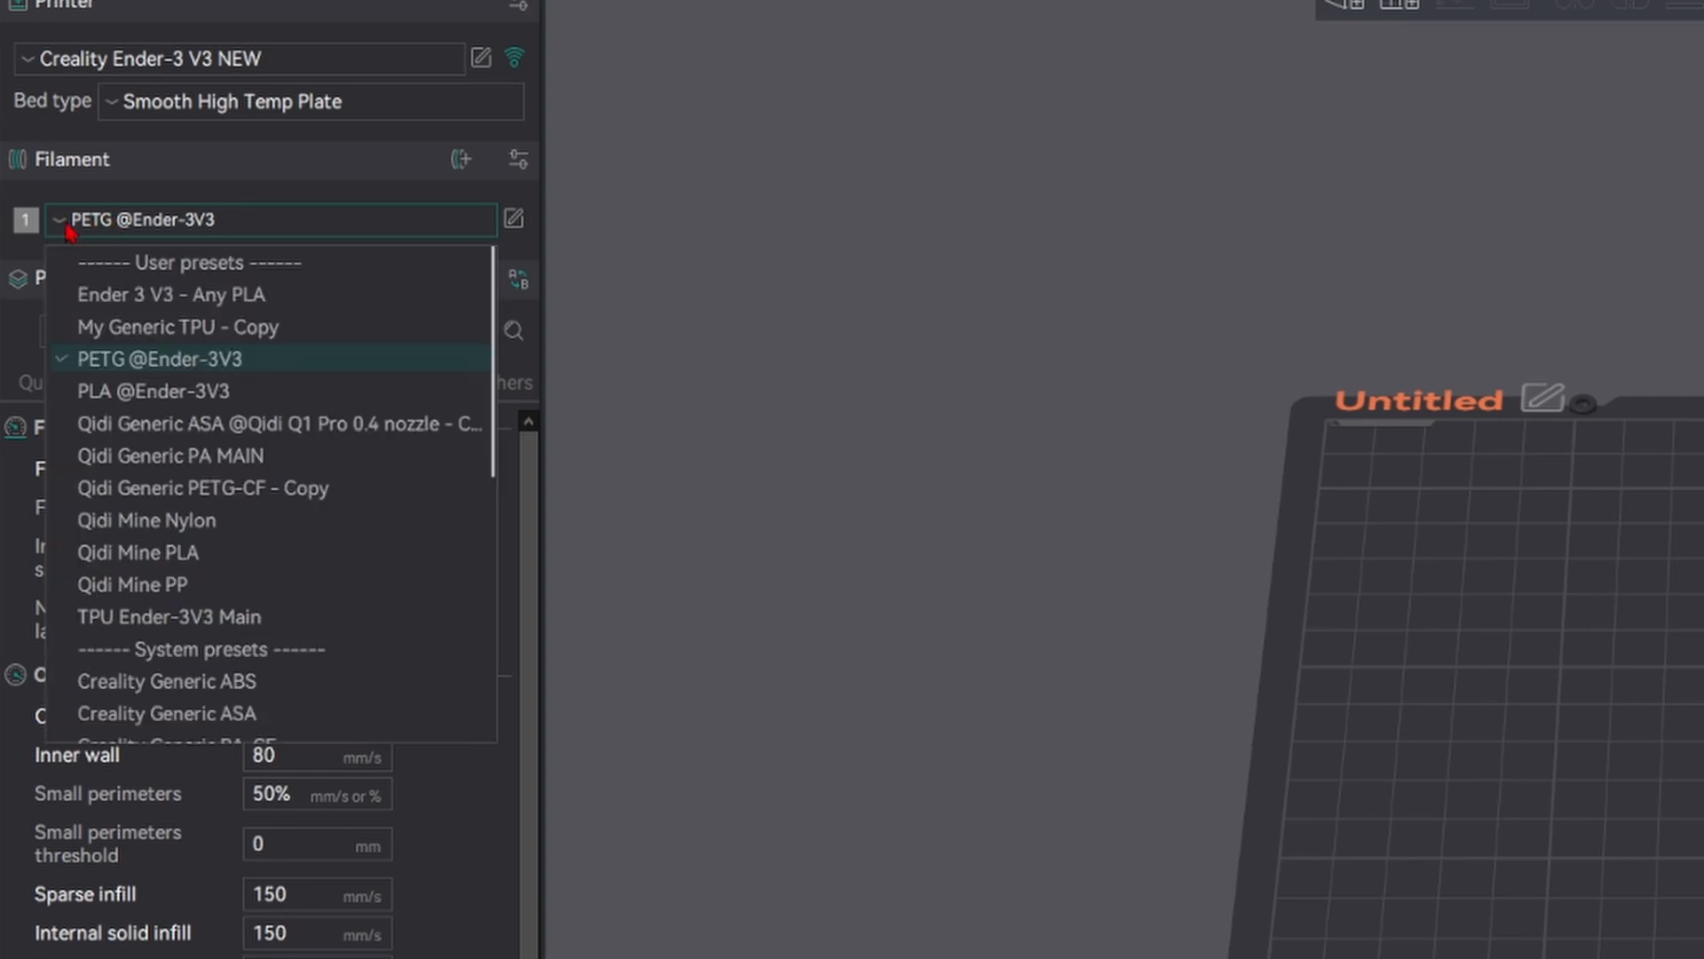
scroll(355, 360, "down", 3)
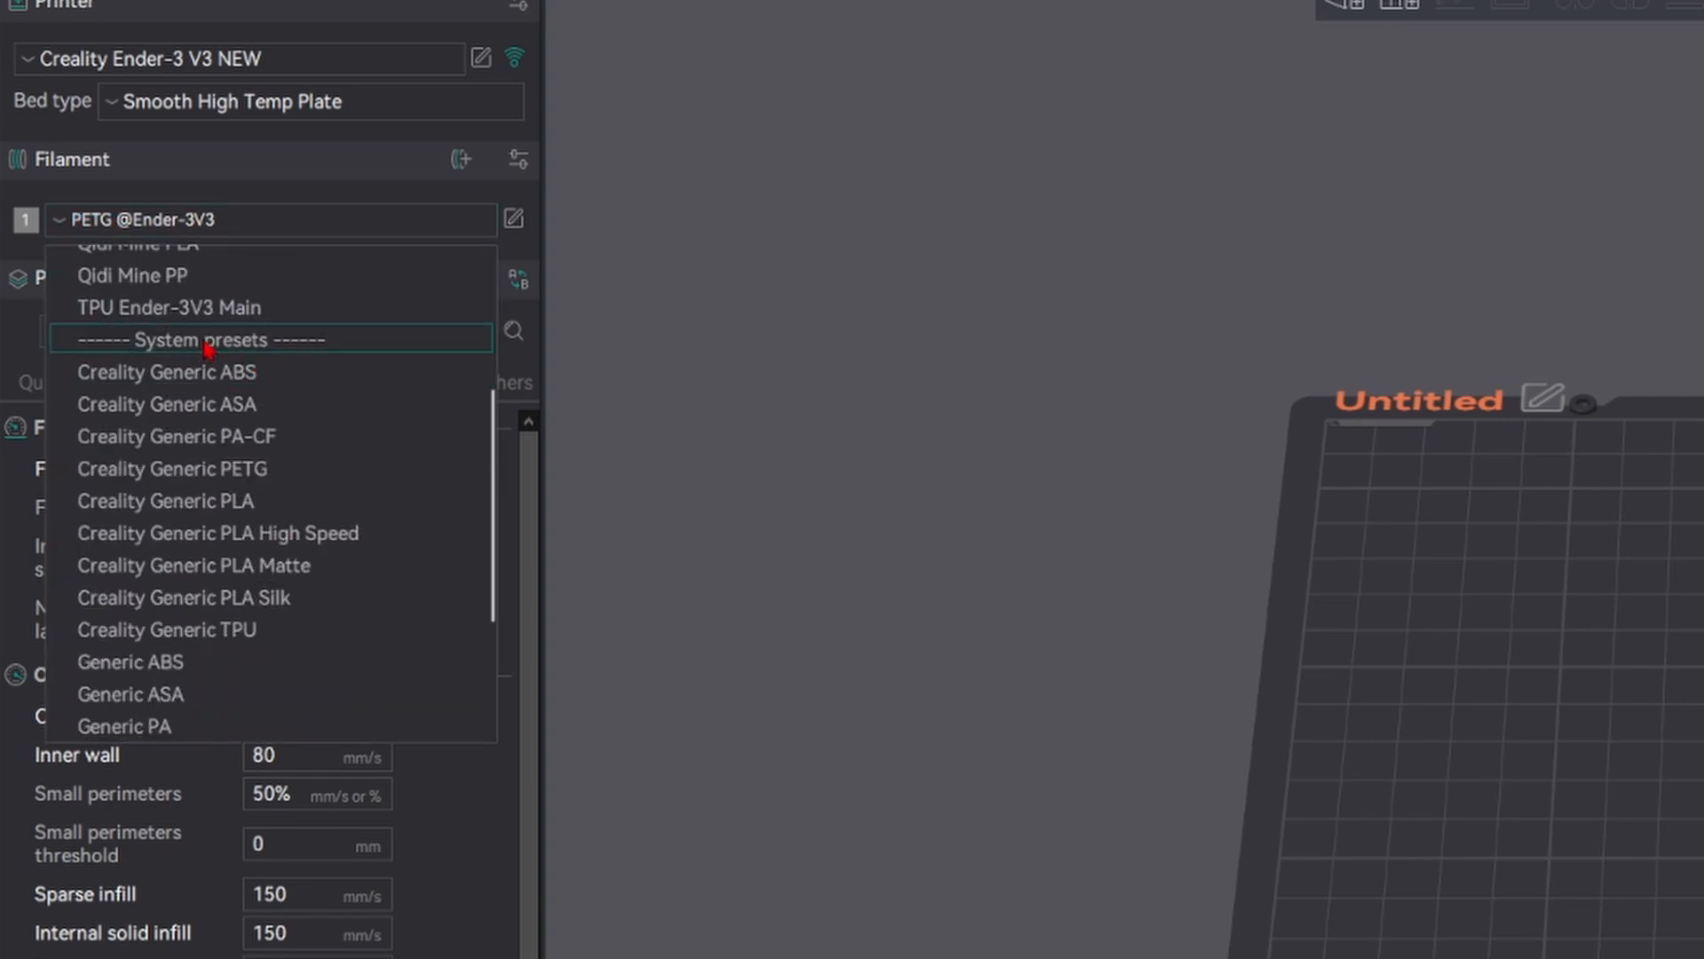
scroll(206, 348, "up", 3)
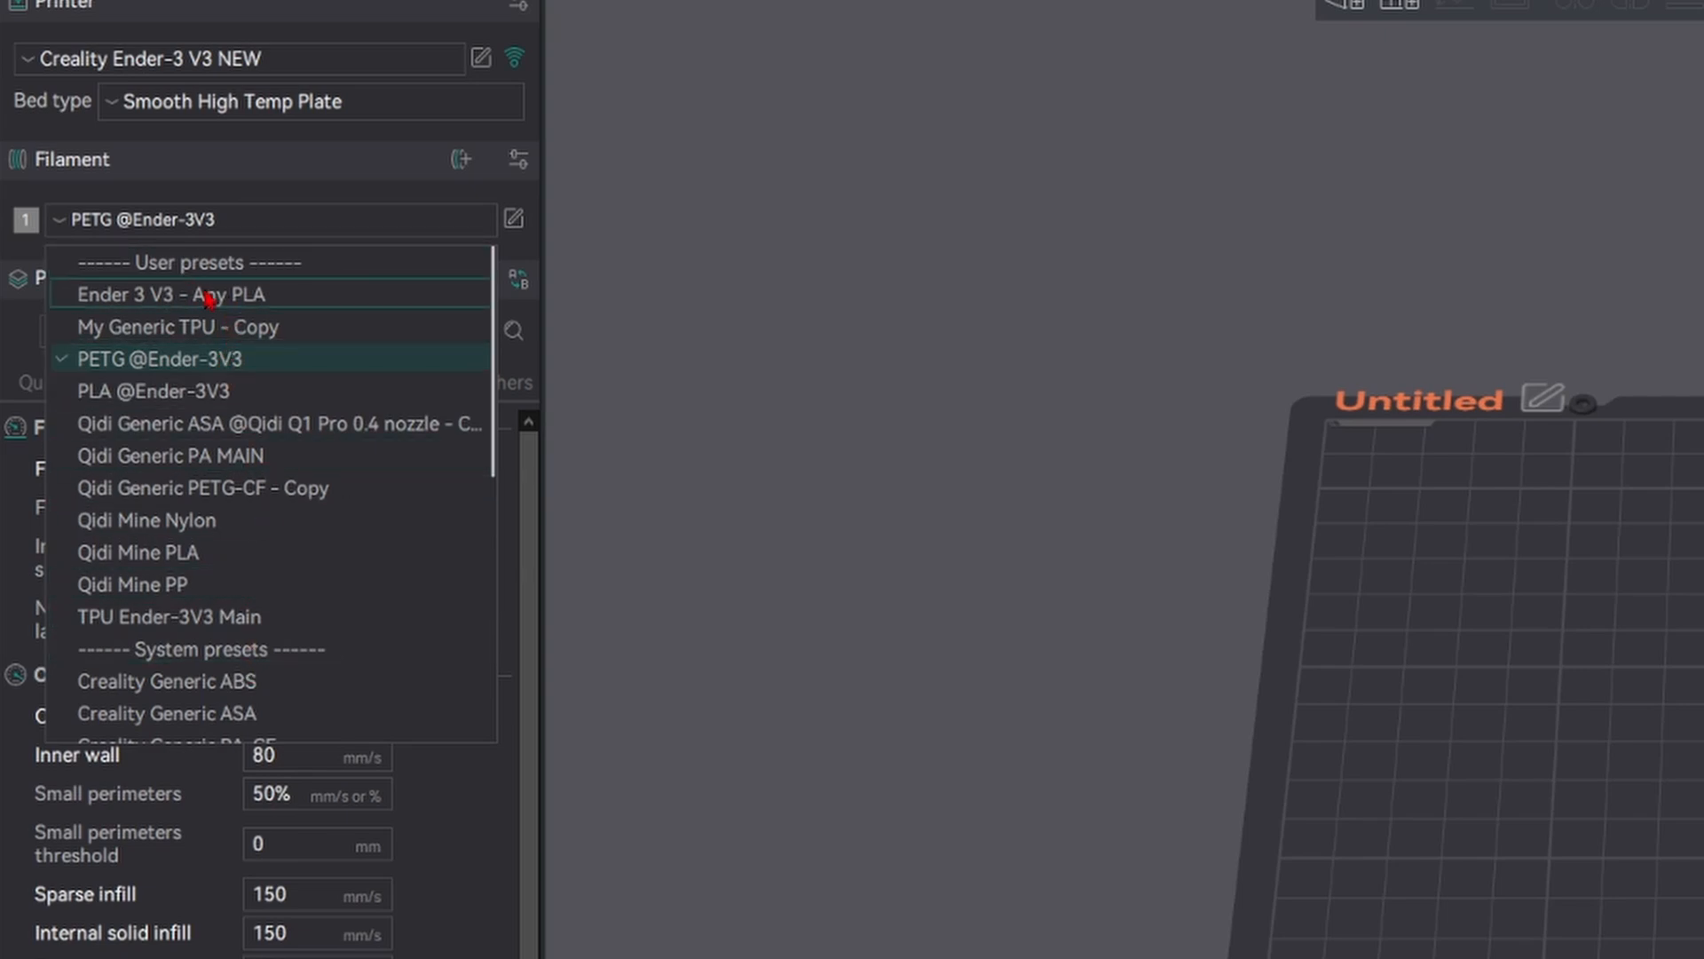
scroll(222, 364, "down", 3)
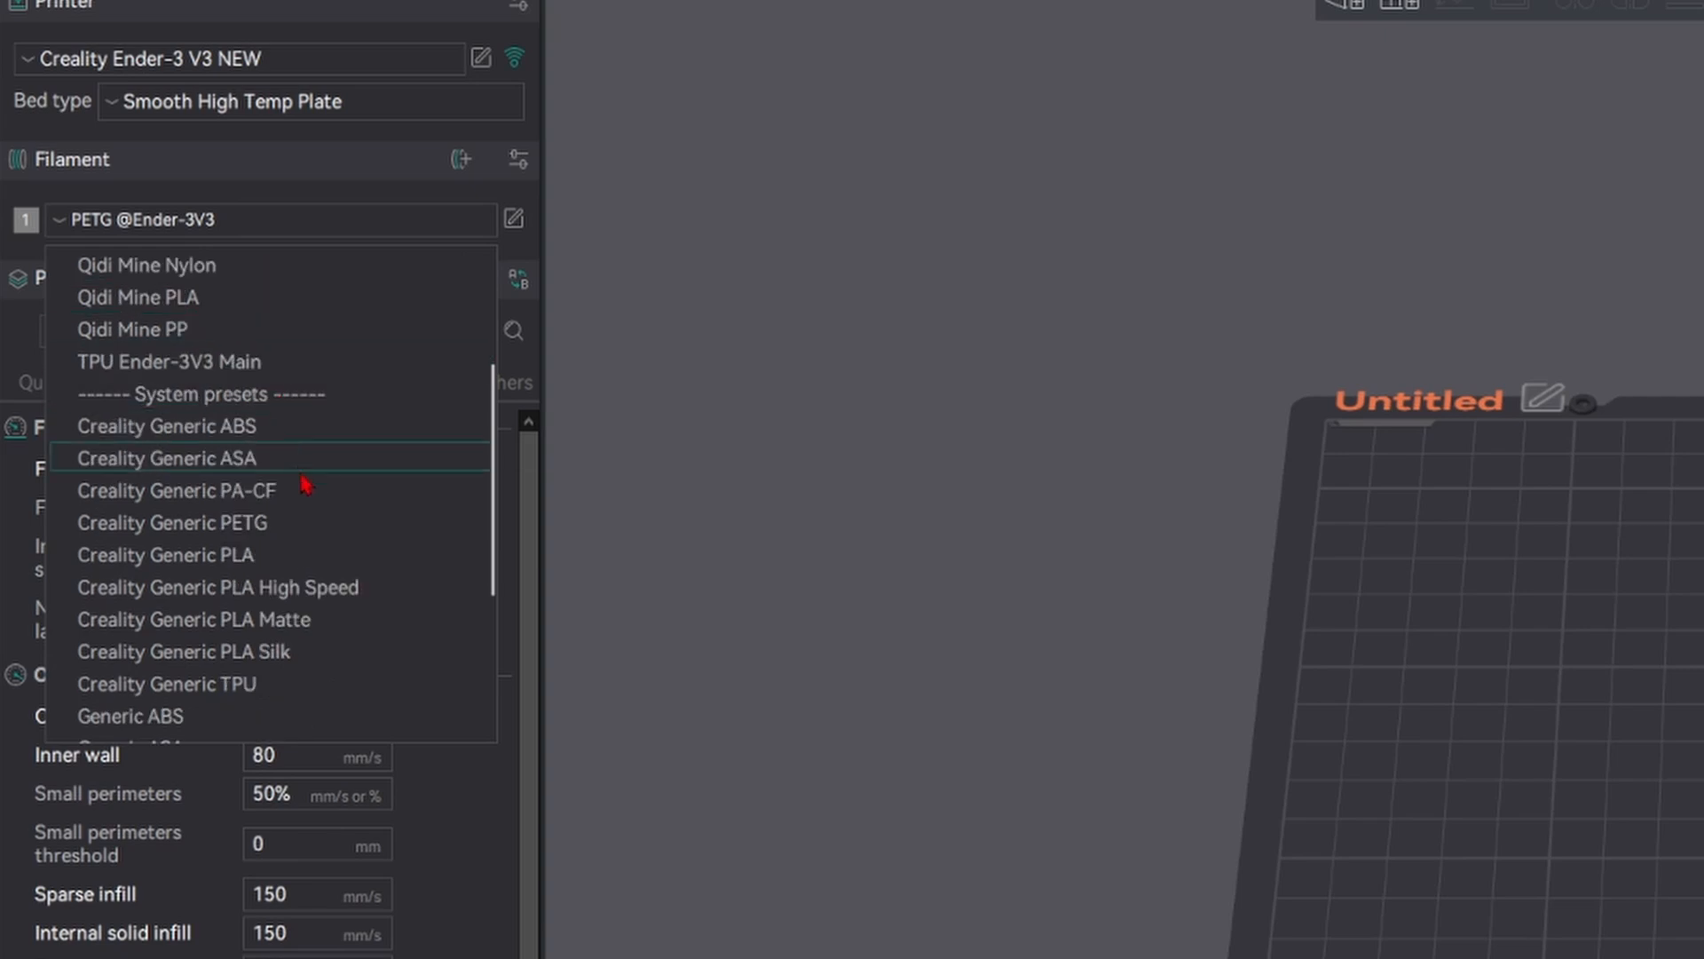
scroll(307, 497, "down", 2)
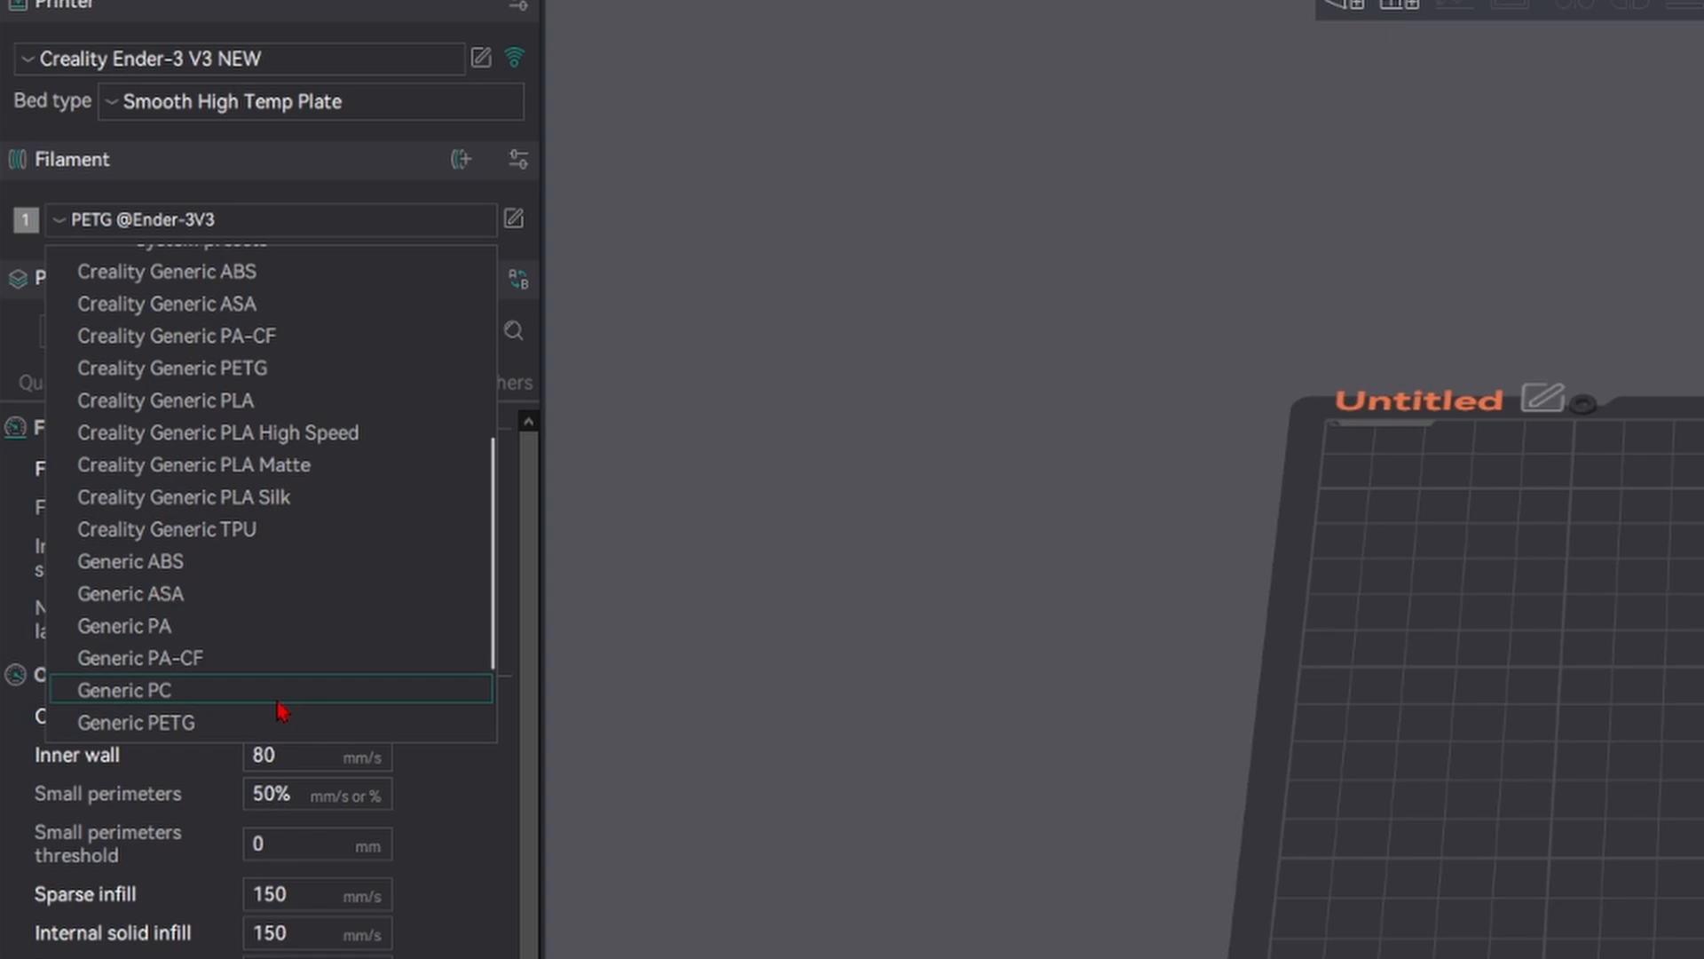
left_click(369, 211)
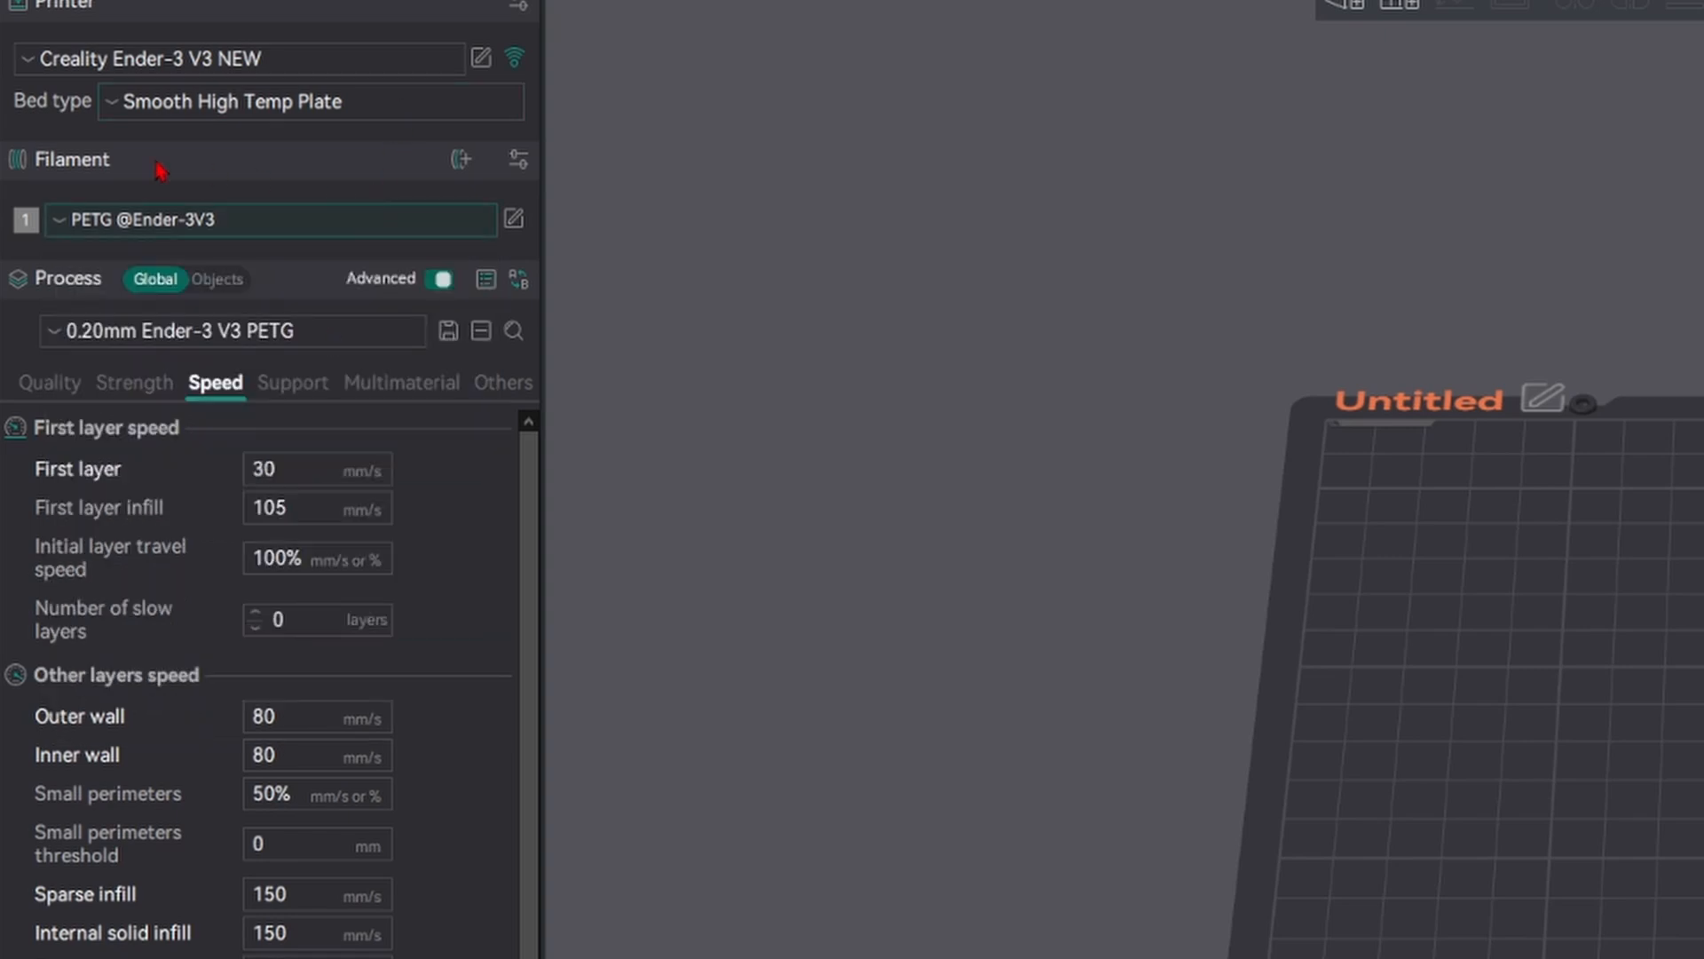
- Browse the system filaments across all vendors, tick and untick Overture Matte PLA, and confirm the filament selection
left_click(520, 162)
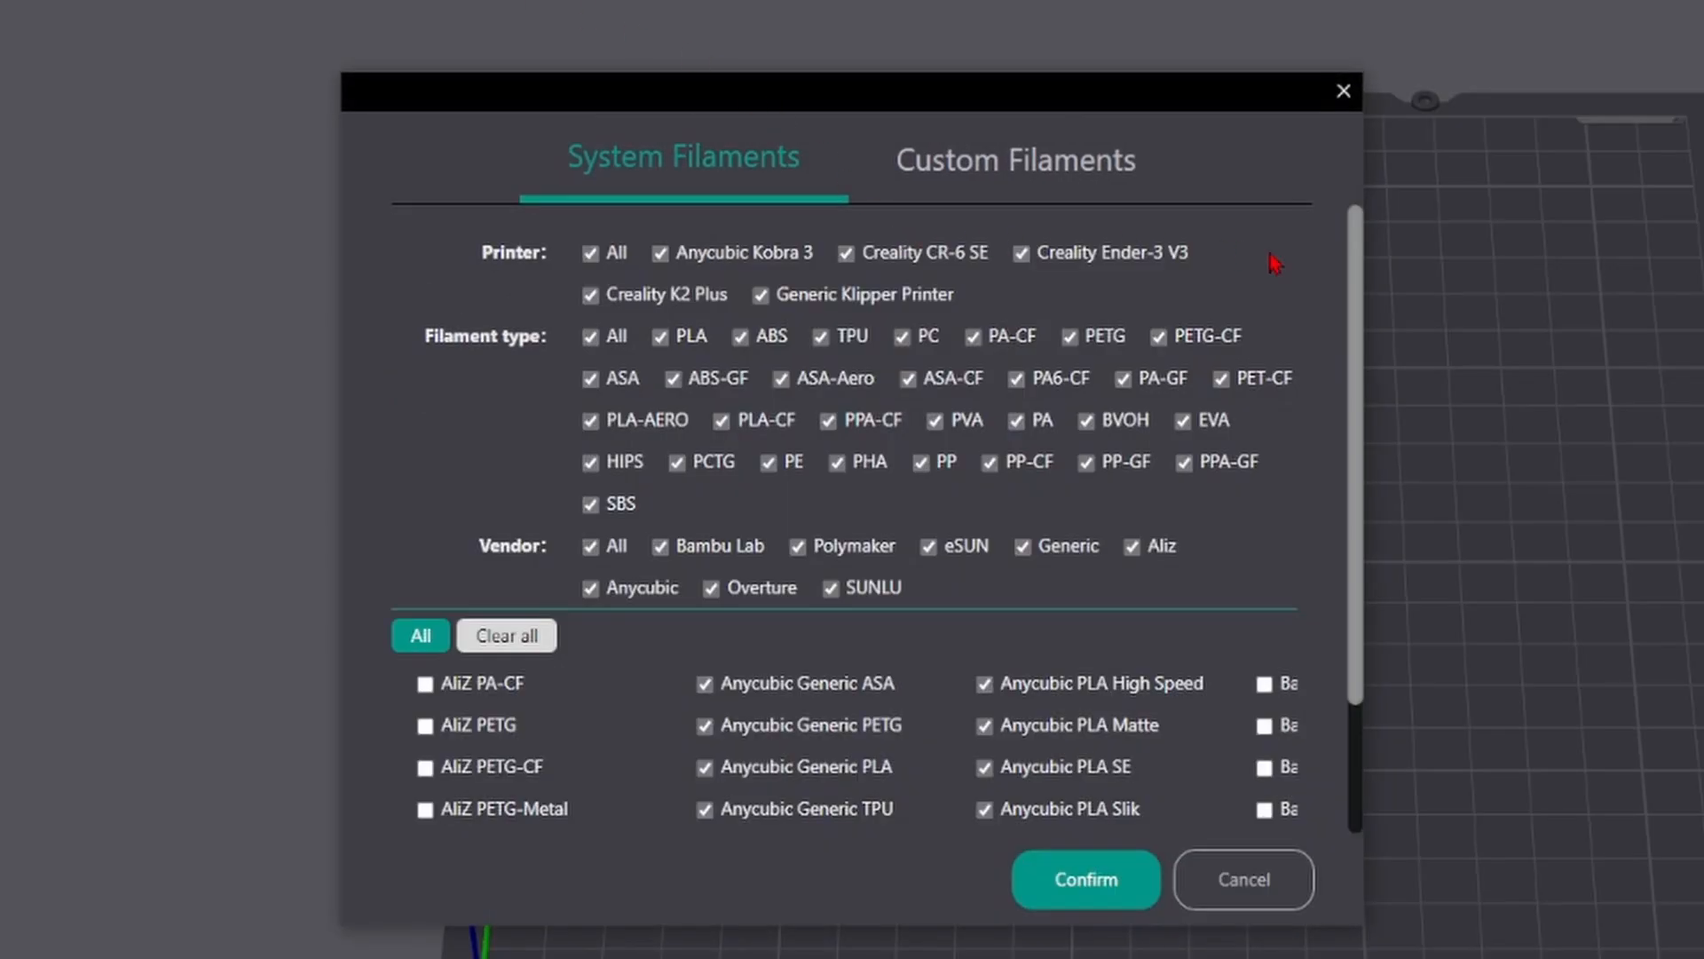
left_click_drag(1363, 315, 1378, 541)
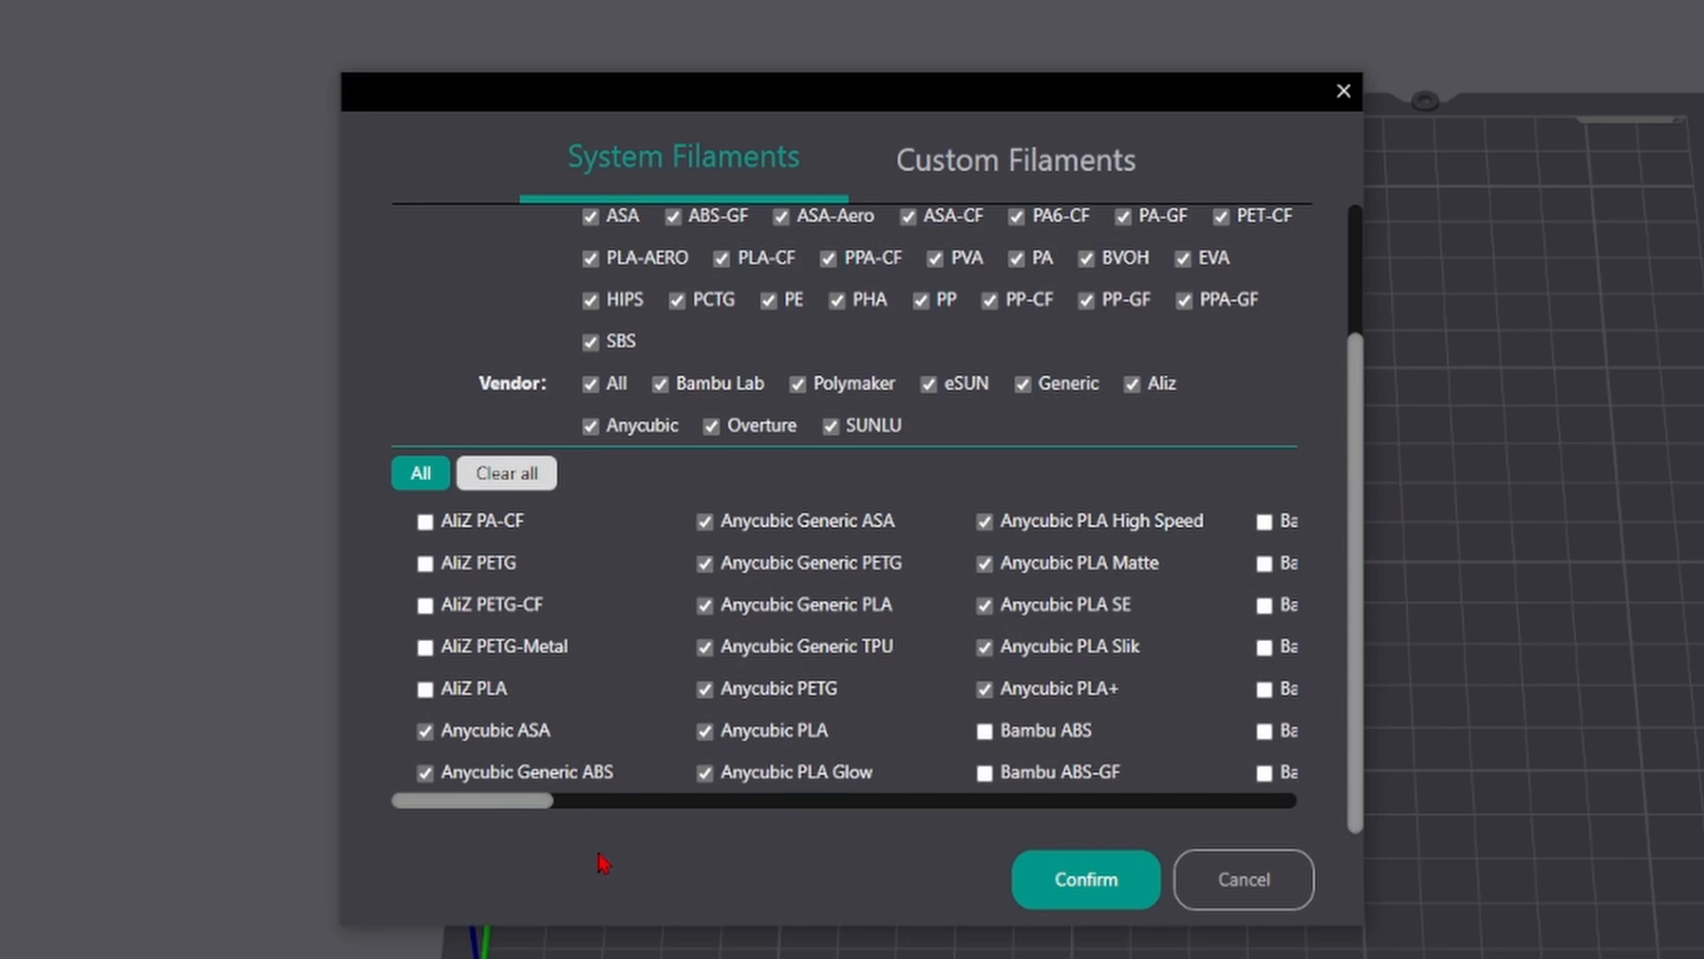
left_click_drag(514, 802, 1320, 757)
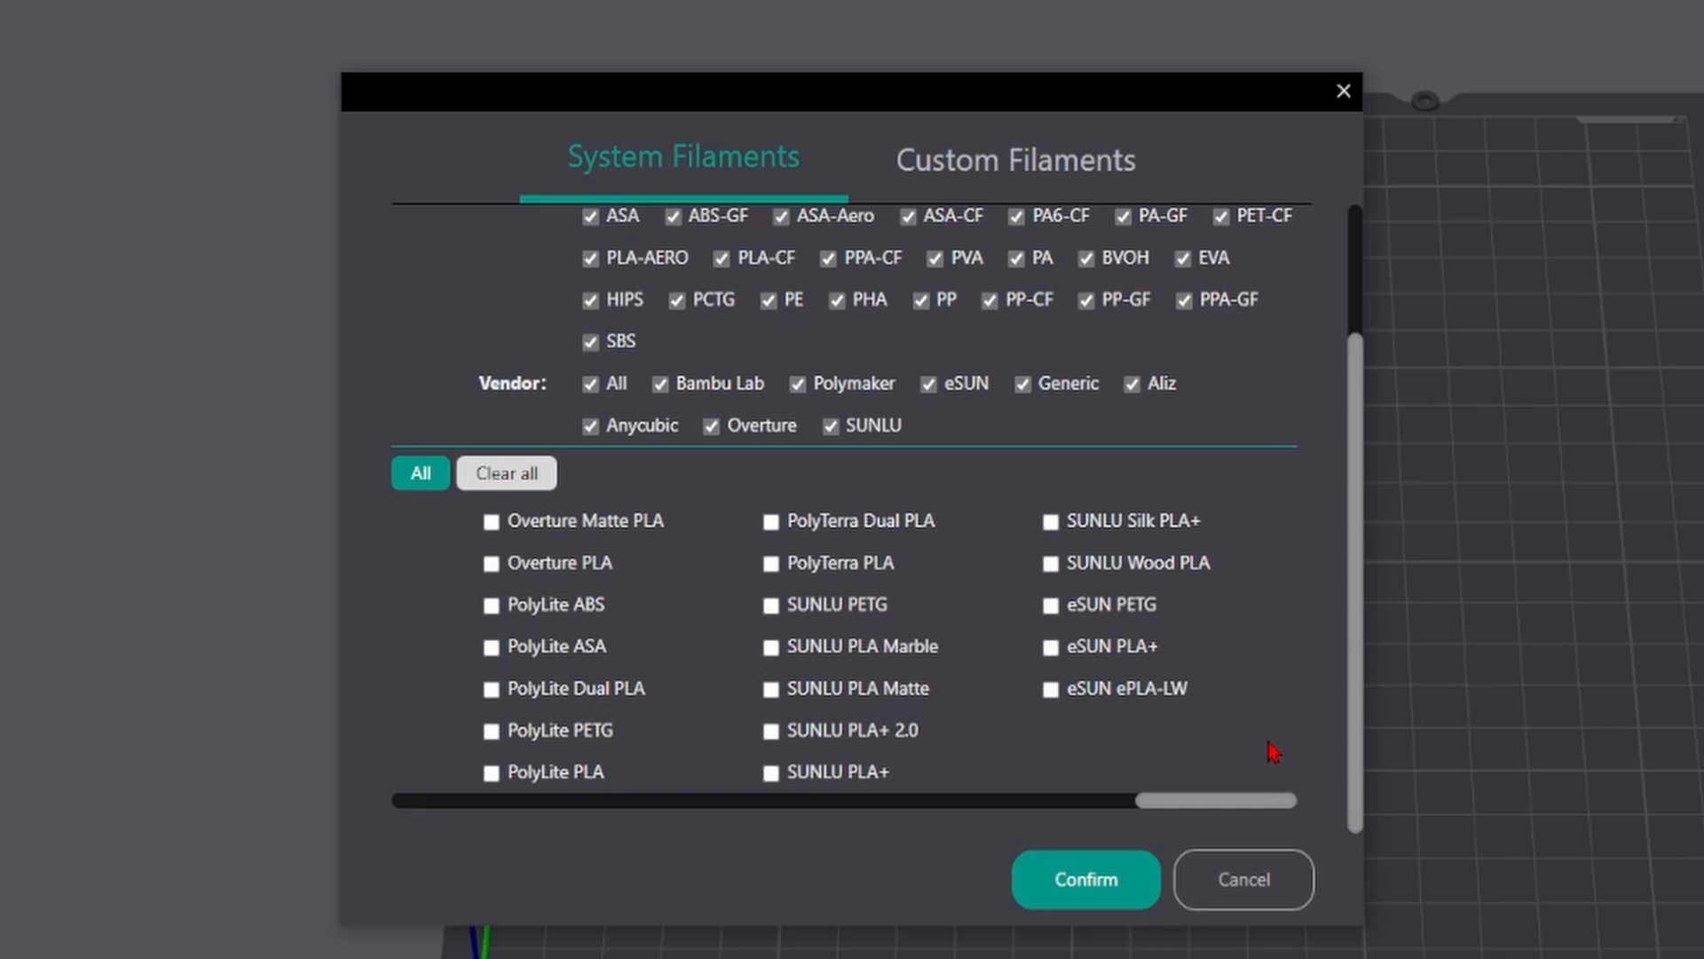
scroll(1237, 746, "left", 3)
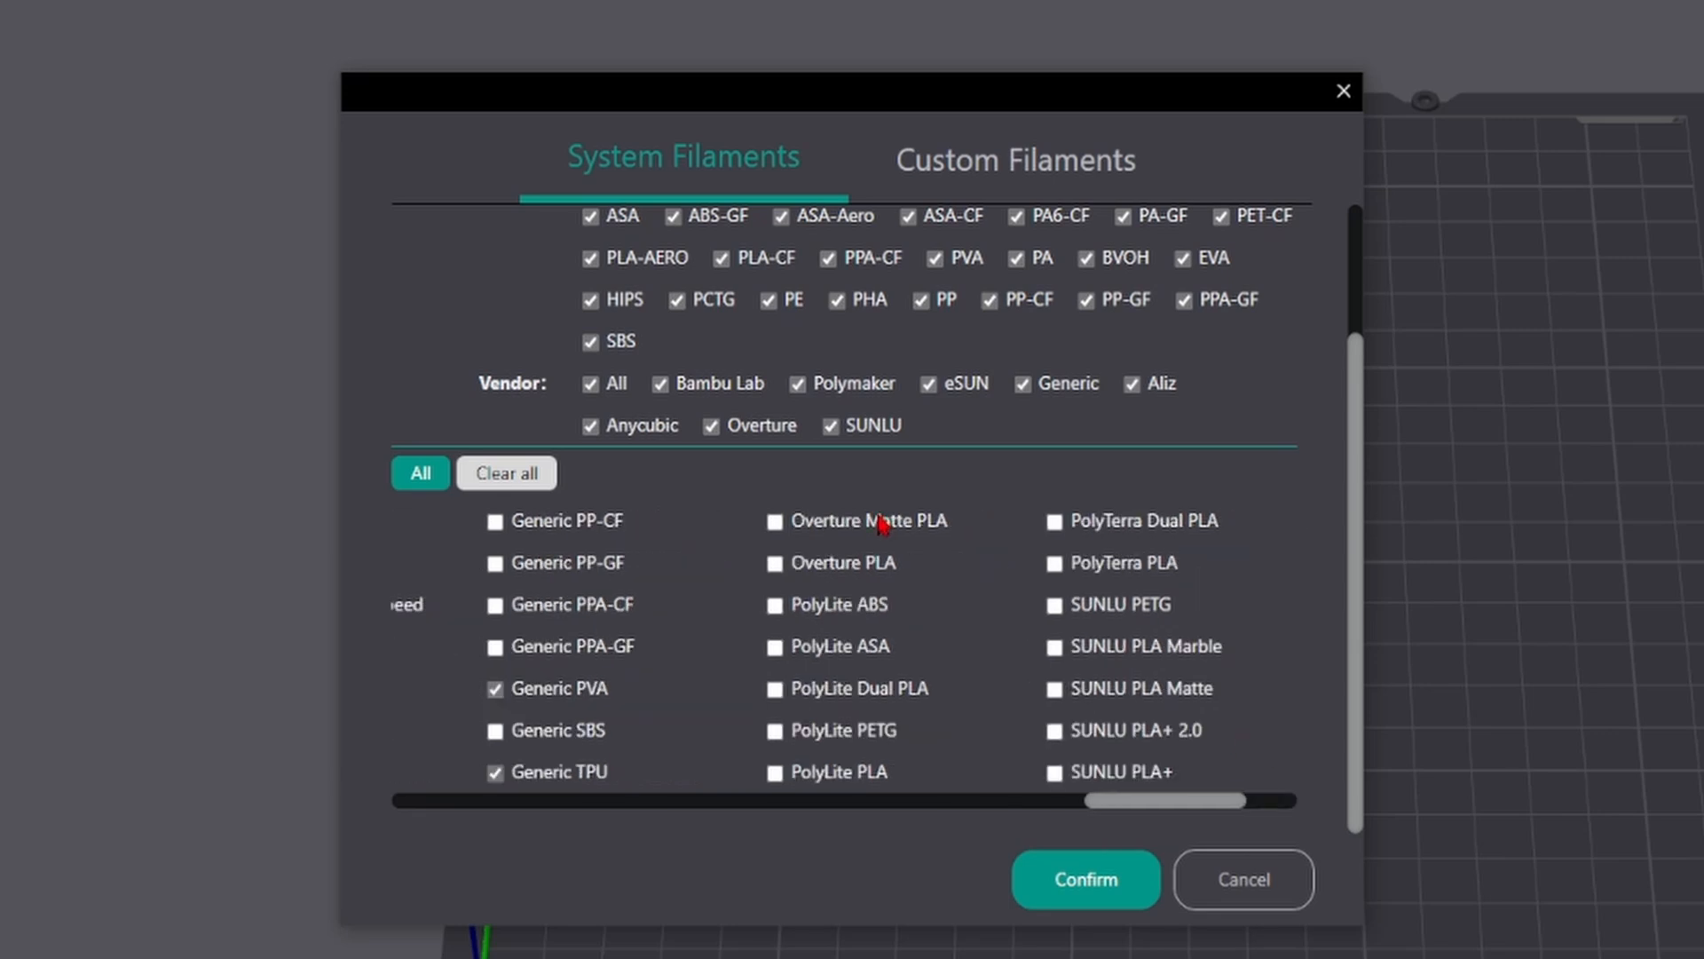
left_click(774, 522)
left_click(774, 523)
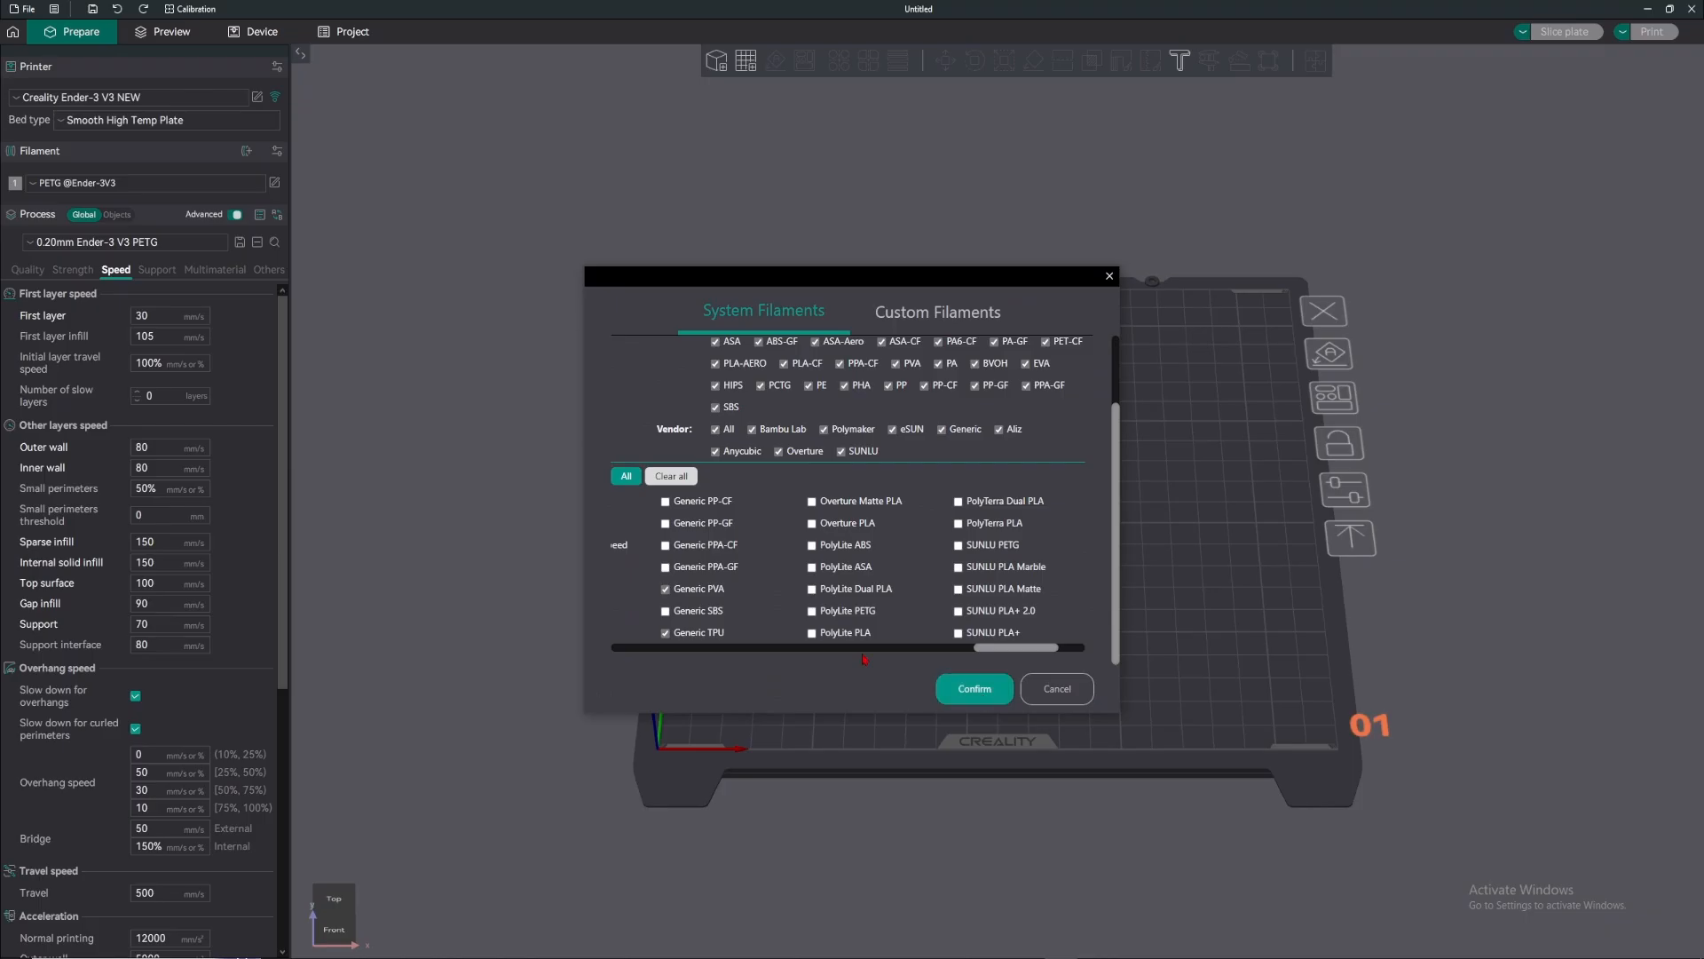
left_click(974, 689)
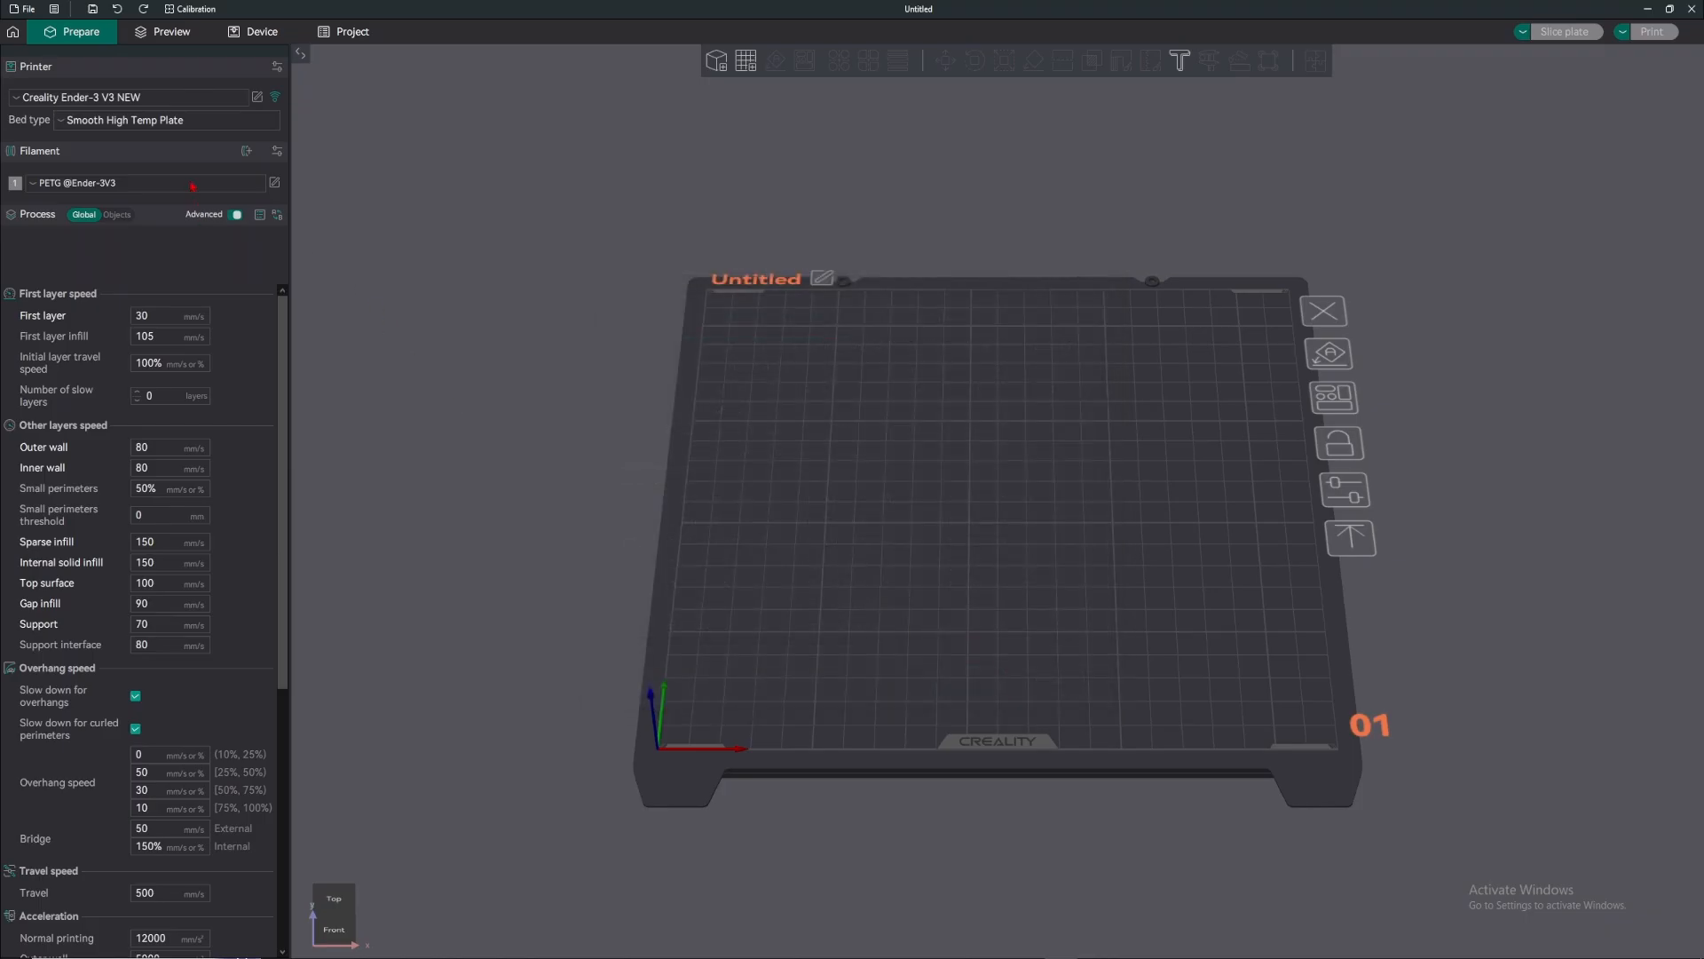
- Review the whole filament preset list again for the enabled filaments
left_click(193, 186)
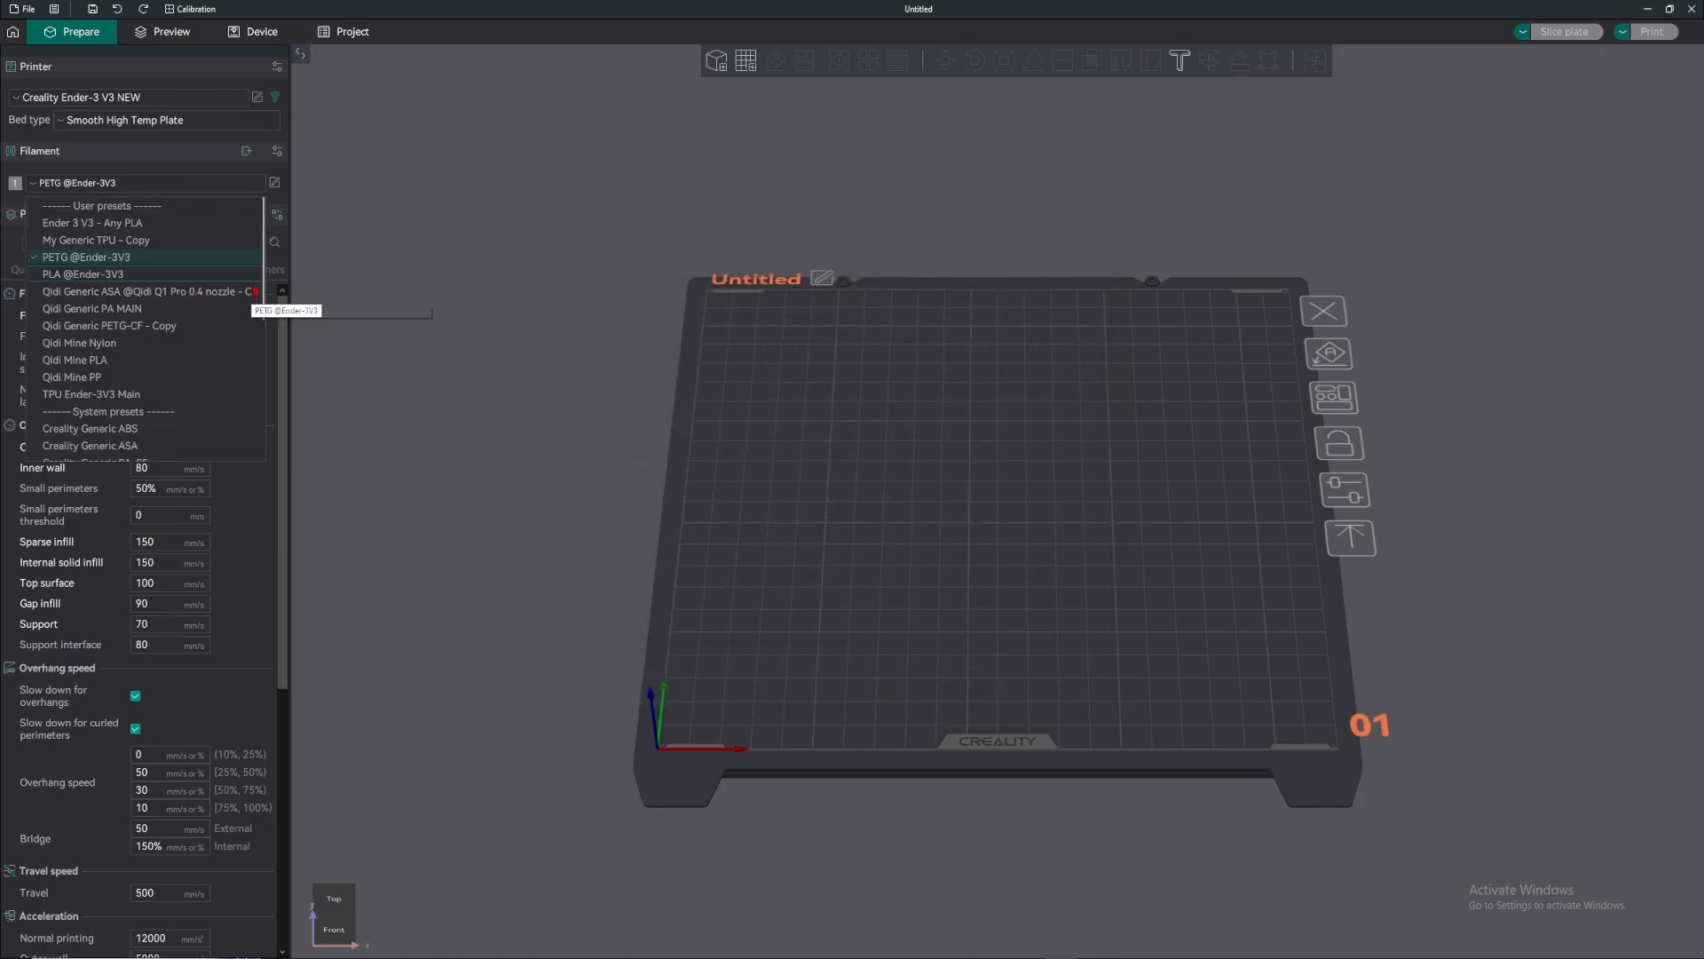
scroll(177, 427, "down", 10)
scroll(187, 282, "up", 3)
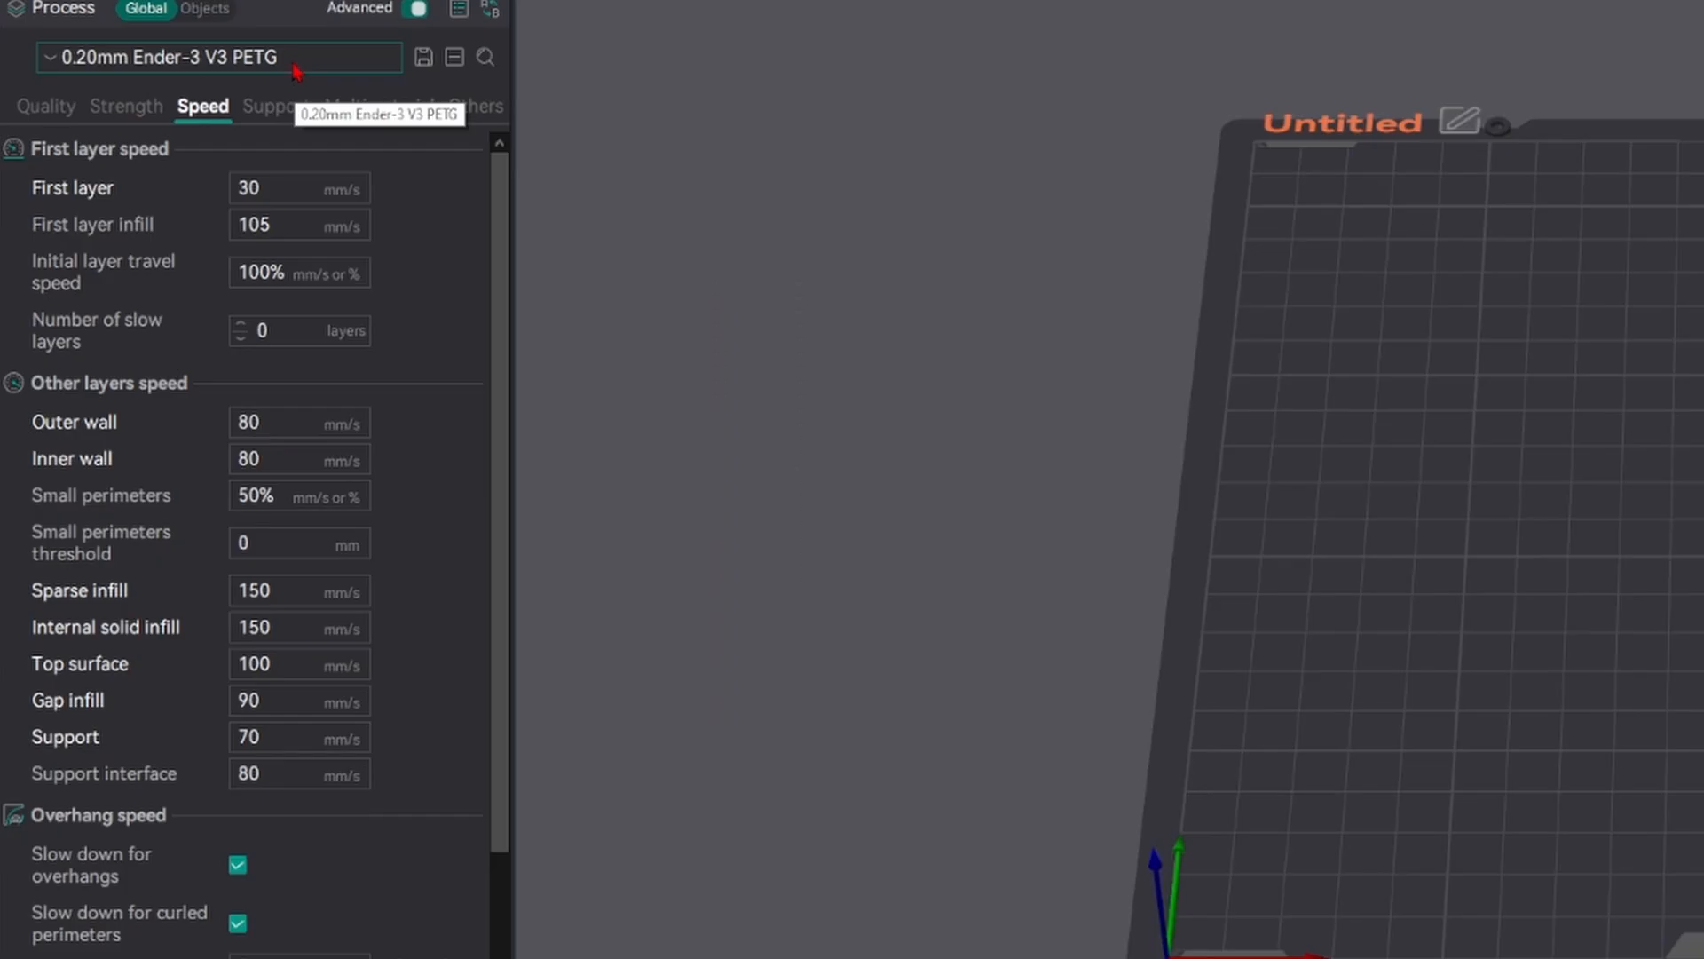
- Select the 0.20mm Ender-3 V3 PETG user preset as the process profile
left_click(163, 68)
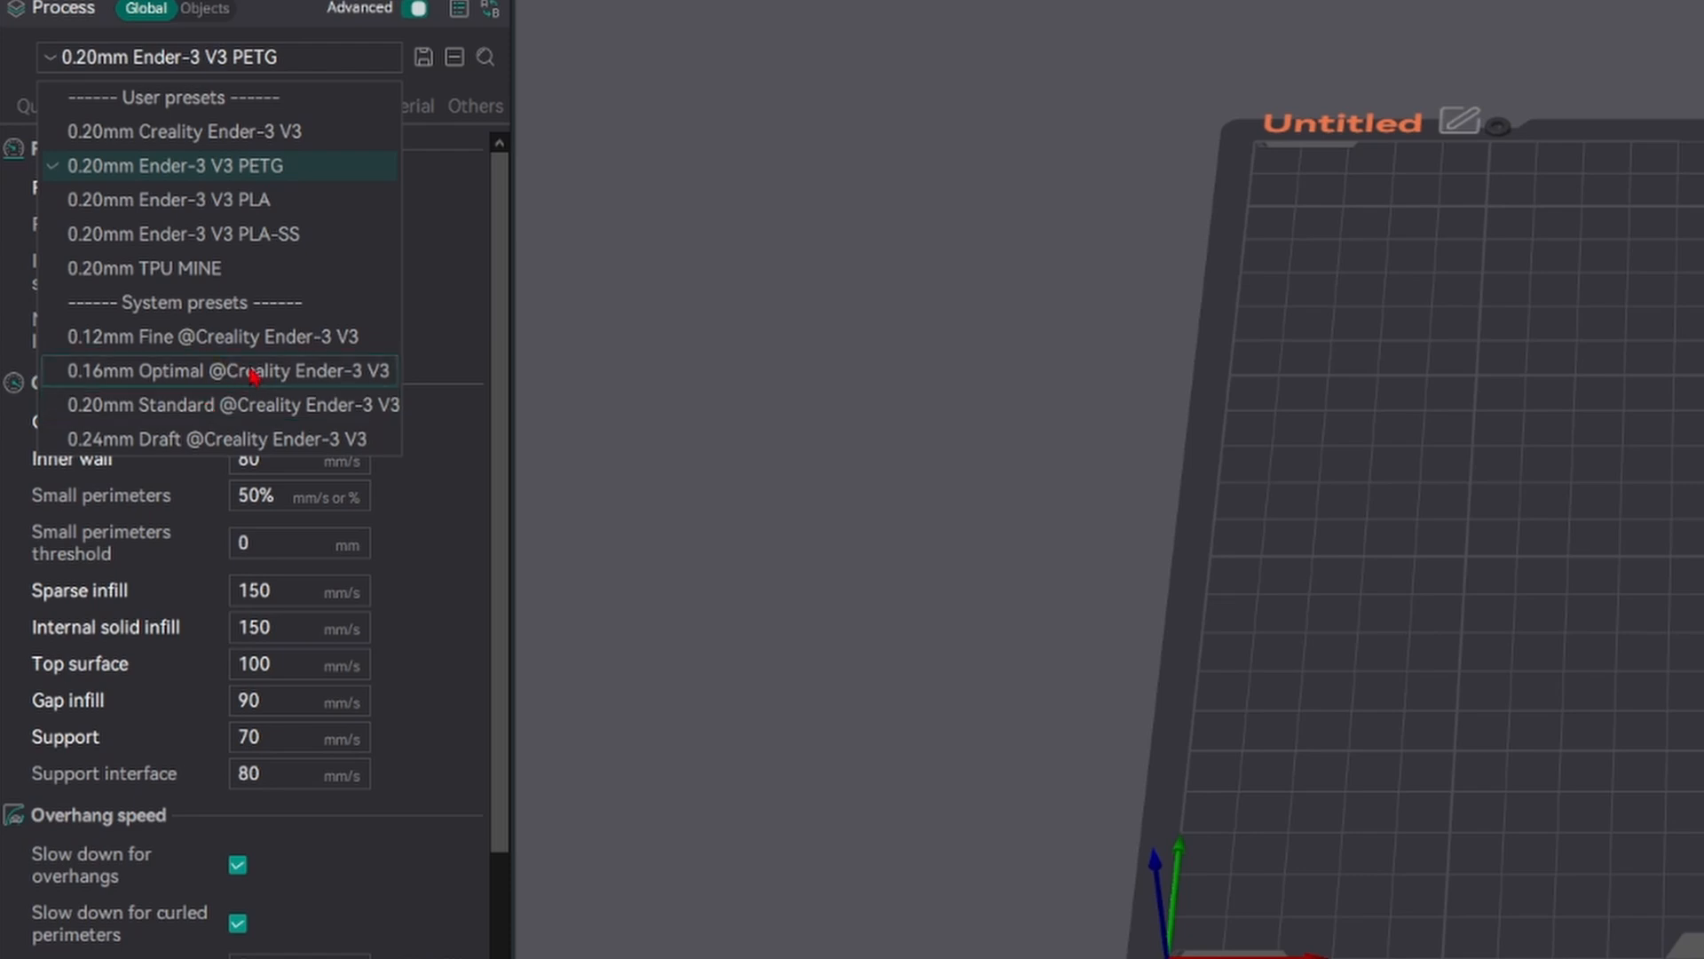
left_click(217, 168)
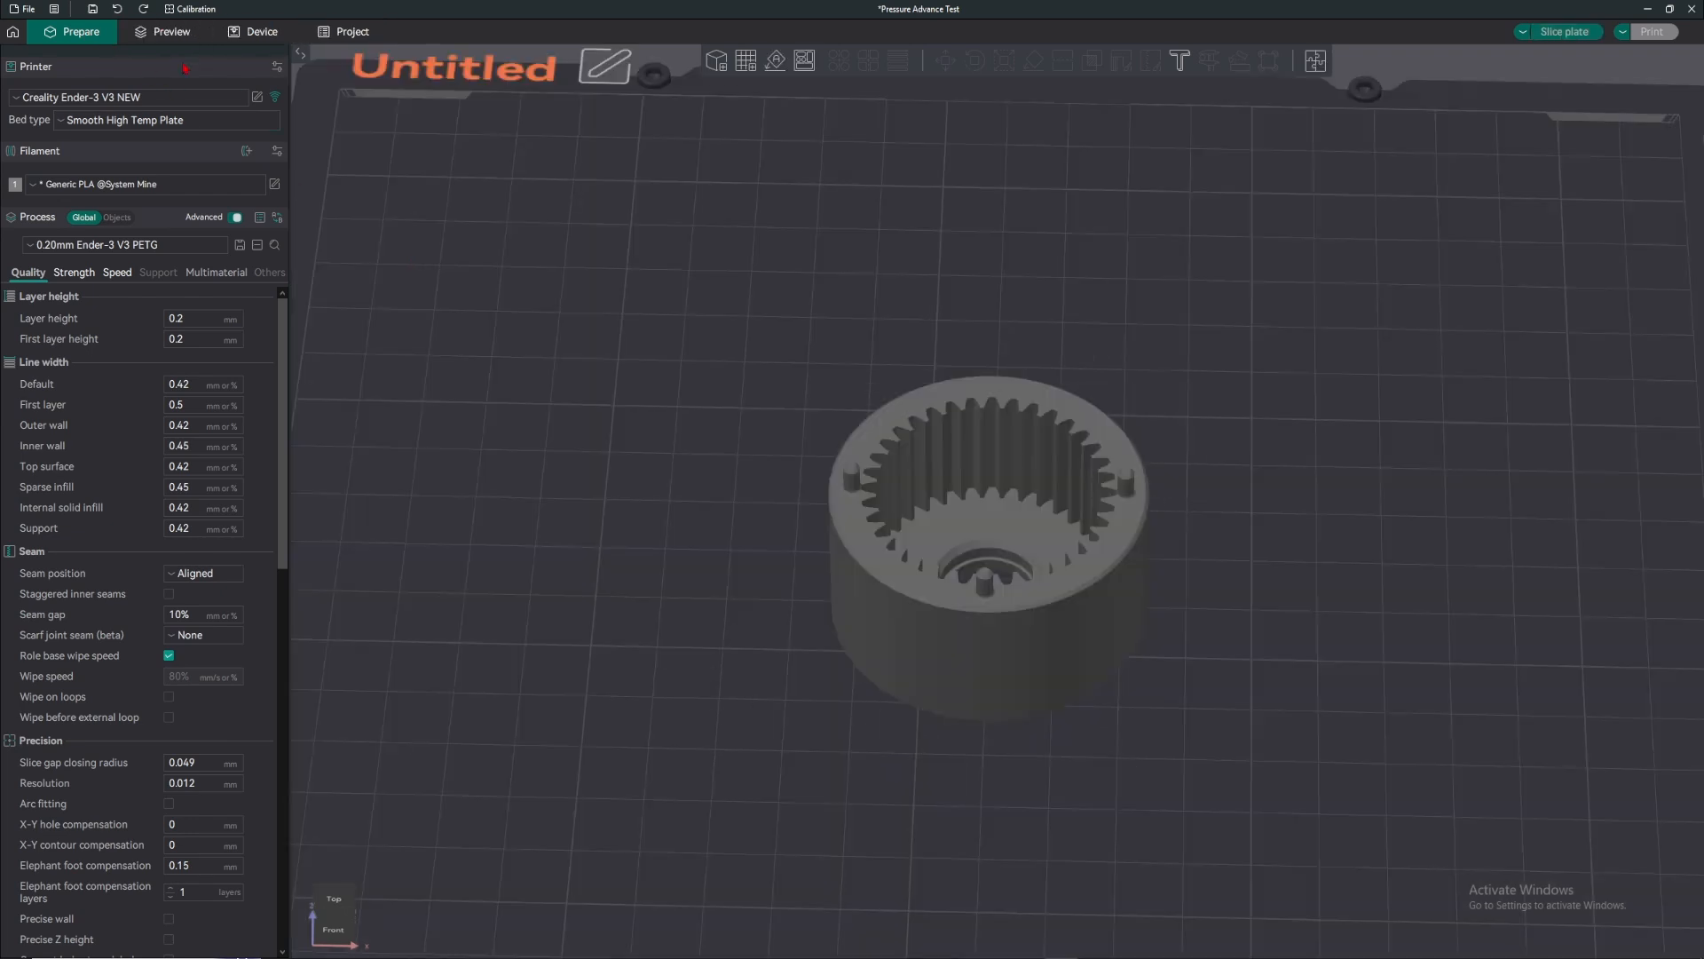
- Examine the ring gear model on the build plate from above and from the front
scroll(765, 274, "down", 3)
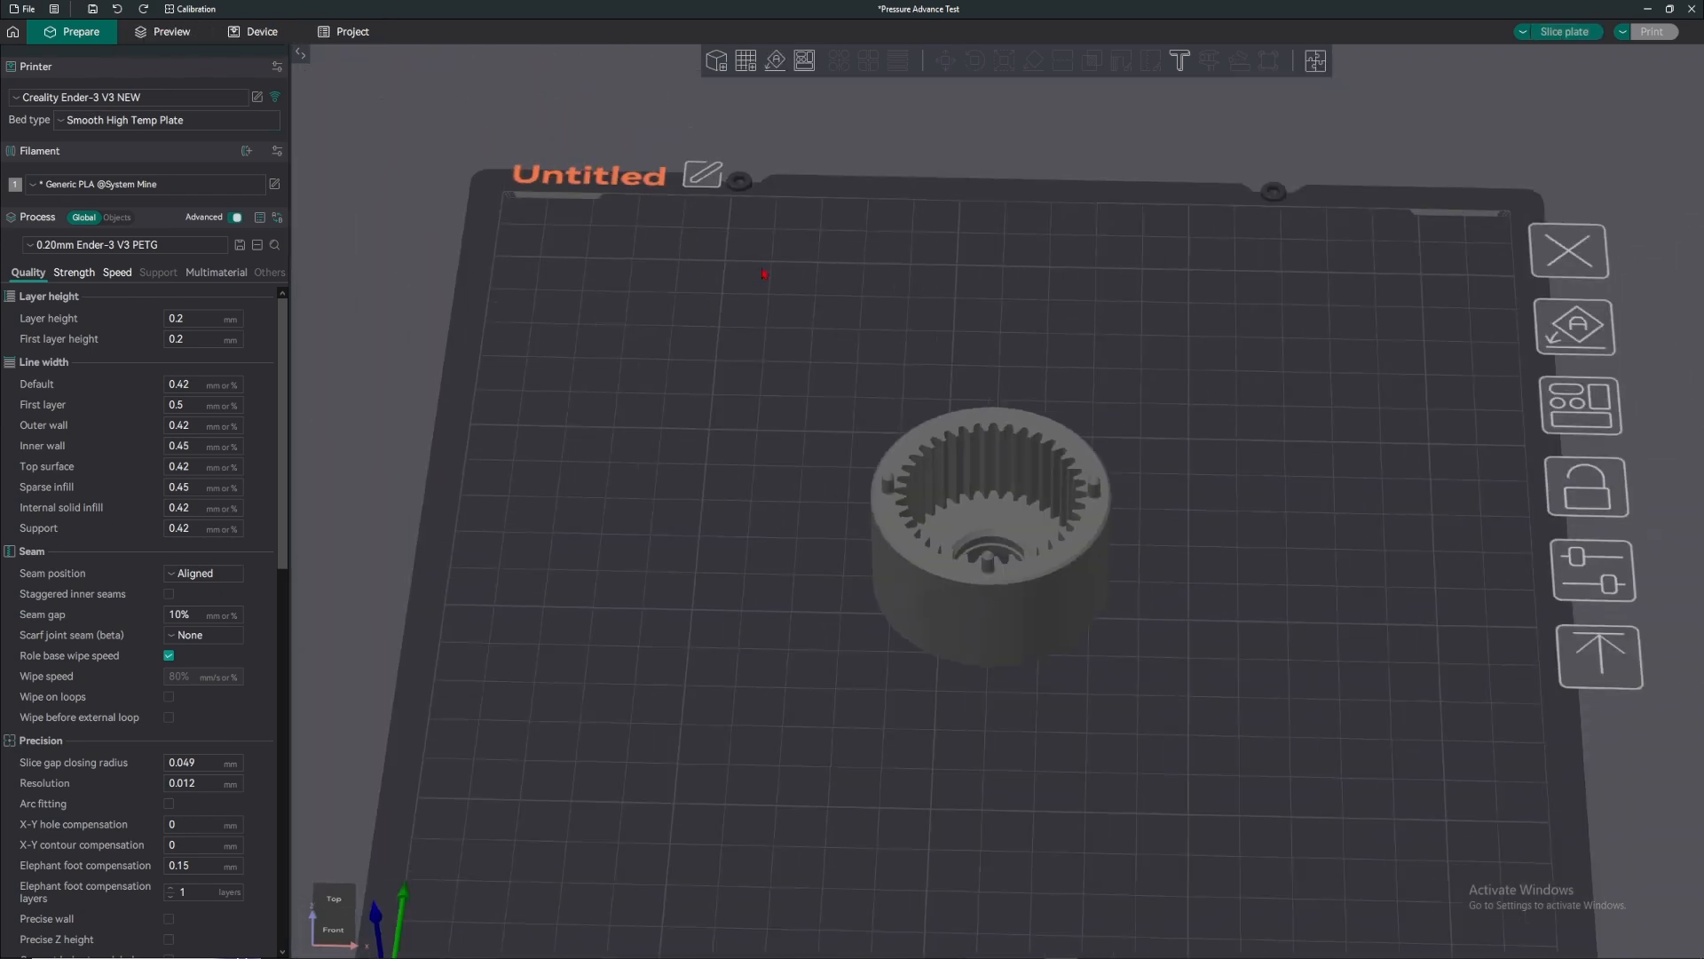
left_click_drag(1008, 344, 1007, 532)
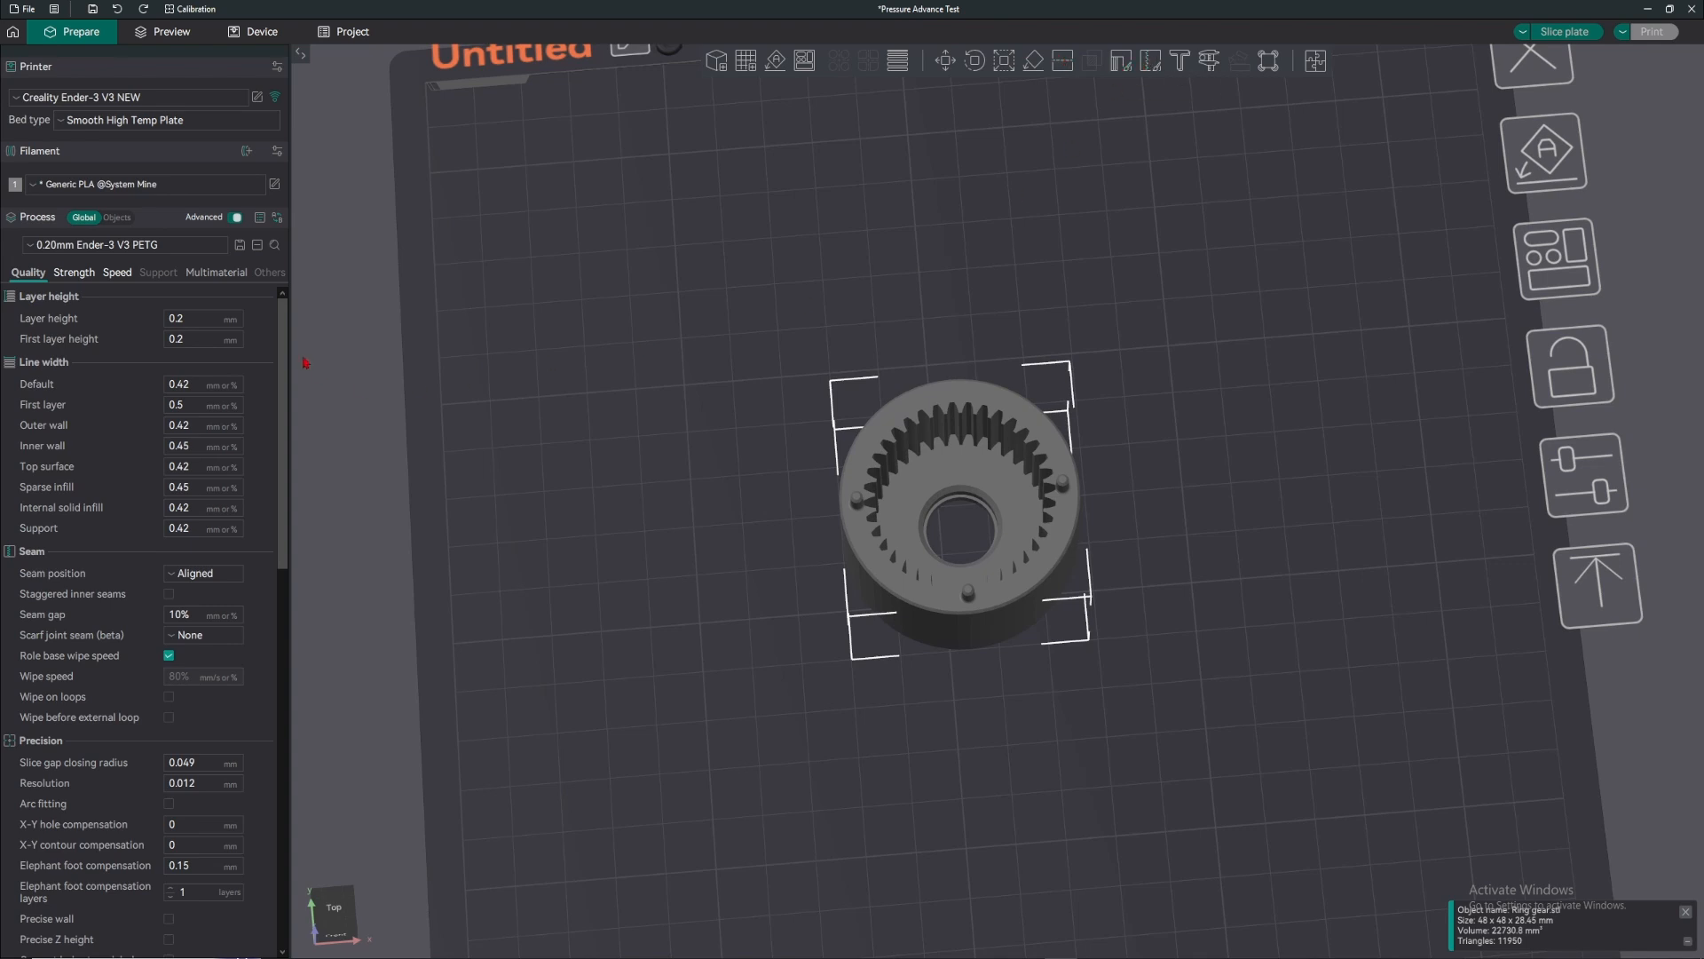
left_click(1077, 293)
left_click_drag(1076, 293, 1050, 251)
left_click_drag(1151, 427, 1162, 423)
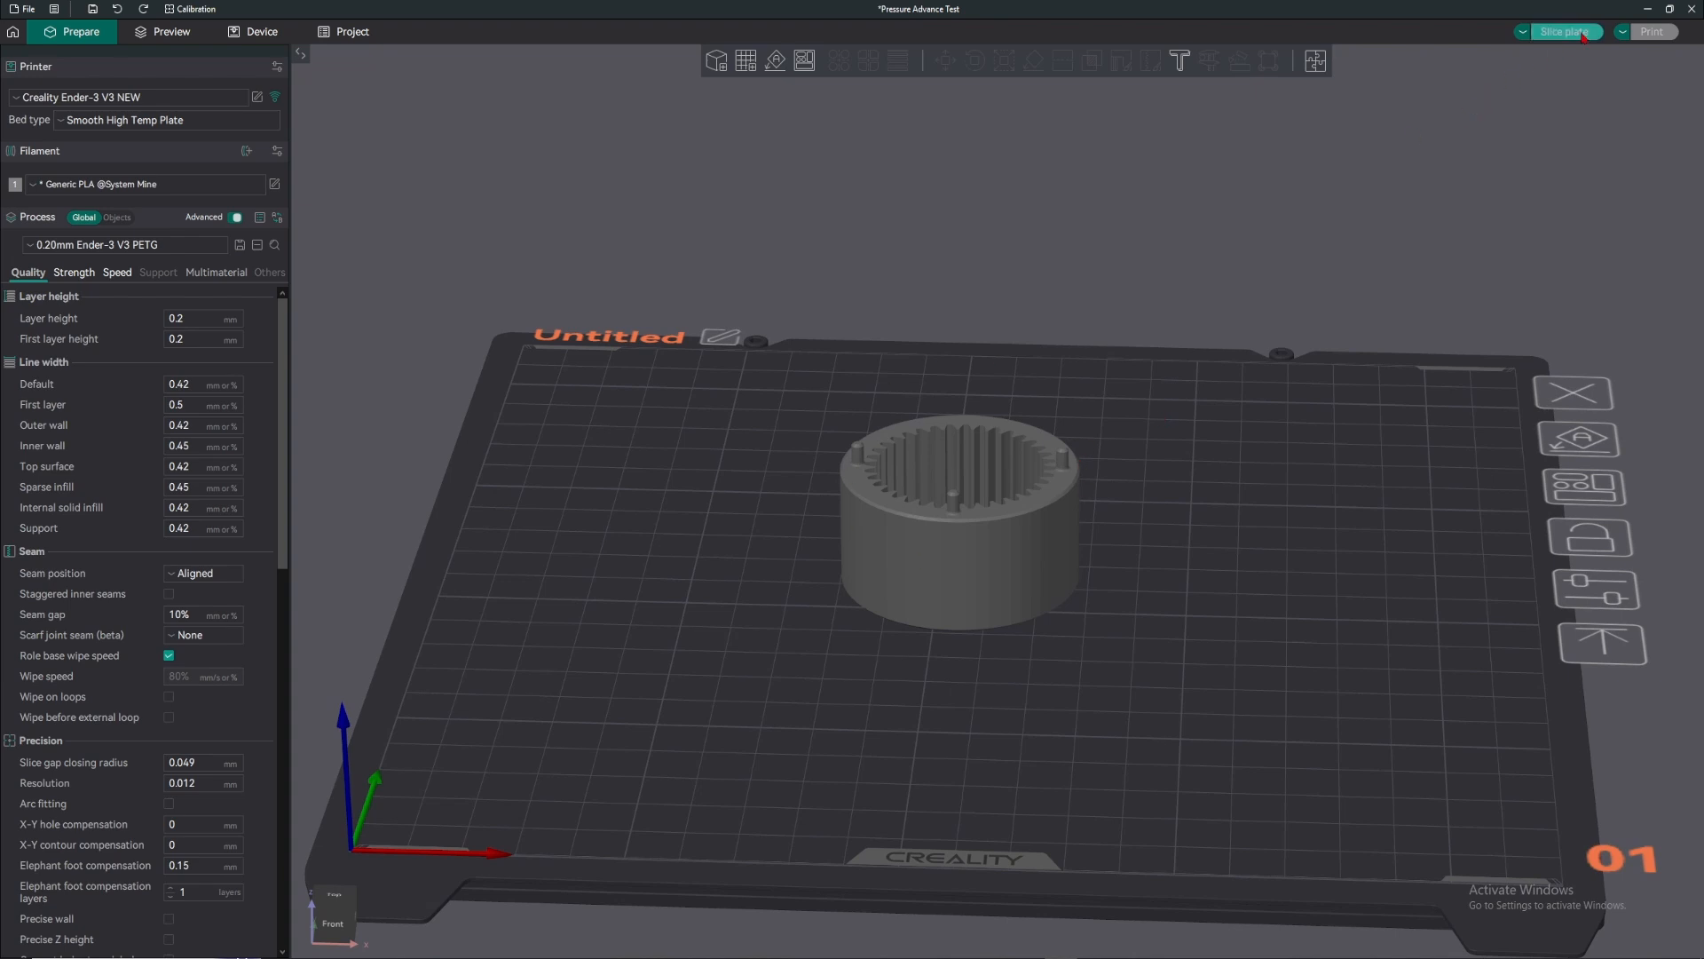
- Slice the plate and inspect the ring gear's flow-rate preview from above at close range
left_click(168, 34)
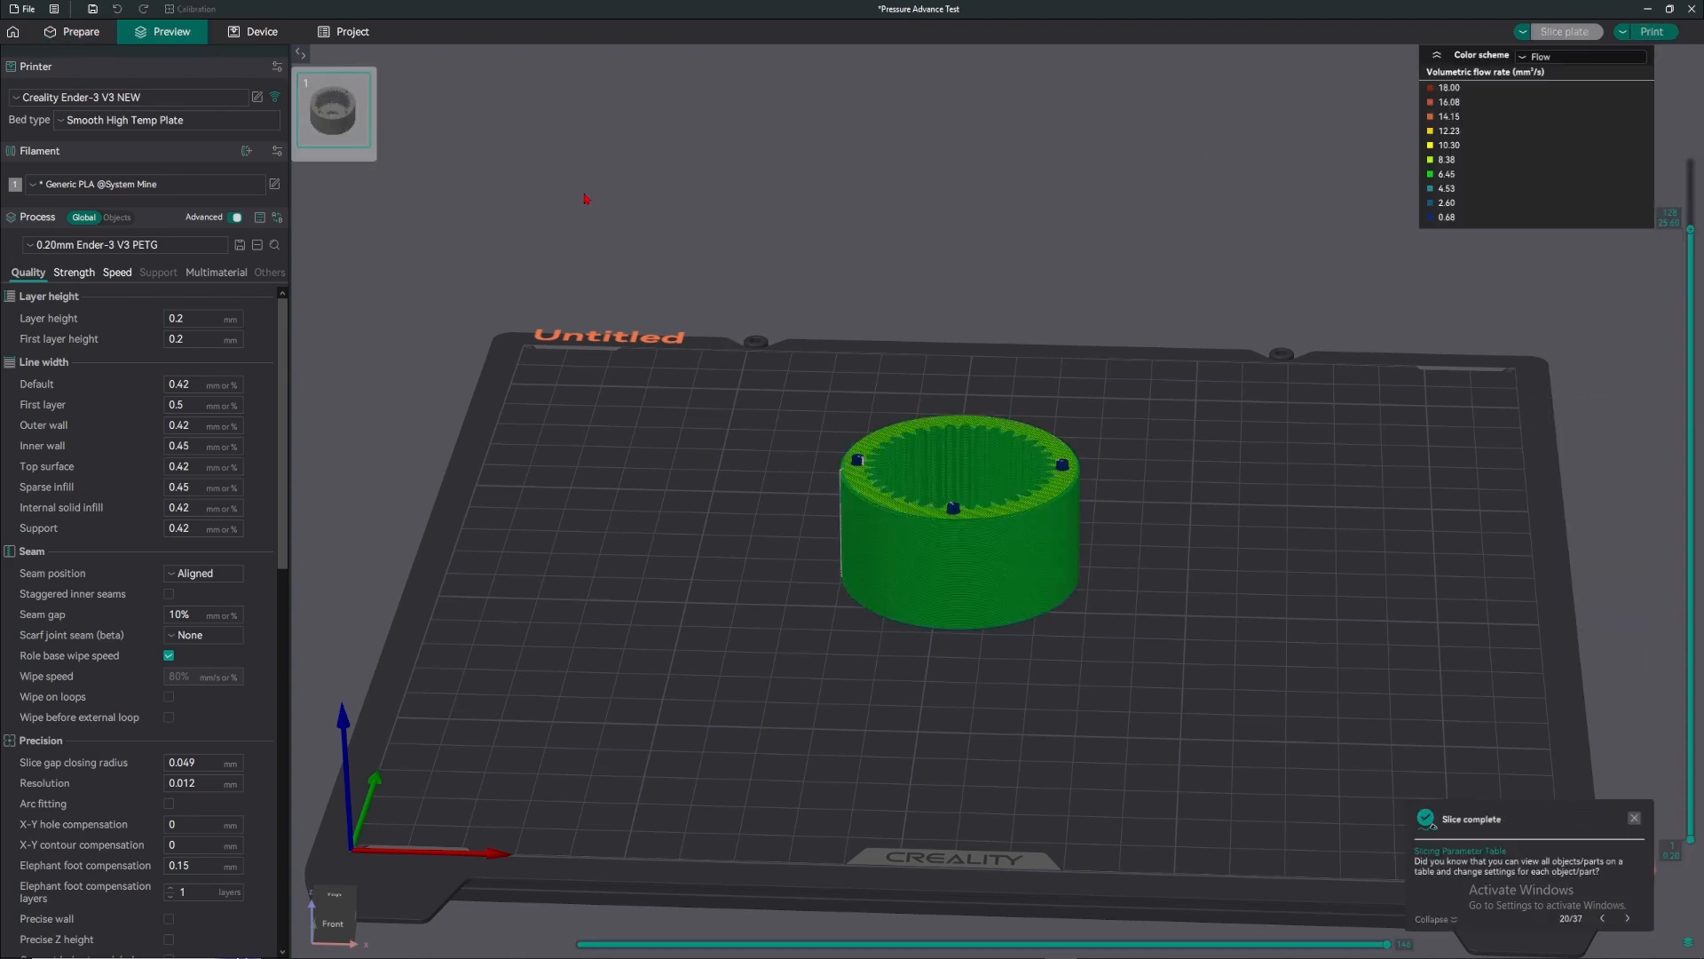
left_click_drag(826, 328, 958, 386)
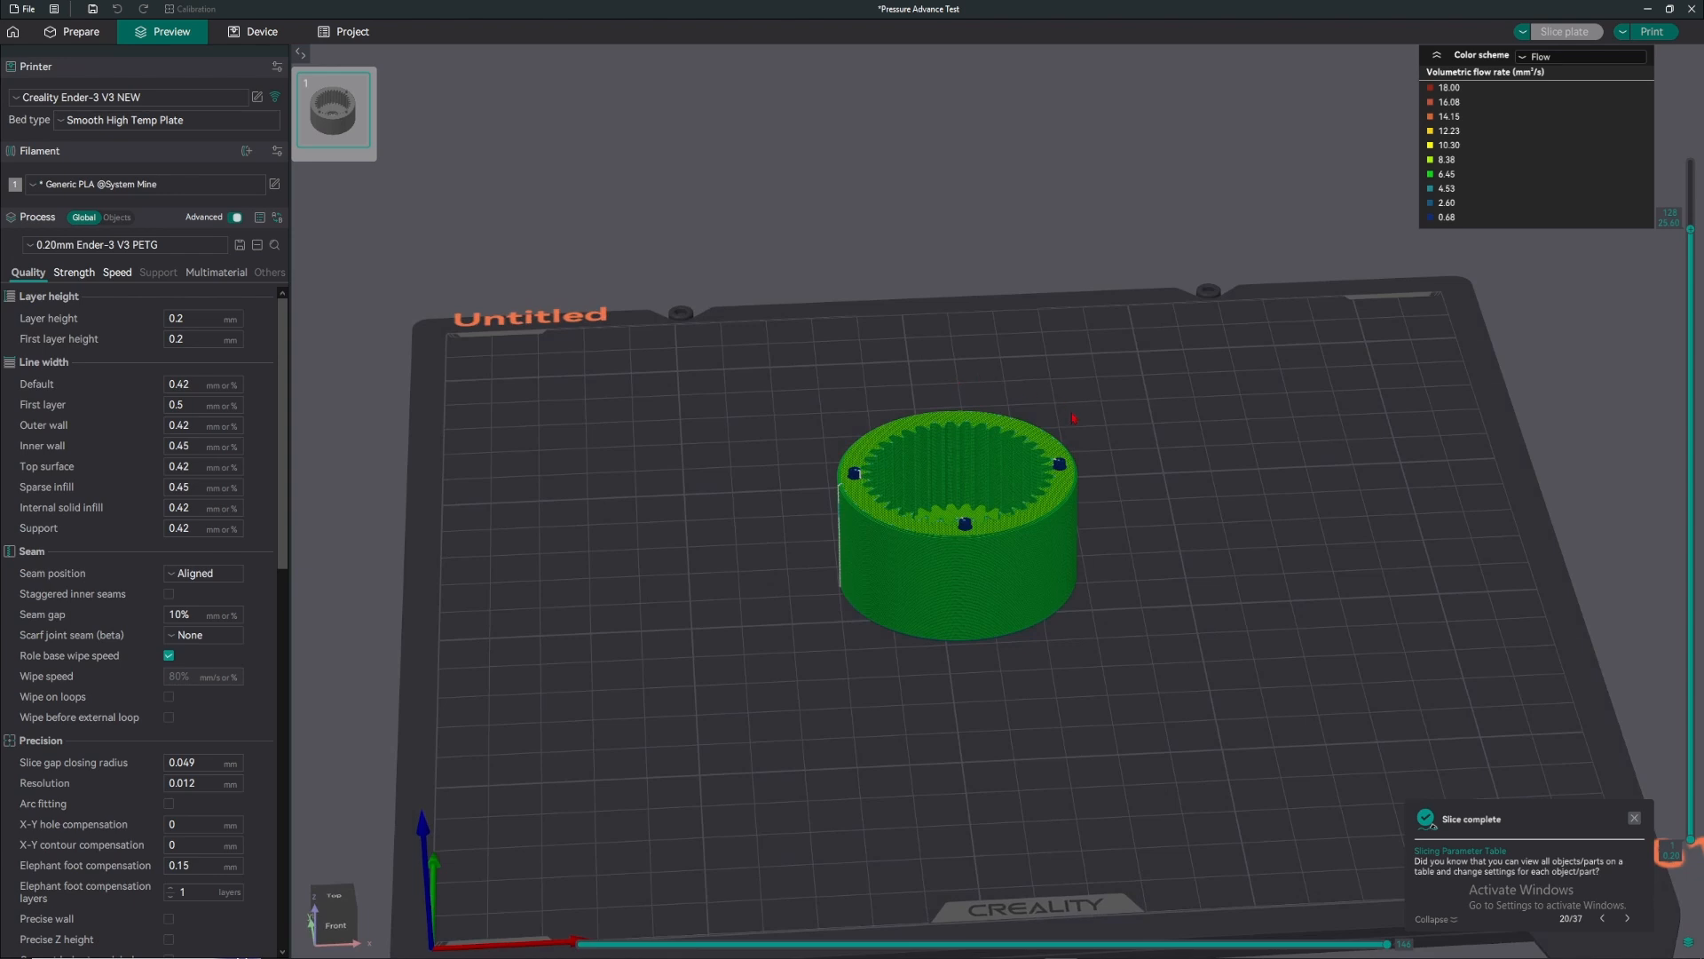
scroll(1074, 418, "up", 3)
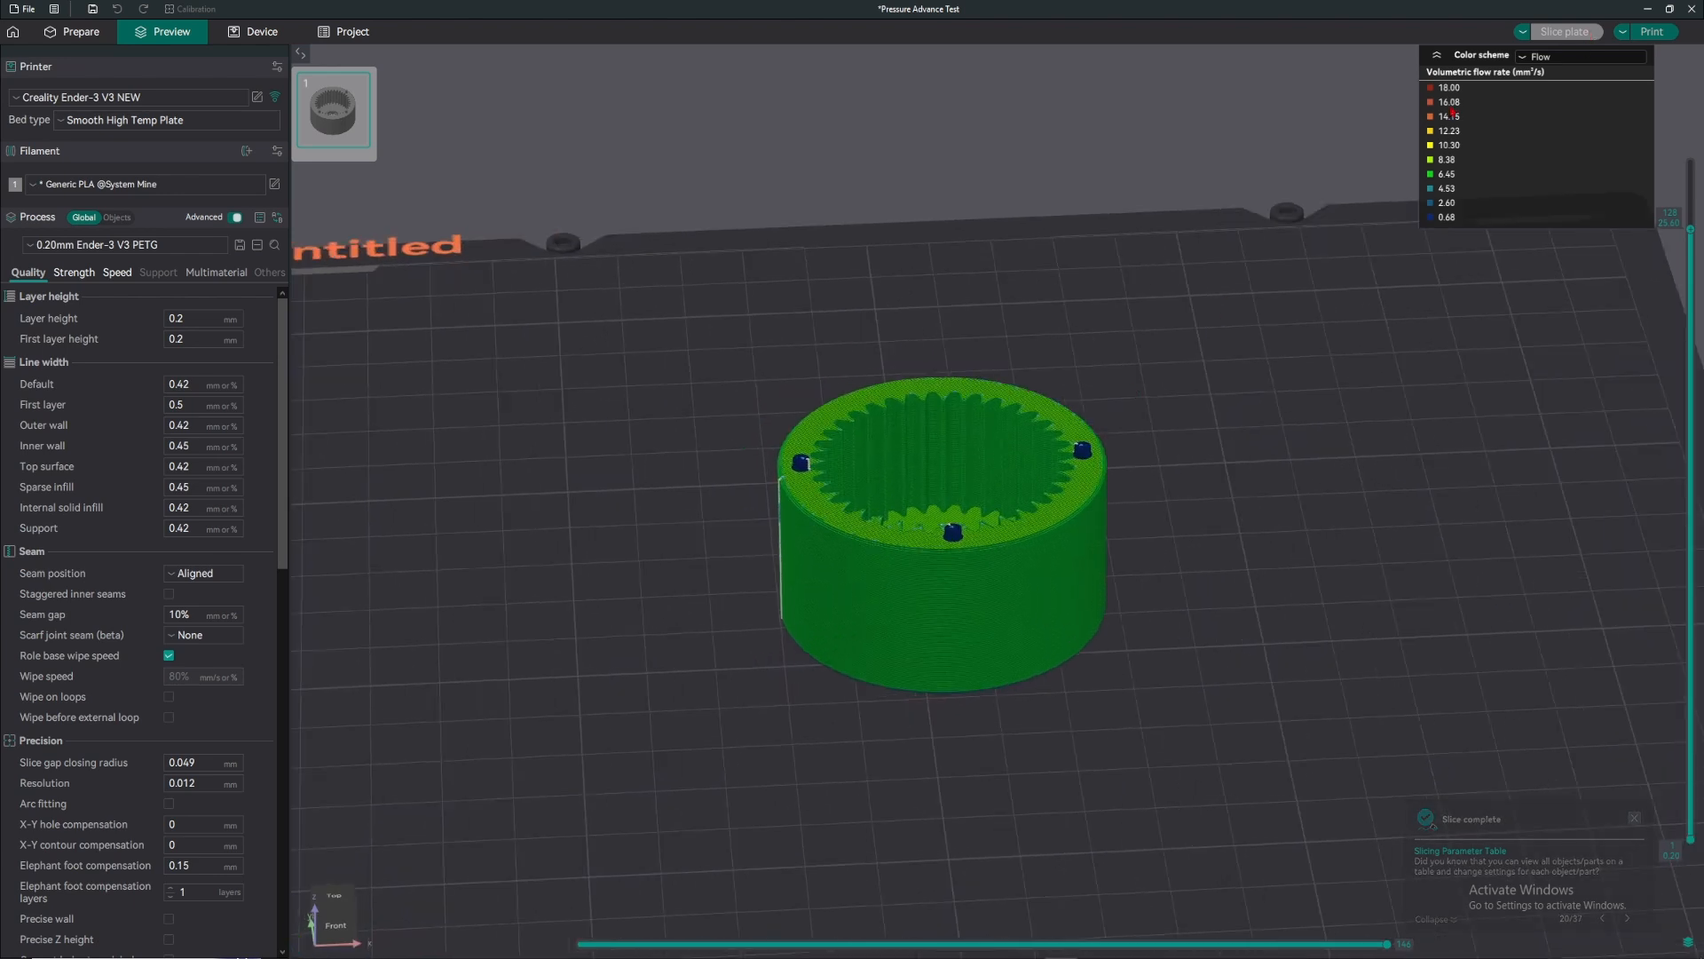
left_click_drag(1209, 235, 1212, 307)
scroll(1223, 346, "up", 3)
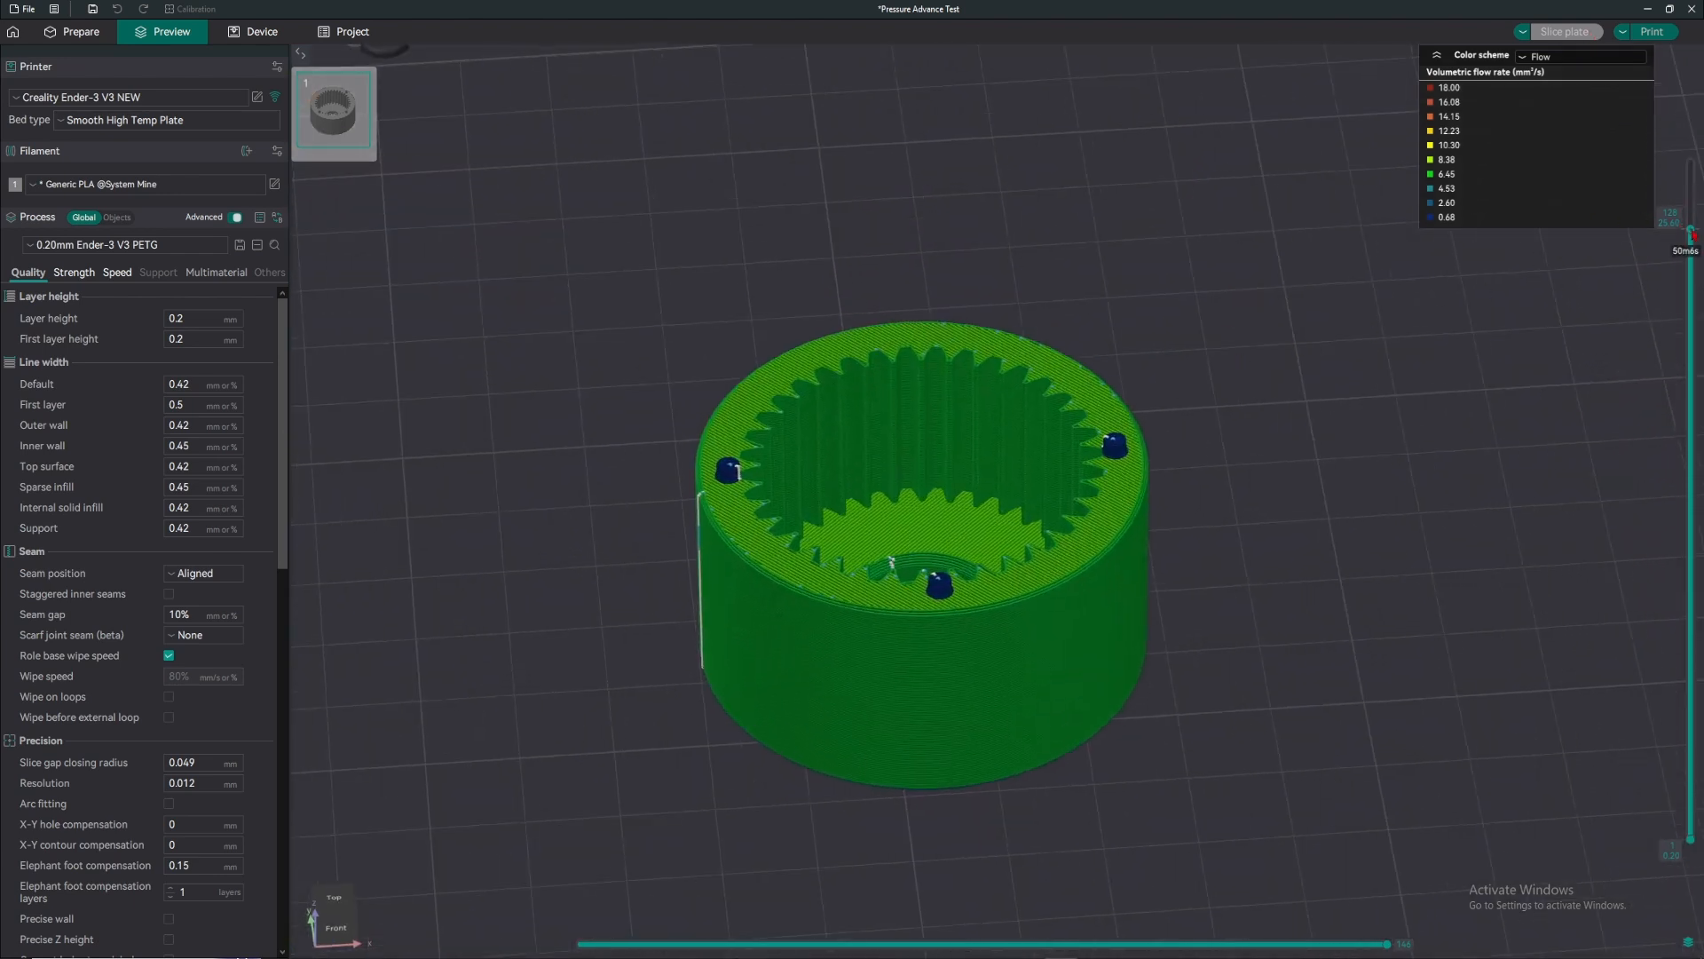
- Examine the gear's internal layers by lowering the displayed layer to about mid-height, then restore the full layer range
left_click_drag(1691, 232, 1691, 581)
left_click_drag(1691, 581, 1691, 668)
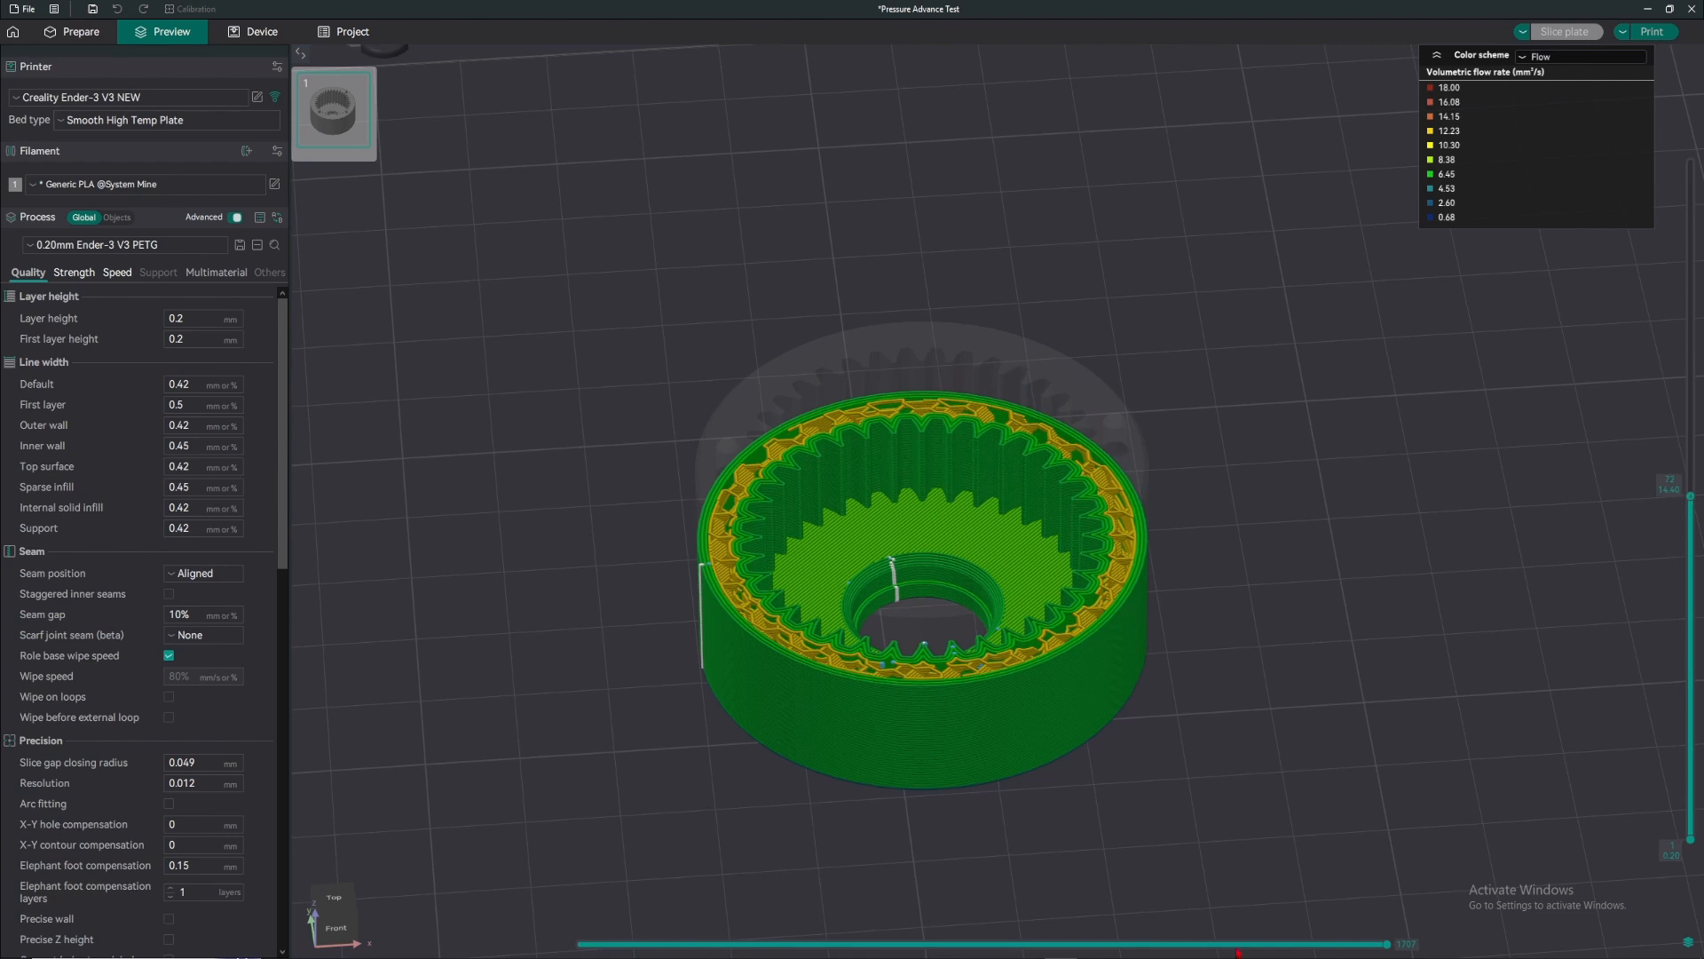
mouse_move(1236, 946)
left_mouse_down()
mouse_move(791, 945)
mouse_move(1229, 944)
left_mouse_up()
left_click_drag(1691, 500, 1687, 162)
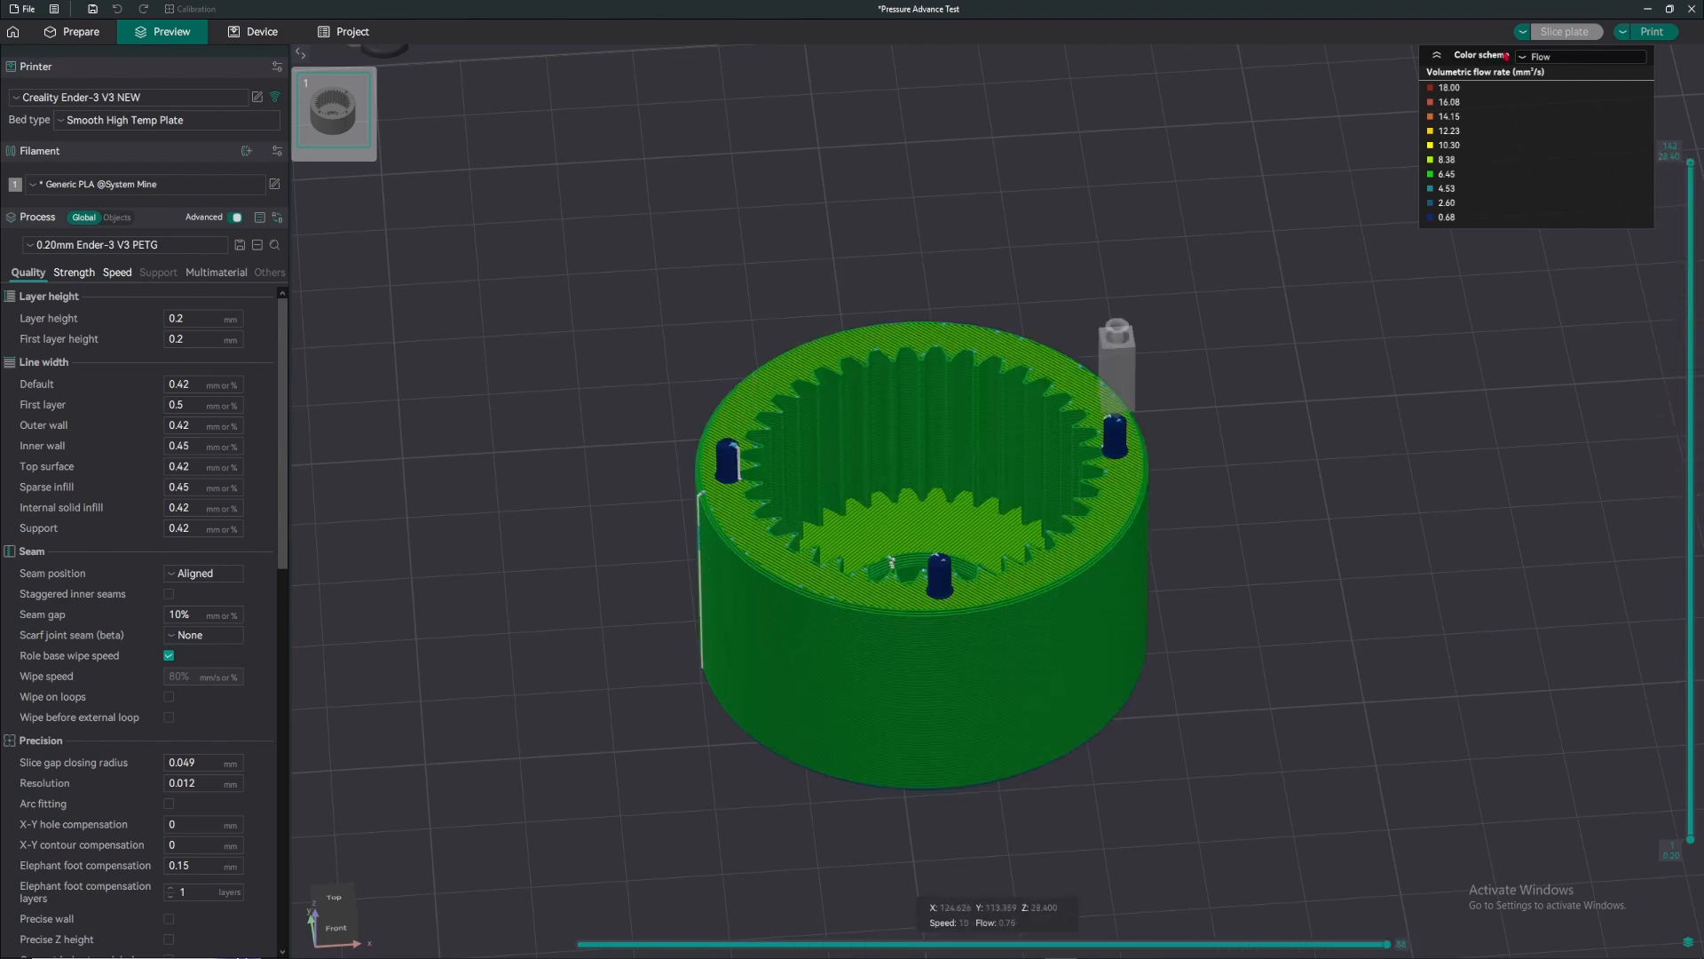
- Color the preview by Line Type and check the travel move display option
left_click(1549, 56)
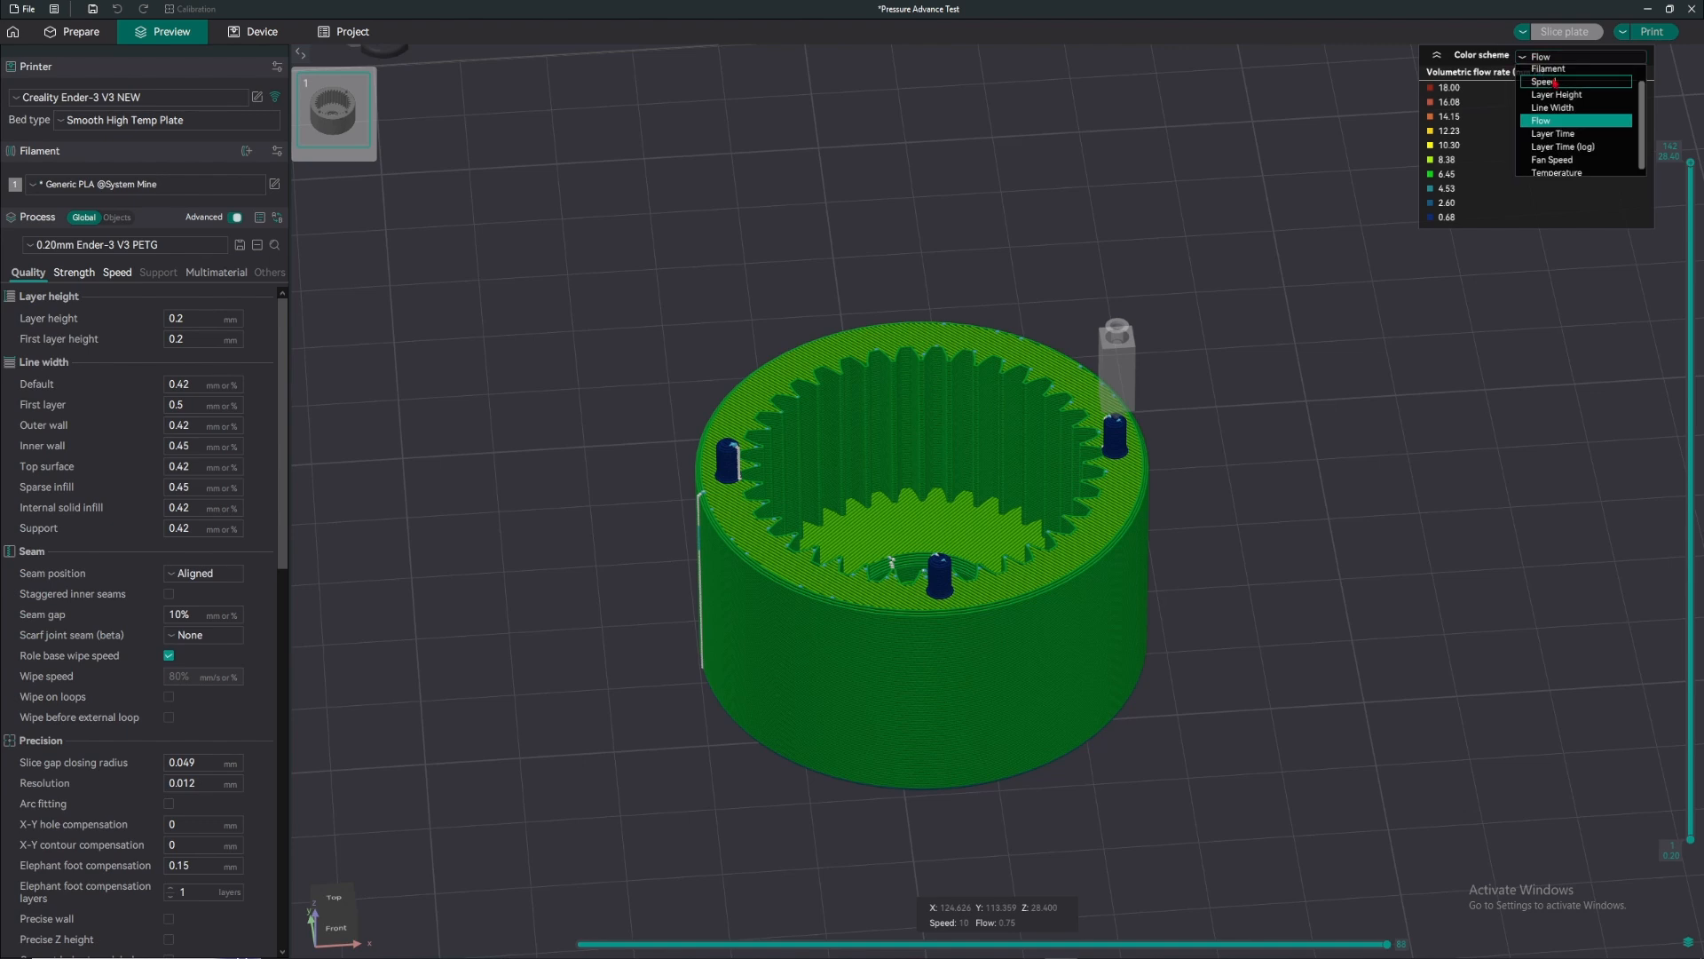
left_click(1572, 73)
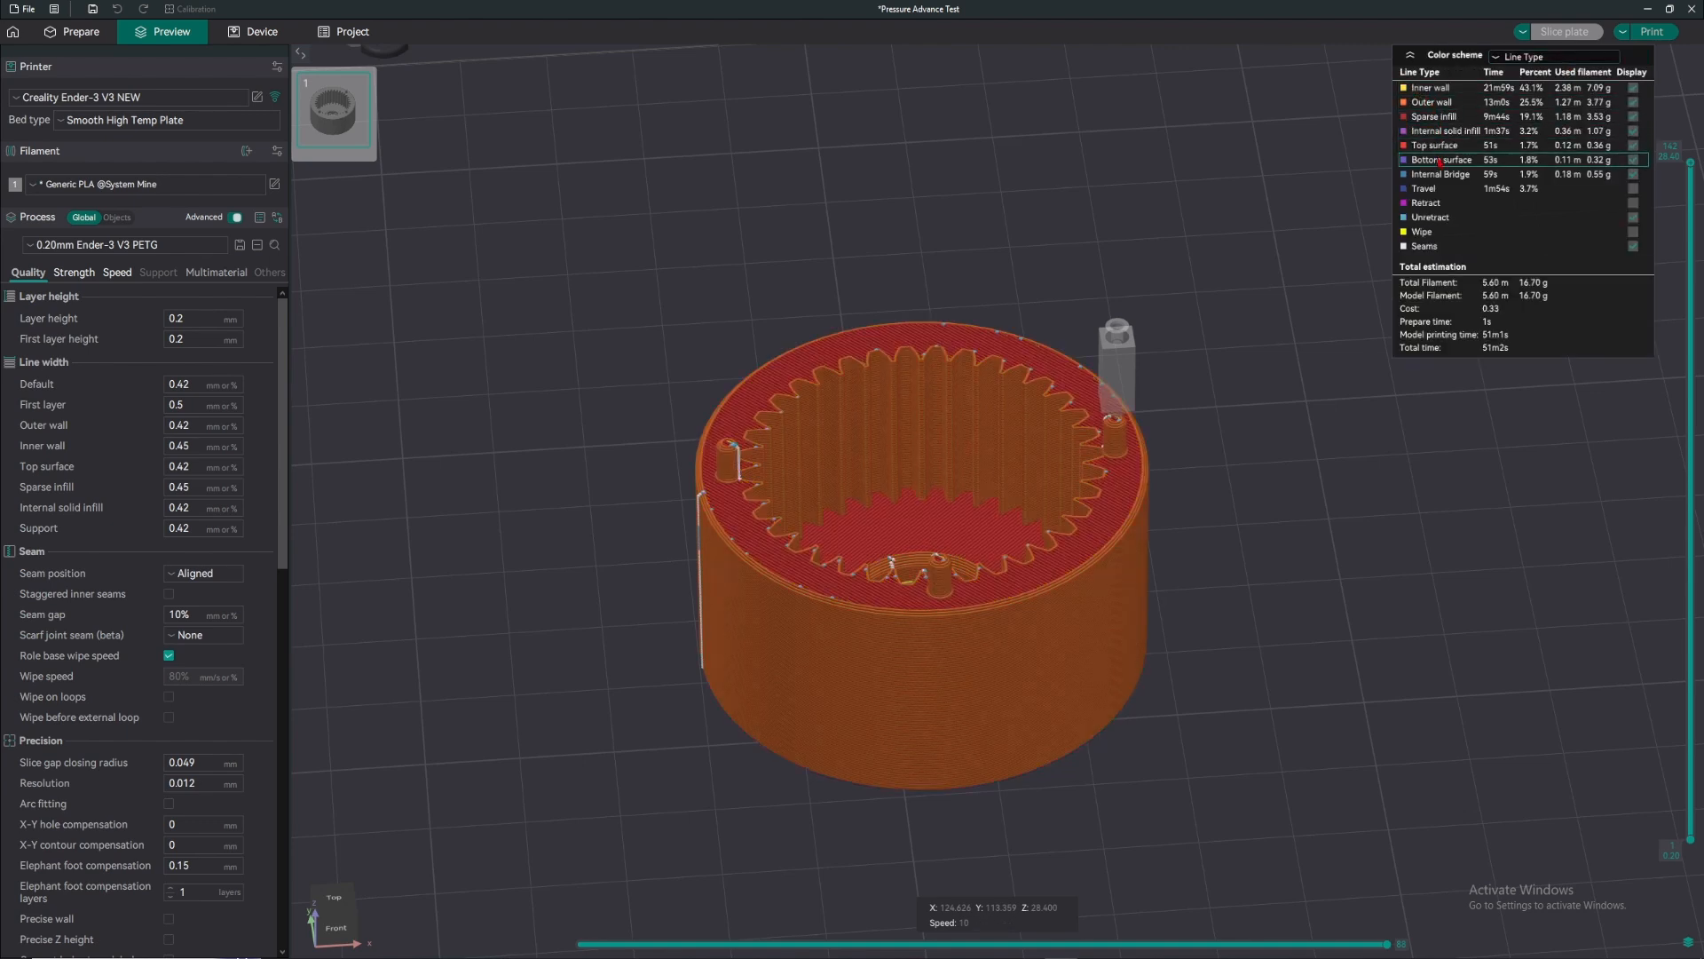
left_click(1634, 189)
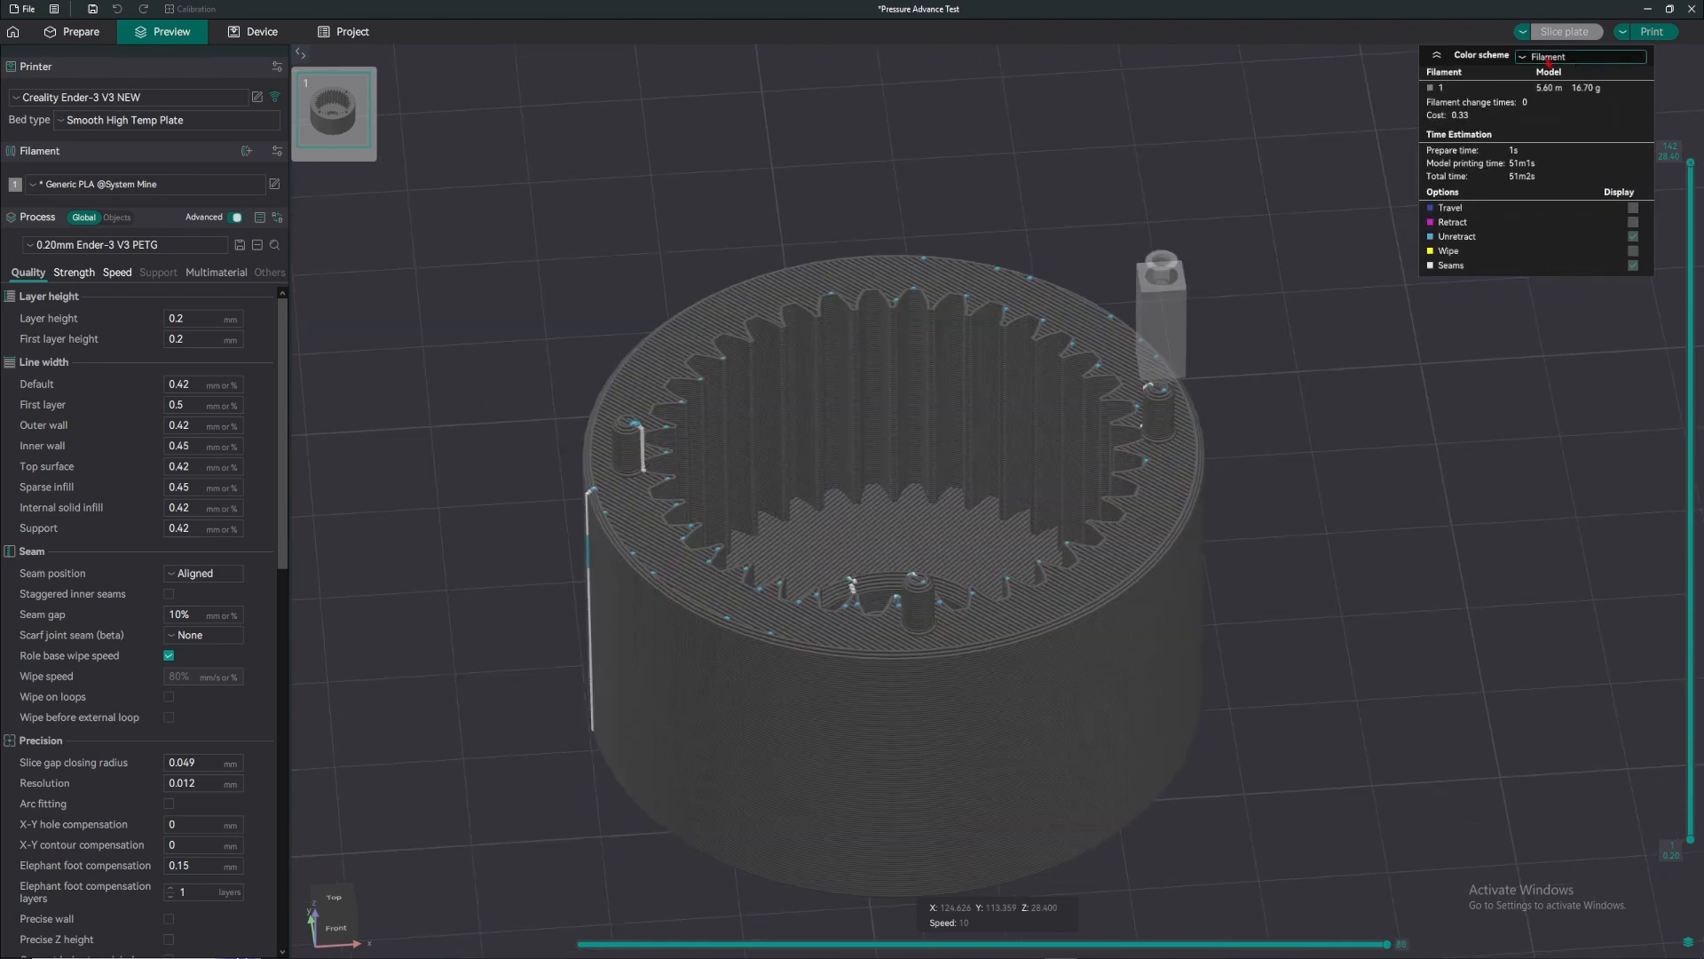
- View the sliced gear in the Speed, Layer Height and Line Width color schemes in turn
left_click(1549, 57)
left_click(1549, 98)
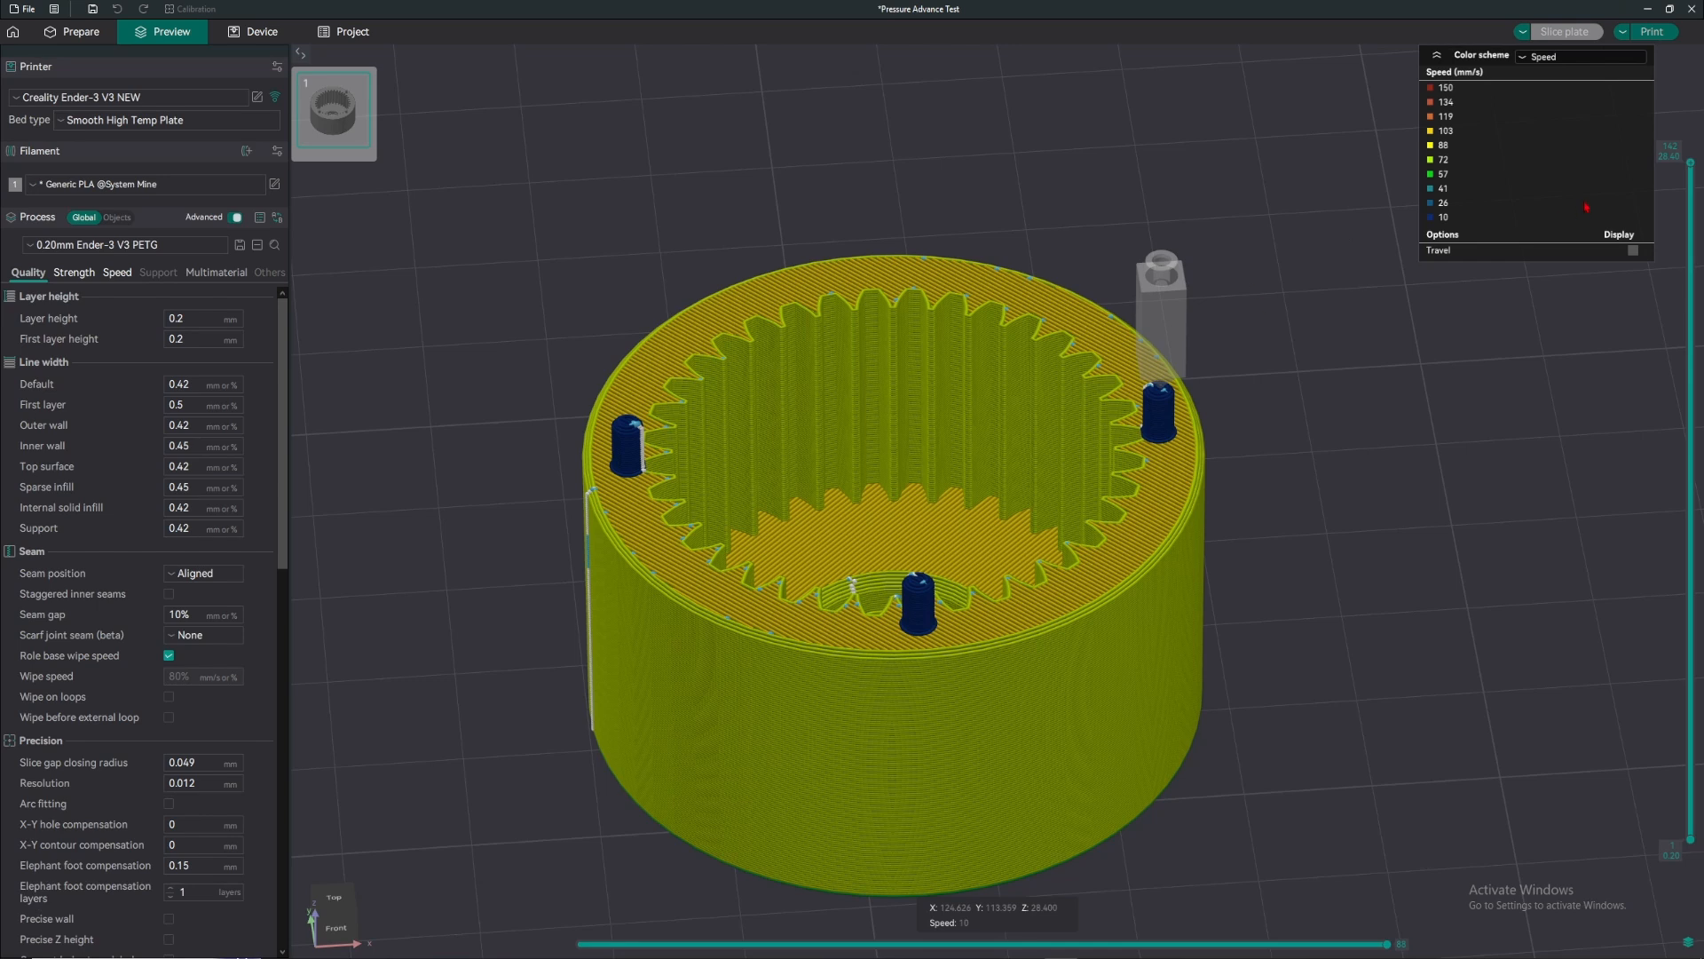
left_click(1562, 57)
left_click(1570, 78)
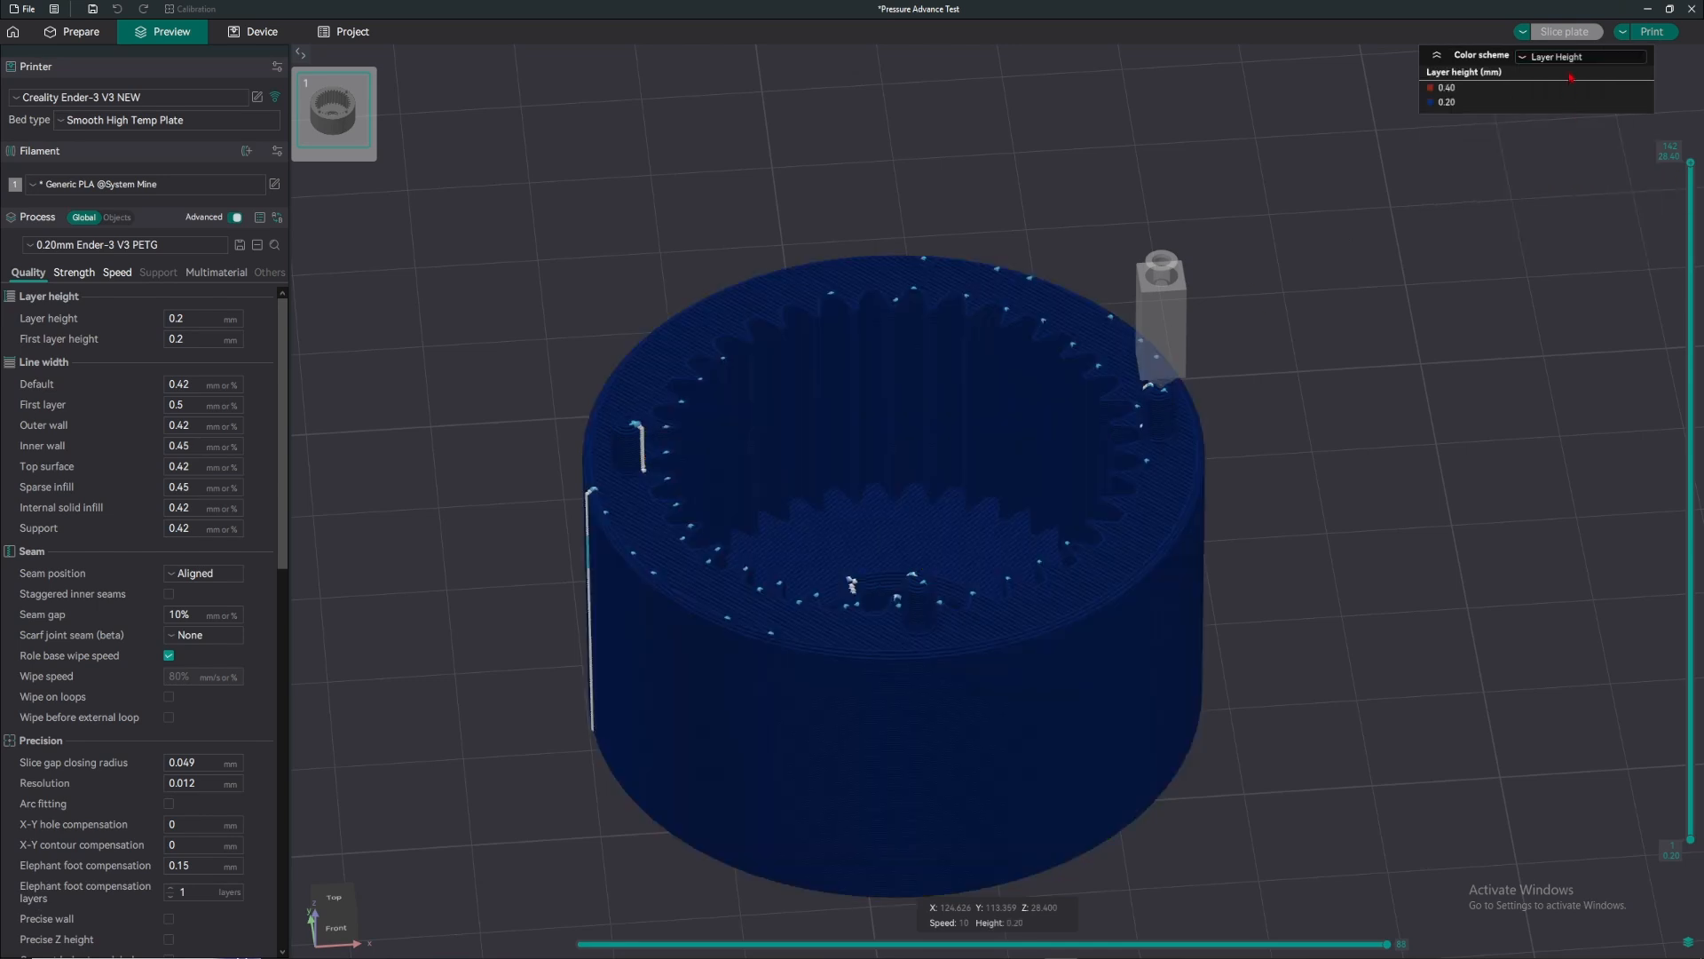
left_click(1566, 57)
left_click(1567, 120)
- View the sliced gear in the Temperature color scheme and in the Fan Speed scheme from a lower angle
left_click(1567, 57)
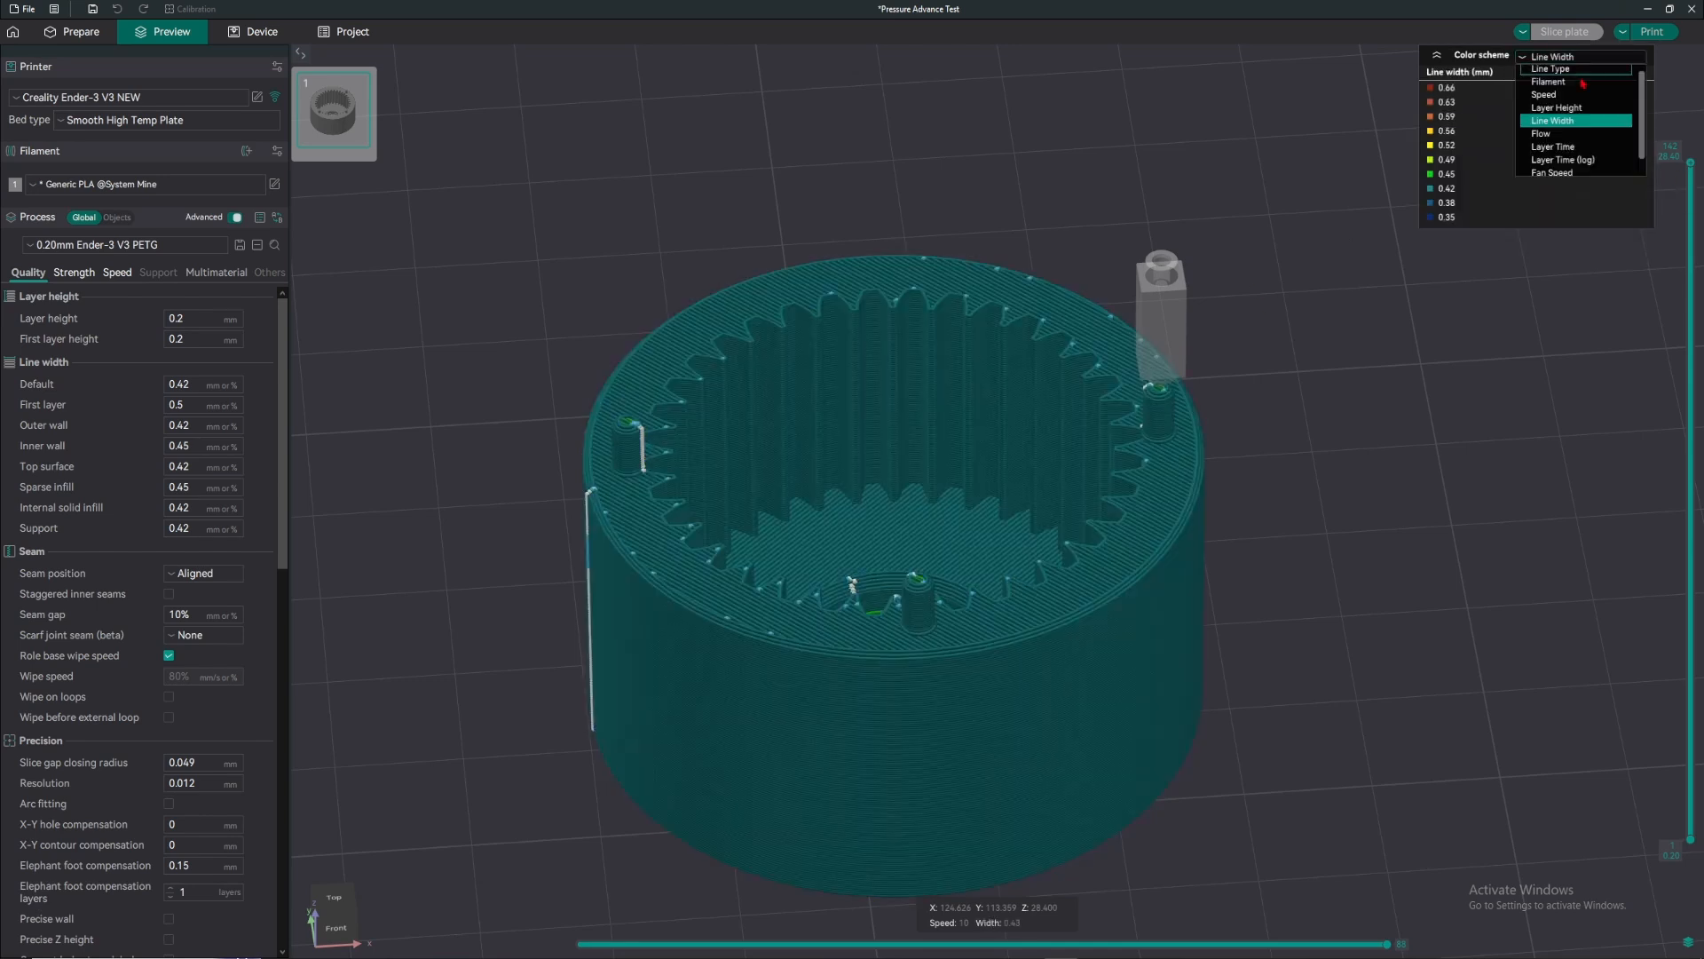
scroll(1583, 84, "down", 2)
left_click(1571, 167)
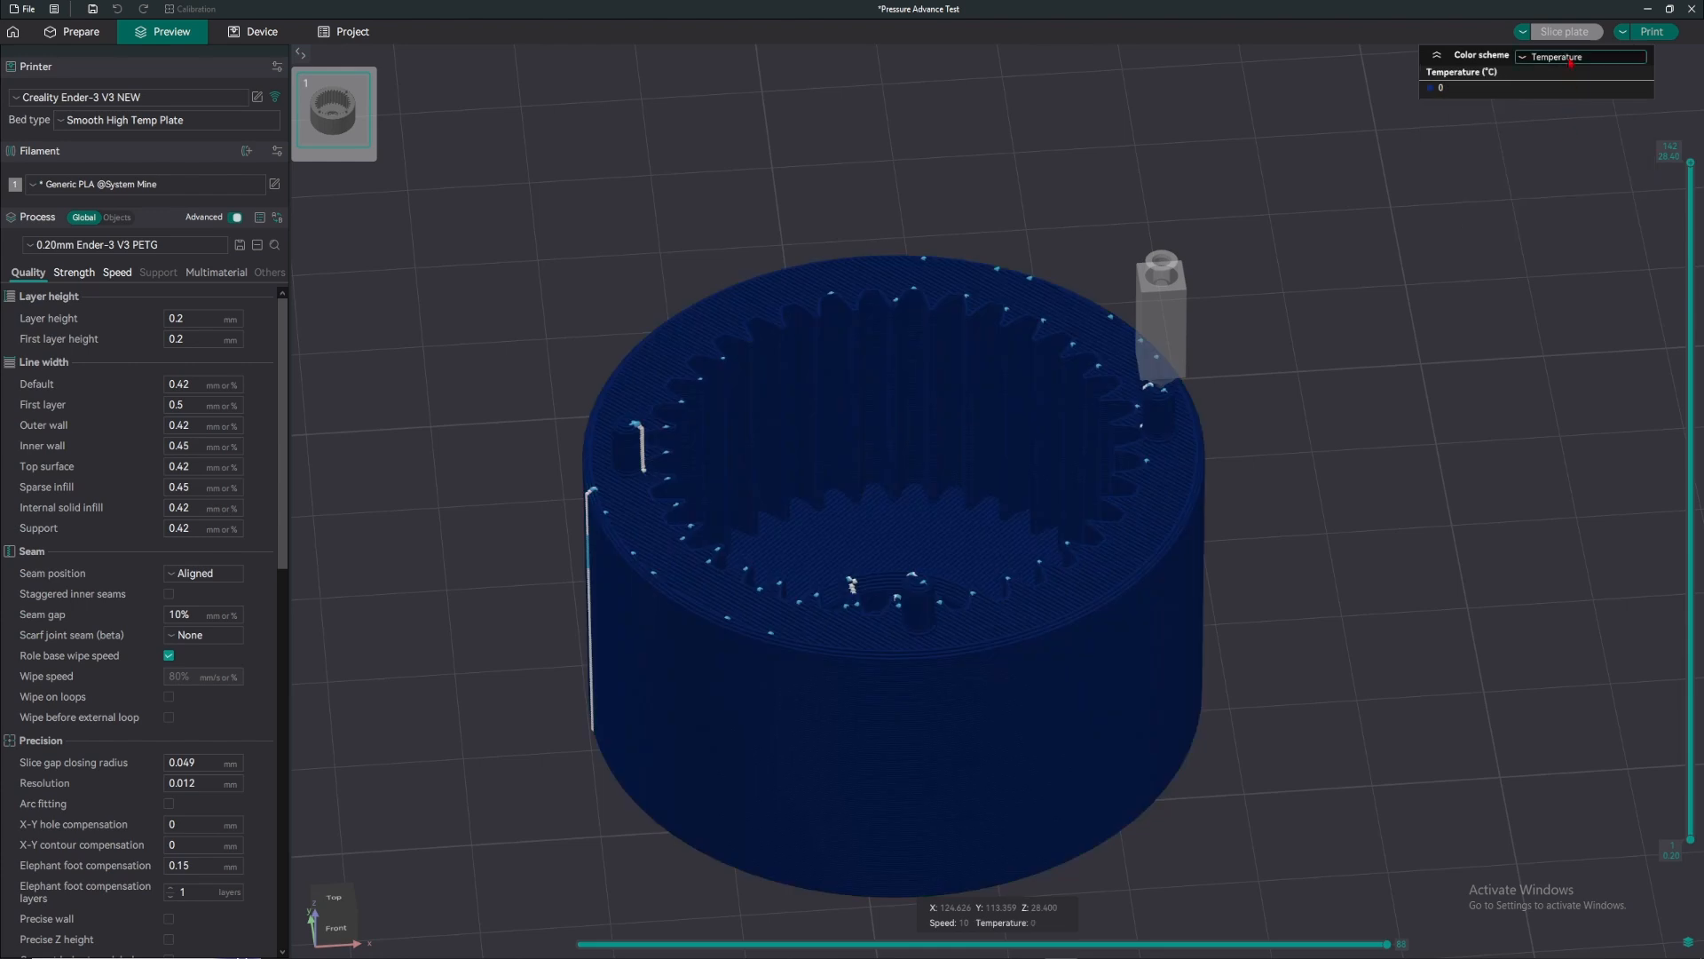
left_click(1570, 62)
left_click(1567, 152)
mouse_move(1312, 217)
left_mouse_down()
mouse_move(1335, 189)
mouse_move(1319, 194)
left_mouse_up()
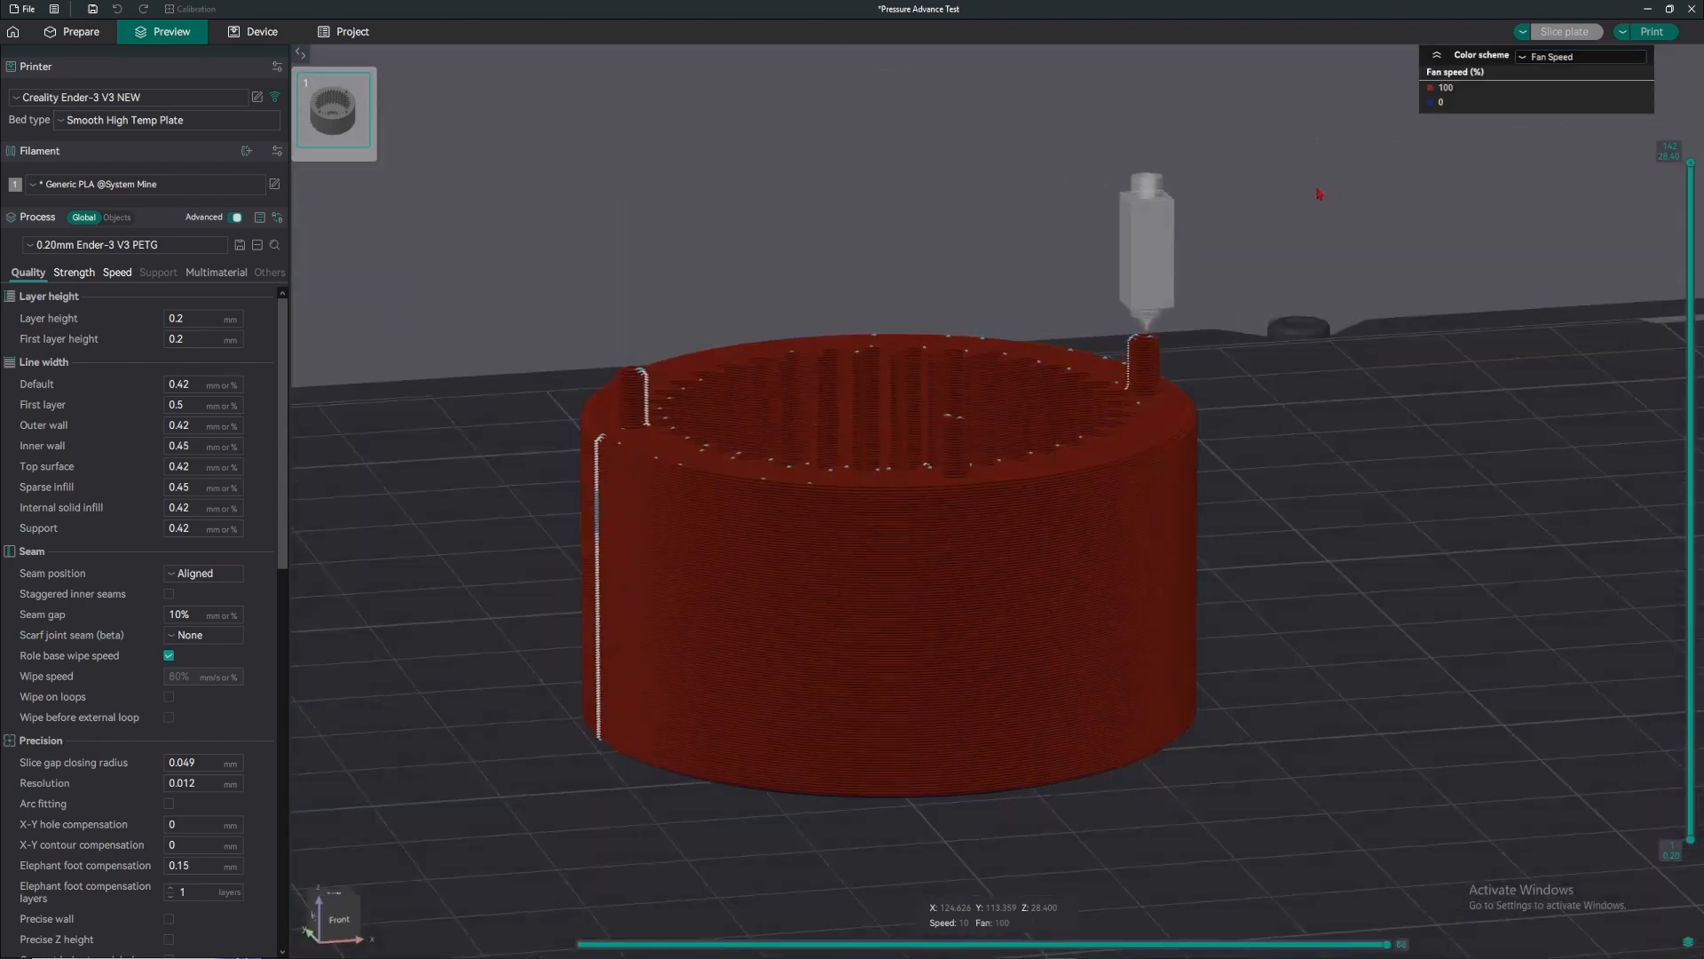
- Switch the preview back to the Line Type color scheme and view the gear from above
left_click(1564, 57)
left_click(1508, 131)
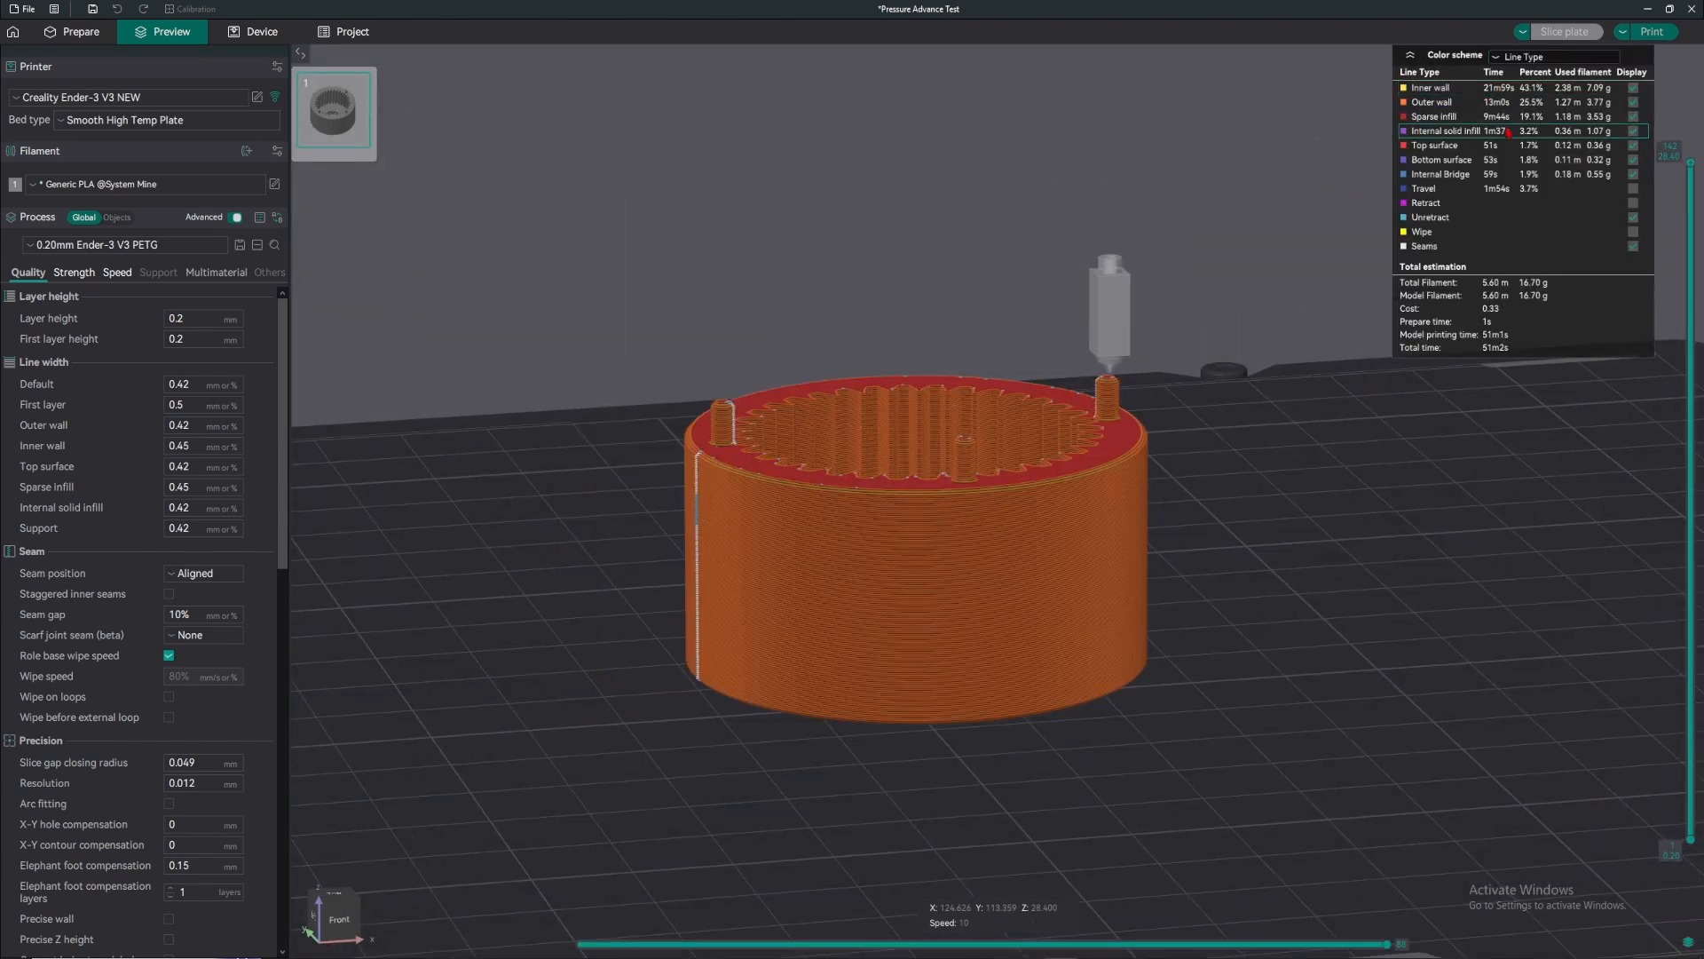
left_click(1562, 57)
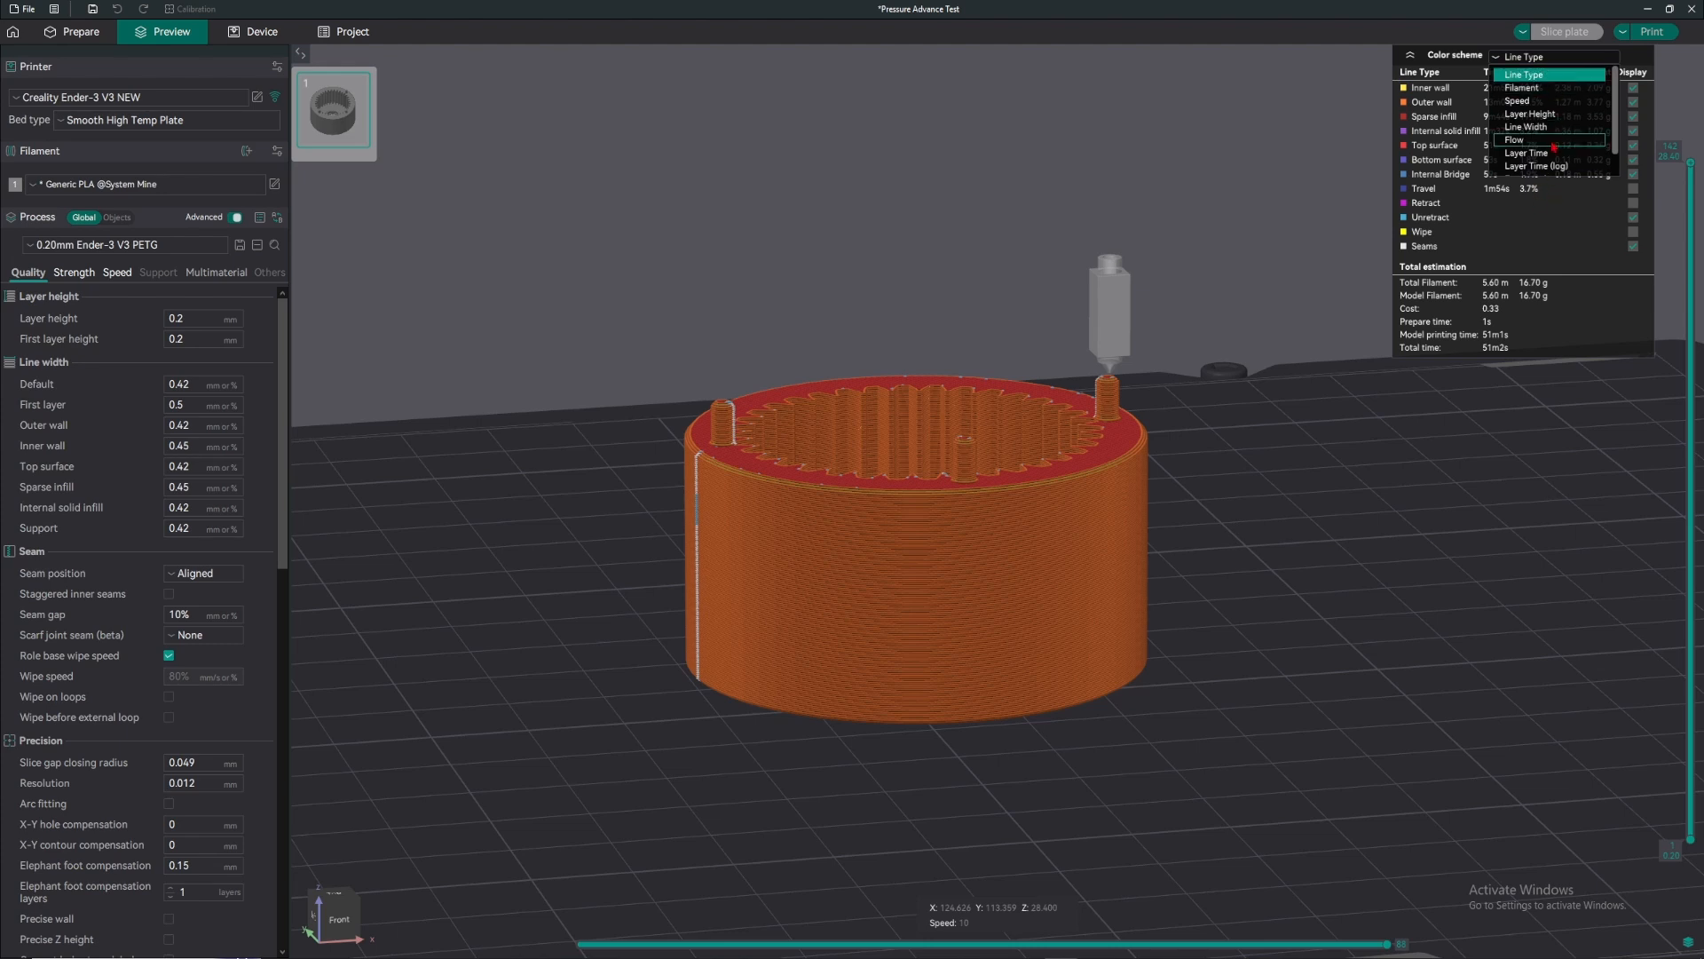
left_click(1571, 77)
left_click_drag(1303, 259, 1269, 396)
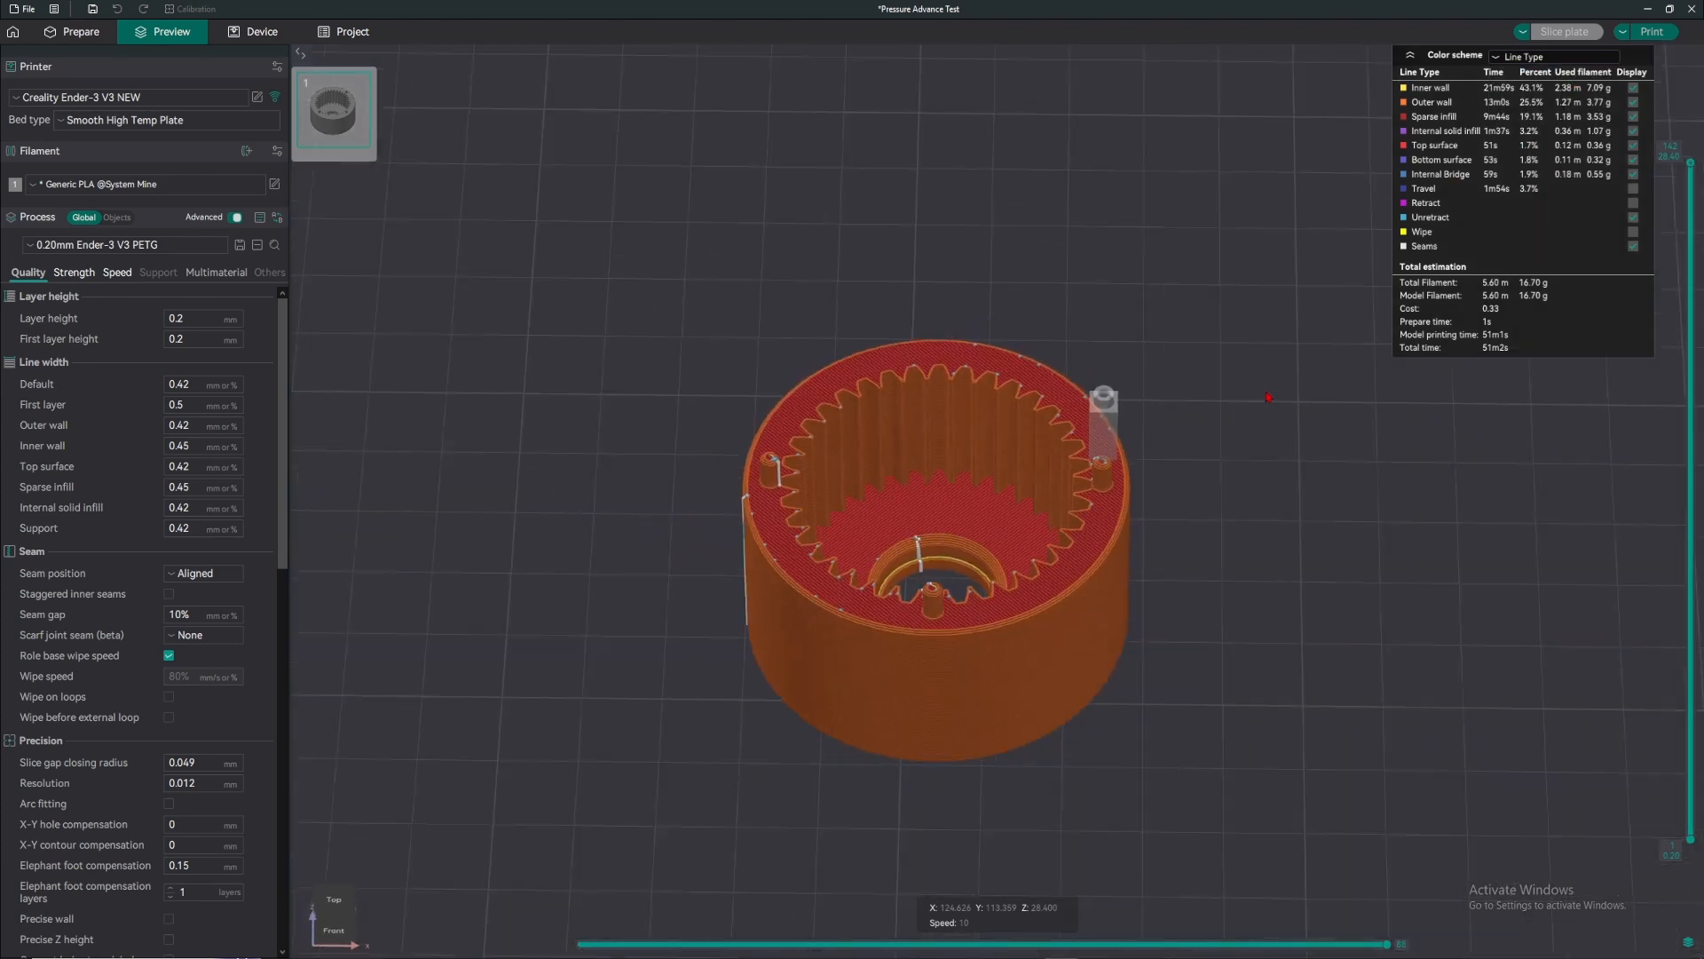
- Check the Device and Project pages and return to the sliced preview
left_click(253, 36)
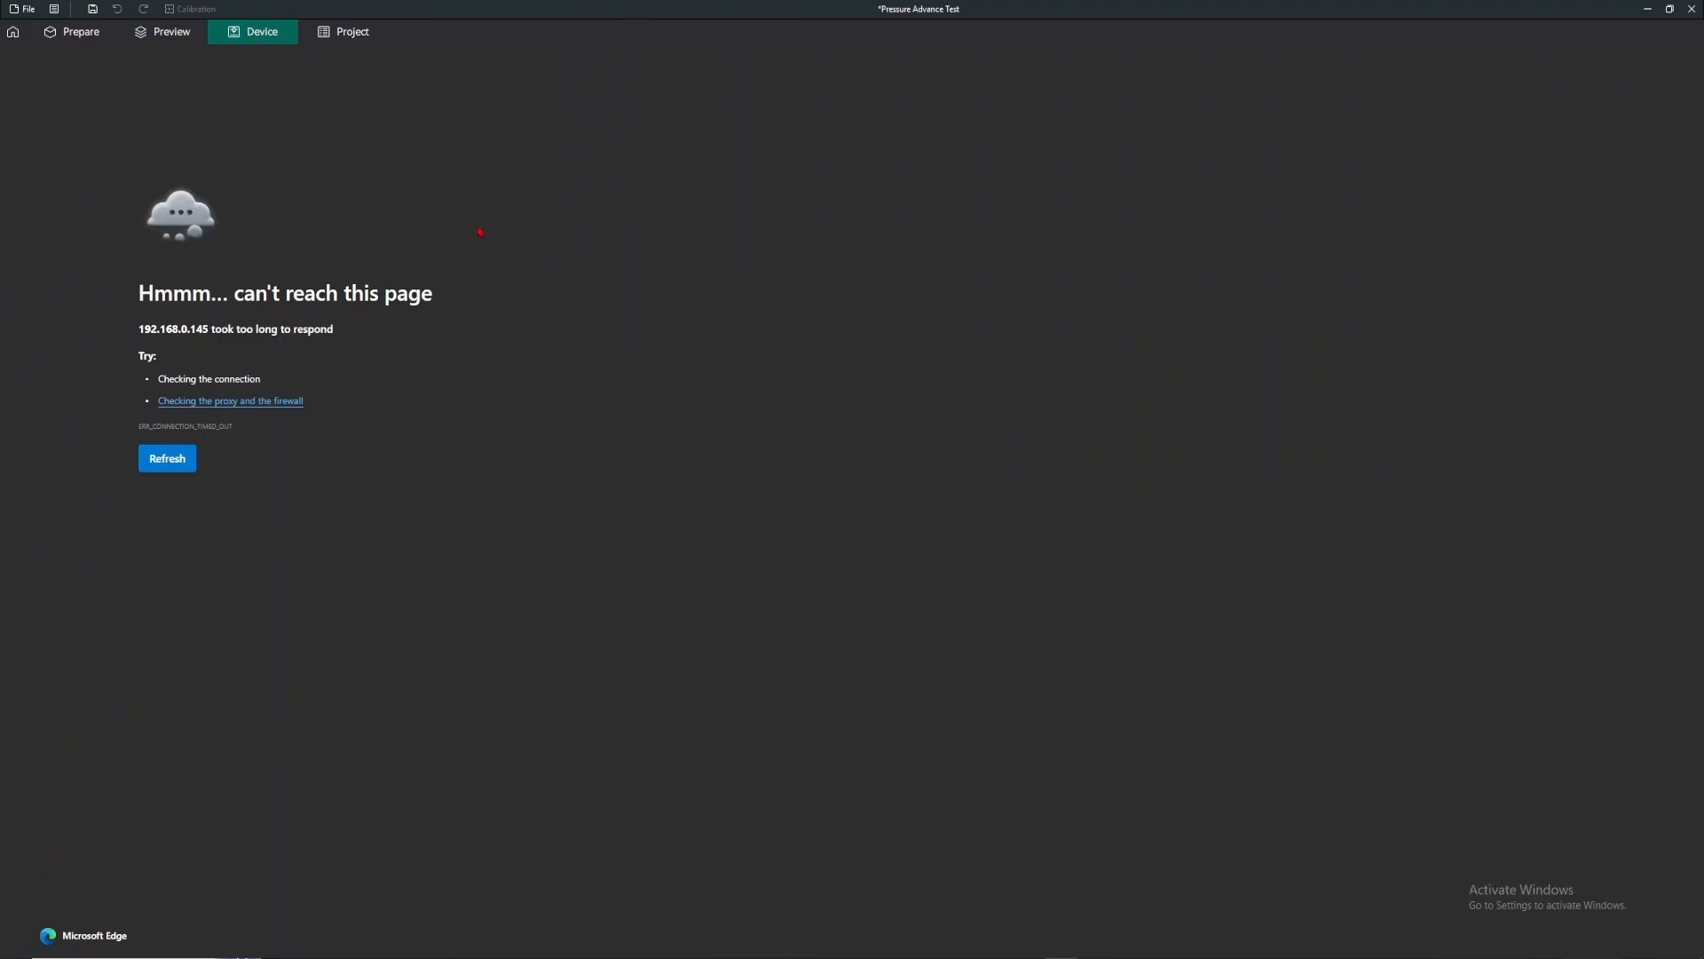
left_click(164, 32)
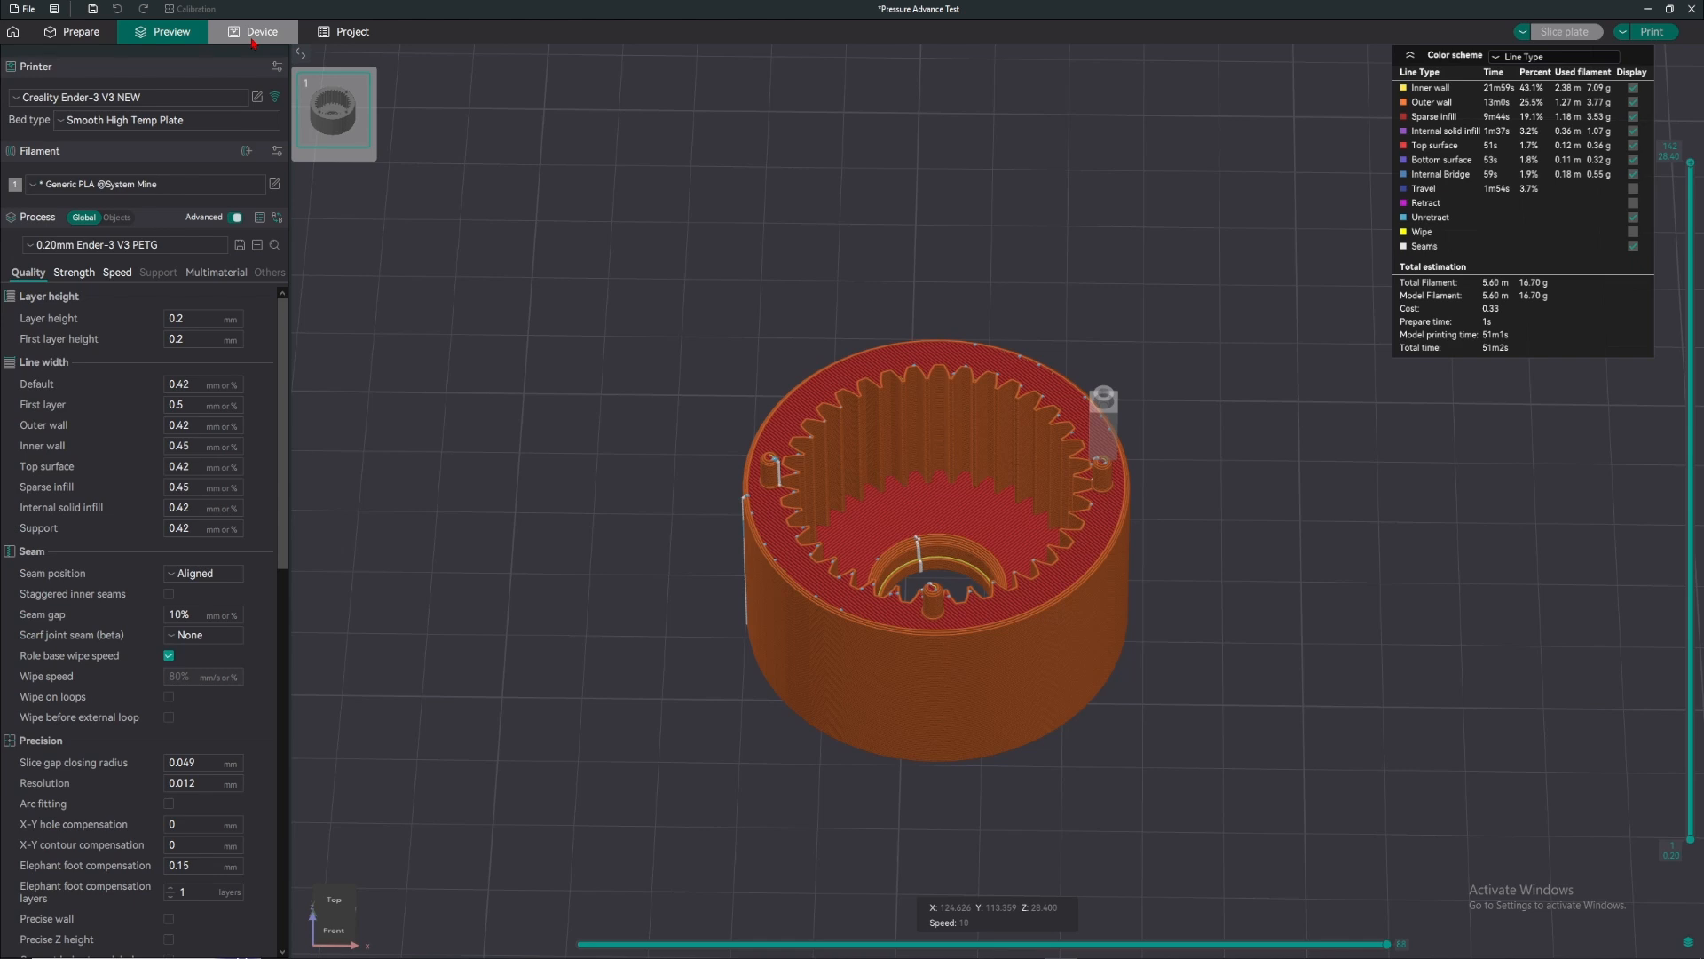
left_click(339, 36)
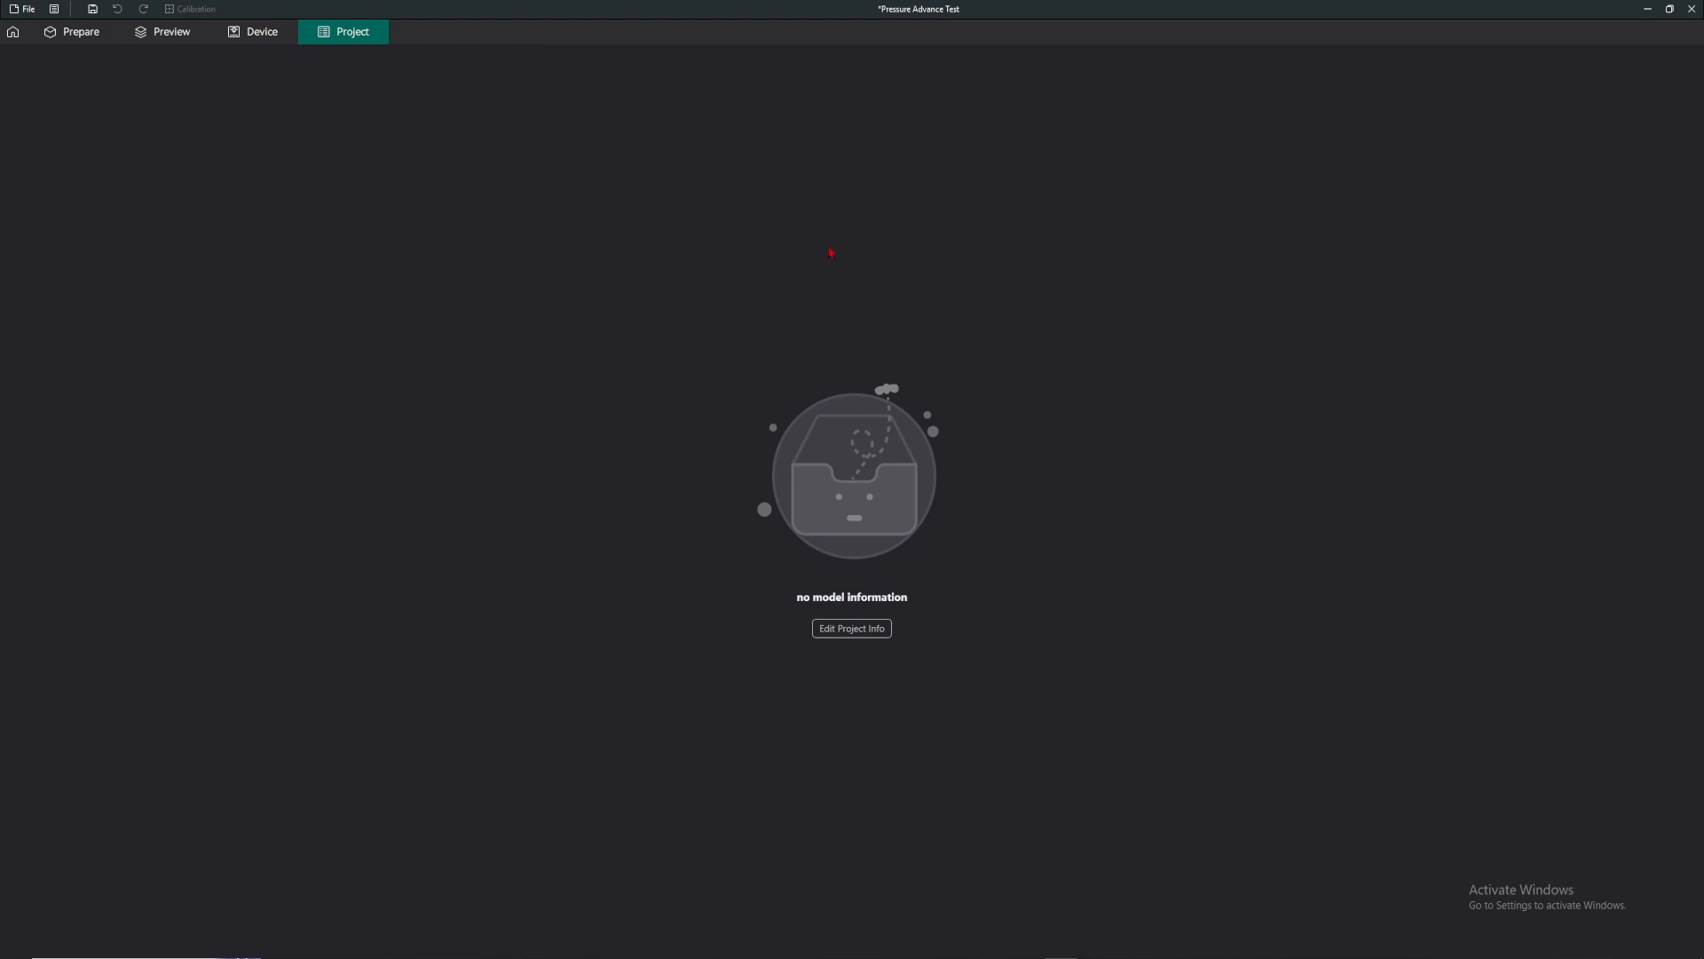
left_click(164, 32)
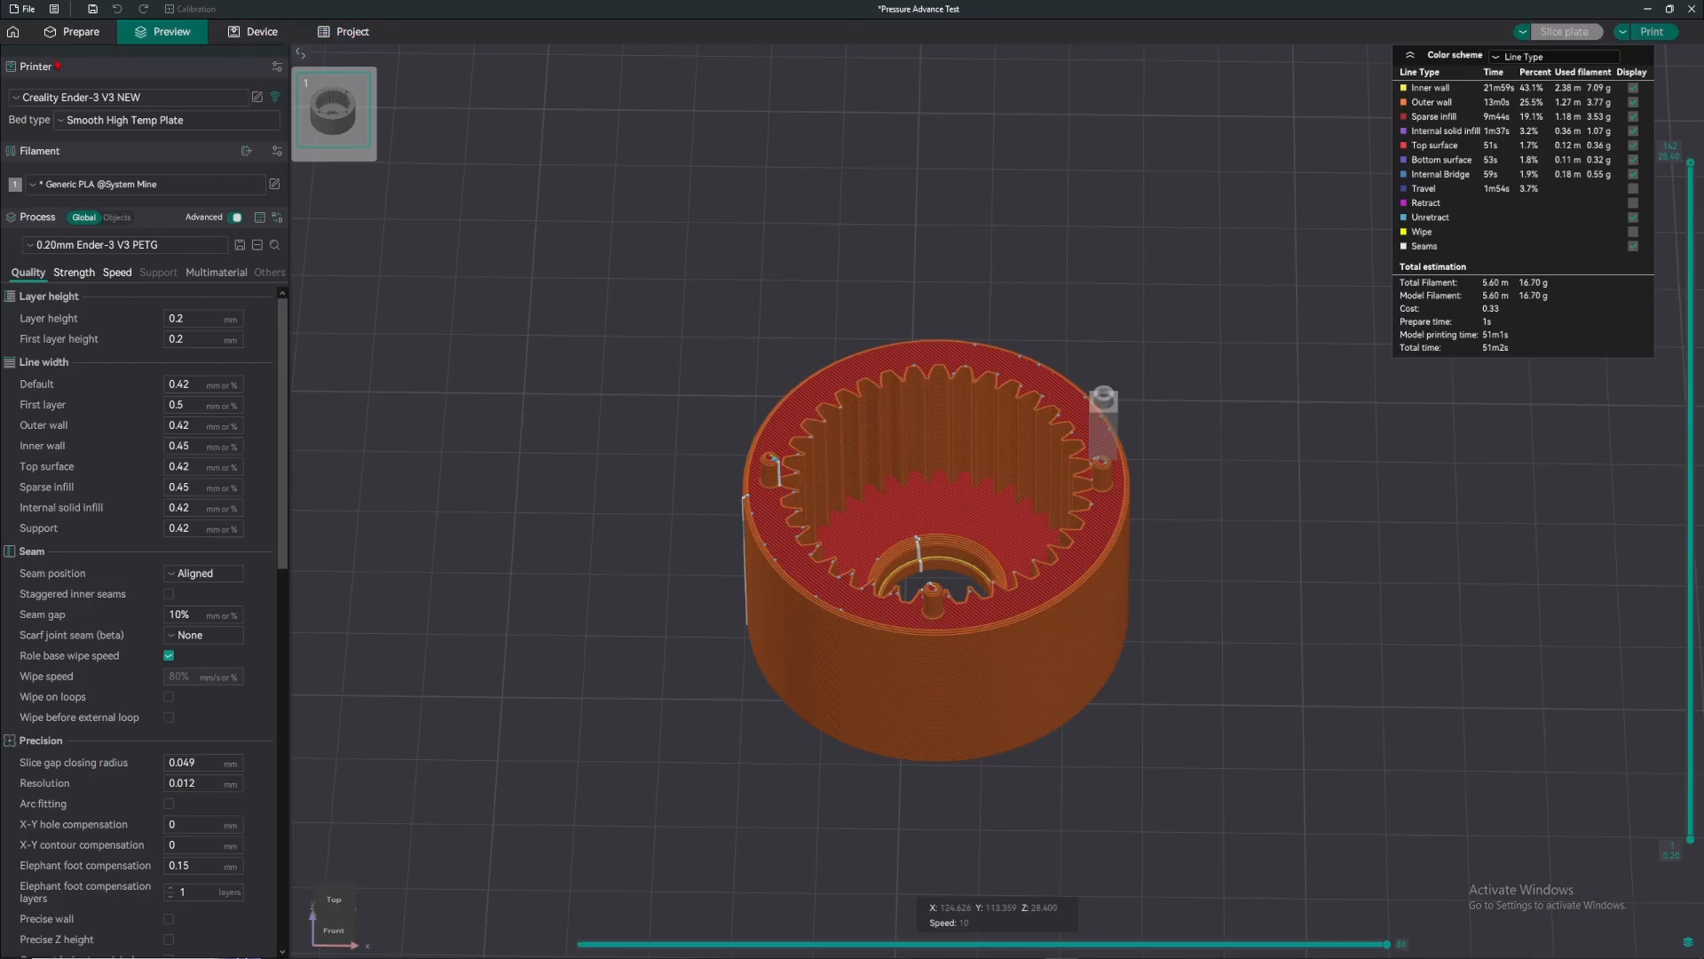
- Return to the Prepare workspace and review the available import, export and edit commands
left_click(64, 36)
left_click(27, 9)
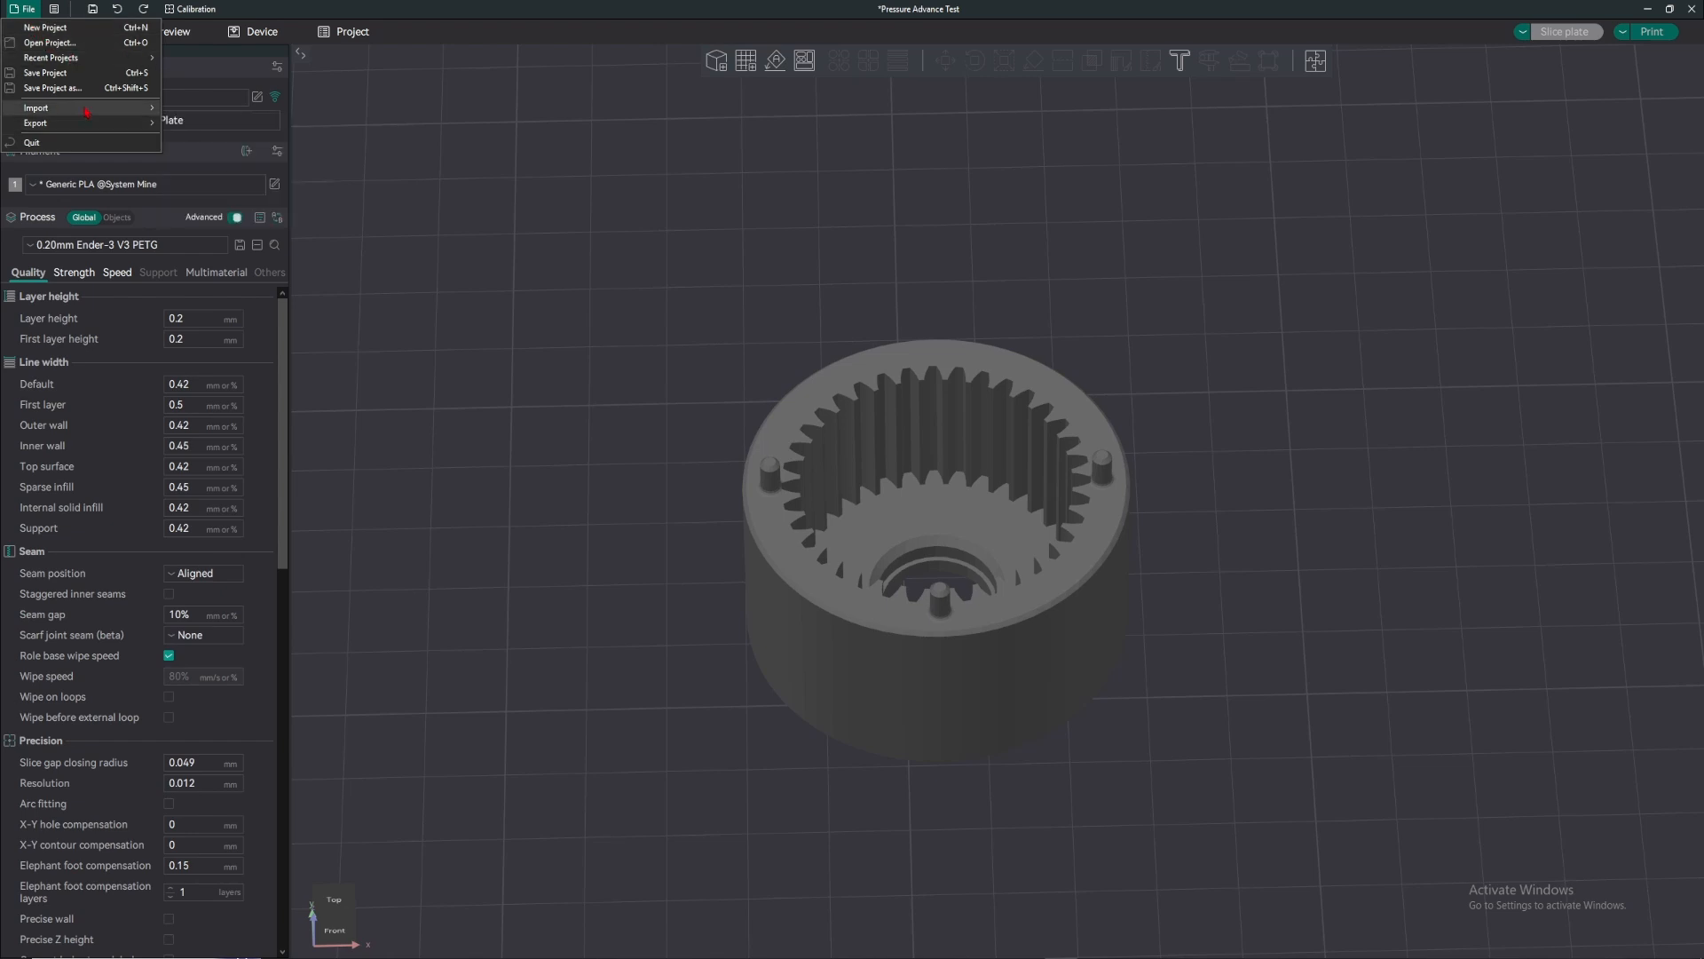
mouse_move(86, 109)
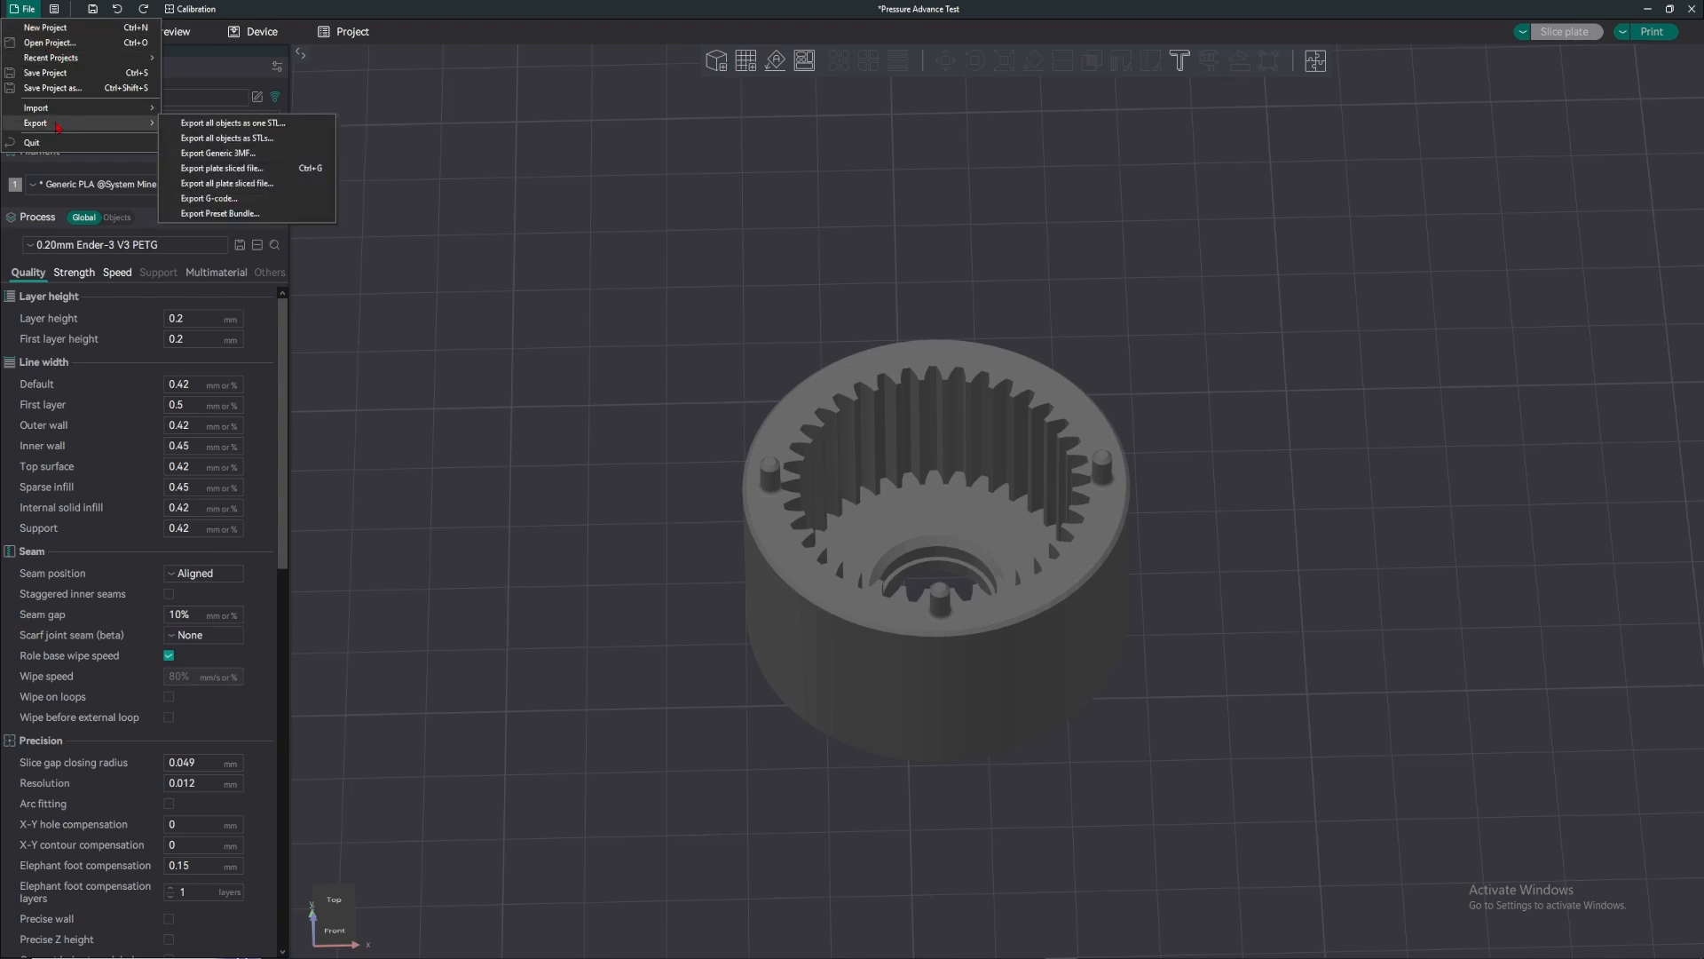
left_click(55, 10)
mouse_move(56, 29)
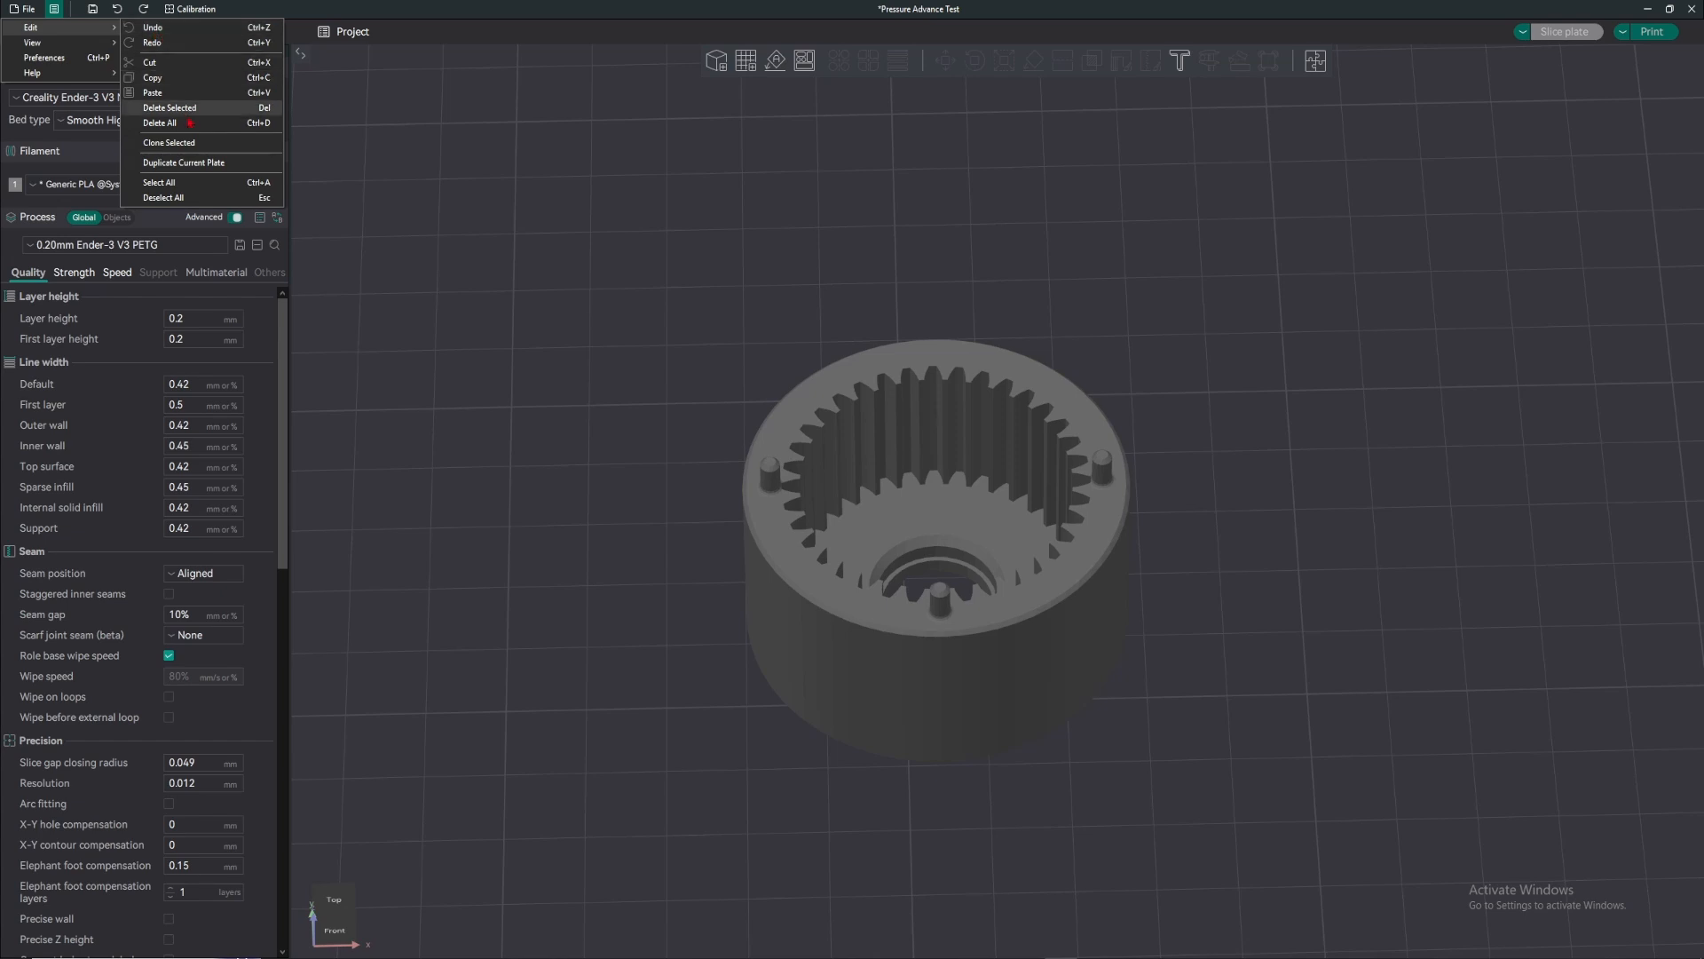
- Look at the gear from the rear, orbit around it and use the 3D navigator to get the top view
mouse_move(103, 42)
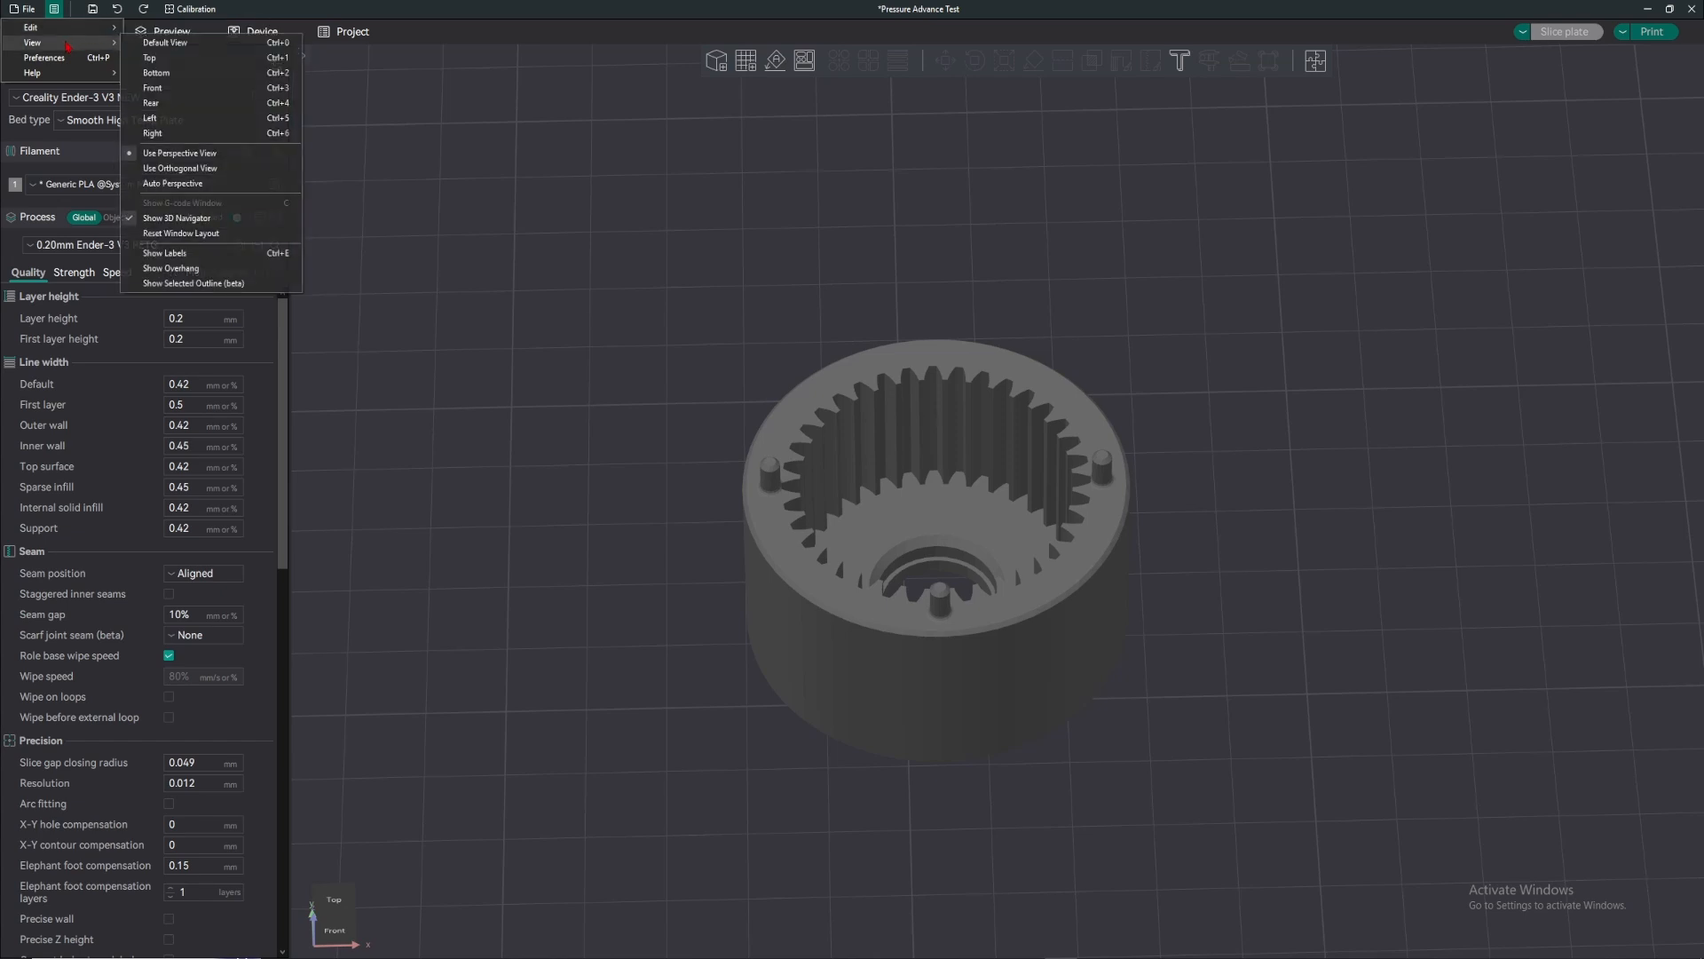
left_click(191, 103)
scroll(759, 197, "down", 4)
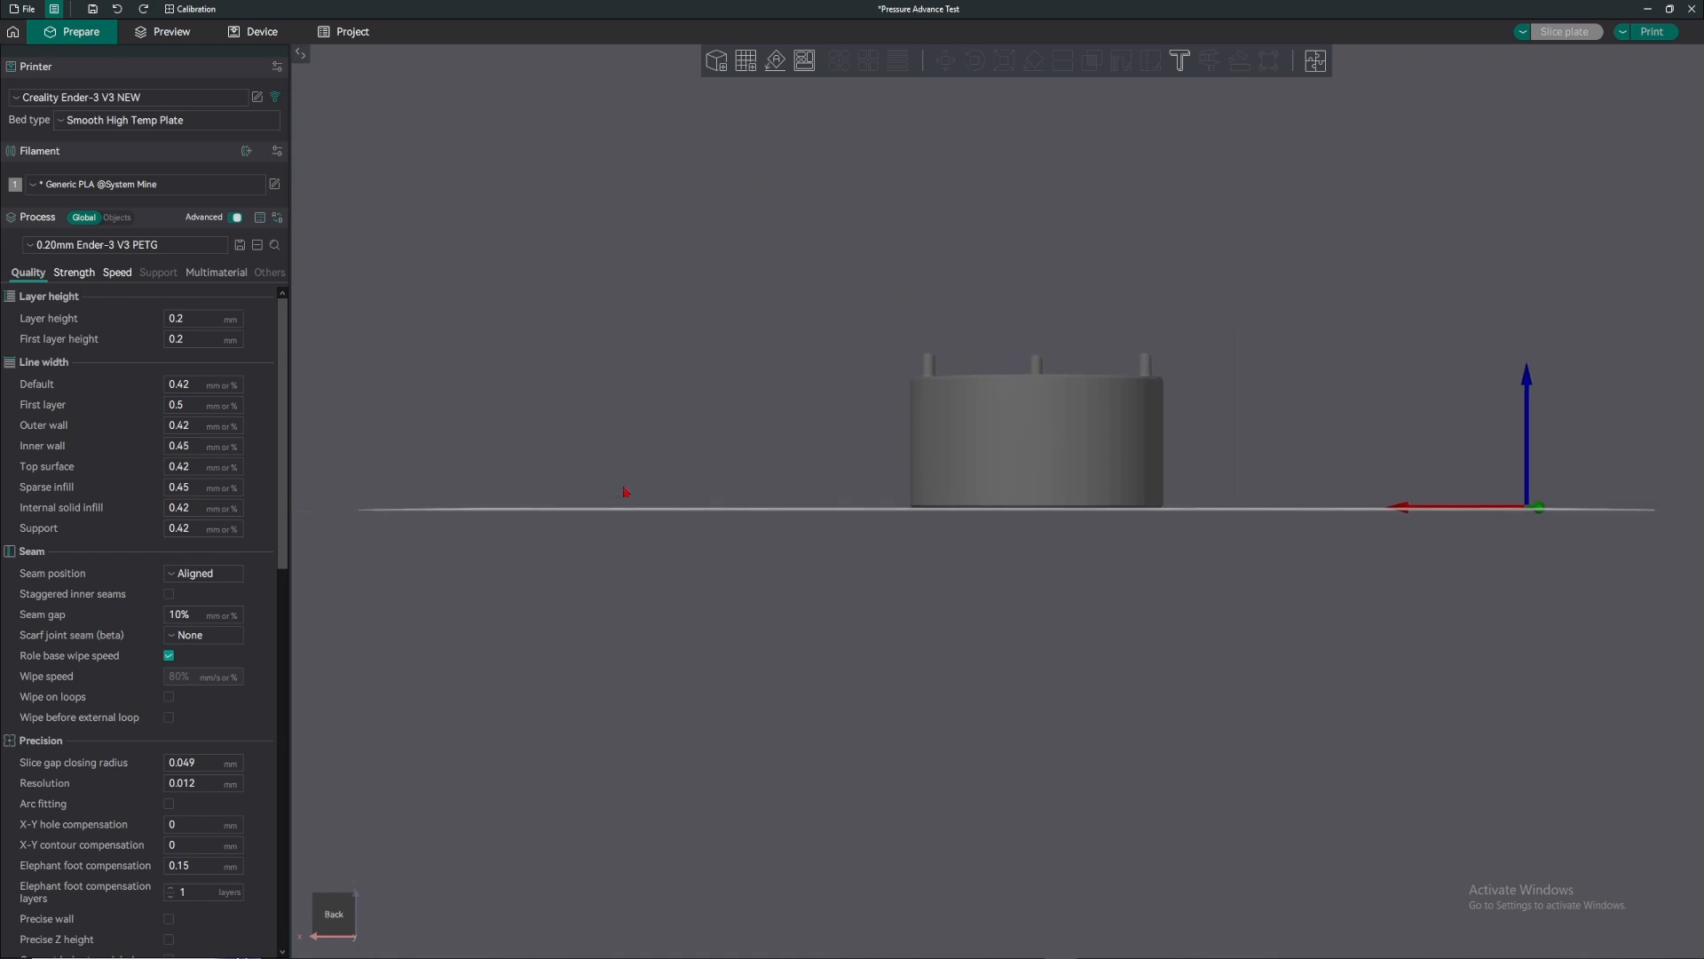
left_click_drag(628, 491, 533, 620)
left_click(335, 923)
left_click_drag(338, 899, 332, 928)
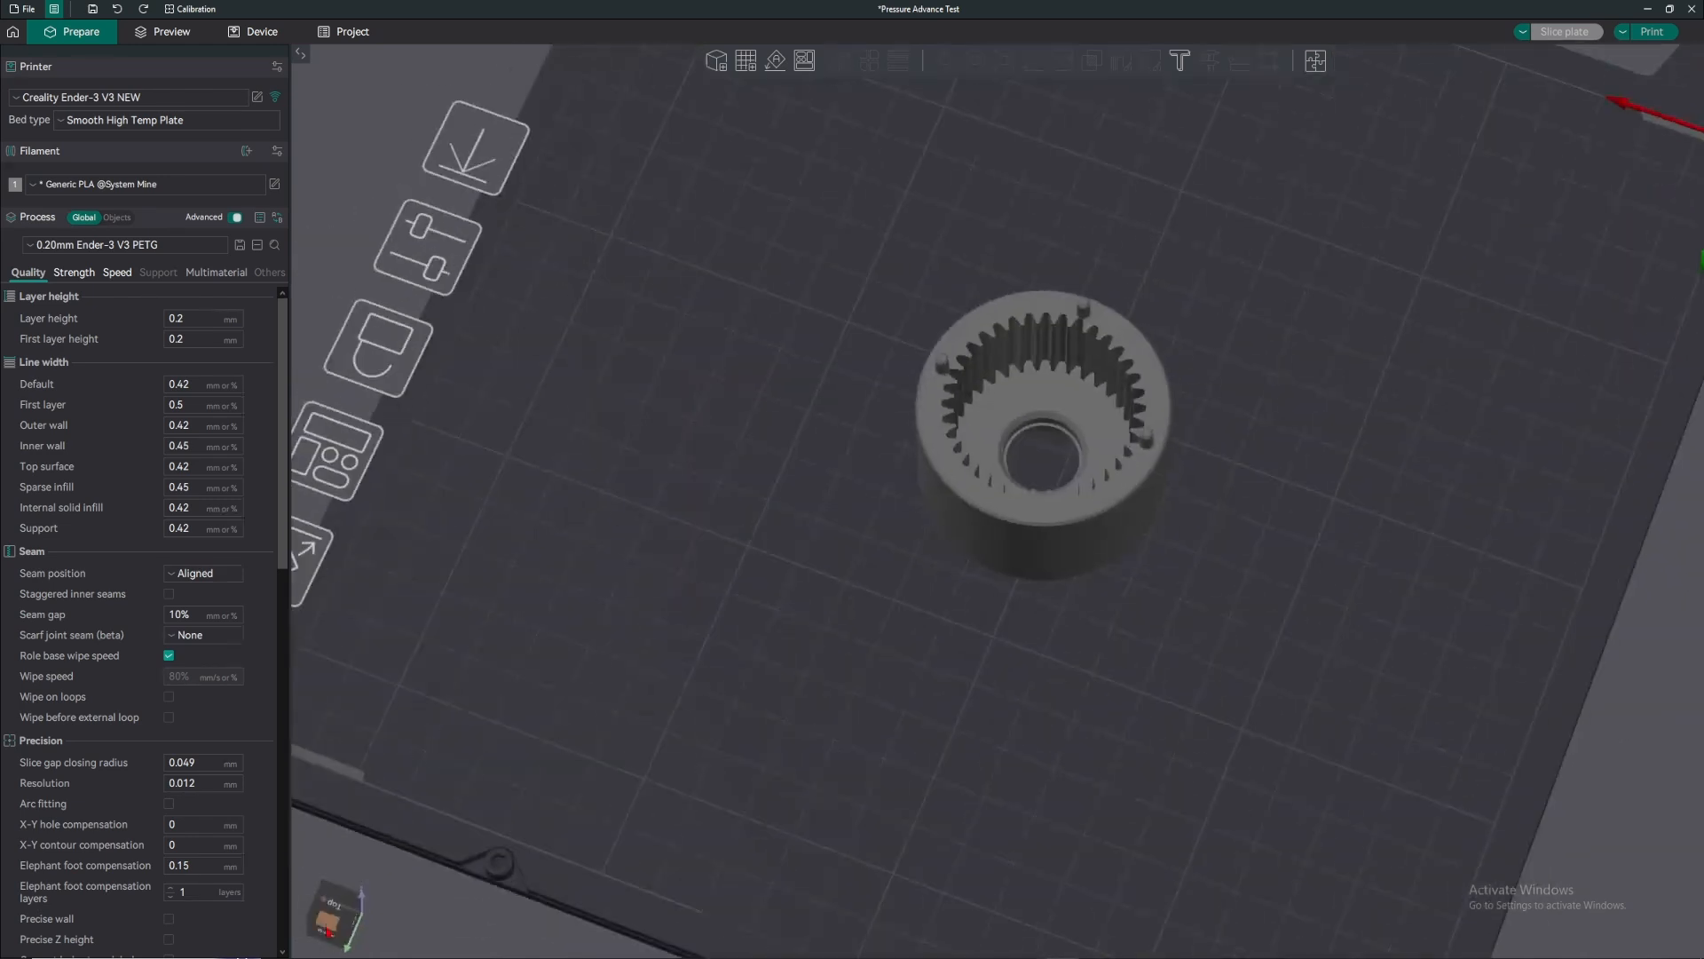
left_click(329, 924)
- Review the program preferences and switch dark mode off and on again
left_click(54, 8)
left_click(81, 65)
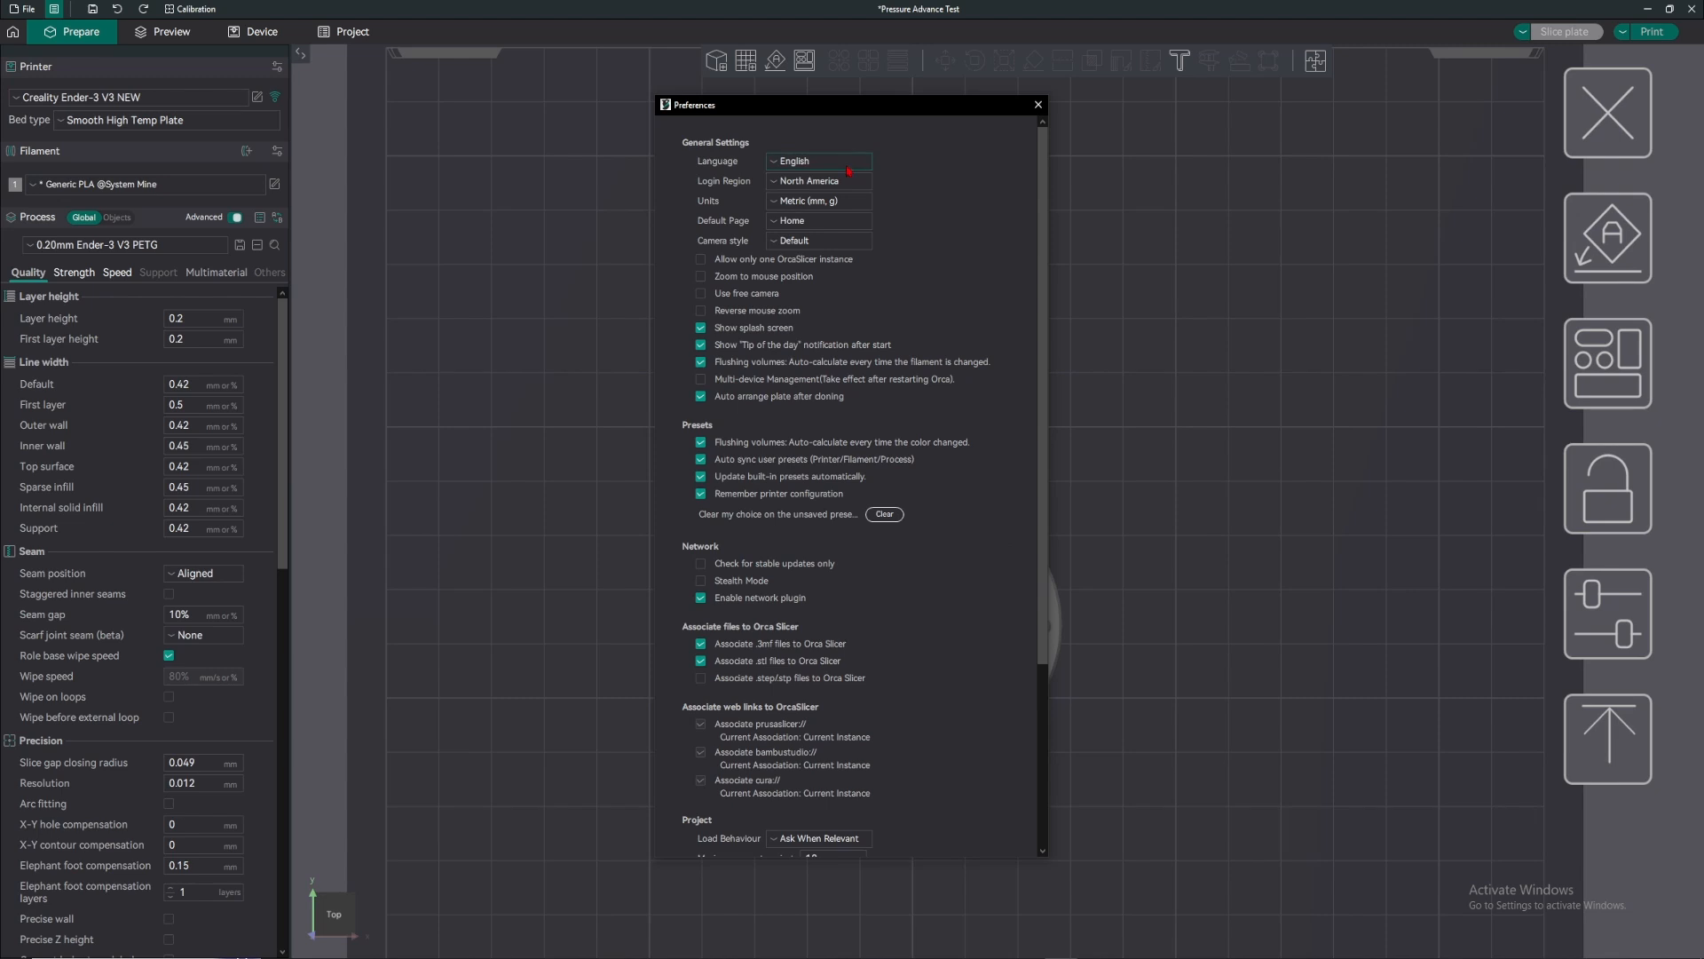
scroll(771, 288, "down", 5)
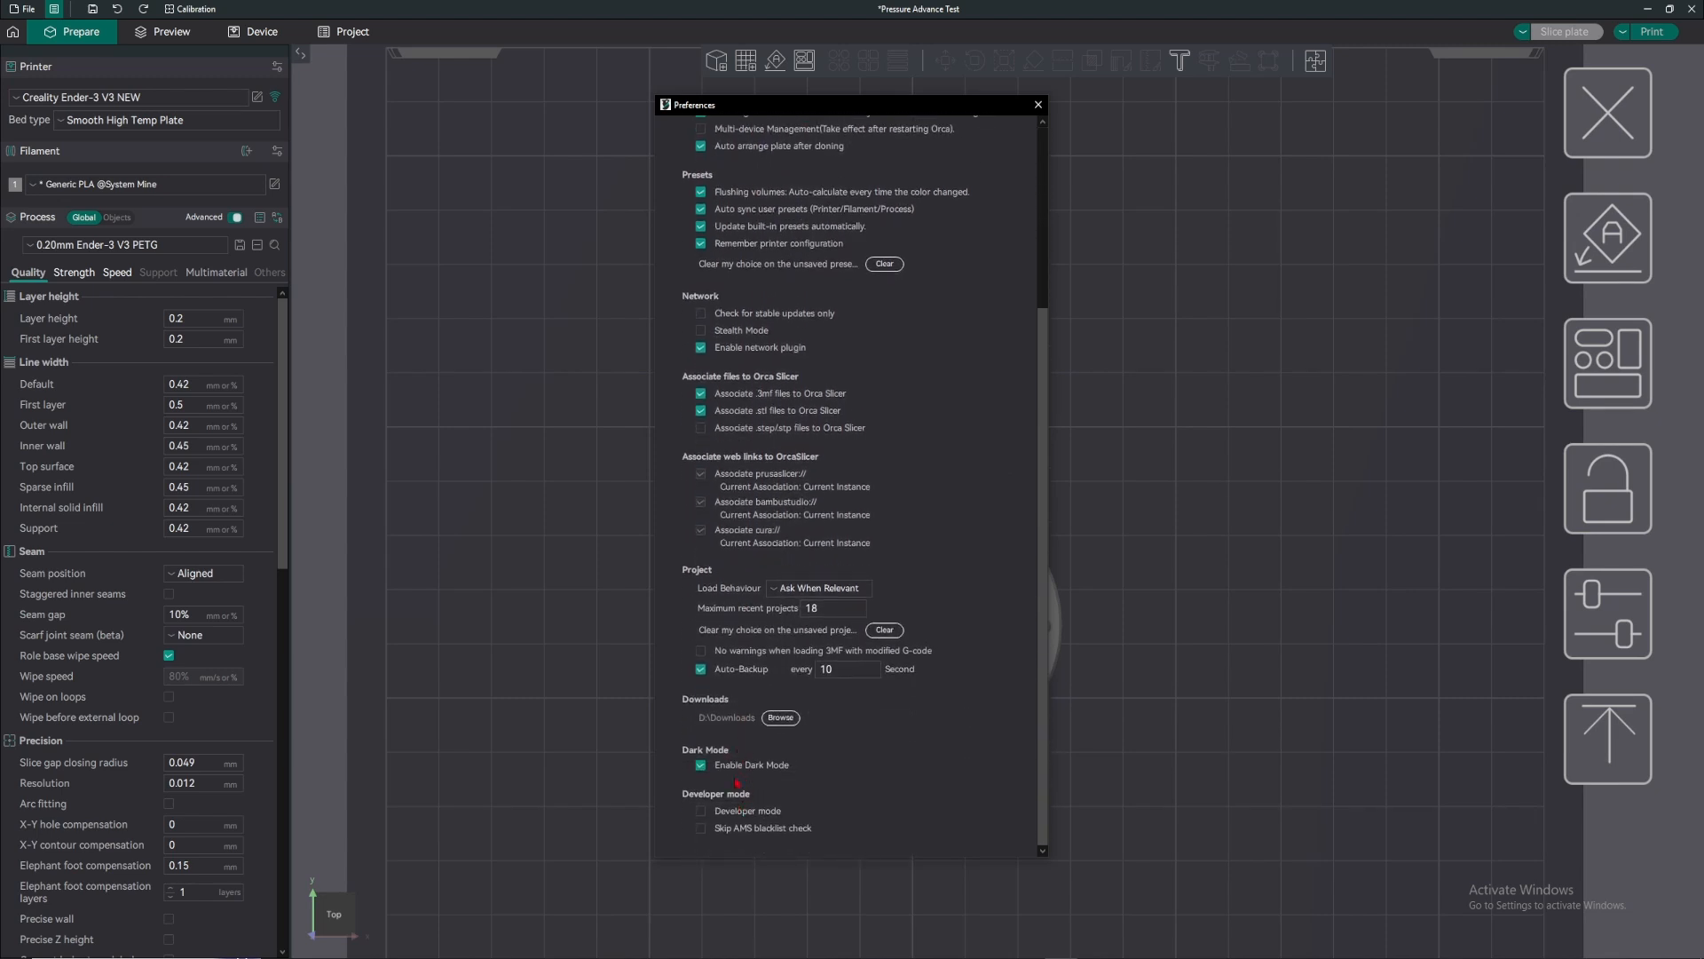
left_click(701, 766)
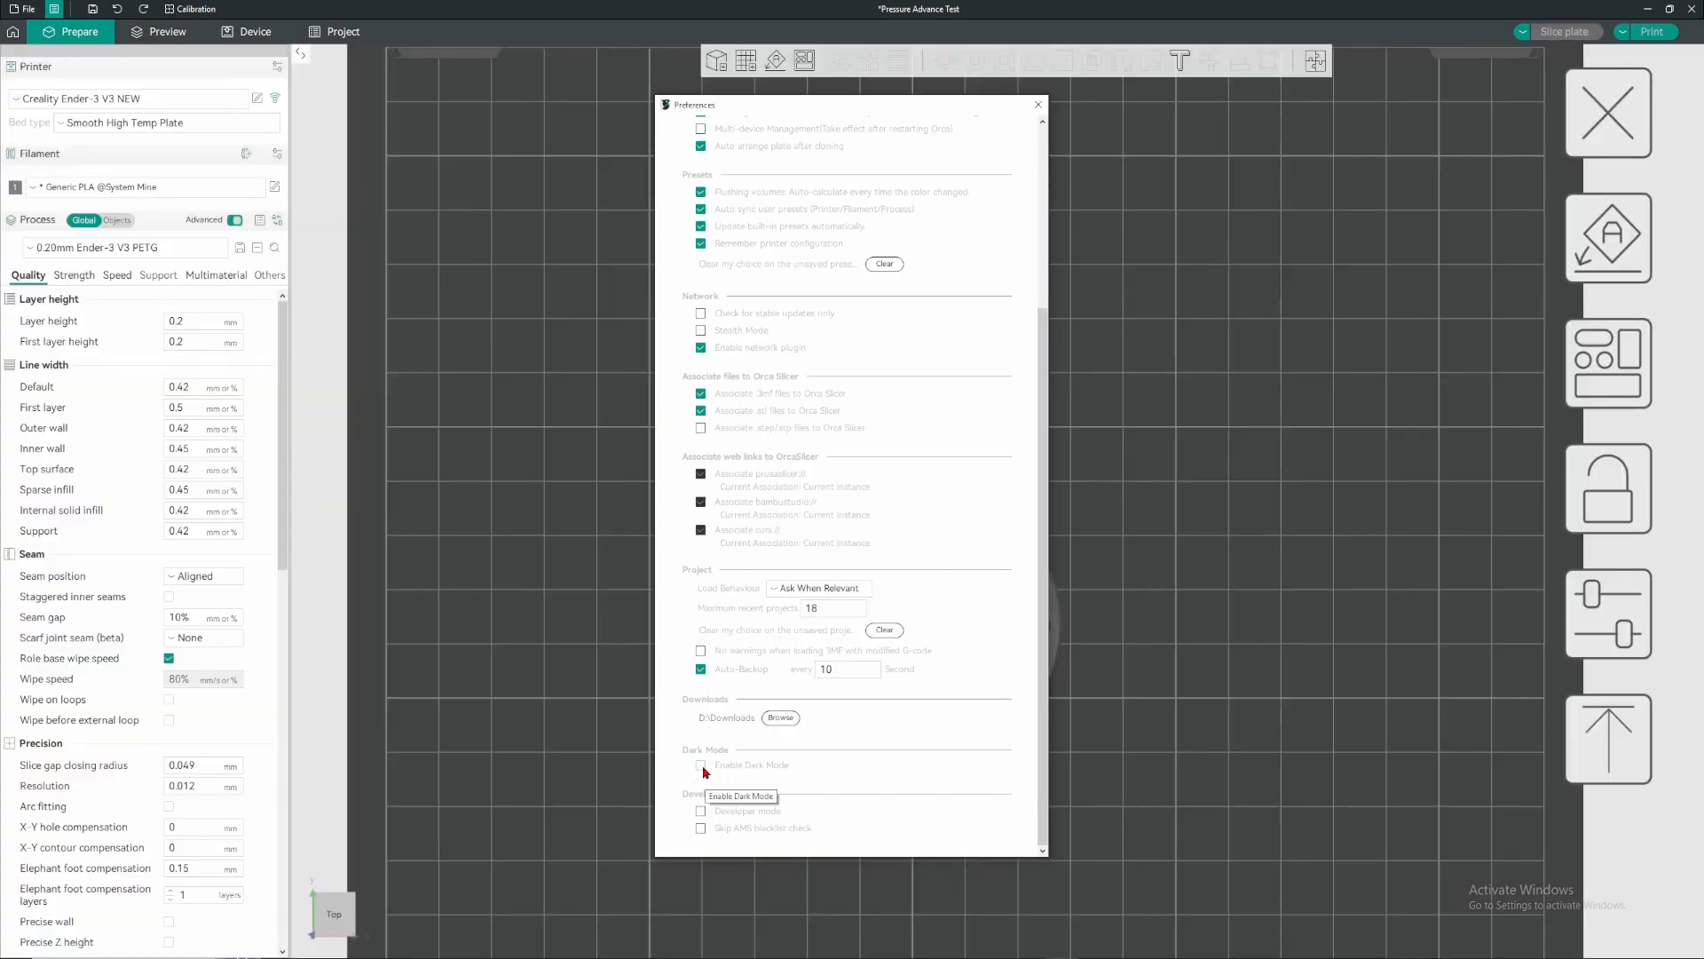
left_click(701, 767)
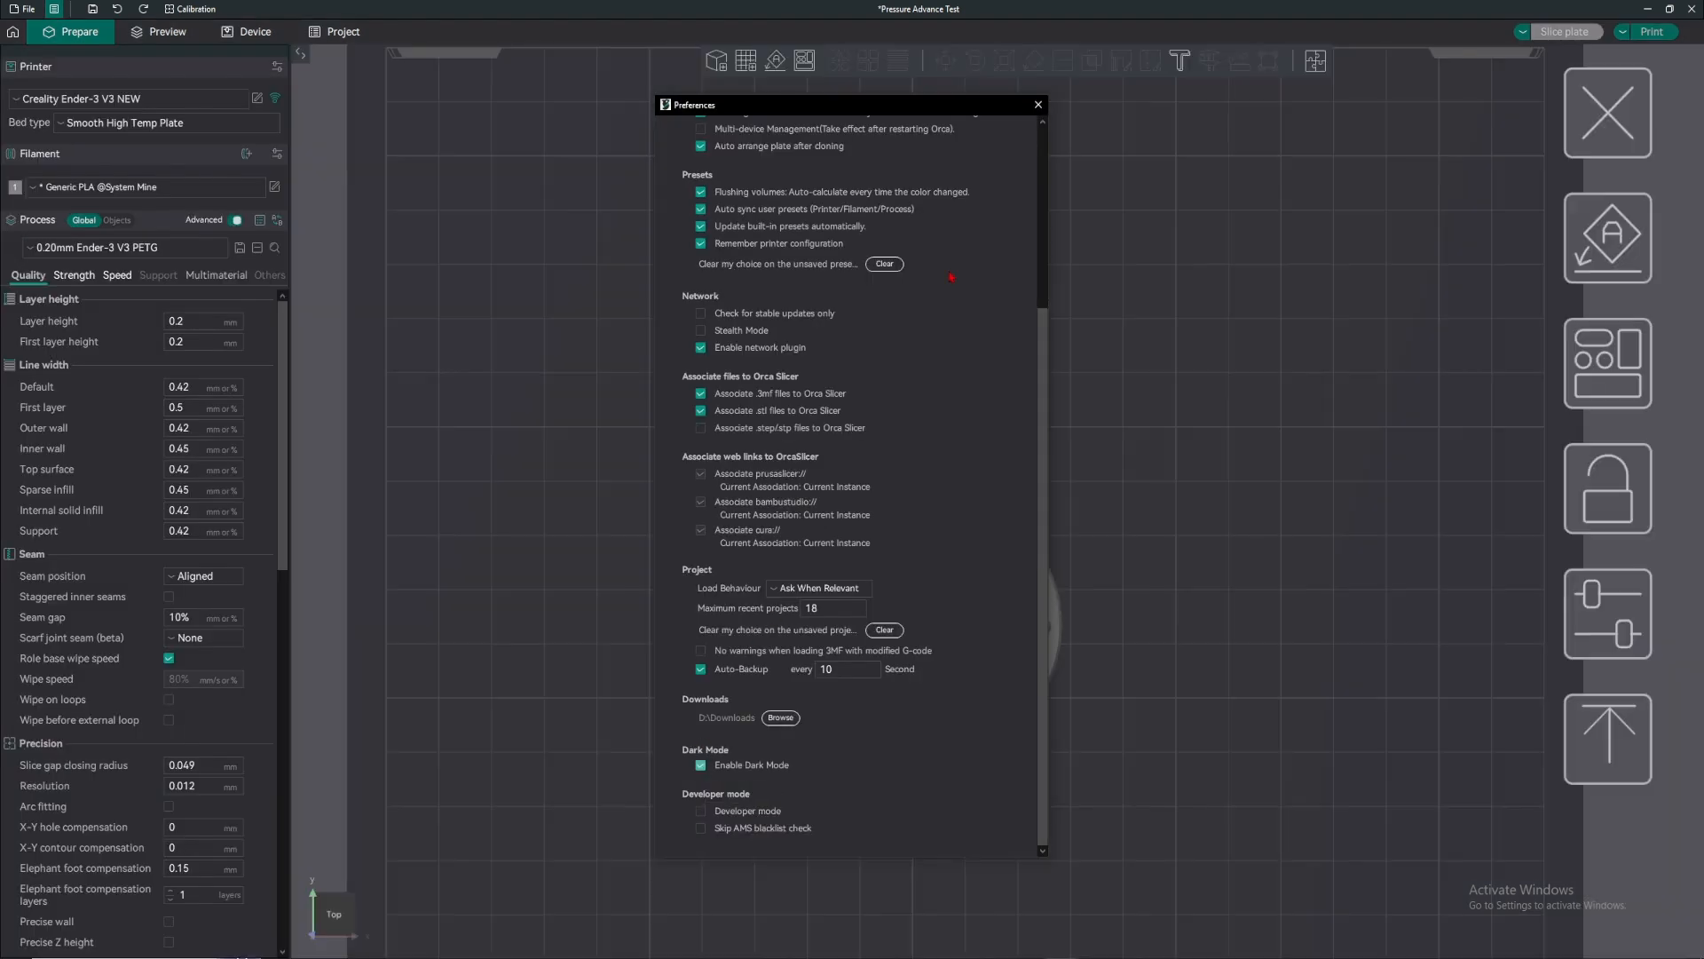
- Leave the preferences and review the available help commands without running any
left_click(53, 9)
mouse_move(75, 74)
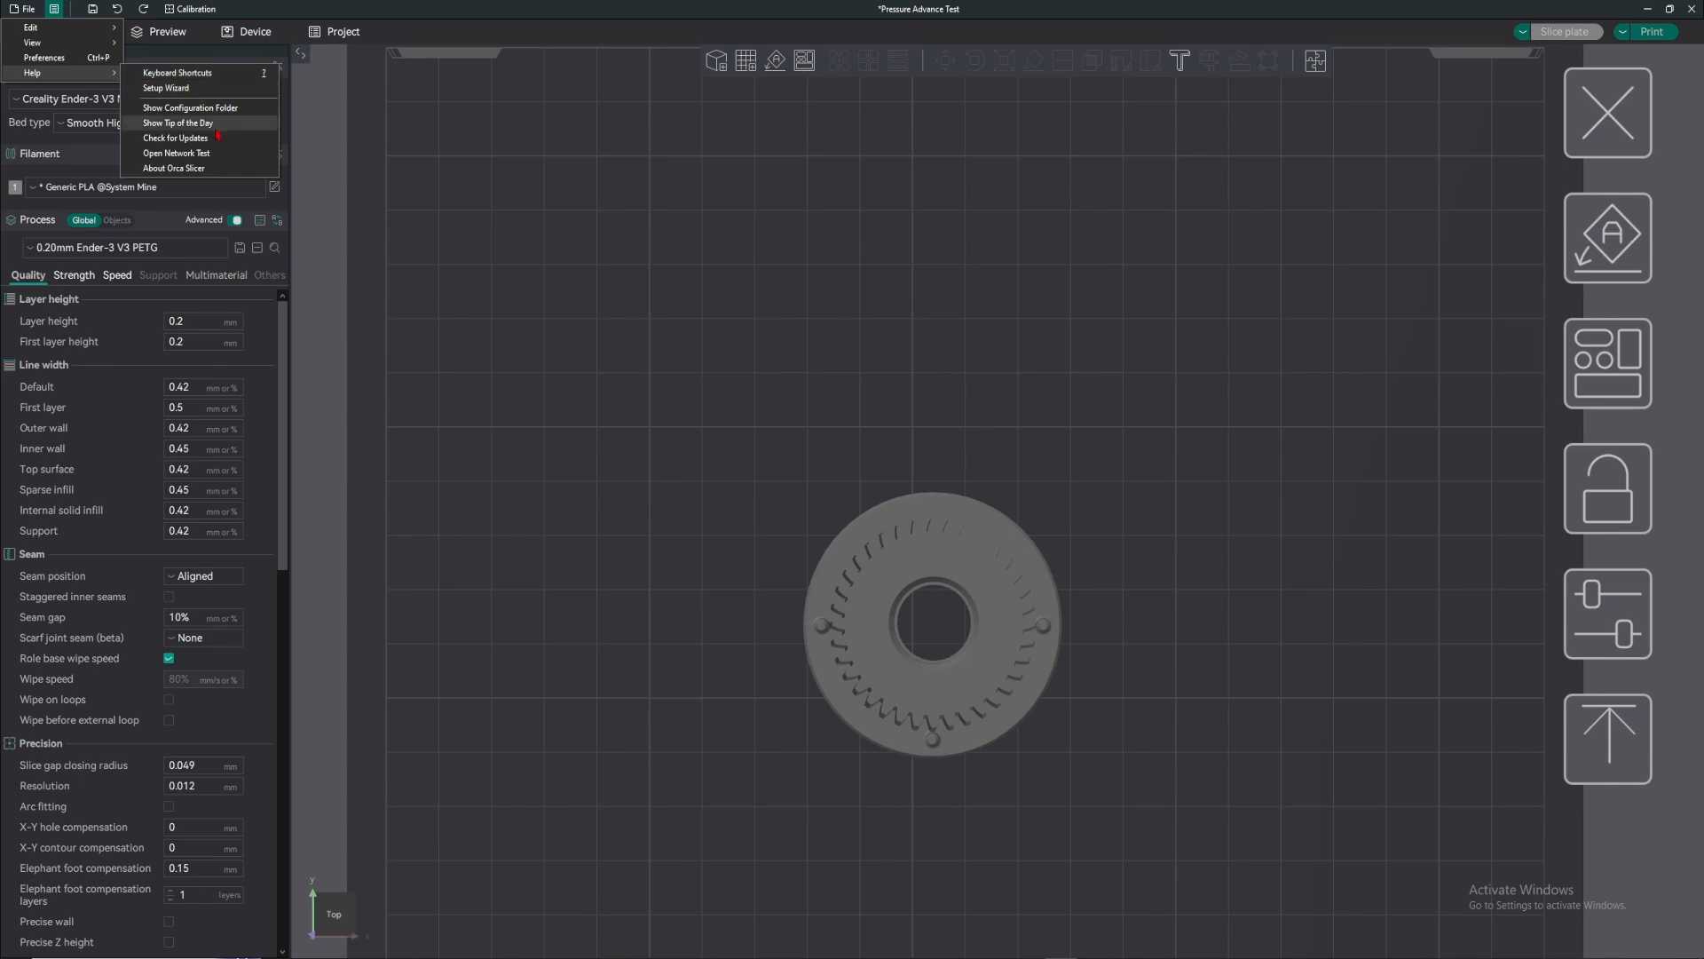
left_click(956, 319)
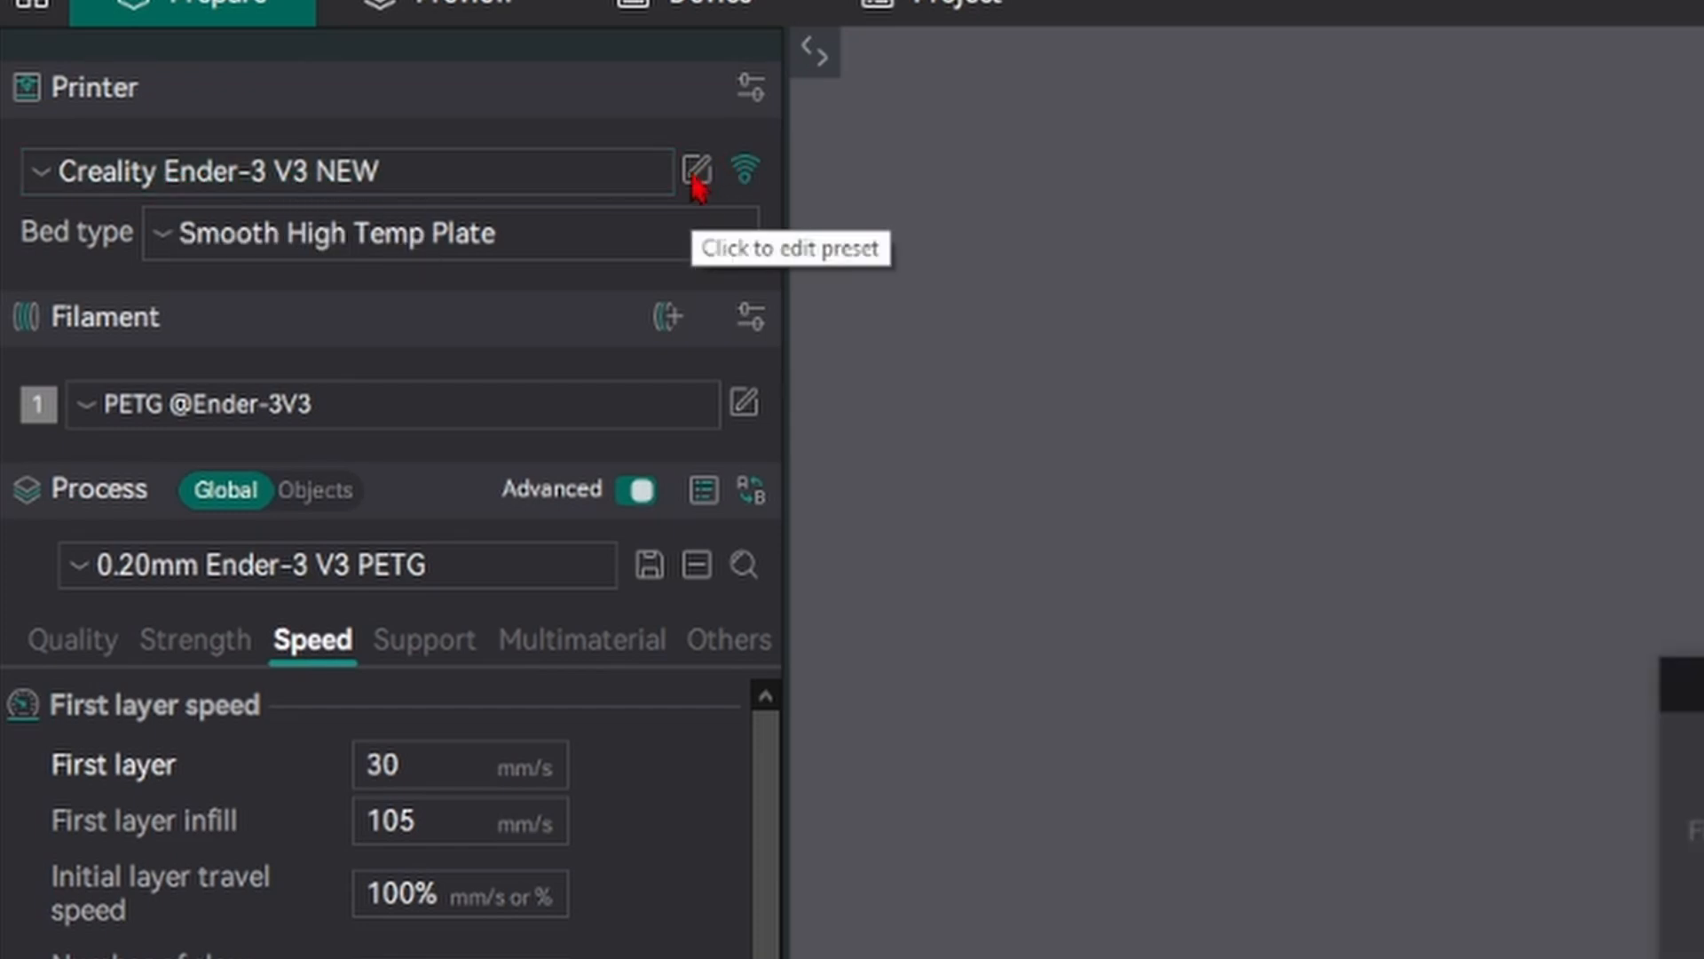
- Open the settings of the Creality Ender-3 V3 NEW printer preset and look through its categories from basic information to notes
left_click(697, 170)
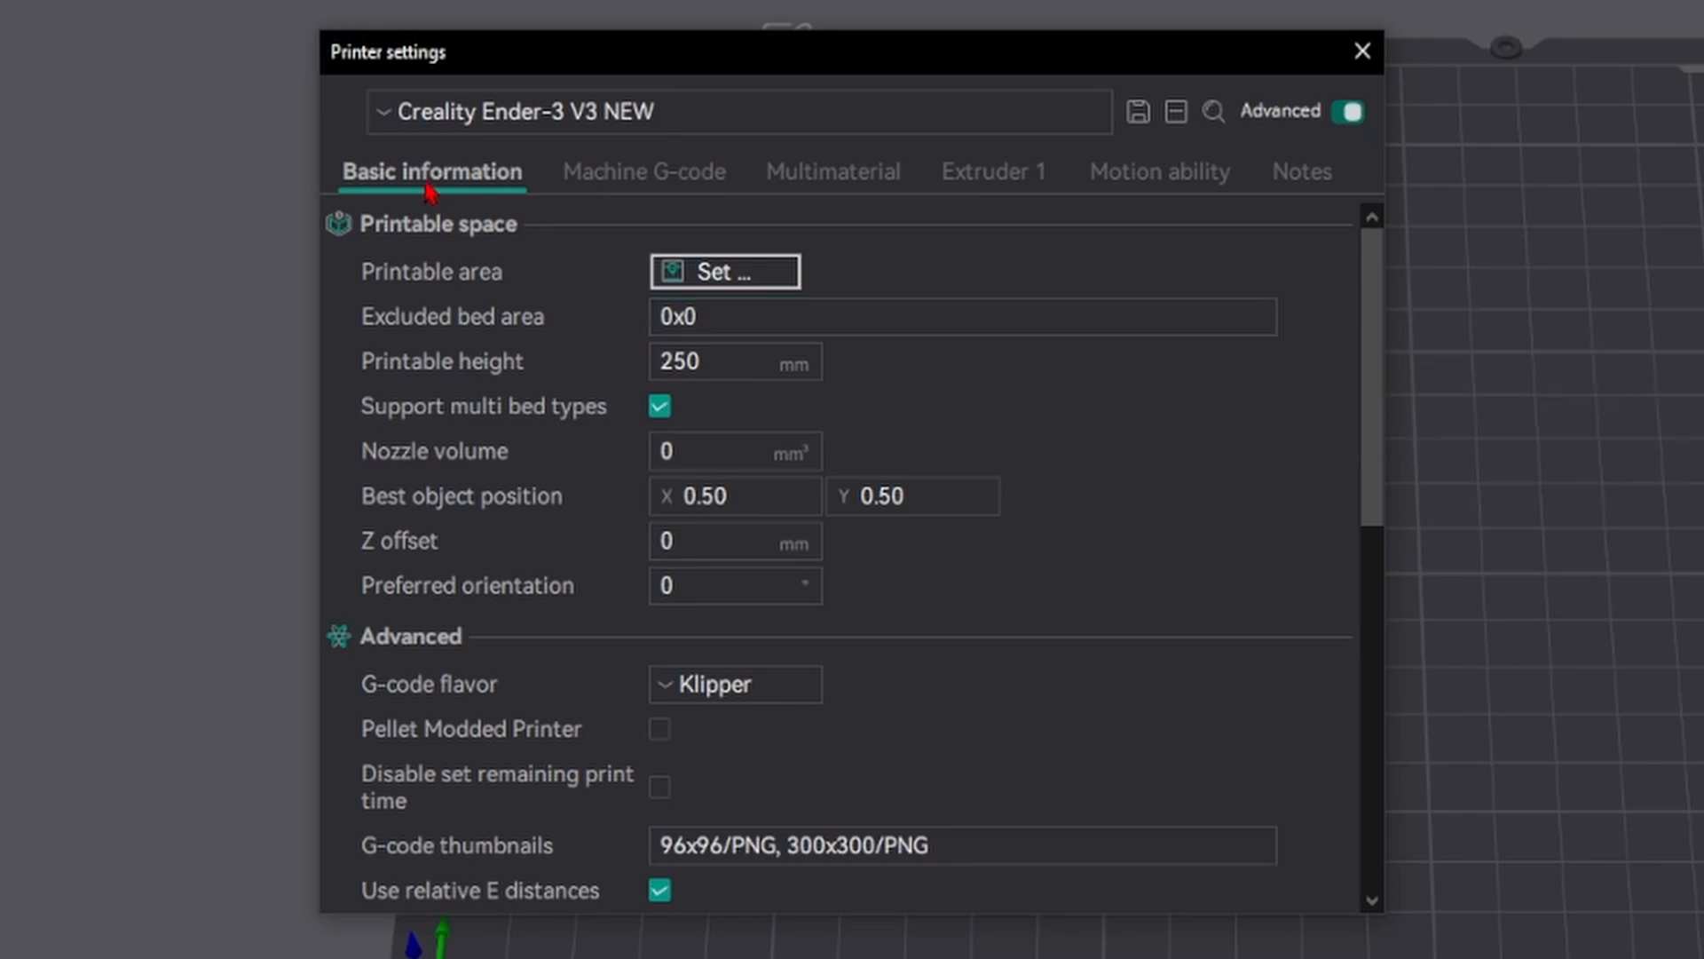
left_click(654, 183)
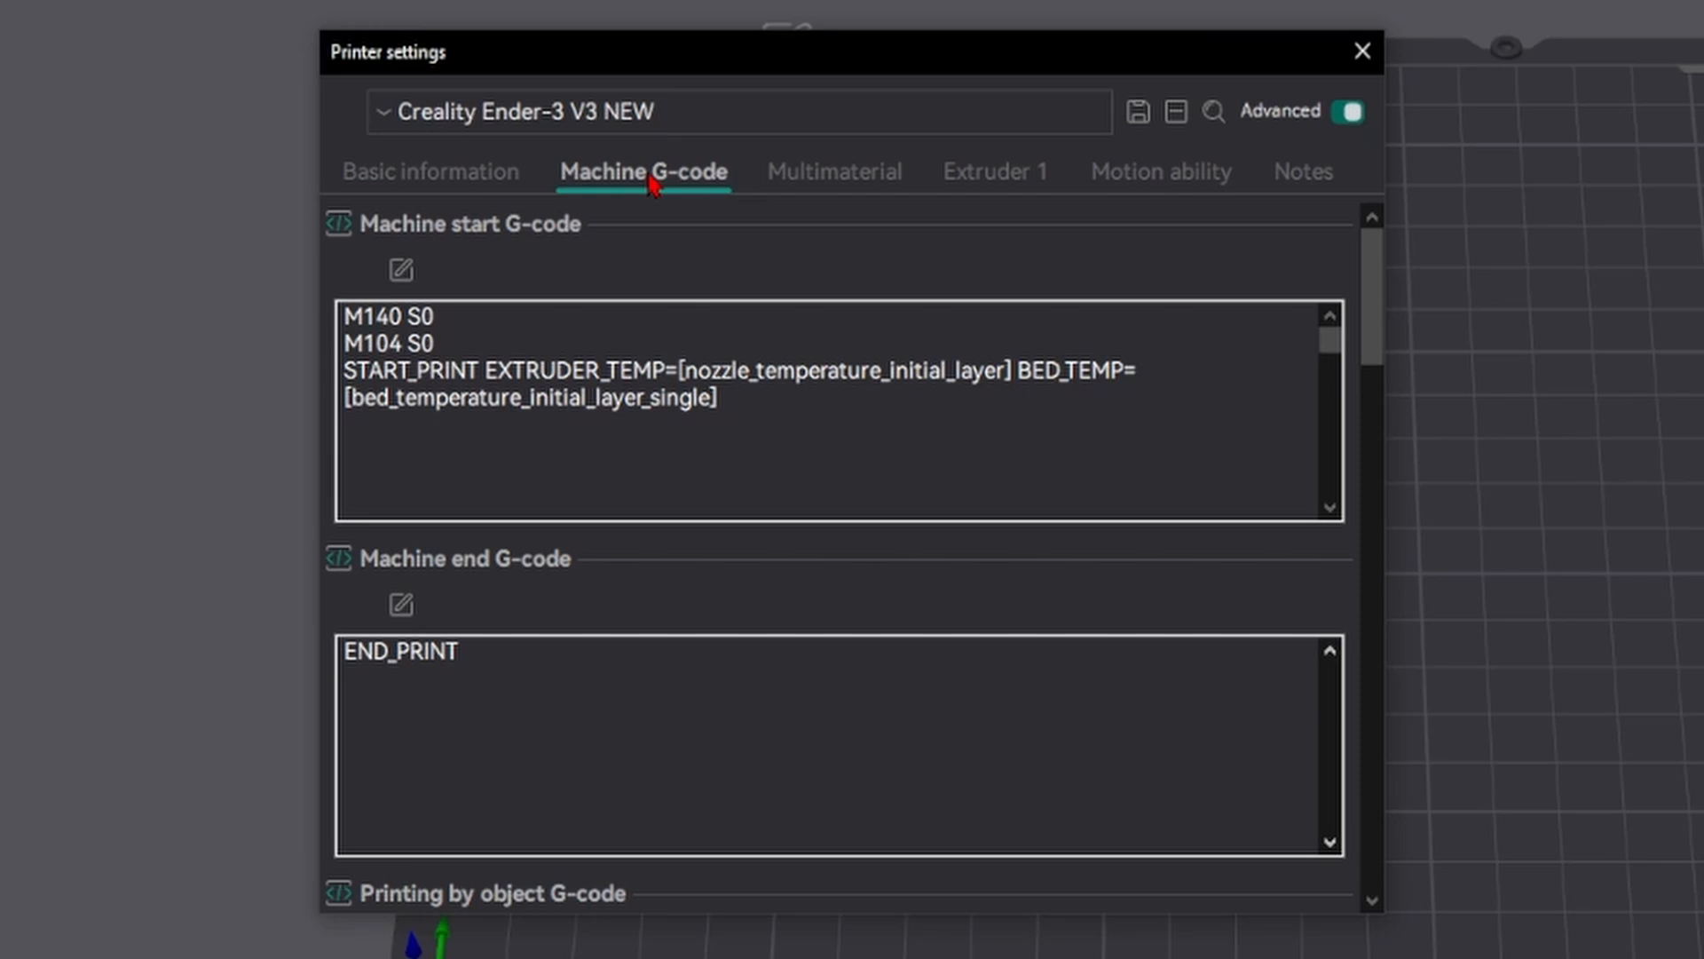
left_click(821, 178)
left_click(981, 183)
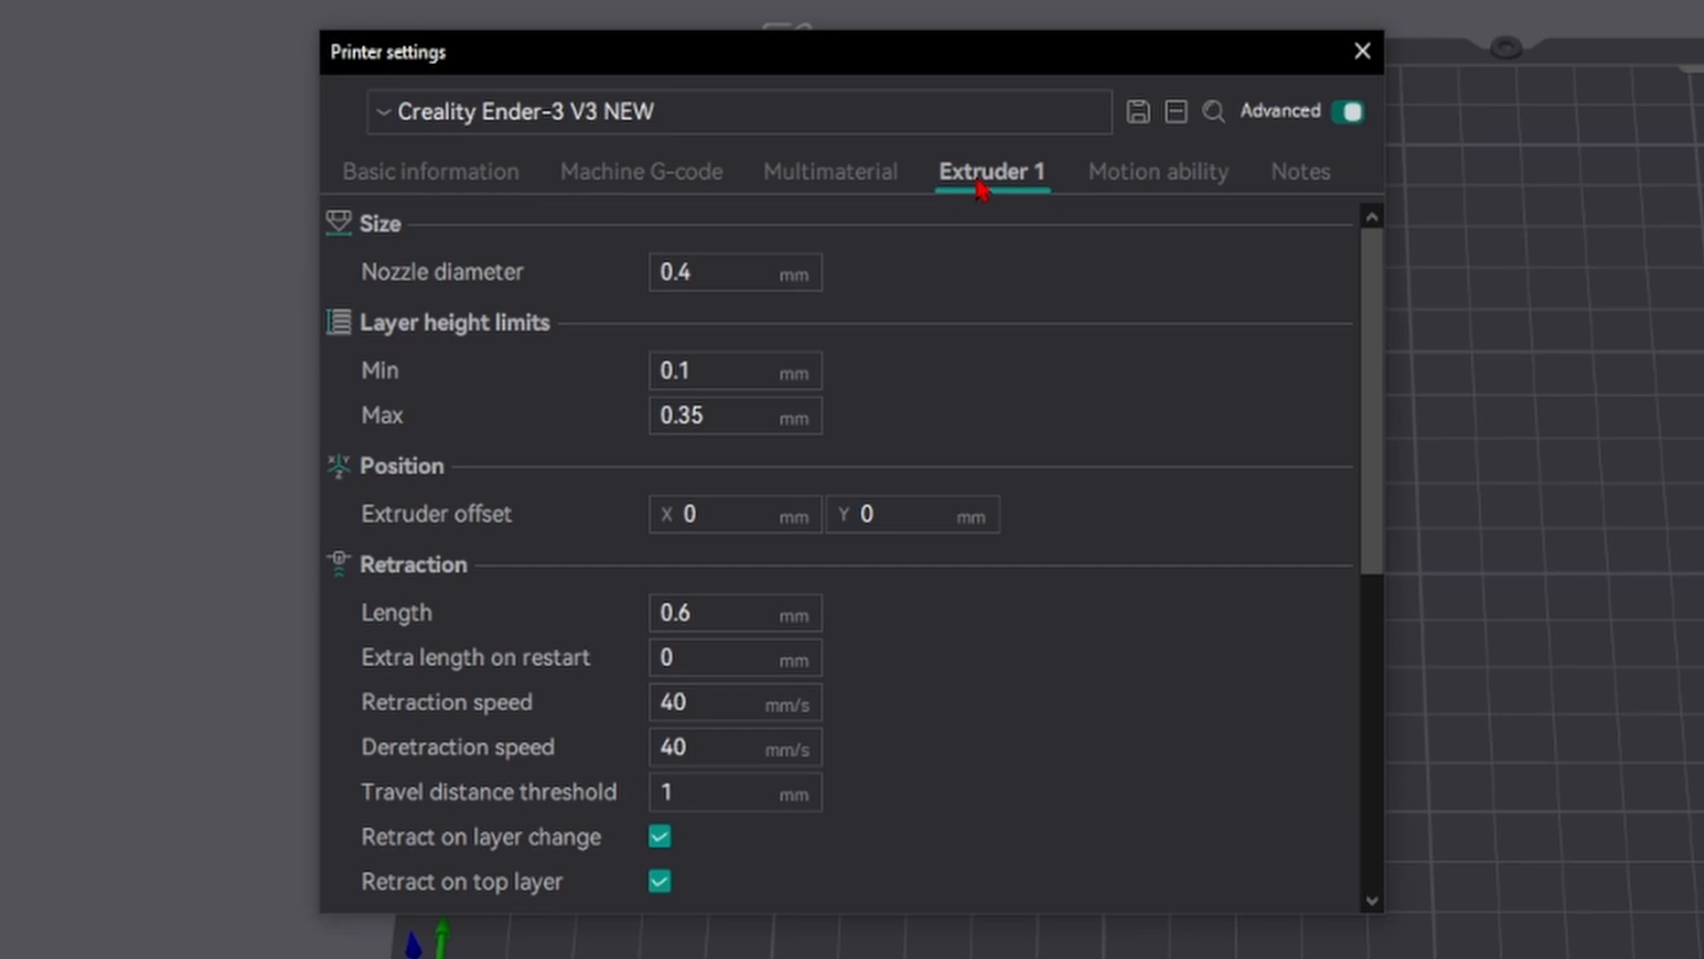
left_click(1156, 176)
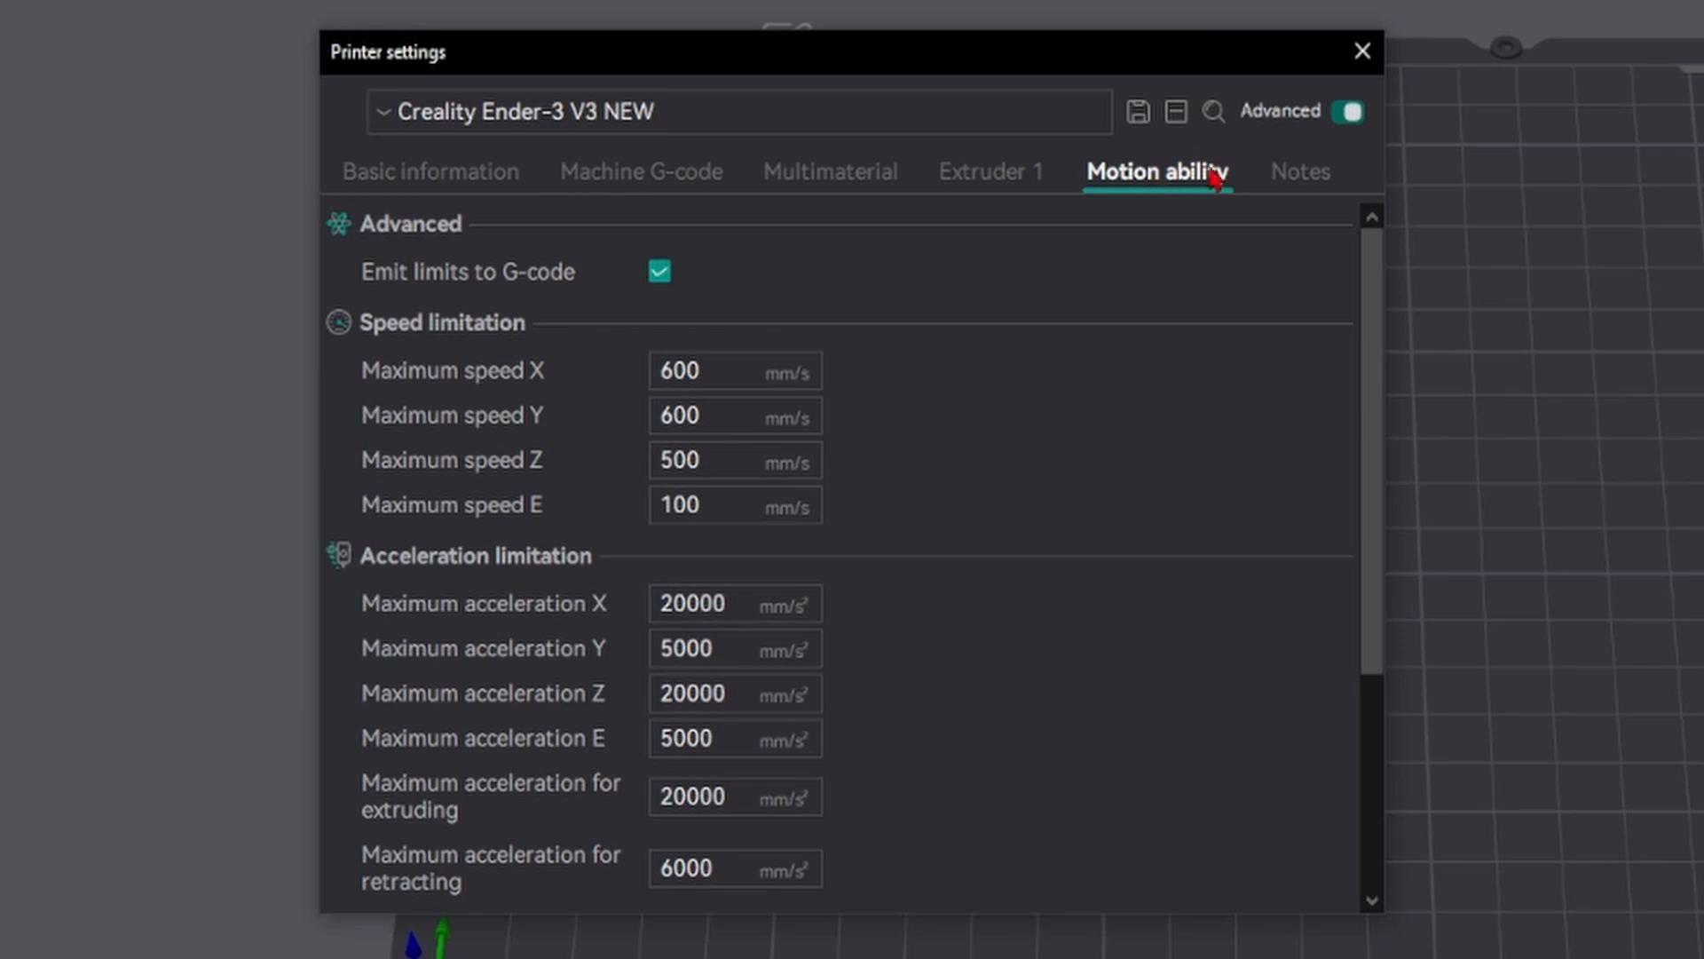
left_click(1296, 178)
- Check the plate's X and Y size in the printable area settings under basic information, and close them without editing
left_click(473, 180)
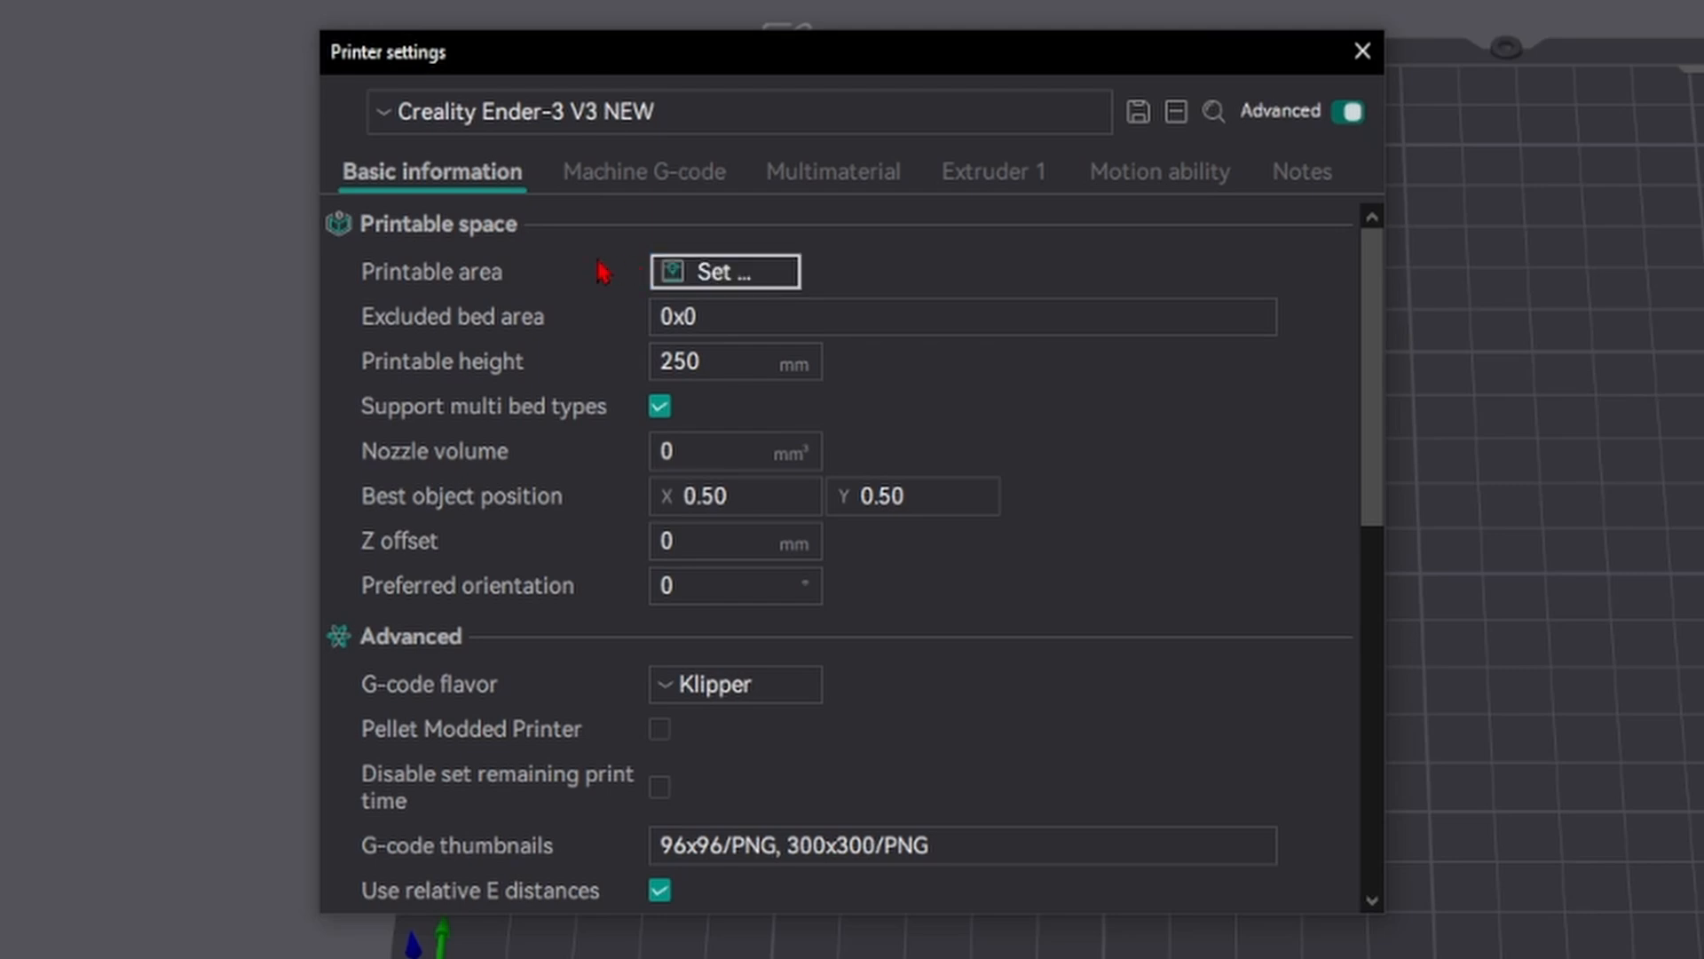
left_click(719, 292)
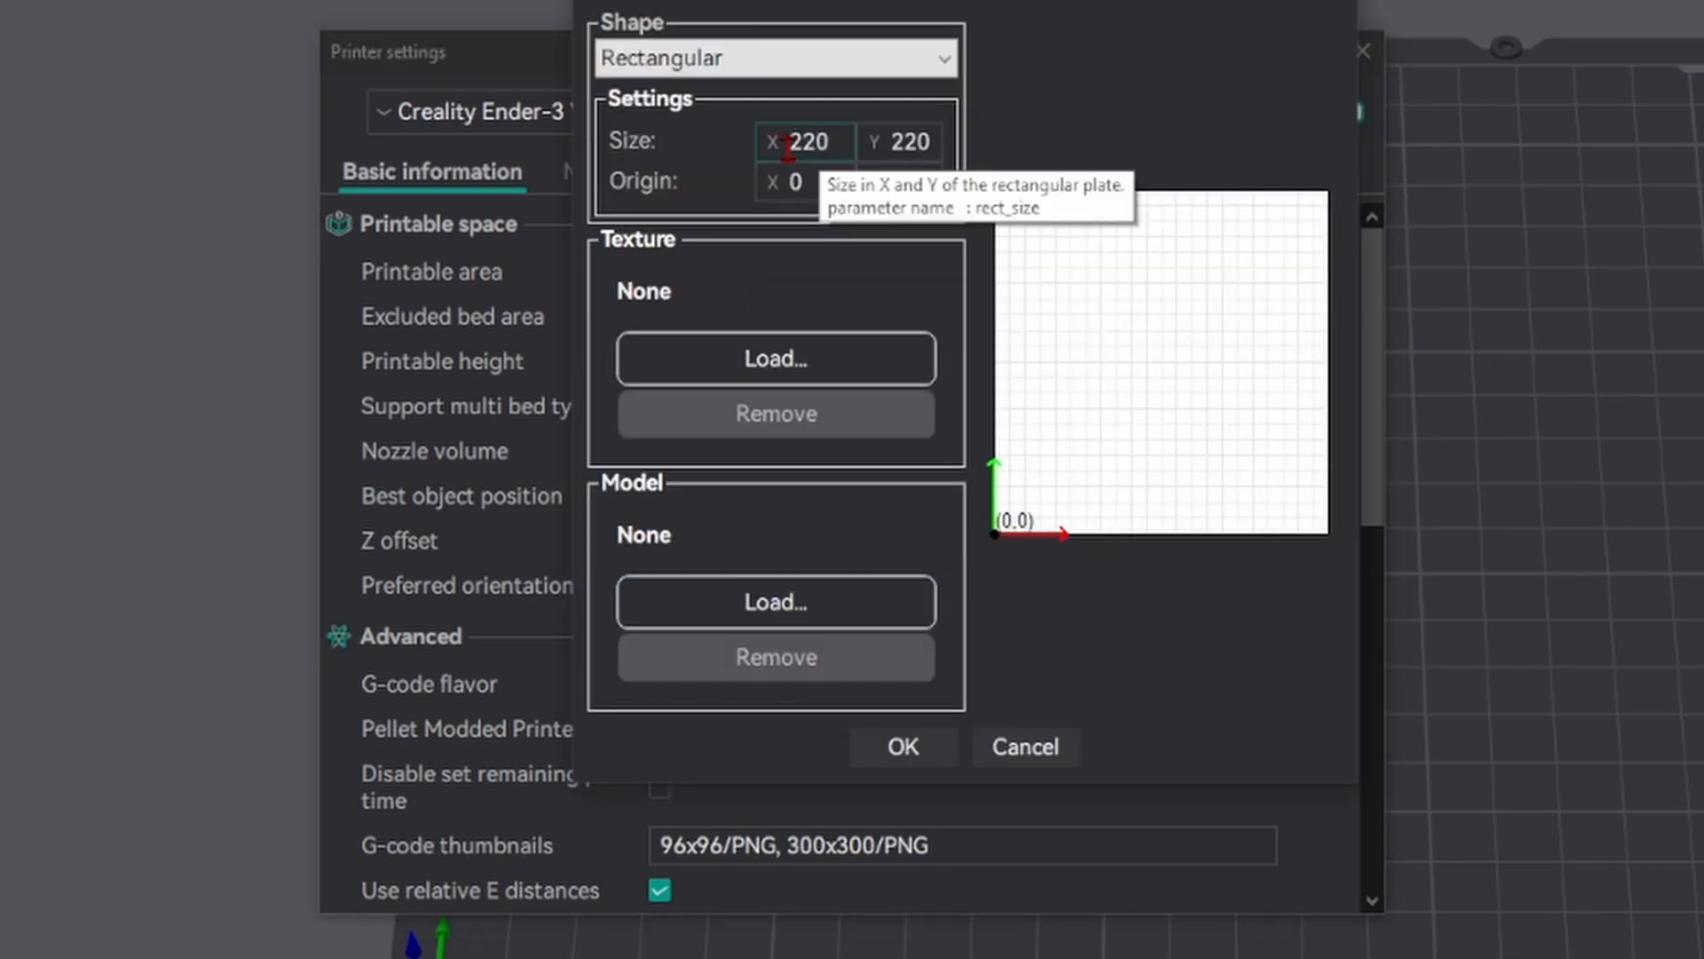
left_click_drag(785, 148, 938, 133)
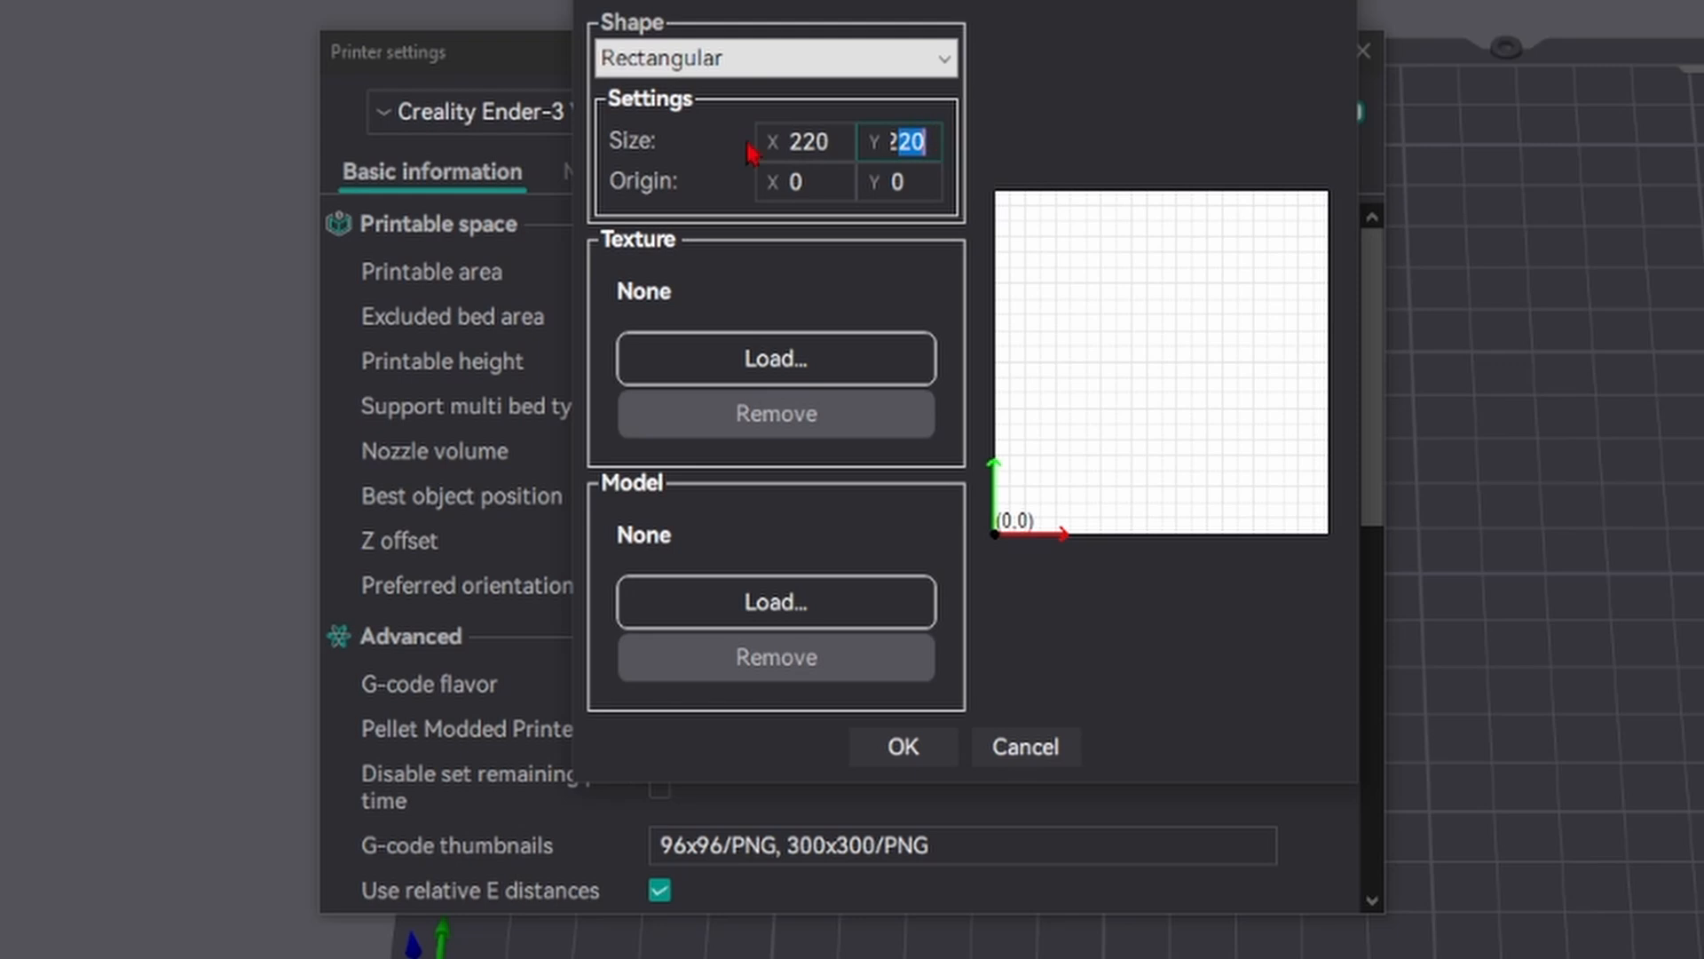
left_click(919, 133)
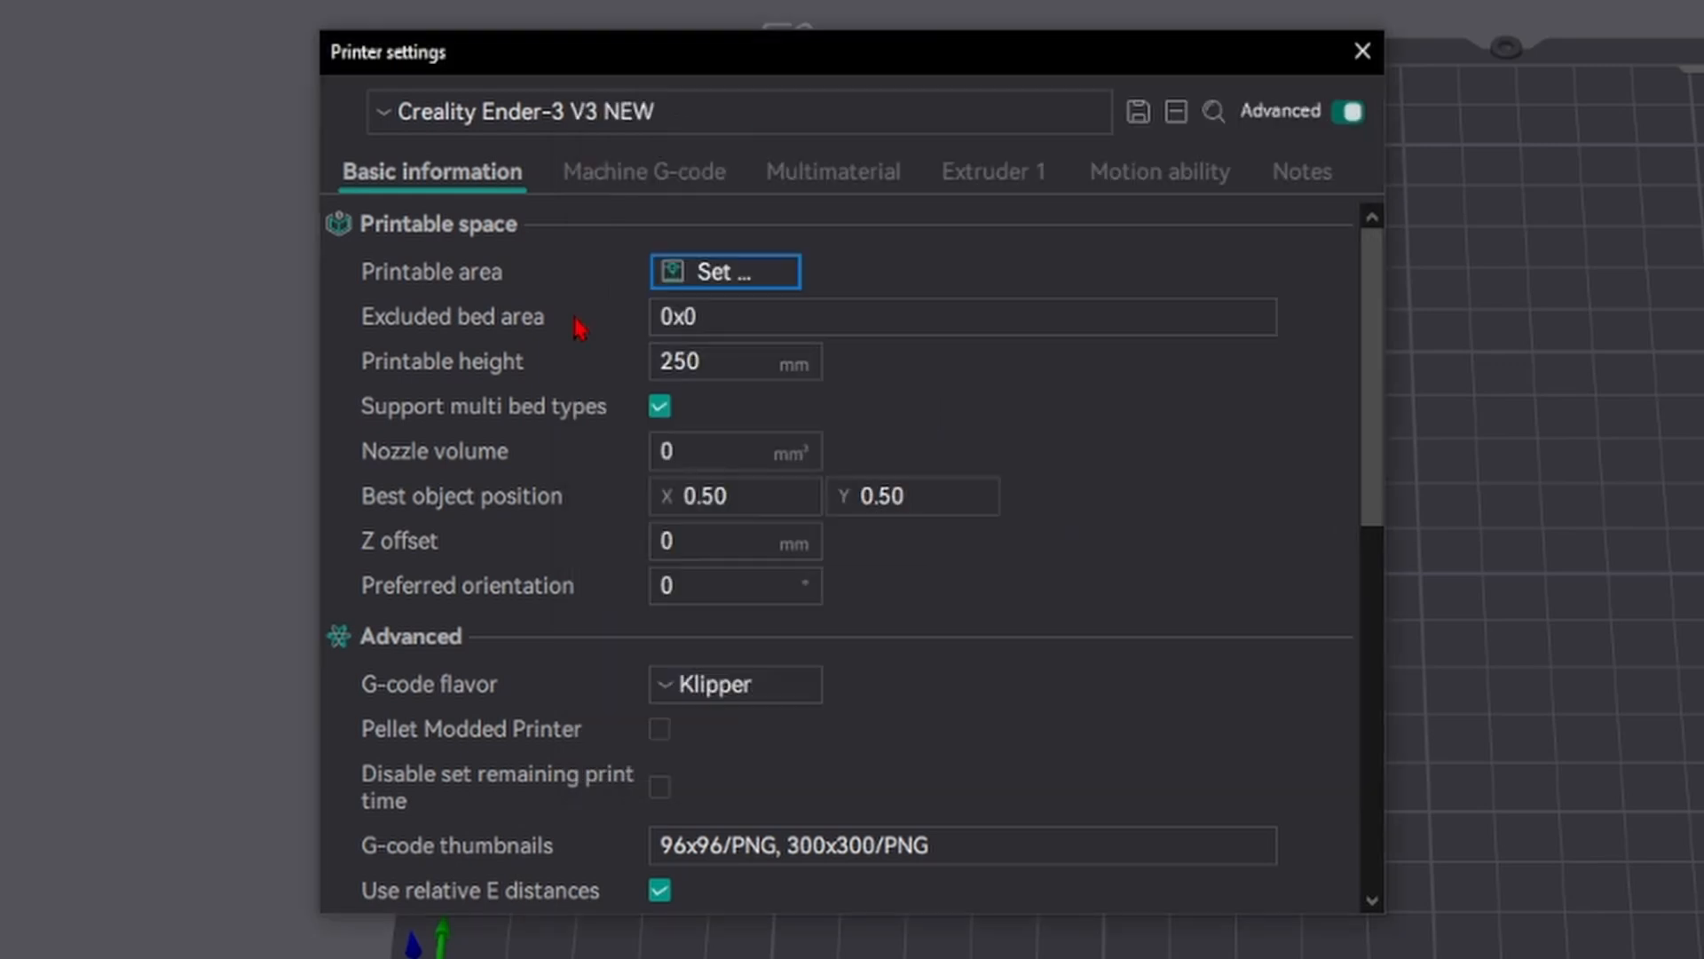
- Examine the basic printer settings, including Z offset, G-code flavor, cooling fan and extruder clearance
mouse_move(417, 338)
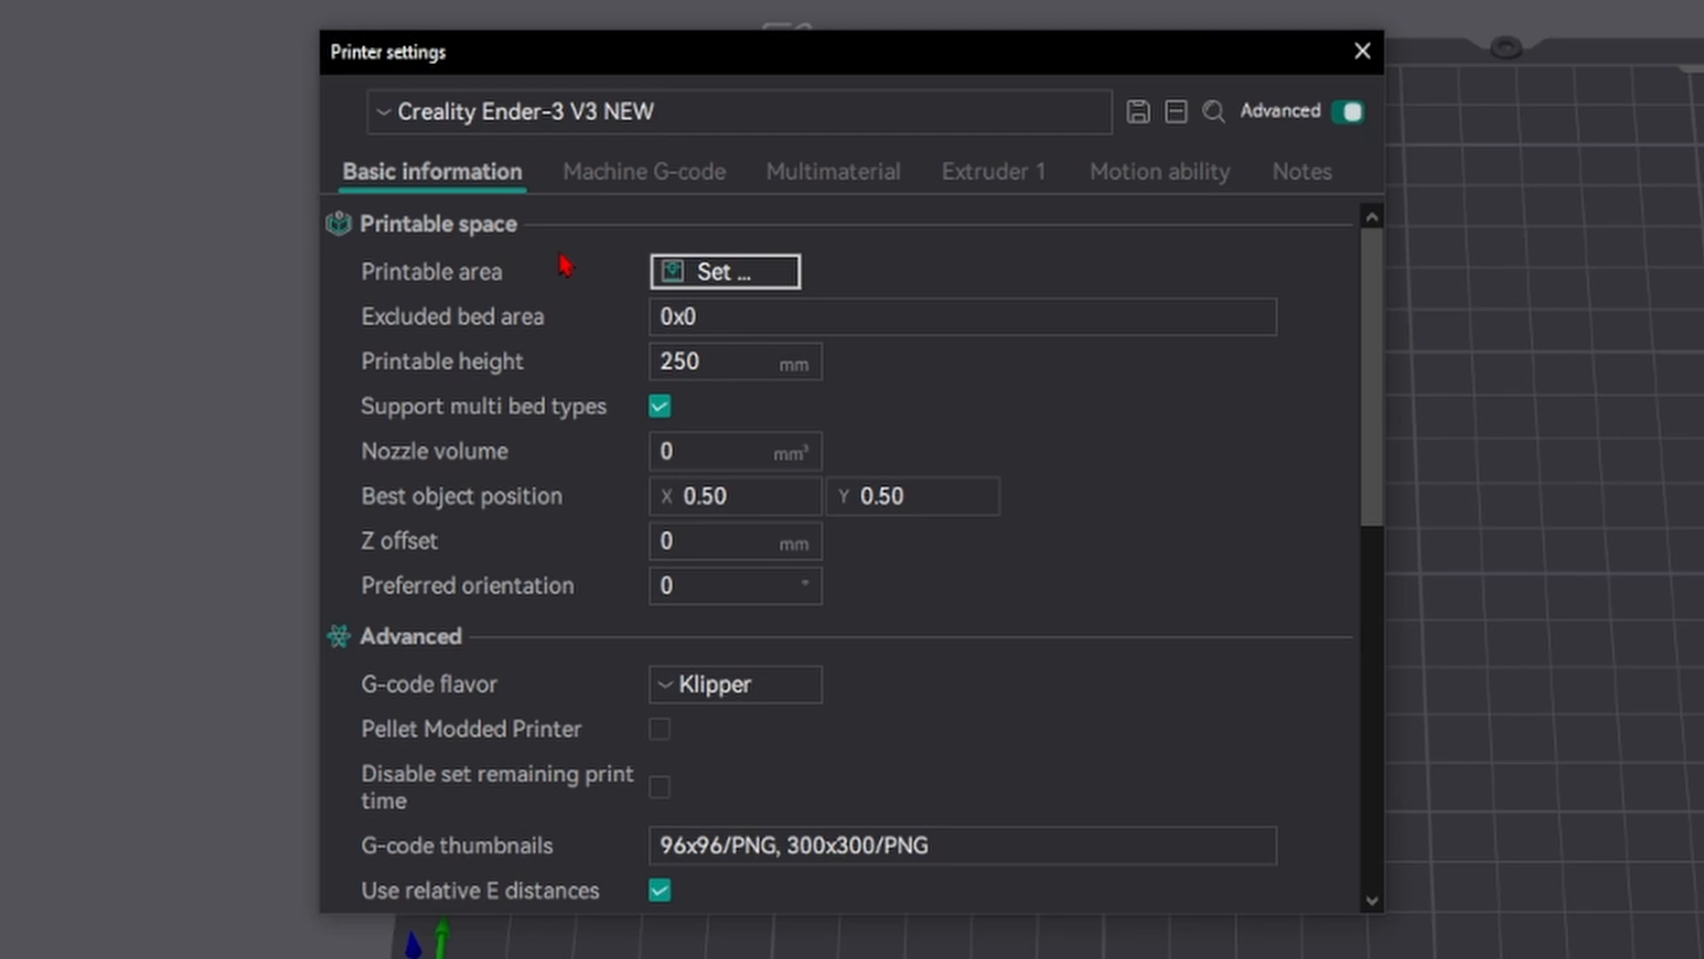
scroll(564, 265, "down", 1)
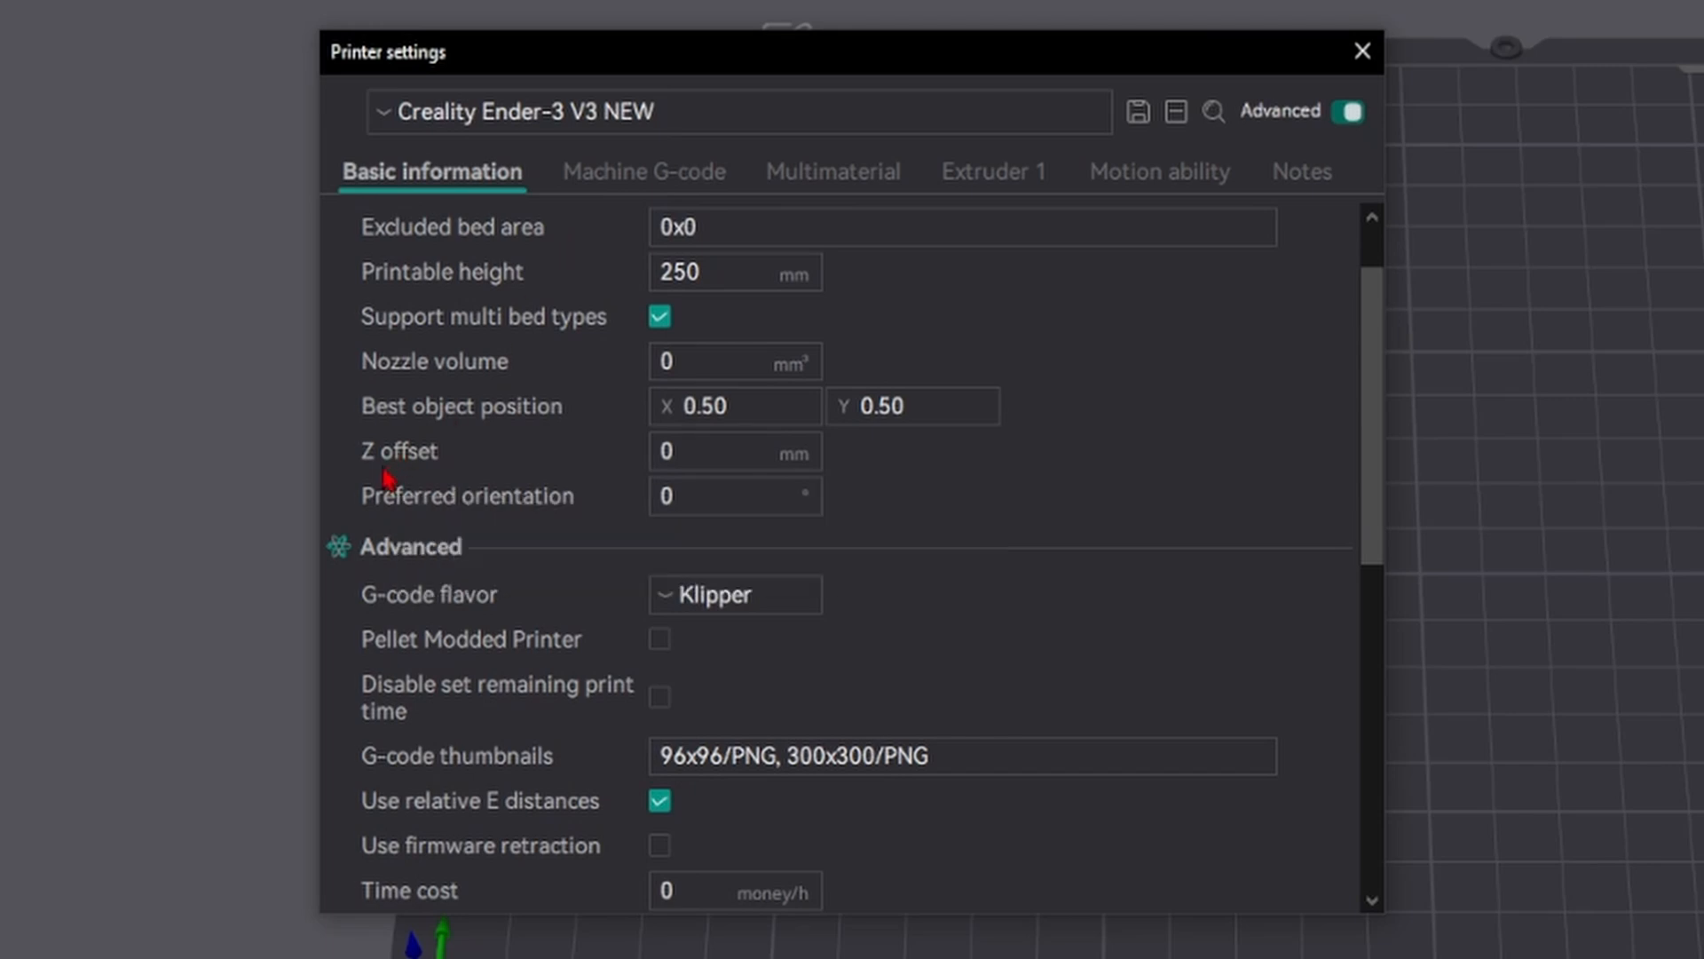
mouse_move(390, 470)
mouse_move(437, 373)
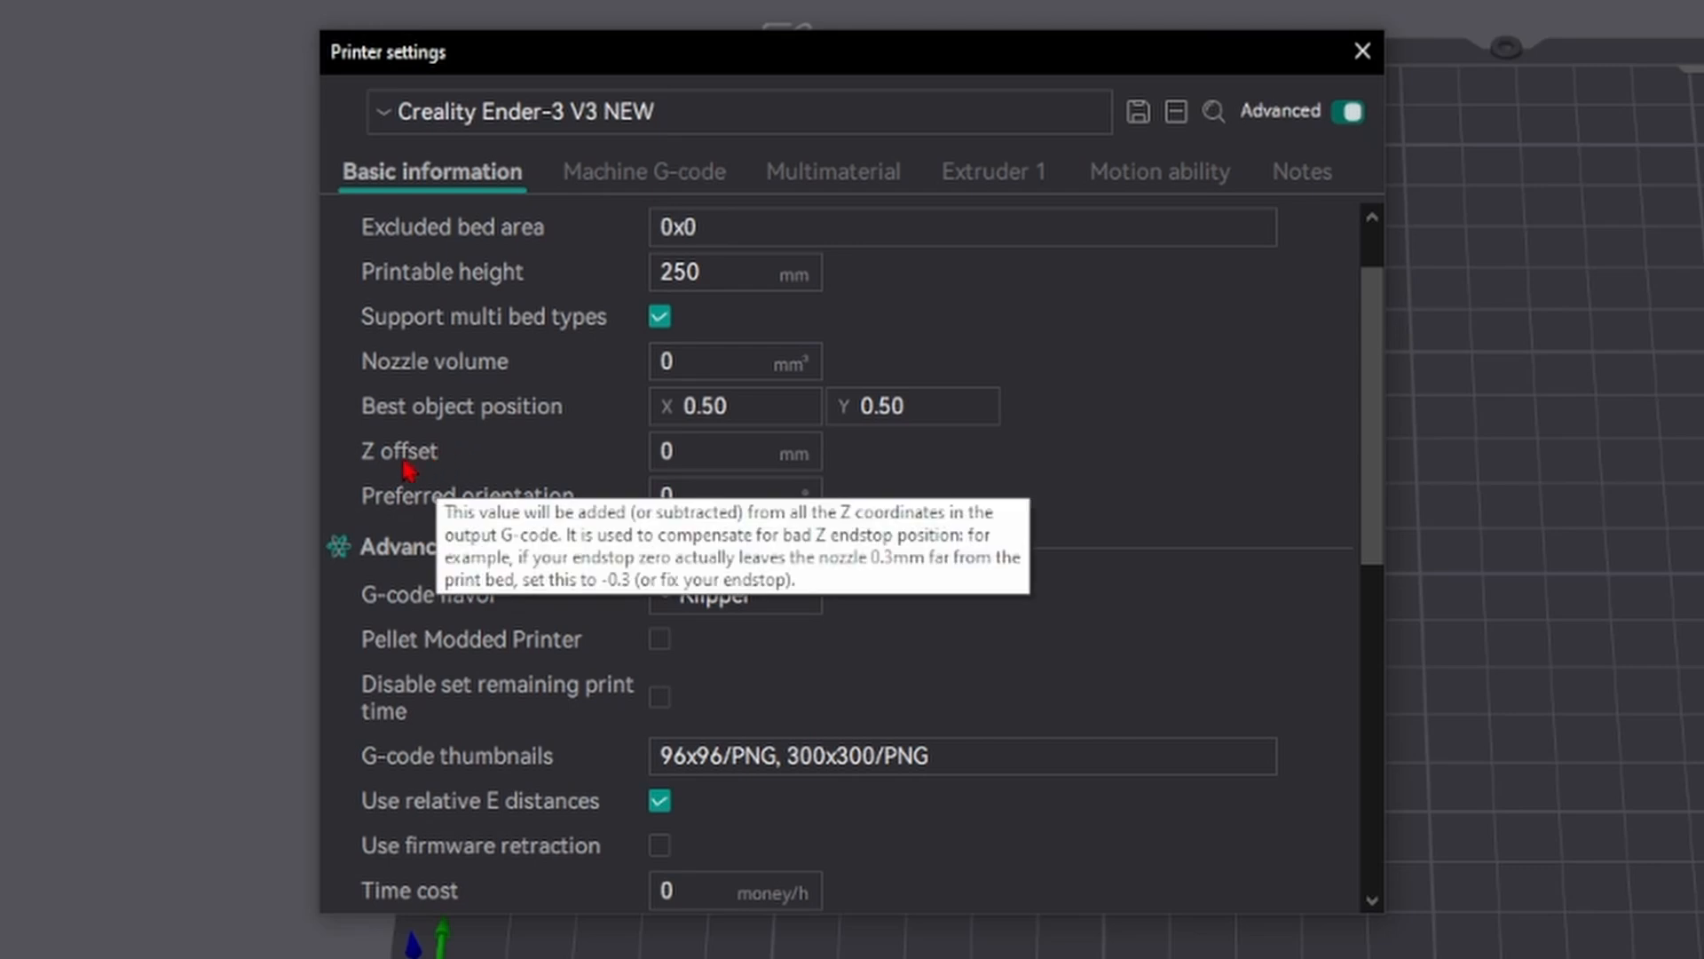
left_click(668, 453)
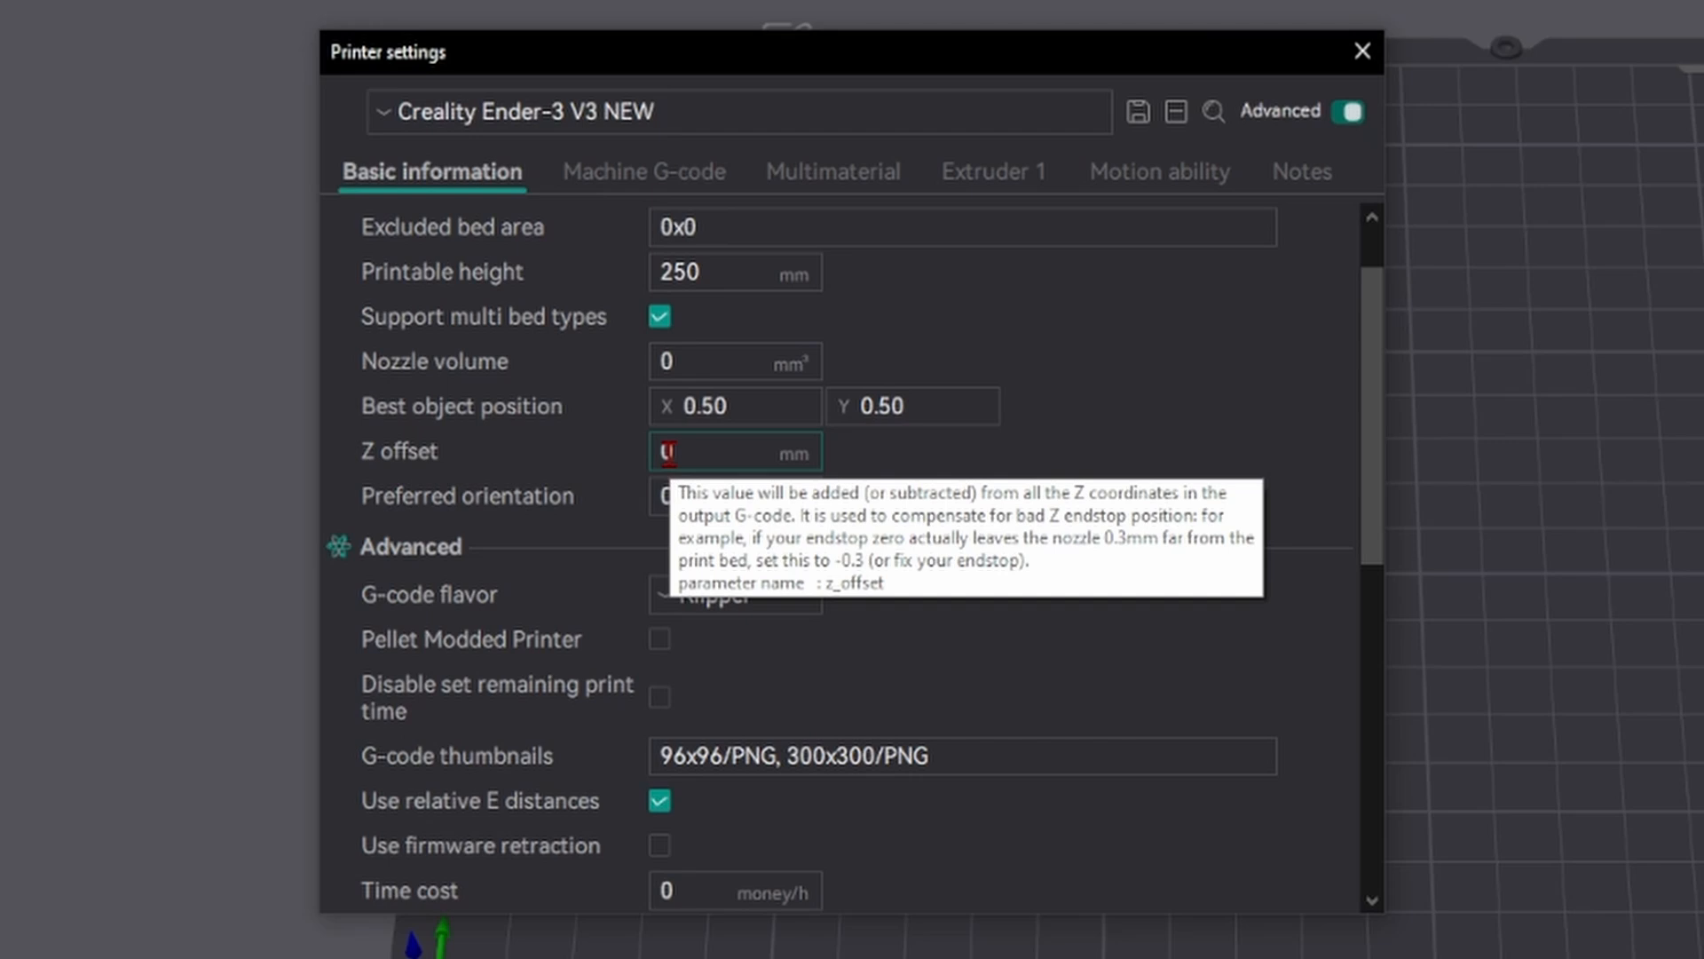
scroll(586, 439, "down", 2)
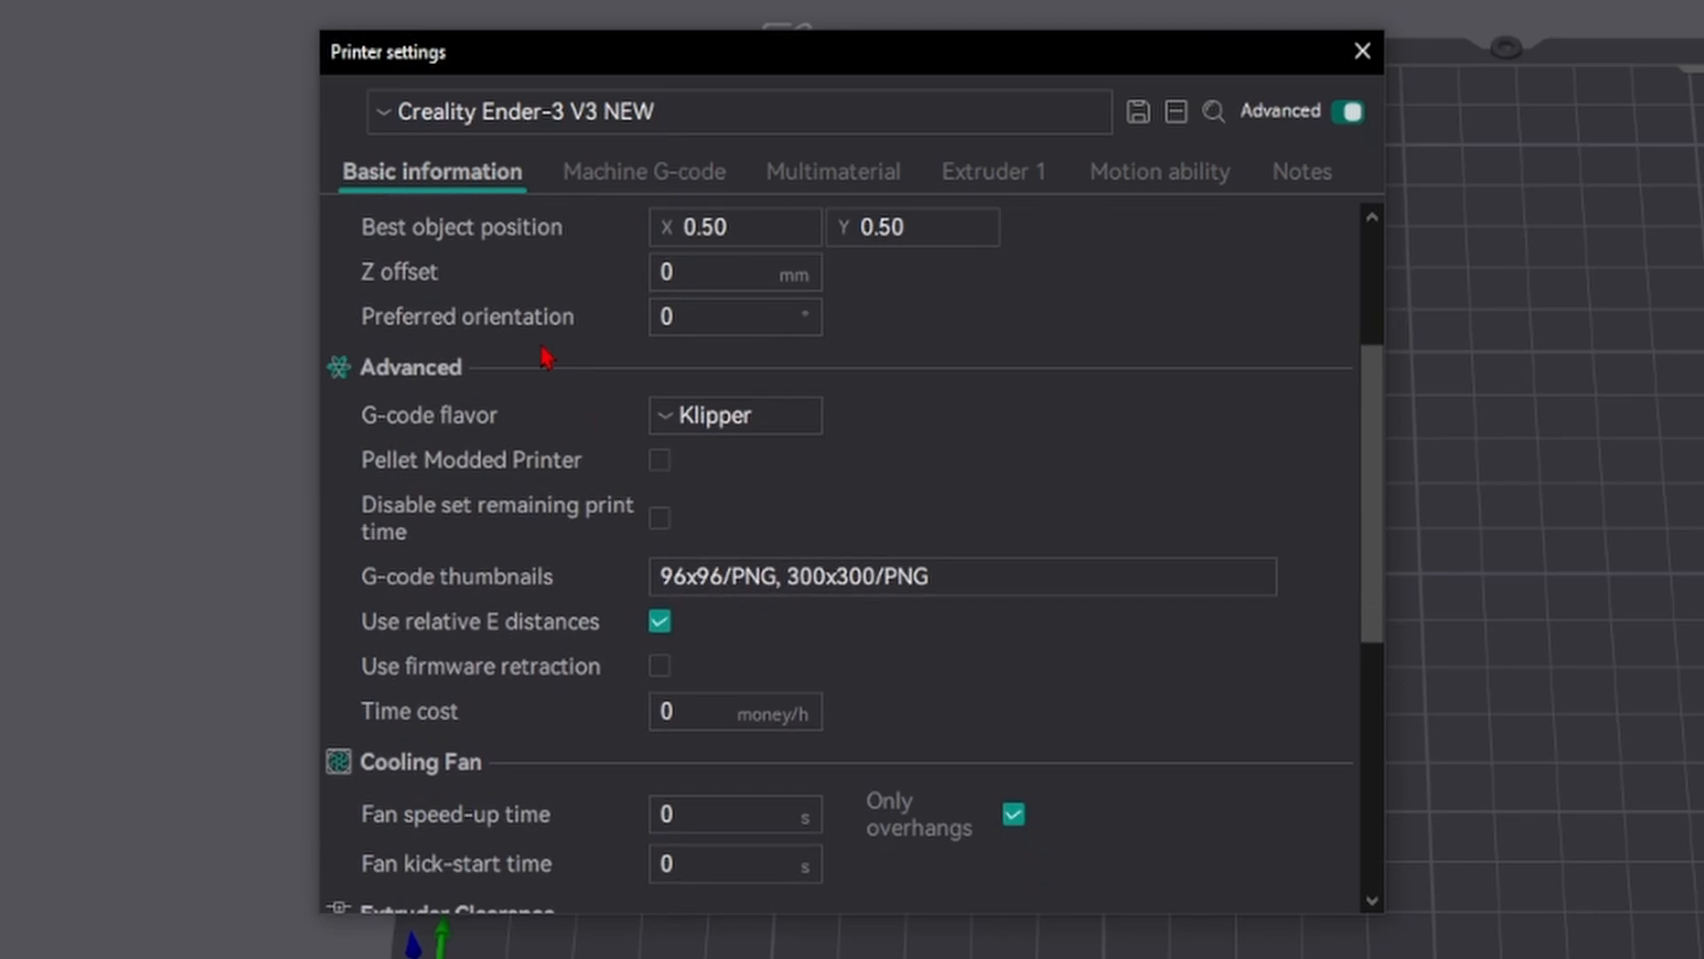
scroll(449, 350, "down", 1)
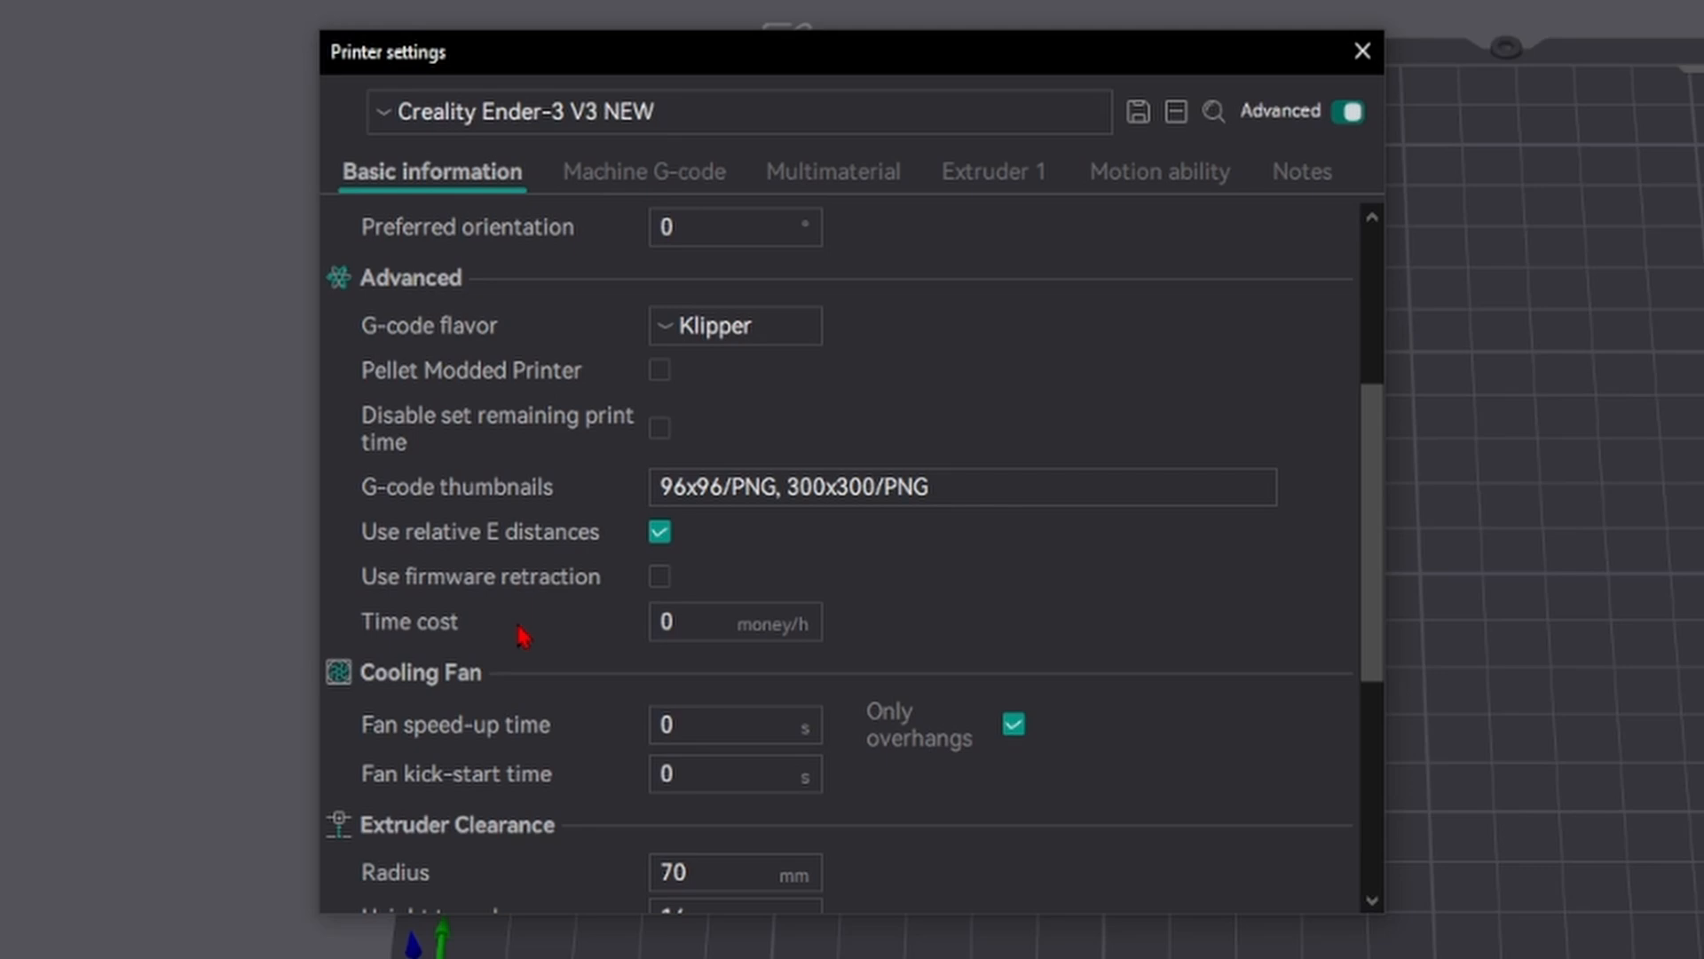
scroll(582, 684, "down", 1)
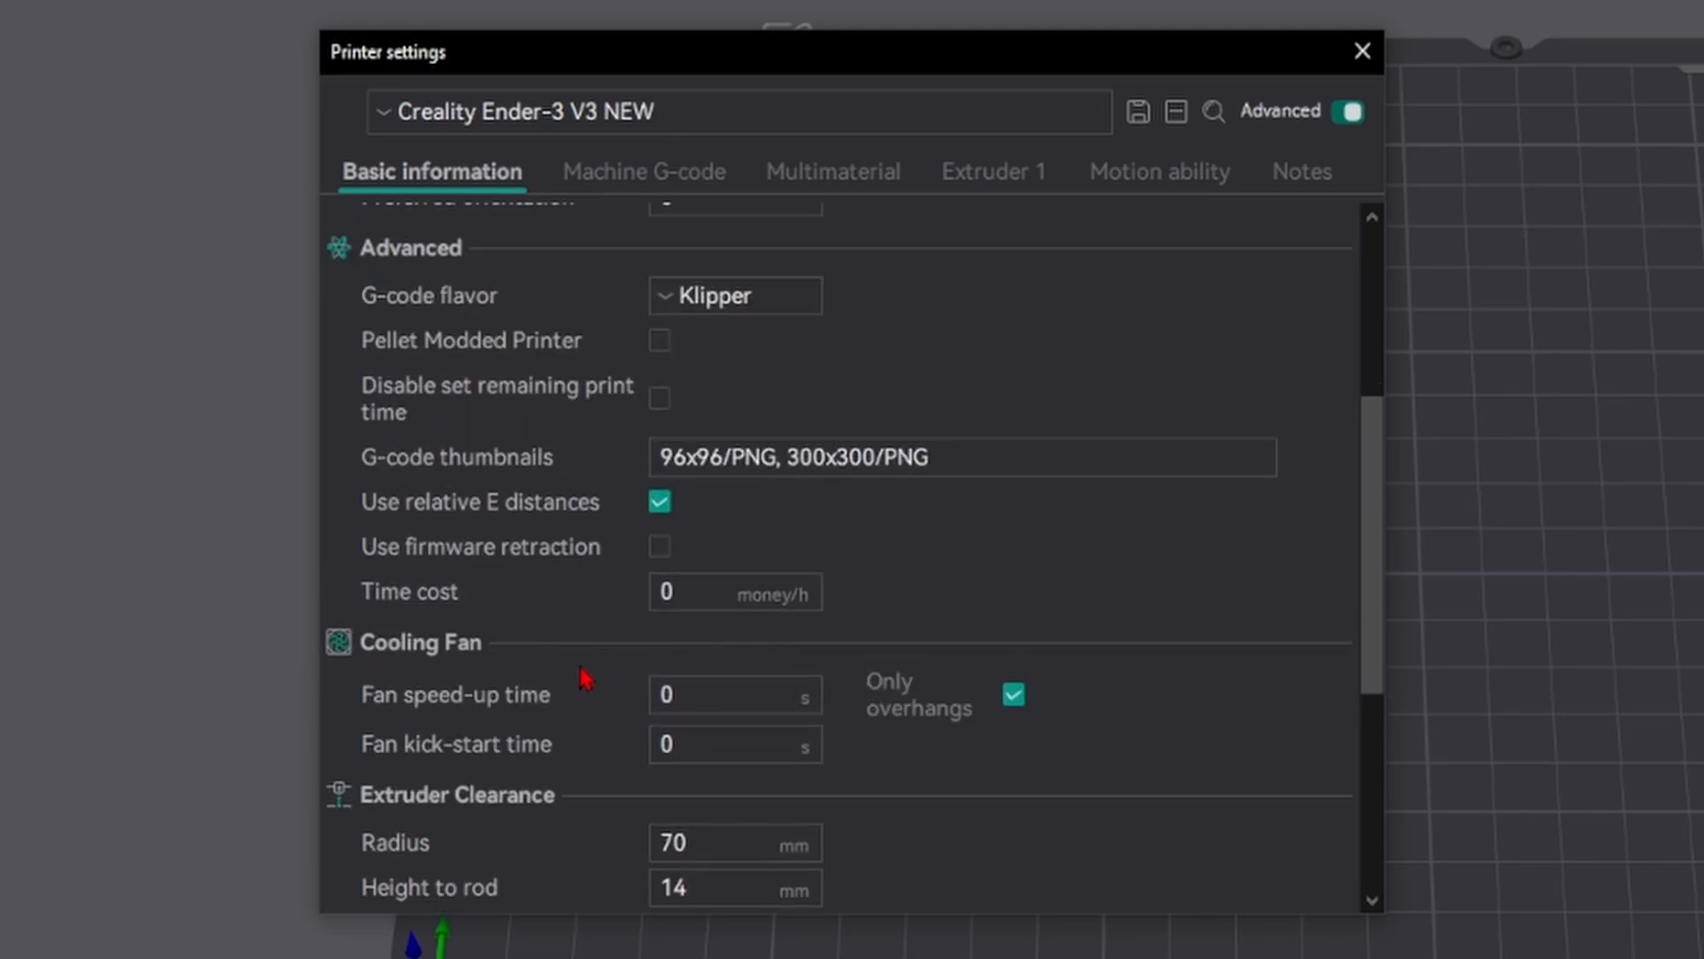
scroll(586, 654, "up", 5)
scroll(500, 633, "down", 5)
scroll(500, 632, "up", 5)
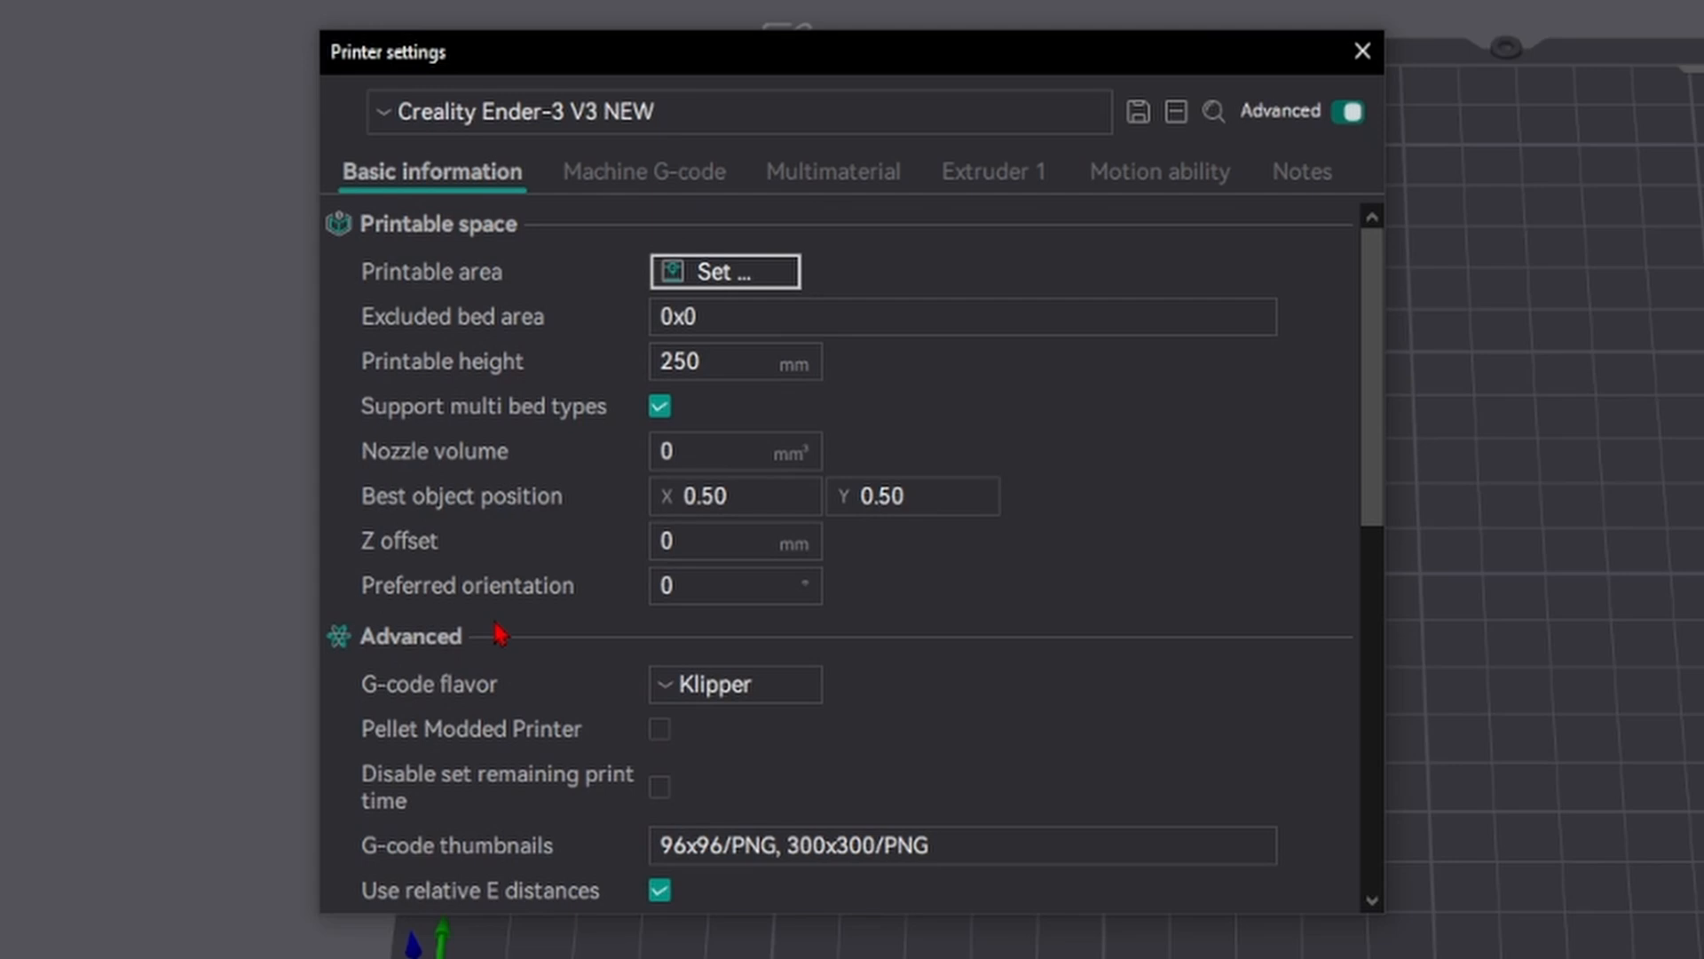
- Review the machine start, end and change filament G-code, and return to the start of the G-code settings
left_click(648, 173)
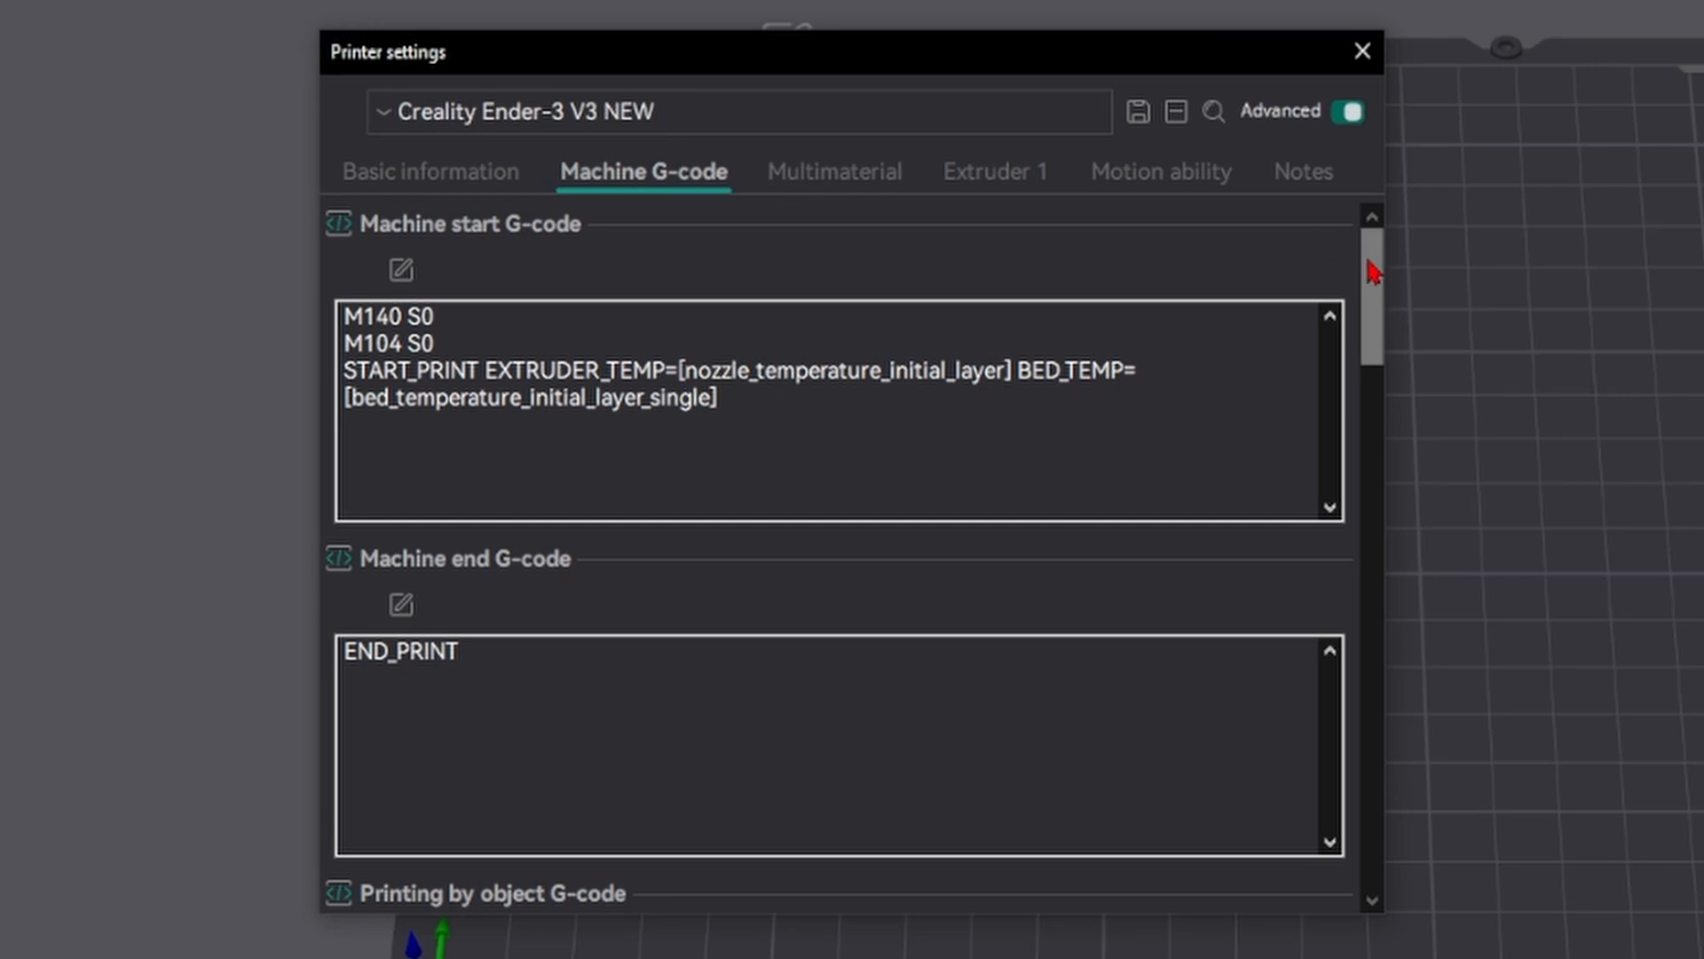
left_click_drag(1370, 266, 1373, 660)
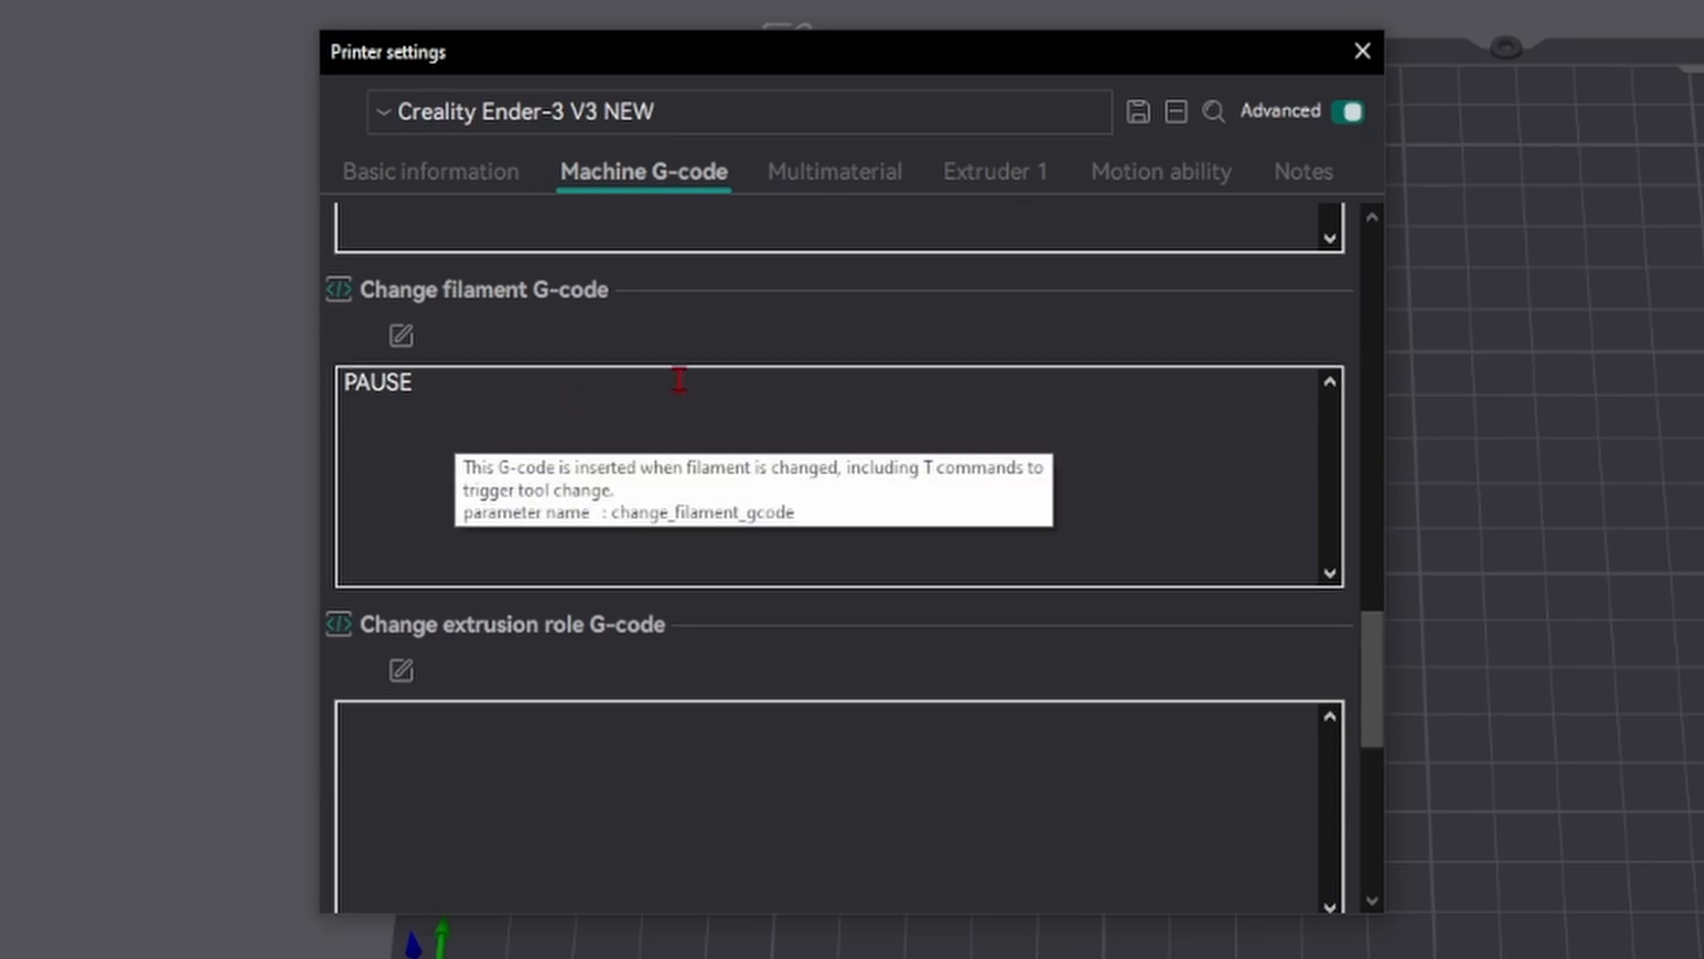
left_click(413, 393)
left_click_drag(414, 393, 294, 379)
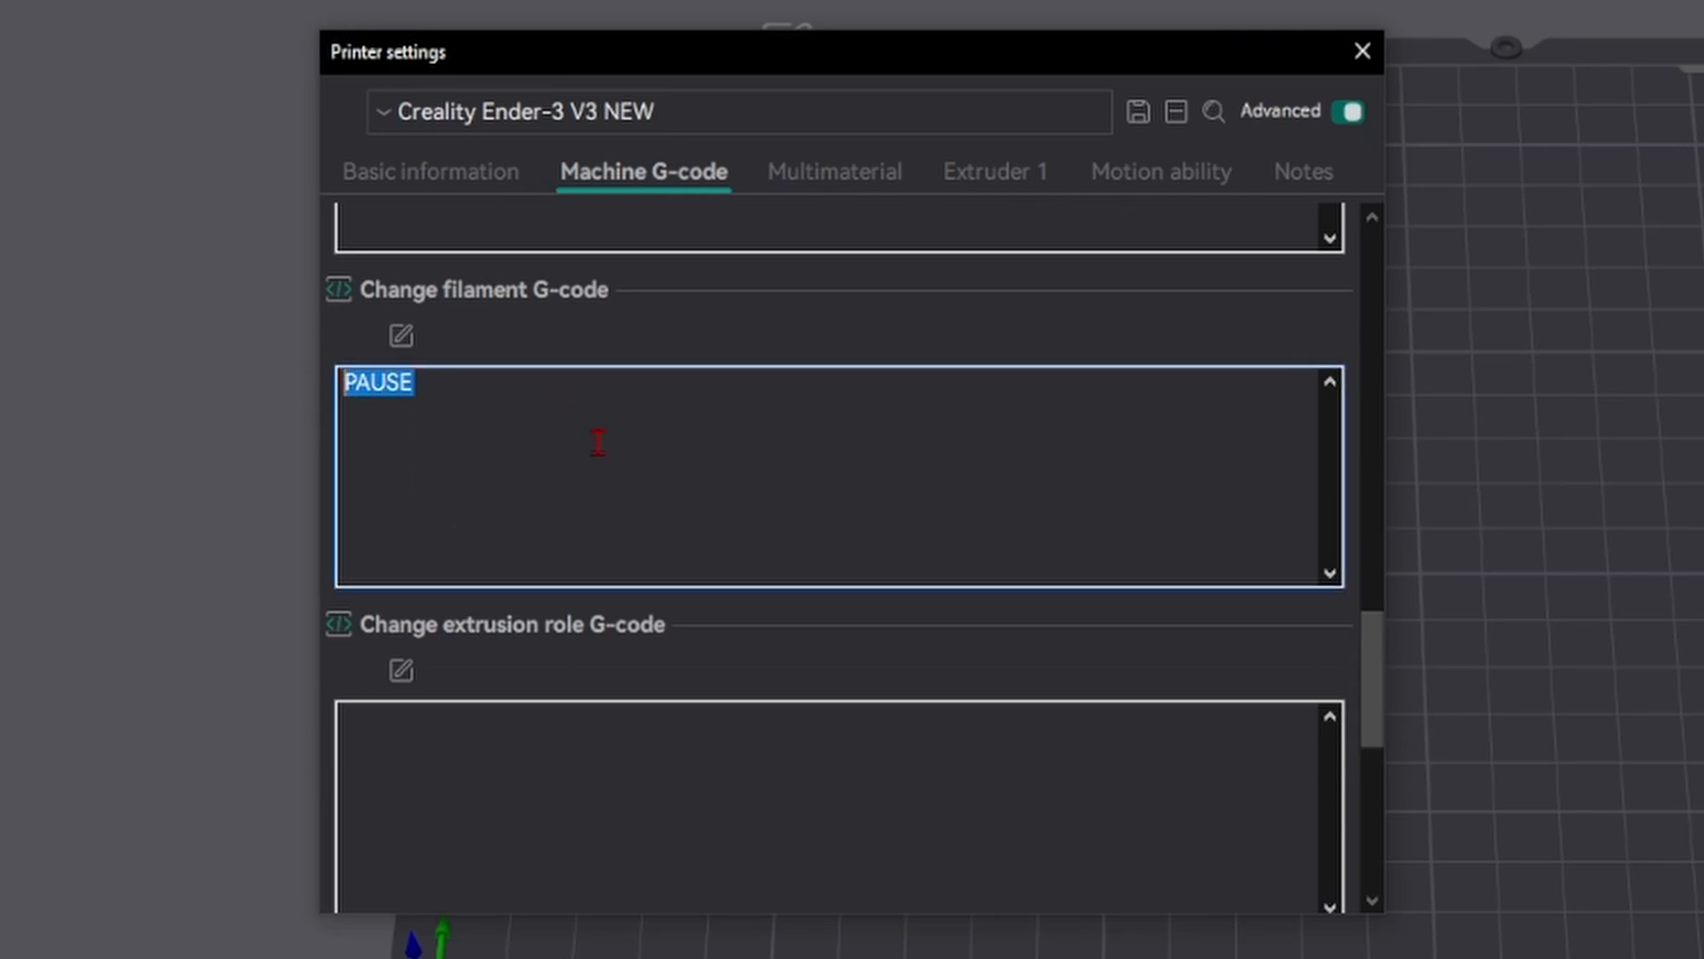
left_click(598, 442)
left_click(714, 355)
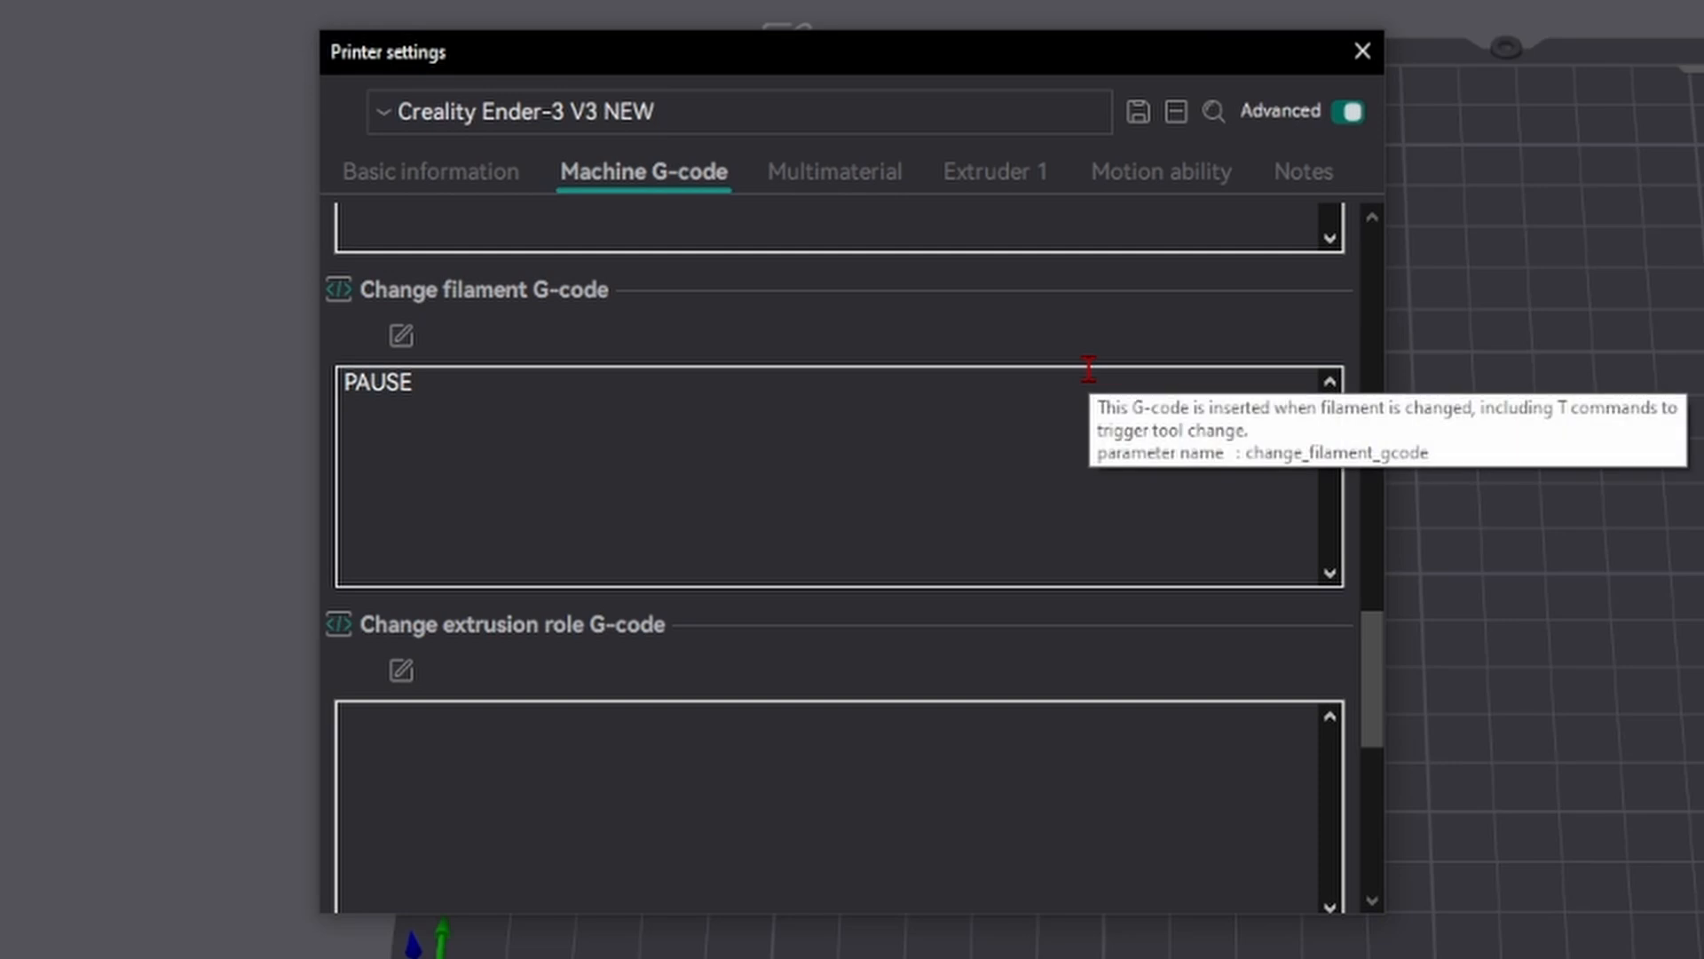
left_click_drag(1369, 669, 626, 174)
scroll(829, 275, "up", 3)
left_click_drag(1380, 609, 1366, 197)
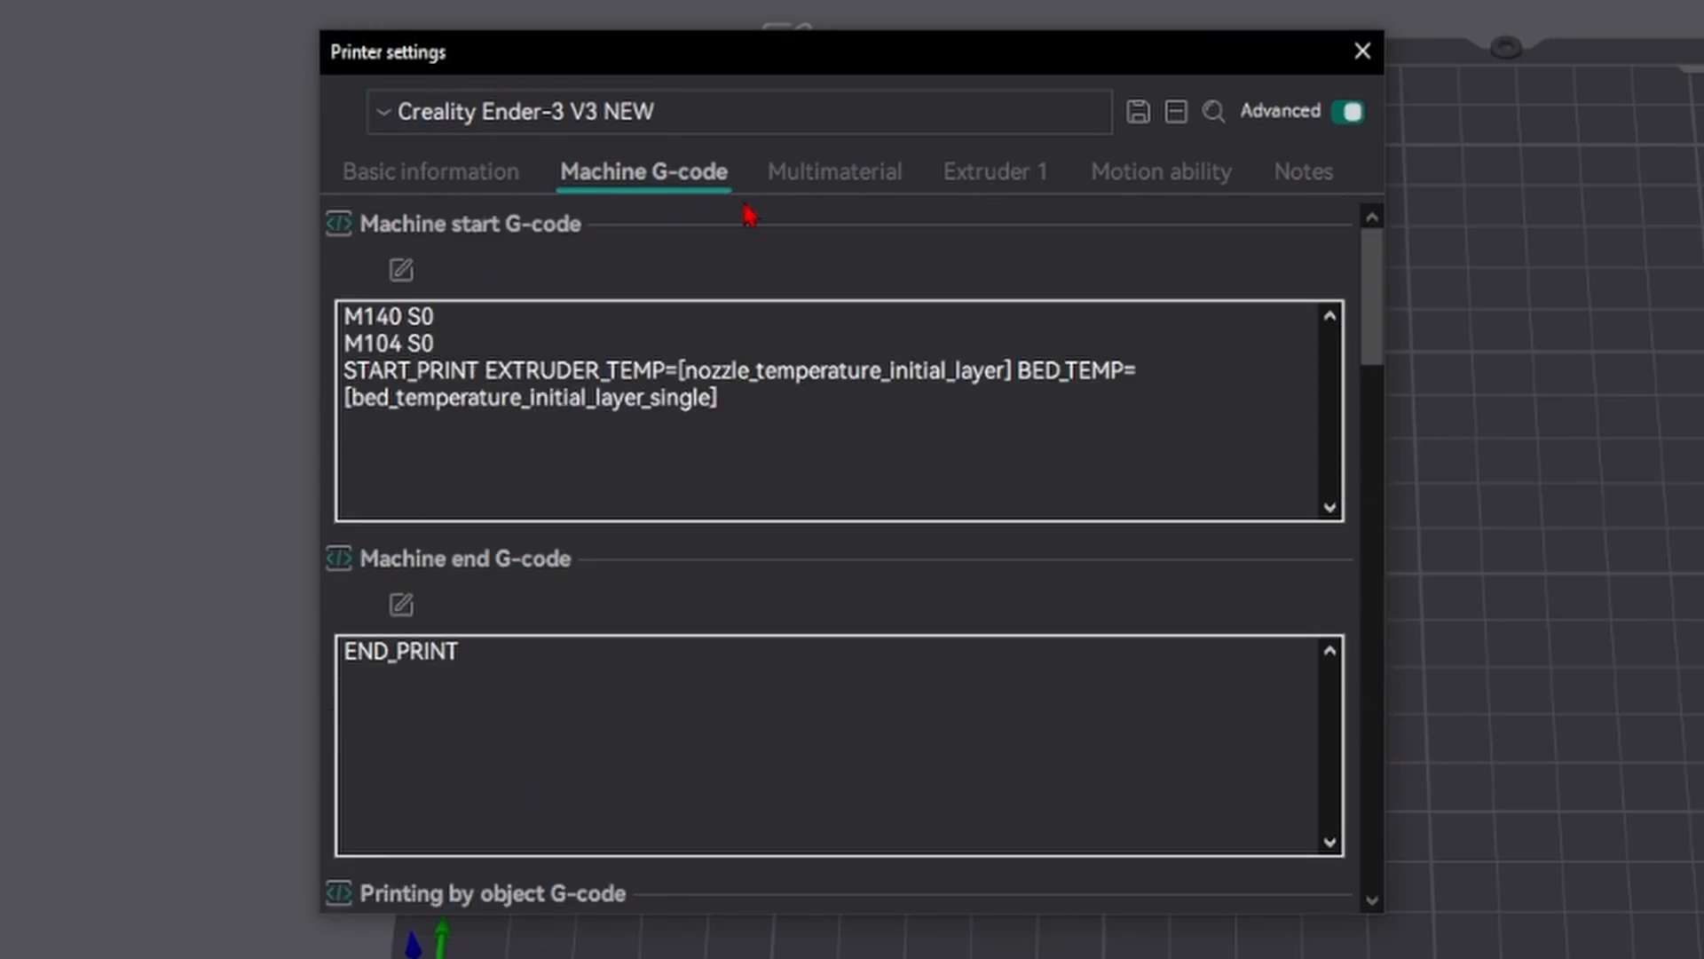
- Review the multimaterial settings, including manual filament change, wipe tower and single extruder parameters
left_click(840, 177)
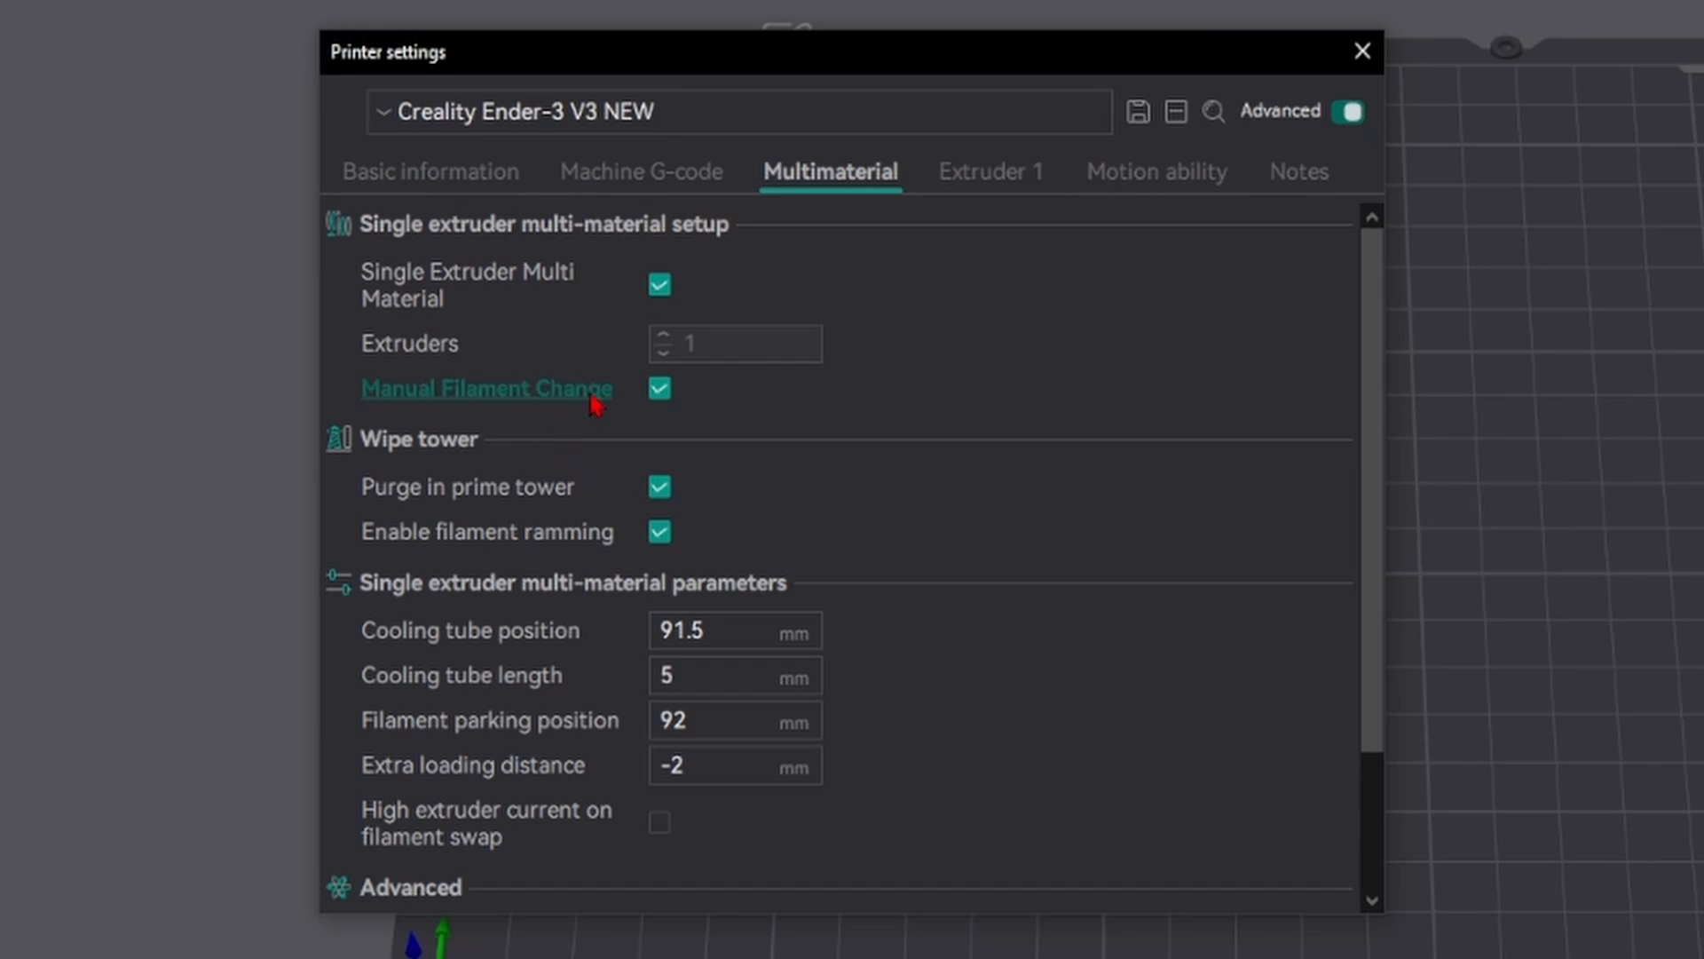
scroll(1225, 498, "down", 3)
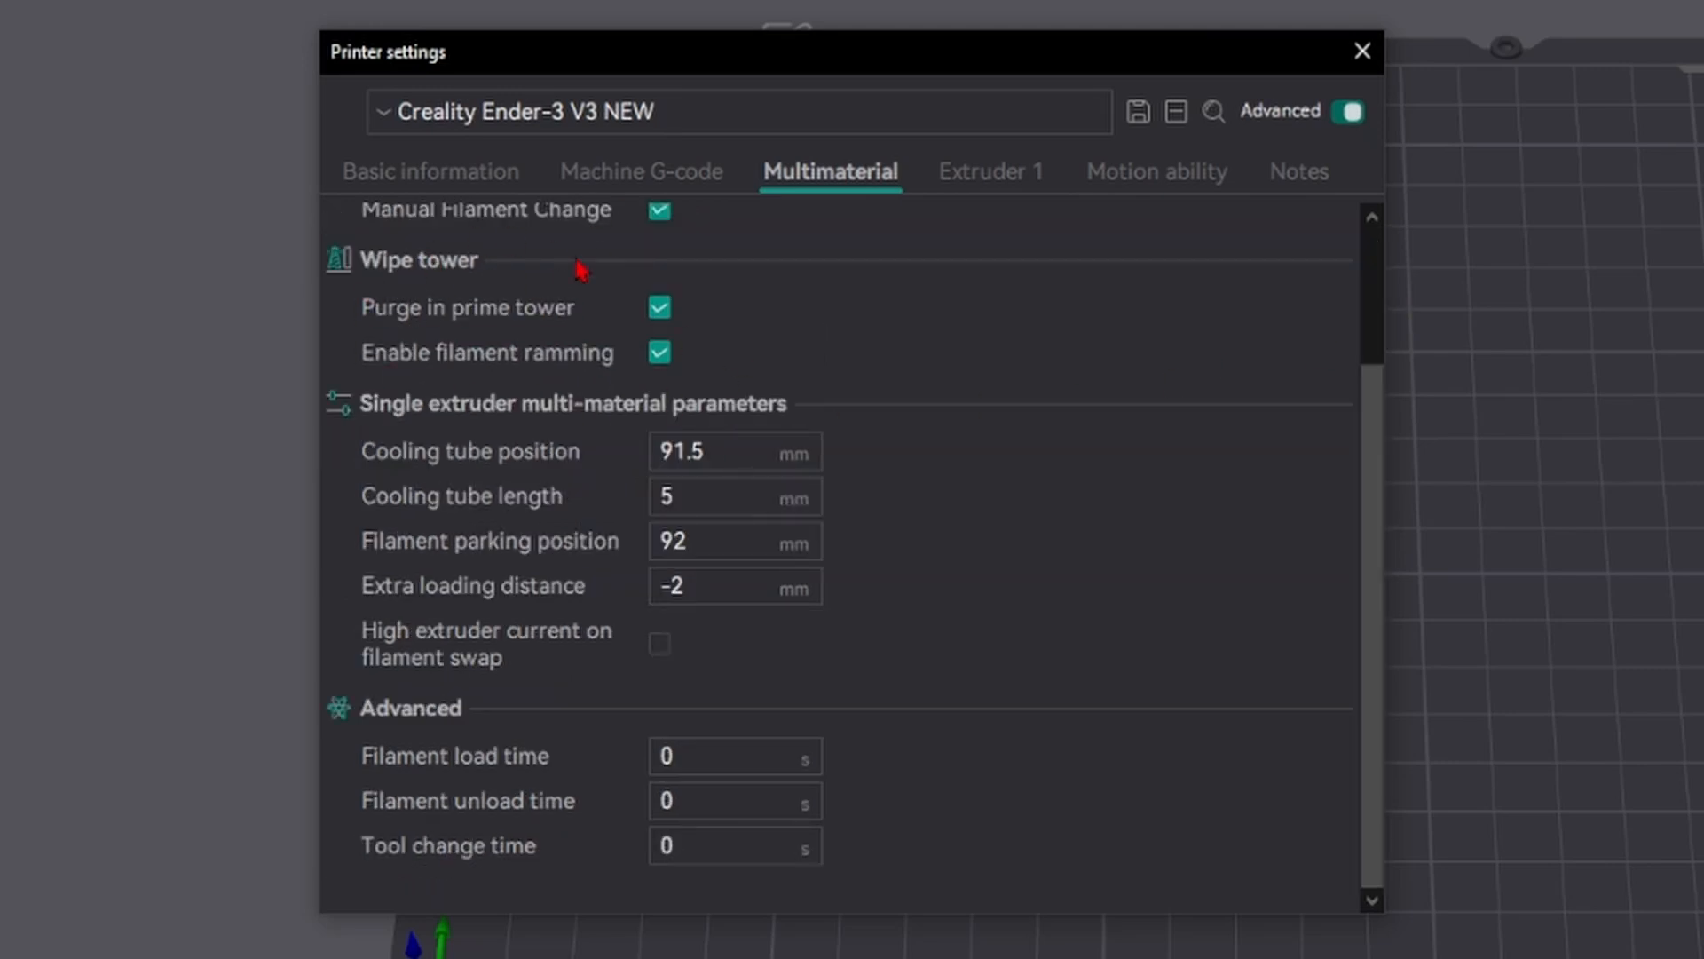
scroll(621, 293, "up", 3)
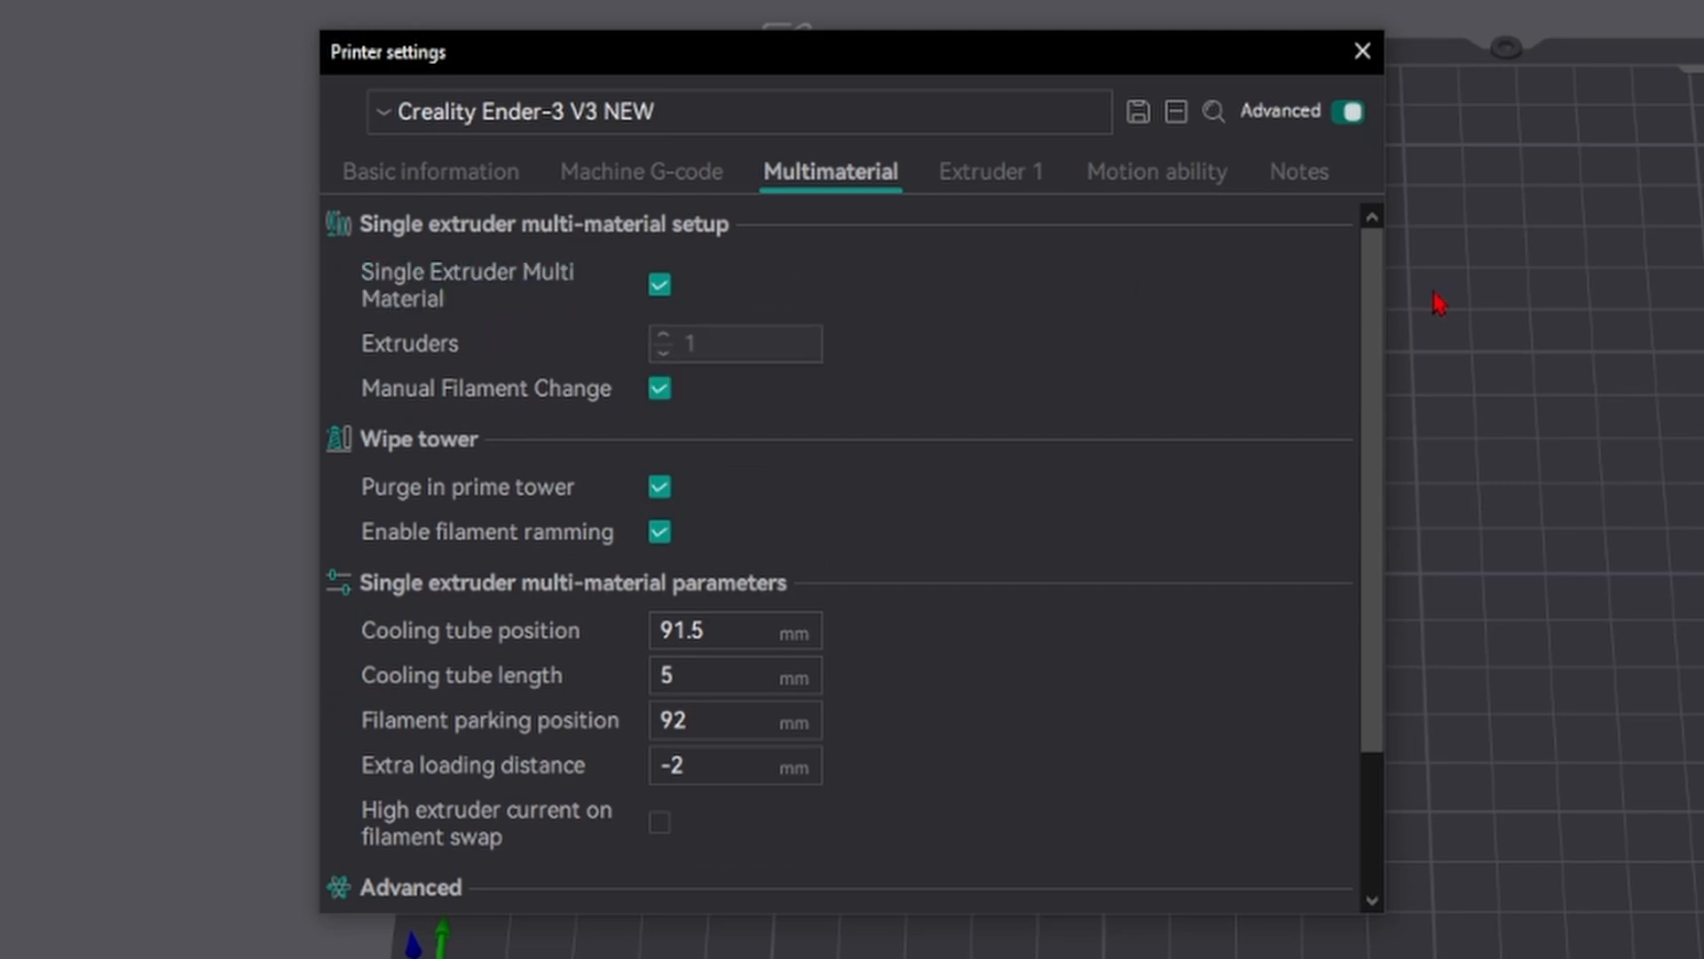
left_click_drag(1378, 294, 1413, 190)
- Open the Extruder 1 settings and check the nozzle diameter
left_click(977, 180)
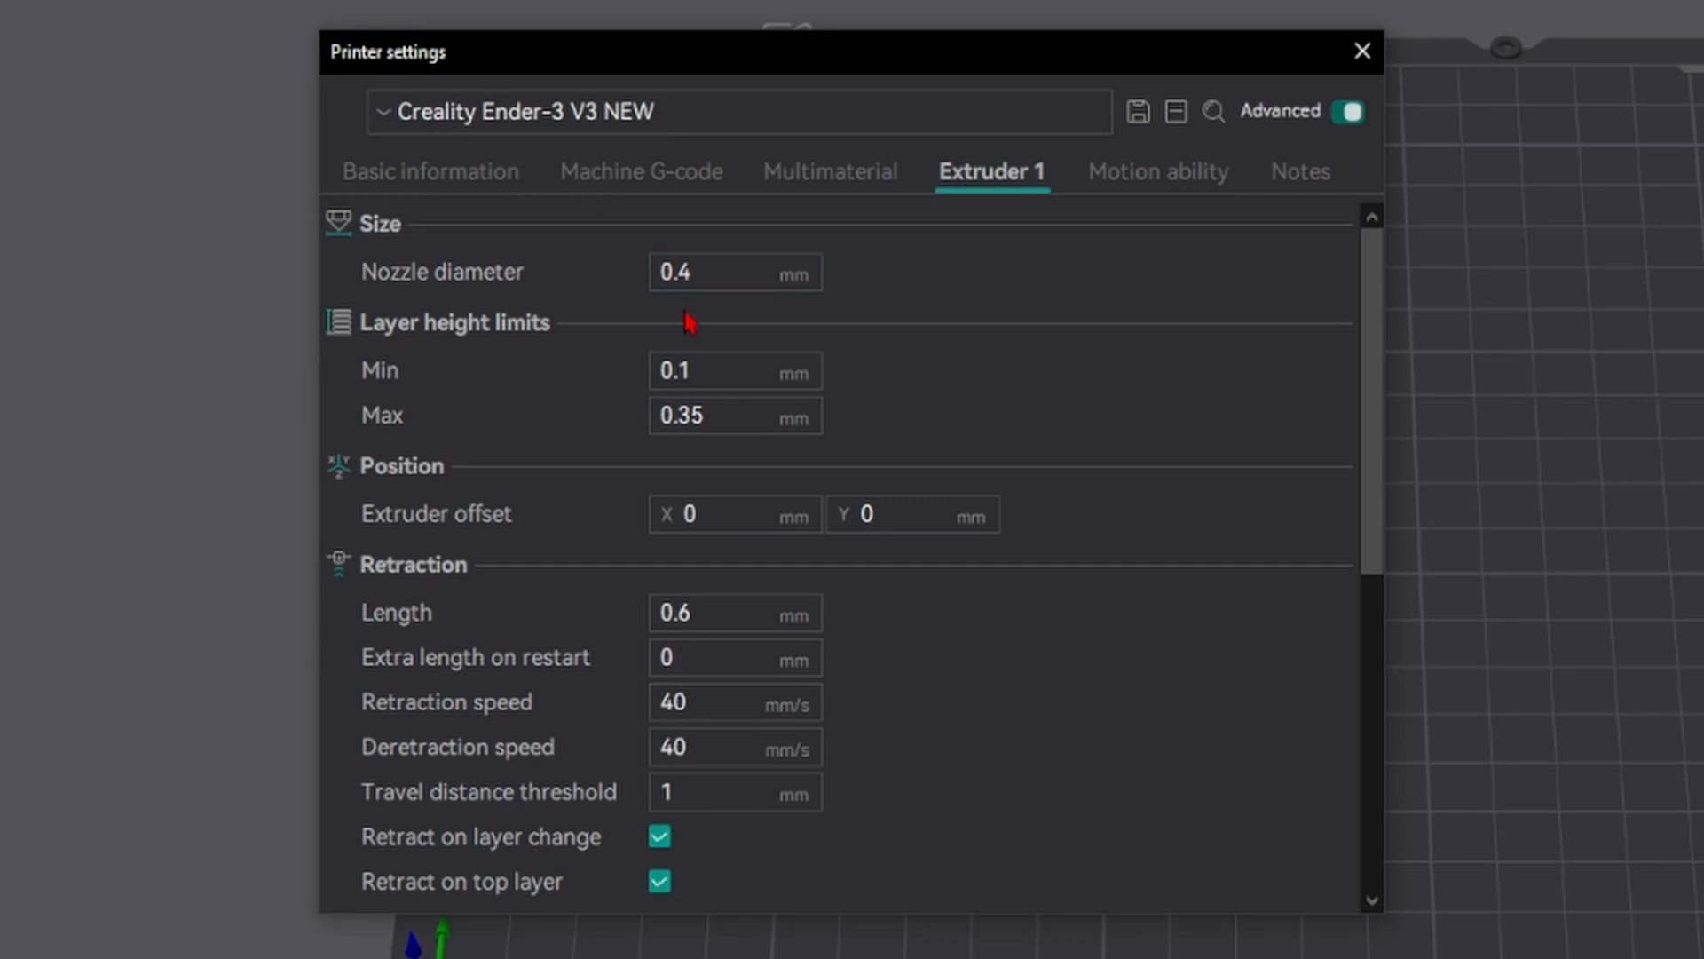
left_click_drag(696, 272, 679, 272)
left_click(877, 317)
- Try a minimum layer height of 0.2 mm and set it back to 0.1 mm
left_click(728, 371)
key("BackSpace")
type("2")
key("BackSpace")
type("1")
- Try a maximum layer height of 0.4 mm and reset it to the preset's value
left_click(717, 414)
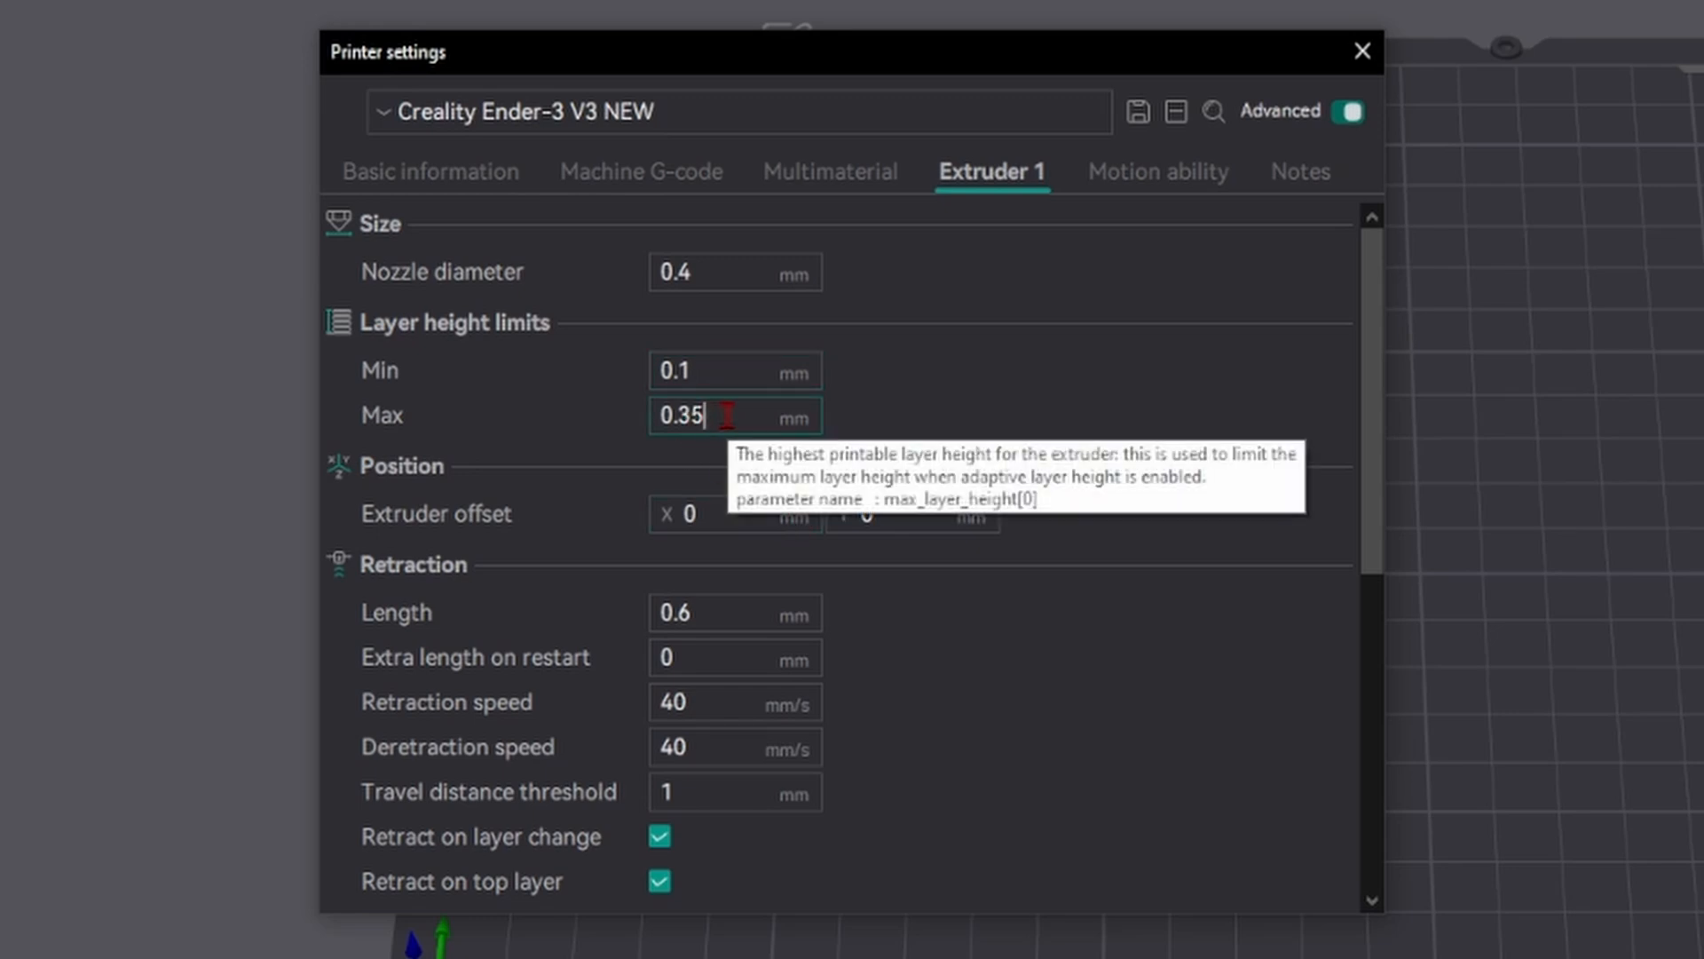
left_click_drag(727, 414, 676, 415)
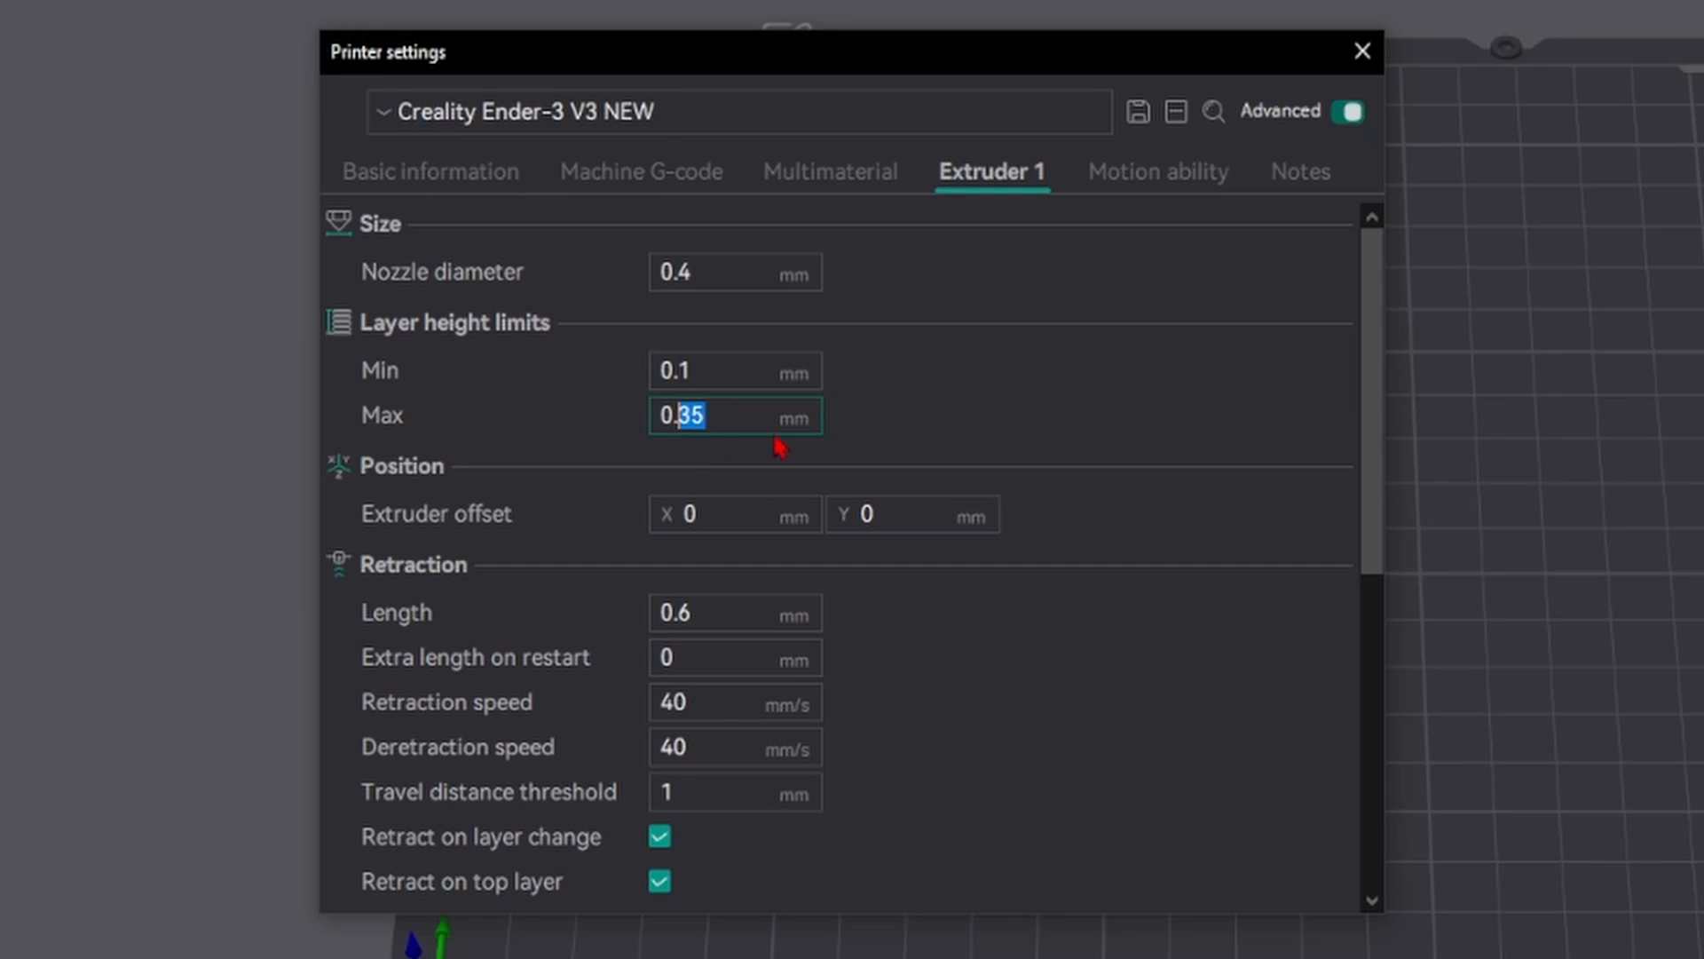
type("4")
left_click(921, 380)
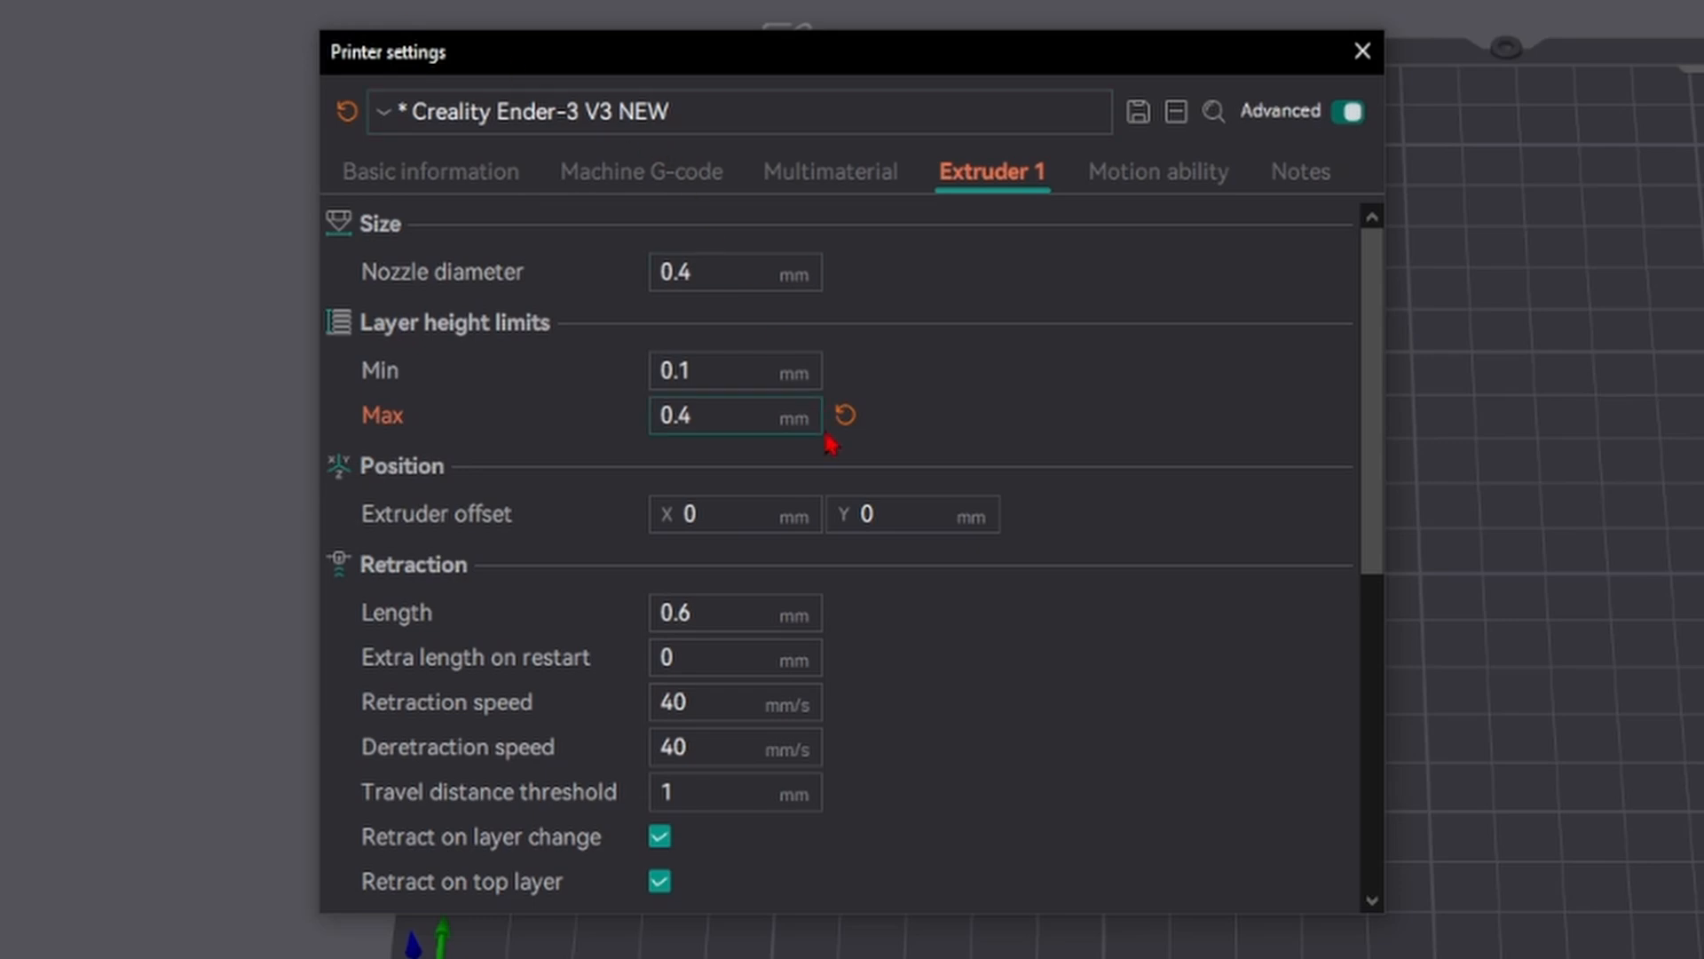
left_click(845, 415)
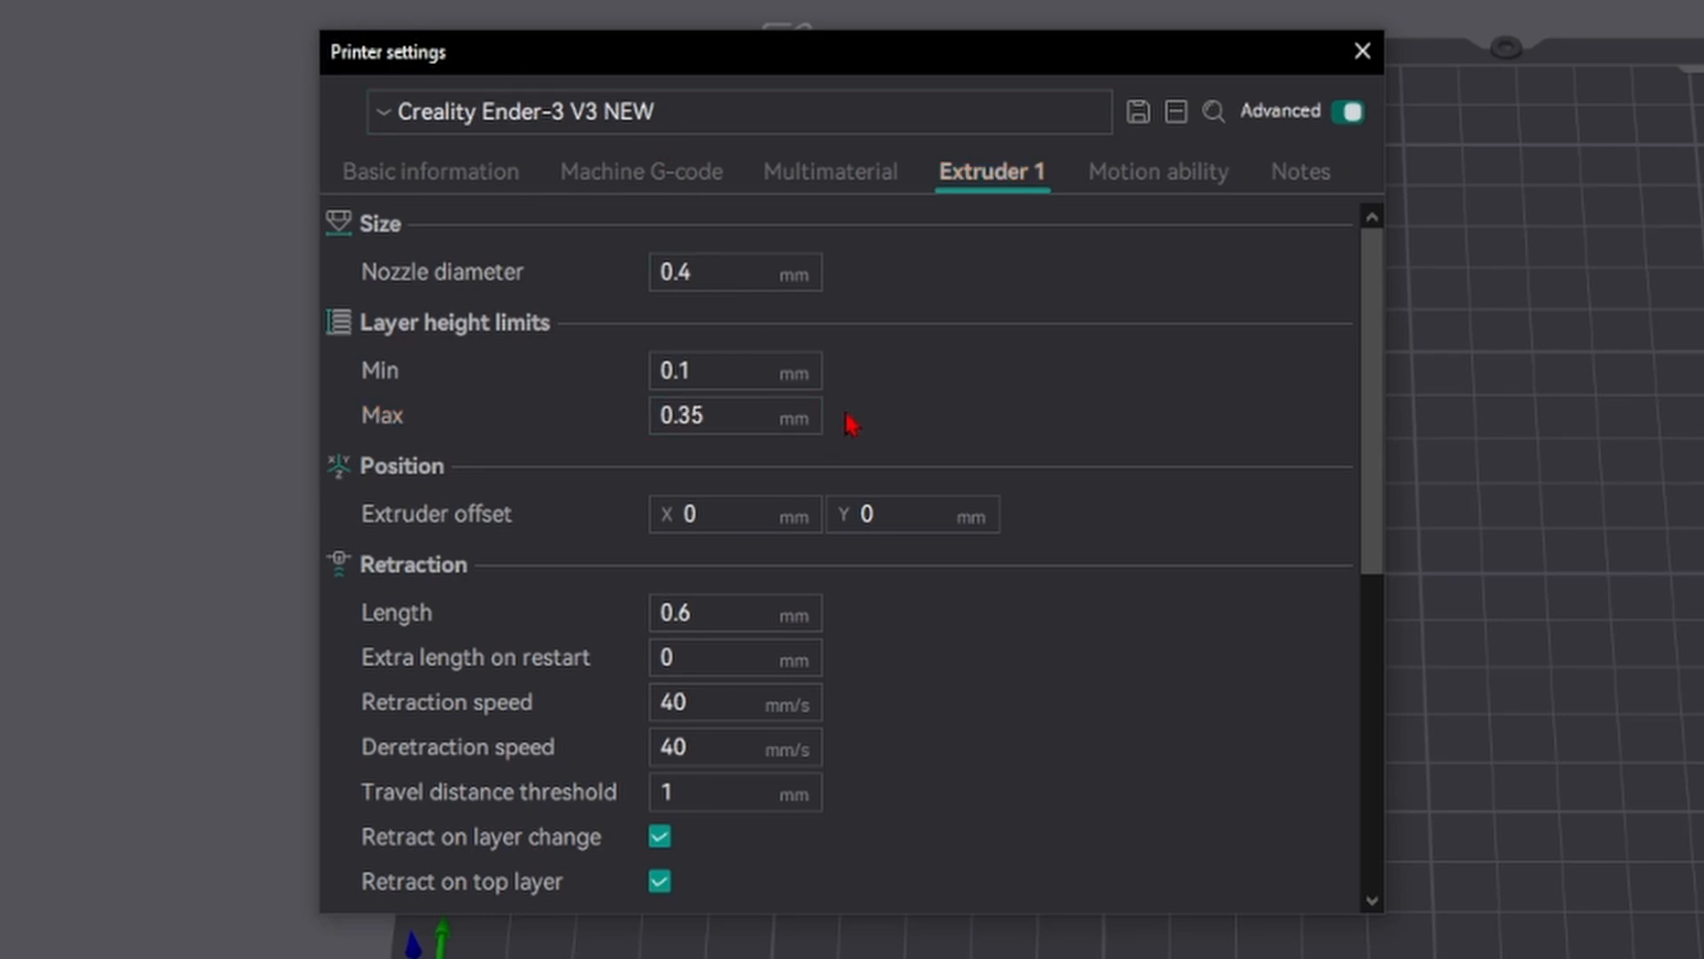
- Examine the extruder's retraction and Z-hop settings, including the surface choices, and the printer's acceleration and jerk limits
scroll(544, 506, "down", 3)
scroll(461, 476, "down", 4)
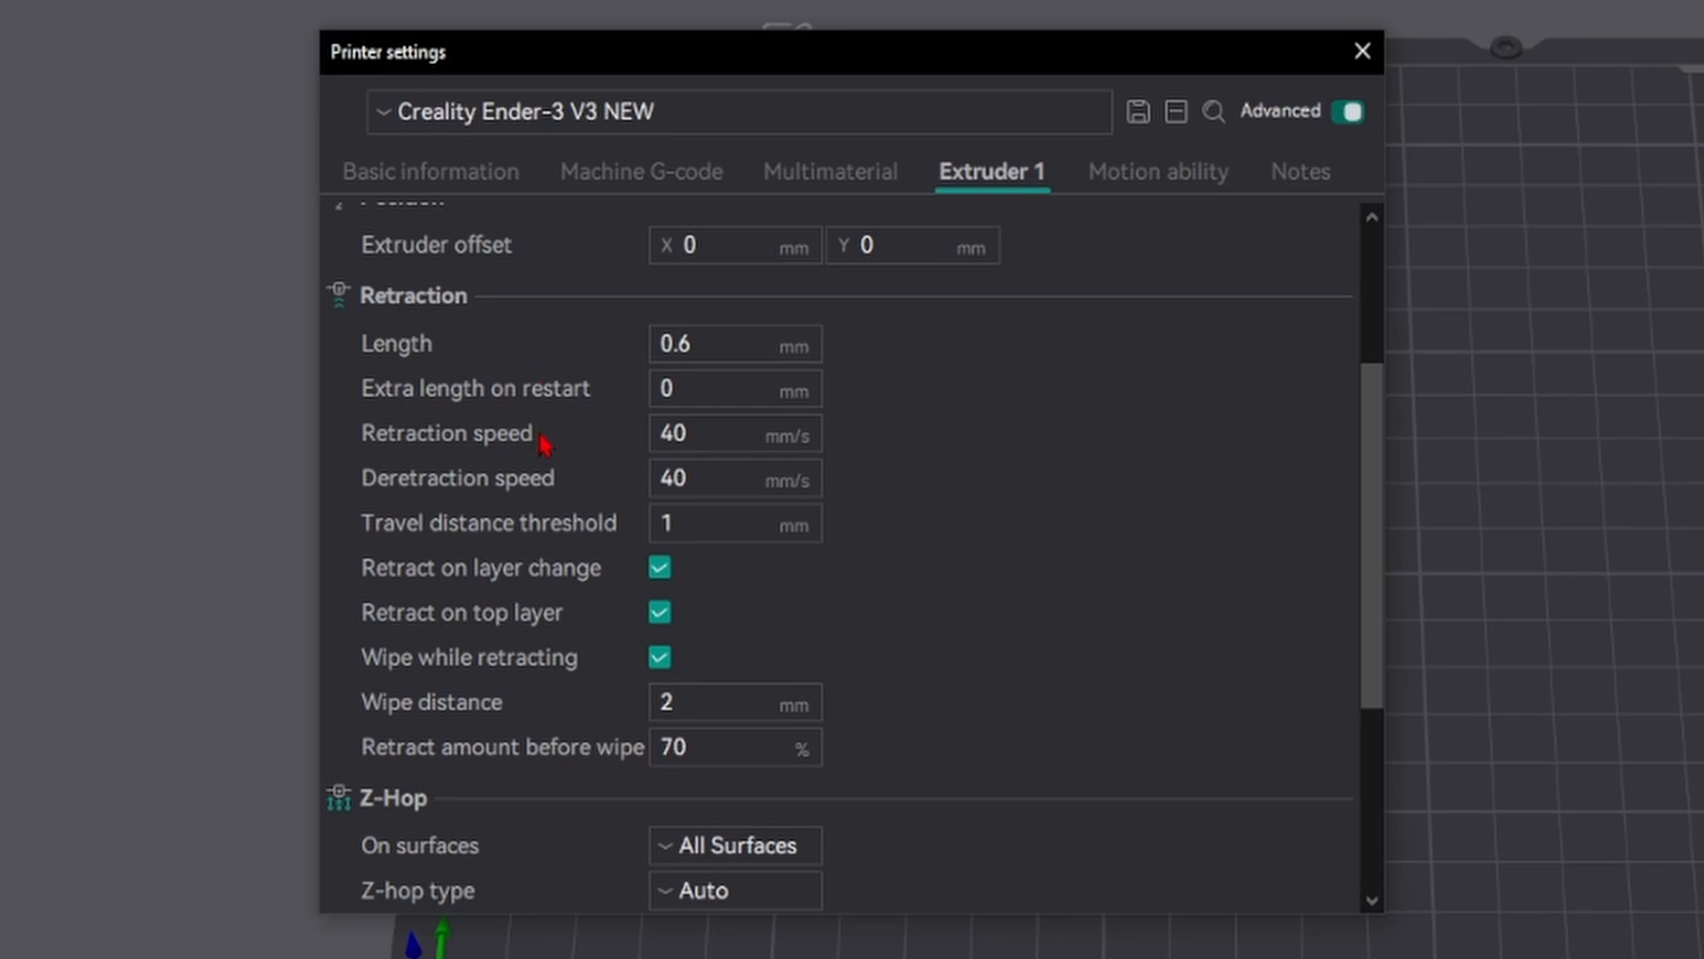
scroll(546, 444, "down", 1)
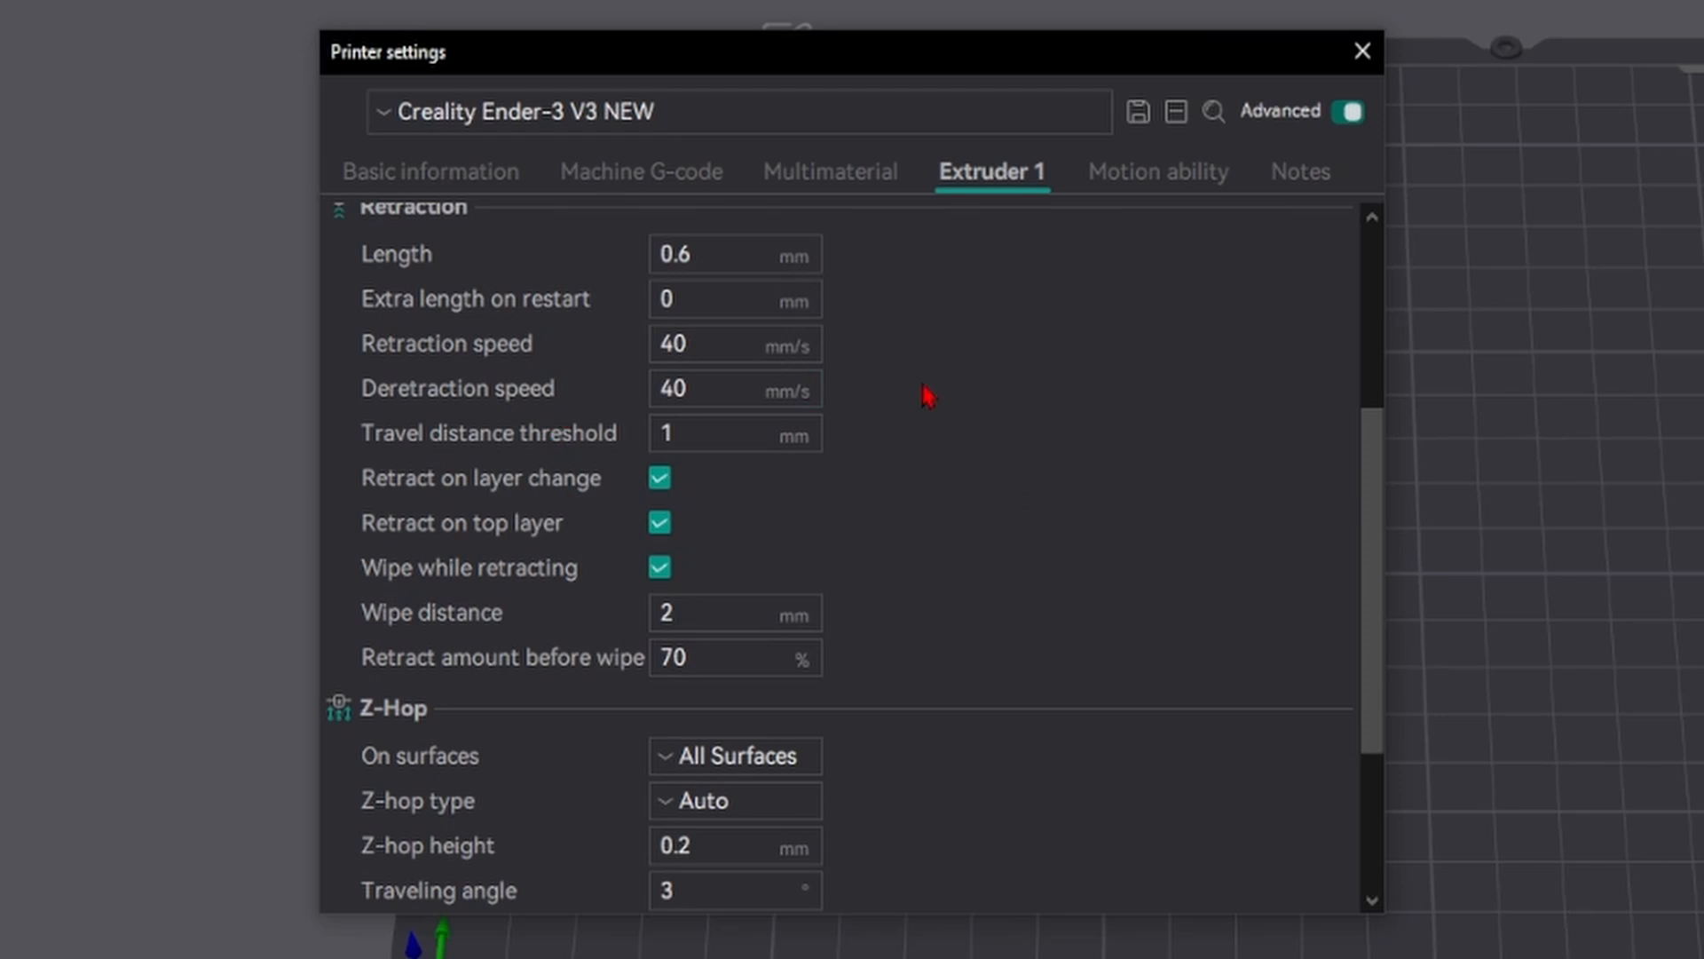
scroll(928, 395, "down", 3)
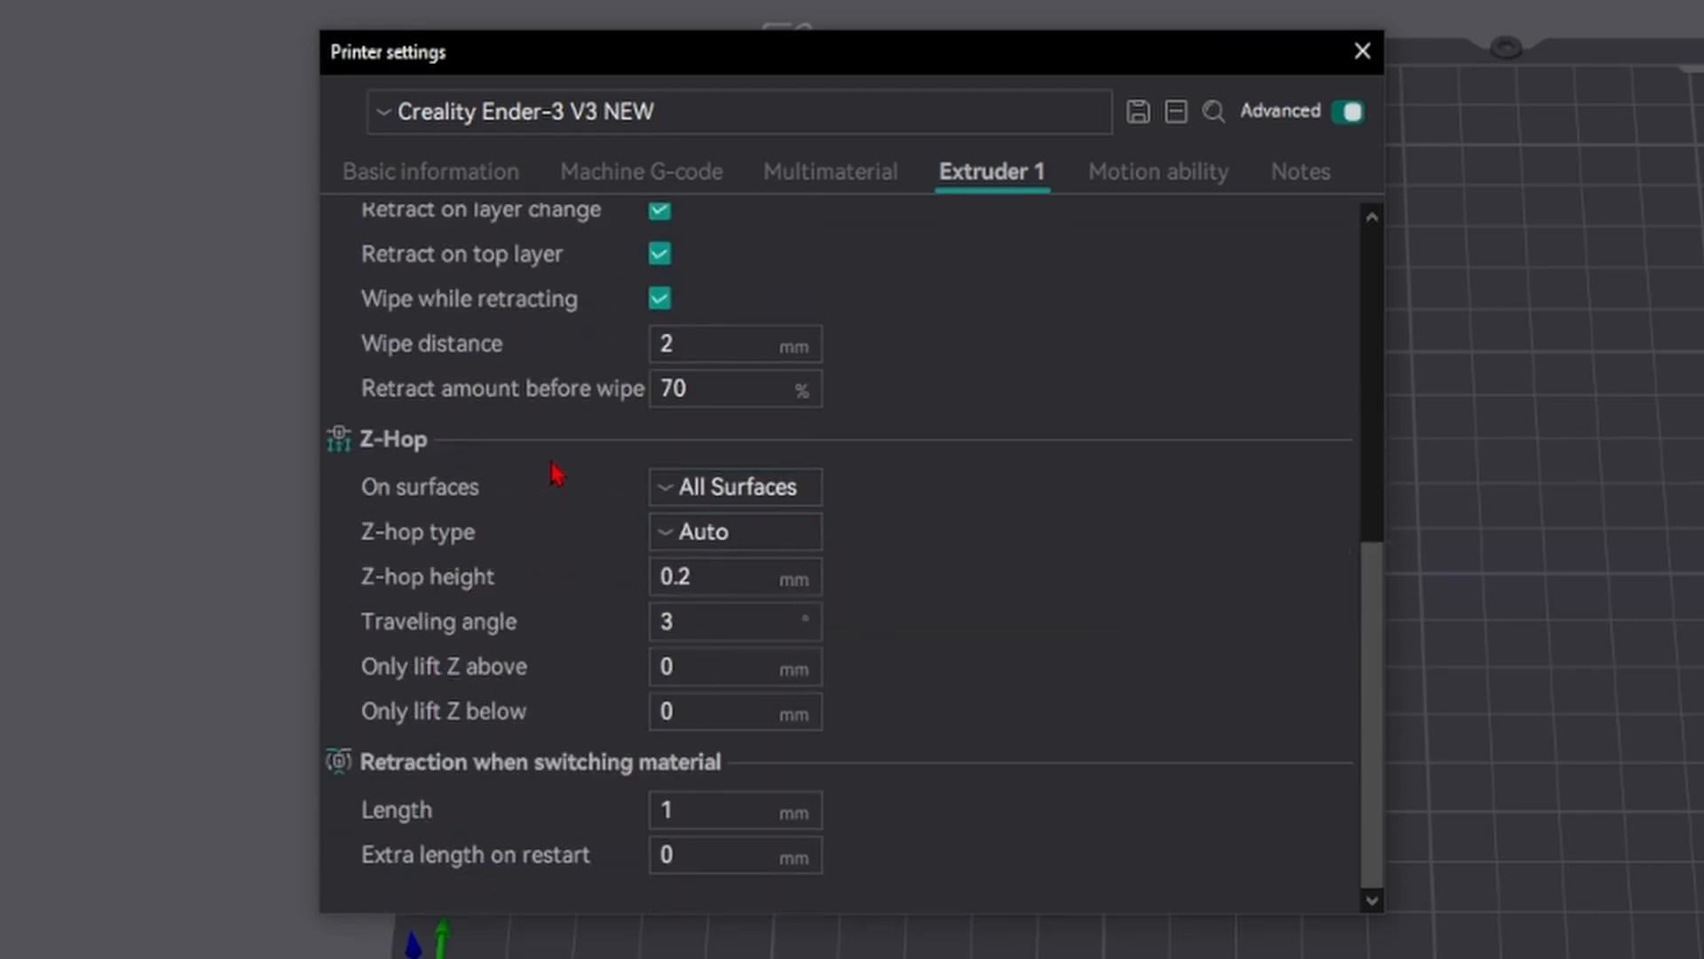
left_click(675, 487)
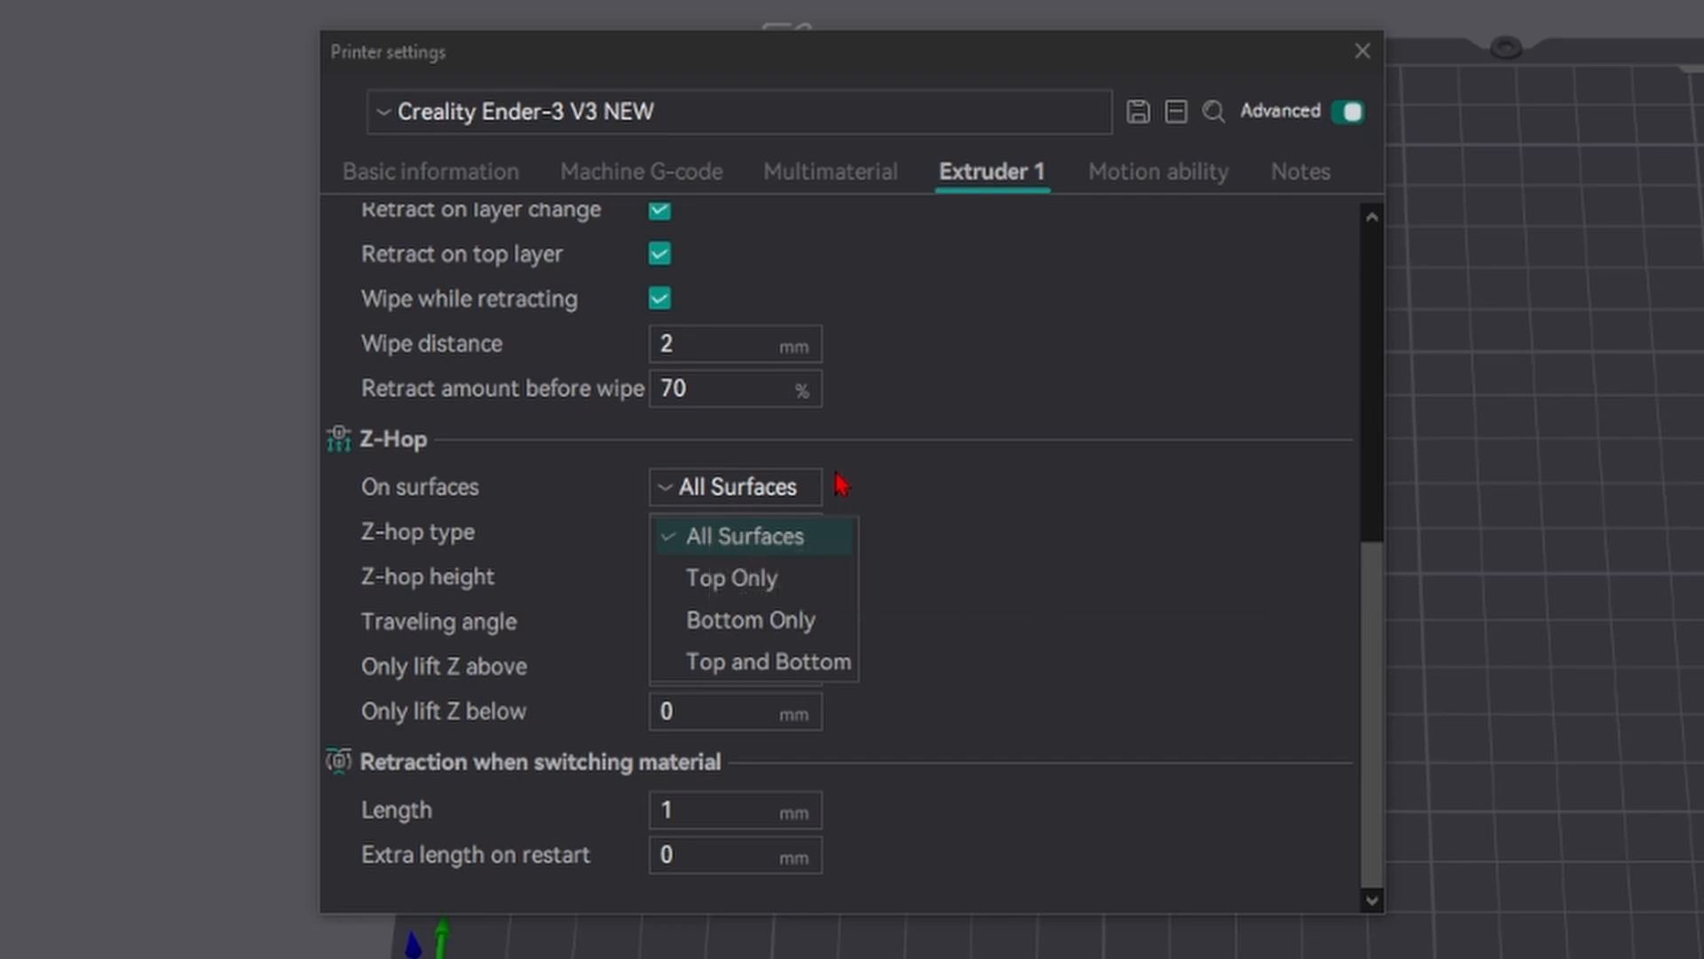
left_click(885, 485)
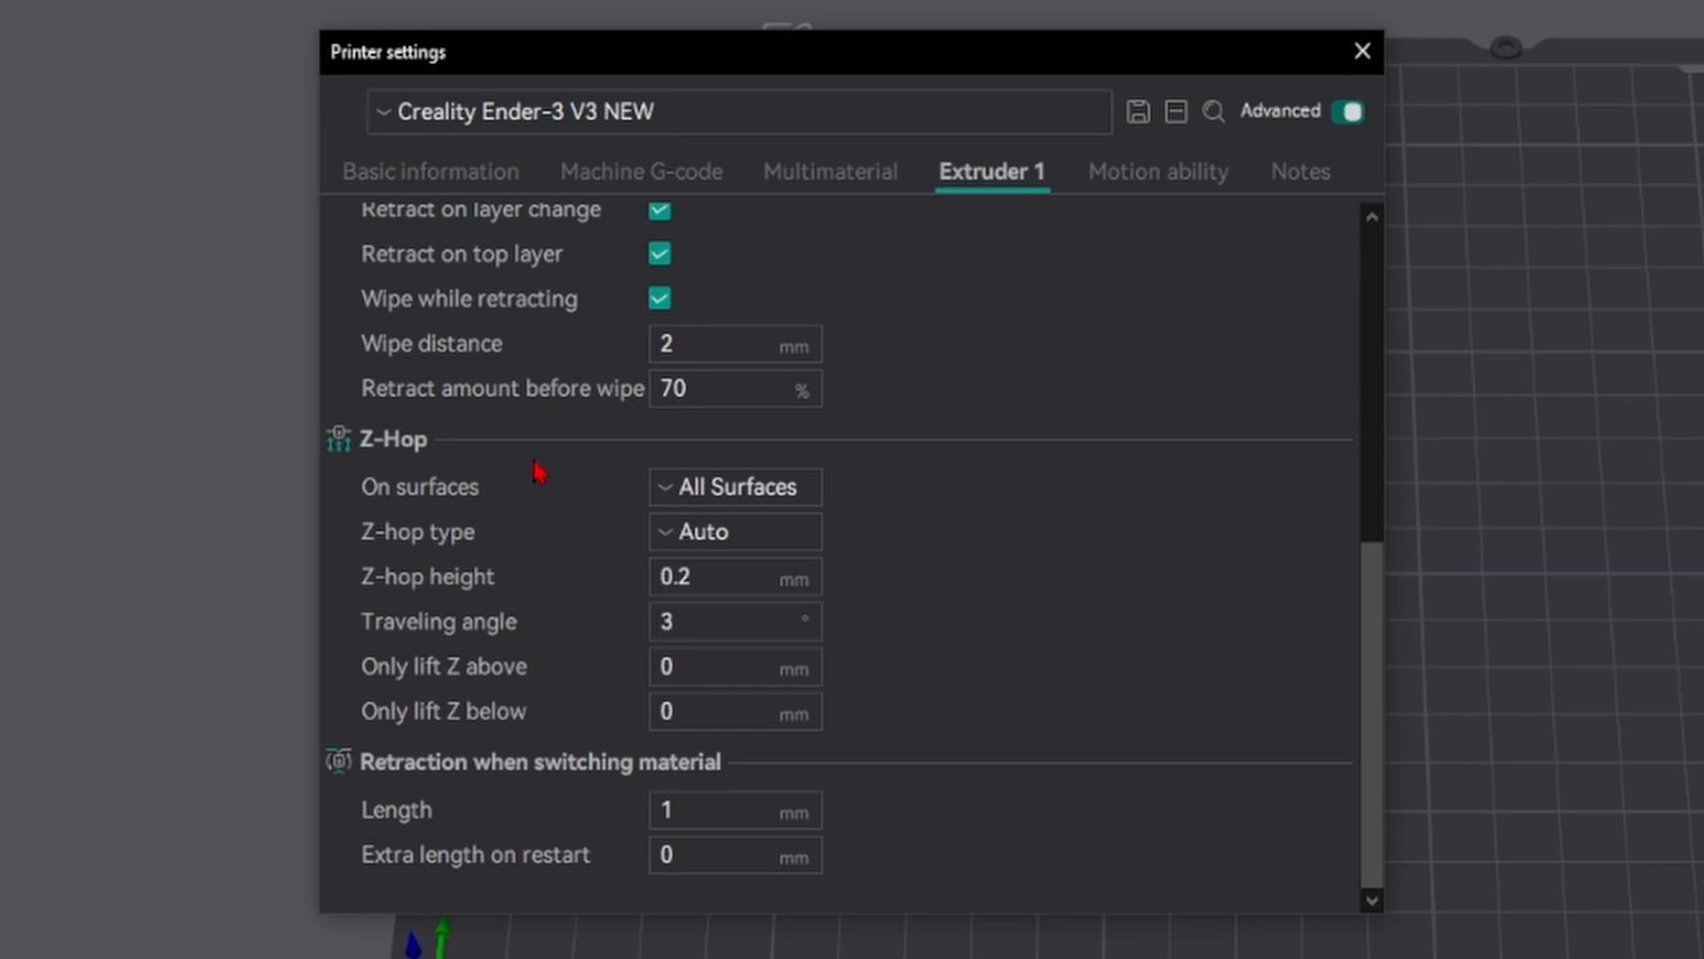
left_click(1167, 193)
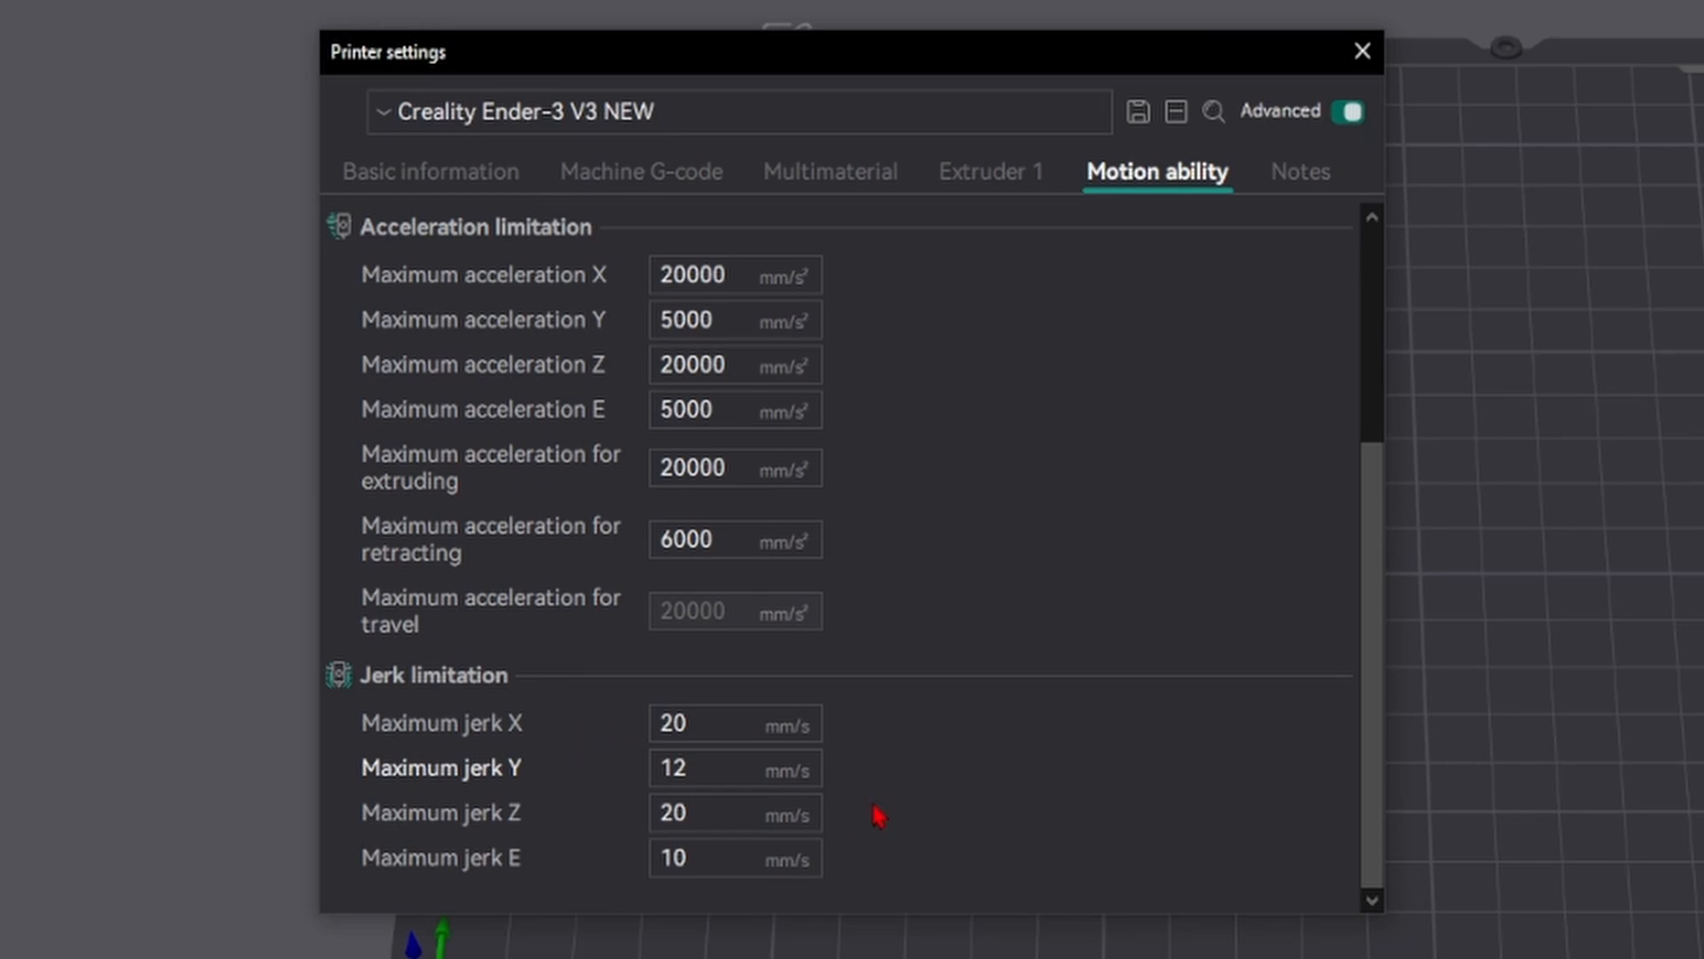
- Try entering "hi" in the printer preset's notes, clear the text and close the printer settings
left_click(1302, 173)
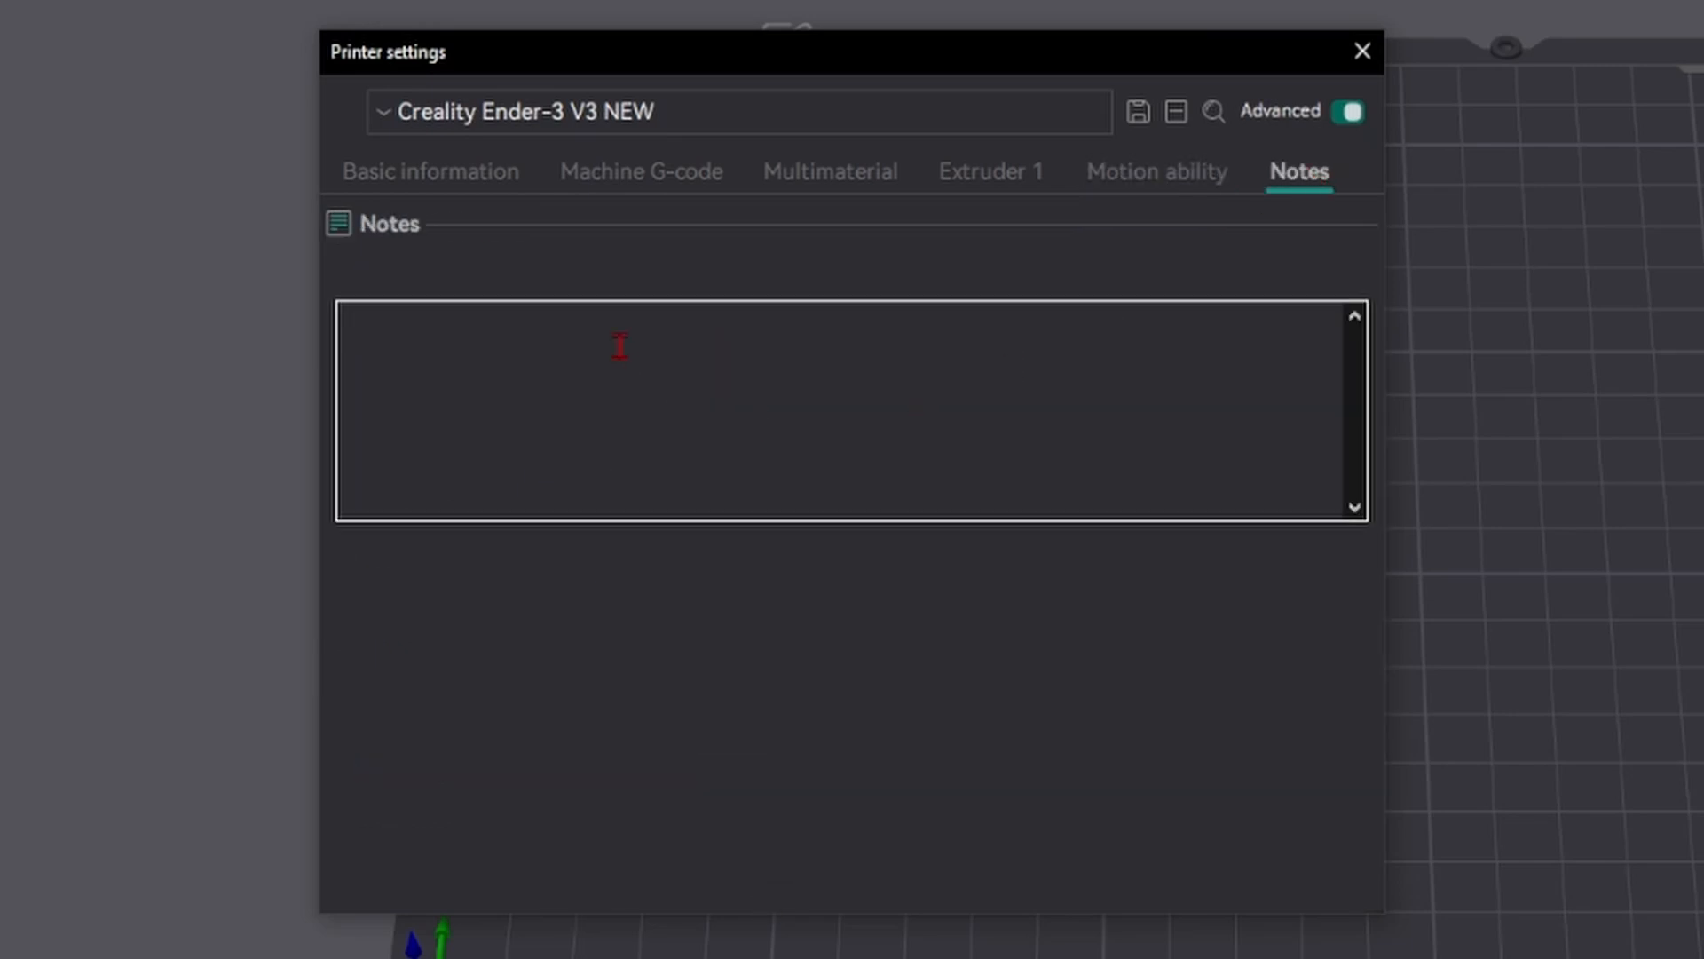
left_click(708, 375)
type("hi")
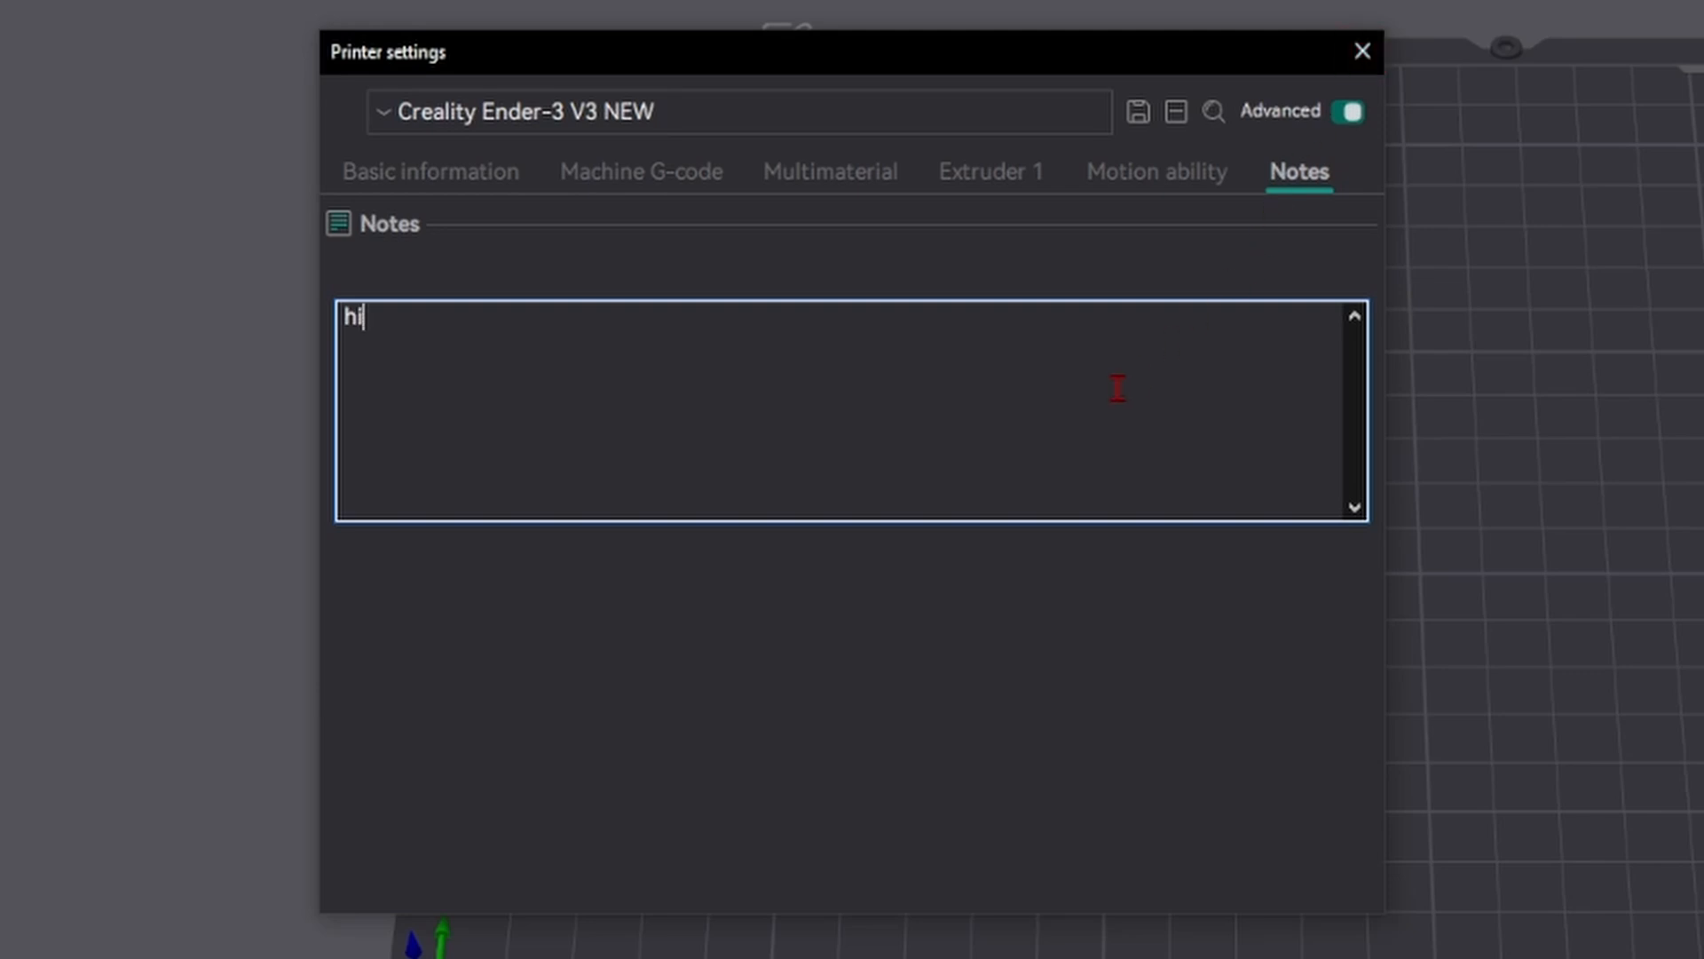
left_click_drag(585, 404, 154, 327)
left_click(1365, 54)
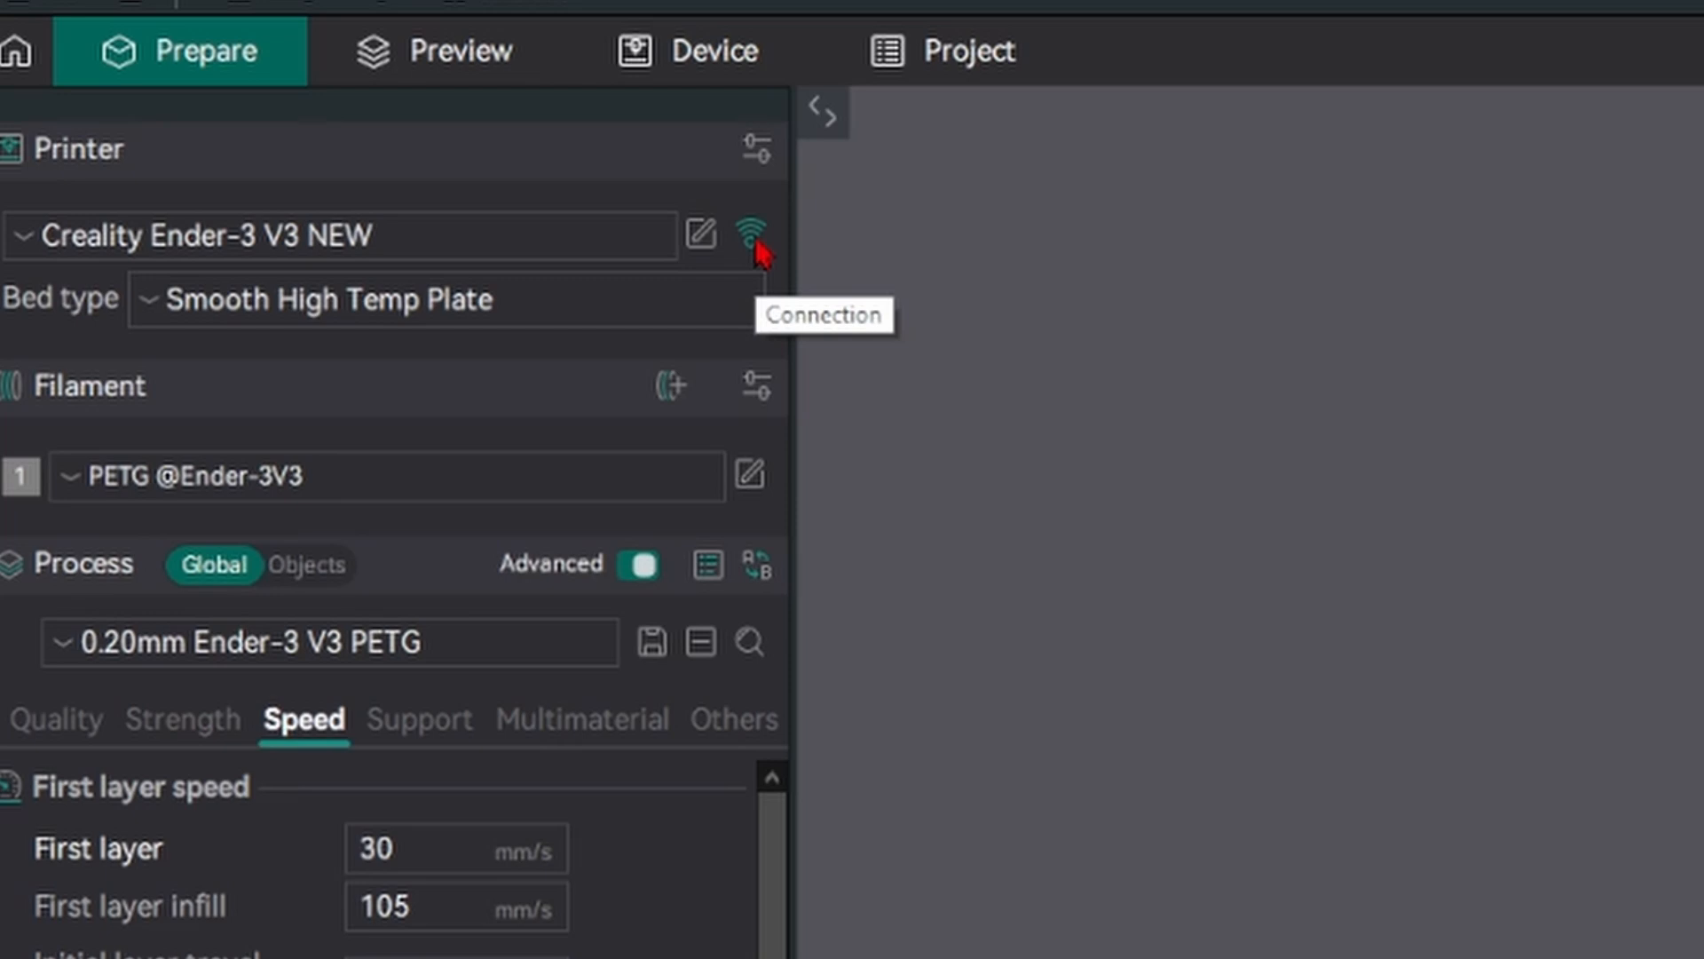
- Open the printer's network connection settings and examine the host address, including its port number
left_click(755, 242)
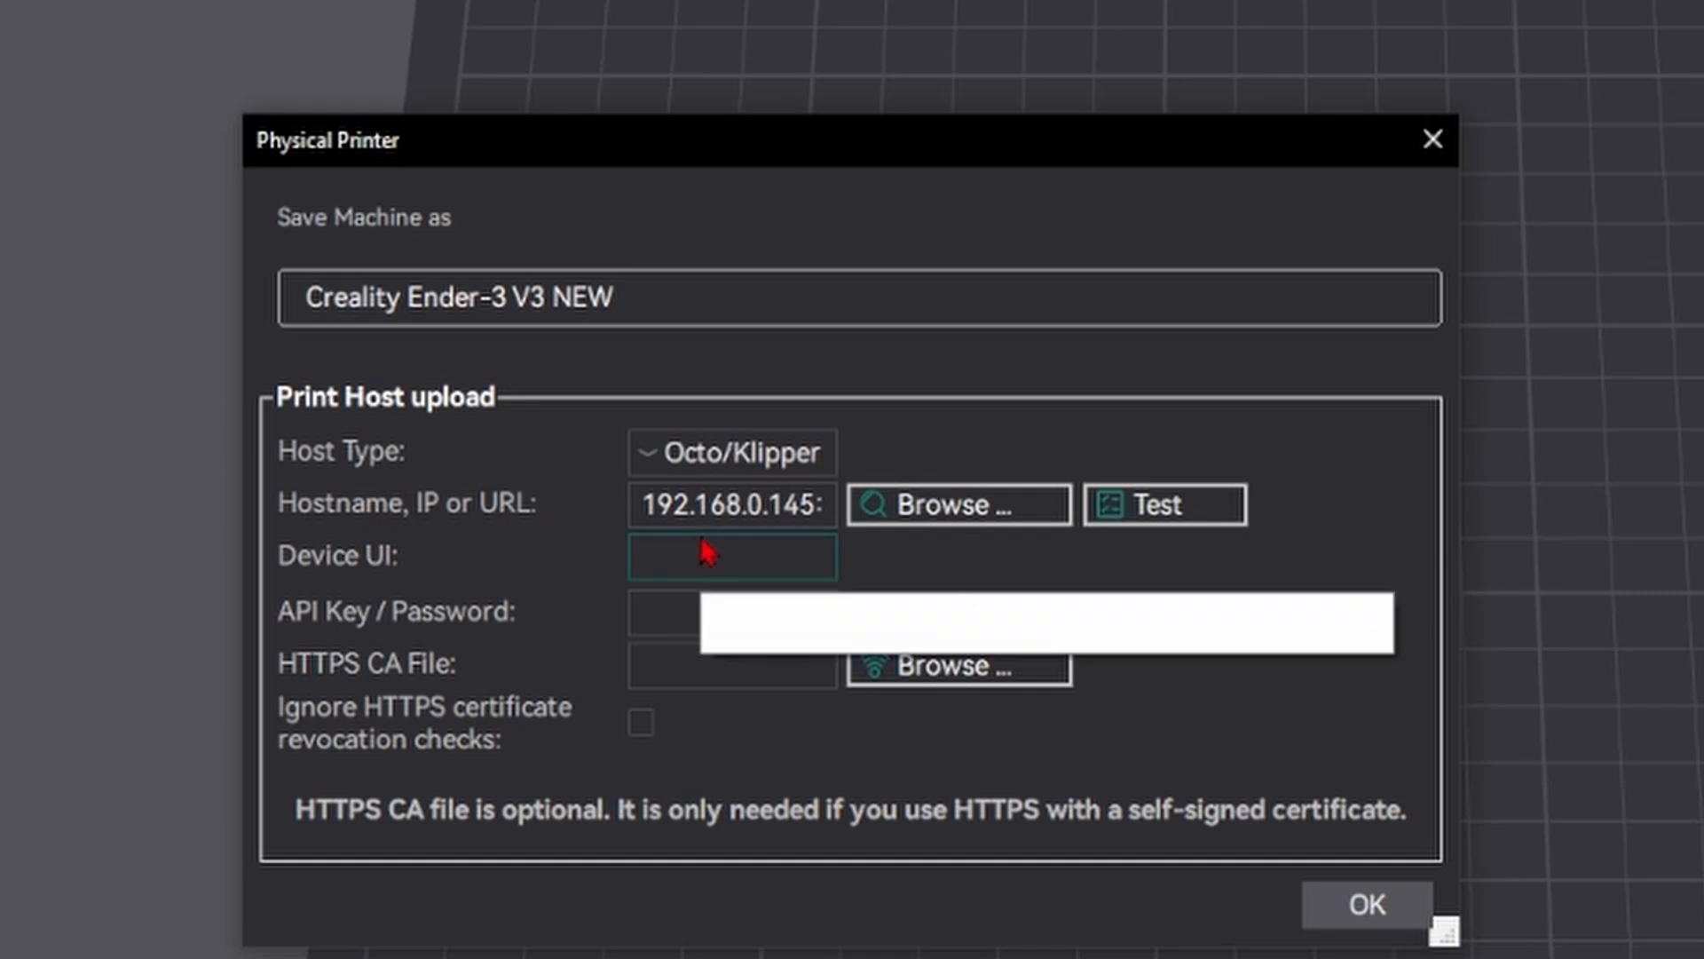
left_click_drag(642, 504, 867, 486)
left_click(811, 509)
left_click(761, 510)
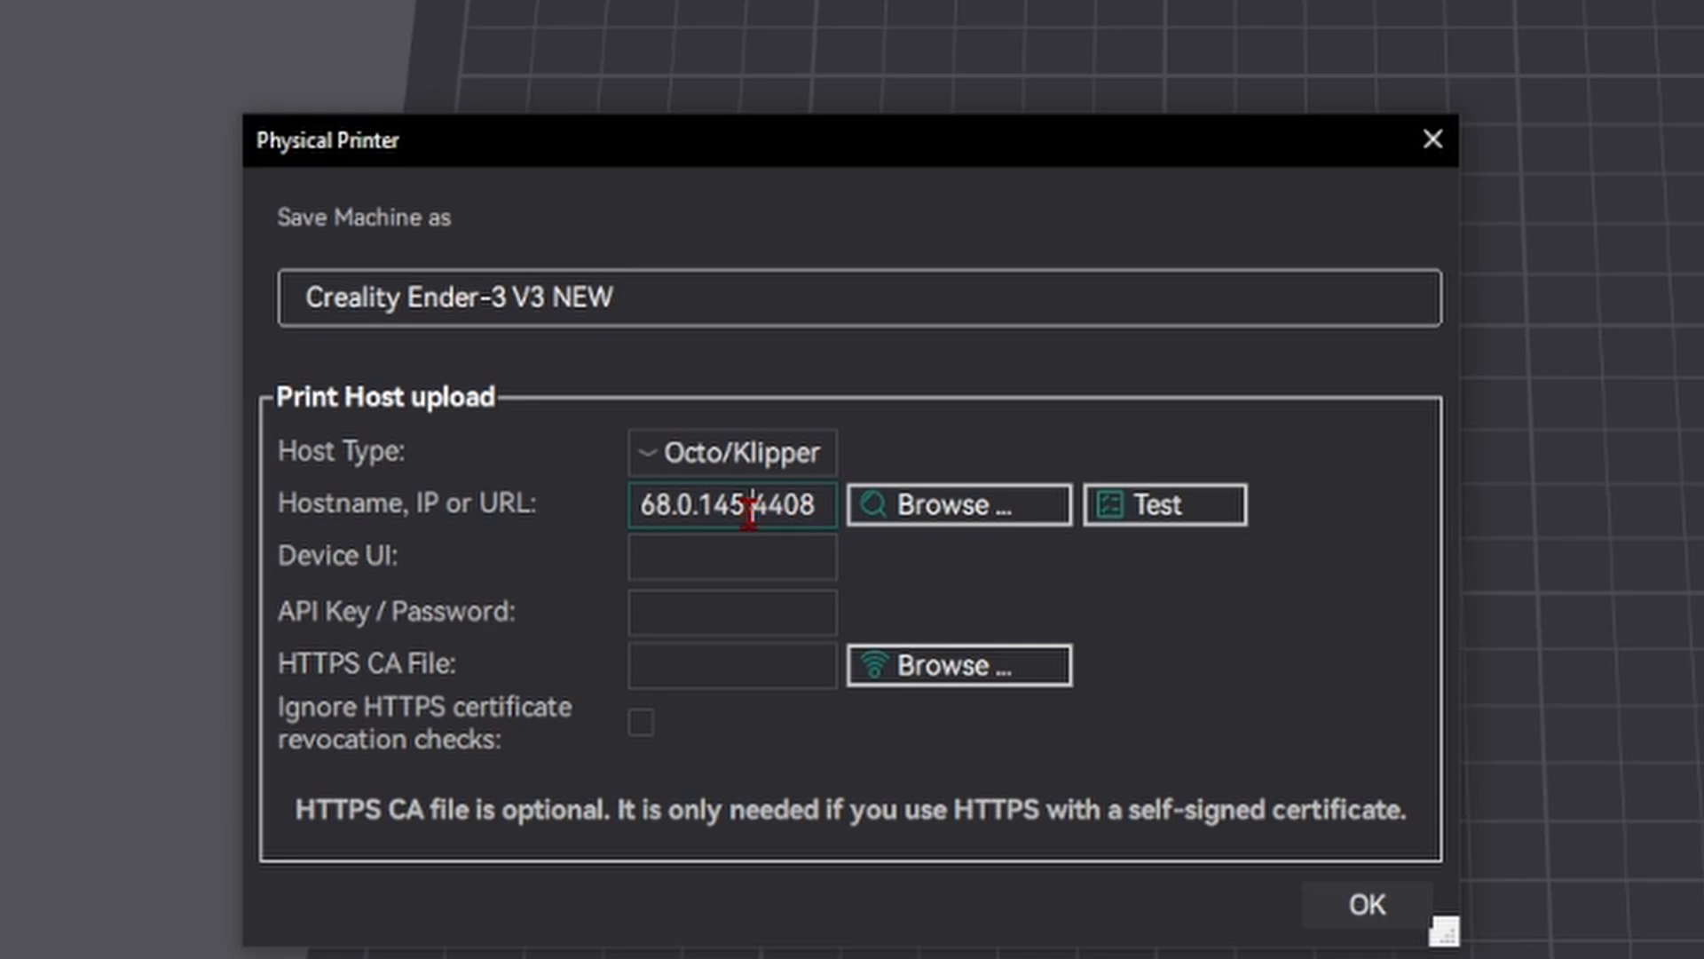
left_click_drag(744, 506, 815, 504)
left_click(813, 505)
left_click_drag(756, 508, 817, 508)
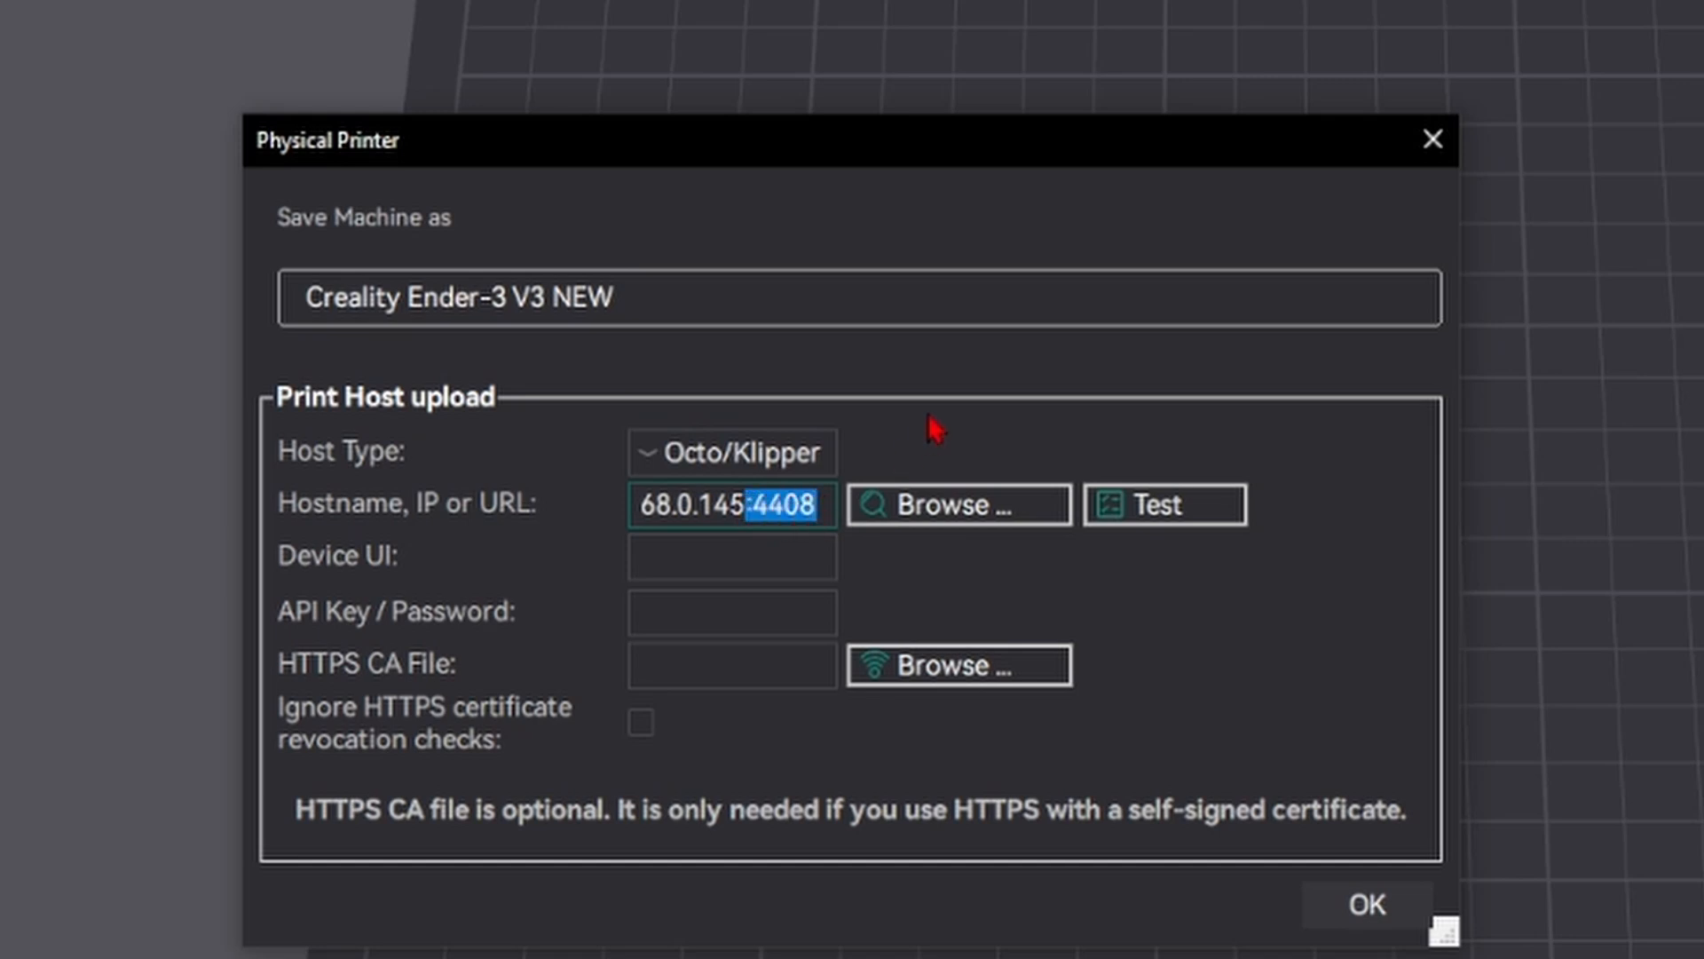
left_click(767, 508)
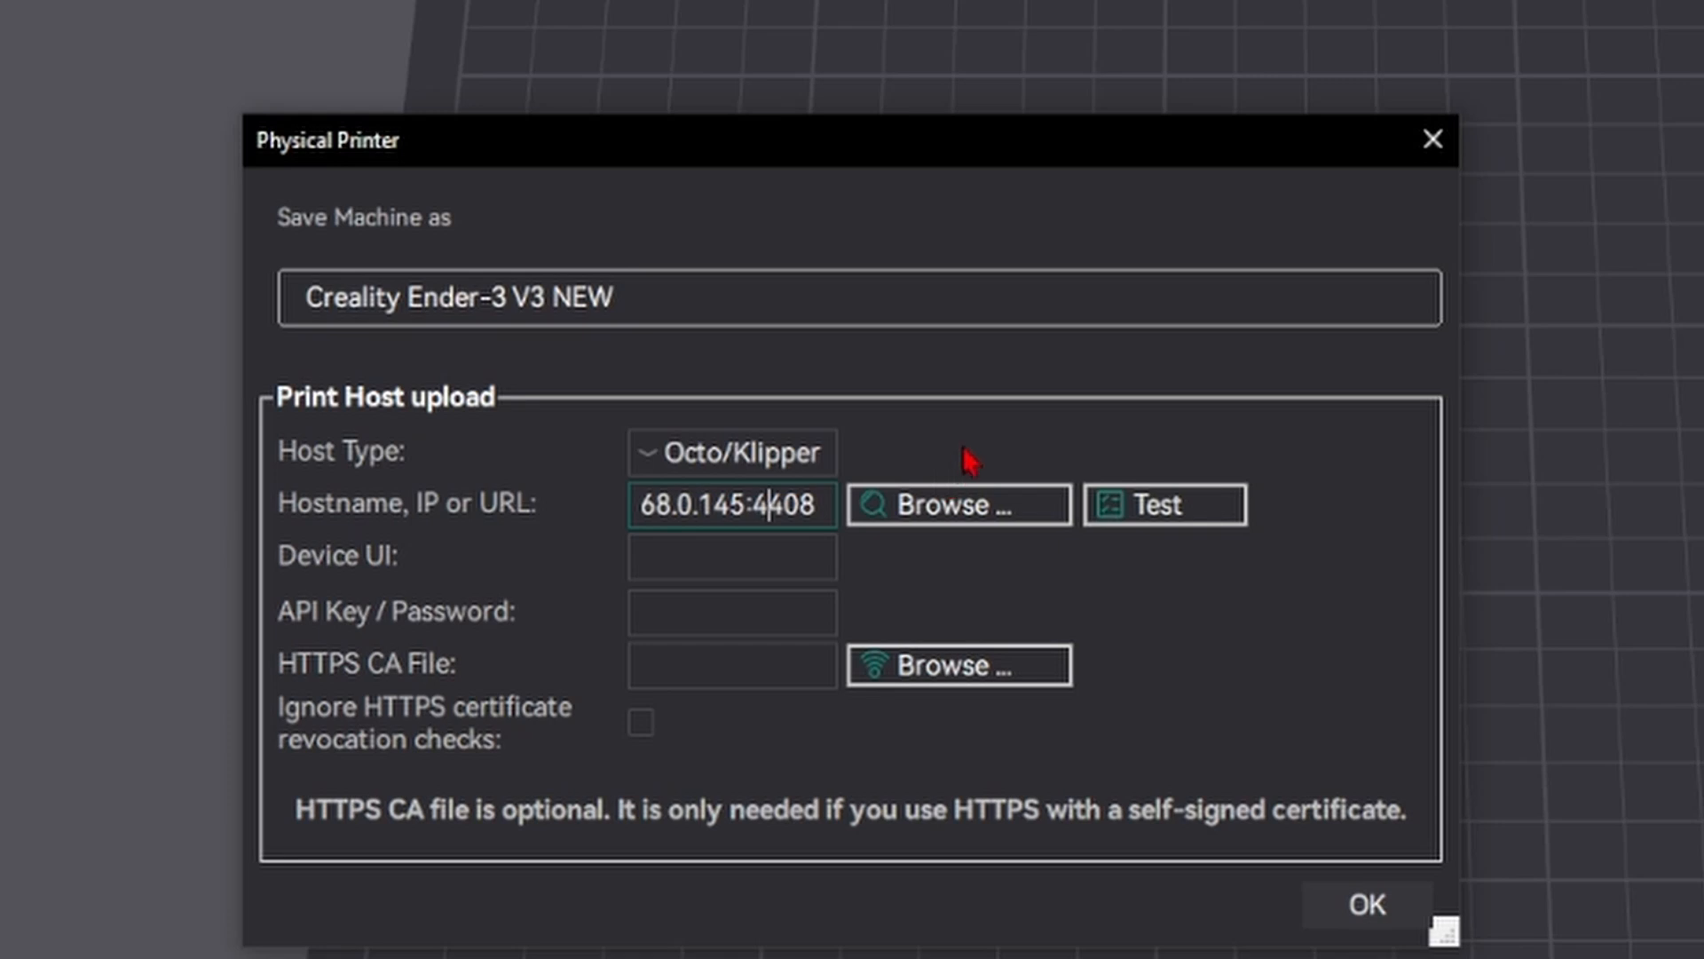
- Test the print host connection and close the connection settings
left_click(1198, 498)
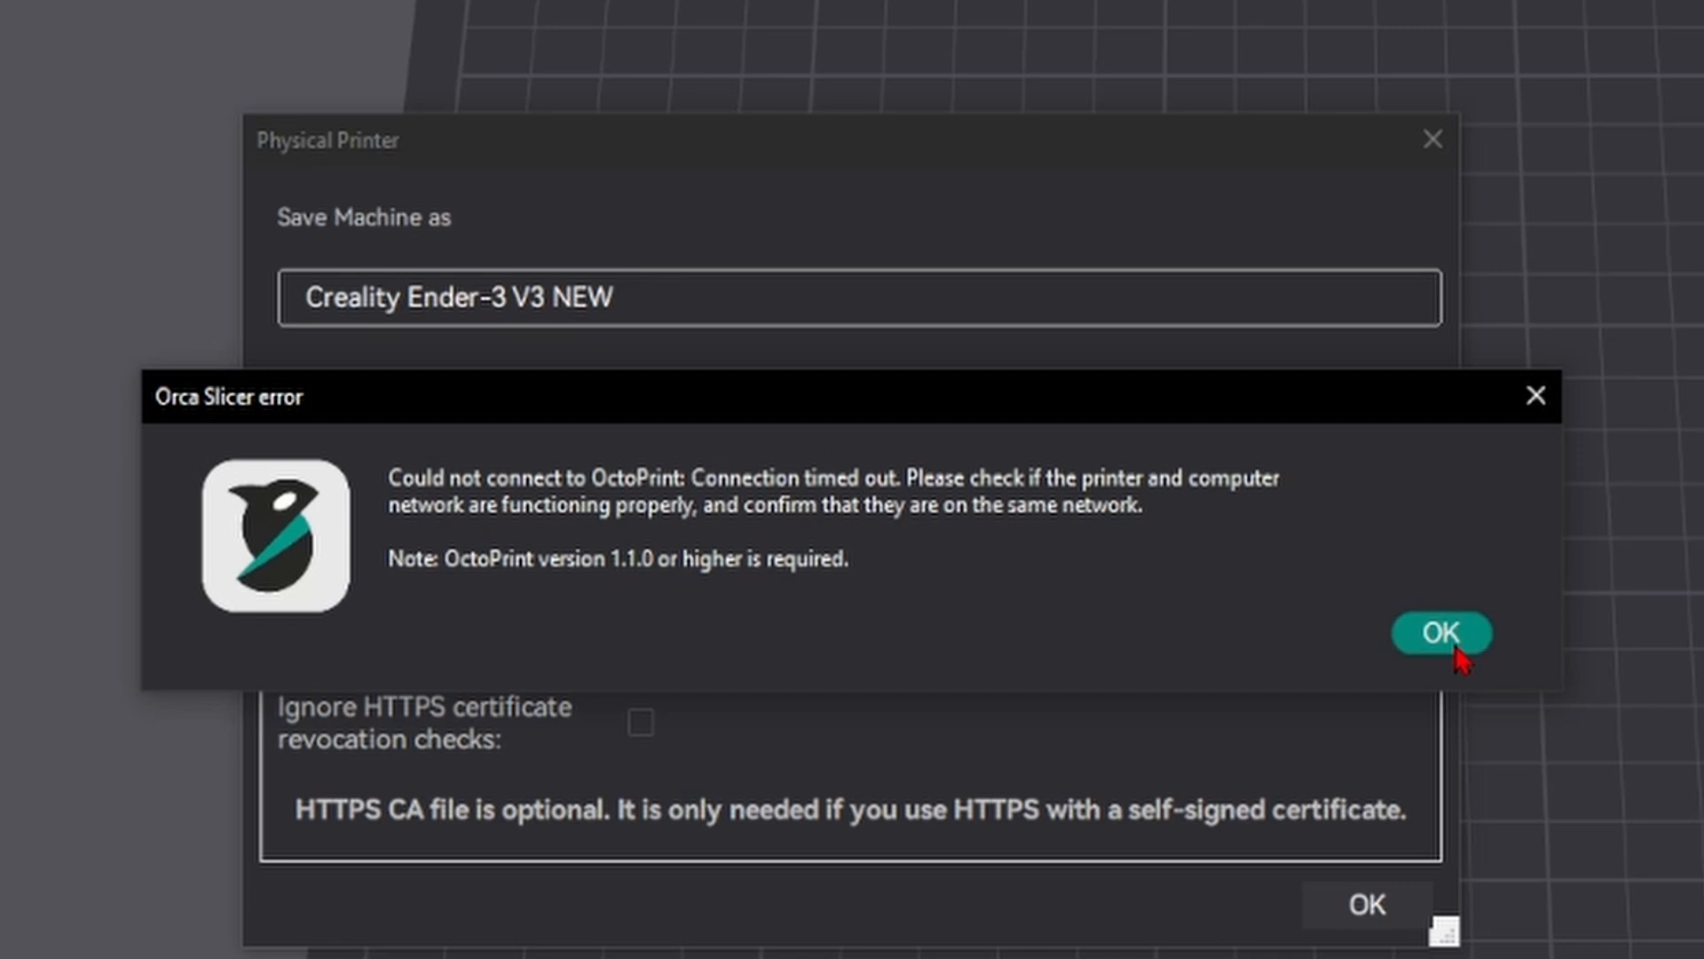
left_click(1461, 635)
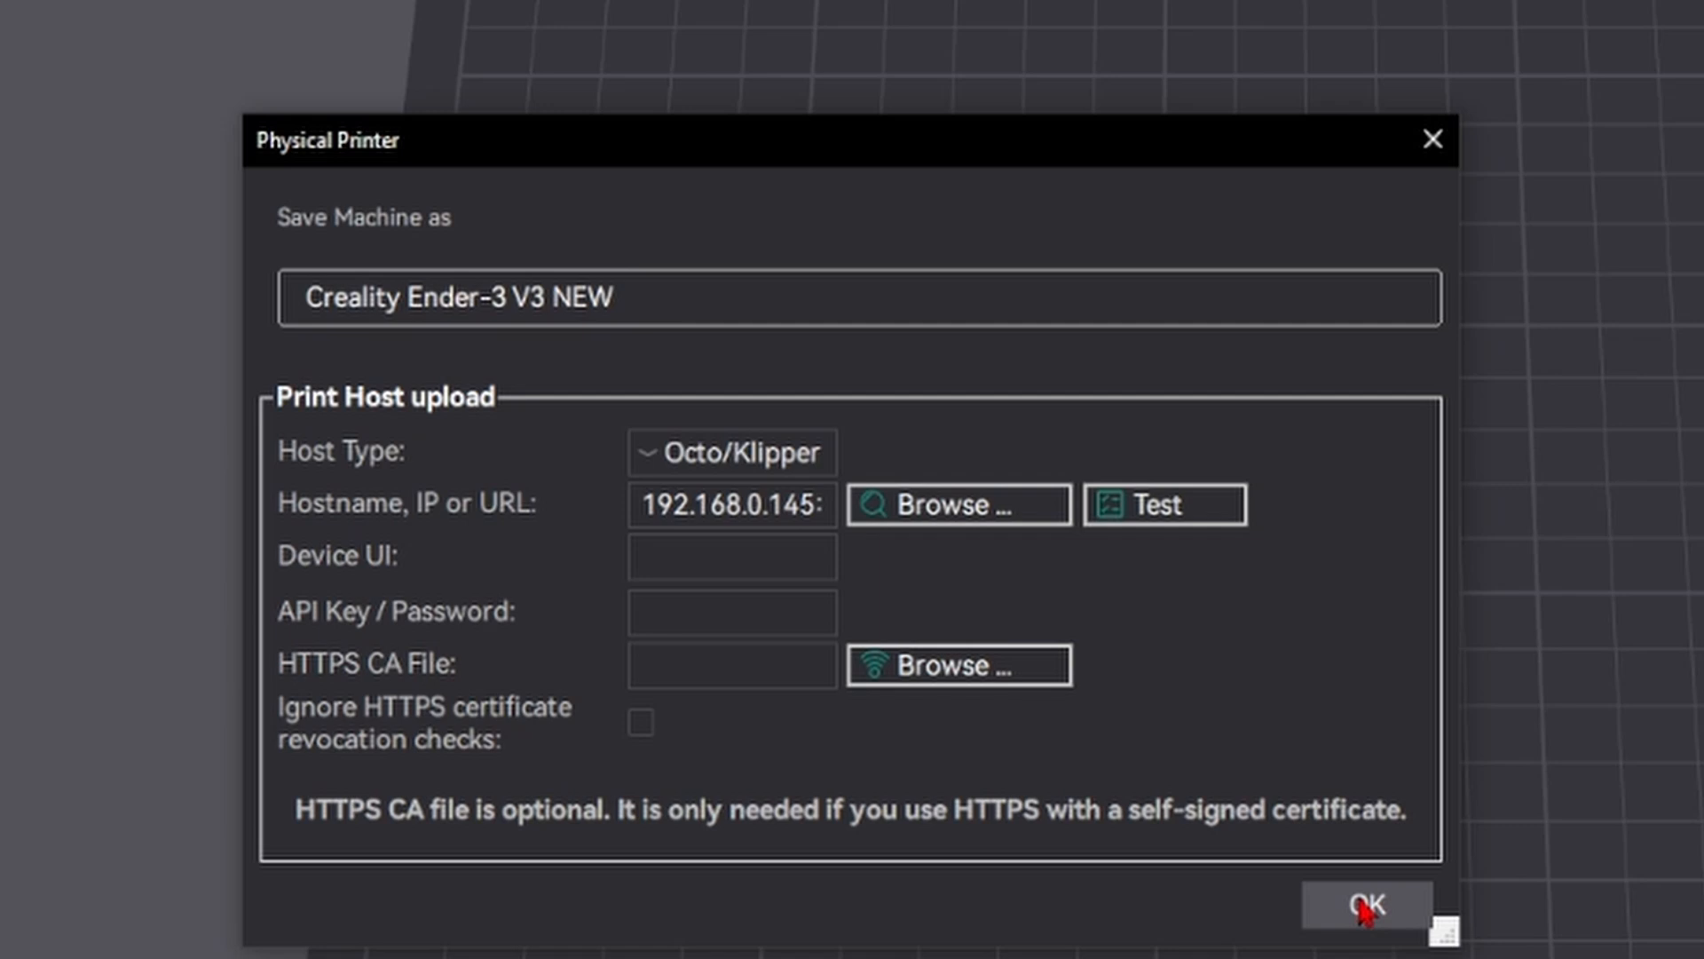
left_click(1365, 905)
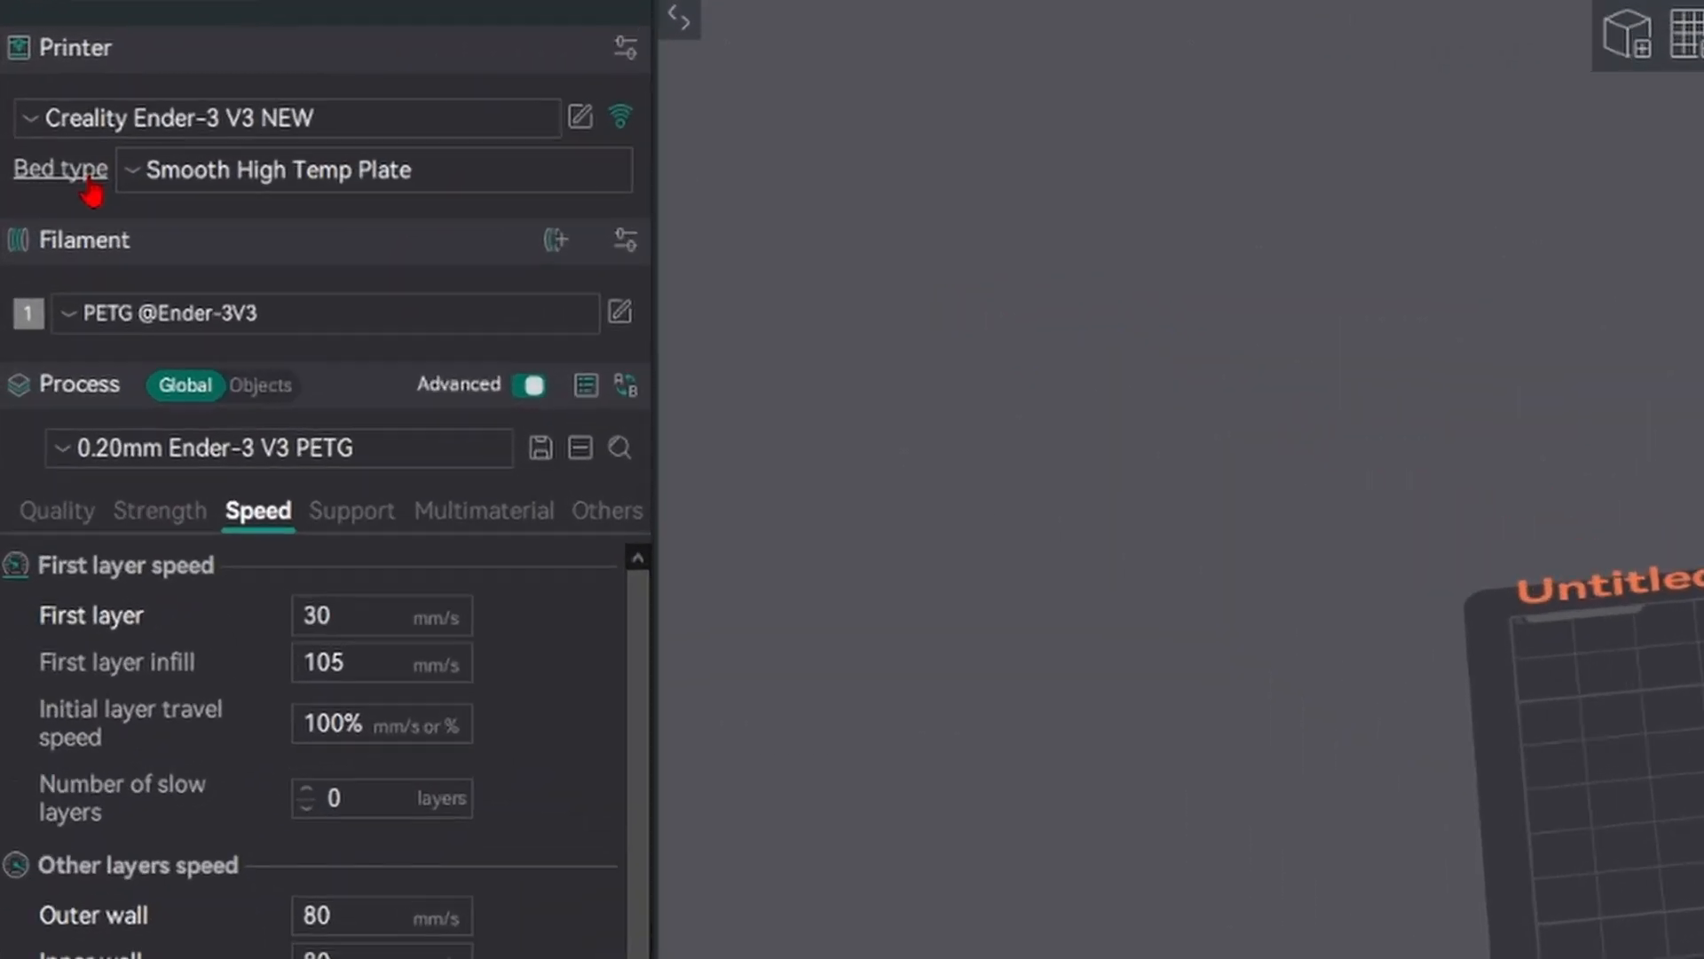
- View the available bed types without changing the selected plate
left_click(190, 182)
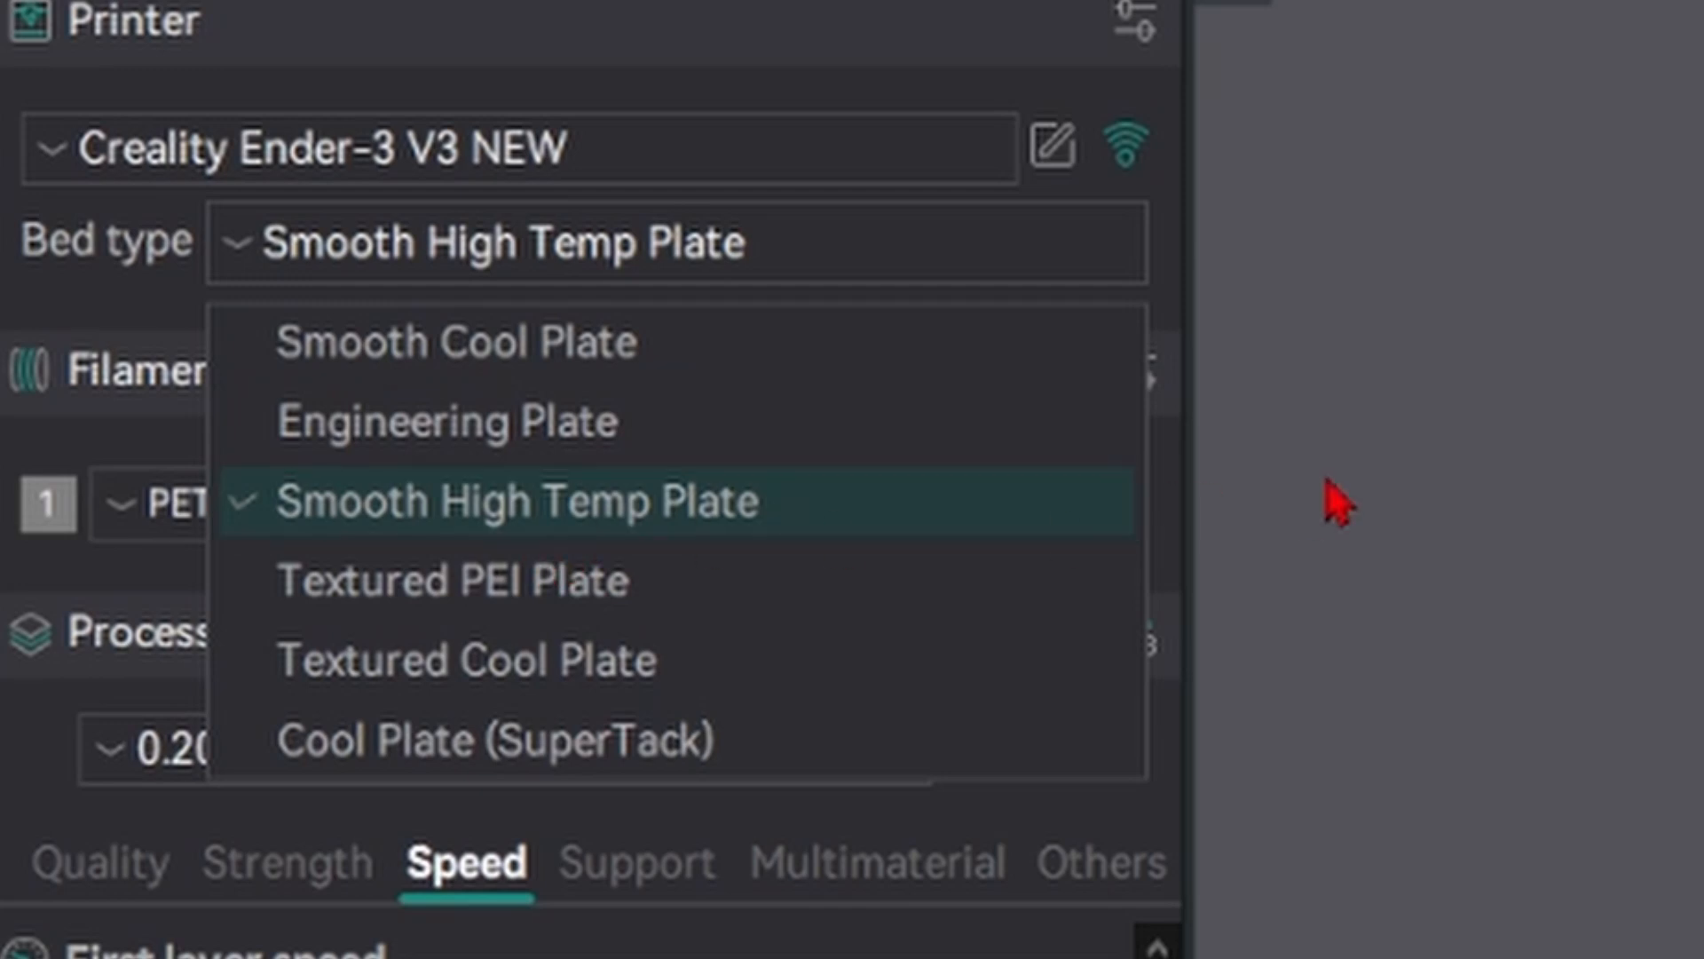
left_click(1336, 502)
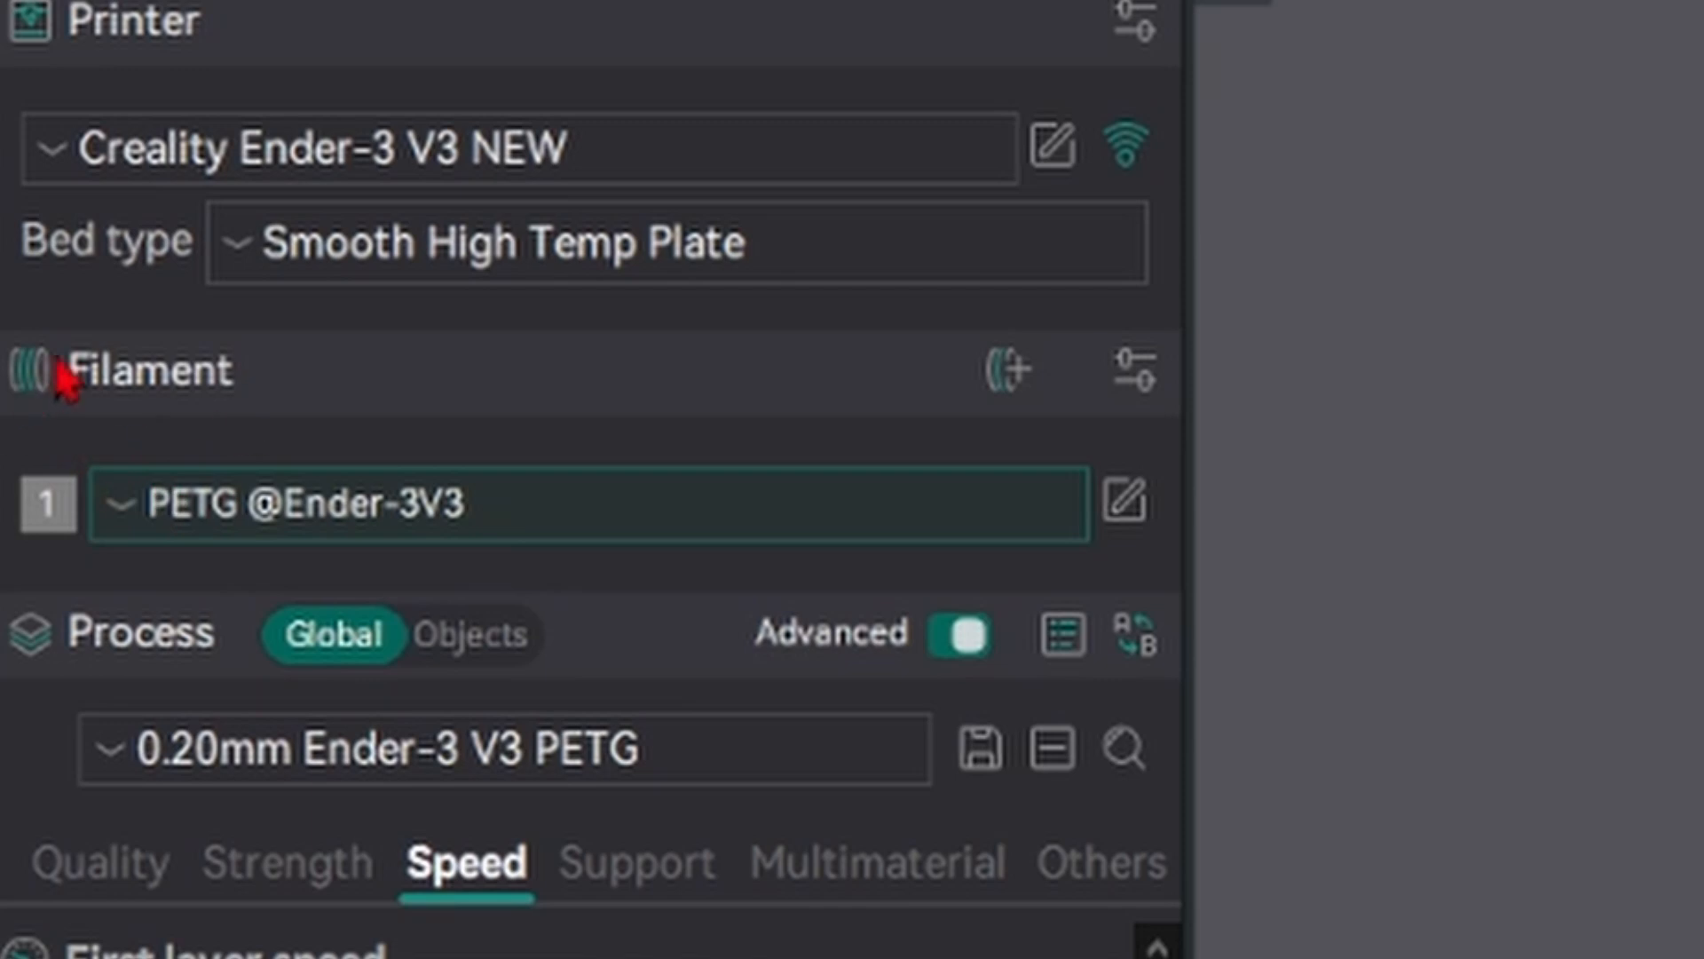
- Add seven filament slots so the project has eight filaments
left_click(1011, 389)
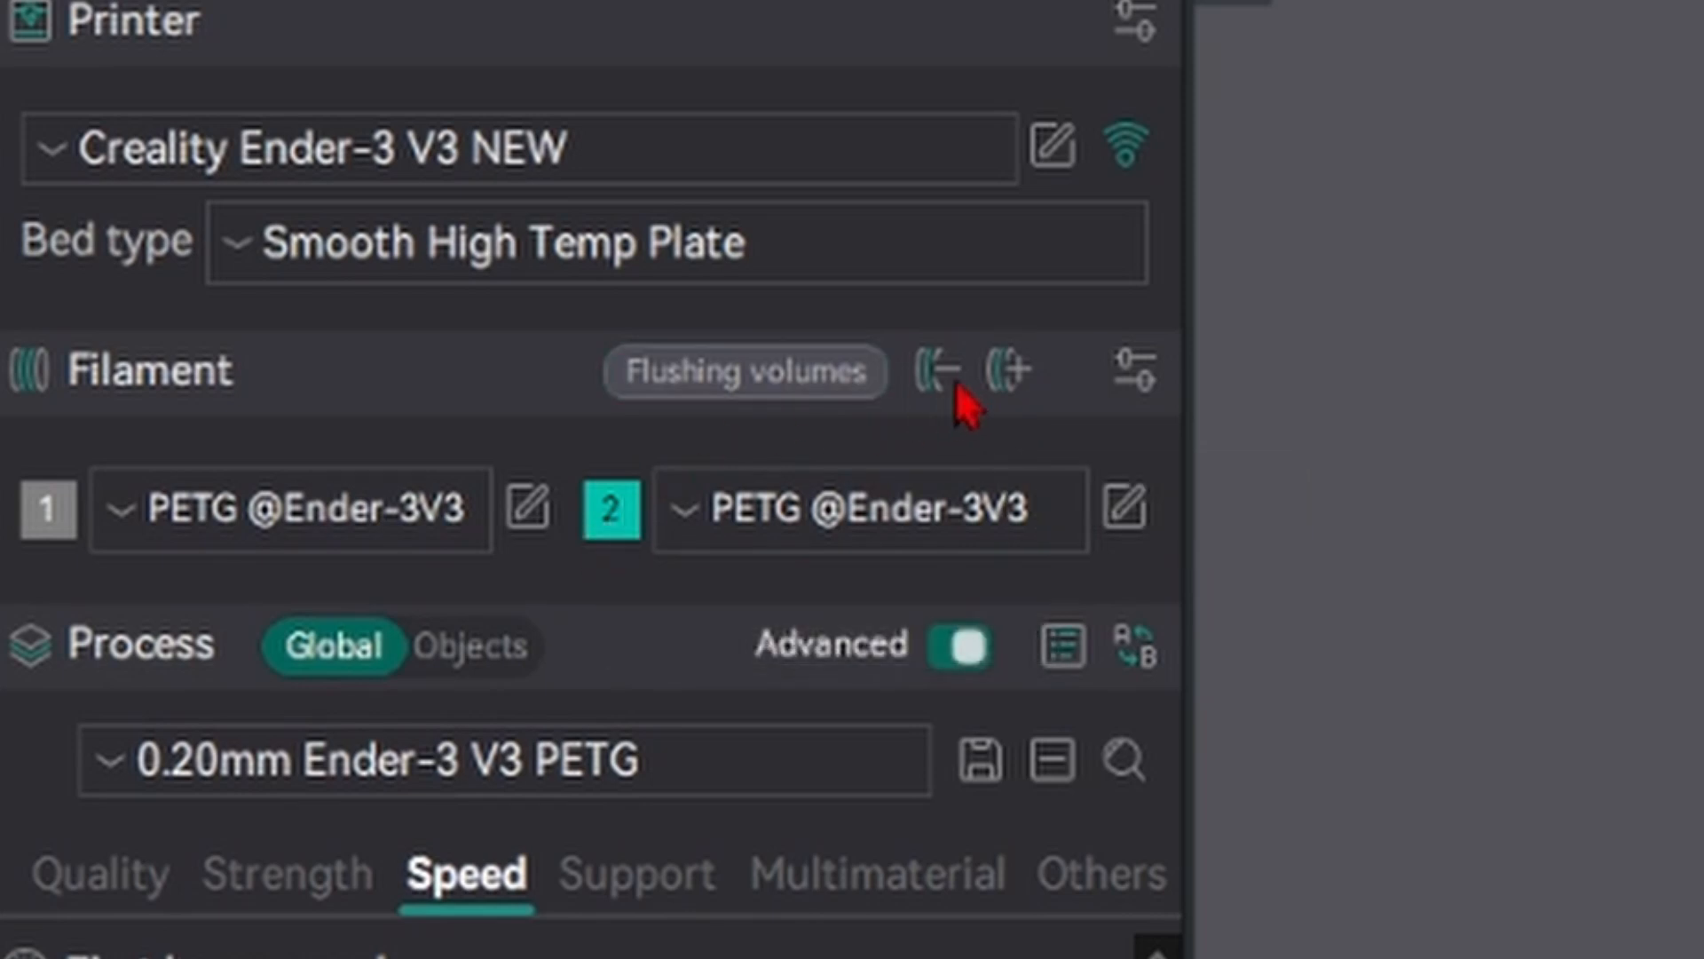
left_click(1013, 382)
left_click(1012, 382)
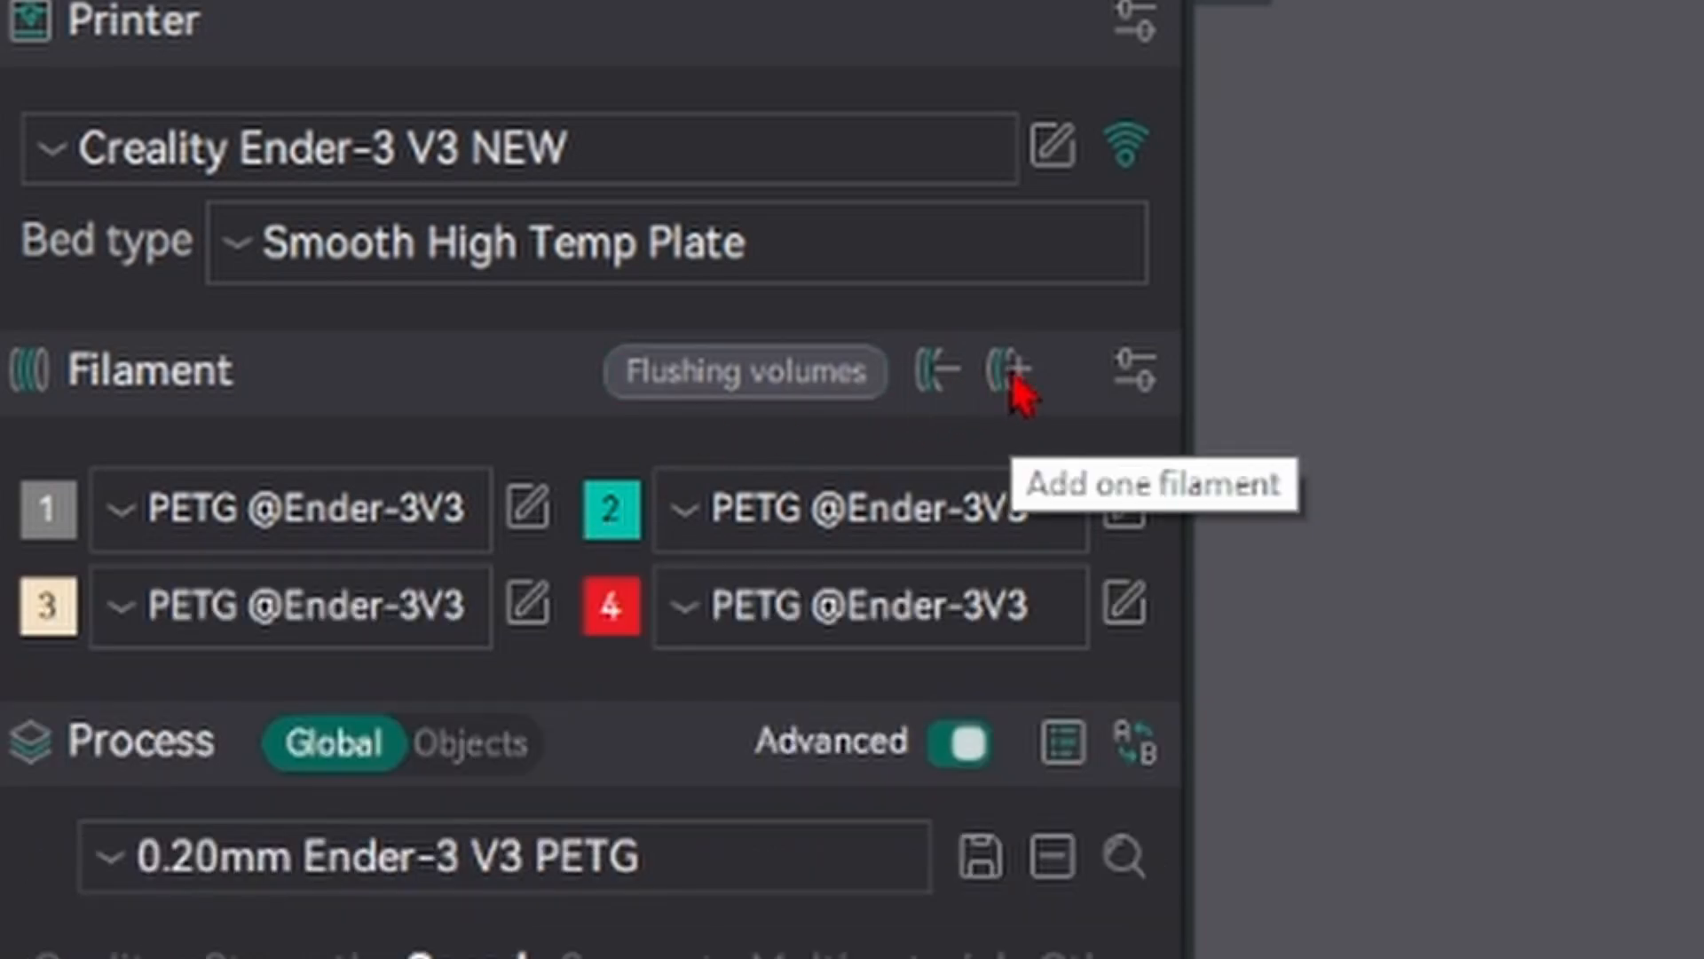
left_click(1013, 382)
left_click(1013, 382)
left_click(1013, 382)
left_click(1013, 382)
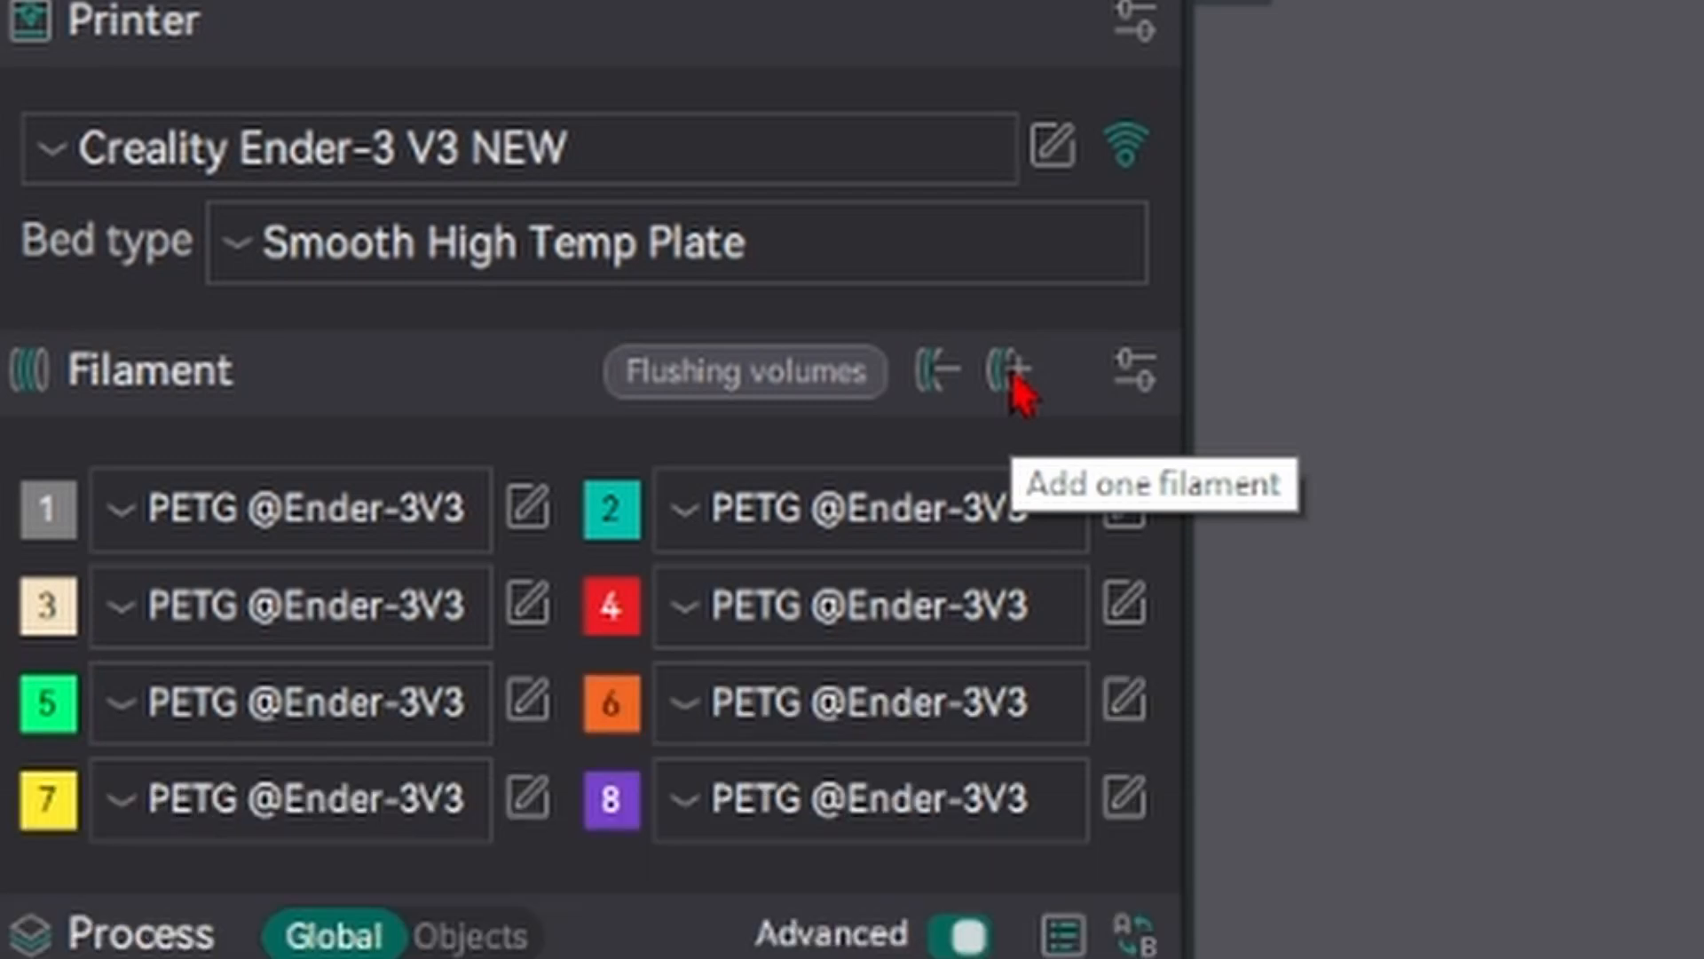
- Remove the last four filaments, keeping filaments 1 to 4
left_click(932, 380)
left_click(932, 380)
left_click(934, 380)
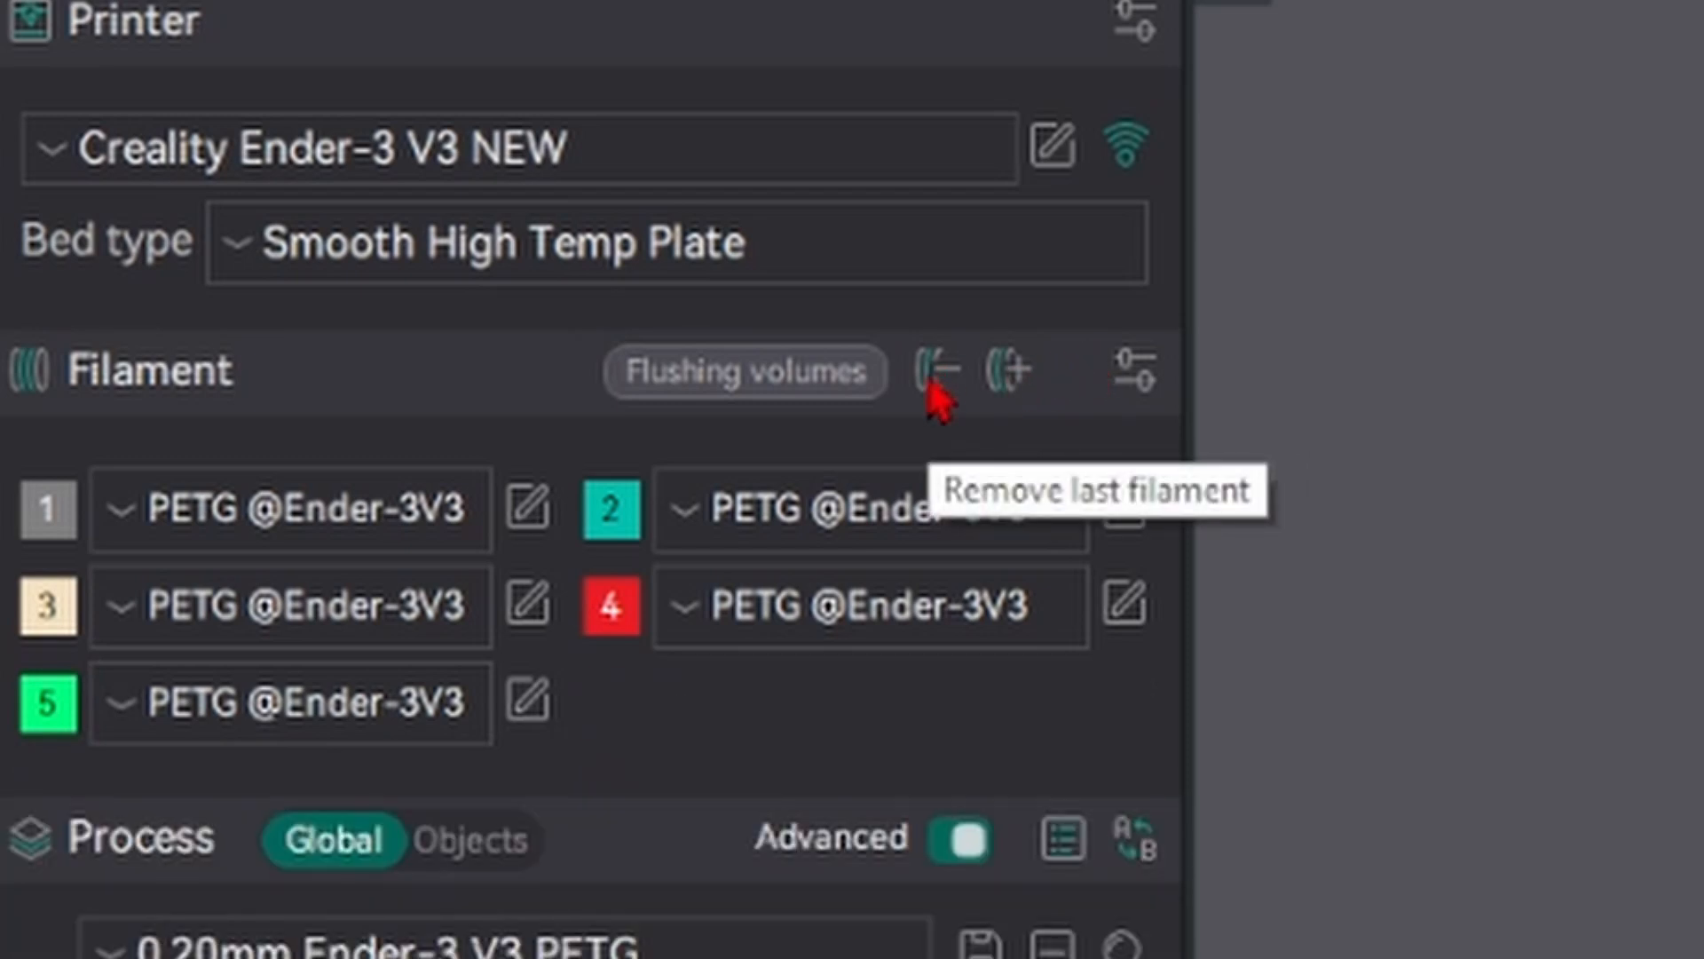
left_click(934, 380)
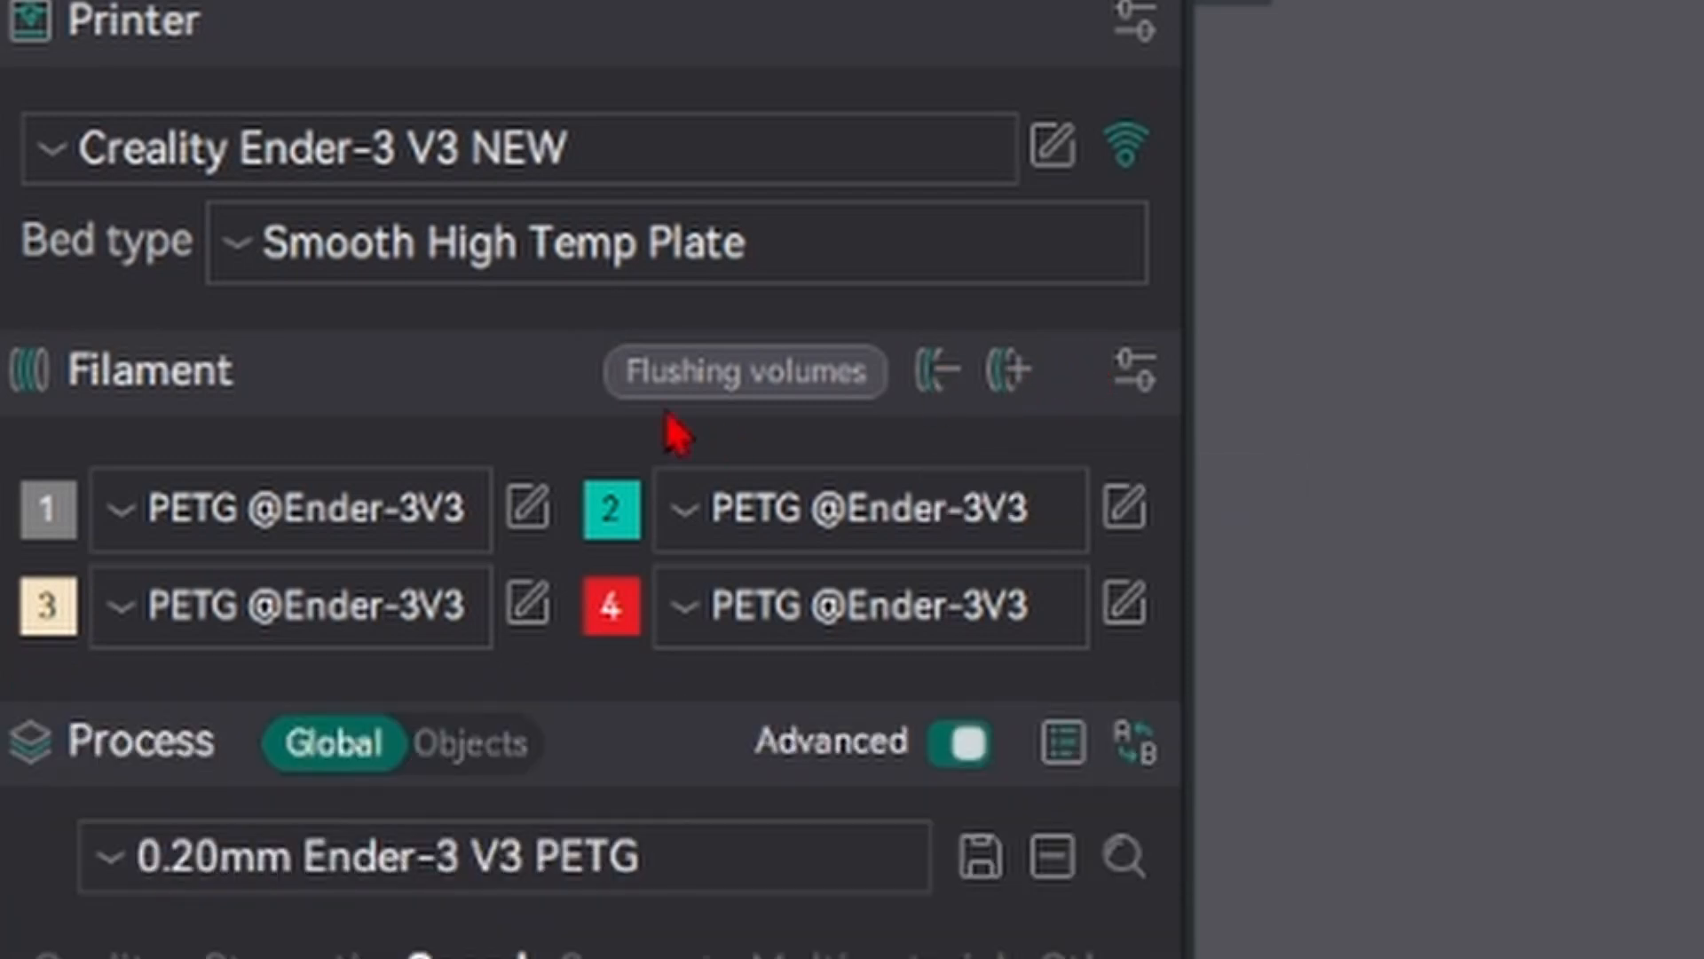
- Try flushing volume multipliers of 0.4 and 0.1, and set the multiplier back to 0.3
left_click(733, 390)
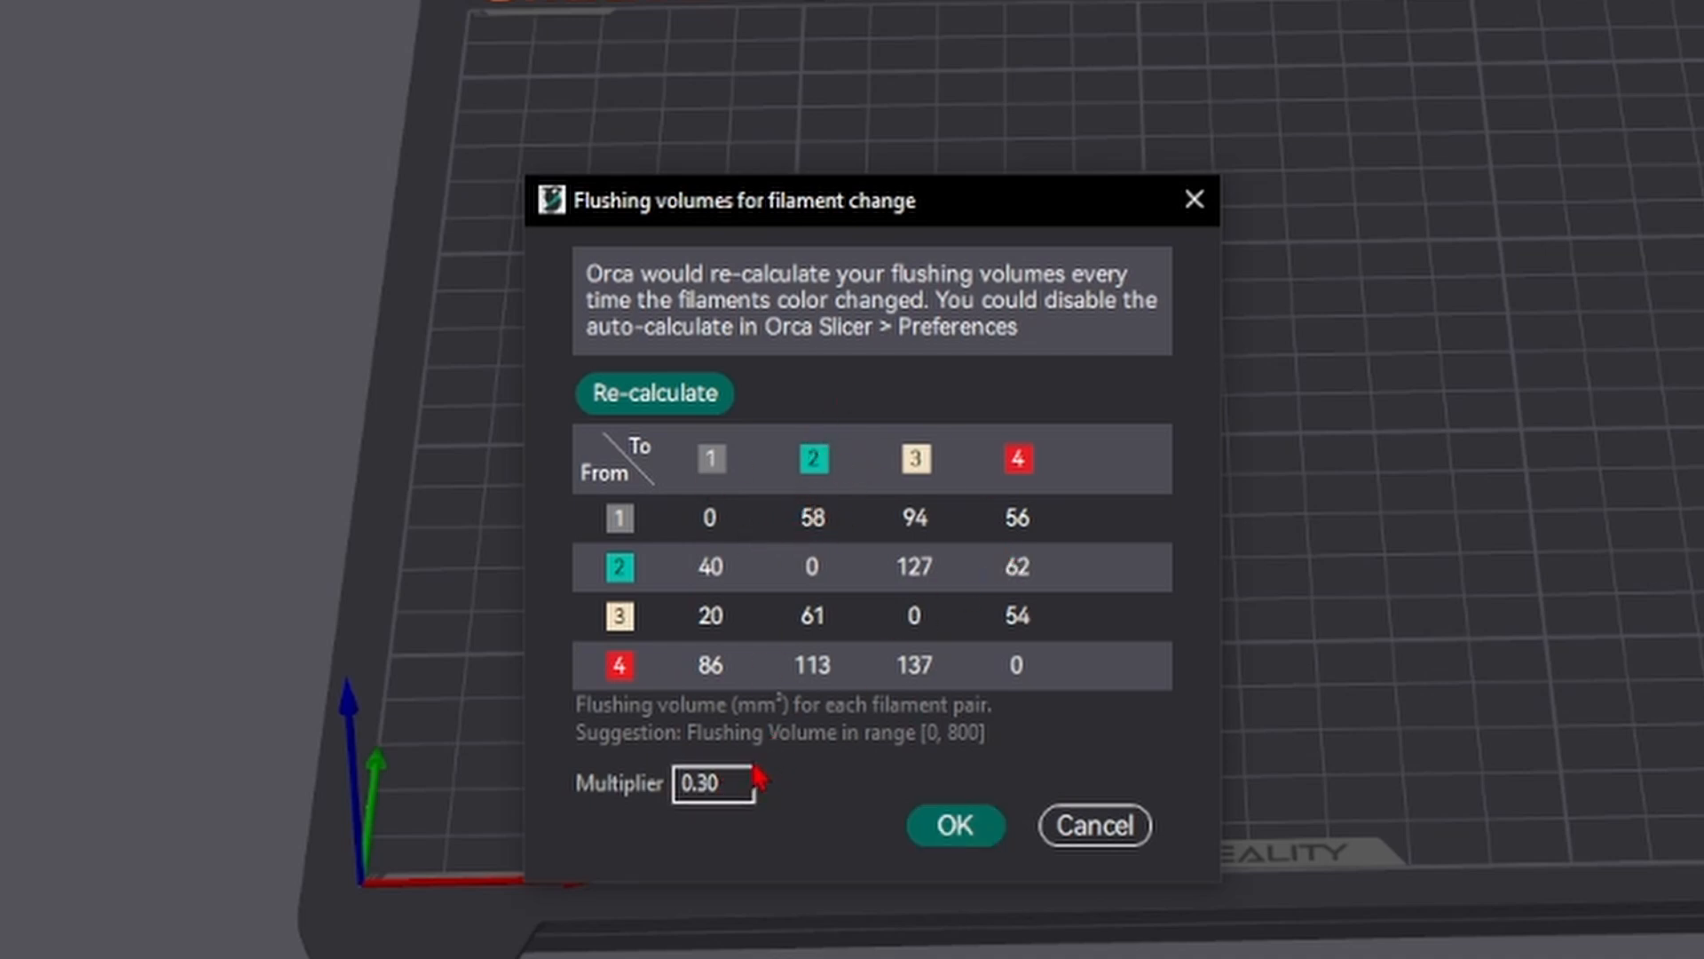
double_click(706, 783)
key("BackSpace")
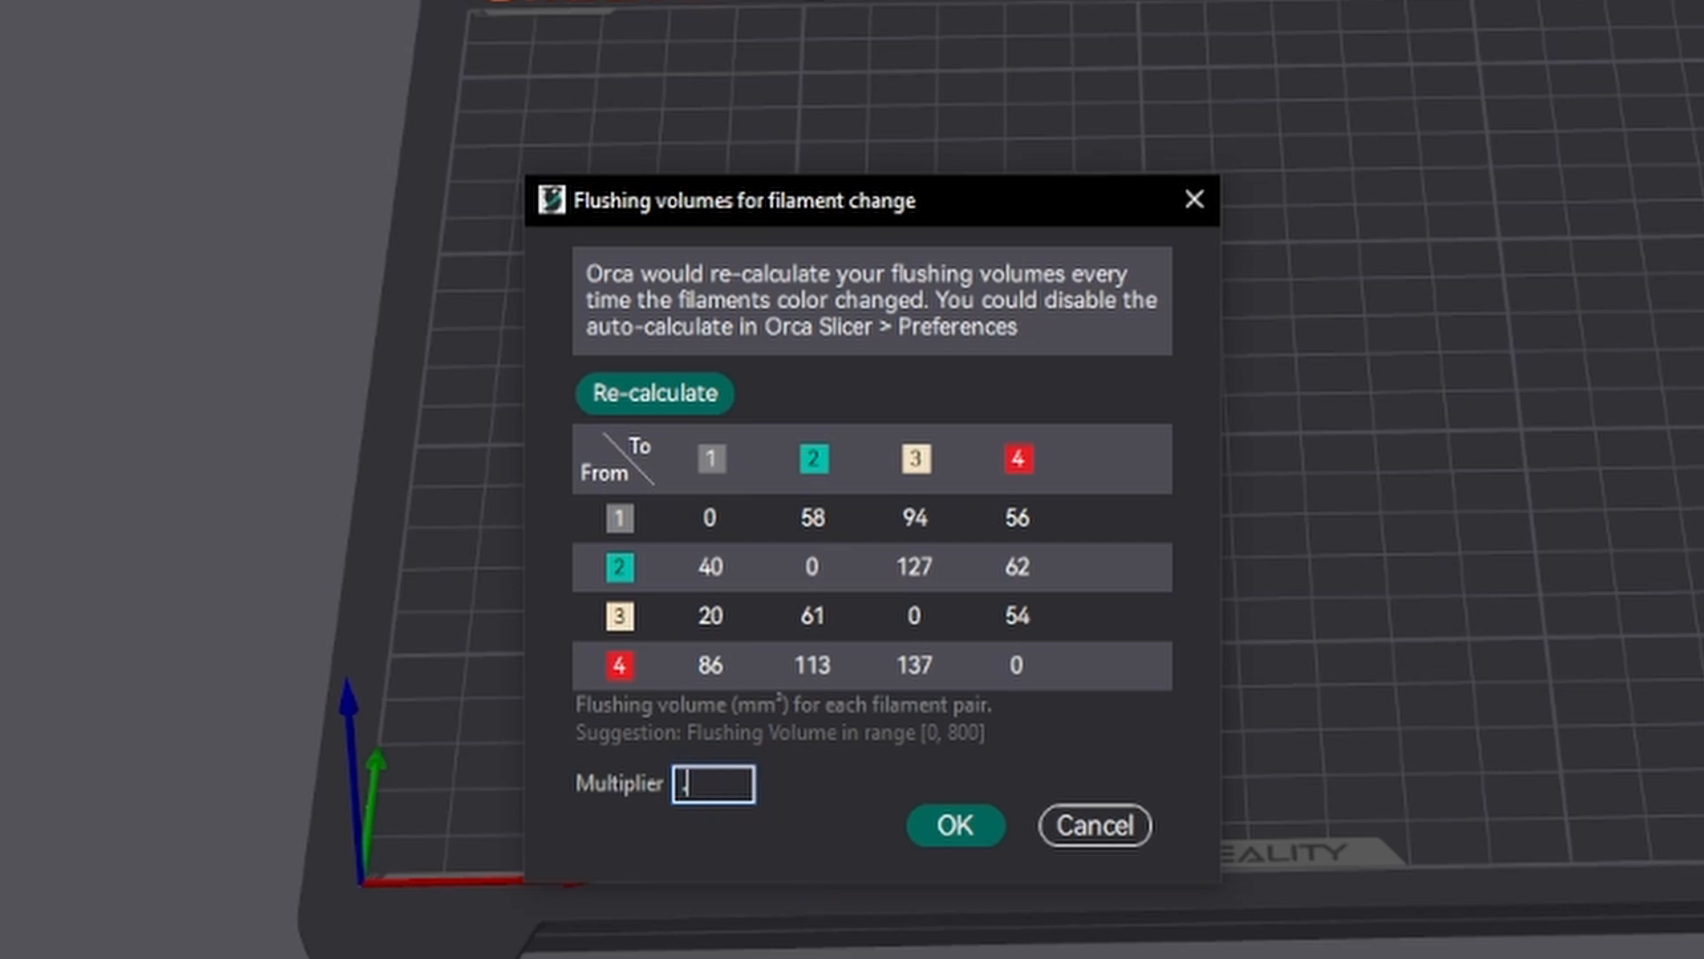
type(".4")
left_click_drag(719, 785, 631, 769)
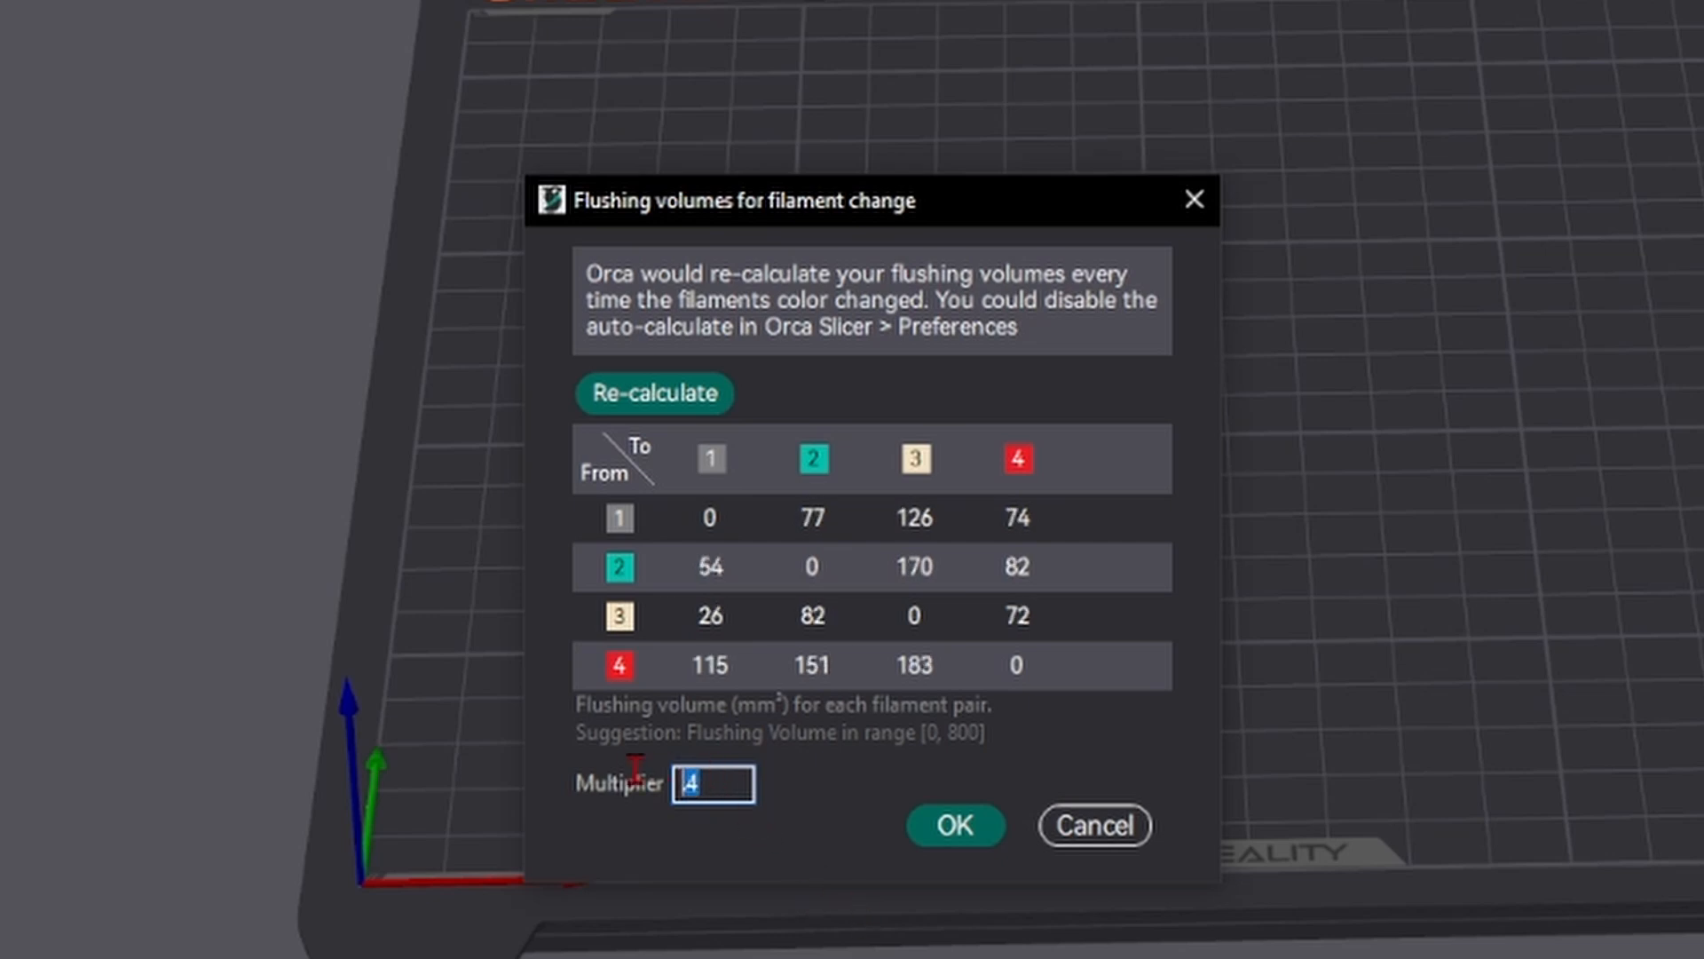
type(".1")
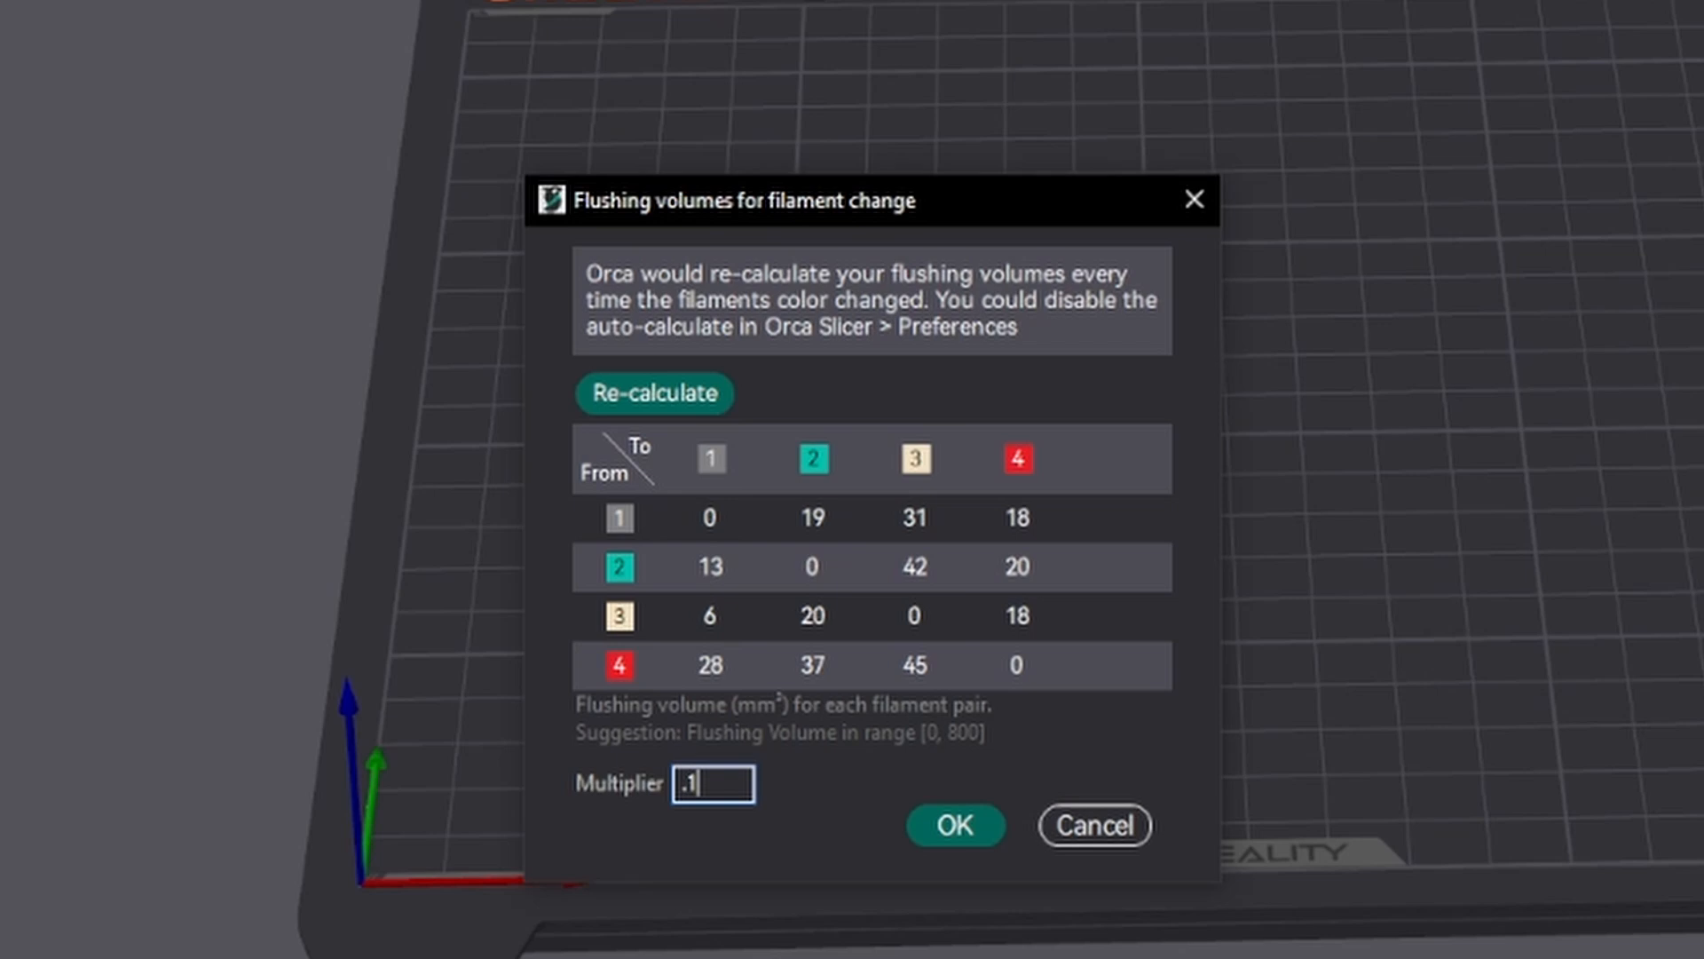
key("BackSpace")
type("3")
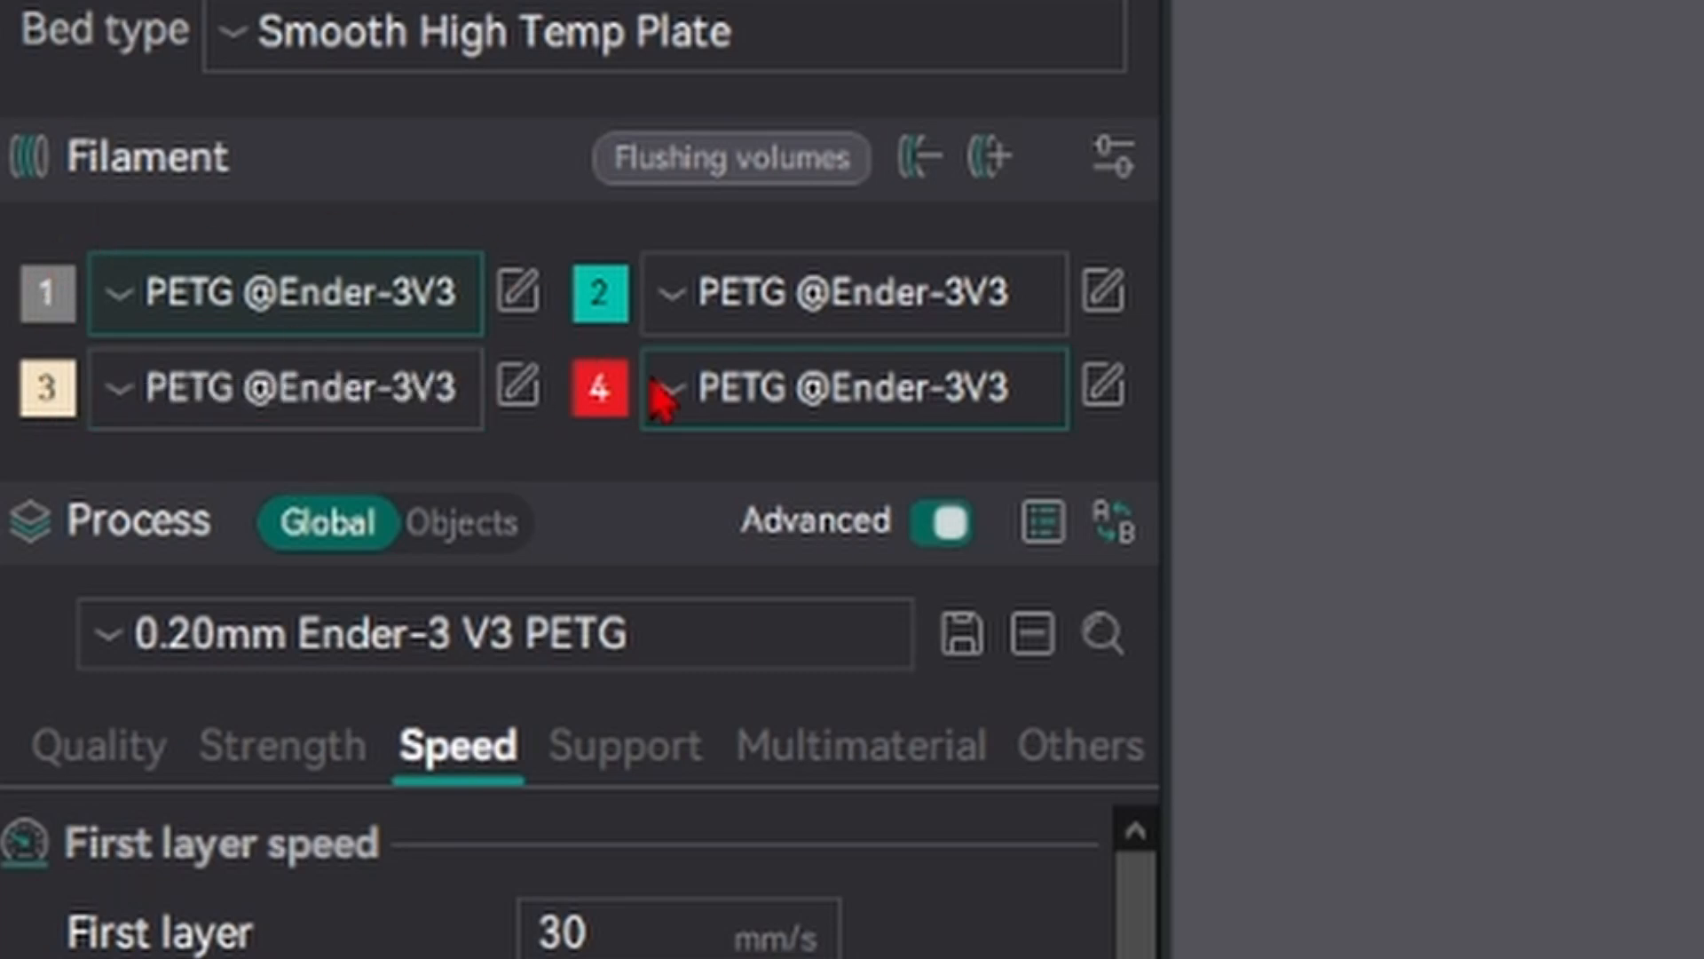
- Try several basic and custom colours for filament 1 in the colour chooser and discard them
left_click(35, 293)
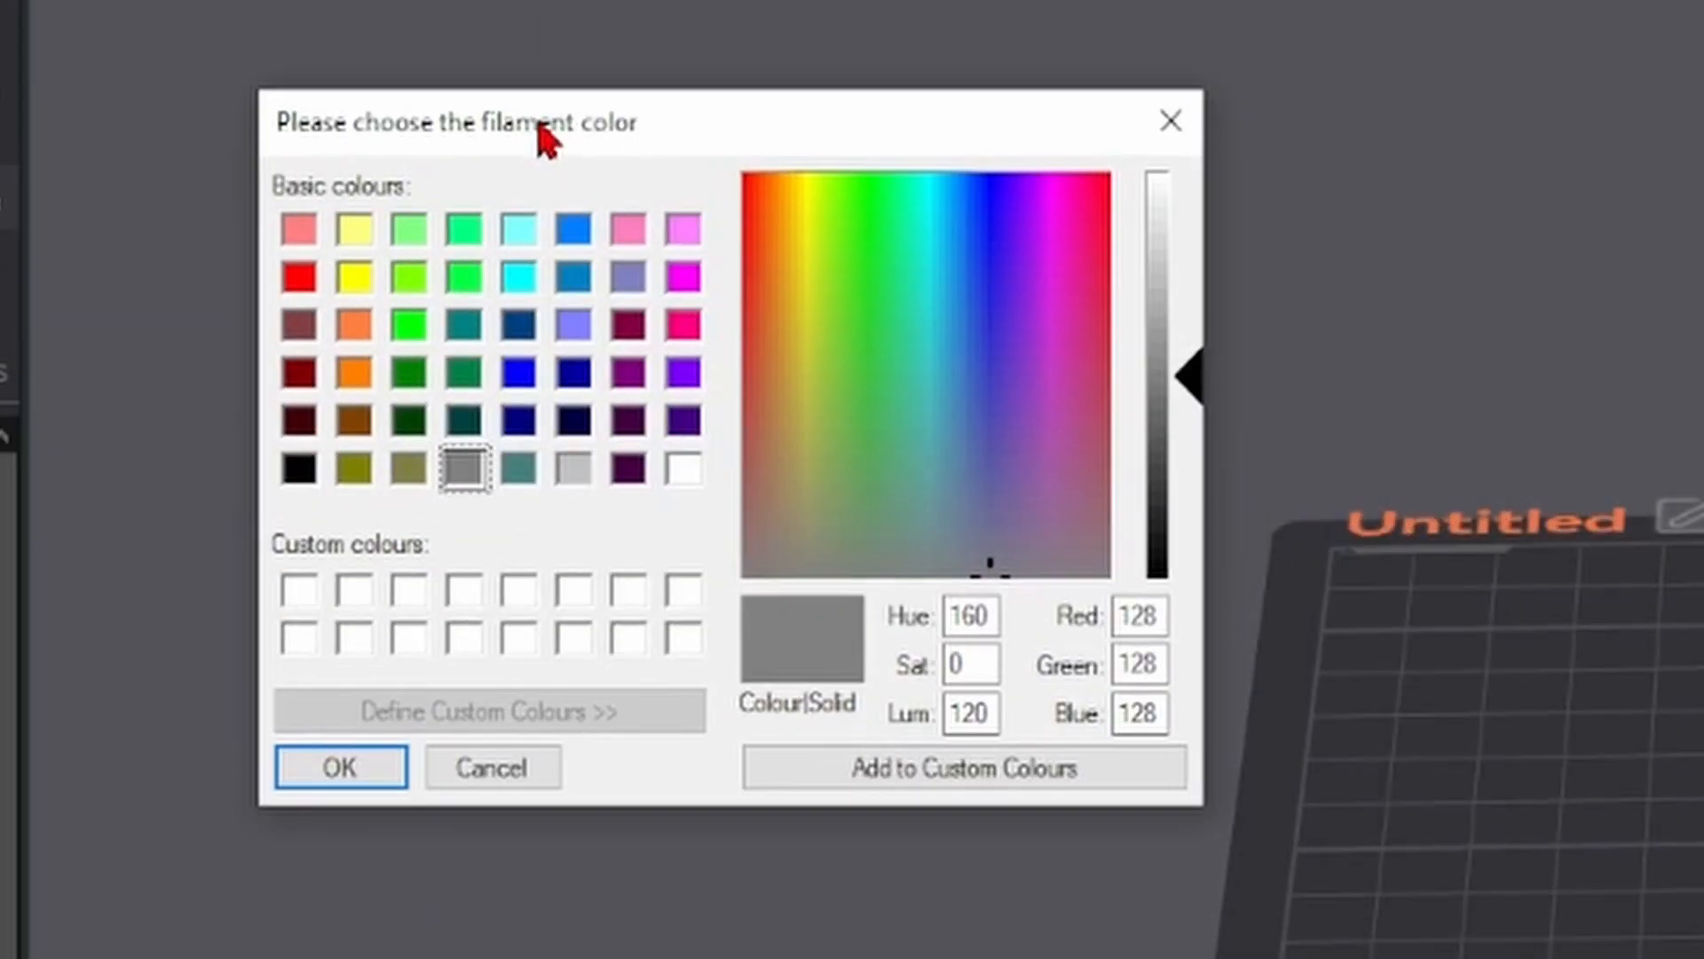
left_click(300, 276)
left_click(355, 277)
left_click(519, 277)
left_click_drag(925, 327, 879, 278)
left_click(1189, 227)
left_click(917, 346)
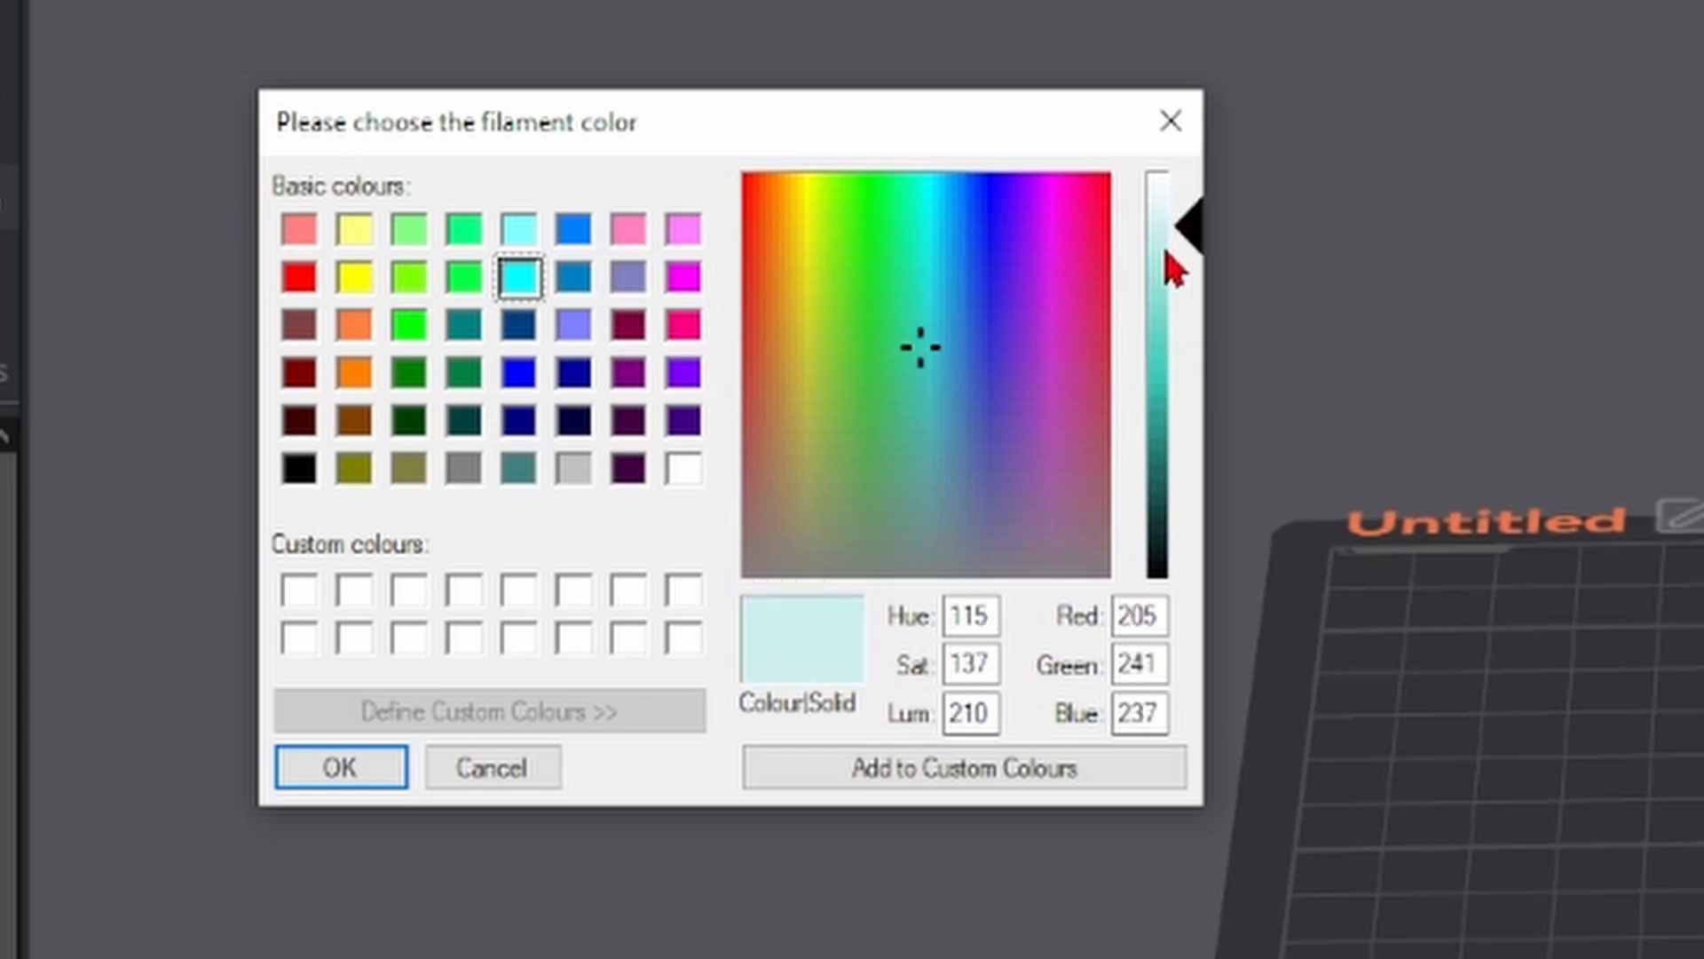
left_click(1189, 480)
left_click_drag(1076, 259, 1110, 174)
left_click(1173, 176)
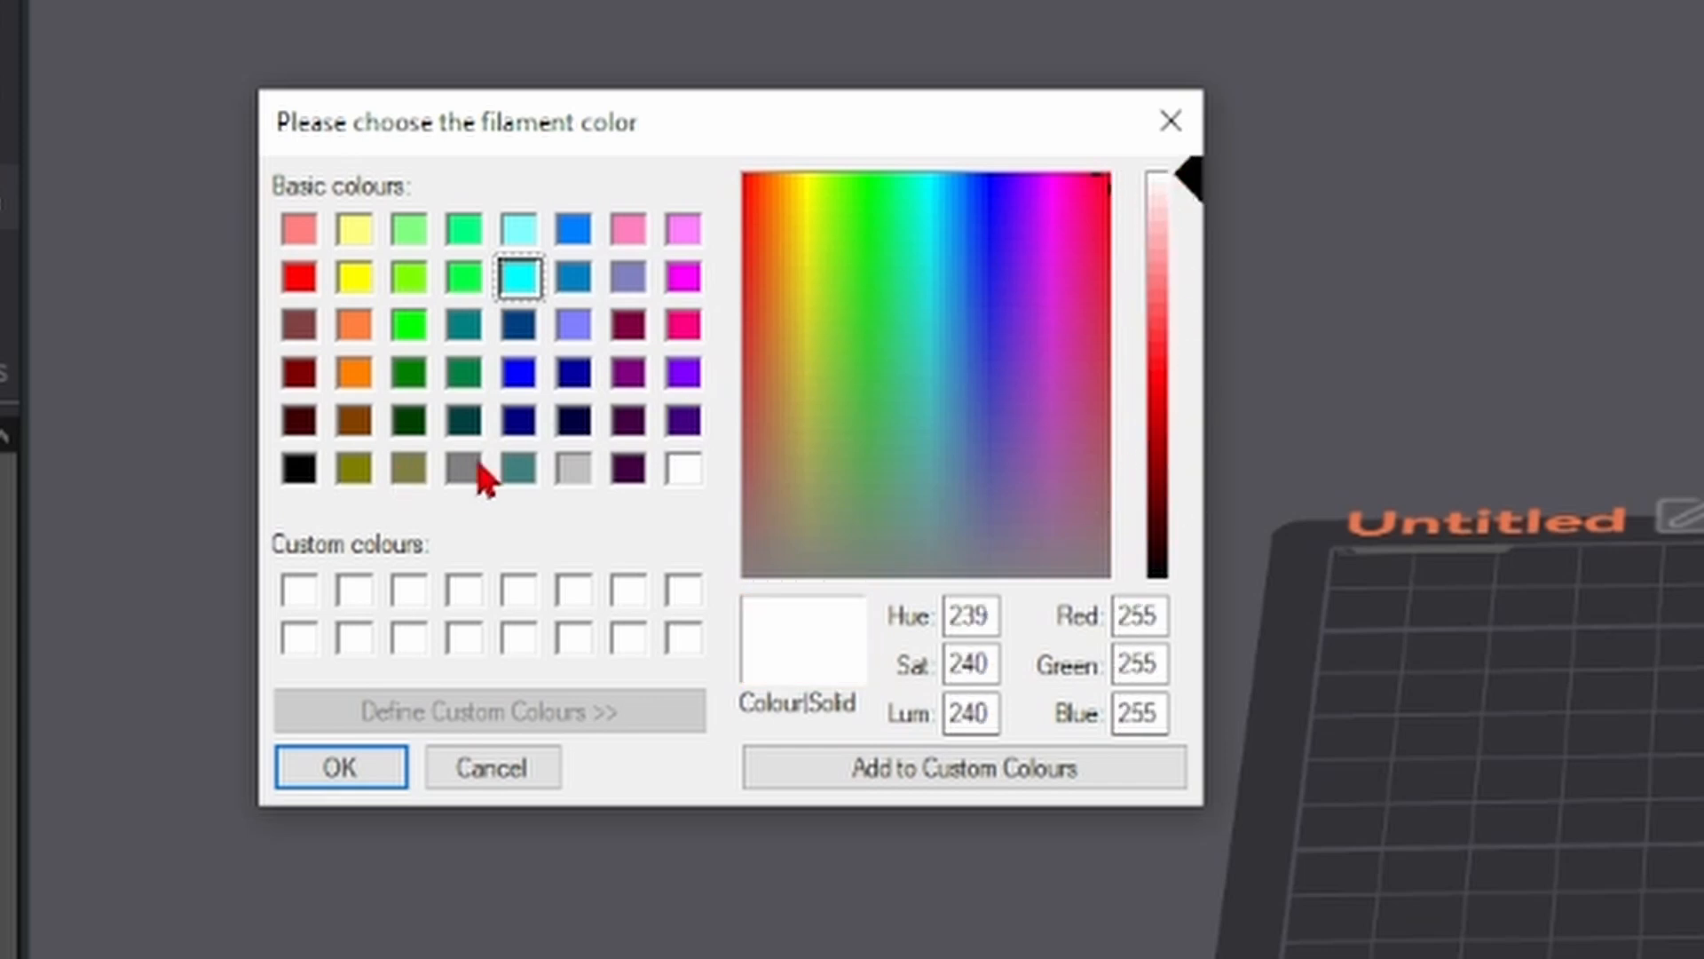
left_click(1158, 138)
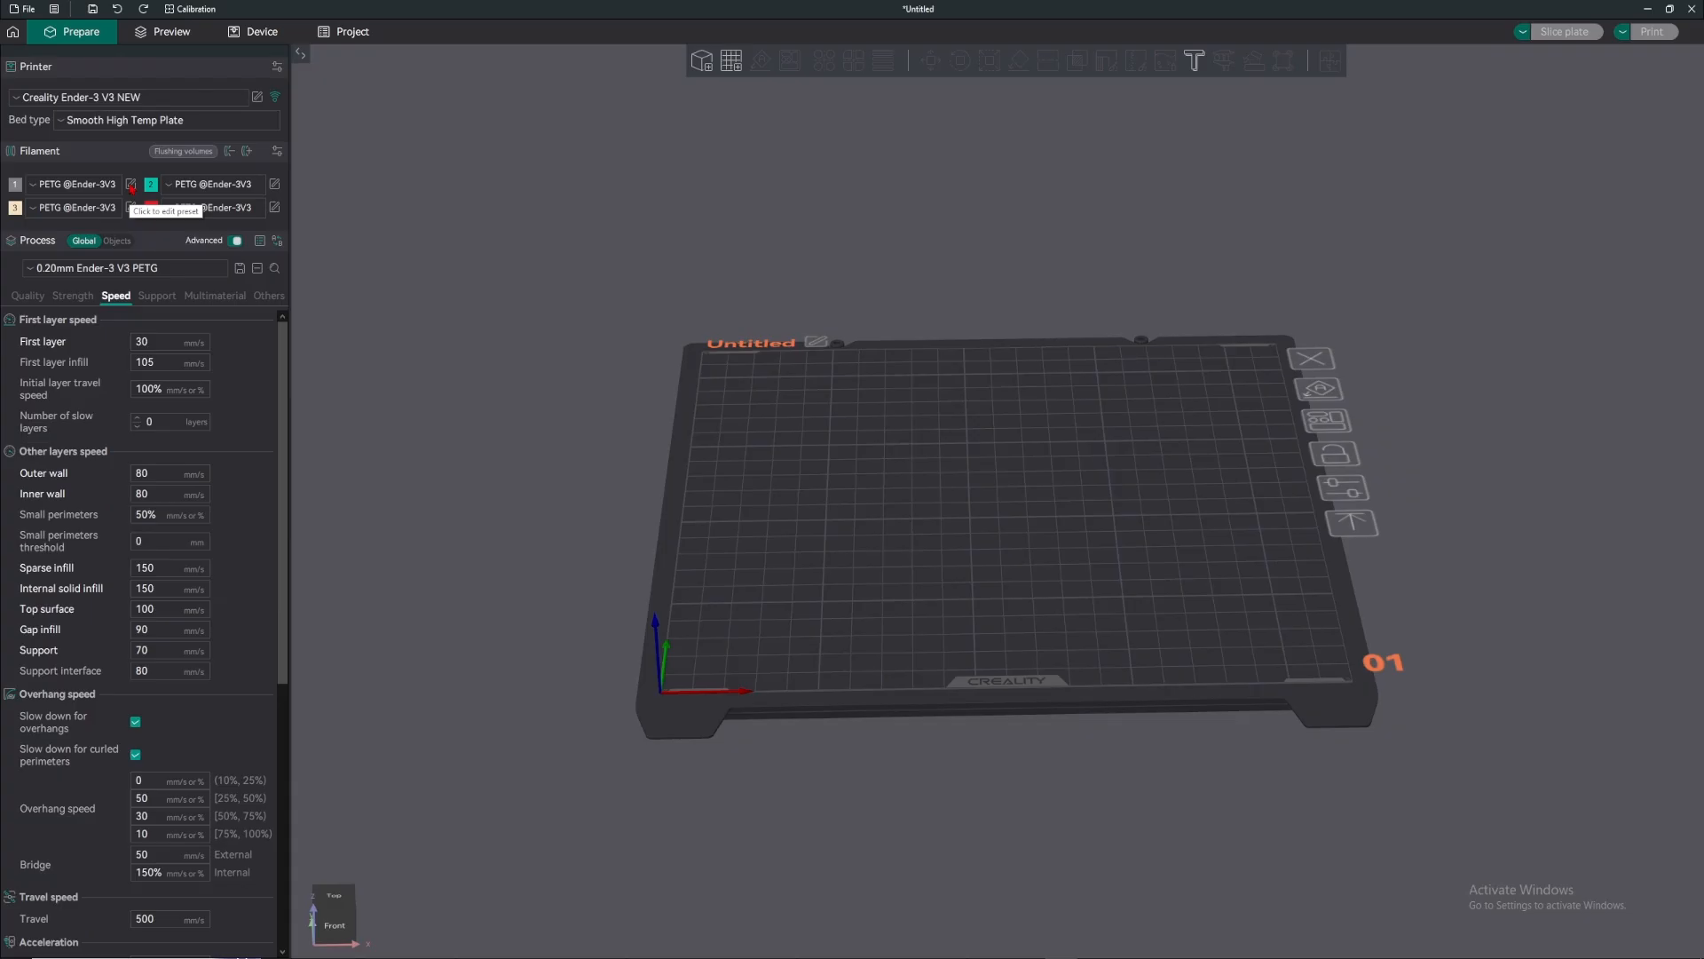
left_click(426, 439)
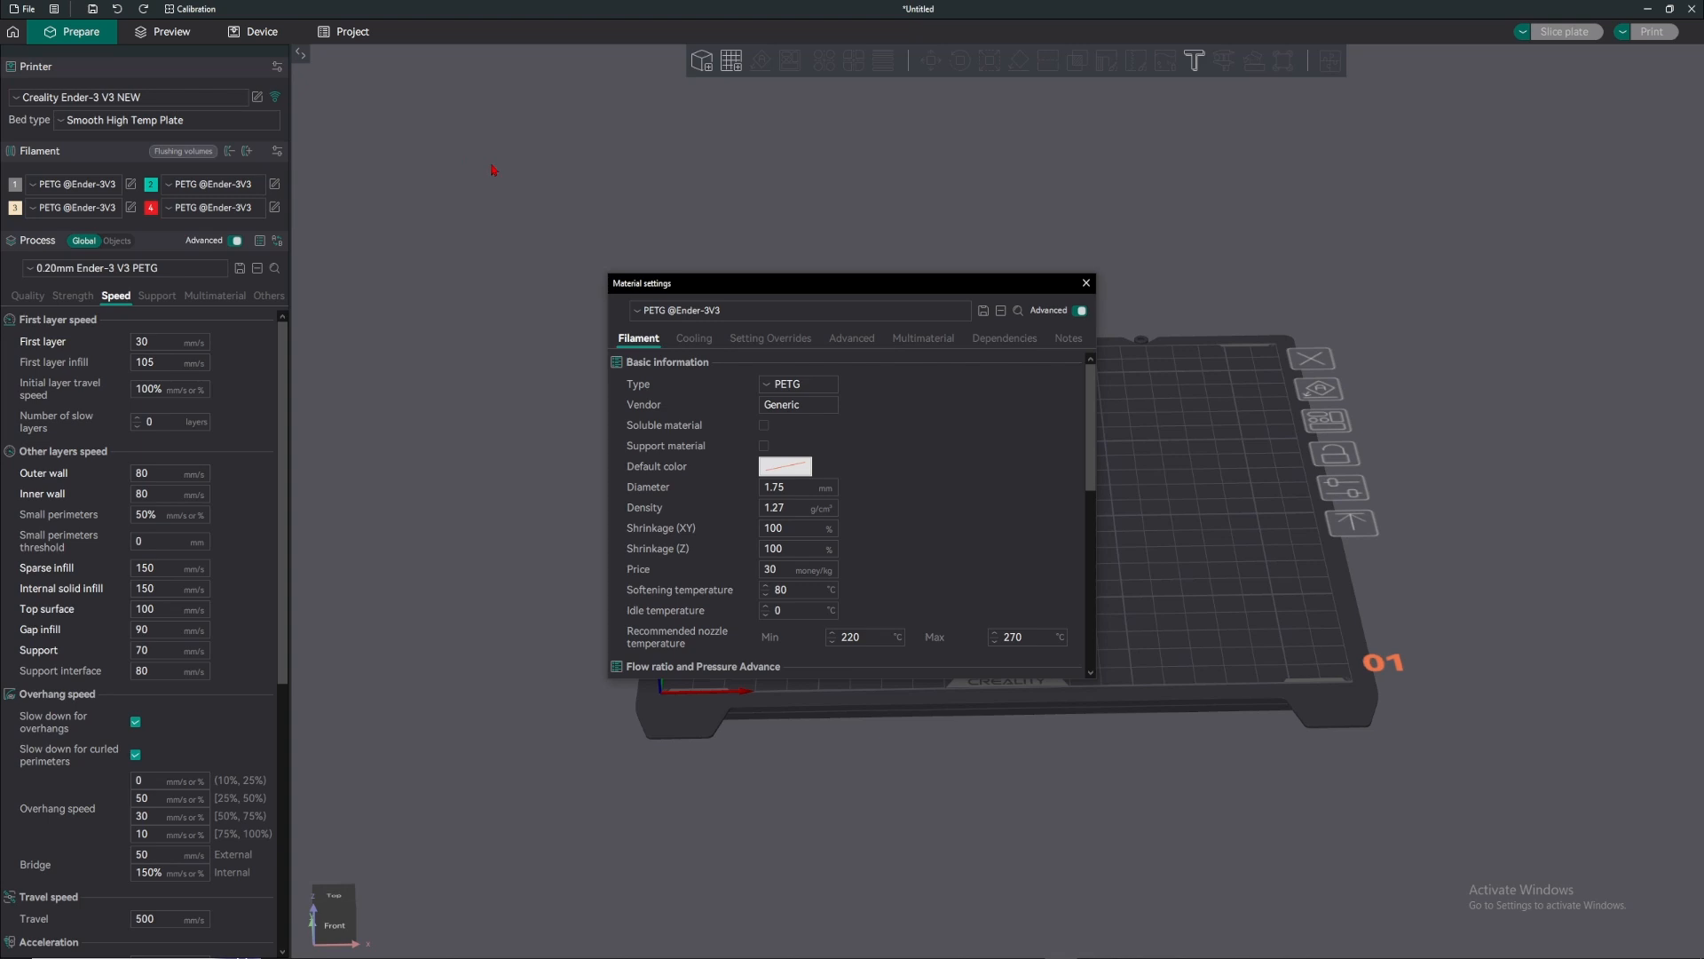
left_click(710, 310)
scroll(714, 456, "down", 5)
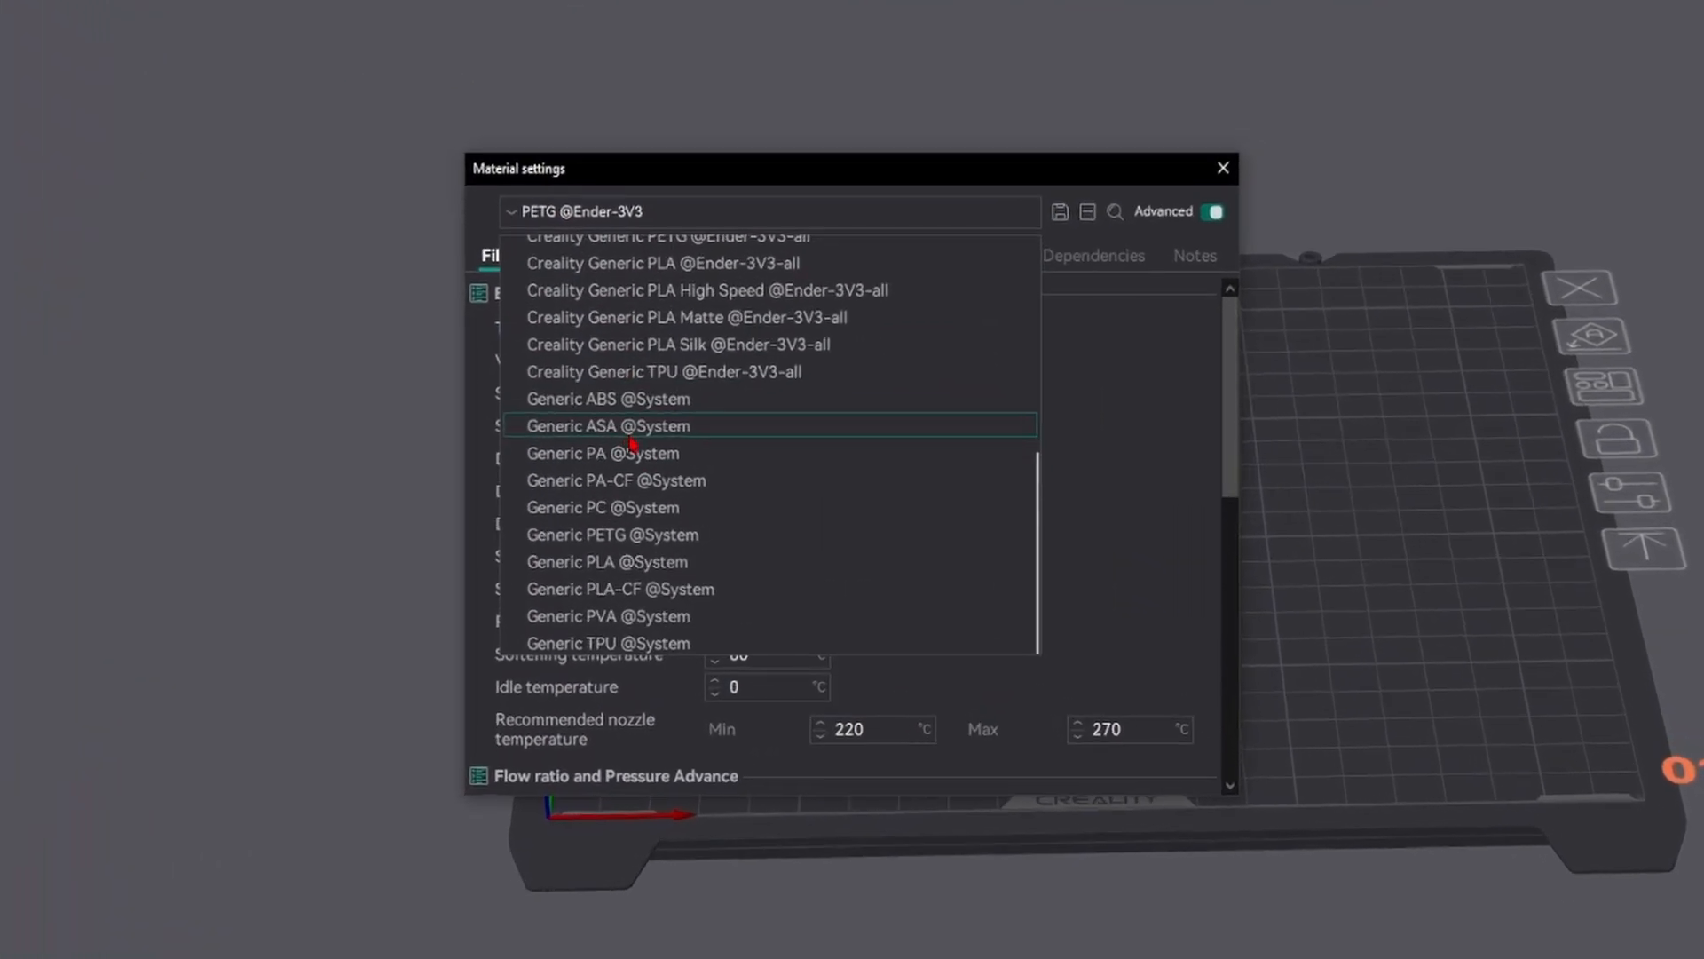
scroll(632, 440, "up", 5)
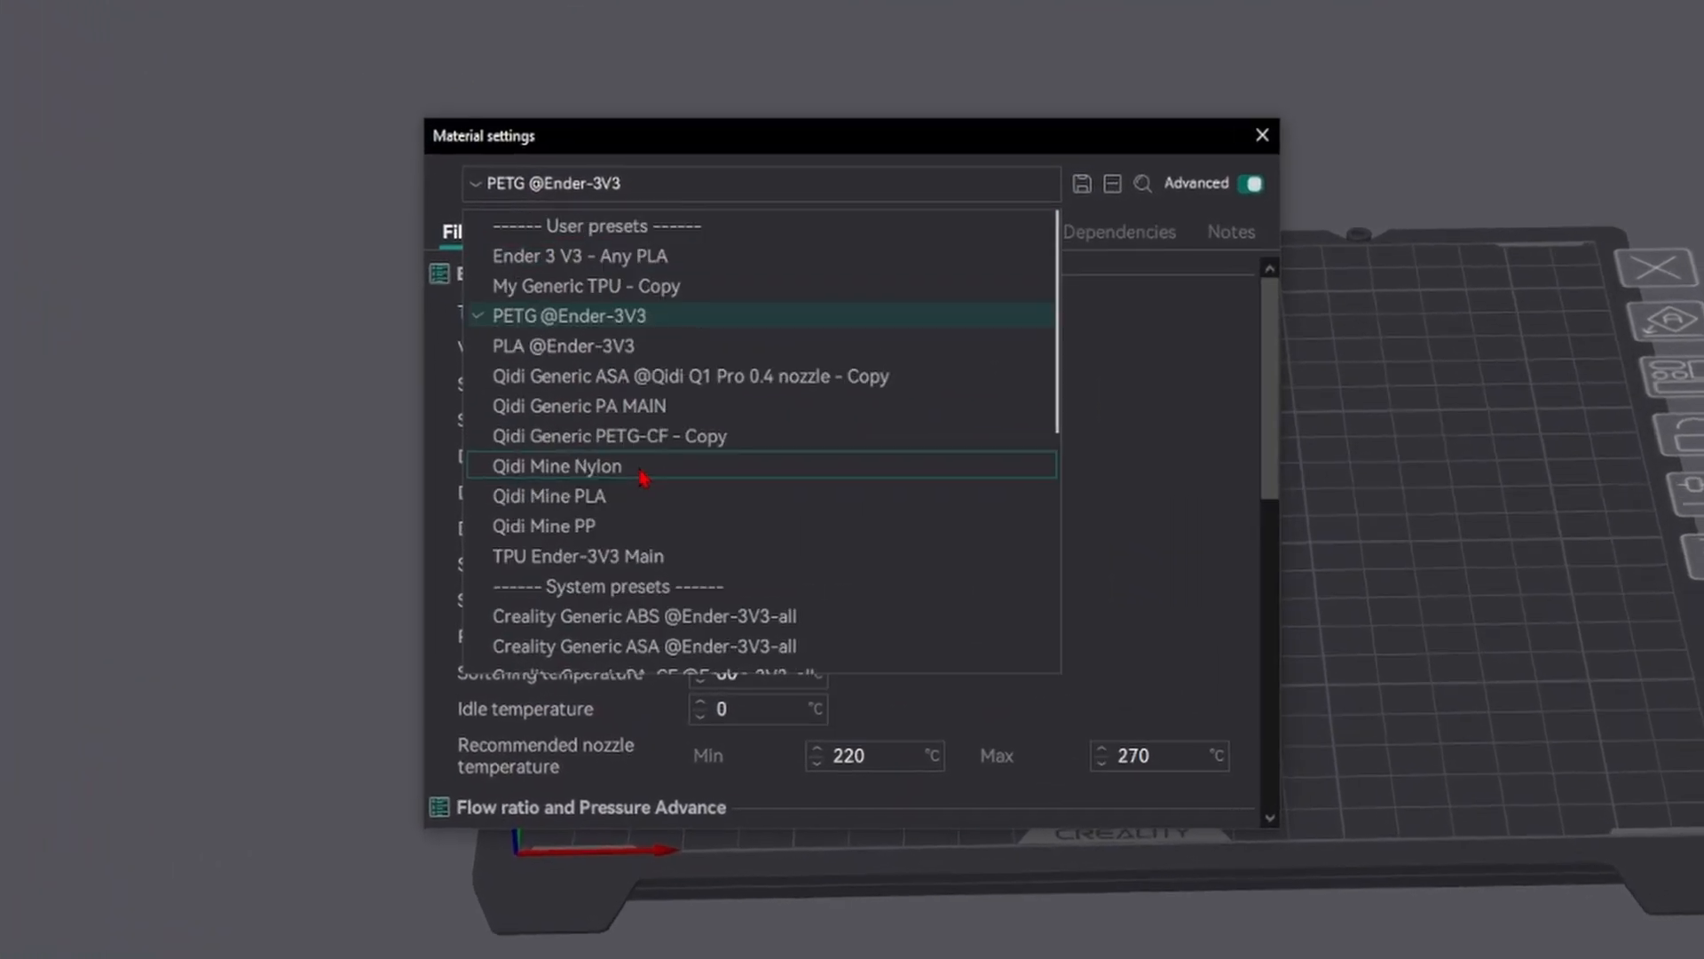
left_click(534, 228)
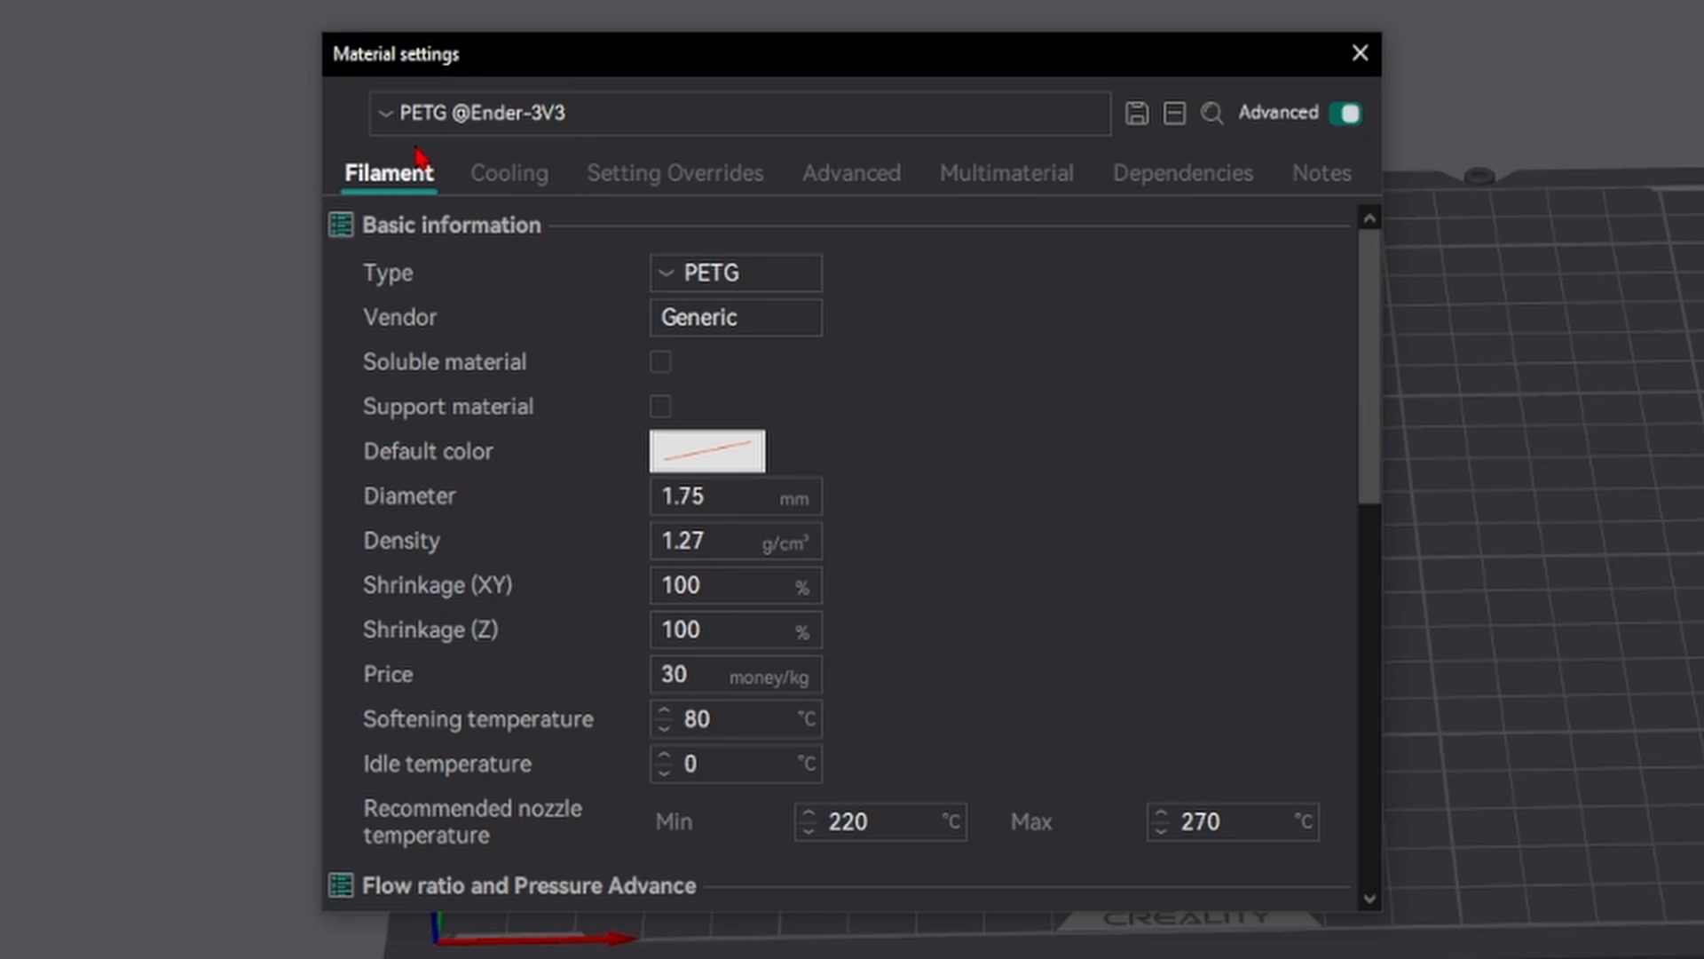
- Look through the PETG preset's cooling, setting overrides, advanced, multimaterial, dependencies and notes sections, and return to its basic filament information
left_click(506, 182)
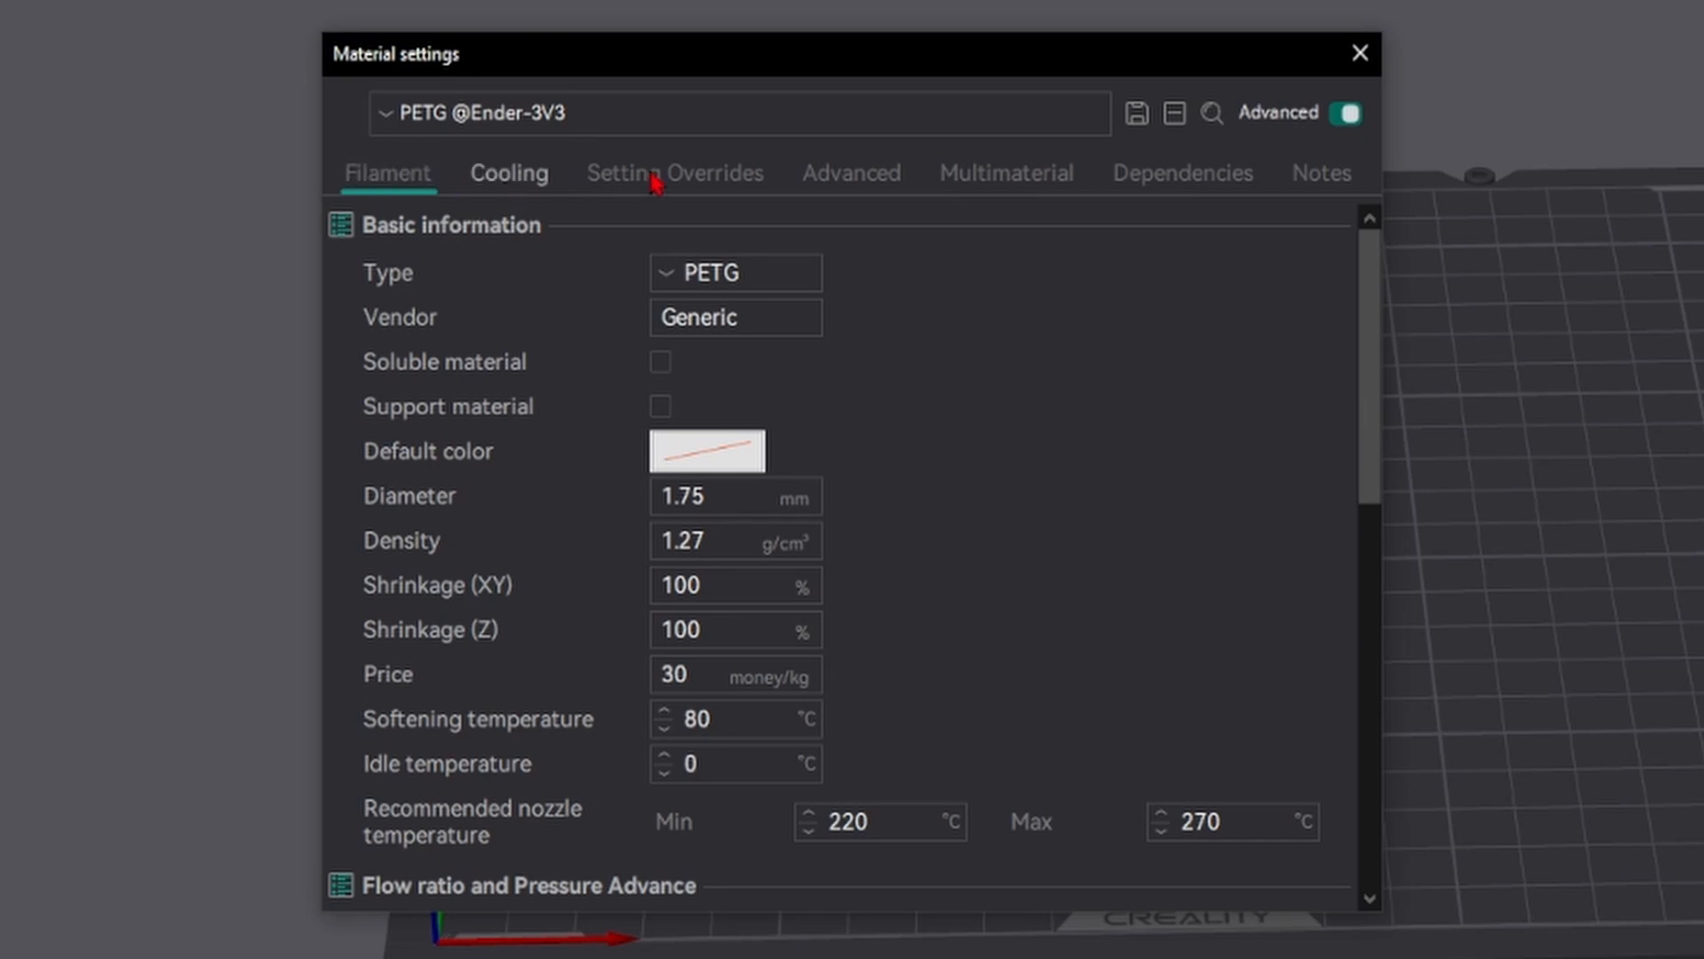
left_click(697, 182)
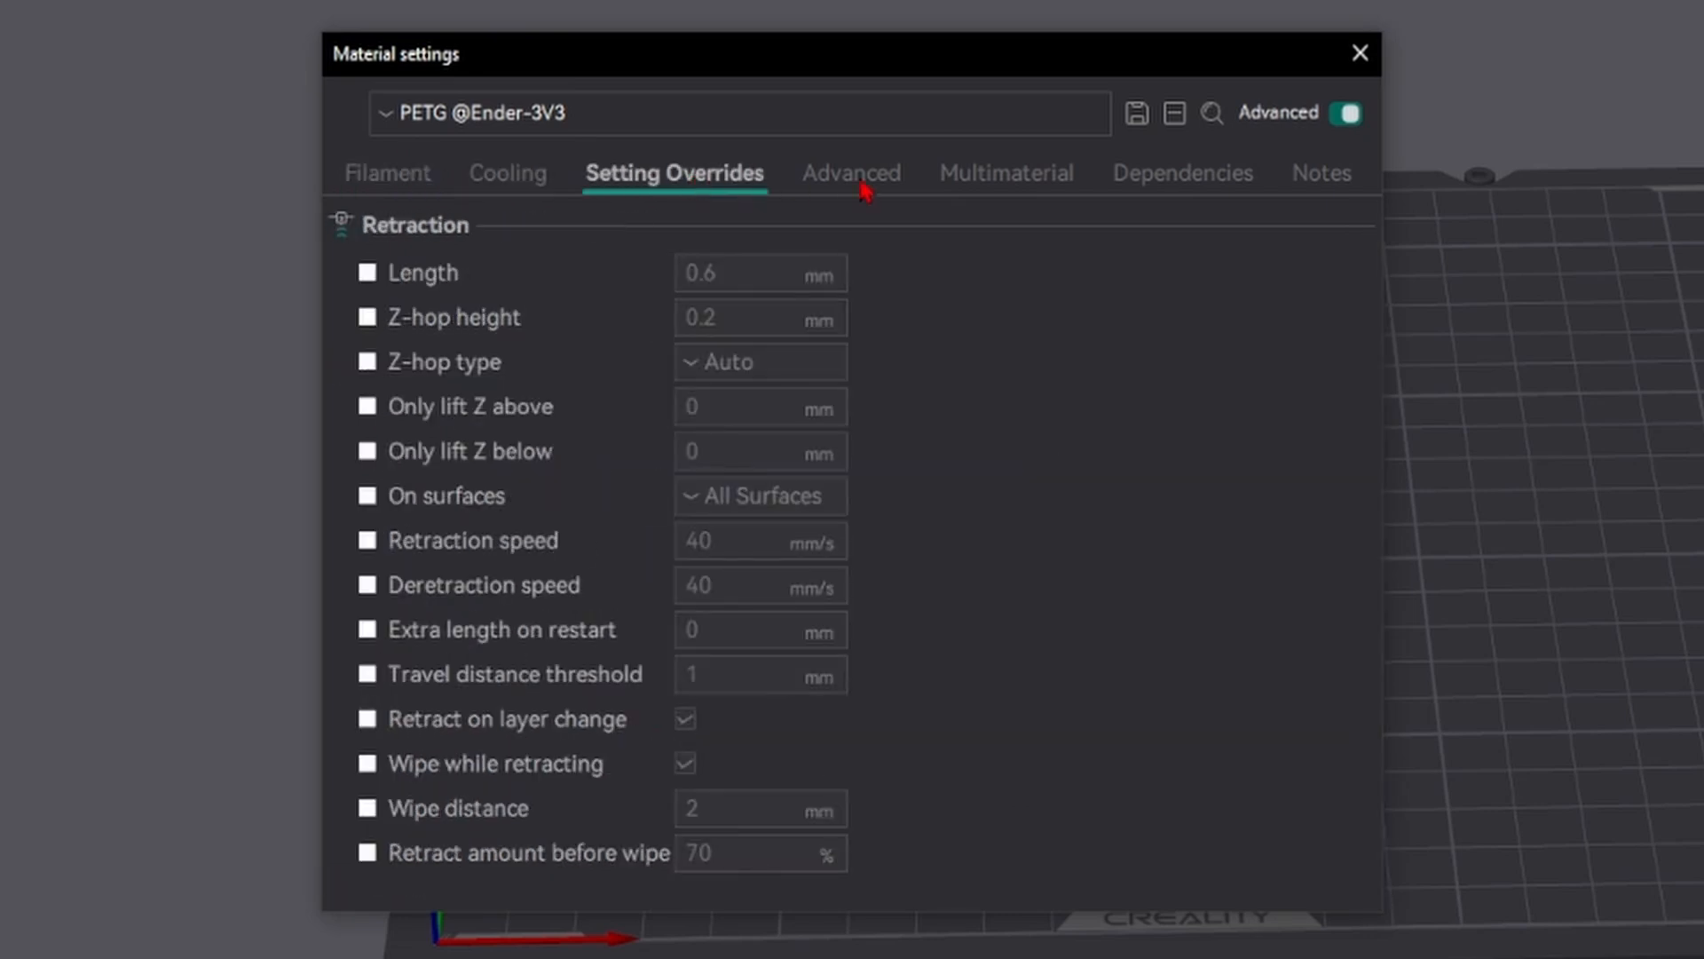
left_click(861, 189)
left_click(1044, 186)
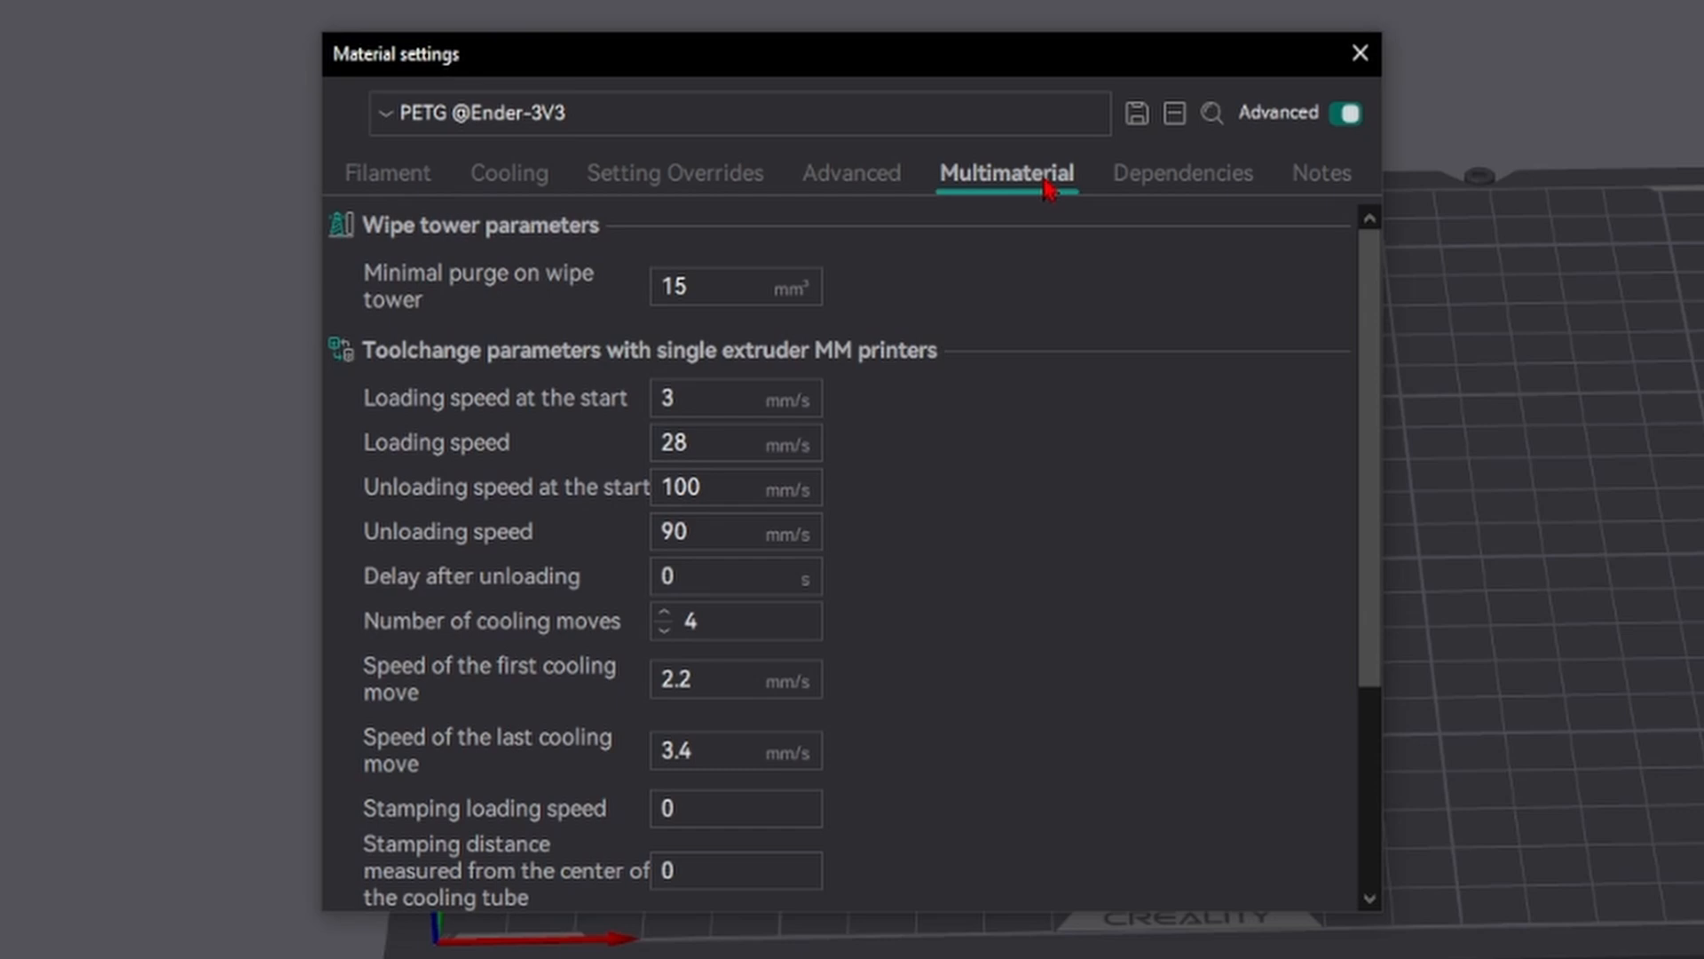
left_click(1201, 187)
left_click(1325, 186)
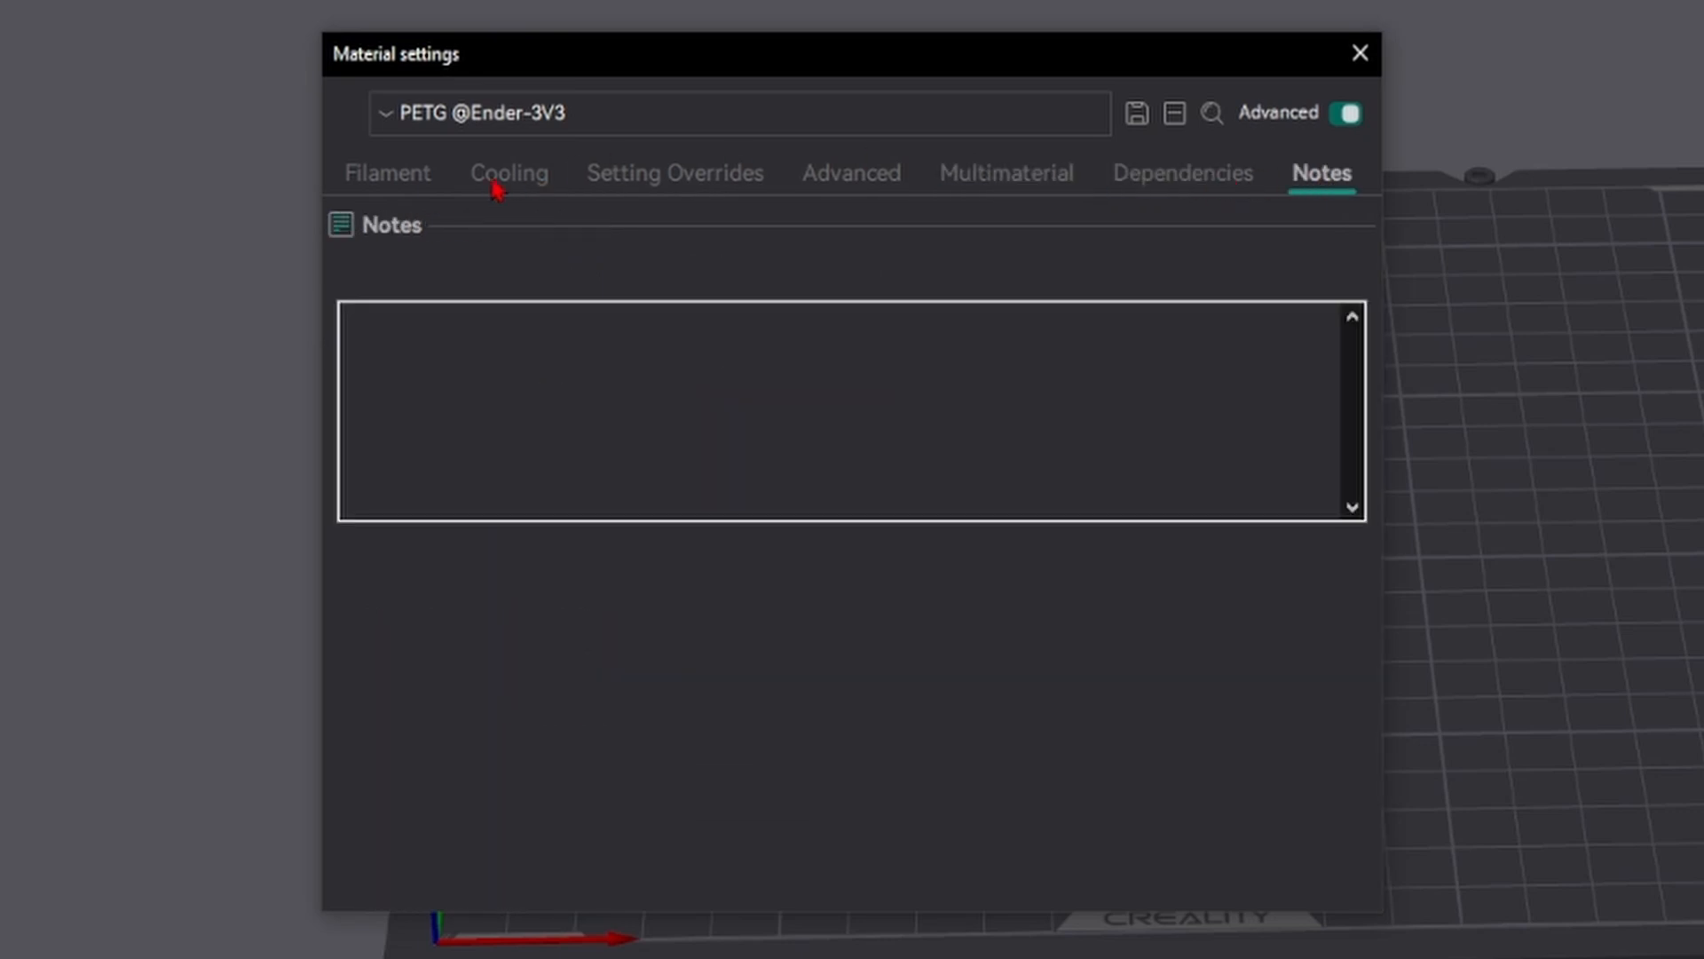
left_click(391, 175)
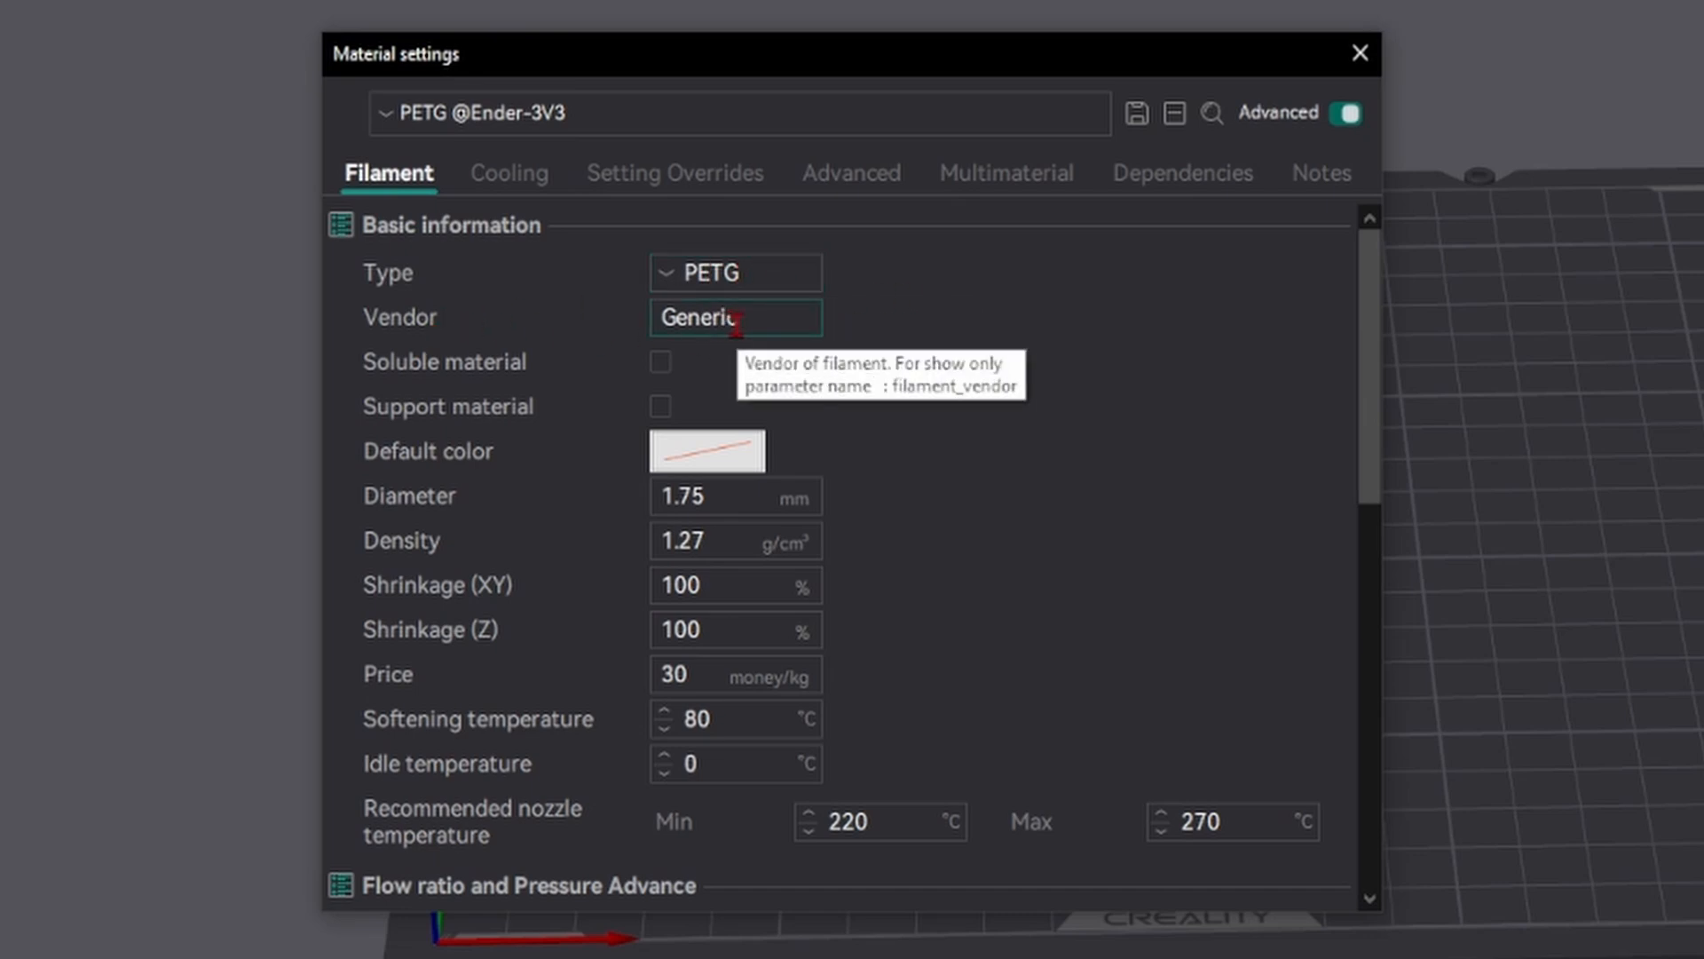
- Look through the PETG preset's basic information, including vendor, diameter, shrinkage and recommended nozzle temperature
double_click(759, 324)
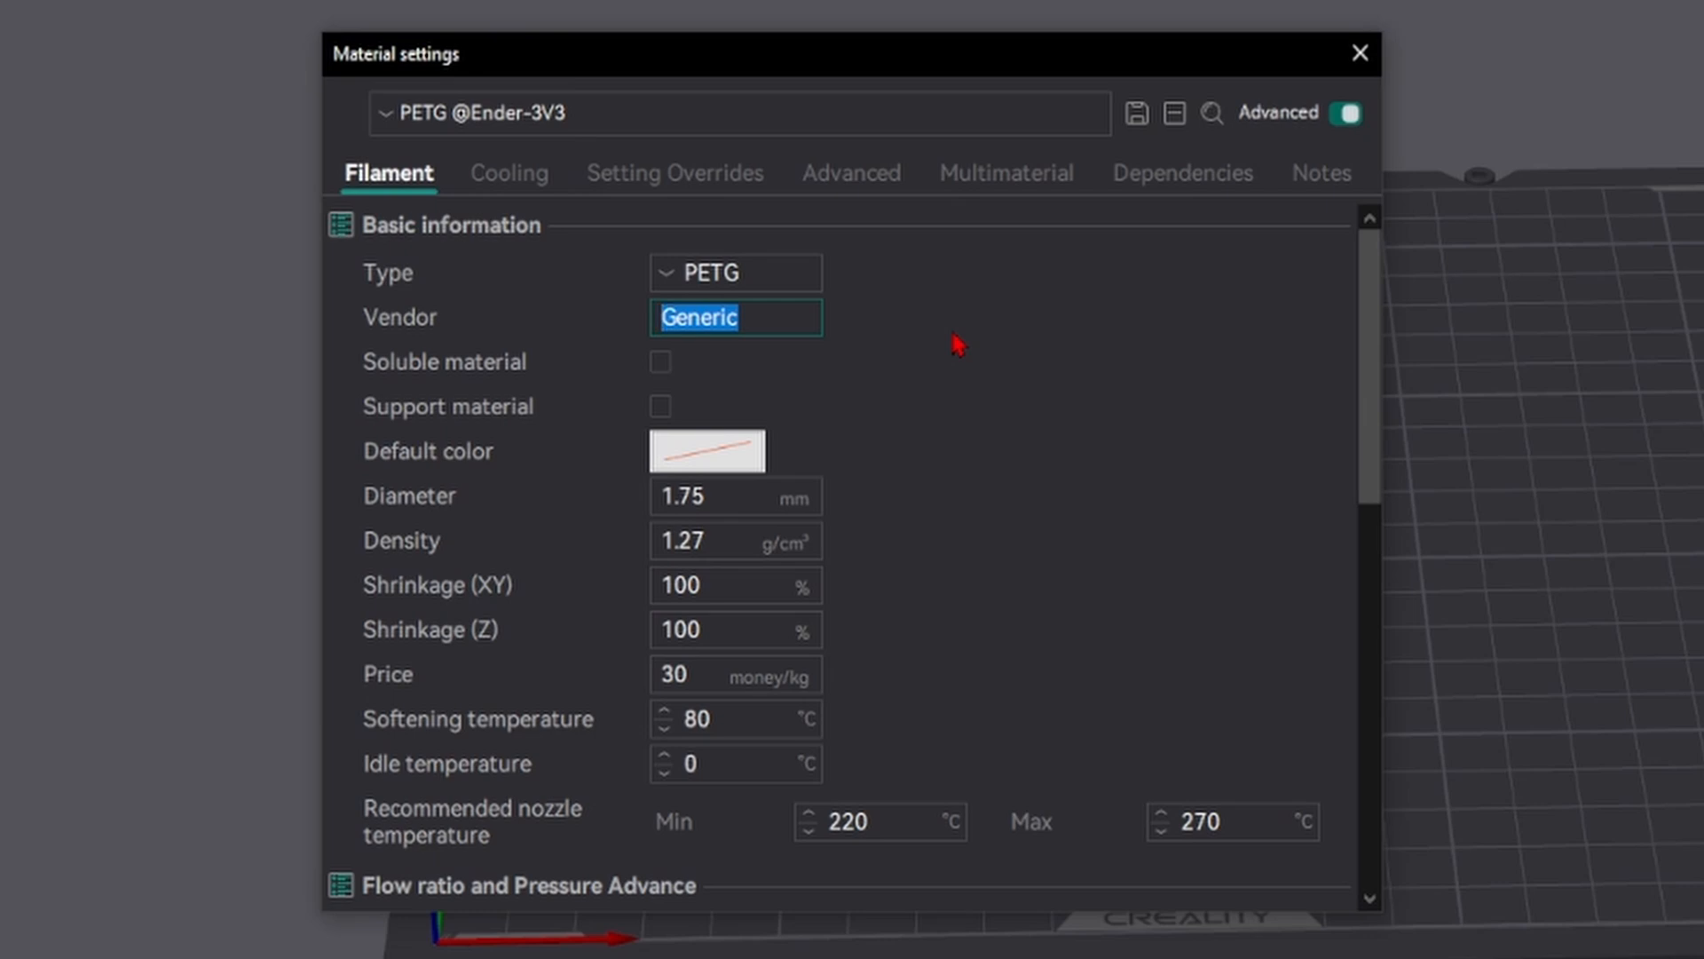
left_click(957, 345)
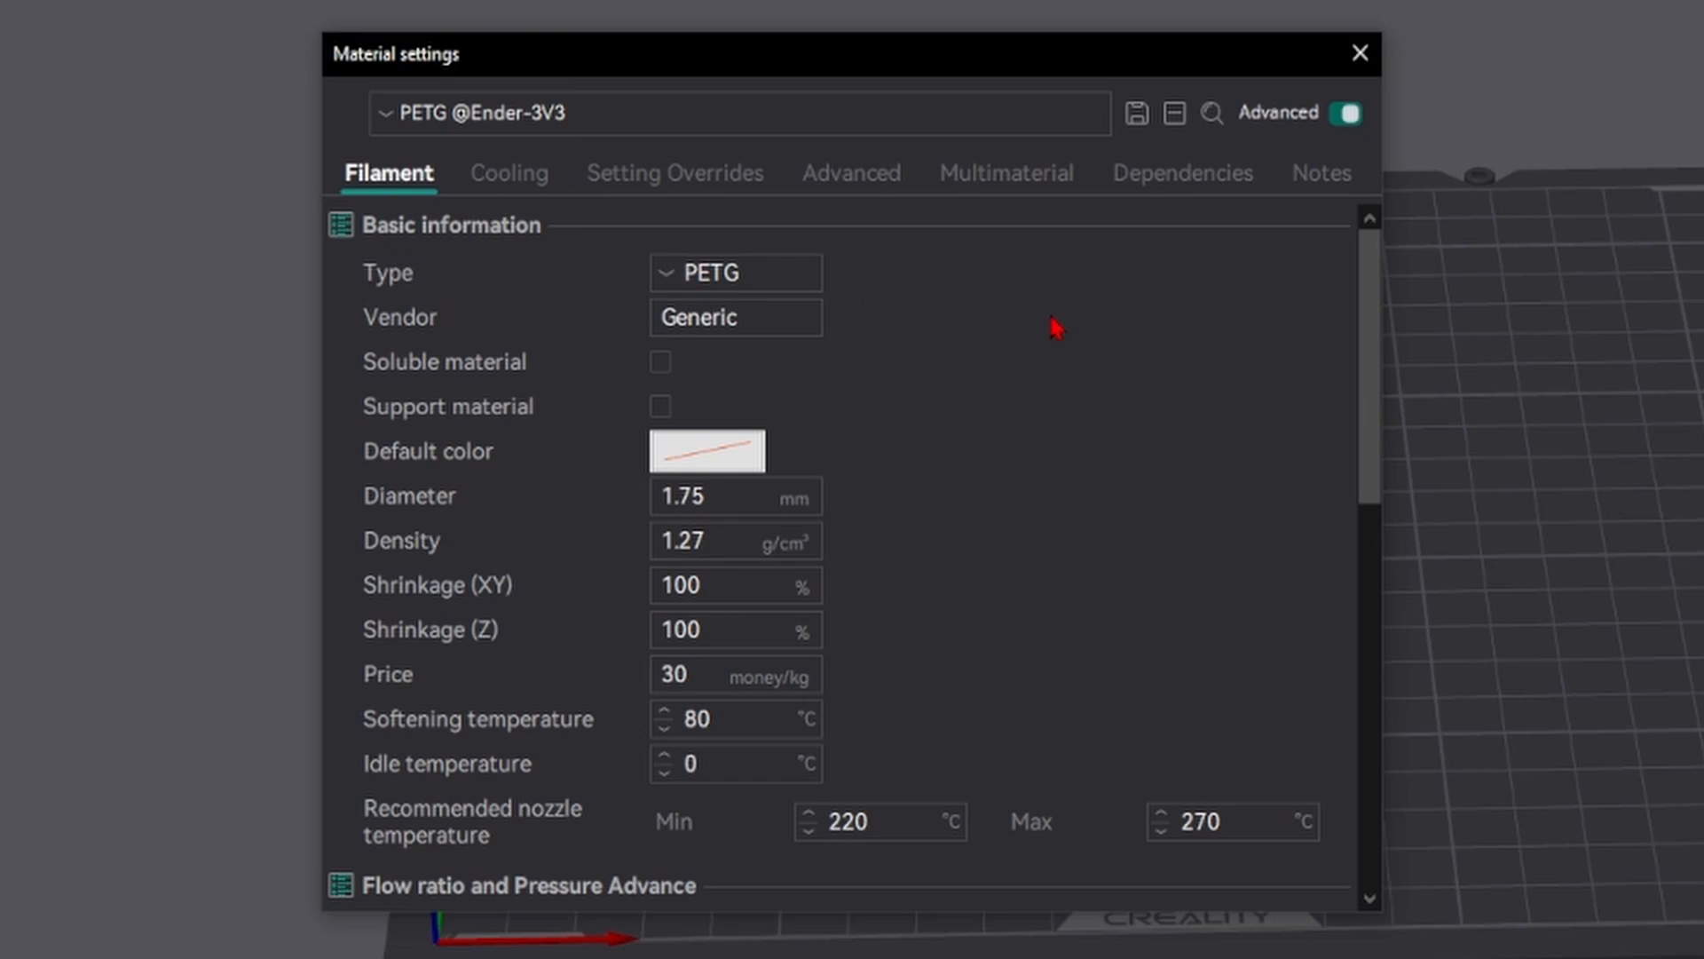
scroll(950, 373, "down", 1)
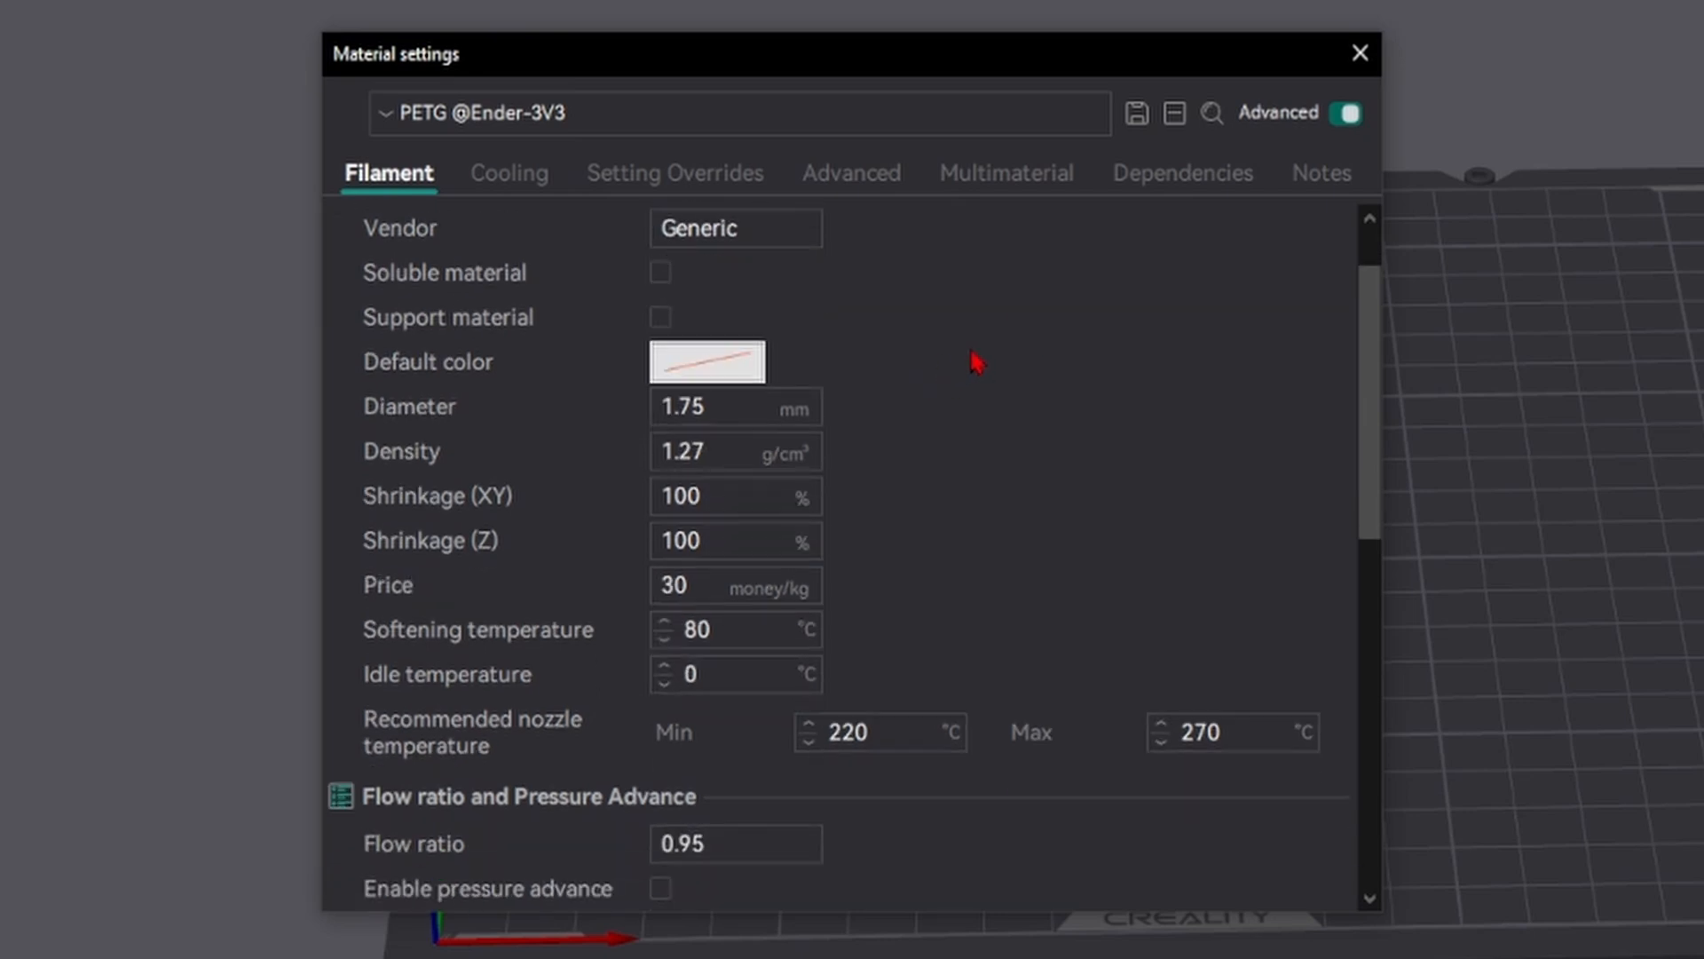
scroll(733, 471, "up", 1)
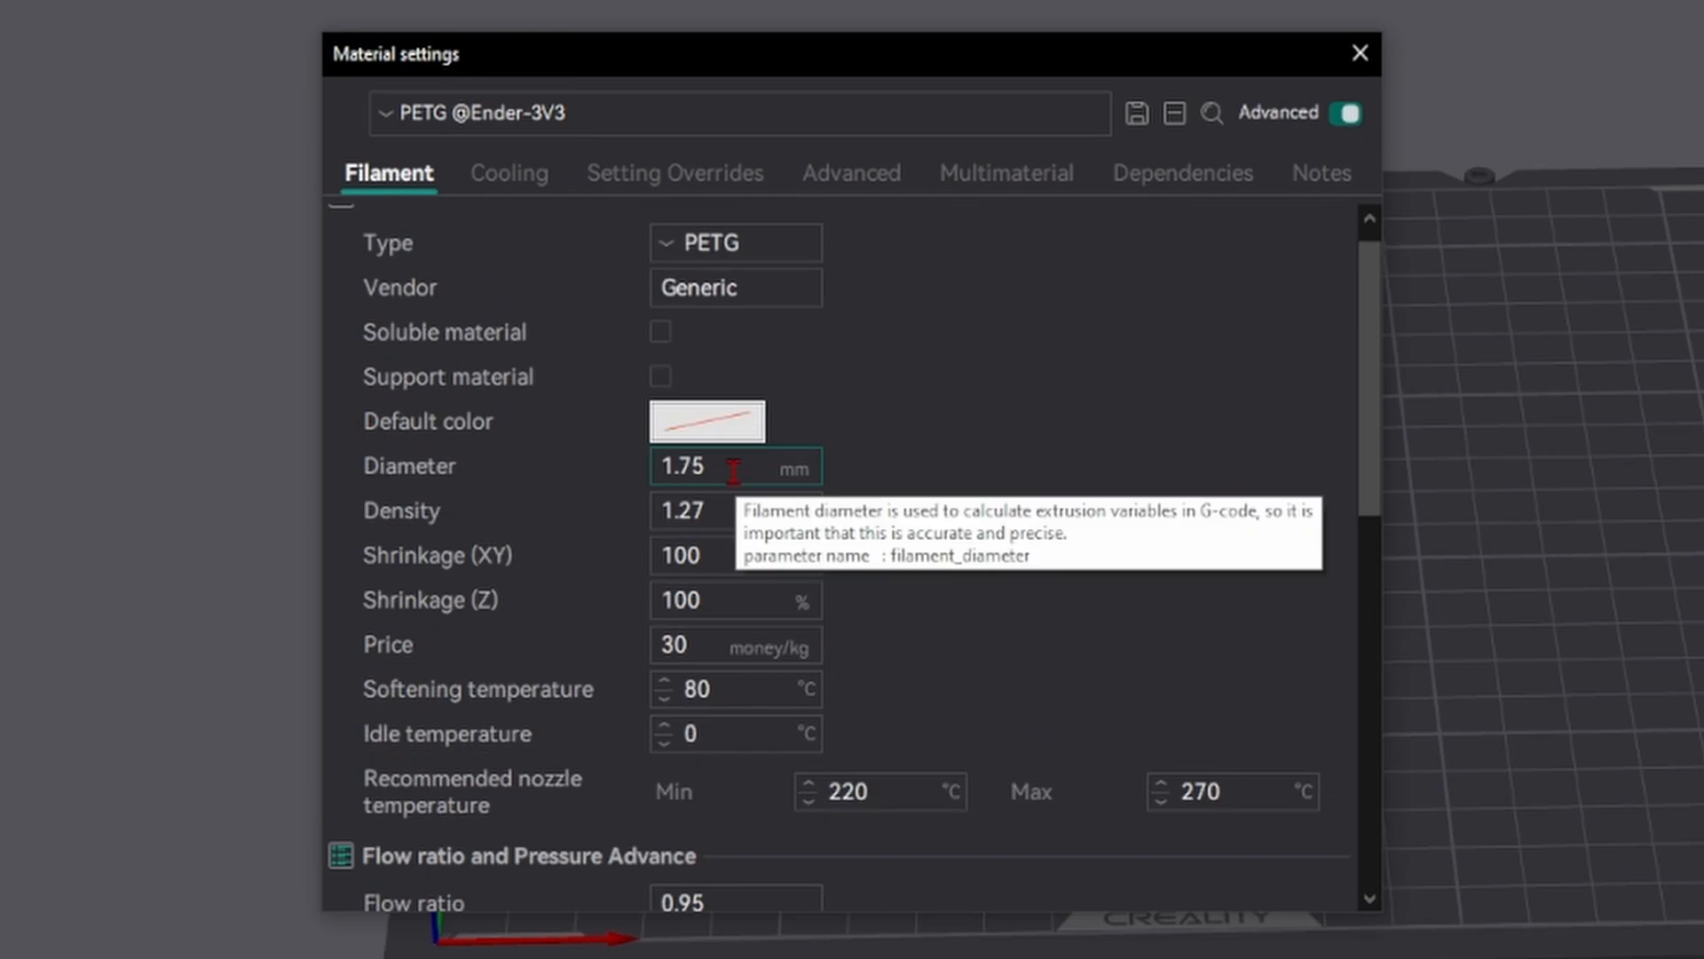
double_click(733, 471)
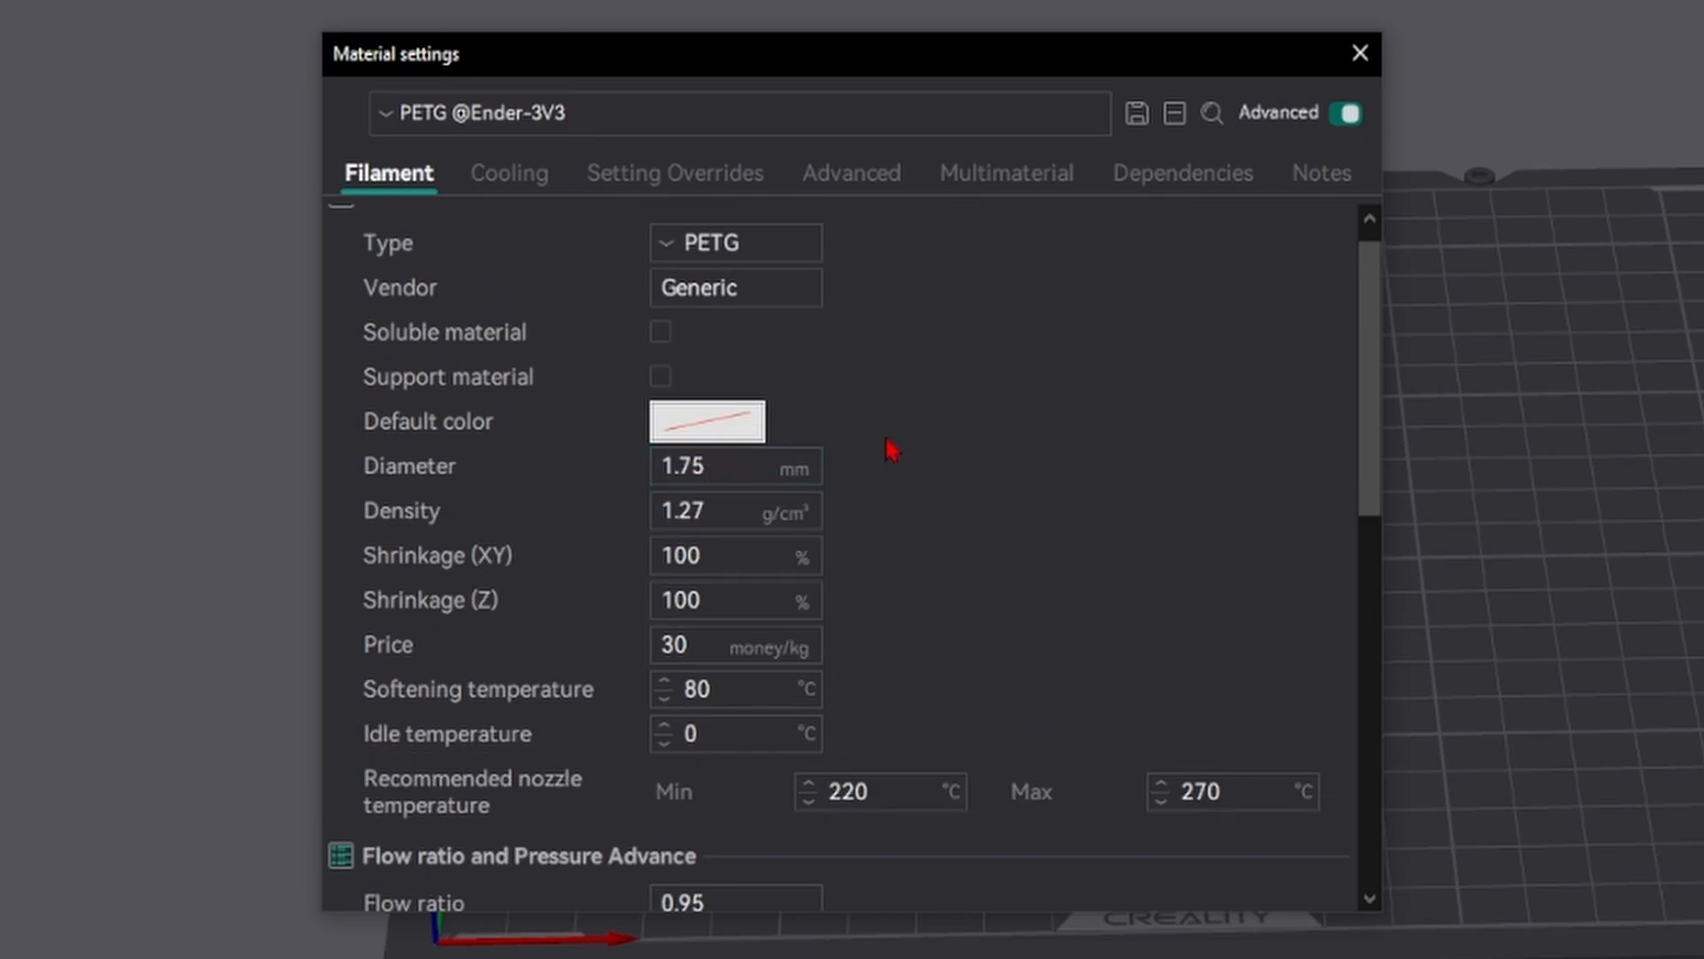
scroll(570, 463, "down", 2)
scroll(551, 442, "down", 2)
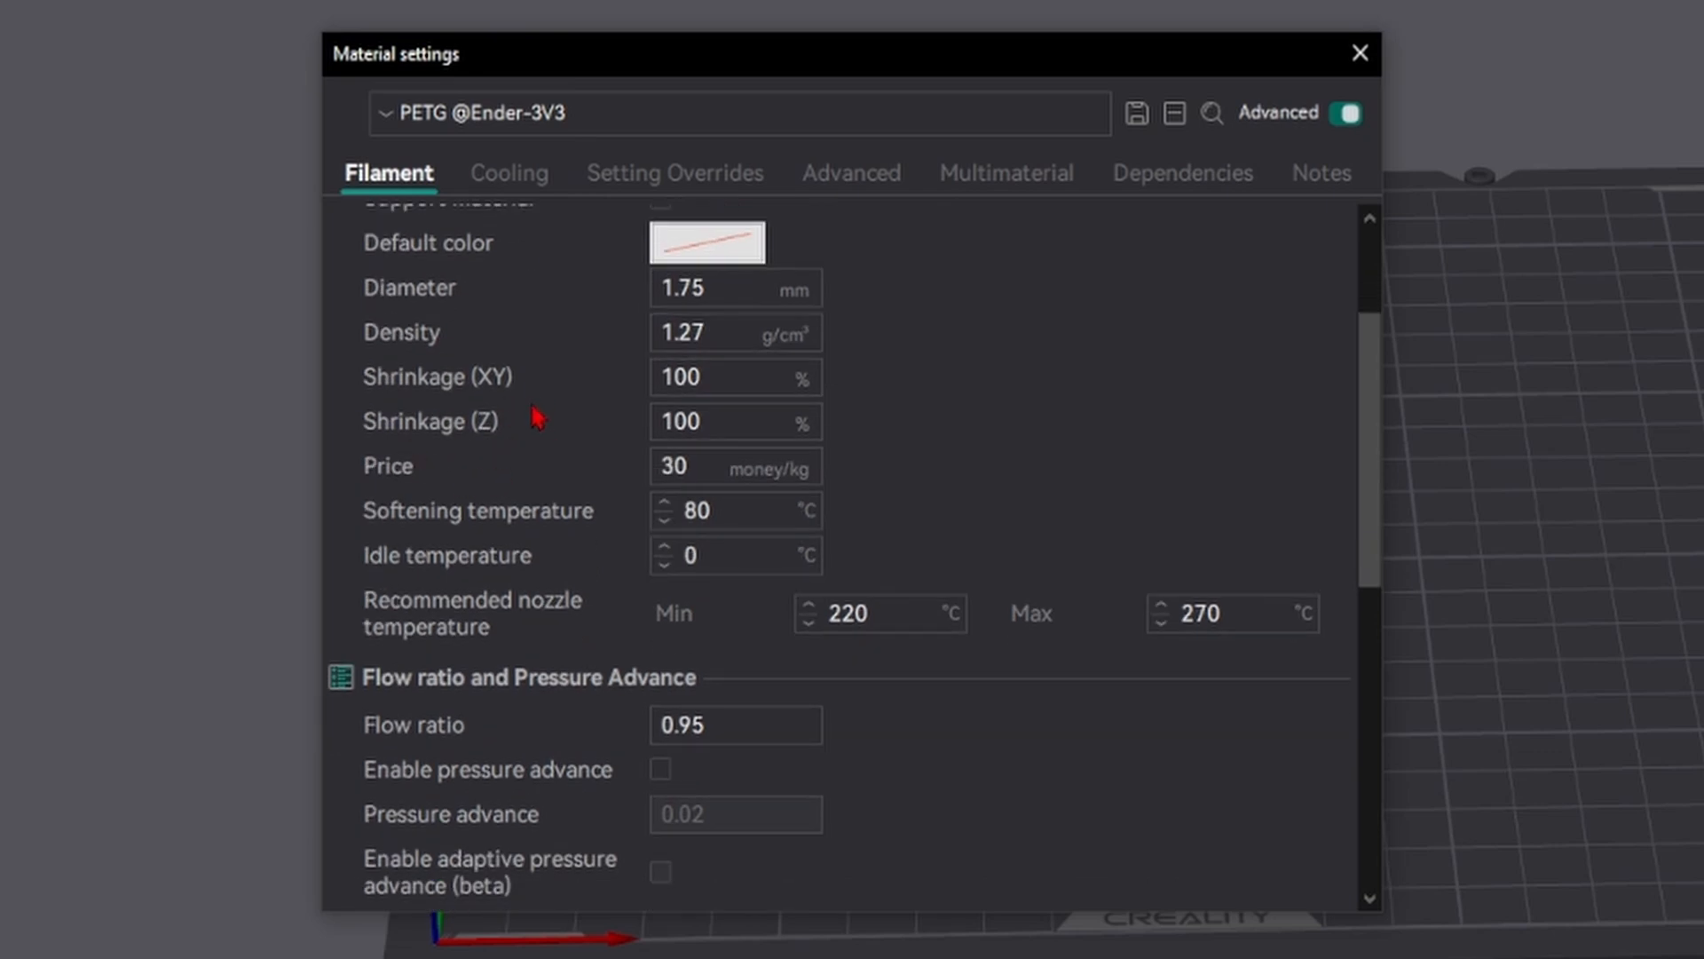
scroll(537, 418, "down", 2)
scroll(707, 437, "down", 2)
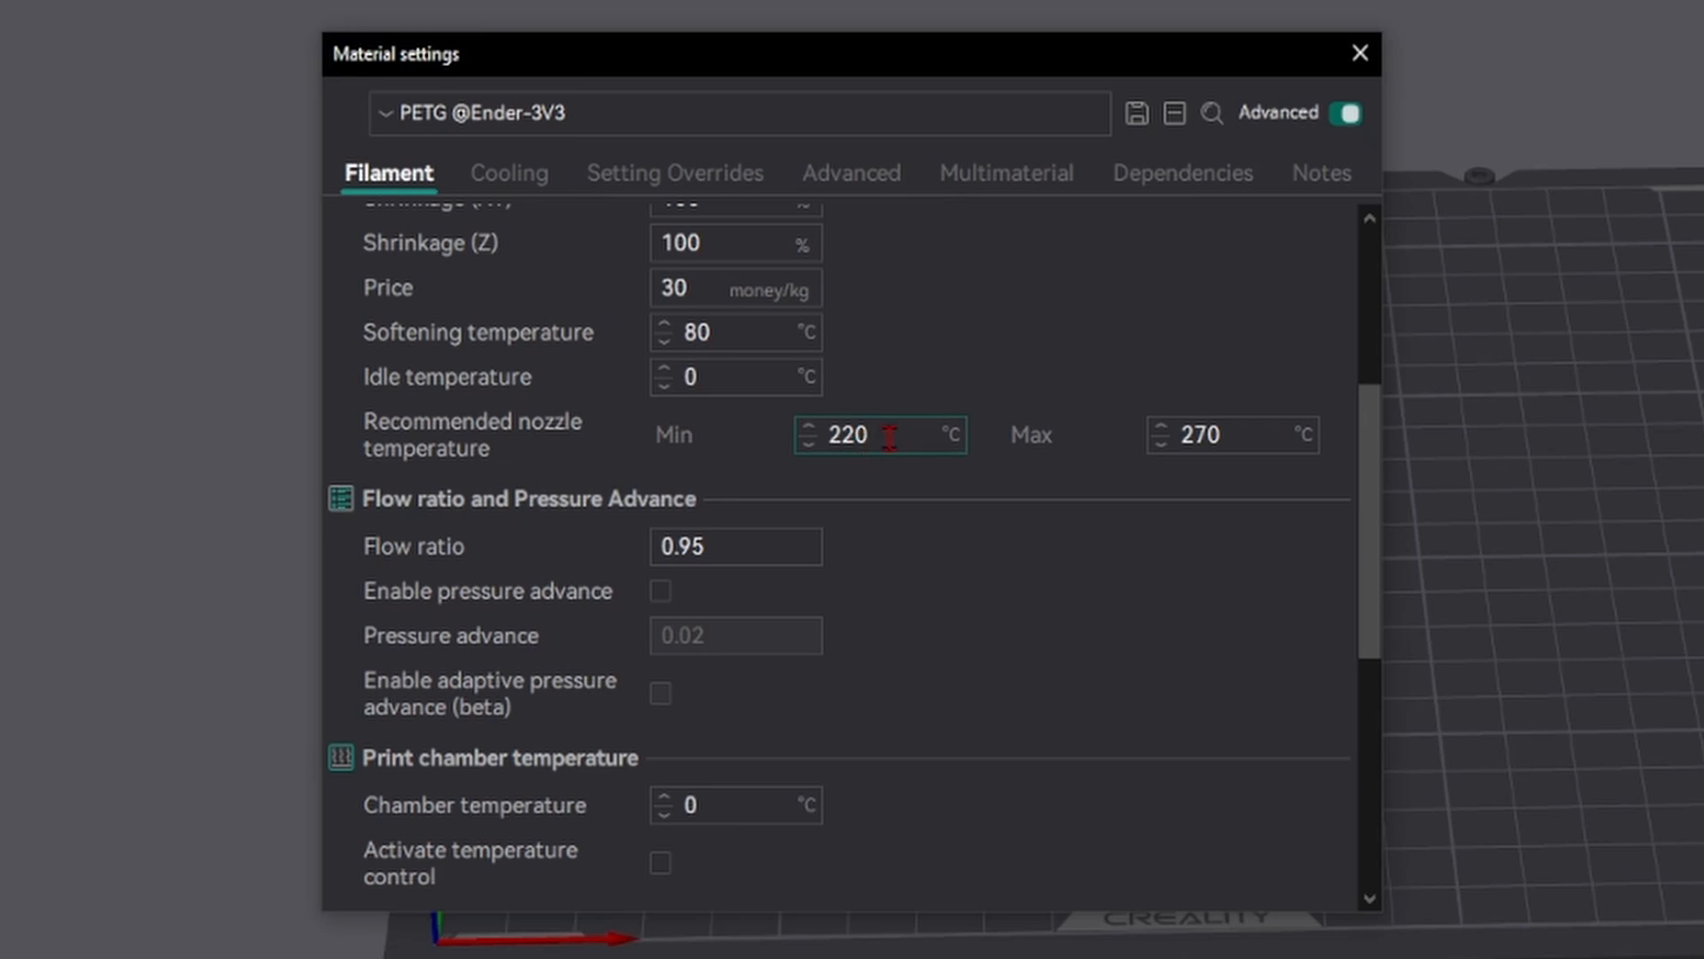
scroll(859, 448, "down", 3)
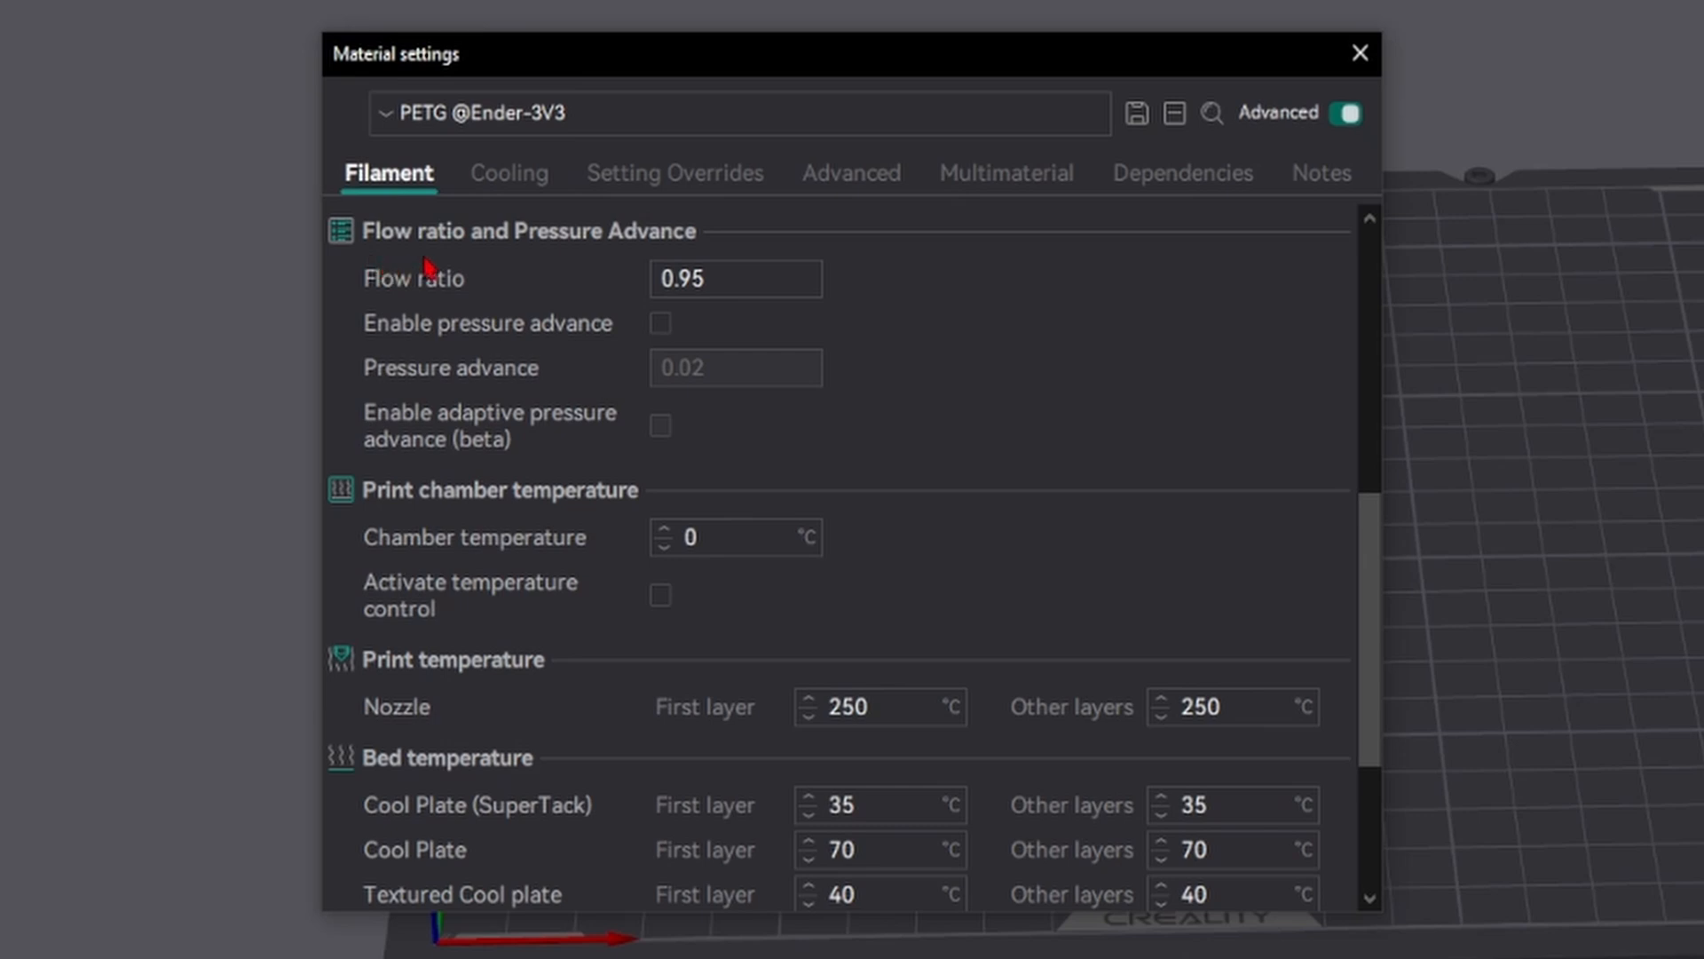
- Examine the flow ratio, pressure advance and print chamber temperature settings of the PETG preset
double_click(706, 278)
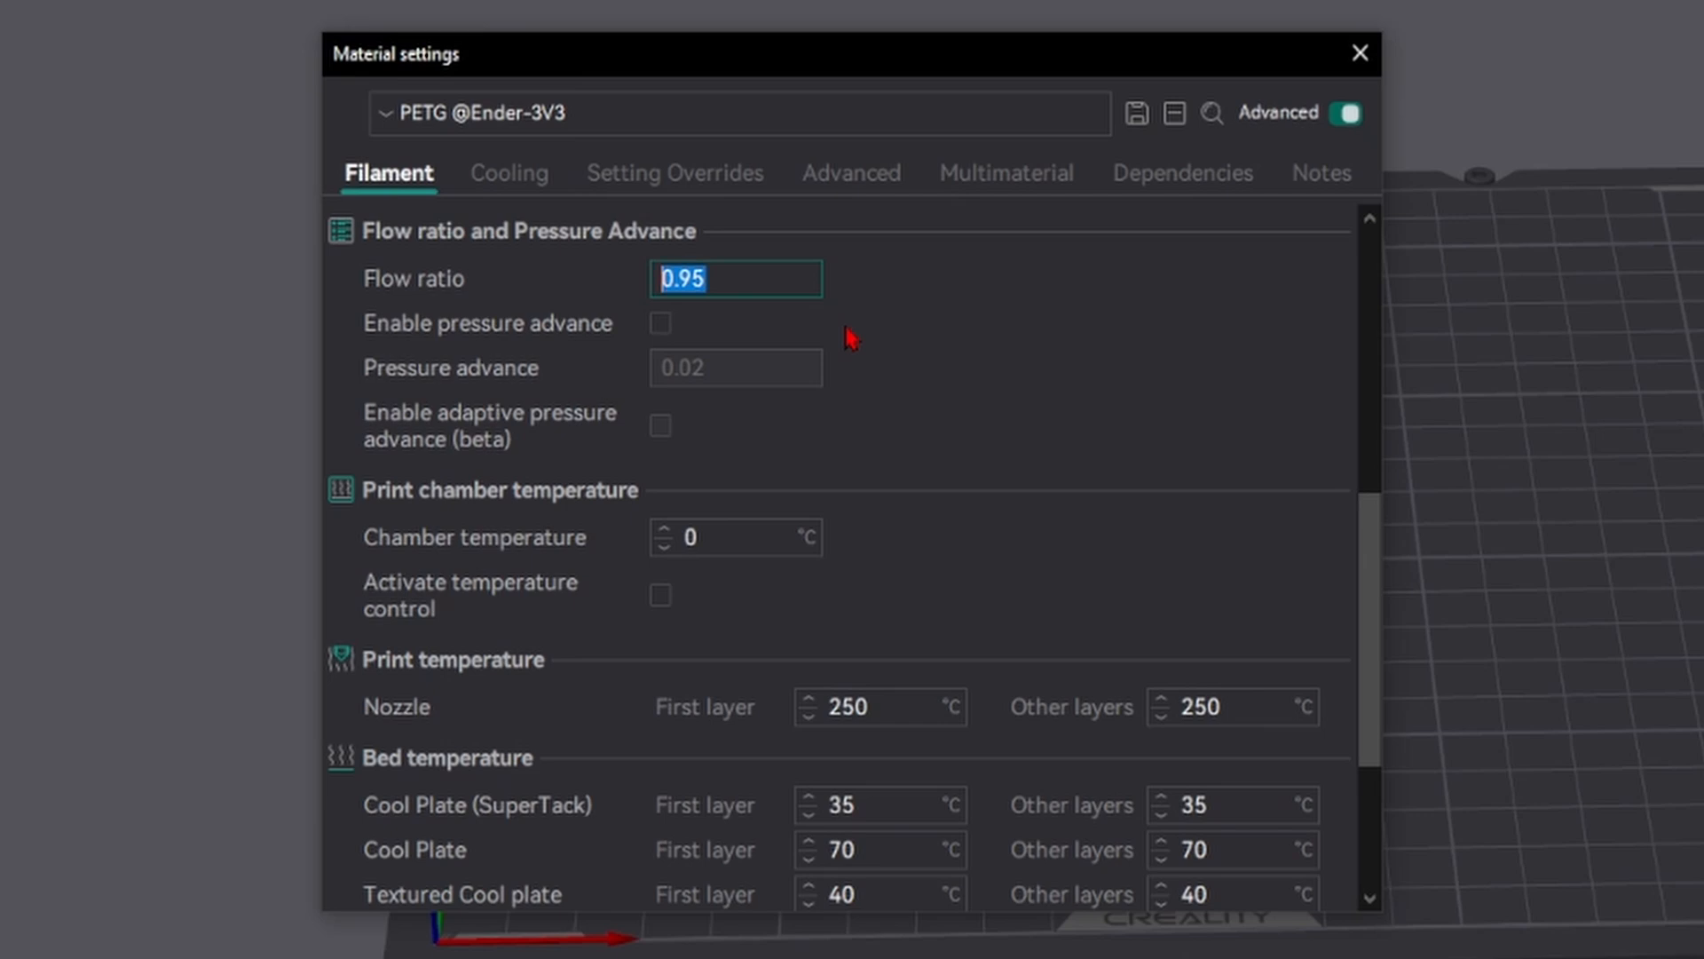
left_click(845, 327)
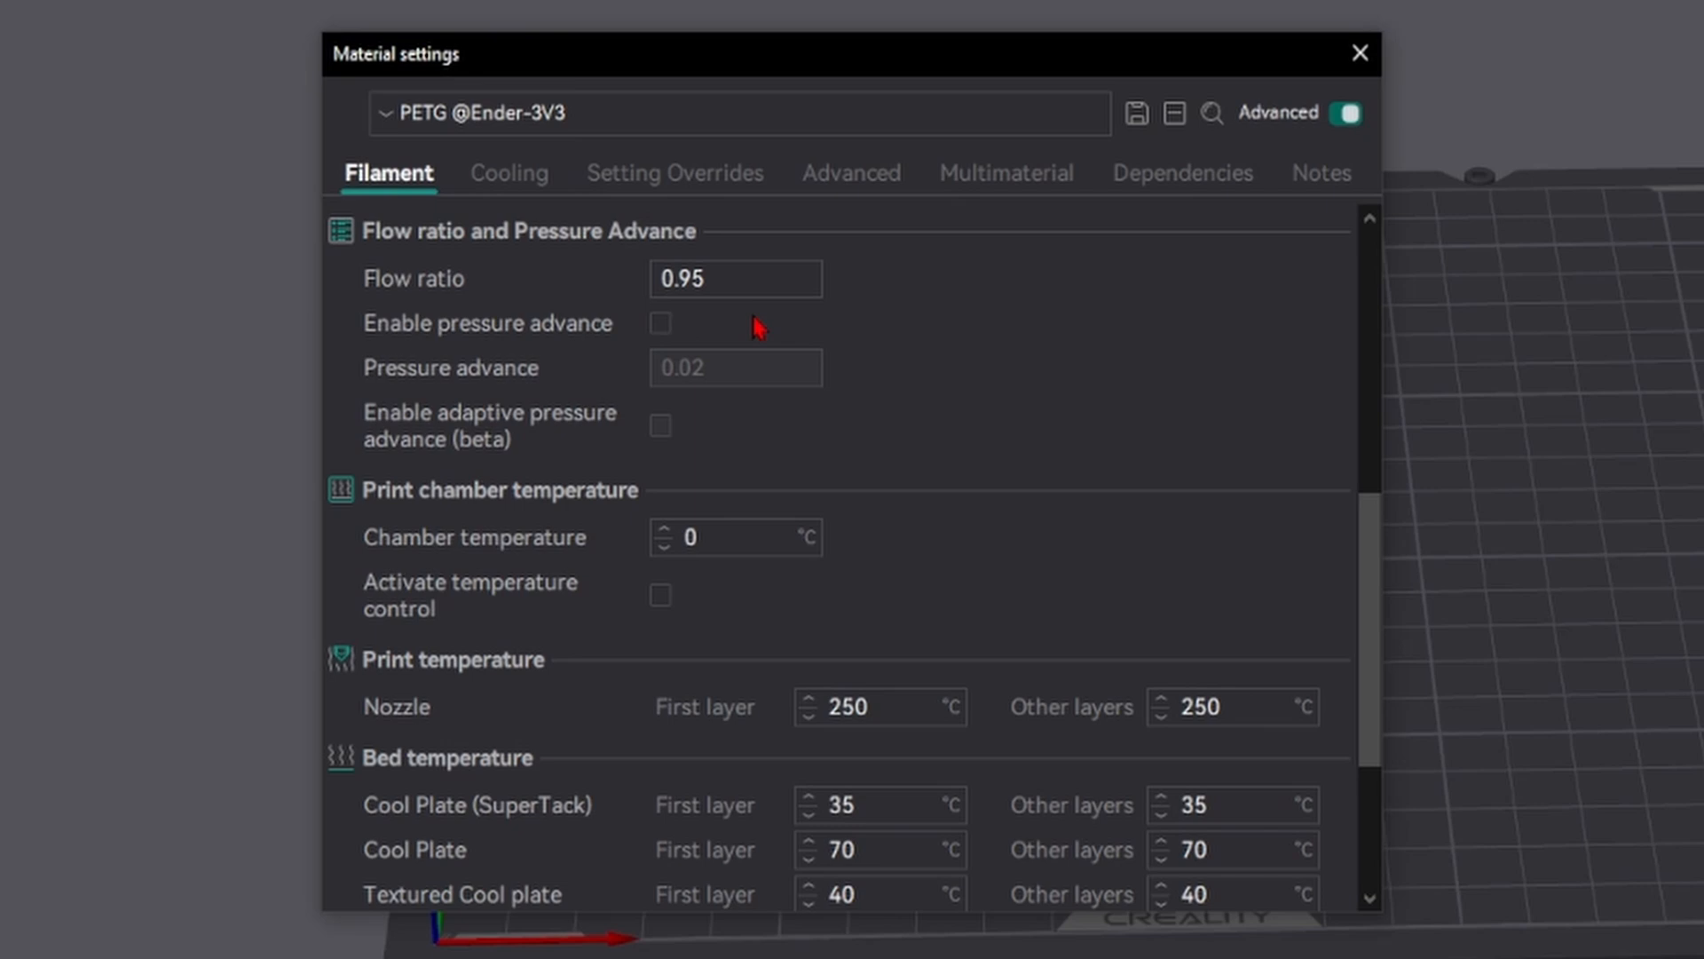
left_click(662, 325)
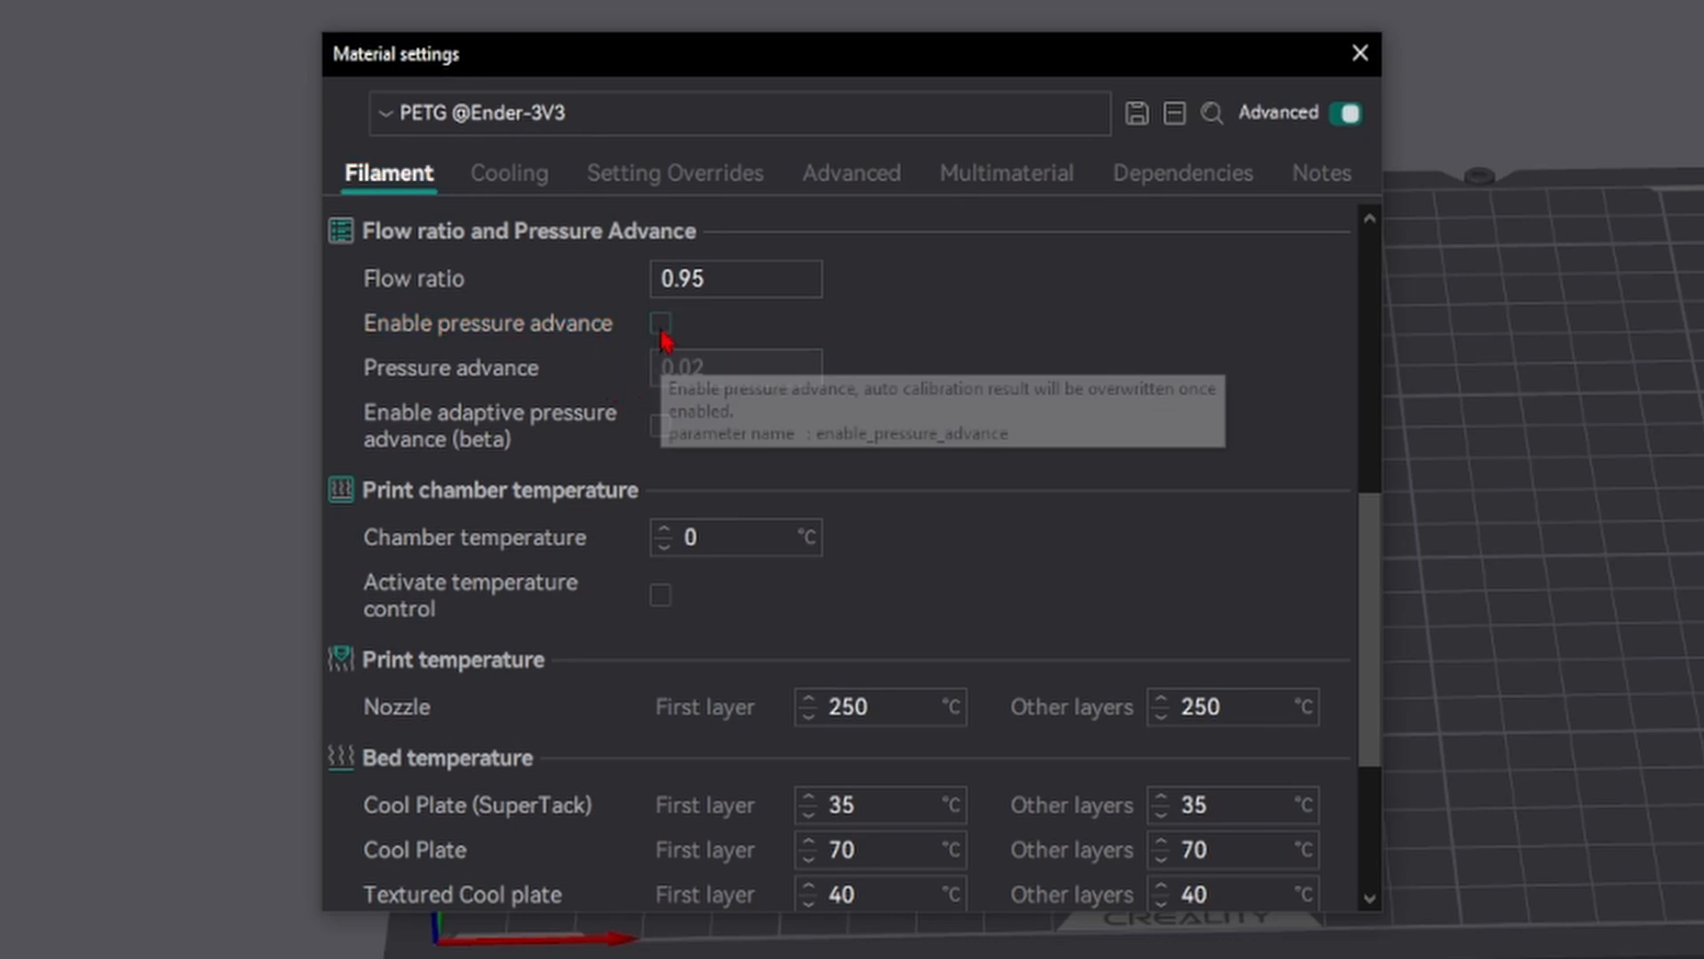
scroll(839, 377, "down", 2)
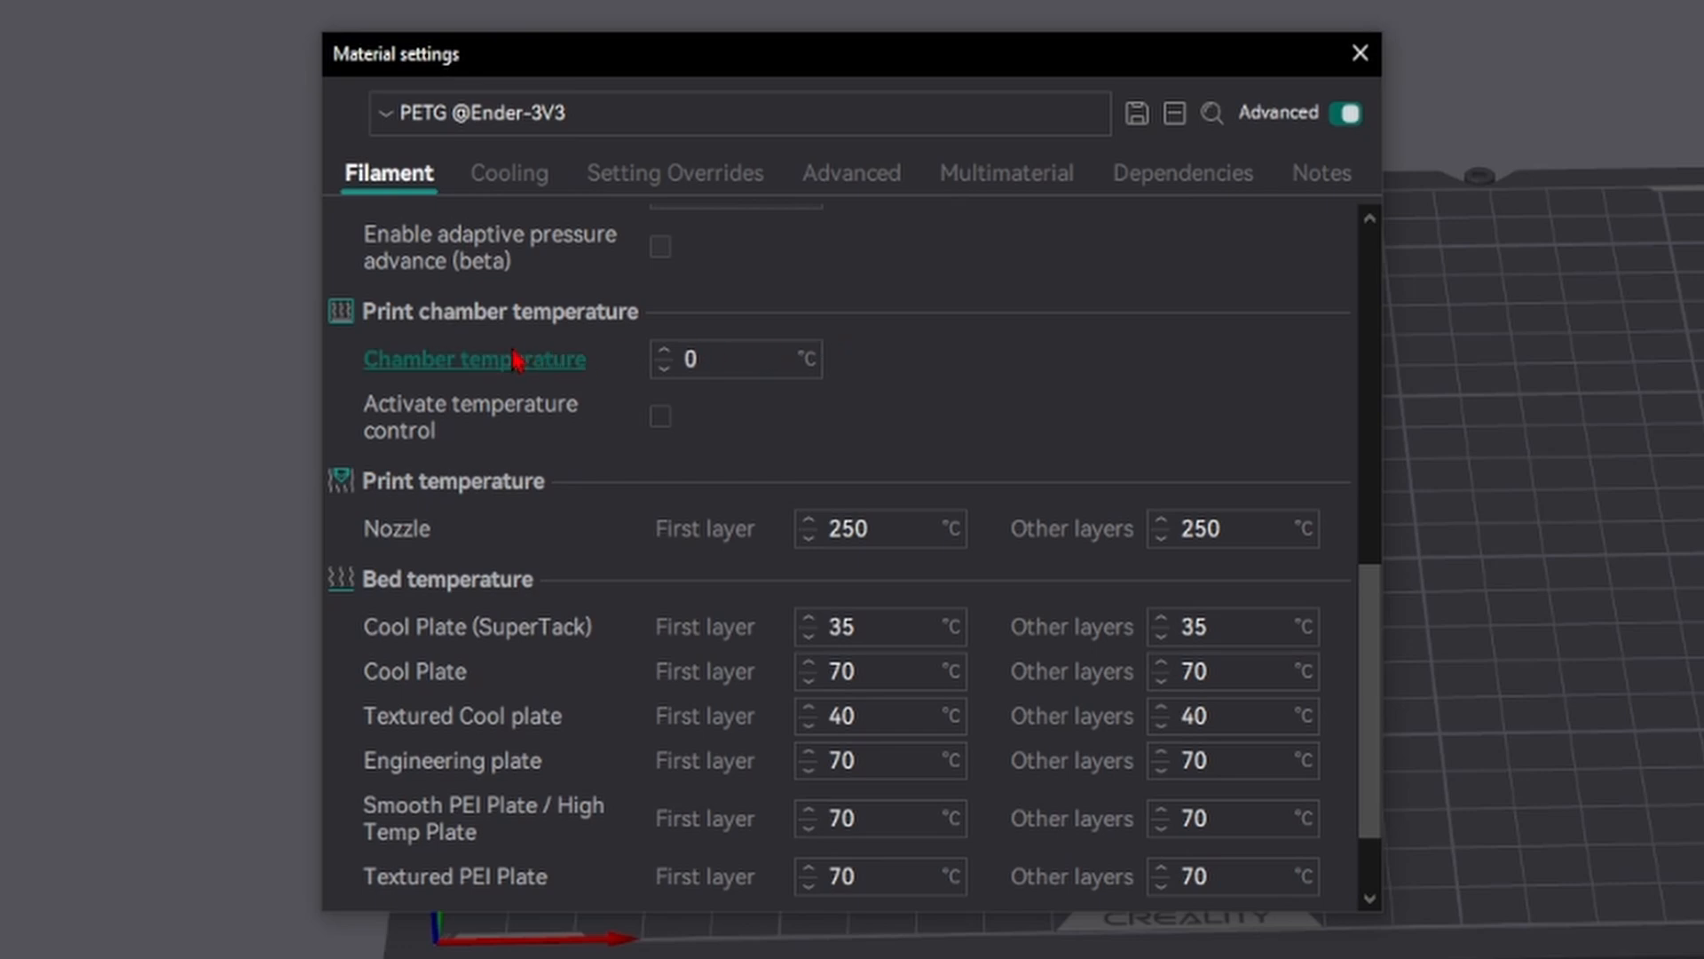
double_click(702, 344)
left_click(941, 320)
double_click(735, 349)
left_click(947, 339)
scroll(879, 341, "down", 1)
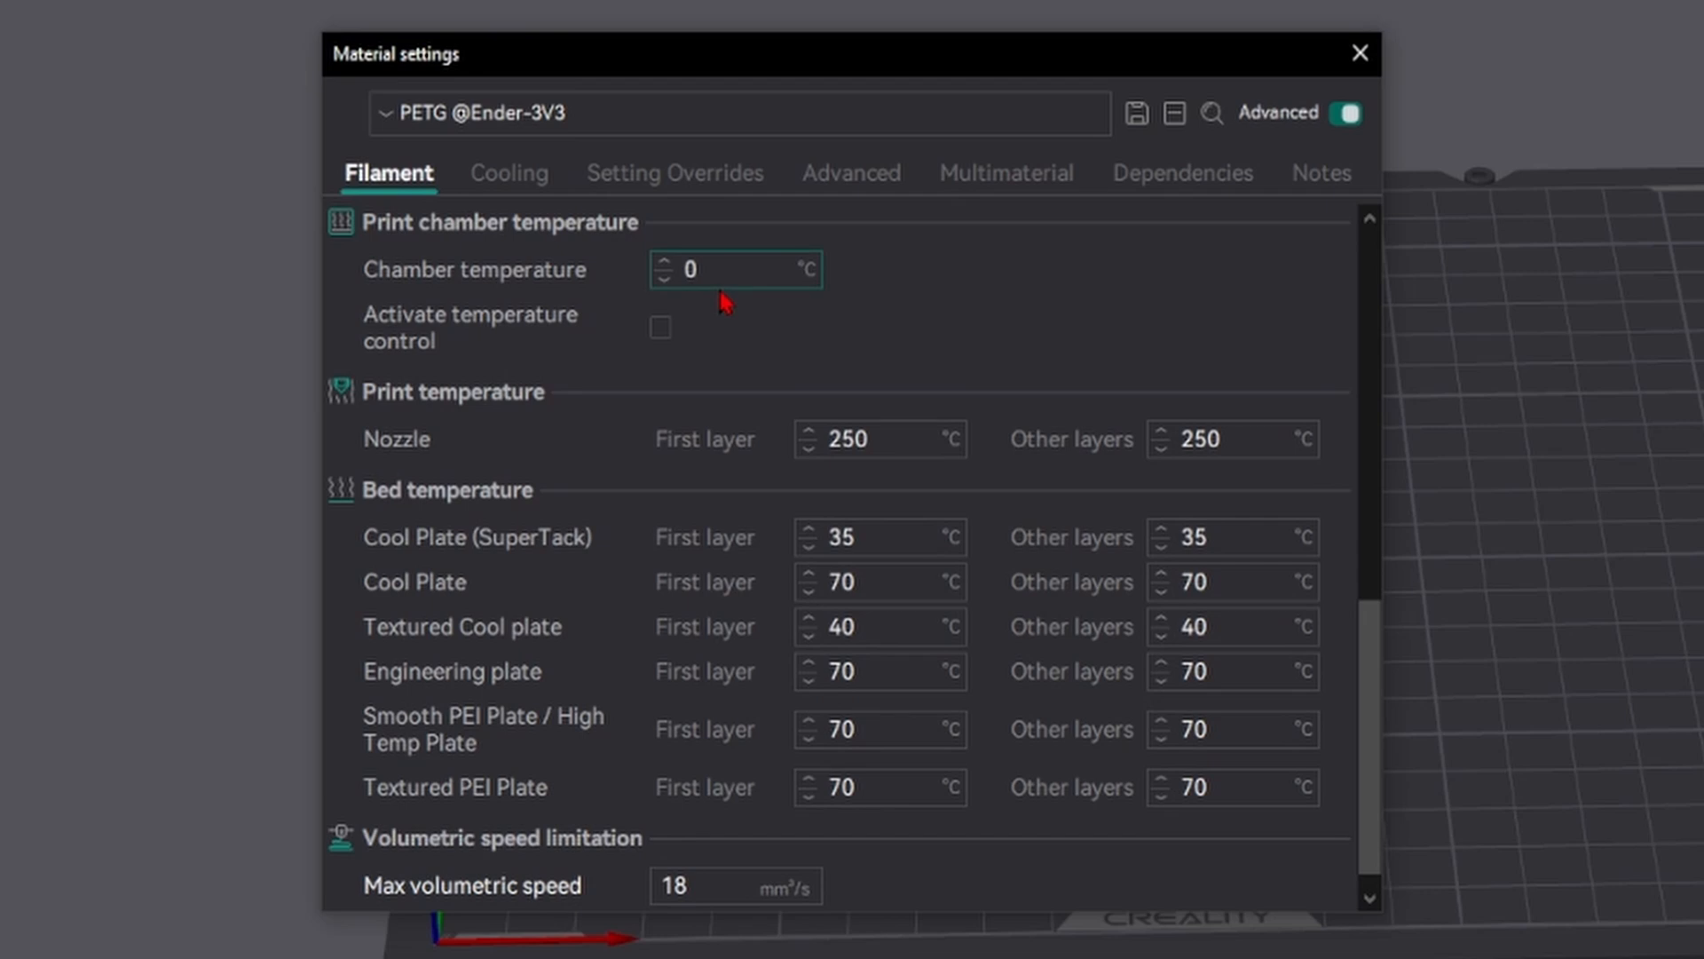
scroll(613, 328, "down", 1)
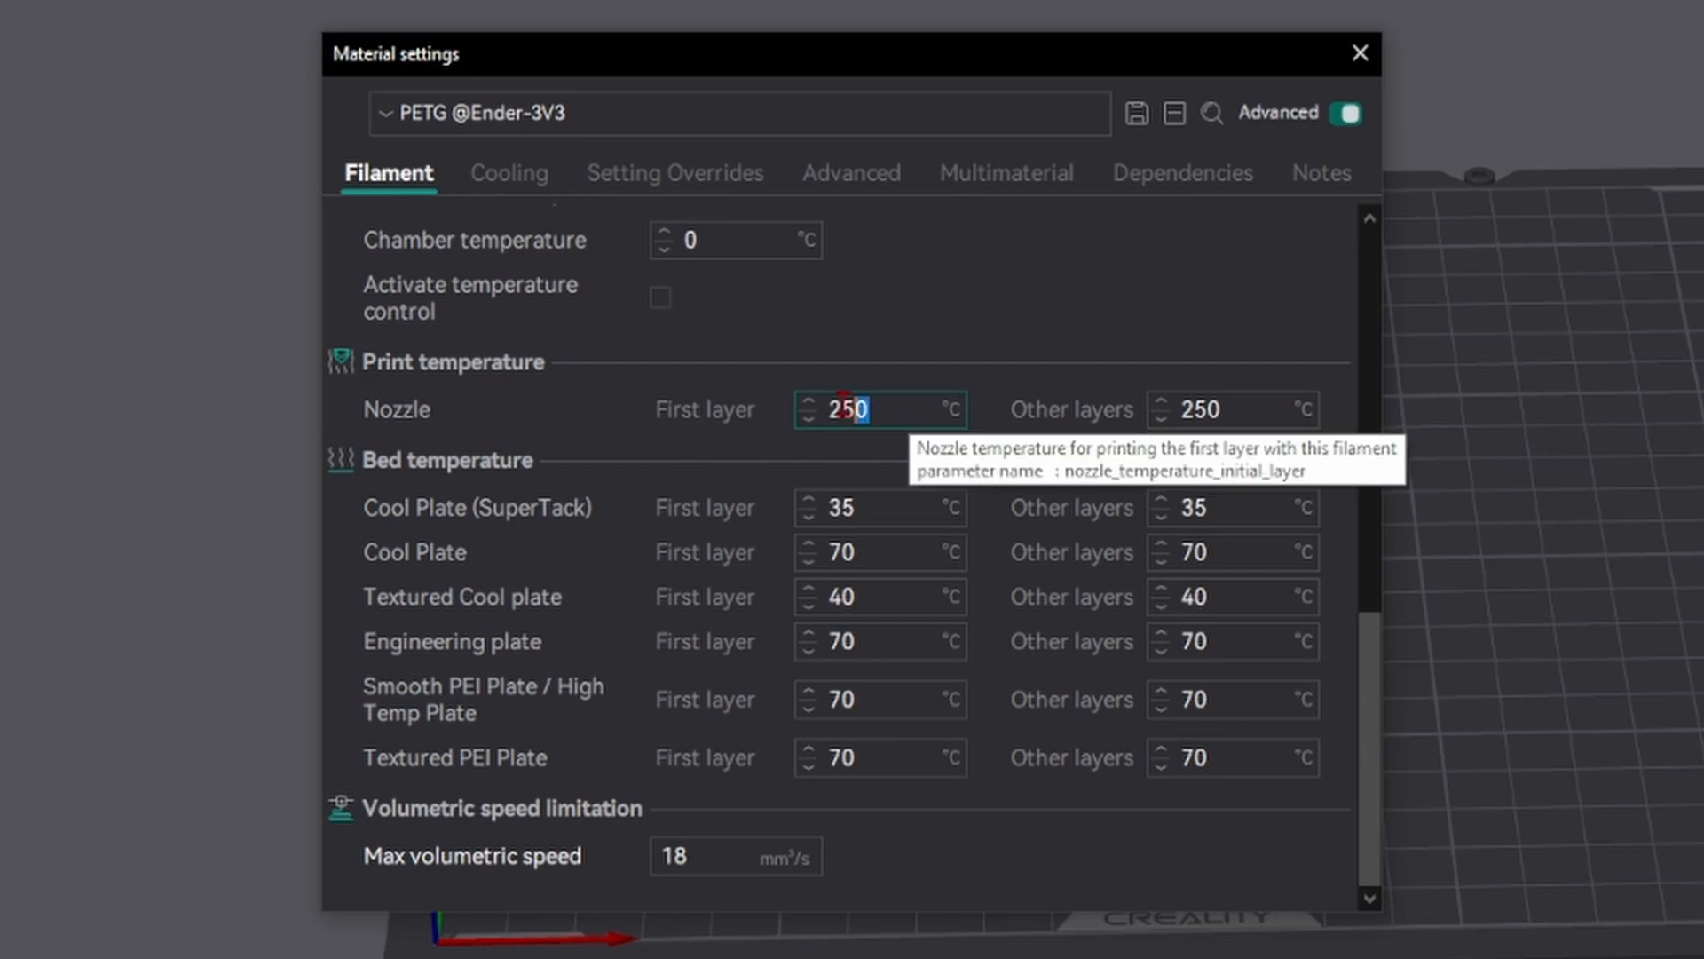
- Try first-layer nozzle temperatures of 240 and 260 °C and reset the nozzle temperature to its saved value
double_click(843, 409)
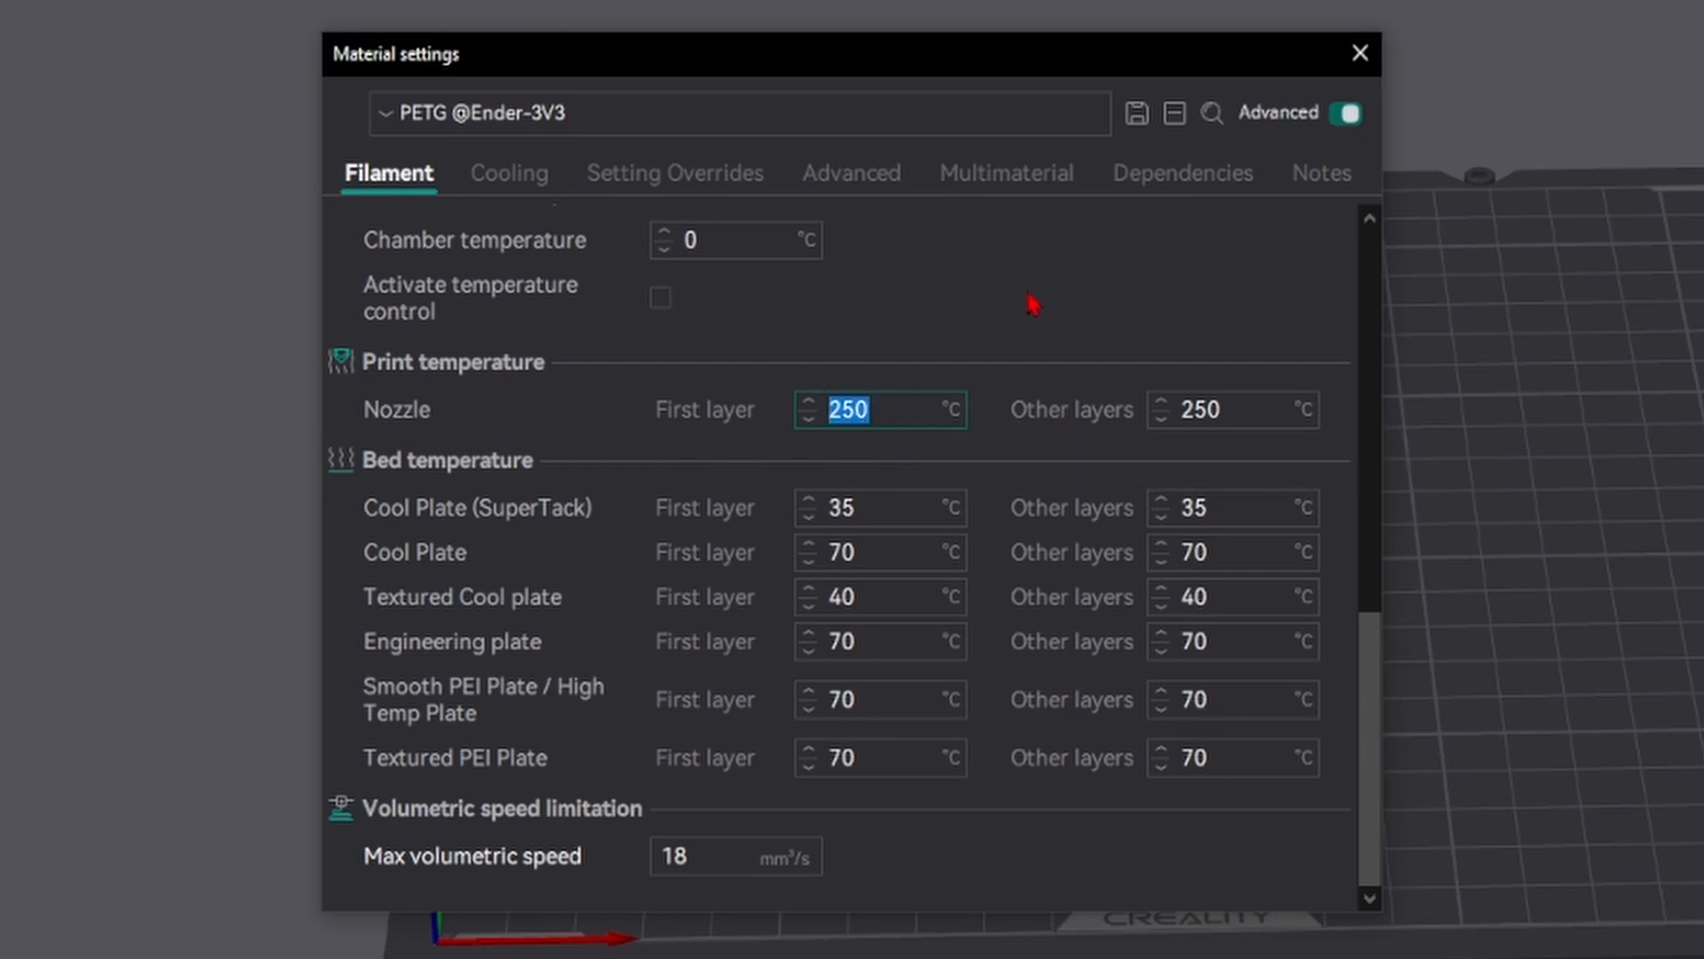
type("240")
left_click_drag(886, 408, 779, 423)
type("260")
left_click(987, 298)
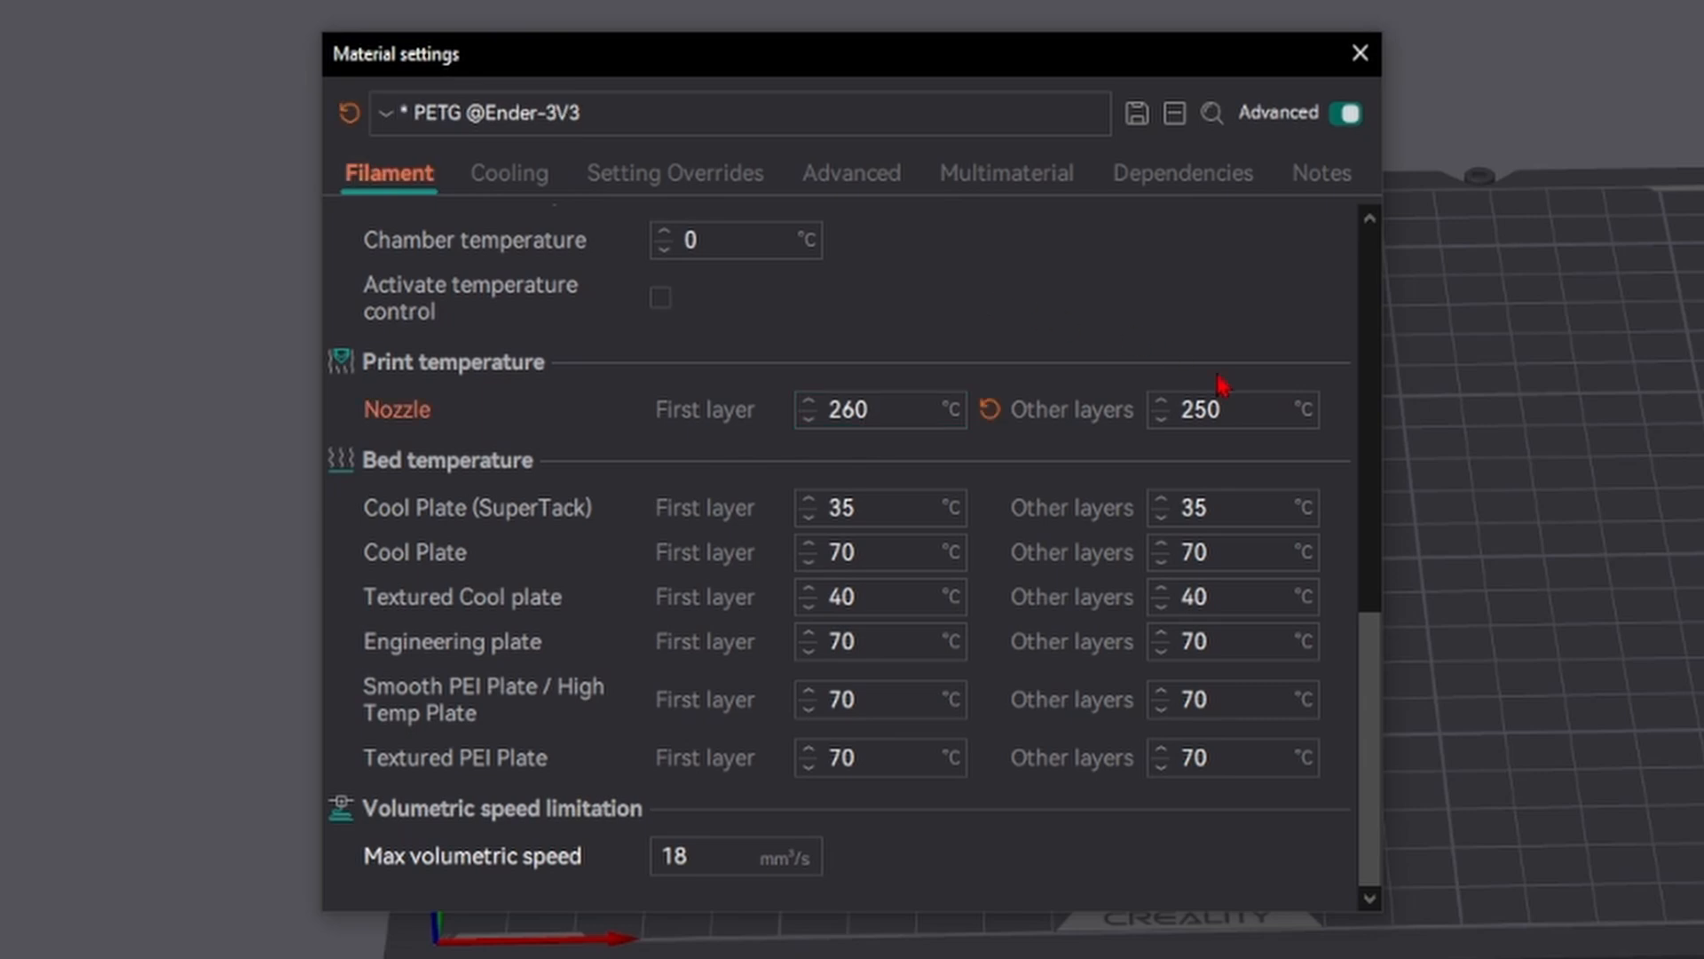
double_click(1201, 409)
left_click(990, 410)
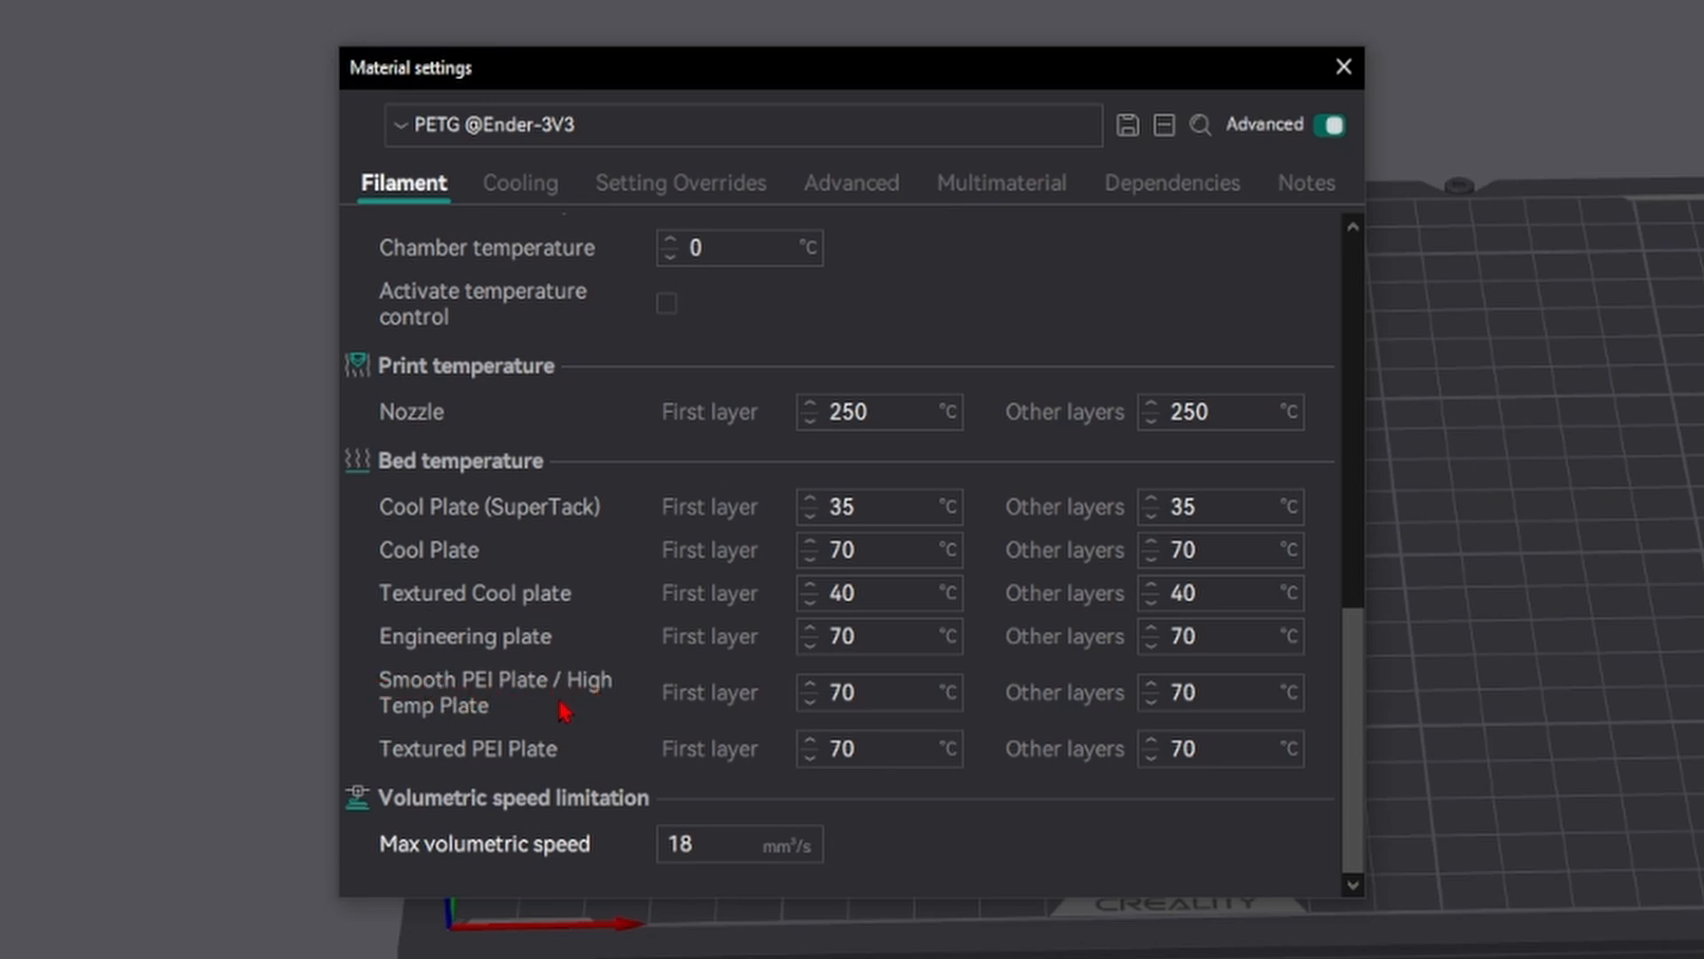
- Set the first-layer and other-layers bed temperatures of Cool Plate (SuperTack) and Textured Cool plate to 70 °C
left_click(868, 689)
left_click(777, 664)
left_click(843, 636)
left_click(873, 689)
left_click(670, 700)
left_click(877, 693)
left_click(887, 626)
key("shift+Tab")
type("70")
key("shift+Tab")
key("shift+Tab")
type("70")
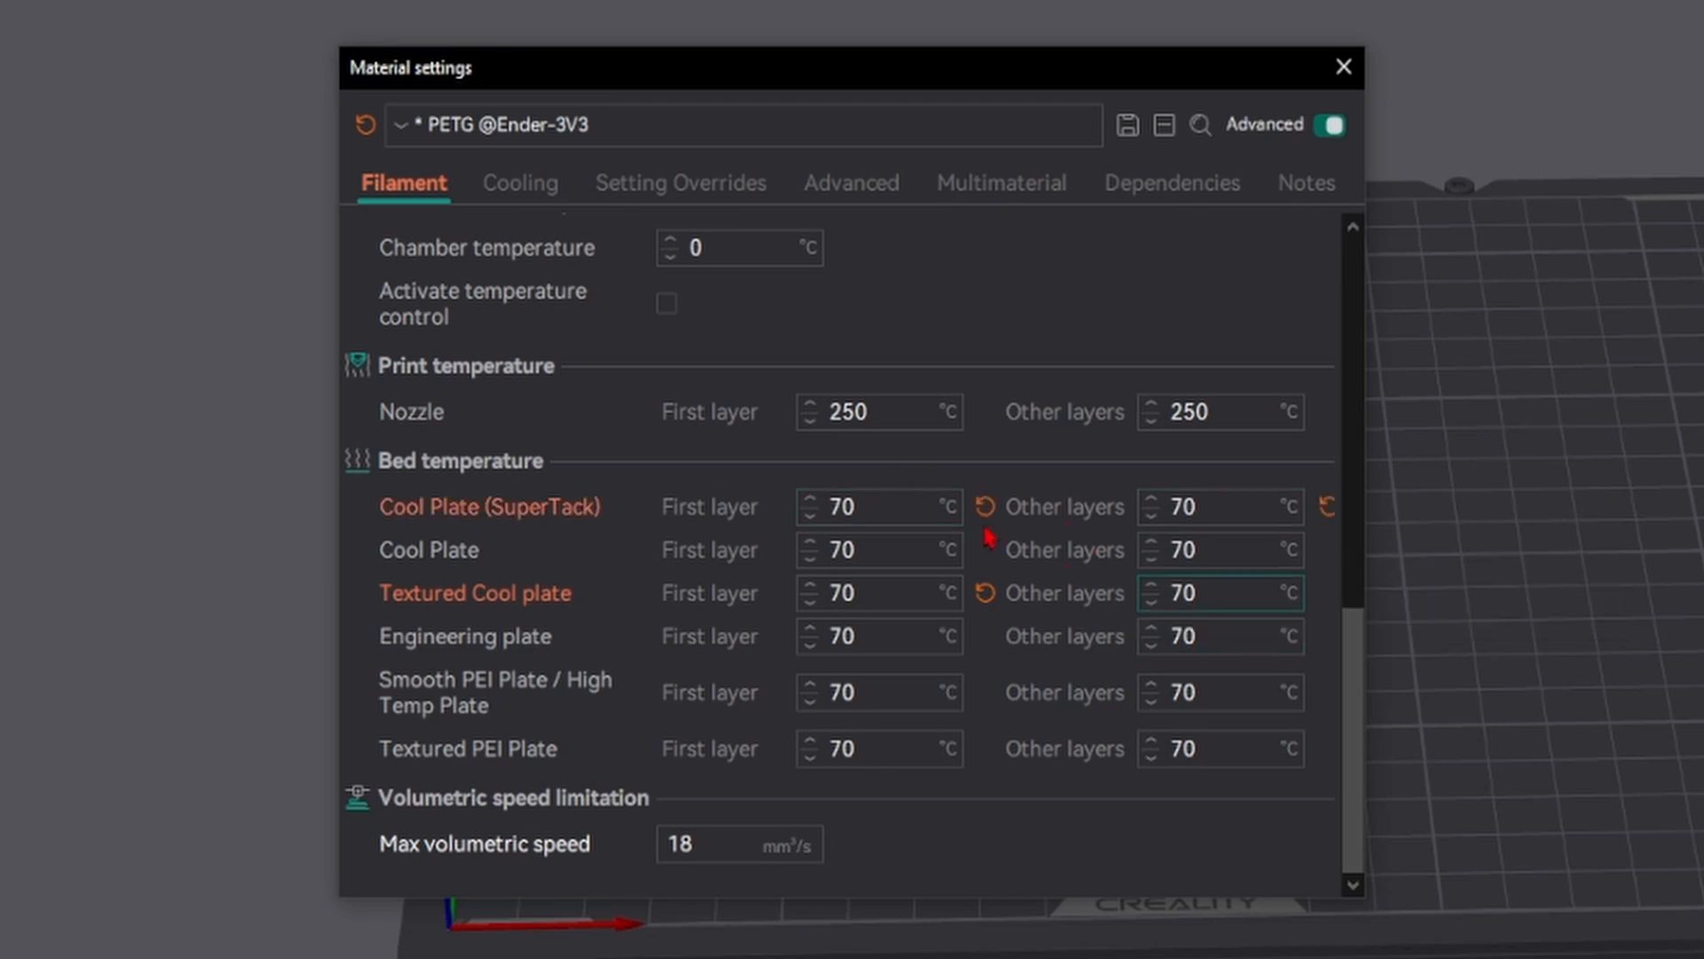
left_click(675, 484)
- Try max volumetric speeds of 23 and 32 mm³/s for the PETG preset and discard them
left_click(691, 844)
type("23")
key("BackSpace")
key("BackSpace")
type("32")
left_click_drag(711, 844, 605, 842)
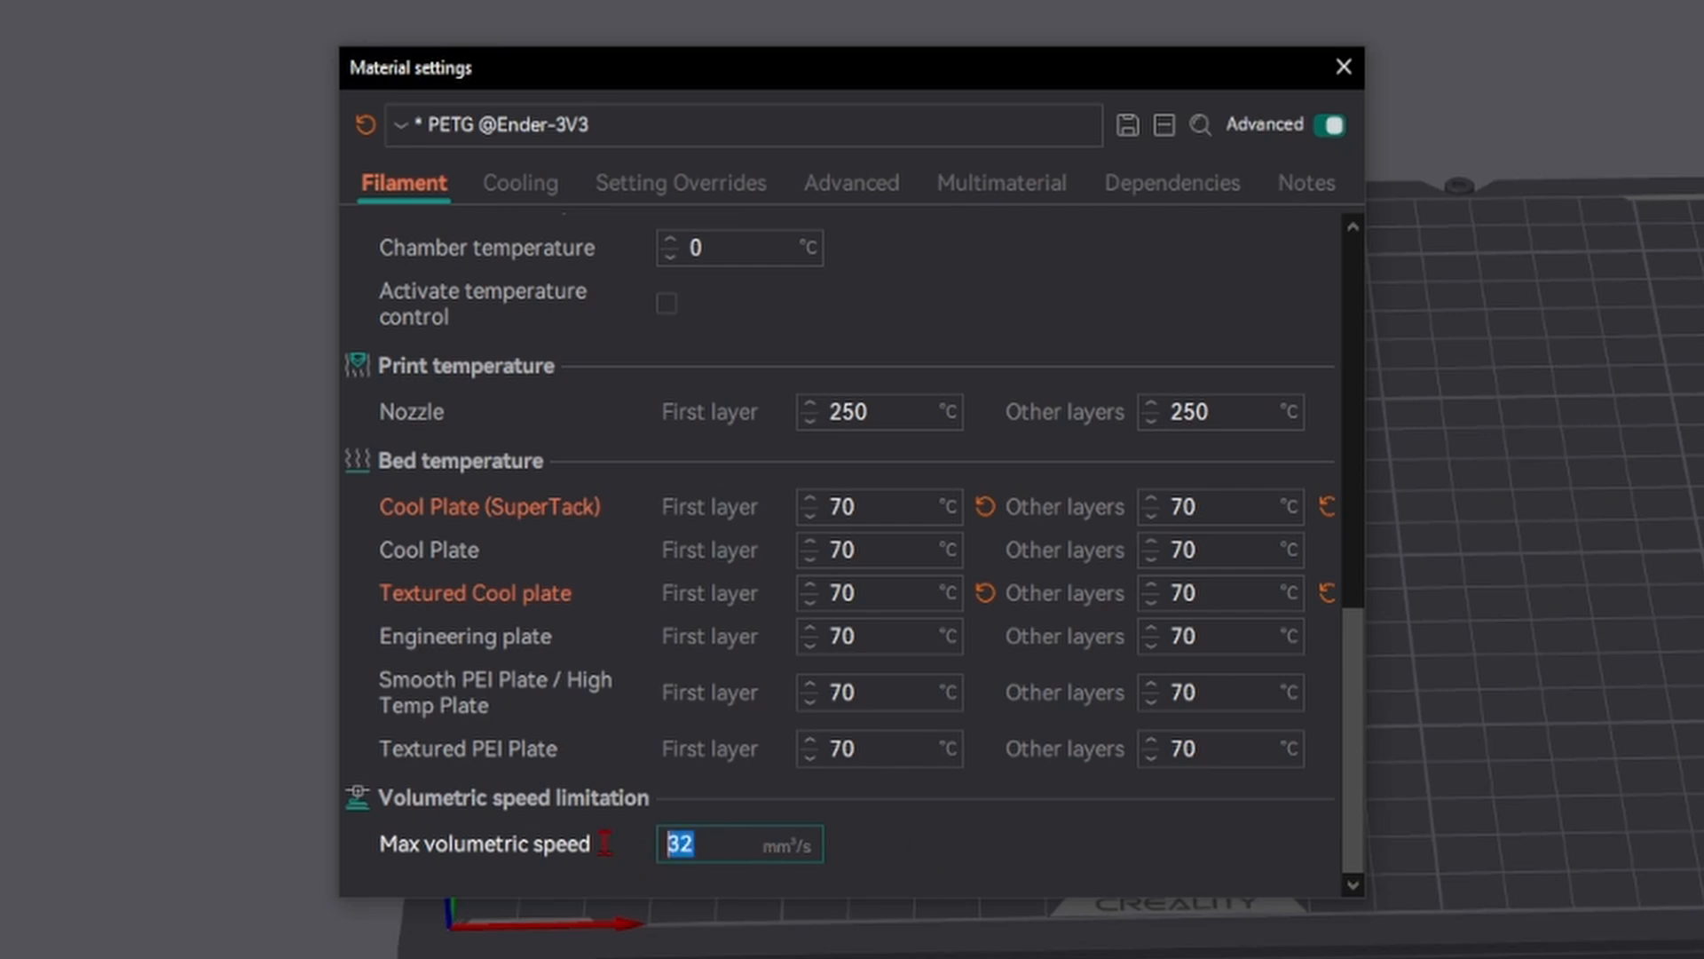
left_click(839, 835)
left_click(846, 847)
- In the PETG cooling settings, try no cooling for the first 5 layers and reset it to the saved value
left_click(508, 186)
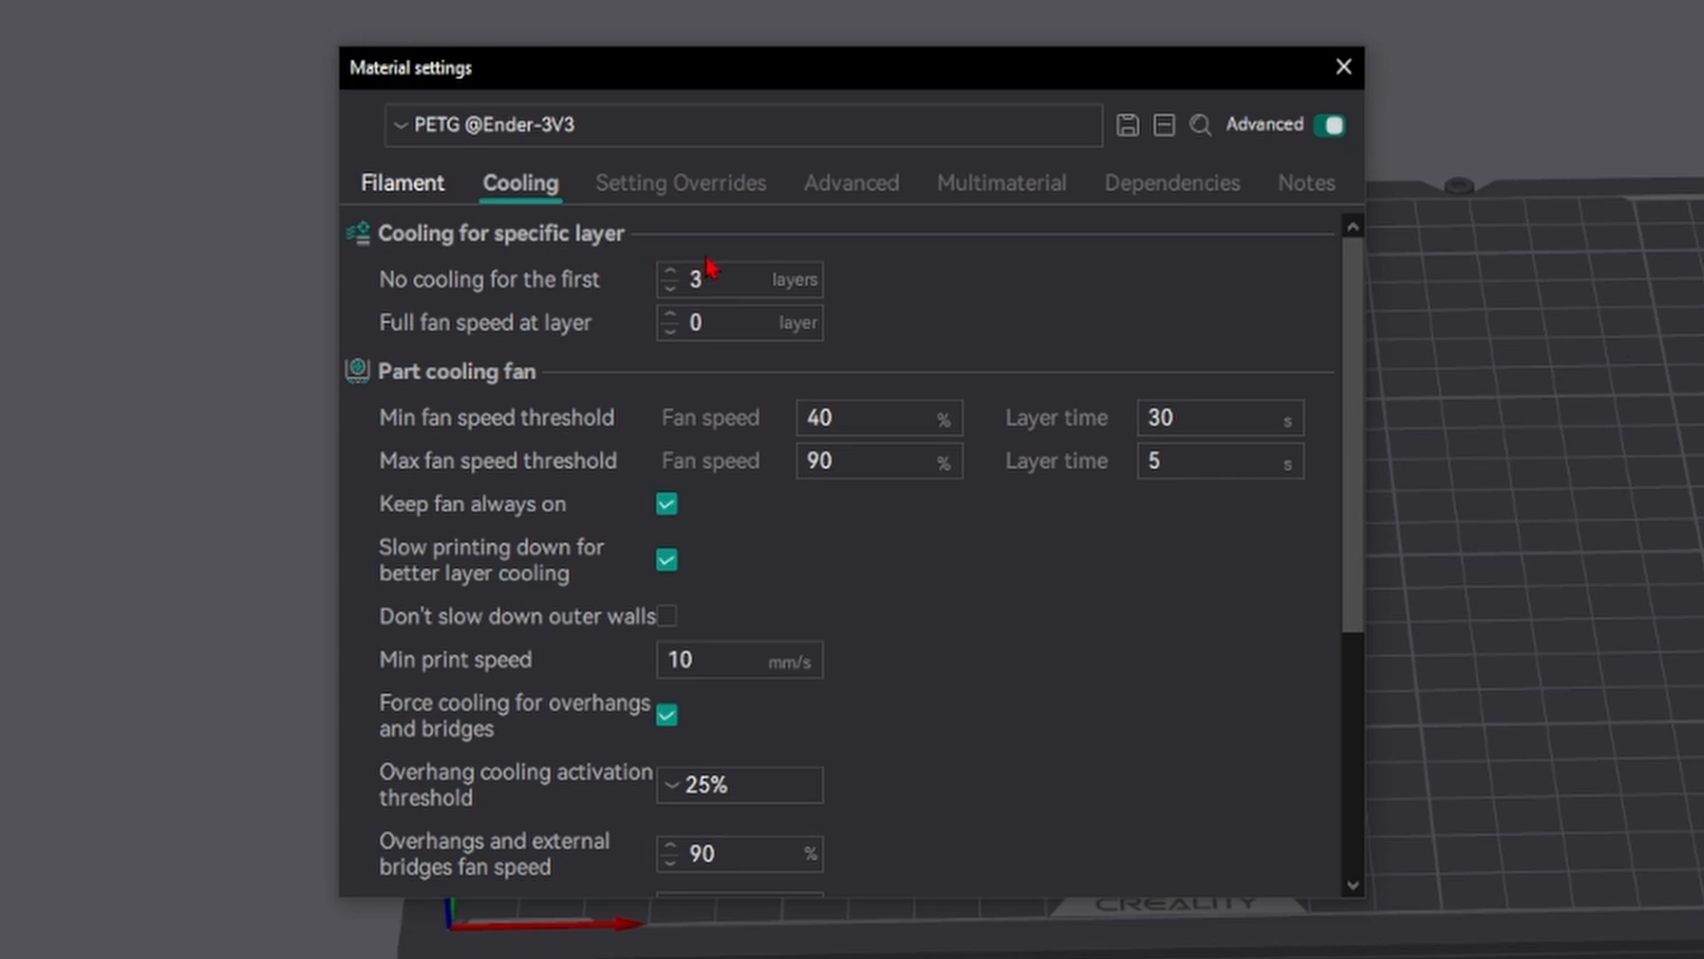
mouse_move(723, 266)
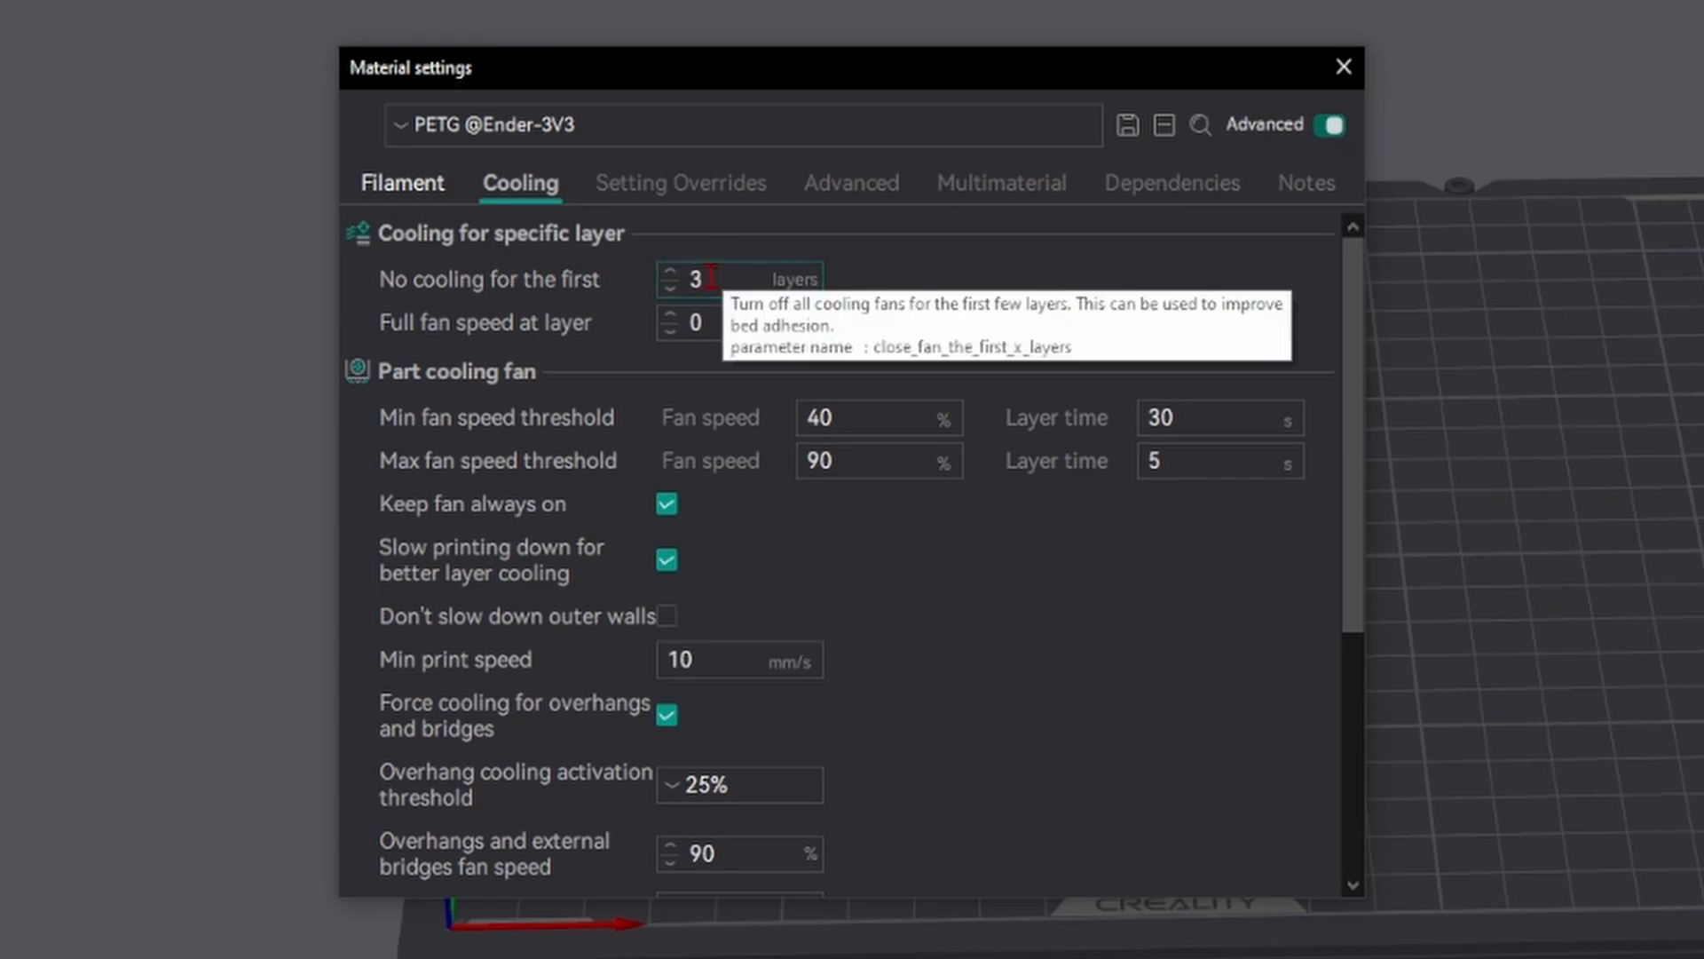
double_click(725, 275)
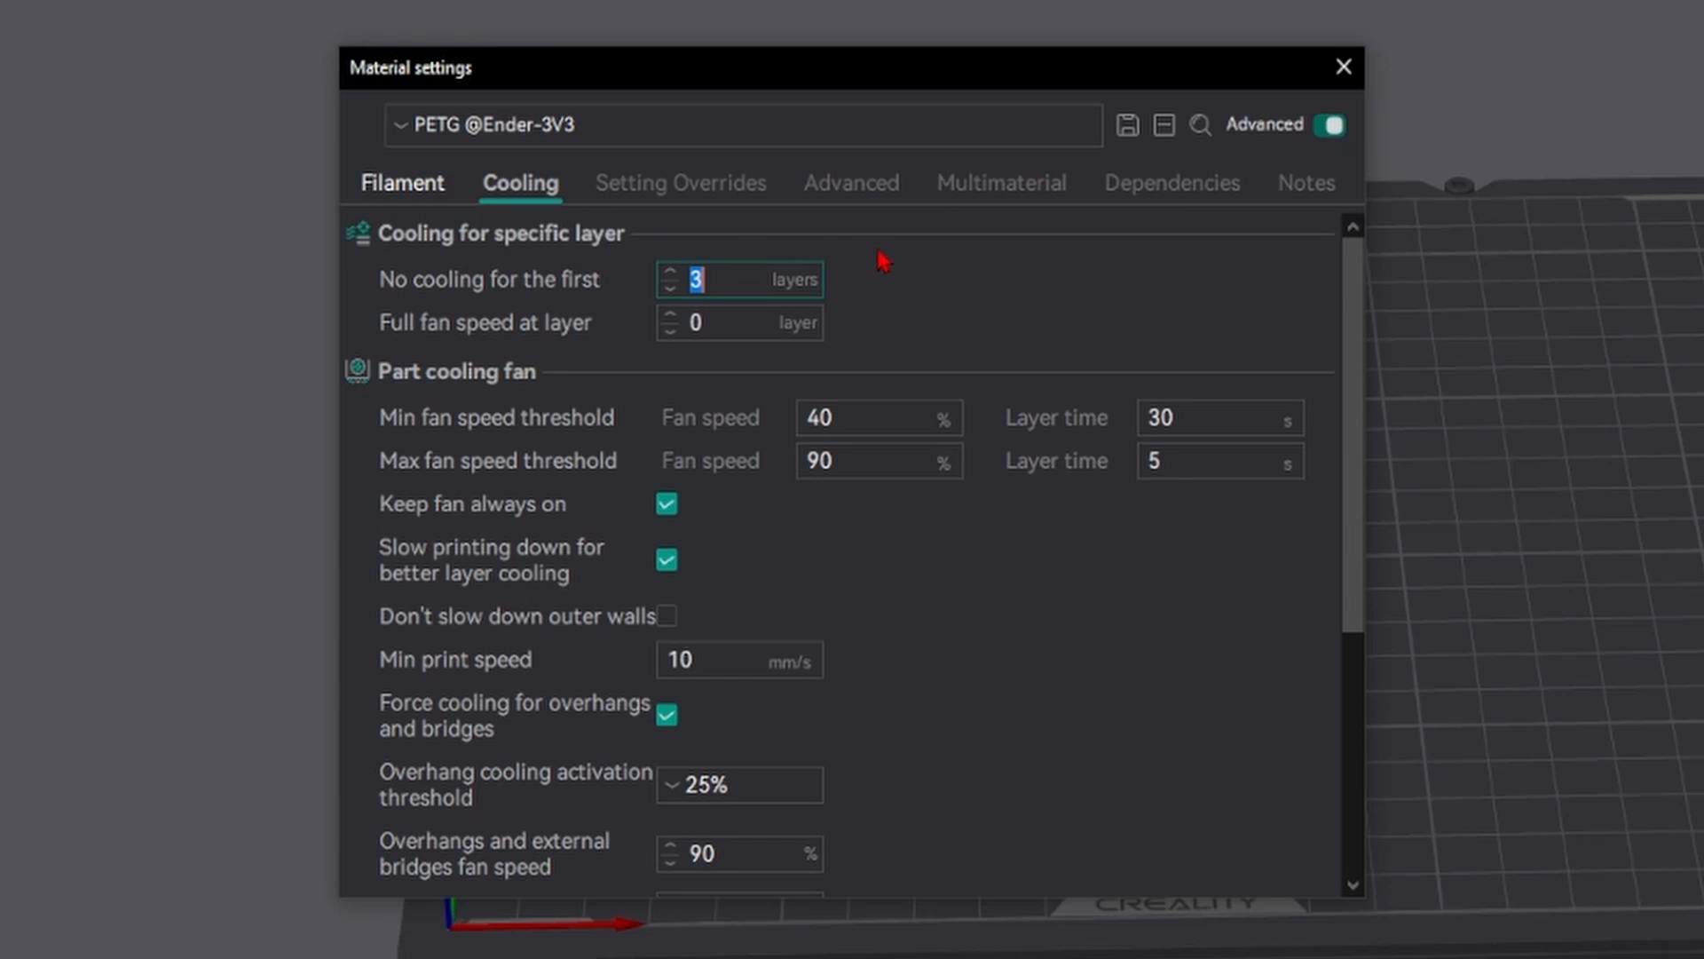
left_click(938, 309)
scroll(805, 298, "up", 2)
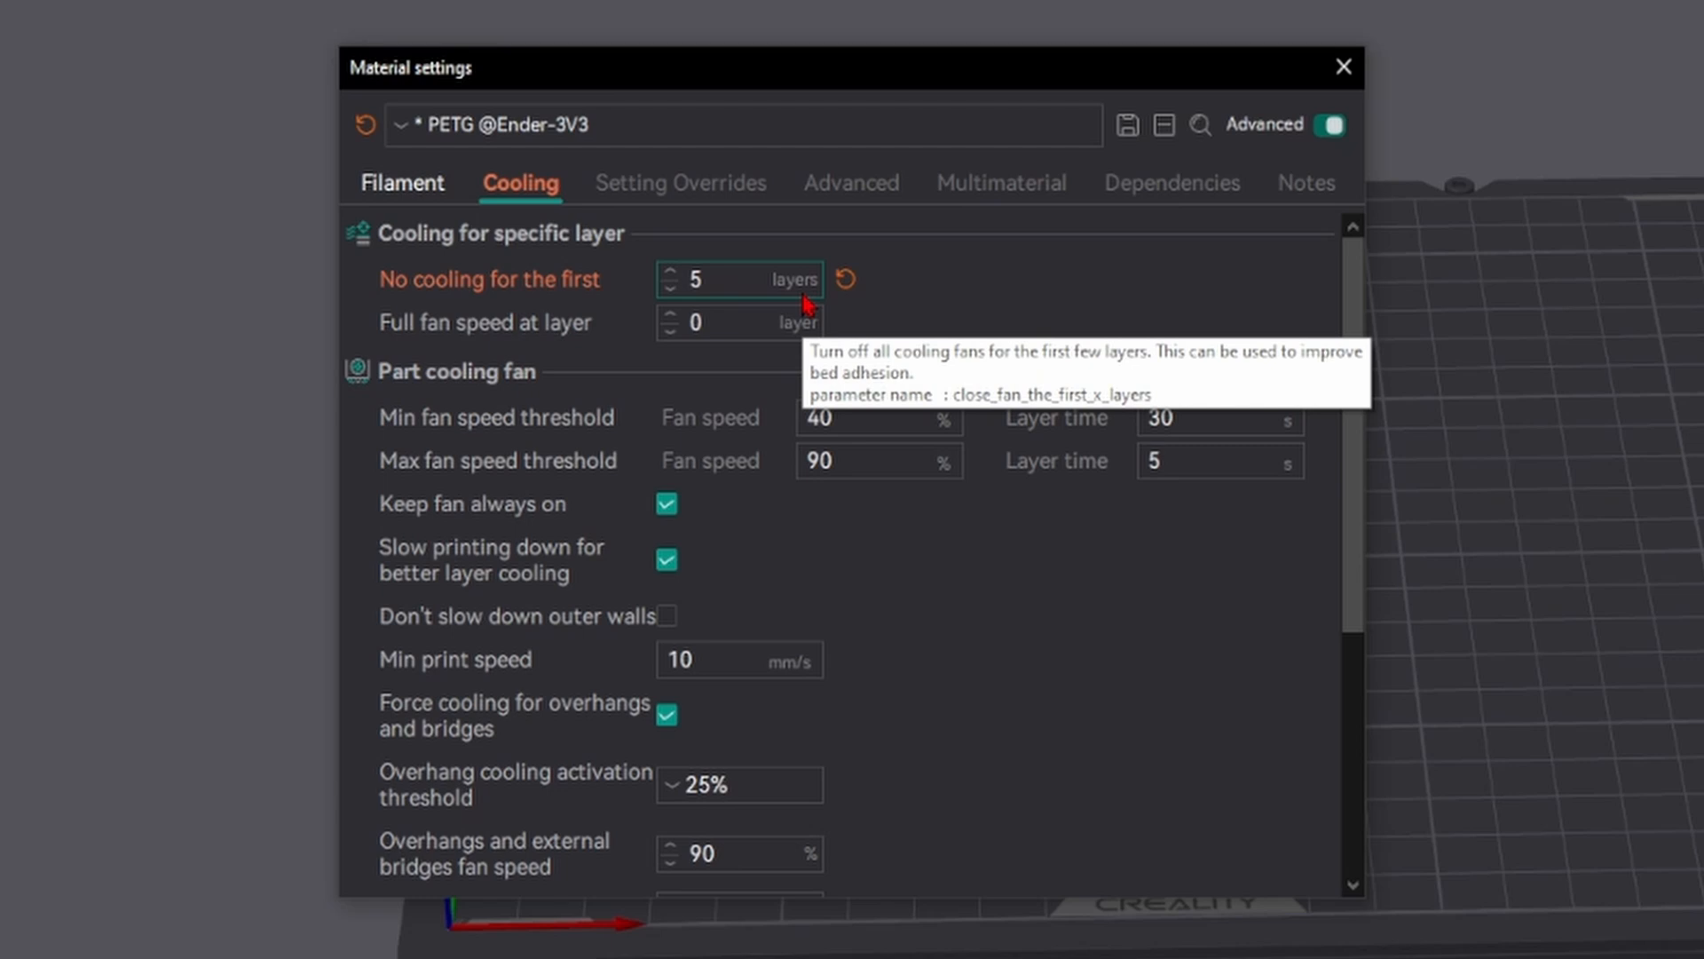
left_click(845, 278)
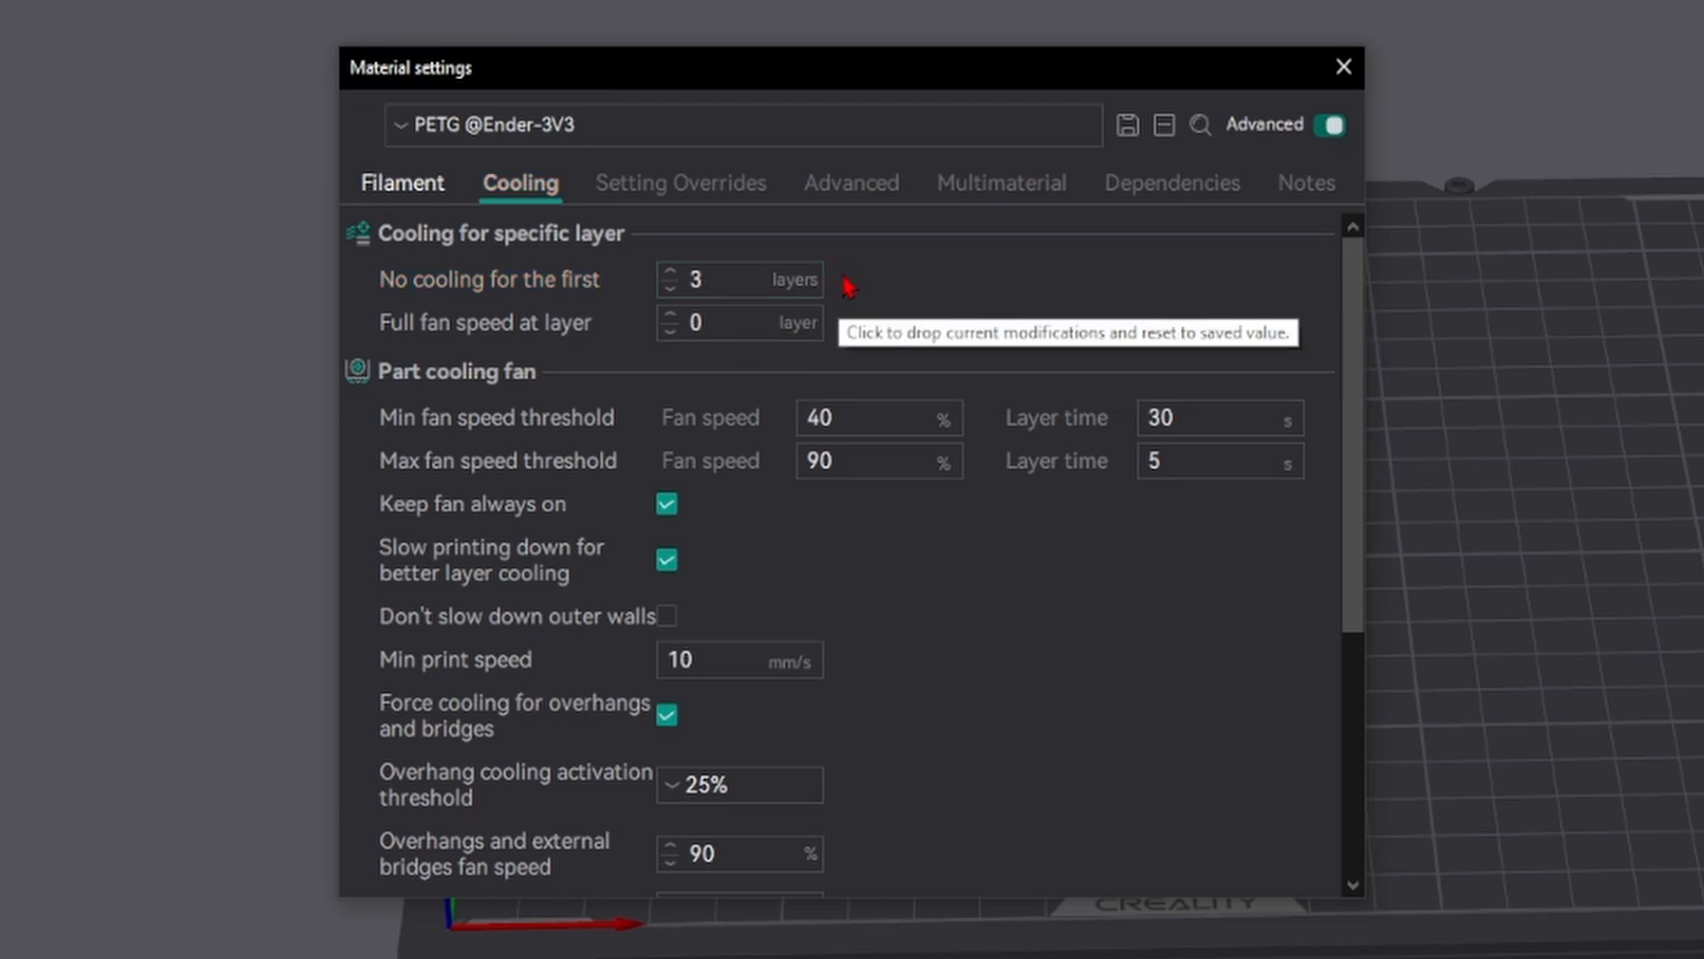
- Examine the settings for cooling at specific layers and the part cooling fan's minimum and maximum speed thresholds
mouse_move(391, 342)
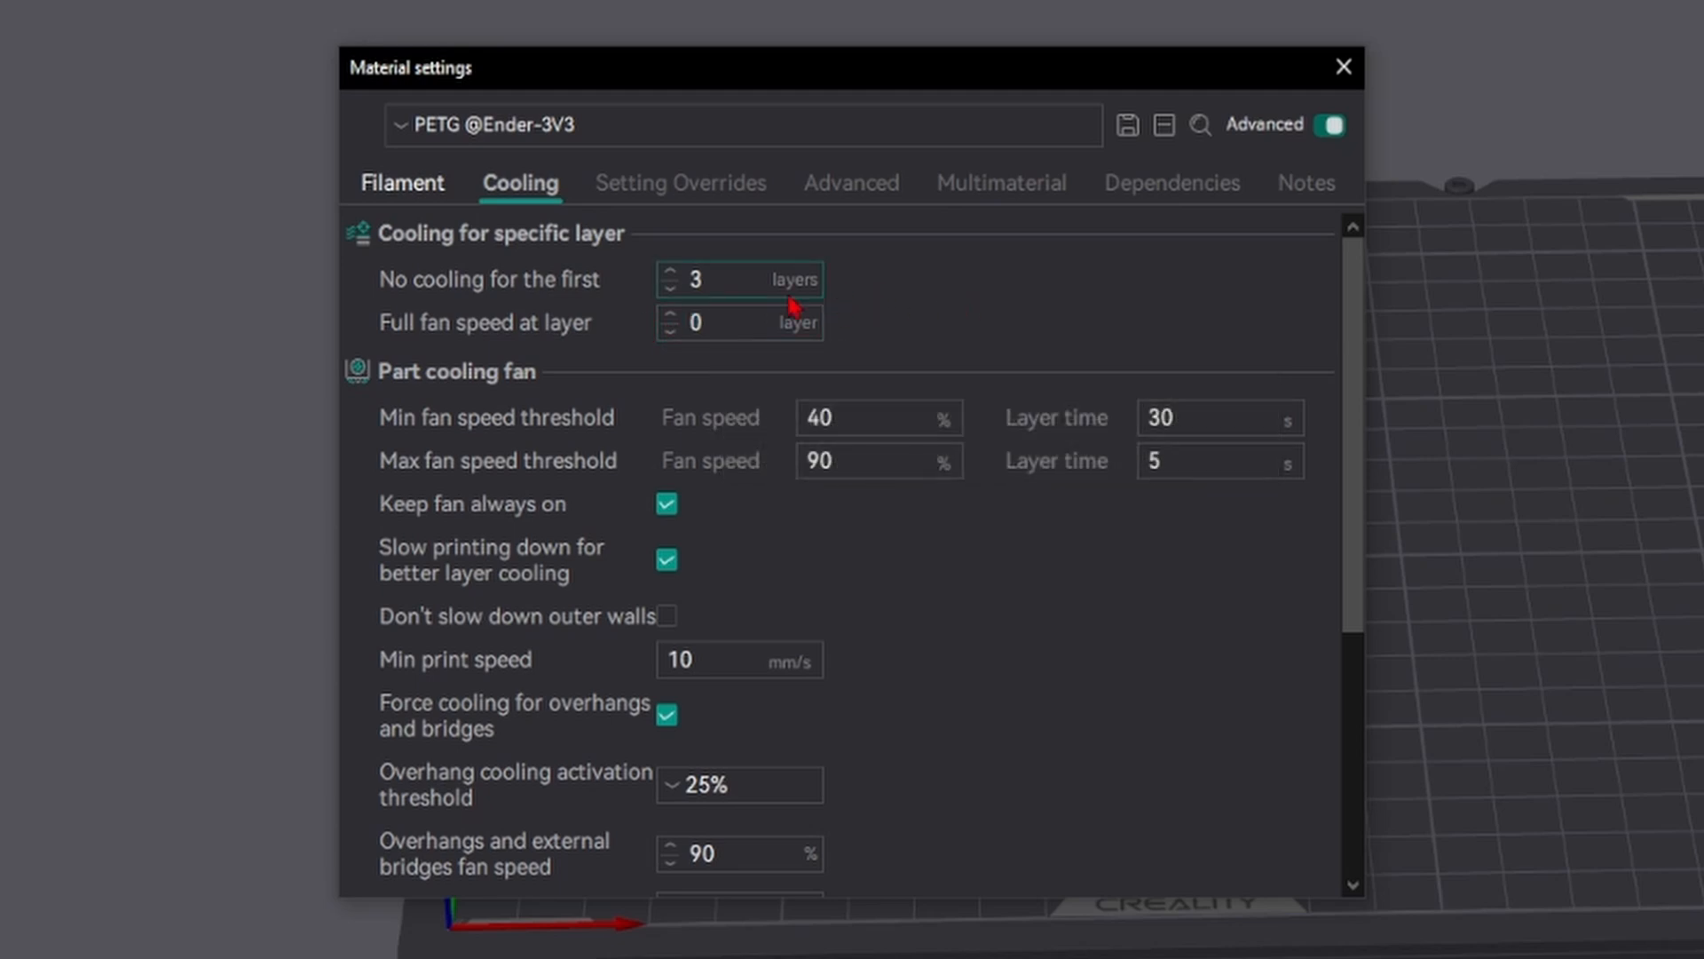
left_click(697, 278)
left_click(969, 291)
left_click_drag(729, 312, 649, 322)
left_click(984, 299)
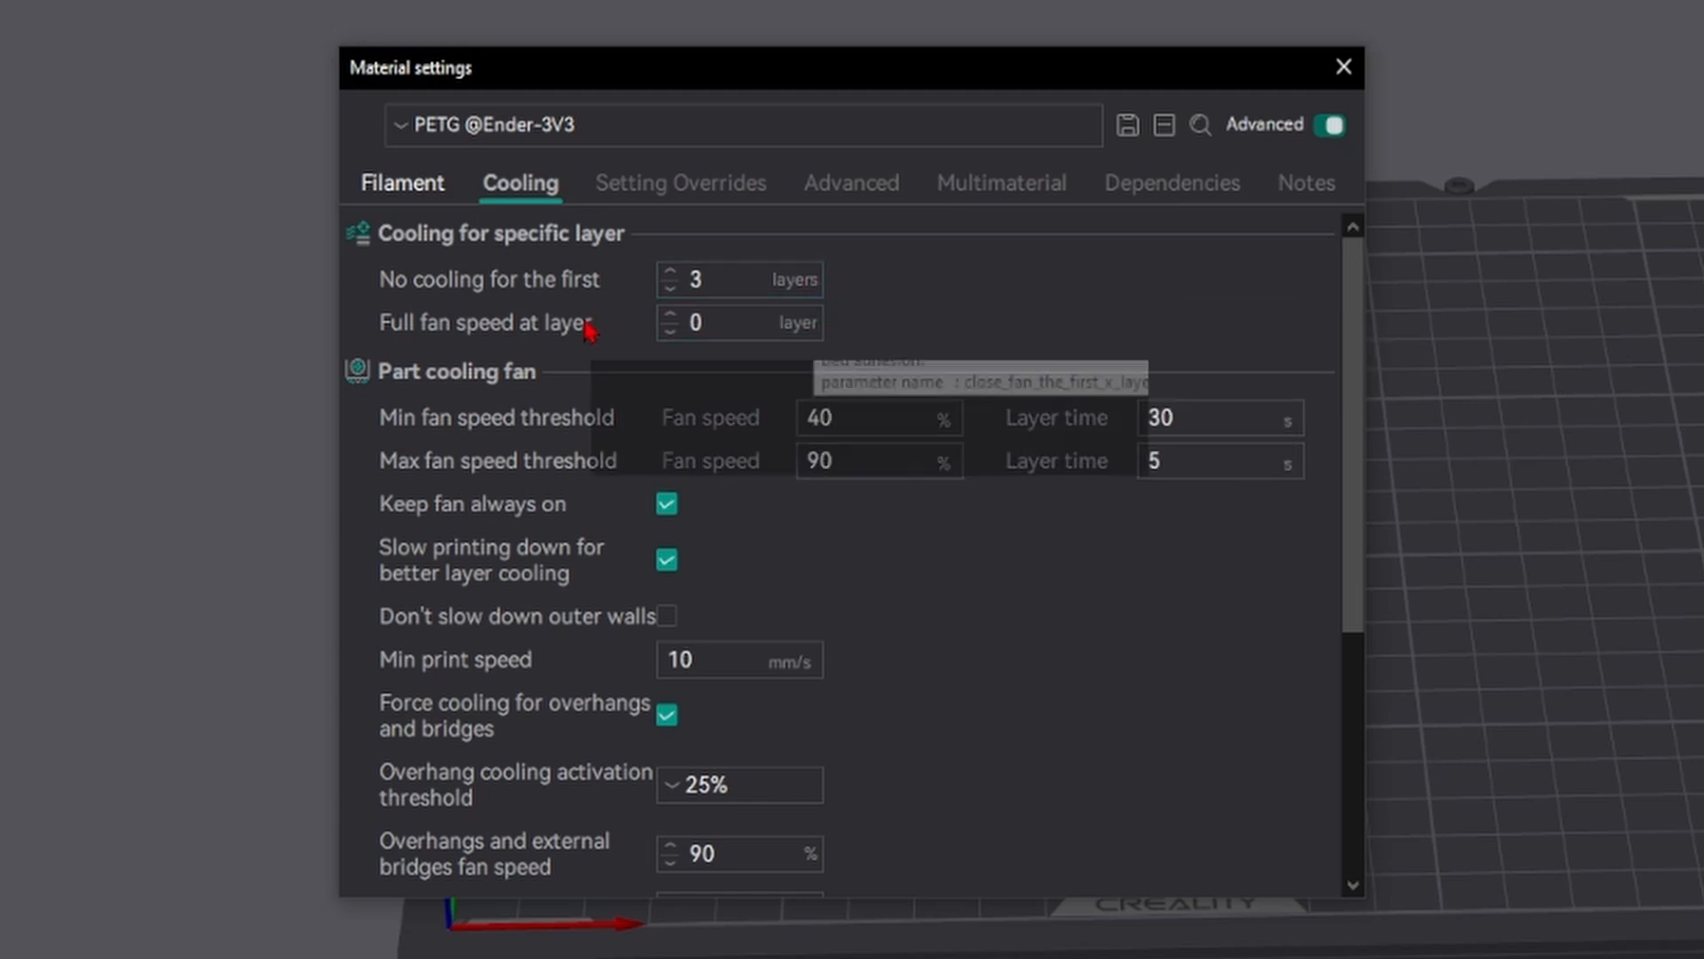
scroll(551, 320, "down", 1)
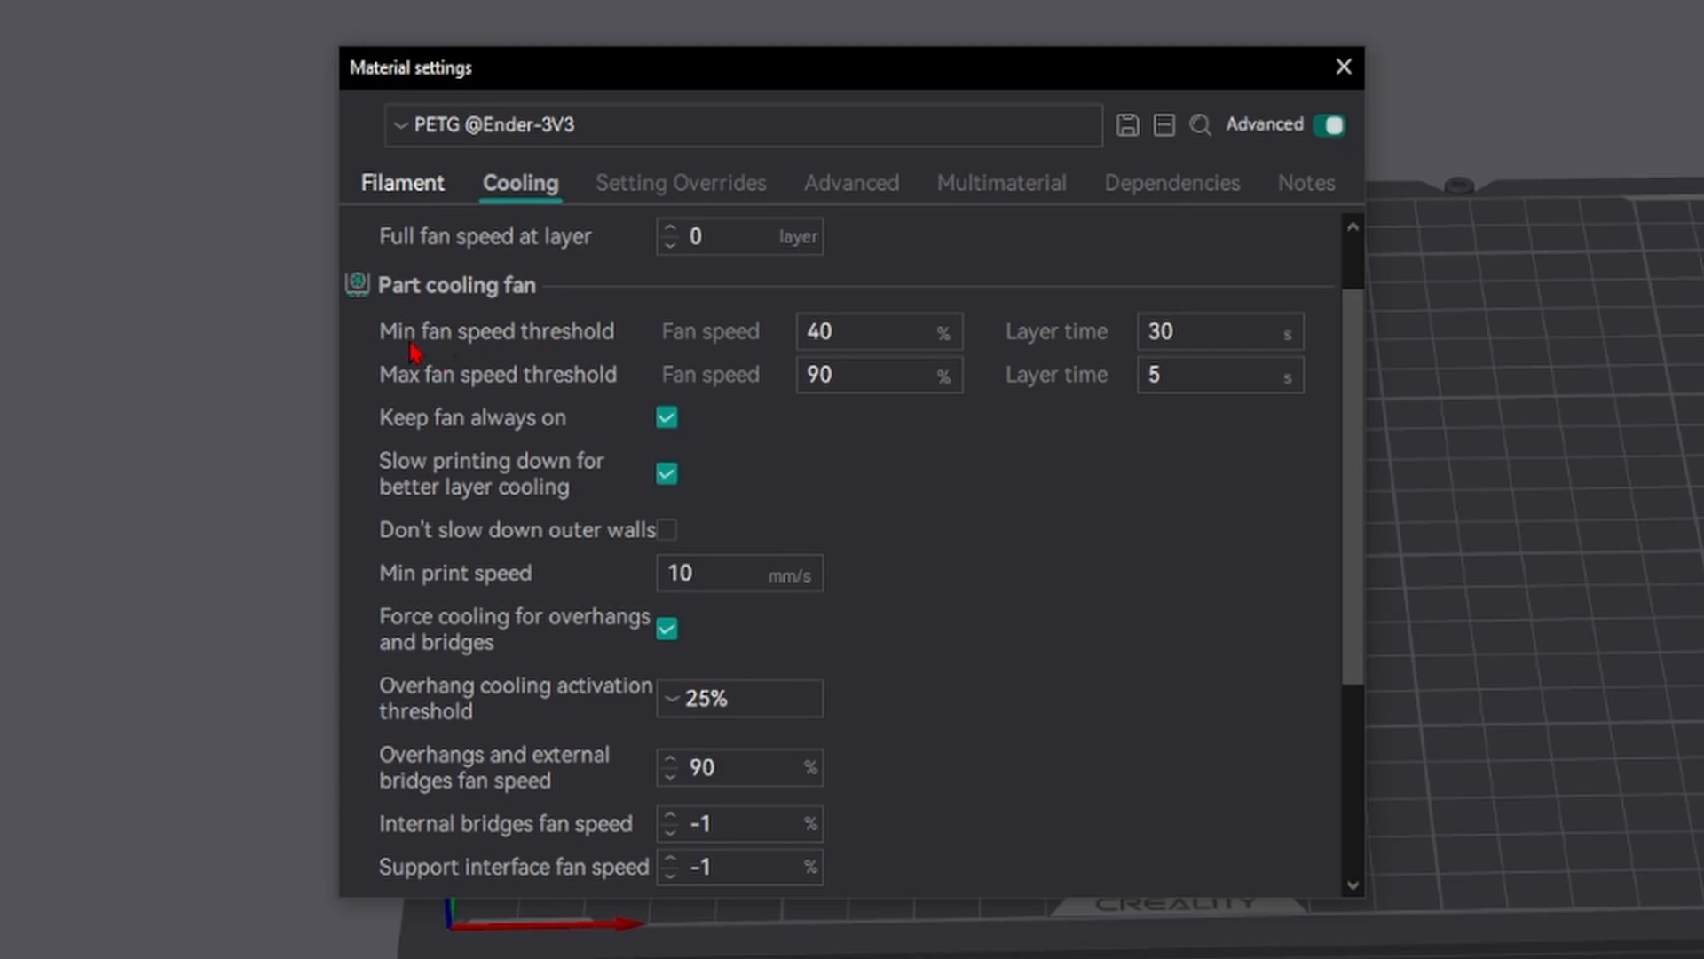
left_click(886, 331)
left_click(950, 290)
mouse_move(1201, 380)
left_click(1179, 374)
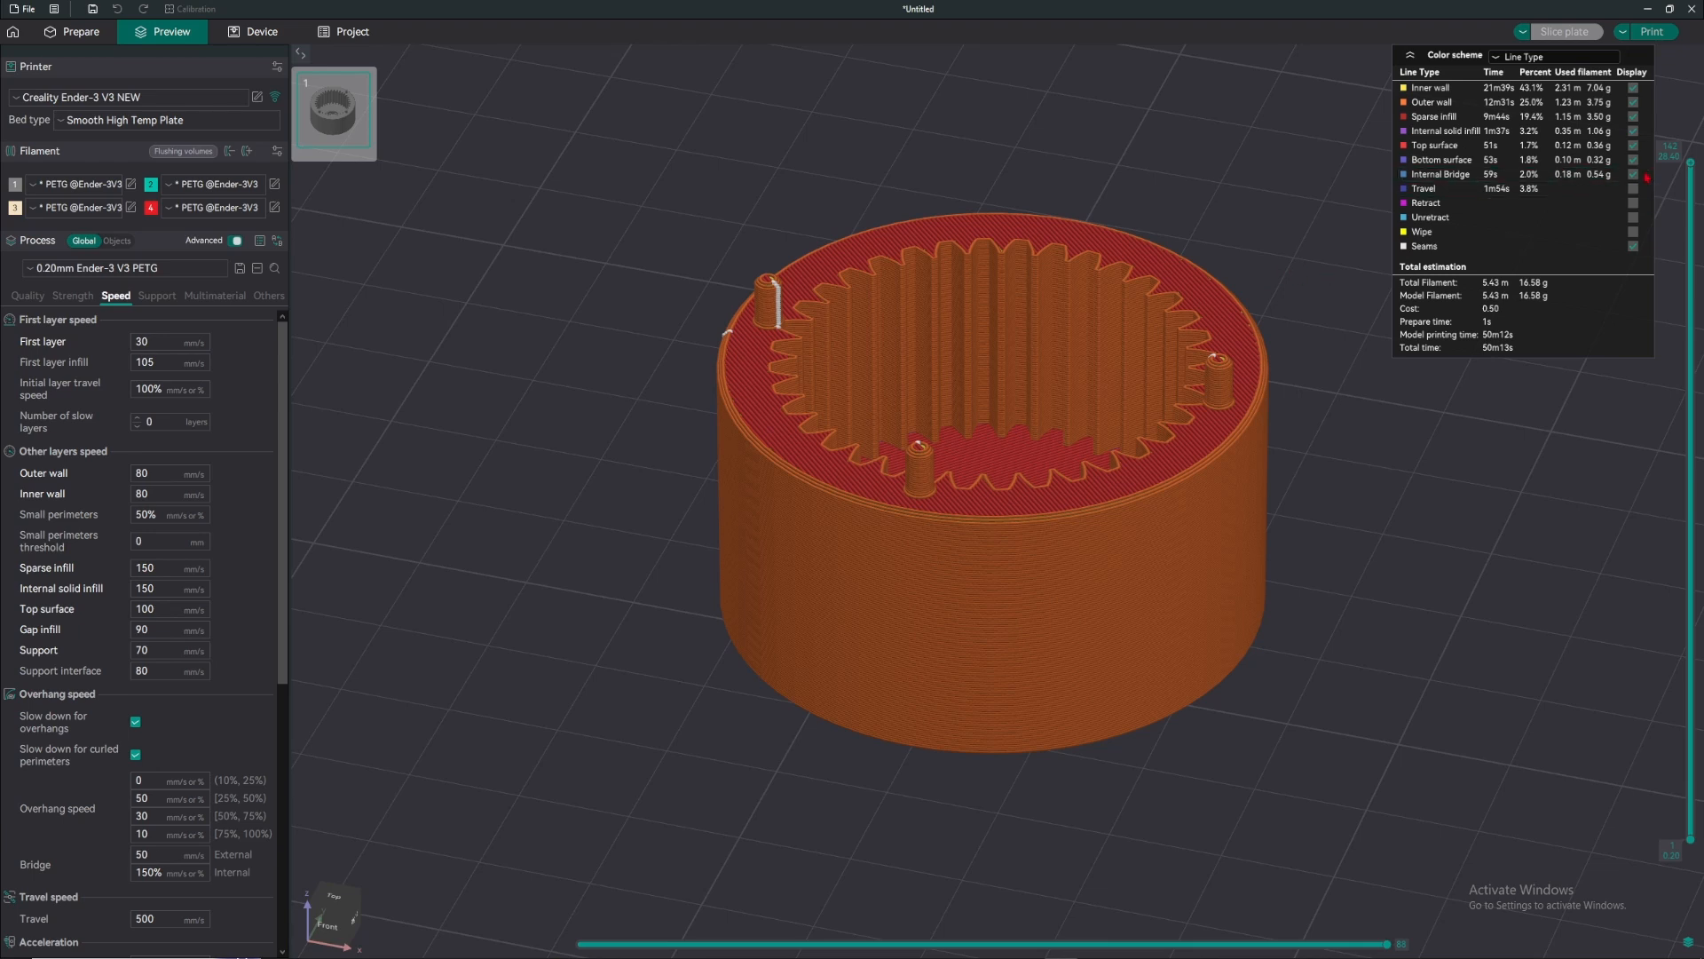
- Lower the sliced ring gear preview to the layer at 13.60 mm and scrub back through that layer's toolpath
left_click_drag(1678, 164, 1652, 520)
left_click_drag(1474, 613, 1465, 659)
mouse_move(1387, 945)
left_mouse_down()
mouse_move(472, 825)
mouse_move(1065, 821)
mouse_move(599, 816)
mouse_move(646, 812)
left_mouse_up()
left_click_drag(662, 874, 677, 831)
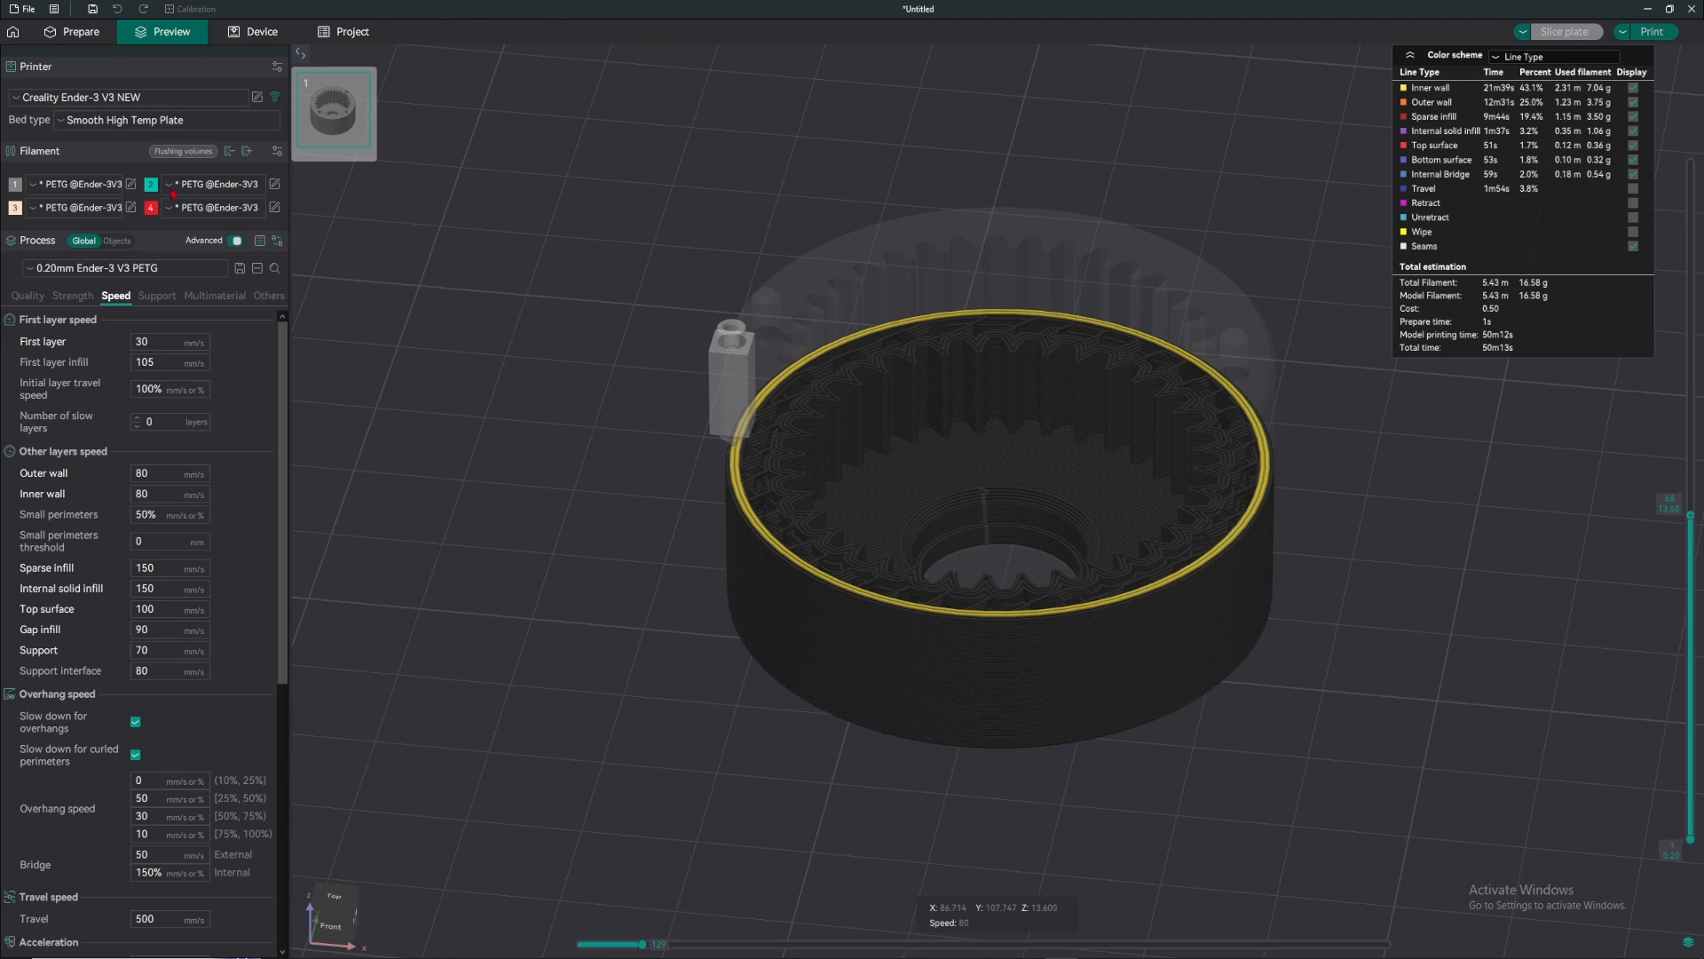
- Reopen filament 1's cooling settings, enable Don't slow down outer walls, and close the material settings
left_click(132, 185)
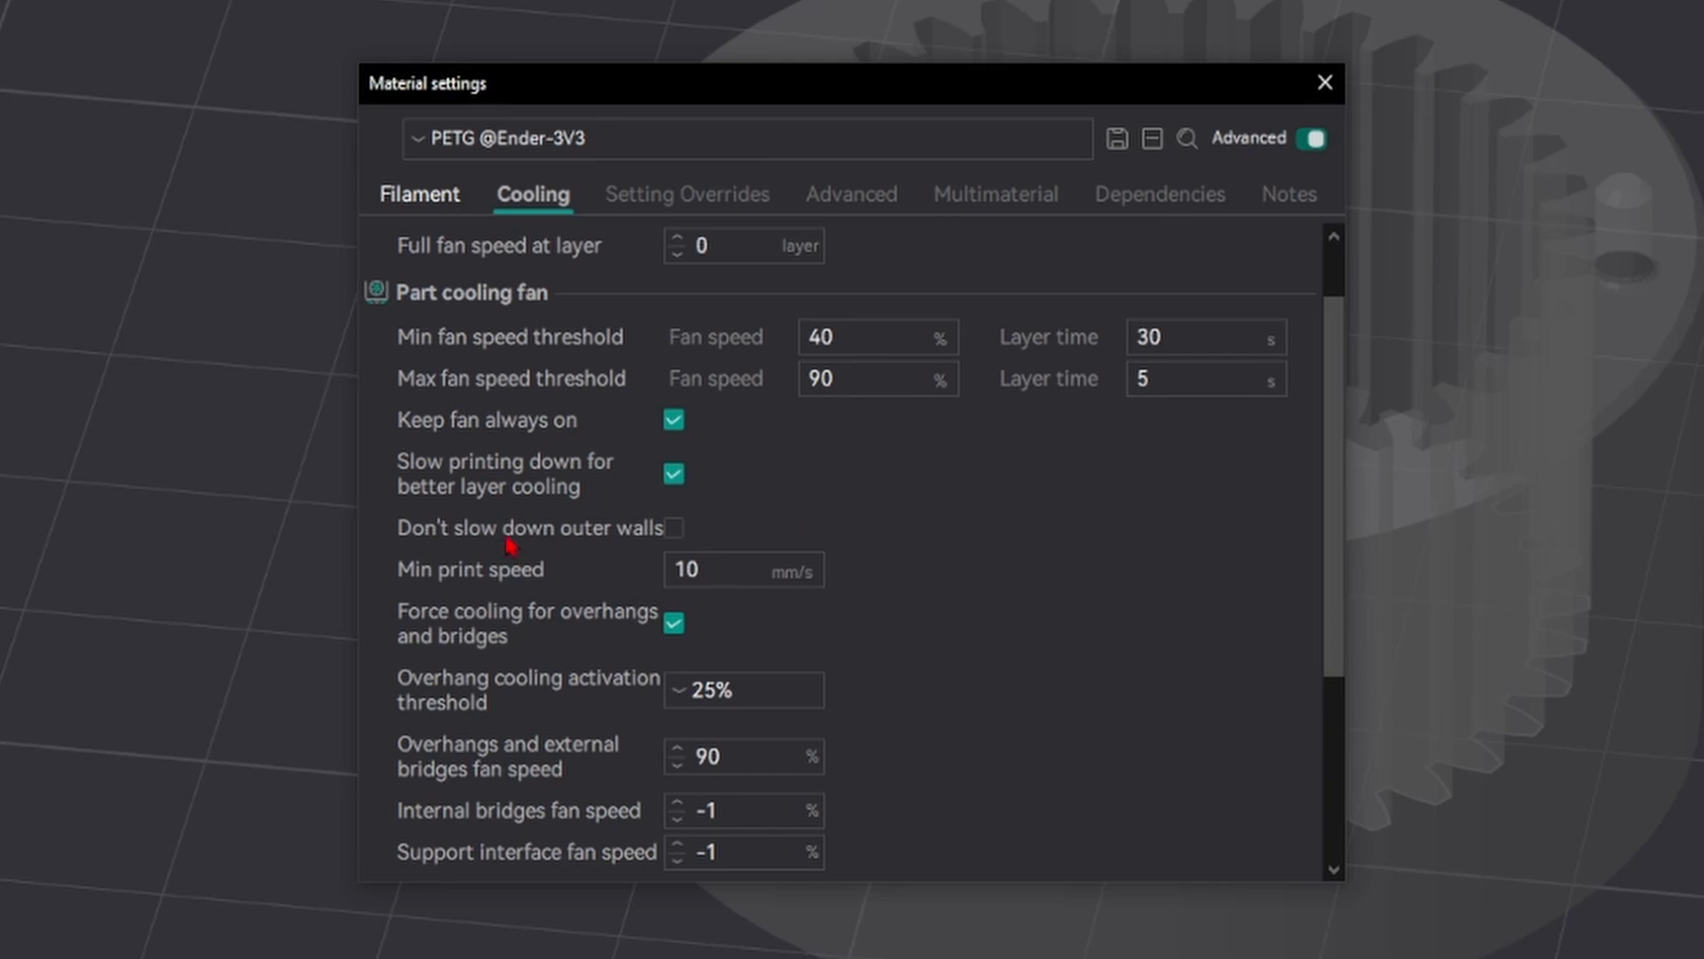
scroll(710, 480, "down", 1)
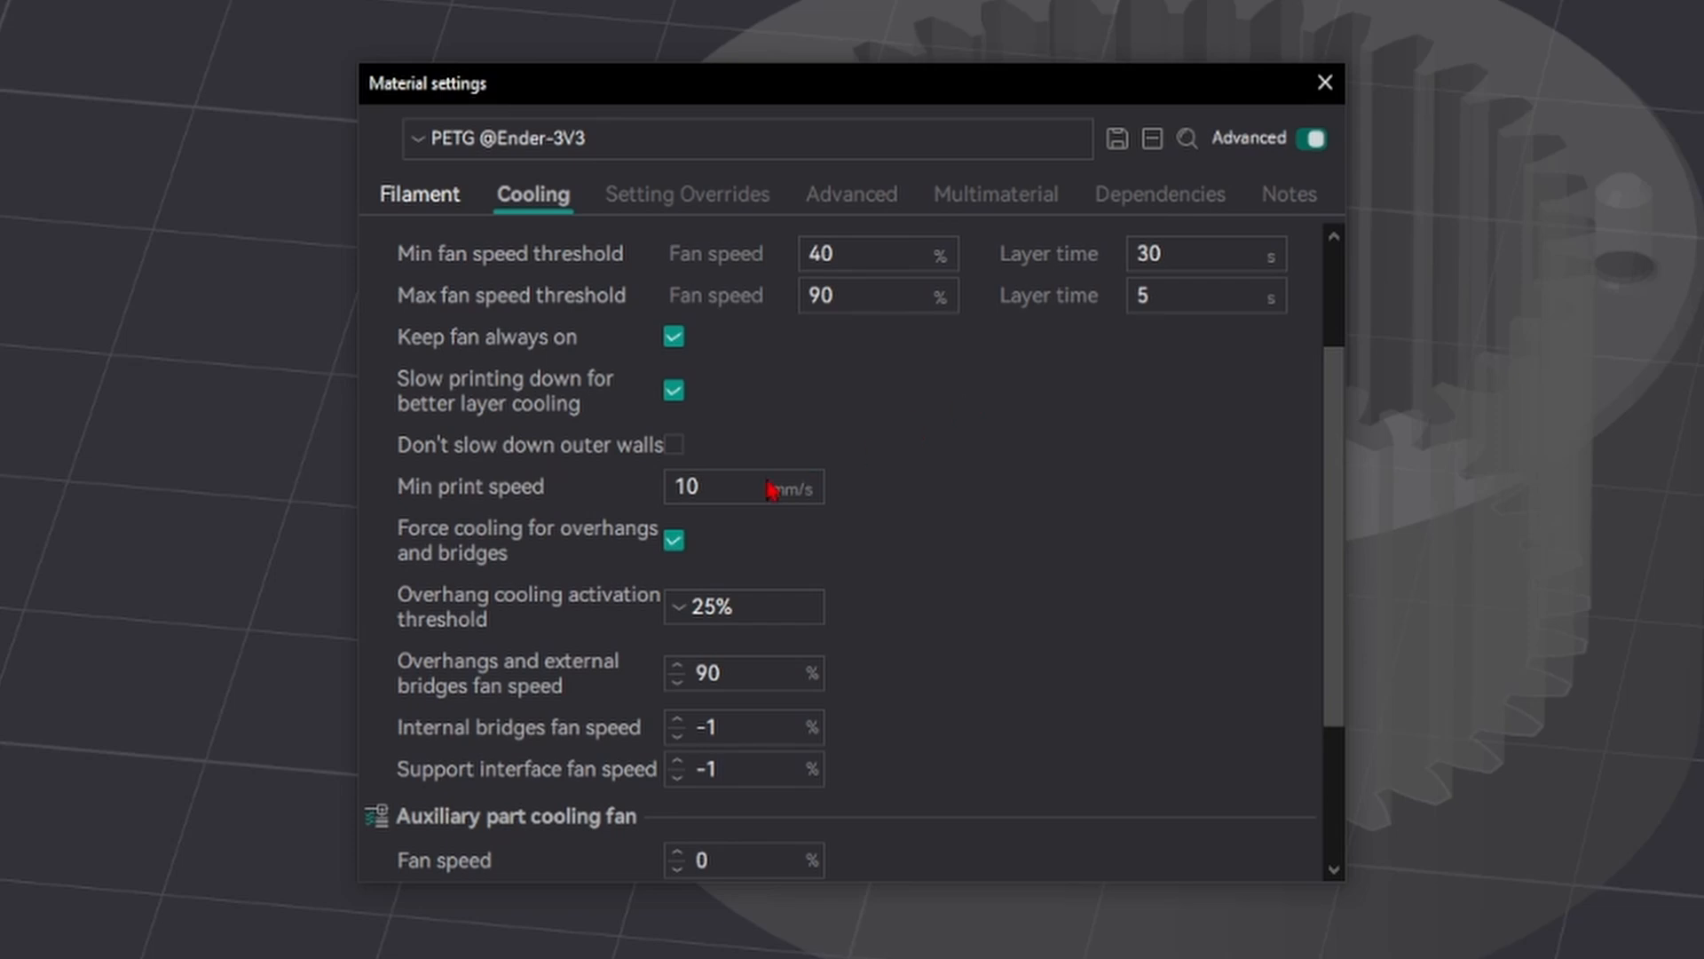
mouse_move(621, 454)
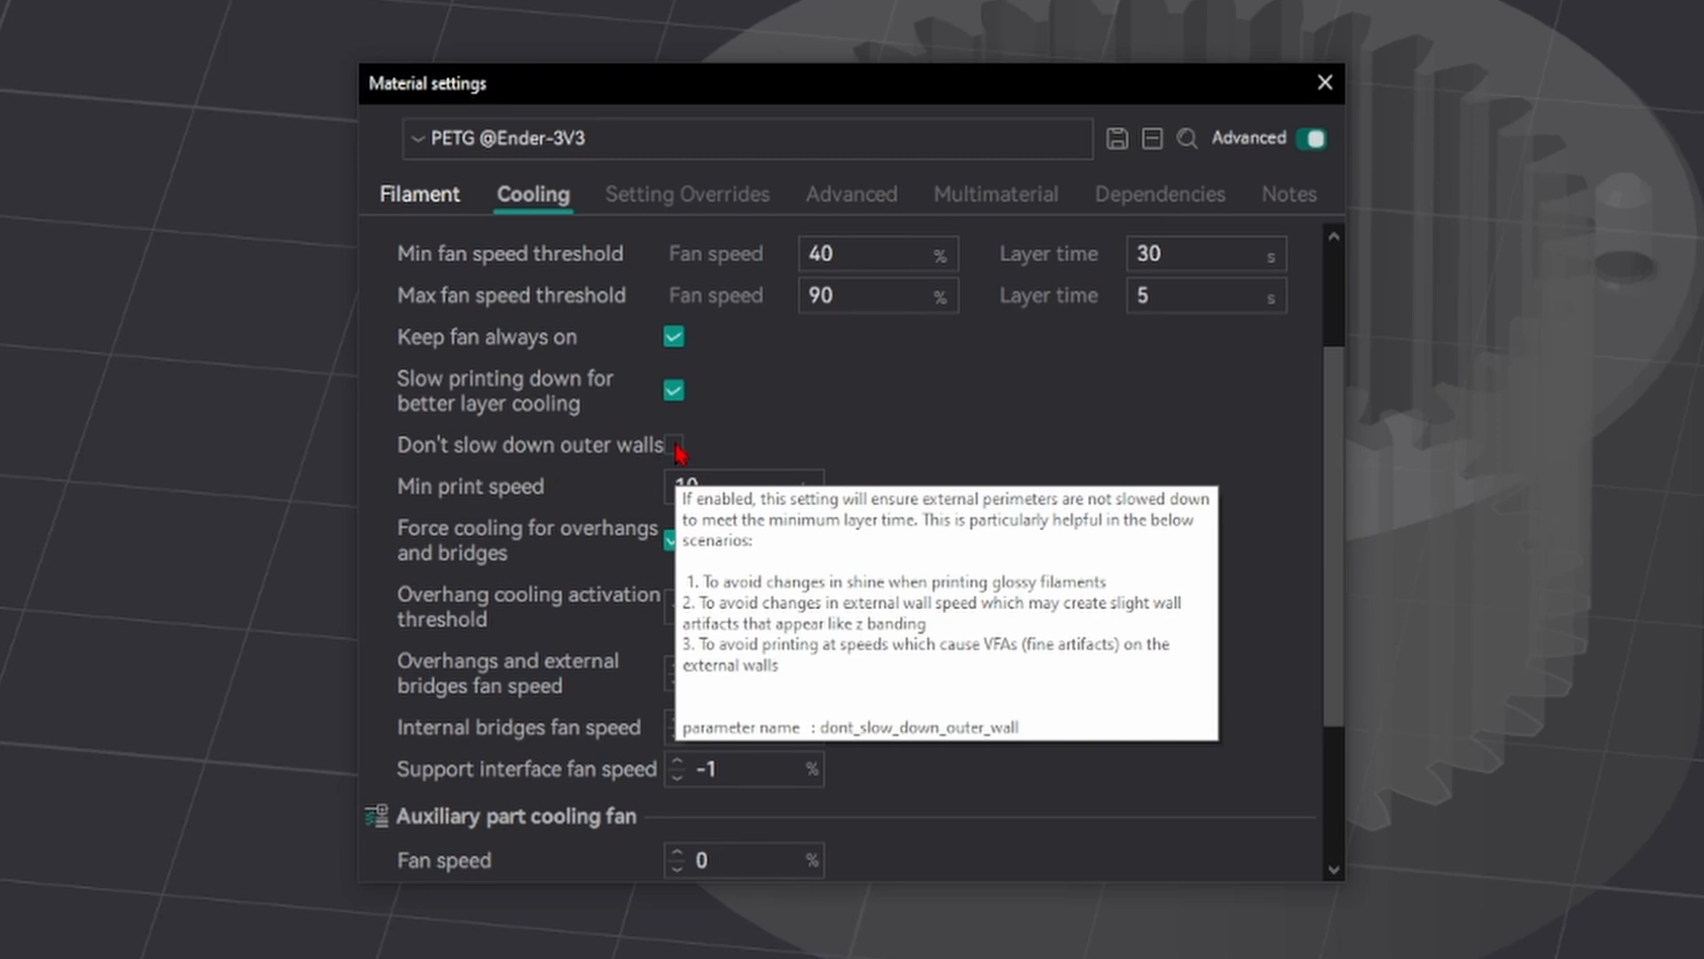
left_click(675, 444)
left_click(1326, 82)
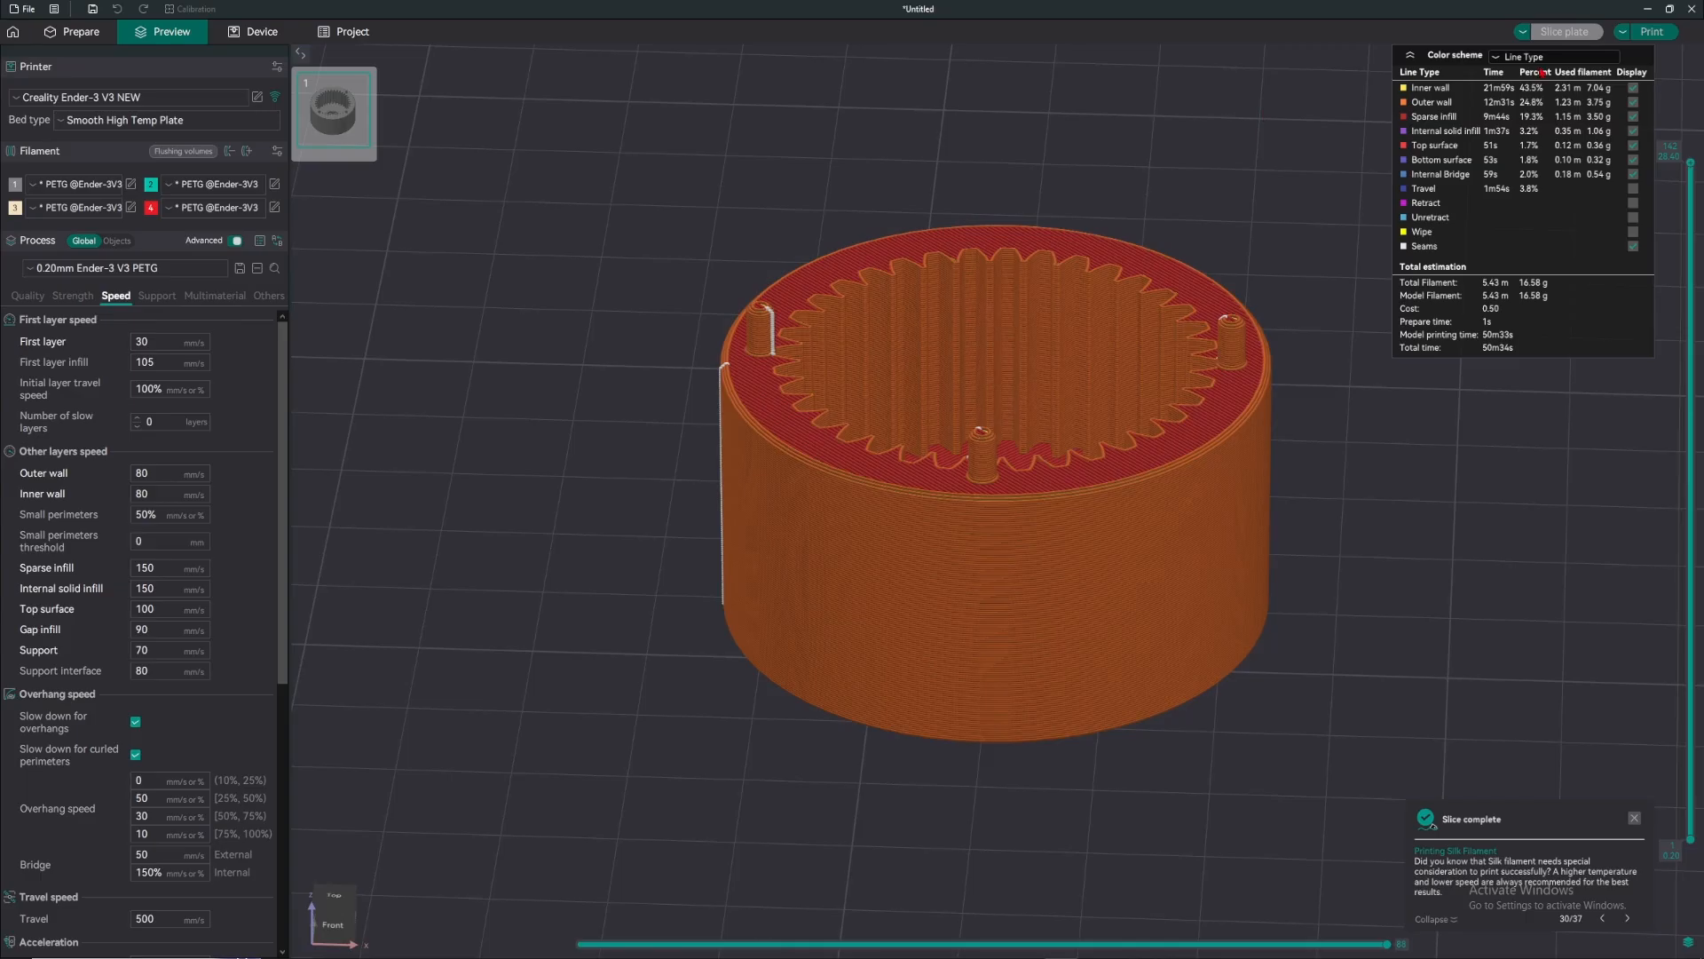
- Colour the sliced ring gear preview by Speed and view it from the front
left_click(1549, 57)
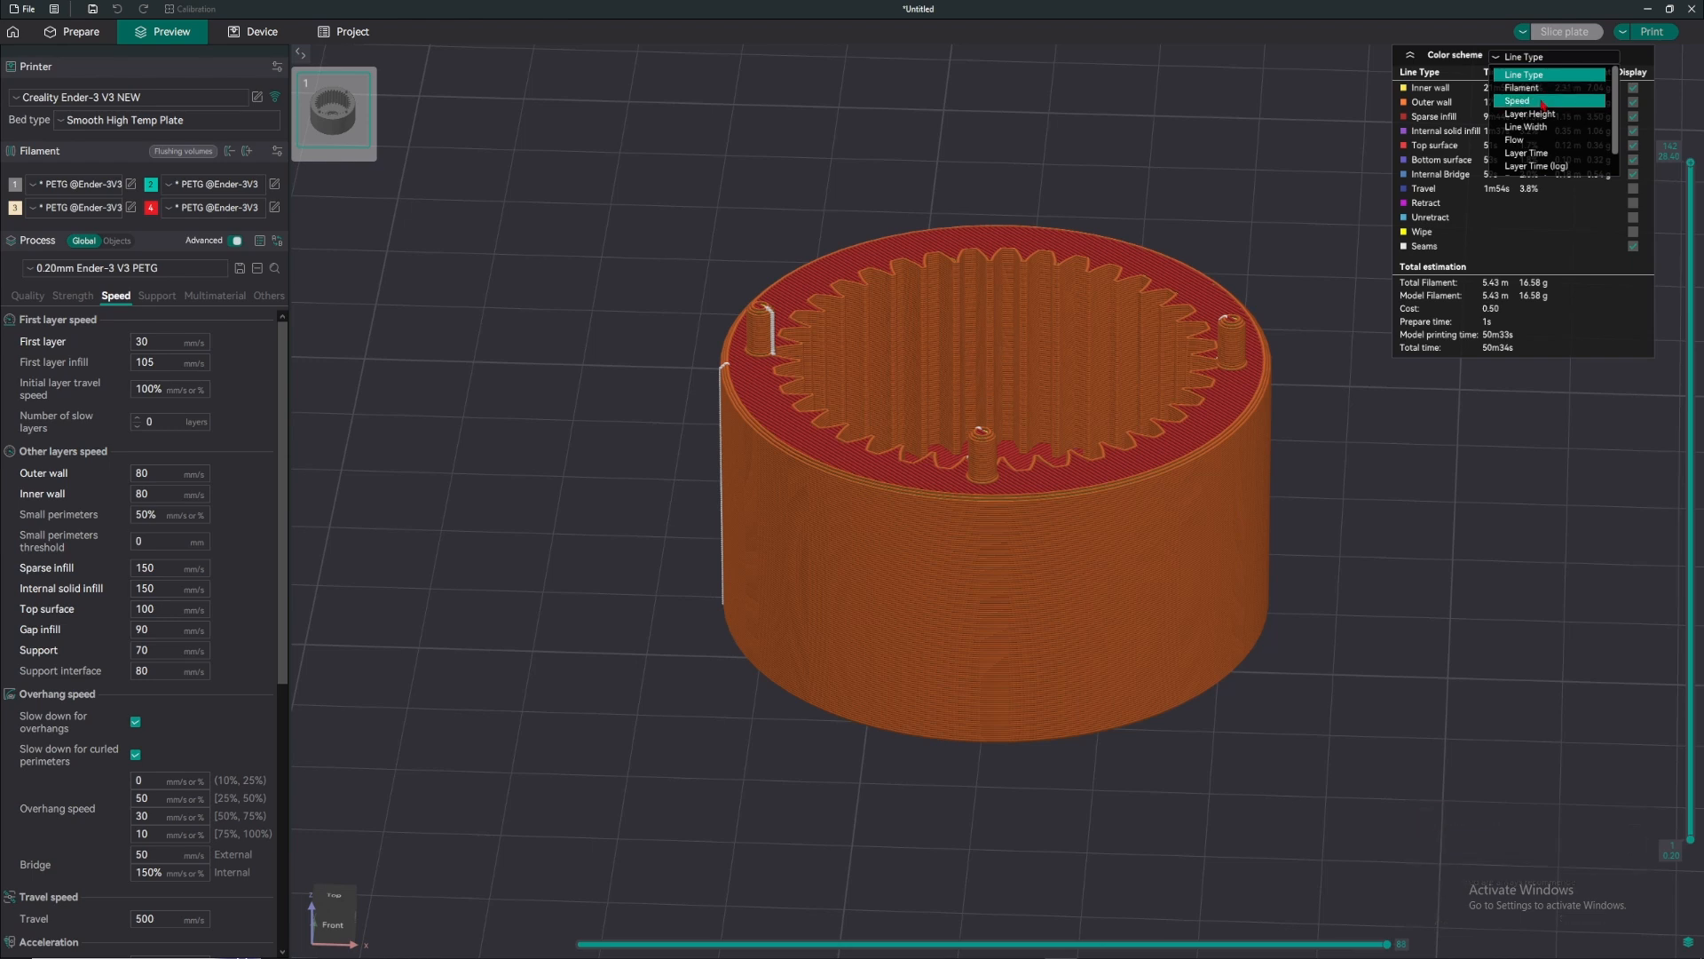
left_click(1520, 102)
key("3")
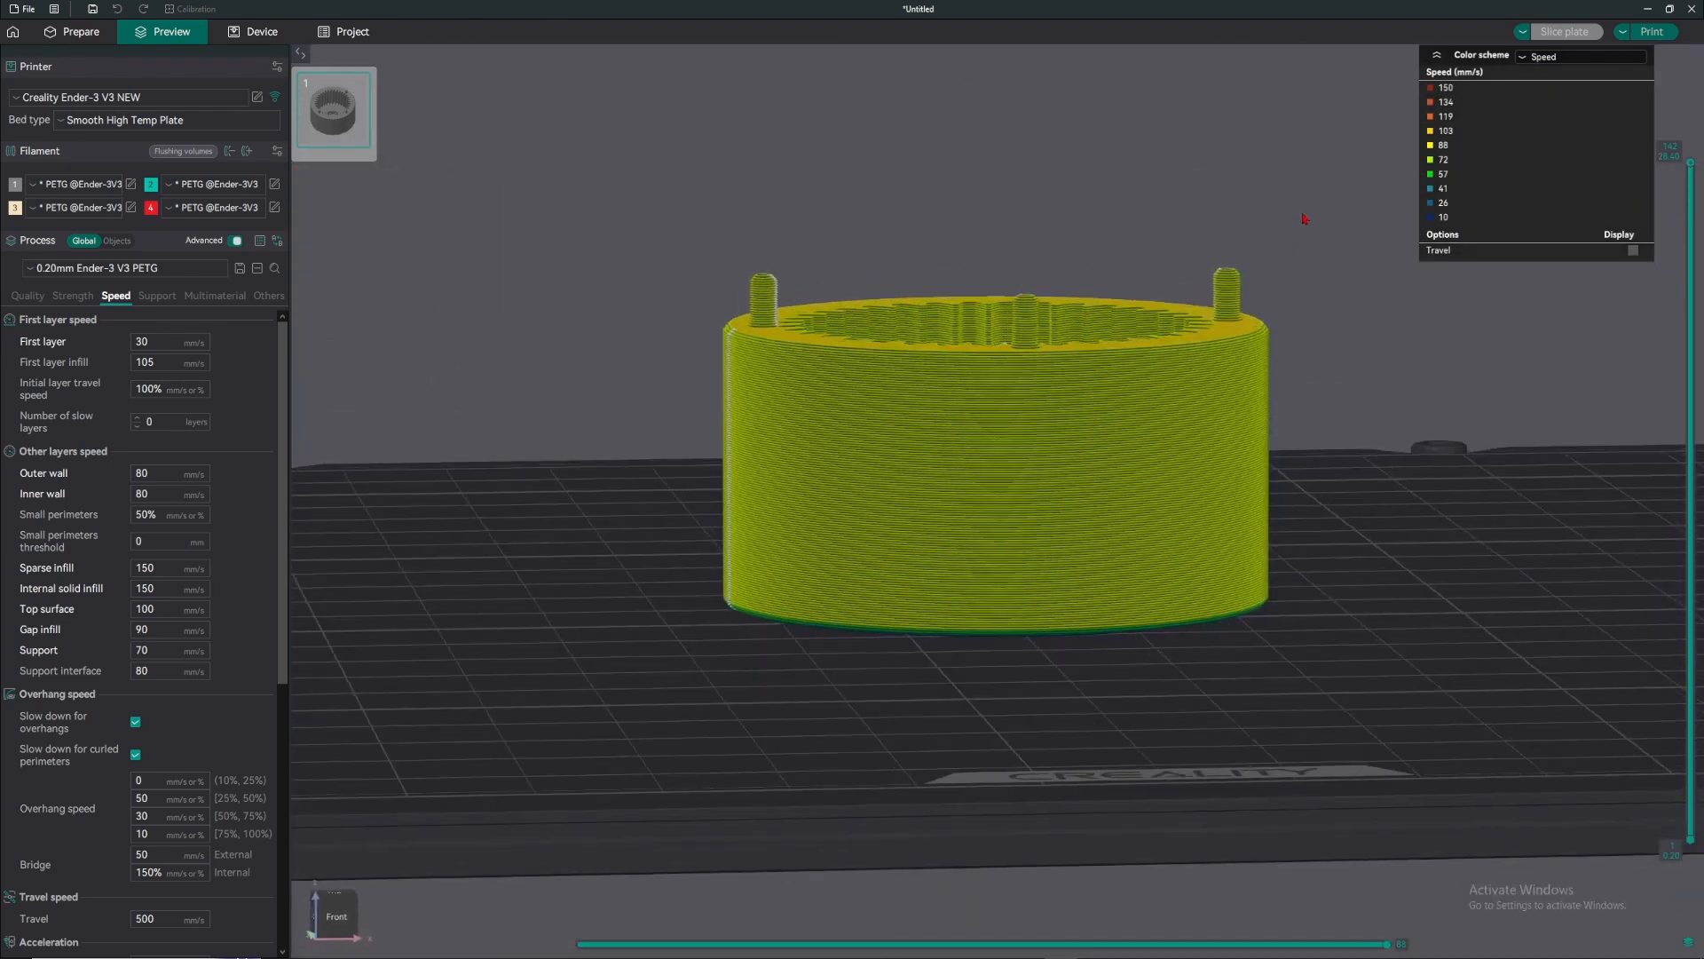
- Inspect the speed colouring of the ring gear's outer walls and raised pins from the front and slightly turned angles
scroll(1205, 708, "up", 3)
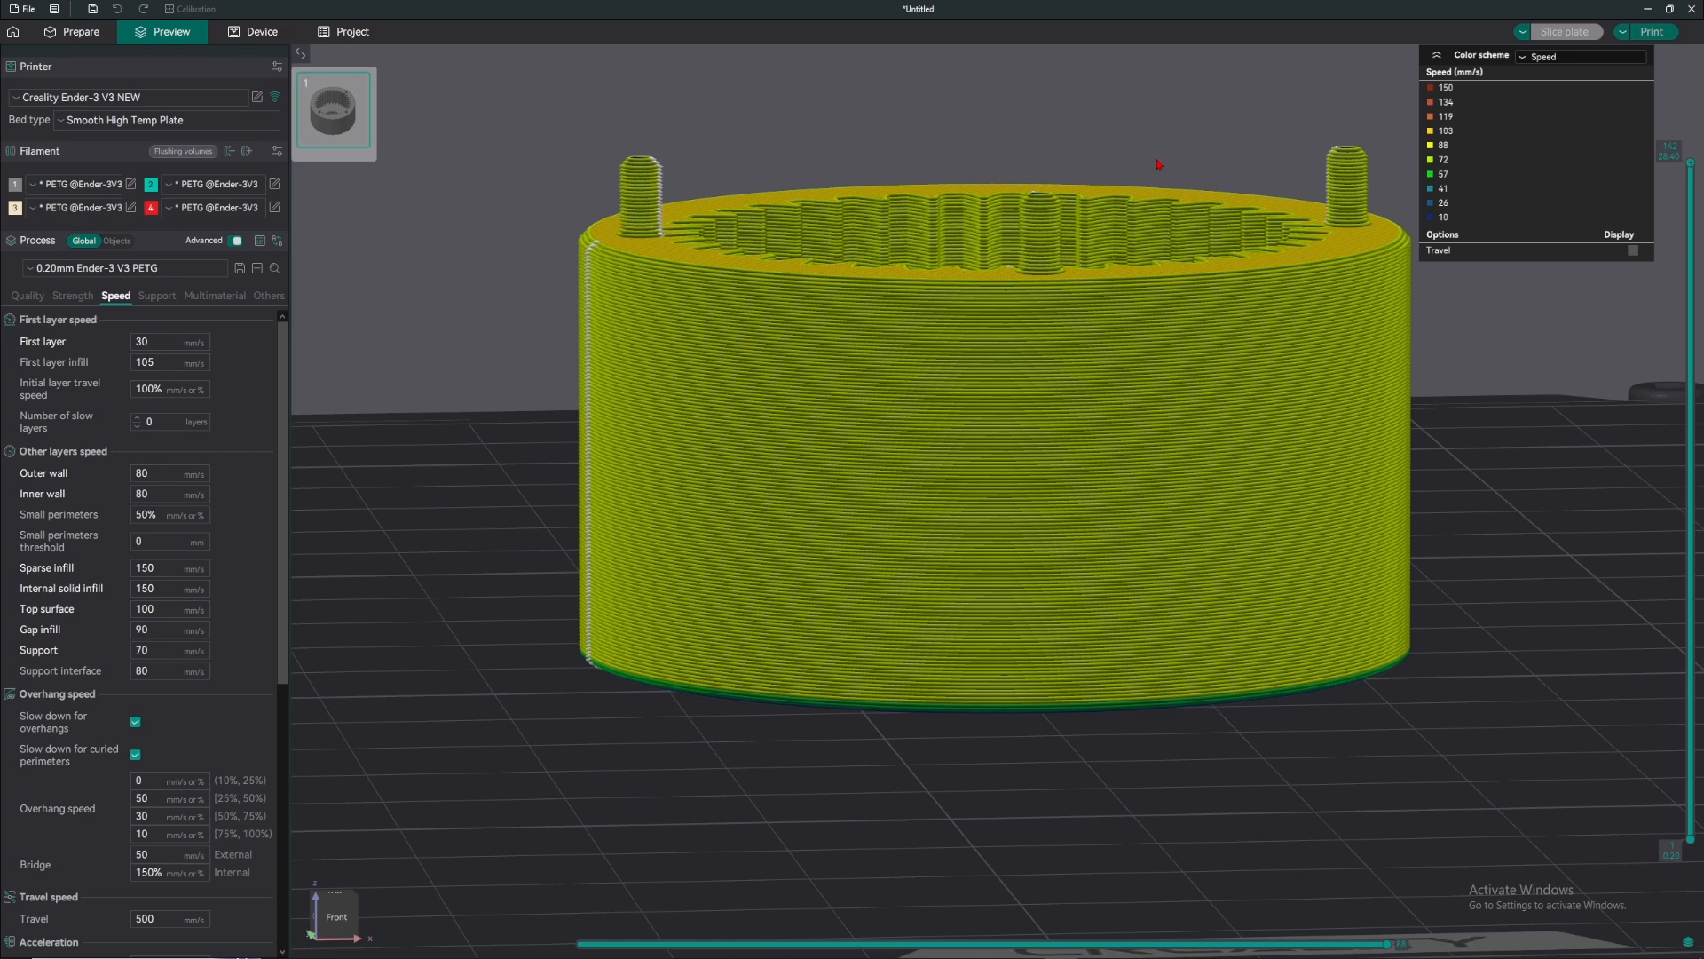
left_click_drag(1037, 391, 1036, 388)
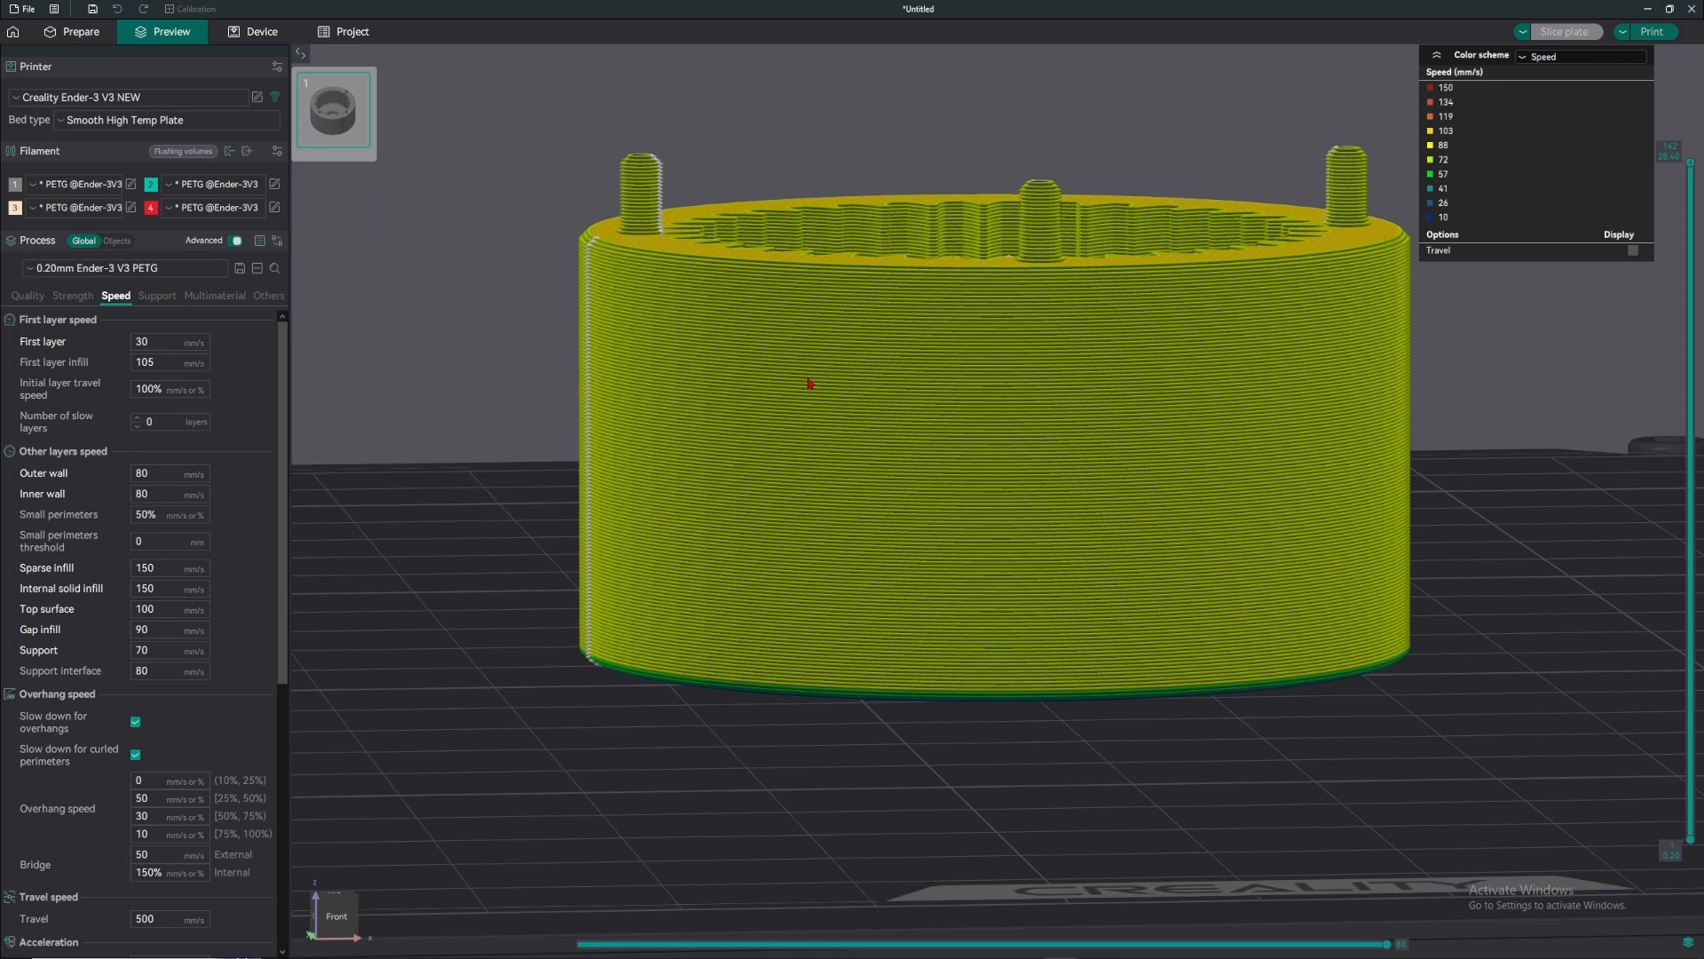
left_click_drag(808, 384, 1062, 624)
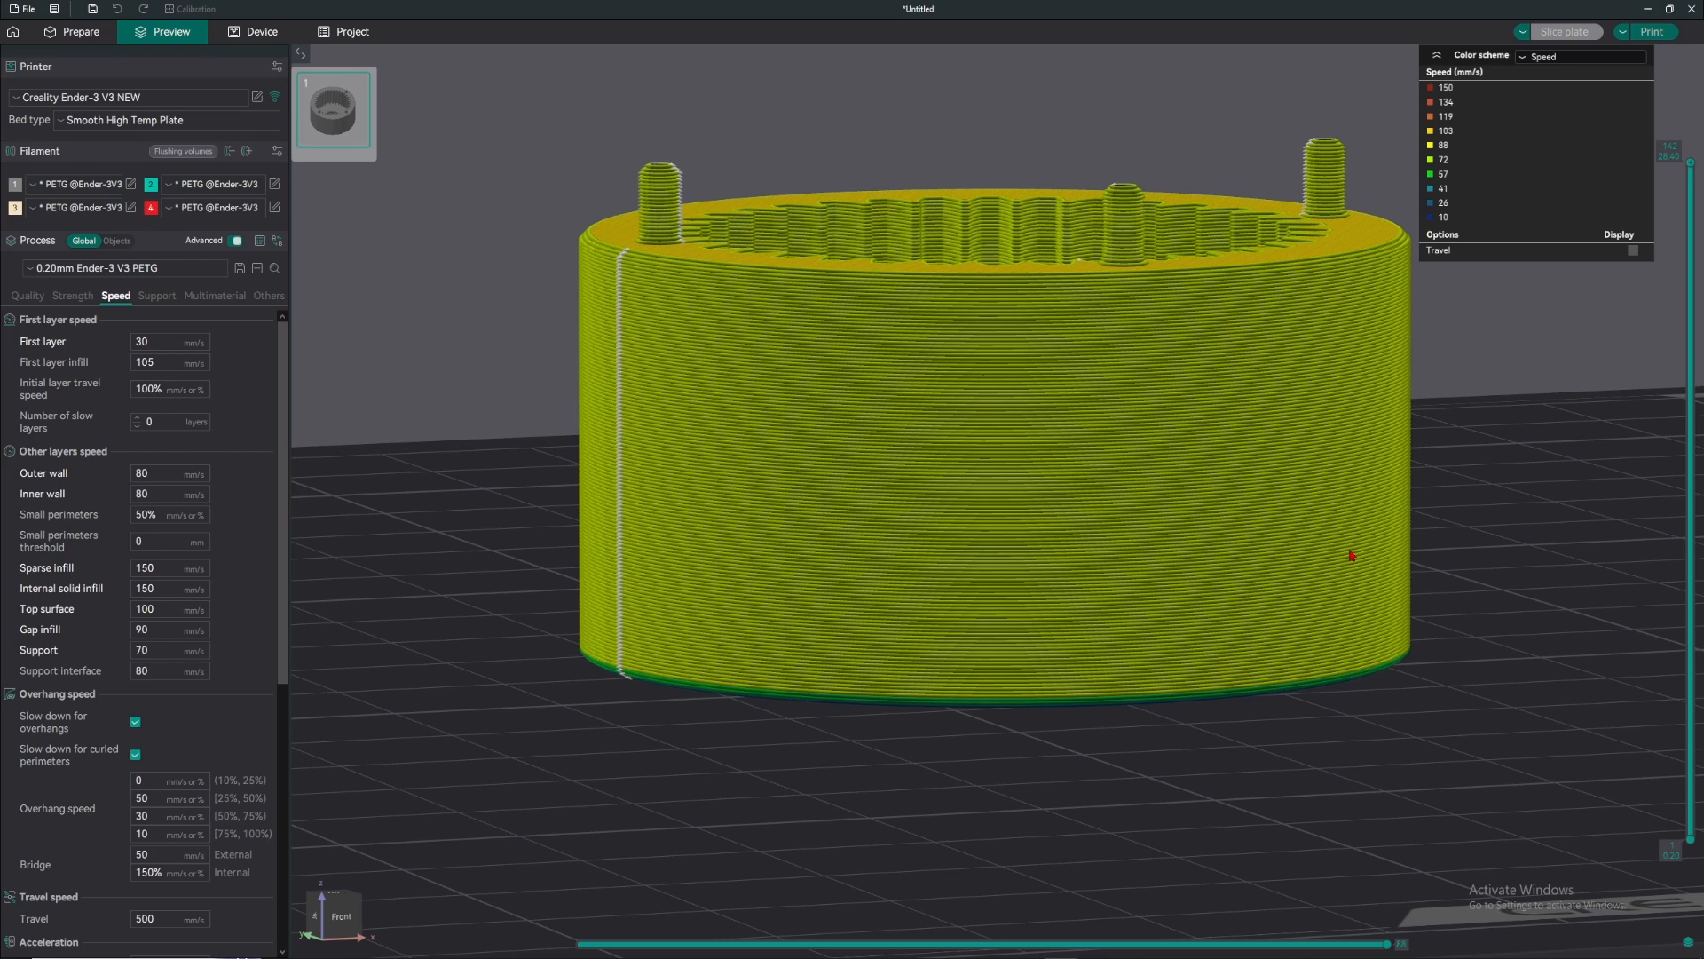
left_click_drag(1350, 556, 1256, 553)
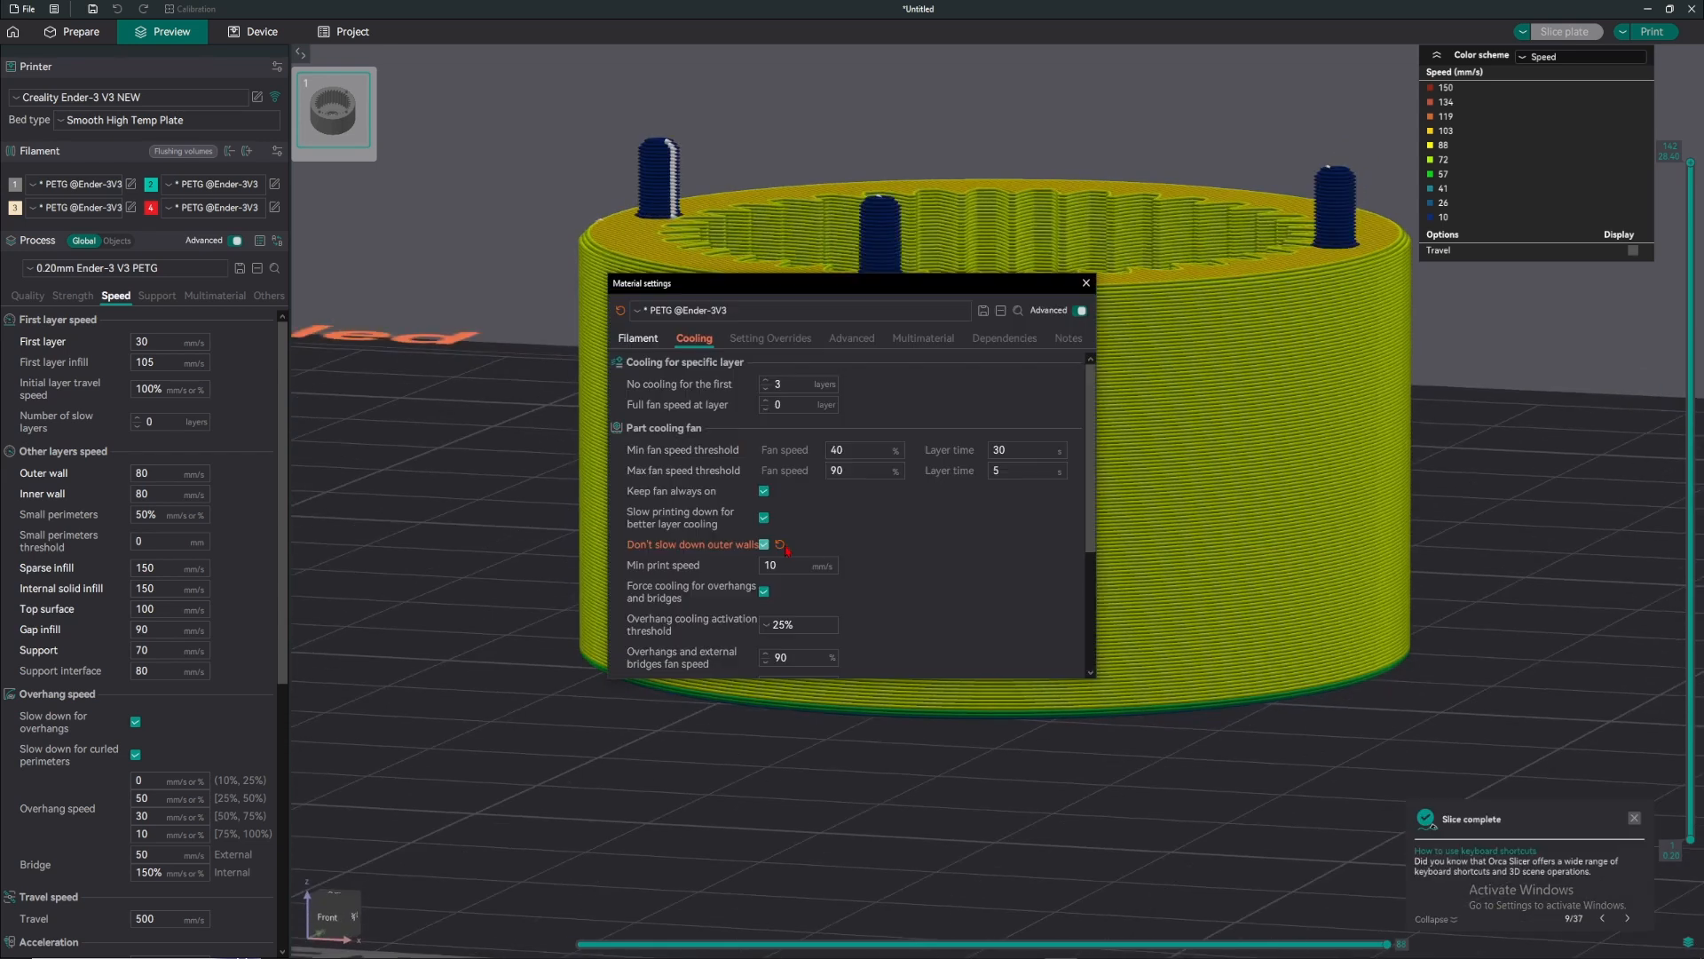
- Disable Don't slow down outer walls in the PETG cooling settings, close them, and re-slice the plate
left_click(765, 545)
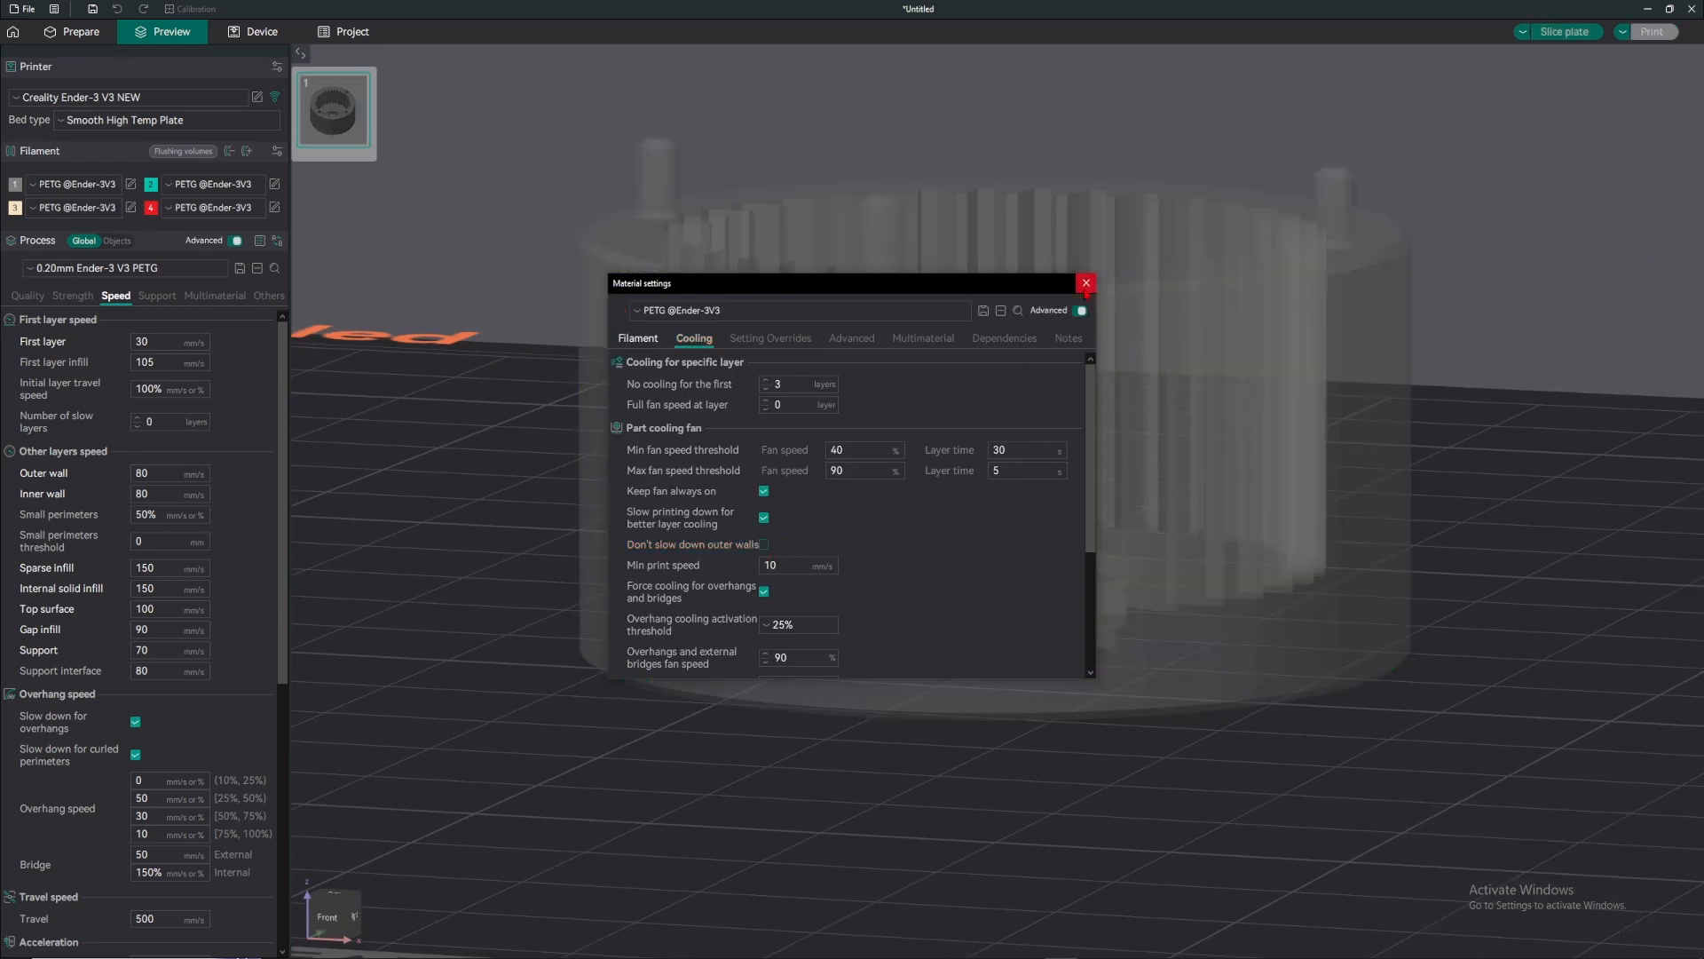
left_click(1086, 283)
left_click(1574, 34)
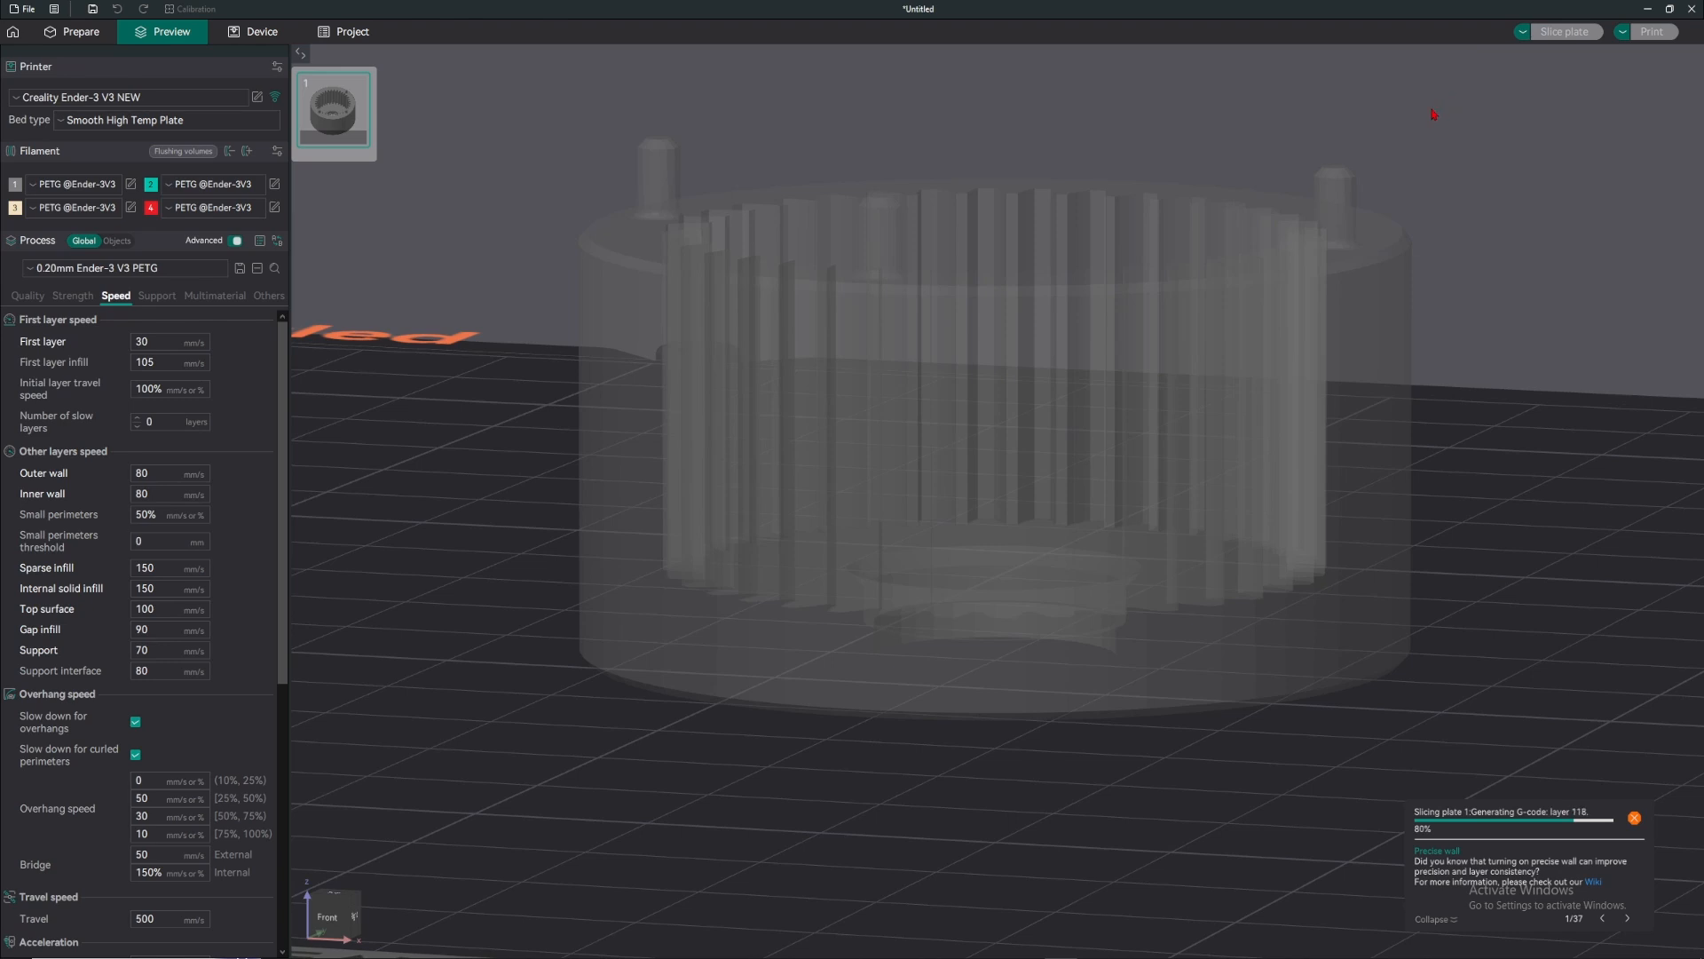
- Examine the print speed colouring of the three raised pins against the ring gear body, up close and from above
scroll(917, 275, "up", 5)
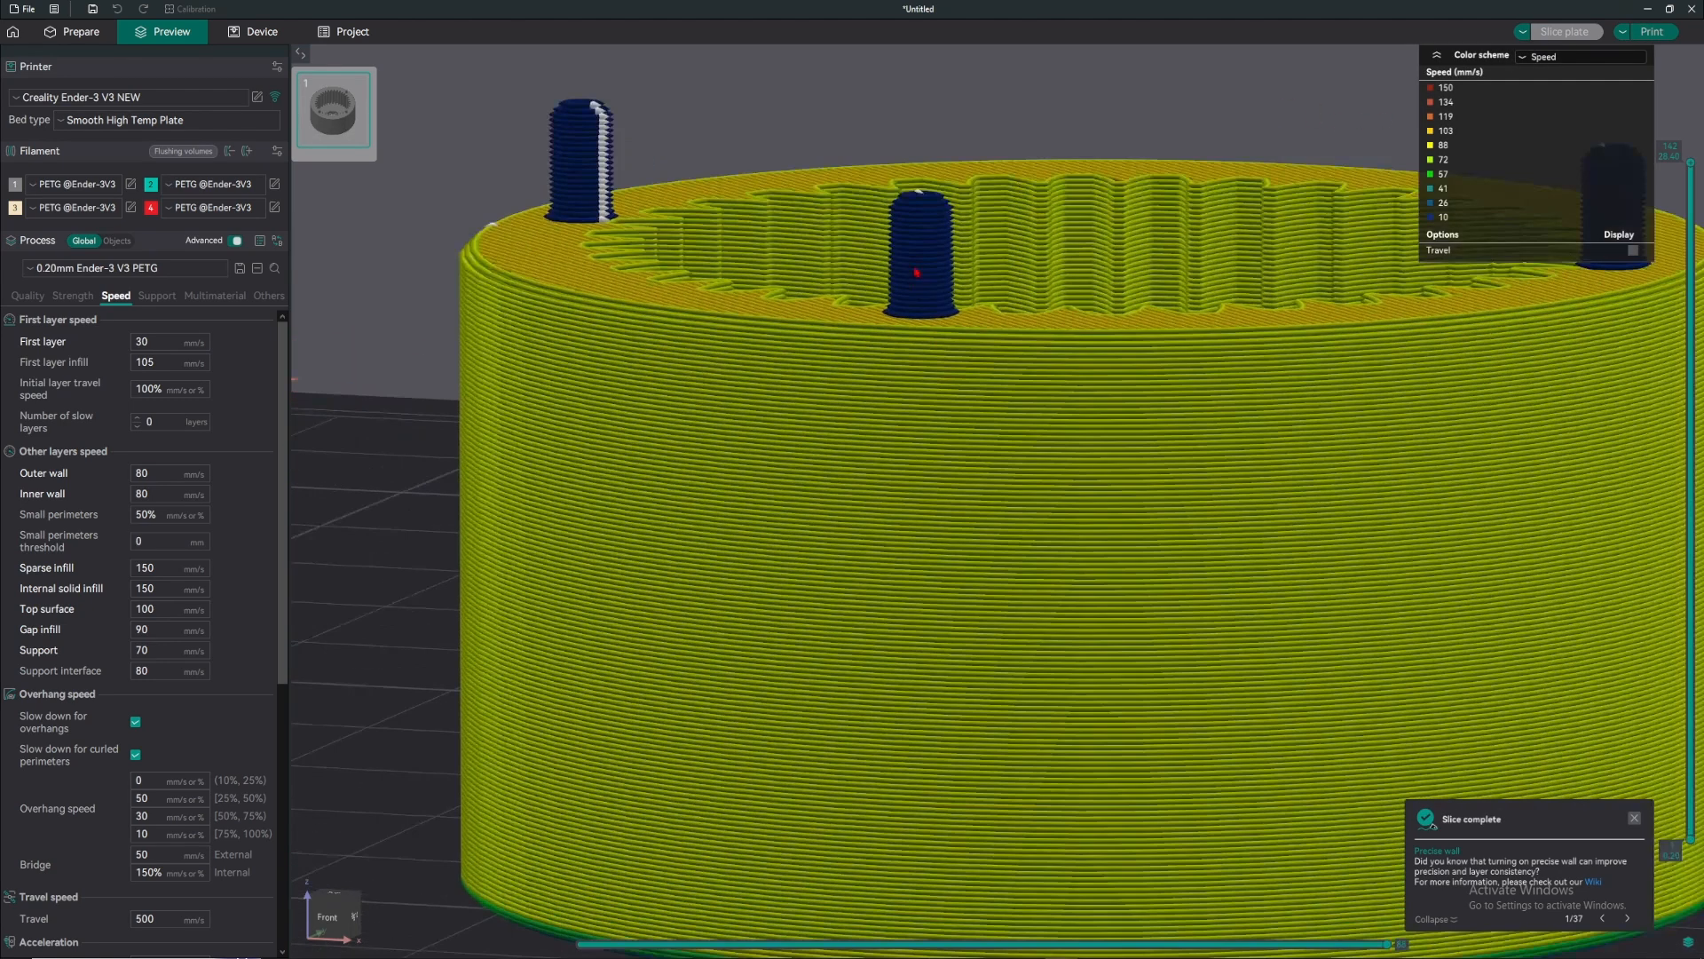
scroll(878, 340, "down", 3)
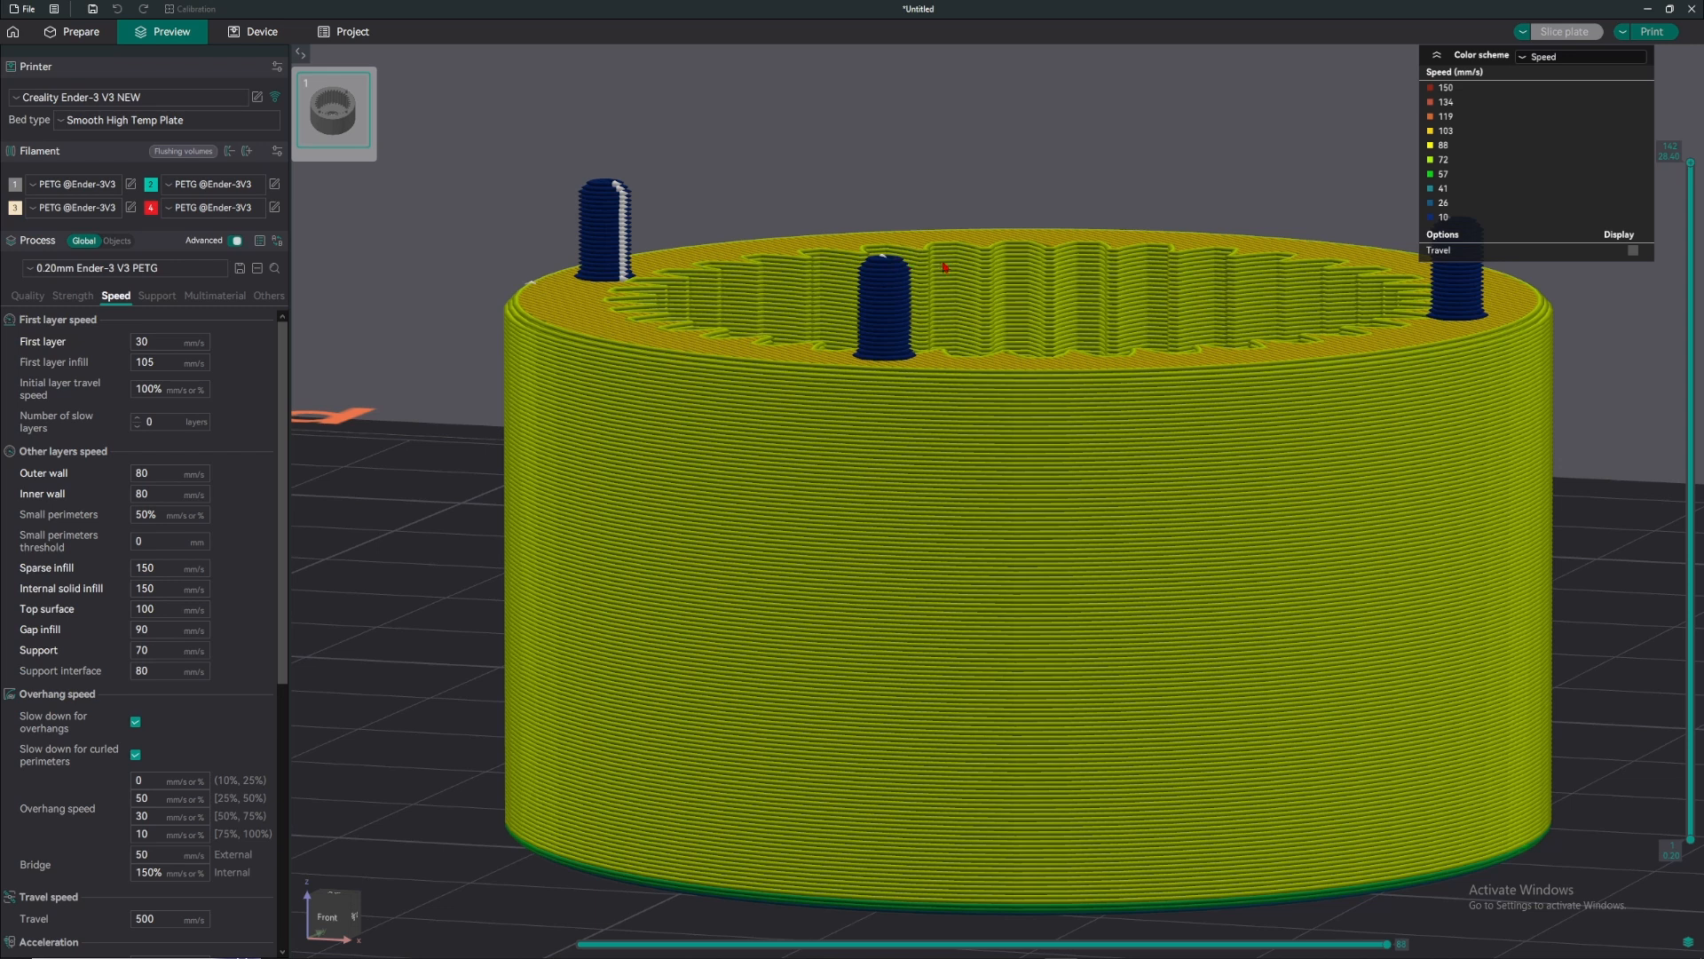
left_click_drag(920, 286, 912, 306)
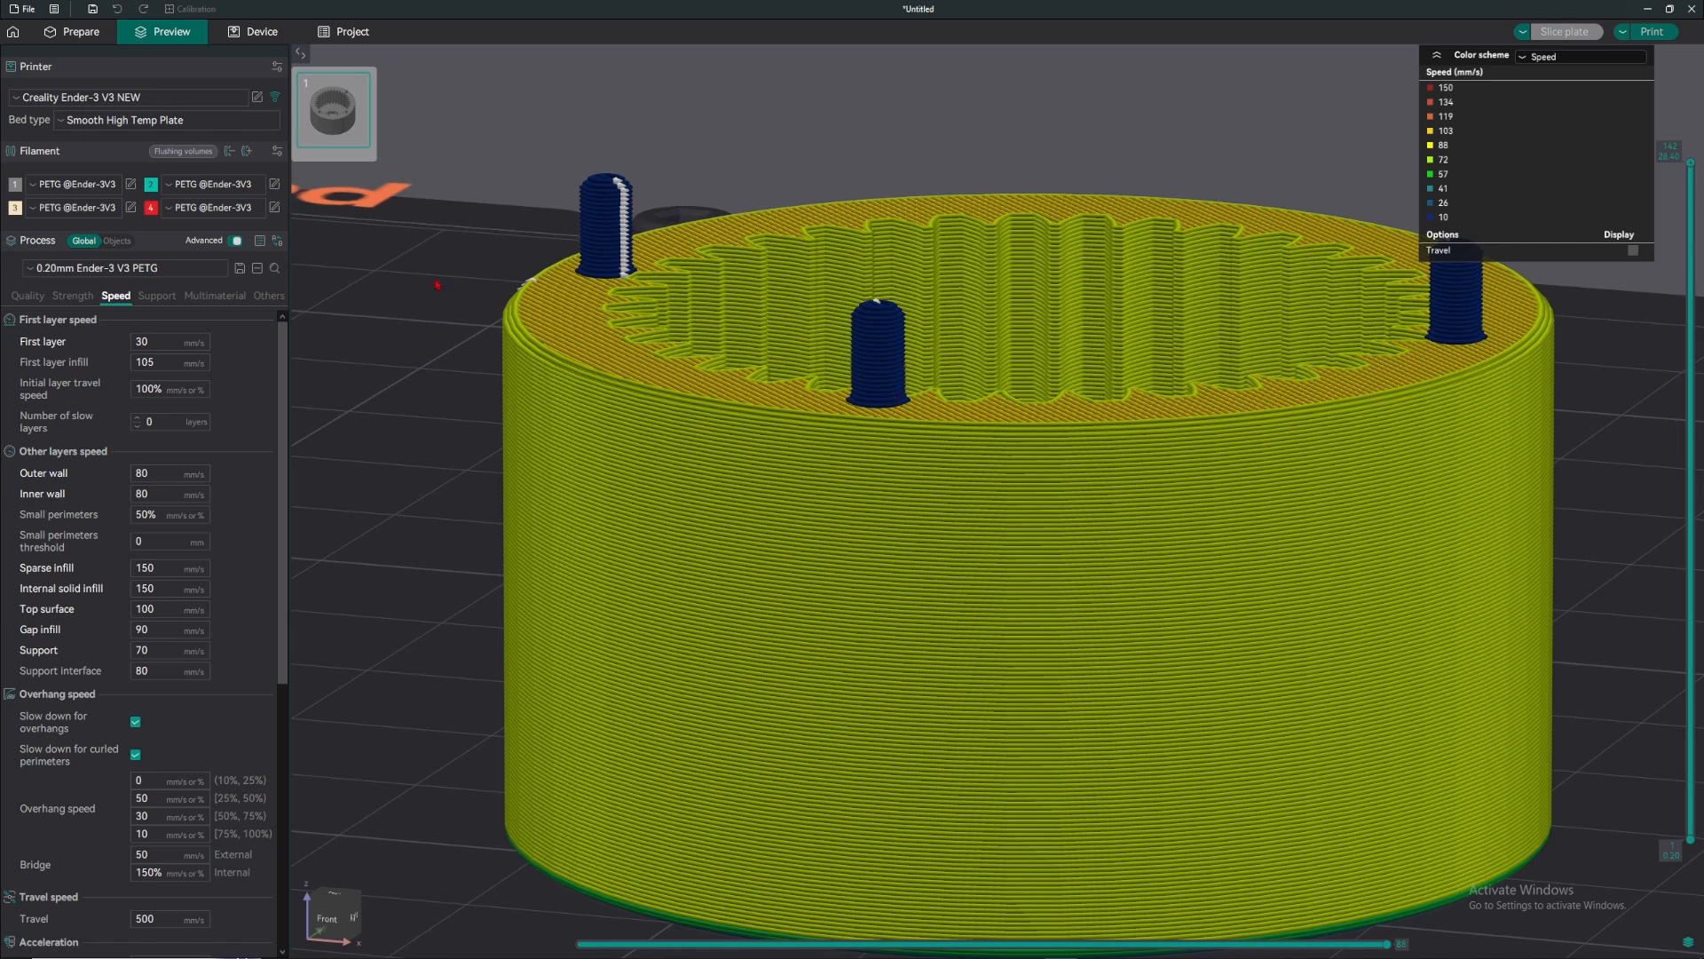
scroll(791, 272, "down", 2)
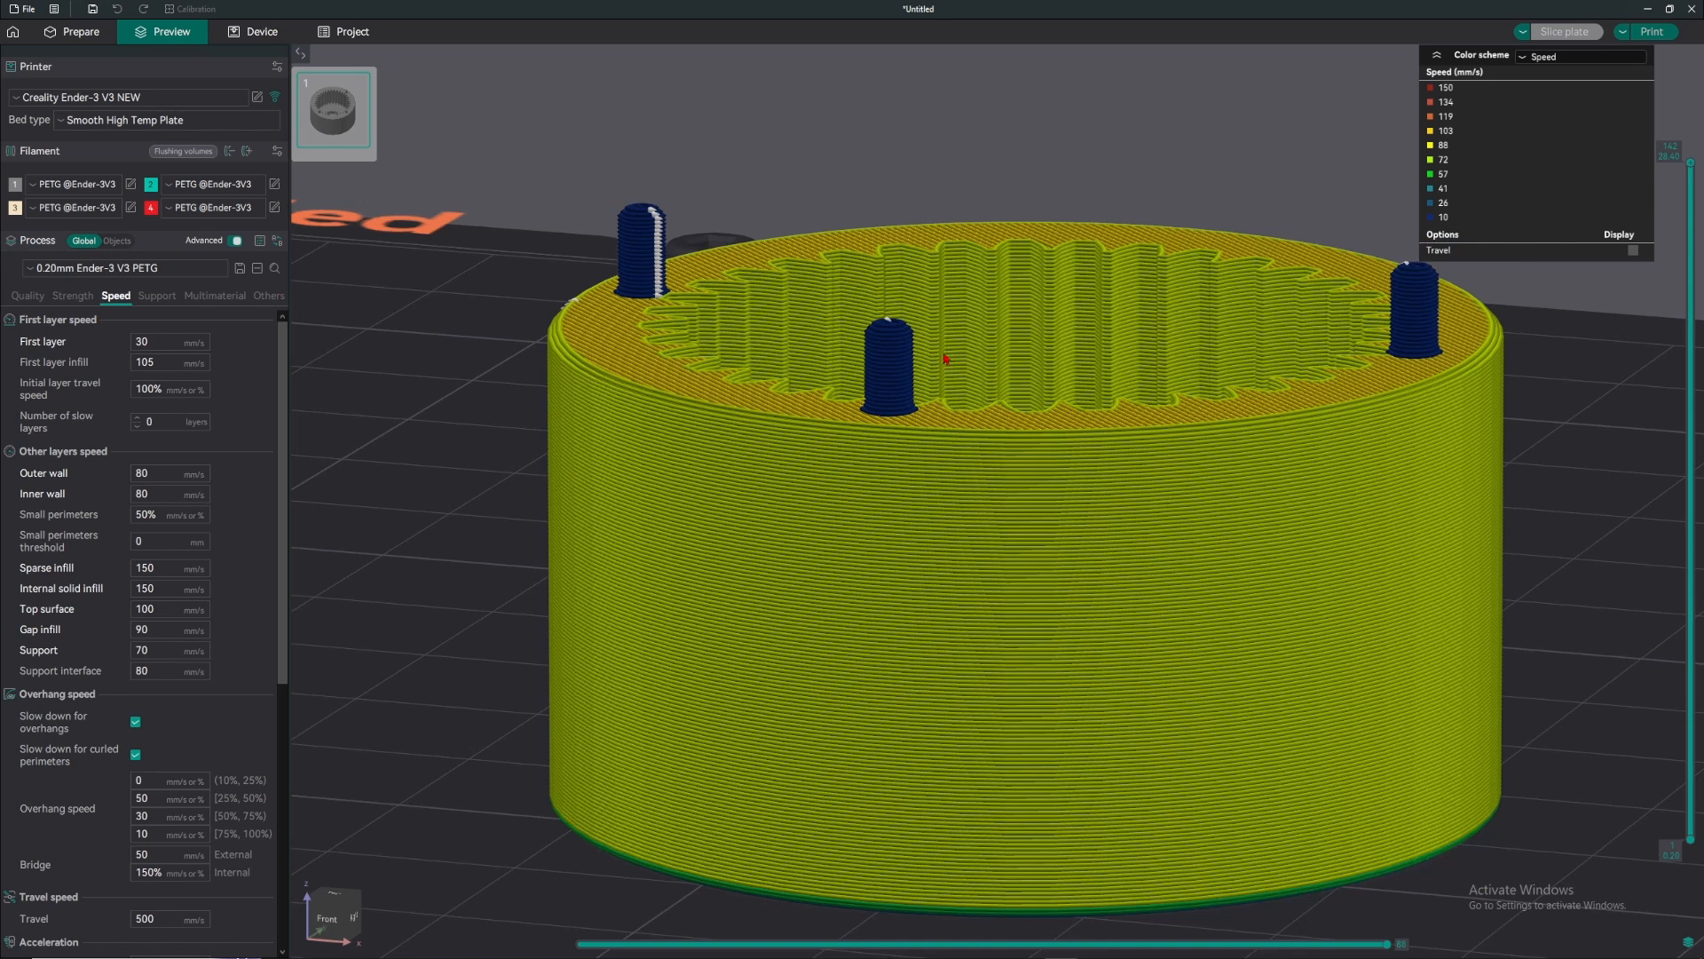
scroll(1056, 404, "down", 1)
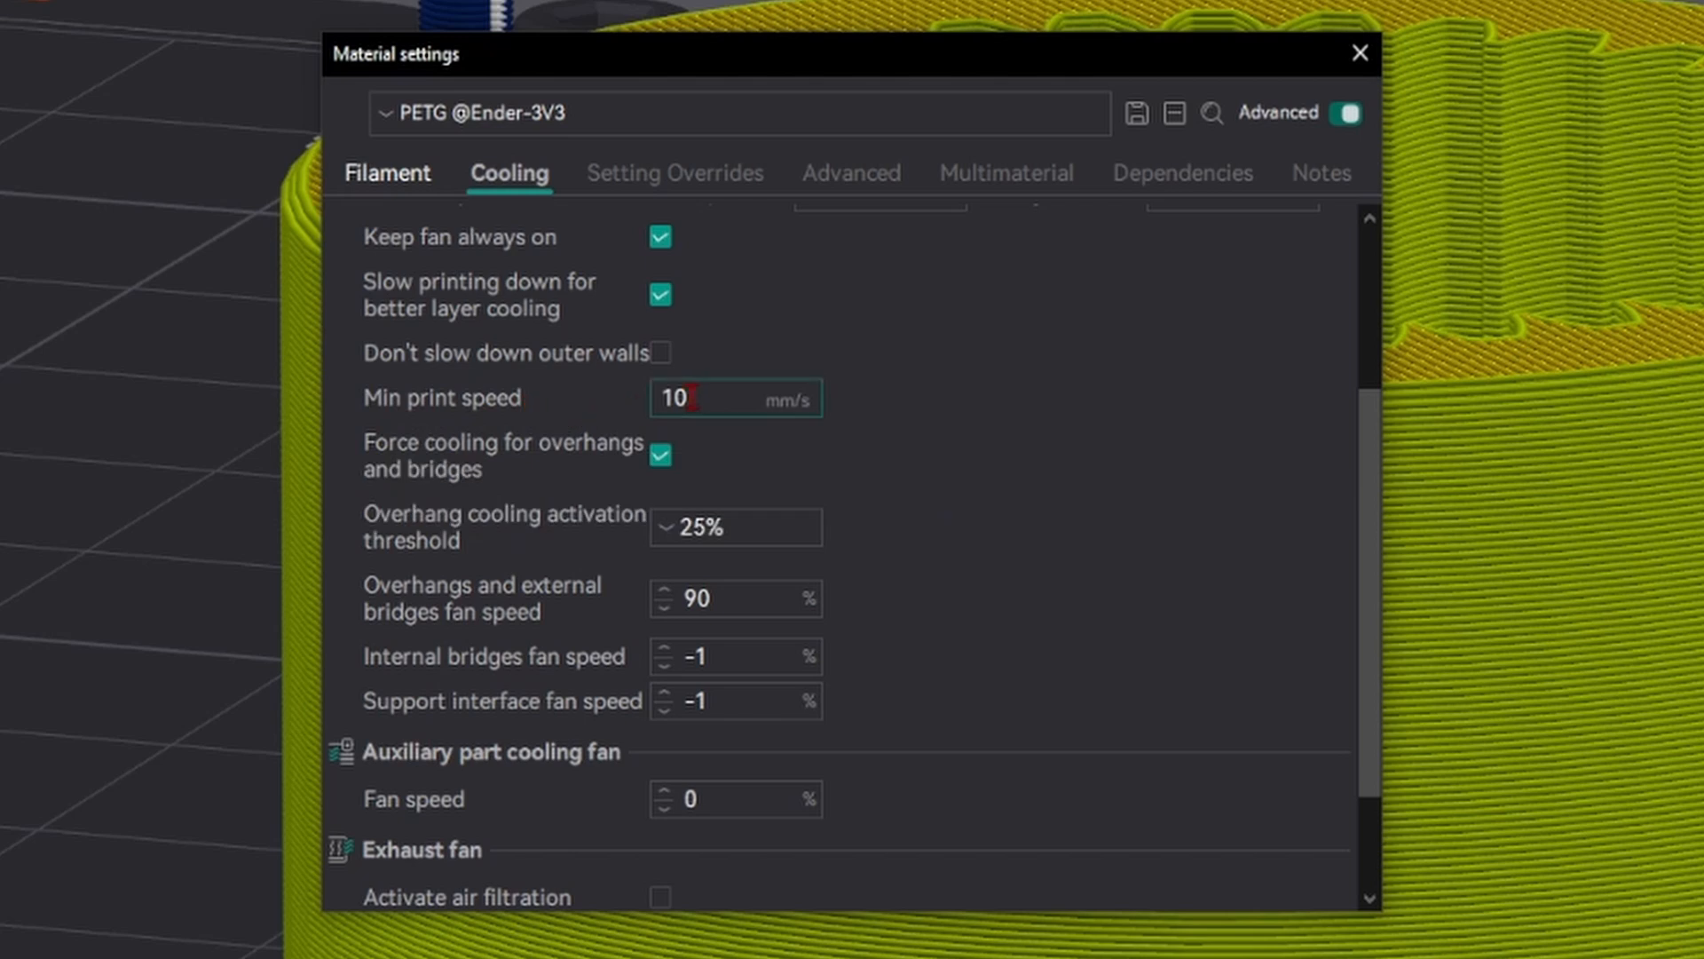
- Review the PETG filament's minimum print speed, overhang and bridge cooling, auxiliary fan and exhaust fan settings
scroll(952, 407, "down", 1)
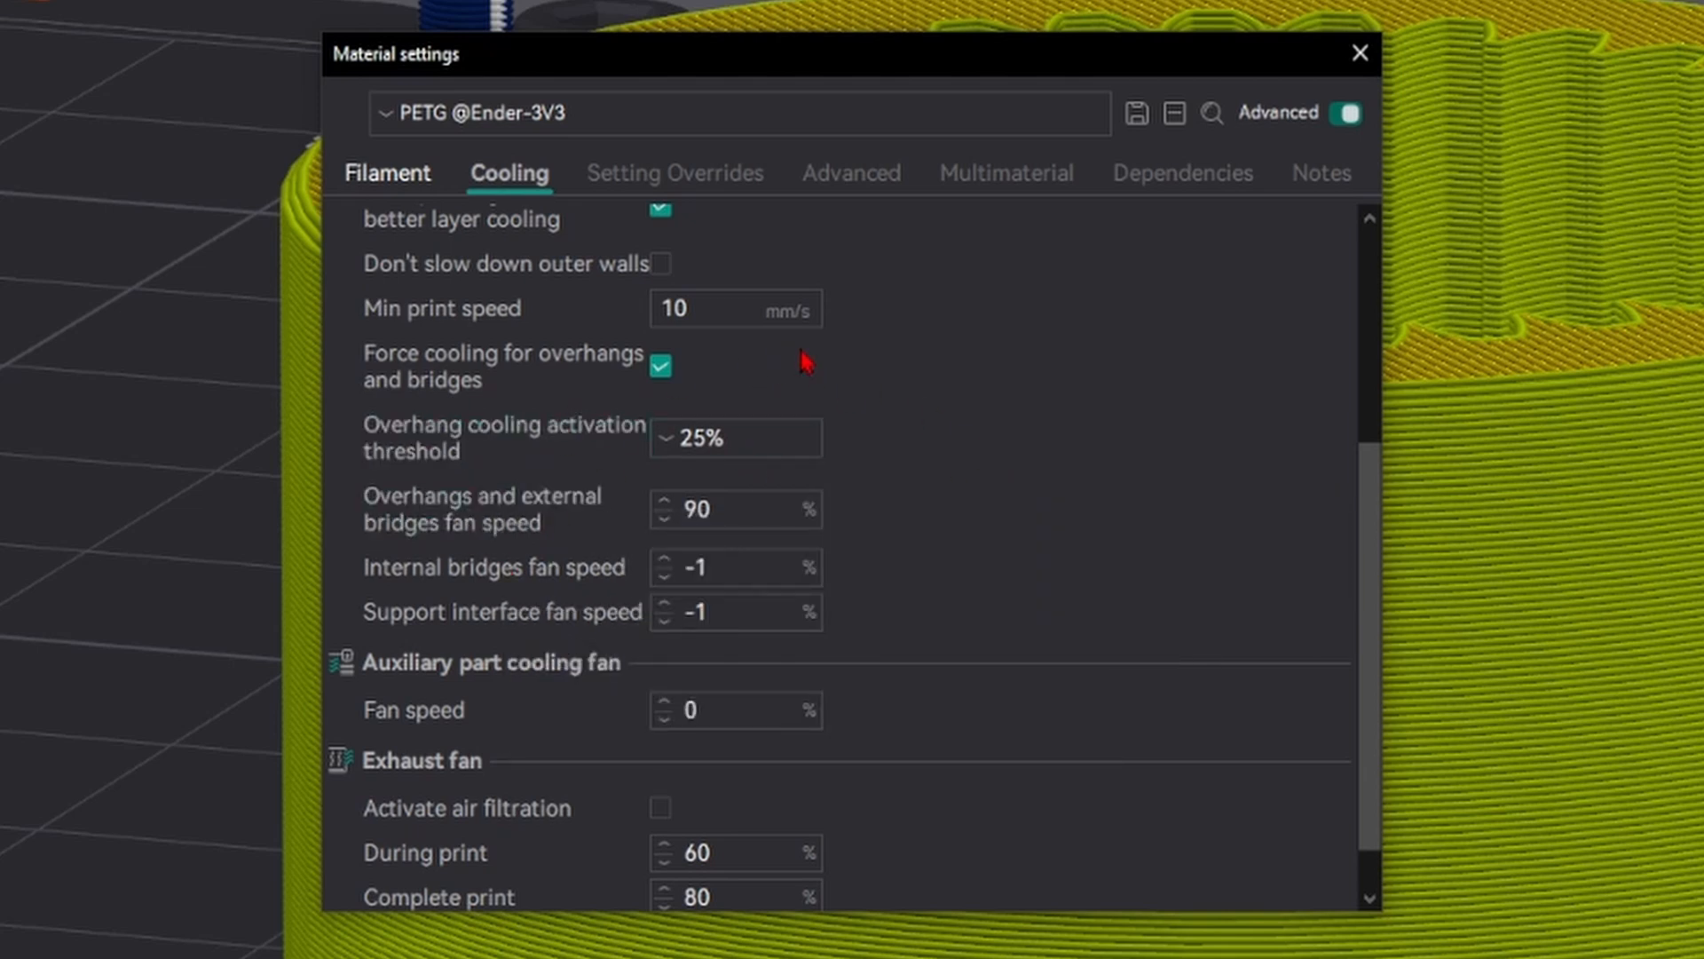
scroll(806, 364, "down", 2)
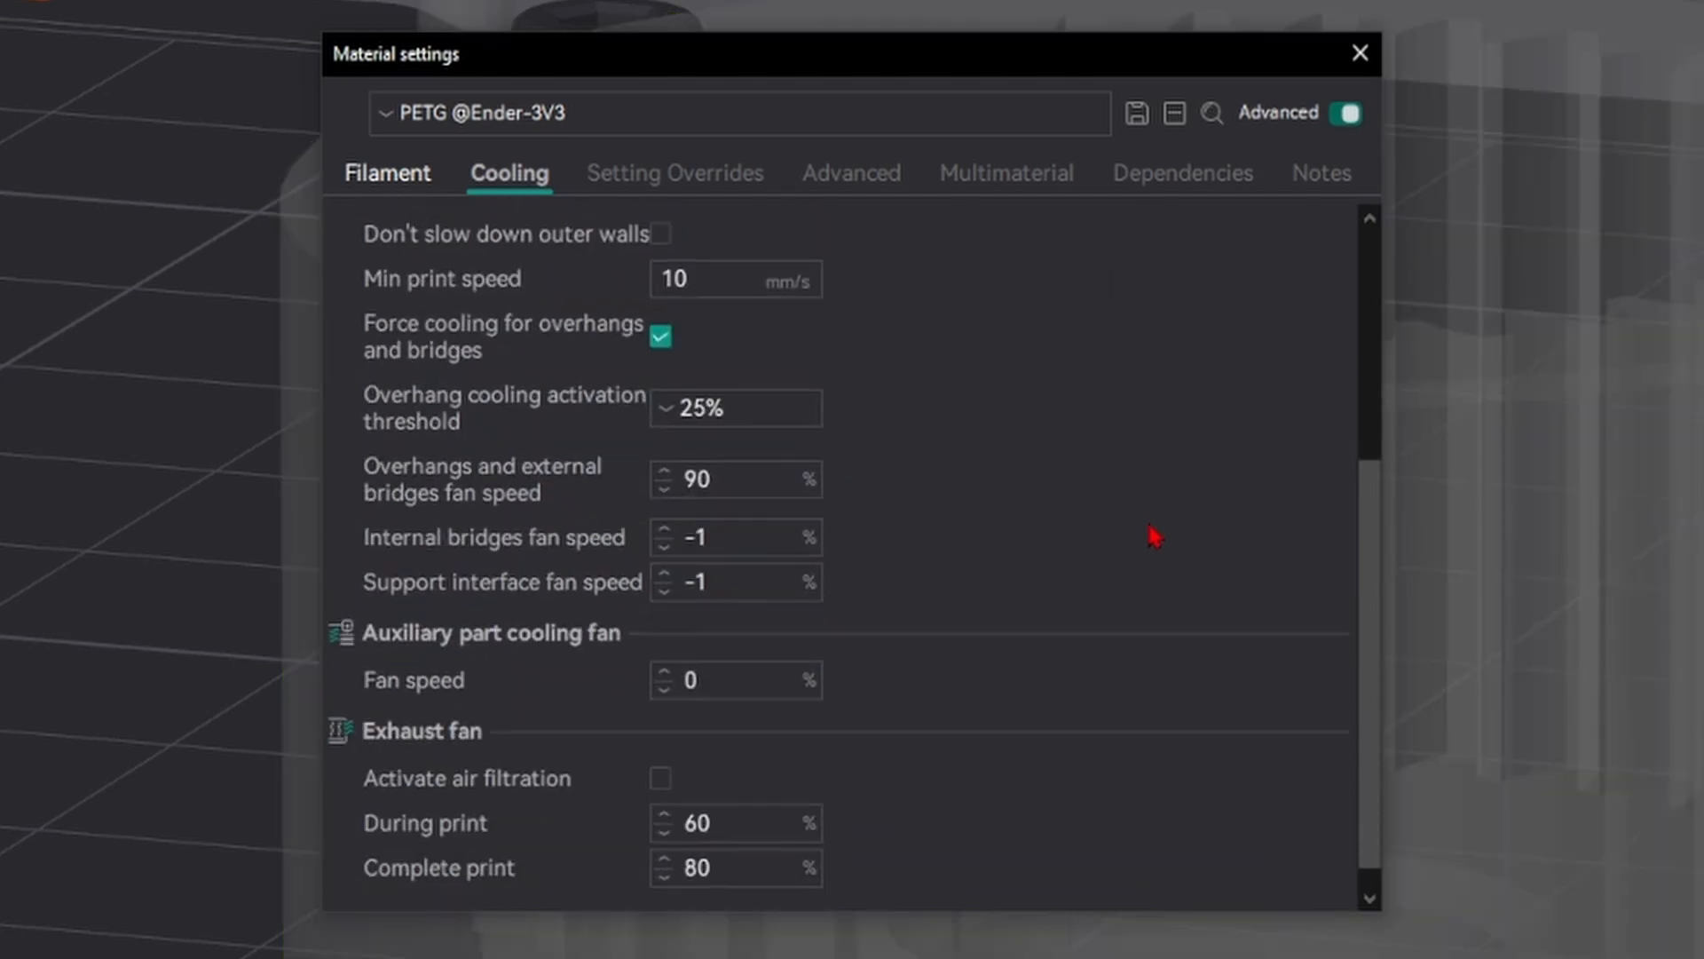
scroll(1145, 534, "down", 1)
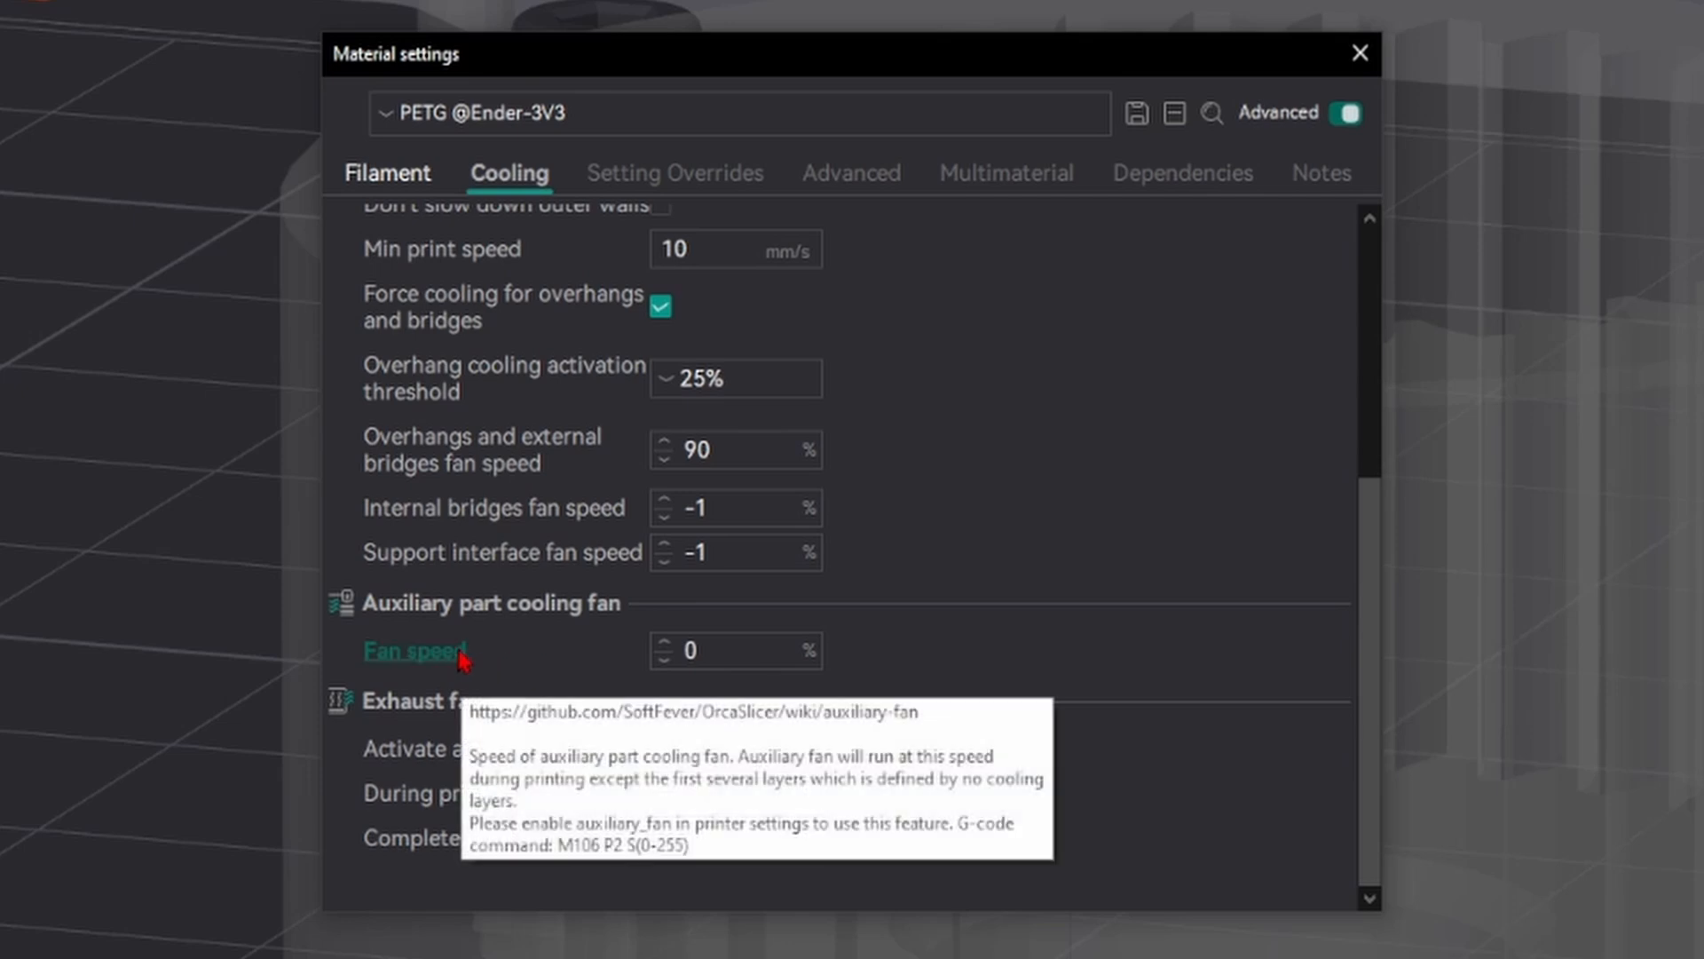
left_click(711, 652)
double_click(711, 652)
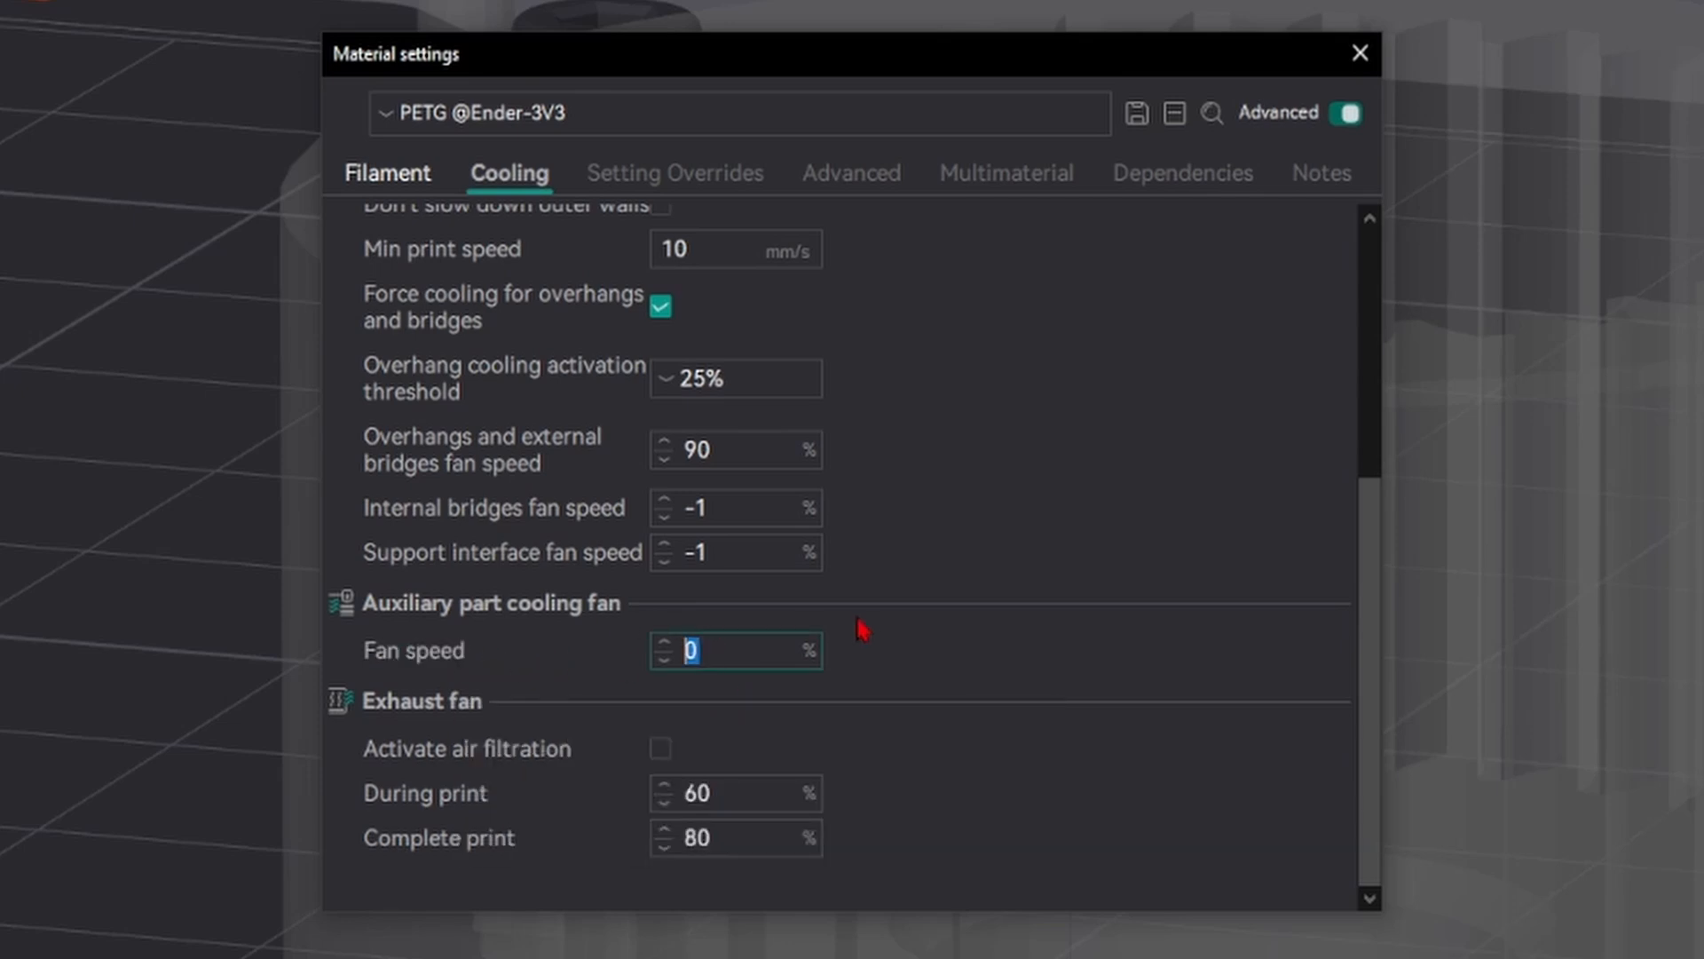
left_click(923, 594)
scroll(1034, 772, "up", 5)
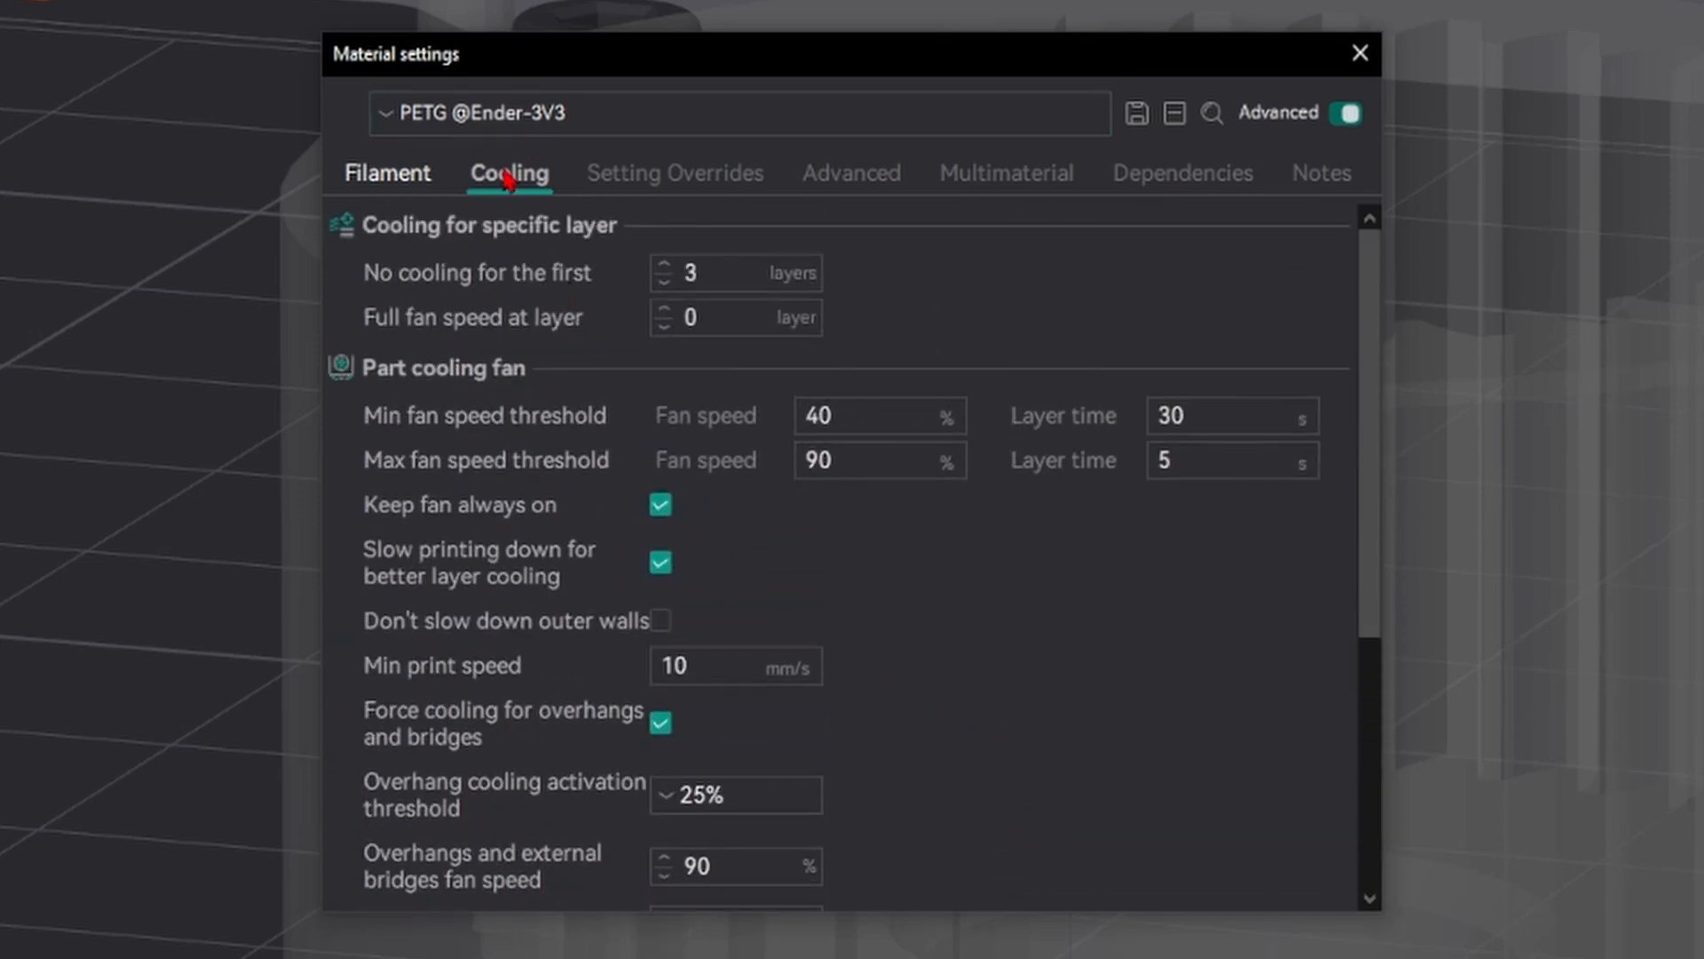
- Override the PETG filament's retraction length with 0.1 mm in the setting overrides
left_click(649, 189)
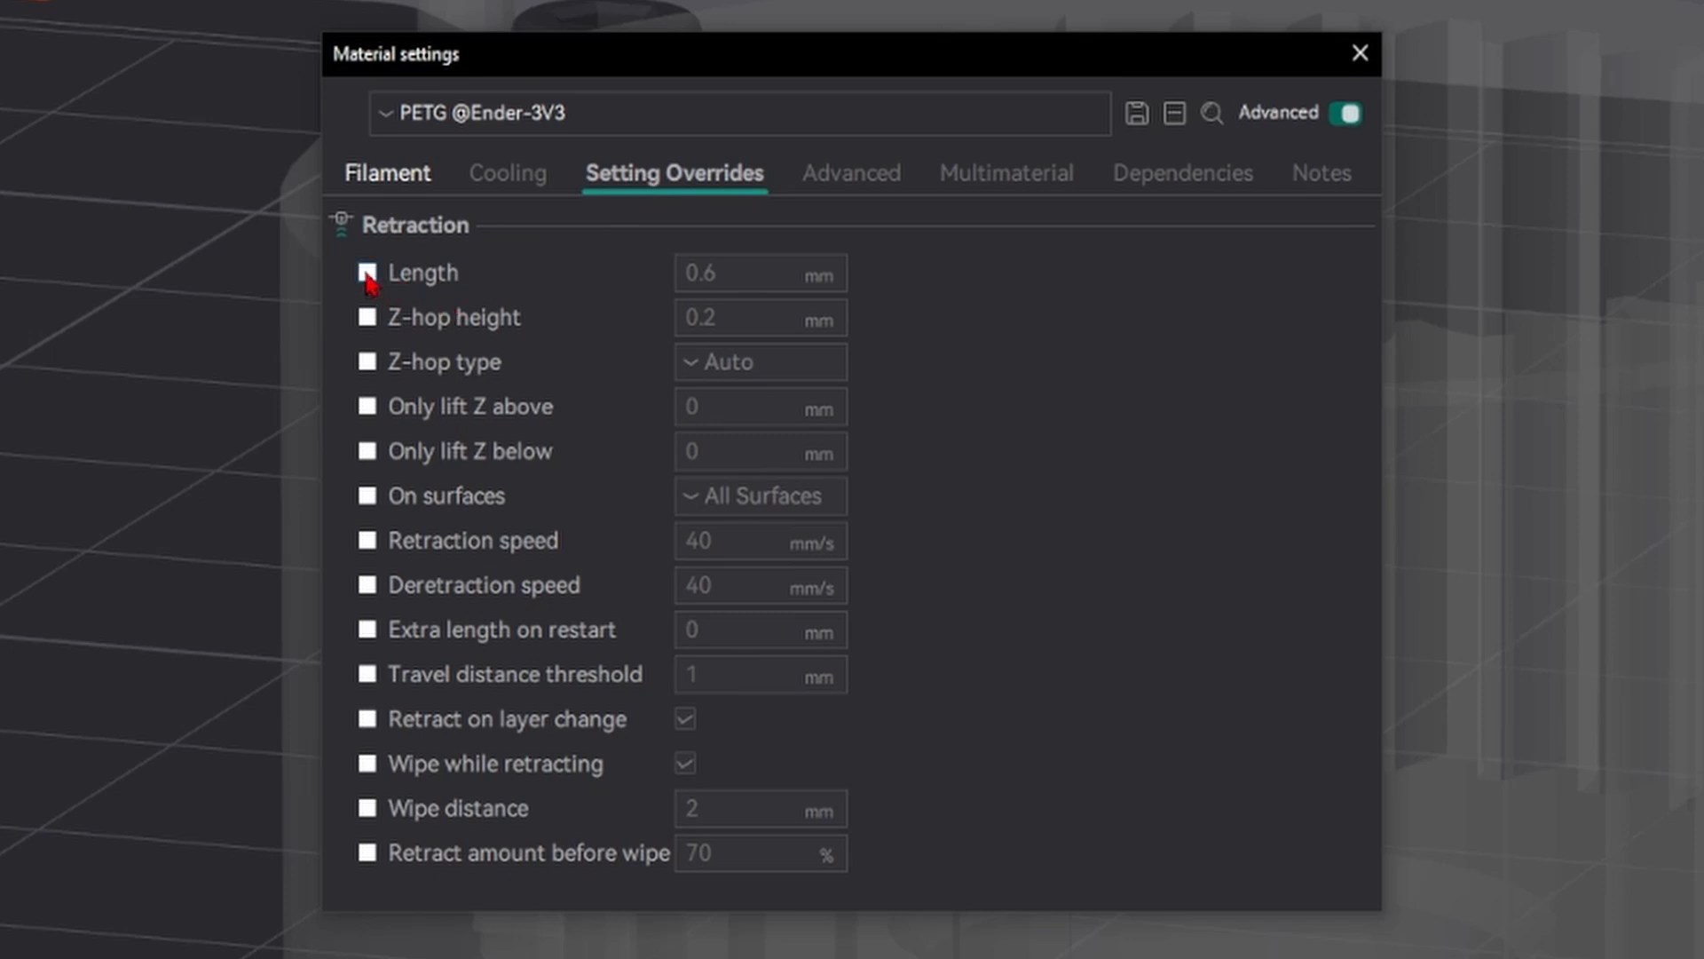
left_click(368, 274)
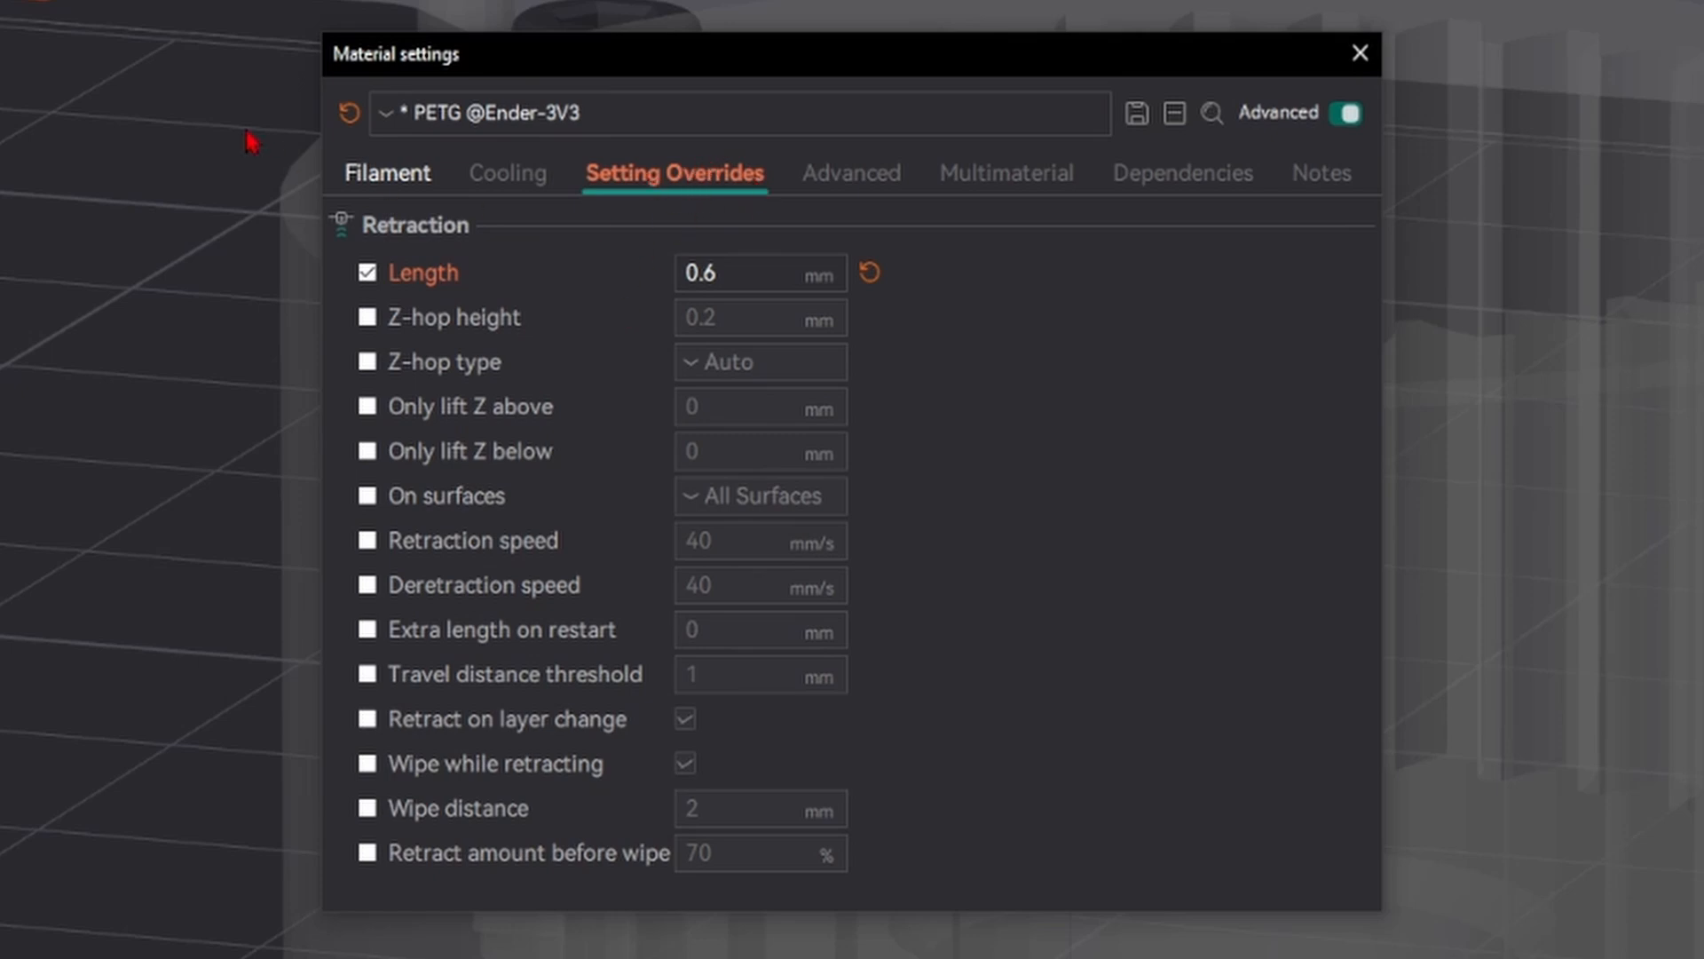
left_click_drag(741, 266, 573, 257)
left_click(366, 273)
left_click(367, 272)
left_click(726, 269)
left_click_drag(727, 269, 664, 273)
type(".1")
- Enable the filament's retraction overrides for Z-hop height, Z-hop type and Only lift Z above
left_click(367, 318)
left_click(366, 363)
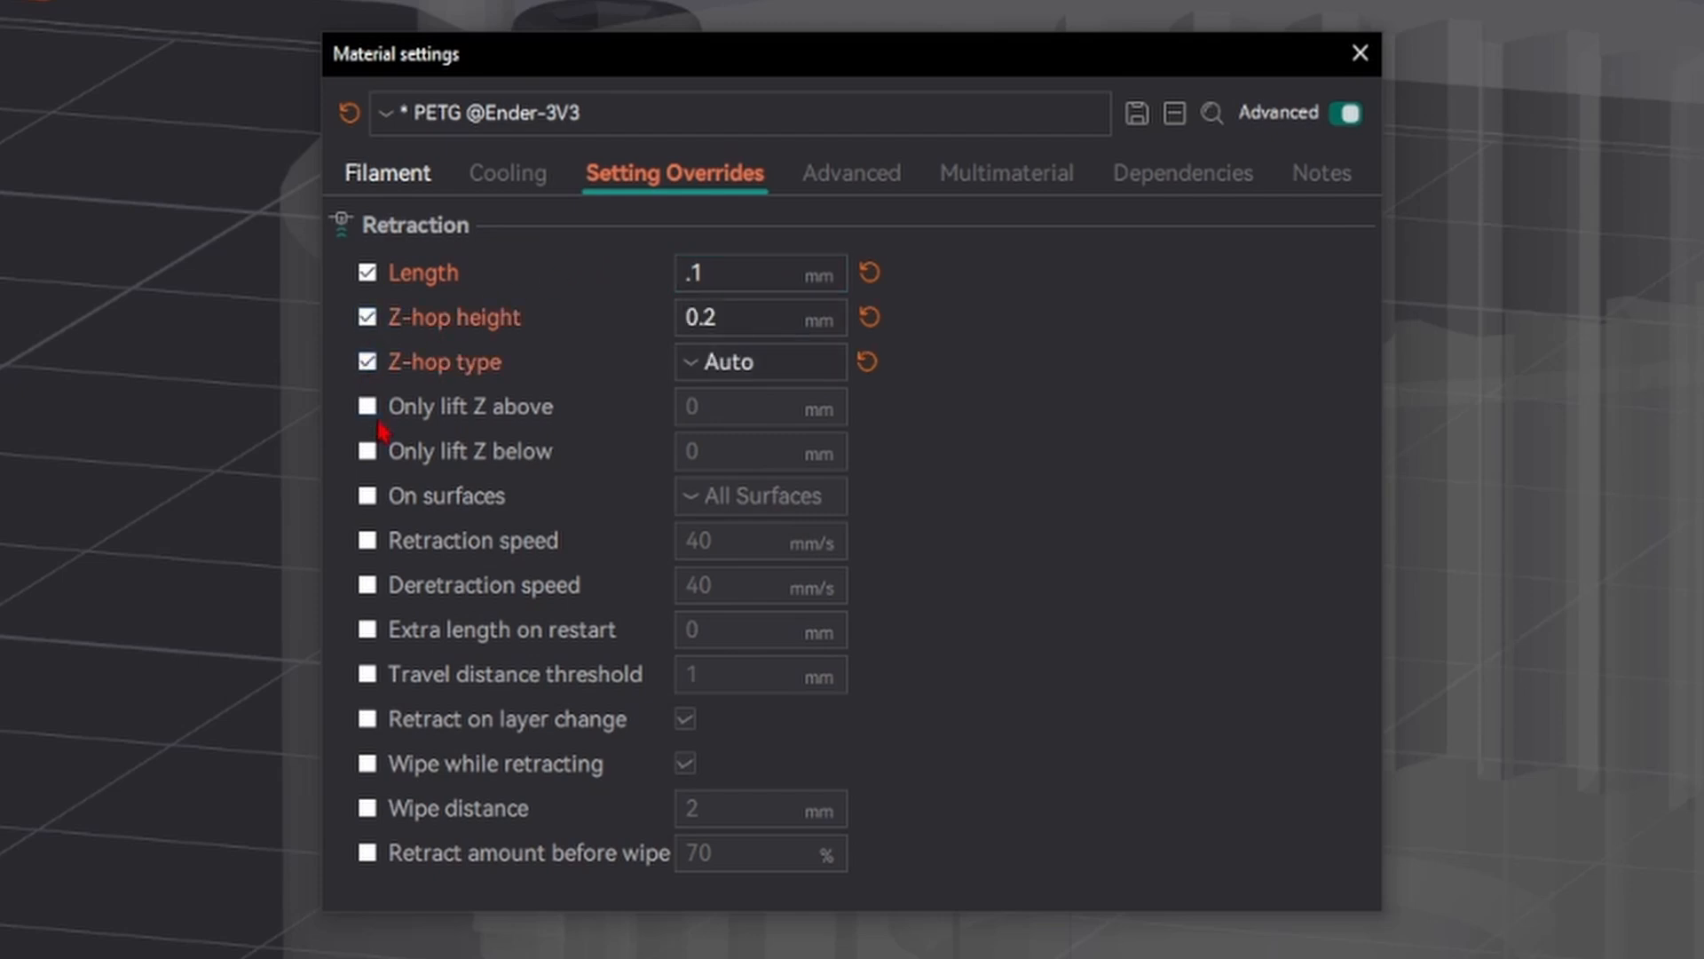
left_click(368, 407)
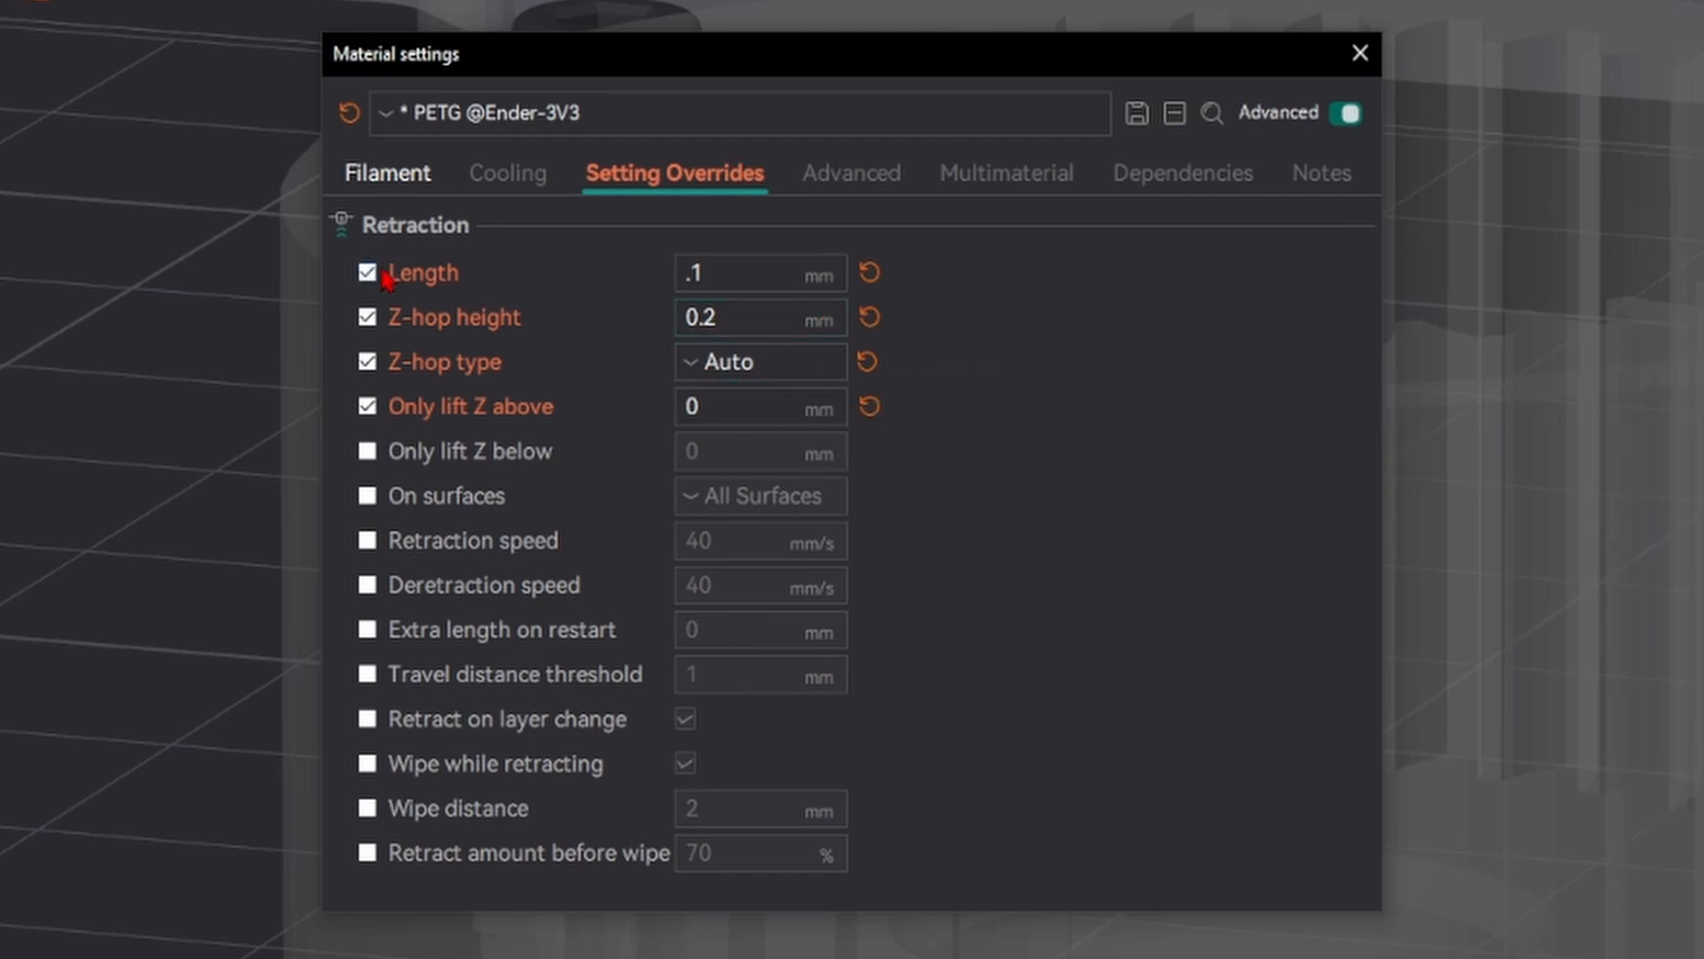
- Reset the filament's retraction length, Z-hop height, Z-hop type and Only lift Z above overrides to their saved values
left_click(869, 273)
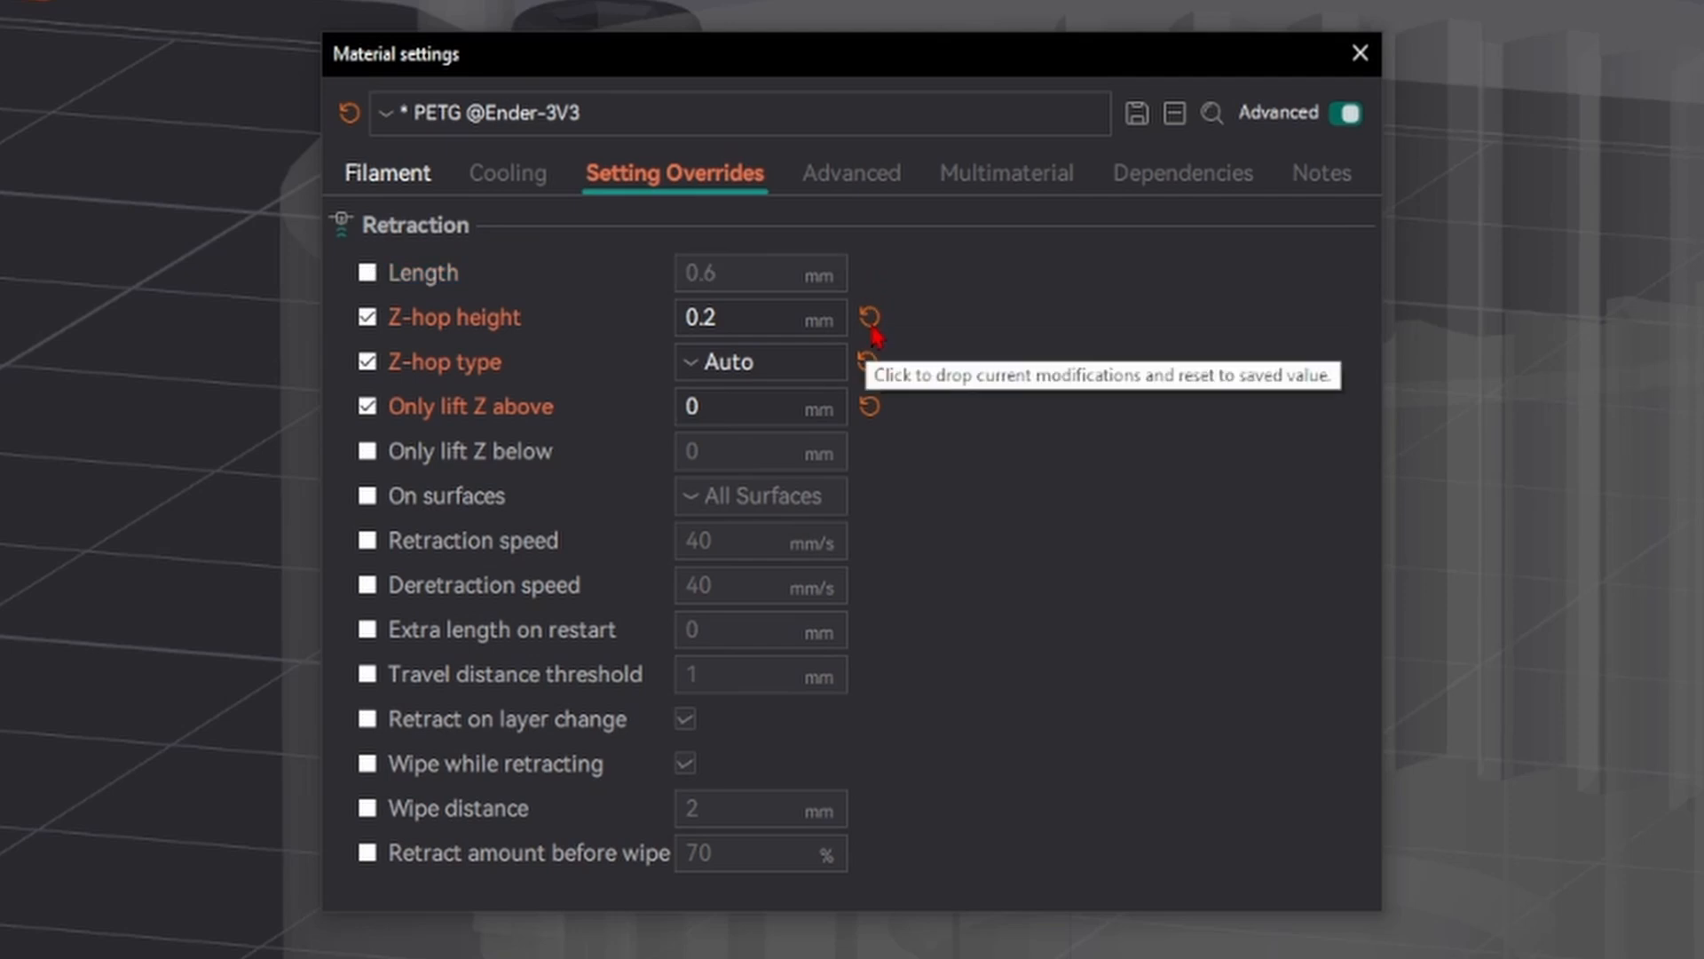
left_click(869, 317)
left_click(869, 406)
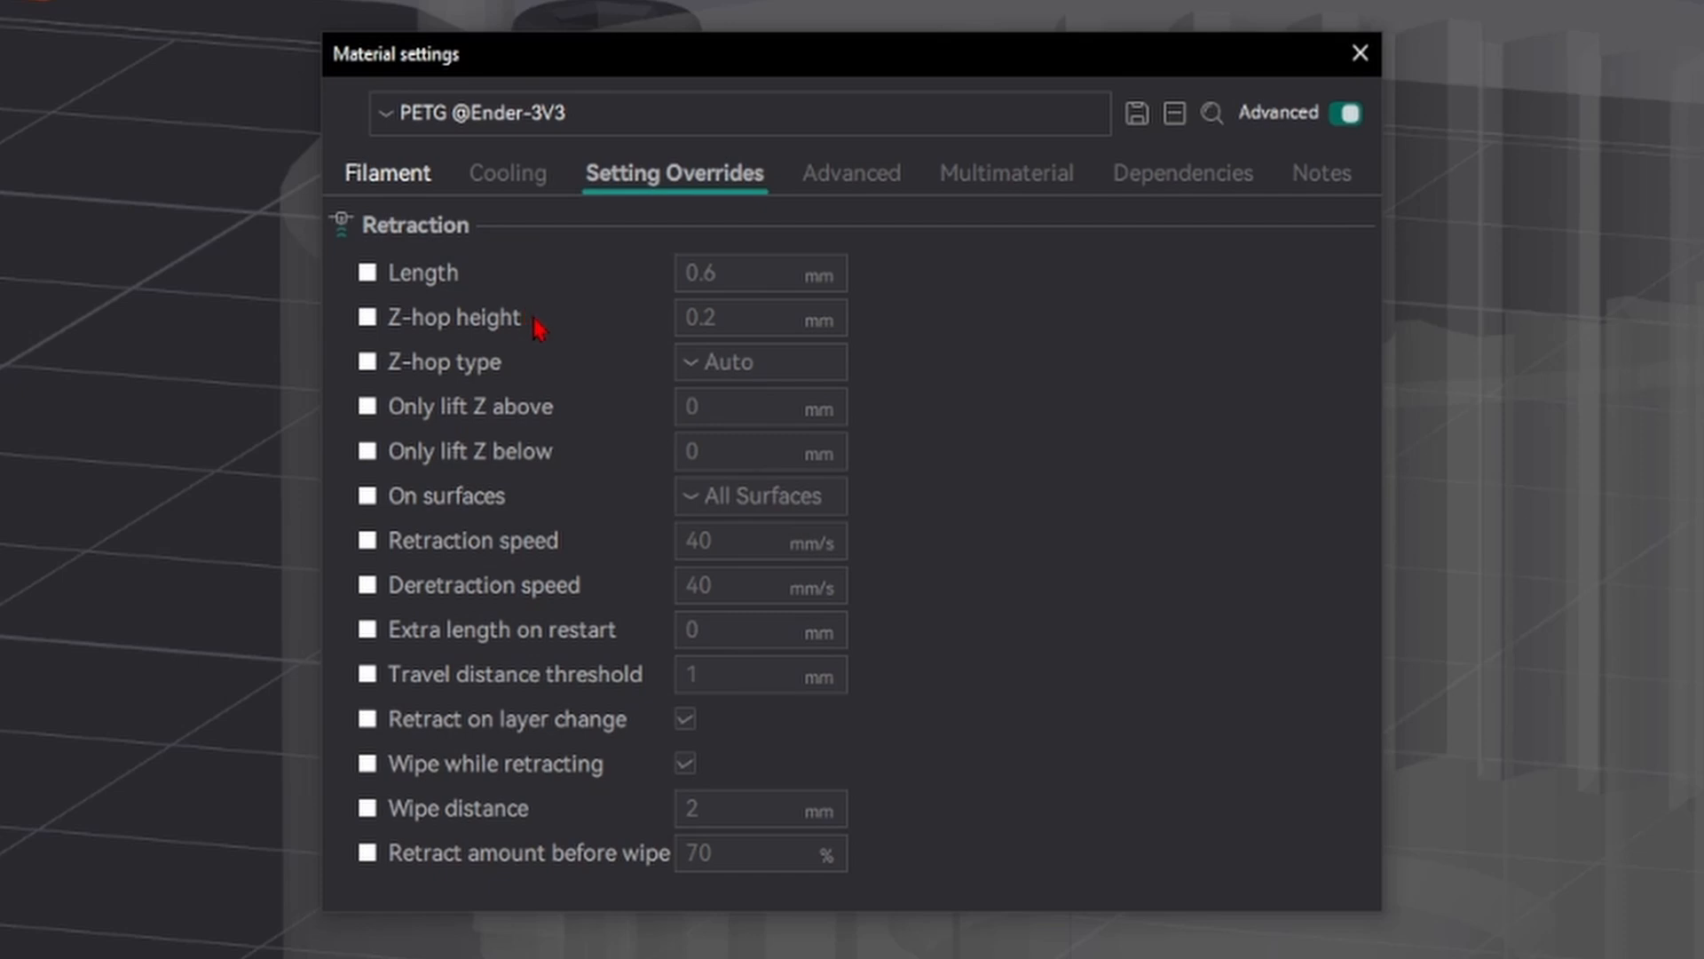
mouse_move(444, 411)
- Look over the PETG filament's start G-code and end G-code
left_click(840, 178)
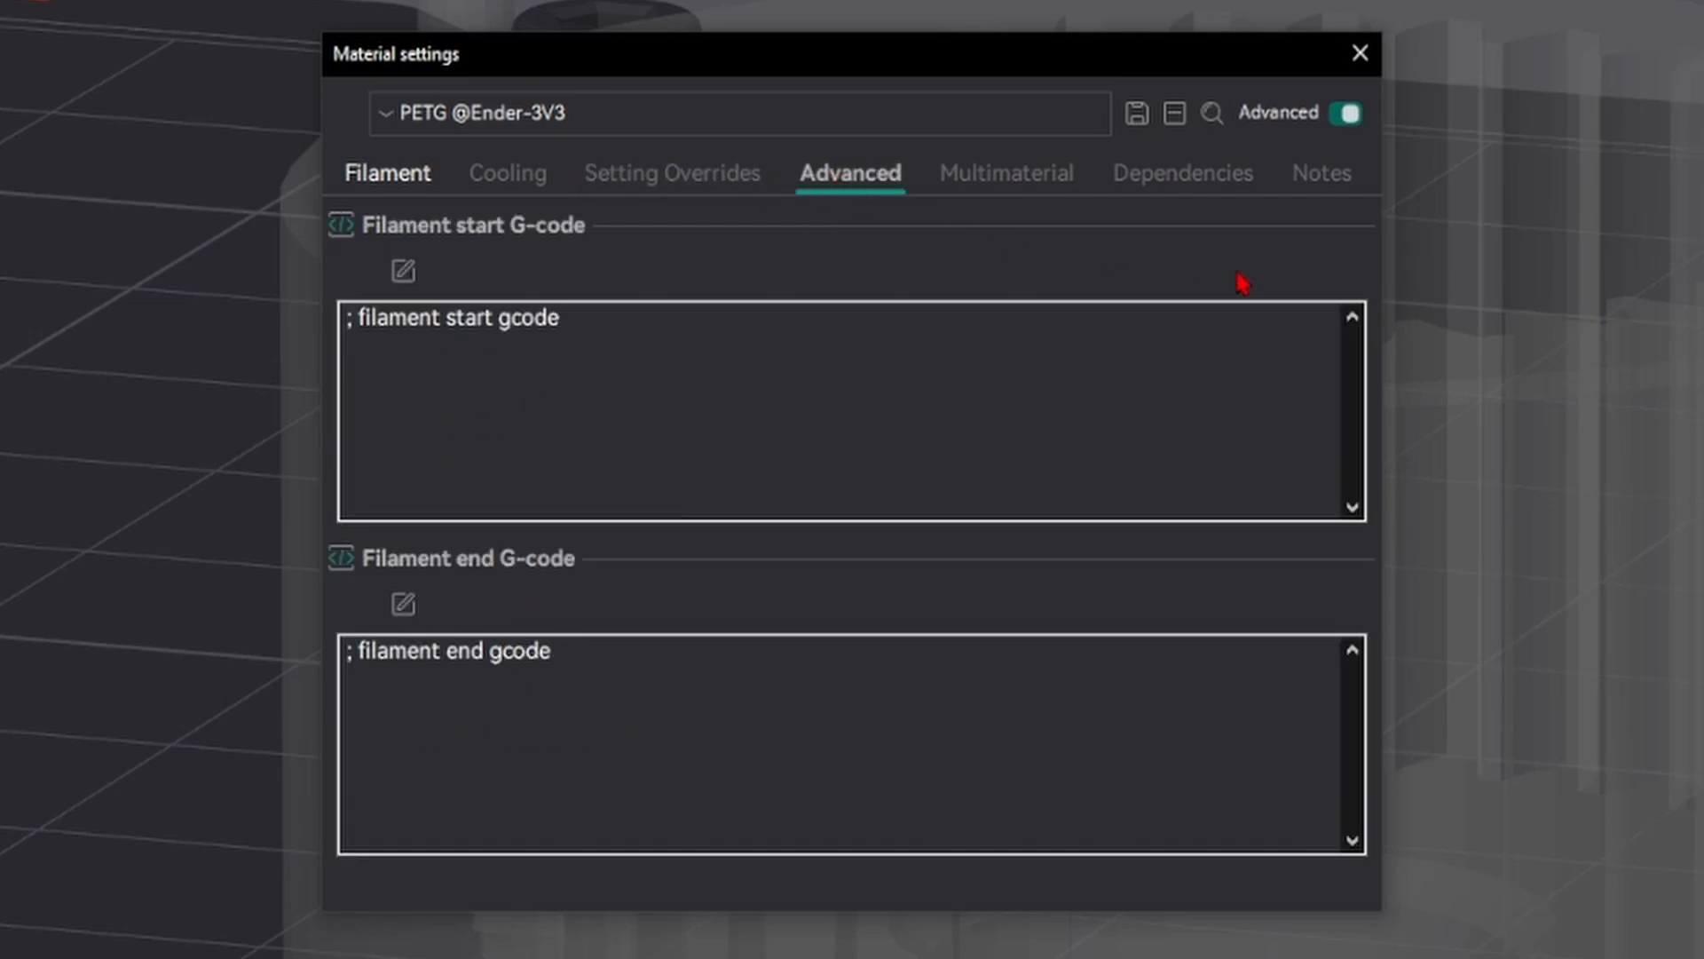
left_click_drag(657, 383, 370, 325)
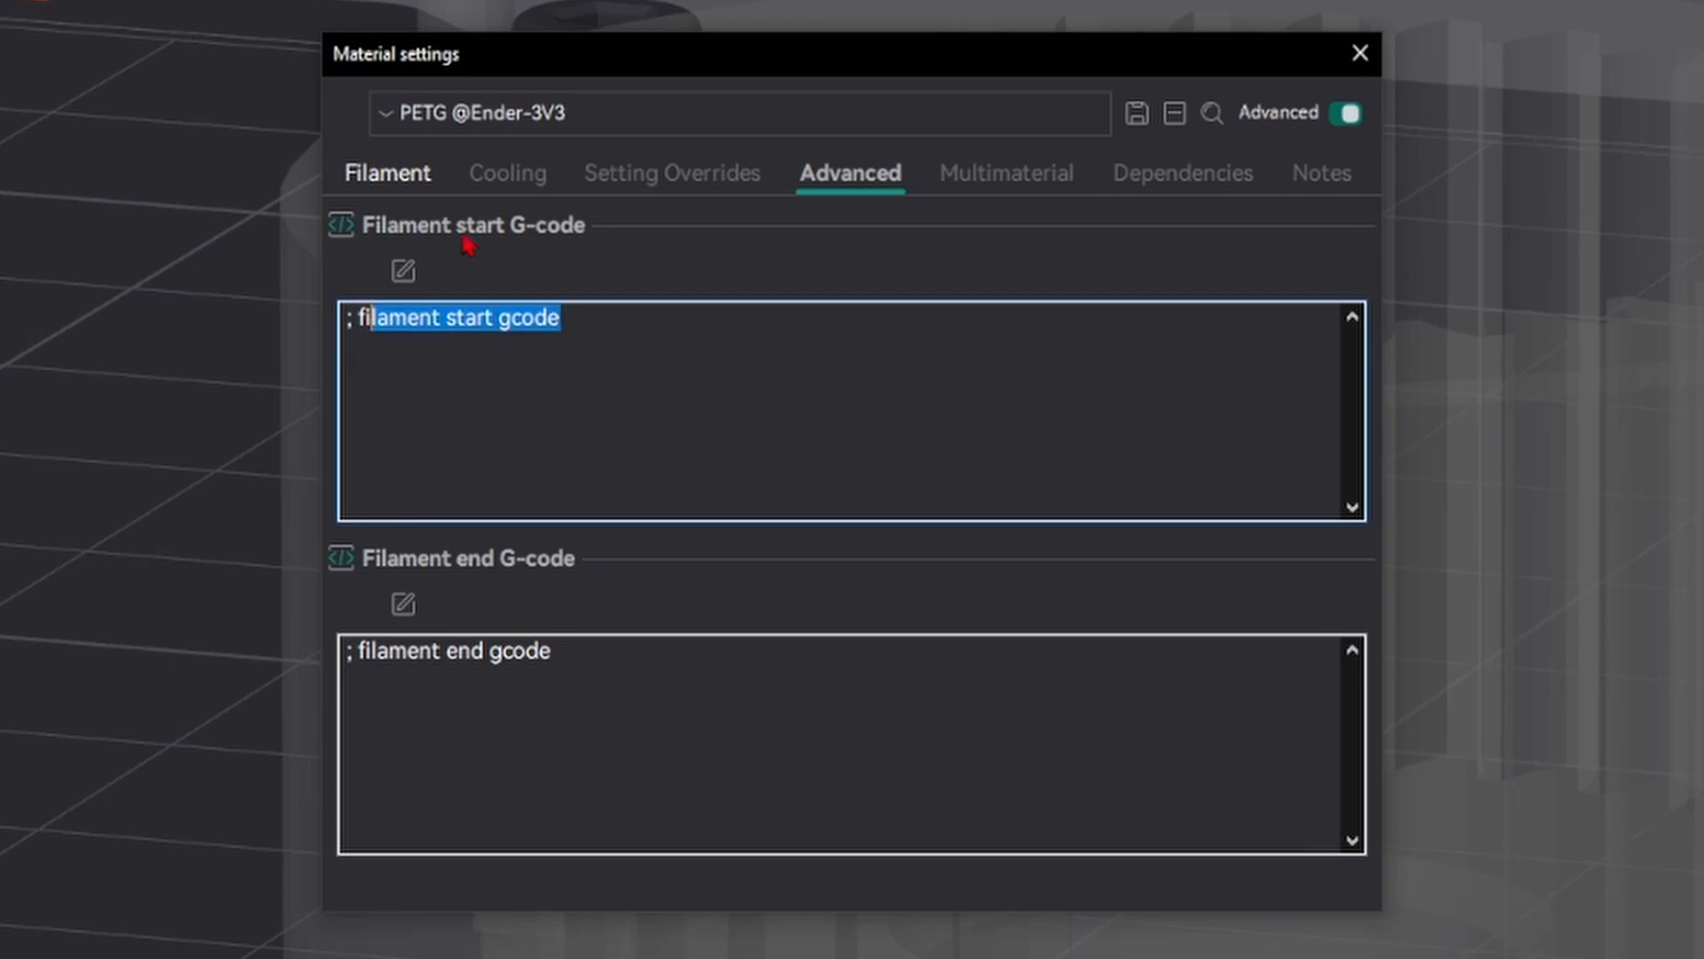
left_click(639, 265)
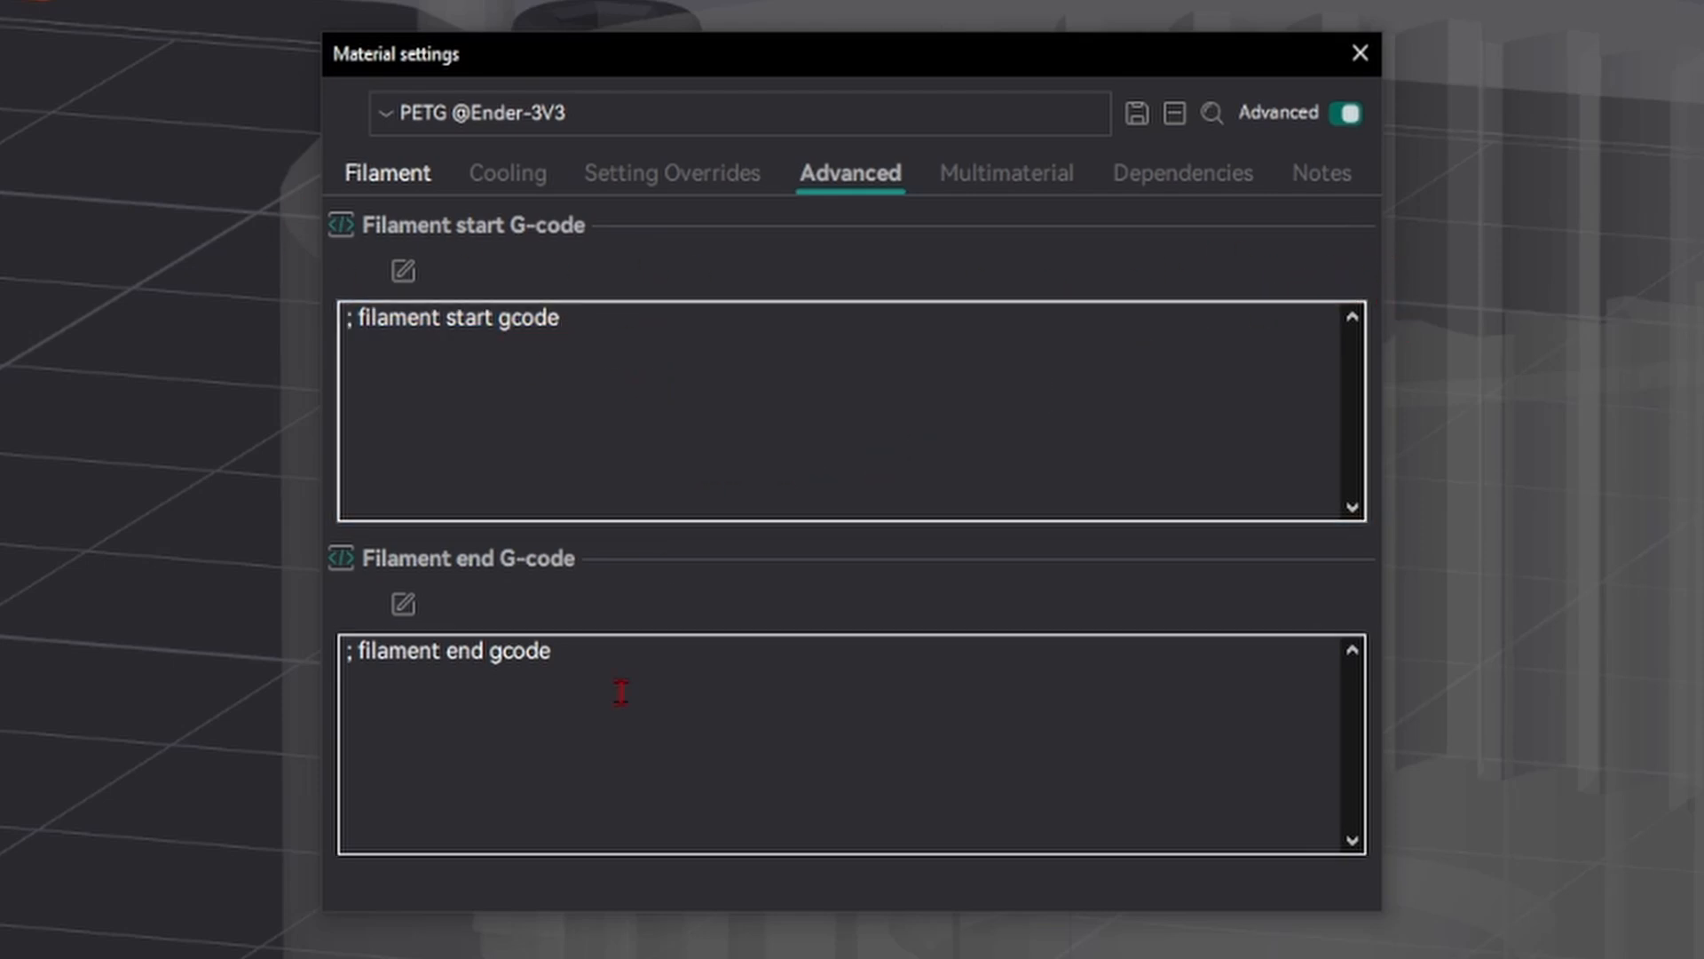
left_click_drag(621, 689, 407, 602)
left_click(589, 449)
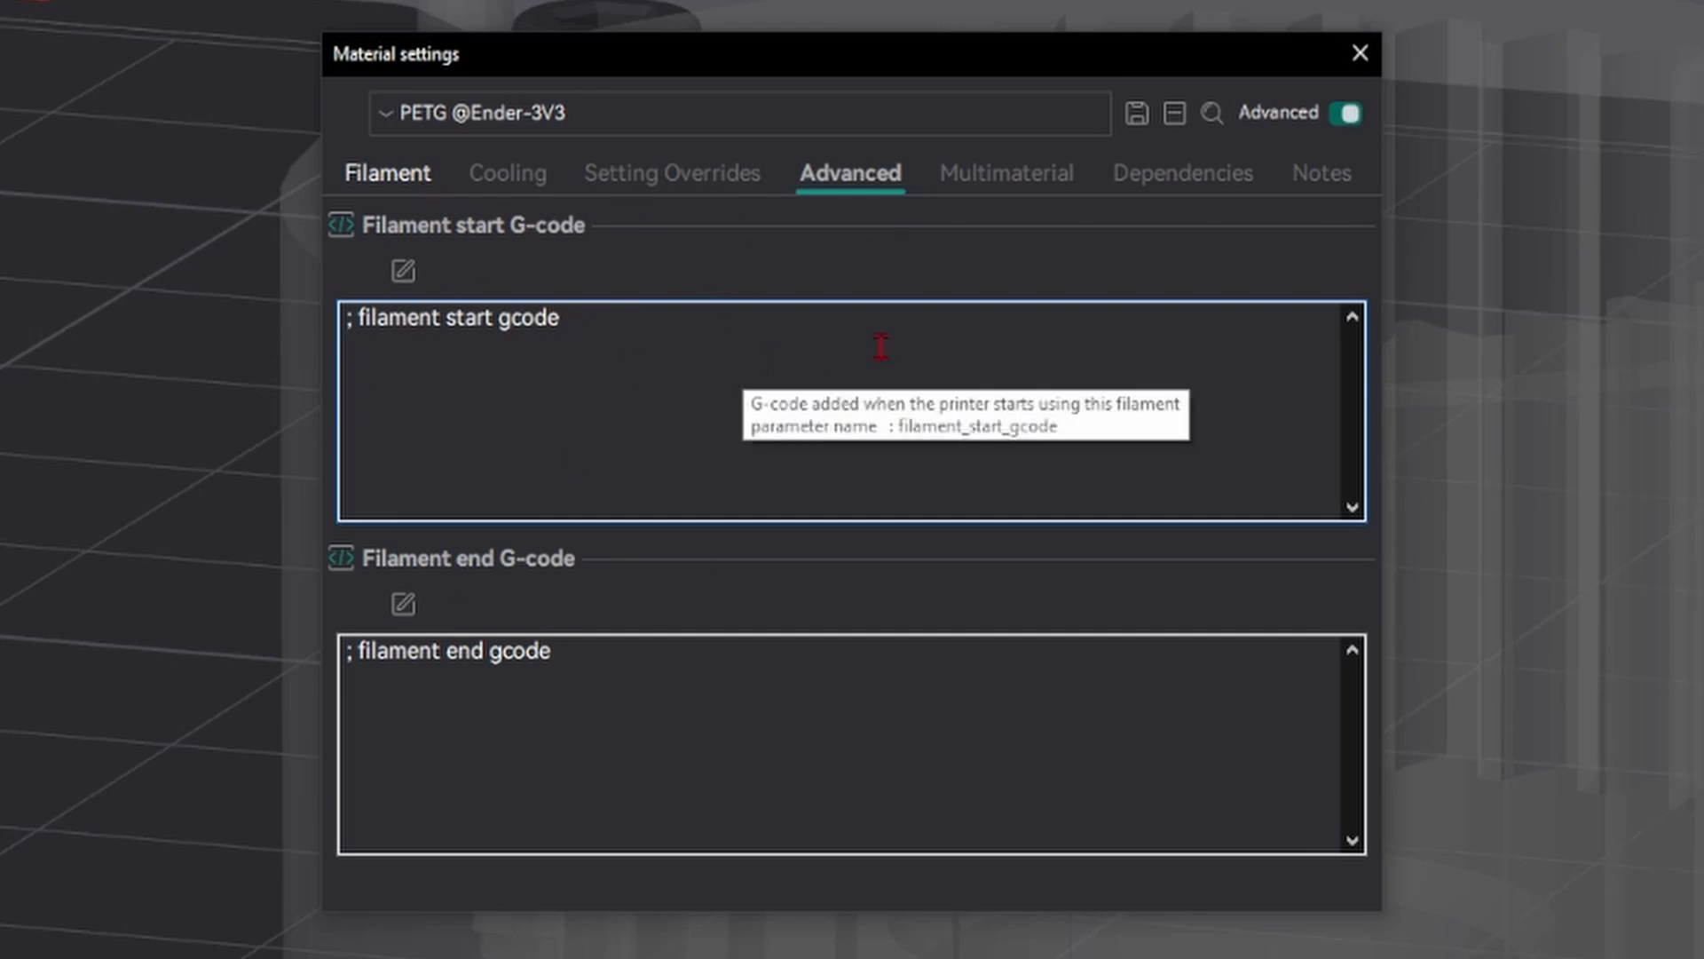
- Review the filament's multimaterial settings, covering minimal purge on the wipe tower, toolchange speeds and ramming parameters
left_click(995, 195)
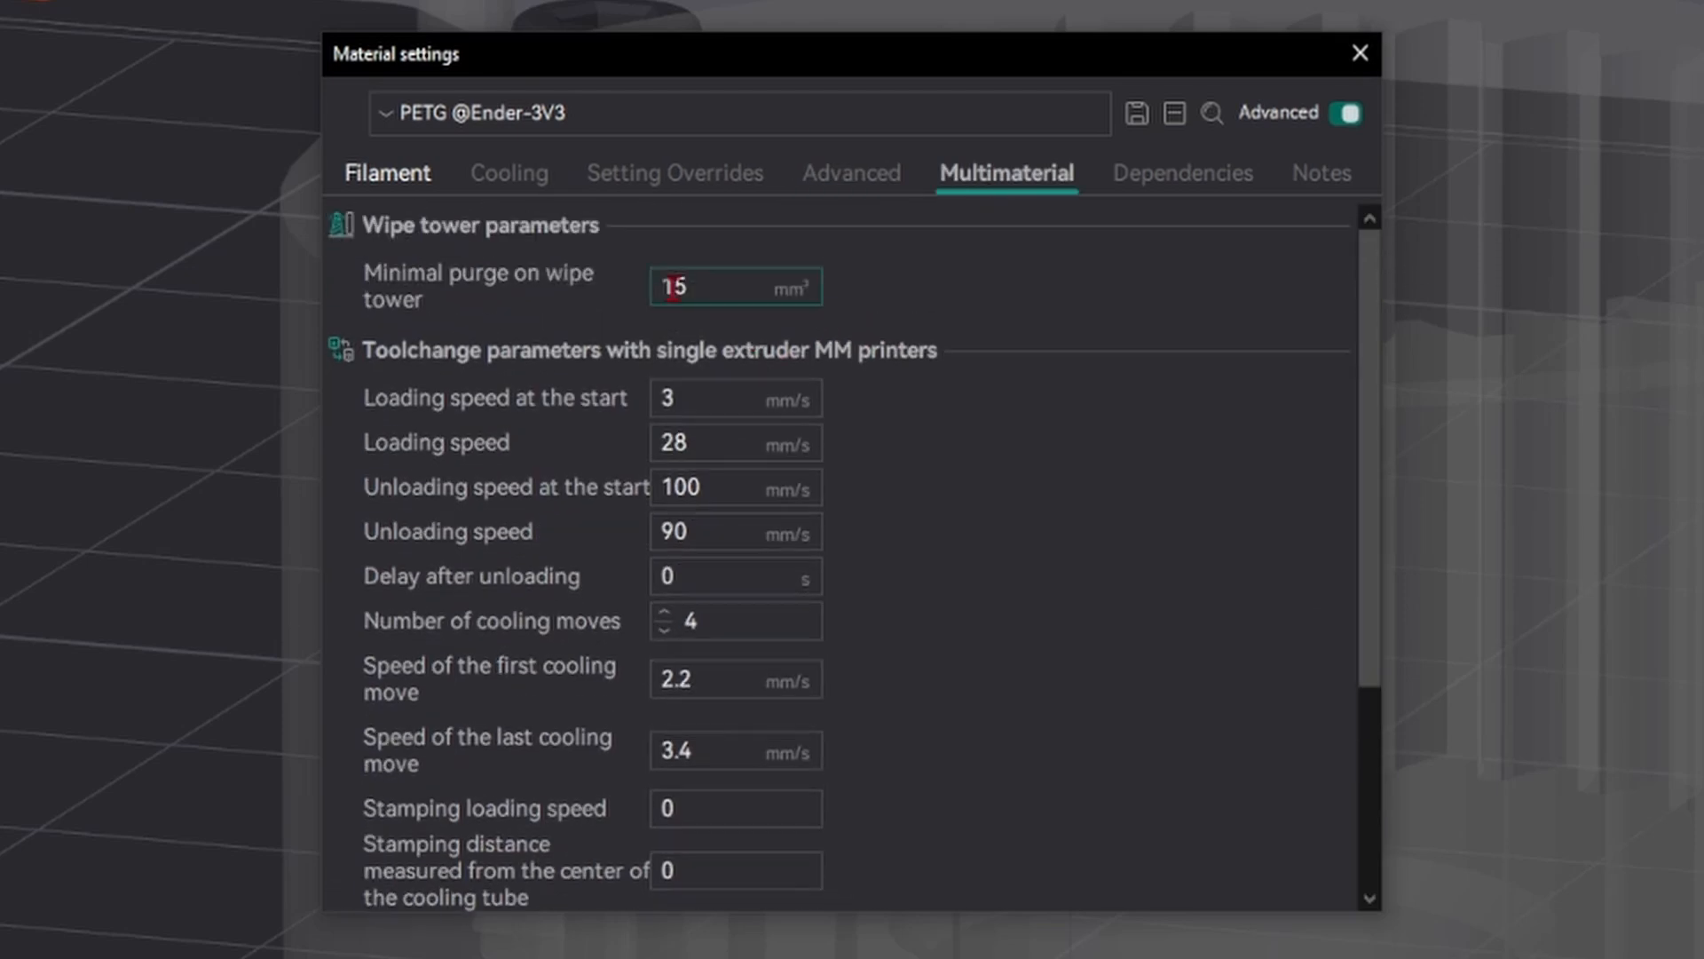
double_click(699, 280)
left_click(948, 276)
scroll(648, 506, "down", 5)
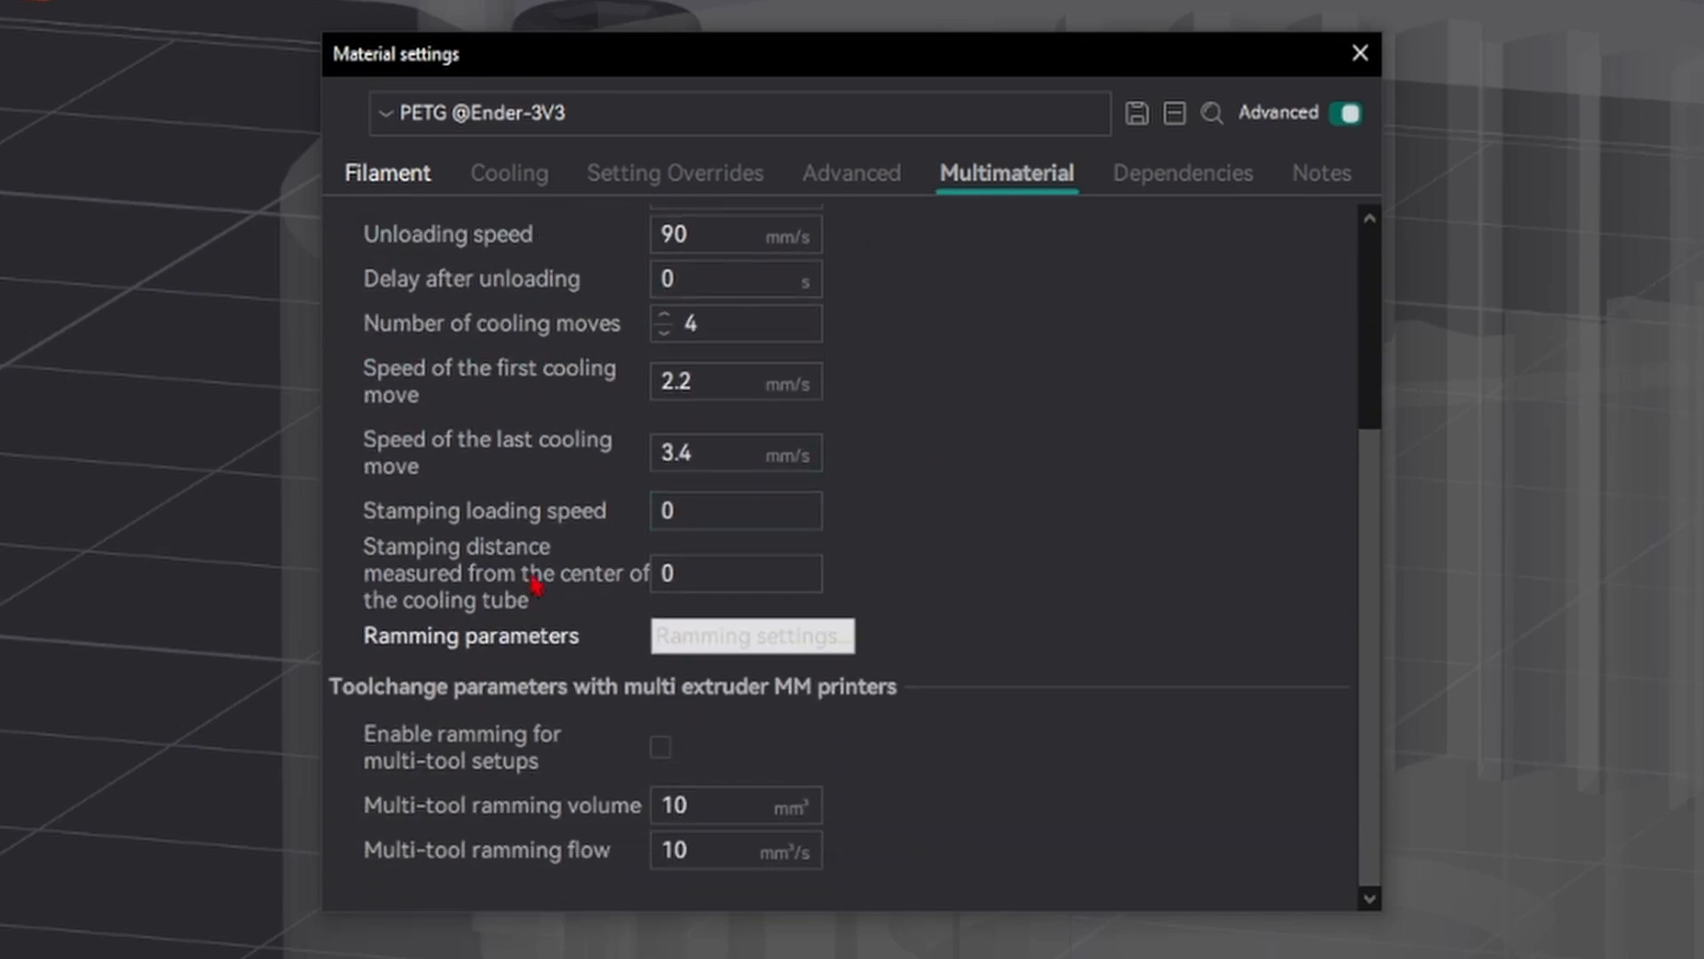
scroll(1068, 485, "up", 5)
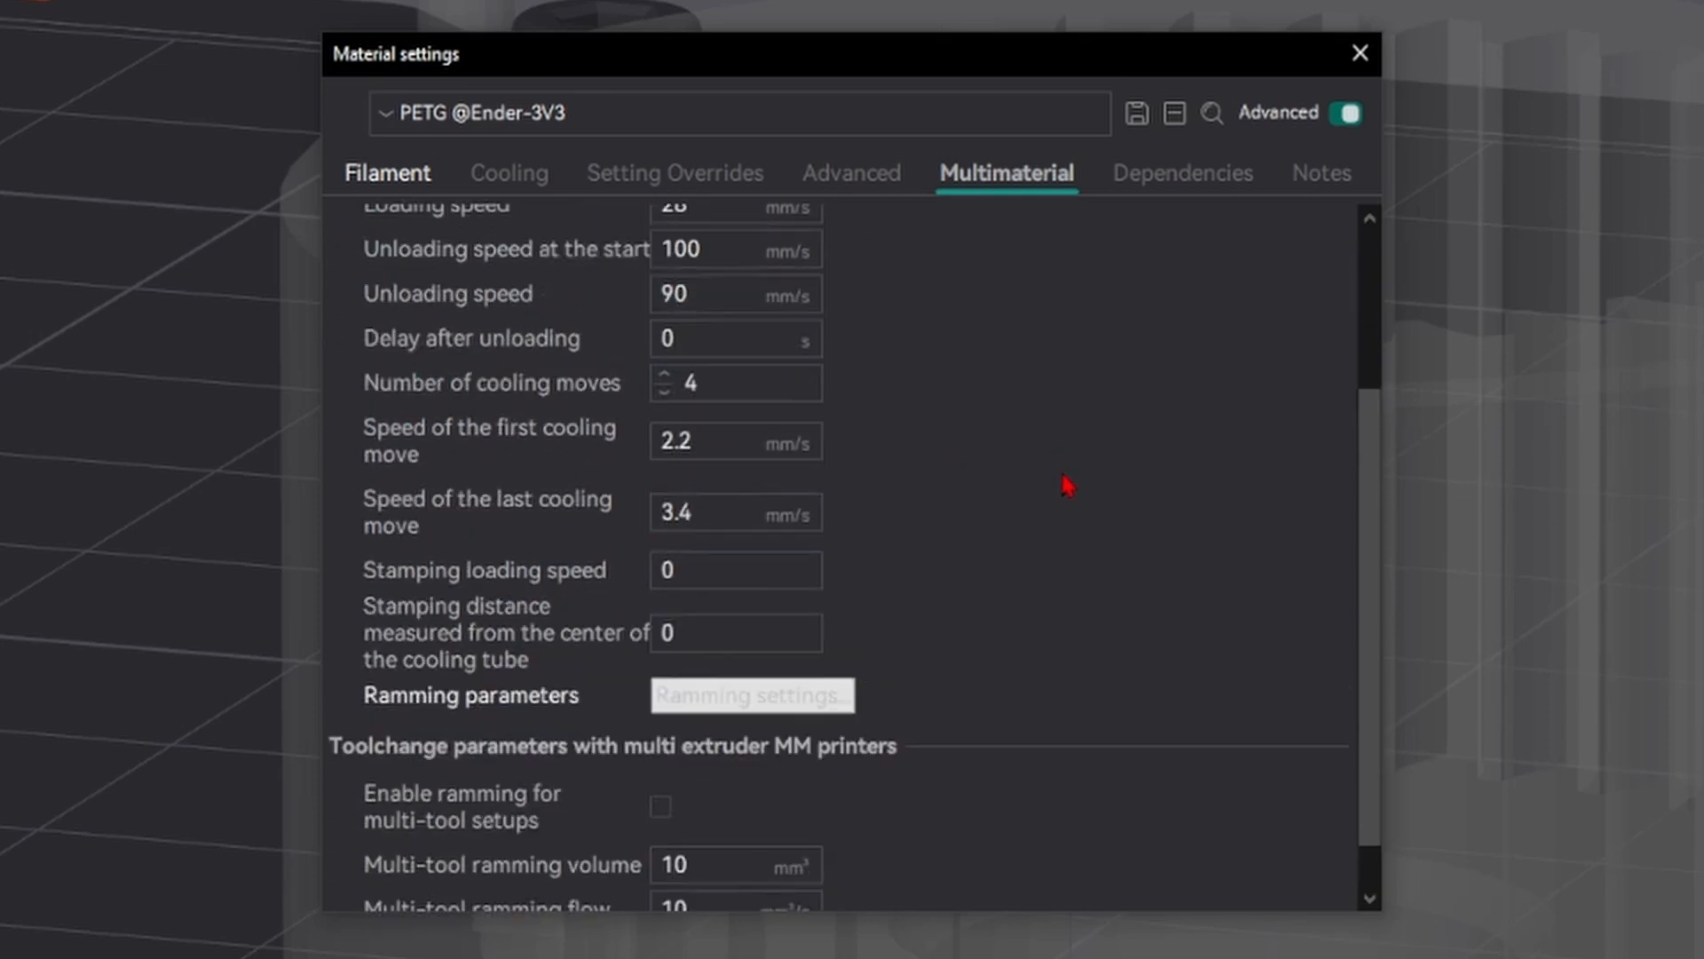
- View the filament's profile dependencies and its notes
left_click(1164, 188)
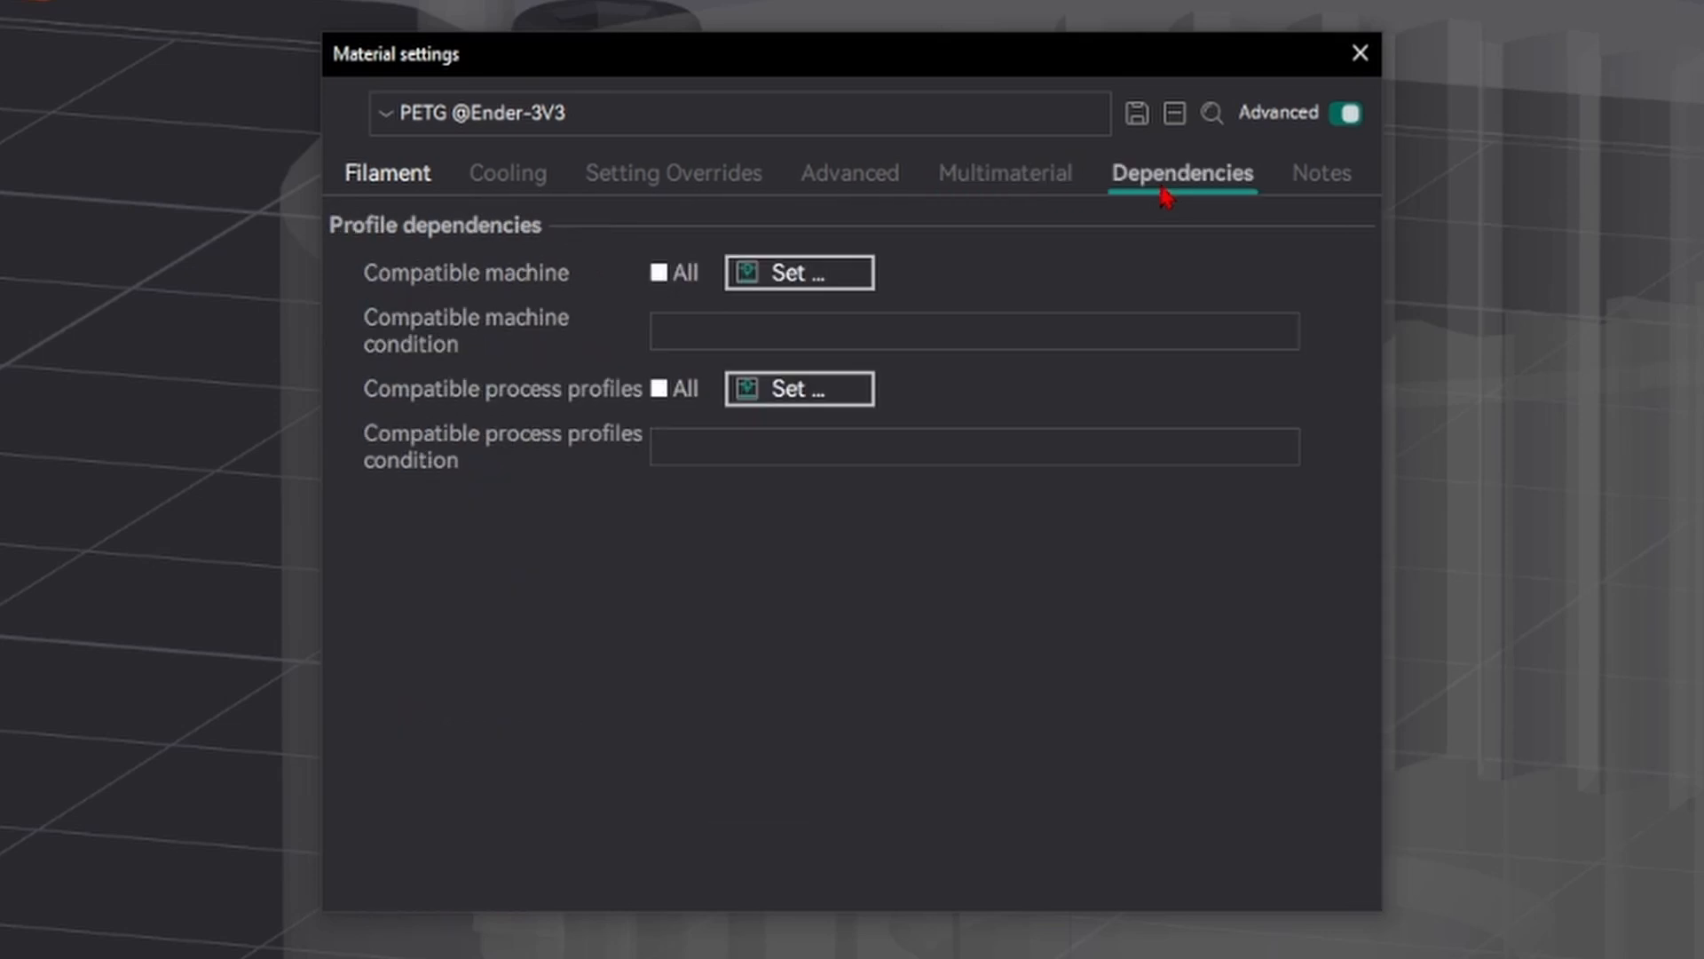
left_click(1306, 168)
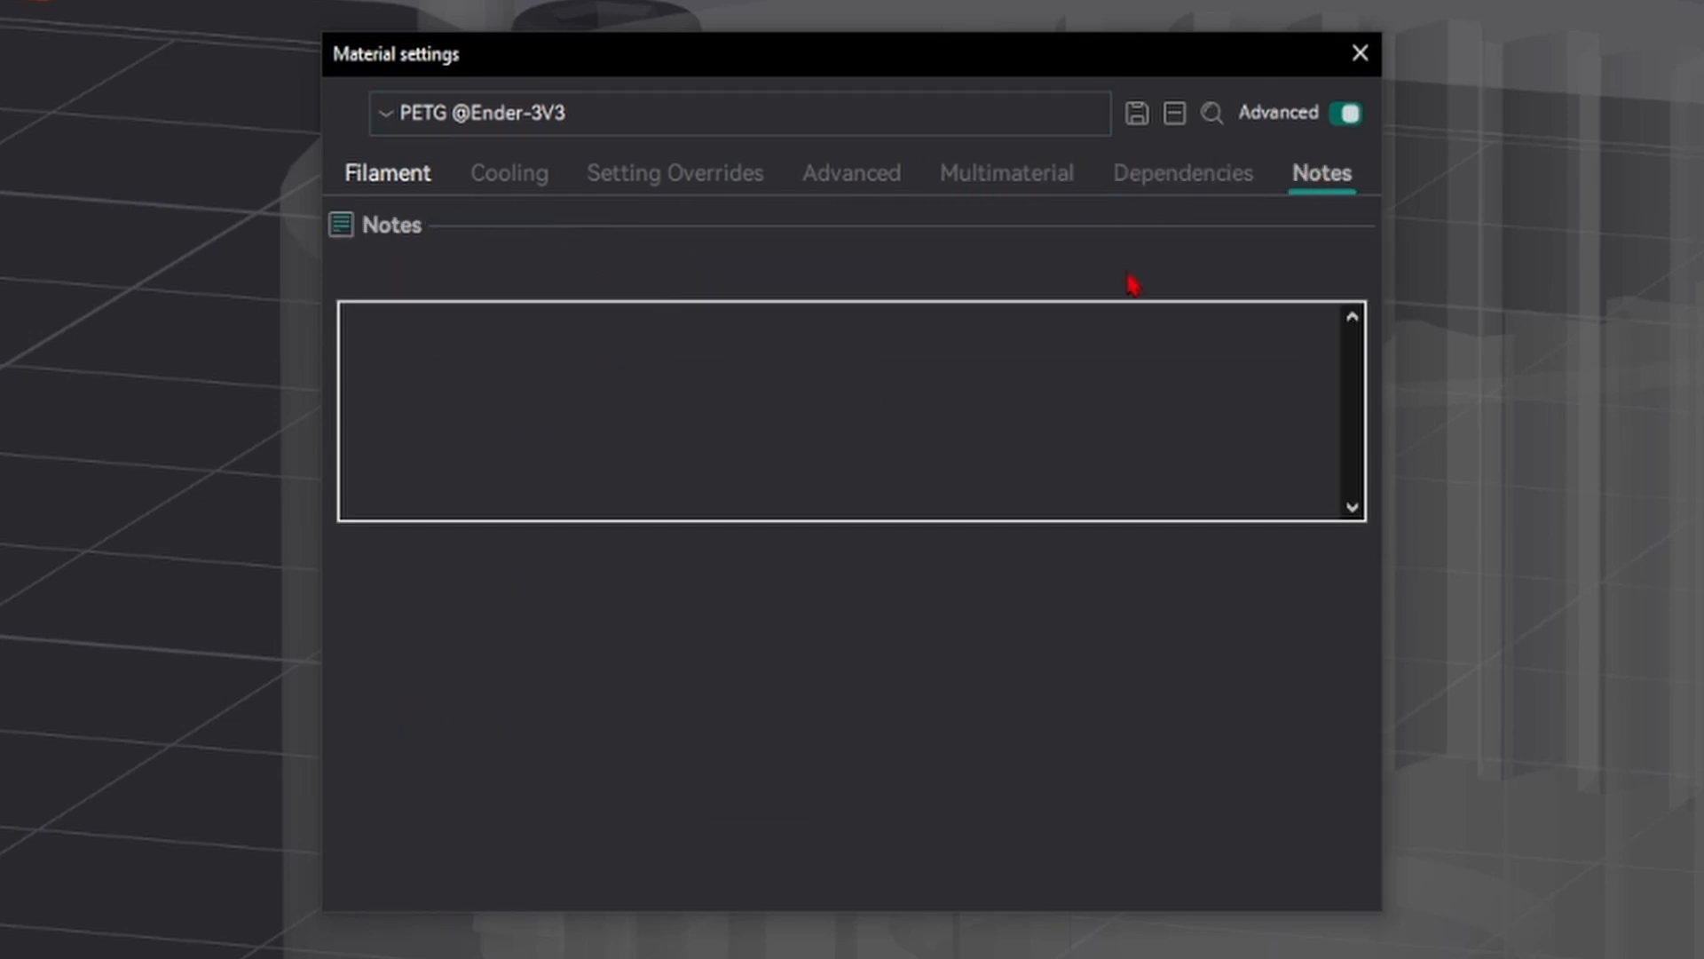
left_click(907, 384)
left_click(399, 174)
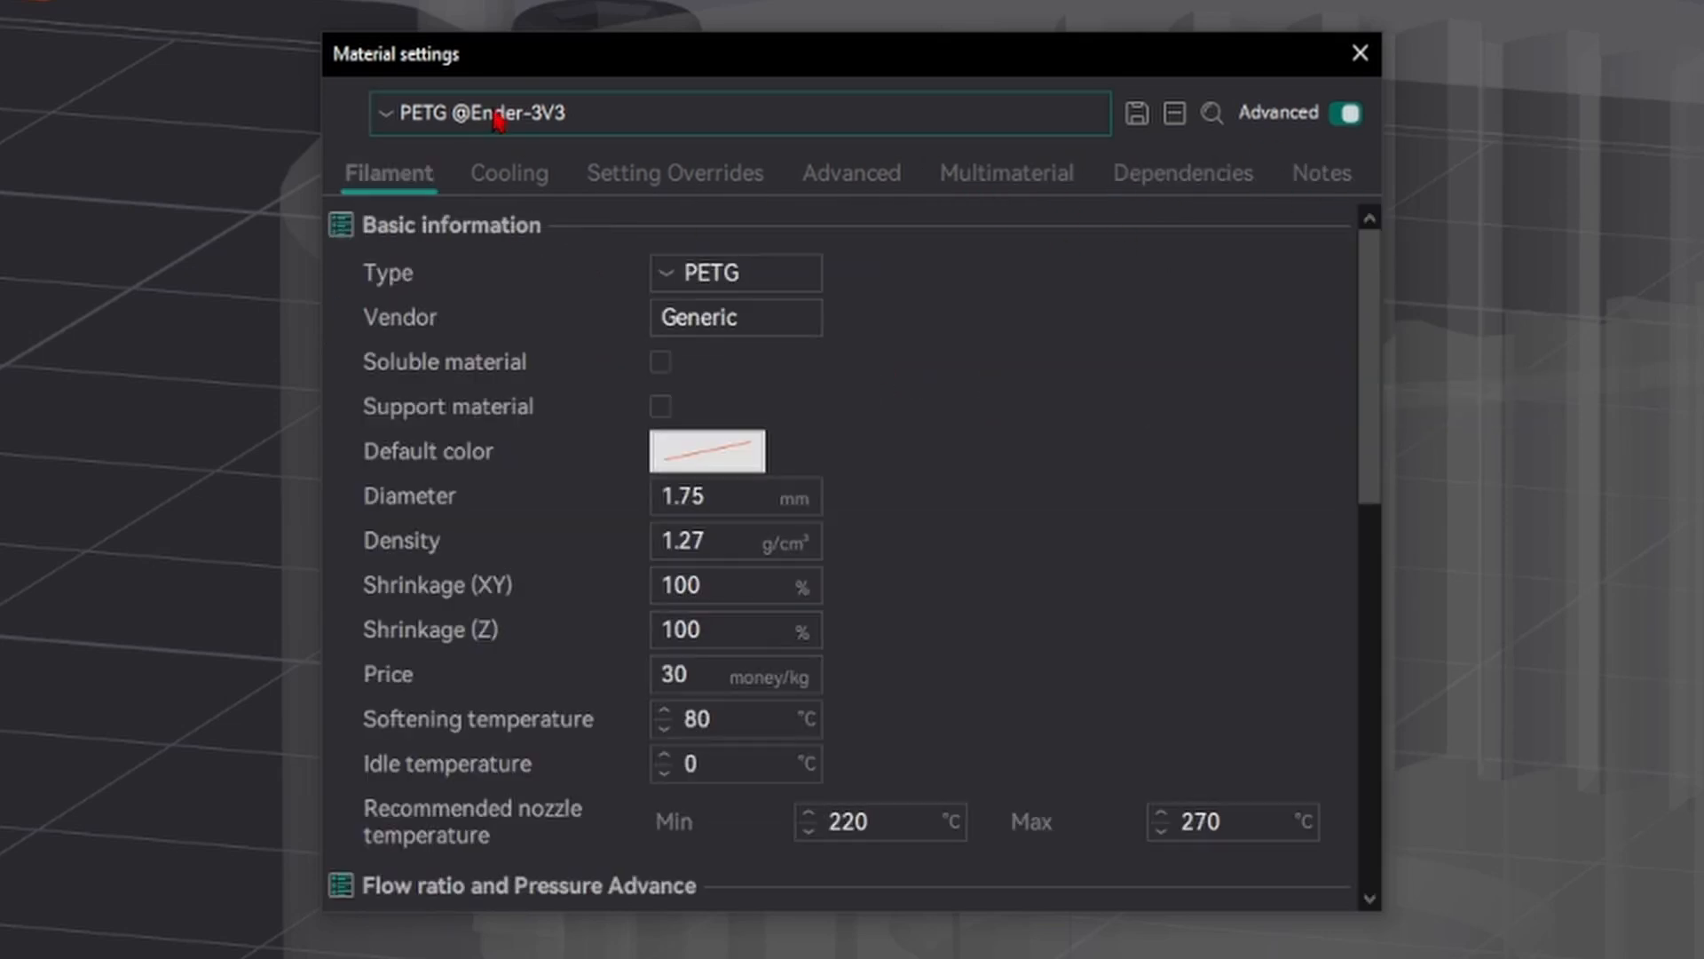
left_click(498, 118)
scroll(590, 391, "down", 5)
scroll(582, 427, "up", 5)
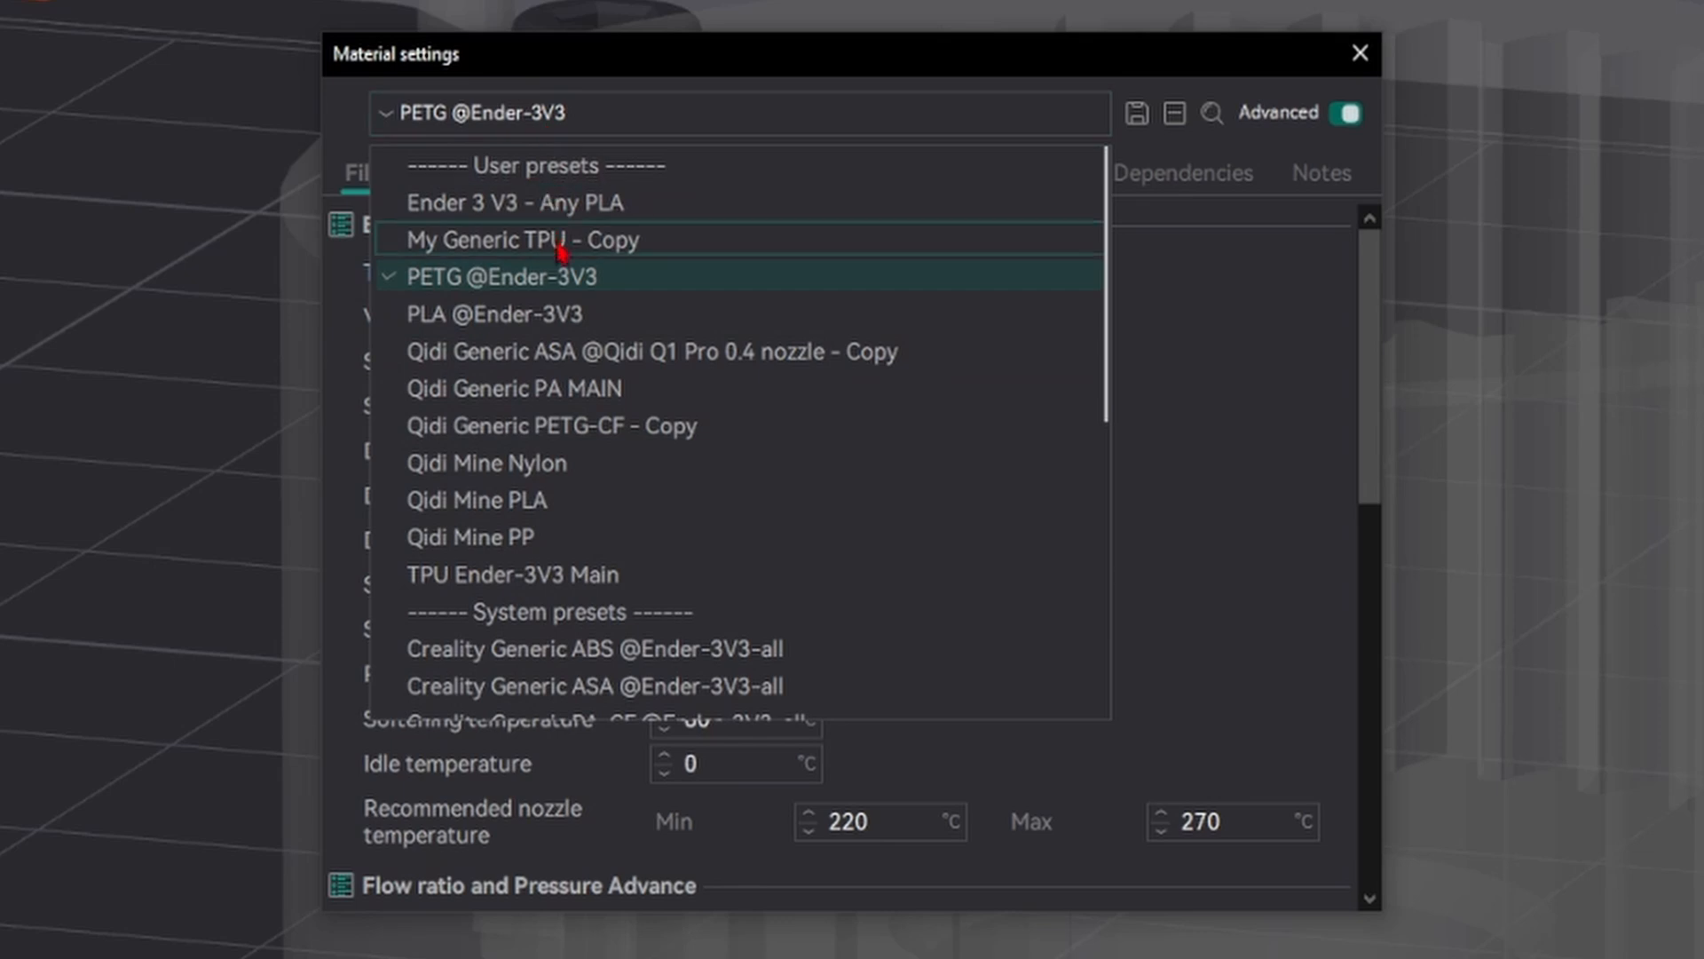
scroll(577, 324, "down", 3)
scroll(622, 284, "down", 2)
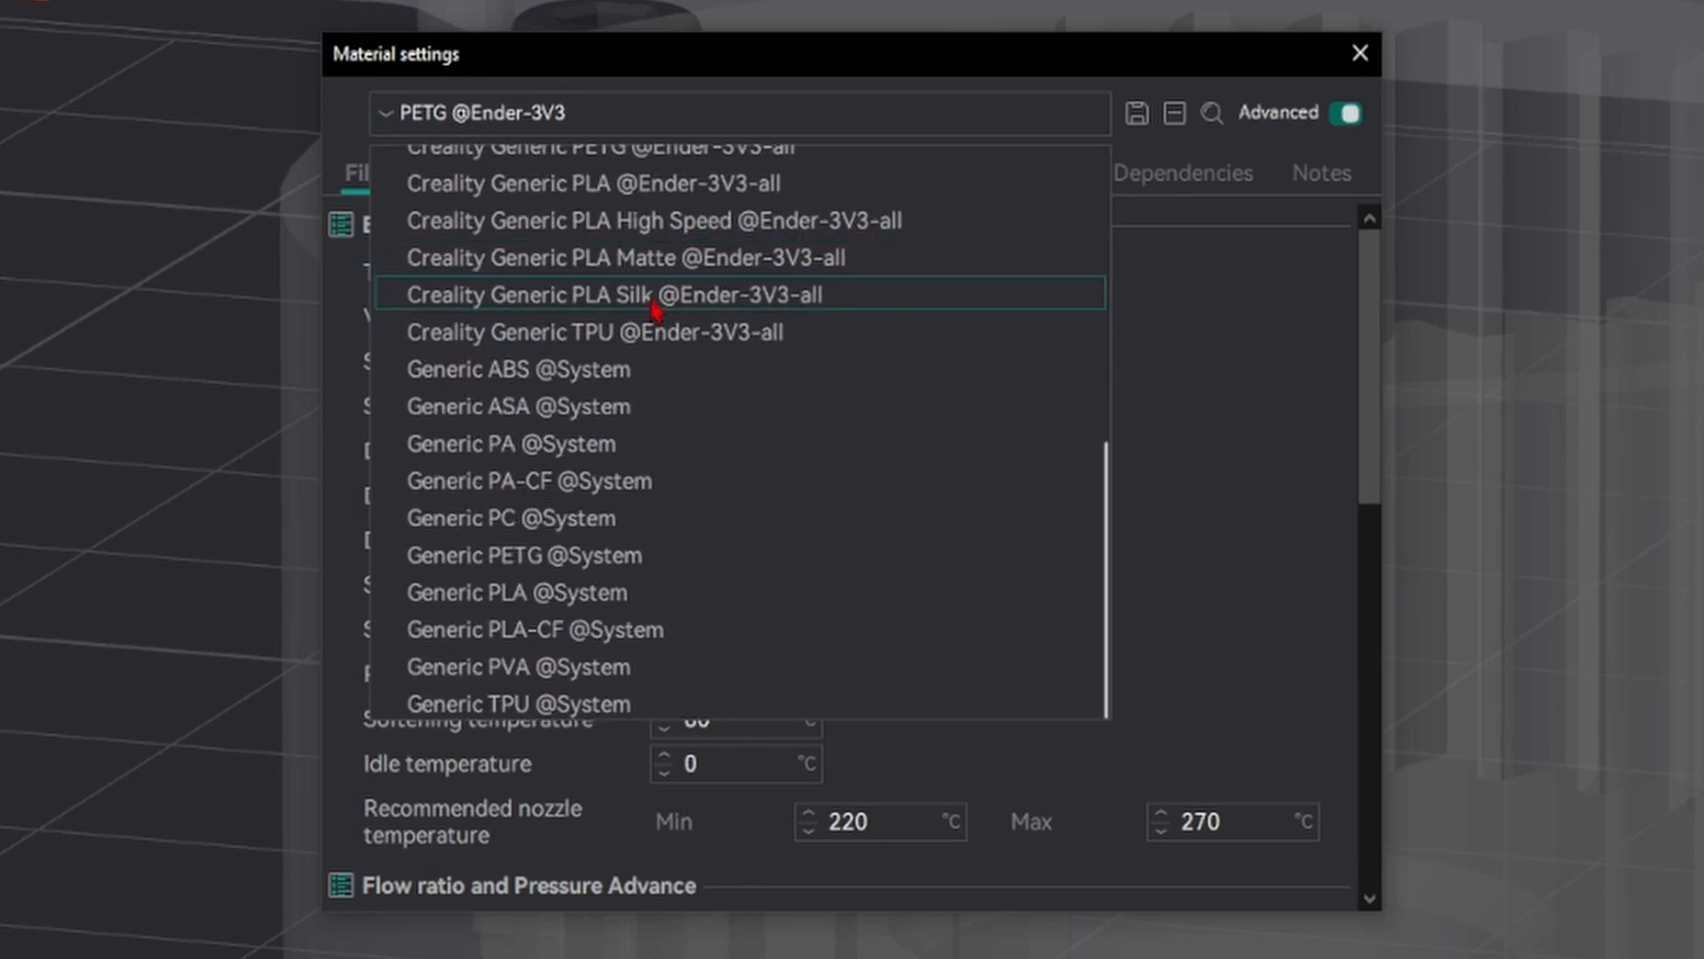
left_click(668, 597)
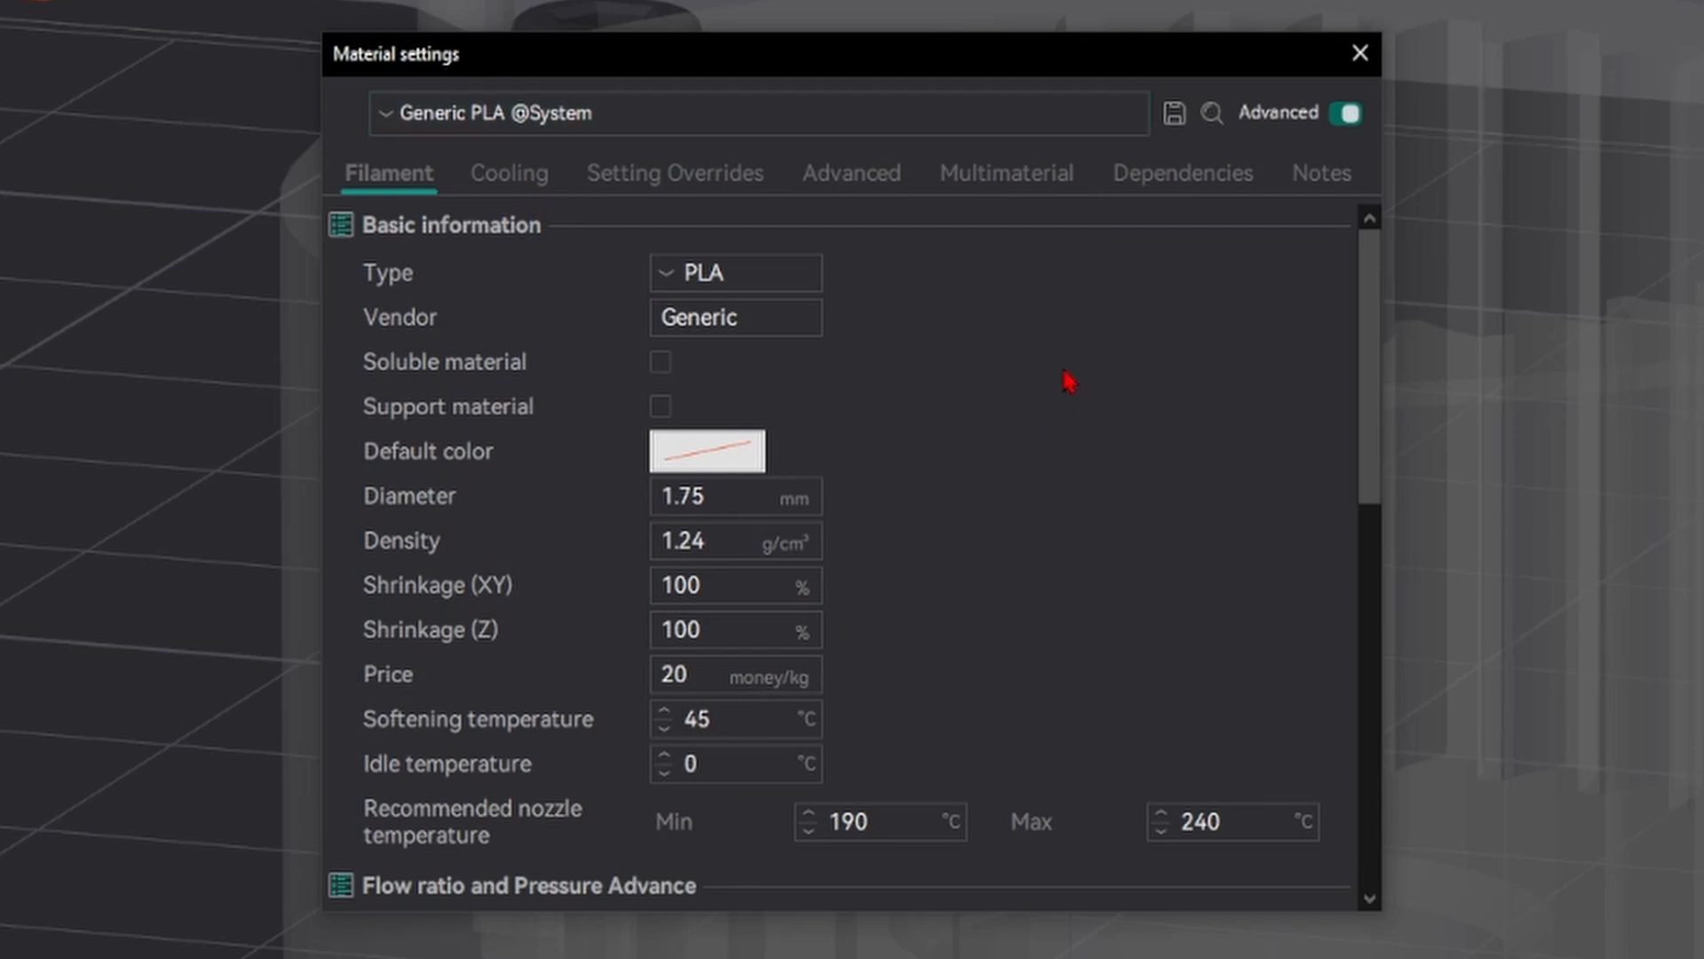
left_click(1174, 119)
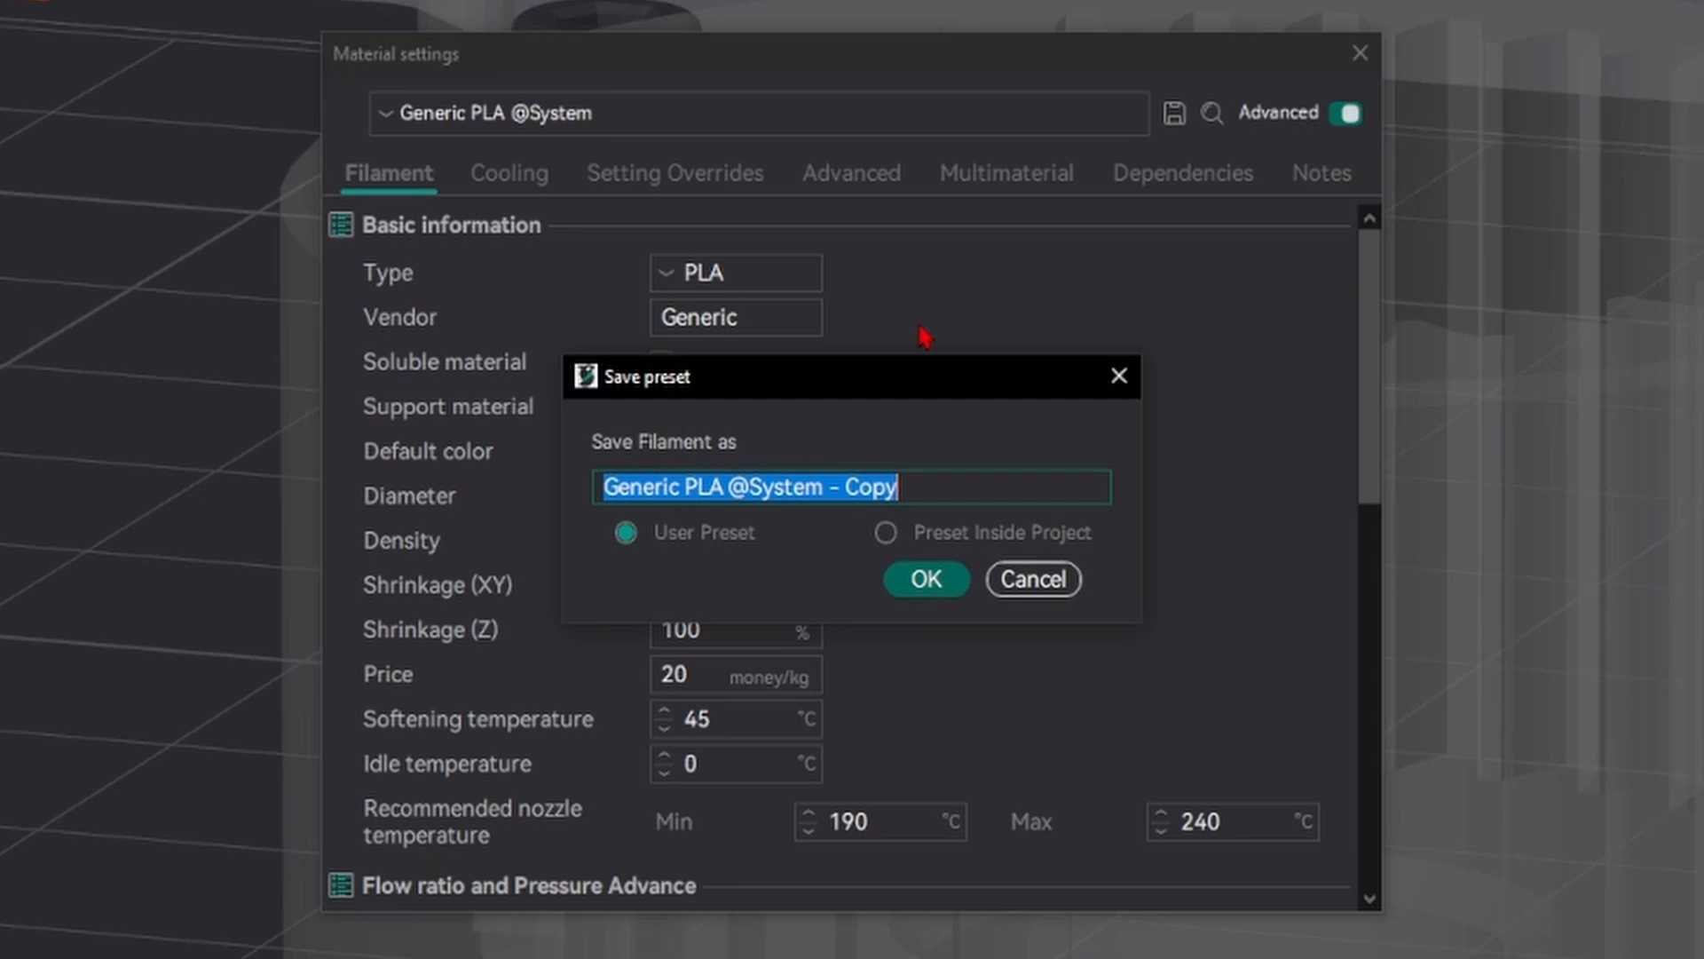
left_click(967, 490)
left_click_drag(967, 494, 827, 486)
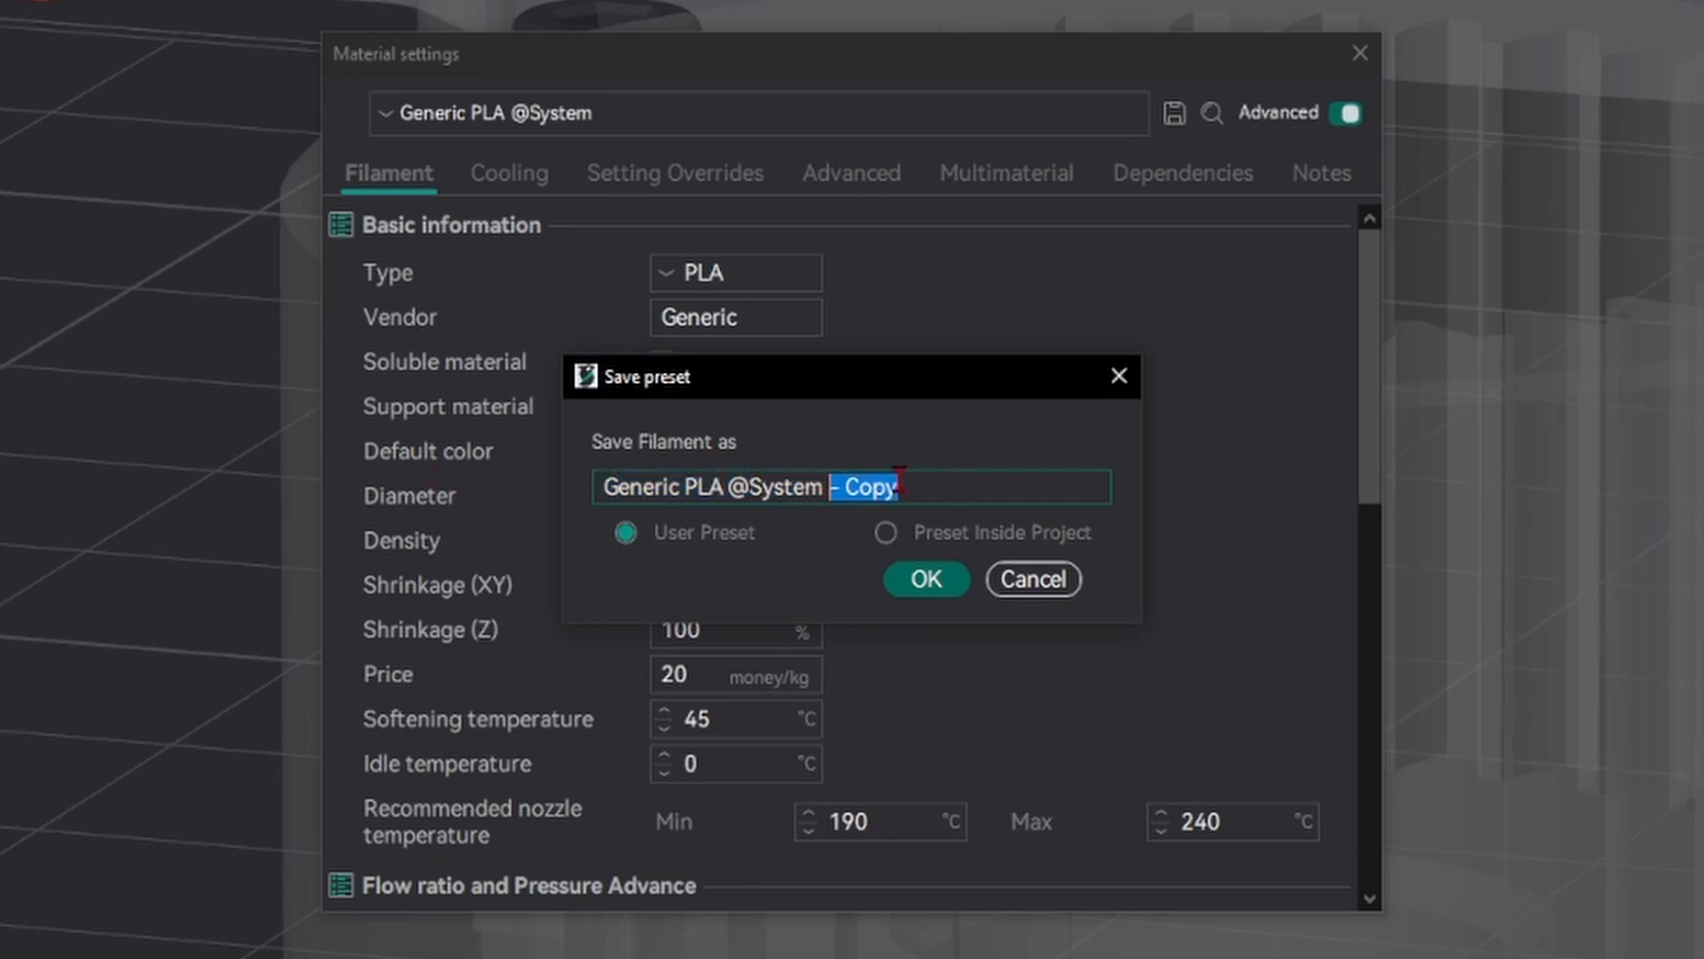
key("BackSpace")
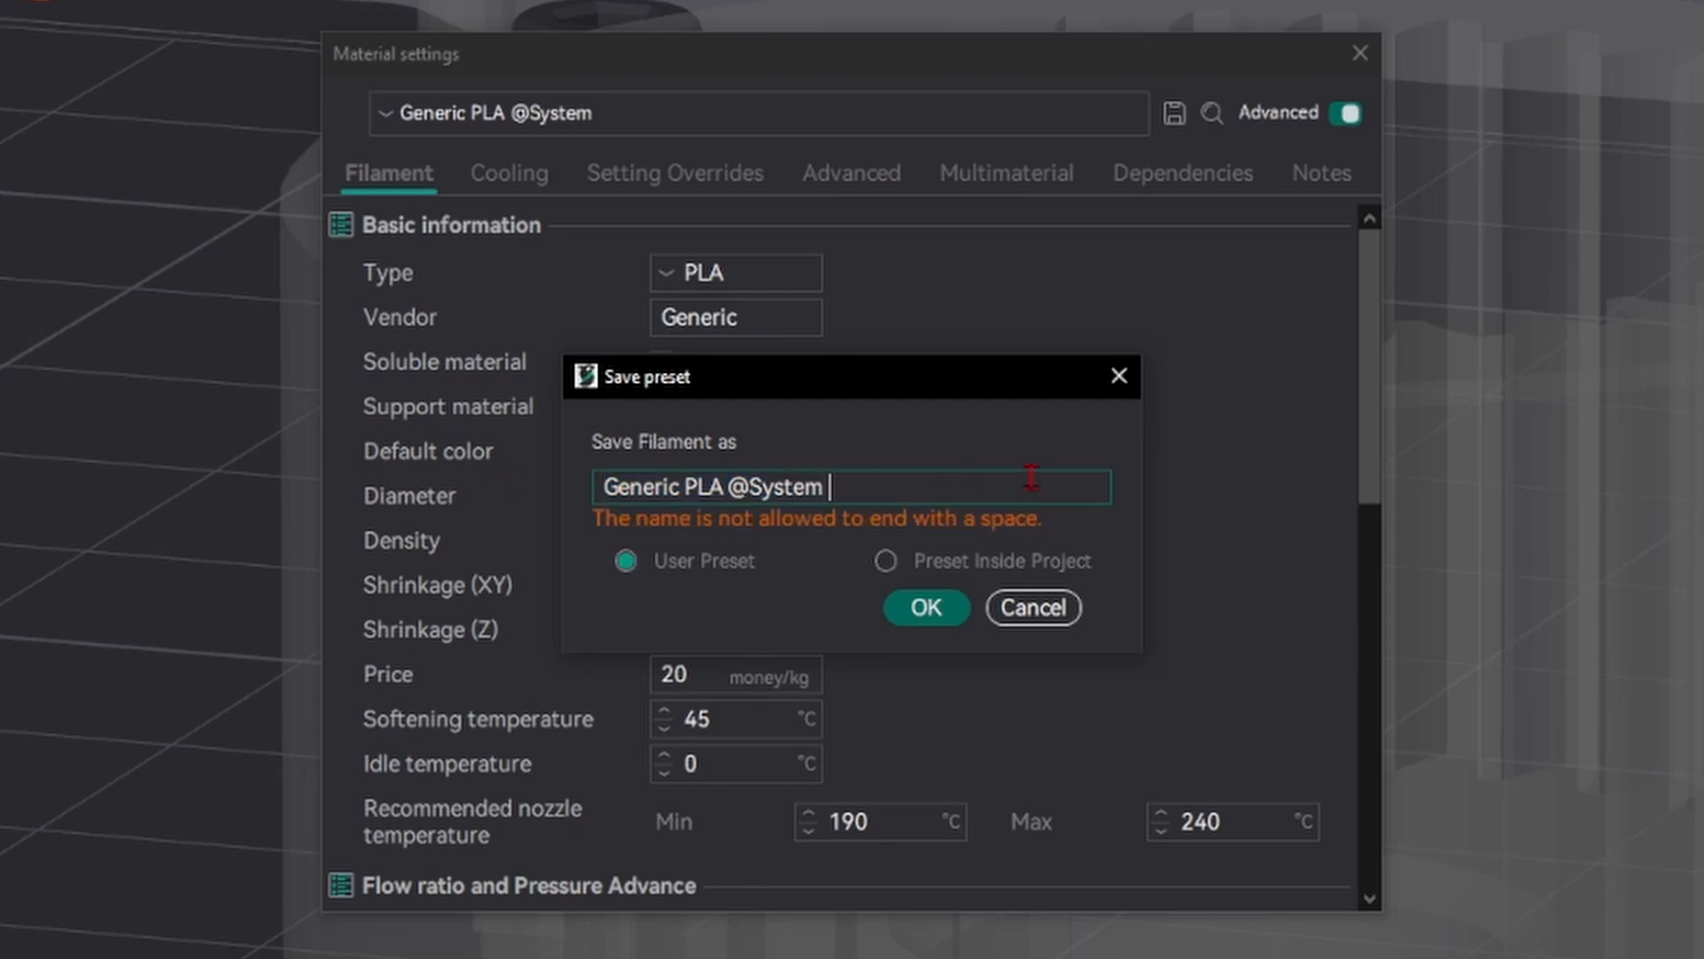
type("Mine")
key("BackSpace")
left_click(926, 582)
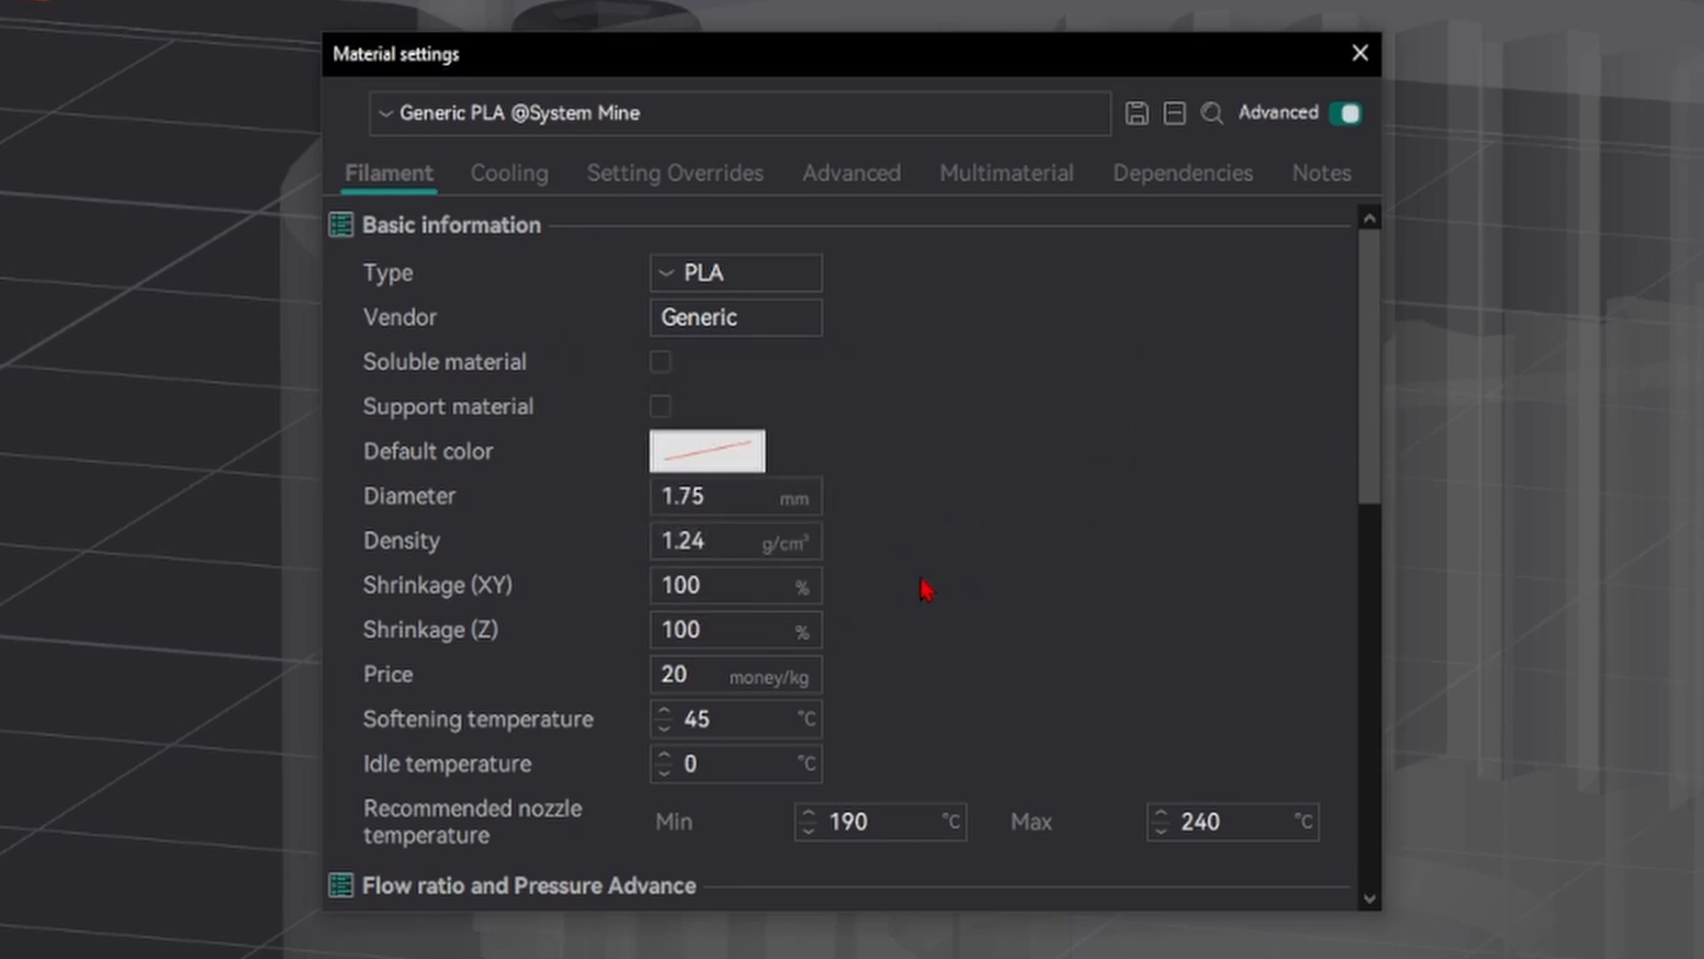
- Set the layer time of the filament's max fan speed threshold to 5 s in the part cooling settings
left_click(492, 124)
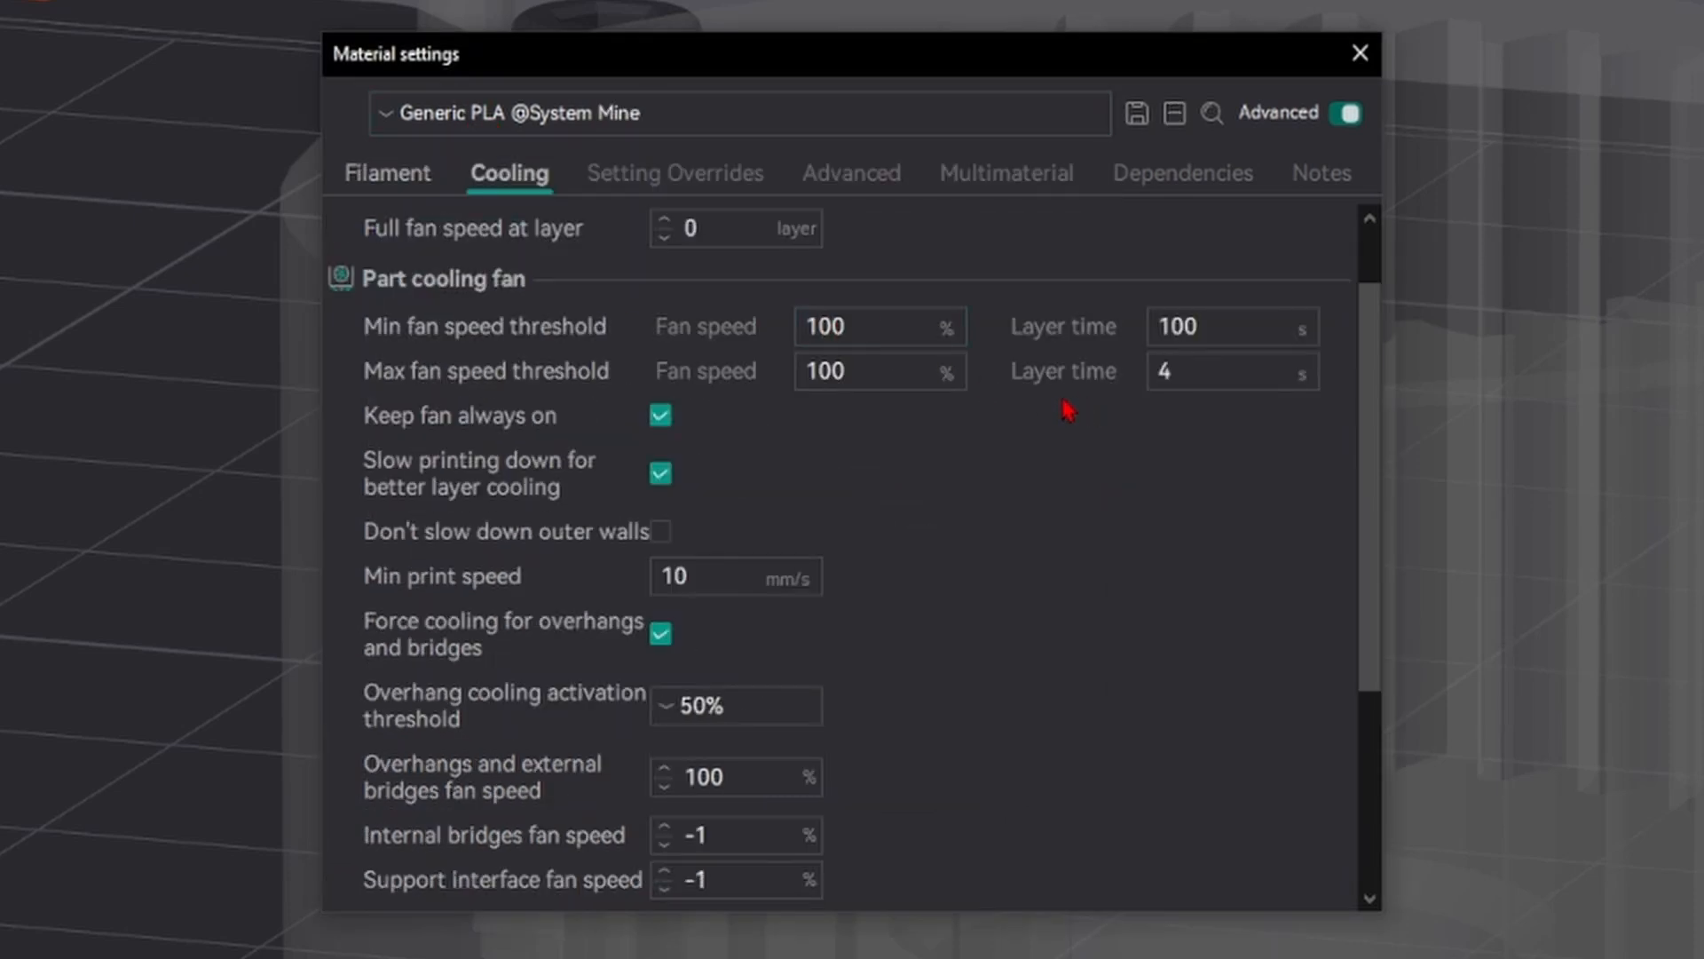
scroll(1068, 410, "down", 5)
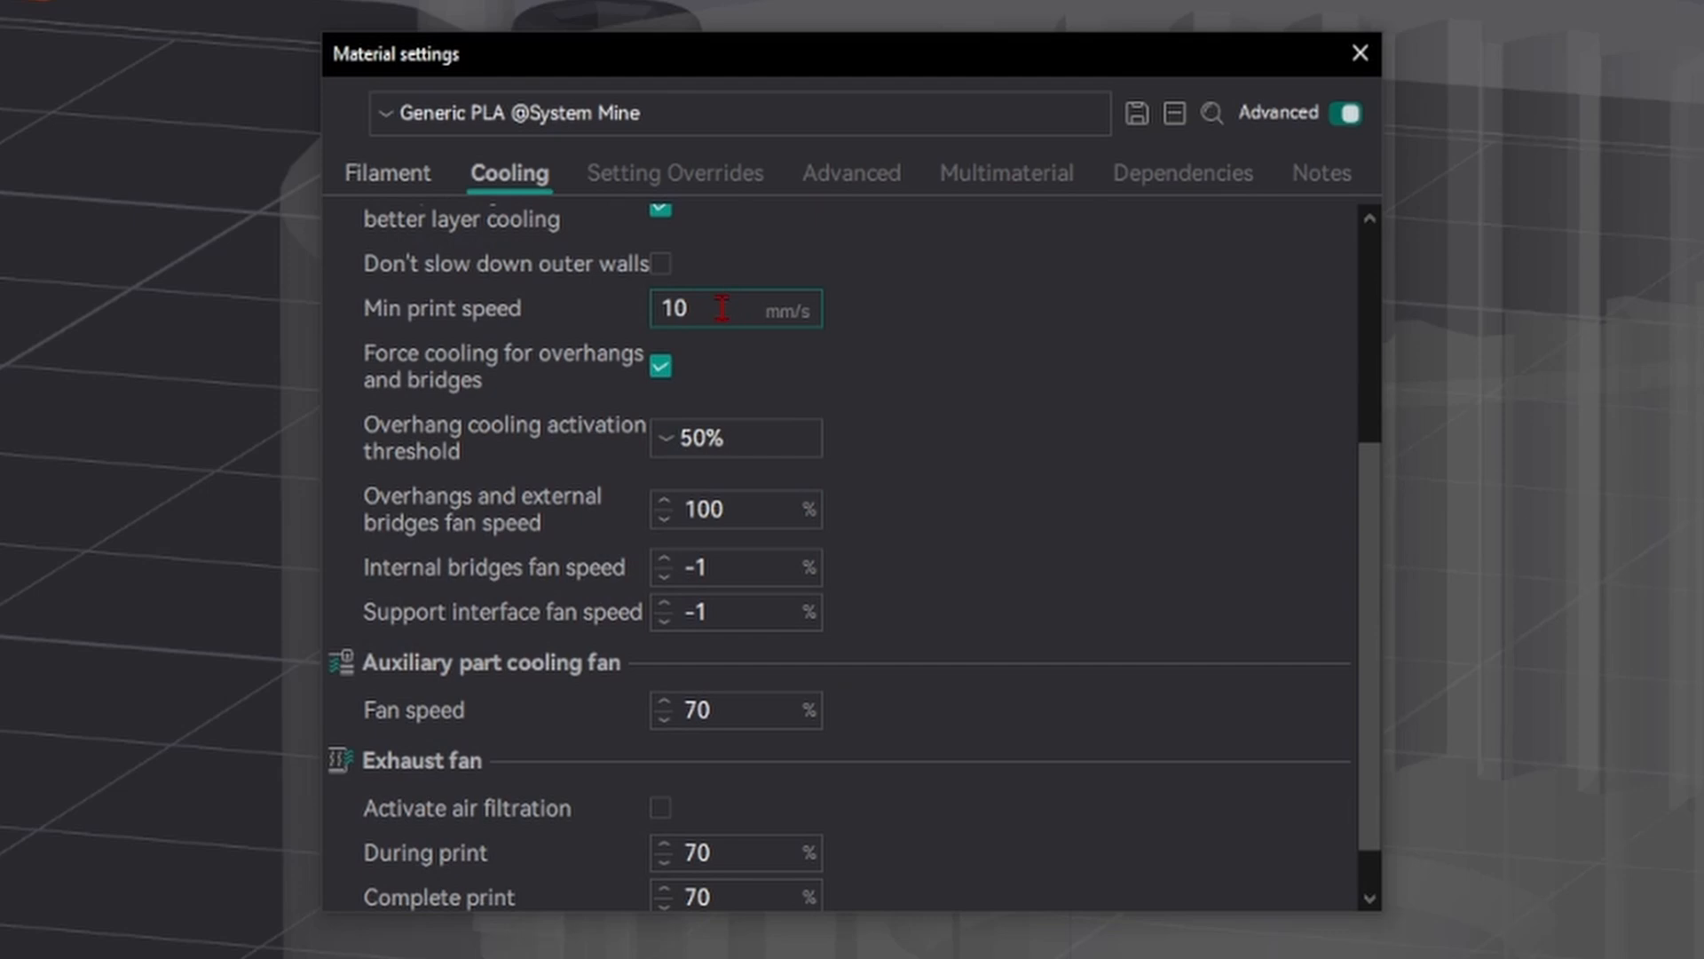
scroll(723, 308, "up", 5)
left_click_drag(1180, 461, 1001, 471)
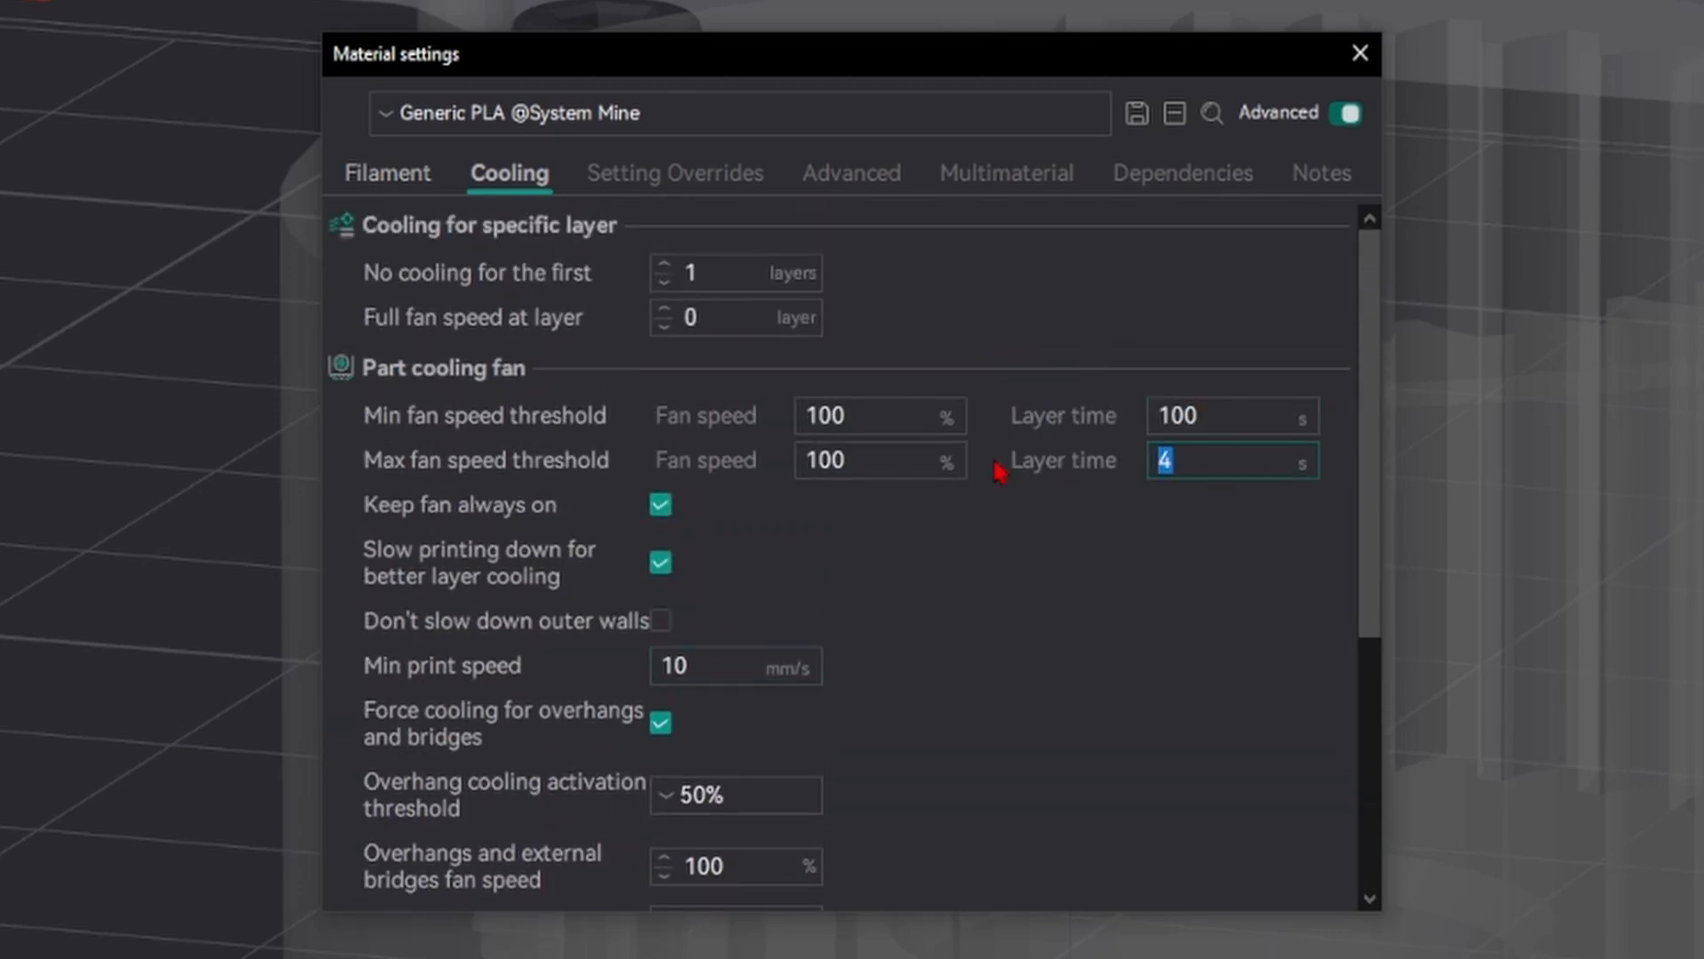
type("5")
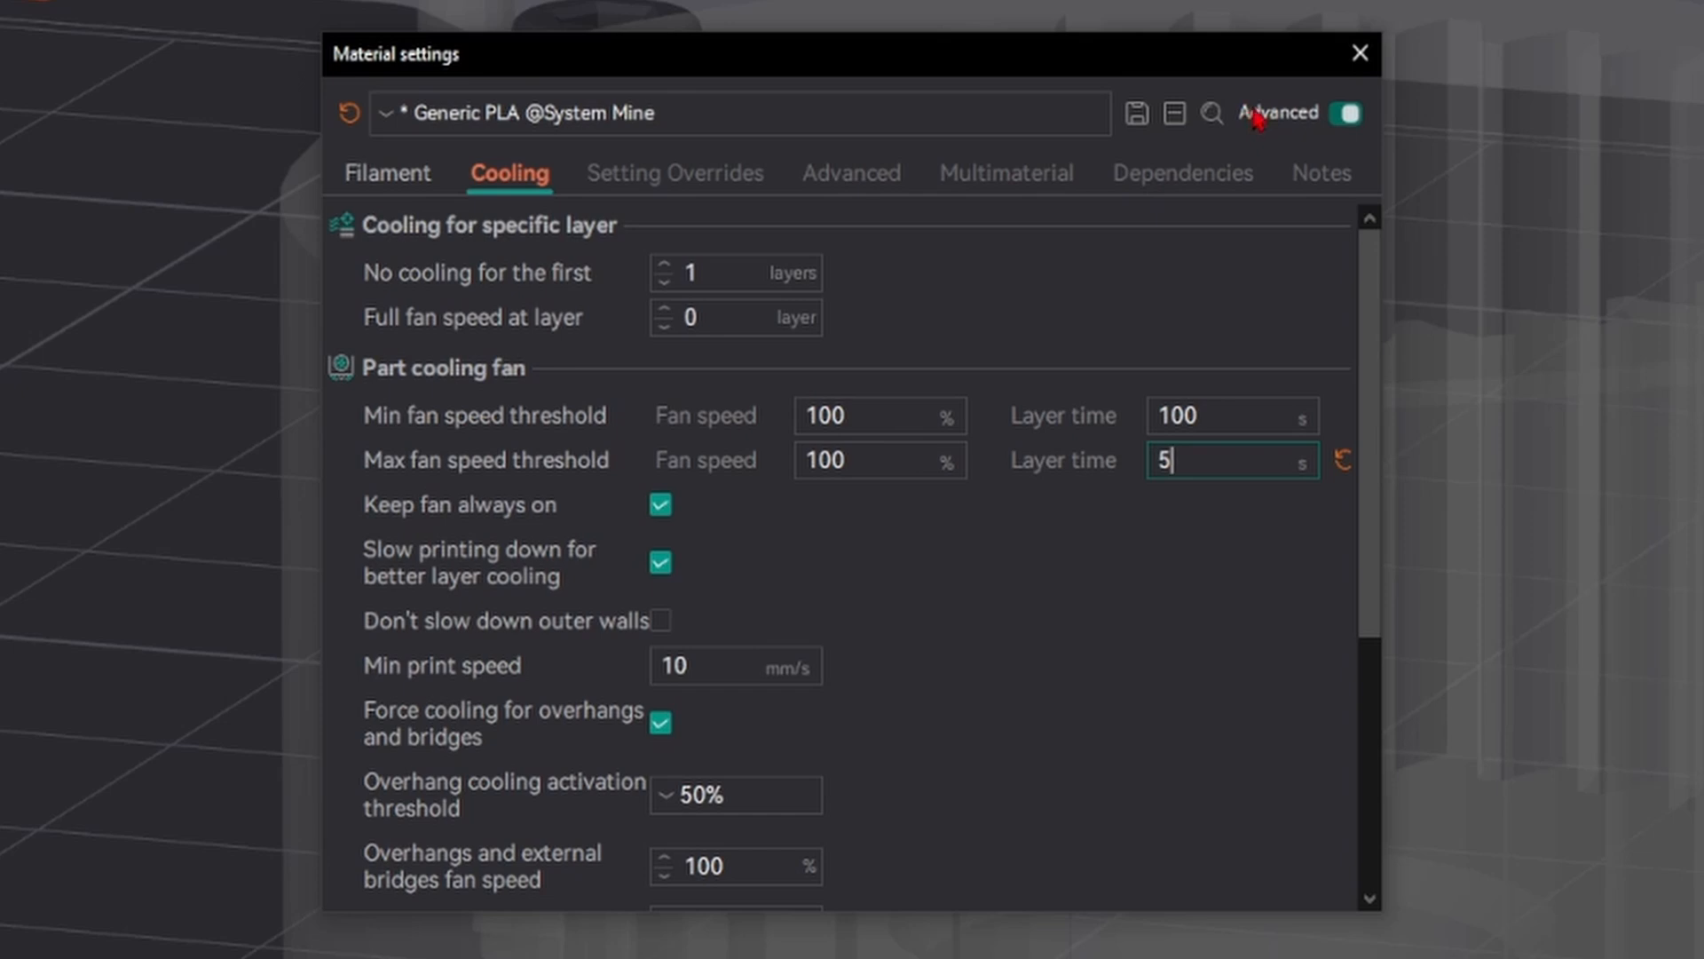
- Hide the advanced material settings and look over the simplified filament and cooling settings
left_click(383, 188)
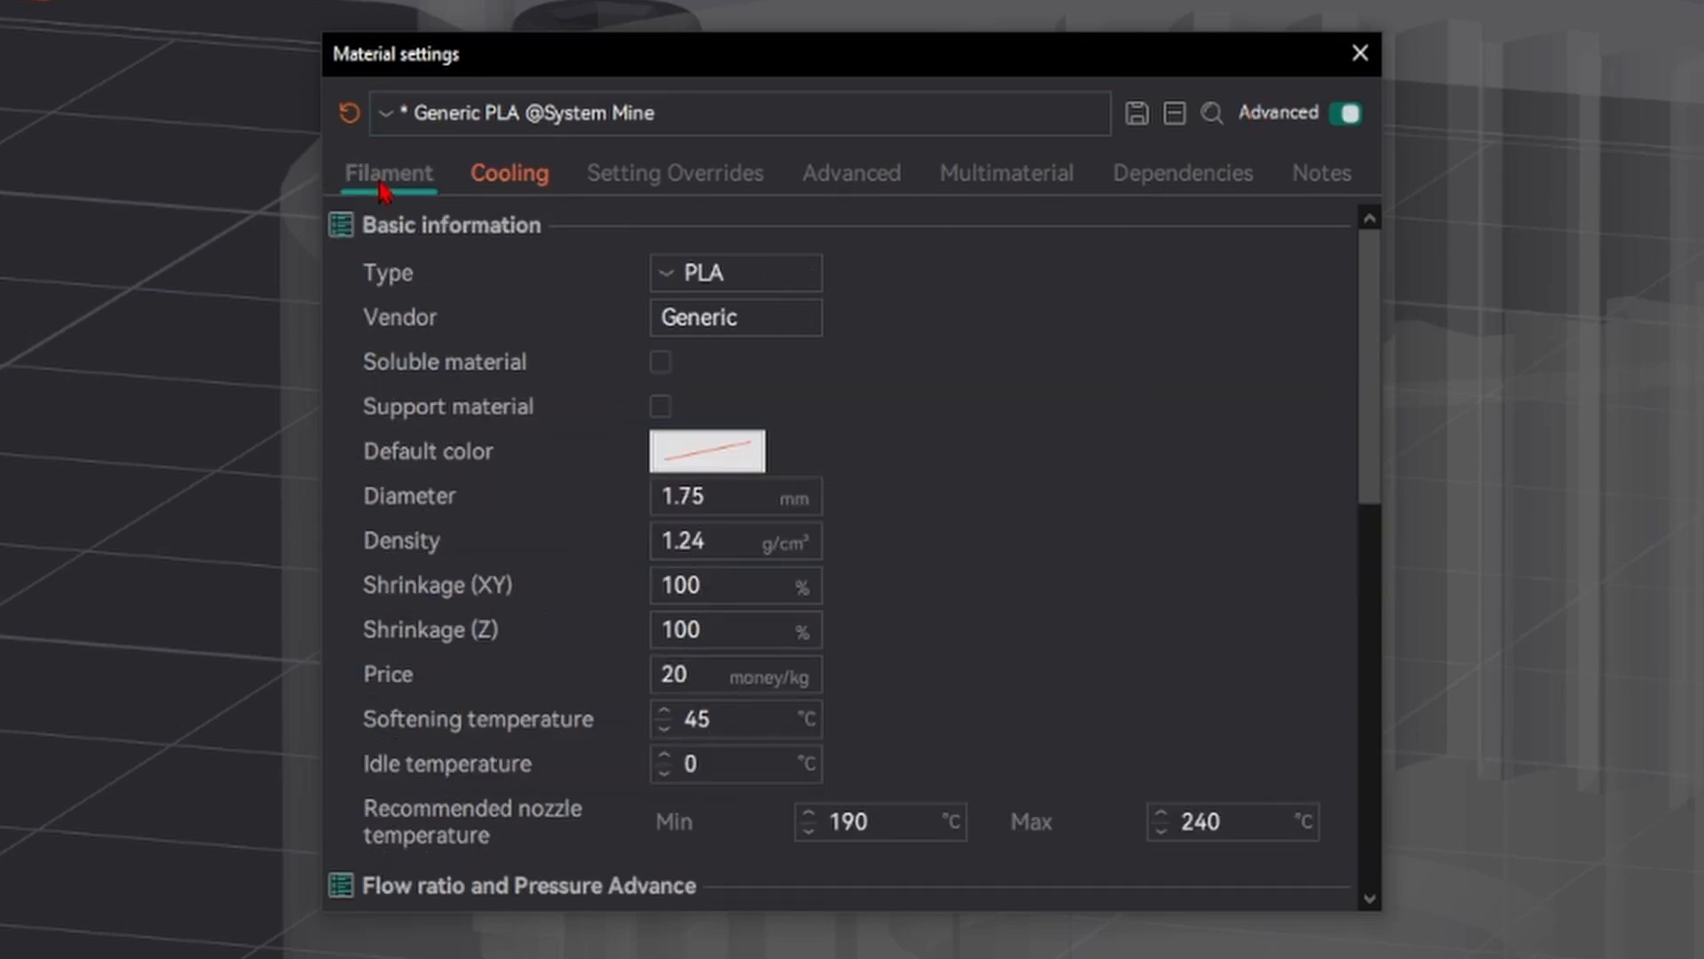
left_click(1345, 115)
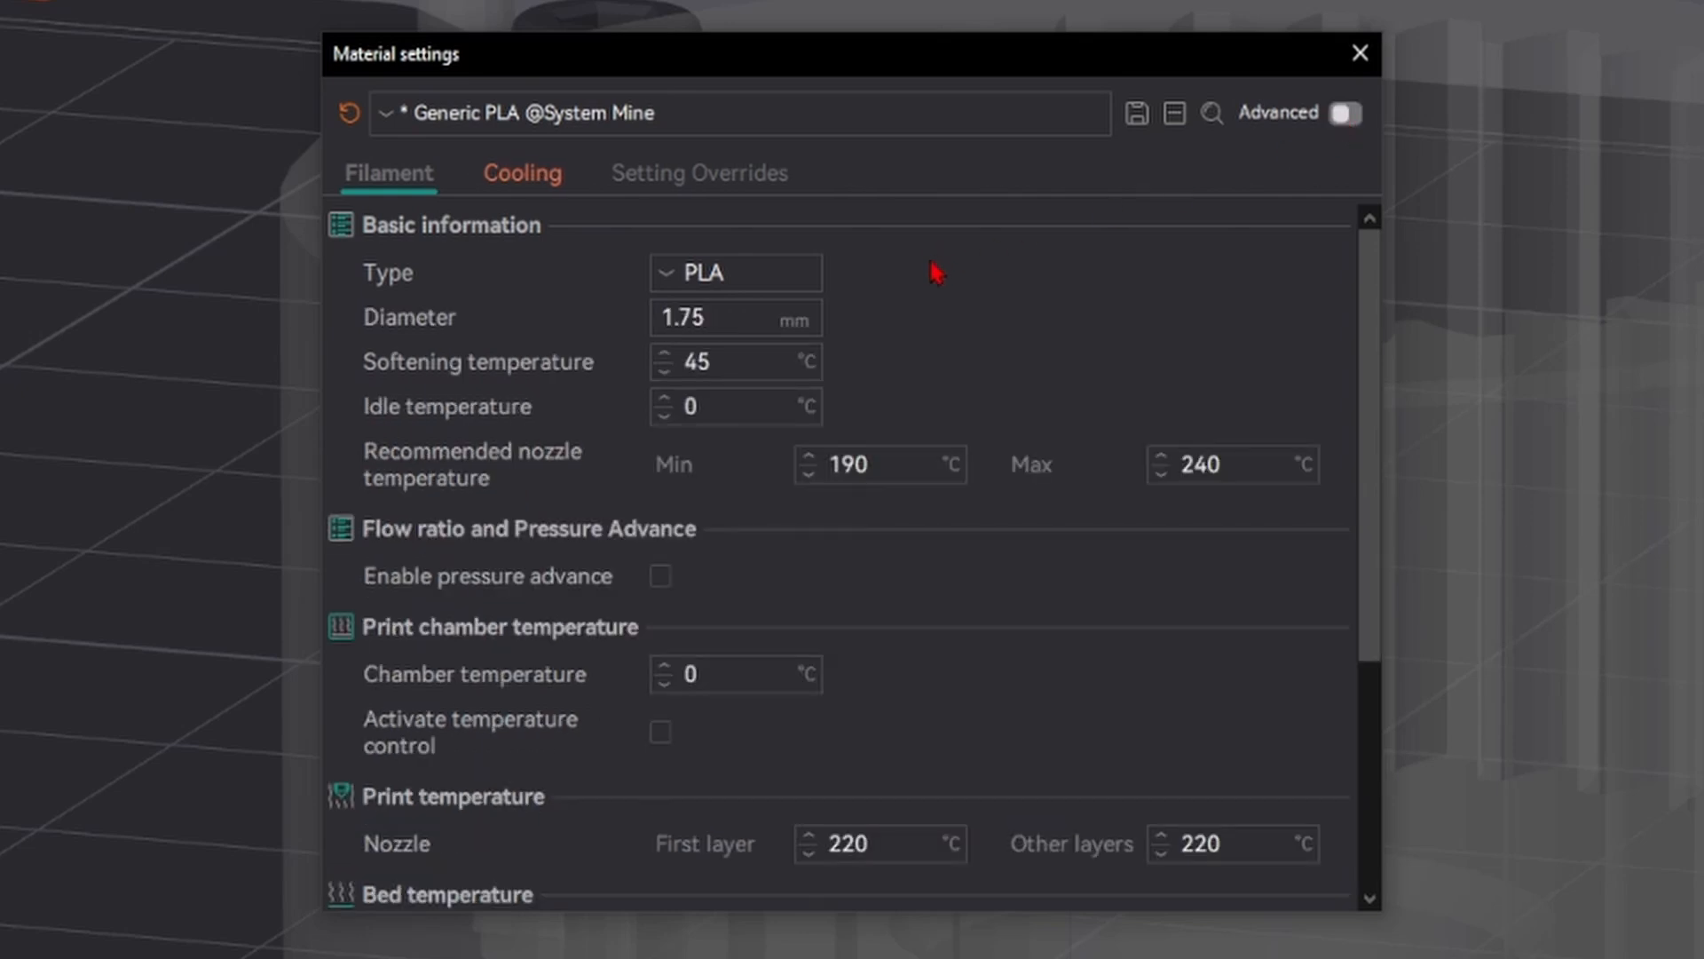
scroll(934, 271, "down", 3)
scroll(934, 271, "down", 3)
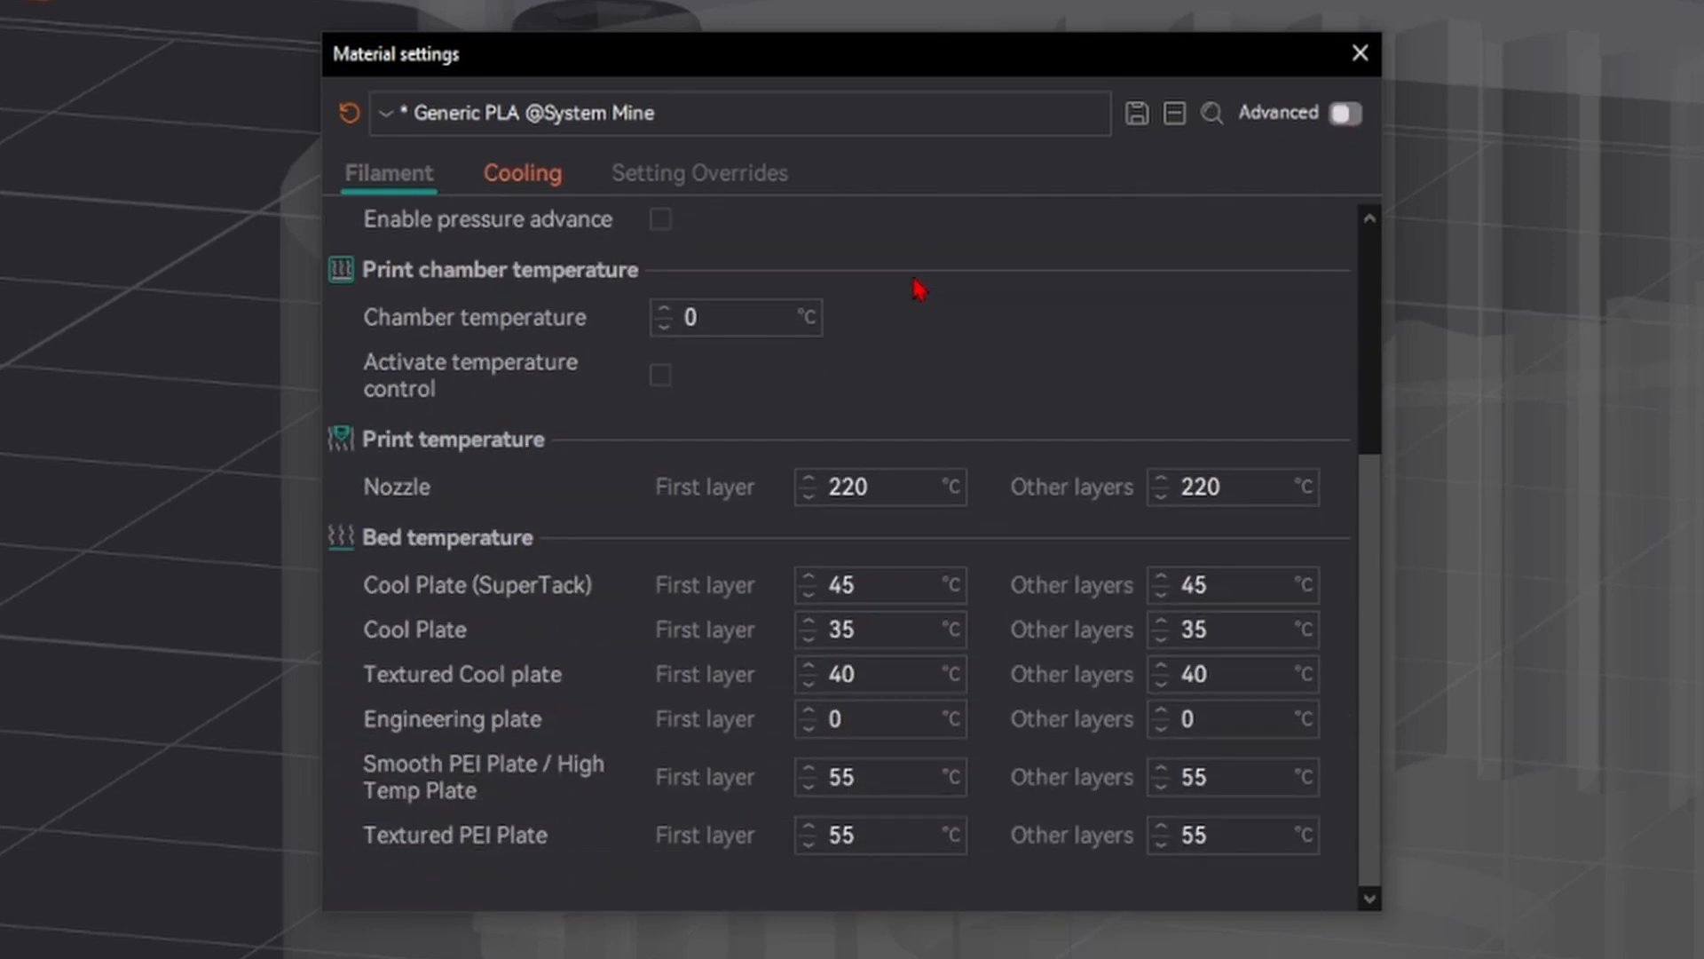
scroll(916, 282, "up", 4)
scroll(912, 275, "up", 2)
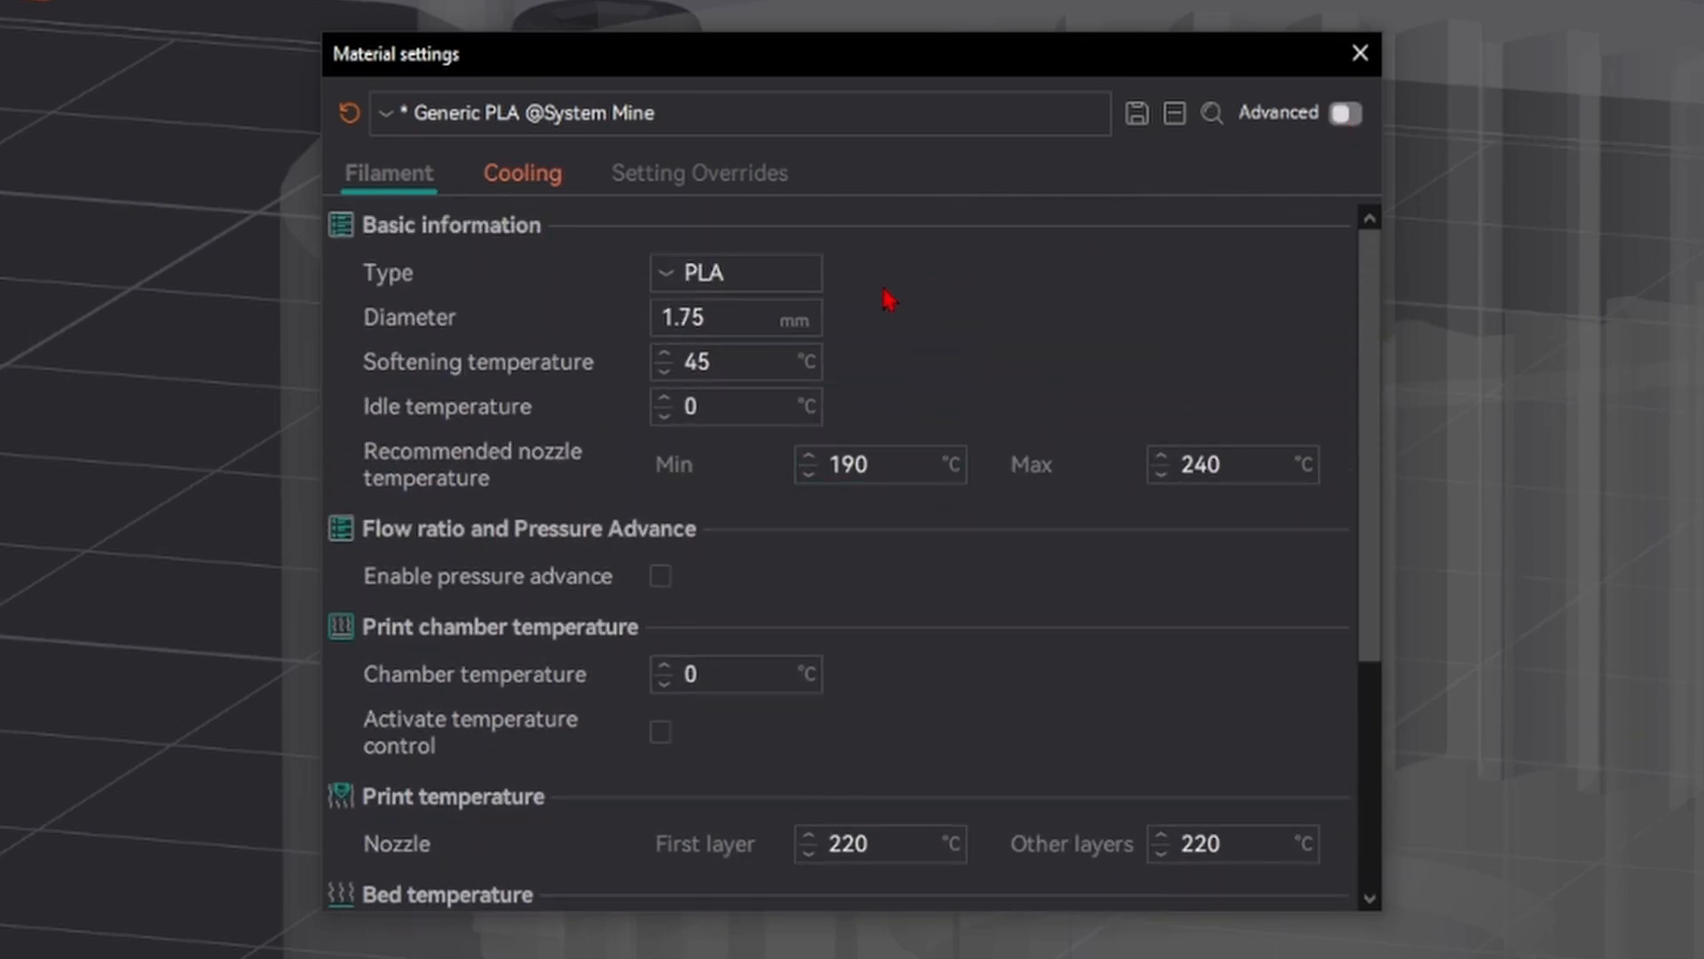
left_click(503, 178)
scroll(708, 381, "down", 2)
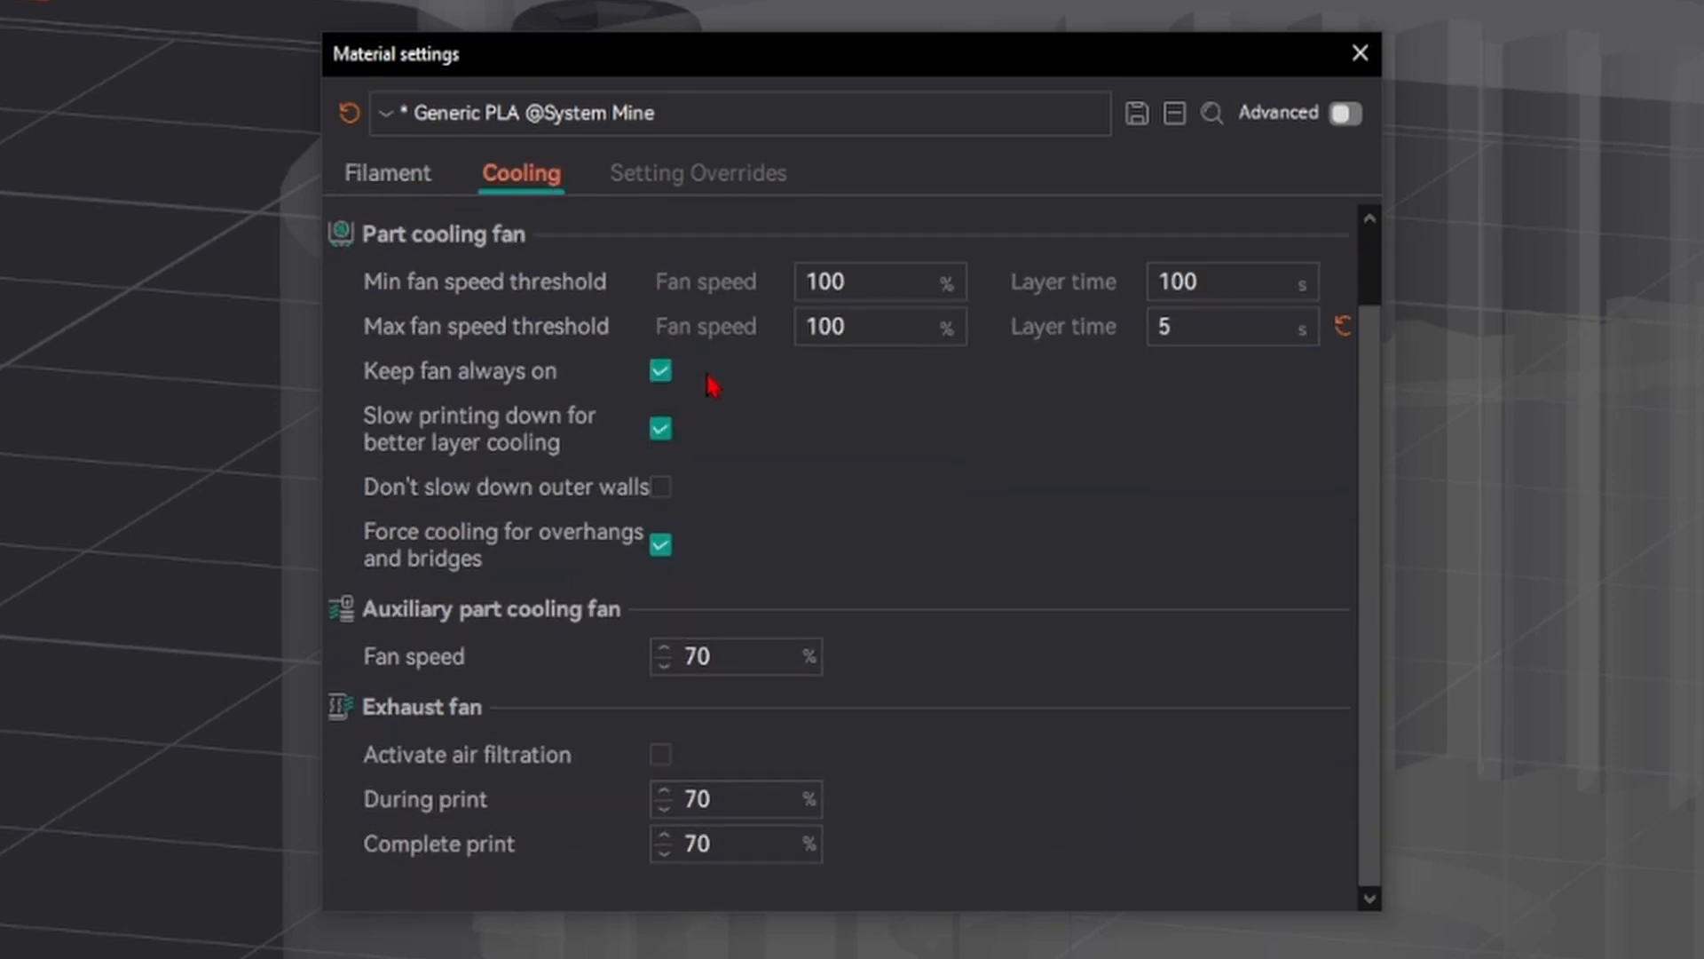
scroll(726, 395, "up", 2)
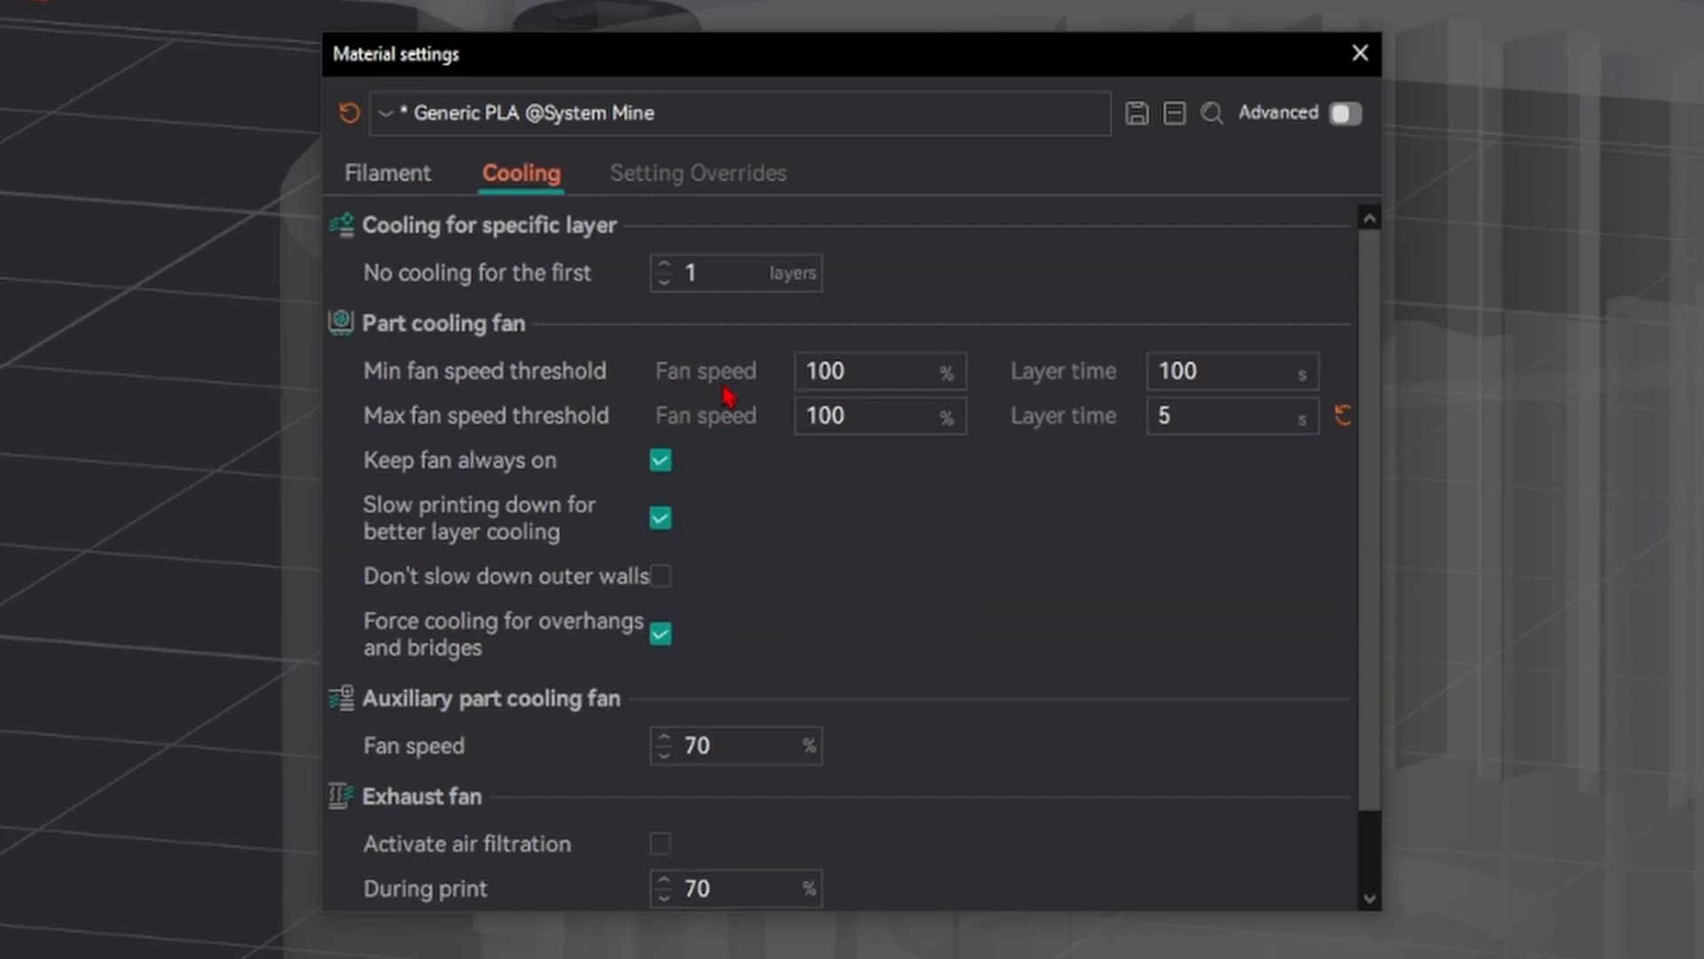
- Show the advanced material settings again and look over the retraction overrides and the filament's basic information
left_click(1346, 116)
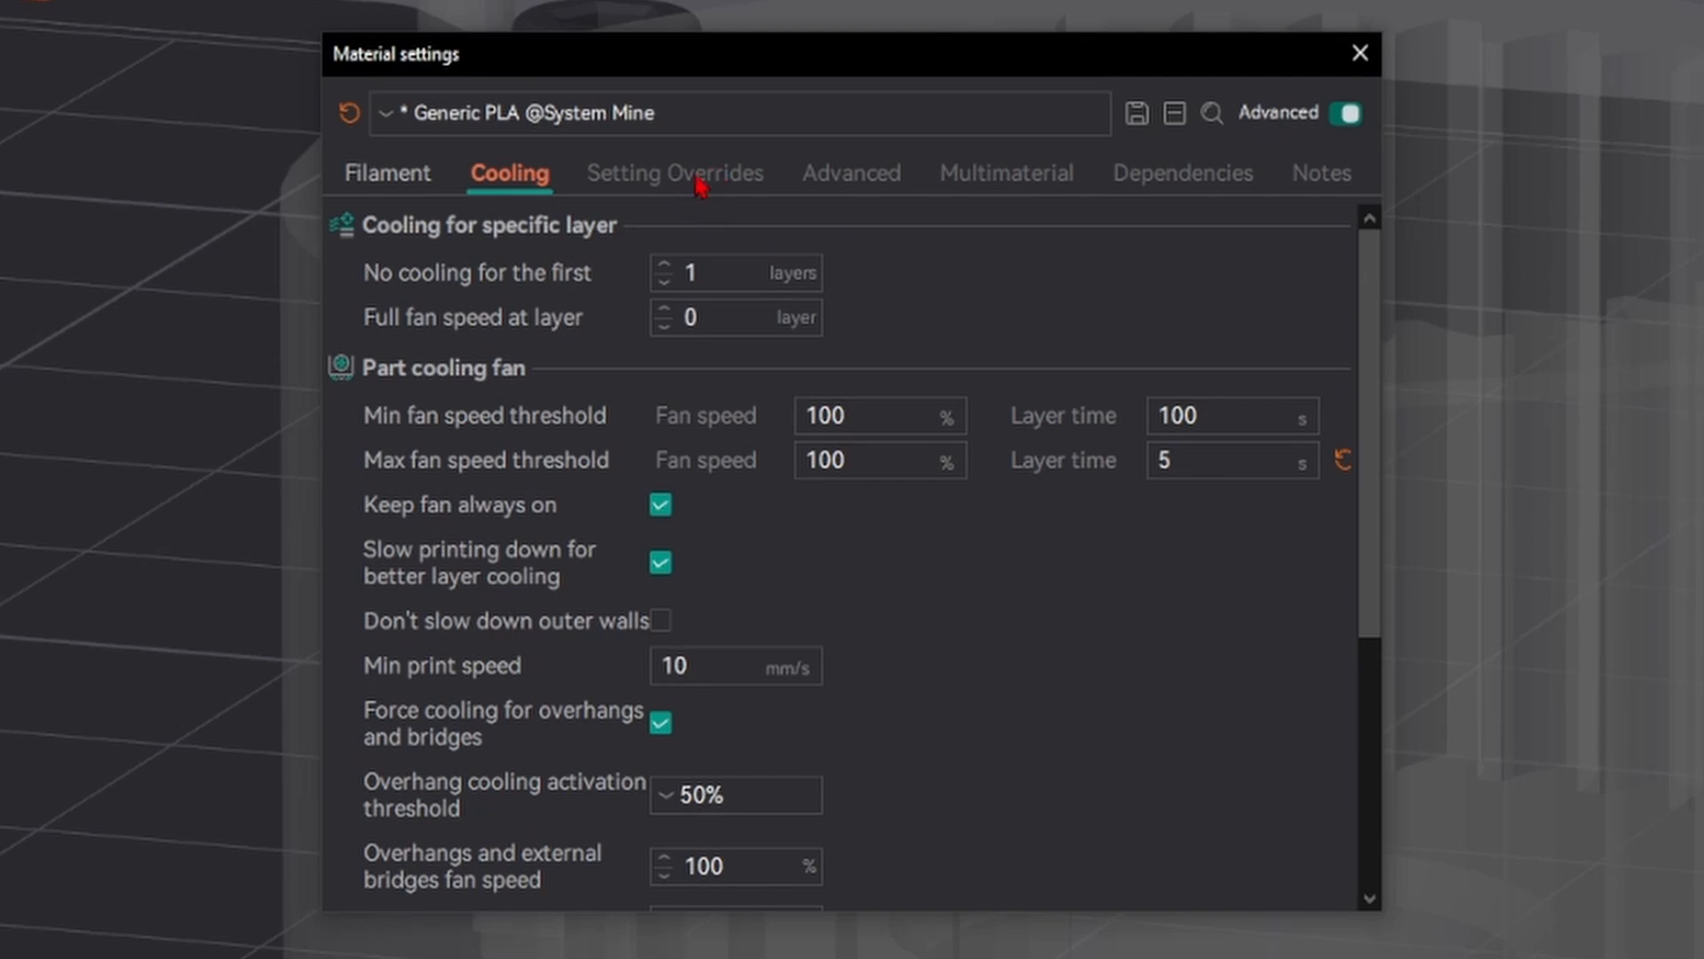
left_click(865, 178)
left_click(1035, 178)
left_click(657, 177)
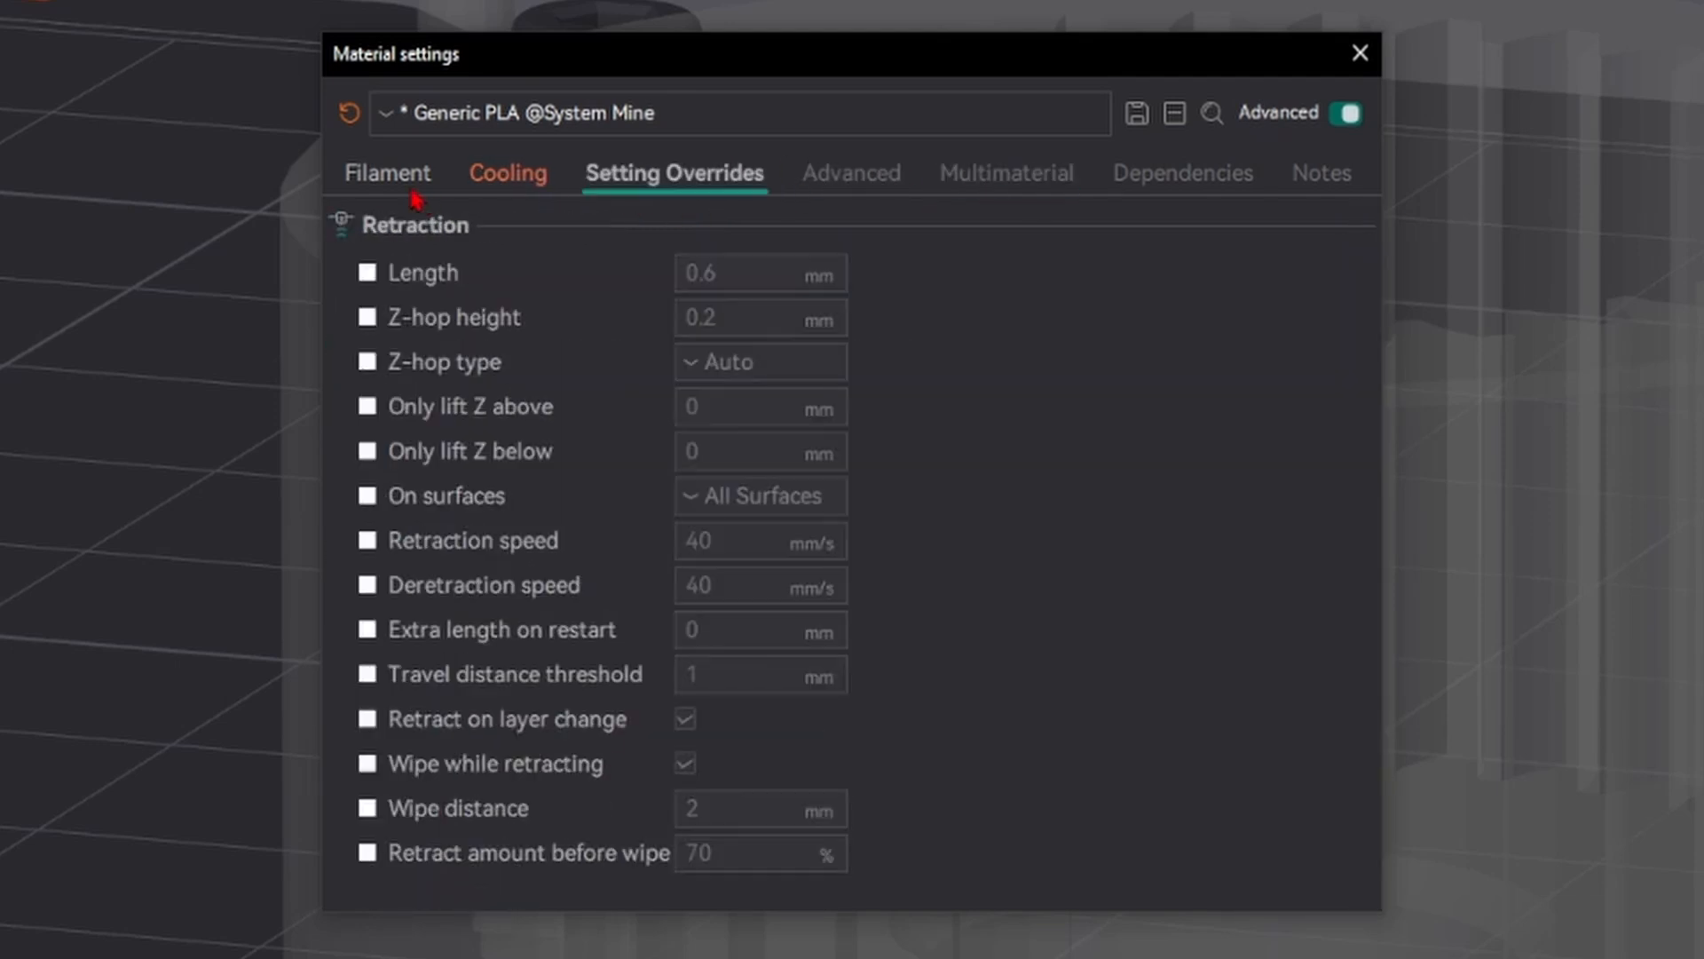
left_click(409, 180)
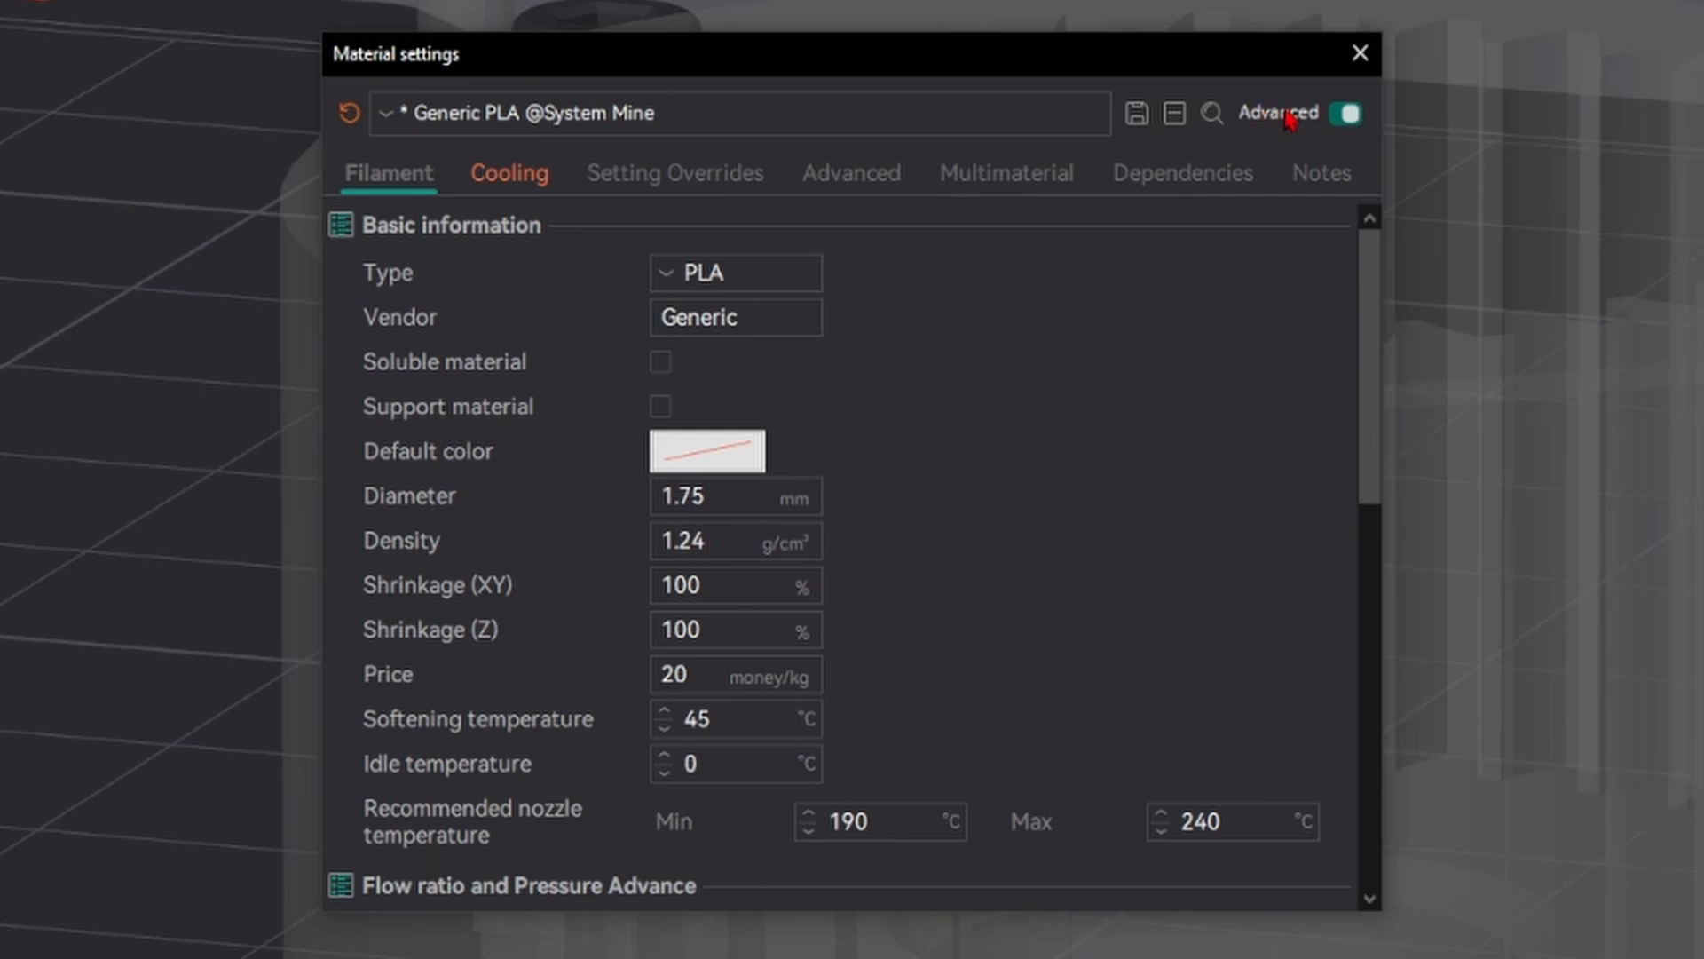
scroll(507, 296, "down", 3)
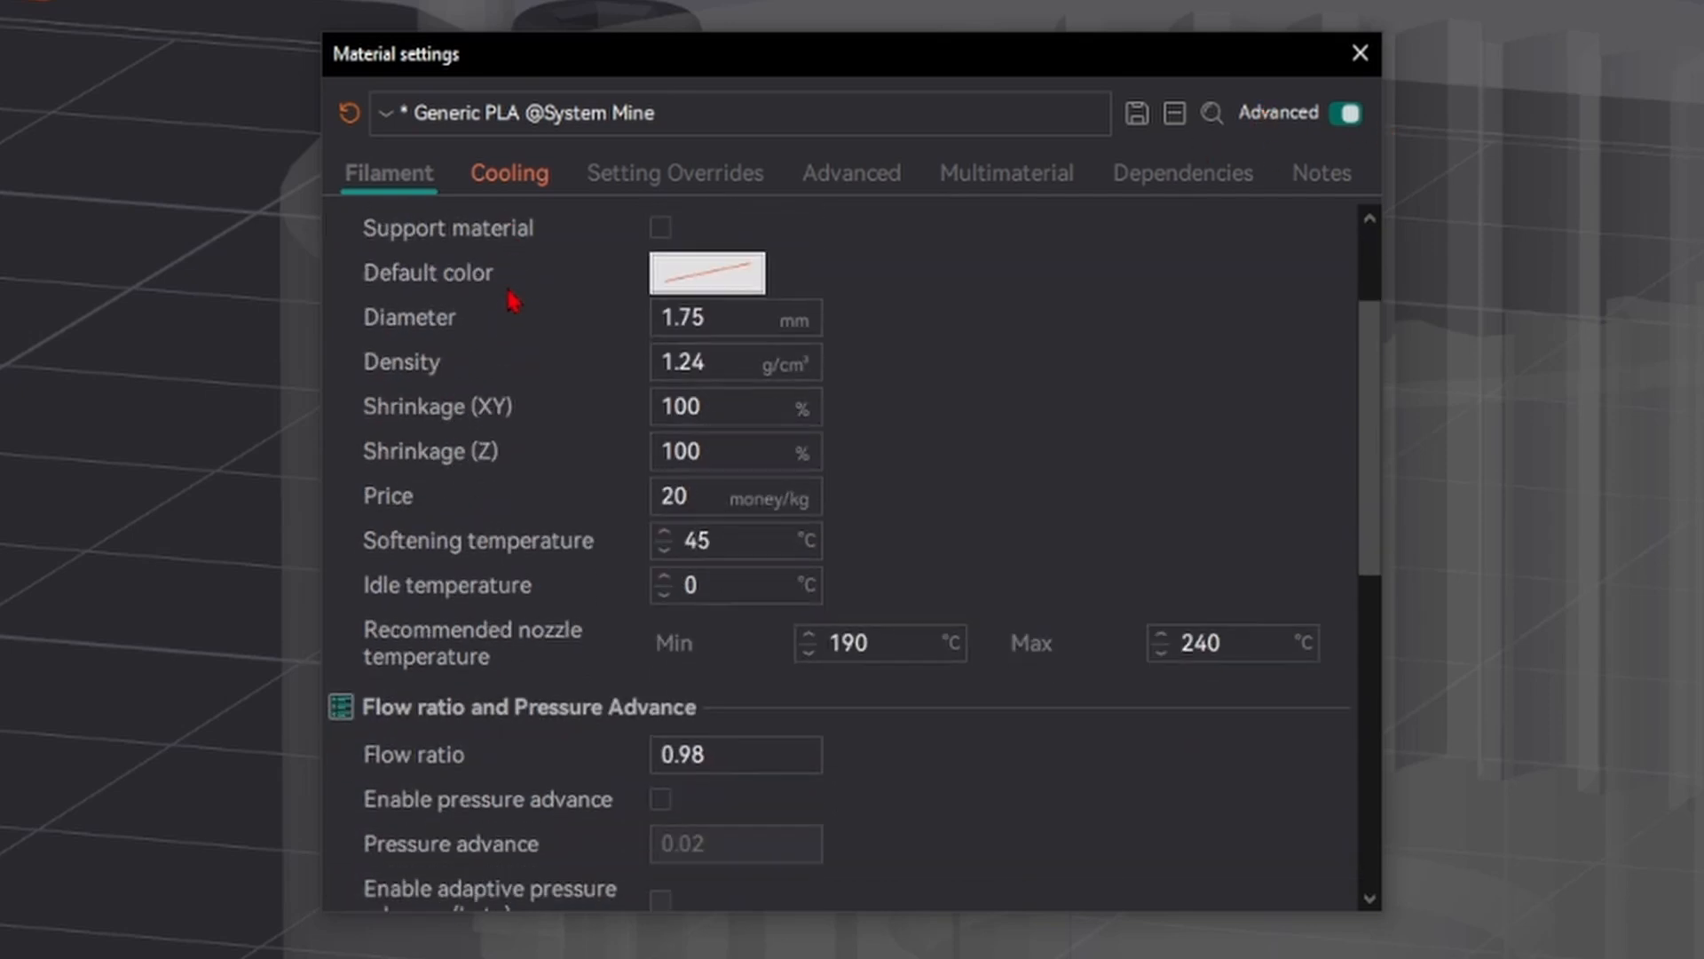
scroll(509, 295, "up", 3)
scroll(513, 302, "down", 15)
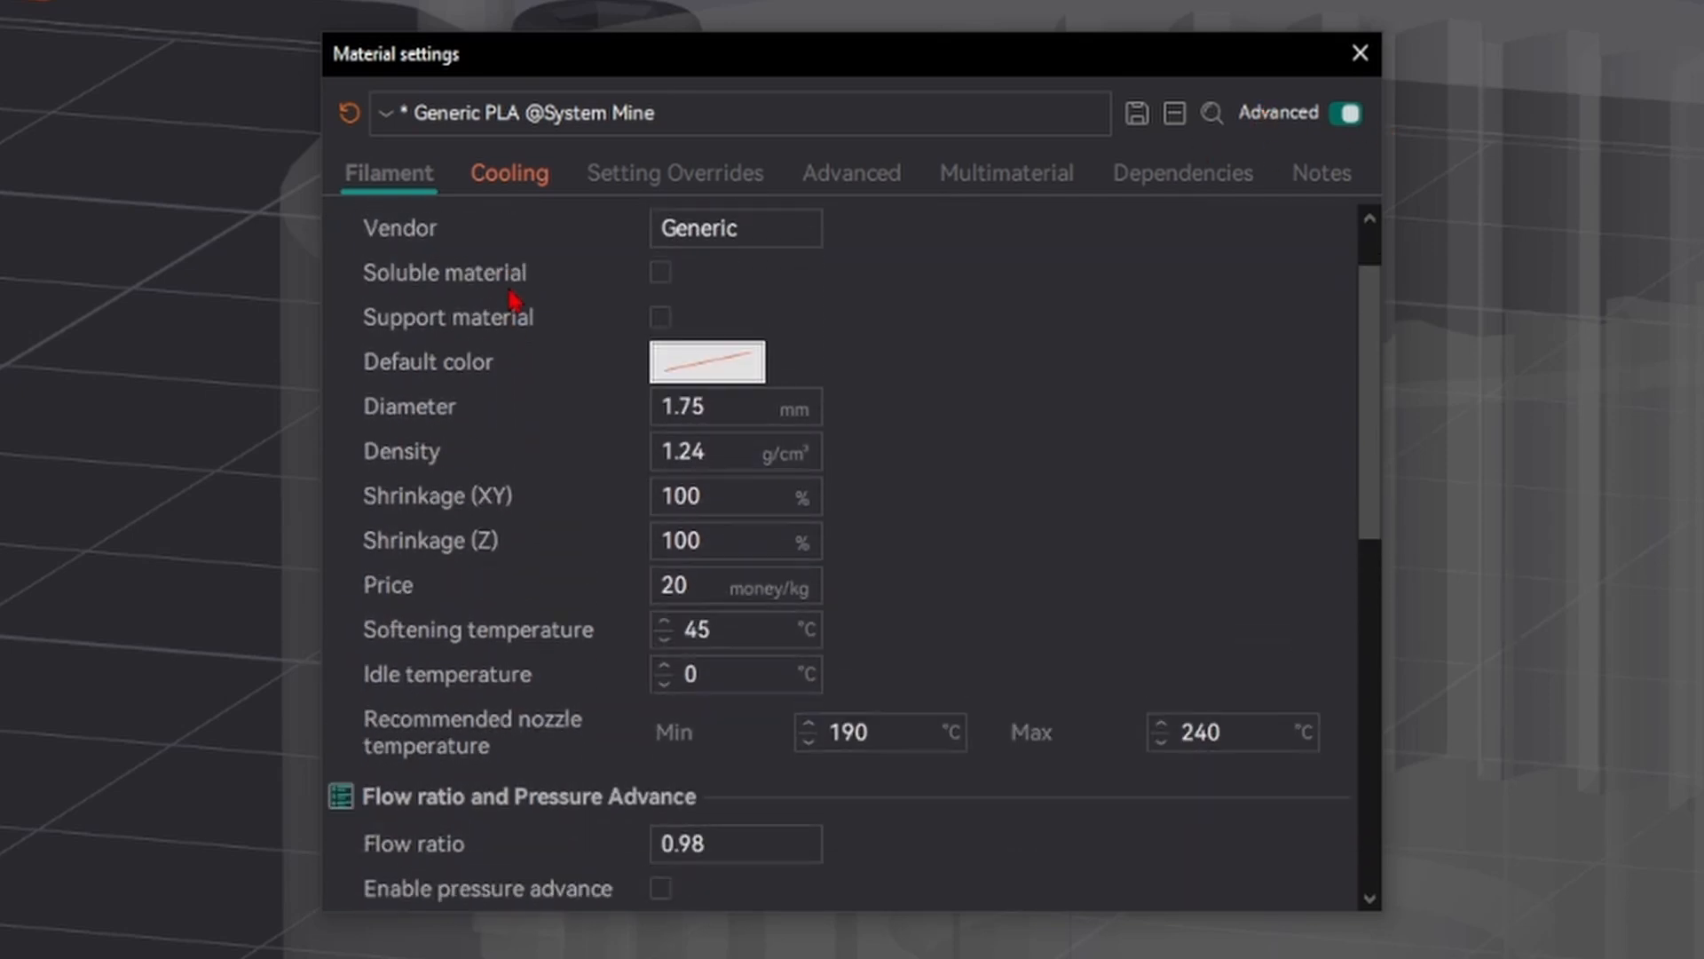
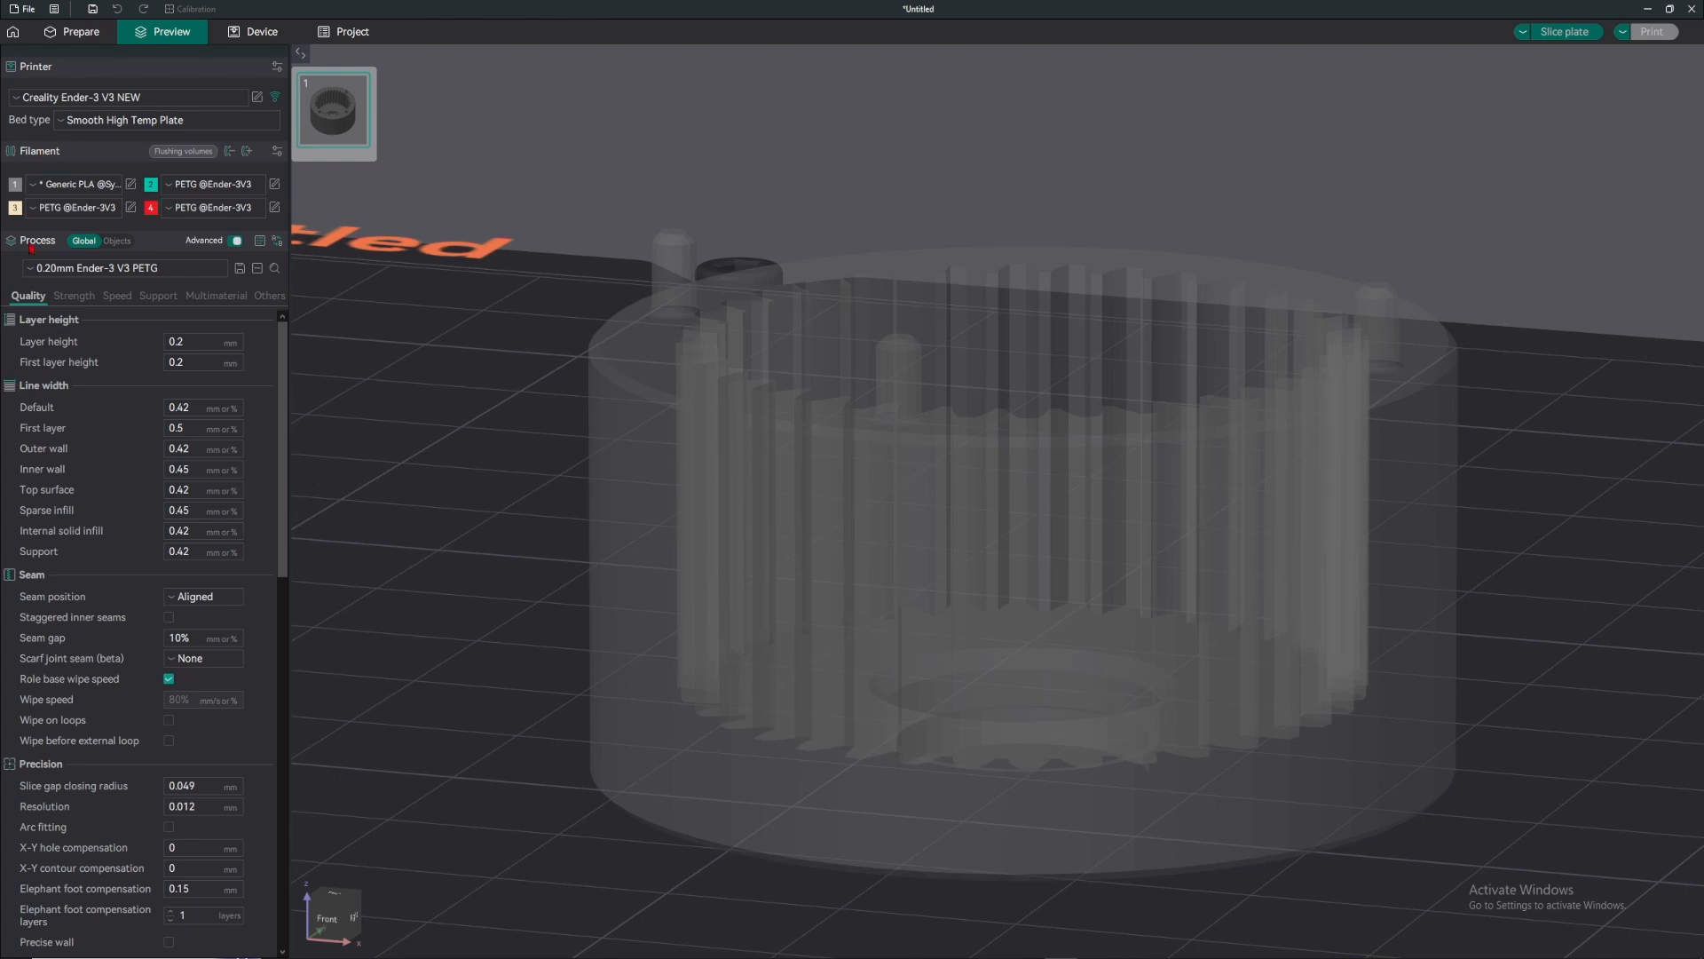
- Hide the advanced process settings and look over the simplified strength, support, multimaterial and quality settings
left_click(235, 240)
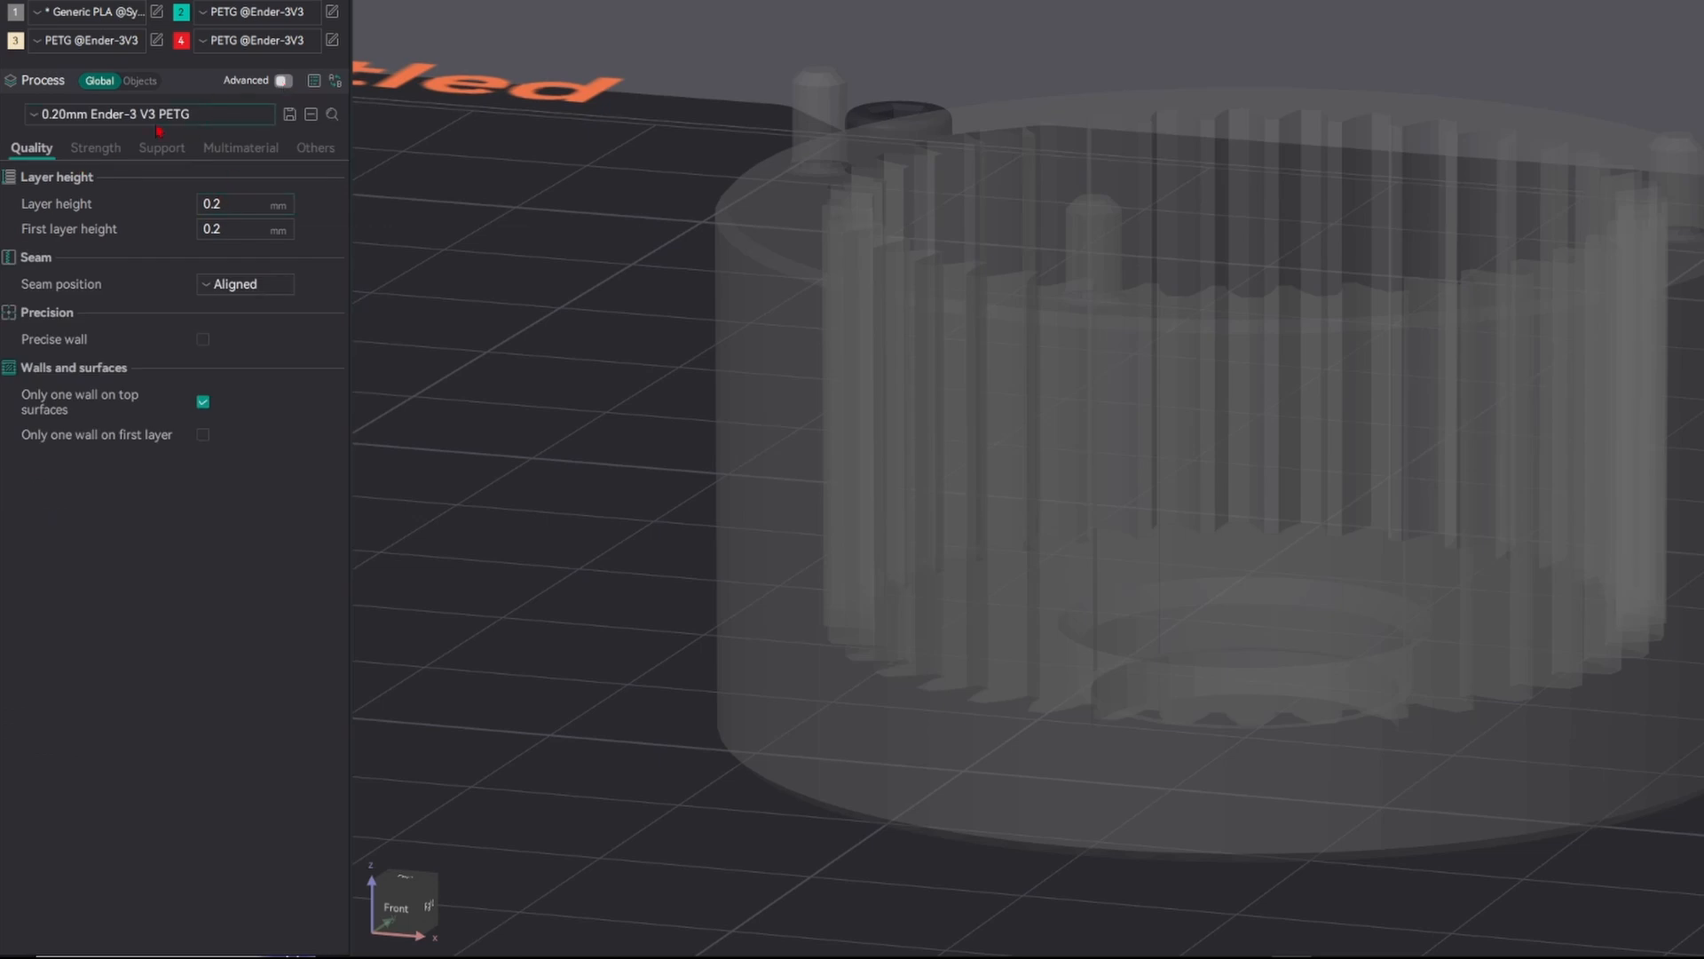
left_click(91, 149)
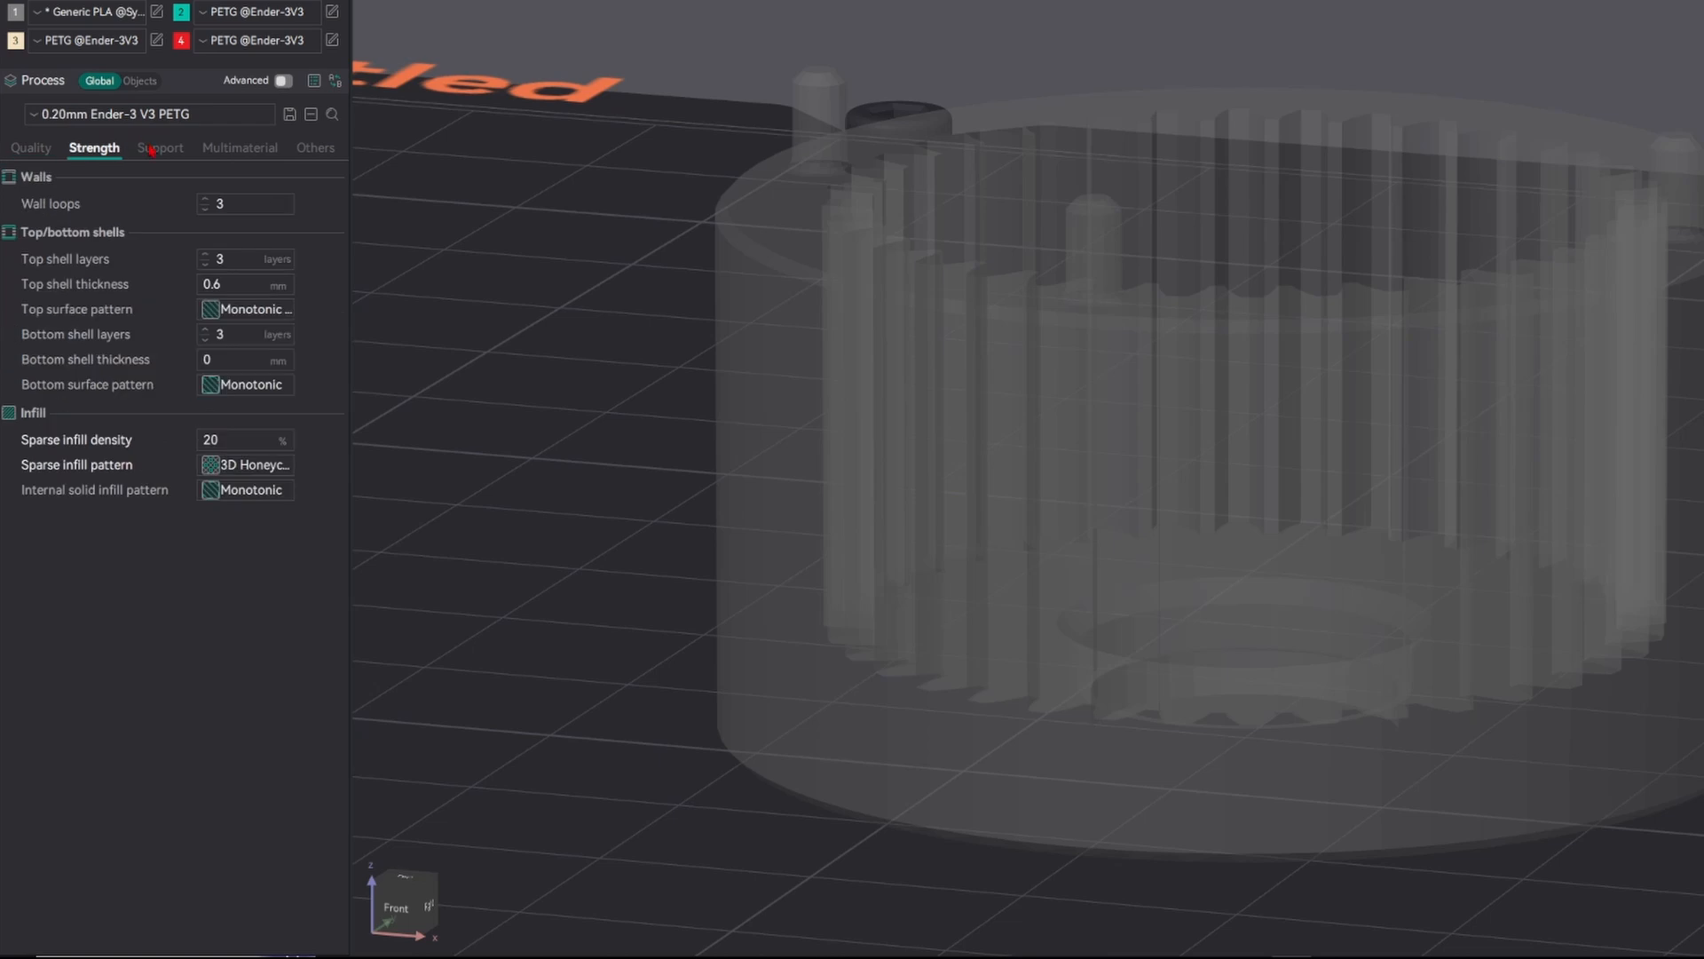
left_click(160, 148)
left_click(237, 149)
left_click(151, 114)
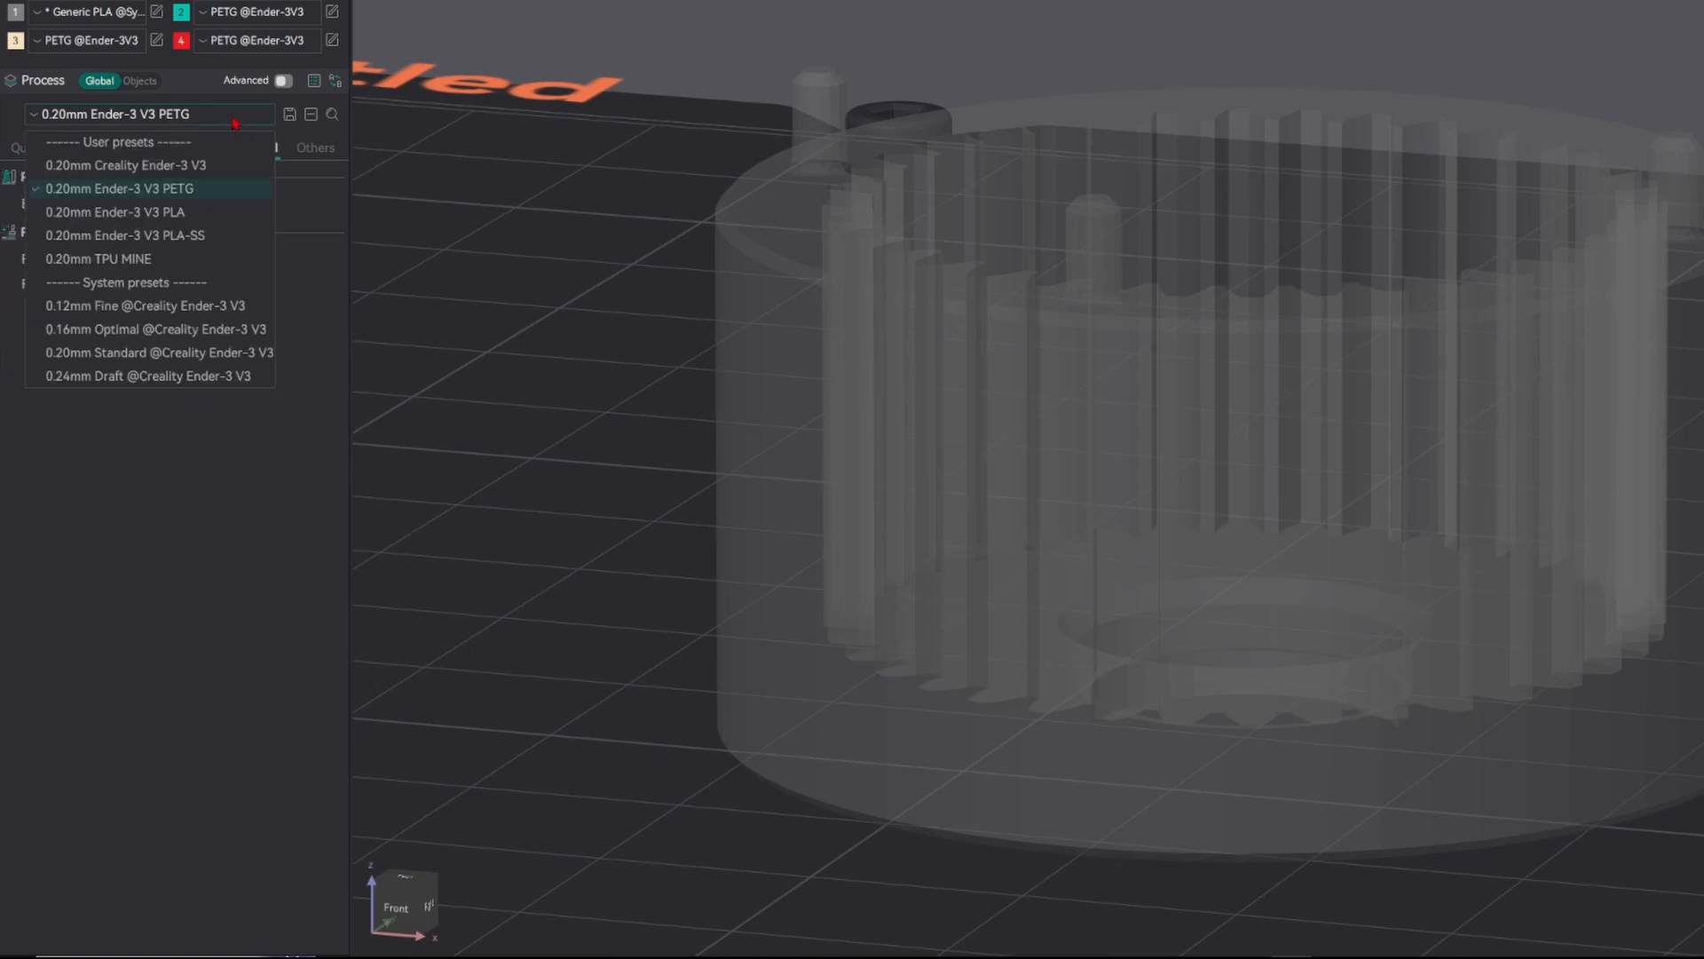
left_click(302, 187)
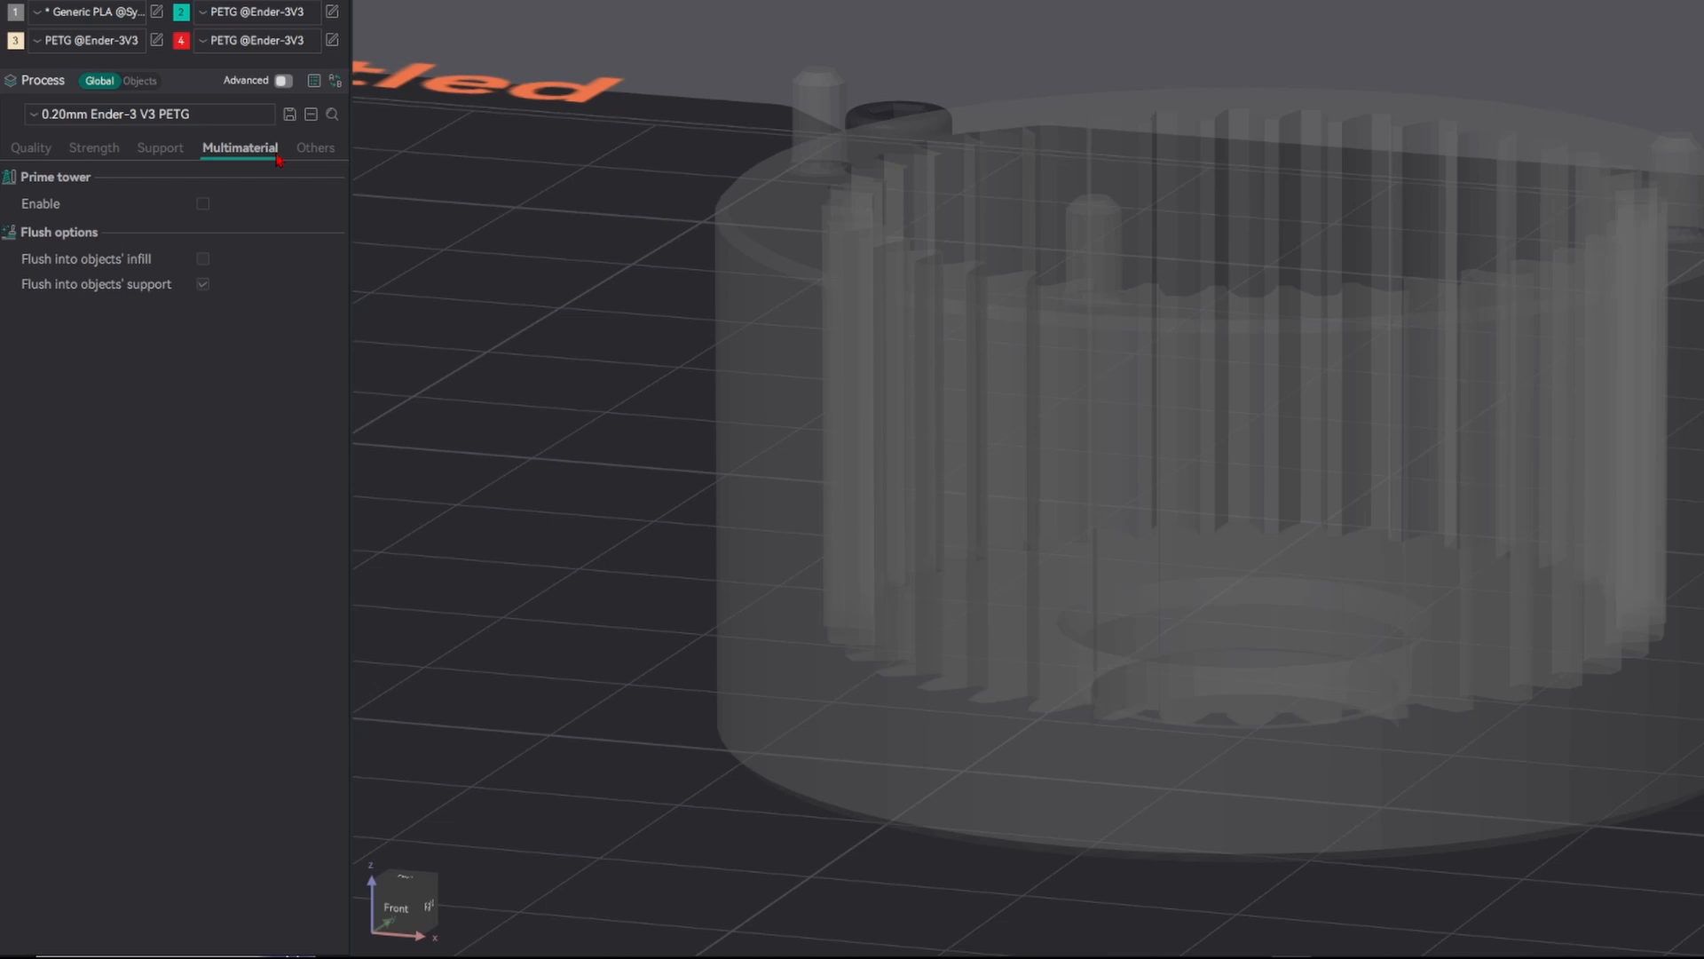
left_click(31, 149)
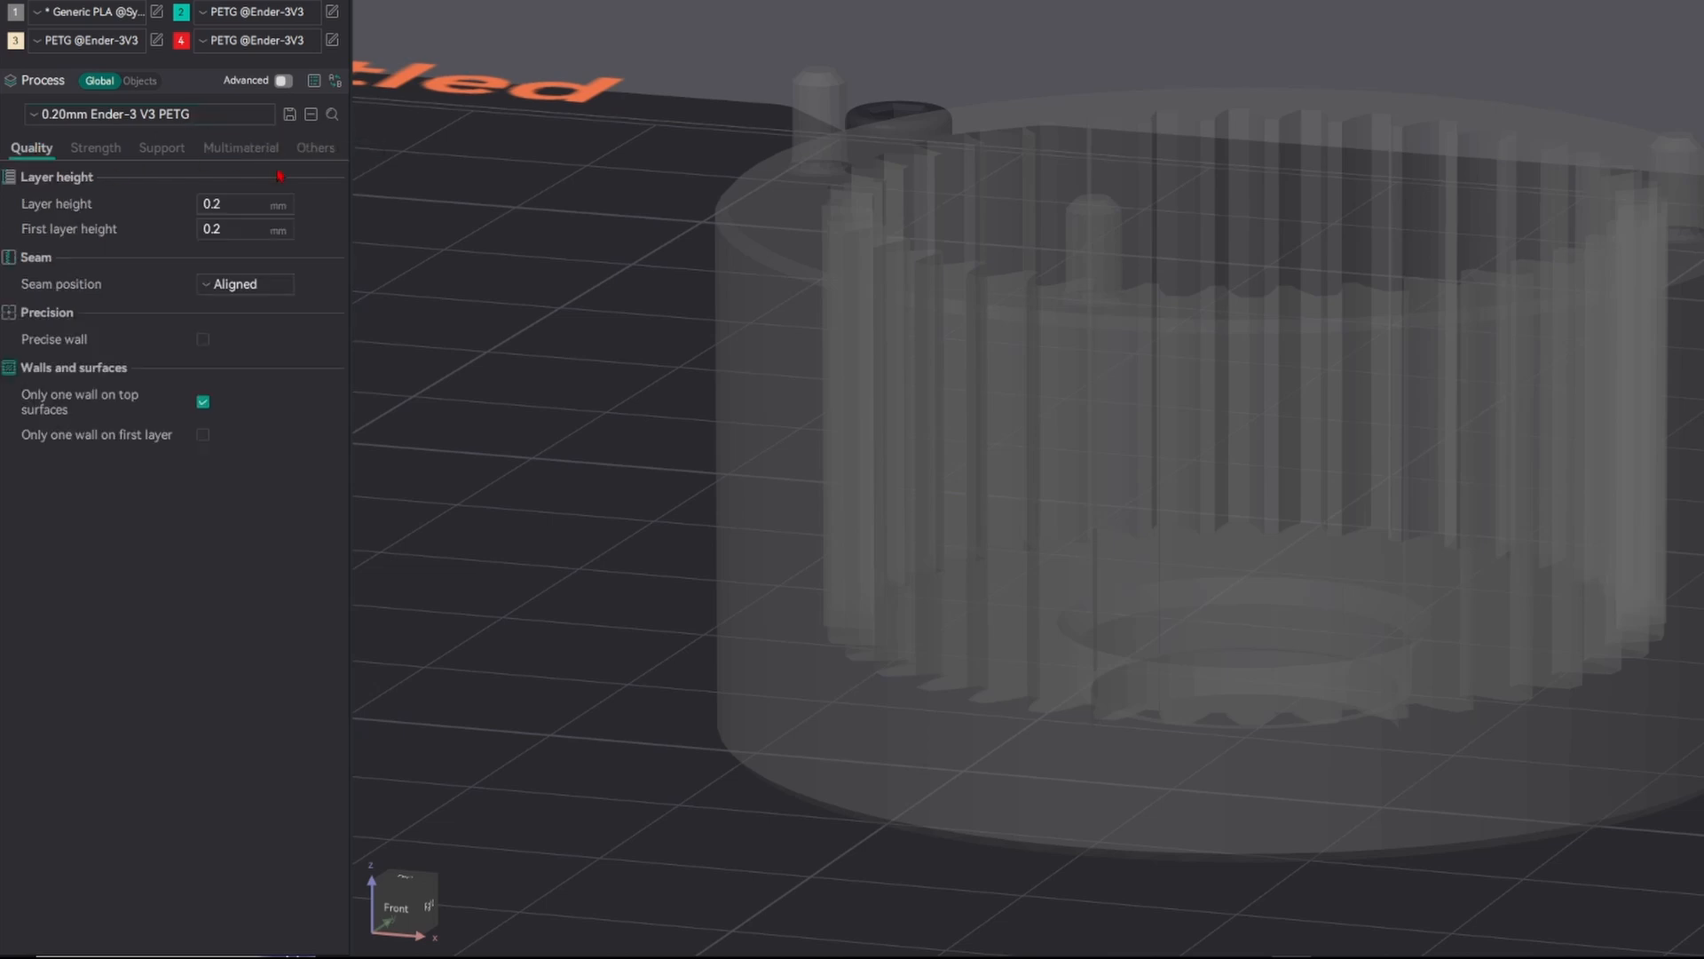
- Show the advanced process settings again and view the available user and system process presets
left_click(284, 81)
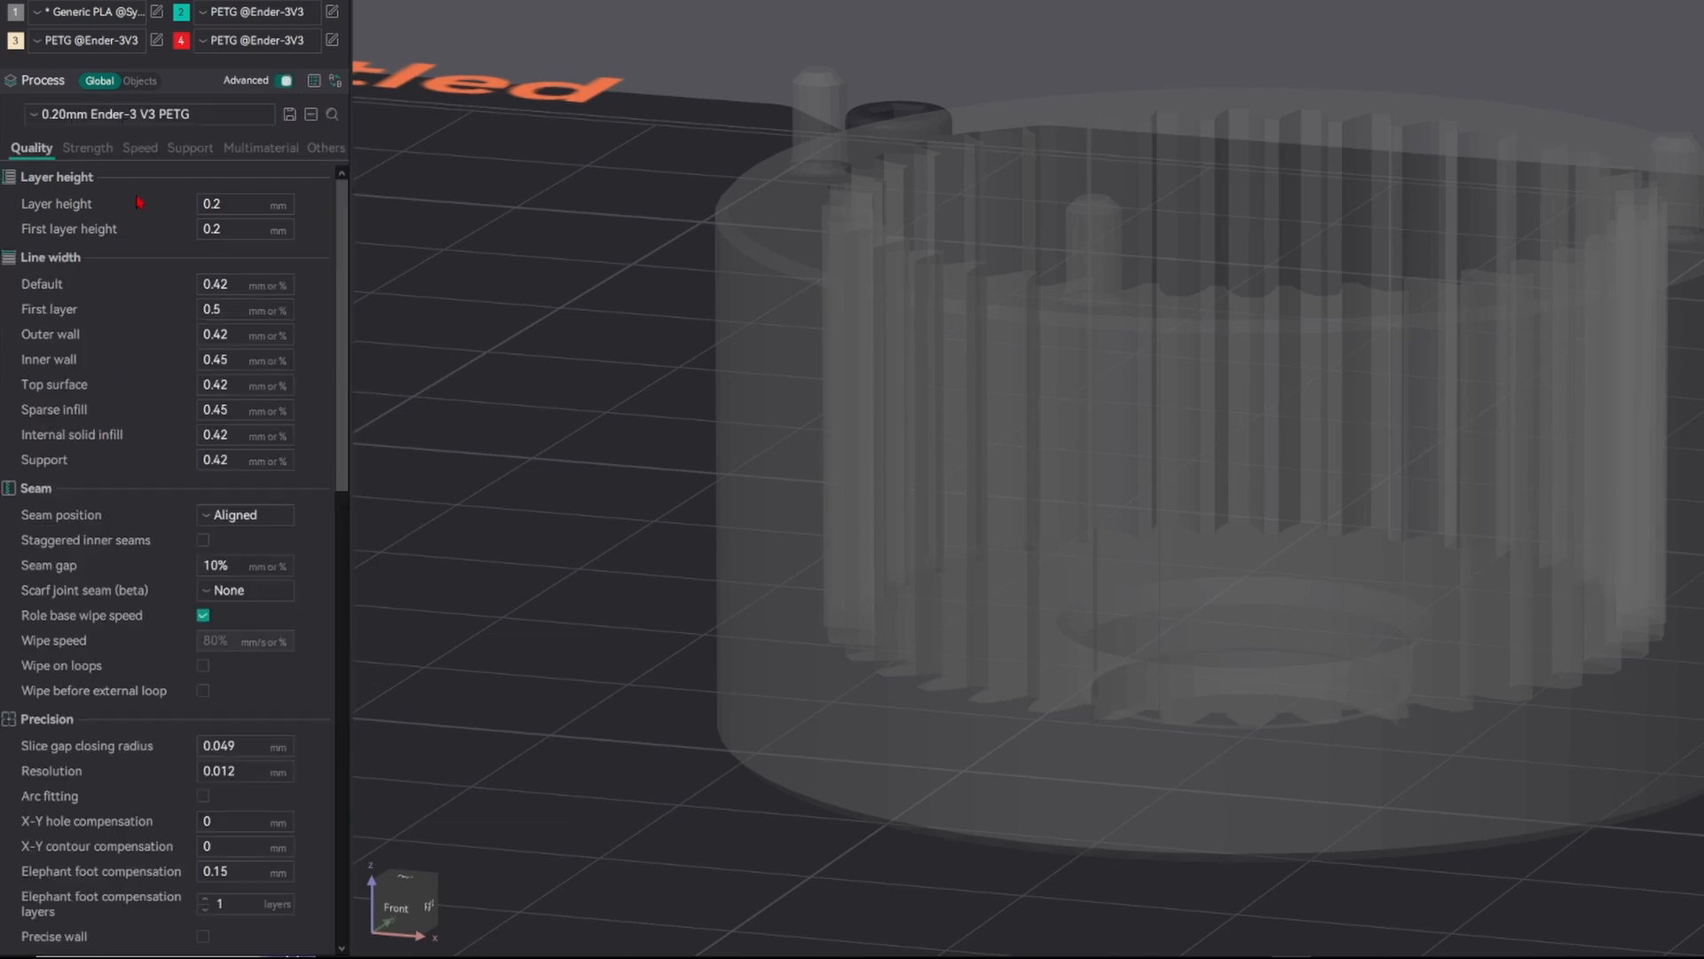
left_click(32, 115)
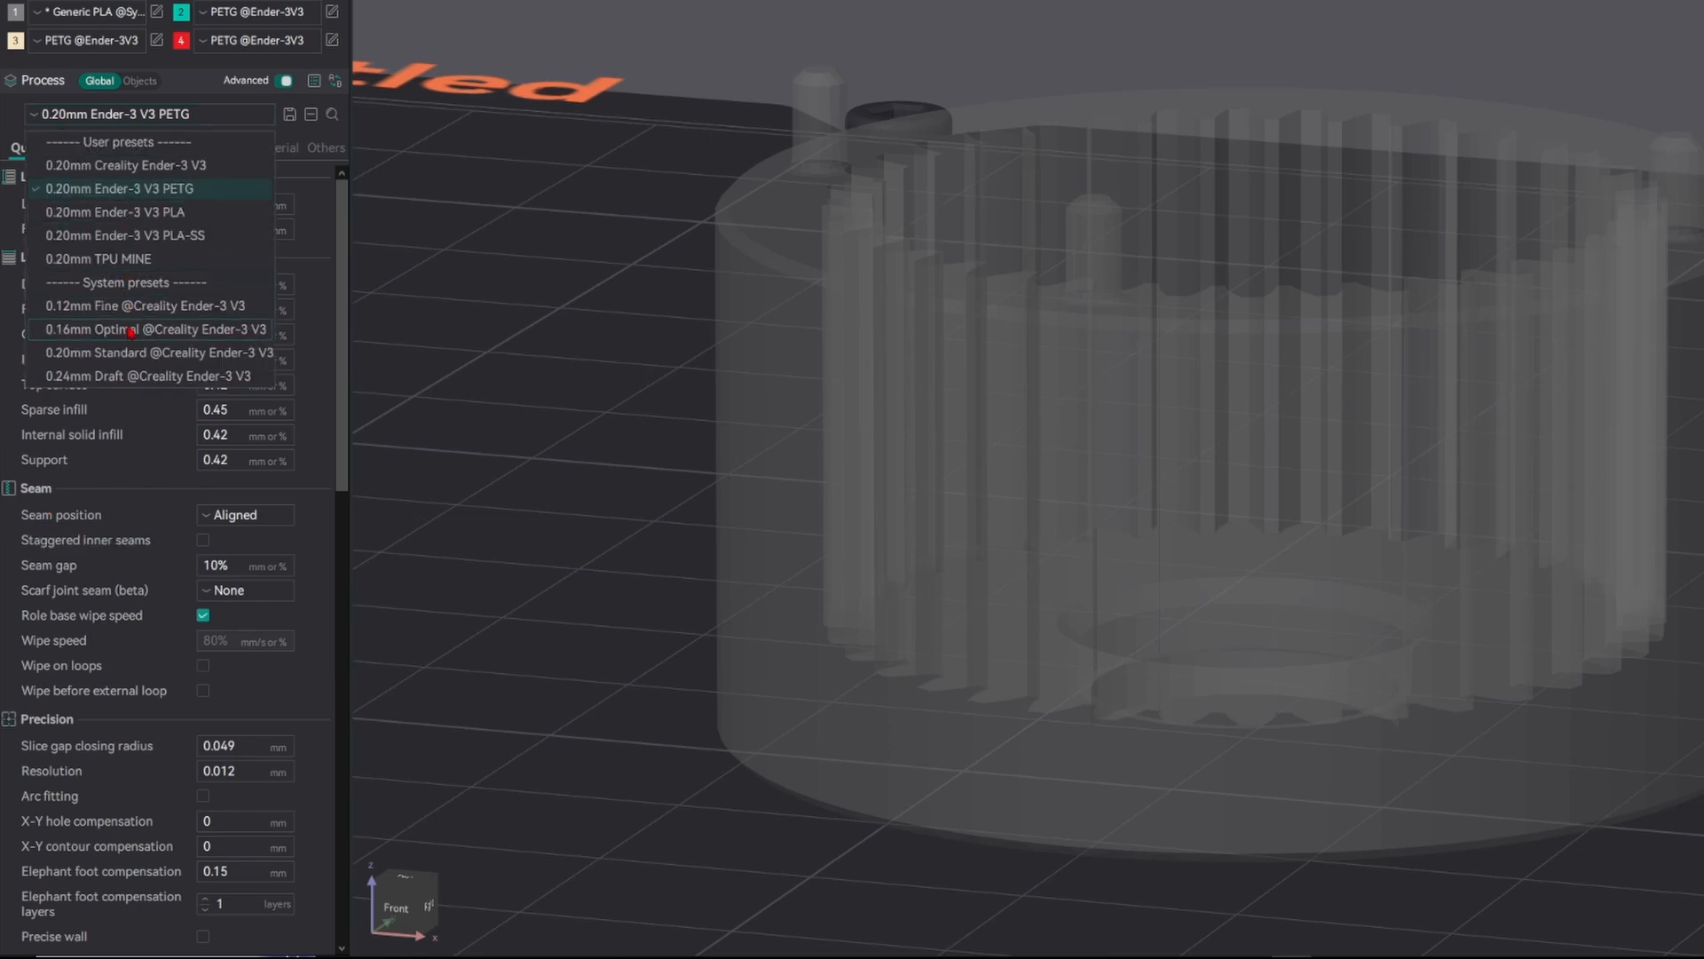
left_click(316, 118)
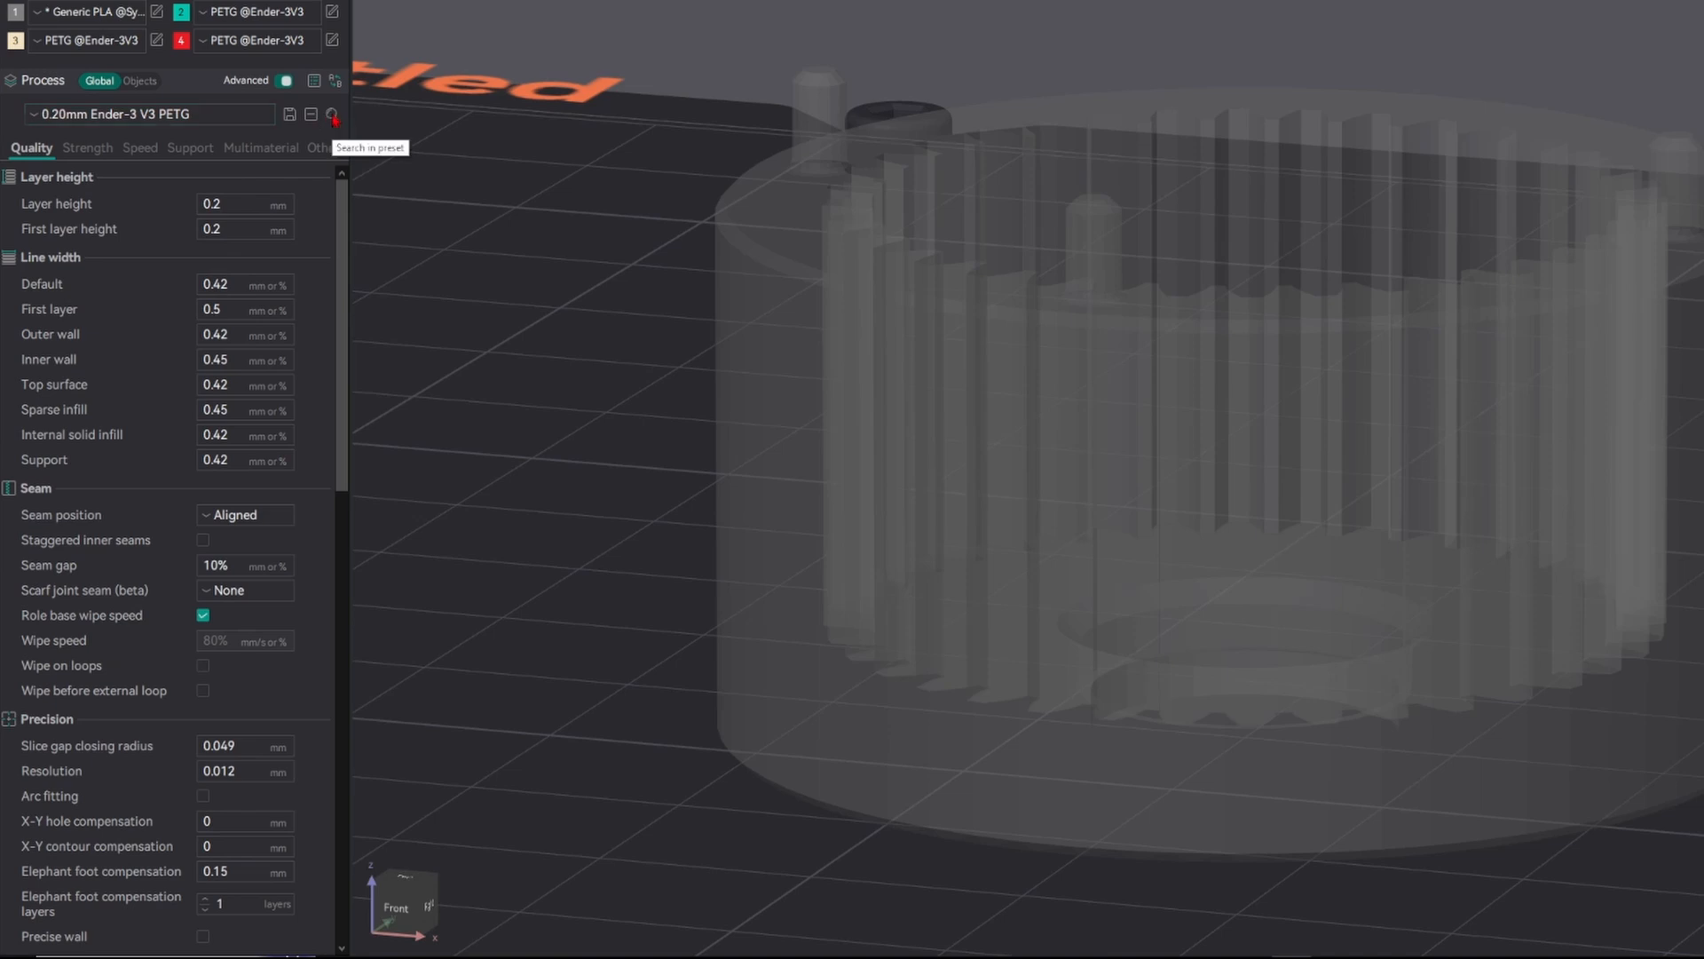
- Search the process settings for "Speed" and go to the seam's wipe speed setting
left_click(332, 115)
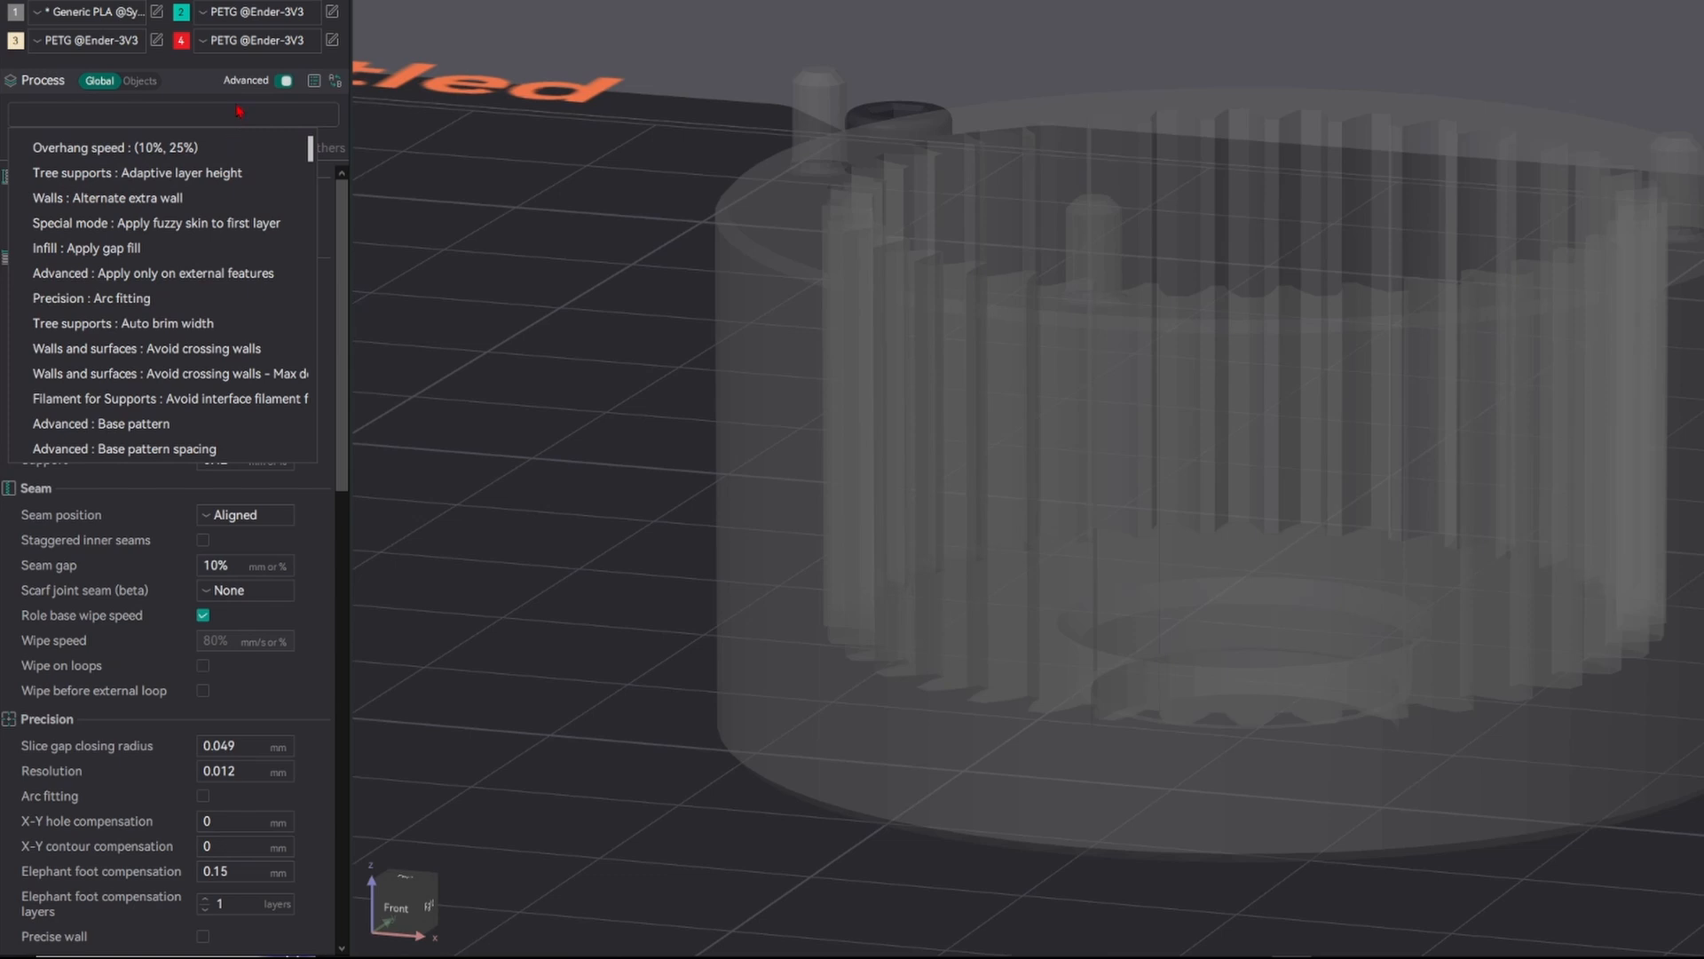
type("s")
key("BackSpace")
type("Spee")
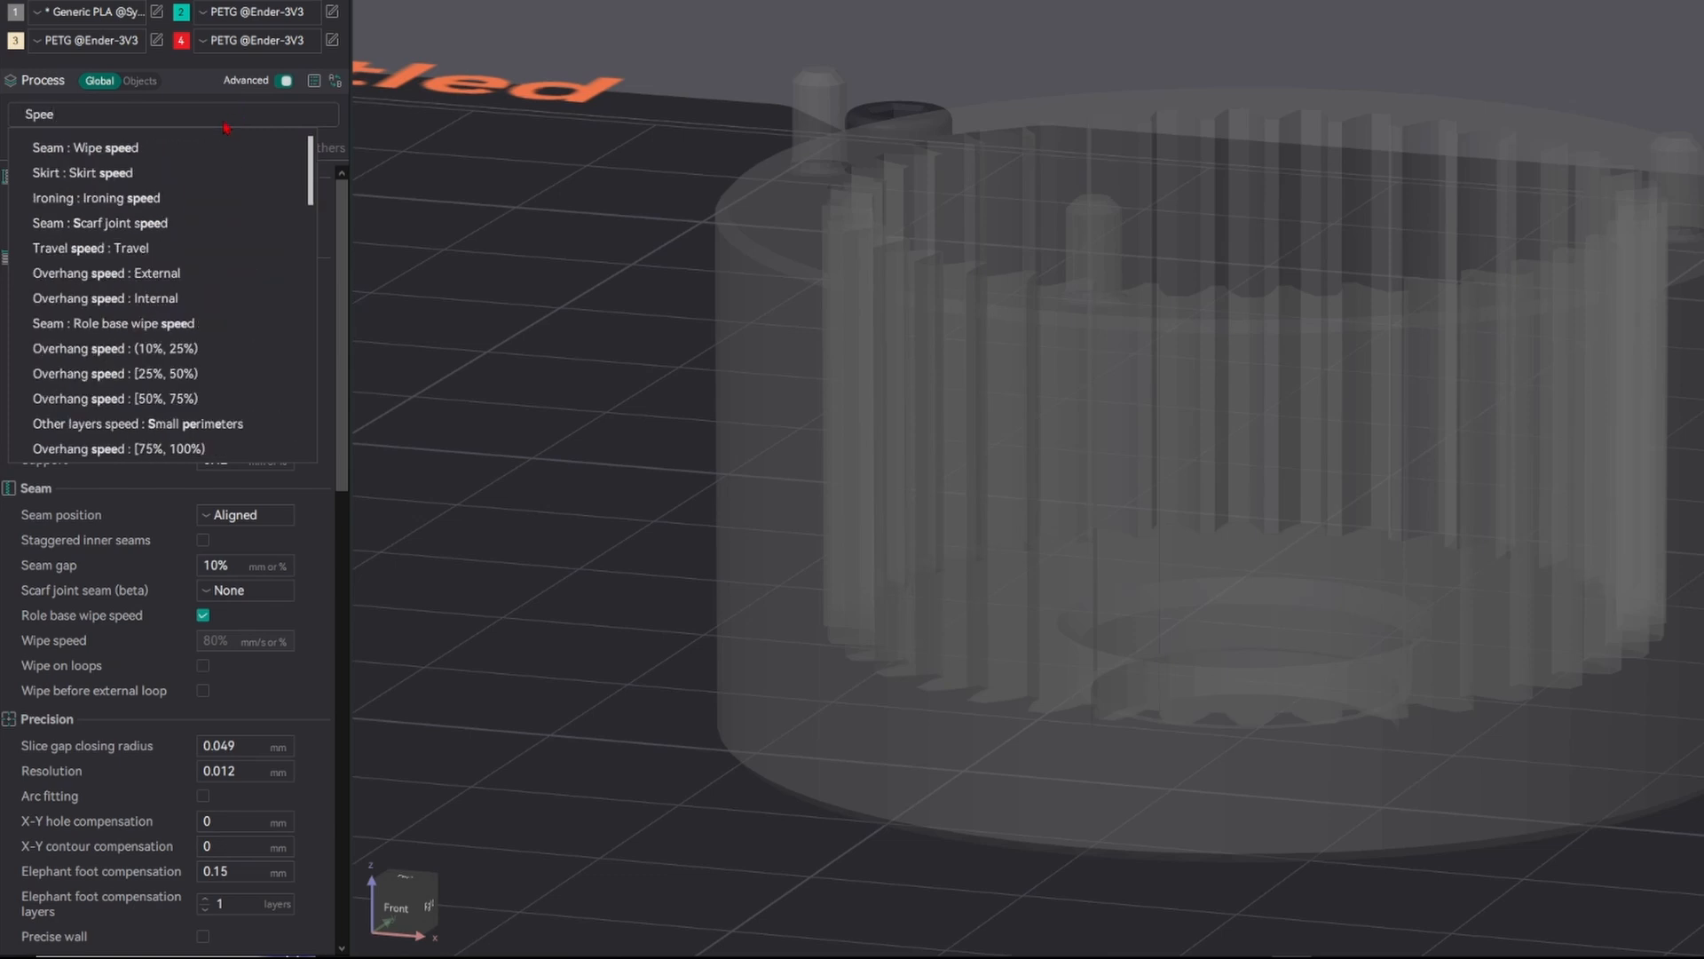
type("d")
scroll(177, 158, "down", 3)
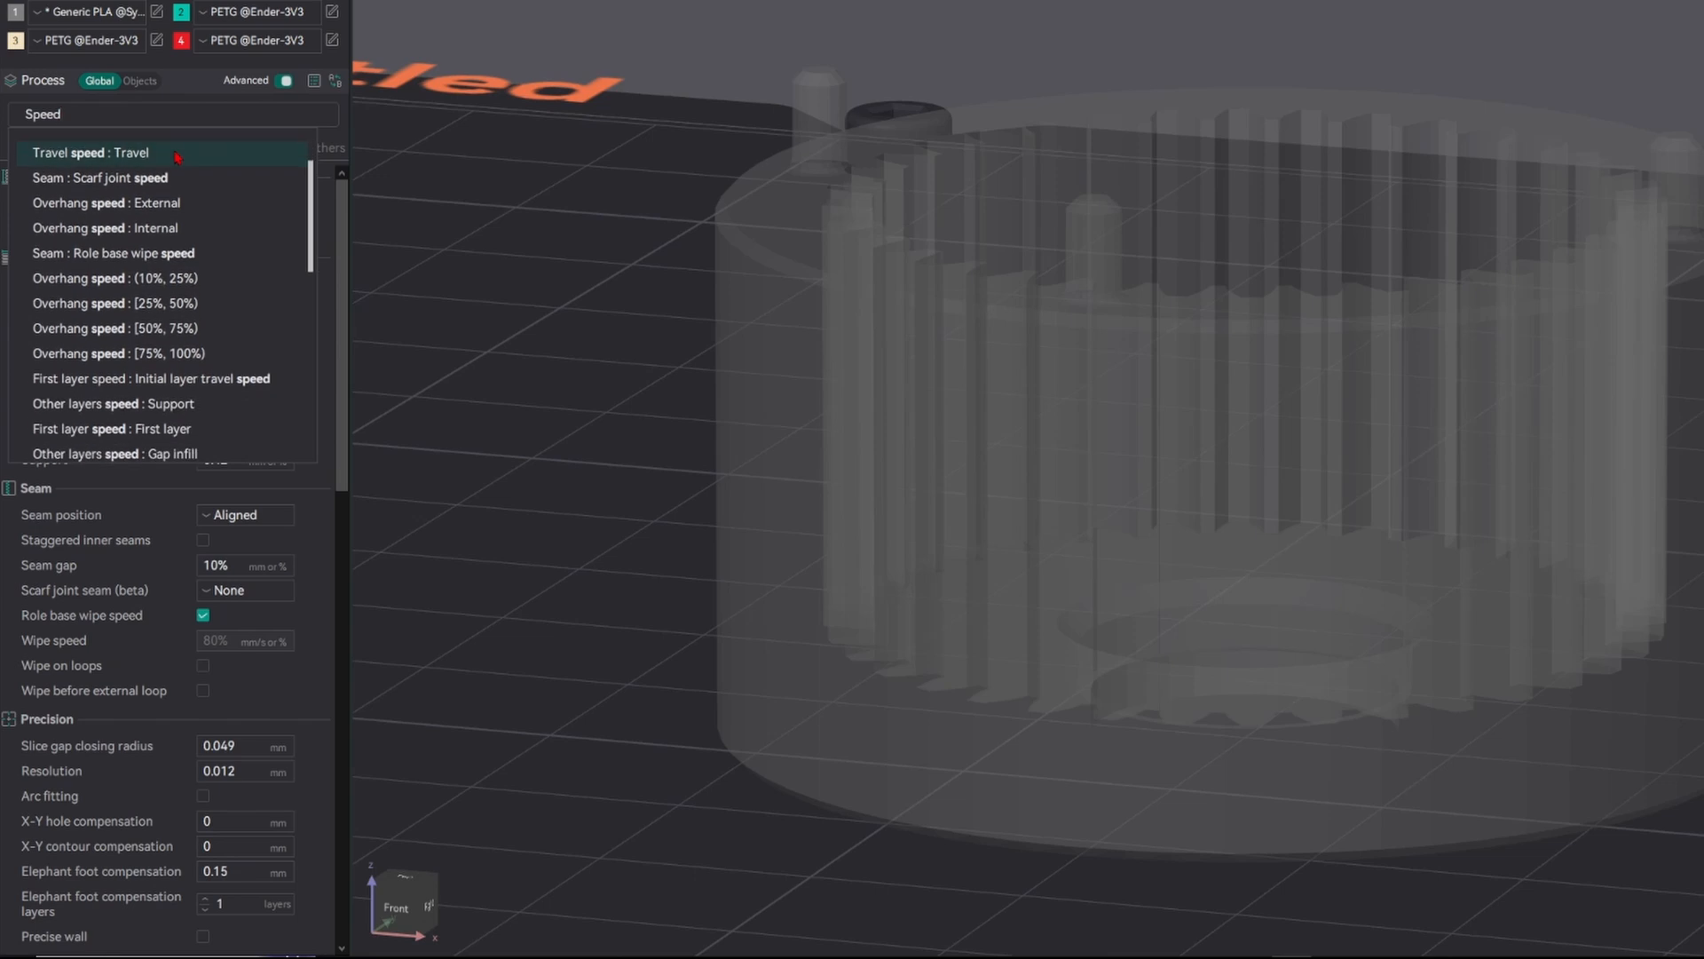
scroll(106, 169, "up", 3)
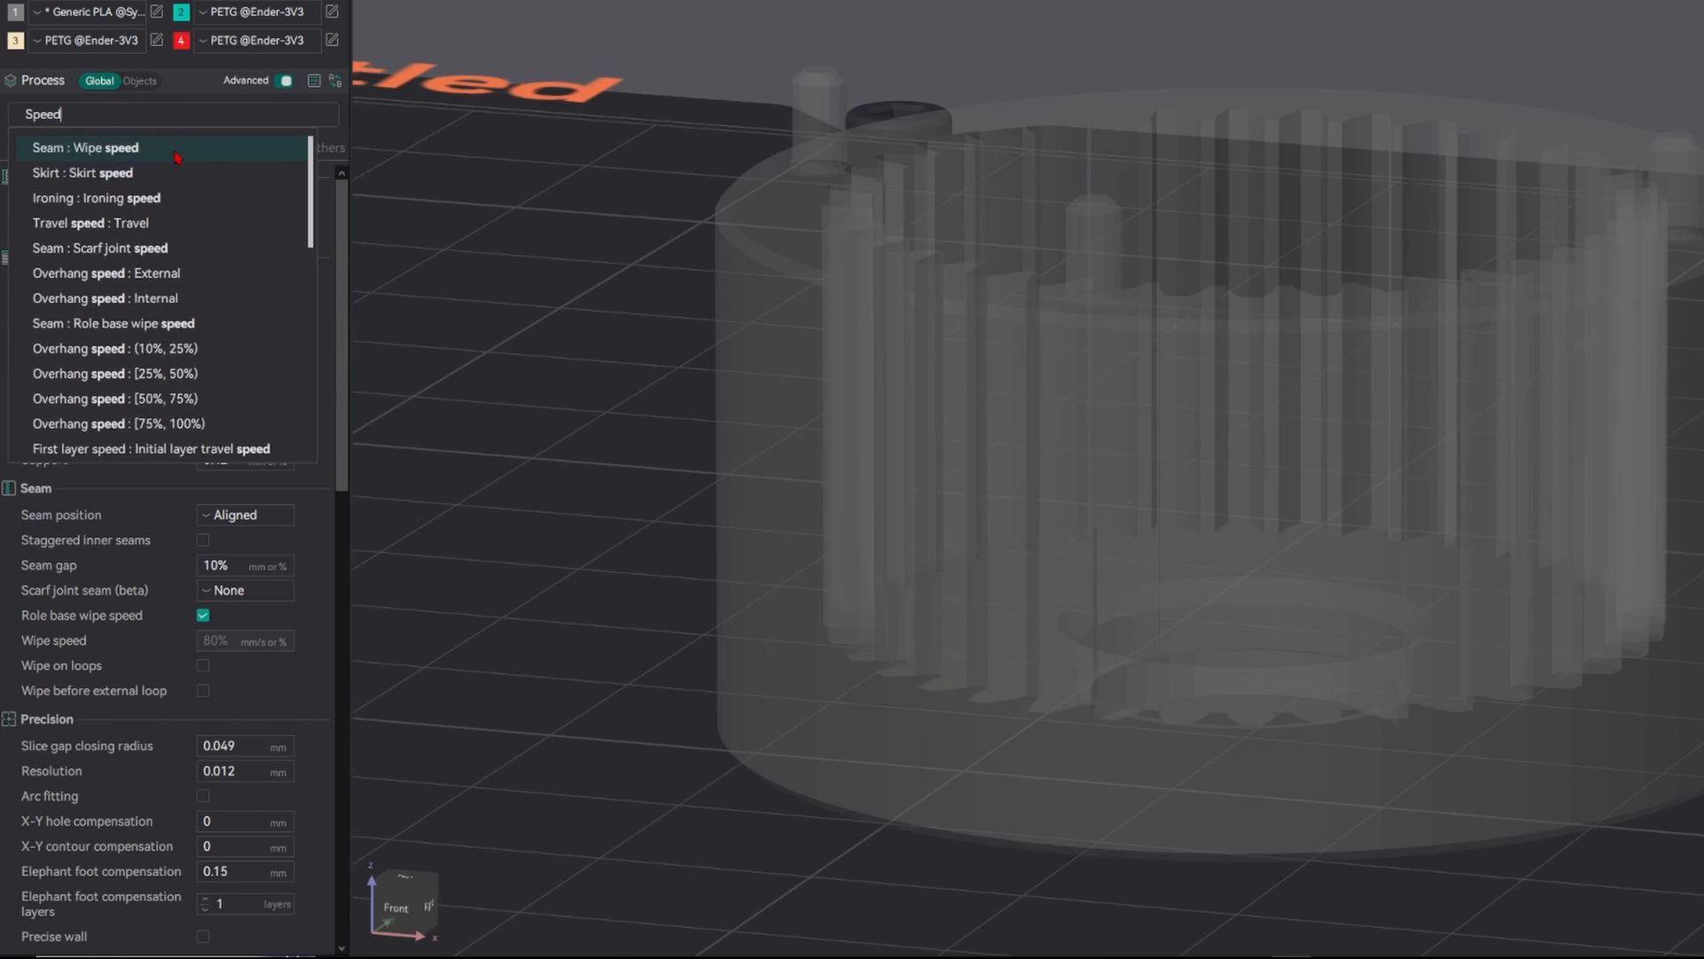
left_click(113, 149)
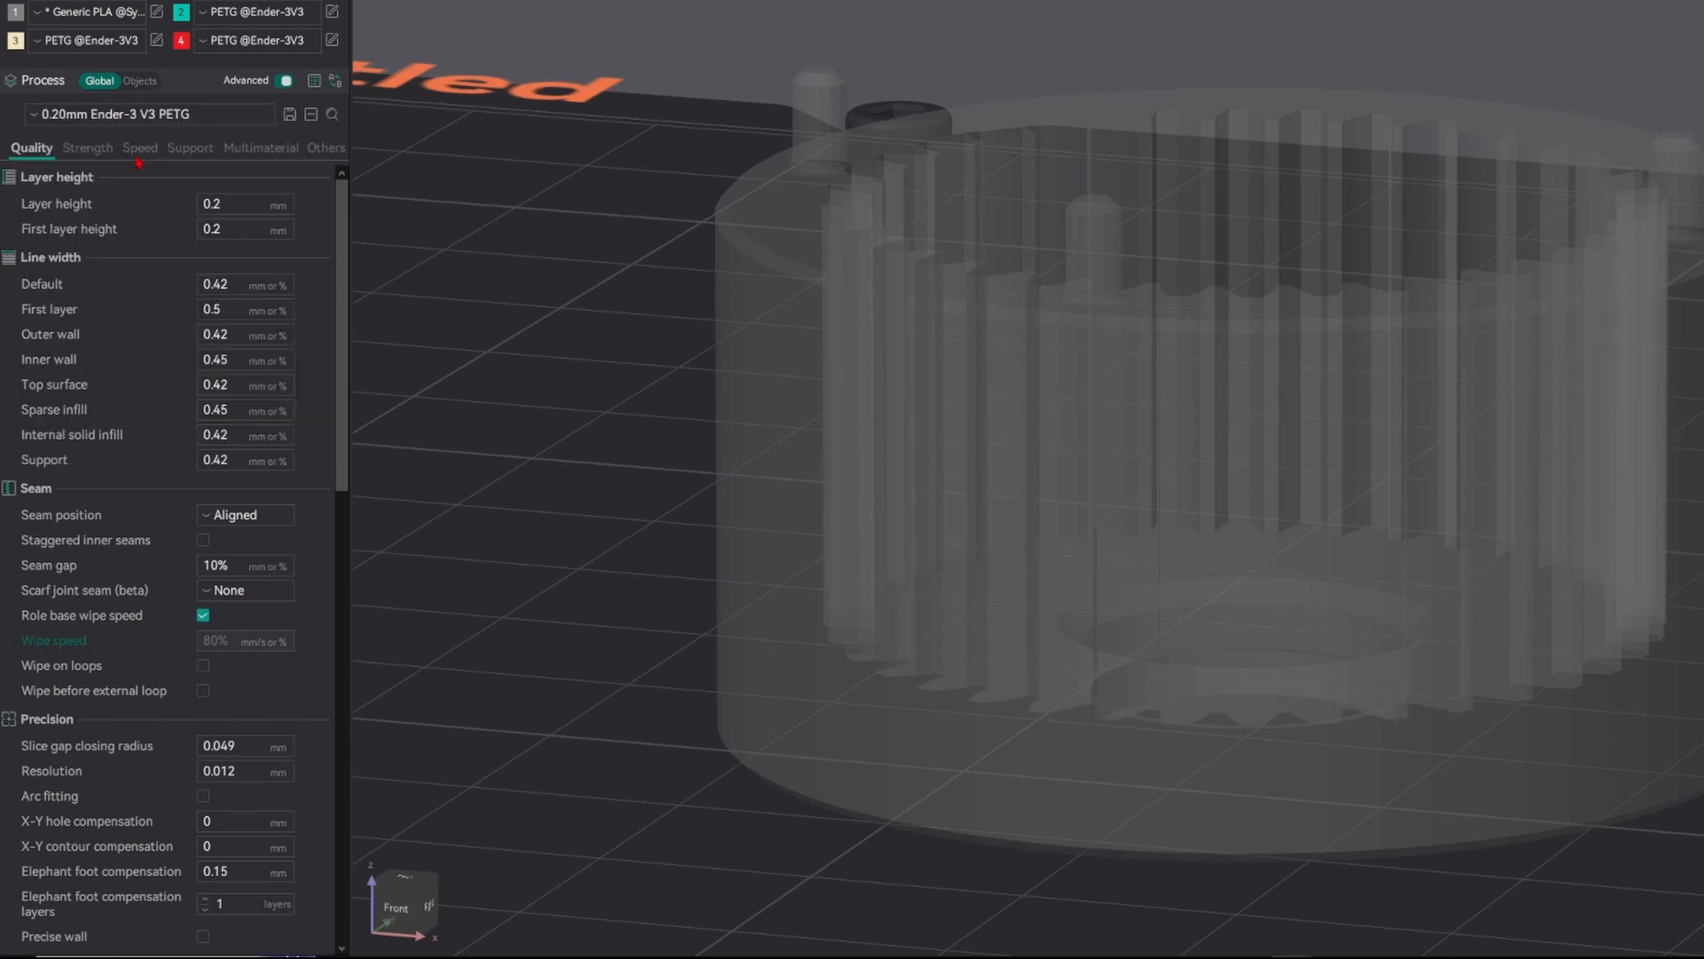
scroll(105, 534, "down", 1)
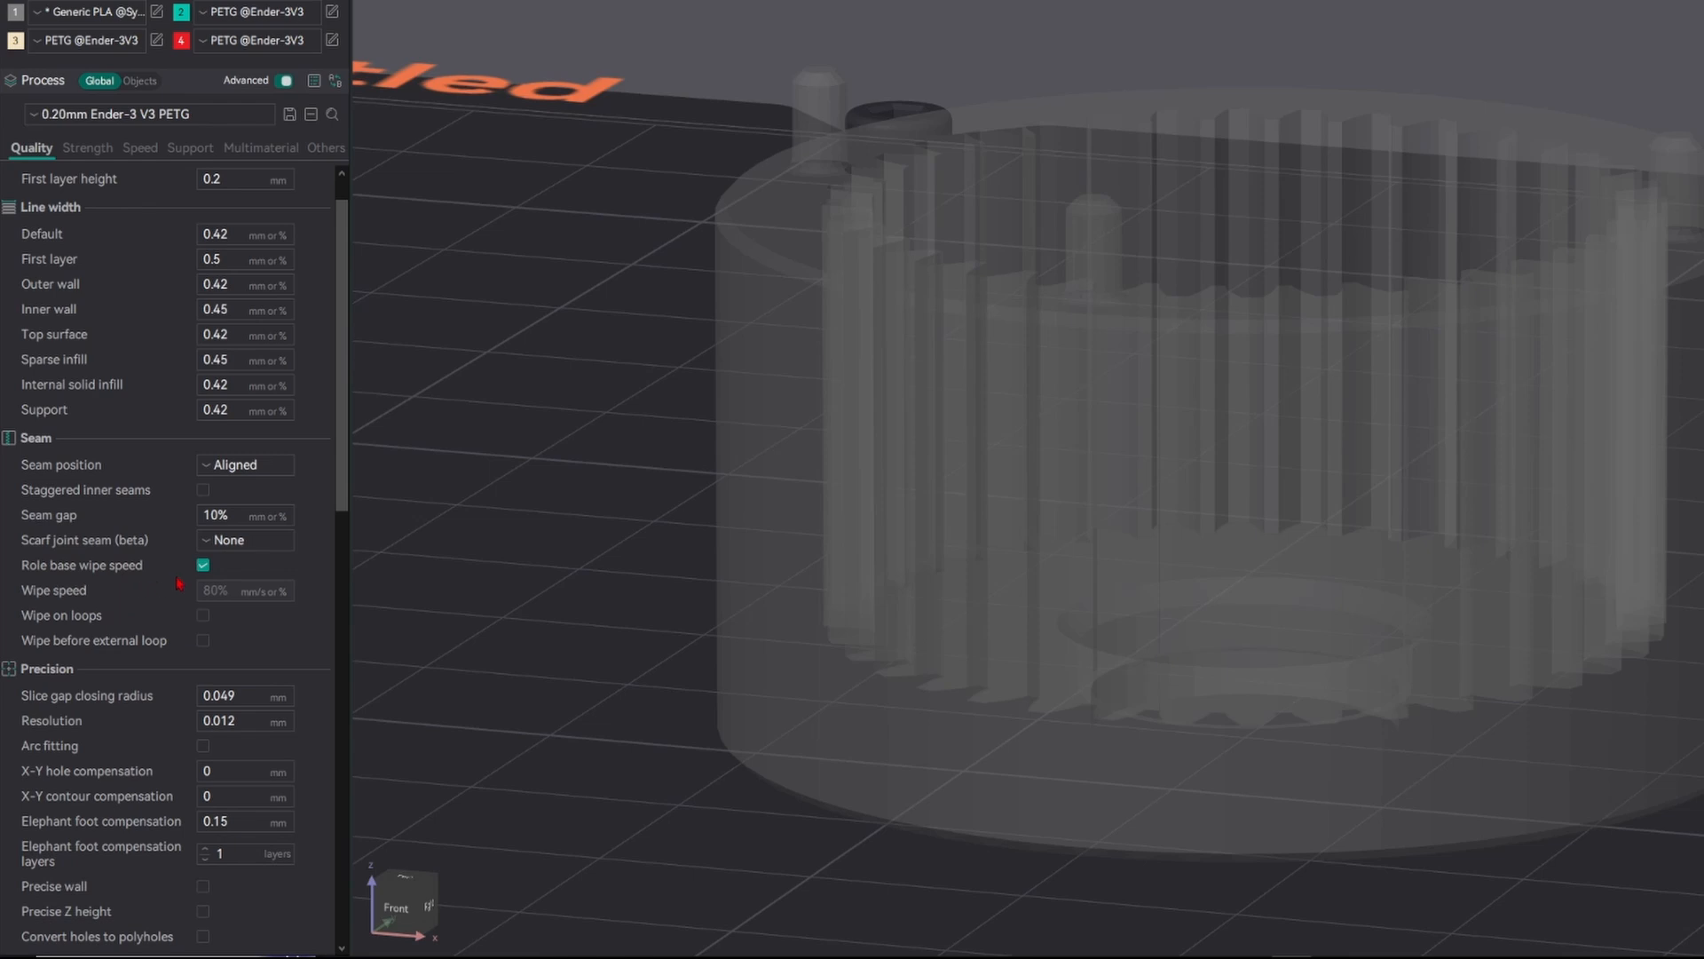
mouse_move(67, 598)
- Search the process settings for "speed", go to the seam's wipe speed setting and return to the start of the quality settings
left_click(329, 112)
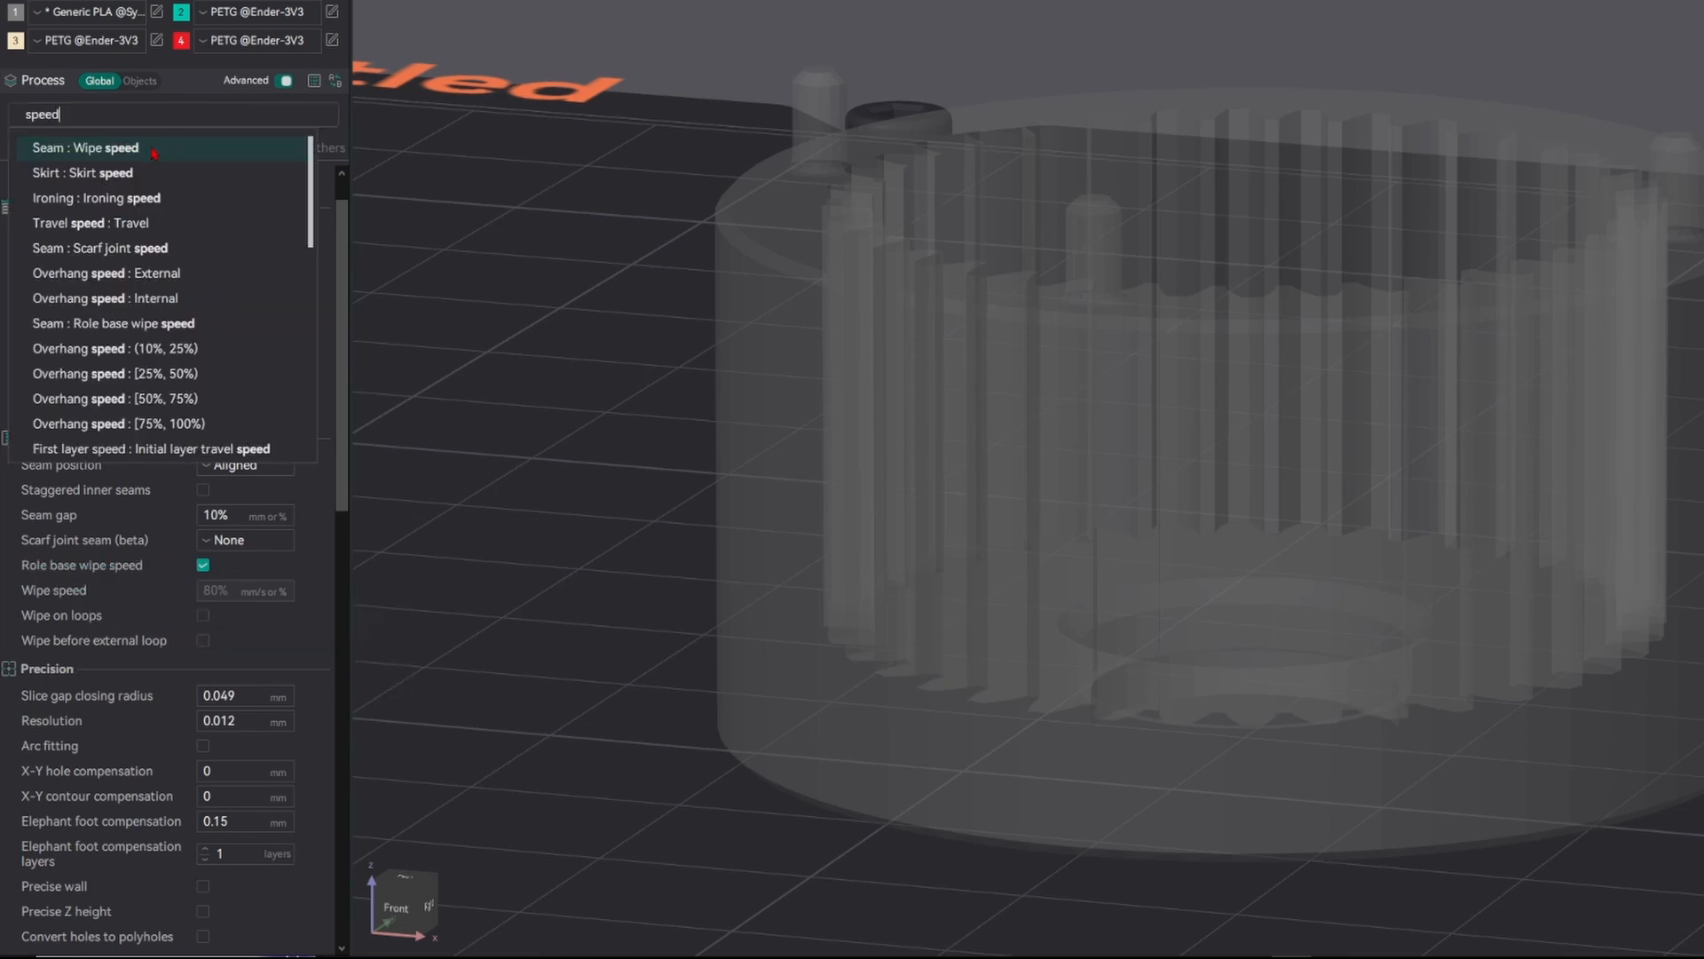
left_click(73, 148)
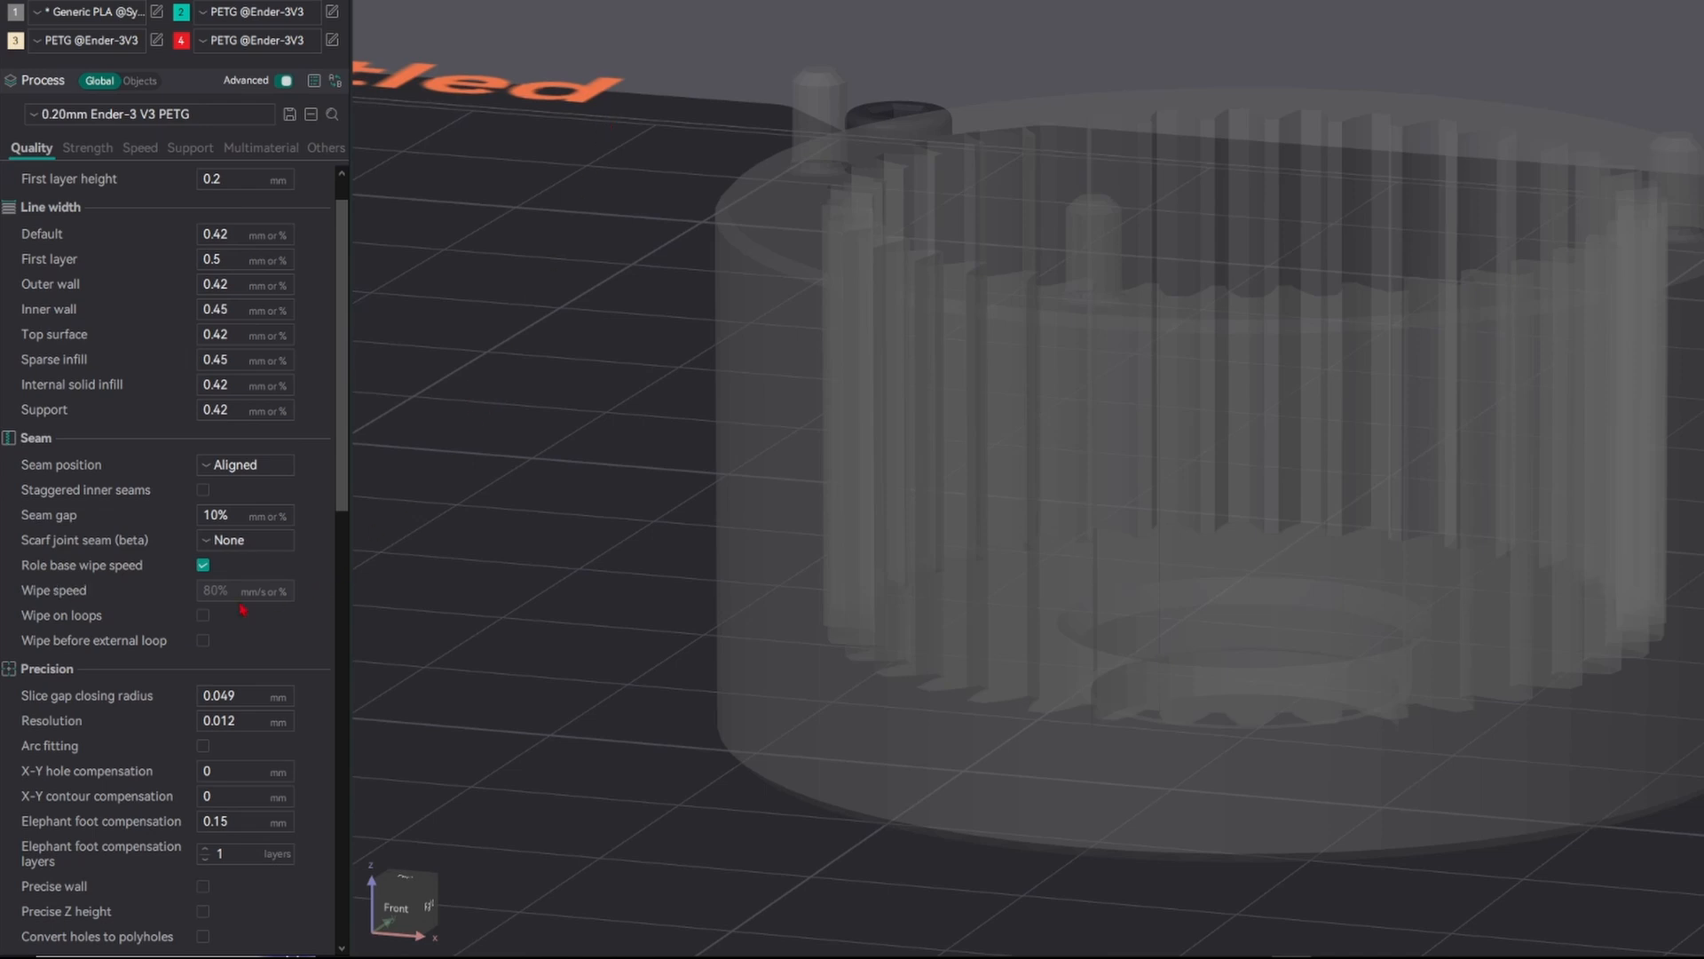
left_click(35, 153)
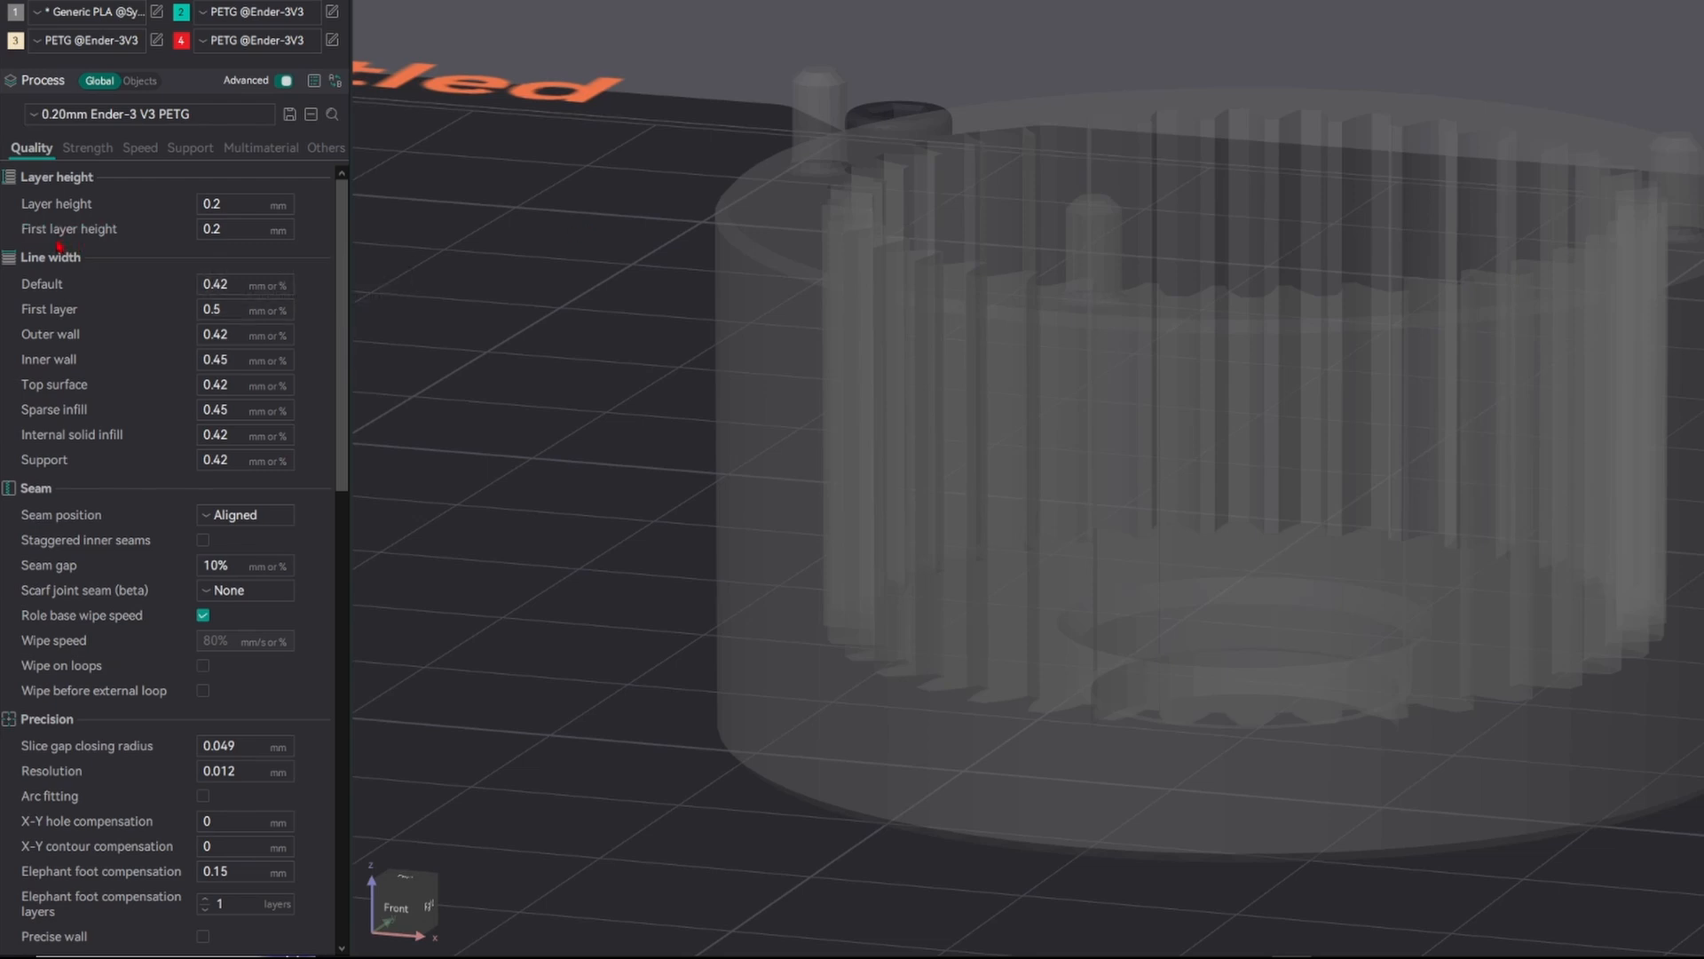
- Limit the sliced preview to the ring gear's first layer and view it up close
mouse_move(35, 233)
middle_click_drag(1030, 497, 1020, 435)
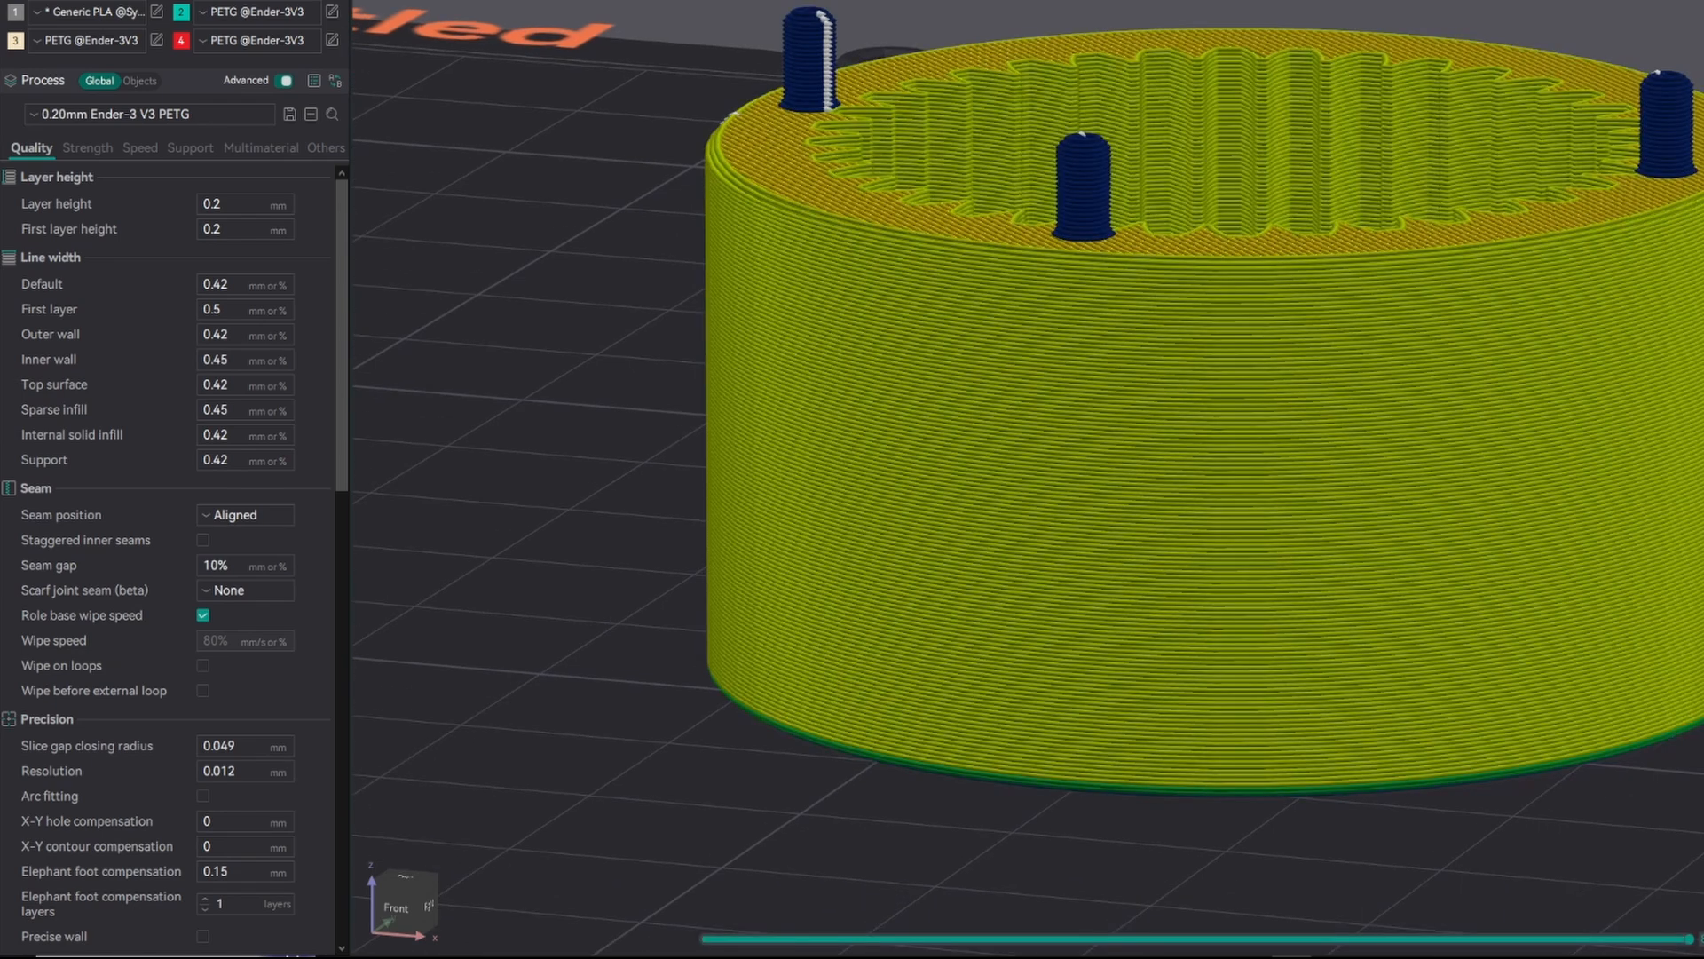
left_click_drag(1703, 53, 1703, 852)
scroll(1676, 684, "up", 5)
middle_click_drag(1676, 684, 1587, 184)
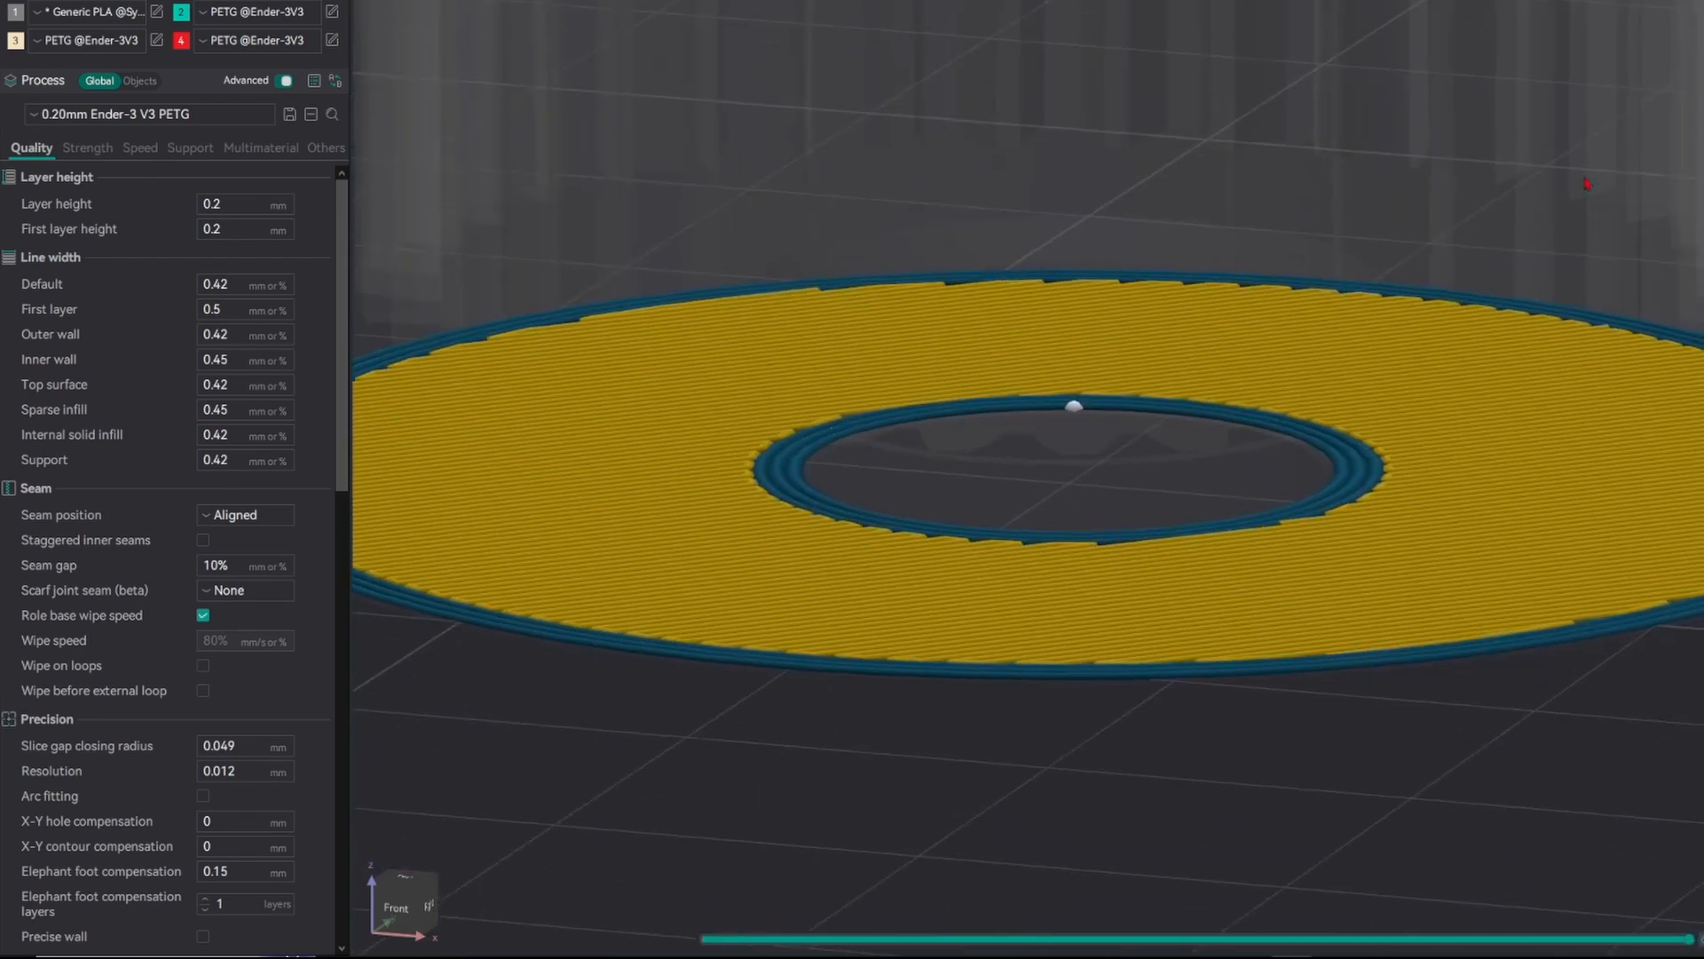
- Tilt the view of the first layer and step the toolpath preview backward through its infill moves
left_click_drag(1587, 184, 1607, 209)
key("Left")
key("Left")
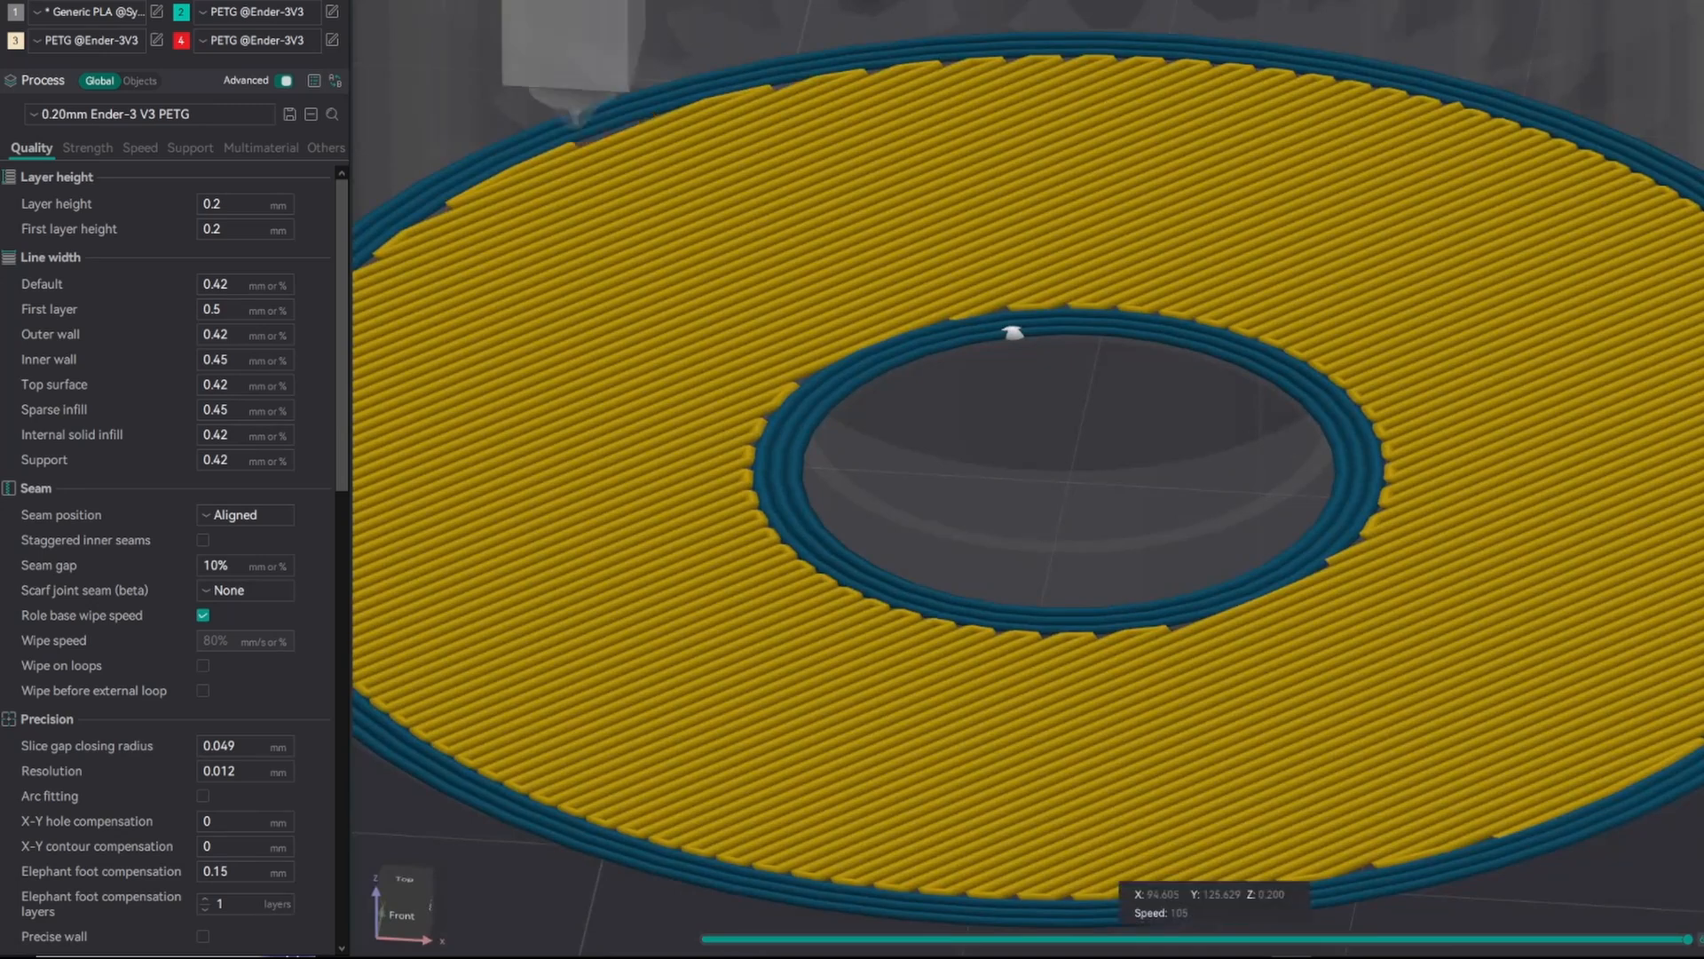
key("Left")
key("Left")
key("Left")
key("Left")
key("Left")
key("Left")
key("Left")
key("Left")
key("Left")
key("Left")
key("Left")
key("Left")
key("Left")
key("Left")
key("Left")
key("Left")
key("Left")
key("Left")
key("Left")
key("Left")
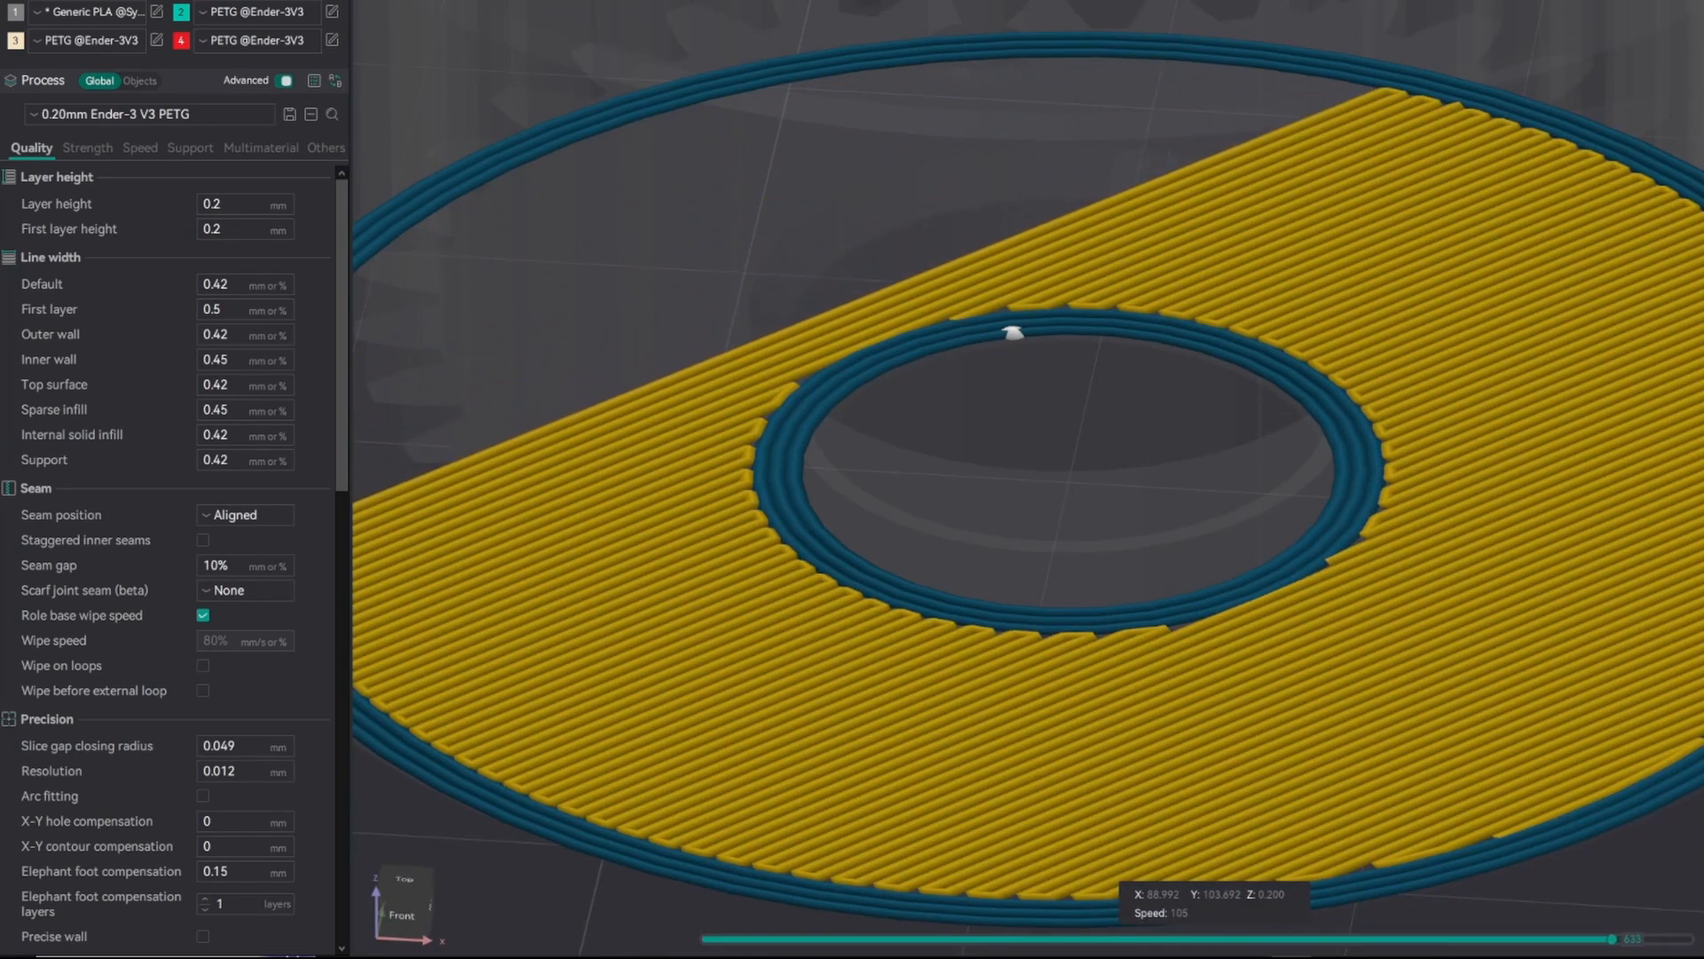
- Color the sliced preview by layer height and examine the gear's lower layers
left_click(1569, 57)
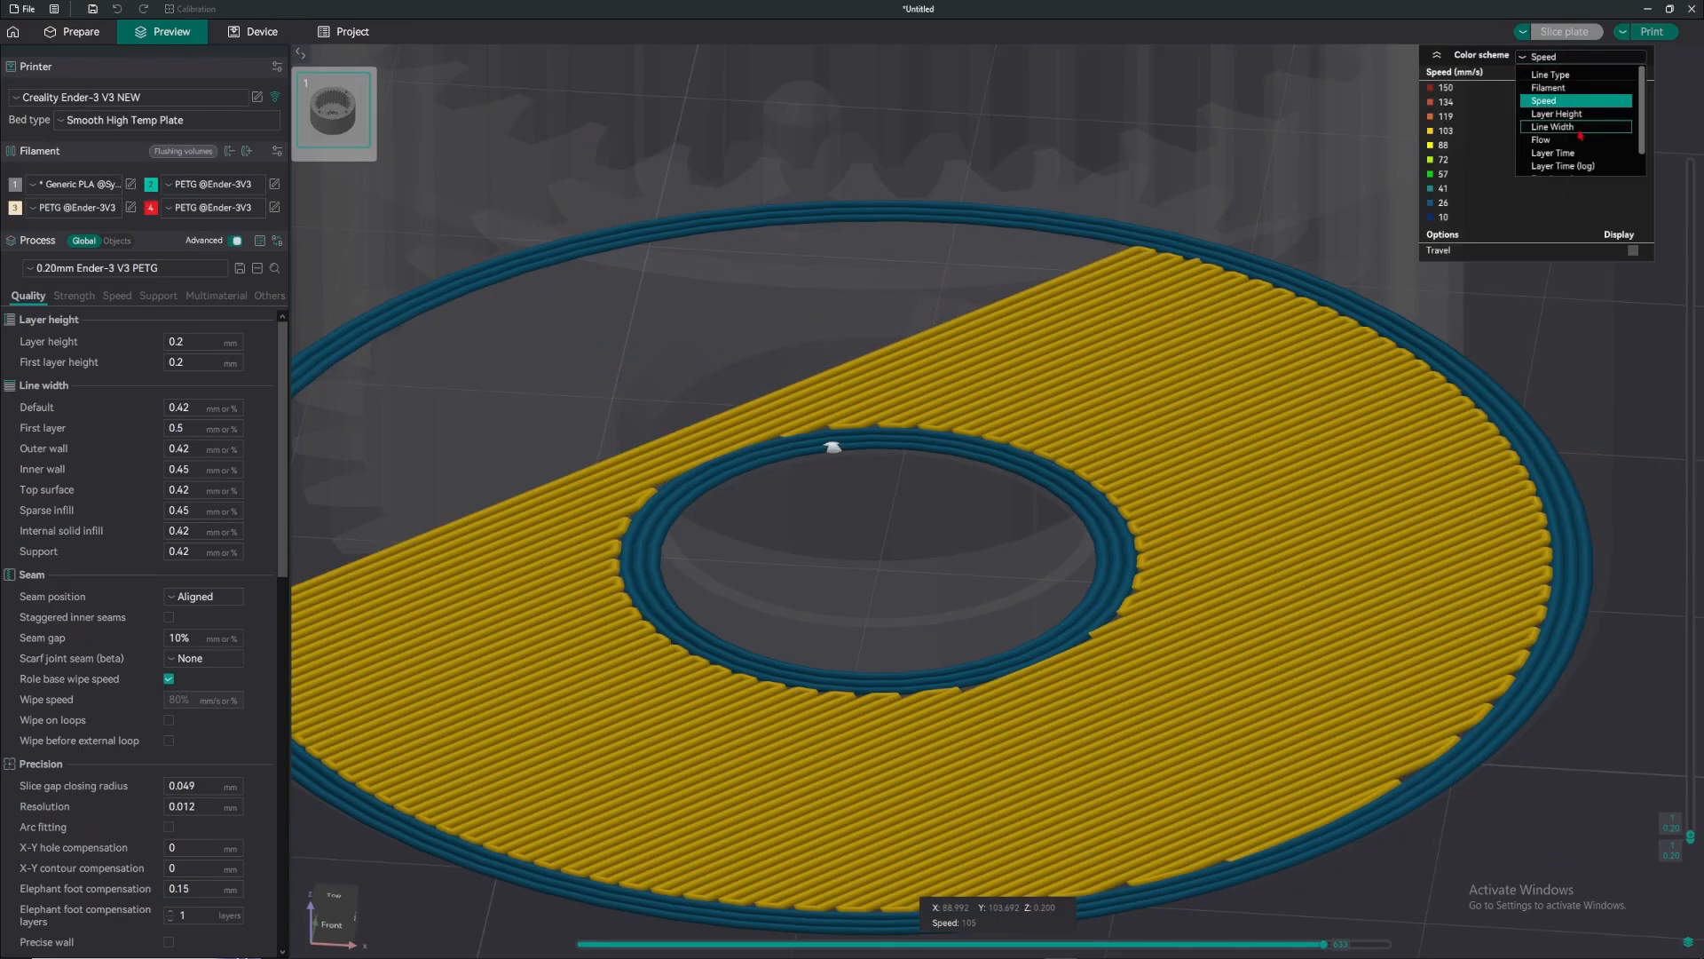
left_click(1556, 114)
scroll(1391, 210, "down", 2)
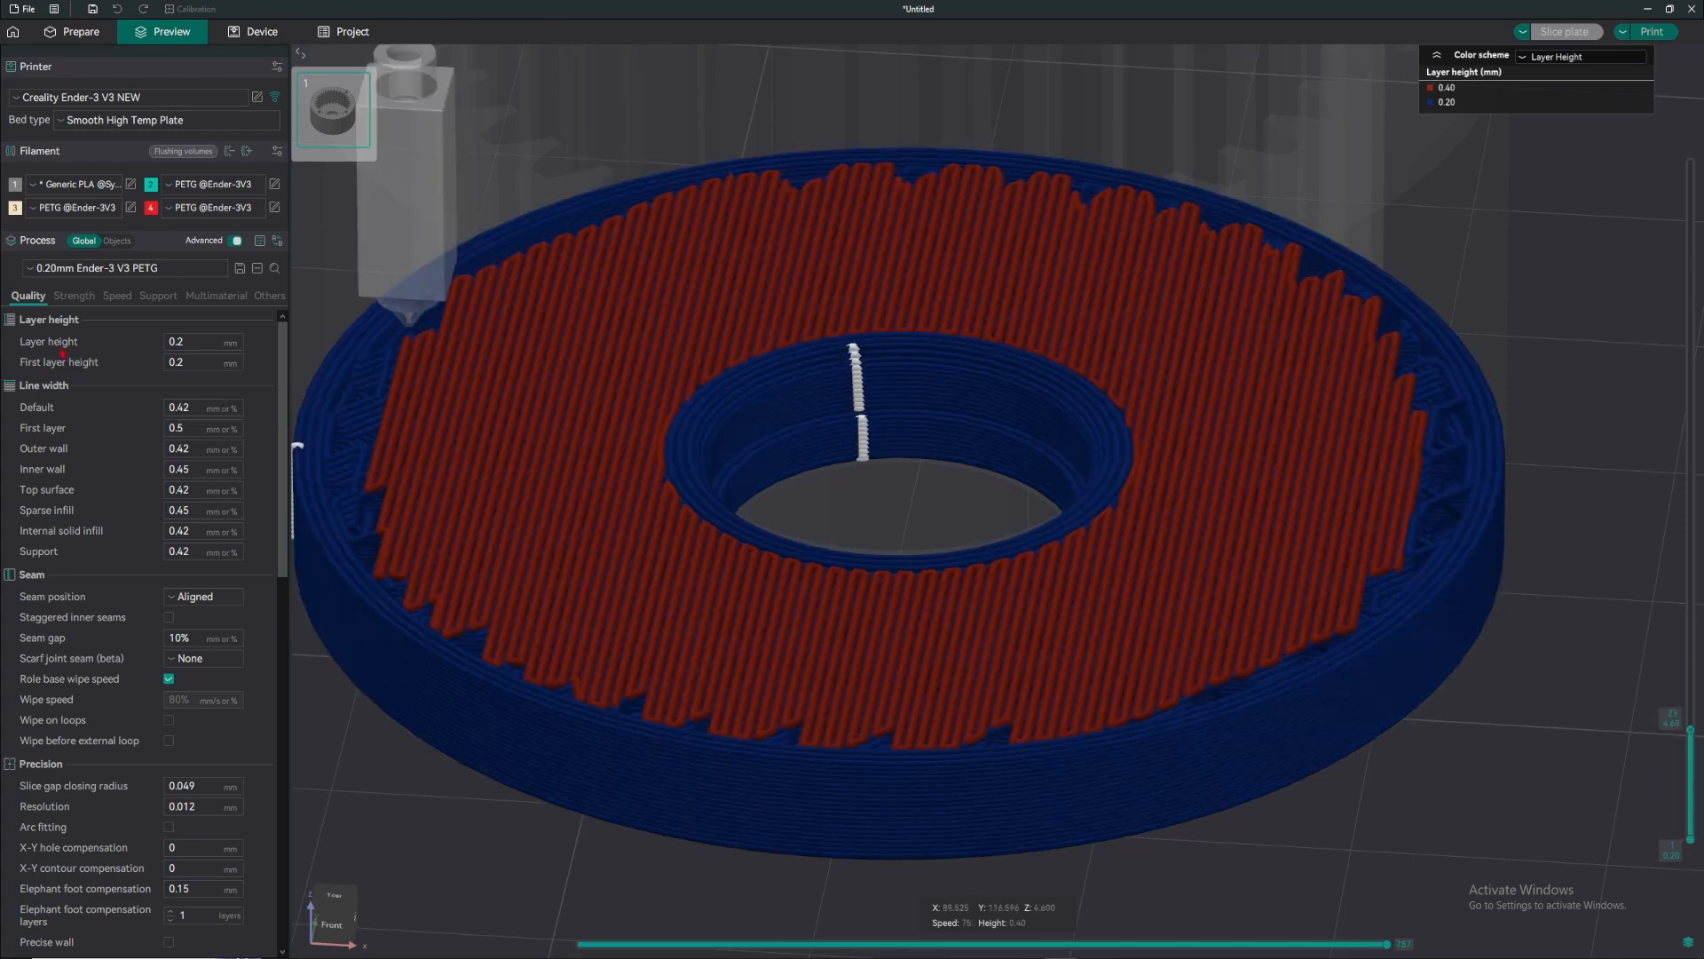
- Set the layer height to 0.3 mm and reslice the gear with the layer height coloring kept
left_click(194, 344)
key("BackSpace")
type("3")
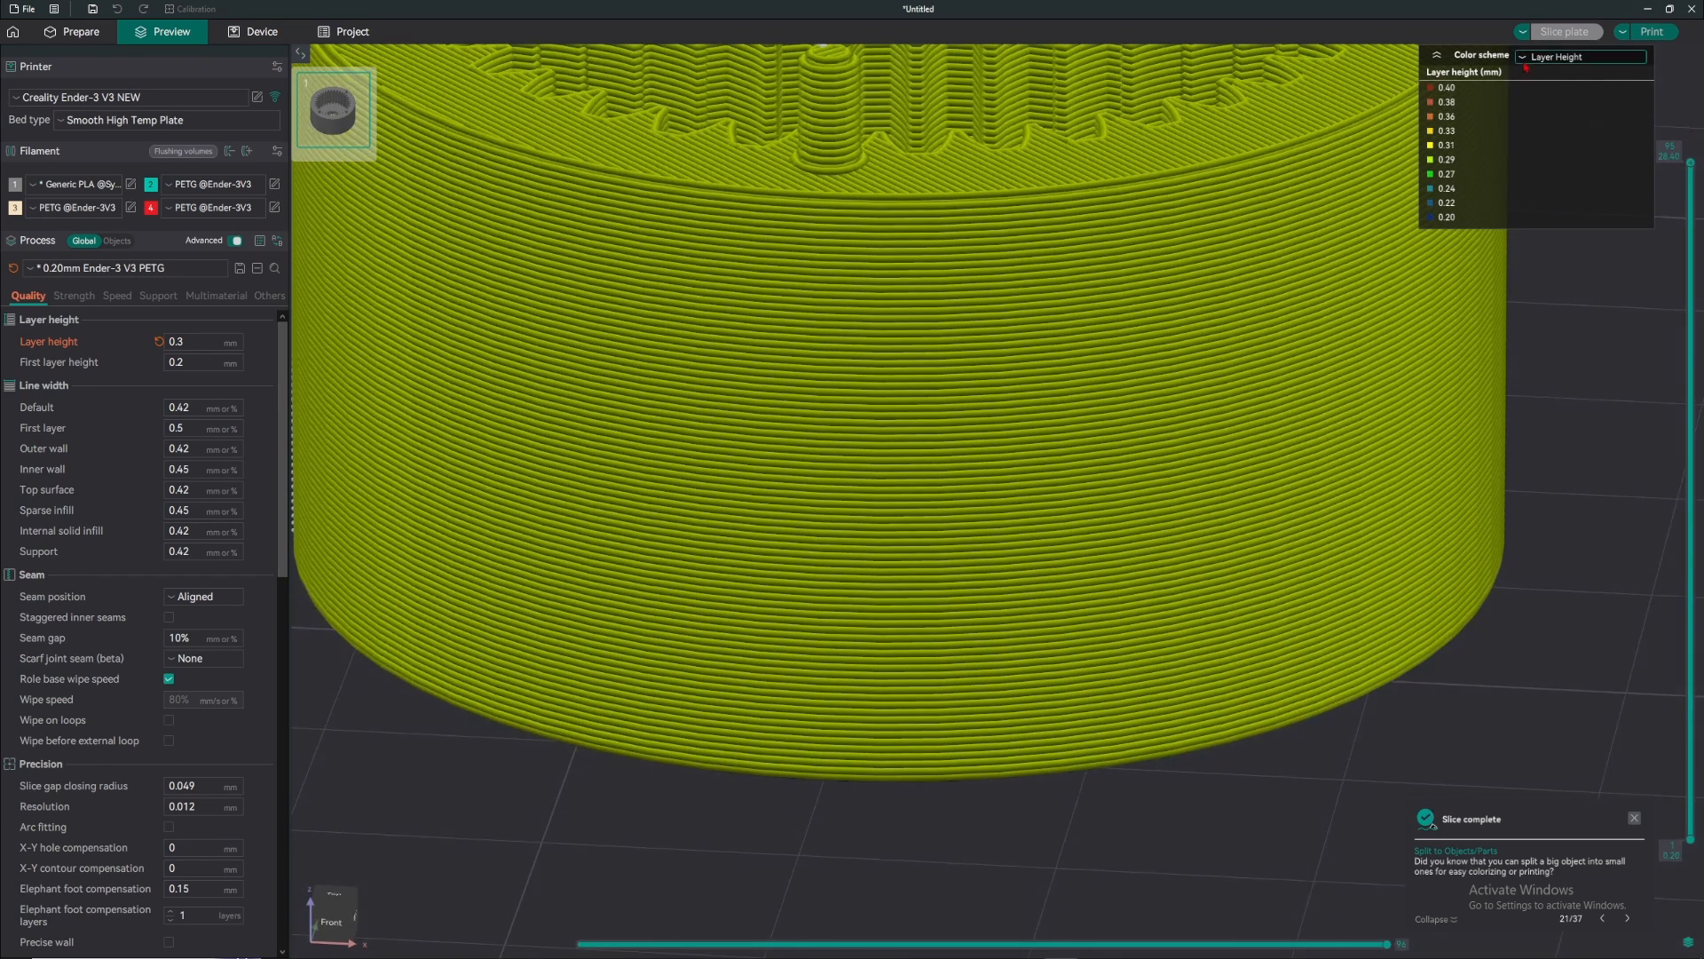
left_click(1582, 57)
left_click(1672, 229)
- Reduce the preview to the first layer and step upward through the layers to compare their heights
left_click_drag(1689, 165, 1681, 866)
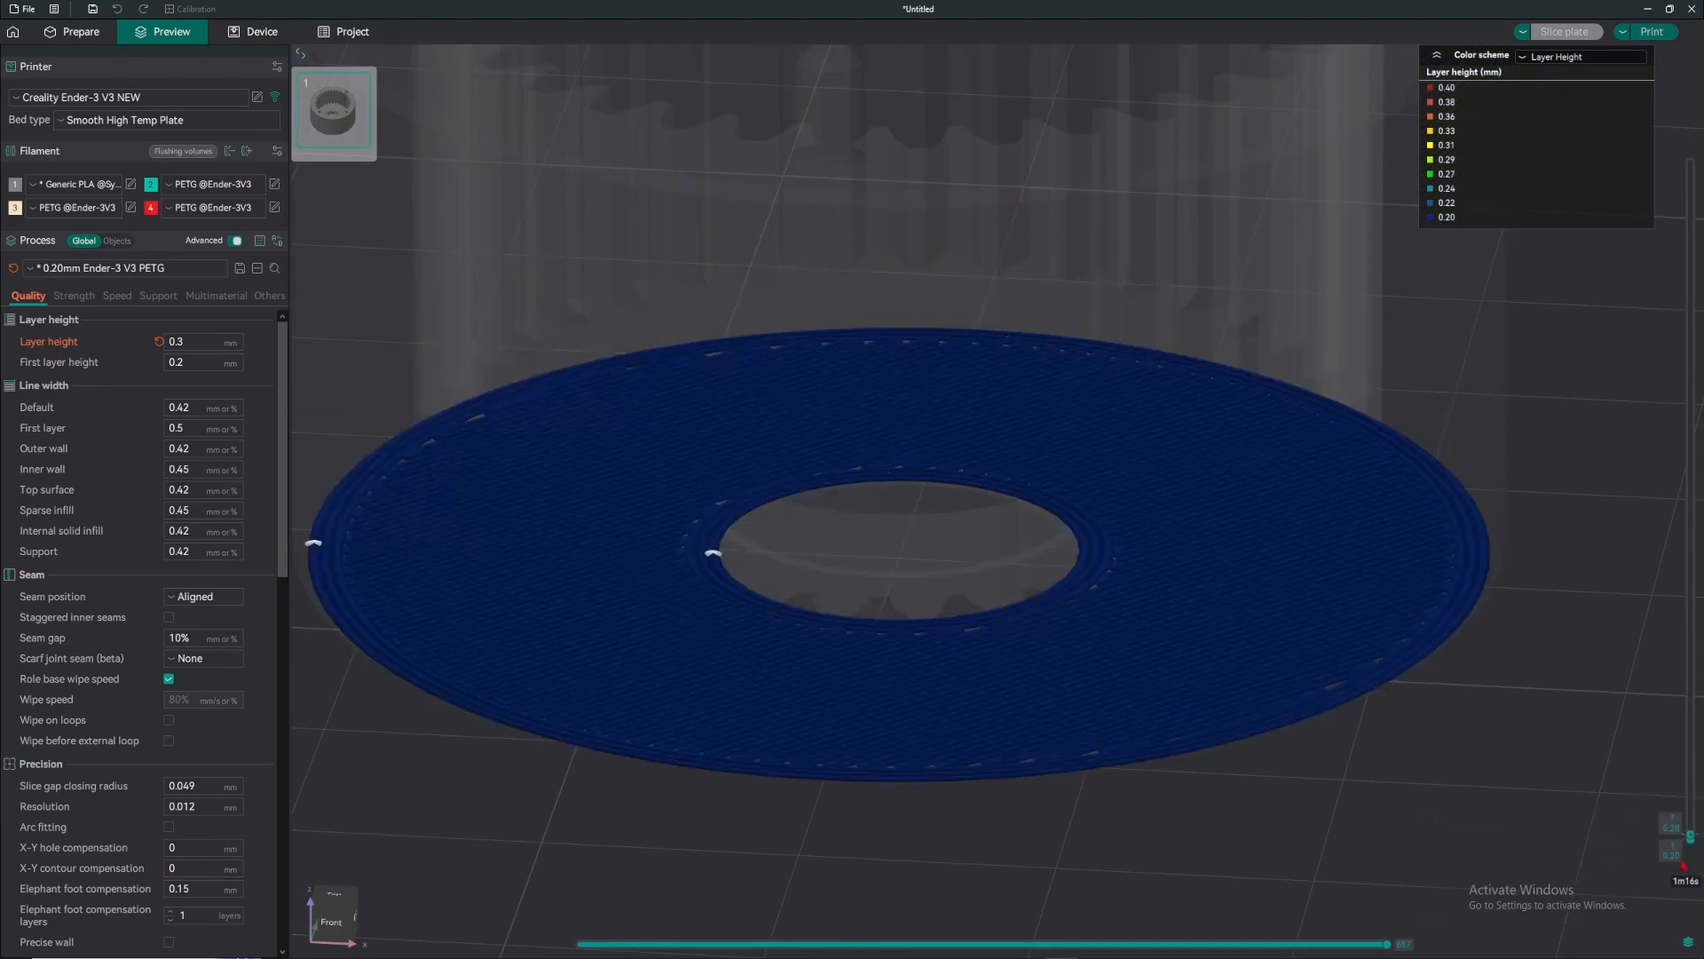
scroll(1680, 867, "up", 3)
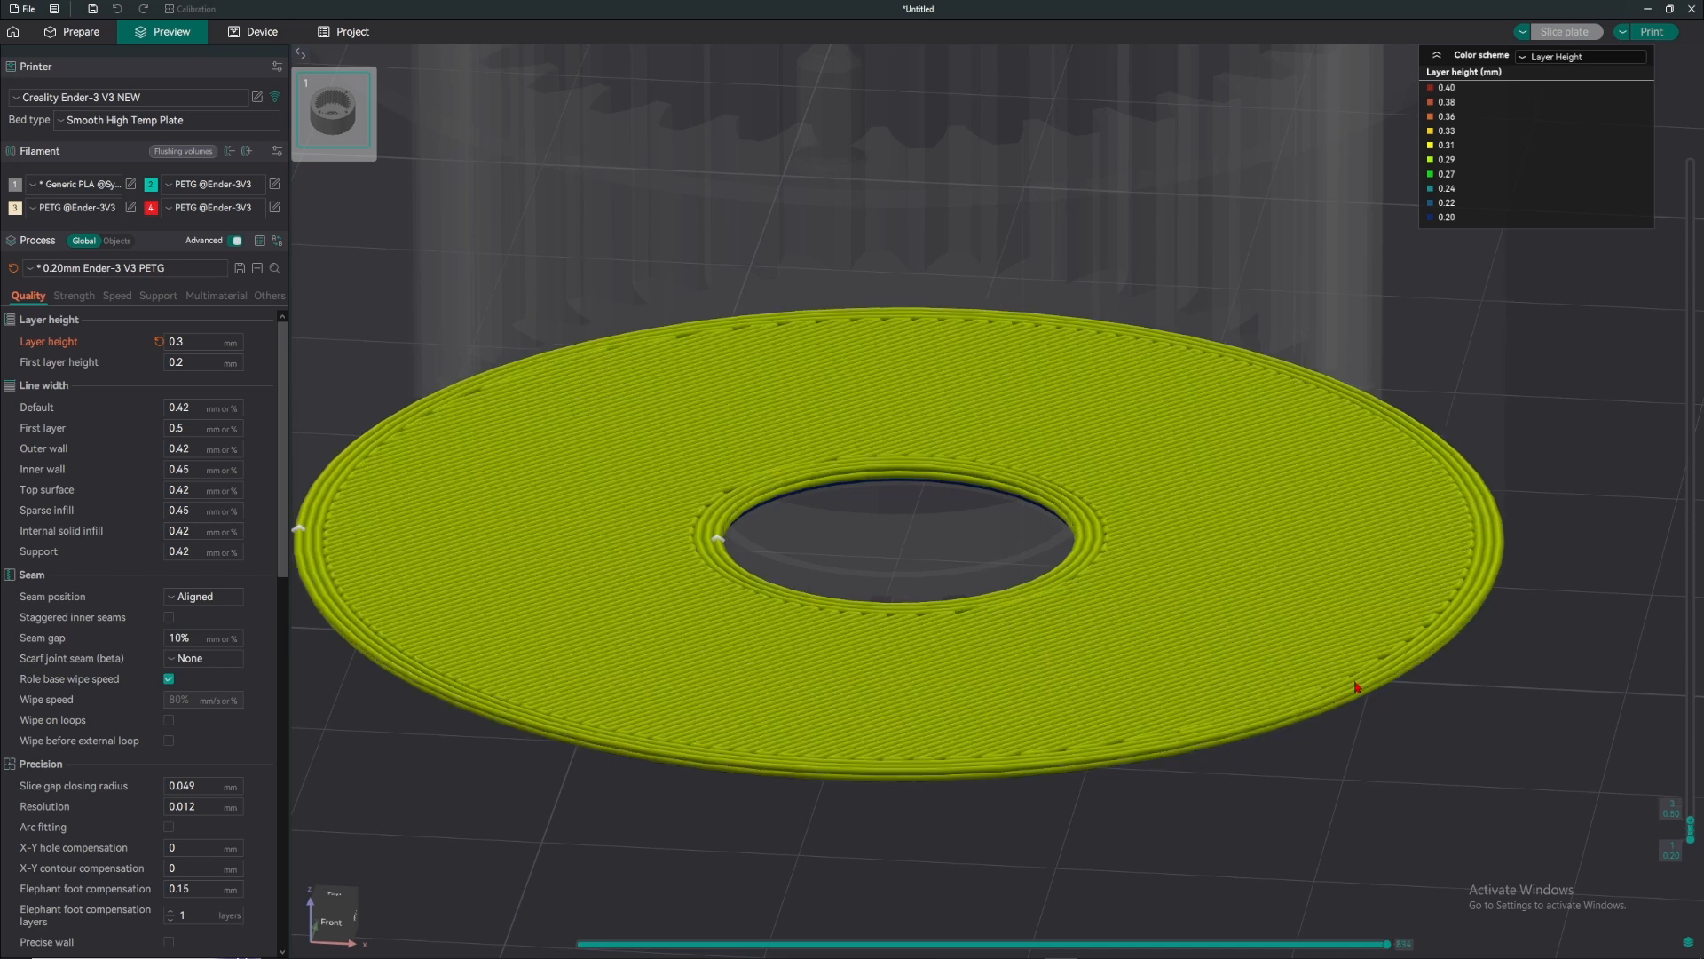
key("Up")
key("Up")
key("Up")
key("Up")
key("Up")
key("Up")
key("Up")
key("Up")
key("Up")
key("Up")
key("Up")
key("Up")
key("Up")
key("Up")
key("Up")
key("Up")
key("Up")
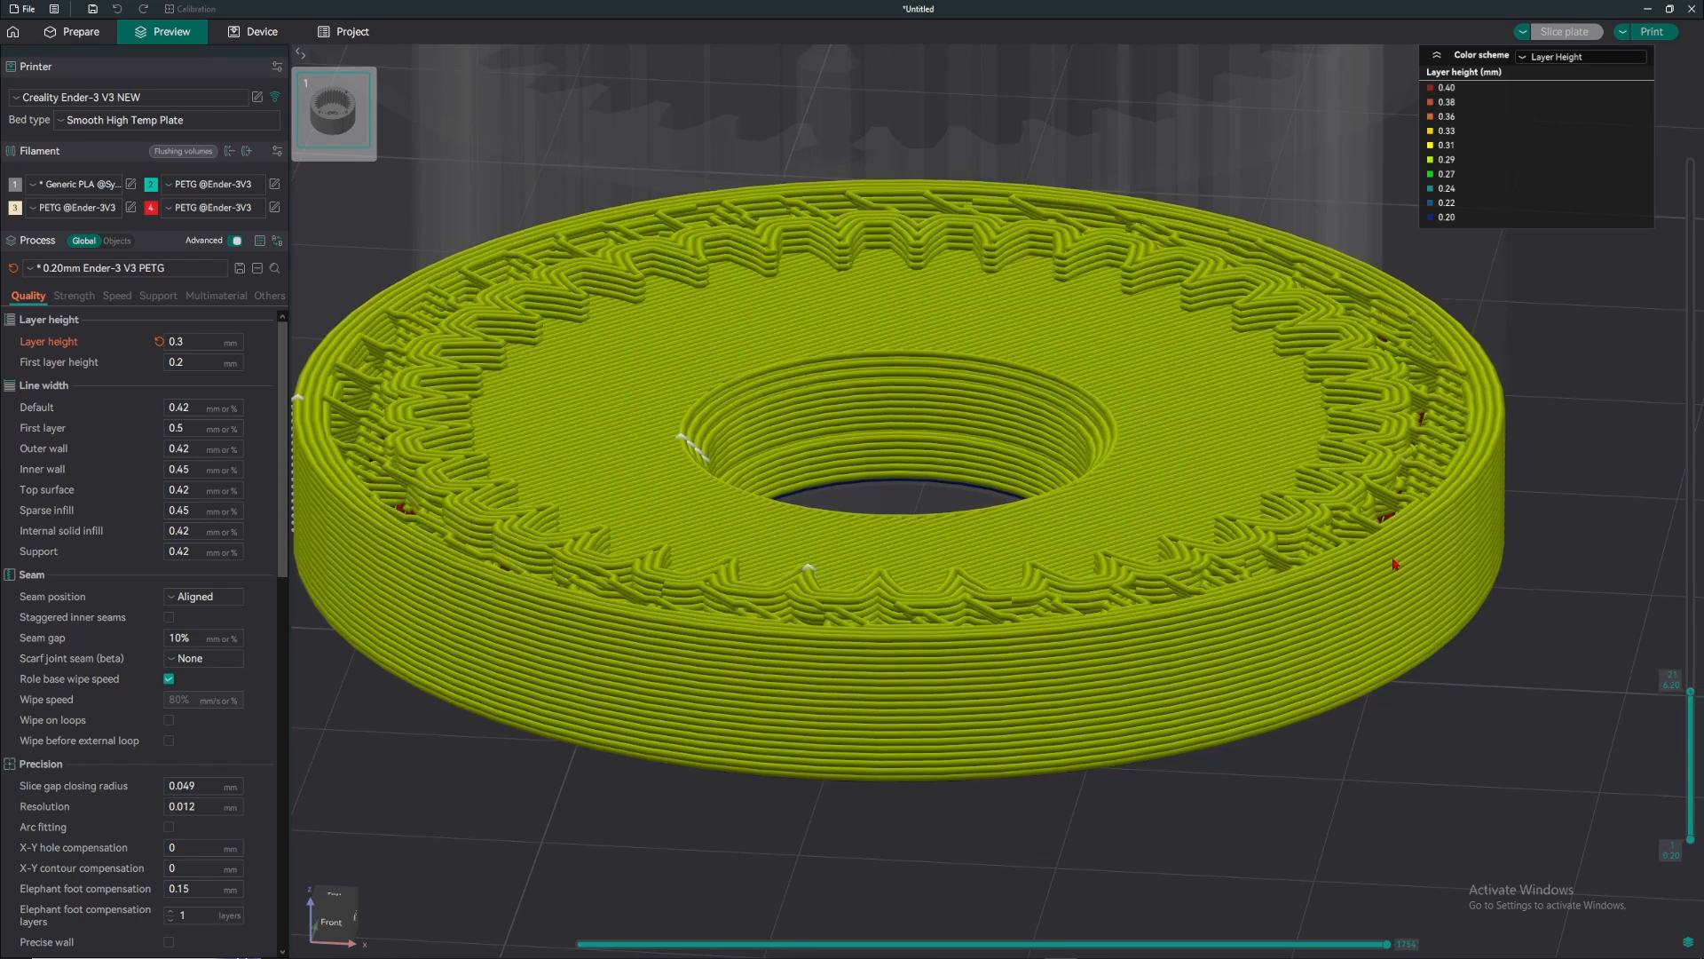
key("Up")
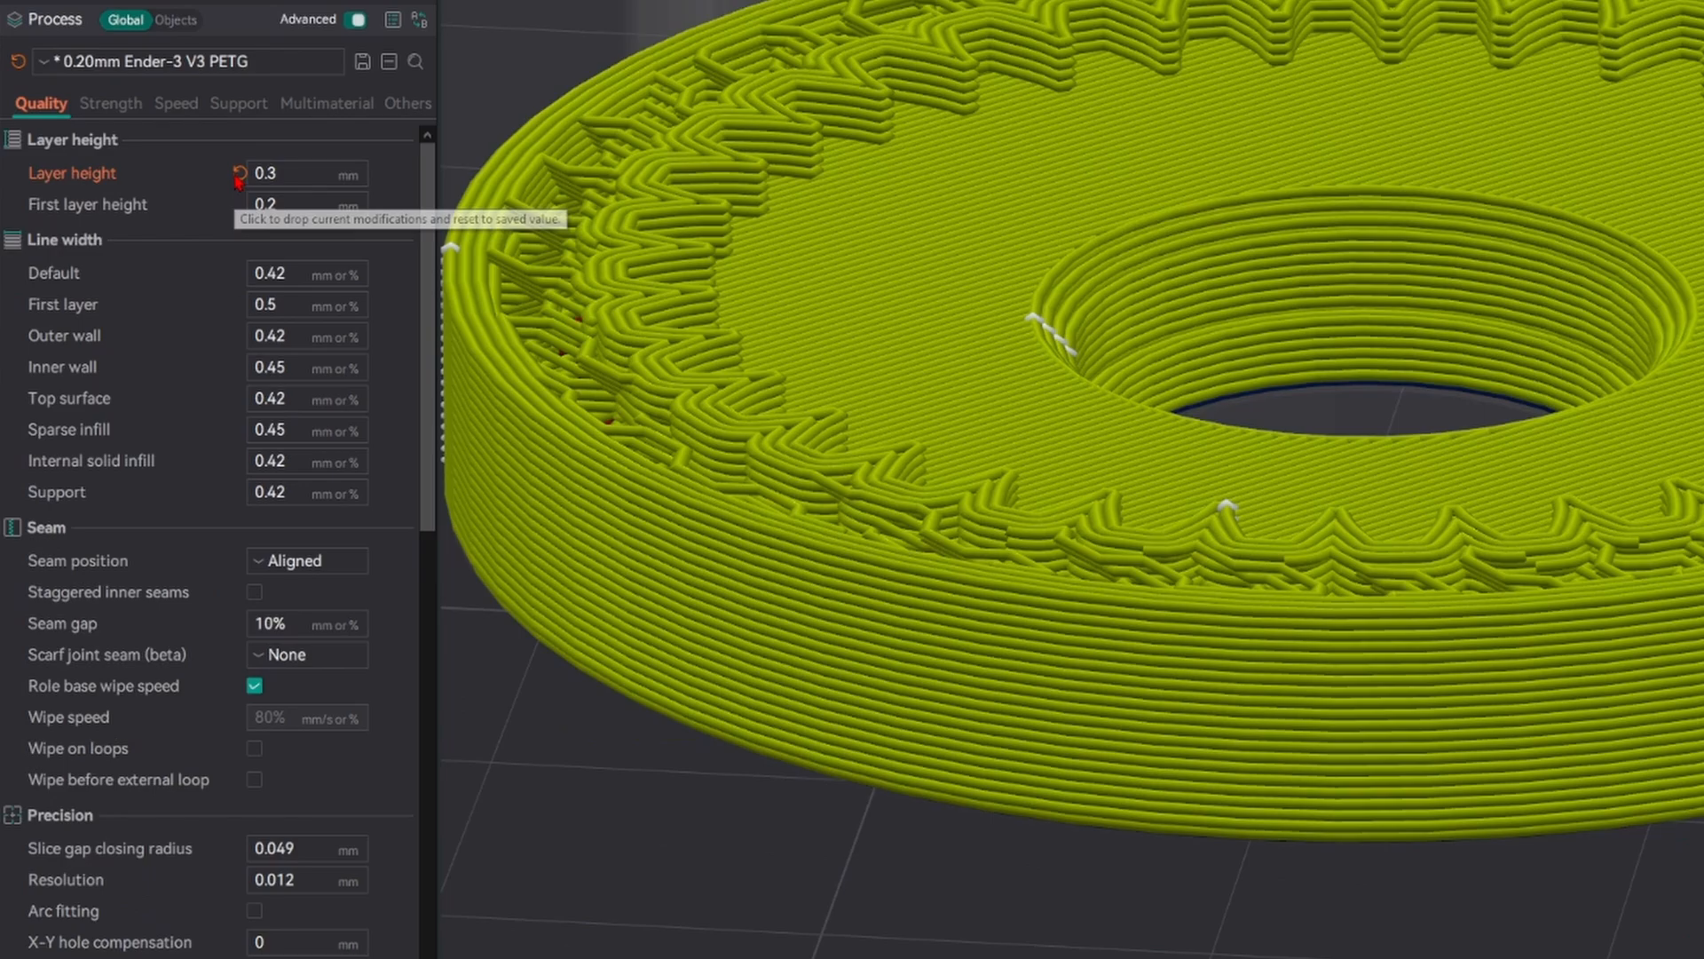
- Reset the layer height to its saved value and view the walls around the central hole from above
left_click(159, 341)
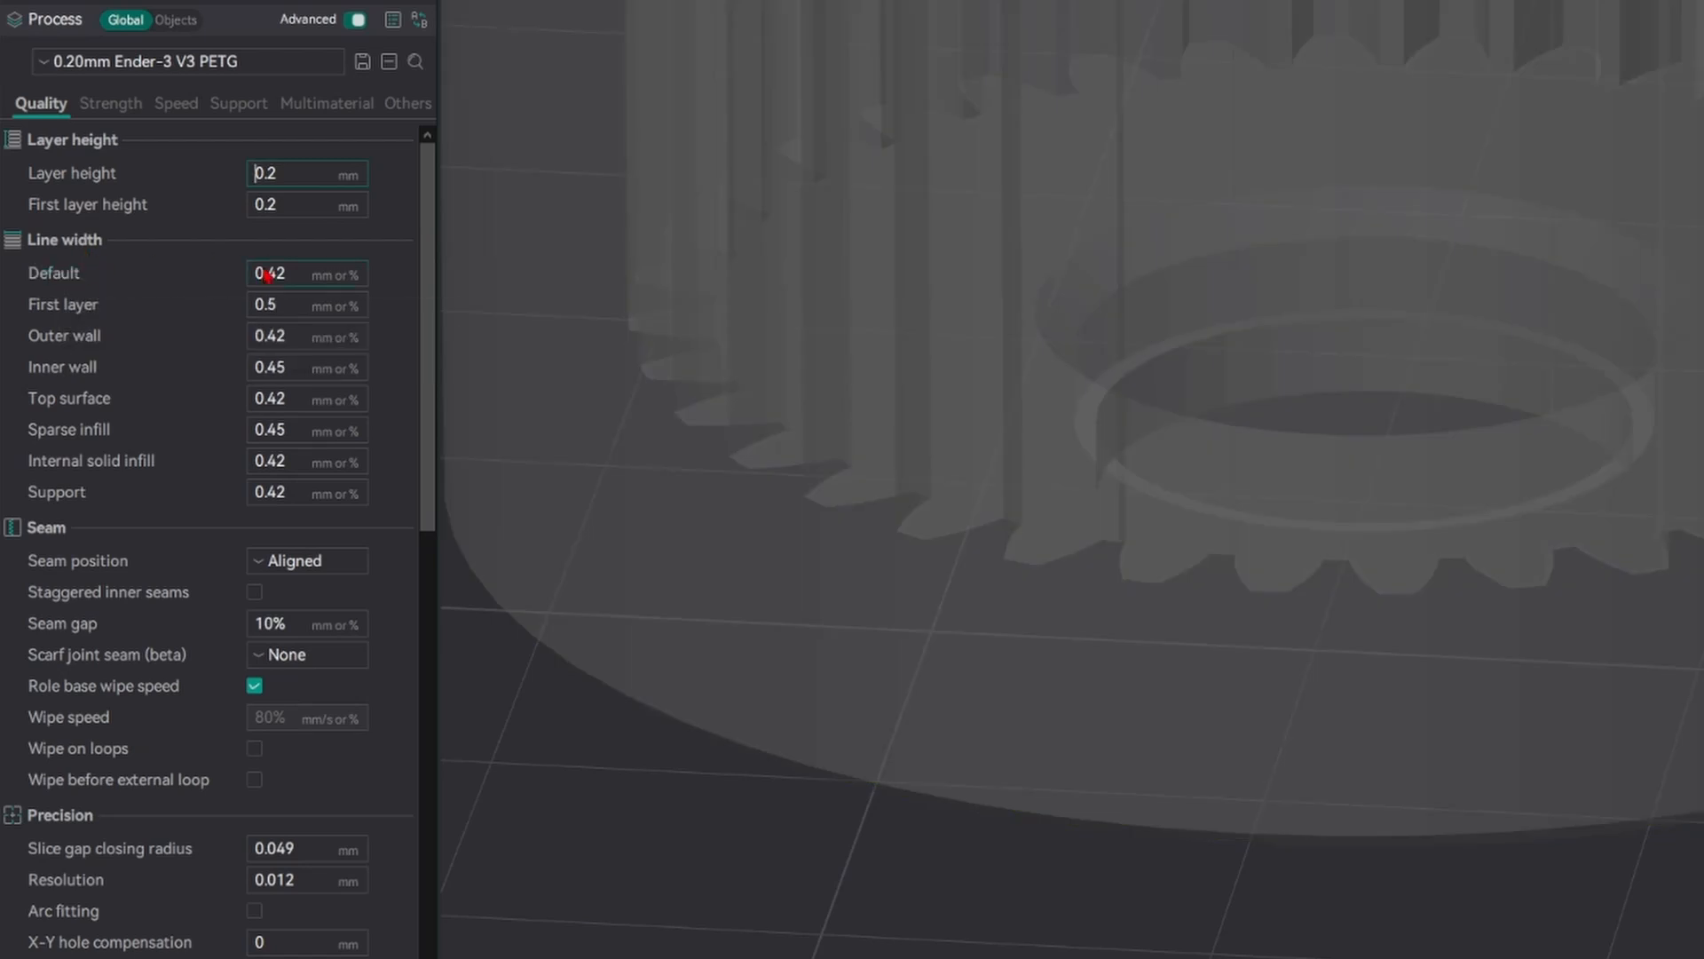
scroll(1230, 213, "down", 2)
left_click_drag(1230, 214, 1395, 323)
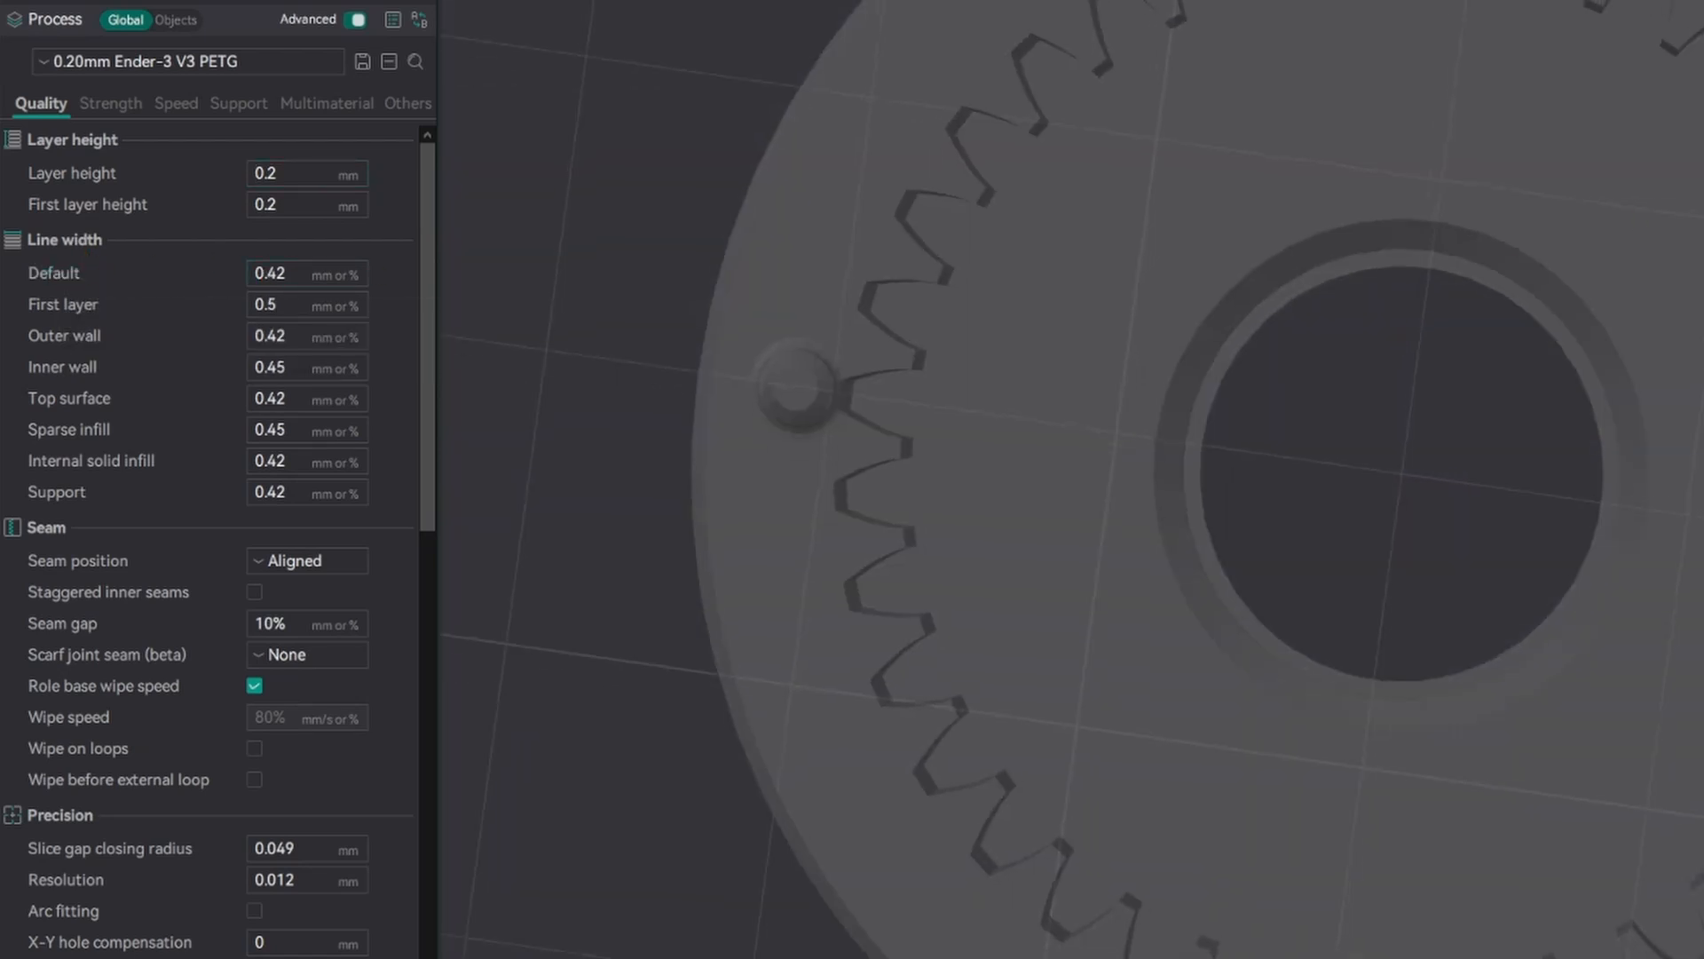
scroll(1073, 480, "up", 1)
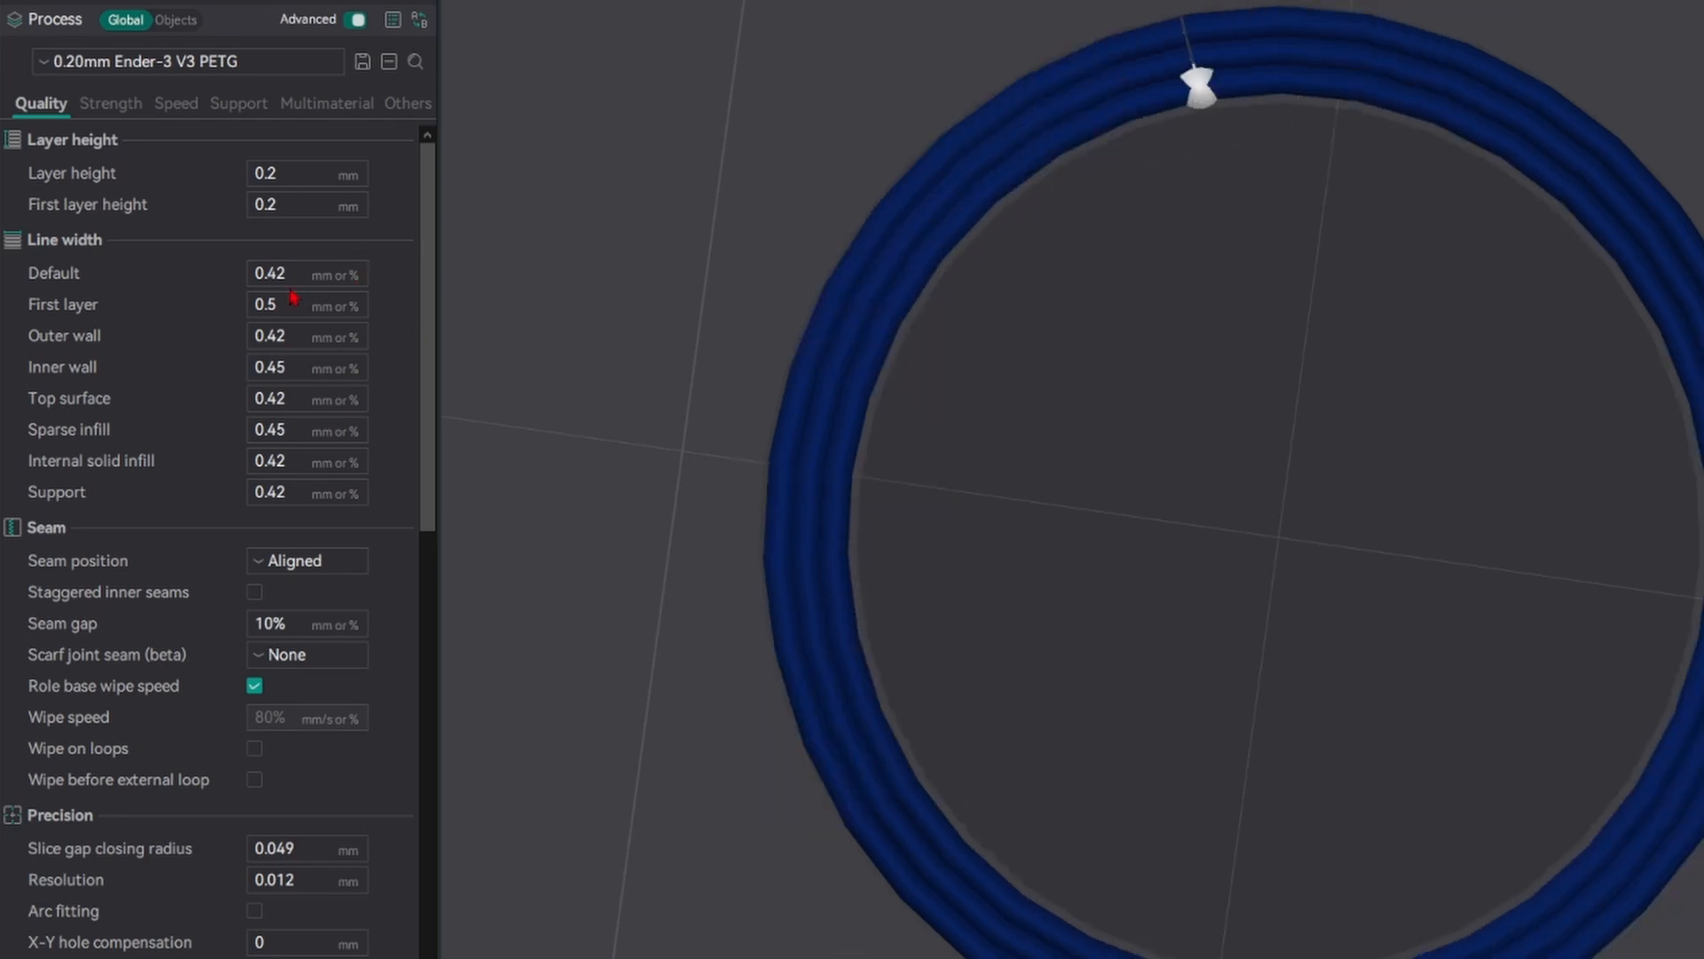
- Try a default line width of 0.1 mm and reset it to the saved value
left_click_drag(289, 277, 269, 286)
type("1")
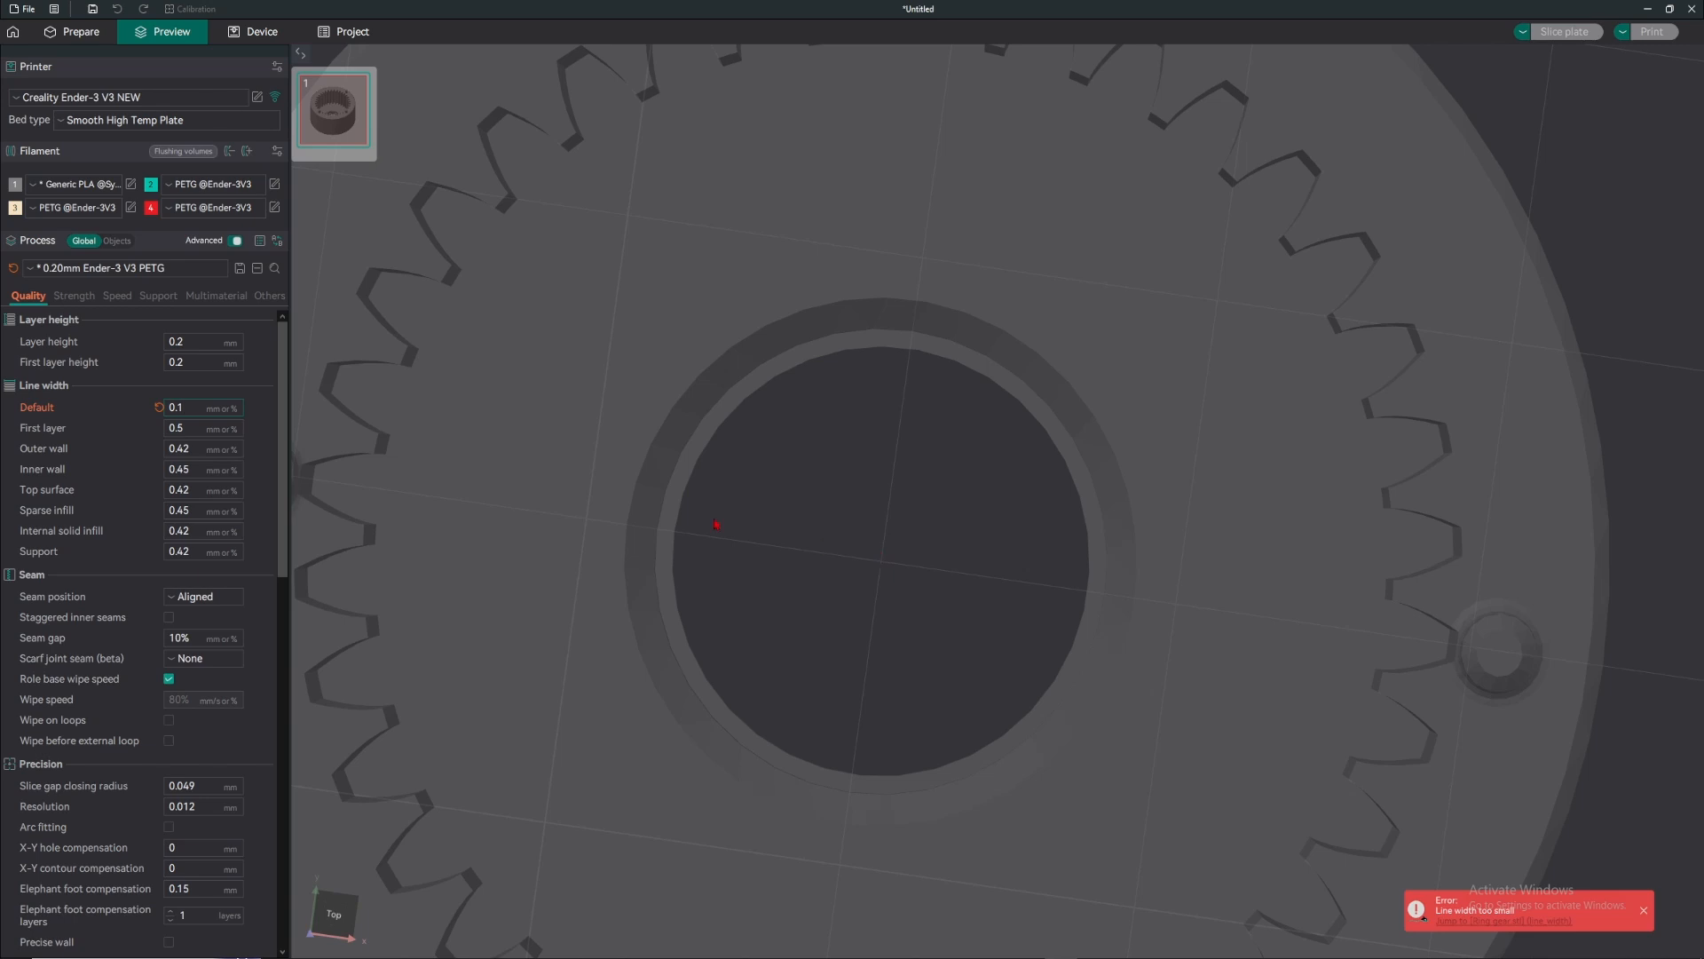
left_click(159, 407)
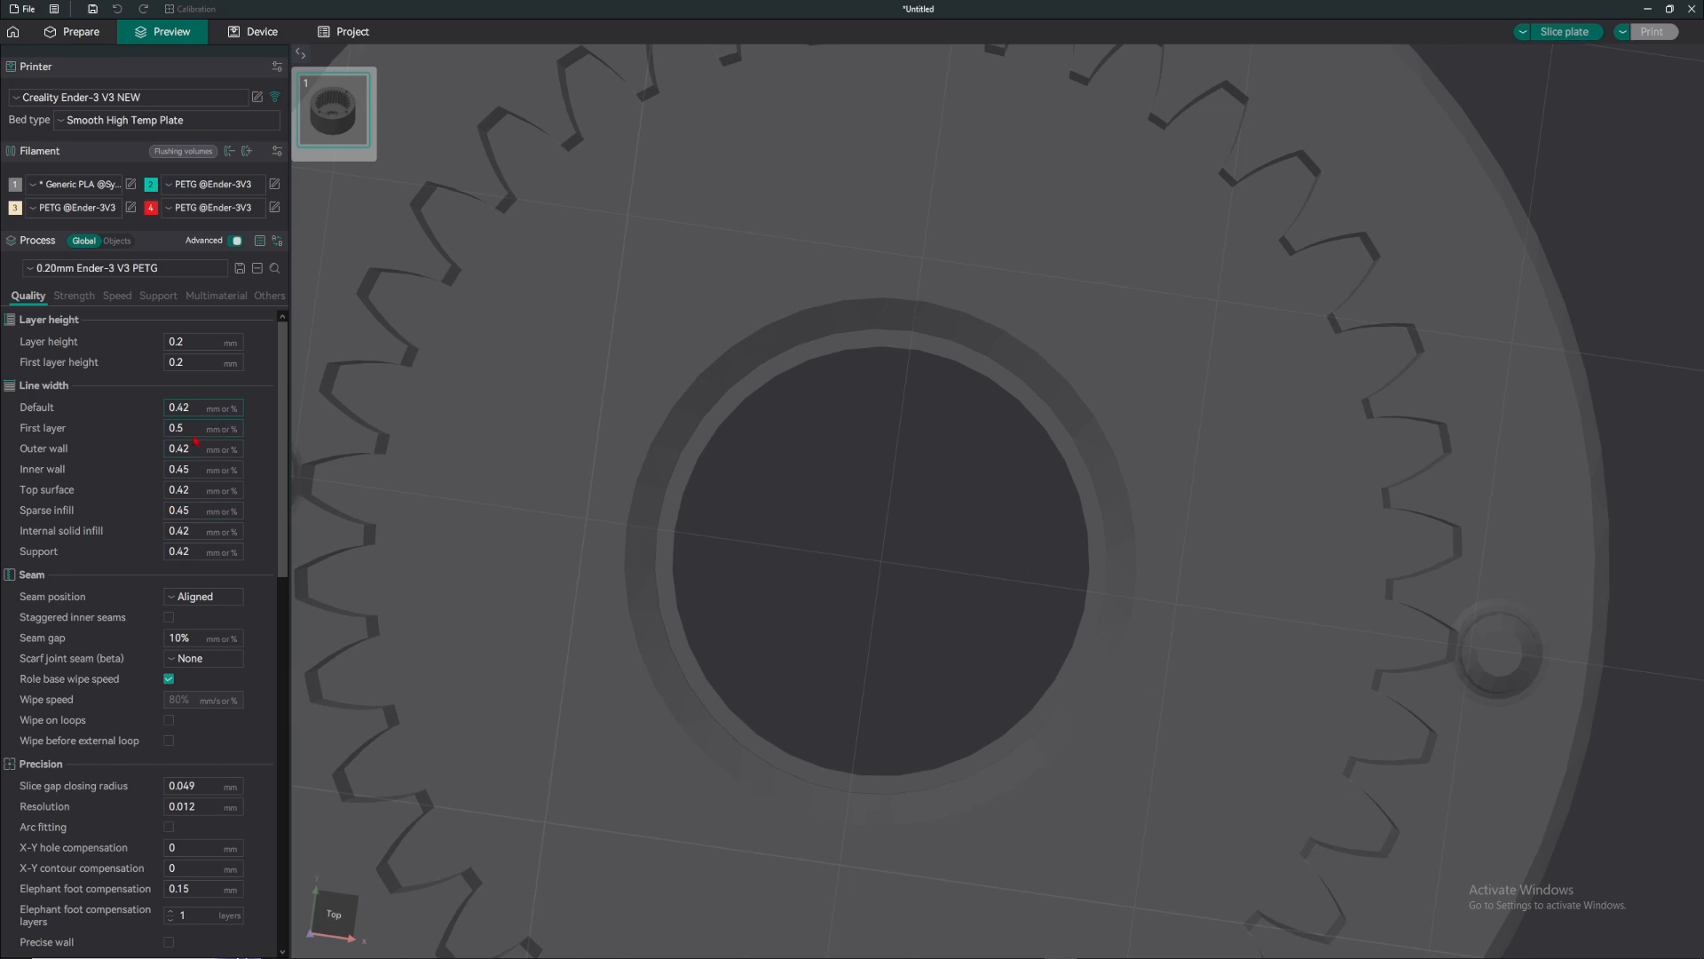
- Try a first layer line width of 0.38 mm and reset it to the saved value
double_click(184, 434)
left_click(191, 431)
key("BackSpace")
type("4")
type(".38")
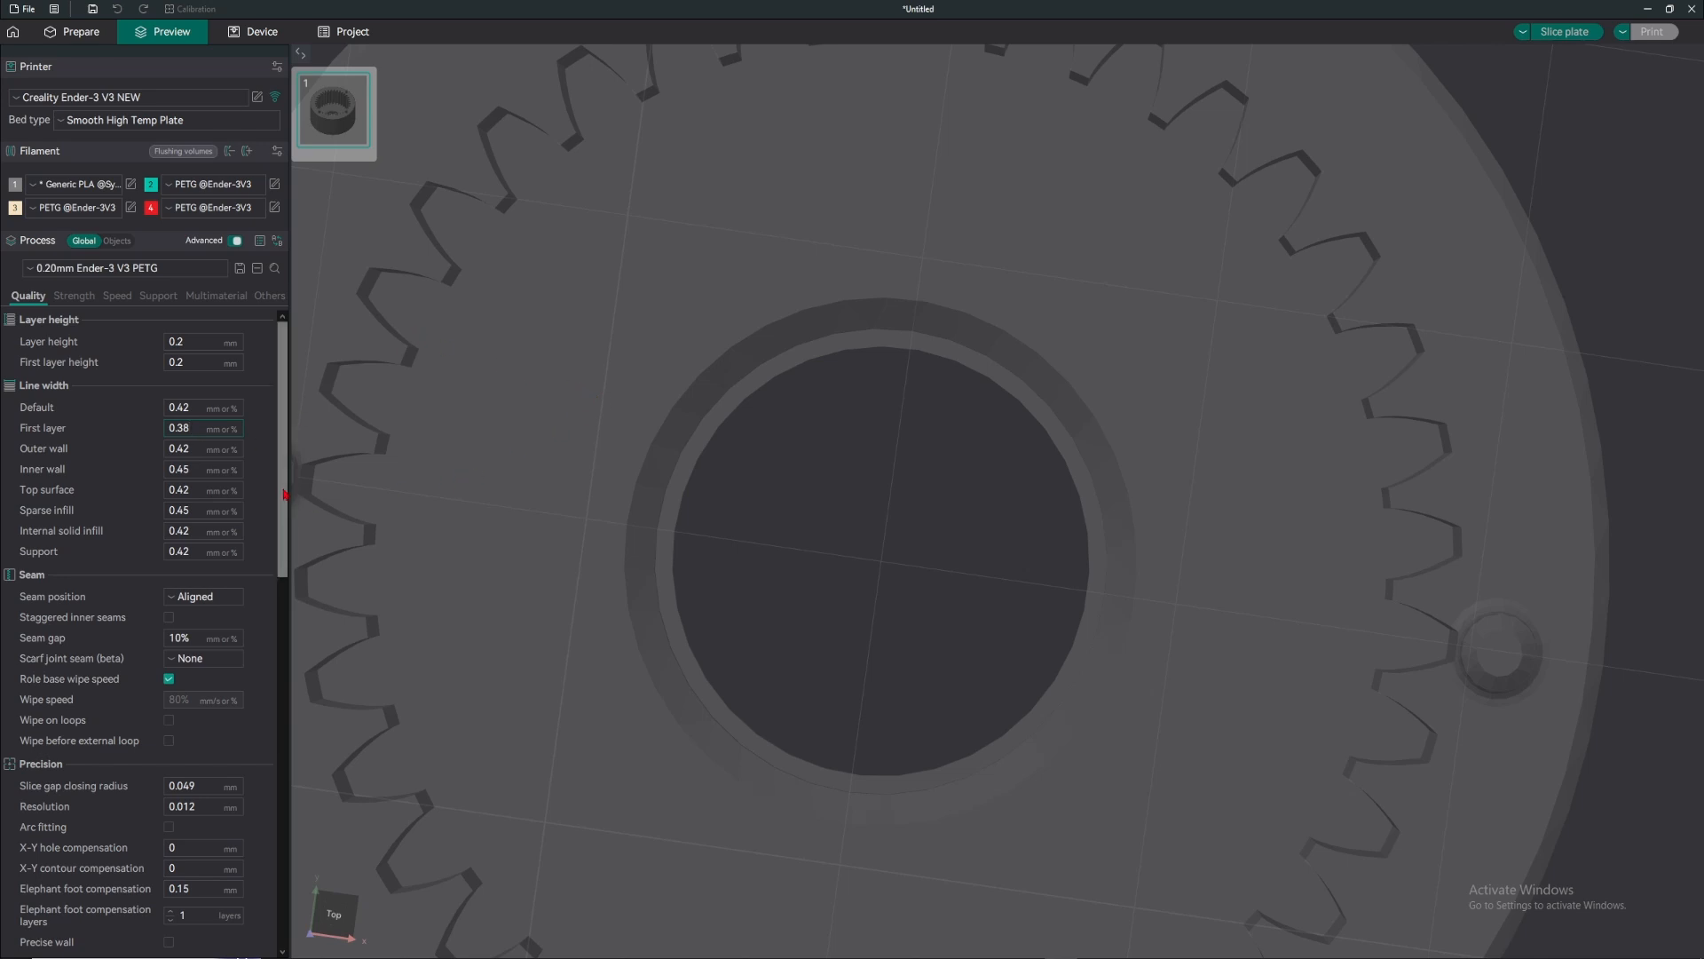
left_click(158, 430)
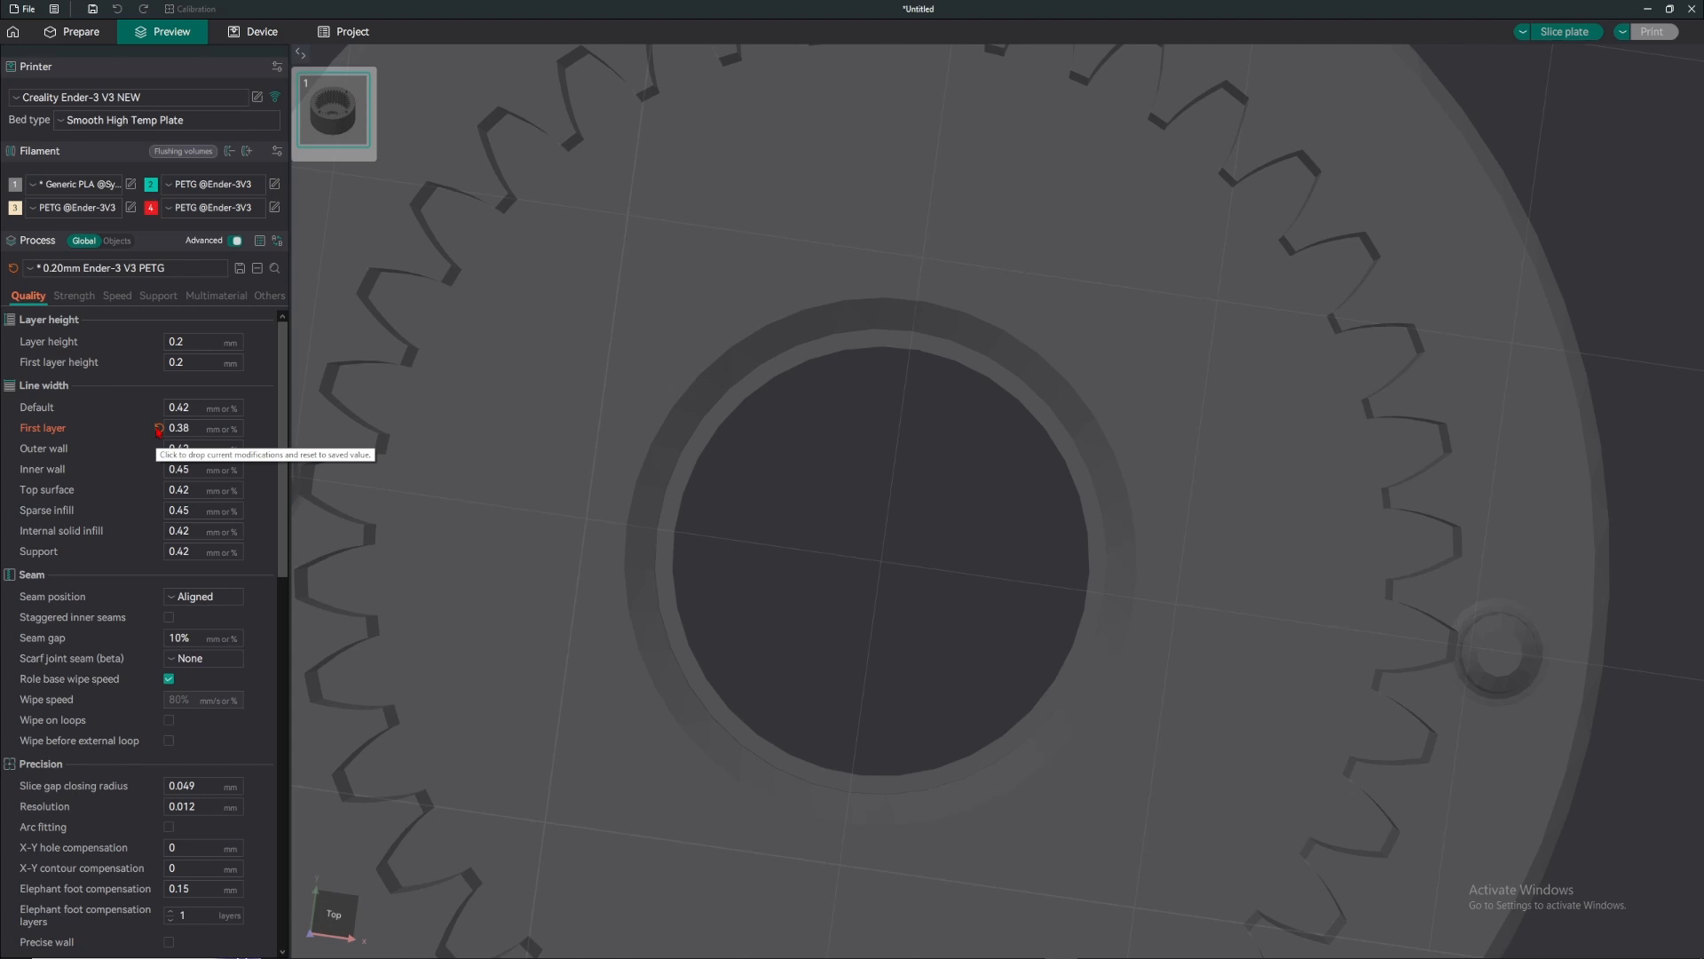
left_click(158, 430)
- Look over the remaining line width settings for walls, surfaces, infill and support, down to the seam settings
scroll(197, 417, "down", 1)
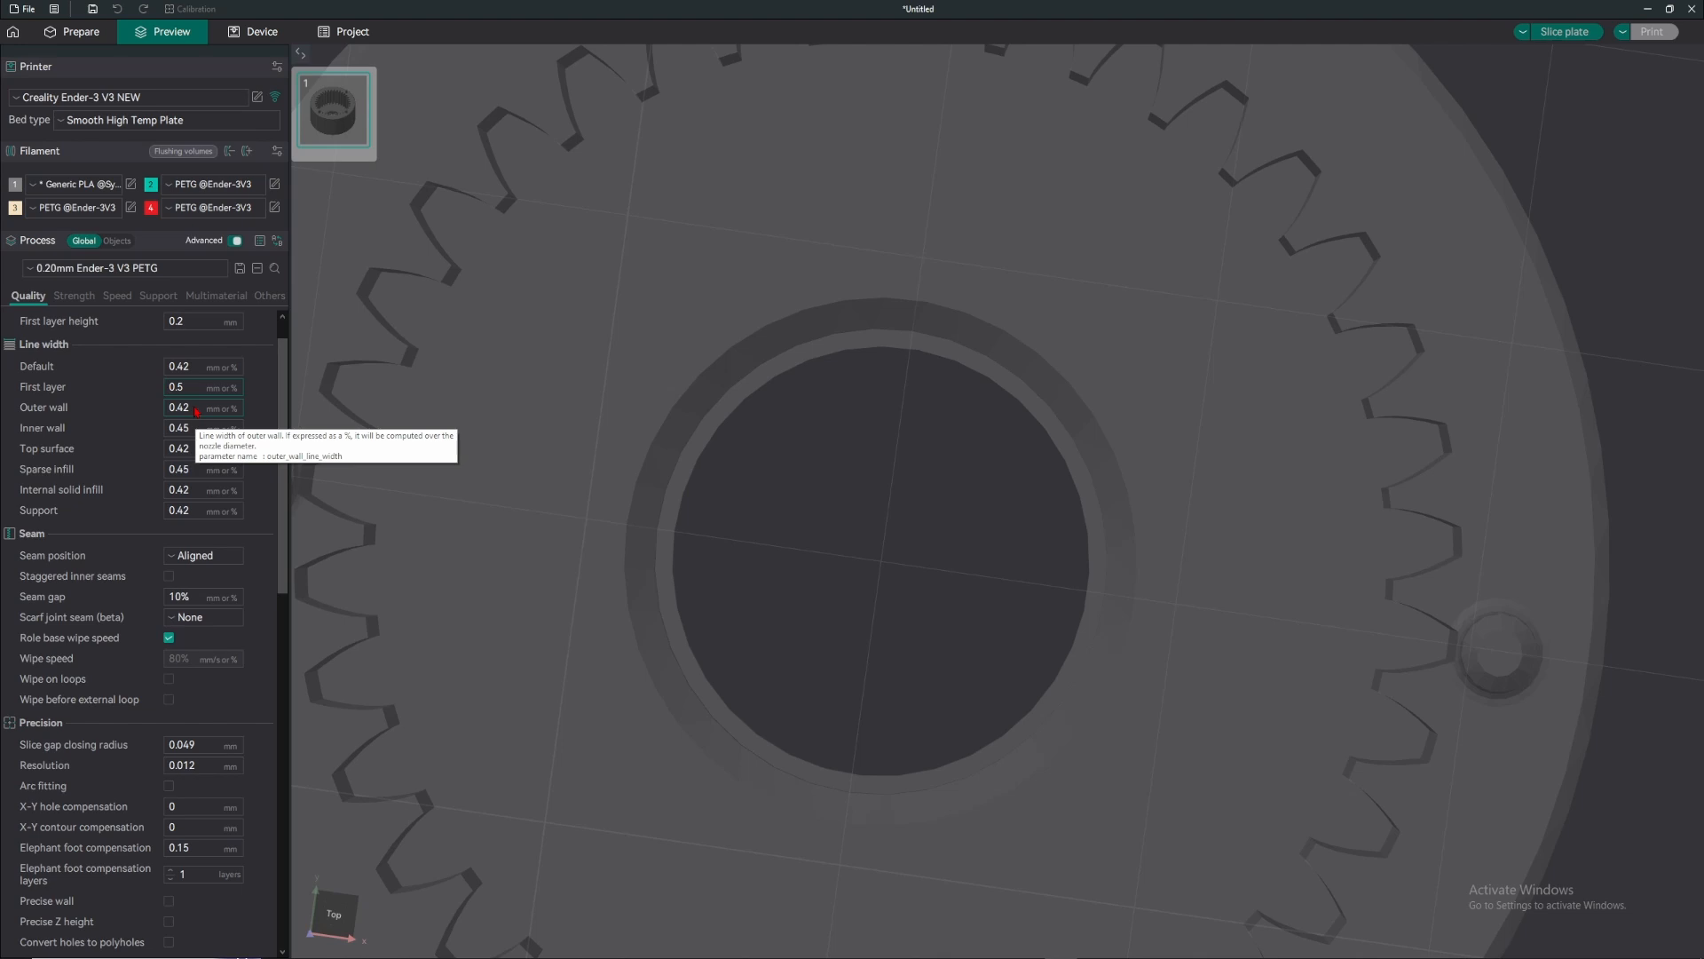
scroll(195, 409, "down", 1)
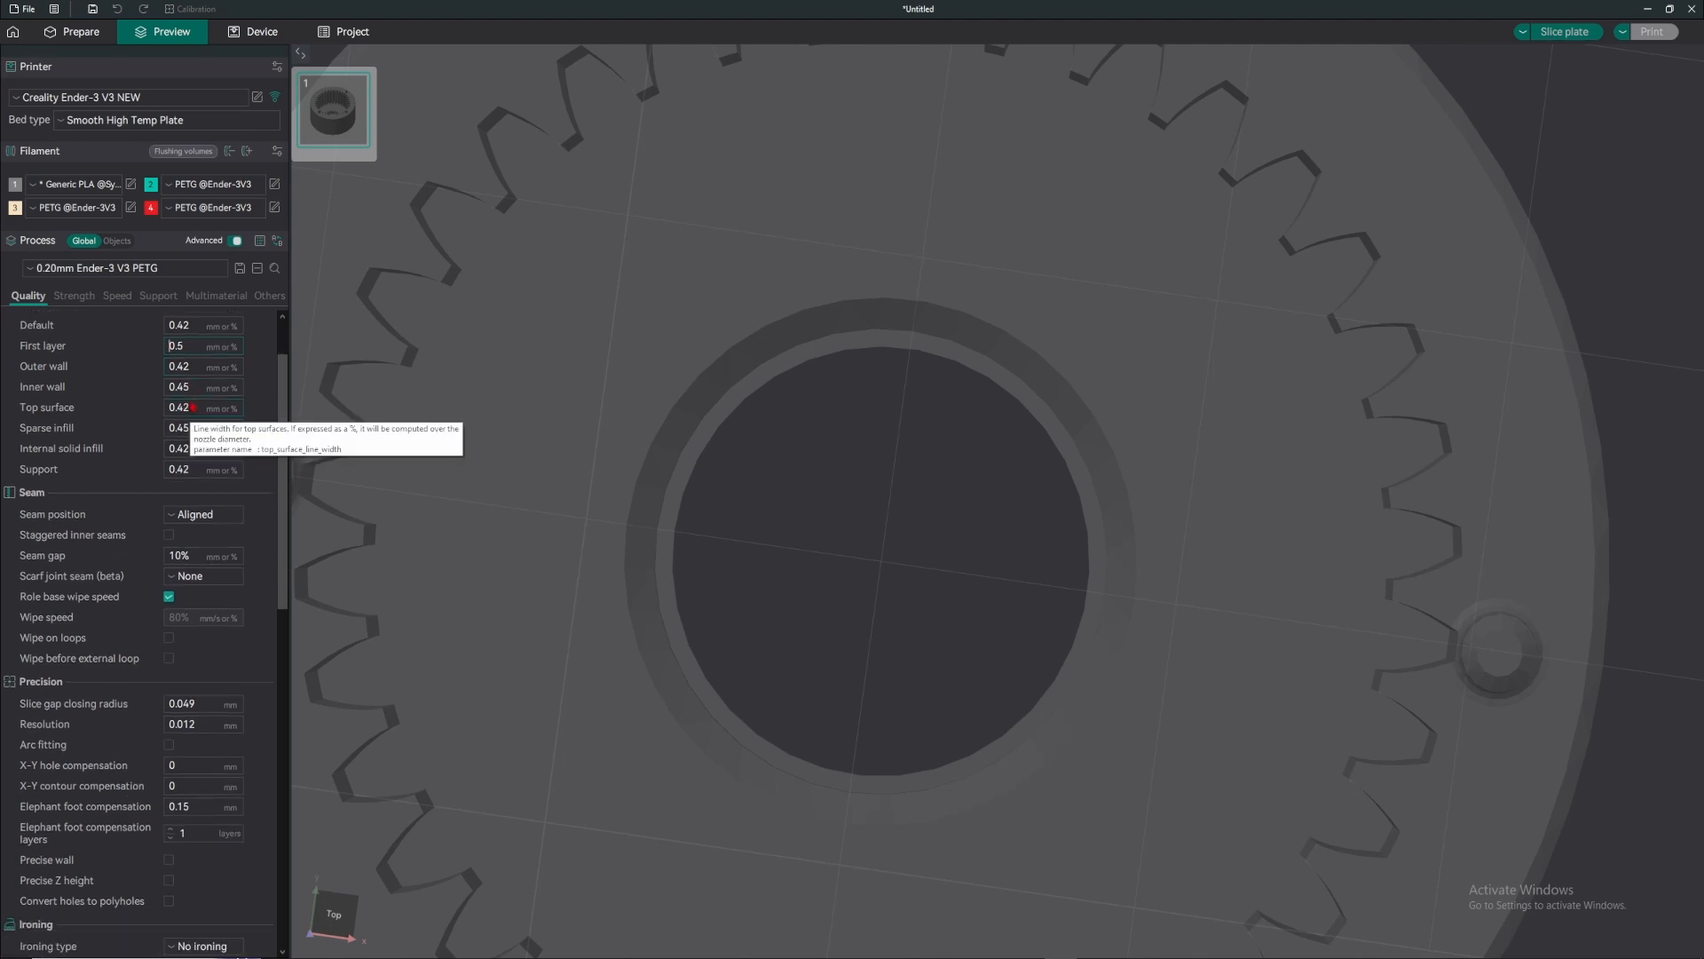
scroll(772, 460, "down", 5)
- Color the sliced gear preview by line type
left_click_drag(917, 489, 807, 450)
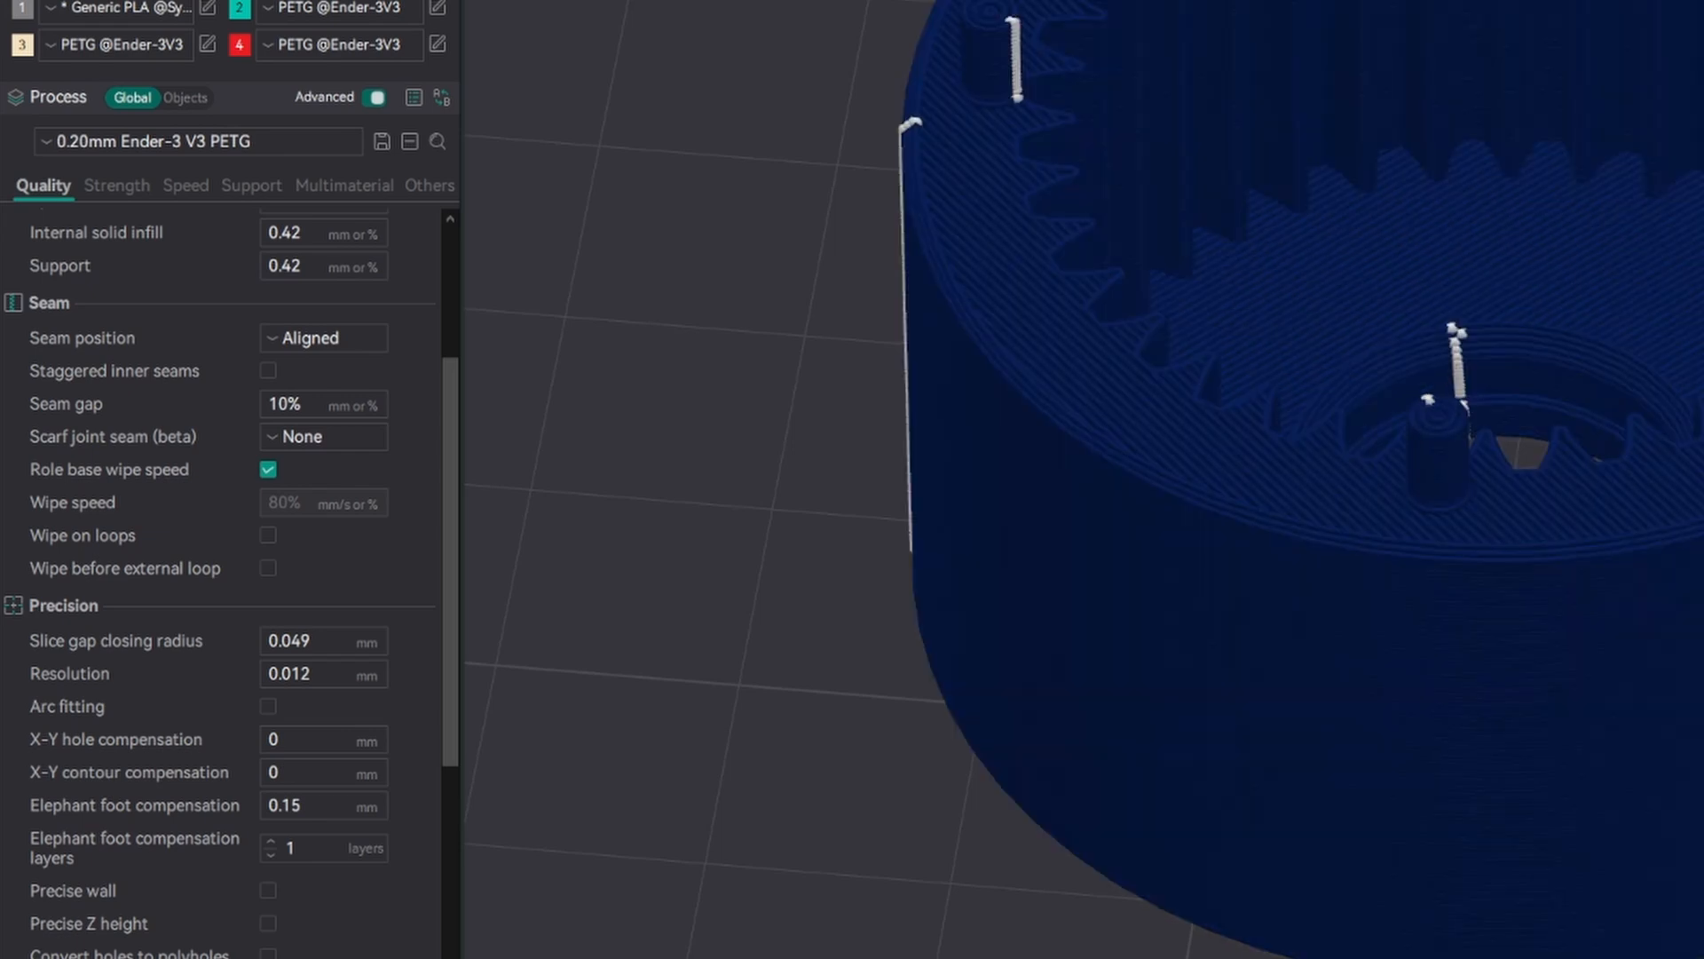
left_click(1581, 56)
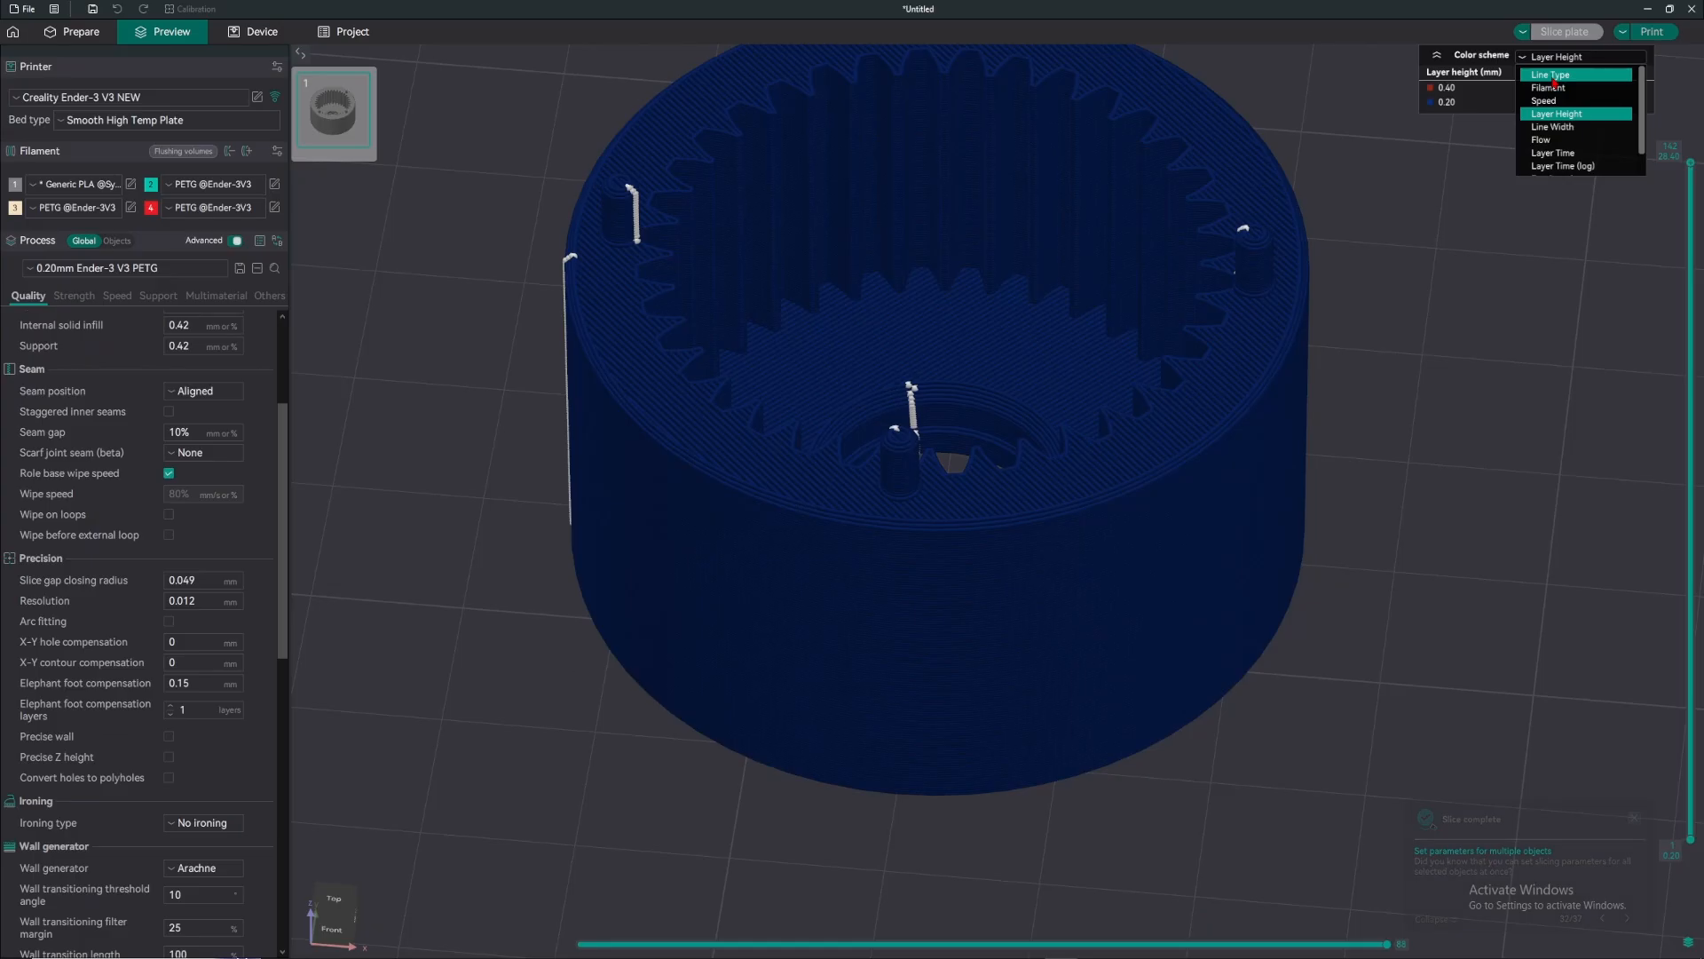
left_click(1540, 76)
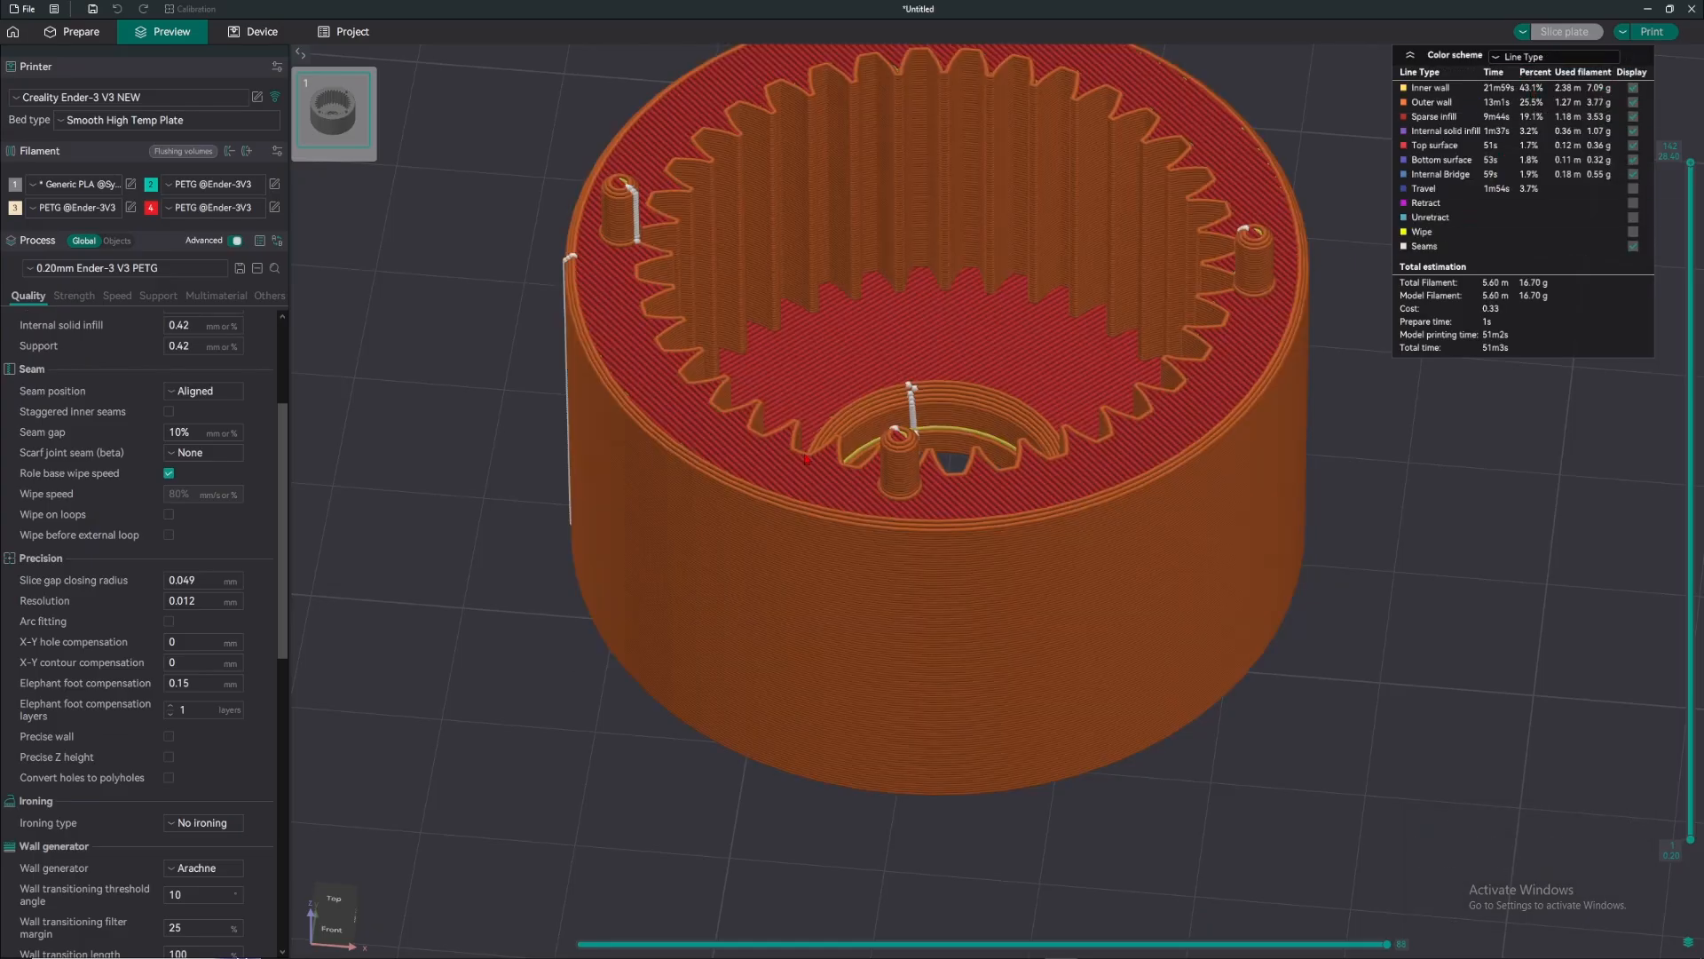
- Examine where the aligned seams run on the gear's outer wall, pegs and inner teeth
left_click_drag(807, 459, 895, 410)
scroll(895, 390, "up", 6)
right_click_drag(890, 328, 1163, 541)
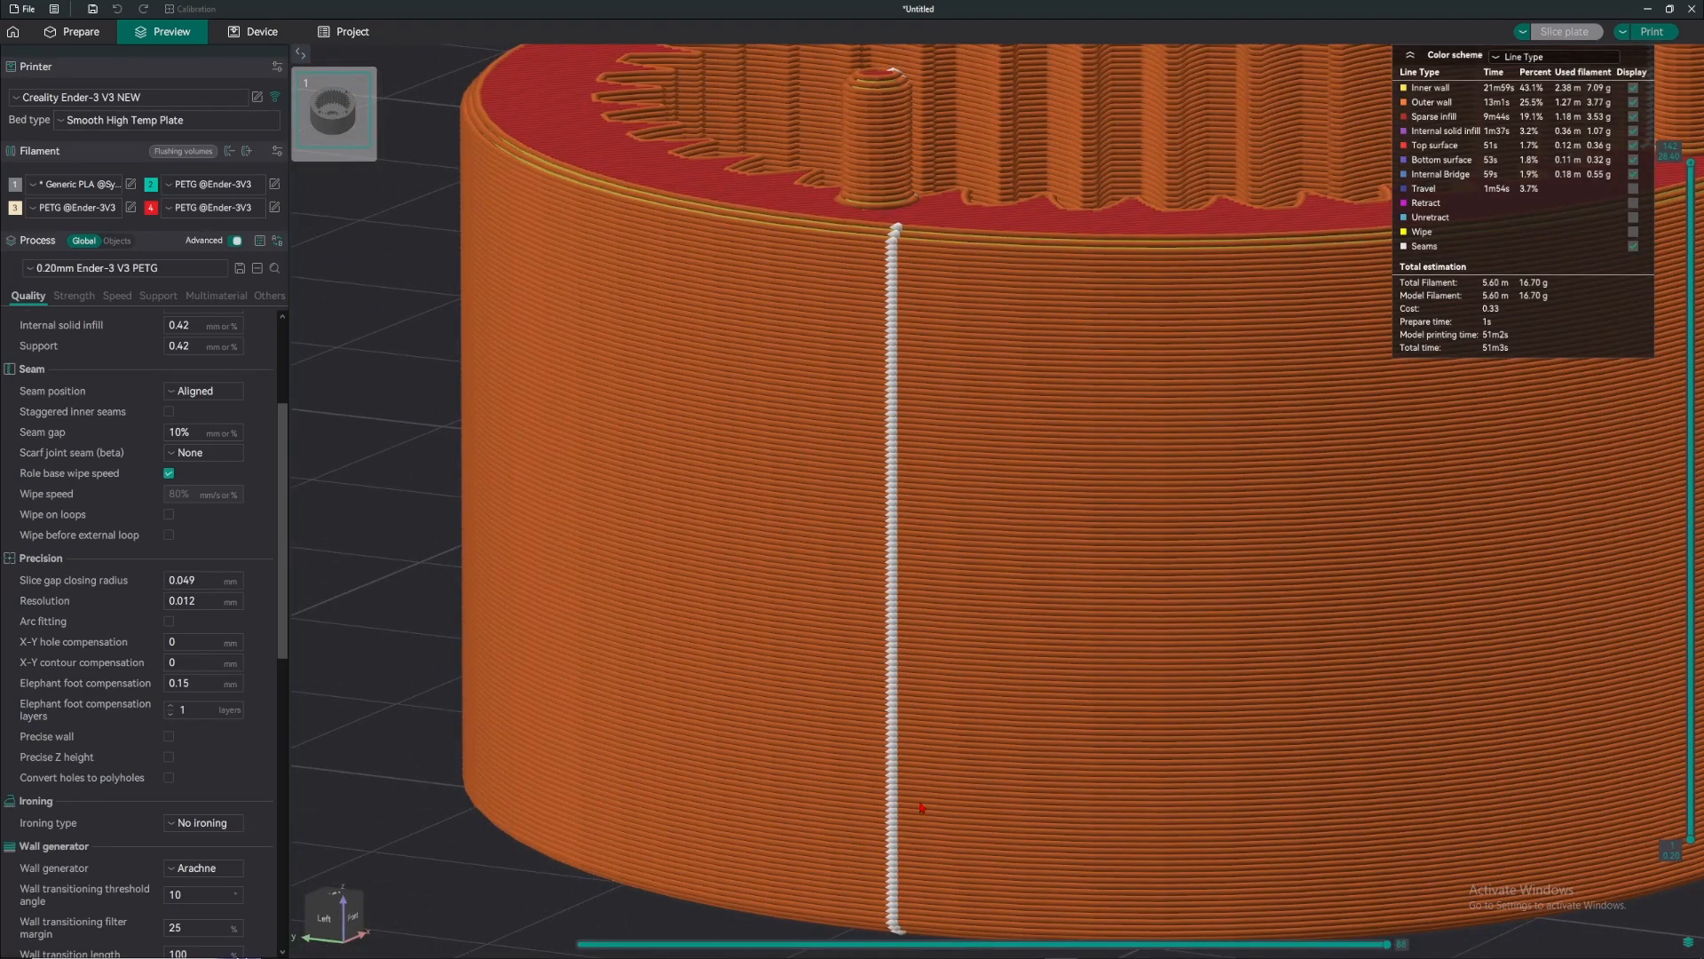
scroll(918, 798, "down", 2)
mouse_move(939, 451)
left_mouse_down()
mouse_move(870, 457)
mouse_move(834, 415)
mouse_move(905, 288)
mouse_move(866, 304)
left_mouse_up()
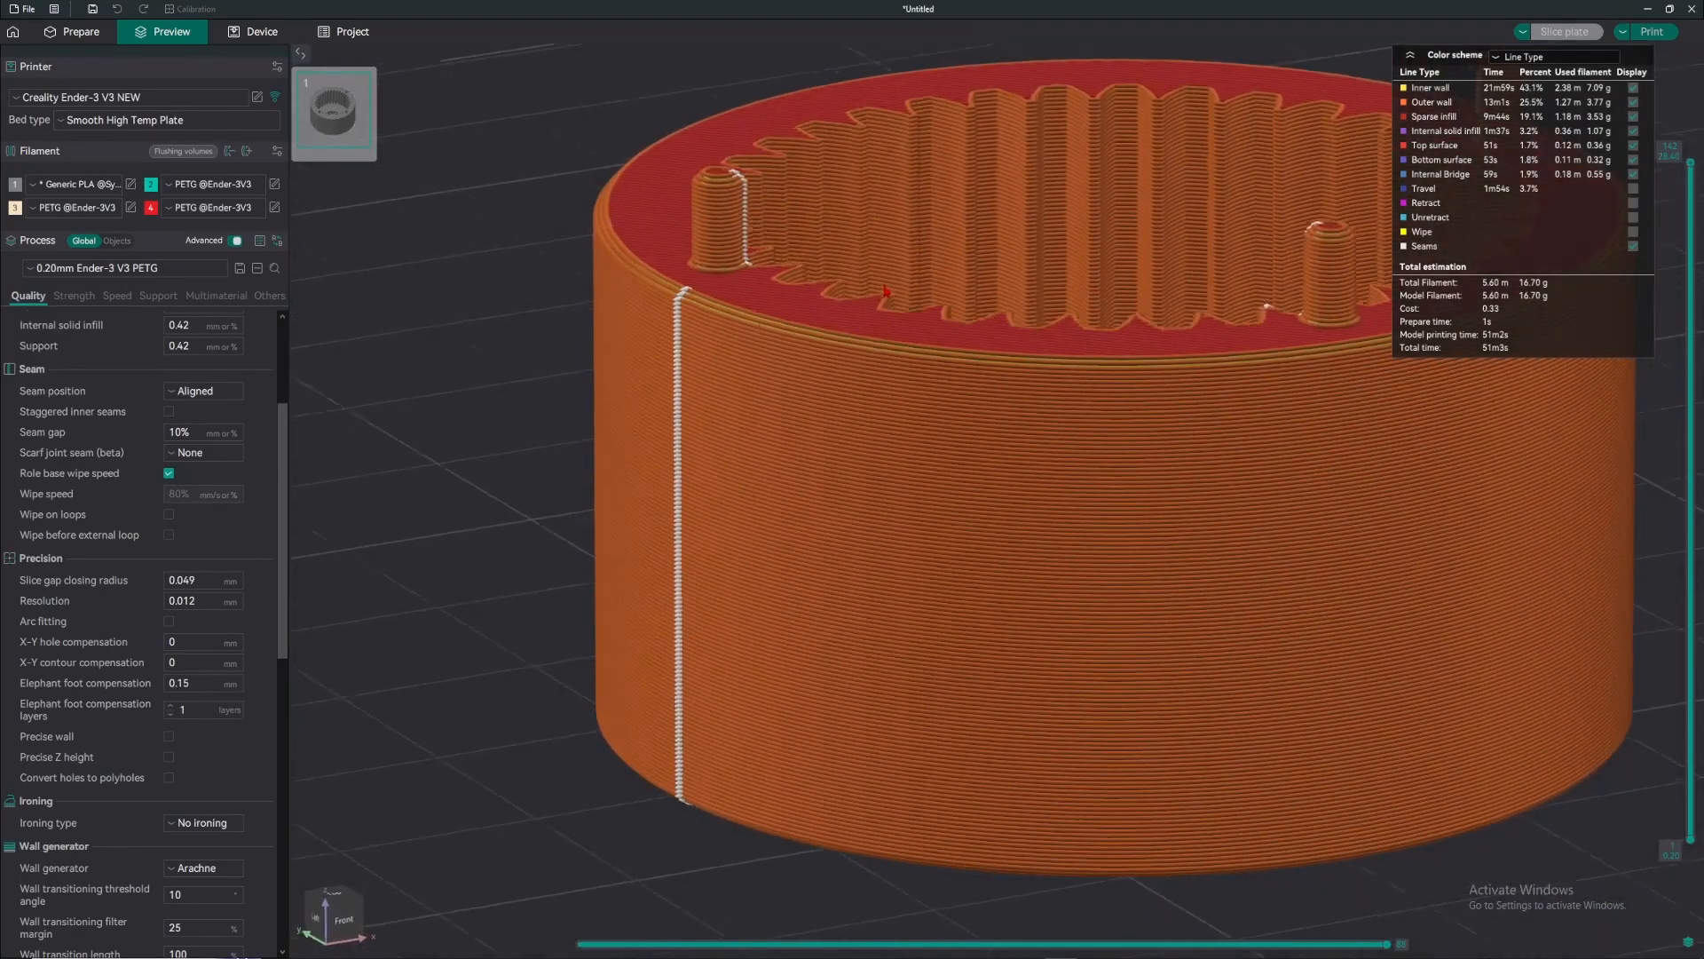
scroll(774, 388, "down", 1)
left_click_drag(774, 388, 365, 451)
scroll(833, 355, "up", 2)
scroll(1156, 364, "down", 3)
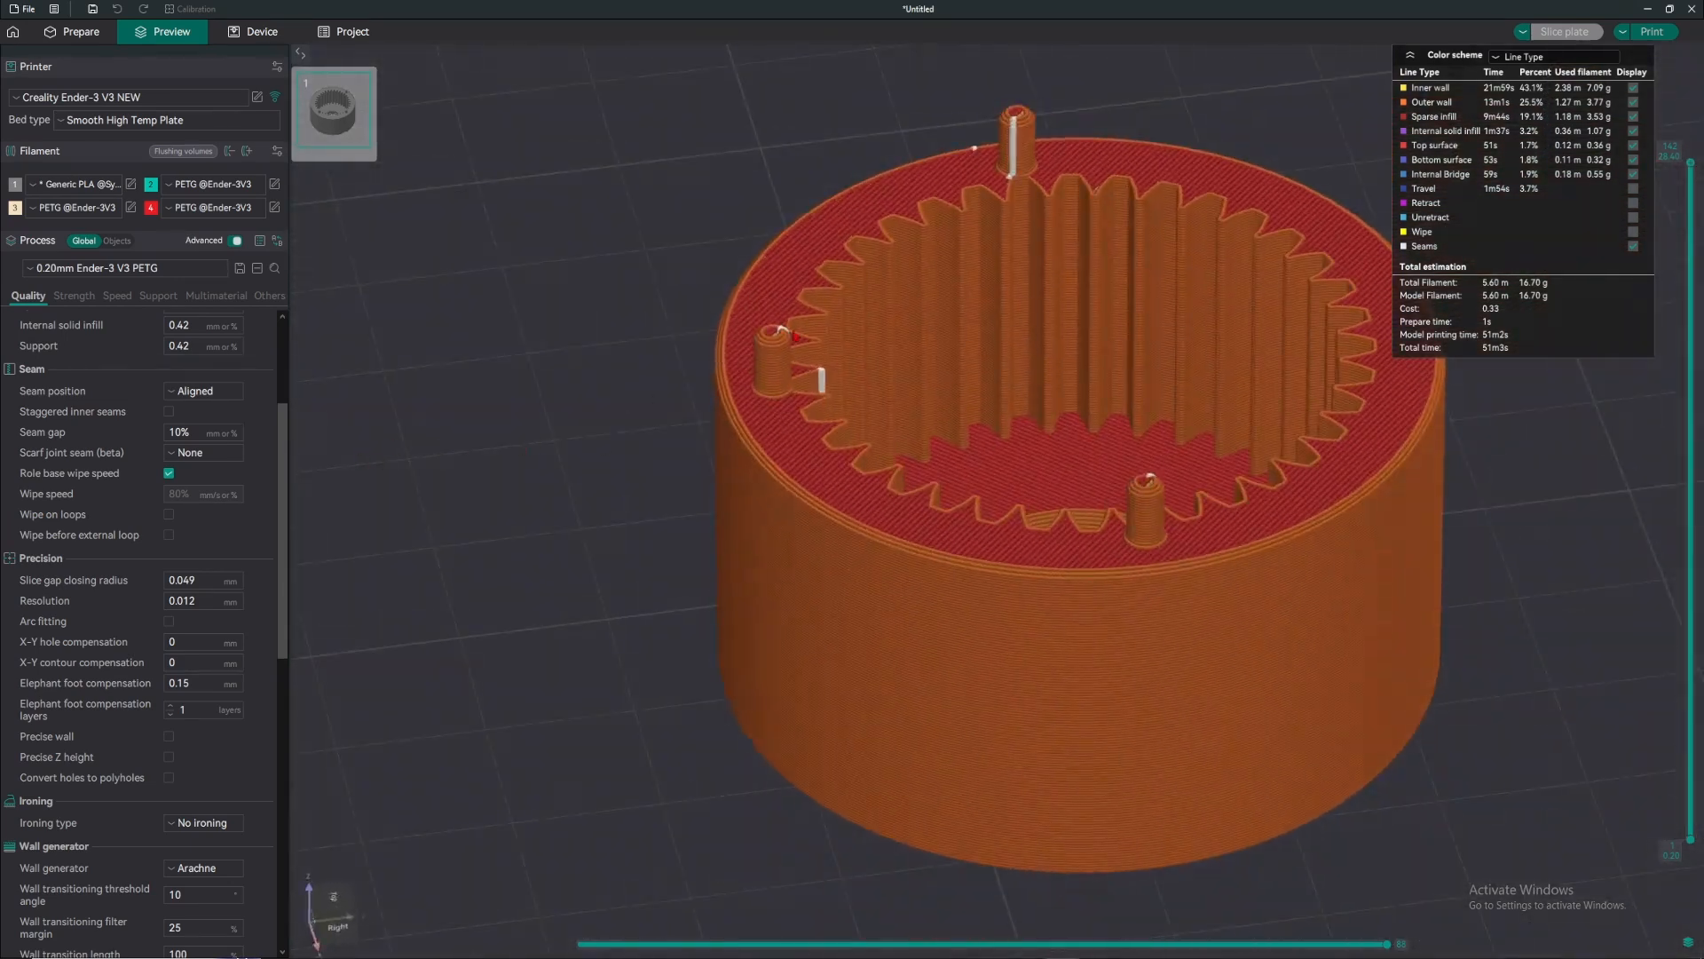
scroll(795, 335, "up", 5)
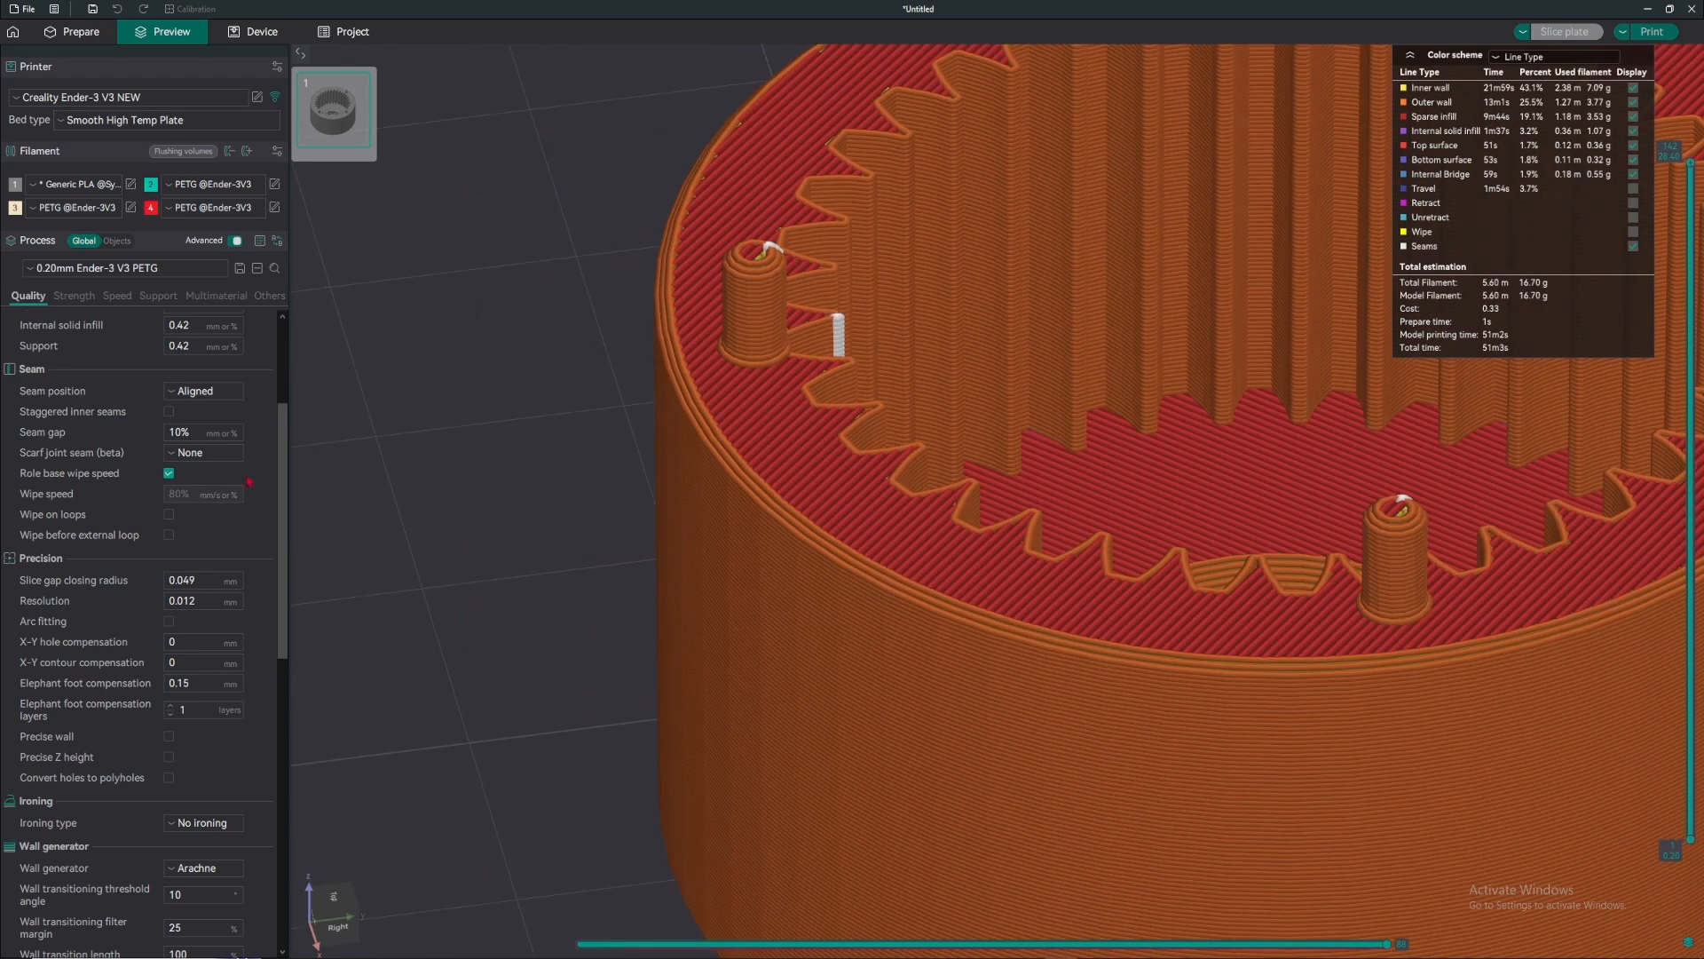
- Set the seam position to Nearest and examine the seam points across the resliced gear
left_click(204, 391)
left_click(196, 412)
left_click_drag(987, 247, 1063, 543)
scroll(1062, 544, "up", 3)
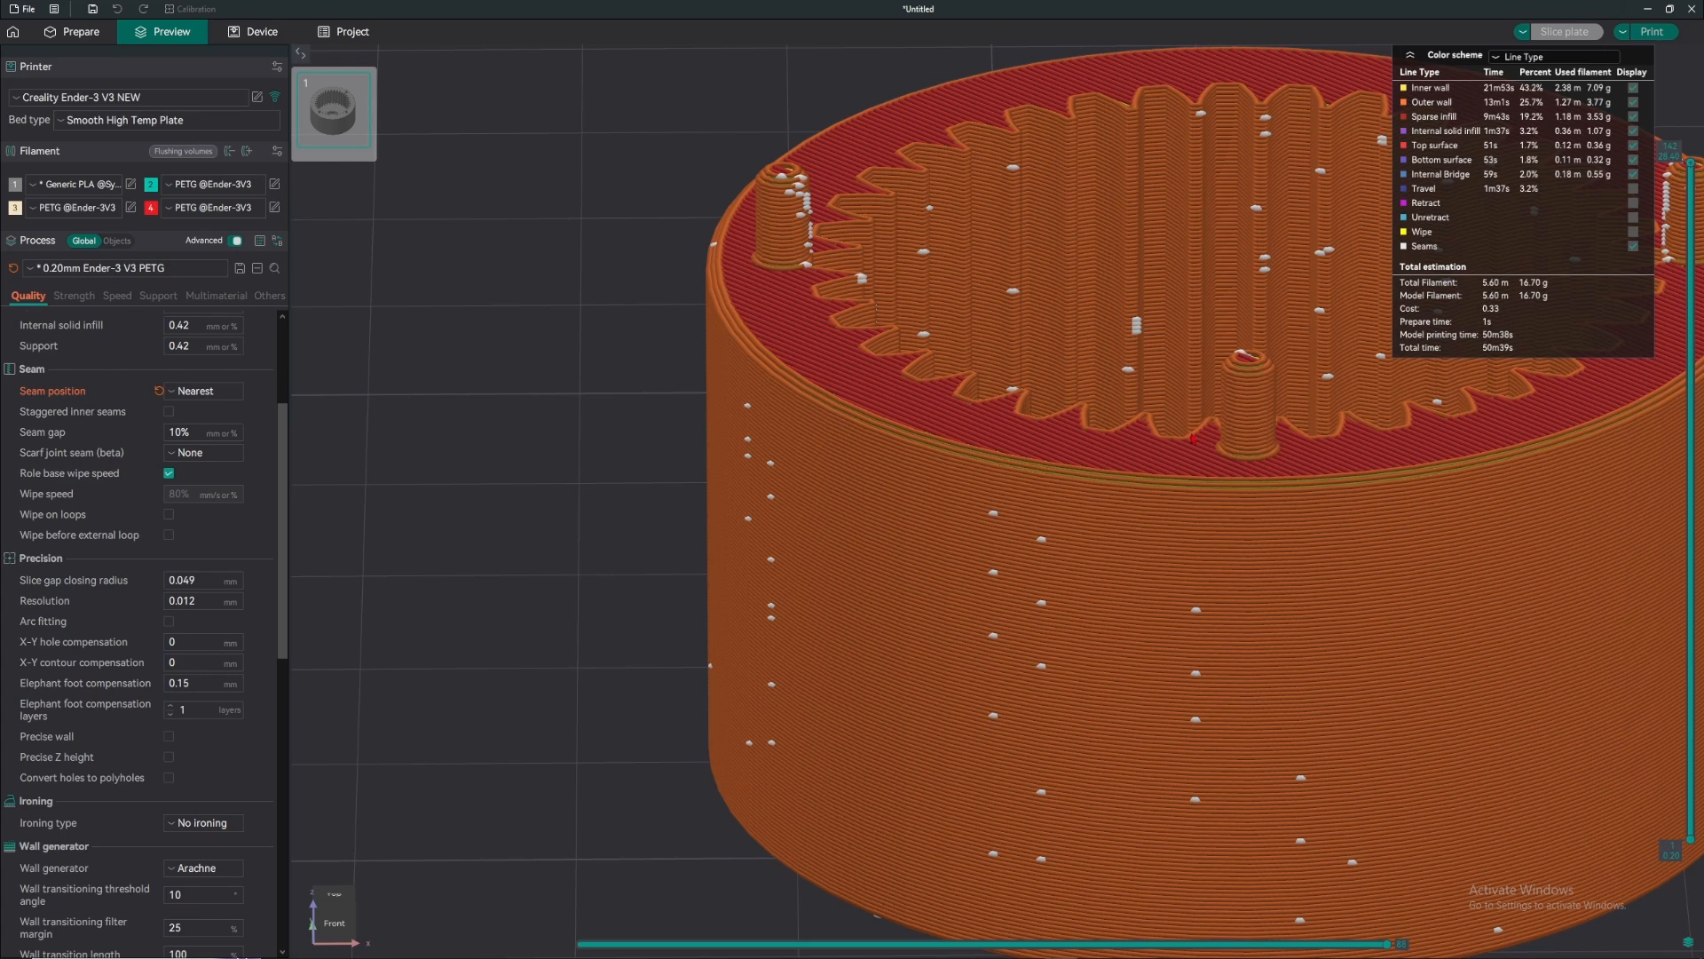
scroll(982, 639, "down", 3)
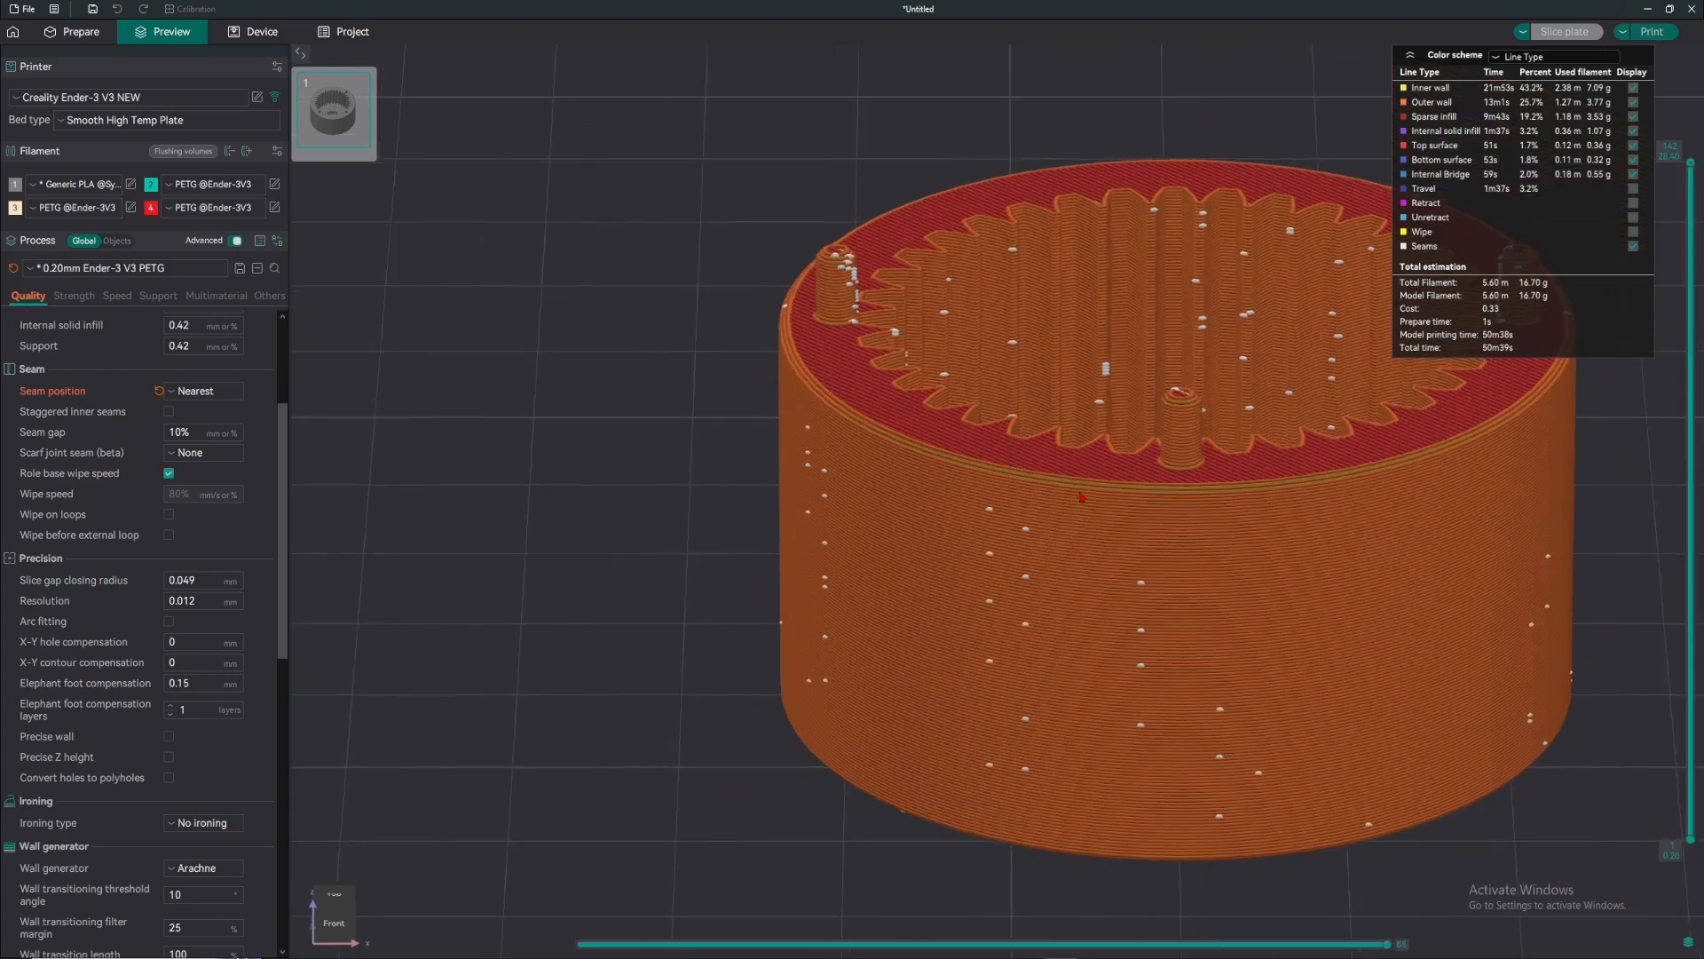
left_click_drag(1076, 498, 1024, 480)
- Set the seam position back to Aligned and view the seam line on the gear's outer wall
left_click(212, 393)
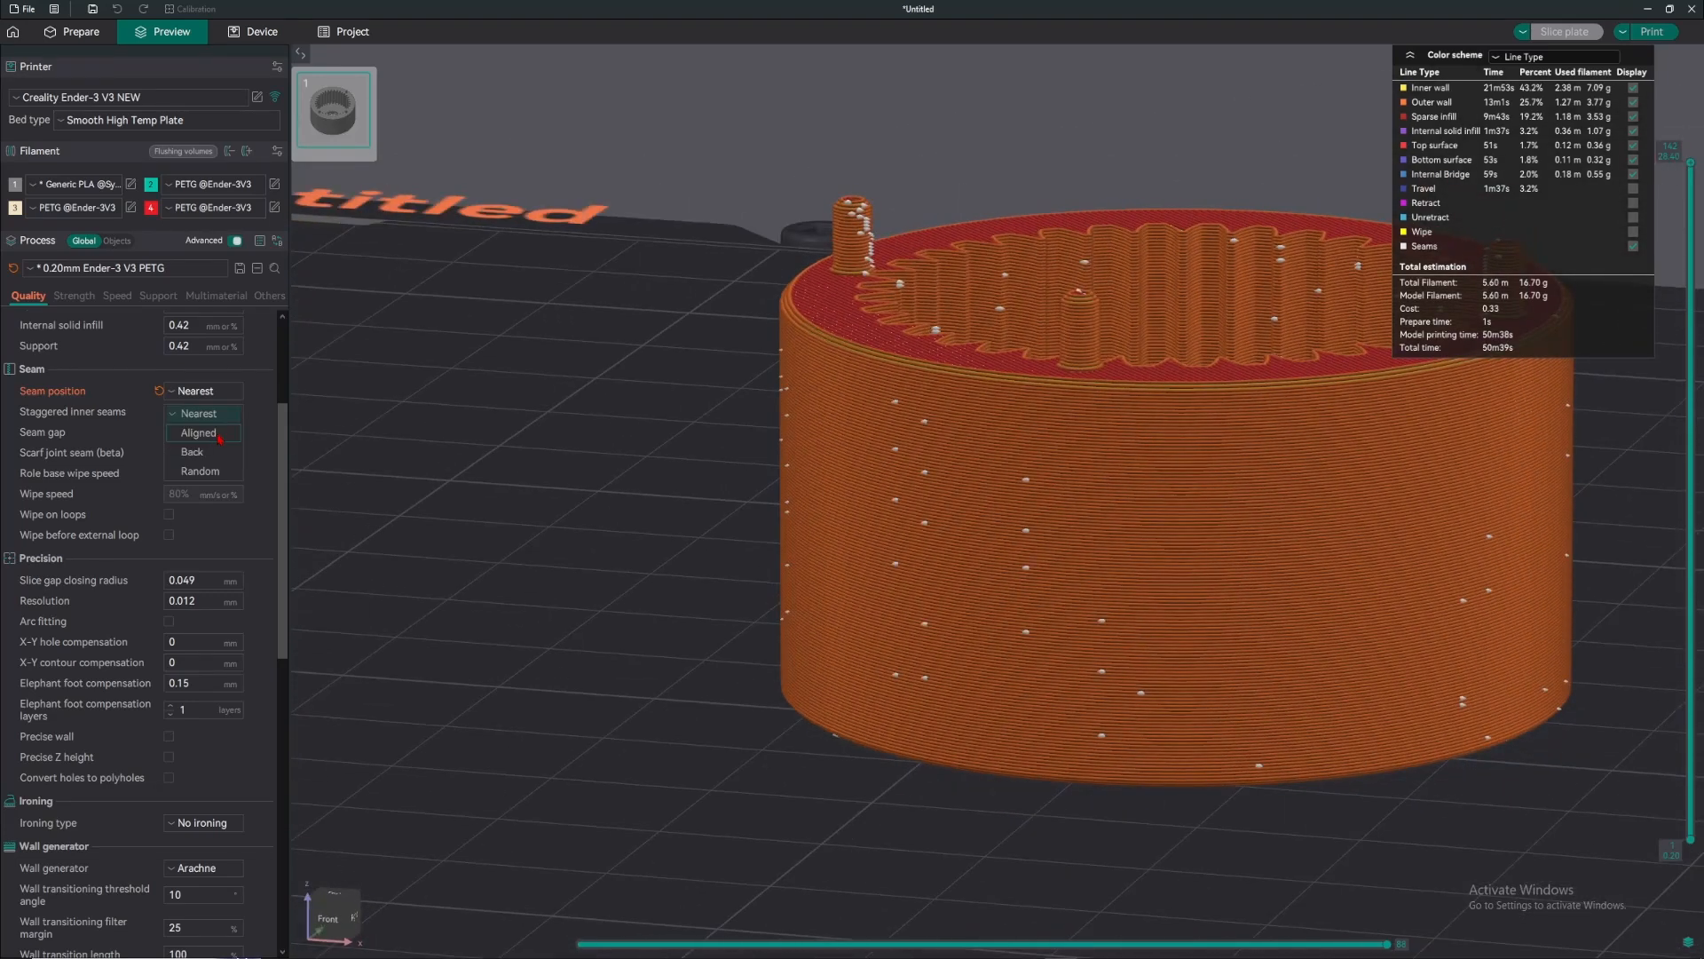
left_click(211, 433)
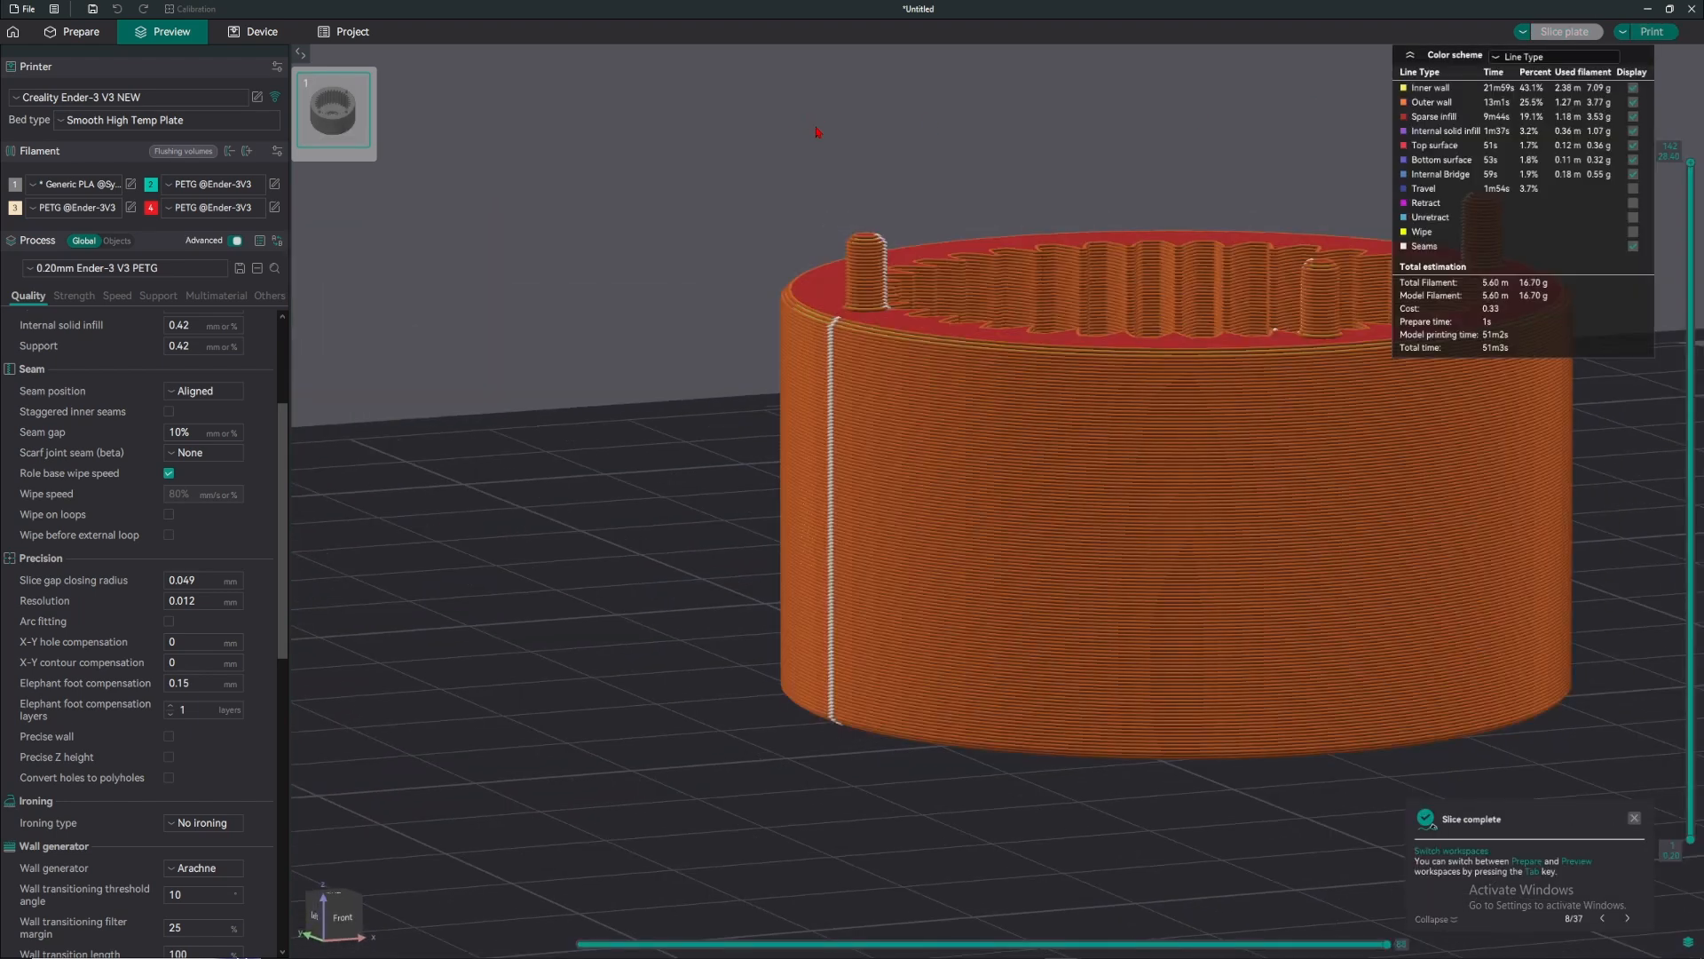
left_click_drag(817, 133, 173, 425)
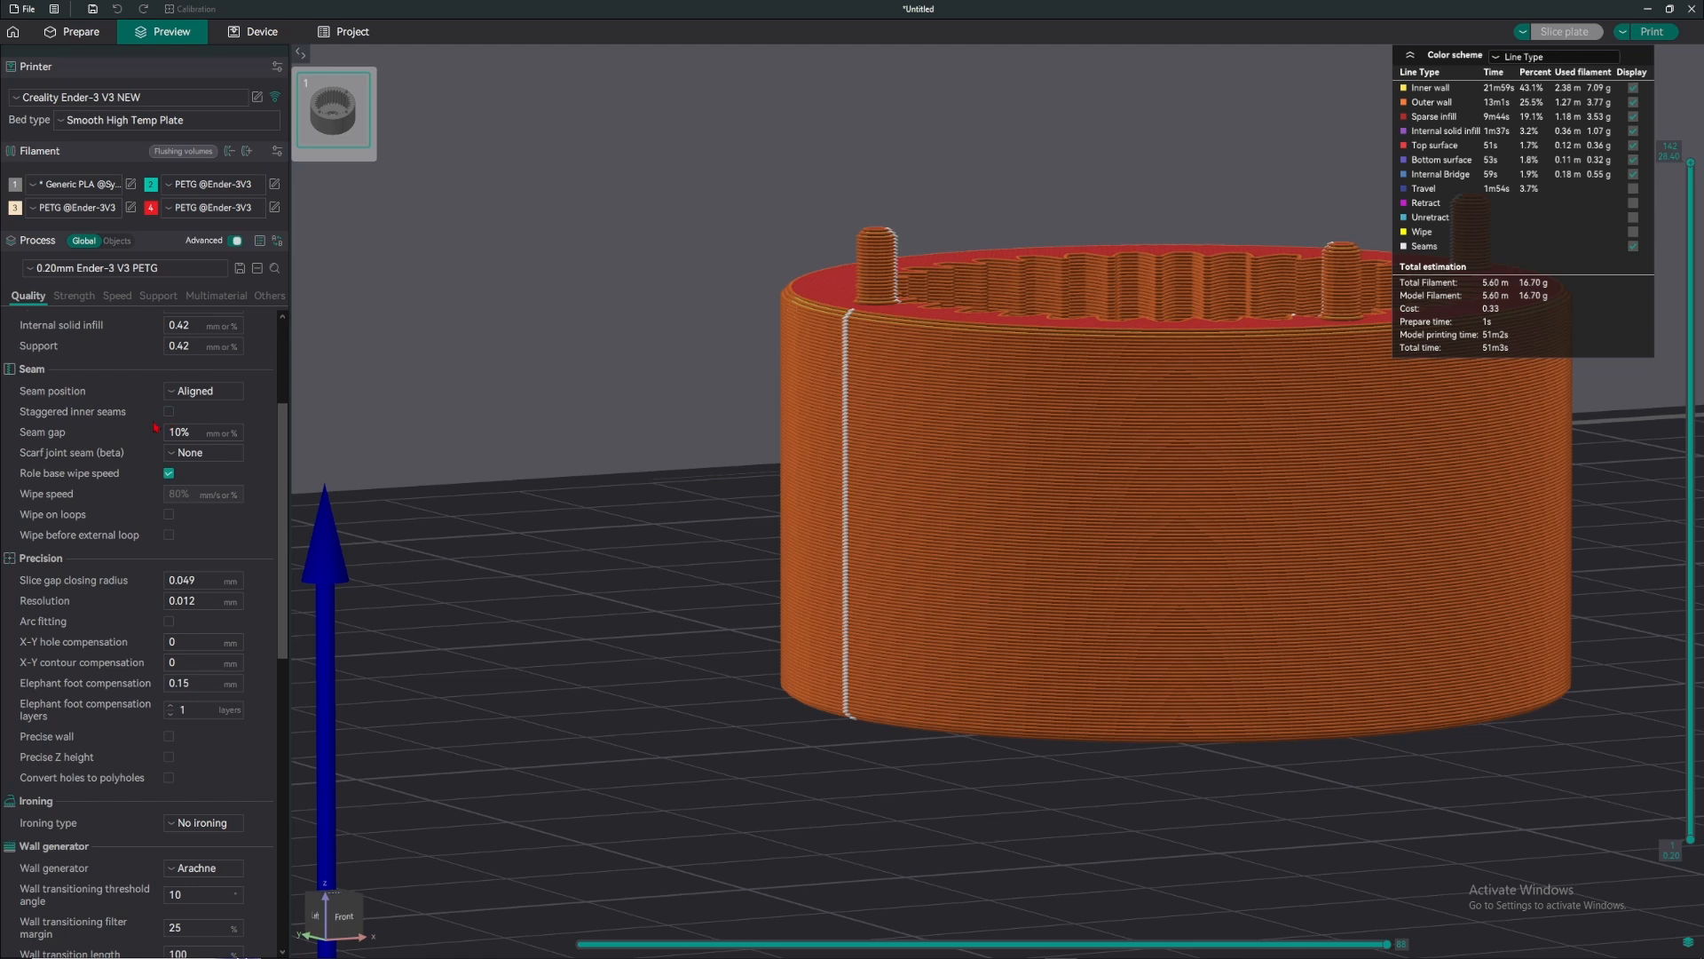
- Turn staggered inner seams on for the gear and back off again
left_click(168, 411)
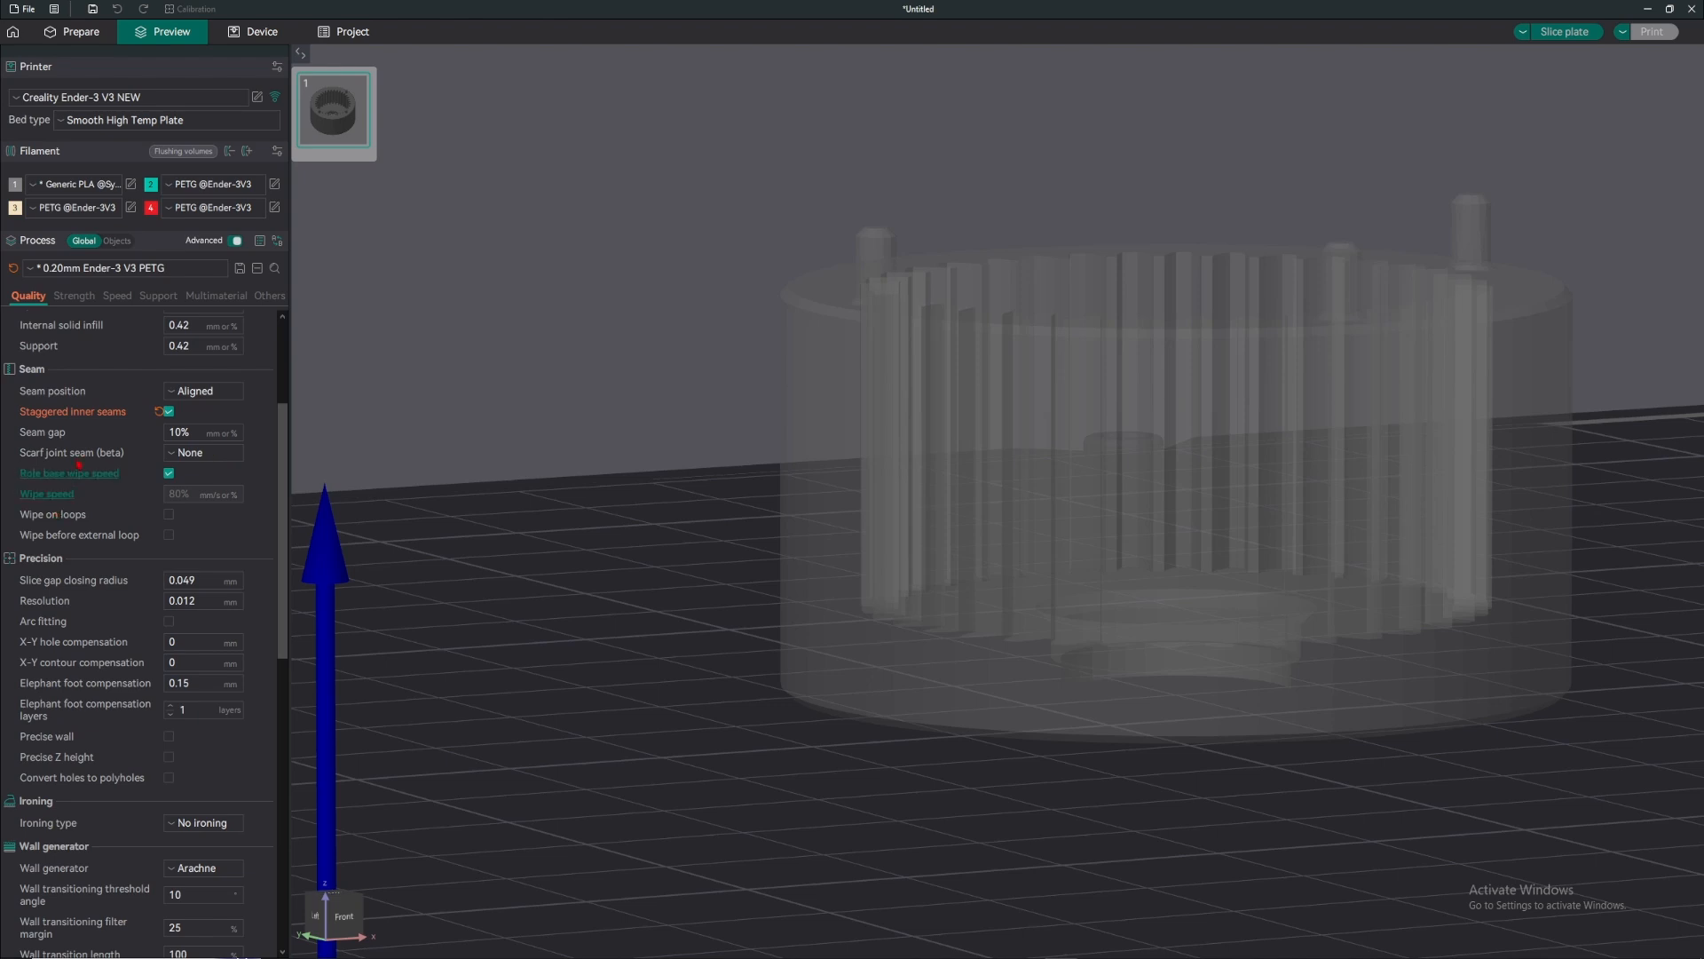
mouse_move(82, 453)
left_click(169, 411)
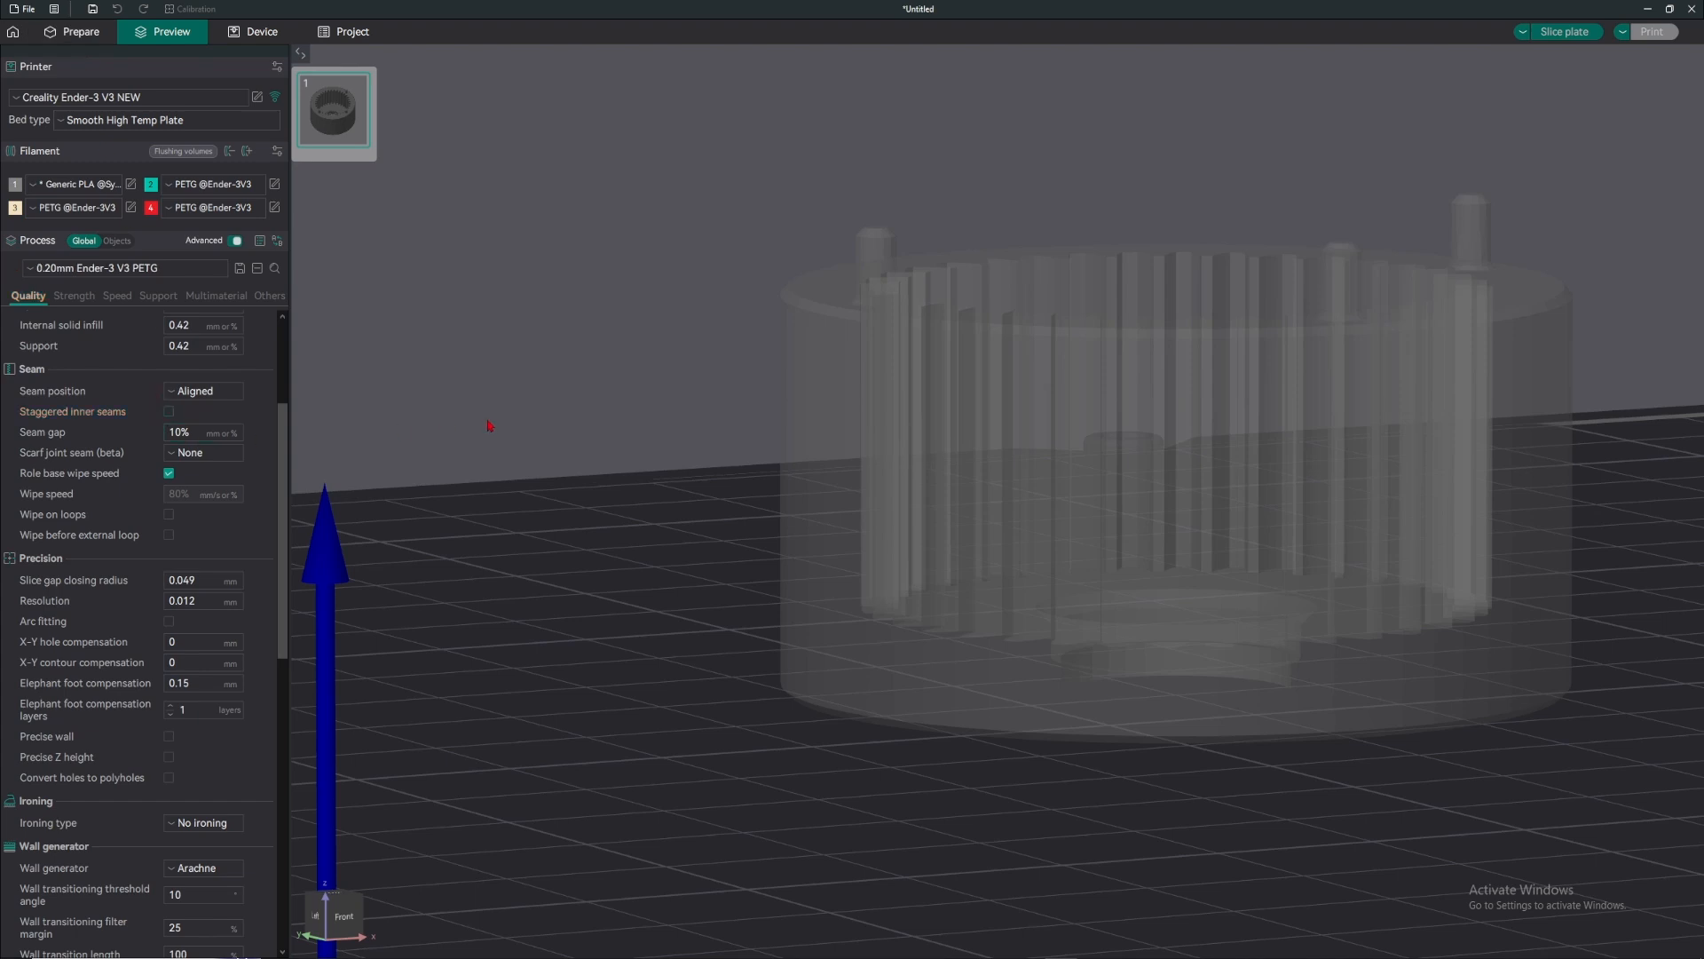
- Set the scarf joint seam to Contour and hole and reslice the gear
left_click(214, 454)
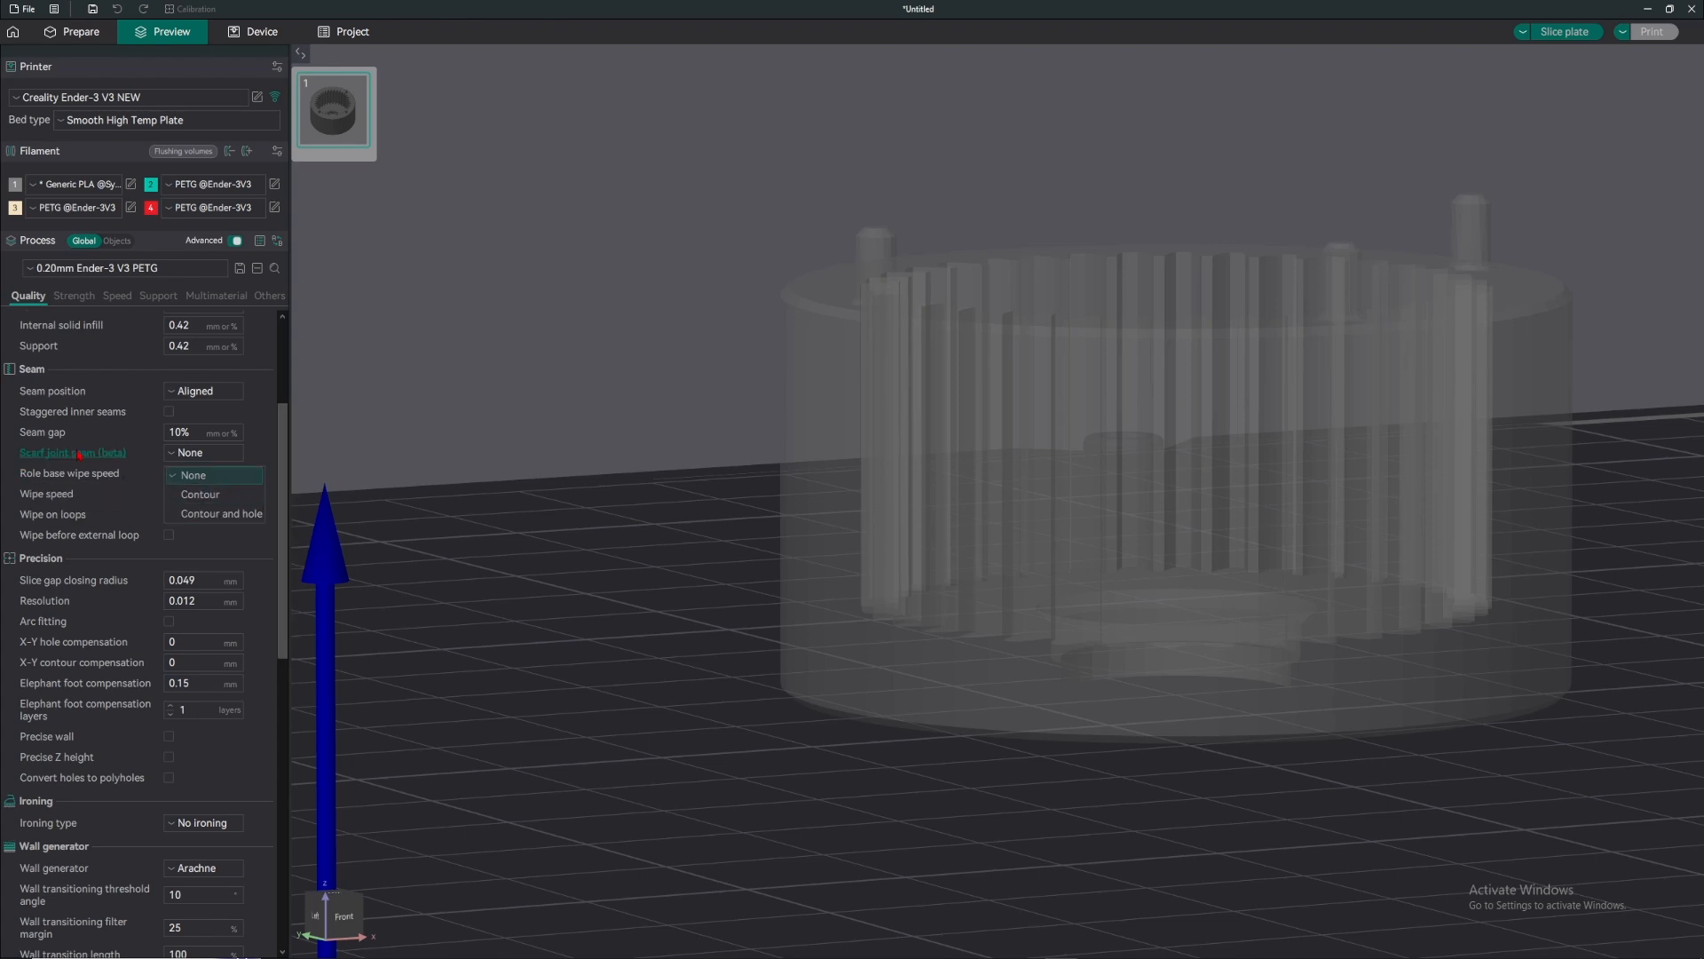
mouse_move(69, 454)
left_click(229, 515)
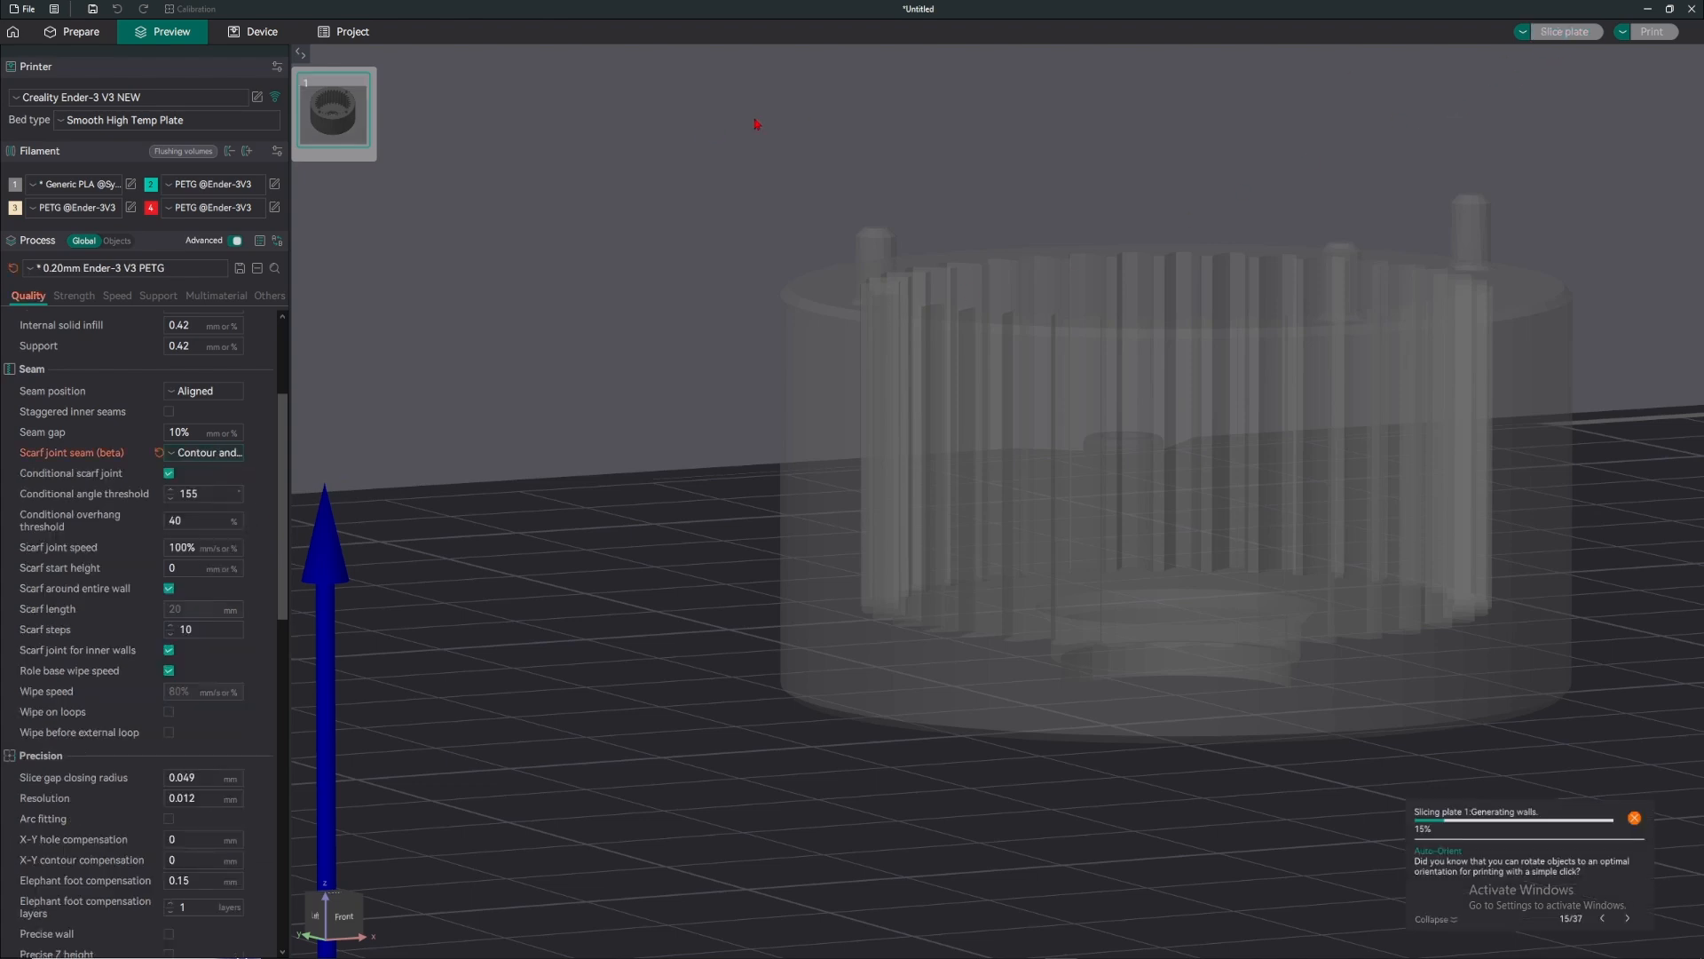
- Examine the scarf joint seam on the gear's outer wall and pegs from several angles
left_click_drag(761, 133, 802, 128)
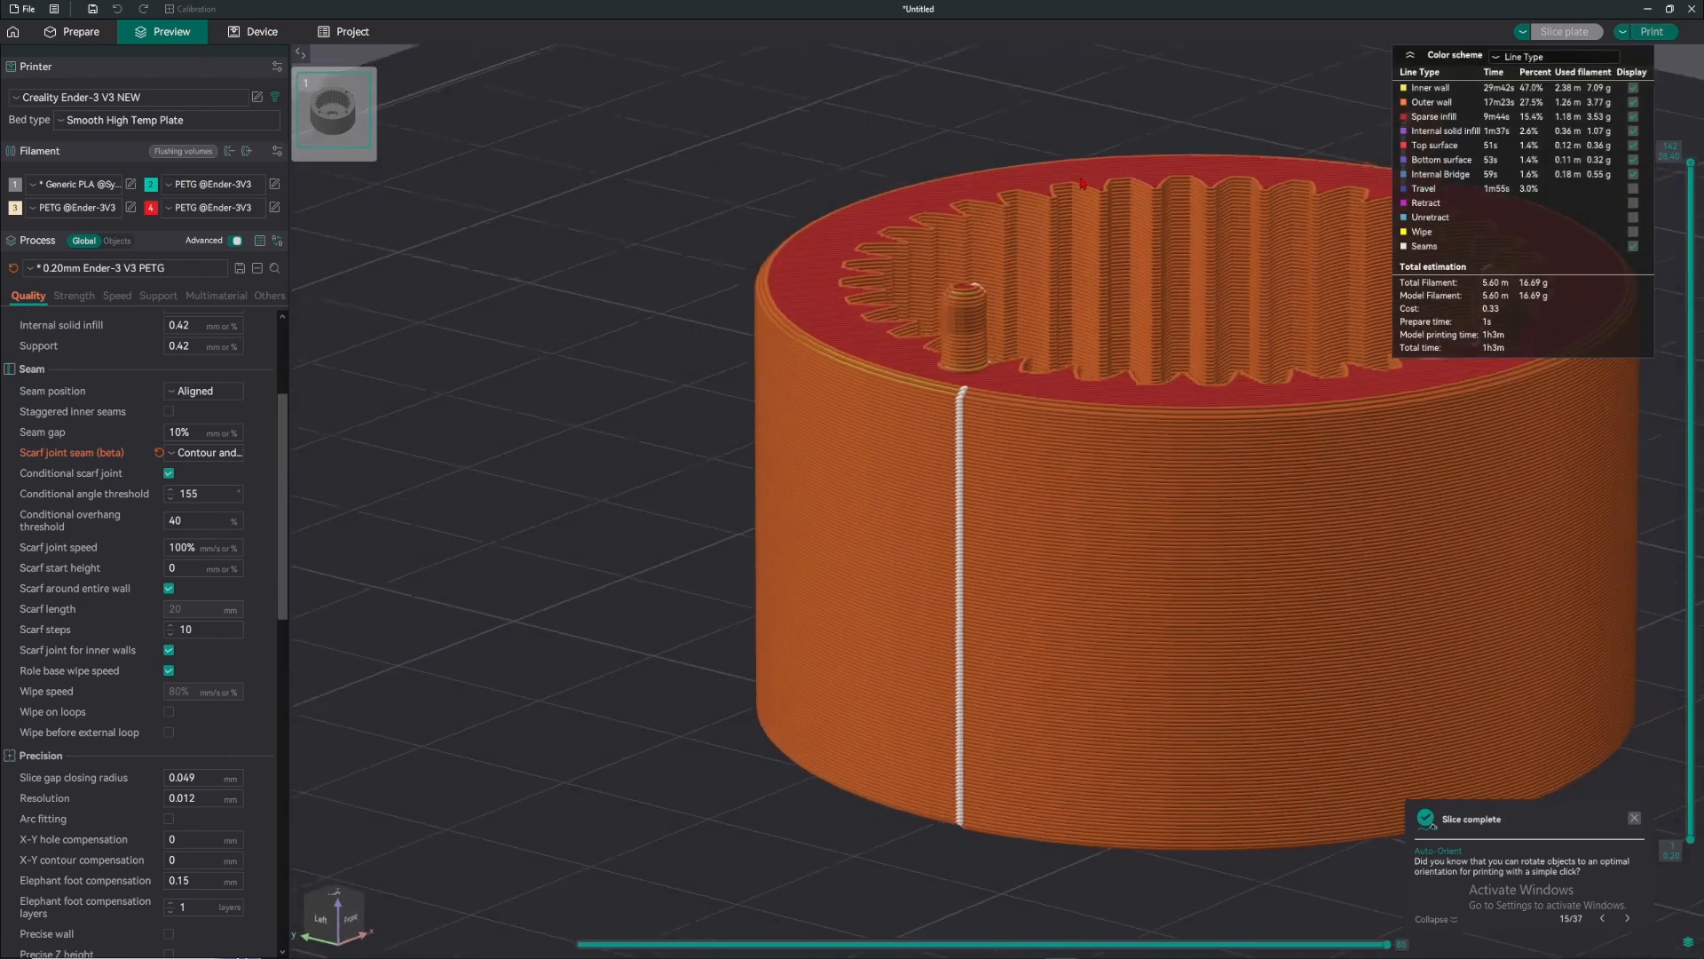
left_click_drag(1082, 183, 1064, 274)
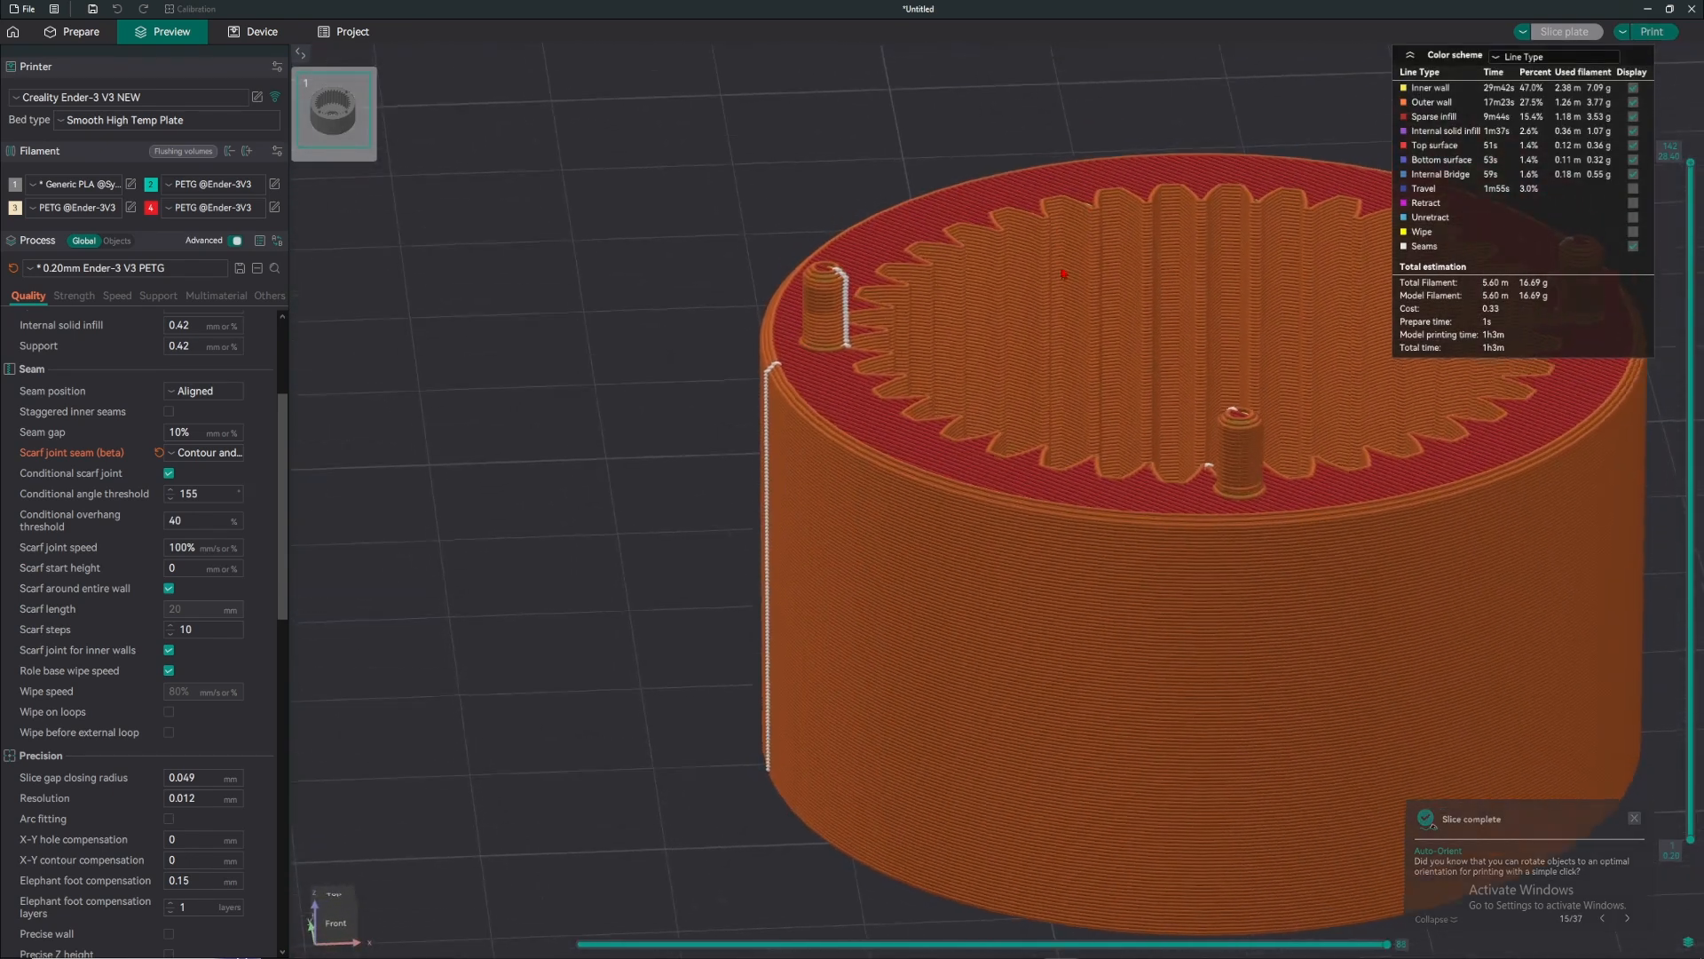
scroll(985, 311, "up", 3)
left_click_drag(865, 450, 979, 386)
scroll(958, 384, "up", 5)
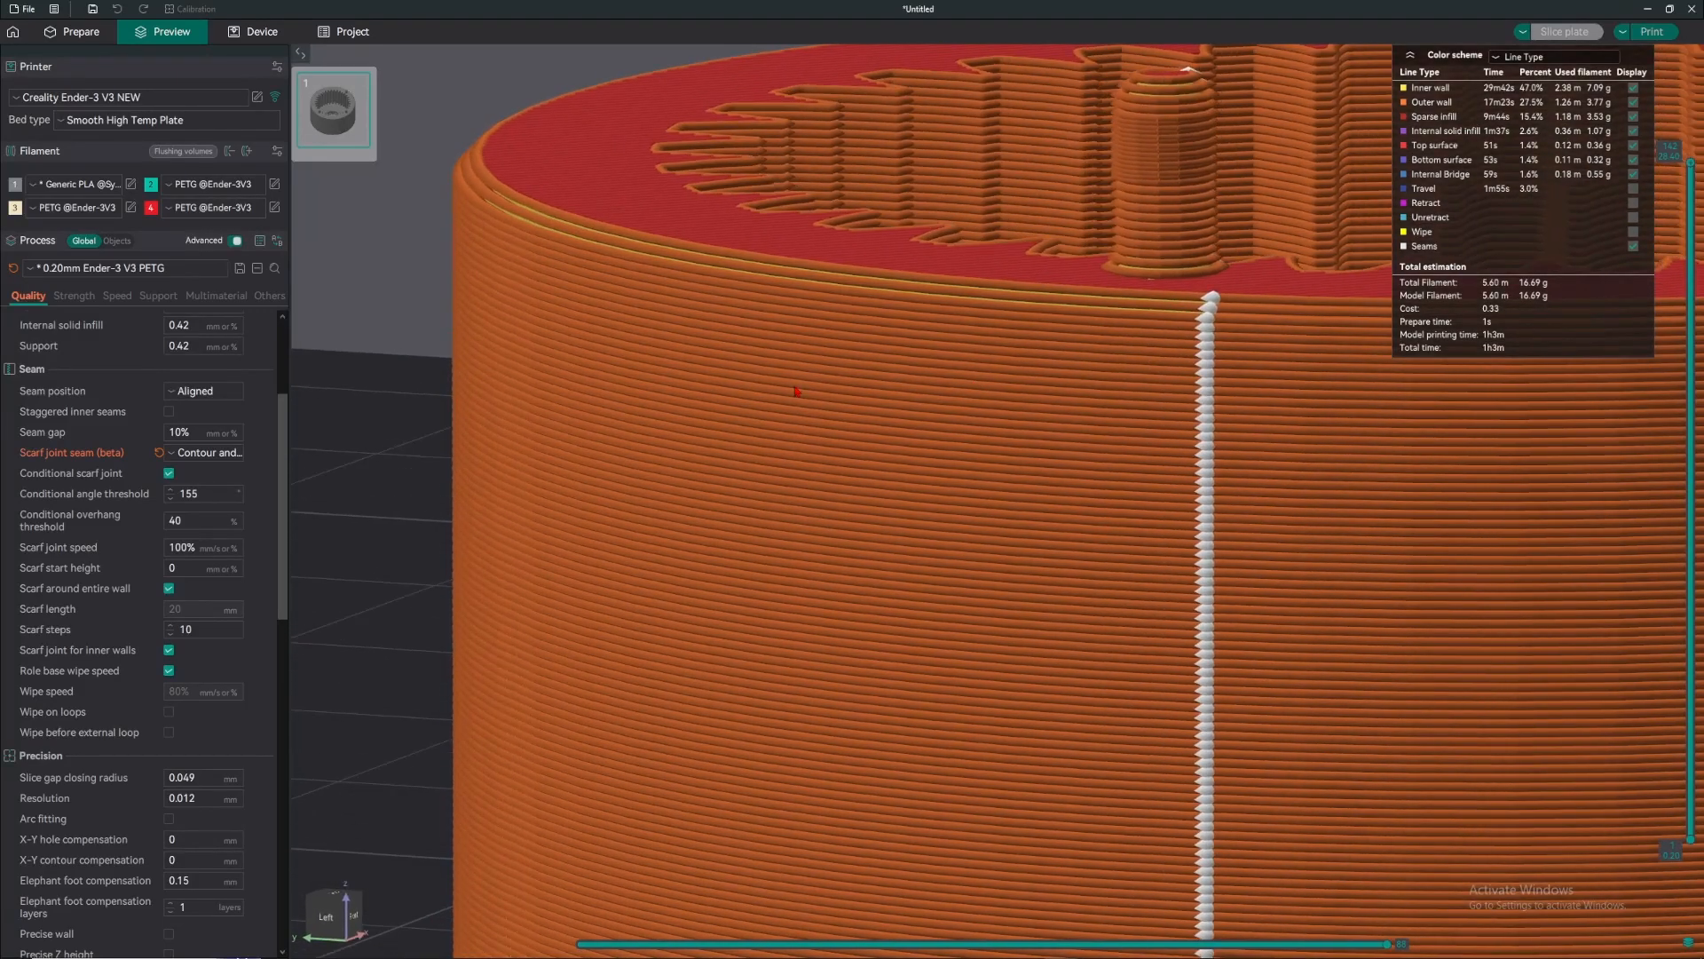
scroll(1105, 323, "down", 10)
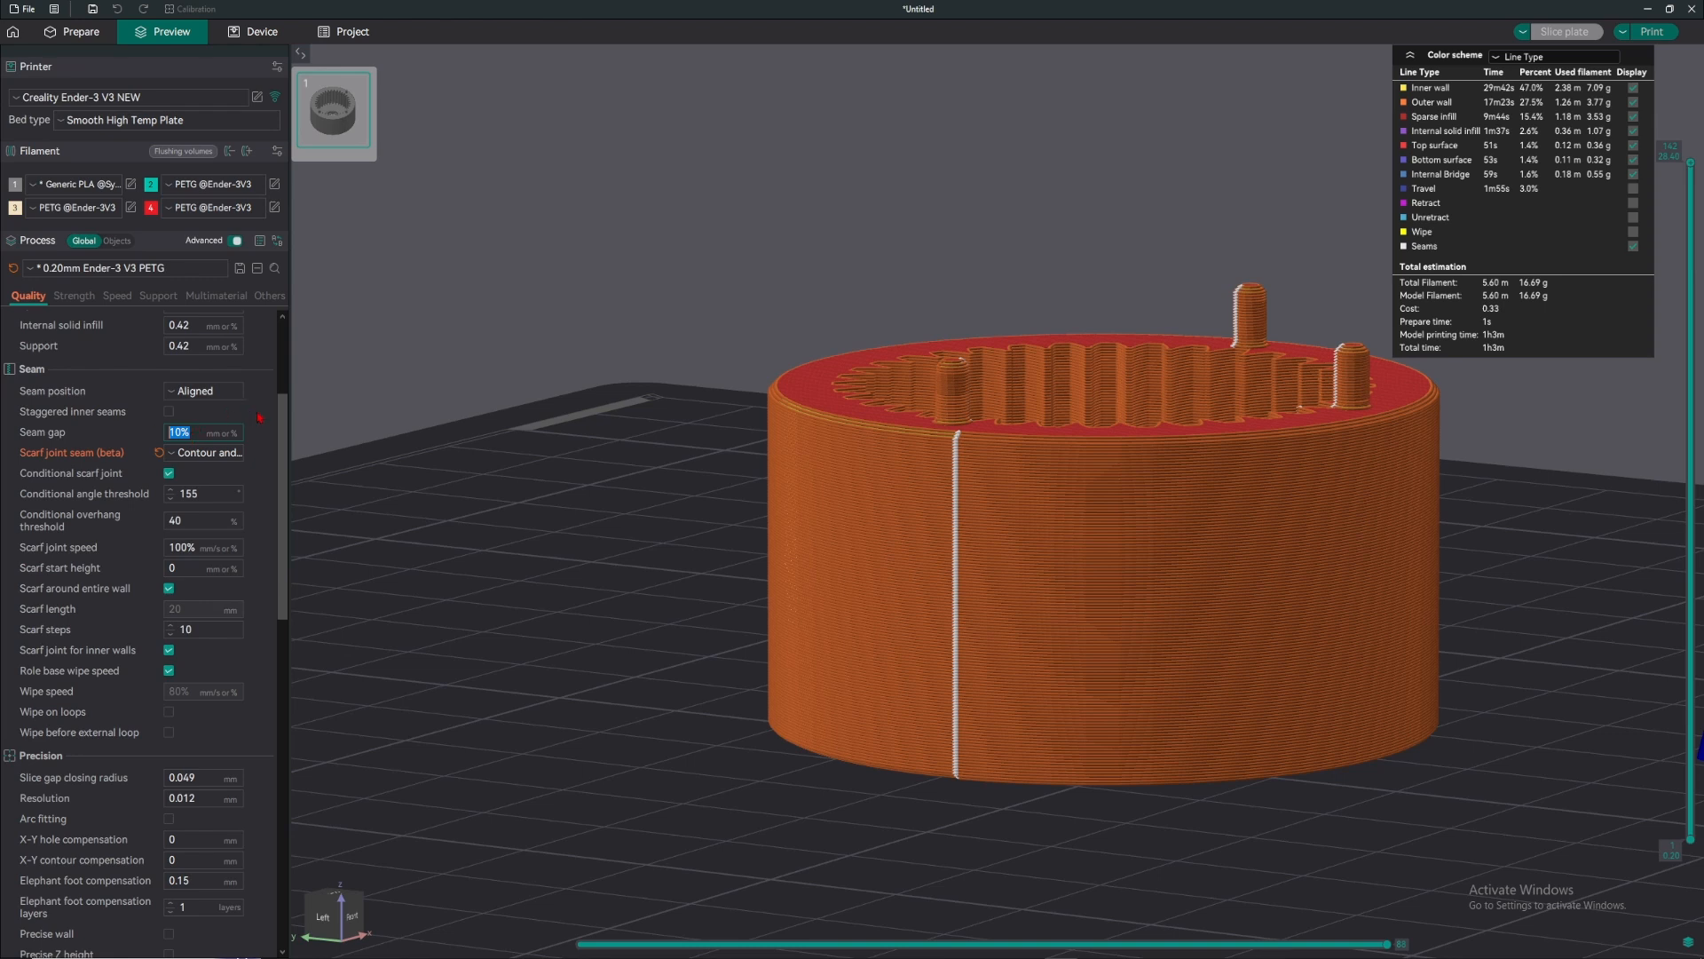
- Set the seam gap to 5 and reslice the gear
type("5")
key("Return")
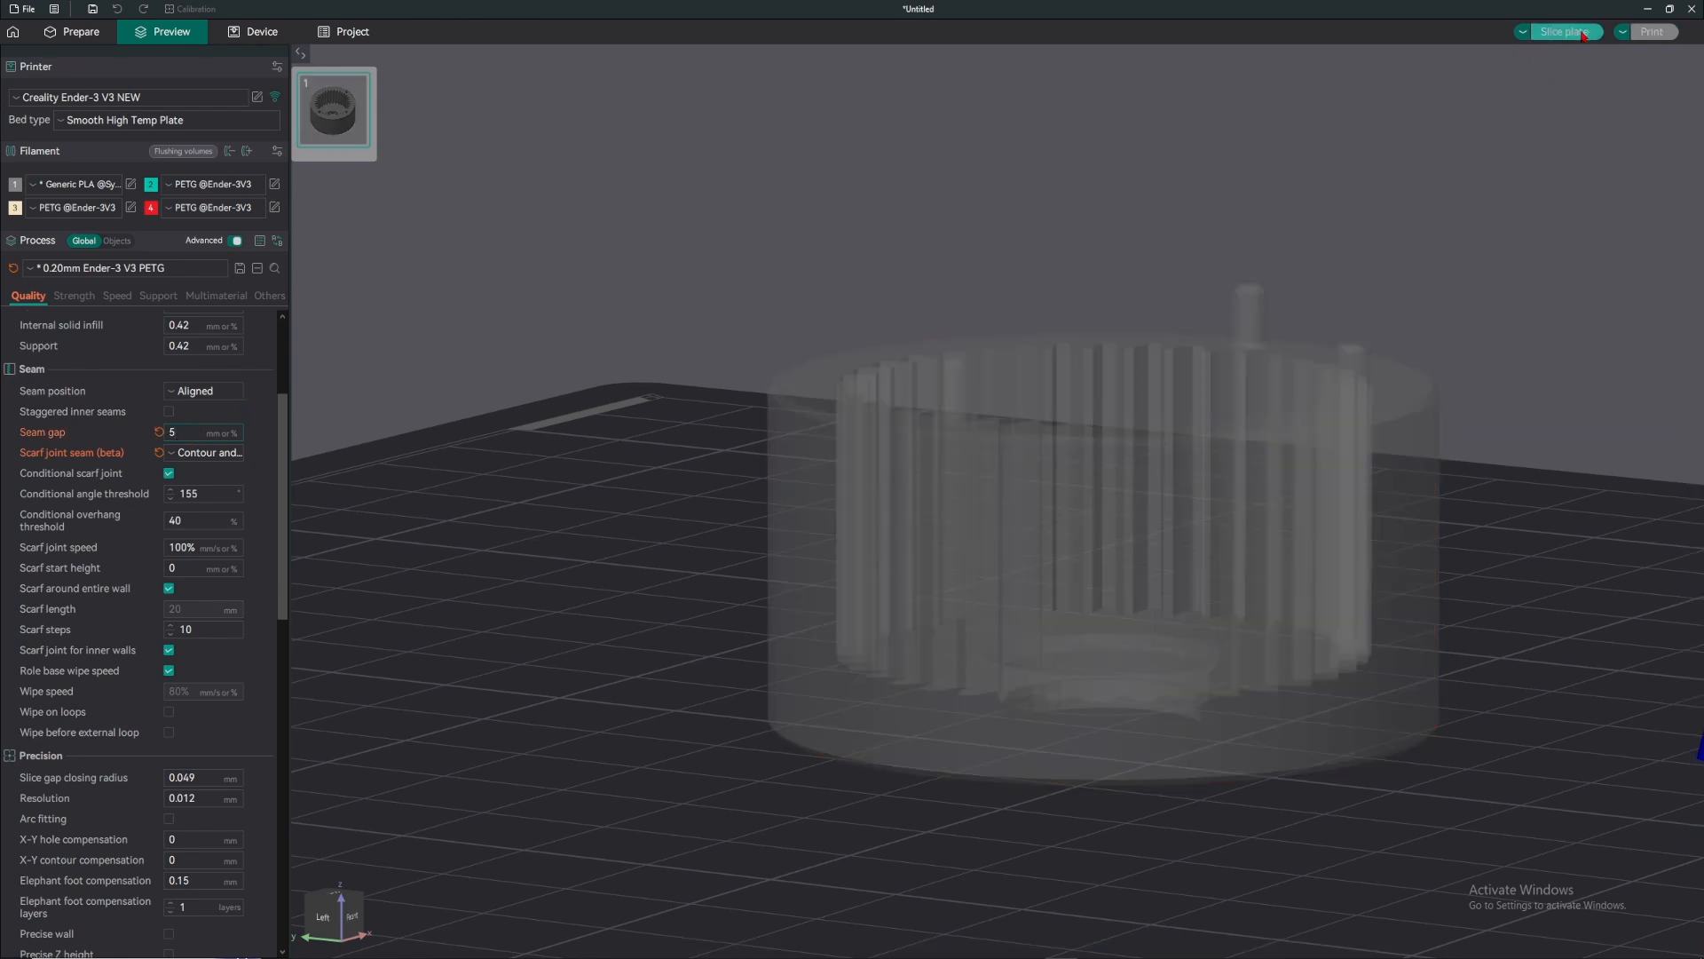
scroll(1002, 238, "up", 3)
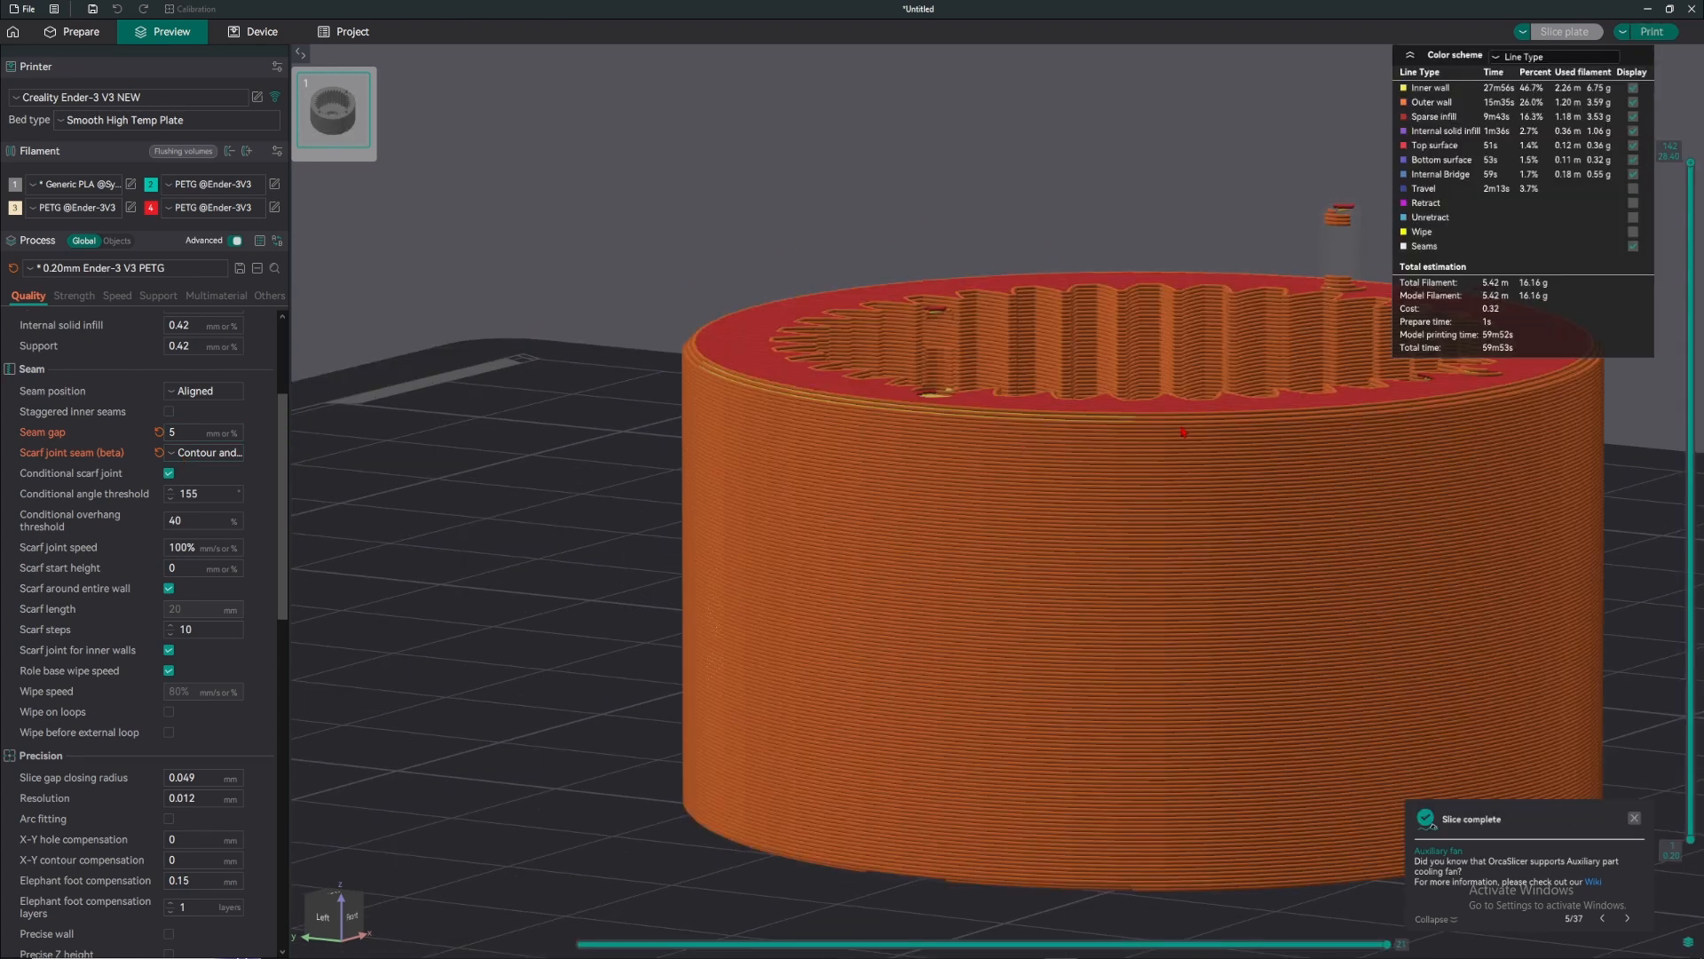
- Examine how the larger seam gap affects the gear's outer wall, inner teeth and pegs in the preview
left_click_drag(1026, 446, 866, 587)
scroll(1077, 485, "down", 6)
left_click_drag(1077, 484, 1040, 509)
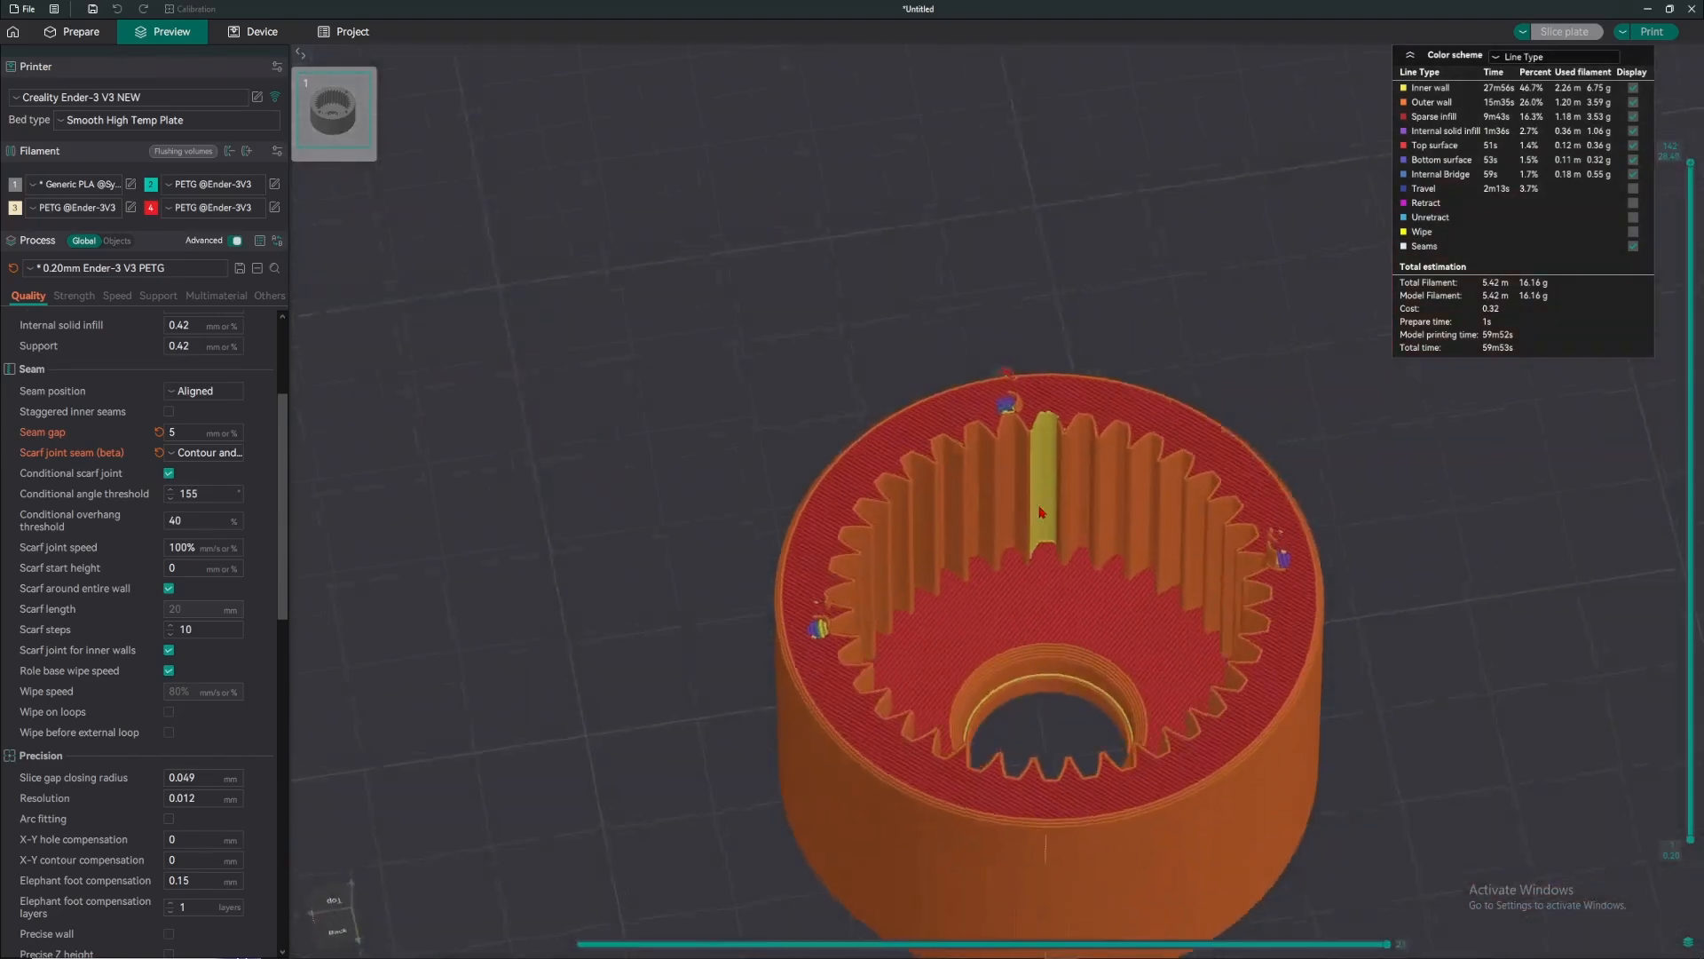
scroll(1034, 497, "up", 6)
right_click_drag(1054, 391, 923, 533)
scroll(923, 532, "up", 3)
scroll(1001, 487, "up", 5)
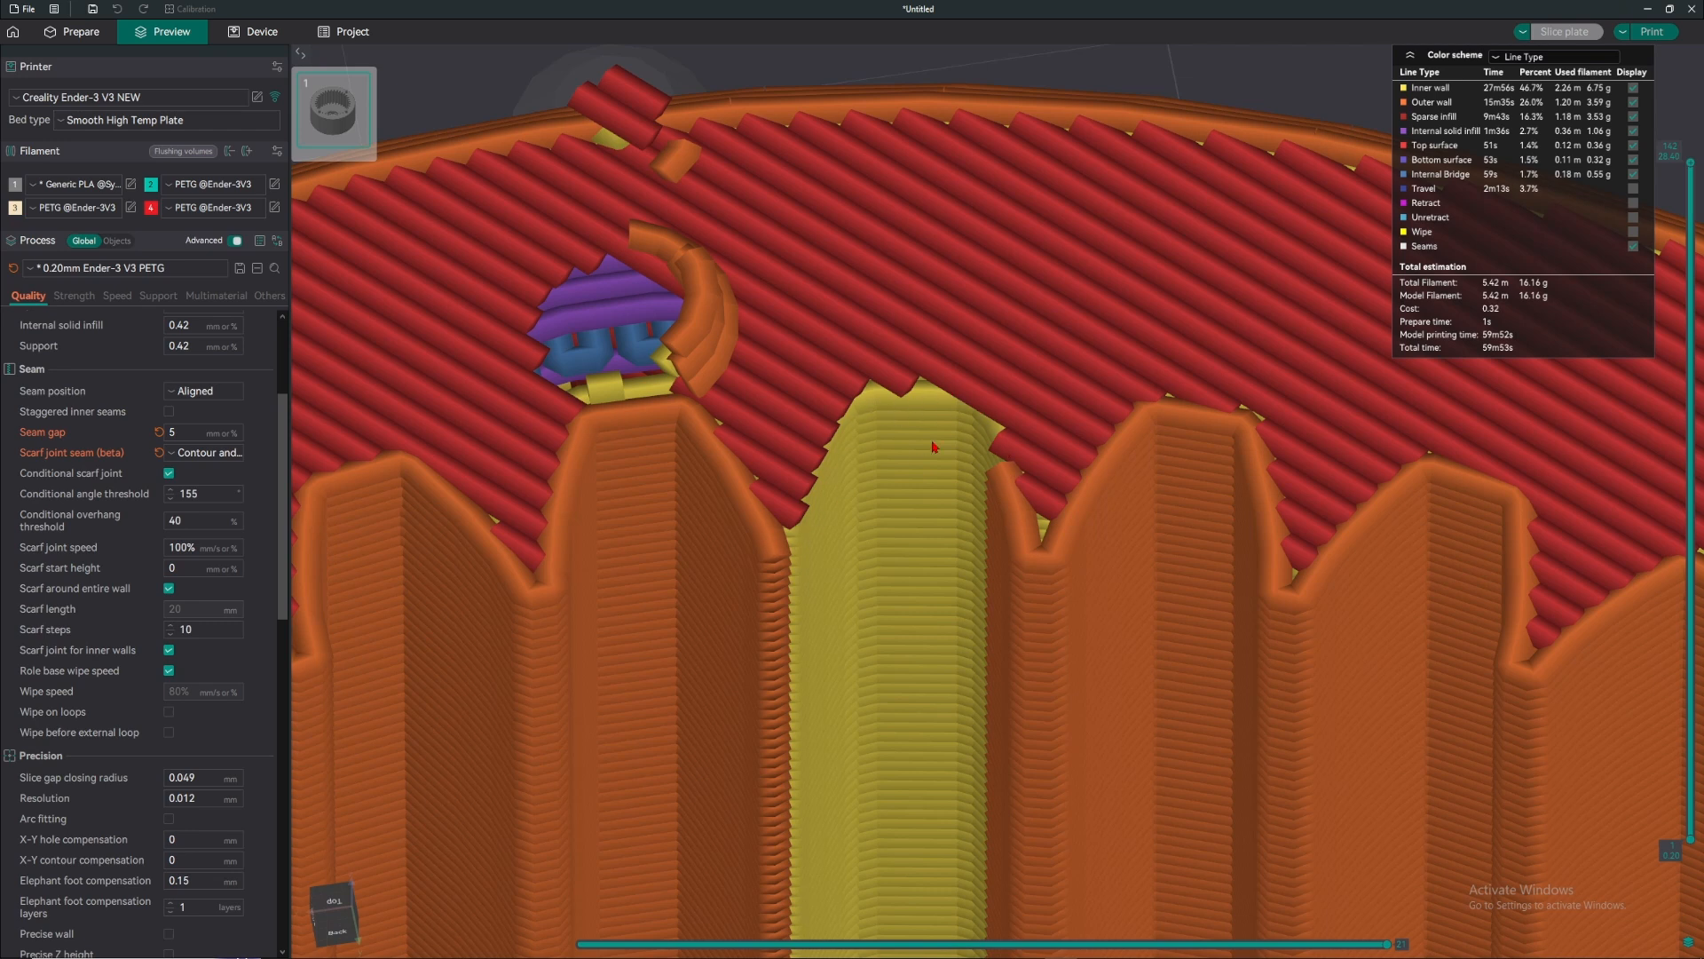
scroll(933, 446, "down", 7)
left_click_drag(932, 480, 733, 506)
scroll(907, 466, "down", 6)
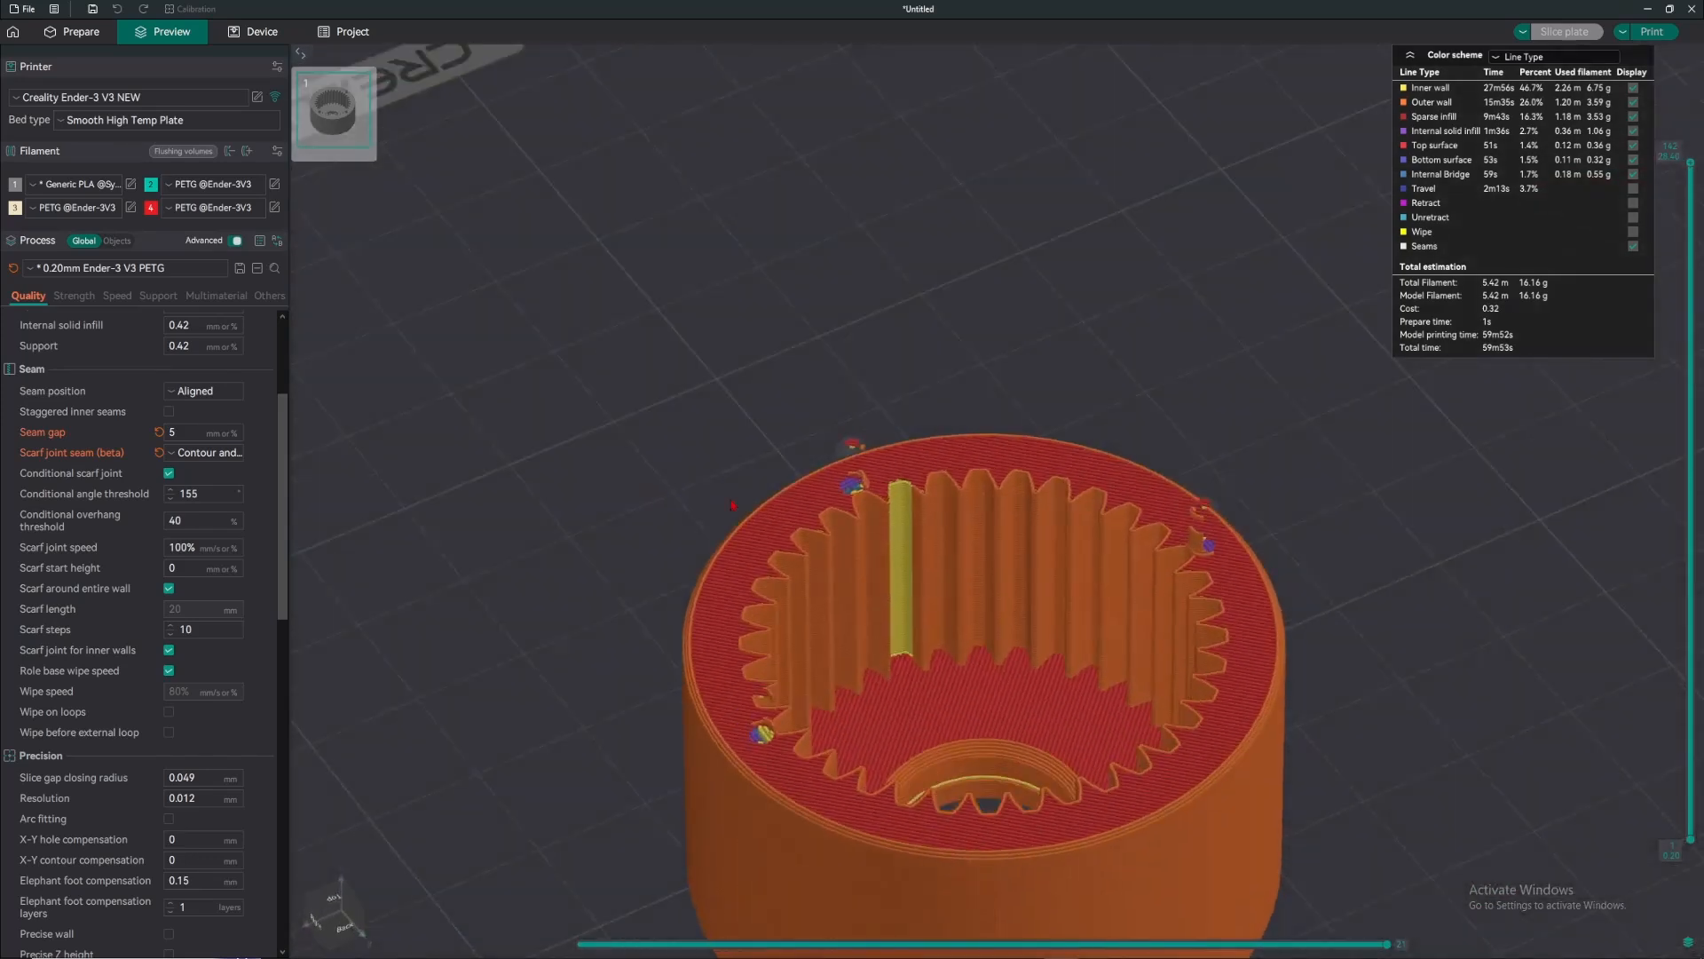
scroll(733, 506, "up", 5)
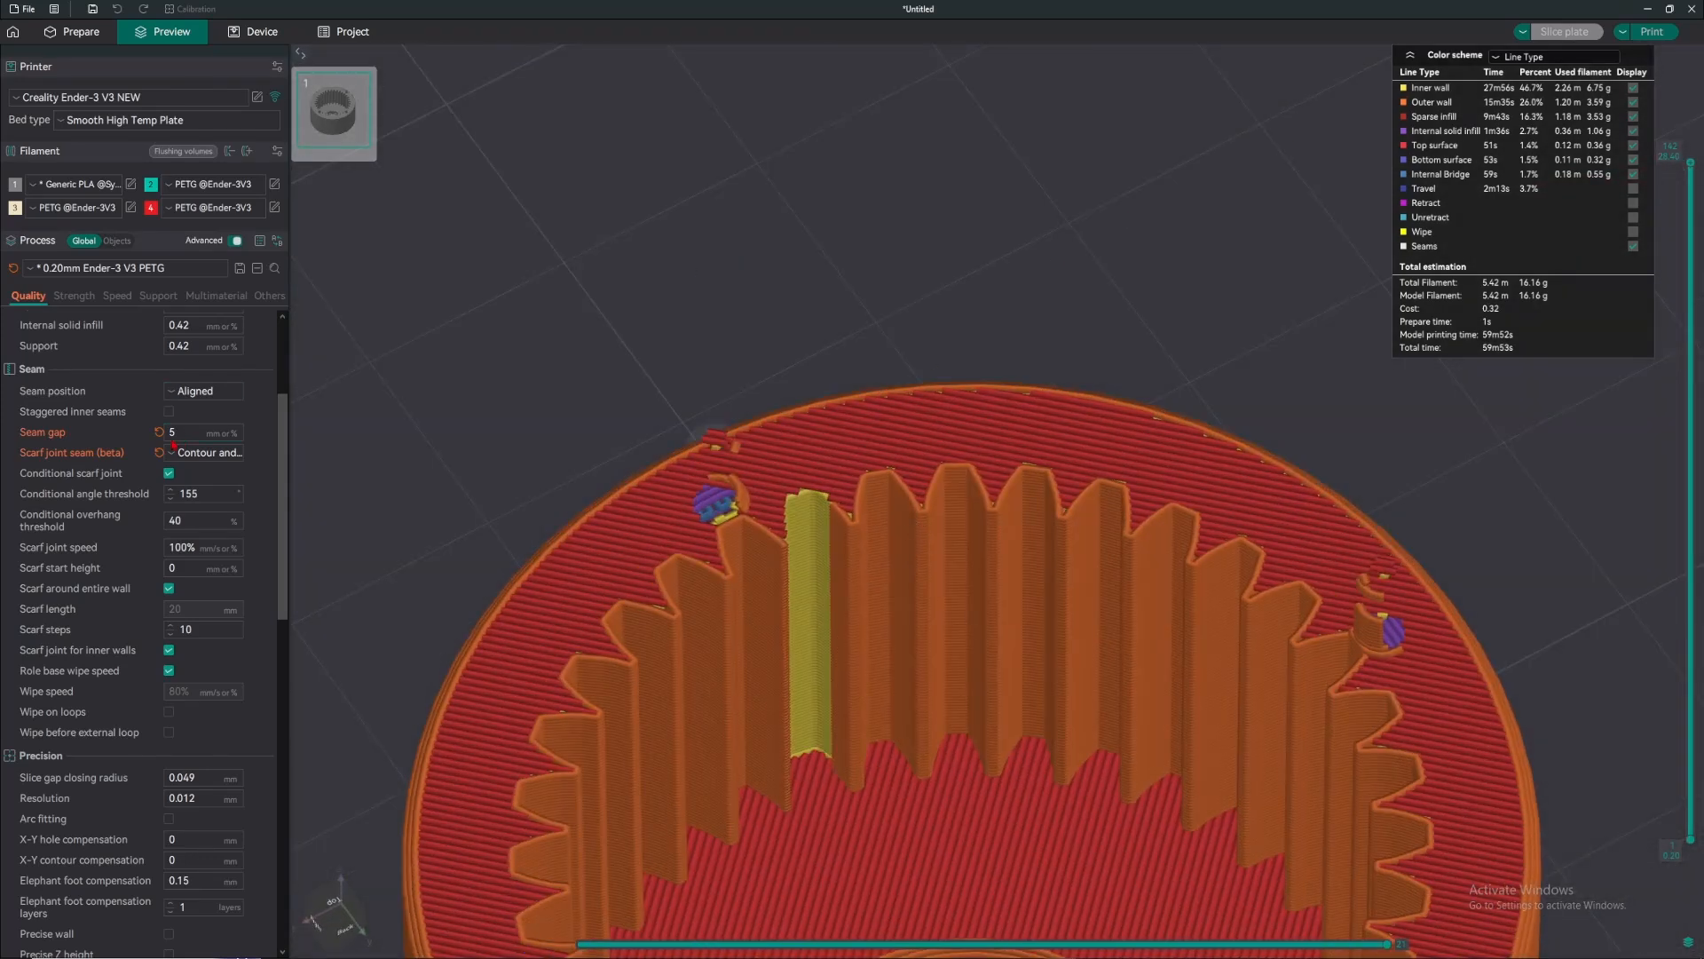
- Reset the seam gap and the scarf joint seam to their preset values
left_click(160, 432)
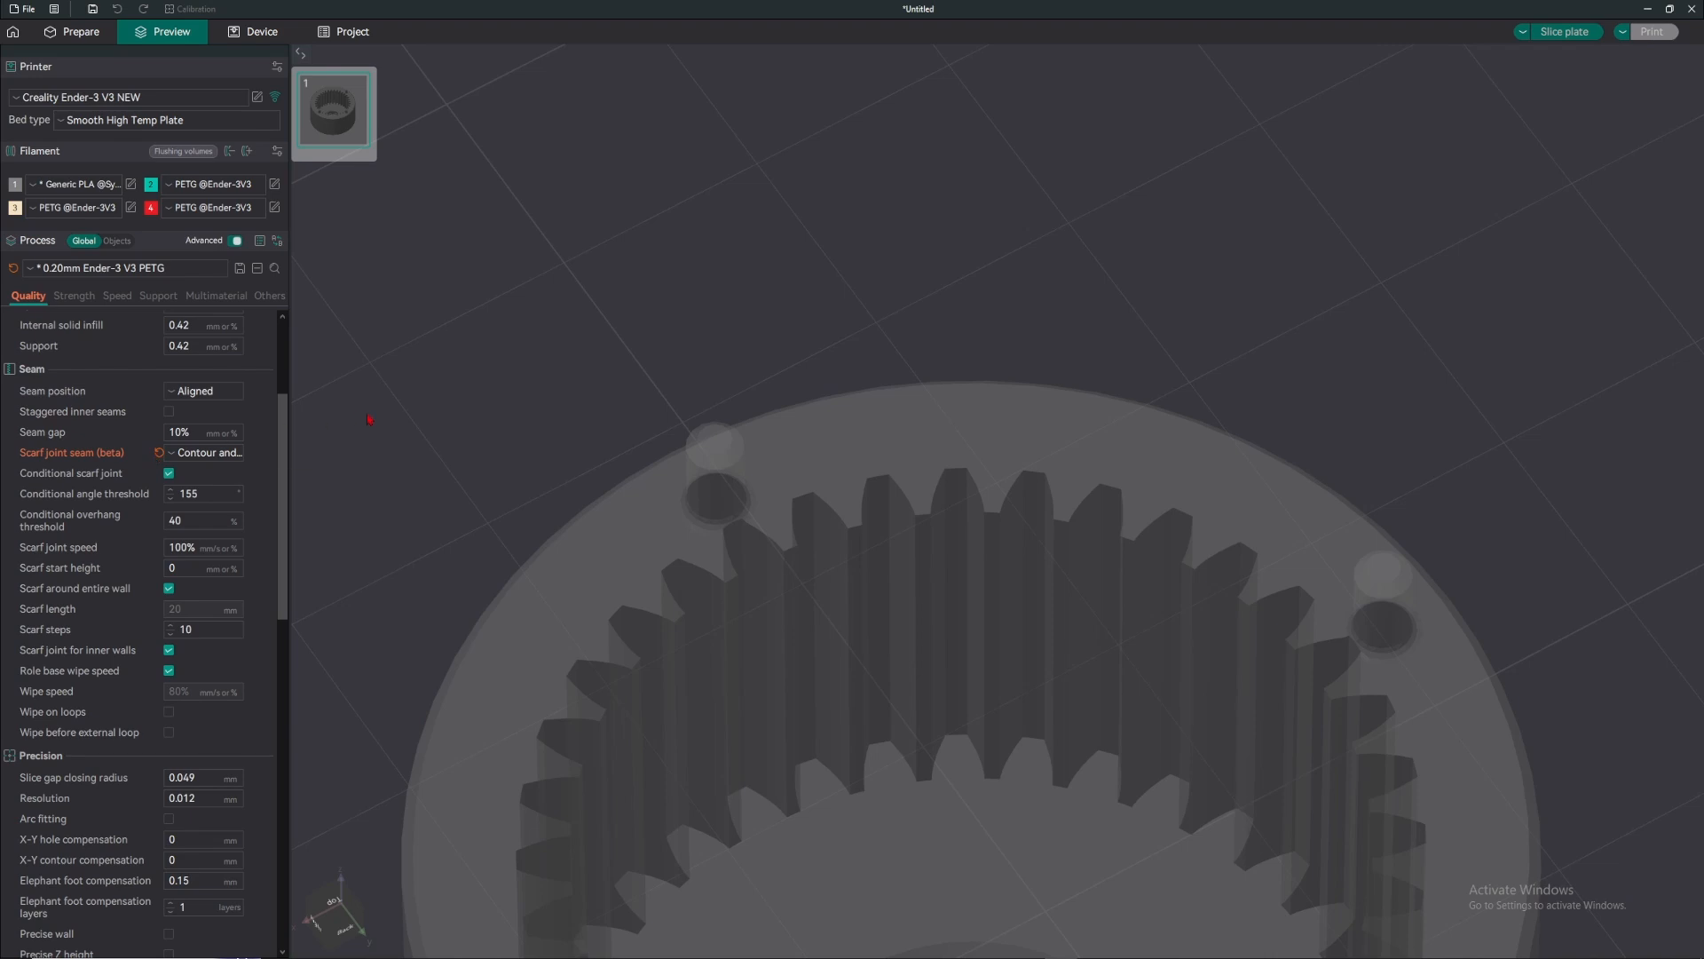
left_click_drag(499, 382, 511, 360)
scroll(512, 360, "down", 4)
scroll(152, 548, "up", 1)
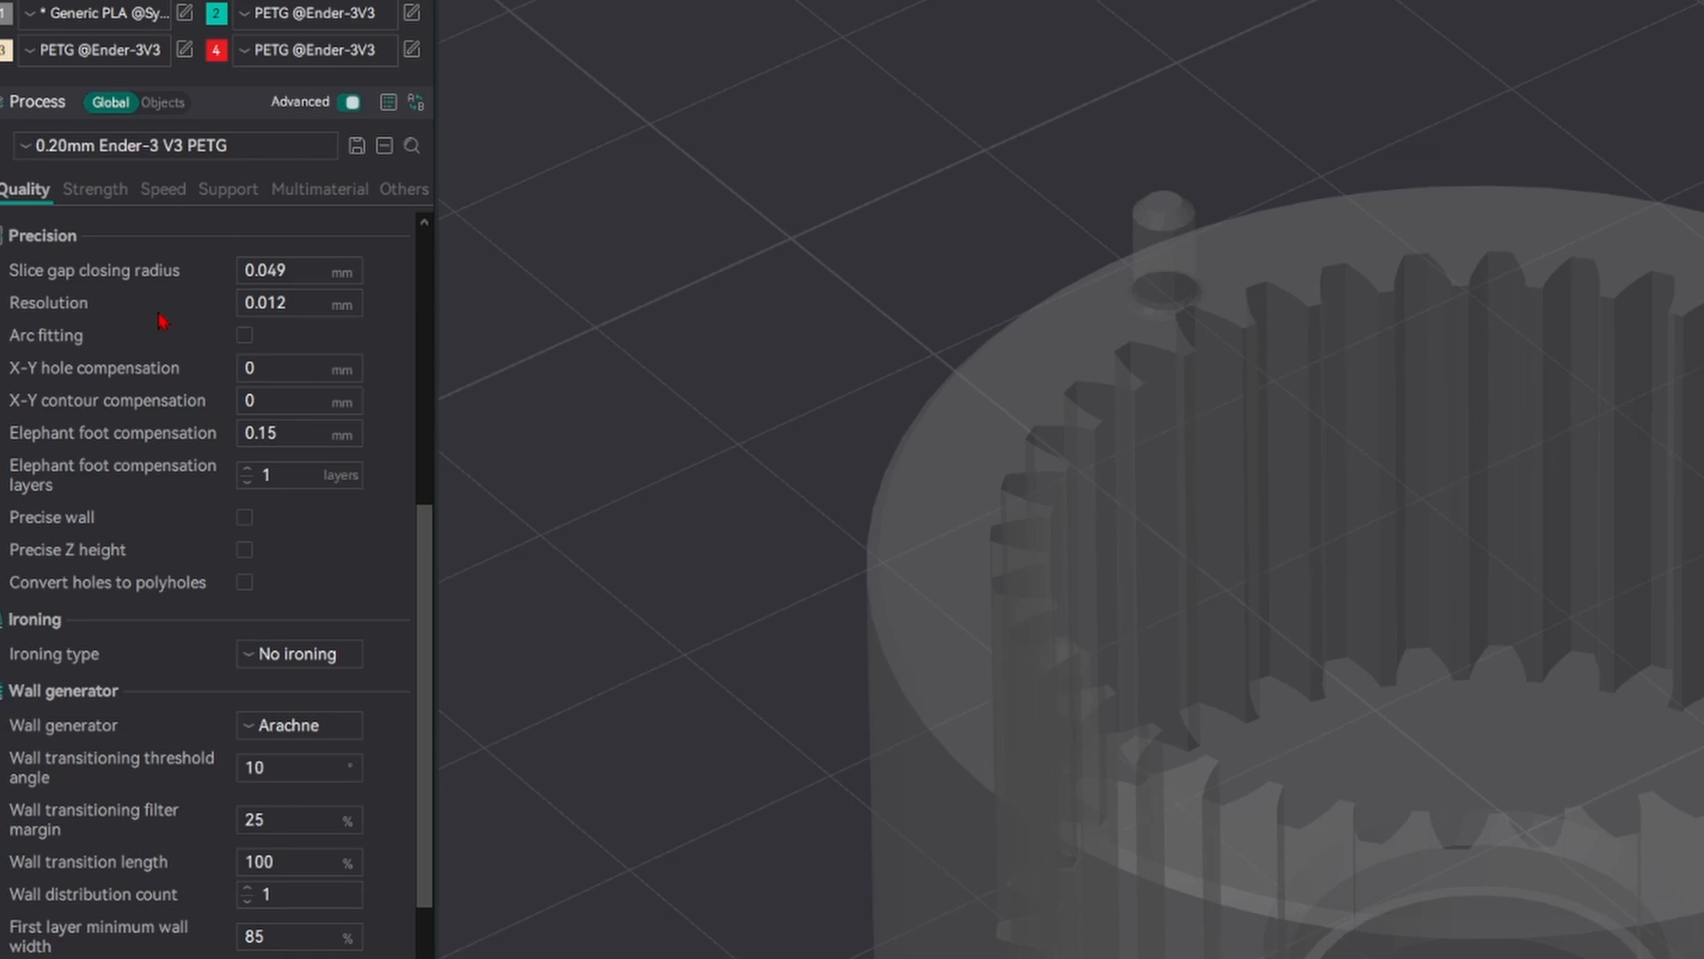
- Read the explanations of the precision settings, including slice gap closing radius, resolution and arc fitting
mouse_move(67, 530)
mouse_move(307, 281)
mouse_move(360, 319)
mouse_move(114, 275)
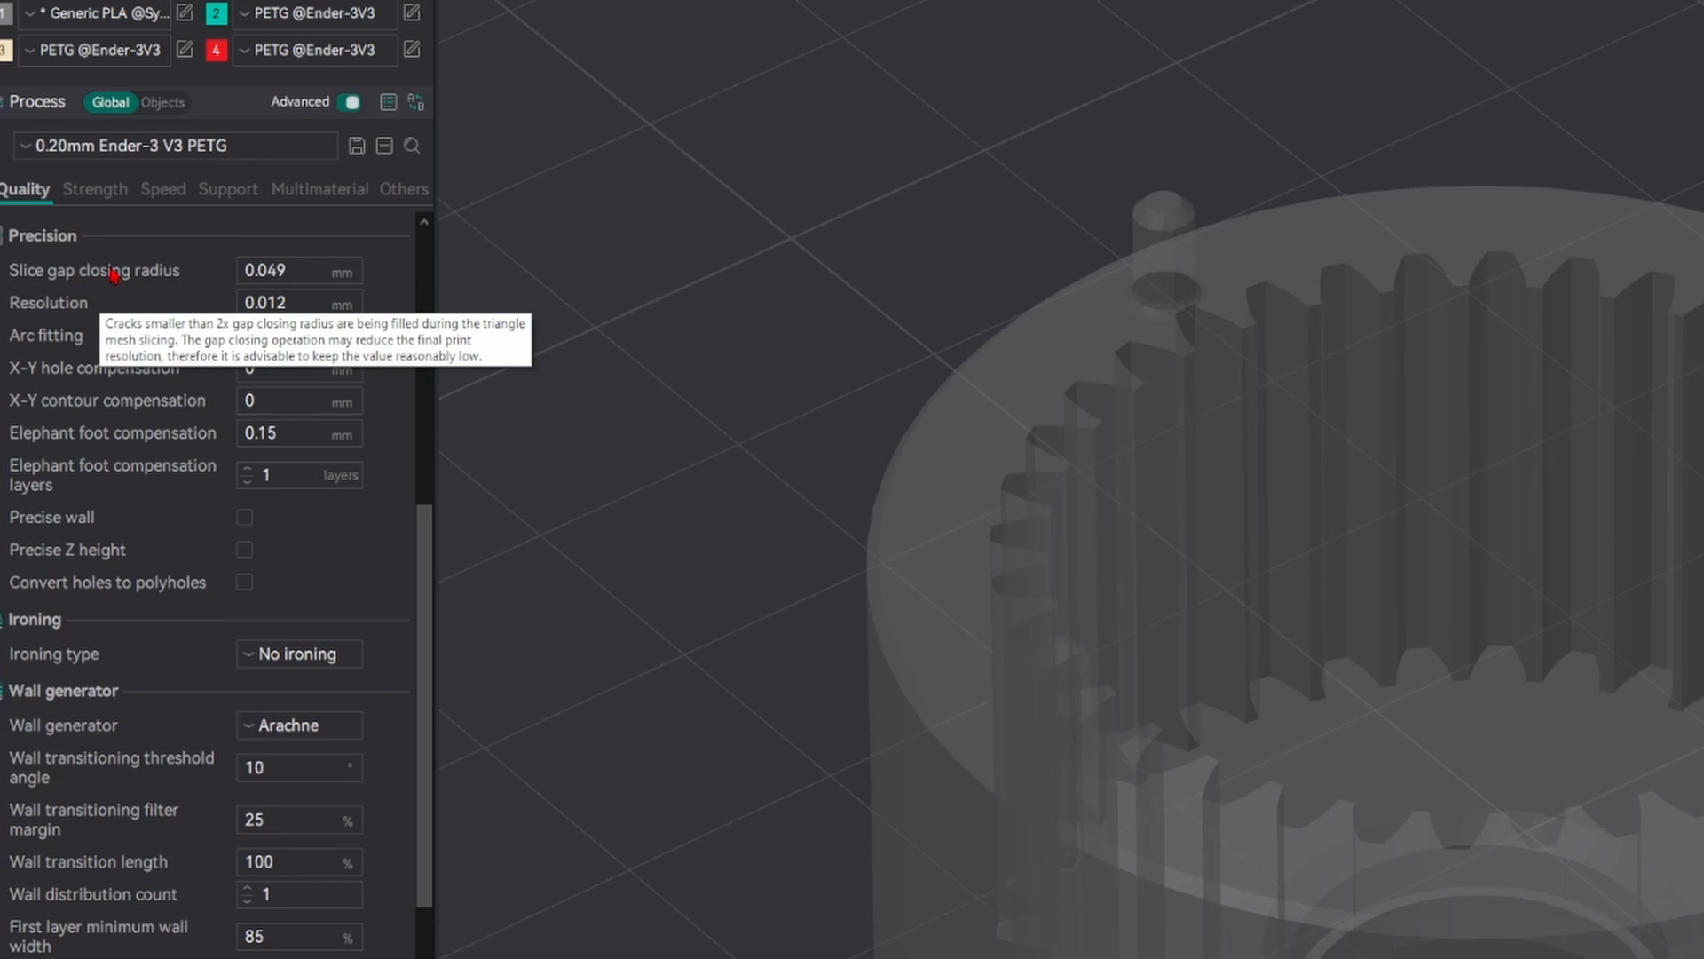
mouse_move(59, 305)
mouse_move(40, 344)
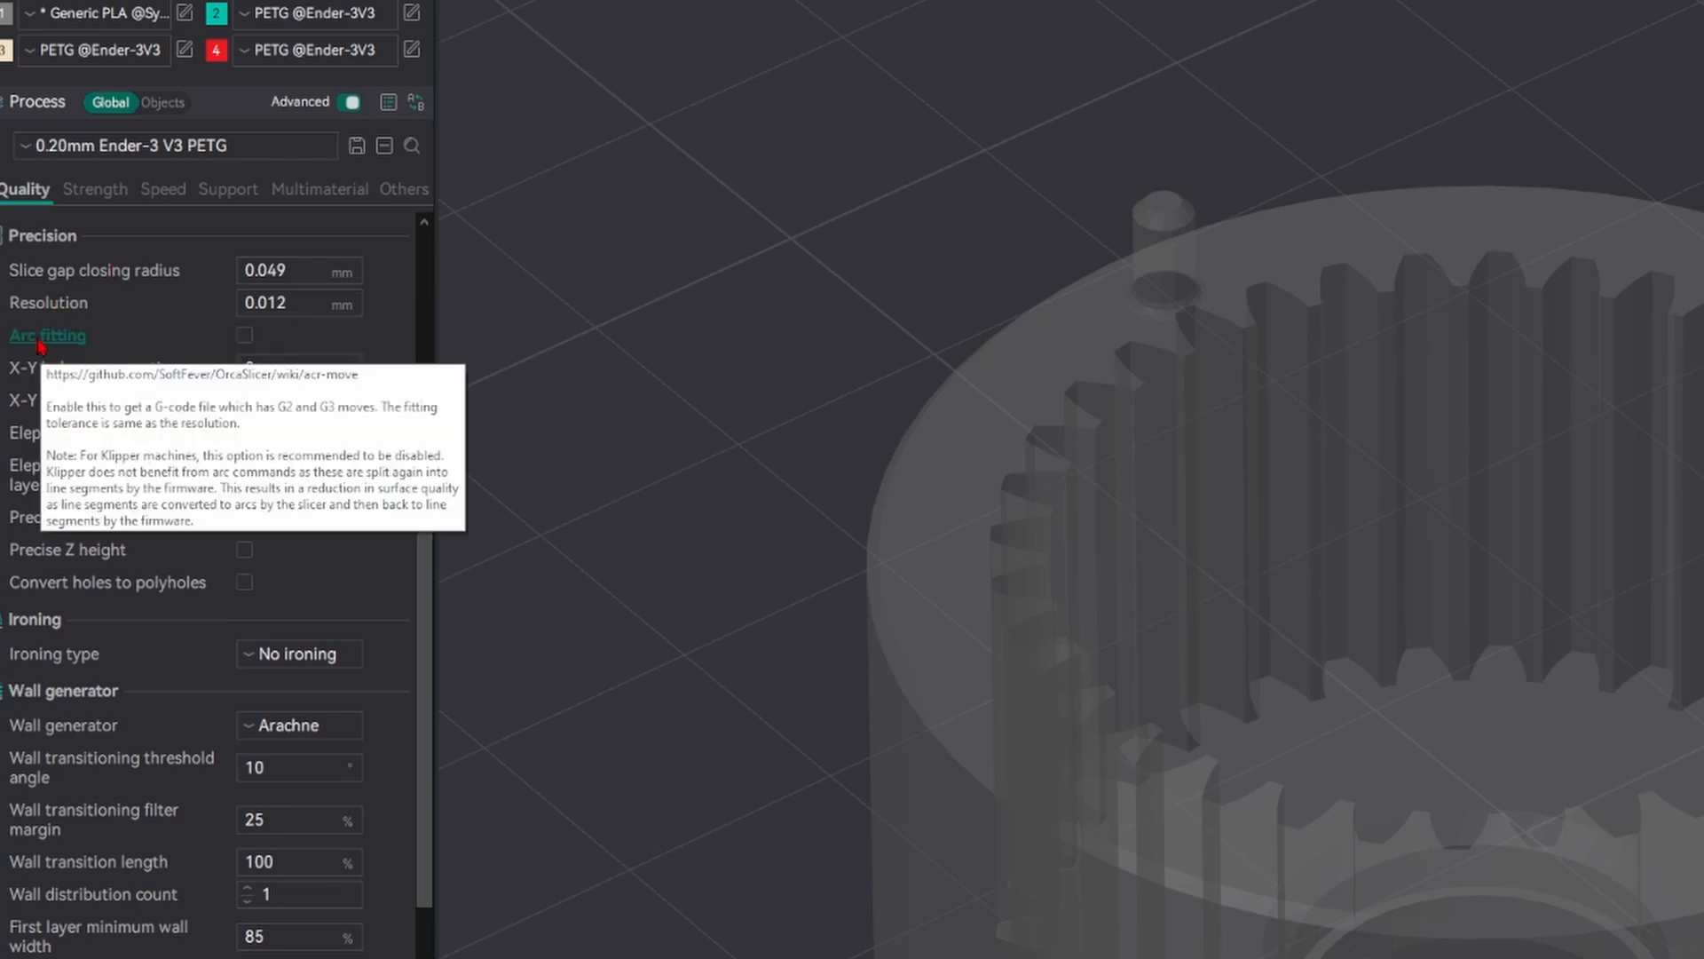
mouse_move(28, 373)
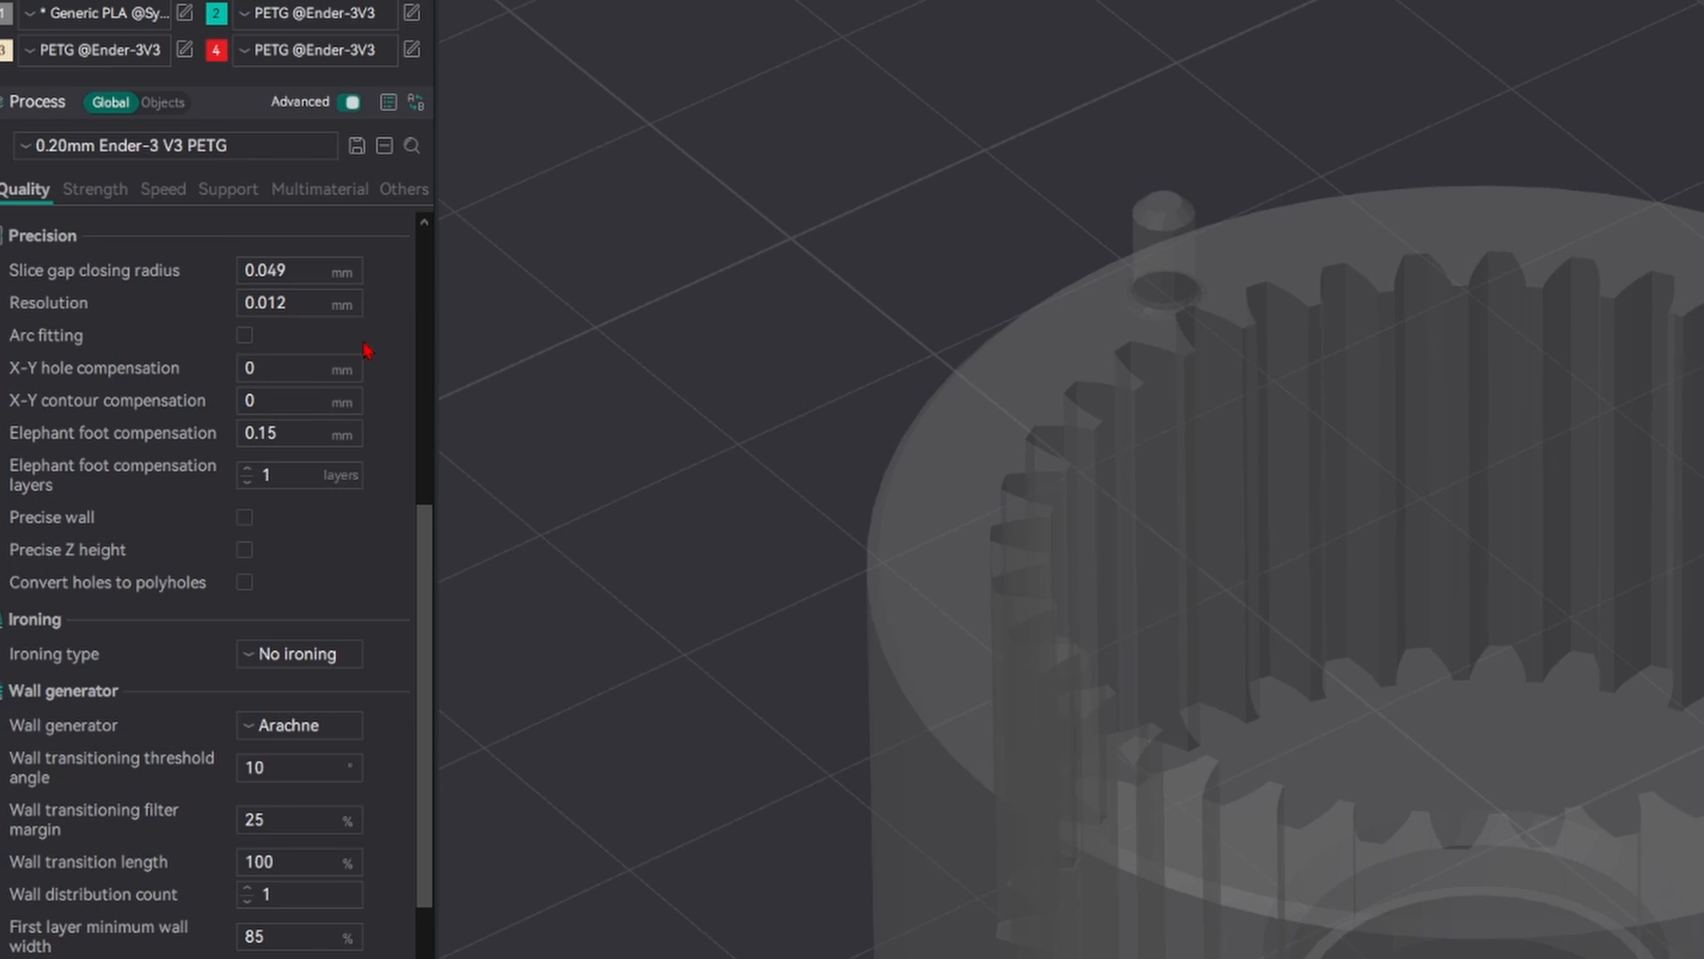
- Review the ironing types and set ironing to All top surfaces
scroll(374, 365, "down", 3)
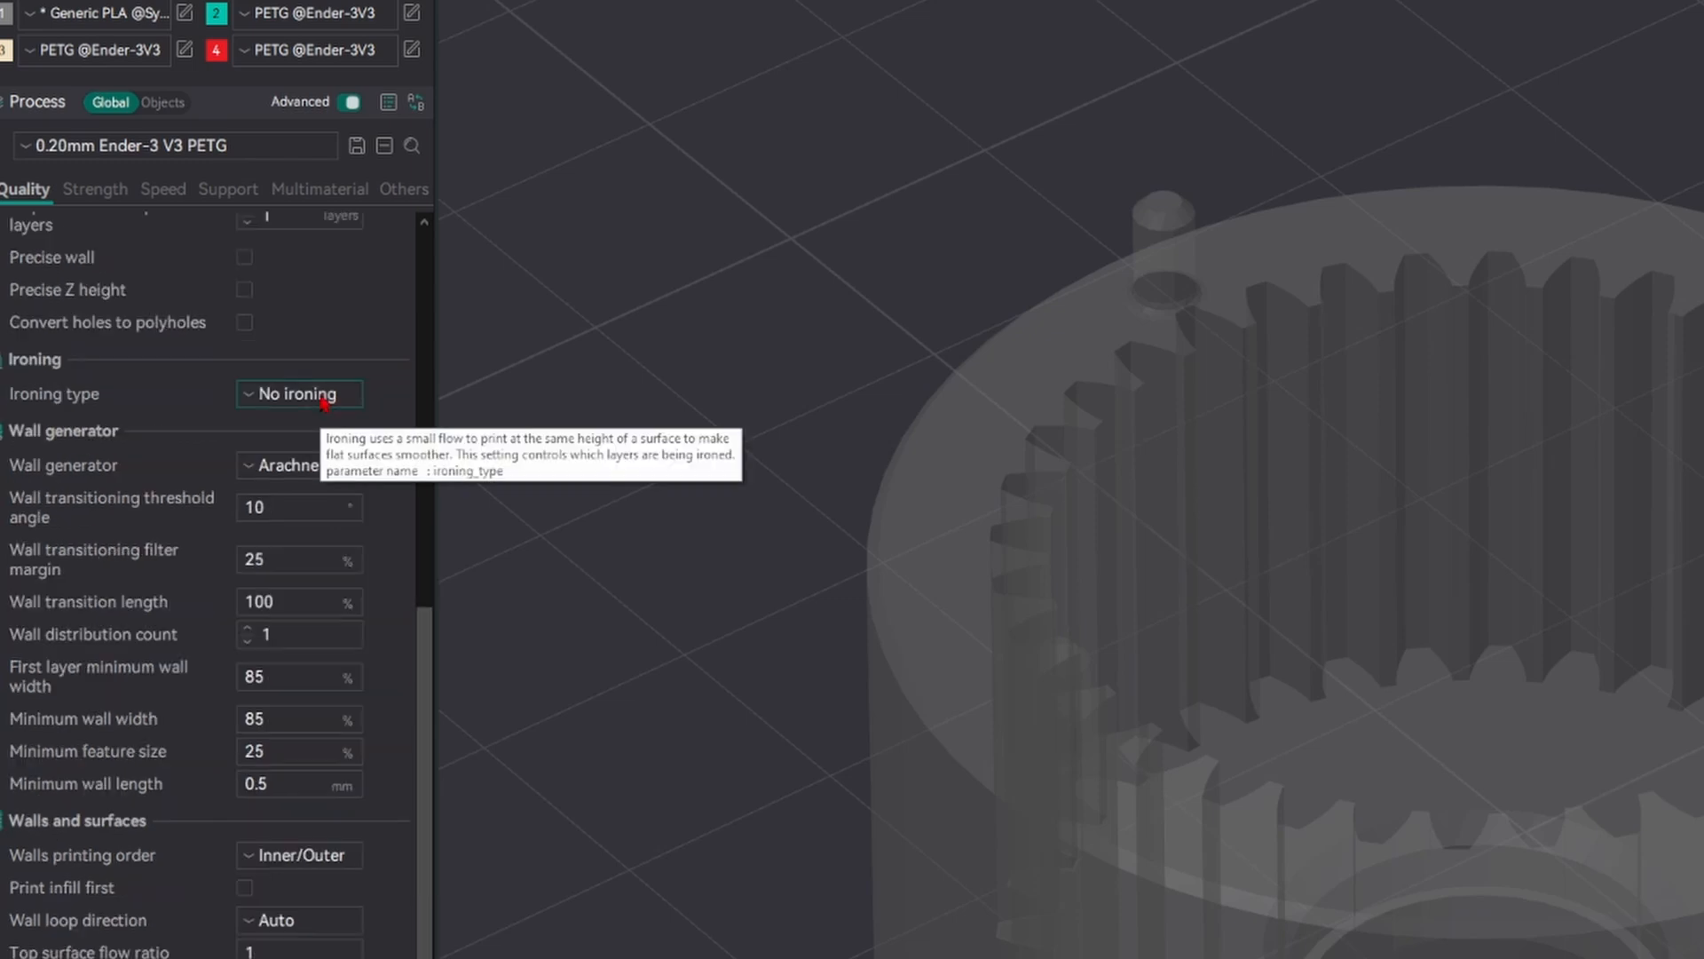
left_click(320, 397)
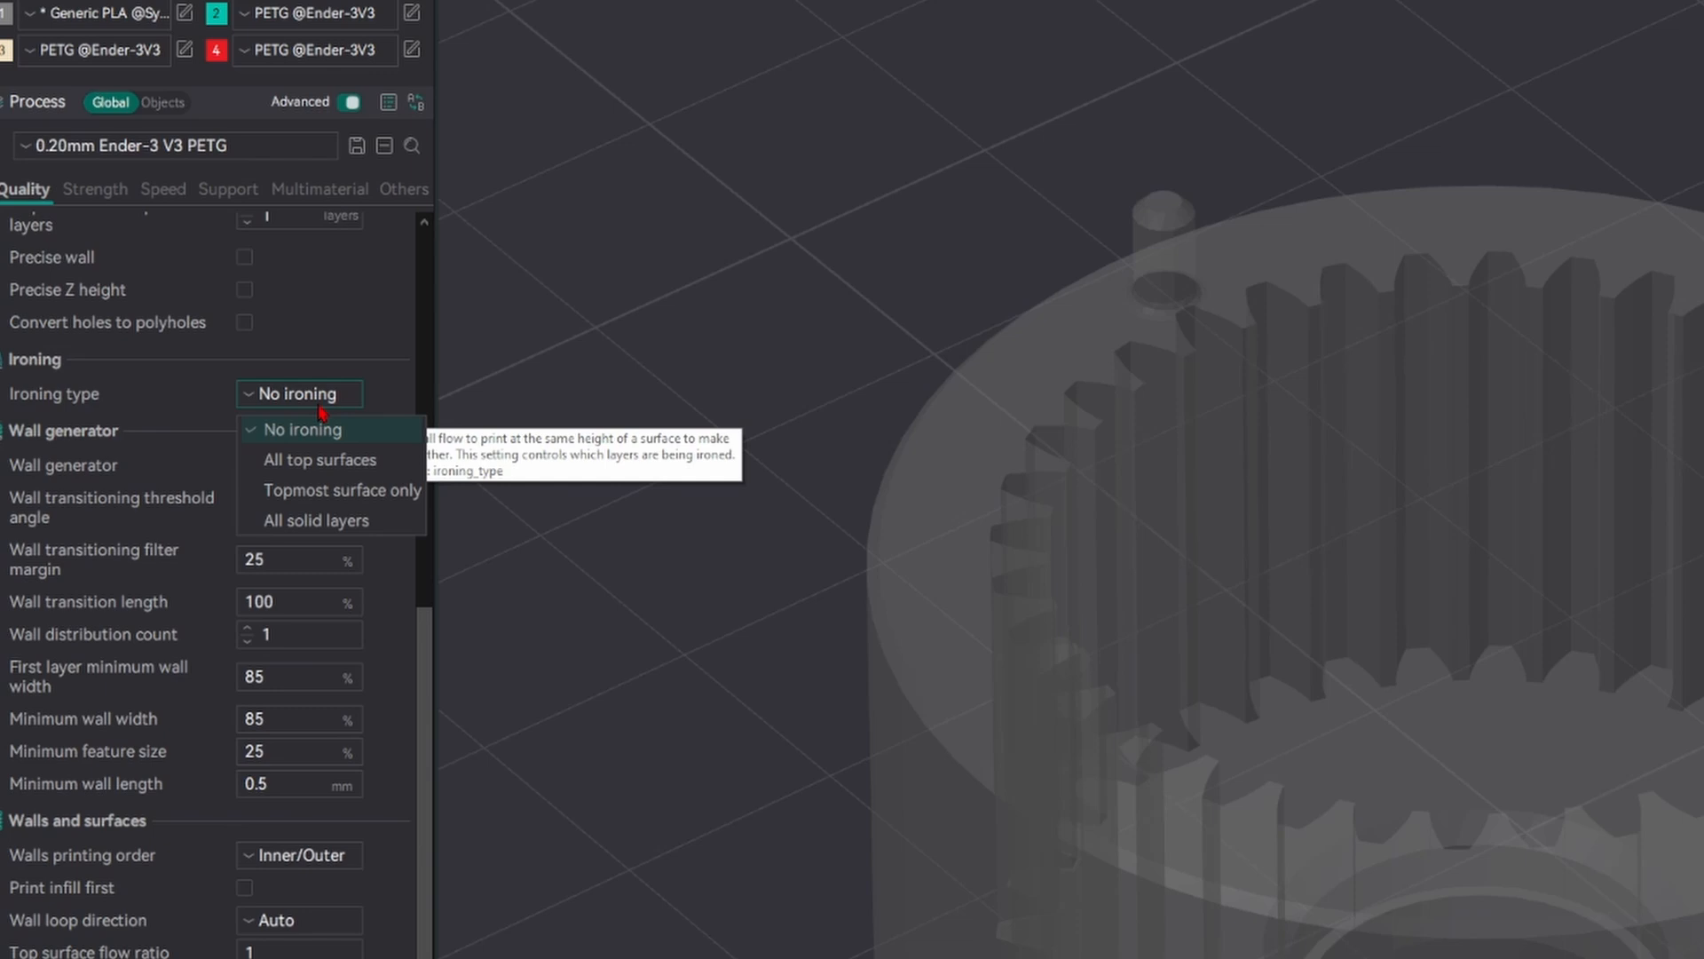
left_click(174, 387)
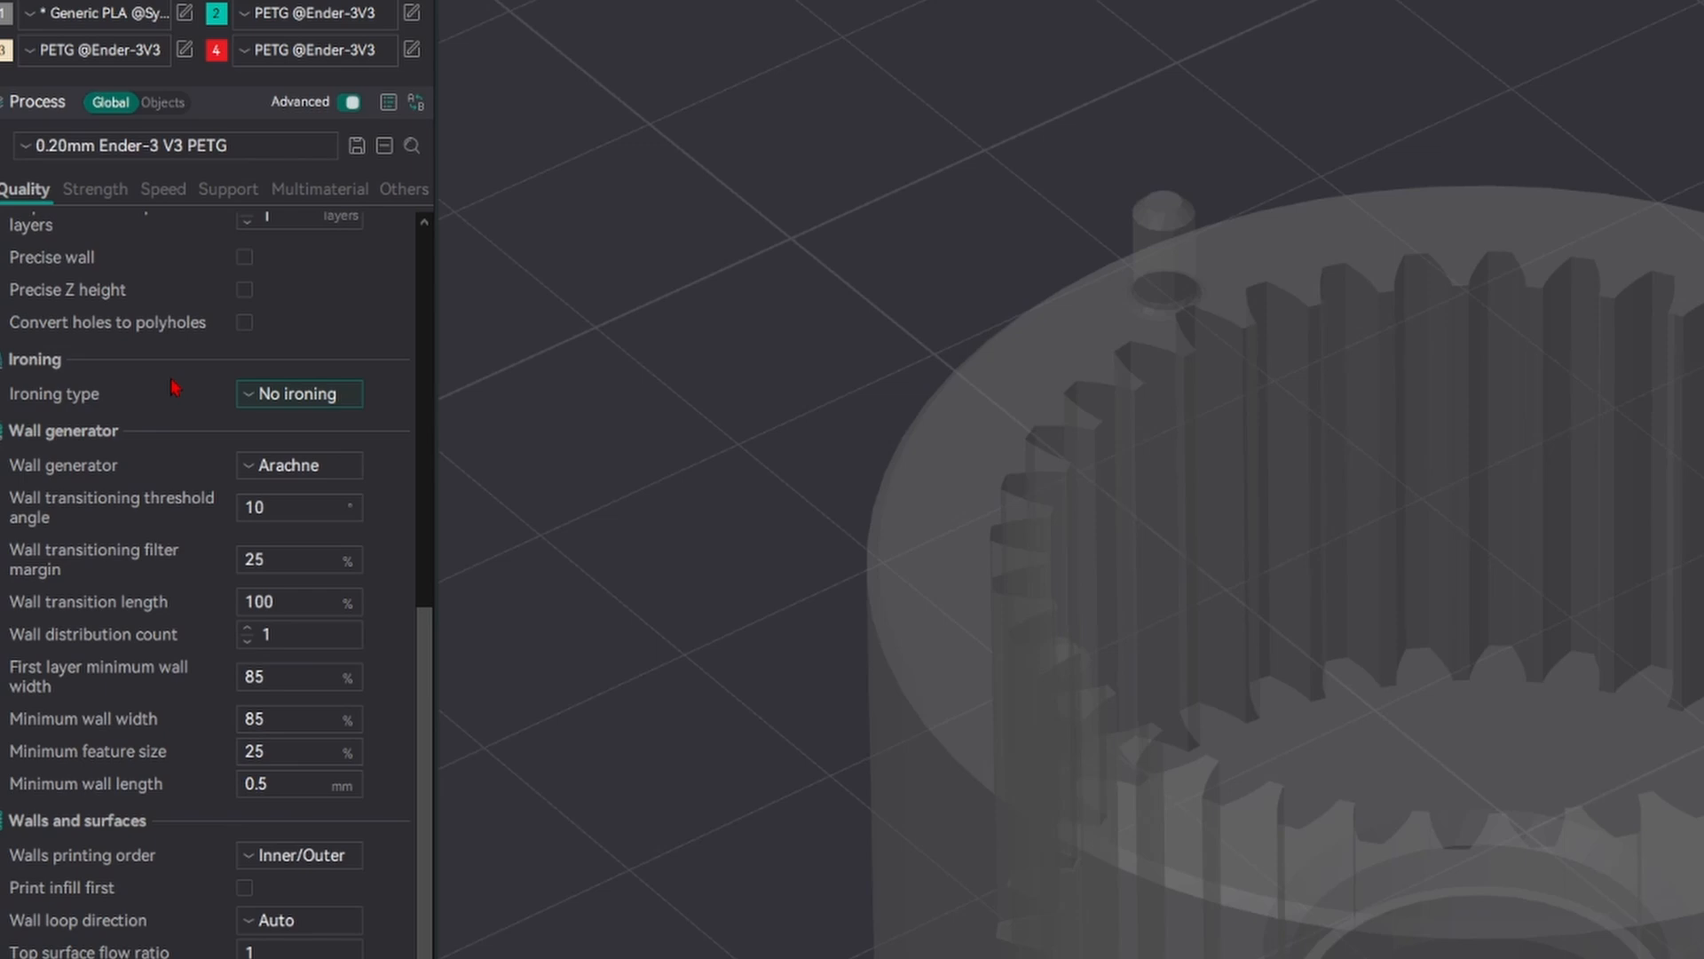
left_click(240, 396)
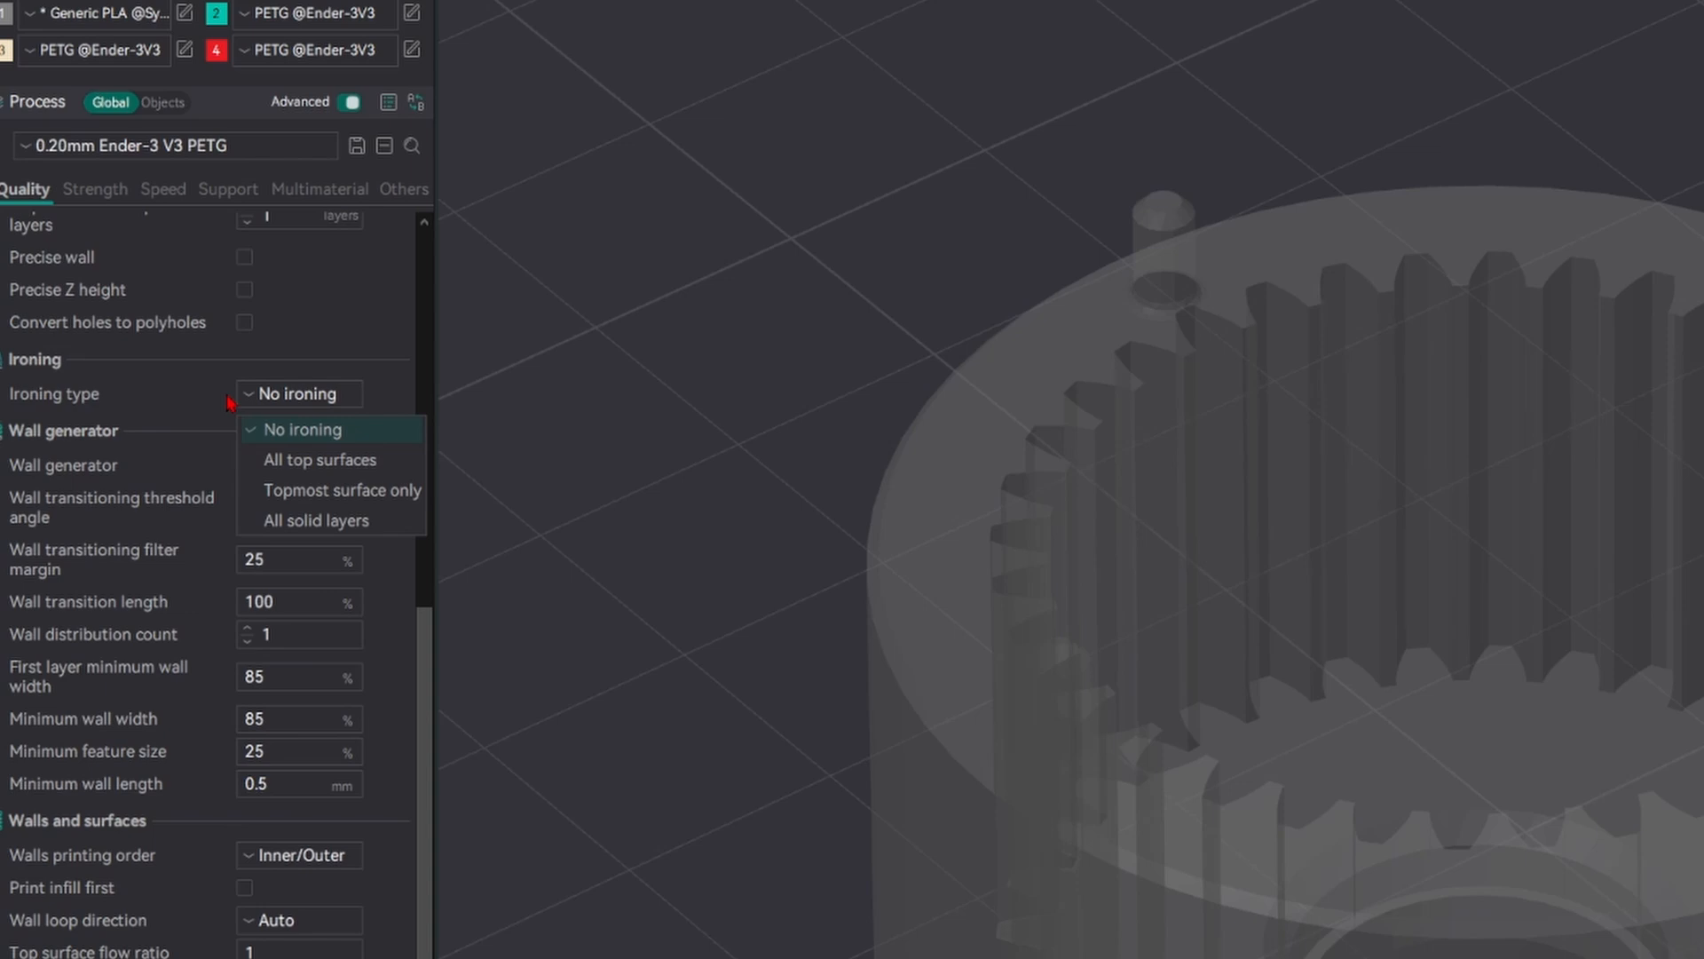
left_click(320, 459)
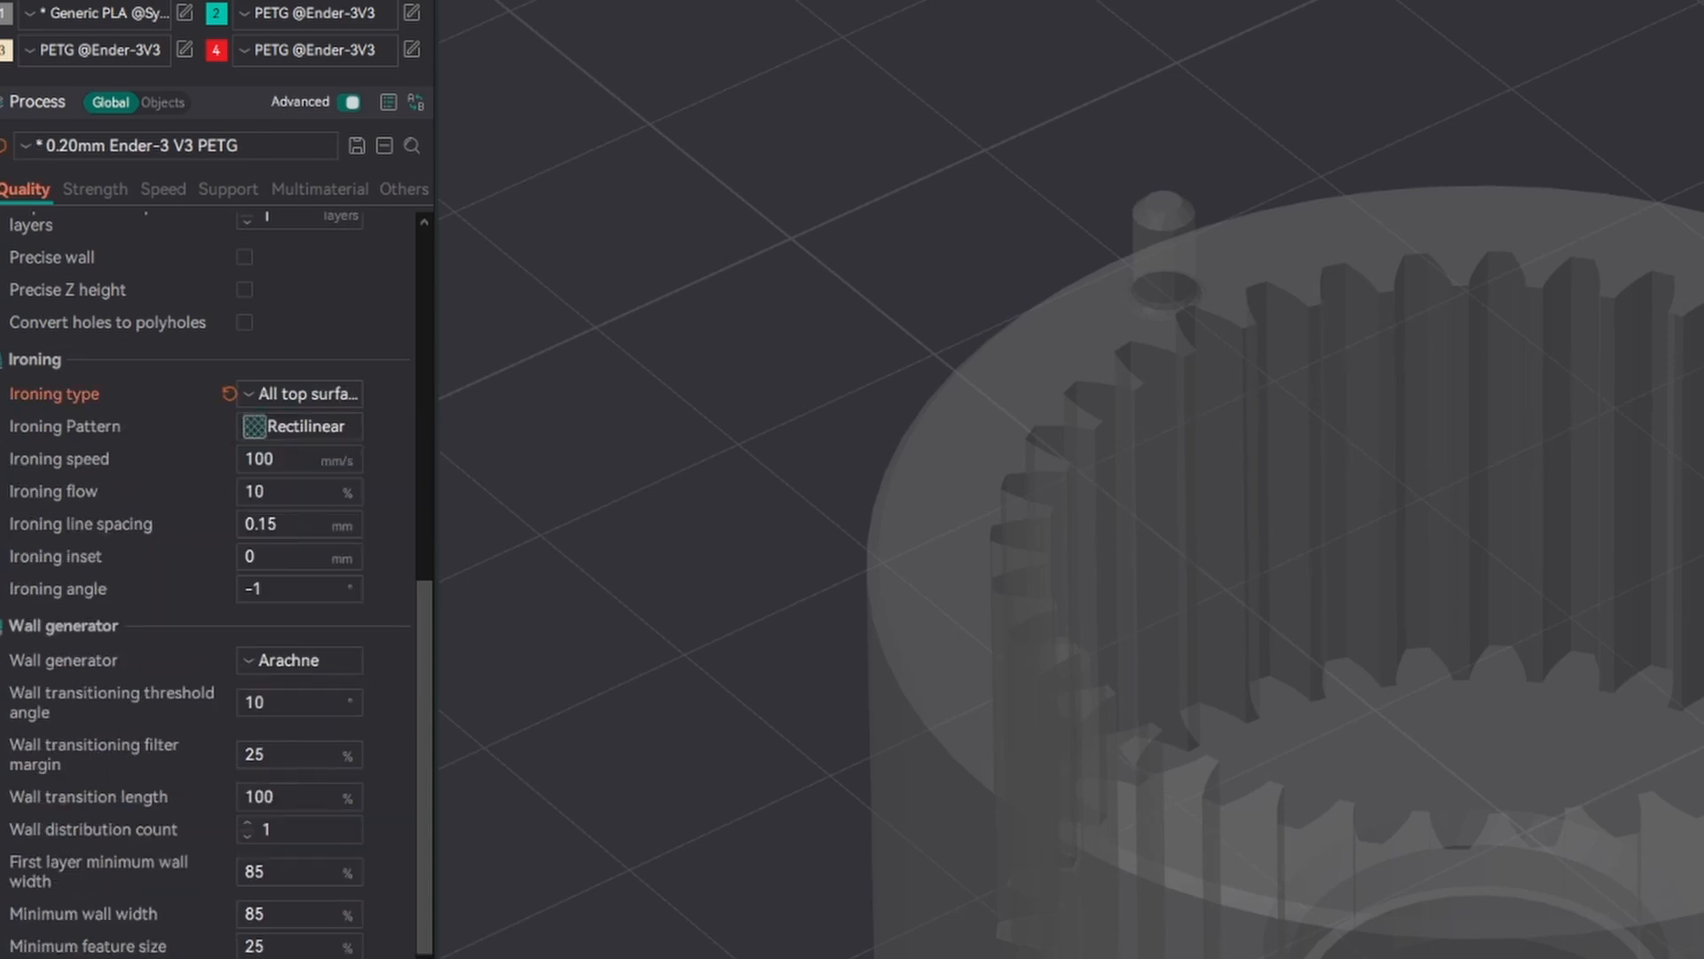
- Examine the ironing lines on the resliced gear's top face by stepping down and up through its layers
scroll(1016, 213, "up", 6)
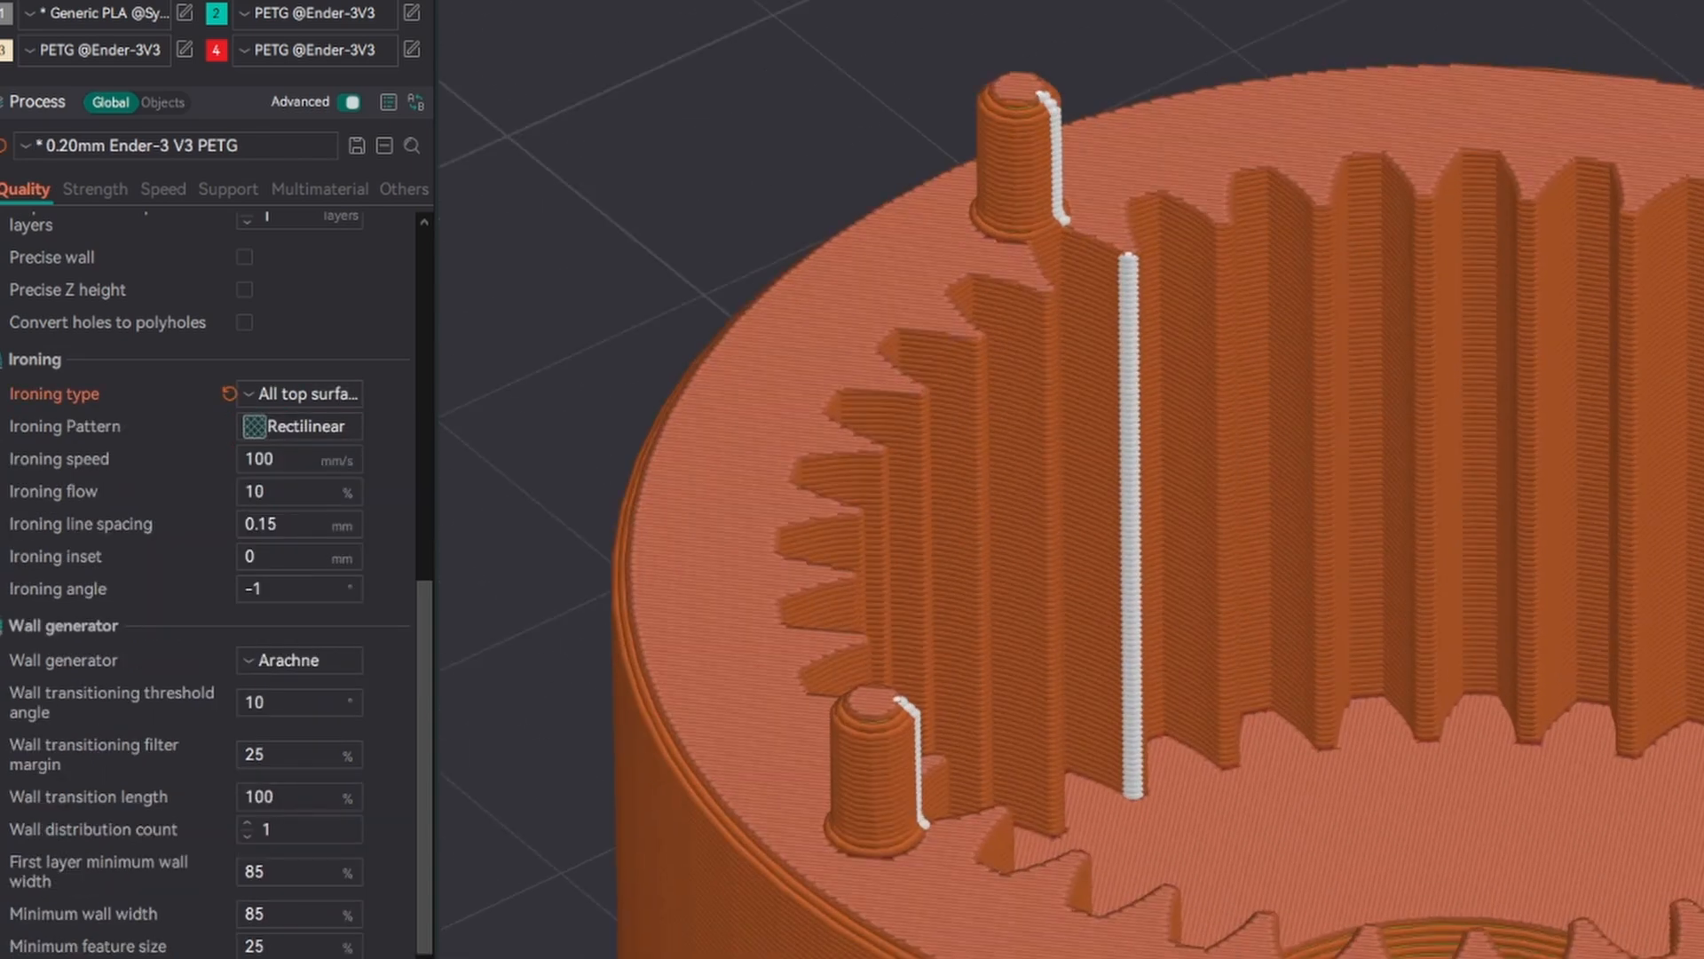
right_click_drag(1147, 193, 1686, 162)
scroll(1187, 369, "up", 10)
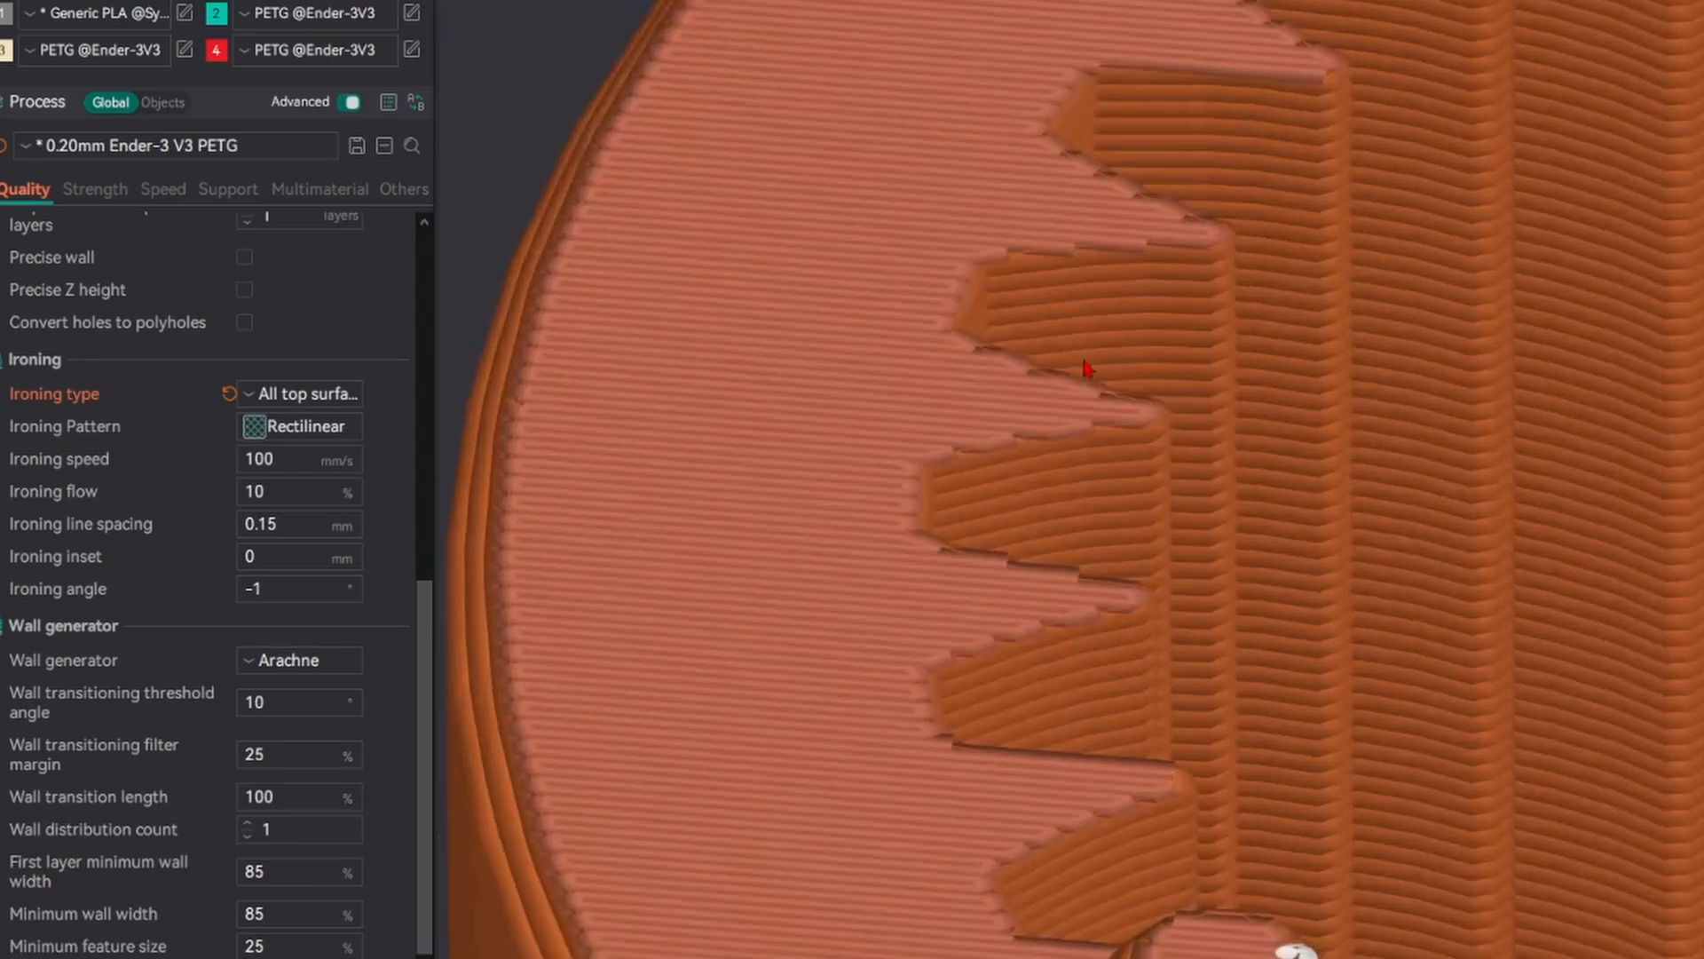
key("Down")
key("Down")
key("Down")
key("Down")
key("Down")
key("Down")
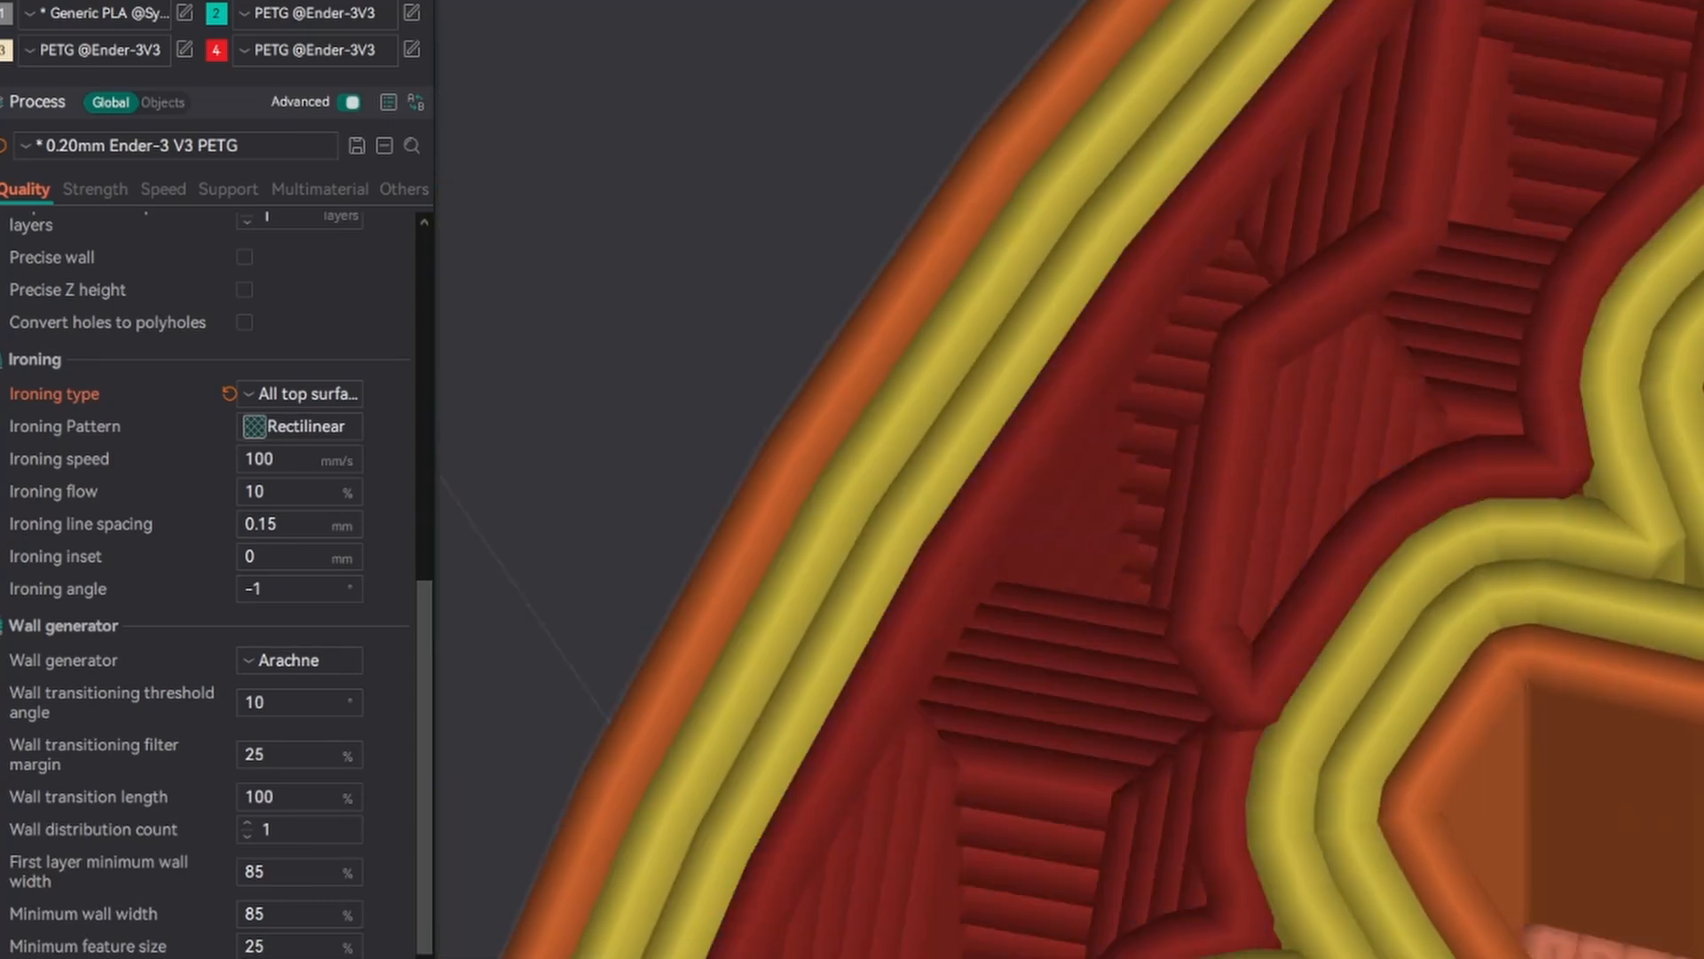
key("Up")
key("Up")
key("Up")
key("Up")
key("Up")
key("Up")
key("Down")
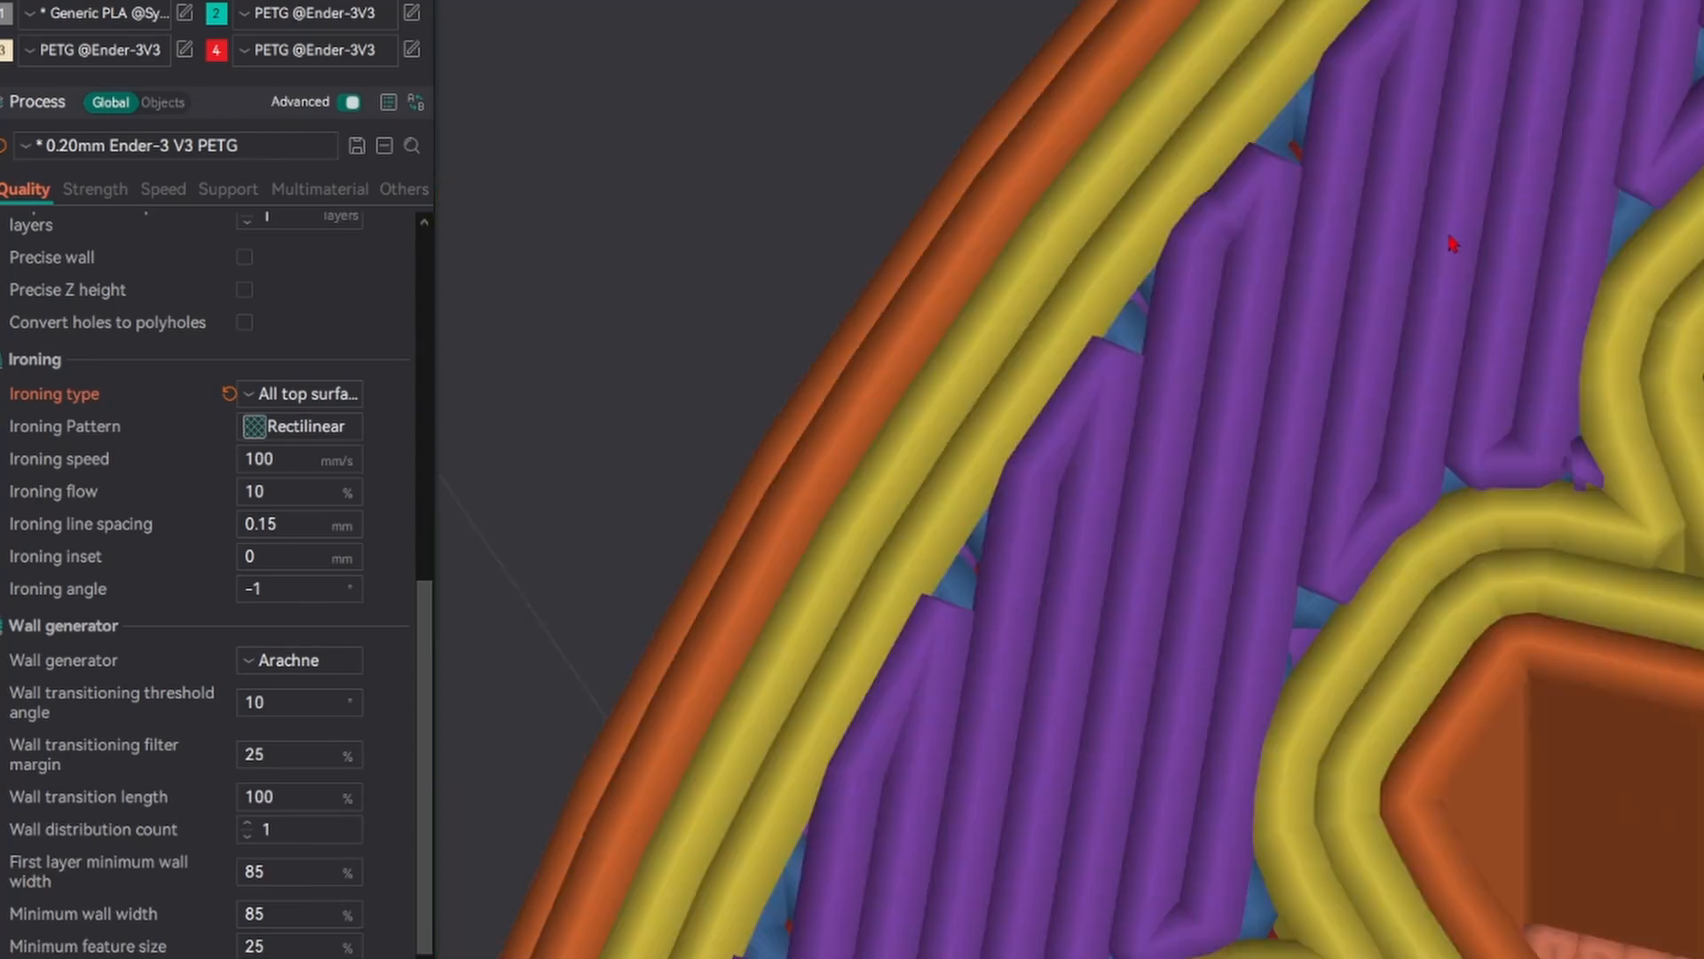
key("Up")
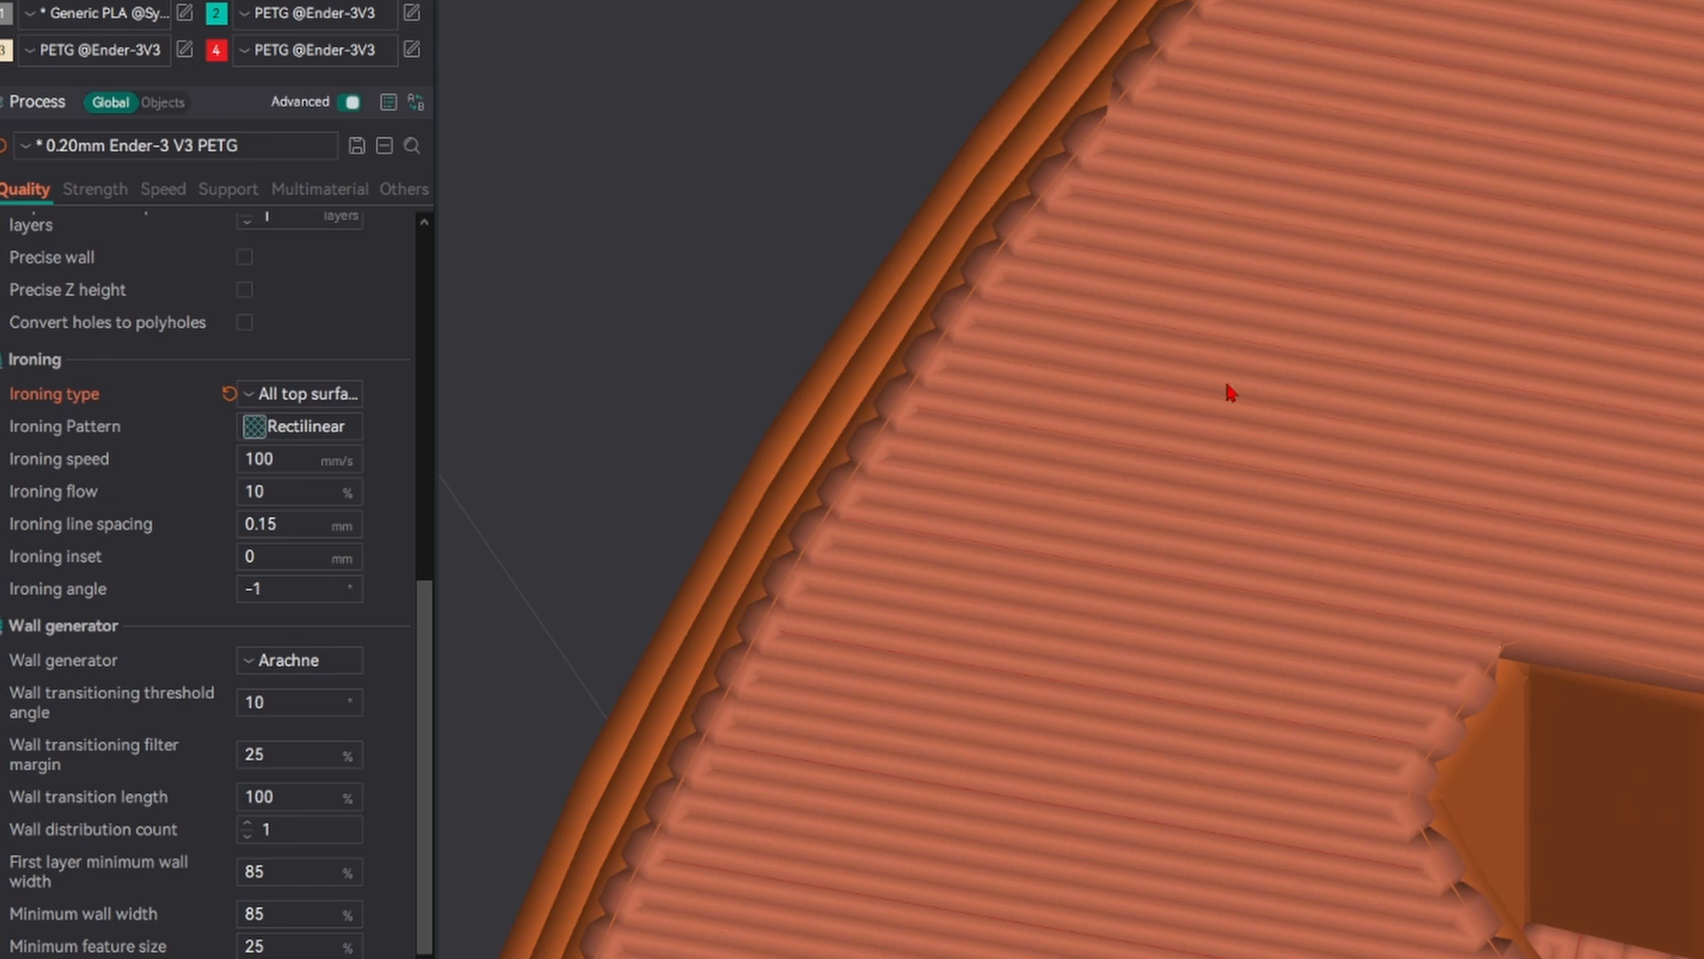
- Bring the preview back up to the topmost layer and view the ironed surfaces across the whole gear
scroll(1531, 402, "down", 5)
left_click_drag(1631, 377, 1617, 335)
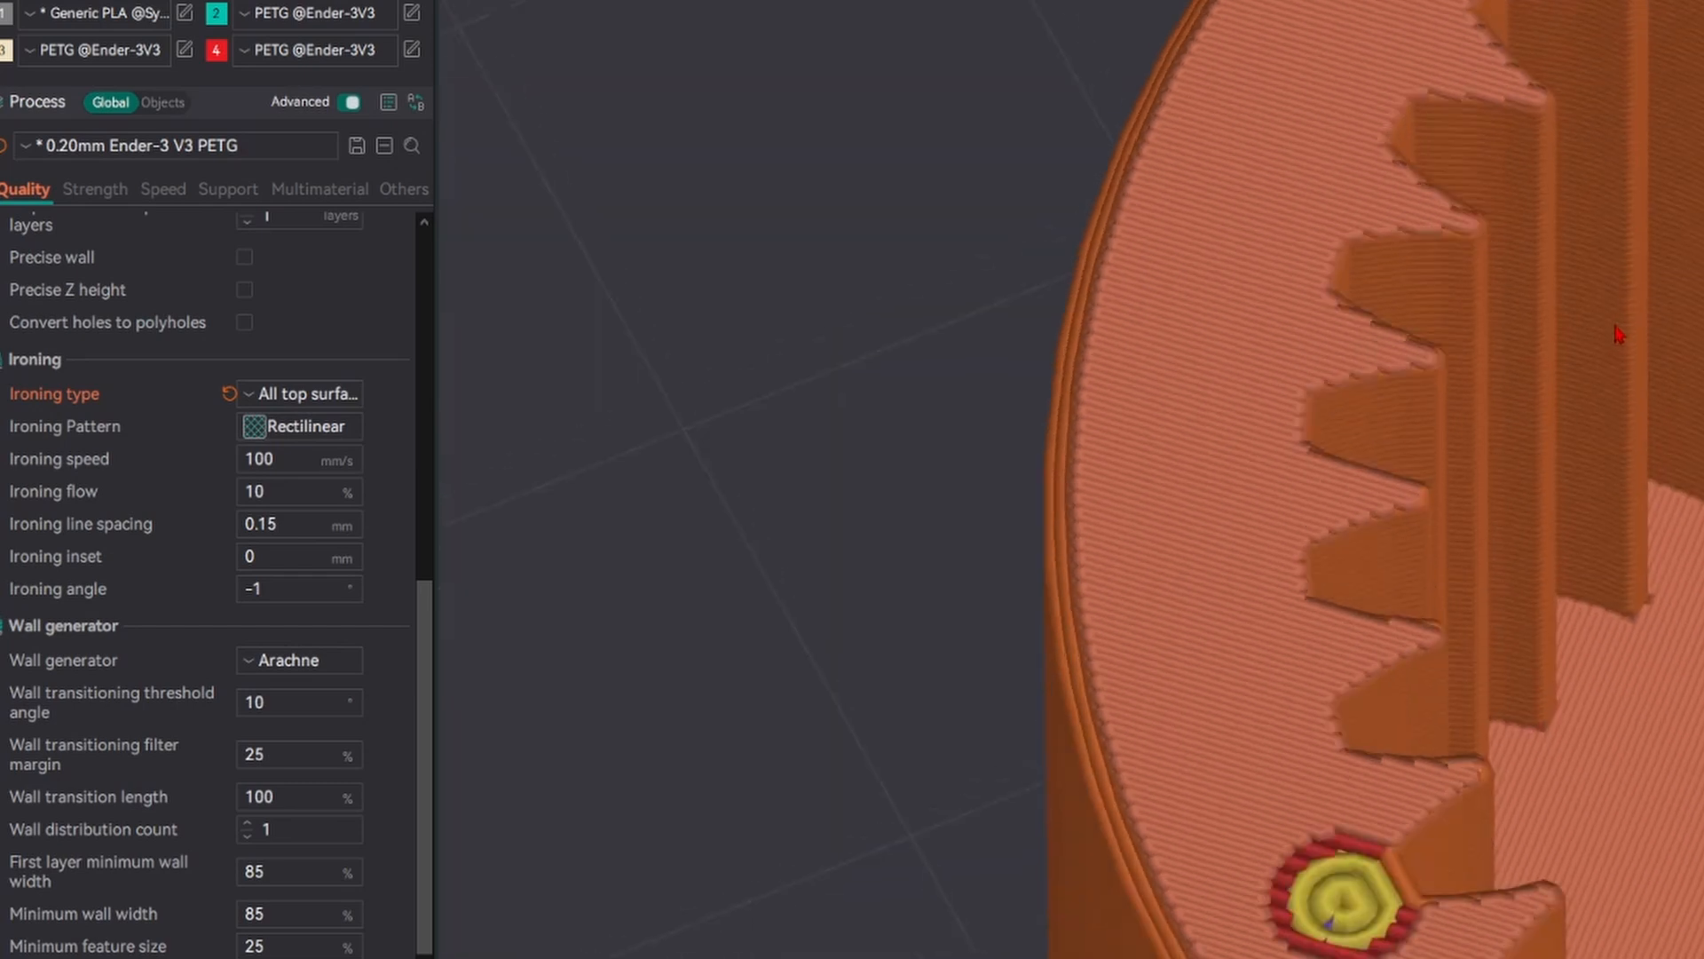
scroll(1598, 311, "down", 6)
right_click_drag(1583, 297, 1301, 370)
key("Up")
key("Up")
key("Up")
key("Up")
key("Up")
key("Up")
key("Up")
key("Up")
key("Up")
key("Up")
key("Up")
key("Up")
key("Up")
key("Up")
key("Up")
key("Up")
key("Up")
key("Up")
key("Up")
key("Up")
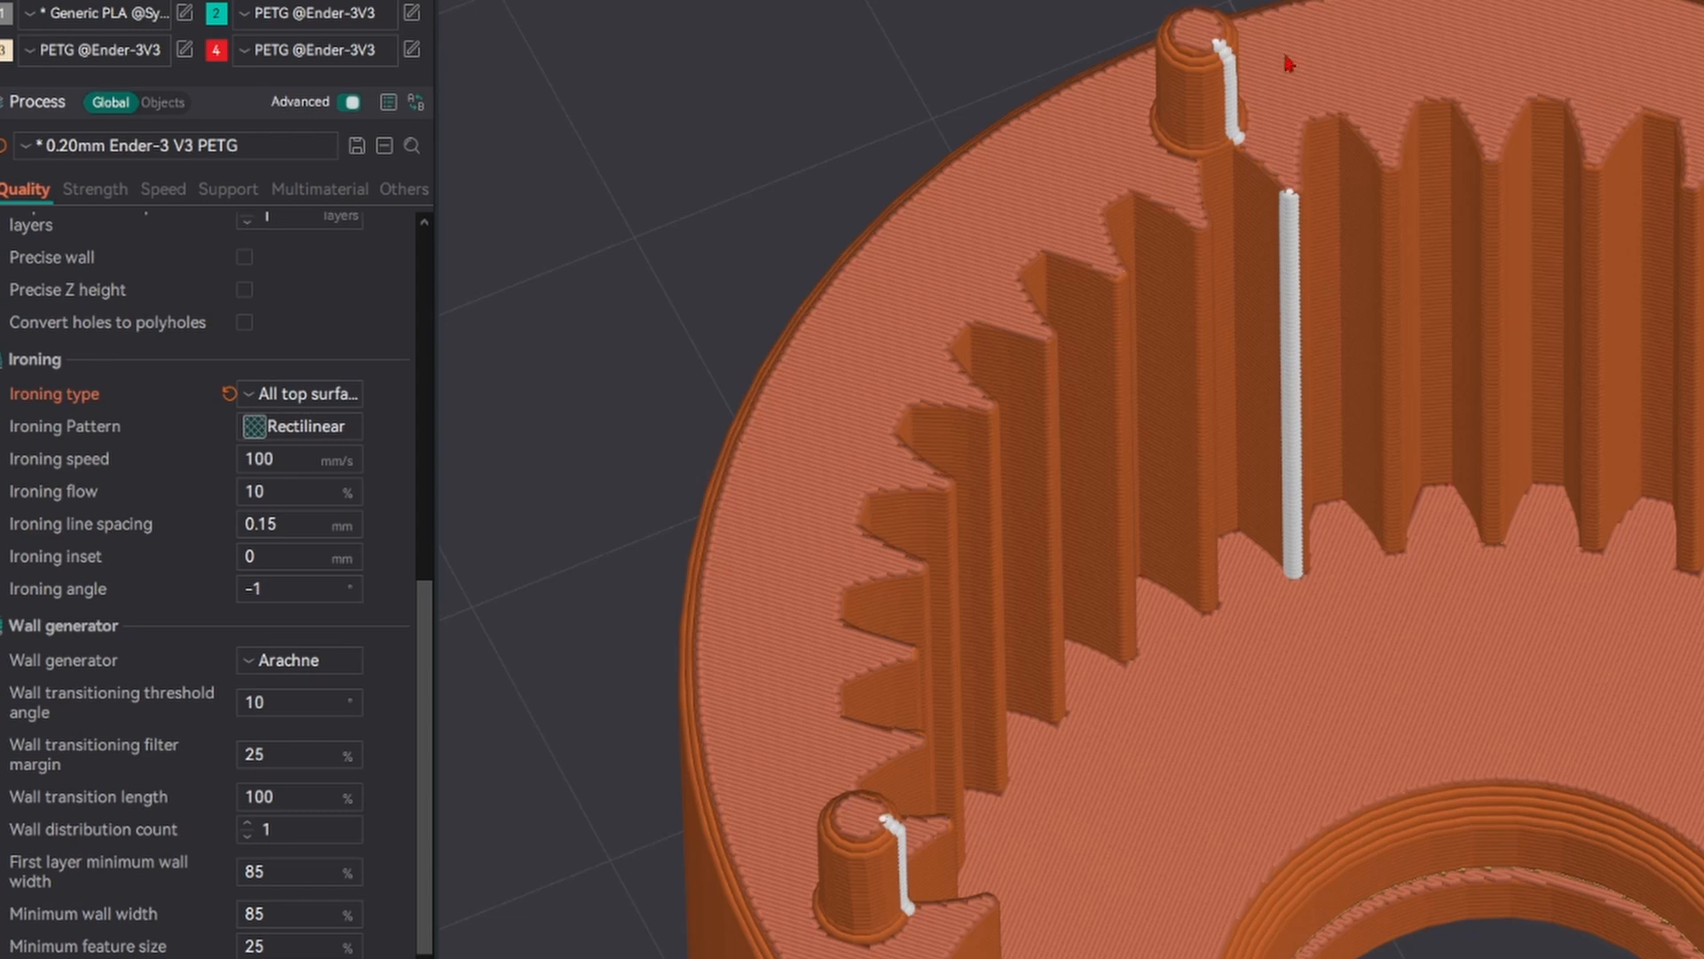
- Reset the ironing type to No ironing
scroll(1597, 62, "up", 3)
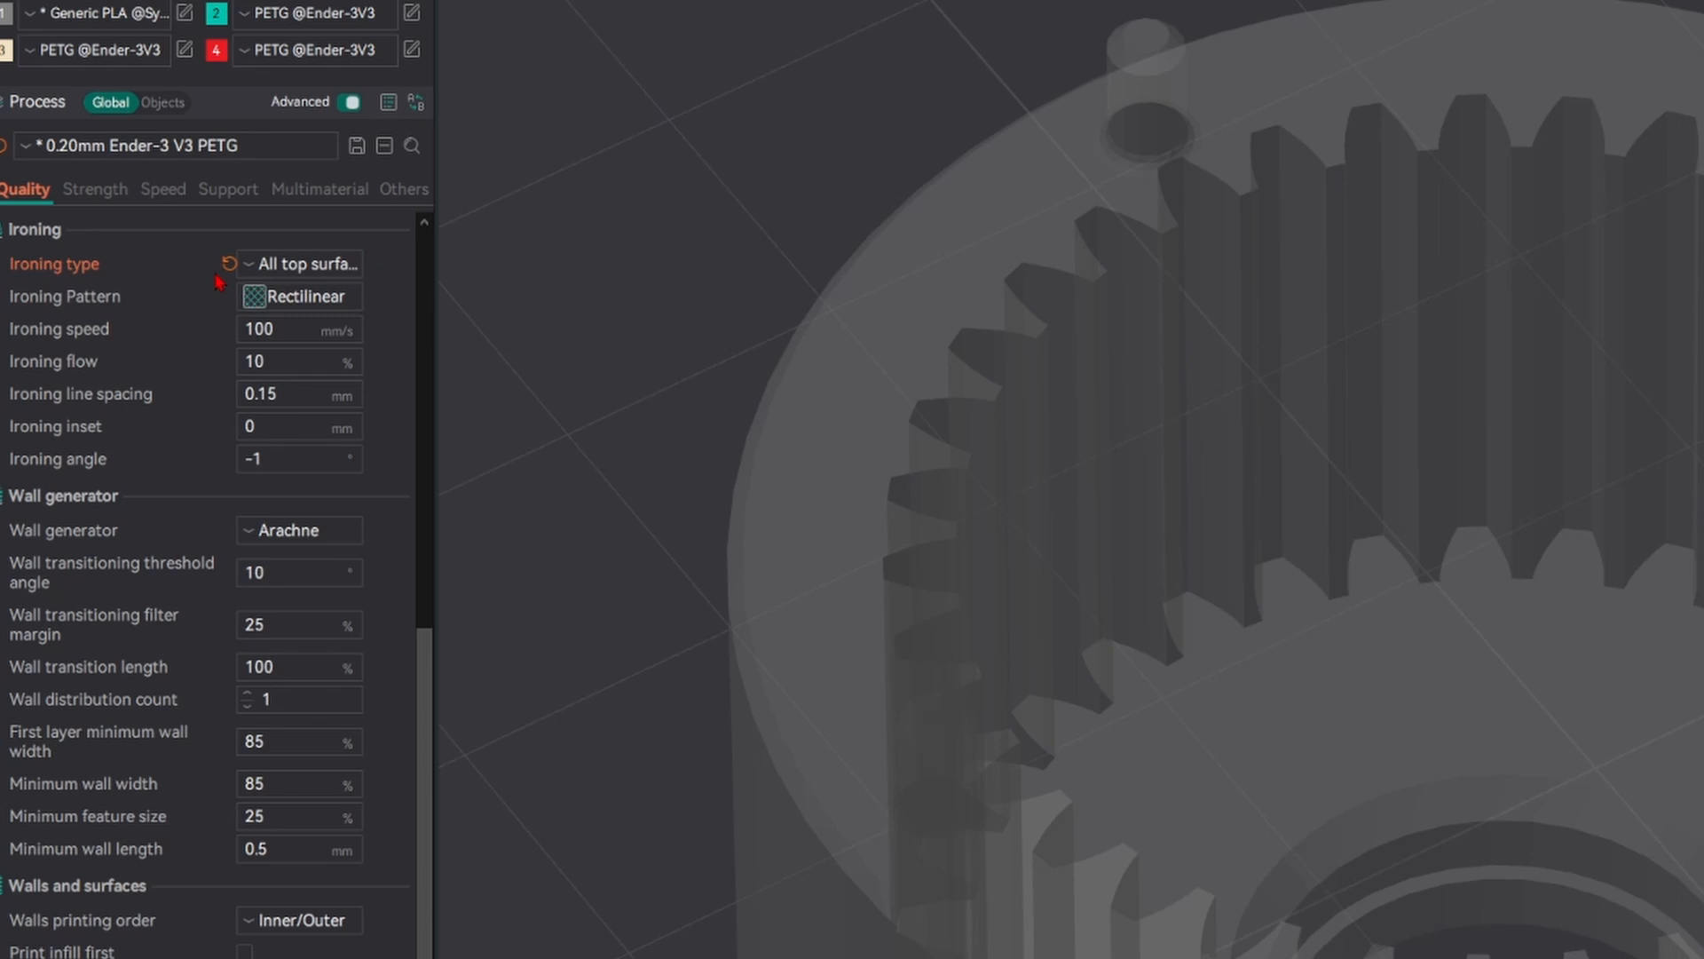
left_click(228, 264)
- Switch the wall generator to Classic to compare its settings, and set it back to Arachne
scroll(71, 329, "down", 2)
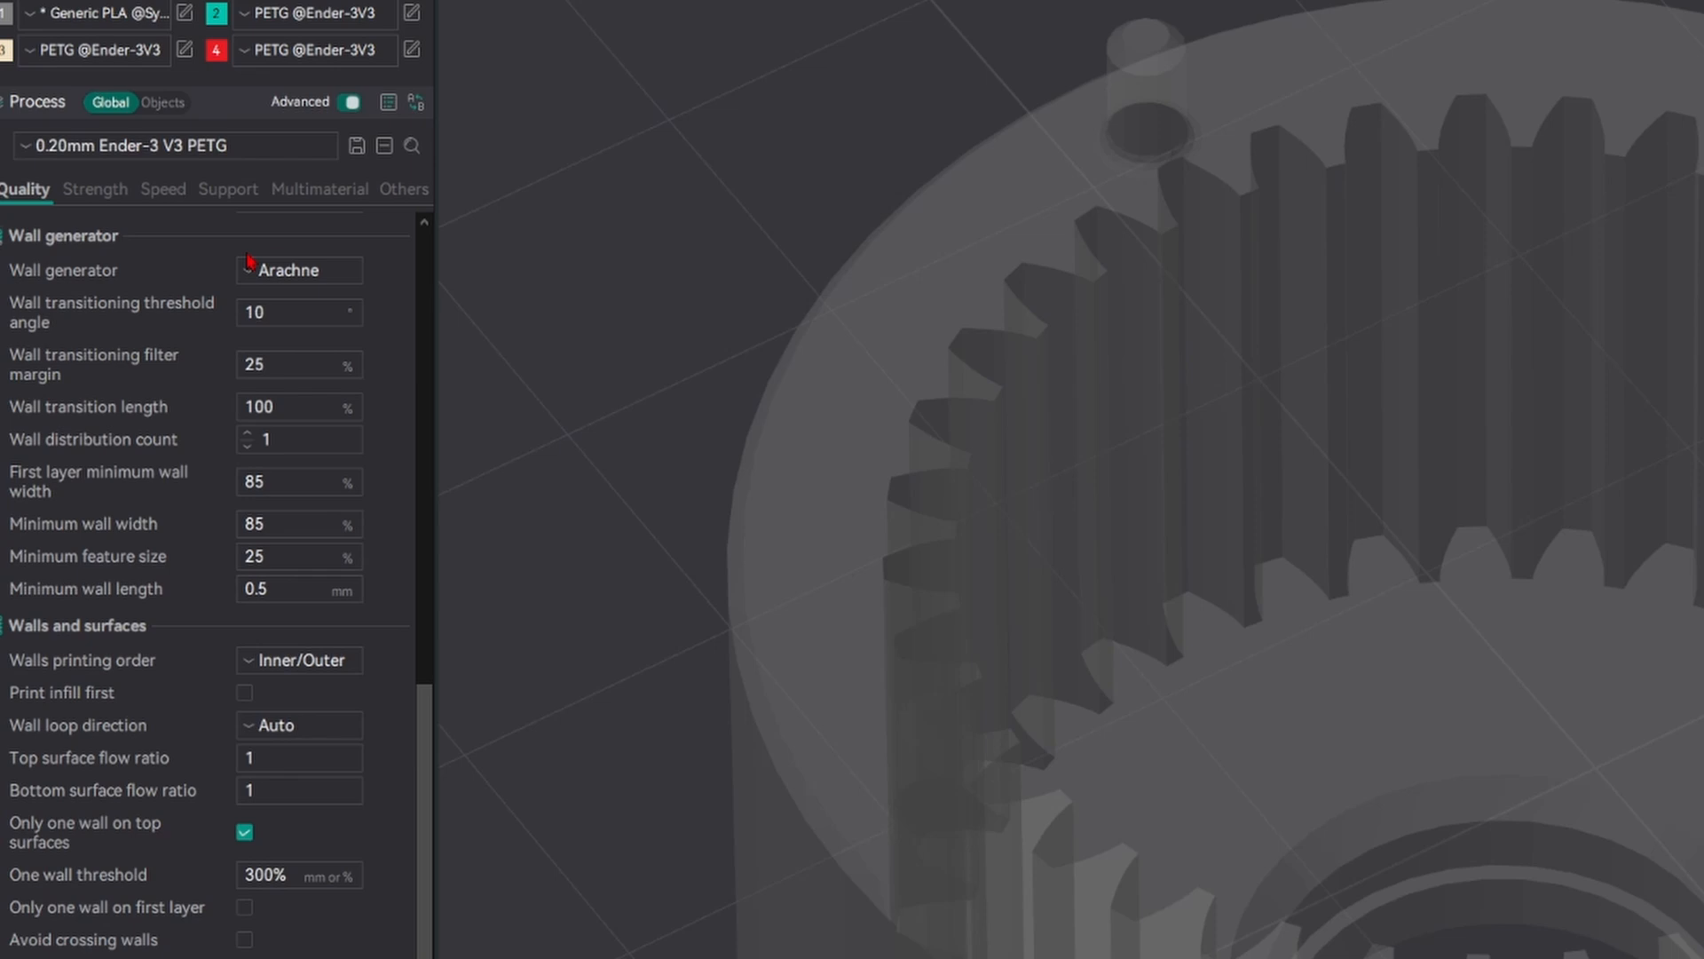
left_click(309, 272)
left_click(316, 305)
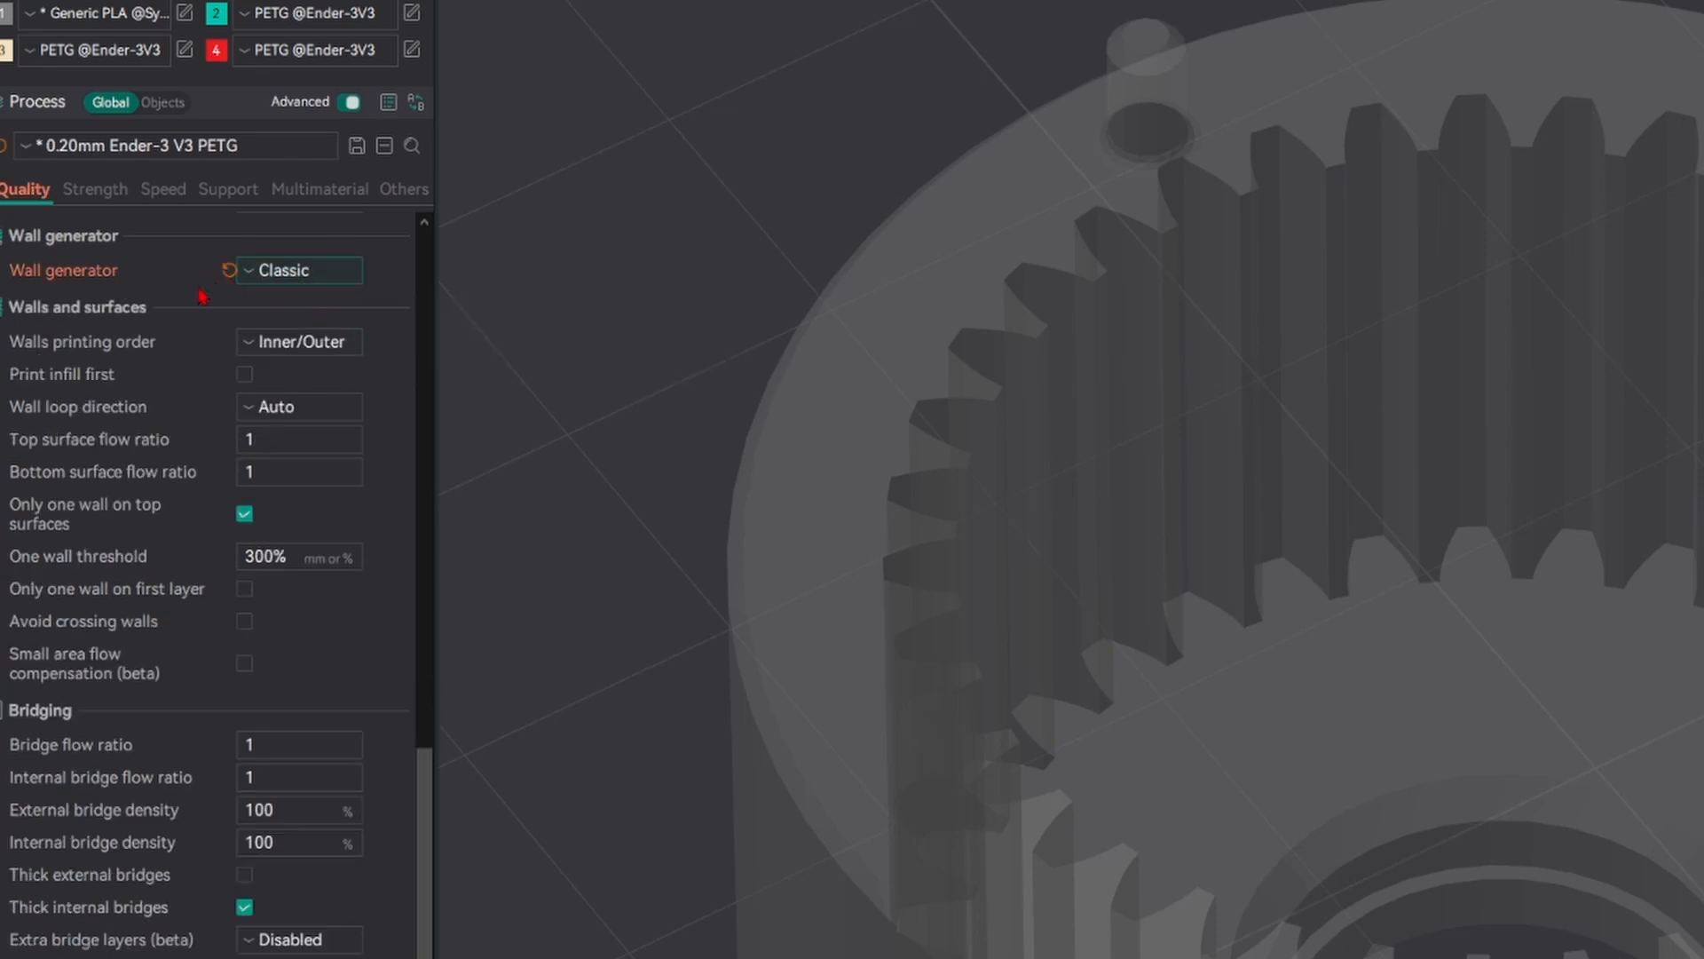
left_click(297, 271)
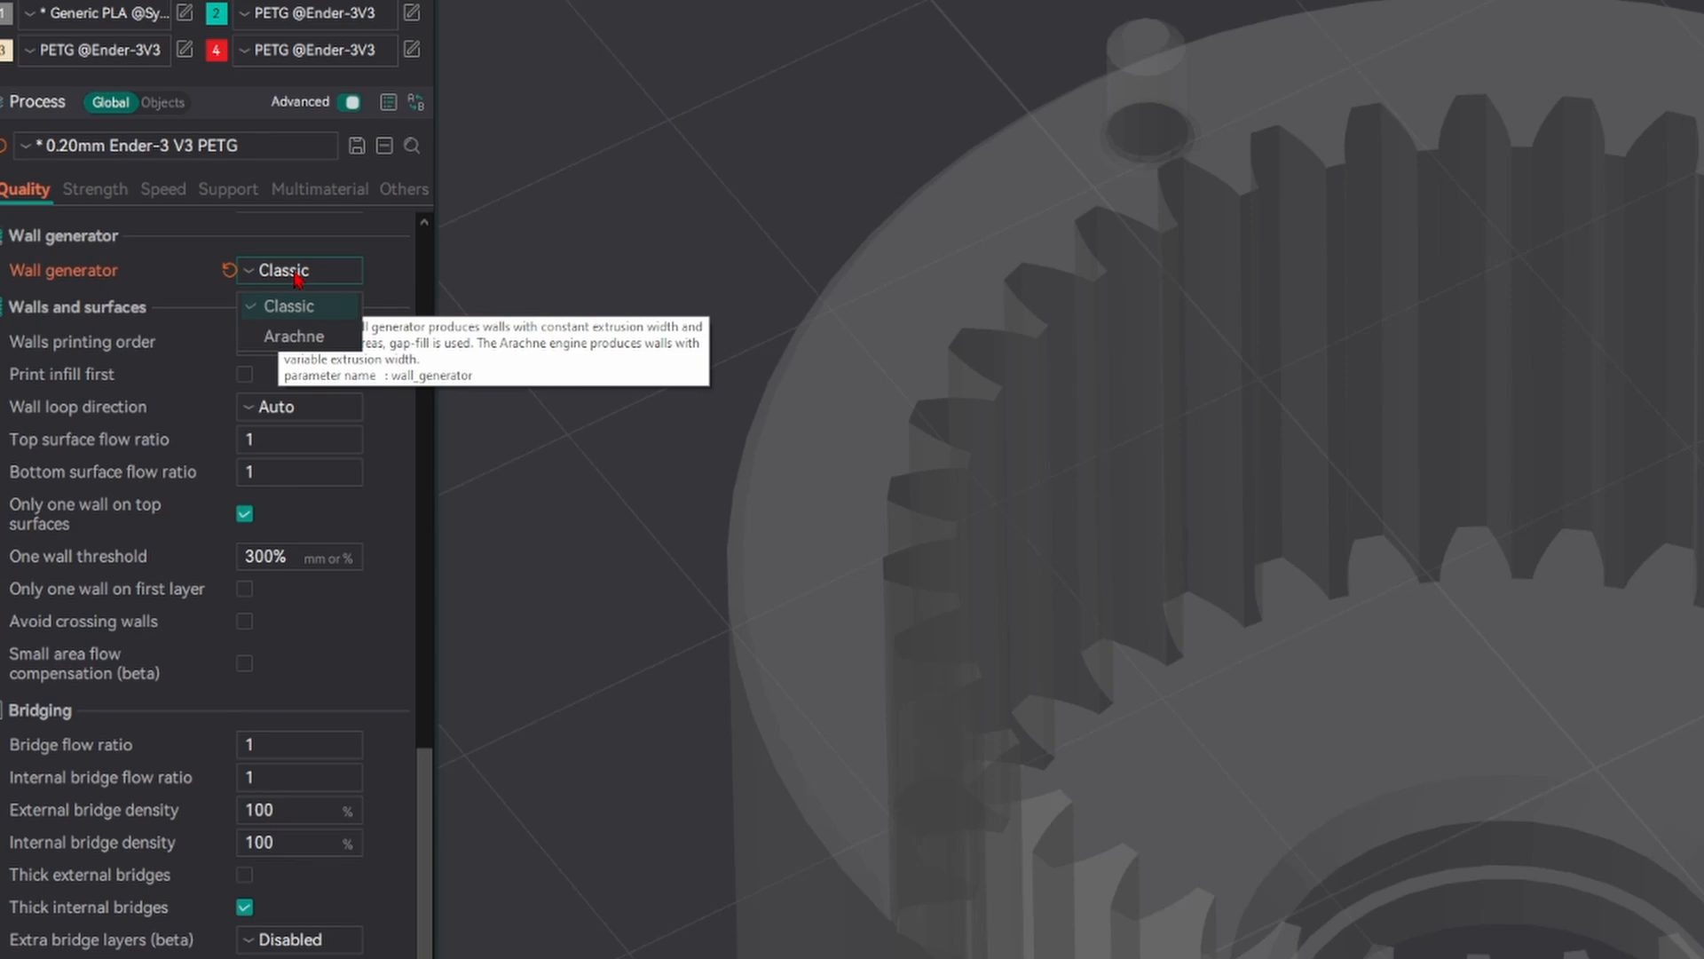
left_click(304, 338)
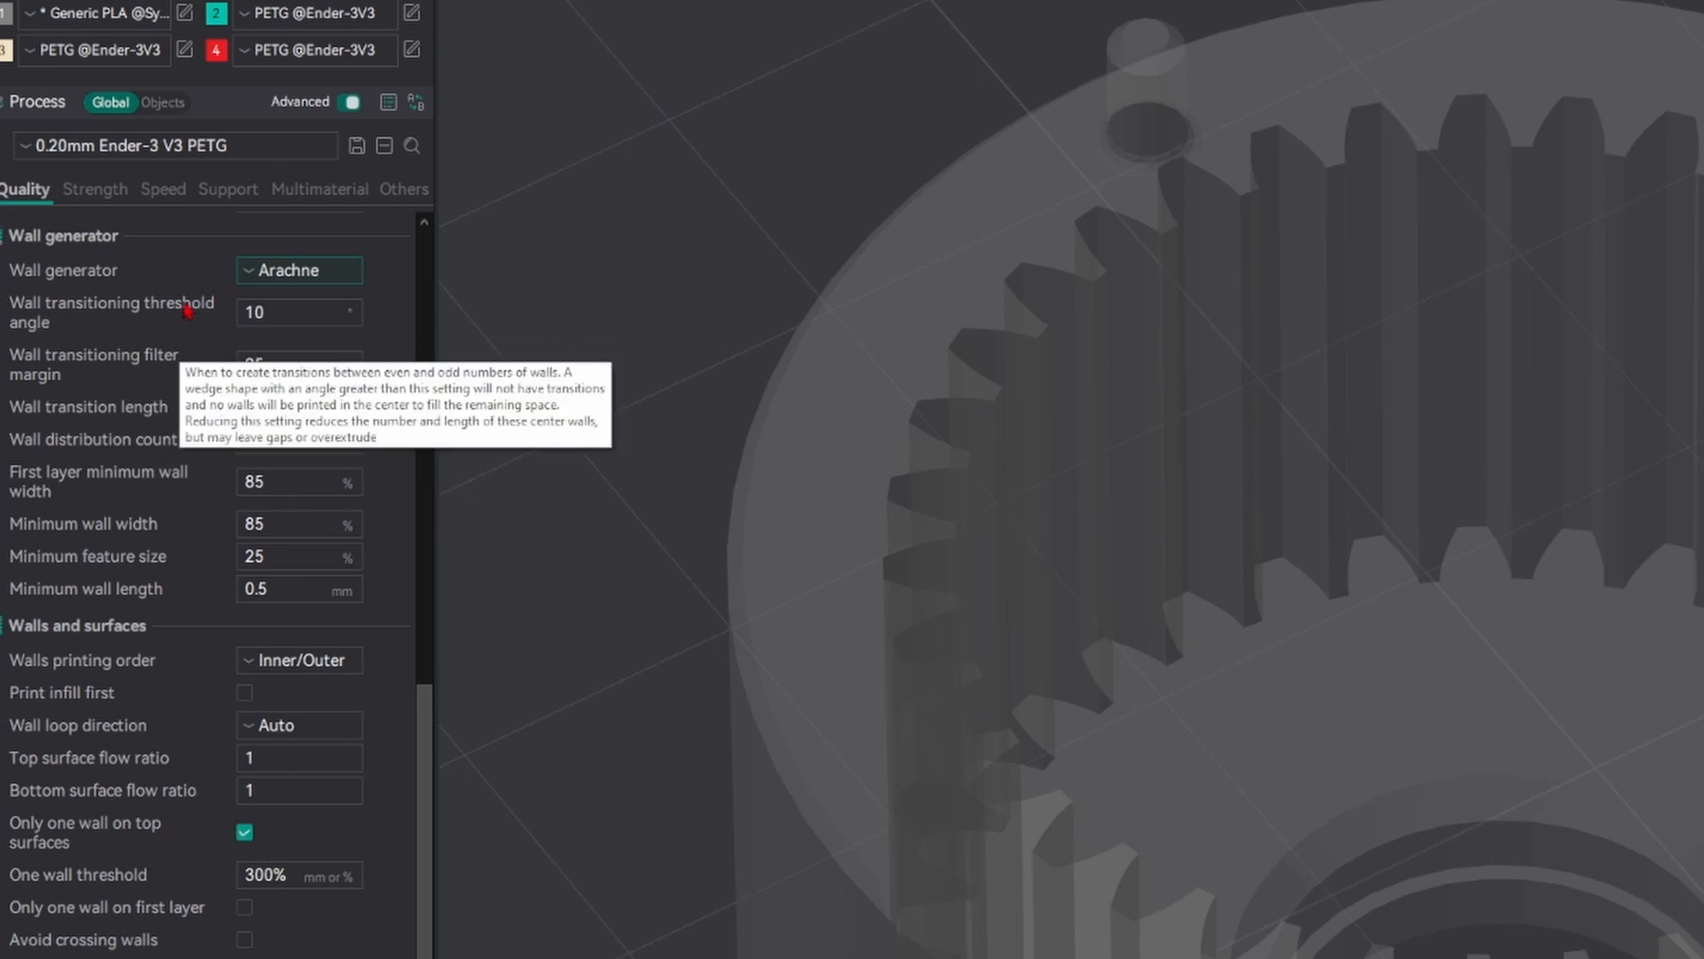
mouse_move(97, 280)
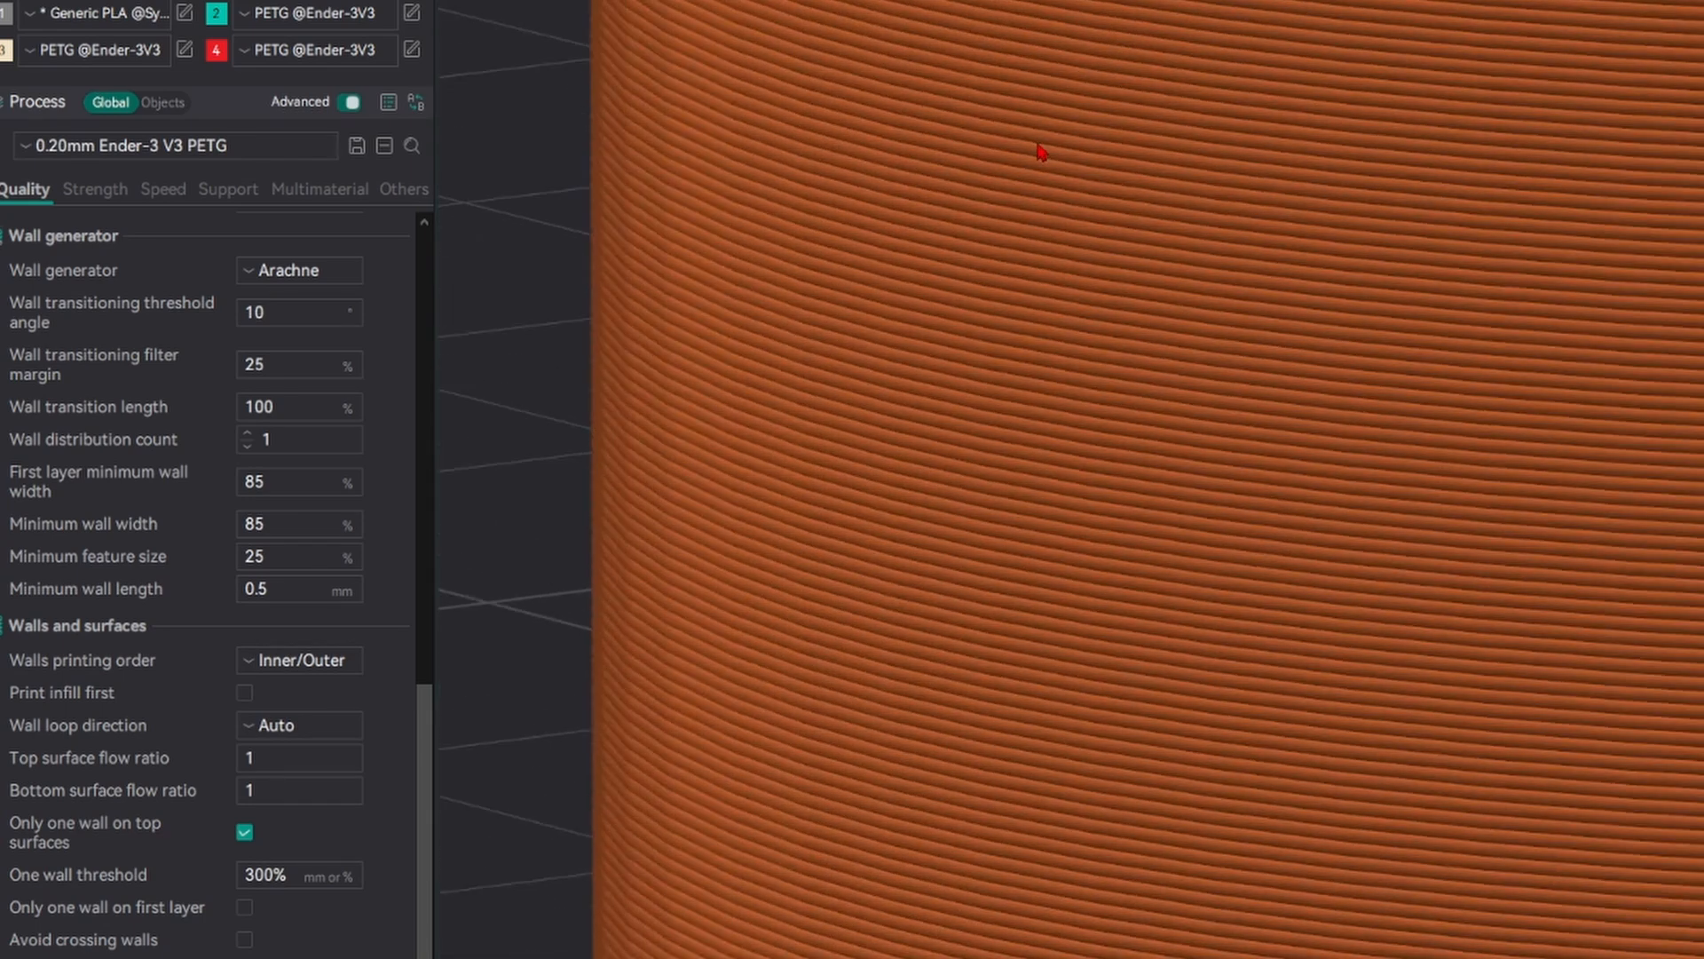
- Examine the outer, inner and gap-filling lines around the gear teeth in the sliced preview, down to a lower layer
scroll(989, 316, "down", 5)
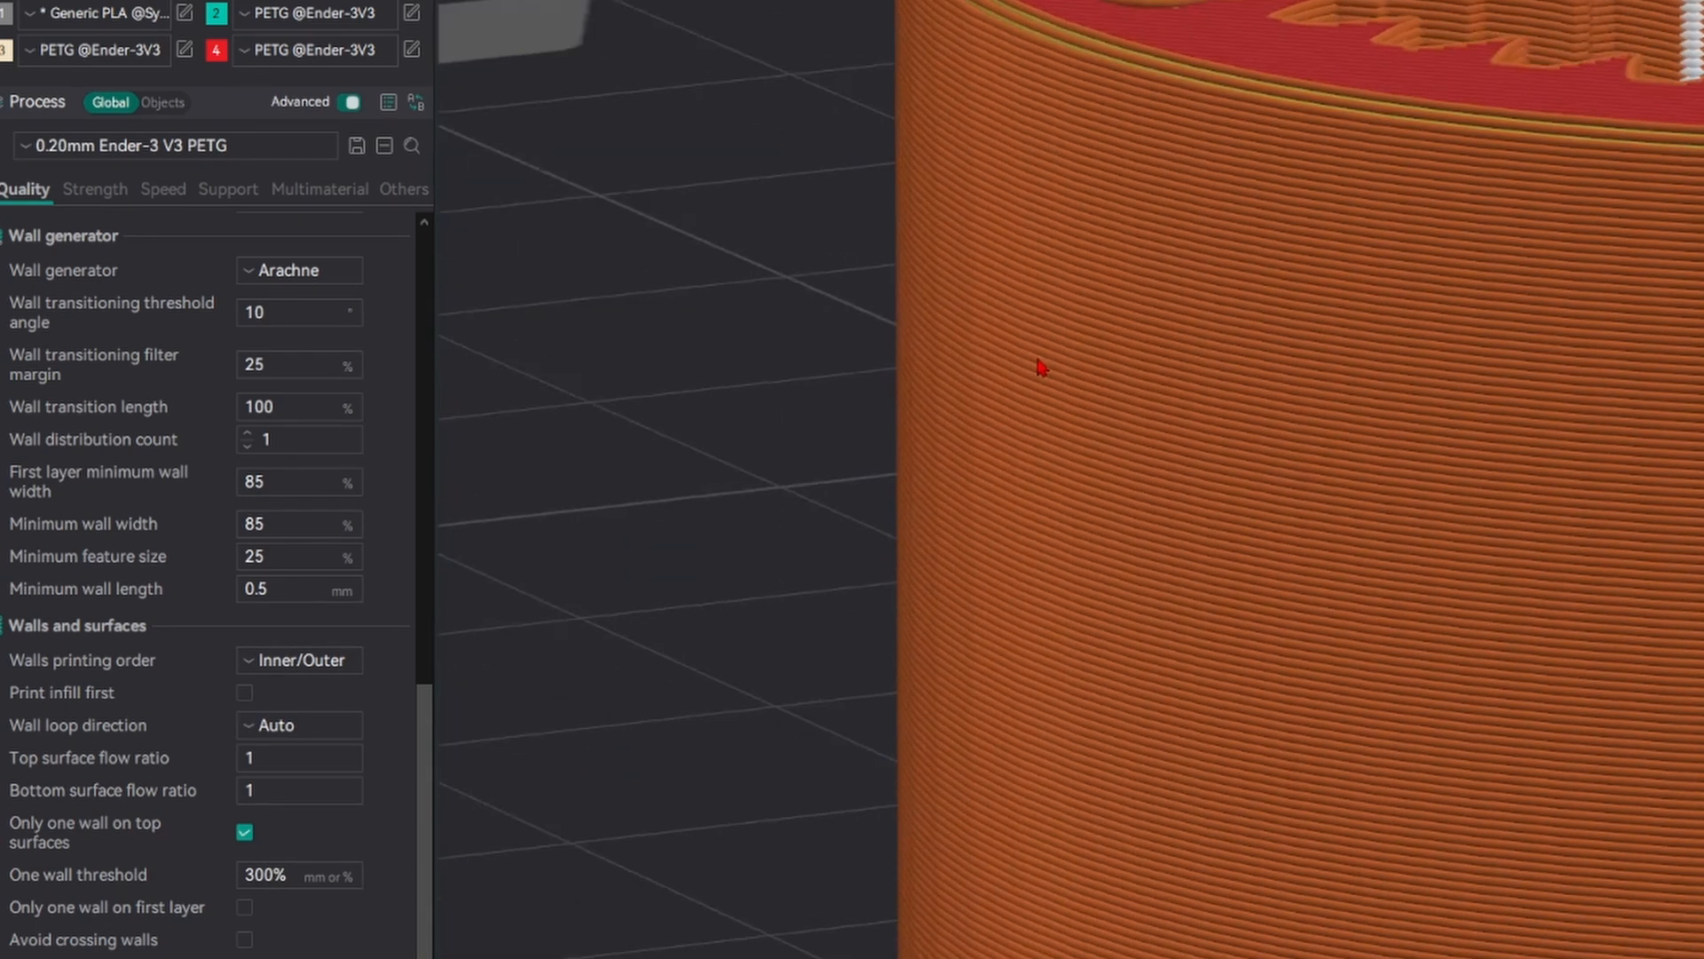
left_click_drag(1037, 360, 1037, 412)
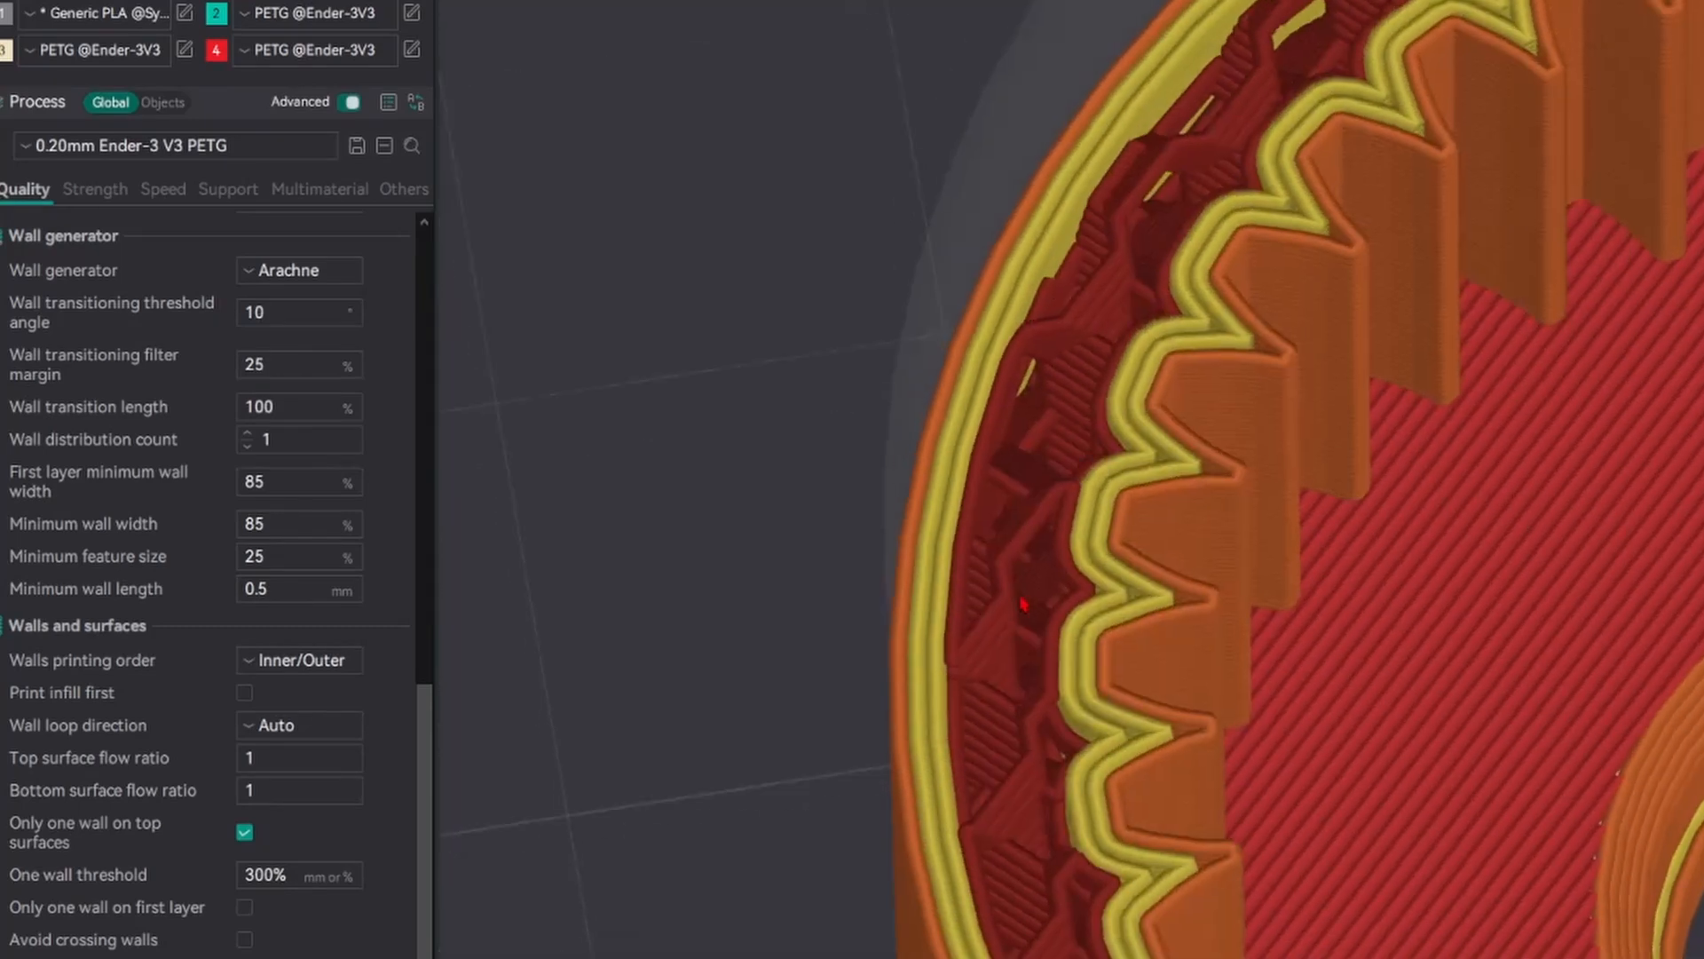
scroll(1024, 604, "up", 8)
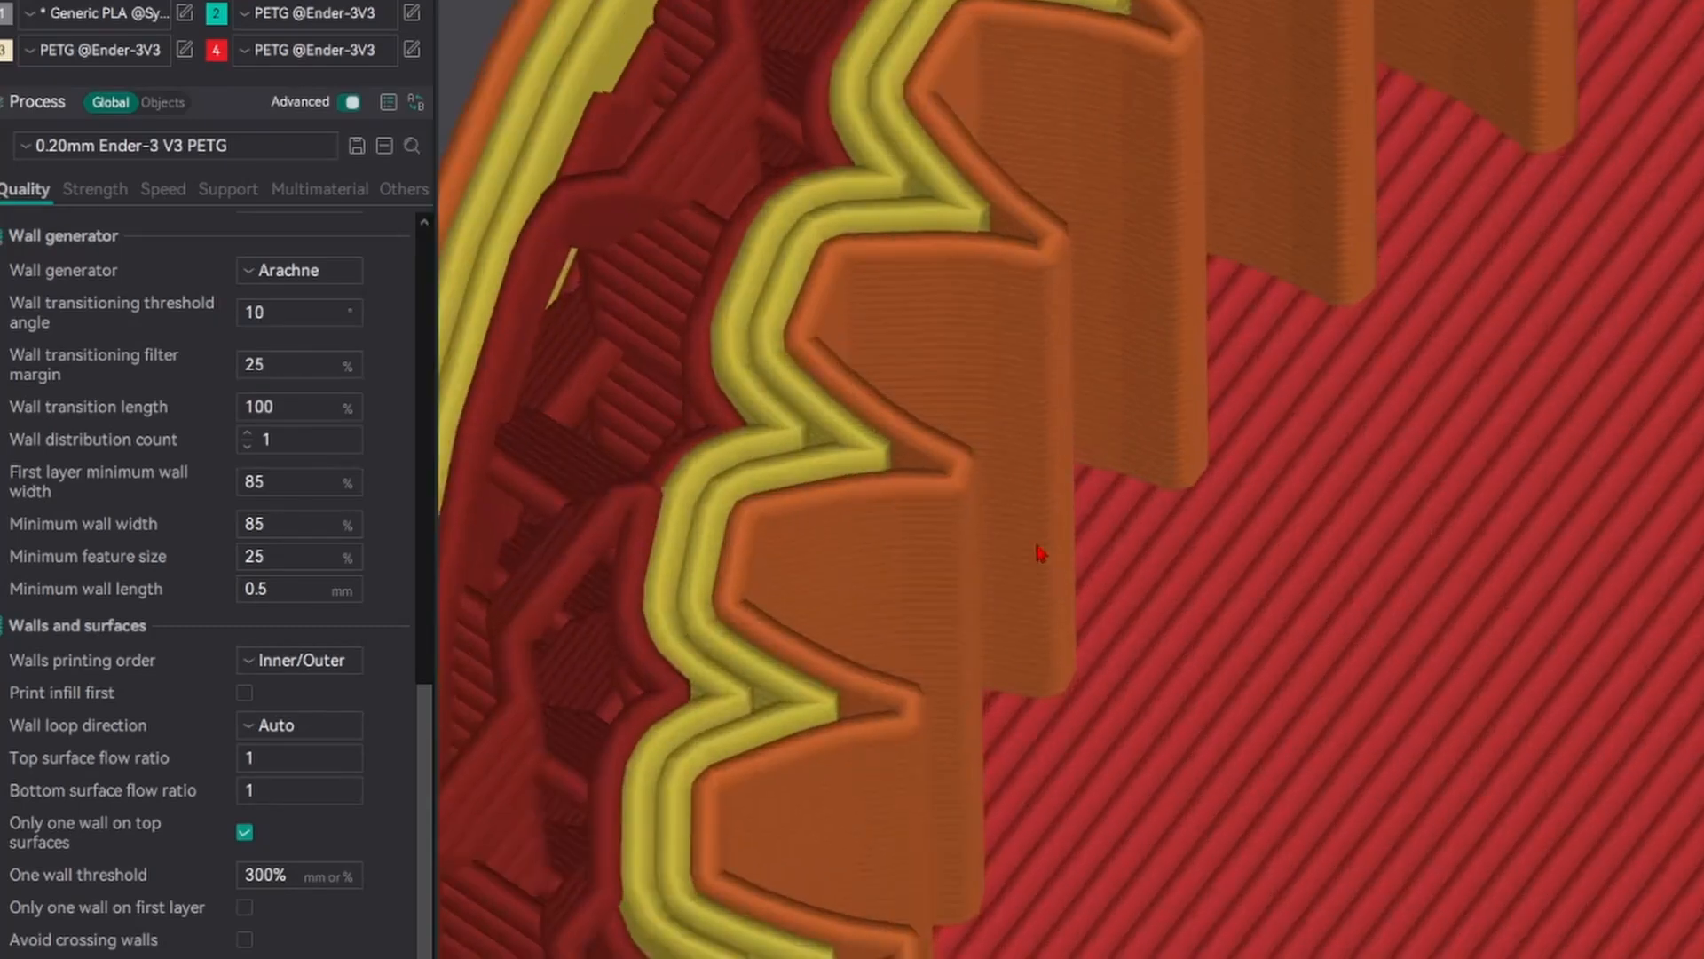
scroll(1092, 446, "down", 4)
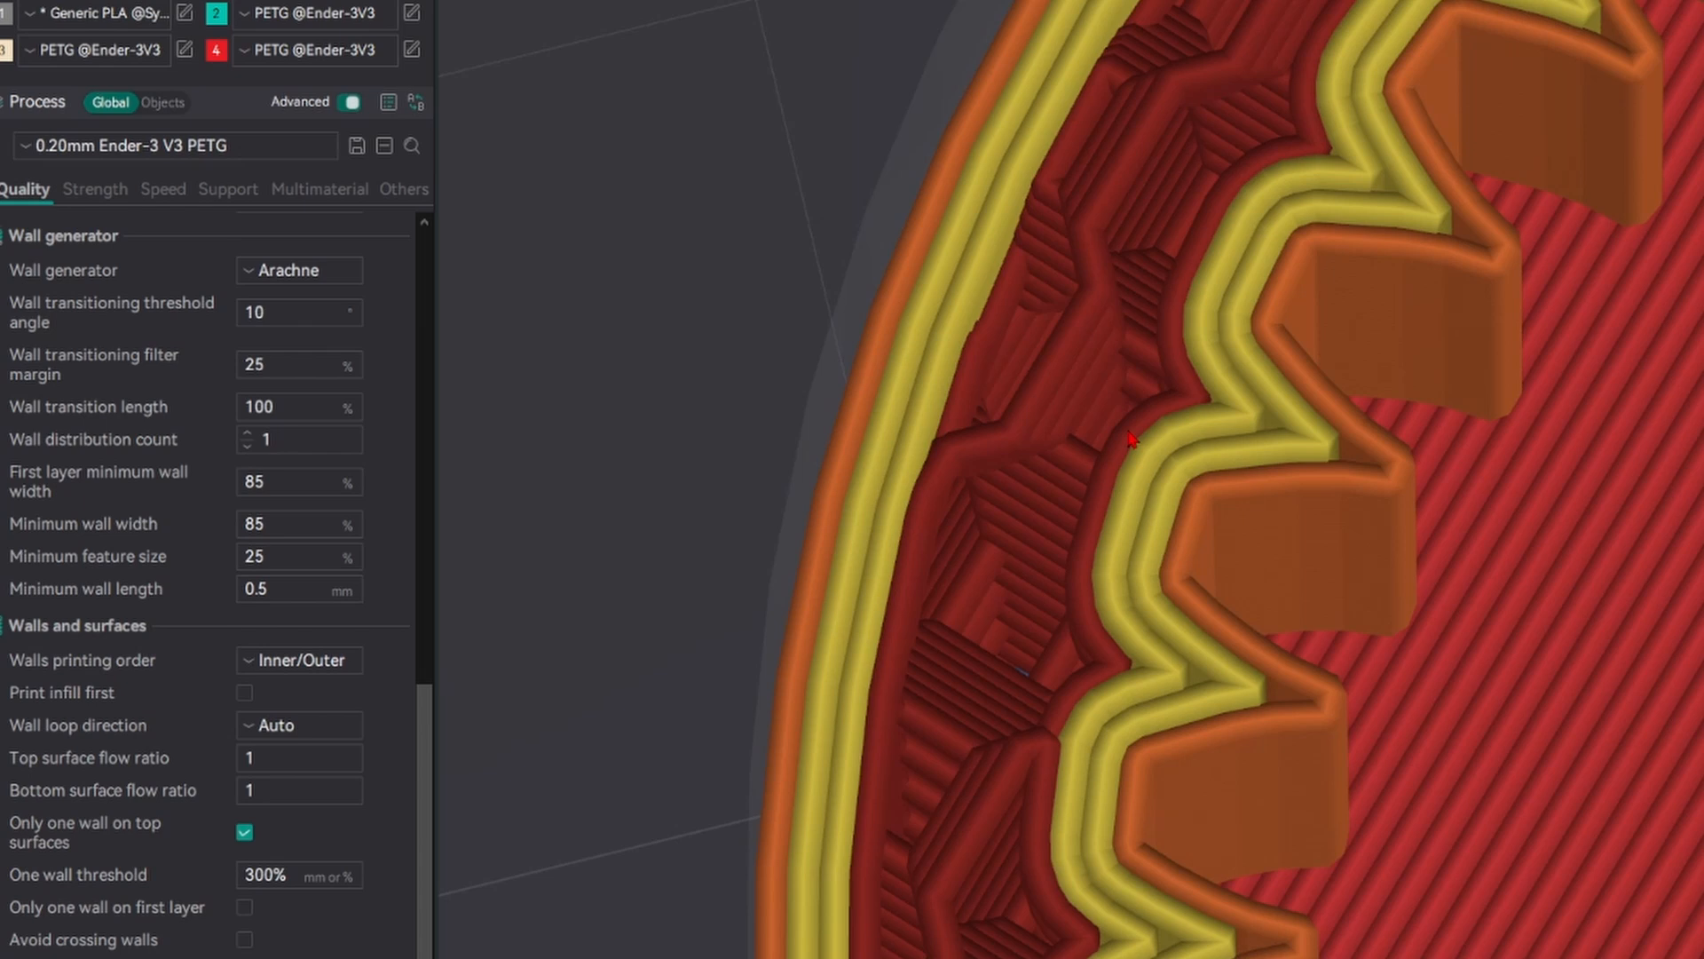
left_click_drag(1172, 471, 1179, 542)
scroll(1560, 453, "up", 2)
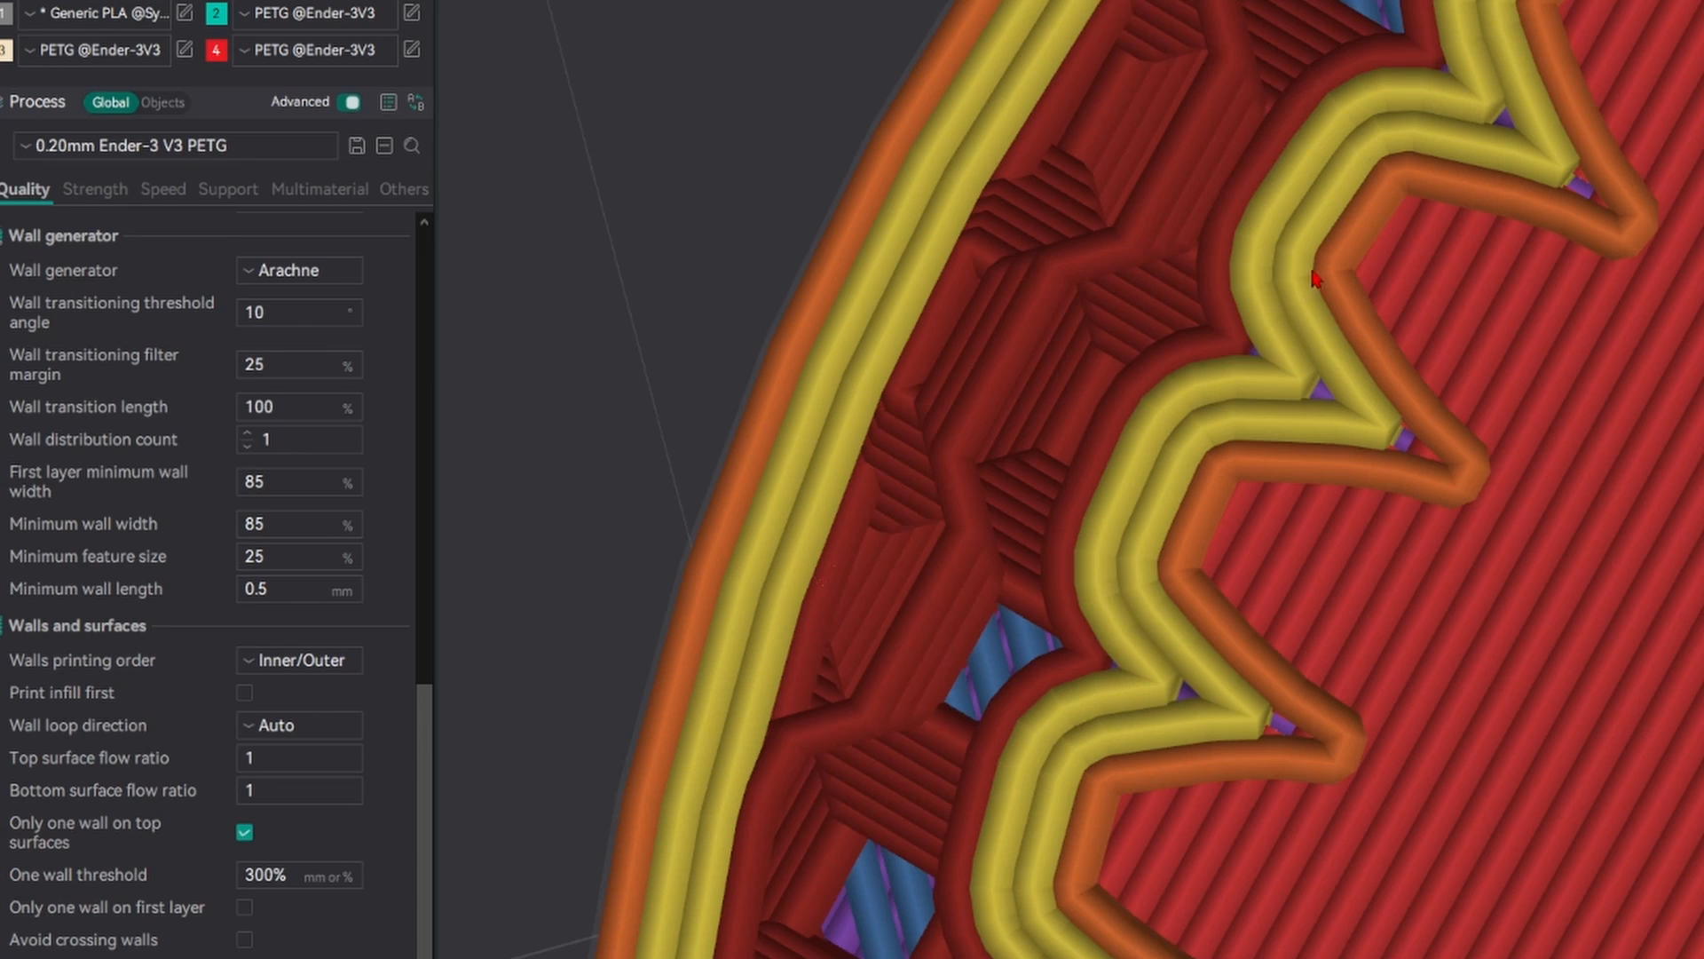
left_click_drag(1385, 340, 1554, 250)
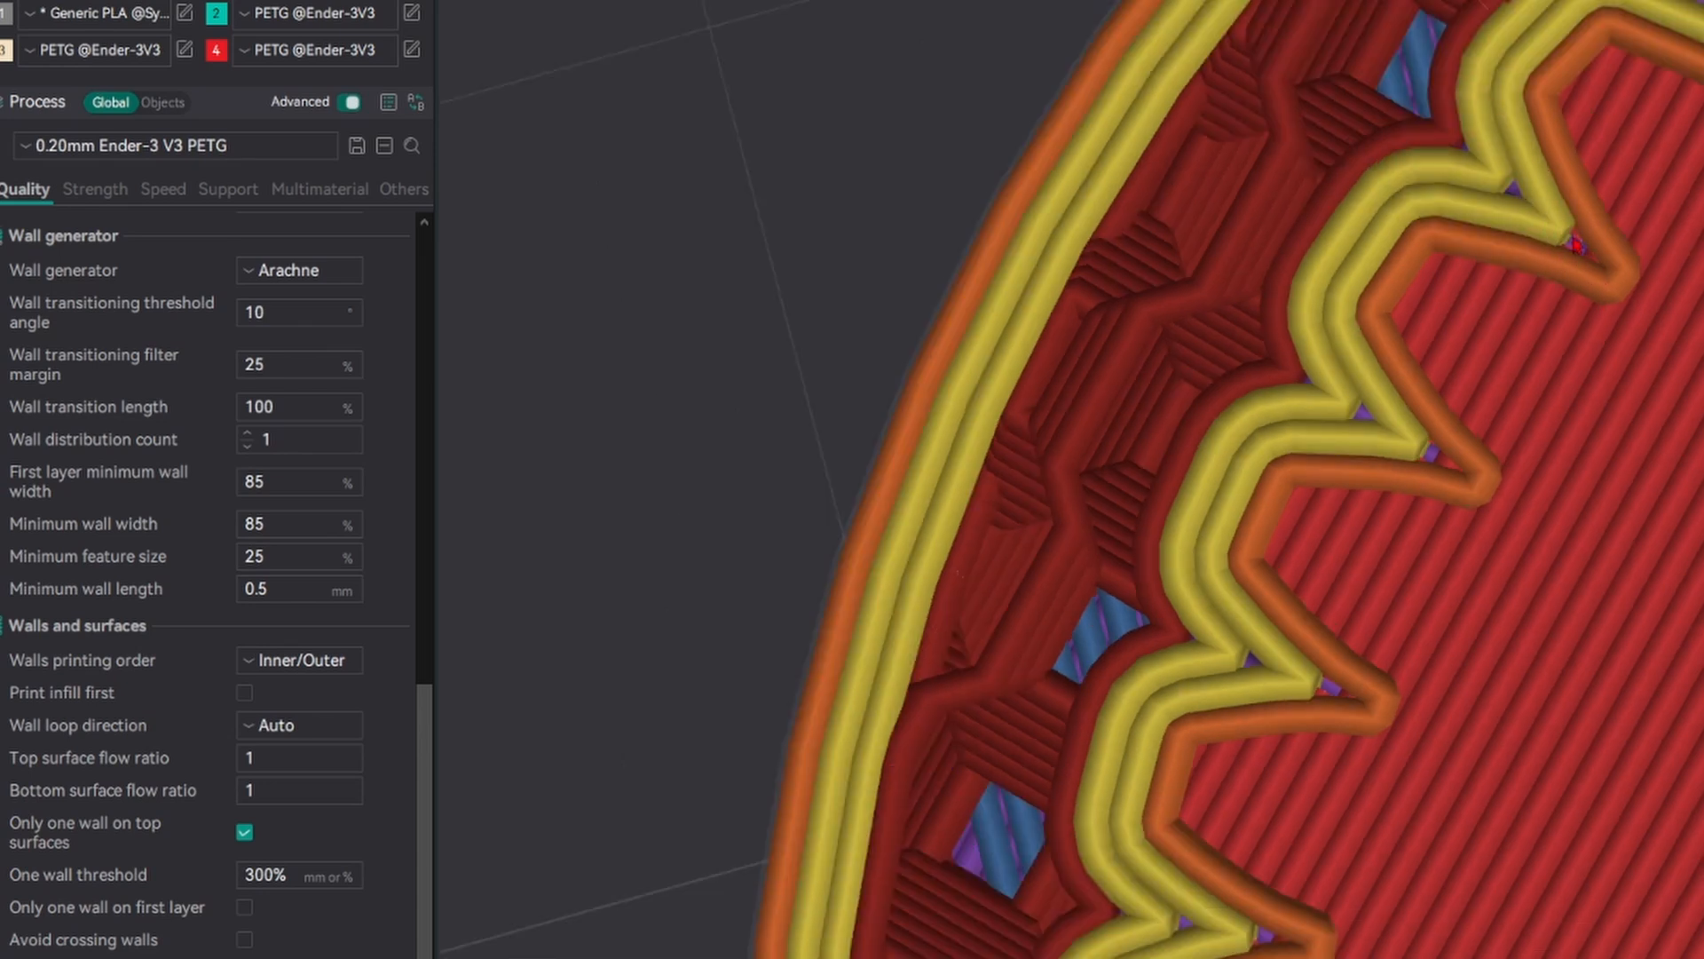
scroll(1572, 245, "down", 6)
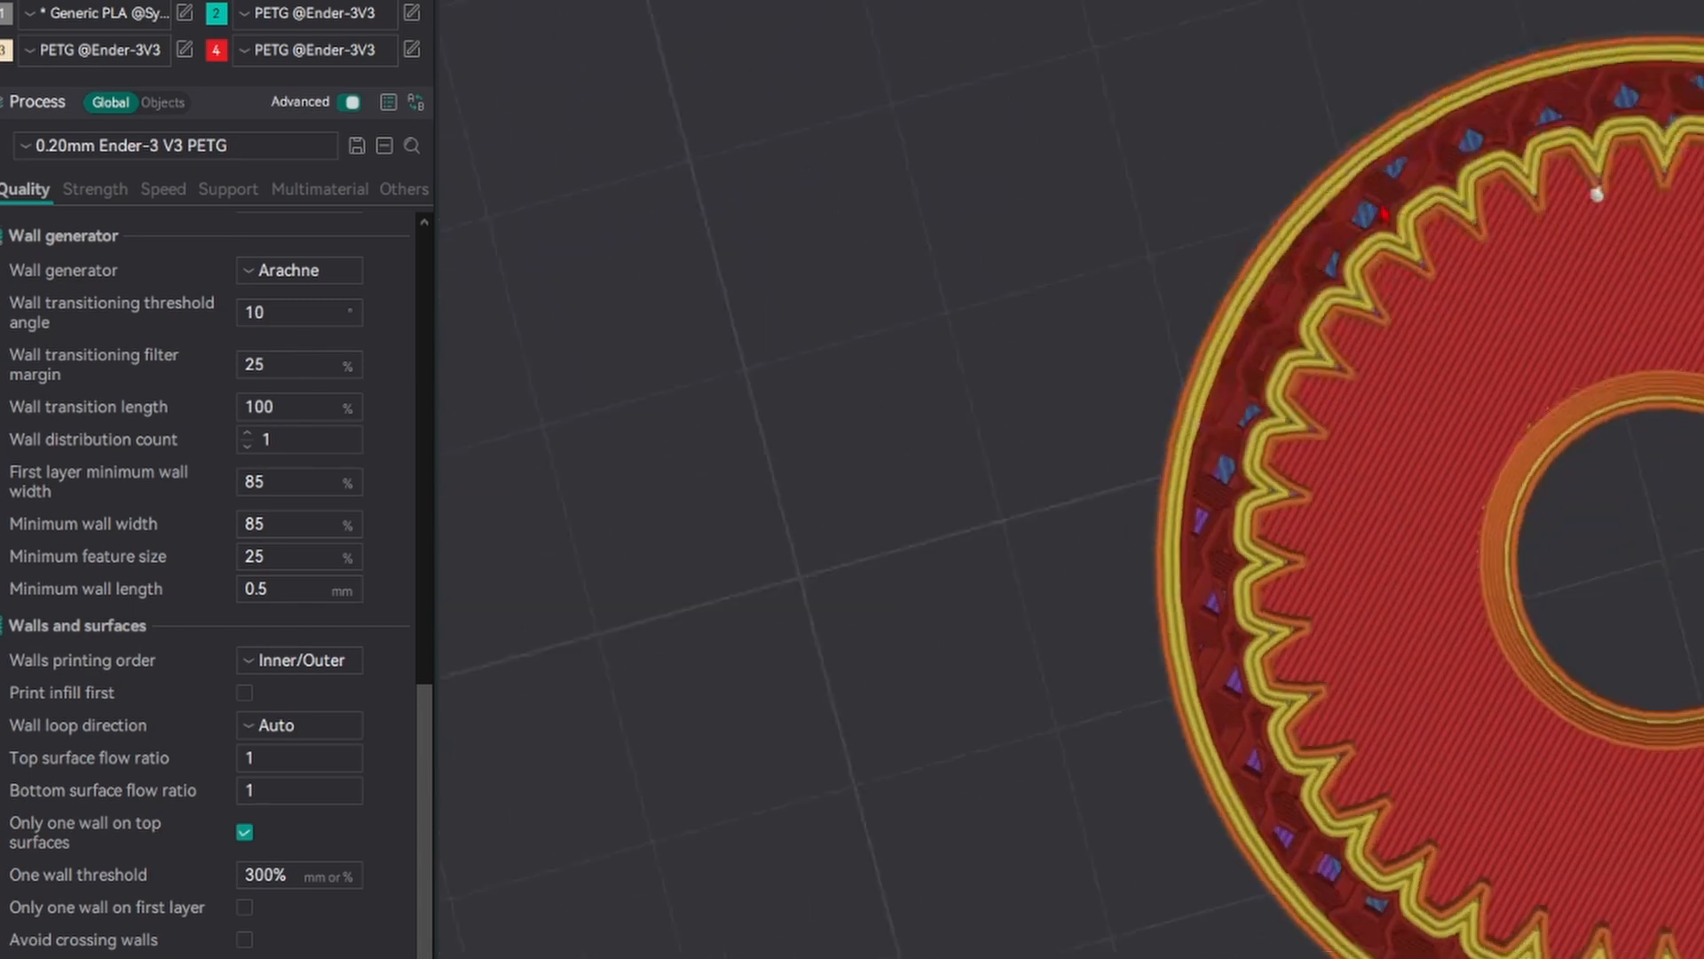
- Review the walls printing order options, keep Inner/Outer, and check the wall sequence on the gear's current layer
scroll(27, 311, "down", 4)
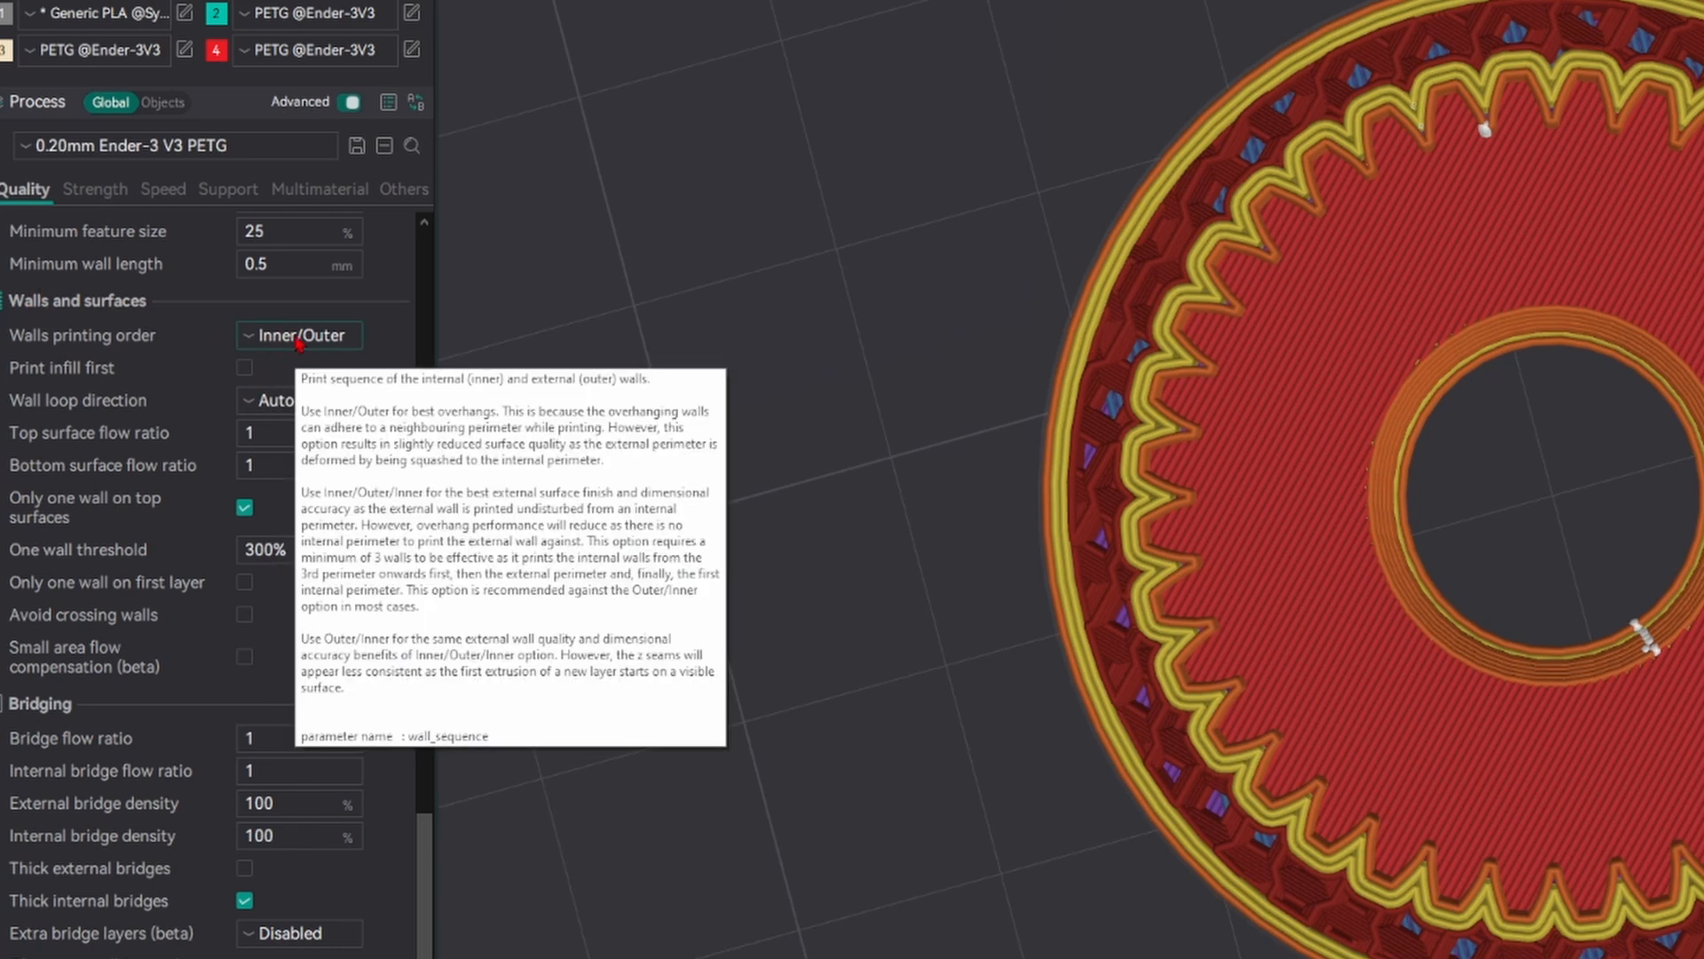
left_click(296, 341)
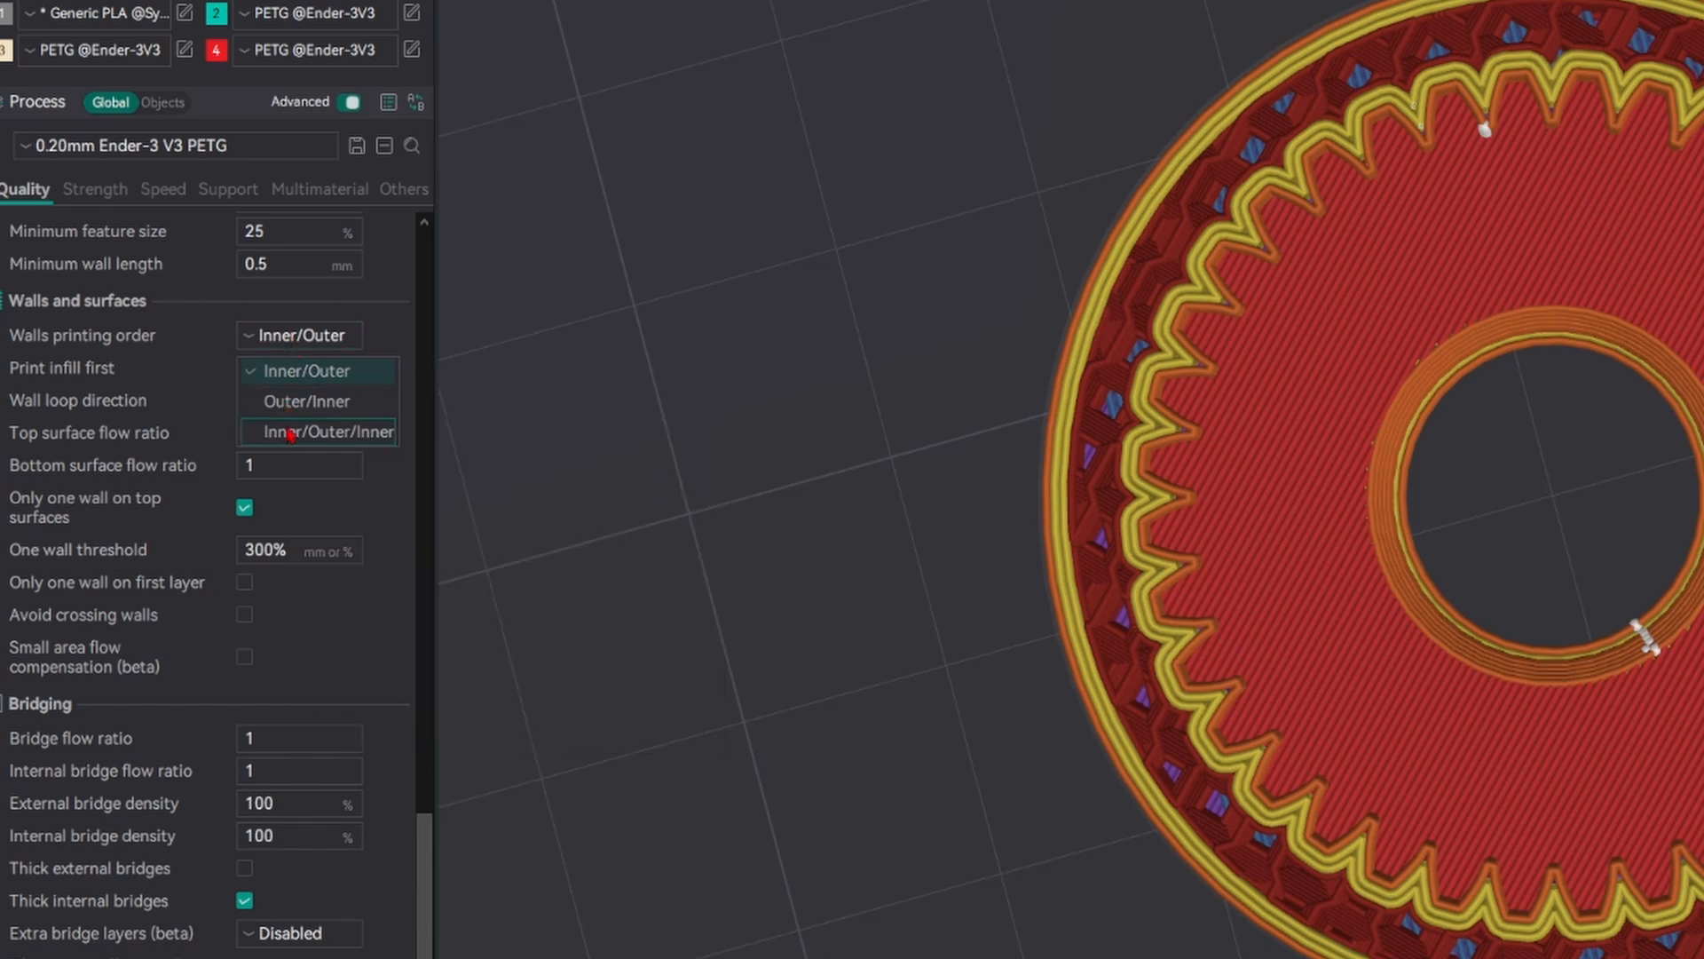
left_click(197, 353)
scroll(1378, 269, "up", 2)
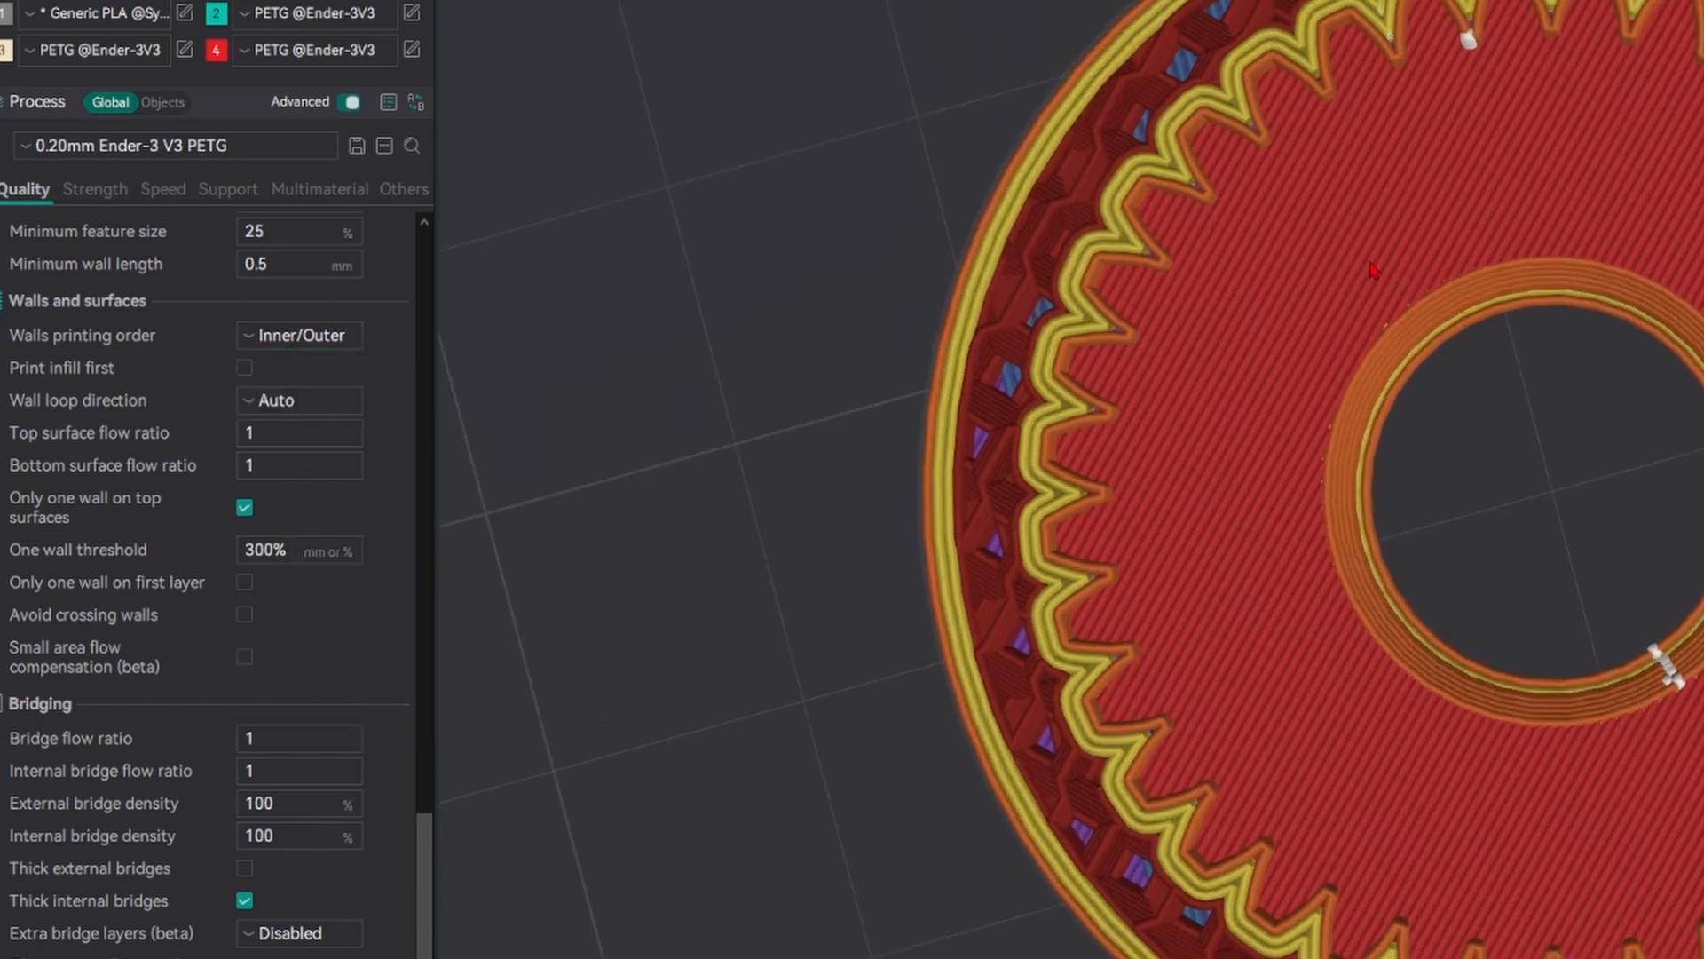
double_click(260, 264)
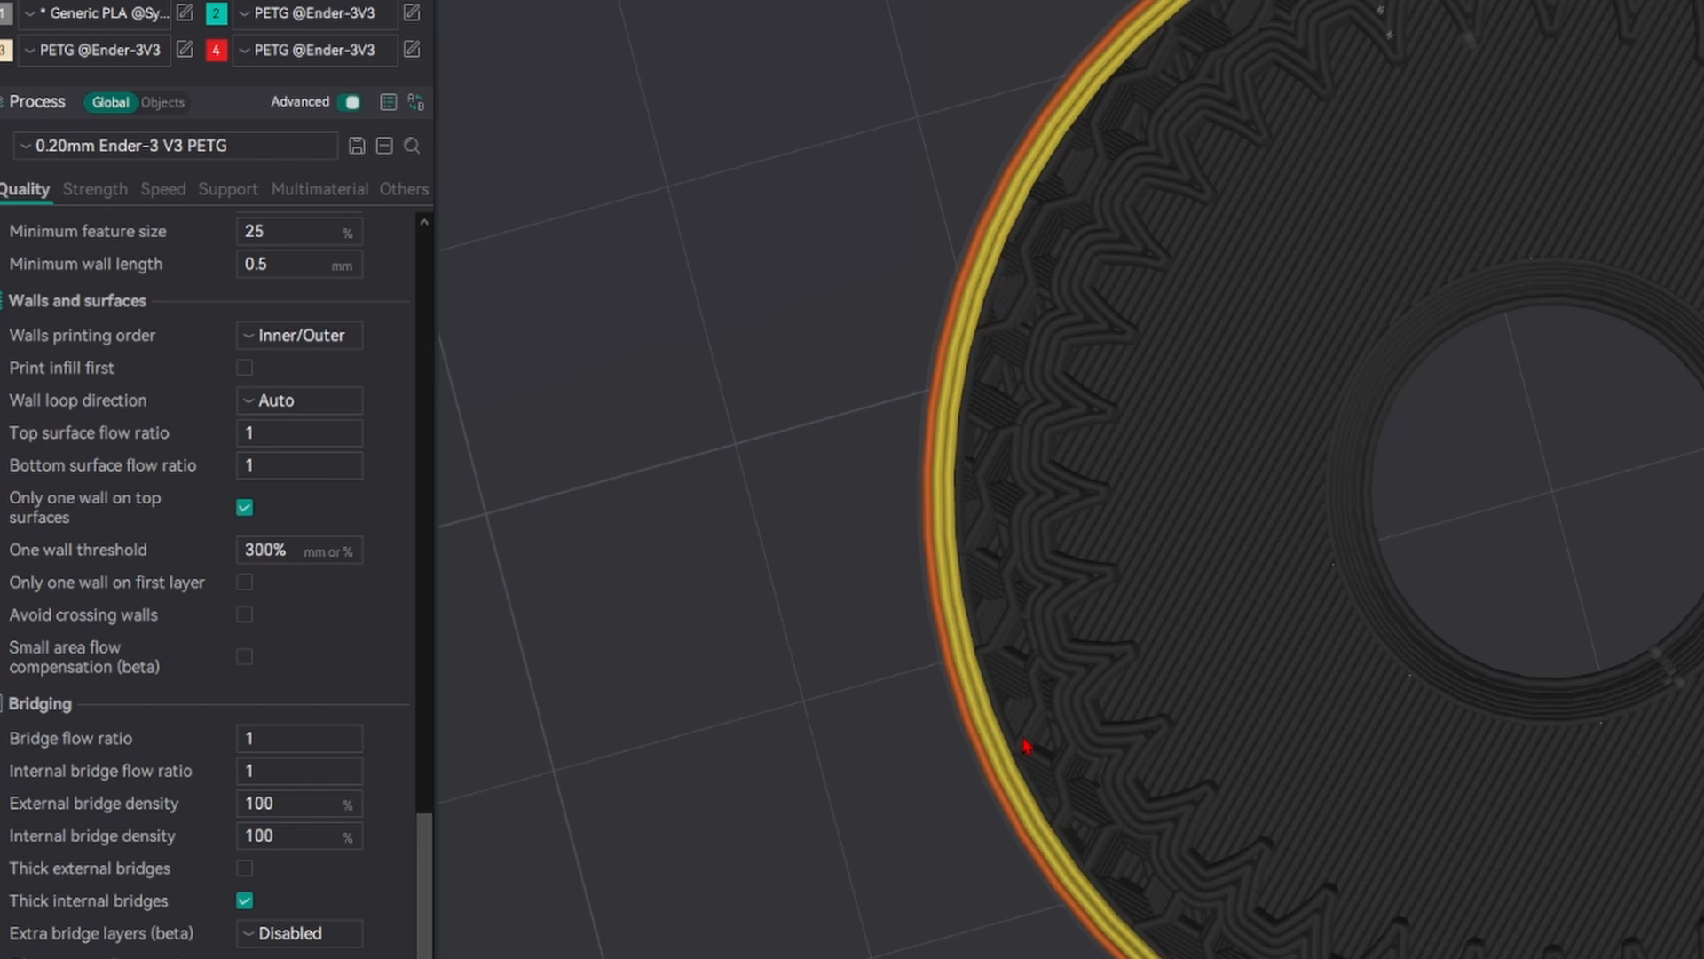
- Enable Print infill first and view the resliced gear's infill path at an angle
mouse_move(258, 375)
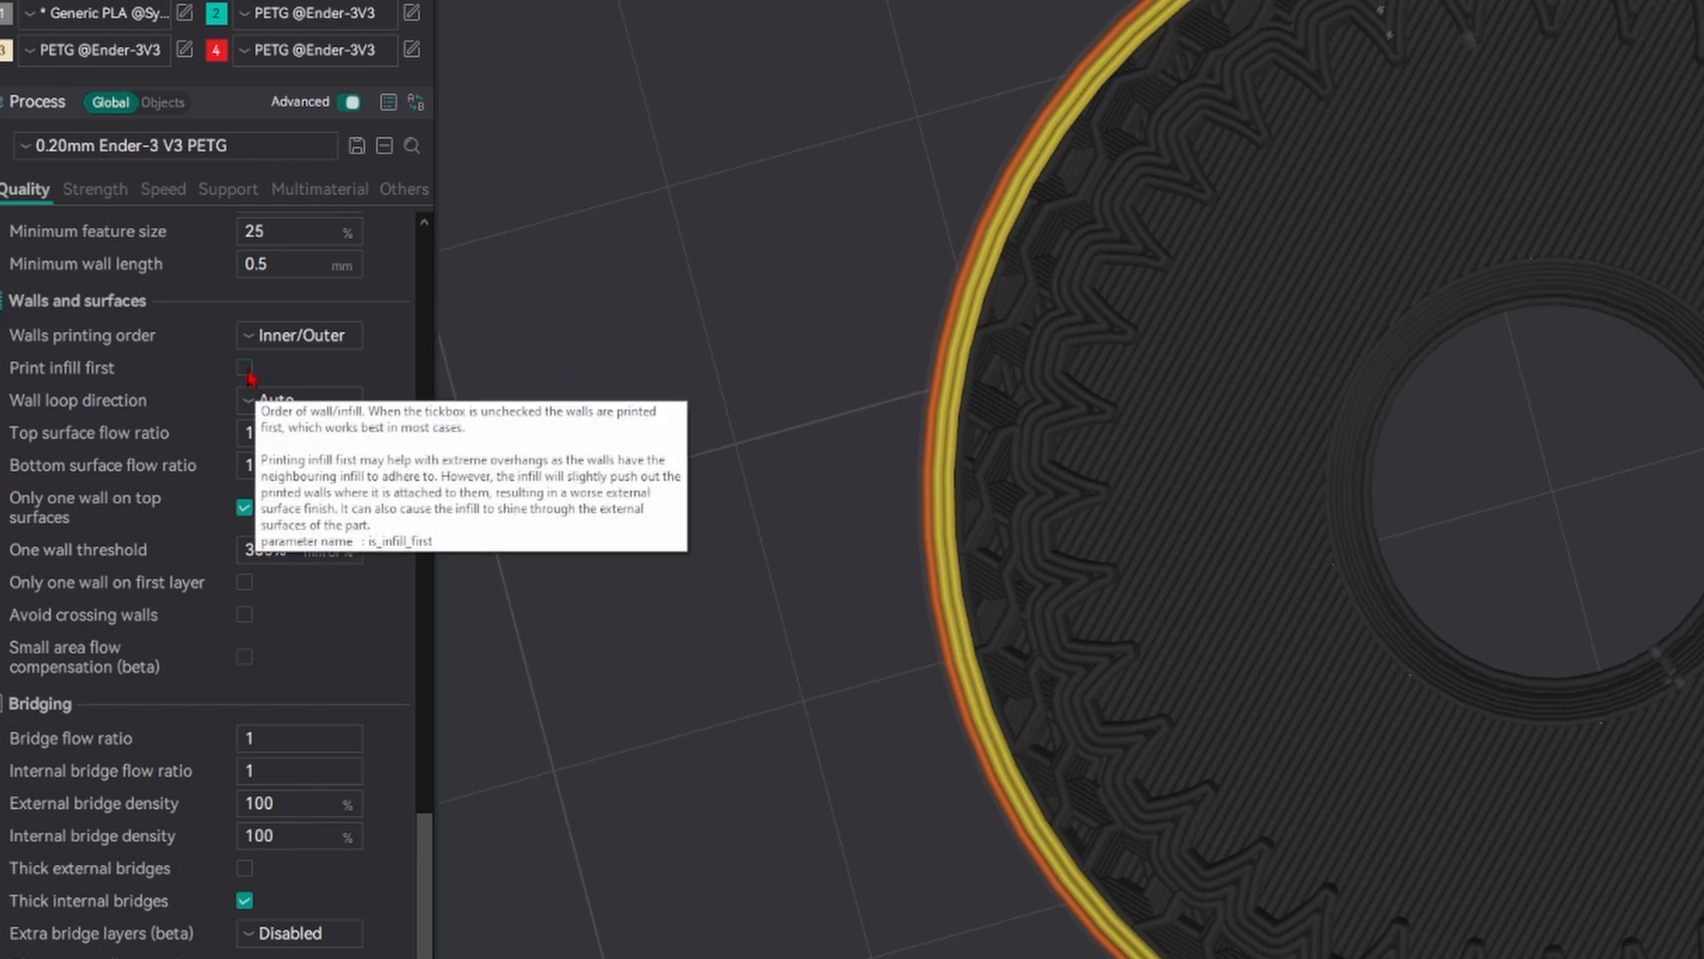
left_click(248, 371)
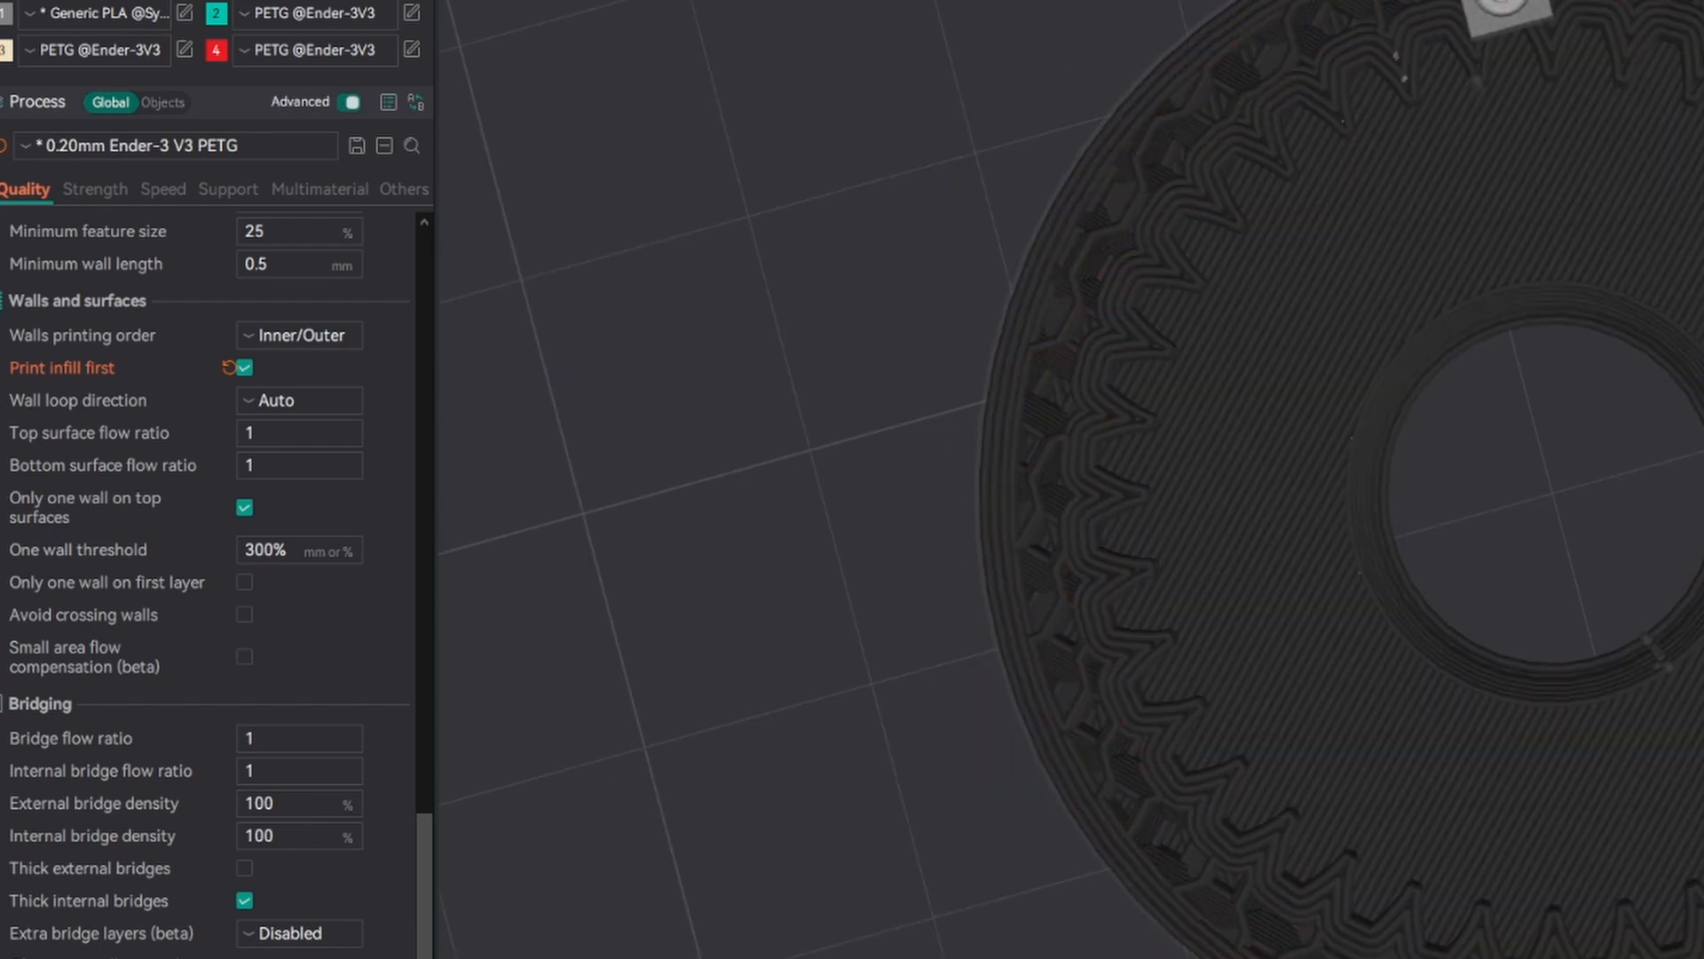
left_click_drag(1571, 659, 1598, 462)
right_click_drag(1403, 278, 1278, 756)
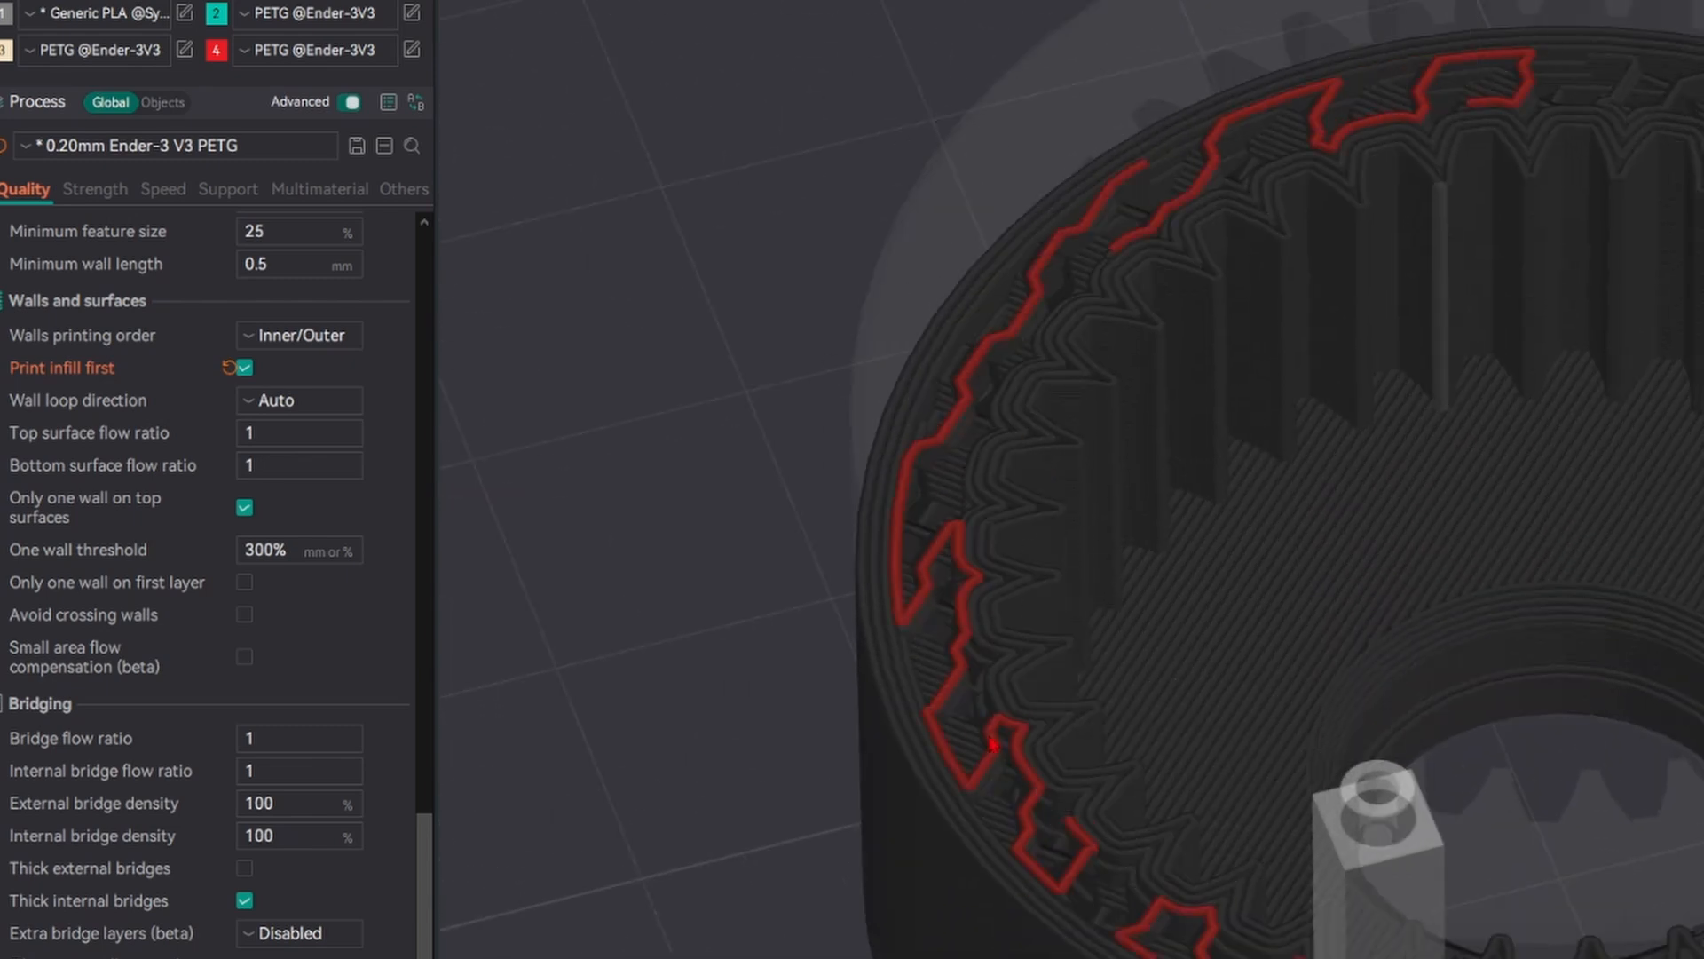
- Inspect the infill printed before the gear's walls up close, and turn Print infill first back off
scroll(1268, 331, "up", 6)
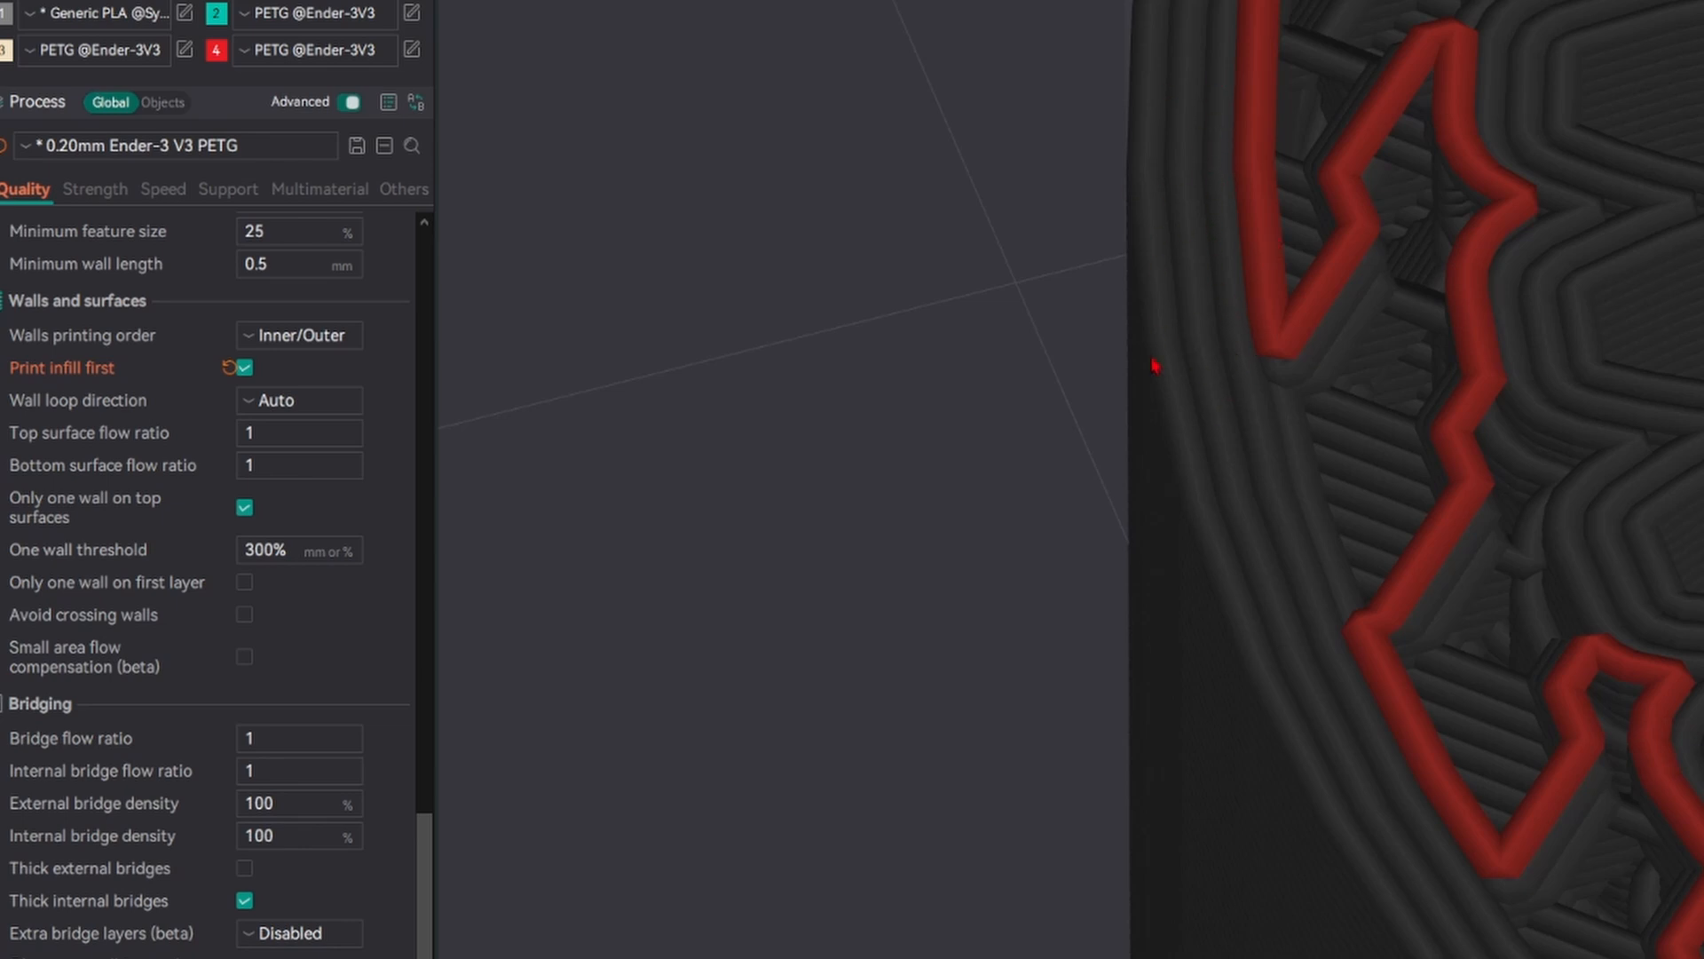
scroll(1077, 380, "down", 5)
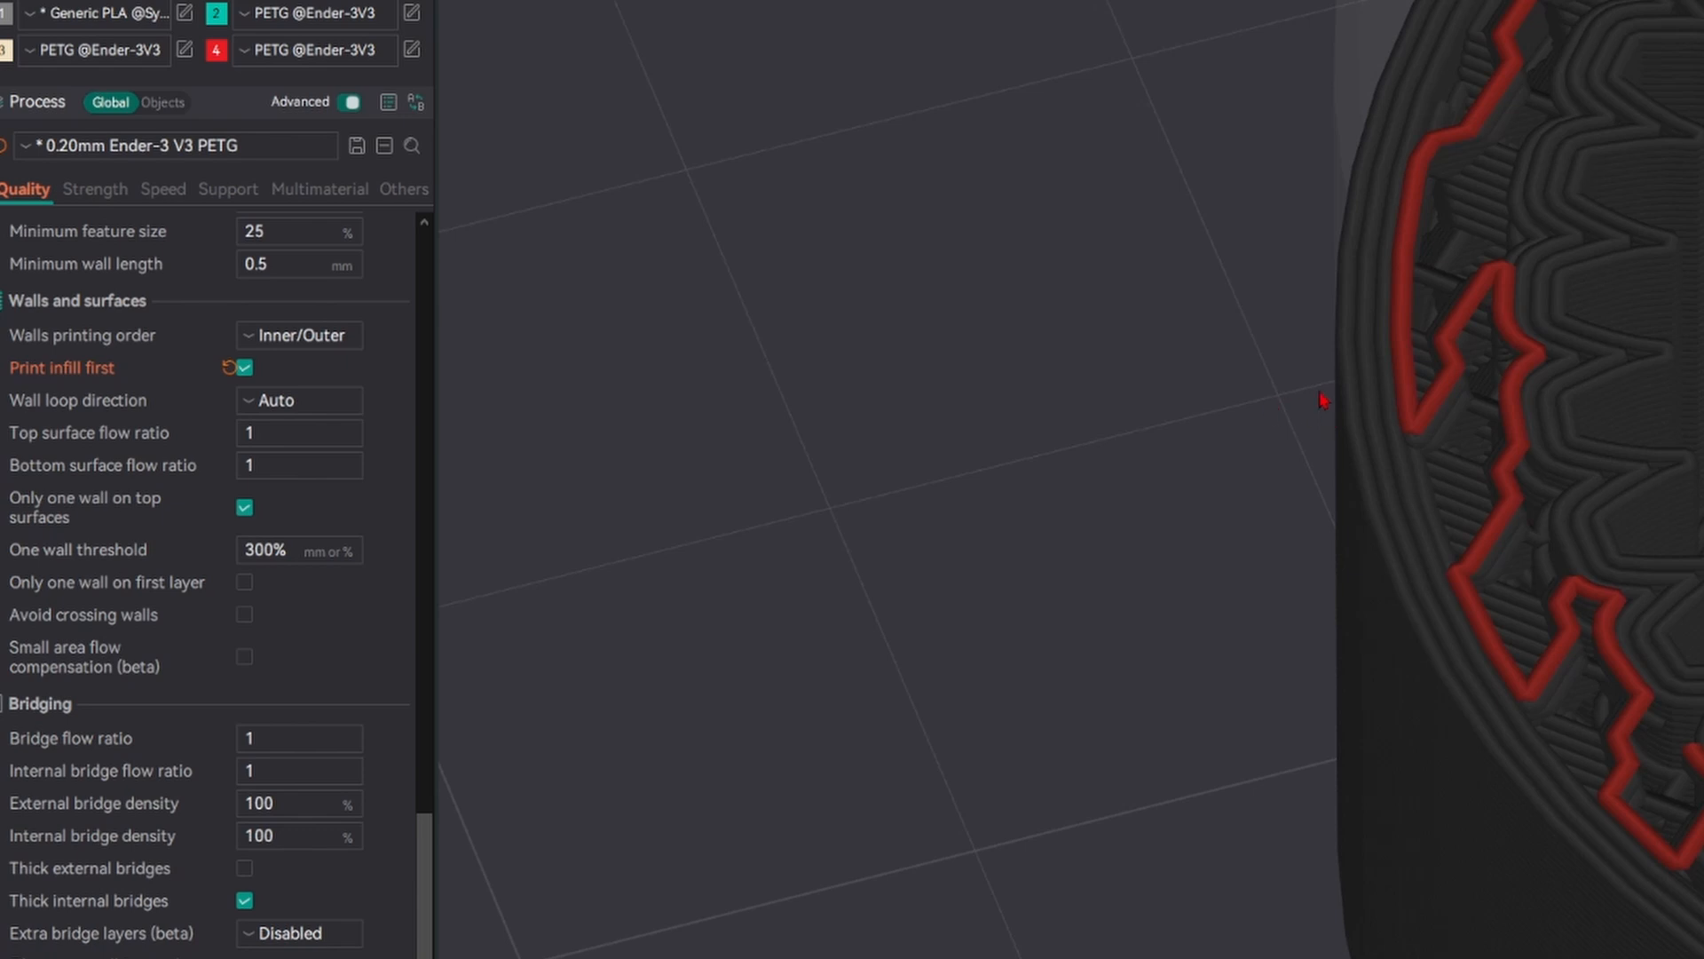
right_click_drag(1372, 390, 1061, 380)
scroll(1061, 380, "down", 6)
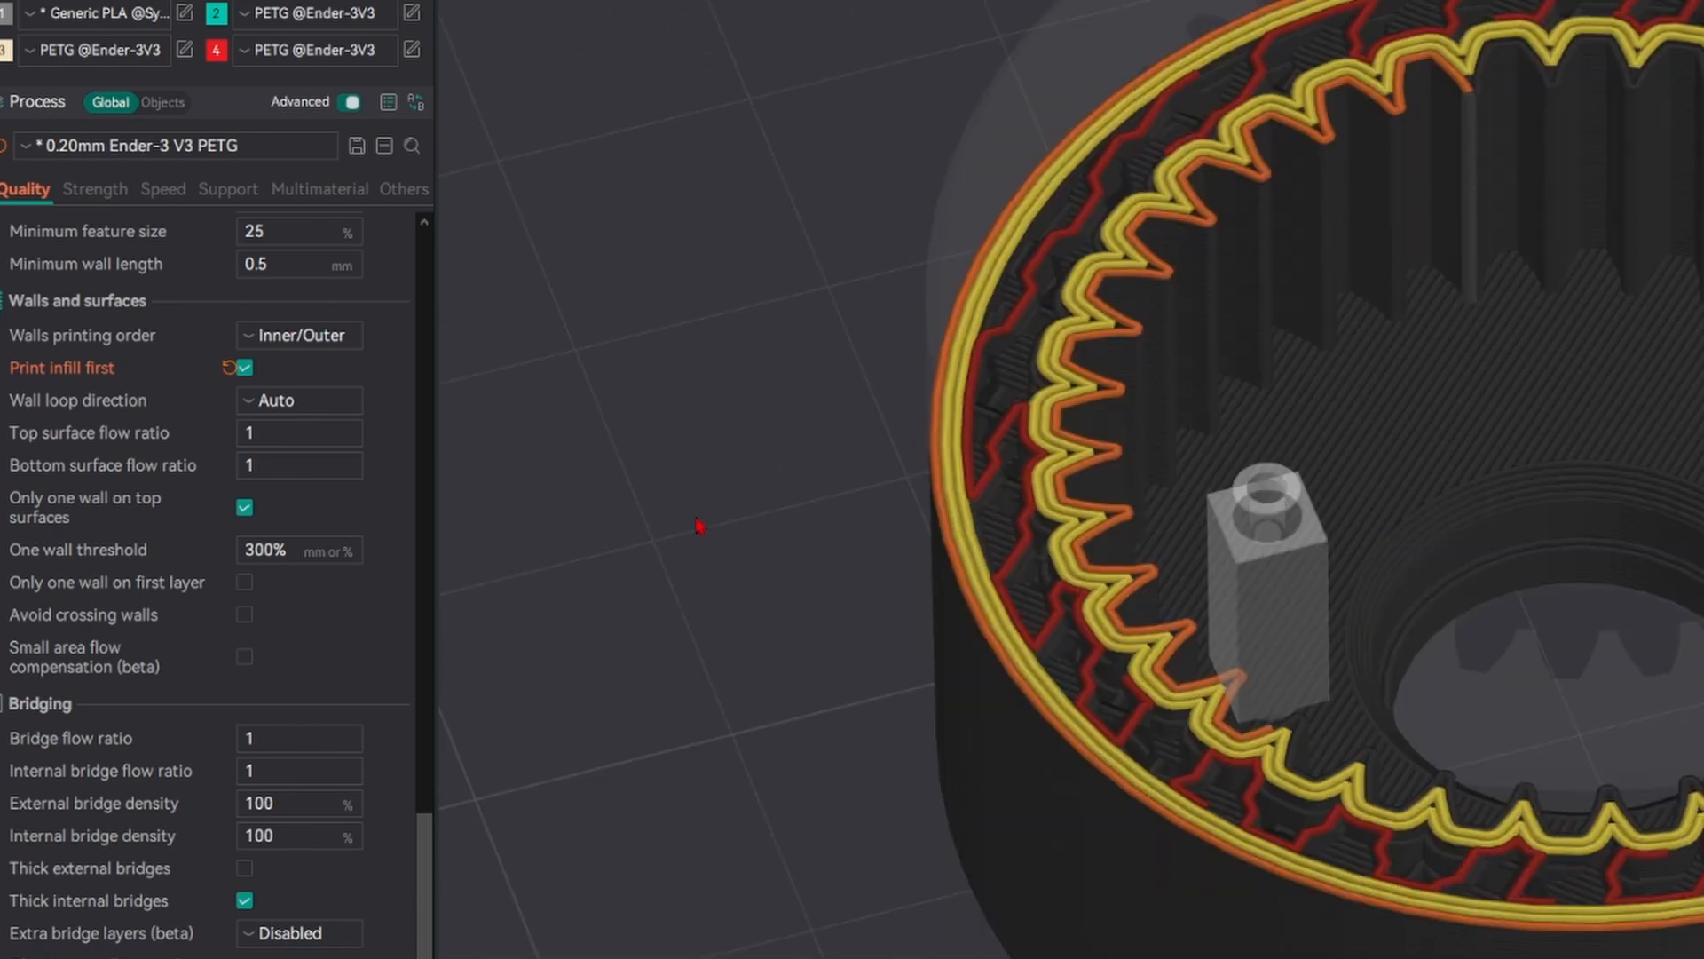
left_click(254, 372)
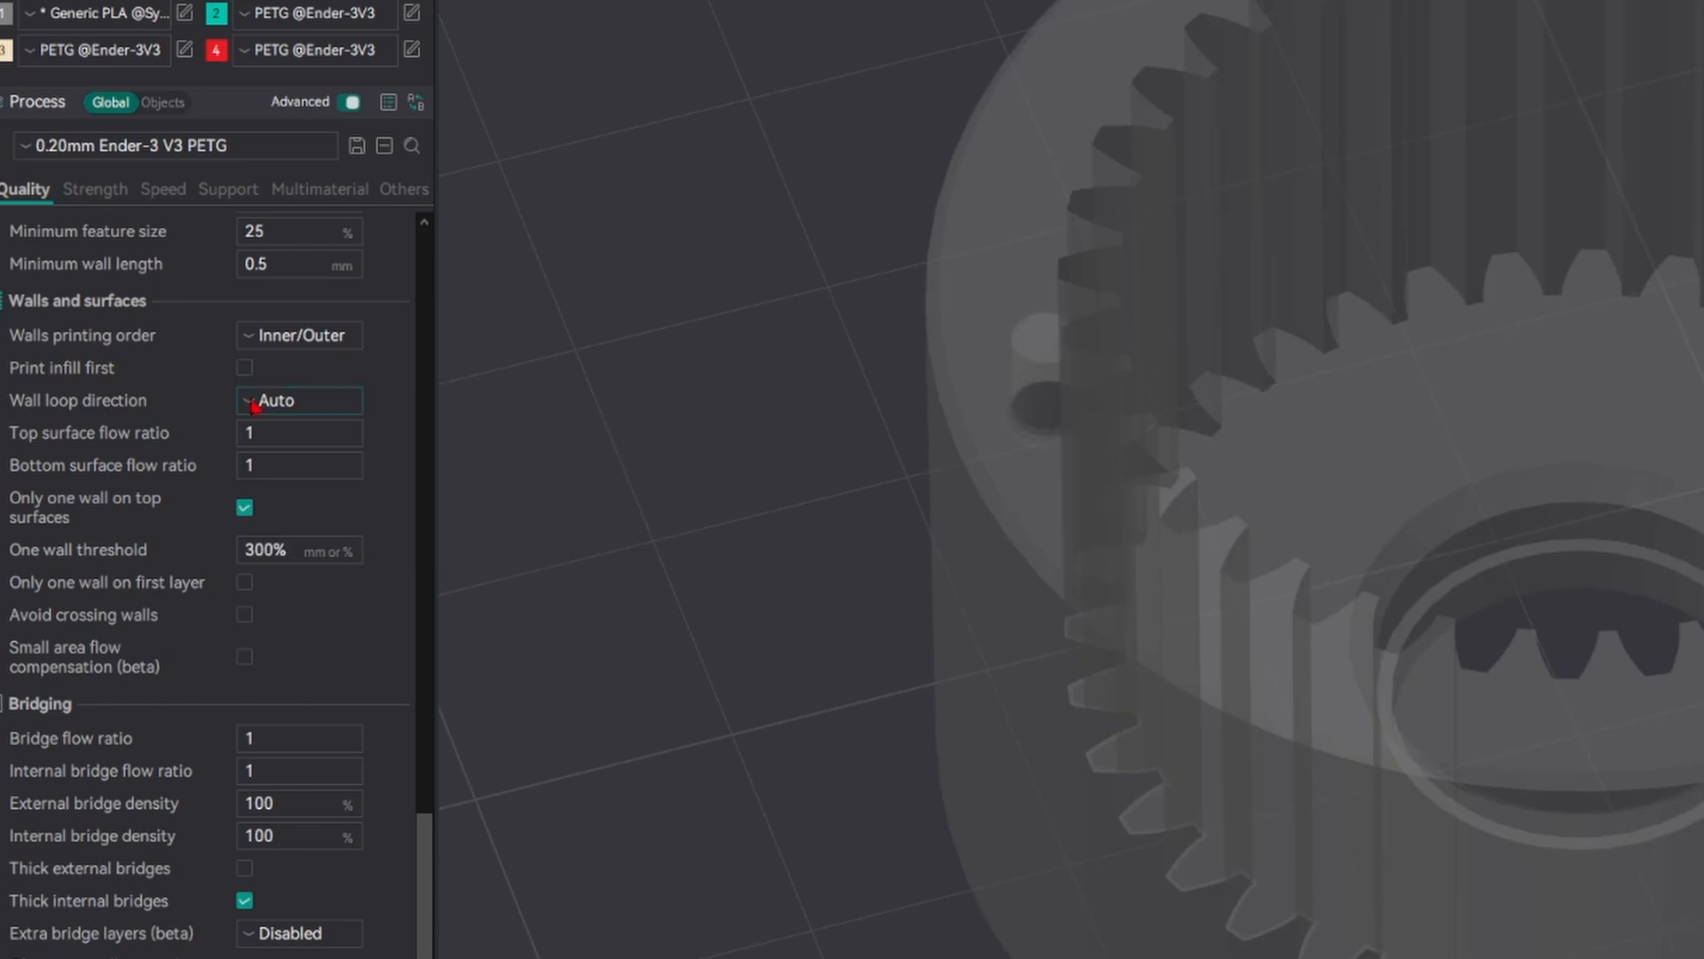
- Review the wall loop direction options and the descriptions of the surface flow ratio, one-wall and small area flow compensation settings
left_click(258, 404)
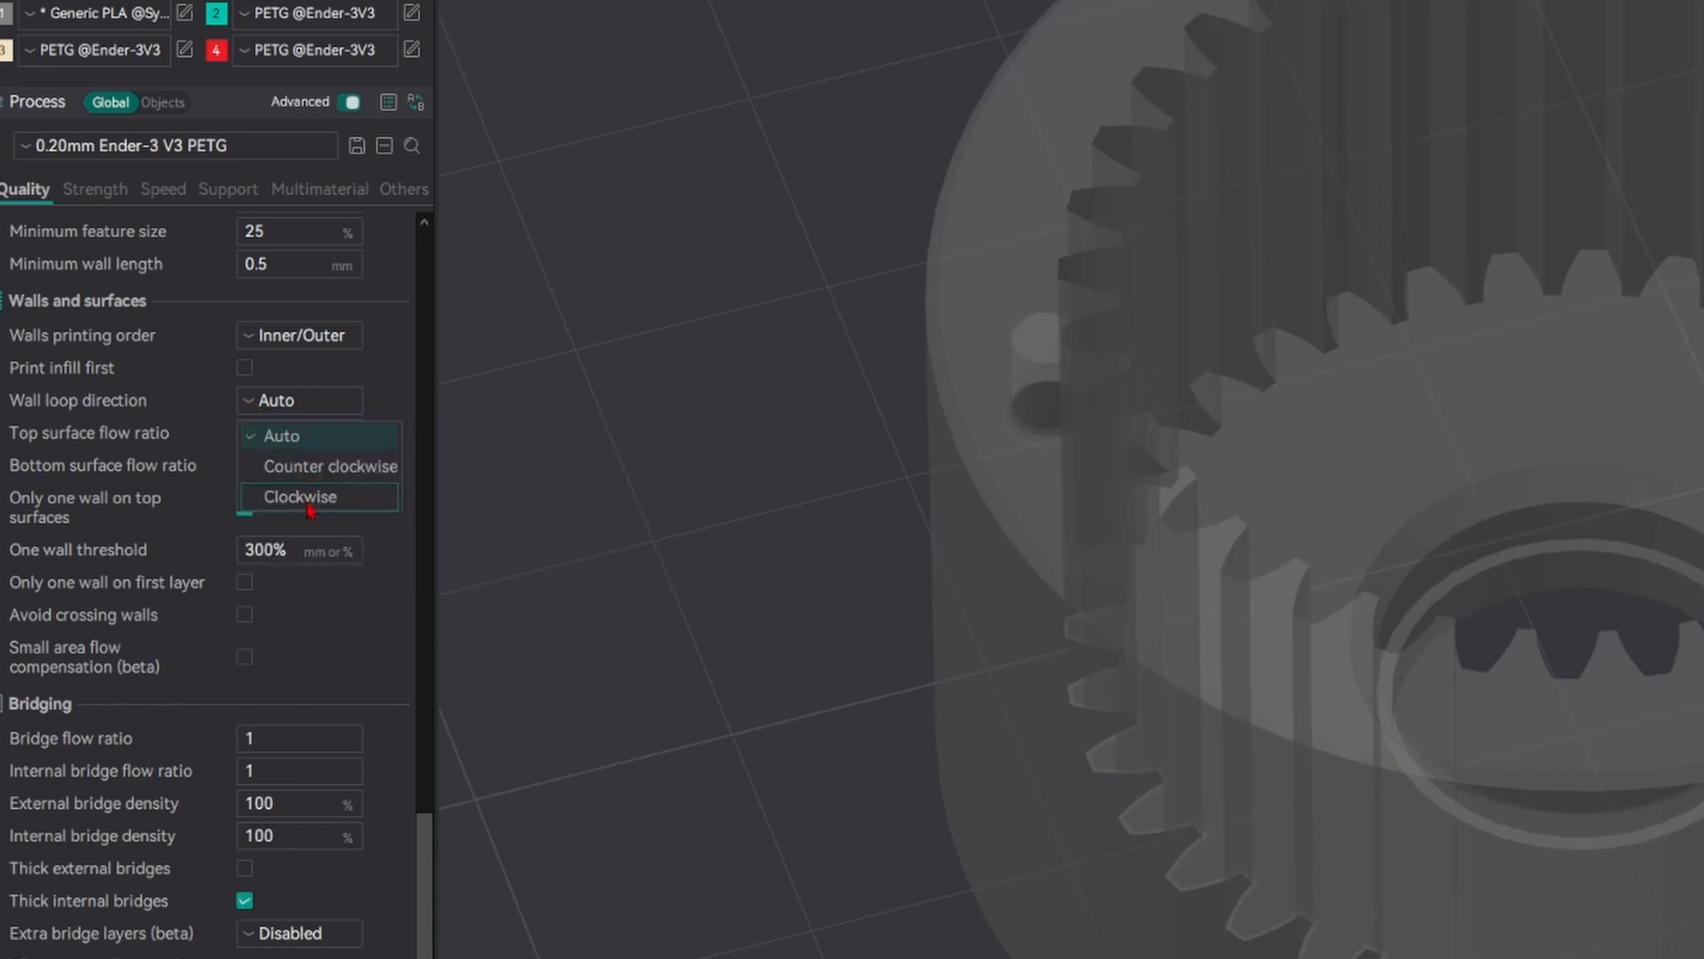
left_click(241, 431)
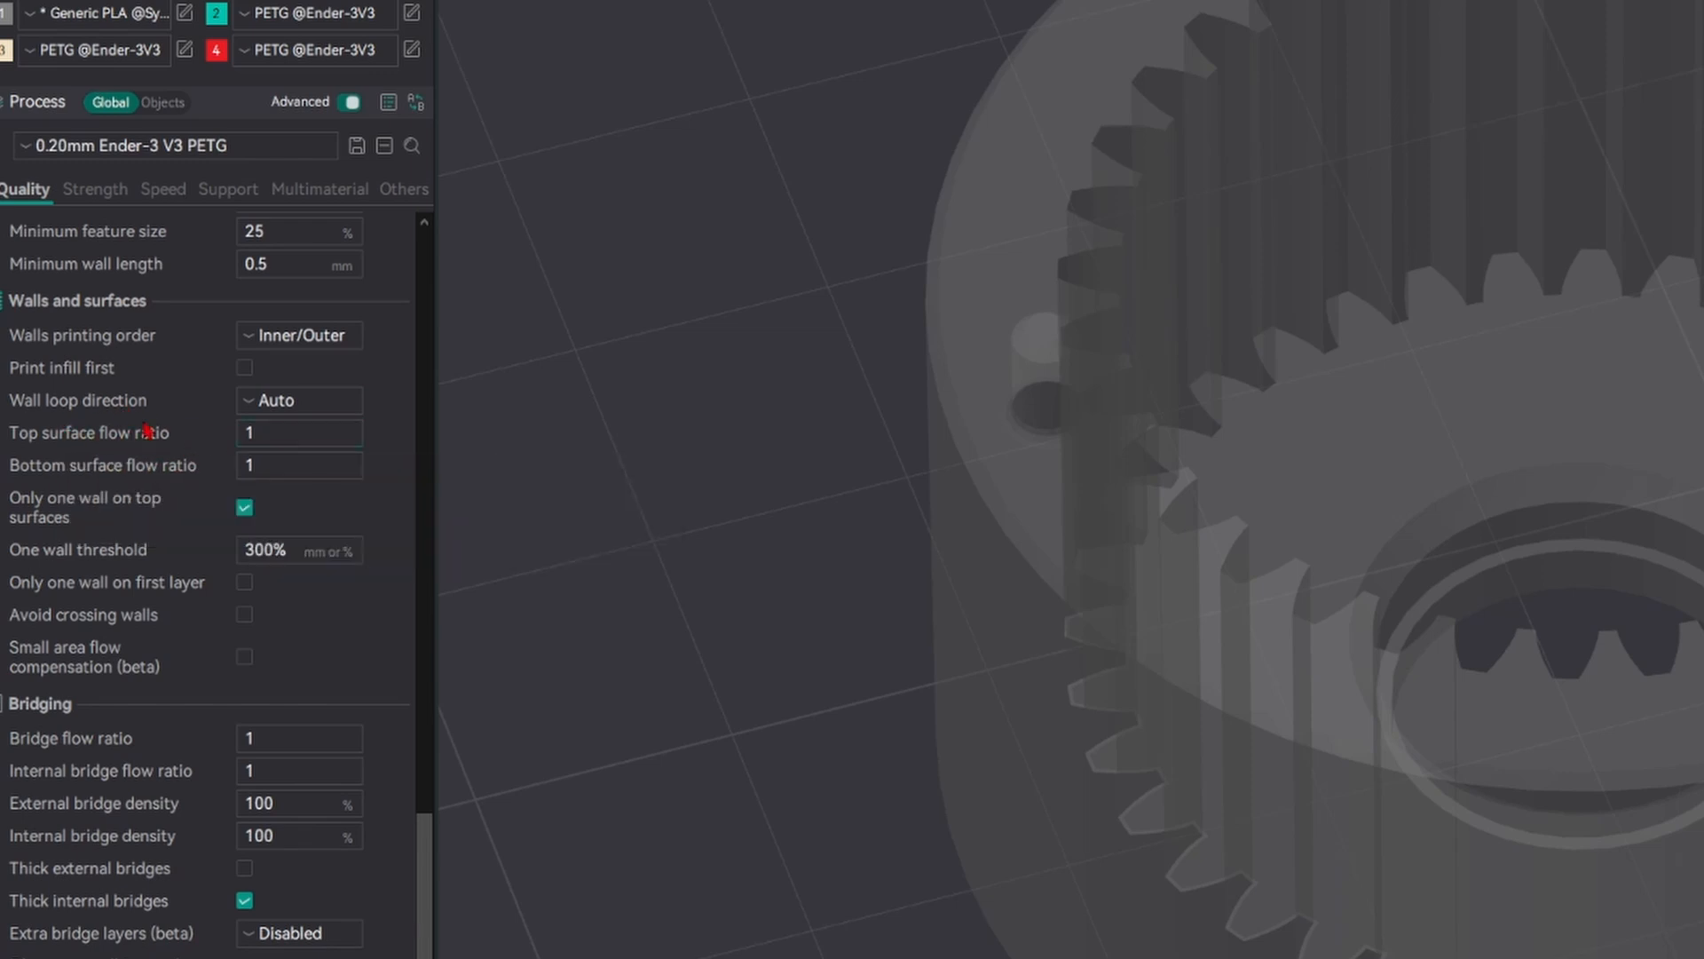
mouse_move(144, 470)
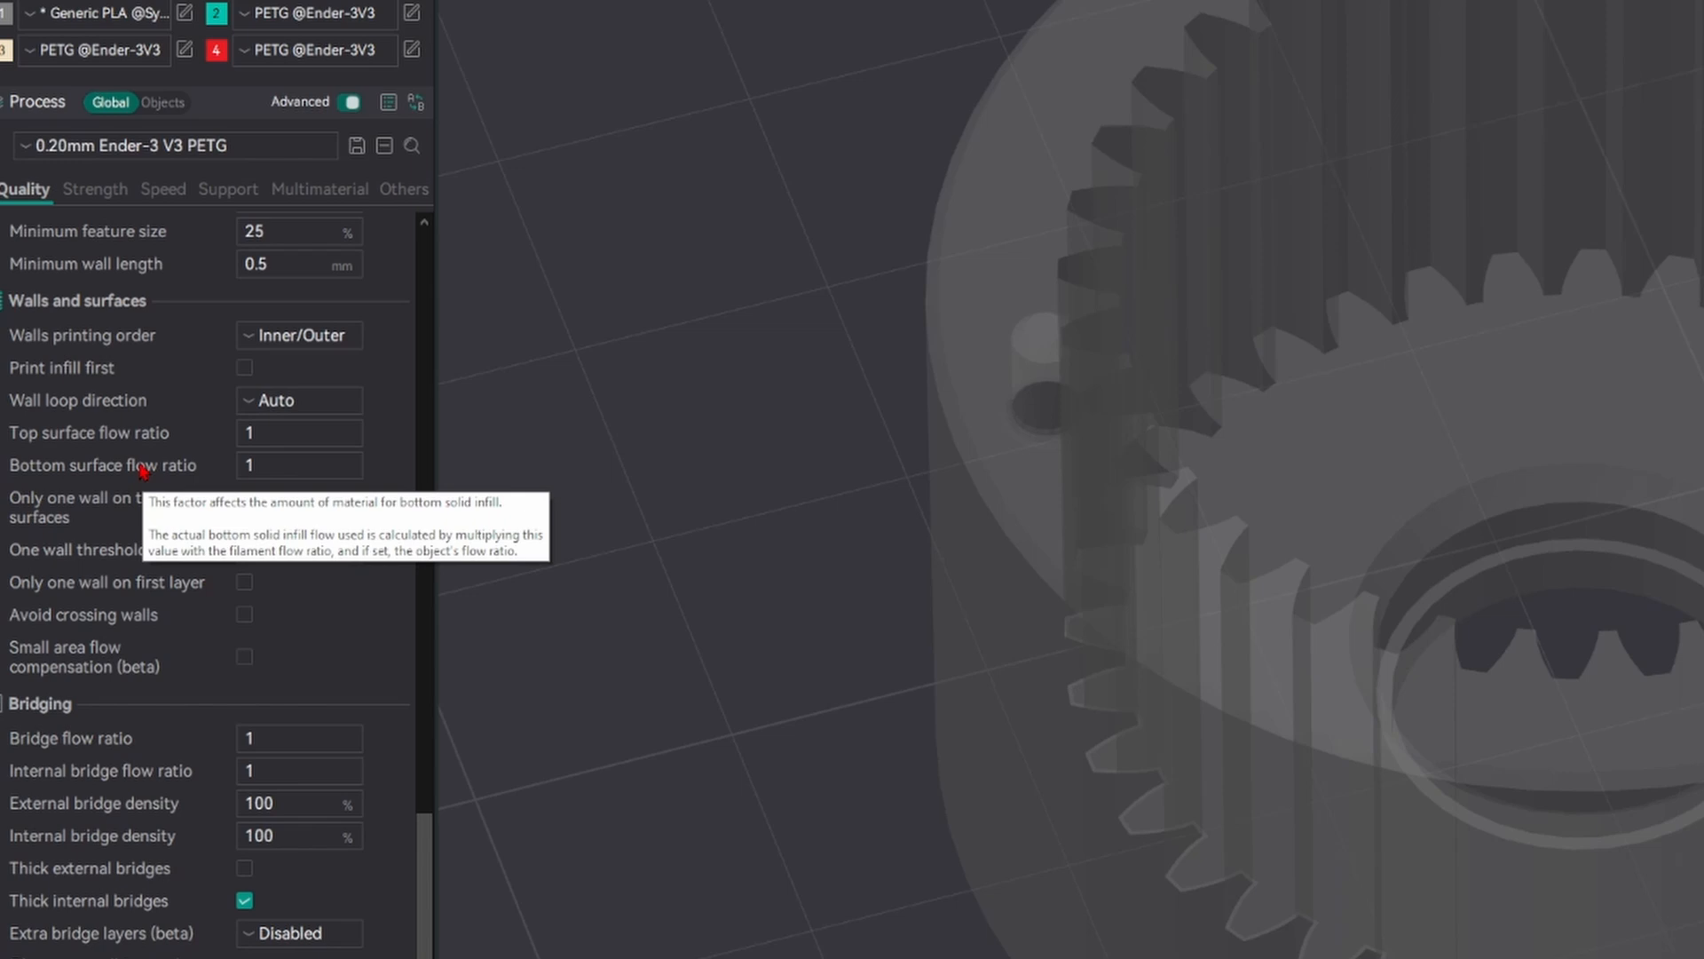
mouse_move(118, 512)
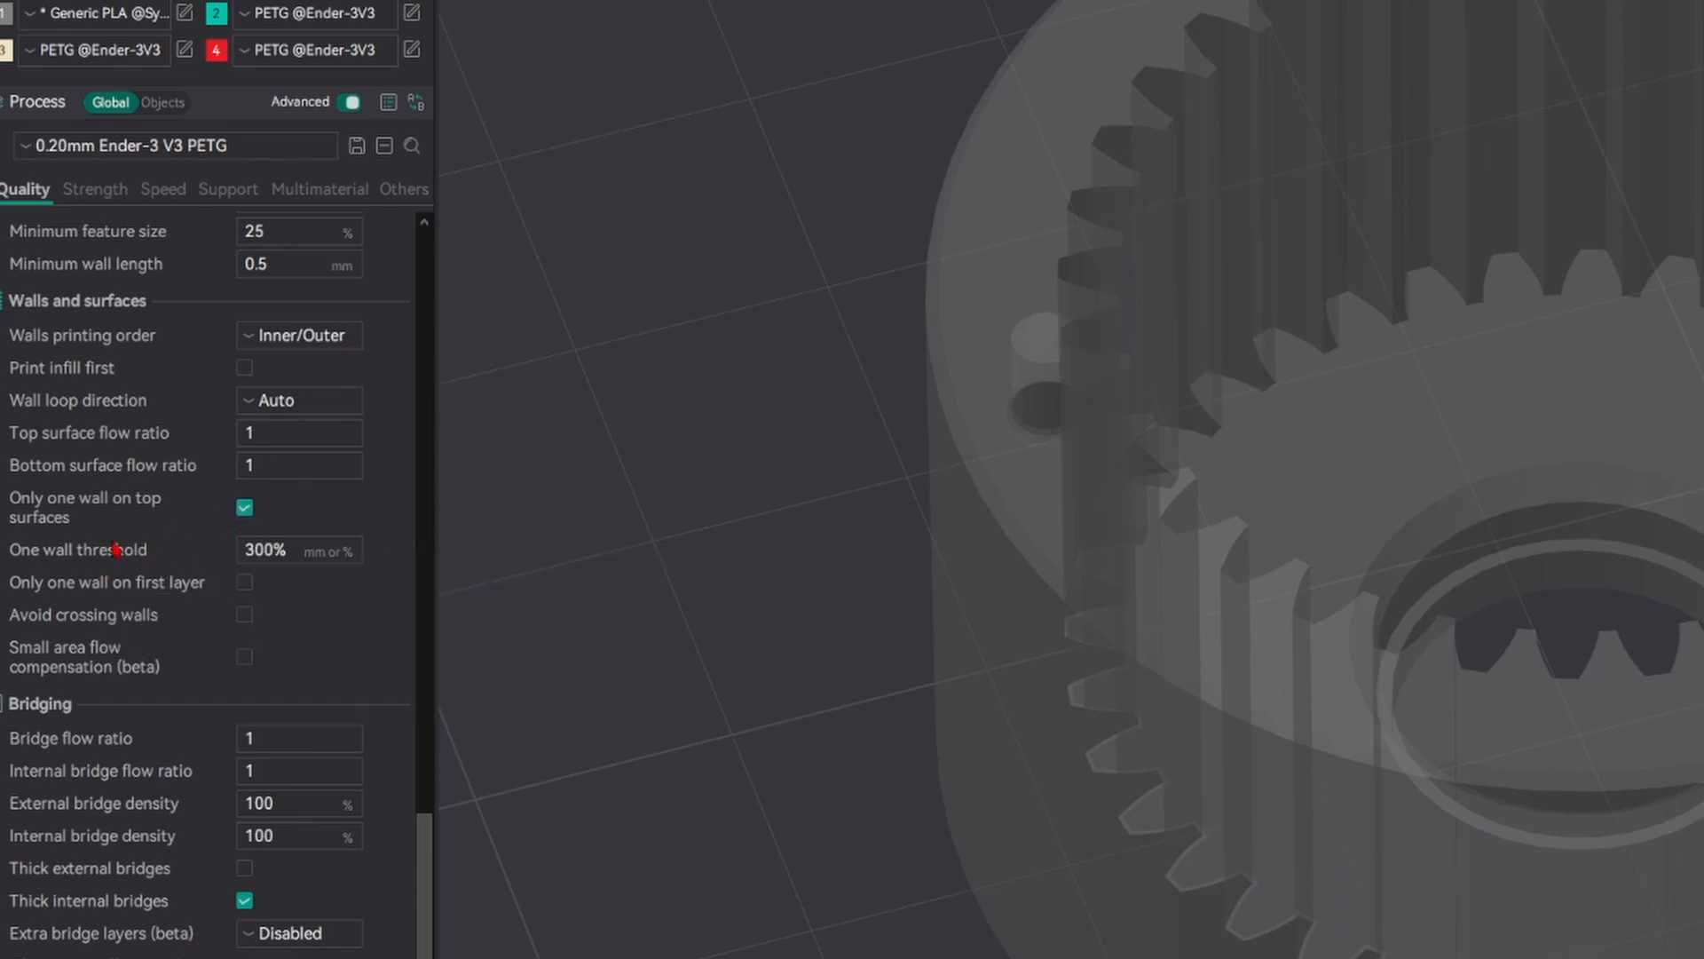
mouse_move(116, 555)
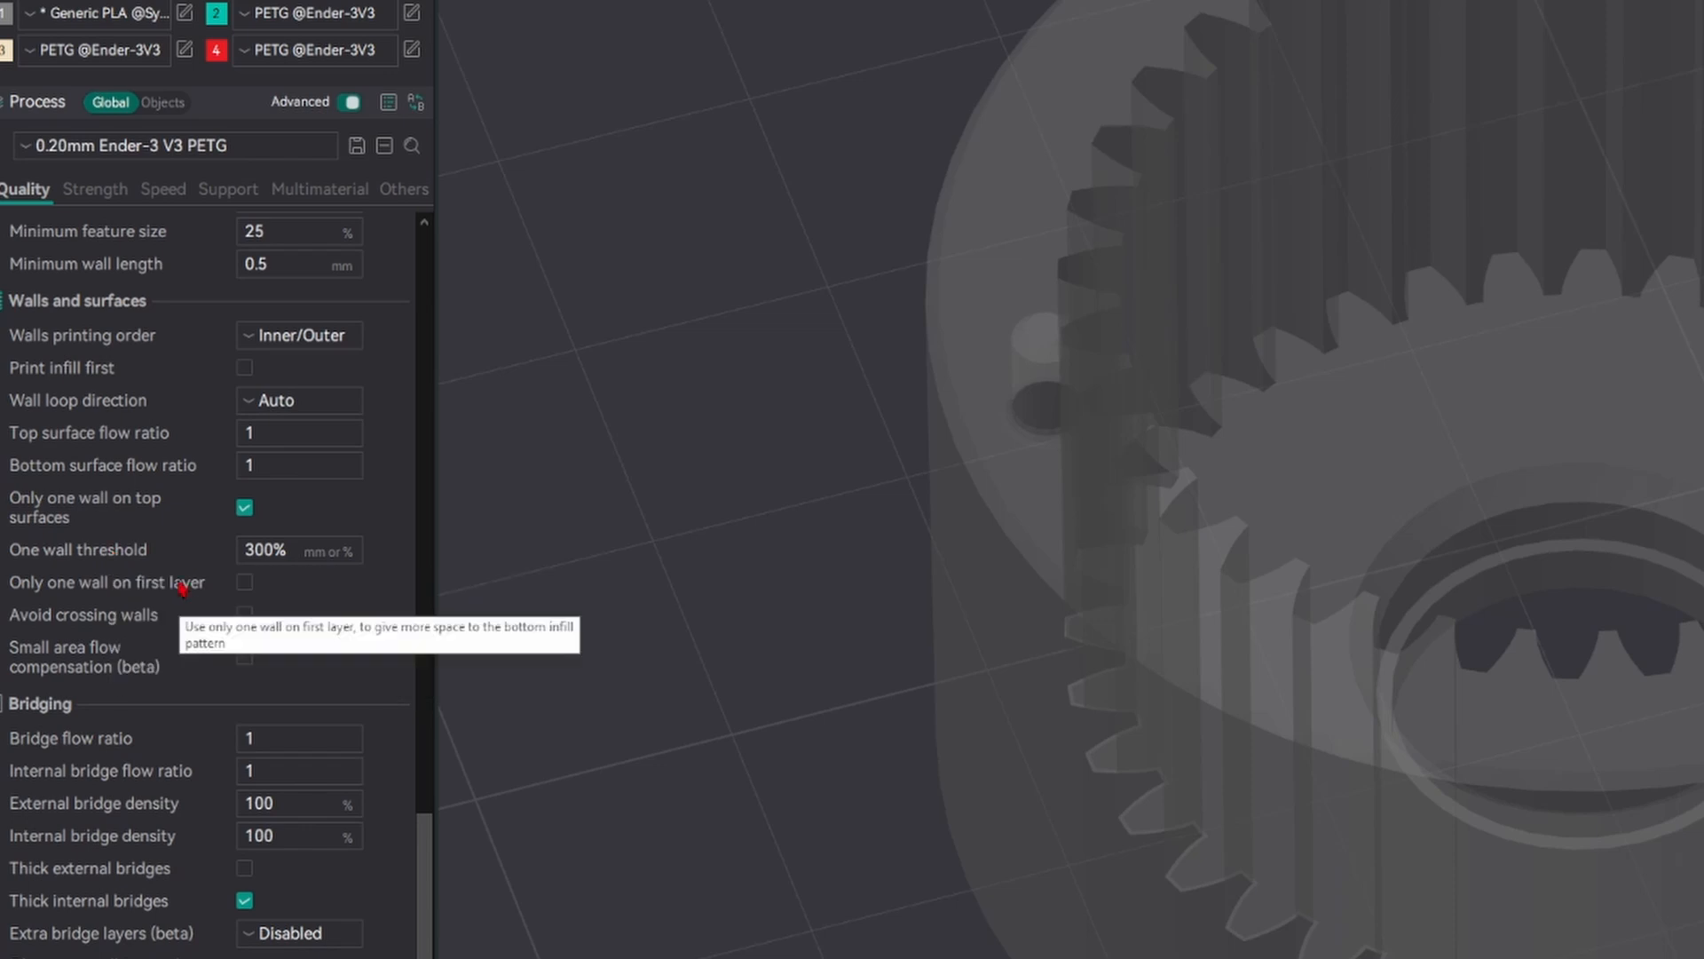
mouse_move(139, 643)
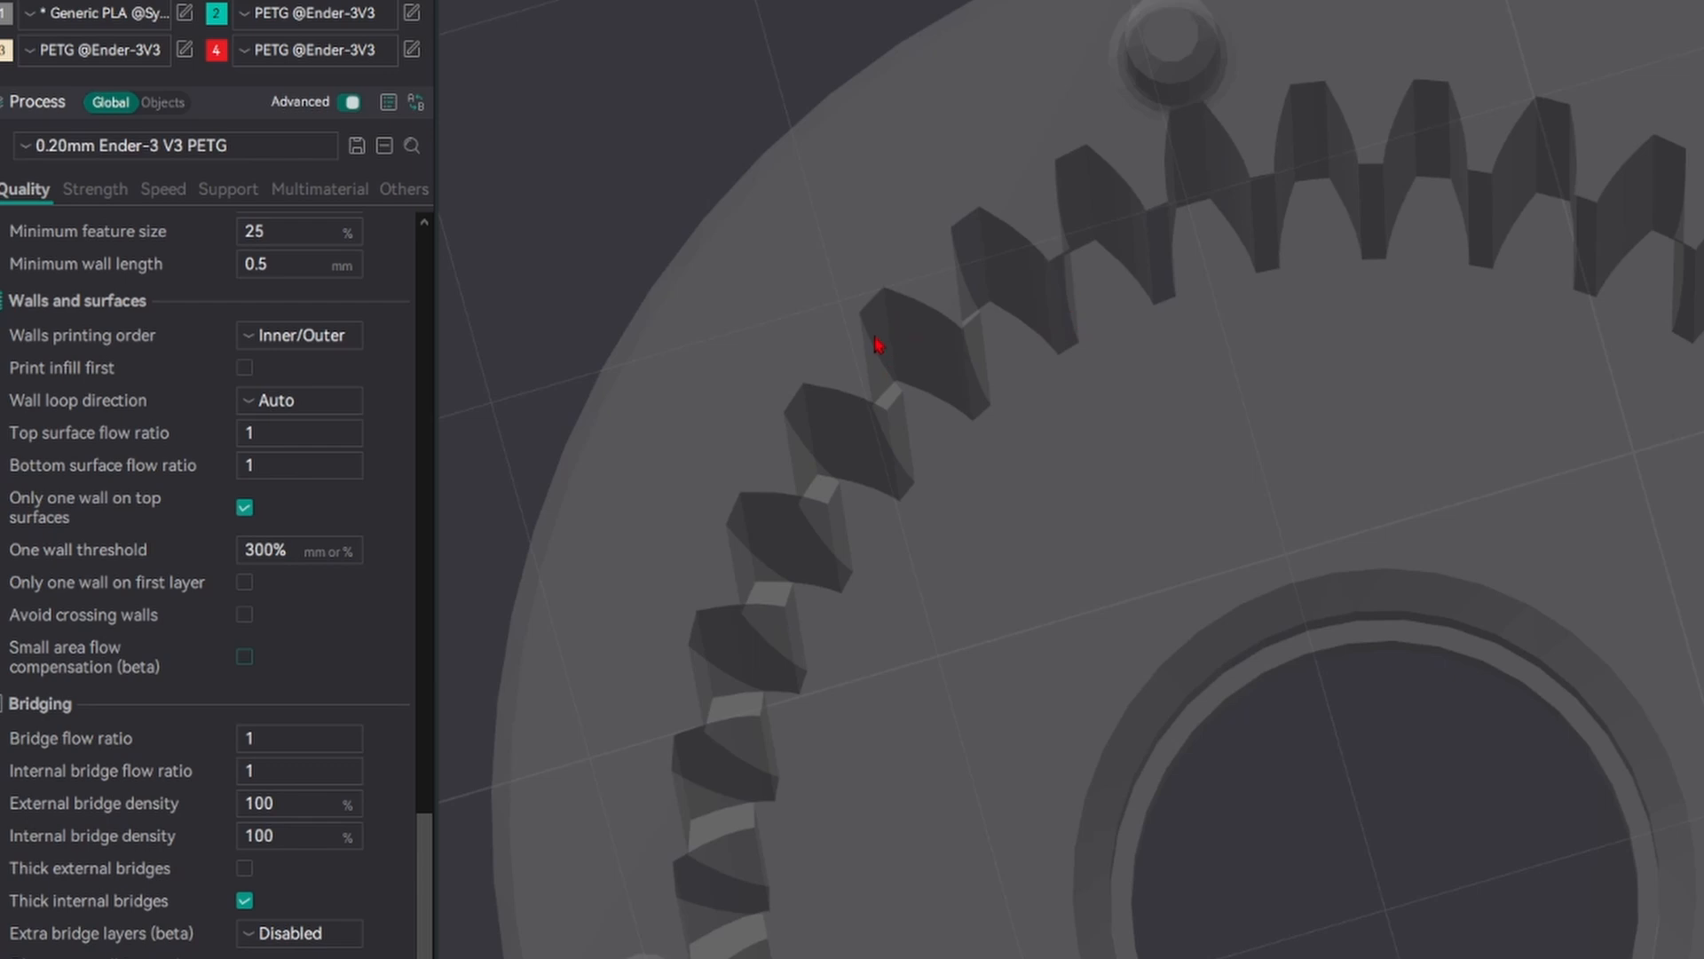
- Review the bridging and overhang settings while viewing the gear model from the side and at an angle
scroll(1091, 387, "down", 1)
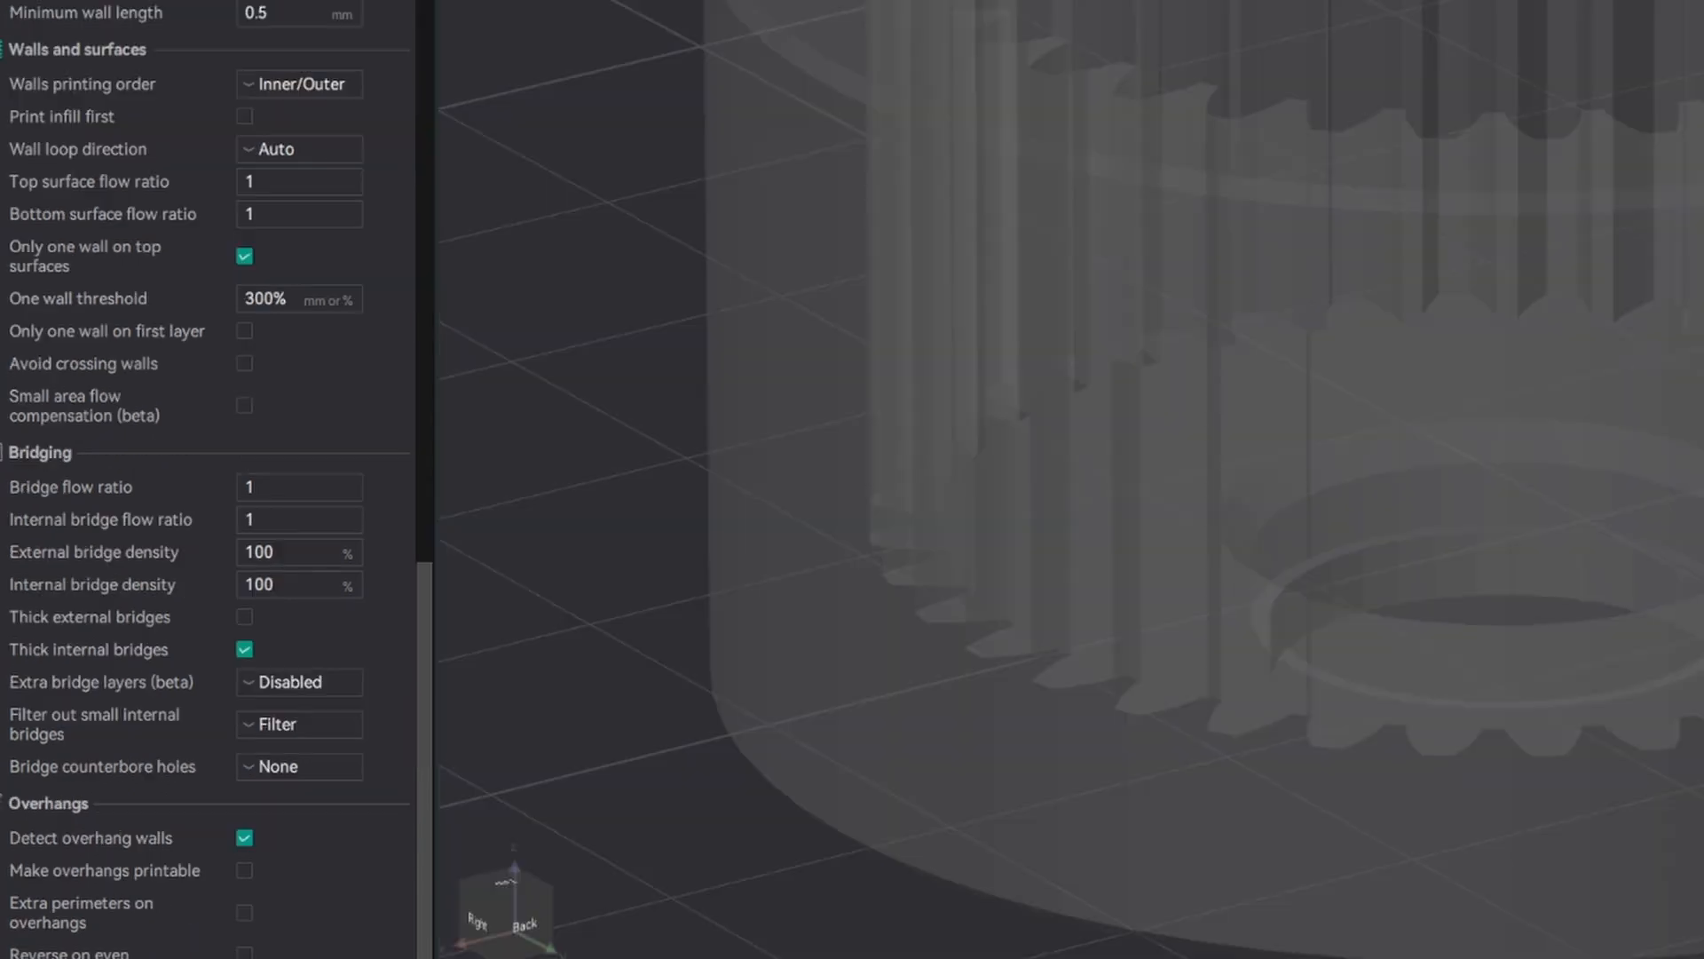
middle_click_drag(902, 97, 950, 82)
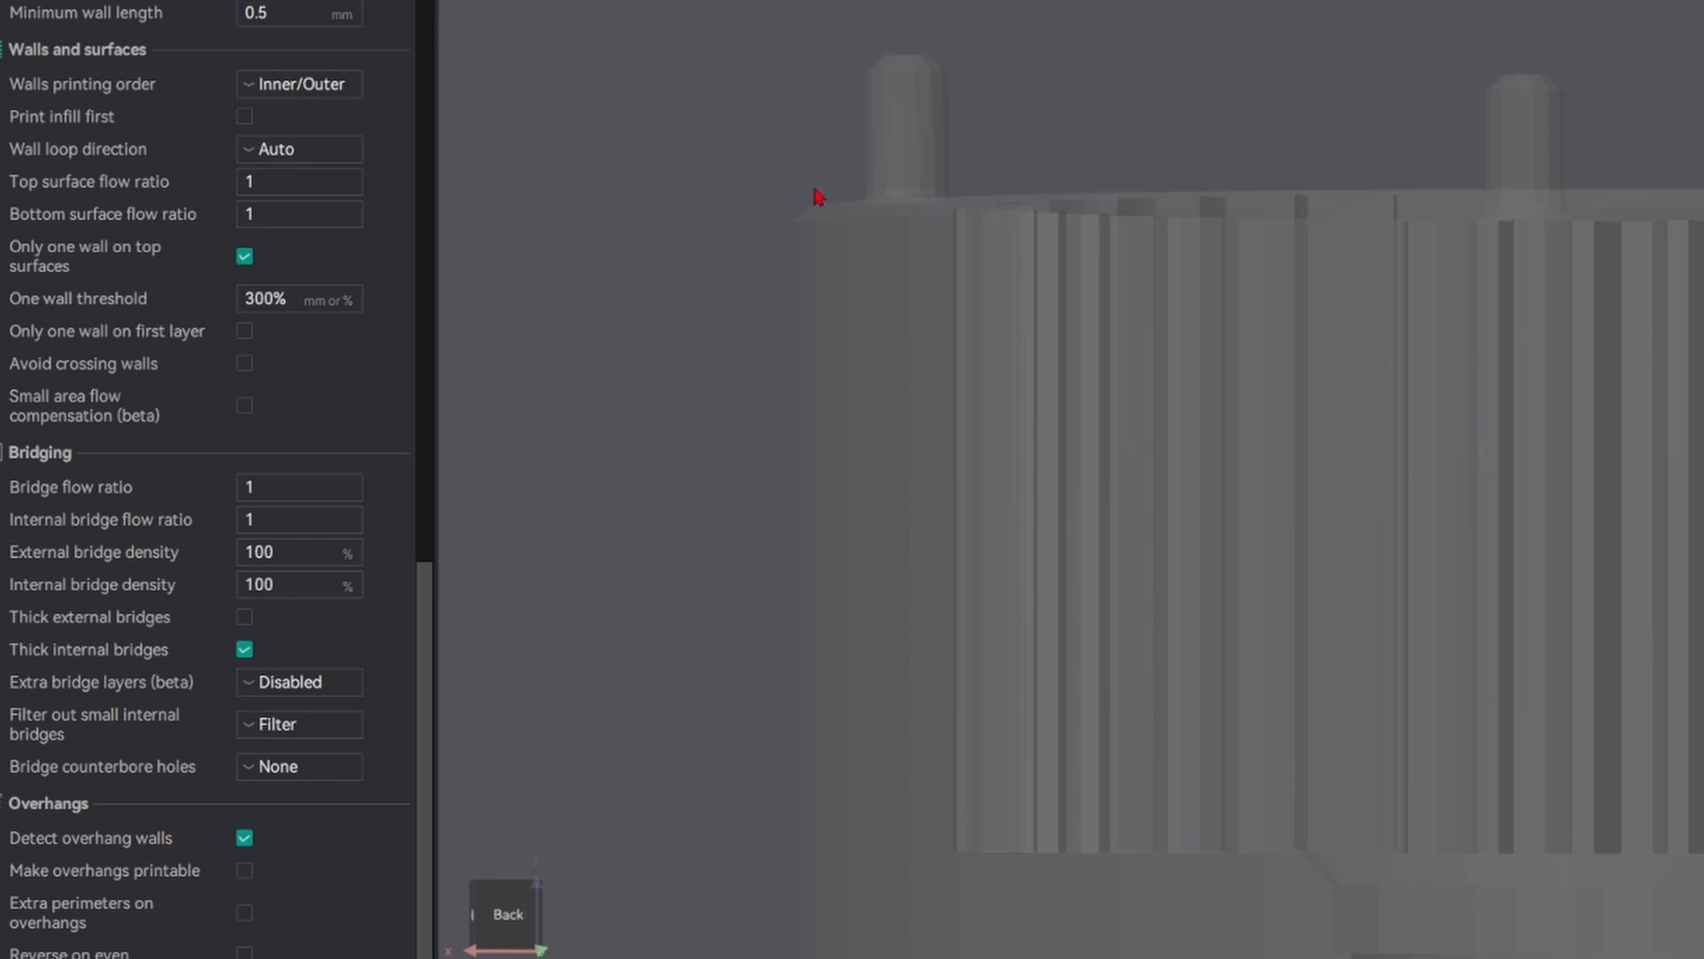
left_click_drag(817, 198, 870, 160)
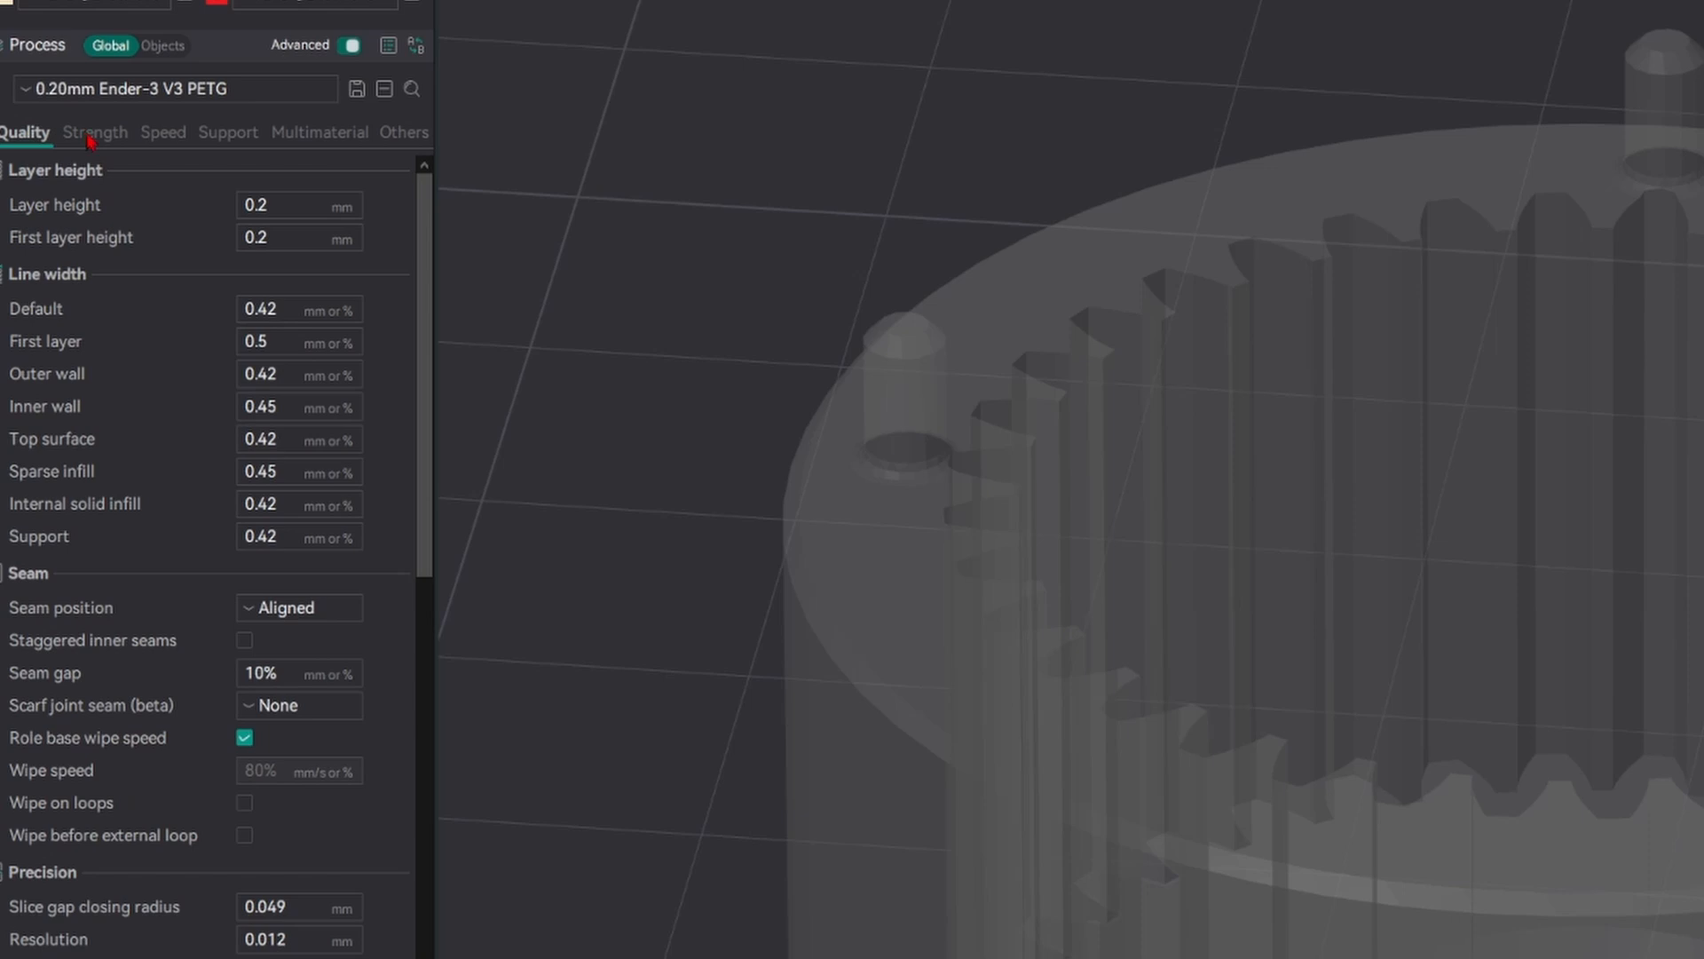
- Open the process strength settings and examine the wall loops setting
left_click(91, 134)
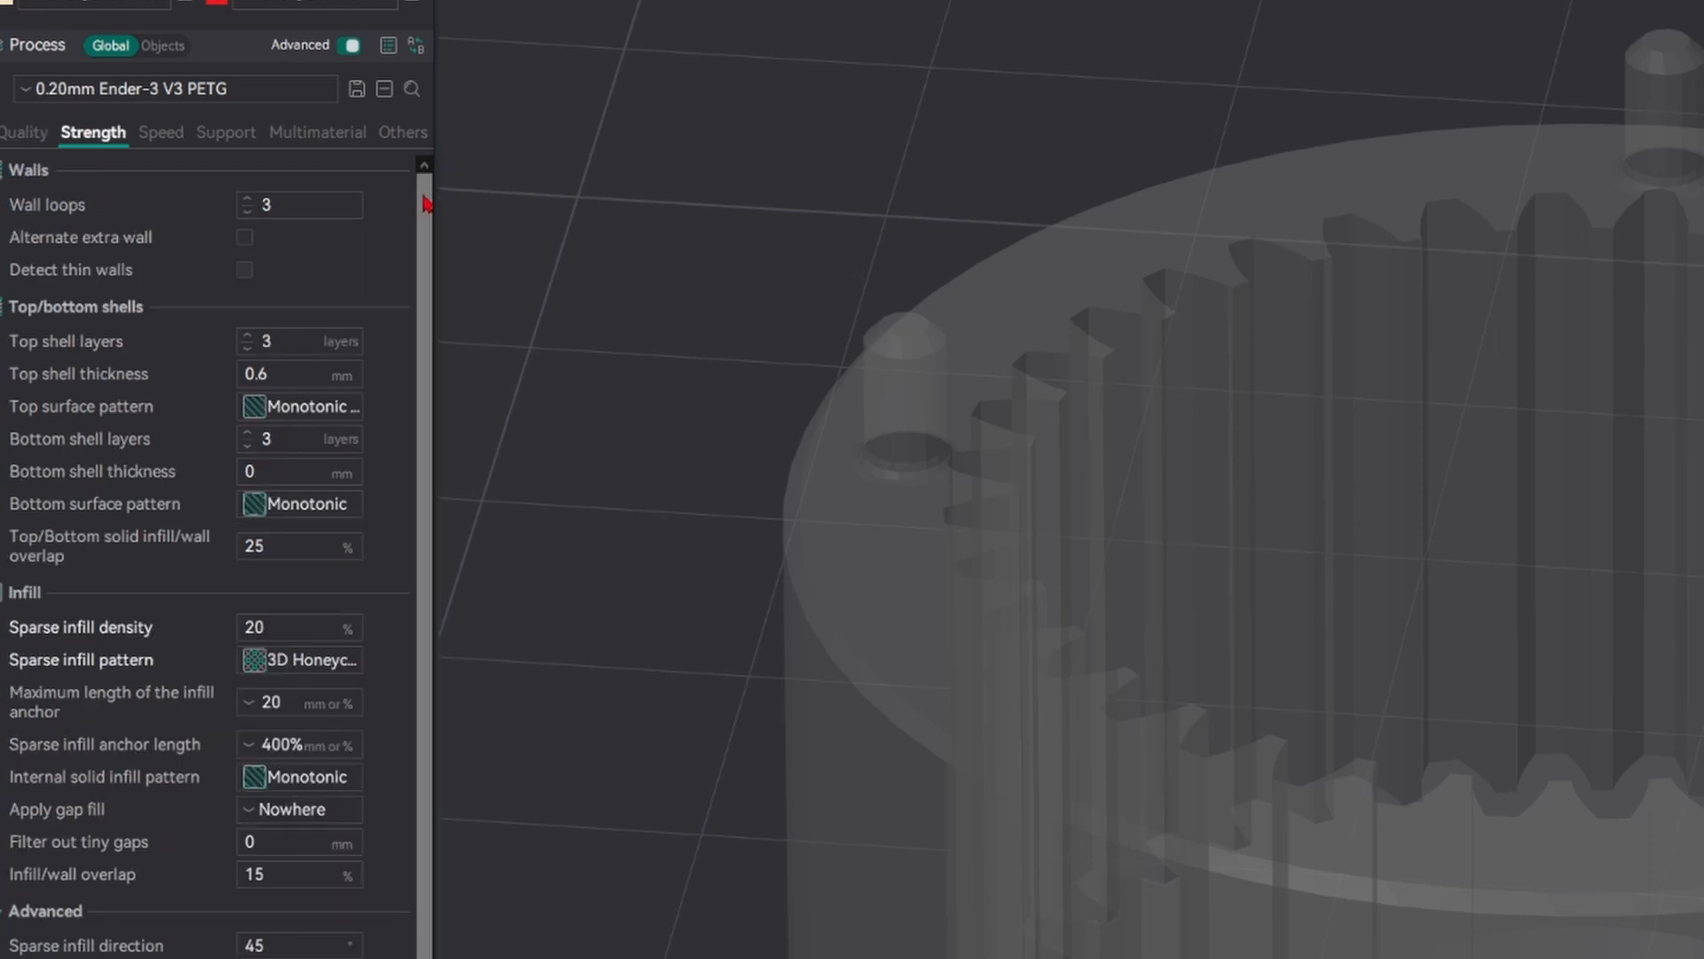
mouse_move(424, 202)
left_mouse_down()
mouse_move(428, 369)
mouse_move(425, 202)
left_mouse_up()
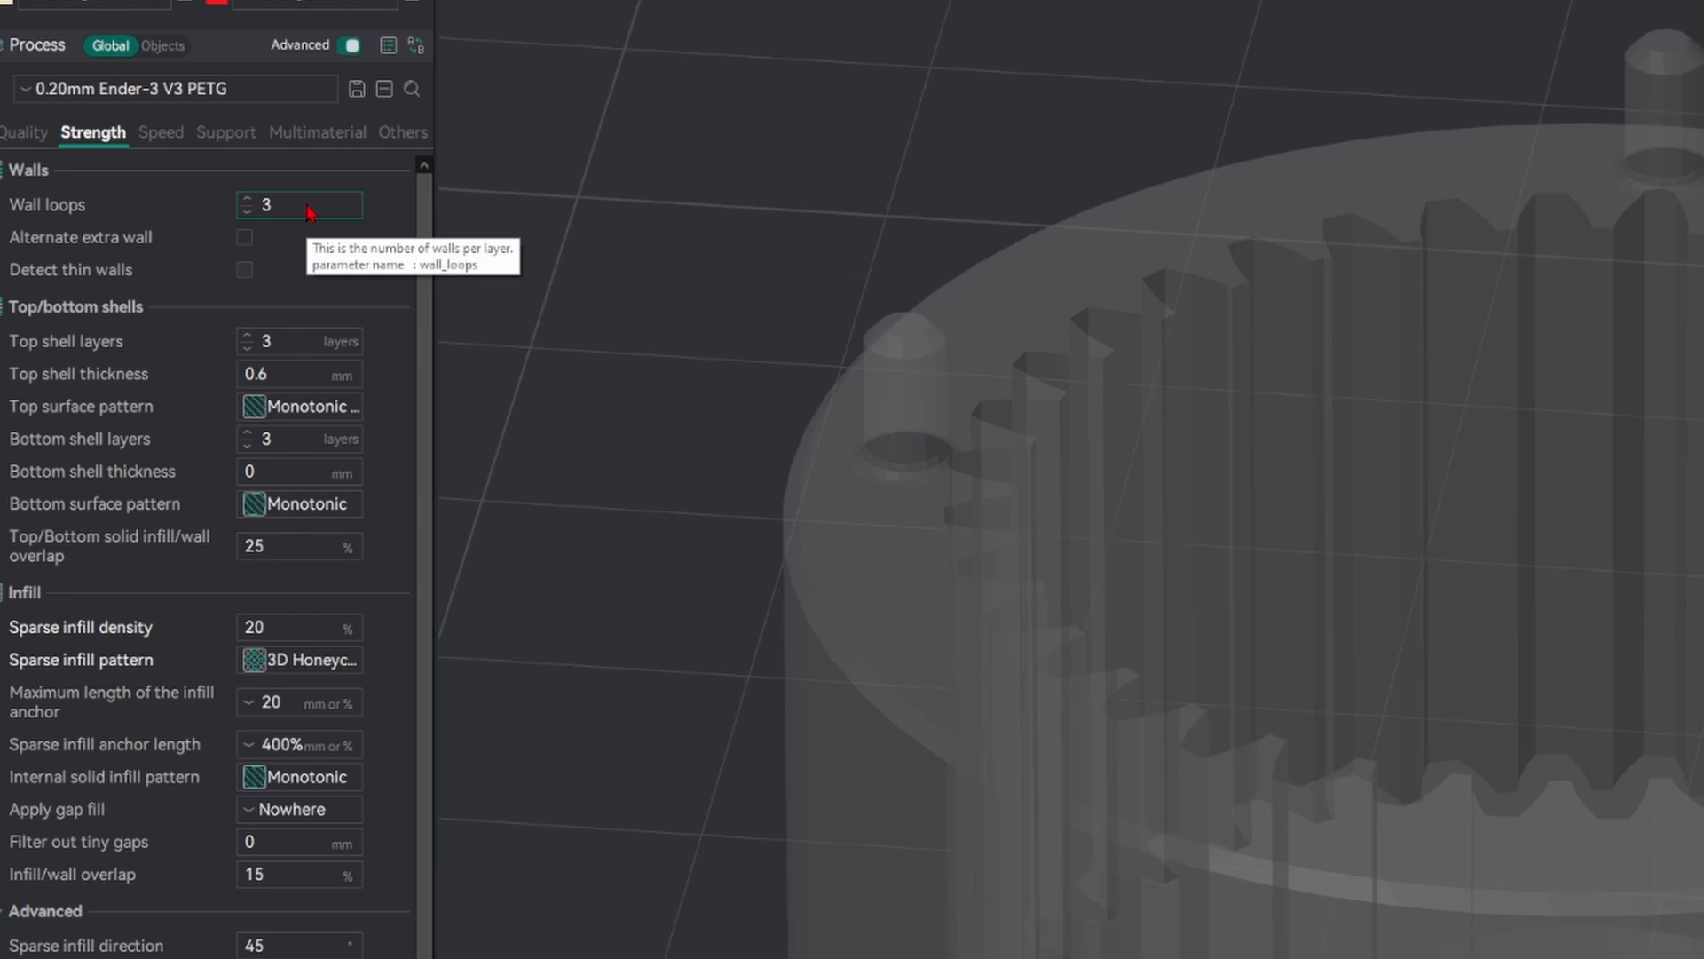
left_click_drag(310, 211, 261, 206)
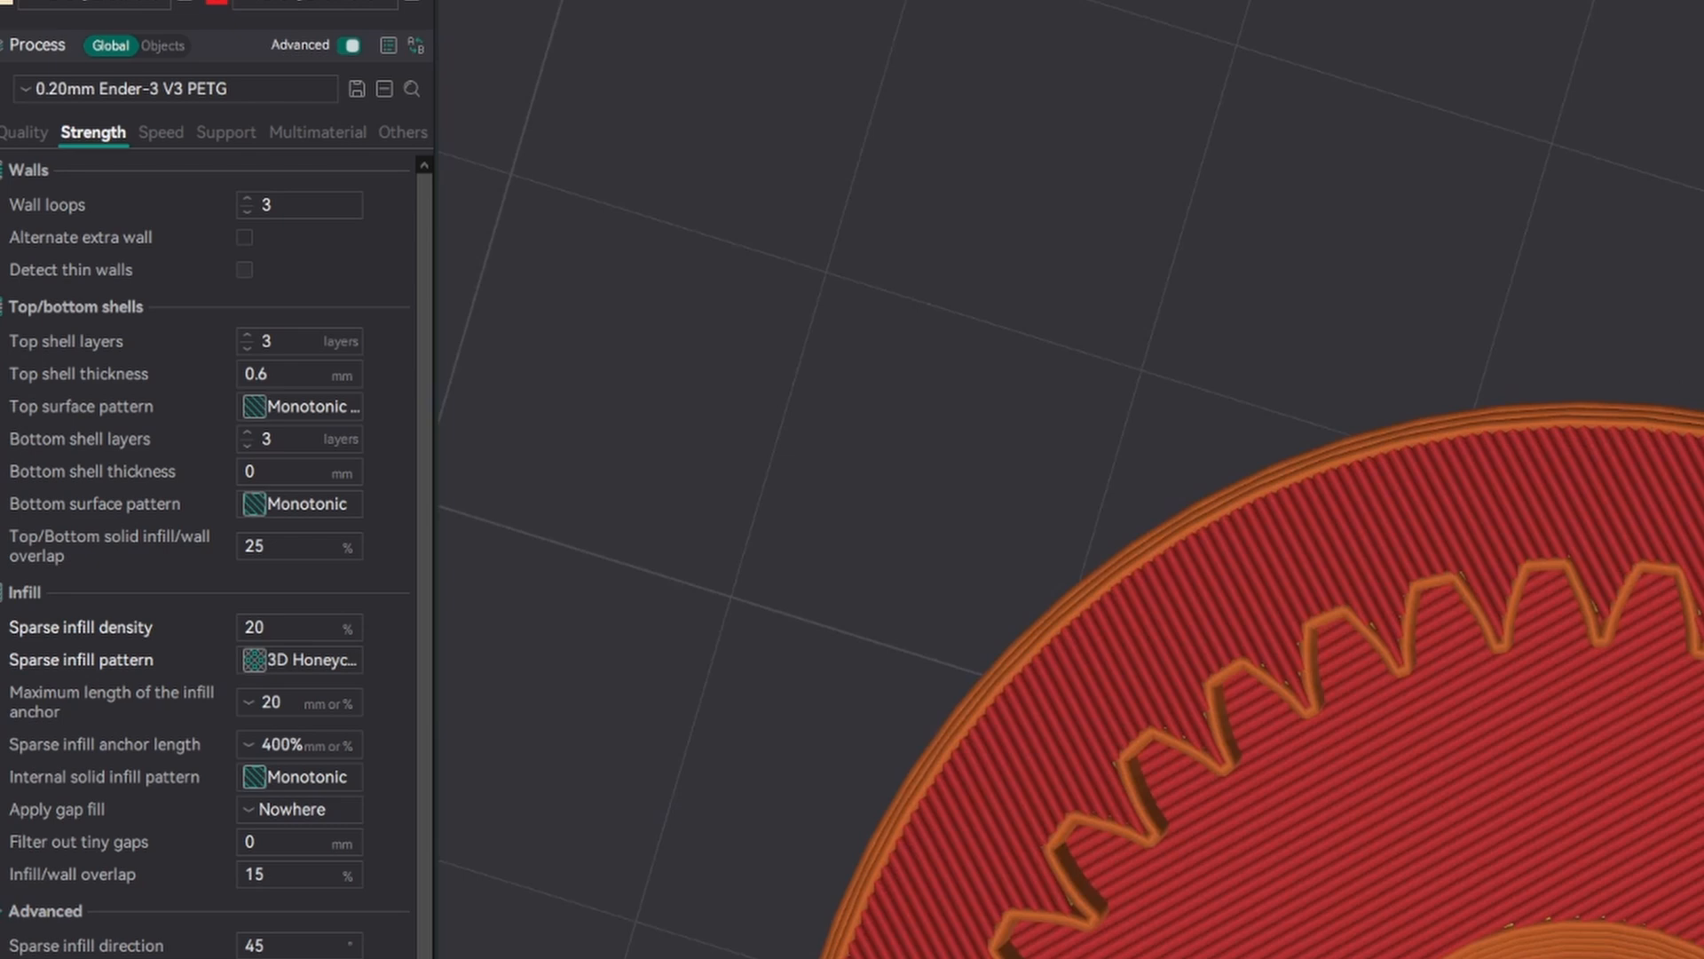
- Examine the wall loops up close on the layers just below the gear's top surface
scroll(1472, 369, "up", 7)
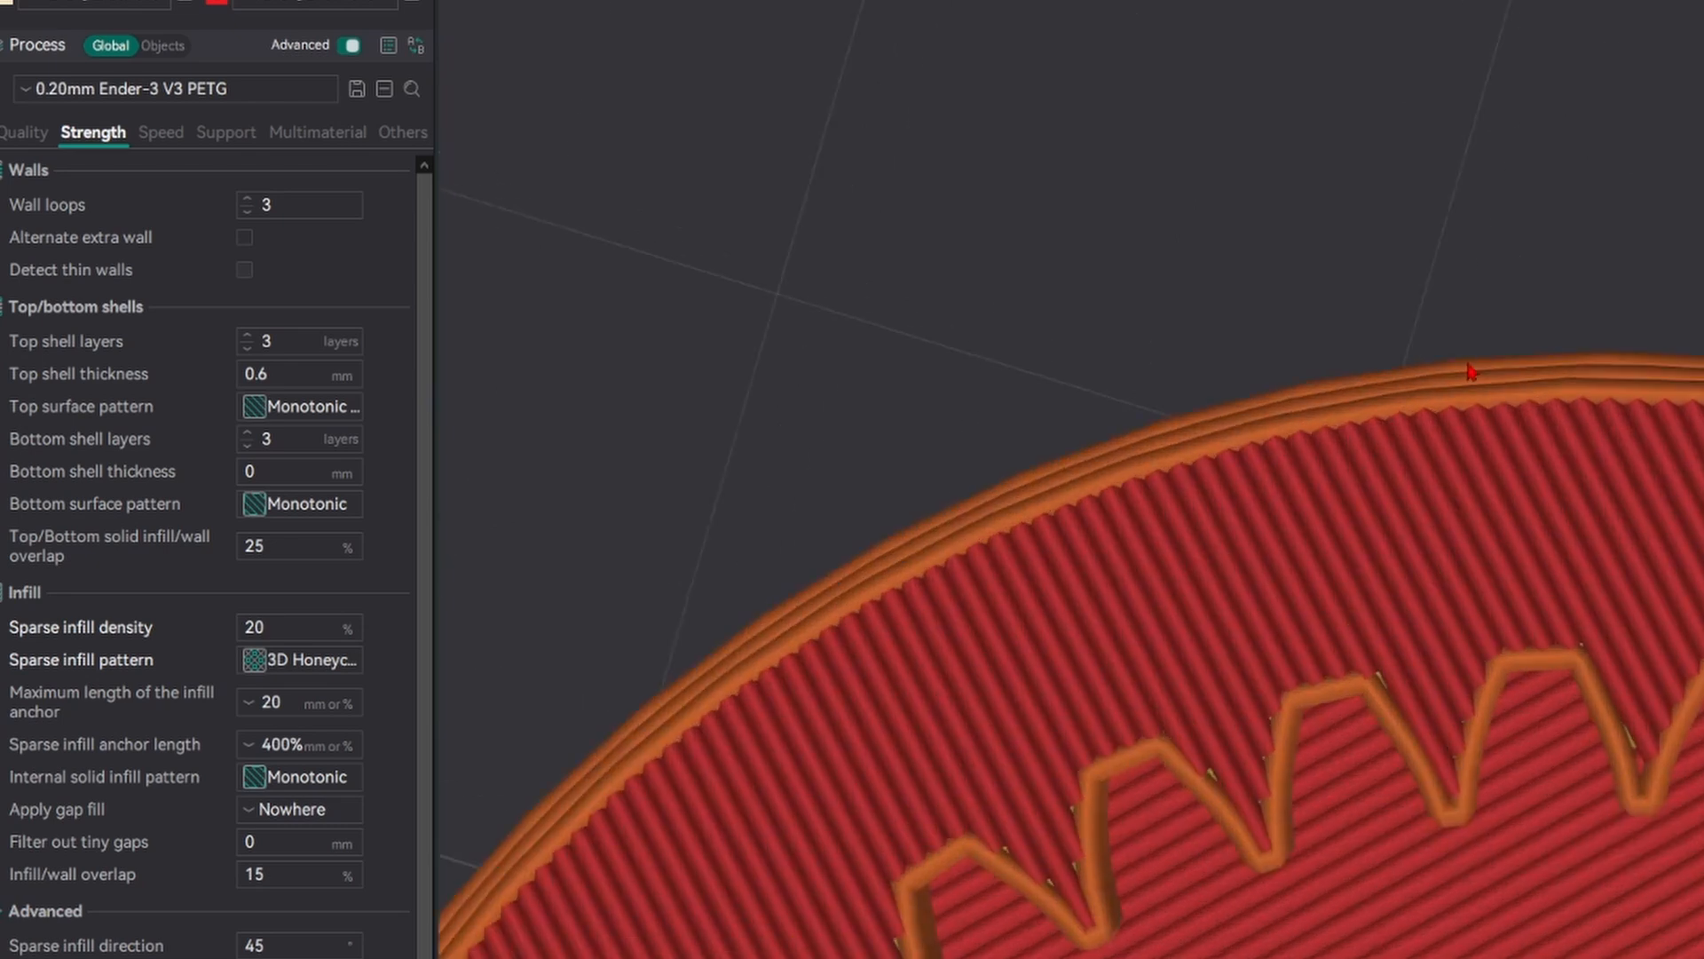
key("Down")
key("Down")
key("Down")
key("Down")
key("Down")
key("Down")
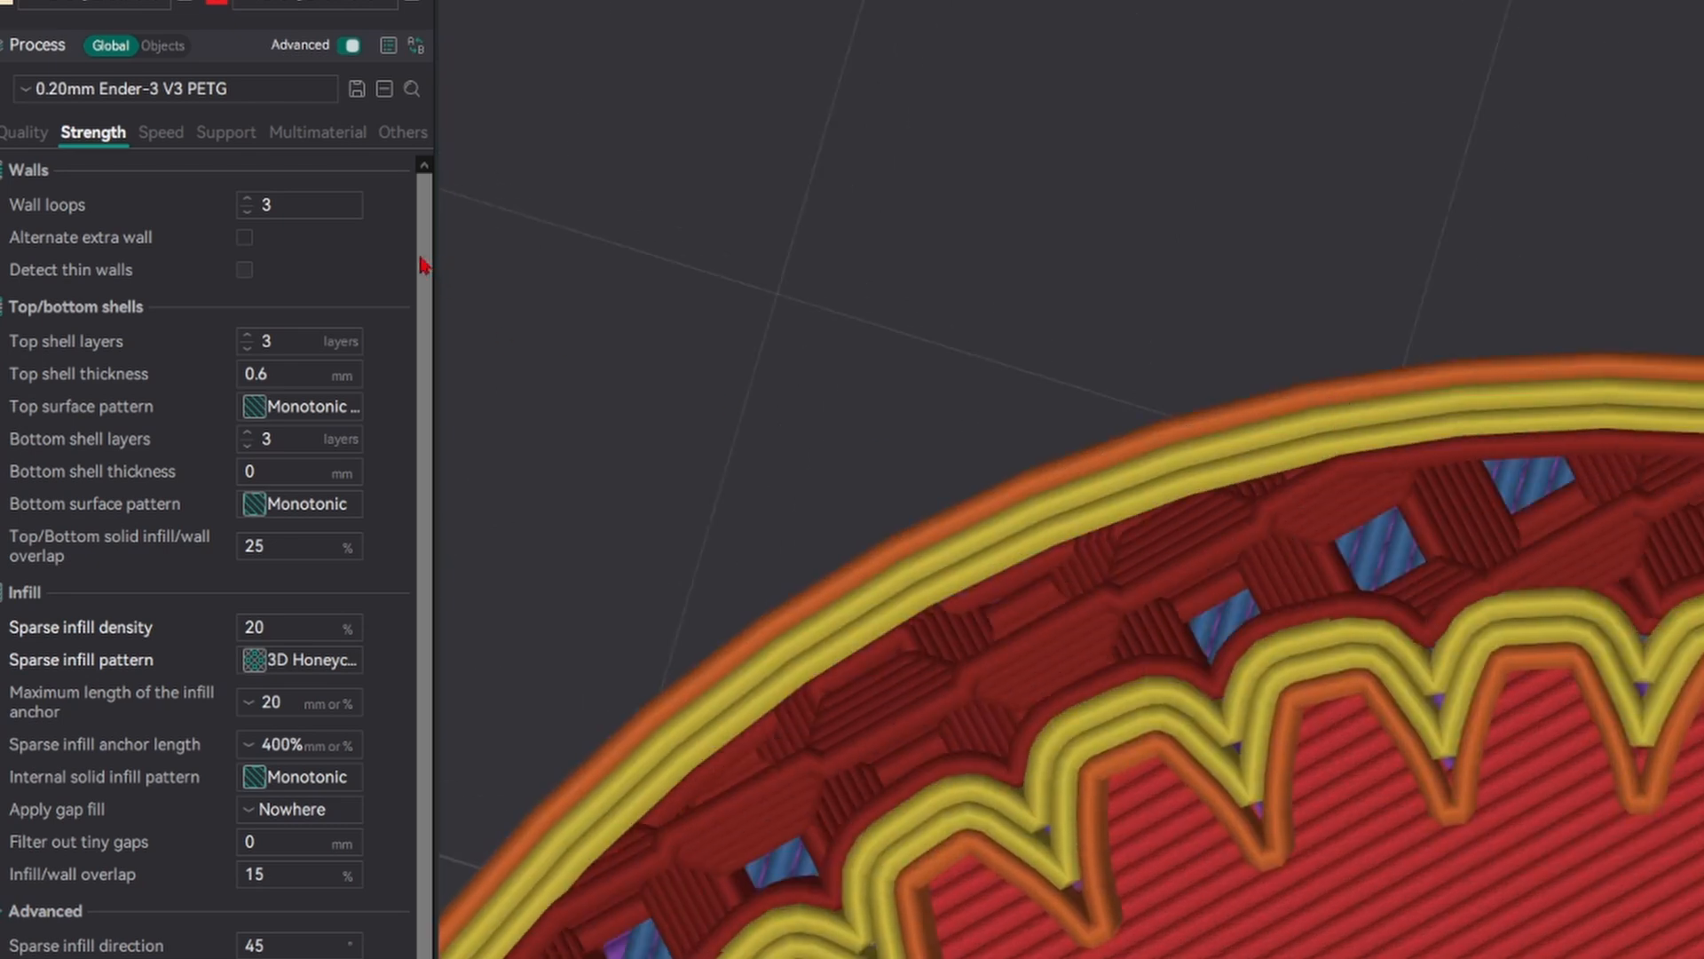
- Set the wall loops to 8 for the gear
double_click(323, 208)
type("8")
key("Return")
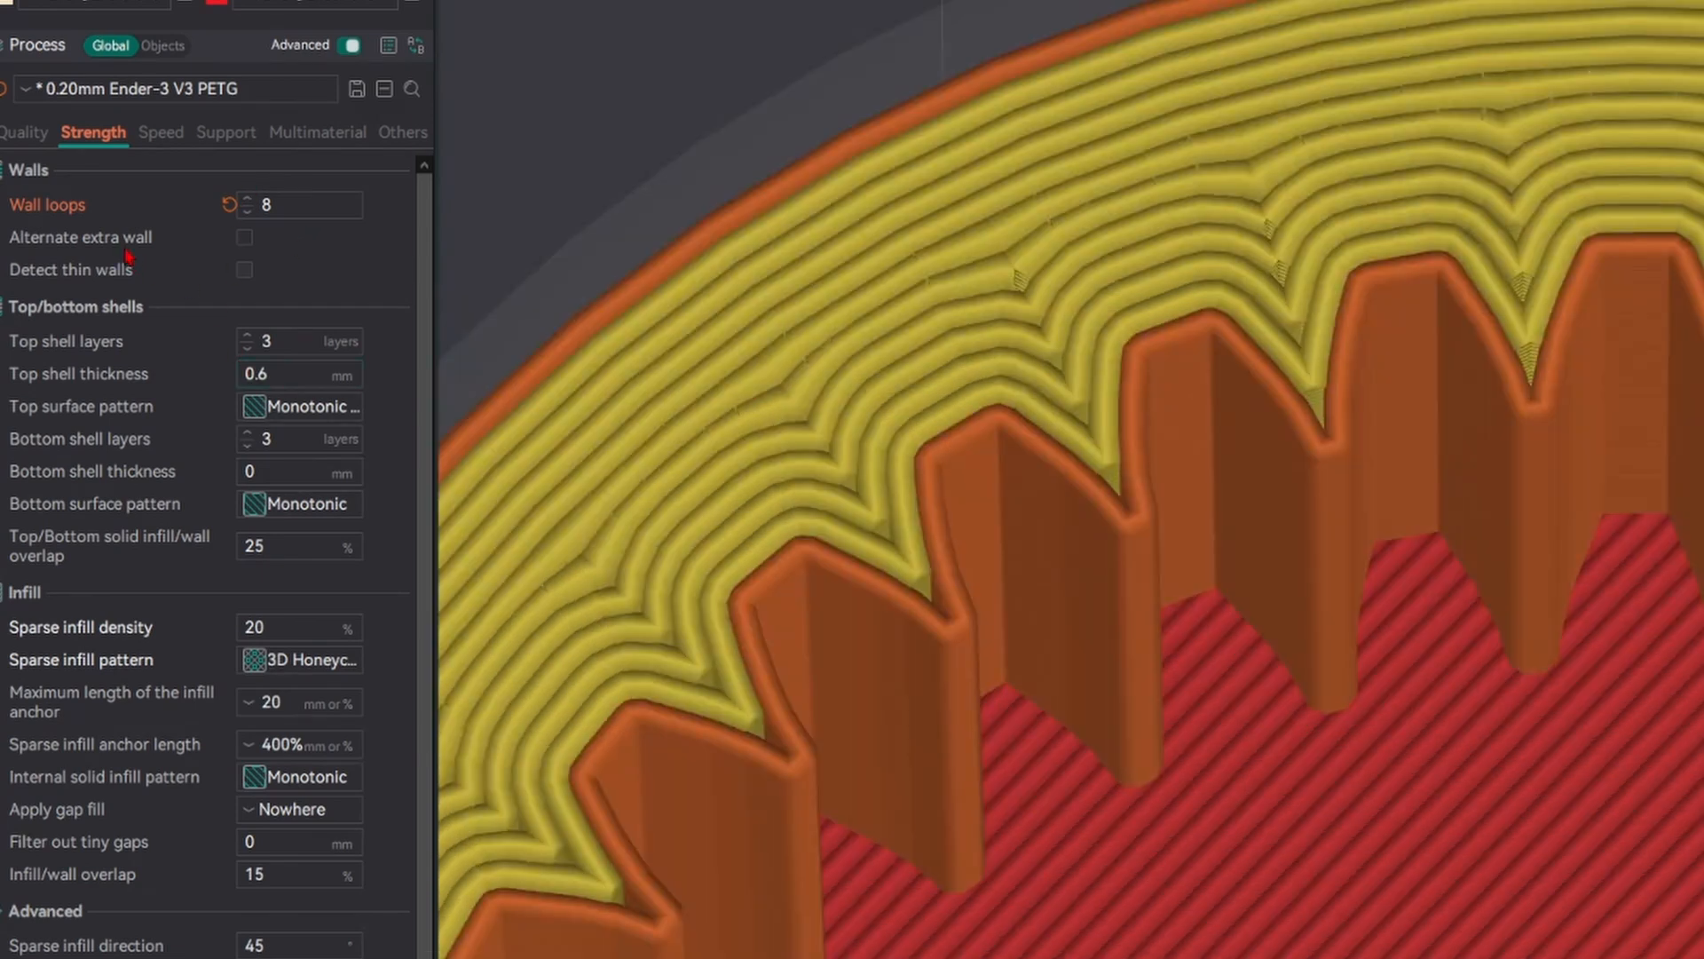
mouse_move(77, 274)
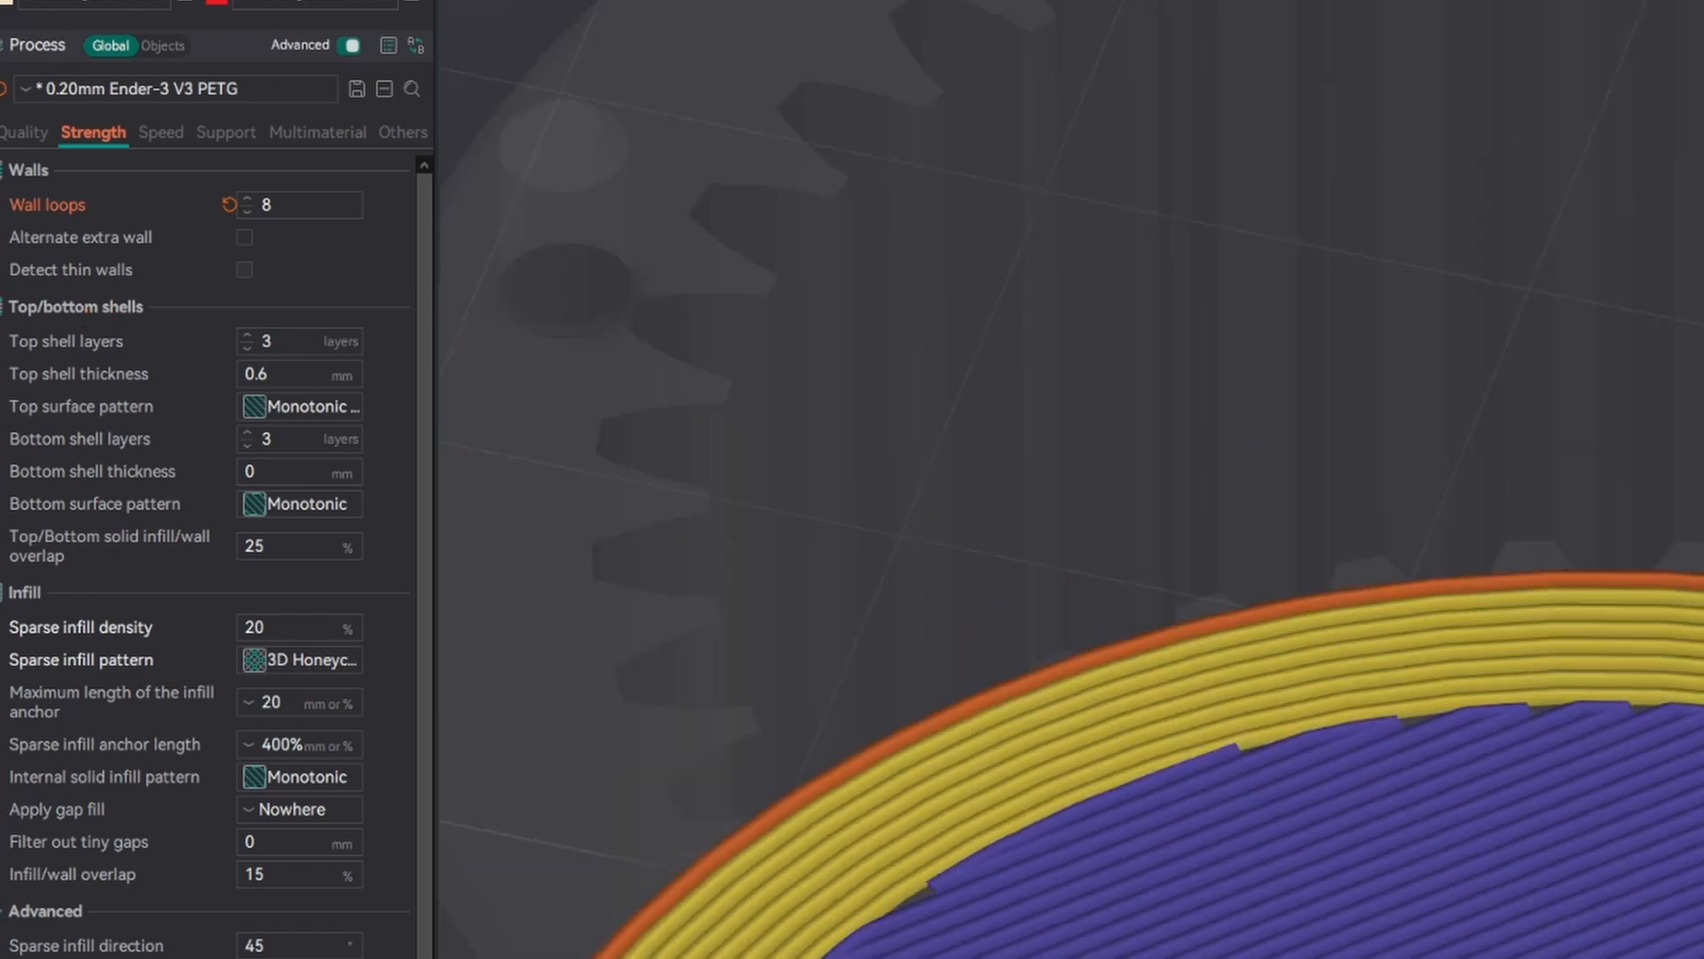
- Compare the gear's lowest layers with eight wall loops, from the bottom surface up to the first infill layers
scroll(1684, 683, "up", 5)
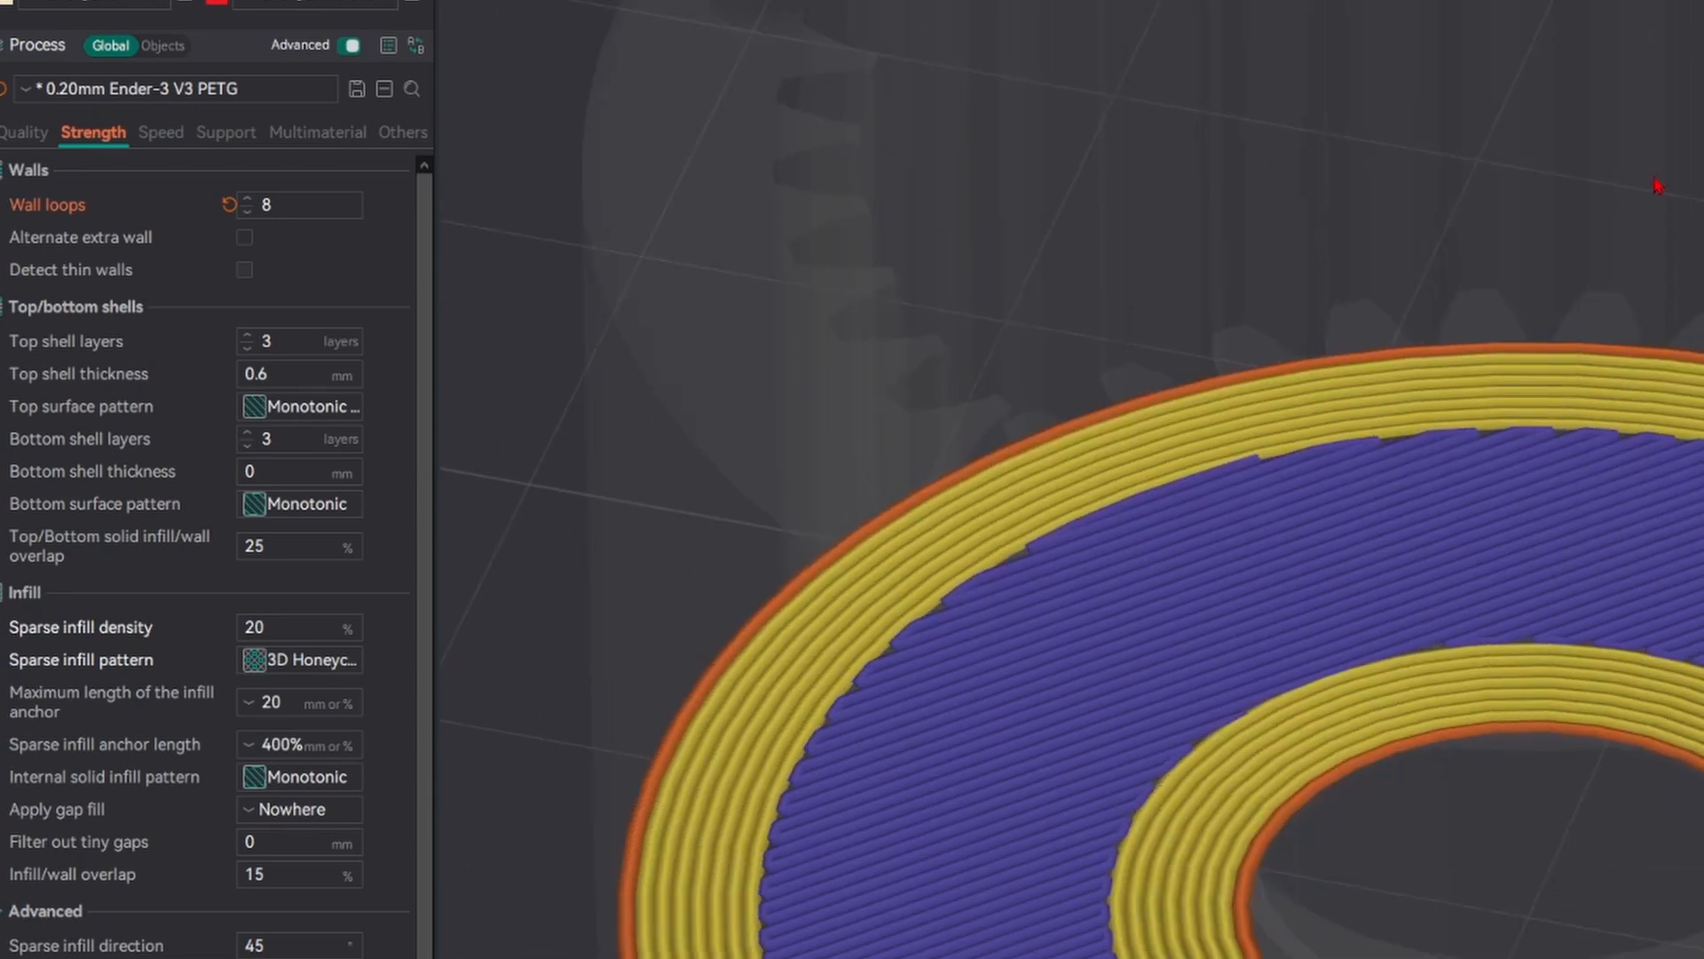
key("Up")
left_click_drag(1469, 404, 1469, 322)
key("Down")
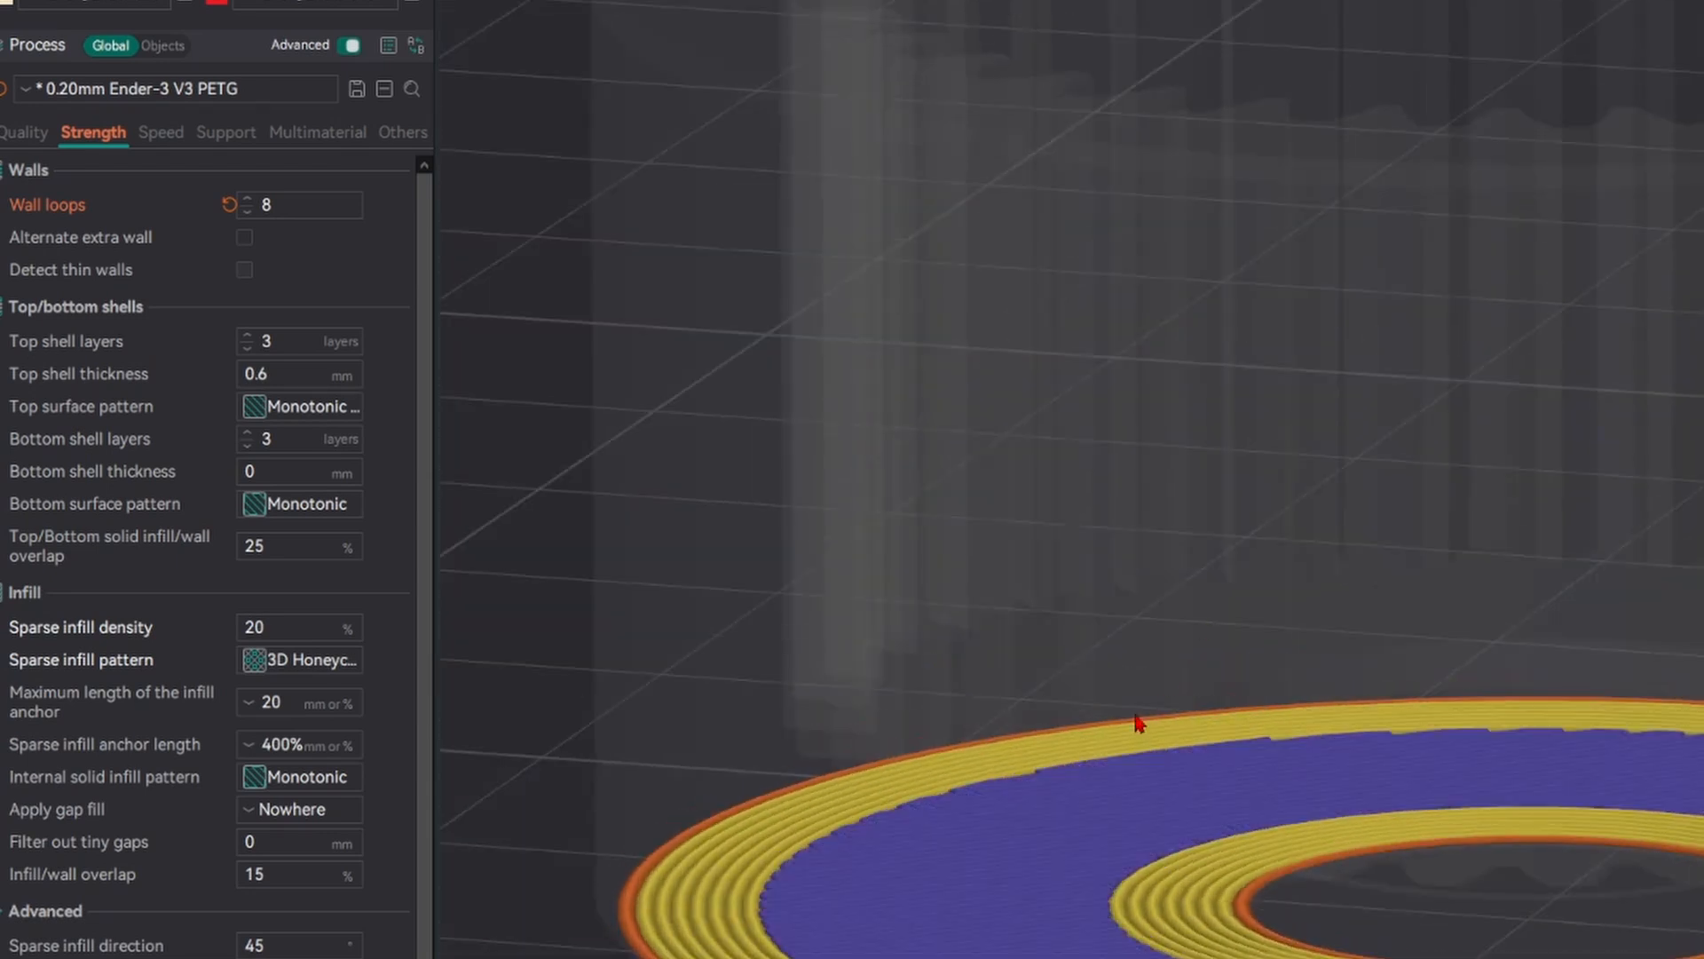
key("Up")
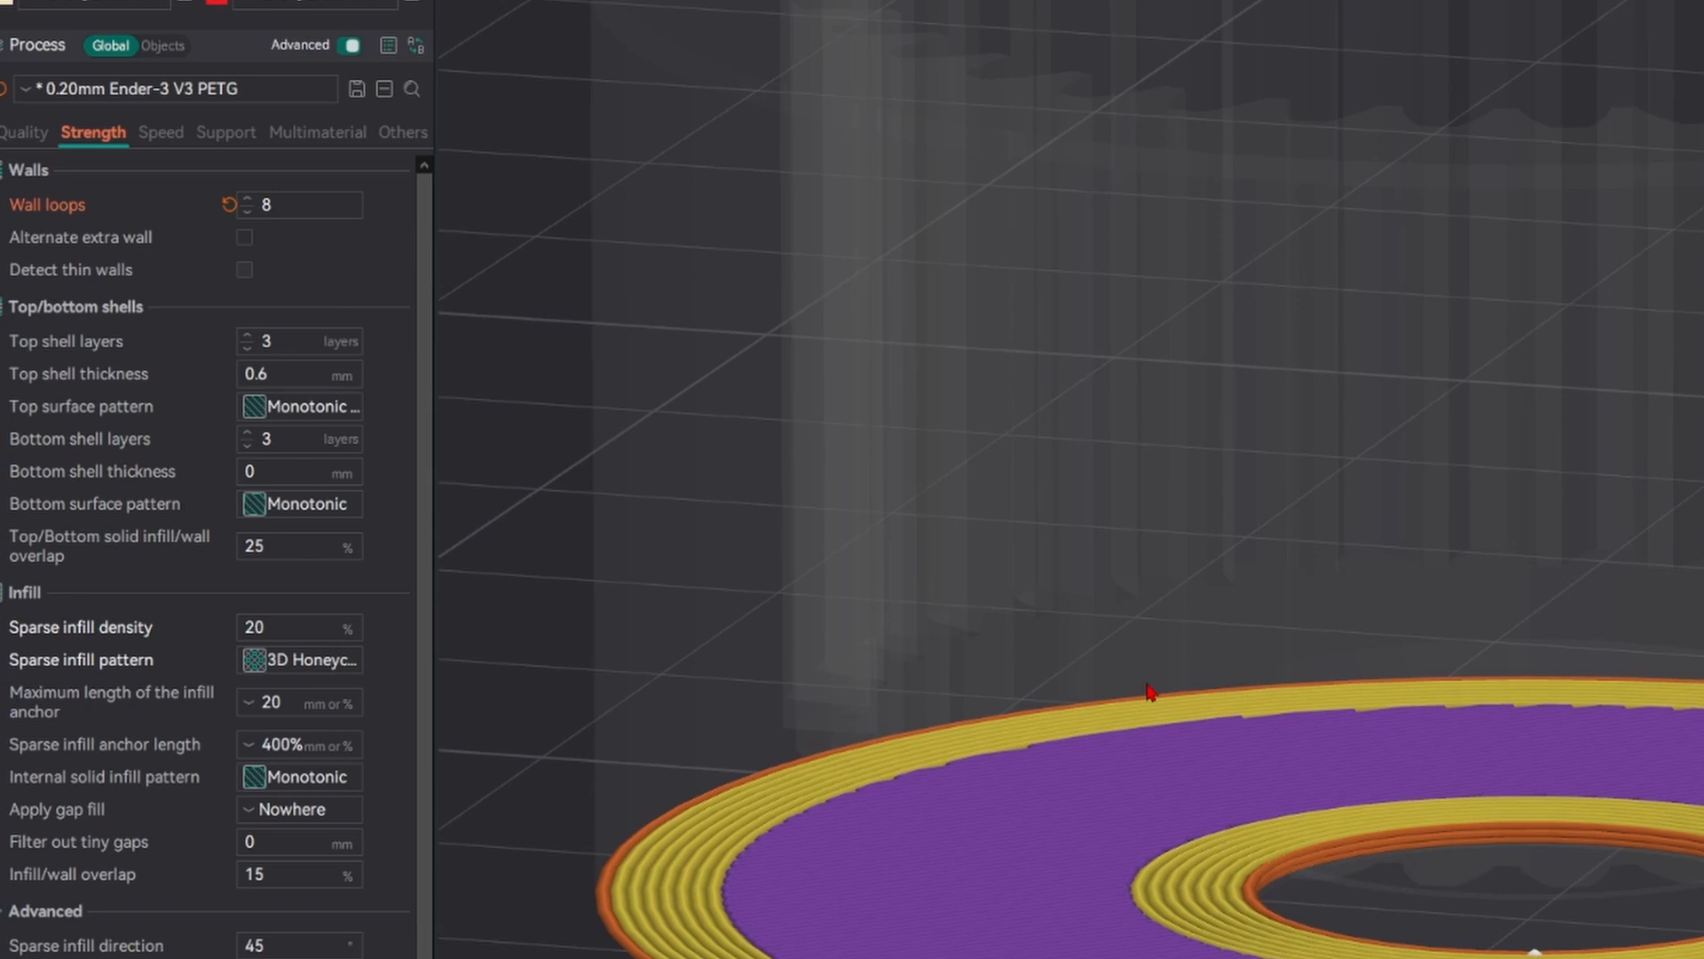
key("Up")
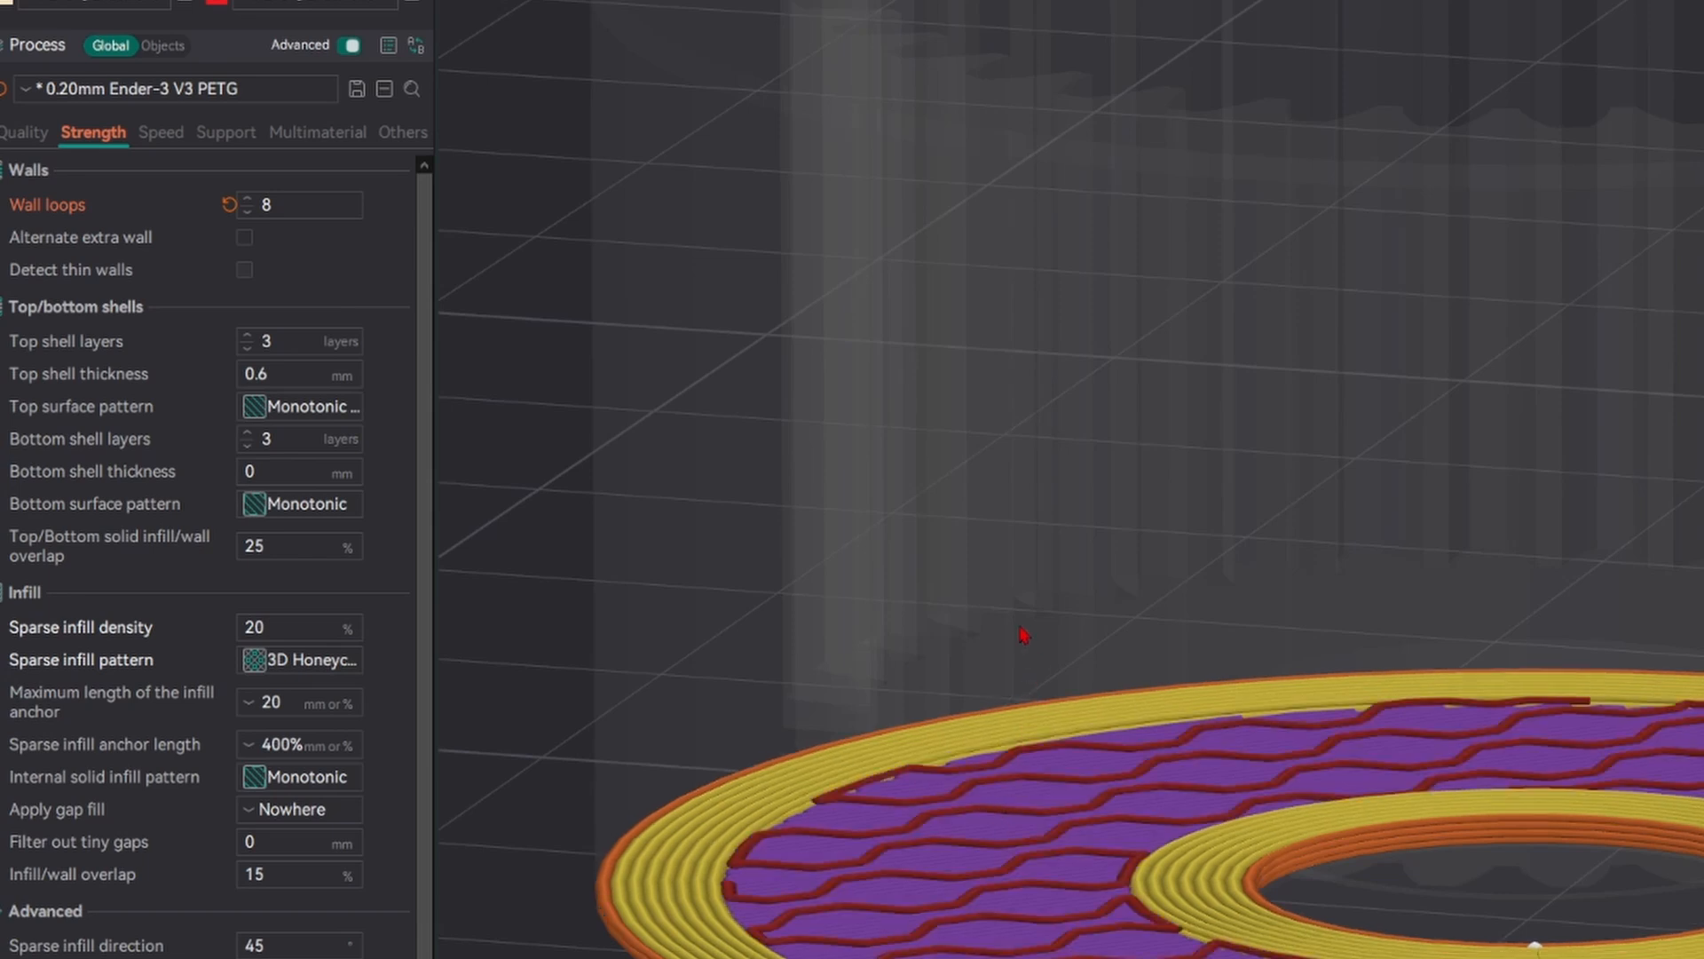
key("Down")
key("Up")
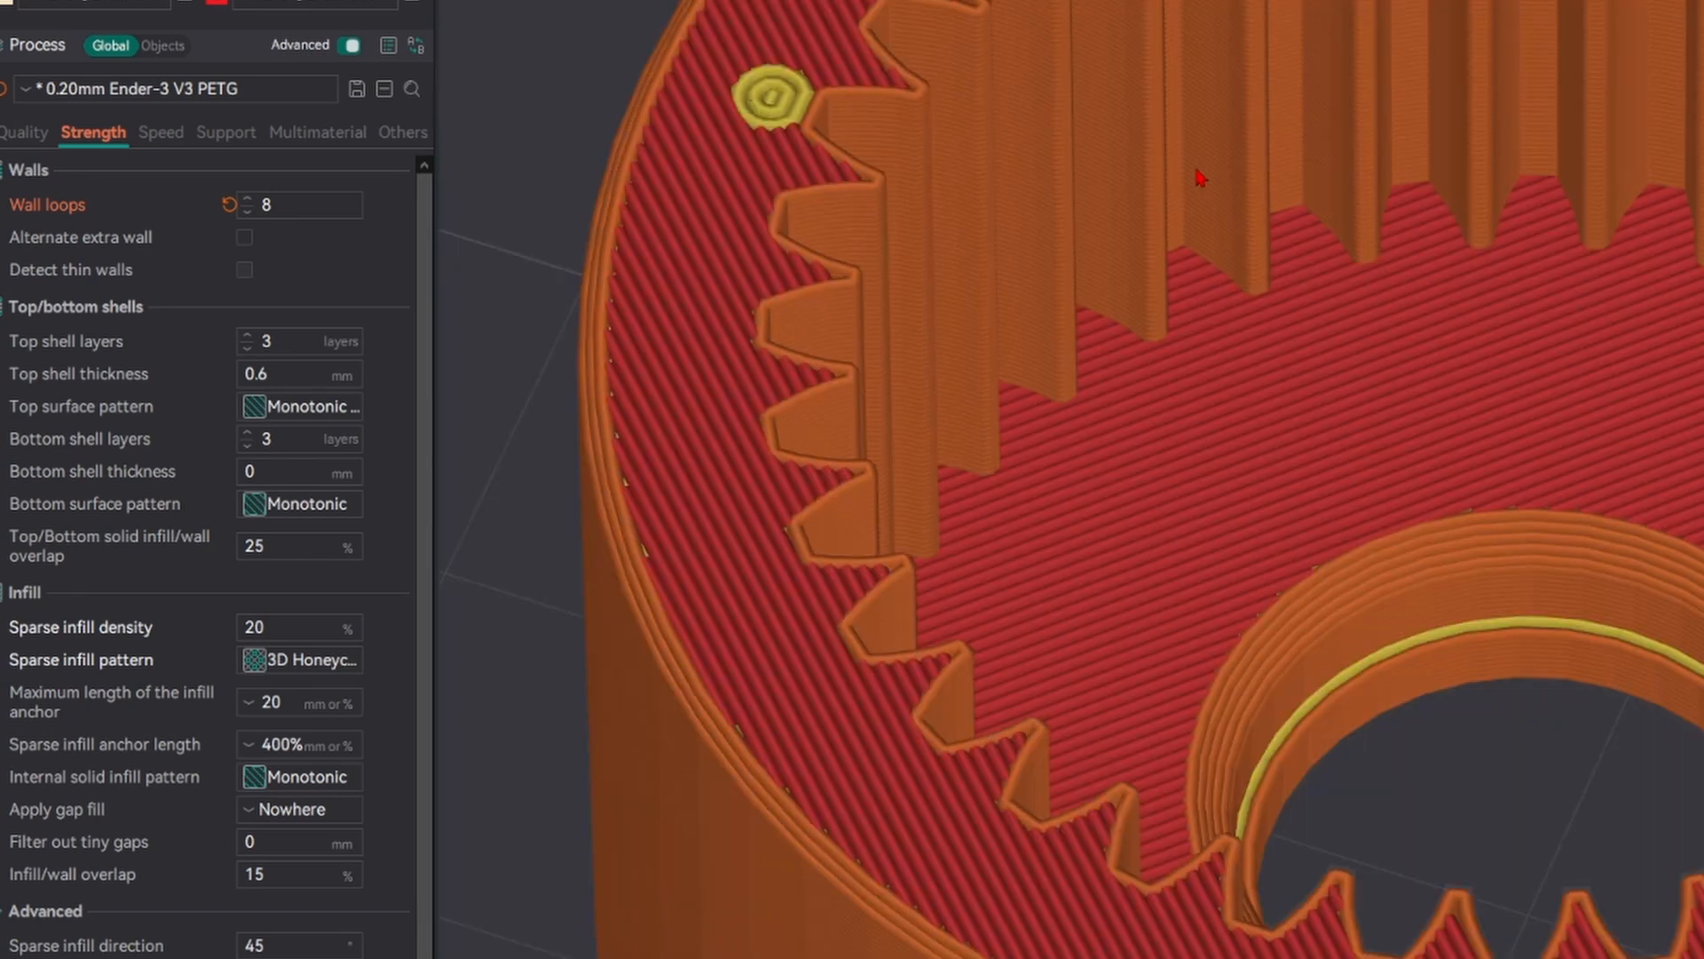
- Examine how the eight wall loops fill the toothed rim on the layers beneath the top surface
key("Down")
key("Down")
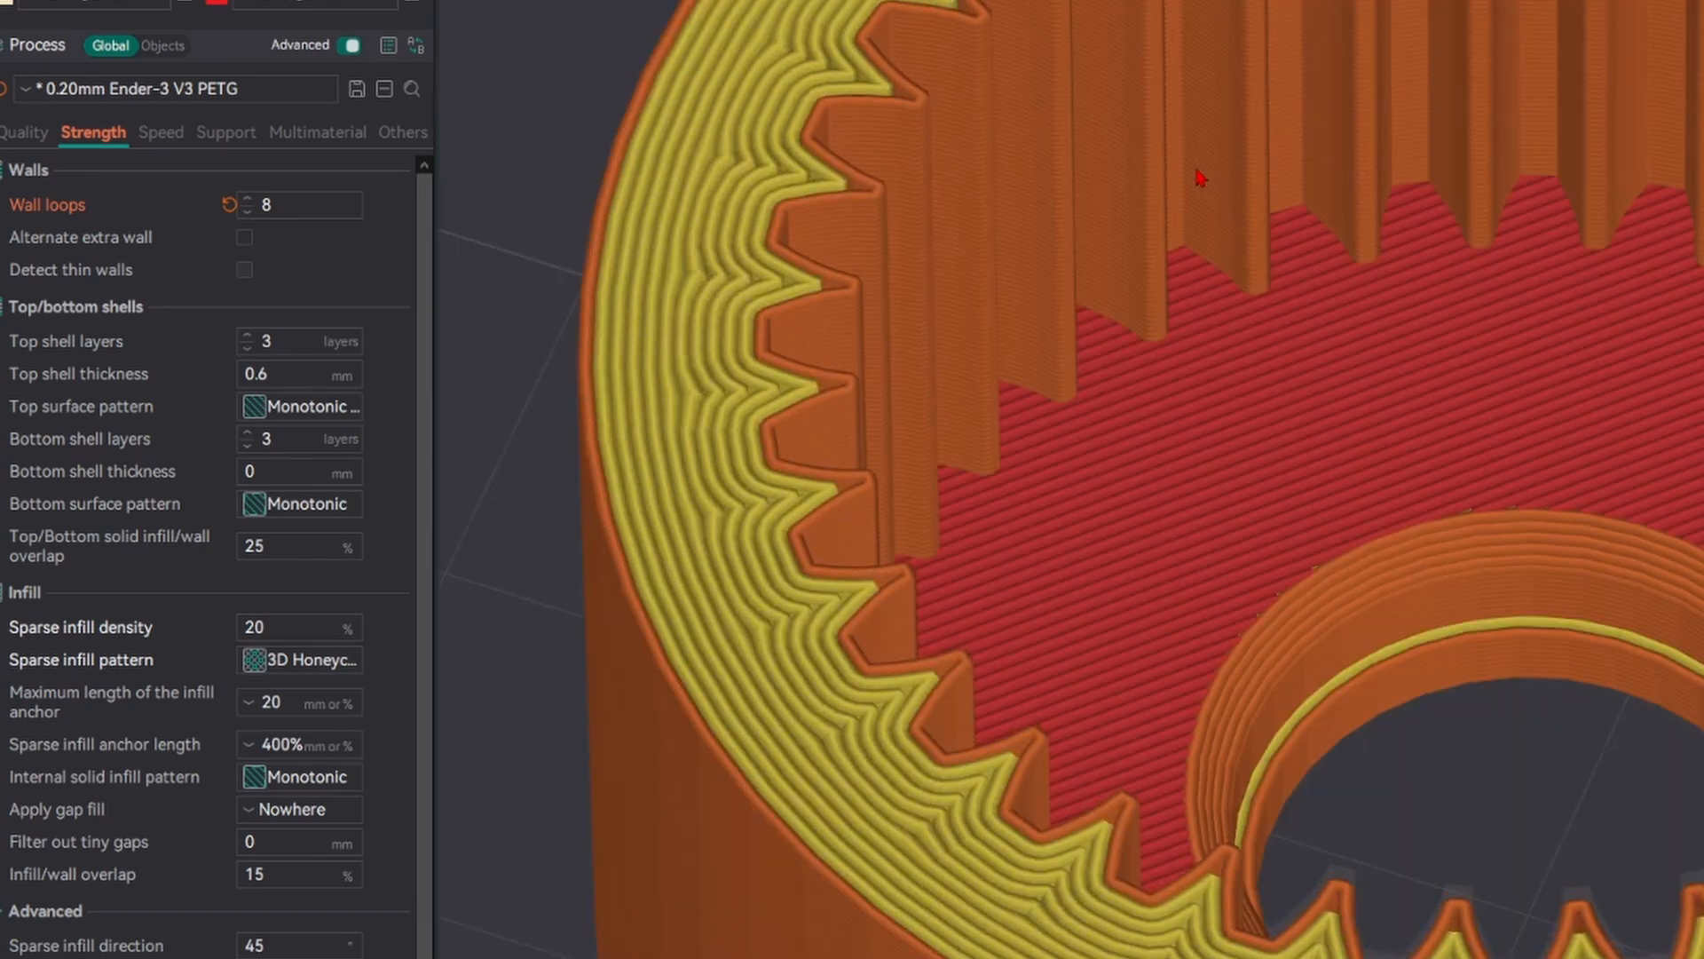
key("Down")
key("Down")
key("Down")
key("Down")
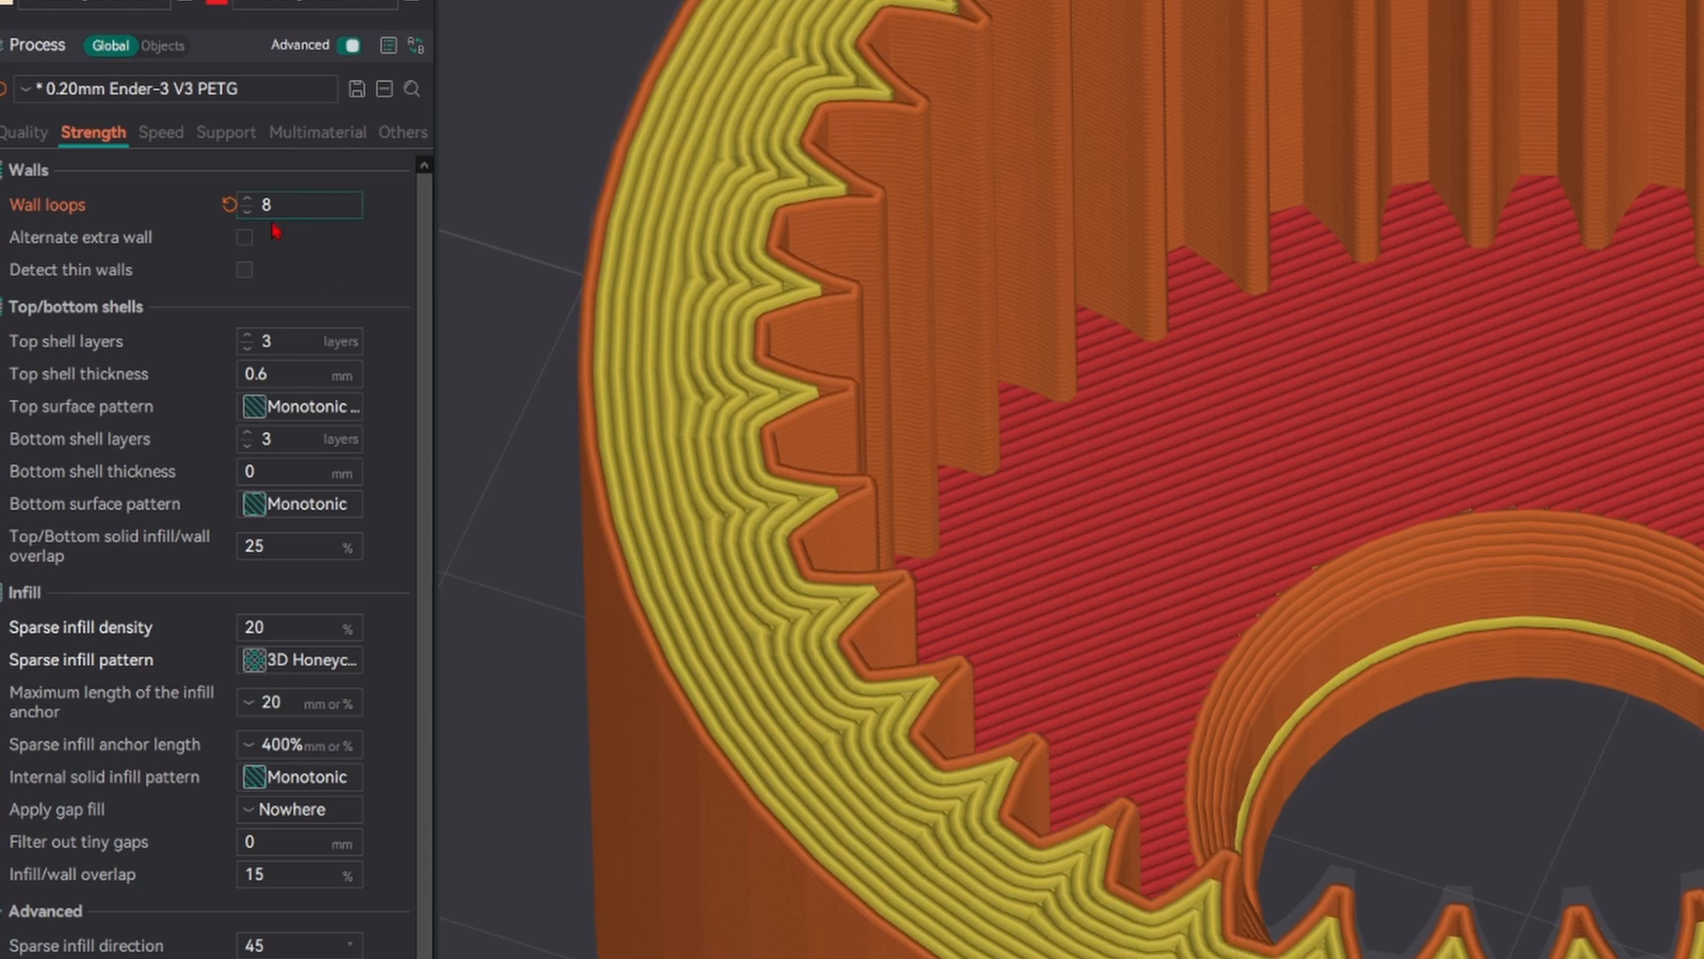
- Reset the wall loops to the preset value of 3 and return the preview to the gear's top surface
left_click(230, 208)
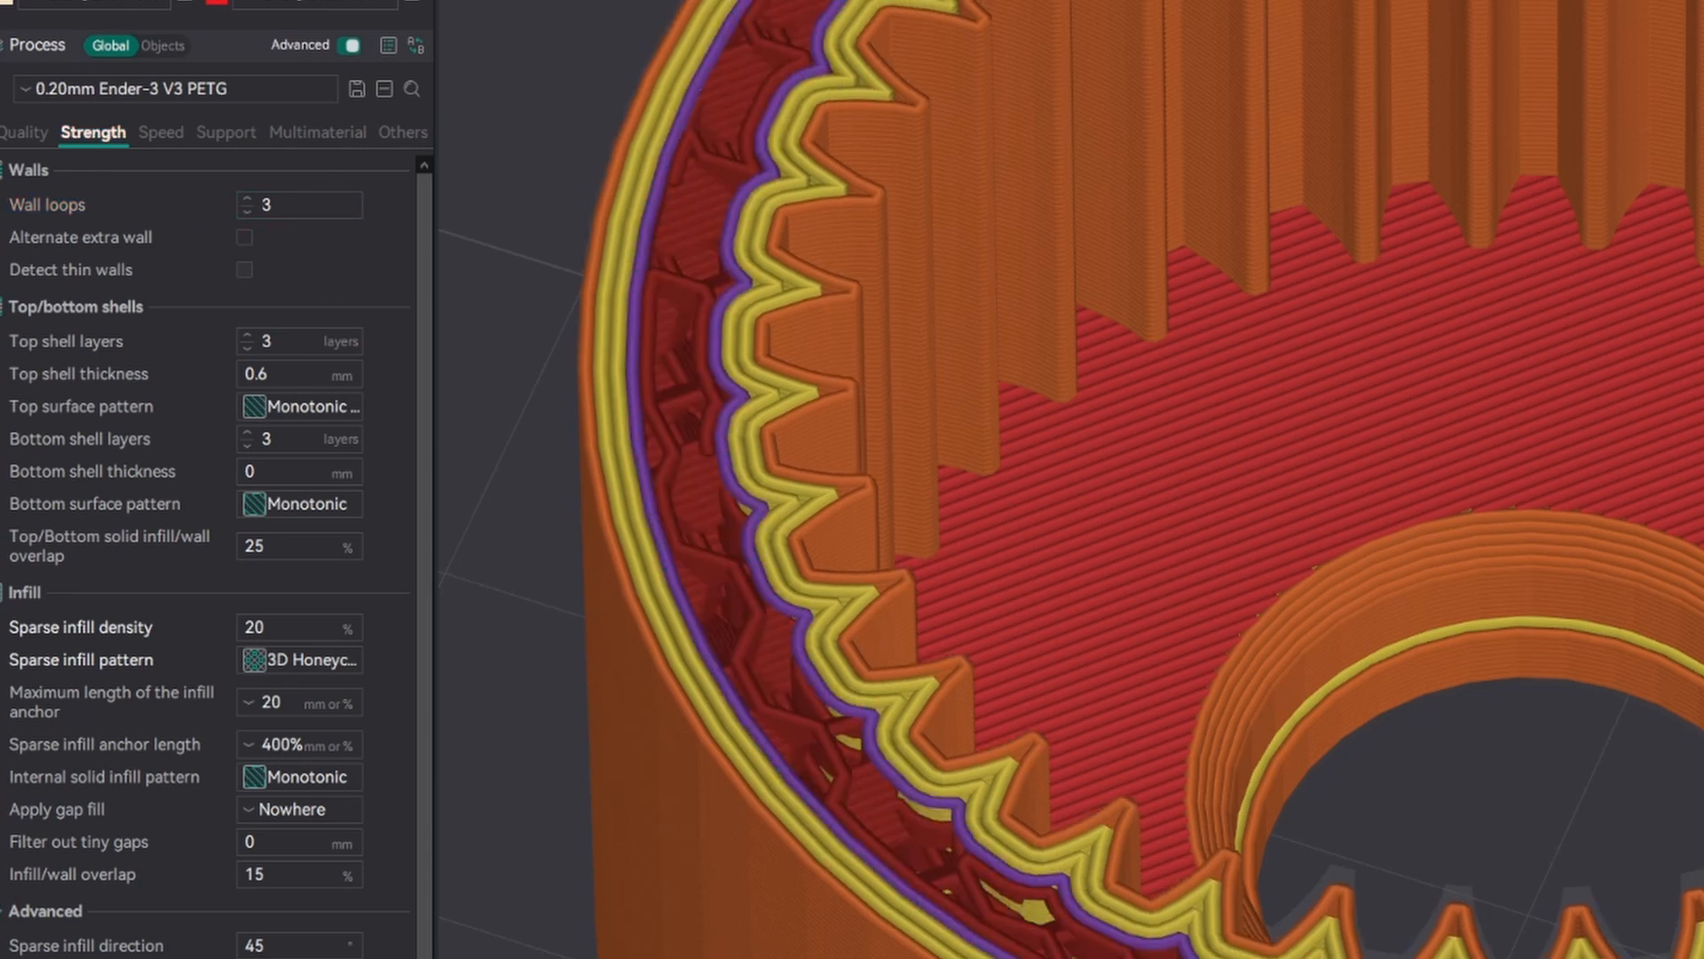
key("Up")
key("Up")
key("Up")
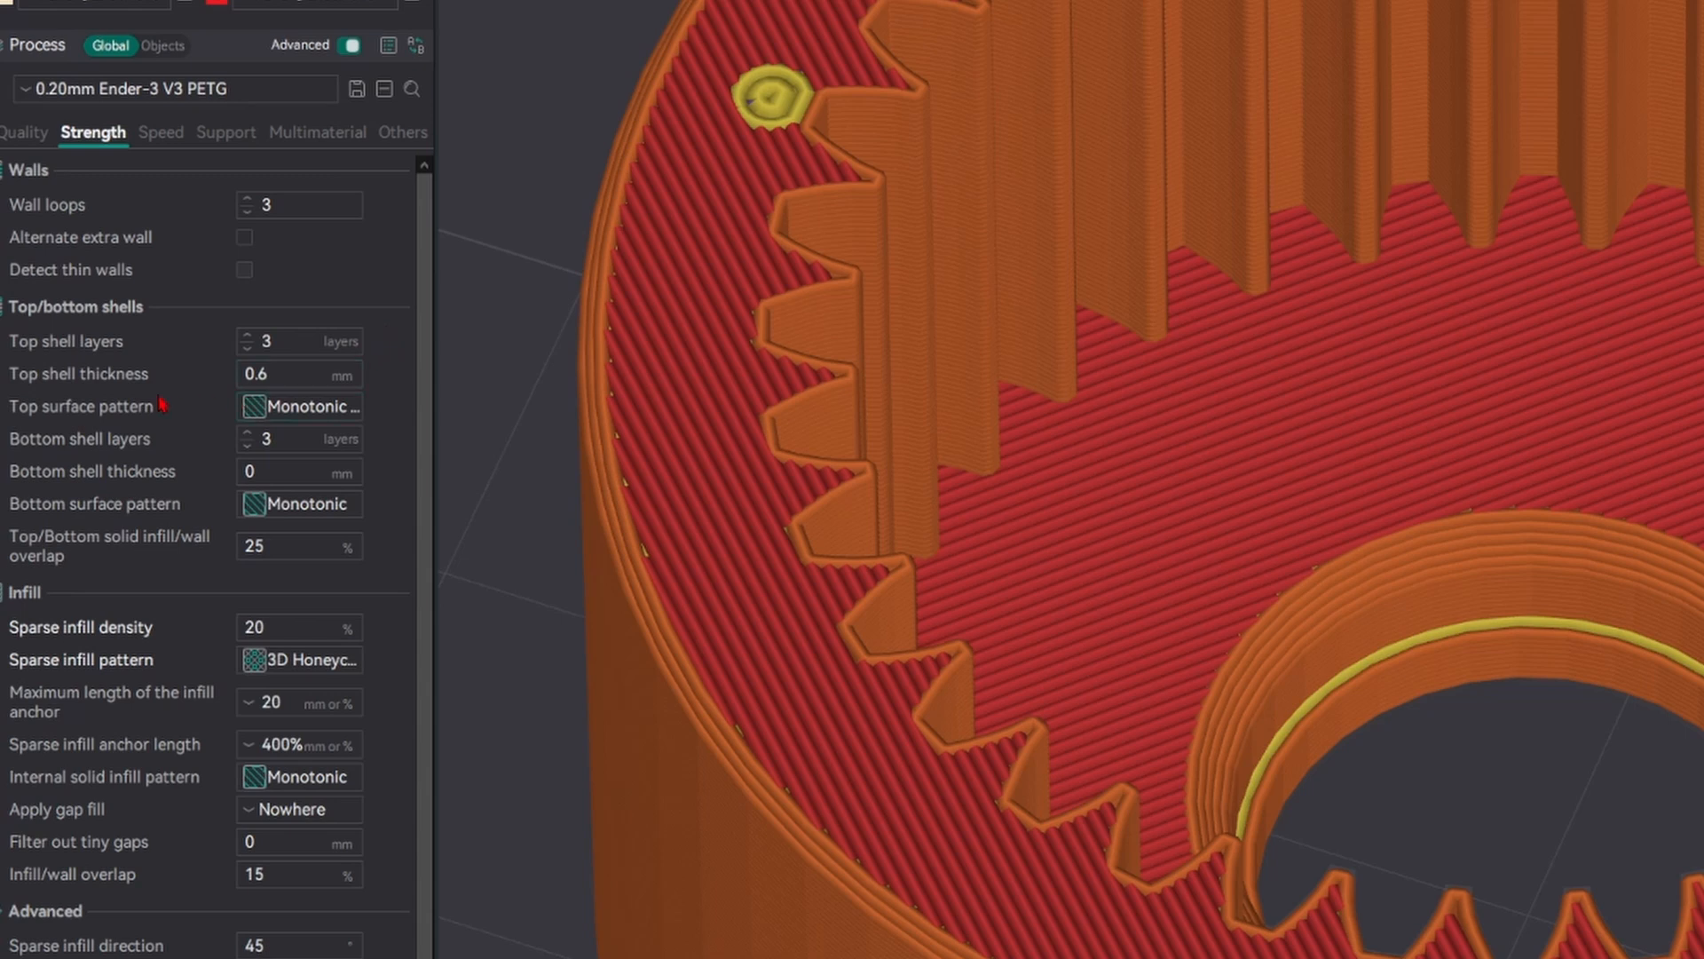
- Read the top shell thickness description and change the top surface pattern to Archimedean Chords
mouse_move(269, 384)
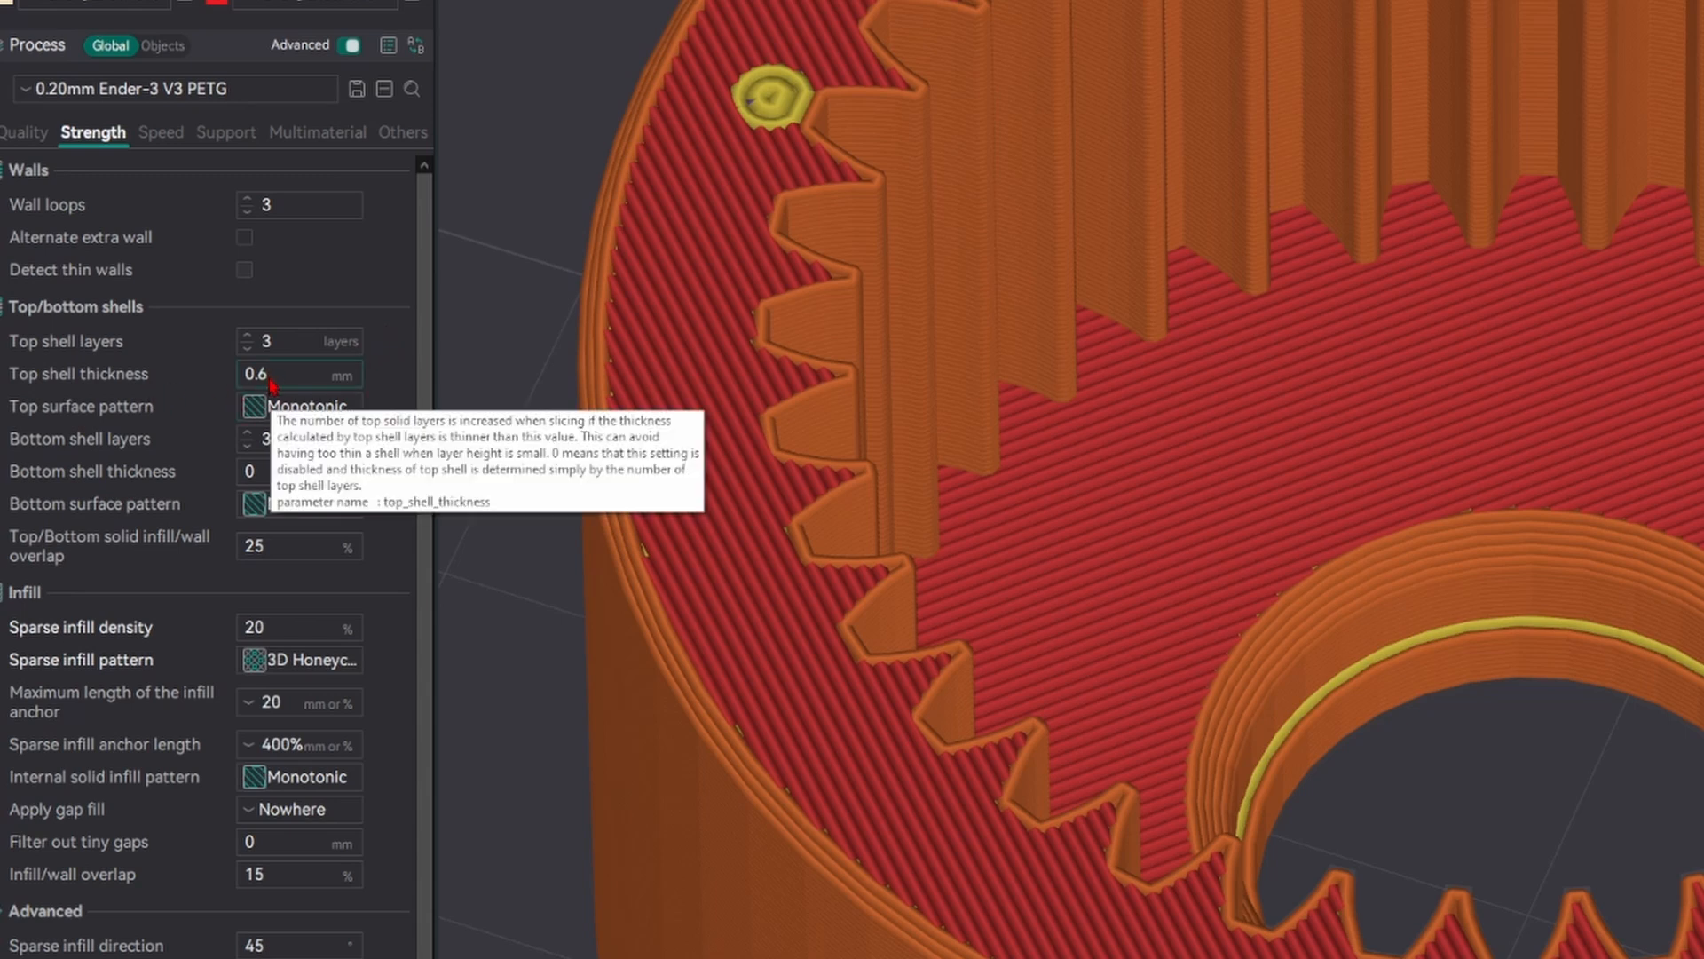
left_click_drag(854, 259, 839, 105)
left_click(295, 411)
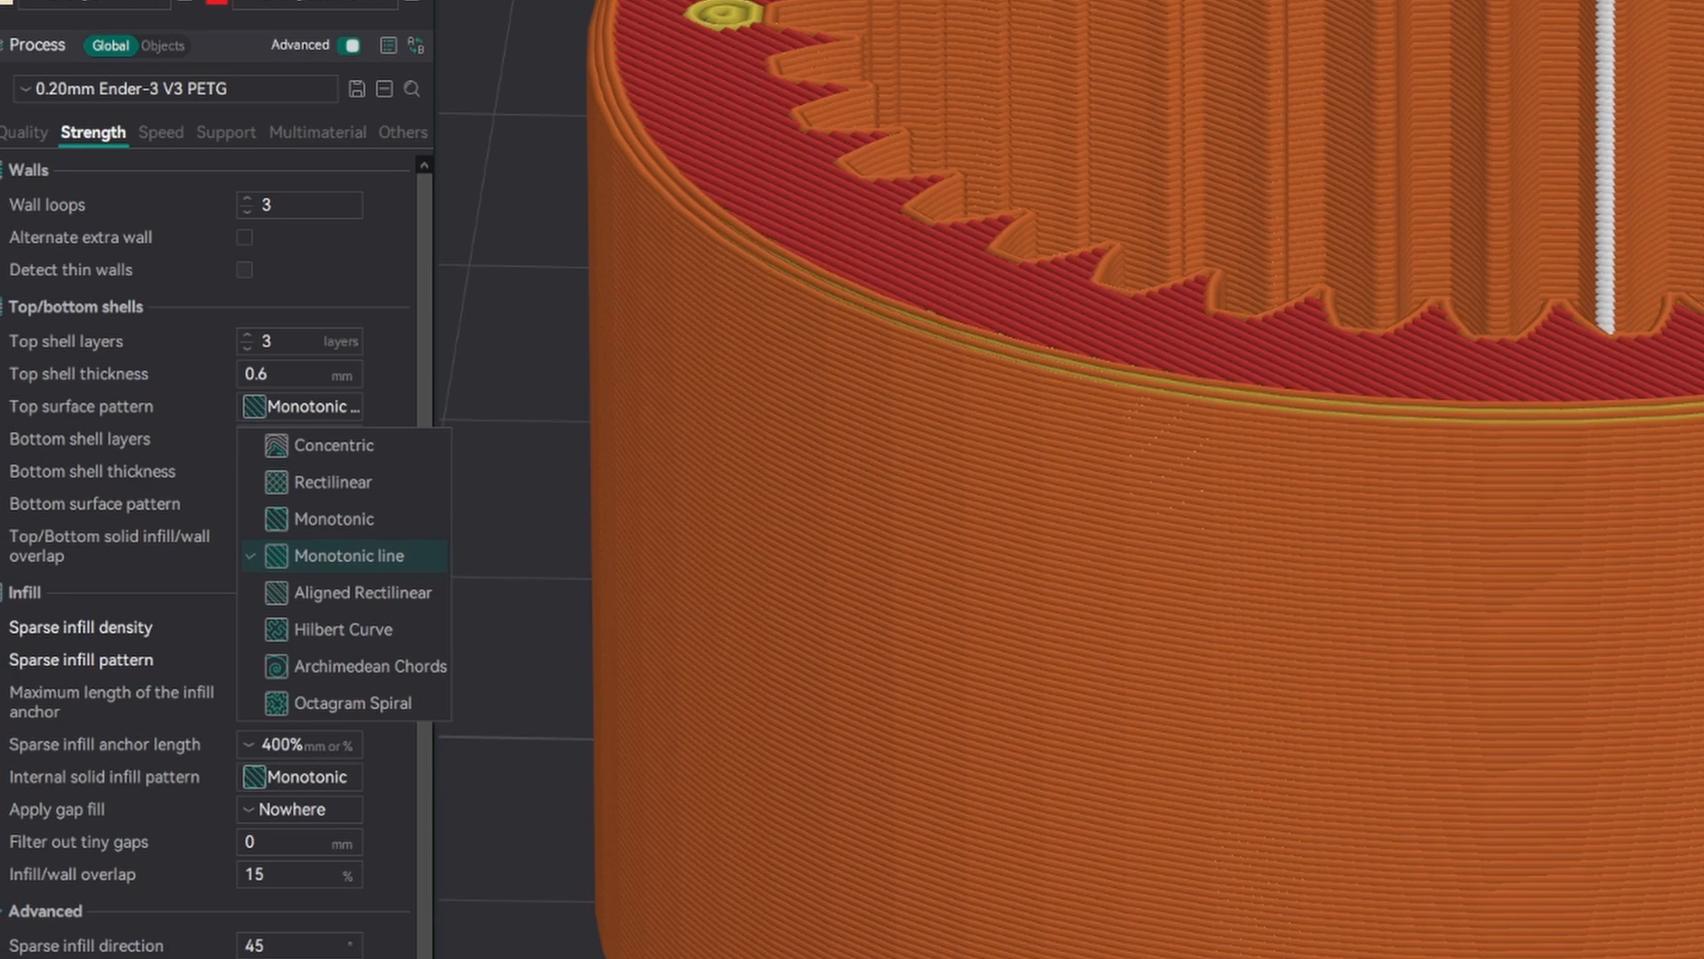
left_click(367, 667)
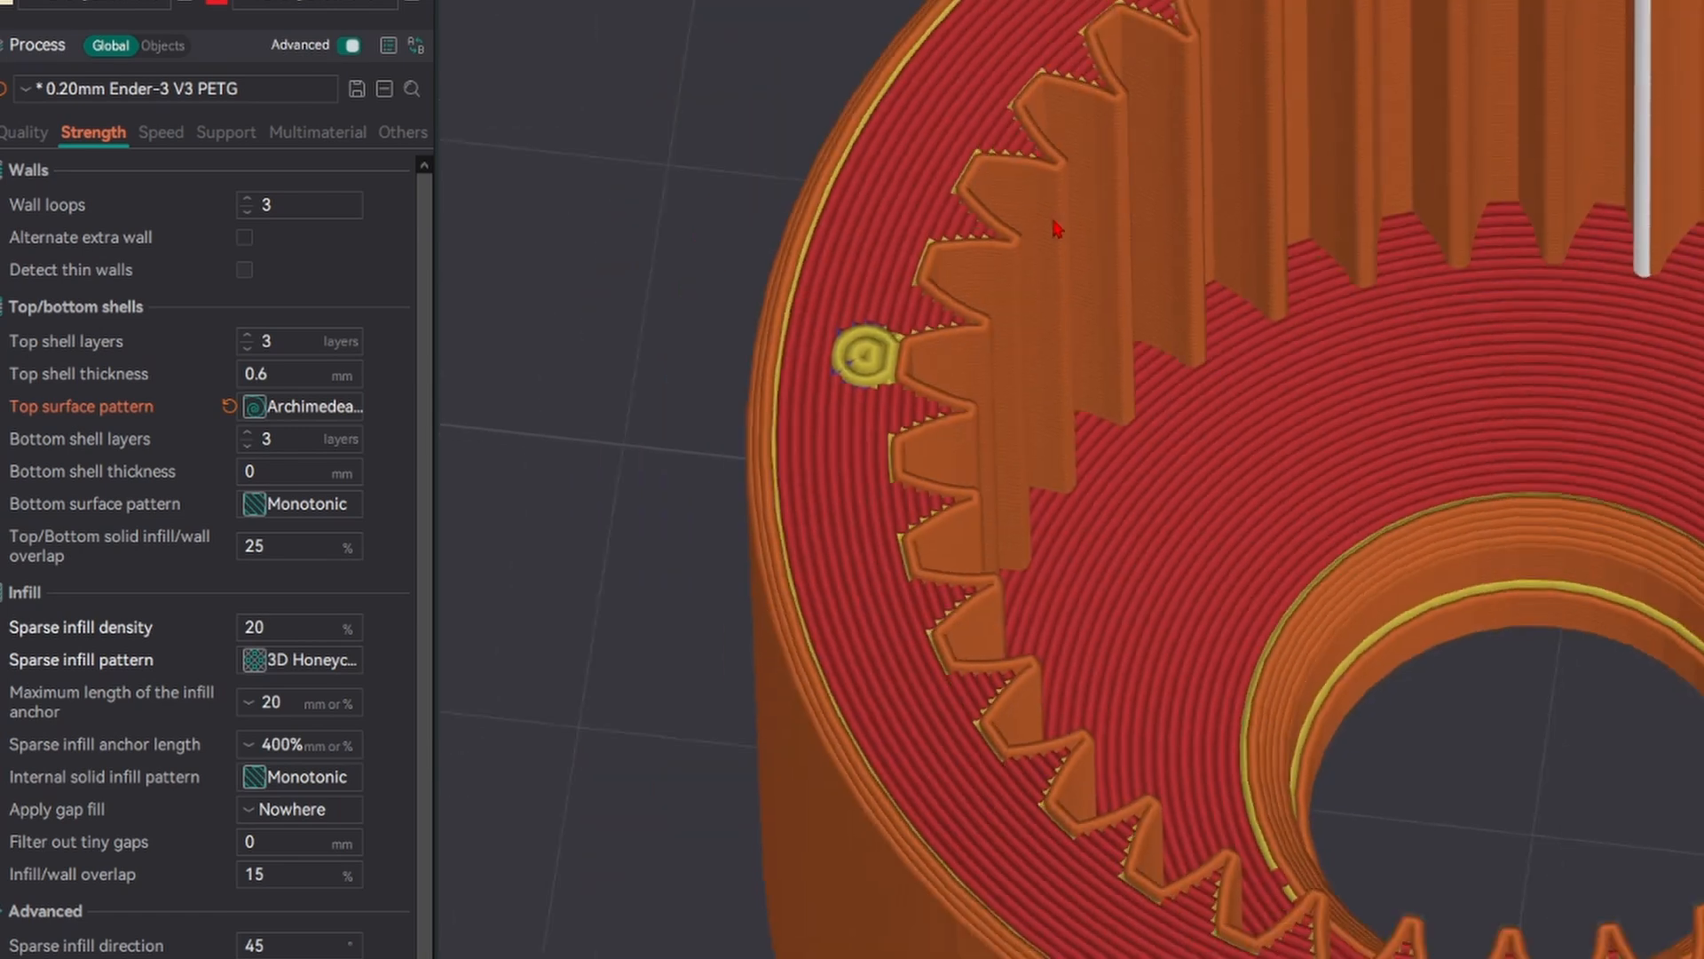
- Inspect the gear's top surface from above, and reset the top surface pattern to the preset Monotonic line
left_click_drag(1052, 221, 1055, 283)
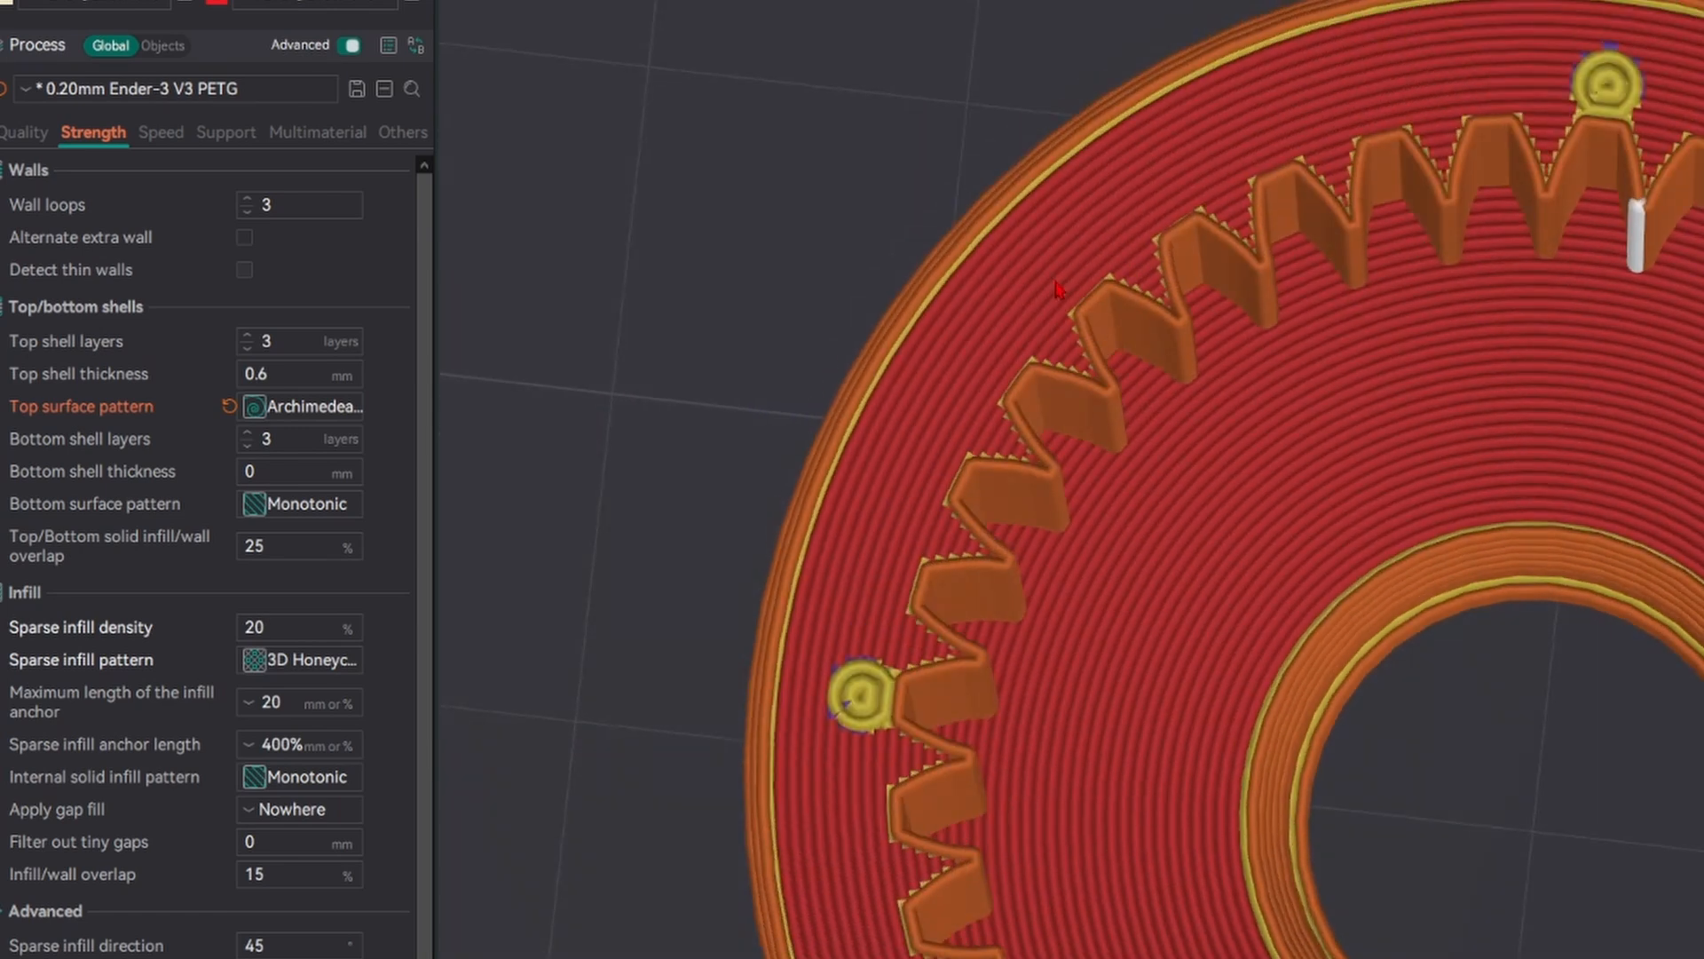
right_click_drag(1561, 561, 1389, 325)
scroll(1562, 544, "down", 2)
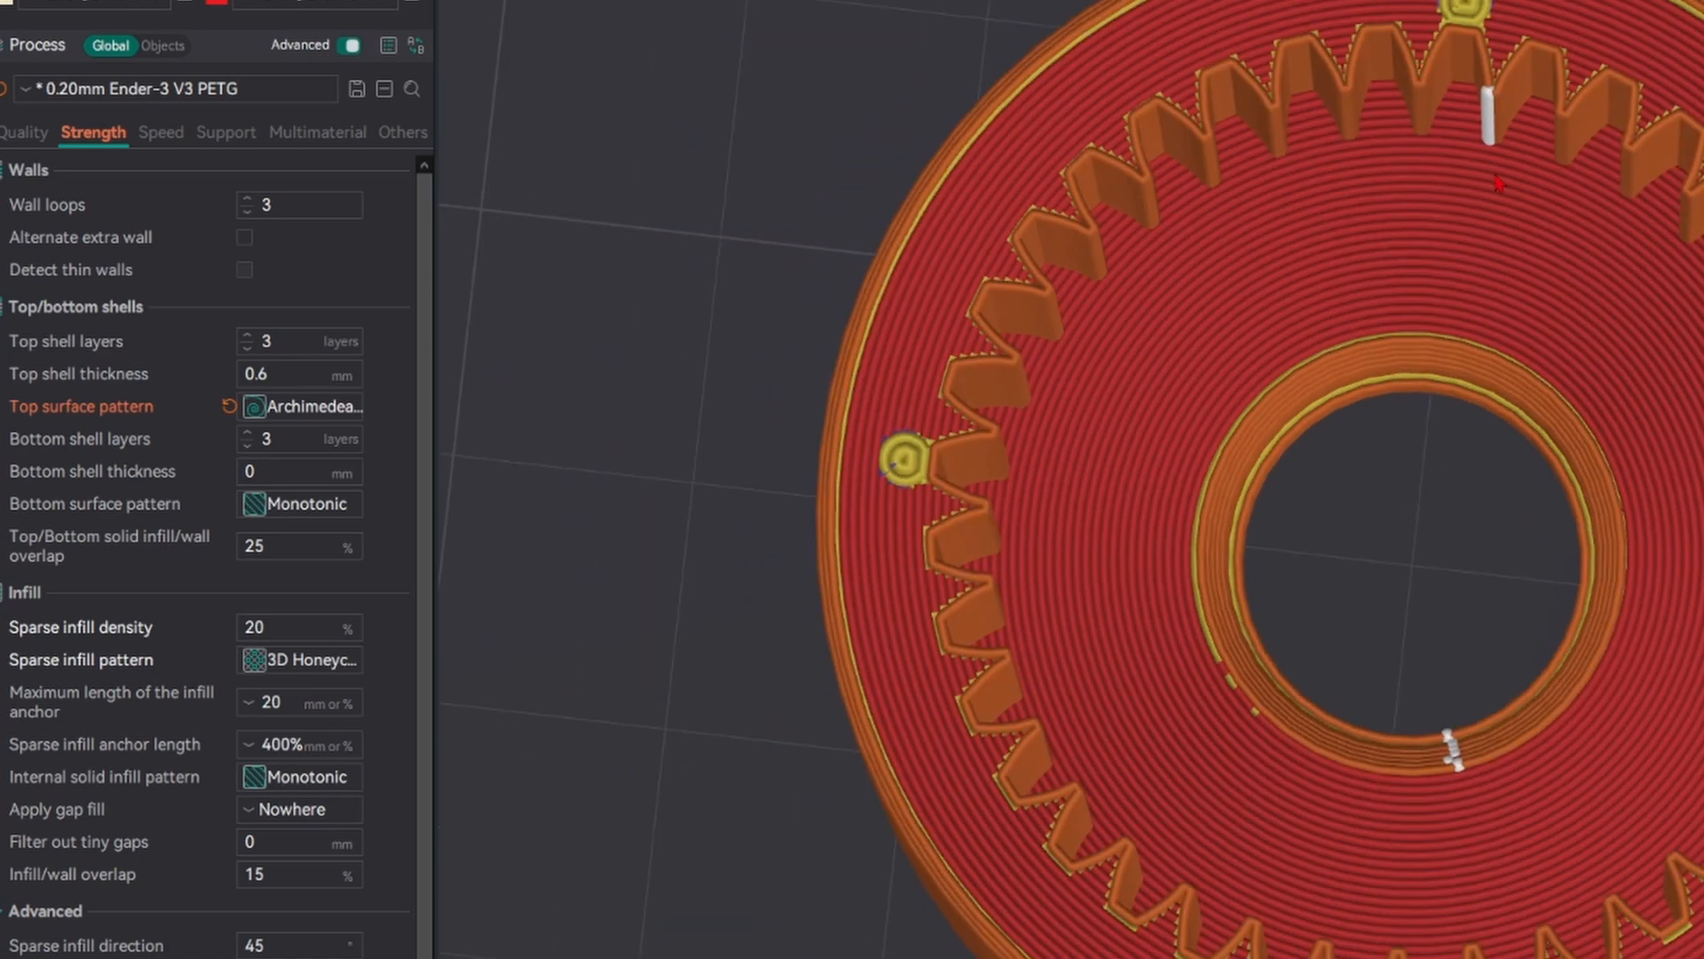
left_click(230, 406)
- Go to the infill settings, inspect the gear's sparse infill and central hole from several angles, and select the sparse infill density value
scroll(106, 311, "down", 2)
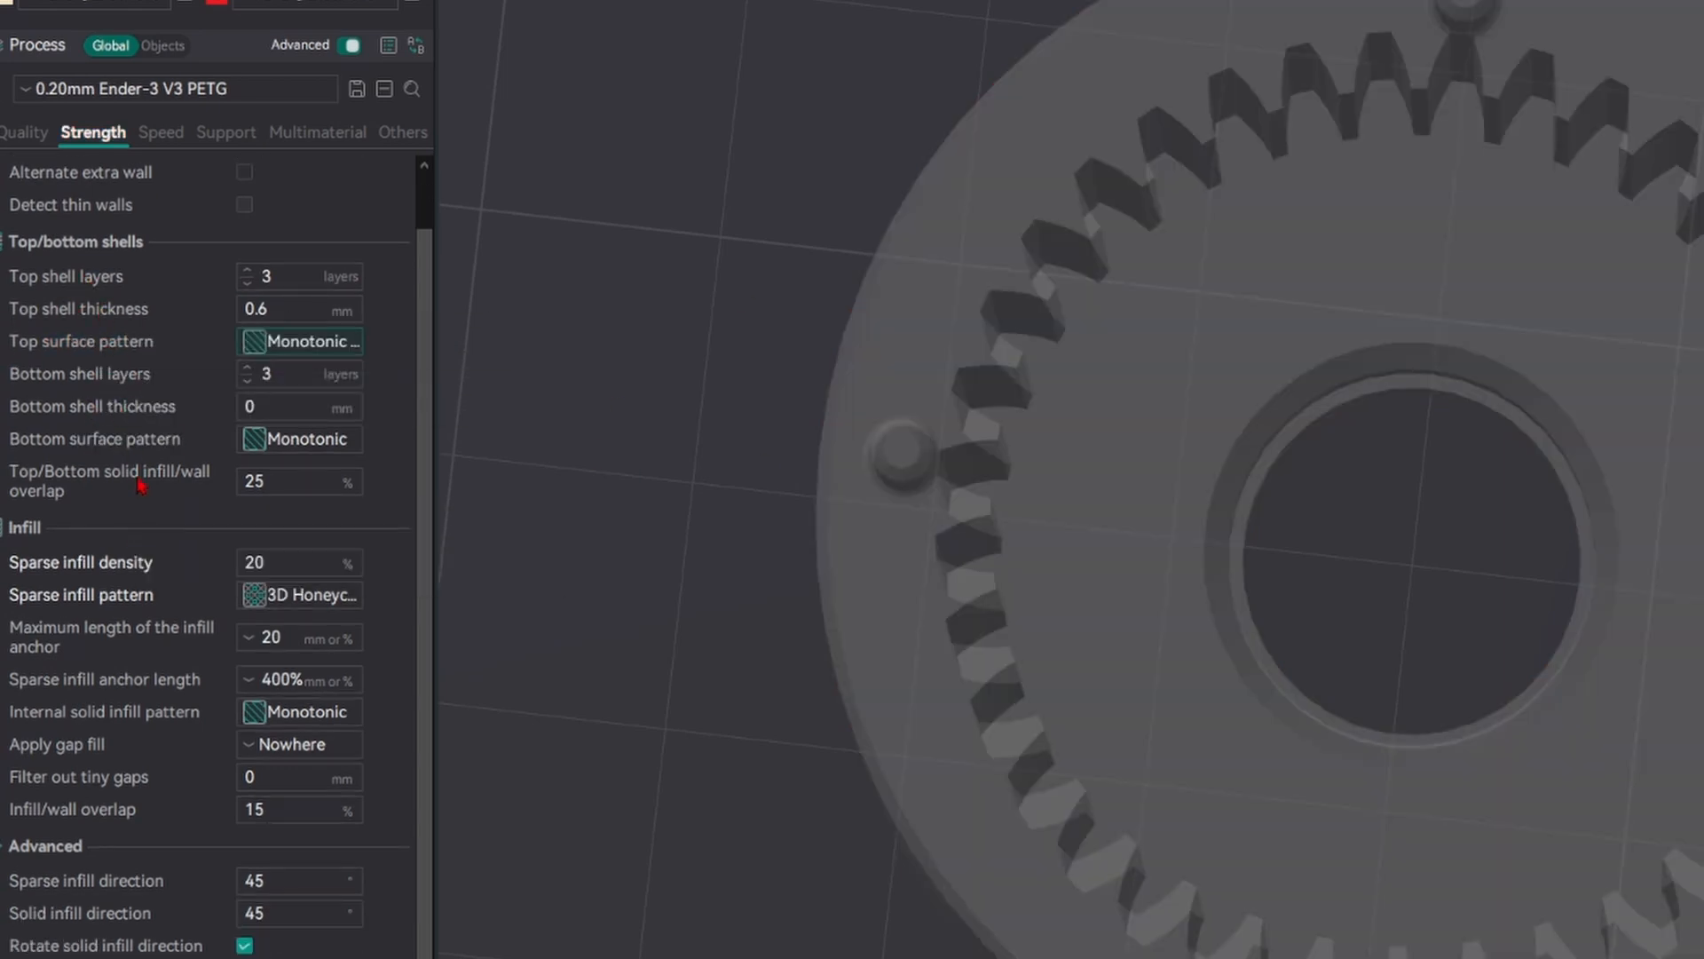
scroll(141, 484, "down", 3)
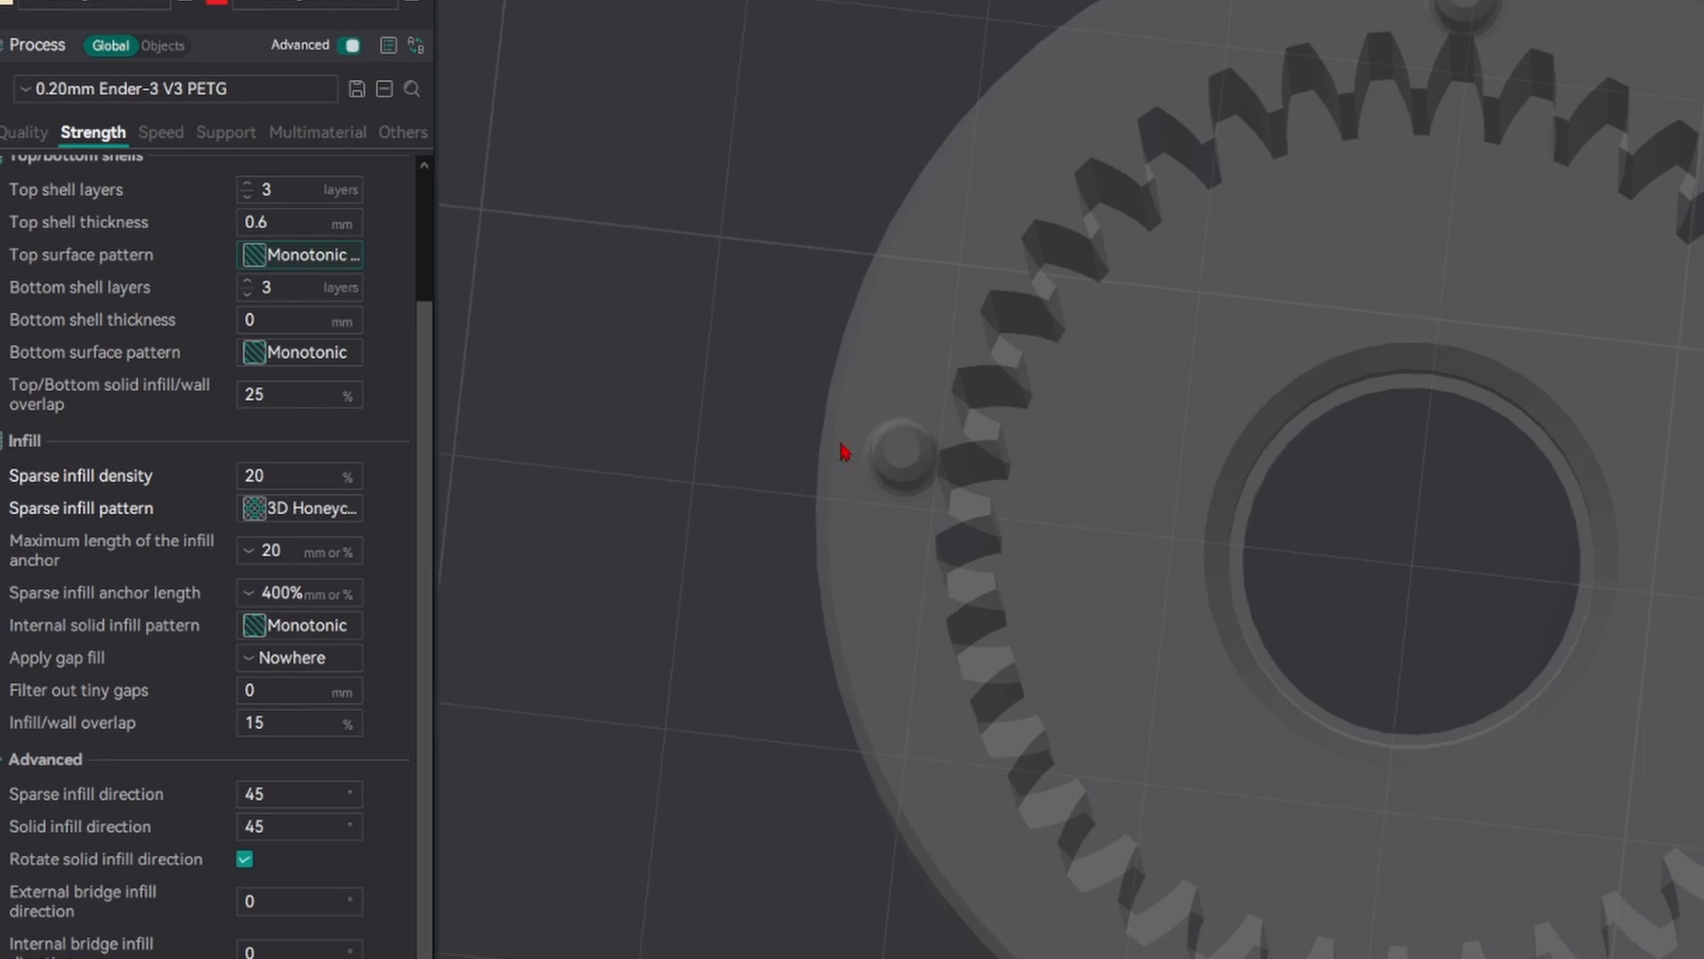
left_click_drag(842, 445, 842, 409)
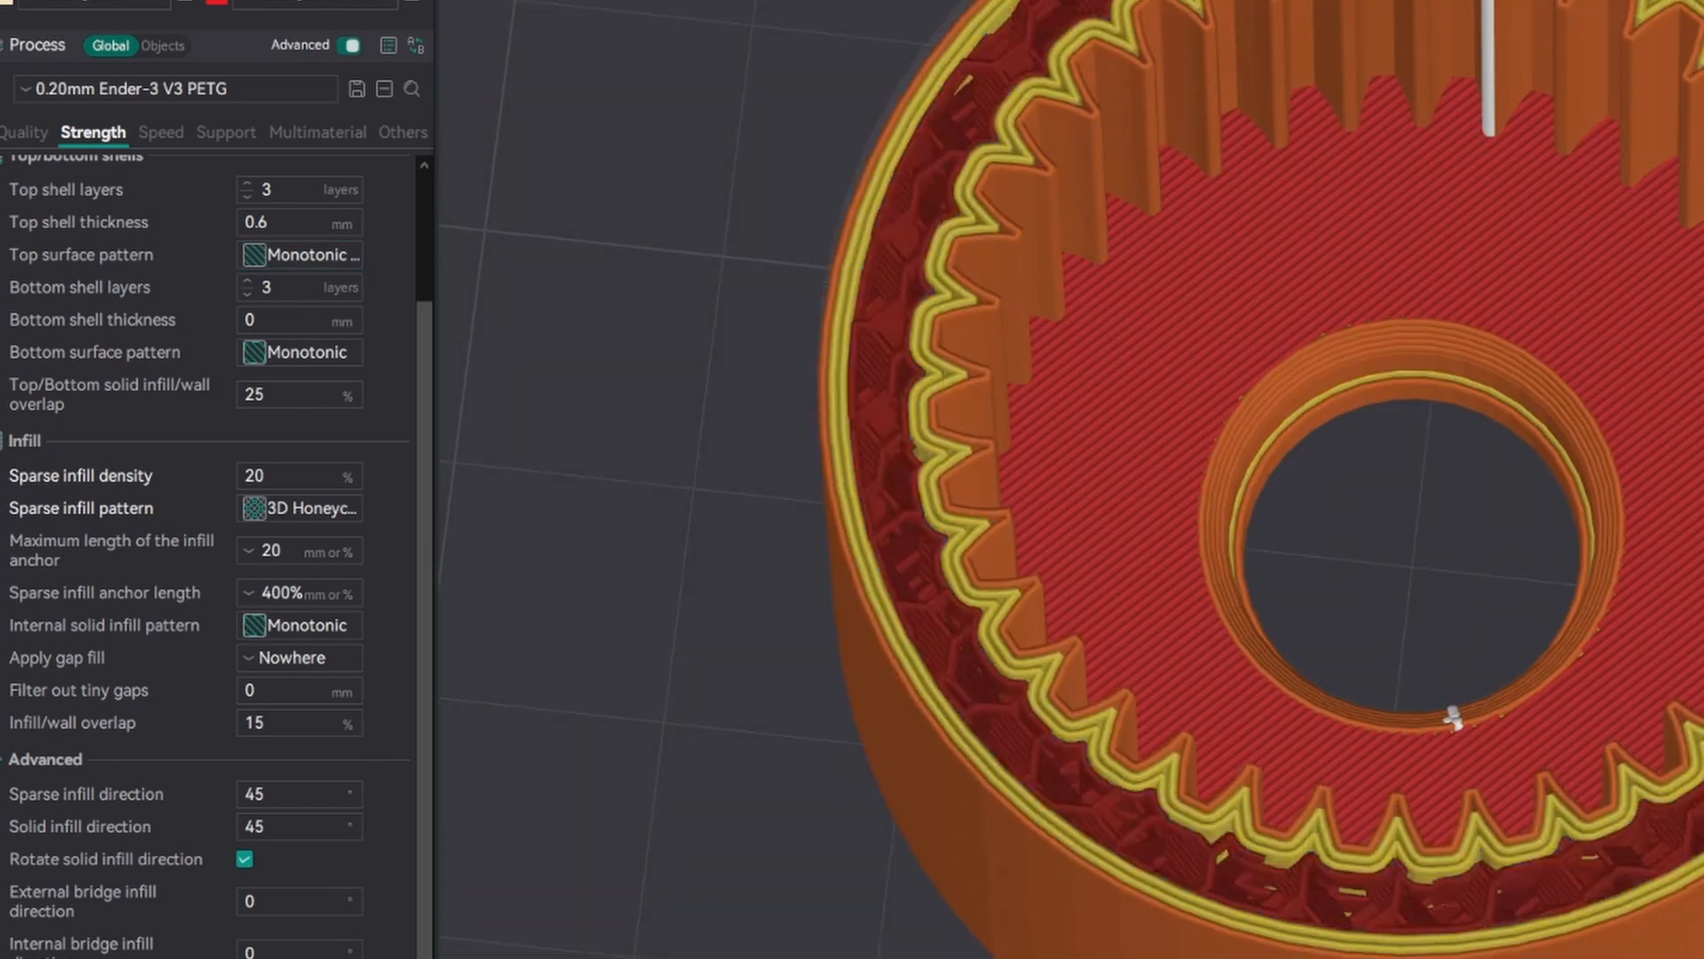
scroll(1070, 479, "up", 7)
right_click_drag(1243, 497, 678, 467)
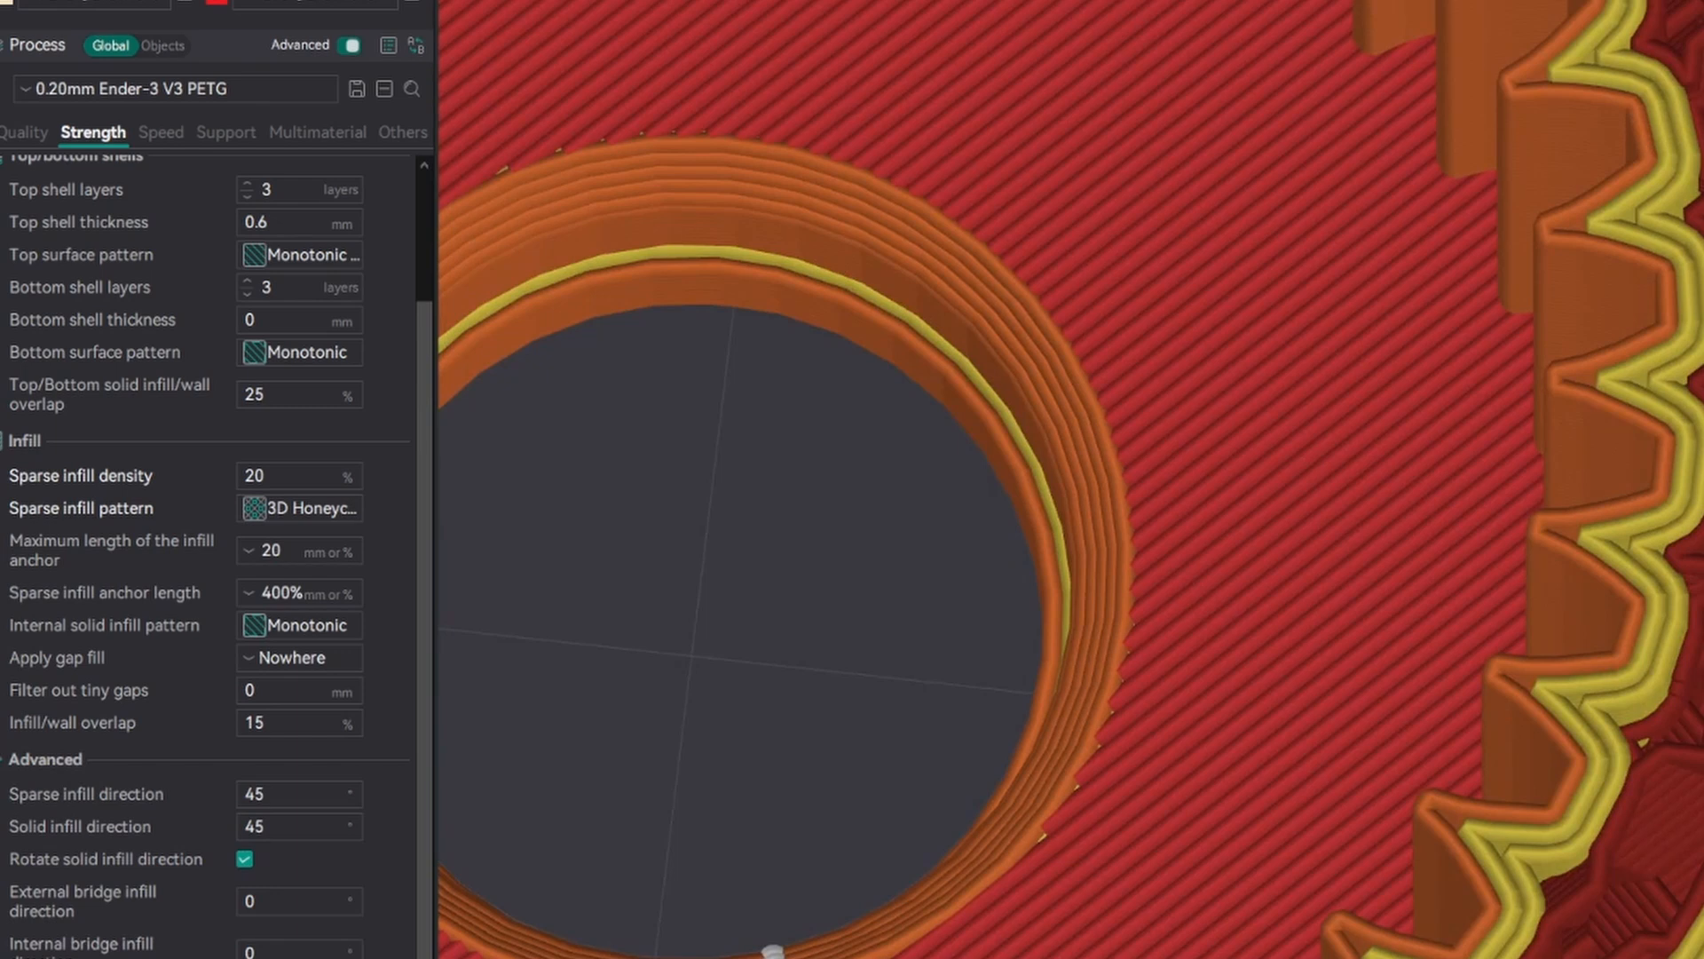
left_click_drag(773, 951, 776, 826)
double_click(303, 484)
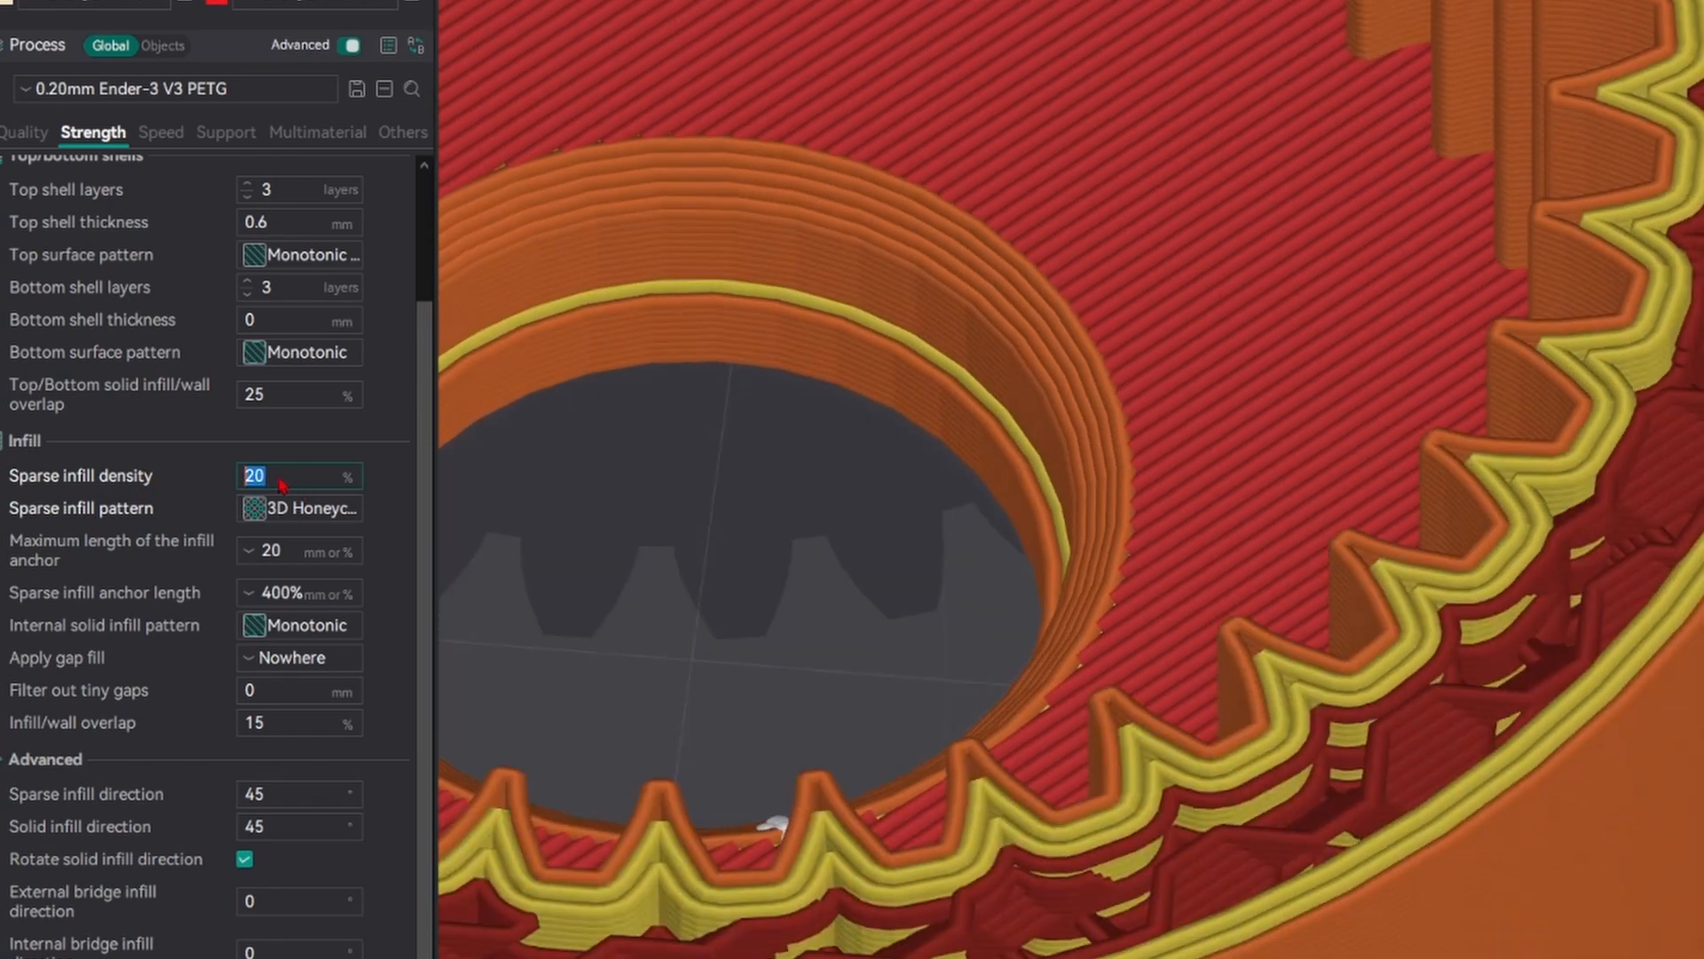
left_click_drag(1495, 192, 1517, 301)
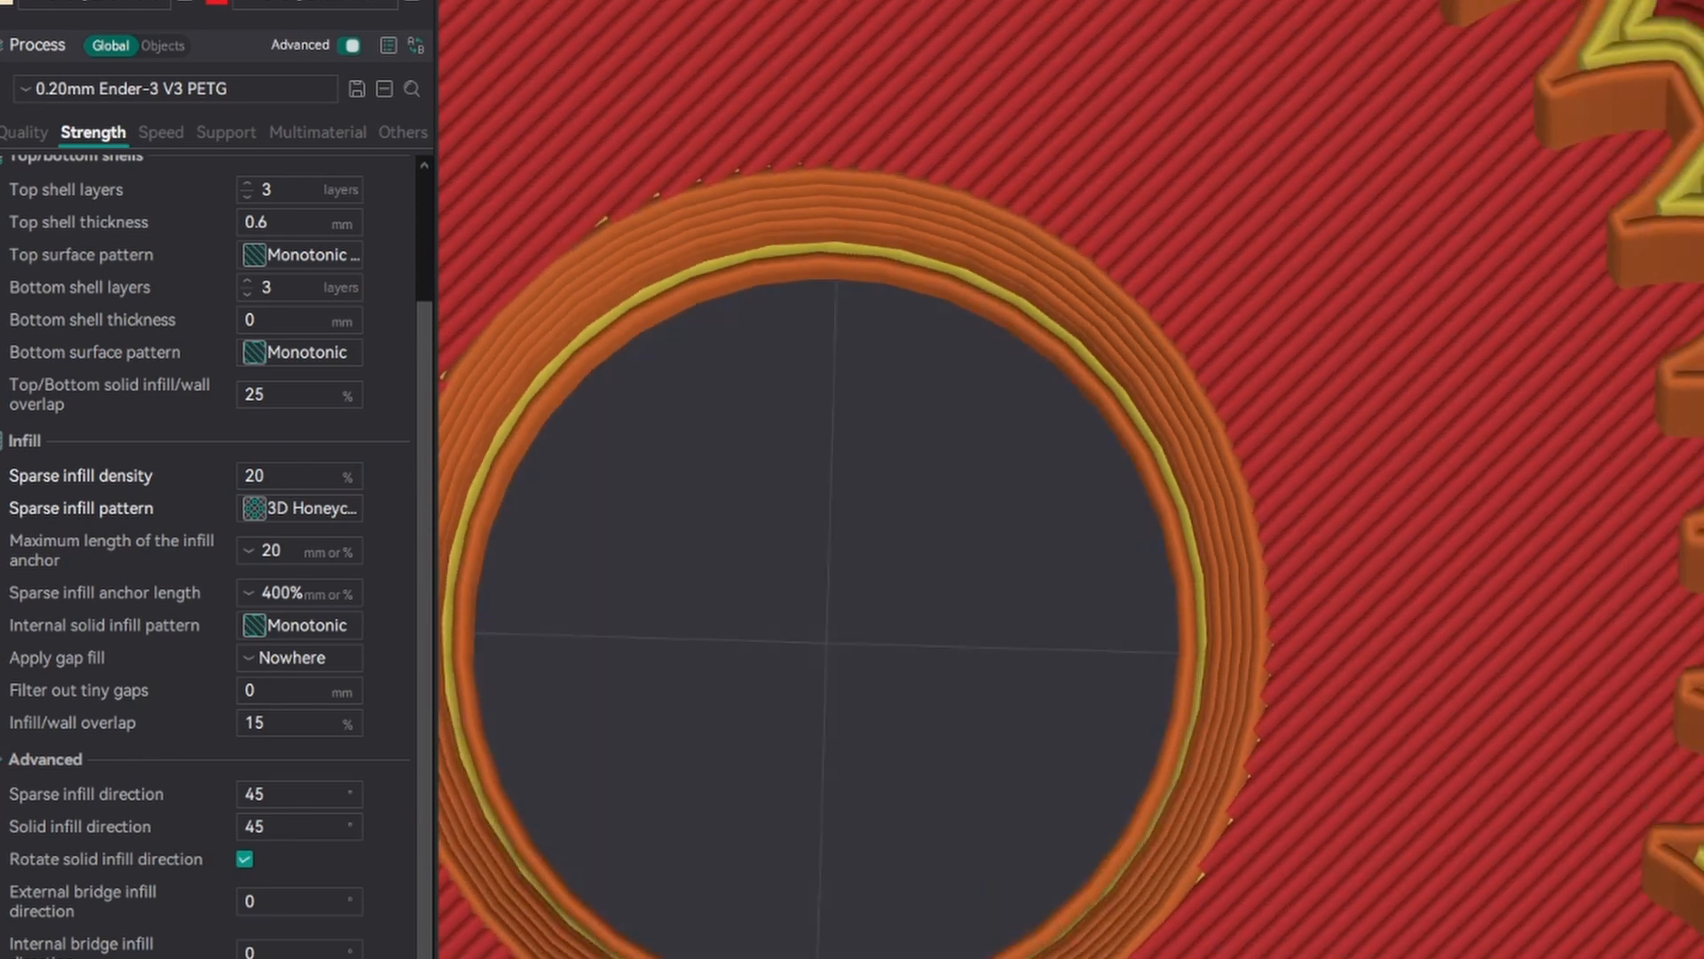
- Review the available sparse infill patterns and keep 3D Honeycomb selected
left_click(313, 512)
left_click(312, 512)
left_click(312, 512)
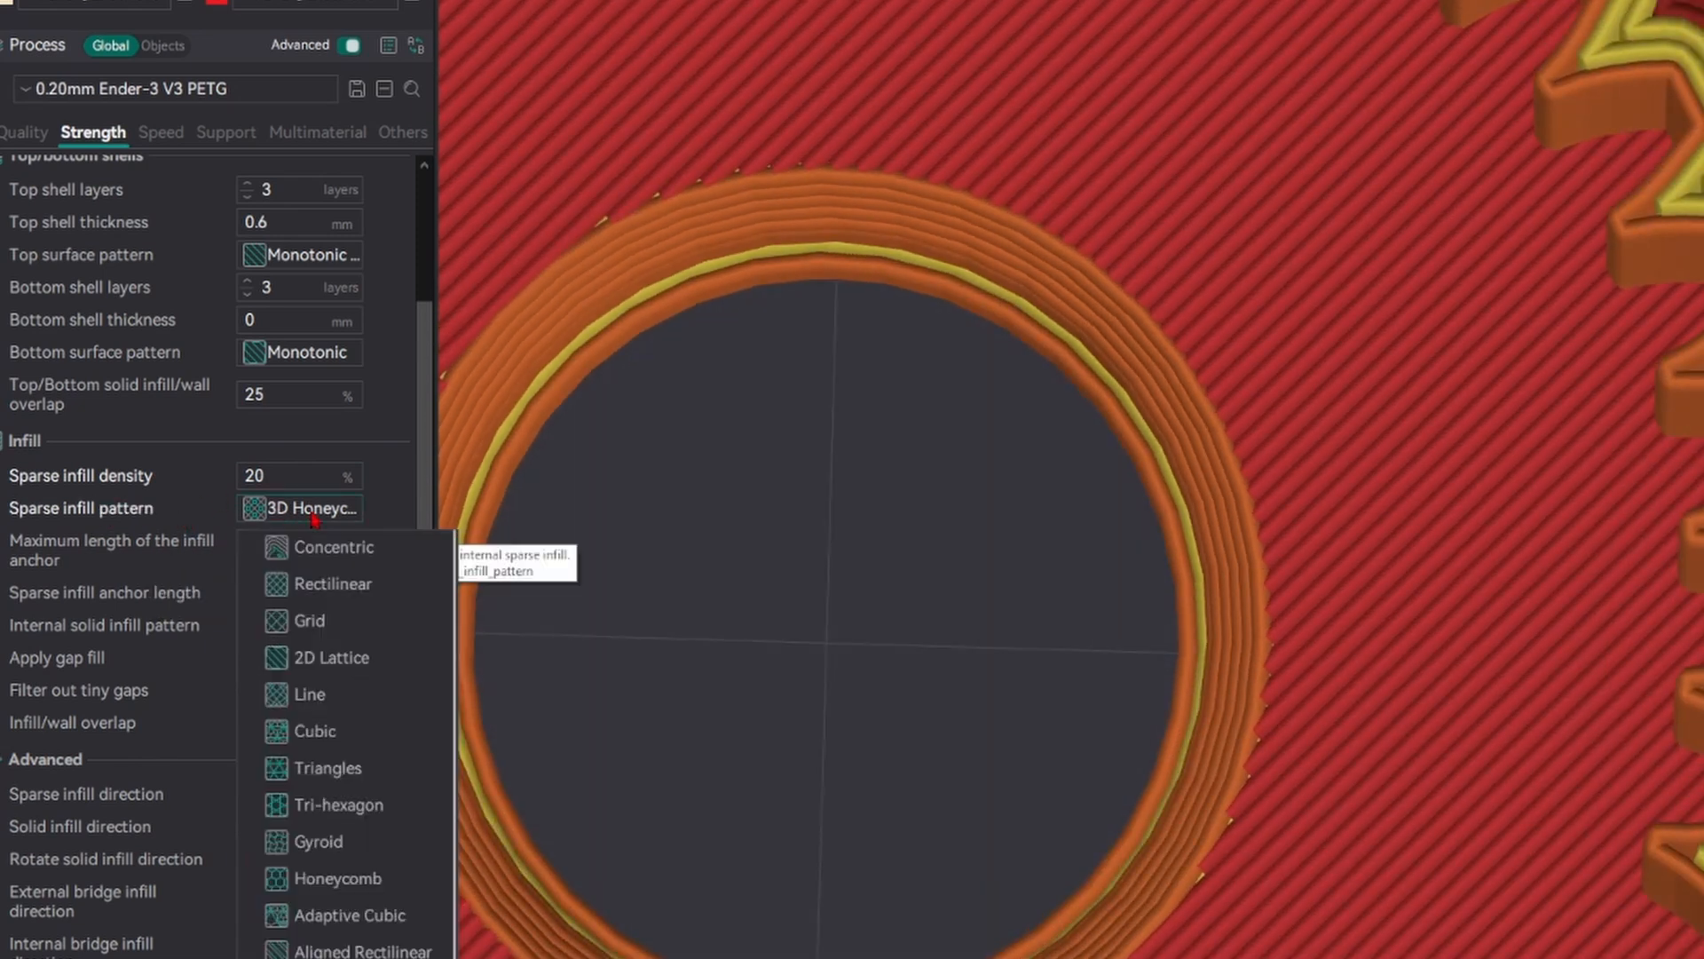
scroll(388, 624, "down", 3)
scroll(384, 646, "up", 3)
scroll(388, 654, "down", 3)
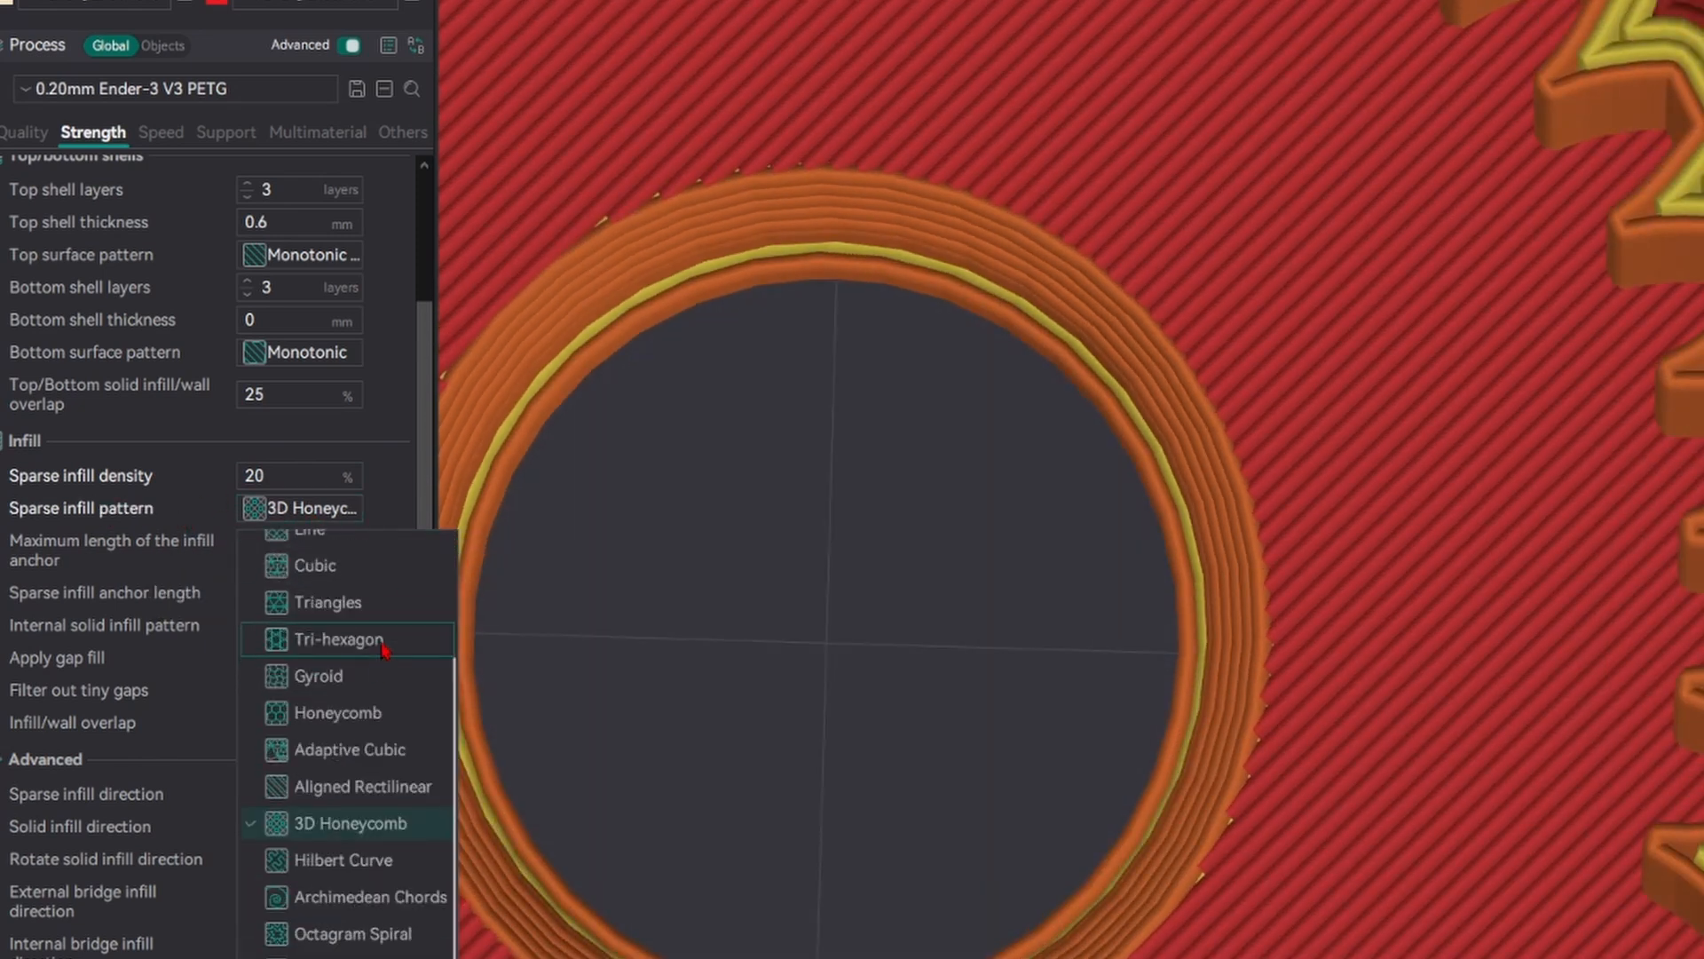
scroll(360, 542, "up", 3)
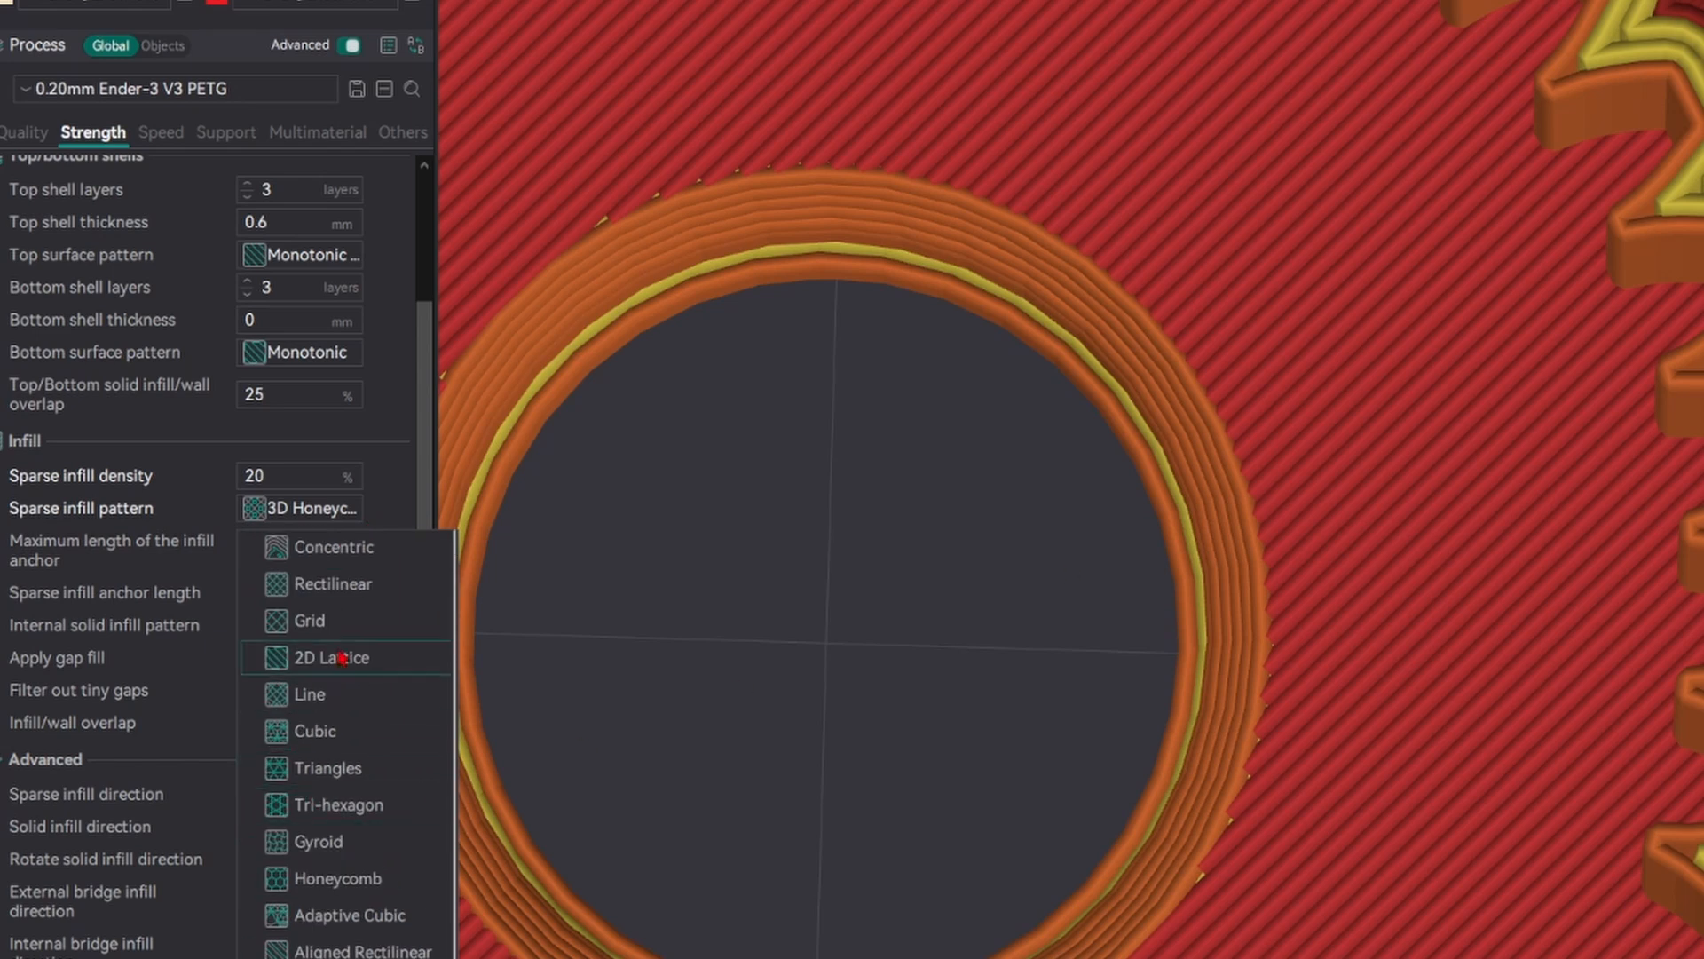
scroll(346, 674, "down", 3)
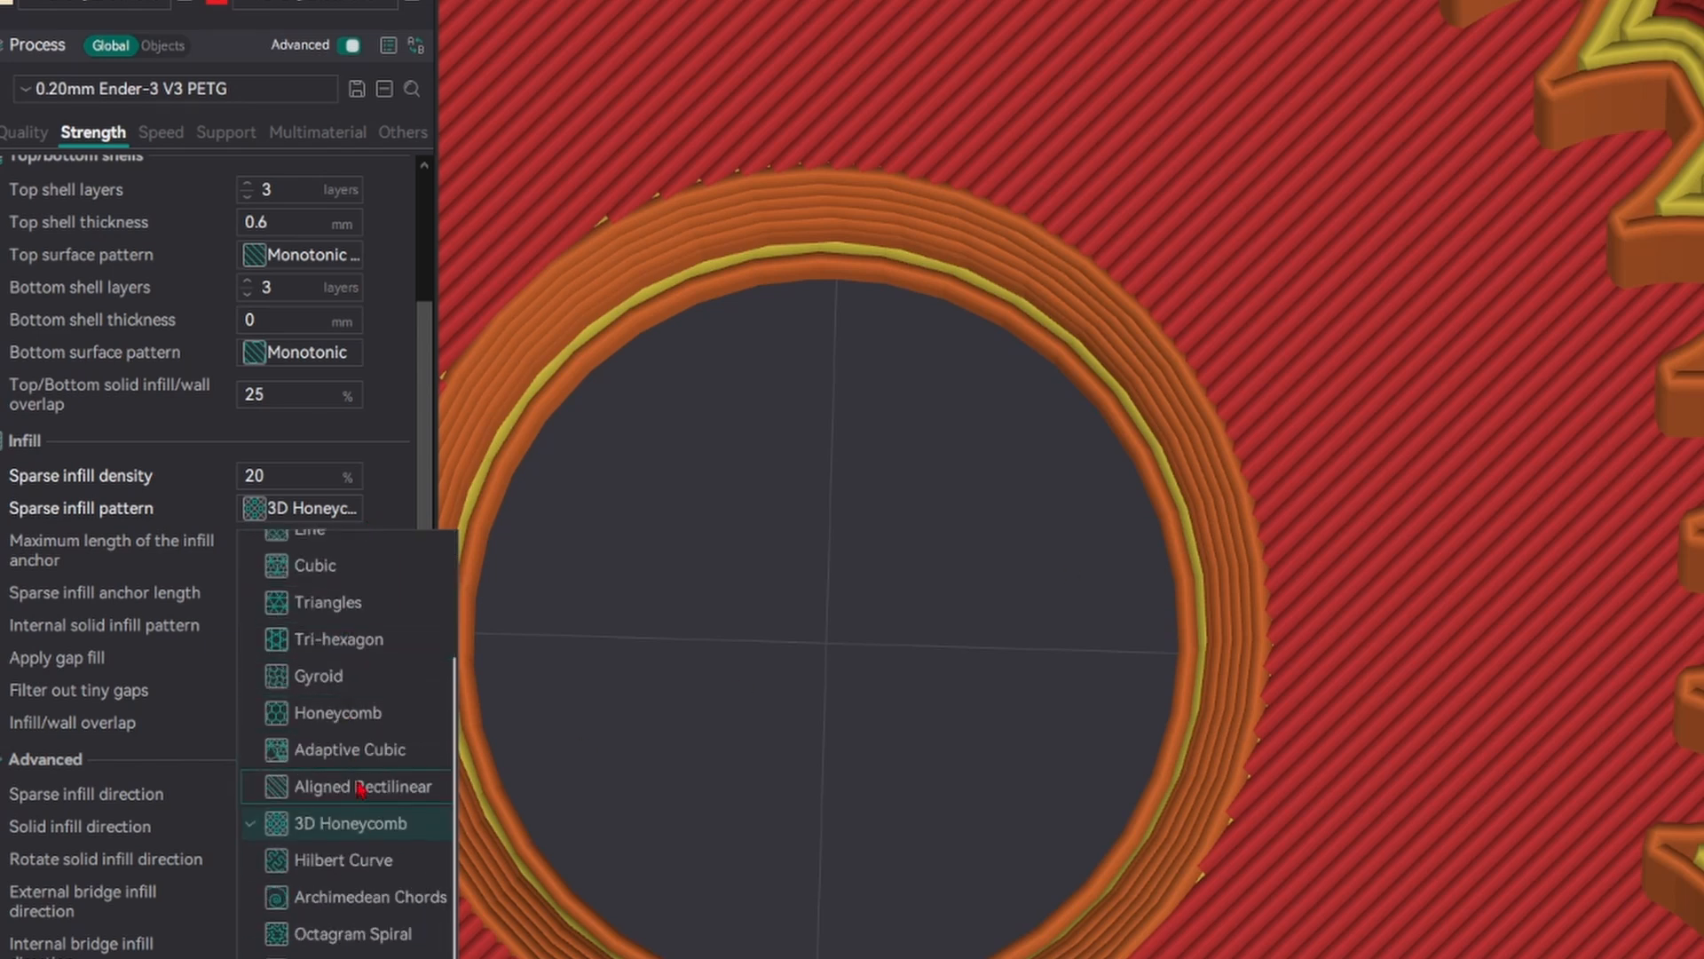
left_click(352, 825)
scroll(1070, 479, "down", 2)
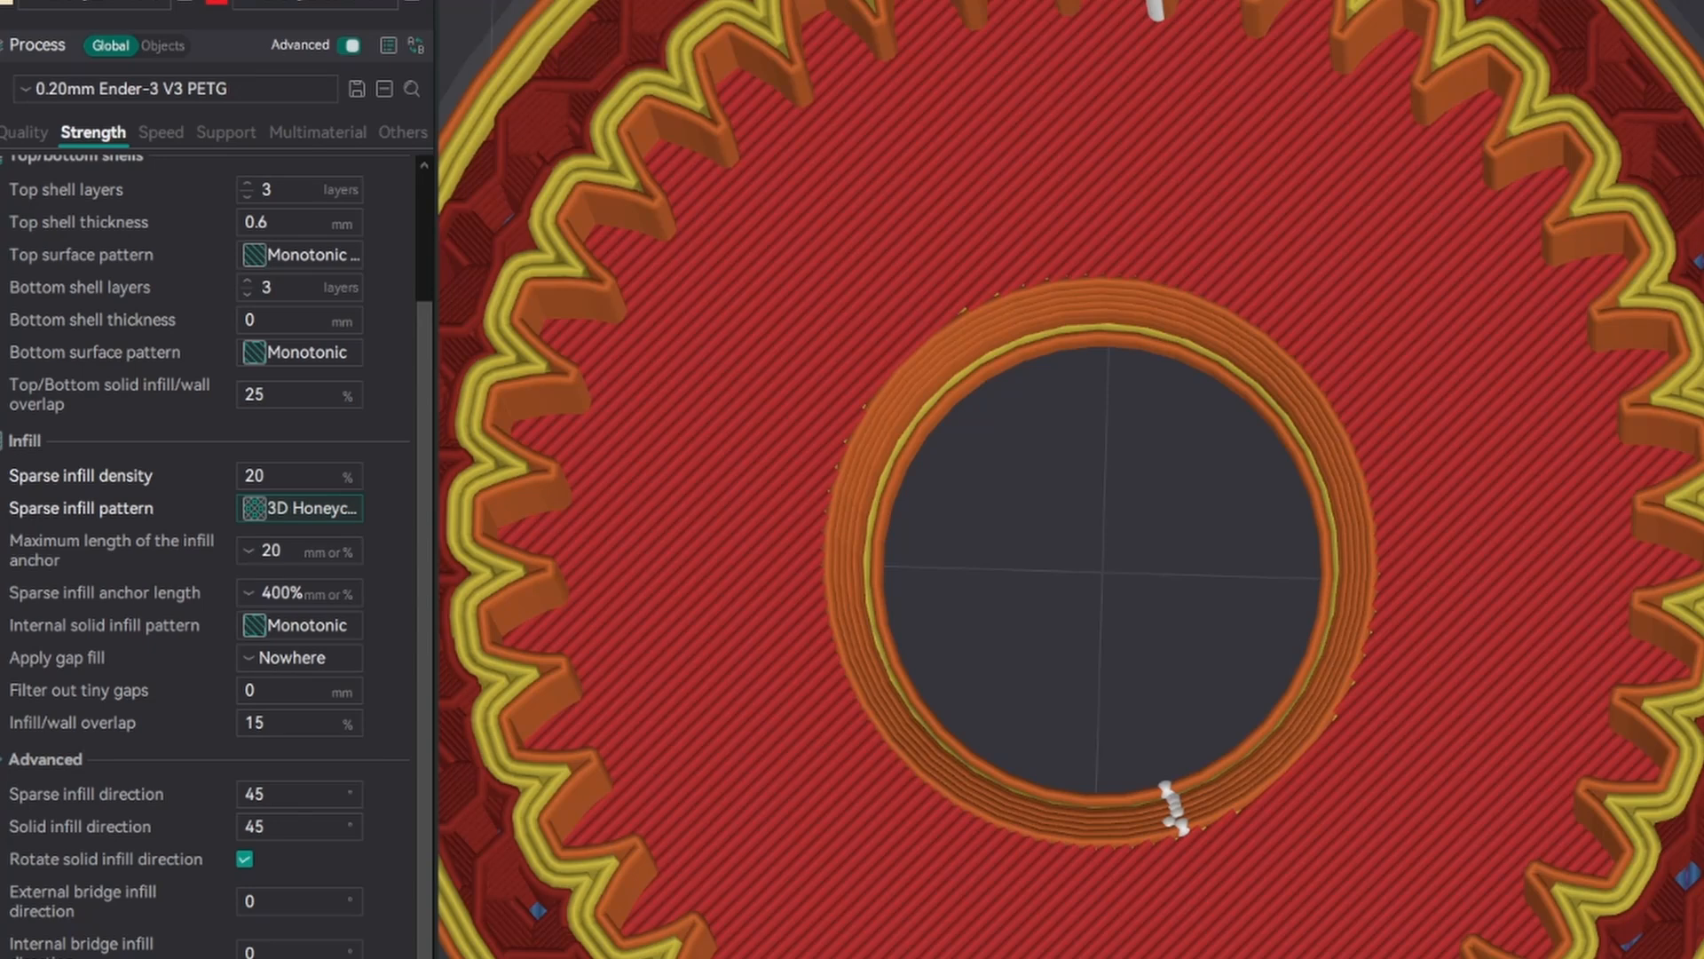
left_click_drag(1178, 456, 1151, 411)
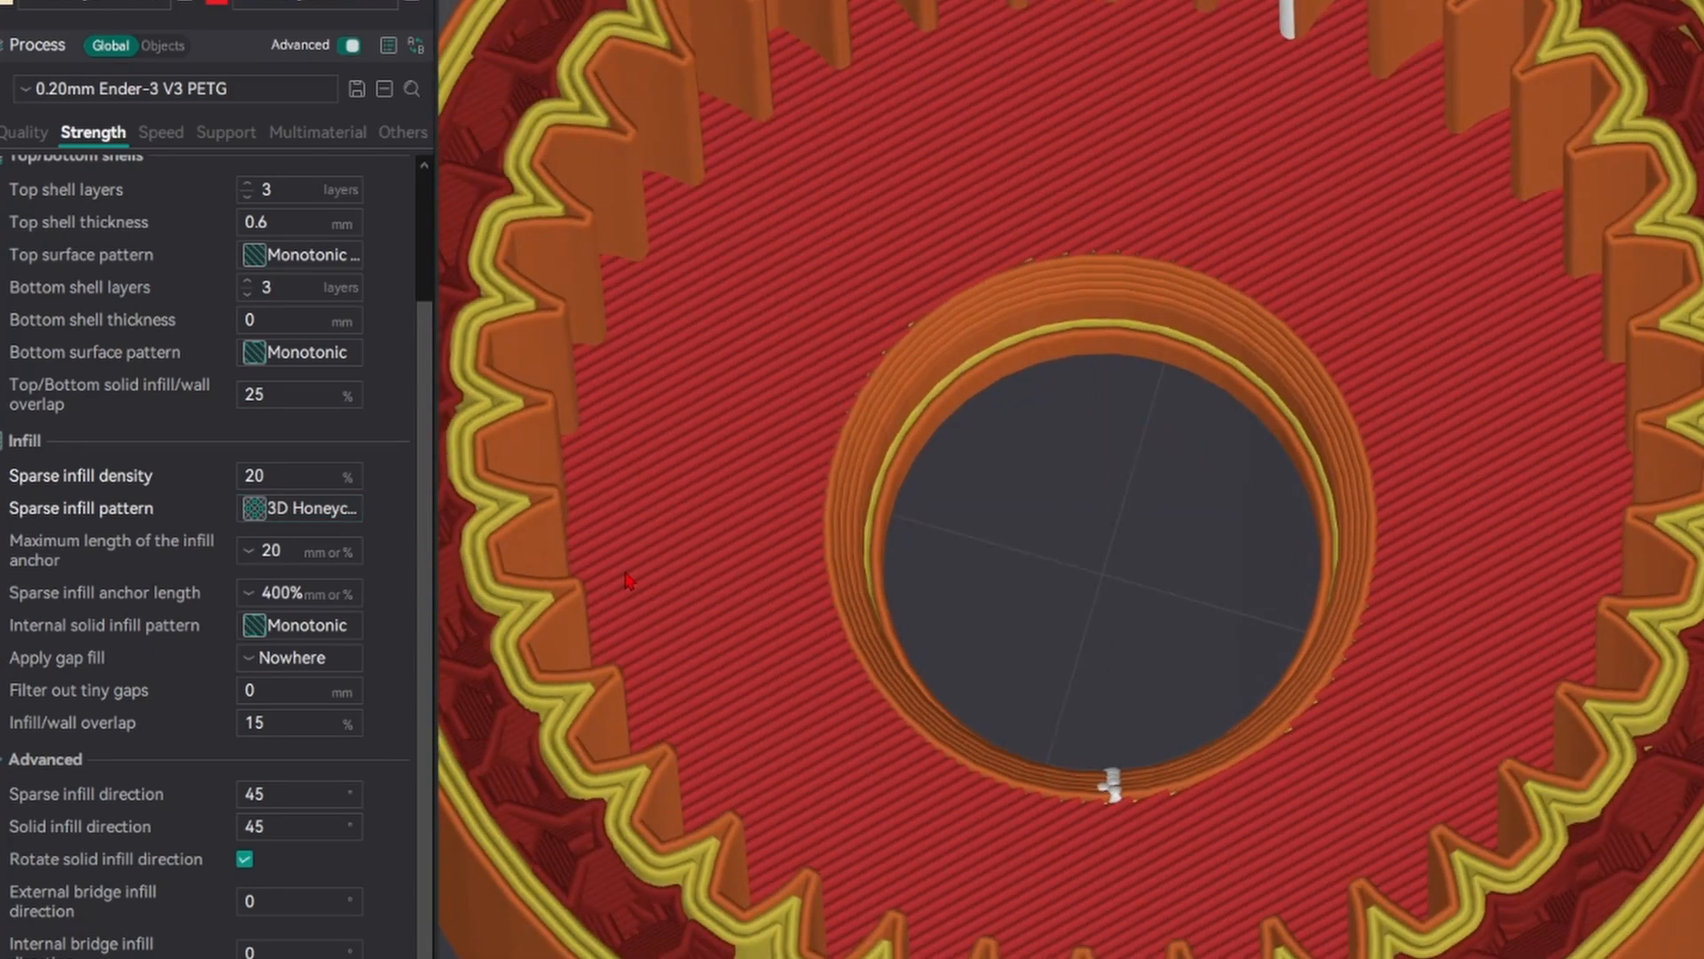
- Review the maximum infill anchor length description and the sparse infill anchor length while viewing the gear's toothed rim
mouse_move(24, 553)
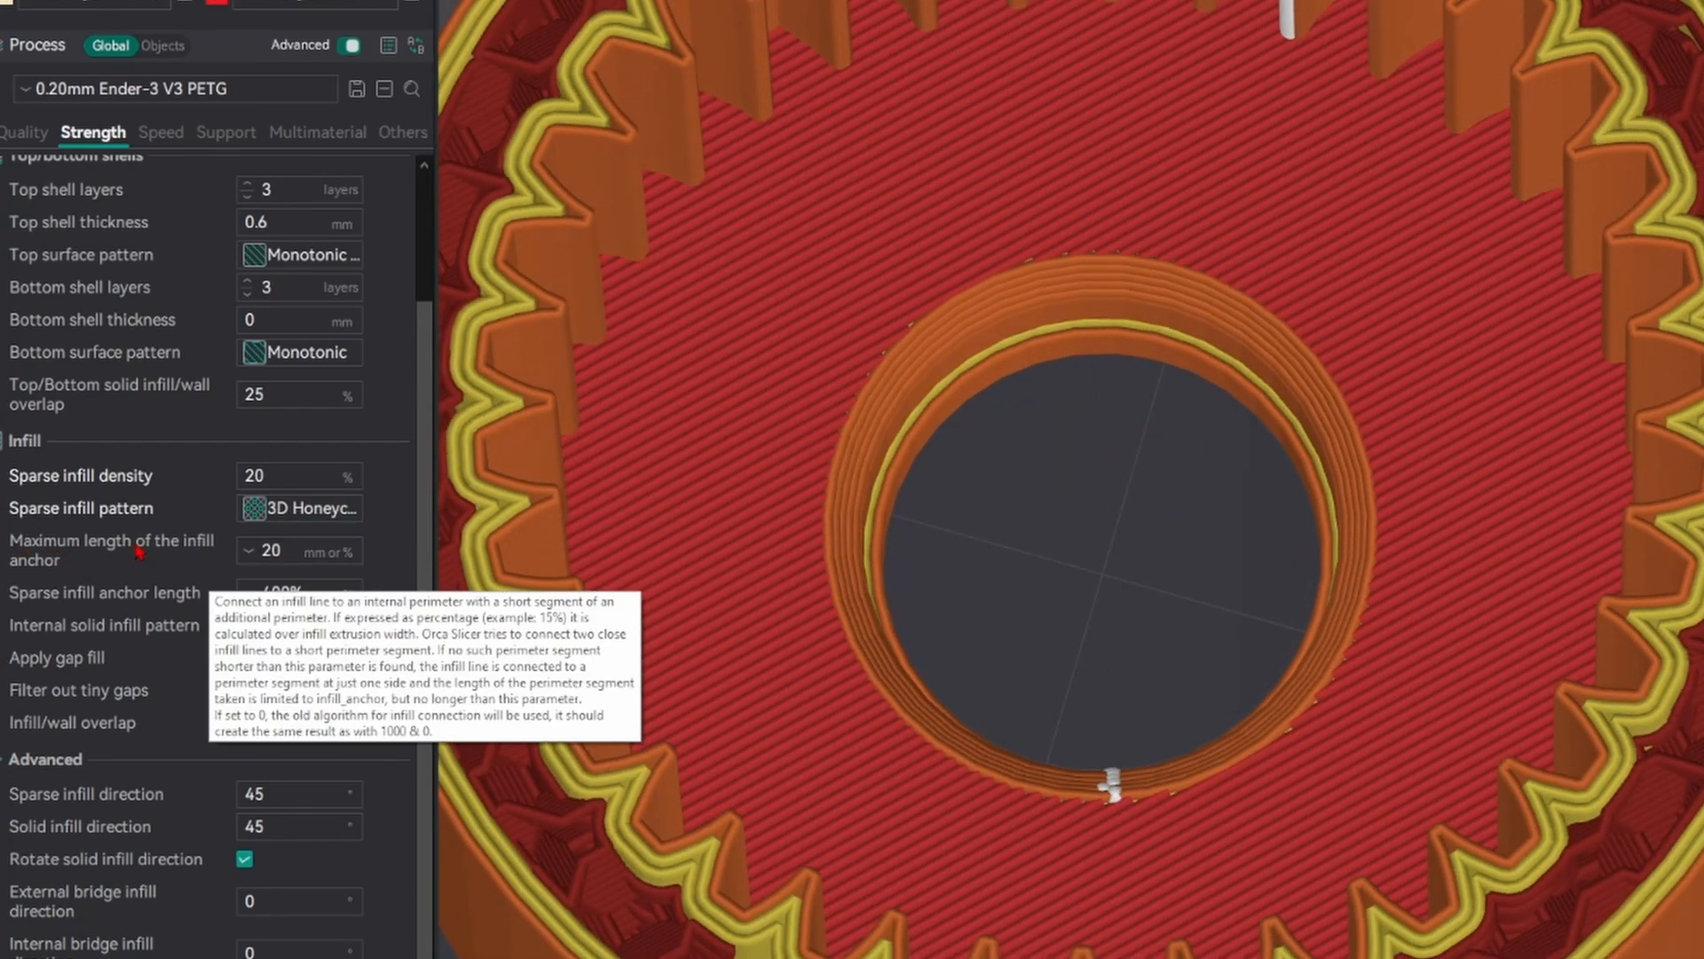
left_click_drag(261, 551, 554, 495)
right_click_drag(815, 517, 1051, 506)
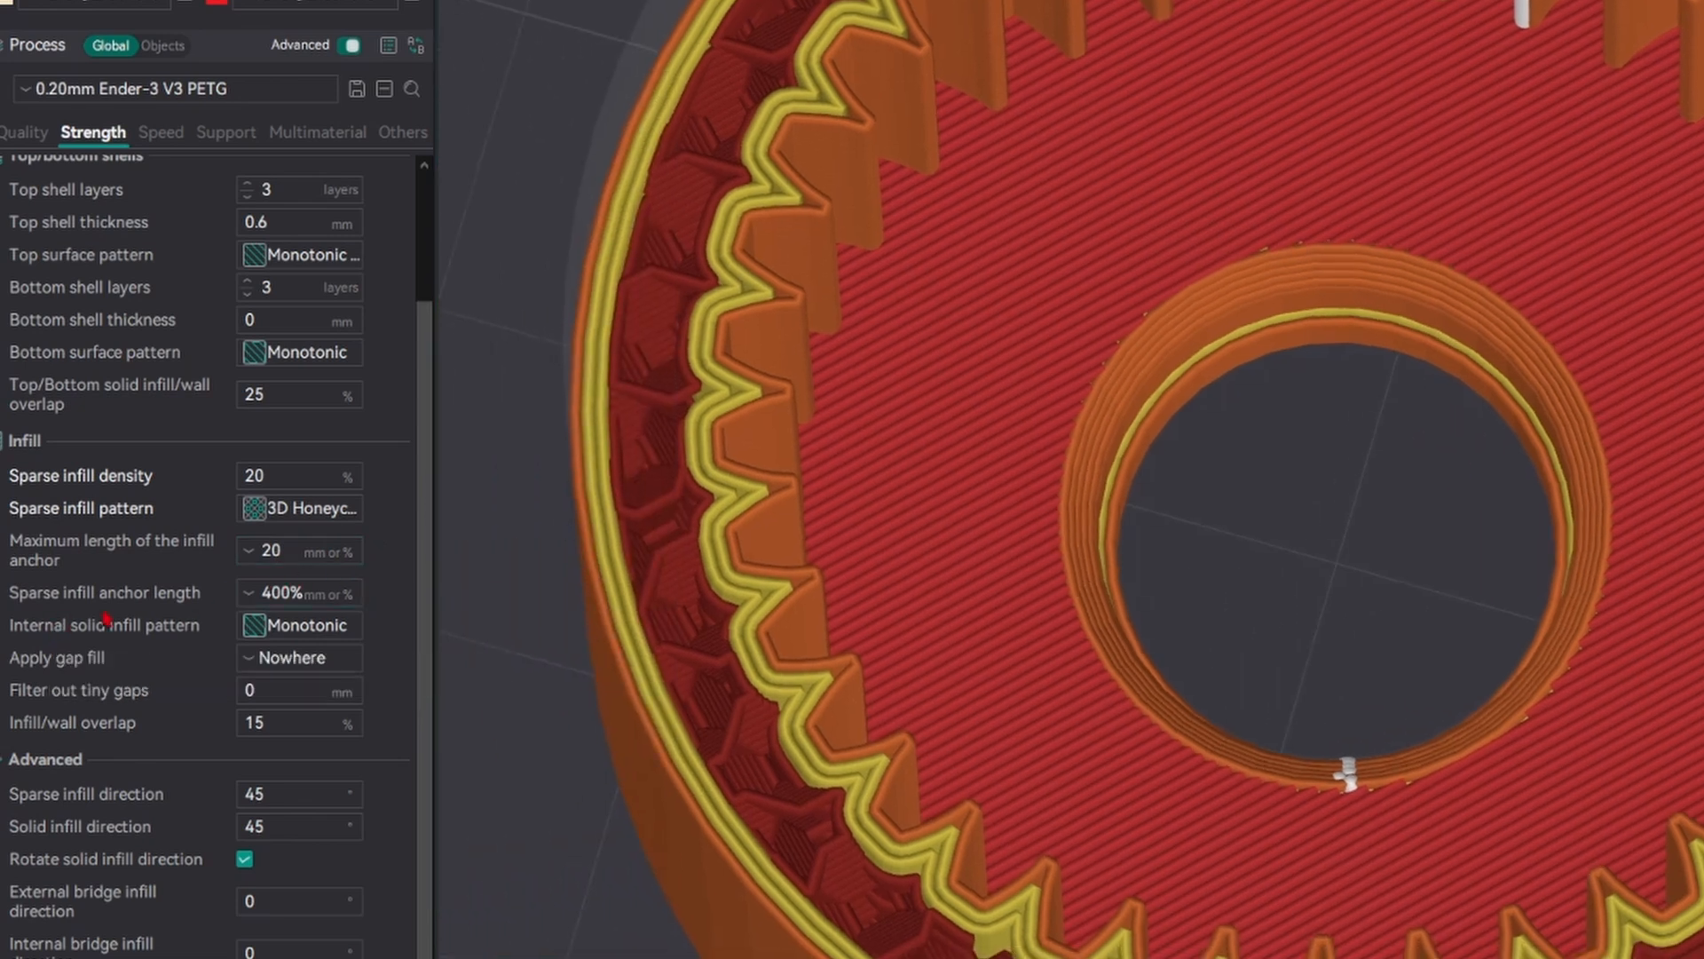
mouse_move(268, 604)
- Set the sparse infill density to 100% and examine the solid infill between the walls of the toothed rim up close
left_click(262, 633)
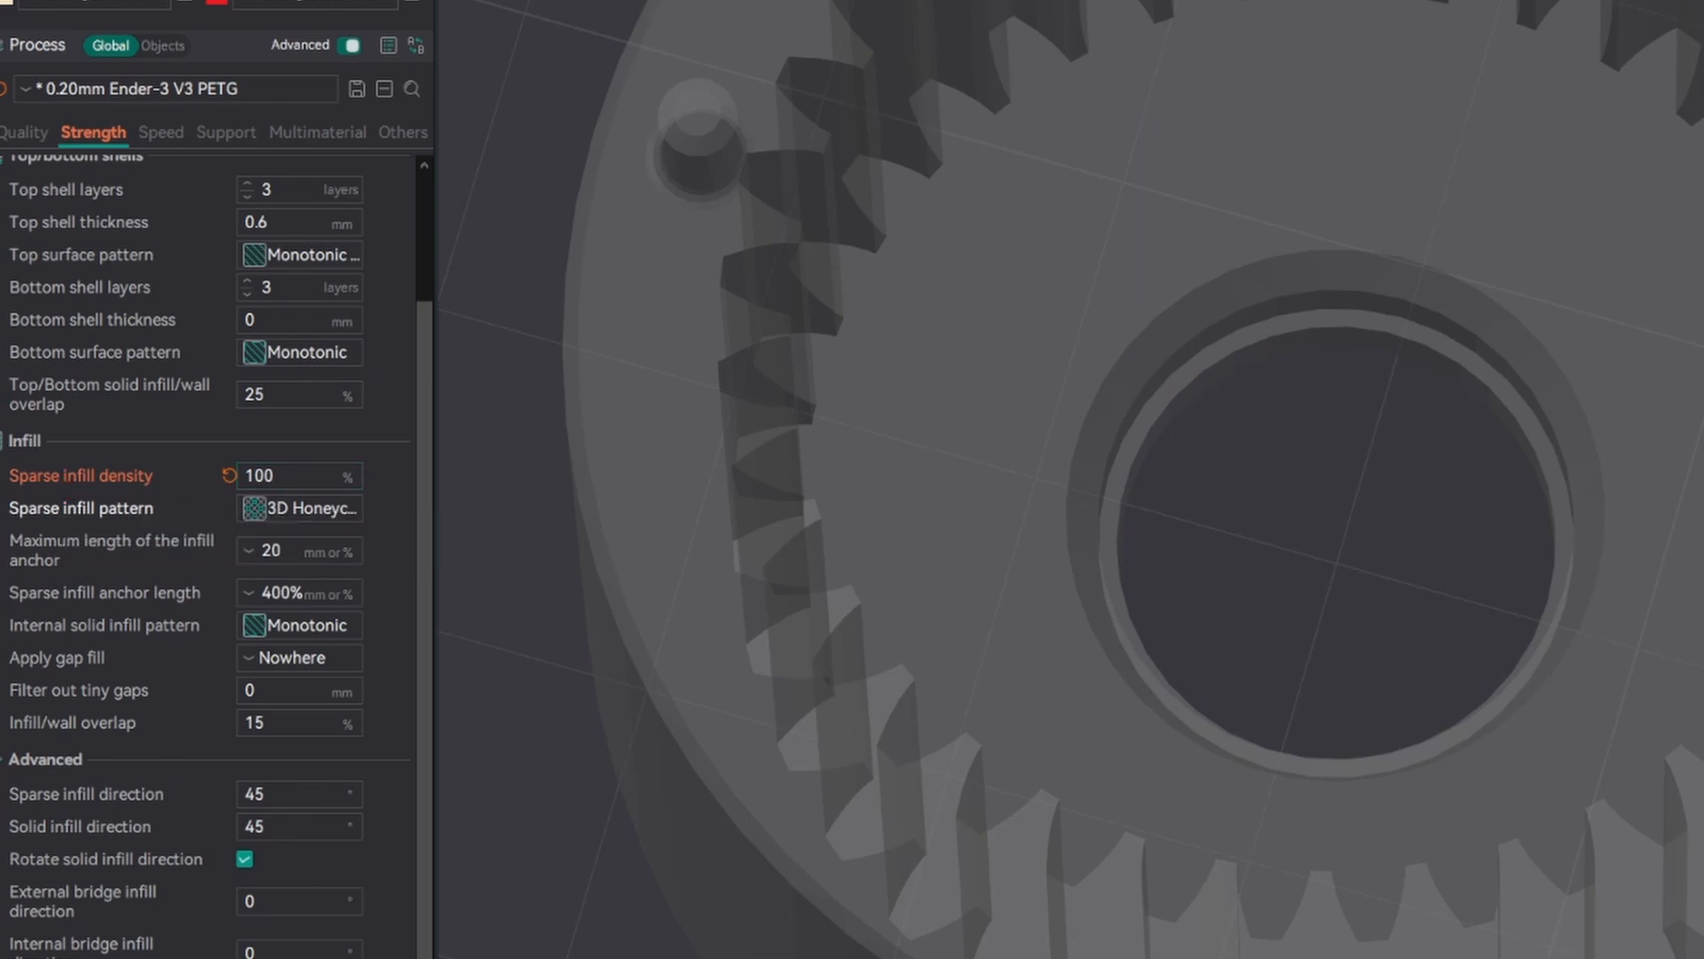
scroll(1014, 283, "up", 5)
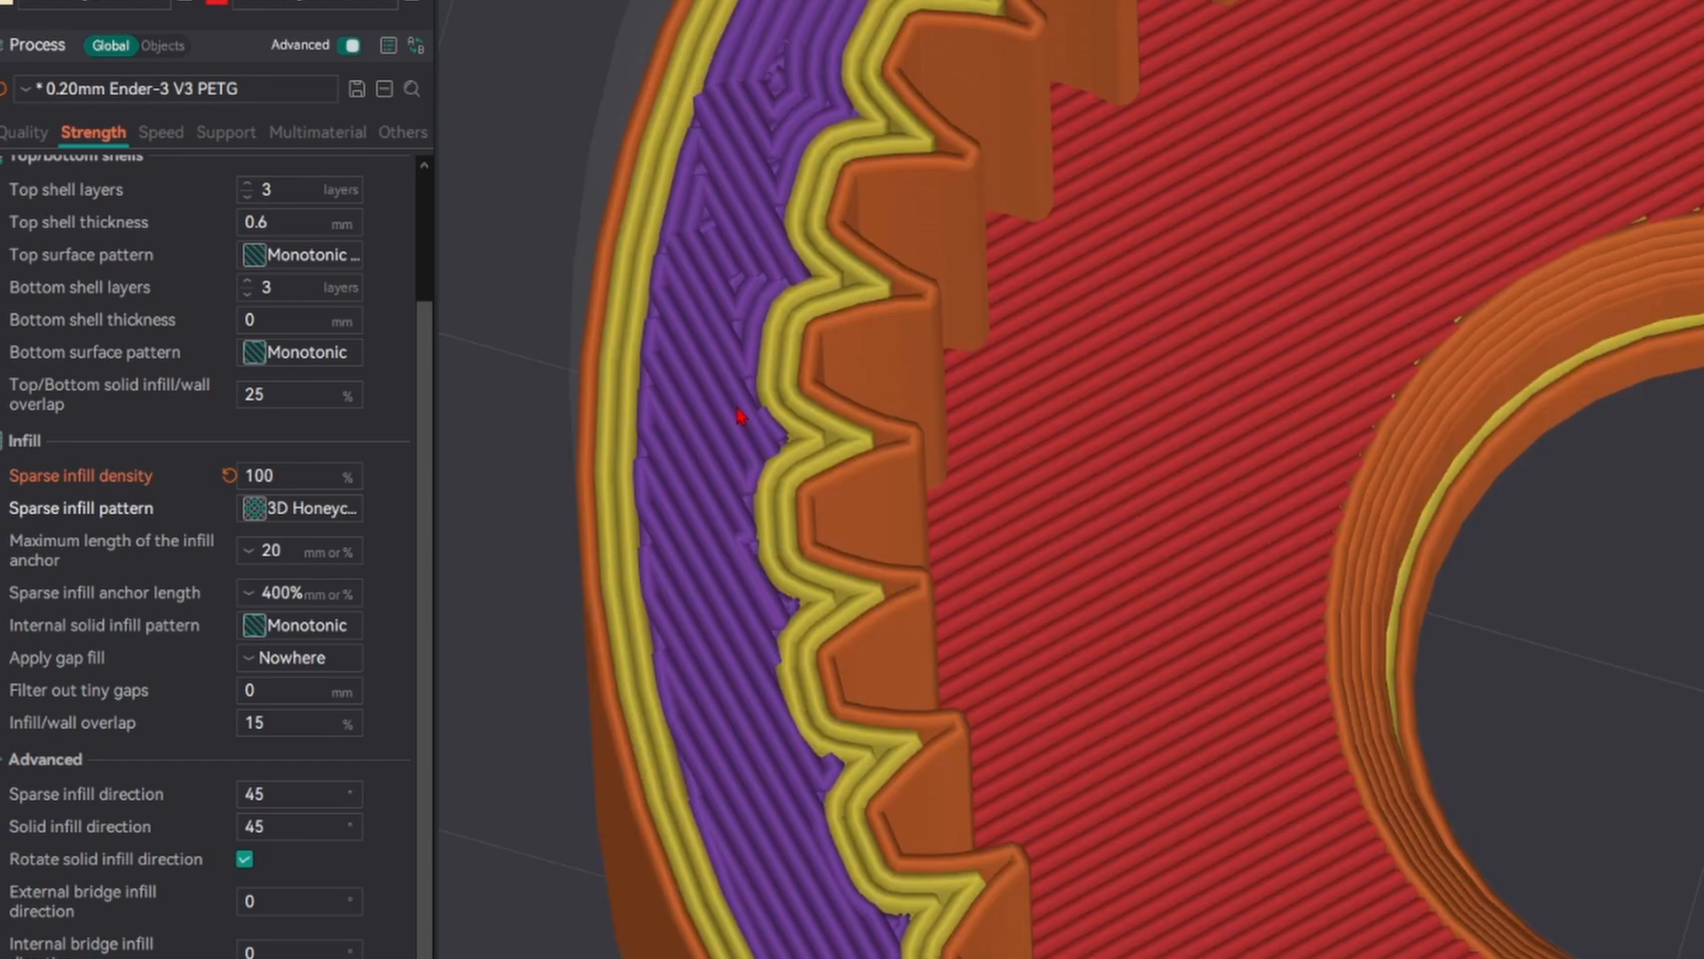
scroll(848, 430, "up", 1)
right_click_drag(848, 430, 1069, 464)
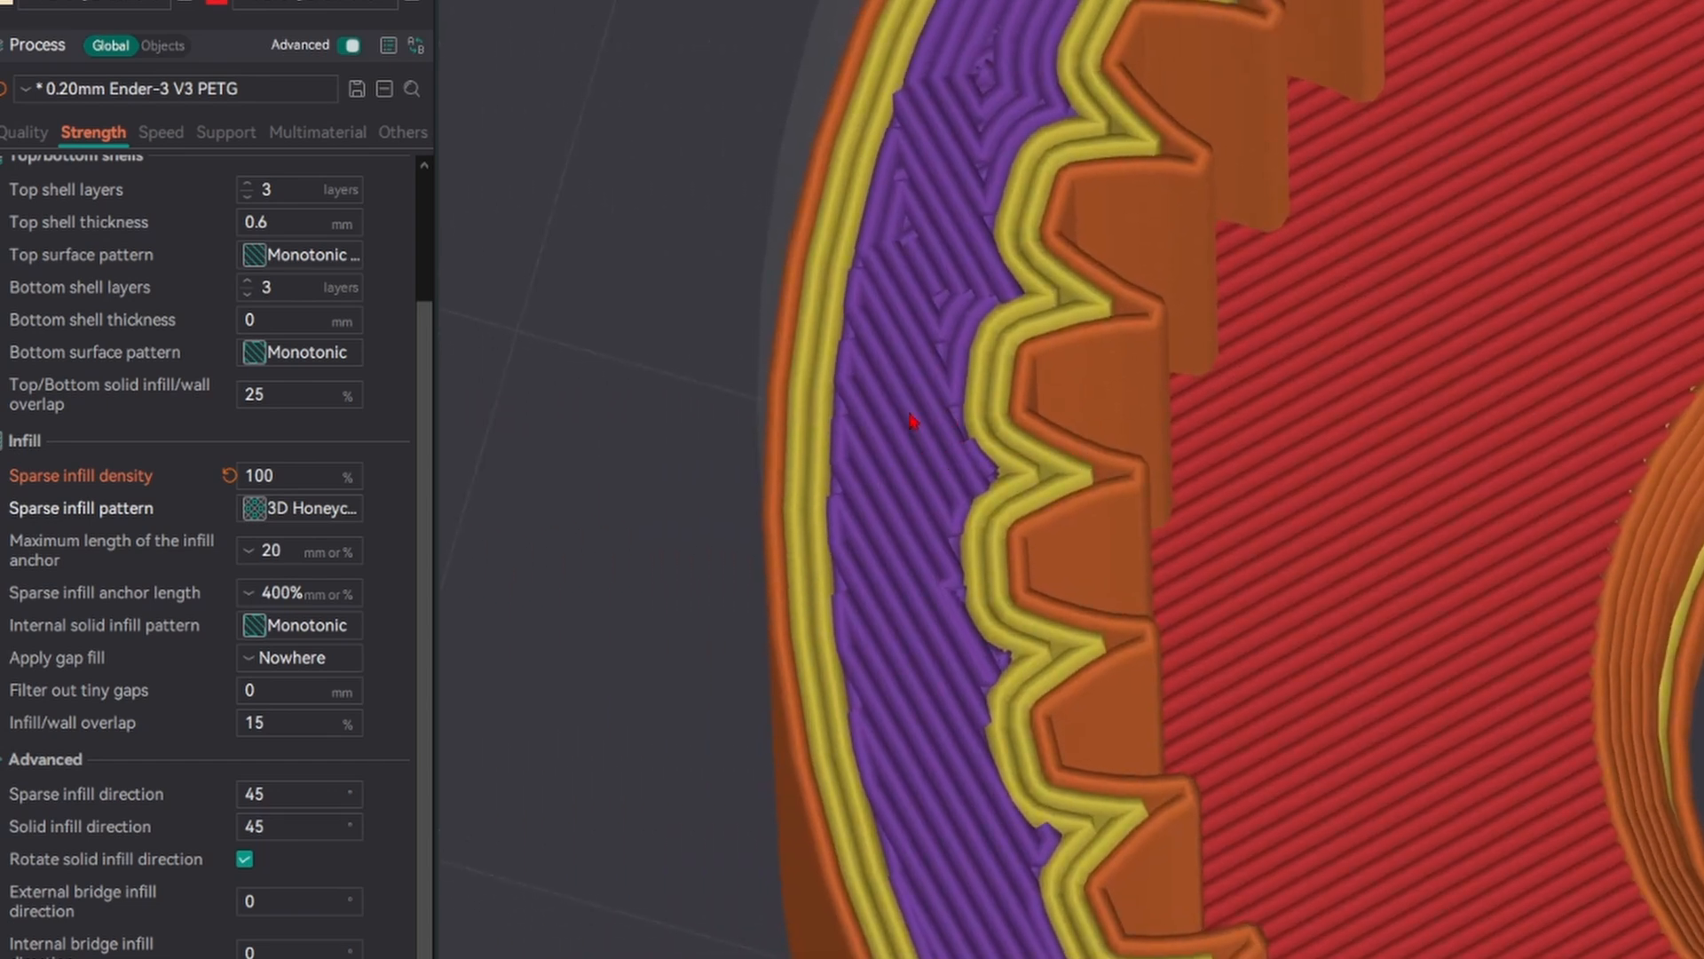
- Change the internal solid infill pattern to Archimedean Chords and examine the solid infill around the toothed rim
scroll(932, 427, "up", 3)
left_click(329, 626)
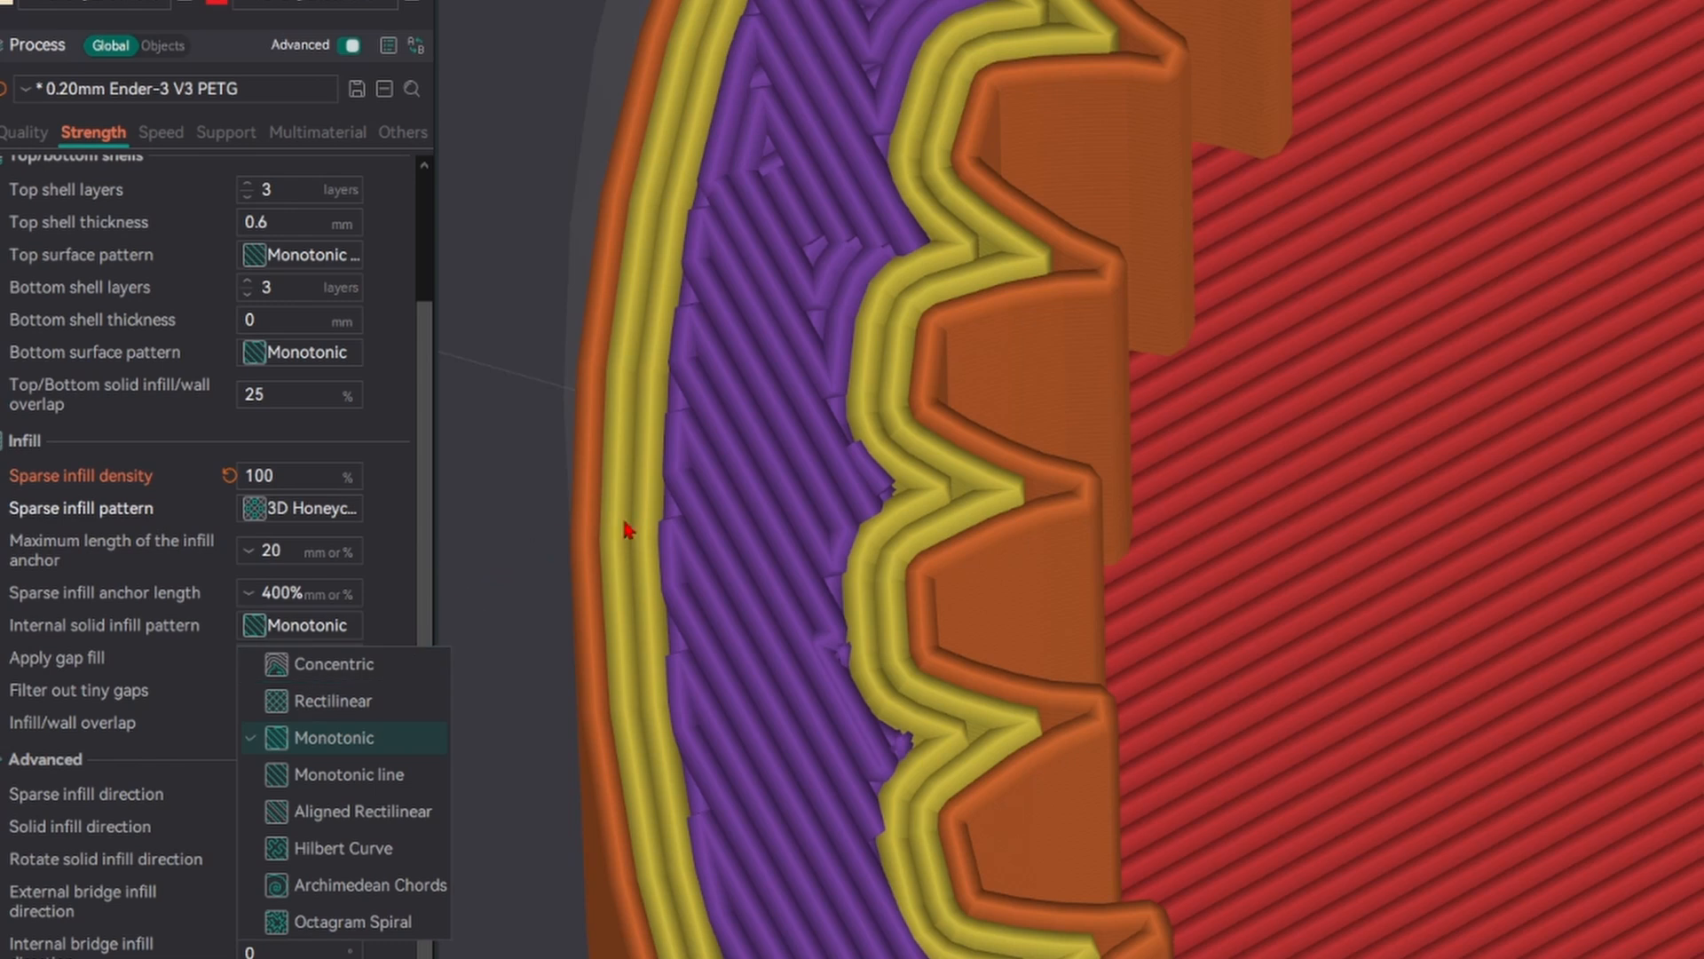
right_click_drag(946, 449, 1162, 449)
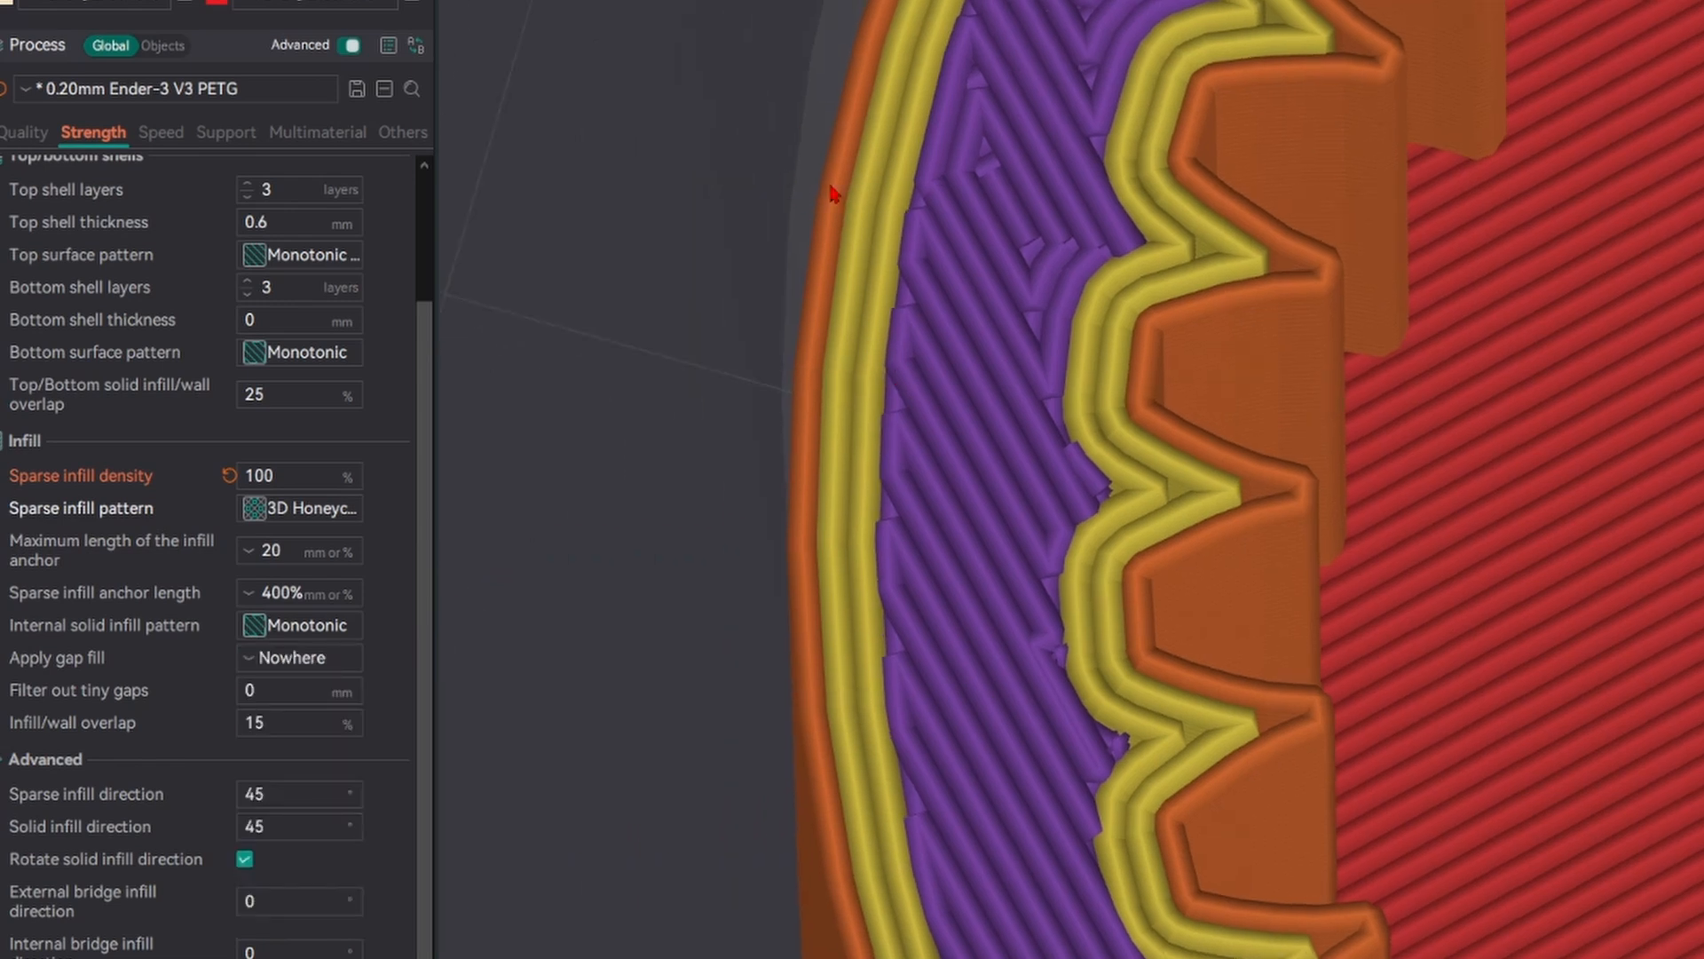
scroll(1021, 204, "down", 4)
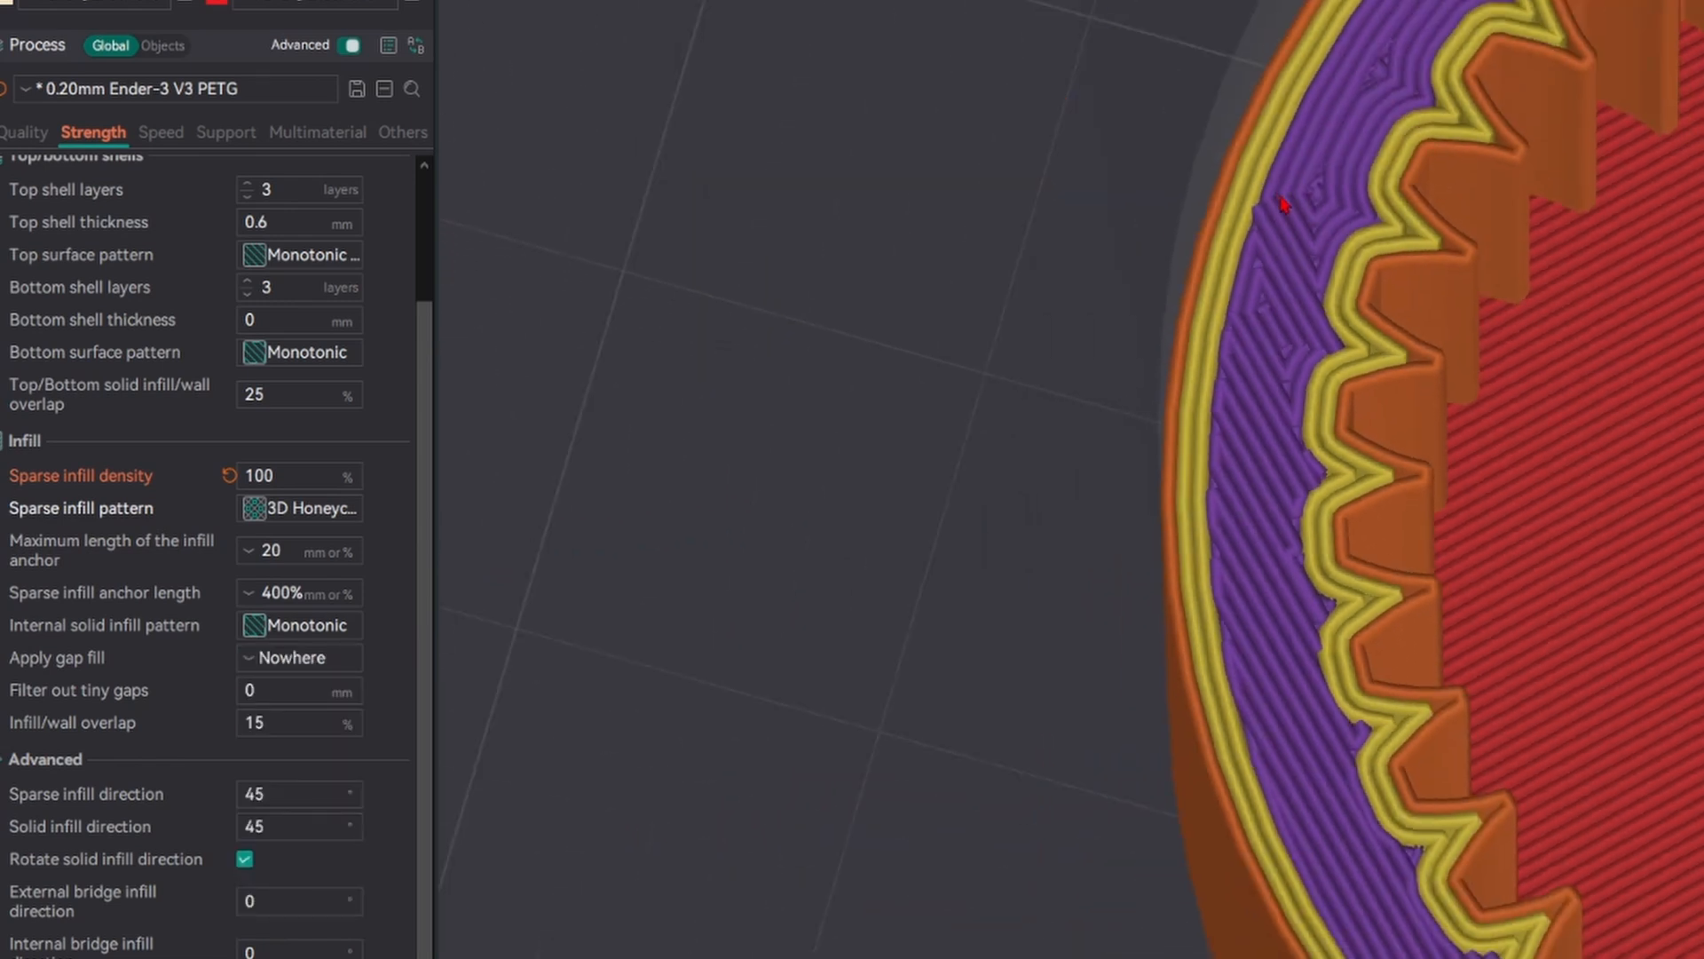
scroll(1261, 218, "up", 2)
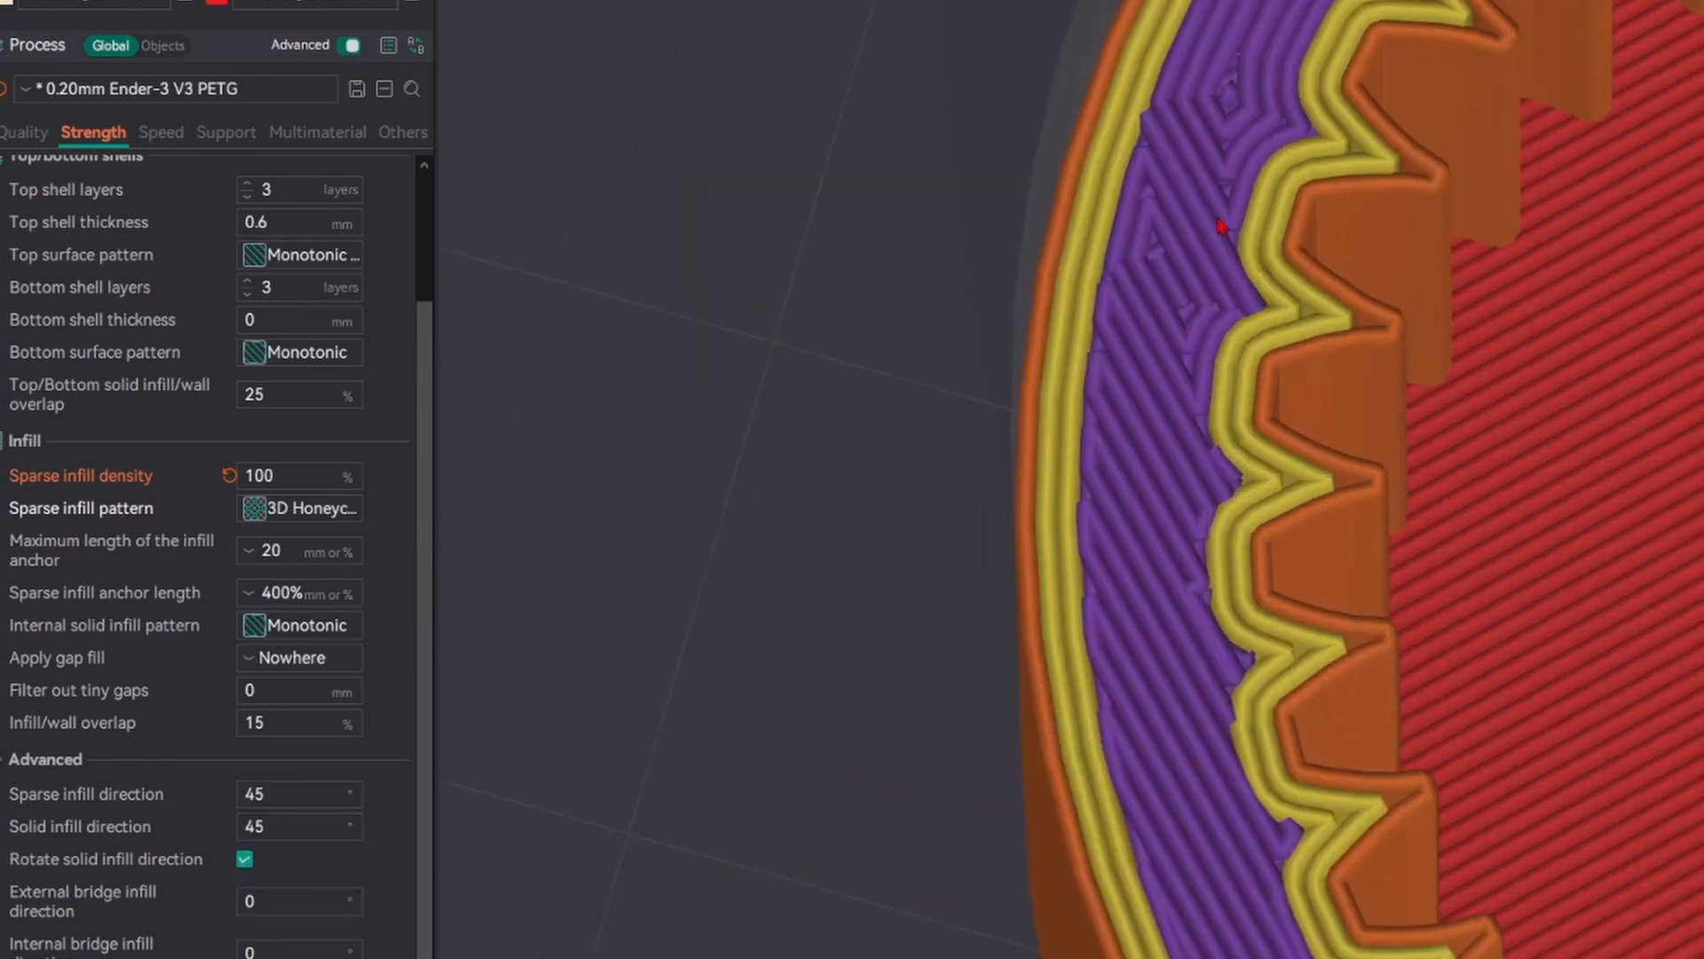
left_click(334, 632)
left_click(355, 885)
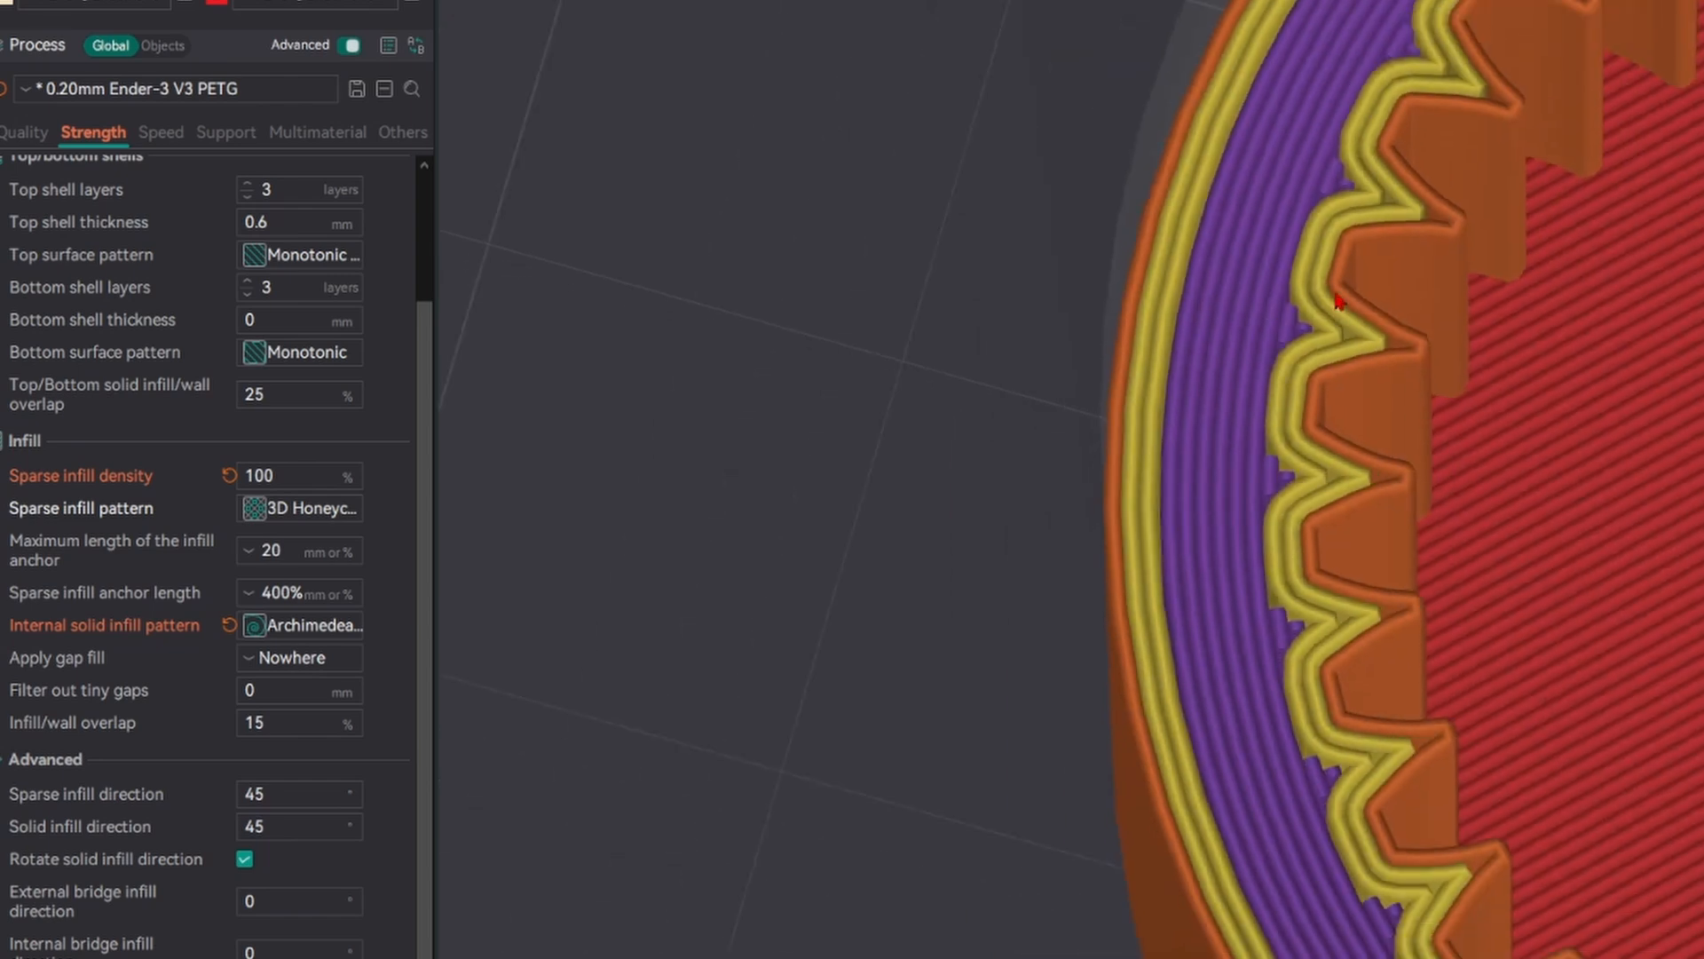
scroll(1339, 302, "down", 4)
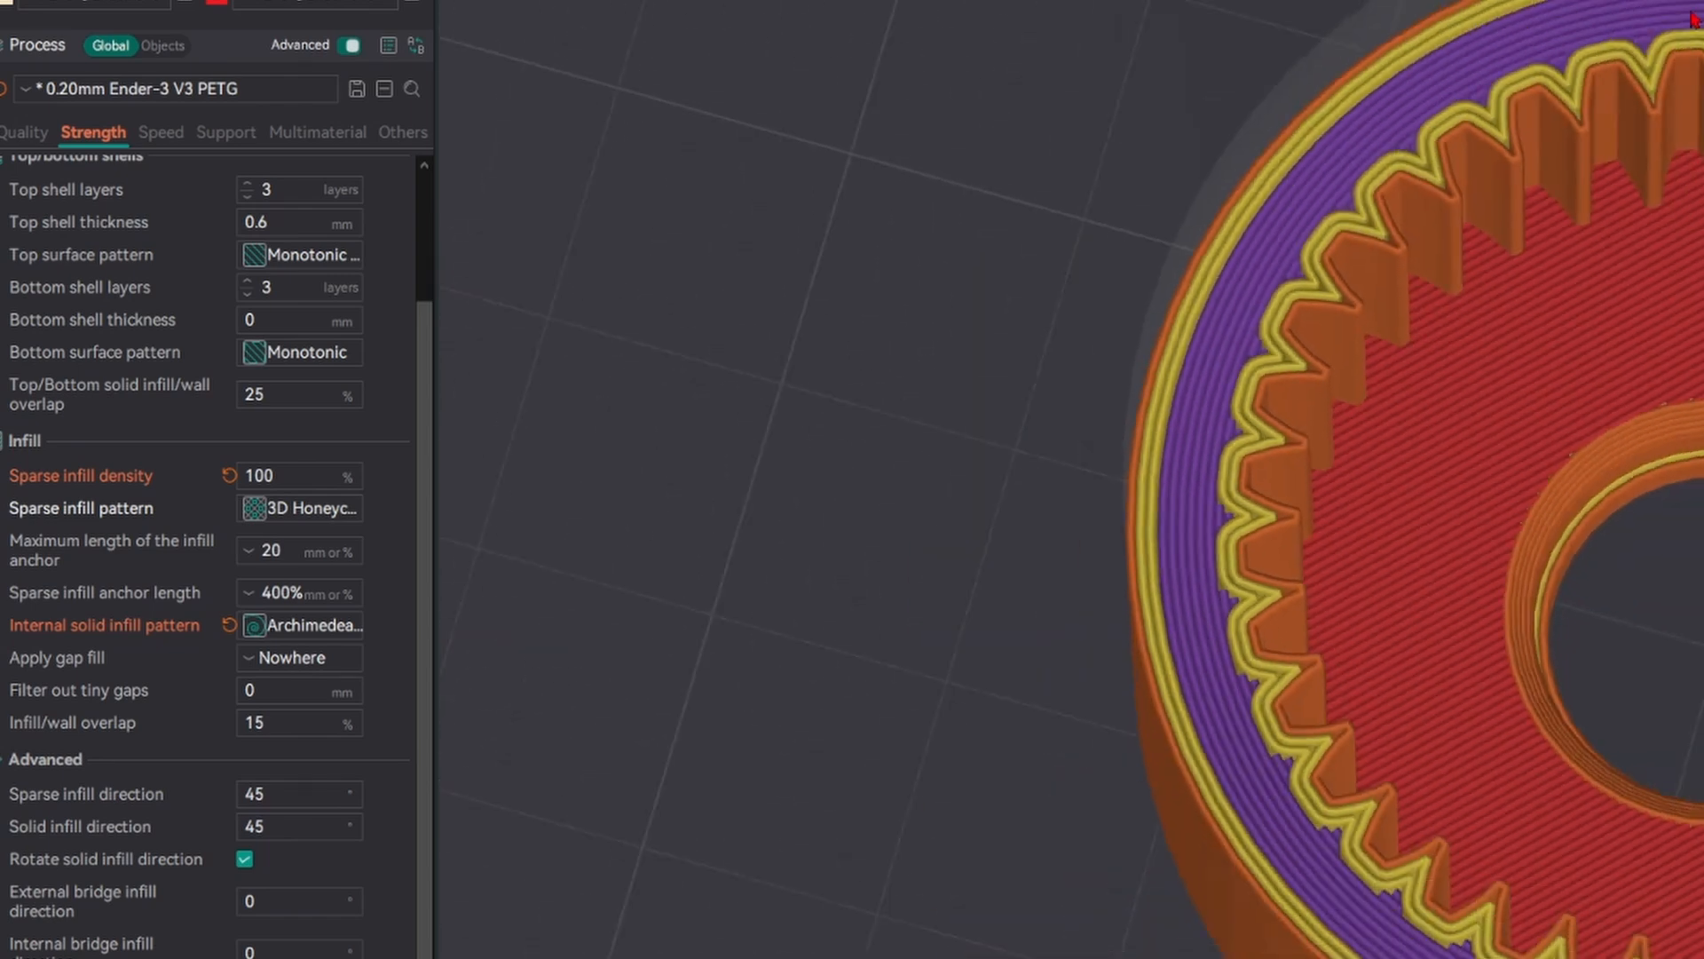
scroll(1280, 194, "up", 1)
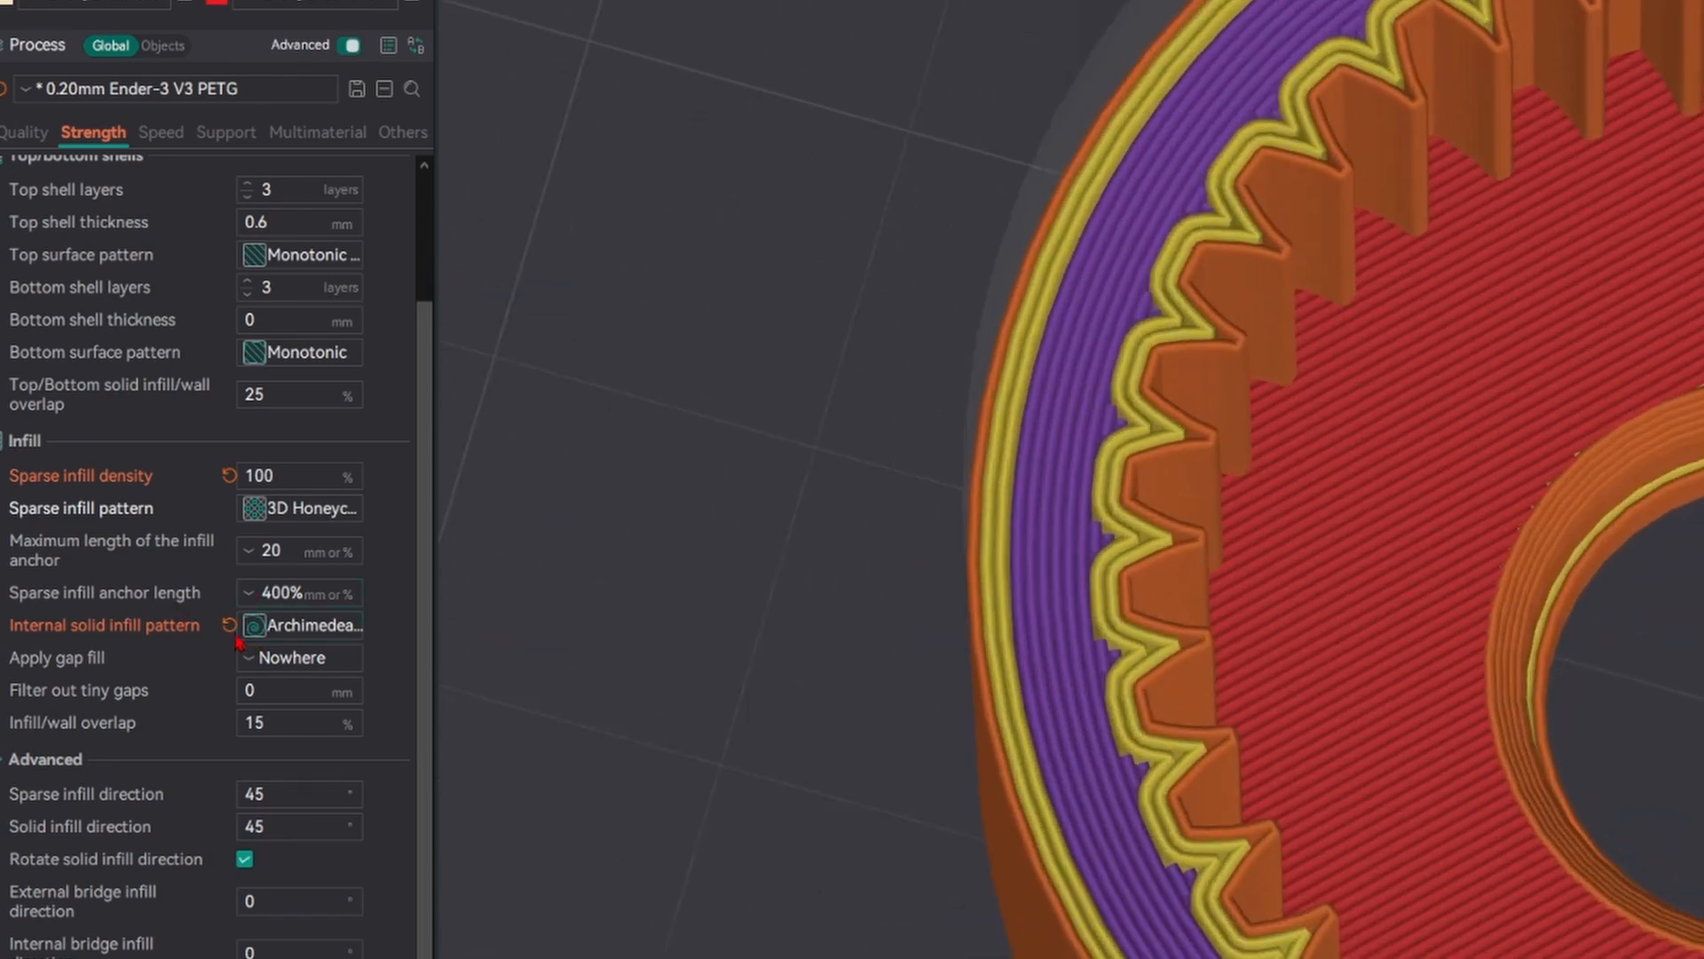
- Review the Apply gap fill description and its options, keep Nowhere selected, and check the gaps beside the gear teeth up close
mouse_move(44, 670)
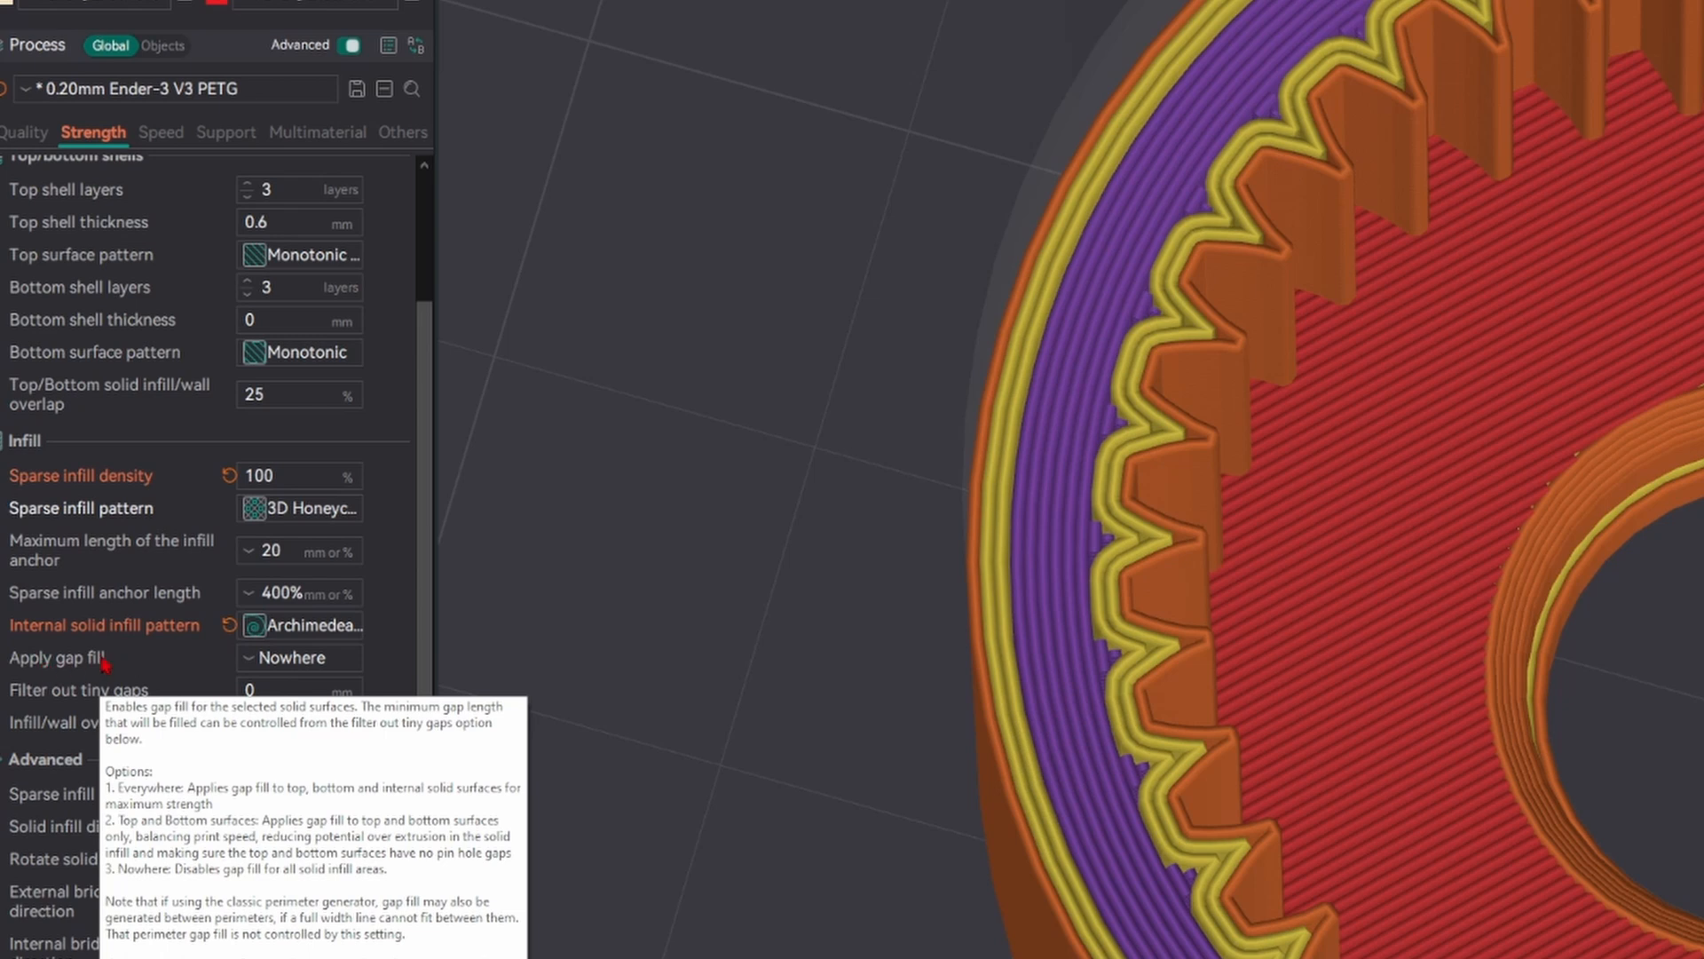
left_click(300, 657)
scroll(1170, 540, "up", 3)
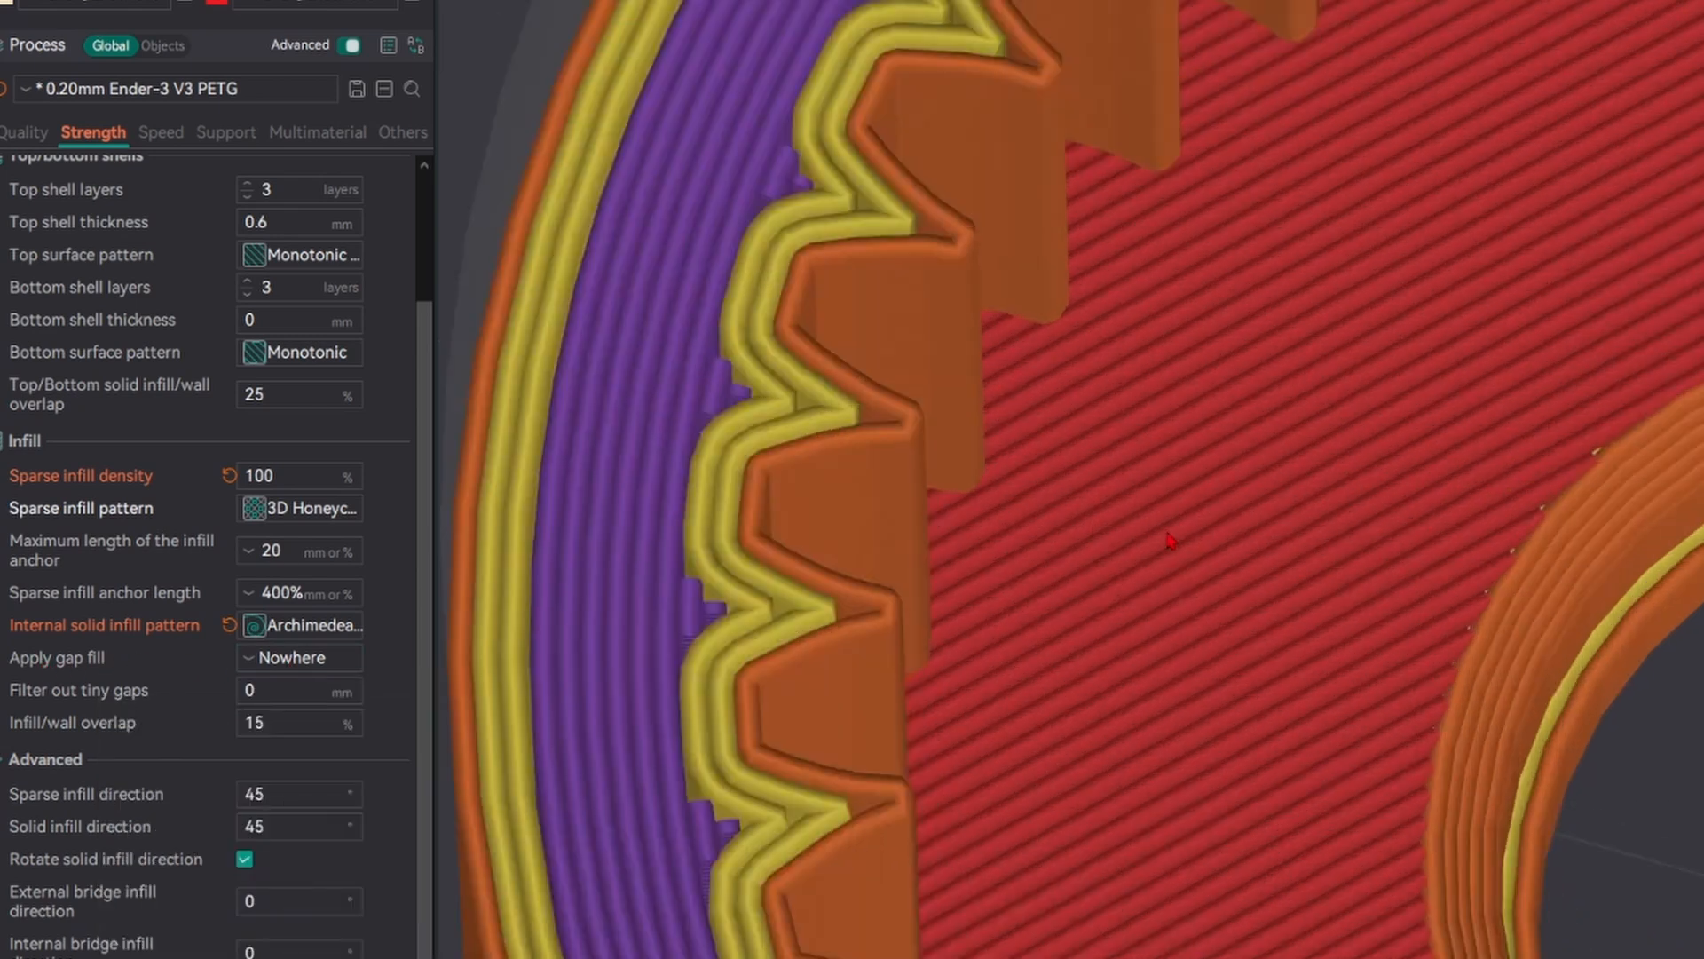
scroll(1170, 540, "down", 3)
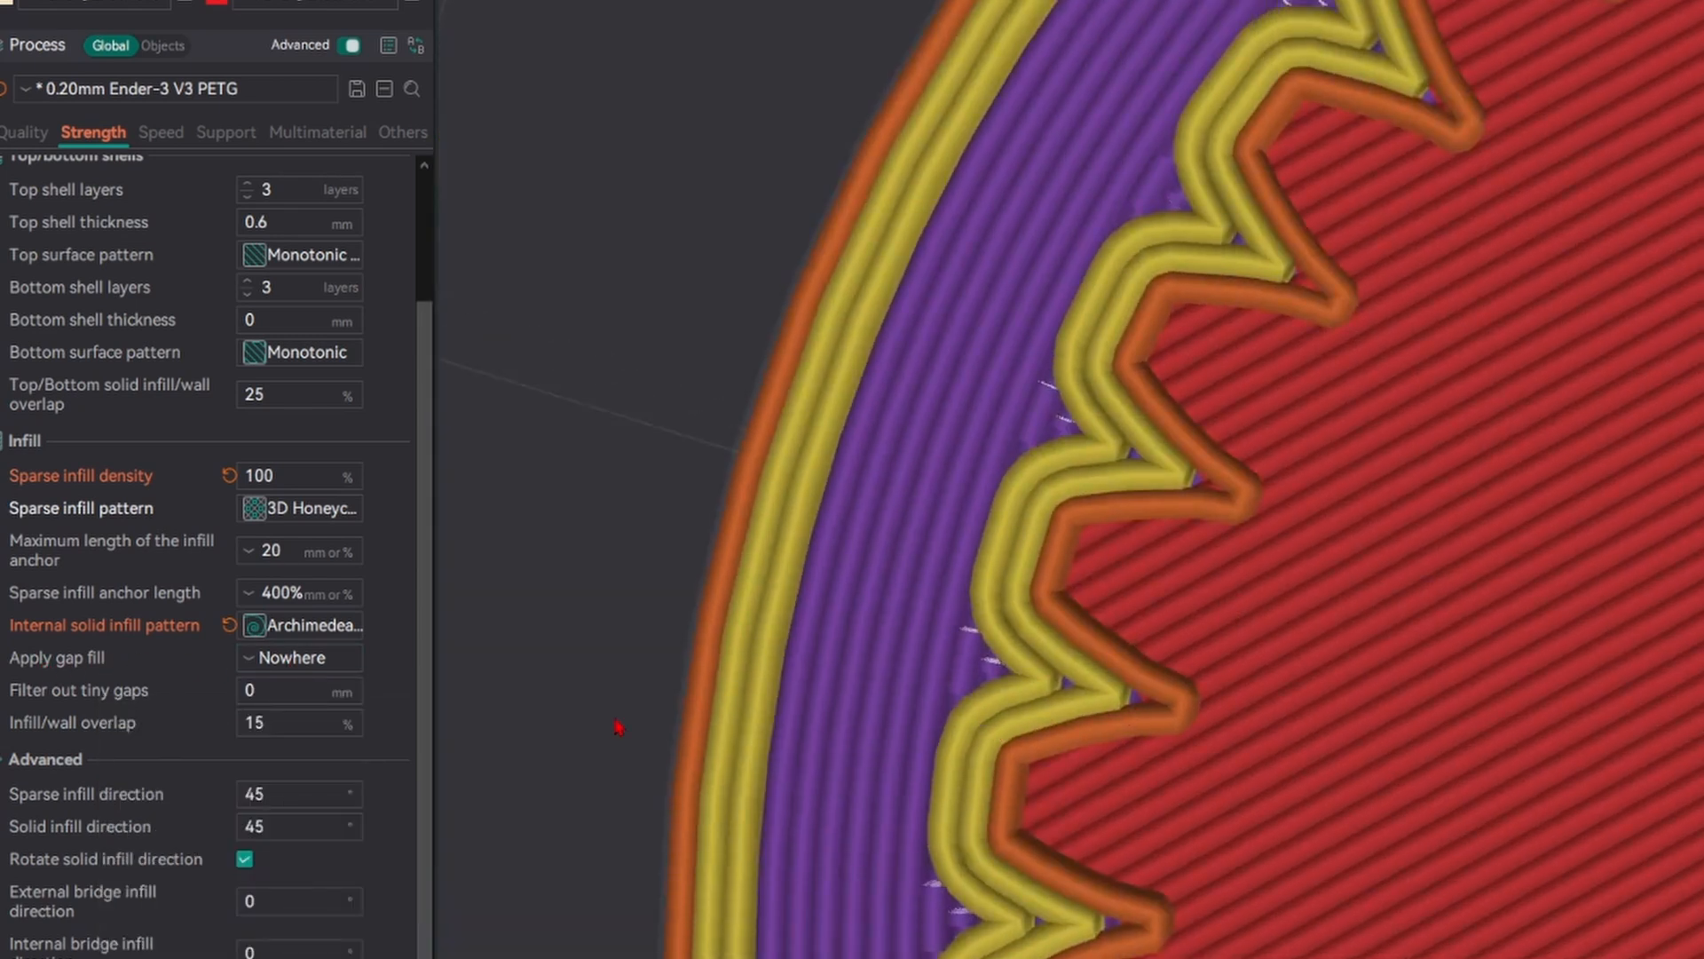
left_click(323, 658)
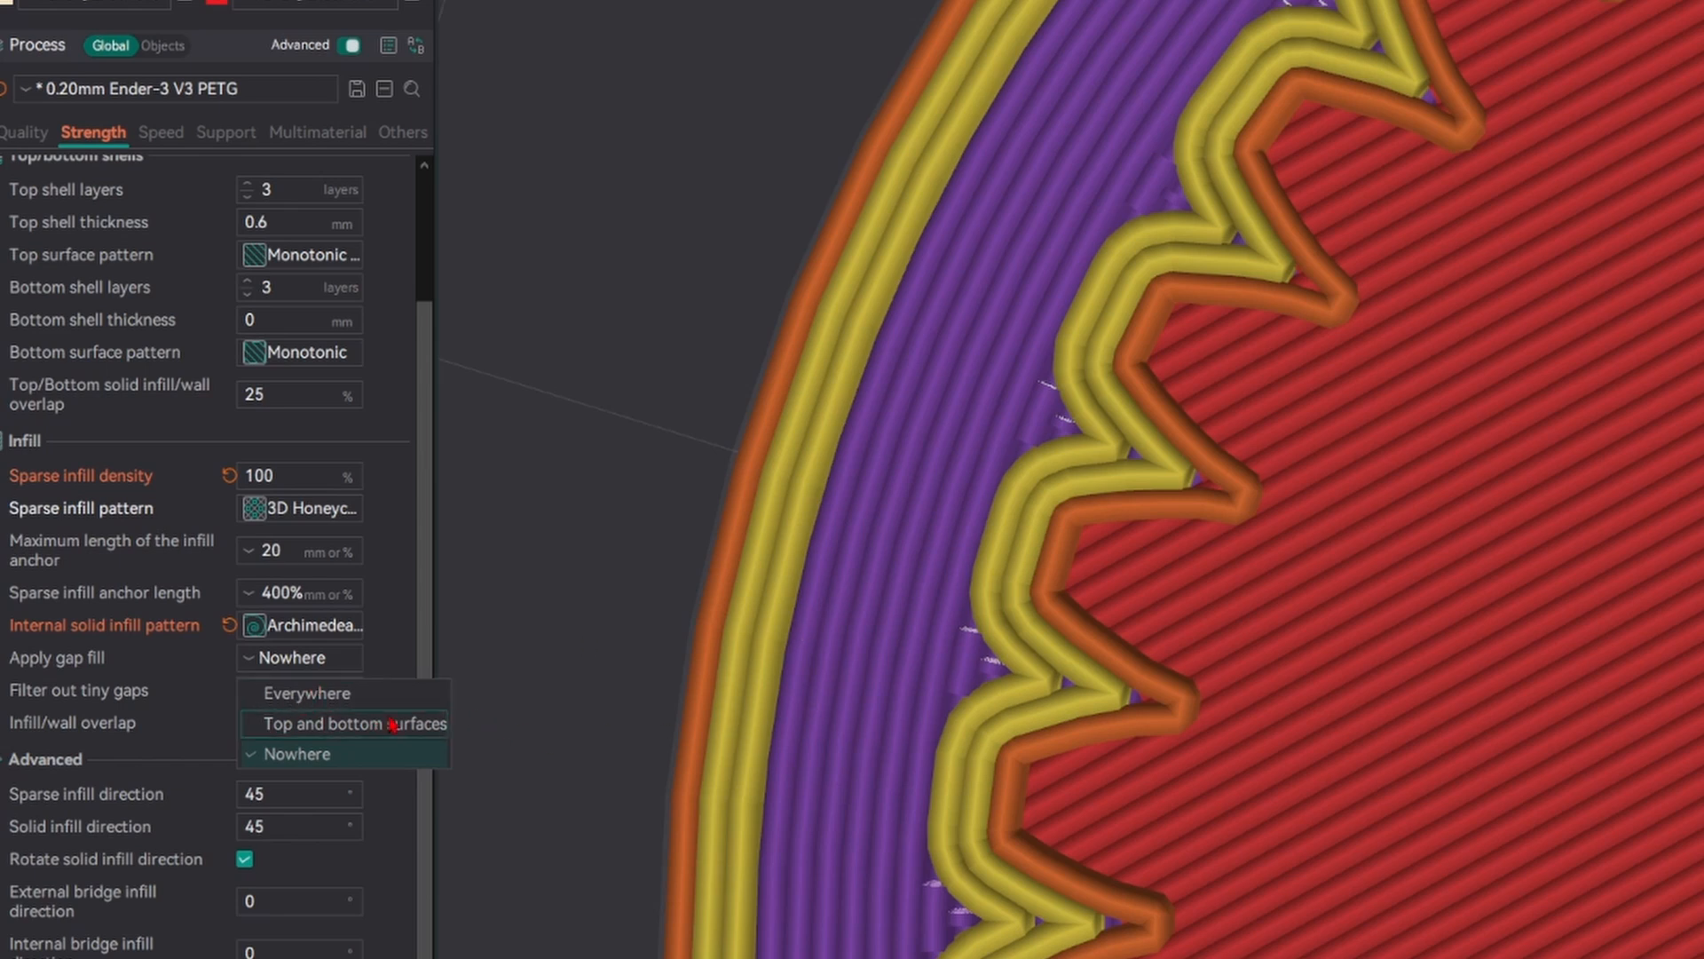
left_click(926, 527)
- Examine where the rim's solid infill meets the tooth walls, up close and from several angles
scroll(939, 515, "down", 6)
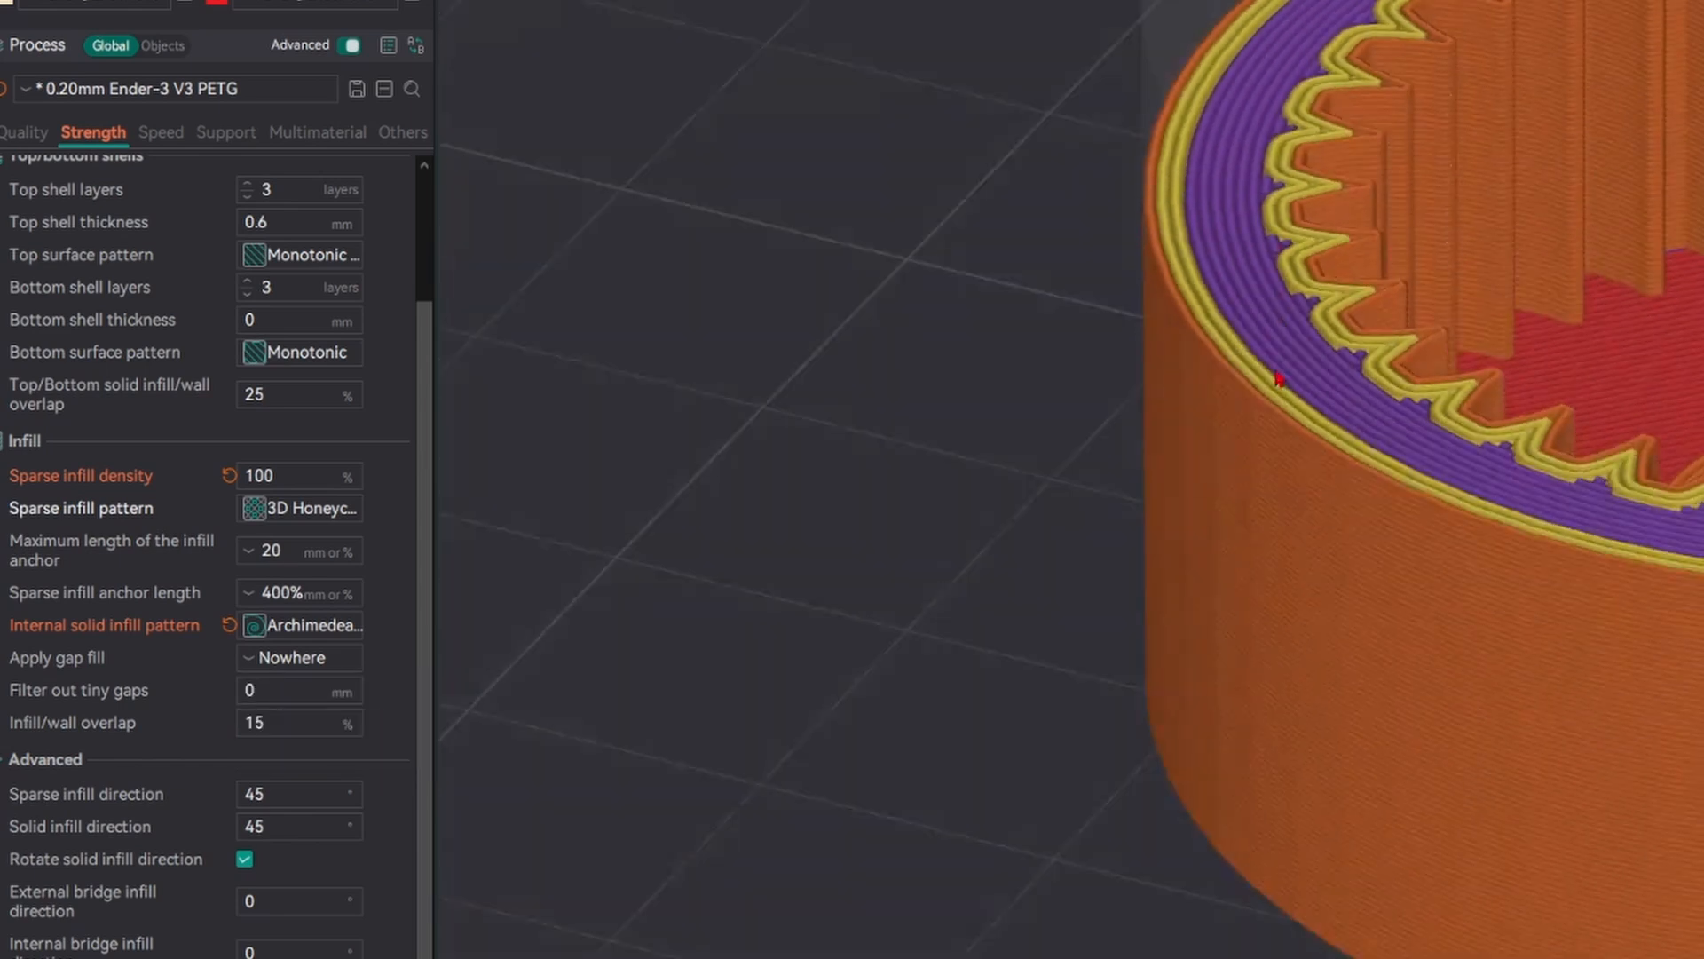
left_click_drag(1309, 375, 1381, 356)
scroll(1352, 365, "up", 8)
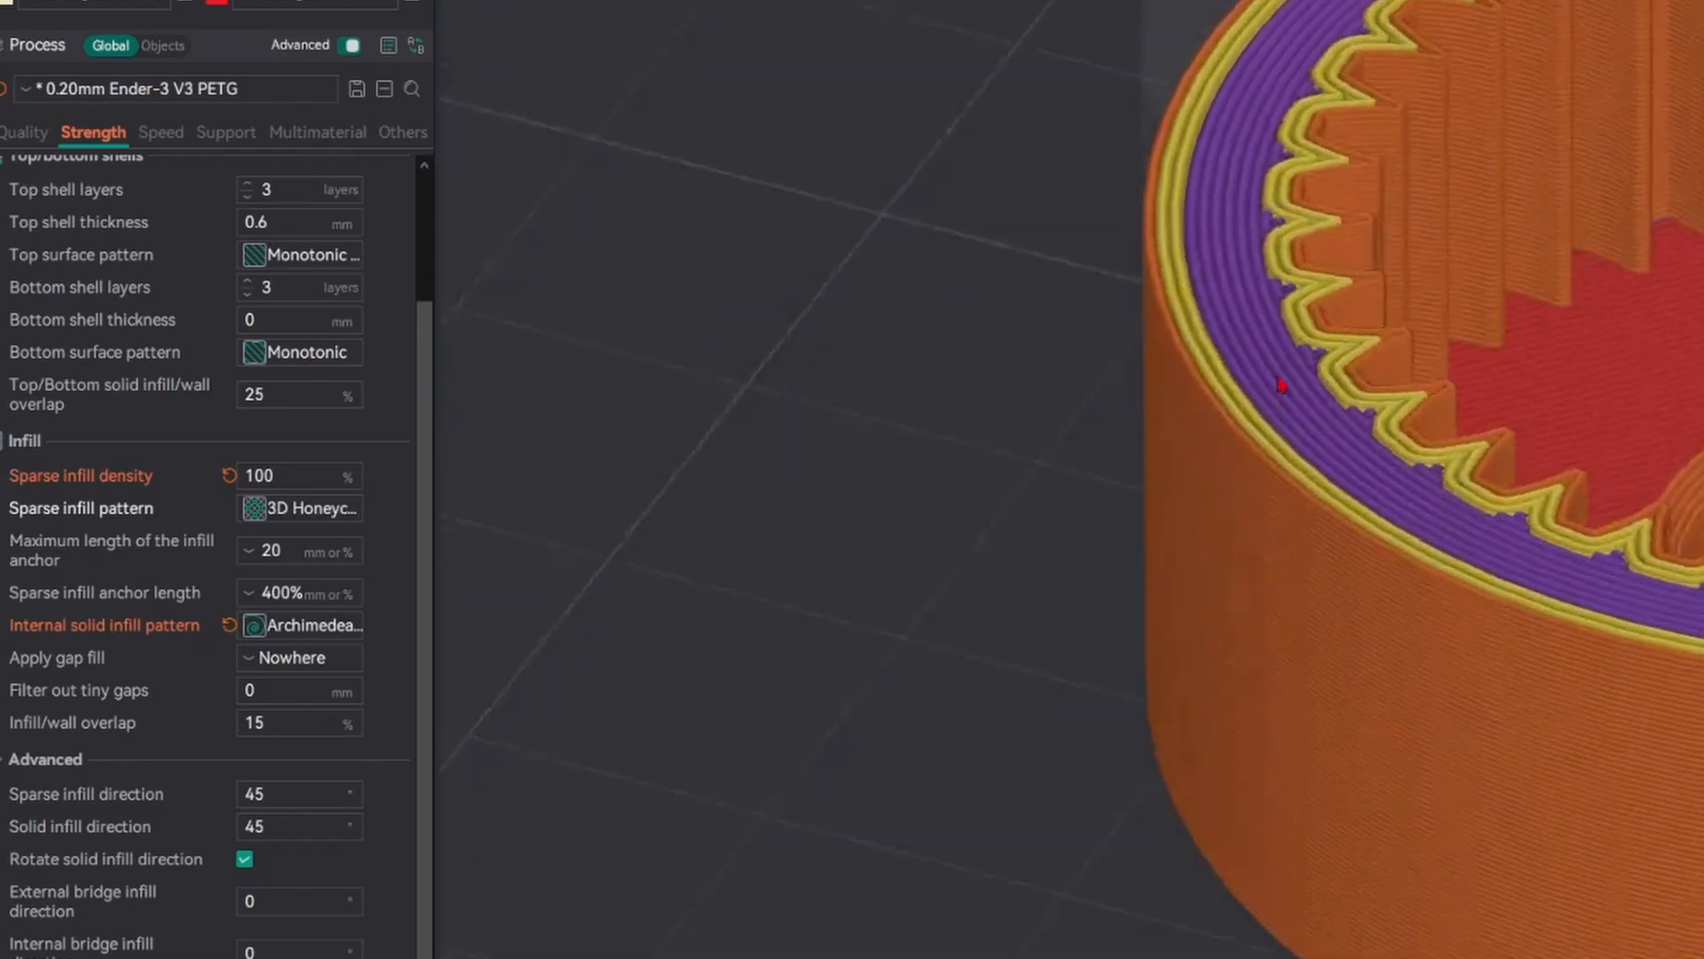
scroll(1313, 325, "up", 6)
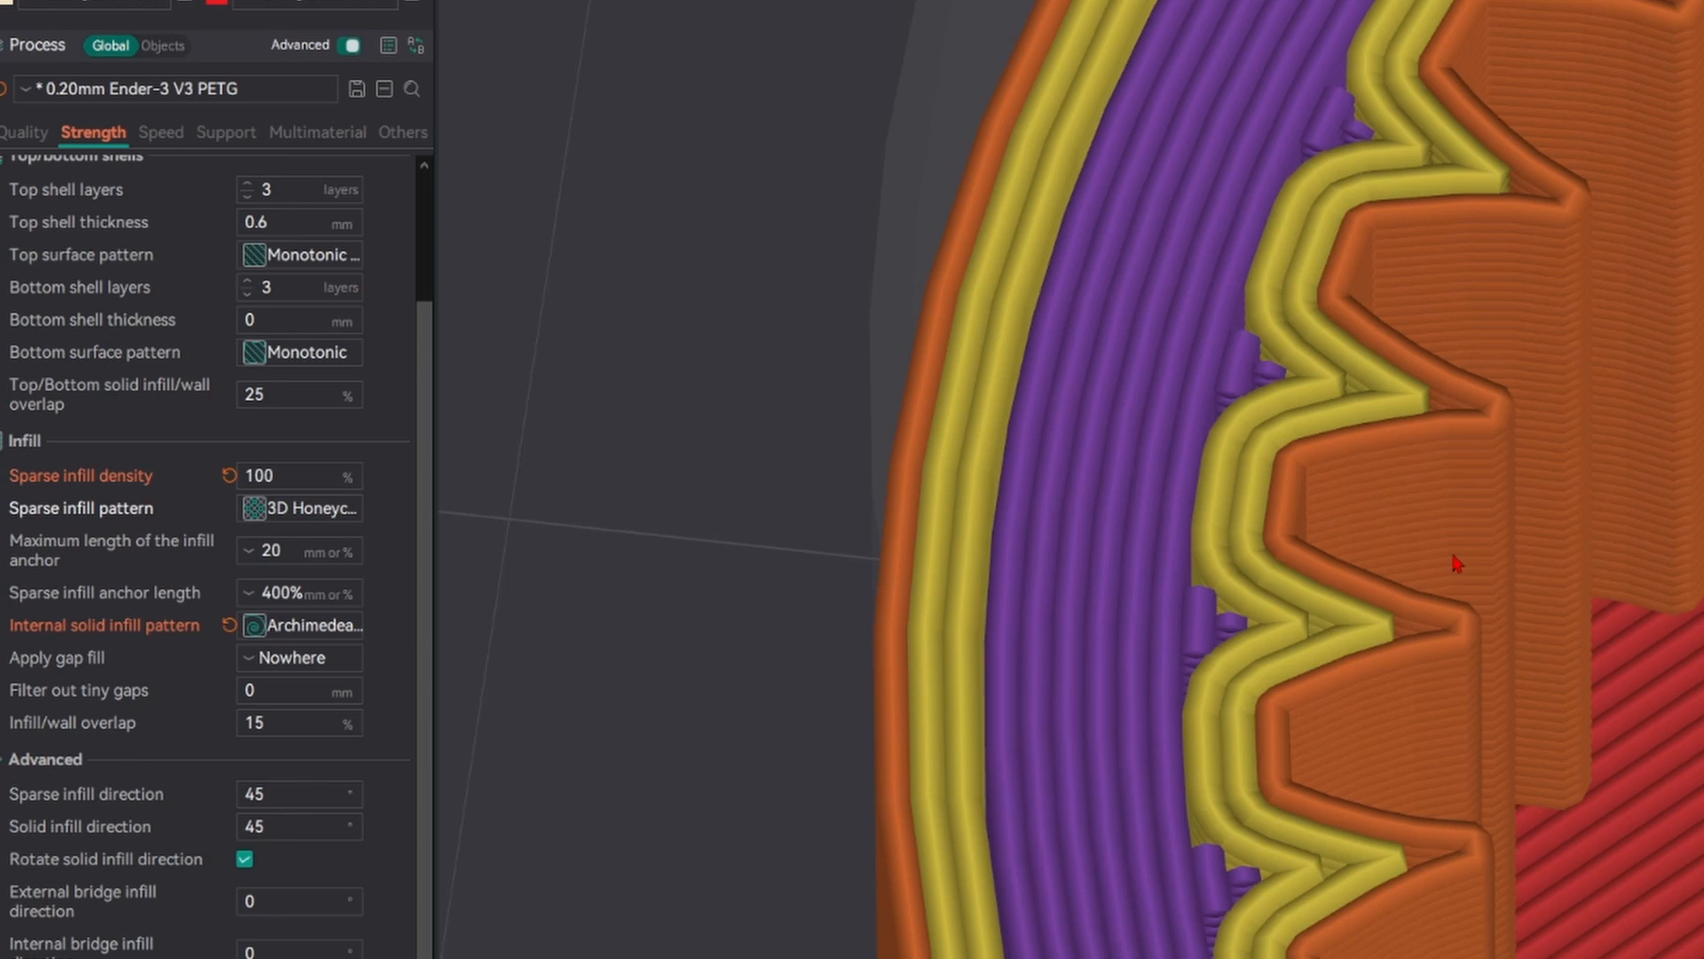
scroll(1430, 617, "down", 4)
scroll(1580, 267, "down", 4)
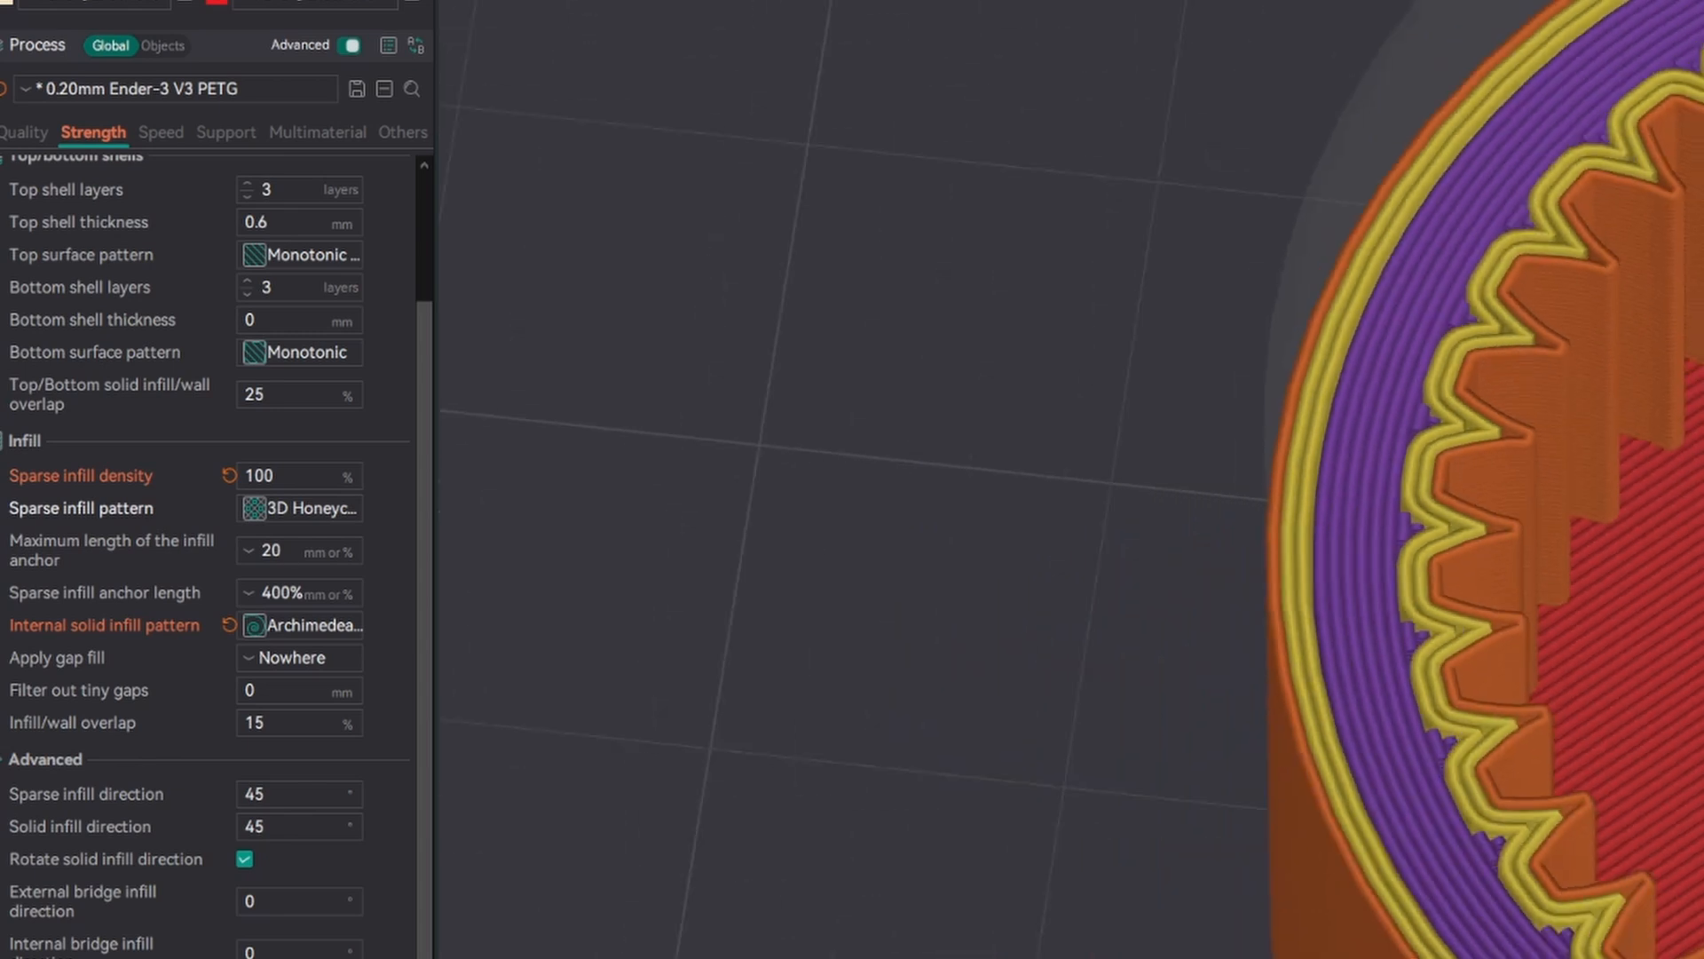
right_click_drag(1589, 240, 1199, 311)
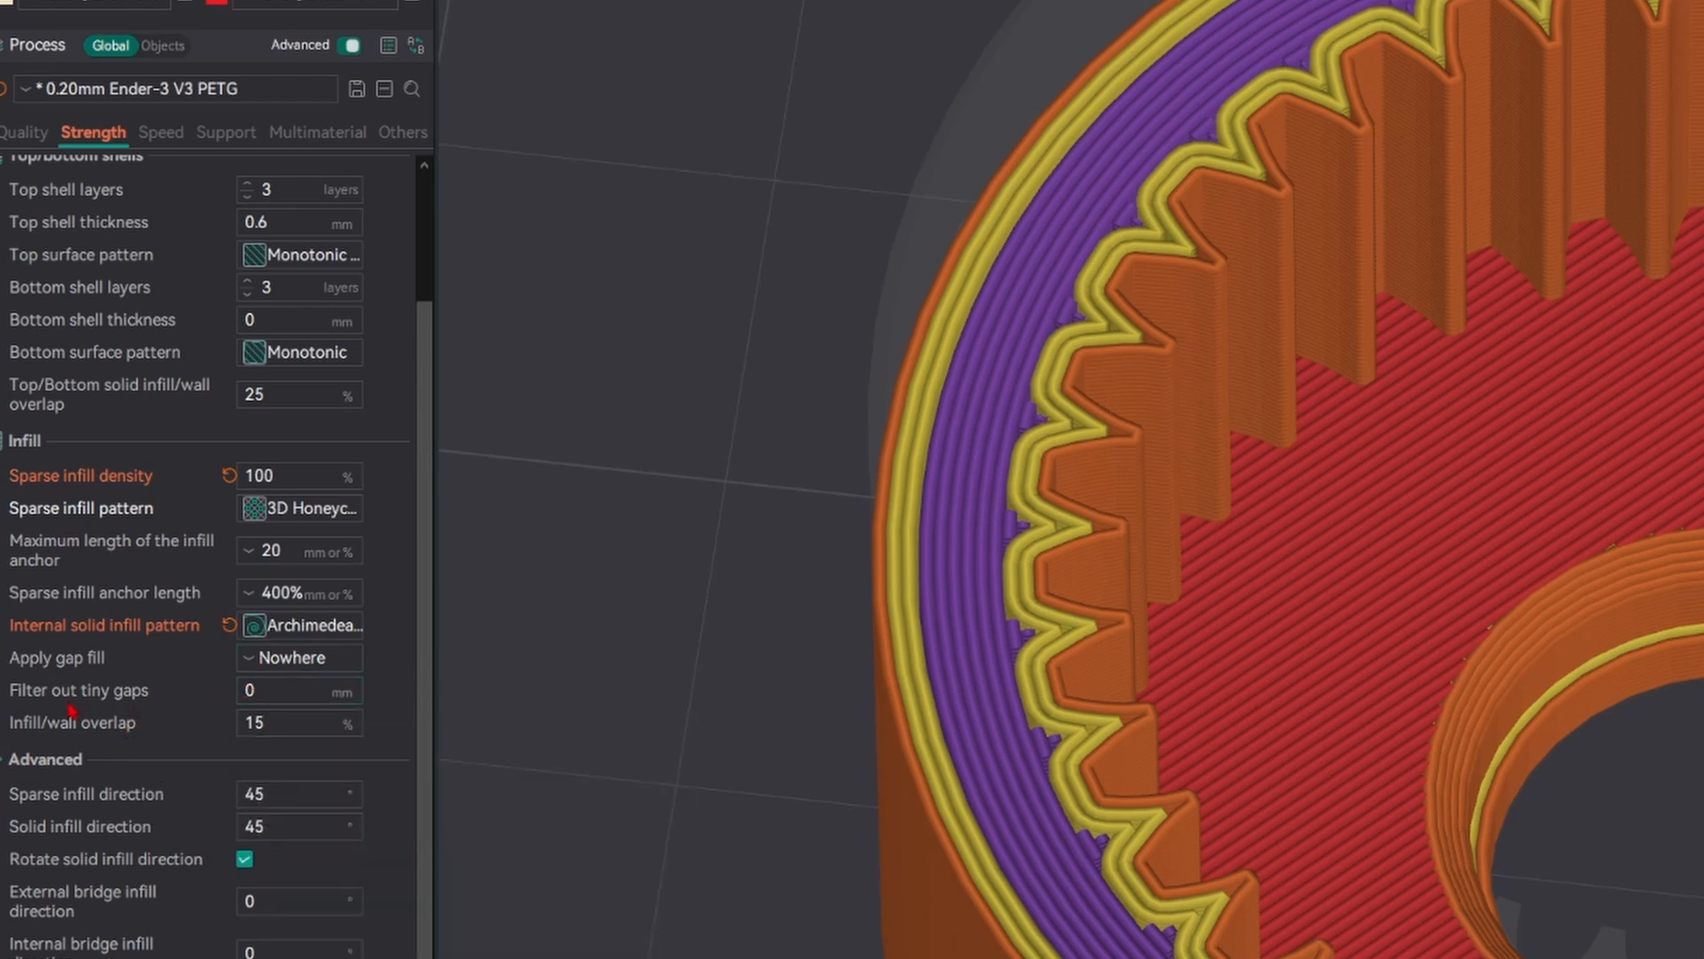
scroll(1188, 467, "down", 2)
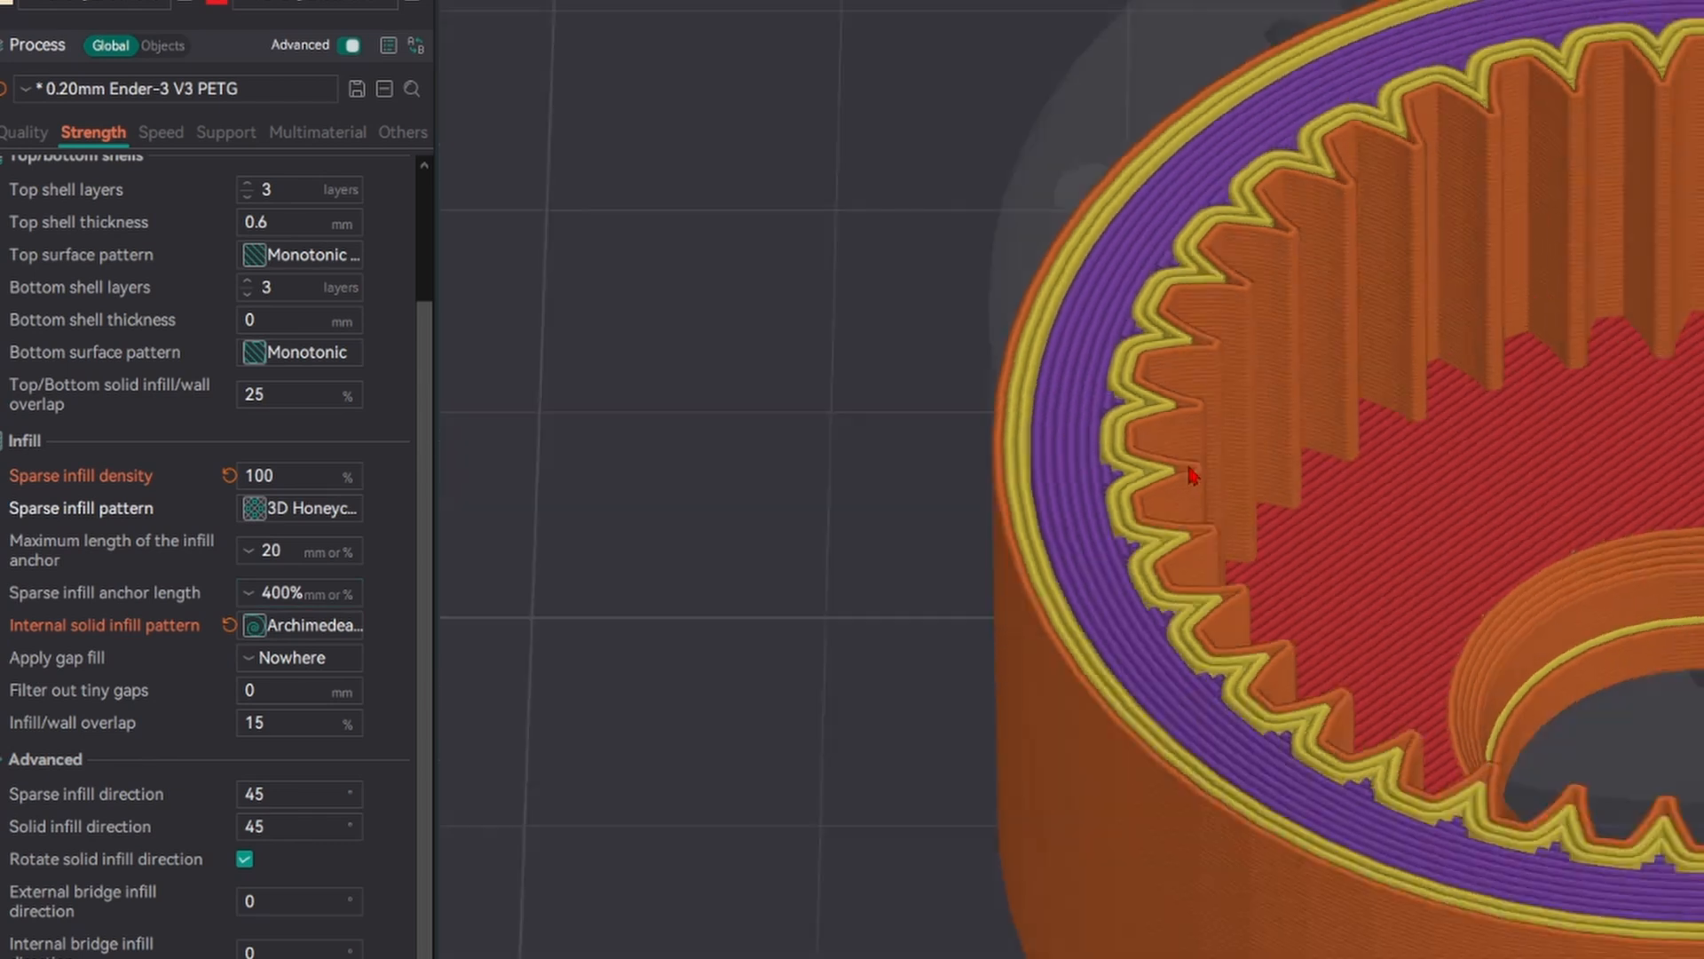
left_click_drag(1188, 467, 970, 439)
scroll(1097, 432, "up", 2)
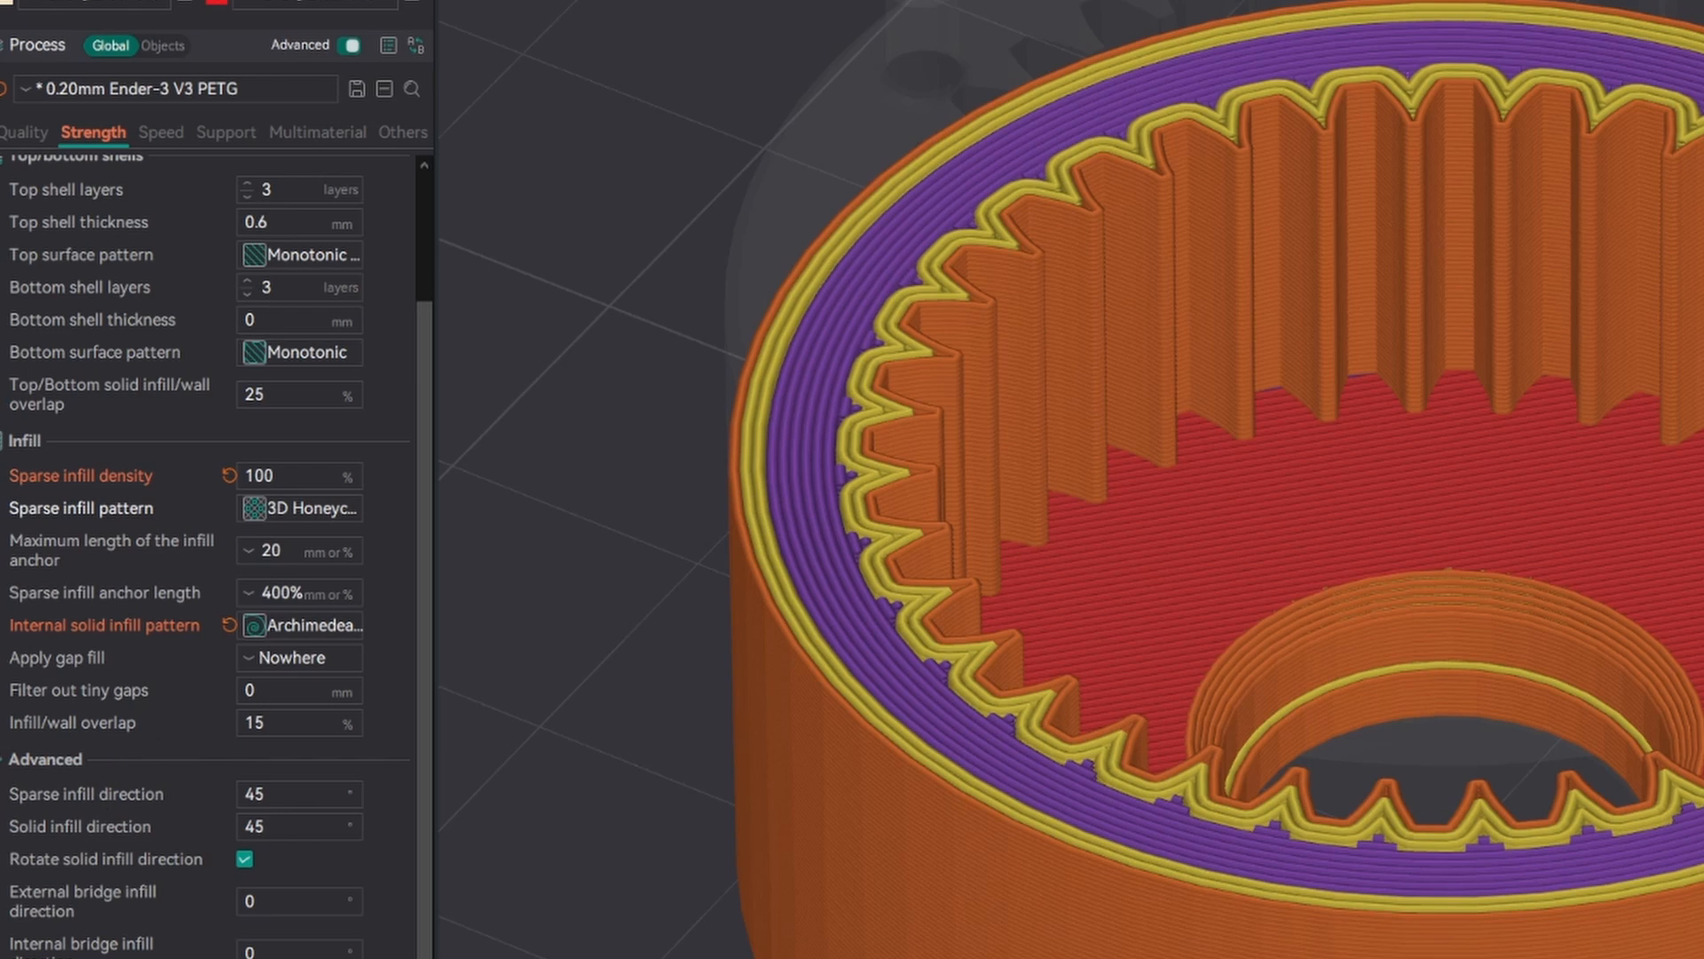
- Lower the layer preview to the gear's solid bottom surface and view it from above
left_click_drag(1700, 355, 1700, 852)
left_click_drag(1642, 479, 1642, 710)
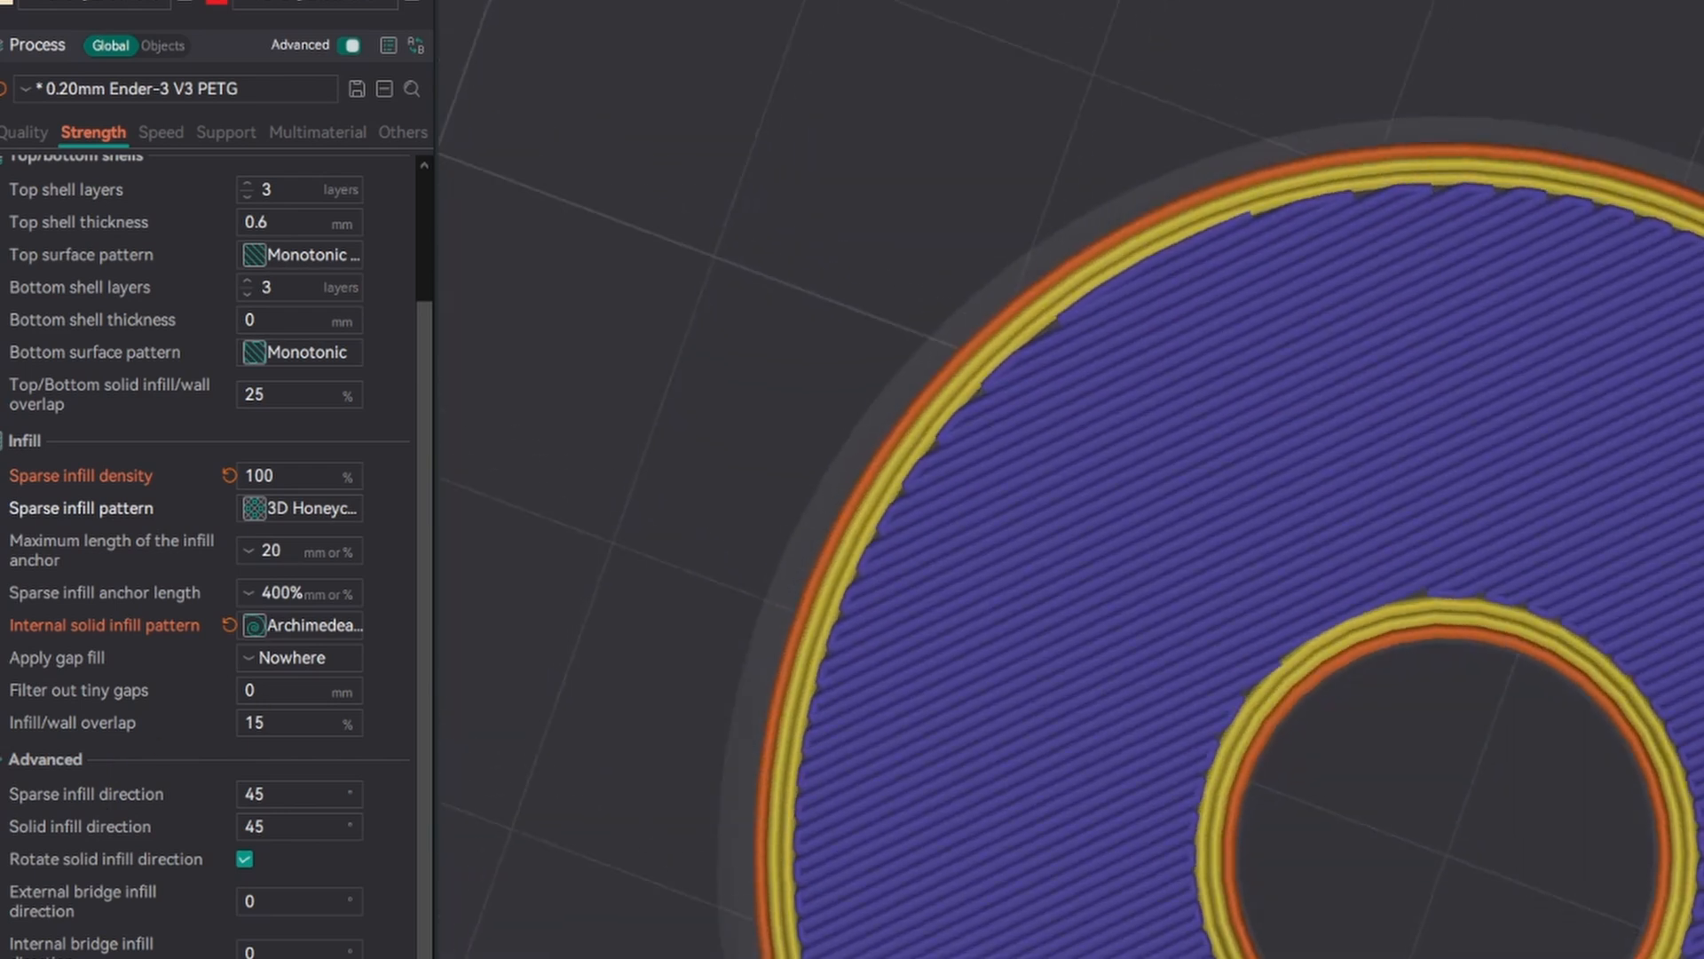
- Set the solid infill direction to 90° in the advanced strength settings
scroll(1693, 544, "down", 2)
left_click_drag(1692, 544, 1656, 612)
right_click_drag(1657, 613, 1681, 460)
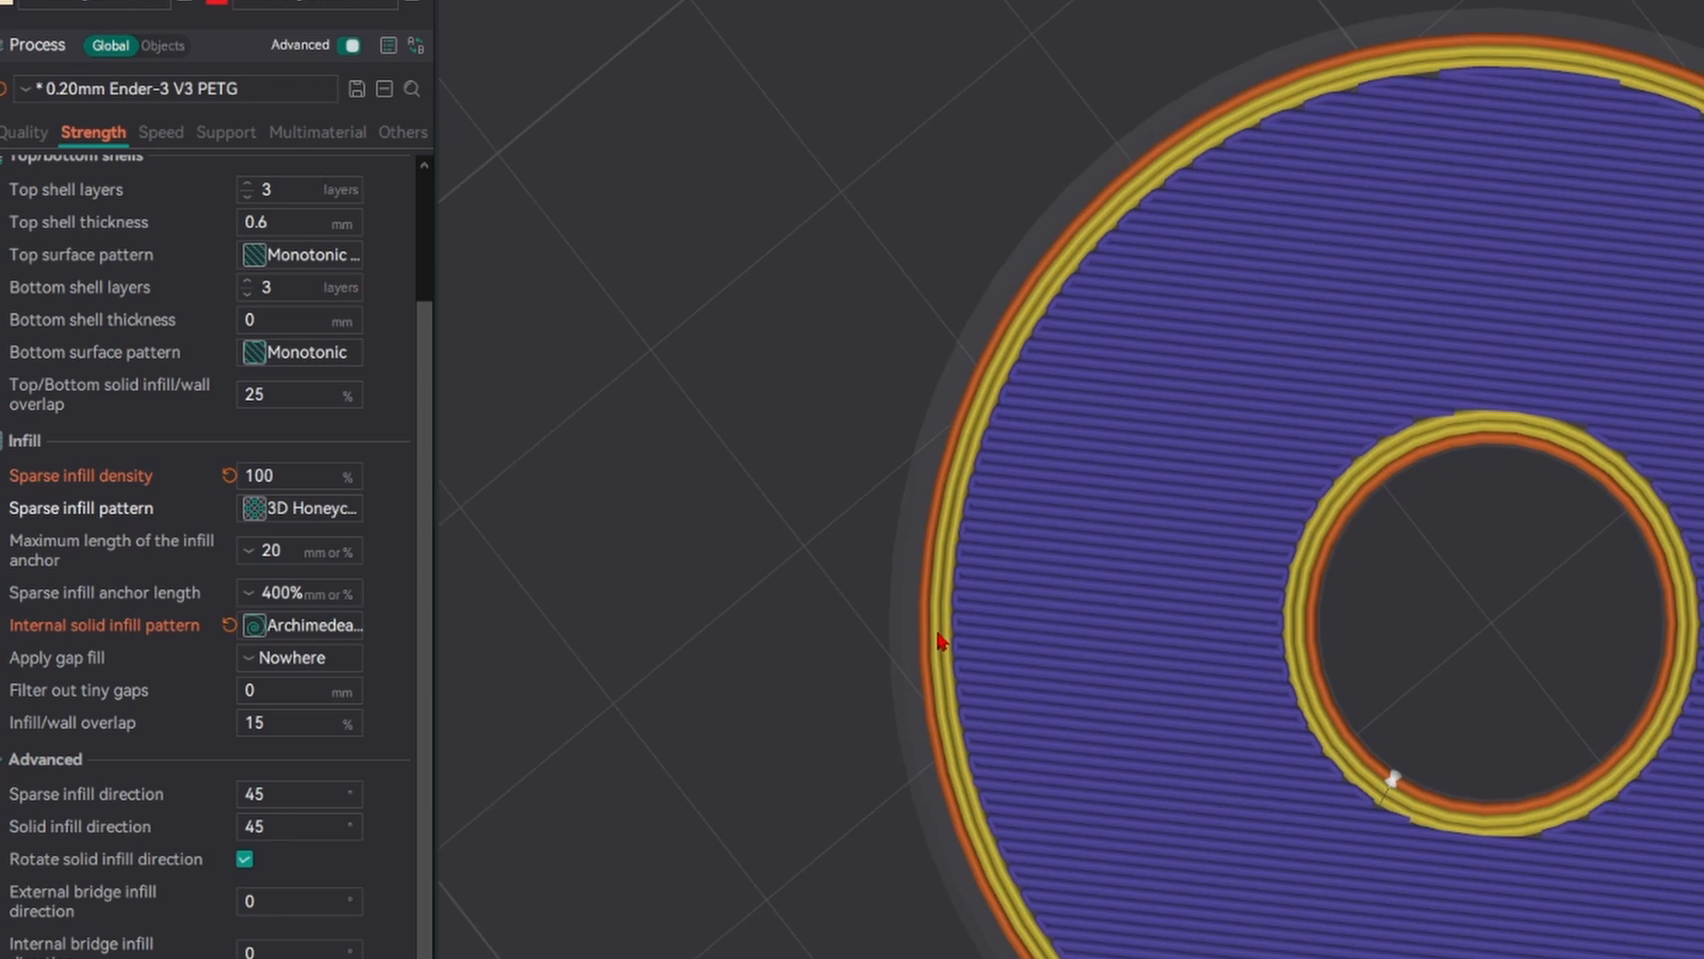
right_click_drag(1413, 437, 1421, 241)
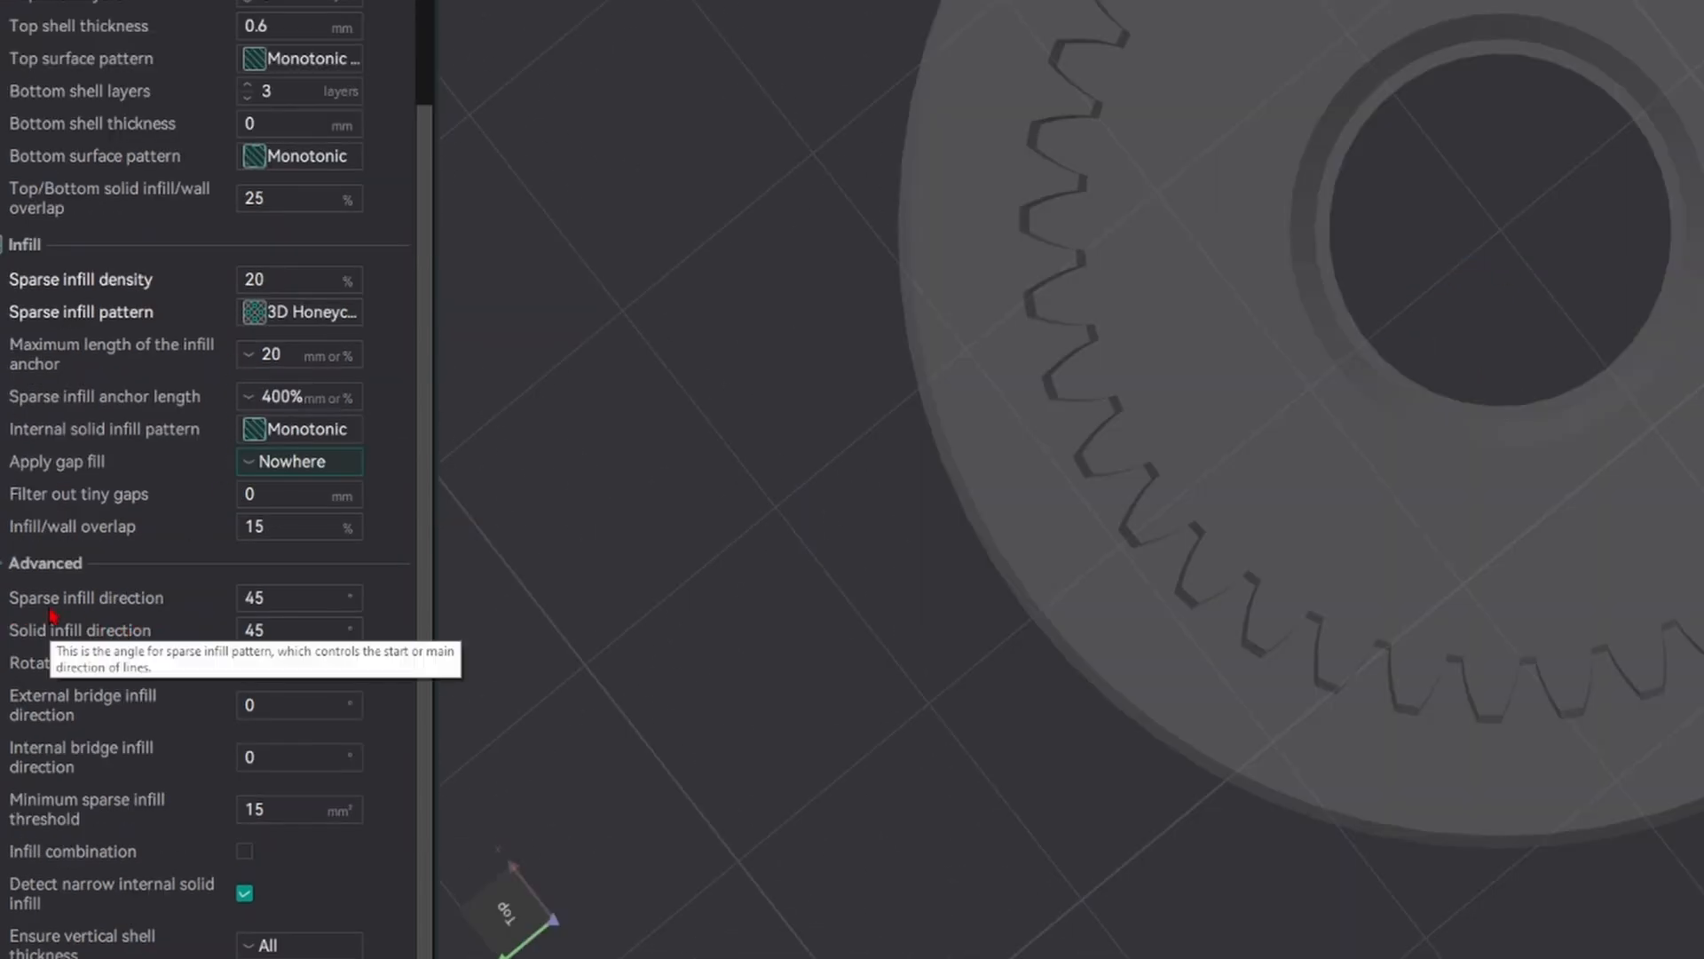
left_click(520, 929)
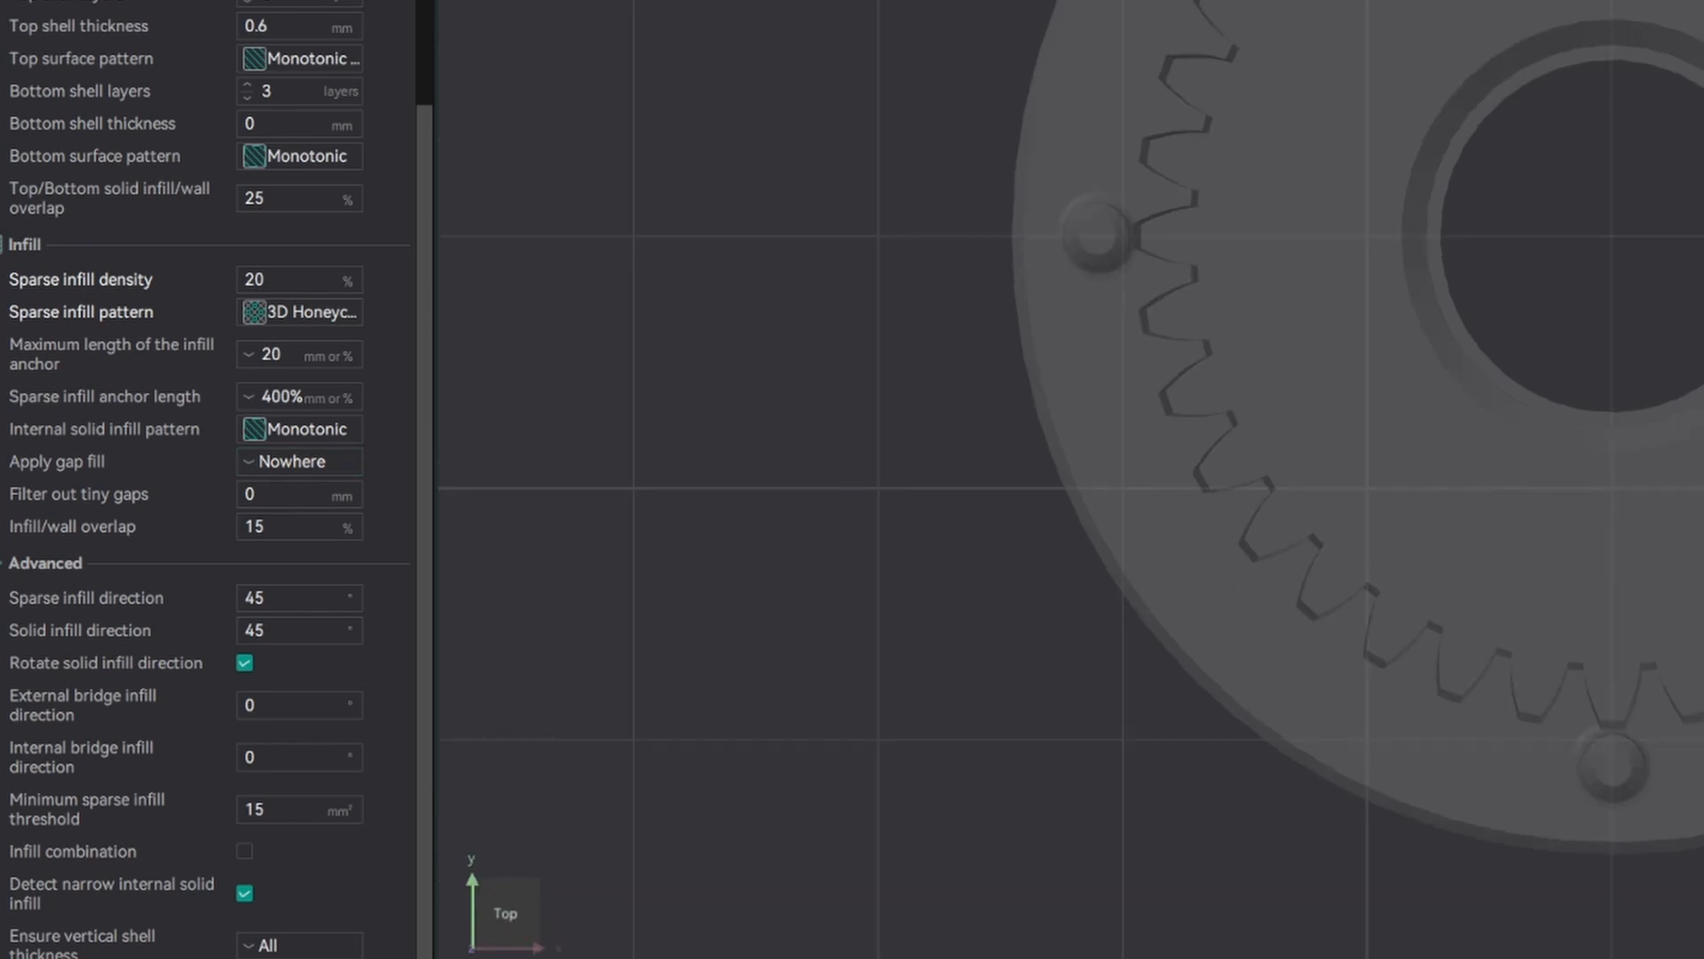
scroll(1065, 479, "up", 3)
scroll(1066, 479, "down", 1)
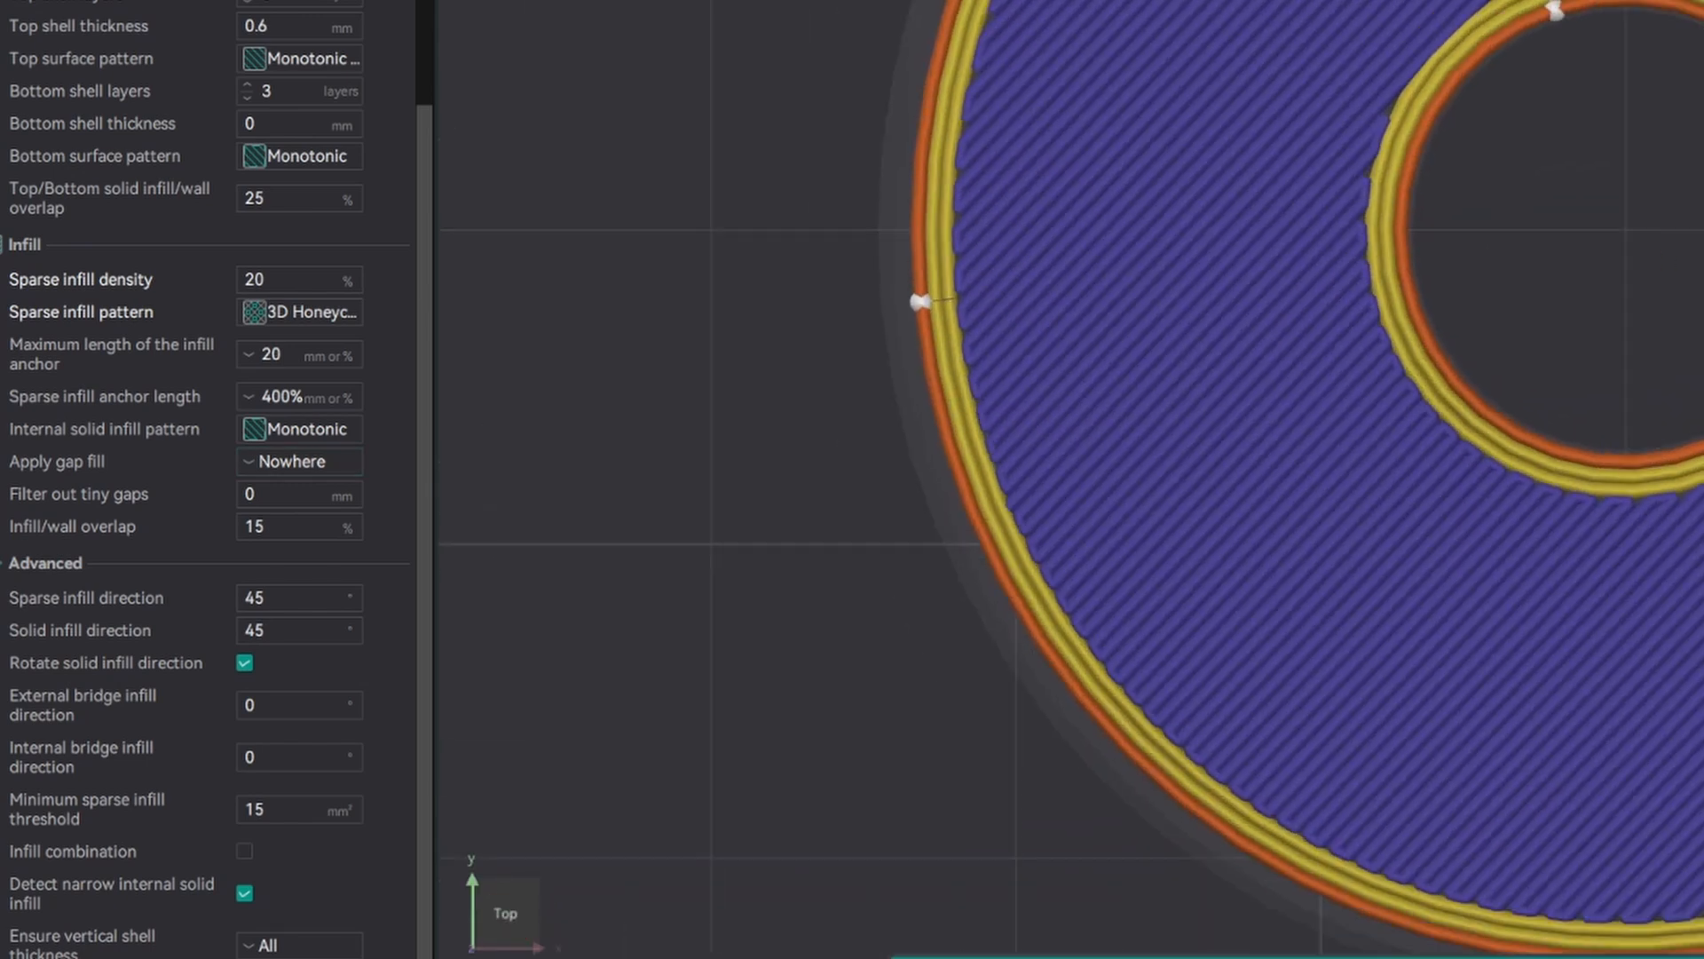
left_click(247, 633)
type("90")
key("Return")
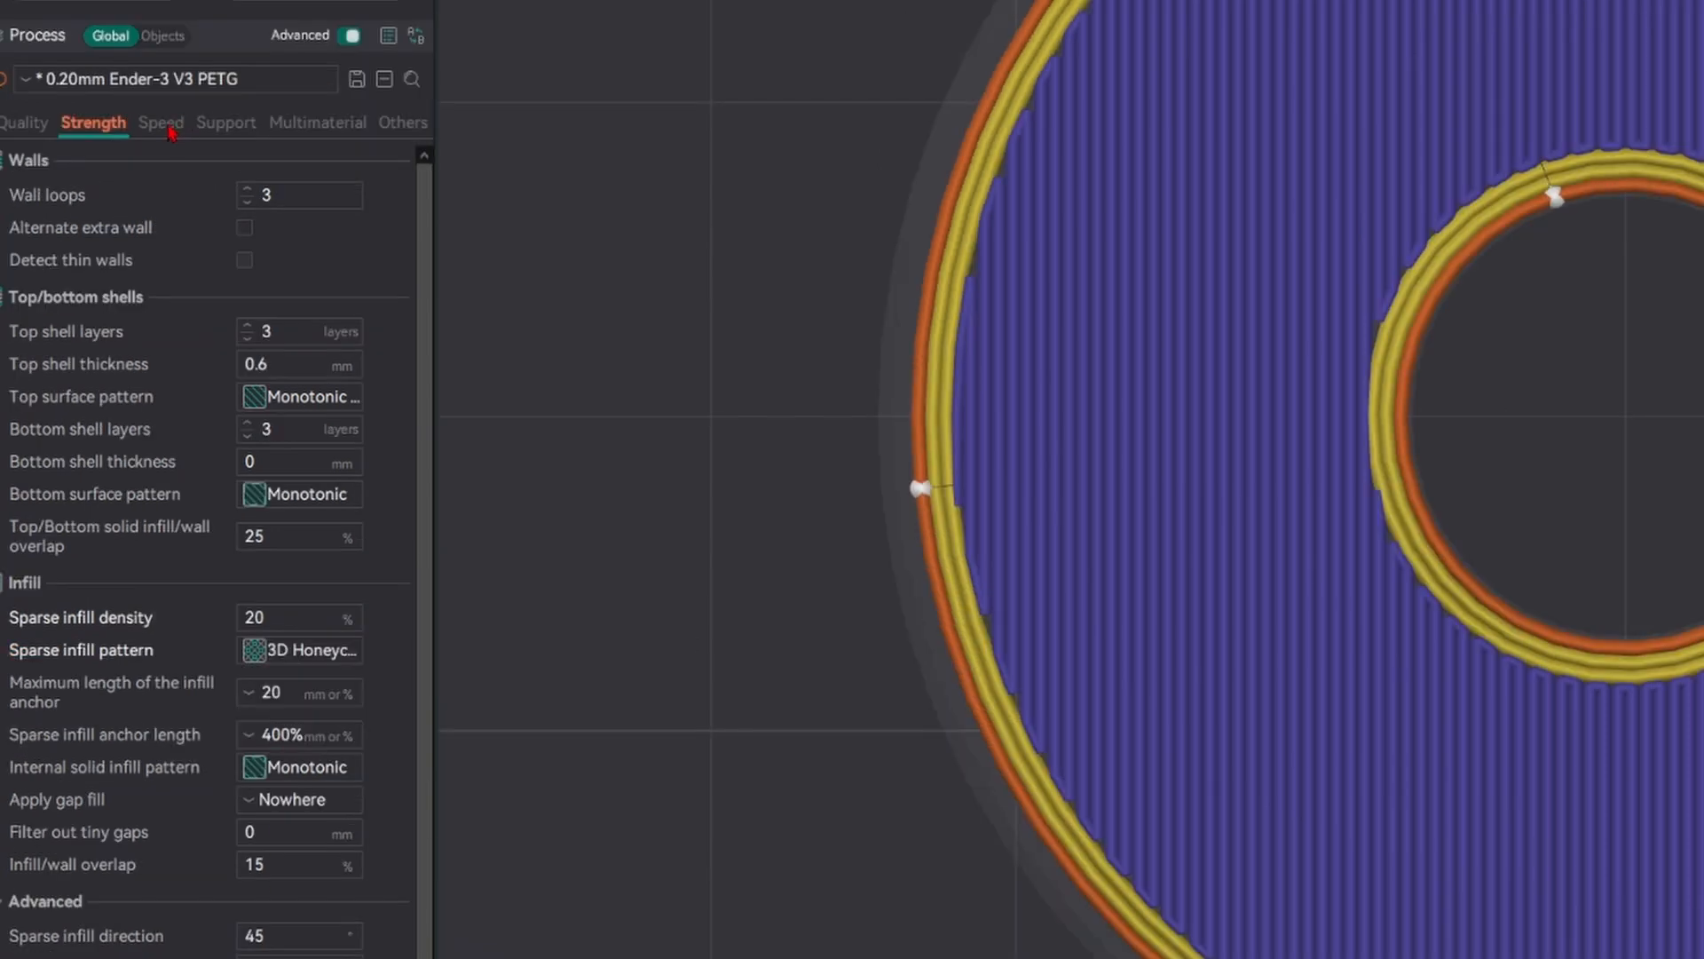
- Toggle the advanced process settings off and on again, and open the speed settings
left_click(162, 124)
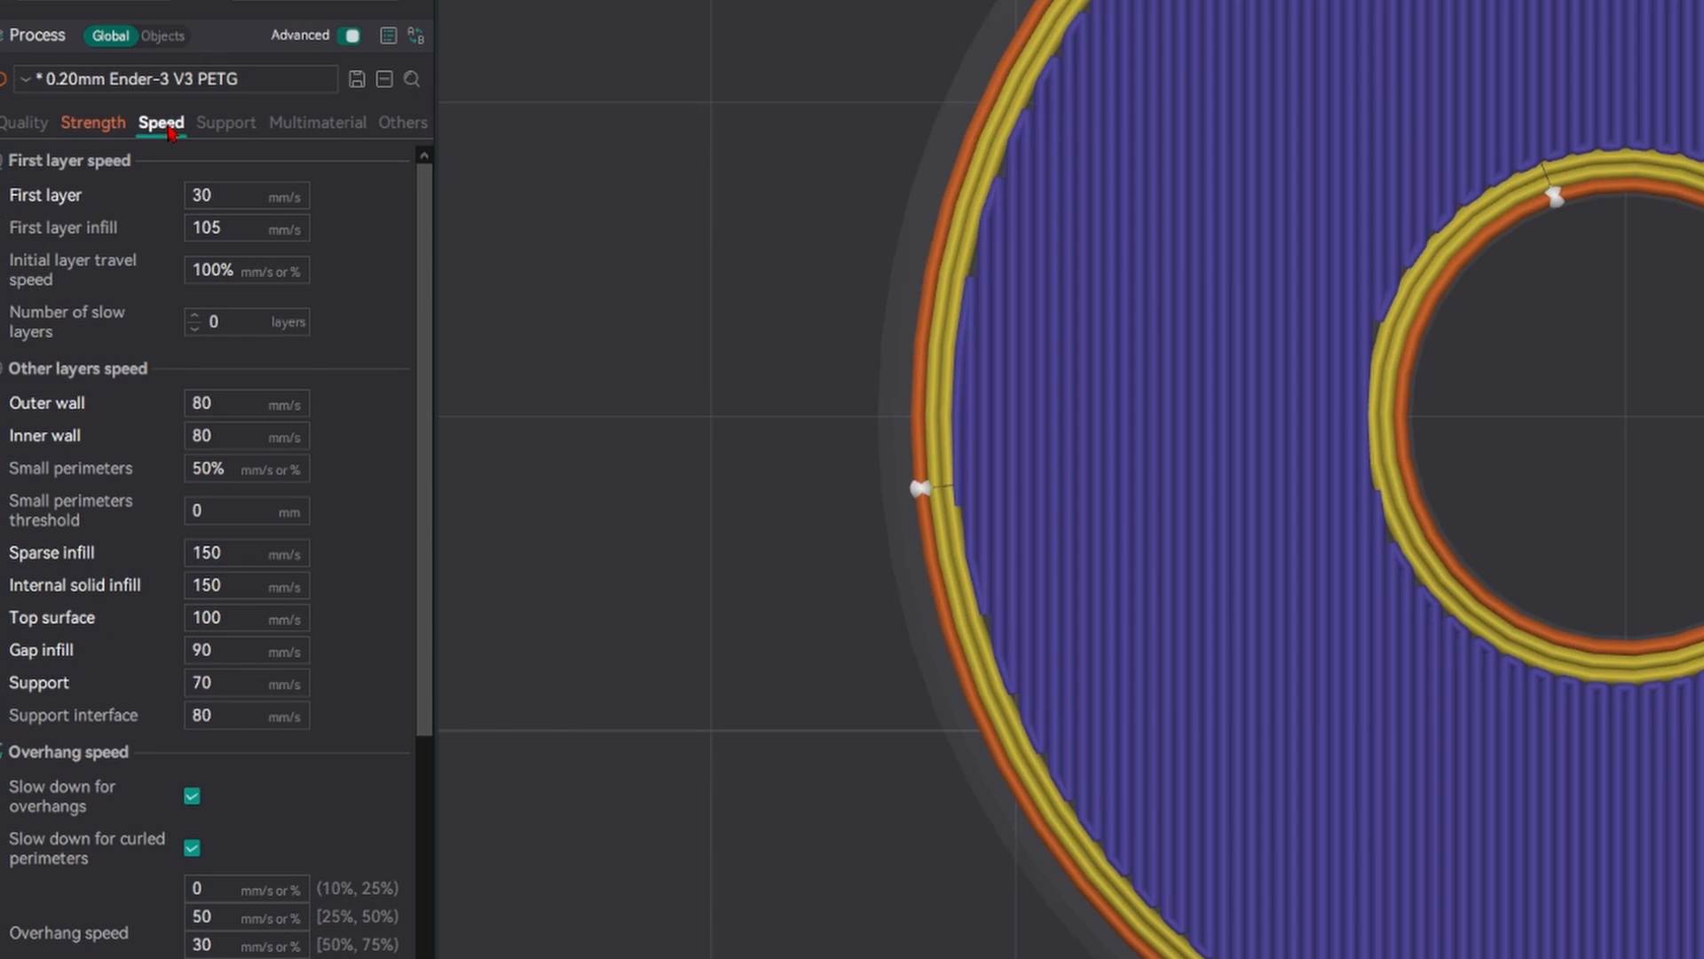
left_click(351, 36)
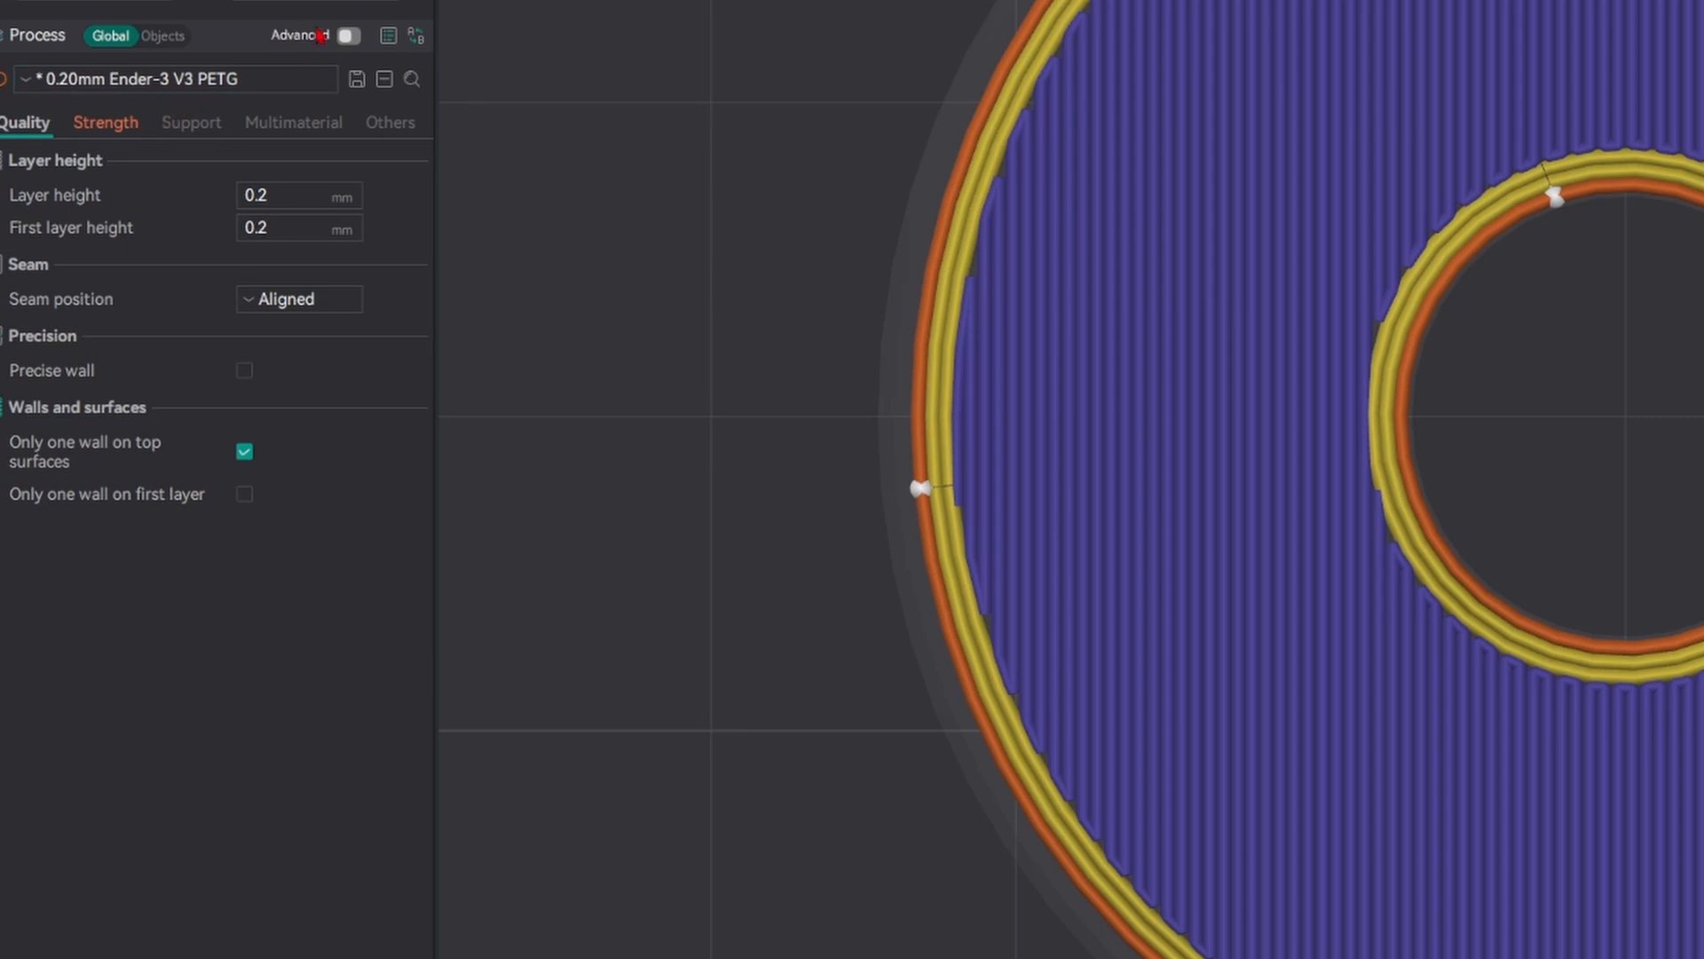
left_click(352, 37)
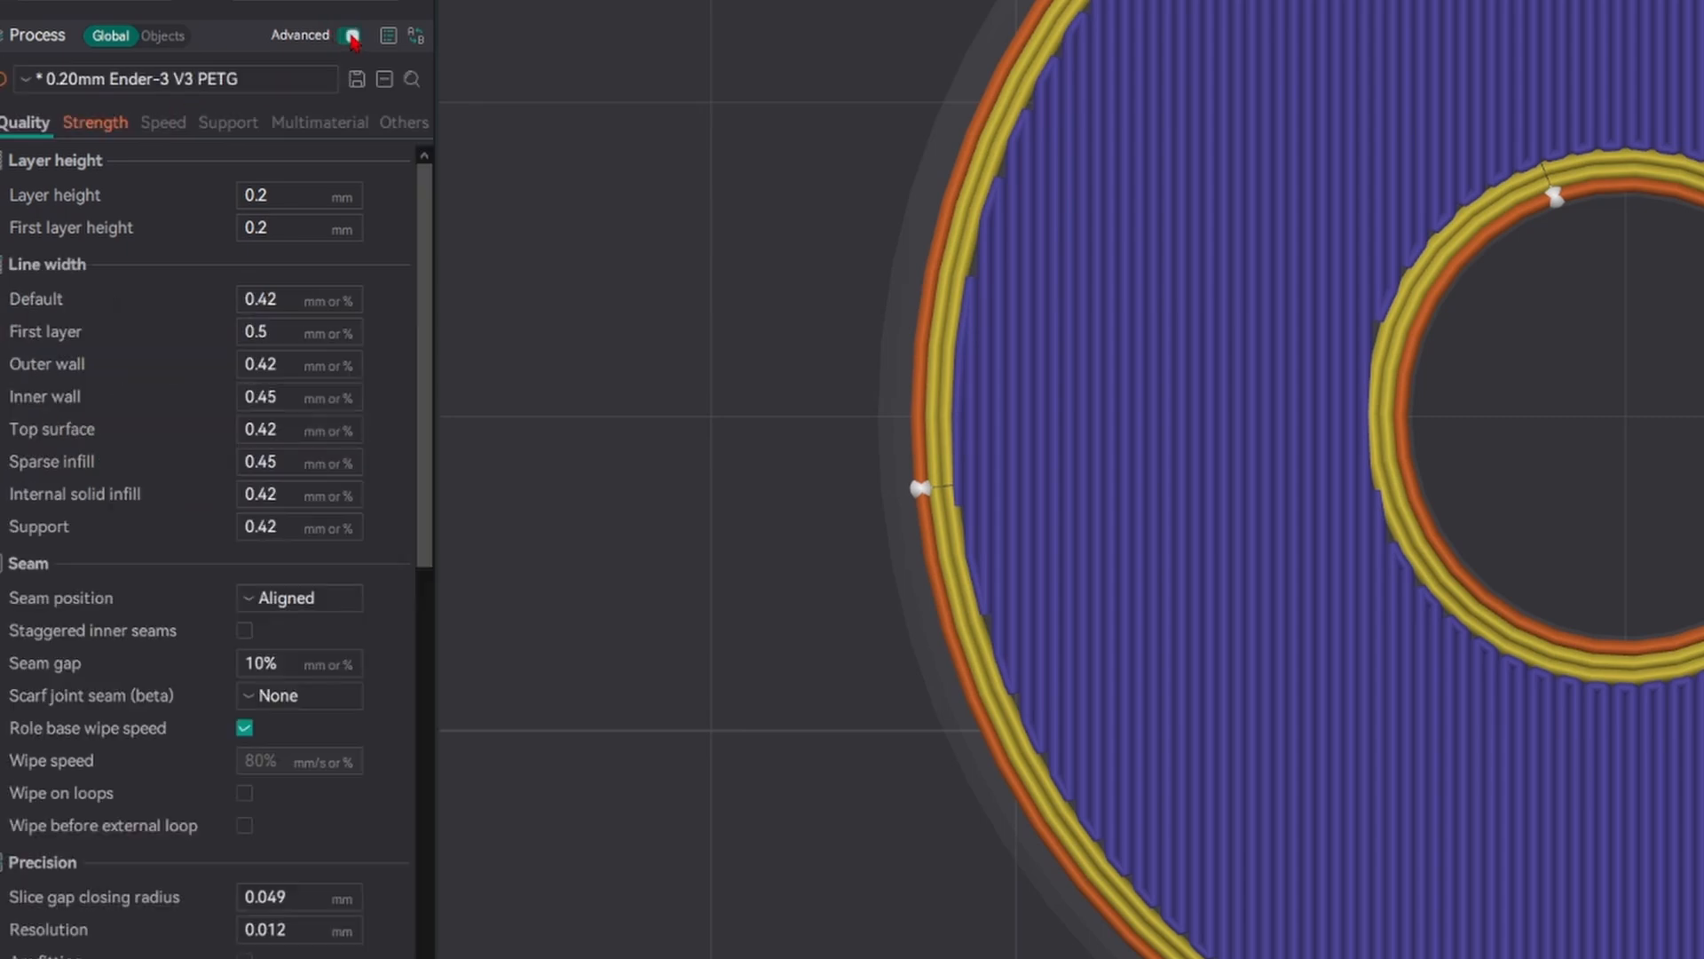
left_click(169, 129)
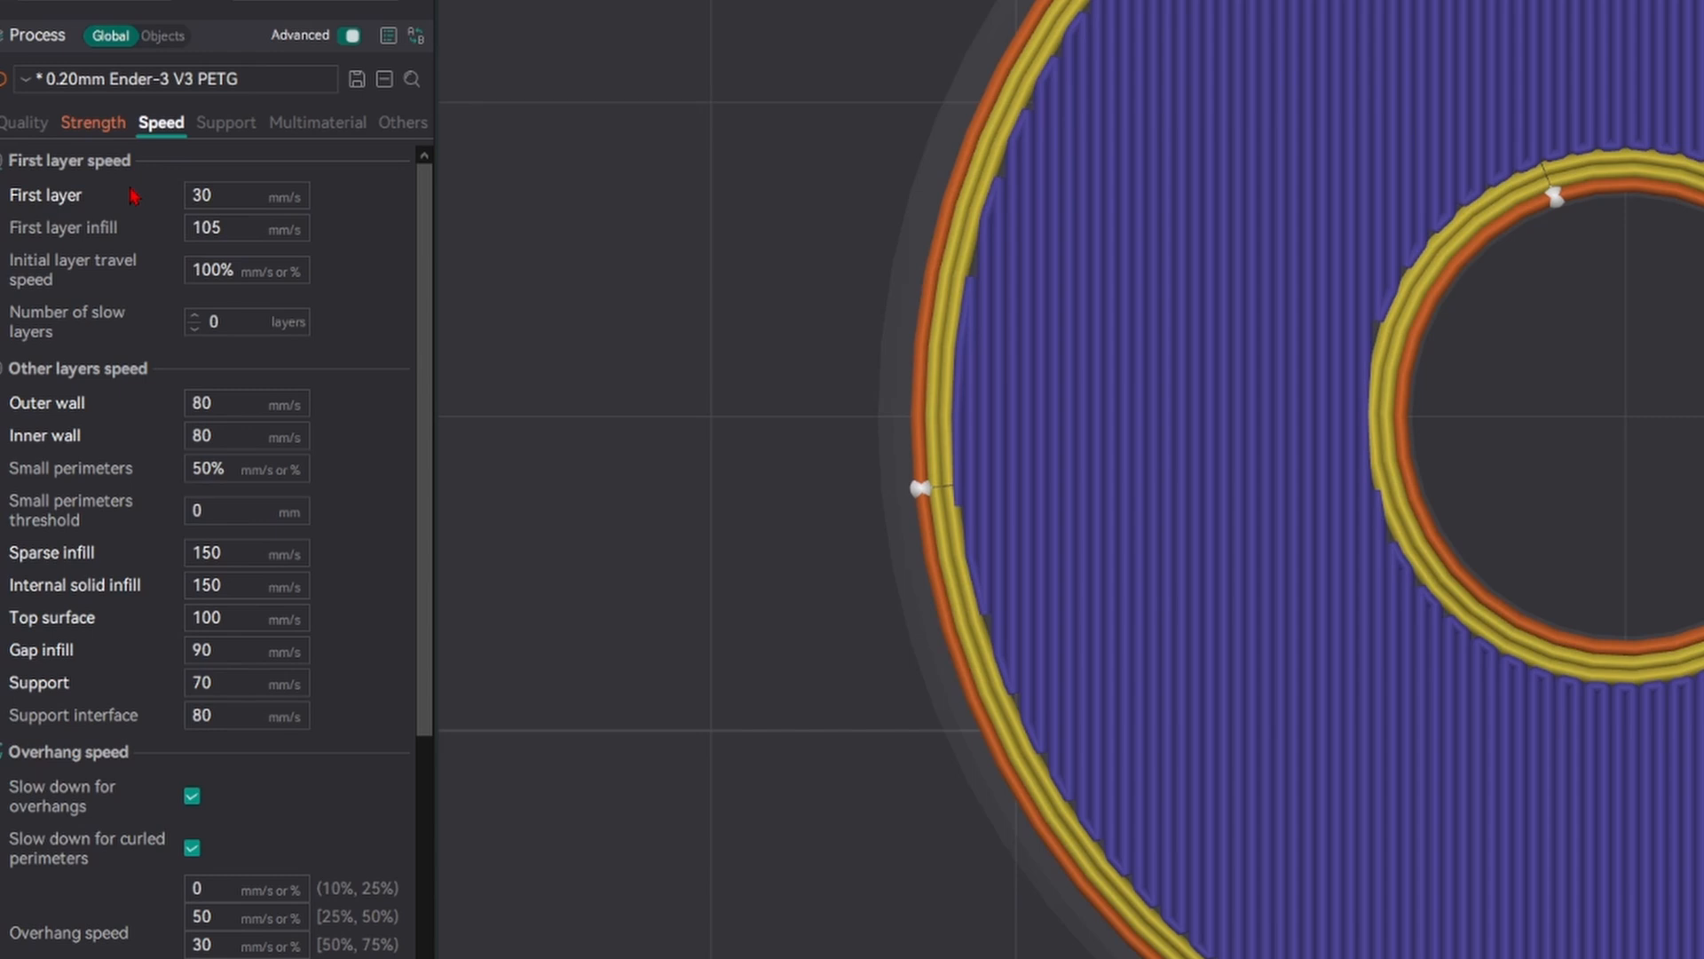
- Examine the first layer speed and the wall and infill speeds for the other layers
double_click(224, 204)
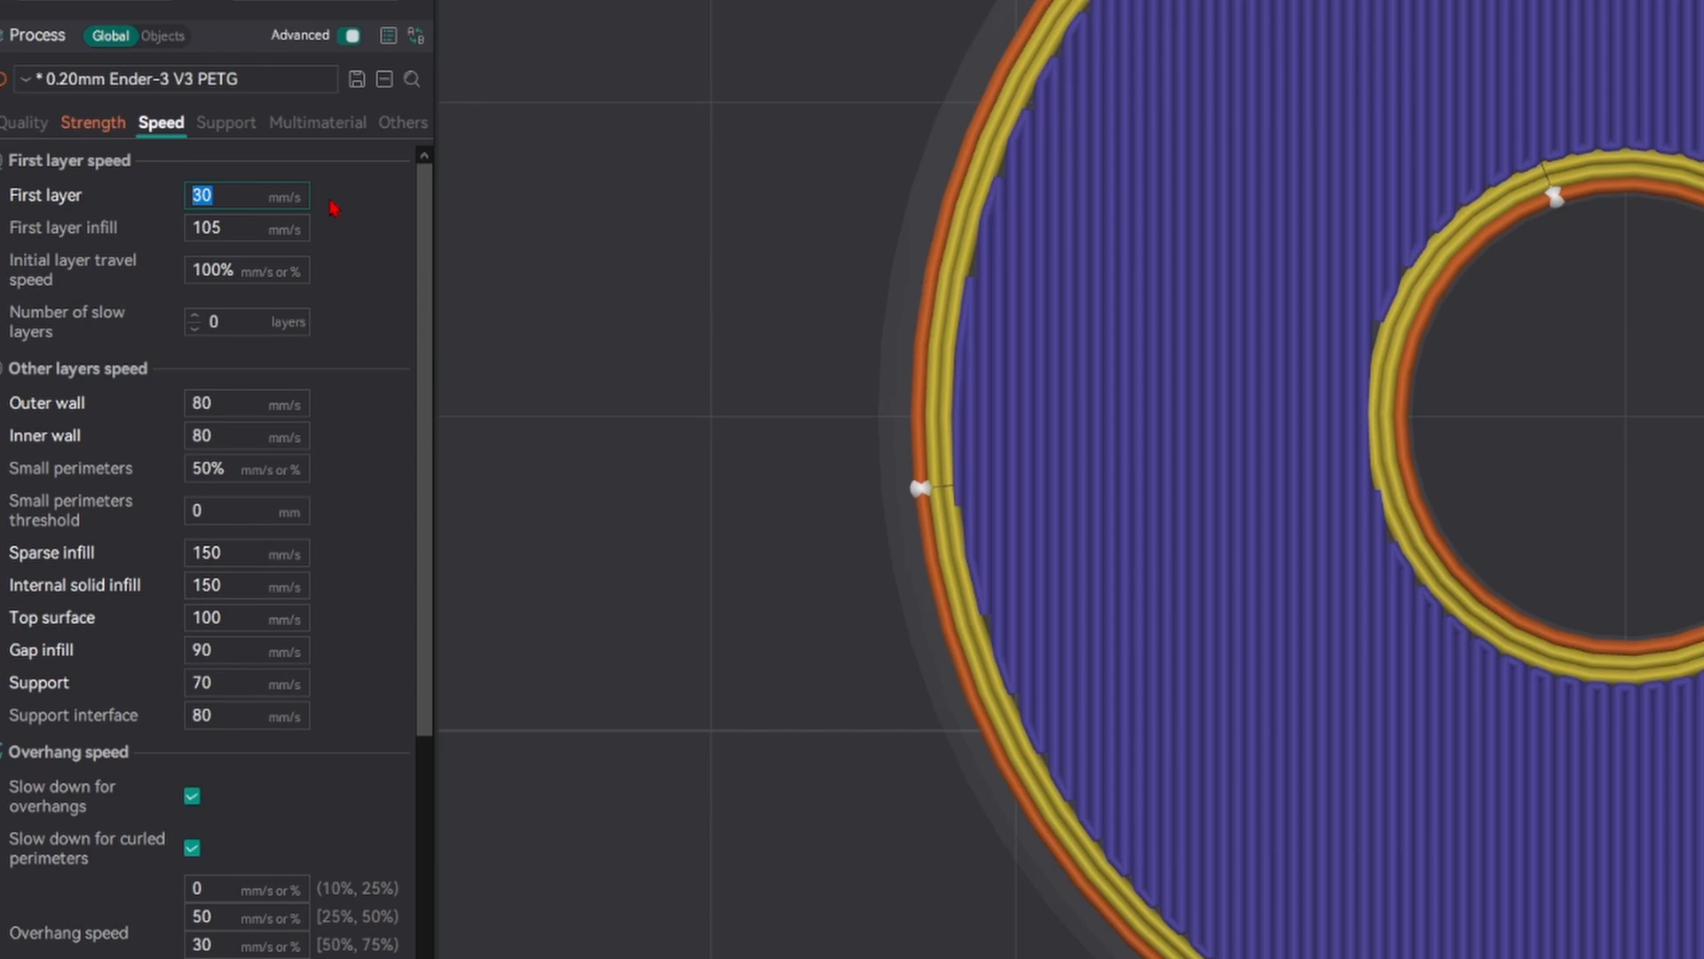
left_click(330, 203)
double_click(261, 197)
left_click(370, 189)
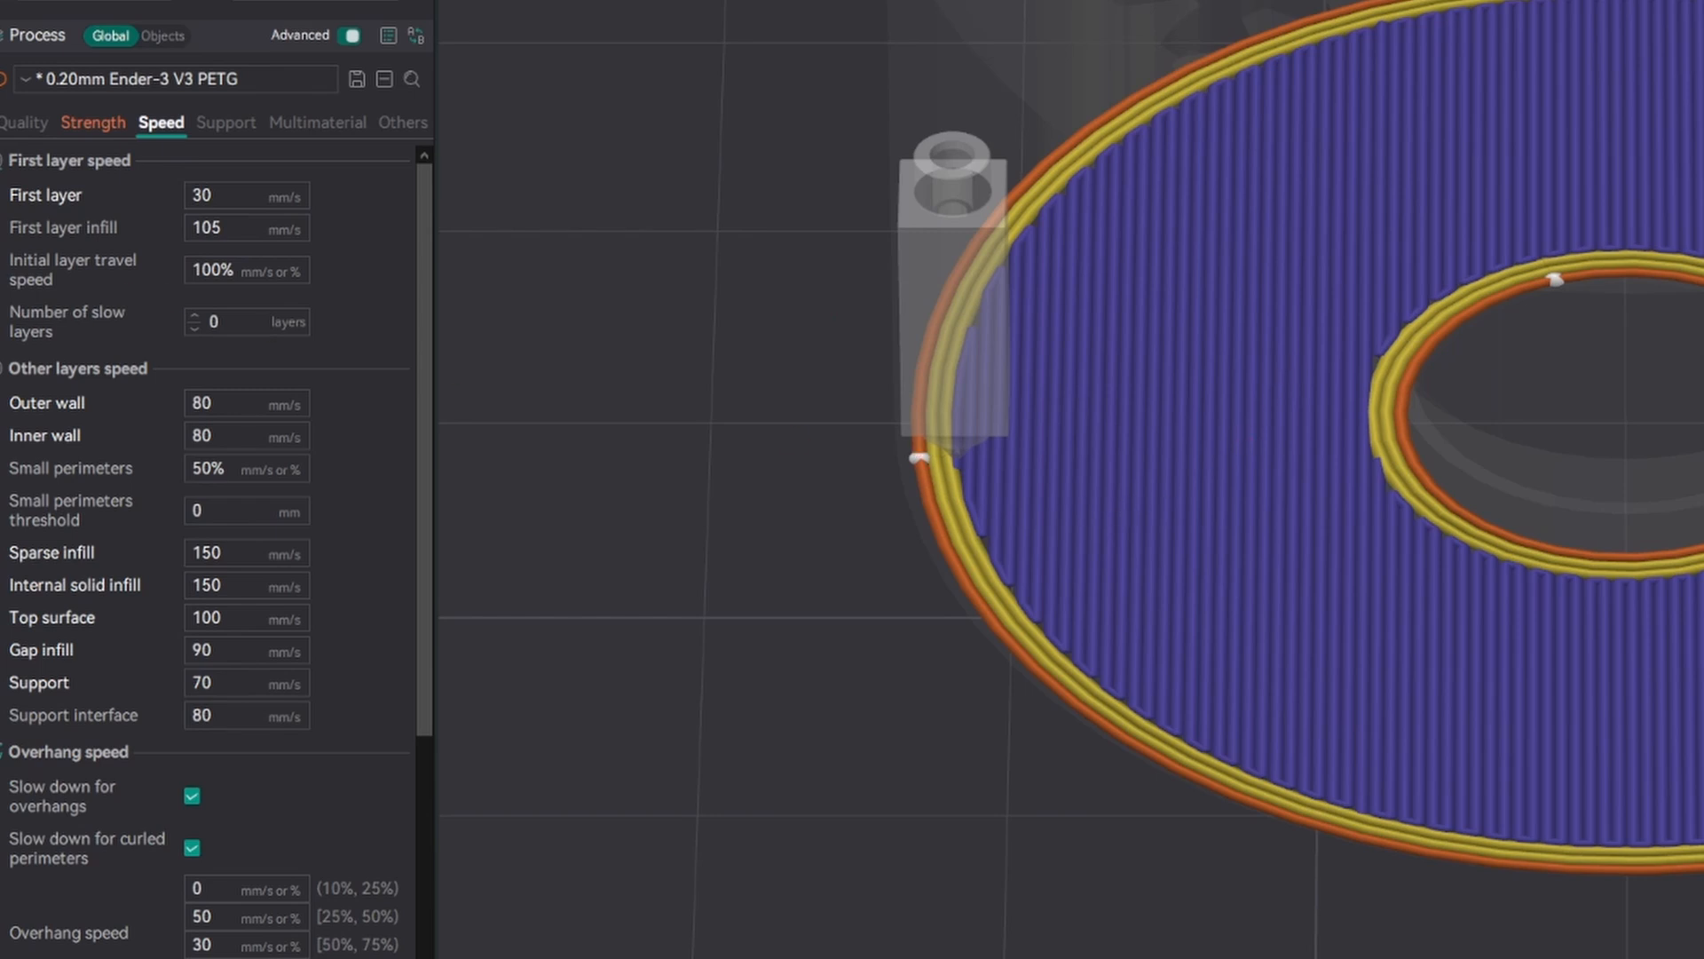
mouse_move(64, 327)
scroll(409, 306, "down", 2)
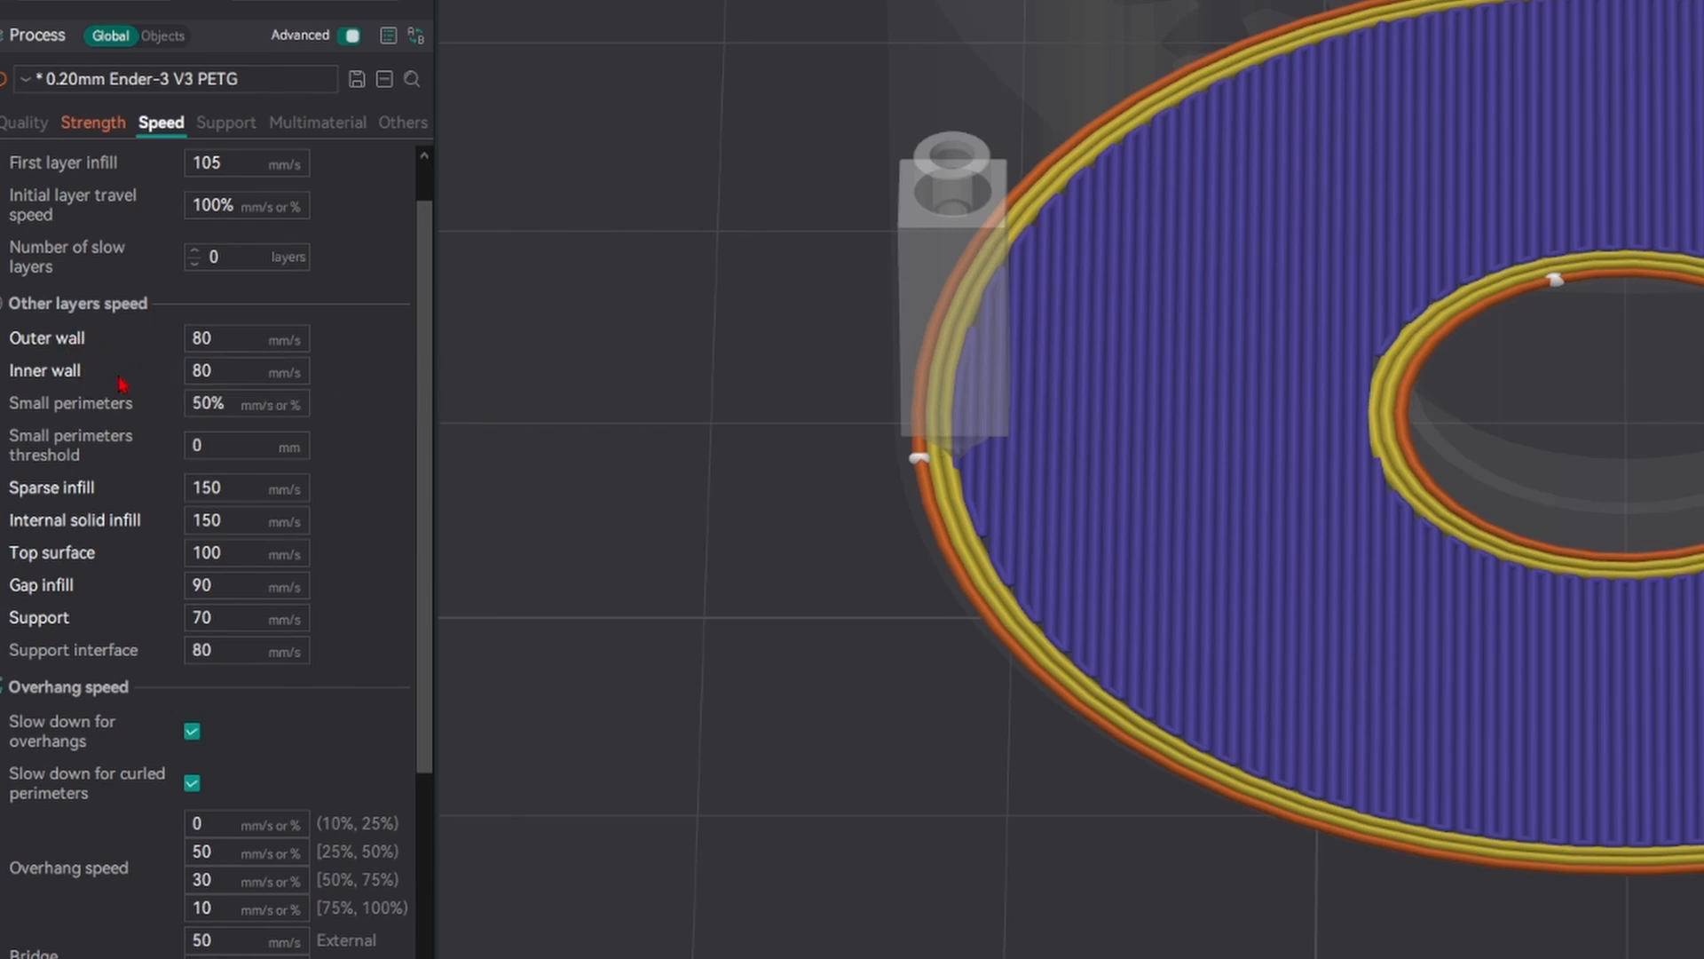
mouse_move(114, 522)
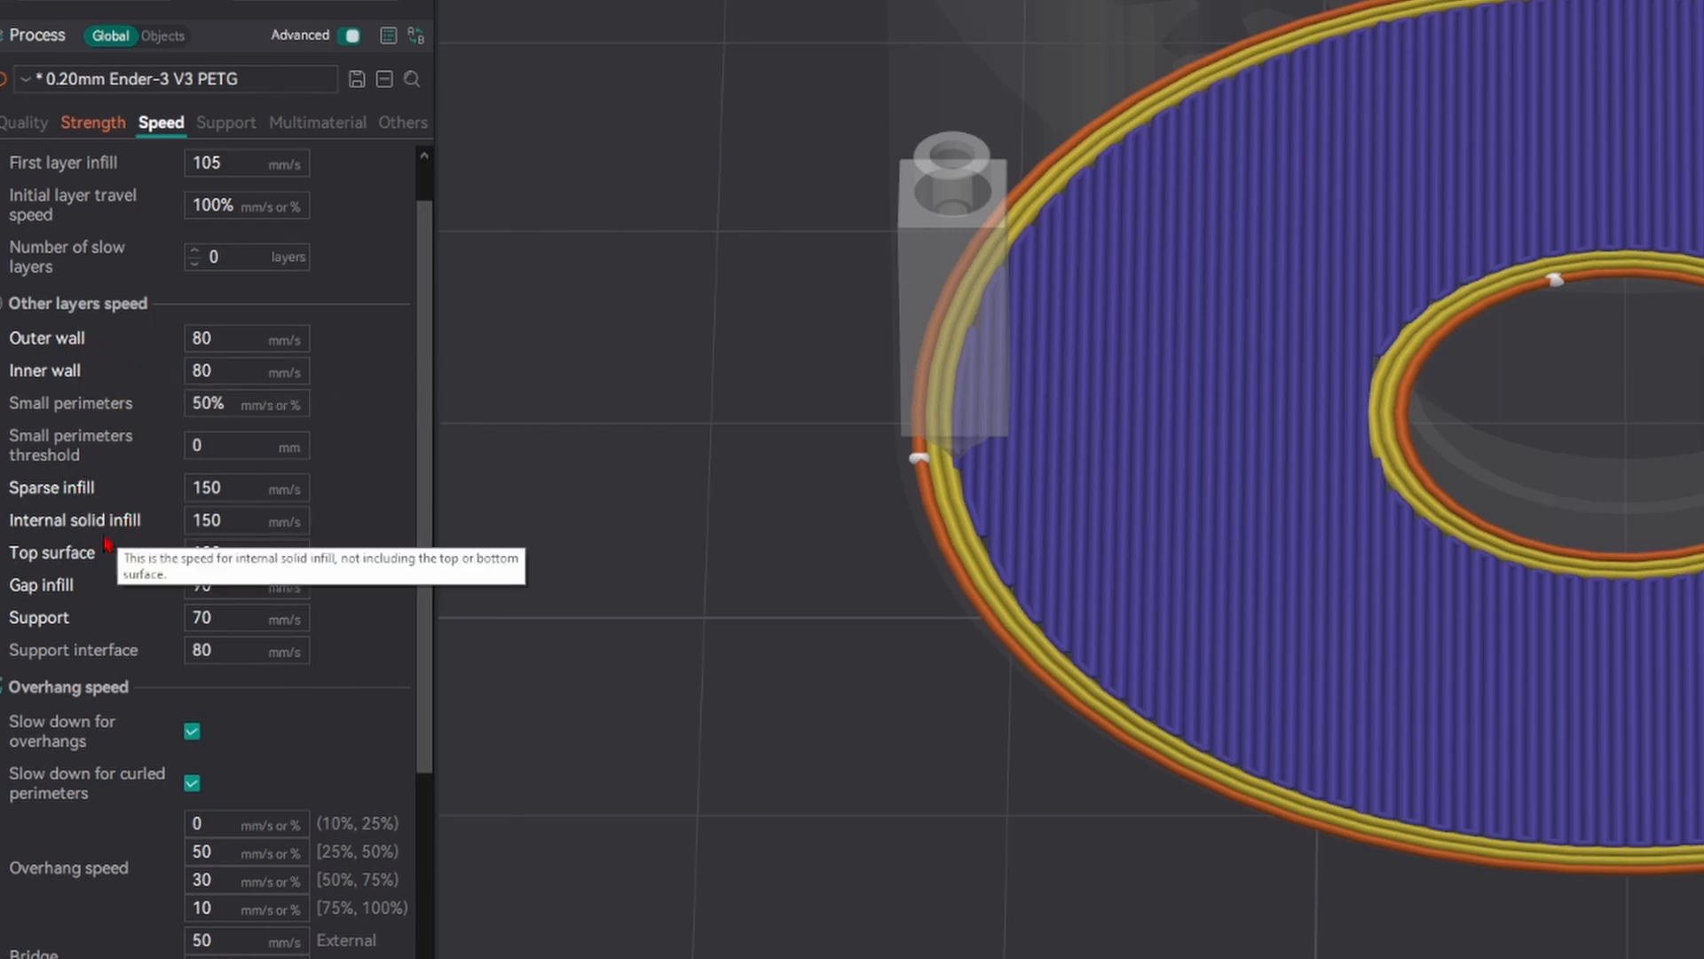
- Try an outer wall speed of 20 mm/s and an inner wall speed of 300 mm/s, and reset both to the preset
mouse_move(222, 347)
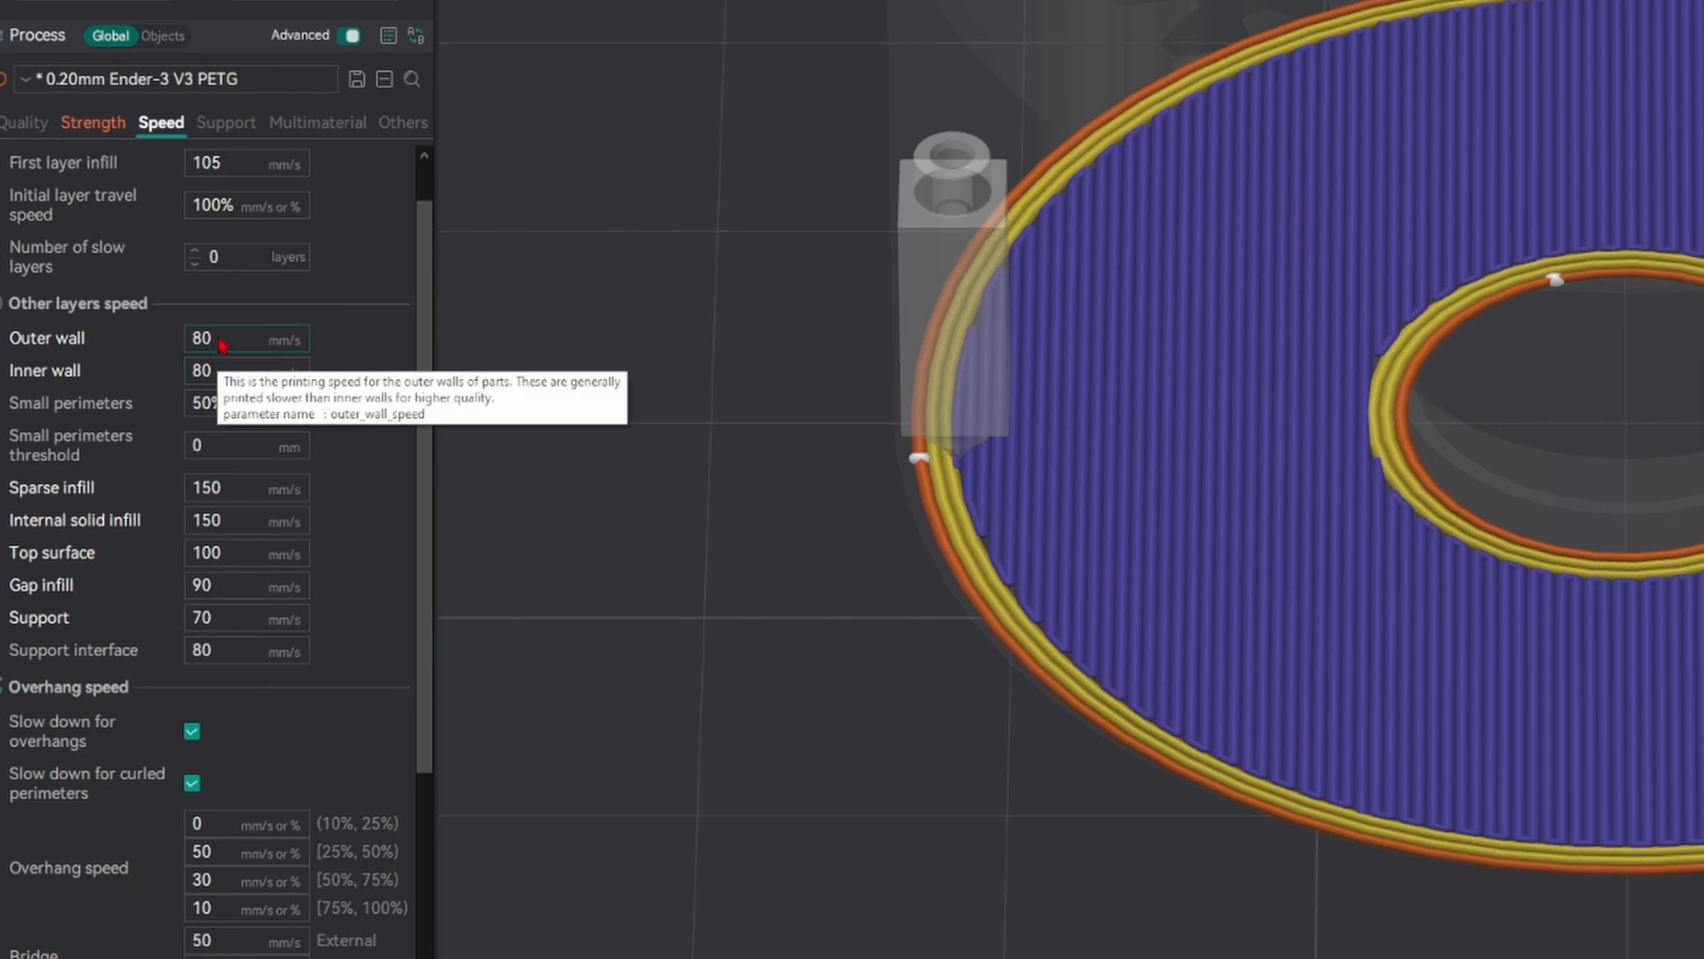
double_click(222, 344)
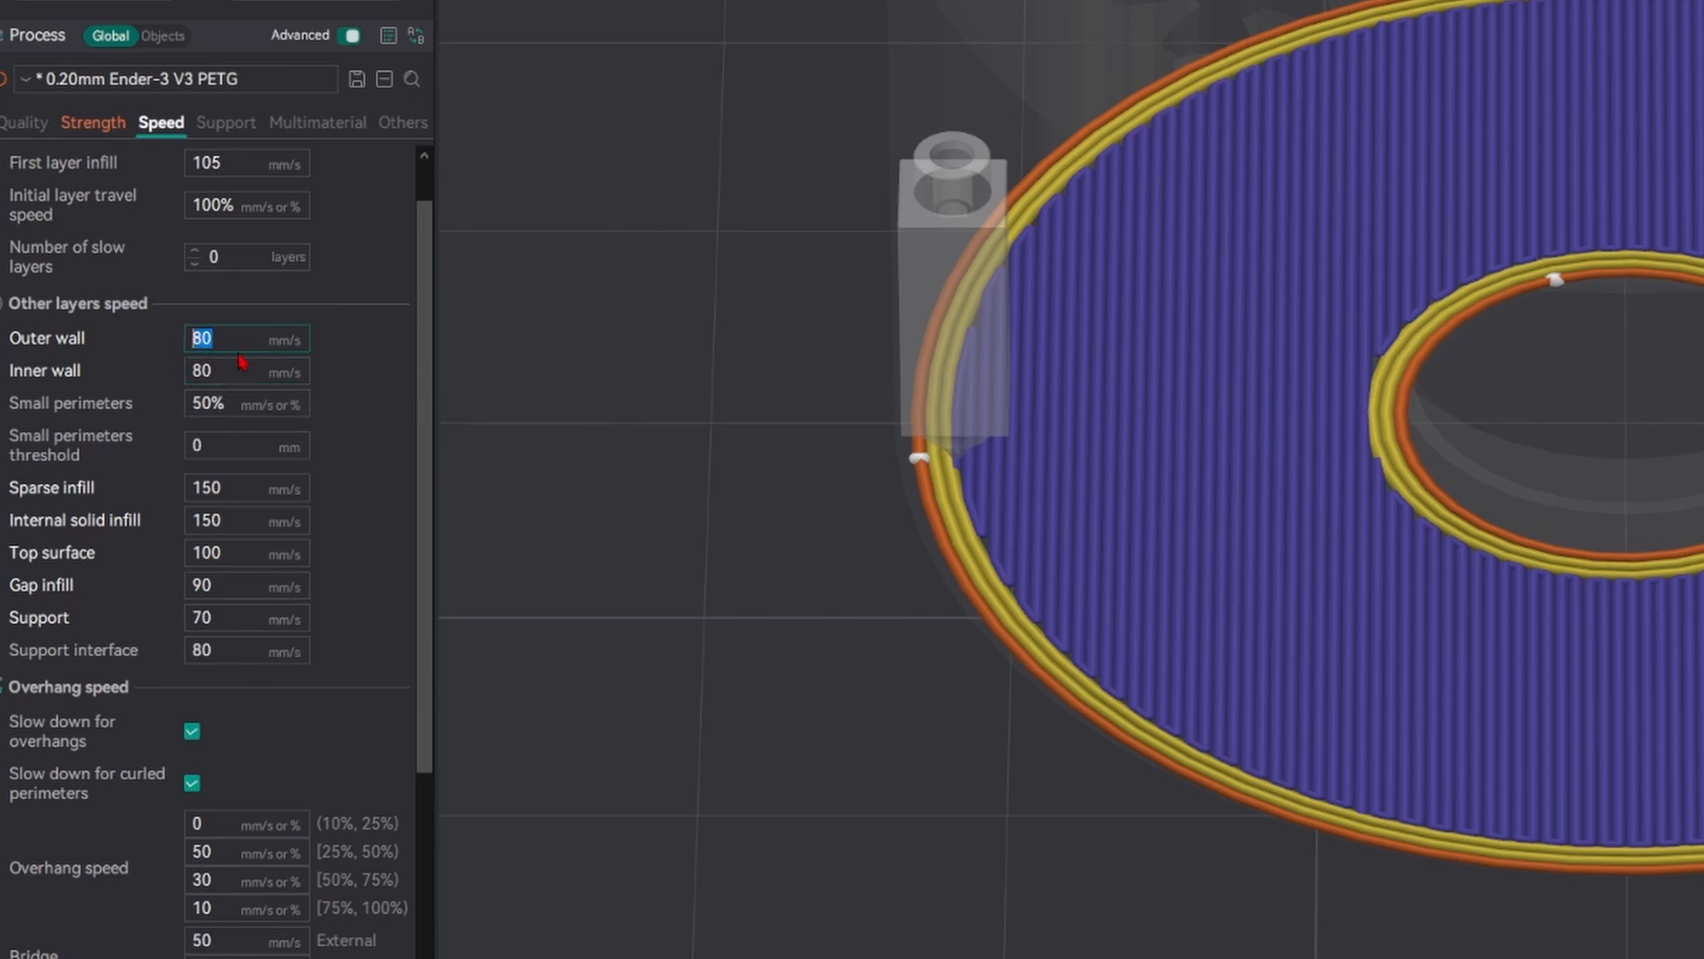
type("20")
key("Tab")
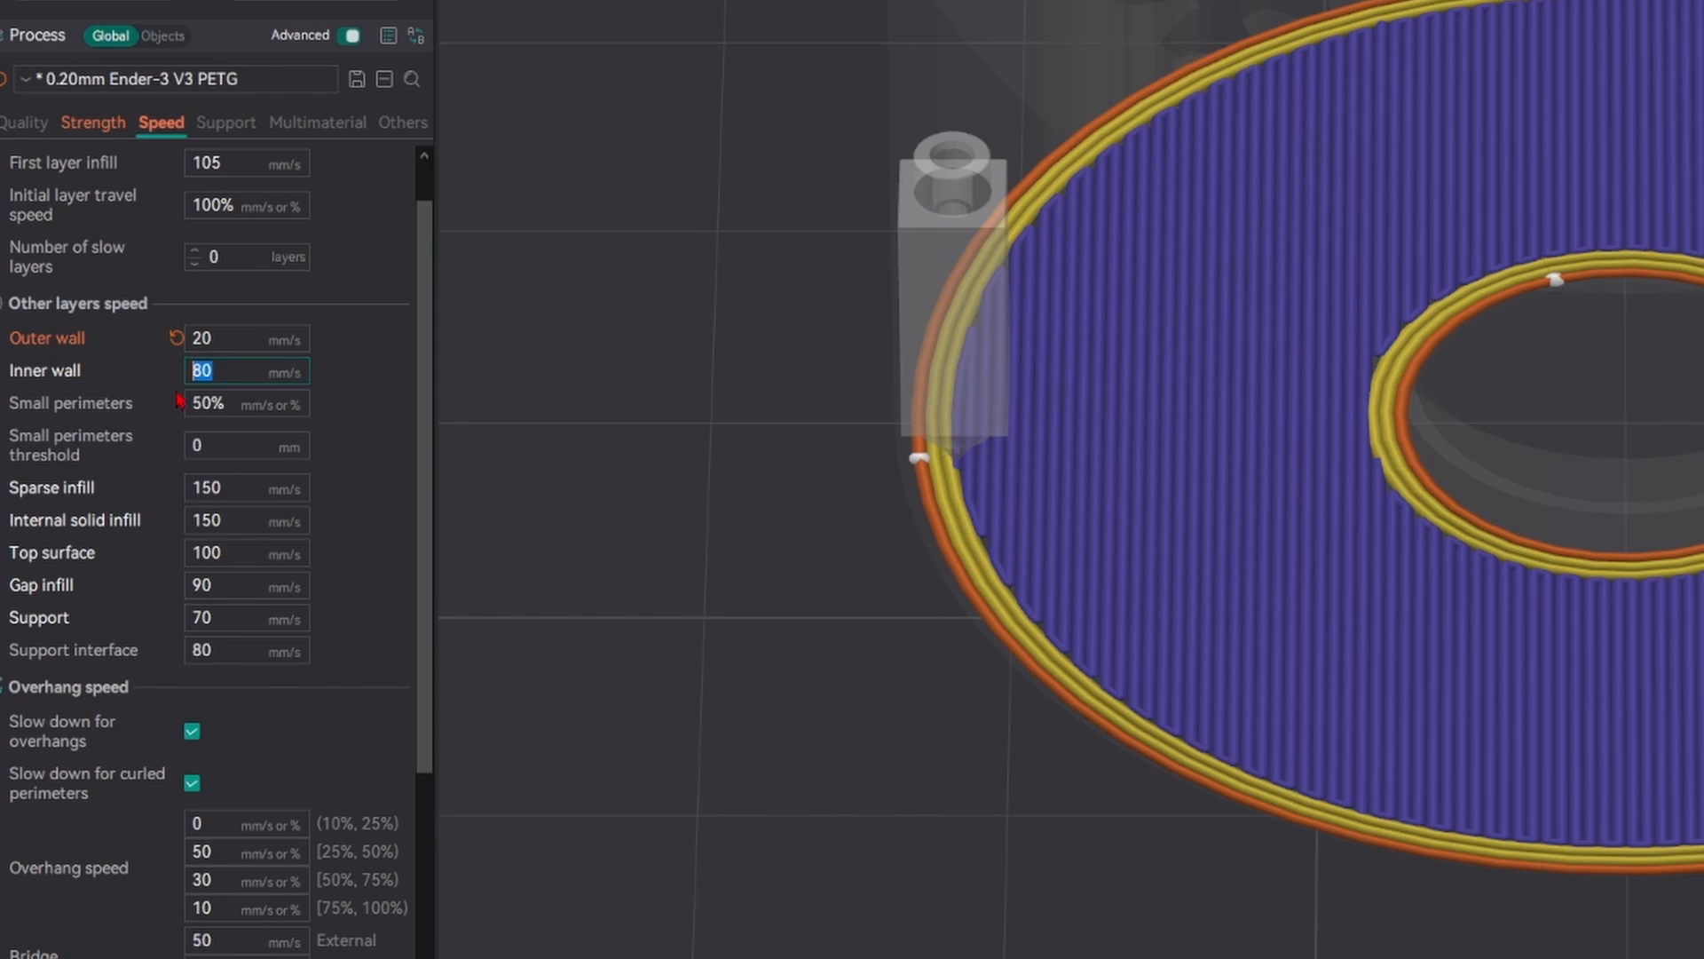
type("300")
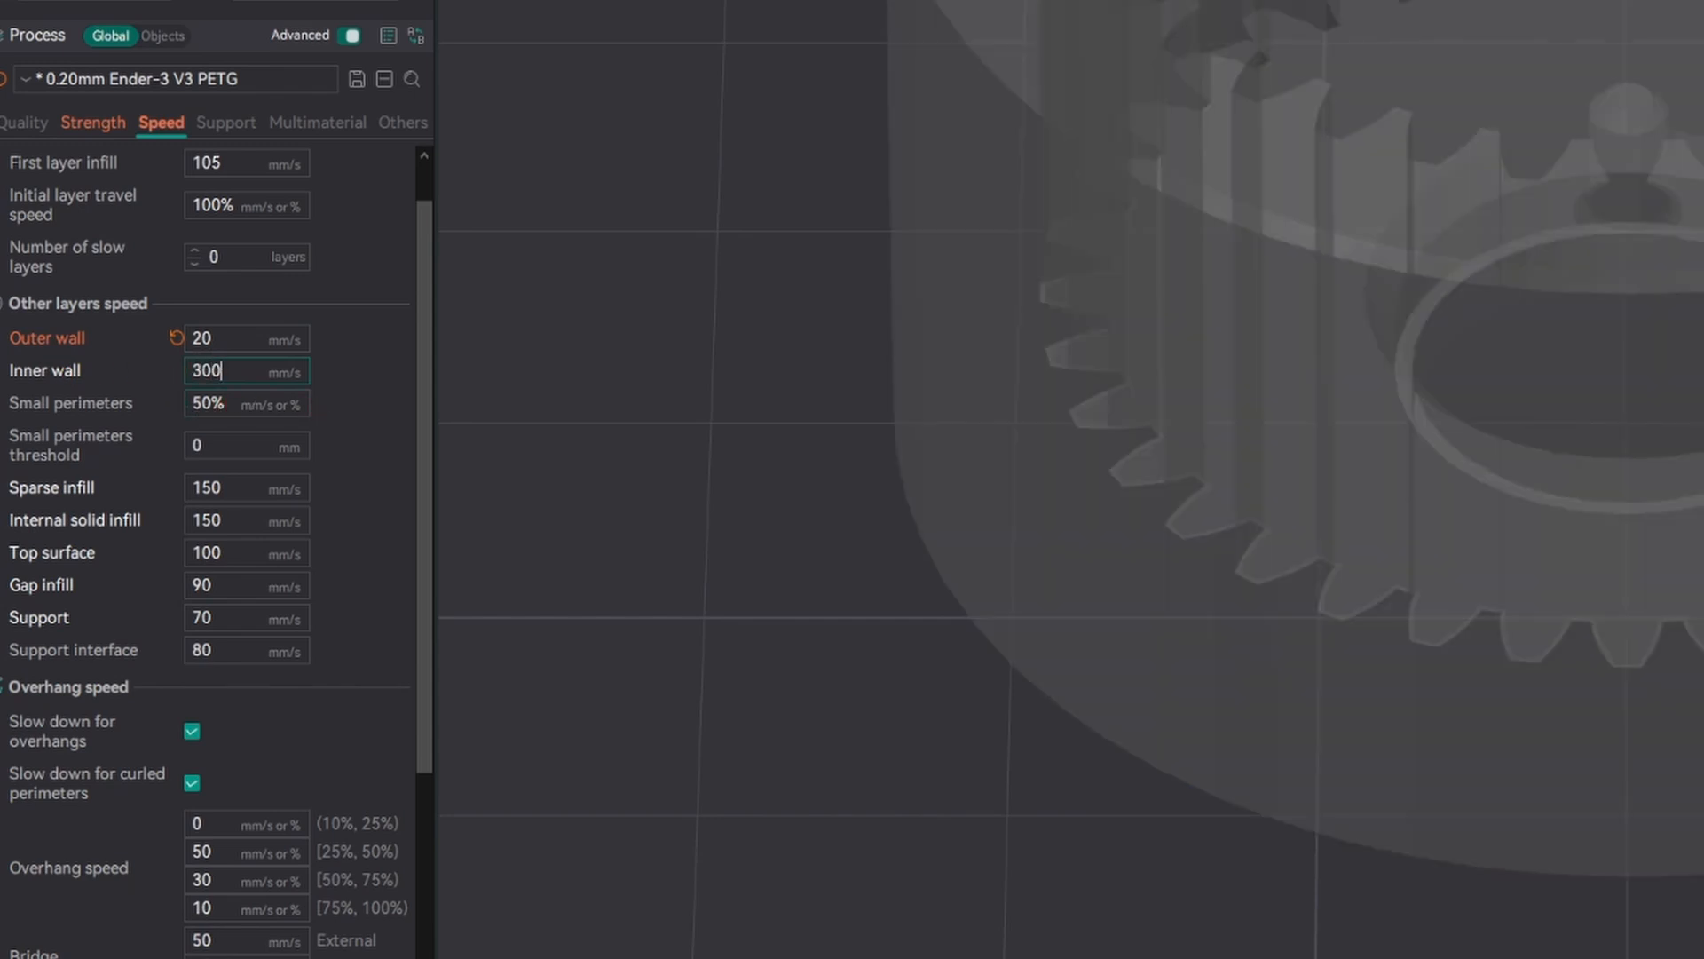
key("Return")
left_click(177, 338)
left_click(176, 370)
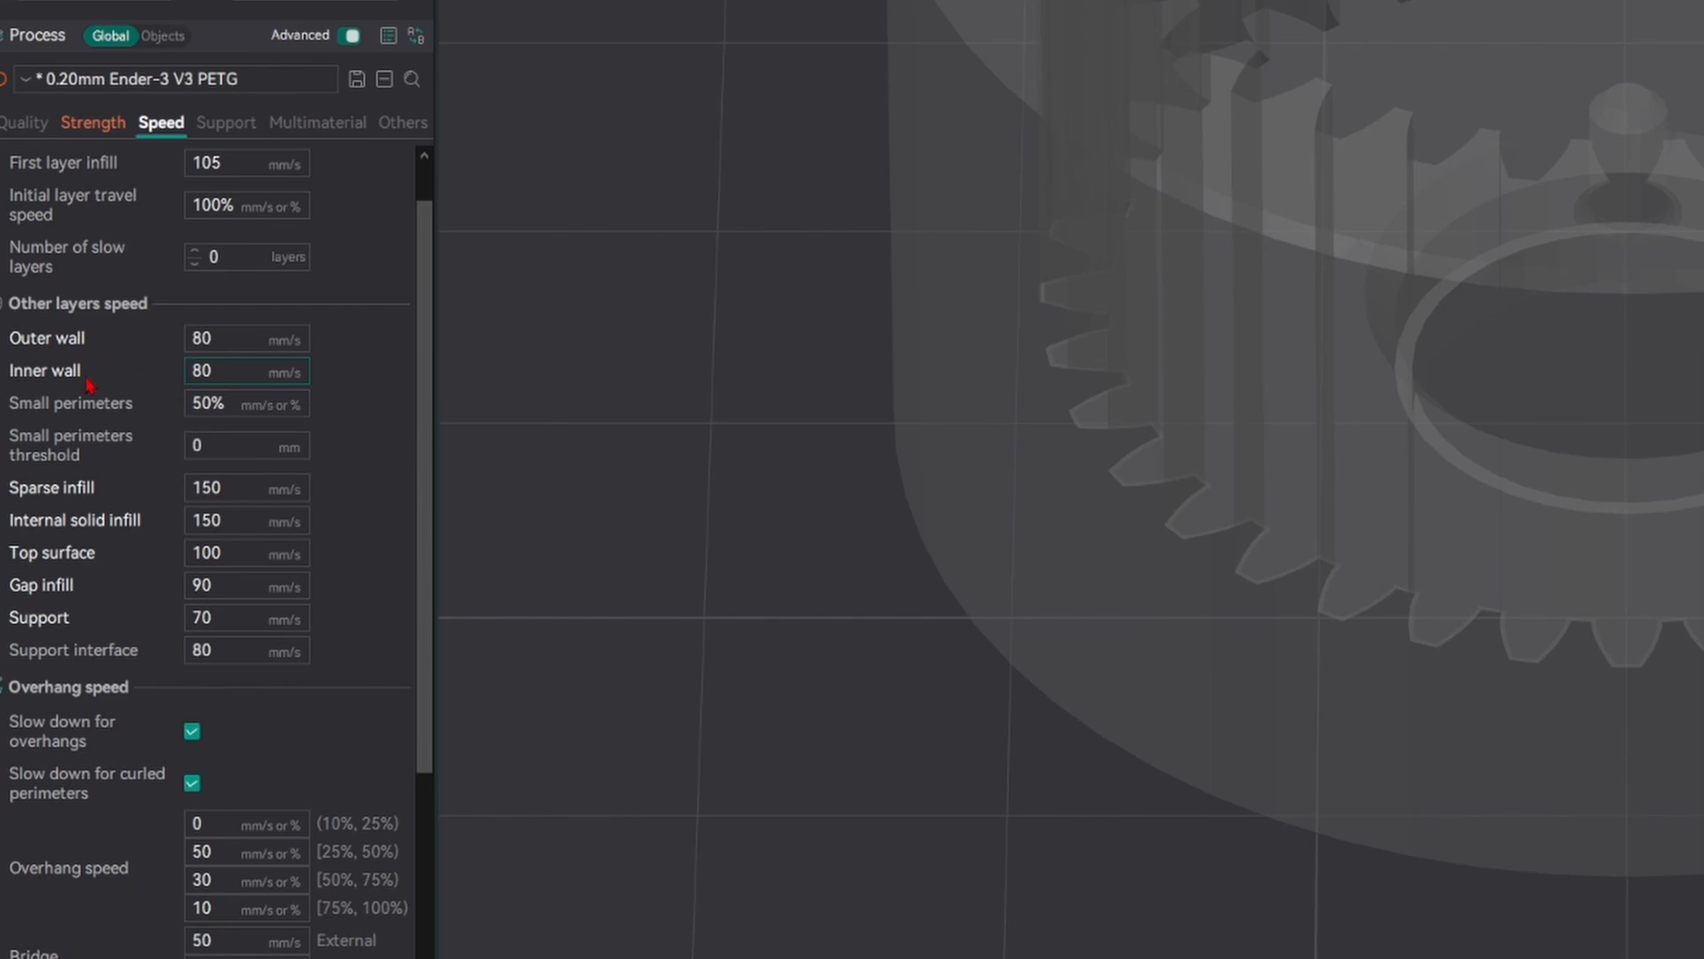
- Review the remaining speed settings, including small perimeters, overhangs, travel speed, acceleration and jerk
mouse_move(227, 411)
scroll(124, 488, "down", 1)
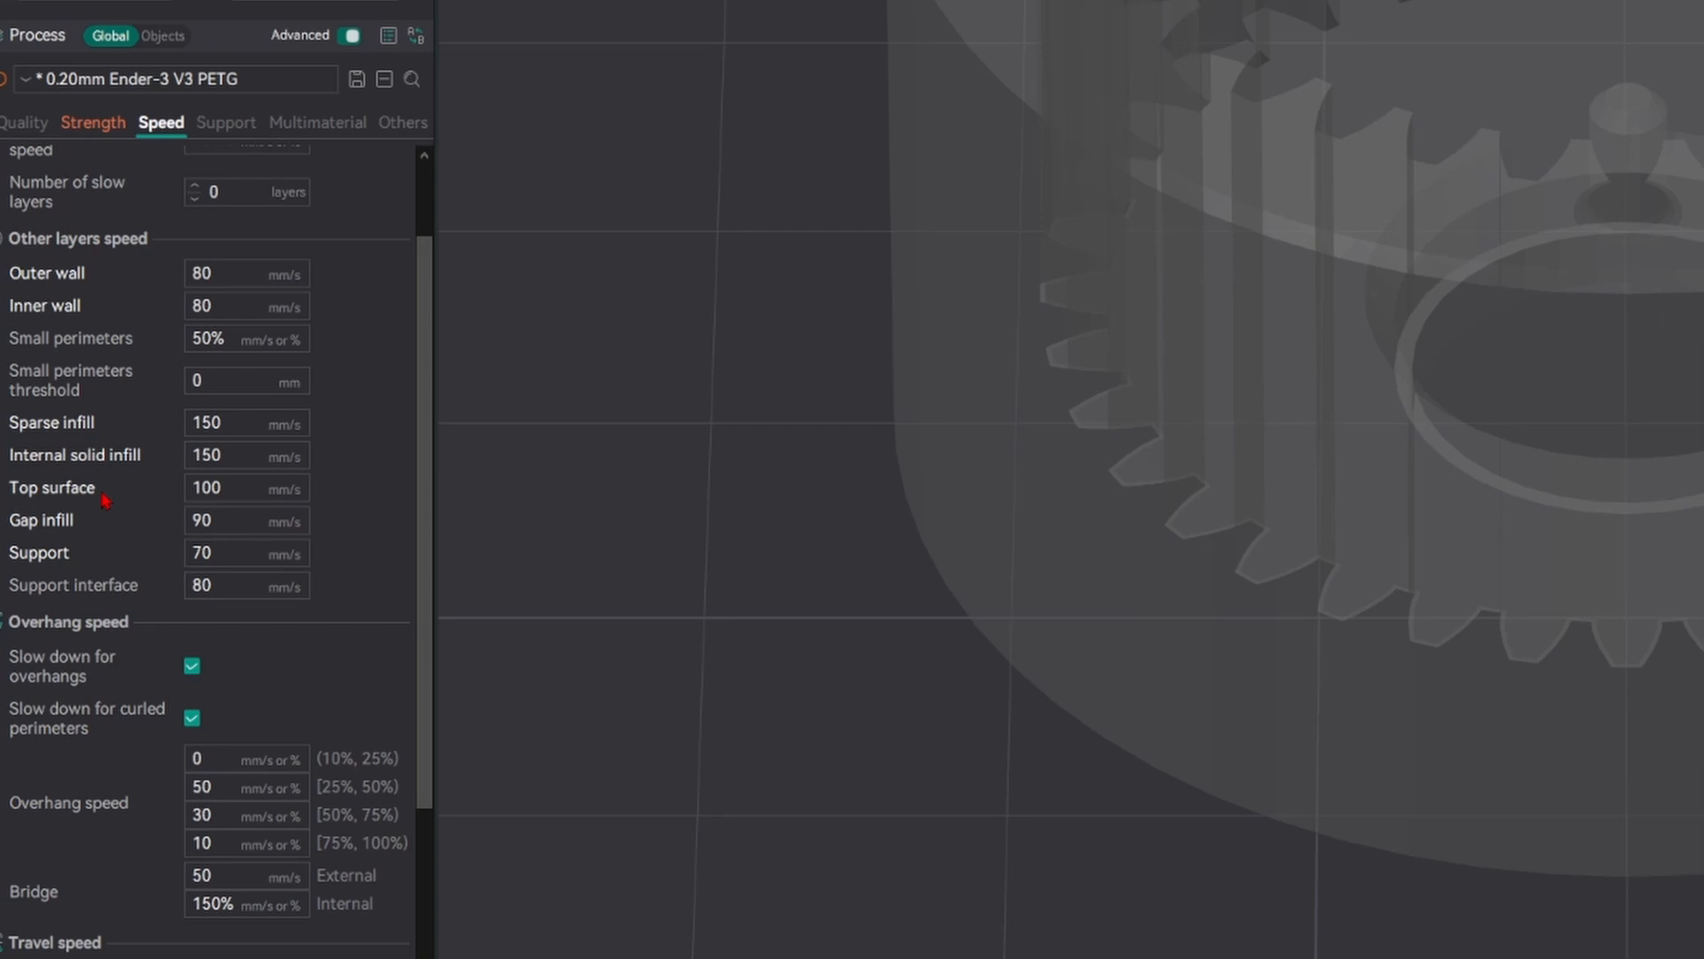
scroll(105, 502, "down", 1)
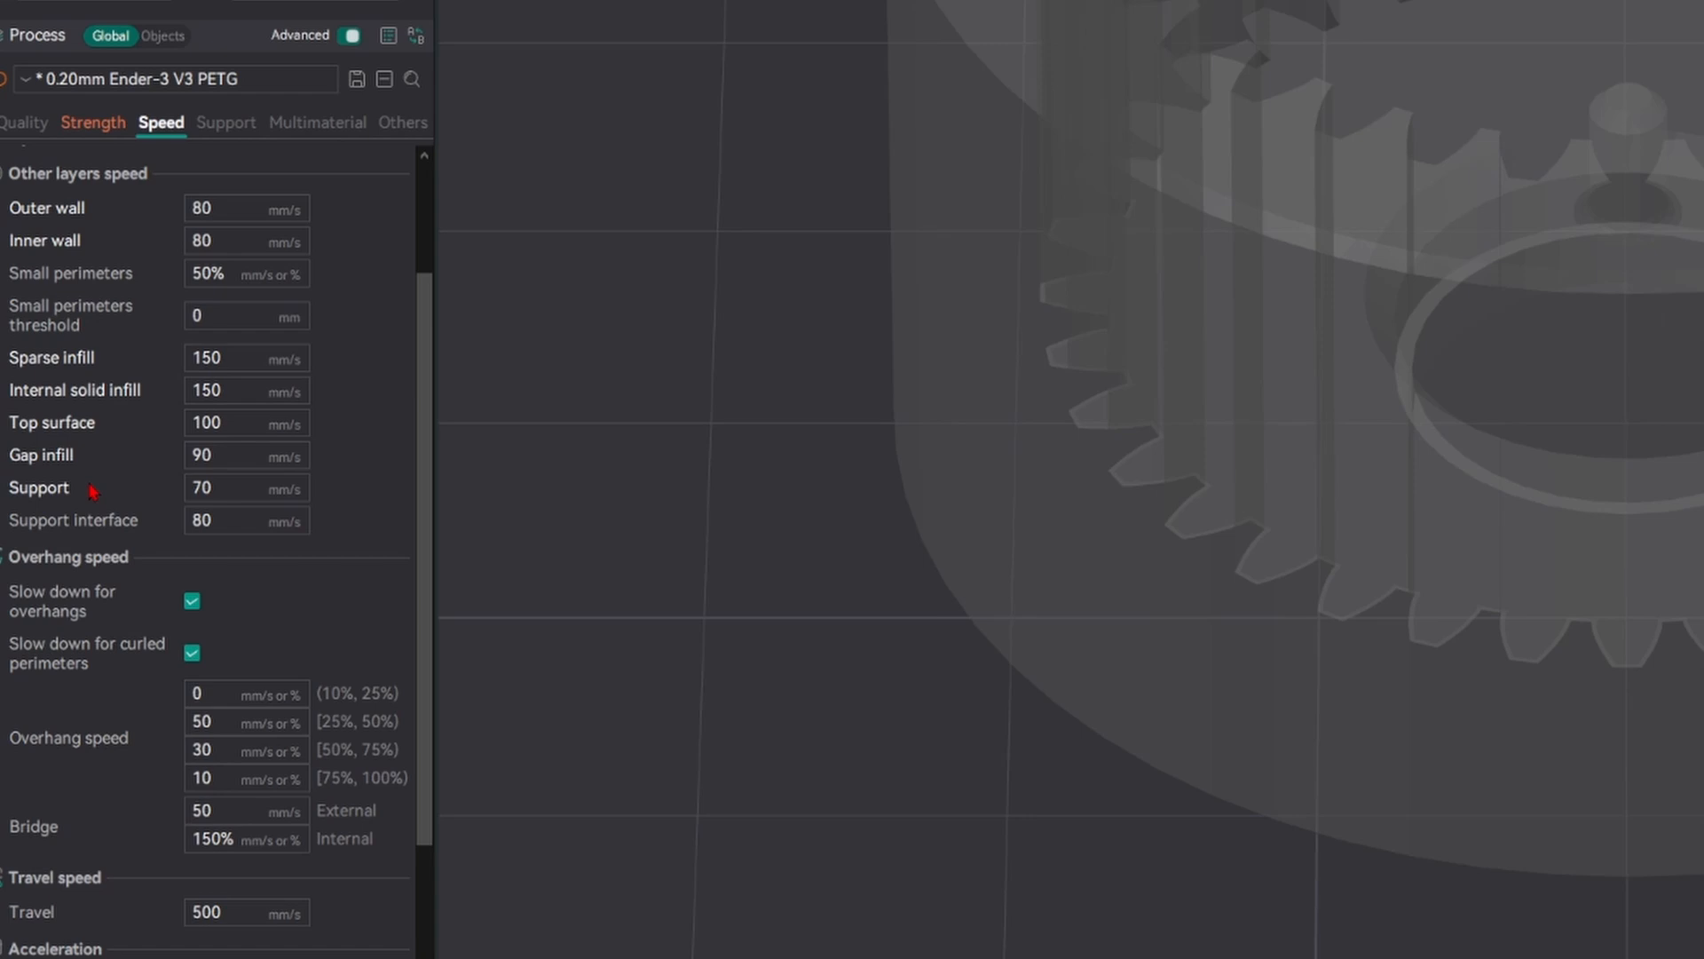
scroll(92, 491, "down", 5)
mouse_move(88, 276)
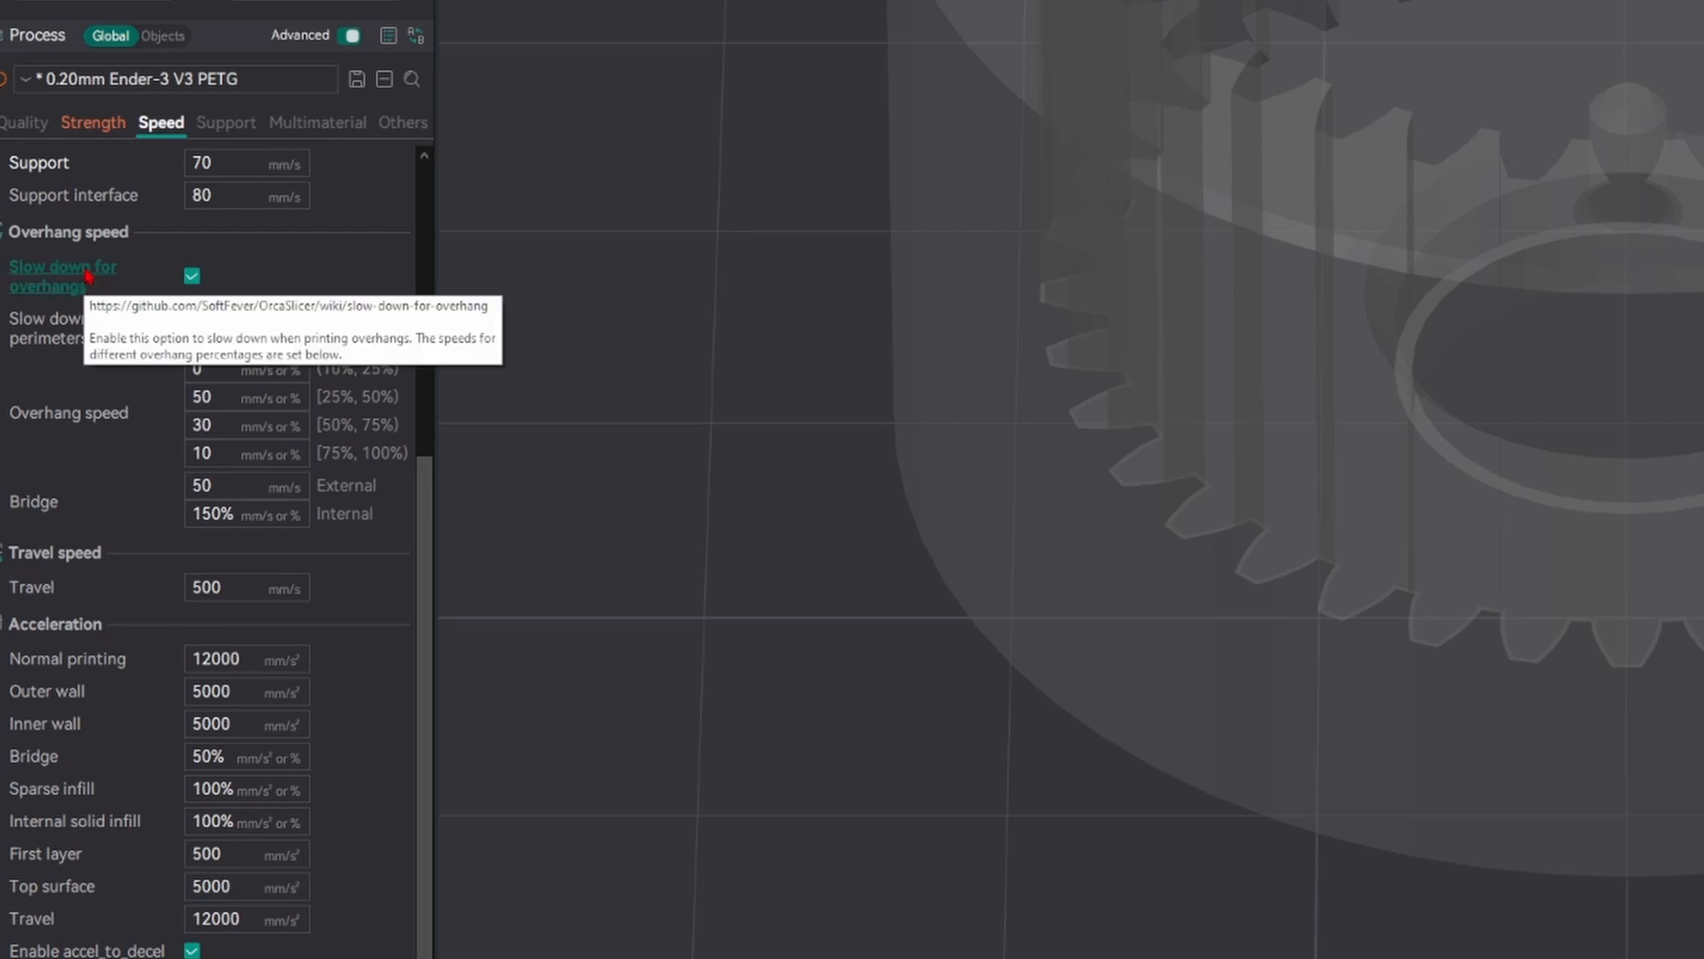
left_click_drag(951, 178, 1016, 731)
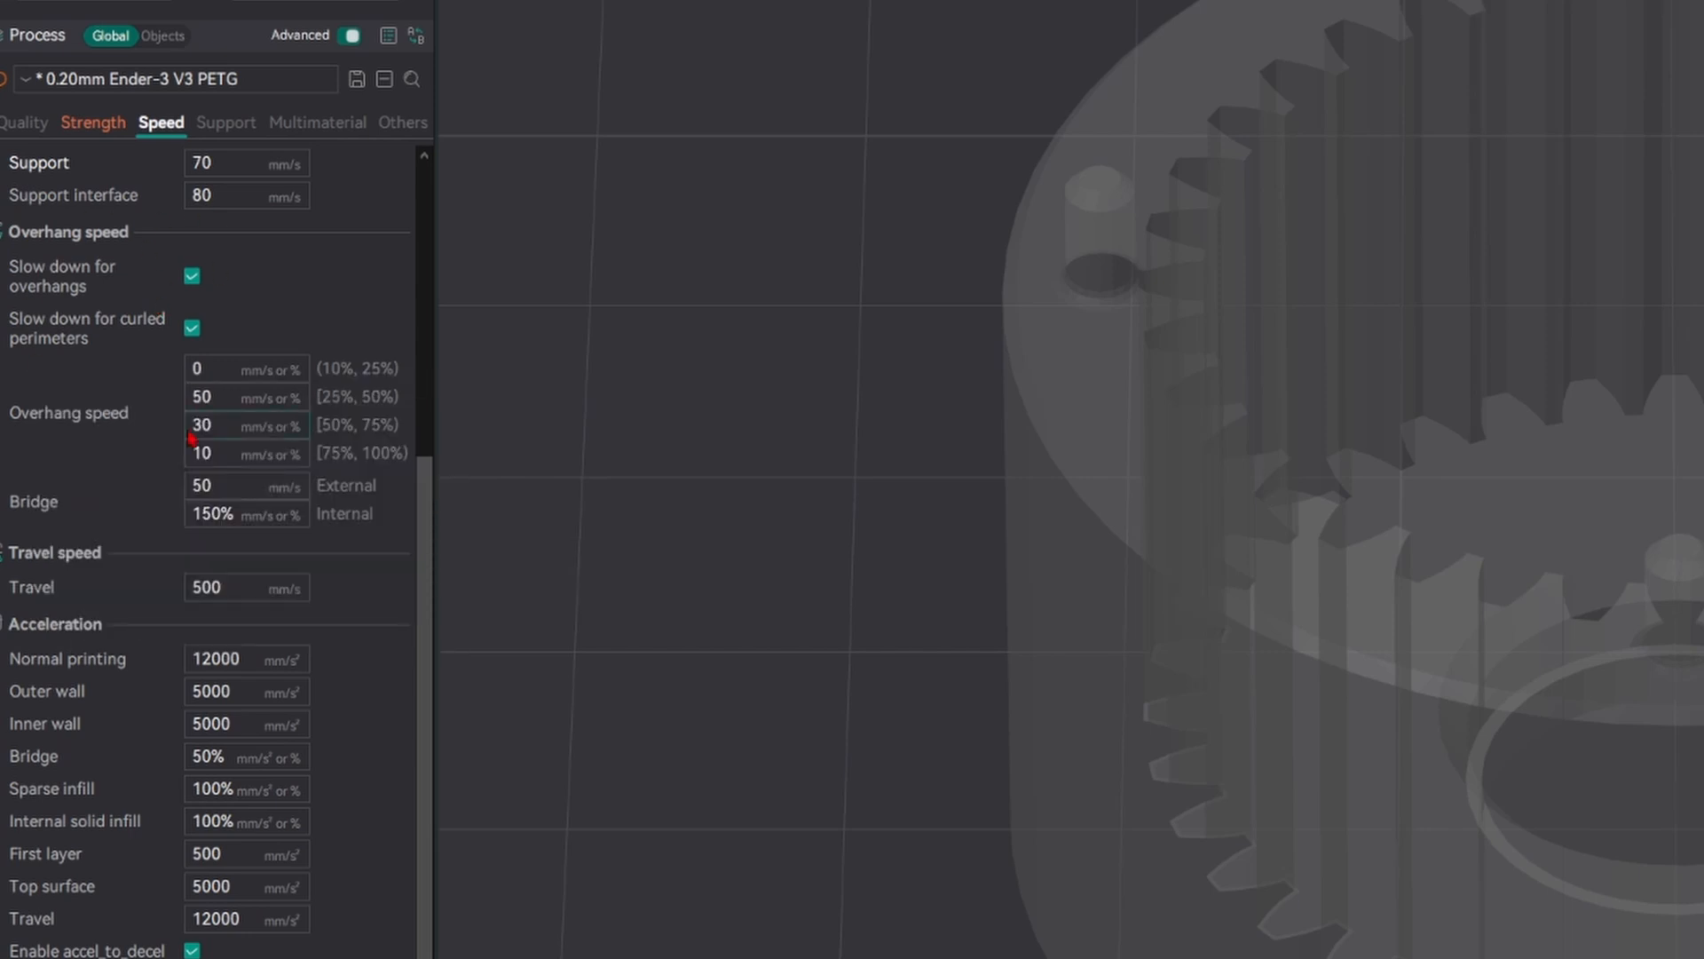
scroll(178, 426, "down", 4)
scroll(1548, 340, "down", 3)
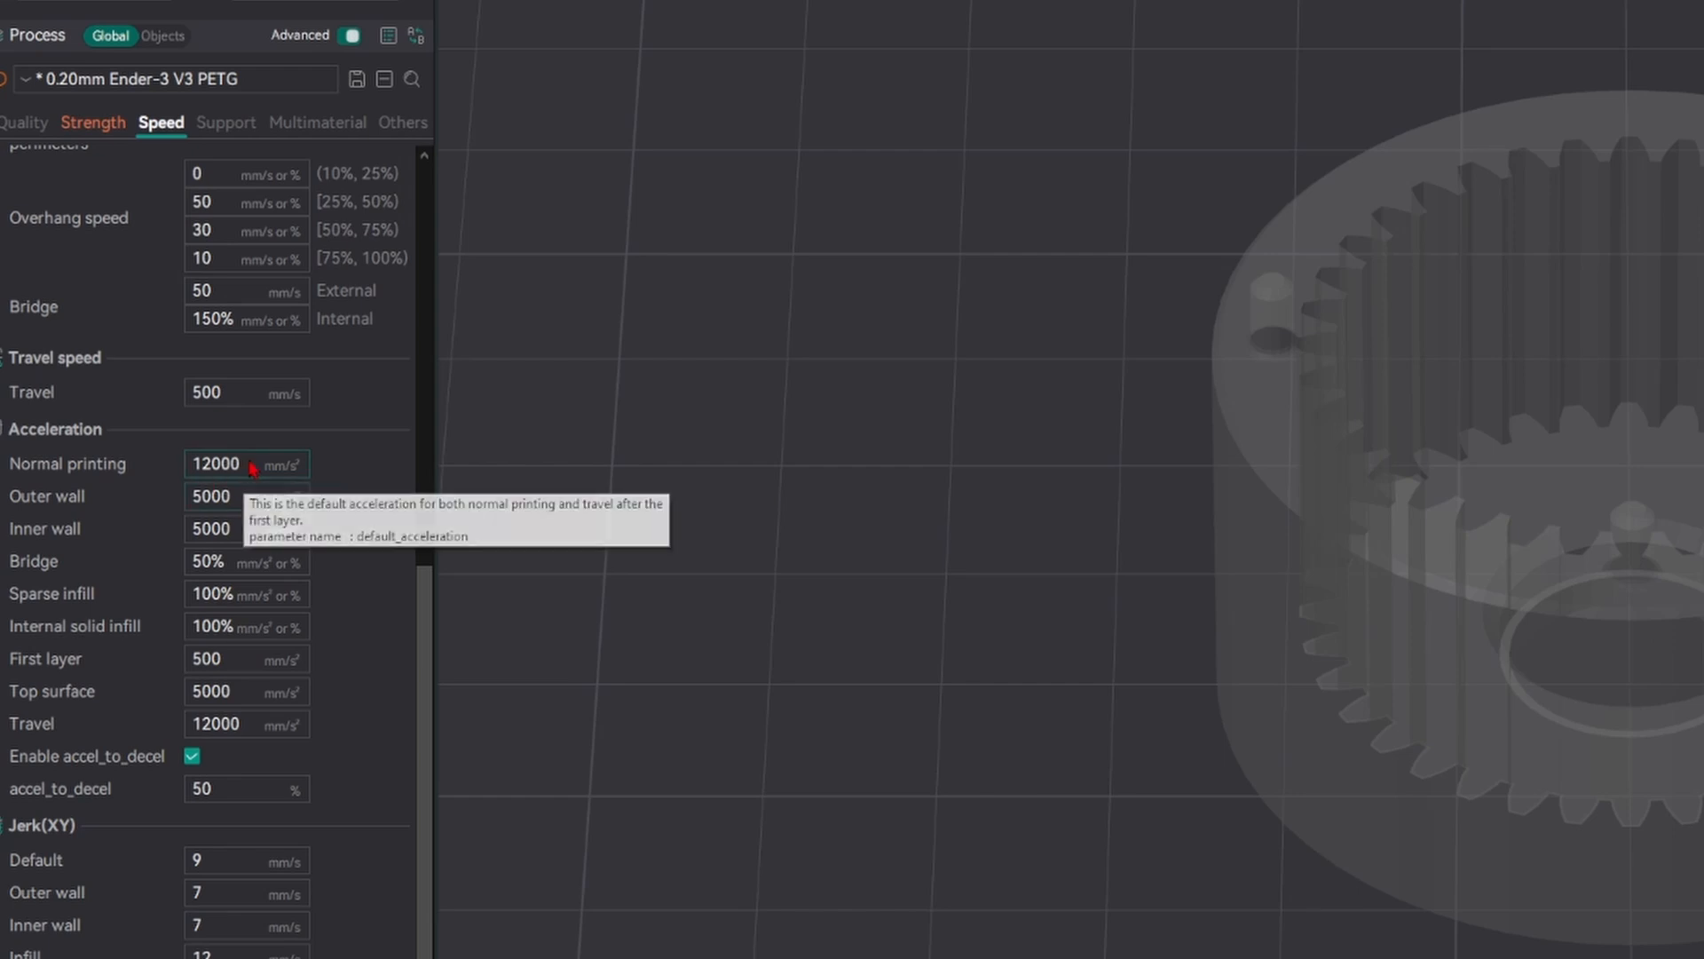
scroll(253, 468, "down", 1)
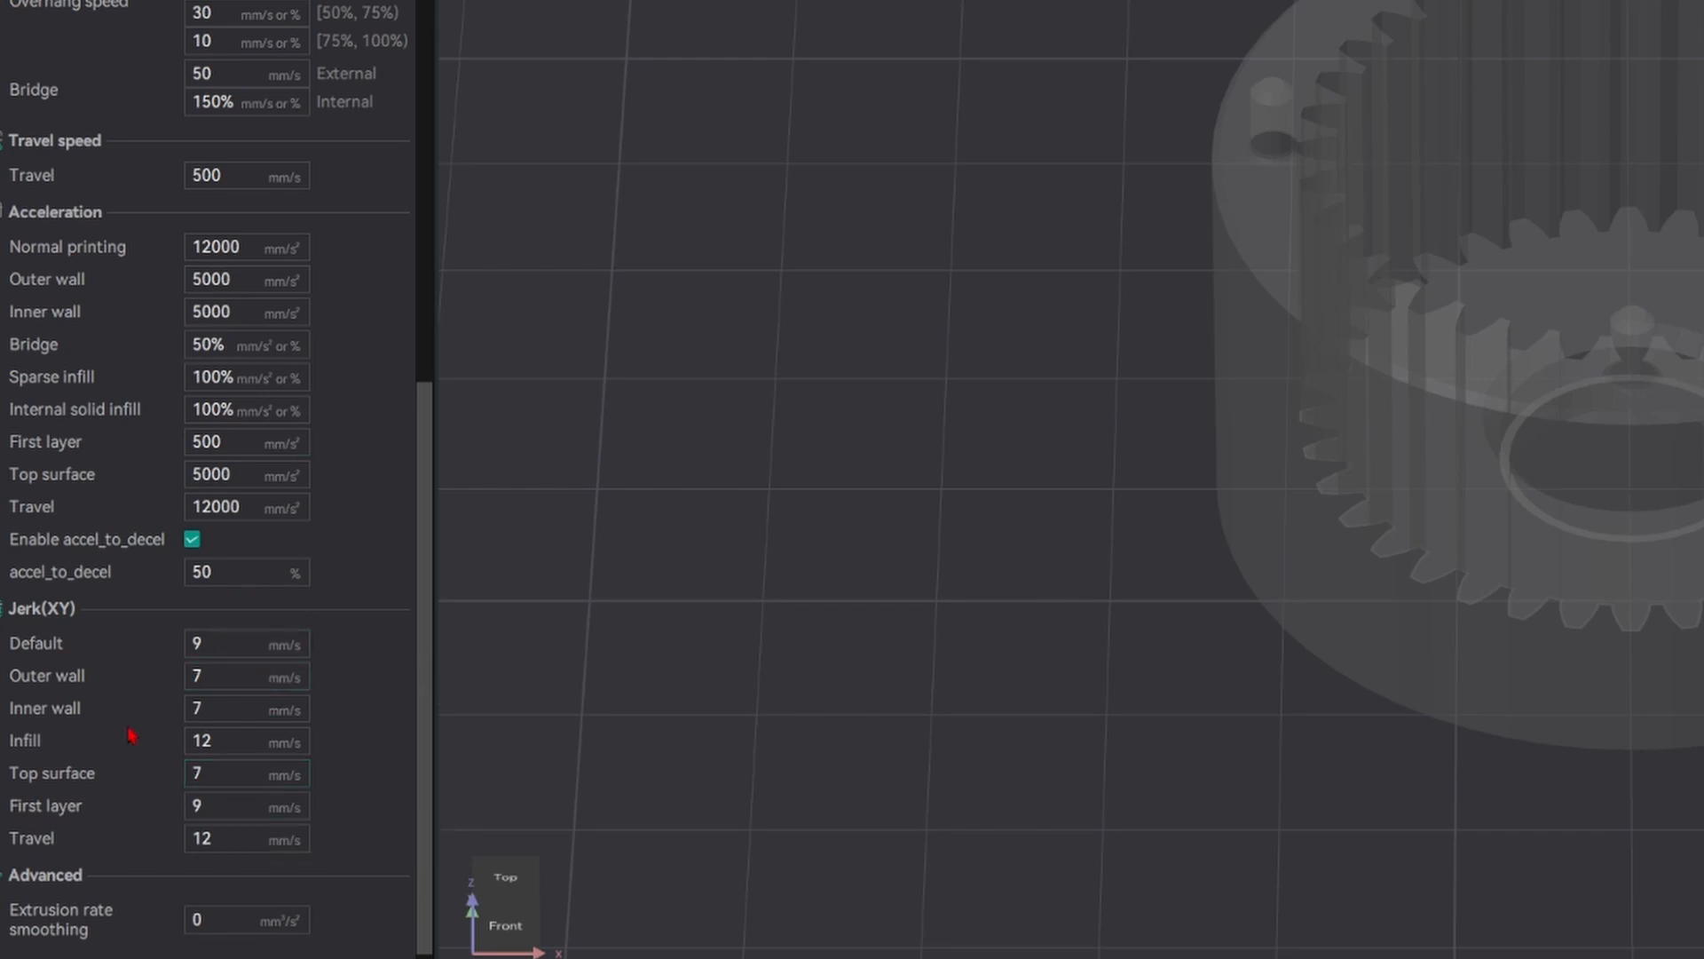
scroll(140, 593, "up", 6)
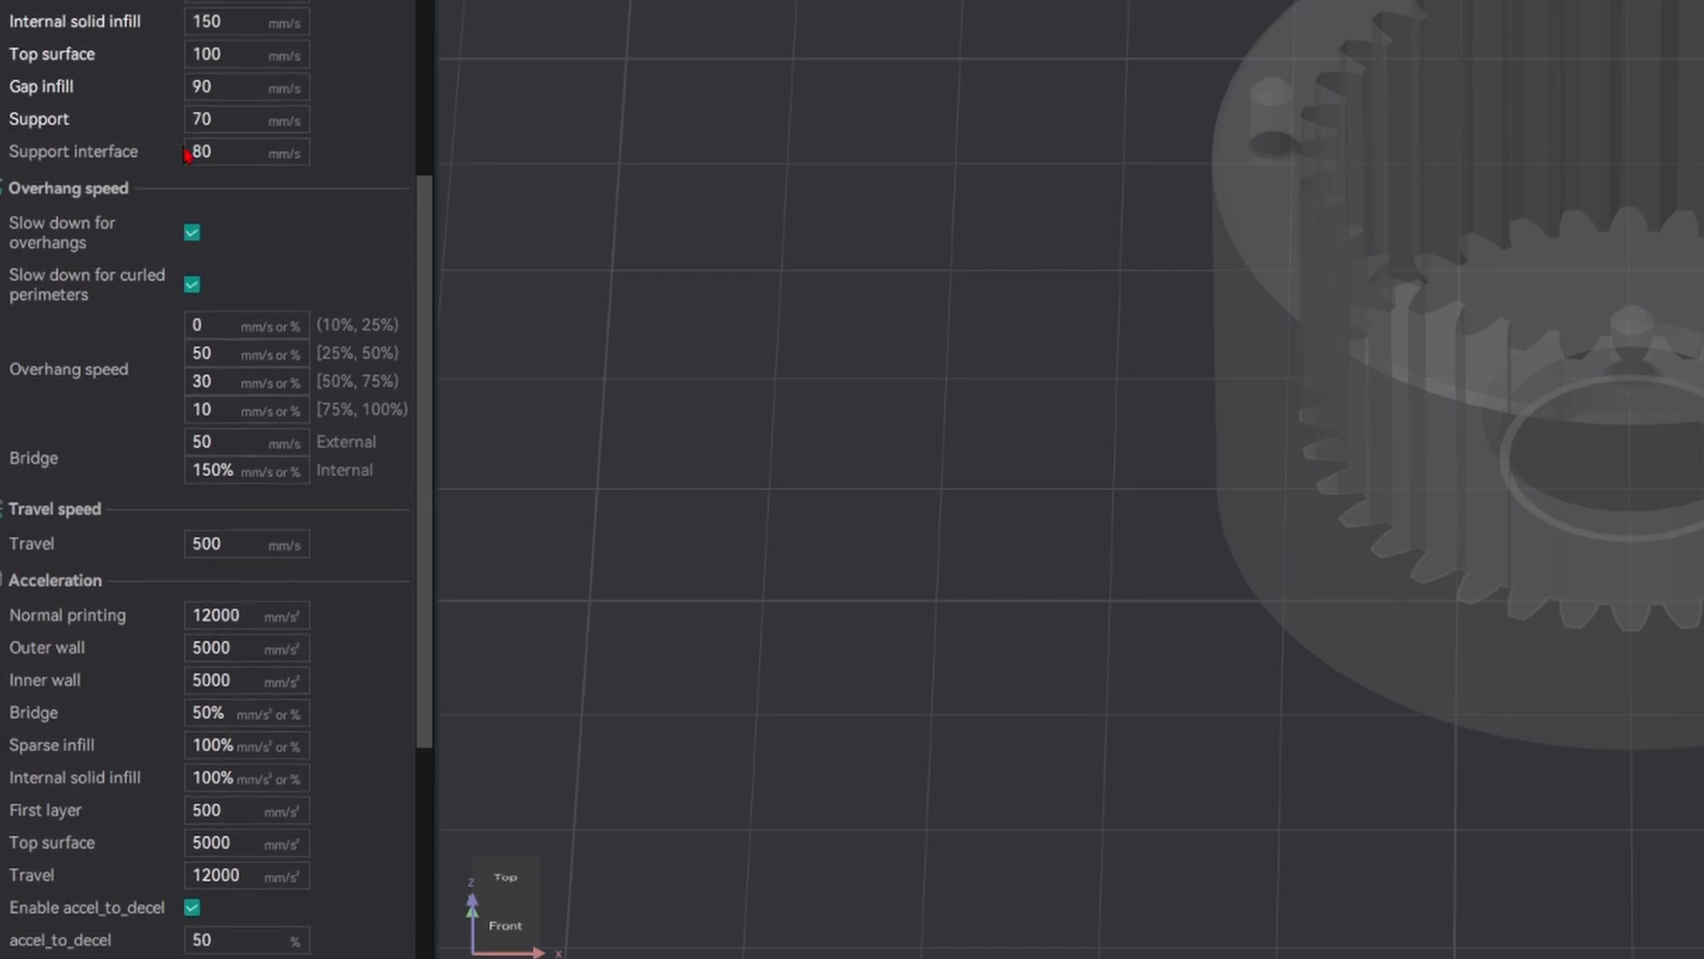
scroll(187, 155, "up", 2)
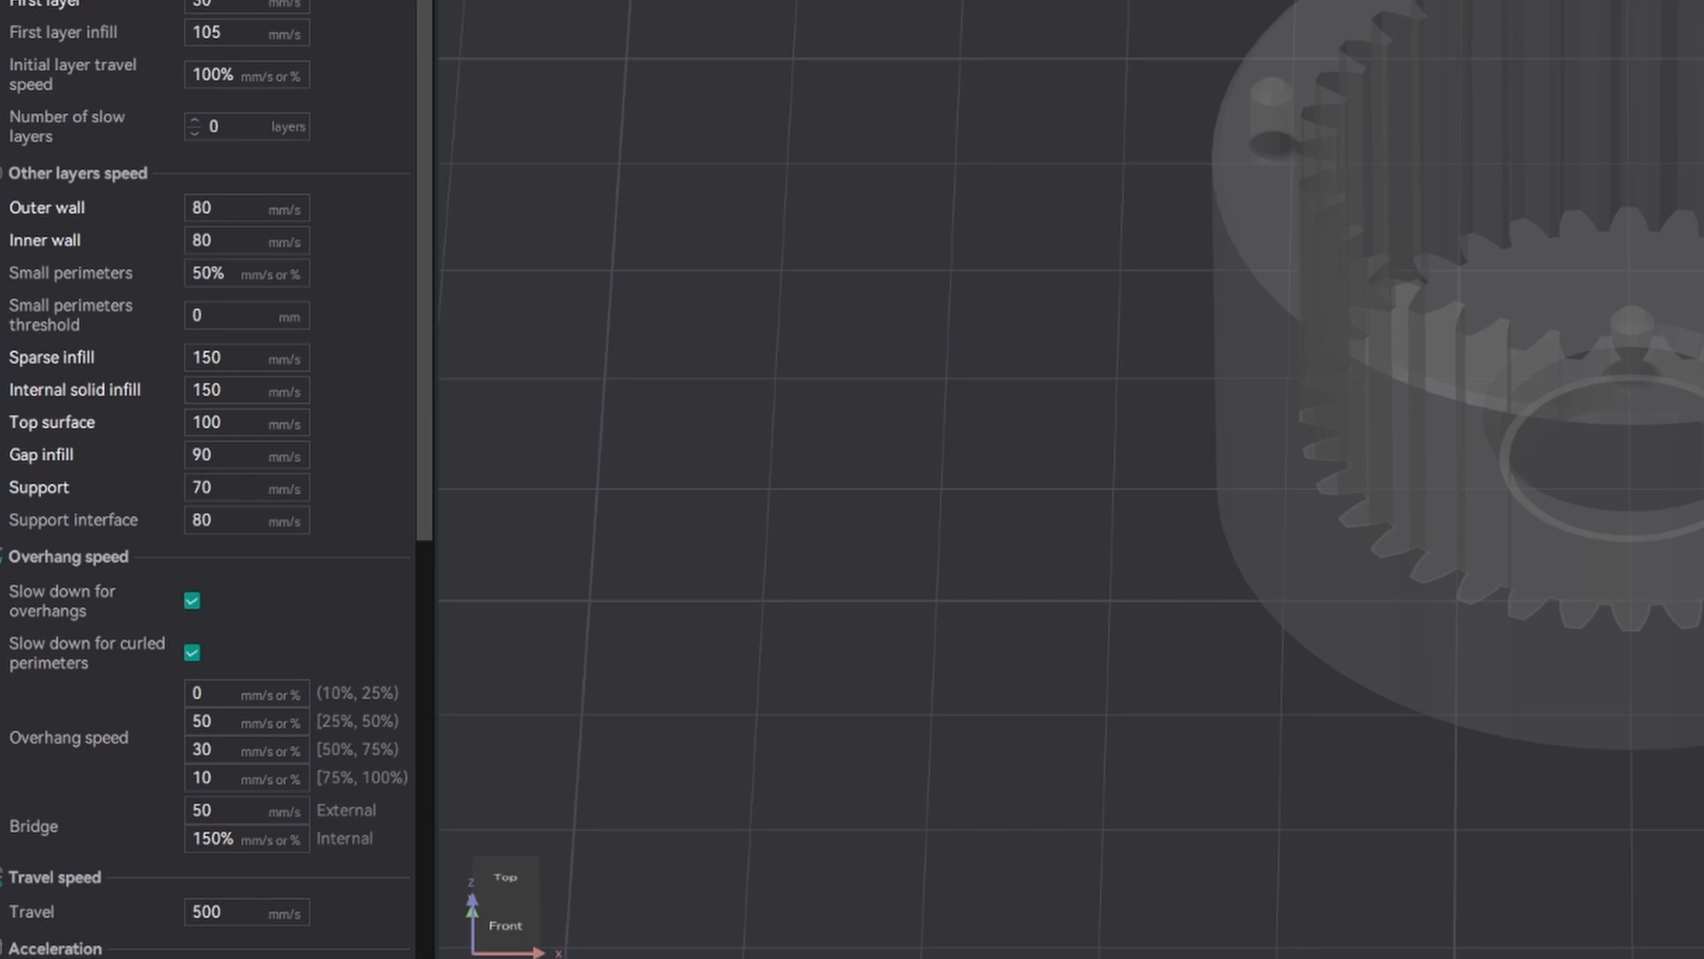
- Open the support settings, toggle support off and back on, and select Tree(manual) as the support type
left_click(229, 101)
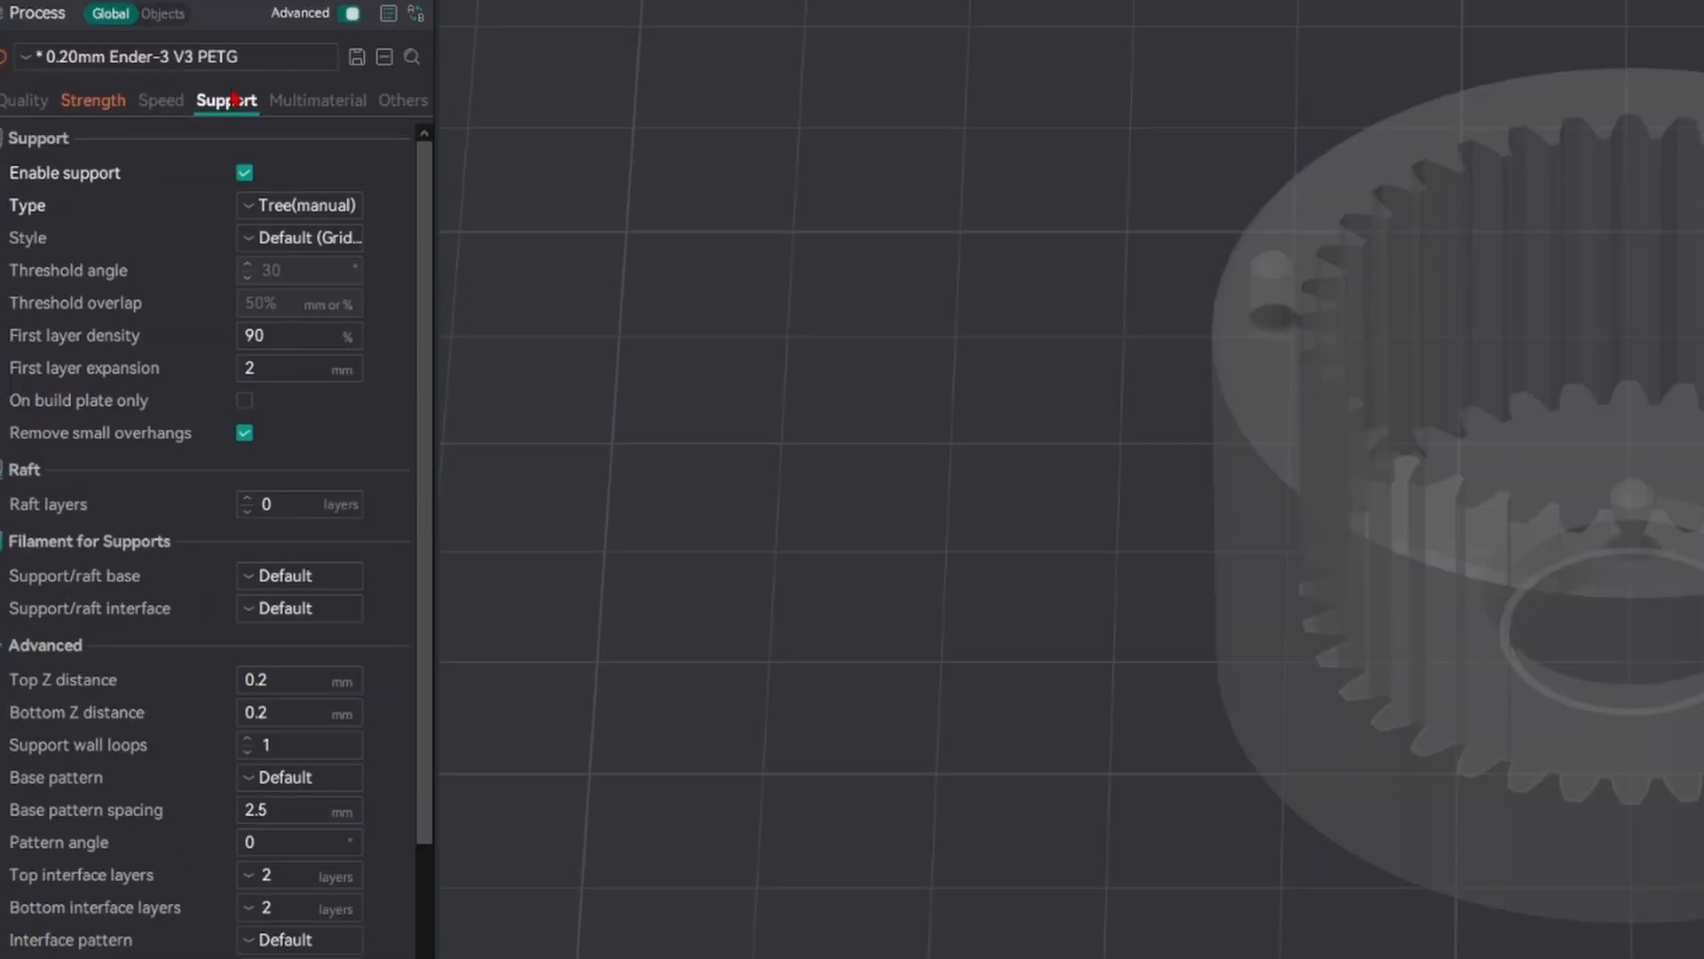
left_click(248, 172)
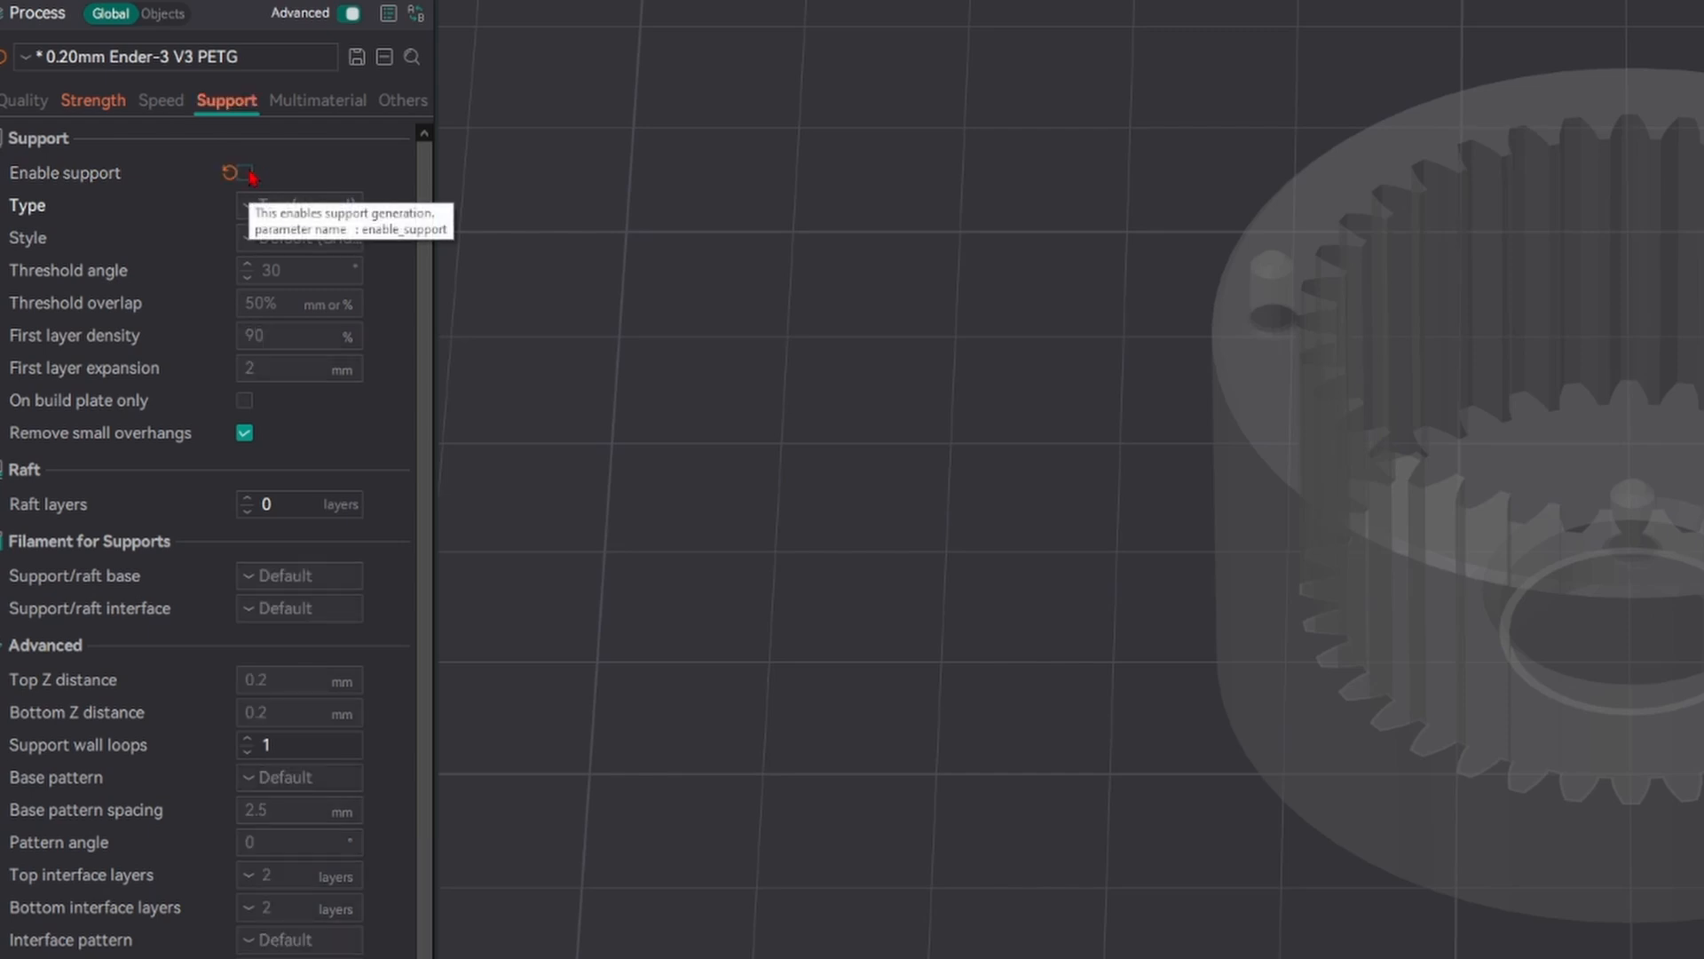
left_click(250, 173)
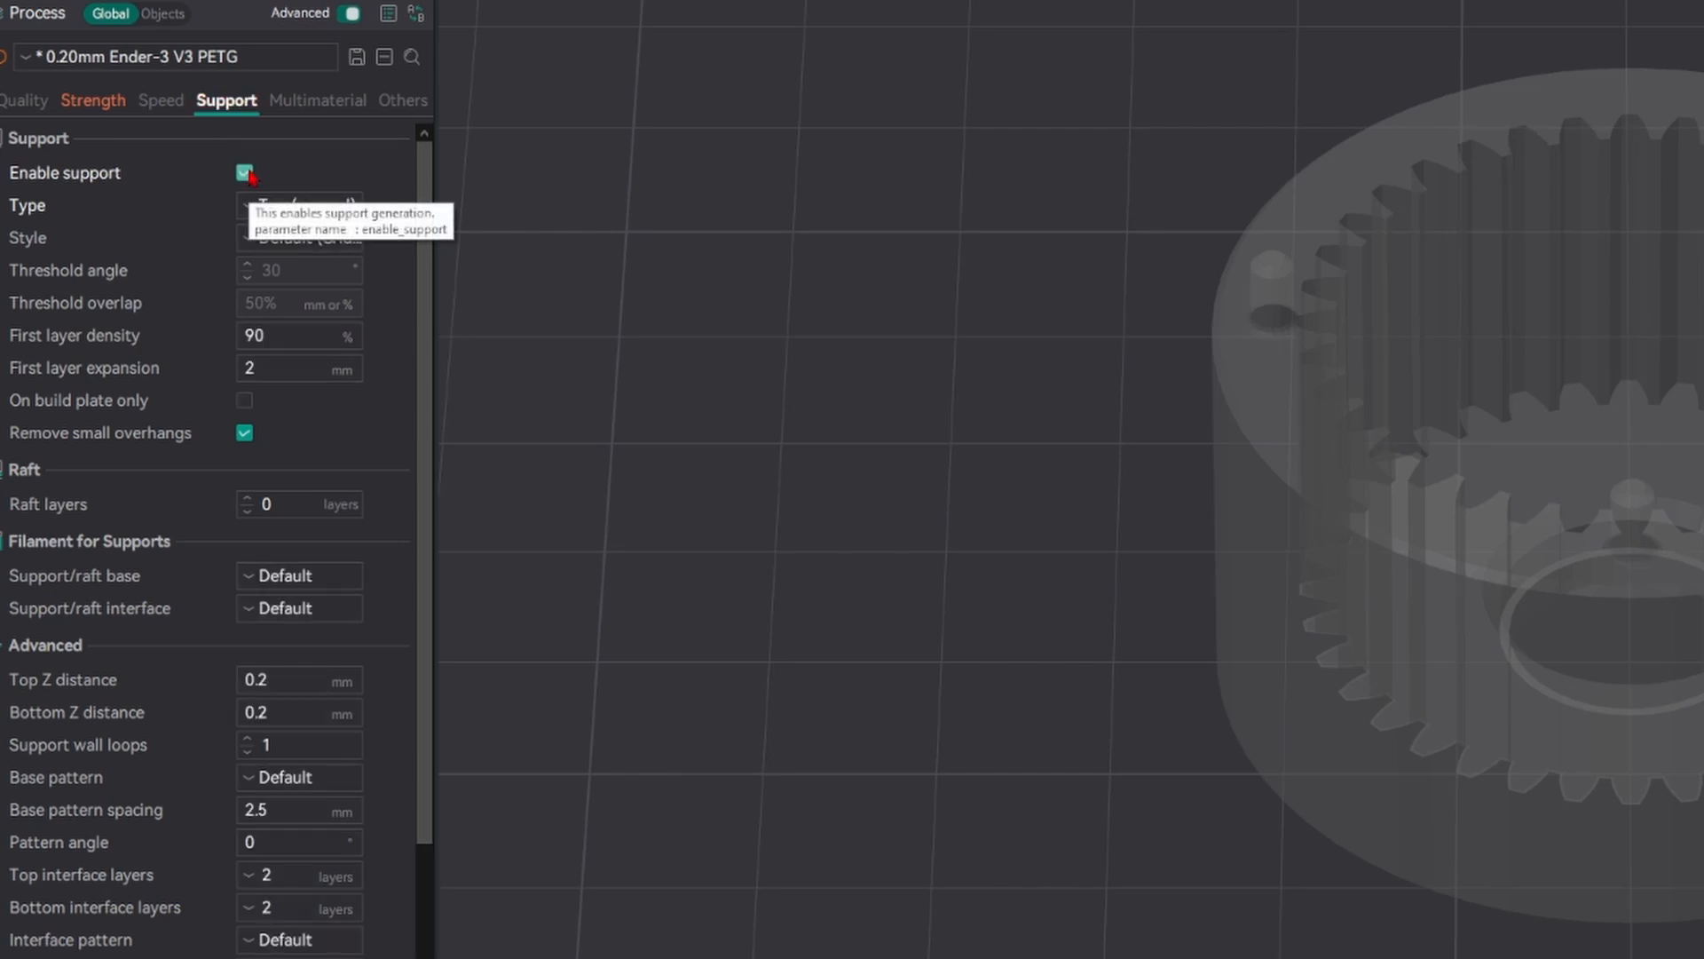
left_click(325, 208)
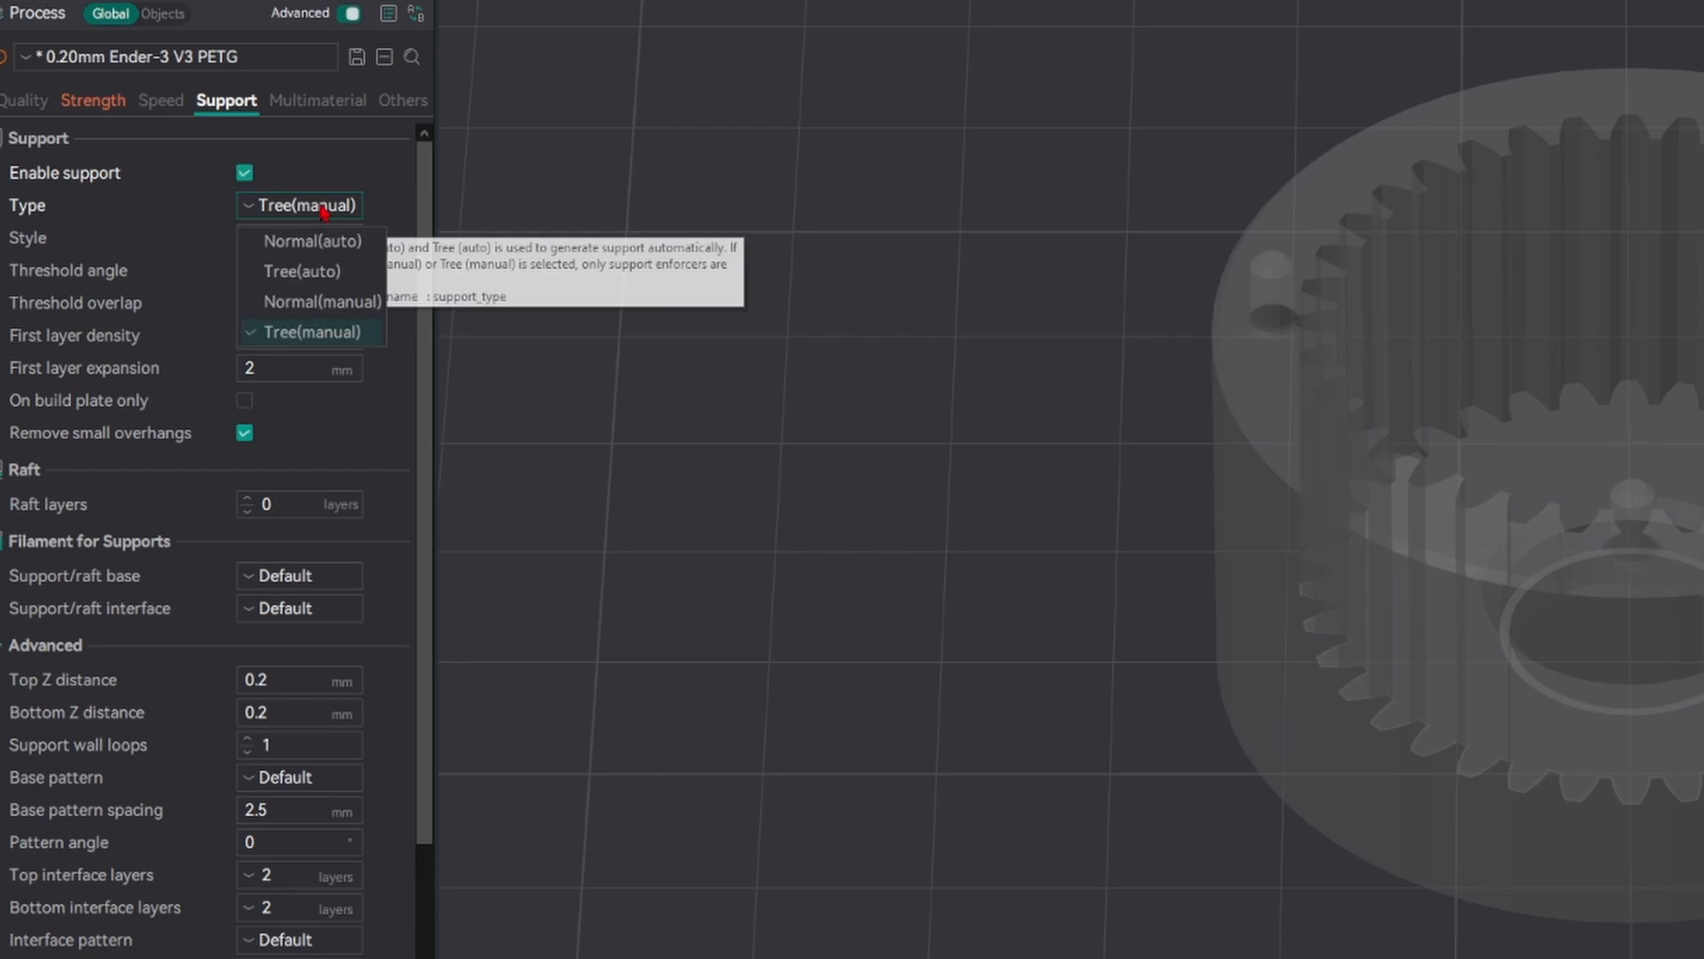
left_click(306, 334)
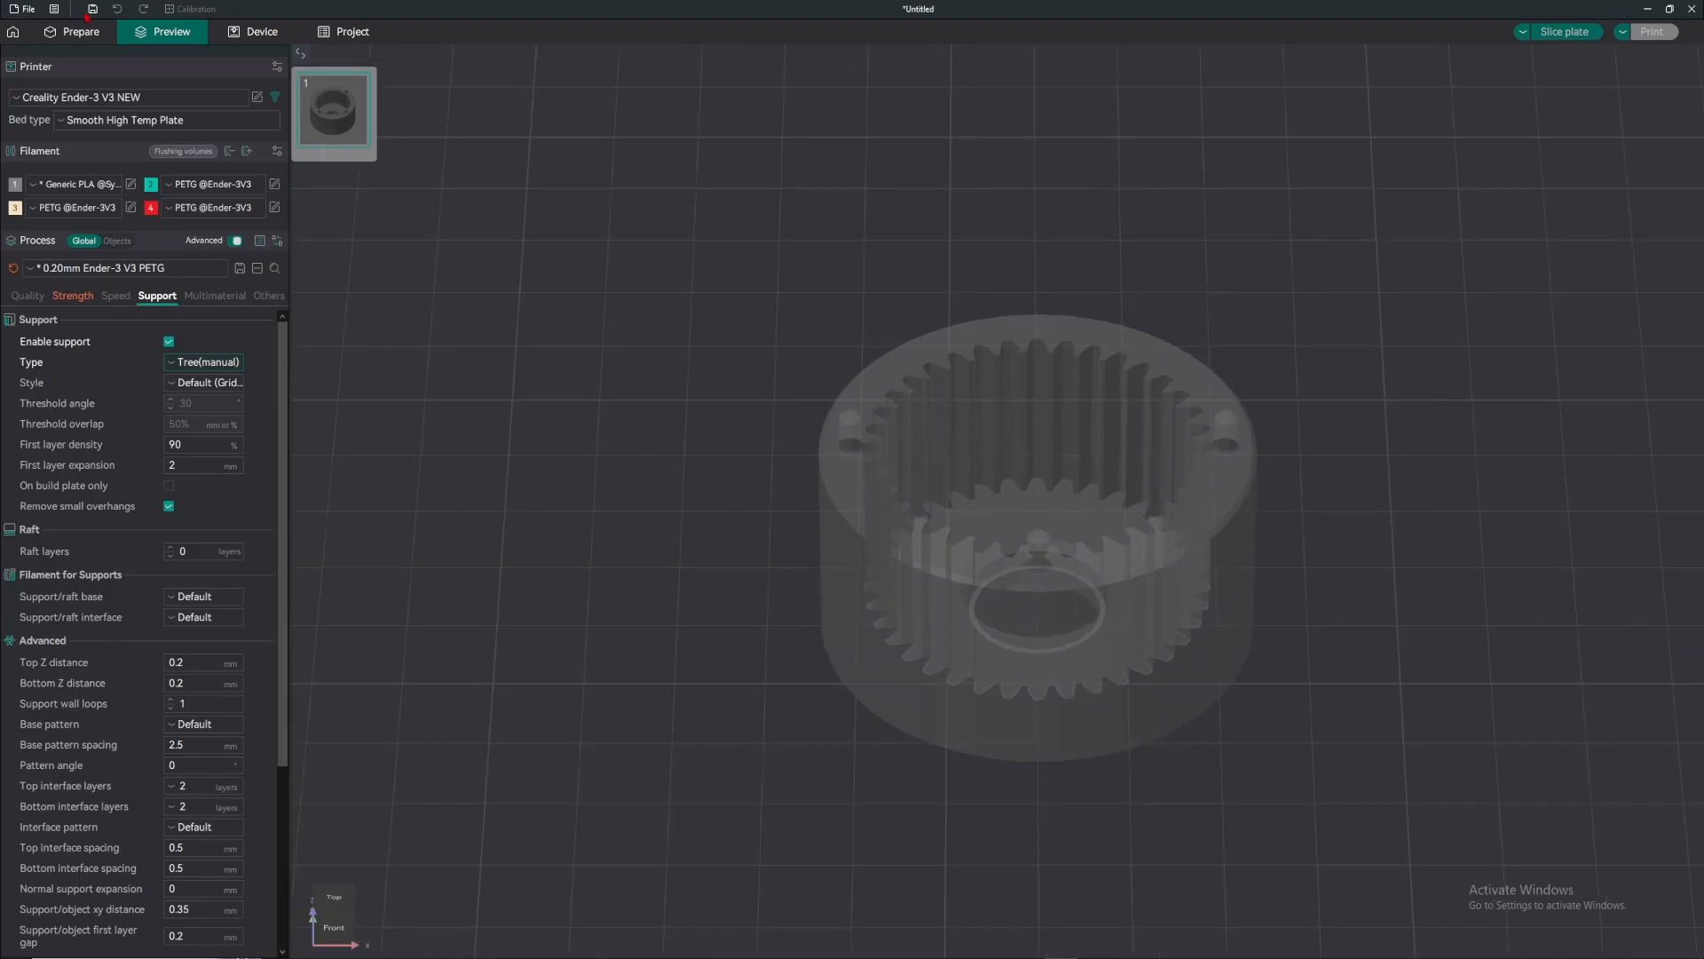
- Return to preparing the plate, open support painting for the selected model, and slice the plate
left_click(105, 41)
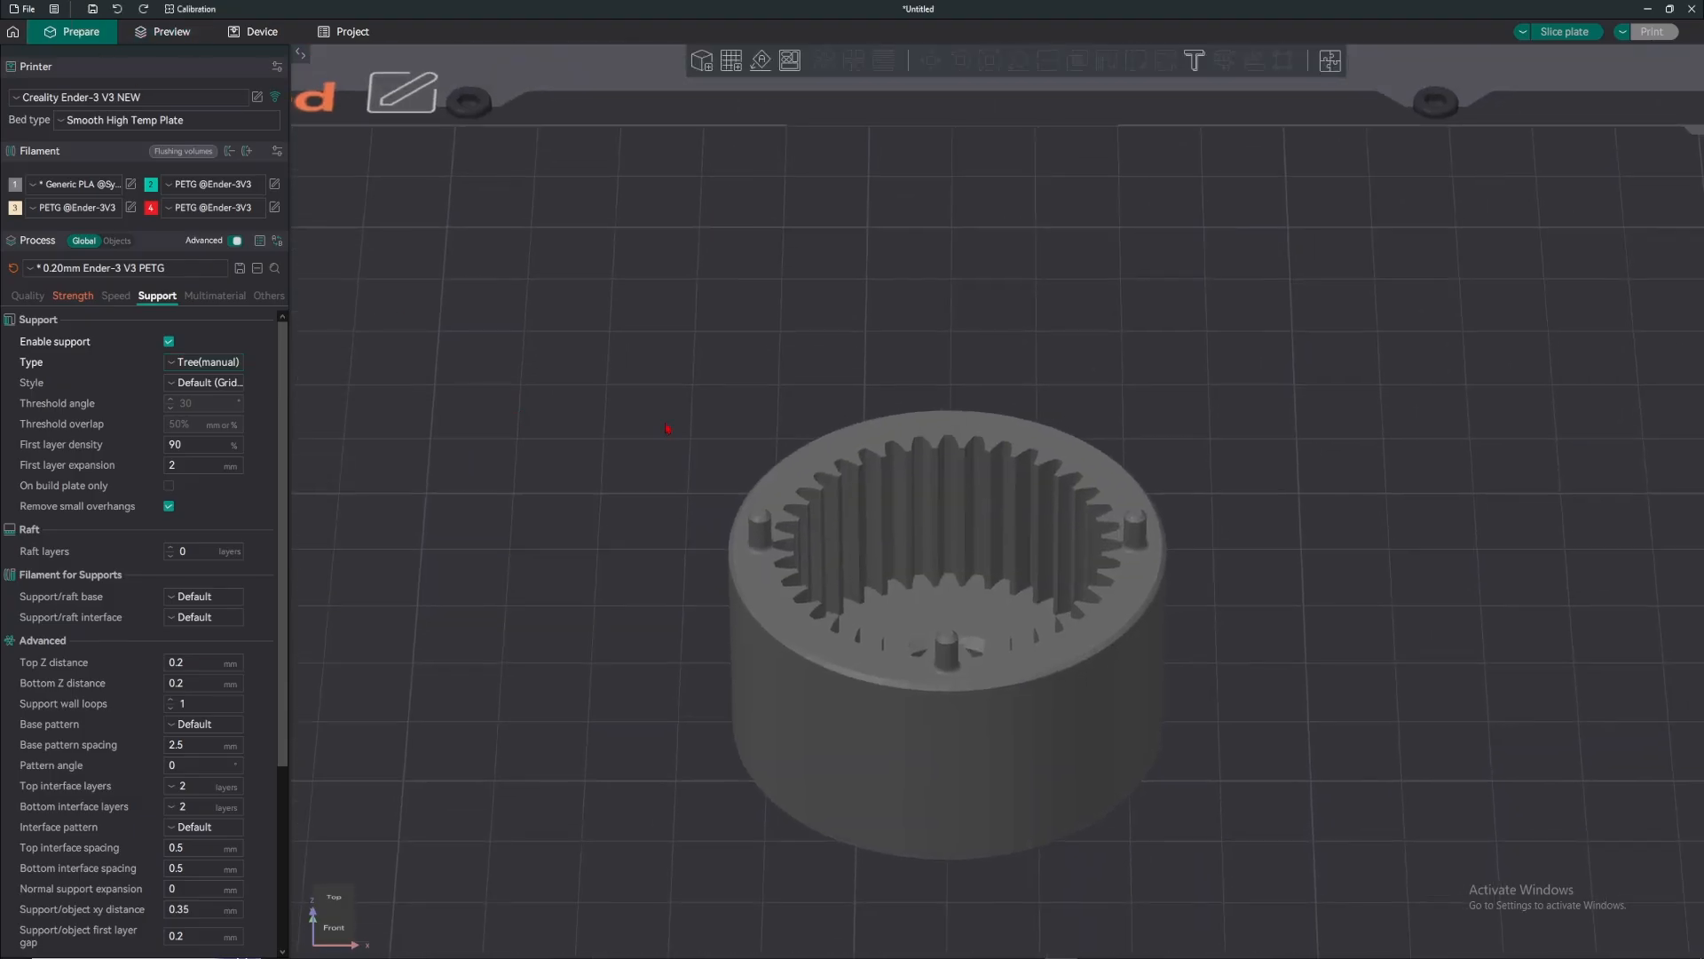
left_click(1019, 533)
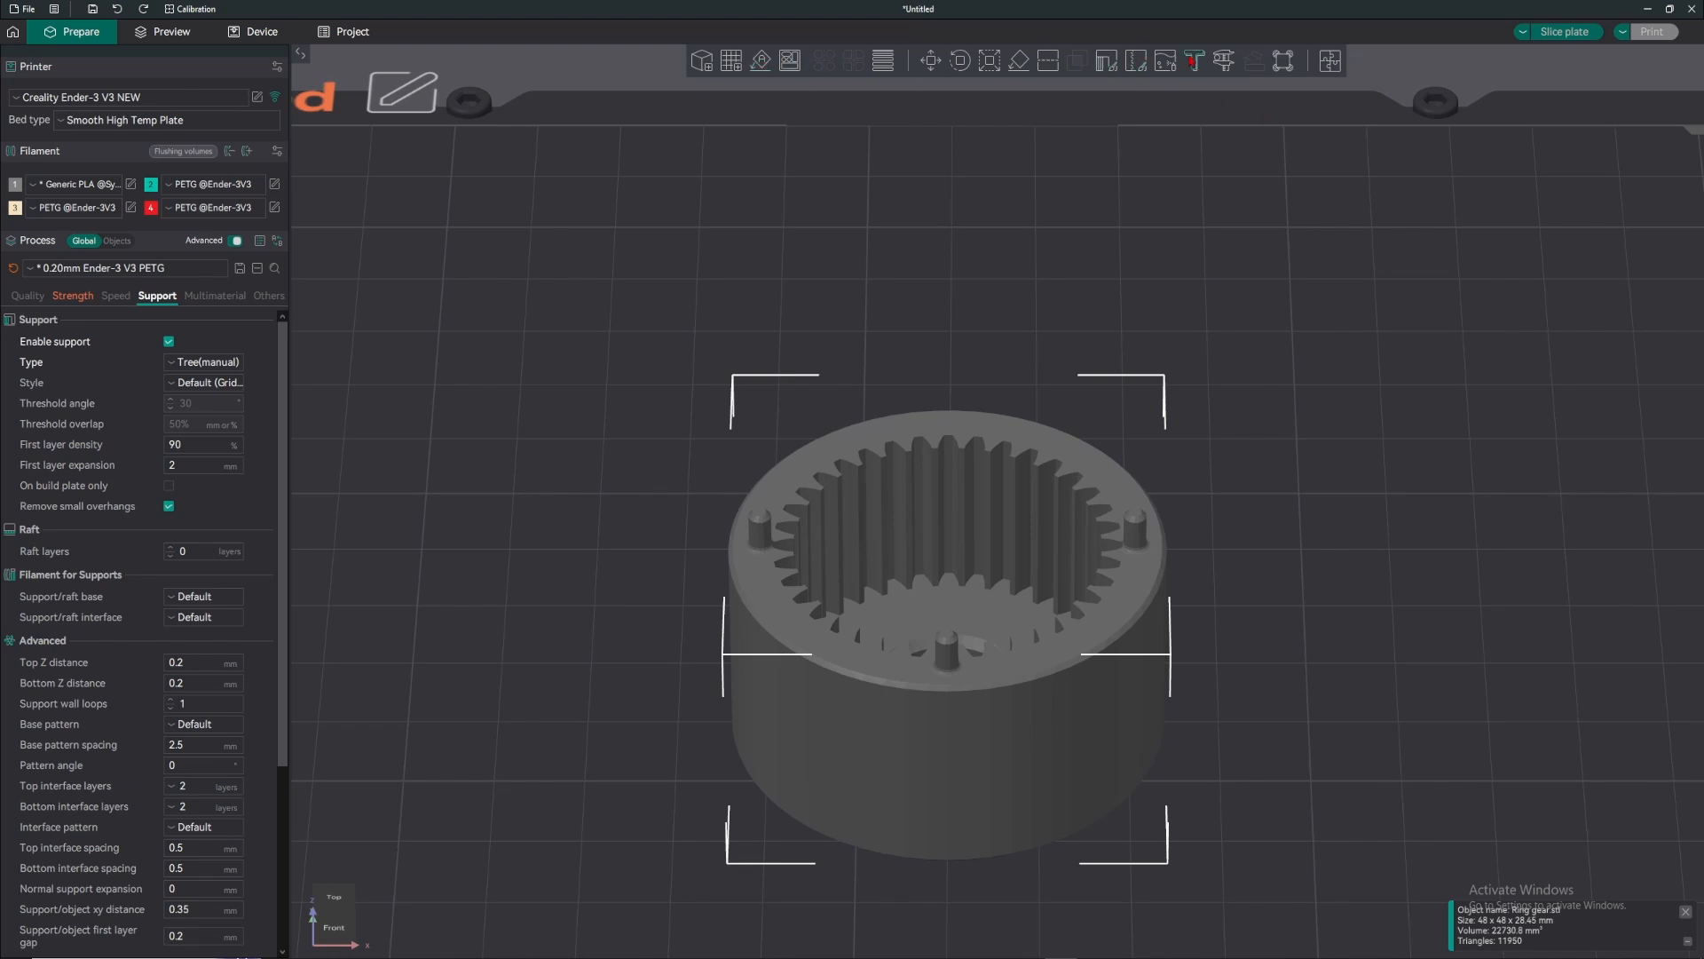
left_click(1103, 63)
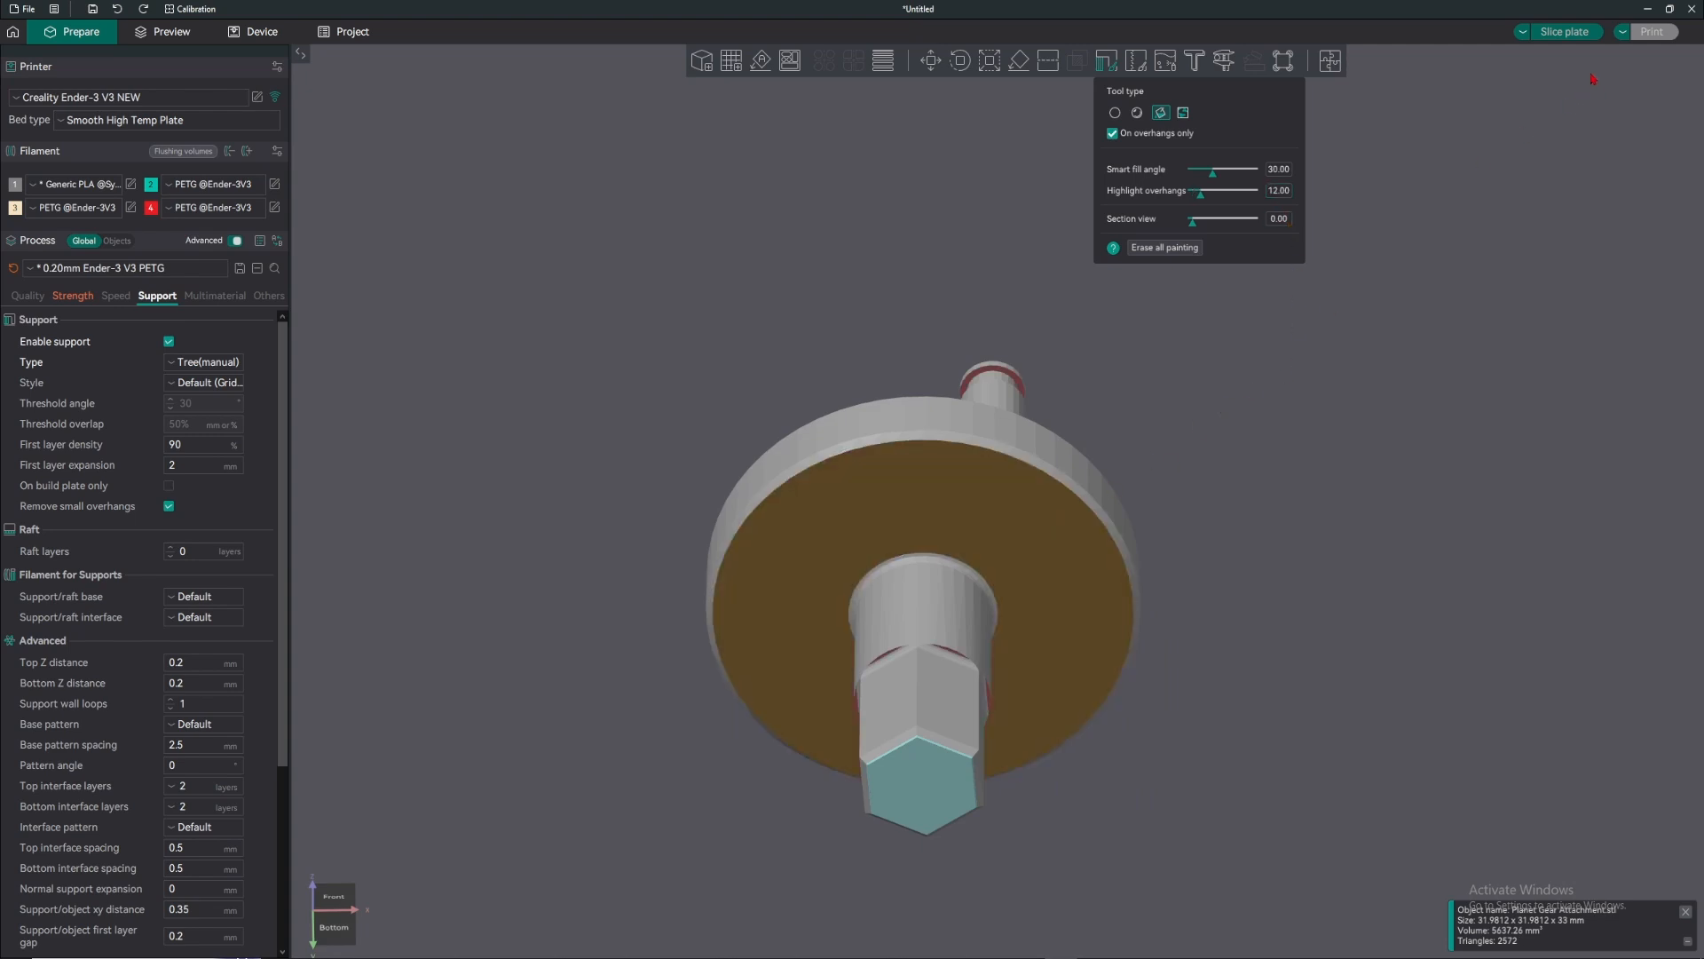
left_click(1567, 31)
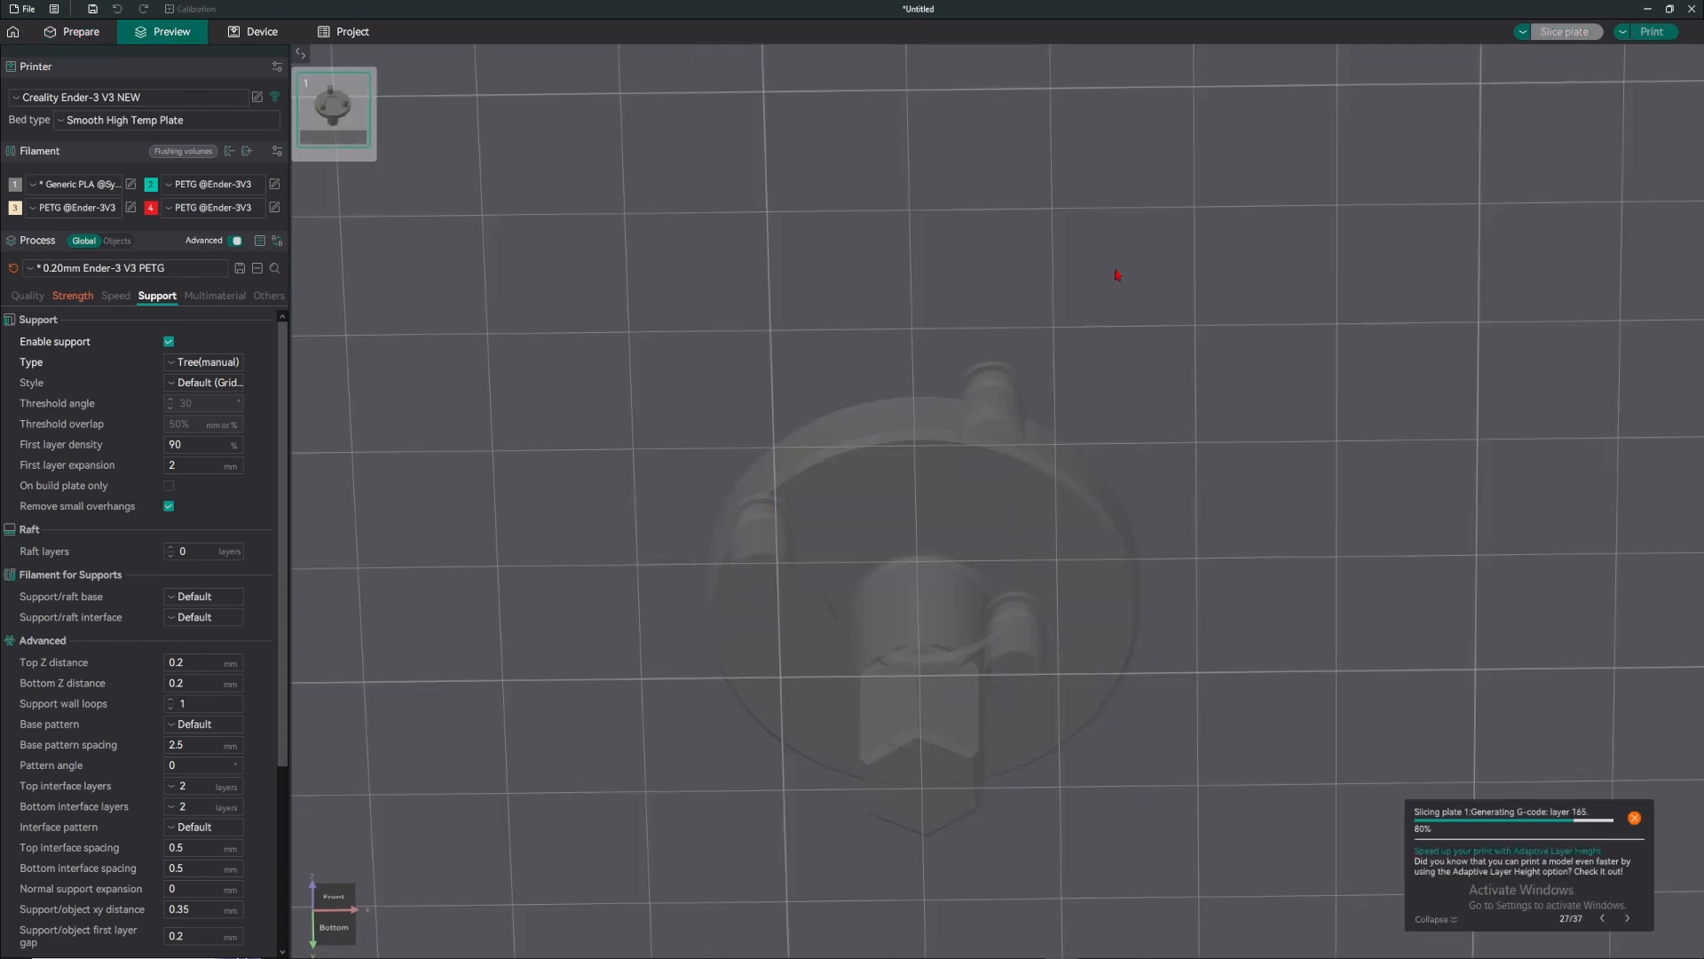
- Inspect the sliced part and its tree supports from above, from the front and from below
left_click_drag(530, 276, 535, 345)
scroll(1225, 500, "up", 5)
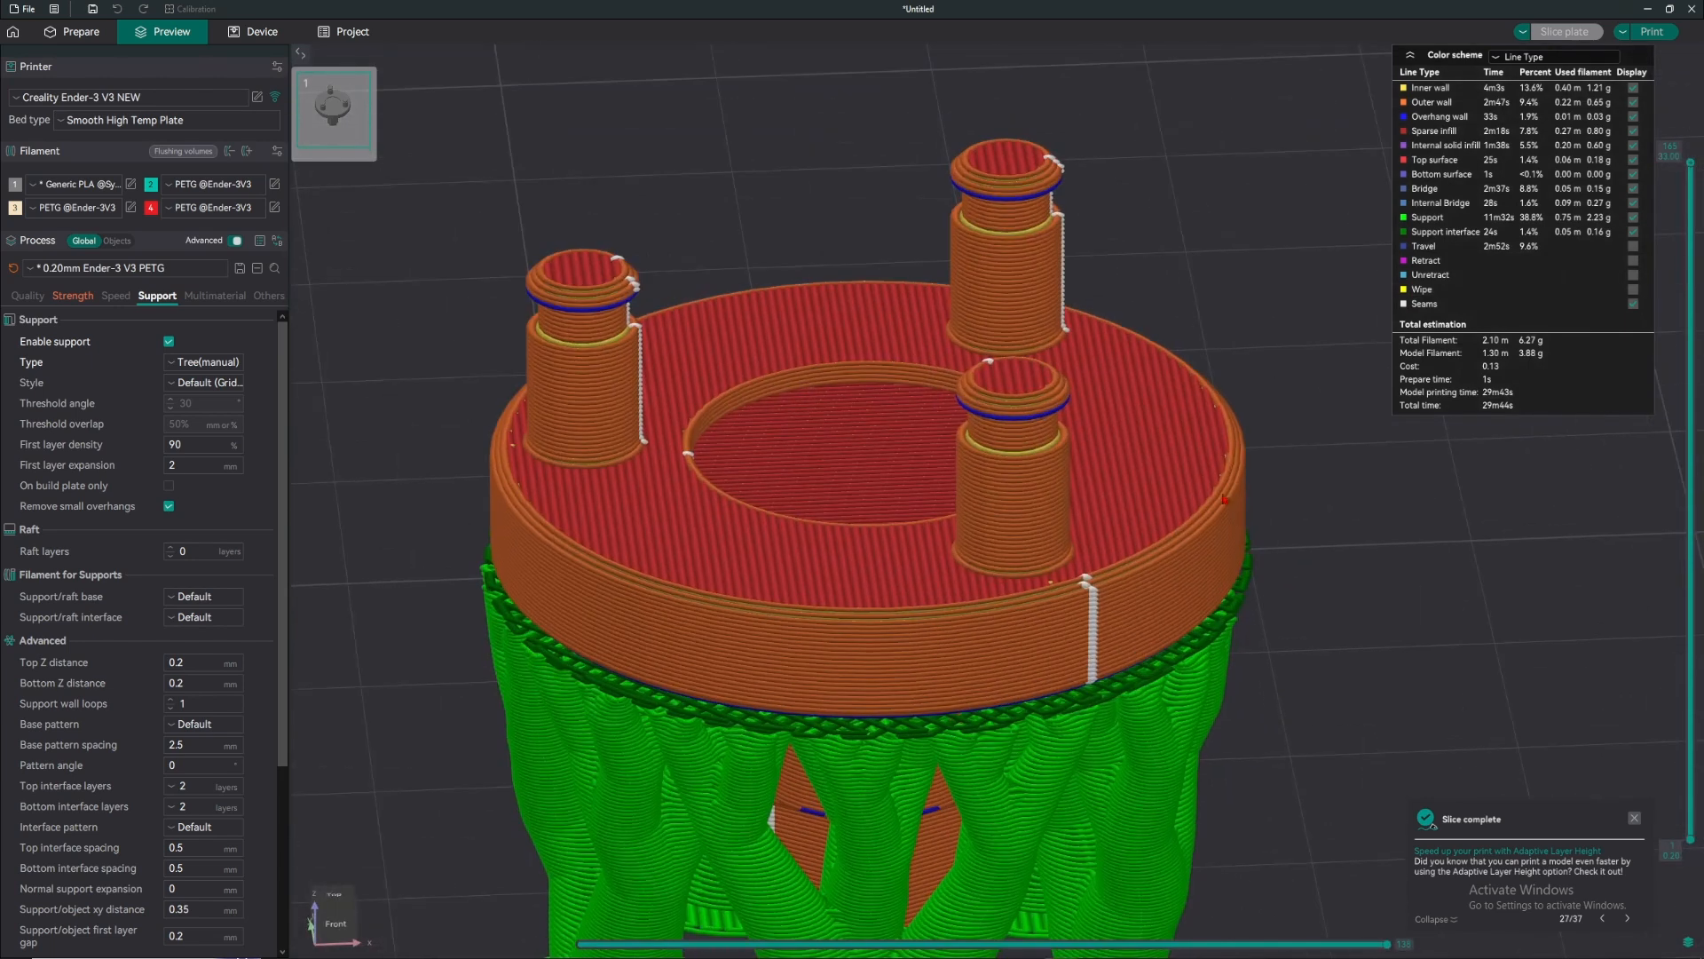
left_click_drag(1223, 389, 1181, 307)
right_click_drag(1180, 306, 1154, 497)
scroll(1145, 497, "up", 5)
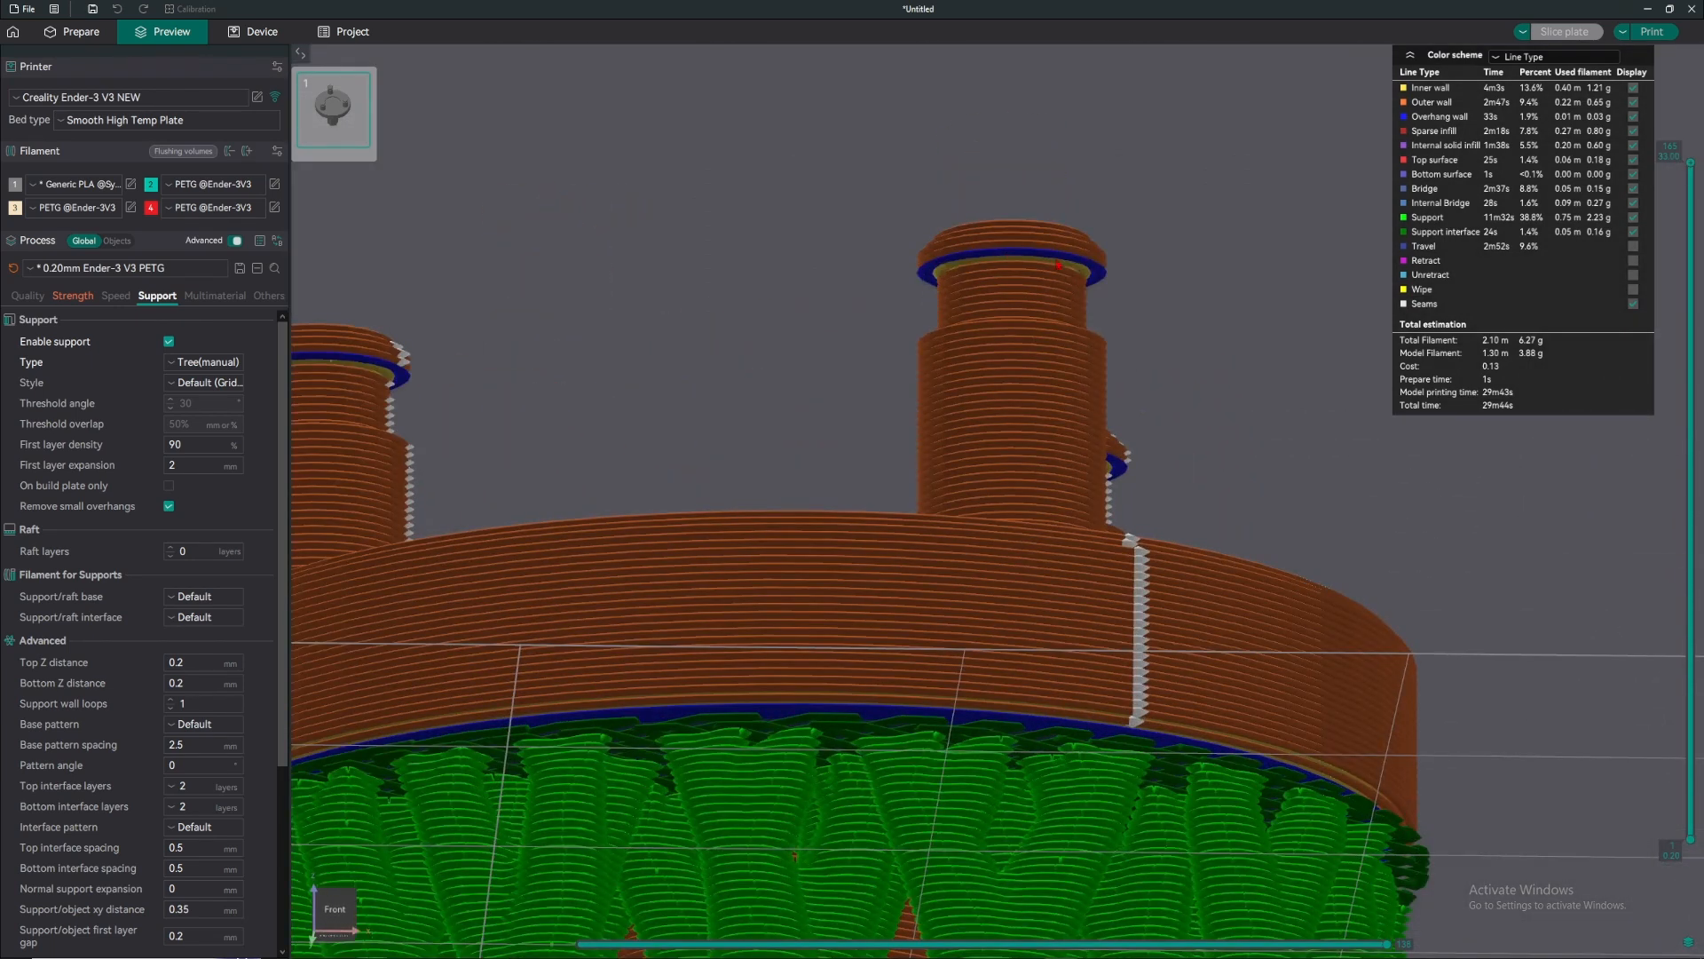
scroll(998, 512, "down", 2)
scroll(994, 353, "down", 8)
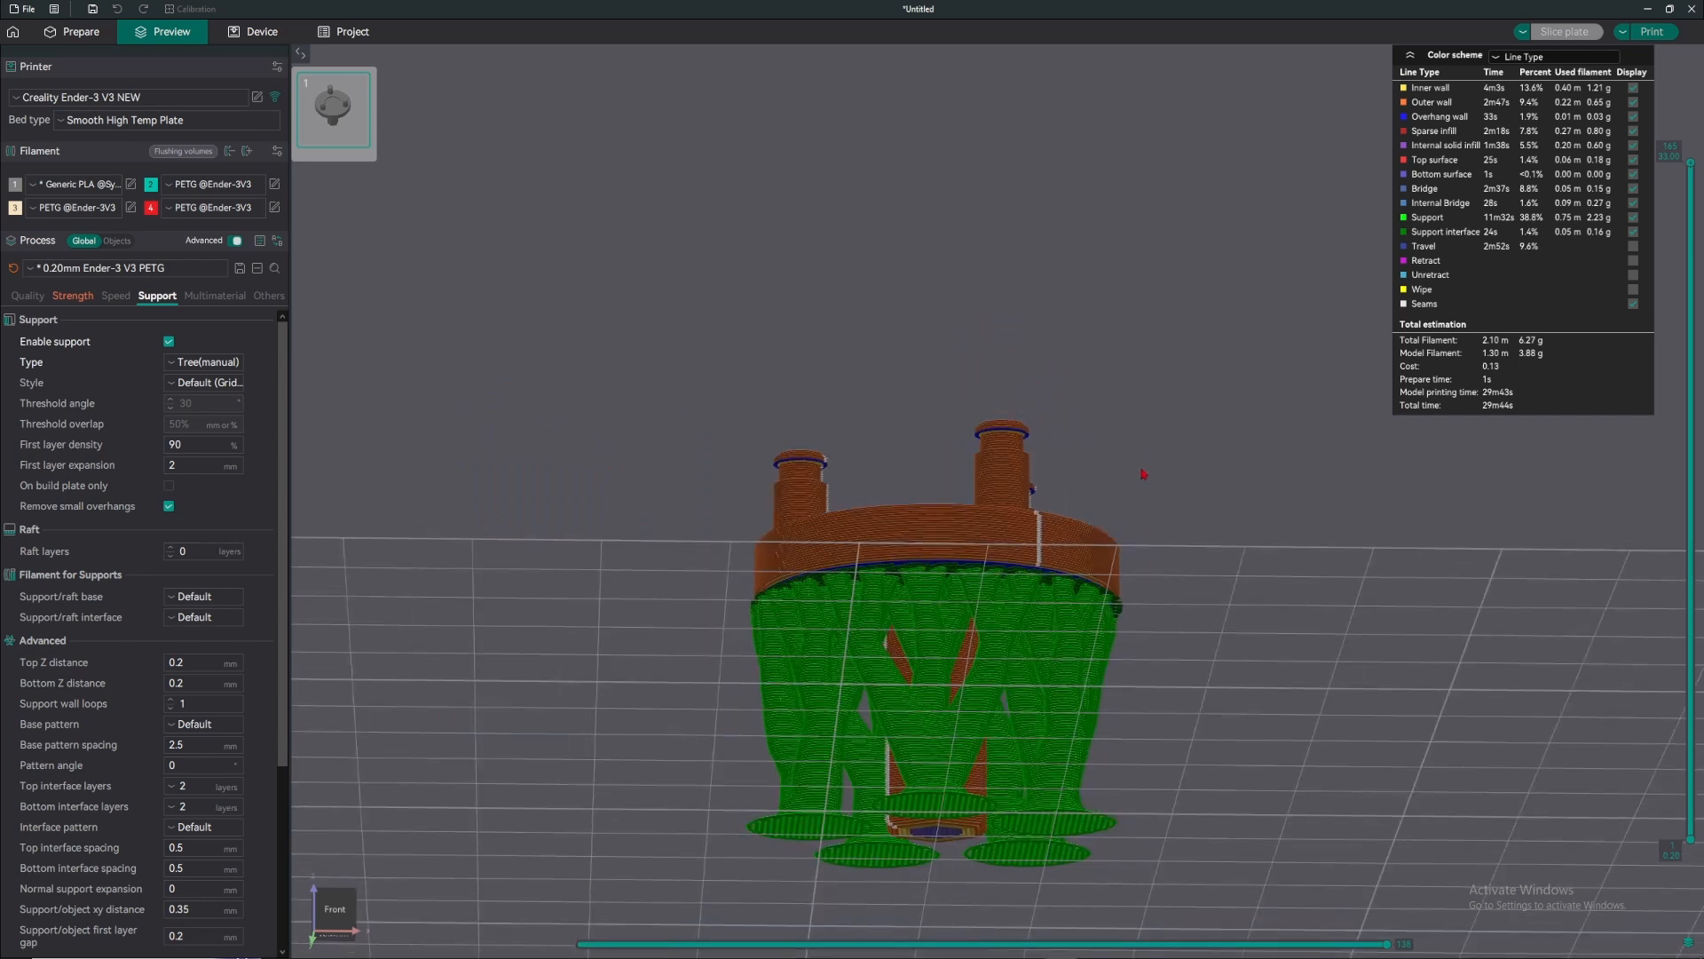
left_click_drag(1145, 476, 1146, 531)
- Step down and back up through the sliced layers to examine how the tree supports build up beneath the disc
key("Down")
key("Down")
key("Down")
key("Down")
key("Down")
key("Down")
key("Down")
key("Down")
key("Down")
key("Down")
key("Down")
key("Down")
key("Down")
key("Down")
key("Down")
key("Down")
key("Down")
key("Down")
key("Down")
key("Down")
key("Down")
key("Down")
key("Down")
key("Down")
key("Down")
key("Down")
key("Down")
key("Down")
key("Down")
key("Down")
key("Down")
key("Down")
key("Down")
key("Down")
key("Down")
key("Down")
key("Down")
key("Down")
key("Down")
key("Down")
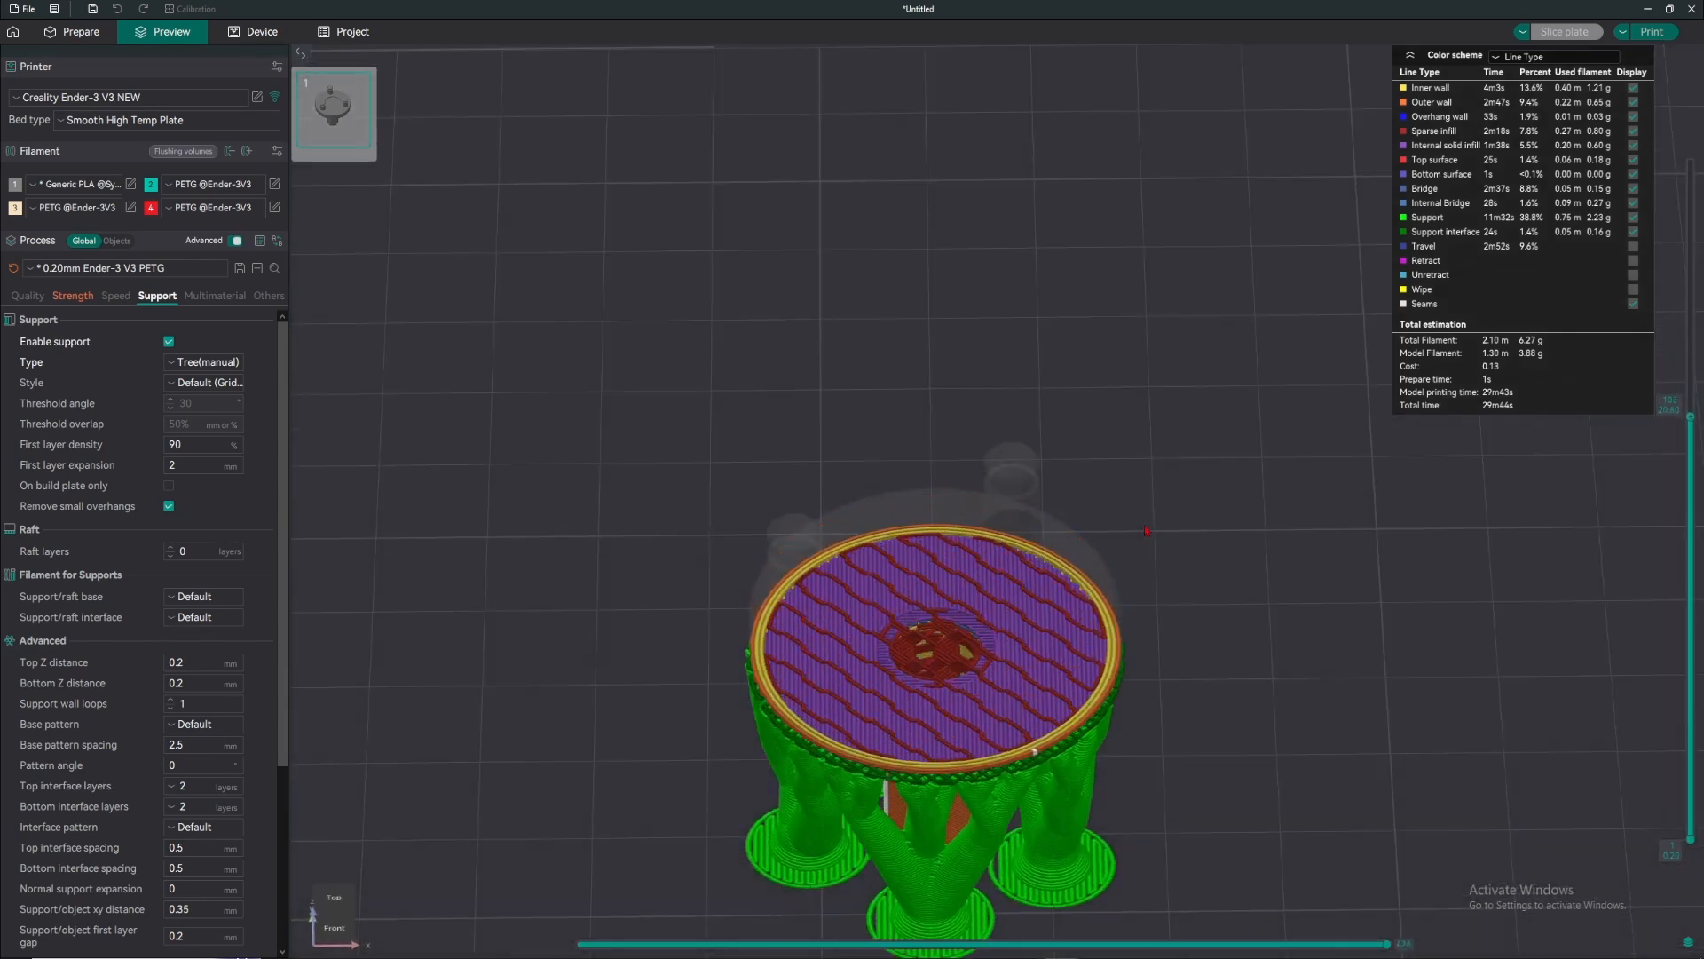
scroll(1144, 531, "down", 1)
right_click_drag(1077, 609, 1074, 508)
key("Up")
key("Up")
key("Up")
key("Up")
key("Up")
key("Up")
key("Up")
key("Up")
key("Up")
key("Up")
key("Up")
key("Up")
key("Up")
key("Up")
key("Up")
key("Up")
key("Up")
key("Up")
key("Up")
key("Up")
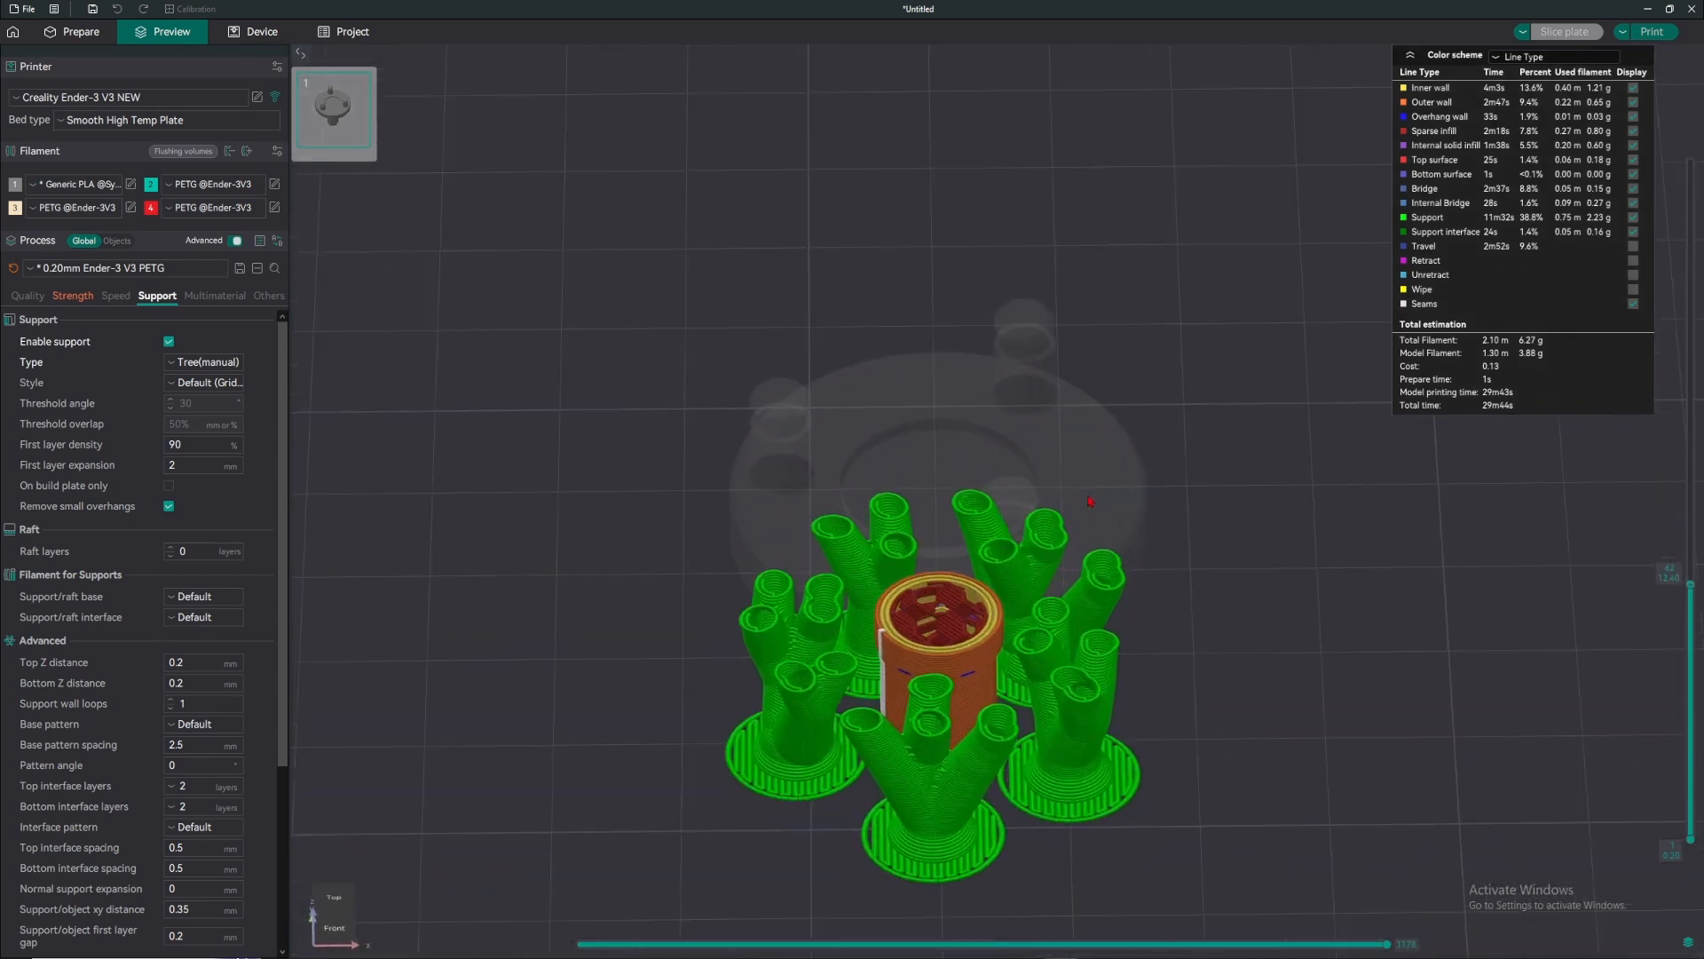
left_click_drag(1074, 508, 982, 433)
key("Up")
key("Up")
key("Up")
key("Up")
key("Up")
key("Up")
key("Up")
key("Up")
key("Up")
key("Up")
key("Up")
key("Up")
key("Up")
key("Up")
key("Up")
key("Up")
key("Up")
key("Up")
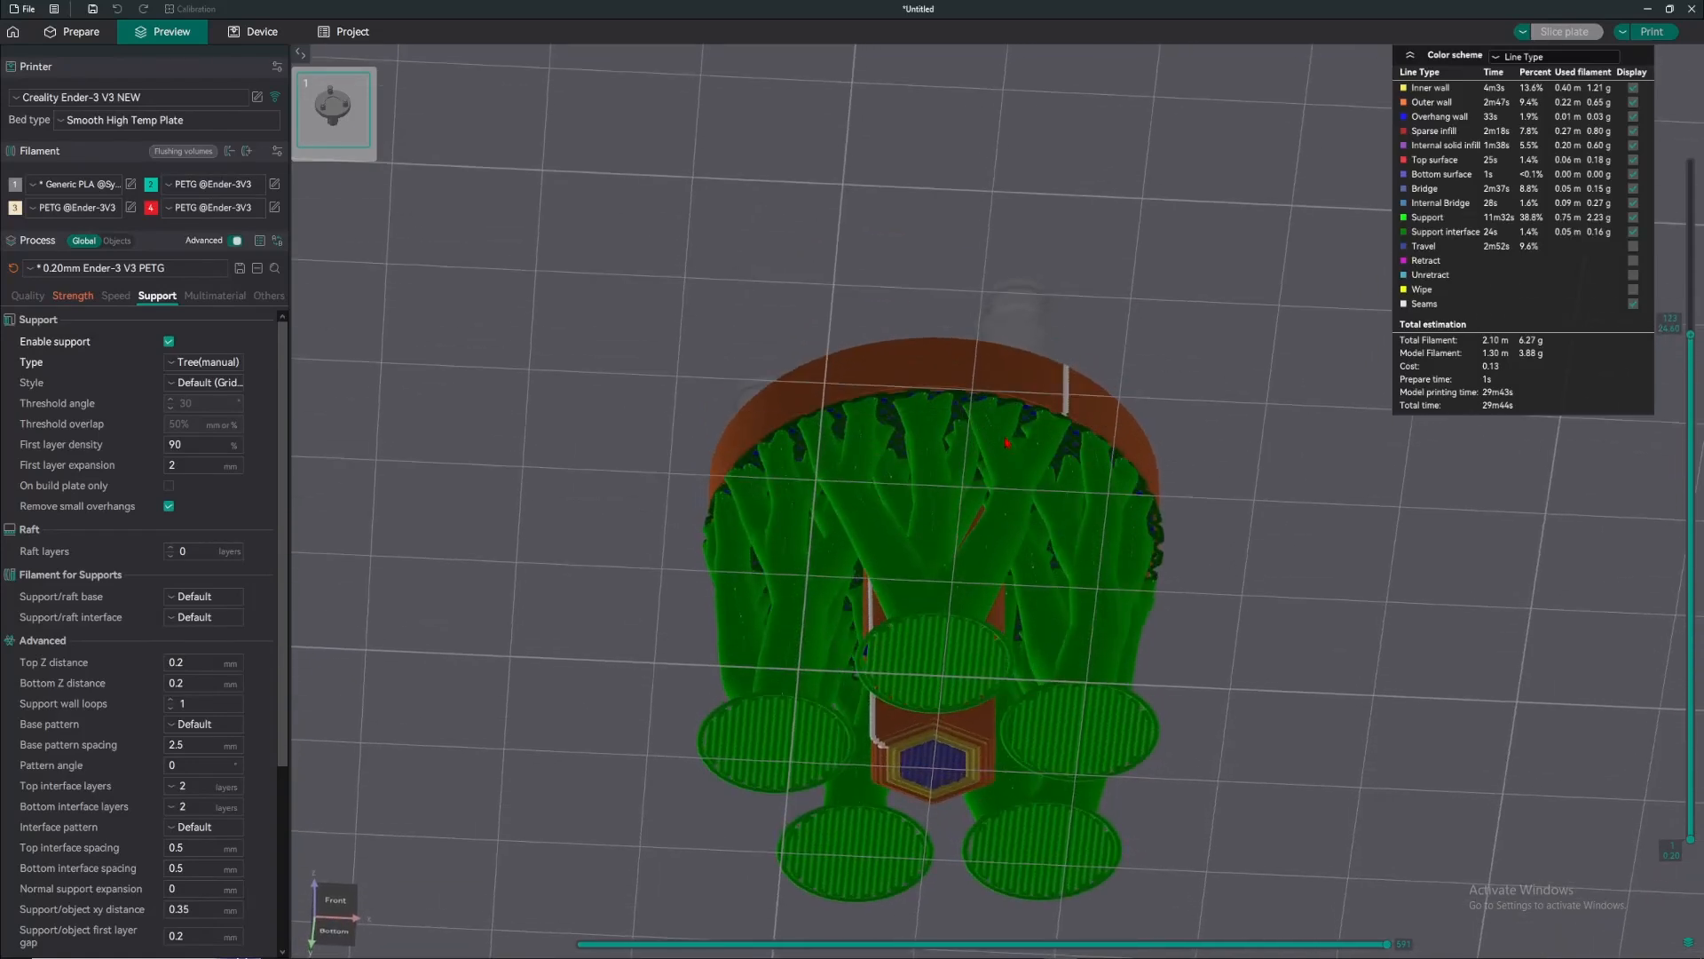
- Set the support type to Tree(auto), slice the plate, and inspect all layers of the result
left_click(240, 364)
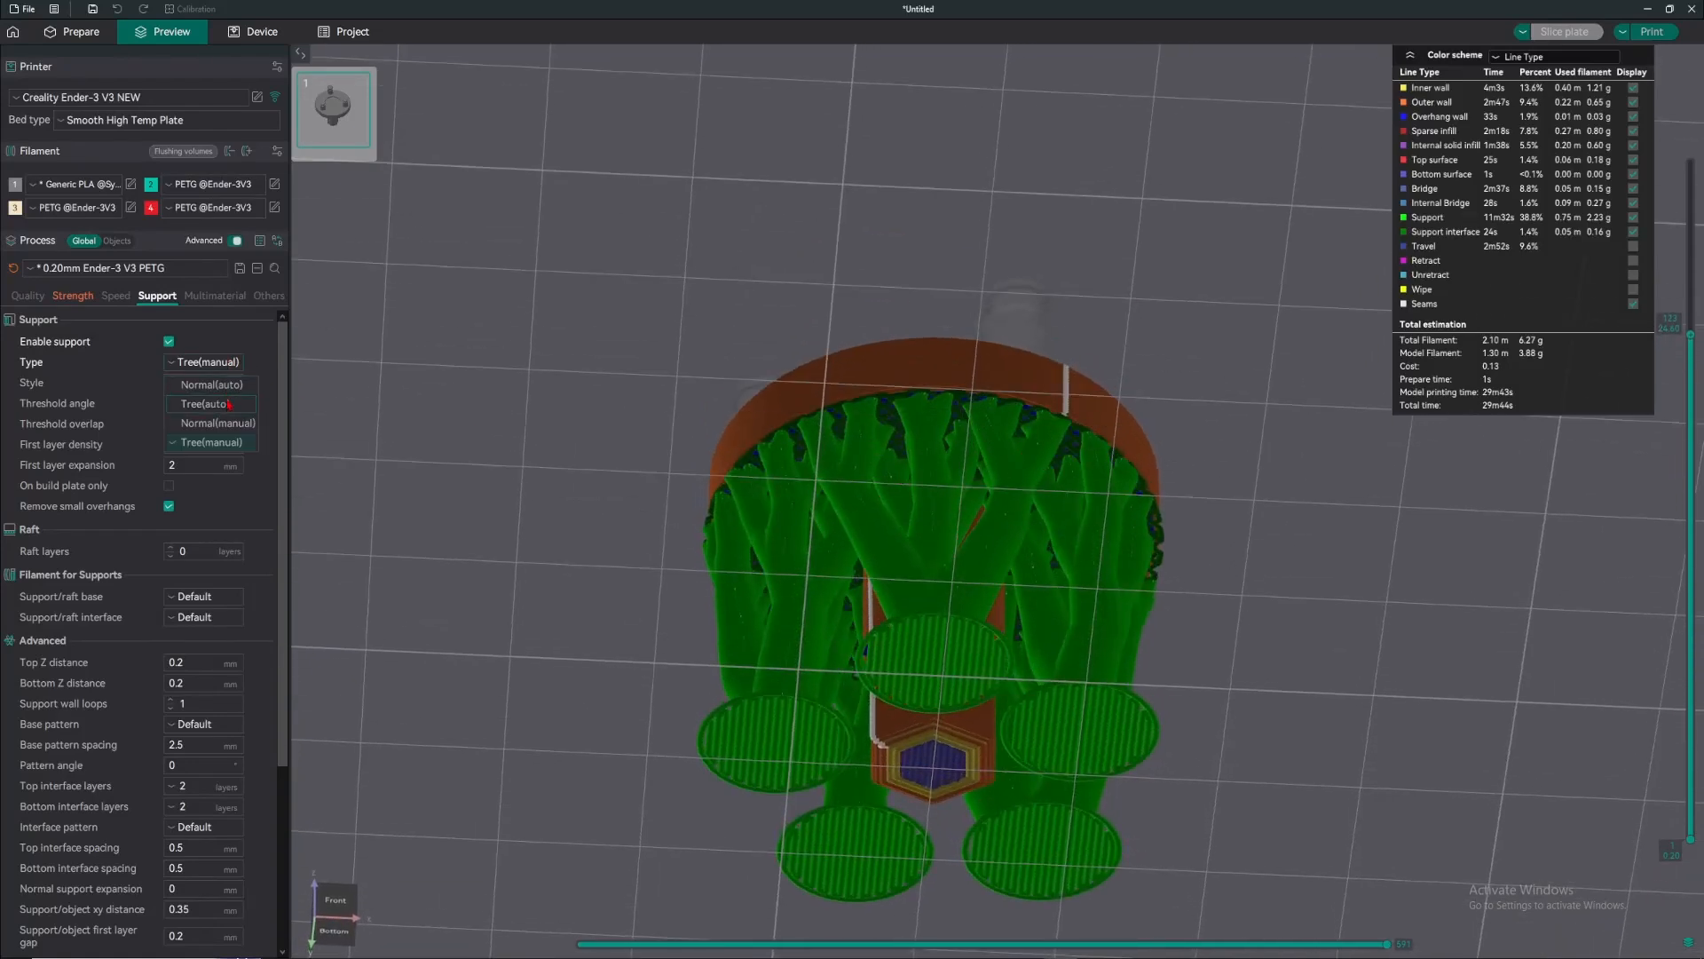
left_click(225, 406)
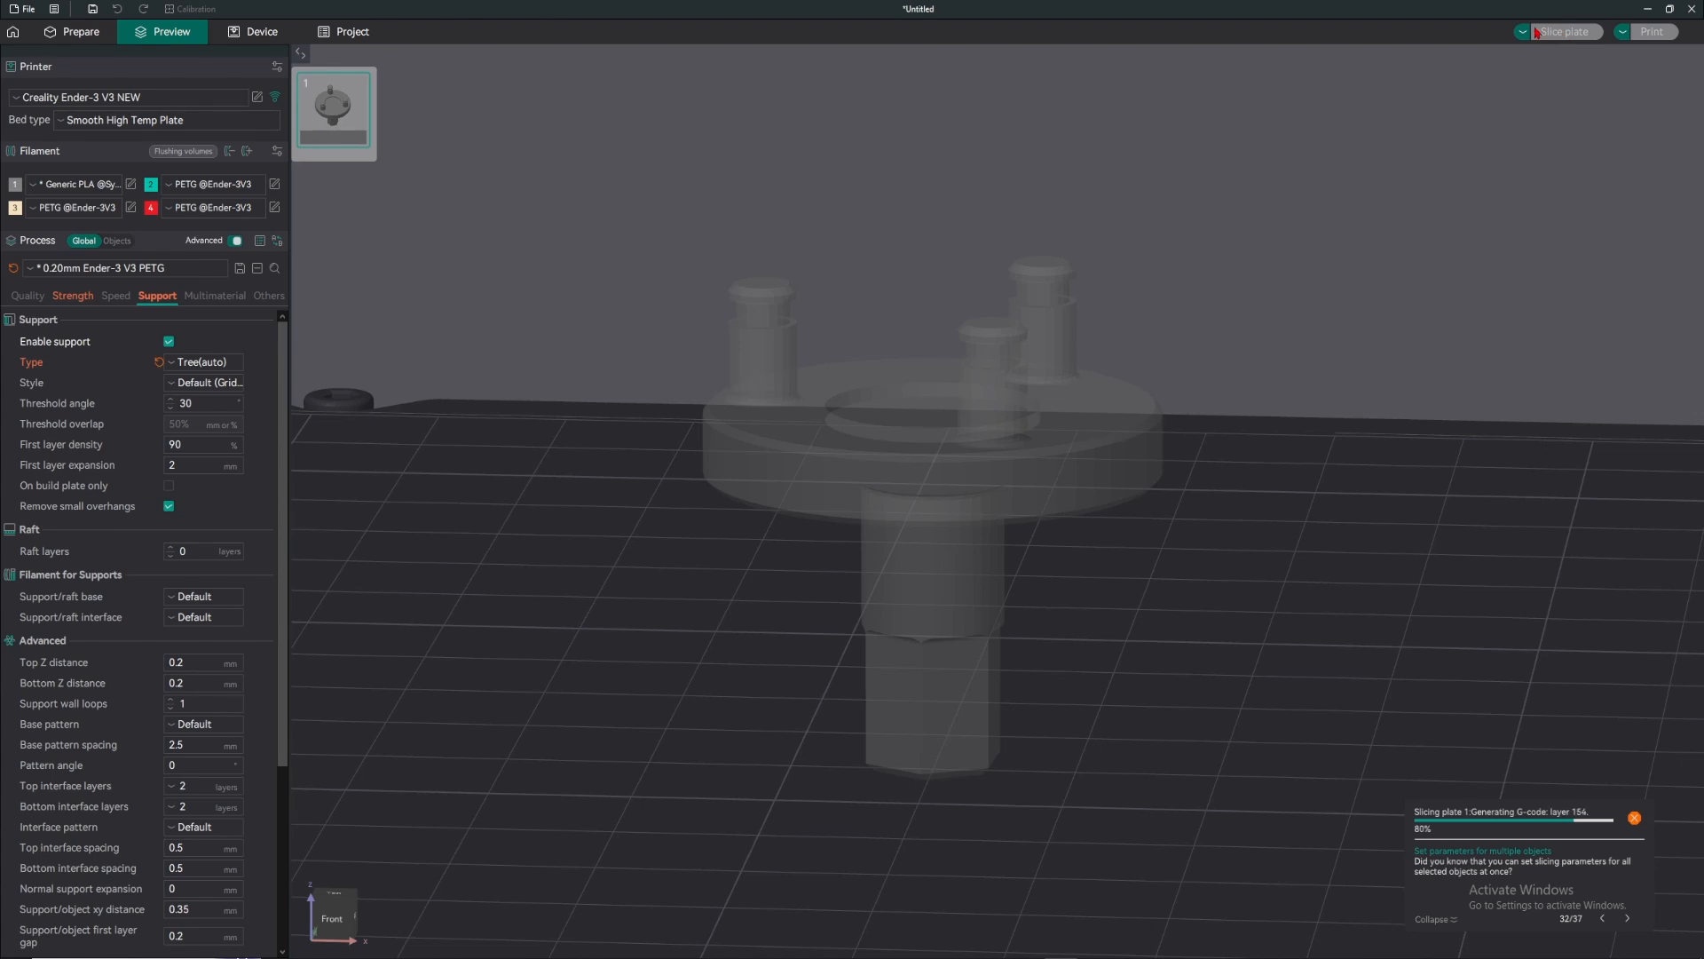
left_click_drag(1690, 336, 1687, 86)
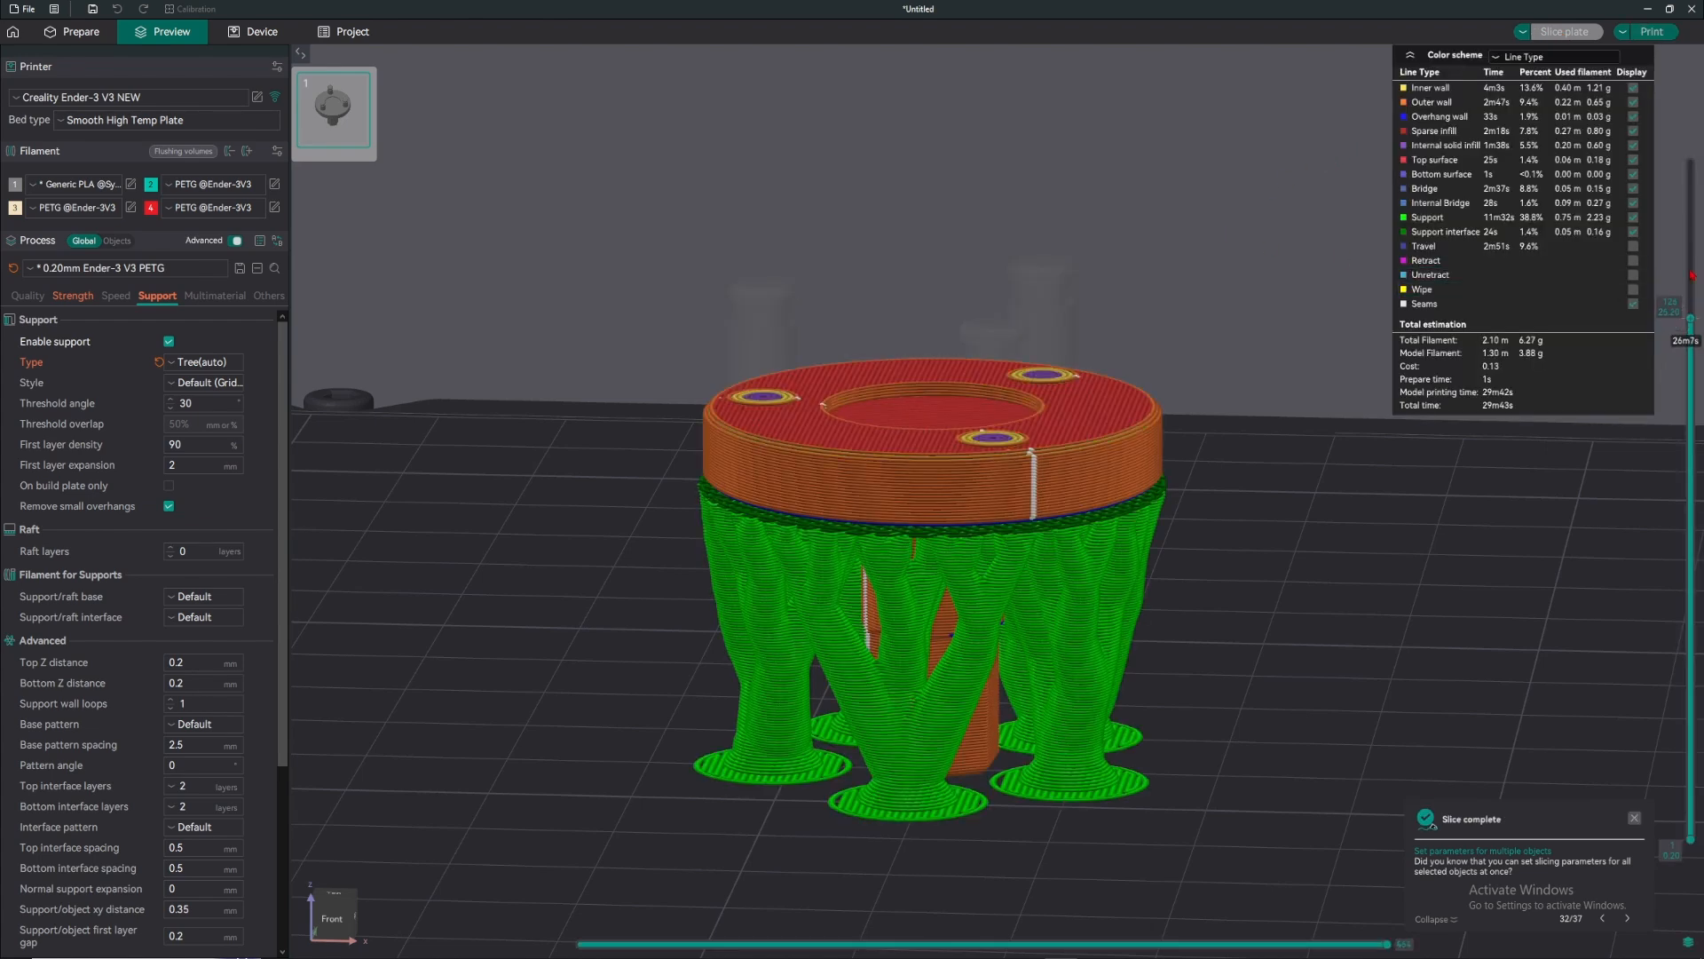
left_click_drag(1246, 376, 1218, 353)
scroll(1212, 362, "down", 1)
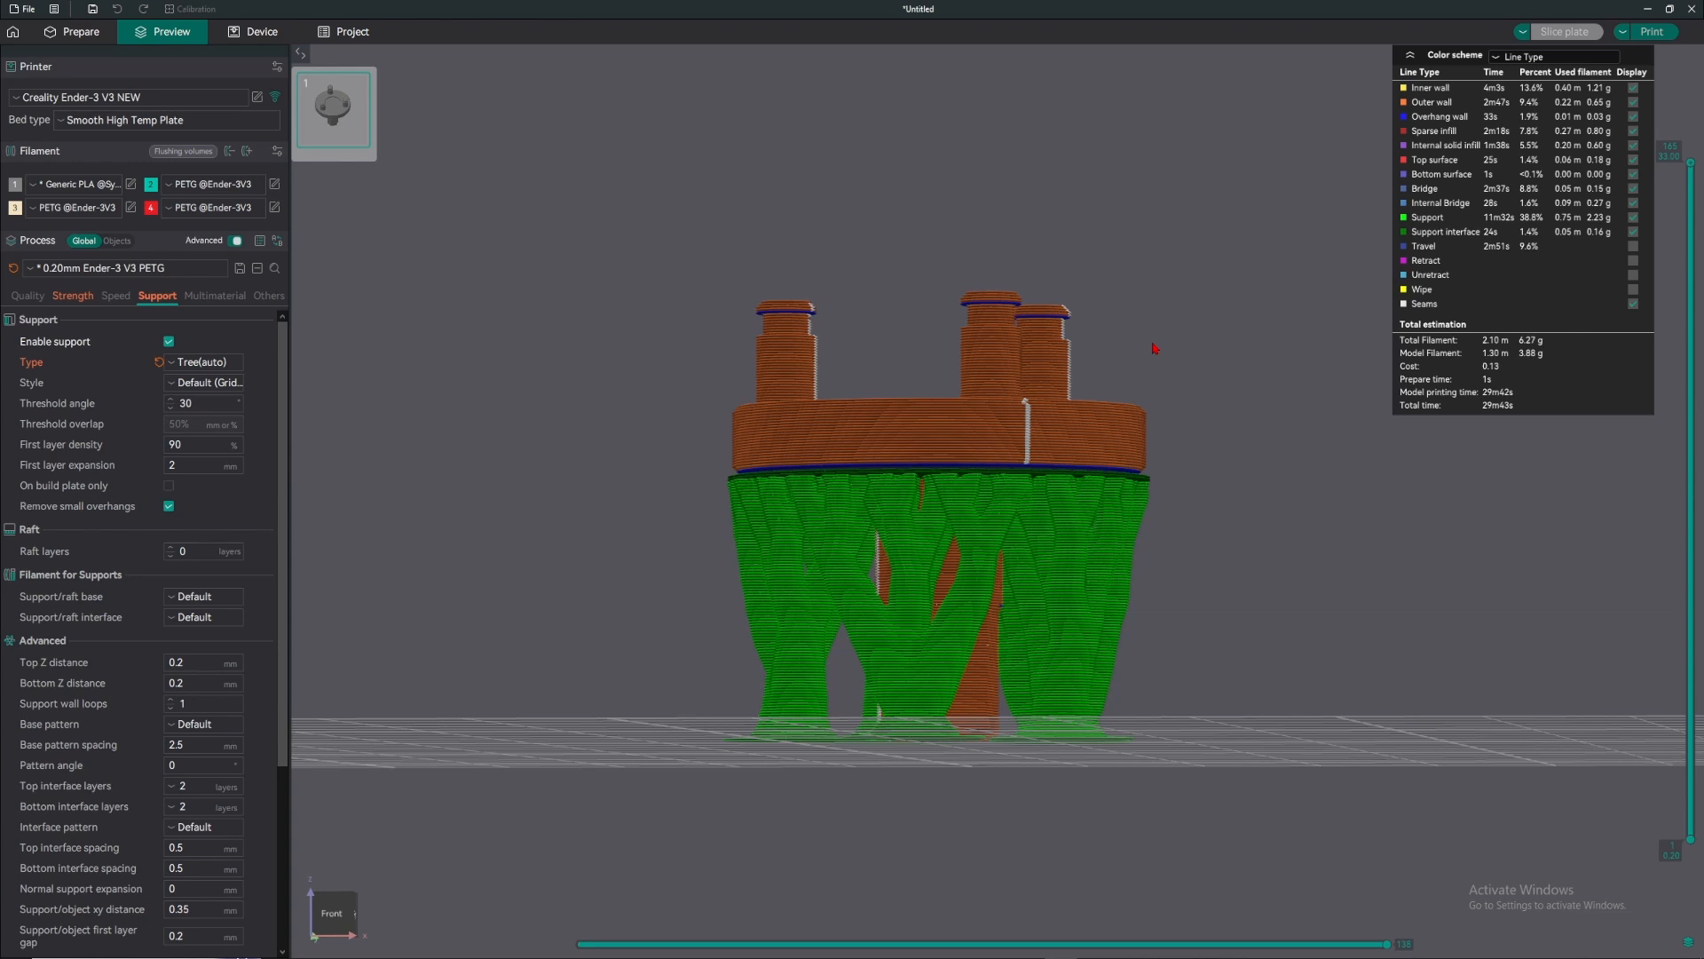
left_click_drag(1035, 295, 848, 290)
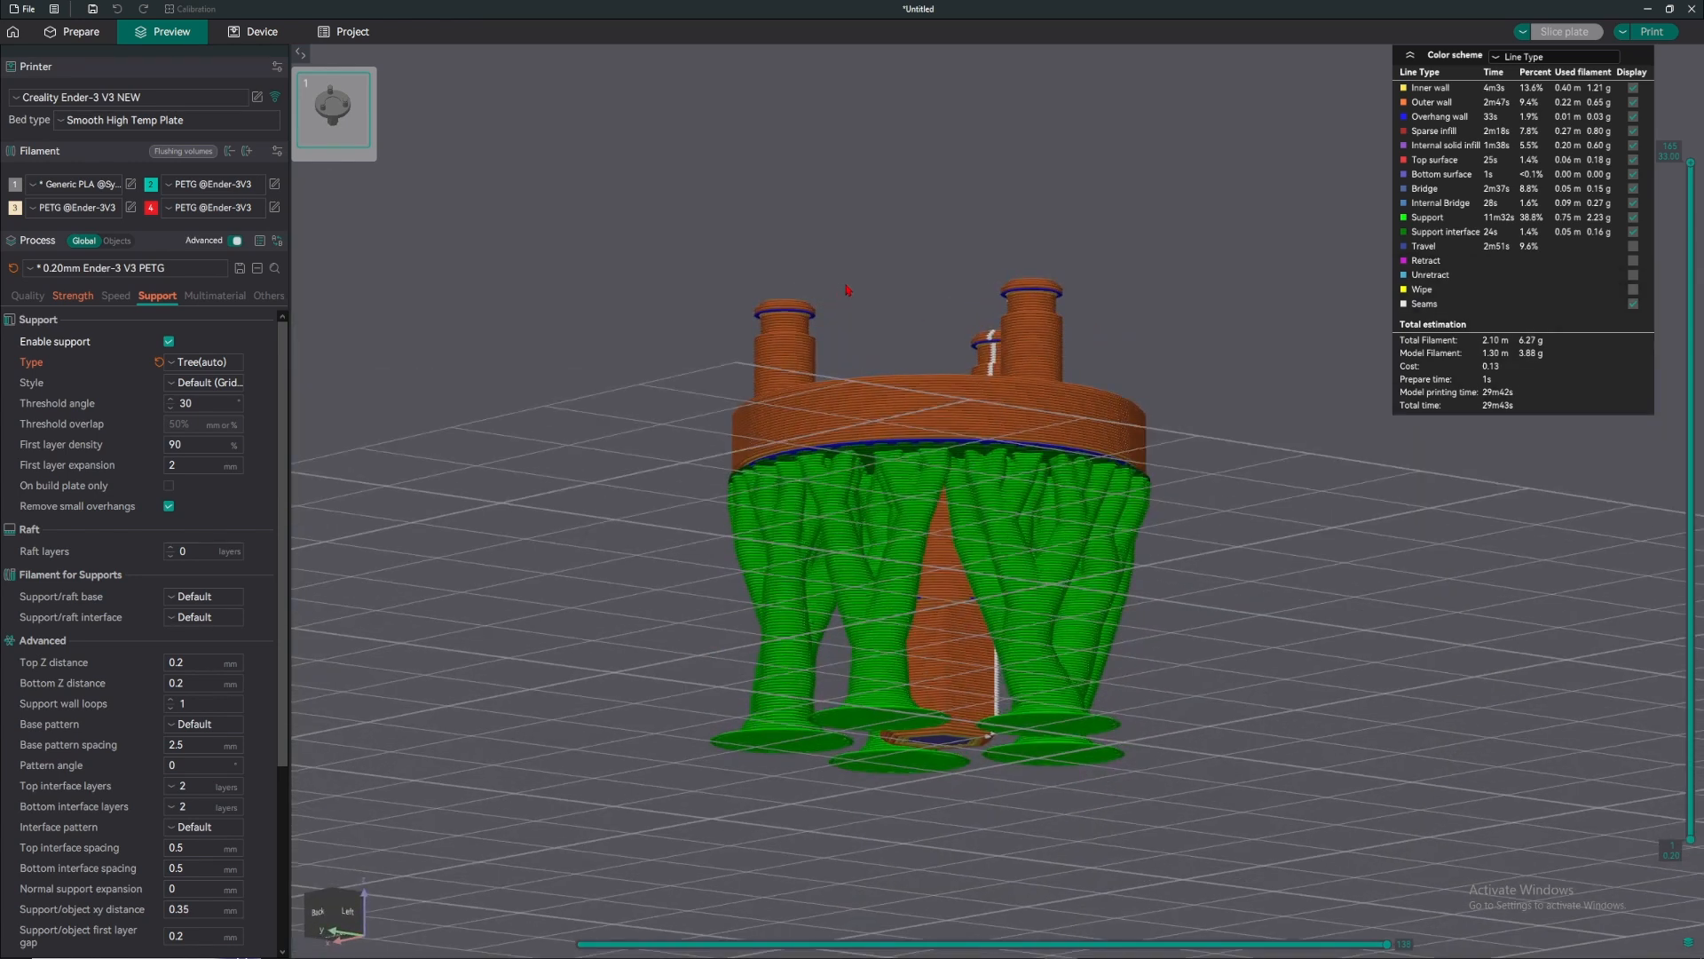
left_click_drag(848, 289, 831, 293)
- Return to preparing the plate and set the support type back to Tree(manual)
left_click(82, 33)
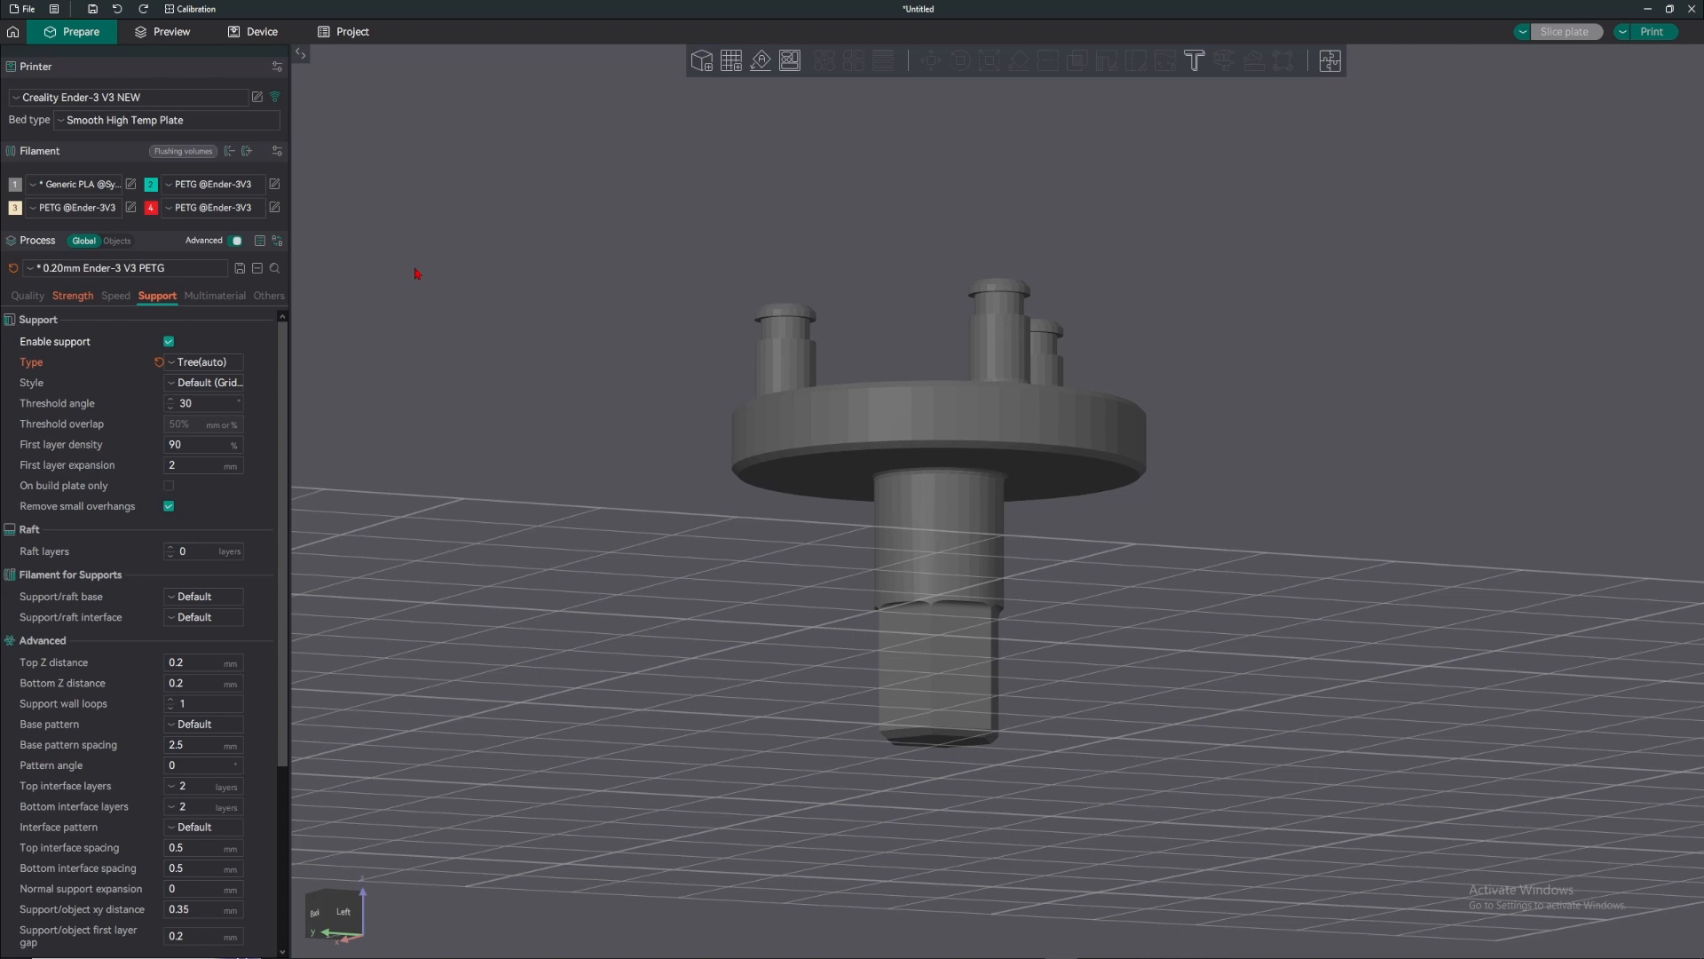
left_click(228, 370)
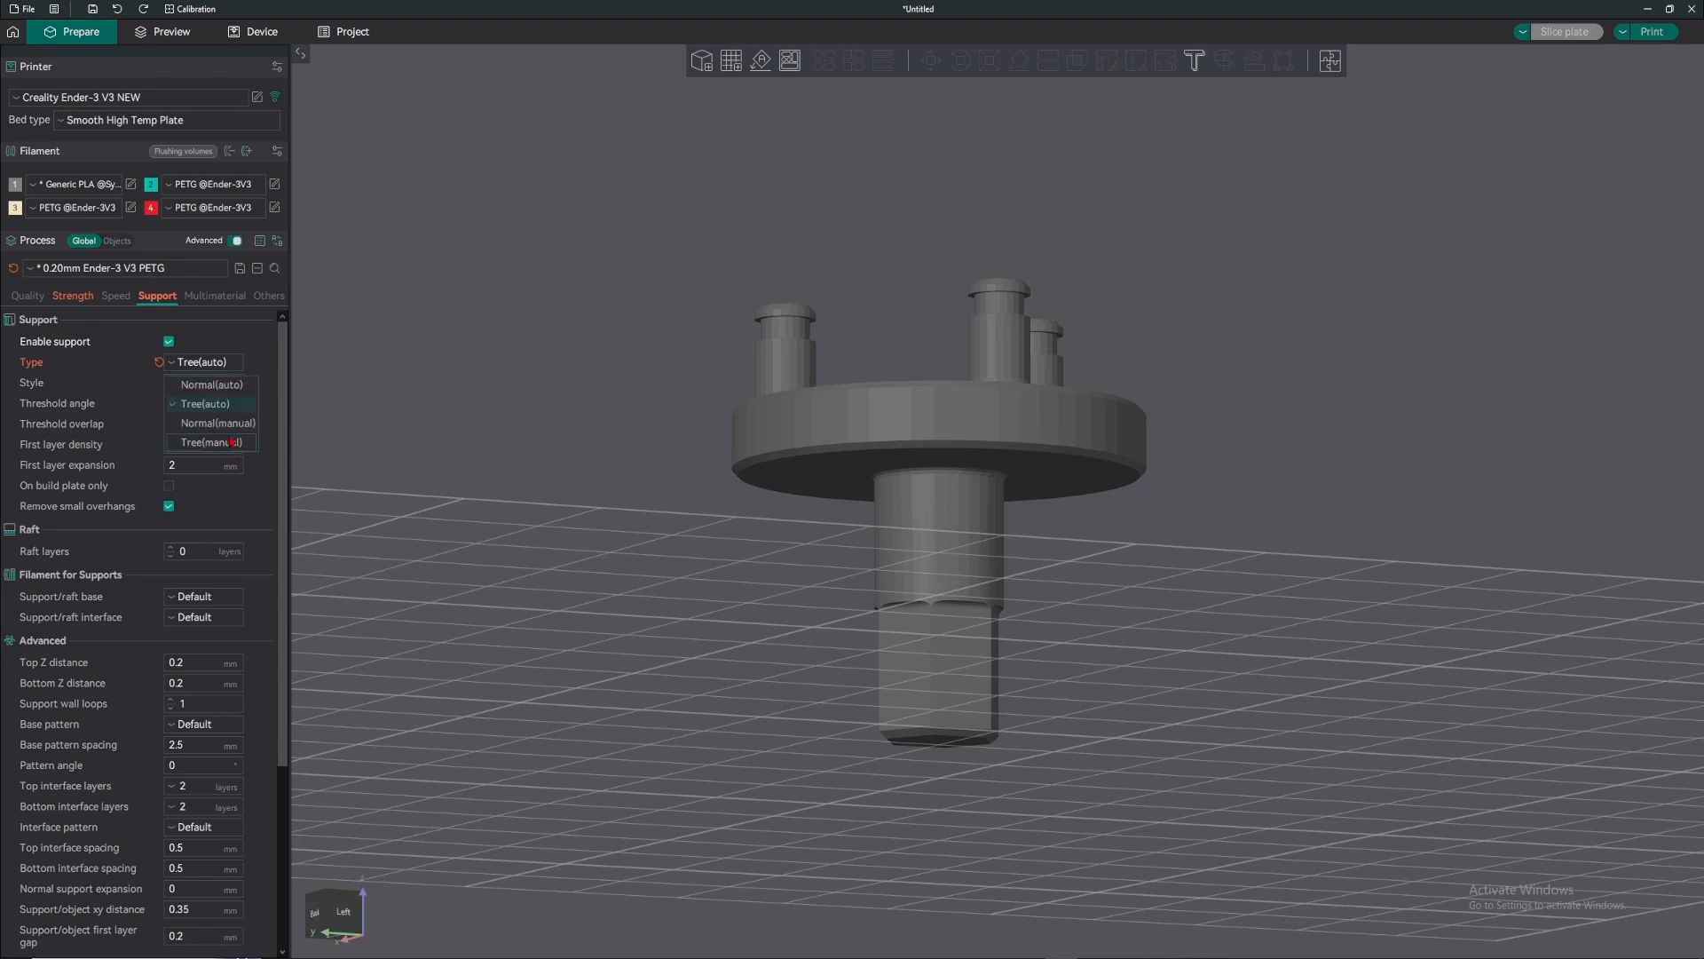
left_click(232, 443)
- Set the support style to Tree Slim, slice the plate, and inspect the resulting supports
left_click(209, 383)
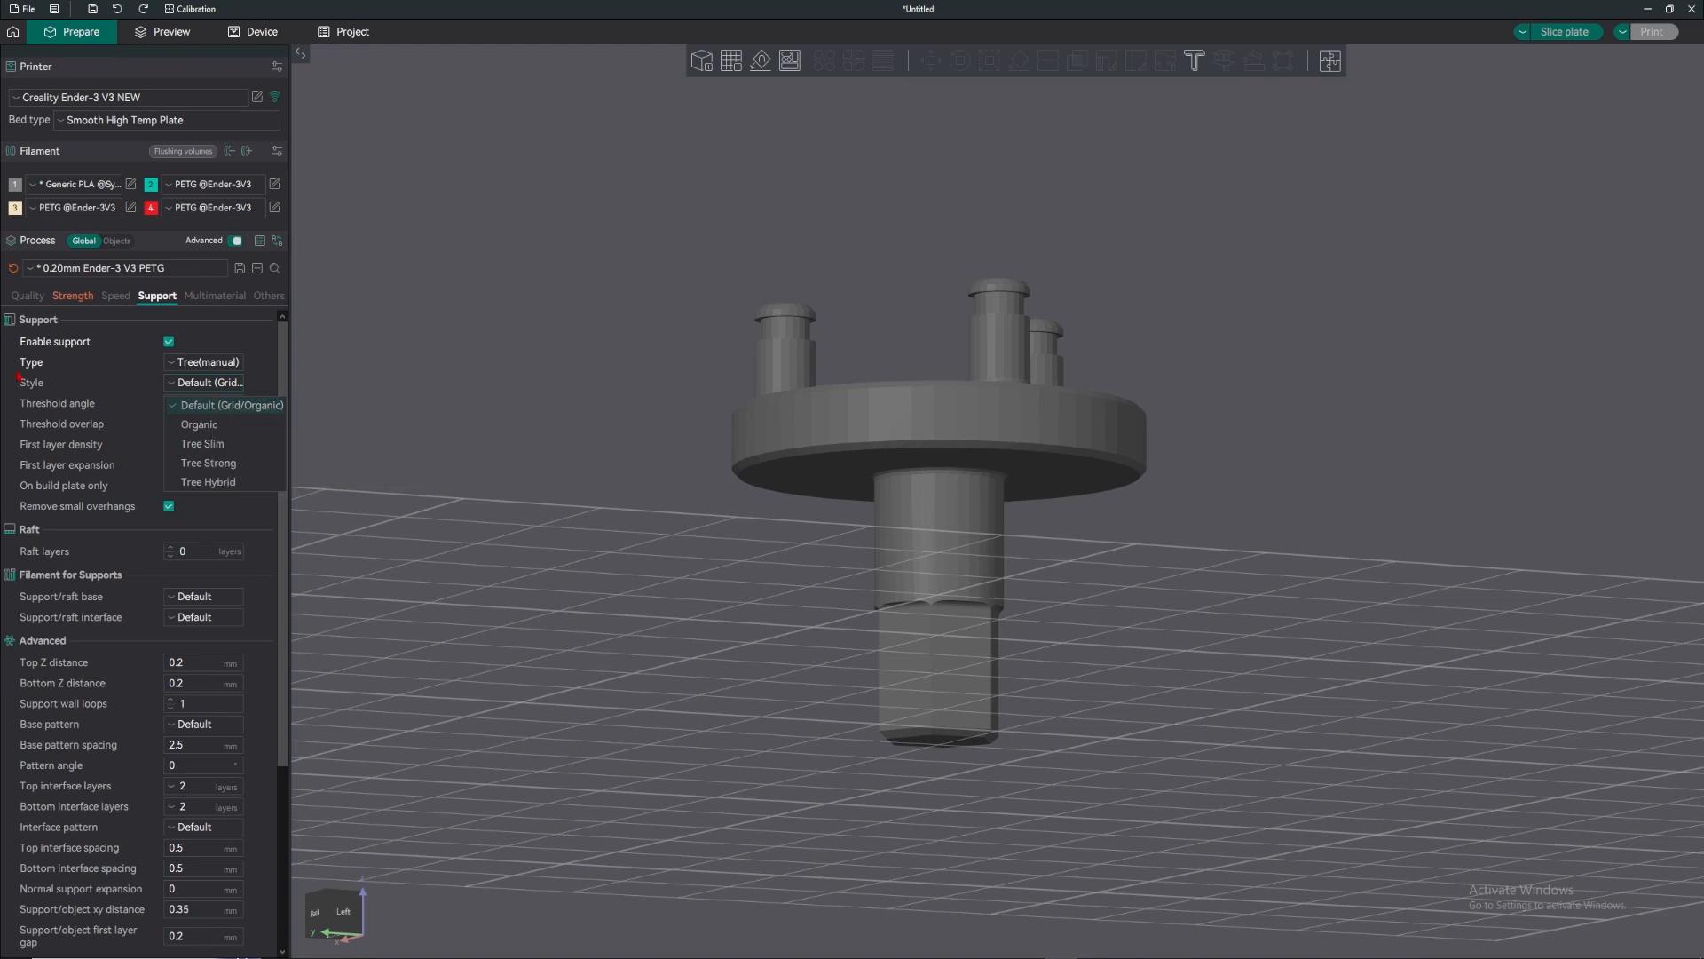
left_click(235, 443)
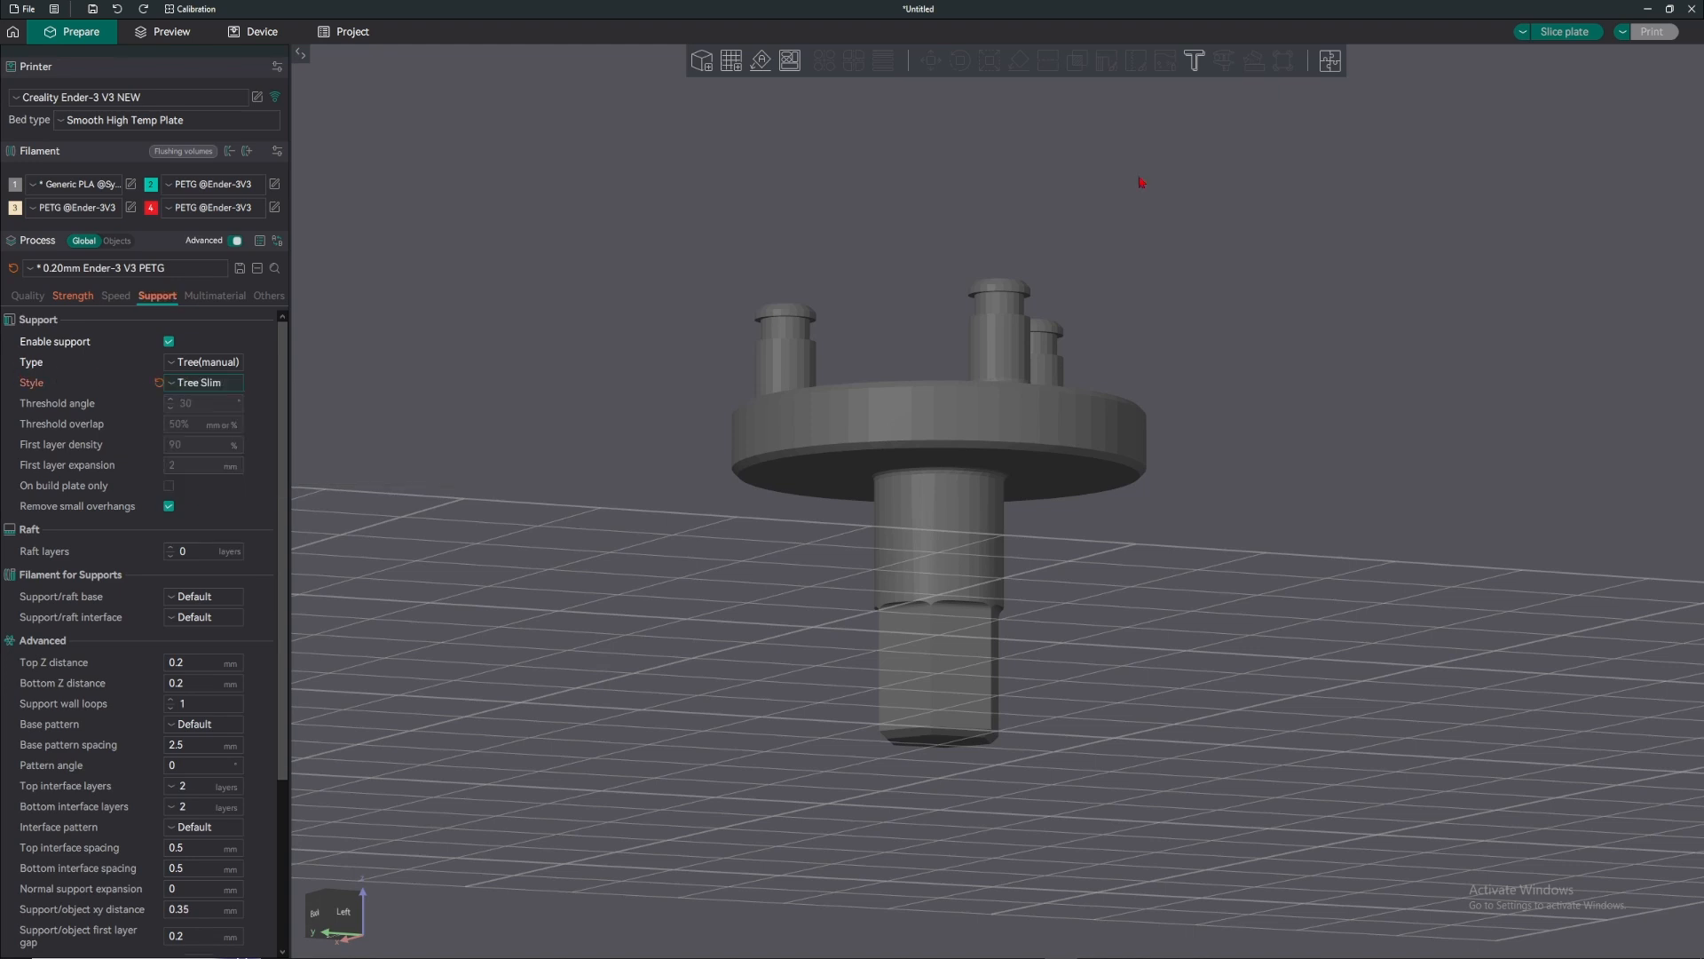
left_click(1534, 31)
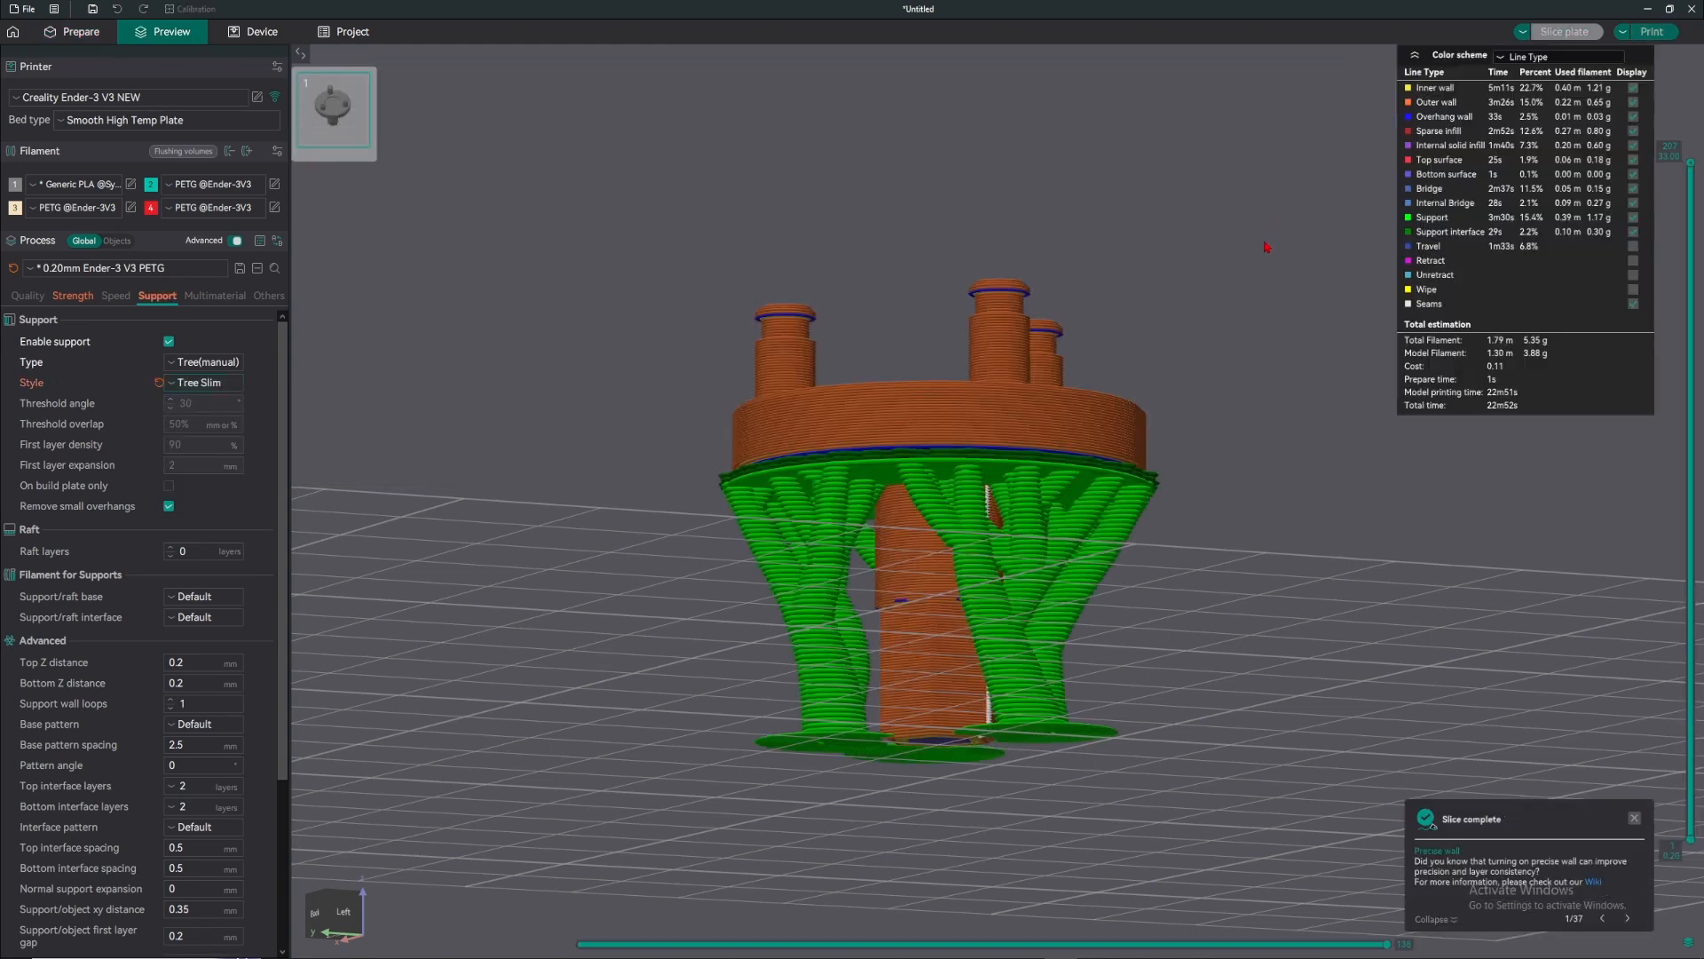
scroll(1048, 613, "up", 4)
left_click_drag(1048, 613, 994, 522)
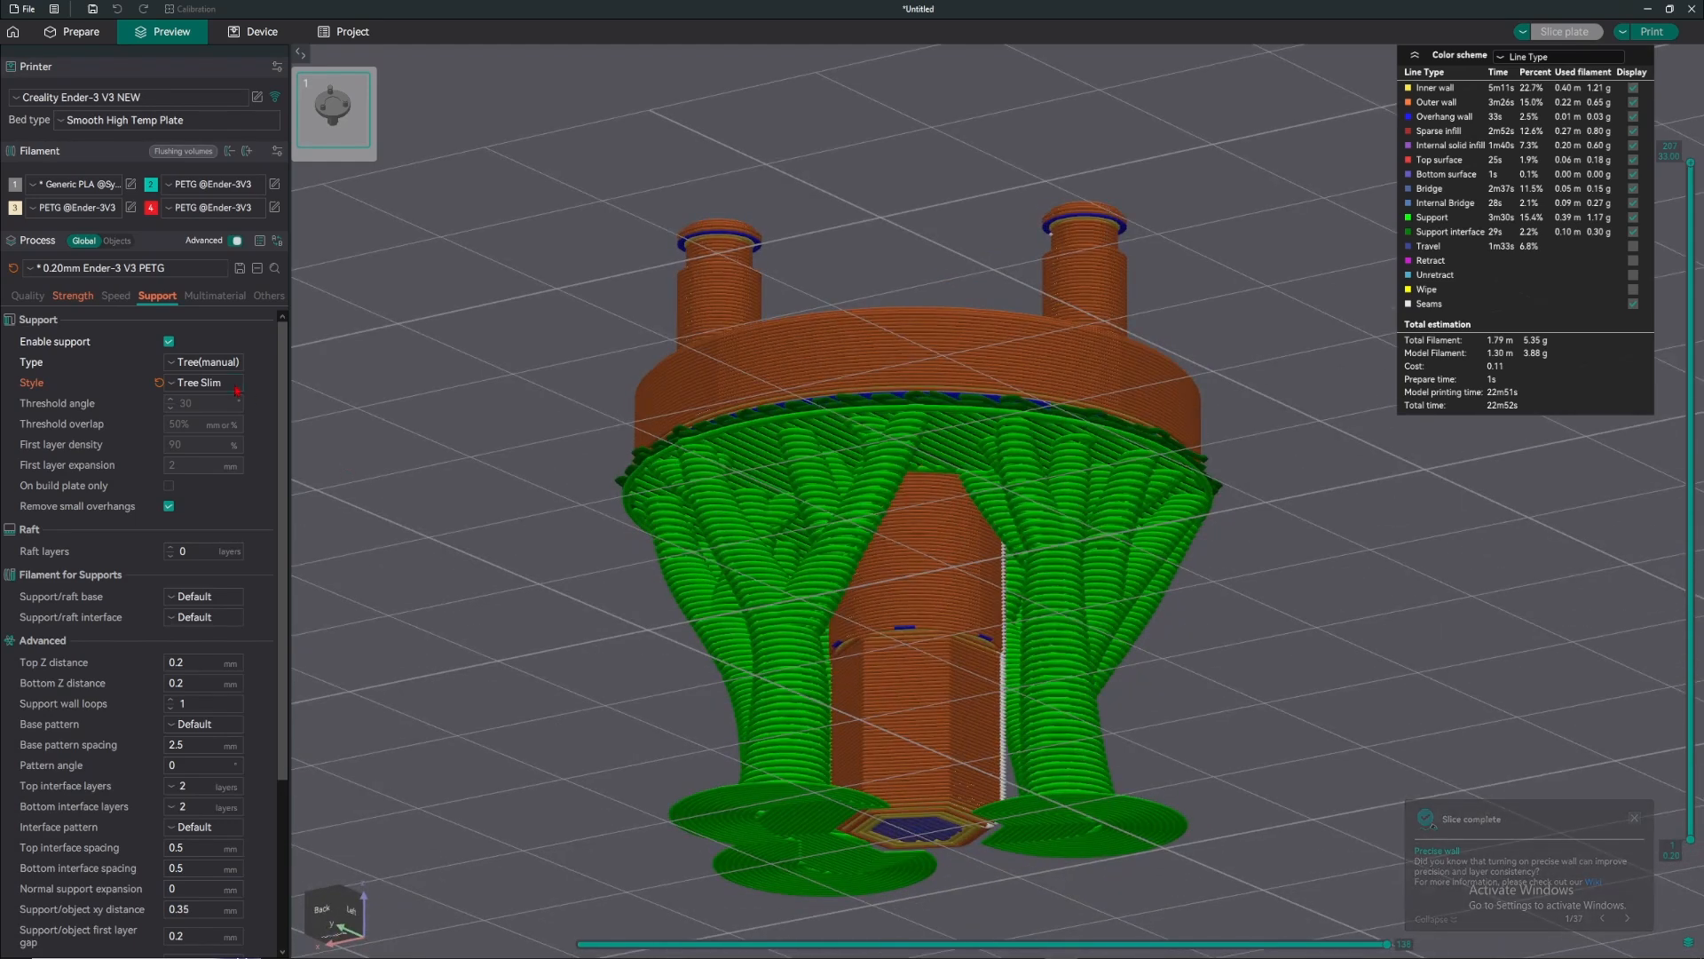
- Set the support style to Tree Strong, slice the plate, and inspect the supports from several sides
left_click(206, 383)
left_click(208, 462)
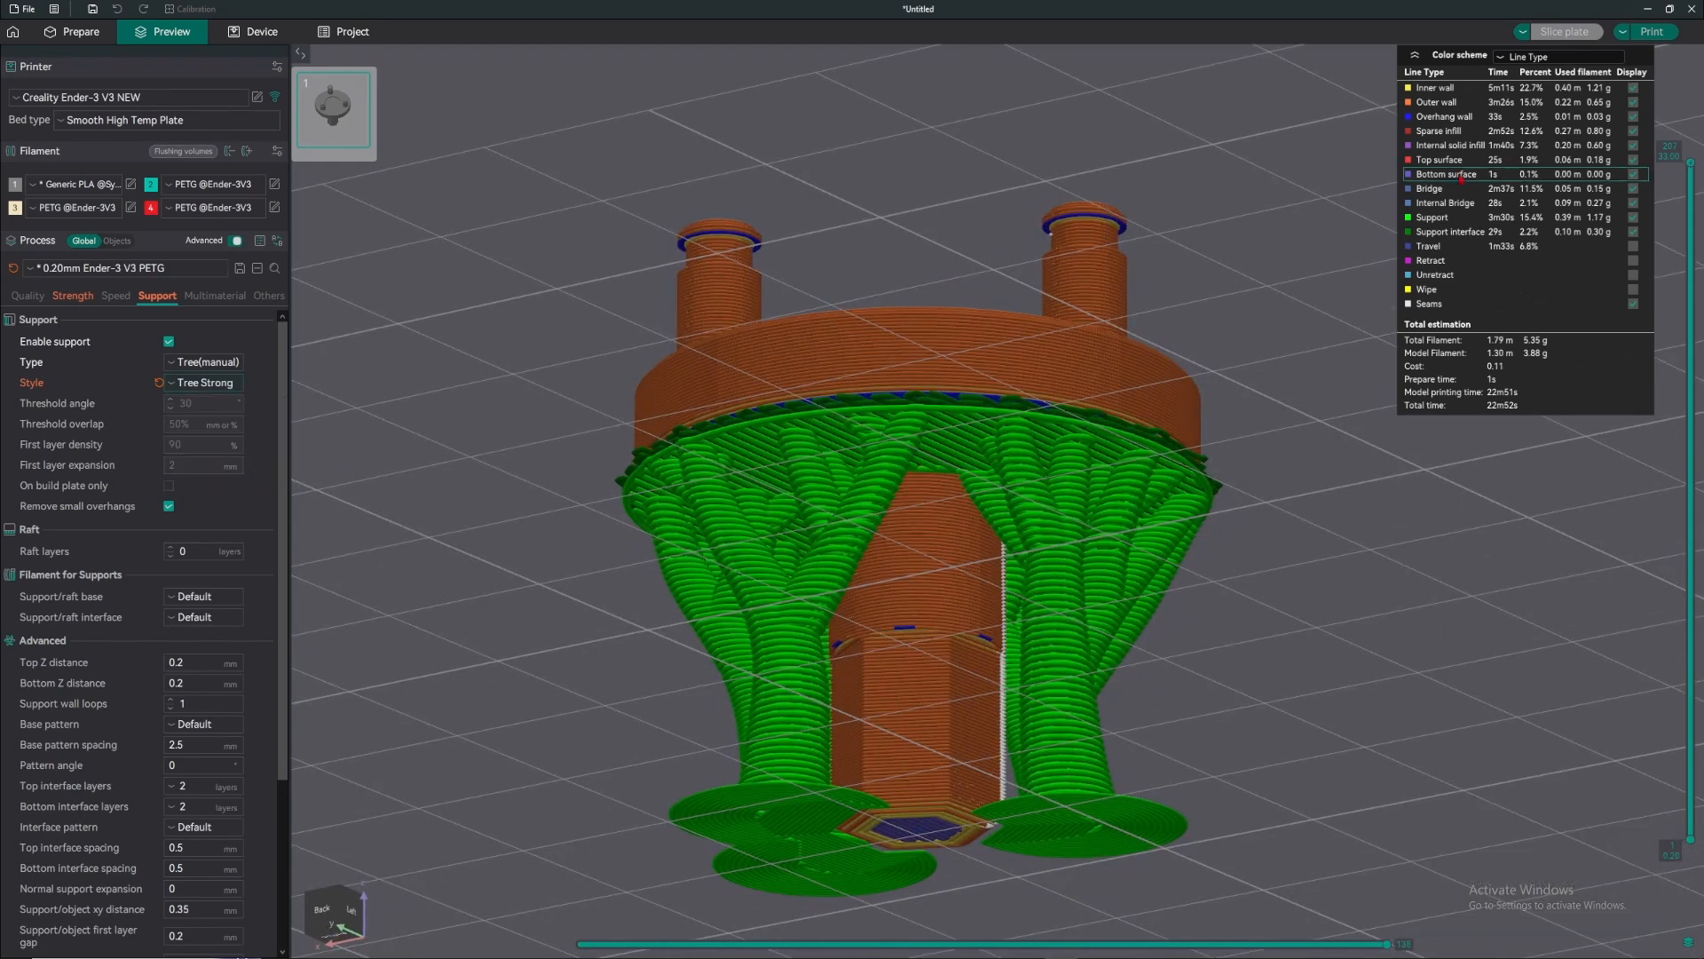
left_click(1562, 33)
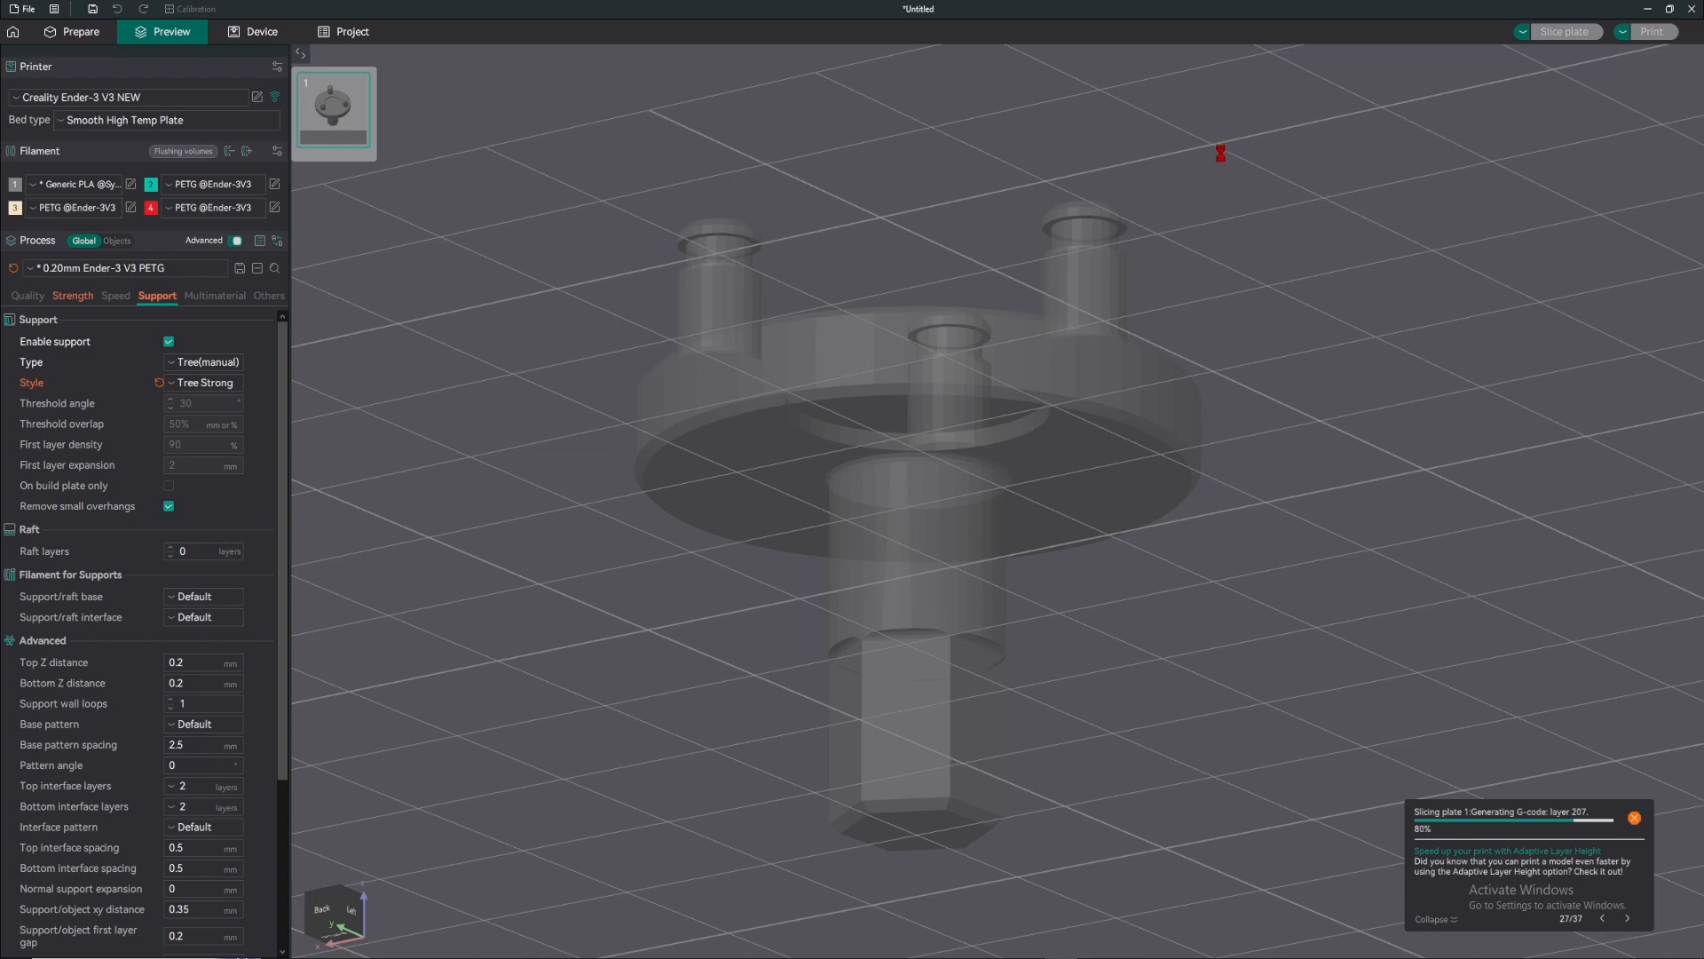
scroll(1021, 533, "up", 4)
left_click_drag(1012, 551, 1502, 541)
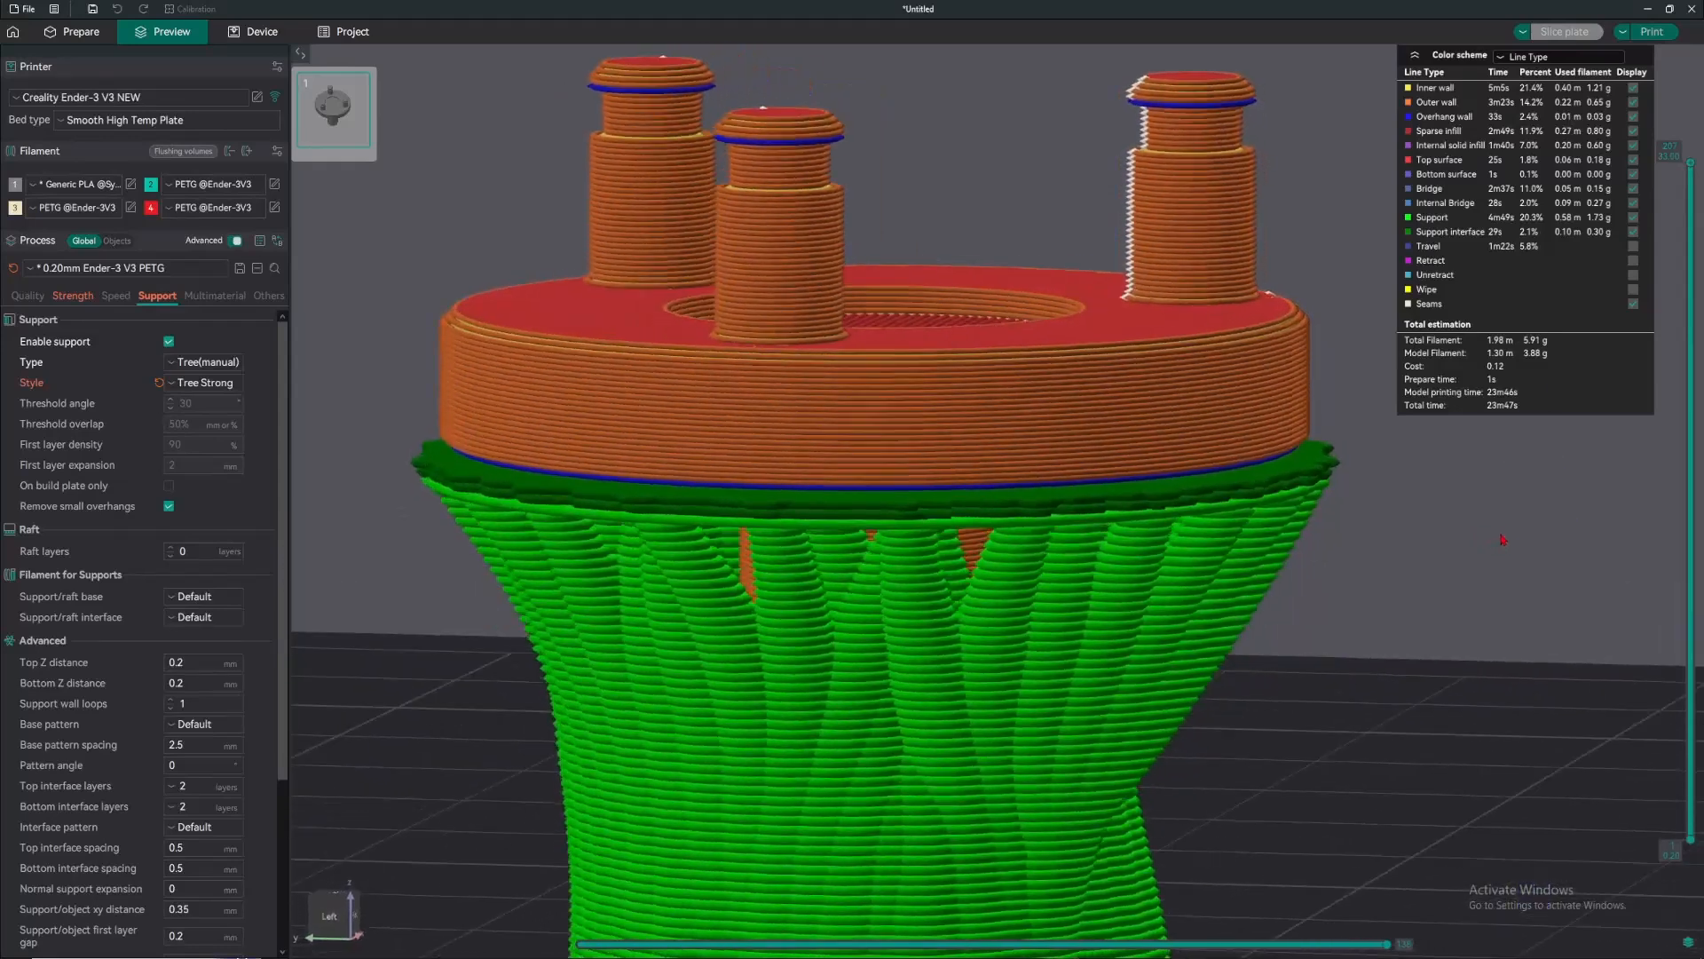
scroll(1491, 543, "down", 9)
left_click_drag(1273, 568, 1095, 566)
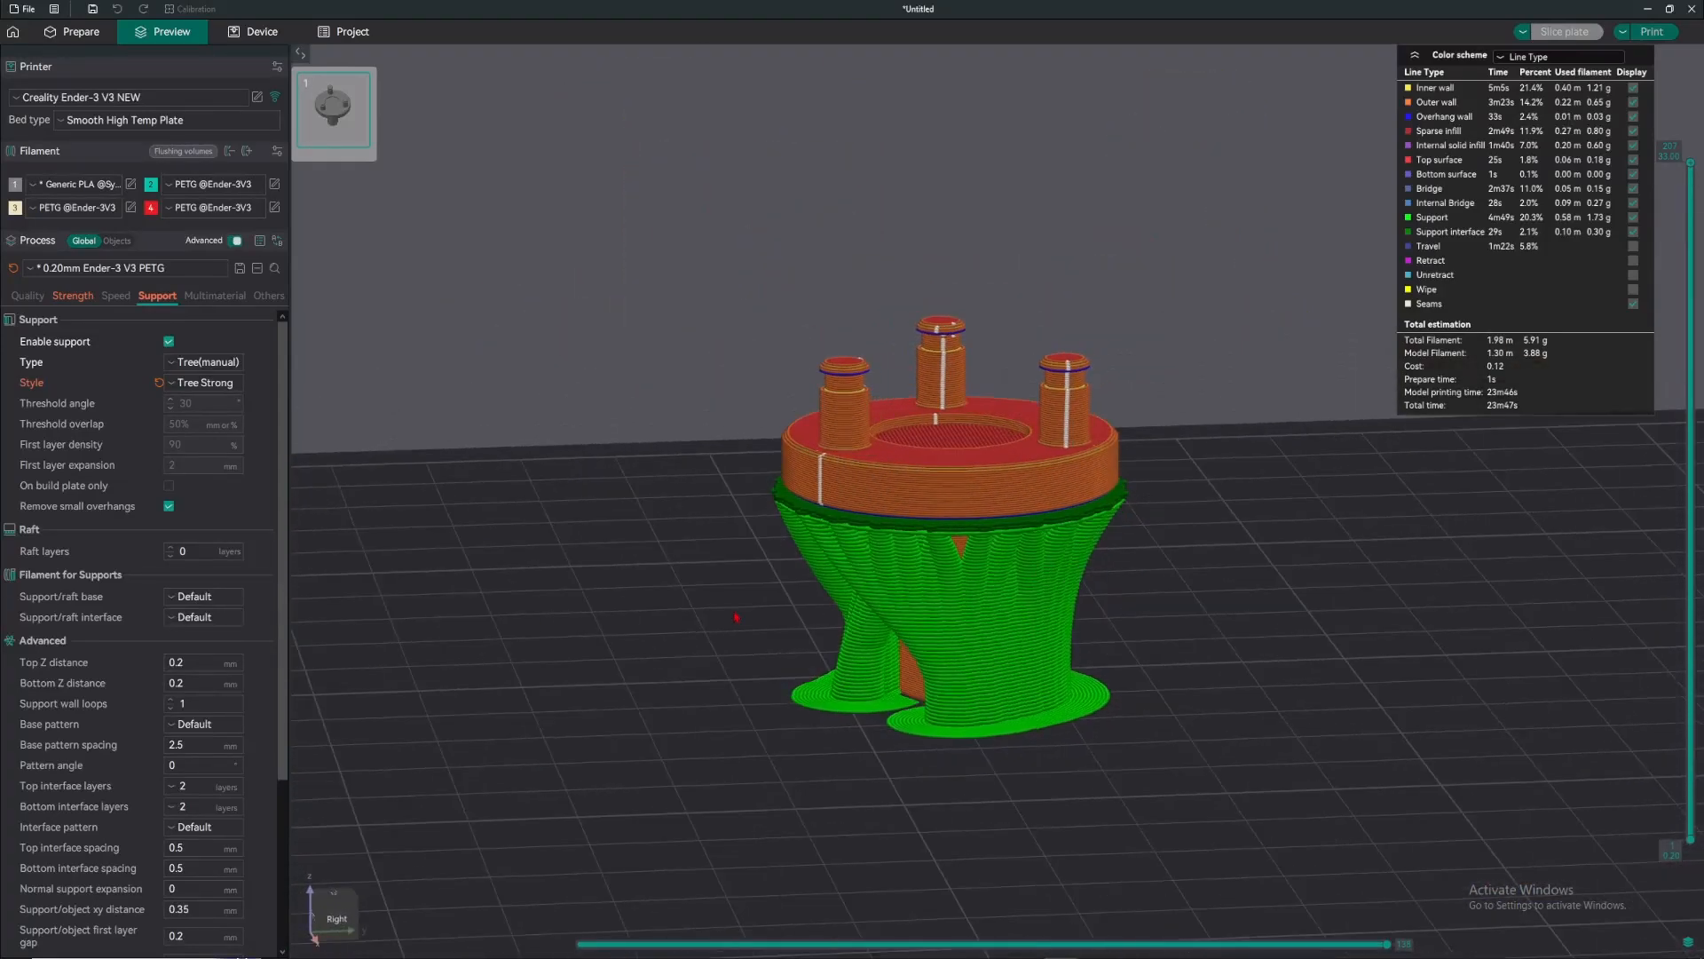
- Reset the support style to the preset default, slice the plate again, and inspect the bases of the supports
left_click(161, 383)
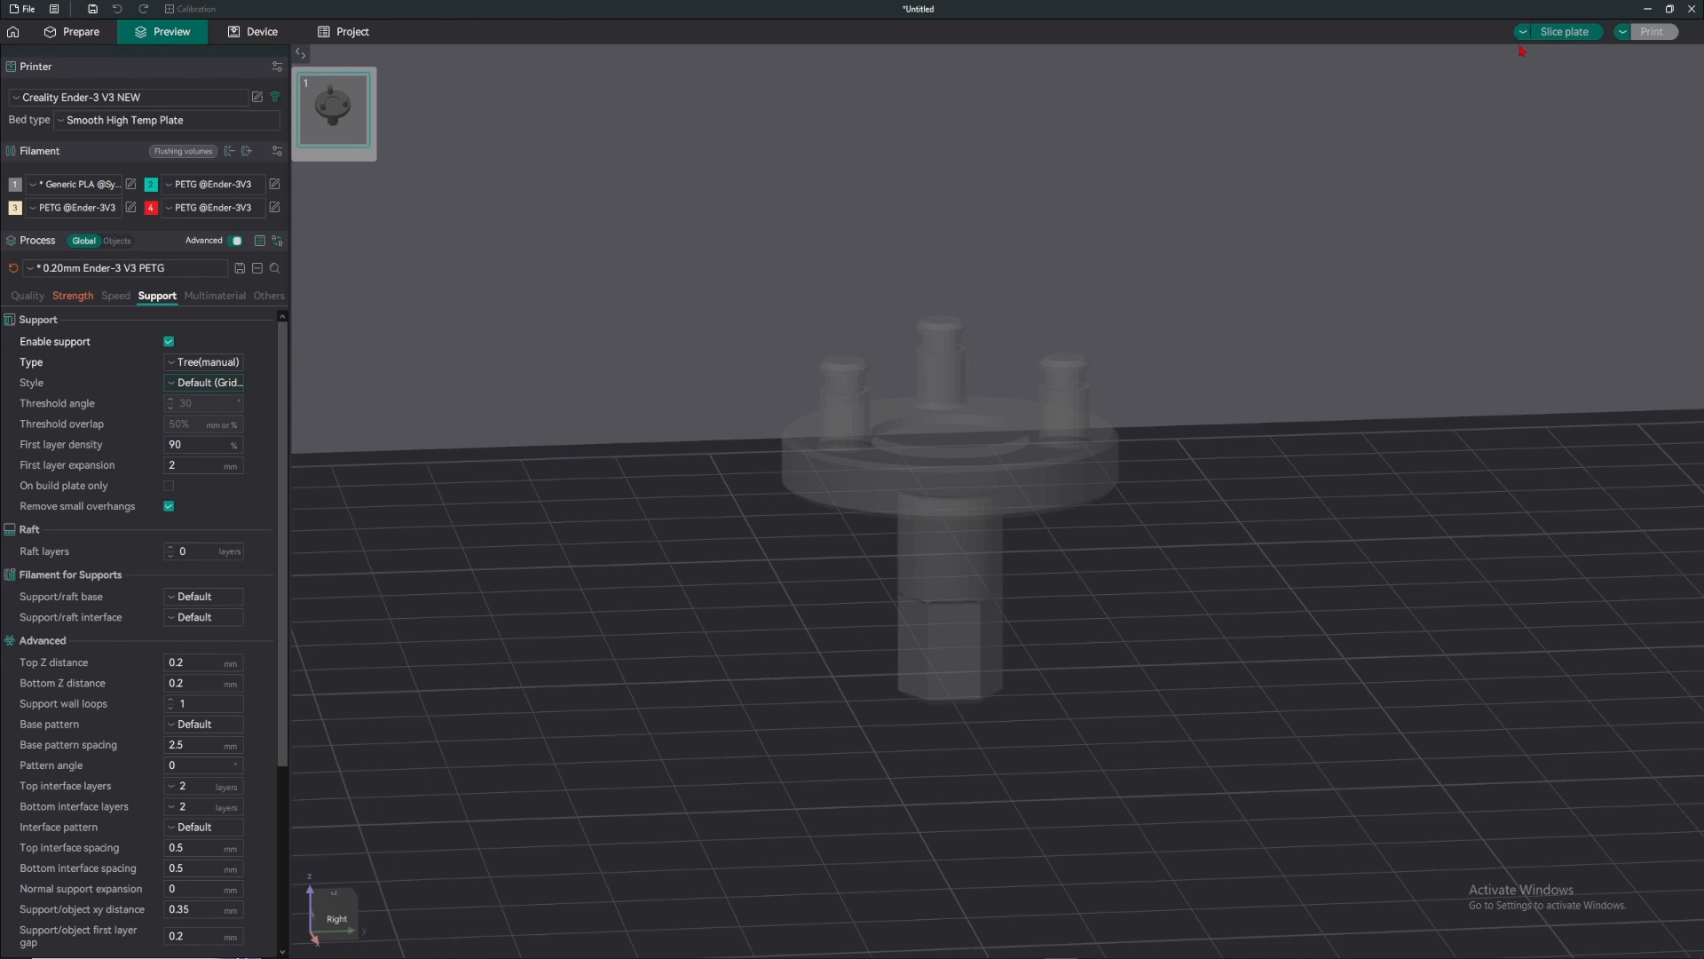
left_click(1545, 32)
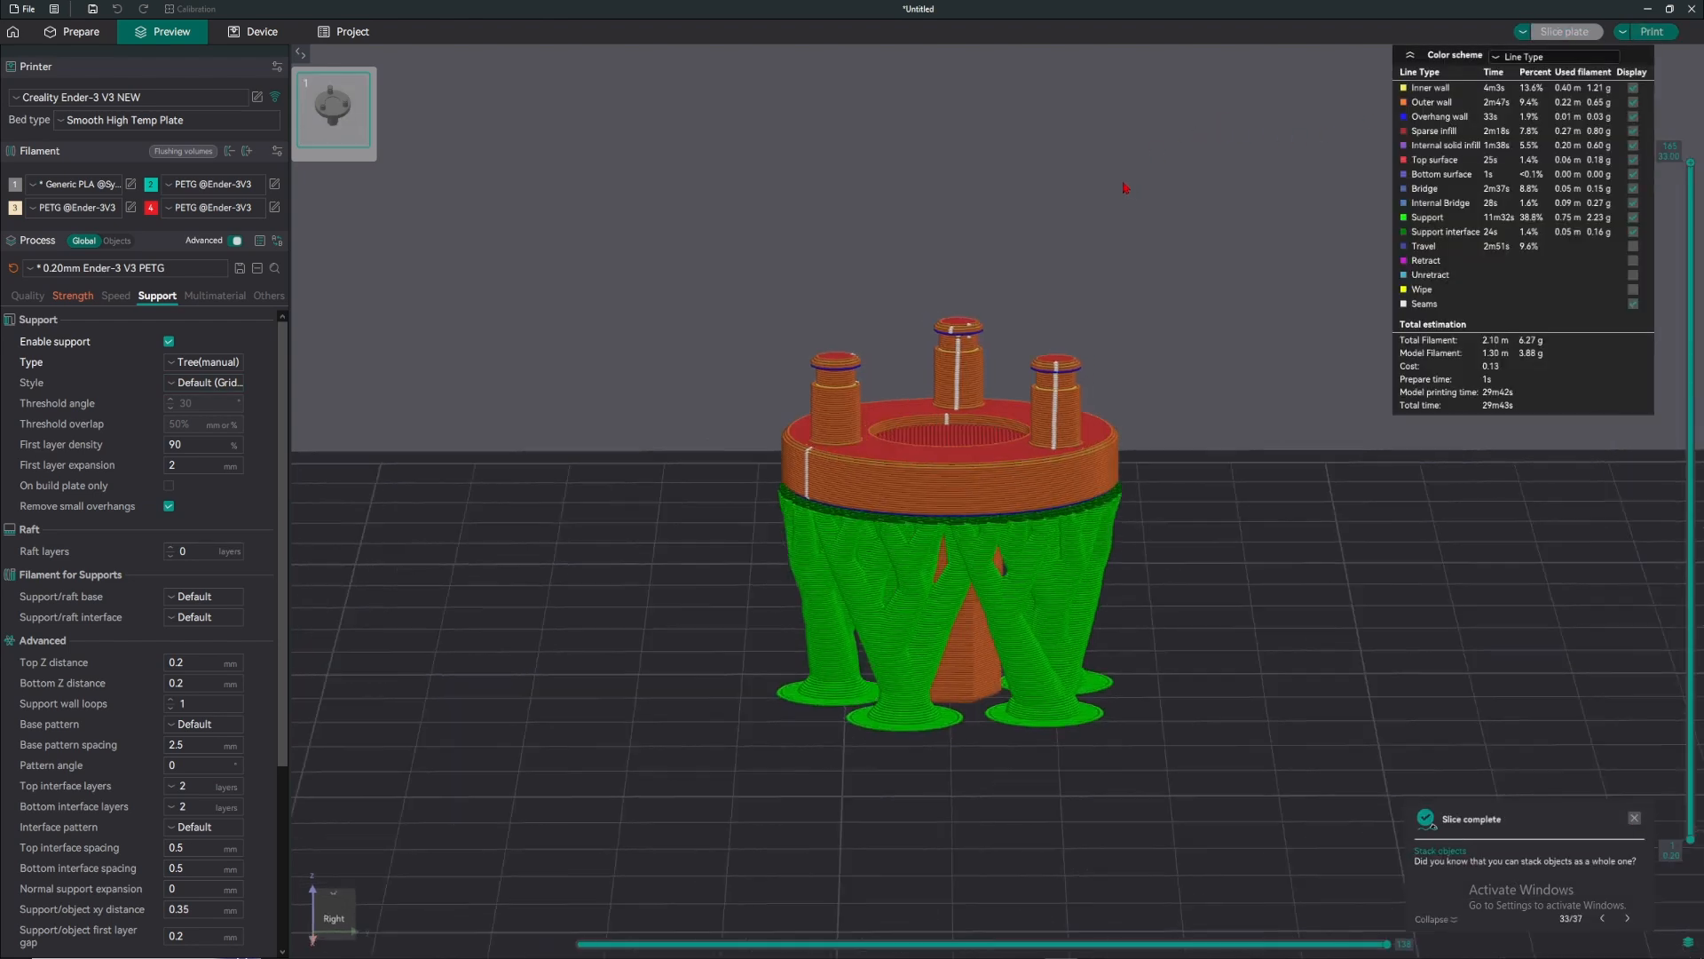
left_click_drag(1126, 187, 728, 231)
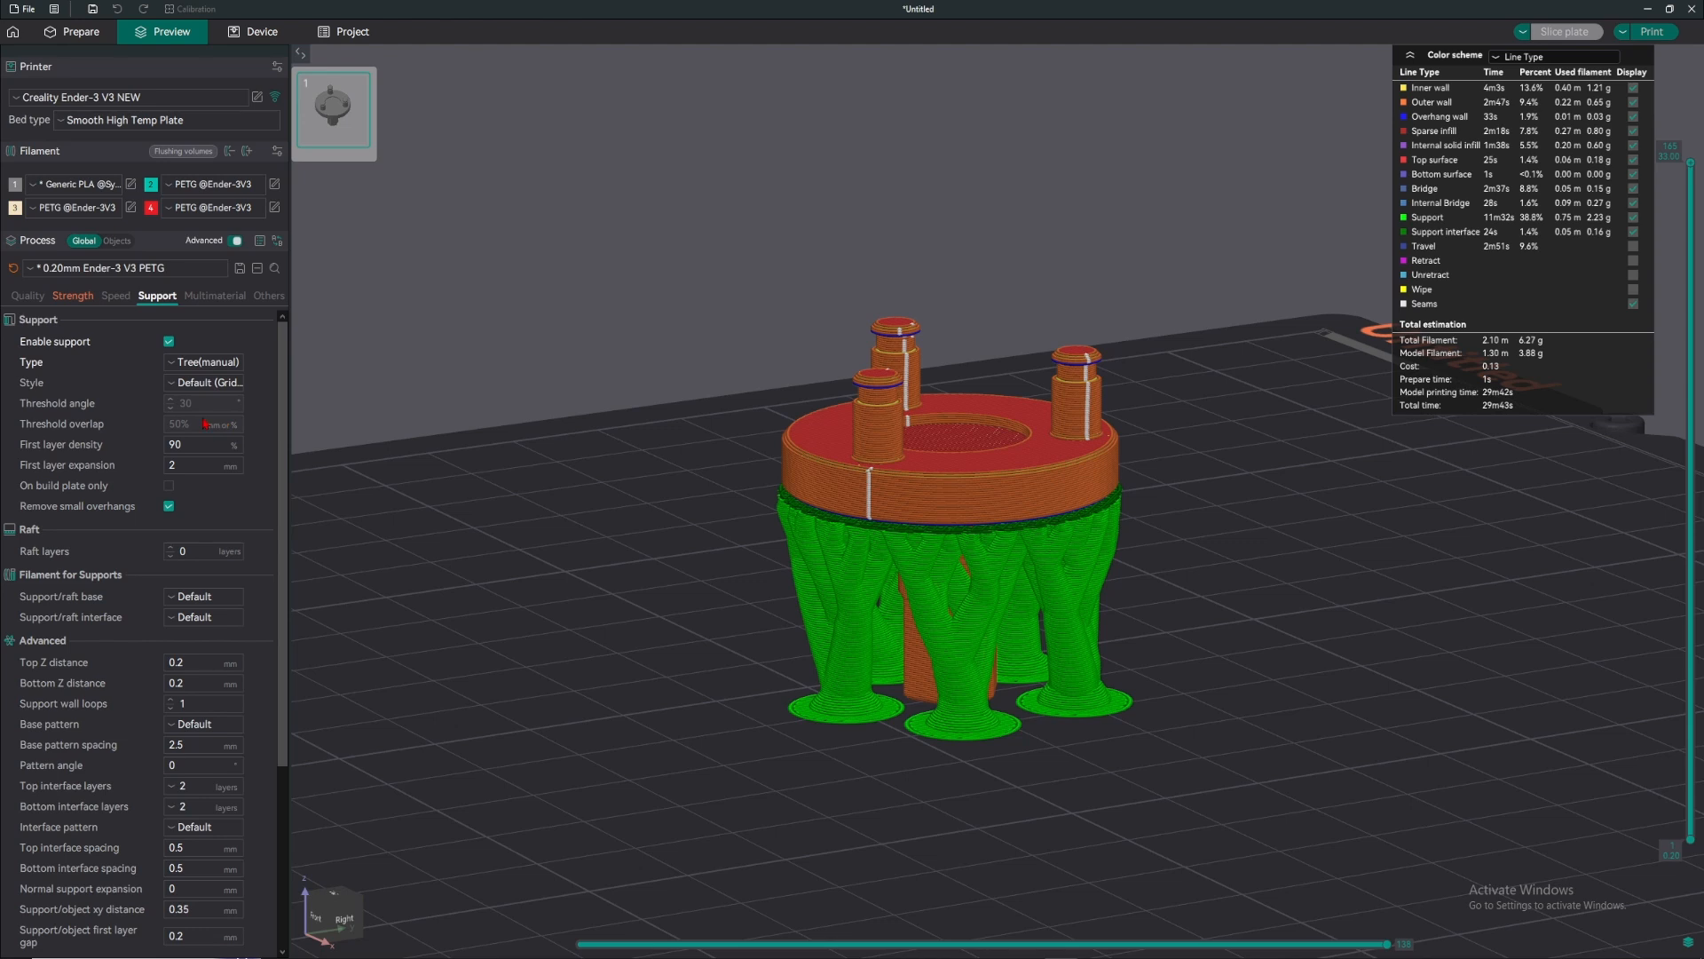
scroll(821, 859, "up", 3)
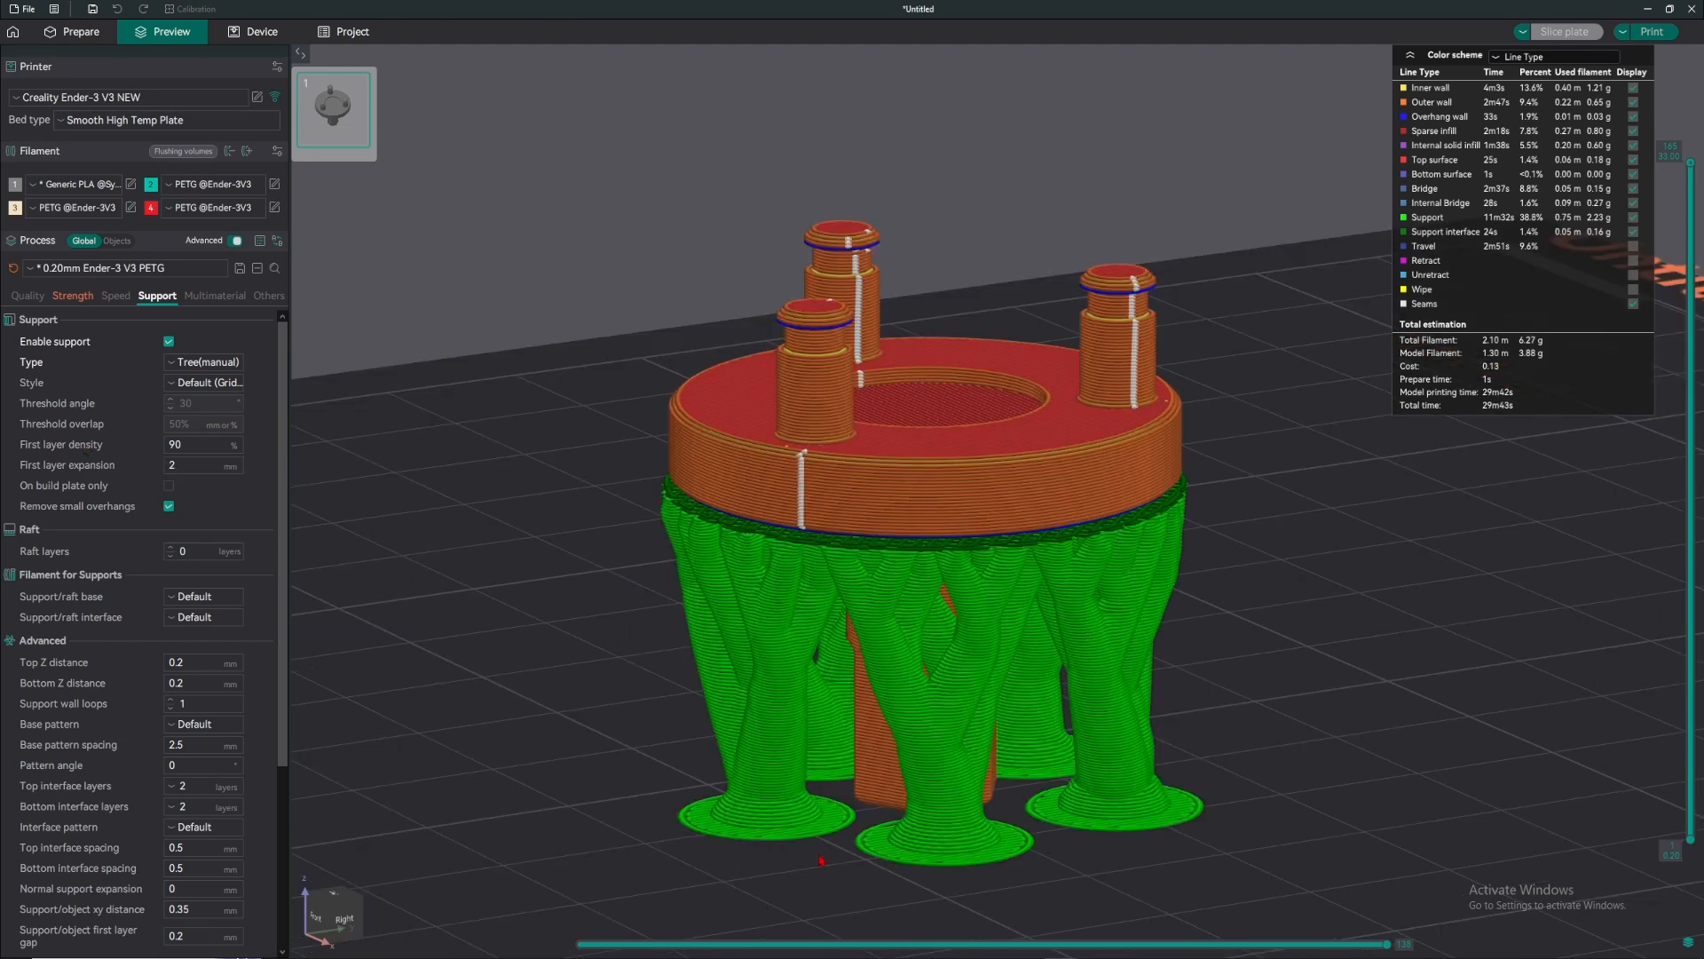
right_click_drag(821, 860, 839, 706)
scroll(840, 705, "up", 5)
left_click_drag(840, 706, 749, 647)
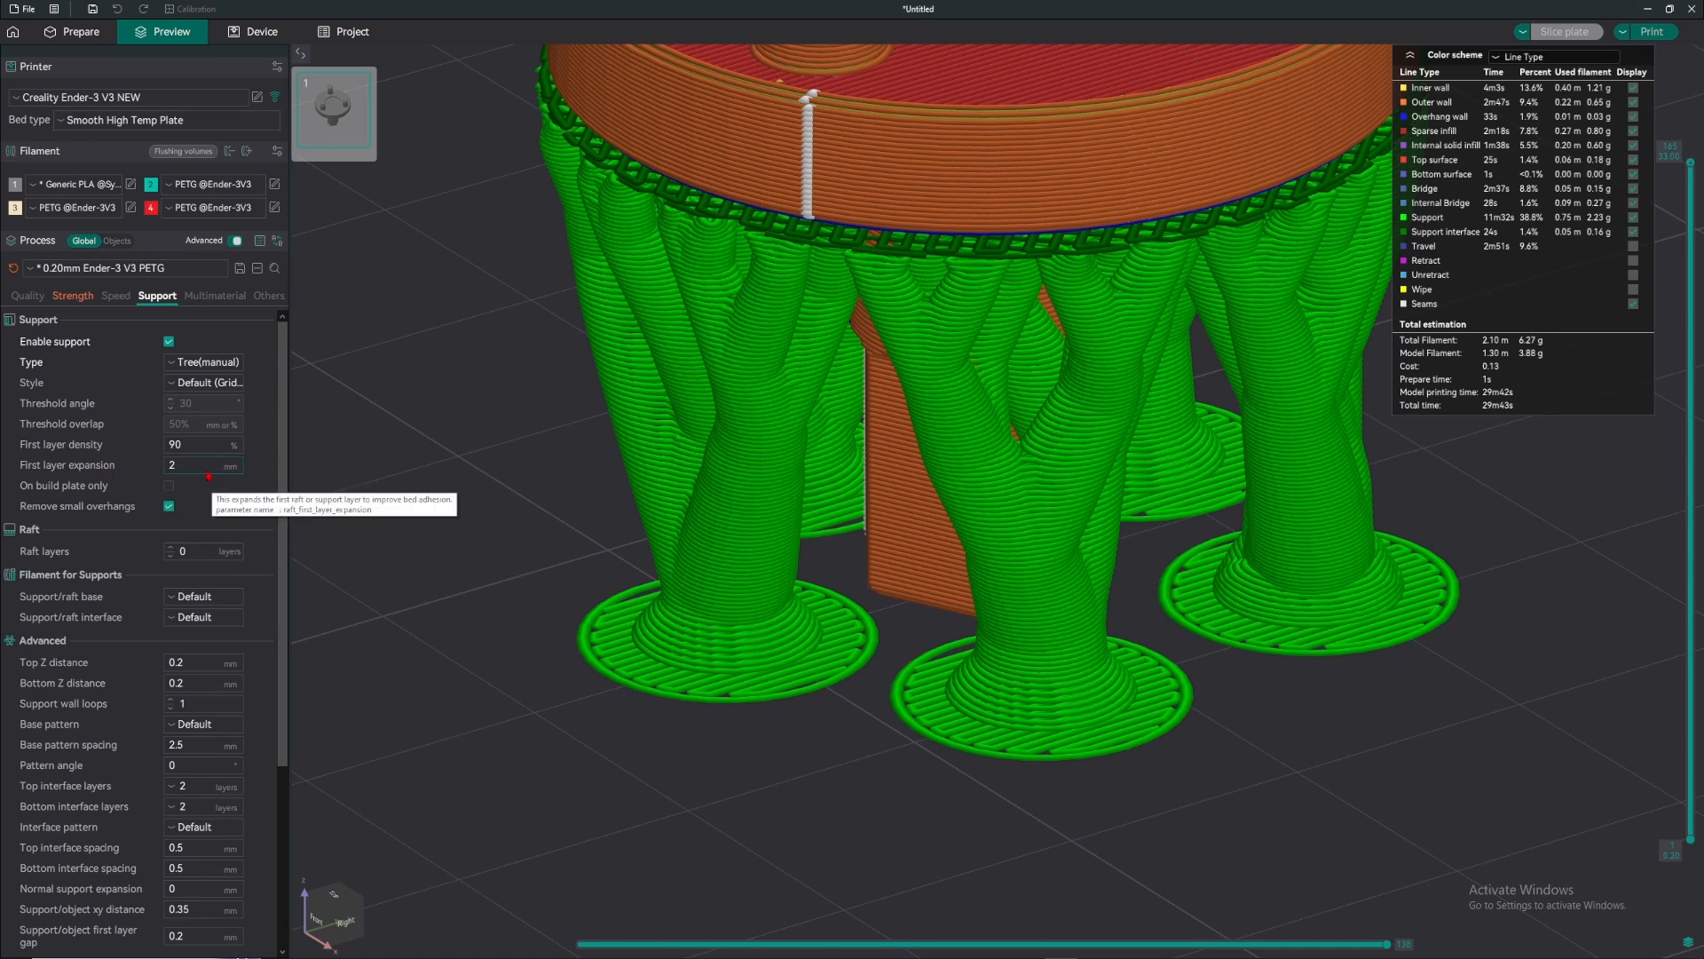
- Set the raft layers to 2, slice the plate, and inspect the raft beneath the hexagonal shaft
scroll(86, 462, "down", 2)
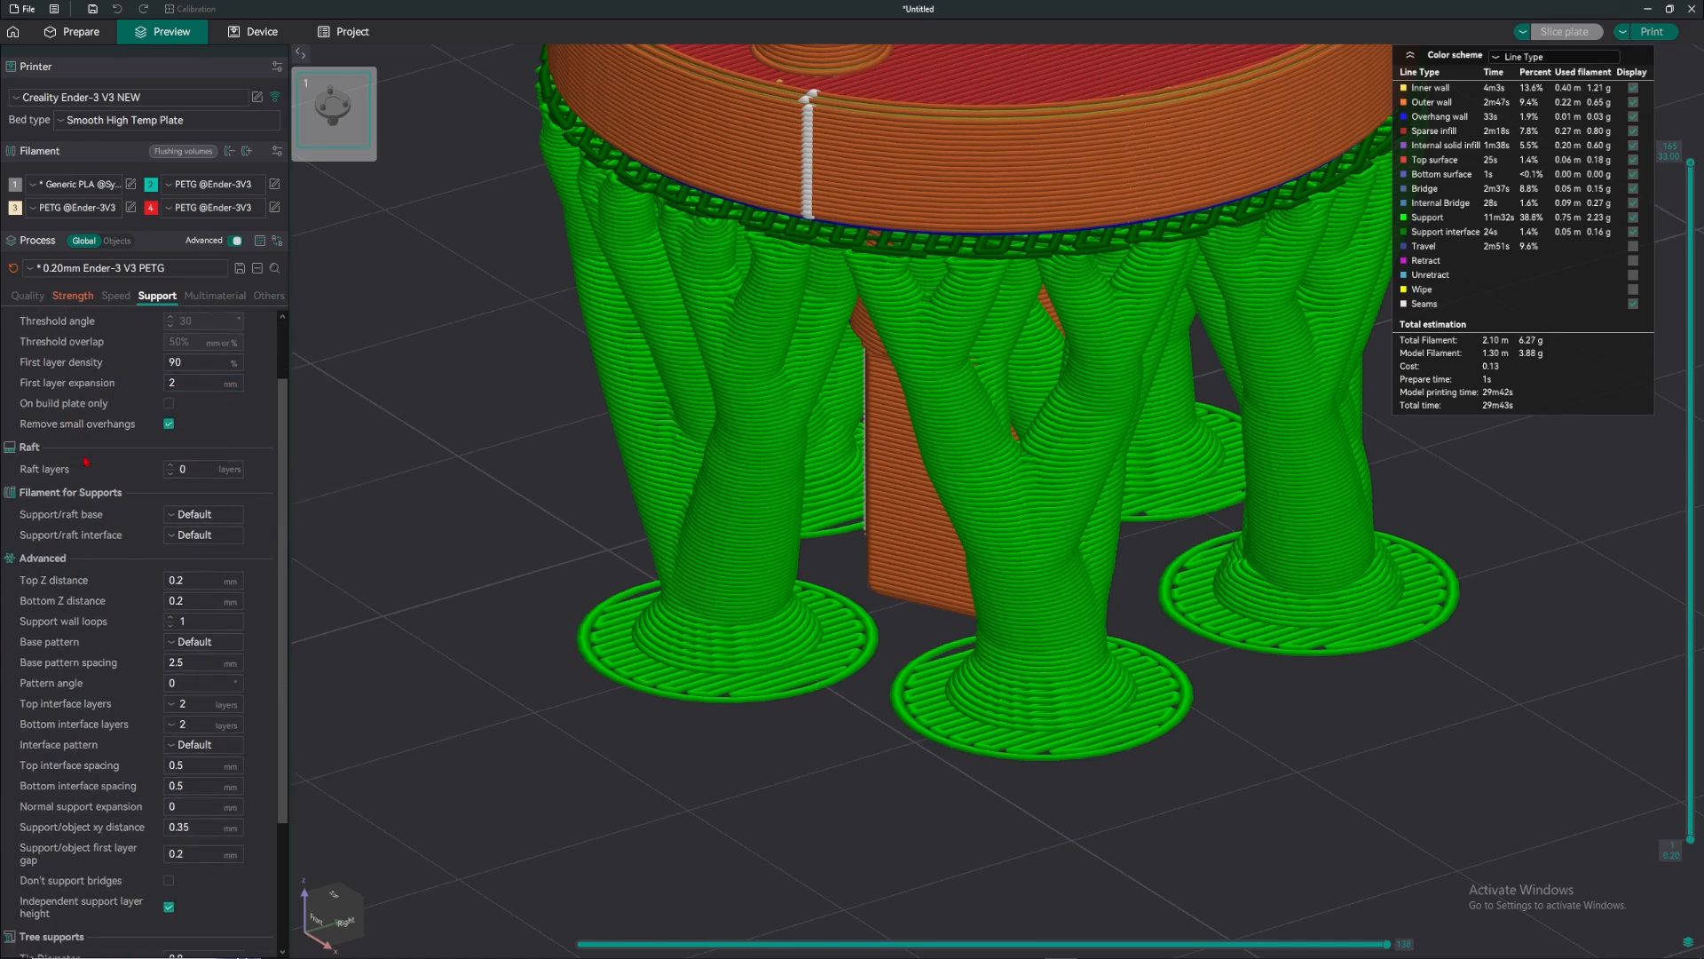
left_click(175, 472)
type("2")
key("Return")
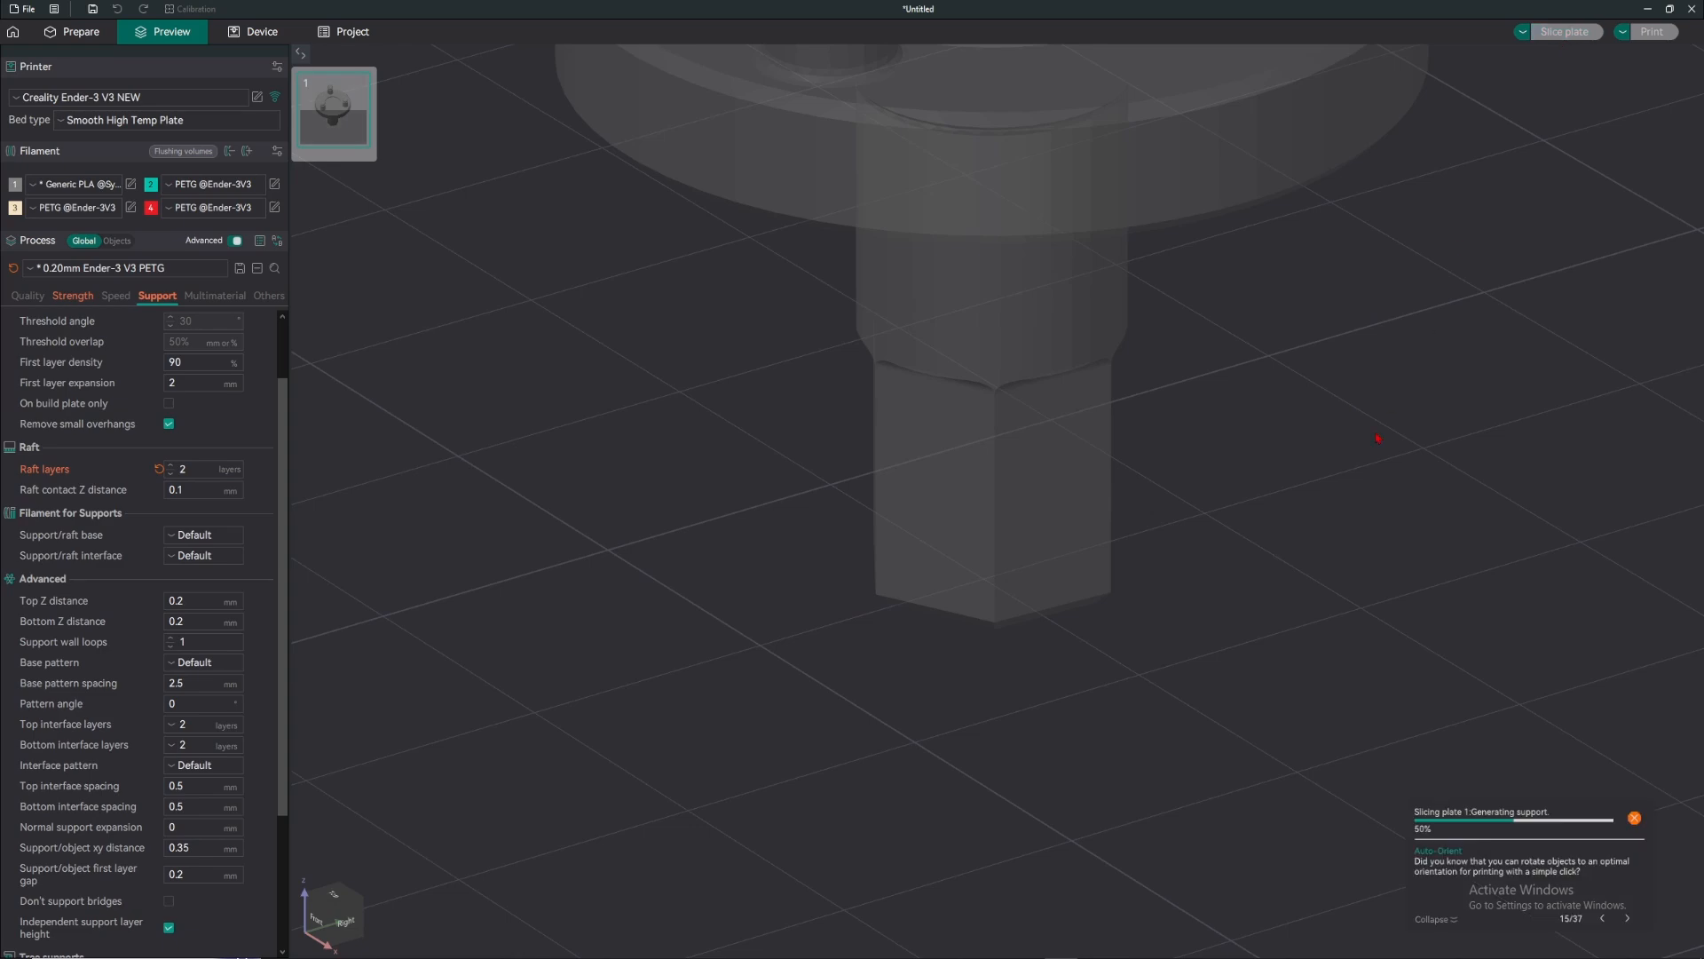
scroll(1041, 618, "up", 10)
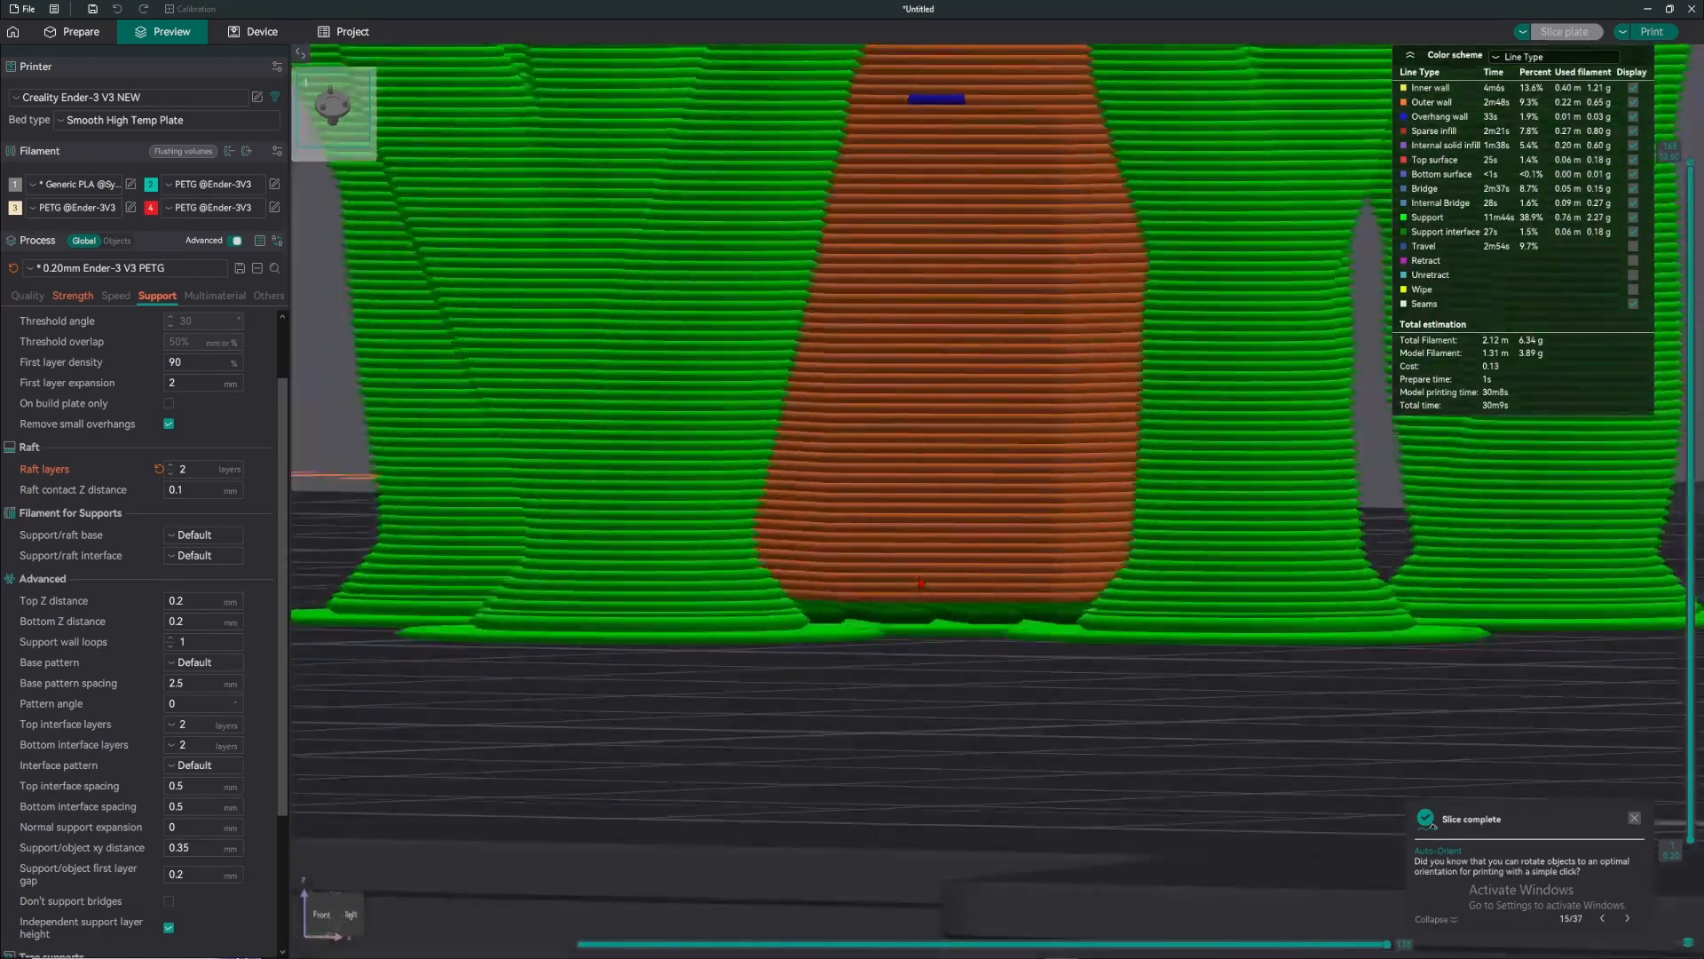
left_click_drag(919, 577, 917, 585)
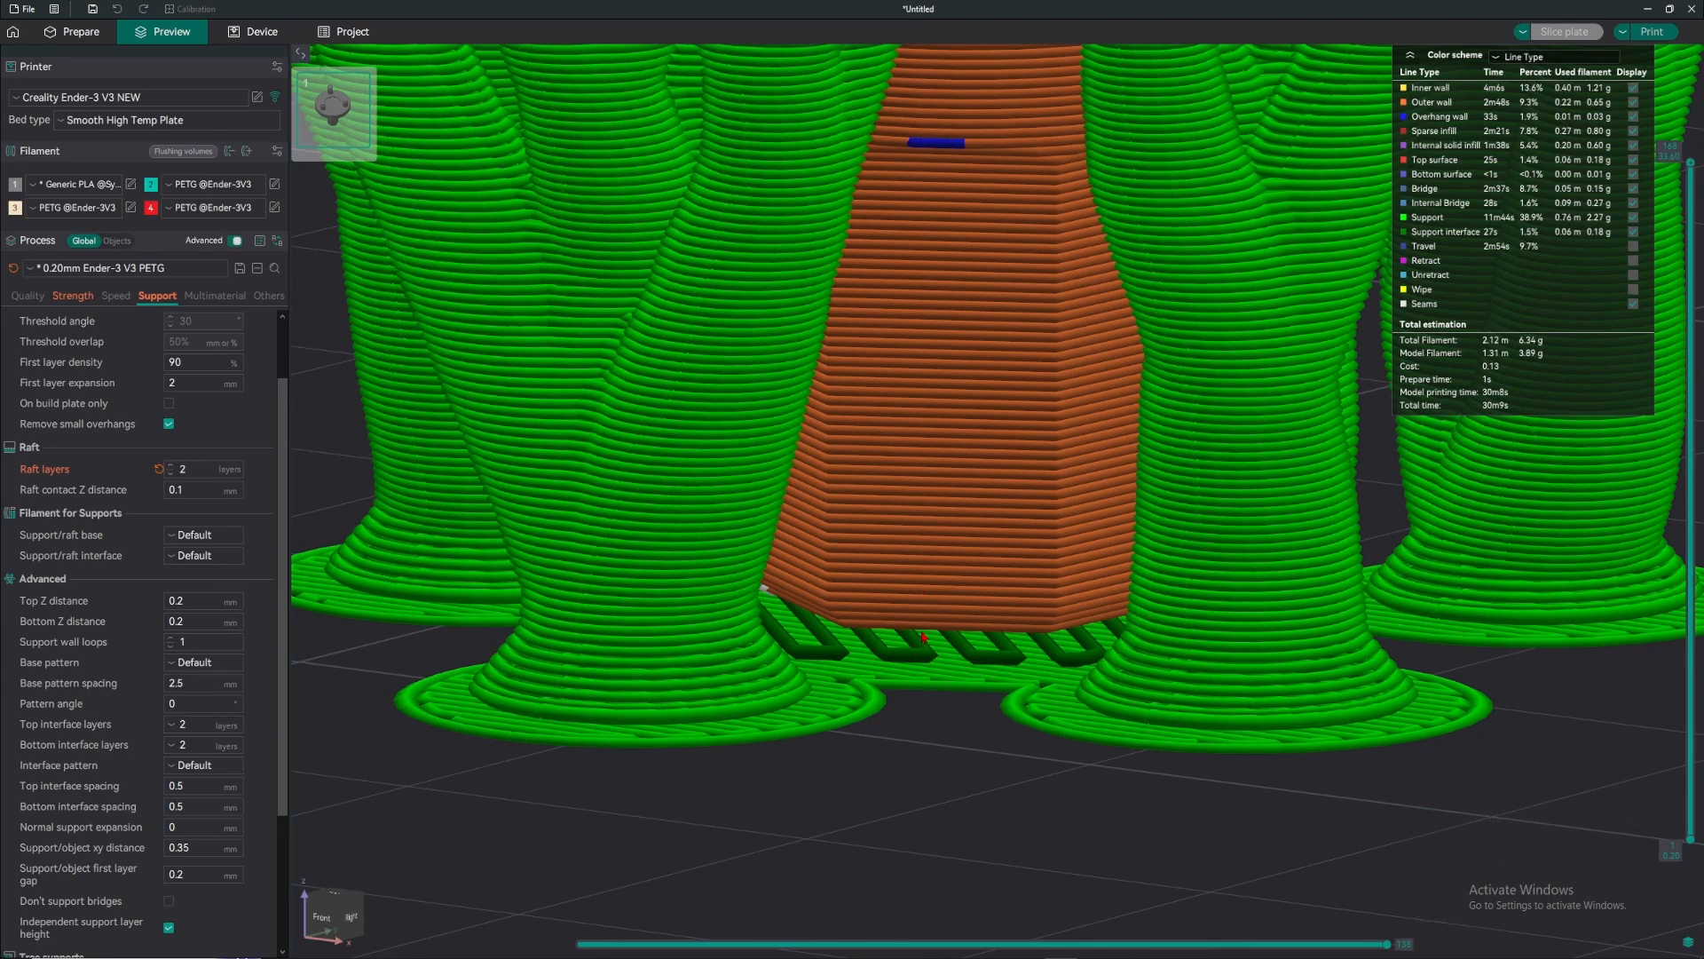
mouse_move(925, 634)
left_mouse_down()
mouse_move(929, 590)
mouse_move(932, 624)
left_mouse_up()
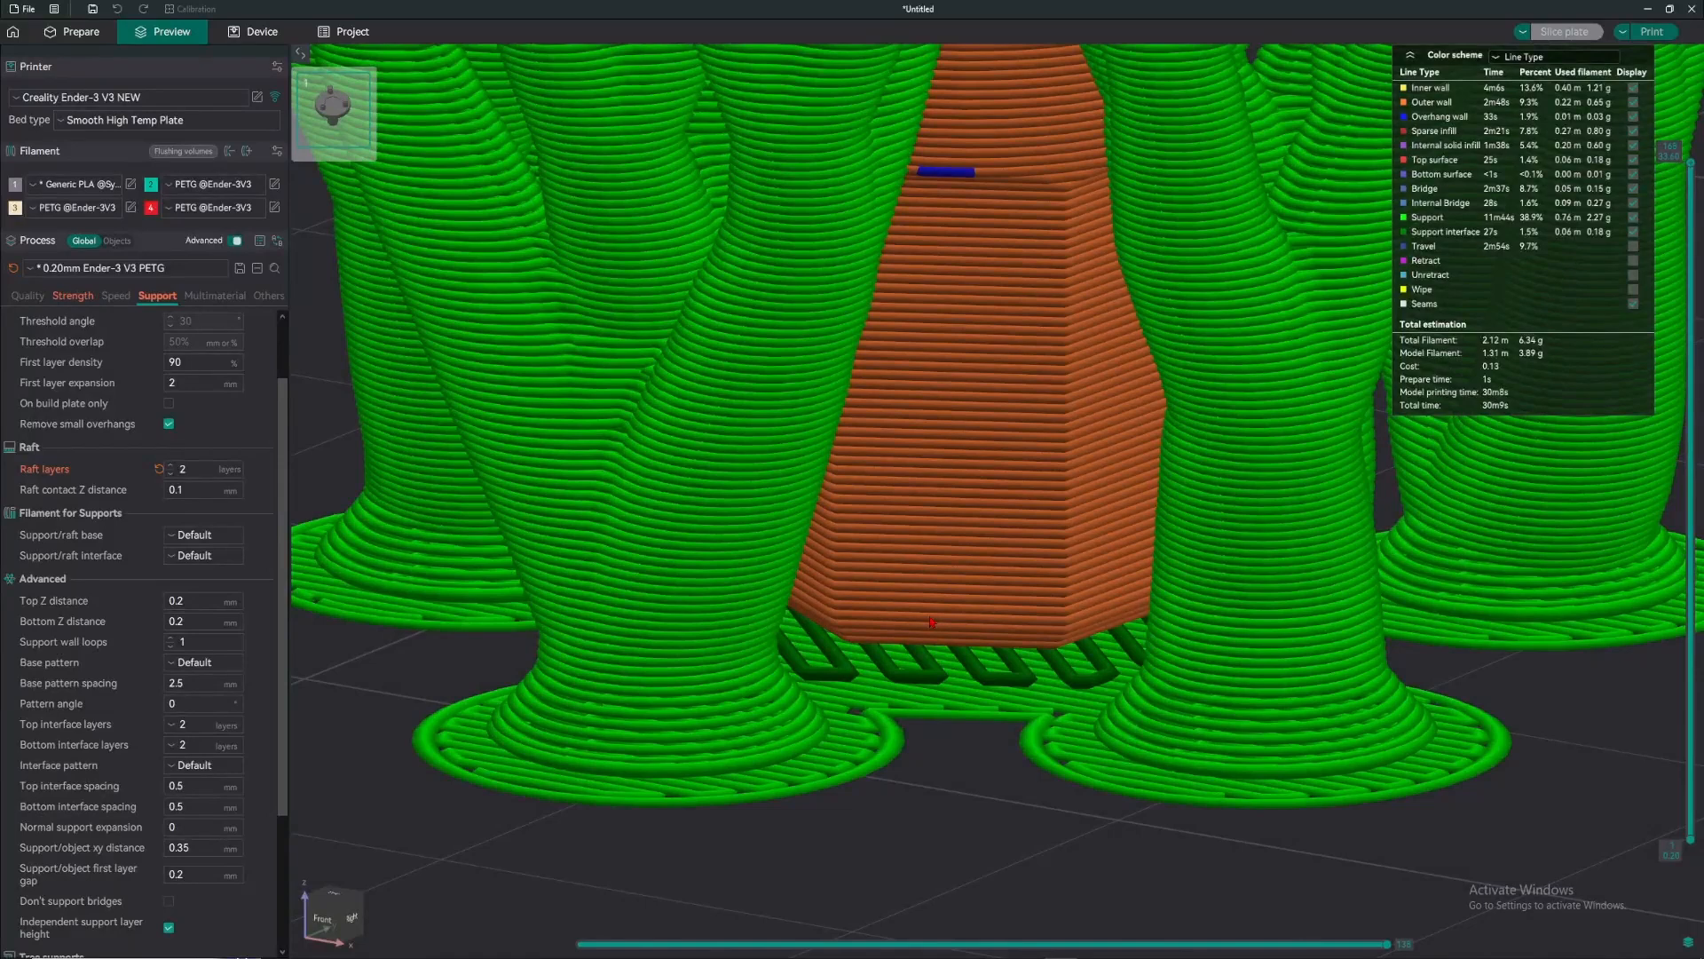
scroll(932, 623, "down", 7)
mouse_move(1041, 613)
left_mouse_down()
mouse_move(1059, 519)
mouse_move(1047, 582)
left_mouse_up()
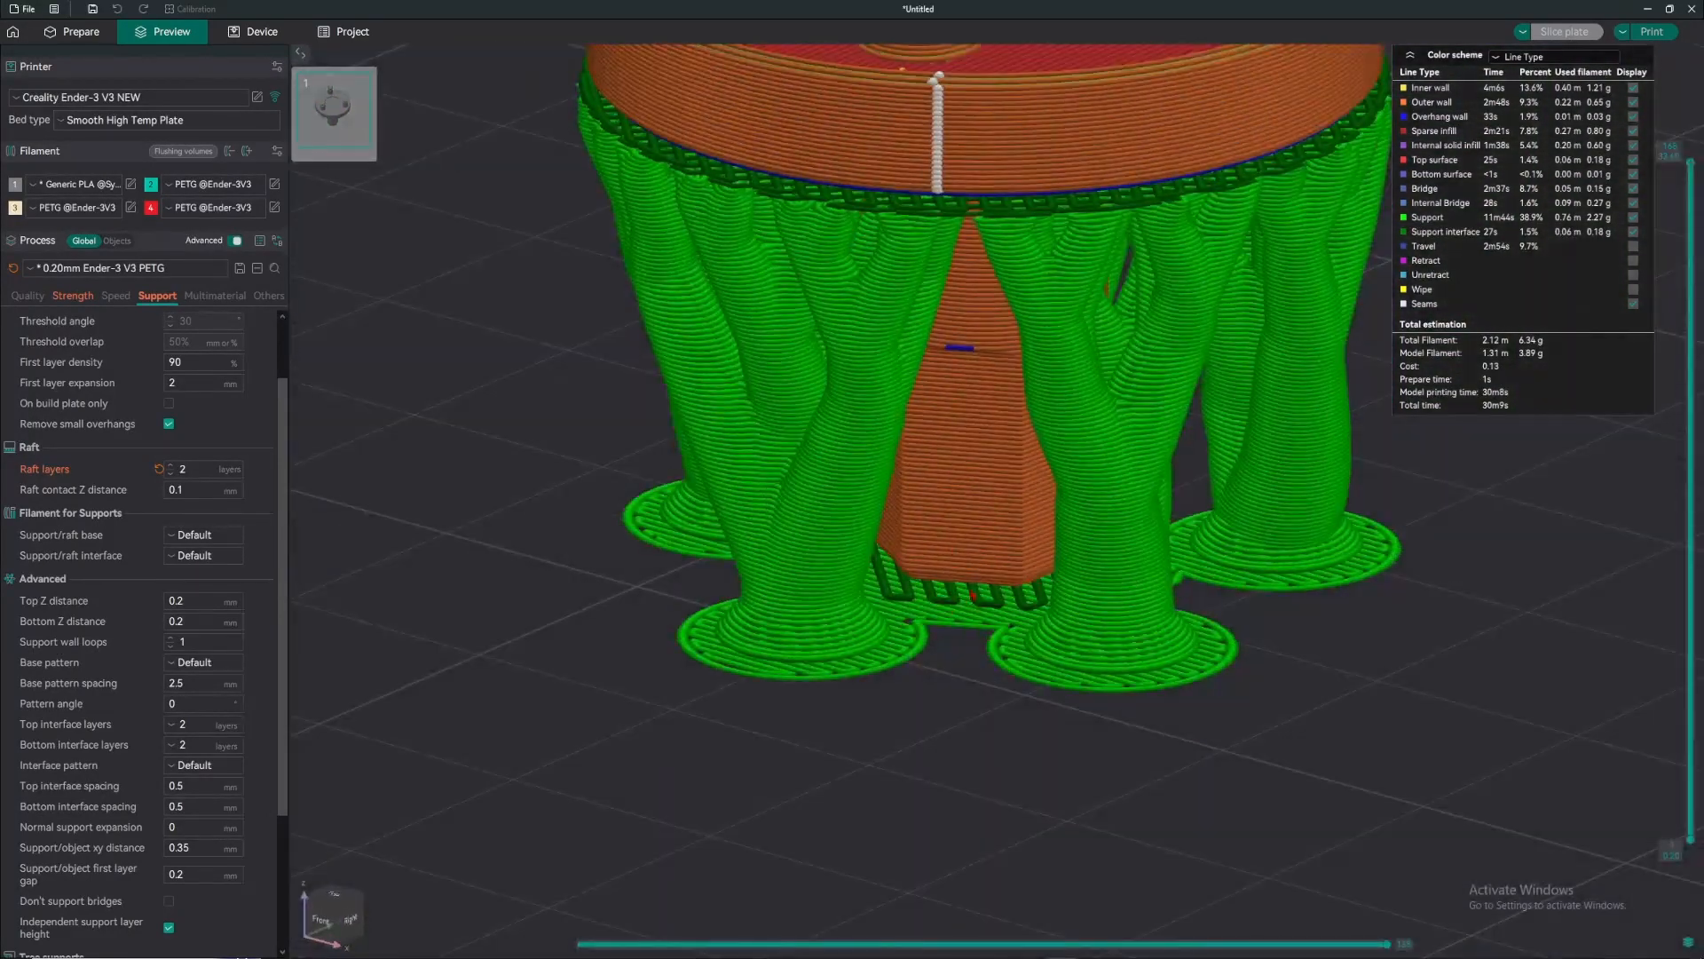
- Set the raft layers back to 0
scroll(985, 539, "up", 3)
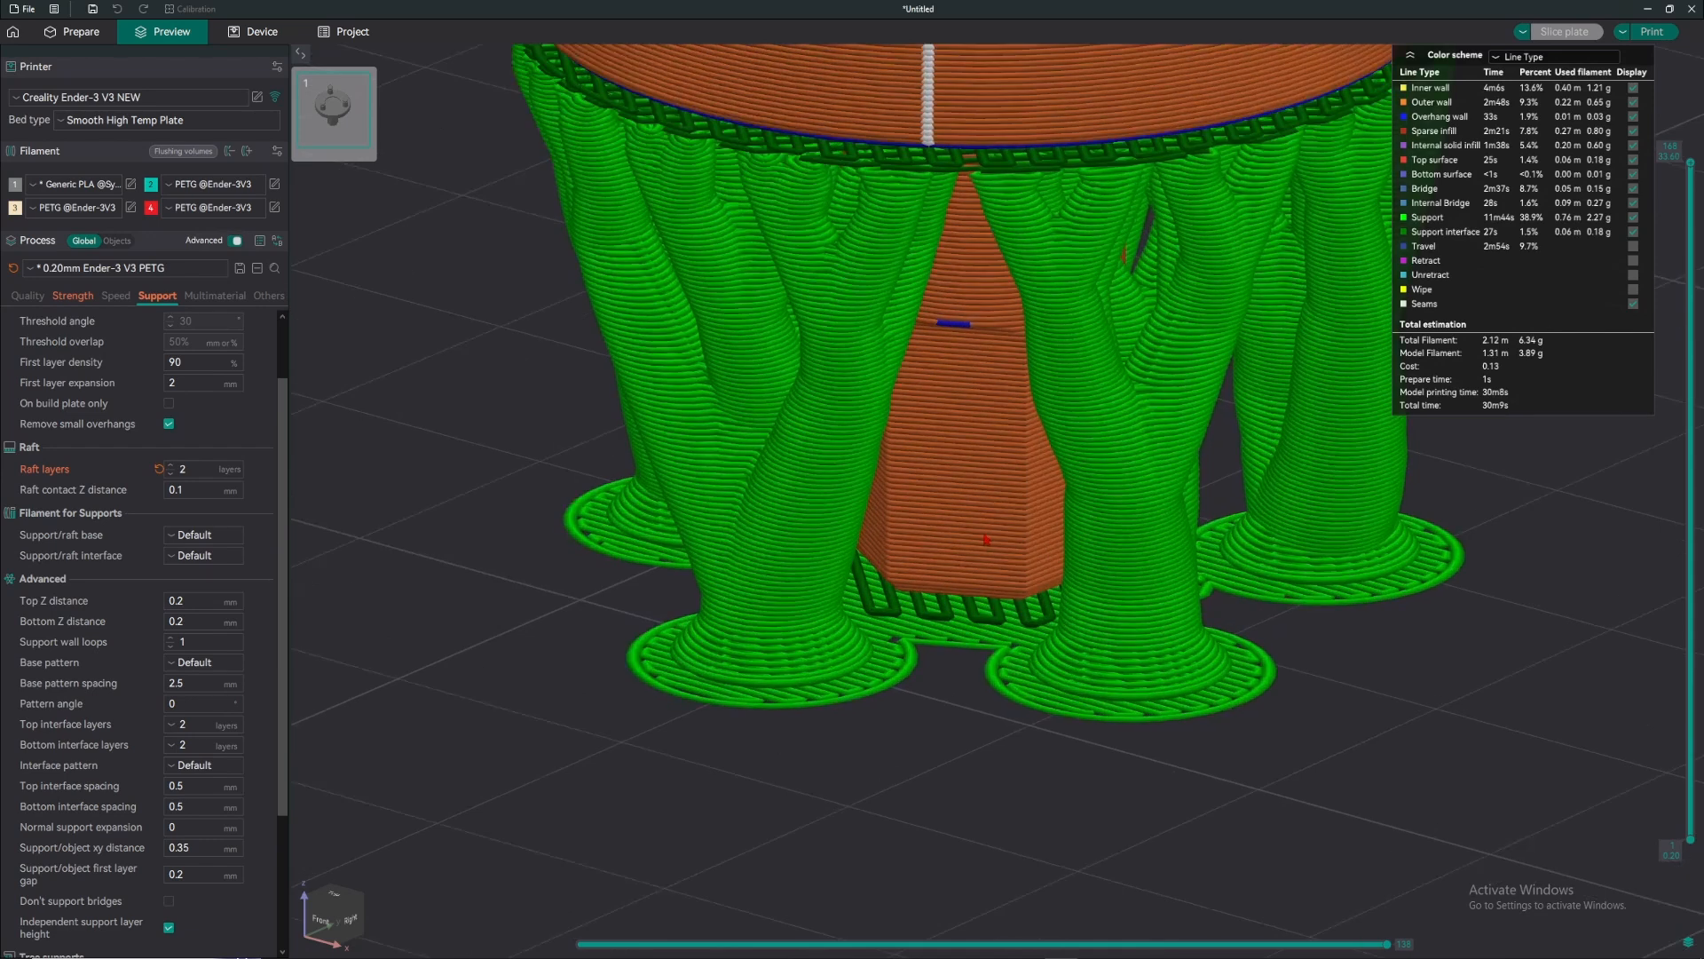
left_click(170, 473)
left_click(170, 473)
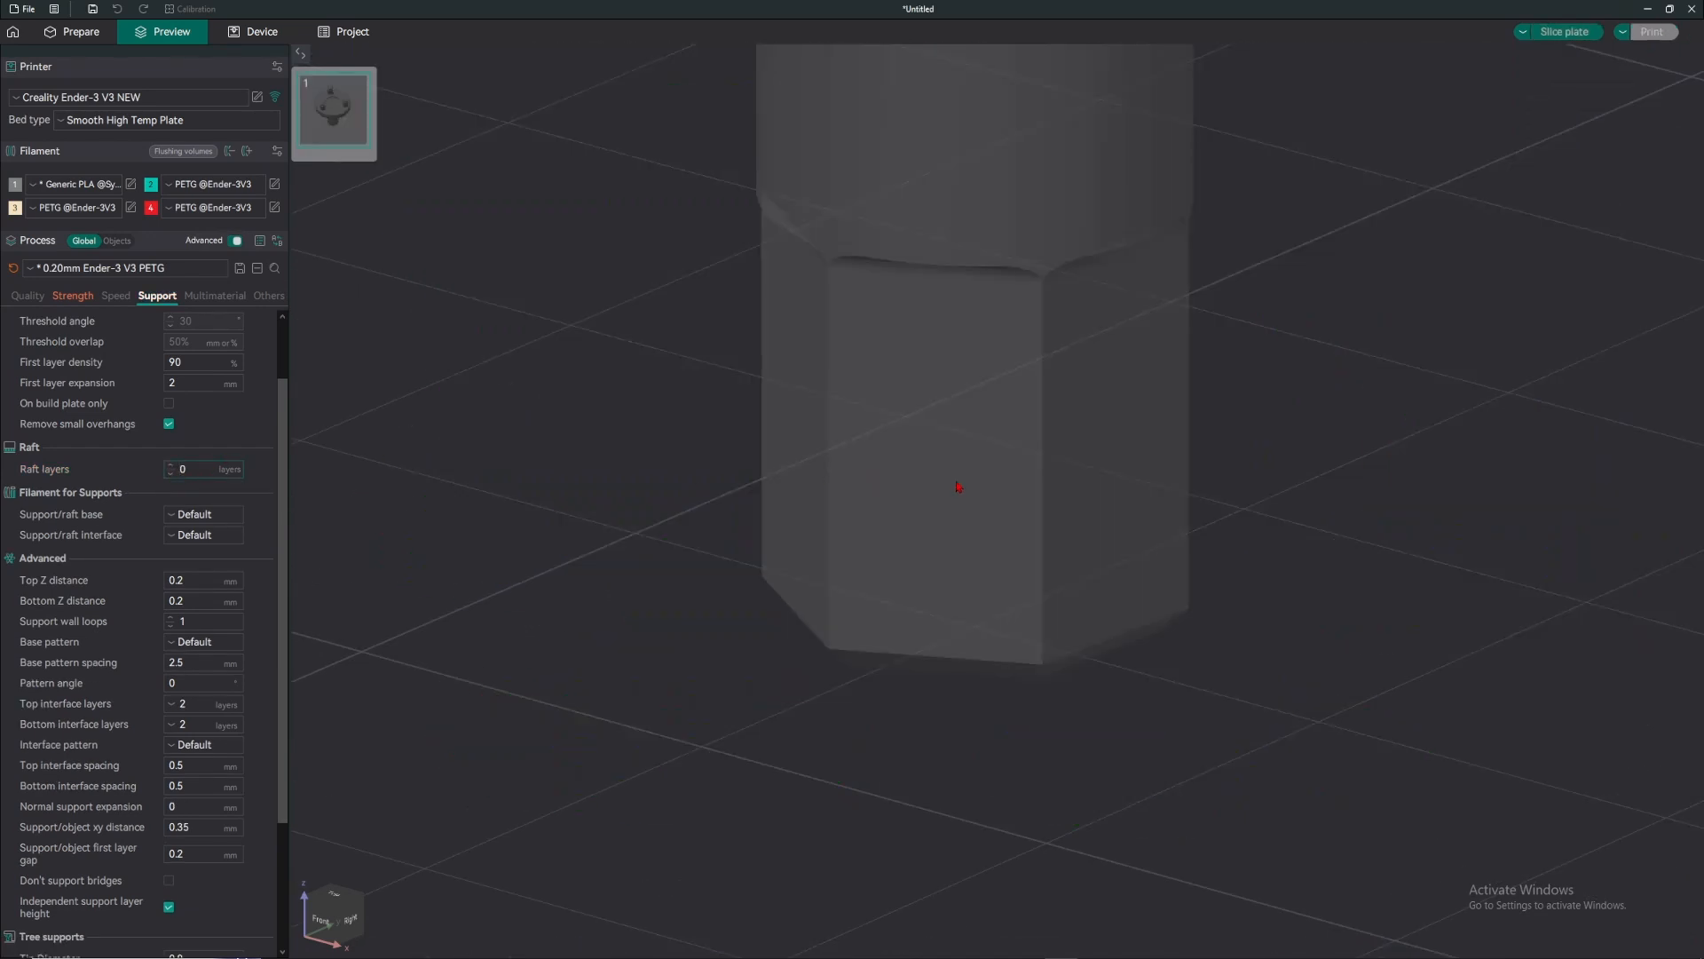
scroll(960, 490, "down", 4)
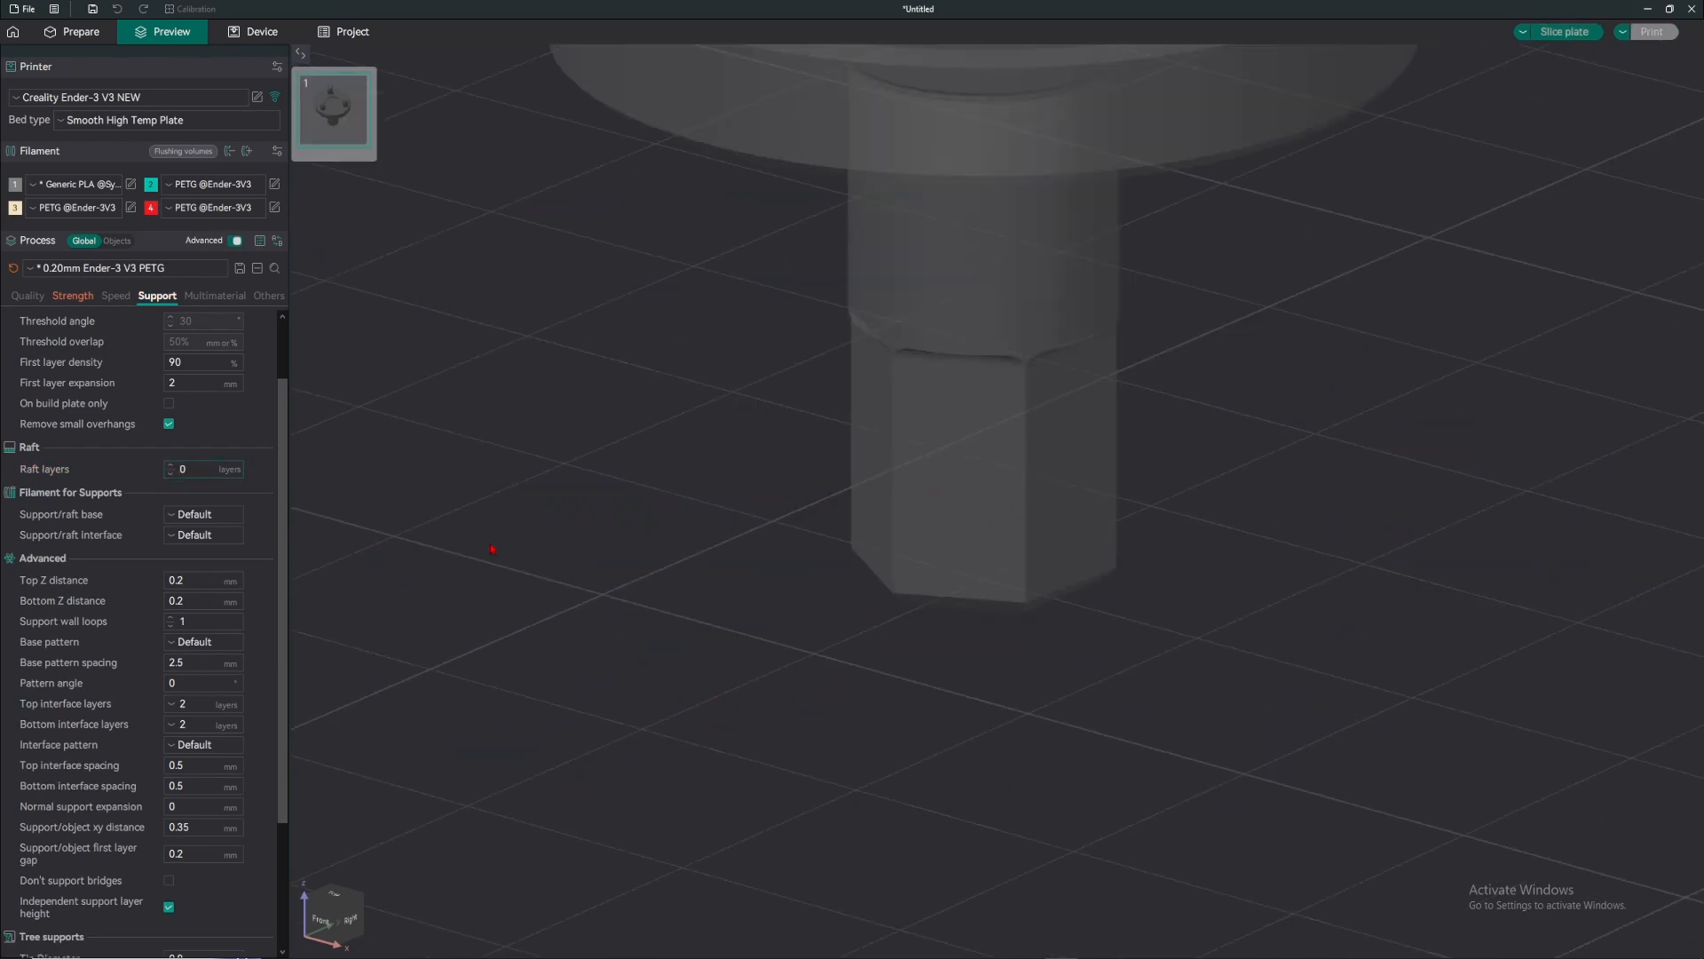
- Set the support/raft base filament to filament 2 (PETG), slice the plate, and inspect the tree supports from several sides
scroll(476, 420, "down", 5)
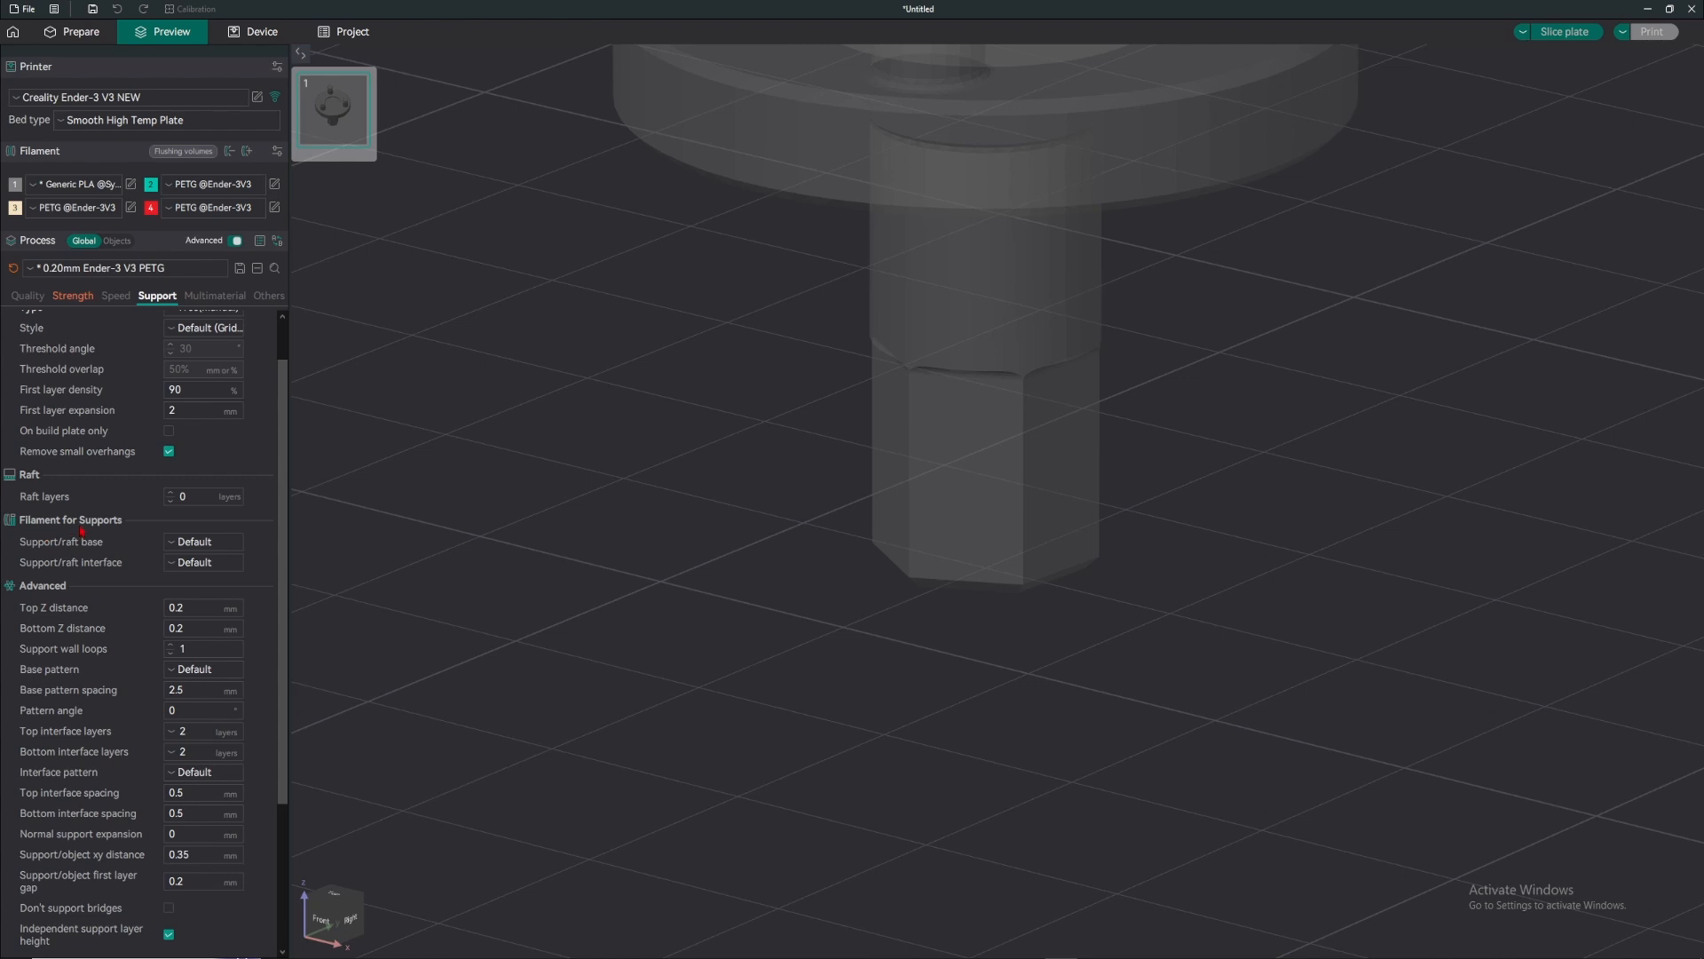
scroll(82, 531, "down", 3)
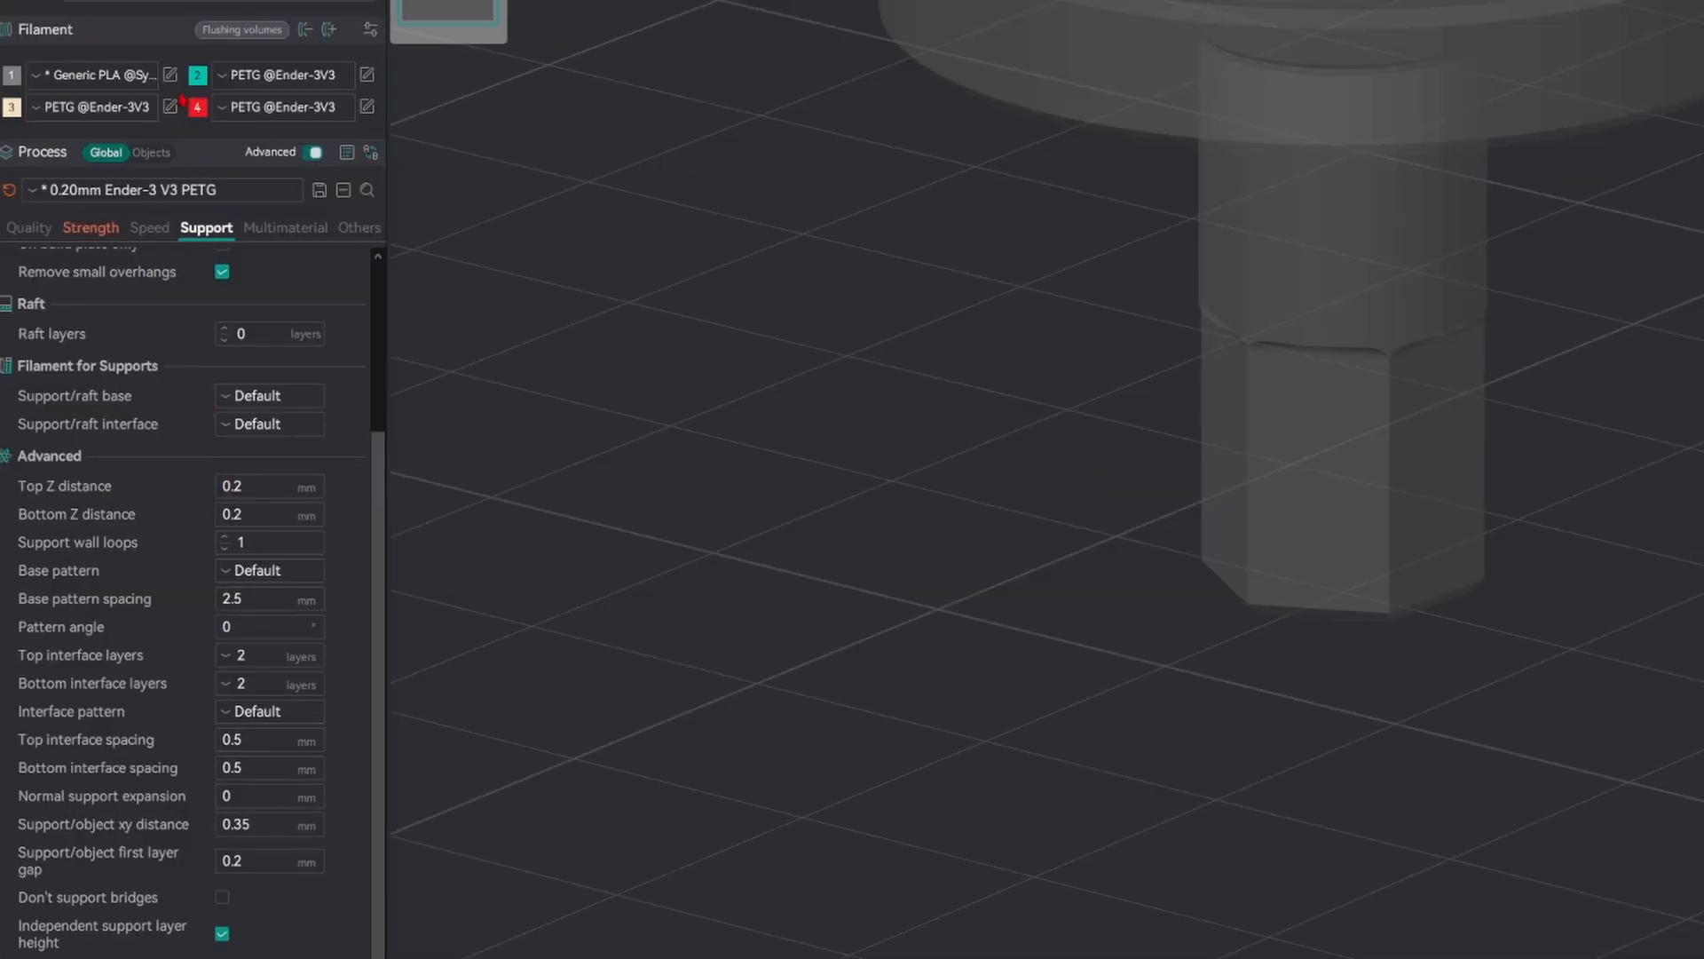
left_click(242, 401)
left_click(276, 490)
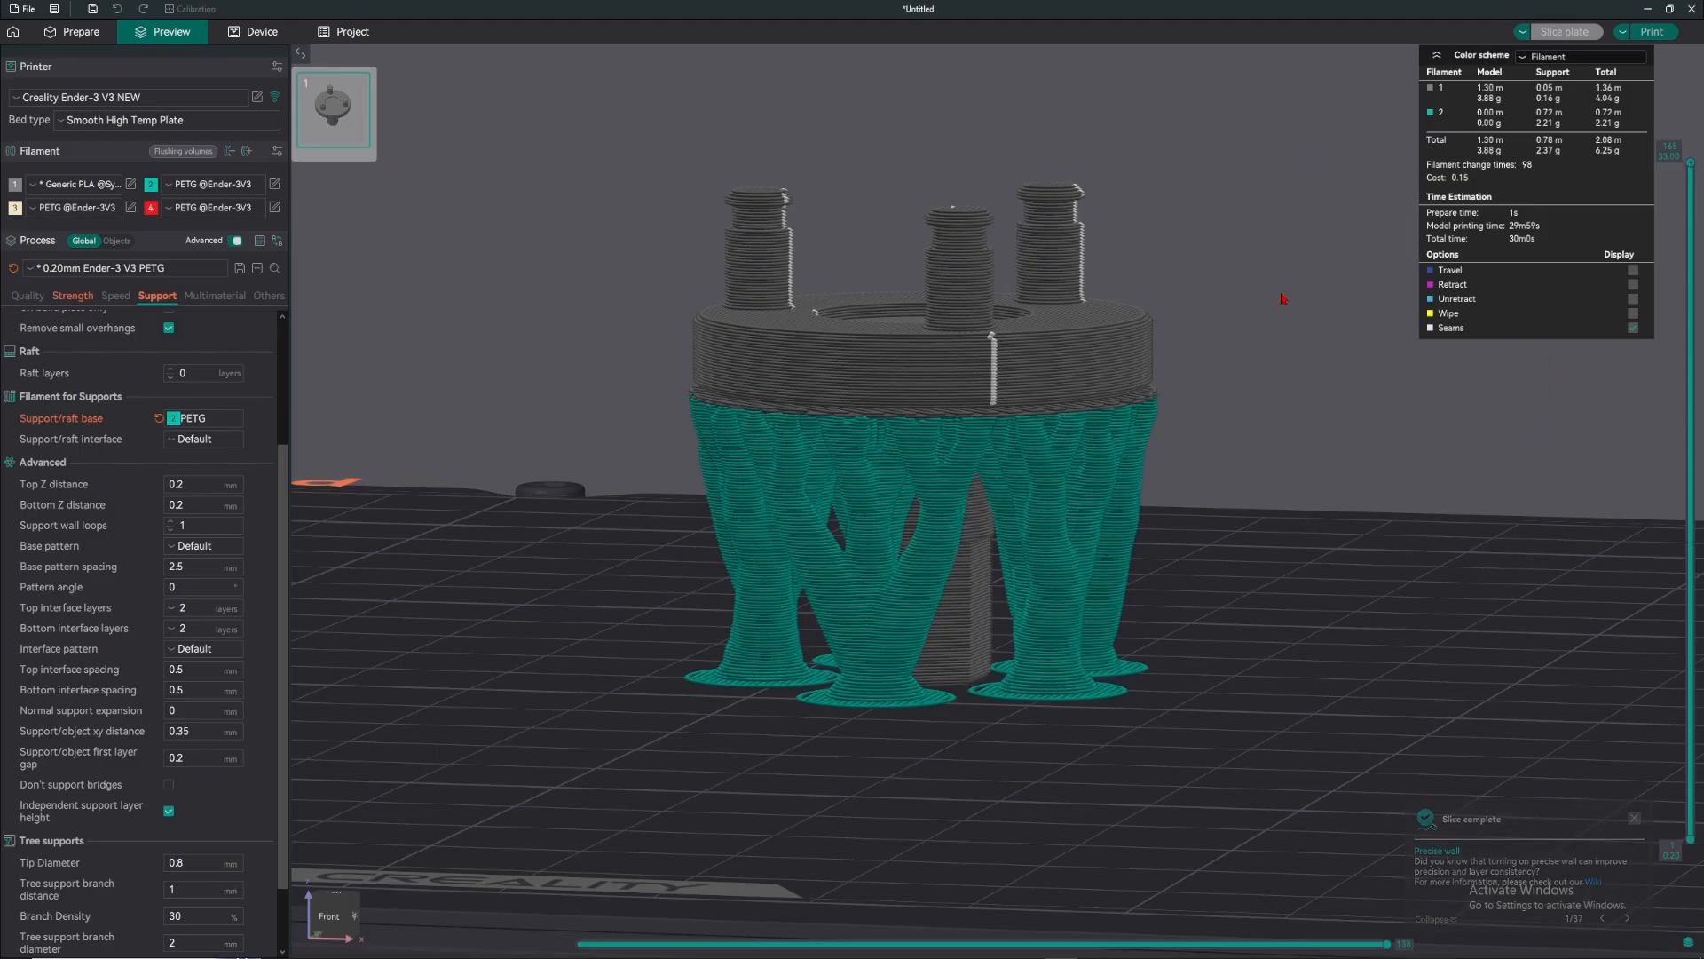
left_click_drag(1282, 296, 943, 388)
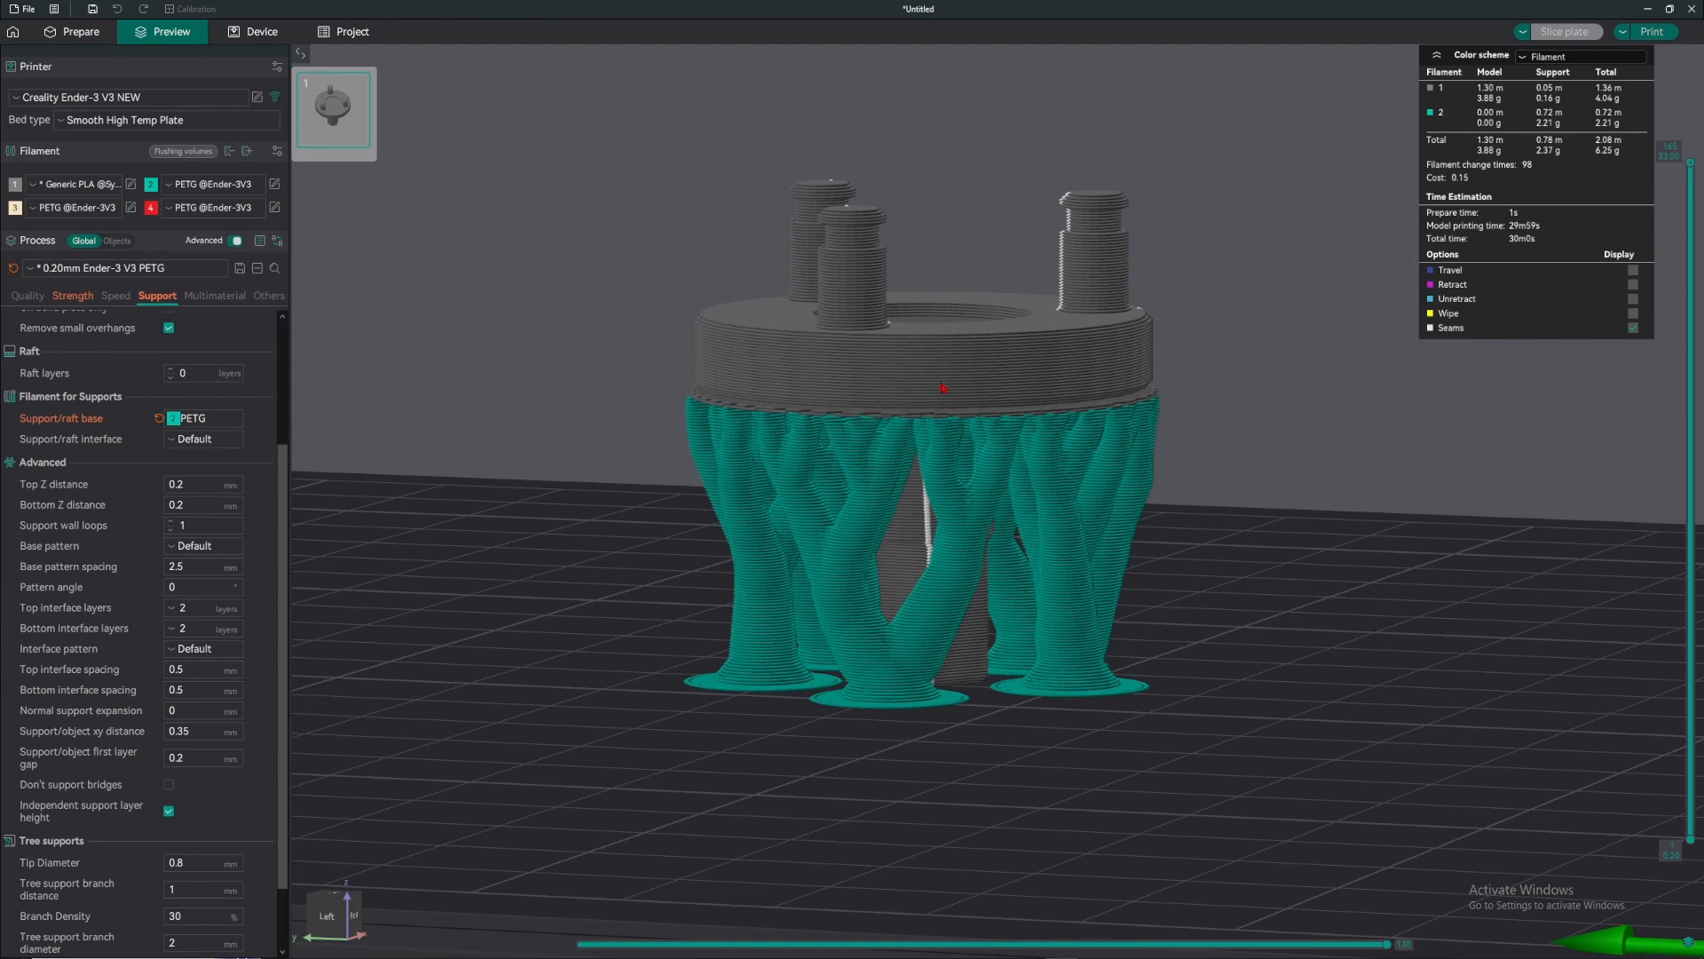
left_click_drag(943, 388, 1003, 505)
scroll(1002, 504, "up", 3)
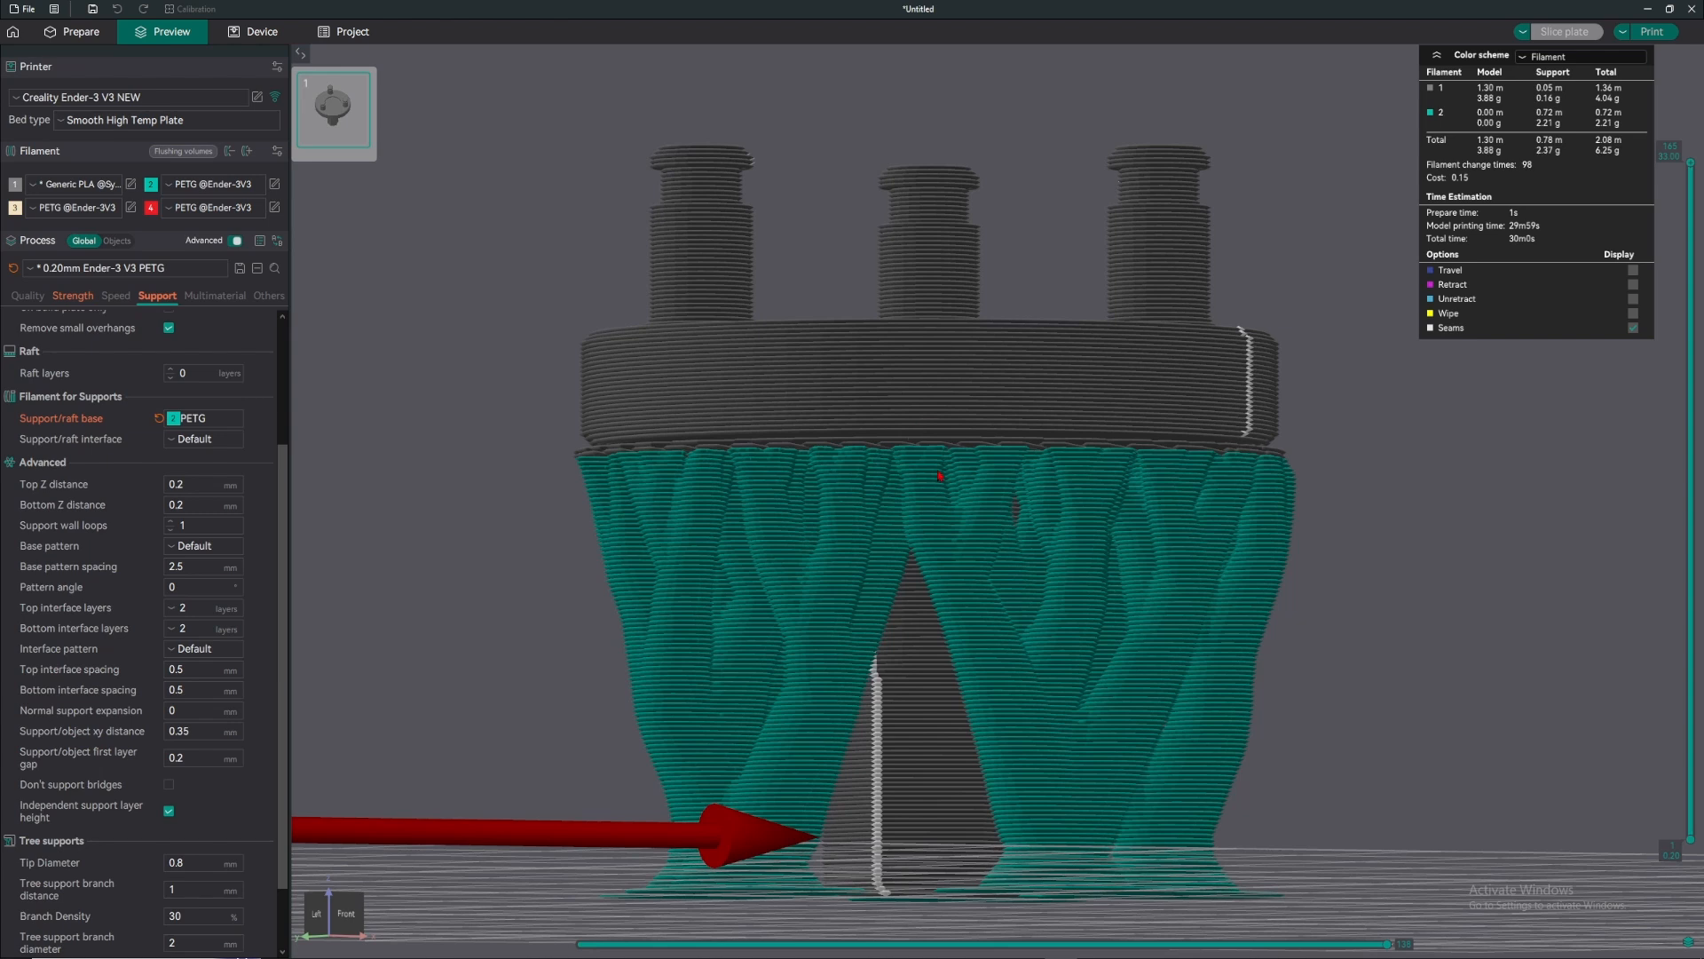
left_click_drag(940, 476, 940, 482)
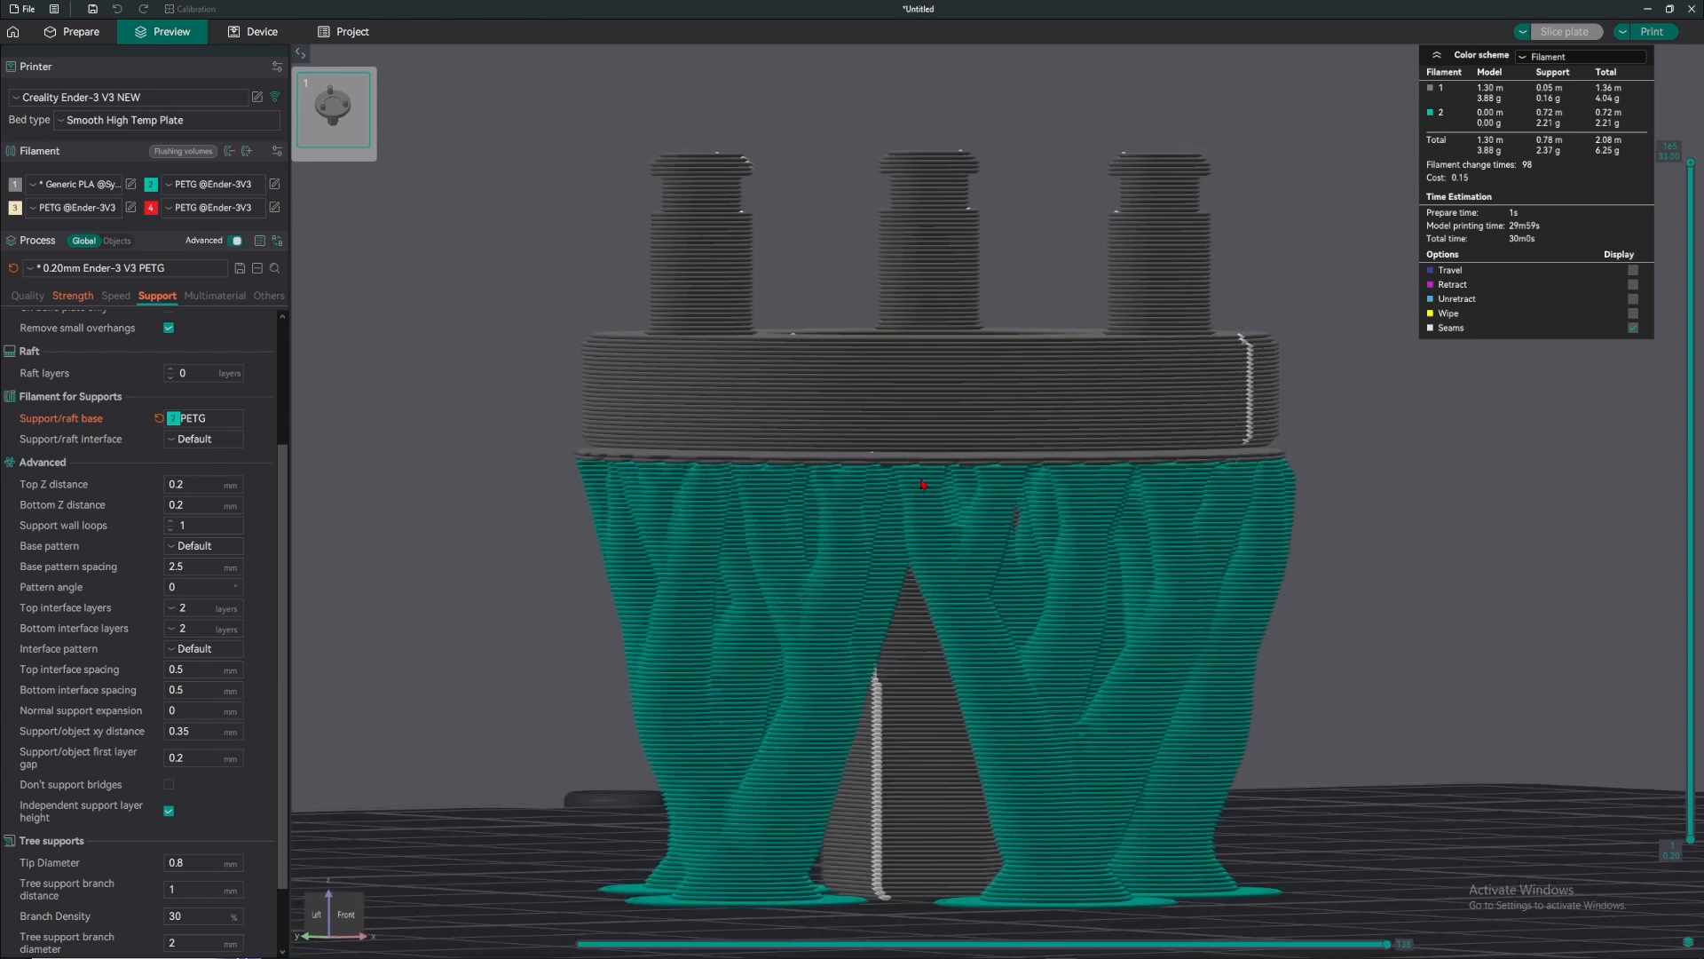
- Reset the support/raft base filament to Default and review the raft, support filament and advanced support settings
left_click(159, 419)
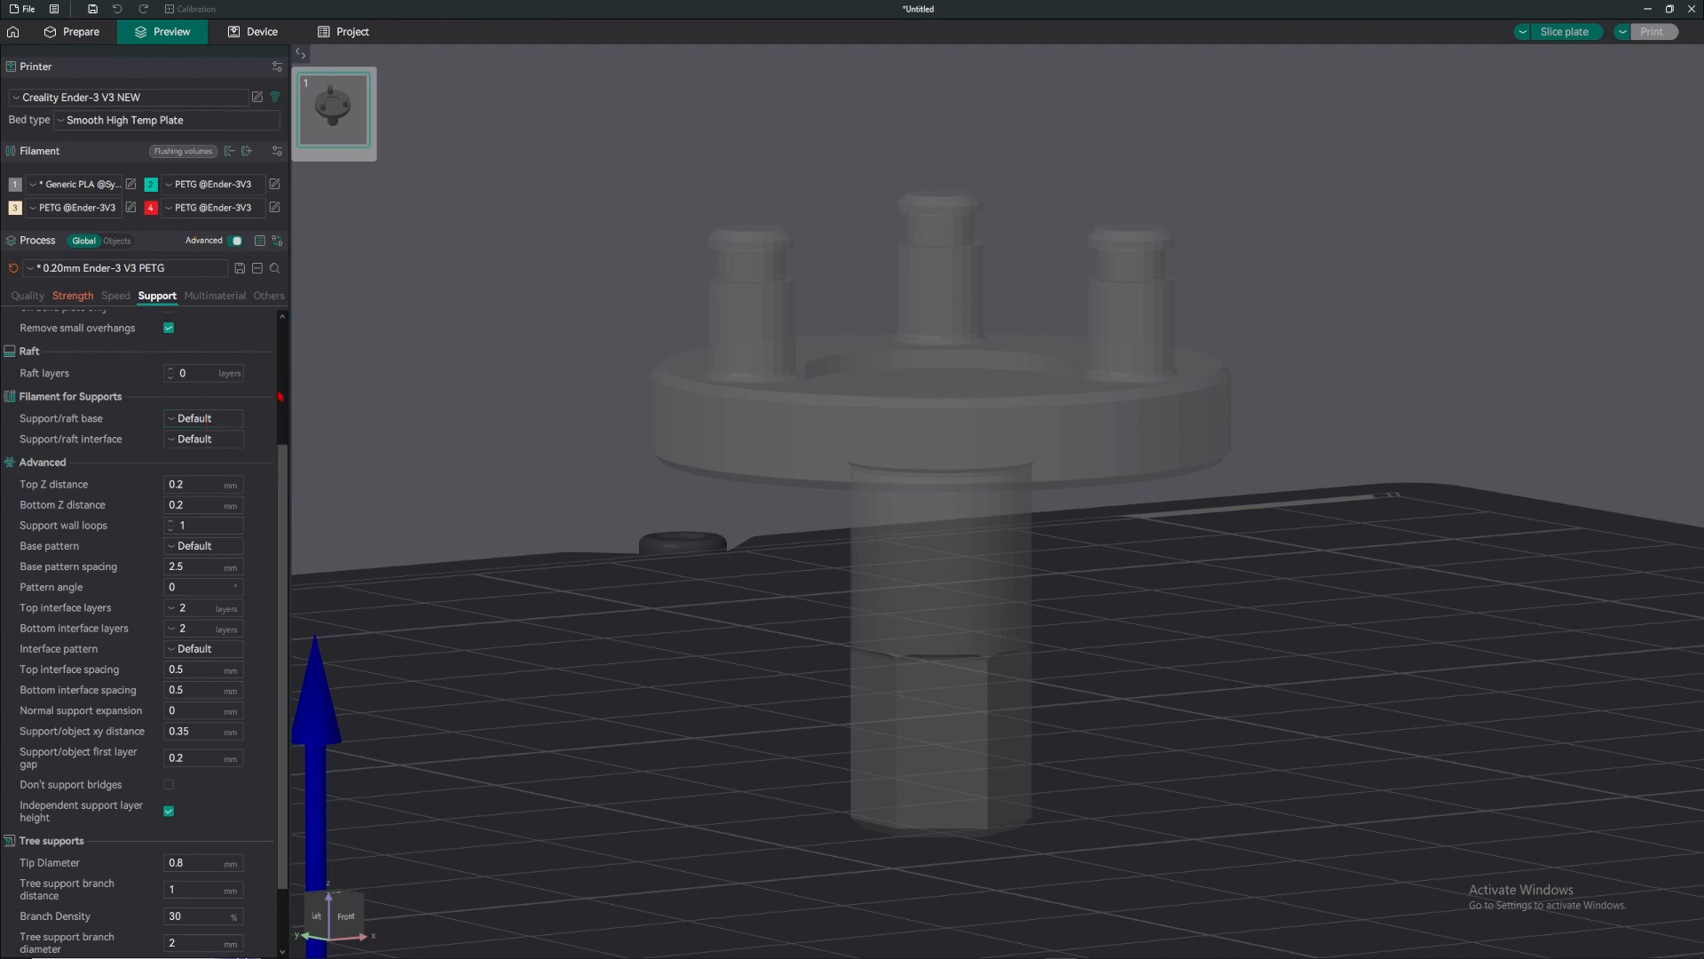
scroll(404, 432, "down", 1)
scroll(88, 420, "down", 1)
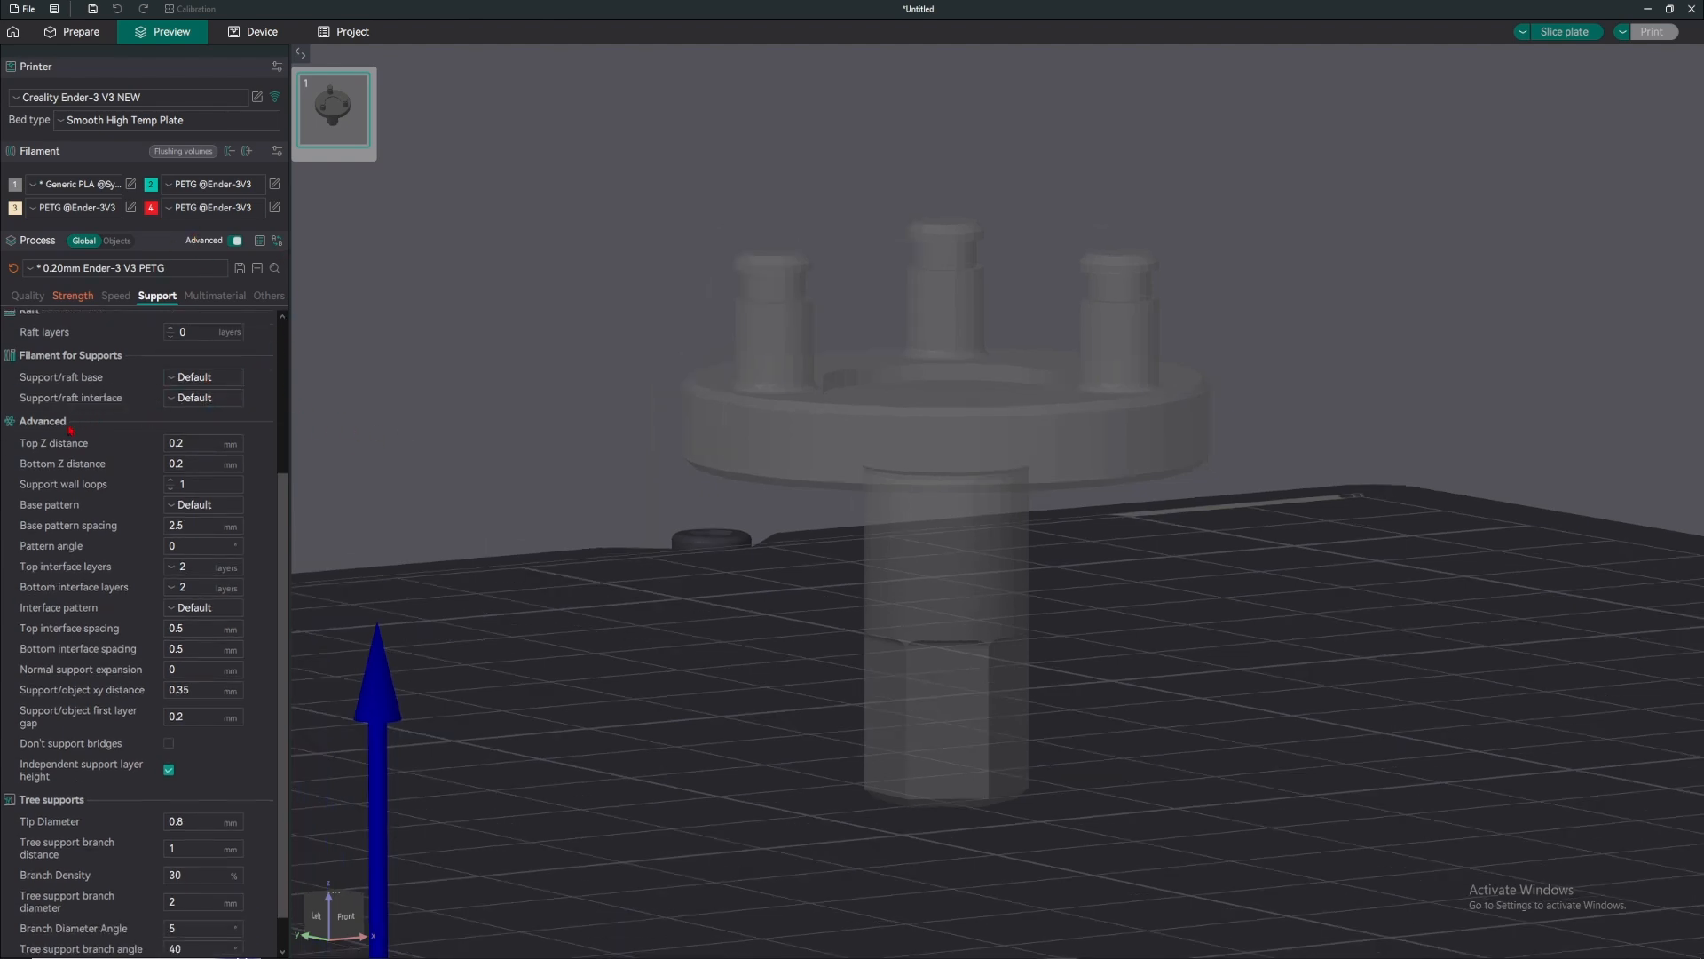
scroll(125, 426, "down", 1)
scroll(126, 425, "up", 1)
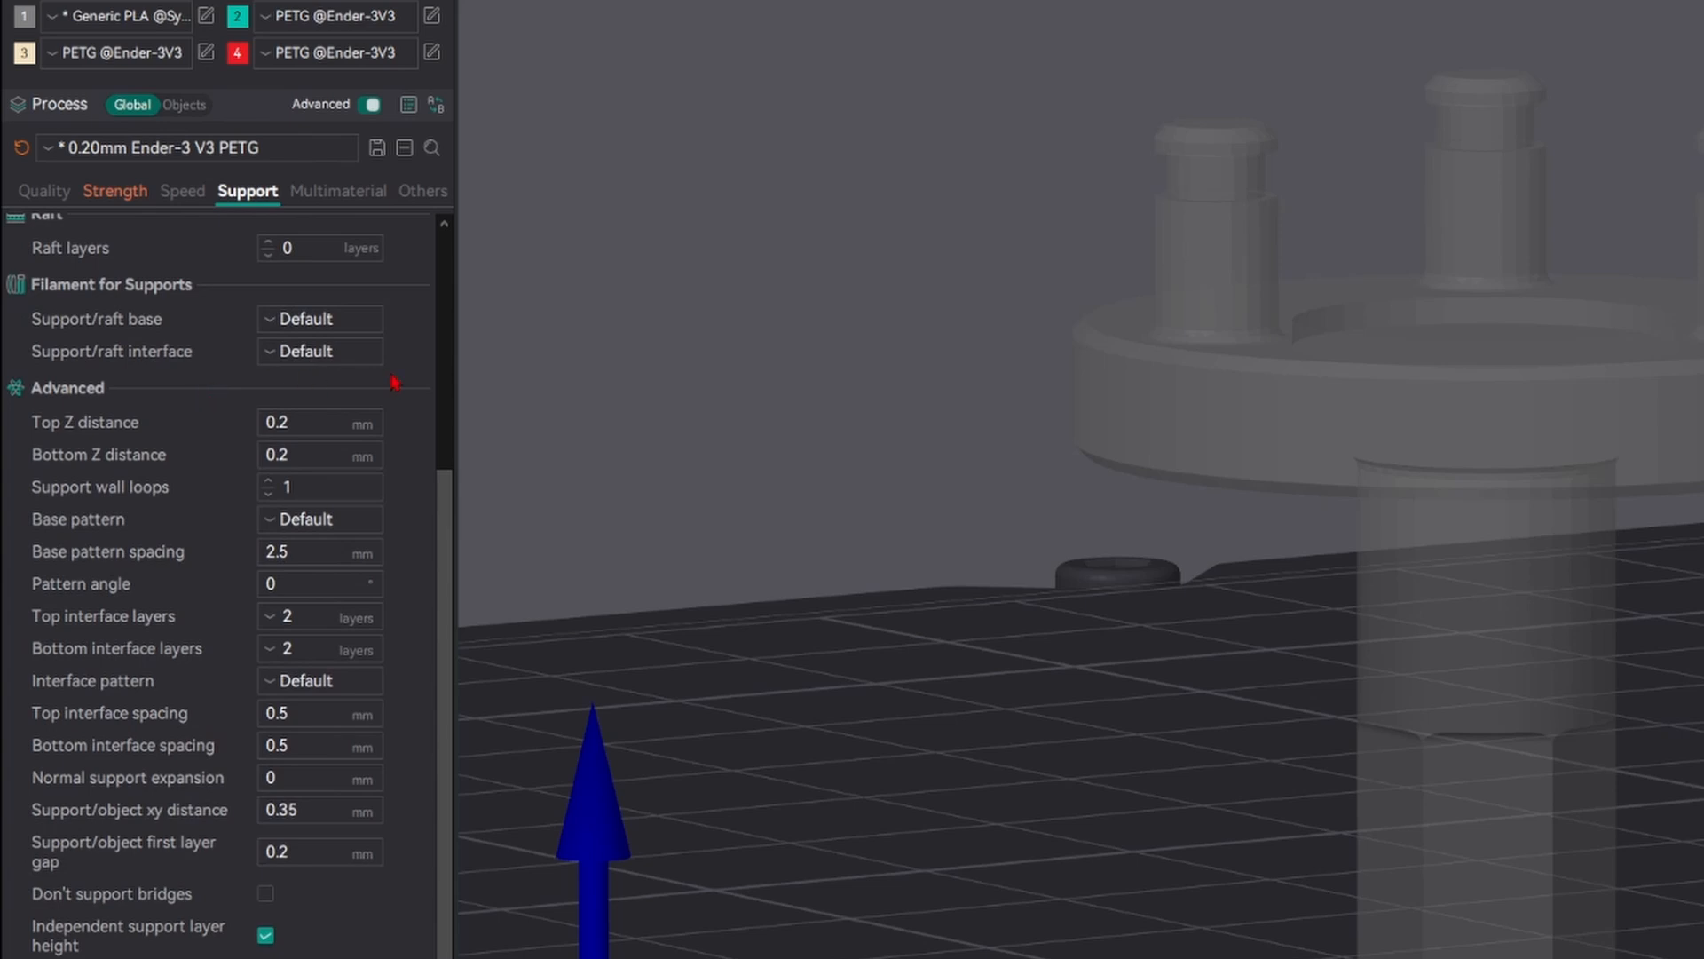
scroll(347, 525, "down", 2)
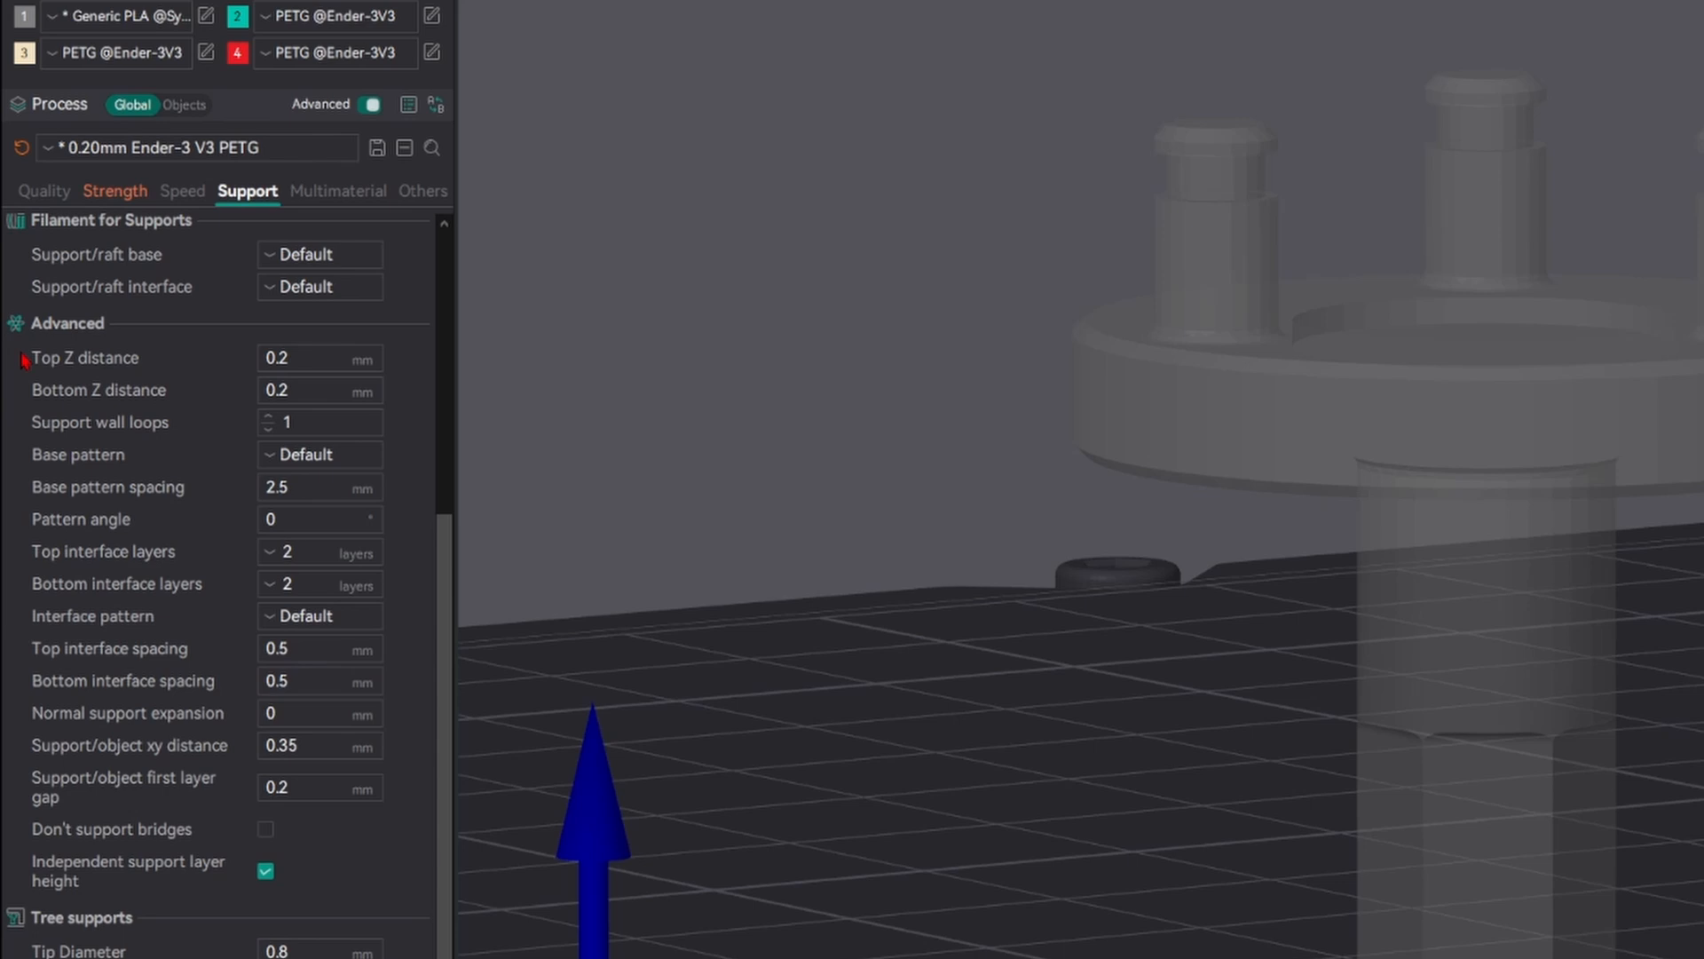
scroll(350, 310, "up", 5)
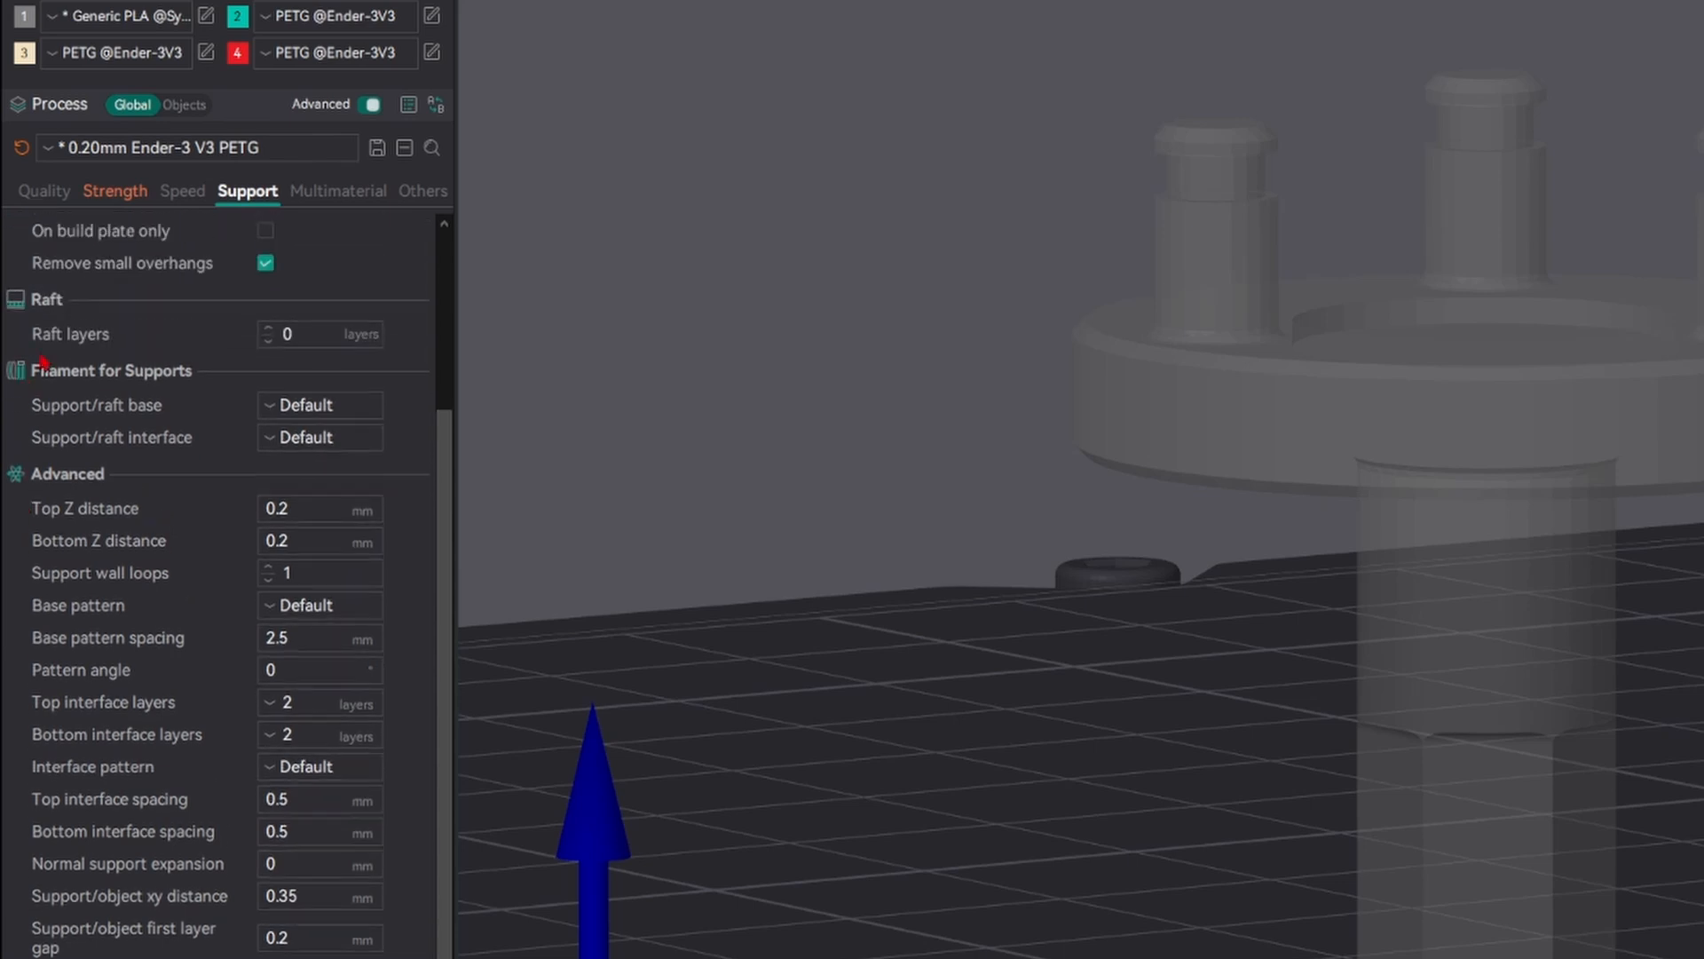
scroll(350, 311, "down", 3)
scroll(349, 311, "down", 3)
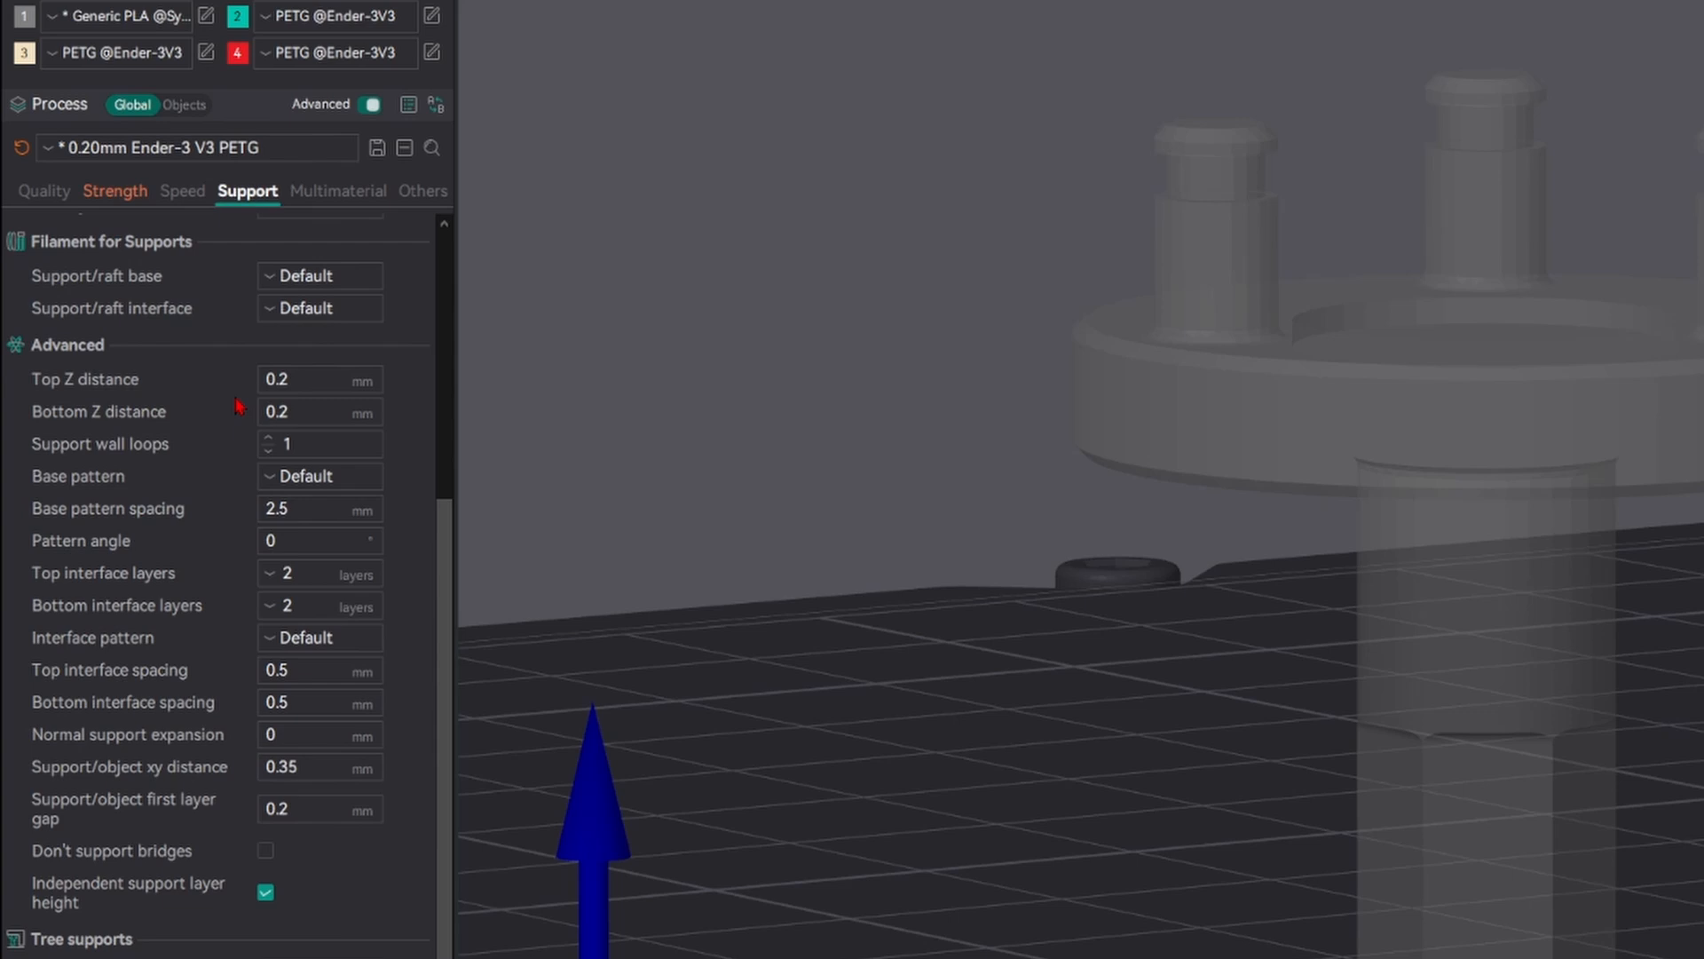
- Set the top Z distance of the supports to 0.1 mm and slice the plate
left_click(302, 384)
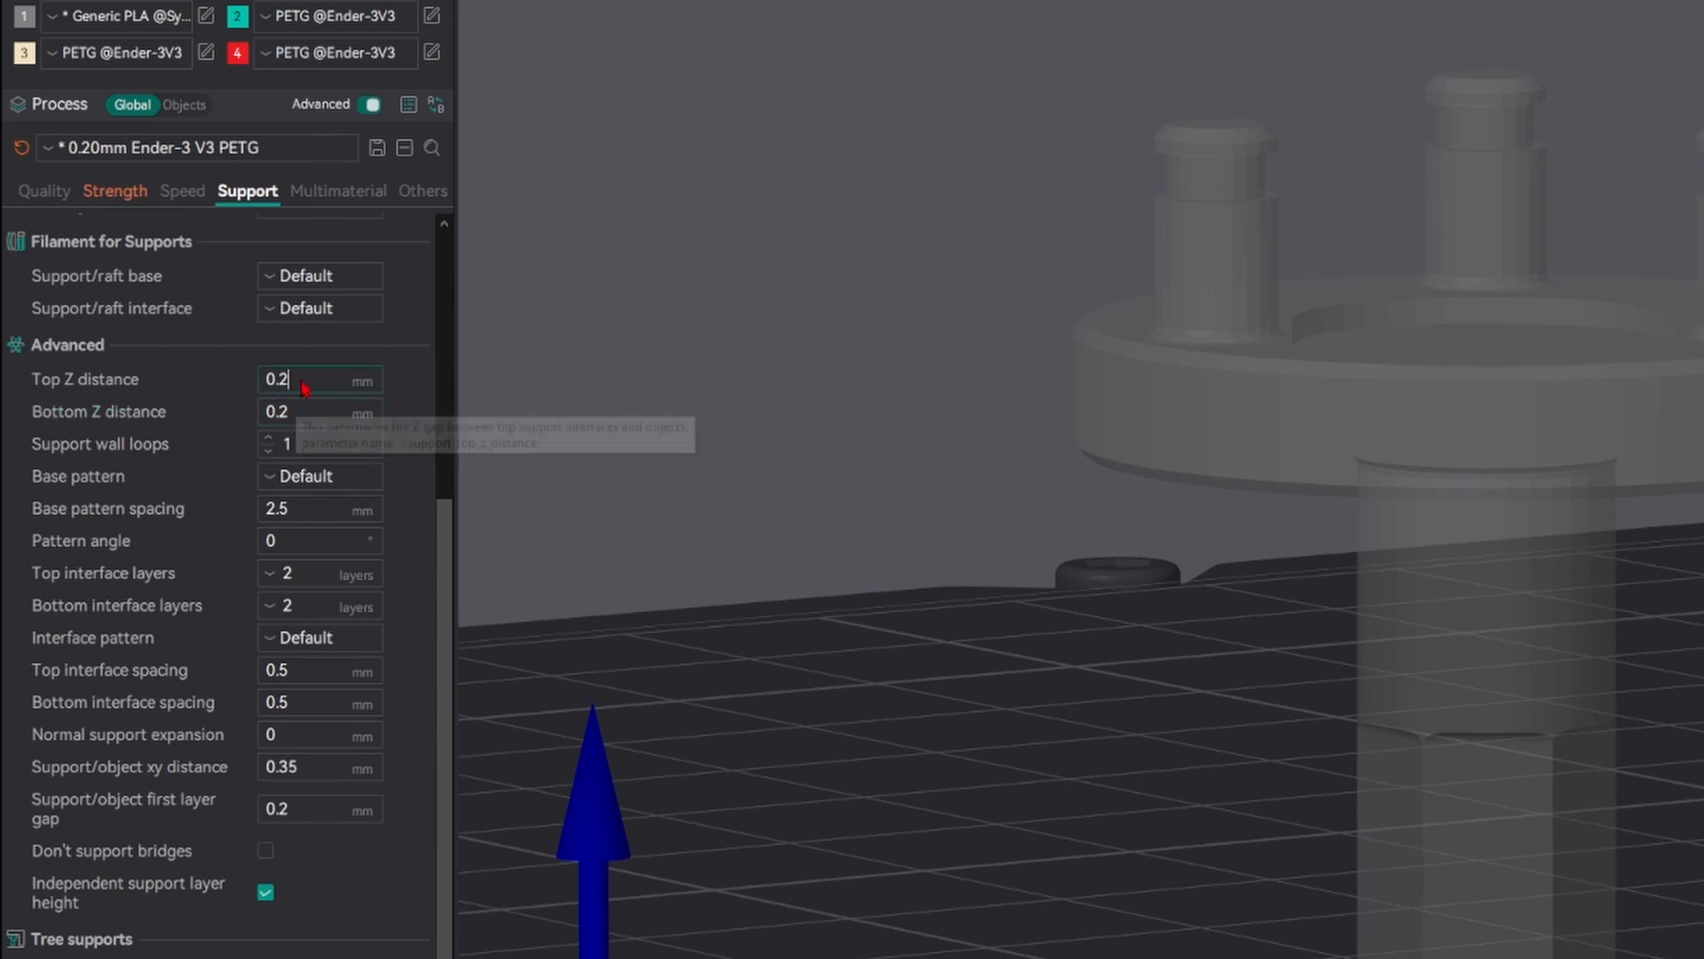
key("BackSpace")
key("BackSpace")
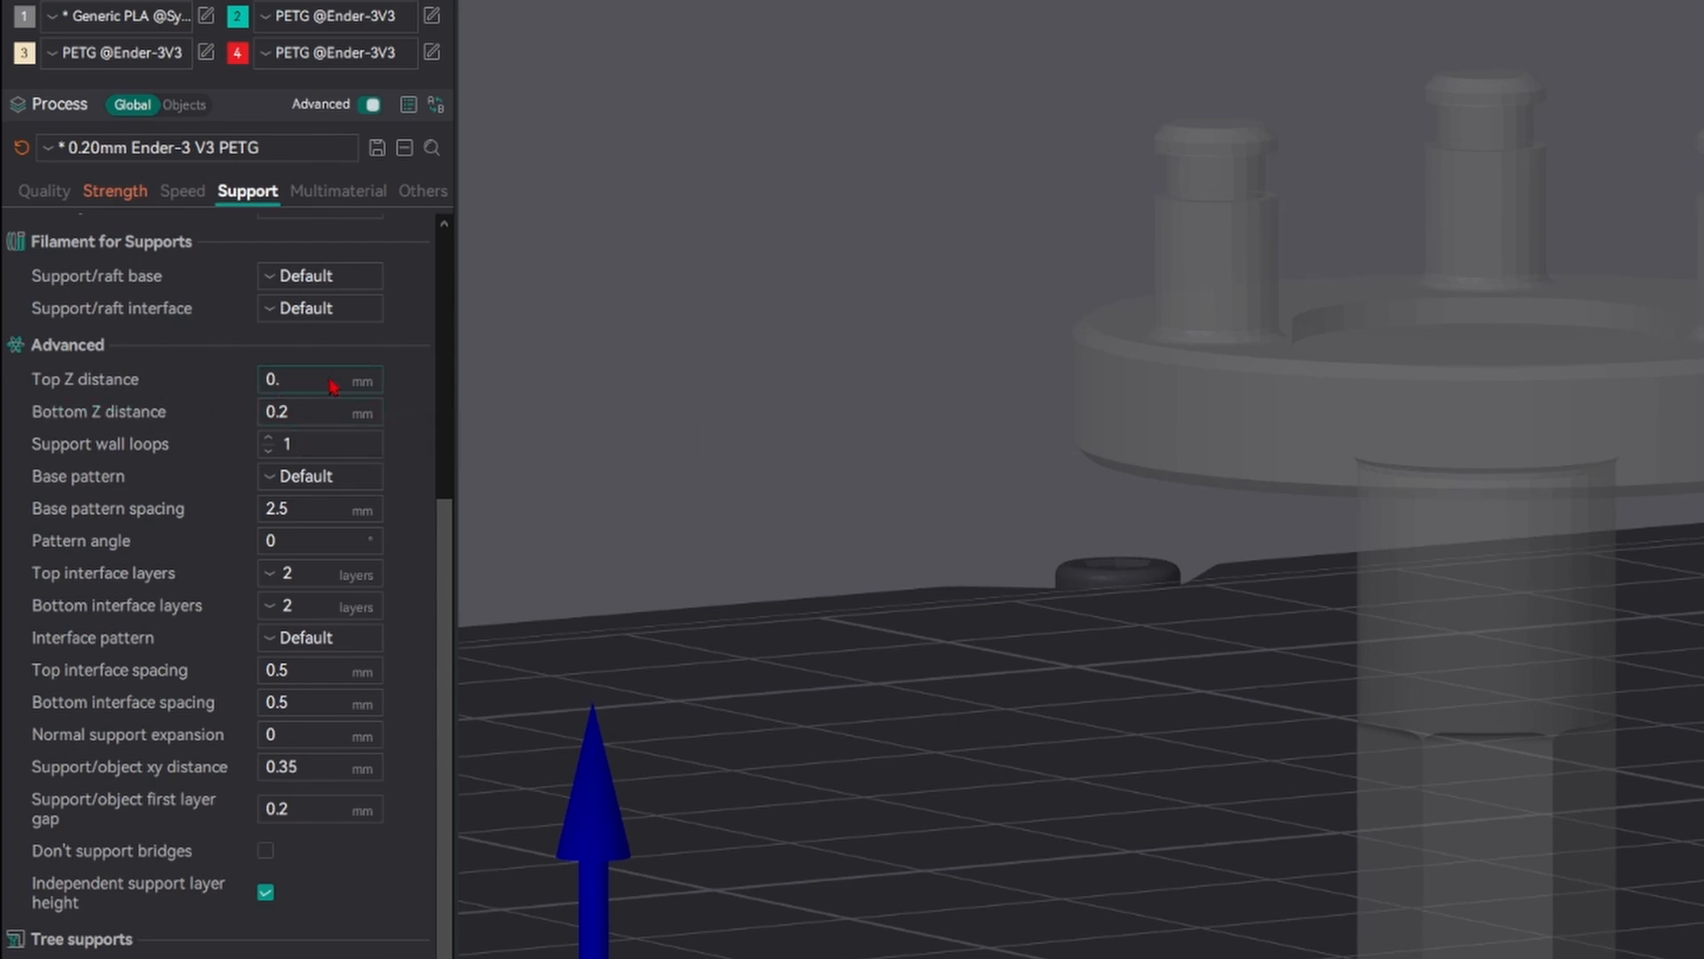
type(".6")
key("BackSpace")
key("BackSpace")
type(".1")
key("Return")
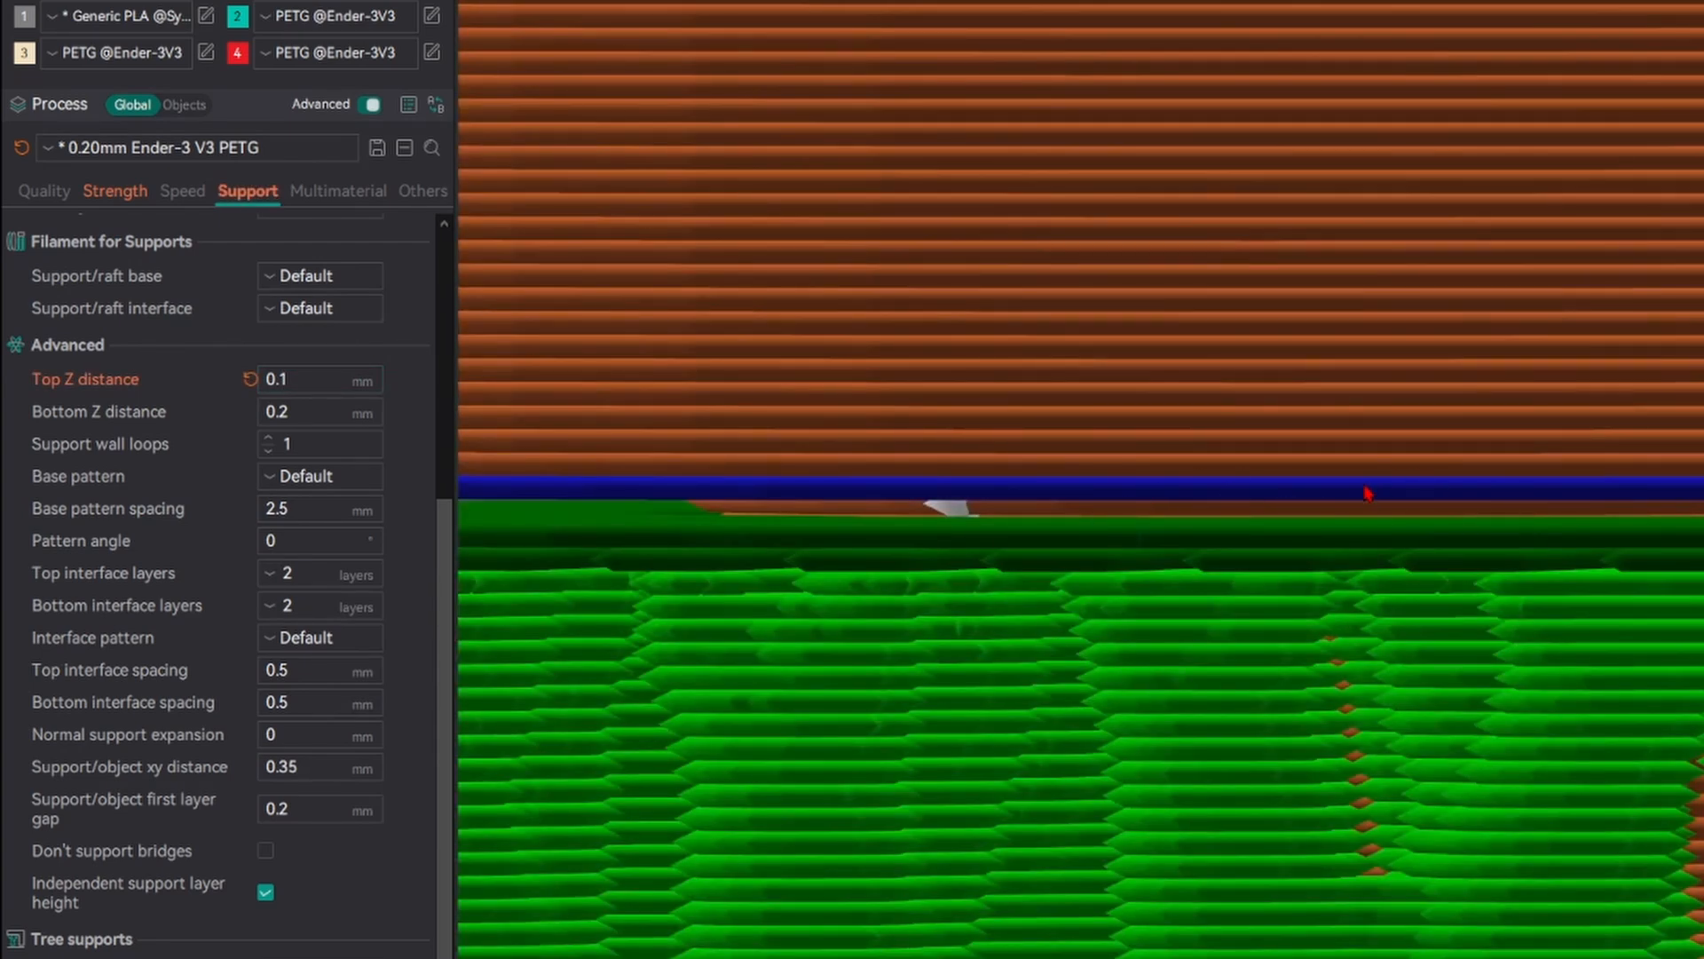
- Set the top Z distance to 0.4 mm, slice the plate, and inspect the gap between the supports and the disc
left_click(328, 376)
scroll(1554, 532, "up", 1)
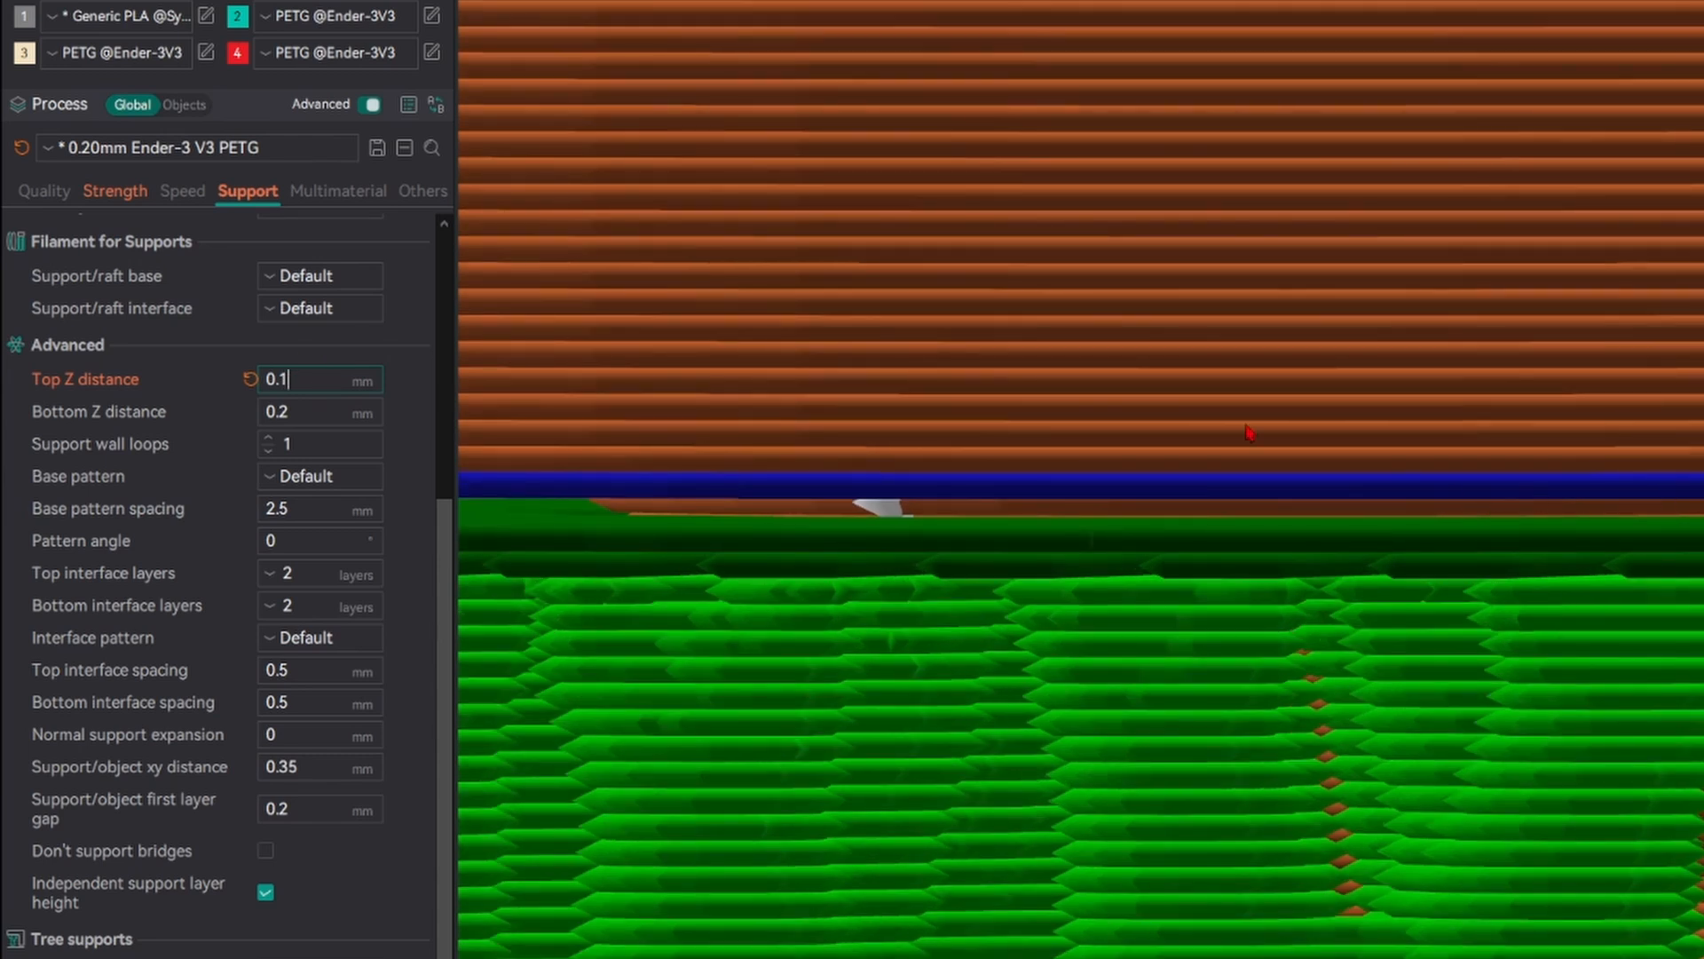
key("BackSpace")
type("4")
key("Return")
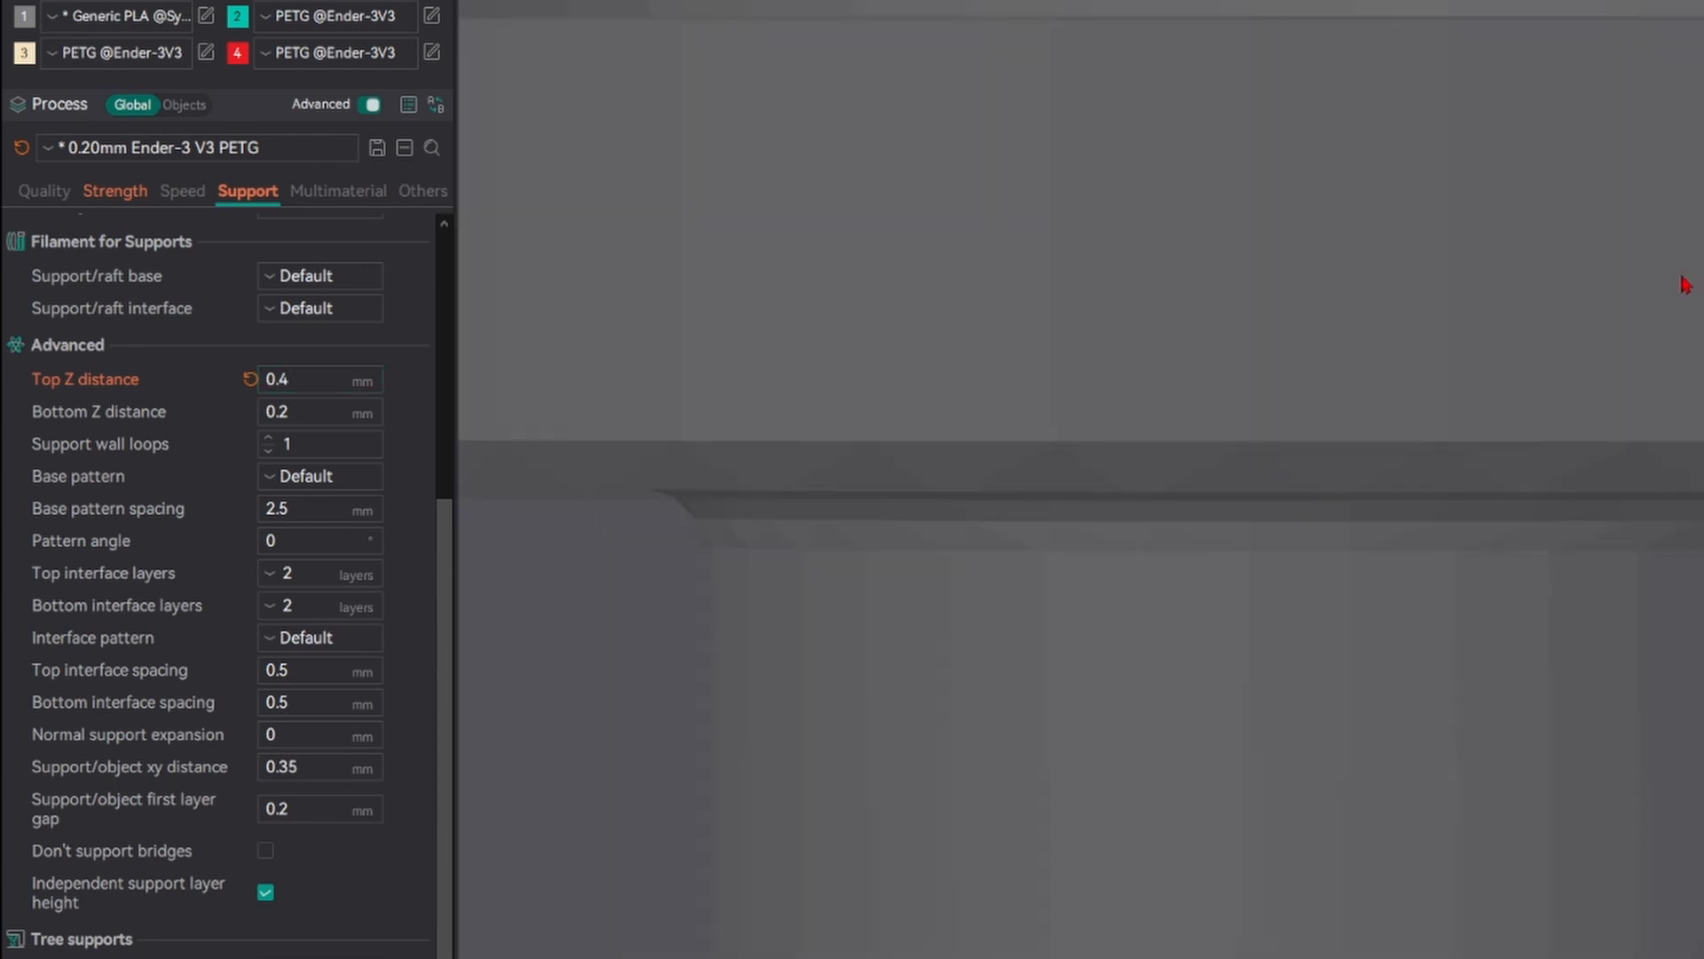
scroll(1172, 429, "down", 5)
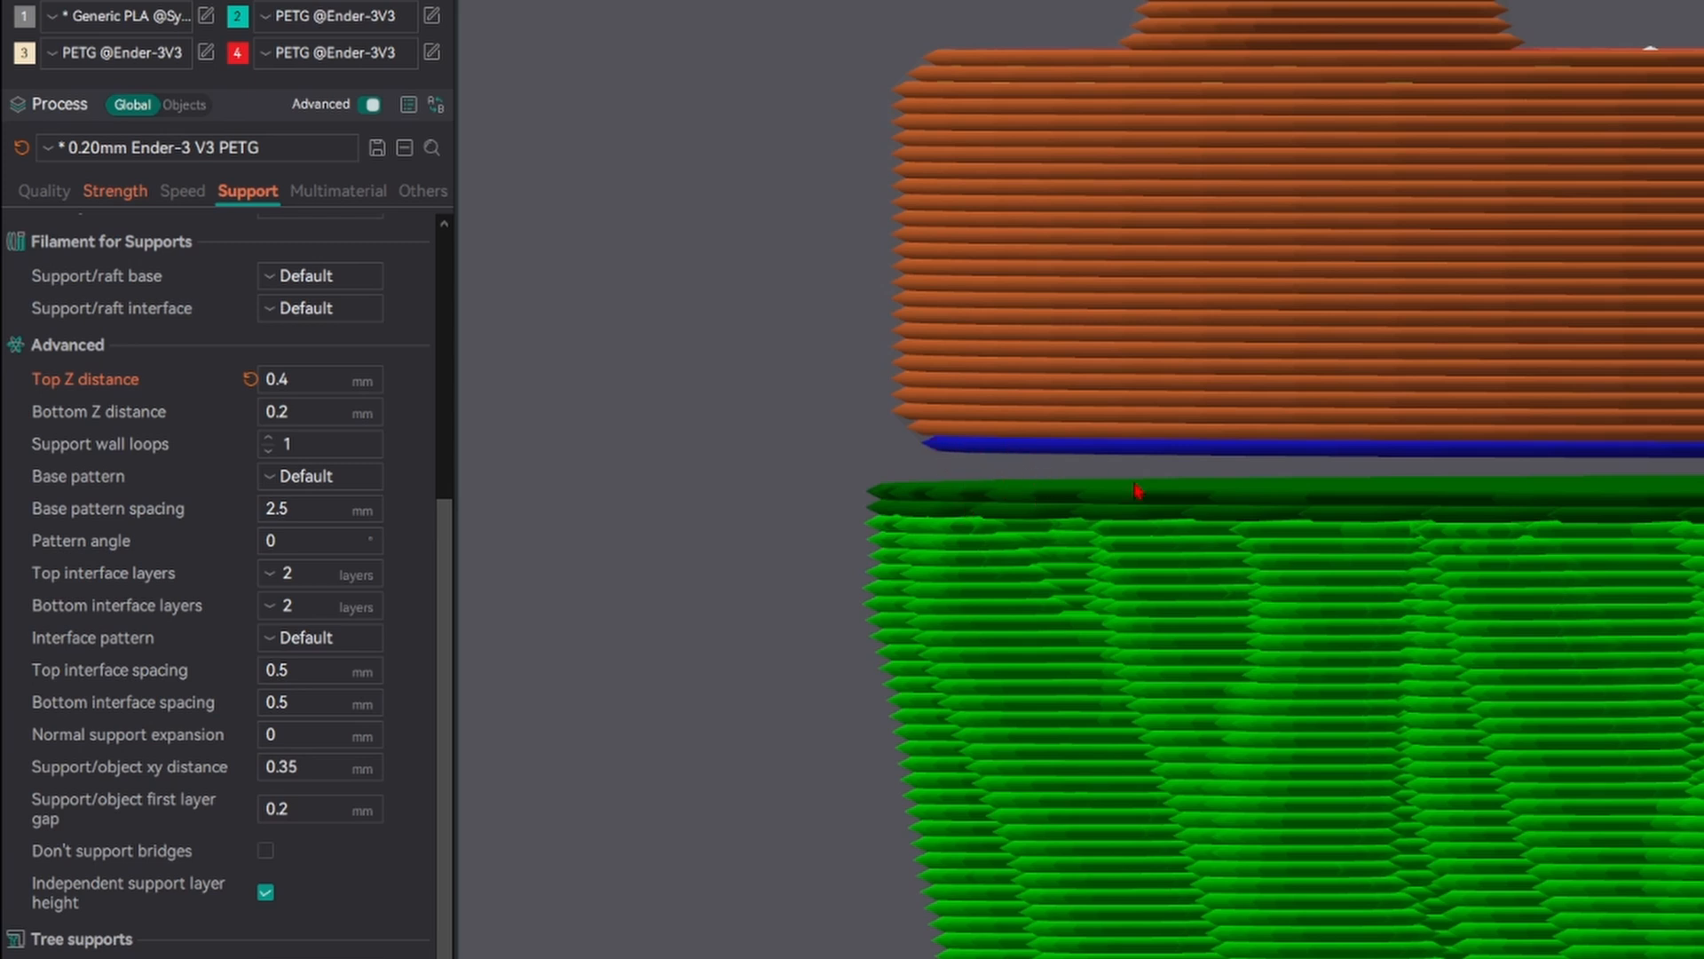
- Reset the top Z distance to 0.2 mm and review the base pattern options and tree support settings
left_click(251, 382)
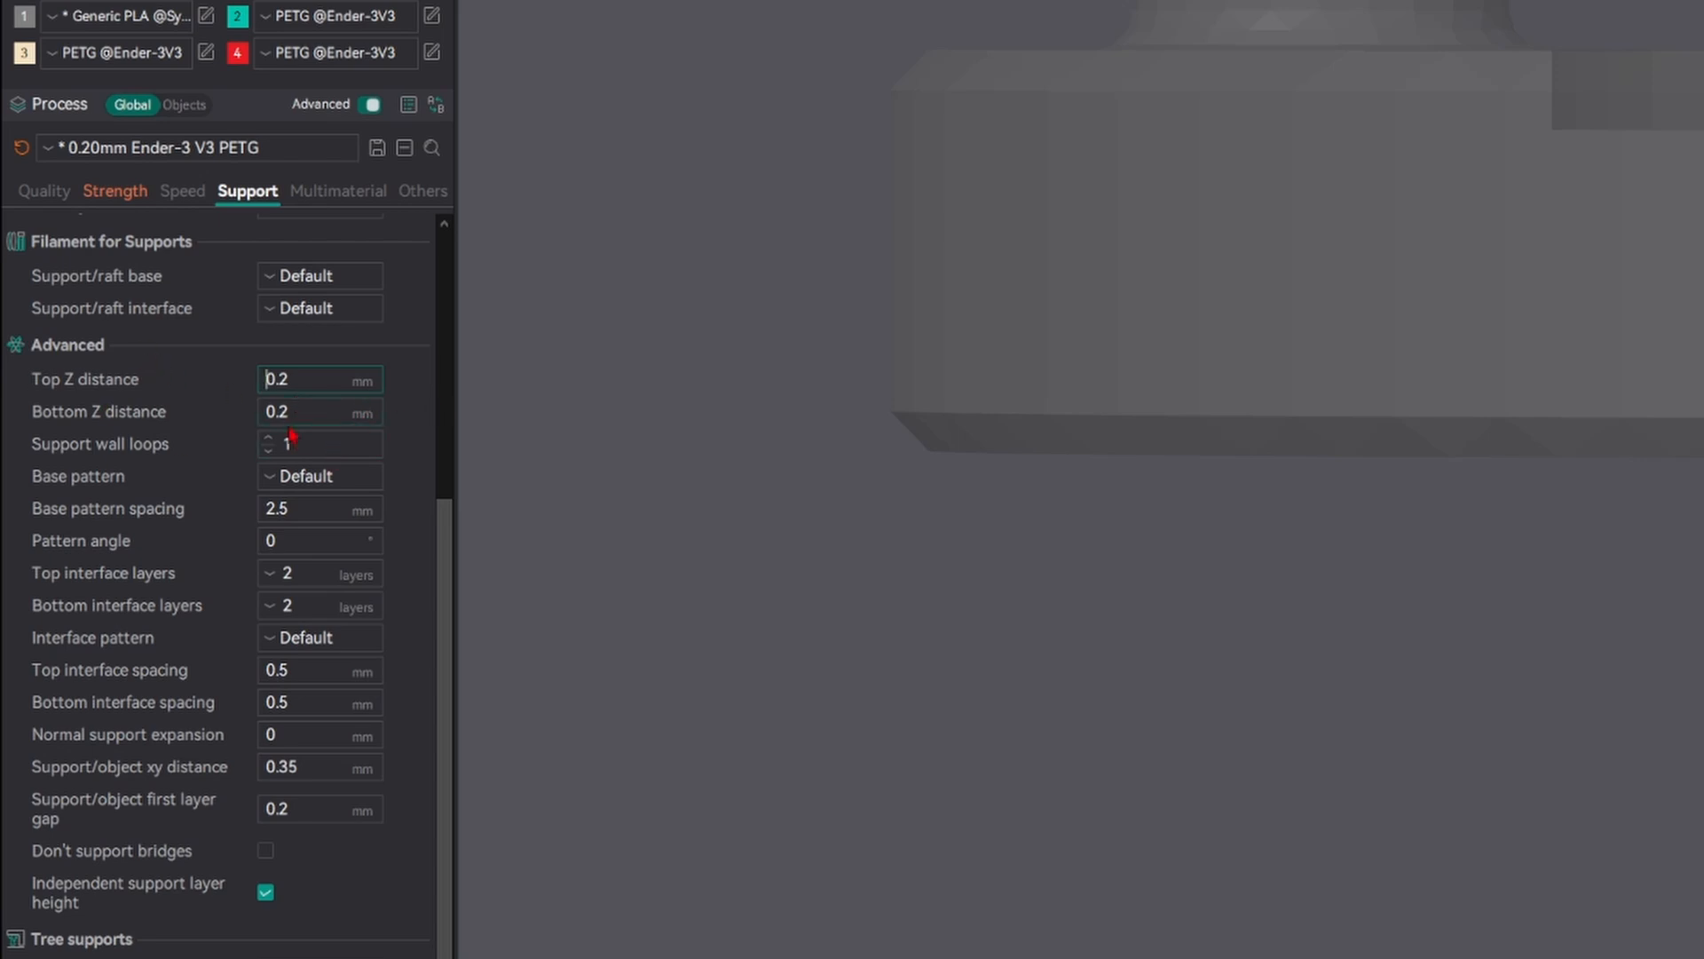
scroll(130, 424, "down", 1)
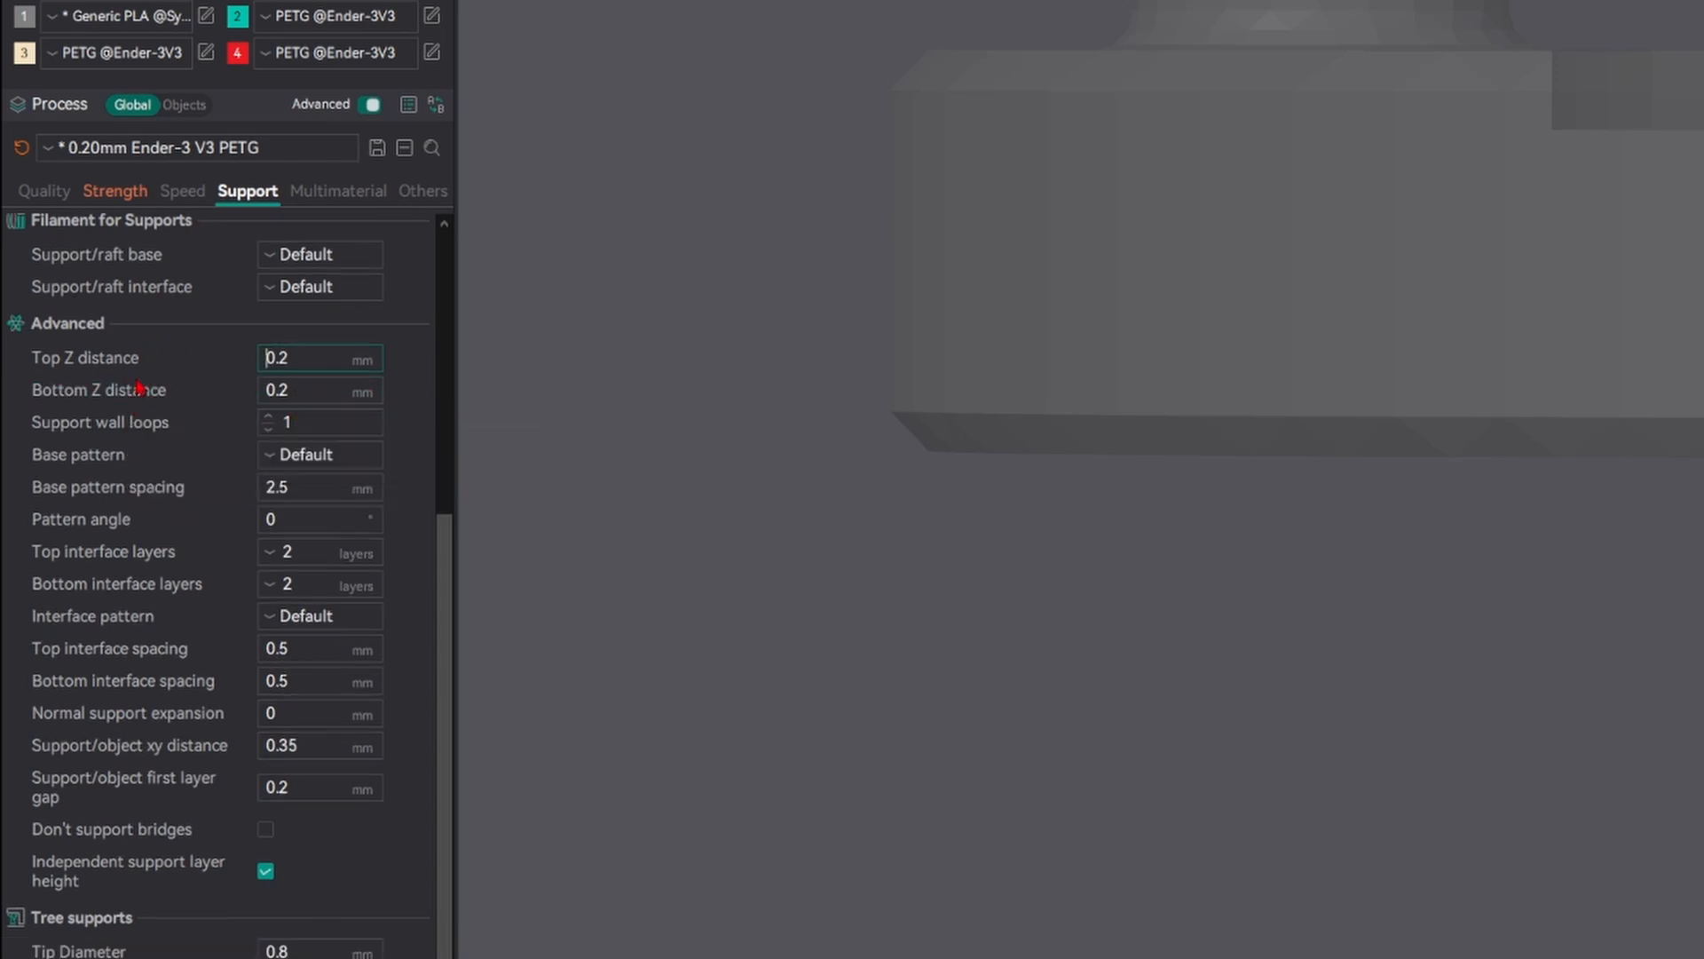
scroll(702, 517, "down", 4)
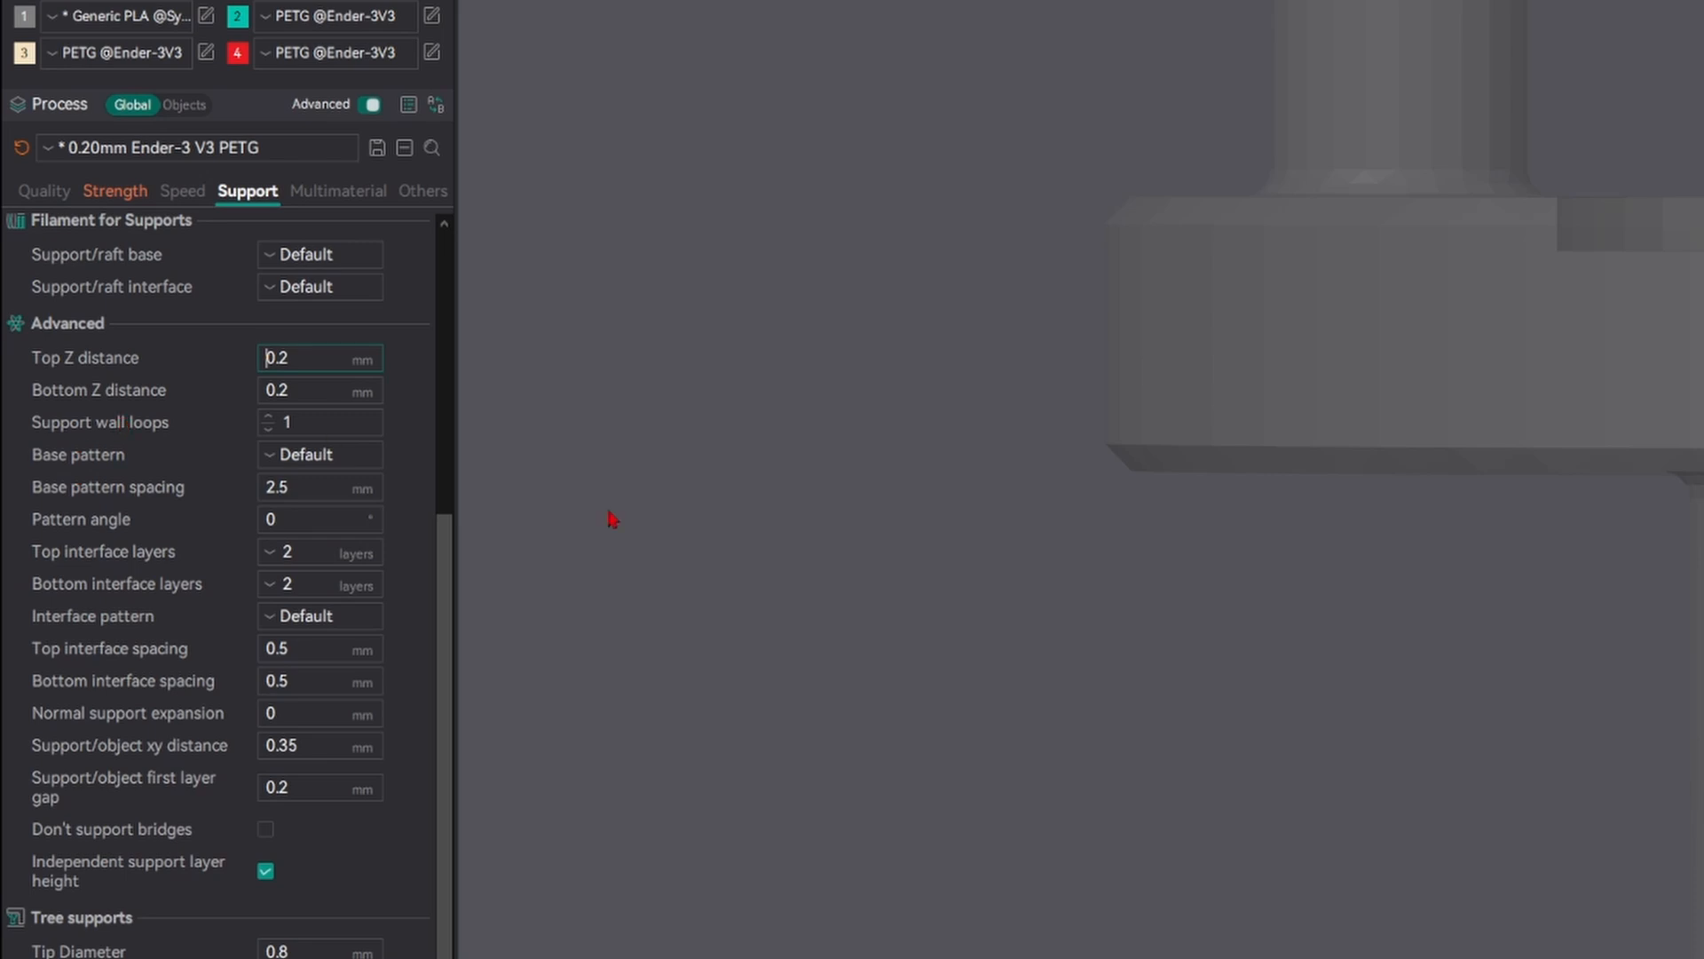
right_click_drag(1173, 648, 1175, 365)
left_click_drag(1175, 360, 1612, 866)
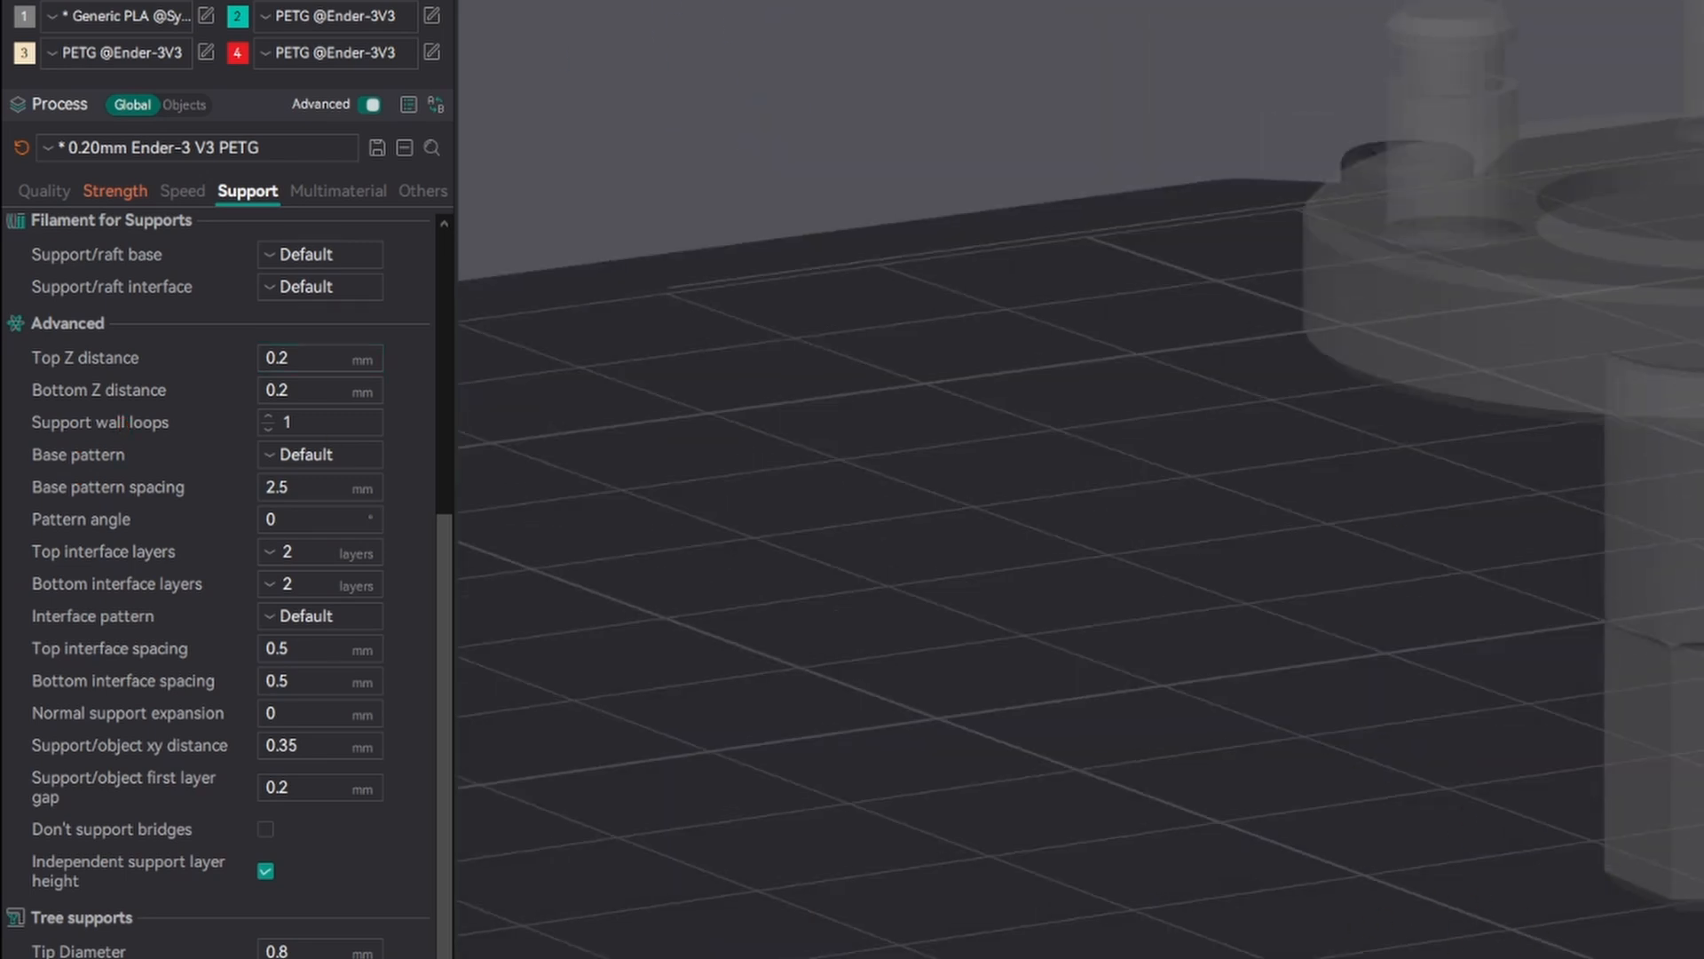
left_click(354, 455)
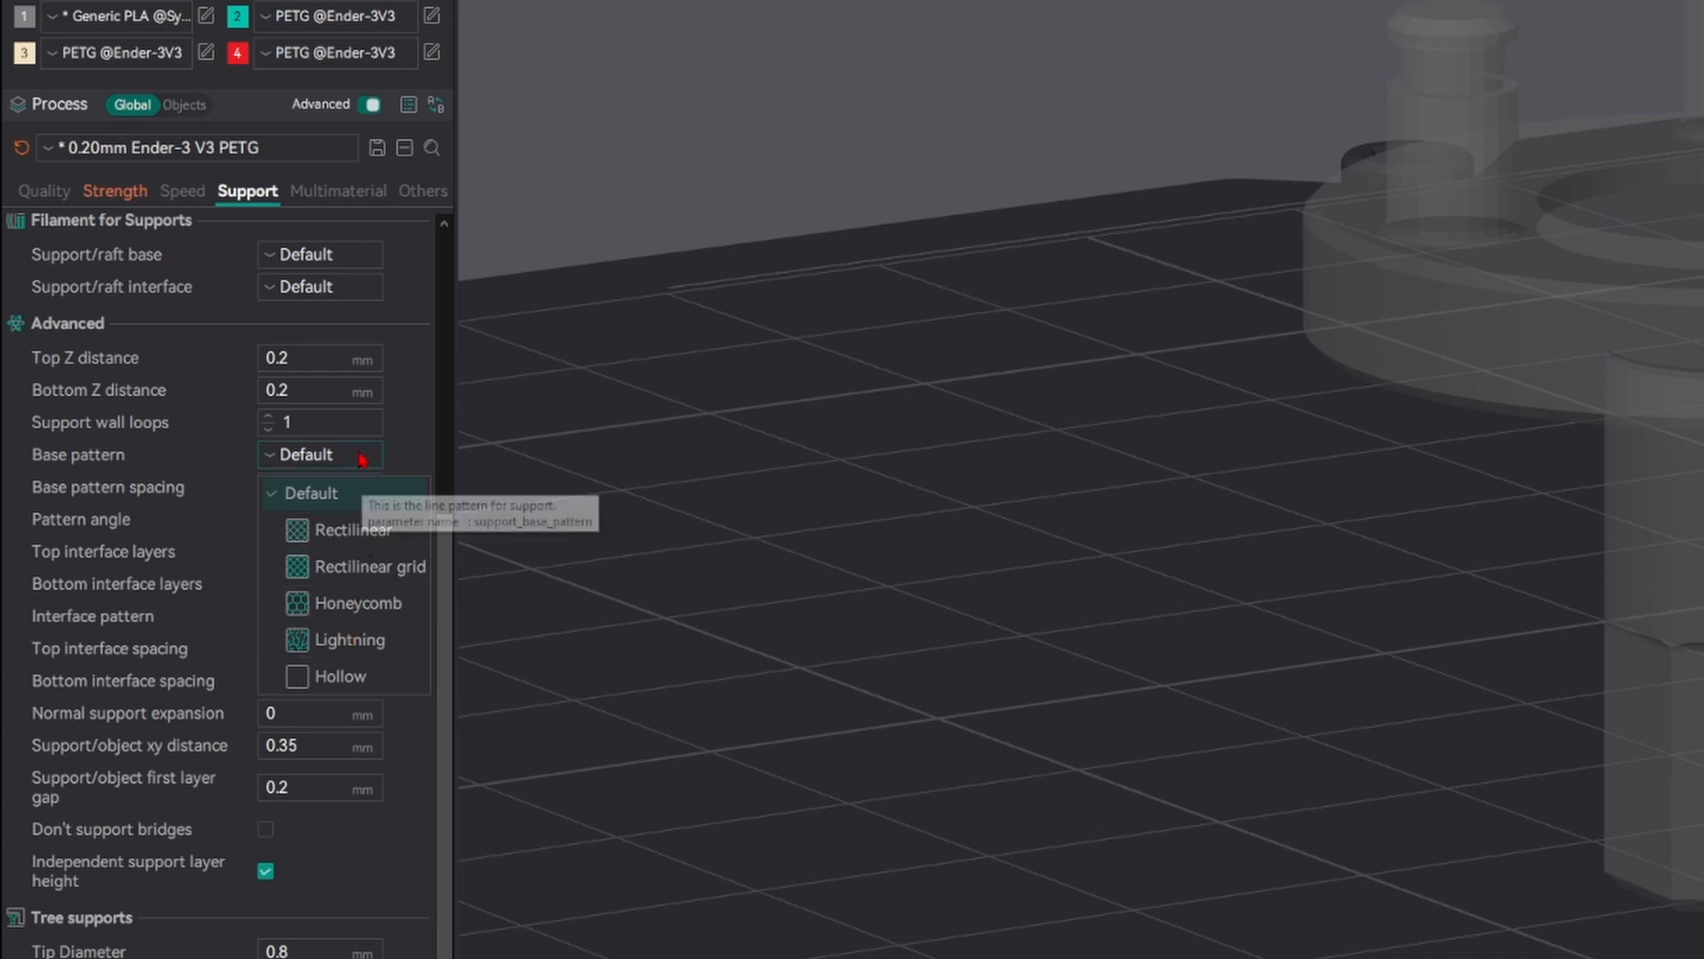
left_click(362, 457)
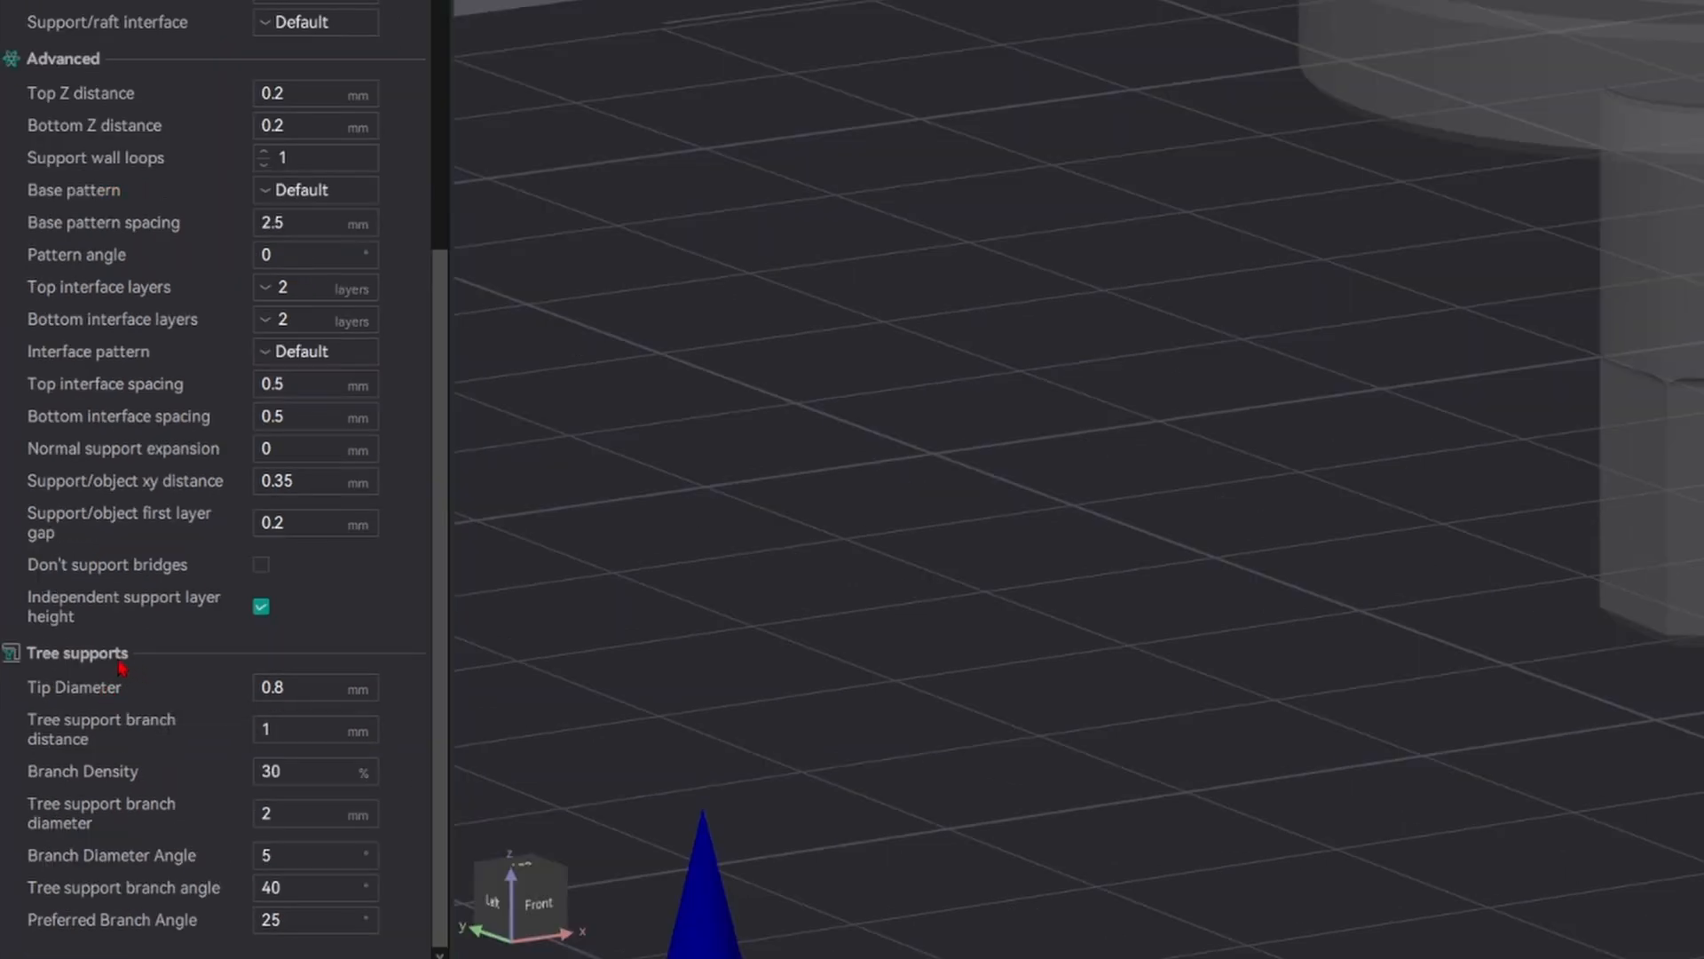
scroll(266, 613, "up", 5)
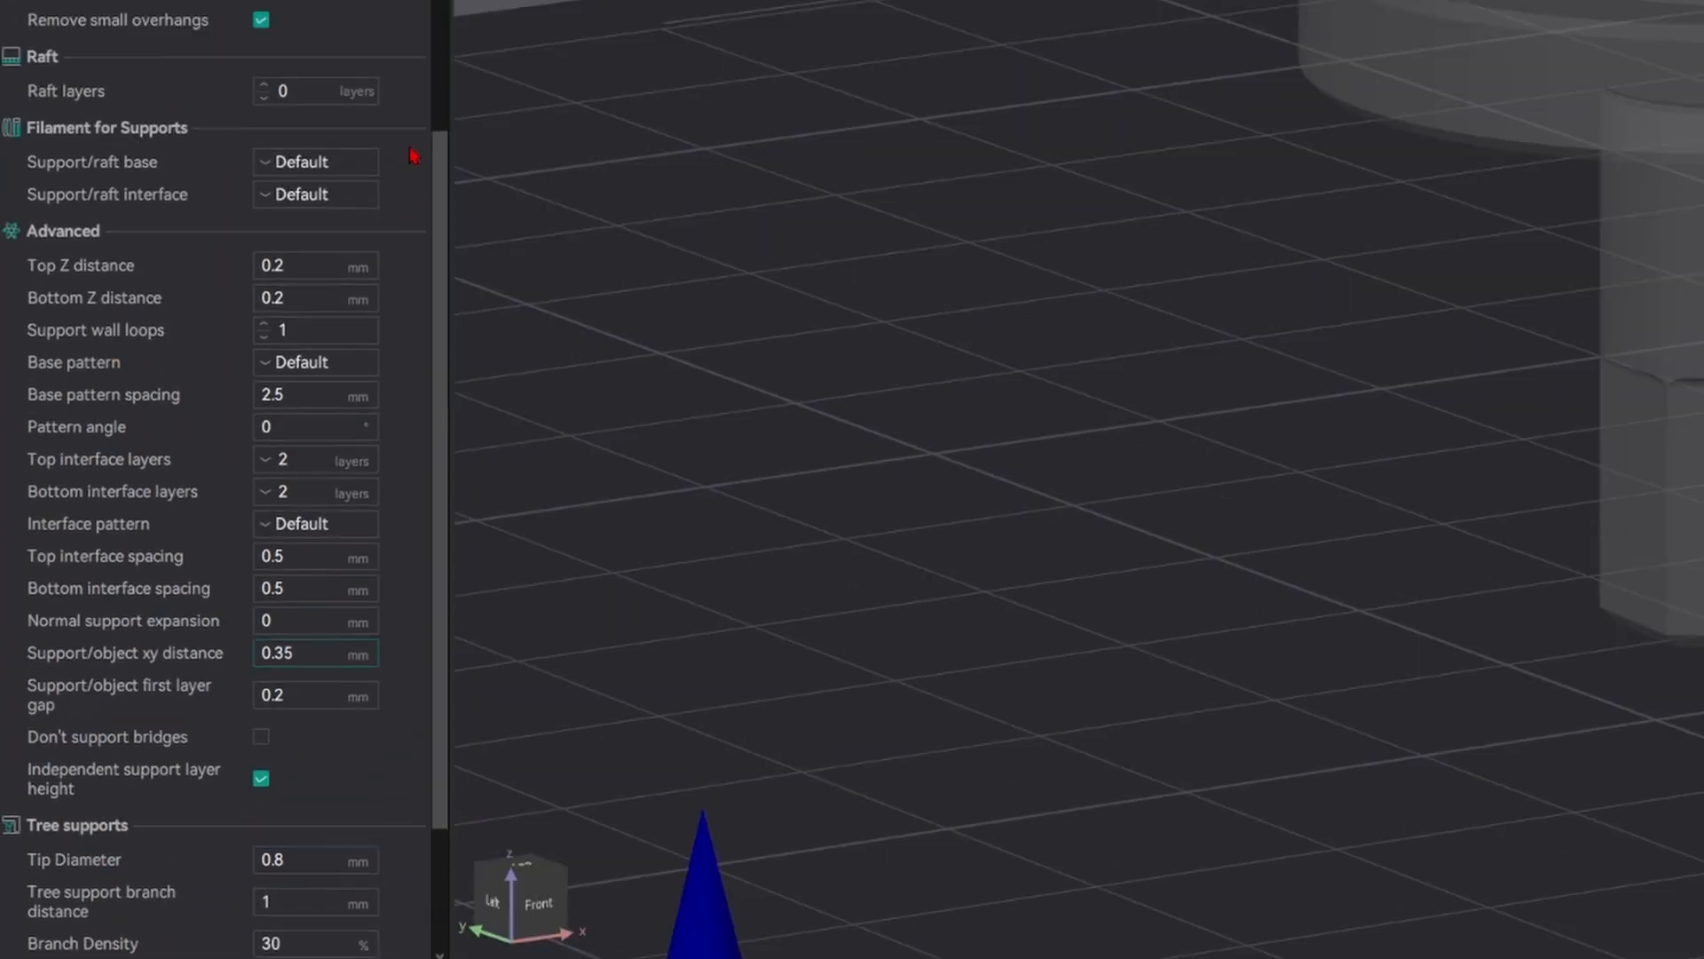
scroll(236, 488, "down", 5)
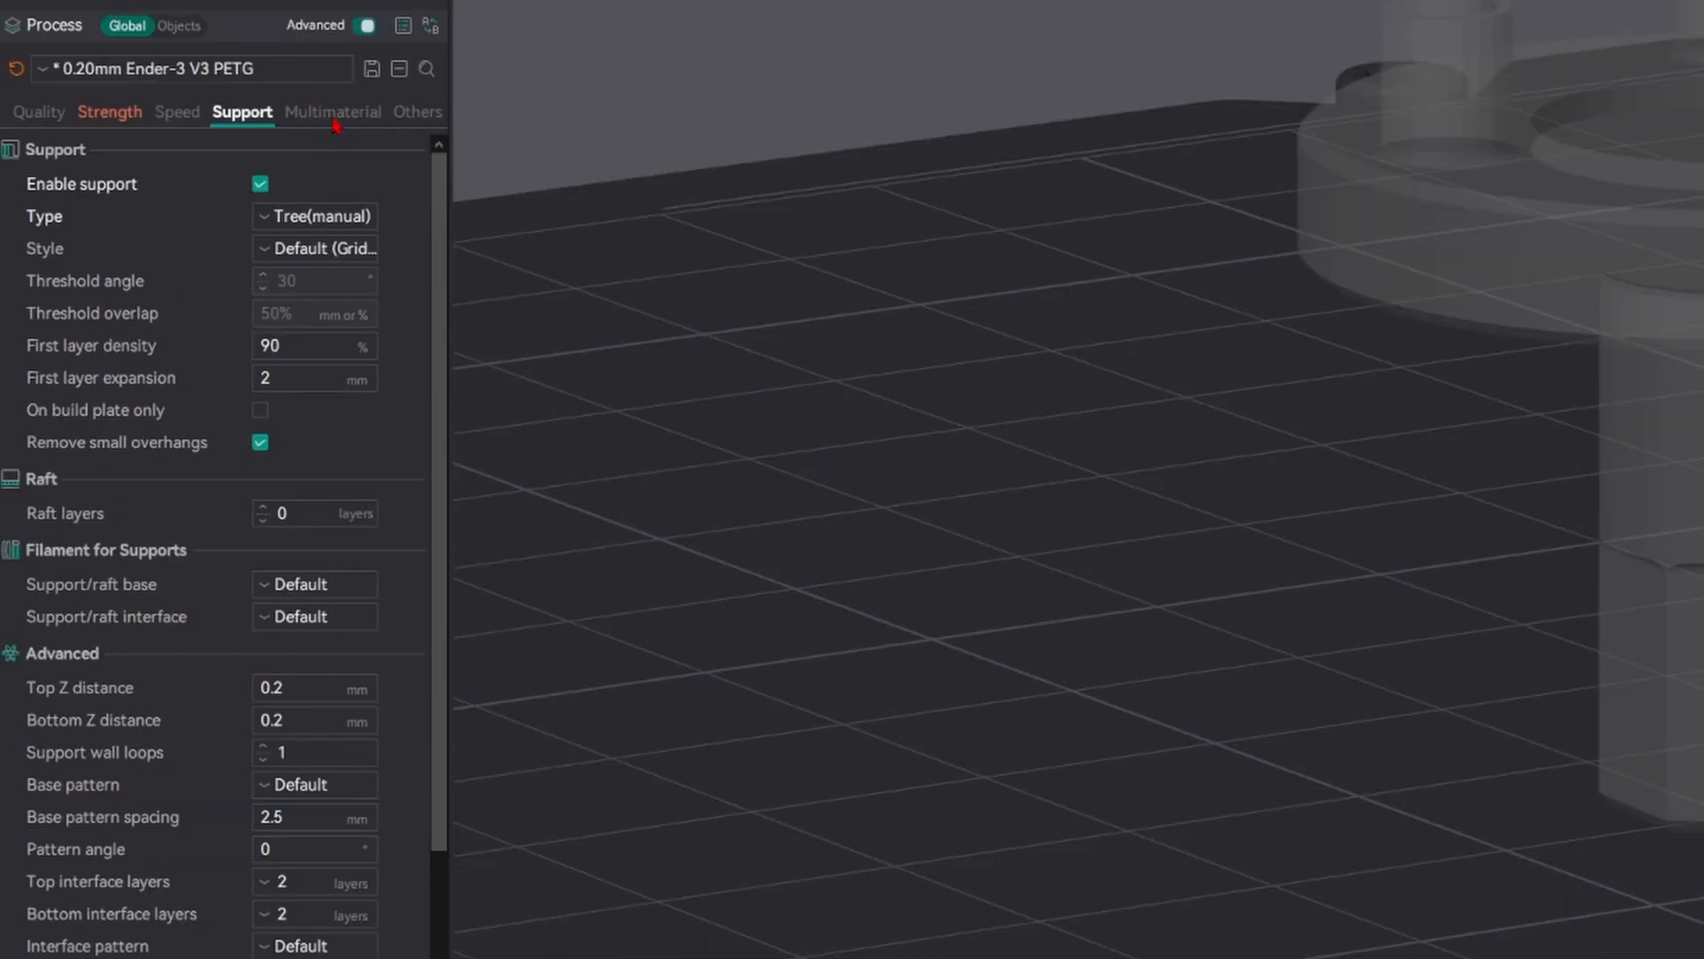
- Enable the prime tower in the multimaterial settings and slice the plate
left_click(336, 122)
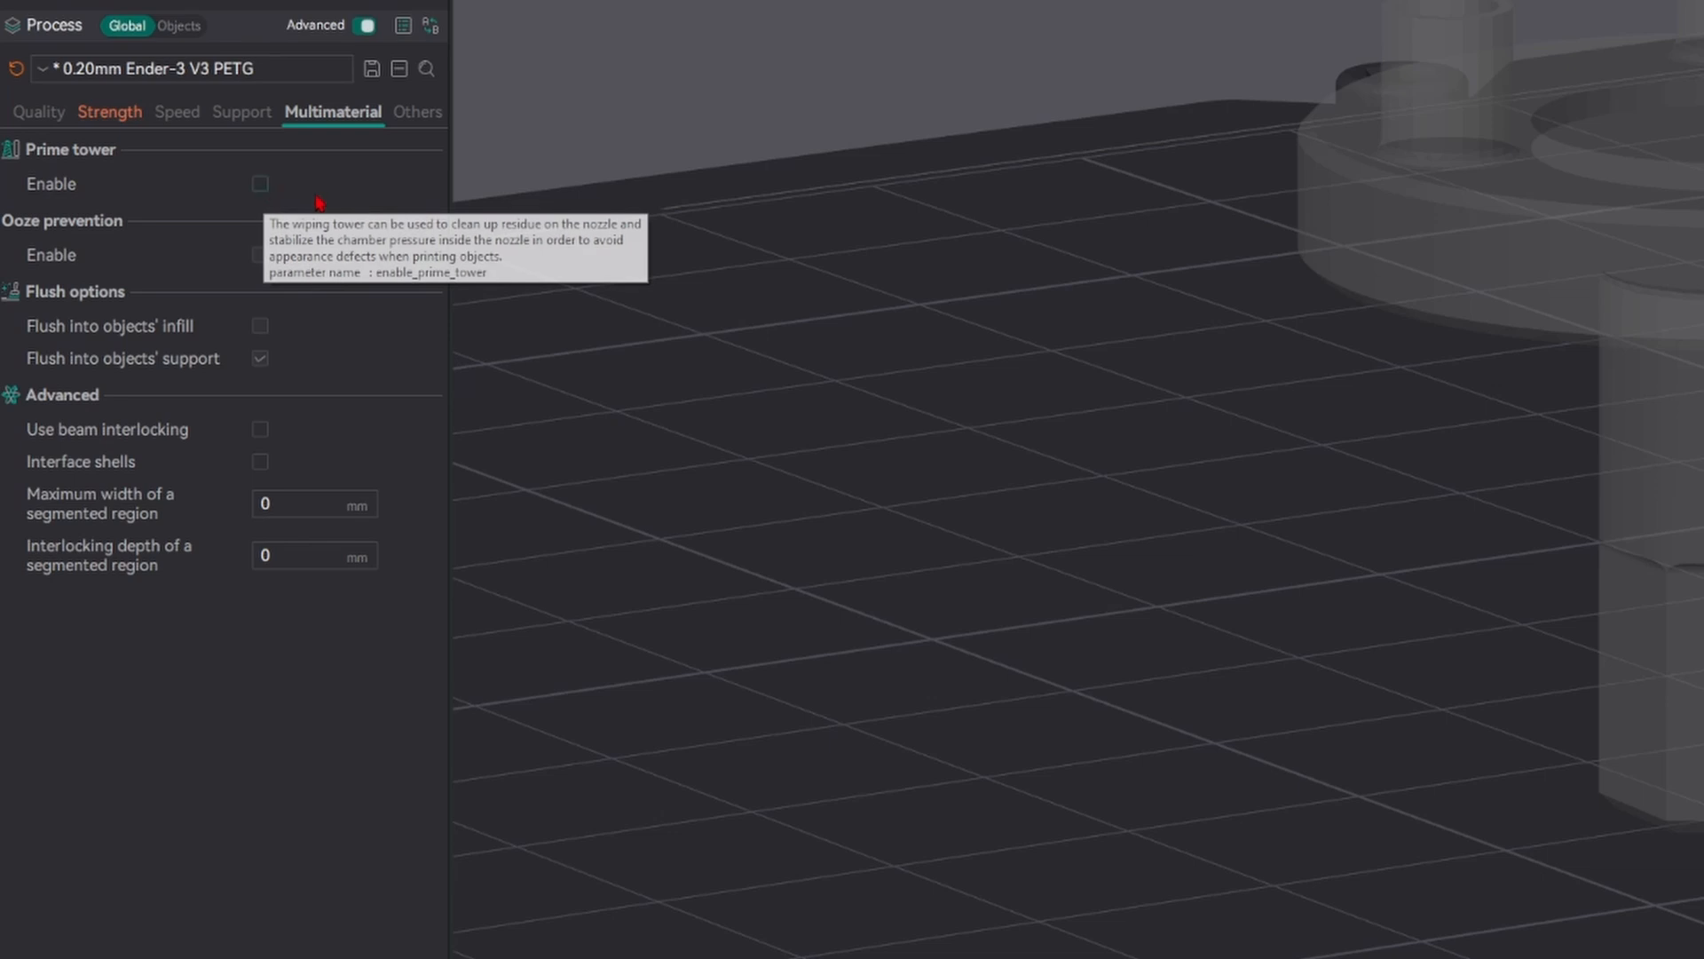
left_click(261, 186)
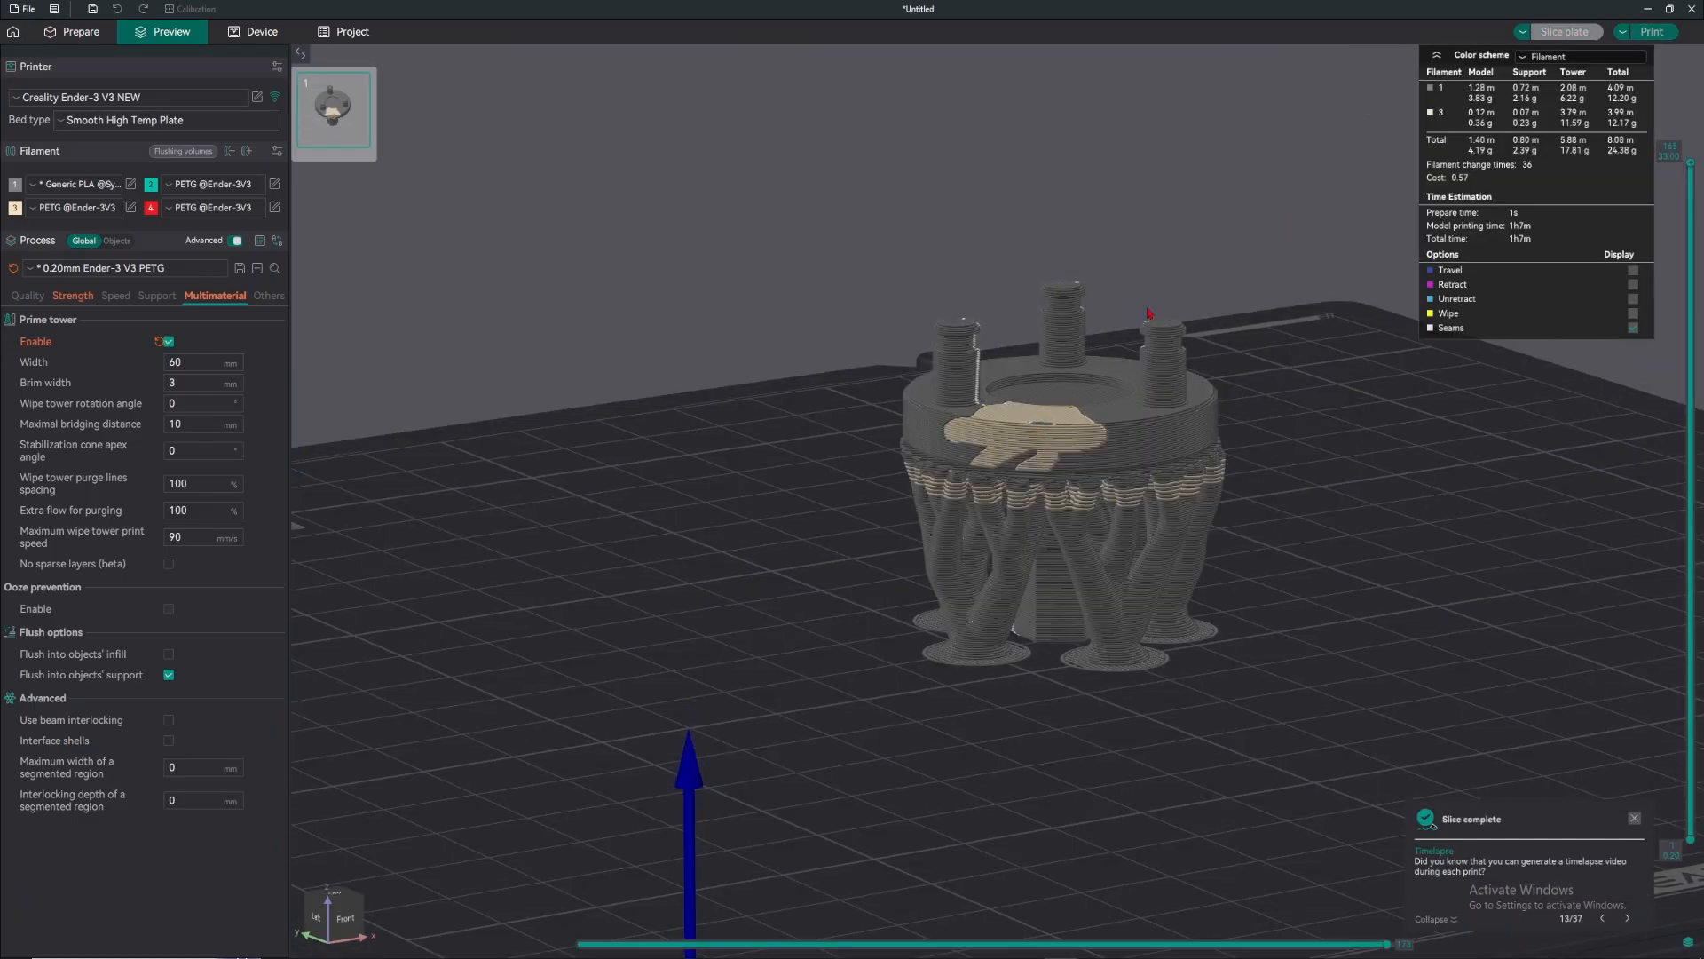
- Colour the sliced preview by line type and examine the prime tower beside the part
left_click_drag(1148, 313, 1318, 142)
left_click(1540, 58)
left_click(1538, 75)
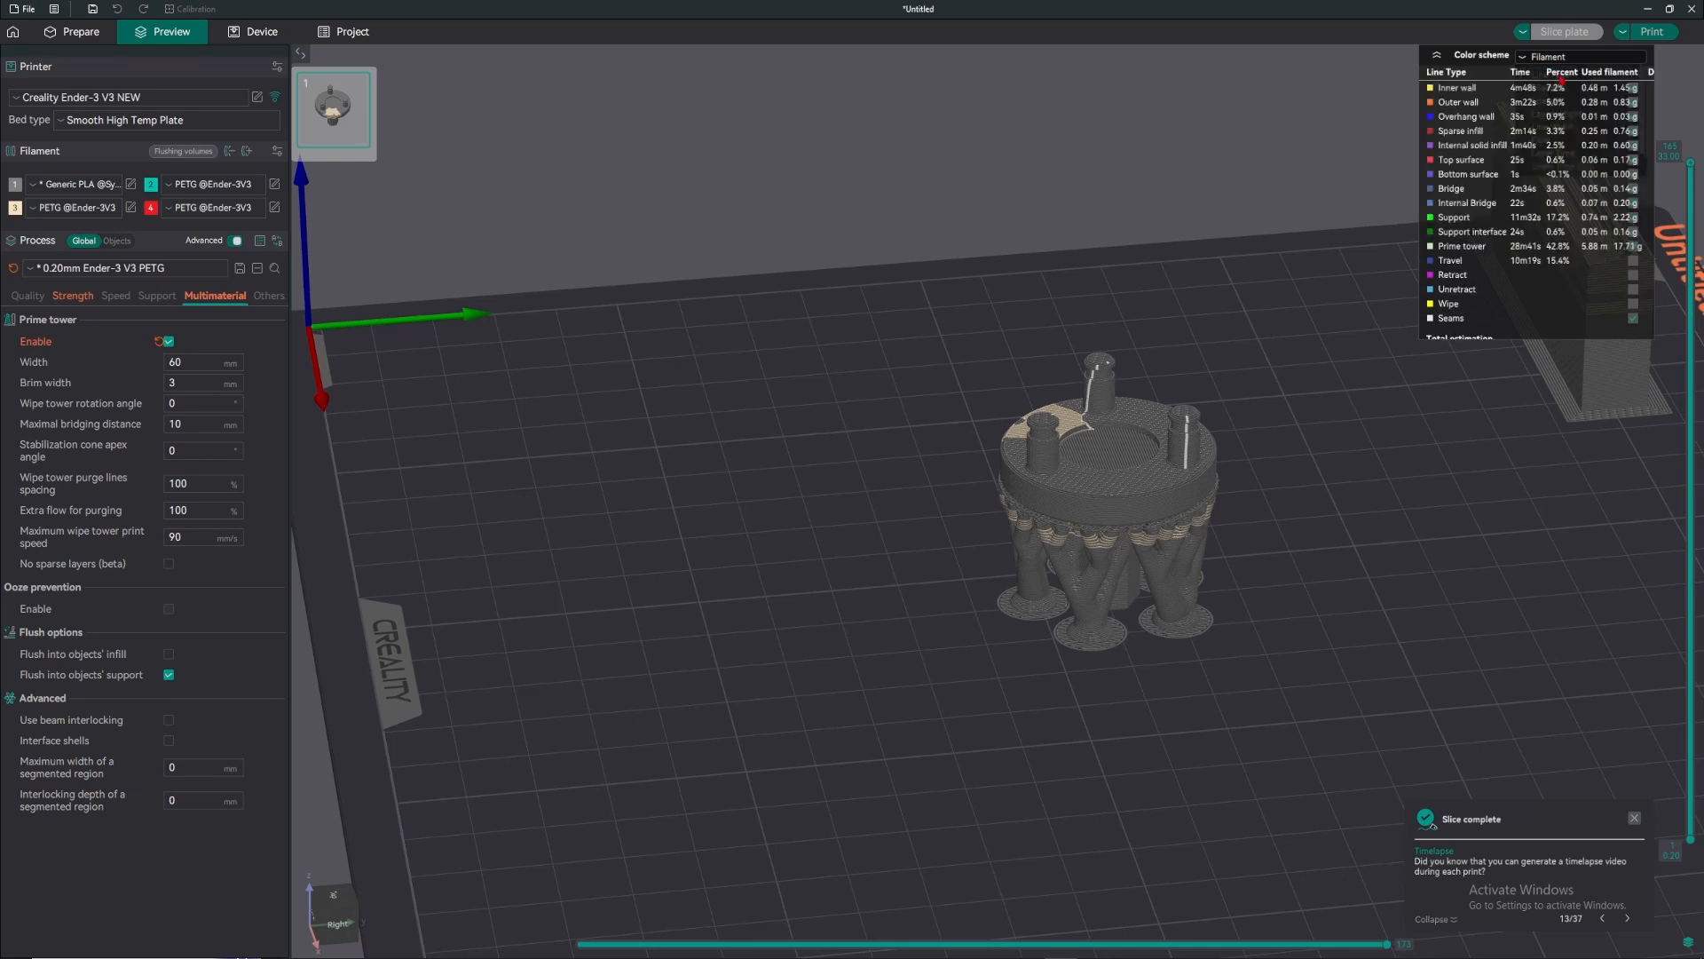
right_click_drag(1030, 163, 388, 297)
scroll(902, 297, "up", 4)
left_click_drag(902, 297, 841, 295)
right_click_drag(368, 334, 1065, 330)
left_click_drag(1065, 341, 1111, 309)
right_click_drag(320, 408, 832, 396)
left_click_drag(831, 395, 820, 475)
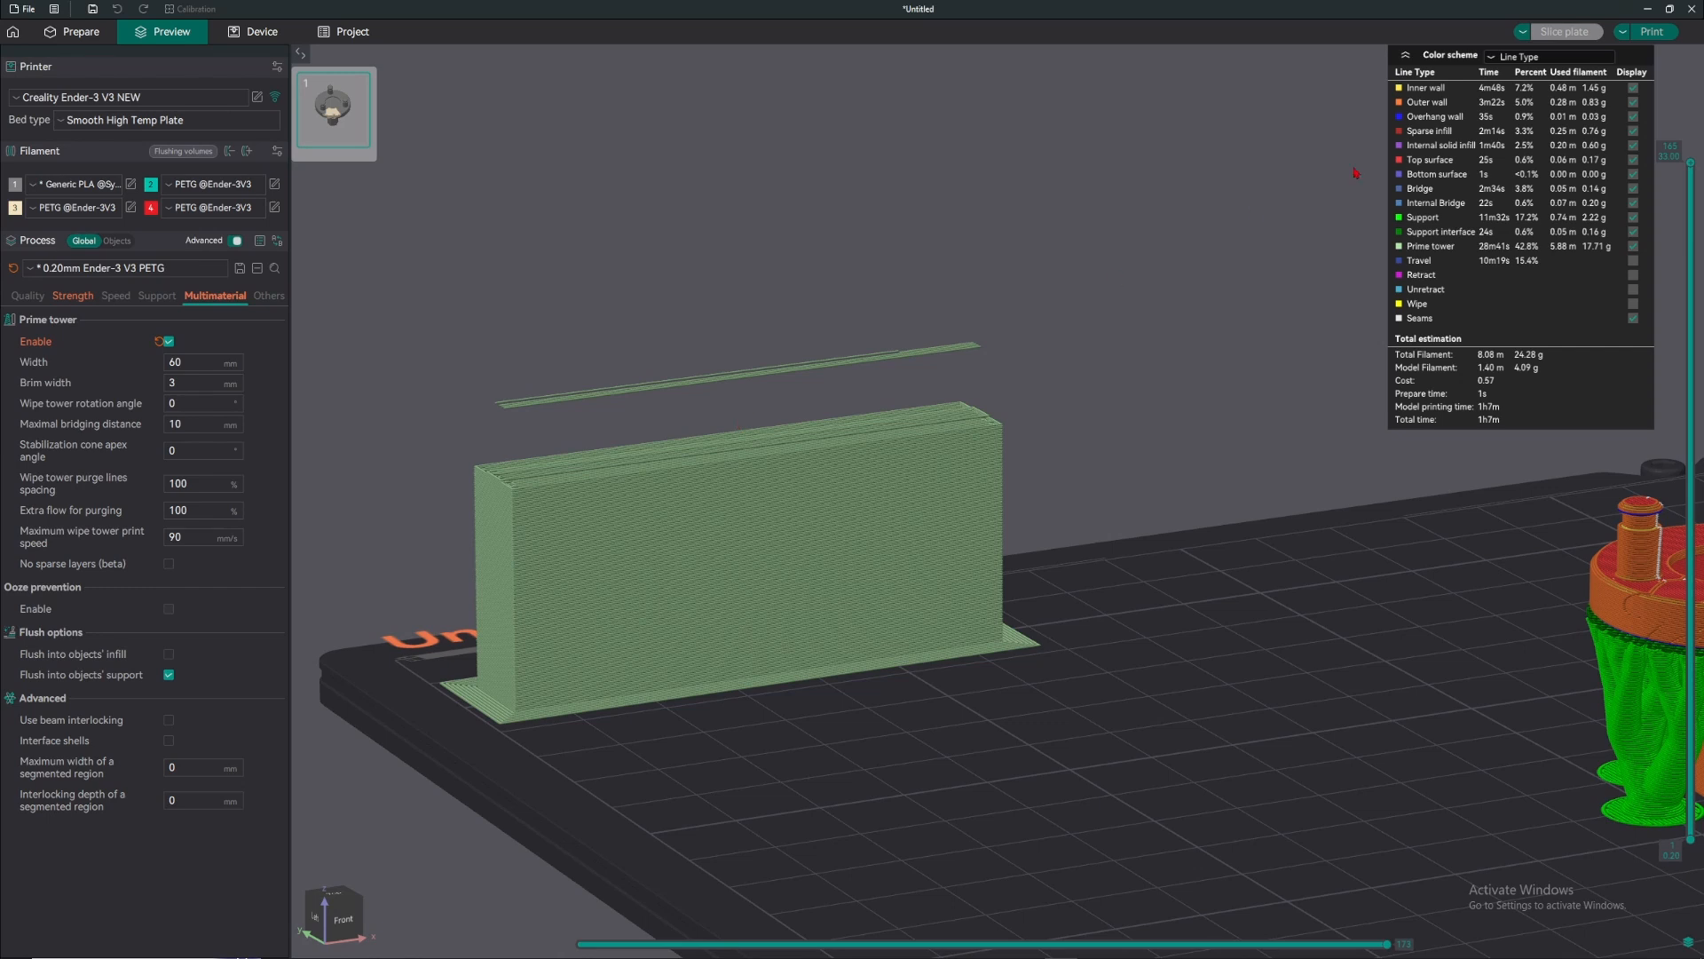
- Colour the preview by filament and examine the filament bands in the prime tower from the side and above
left_click(1526, 57)
left_click(1529, 90)
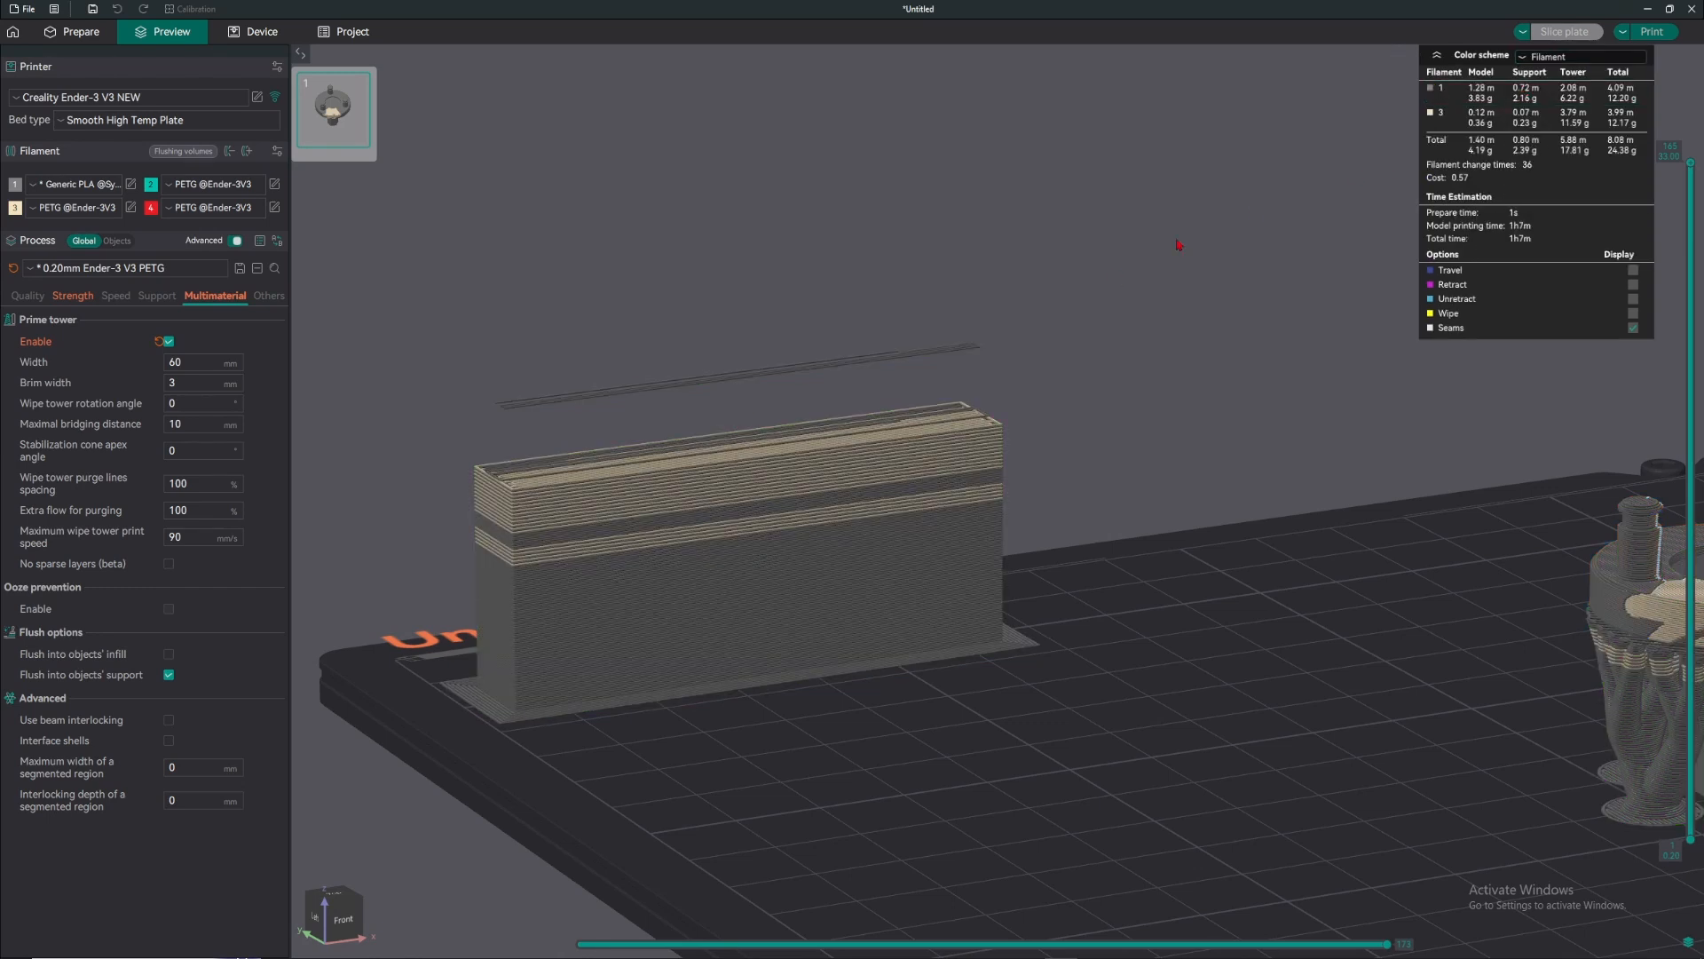
scroll(945, 347, "up", 1)
left_click_drag(945, 348, 636, 393)
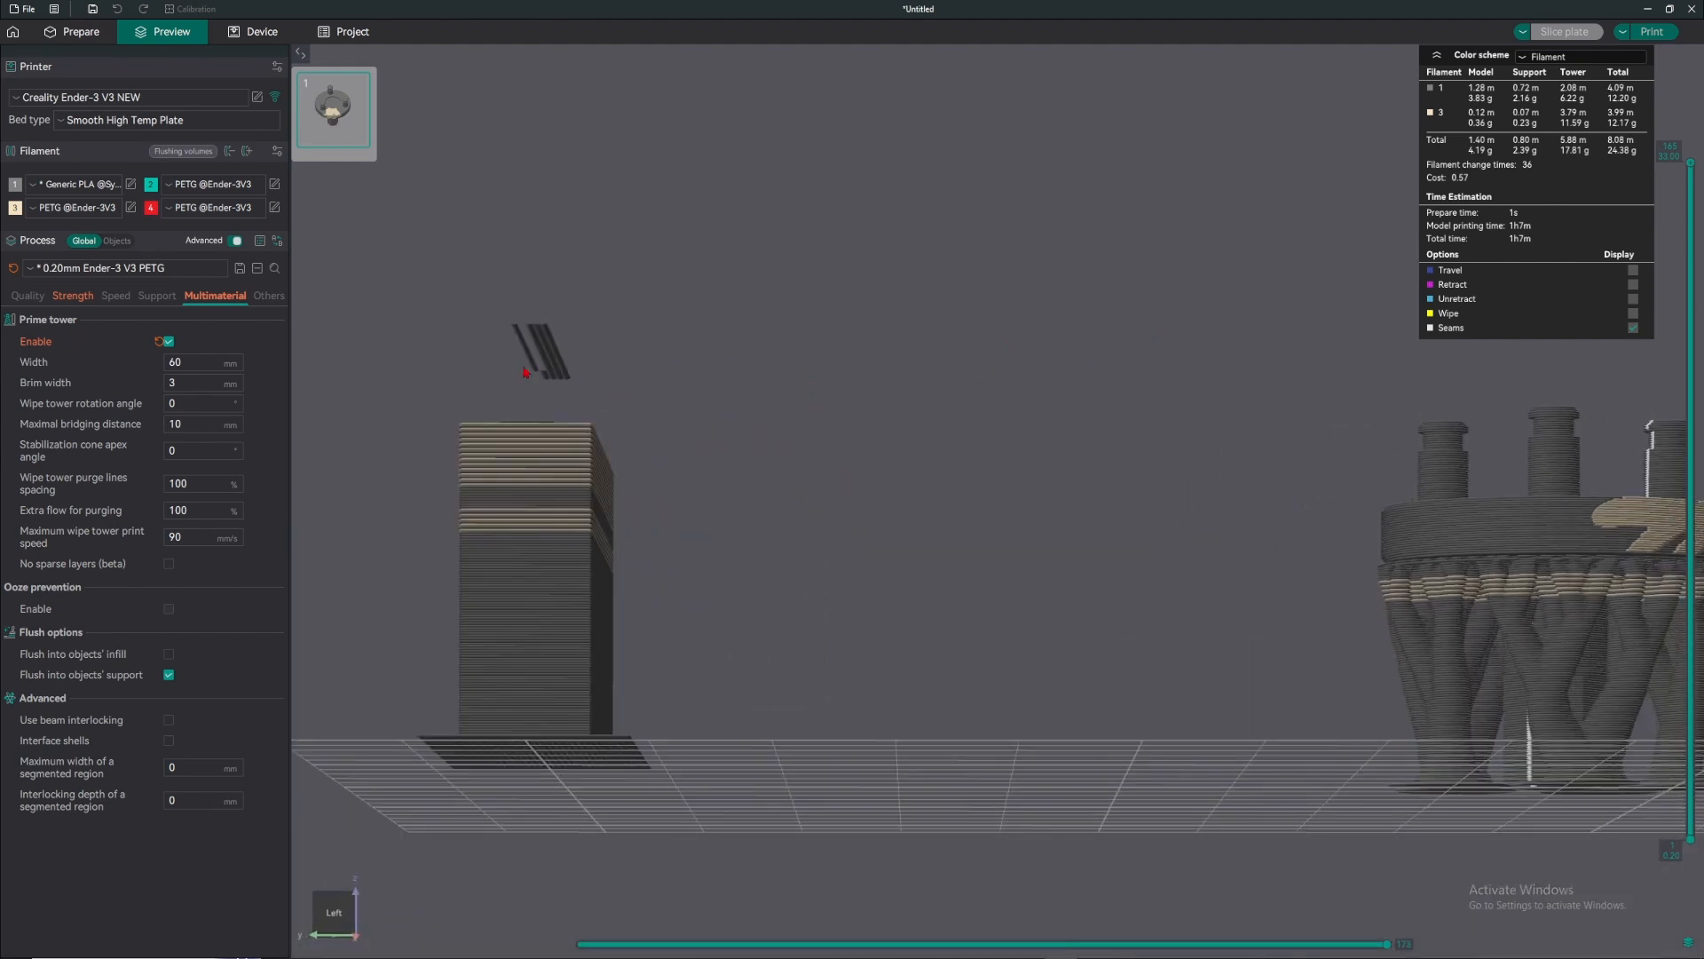
left_click_drag(681, 308, 664, 520)
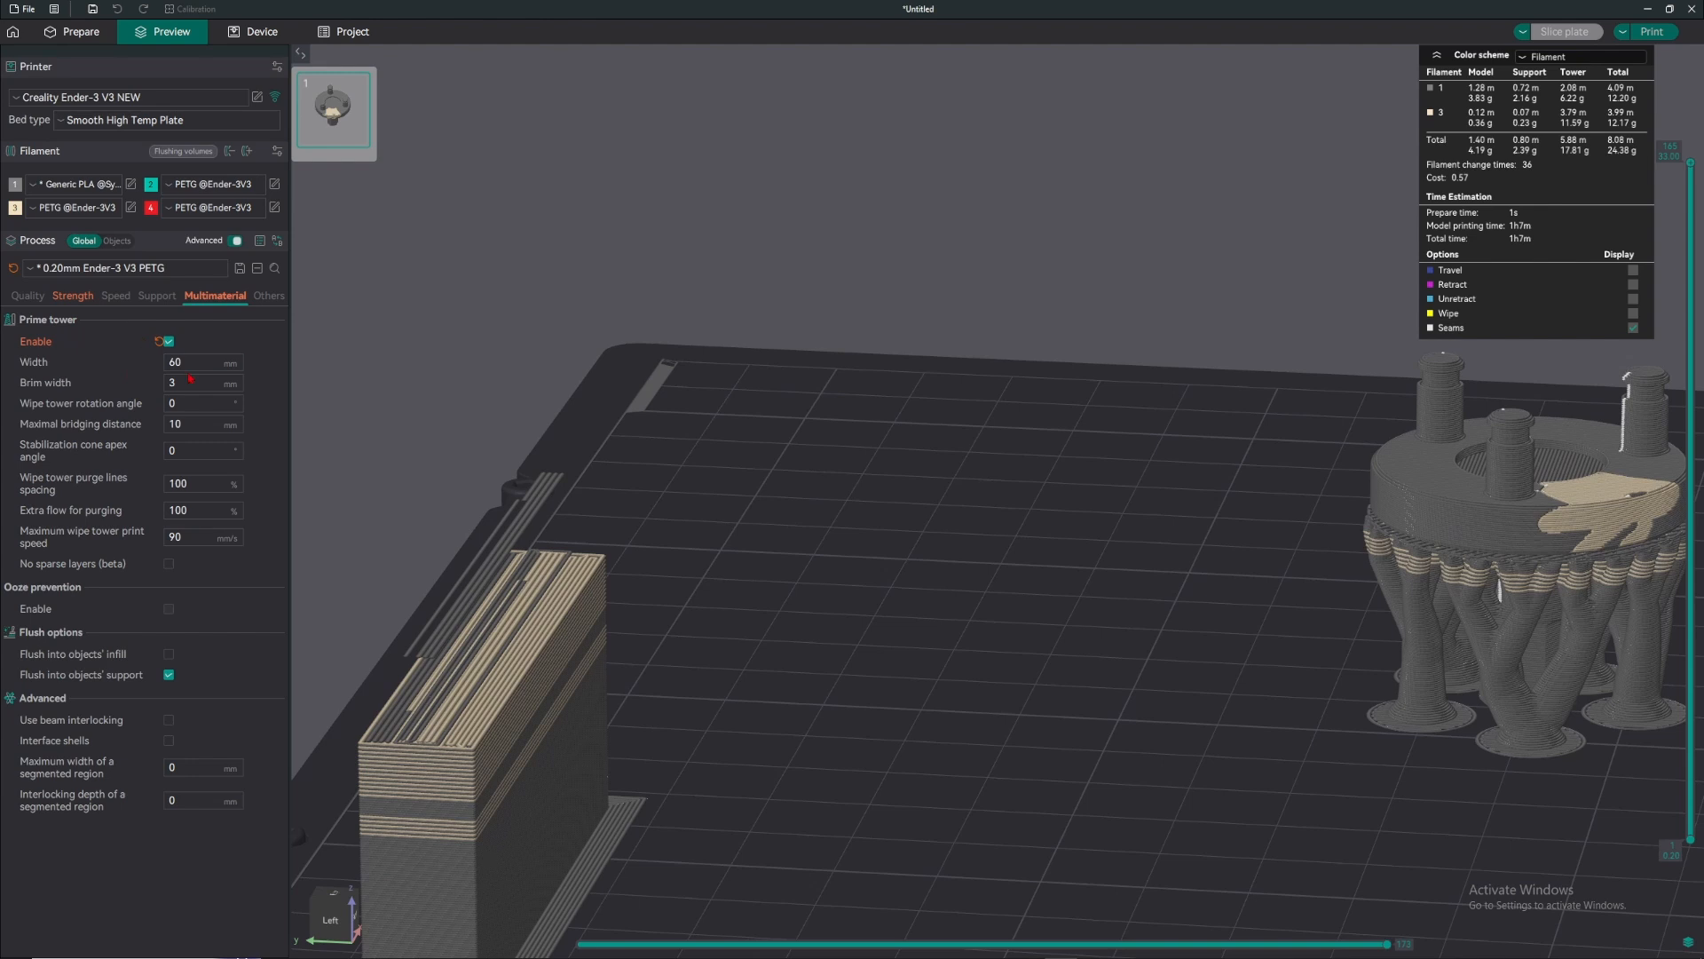
- Set the prime tower width to 40 mm, slice the plate, and inspect the tower from several sides
left_click_drag(189, 364, 132, 365)
type("40")
key("Return")
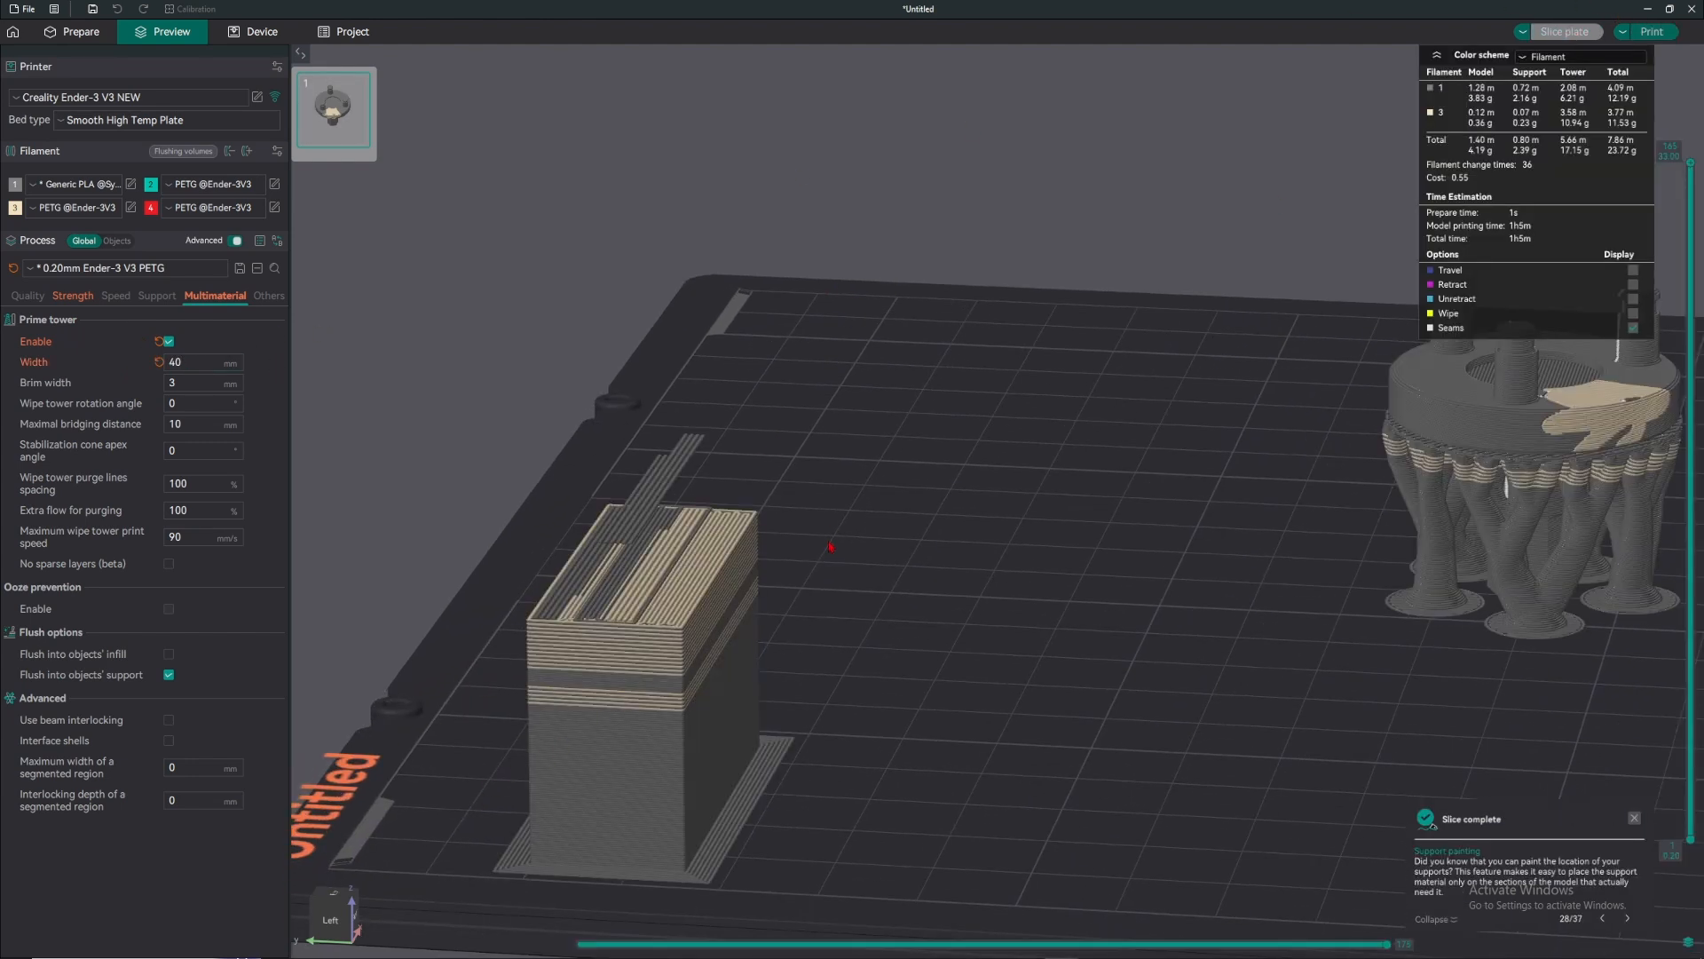
left_click_drag(831, 547, 626, 665)
left_click_drag(831, 617, 1108, 387)
left_click_drag(1026, 423, 193, 420)
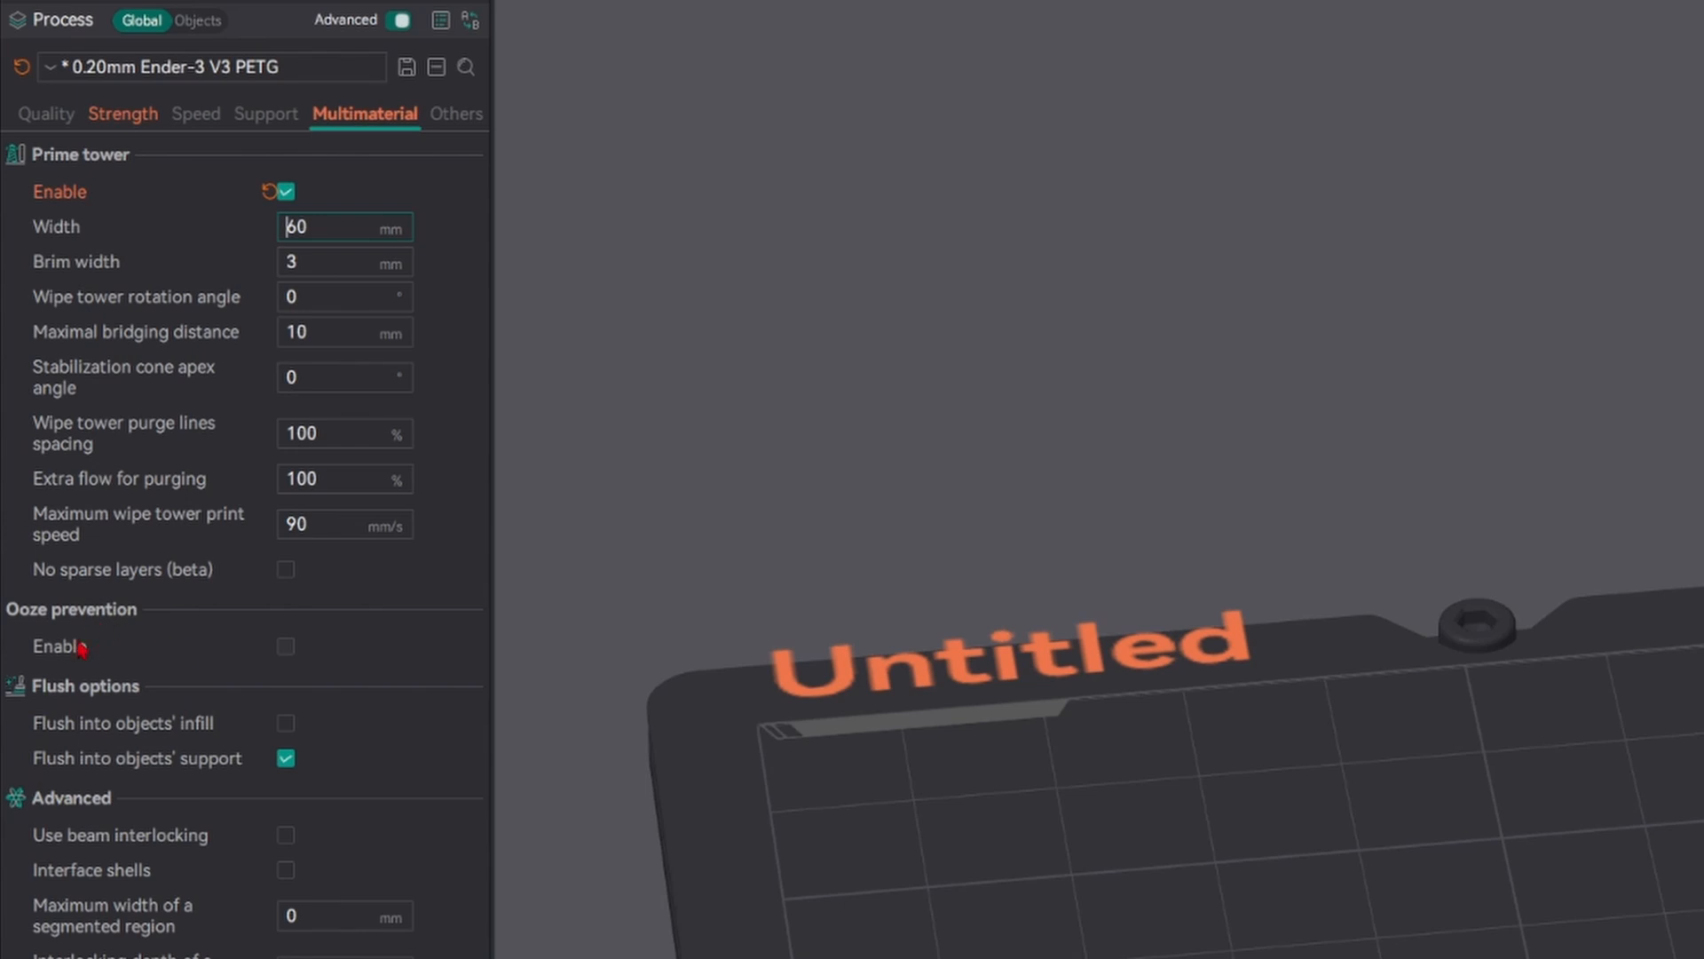
- Review the ooze prevention, flush, advanced and prime tower width options in the multimaterial settings
mouse_move(51, 657)
left_click_drag(1230, 504, 1227, 476)
right_click_drag(1456, 675, 1164, 213)
scroll(1167, 217, "down", 4)
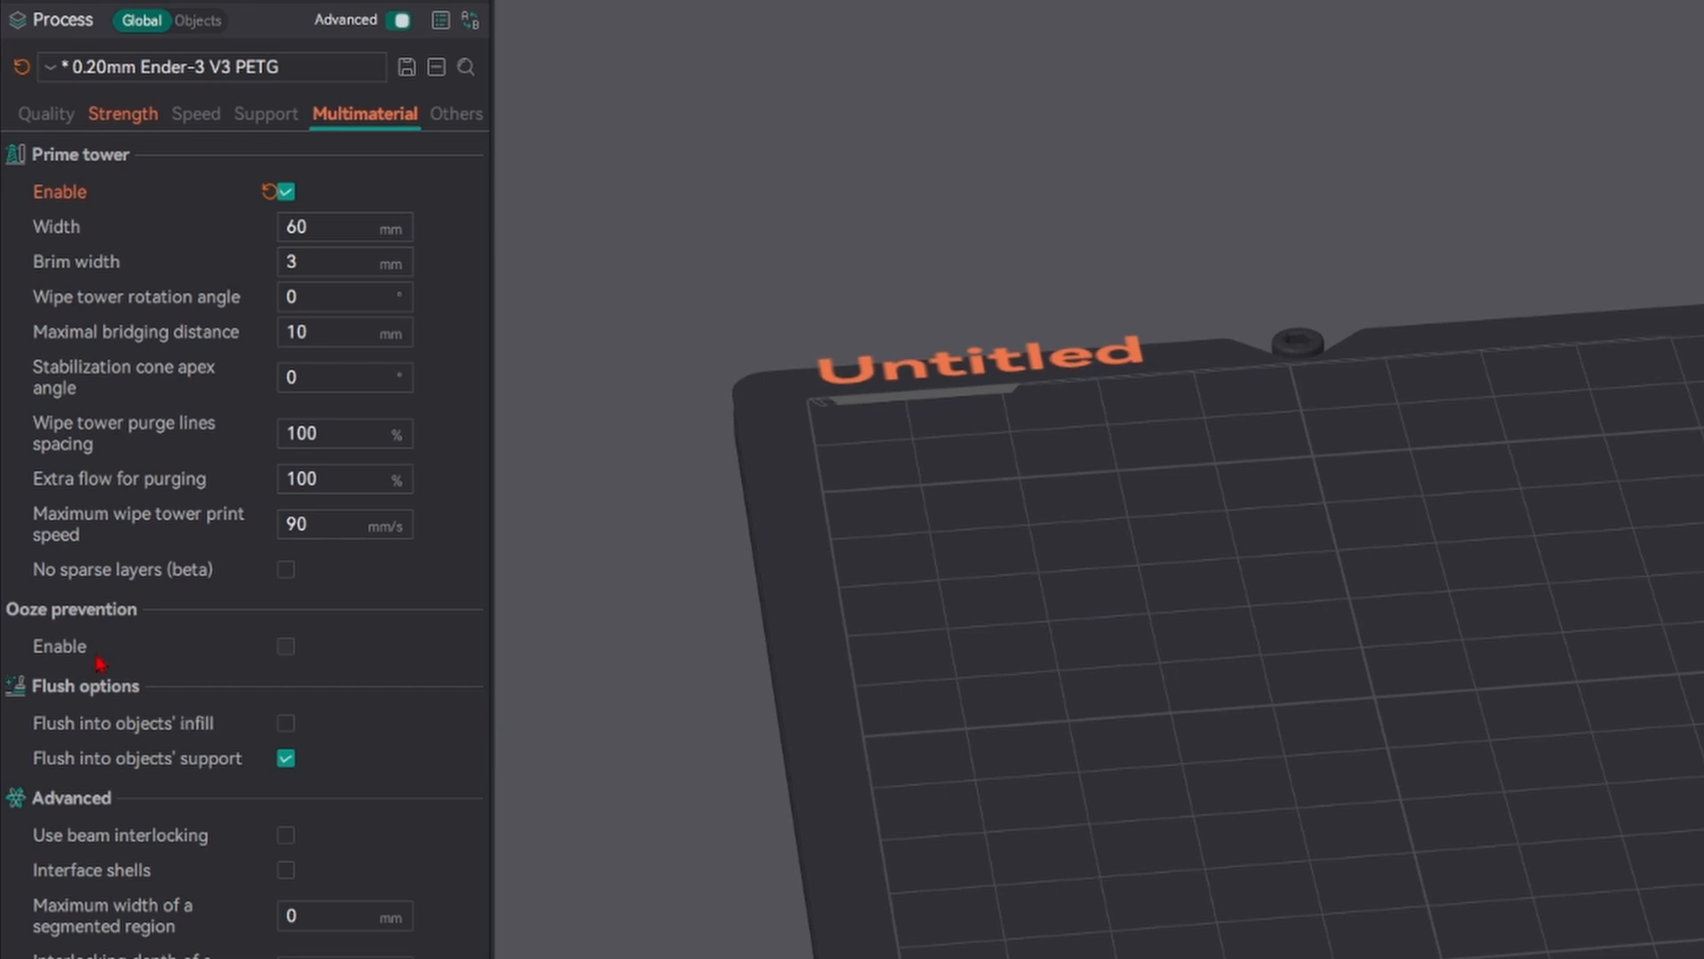
mouse_move(69, 651)
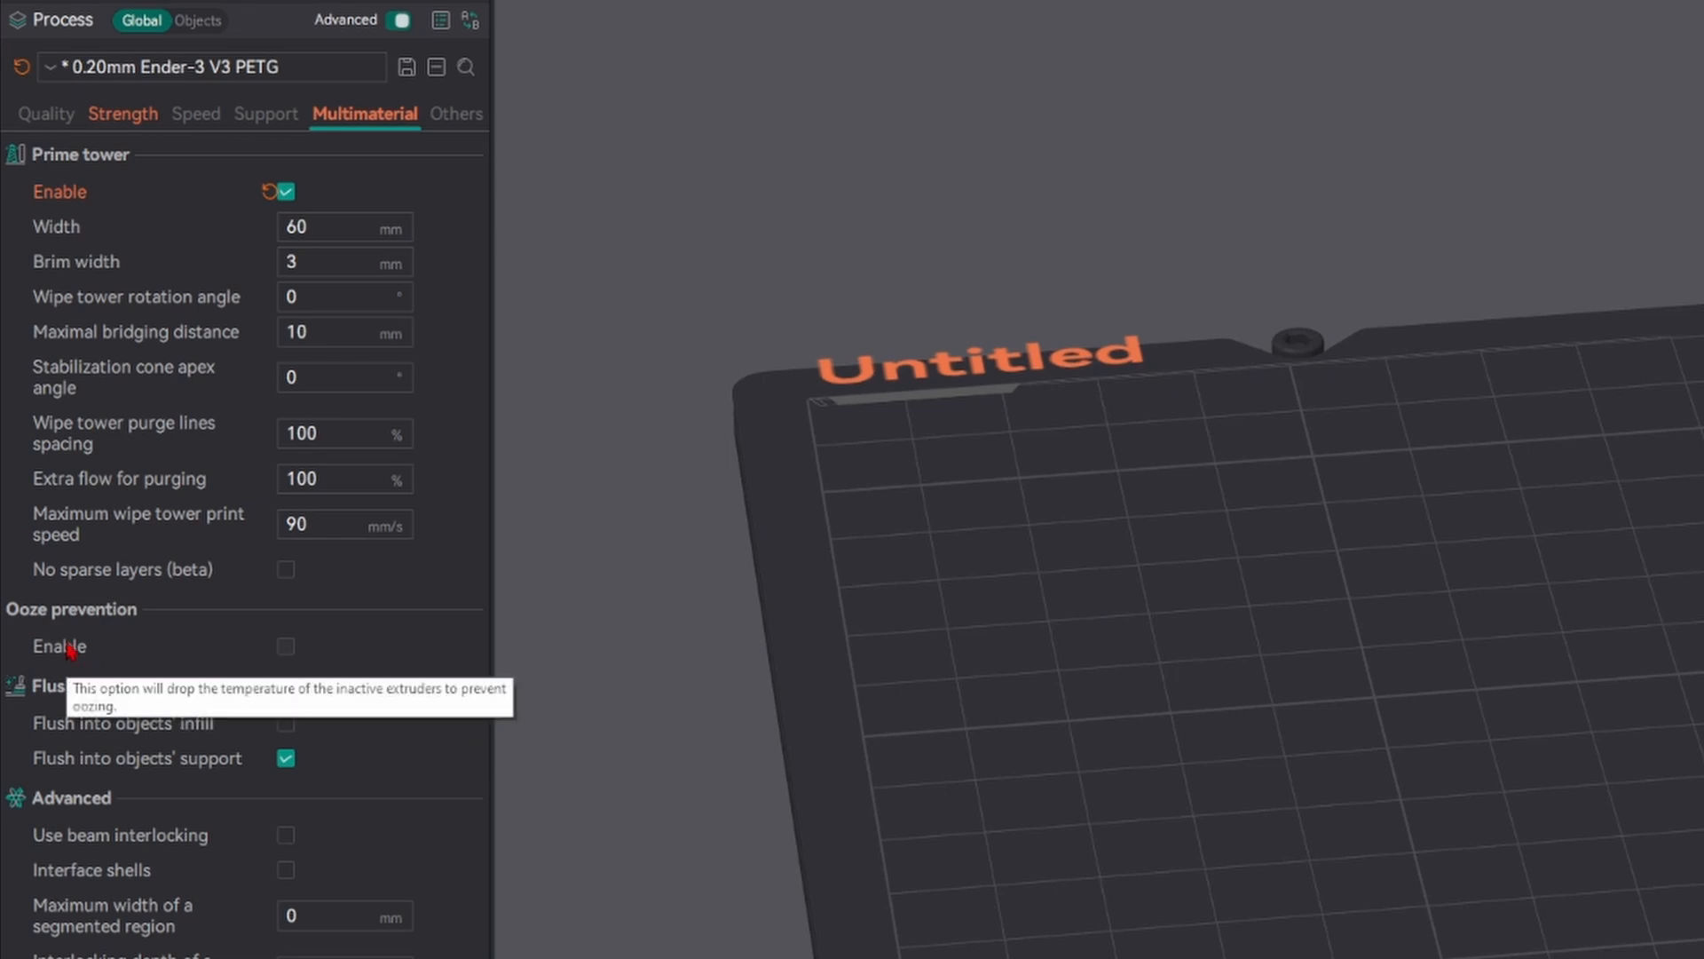
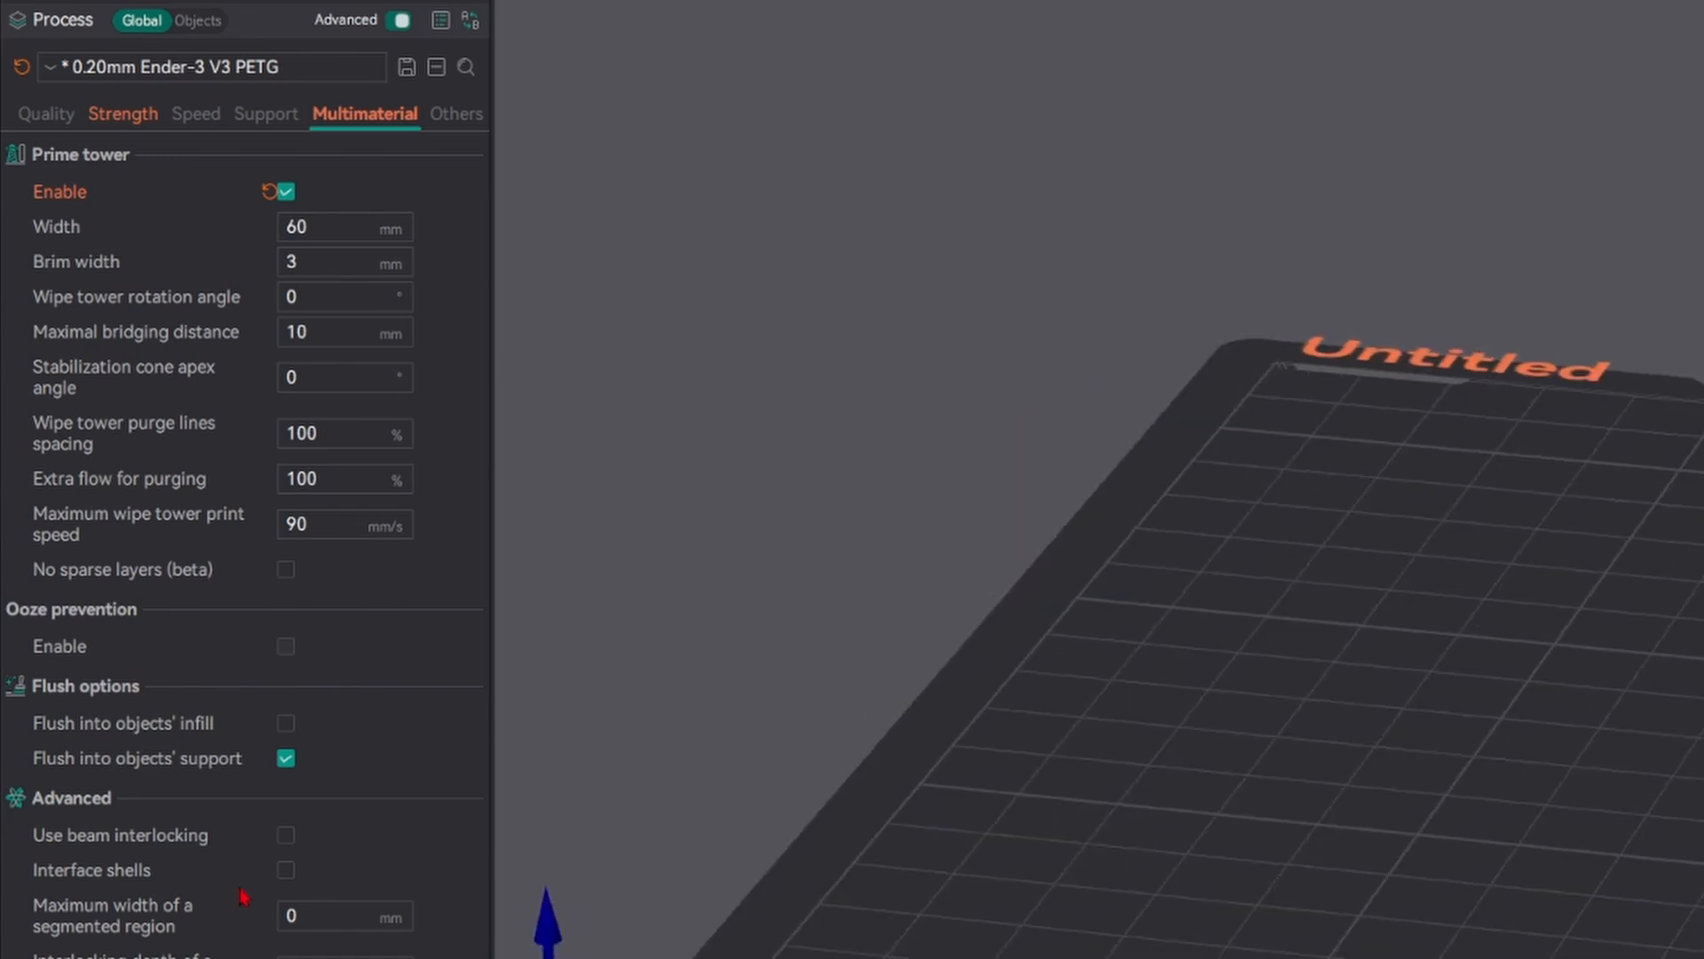
mouse_move(73, 656)
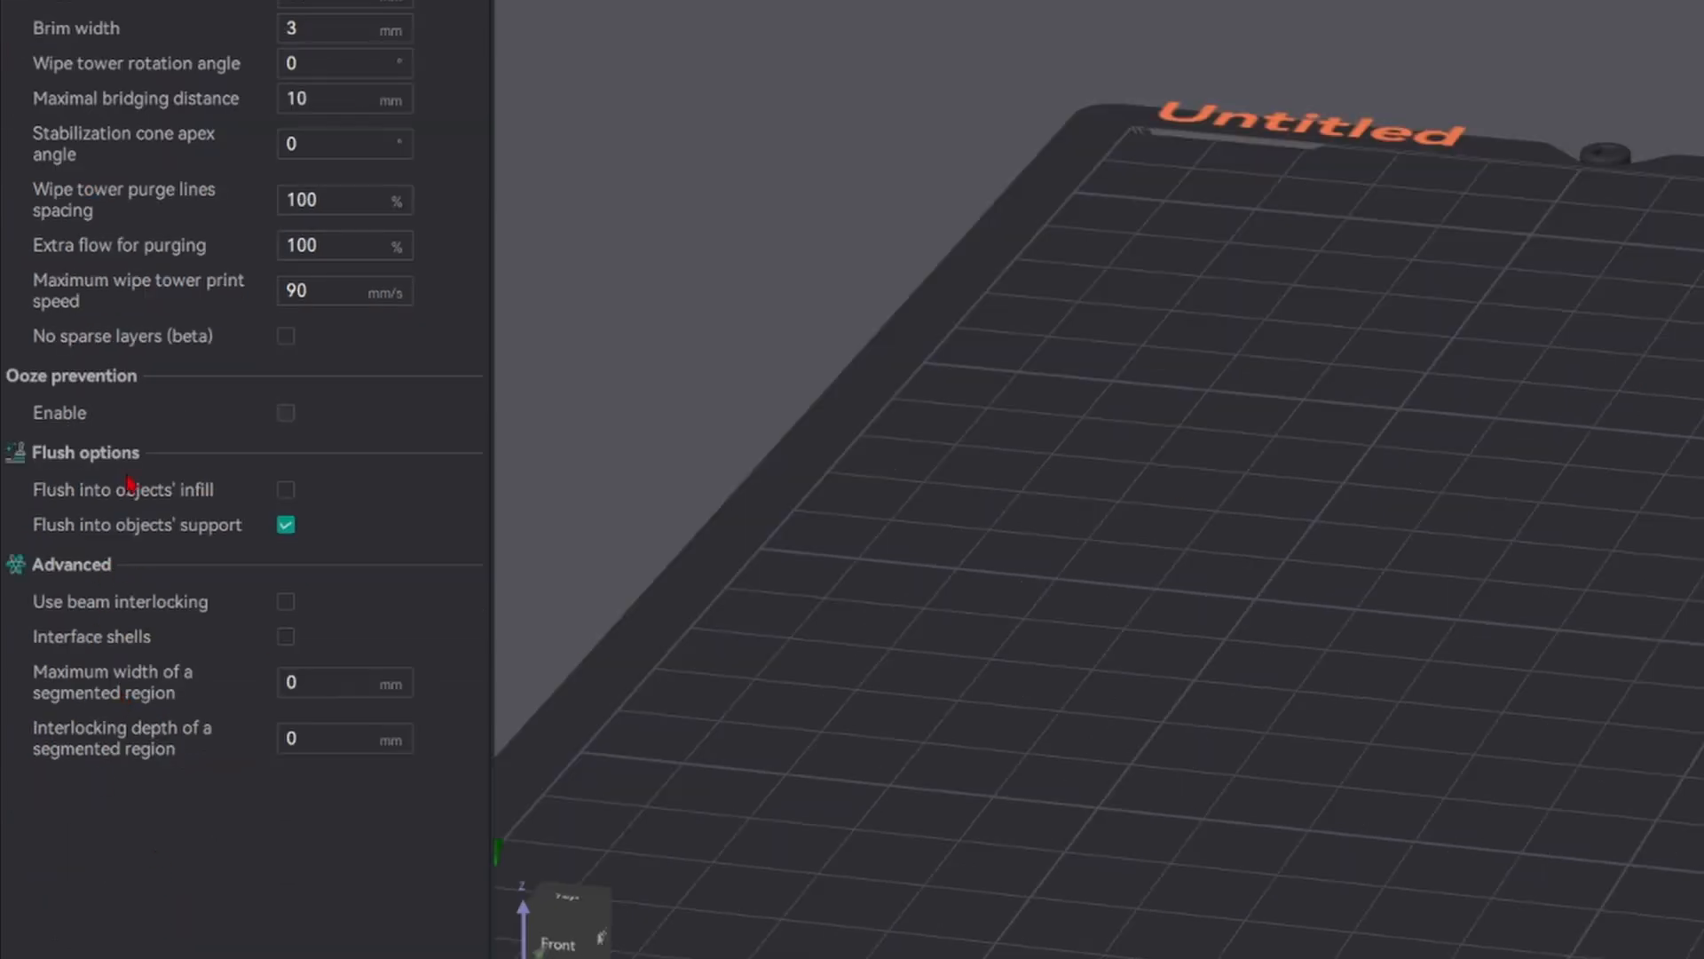
mouse_move(140, 526)
mouse_move(187, 756)
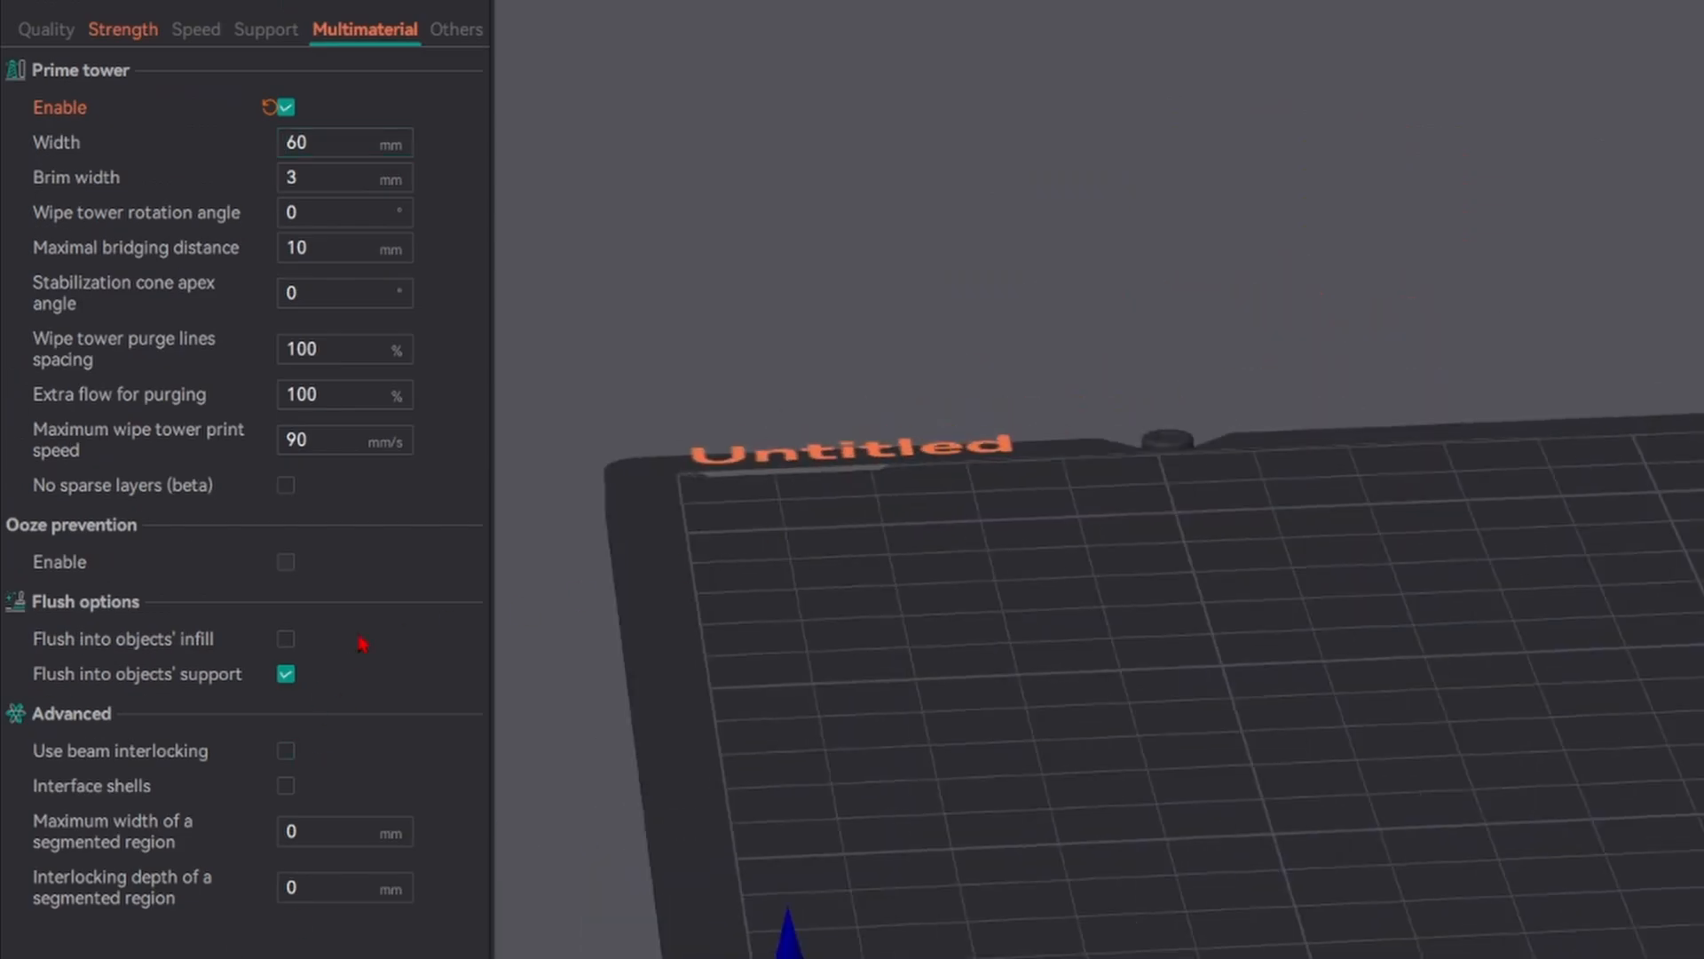
double_click(322, 143)
double_click(328, 180)
left_click(449, 108)
- Set the skirt loops to 10 in the other print settings and slice the plate
right_click_drag(1703, 118, 1476, 125)
left_click_drag(1469, 126, 1461, 164)
left_click(456, 32)
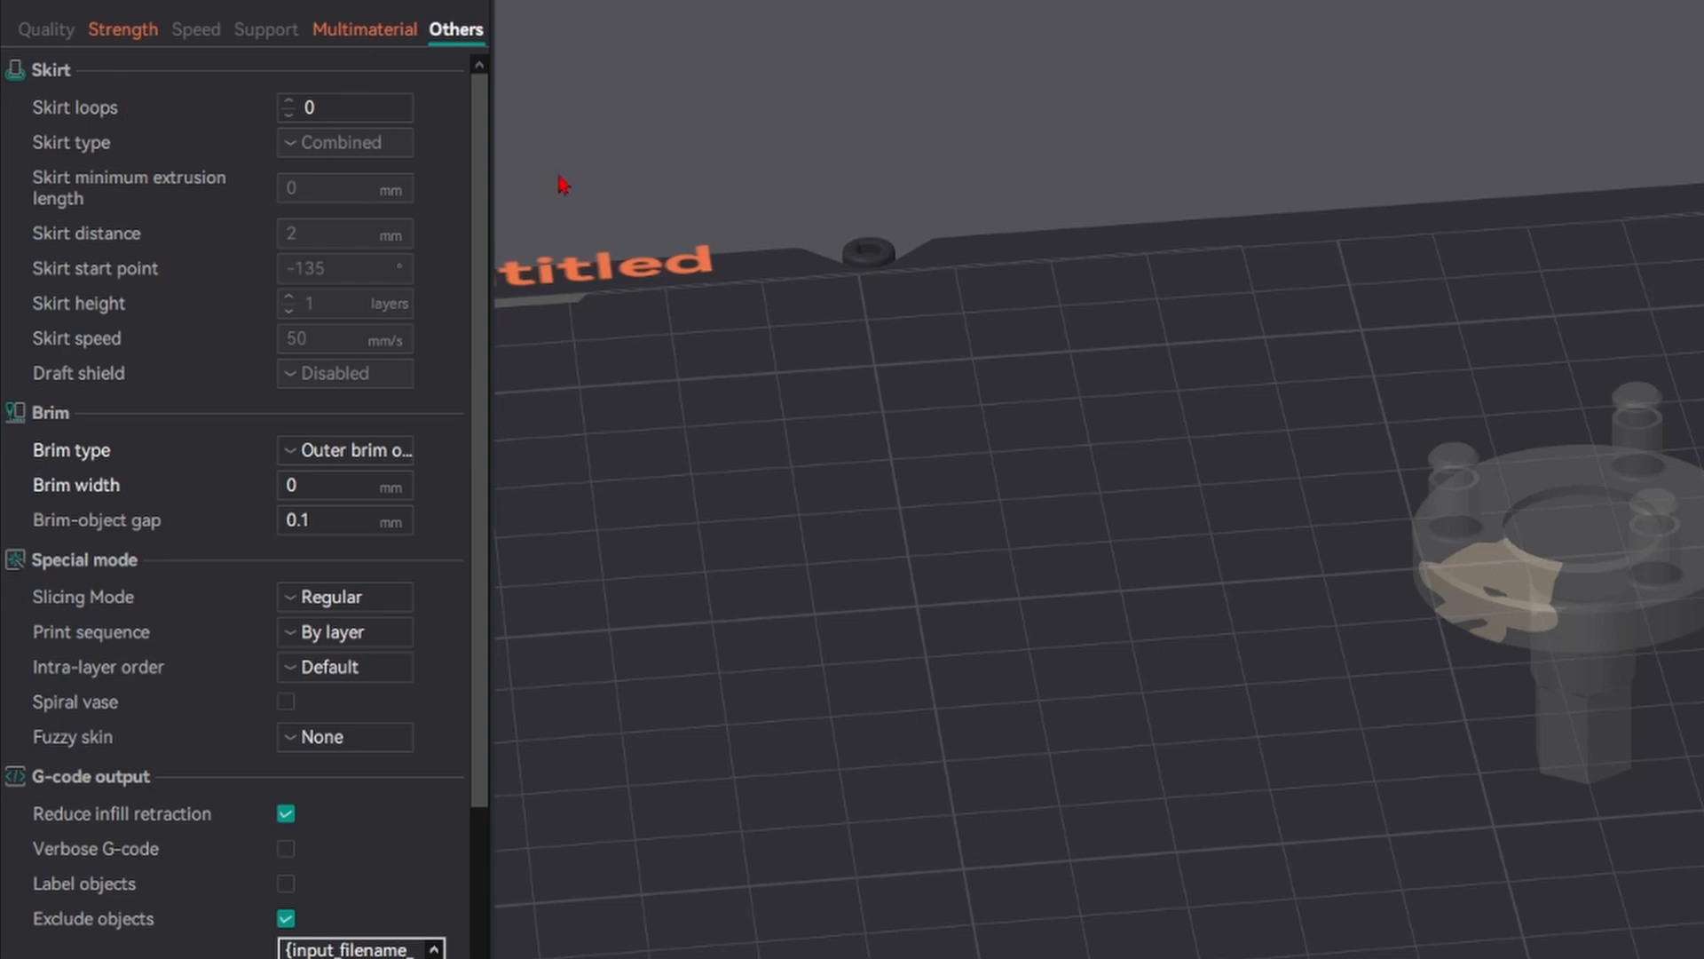
right_click_drag(850, 404, 823, 348)
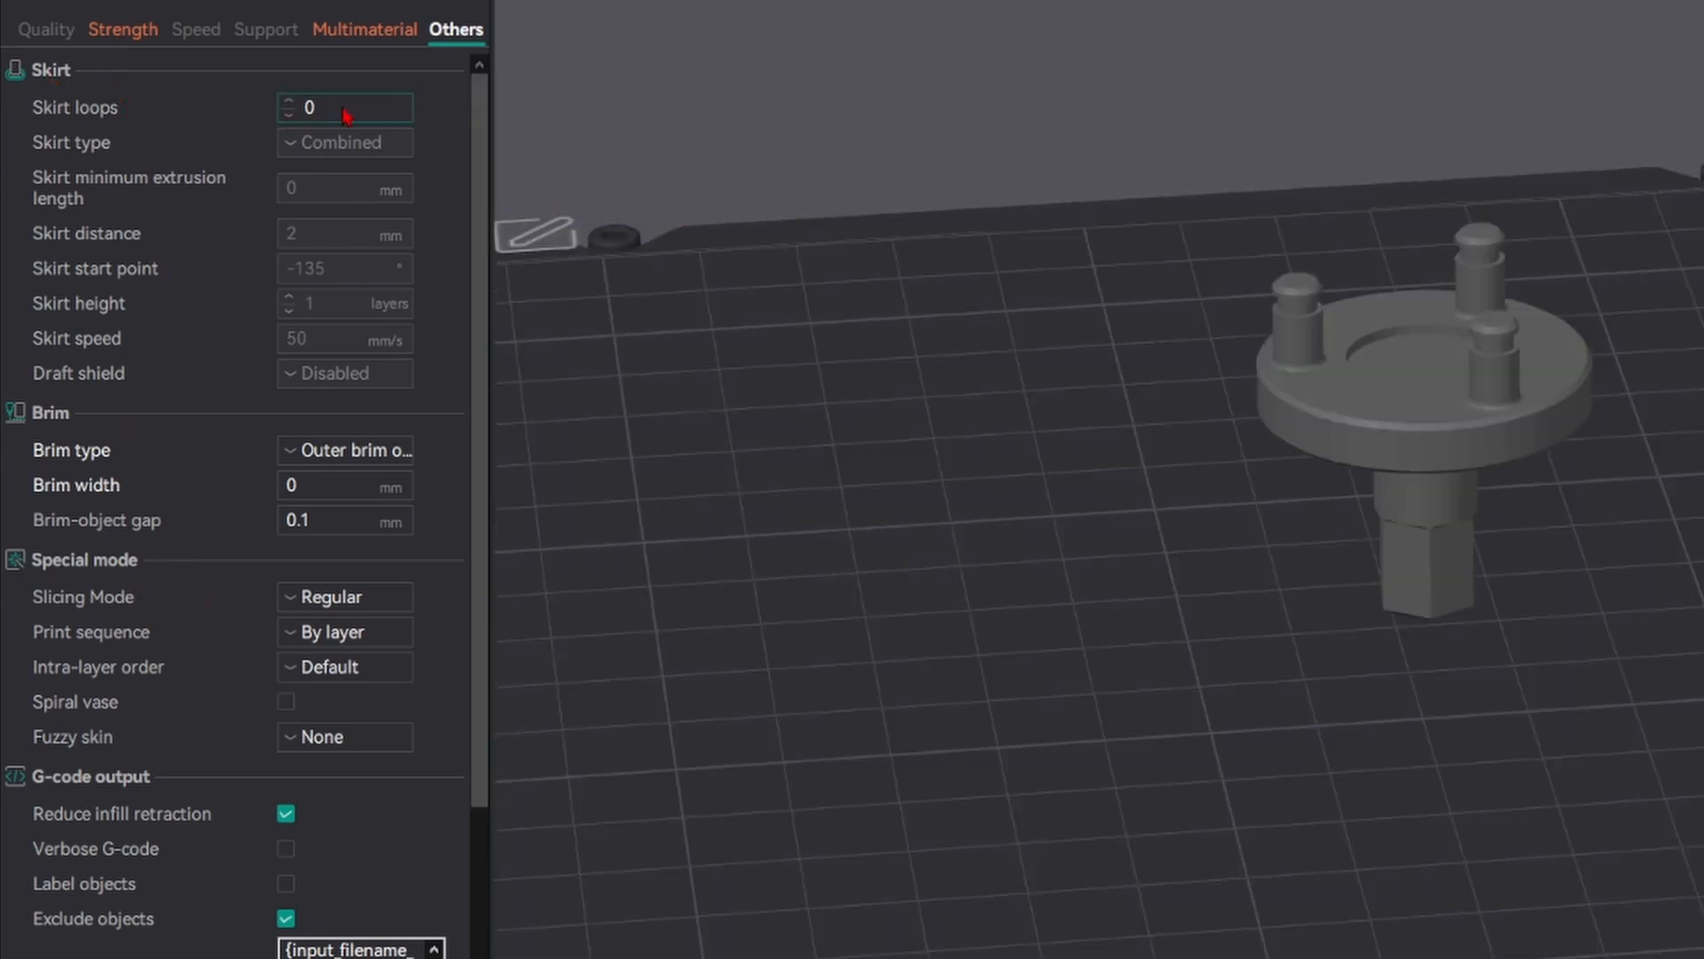
double_click(346, 115)
type("10")
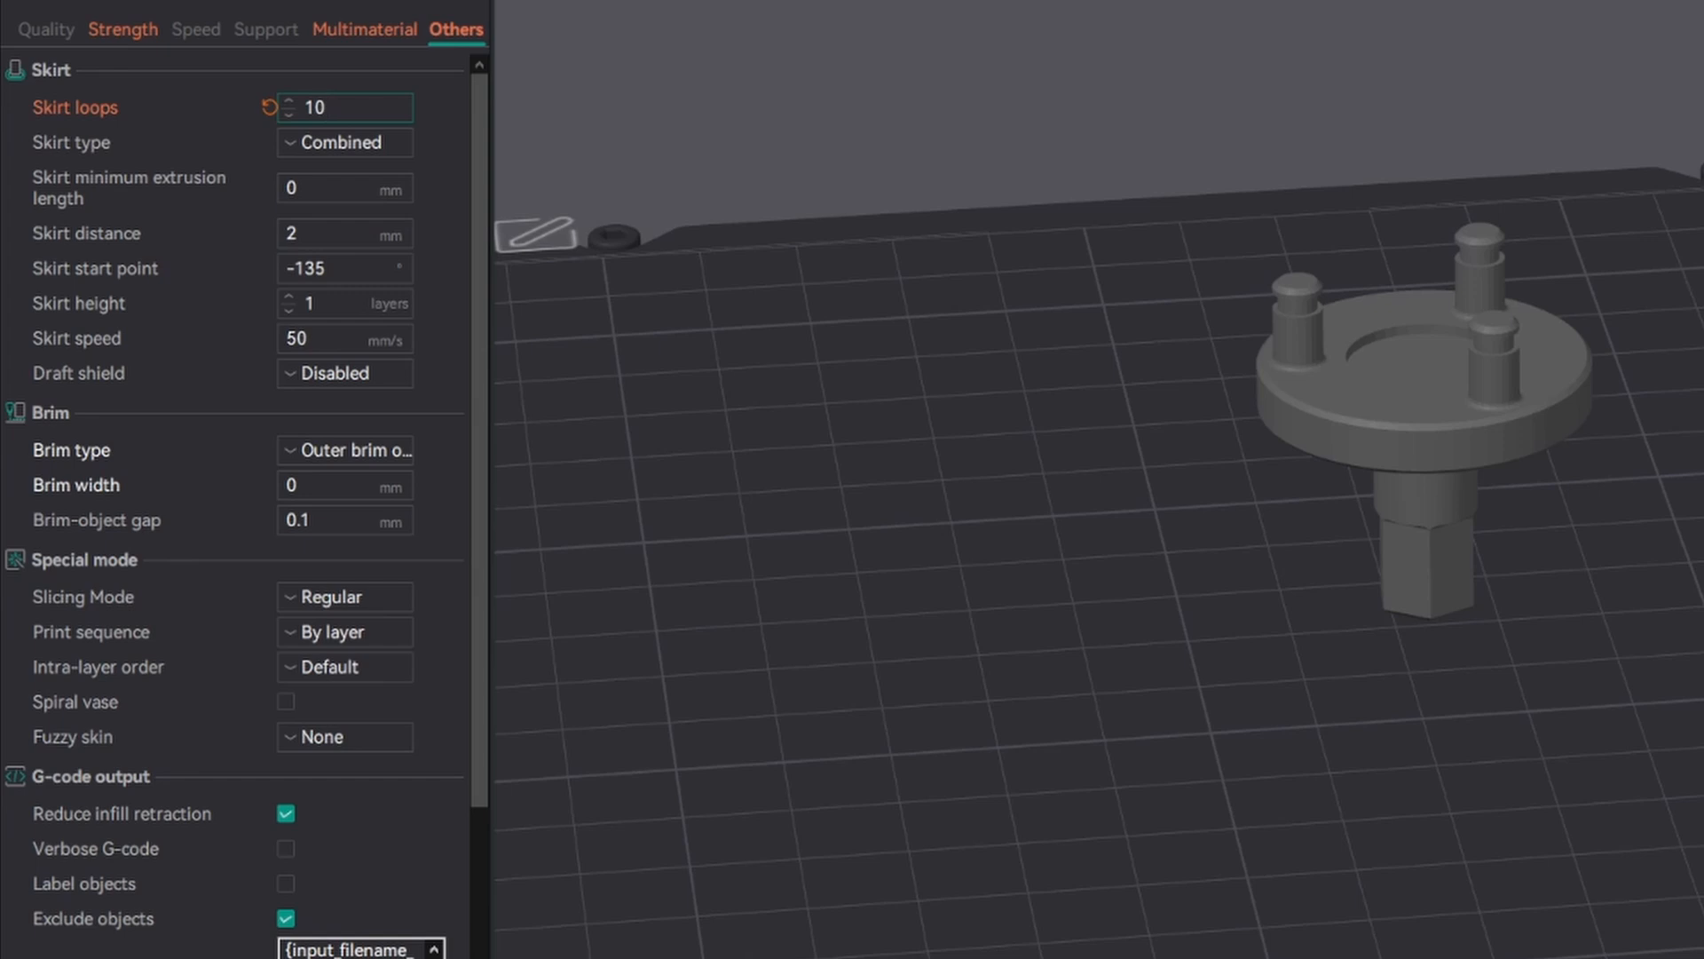
key("Return")
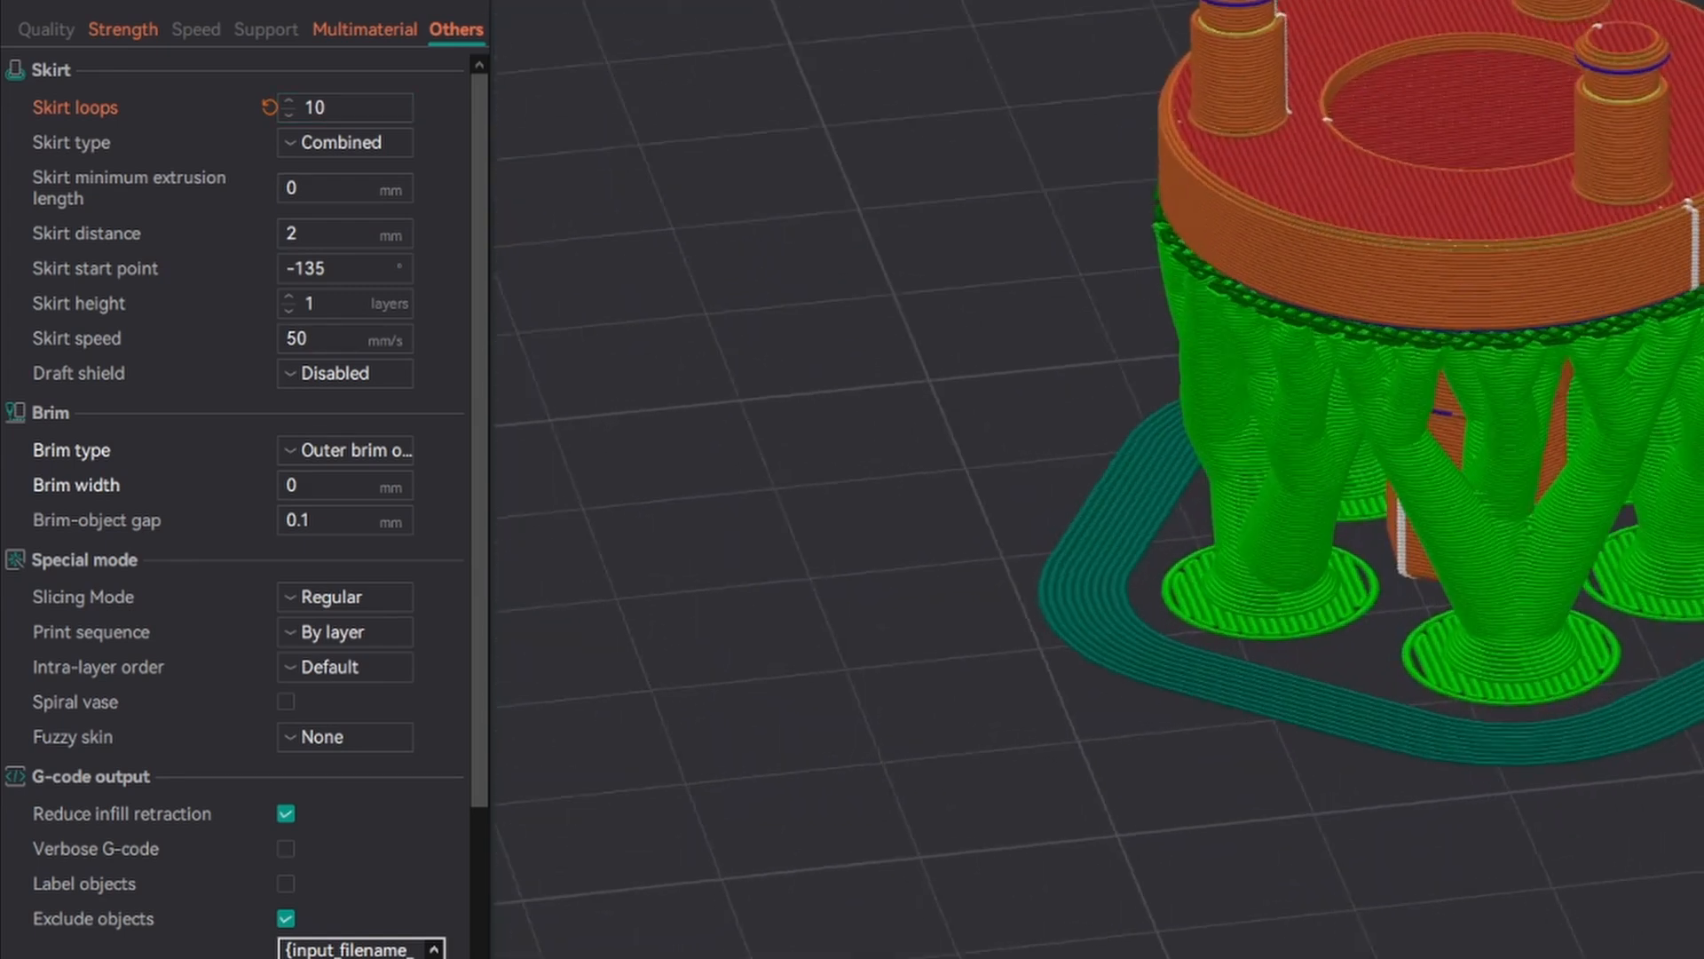
- Inspect the sliced skirt around the tree supports from several angles and reset the skirt loops to the preset value
left_click_drag(1456, 275, 1583, 280)
scroll(1583, 280, "up", 4)
right_click_drag(564, 187, 845, 62)
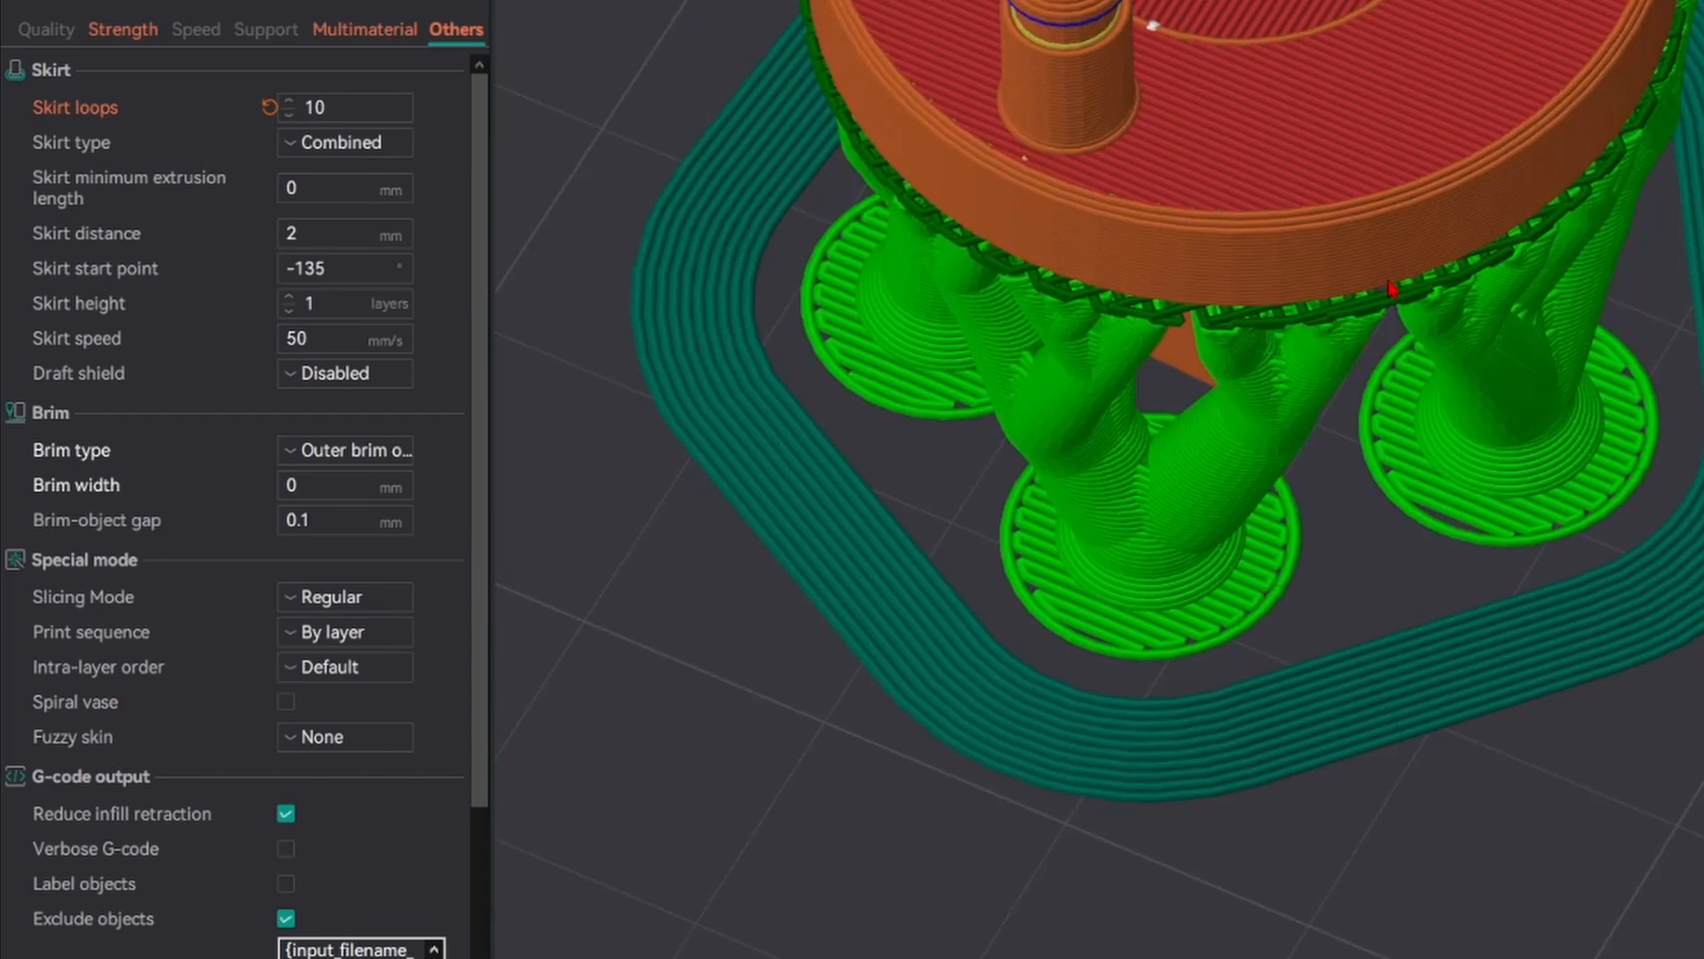
left_click_drag(1578, 607, 1038, 615)
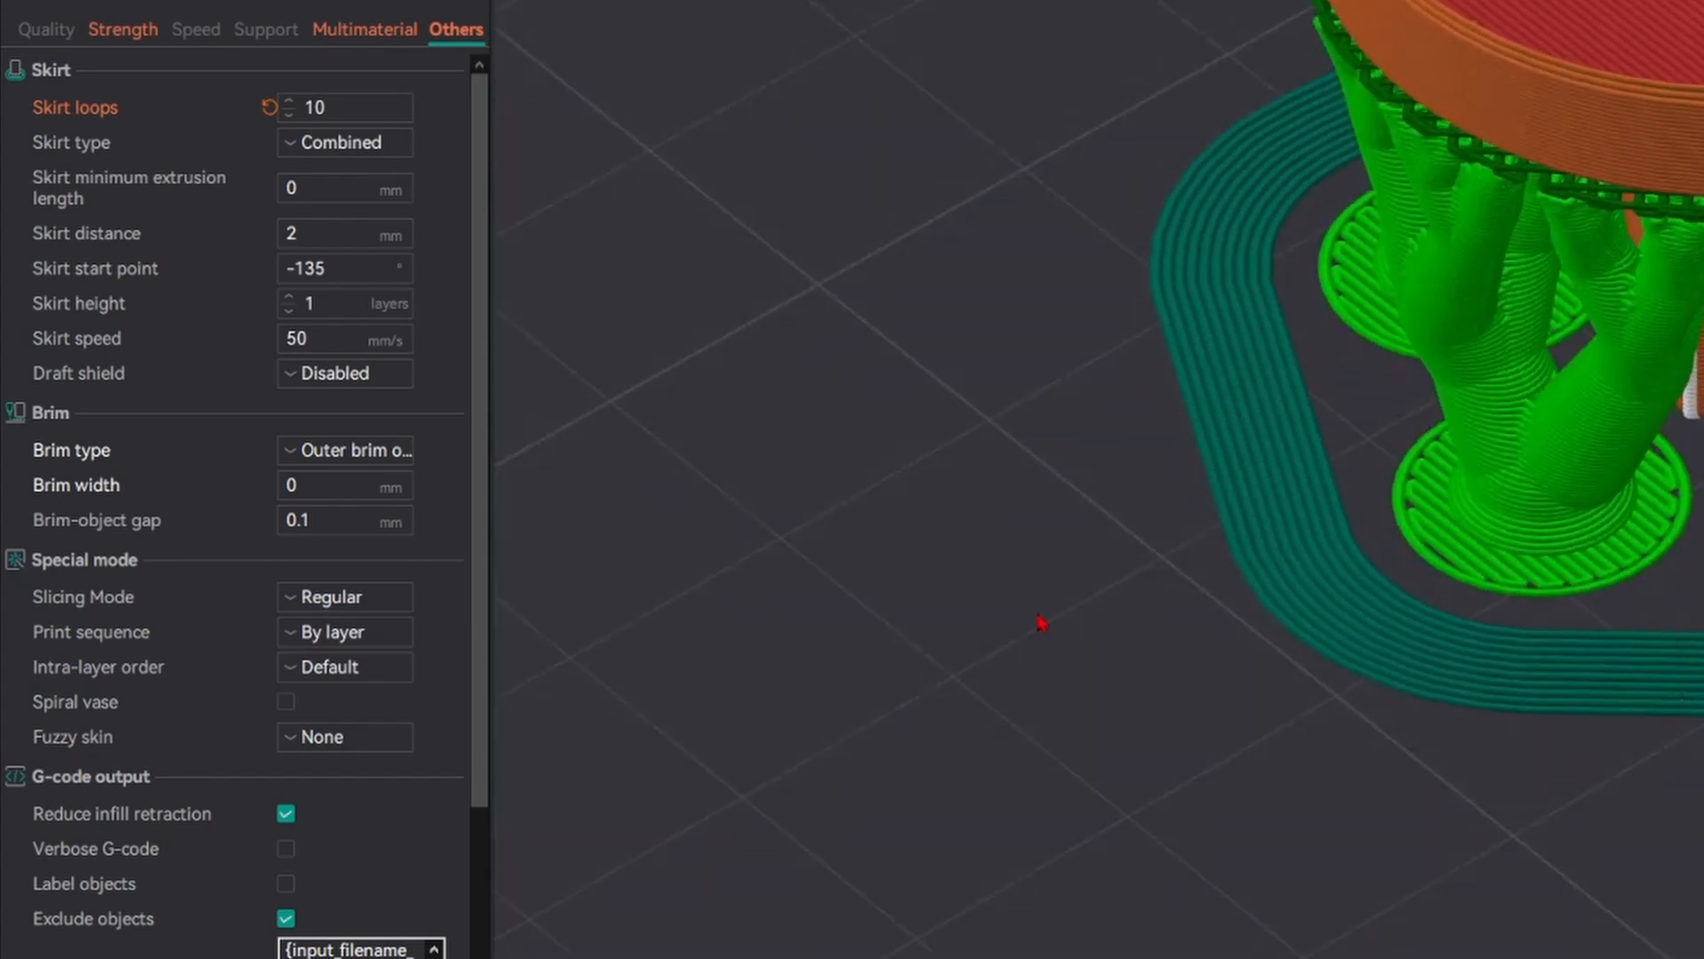
left_click_drag(1183, 453, 694, 388)
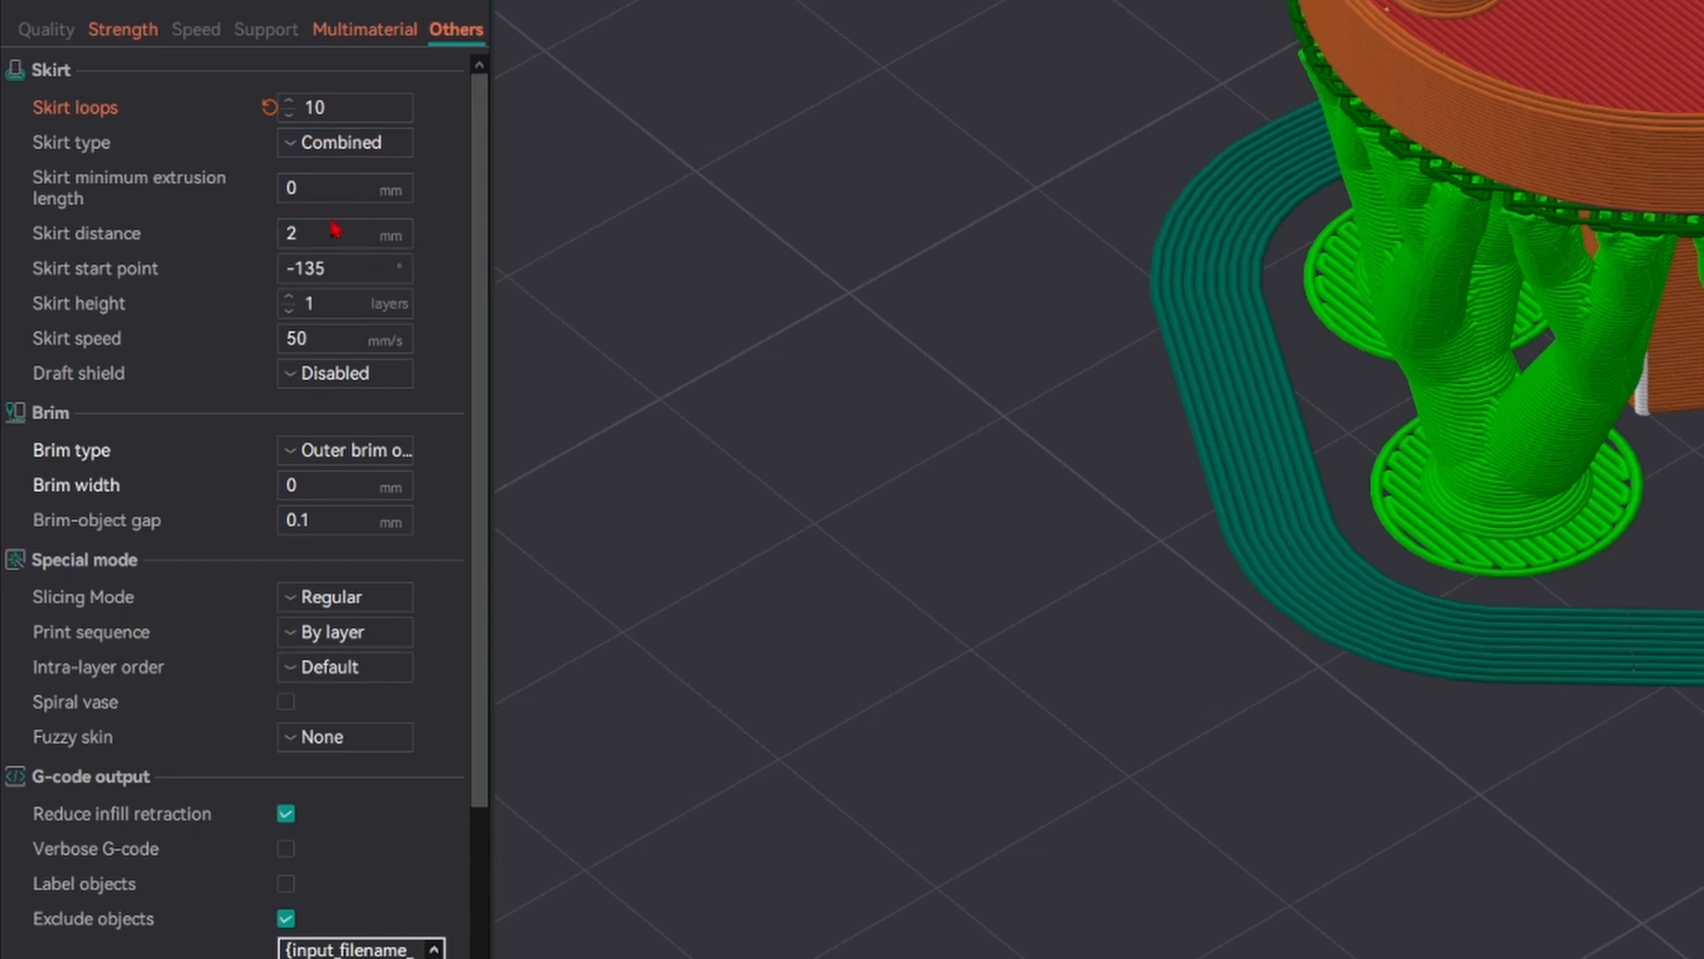
left_click_drag(1545, 434, 1703, 444)
right_click_drag(1703, 461, 1602, 447)
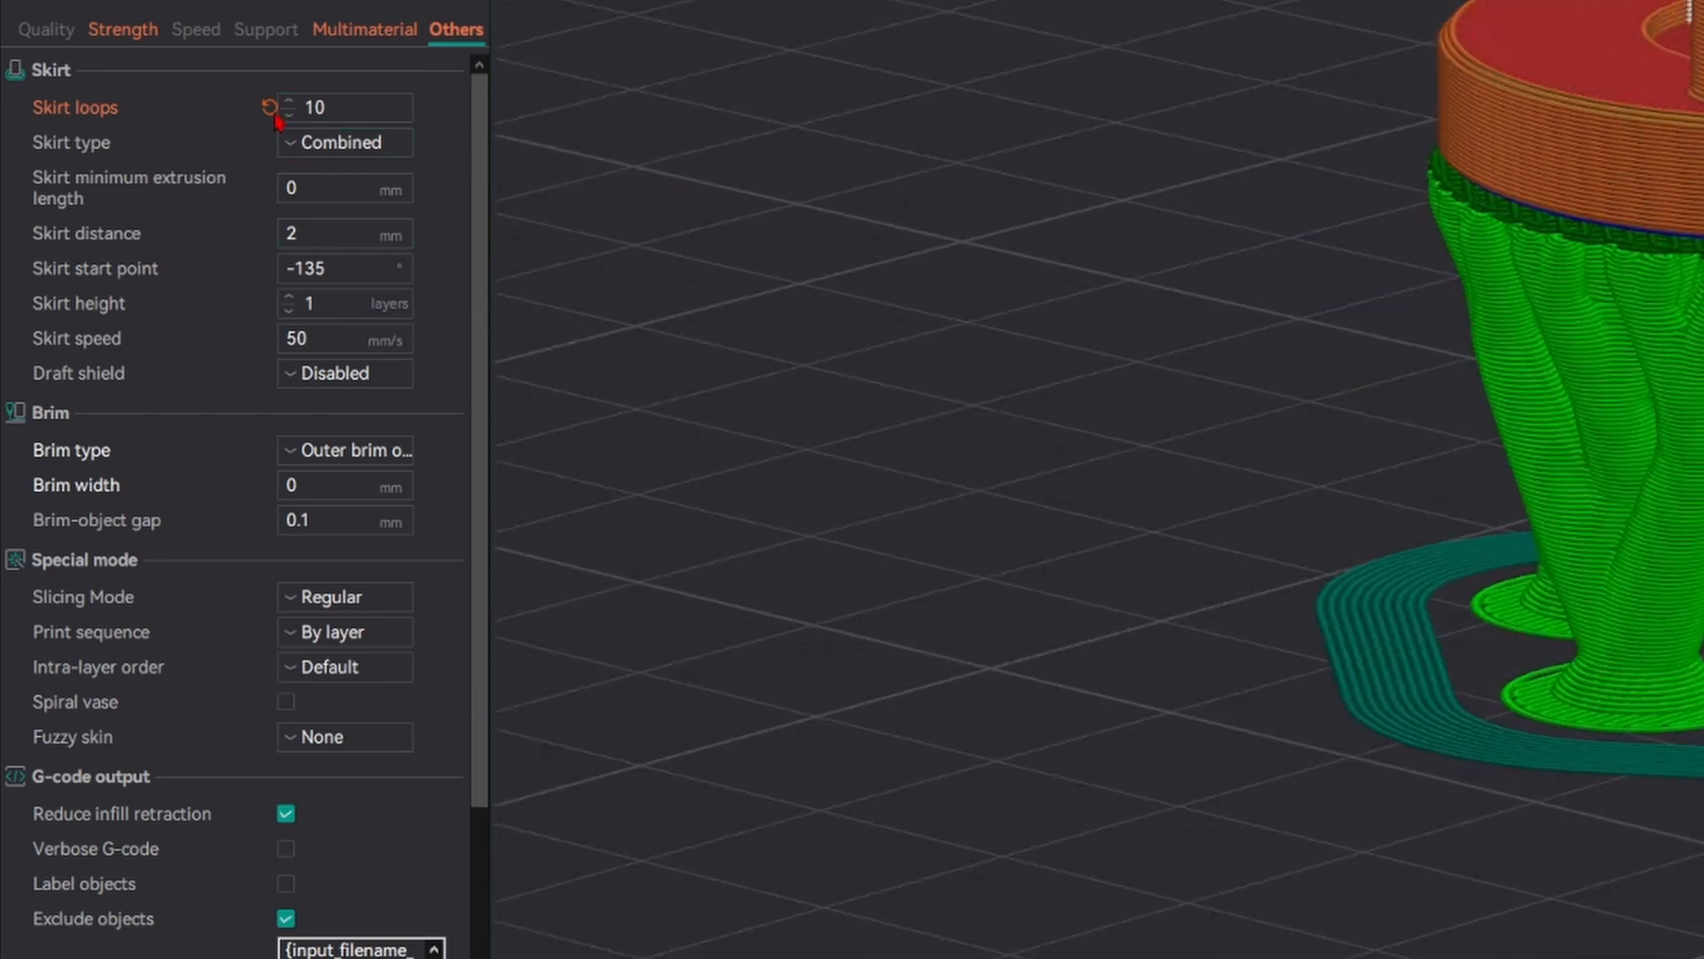
left_click(271, 110)
- Keep the brim type at Outer brim only, set the brim width to 2 mm and slice the plate
left_click(330, 456)
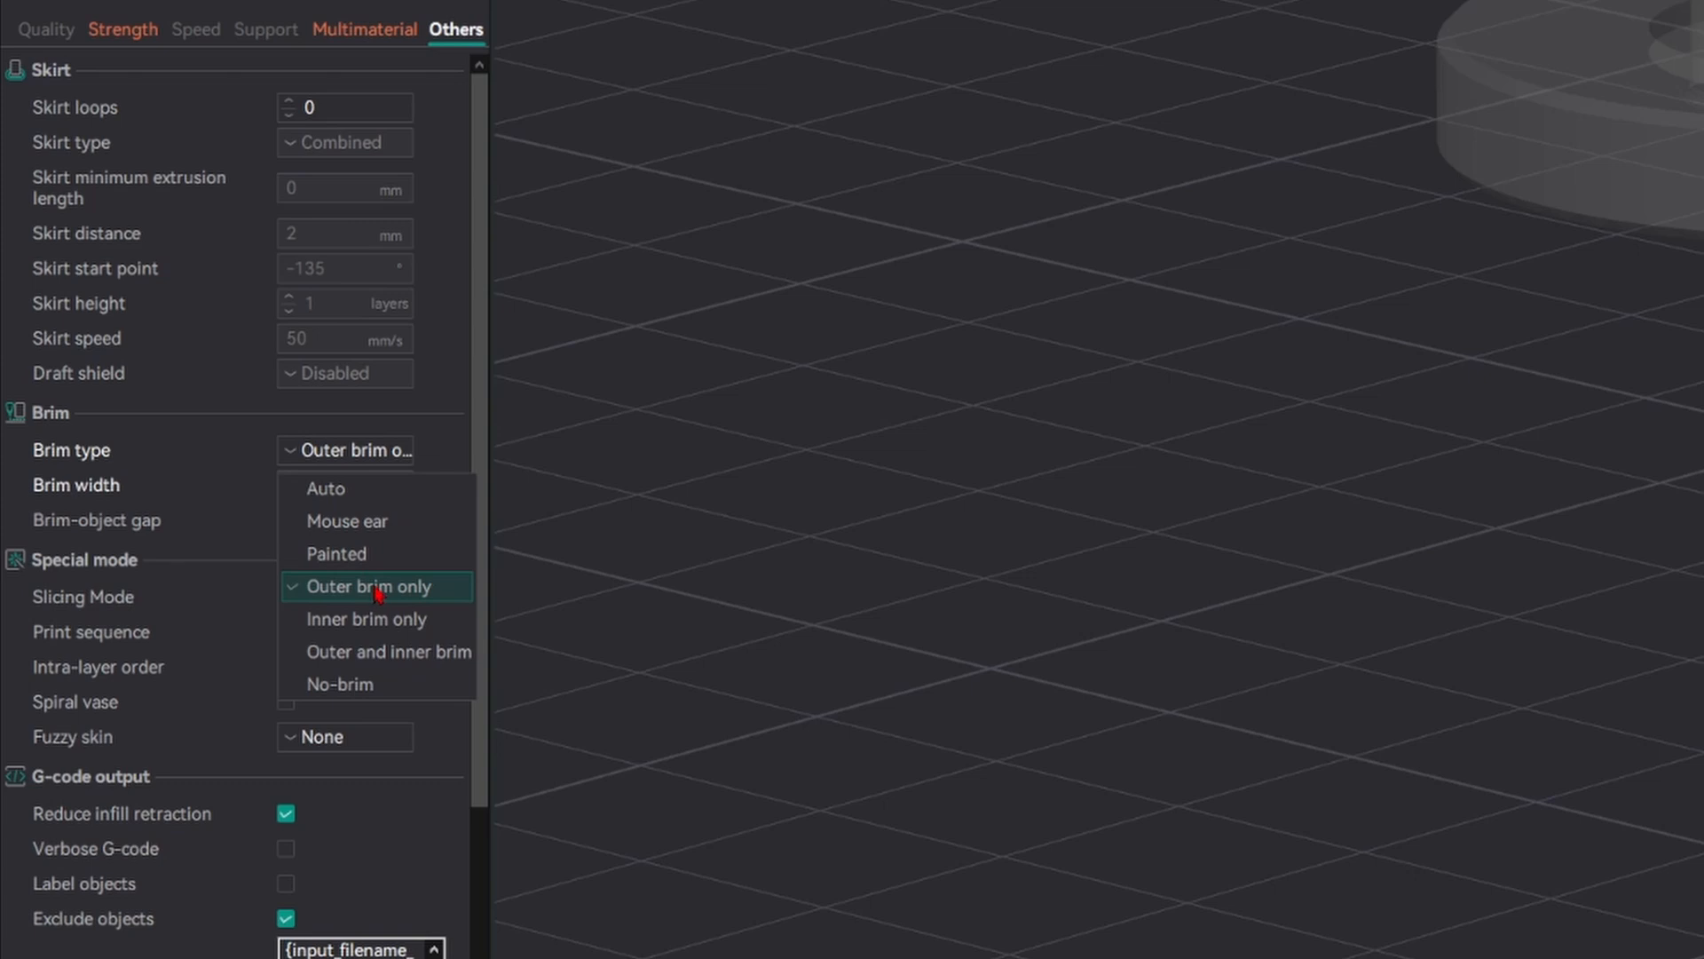
left_click(378, 593)
double_click(354, 487)
type("2")
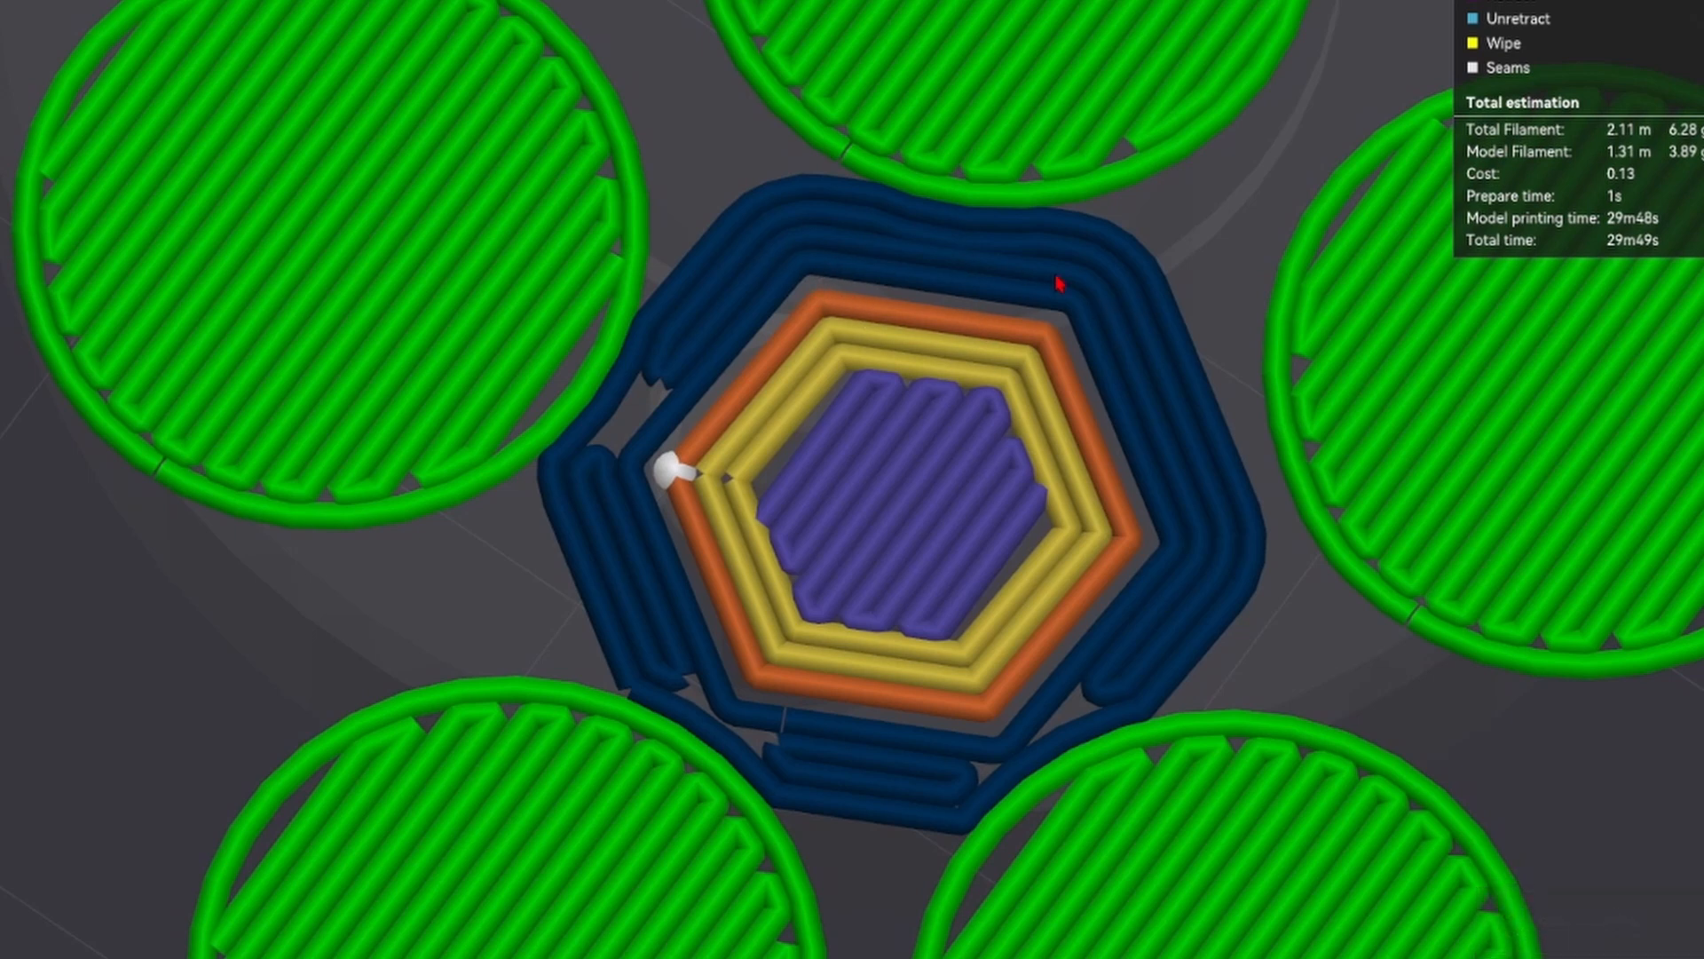
- Inspect the first-layer brim around the hexagonal base and reset the brim width to the preset value
scroll(979, 261, "down", 11)
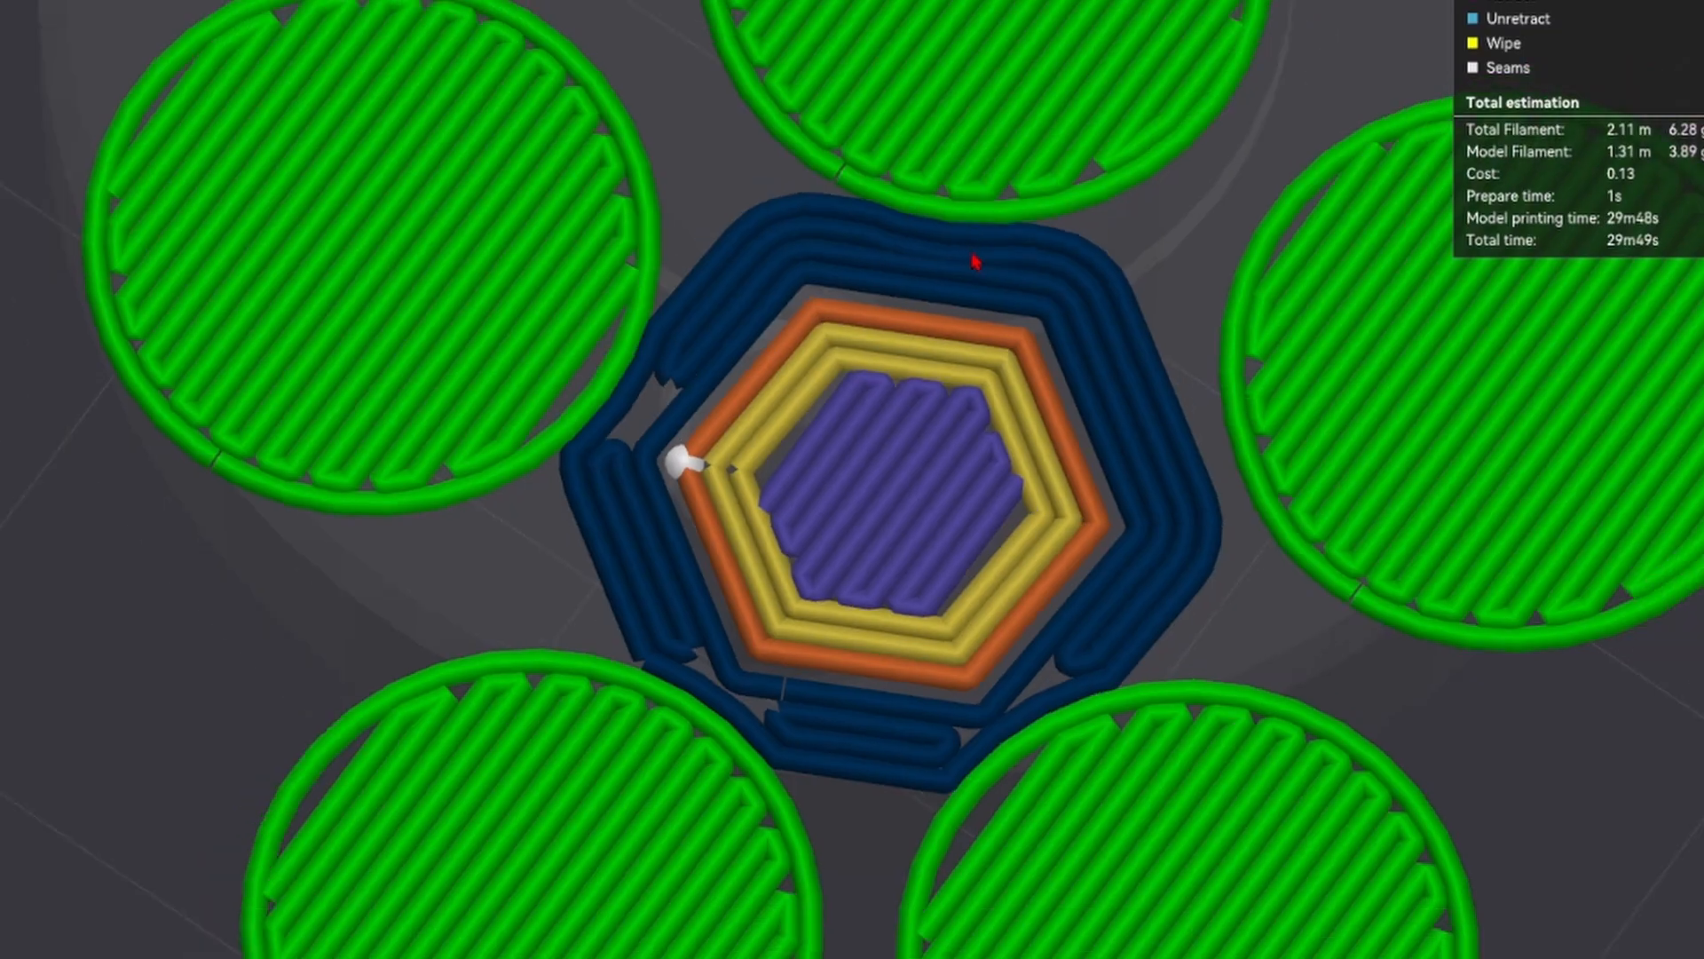
left_click_drag(899, 400, 829, 318)
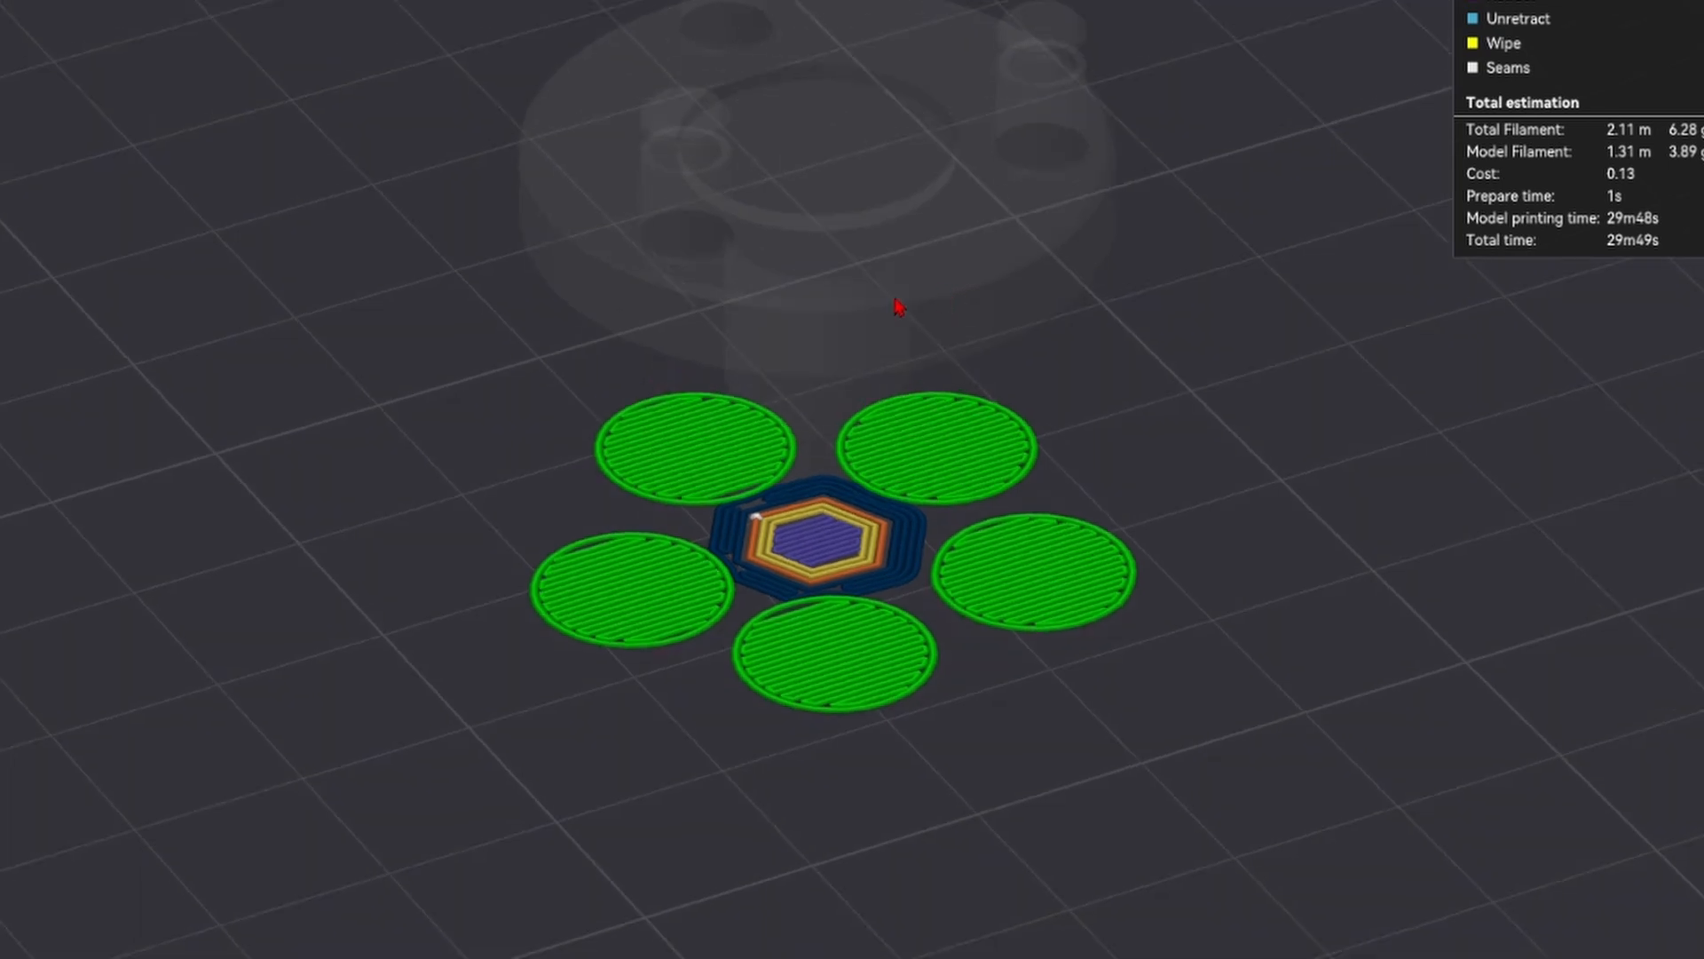
left_click(392, 461)
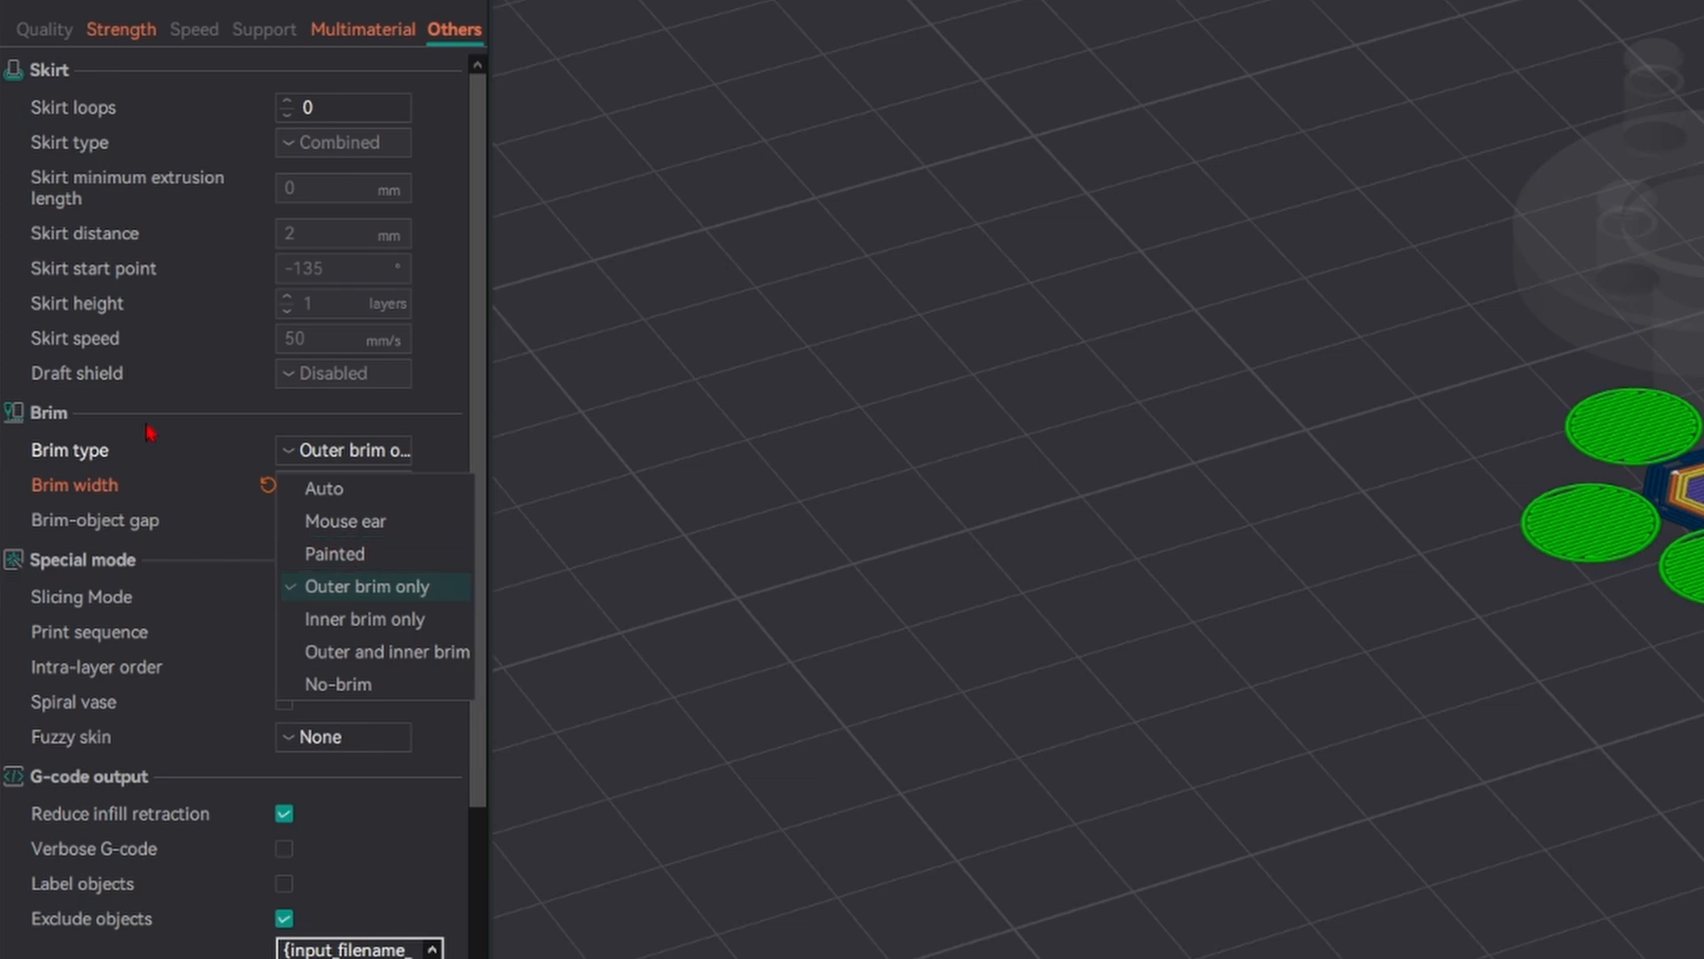
left_click(179, 422)
left_click(267, 486)
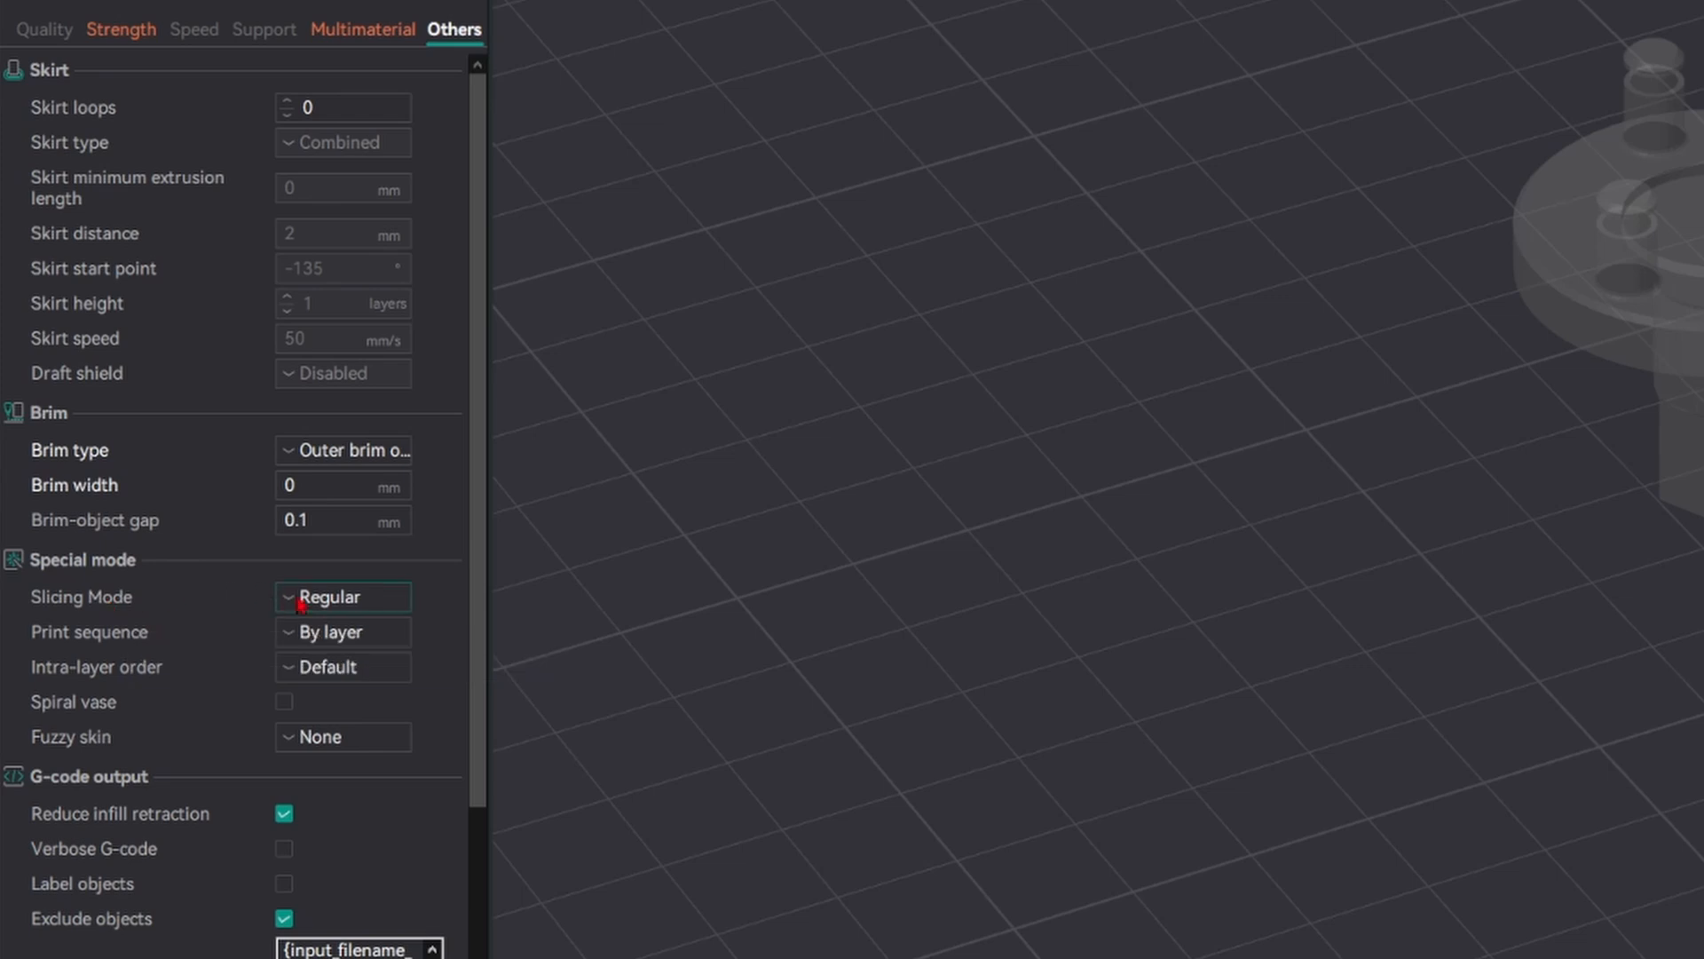
- Look through the slicing mode and print sequence options and set the print sequence to By object
left_click(340, 604)
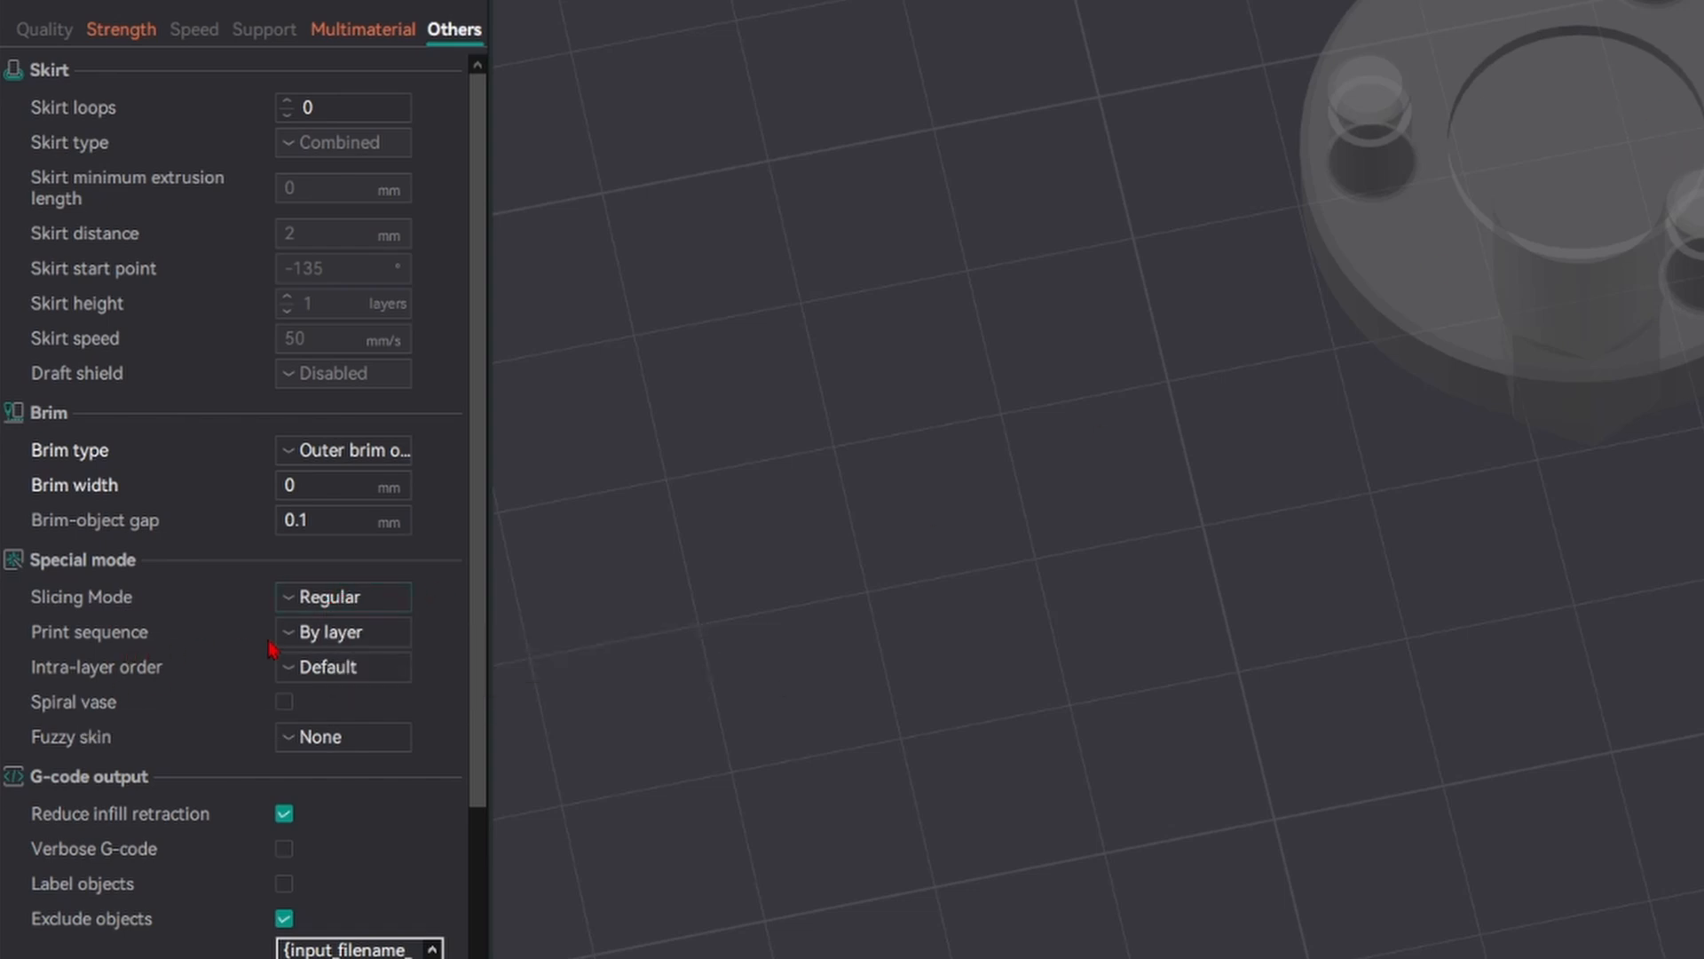
left_click(293, 667)
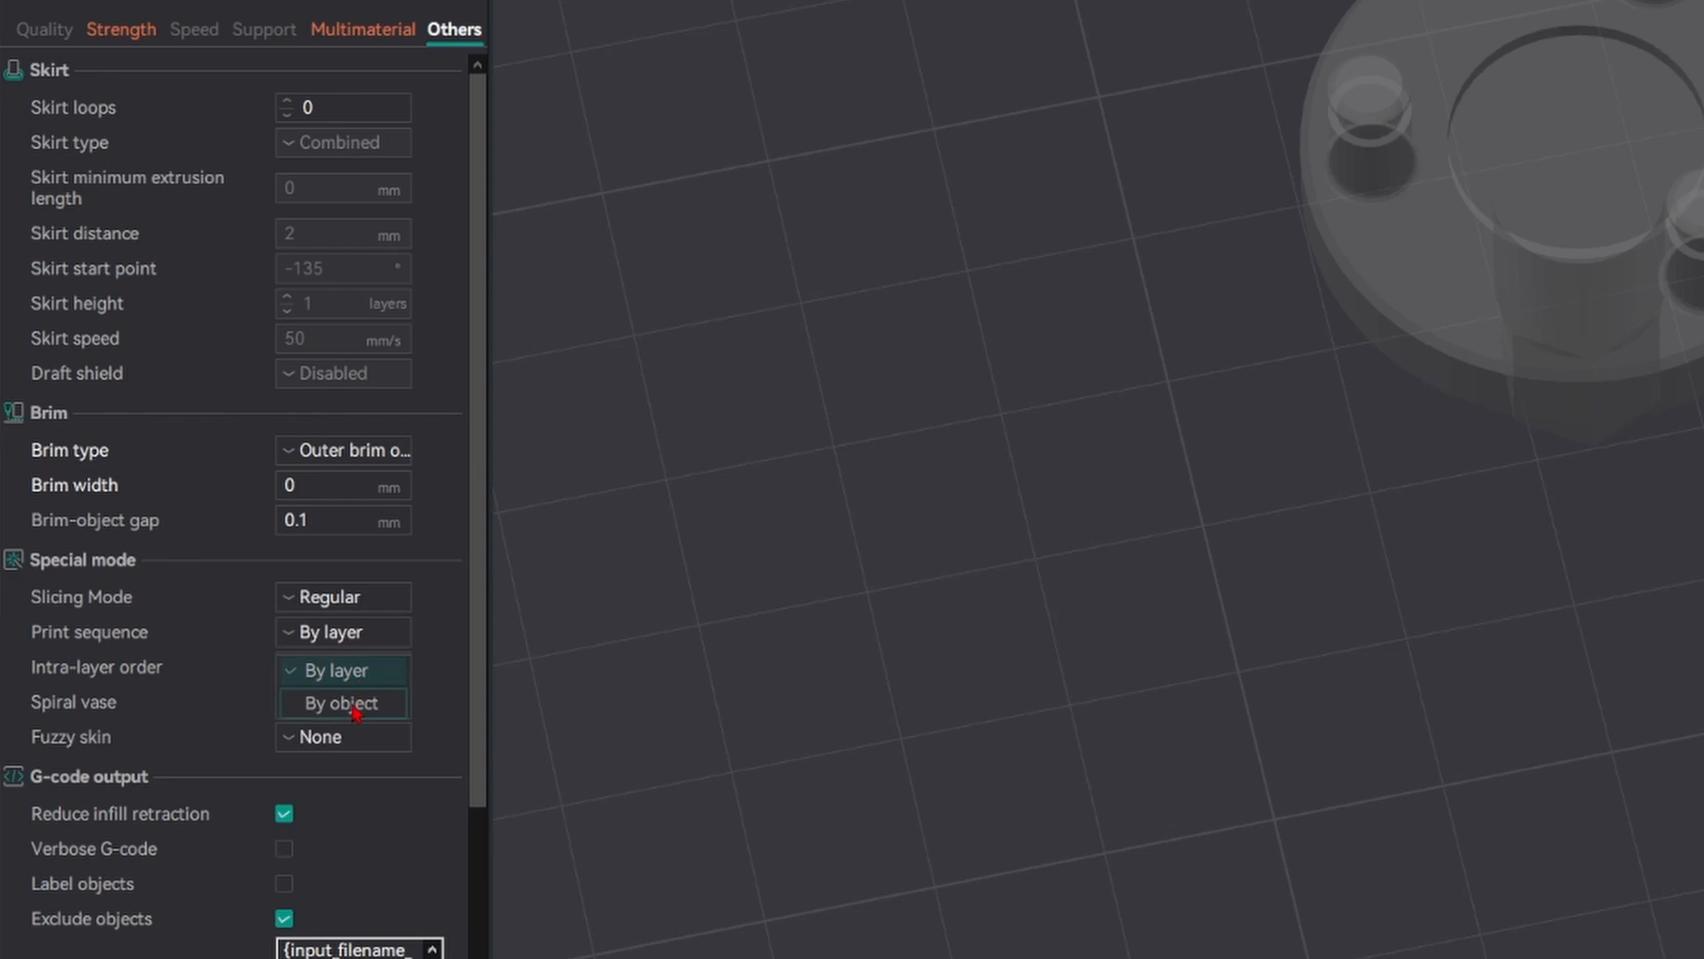
left_click(1020, 499)
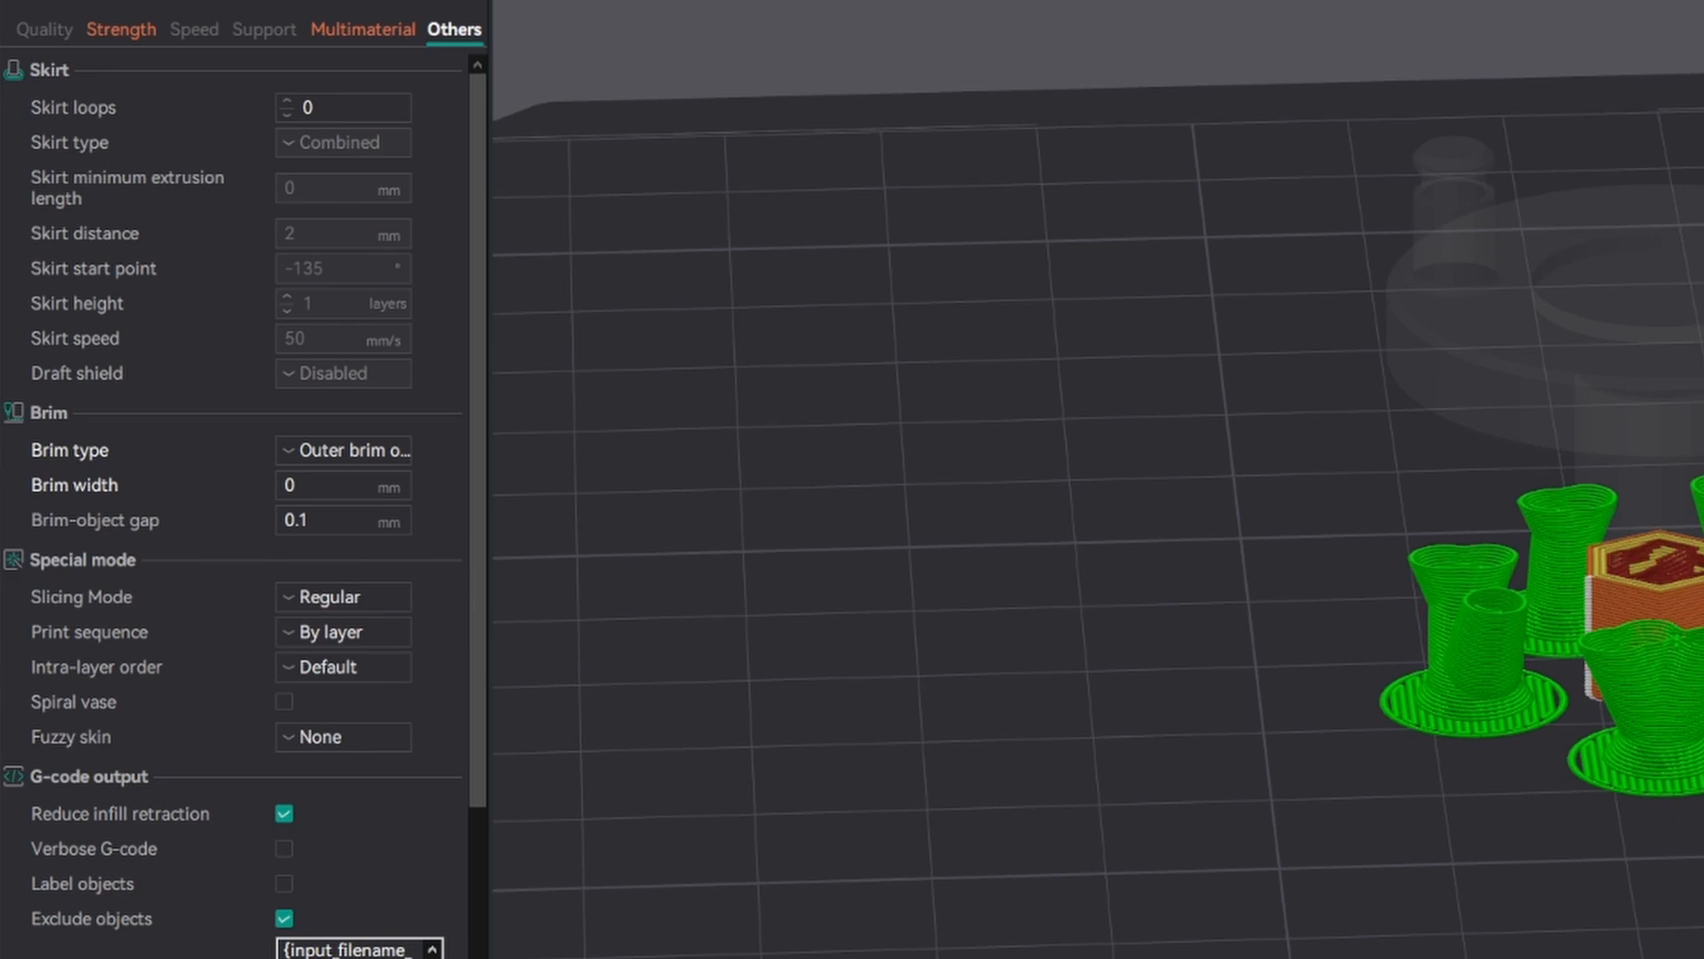
left_click(311, 645)
left_click(355, 701)
scroll(712, 366, "down", 3)
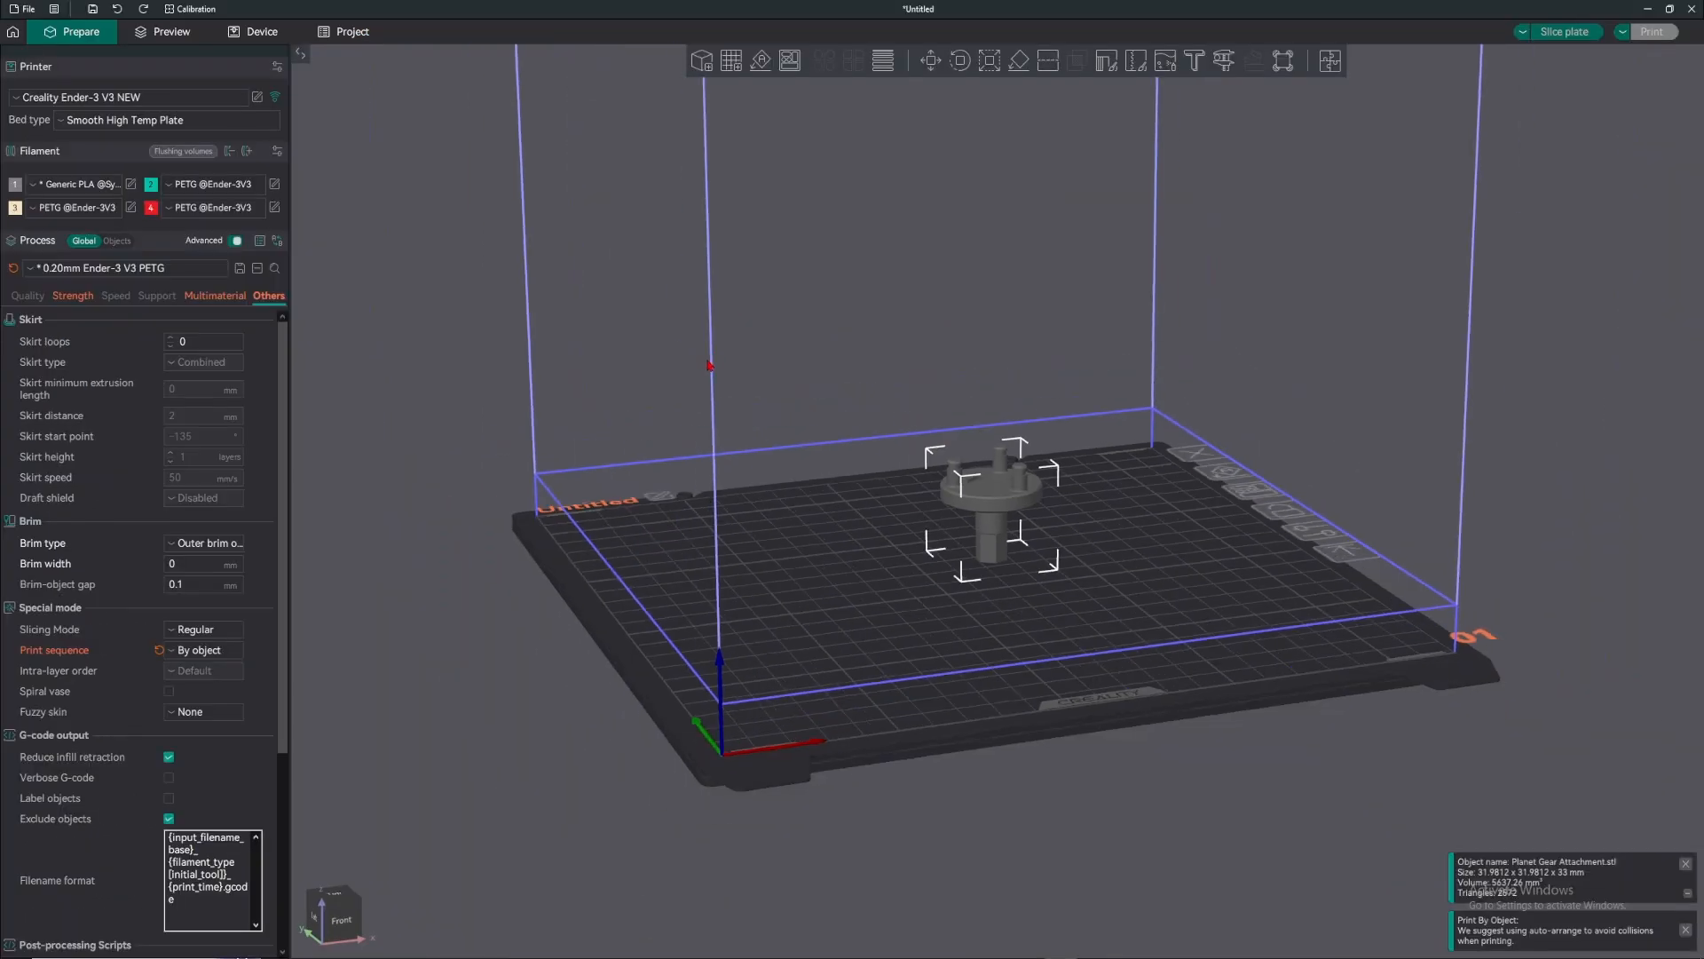
- Duplicate the planet gear attachment on the build plate by copying and pasting it
left_click(801, 342)
left_click_drag(842, 341, 946, 537)
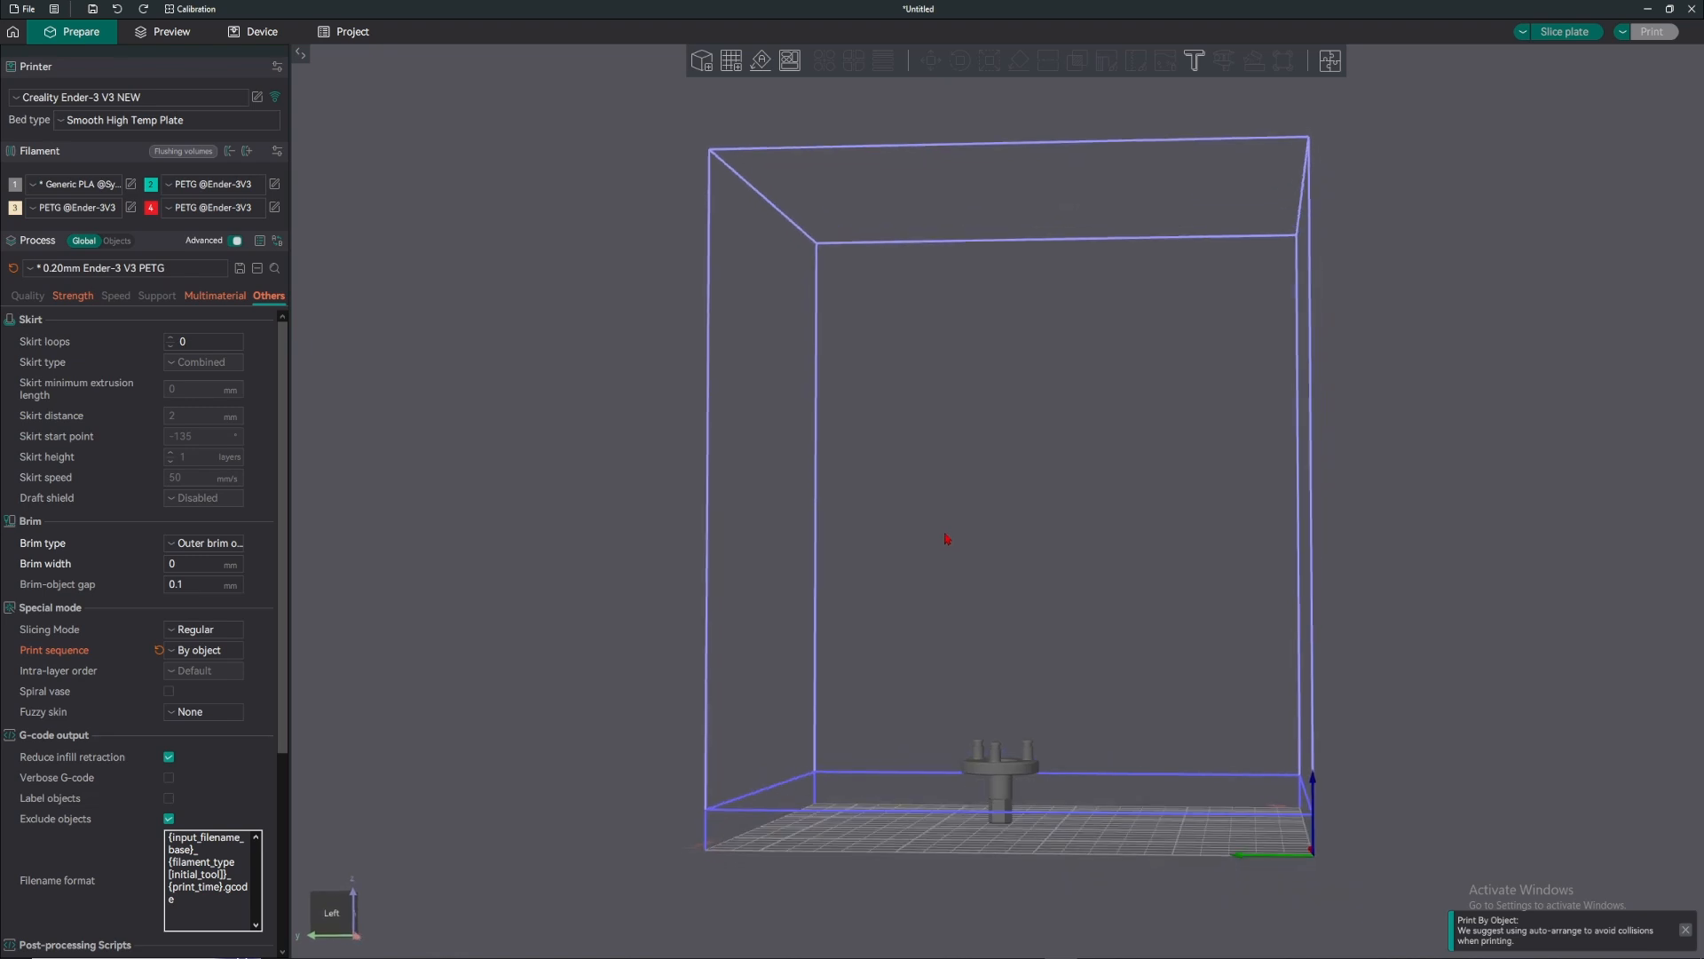
left_click_drag(1054, 463, 1065, 479)
right_click_drag(1109, 533, 1099, 382)
scroll(1097, 390, "up", 4)
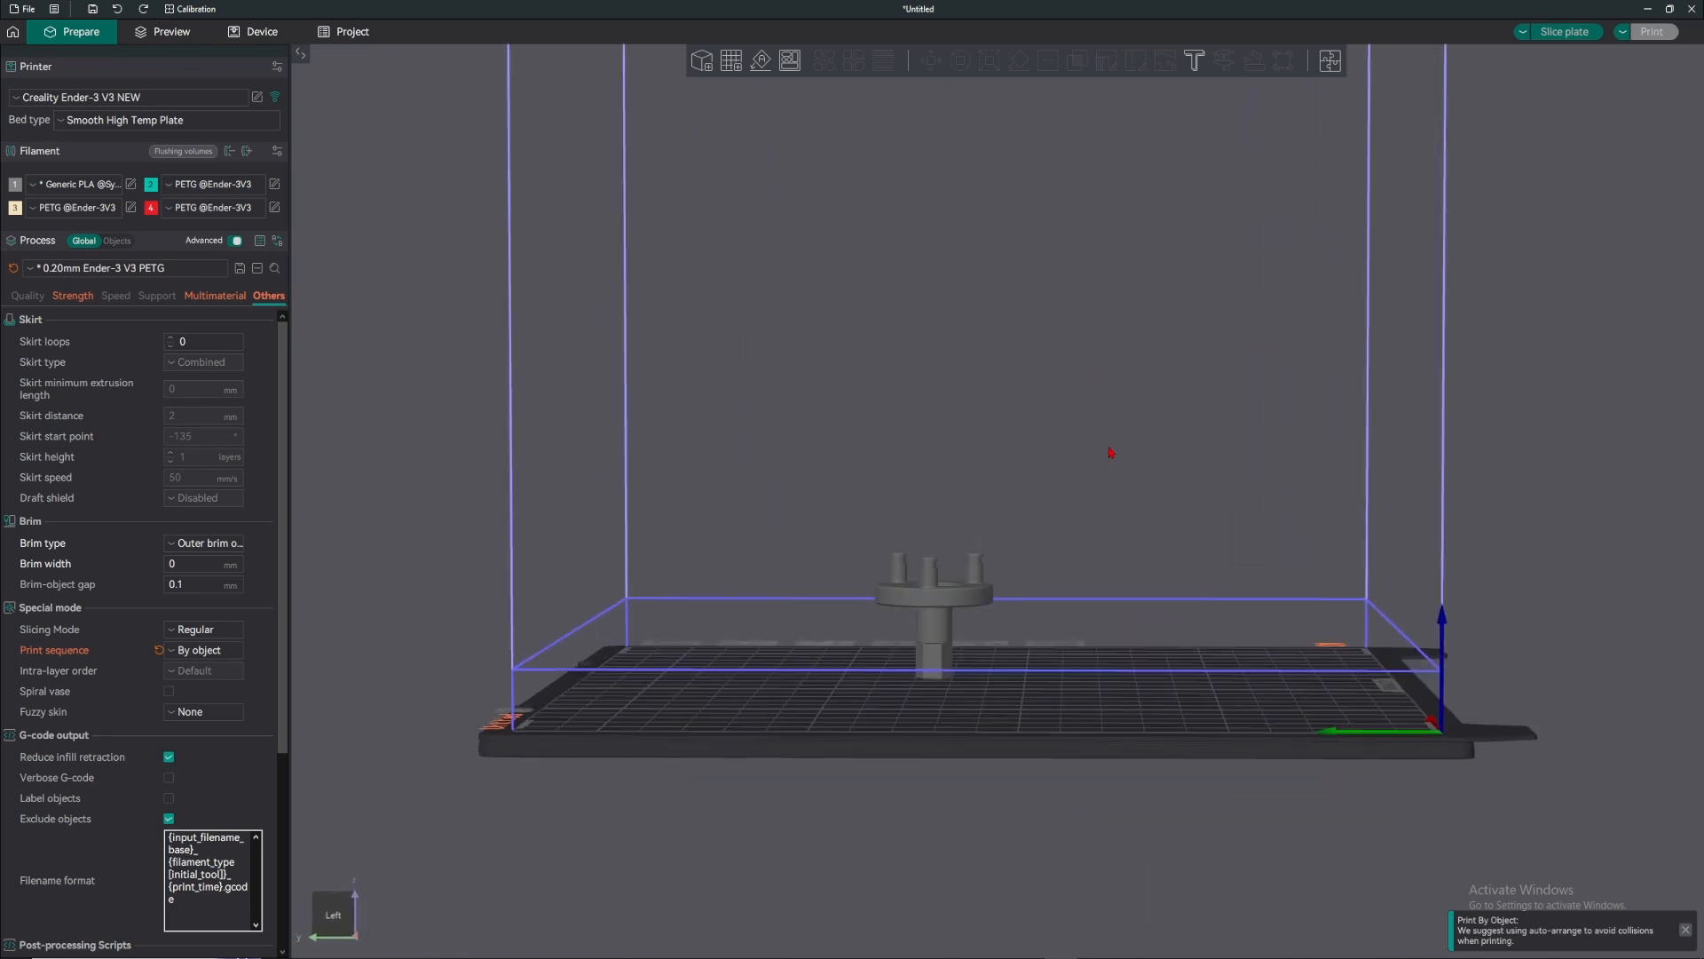
left_click_drag(1110, 455, 1101, 501)
left_click_drag(1055, 632, 953, 613)
left_click(952, 612)
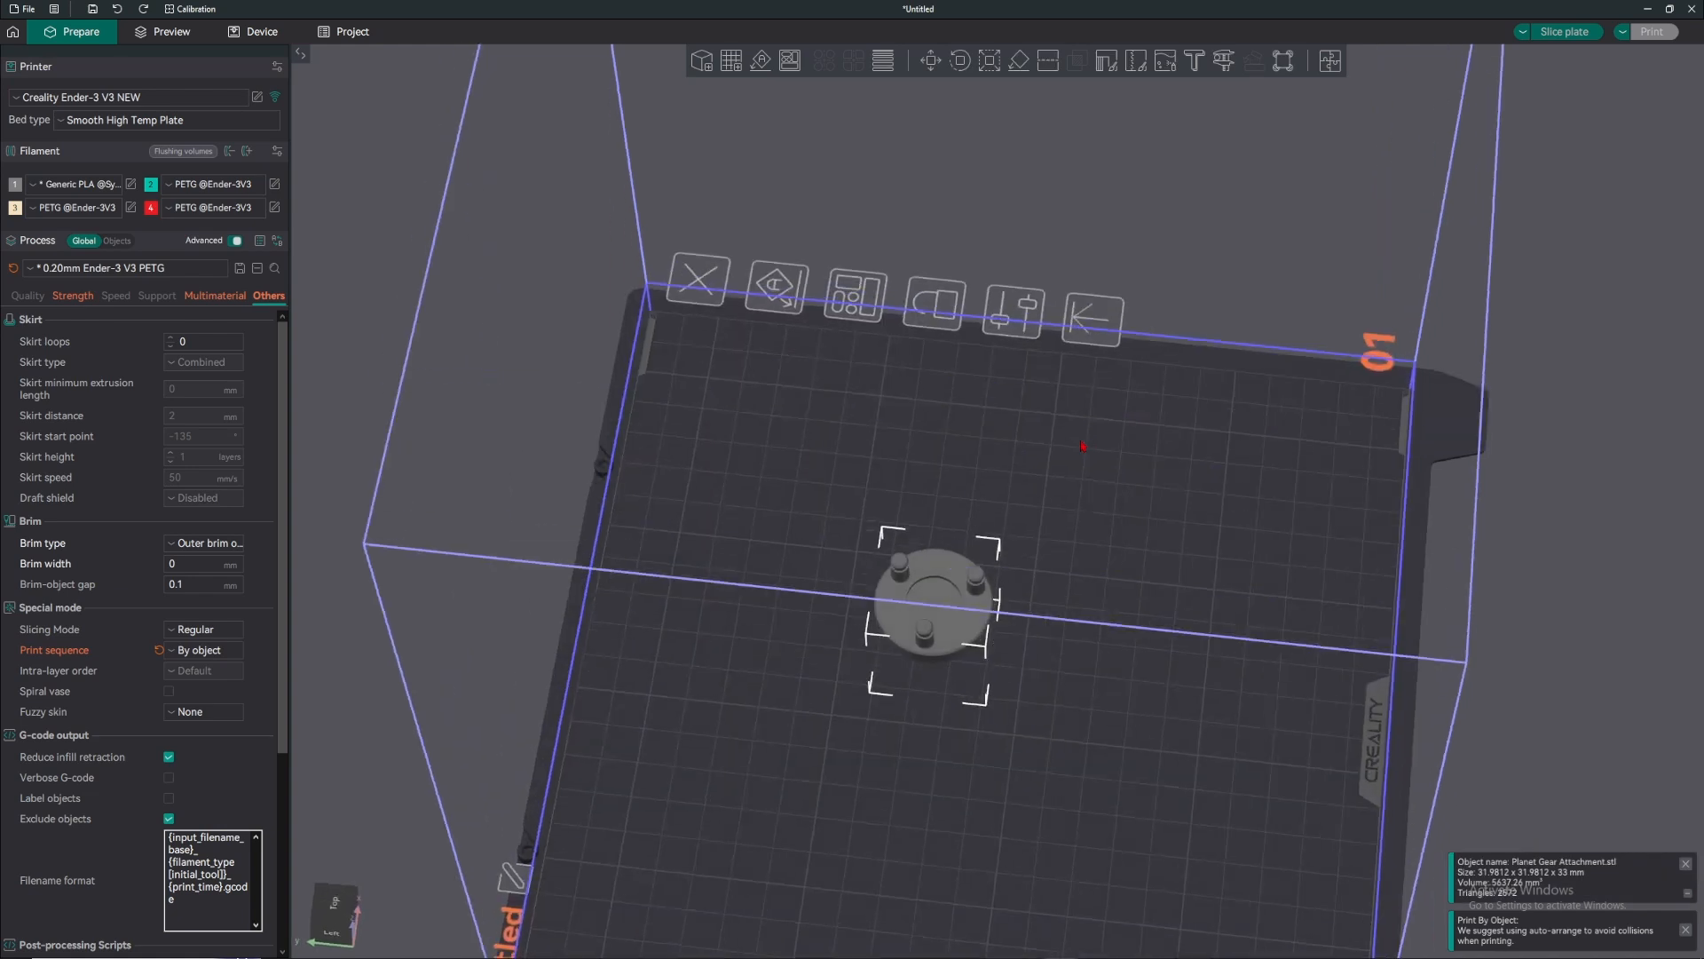
key("ctrl+c")
key("ctrl+v")
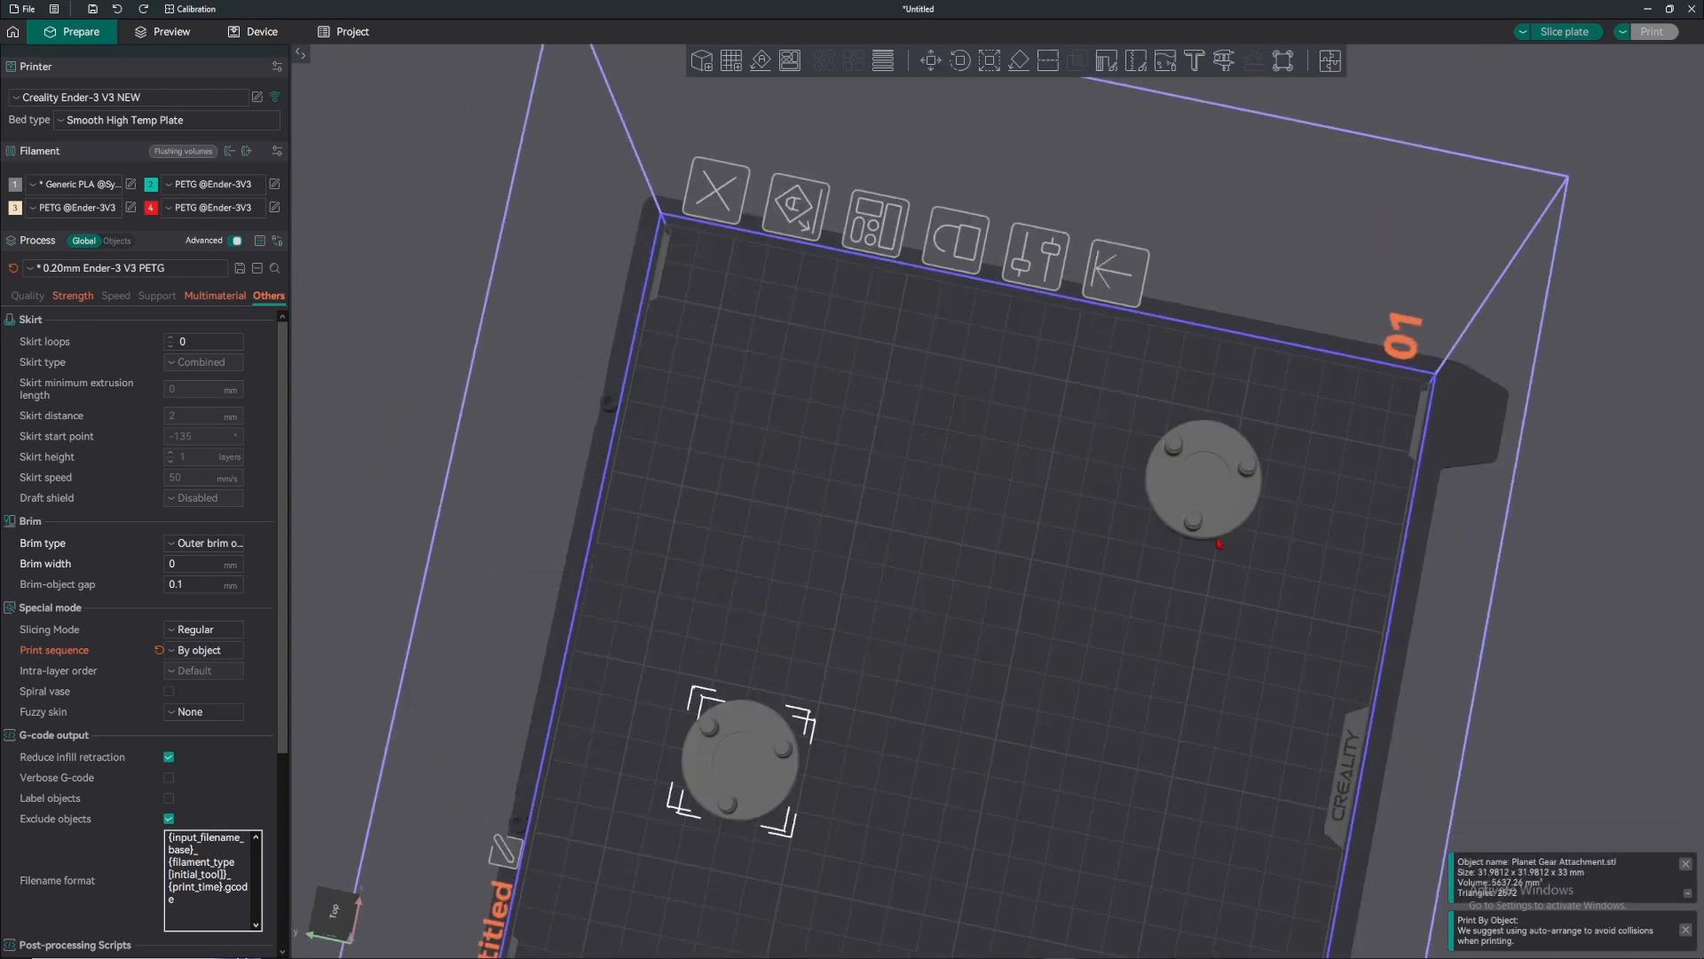
- Move one gear attachment toward the other until their clearance circles overlap, and inspect the conflict from above
left_click_drag(1246, 488, 1205, 566)
scroll(1204, 565, "down", 3)
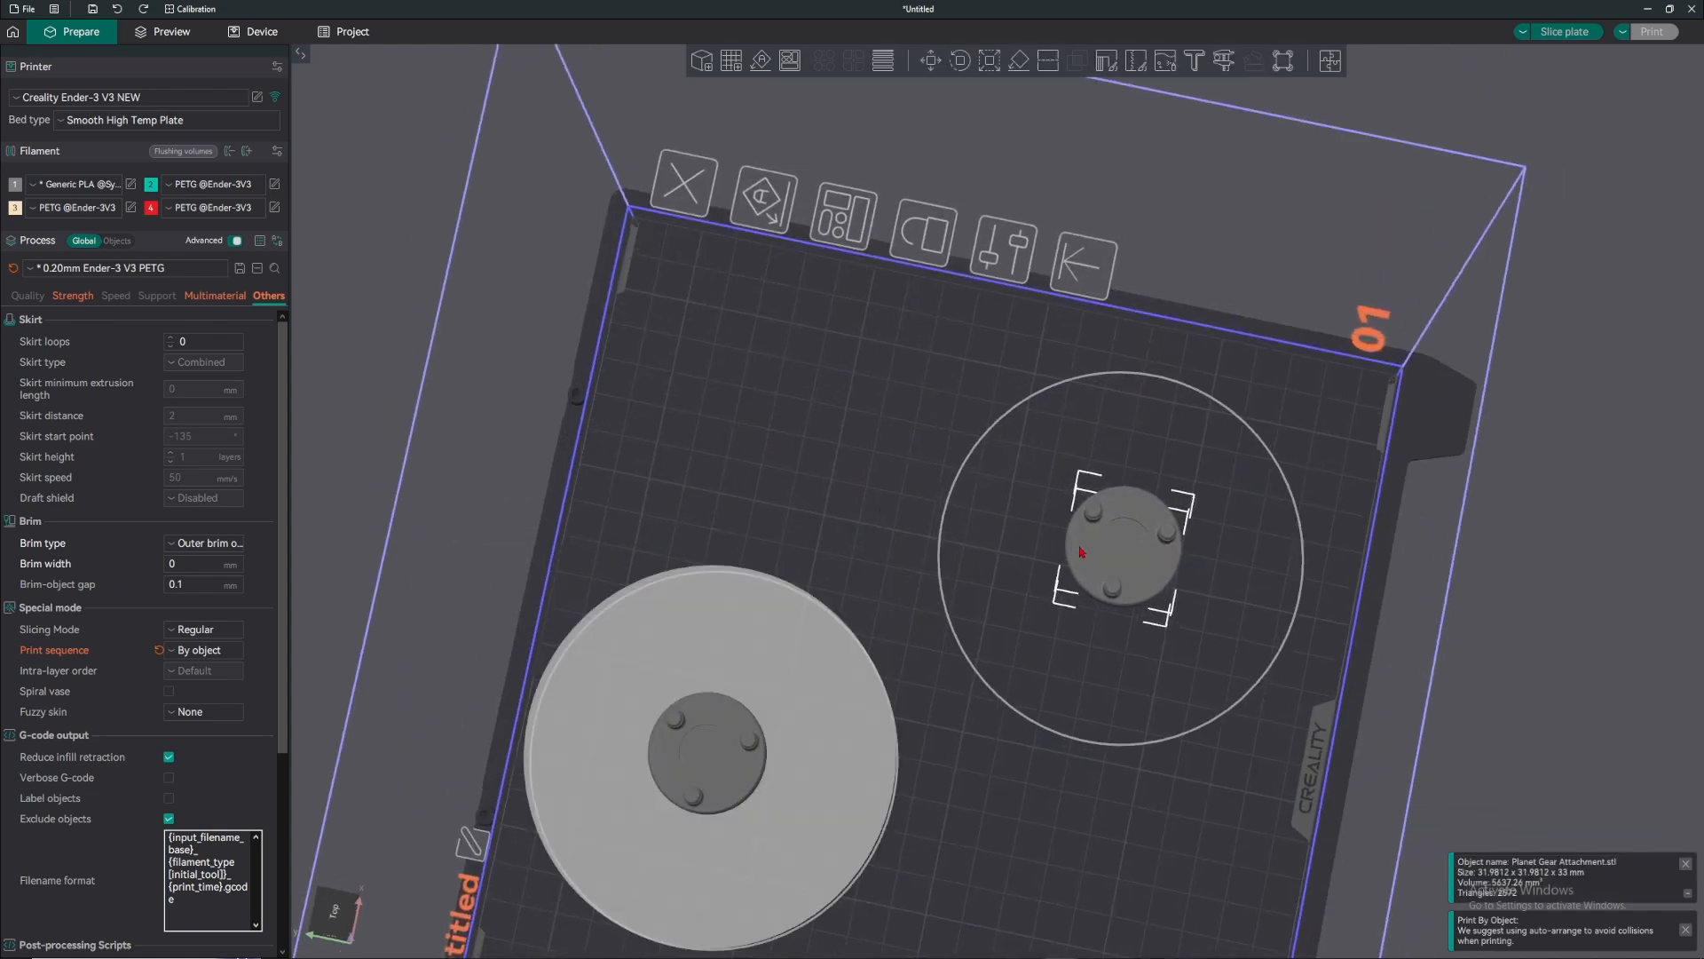
left_click_drag(1081, 551, 959, 622)
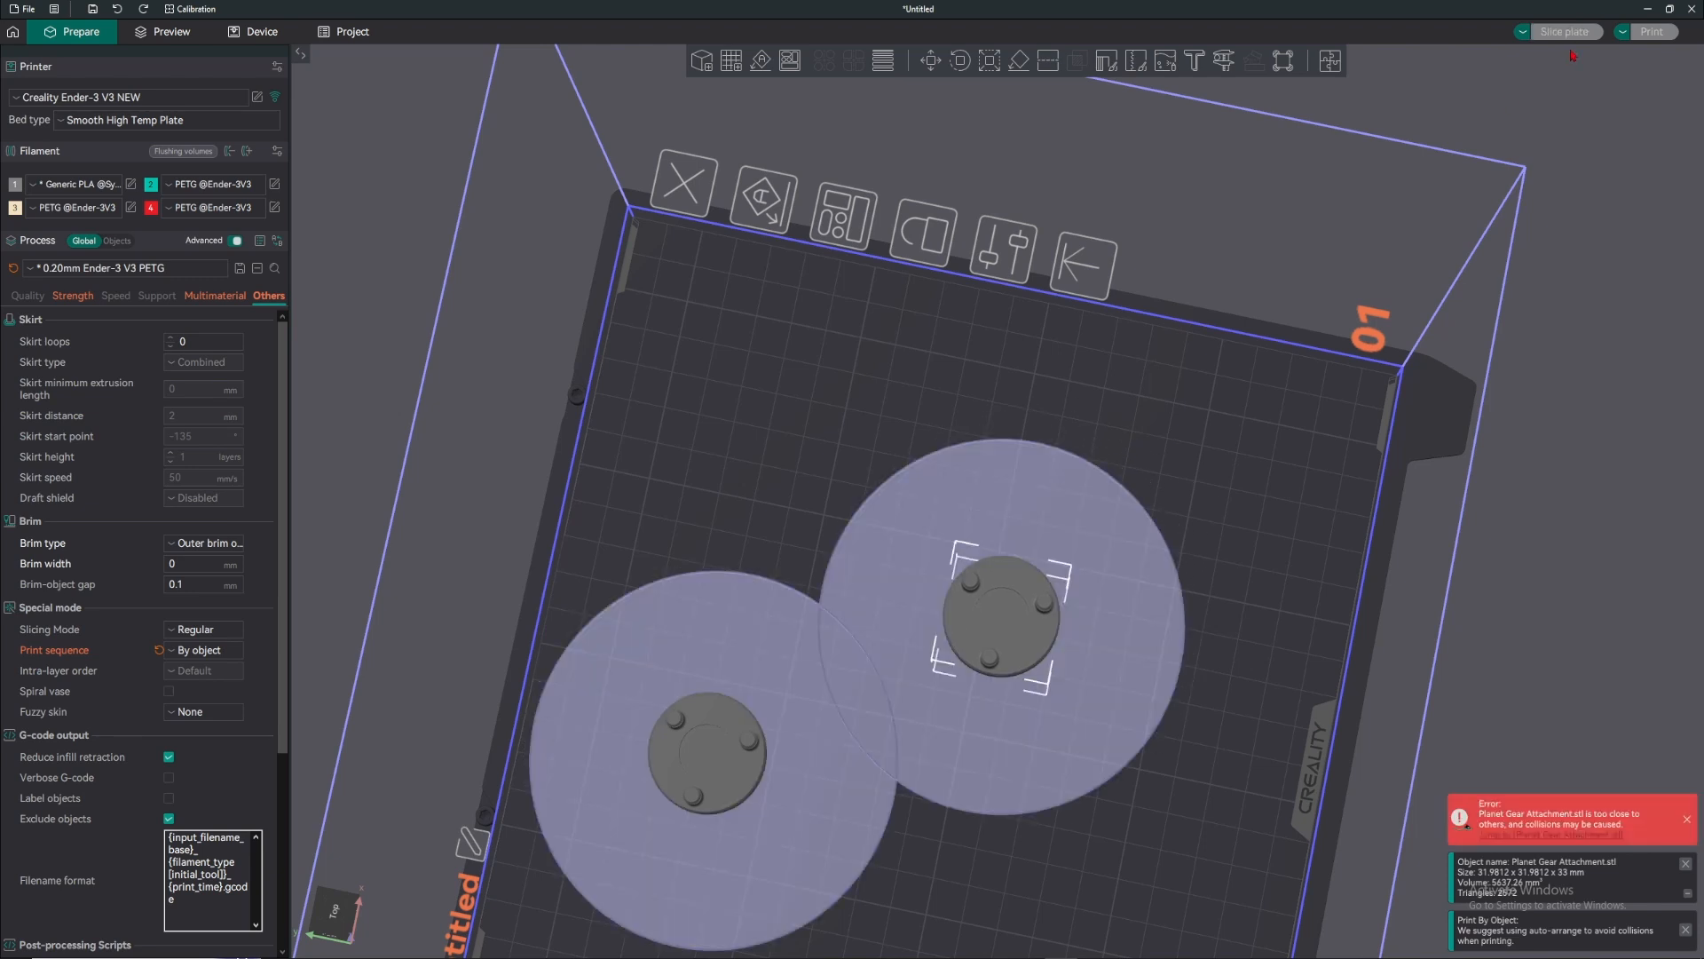
middle_click_drag(1021, 491, 1185, 240)
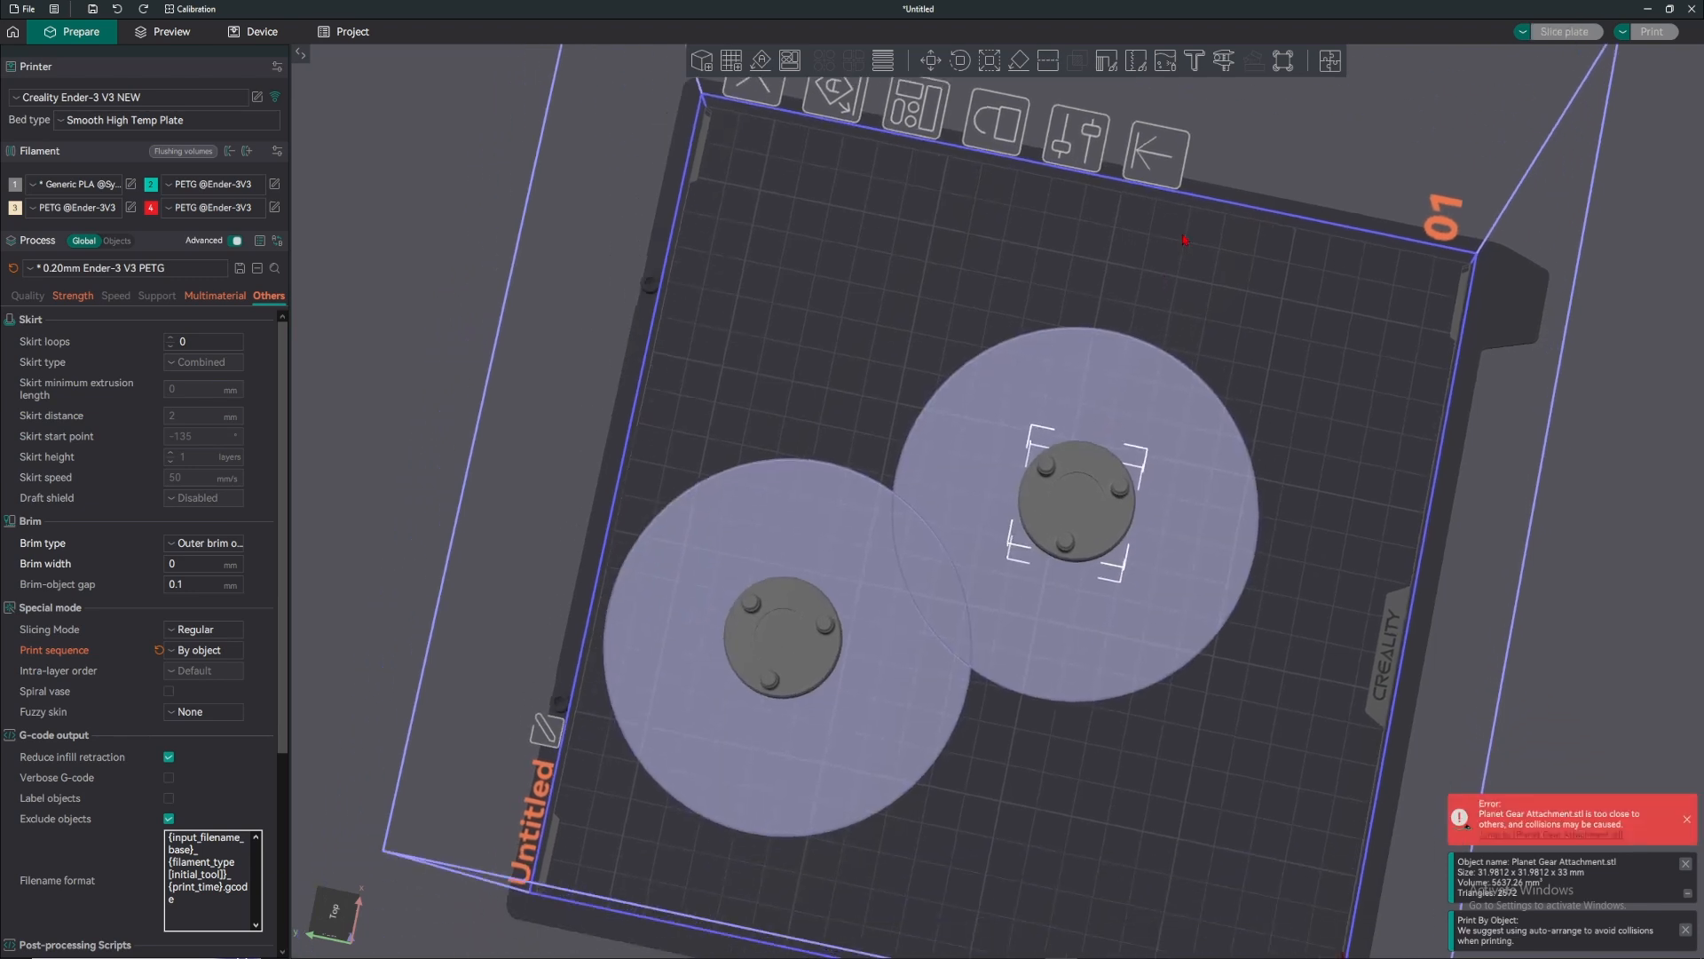
left_click_drag(1197, 279, 1141, 376)
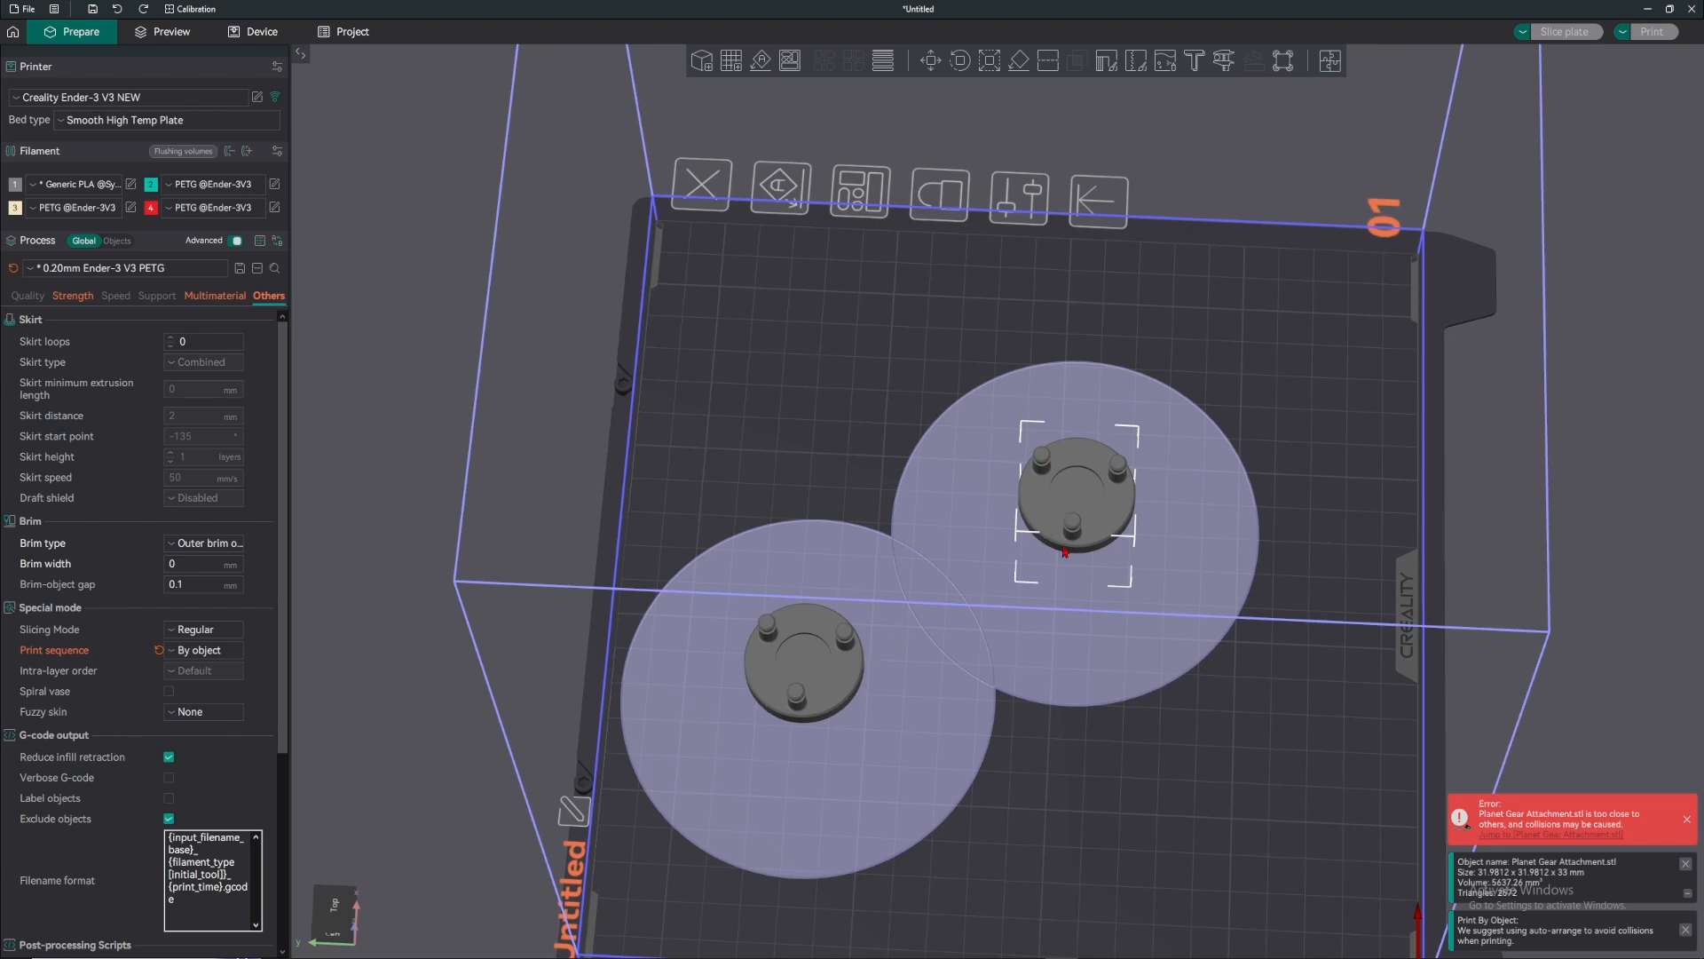
- Move the selected gear attachment away from the other until their clearance zones separate, and slice the plate
left_click_drag(1066, 552, 1167, 455)
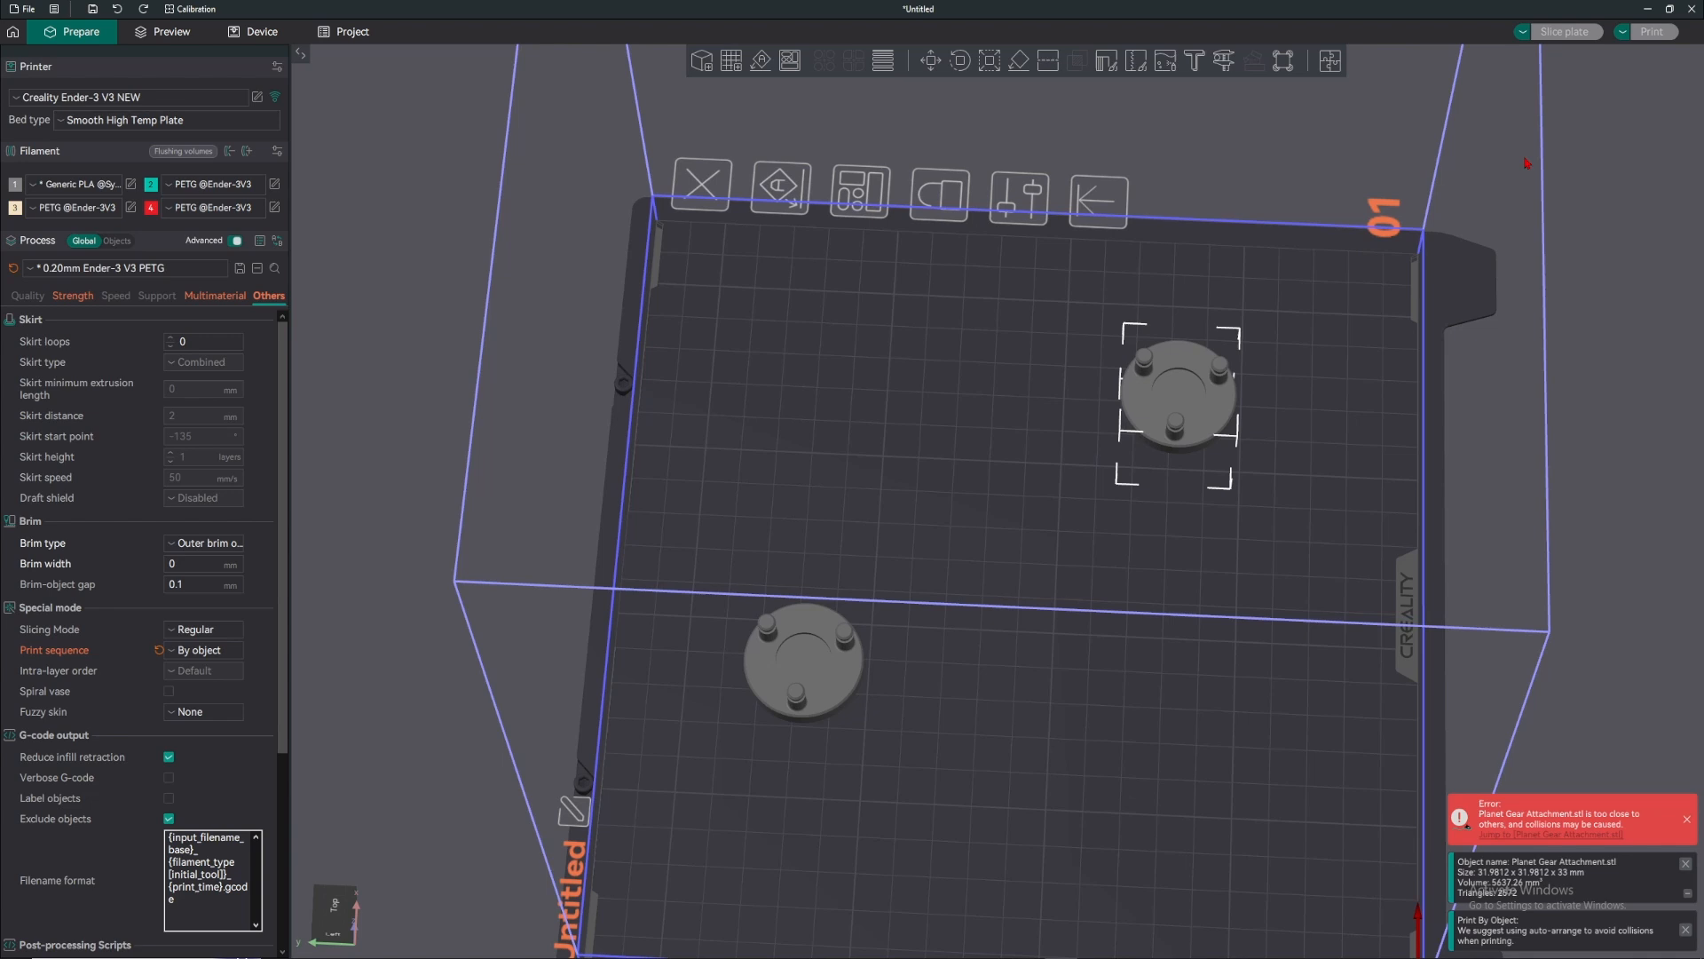
left_click(1559, 32)
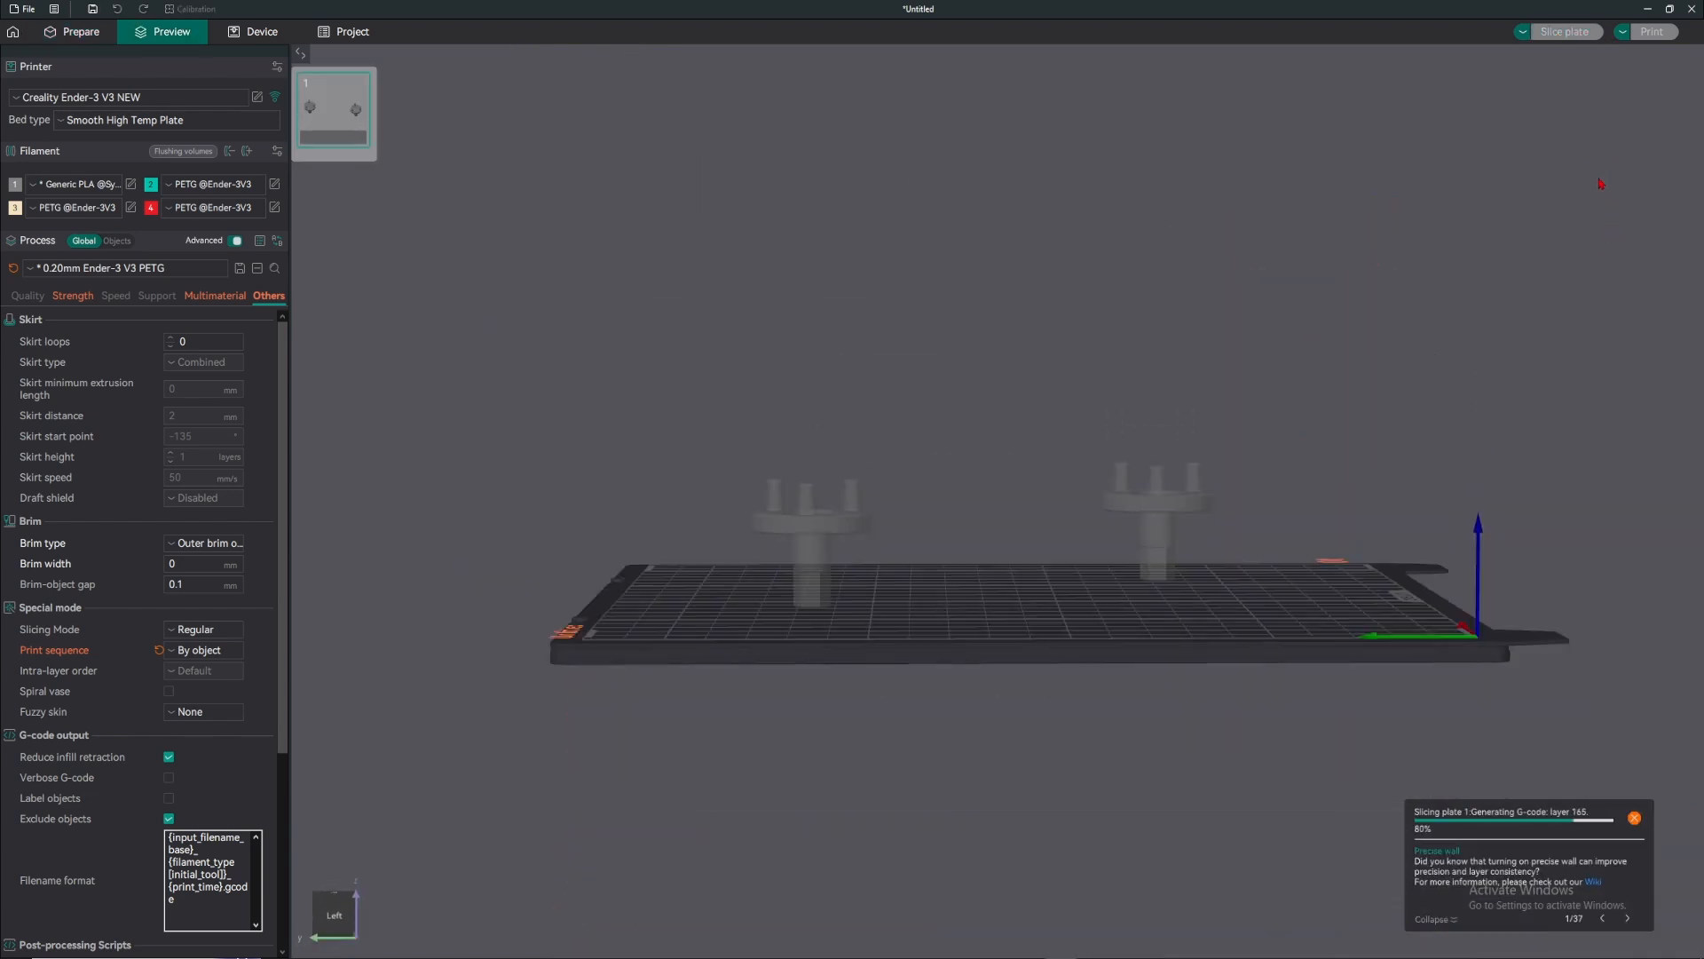
left_click_drag(1112, 385, 1112, 390)
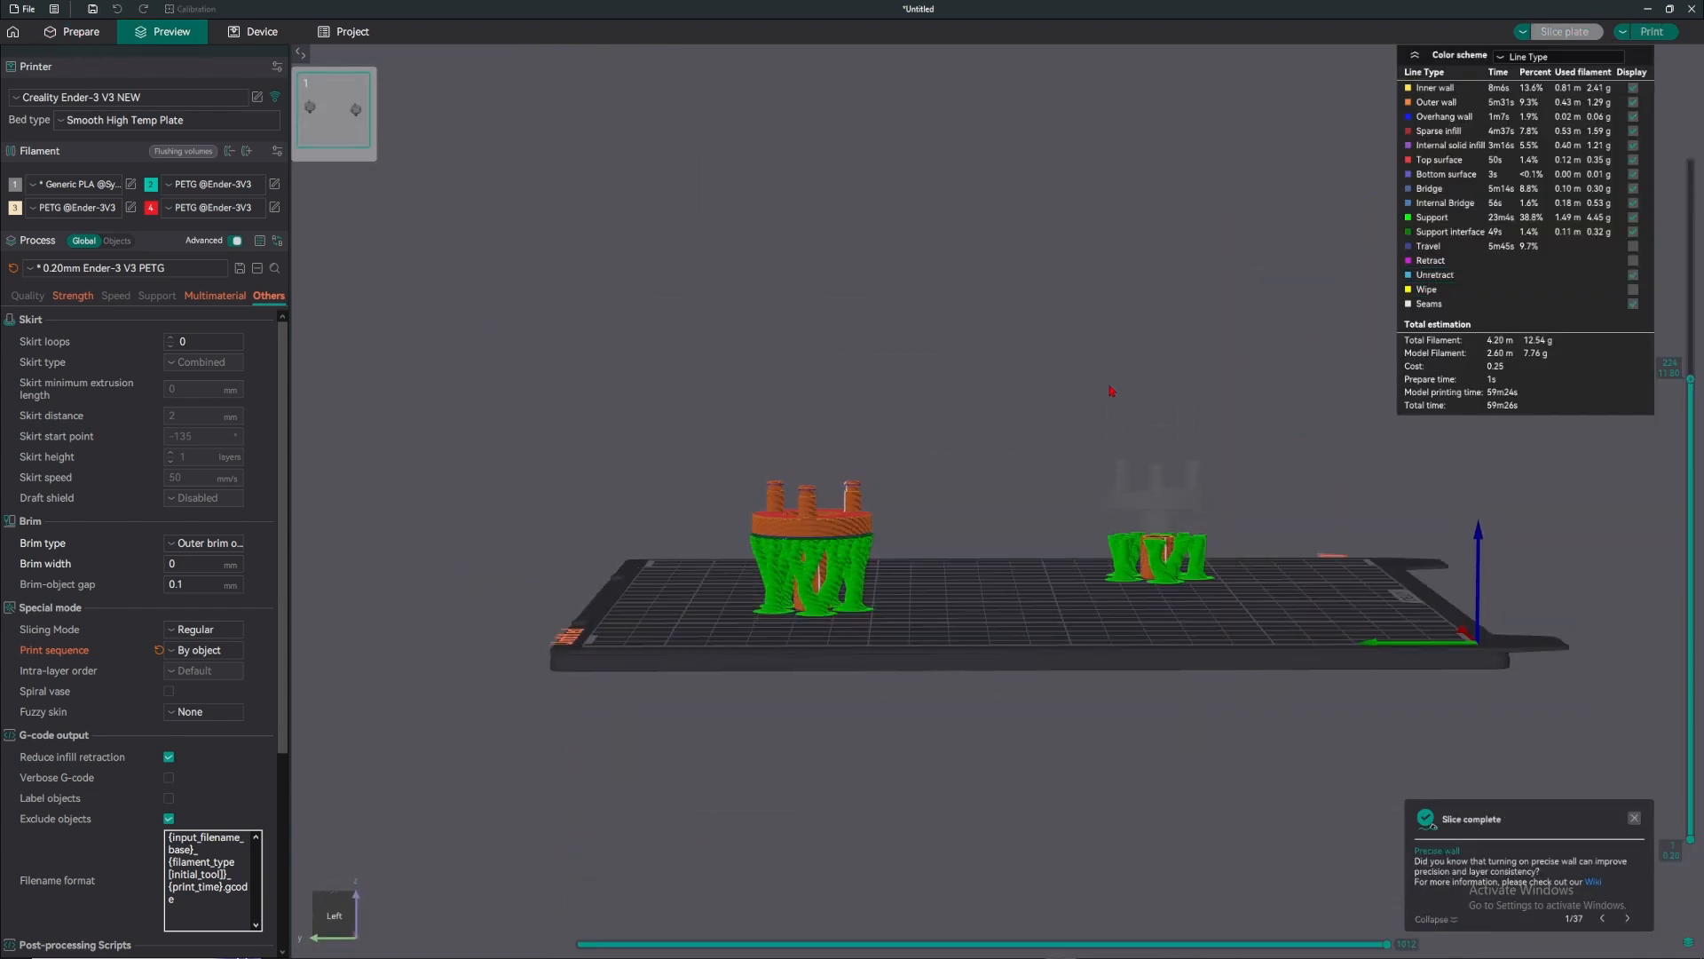
- Play the sliced preview upward through the layers to the top to examine the second part's object-by-object printing
key("Up")
key("Up")
key("Up")
key("Up")
key("Up")
key("Up")
key("Up")
key("Up")
key("Up")
key("Up")
key("Up")
key("Up")
key("Up")
key("Up")
key("Up")
key("Up")
left_click_drag(1690, 346, 1665, 155)
left_click_drag(959, 417, 974, 601)
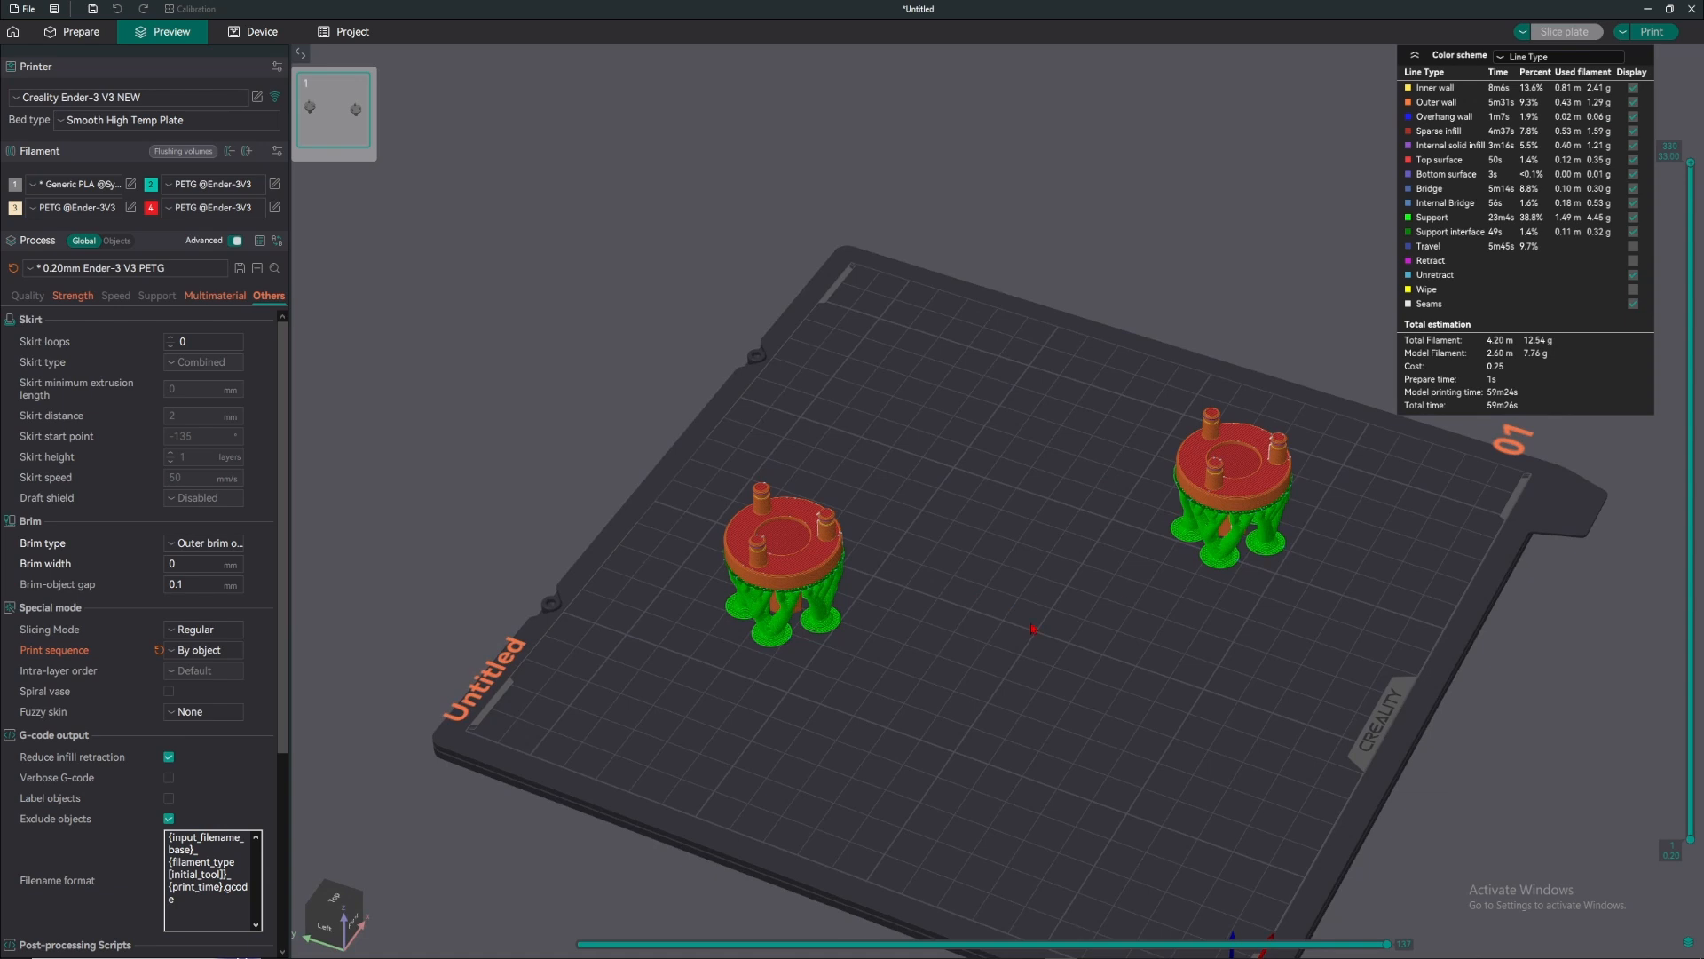
- Return to the editing view and add a third gear attachment to the plate by copying and pasting an existing one
key("ctrl+Tab")
left_click_drag(1037, 422, 1045, 454)
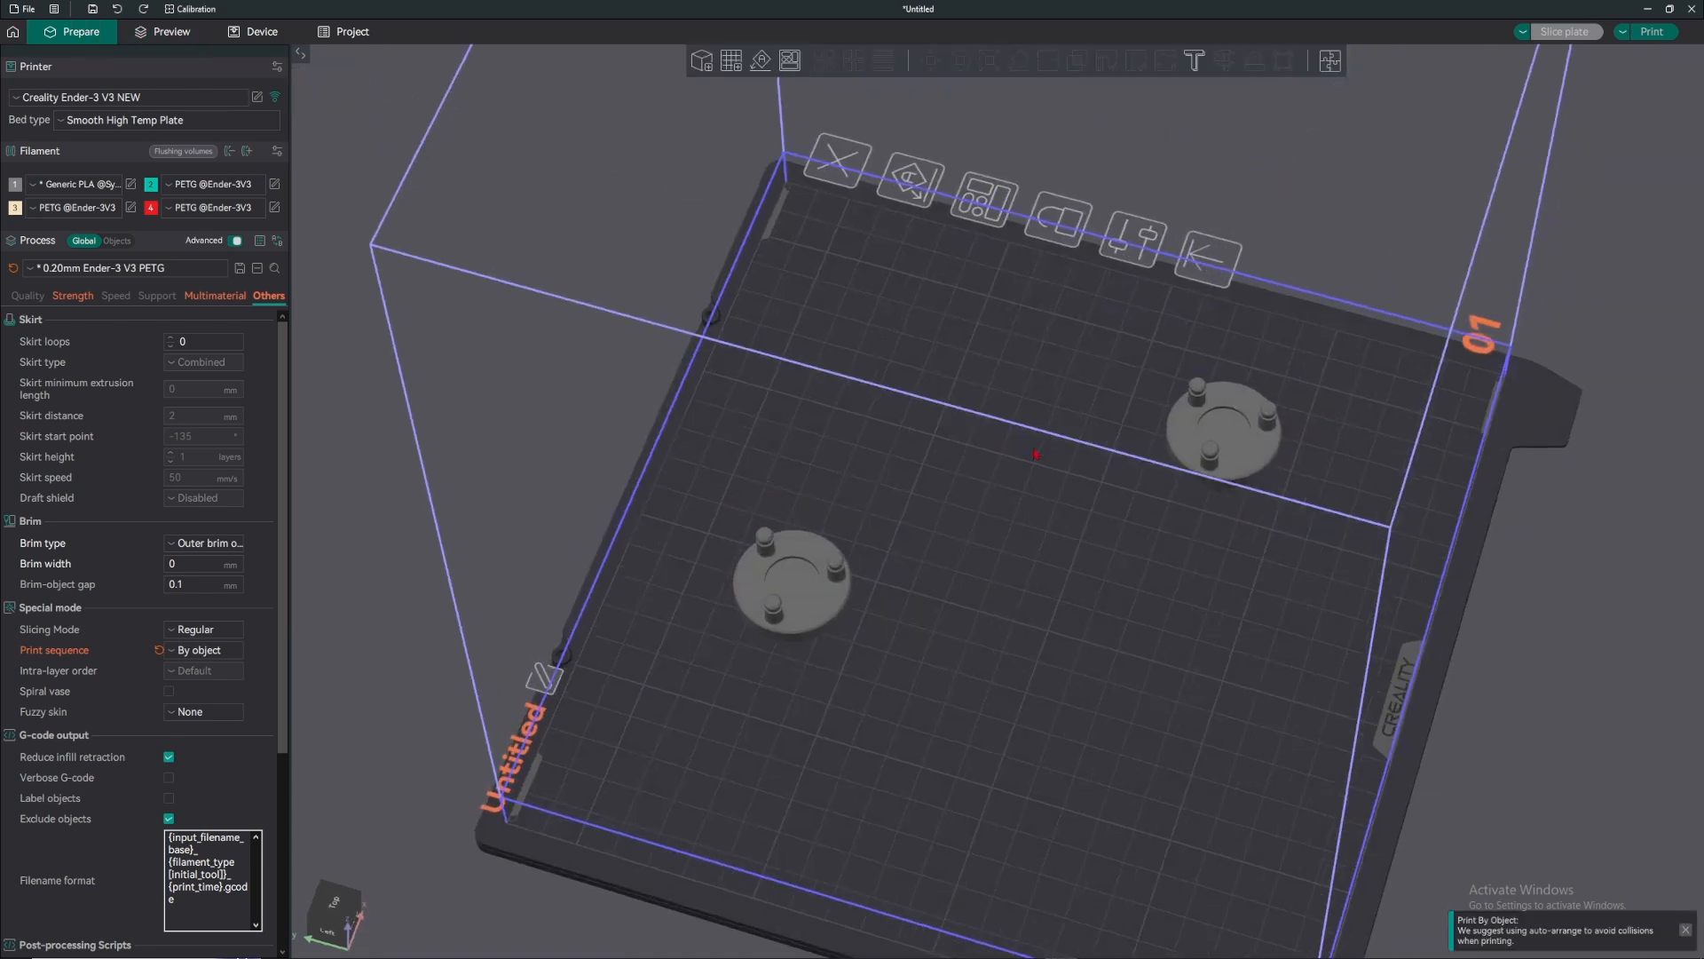
left_click(1238, 396)
key("ctrl+c")
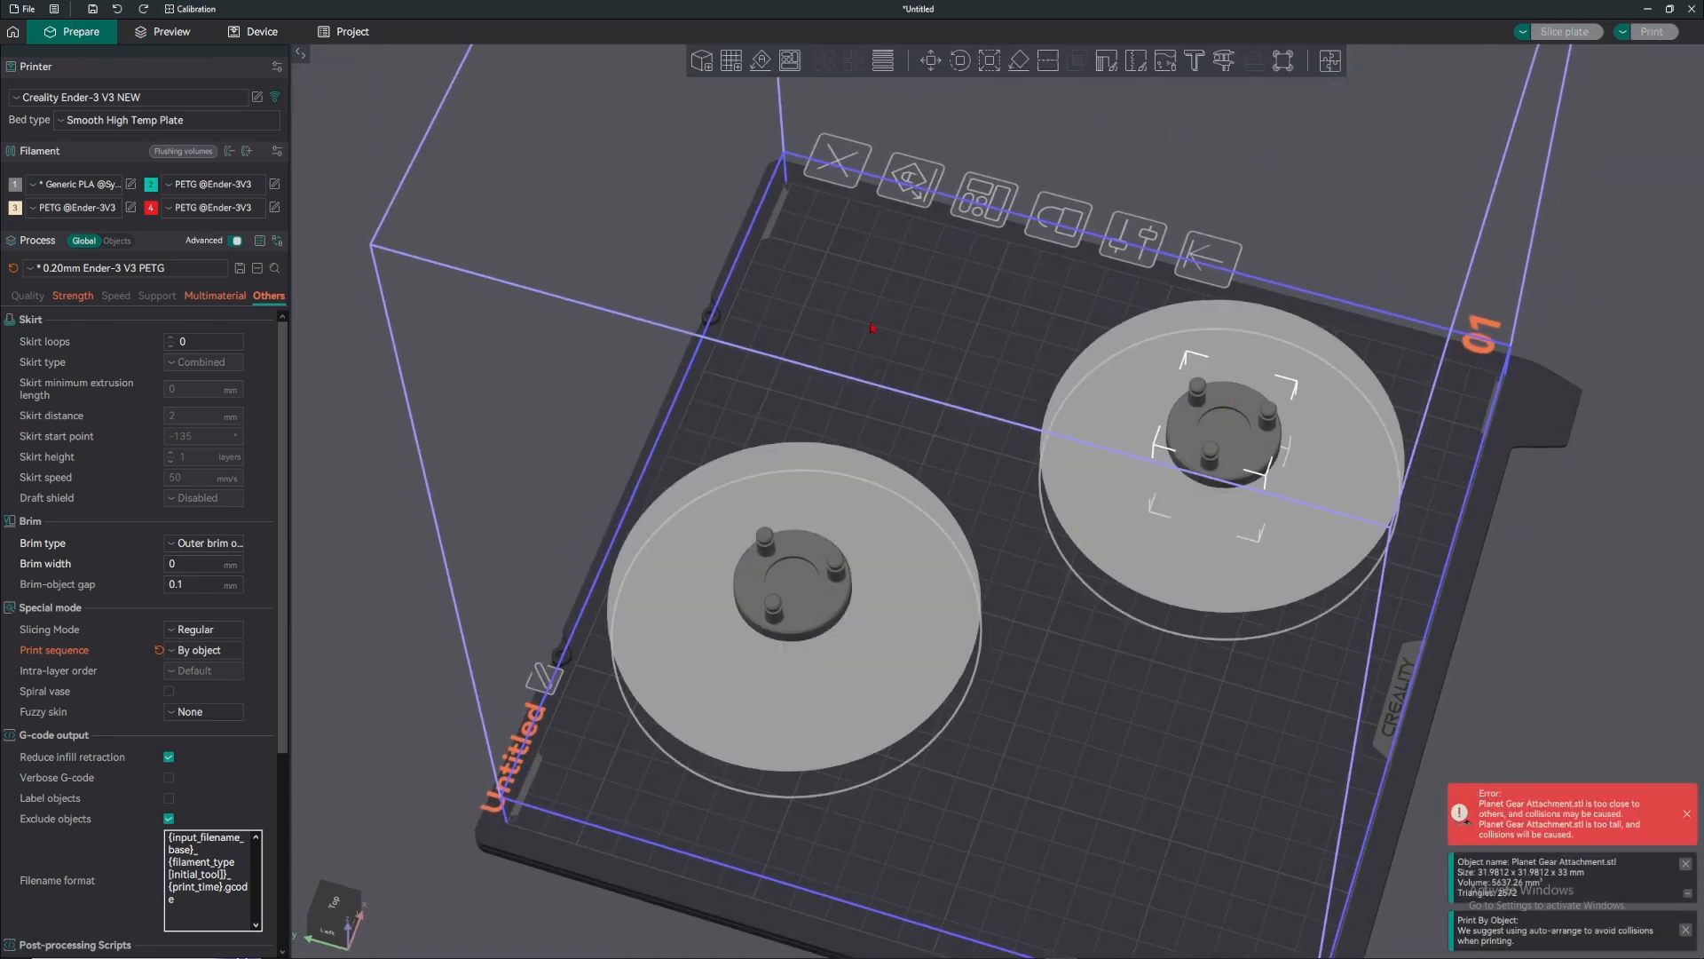
key("ctrl+v")
left_click_drag(949, 401, 956, 430)
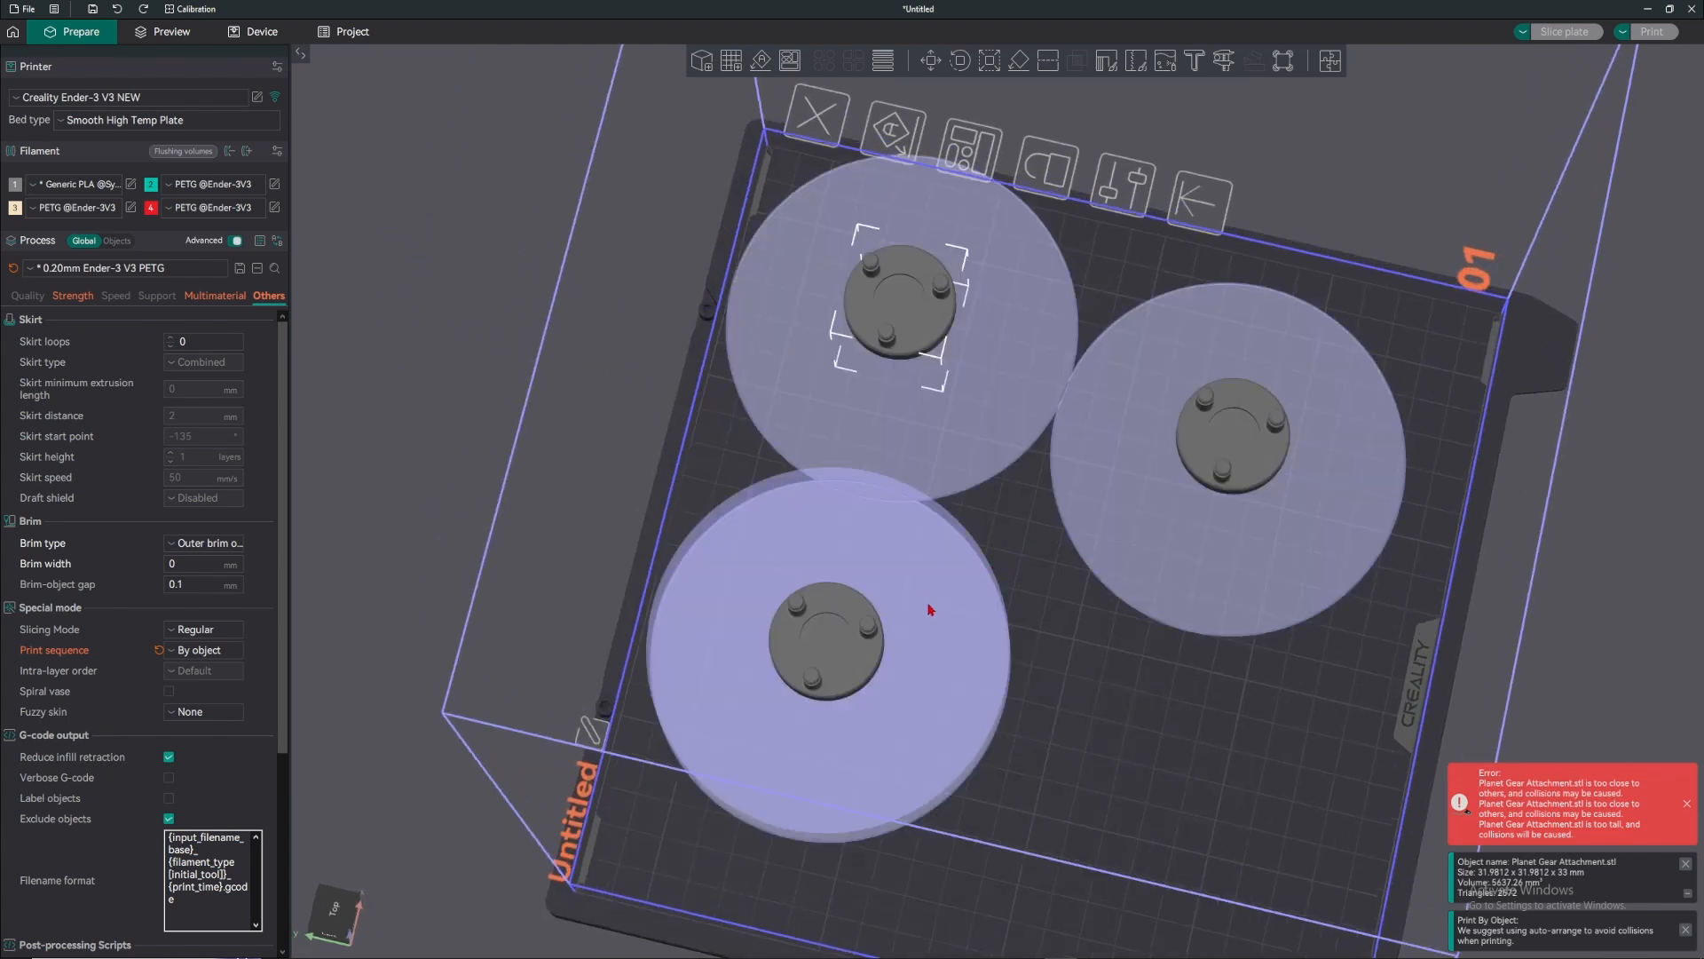
- Spread the three gear attachments apart on the plate until their clearance circles no longer overlap
left_click_drag(835, 668, 824, 757)
left_click_drag(1265, 473, 1318, 459)
left_click_drag(897, 284, 901, 318)
- Set the print sequence to By layer and auto-arrange the three gear attachments close together on the plate
left_click(199, 661)
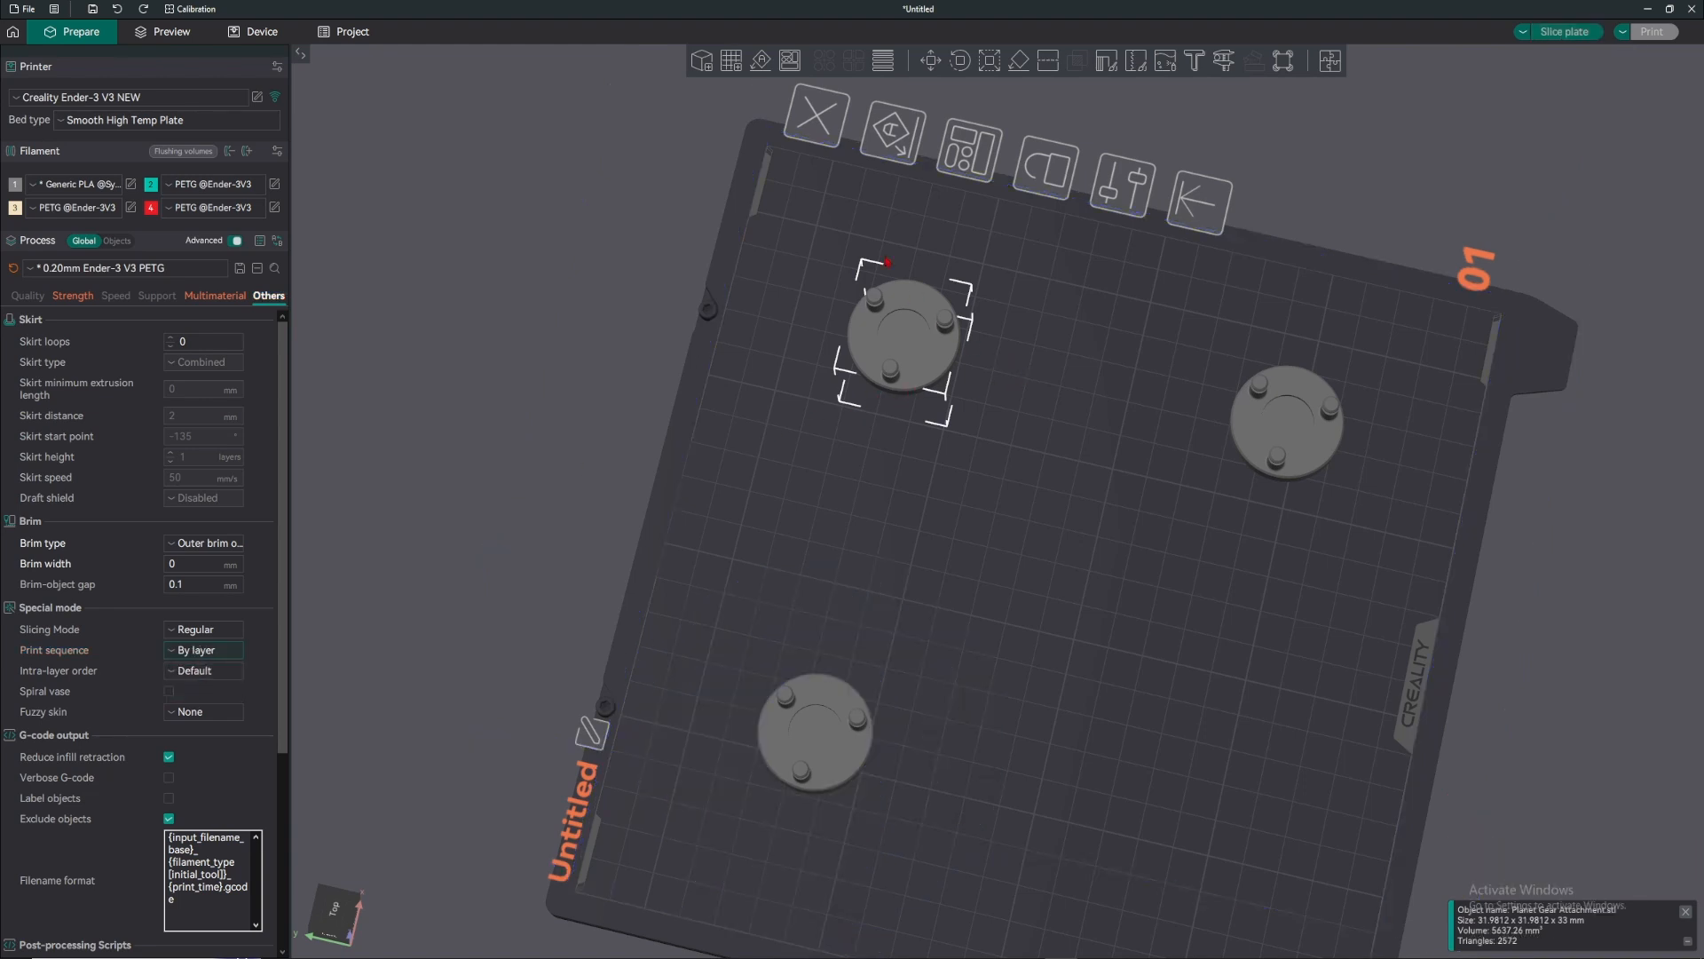
left_click(1358, 228)
key("a")
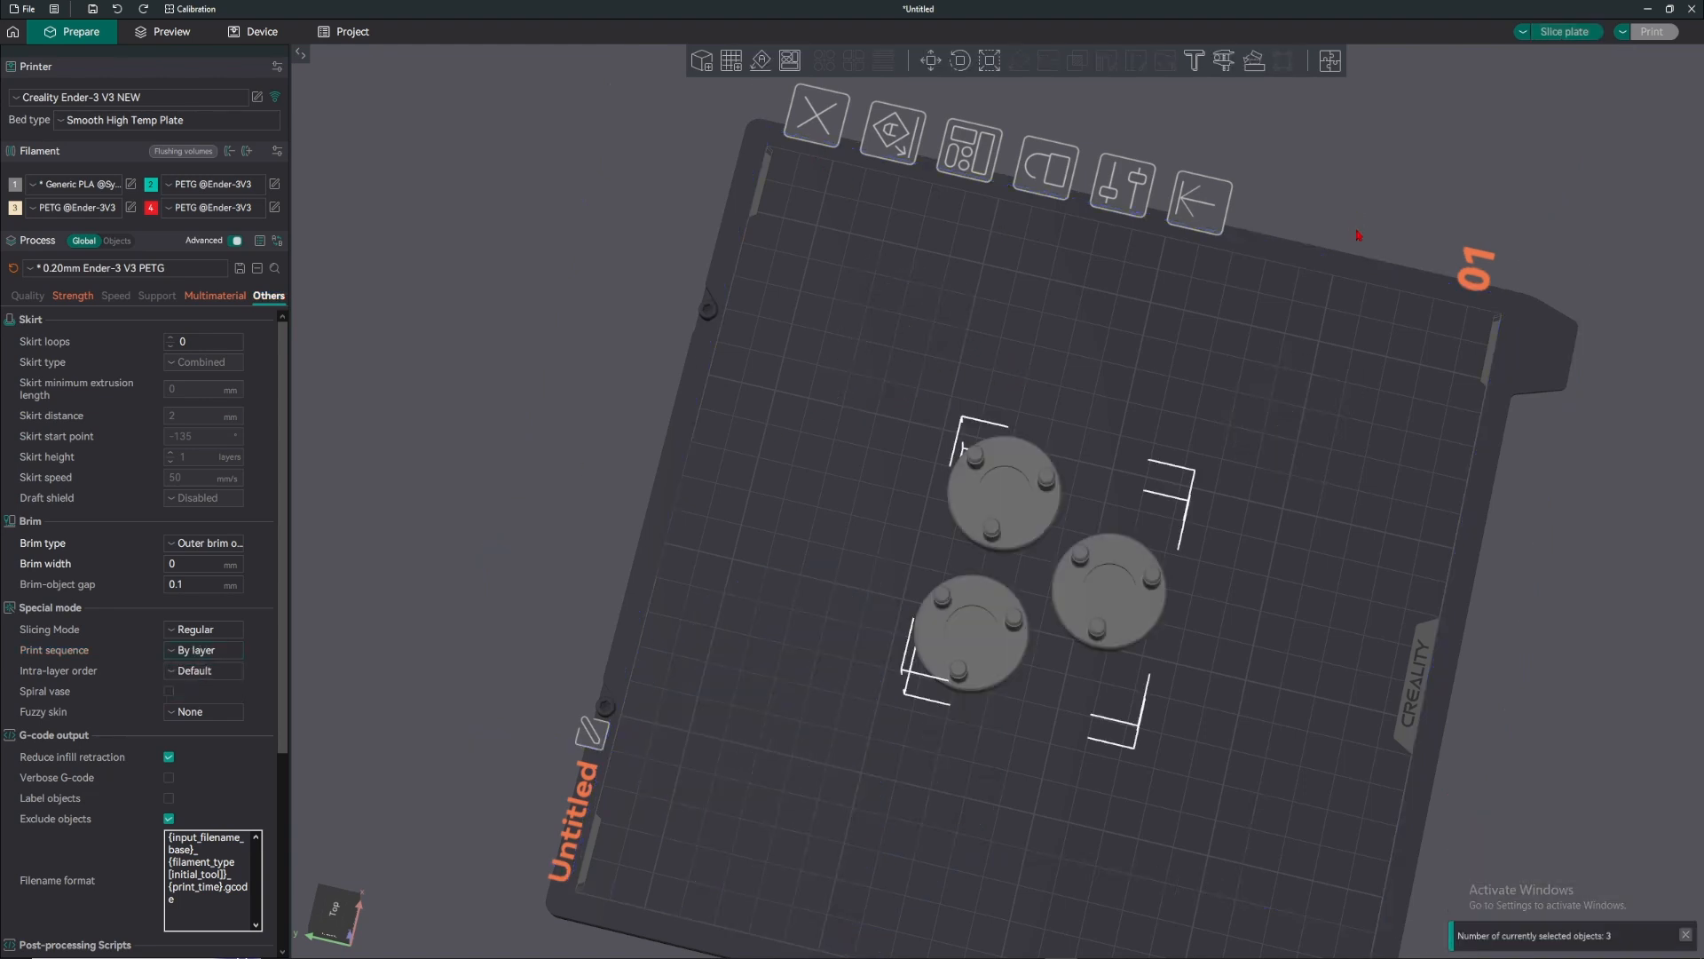
left_click(1358, 231)
left_click_drag(1409, 363, 1407, 308)
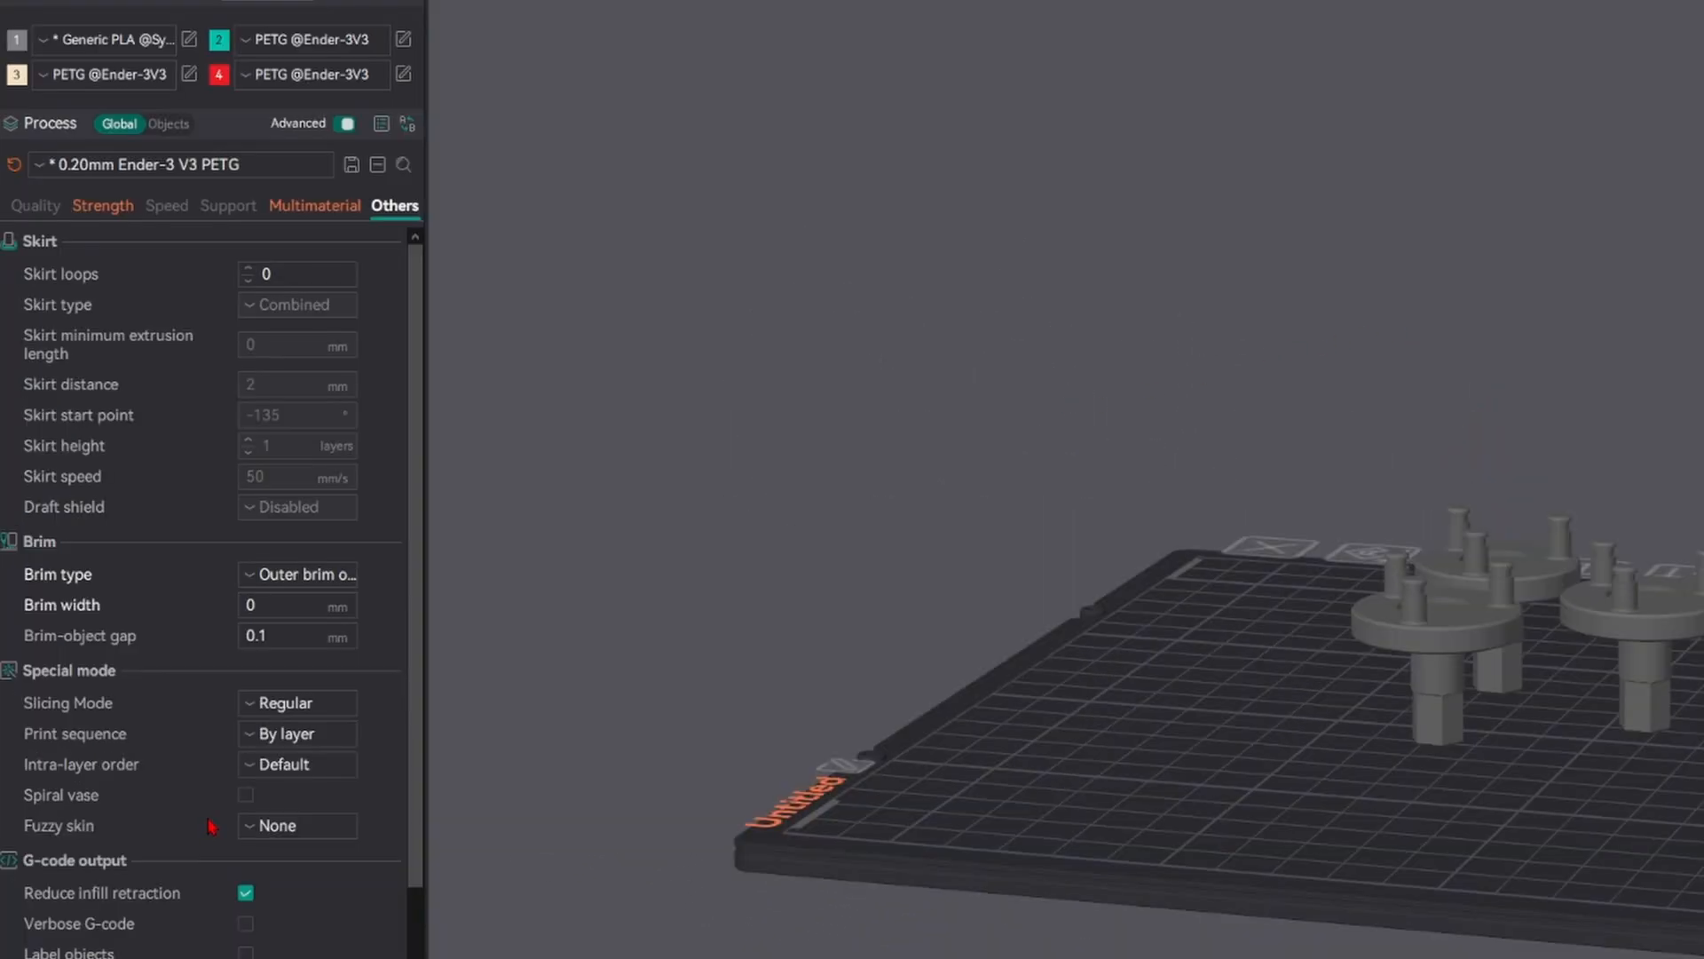
- Enable Spiral vase, accepting the automatic changes to the related settings, and slice the plate with a single gear attachment
mouse_move(44, 701)
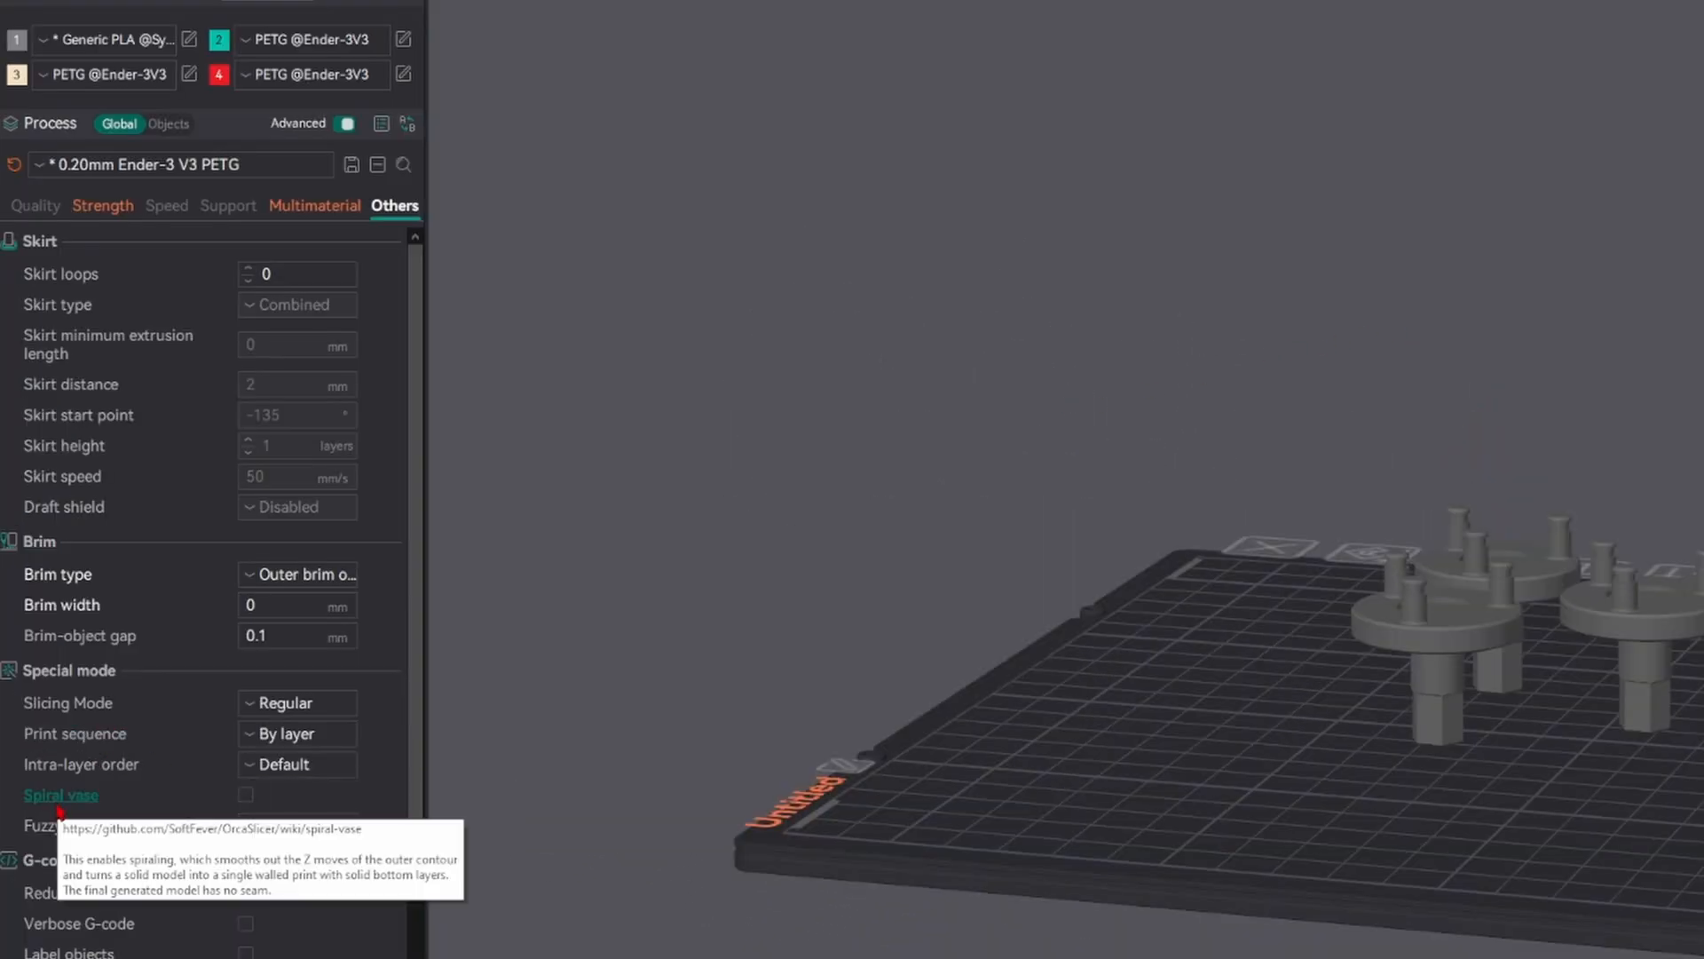
left_click(246, 794)
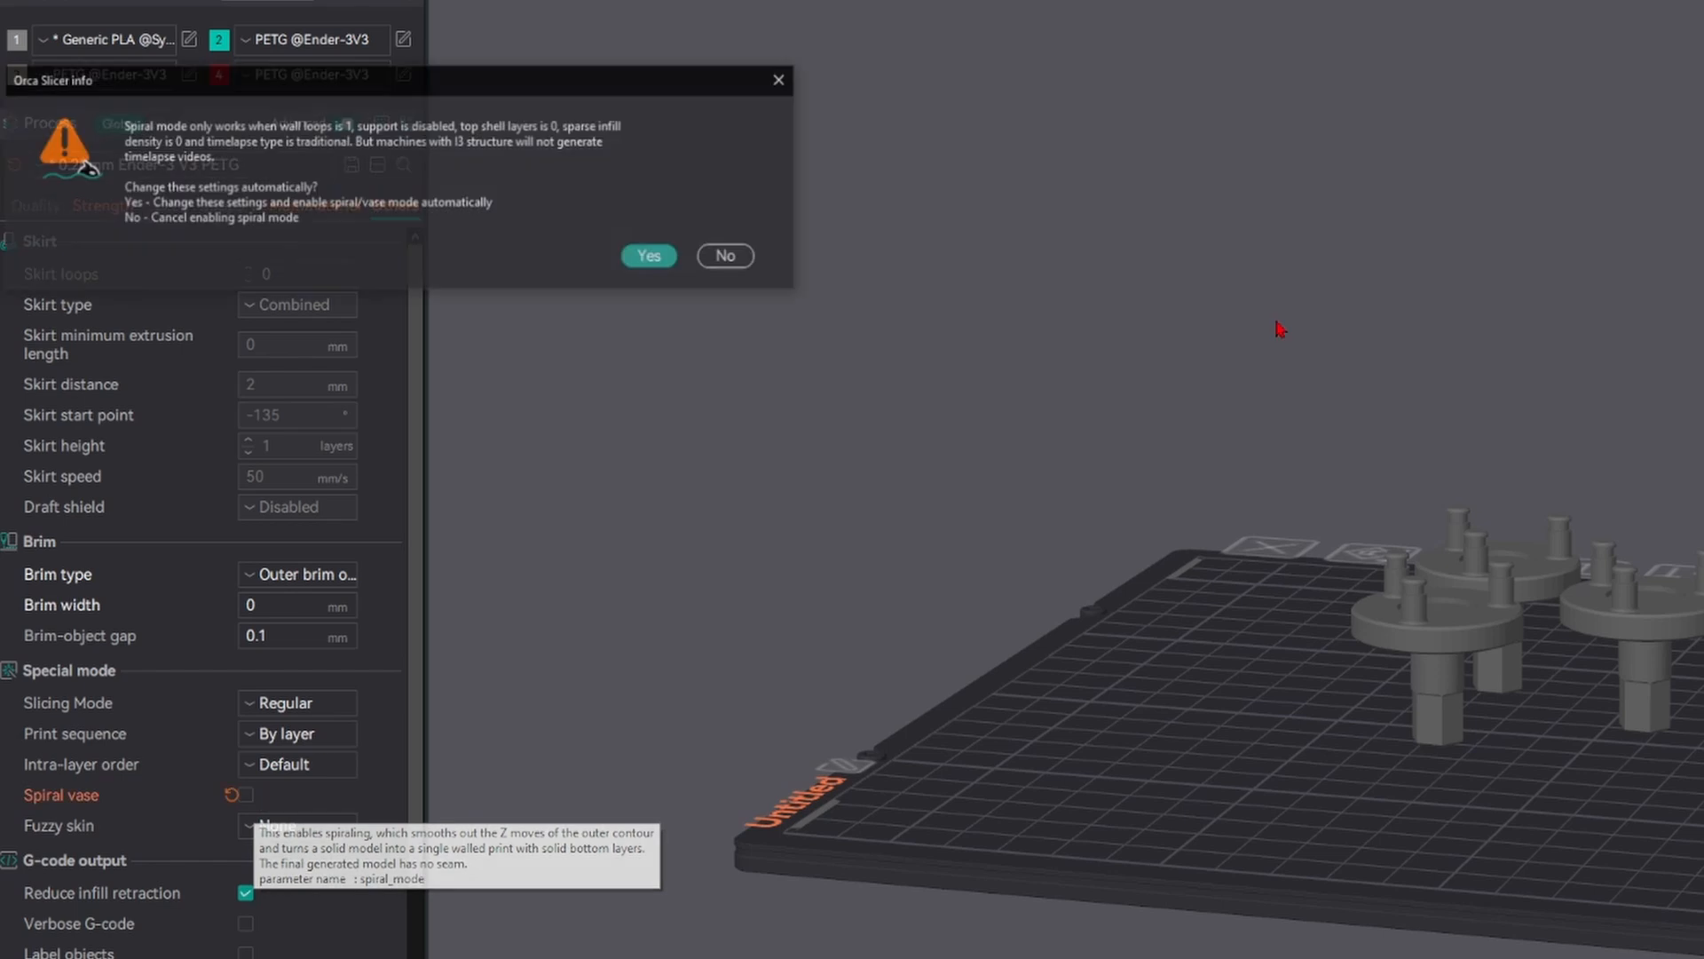
left_click(652, 257)
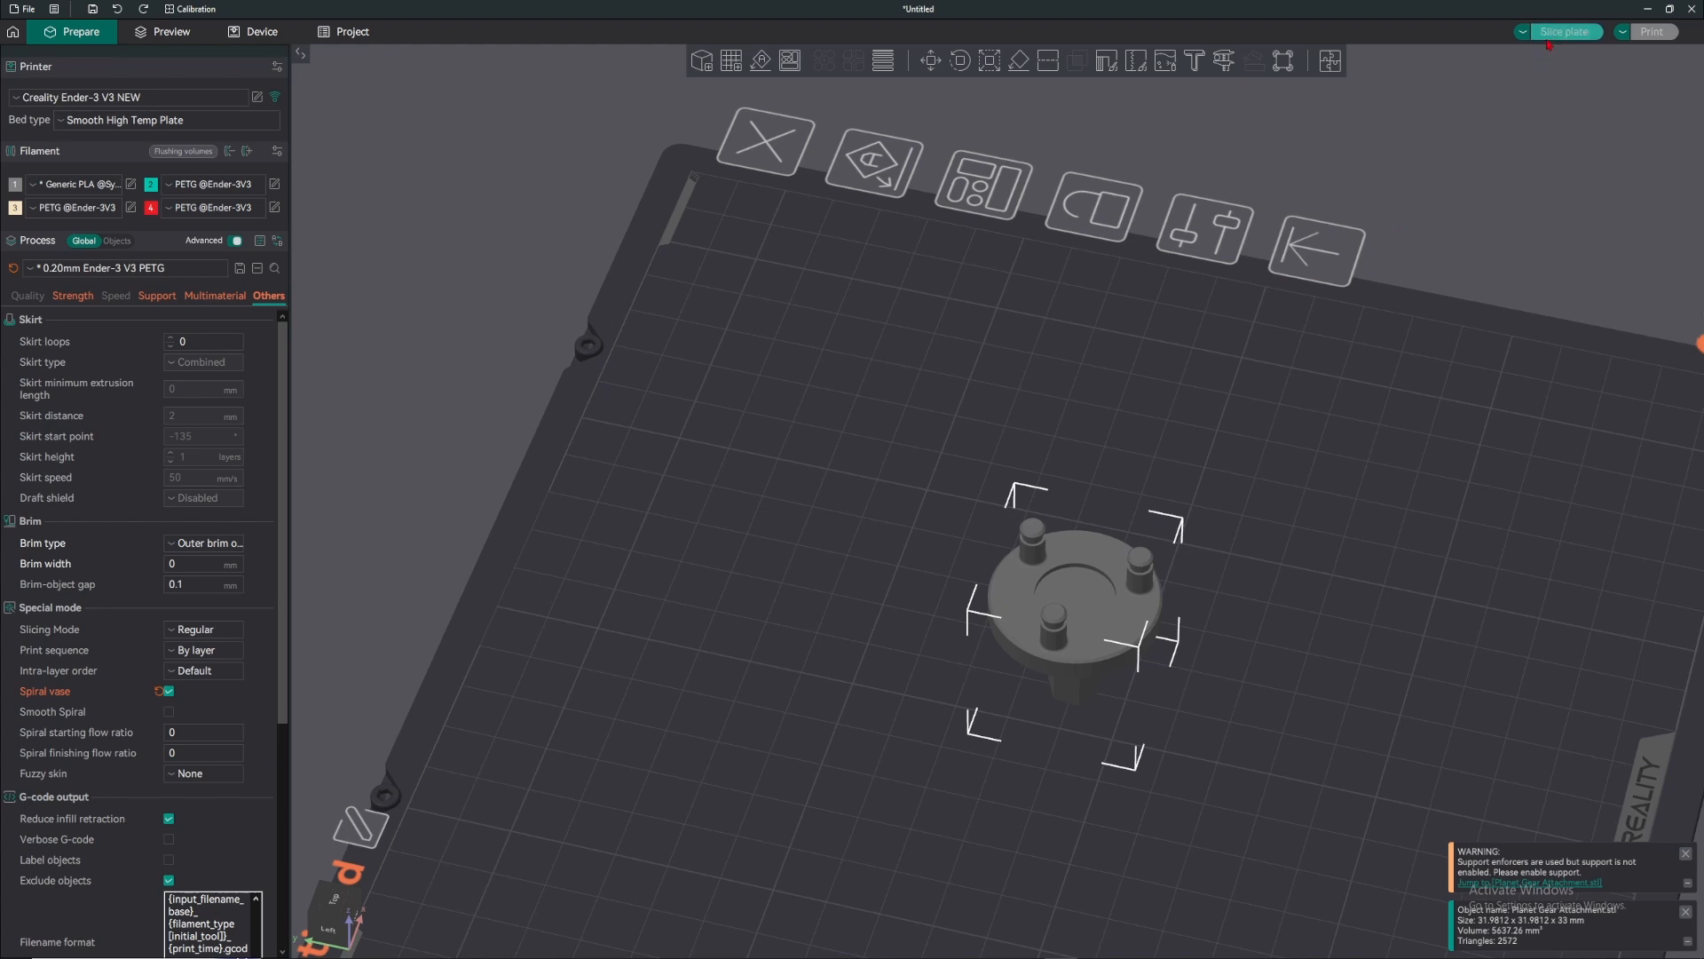
left_click(1548, 41)
scroll(1187, 440, "up", 3)
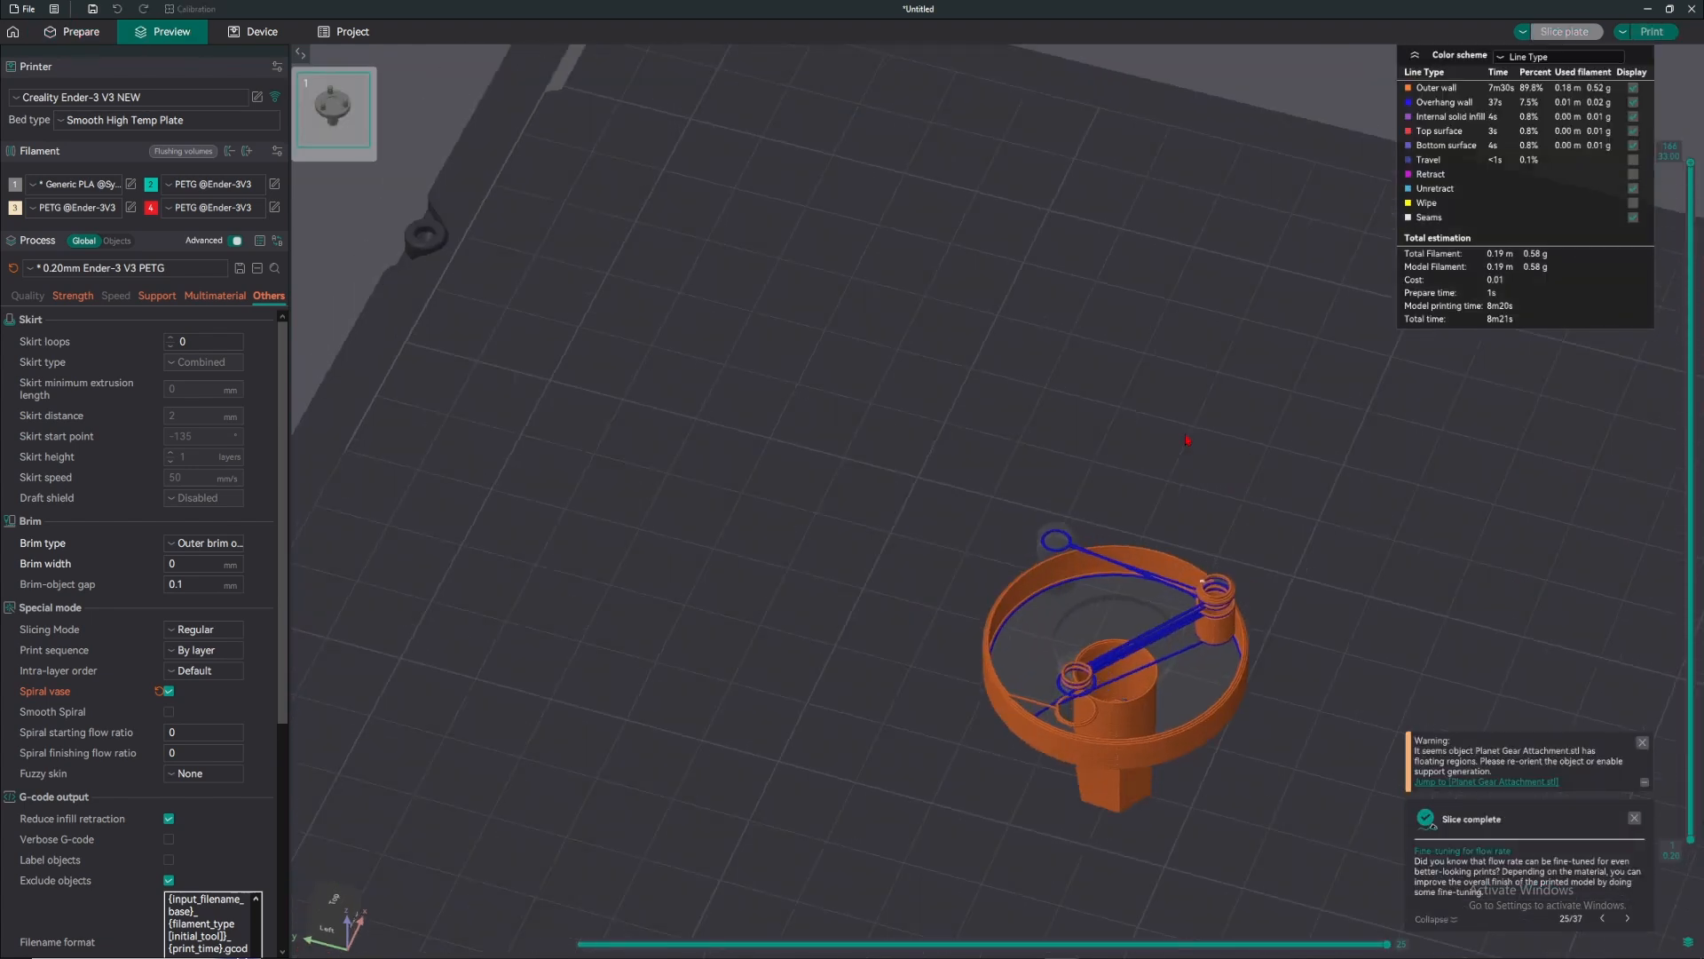
- Step the sliced preview down through the layers to examine the single-wall spiral vase structure of the gear attachment
key("Down")
key("Down")
key("Down")
key("Down")
key("Down")
key("Down")
key("Down")
key("Down")
key("Down")
key("Down")
key("Down")
key("Down")
key("Down")
key("Down")
key("Down")
key("Down")
key("Down")
key("Down")
key("Down")
key("Down")
scroll(1148, 549, "up", 4)
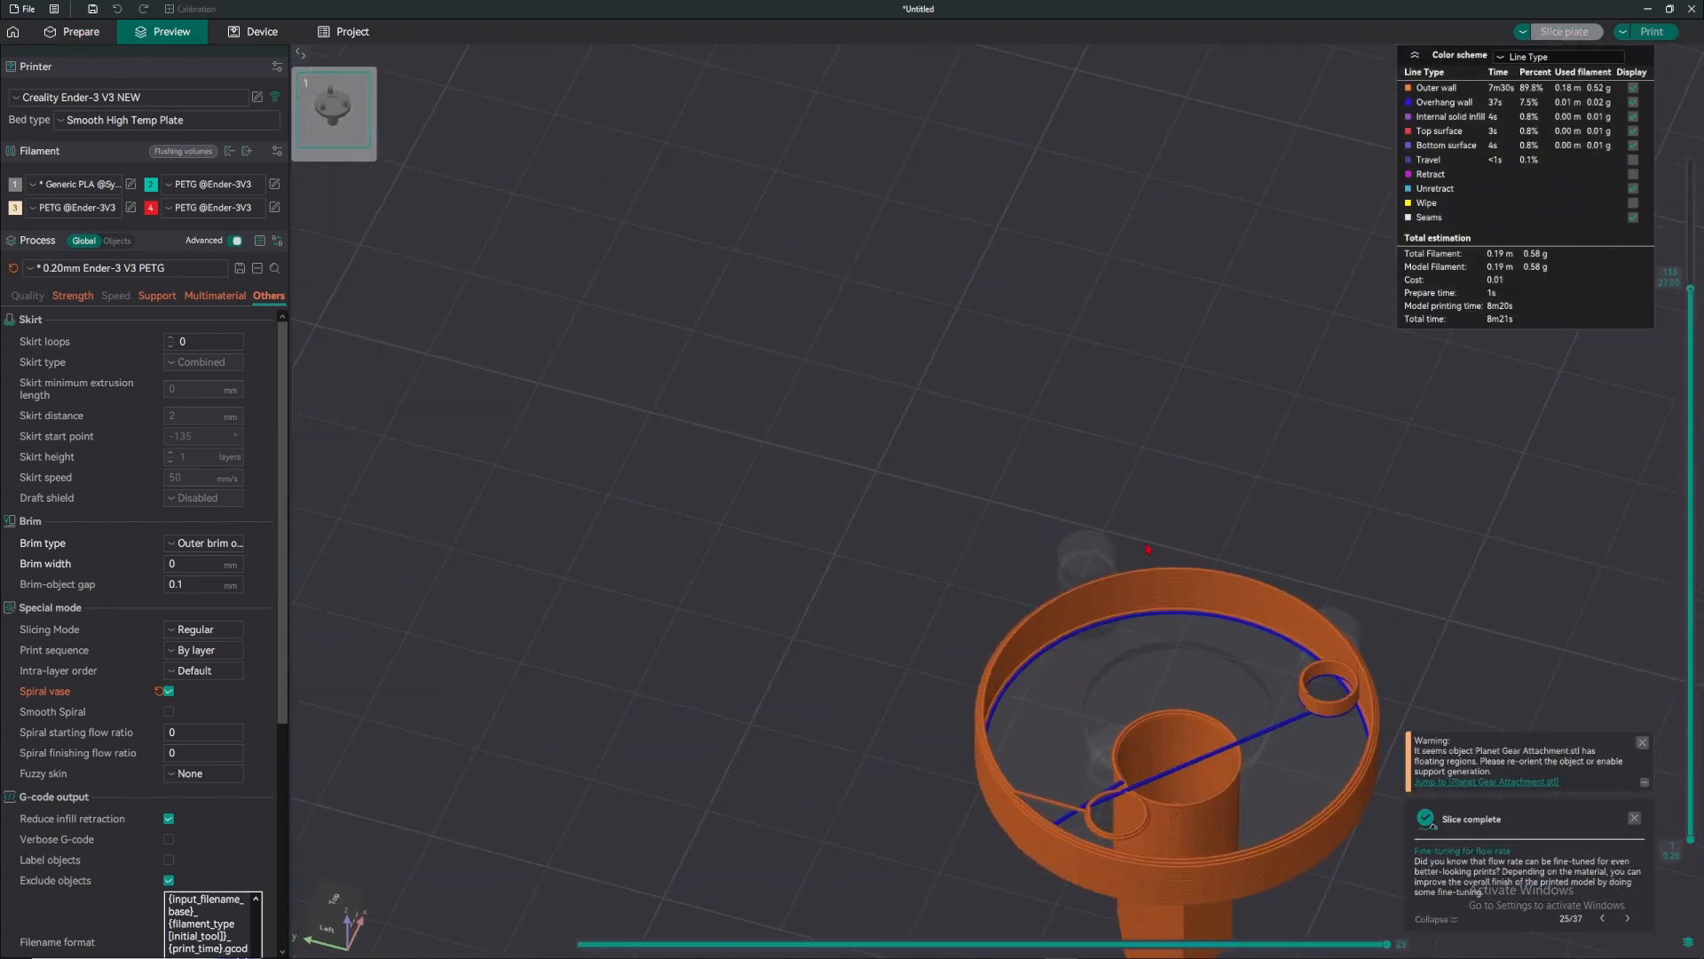
key("Down")
key("Down")
key("Down")
key("Down")
key("Down")
key("Down")
key("Down")
key("Down")
key("Down")
key("Down")
key("Down")
key("Down")
key("Down")
key("Down")
key("Down")
key("Down")
key("Down")
key("Down")
key("Down")
key("Down")
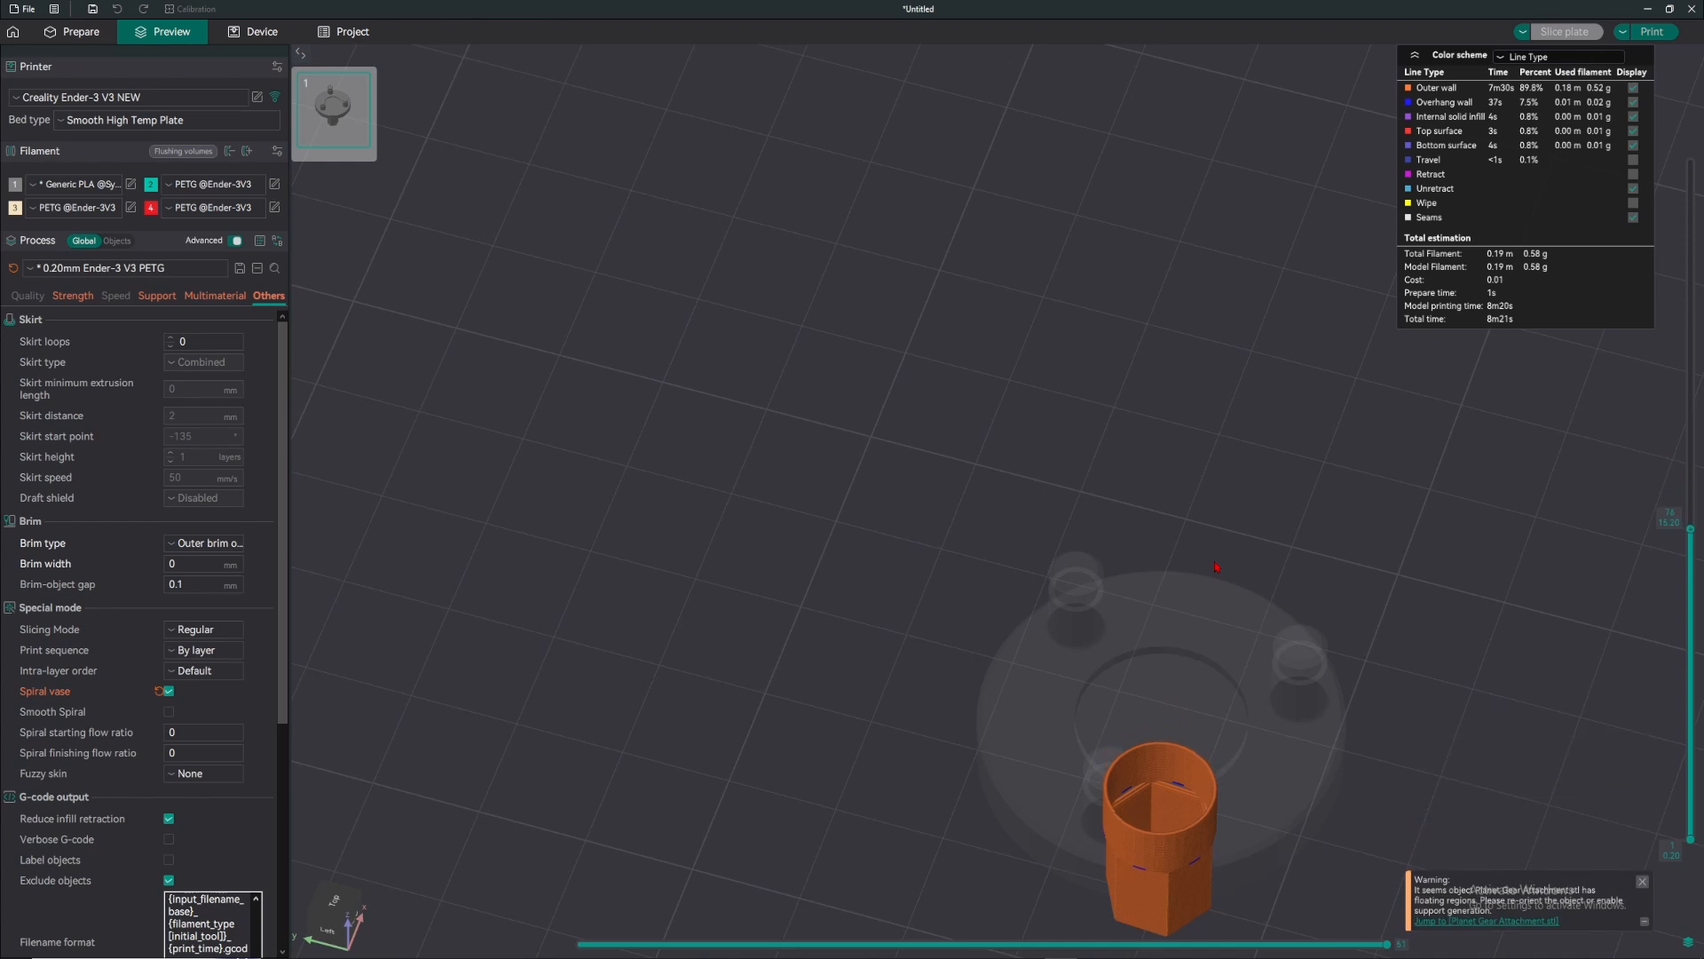
key("Down")
key("Down")
key("Down")
key("Down")
key("Down")
key("Down")
key("Down")
key("Down")
key("Down")
key("Down")
key("Down")
key("Down")
key("Down")
key("Down")
key("Down")
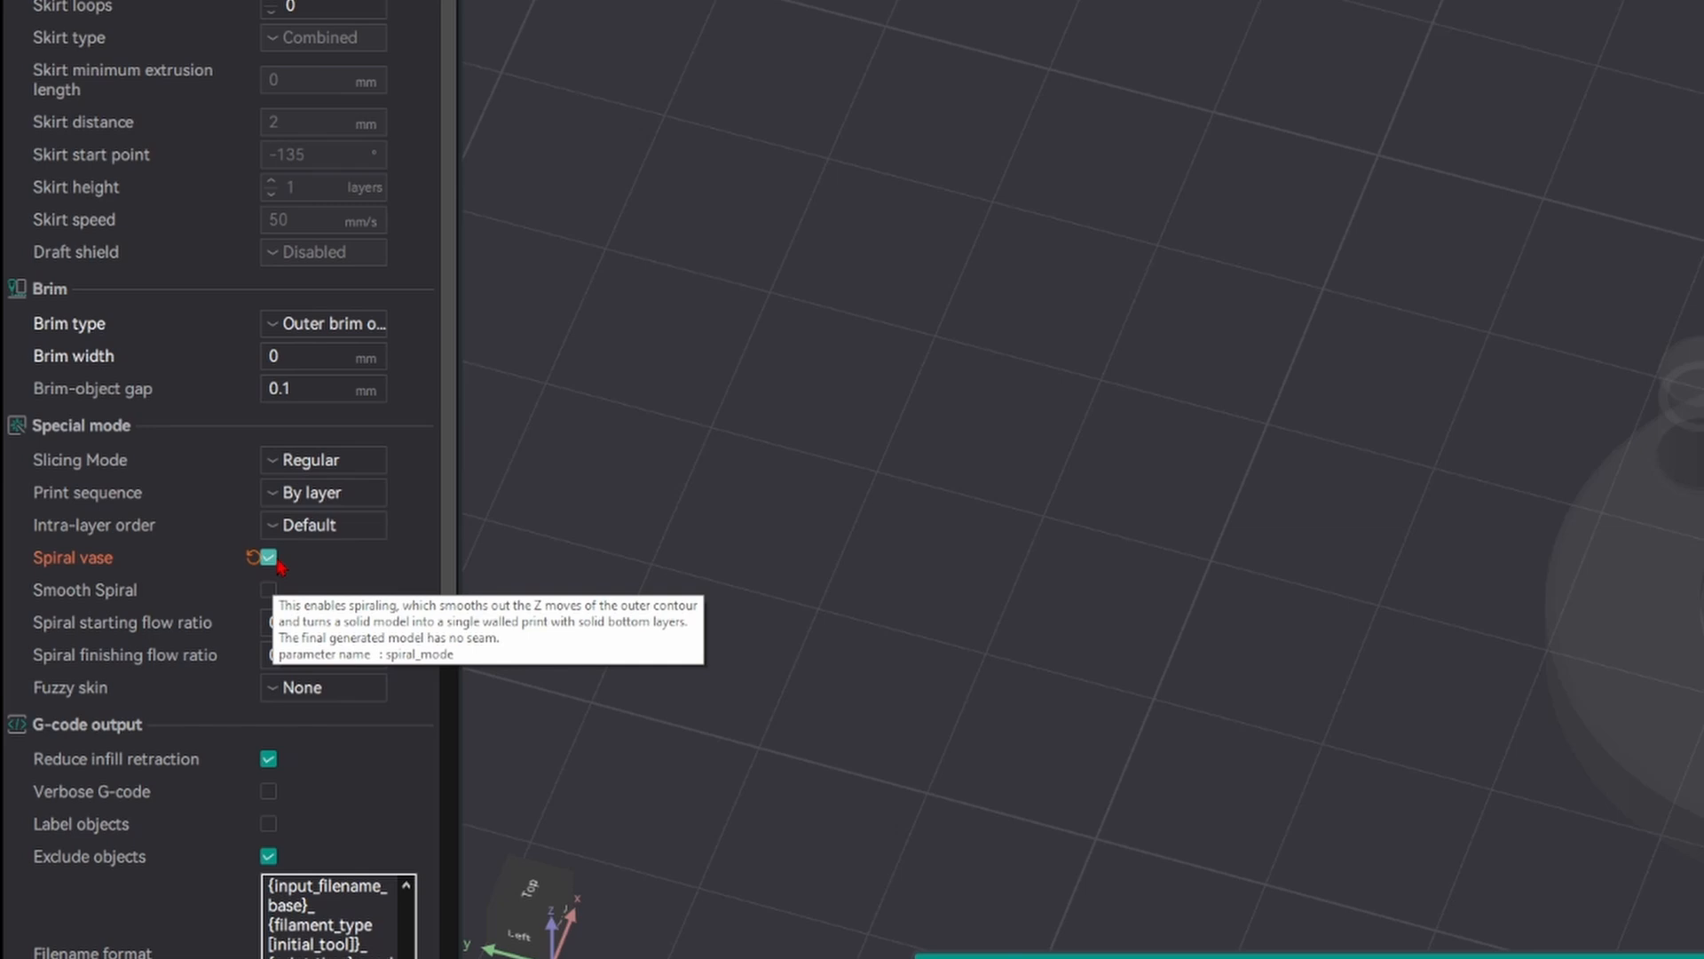
- Disable Spiral vase and set fuzzy skin to All walls
left_click(169, 691)
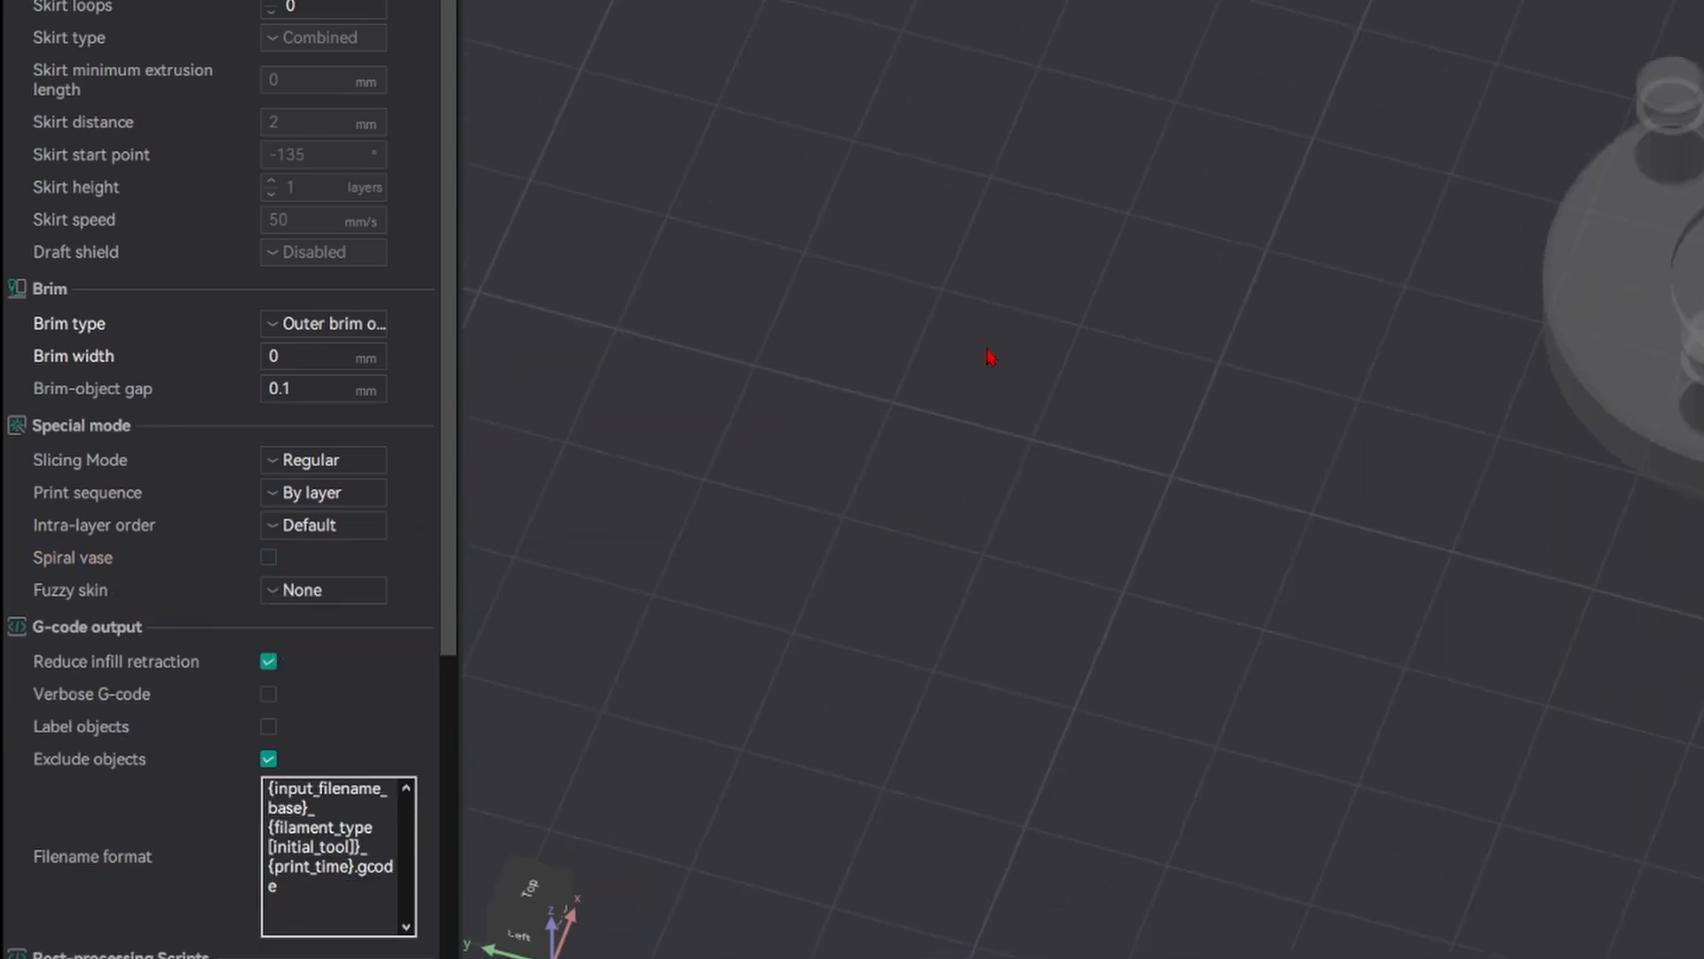
left_click(294, 601)
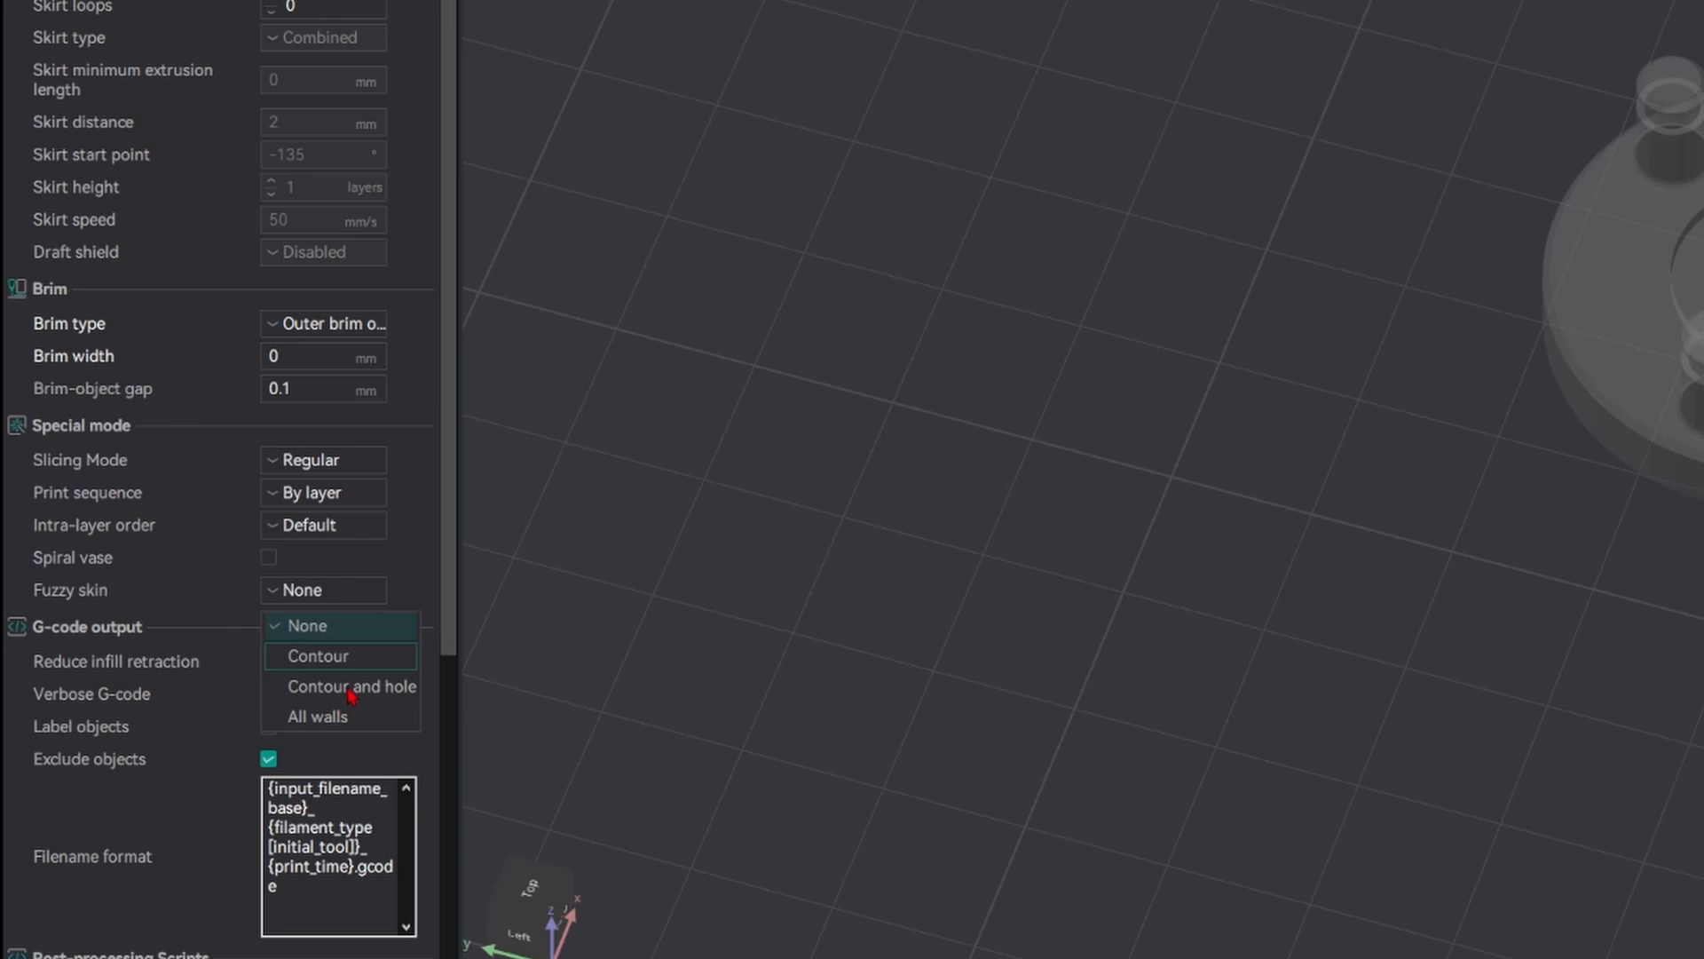
left_click(324, 656)
left_click(329, 590)
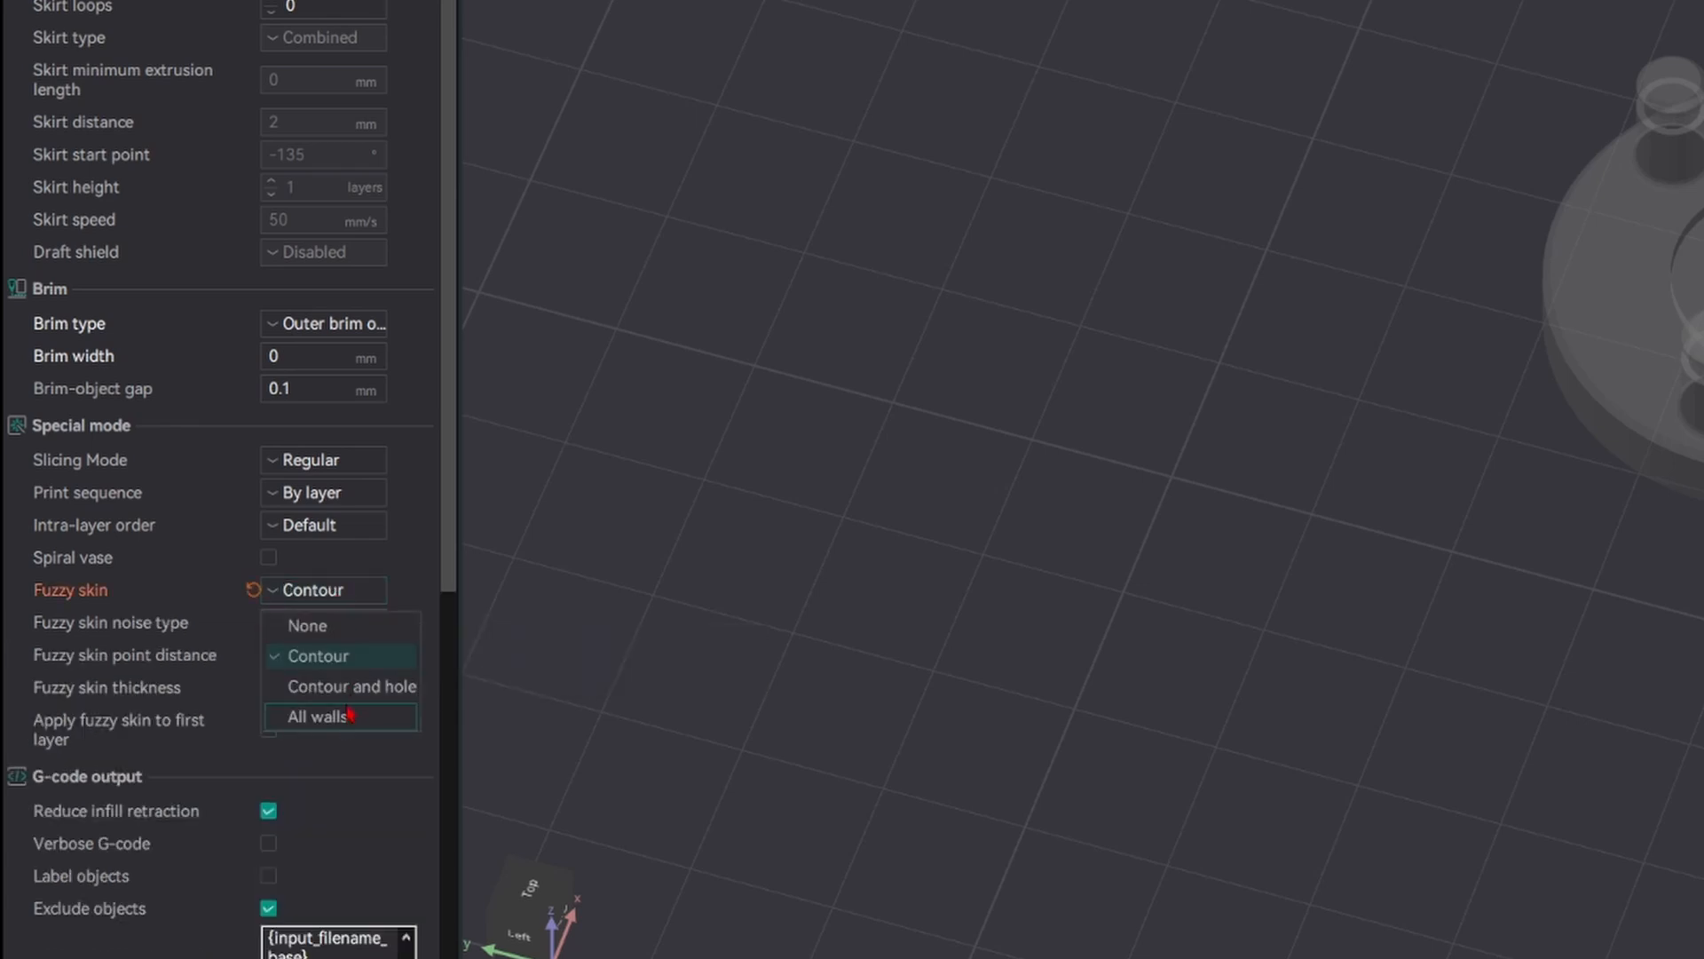
left_click(344, 715)
- Set the fuzzy skin noise type to Ridged Multifractal and examine the textured walls in the sliced preview
left_click(341, 622)
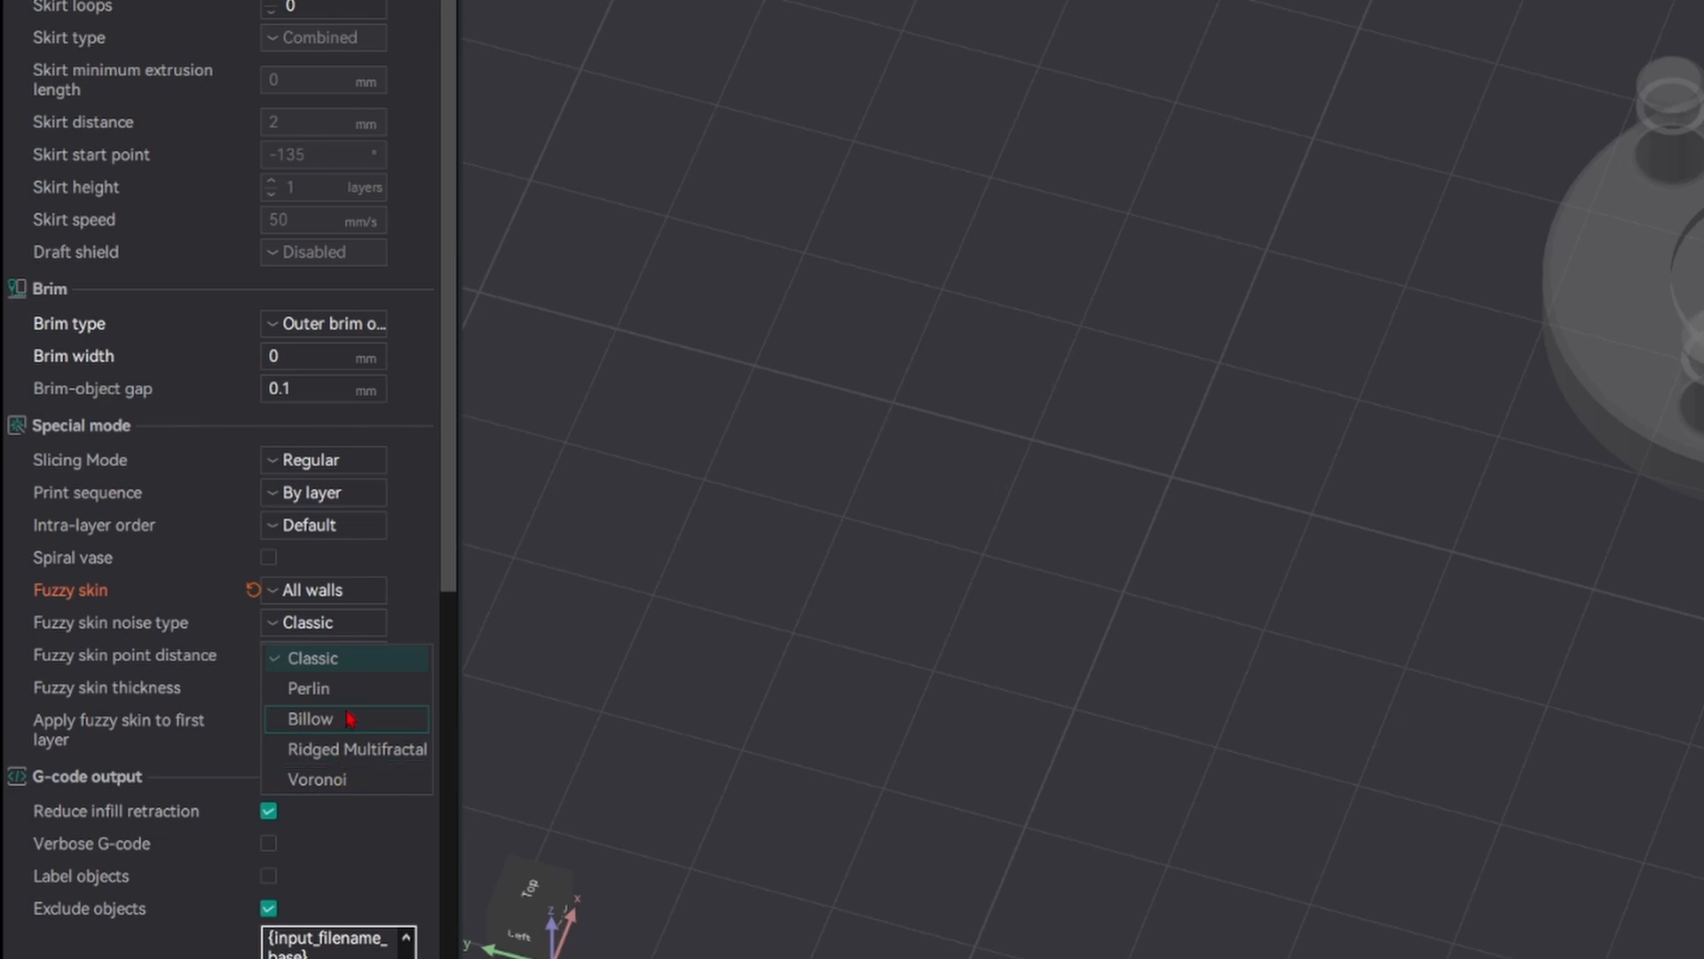
left_click(355, 748)
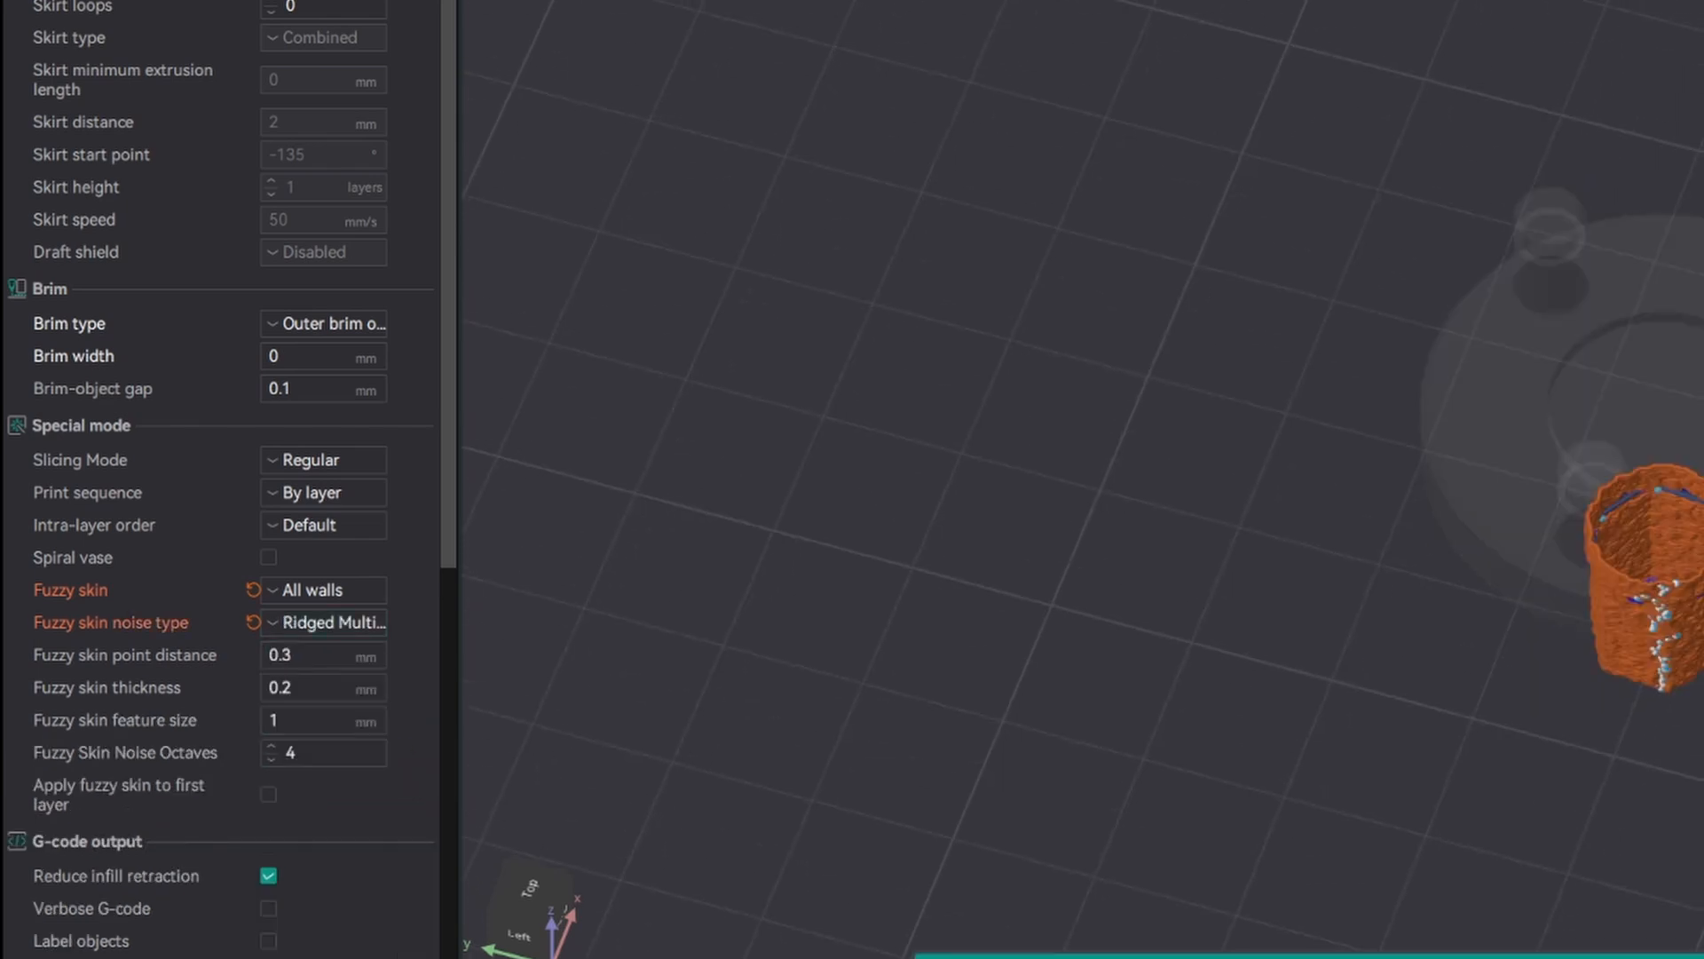
scroll(1589, 355, "up", 4)
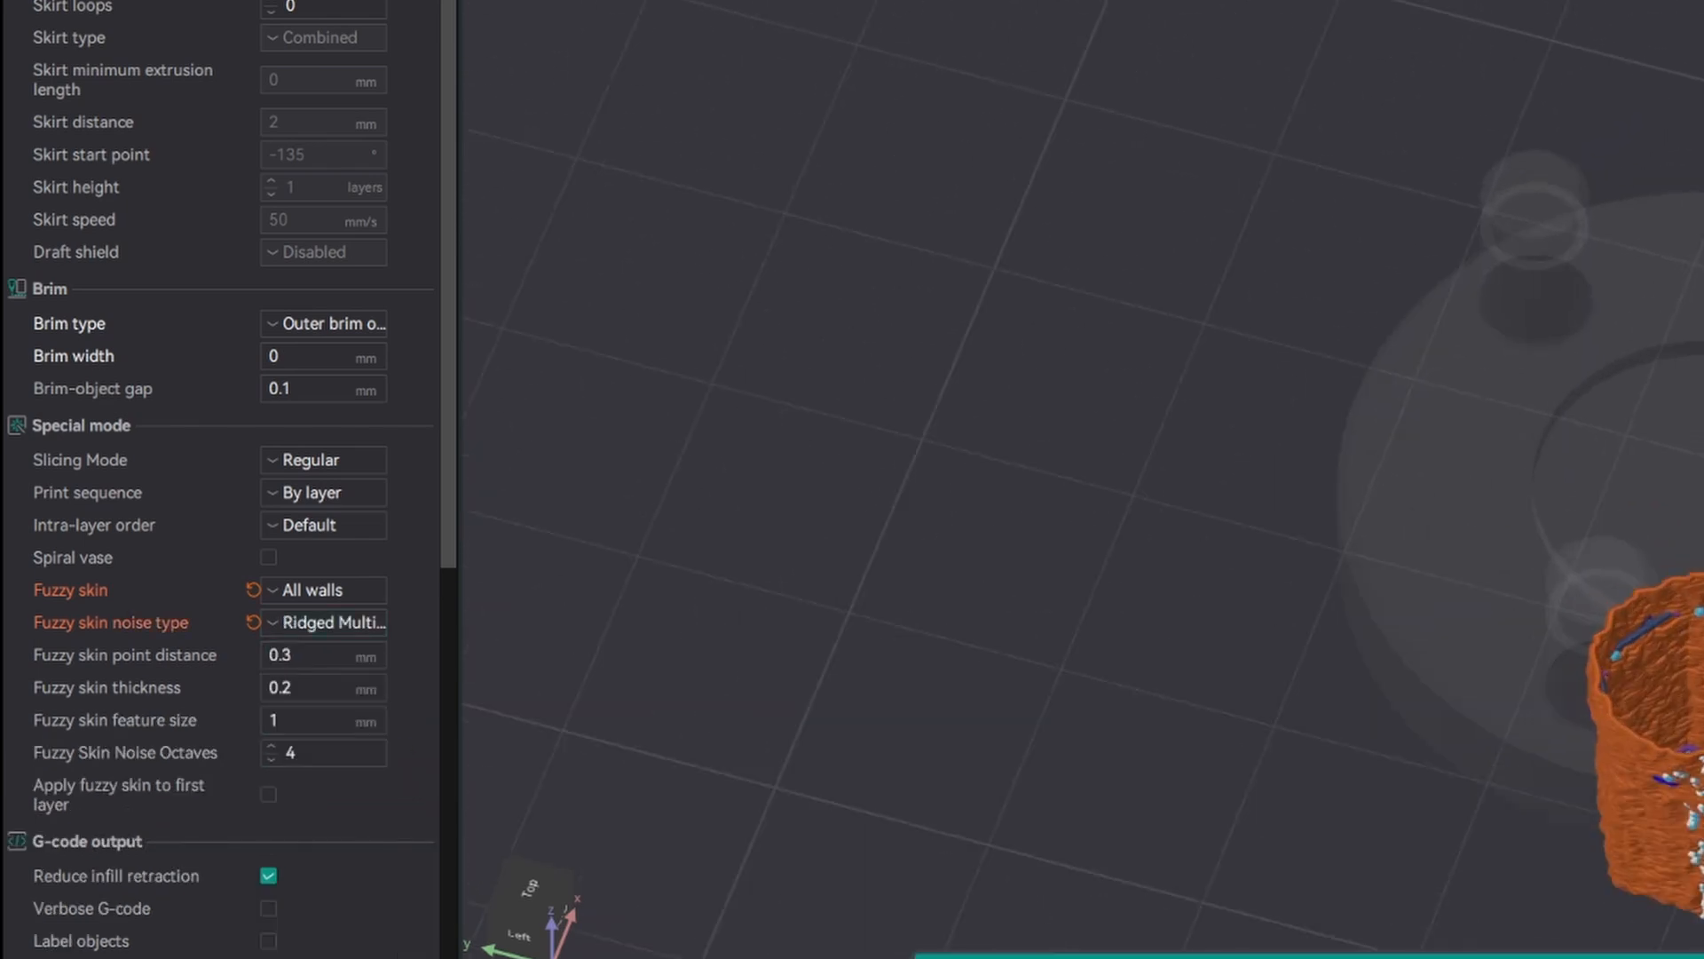
left_click_drag(1411, 572, 1354, 484)
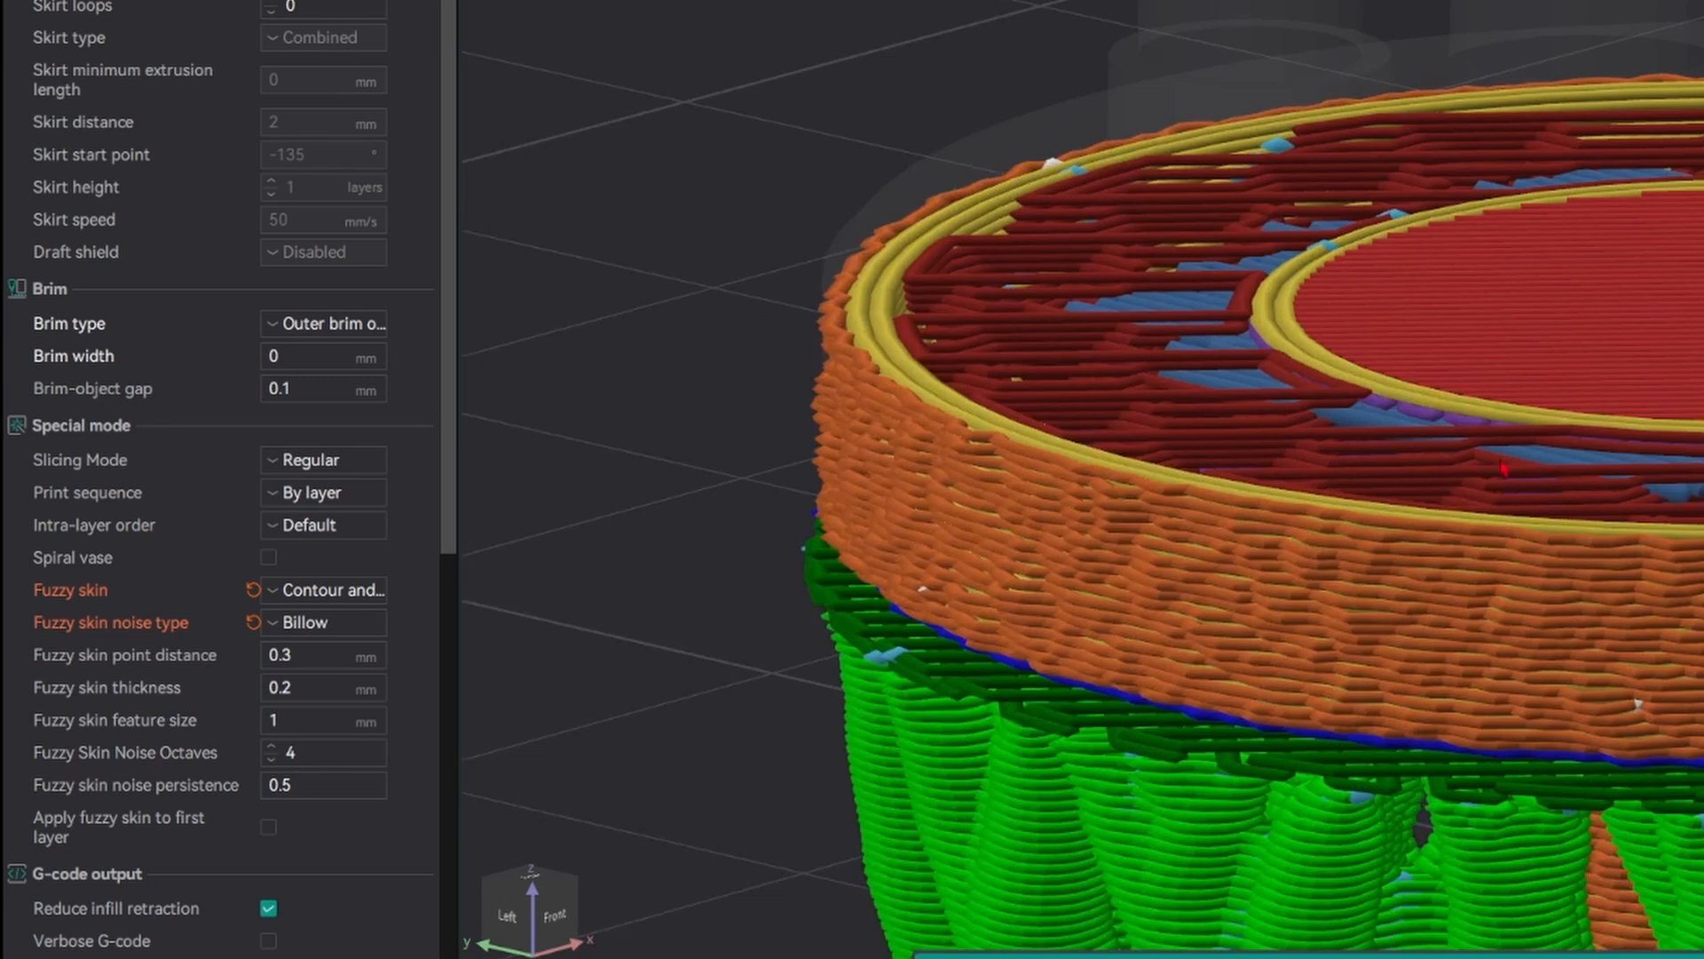
- Raise the sliced preview to the top layer and examine the Billow fuzzy skin texture from above and from the front
left_click_drag(1124, 540, 1350, 575)
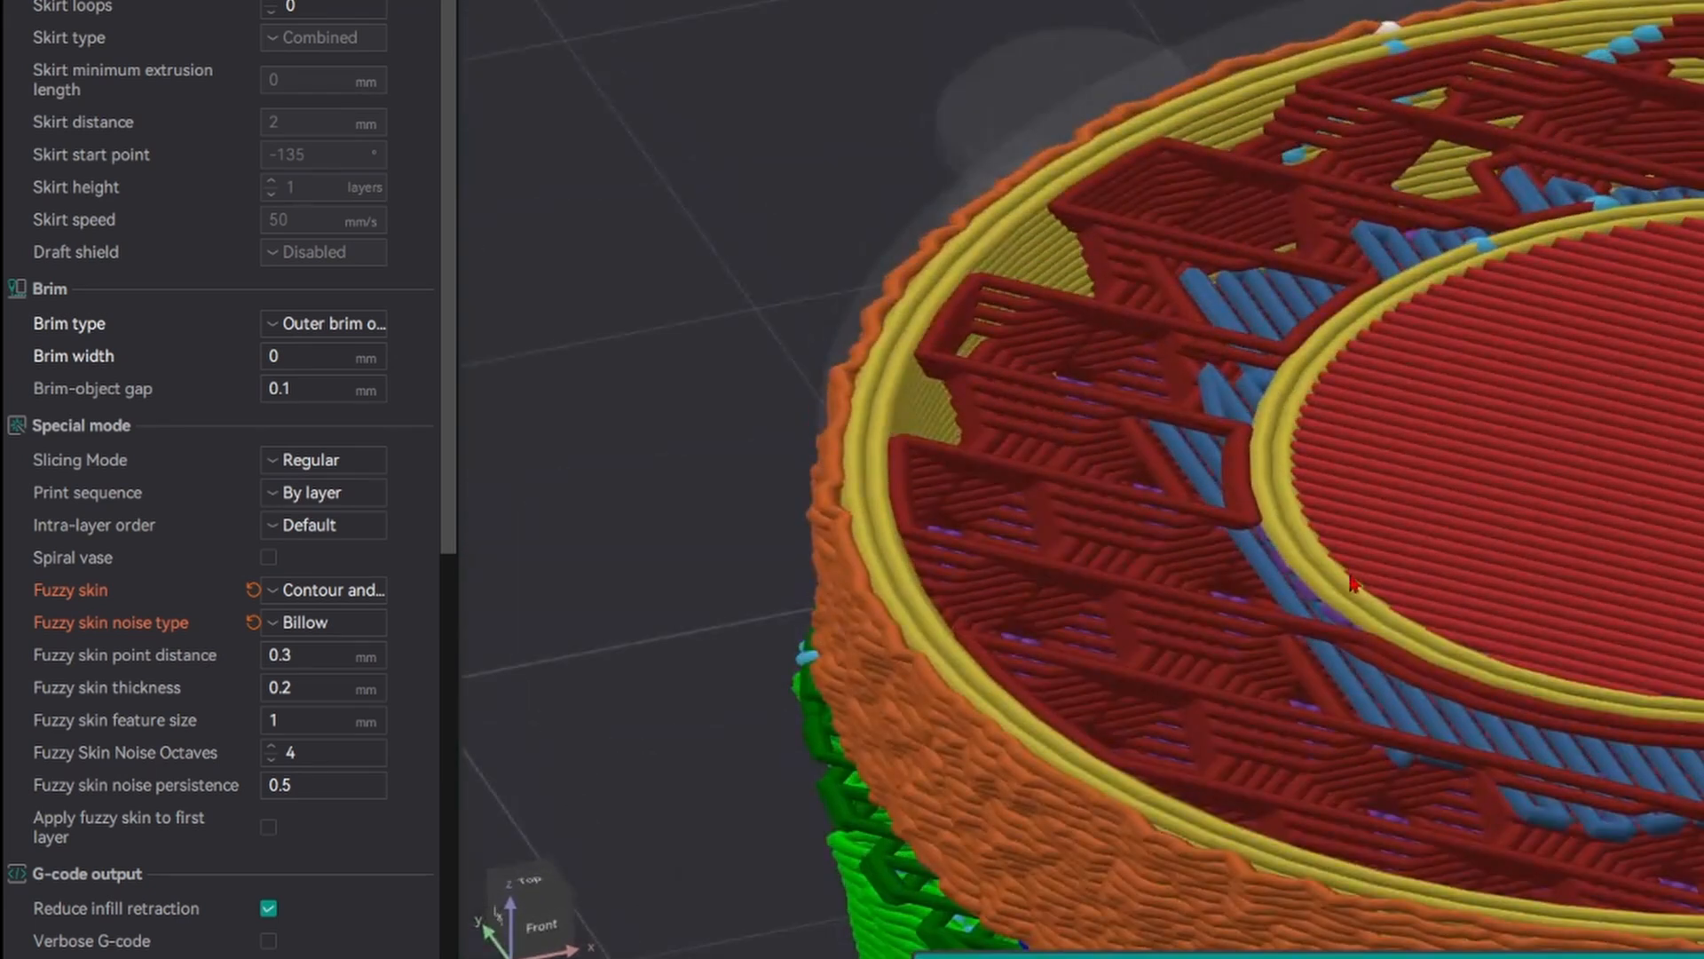
mouse_move(1698, 954)
left_mouse_down()
mouse_move(1128, 903)
mouse_move(1235, 891)
mouse_move(1703, 949)
left_mouse_up()
scroll(1331, 479, "down", 10)
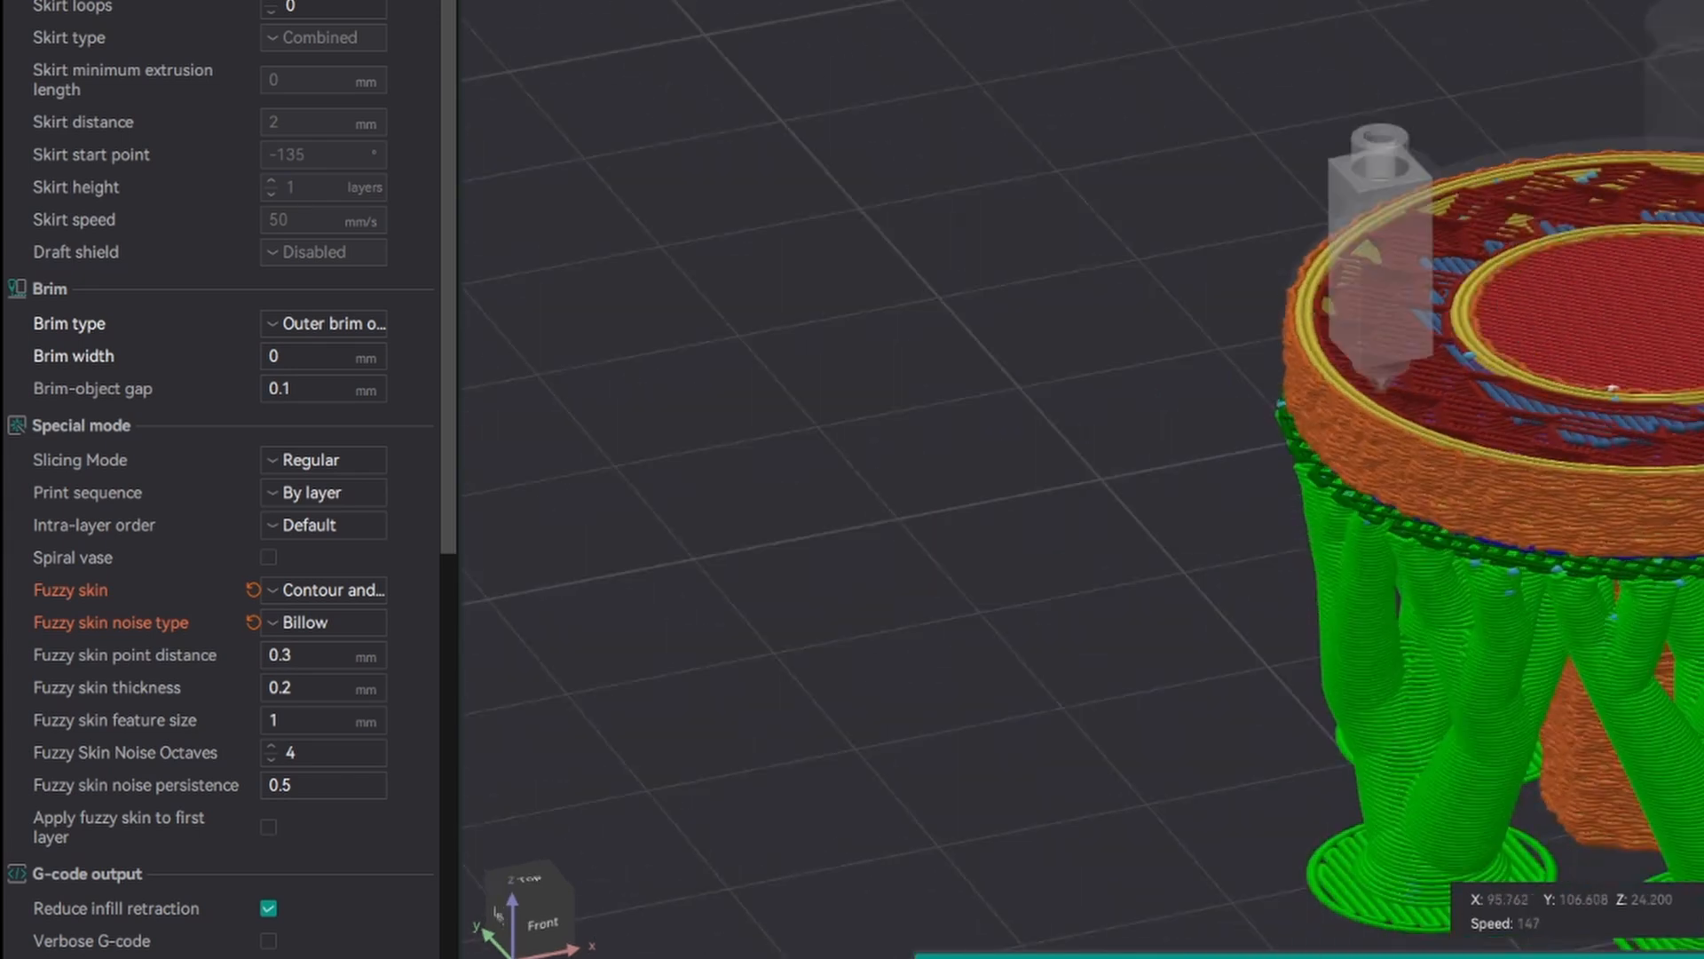
left_click_drag(1699, 266, 1699, 227)
key("Up")
key("Up")
key("Up")
key("Up")
key("Up")
key("Up")
key("Up")
key("Up")
key("Up")
key("Up")
key("Up")
key("Up")
key("Up")
key("Up")
key("Up")
key("Up")
key("Up")
key("Up")
key("Up")
key("Up")
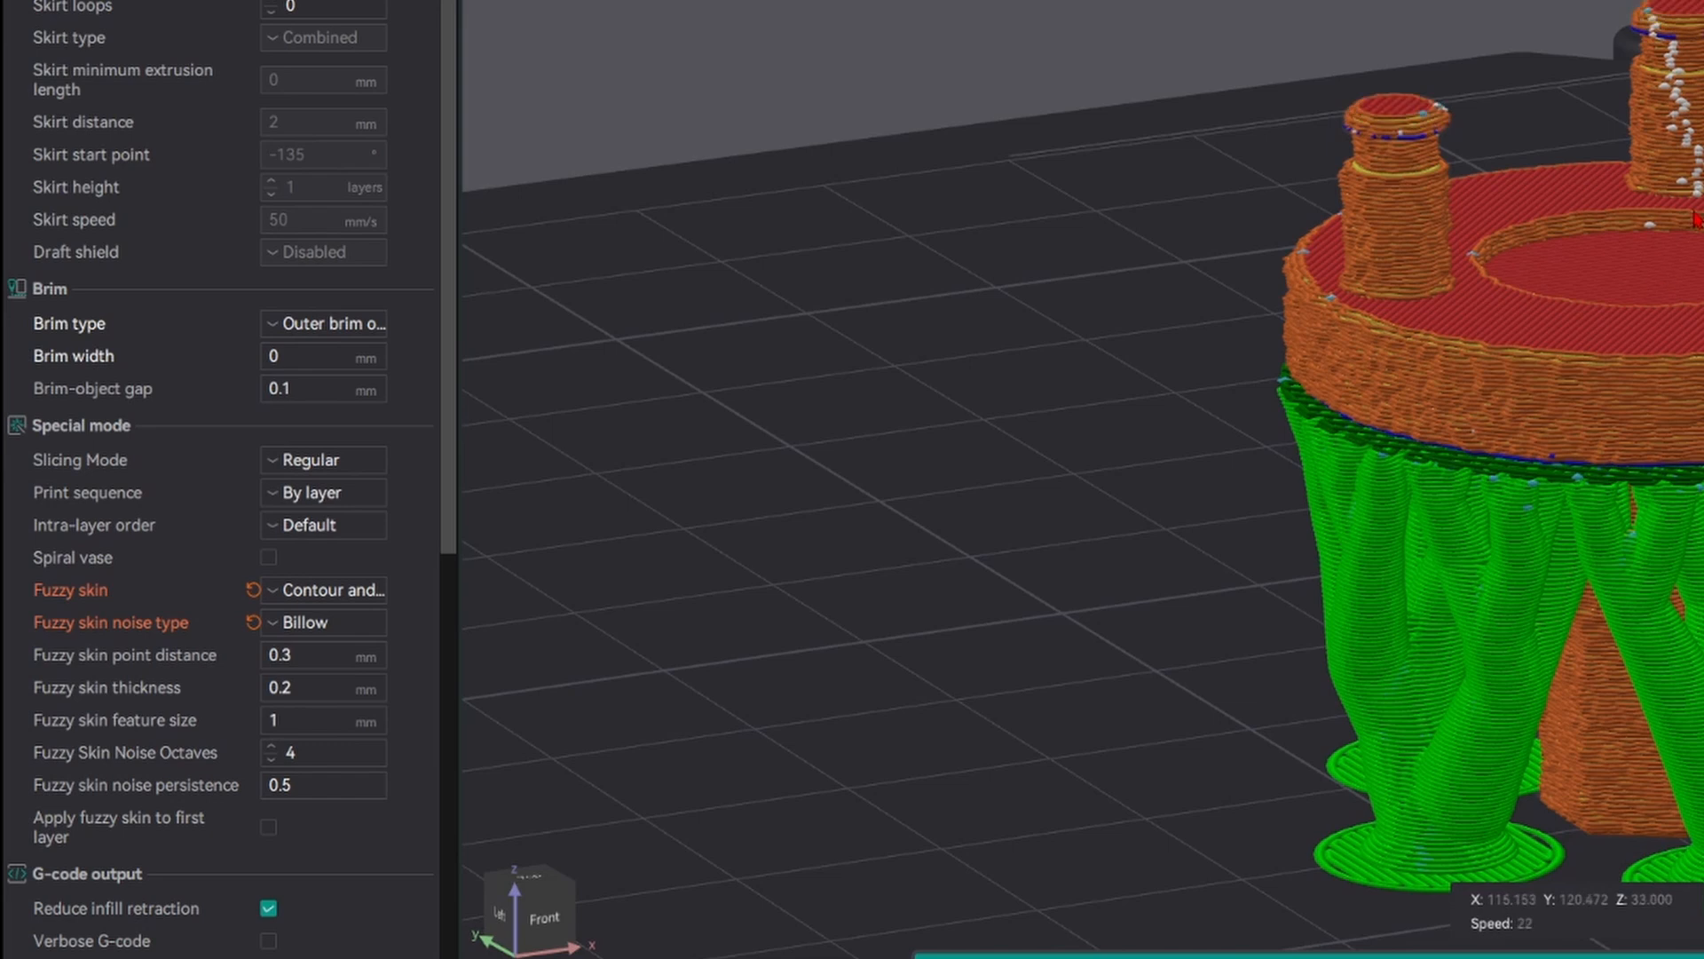
key("1")
scroll(1637, 263, "up", 2)
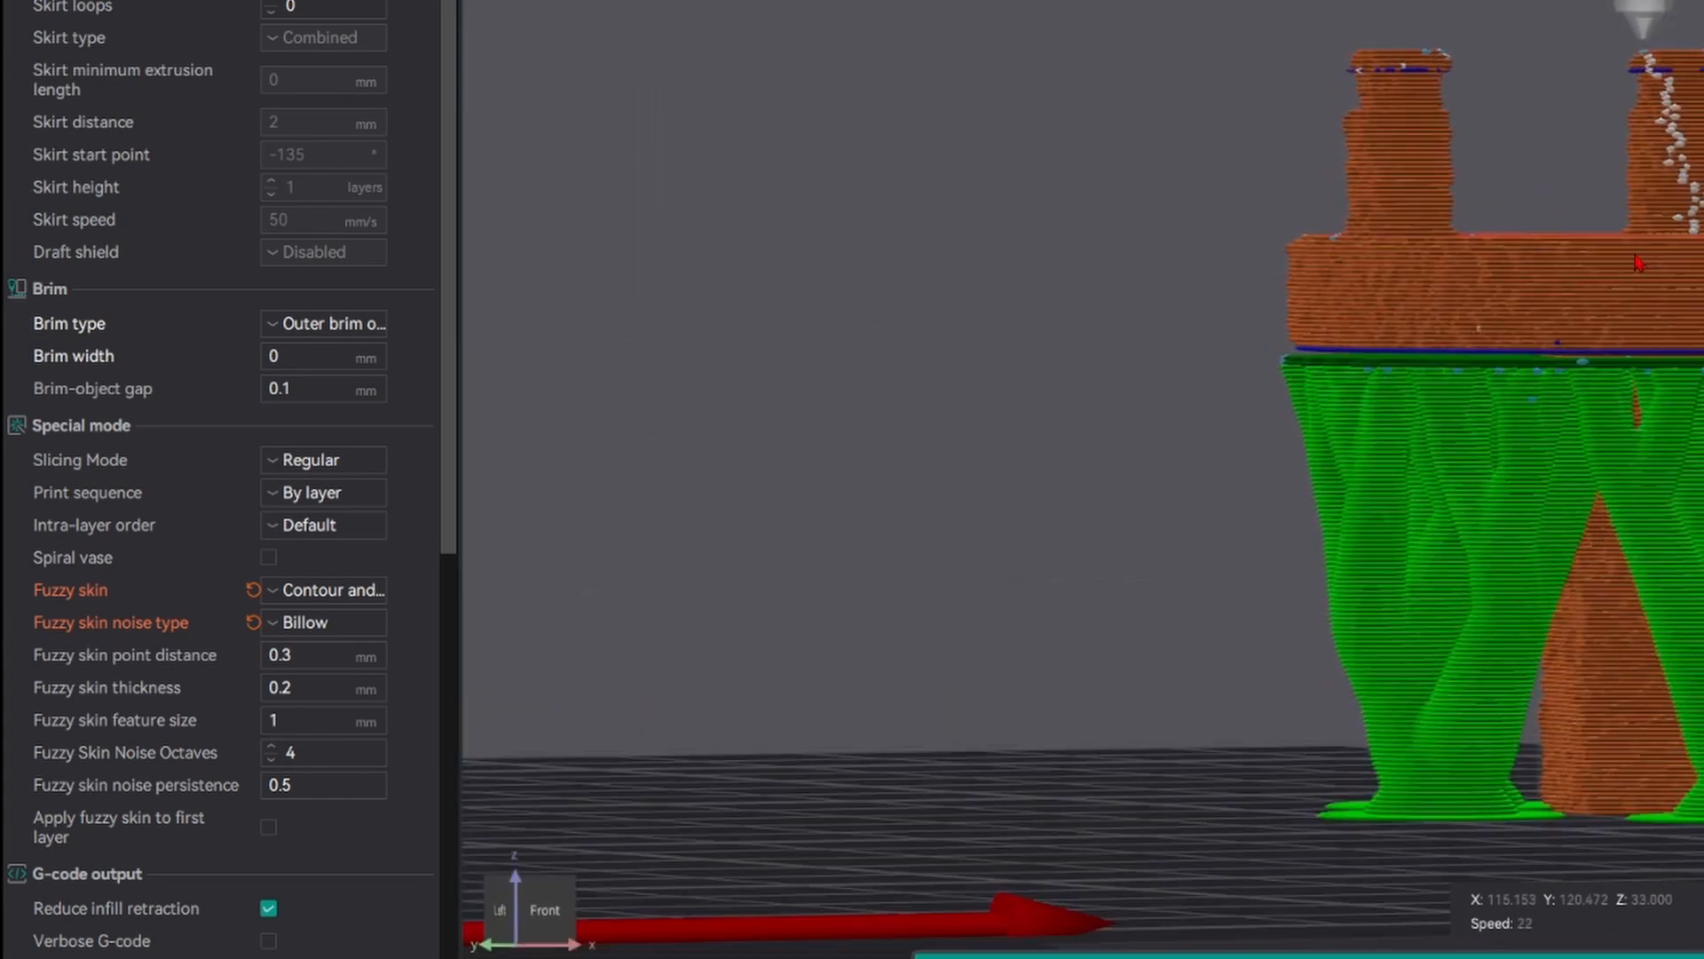
mouse_move(1638, 262)
left_mouse_down()
mouse_move(1694, 342)
mouse_move(1700, 274)
mouse_move(1642, 260)
left_mouse_up()
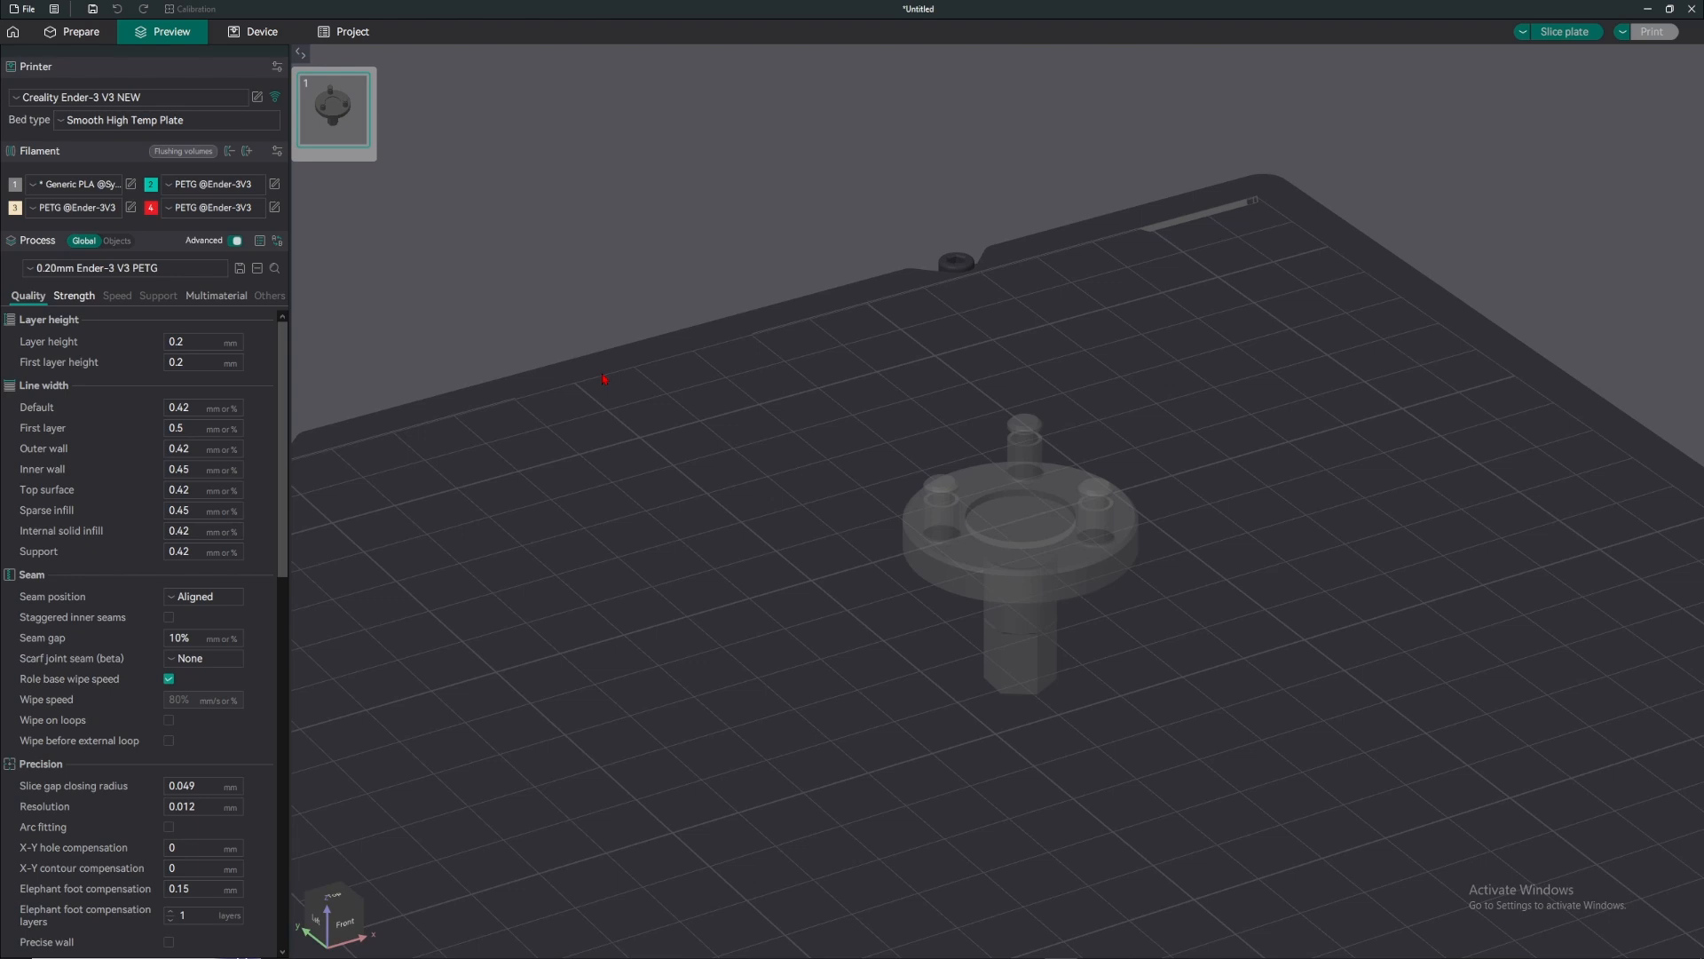
left_click_drag(604, 379, 609, 409)
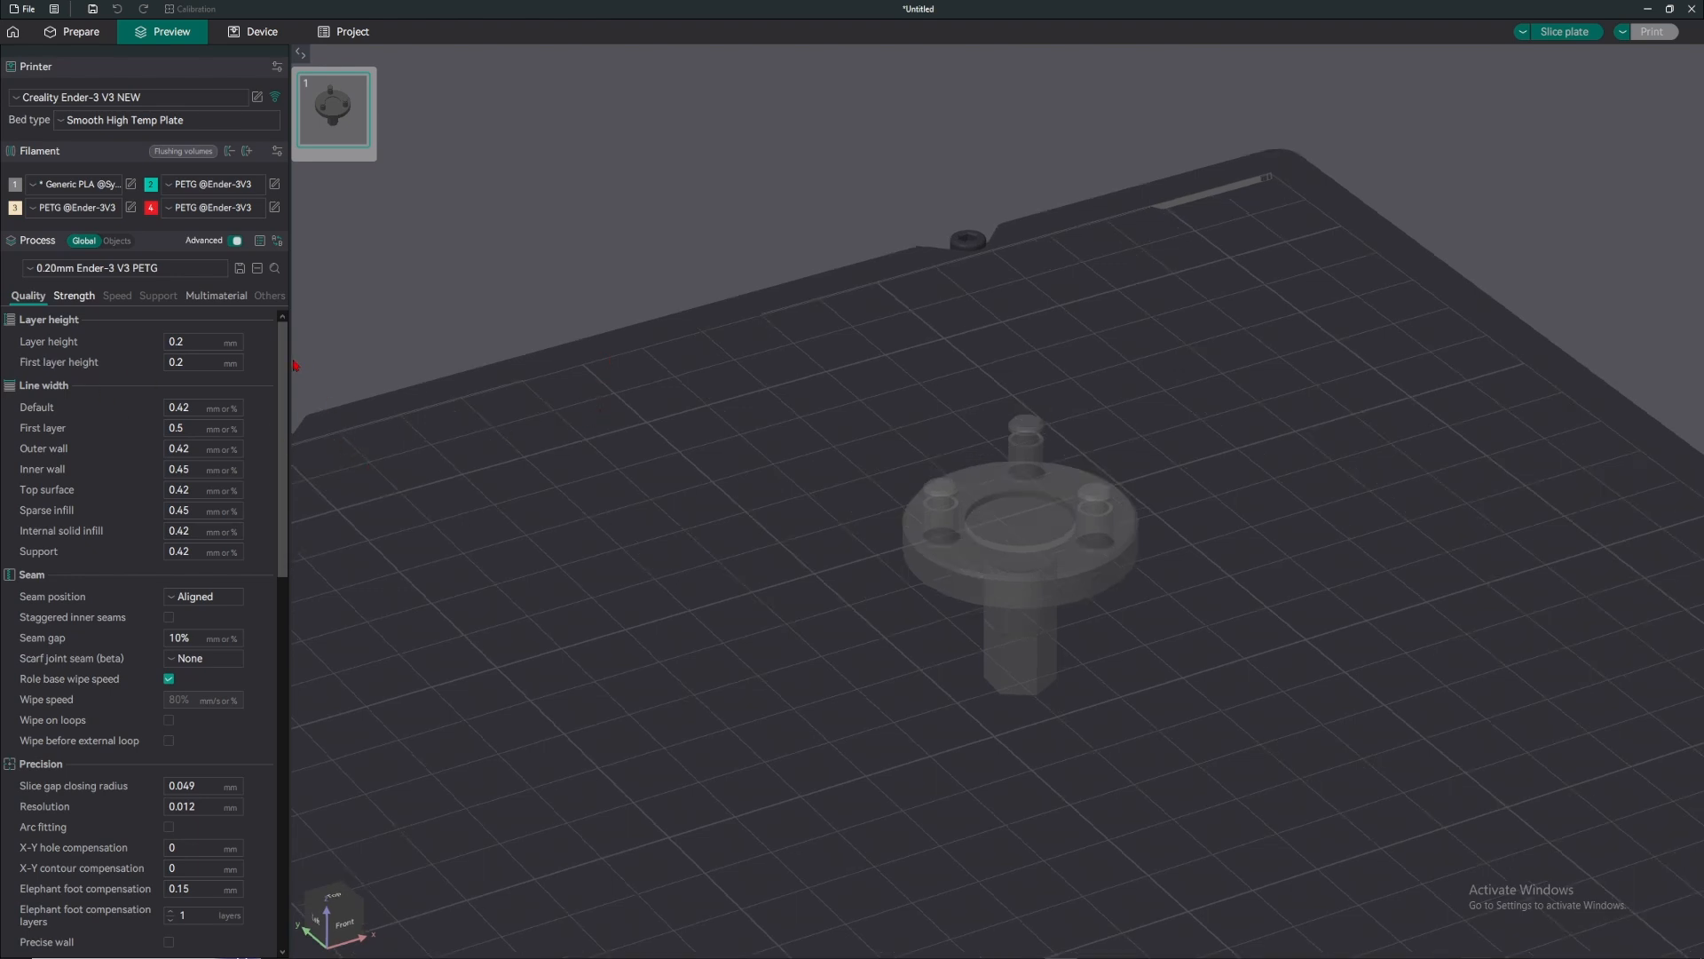
left_click_drag(286, 371, 277, 295)
scroll(757, 221, "down", 10)
left_click_drag(844, 357, 852, 417)
scroll(879, 415, "up", 3)
right_click_drag(882, 414, 855, 407)
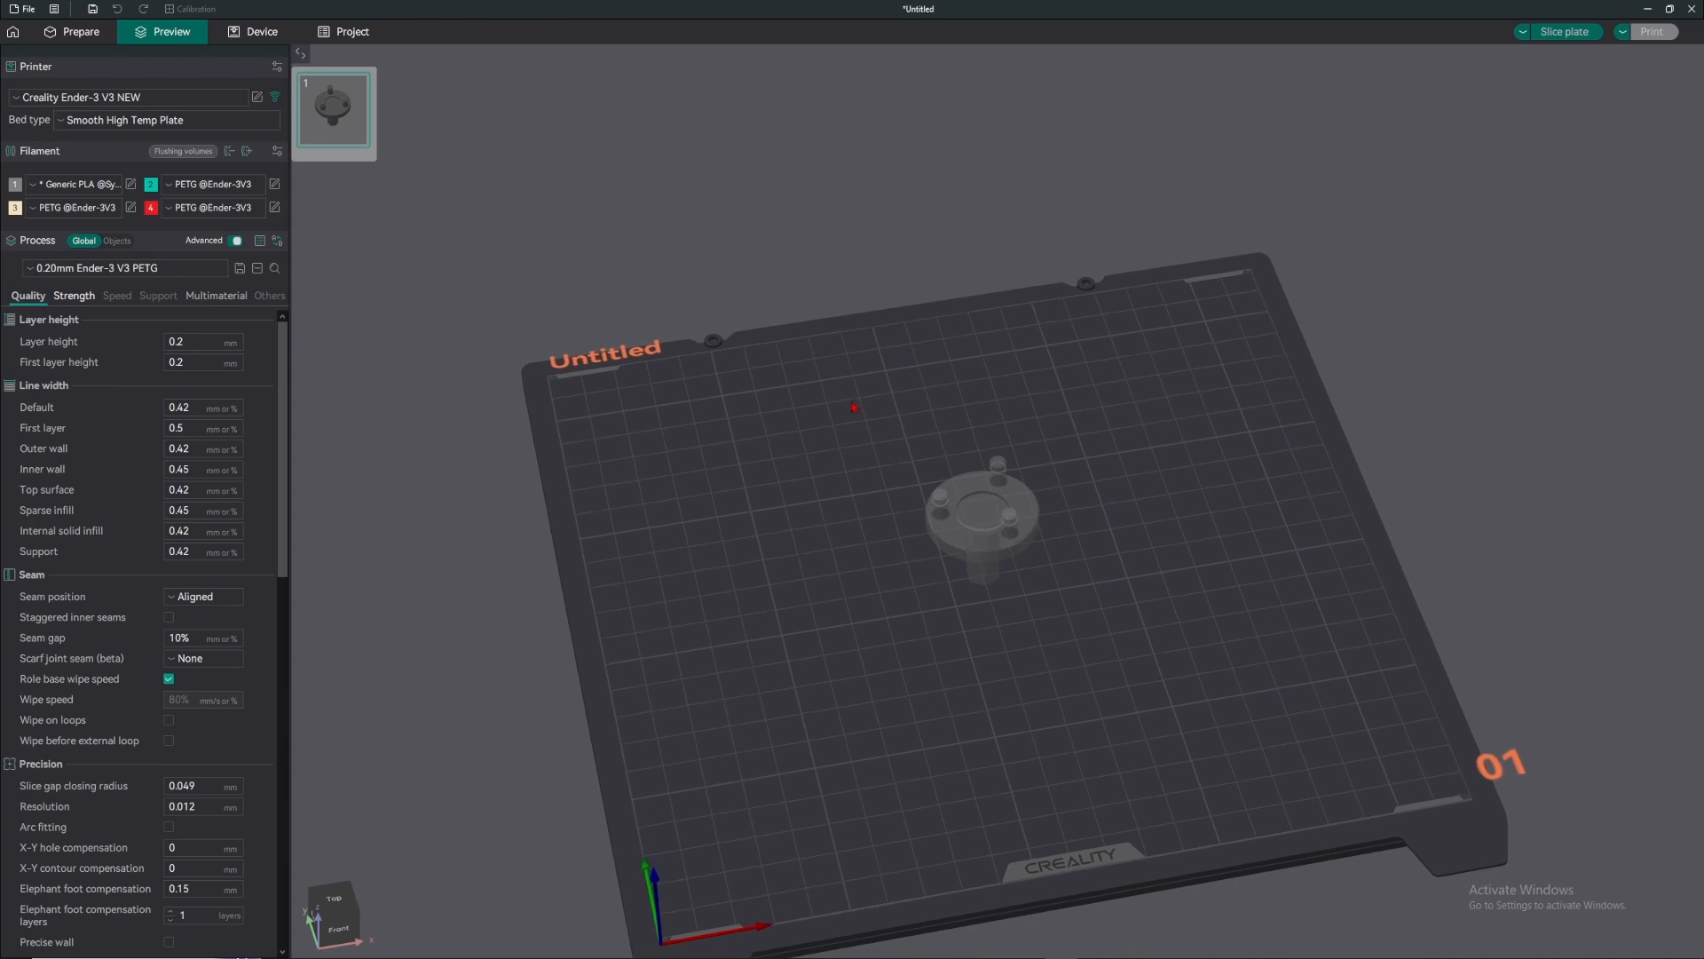
left_click_drag(837, 408, 784, 184)
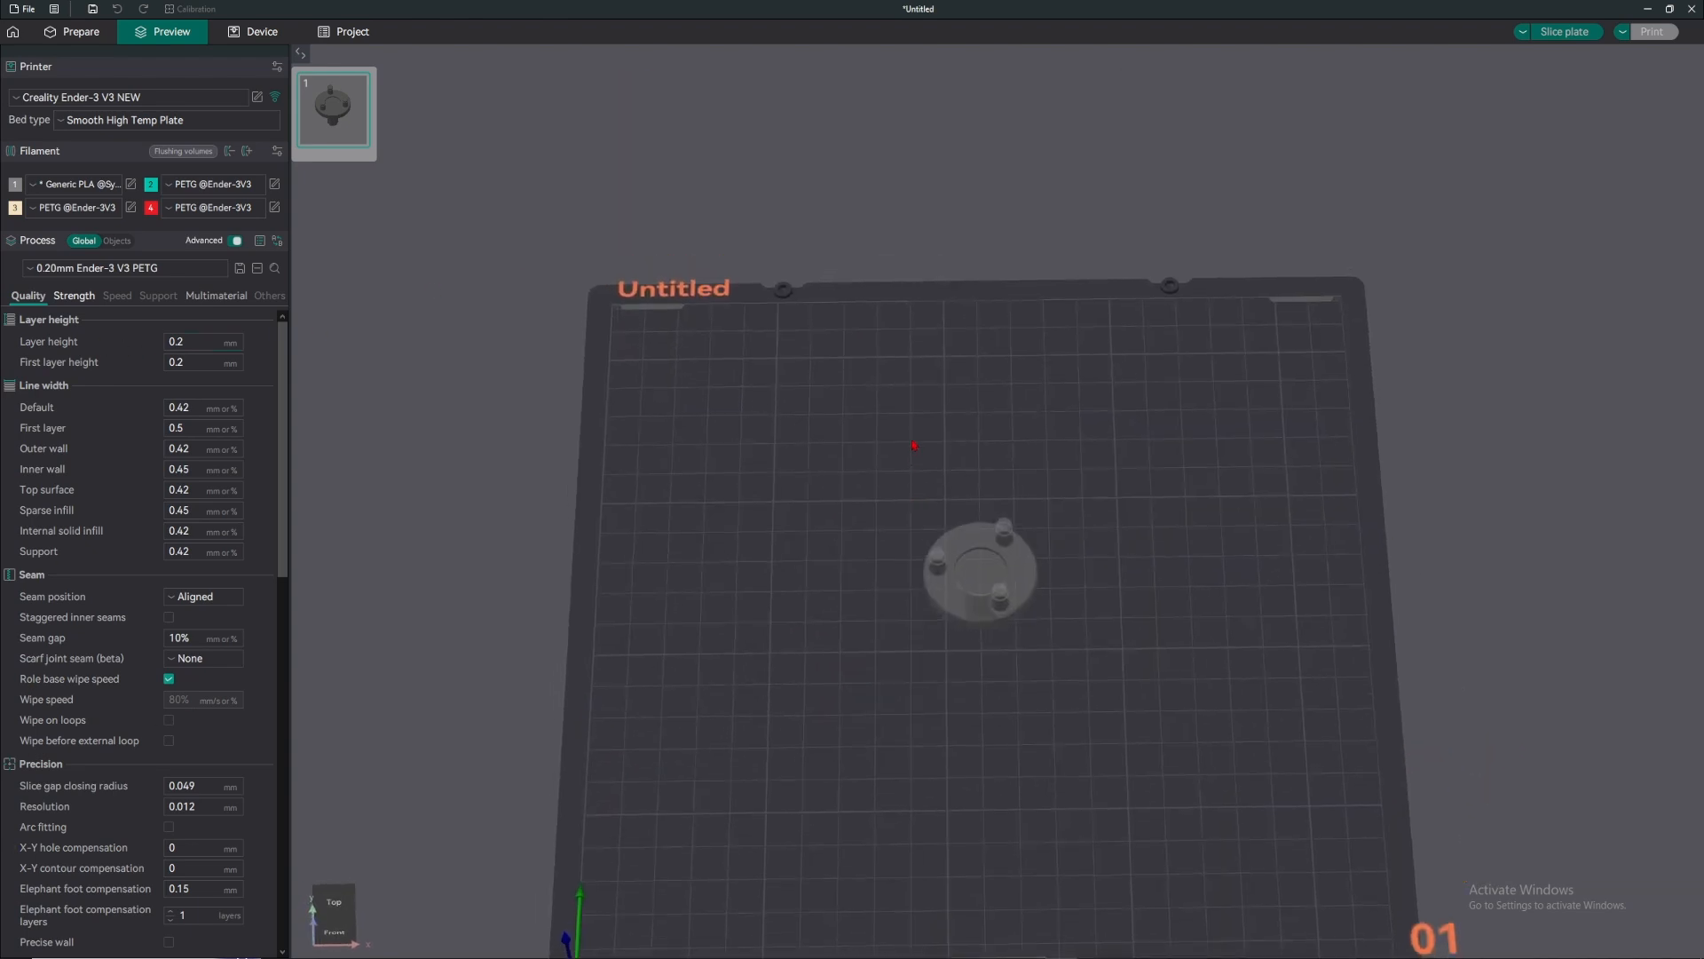
left_click_drag(920, 449, 920, 432)
right_click_drag(921, 431, 900, 320)
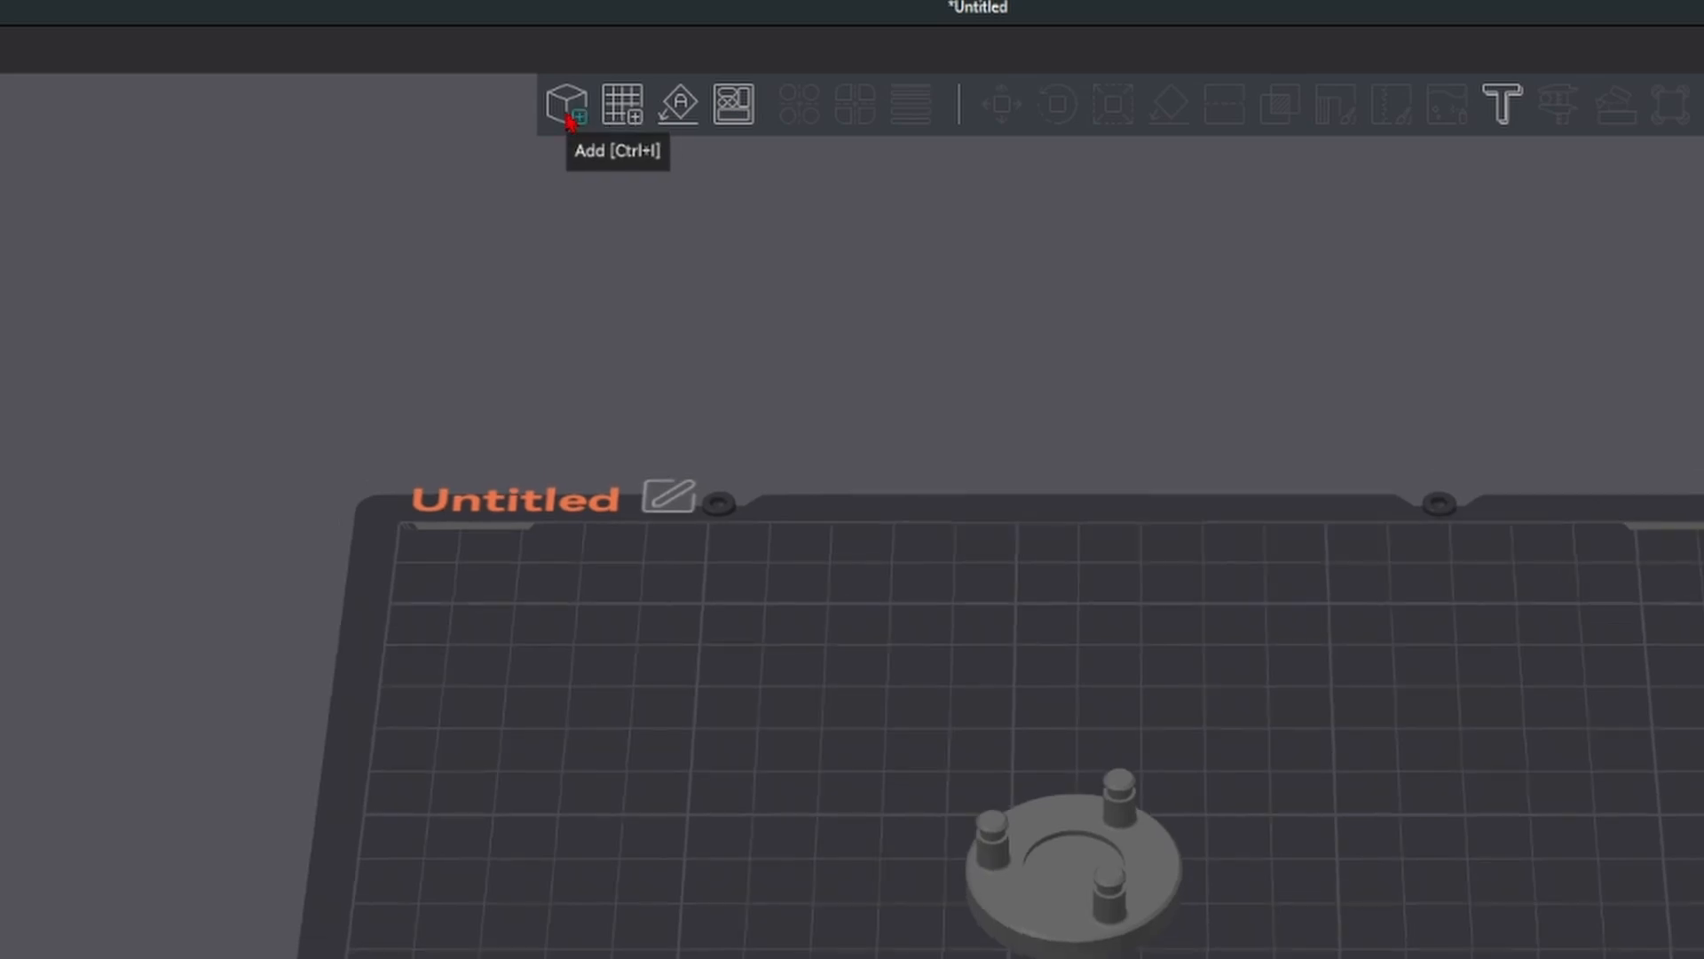
- Add two more build plates to the project
scroll(898, 545, "up", 3)
left_click_drag(904, 545, 892, 544)
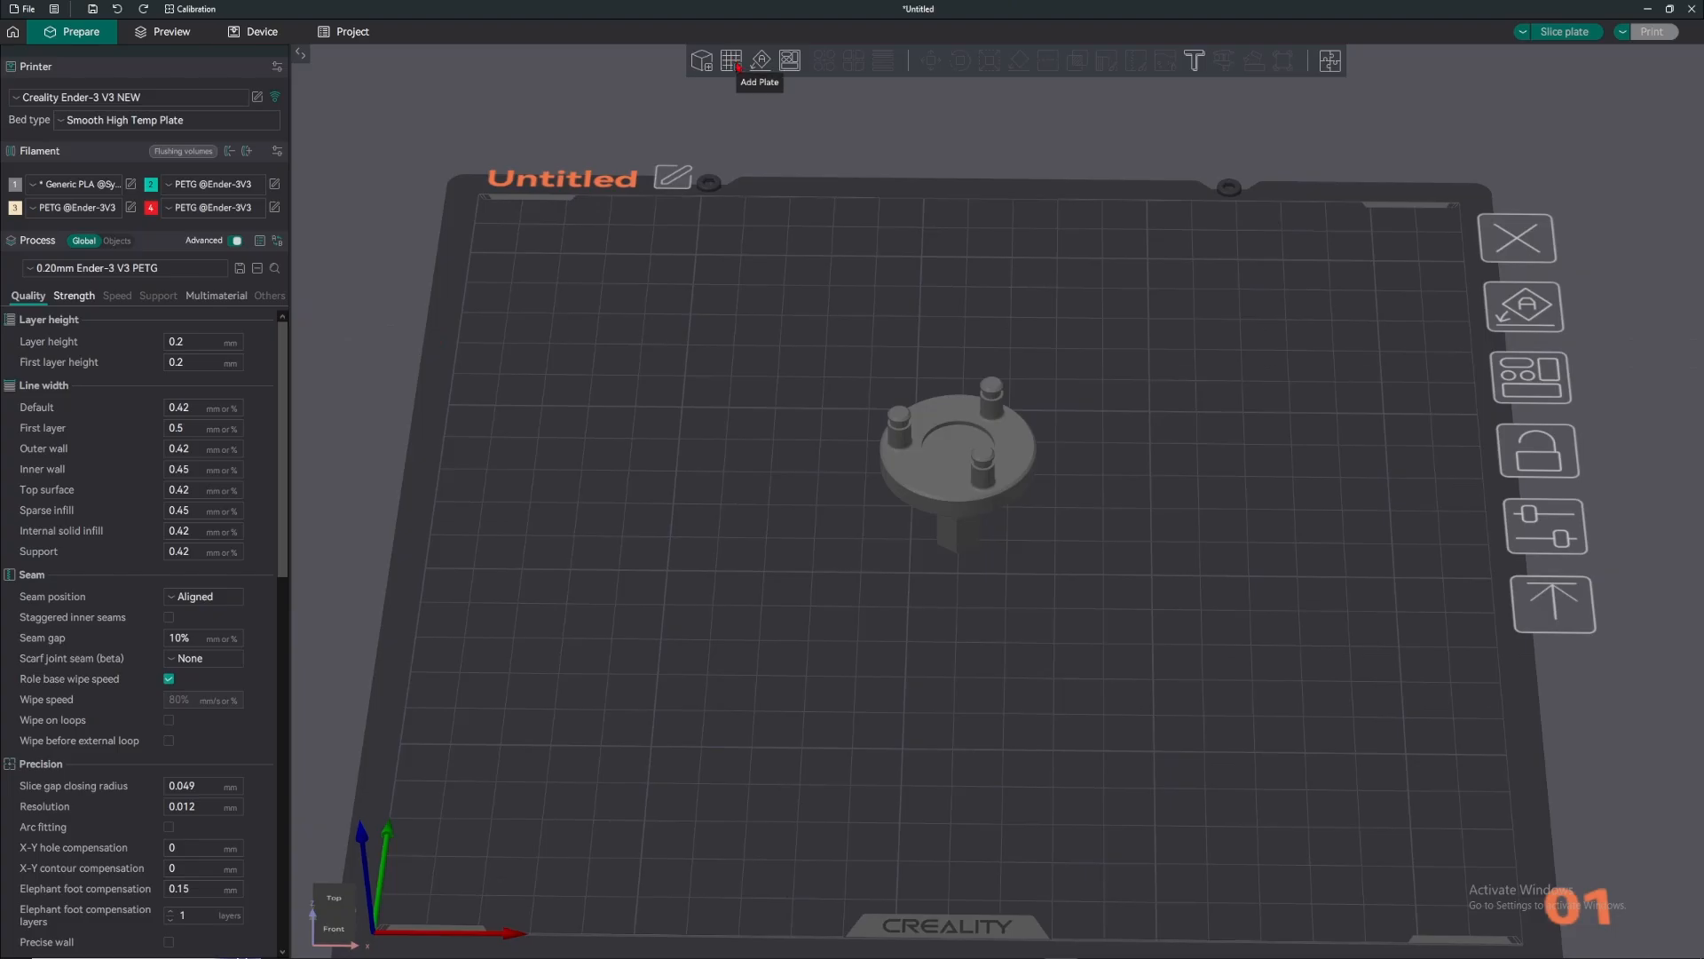
left_click(734, 62)
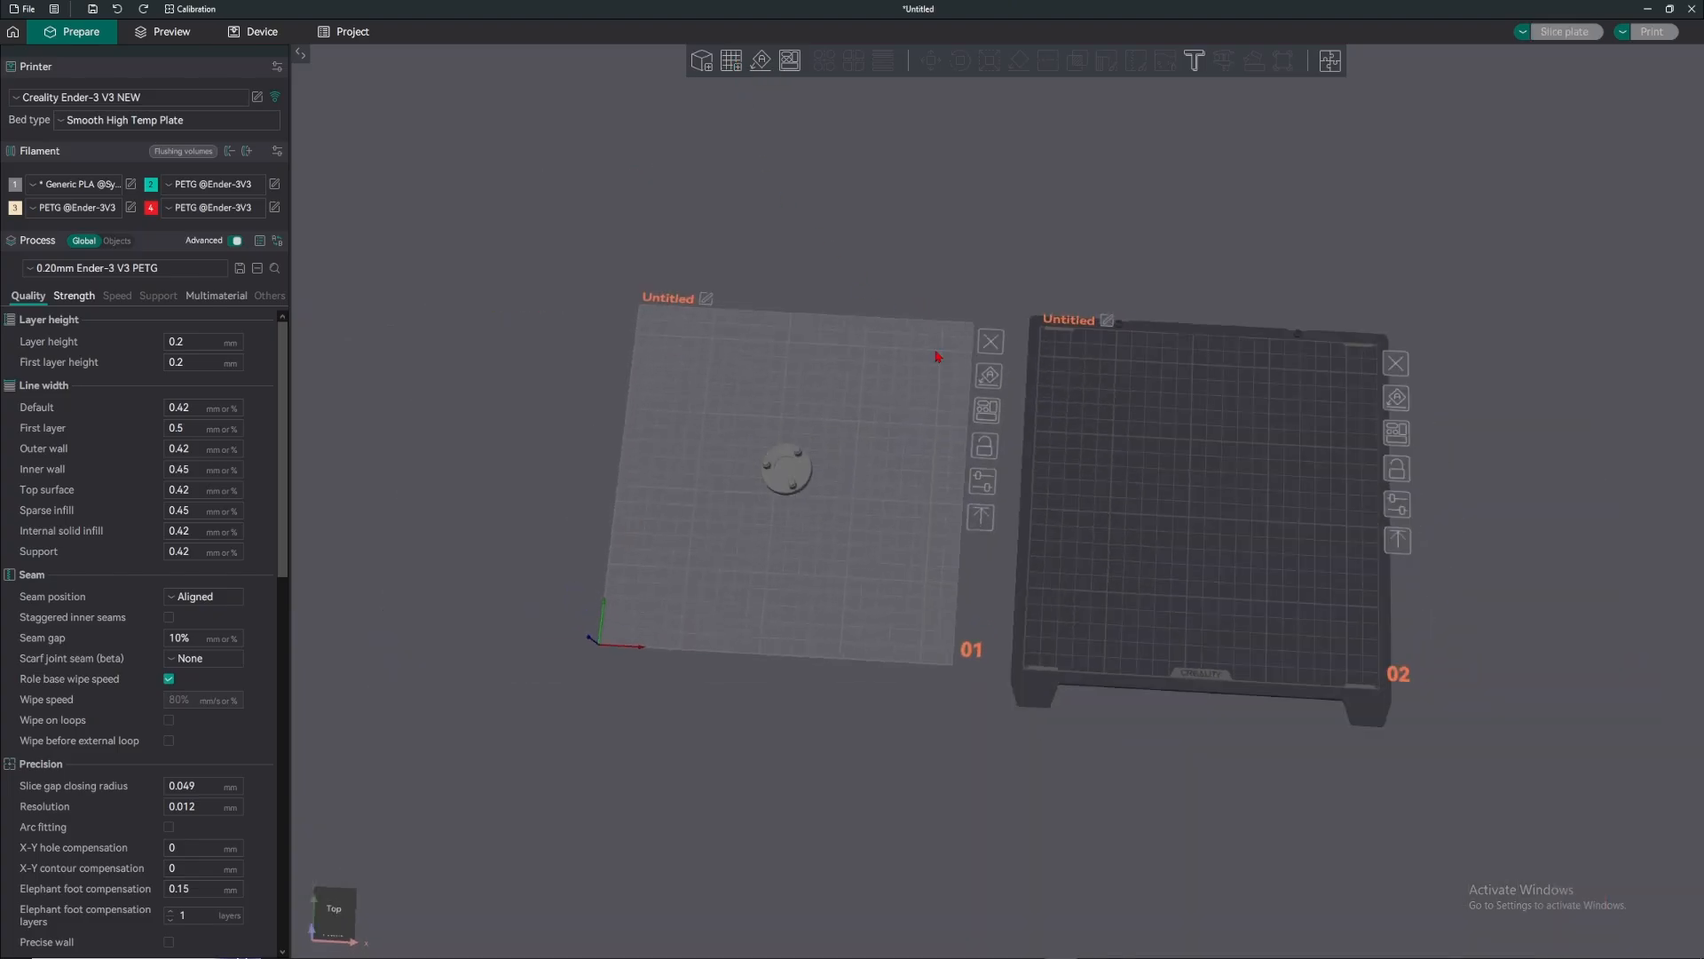
left_click(732, 61)
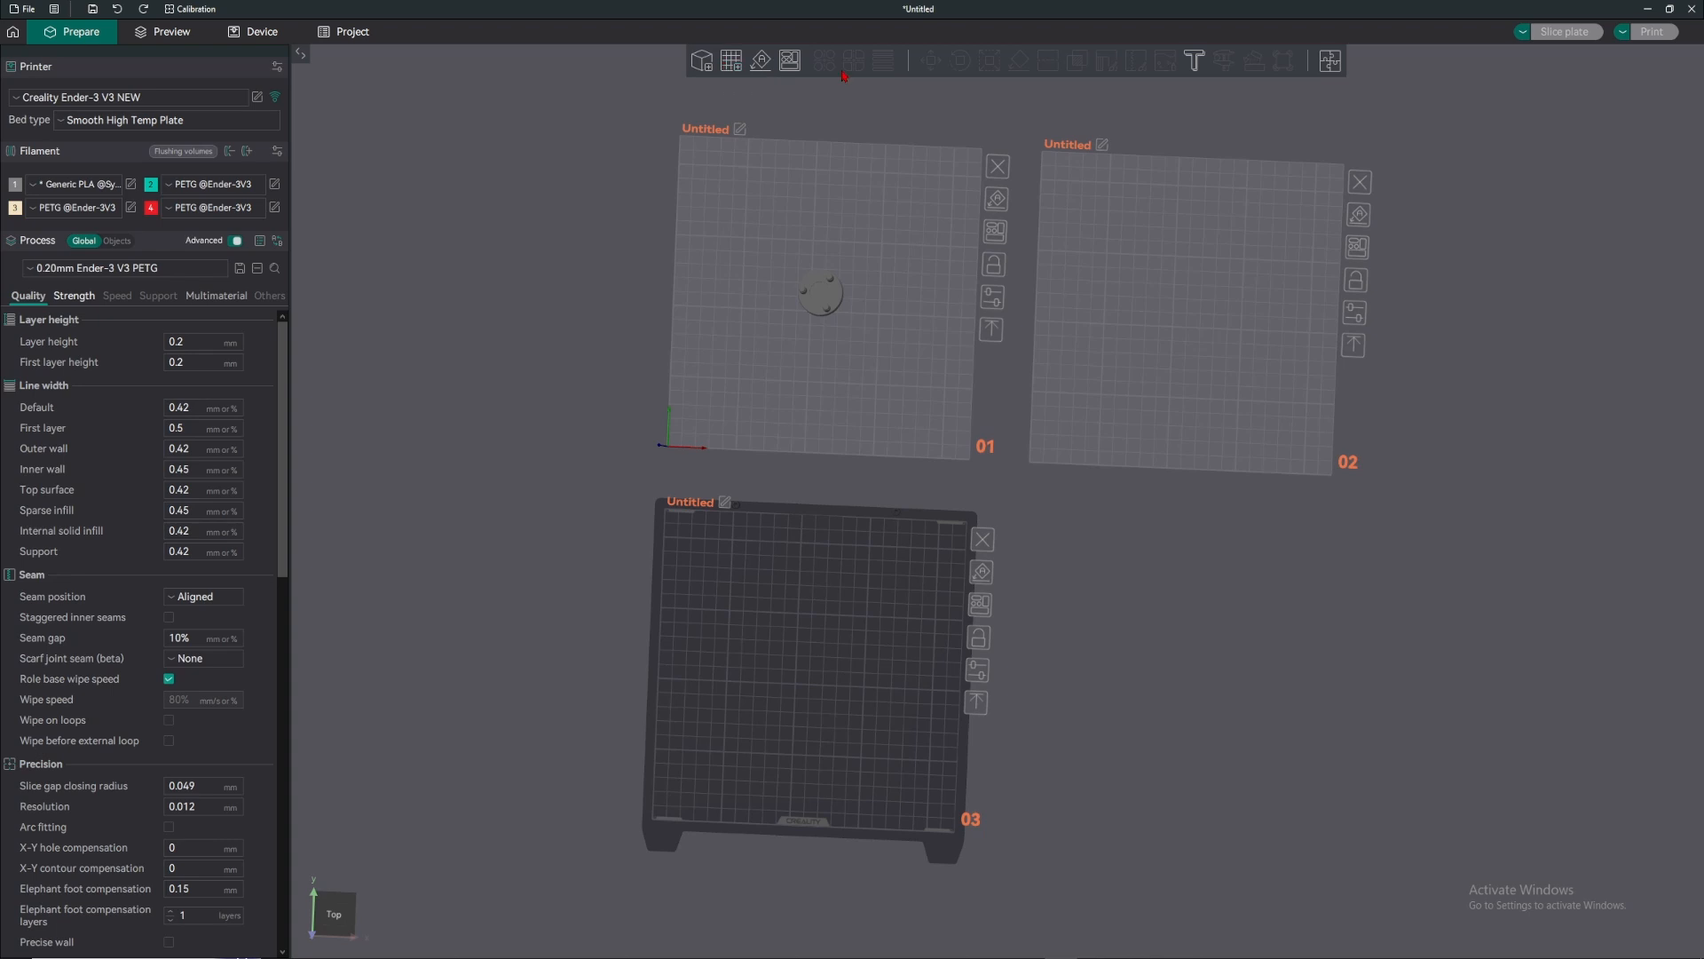
- Remove the two extra build plates, keeping only the one that holds the gear attachment
left_click(1367, 186)
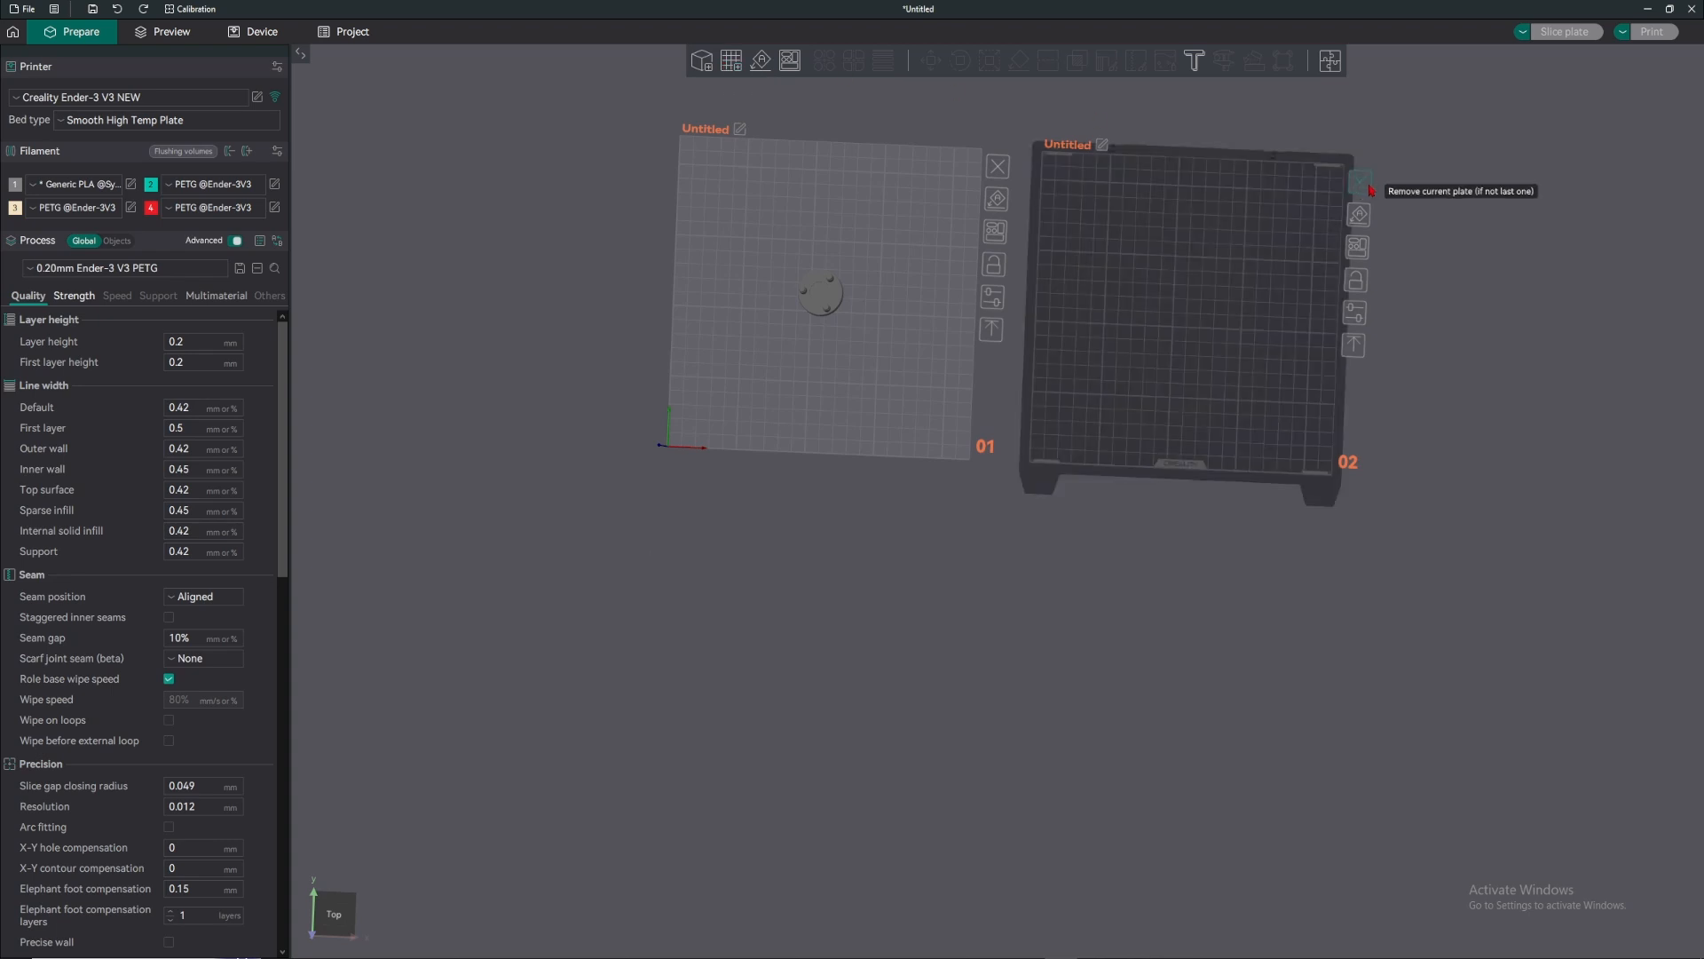
left_click(1369, 190)
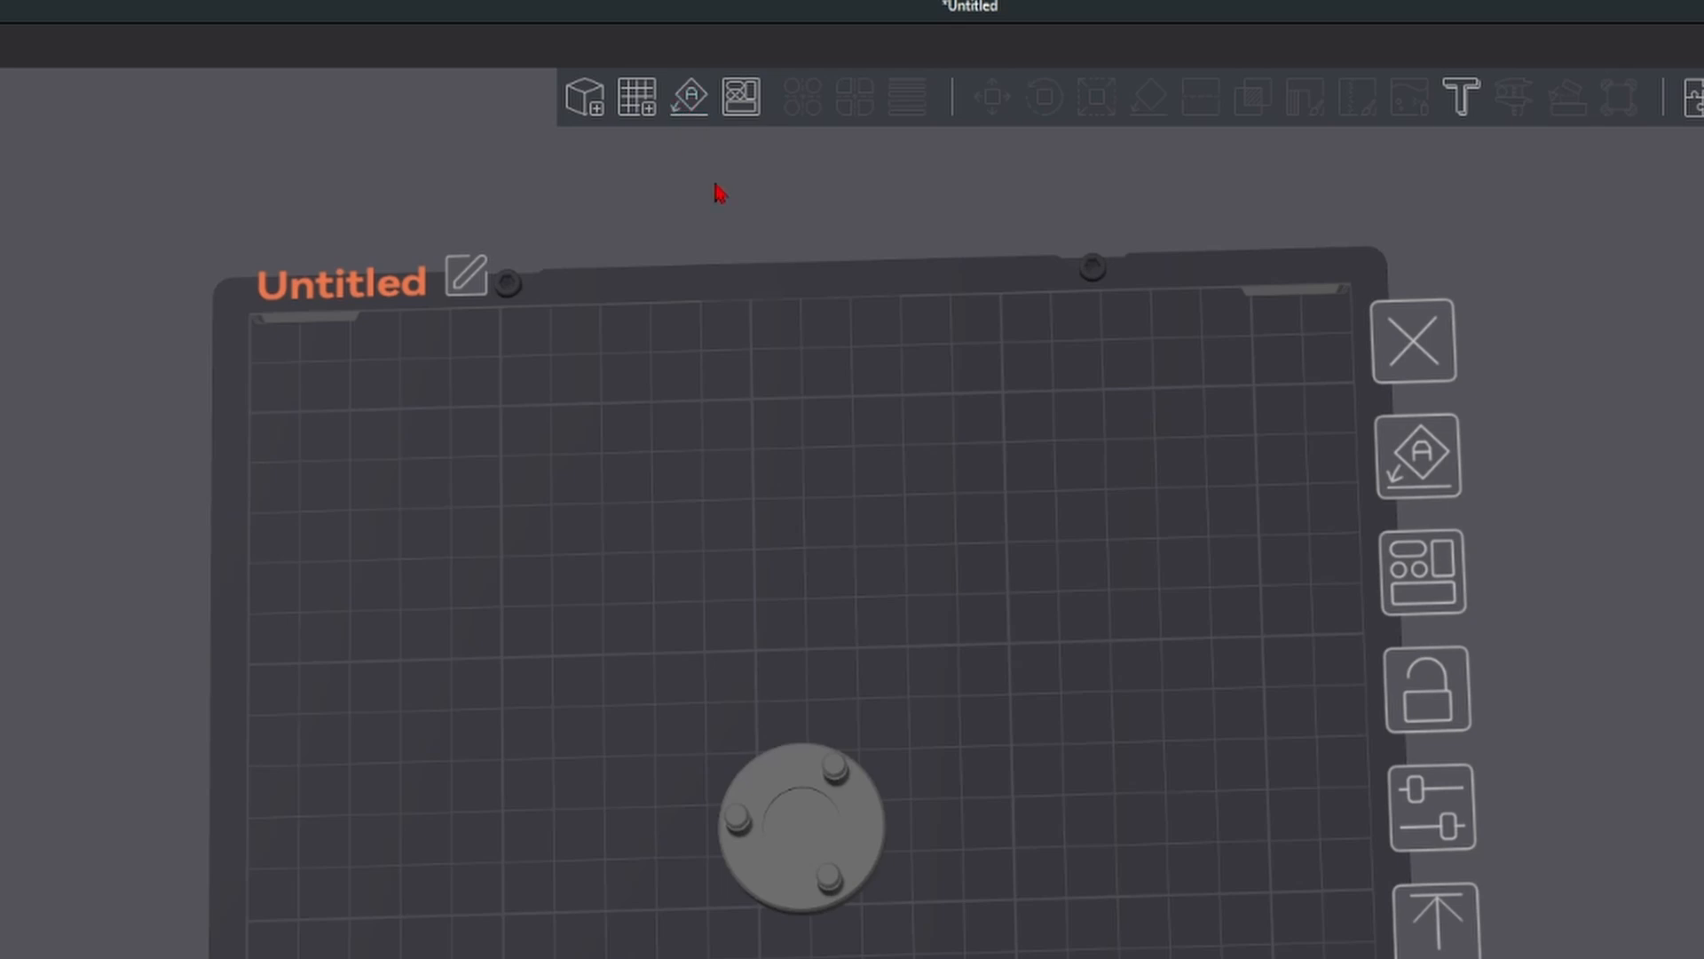
- Rotate the gear attachment with the rotation gizmo so it lies tilted on its side
left_click_drag(720, 198, 914, 954)
left_click(914, 954)
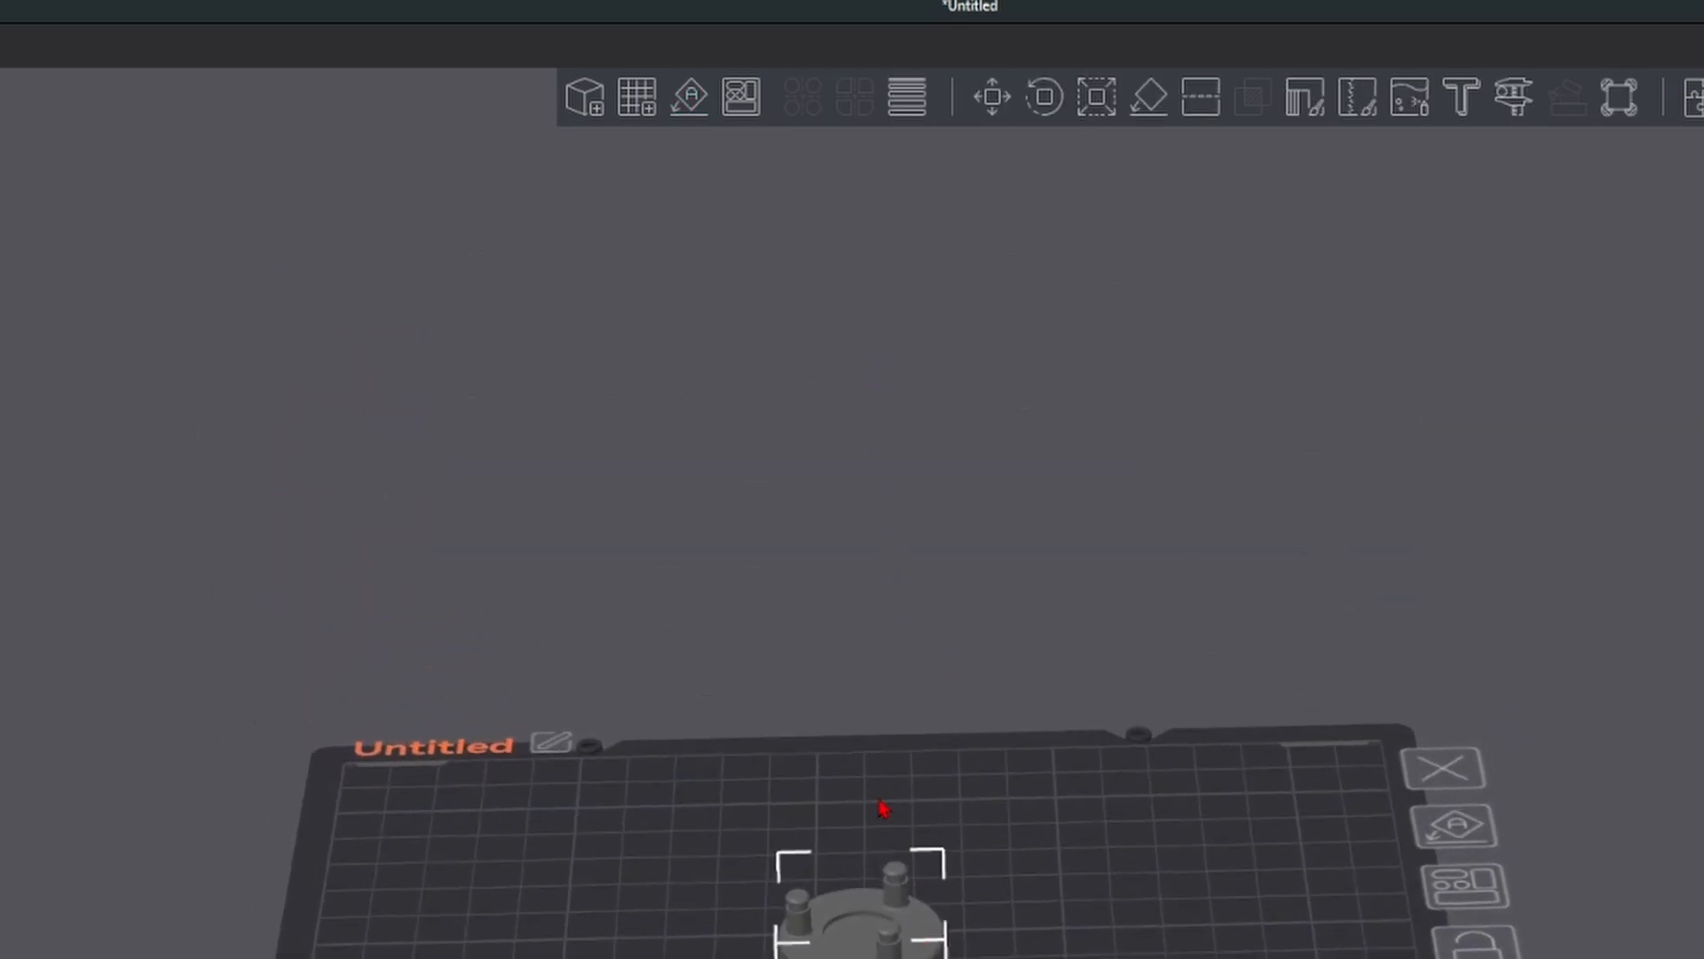
left_click(1045, 95)
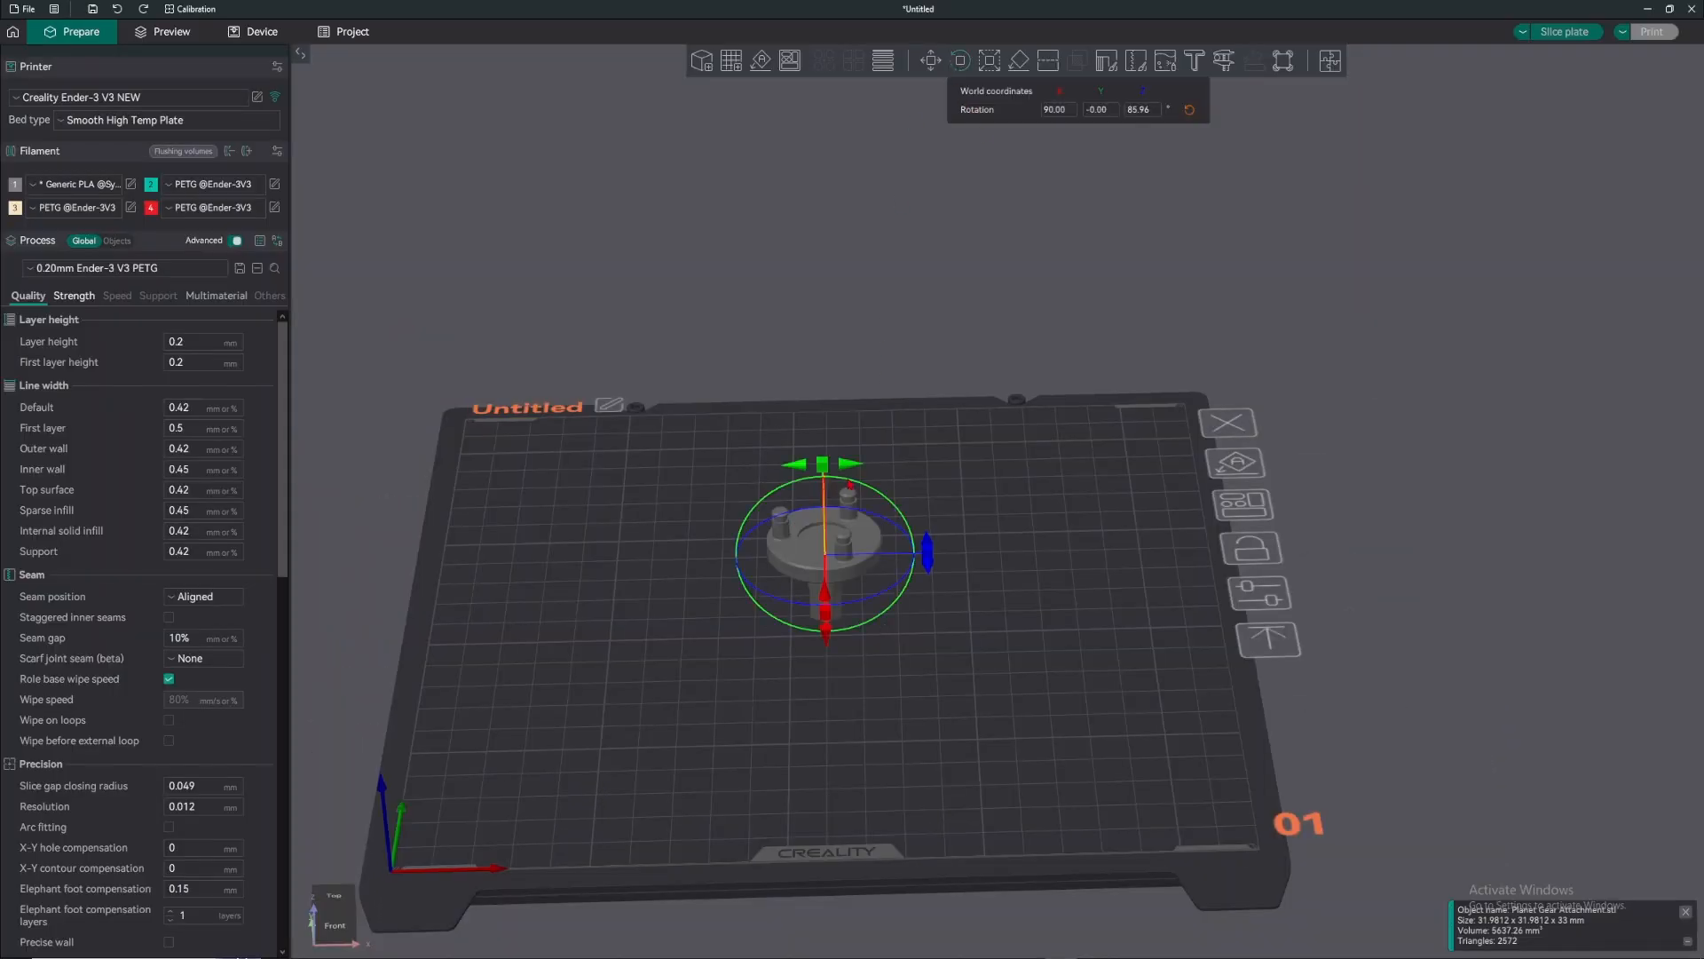
left_click_drag(823, 464, 712, 564)
left_click(951, 366)
scroll(910, 479, "up", 4)
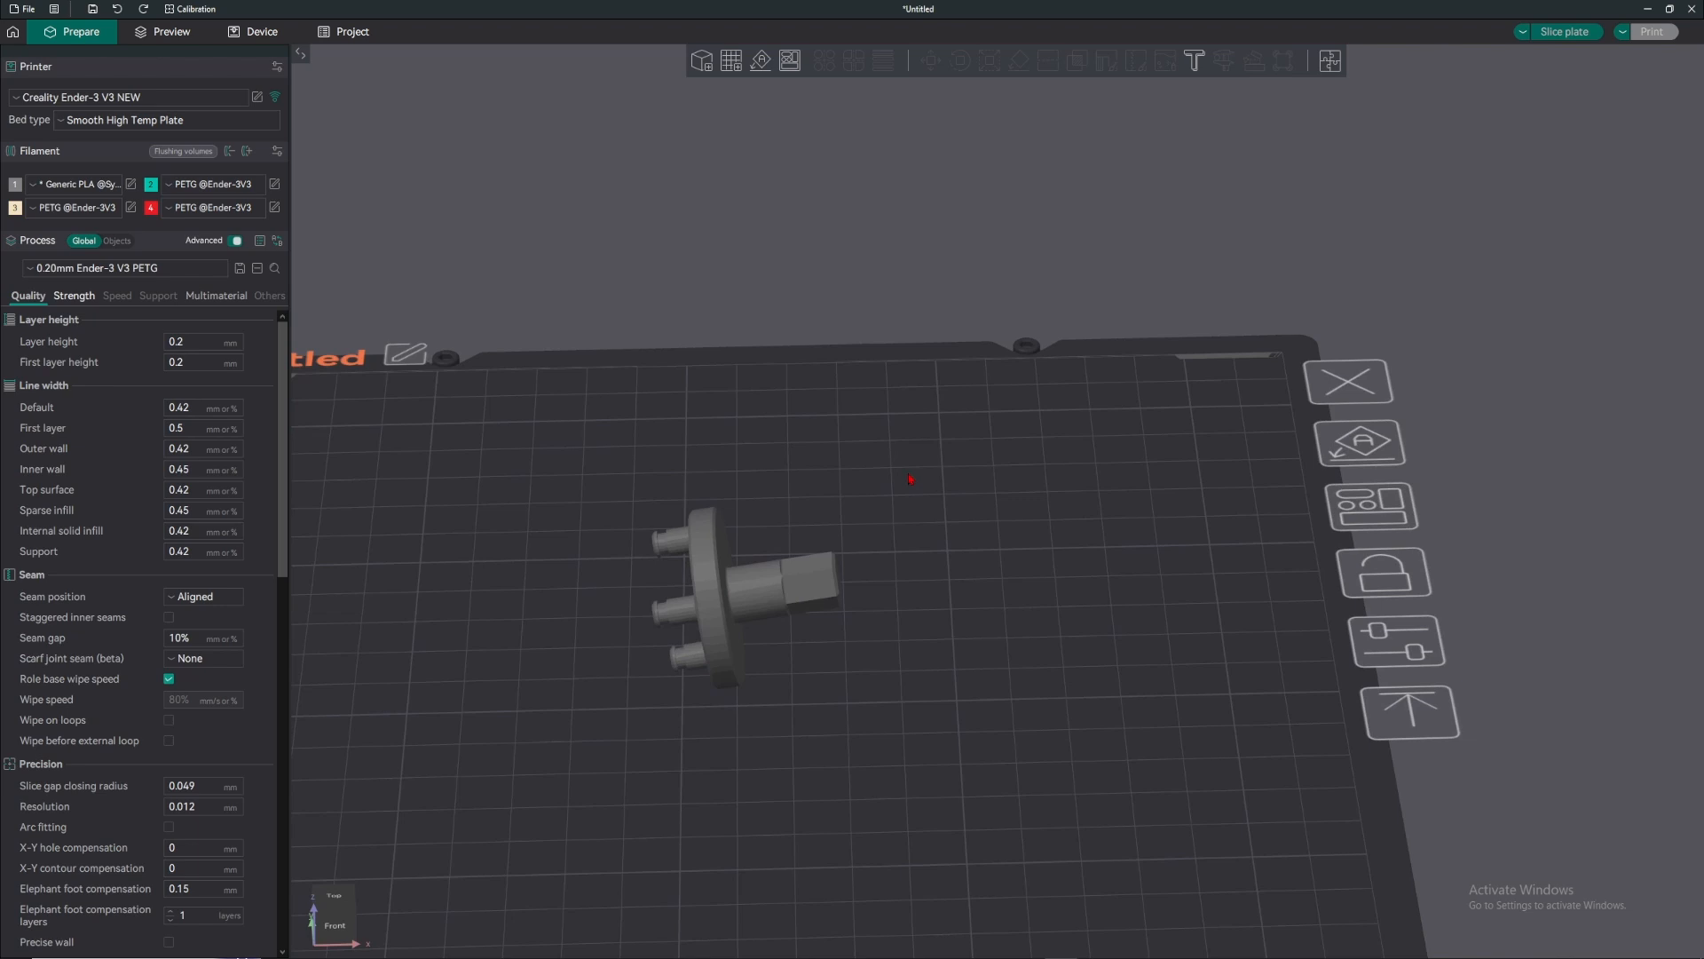
- Auto-orient the tilted gear attachment and inspect its new orientation from behind
left_click(717, 599)
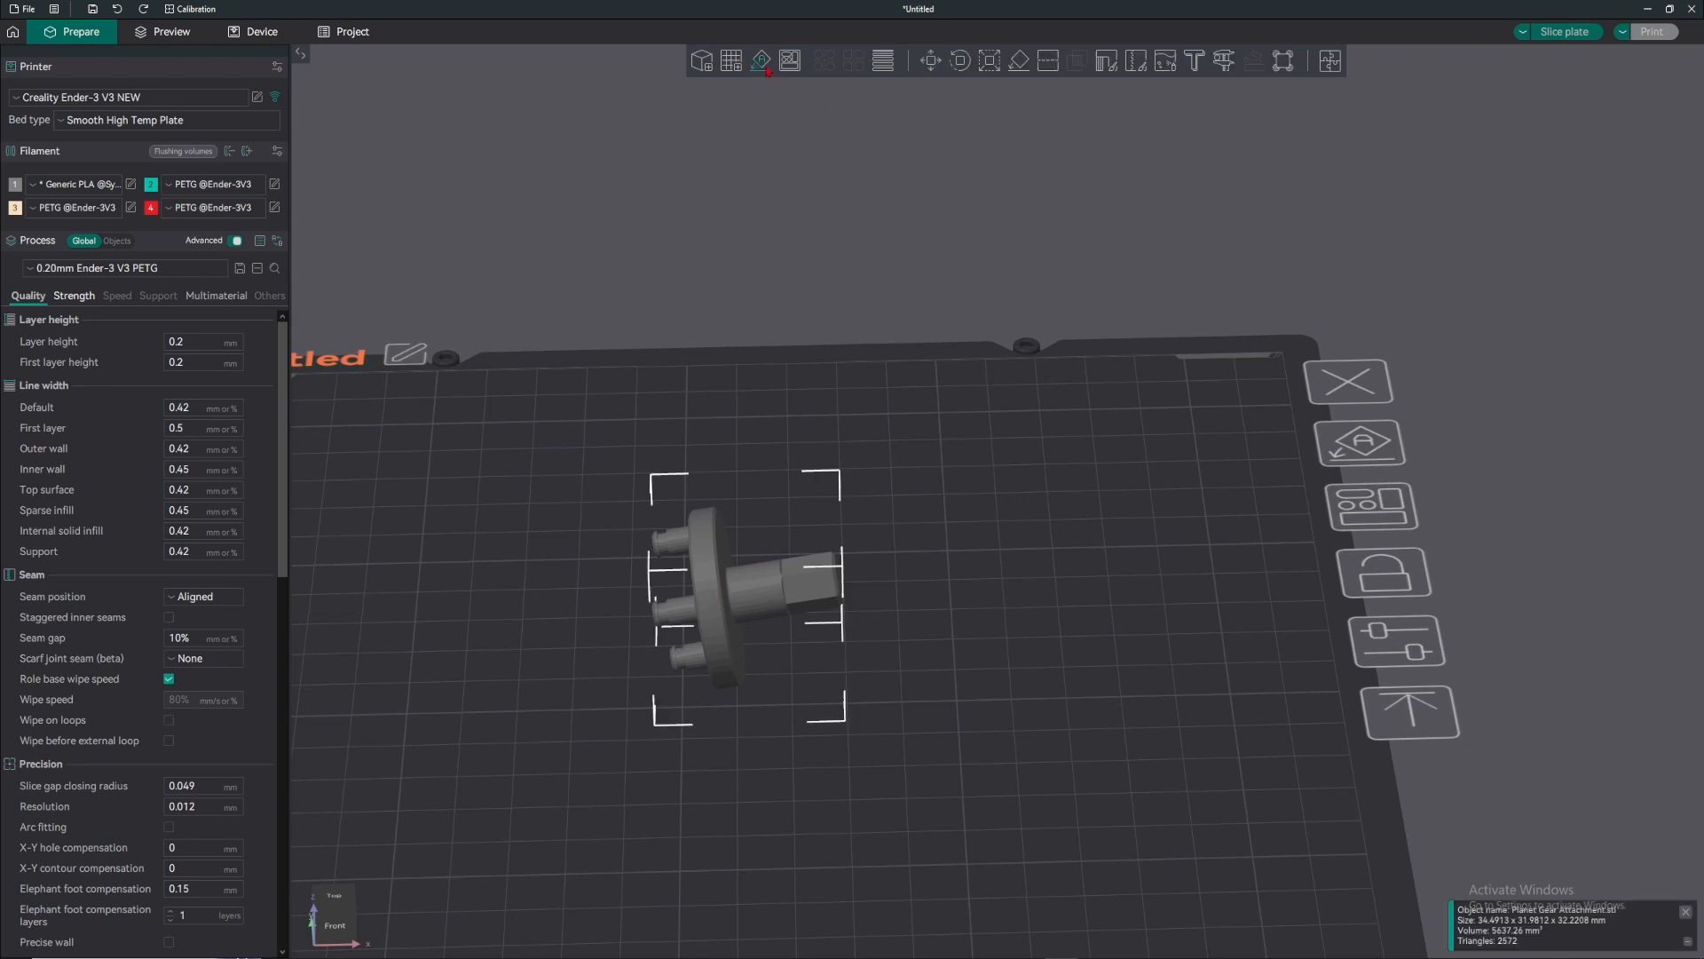
left_click(760, 61)
mouse_move(826, 310)
left_mouse_down()
mouse_move(841, 277)
mouse_move(860, 282)
mouse_move(797, 306)
left_mouse_up()
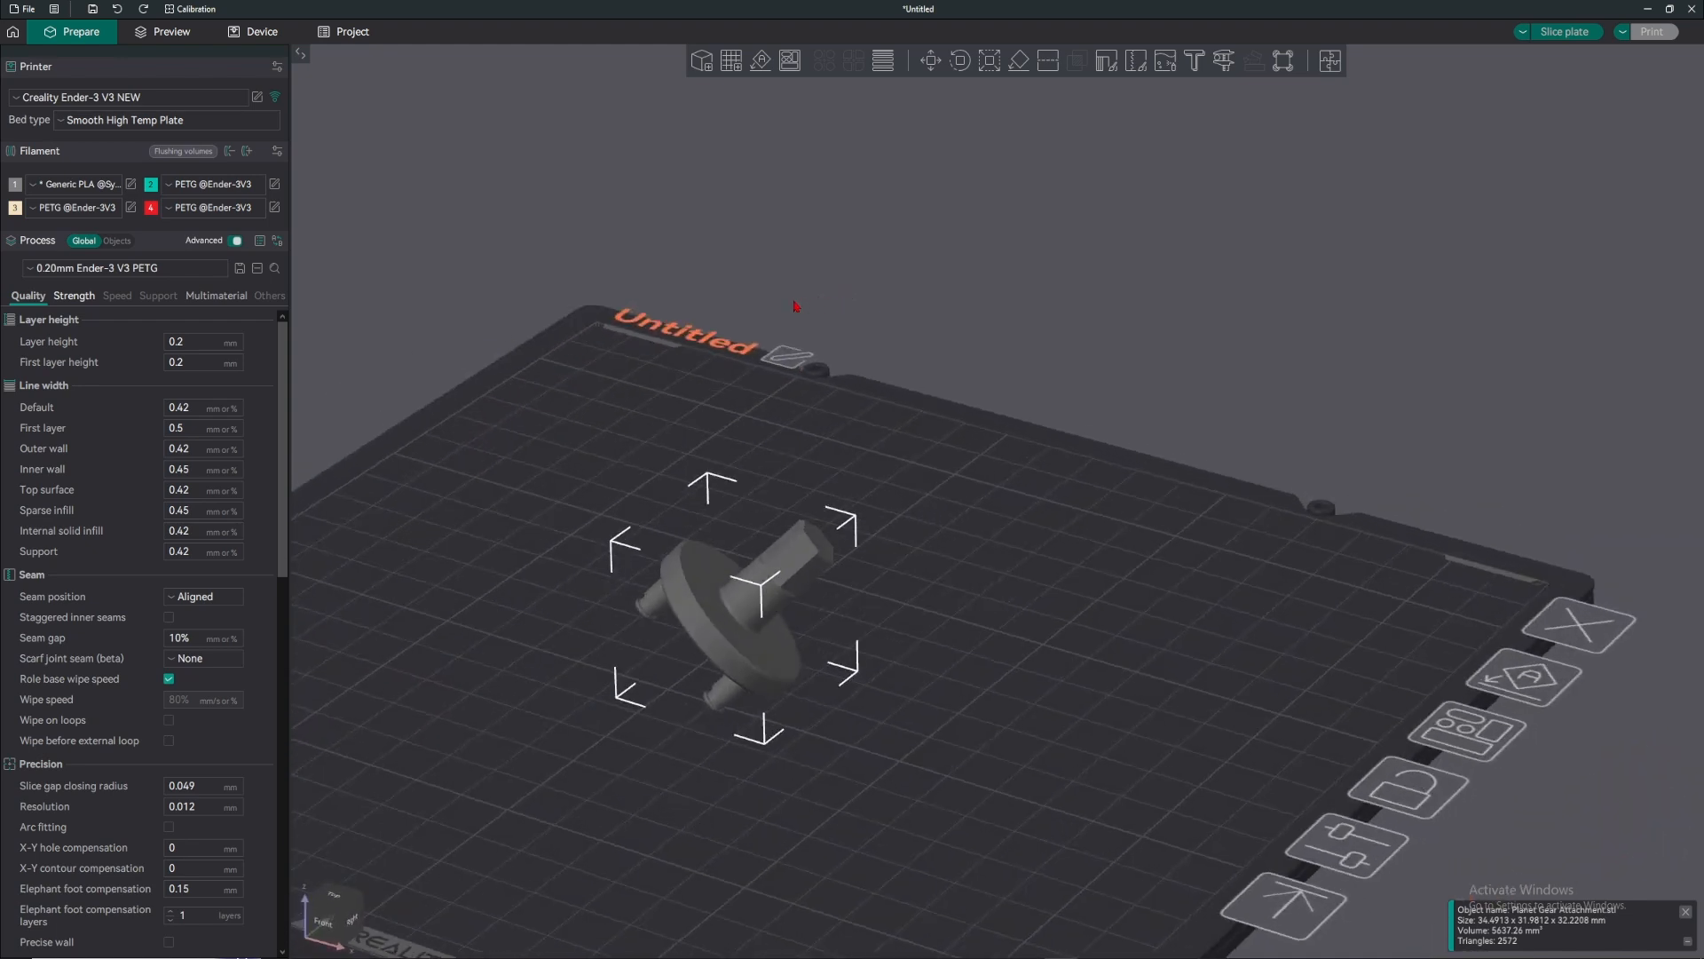
scroll(909, 442, "up", 3)
left_click(927, 441)
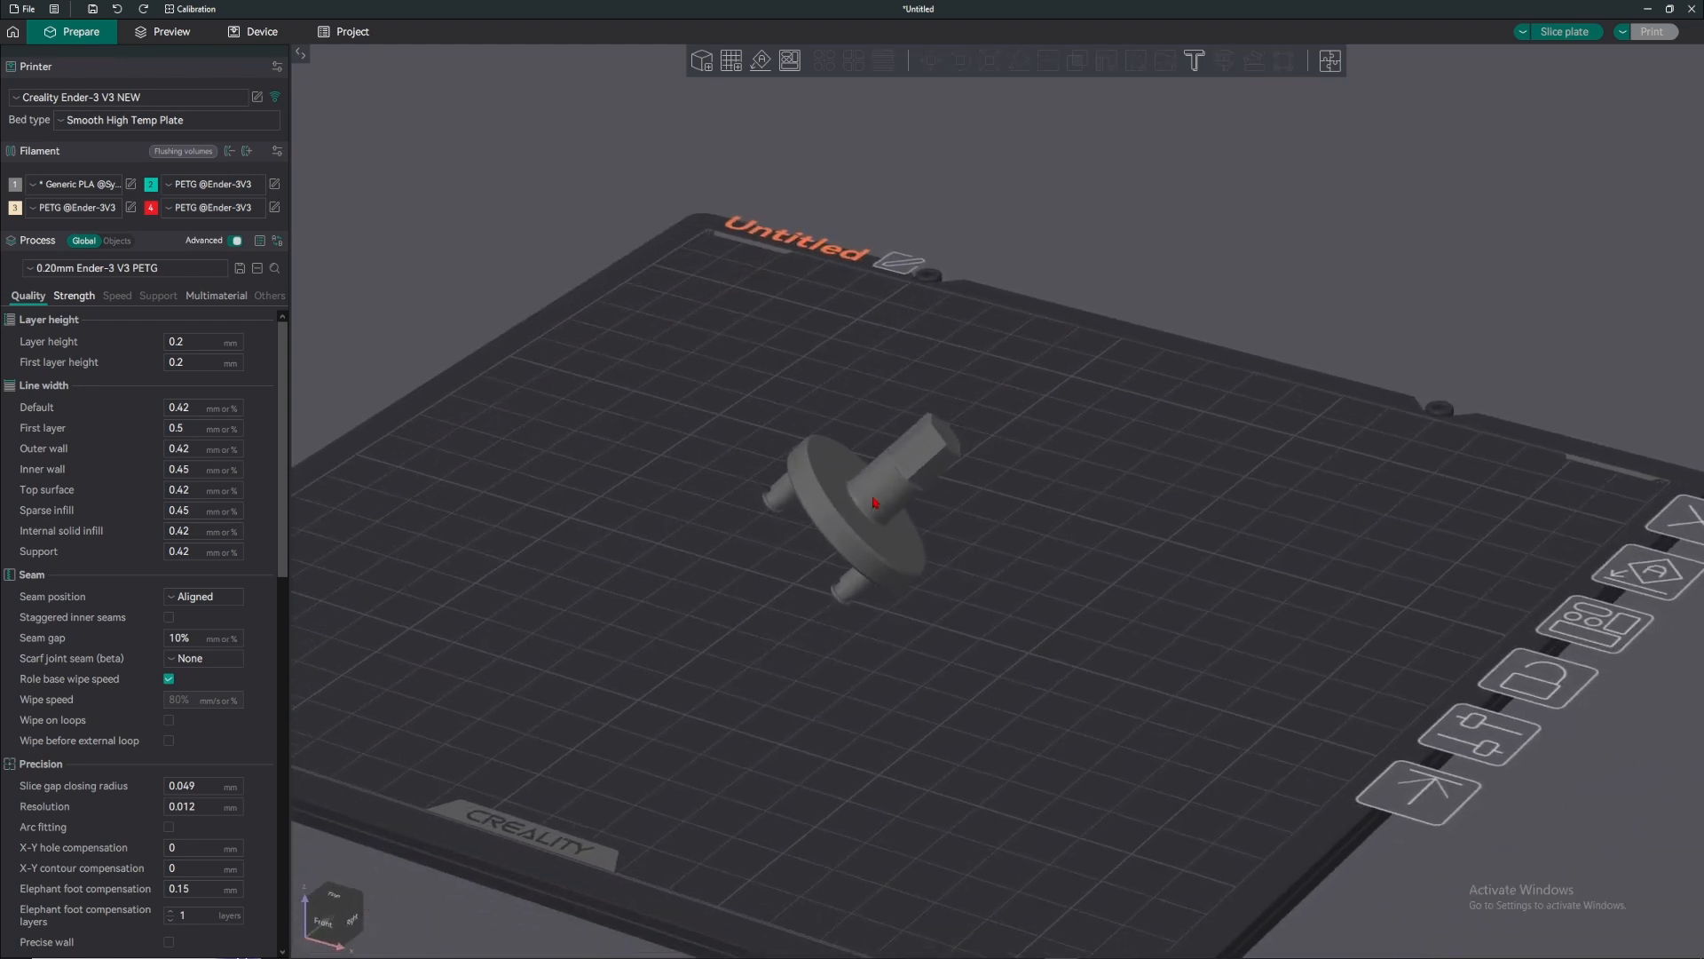
left_click_drag(874, 502, 1170, 491)
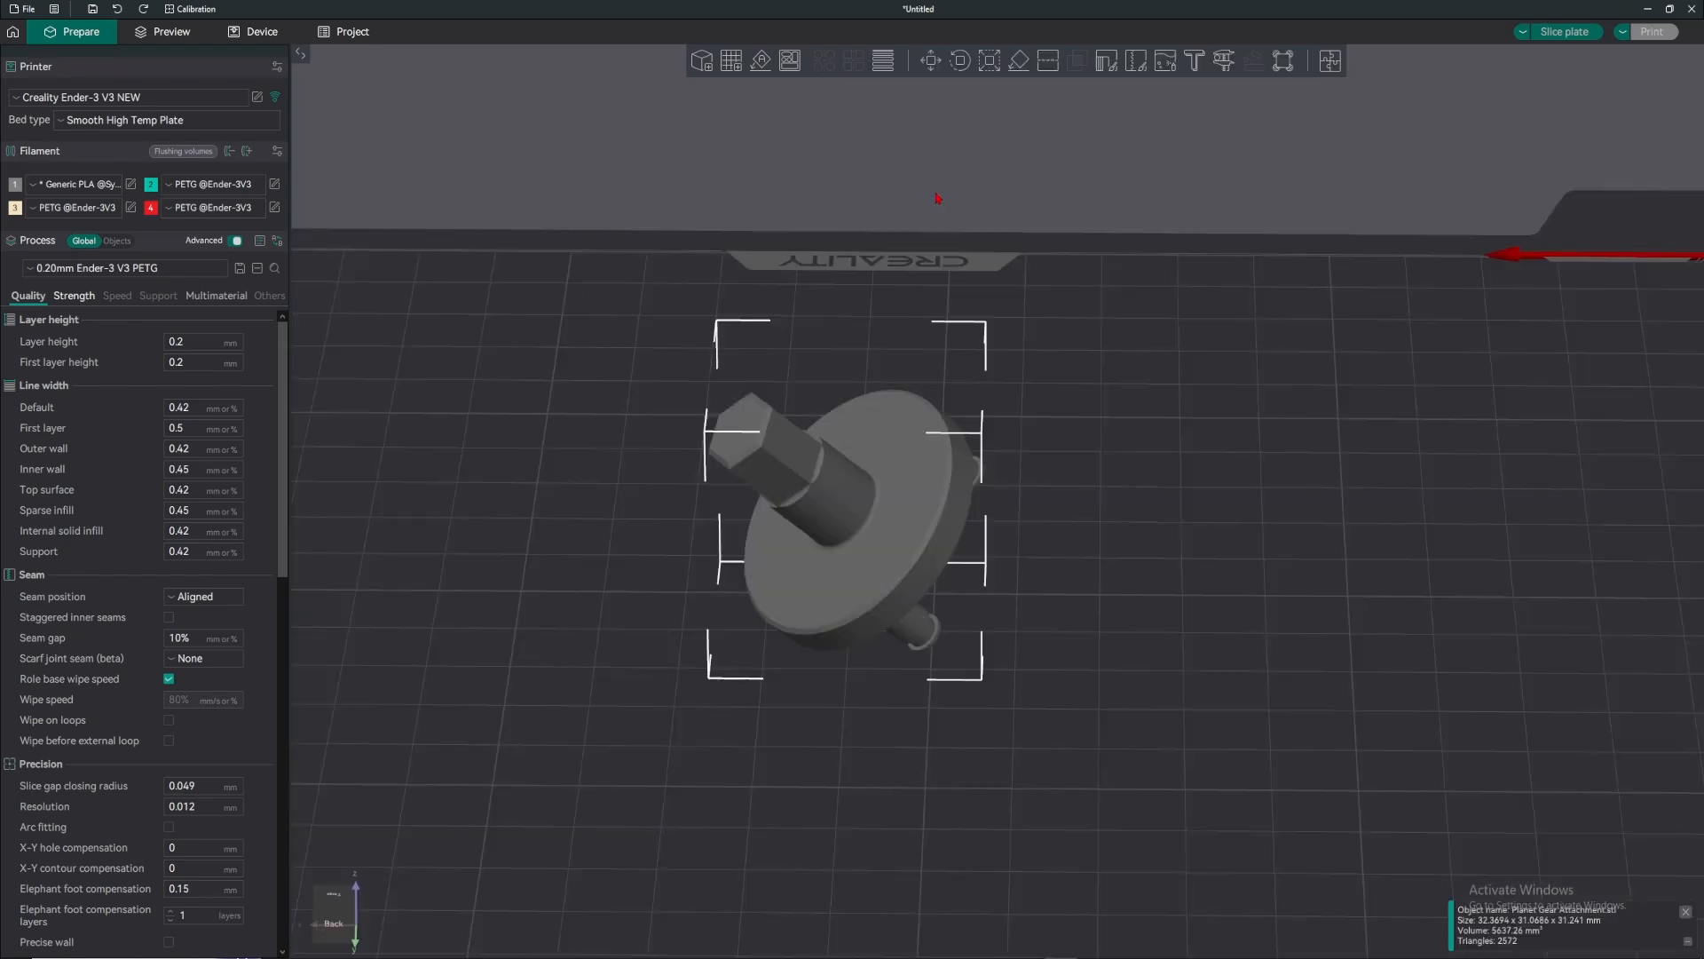
left_click(937, 199)
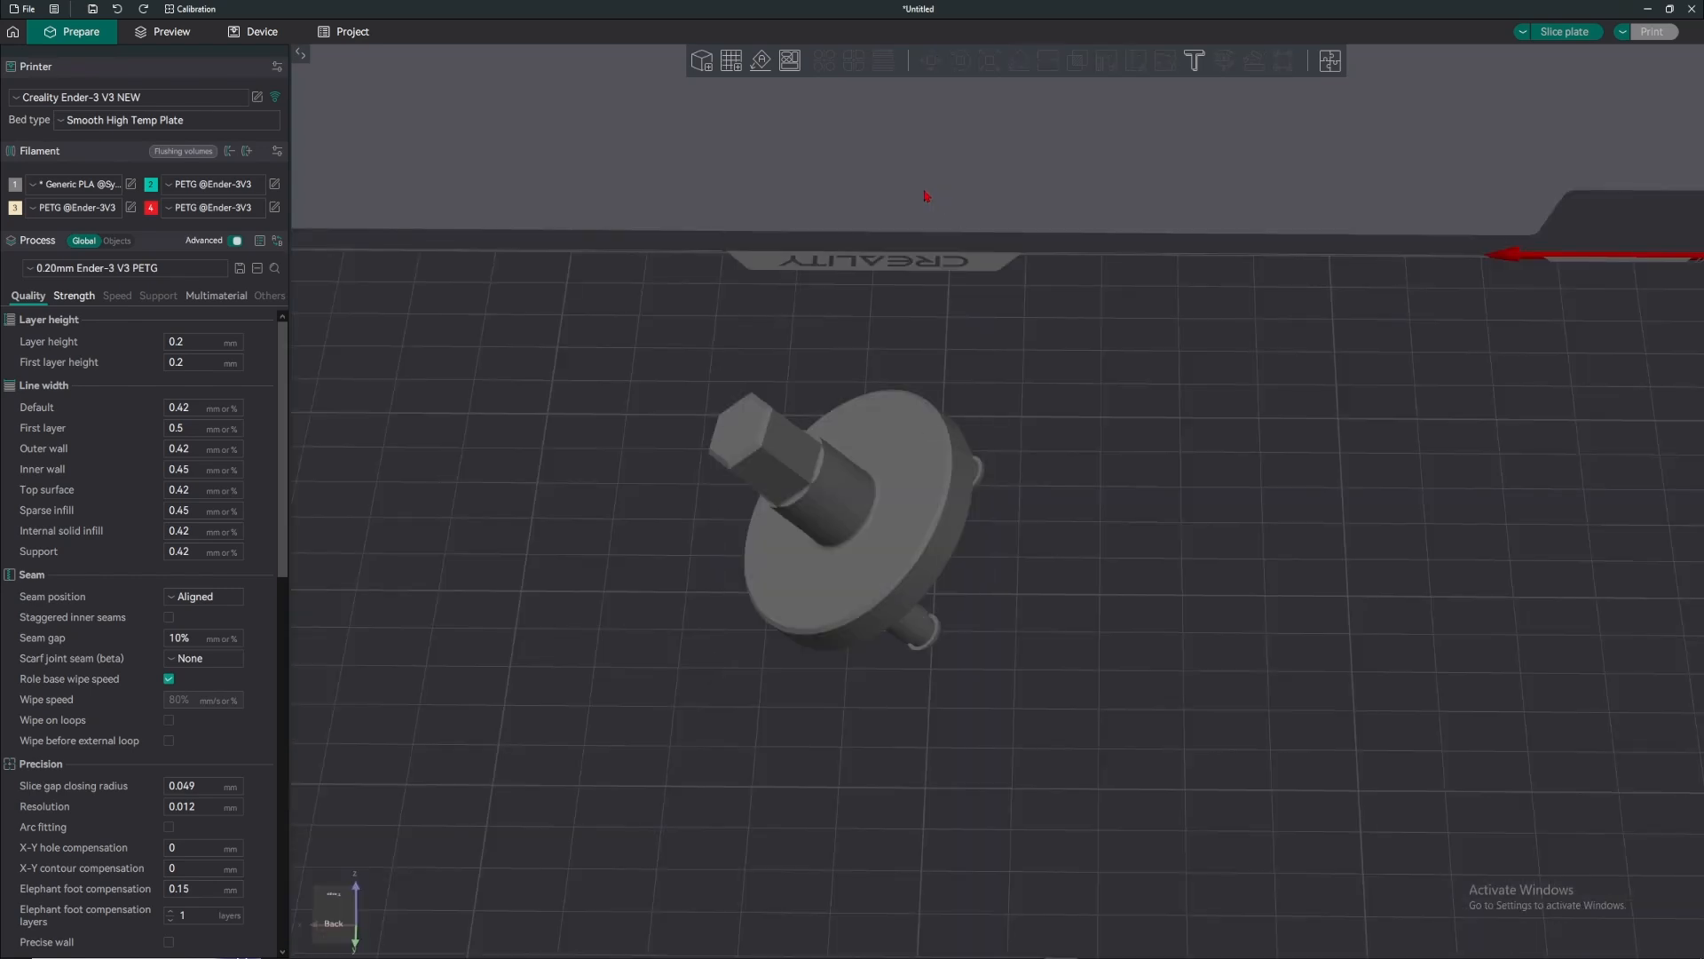
- Use Lay on Face to stand the gear attachment on its hexagonal shaft end with the pins facing up
left_click_drag(920, 193, 883, 363)
left_click(927, 468)
left_click_drag(1097, 373, 1198, 369)
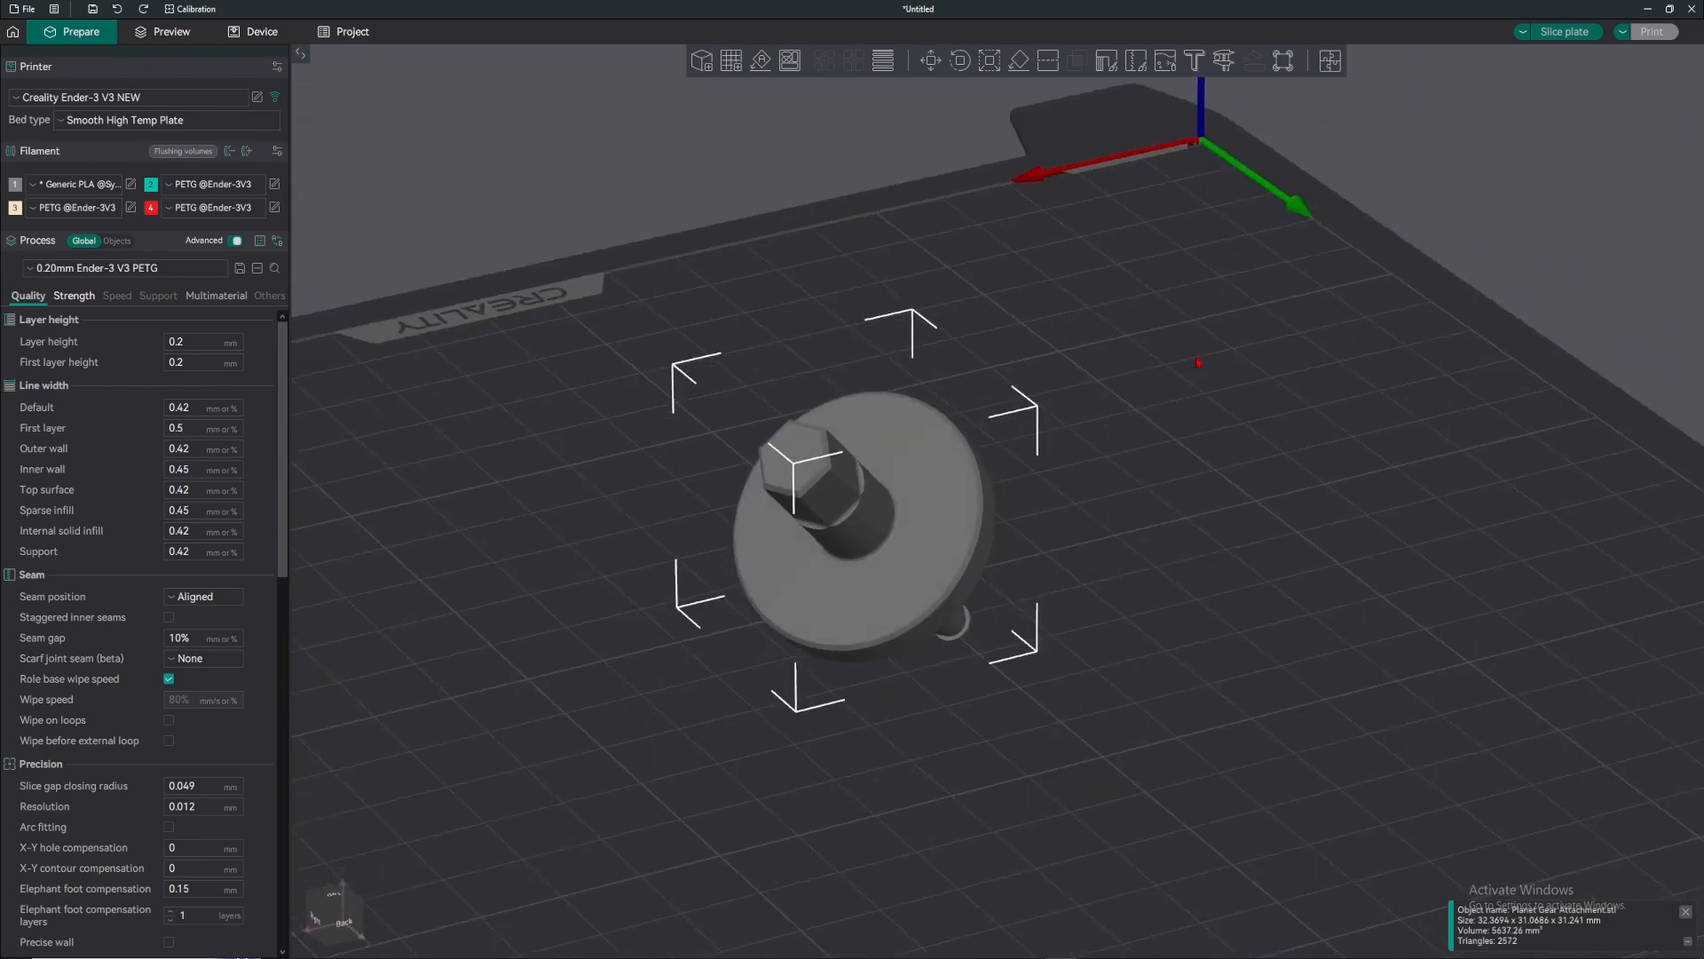
left_click(1049, 486)
left_click(952, 477)
left_click_drag(920, 482, 910, 133)
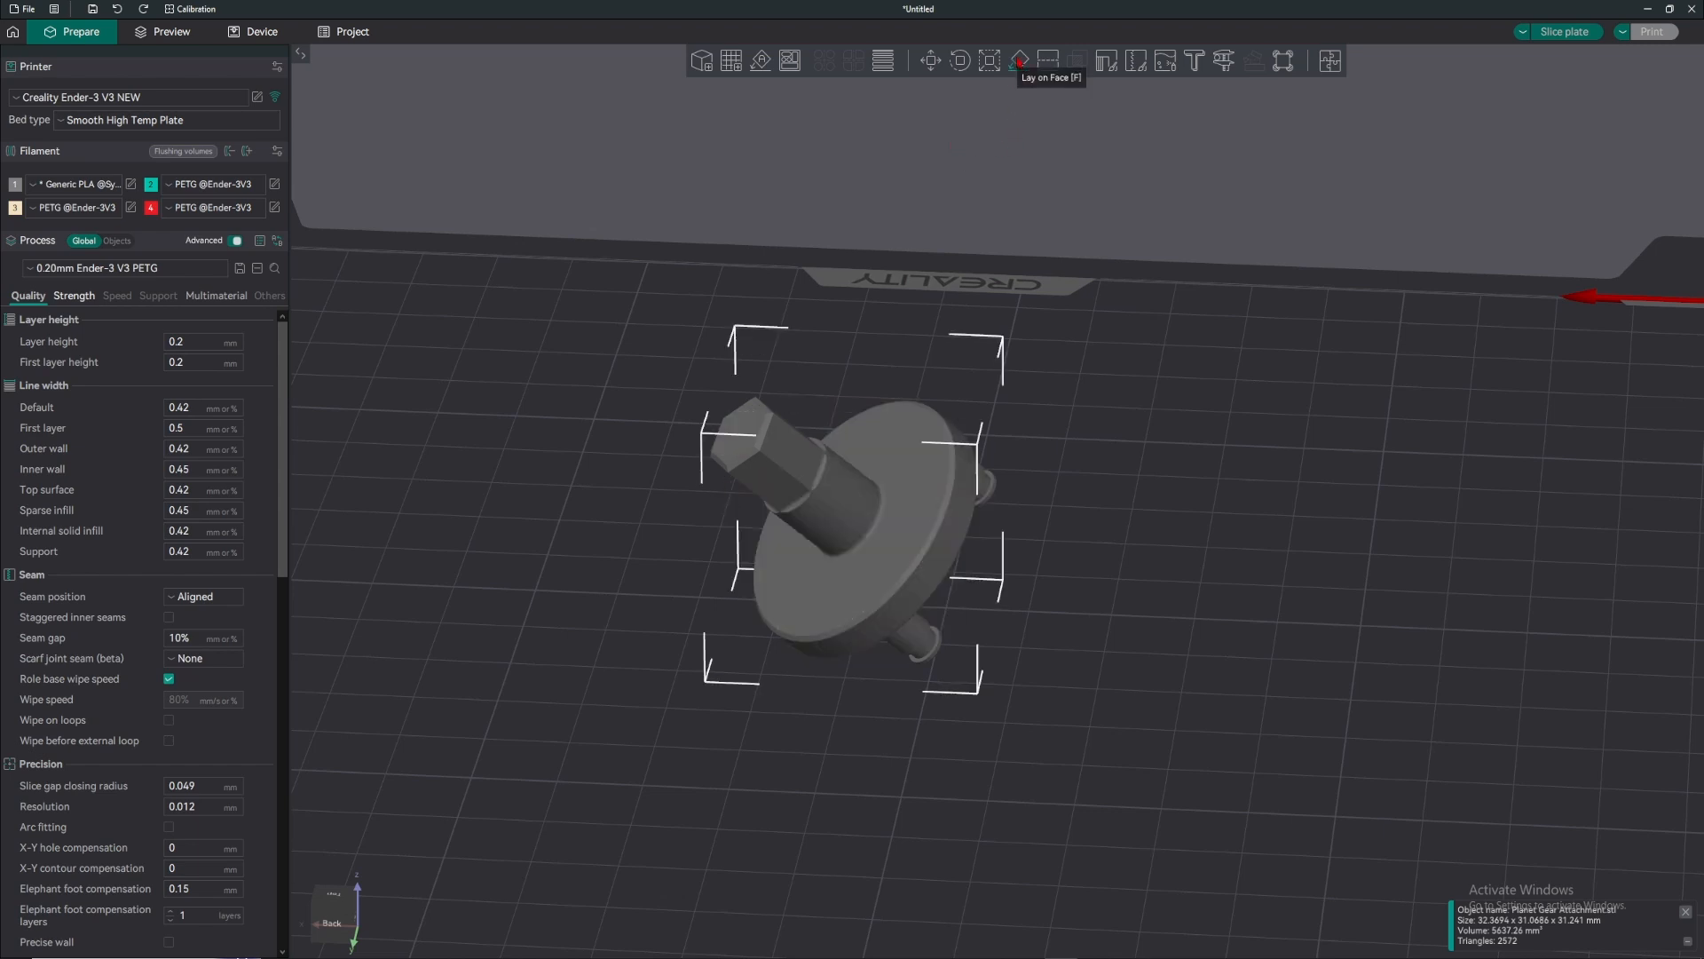
left_click(1018, 66)
left_click_drag(1047, 399, 1106, 400)
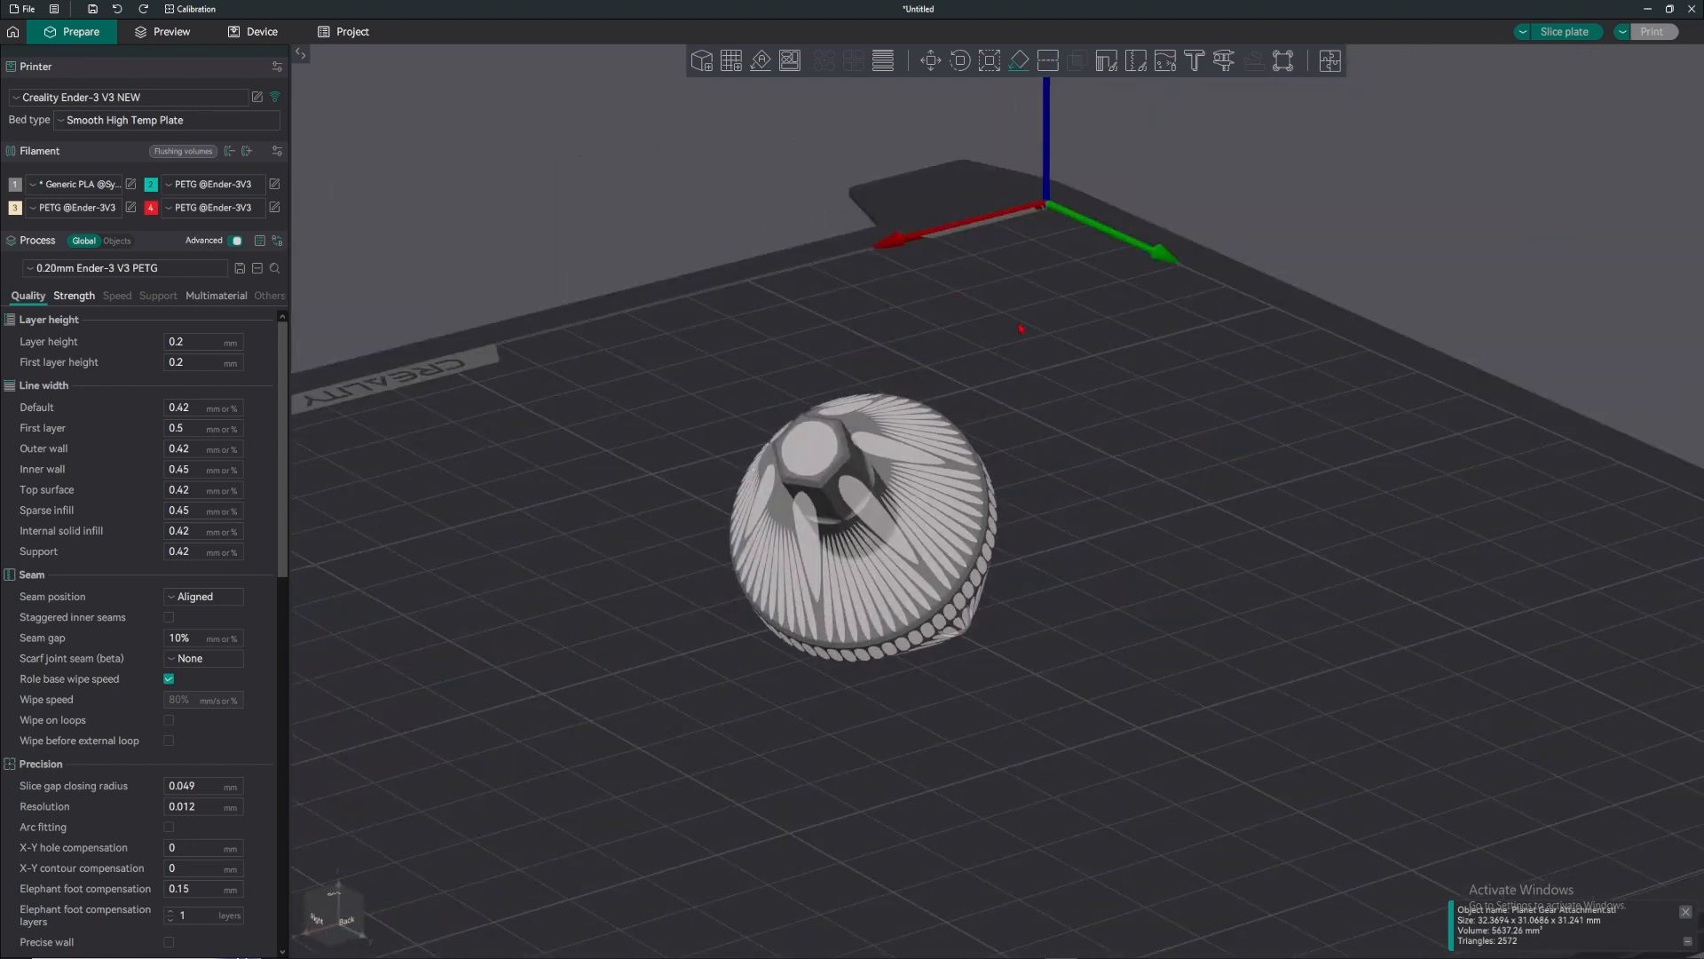
left_click(823, 451)
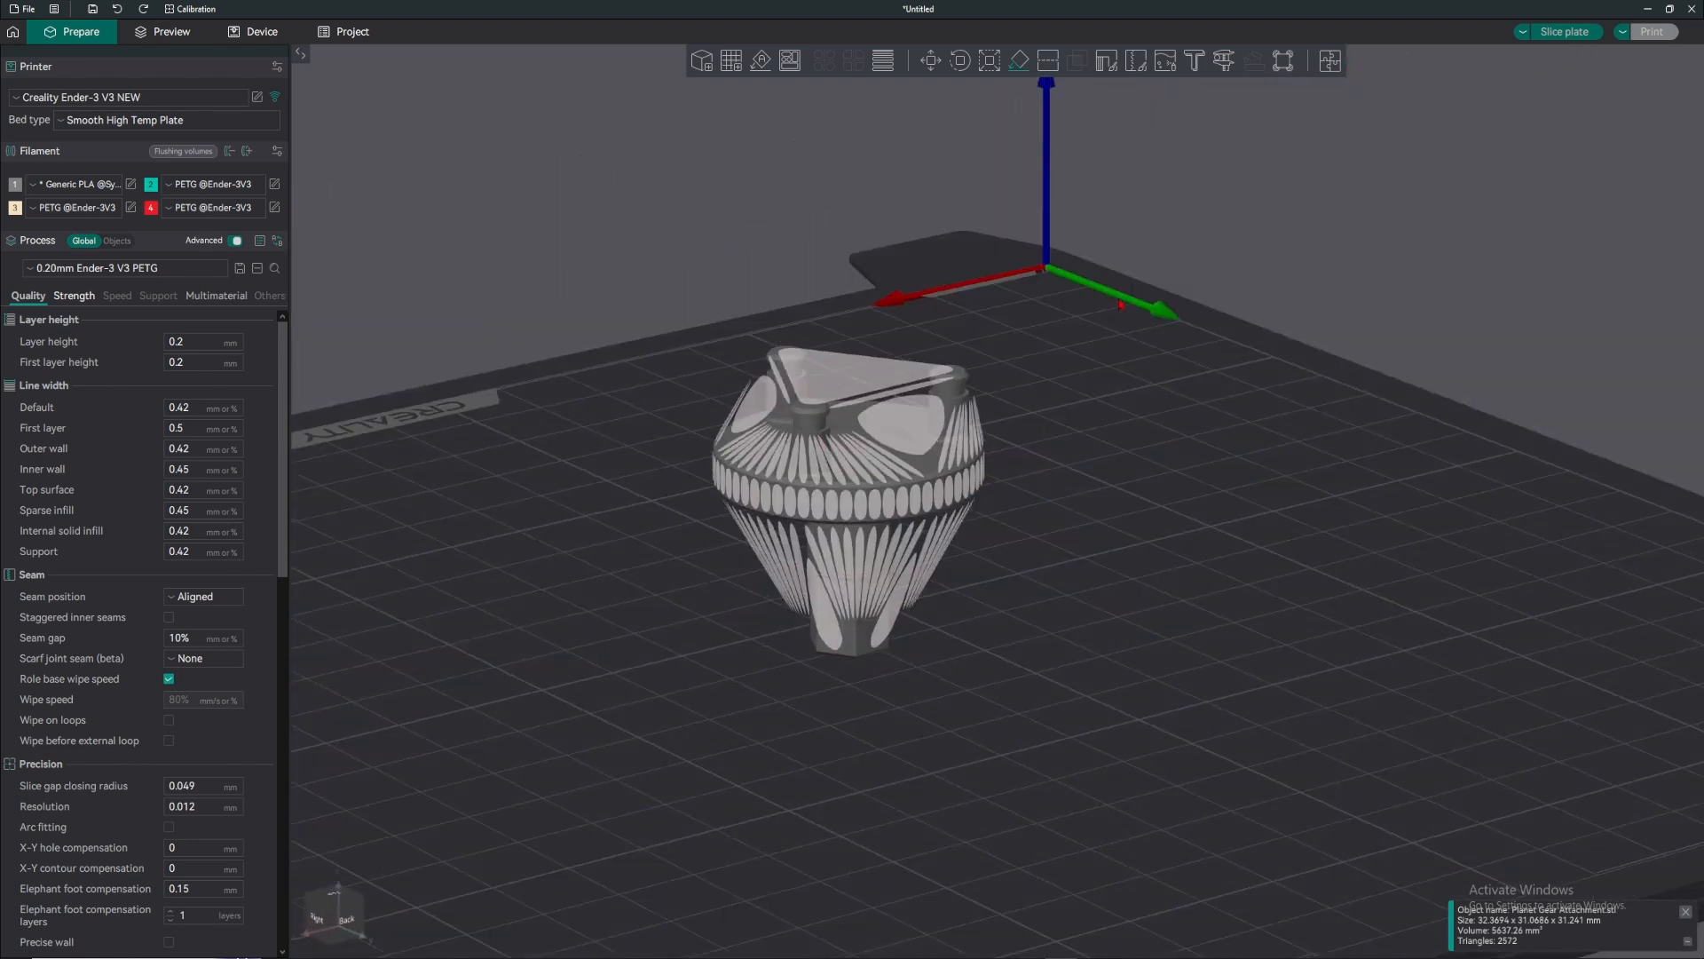
left_click_drag(1120, 305, 995, 377)
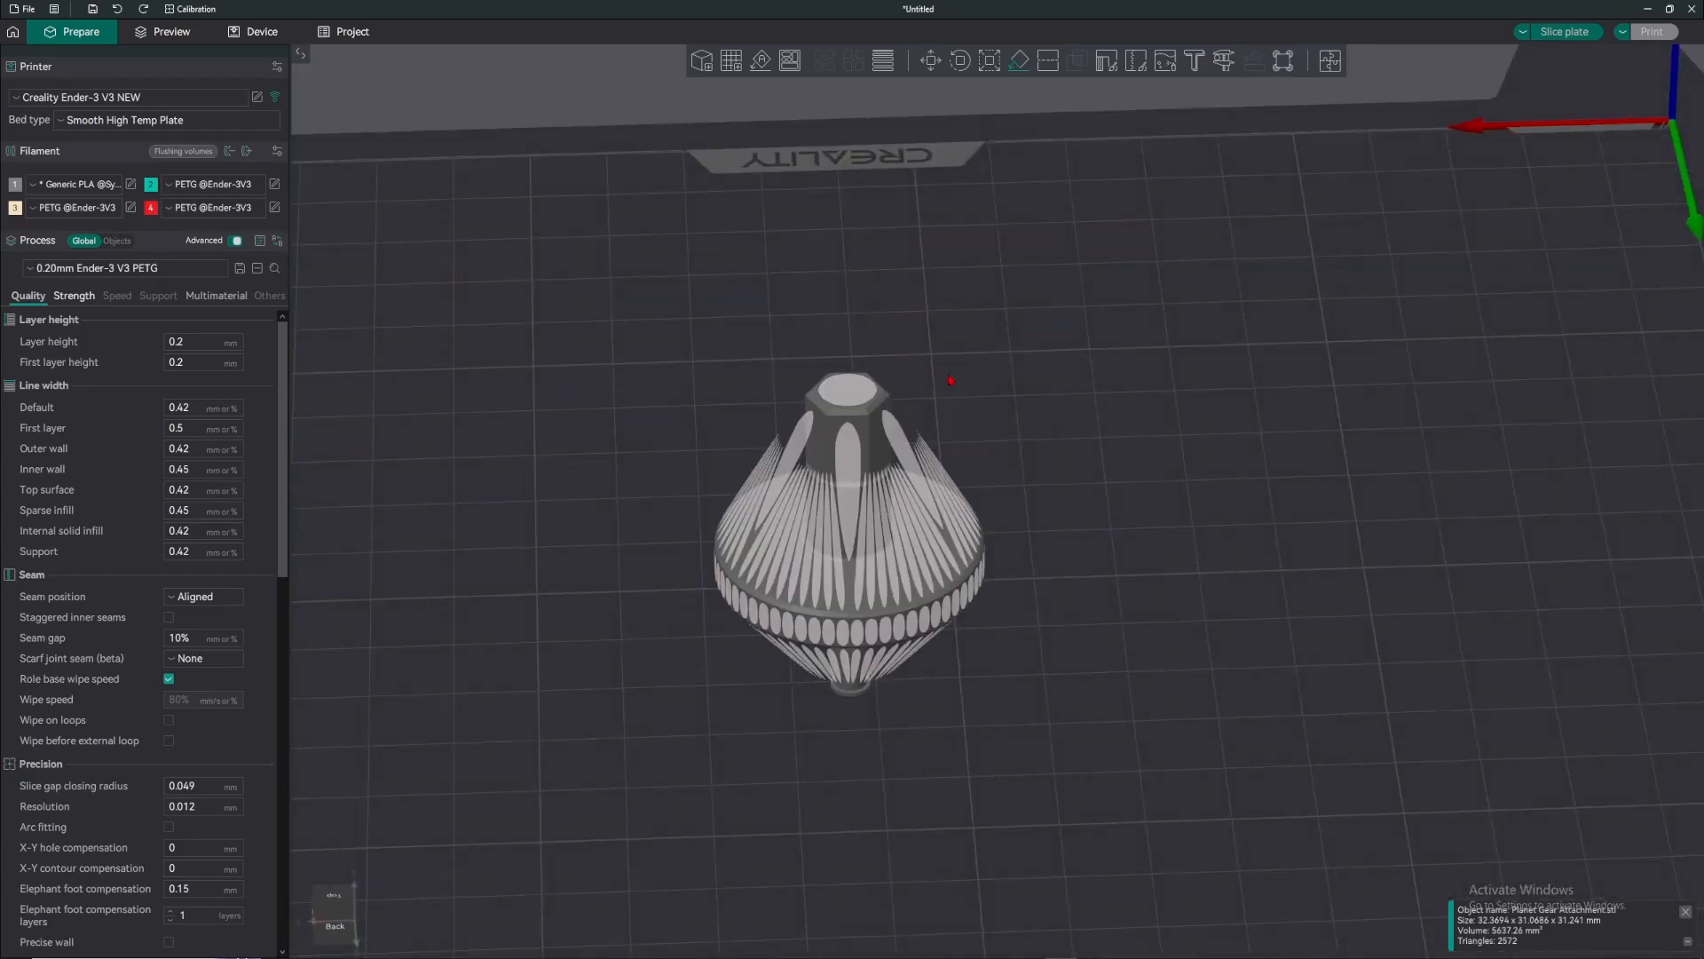
left_click(848, 393)
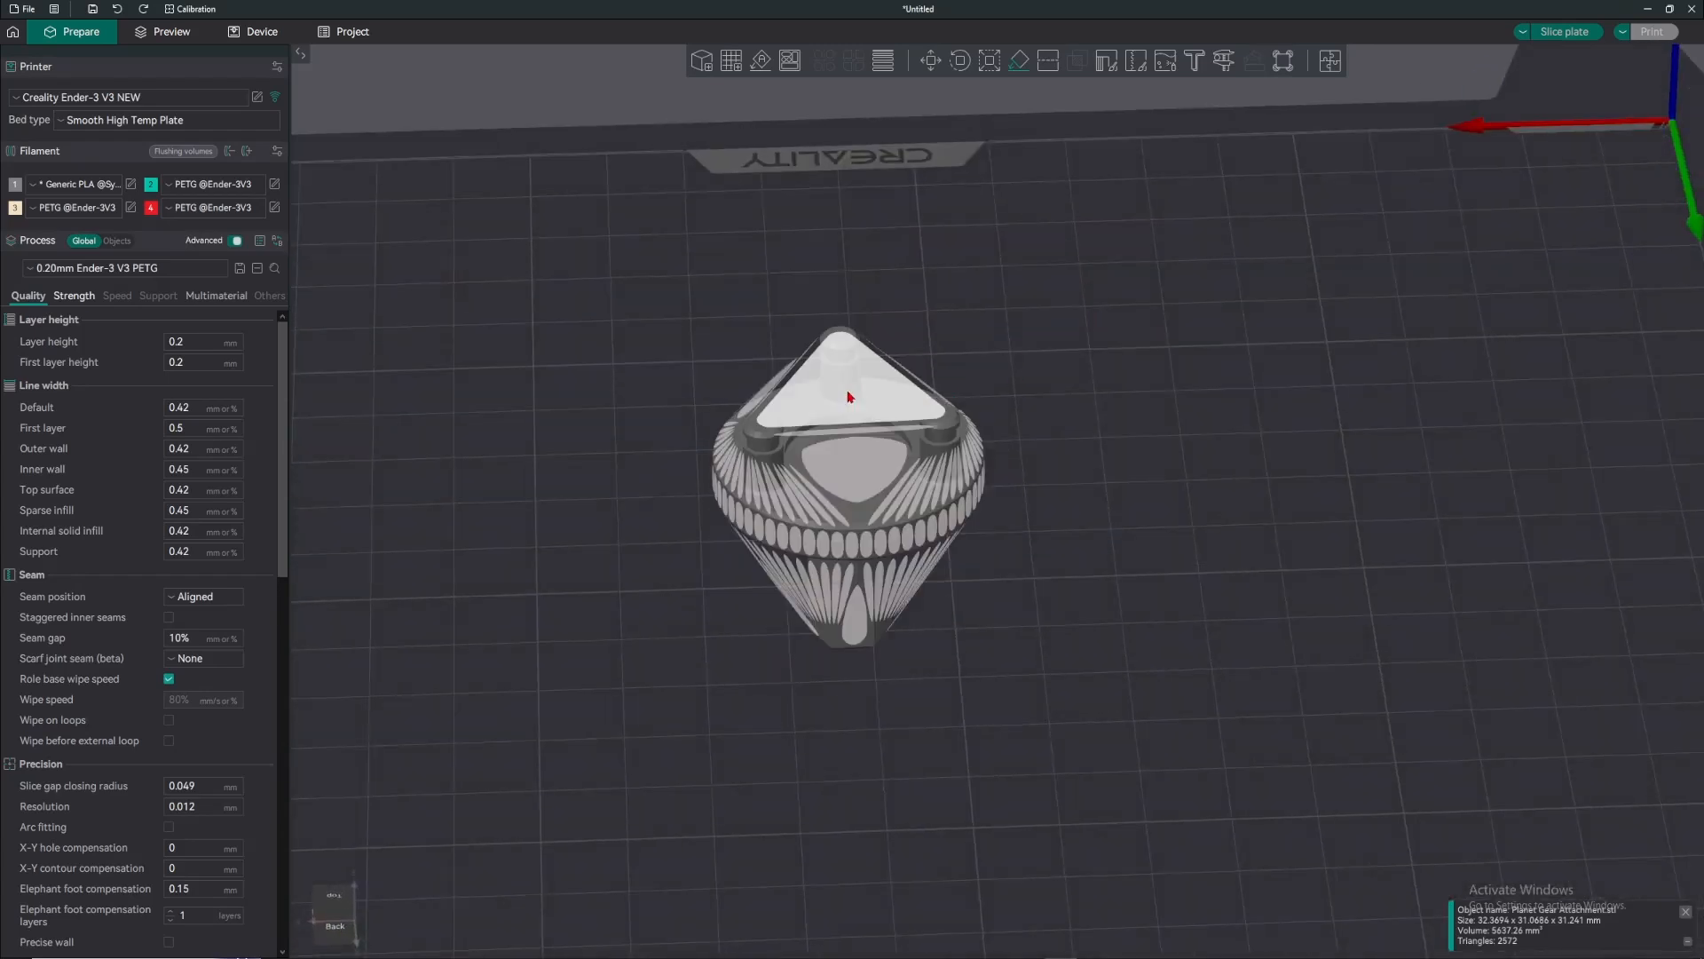
left_click(1027, 366)
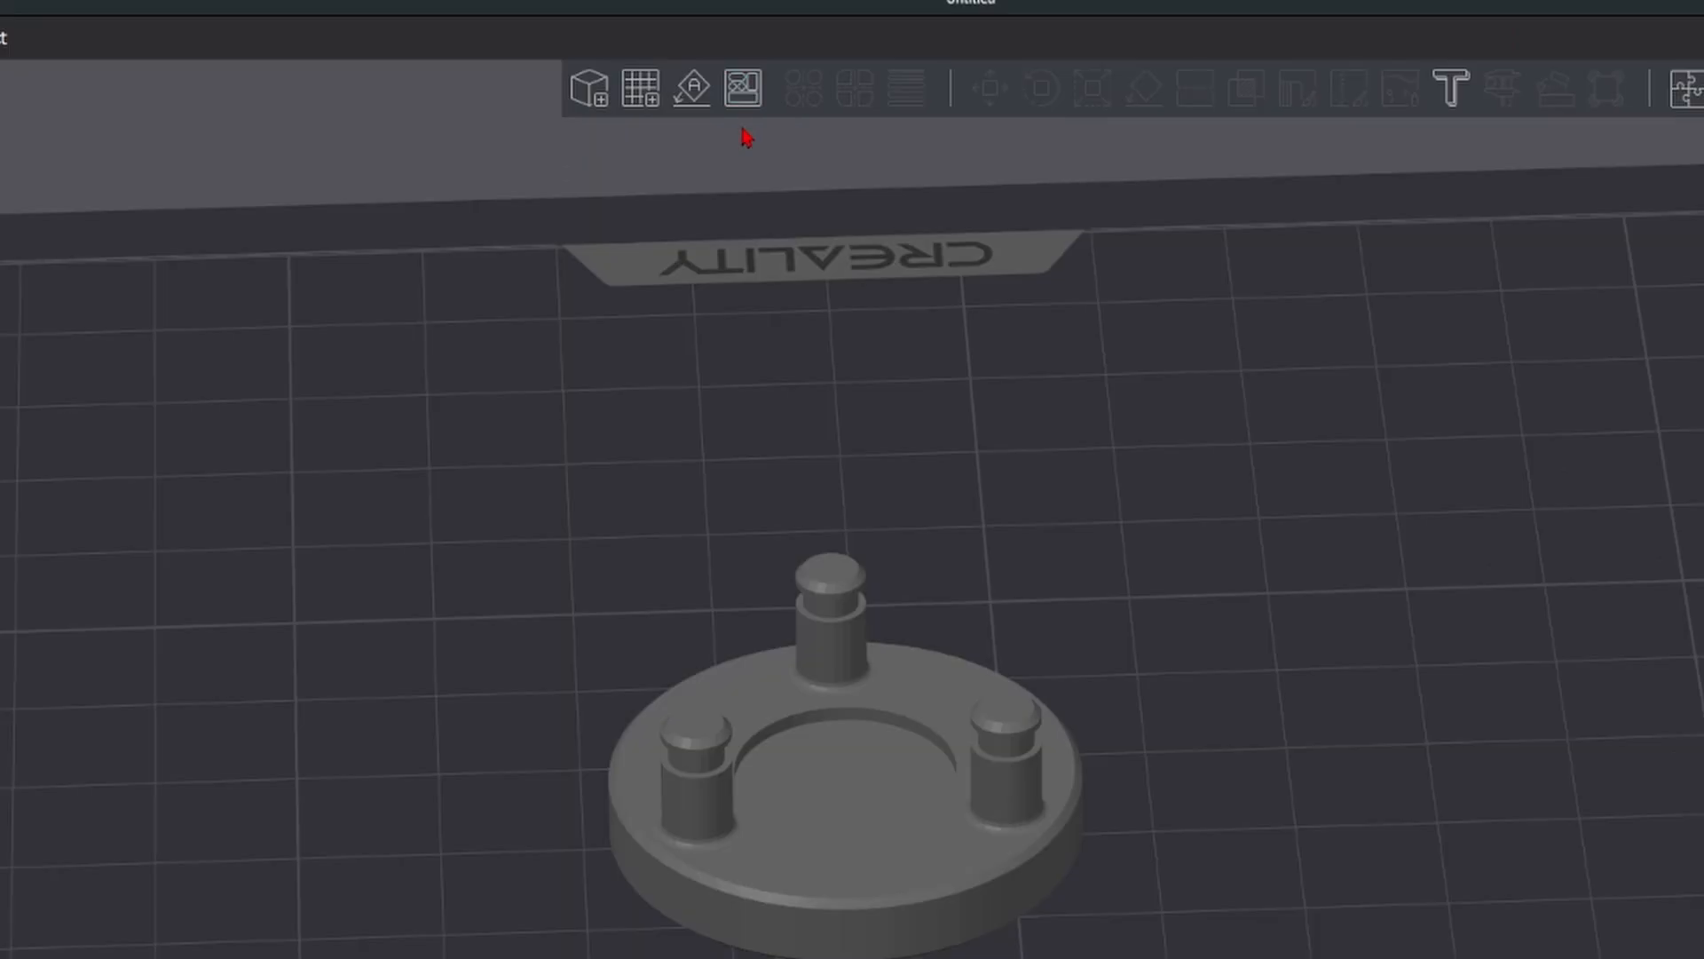
- Duplicate the gear attachment and place the copy beside the original on the plate
left_click(865, 624)
scroll(867, 628, "down", 4)
left_click_drag(1251, 571, 1258, 610)
left_click(1302, 682)
key("ctrl+v")
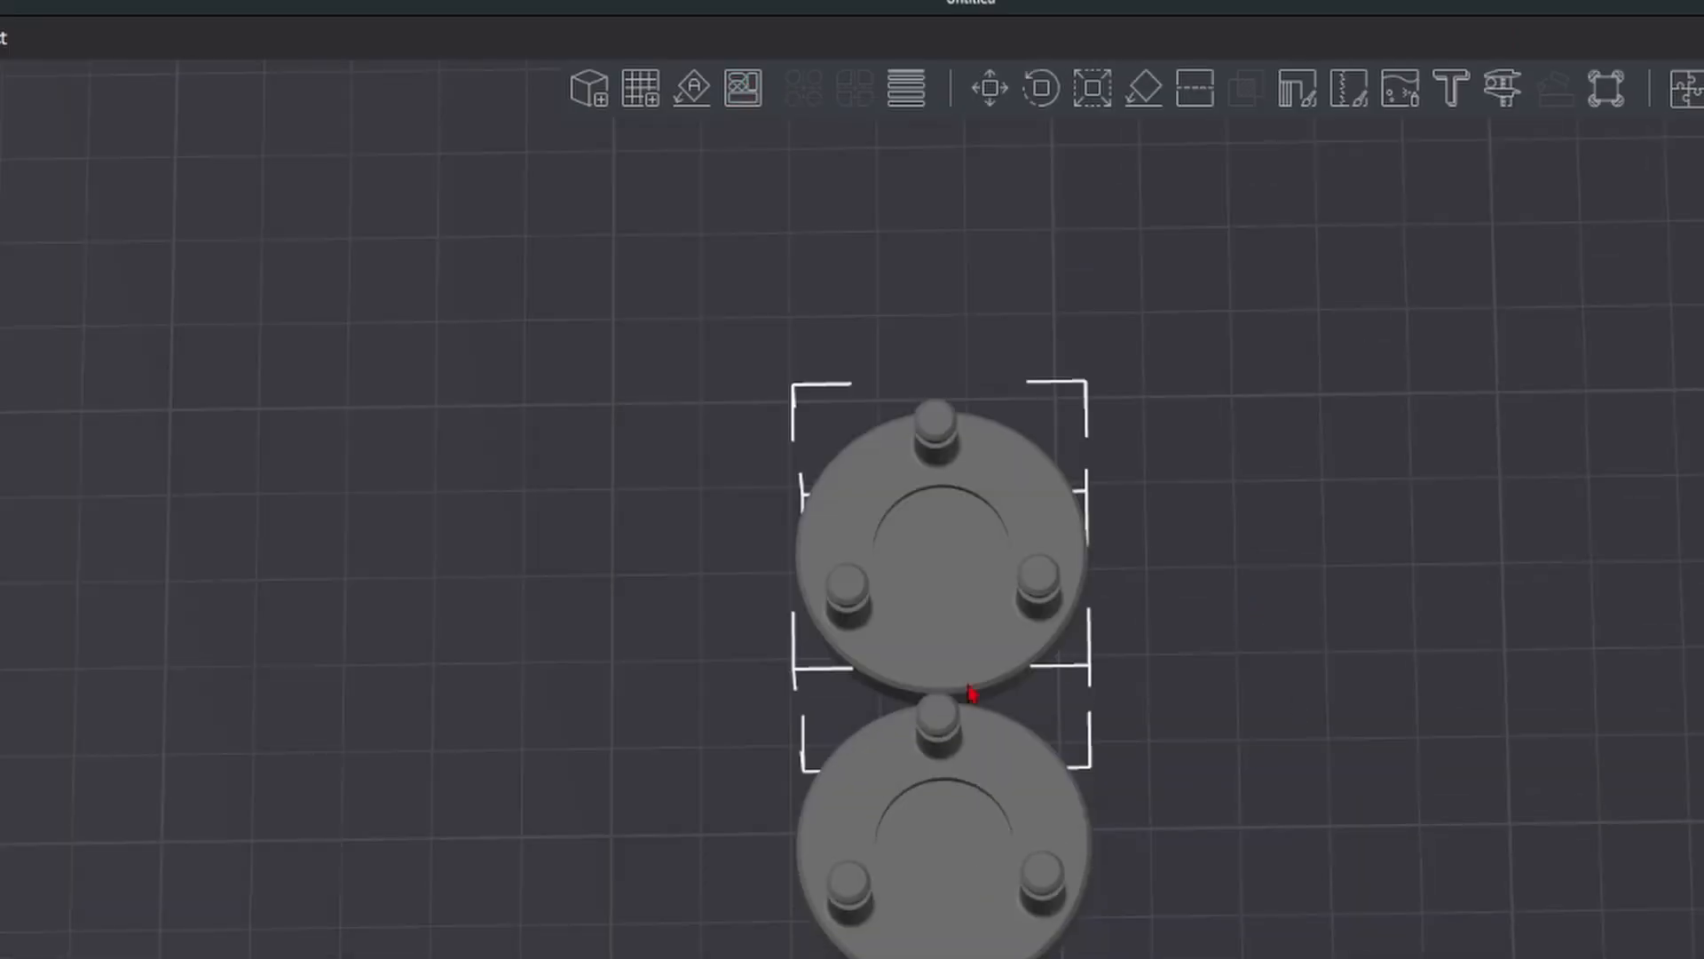
left_click_drag(938, 579, 1234, 821)
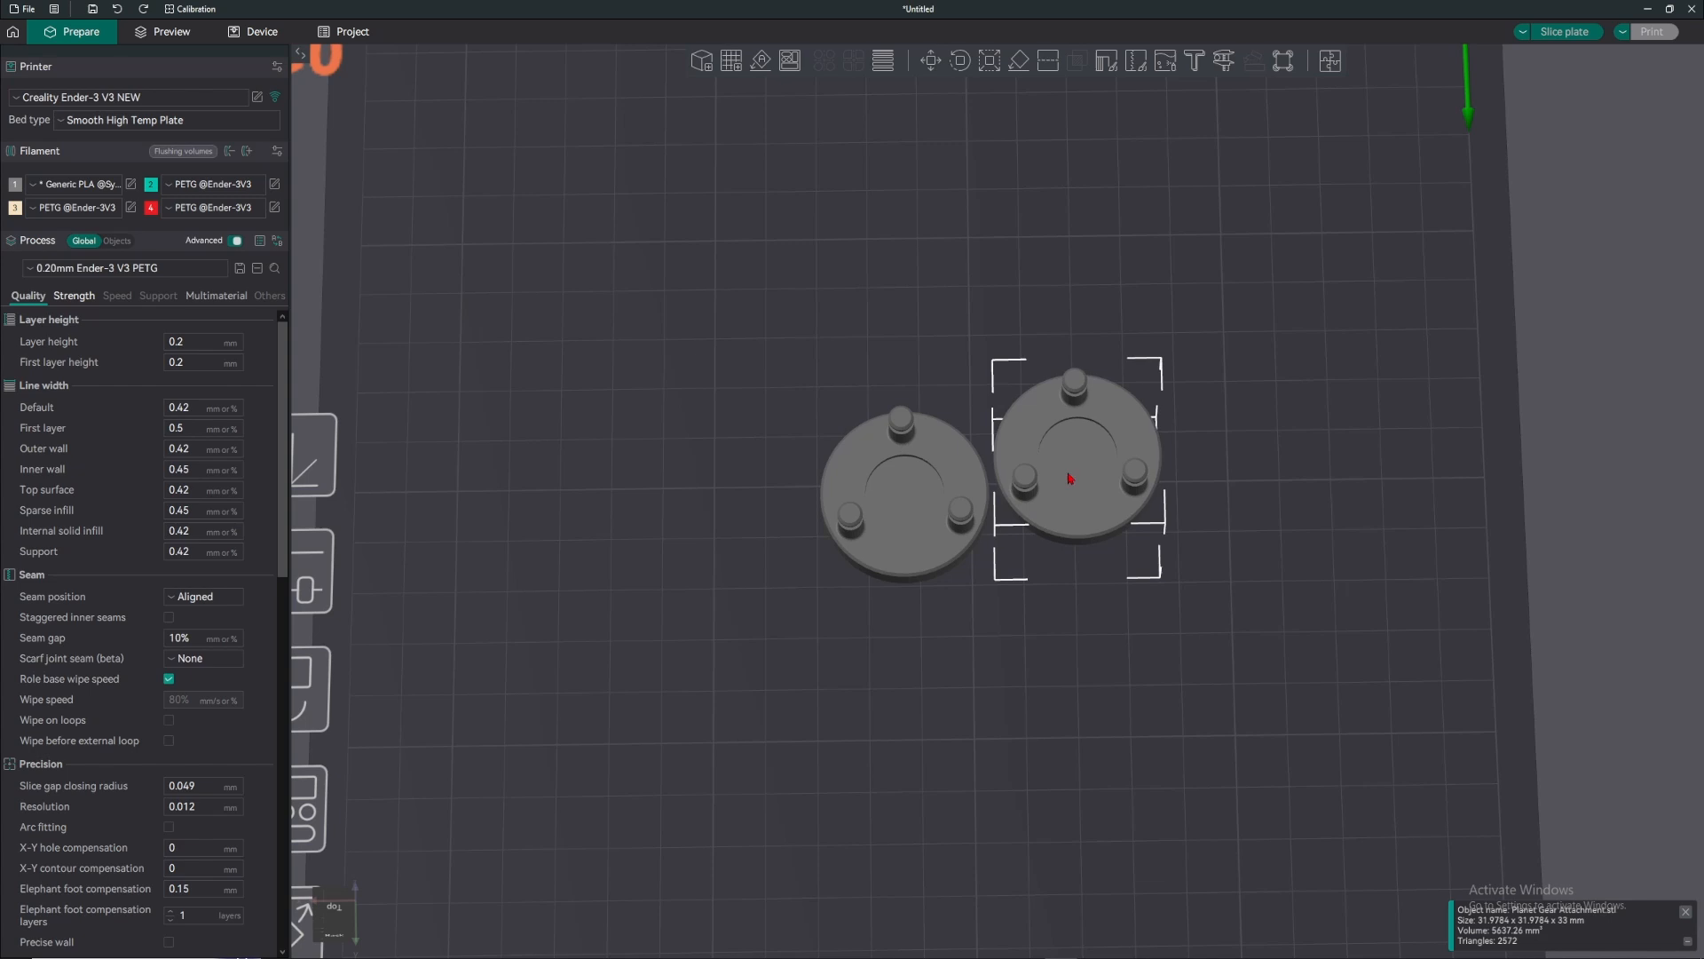
- Spread the two gear attachments apart and arrange them automatically through the arrange options
left_click_drag(887, 516, 803, 513)
left_click_drag(1114, 431, 1133, 310)
left_click_drag(827, 504, 805, 470)
left_click(816, 266)
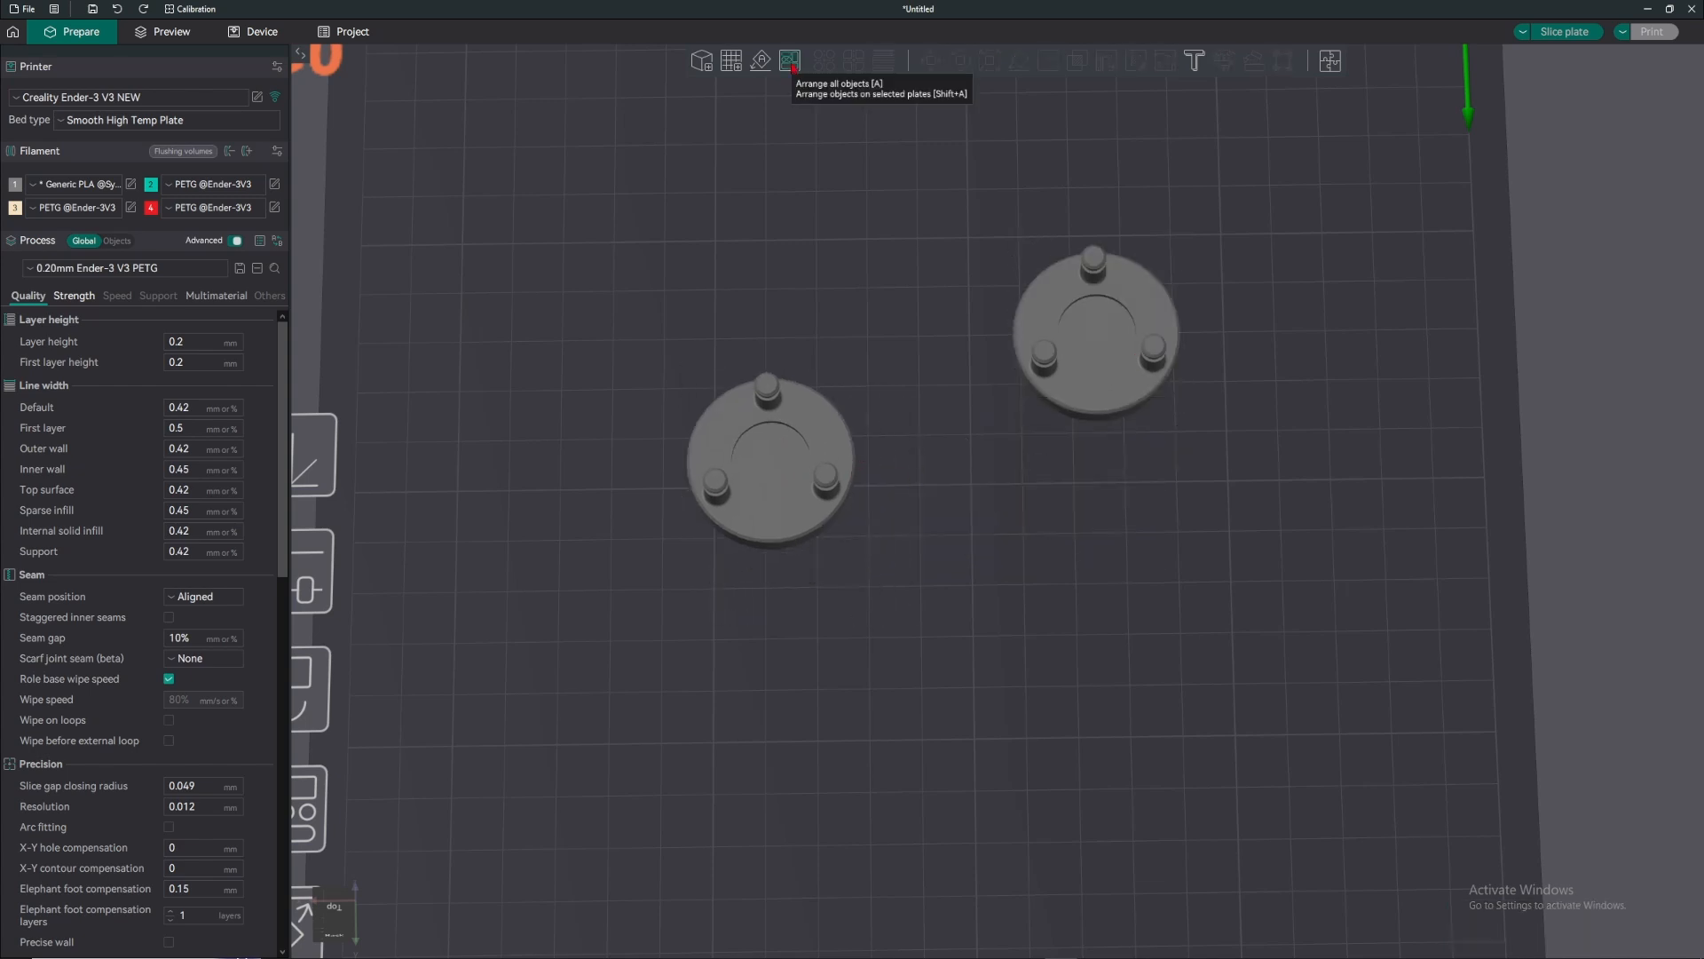
right_click(793, 68)
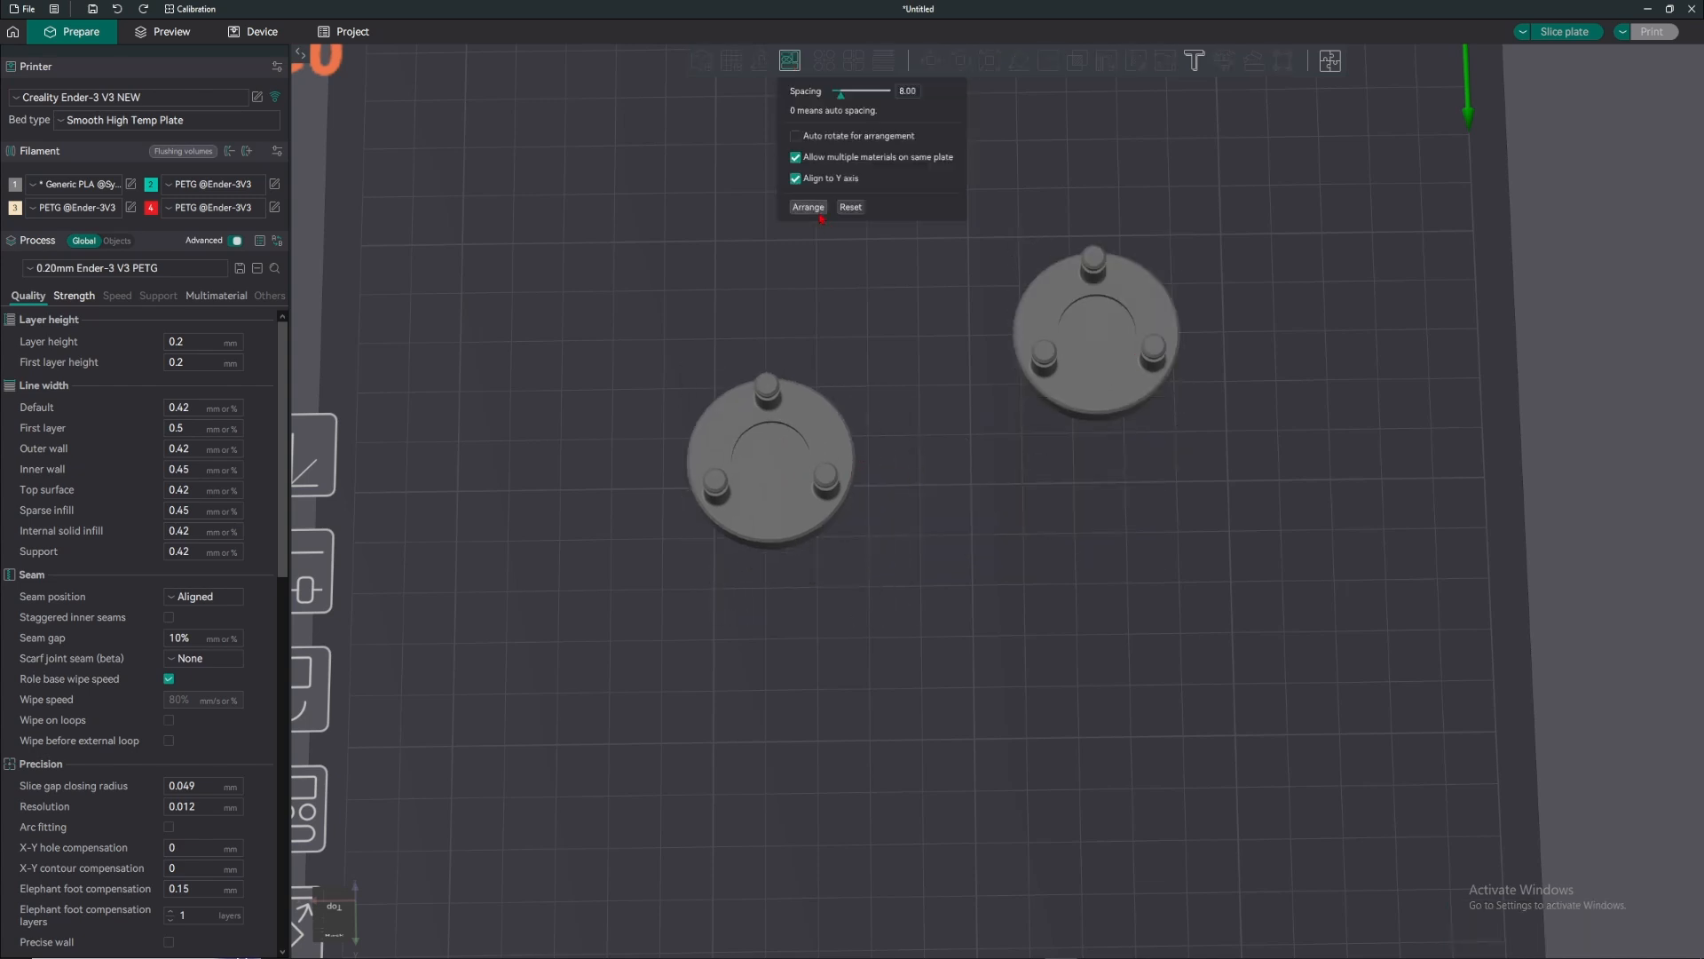
left_click(808, 207)
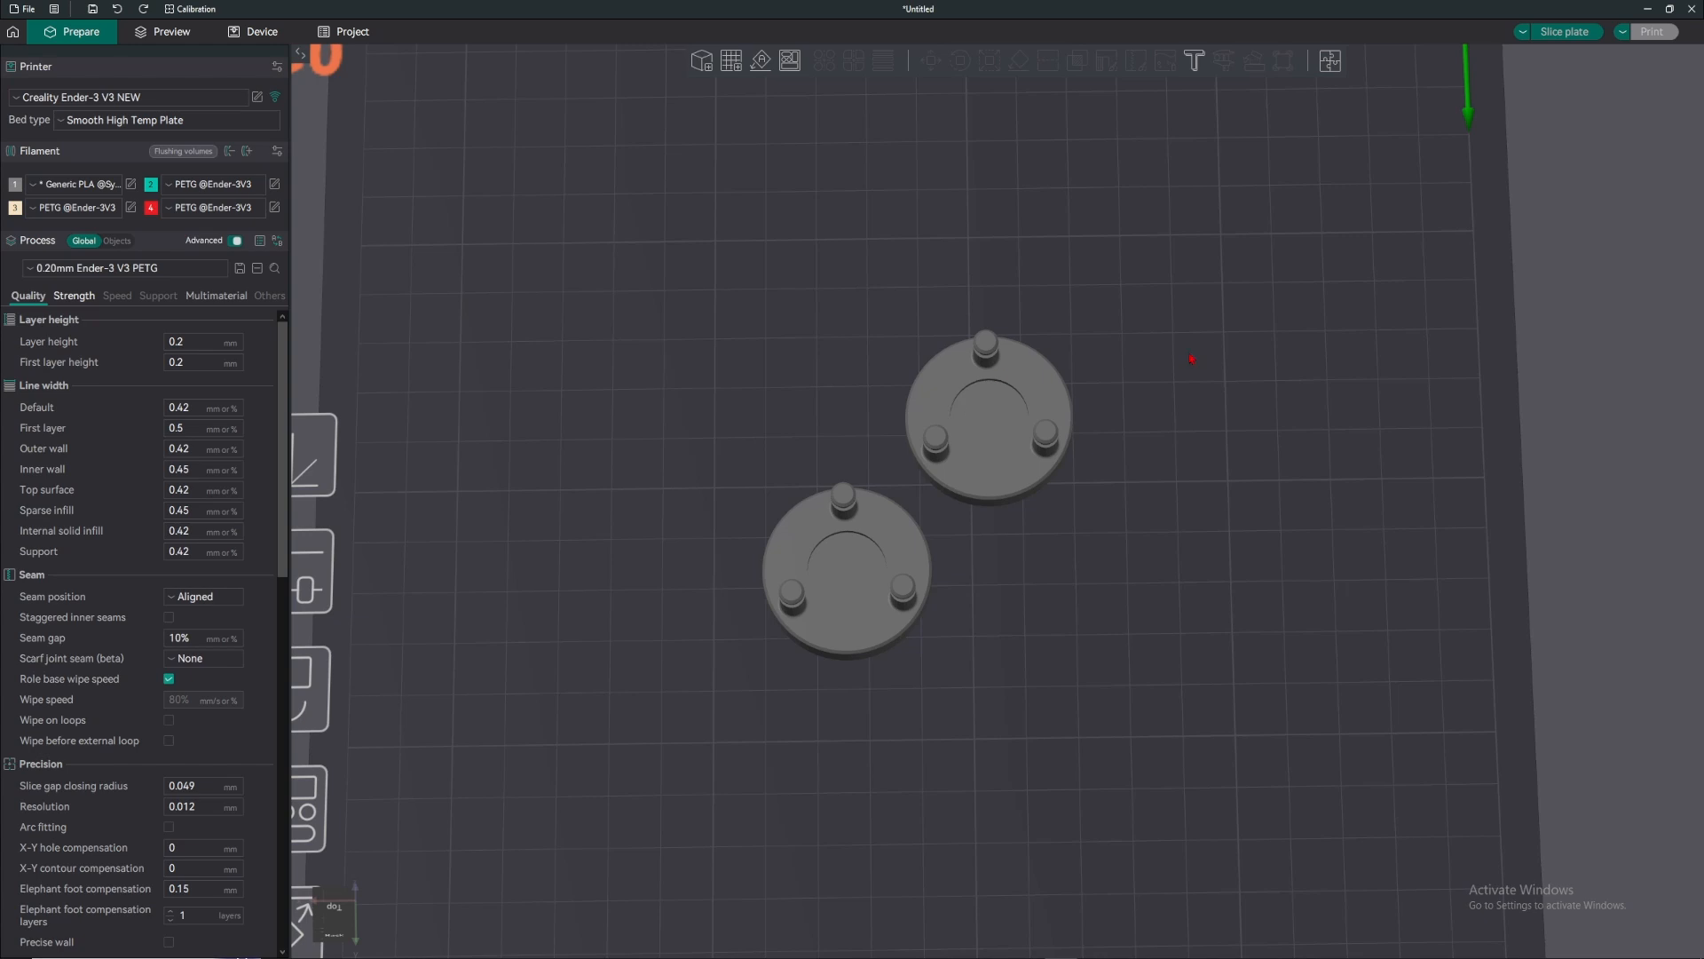
- Move both gear attachments far apart again, select them all and auto-arrange them on the plate
left_click_drag(1022, 406, 1275, 282)
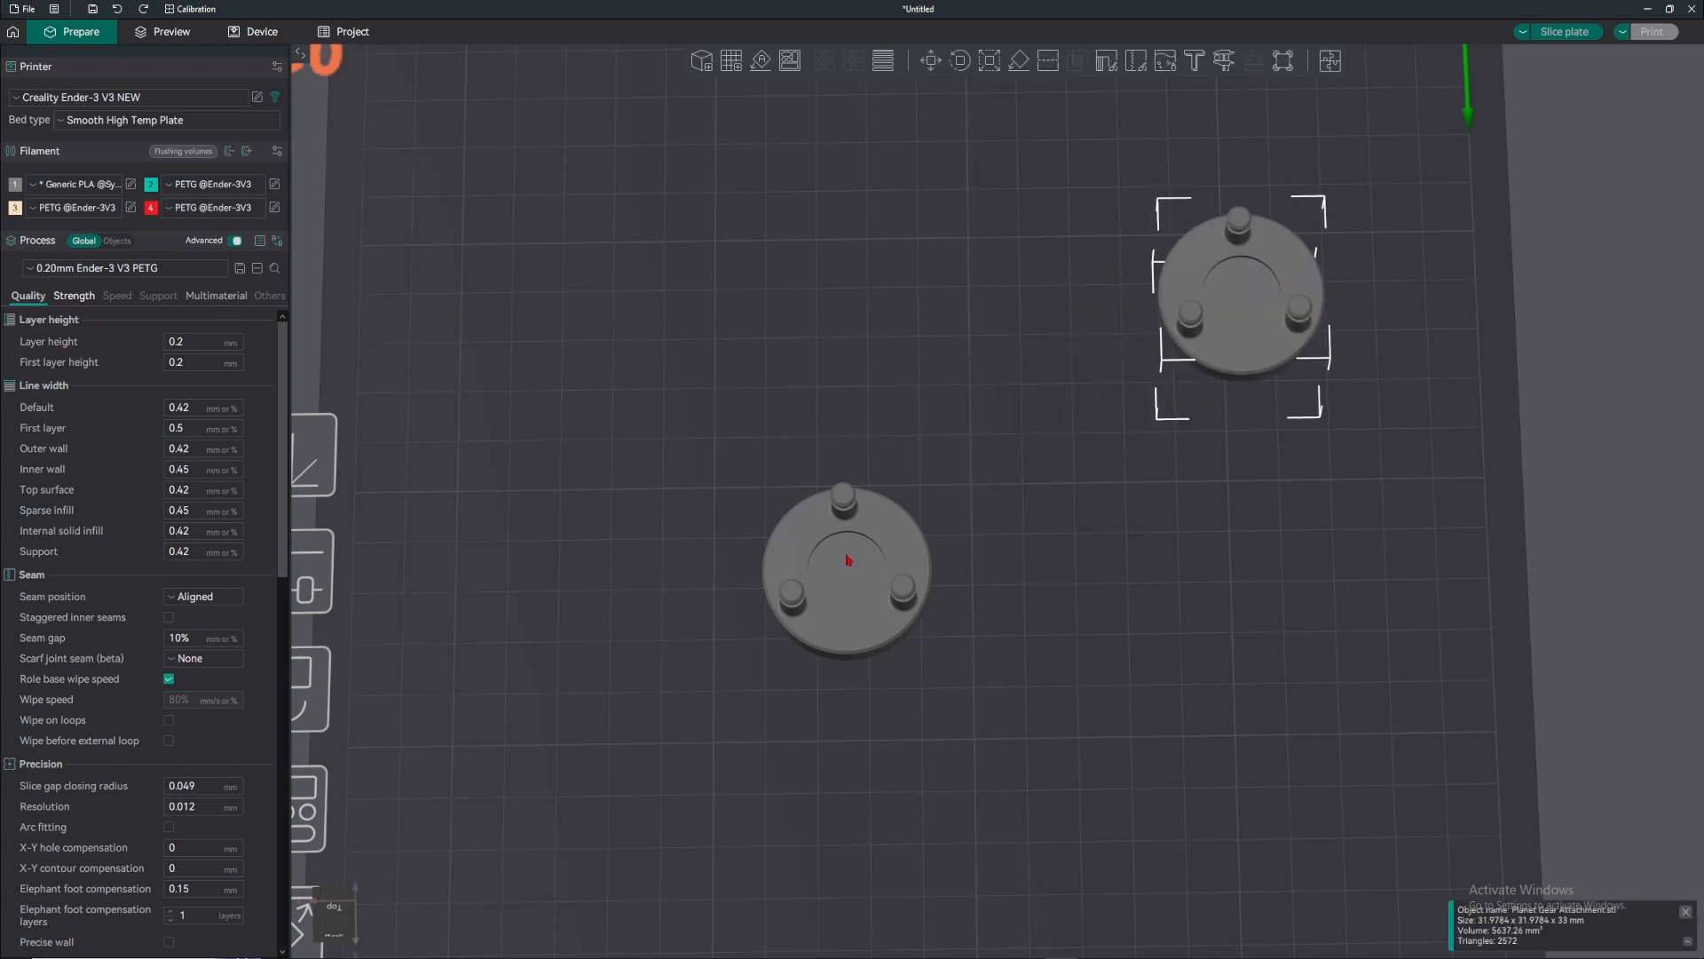
left_click_drag(847, 560, 645, 387)
left_click(840, 355)
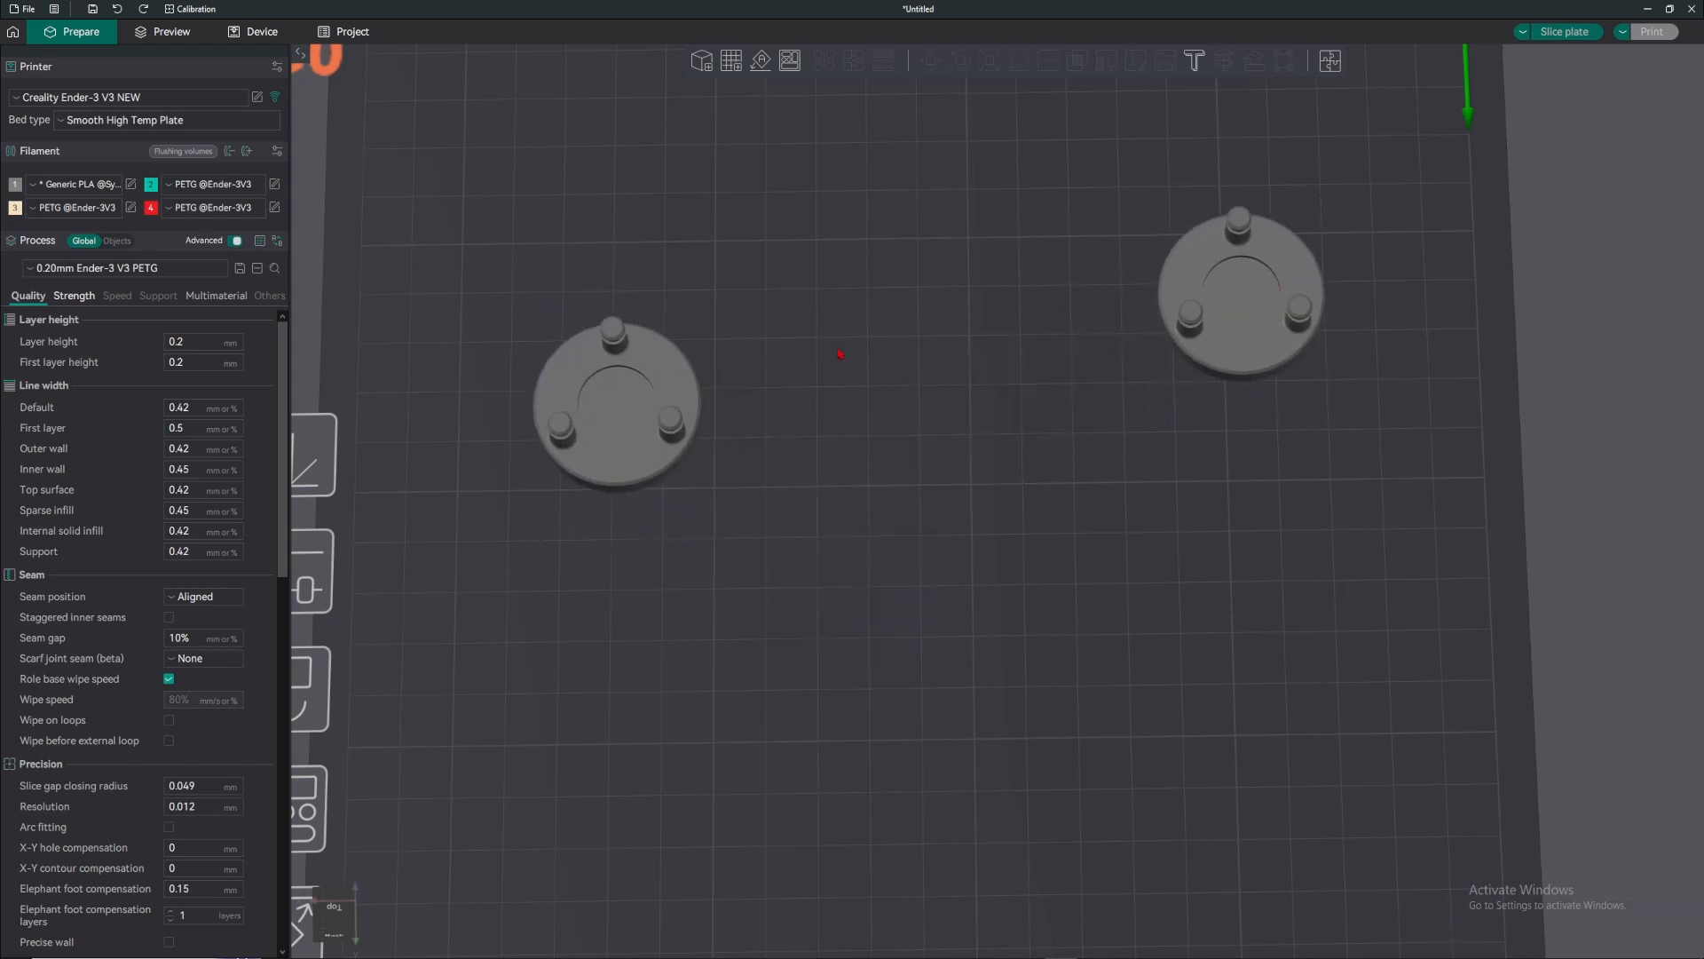
key("ctrl+a")
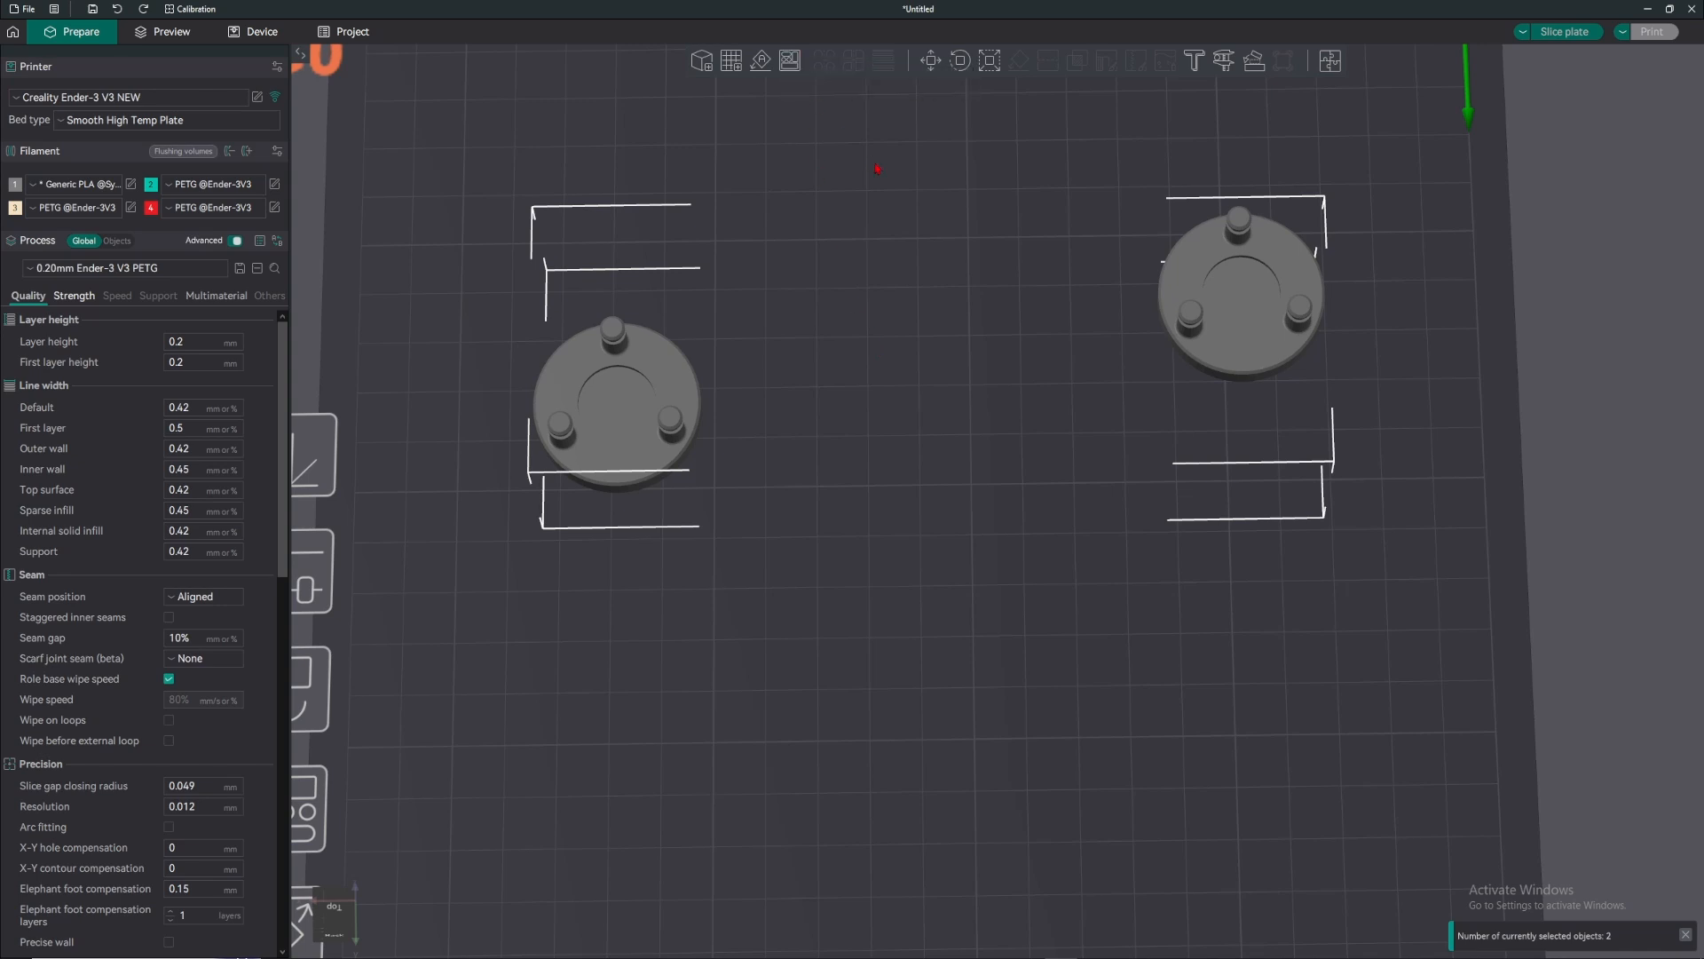
key("a")
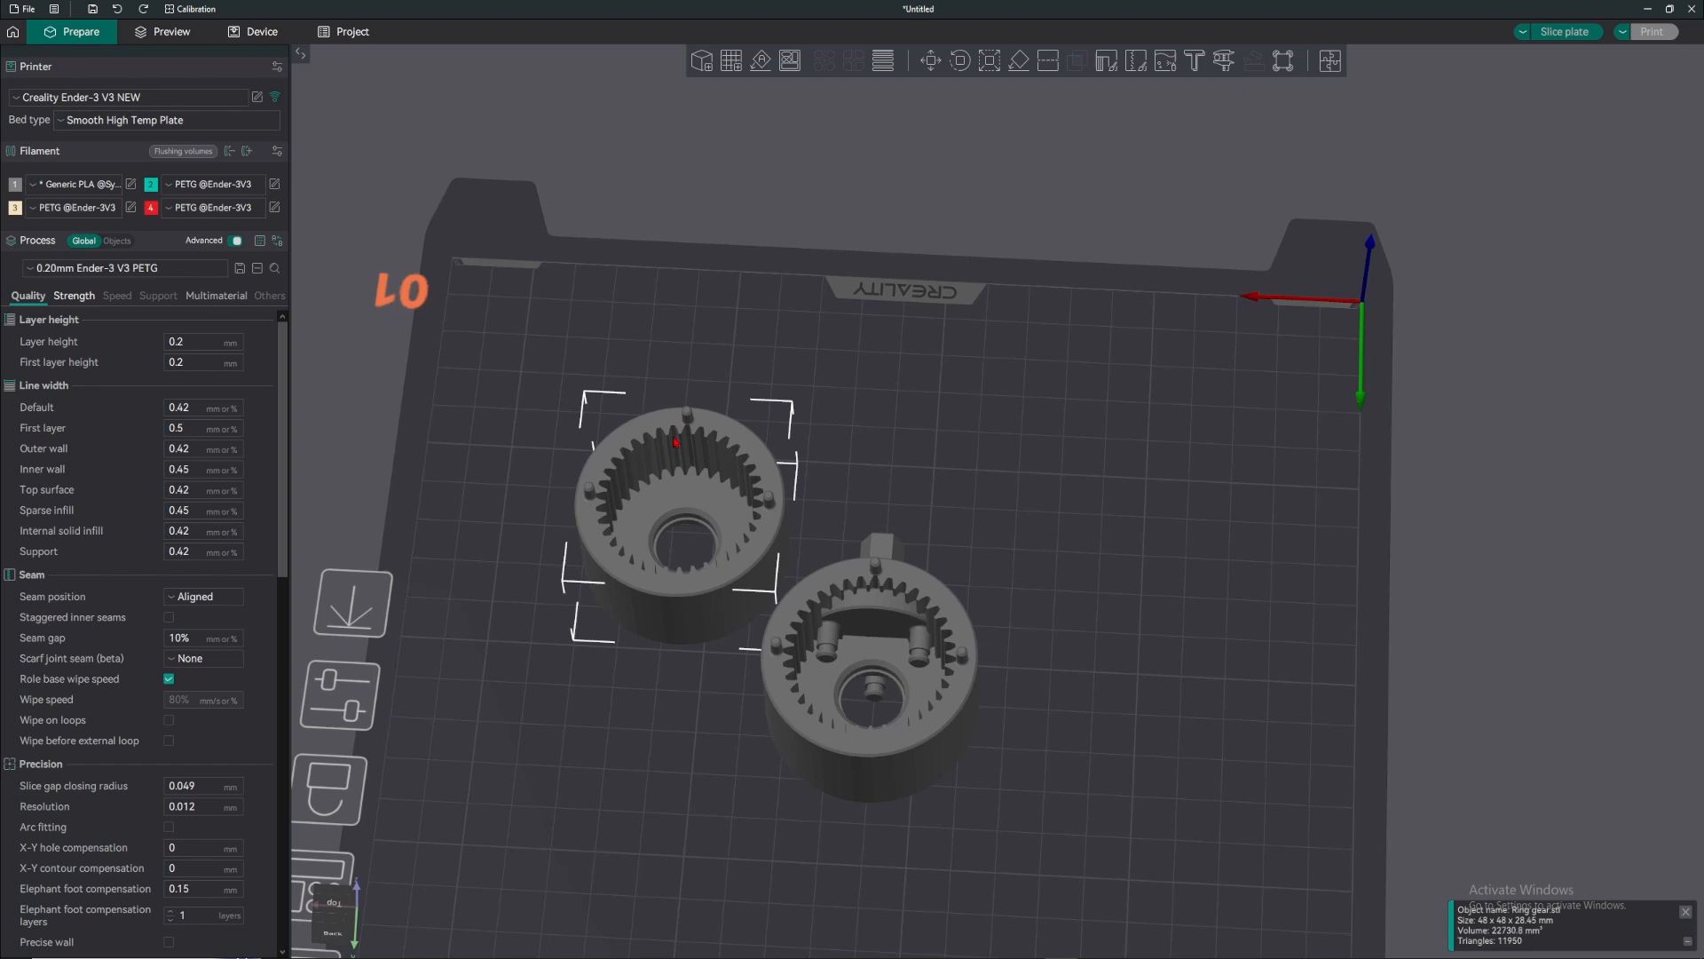
- Load a copy of the combined ring gear and planet gear attachment as a single multi-part object and reposition it
left_click_drag(677, 441, 732, 430)
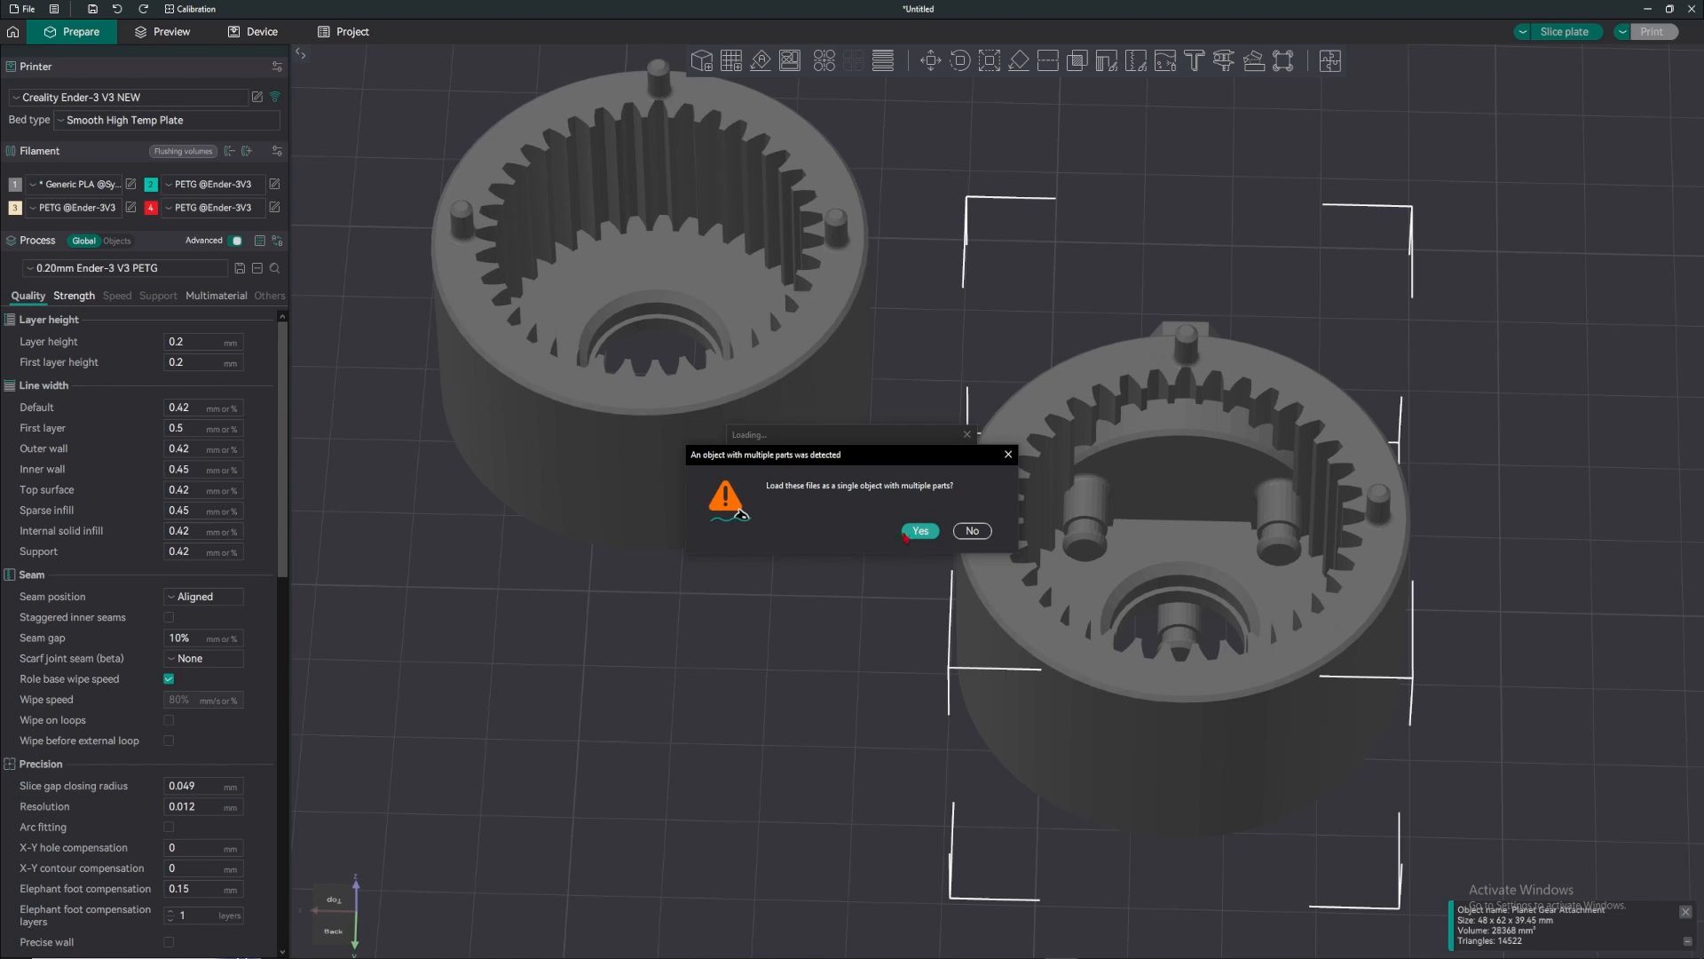
left_click(915, 533)
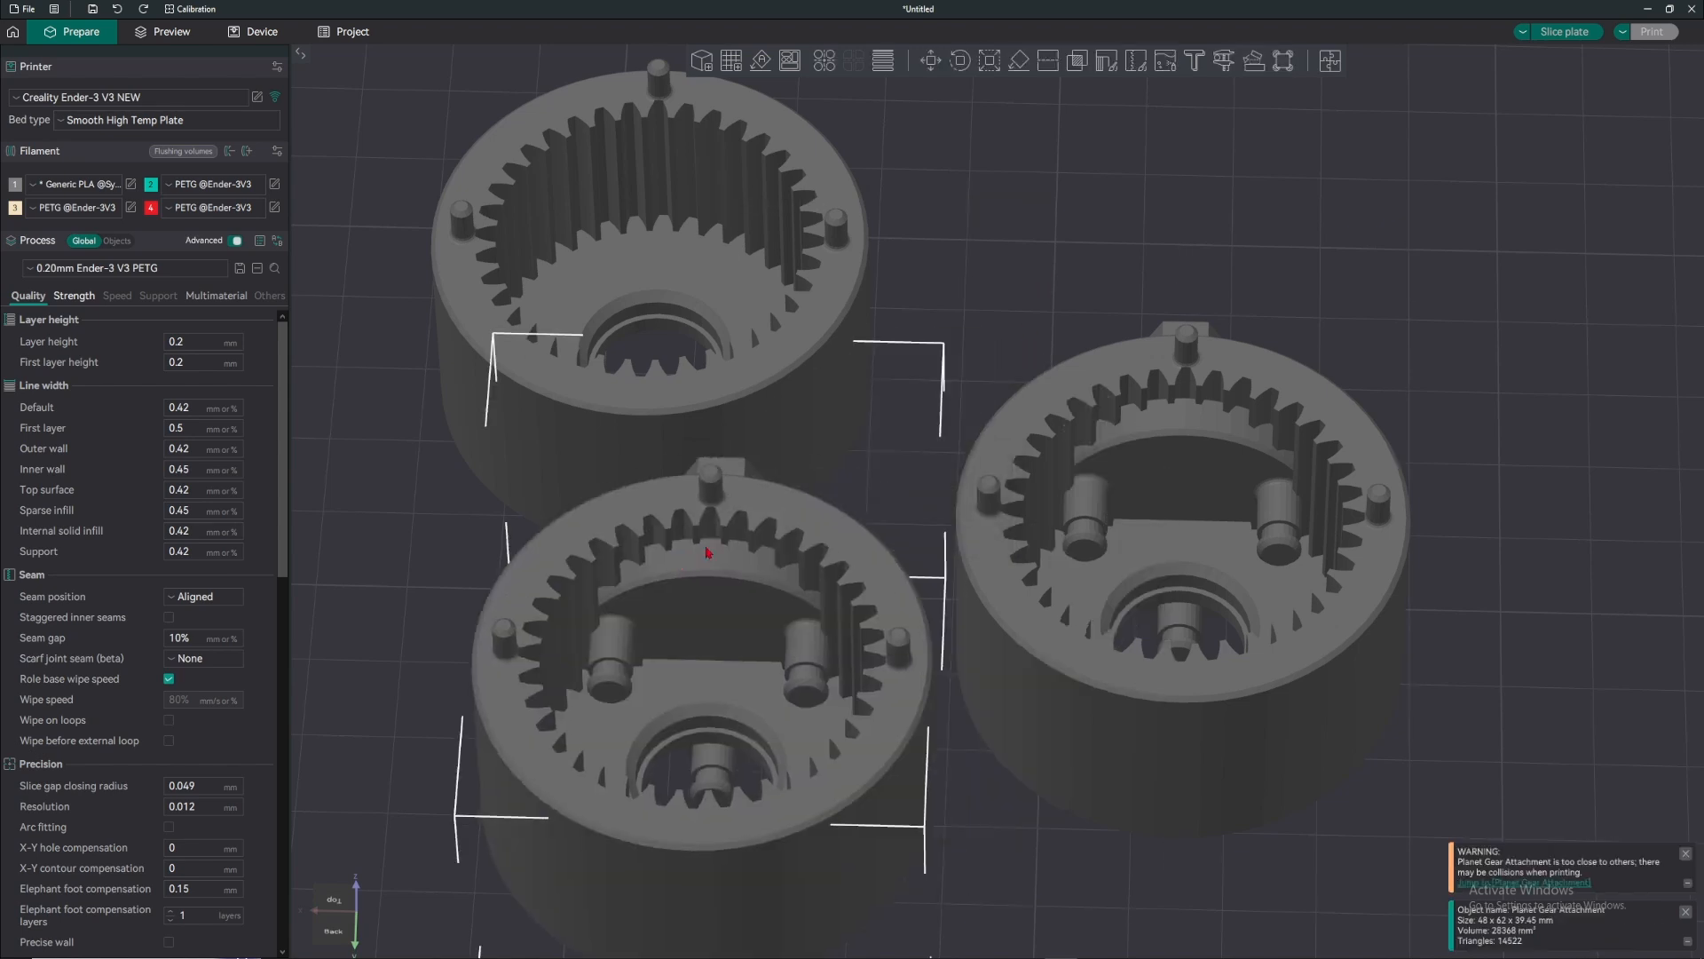
left_click_drag(707, 552, 814, 550)
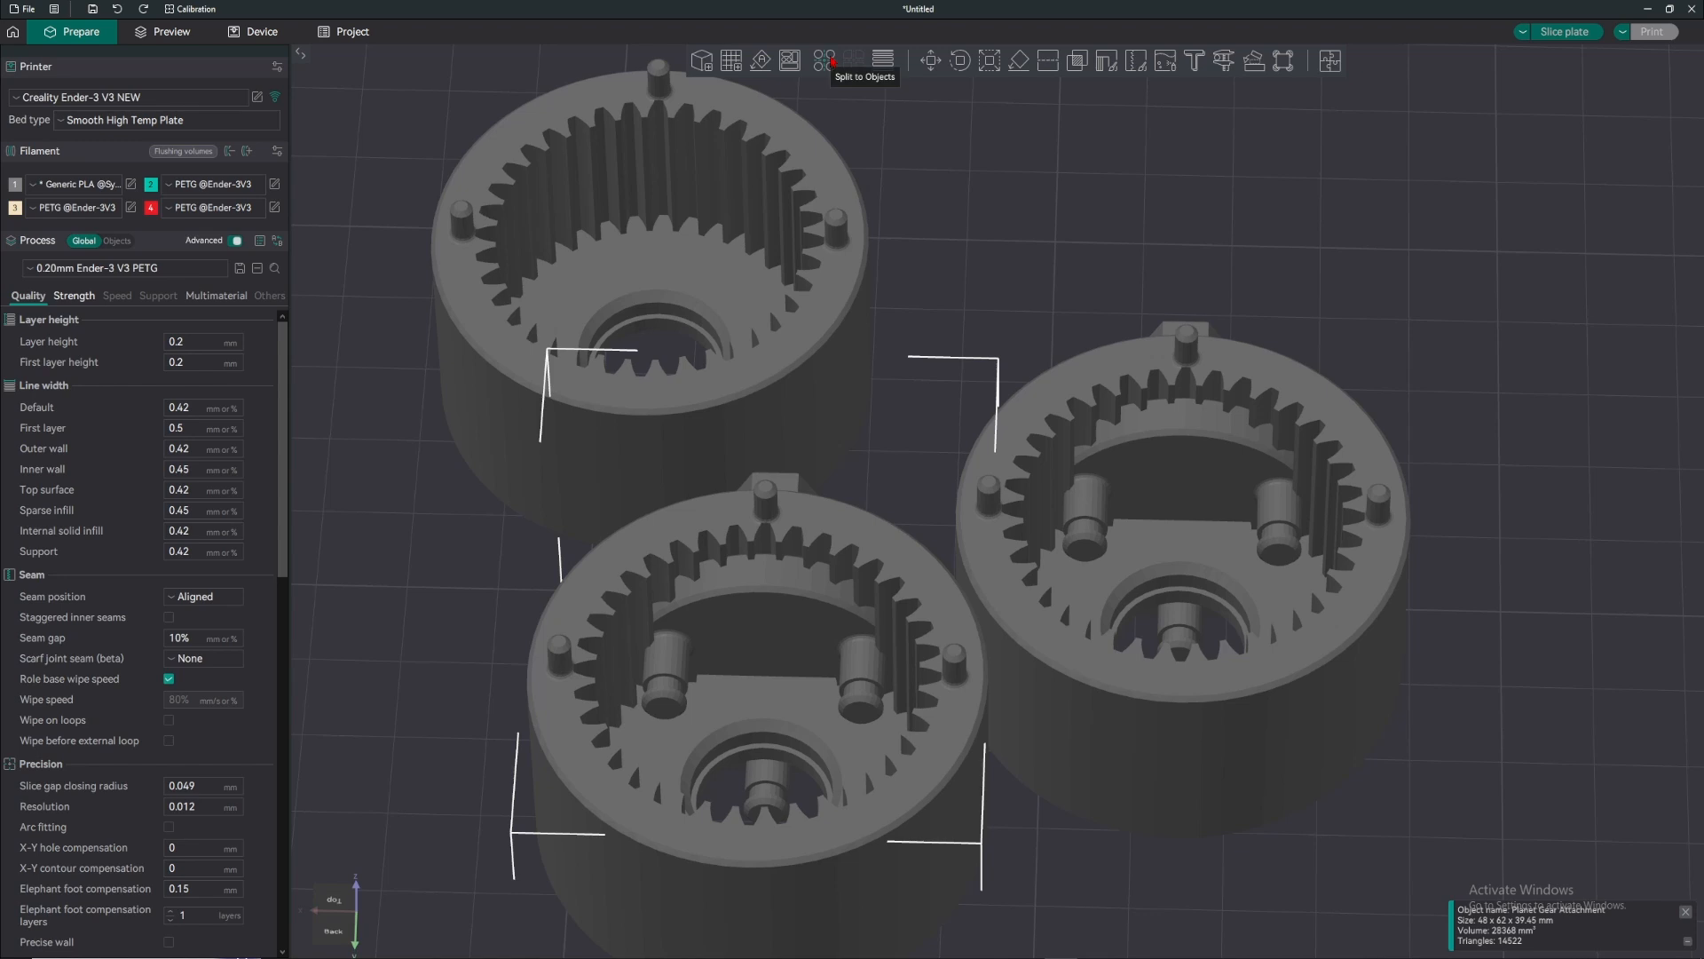
- Split the copied multi-part object into separate objects and move its gear attachment and ring gear apart
scroll(899, 728, "down", 2)
left_click(824, 62)
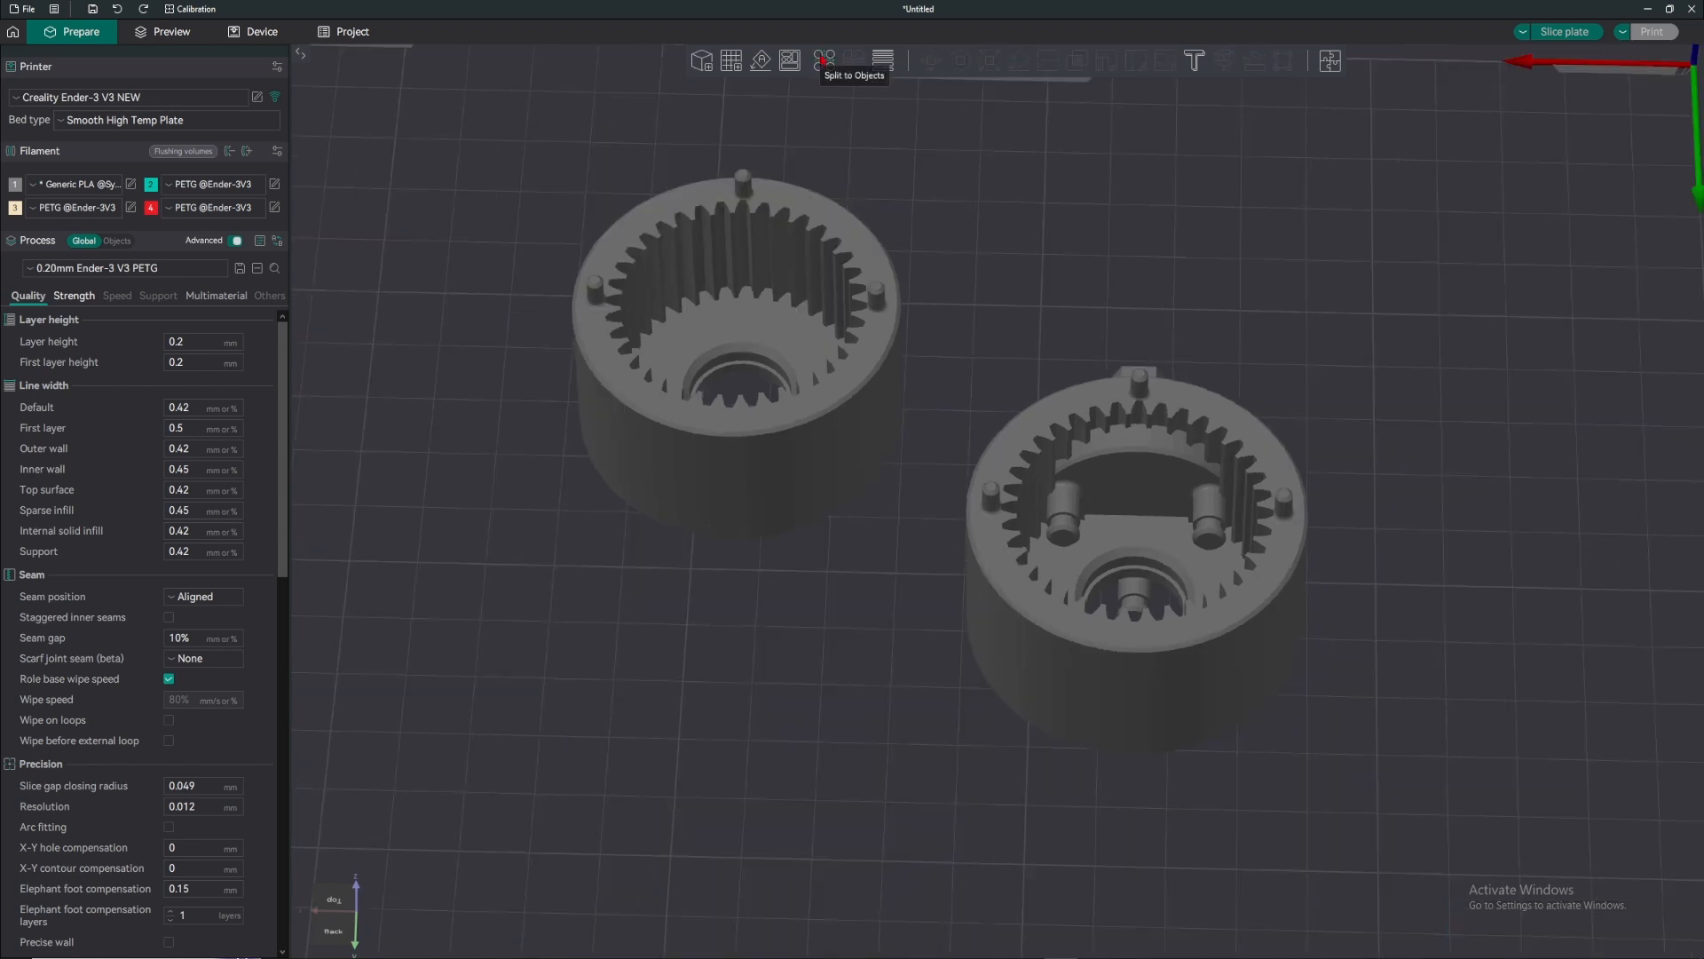
scroll(921, 190, "down", 4)
left_click(943, 267)
left_click_drag(920, 561, 1241, 361)
left_click_drag(880, 611, 665, 641)
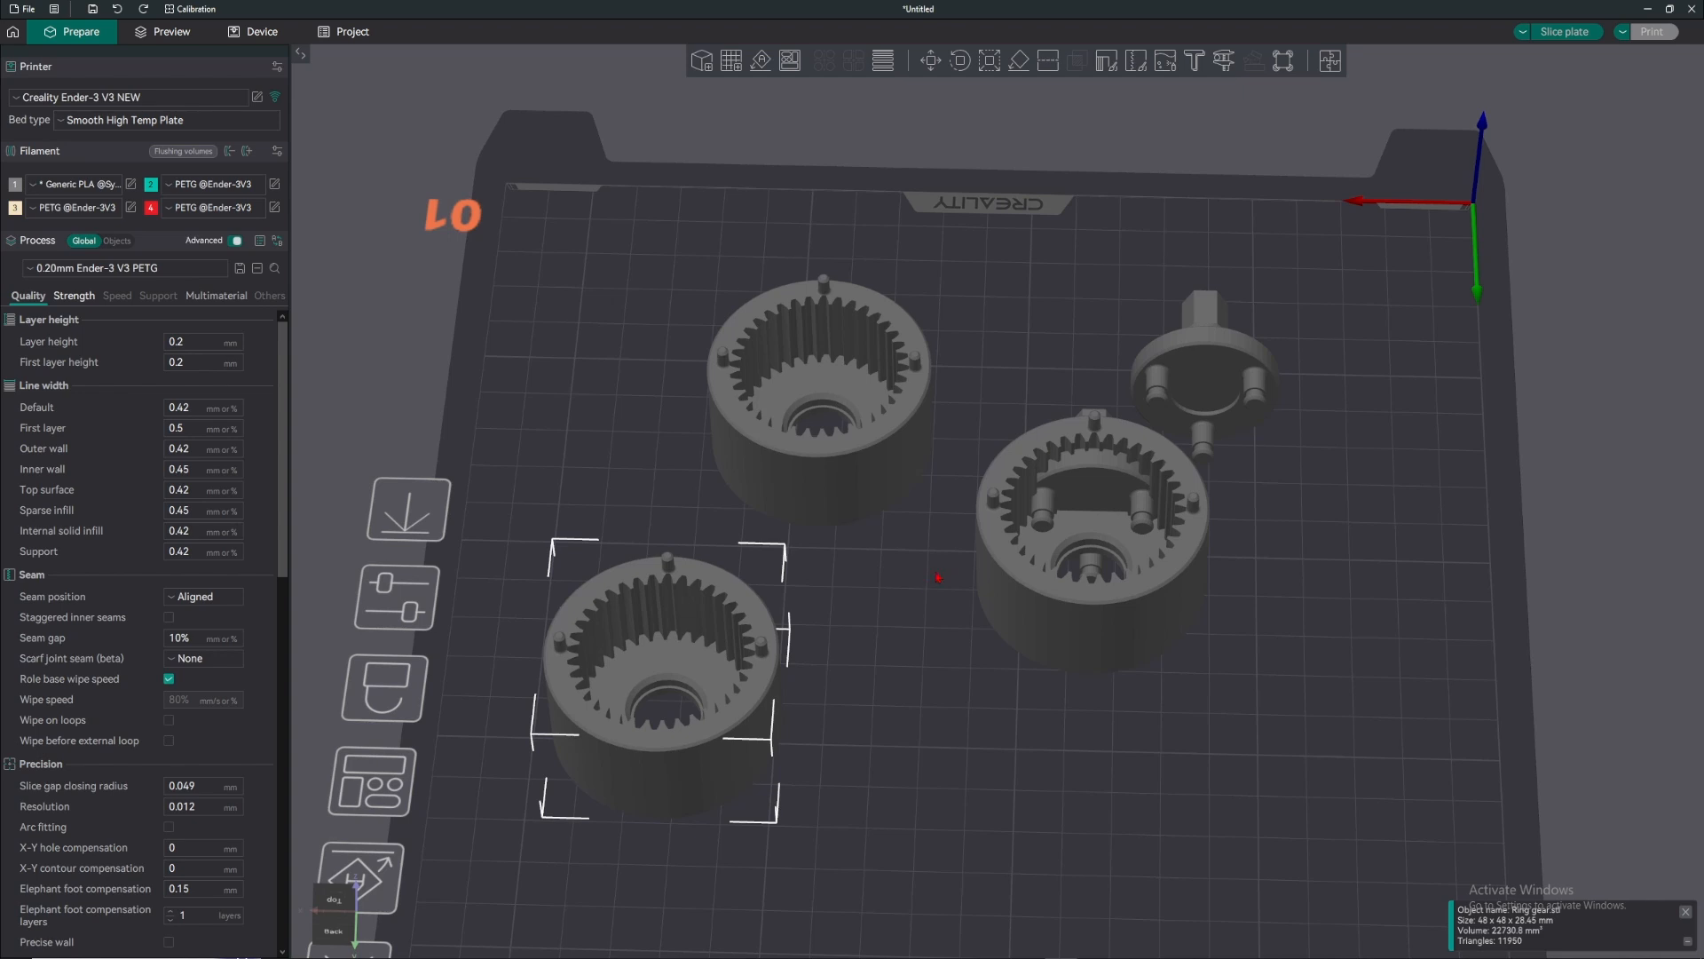
- Try Split to Parts on the assembly of two ring gears and the gear attachment, and undo the assembly
left_click_drag(1177, 399, 1056, 304)
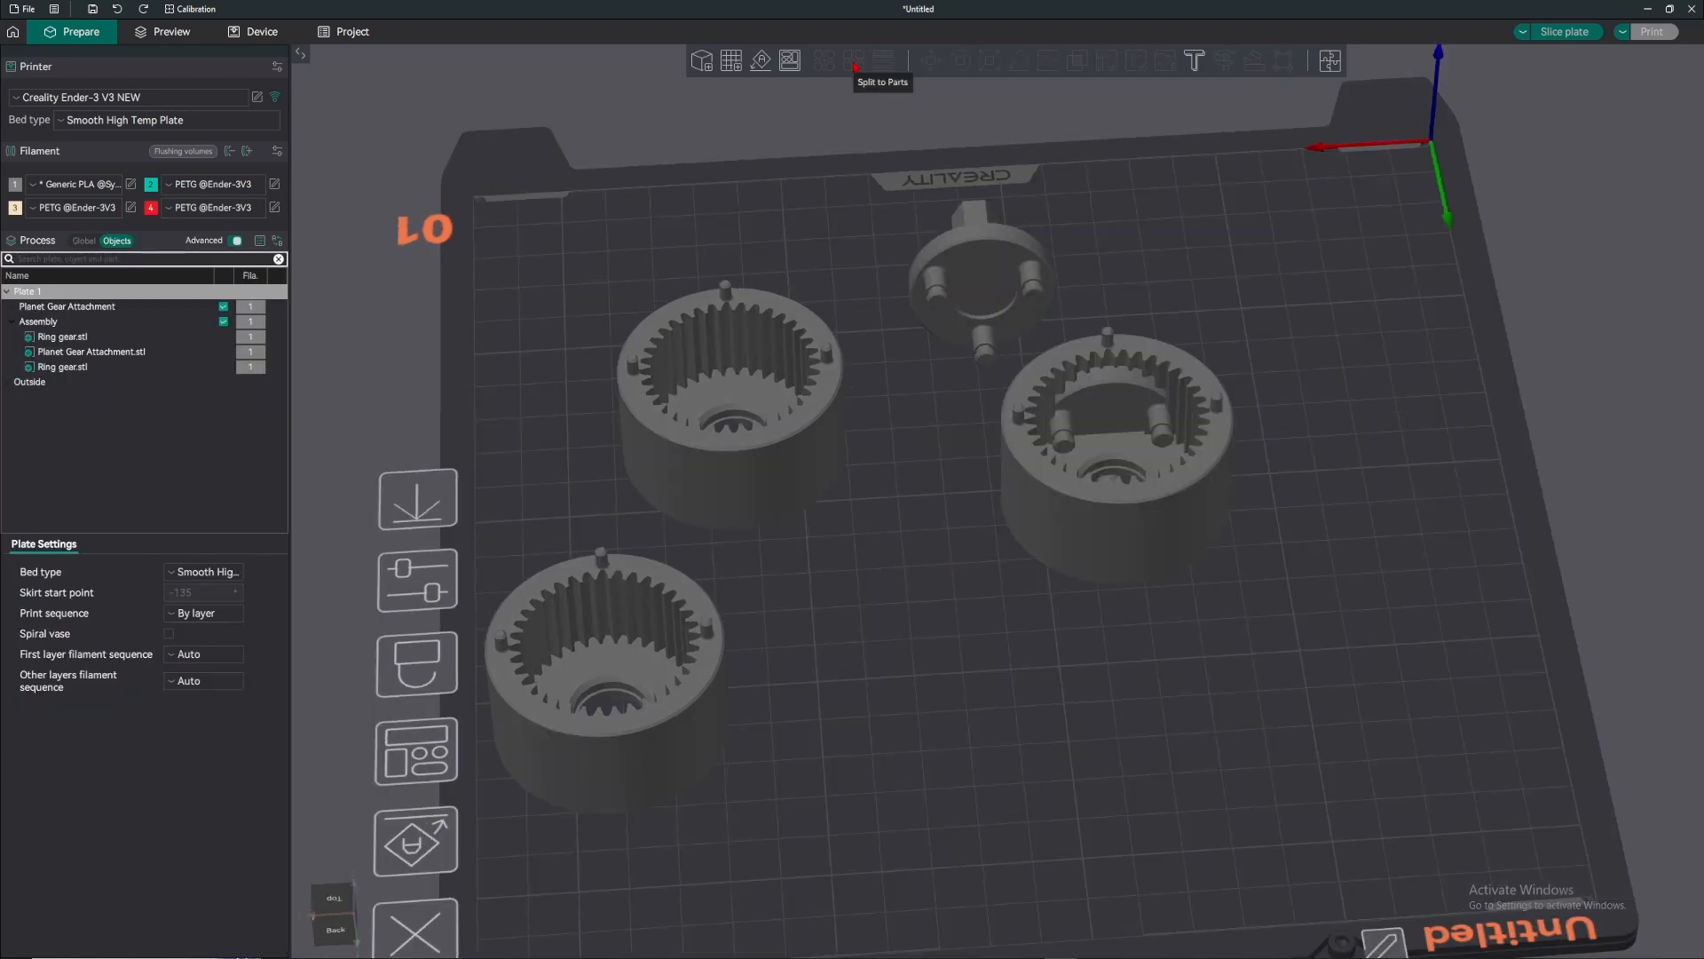
scroll(885, 242, "down", 3)
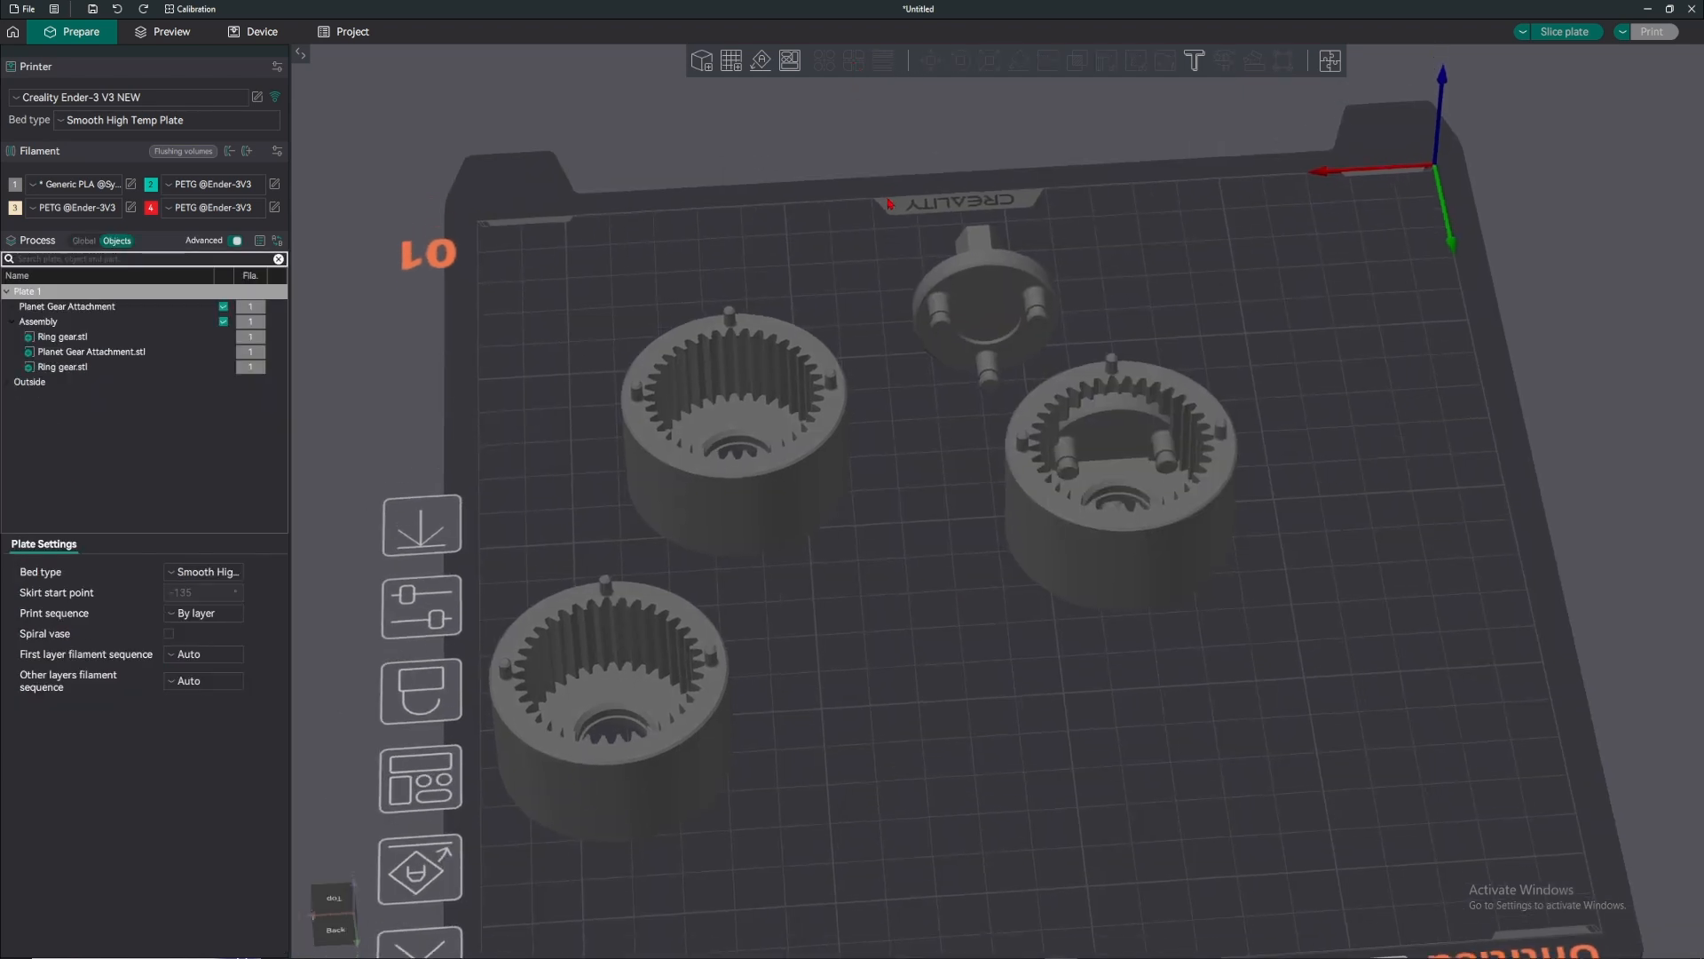
left_click(850, 410)
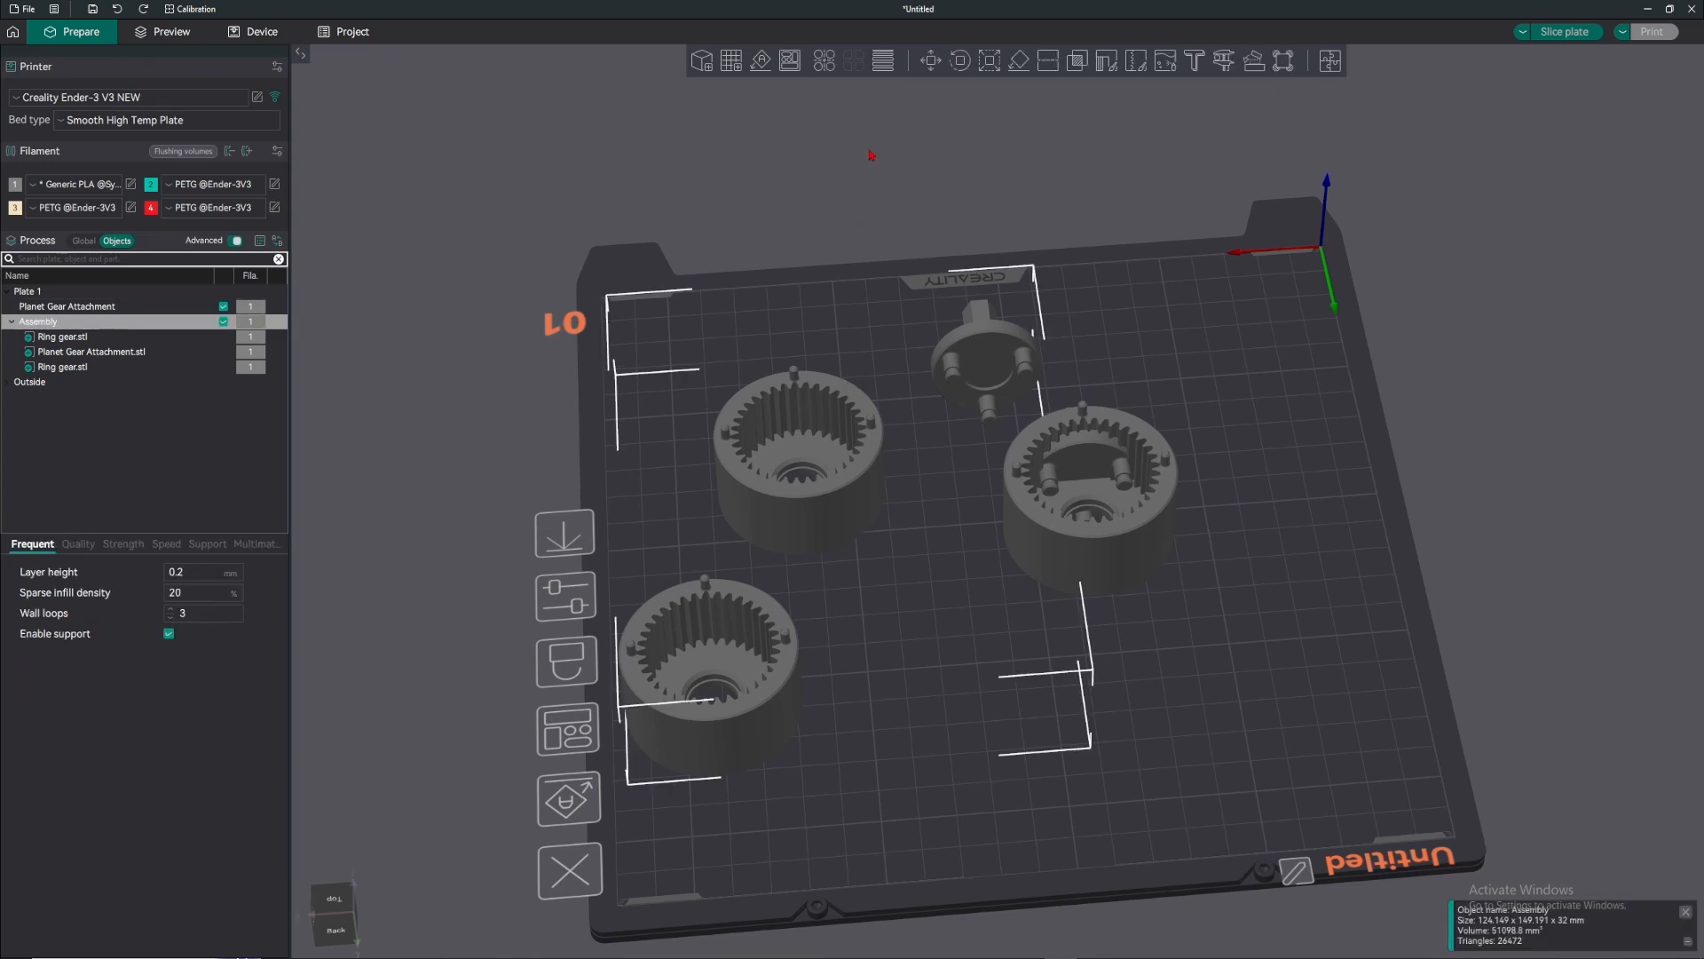
left_click(849, 62)
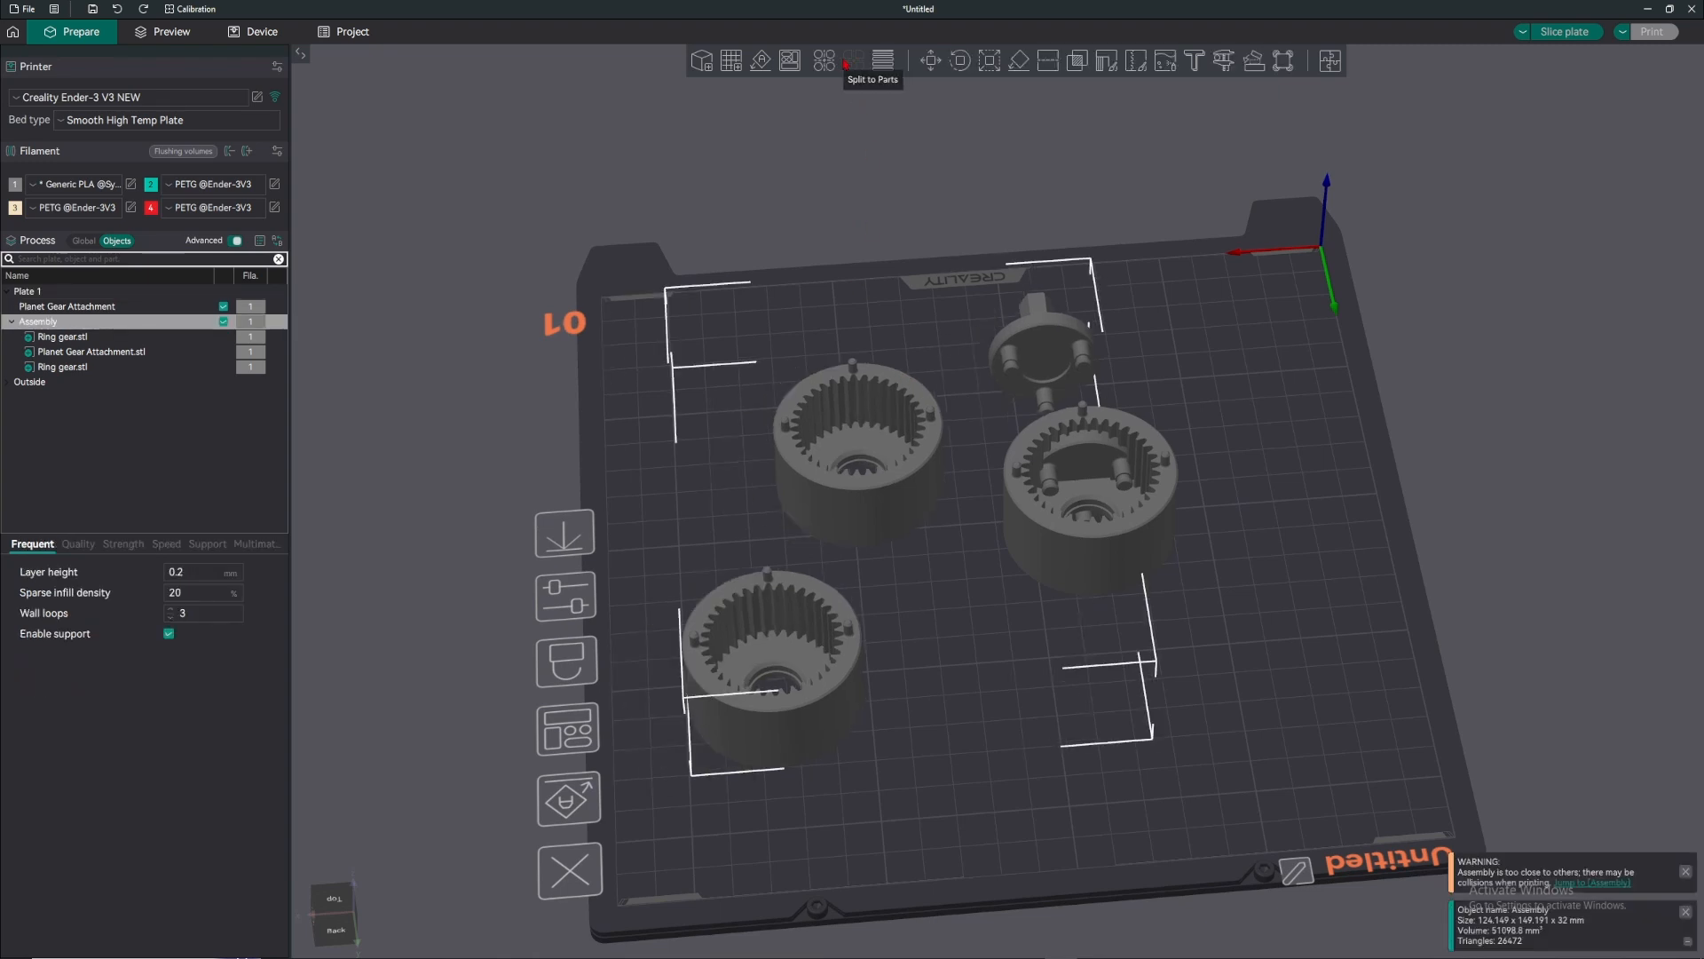
left_click_drag(917, 218, 924, 233)
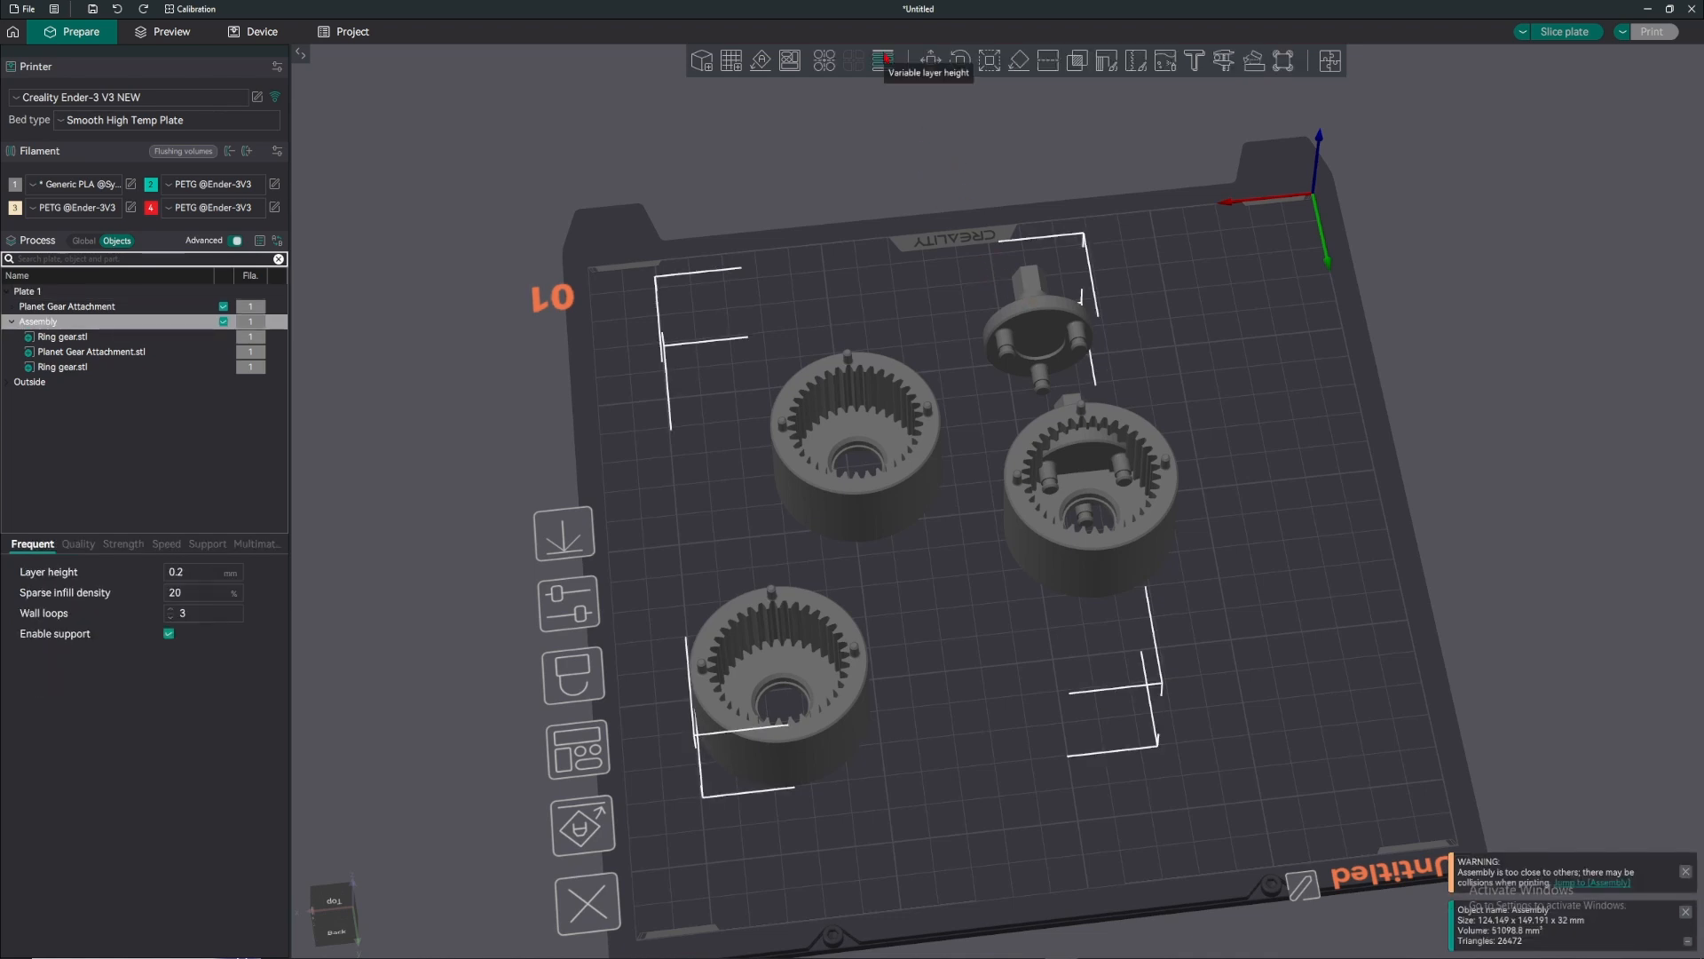
key("ctrl+z")
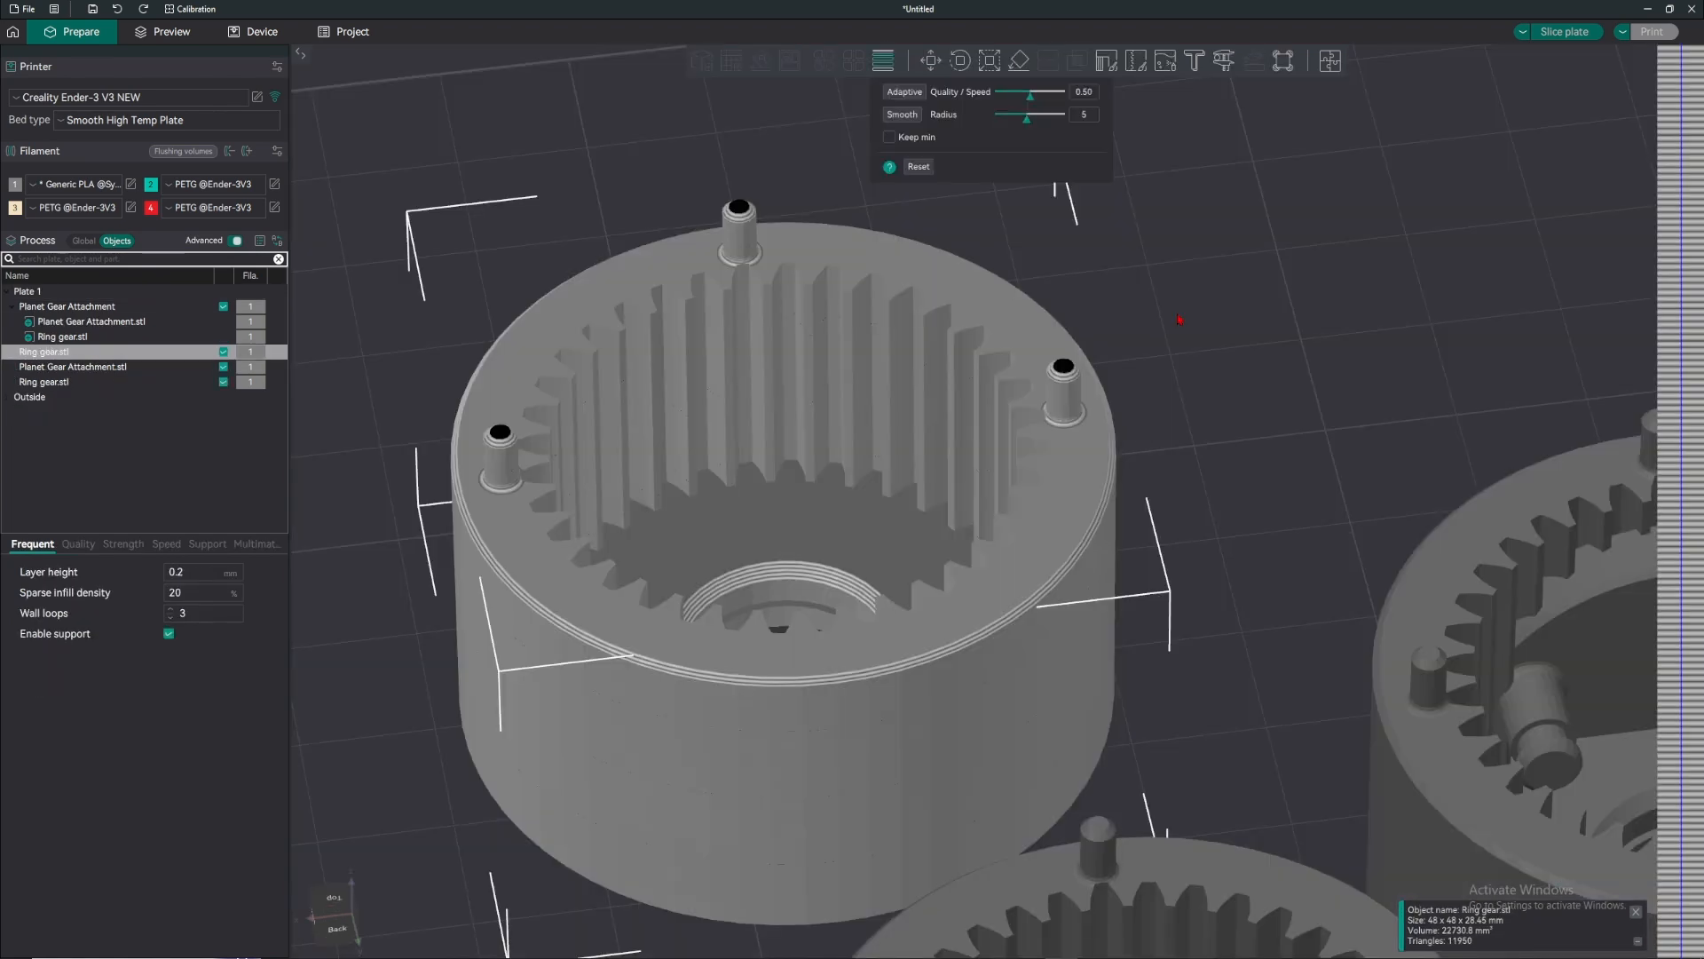
- Try varying the ring gear's layer heights by thinning some bands and thickening others along its height
scroll(1178, 319, "up", 10)
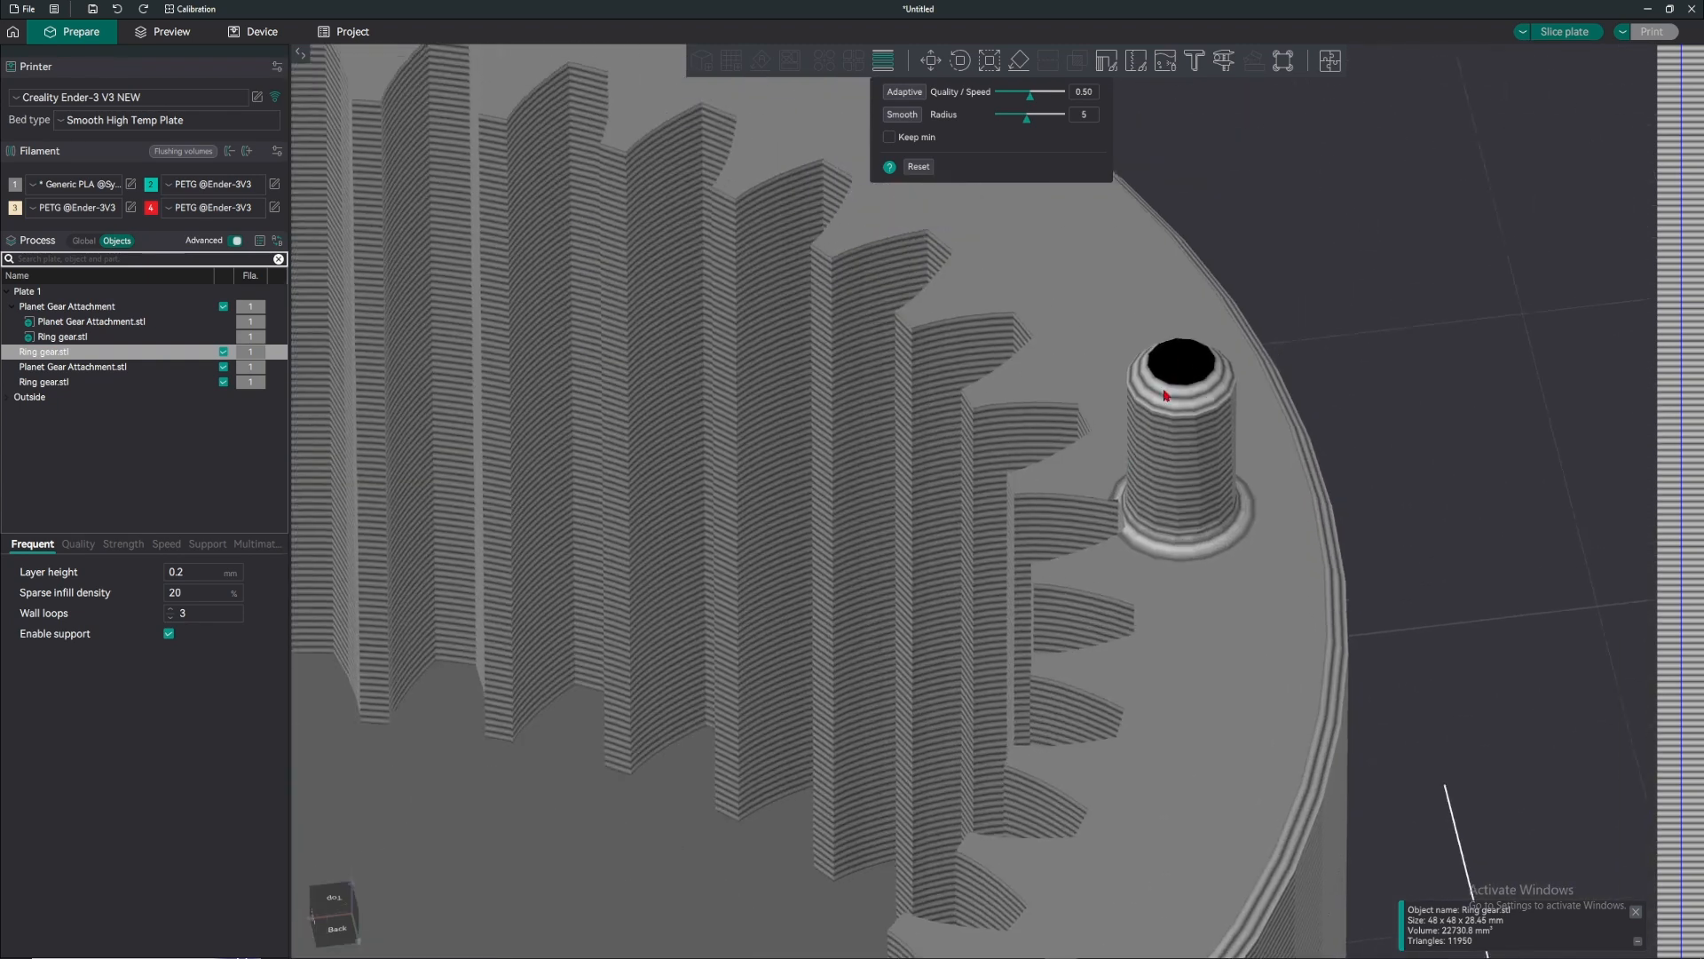
right_click_drag(1164, 392, 1114, 449)
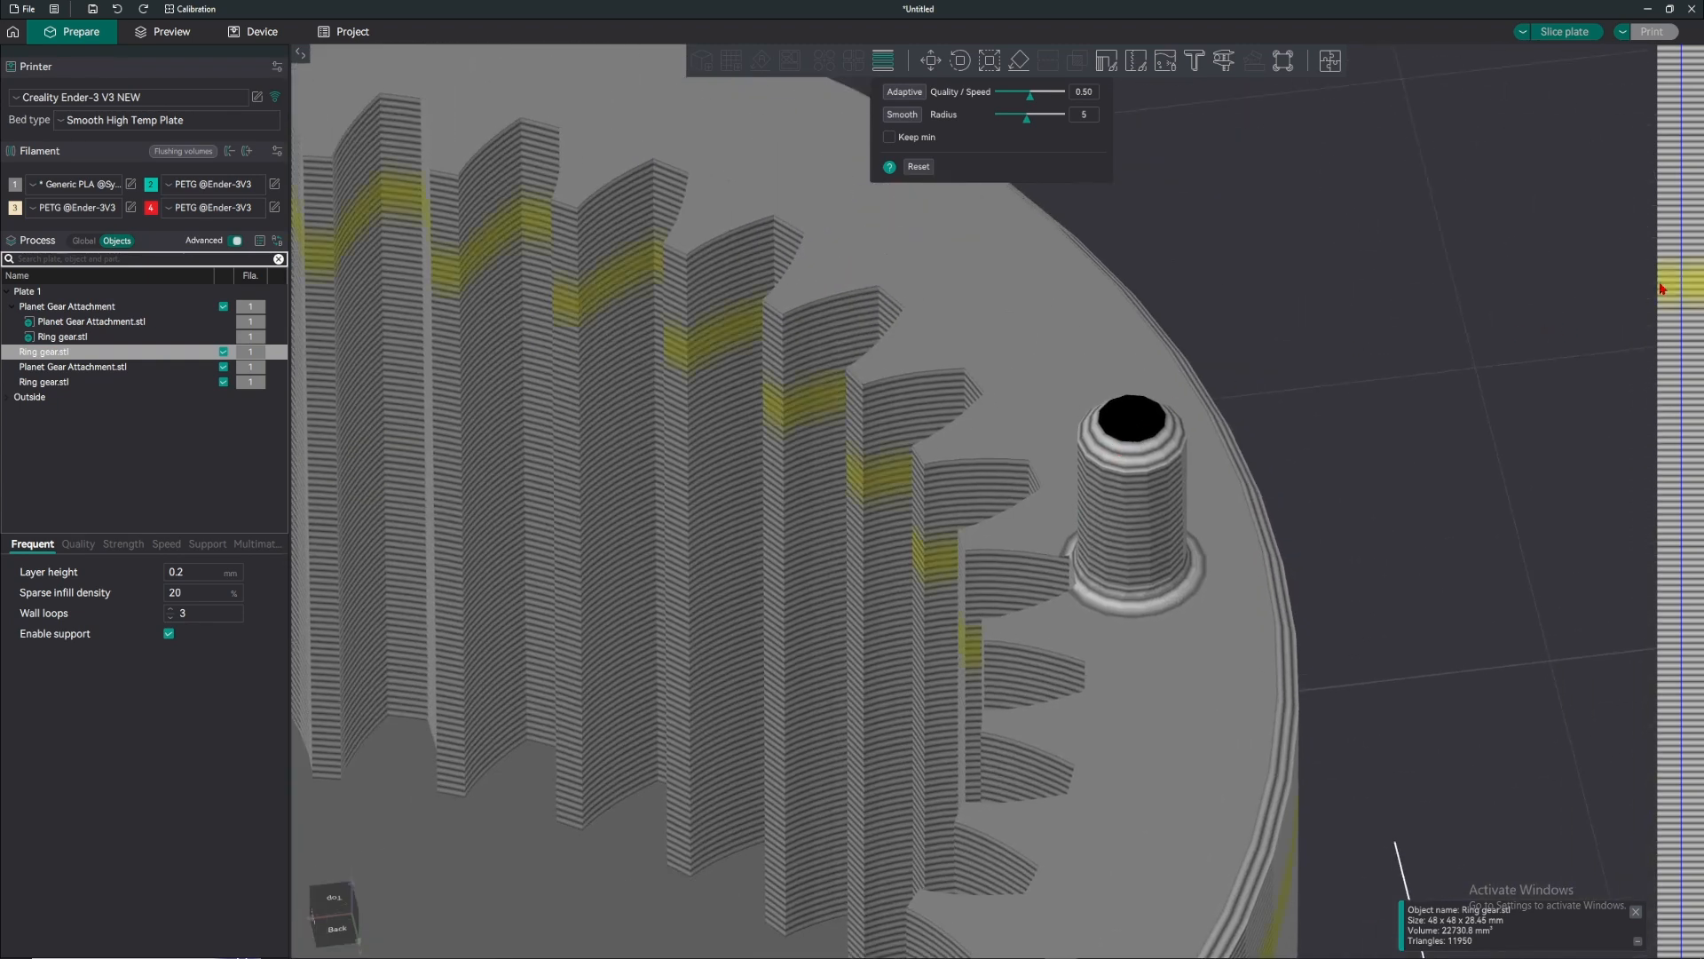
left_click_drag(1665, 285, 1657, 287)
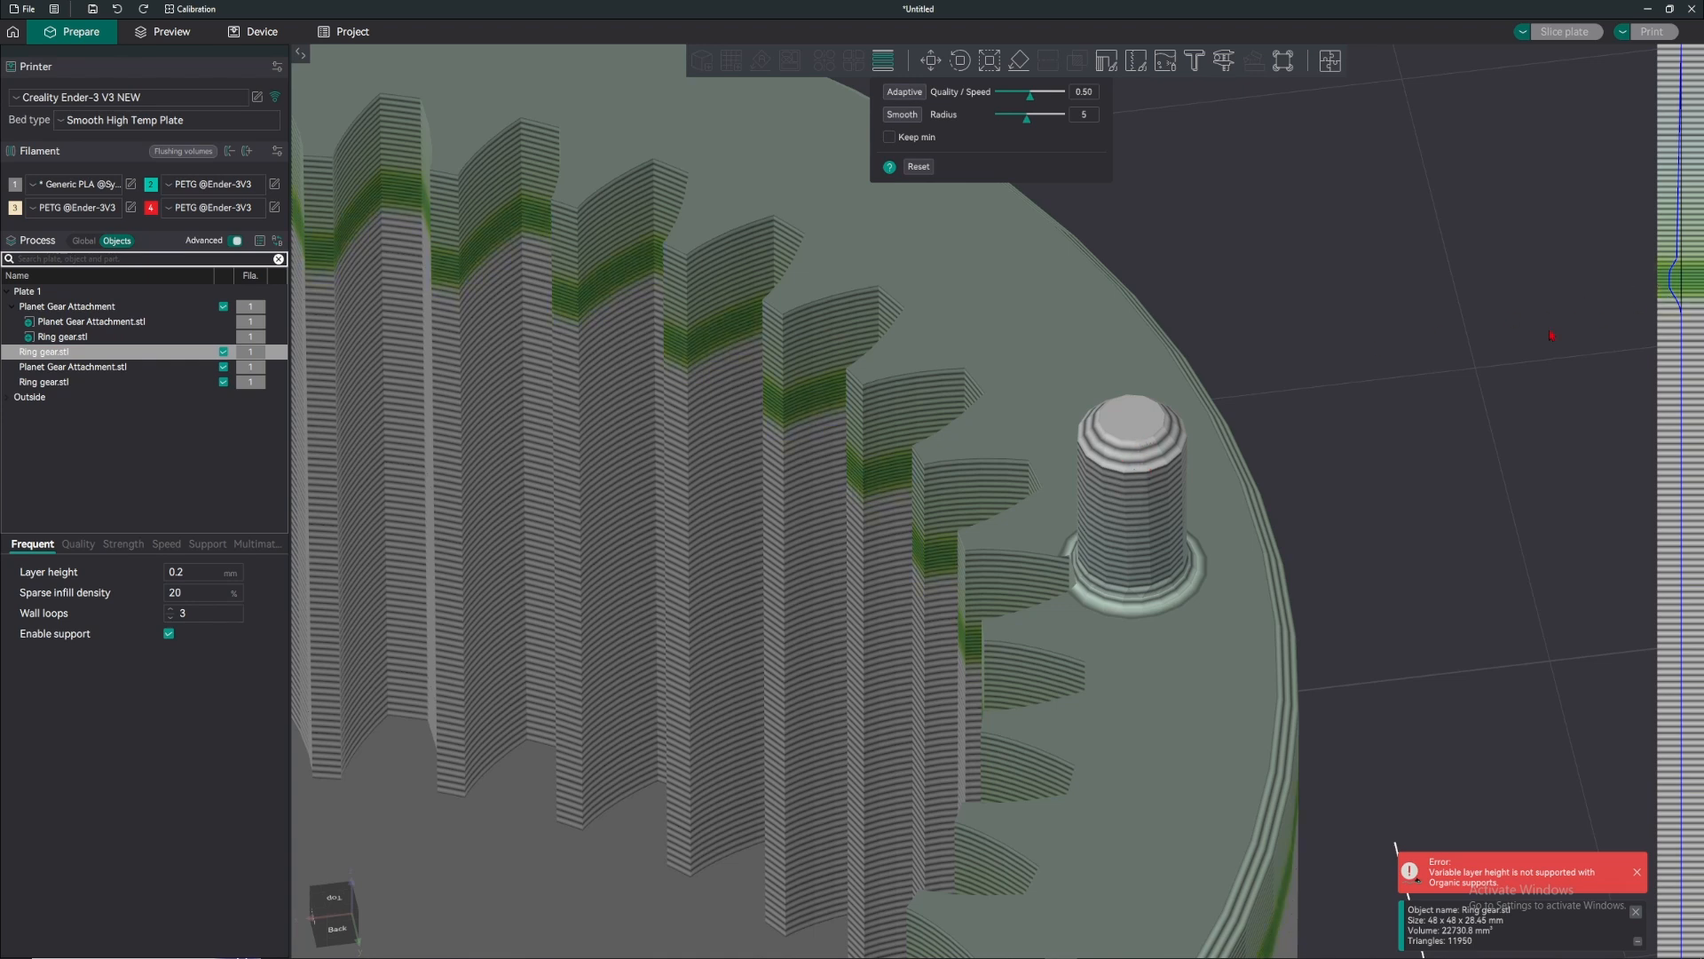
scroll(1401, 412, "down", 5)
scroll(1325, 453, "down", 2)
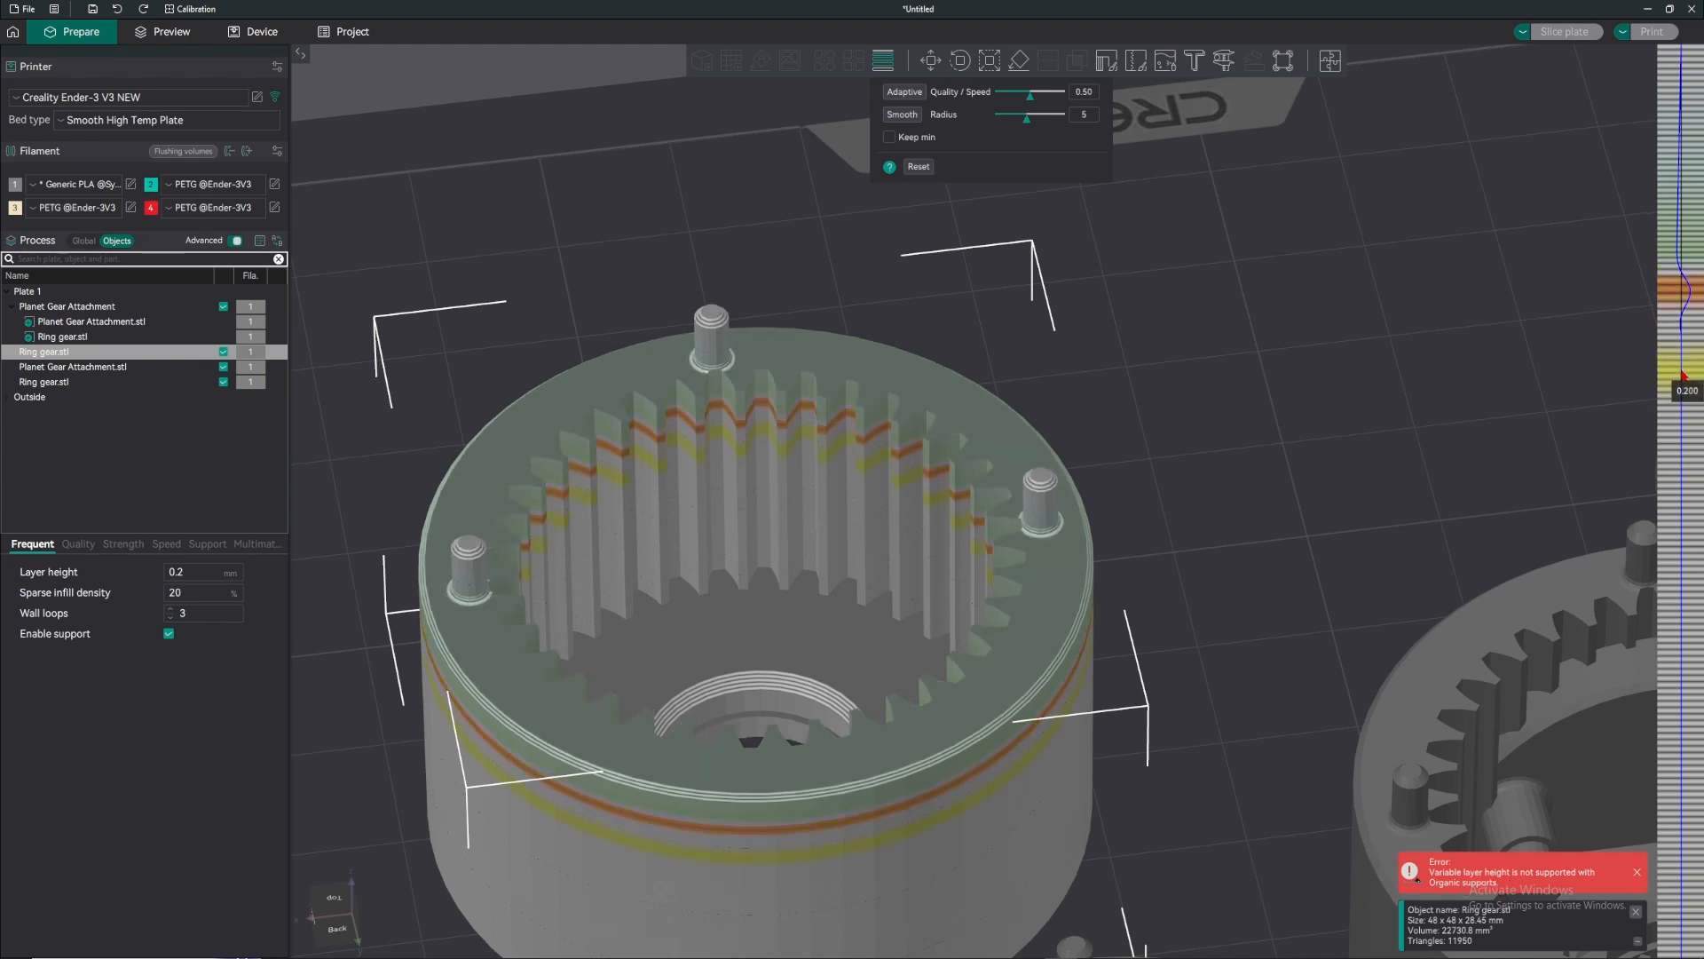
mouse_move(1680, 377)
left_mouse_down()
mouse_move(1673, 534)
mouse_move(1687, 213)
left_mouse_up()
scroll(1078, 552, "up", 14)
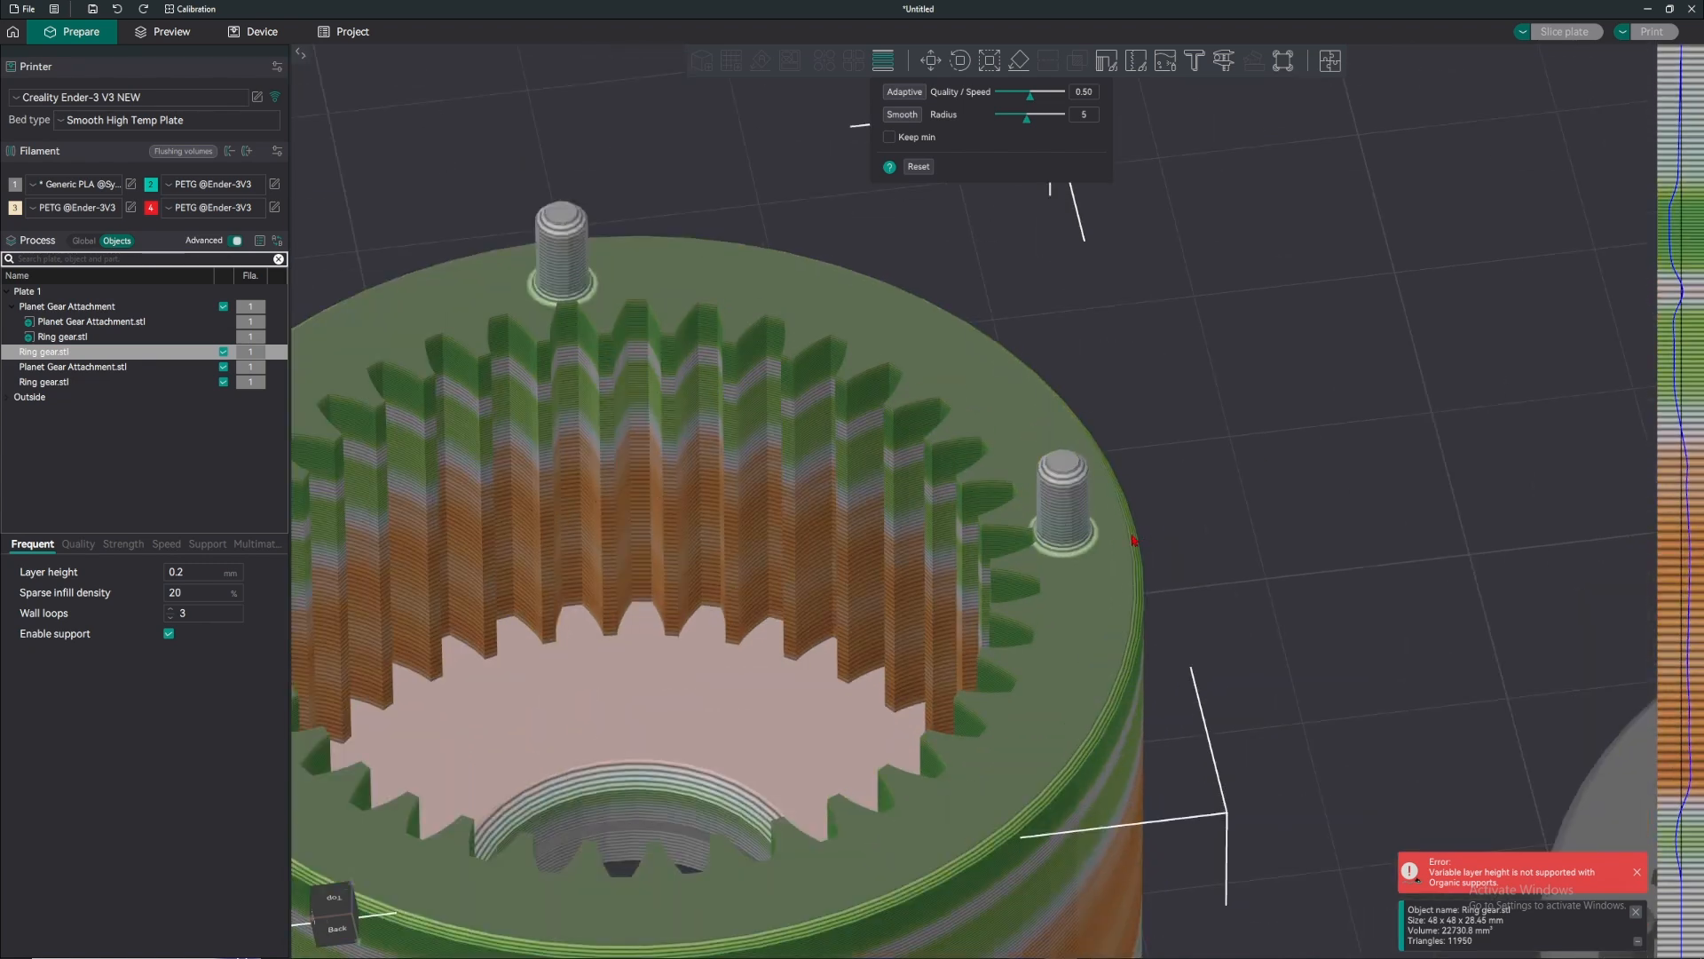
- Try thickening the layers around the ring gear's top face and pin bases in the variable layer height profile
scroll(1226, 615, "up", 5)
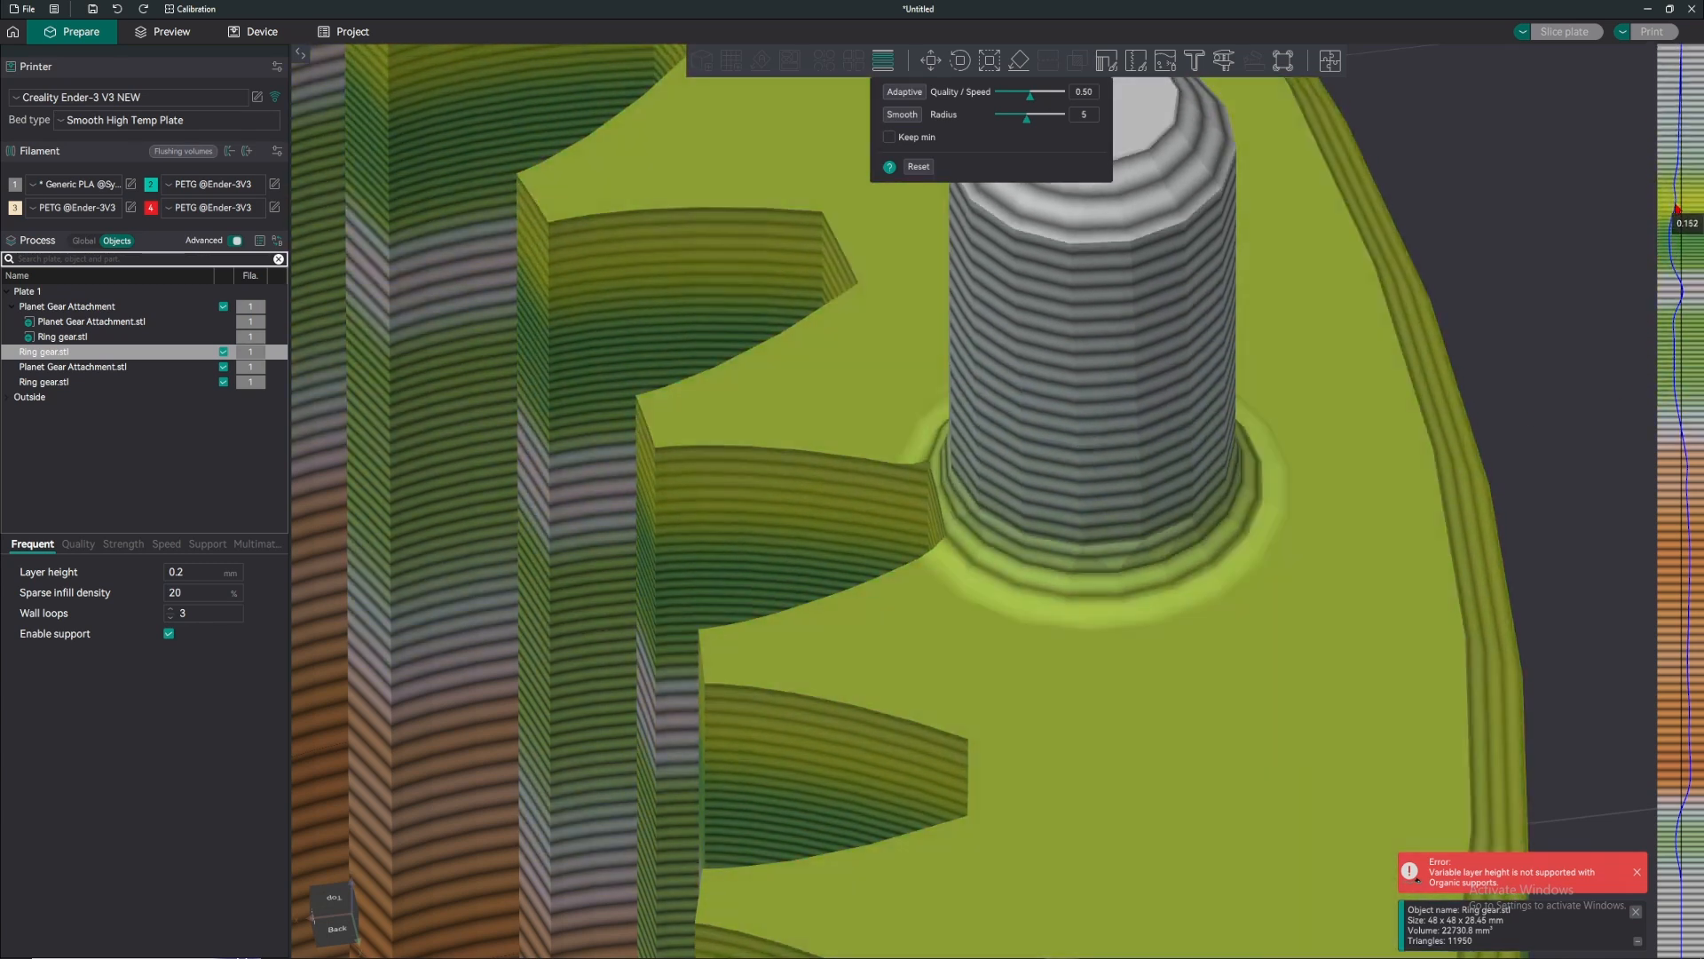
right_click_drag(1678, 210, 1678, 213)
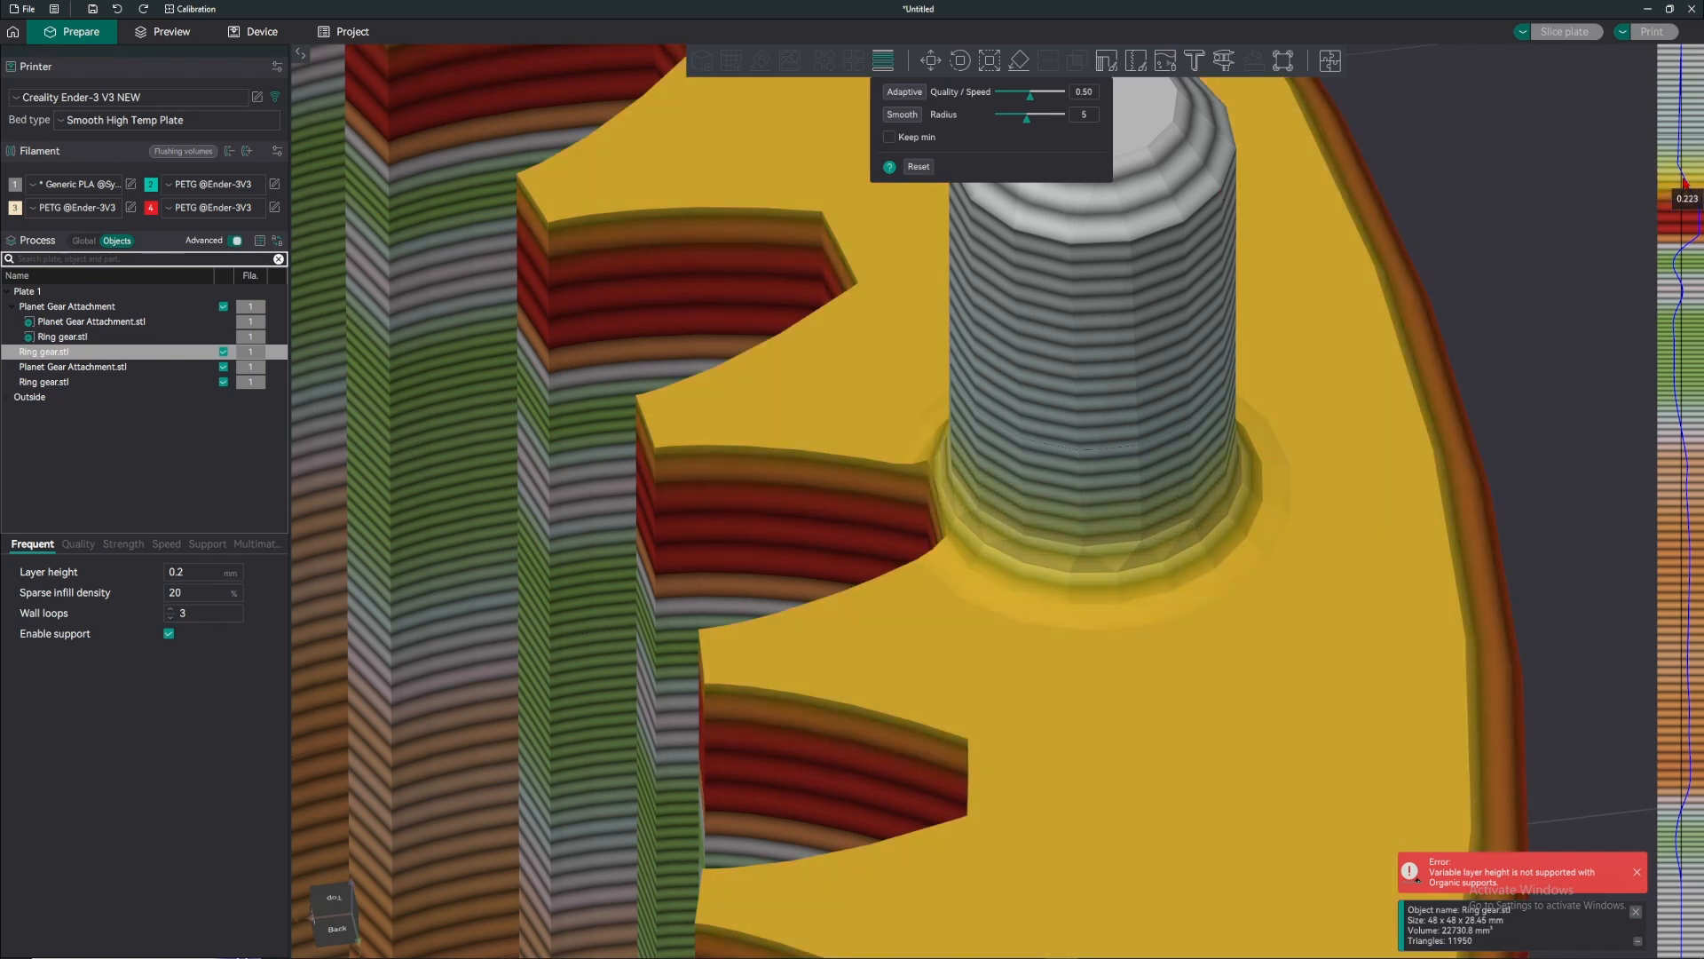
right_click(1678, 177)
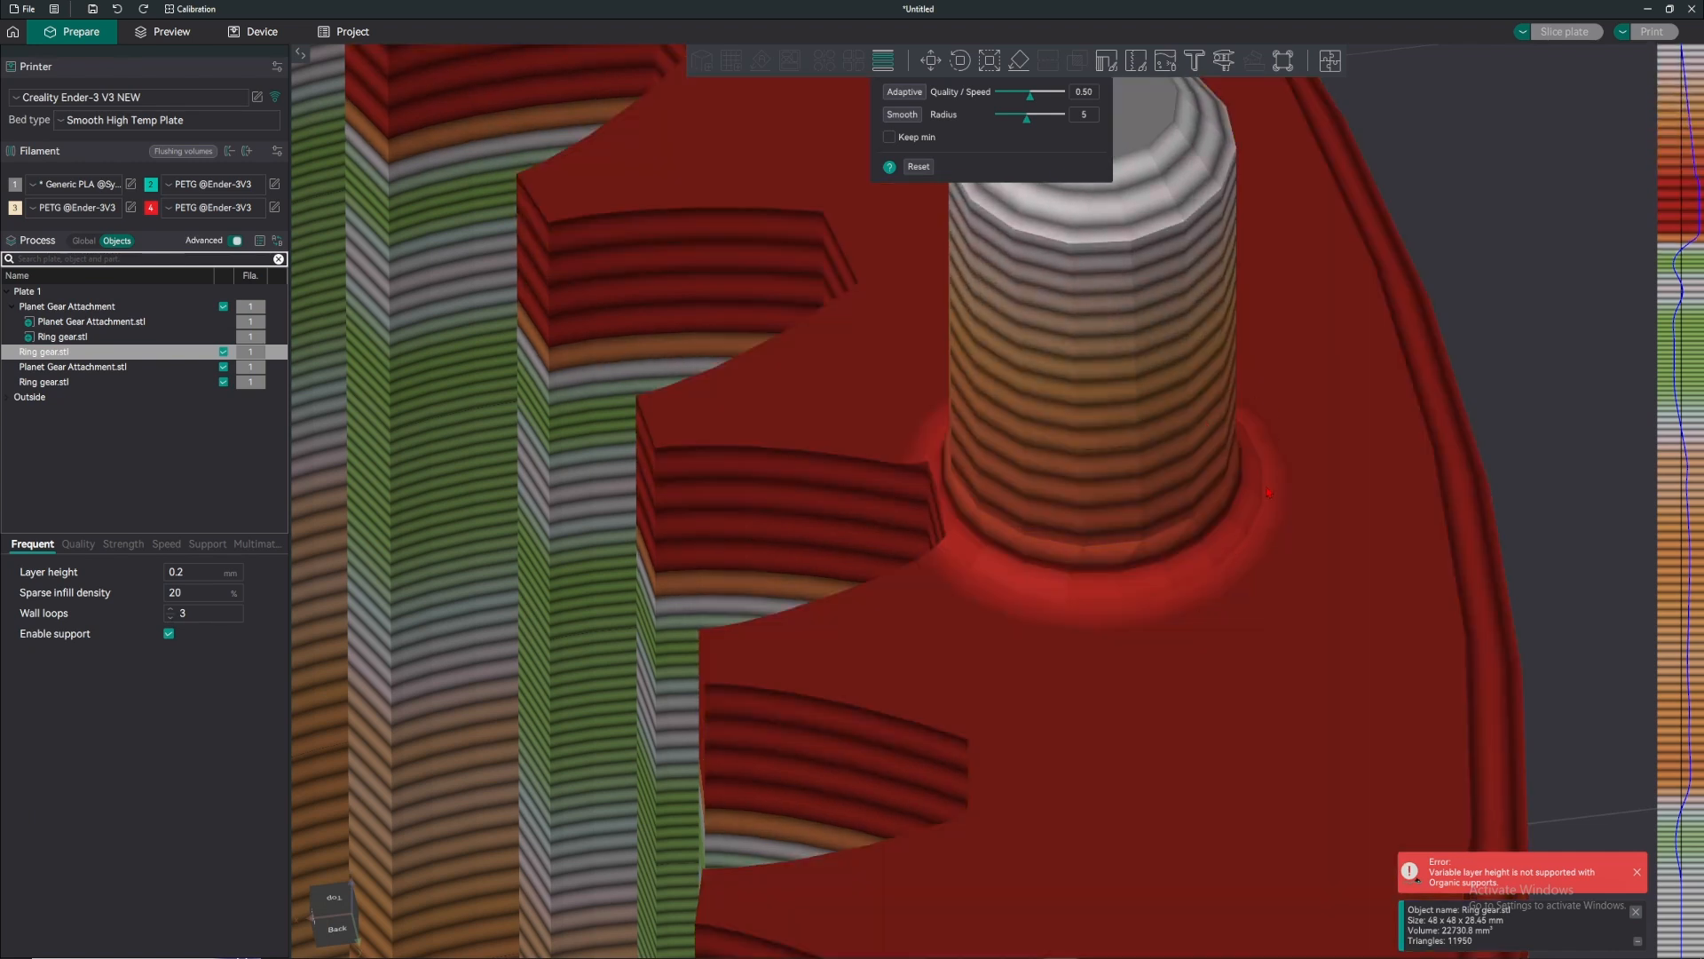
scroll(1244, 240, "down", 5)
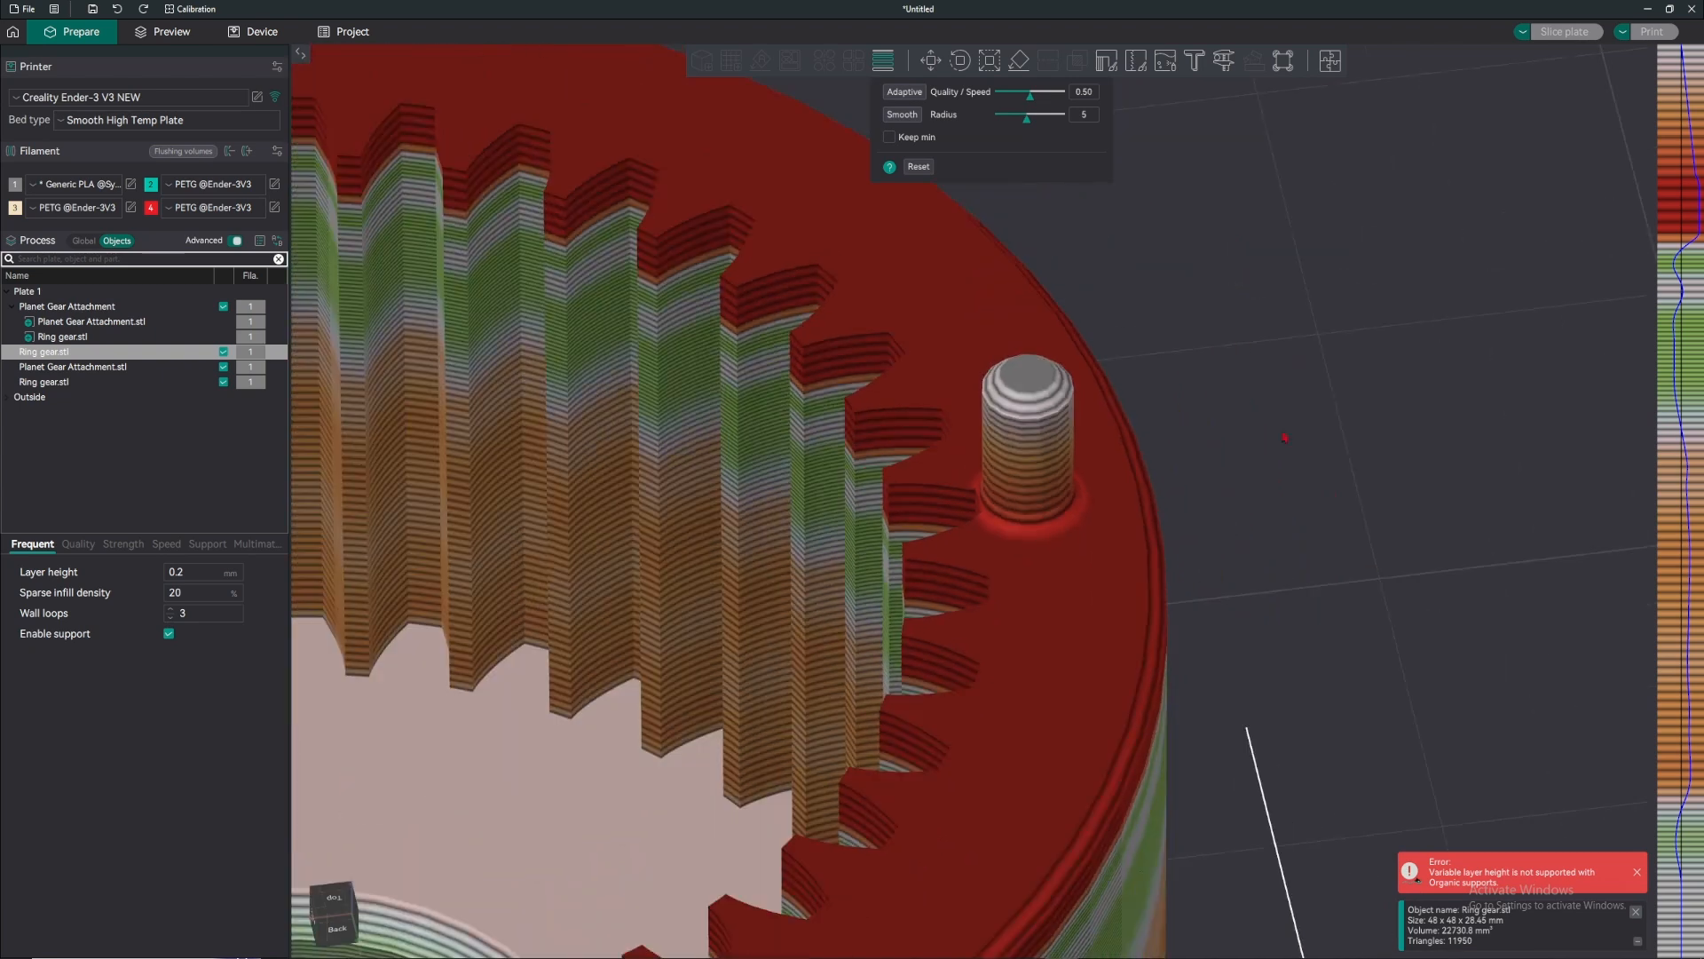
- Reset the ring gear's variable layer height profile
left_click(918, 167)
scroll(1154, 204, "down", 3)
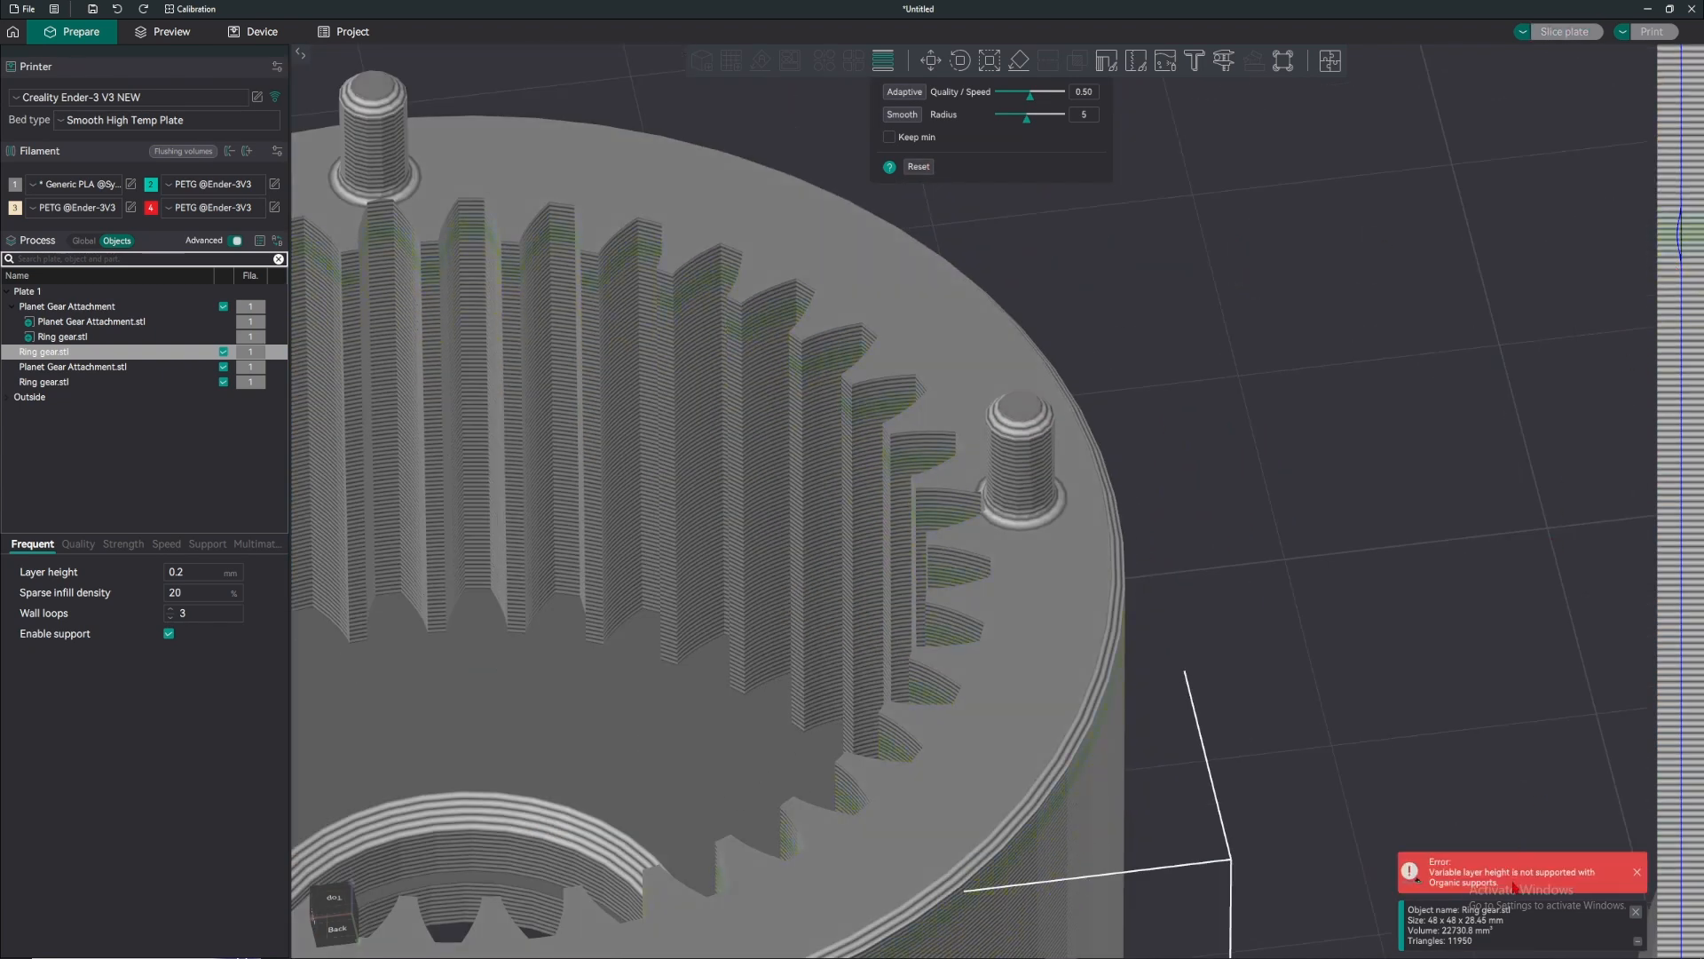
scroll(1364, 737, "down", 8)
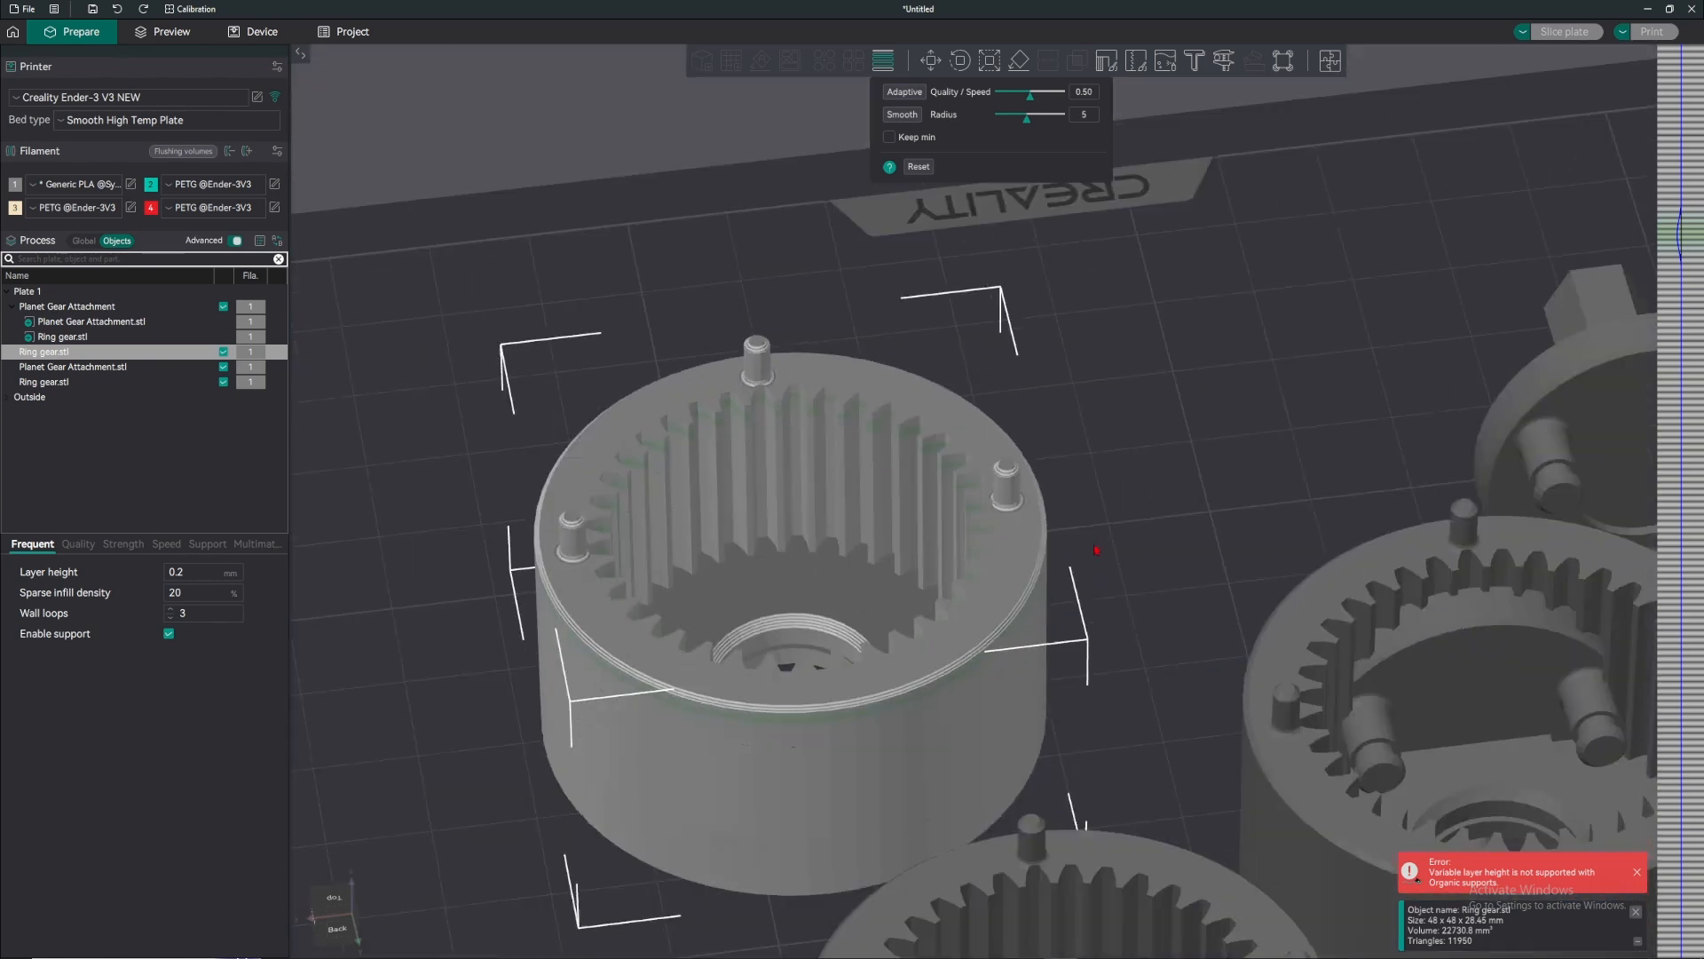
scroll(1194, 487, "up", 2)
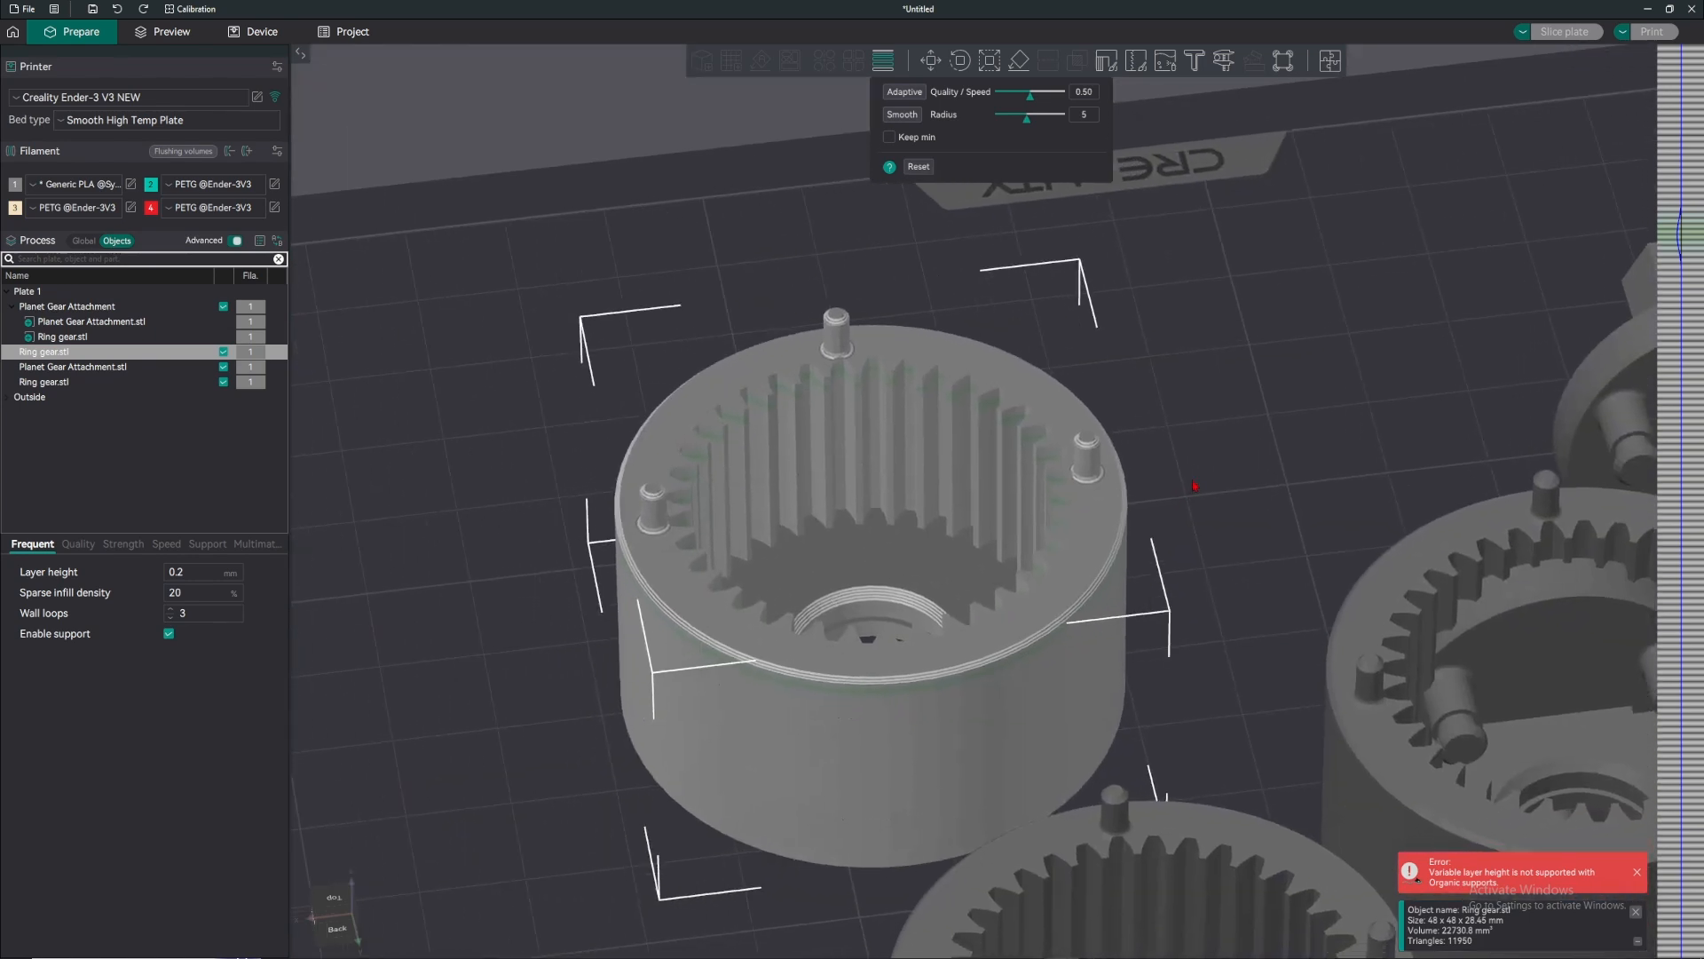
left_click(921, 168)
- Move the separate ring gear across the plate, first freely and then along the X axis
key("m")
scroll(1030, 202, "down", 3)
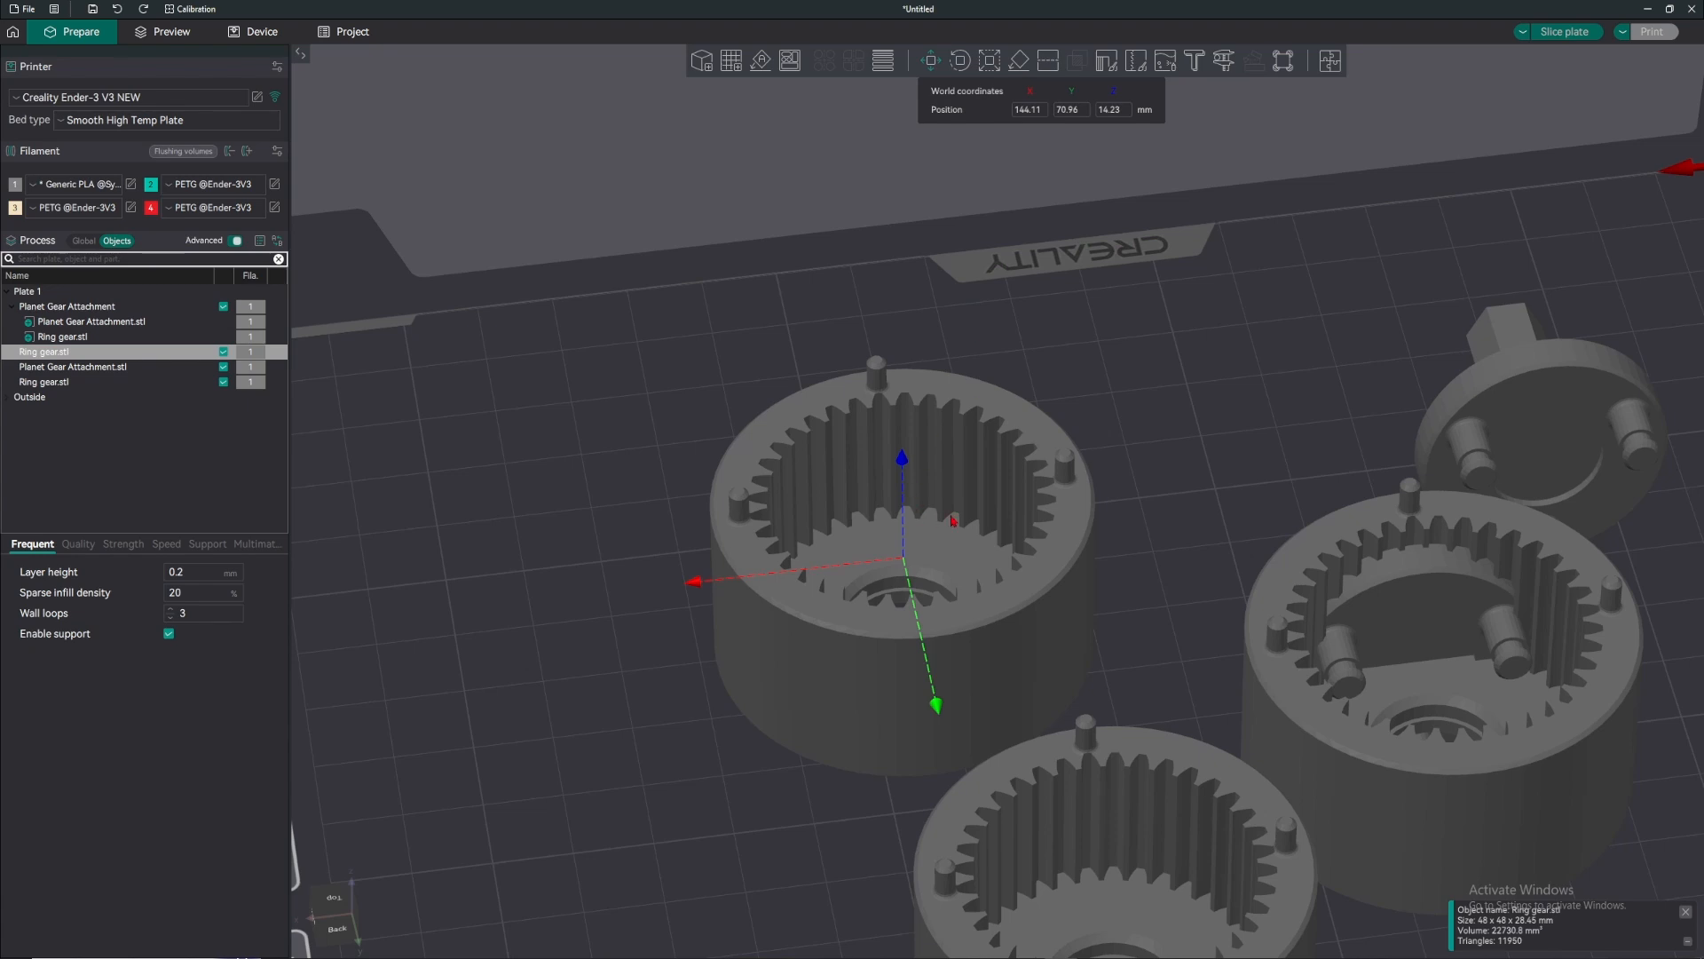
left_click_drag(952, 520, 875, 477)
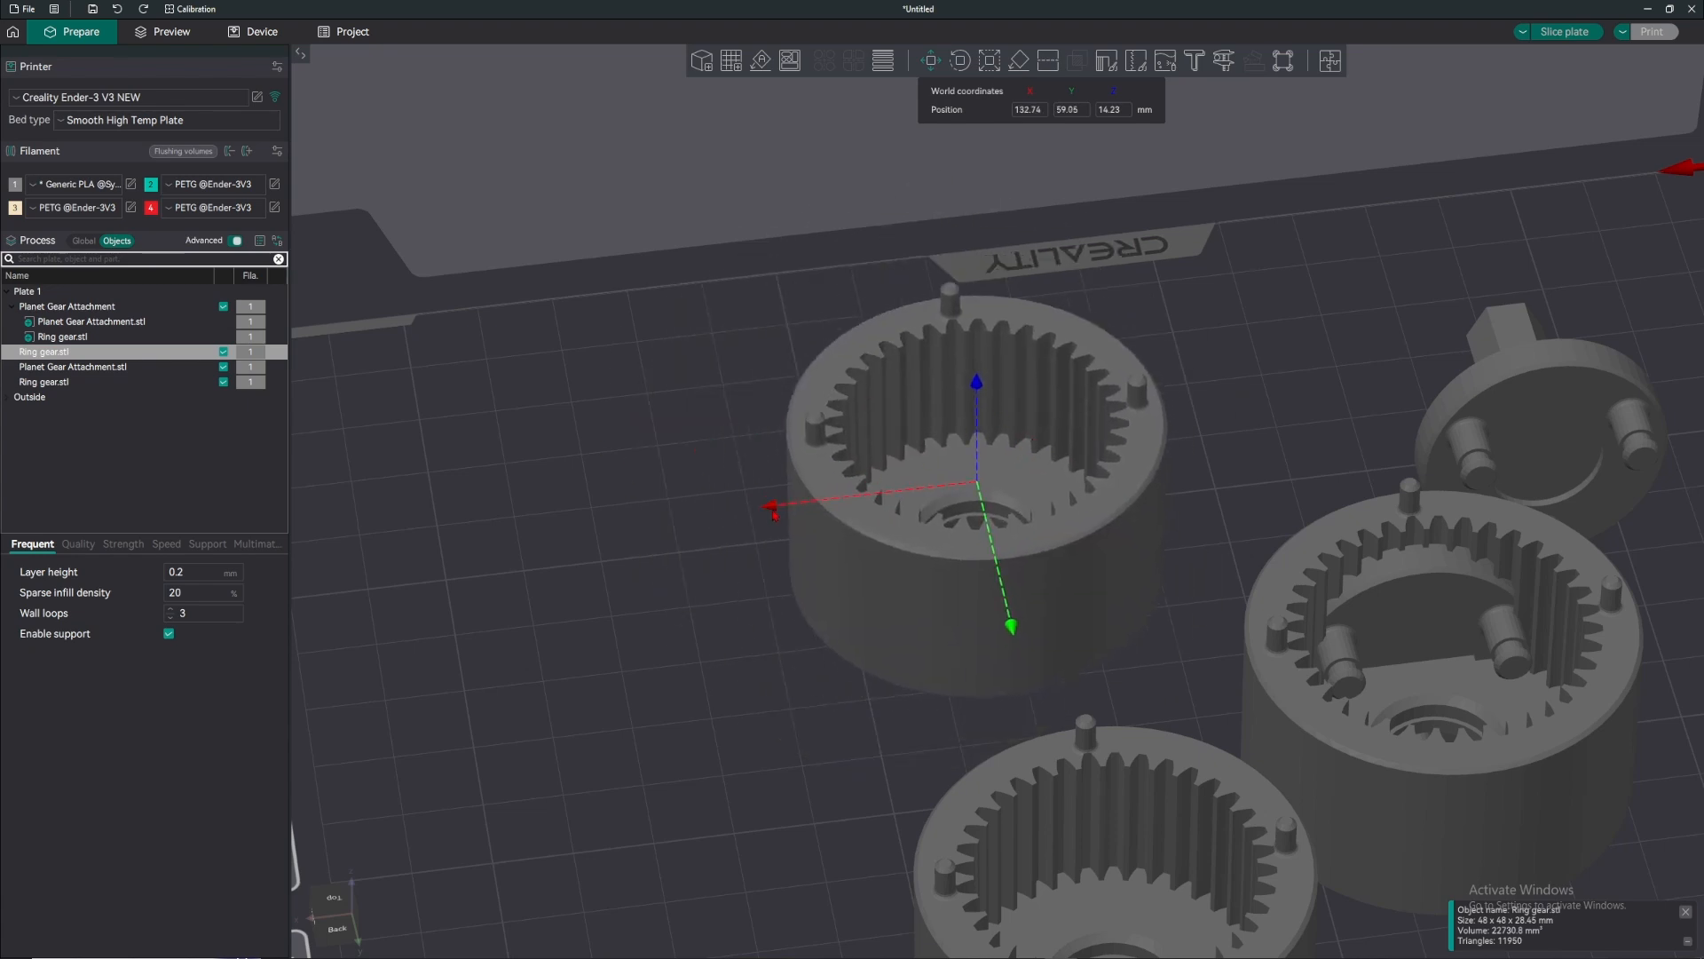
left_click_drag(774, 512, 858, 497)
- Try rotating the ring gear about the Y axis, and undo the rotation
key("r")
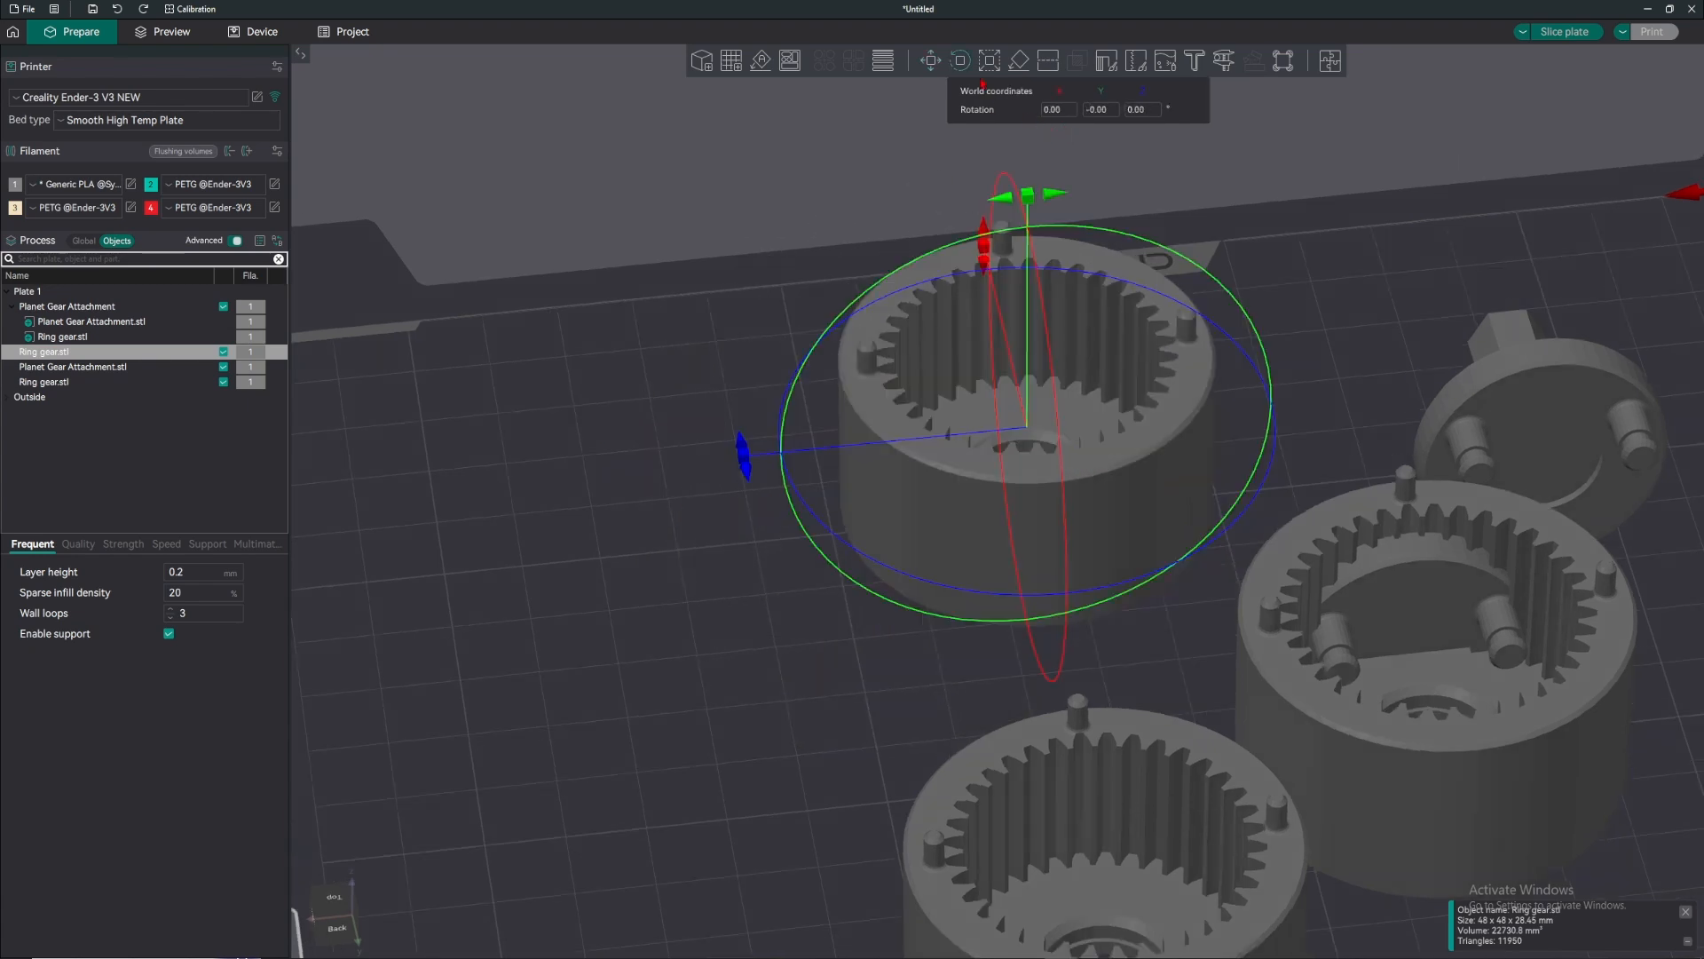
left_click_drag(1029, 197, 1021, 604)
key("ctrl+z")
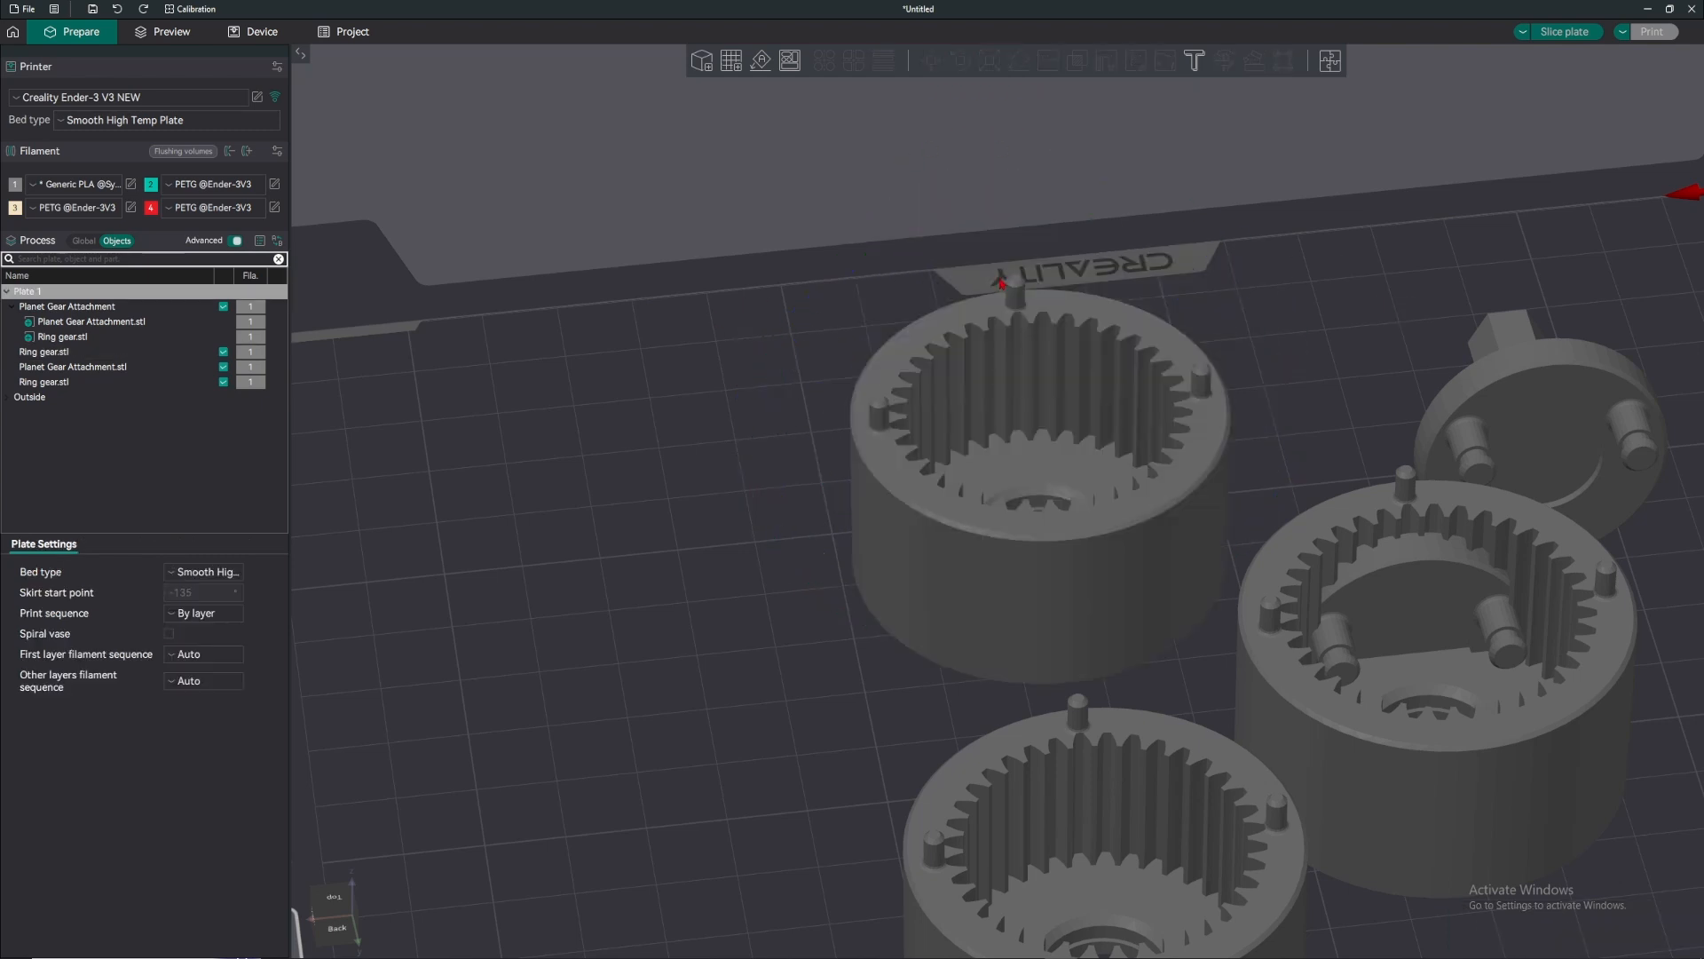
- Try scaling the ring gear to about 179% in Y and 210% in X, lower its Z scale, and undo the scaling
left_click(1009, 321)
left_click(989, 64)
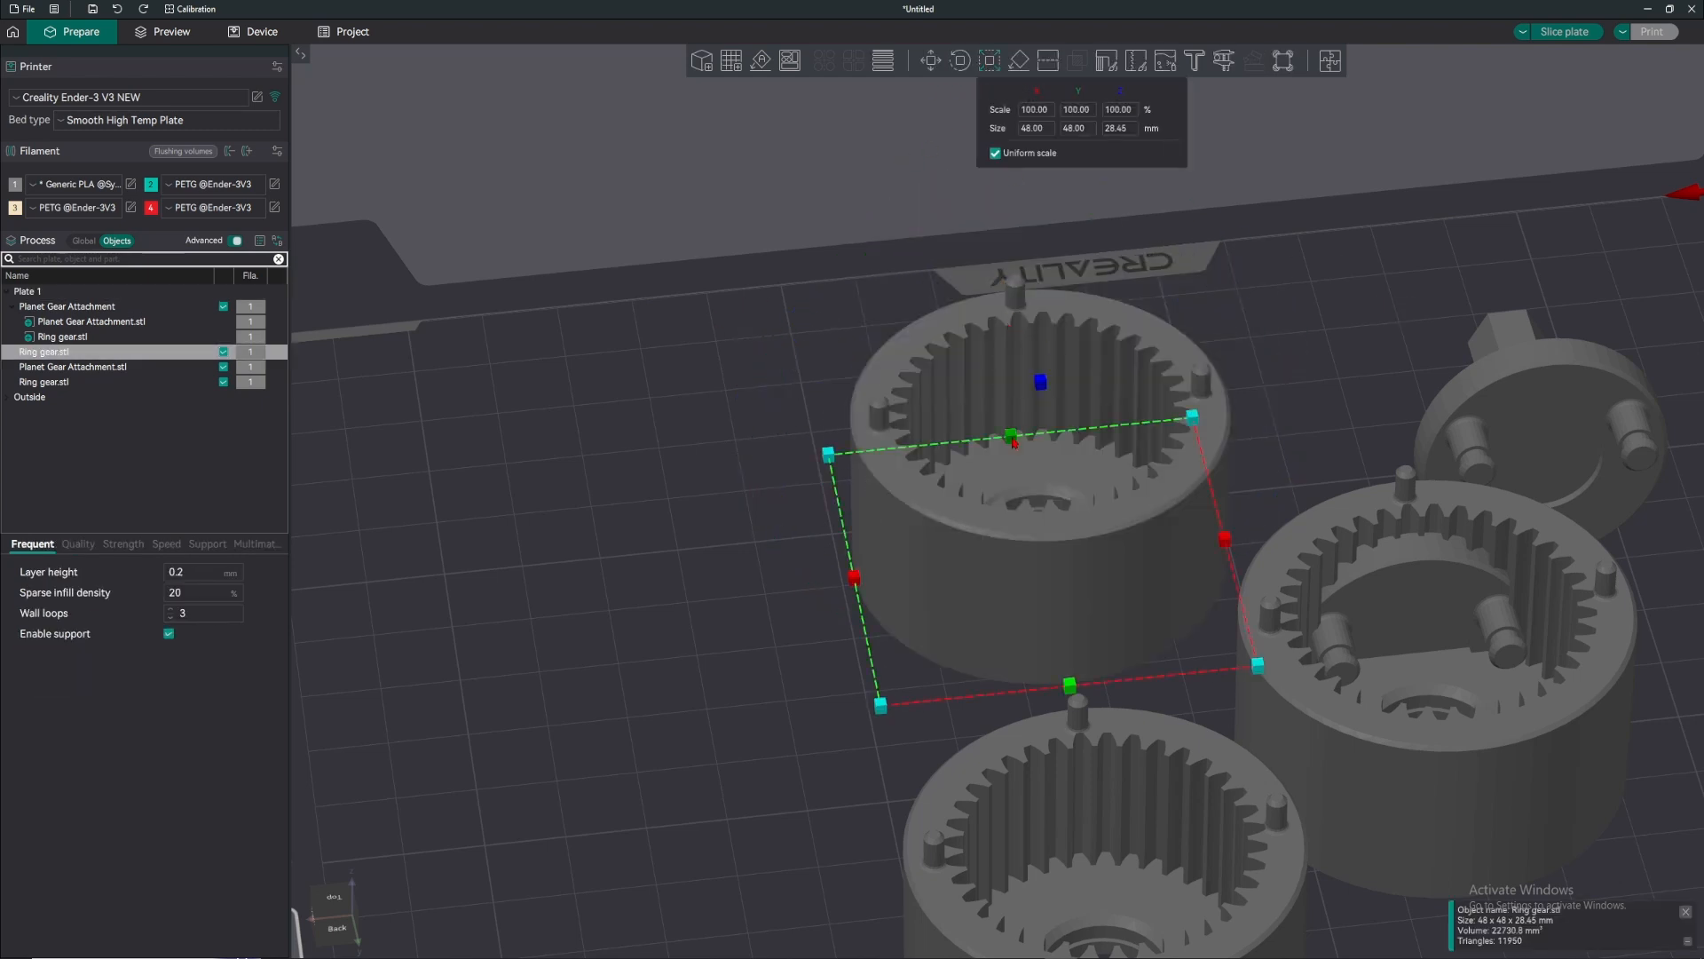
left_click_drag(1015, 442, 1114, 342)
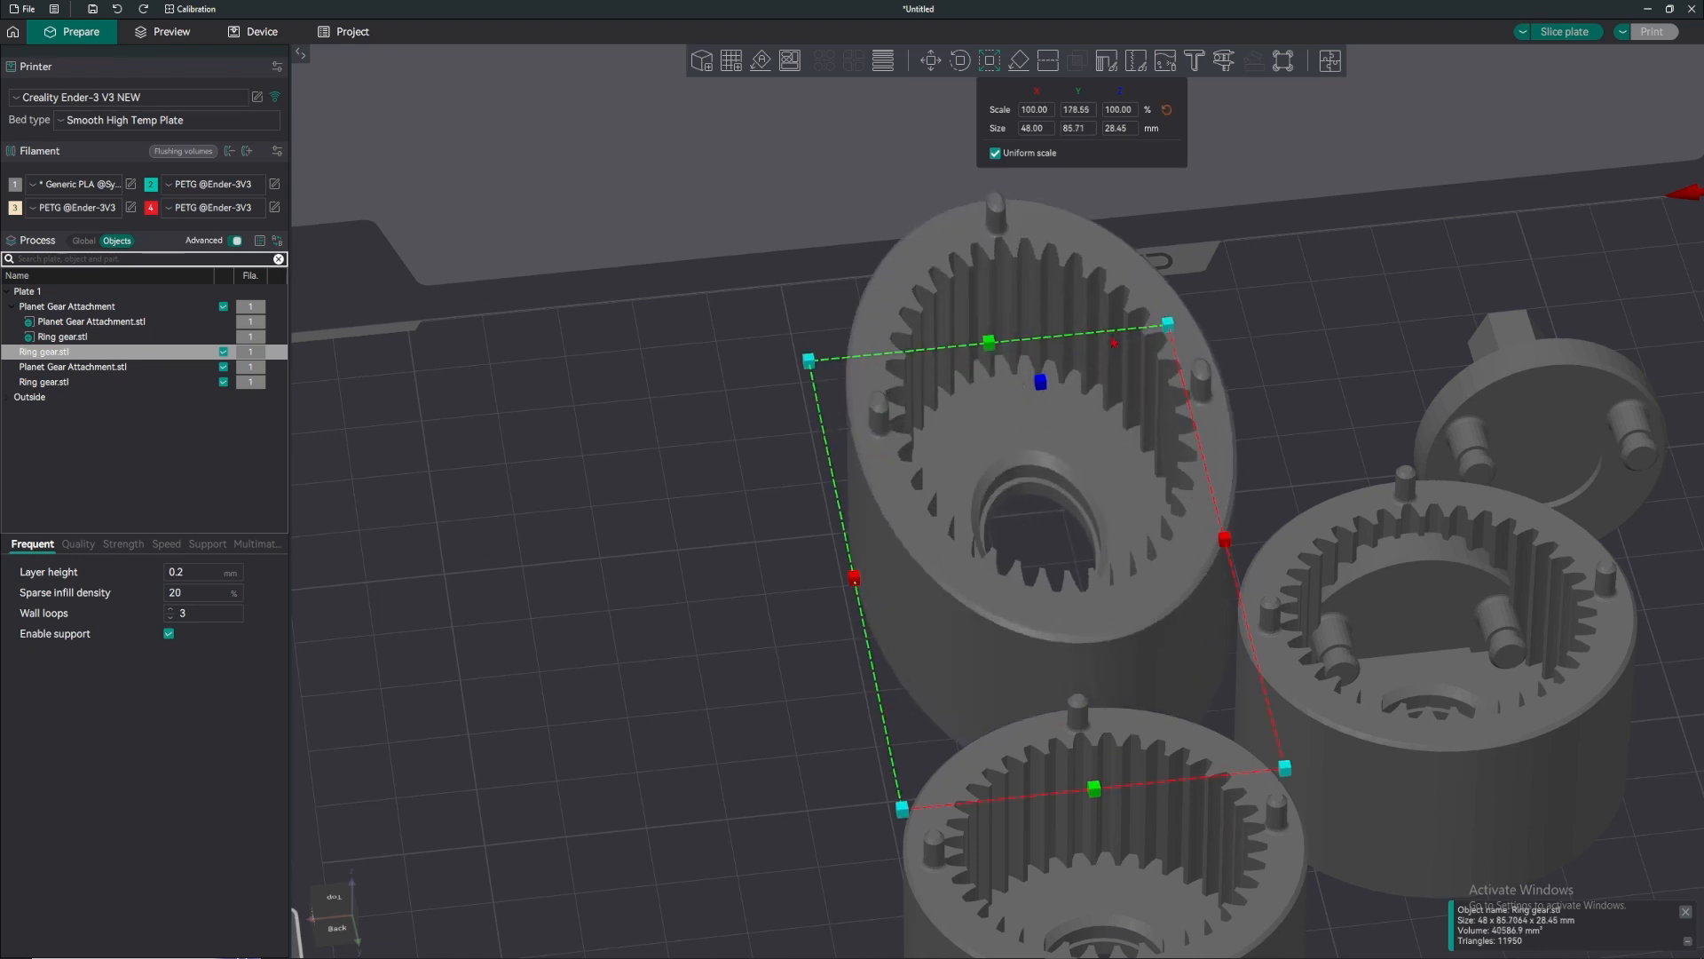
left_click_drag(1225, 540, 1427, 519)
left_click_drag(1041, 383, 1106, 429)
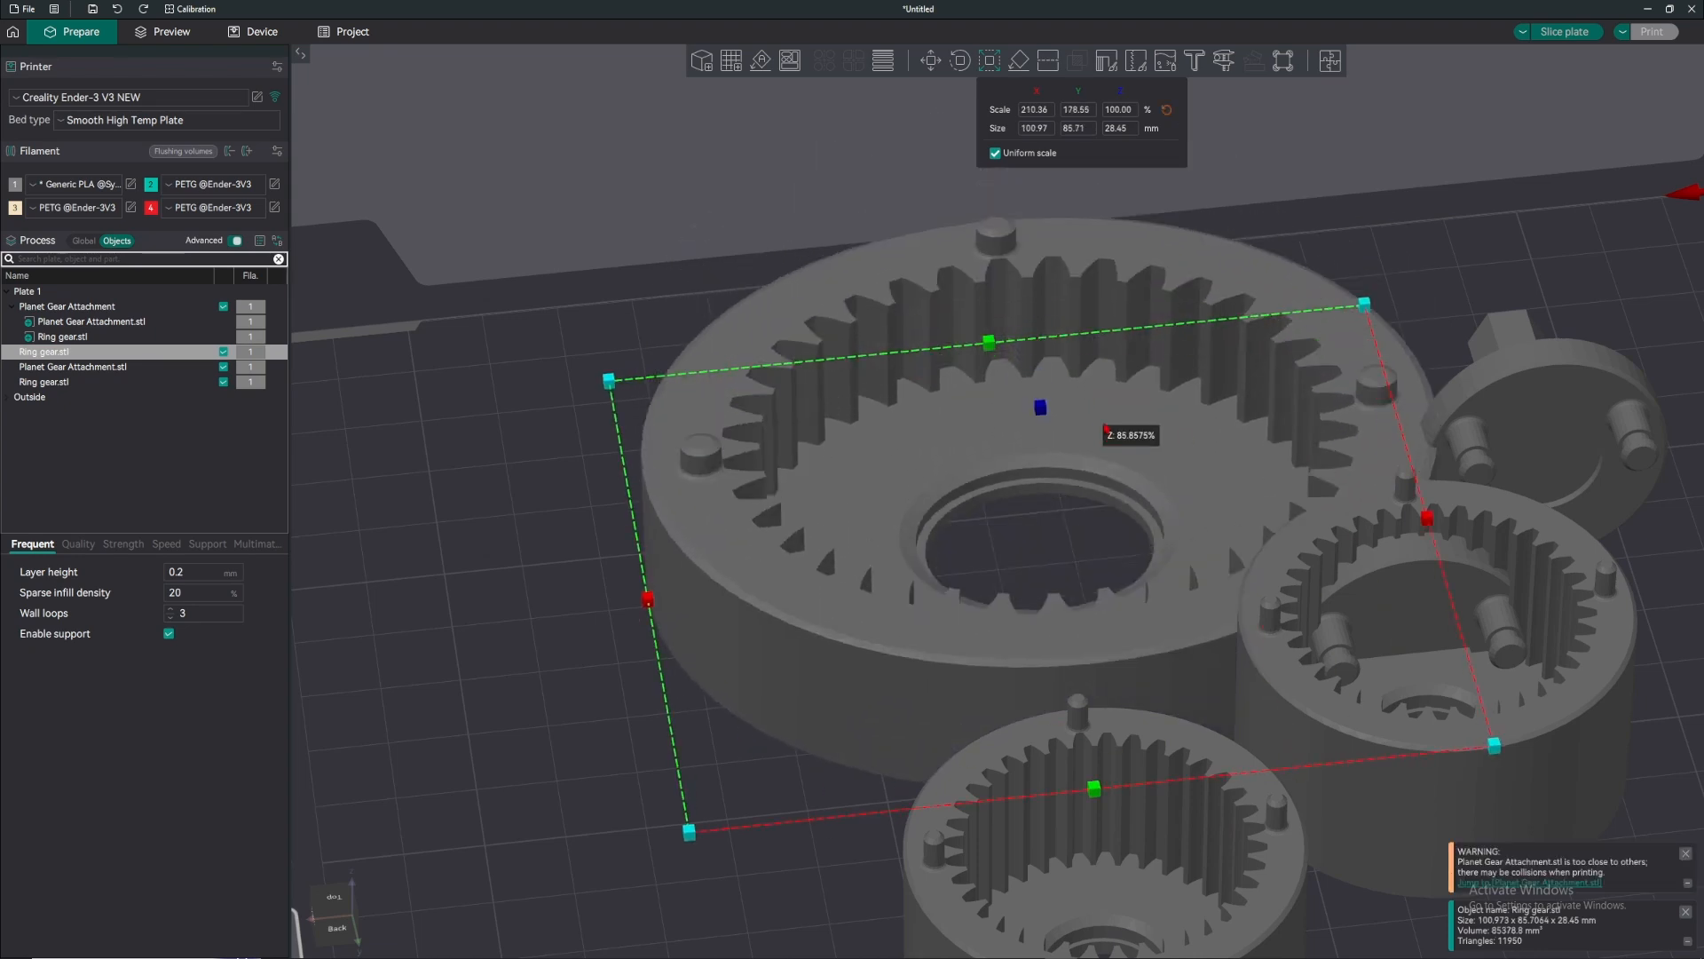
key("ctrl+z")
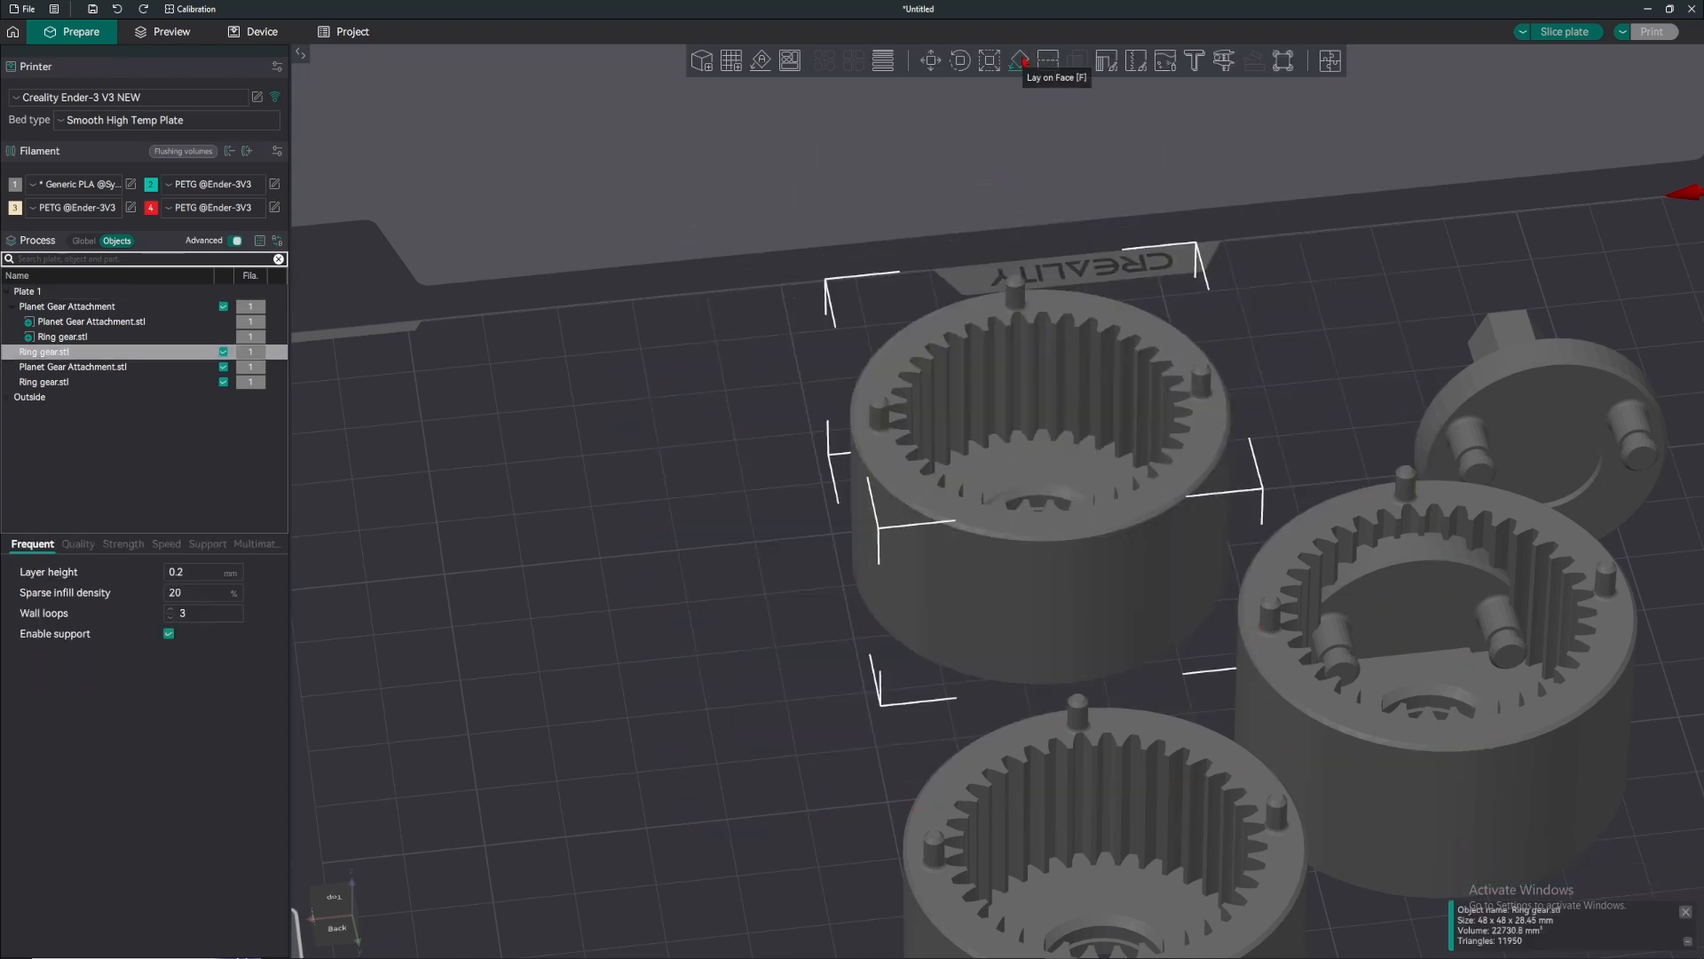
- Lay the ring gear upside down with Lay on Face, using its pin side as the base
left_click(1025, 58)
scroll(1195, 218, "down", 4)
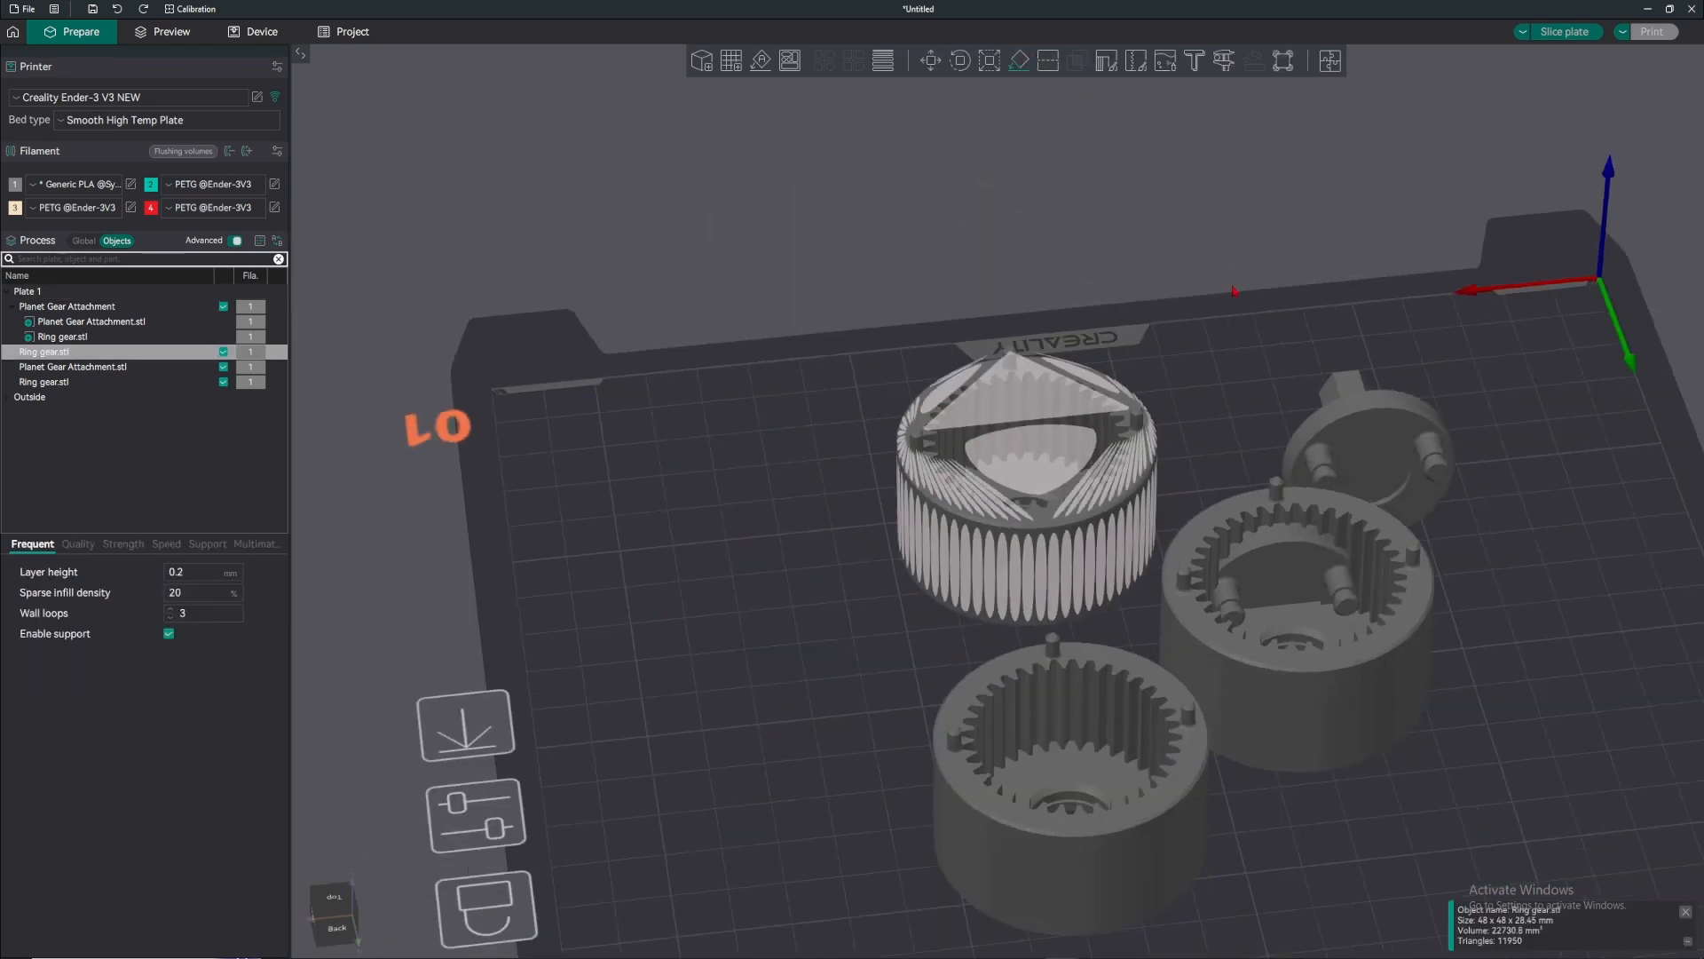
scroll(1021, 418, "up", 3)
left_click(1060, 366)
left_click(1053, 157)
left_click(1133, 352)
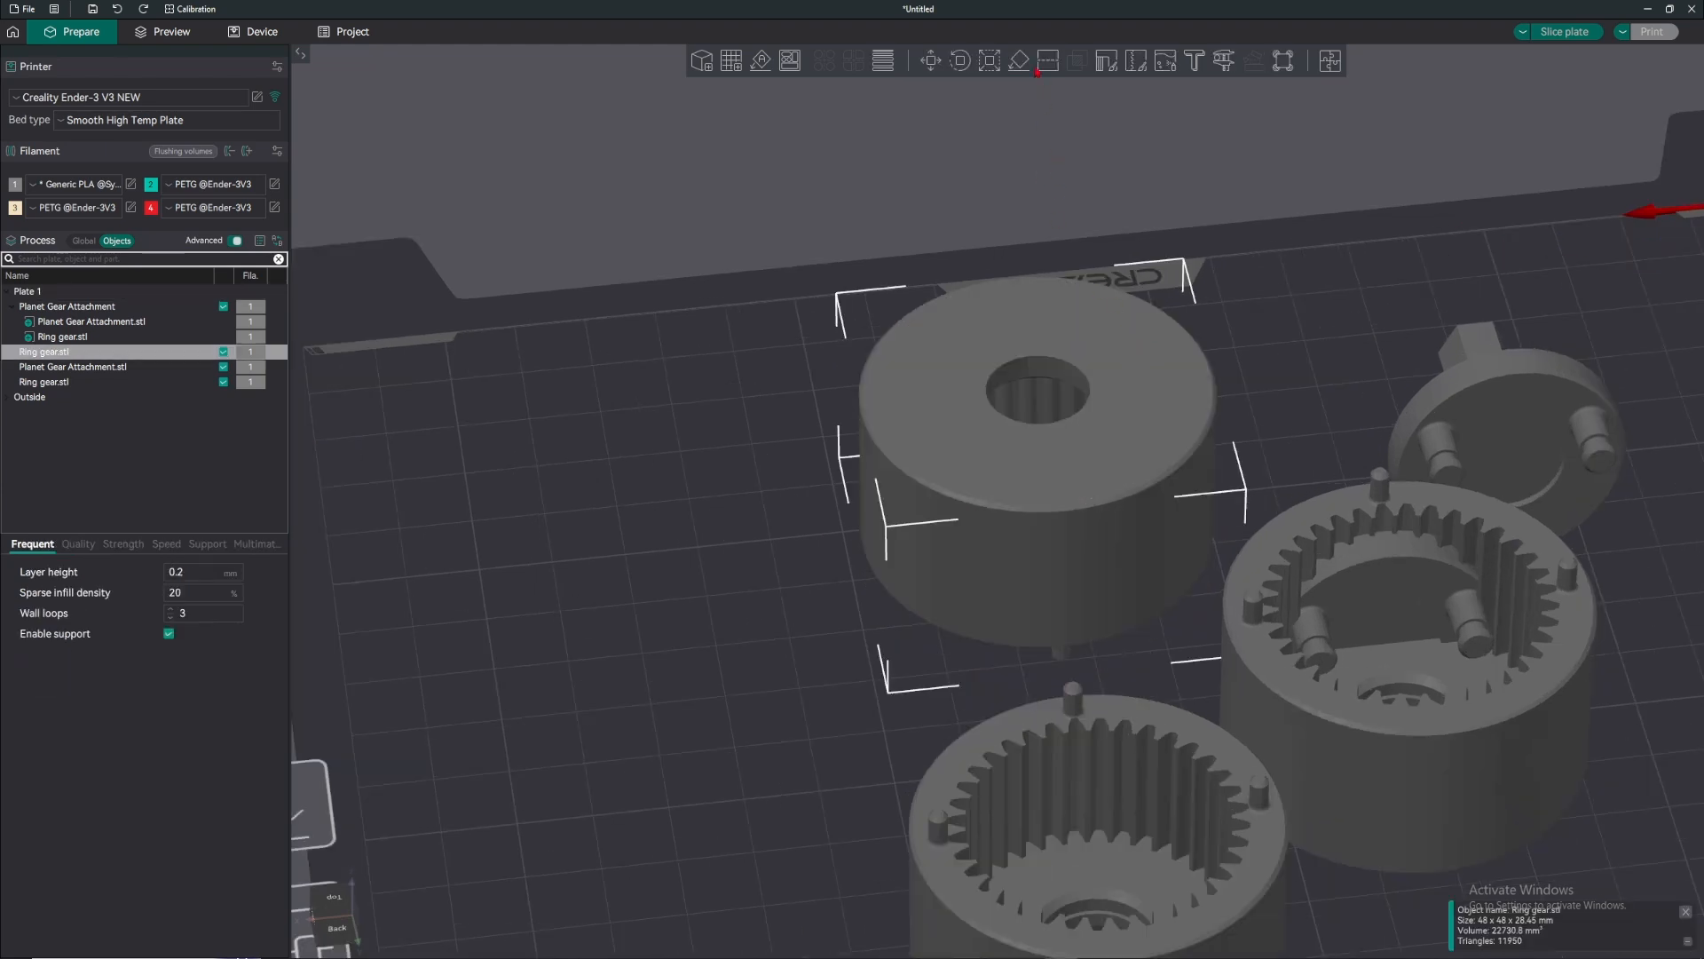
- Rotate the ring gear freehand back to pins up and inspect its base against the plate from the front
left_click(959, 60)
left_click_drag(999, 284, 1021, 702)
left_click(1218, 271)
left_click_drag(1218, 272, 1346, 221)
right_click_drag(1347, 221, 905, 183)
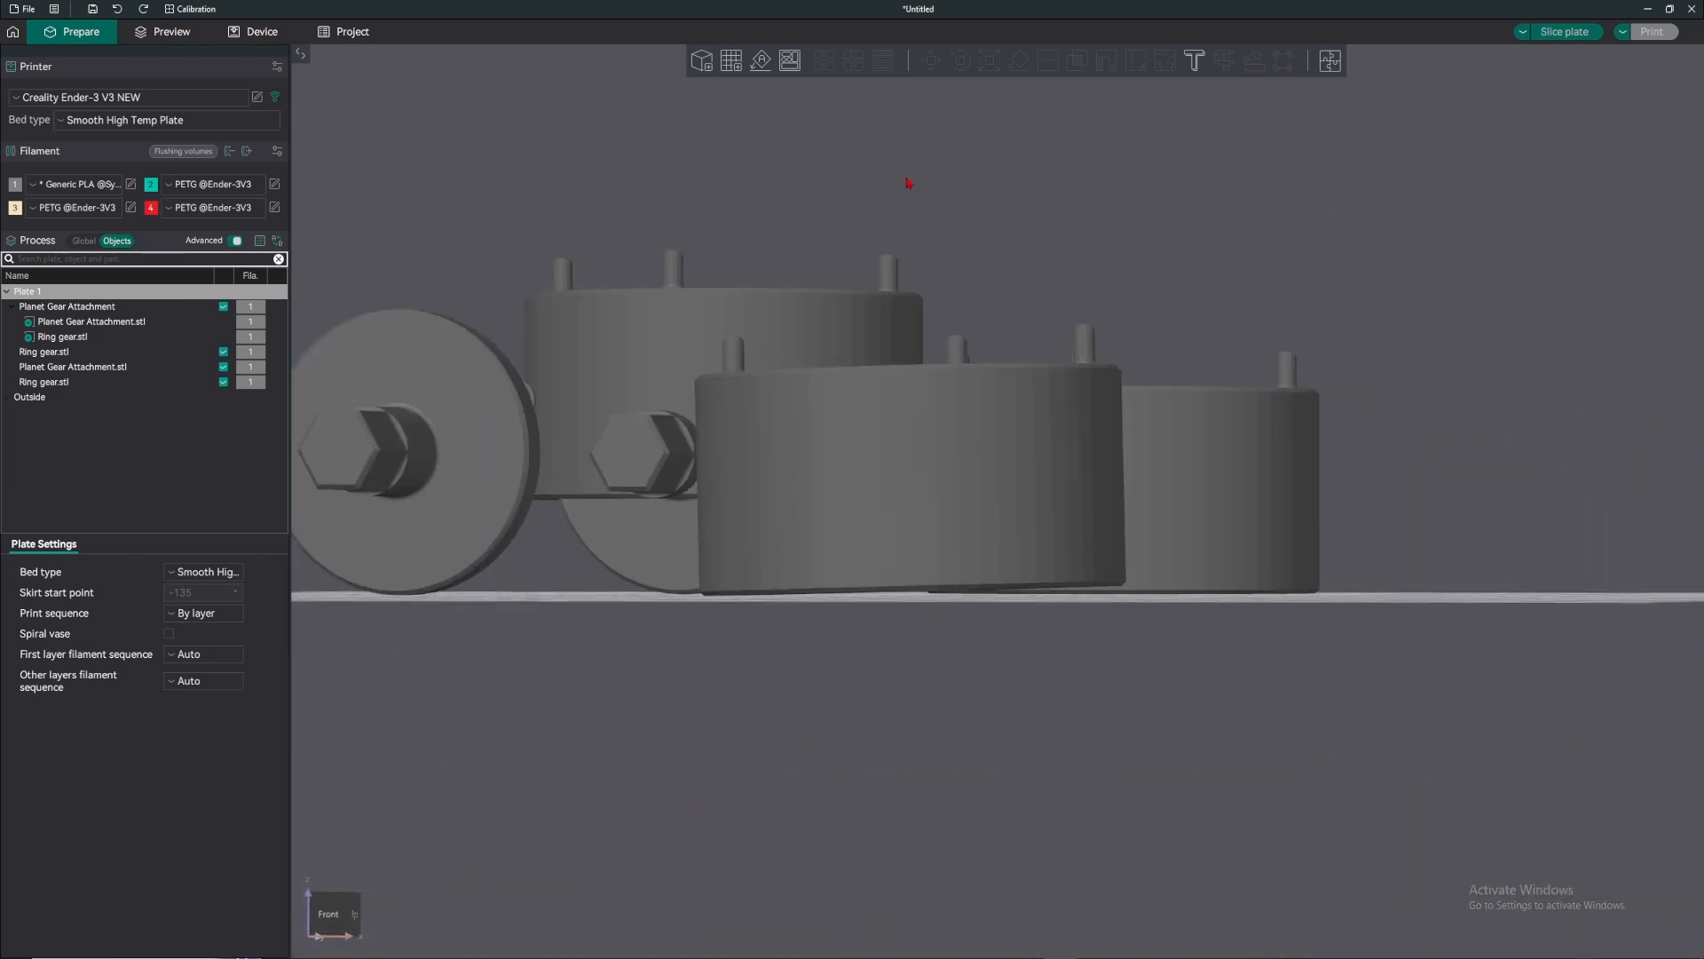
scroll(905, 183, "up", 4)
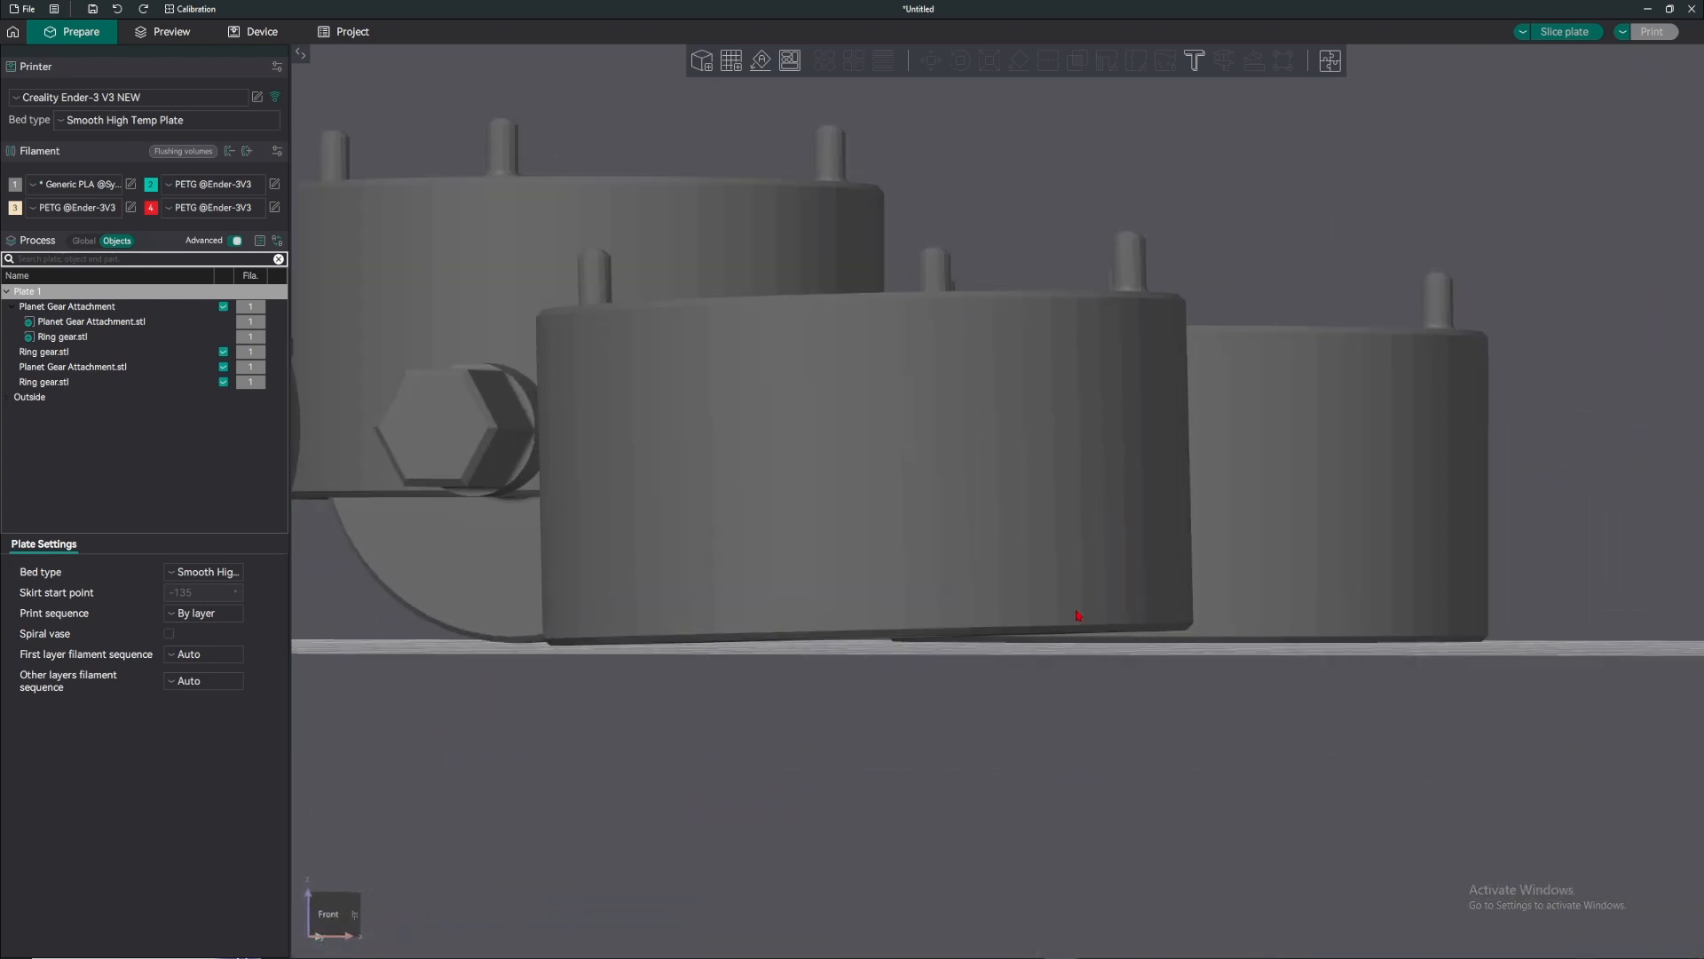
- Lay the tilted ring gear flat on its bottom face with Lay on Face
left_click(1095, 530)
mouse_move(1024, 175)
left_mouse_down()
mouse_move(1392, 217)
mouse_move(1020, 555)
left_mouse_up()
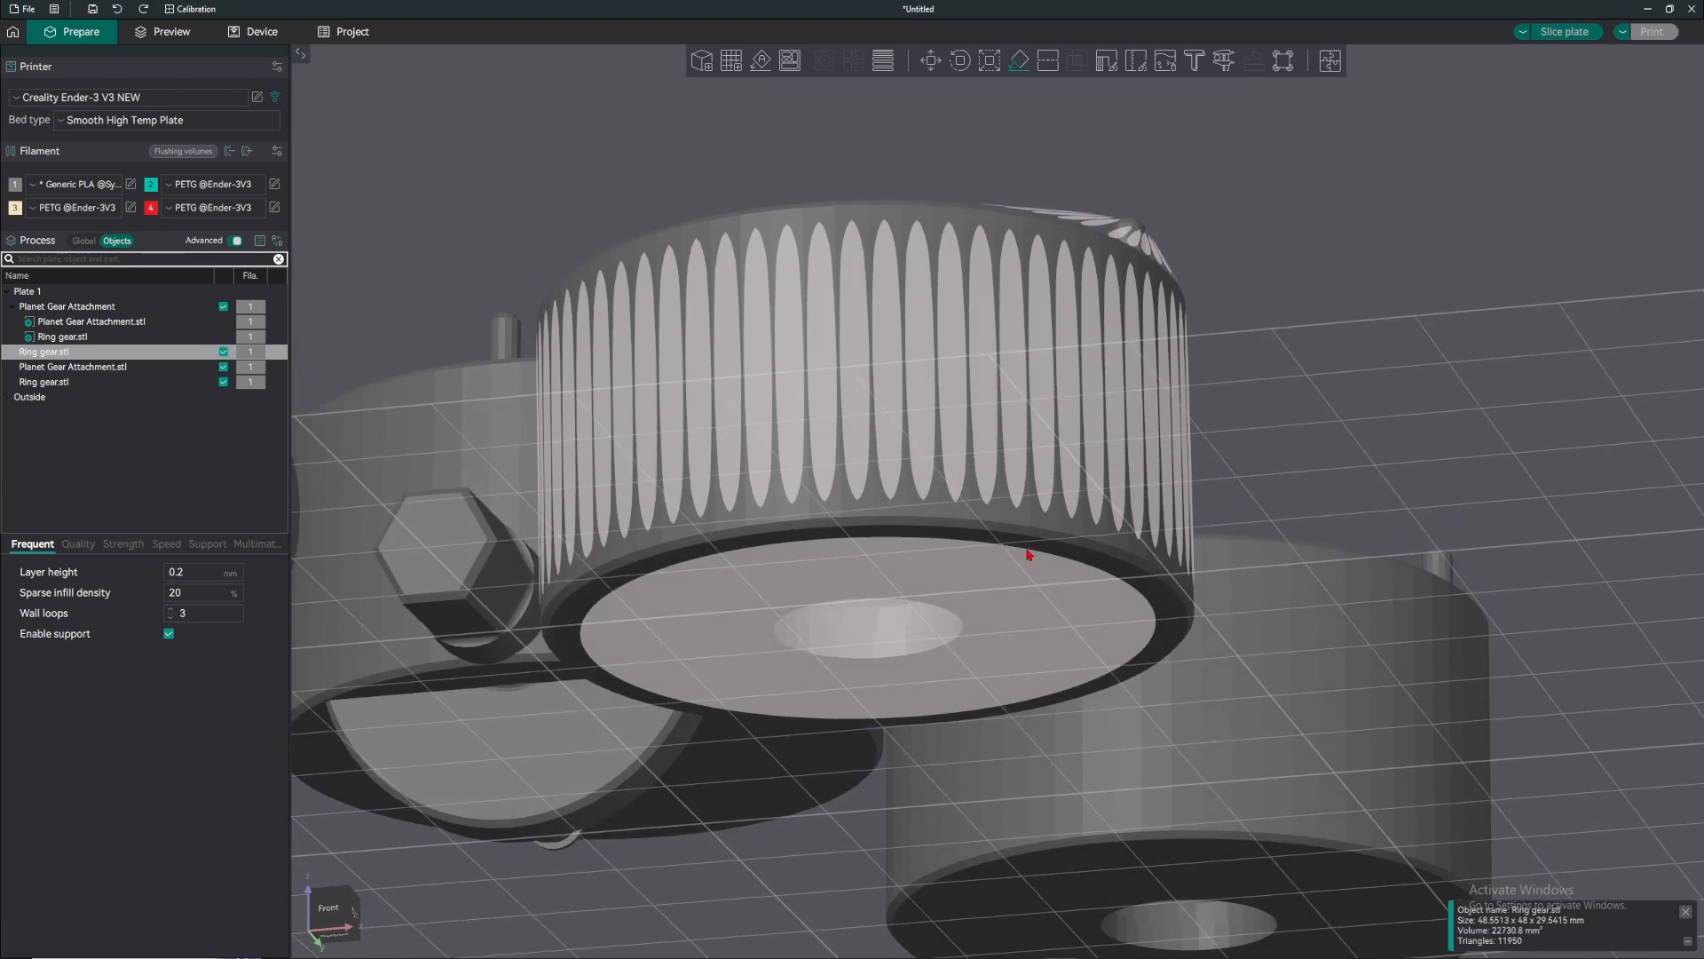
left_click(1398, 364)
scroll(1385, 358, "down", 4)
left_click_drag(1376, 354, 1250, 387)
- Cut the planet gear attachment in two with a planar cut at Z 16.00 mm, keeping both parts
left_click(1118, 561)
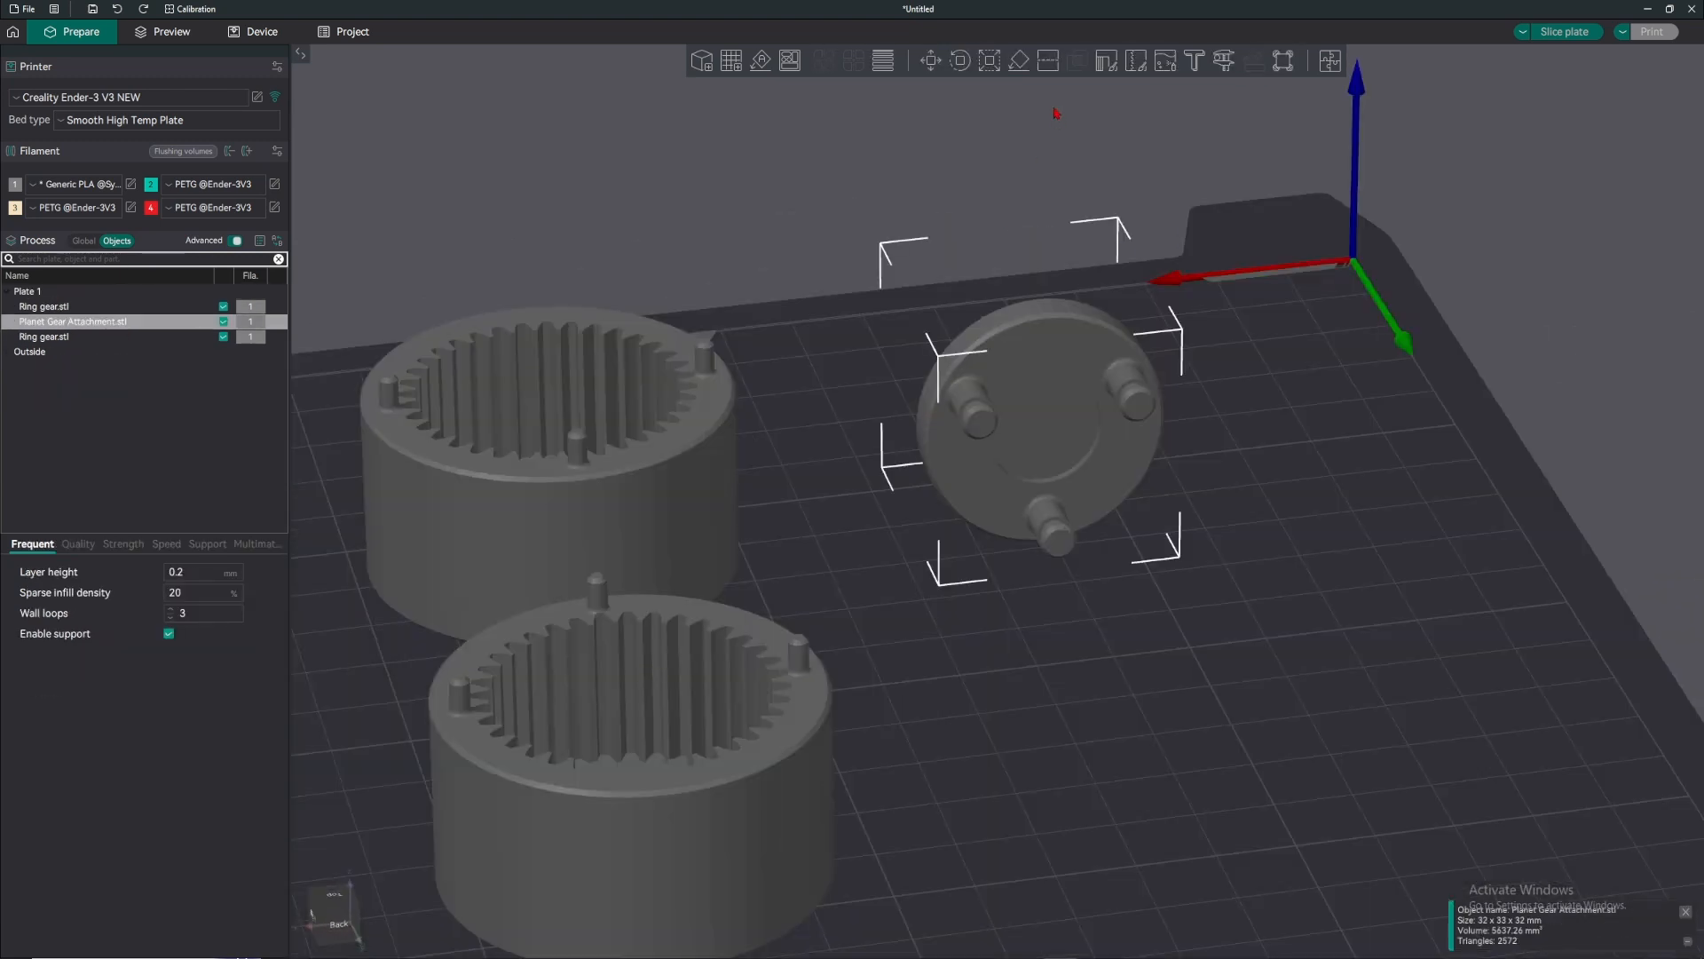
left_click(1048, 60)
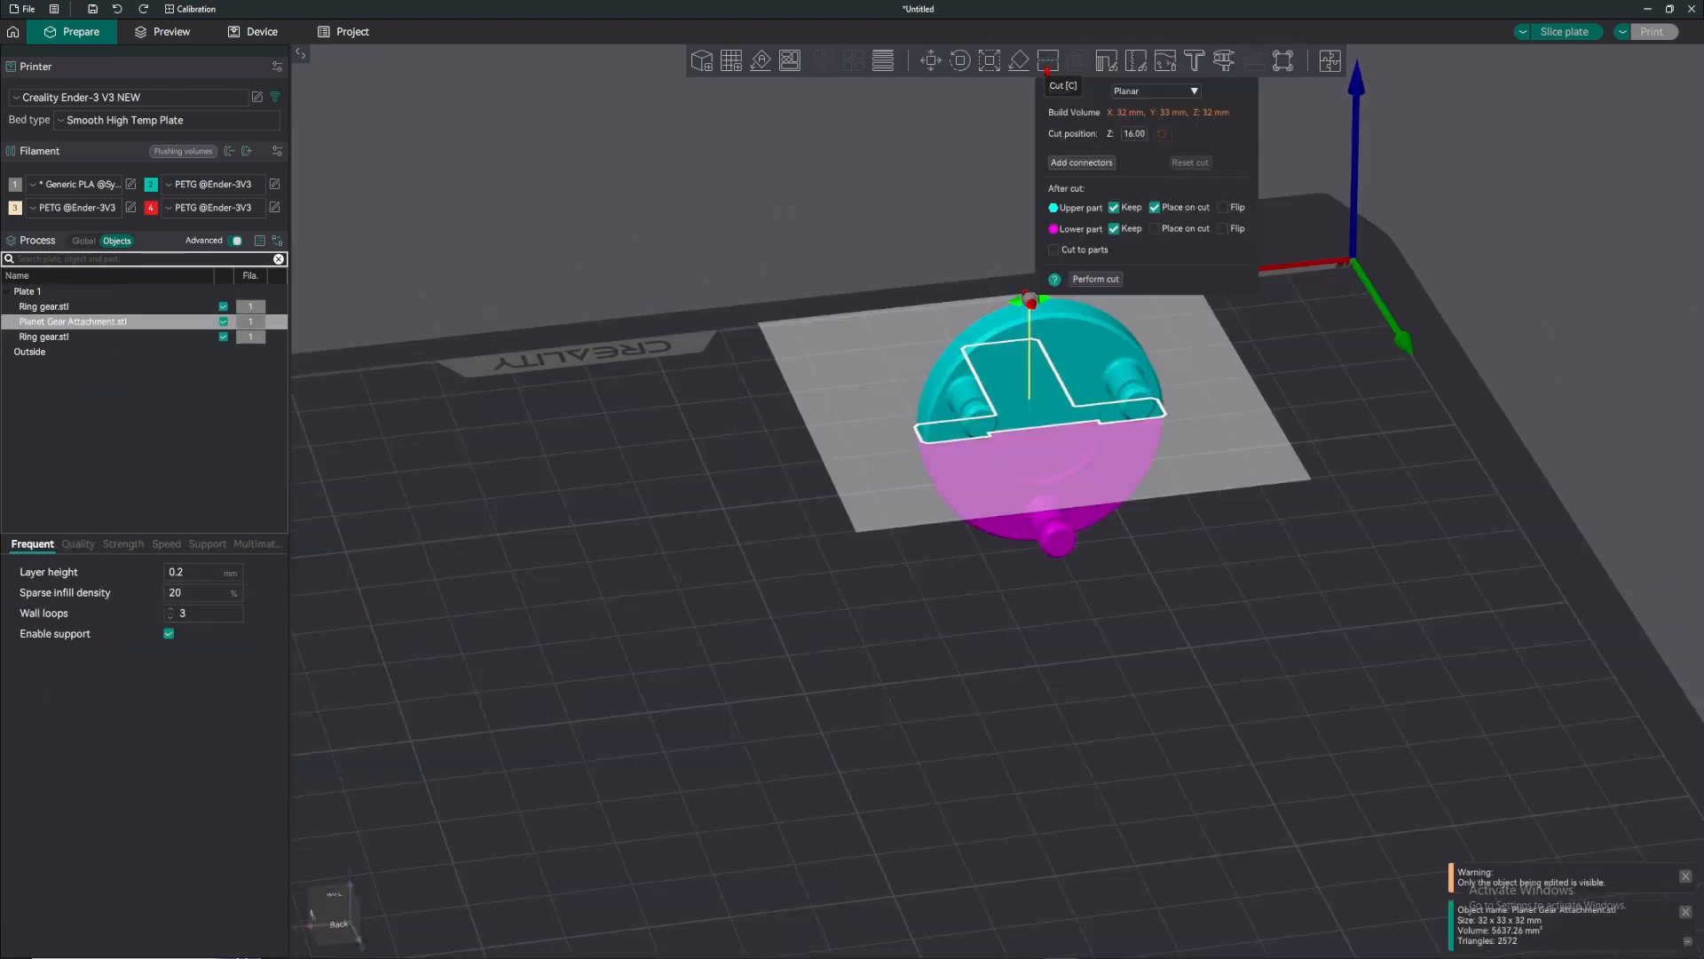
left_click(1101, 278)
left_click_drag(1133, 510, 1211, 514)
left_click(1308, 417)
- Move the cut attachment halves apart, then select all objects and auto-arrange them on the plate
left_click(1162, 442)
left_click_drag(1114, 414, 828, 382)
left_click_drag(1191, 480, 1232, 379)
key("ctrl+a")
key("a")
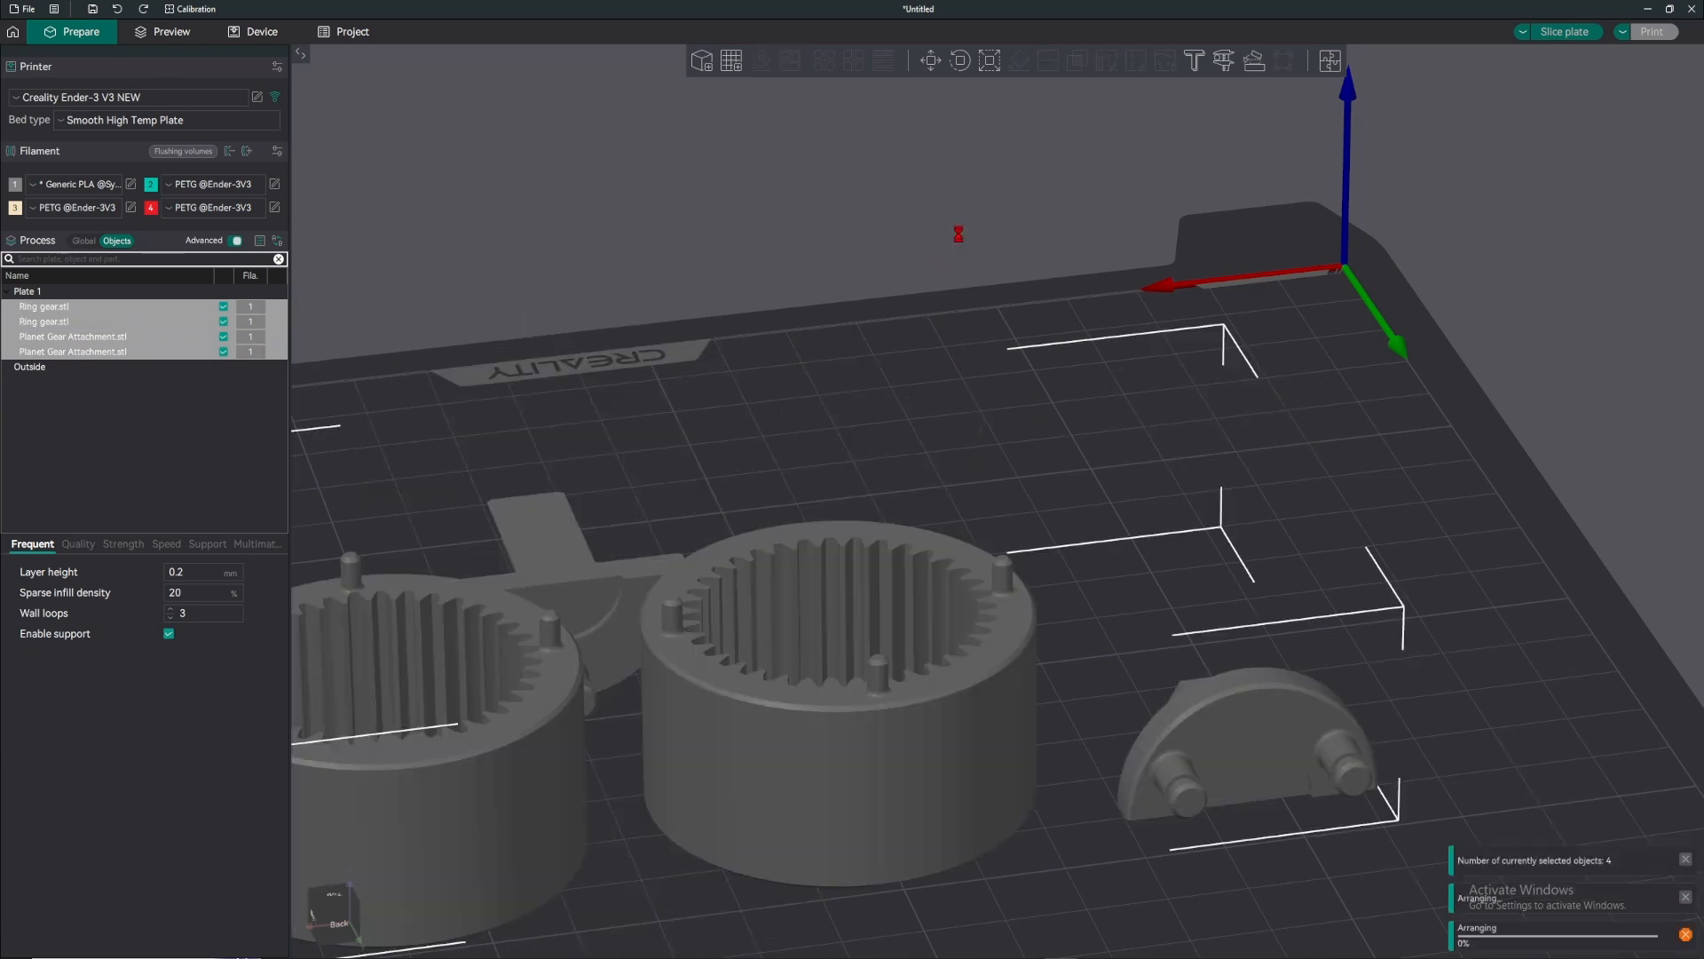
- Check the availability of Mesh Boolean with one ring gear and with both ring gears selected
left_click(867, 391)
left_click_drag(868, 392, 1039, 377)
left_click_drag(1018, 616, 957, 632)
left_click(941, 621)
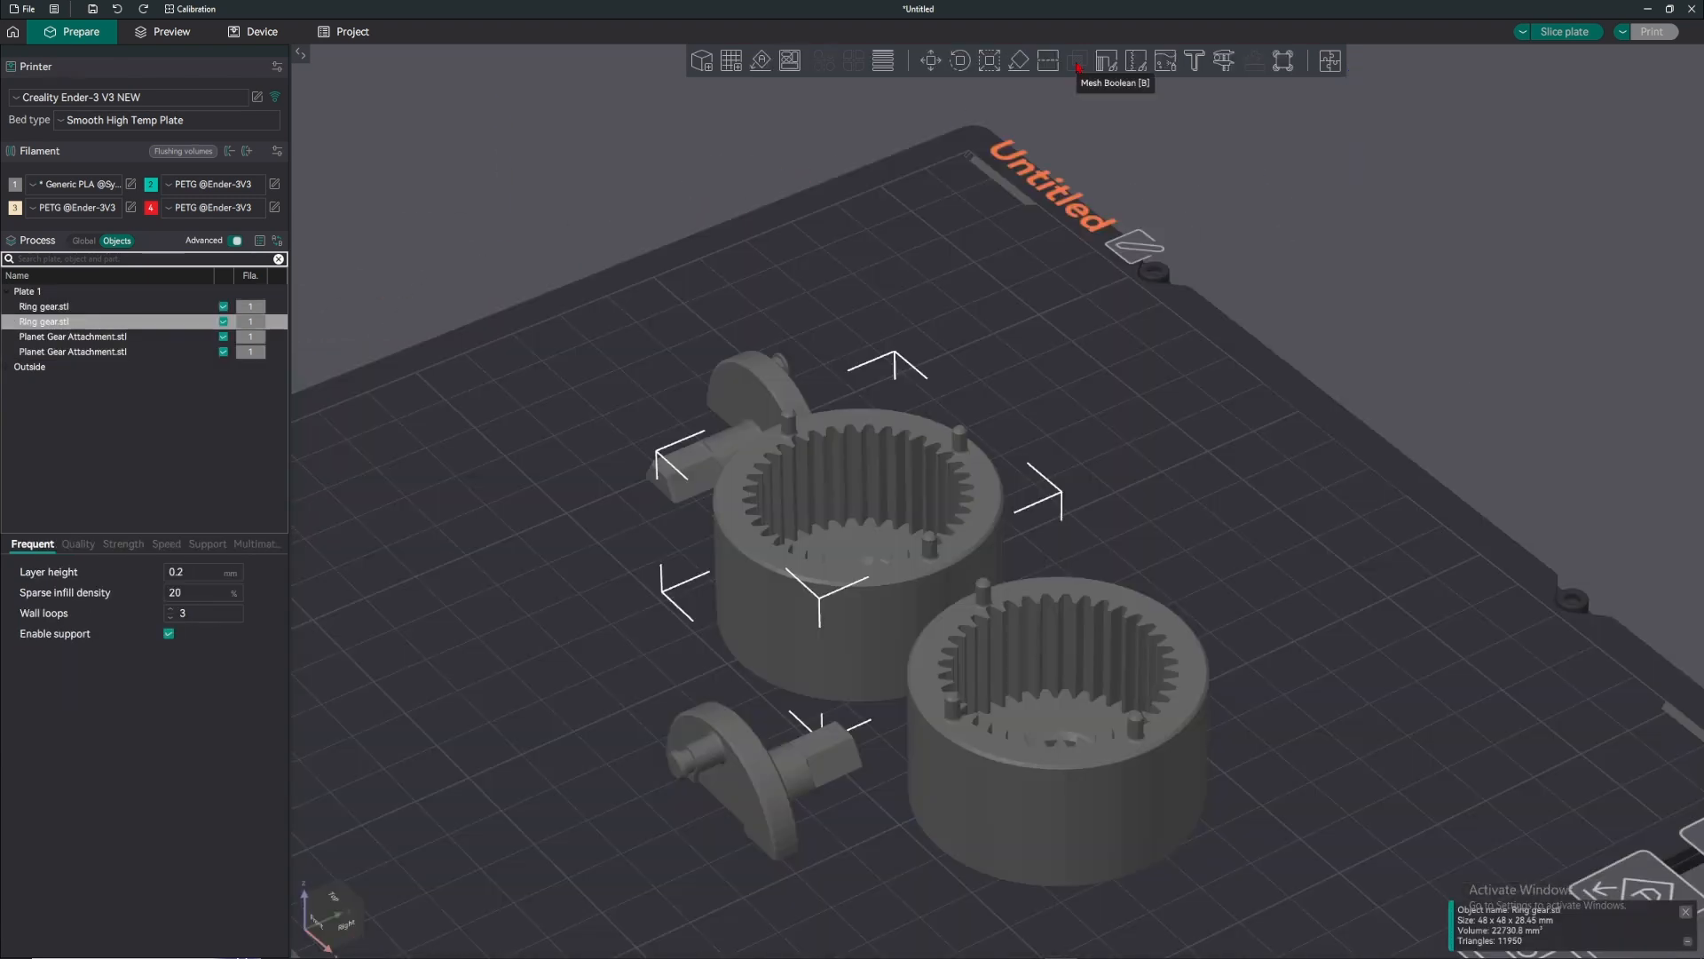
left_click(1168, 657, "ctrl")
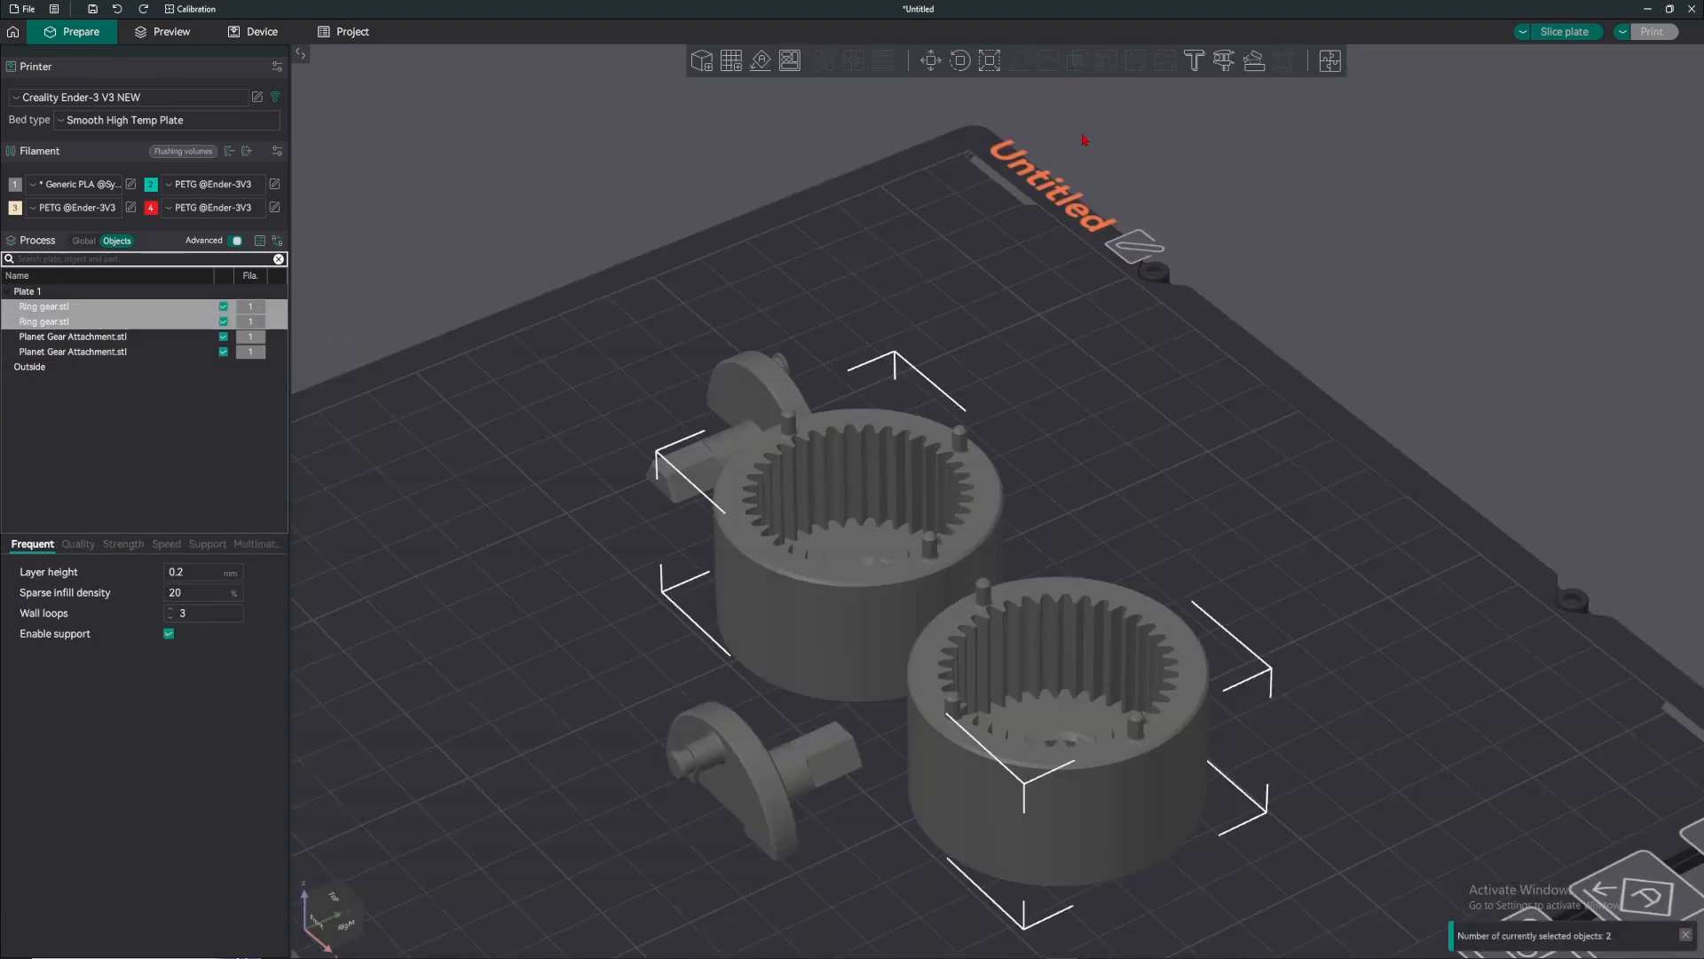
left_click(1016, 191)
left_click(984, 531)
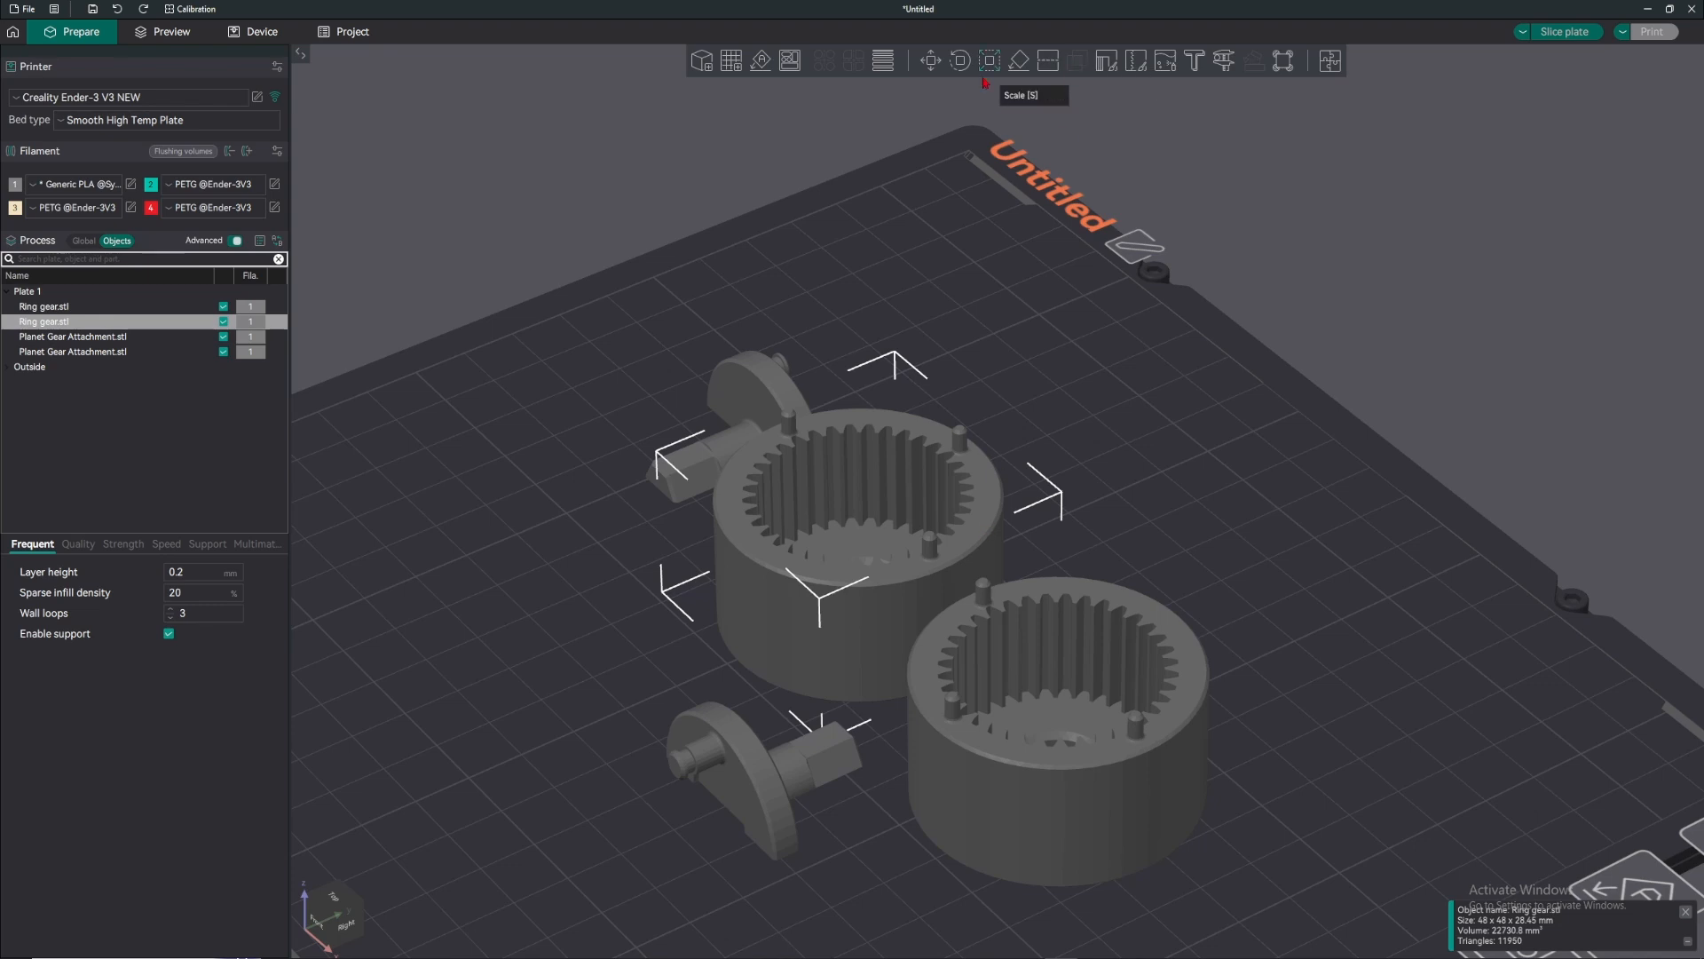
left_click_drag(1064, 110, 1021, 114)
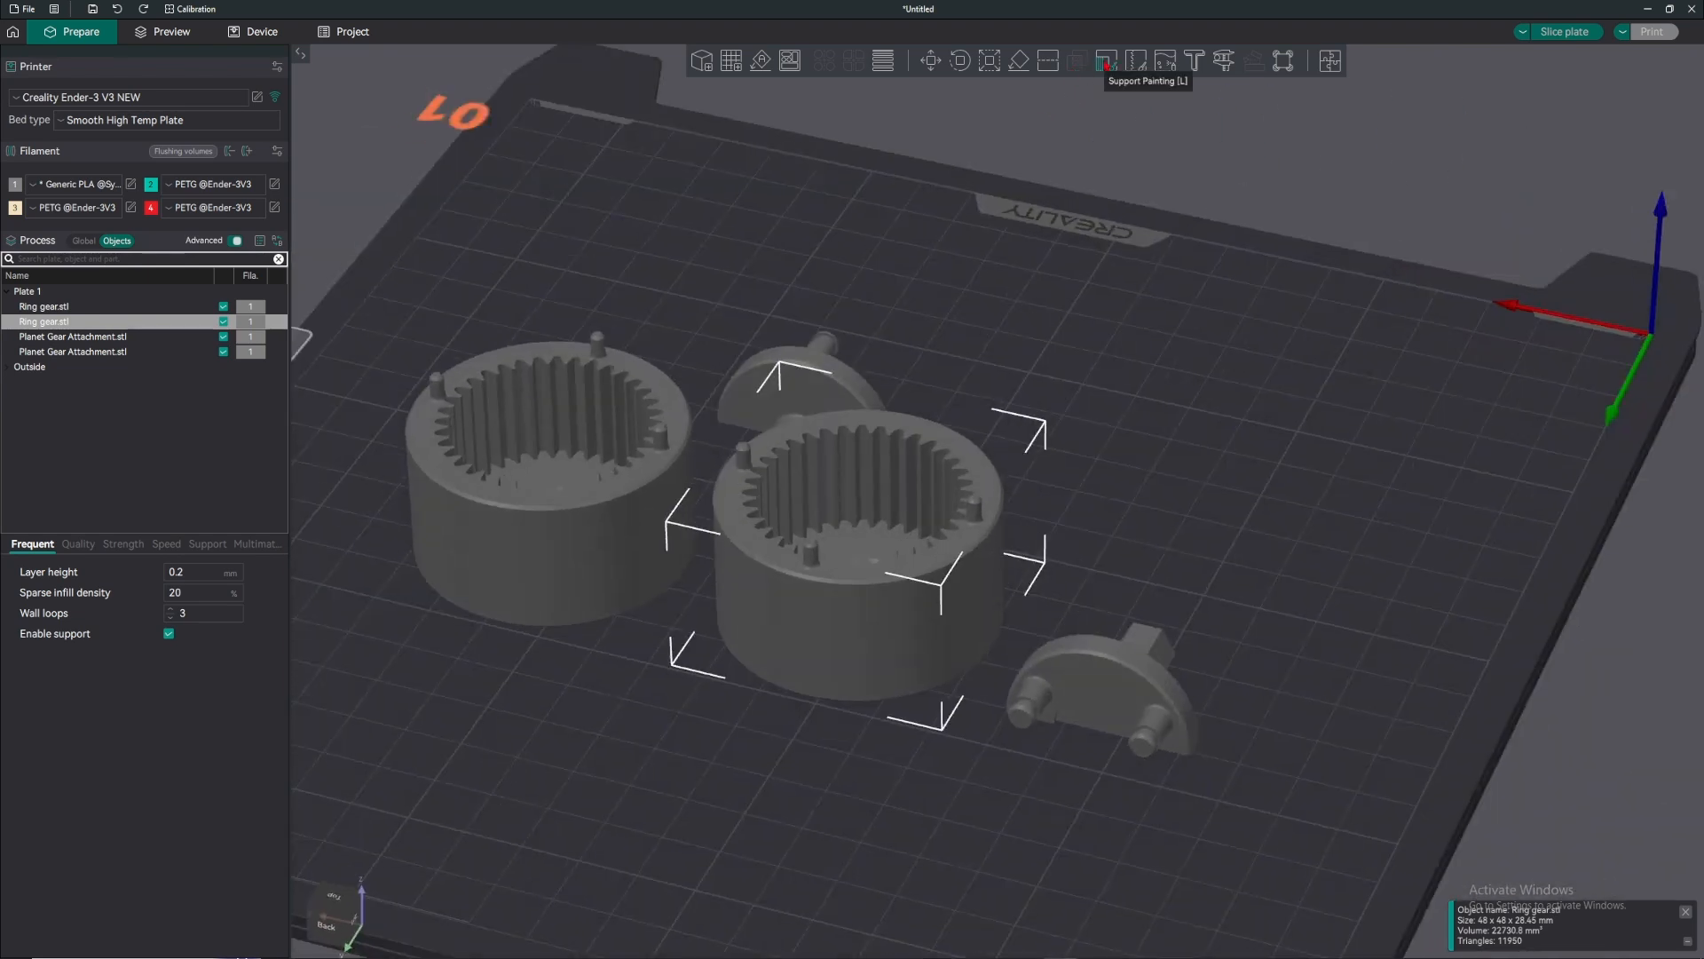
- Auto-arrange all four objects on the plate again and clear the selection
key("ctrl+a")
key("a")
left_click(1136, 178)
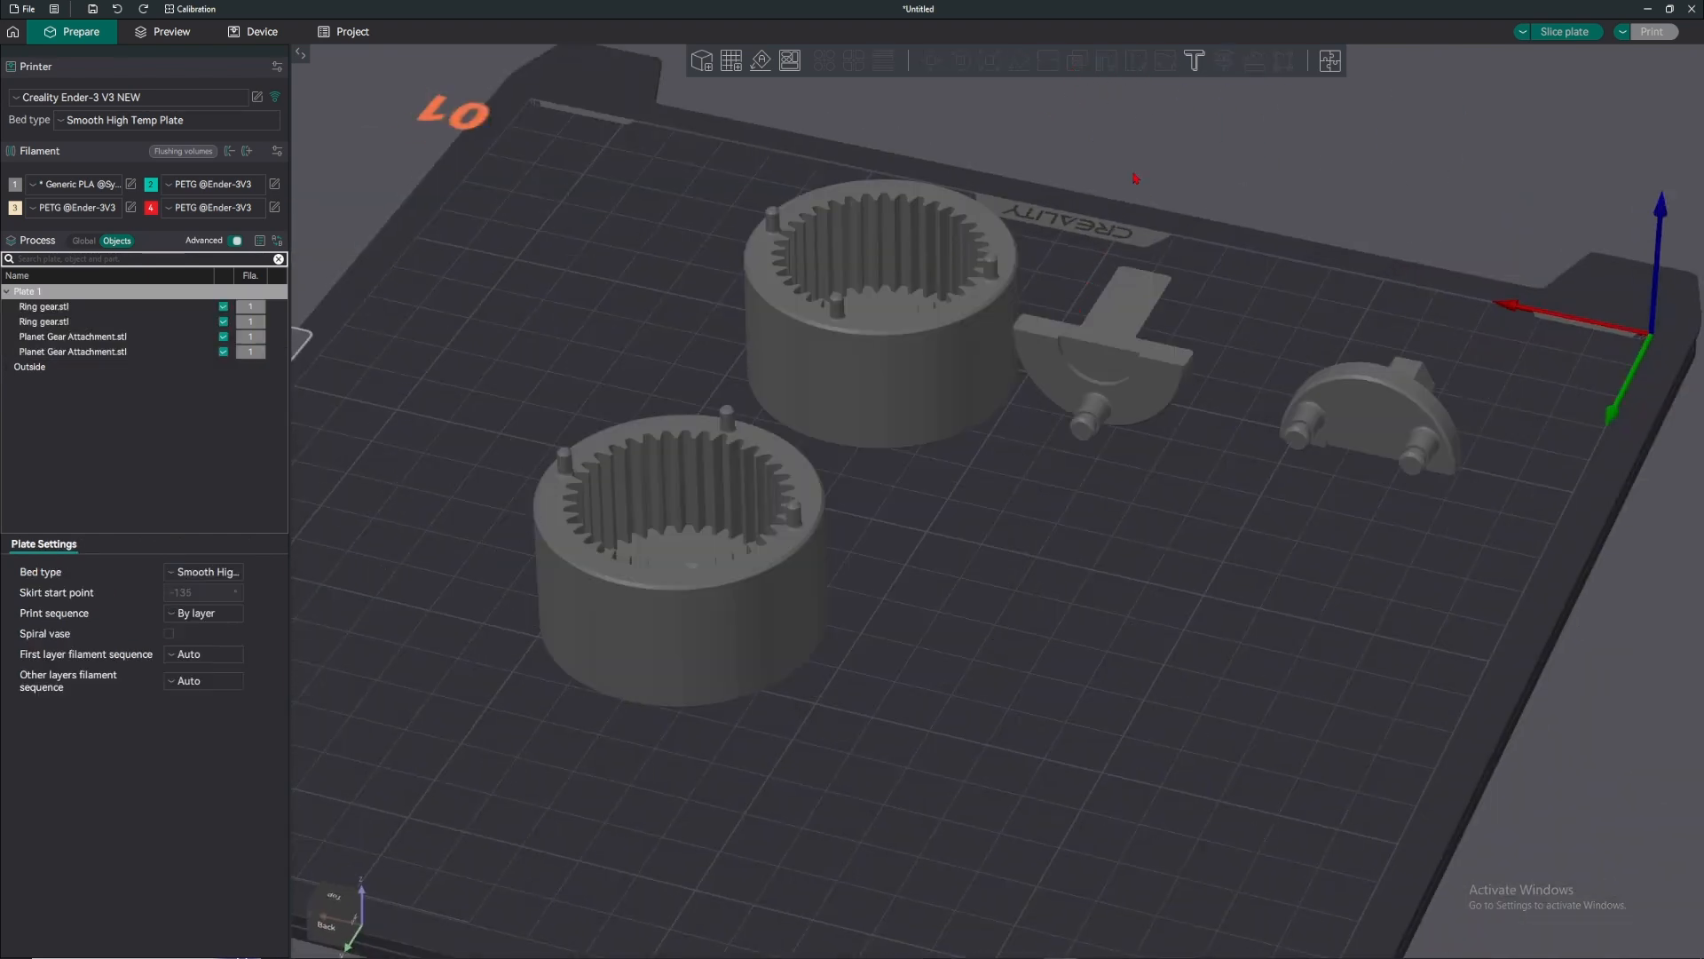
- Open support painting for the planet gear attachment half with the T-shaped arm and bring its underside into view
left_click(1141, 282)
left_click(1168, 210)
left_click(1127, 331)
left_click(1107, 62)
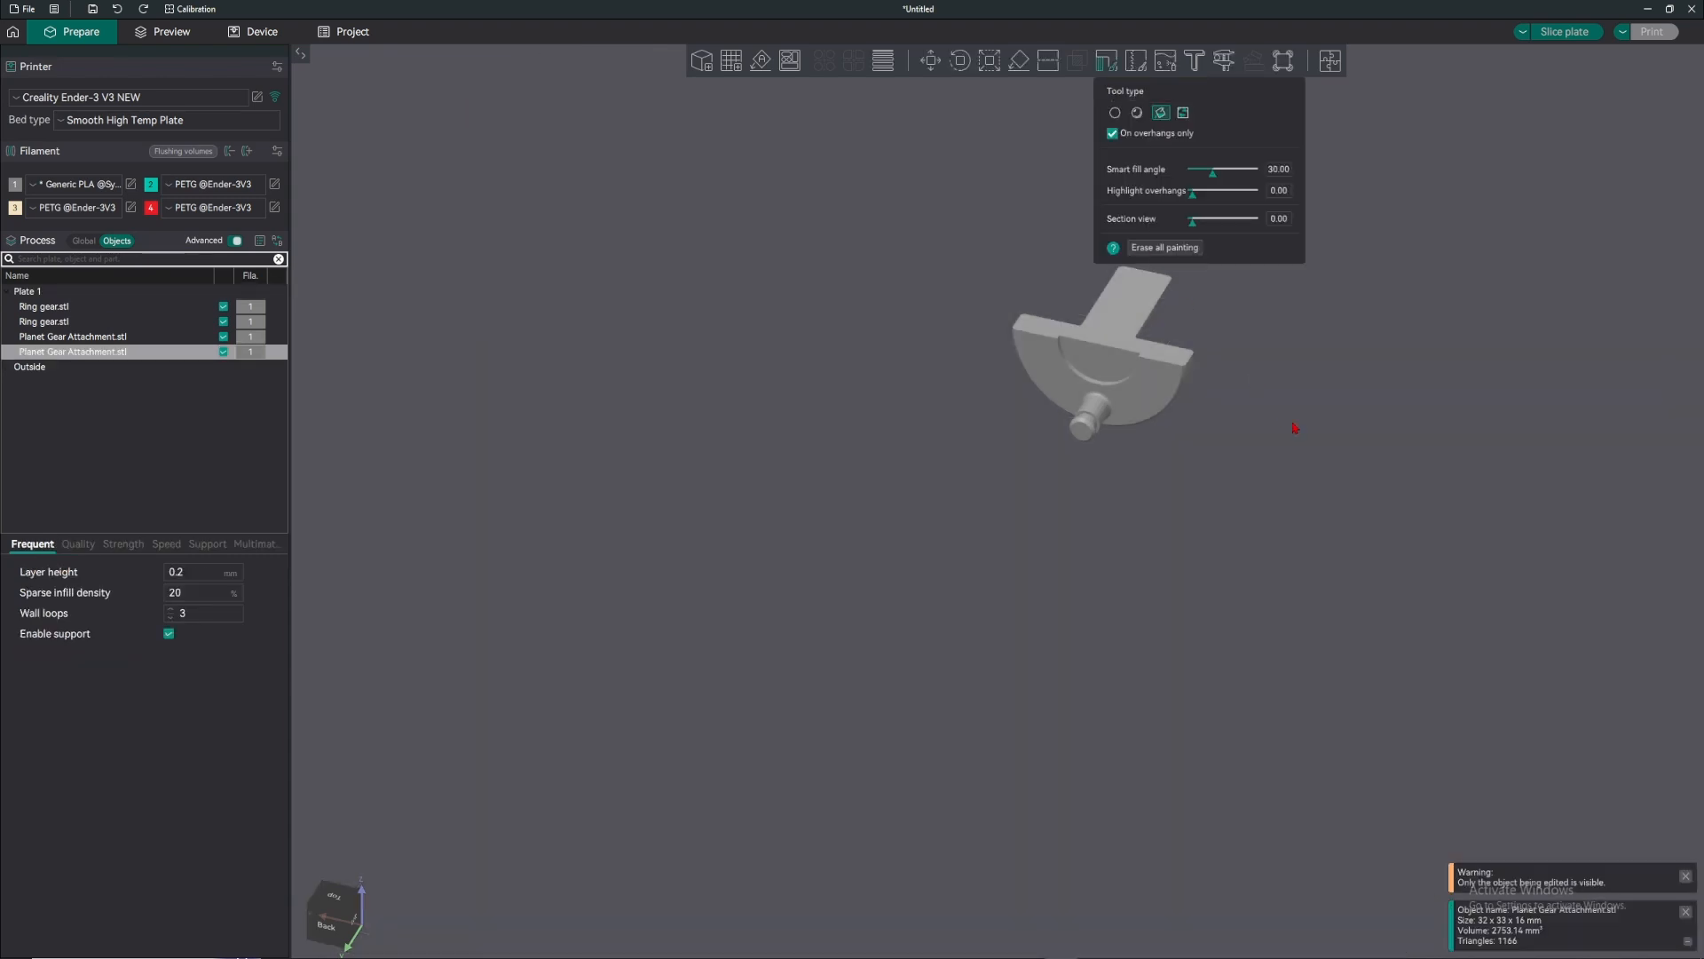
left_click_drag(1293, 430, 1143, 351)
middle_click_drag(1143, 351, 967, 653)
scroll(982, 651, "up", 2)
middle_click_drag(1075, 397, 1009, 171)
scroll(1057, 138, "up", 3)
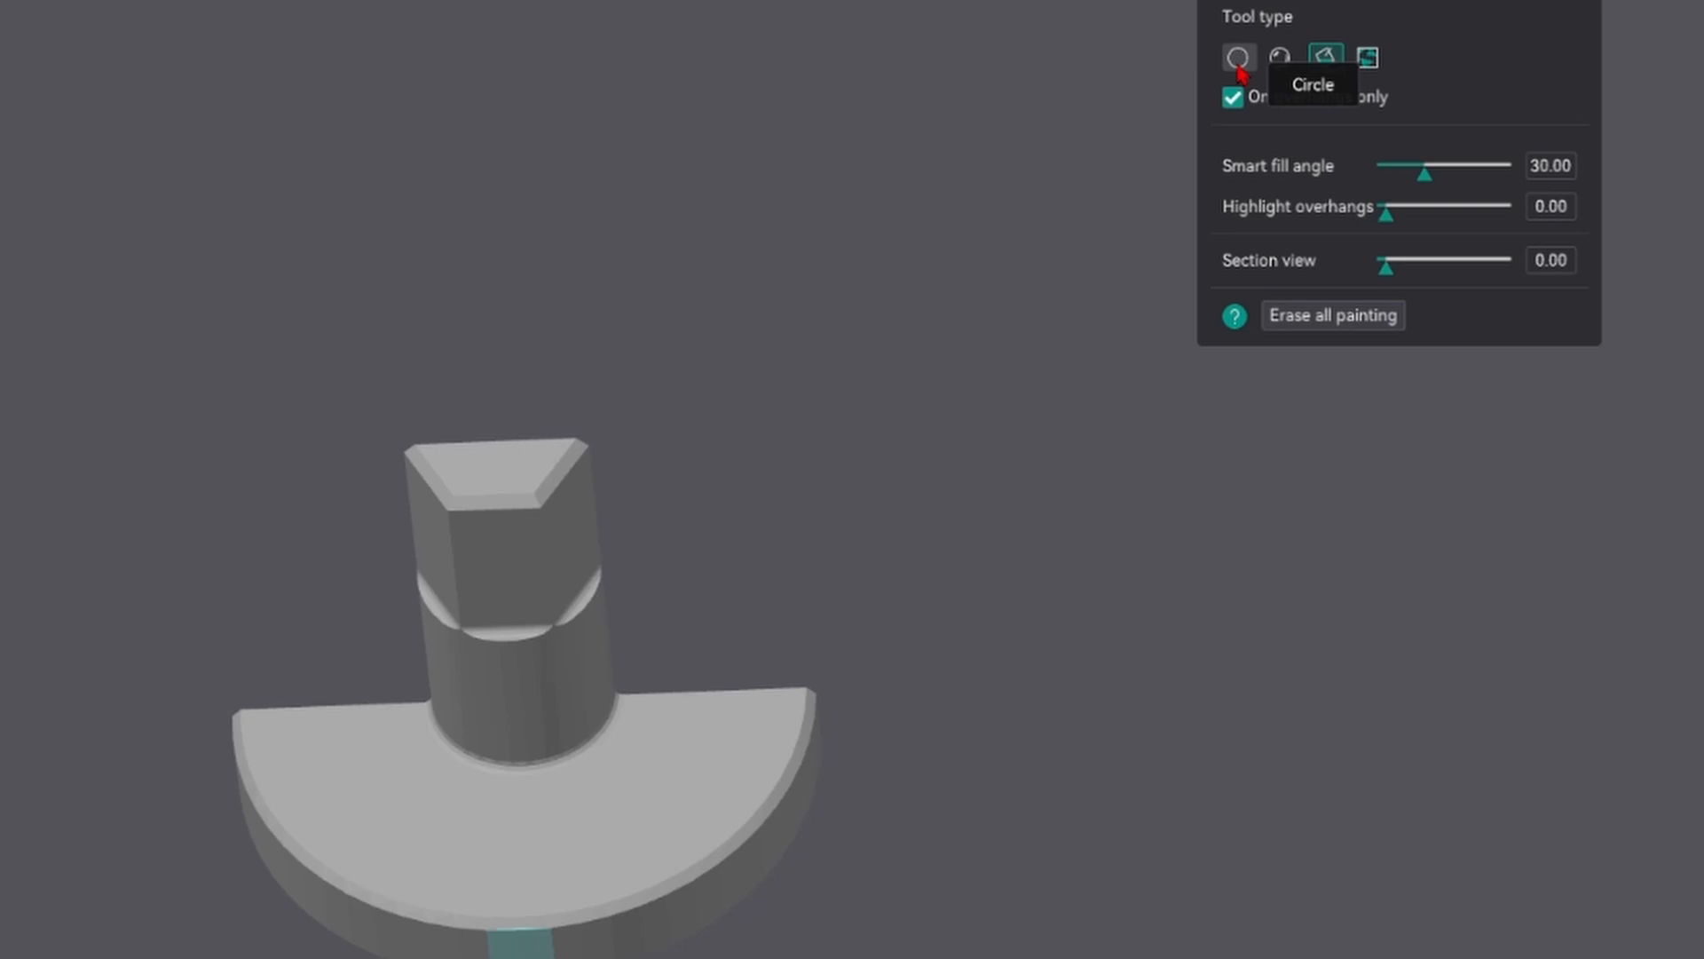
- Paint support patches on the half-disc face with the Circle brush and then the Sphere brush at pen size 1.00
left_click(1115, 112)
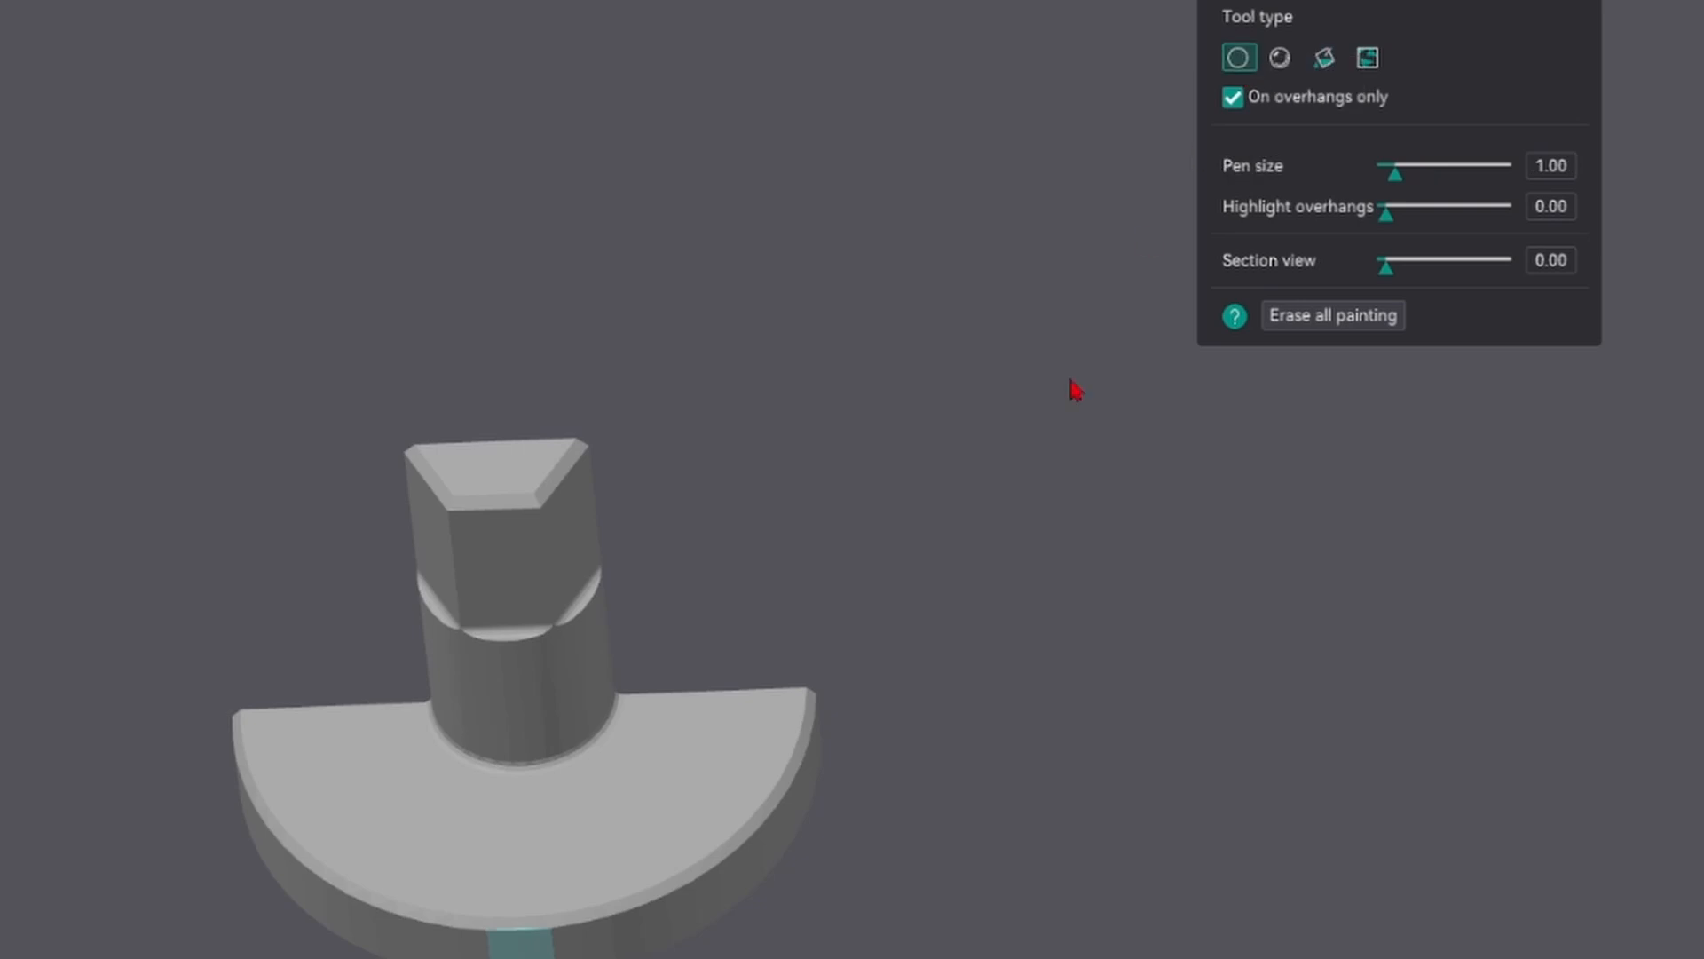
scroll(1160, 529, "up", 2)
mouse_move(769, 701)
left_mouse_down()
mouse_move(810, 696)
mouse_move(675, 701)
left_mouse_up()
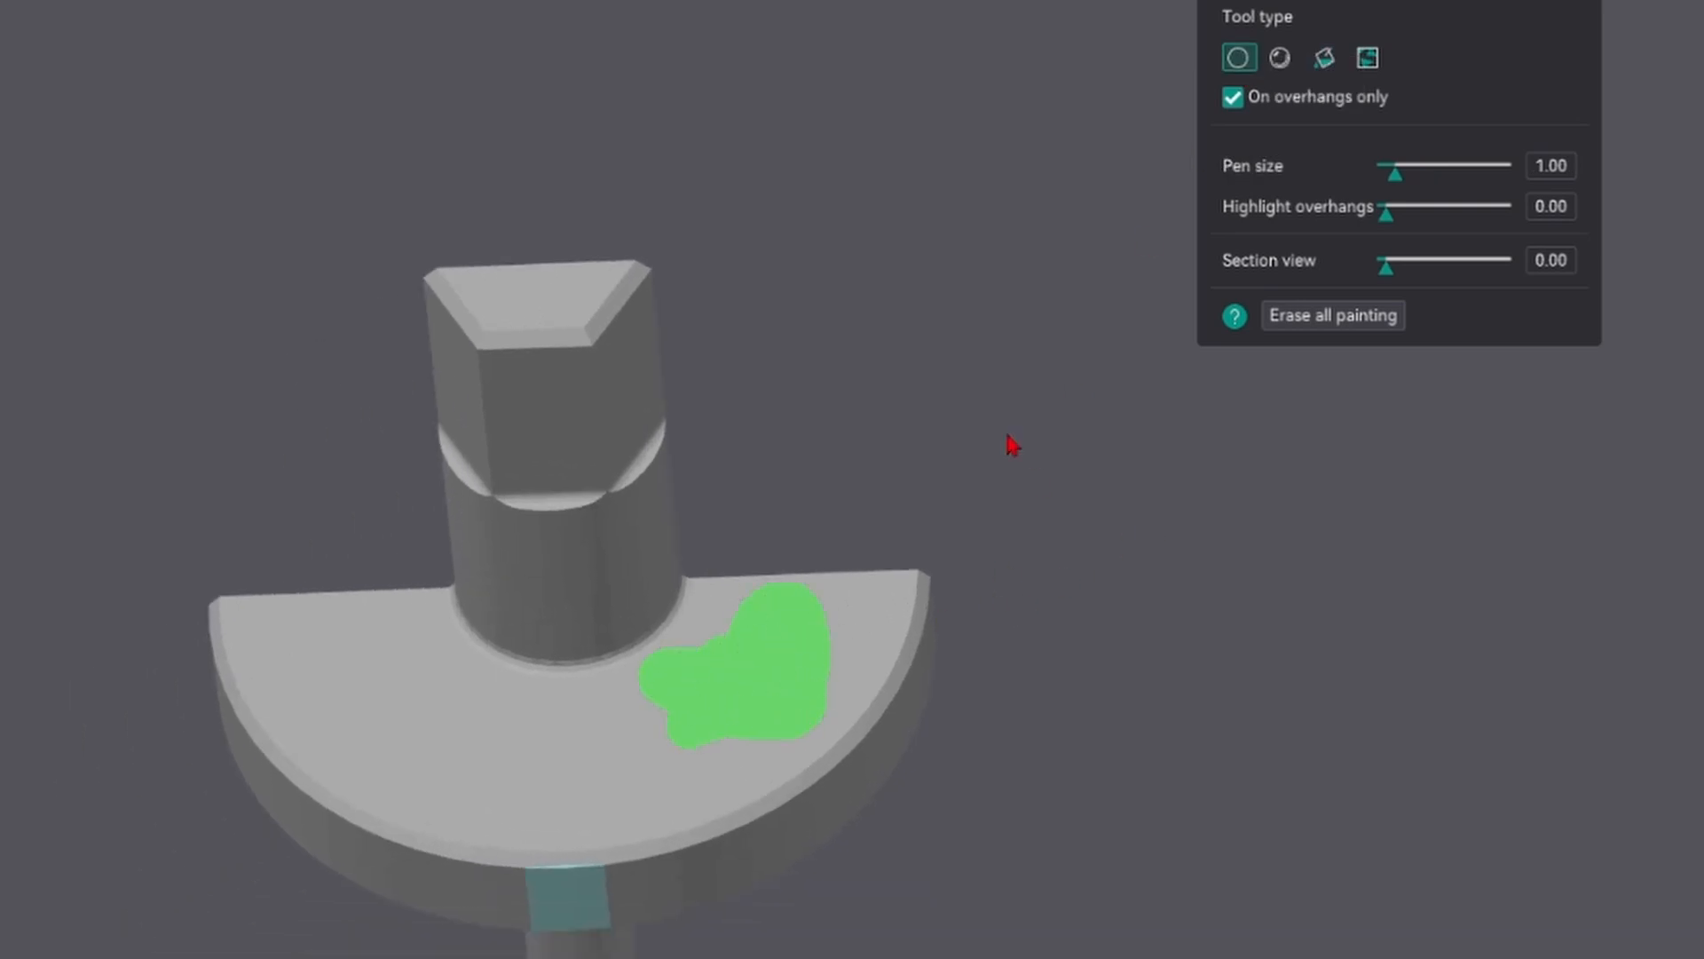
left_click(1280, 58)
left_click_drag(563, 781, 582, 776)
- Fill the half-disc face and adjoining round shaft with support paint at a 30.00 smart fill angle, then switch to Gap fill
left_click(1160, 113)
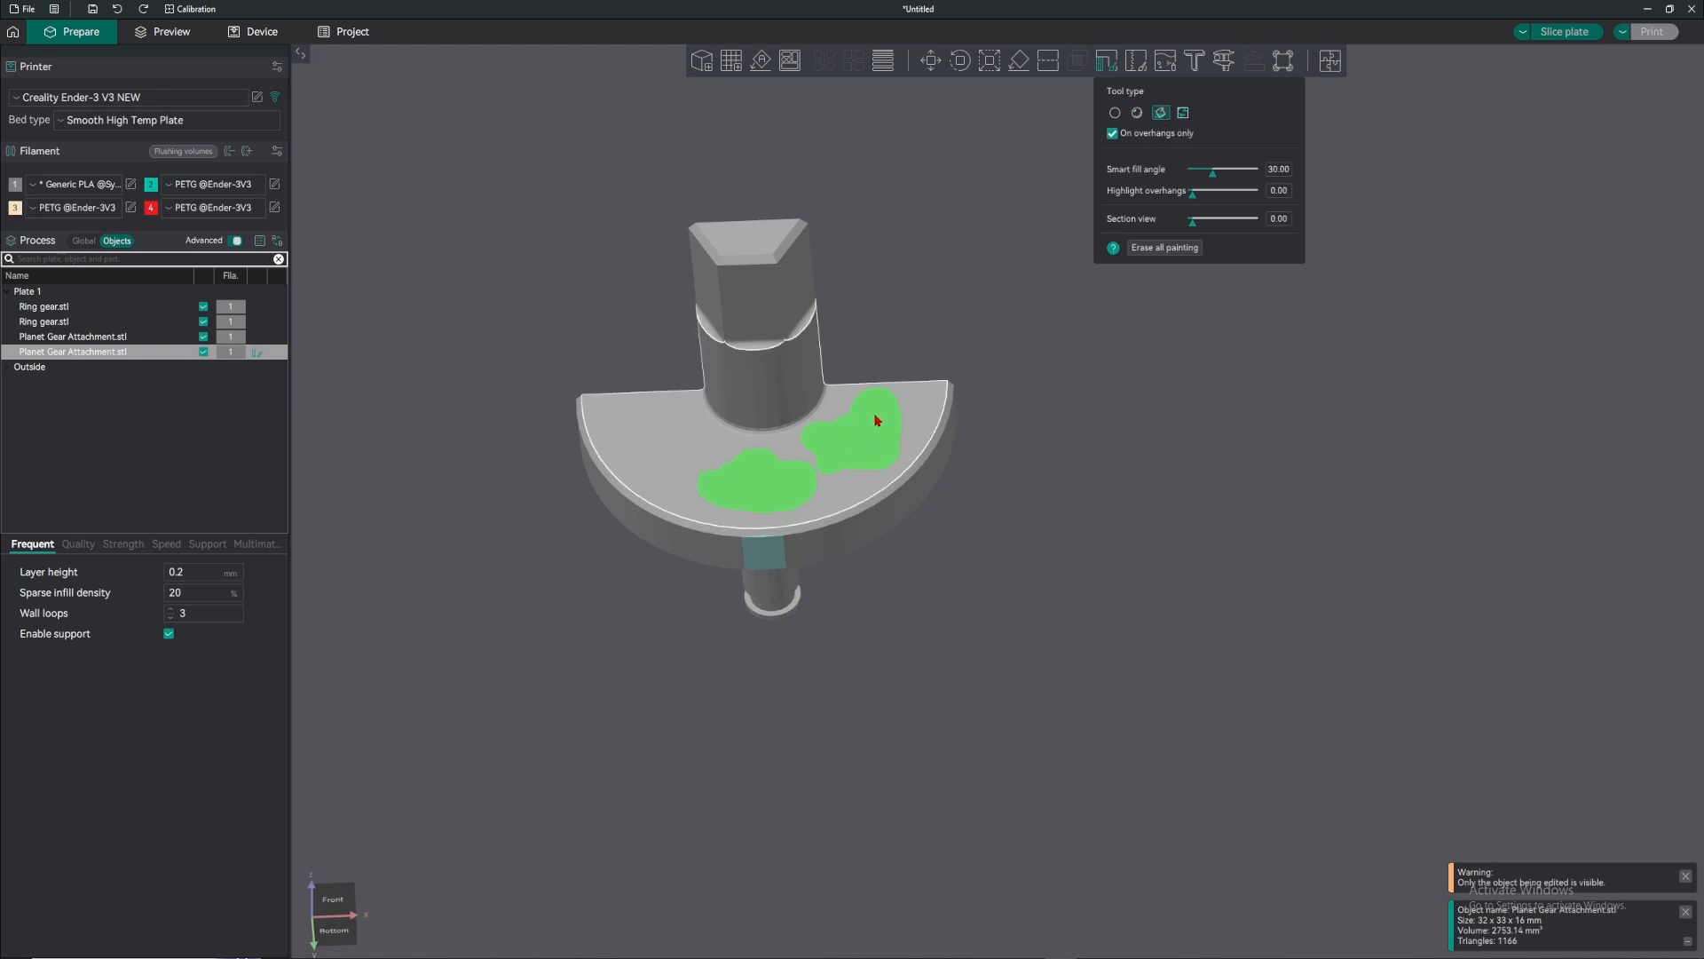
left_click(708, 464)
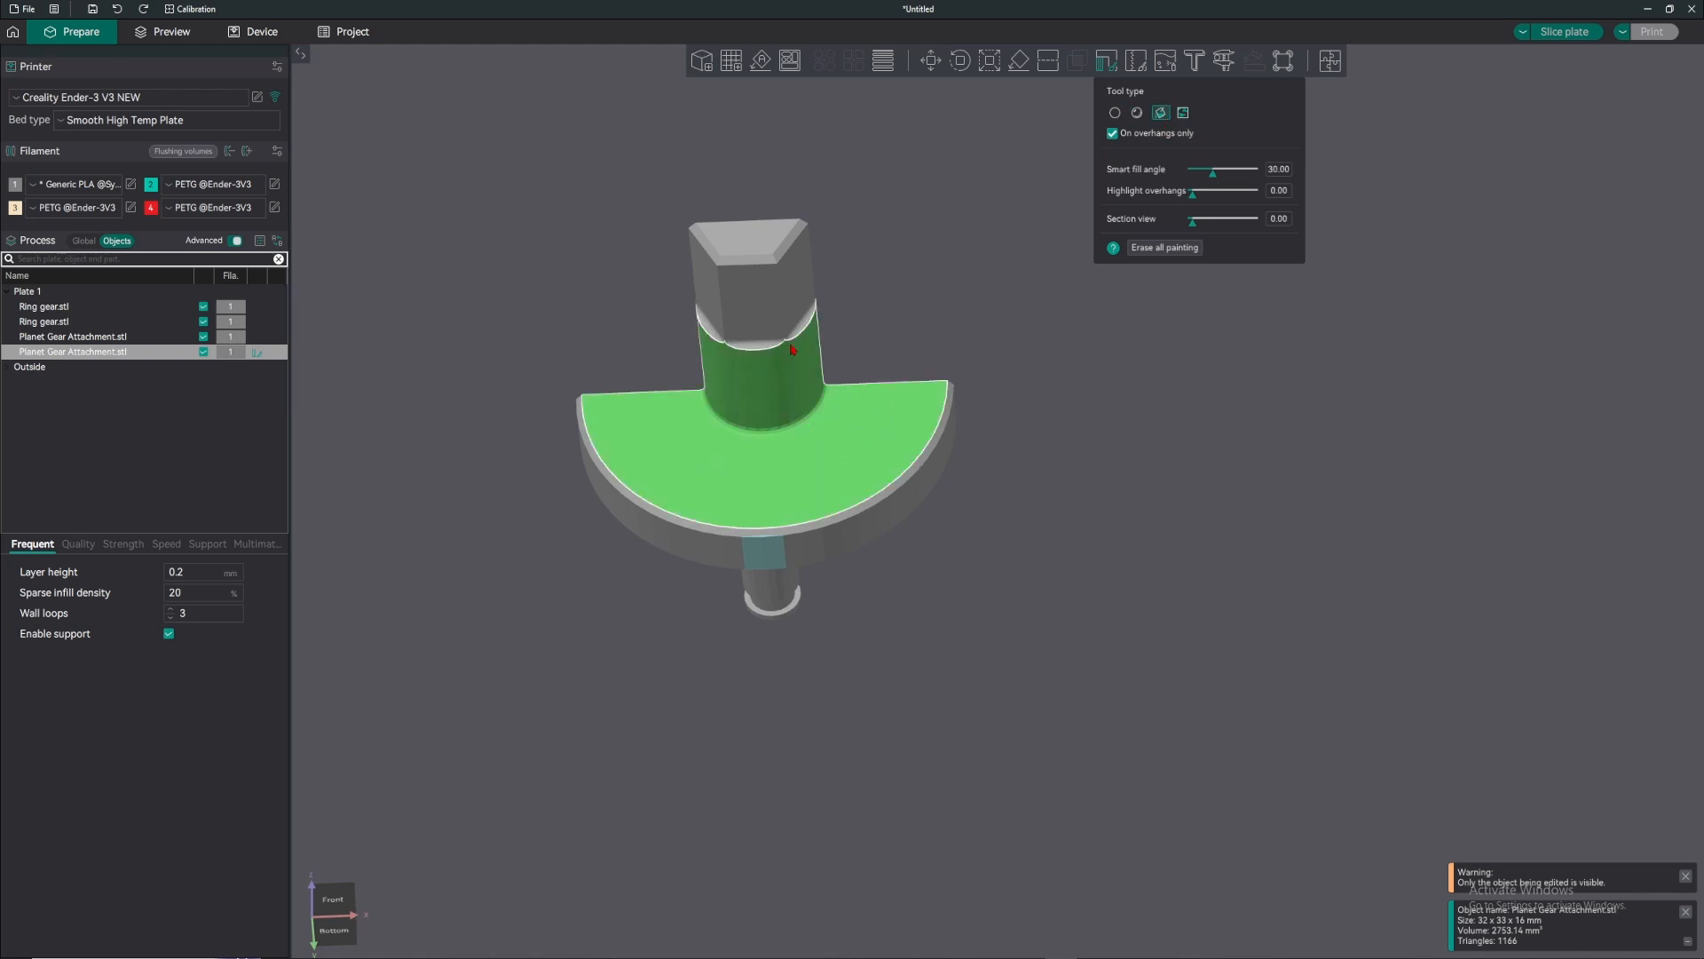
left_click(1183, 112)
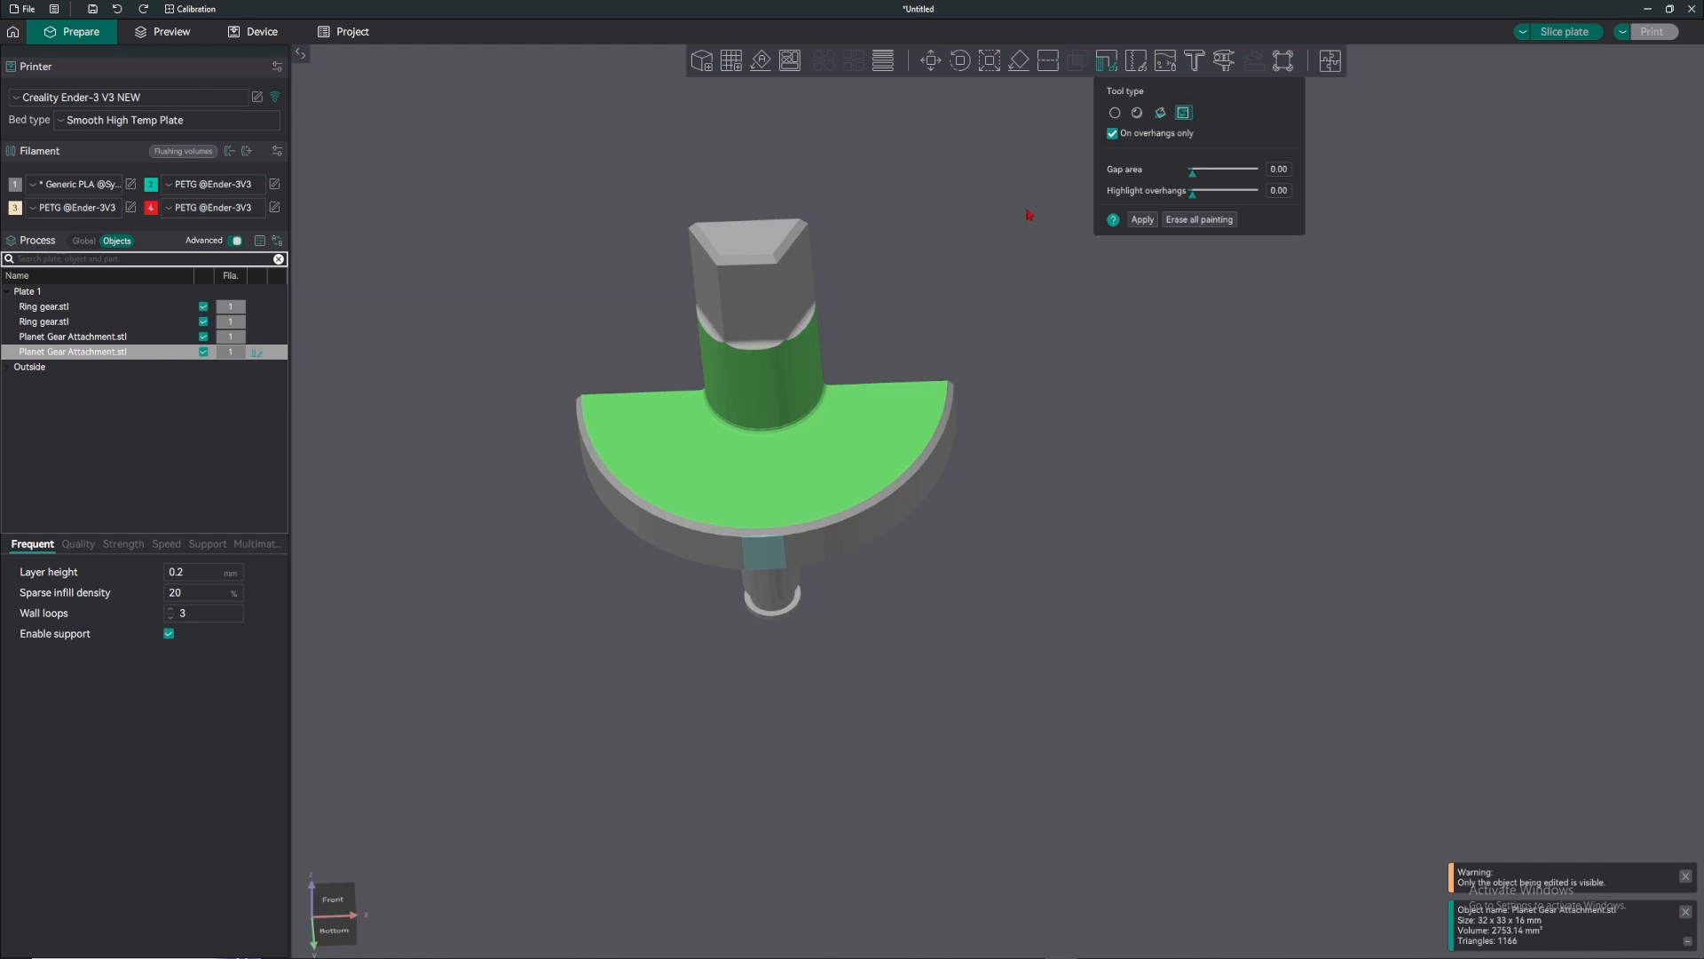
left_click_drag(1029, 215, 990, 291)
scroll(733, 330, "up", 5)
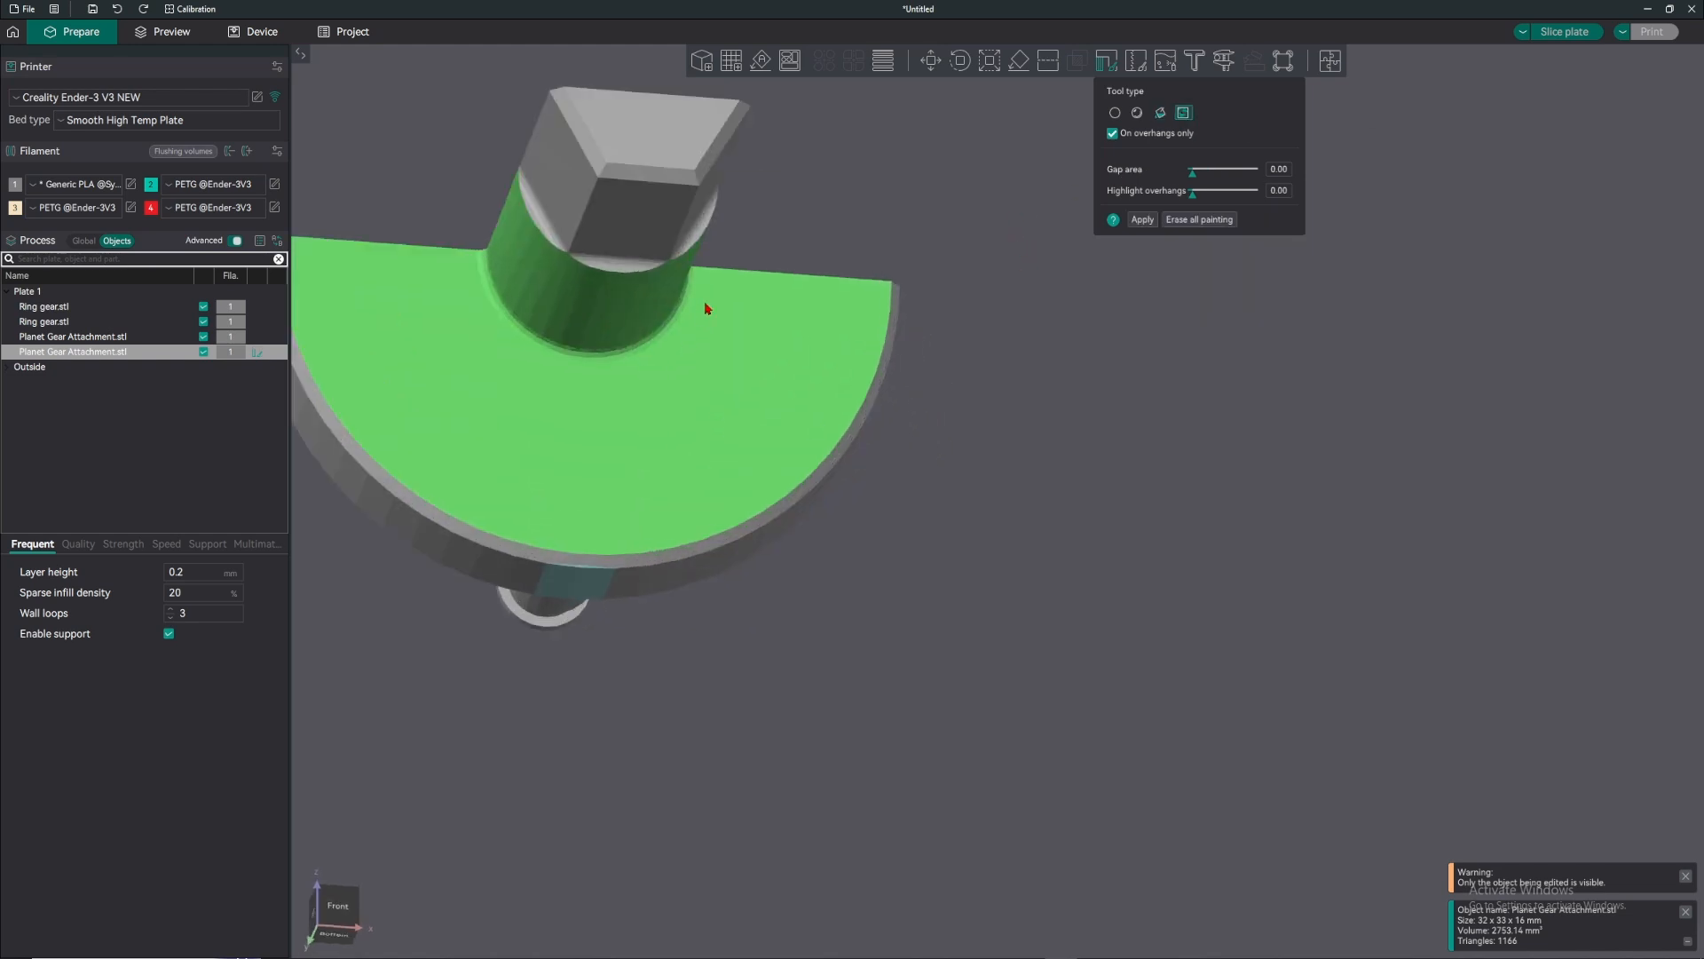
scroll(1031, 308, "down", 2)
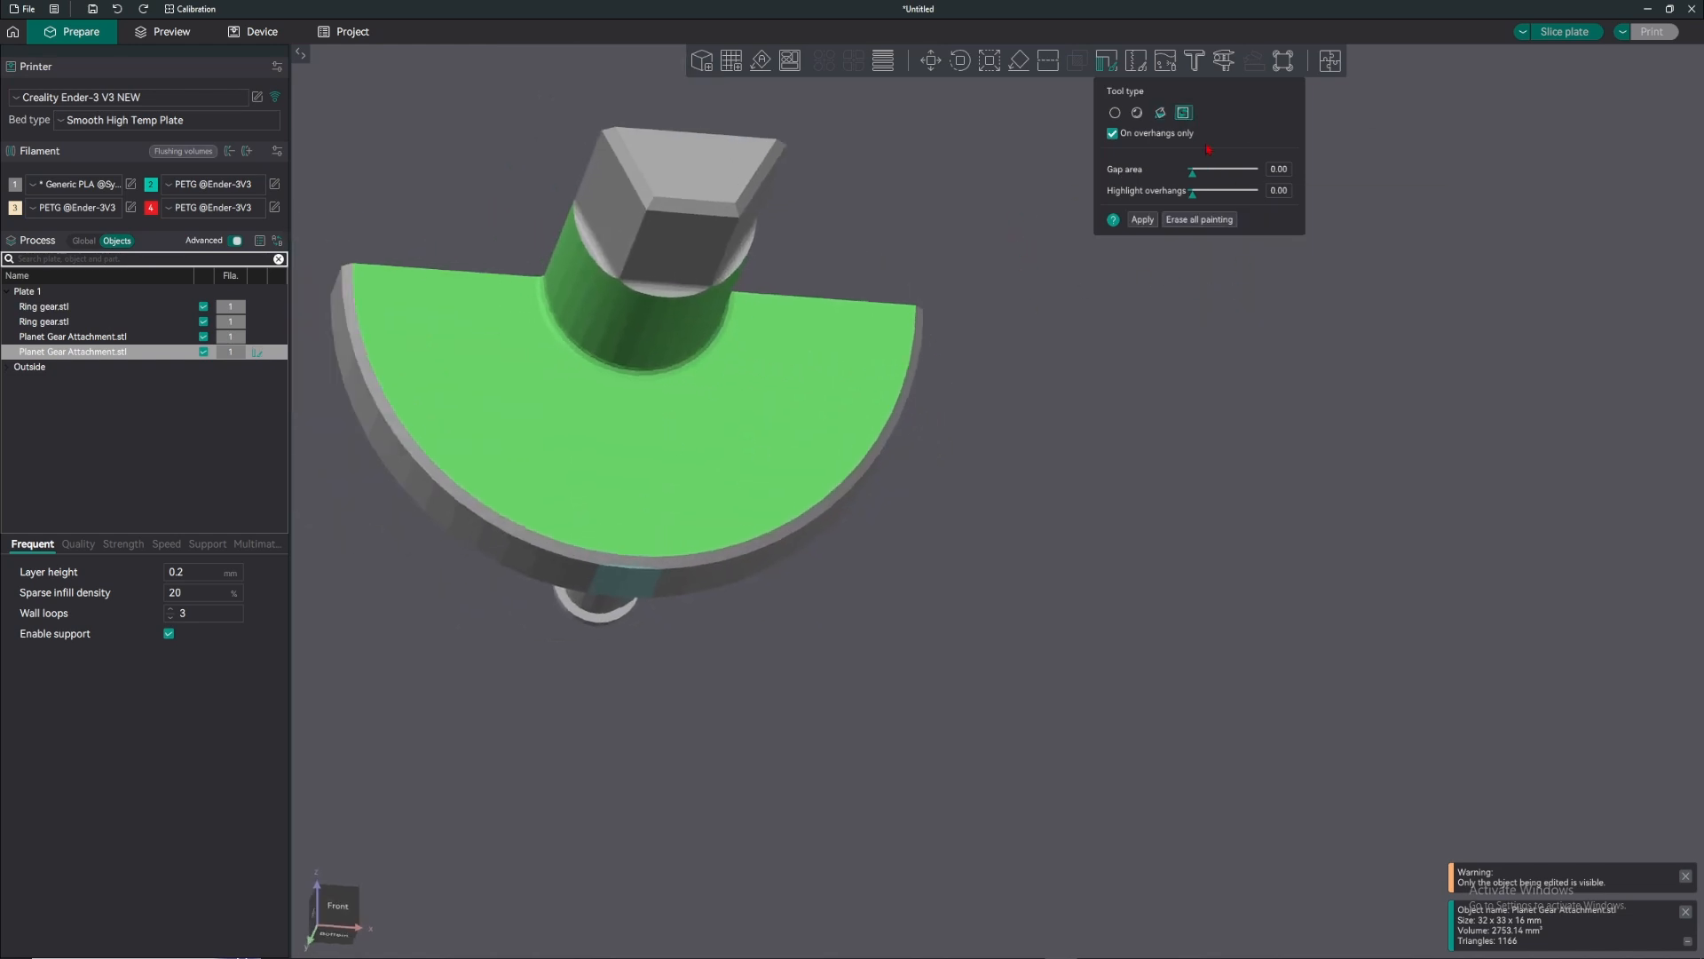
- Brush a support patch across the junction of the round shaft and its flat end with the Circle tool
left_click(1160, 113)
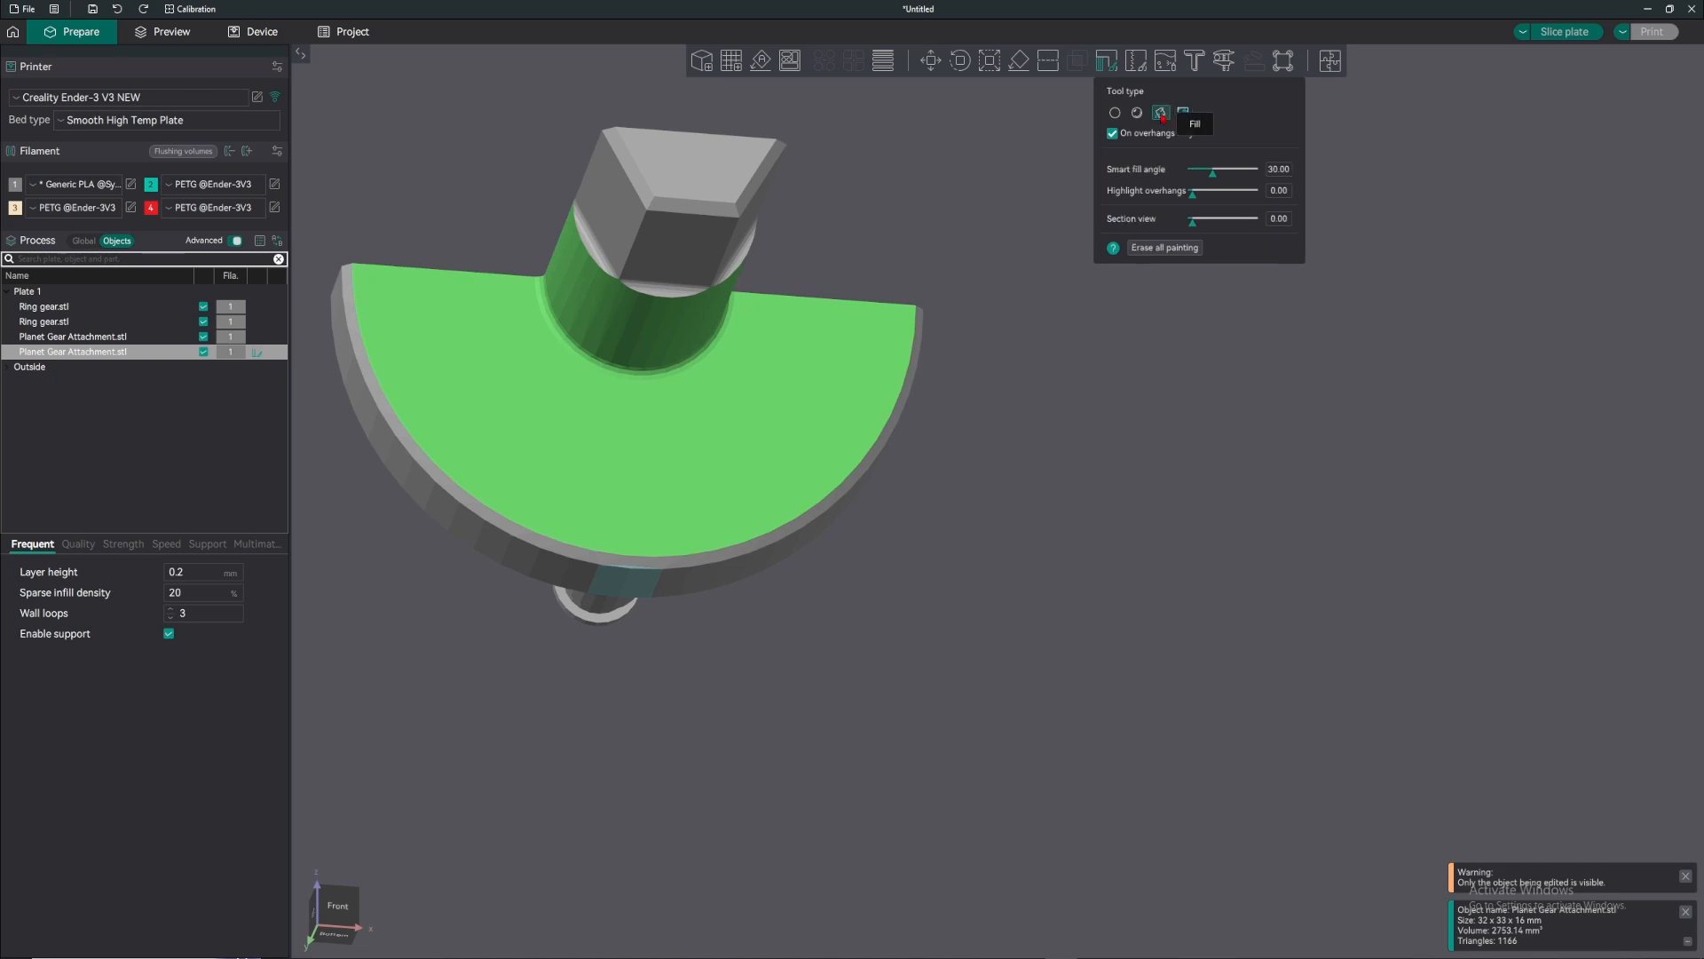
left_click(1115, 114)
middle_click_drag(980, 319, 1389, 349)
scroll(1390, 350, "up", 2)
left_click_drag(1402, 257, 1268, 291)
middle_click_drag(988, 333, 922, 386)
scroll(925, 382, "up", 2)
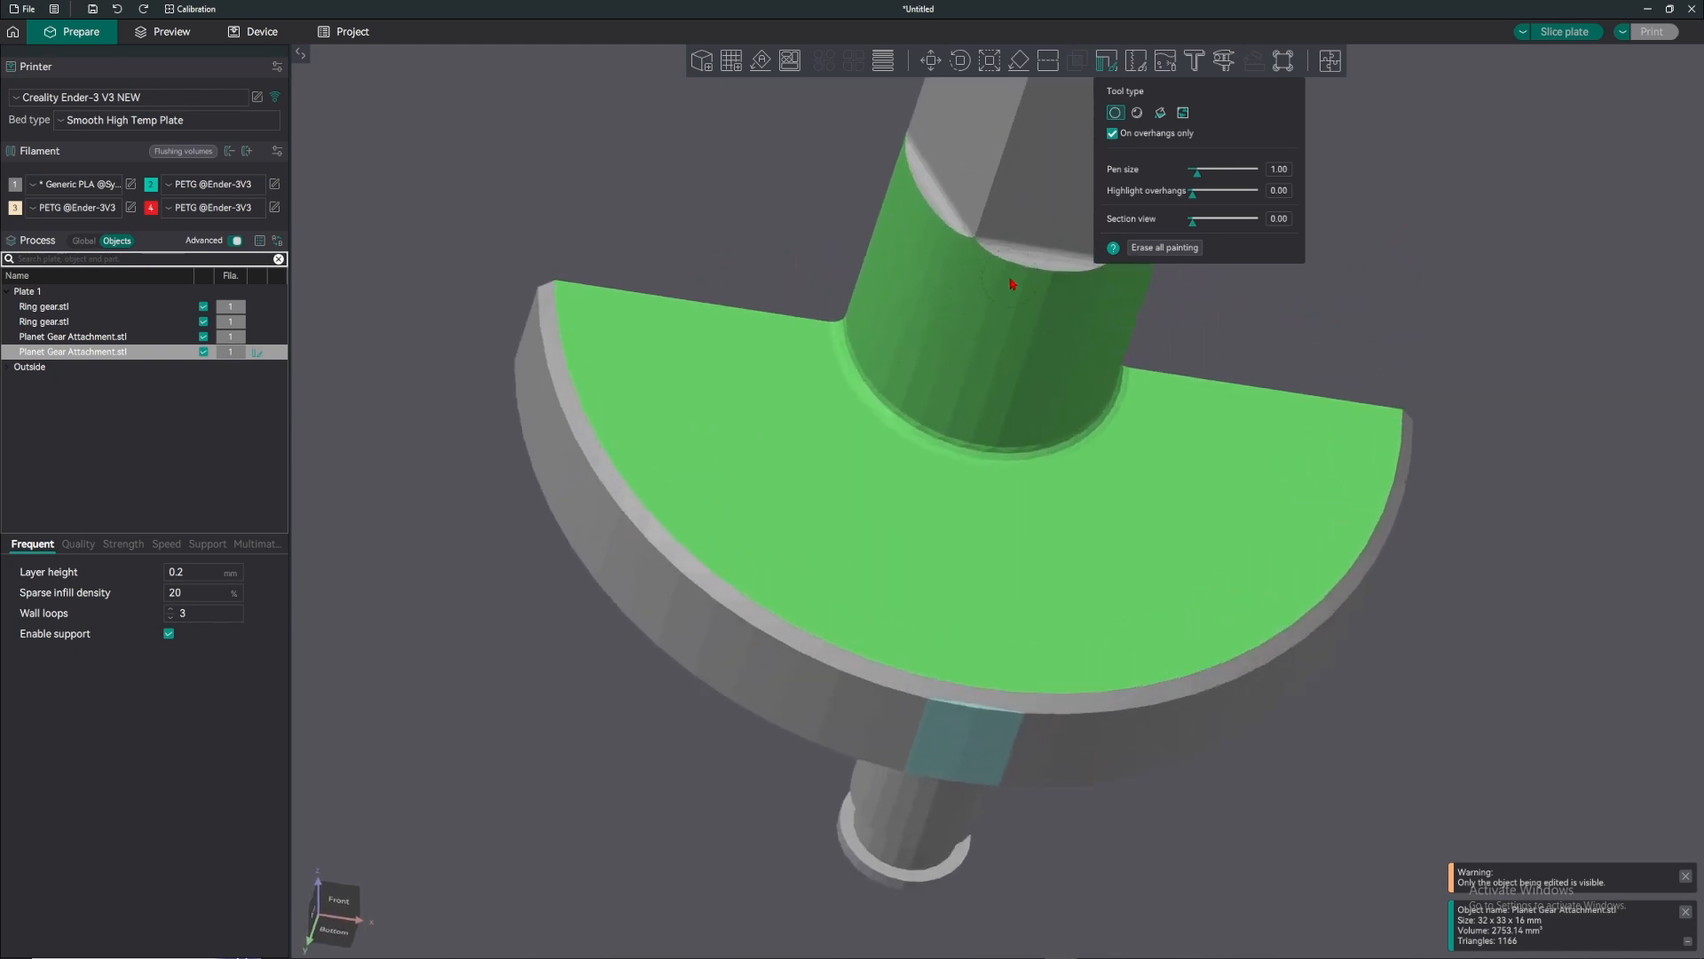
mouse_move(1001, 247)
left_mouse_down()
mouse_move(1036, 249)
mouse_move(1011, 255)
left_mouse_up()
- Disable painting on overhangs only for the Fill tool and erase all support painting
left_click(1161, 114)
left_click(1167, 138)
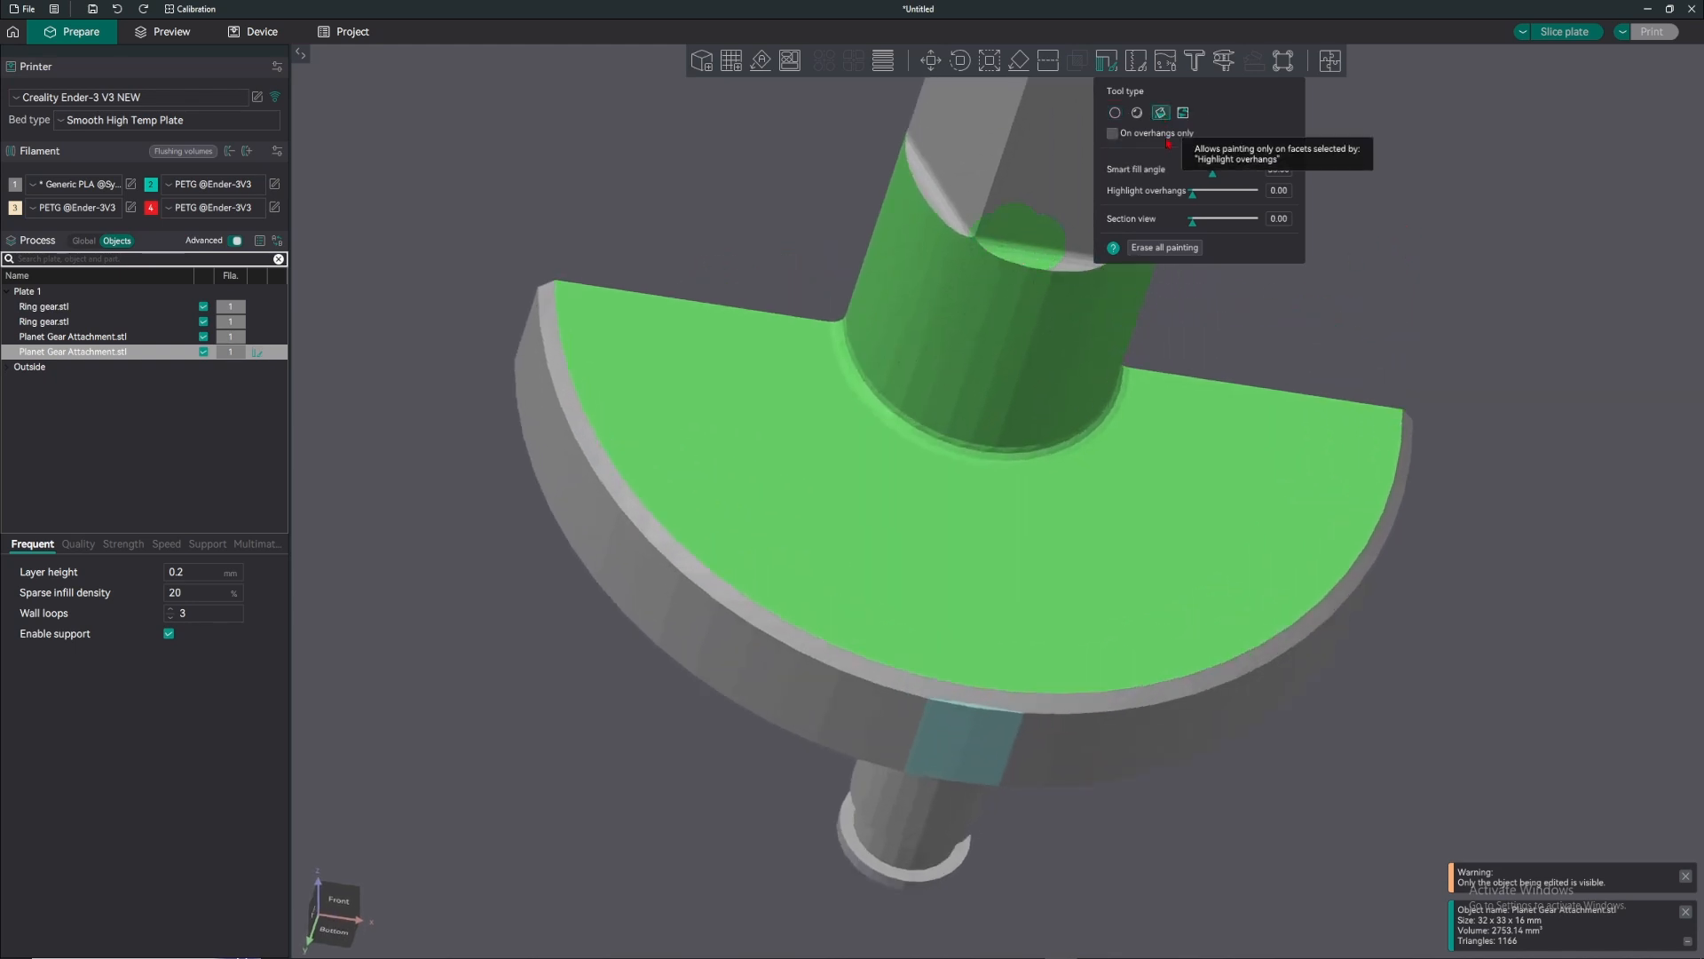
left_click_drag(1192, 191, 1221, 207)
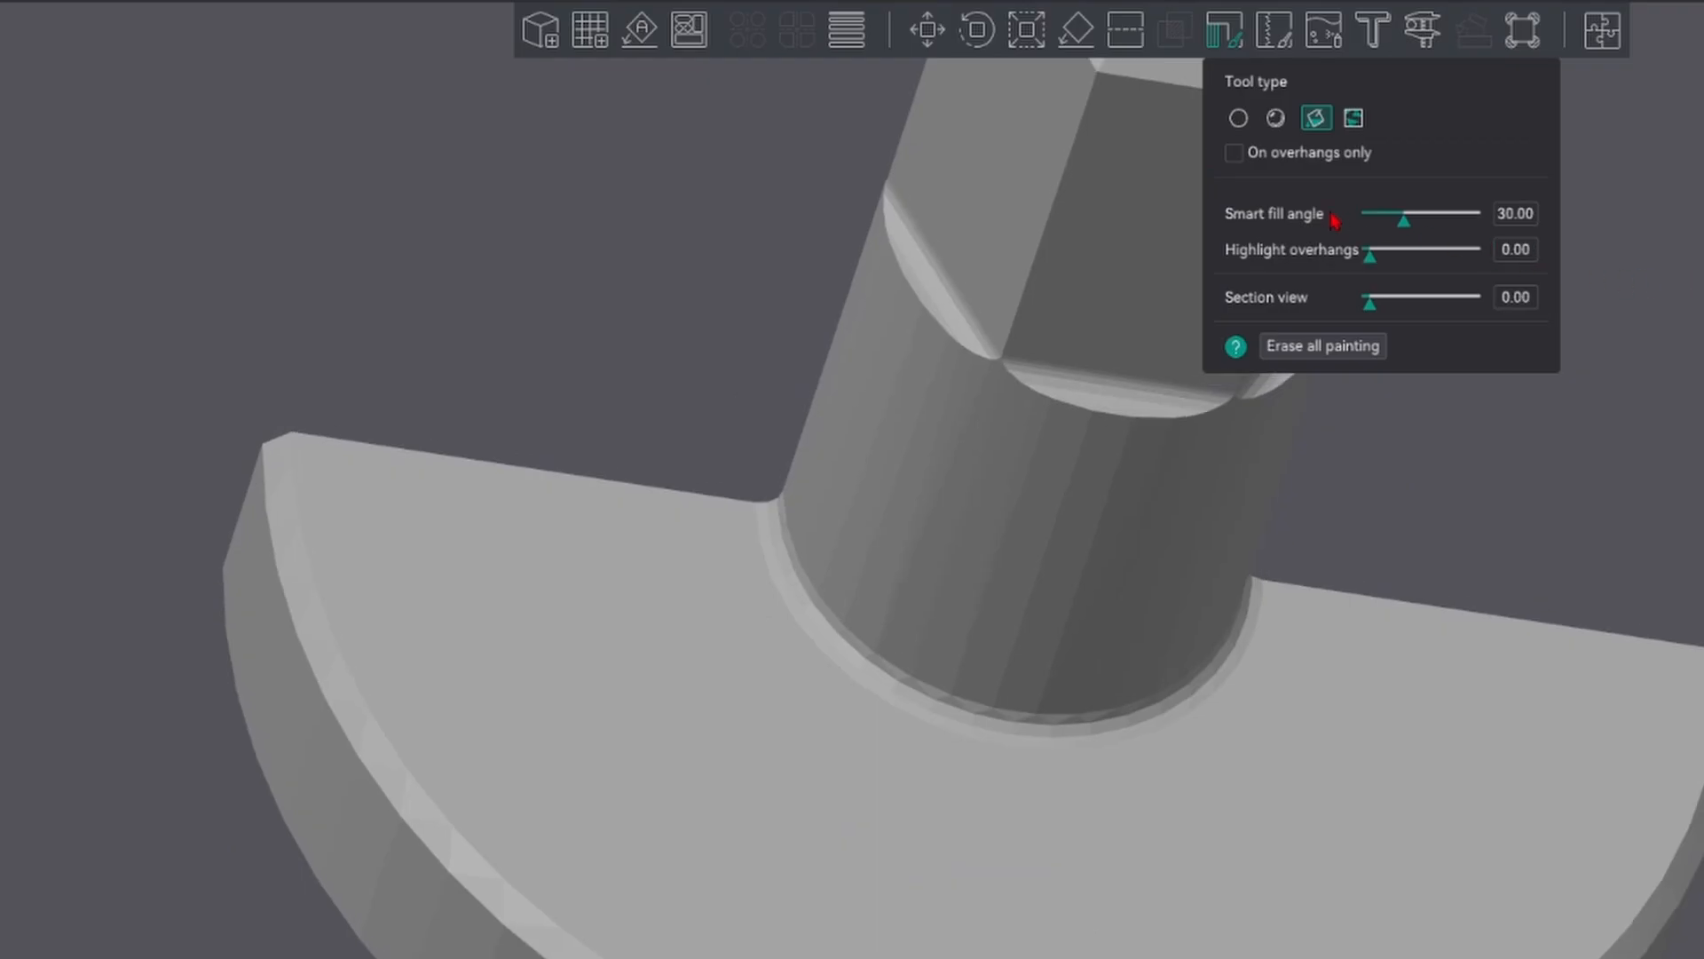
- Set the overhang highlight angle to 45 in support painting
left_click_drag(1637, 213, 1632, 226)
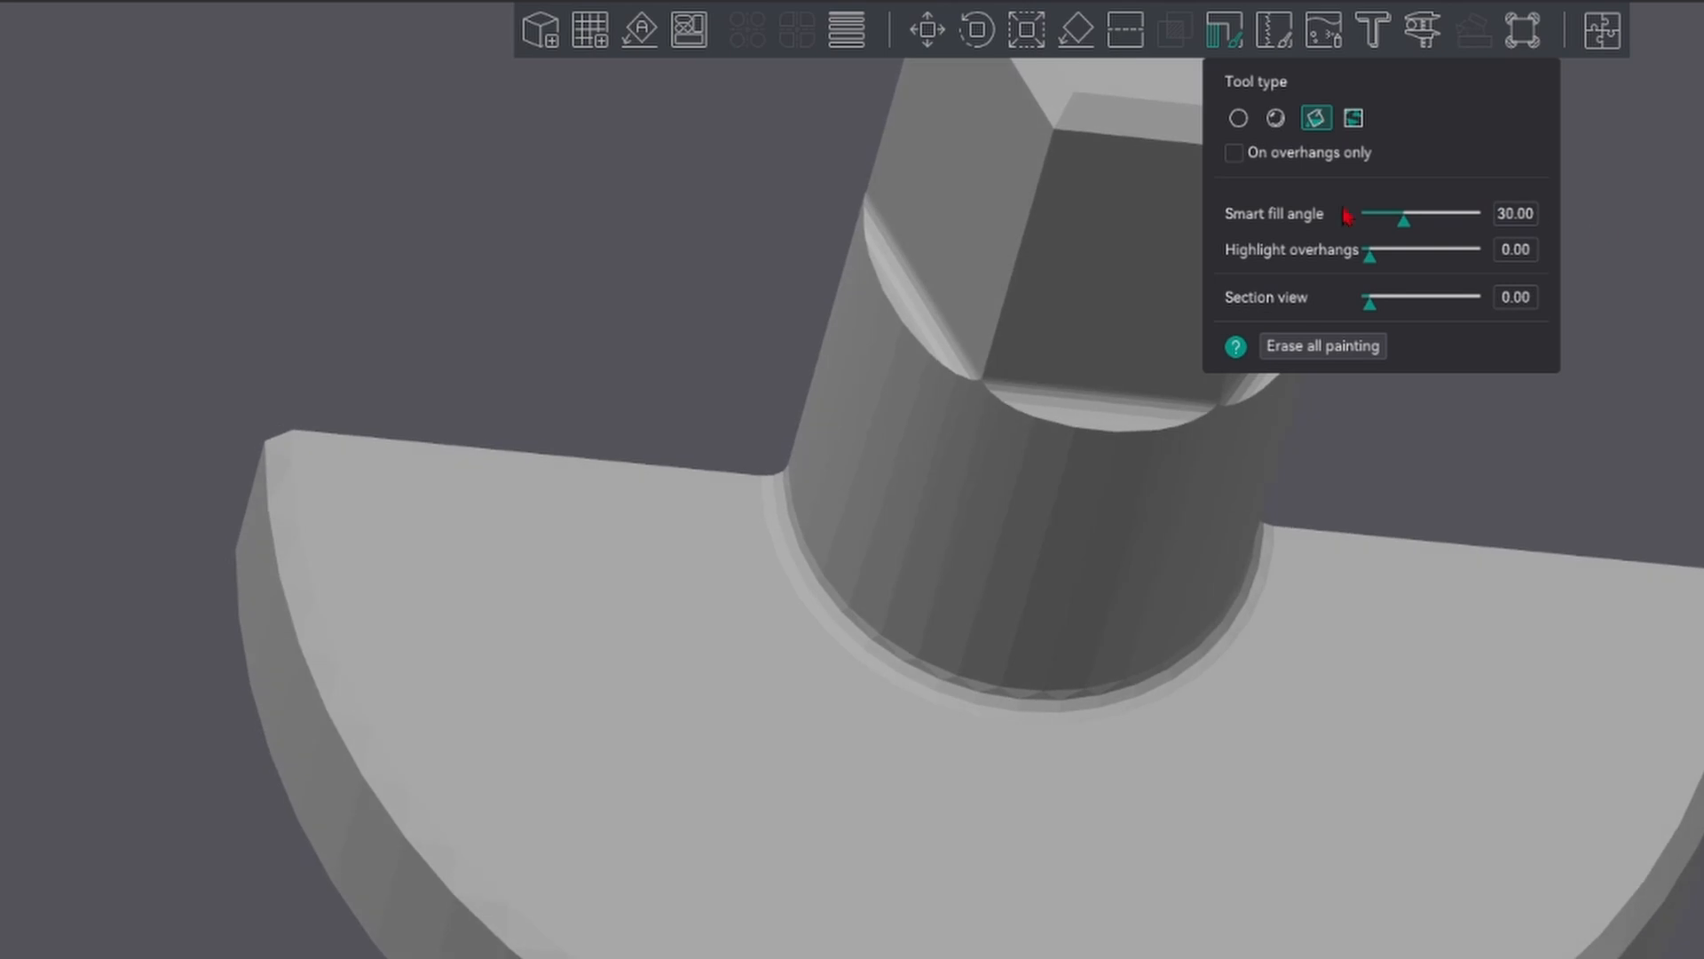
mouse_move(1369, 256)
left_mouse_down()
mouse_move(1439, 272)
mouse_move(1379, 281)
mouse_move(1459, 284)
mouse_move(1400, 289)
mouse_move(1427, 290)
left_mouse_up()
left_click(1518, 257)
key("ctrl+a")
type("45")
key("Return")
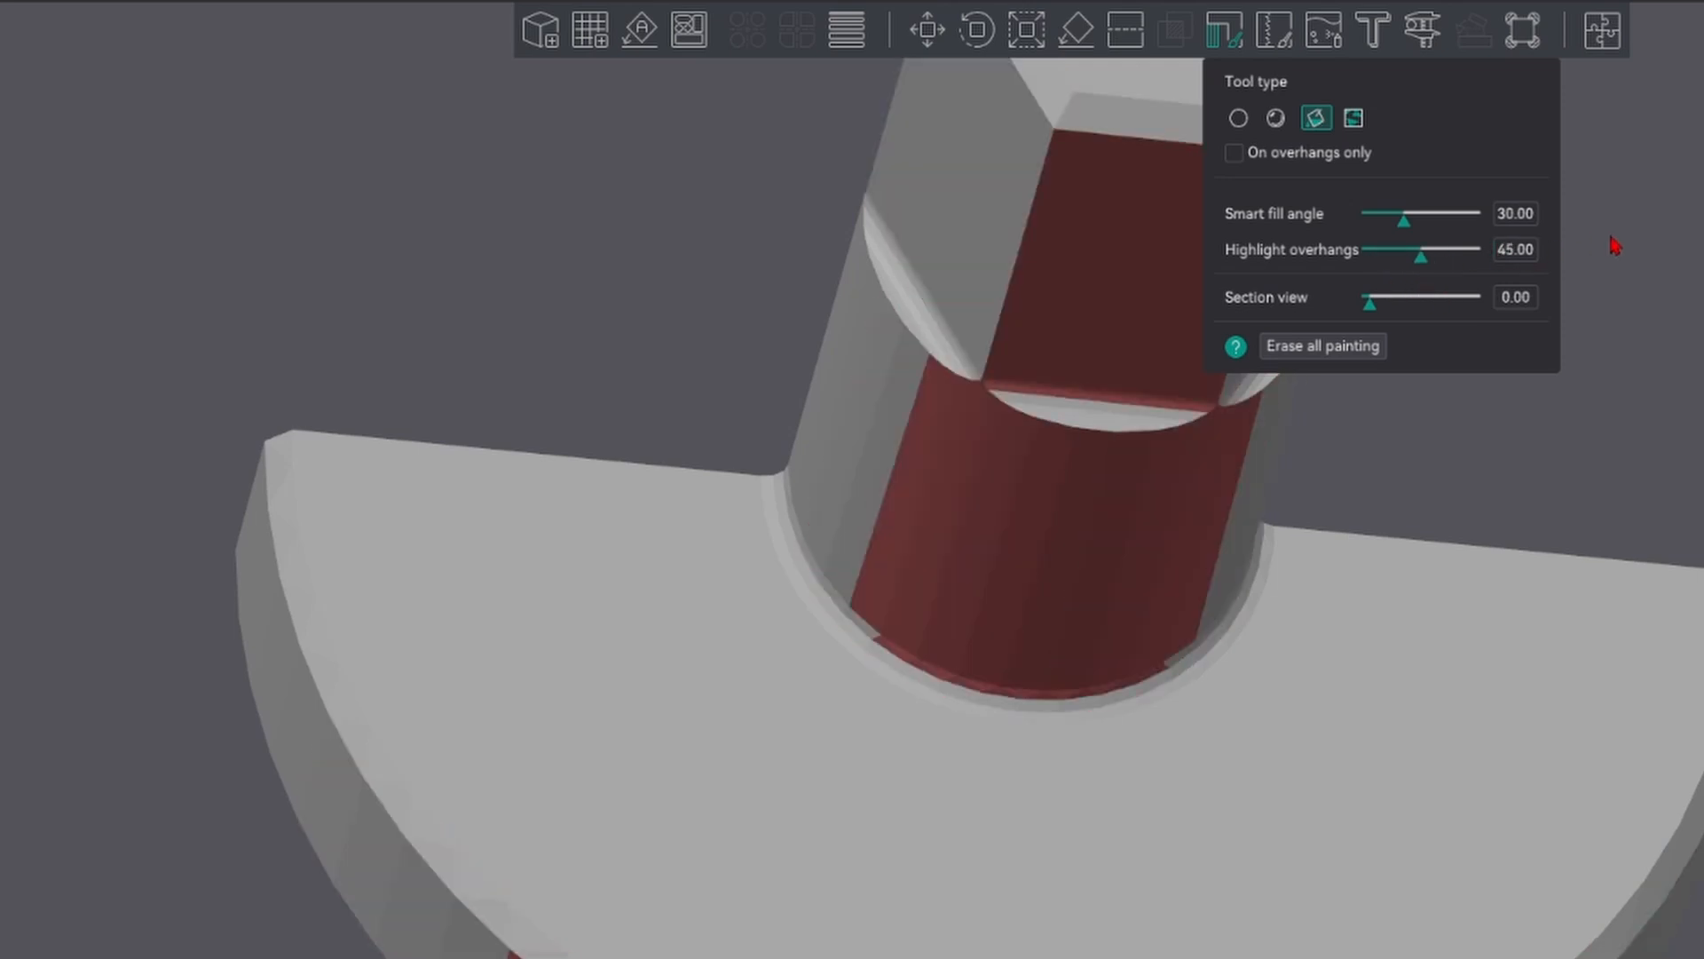
- Try an overhang highlight angle of 35, then return it to 45
left_click_drag(1618, 238, 1617, 258)
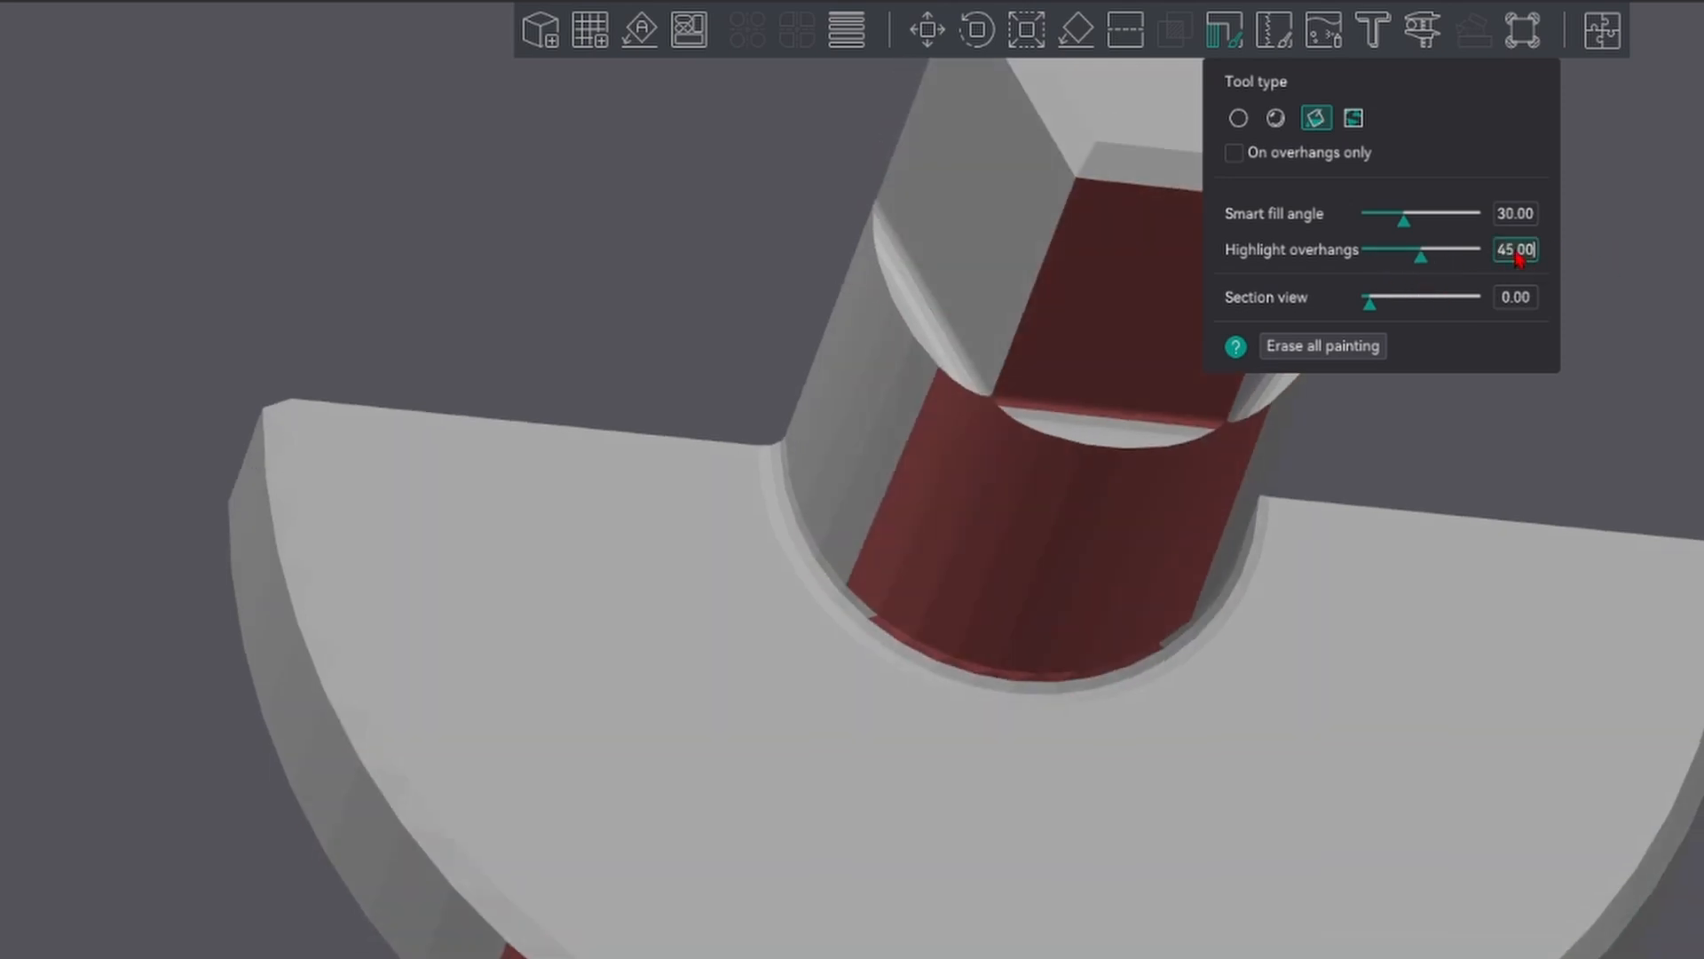
key("ctrl+a")
type("35")
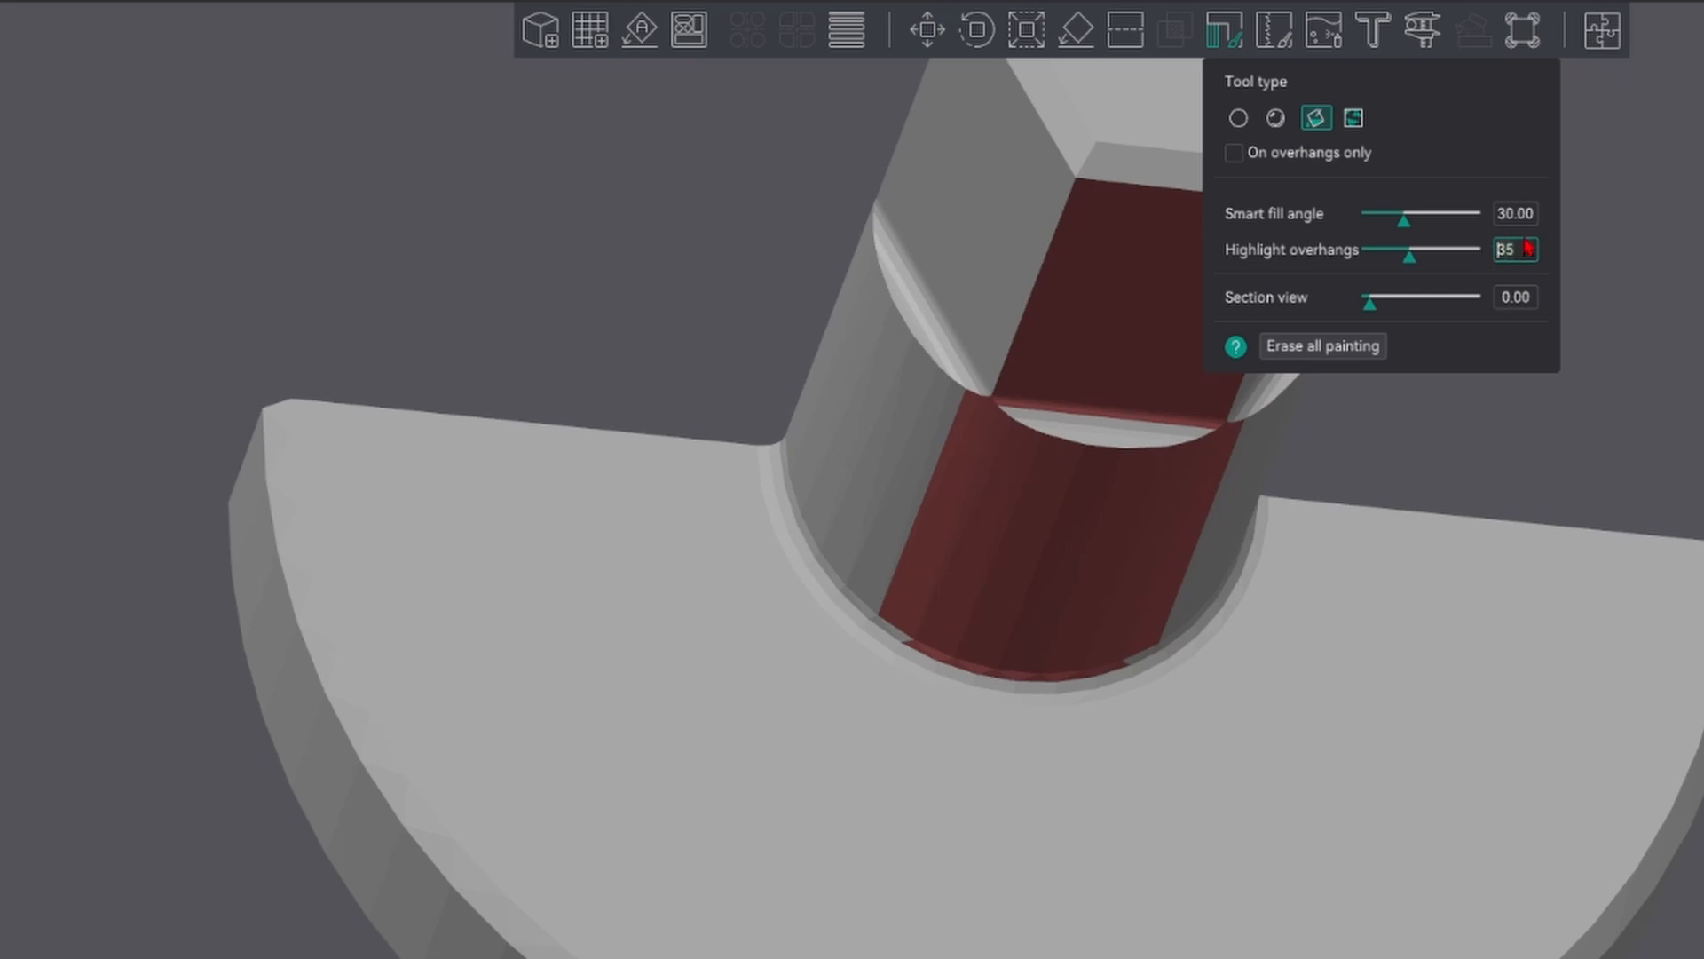
key("ctrl+a")
type("45")
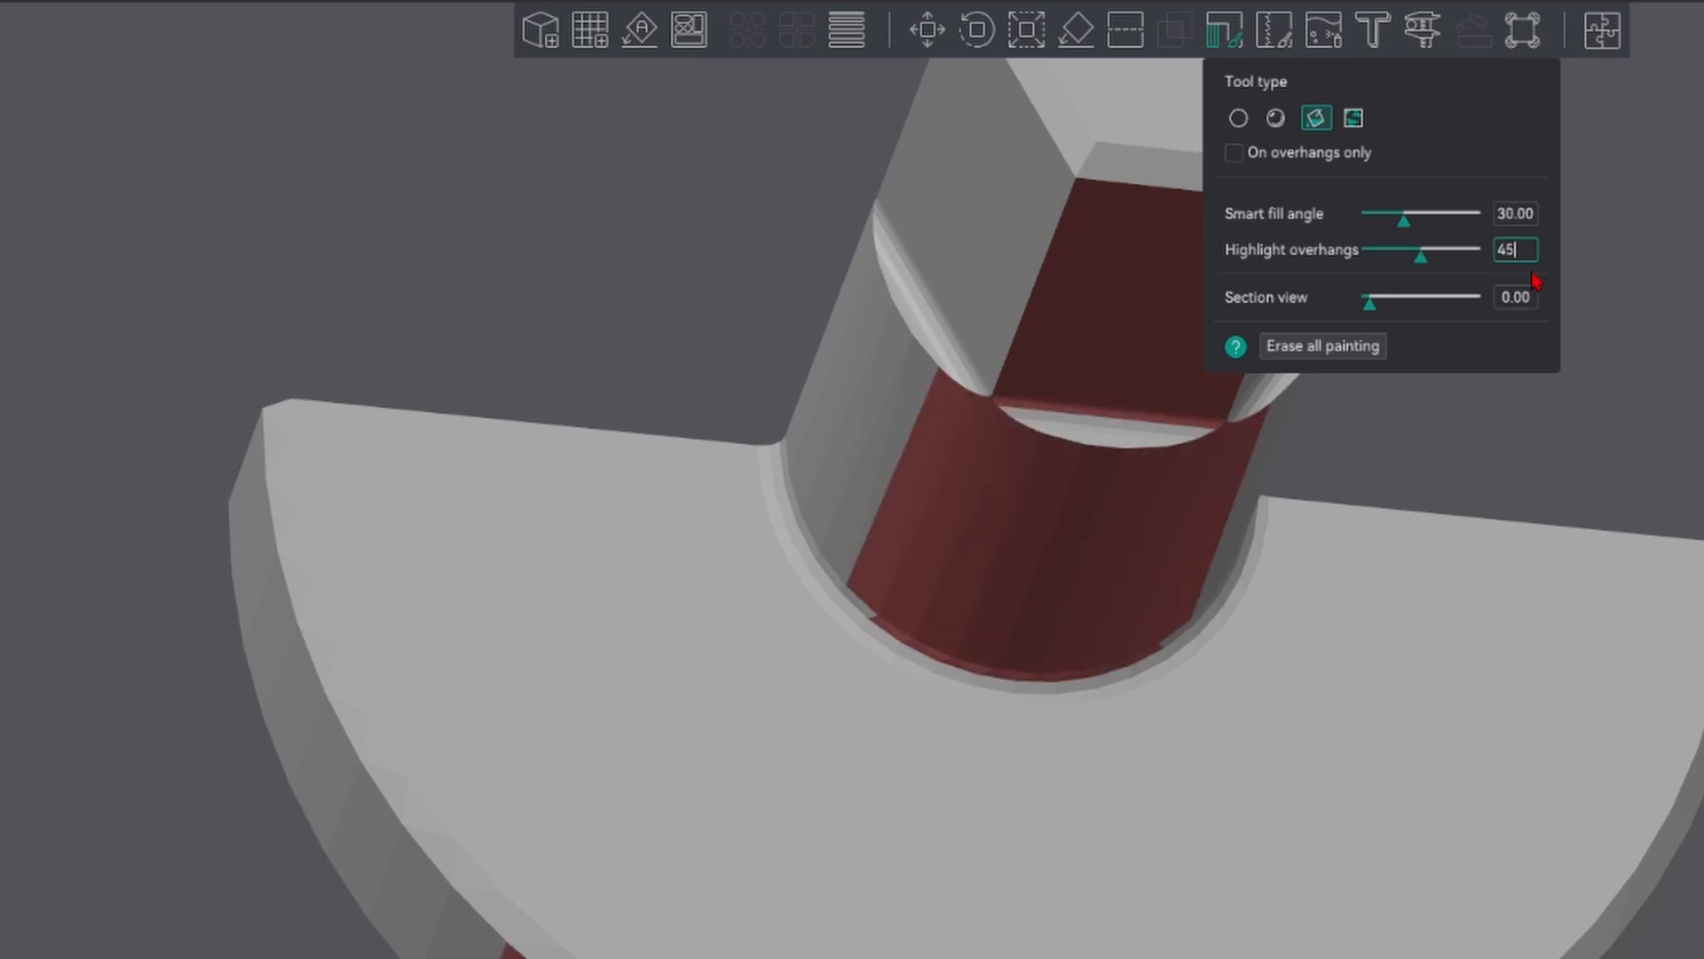
key("Return")
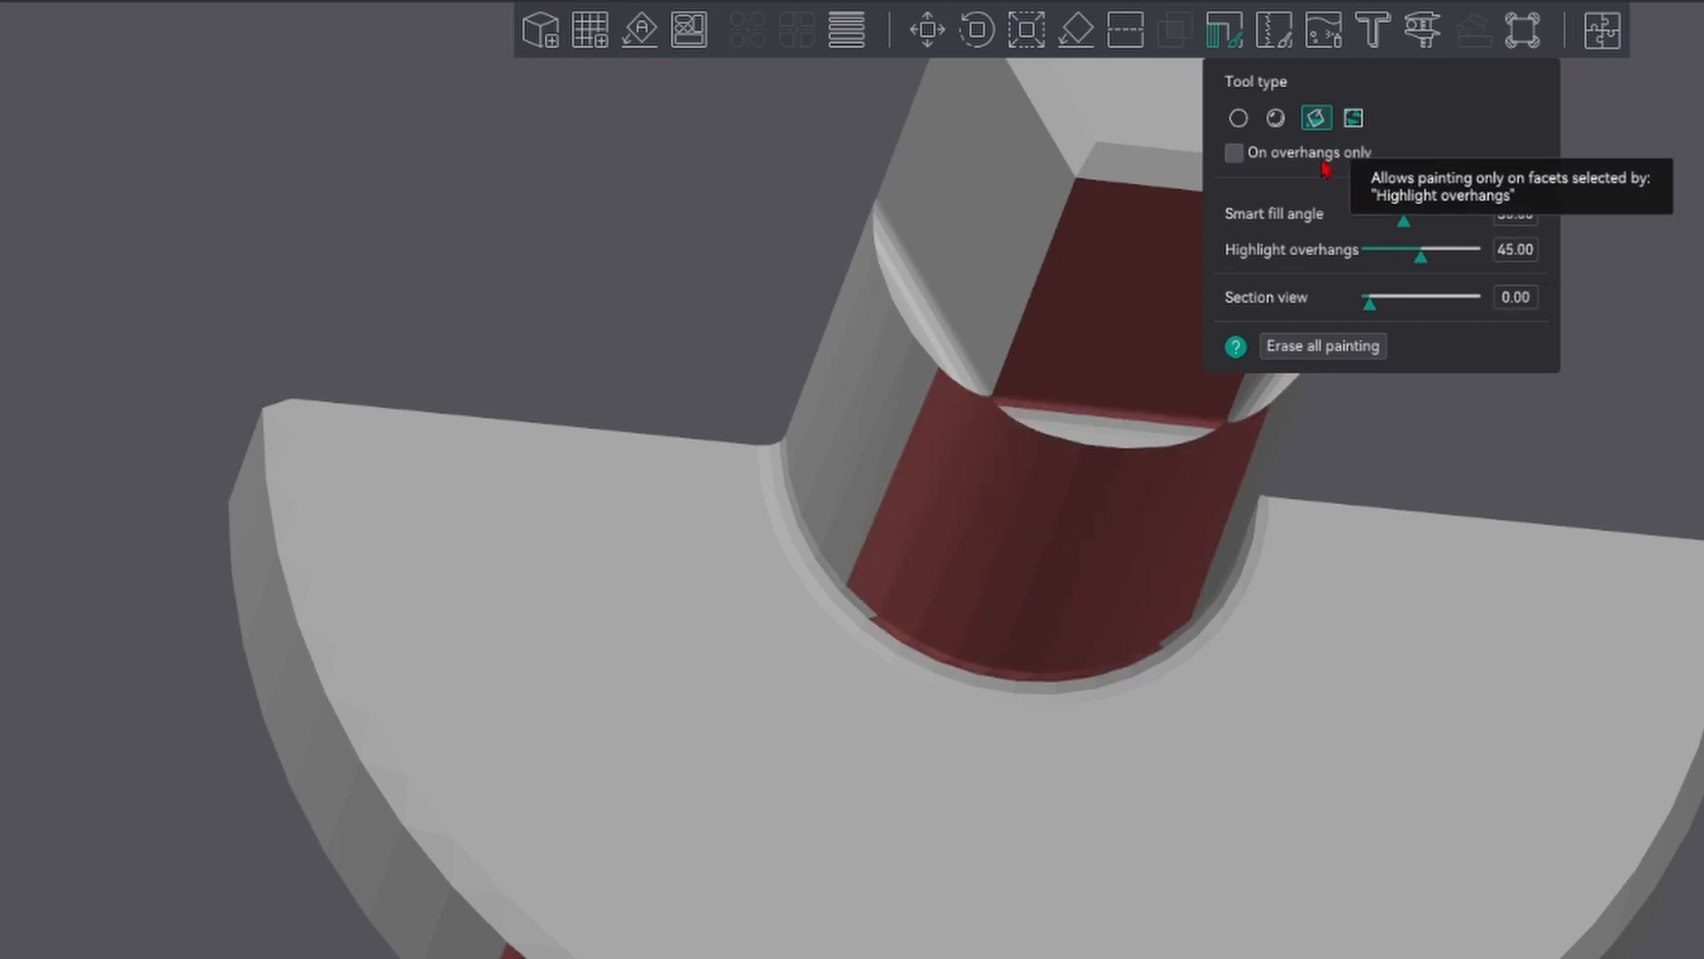
- Fill the shaft region without the overhang restriction, then erase all support painting
left_click_drag(1553, 401, 1025, 410)
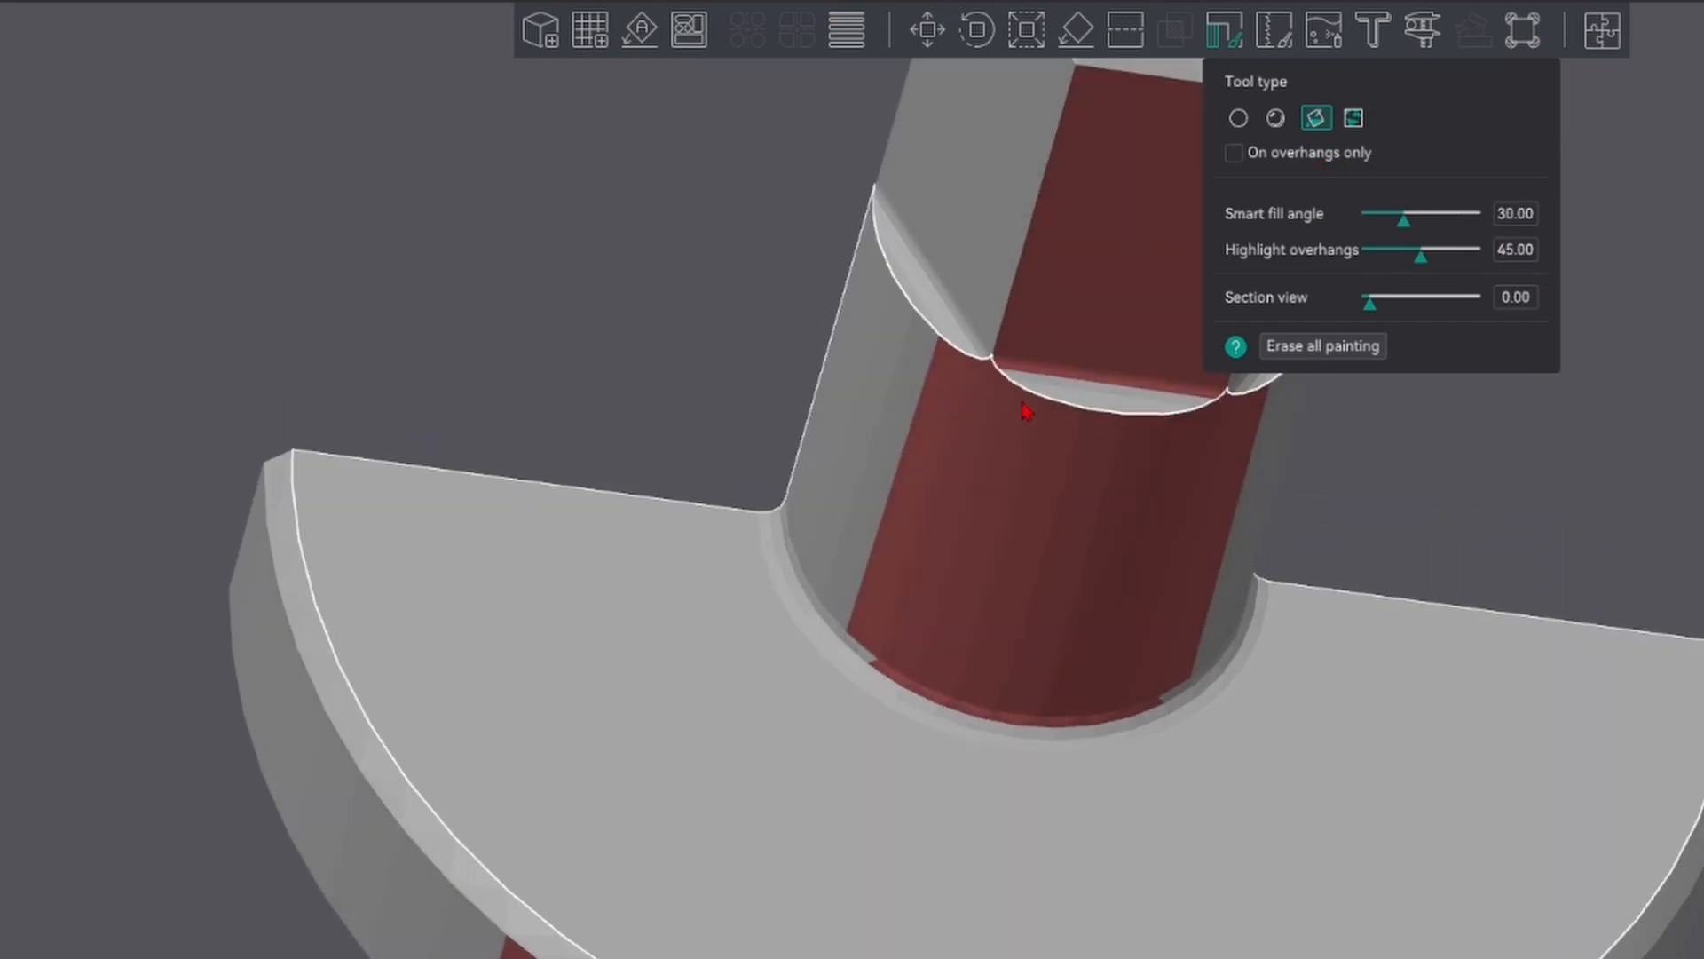
left_click(1074, 513)
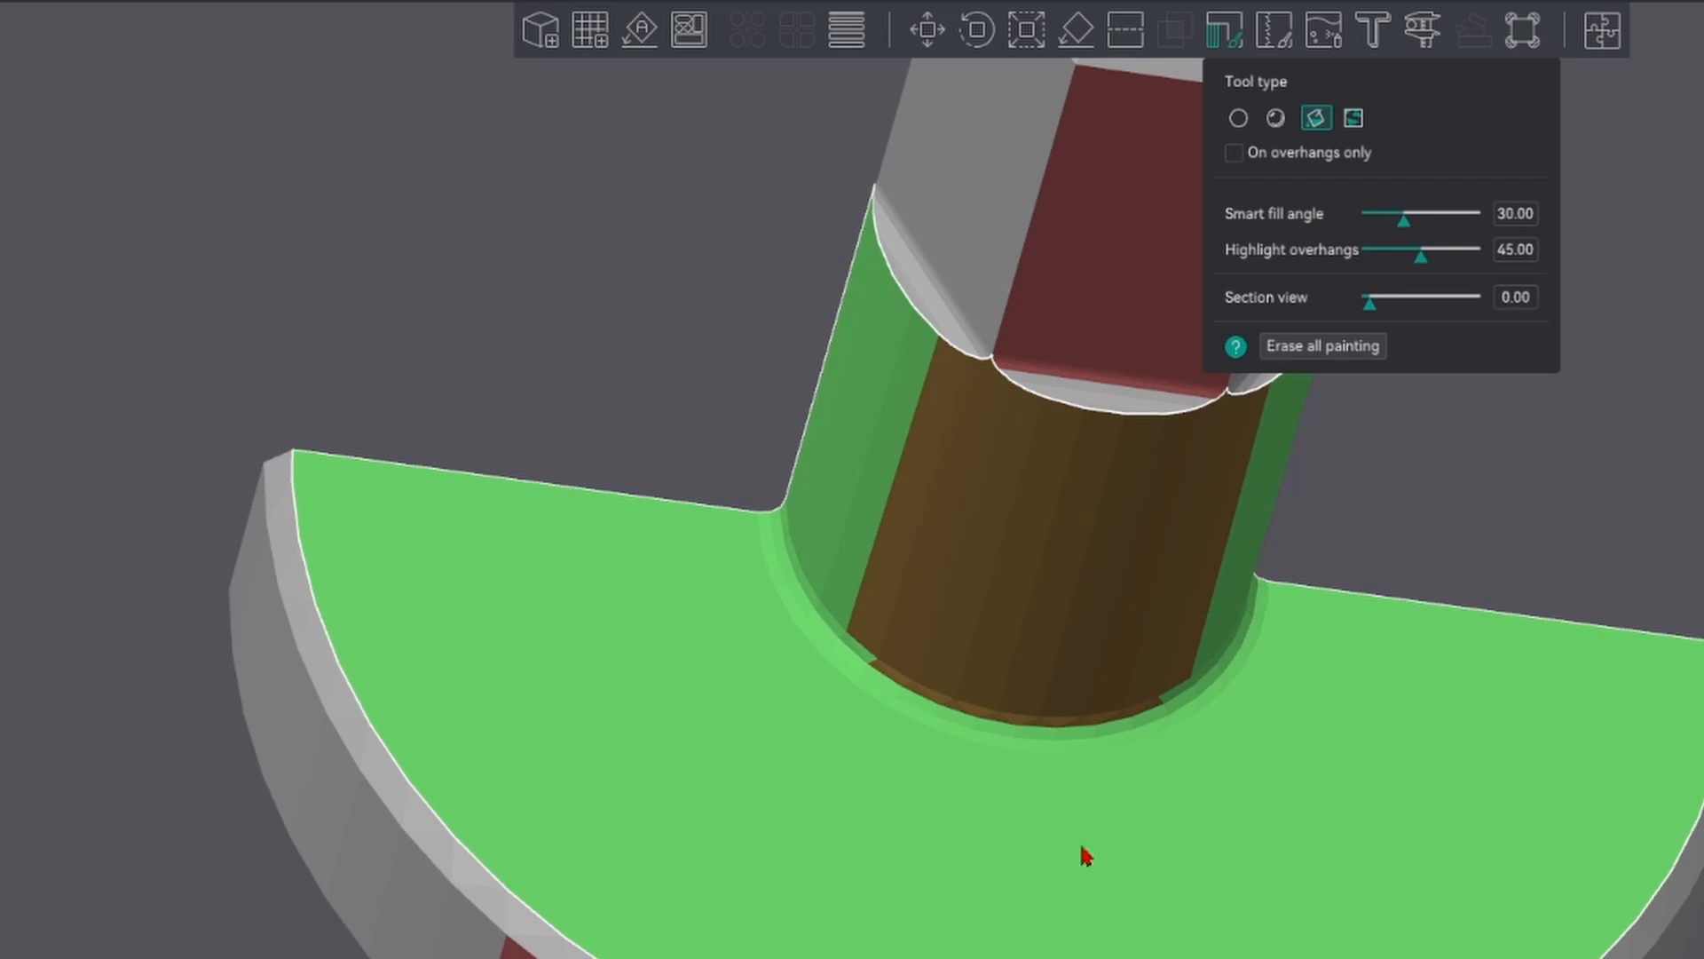
left_click(1323, 346)
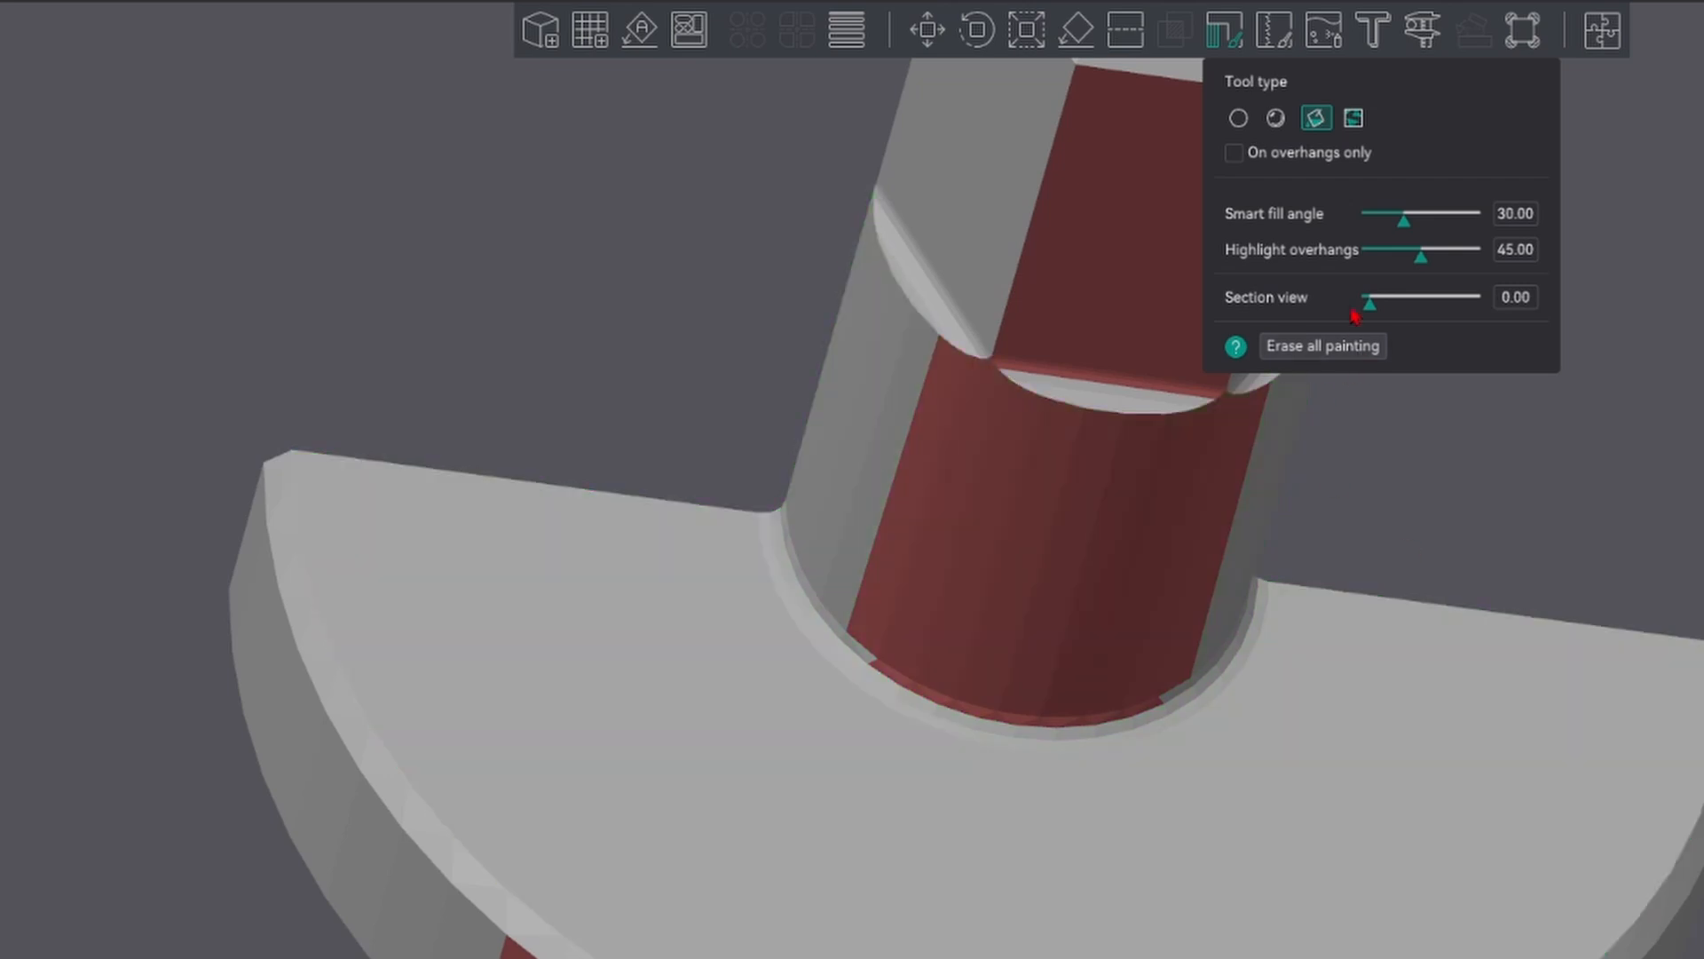
- Restrict painting to overhangs only and fill the highlighted areas on the shaft, its flat end and the disc rim
left_click(1234, 152)
left_click_drag(1618, 377, 1580, 419)
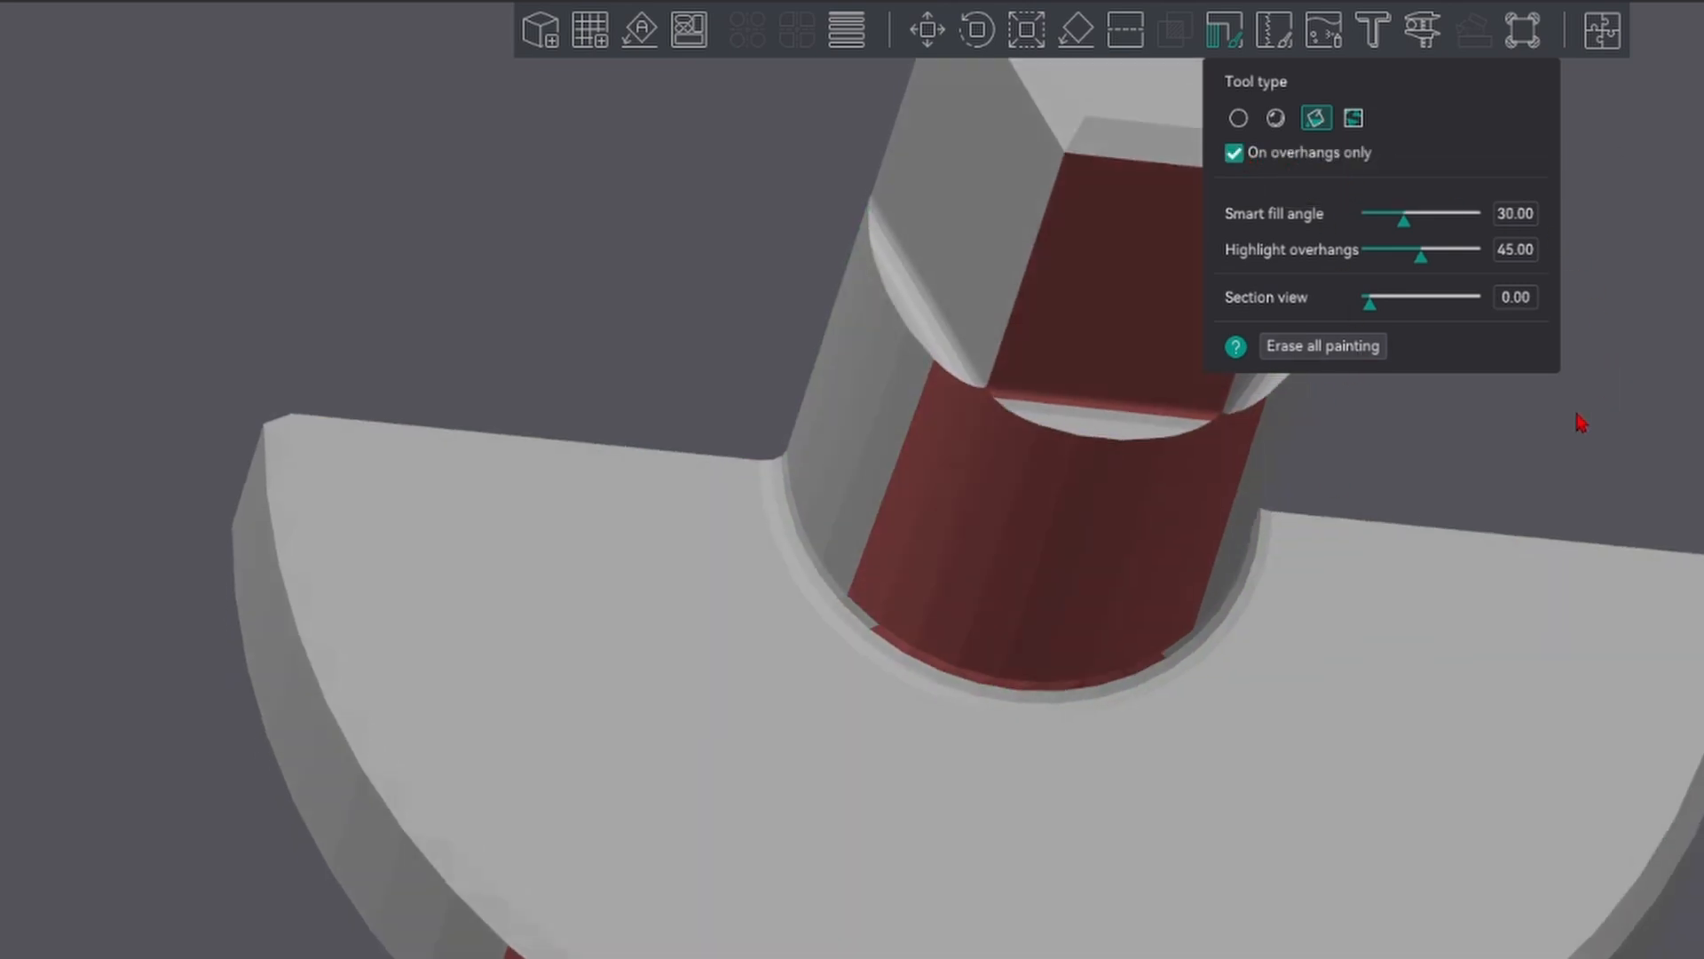
left_click(1130, 518)
left_click(1103, 289)
left_click(484, 947)
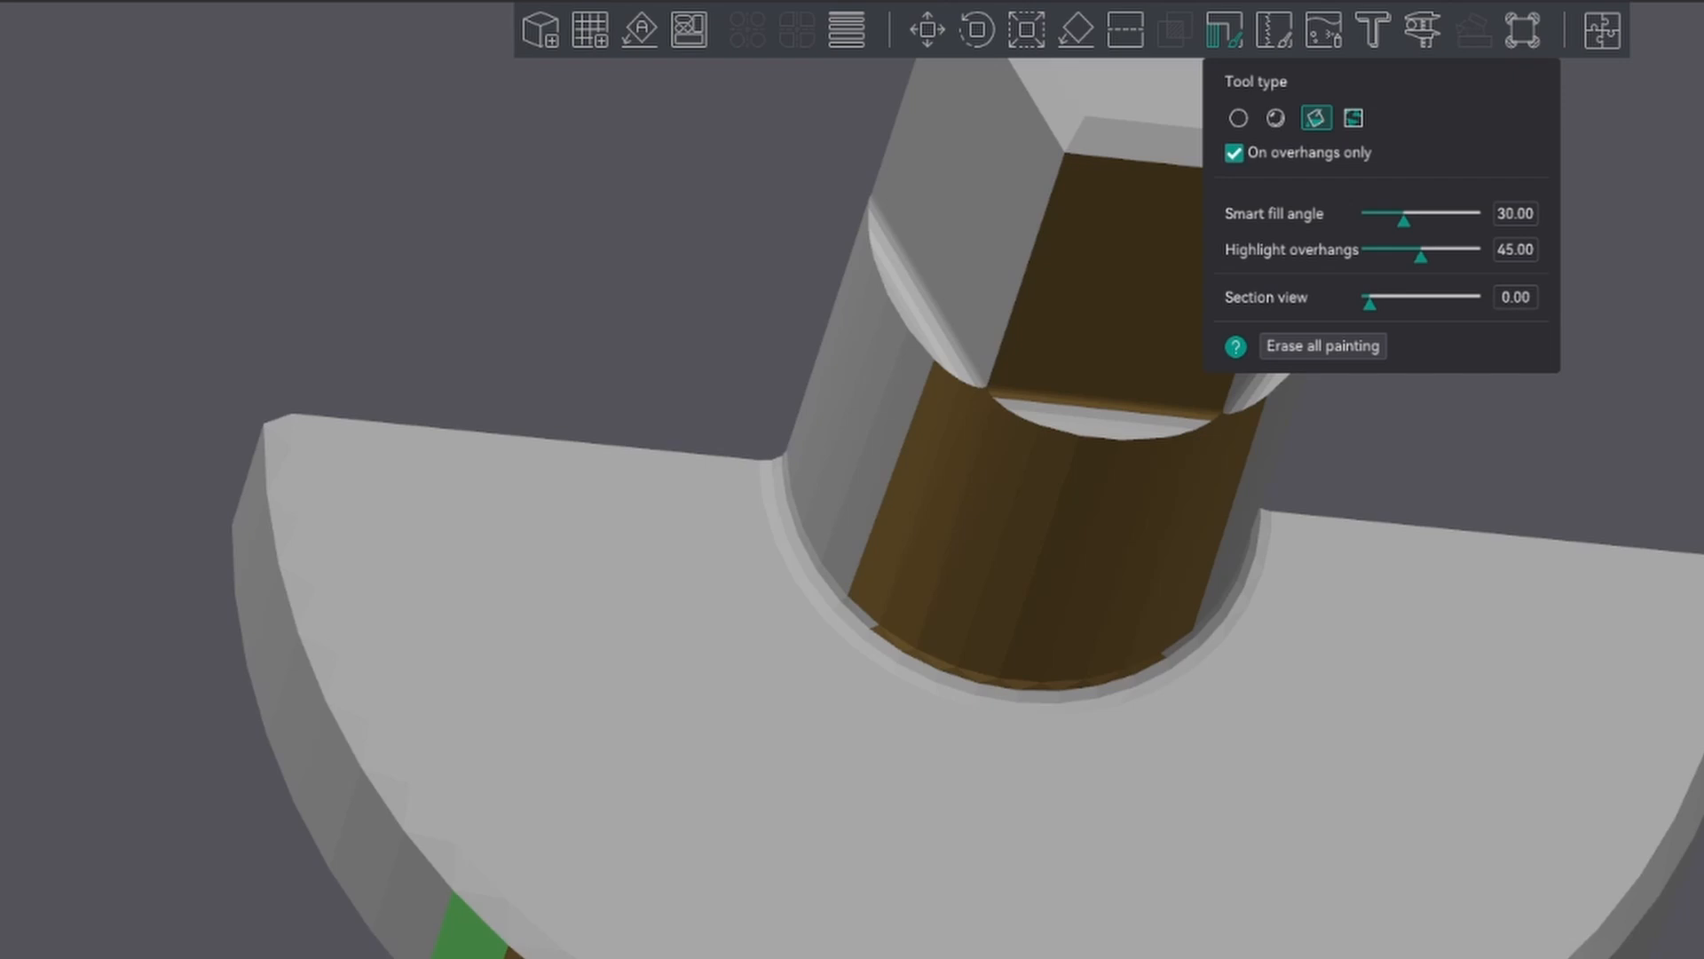
- Raise the overhang highlight angle to 68 and paint the highlighted shaft areas with the Sphere brush
left_click(1239, 117)
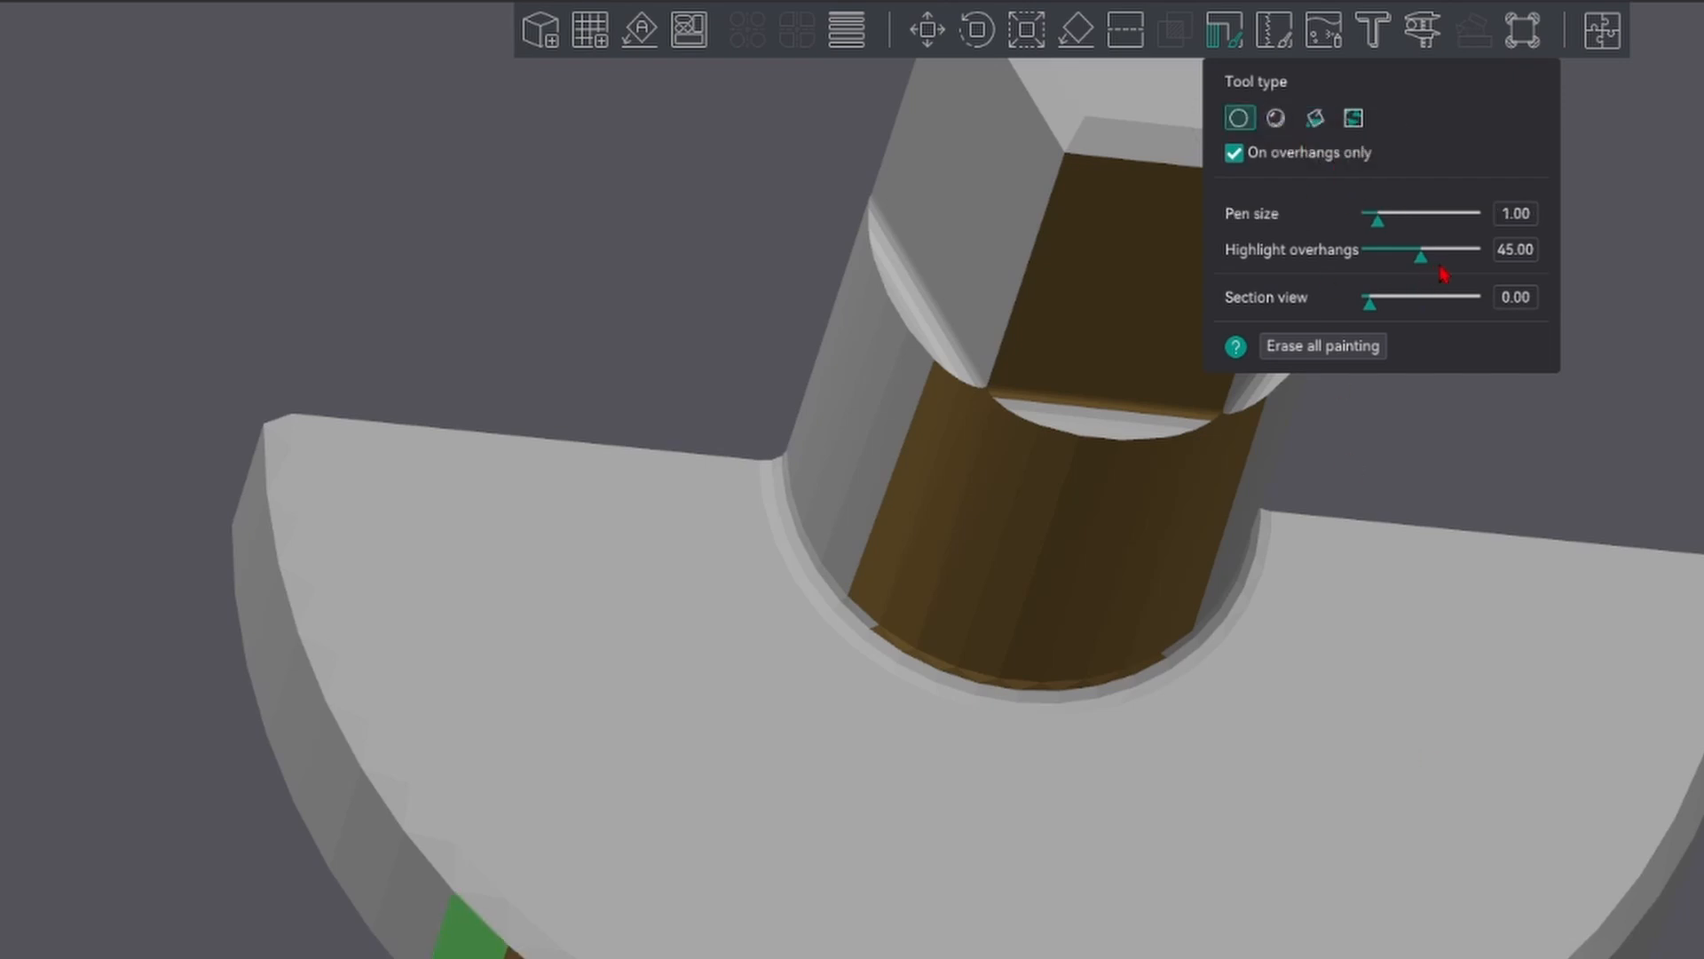
left_click_drag(1442, 263, 1448, 256)
left_click(1275, 118)
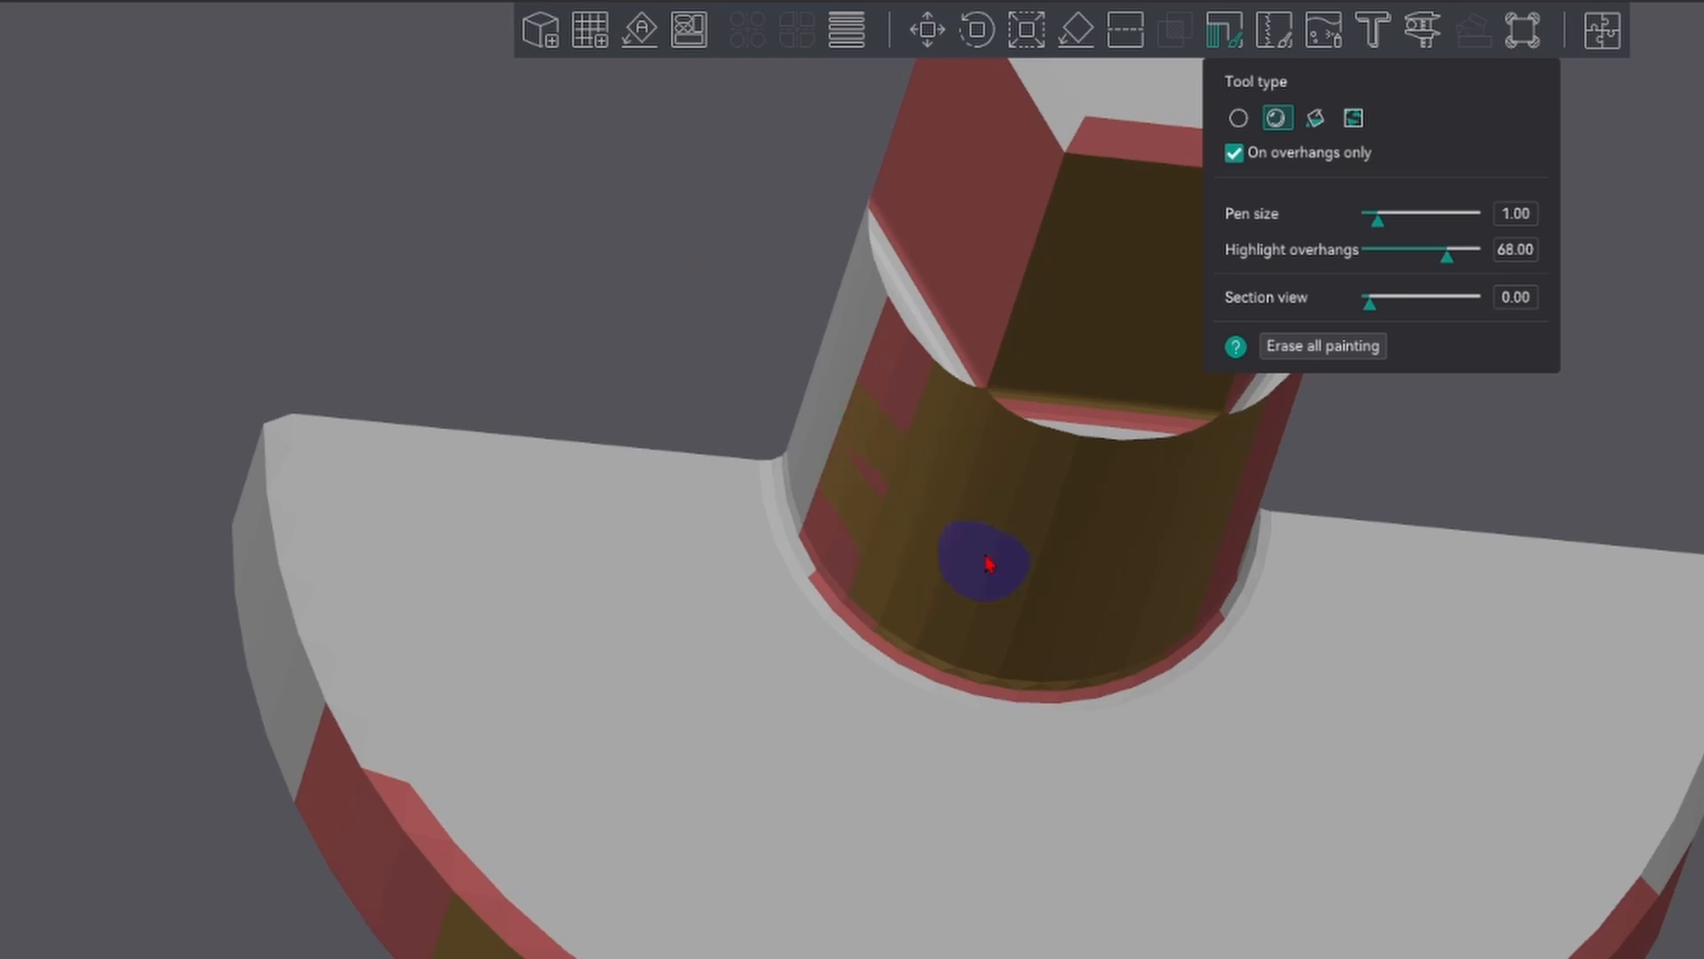
mouse_move(988, 564)
left_mouse_down()
mouse_move(944, 506)
mouse_move(958, 267)
mouse_move(875, 658)
mouse_move(1160, 617)
mouse_move(1198, 630)
mouse_move(1330, 566)
left_mouse_up()
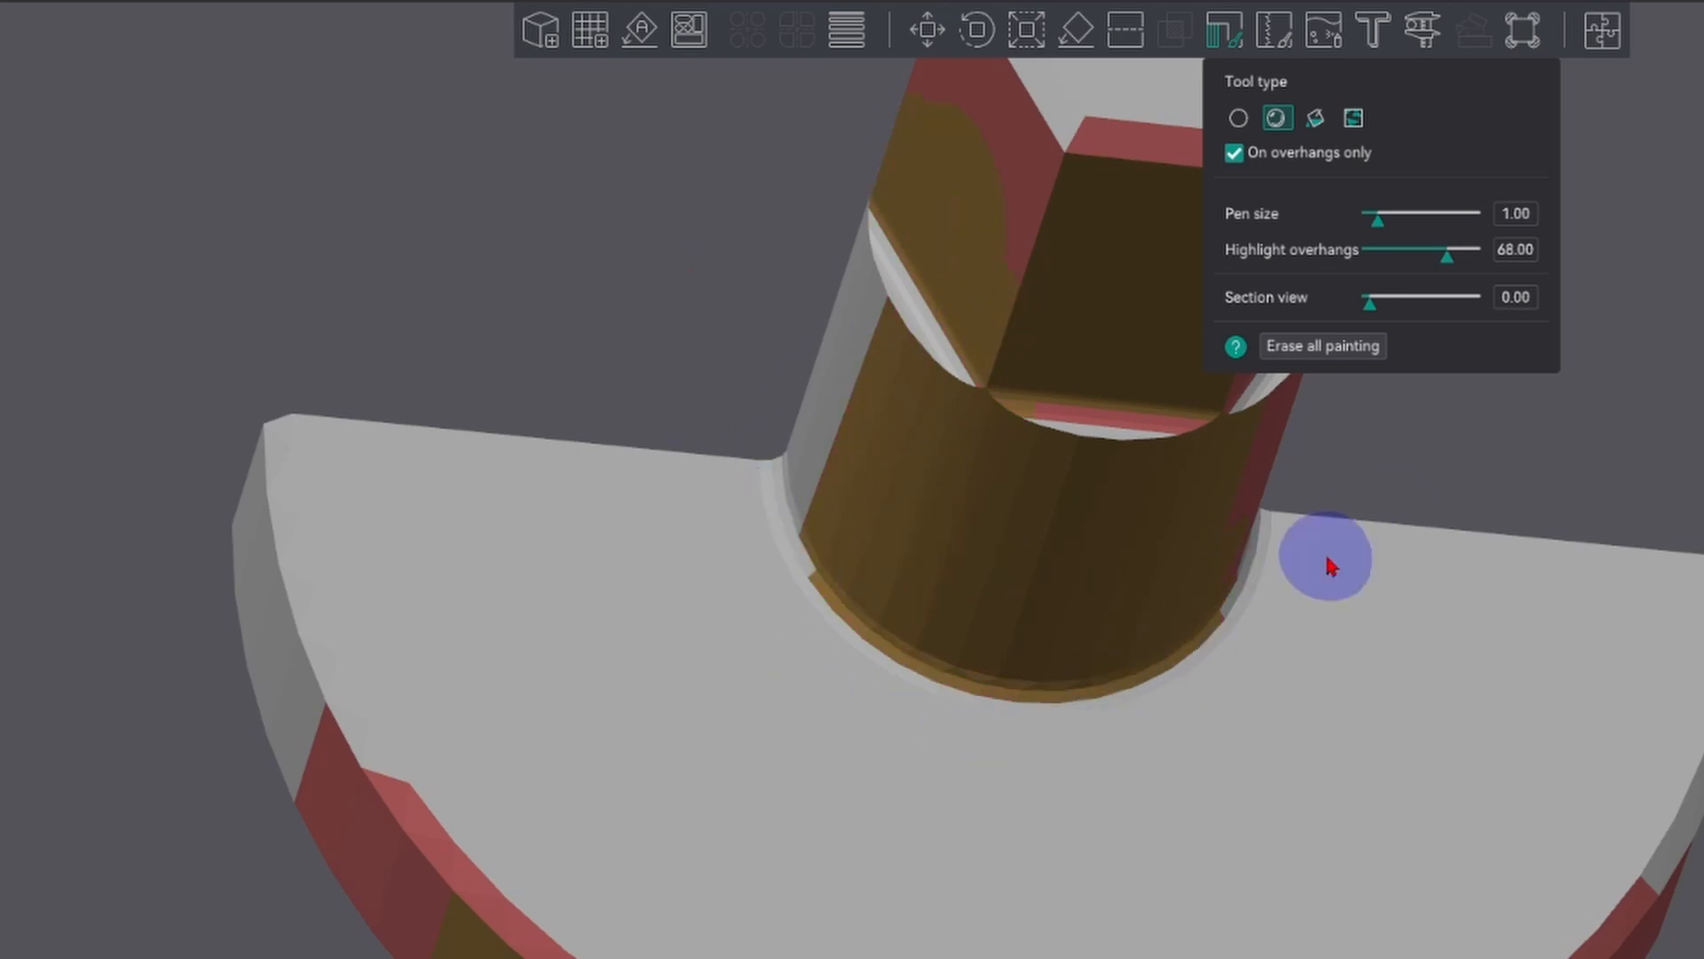
- Try the section view and return it to 0.00, then erase all support painting and leave the tool
mouse_move(1419, 488)
left_mouse_down()
mouse_move(1251, 494)
mouse_move(1398, 331)
mouse_move(1380, 308)
left_mouse_up()
left_click_drag(1698, 234, 1563, 317)
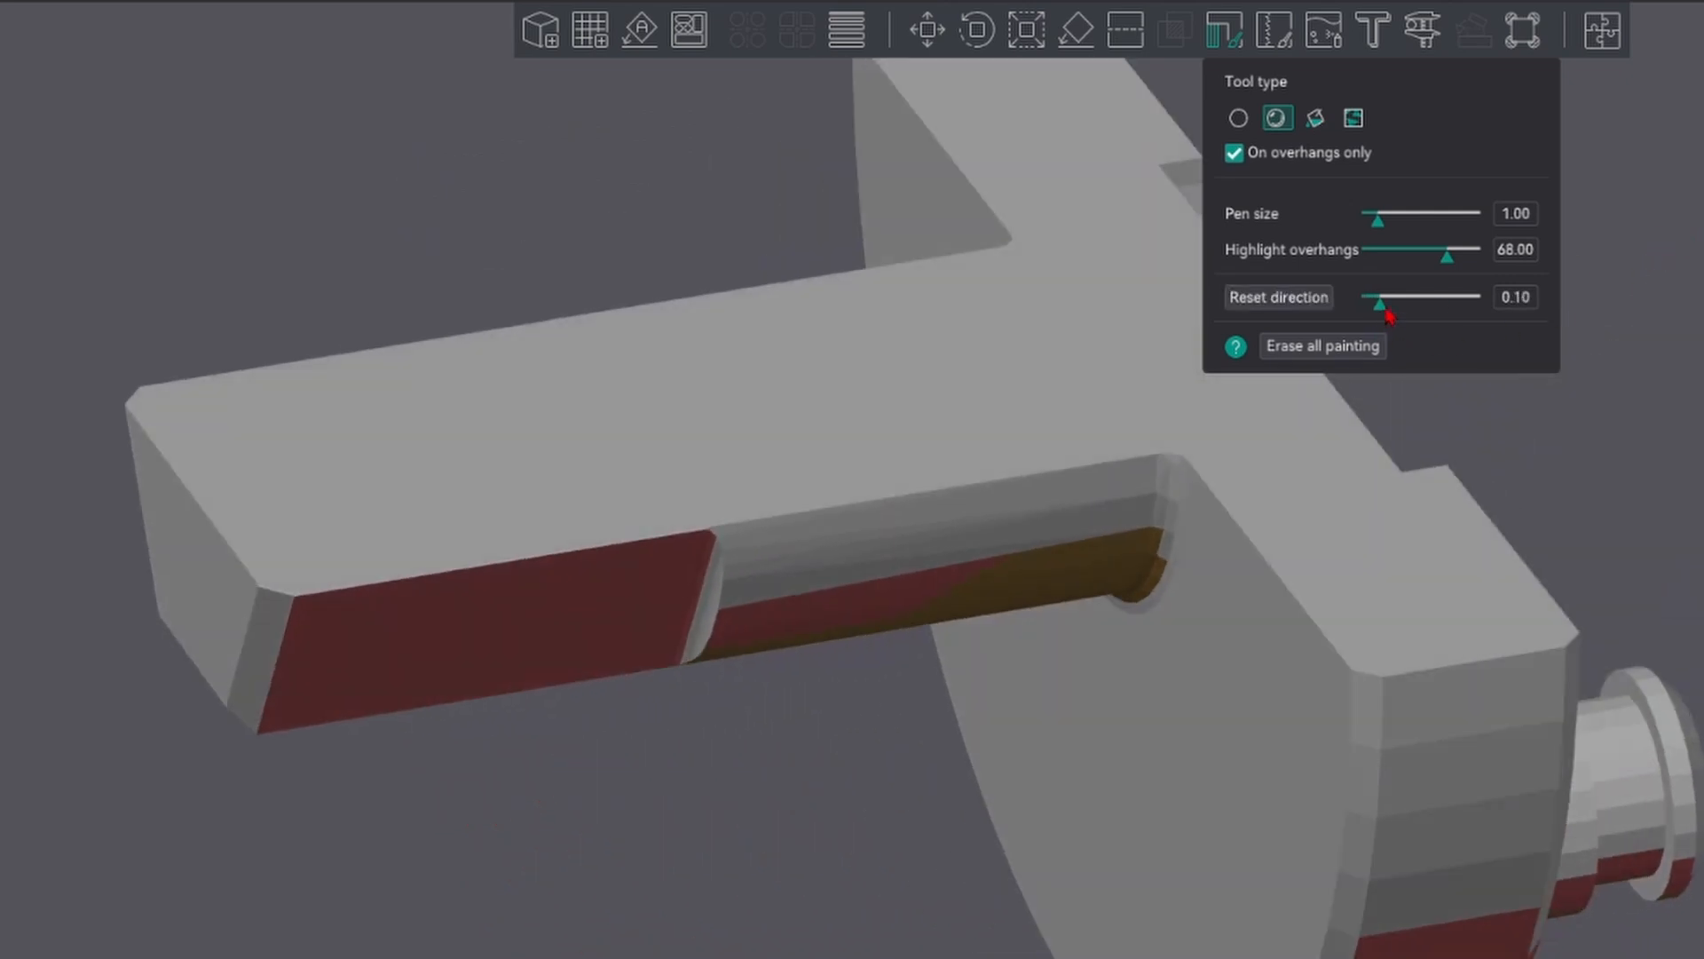
left_click_drag(1388, 315, 1319, 340)
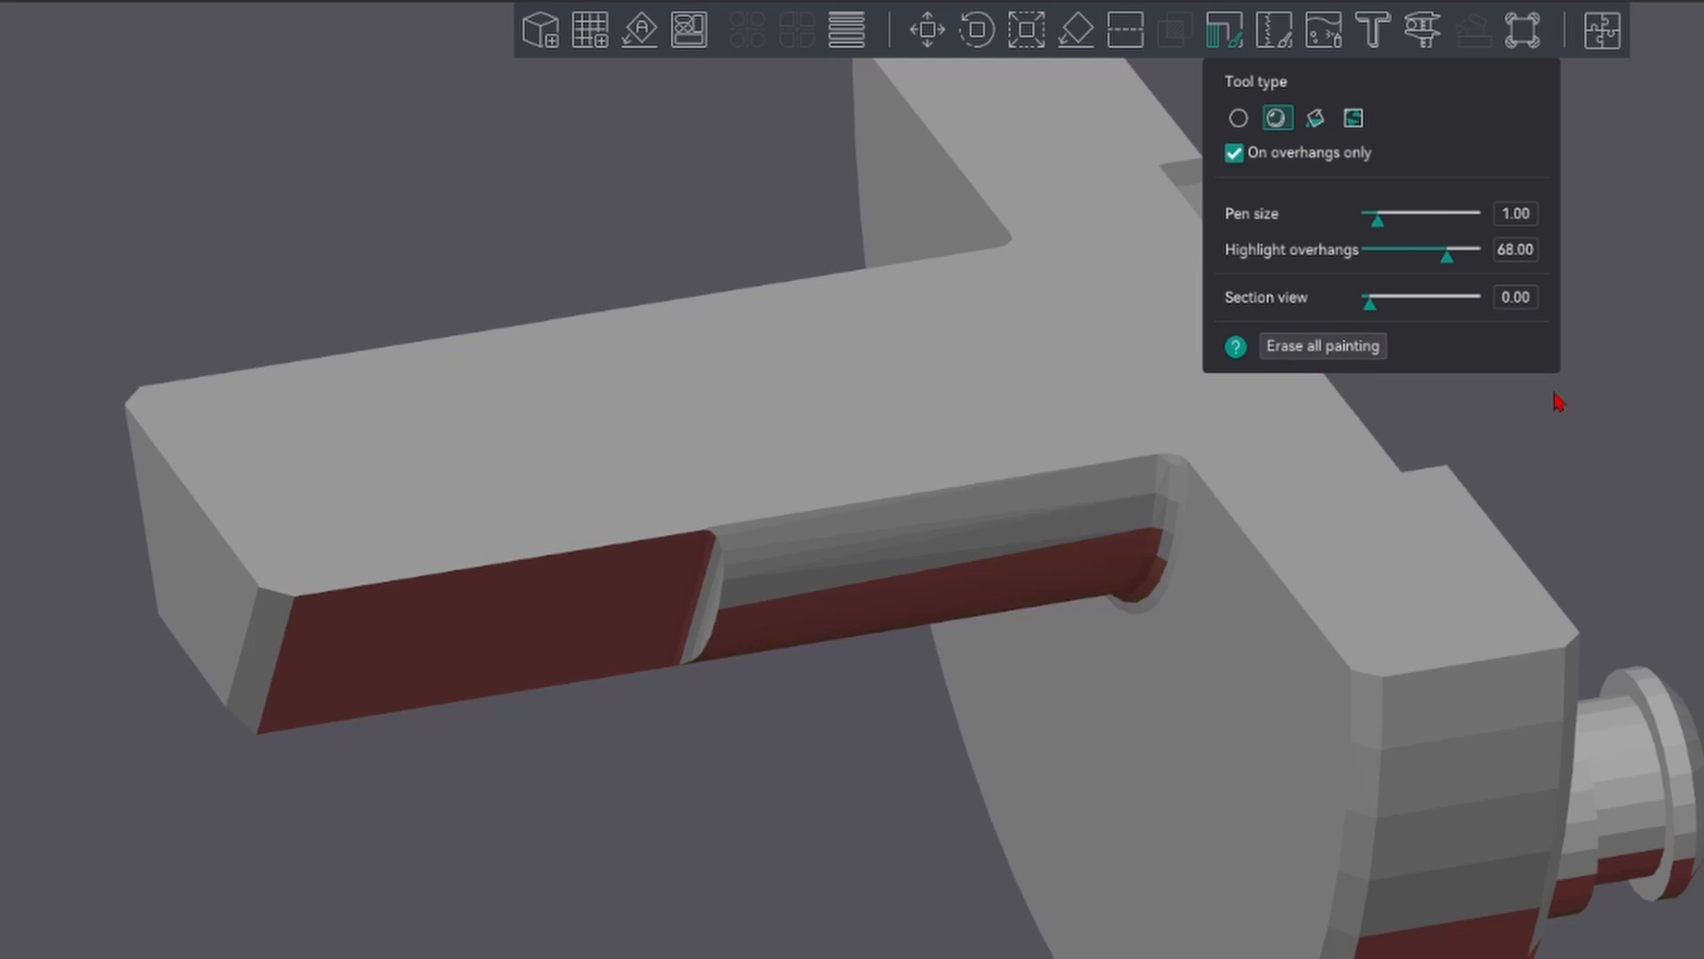
scroll(1559, 402, "down", 3)
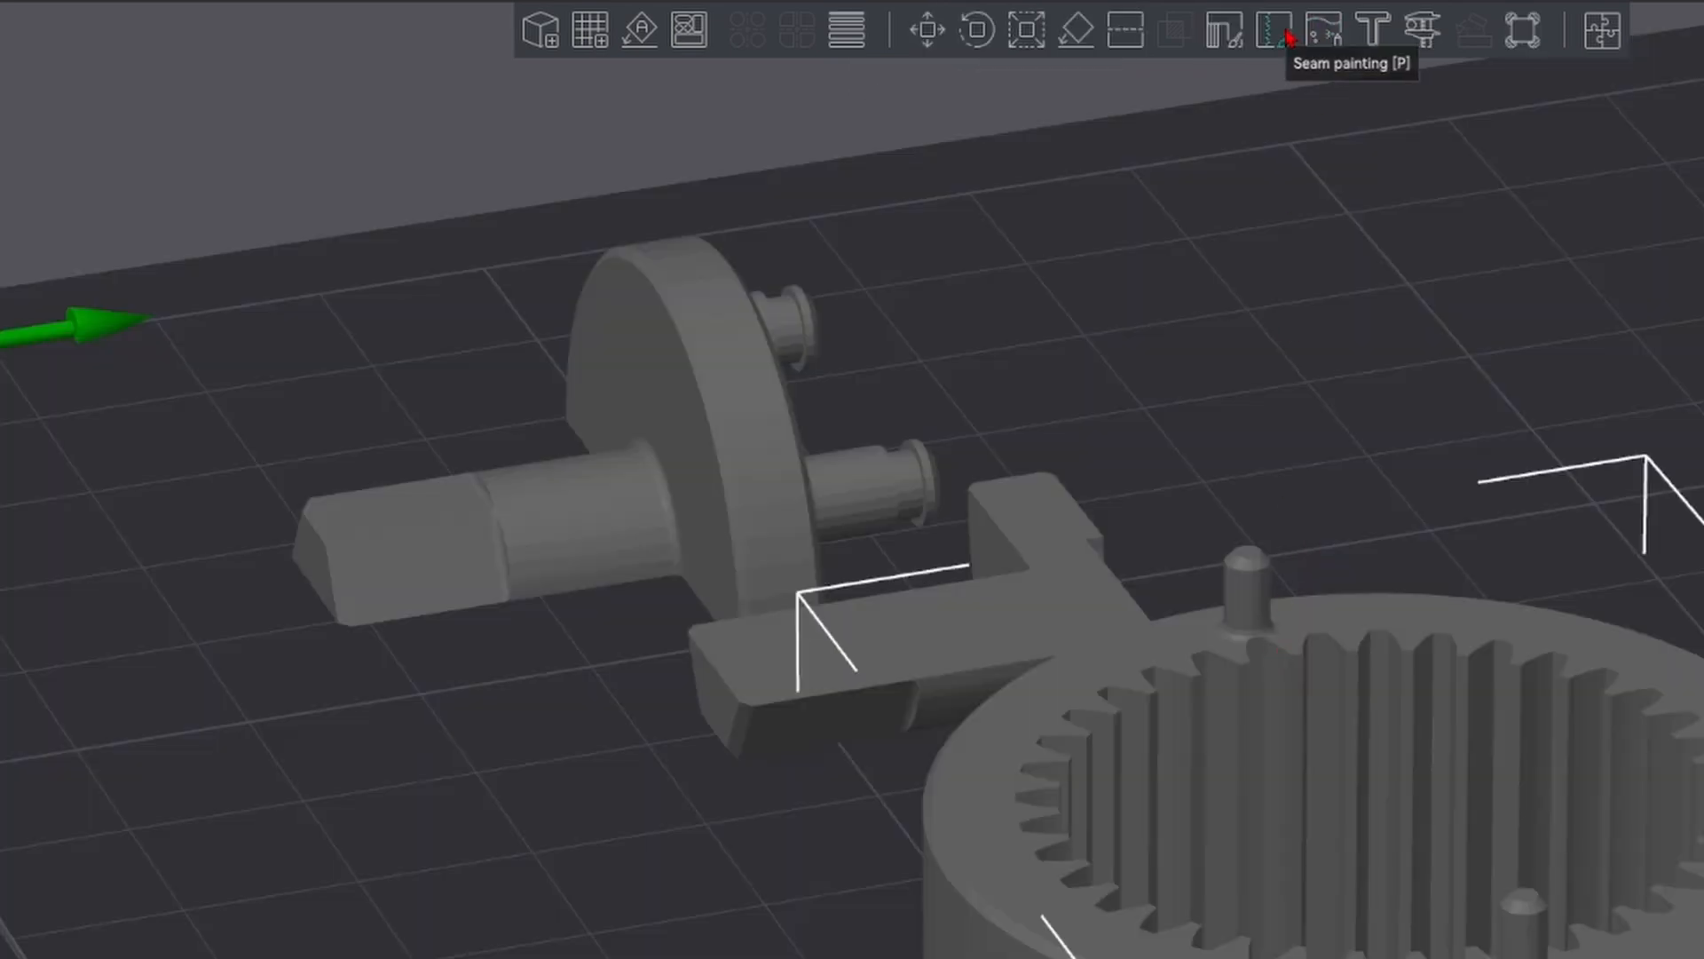
- Open seam painting for the ring gear and bring its outer wall into close side view
left_click(1289, 37)
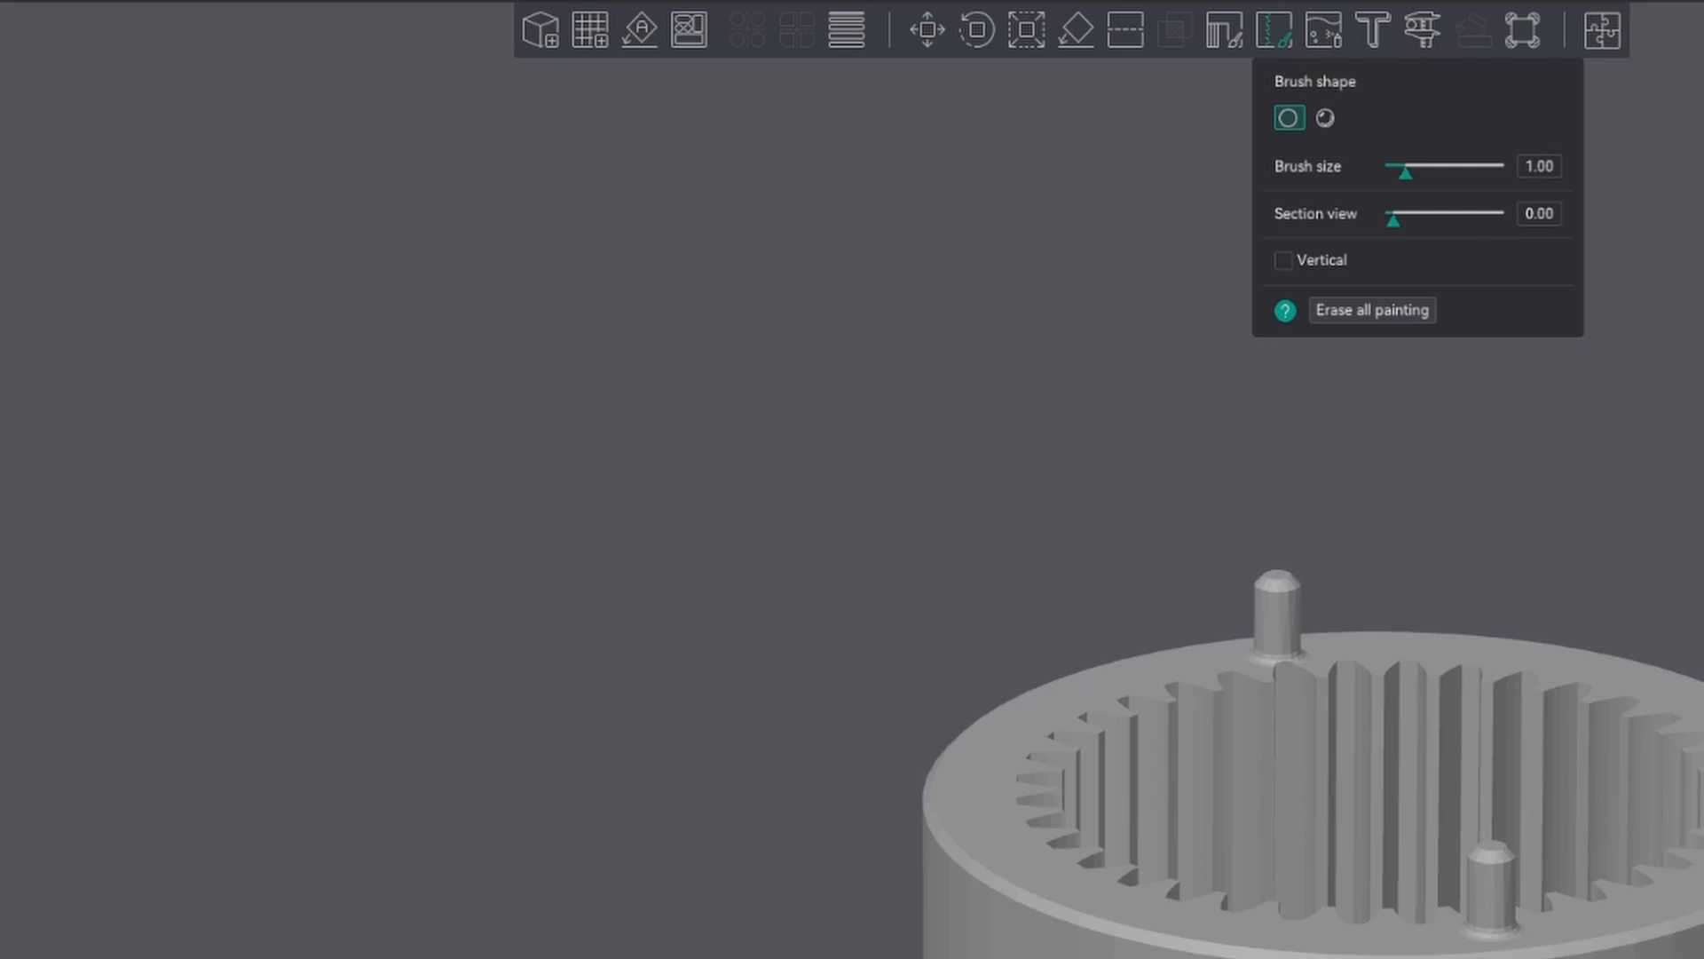
left_click_drag(852, 957, 803, 943)
middle_click_drag(804, 943, 638, 933)
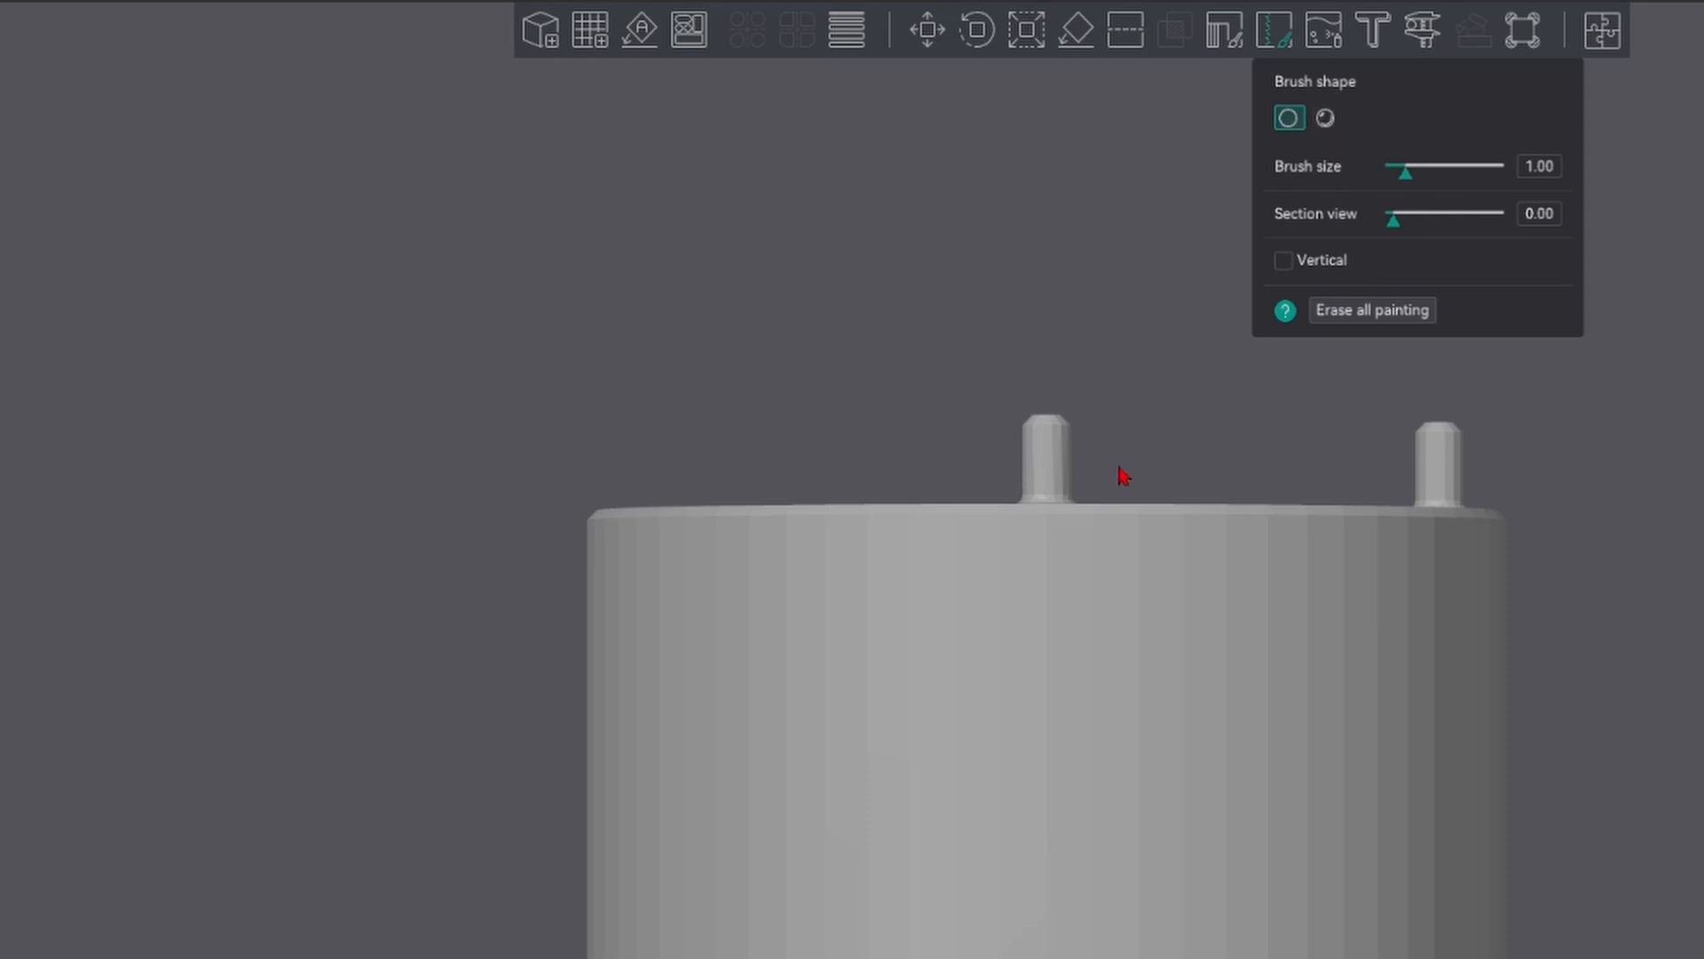
scroll(1126, 471, "up", 2)
scroll(1126, 479, "up", 1)
- Paint a slanted line and looping freehand seam strokes on the ring gear's outer wall, then erase all painting
mouse_move(1147, 430)
left_mouse_down()
mouse_move(1080, 829)
mouse_move(1038, 955)
left_mouse_up()
mouse_move(781, 453)
left_mouse_down()
mouse_move(855, 548)
mouse_move(867, 707)
mouse_move(927, 555)
left_mouse_up()
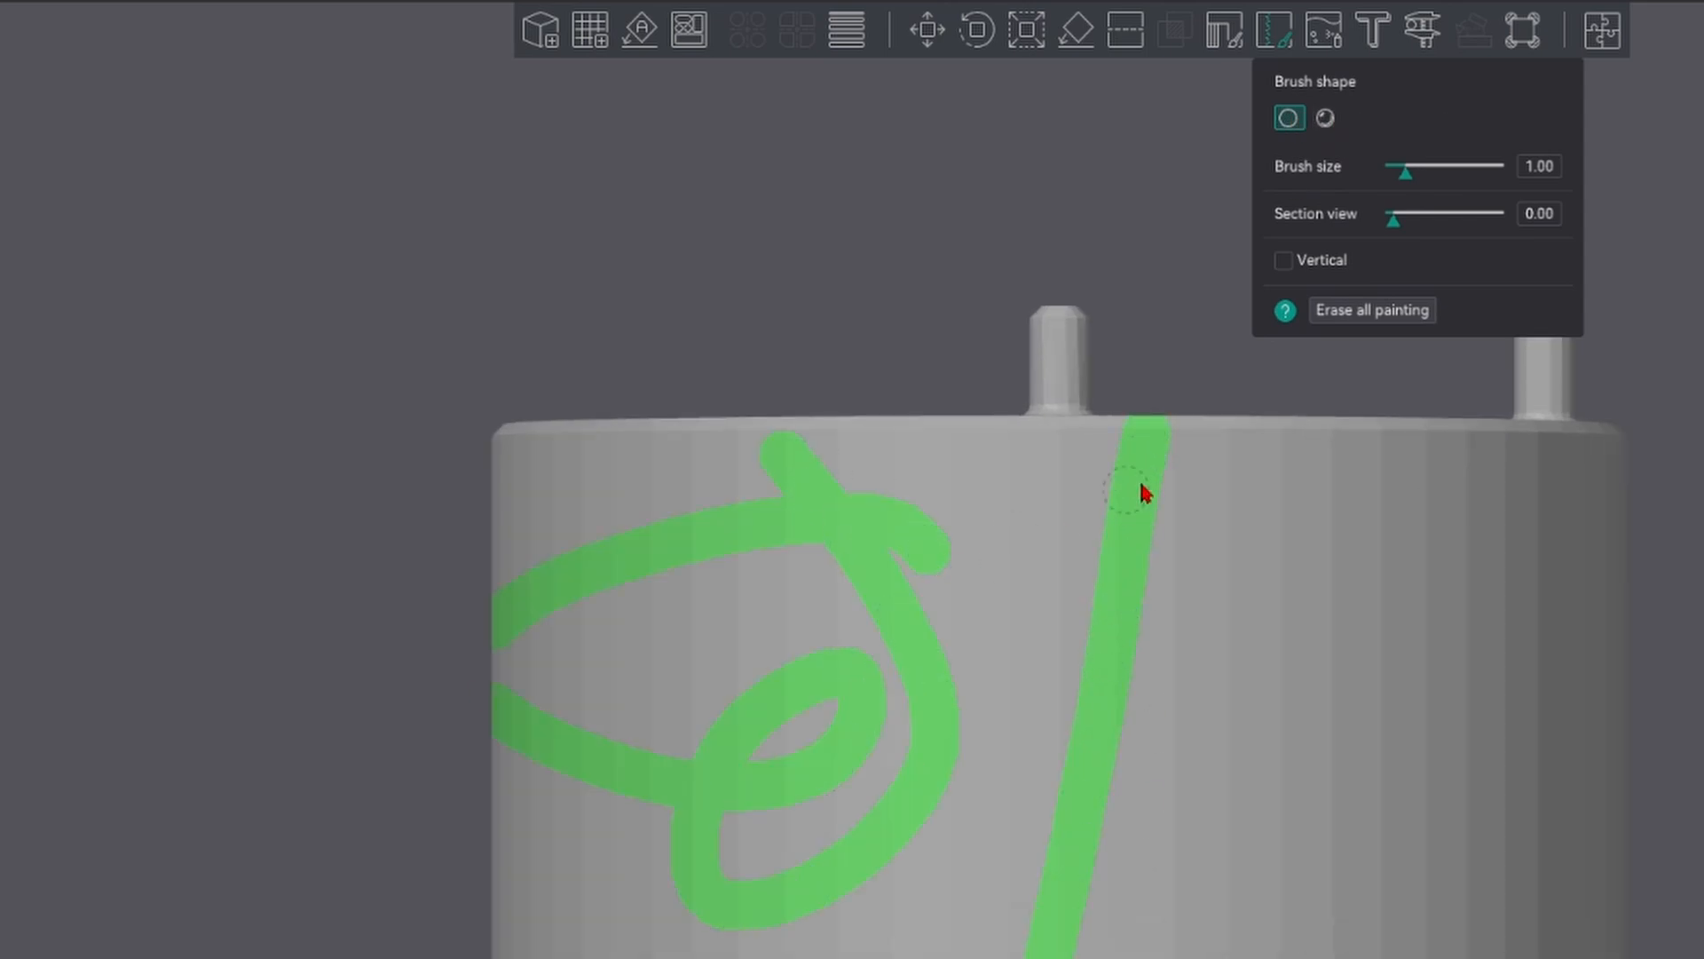
left_click(1387, 312)
- Paint a wavy seam down the ring gear's outer wall and examine it in the sliced preview
mouse_move(1265, 437)
left_mouse_down()
mouse_move(1157, 749)
mouse_move(1238, 954)
left_mouse_up()
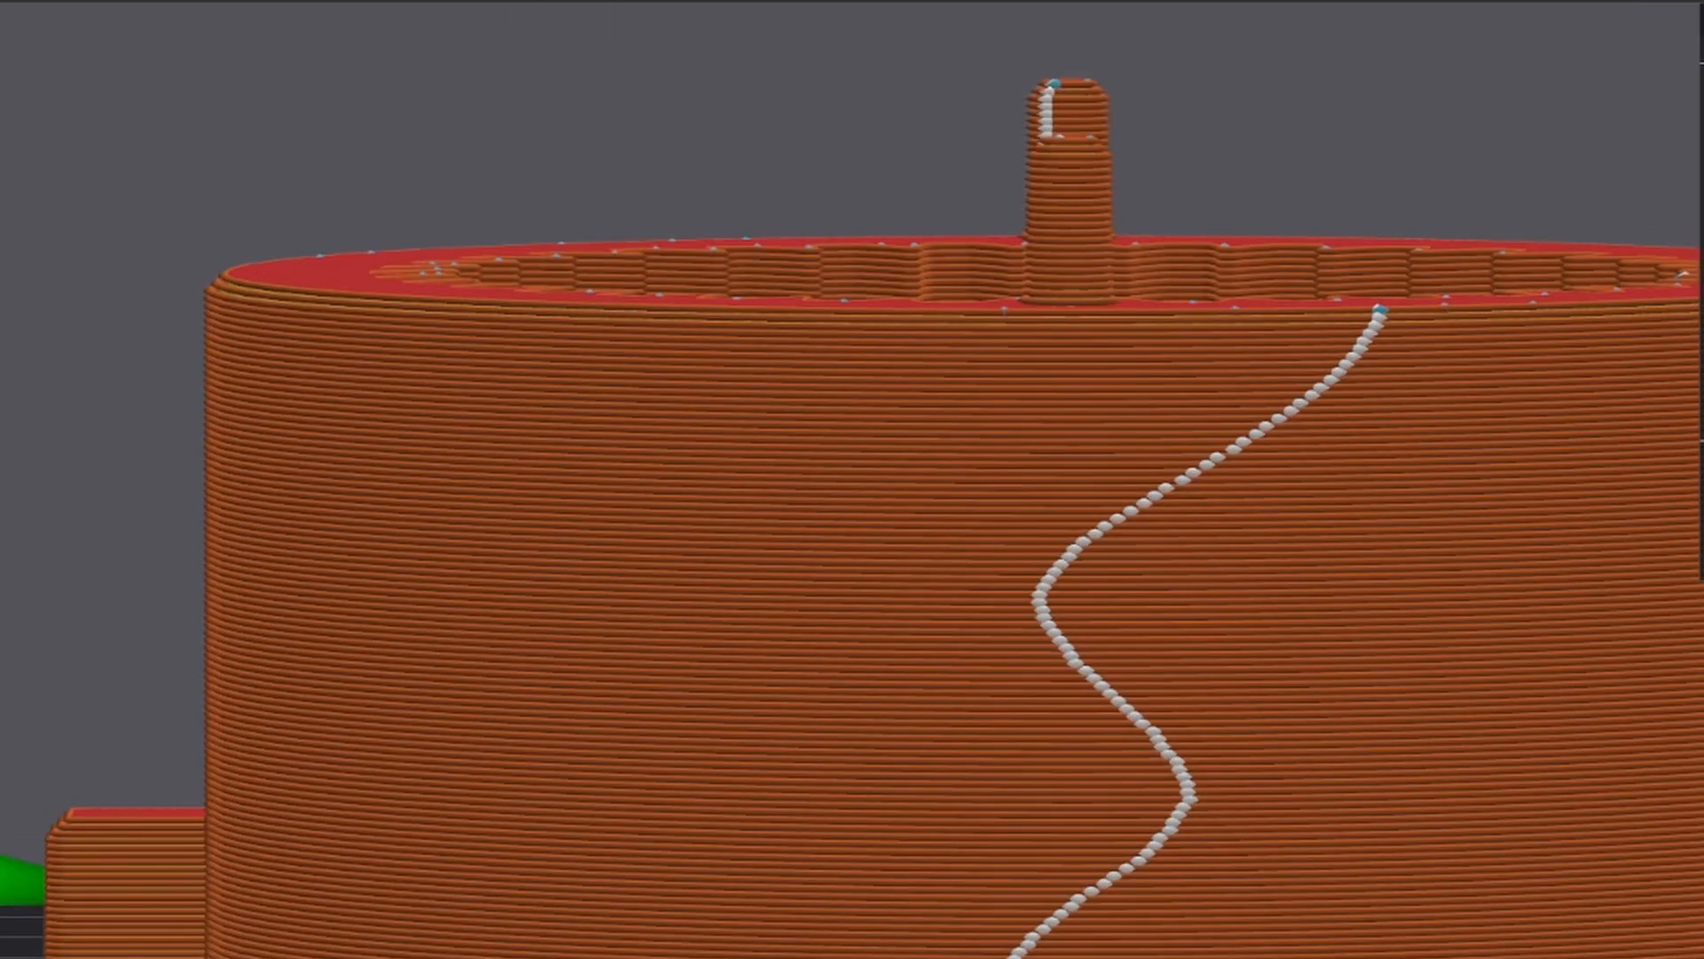
scroll(1691, 264, "down", 2)
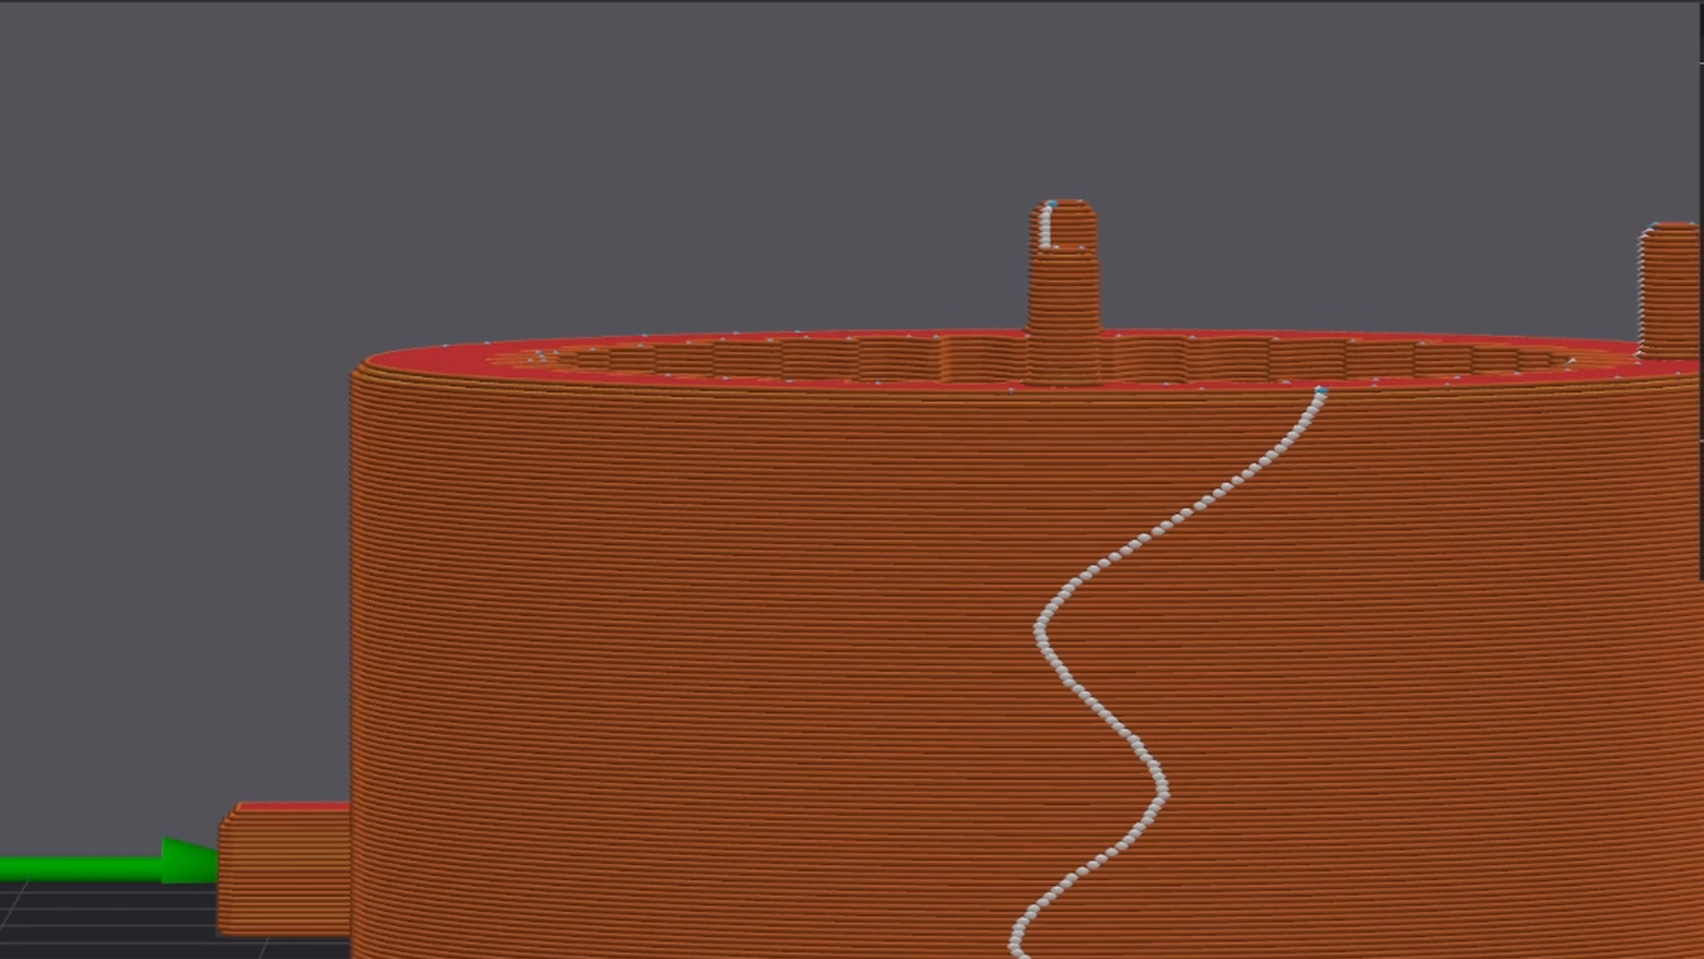
- Erase all seam painting from the ring gear and leave the painting tools
key("Tab")
left_click(1090, 524)
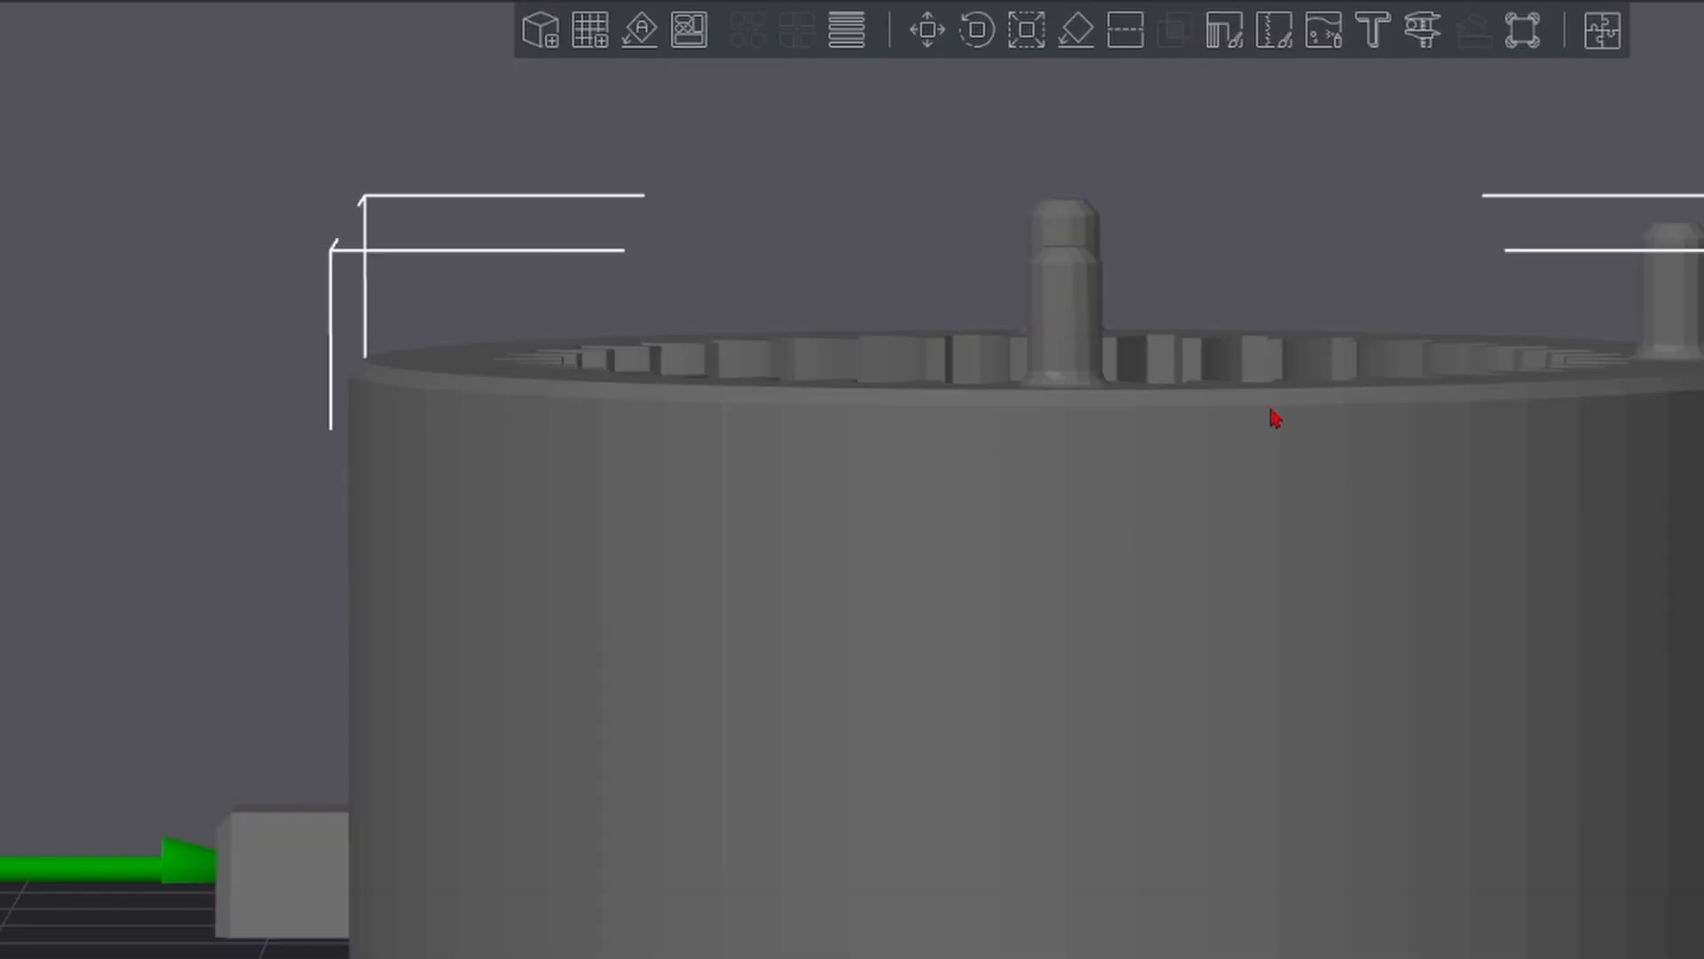
left_click(1278, 31)
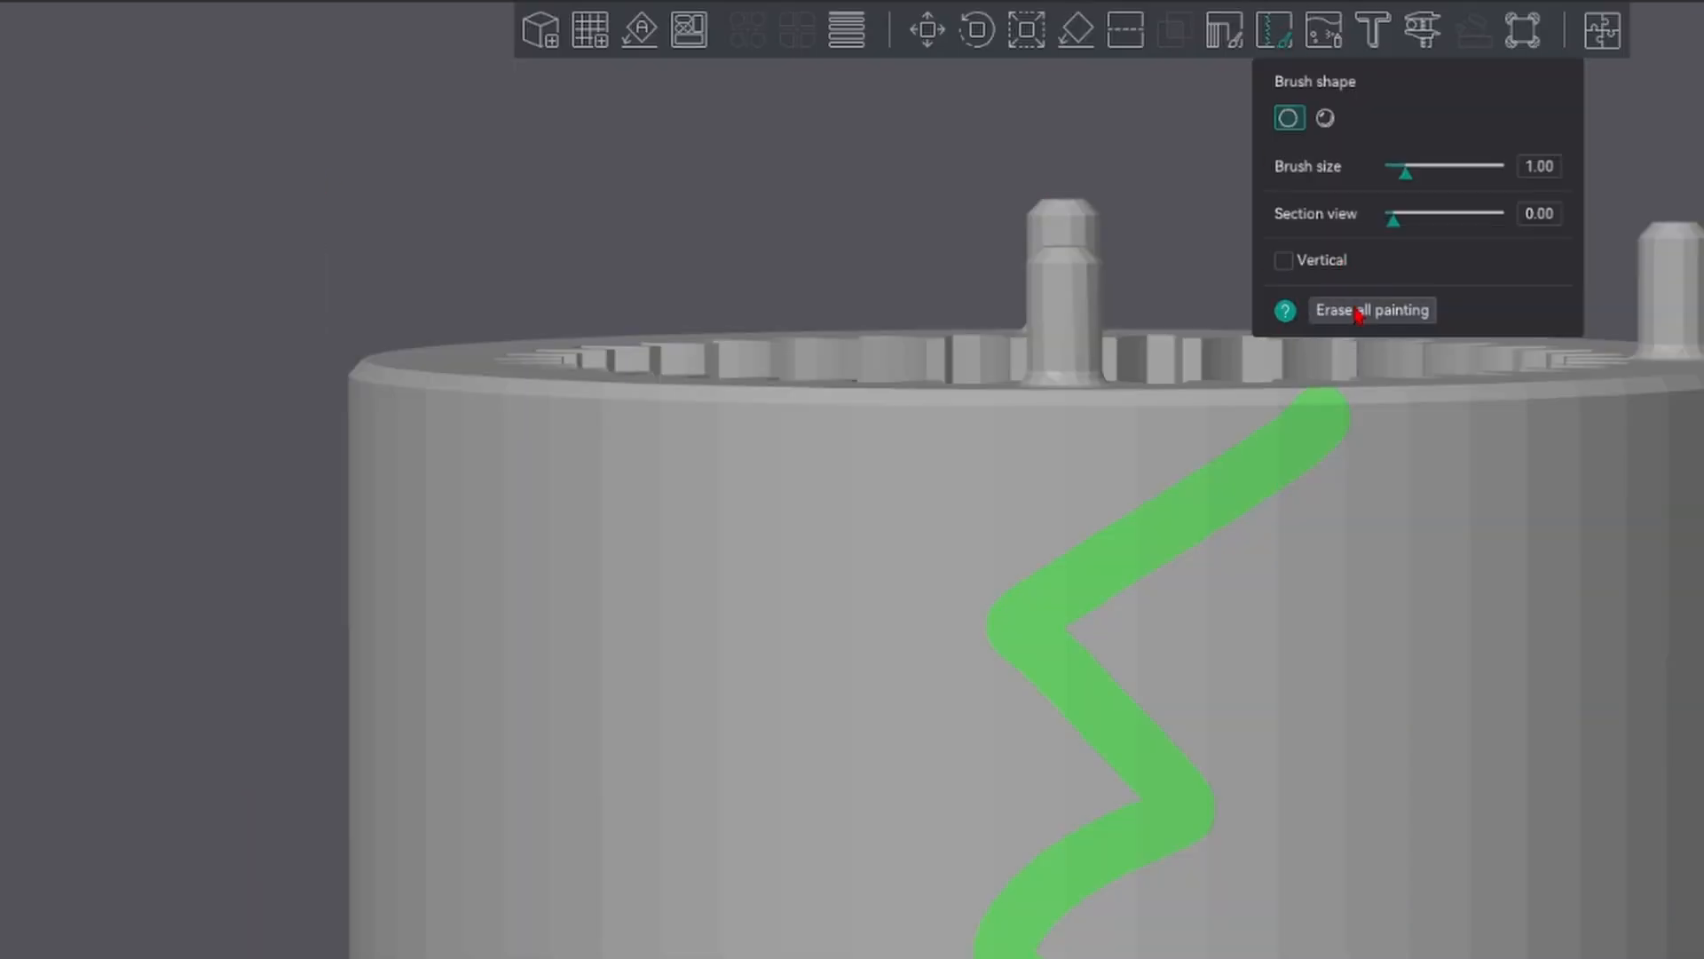
left_click(1343, 311)
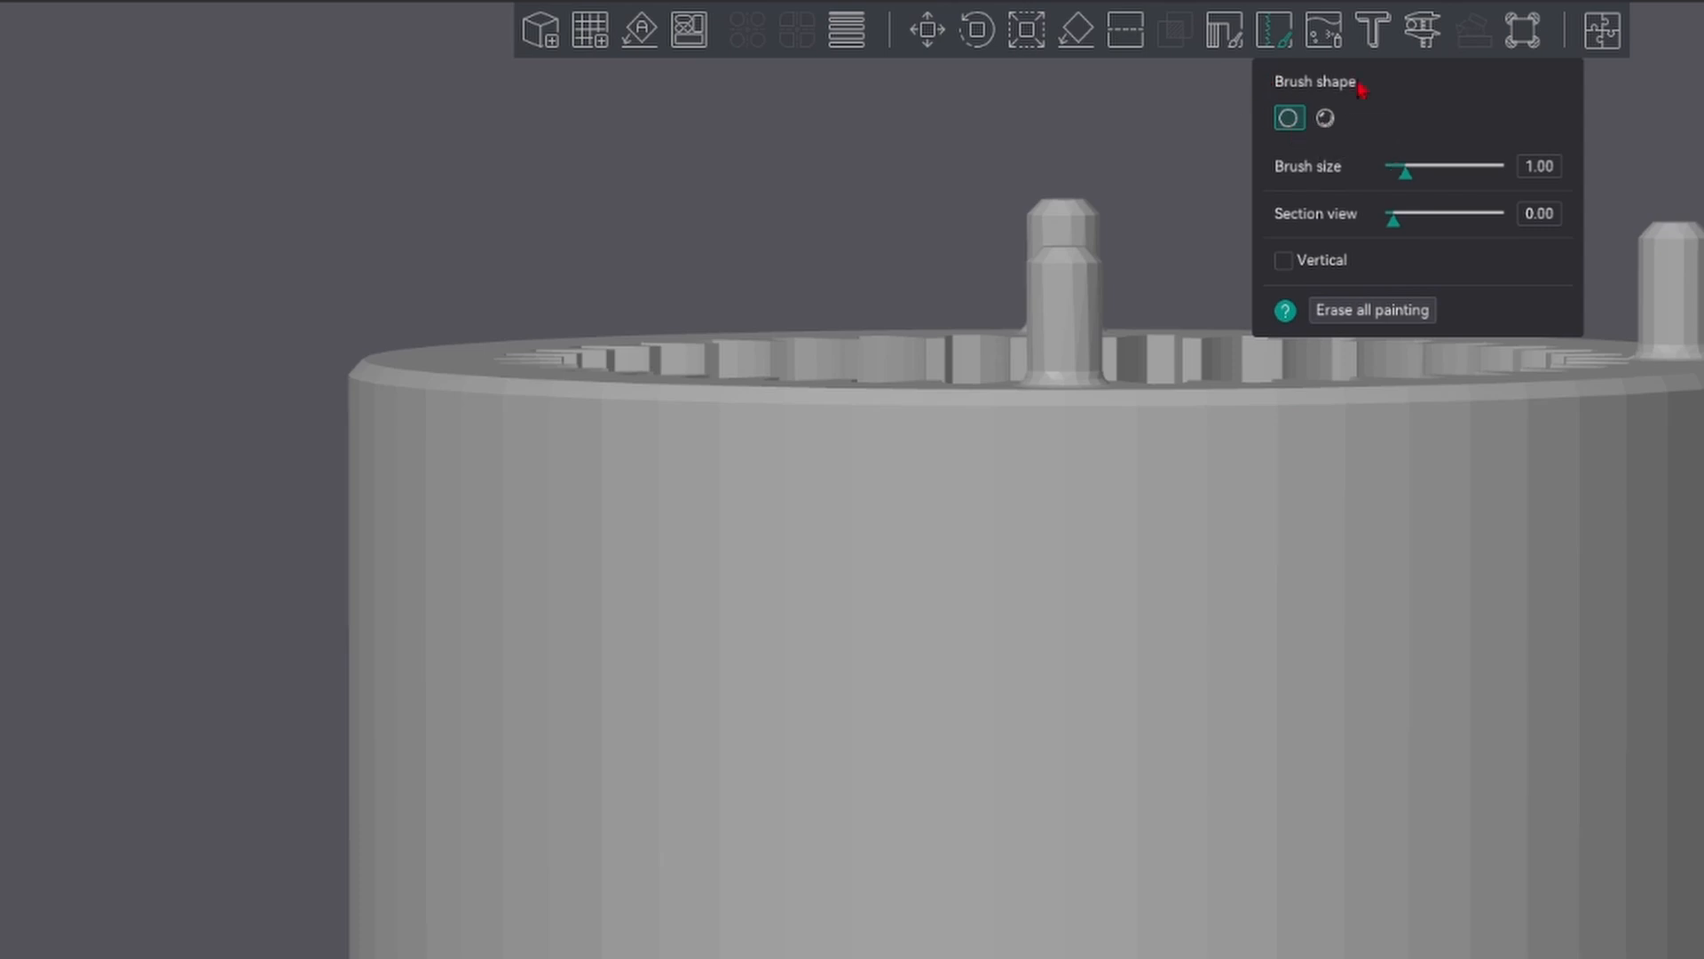
left_click(1321, 30)
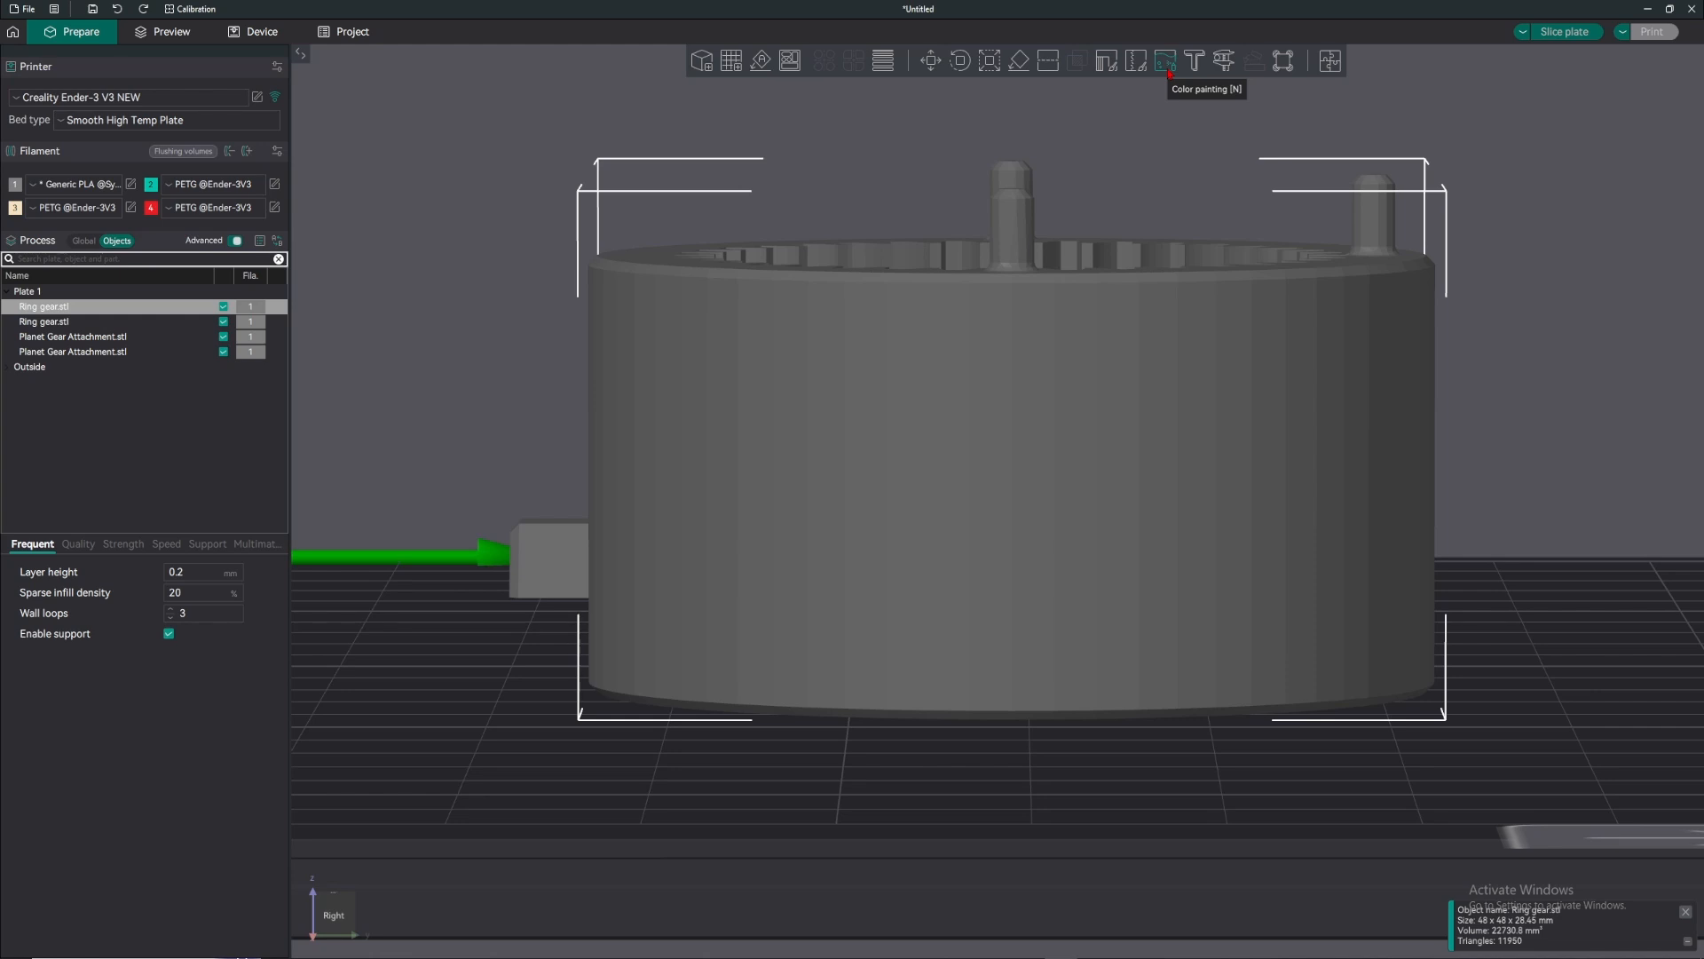
key("Escape")
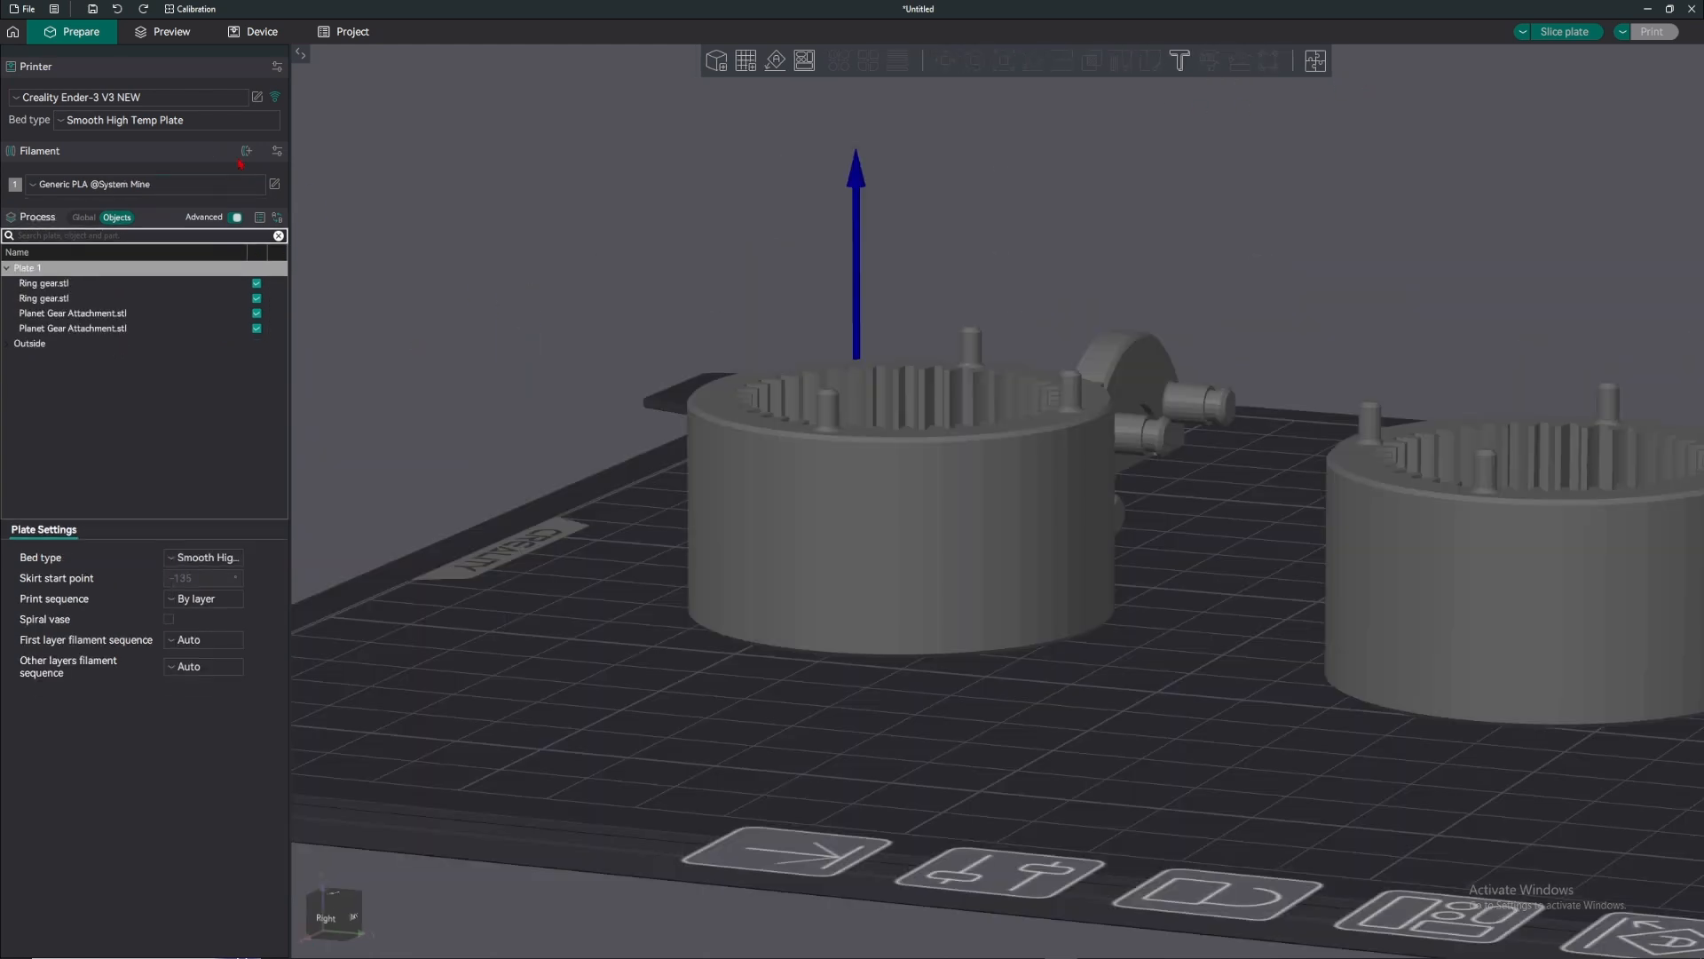
- Color-paint overlapping freehand loops on the ring gear's outer wall with filament 2, using the circle and sphere brushes at pen size 1.00
middle_click_drag(834, 191, 832, 224)
scroll(832, 224, "down", 1)
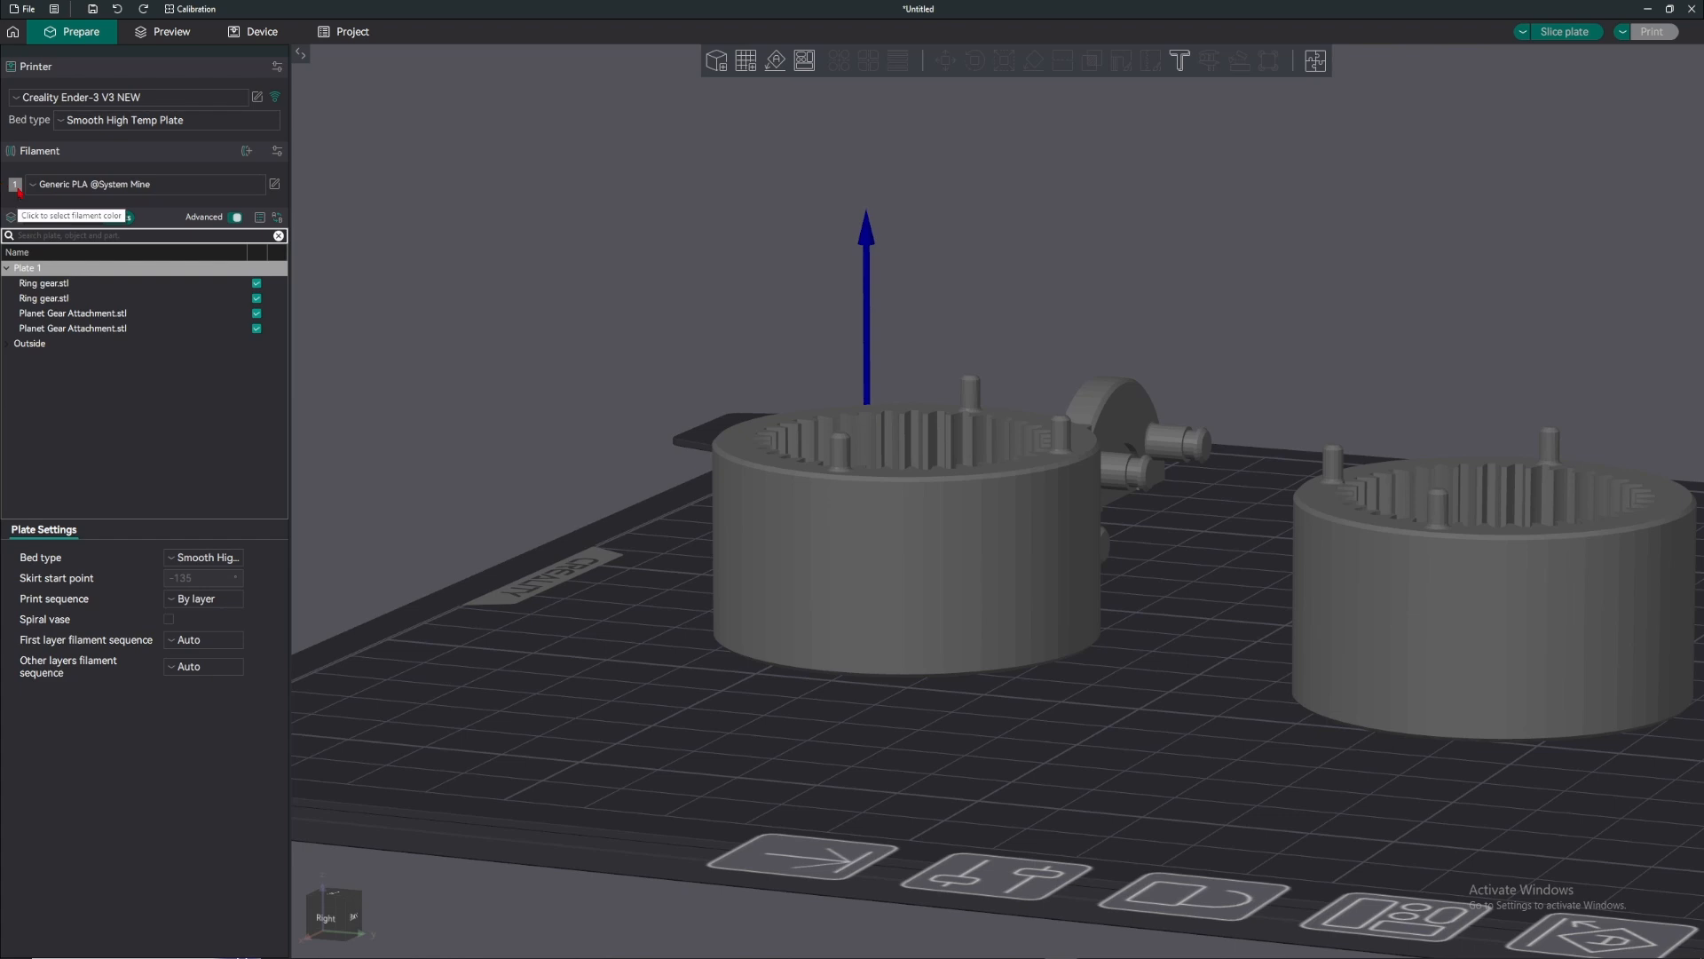
left_click(846, 537)
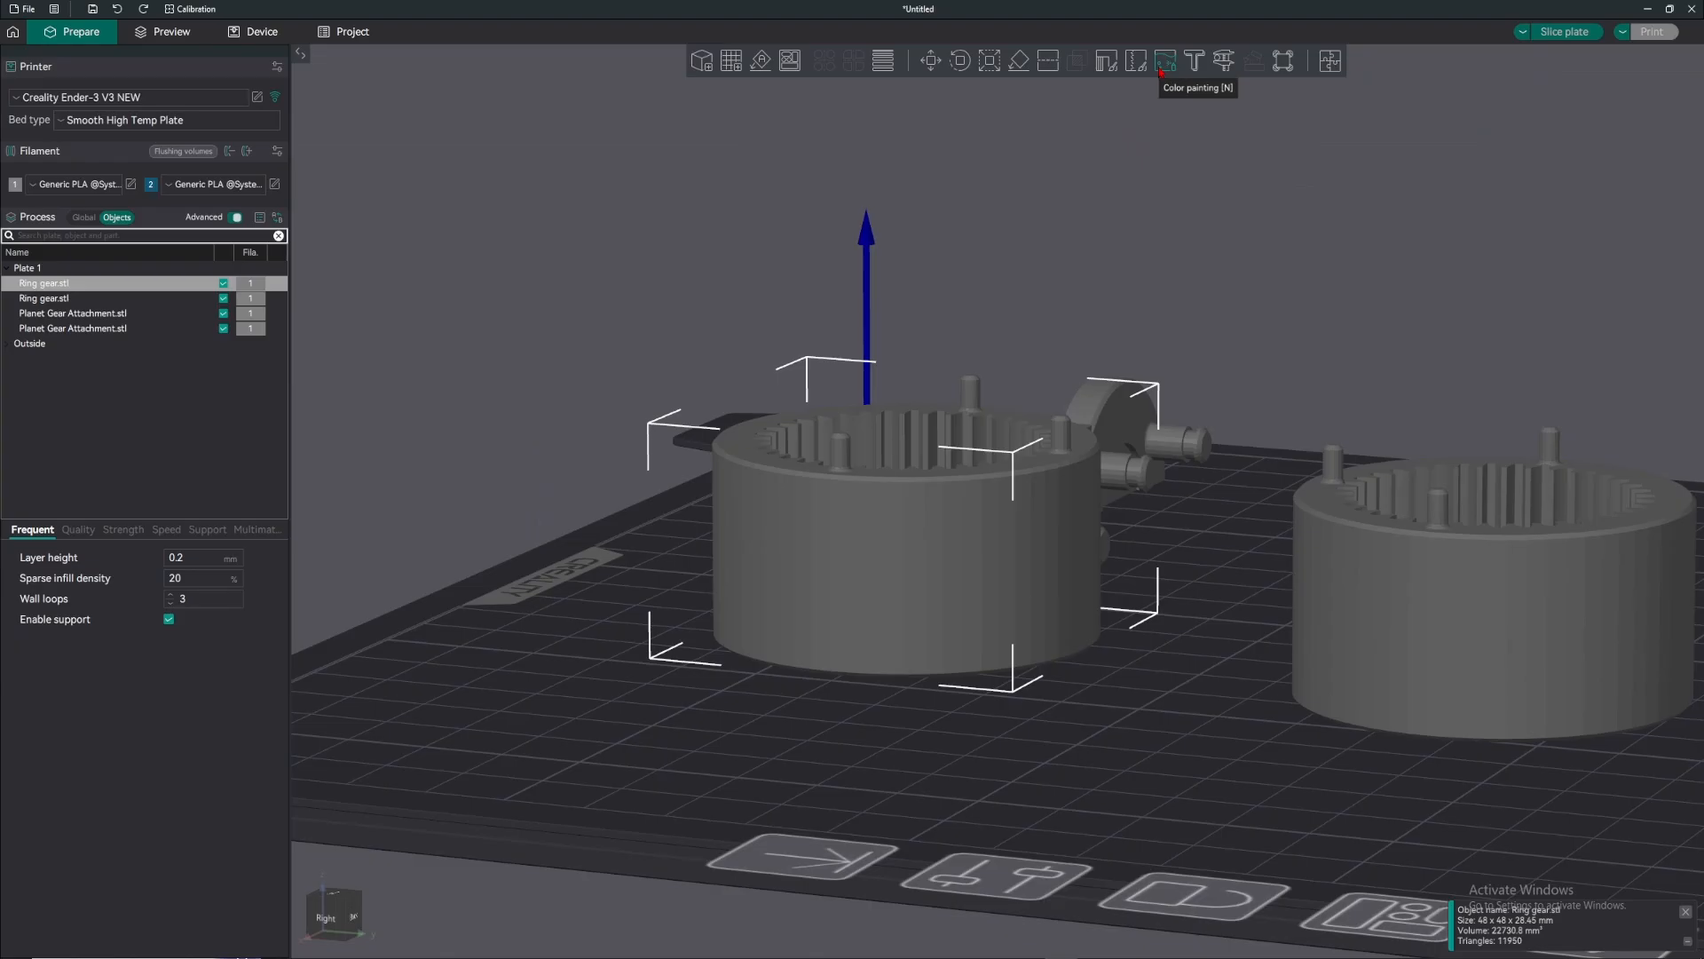
left_click(1161, 71)
left_click(1193, 108)
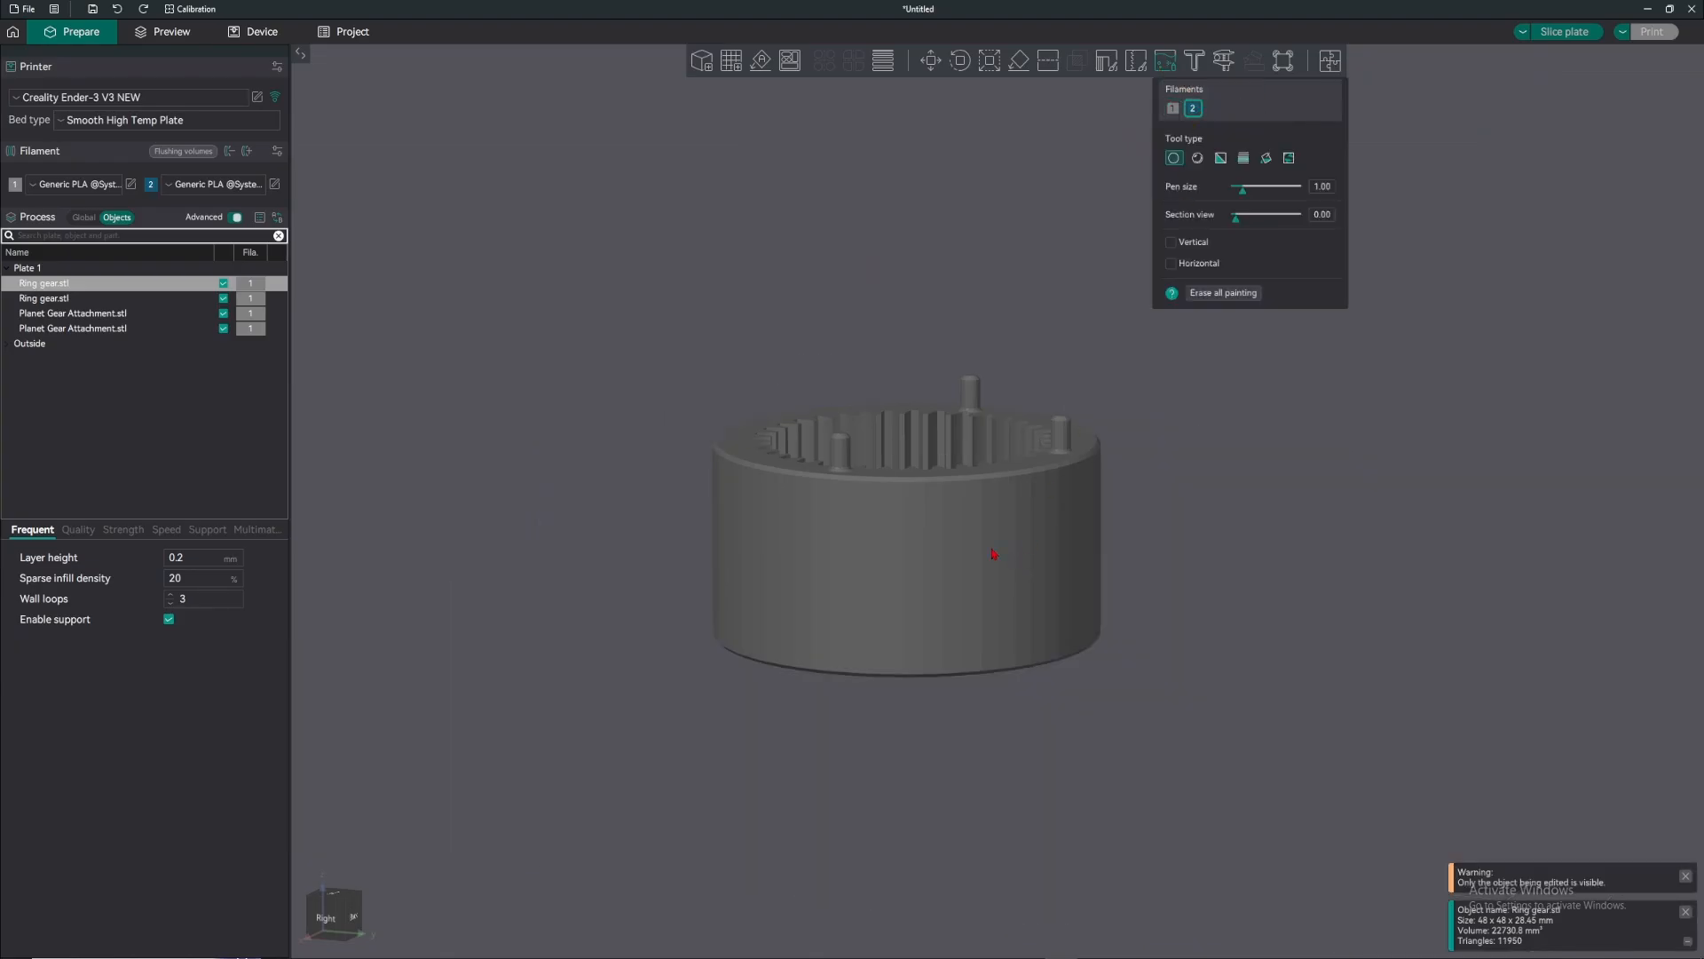
left_click_drag(973, 542, 883, 531)
mouse_move(1003, 510)
left_mouse_down()
mouse_move(773, 563)
mouse_move(861, 543)
left_mouse_up()
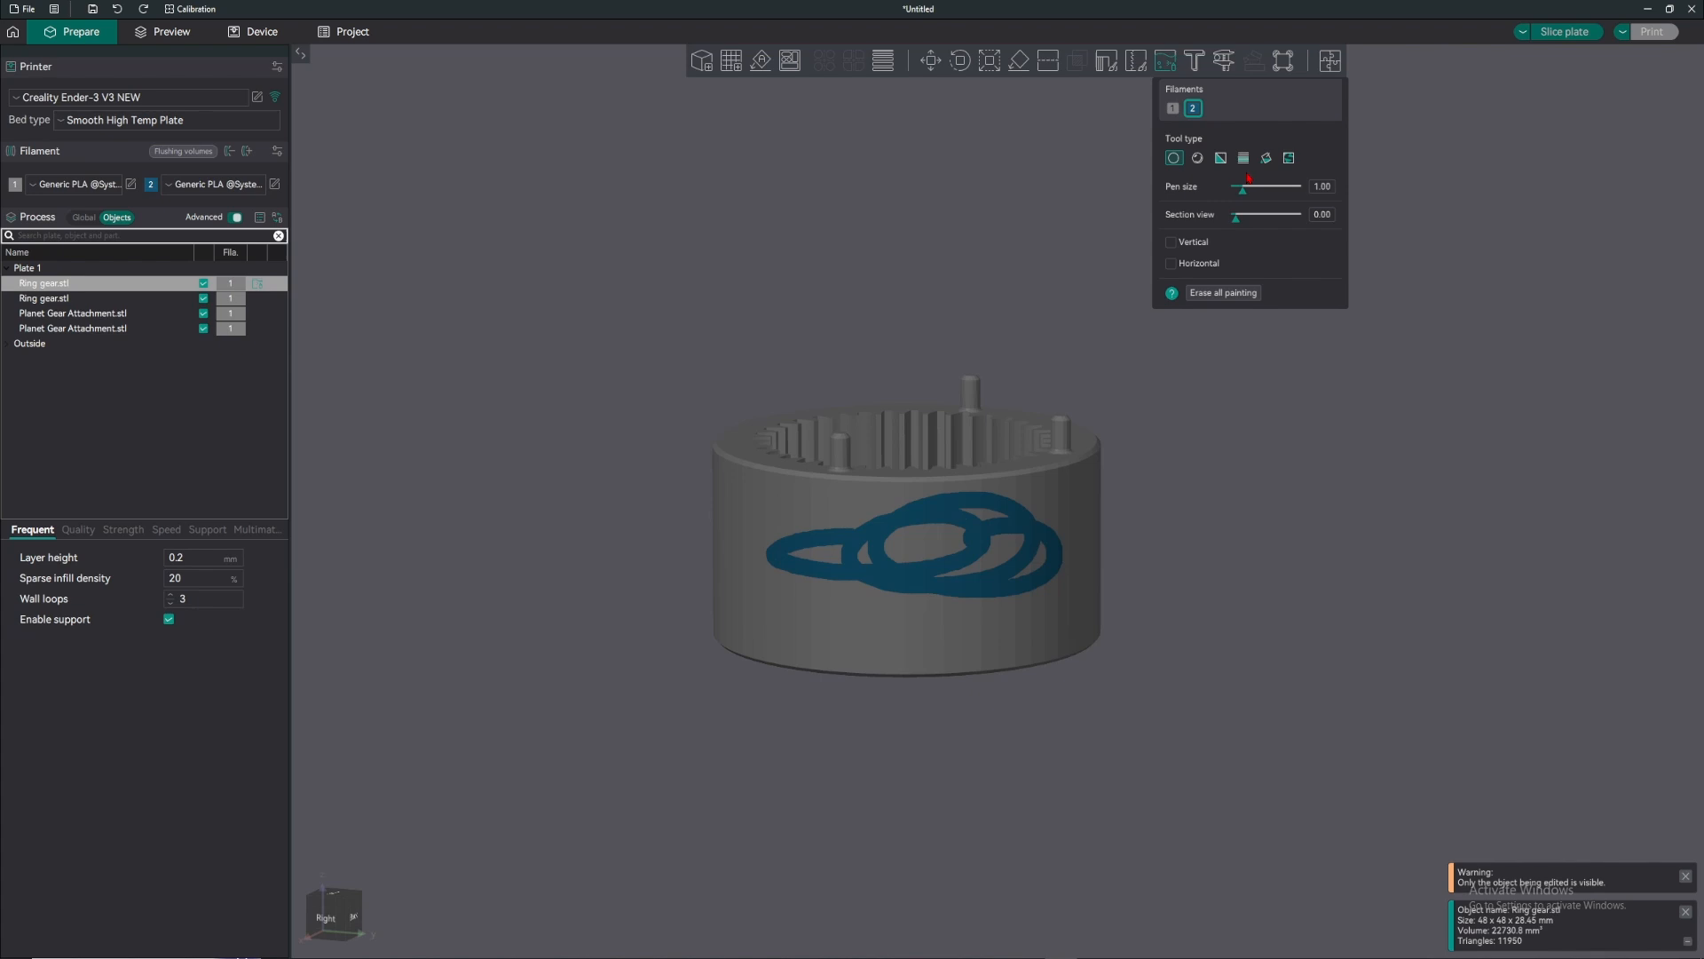
left_click(1200, 158)
mouse_move(852, 484)
left_mouse_down()
mouse_move(799, 528)
mouse_move(895, 491)
left_mouse_up()
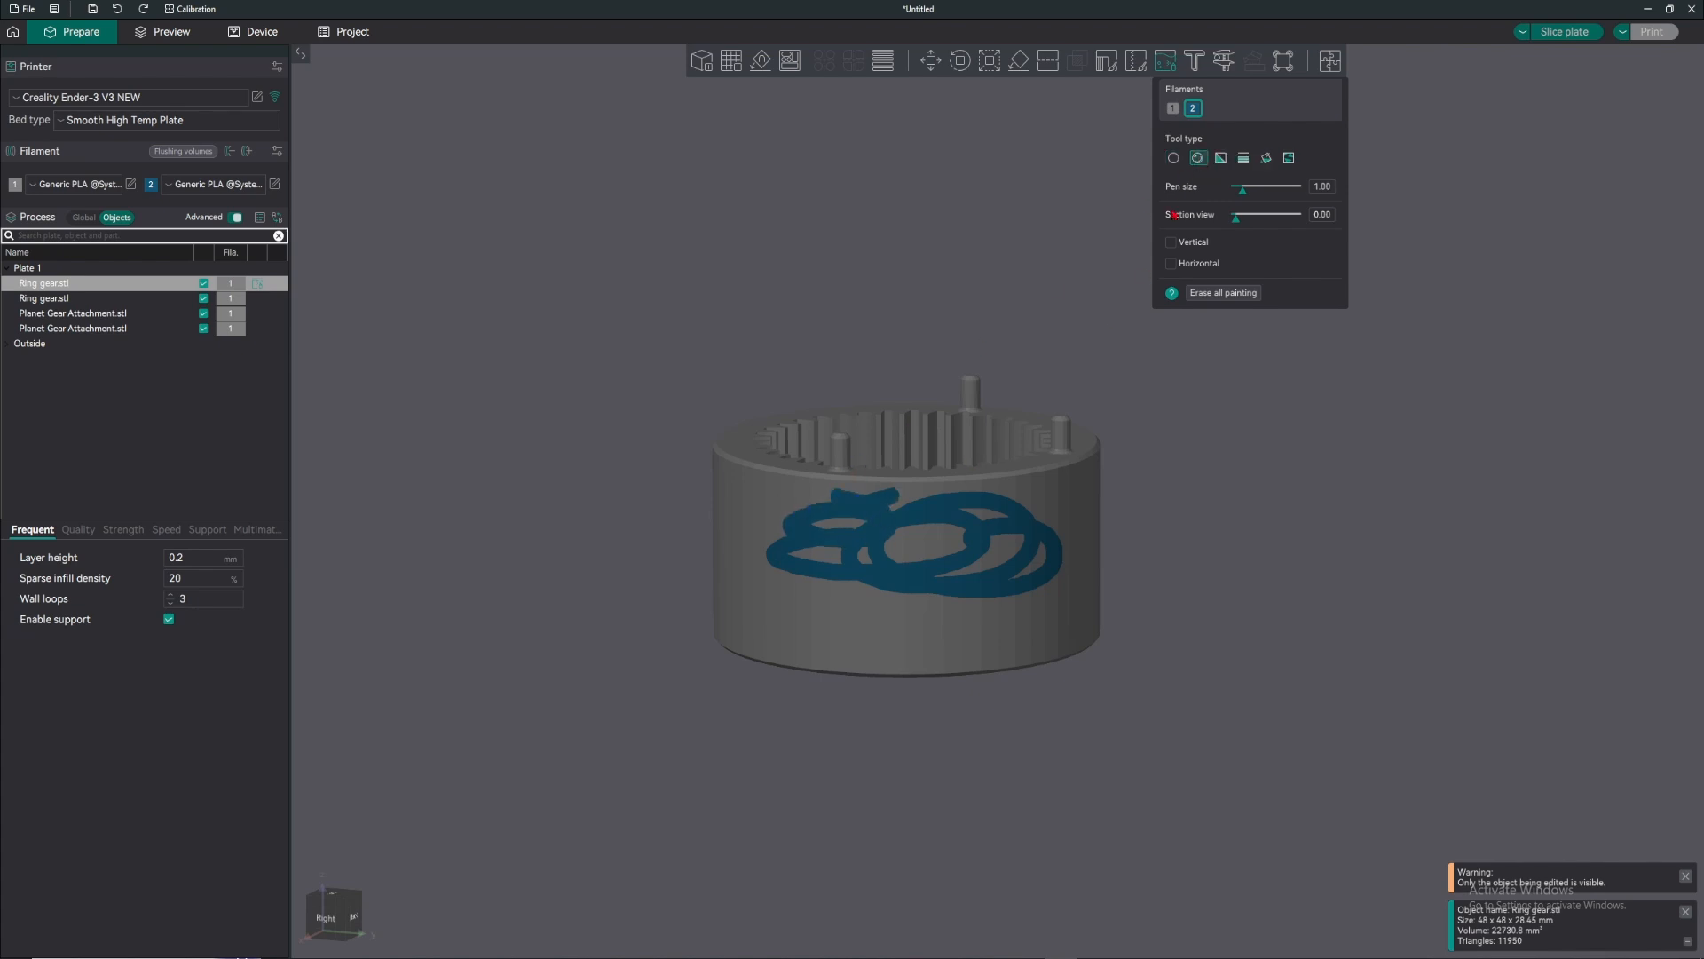
- Paint individual triangle facets along the ring gear's outer wall with filament 2 using the triangle brush
left_click(1223, 159)
scroll(1058, 490, "up", 6)
left_click_drag(1106, 486, 1092, 484)
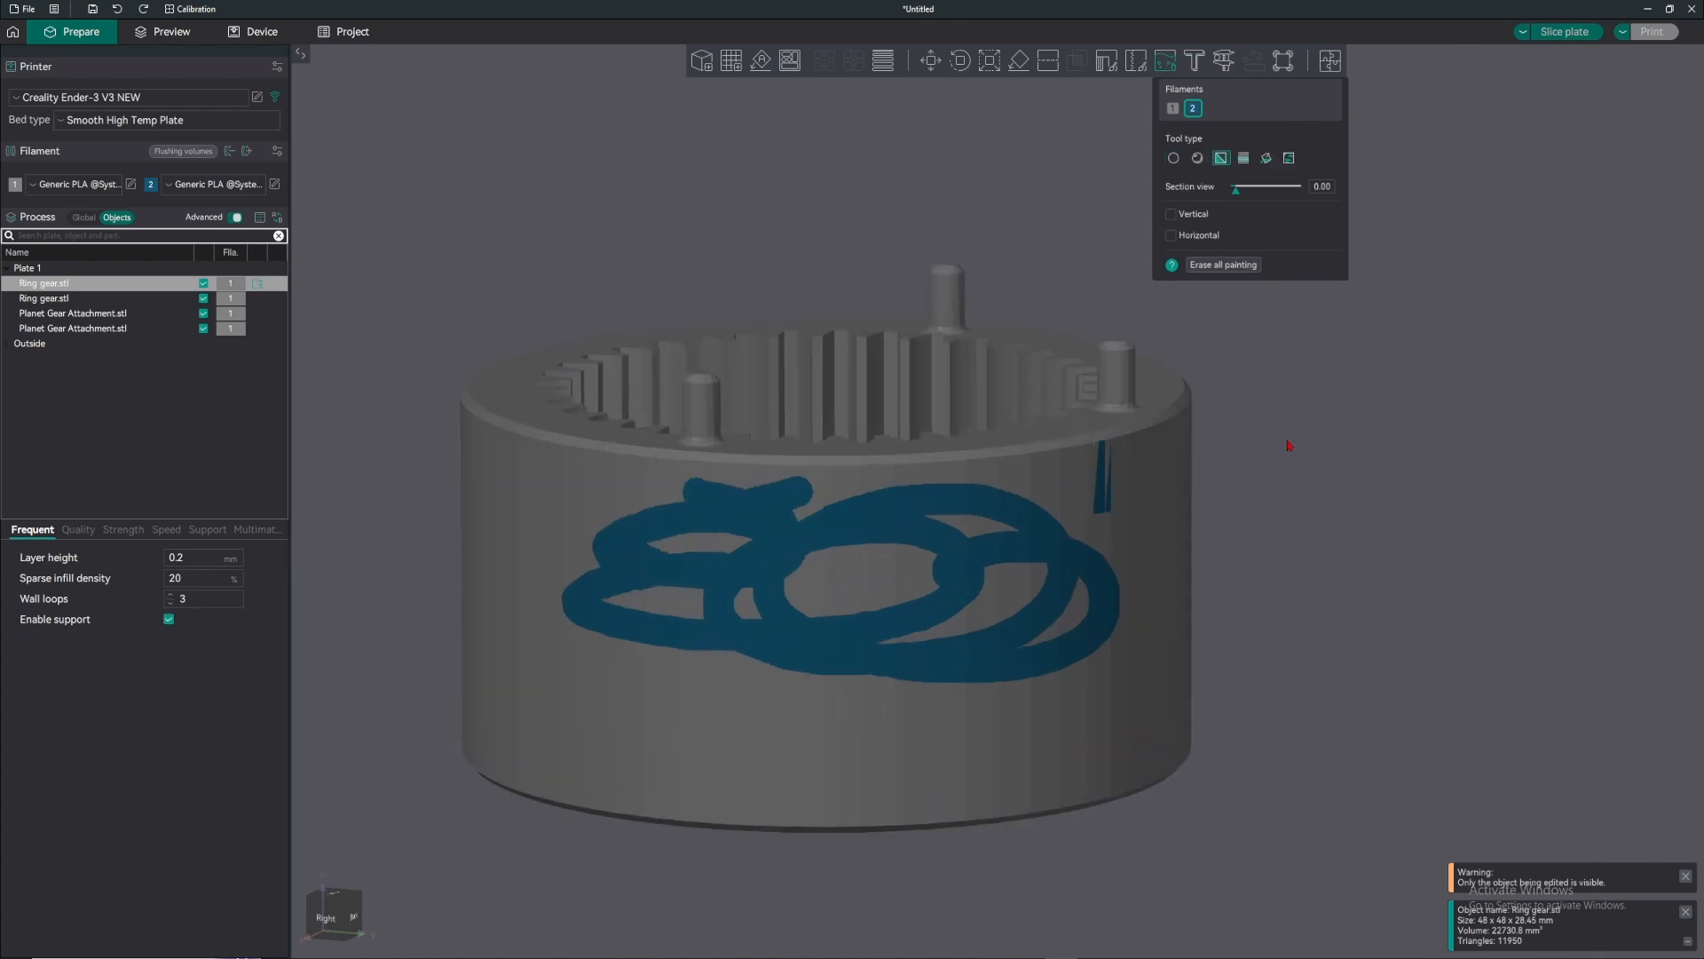
left_click_drag(1288, 445, 1257, 442)
mouse_move(1052, 484)
left_mouse_down()
mouse_move(1012, 497)
mouse_move(1110, 497)
mouse_move(941, 492)
left_mouse_up()
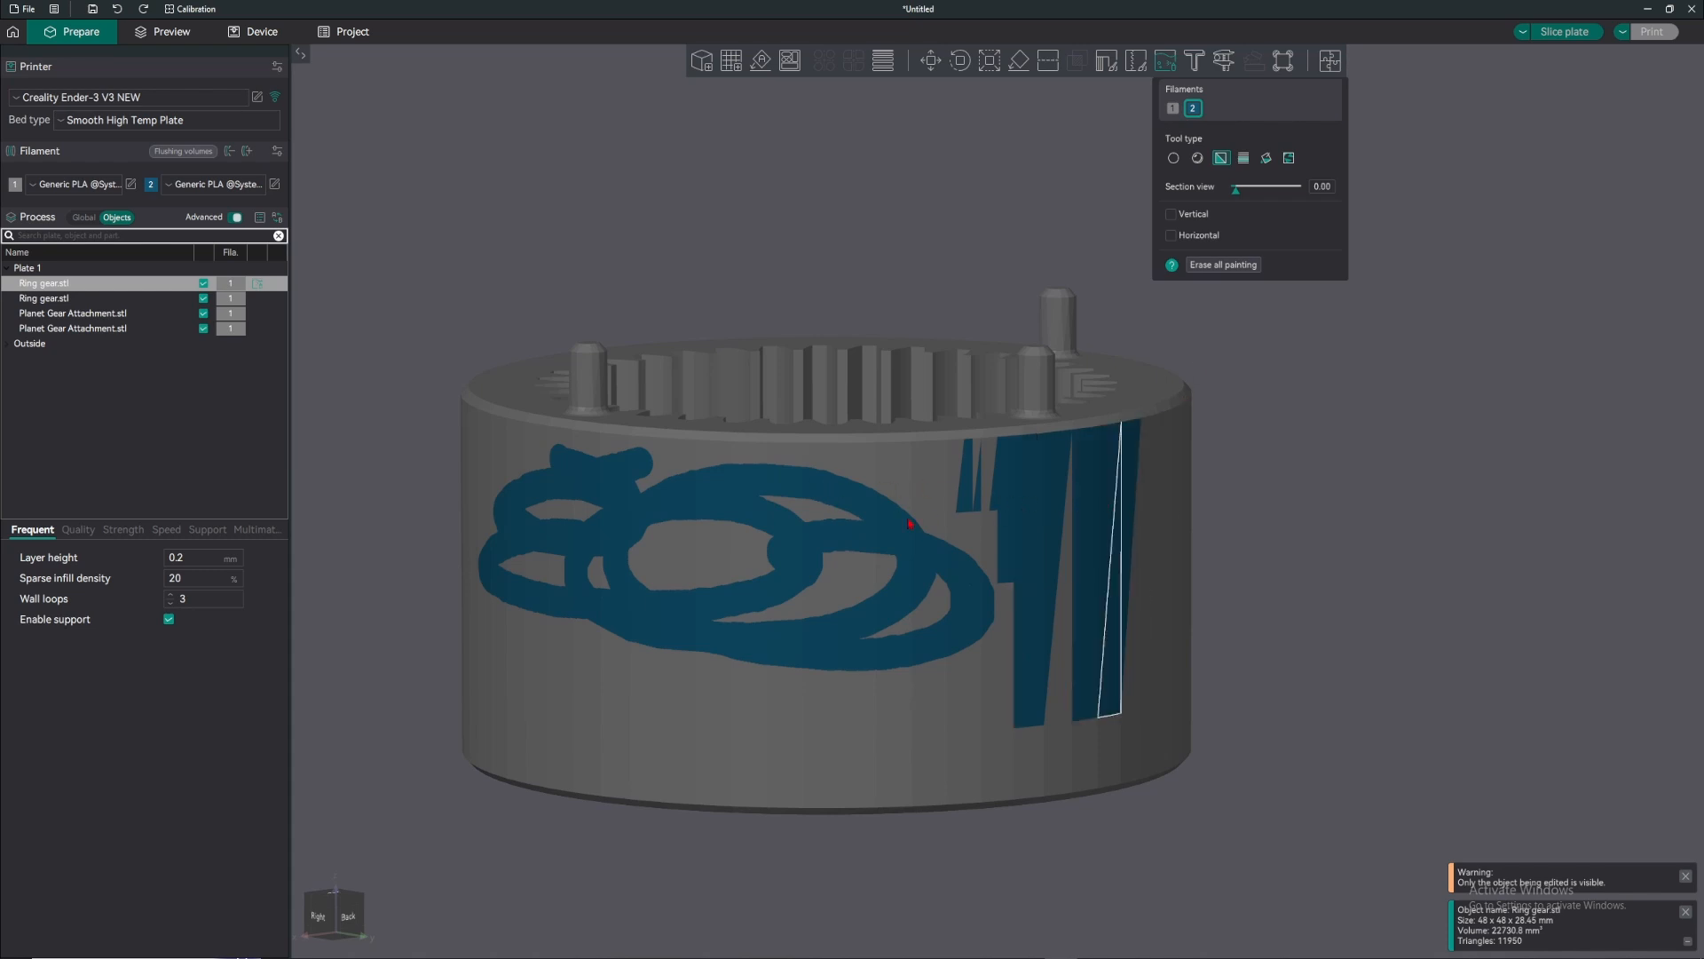
left_click_drag(1076, 516, 1003, 531)
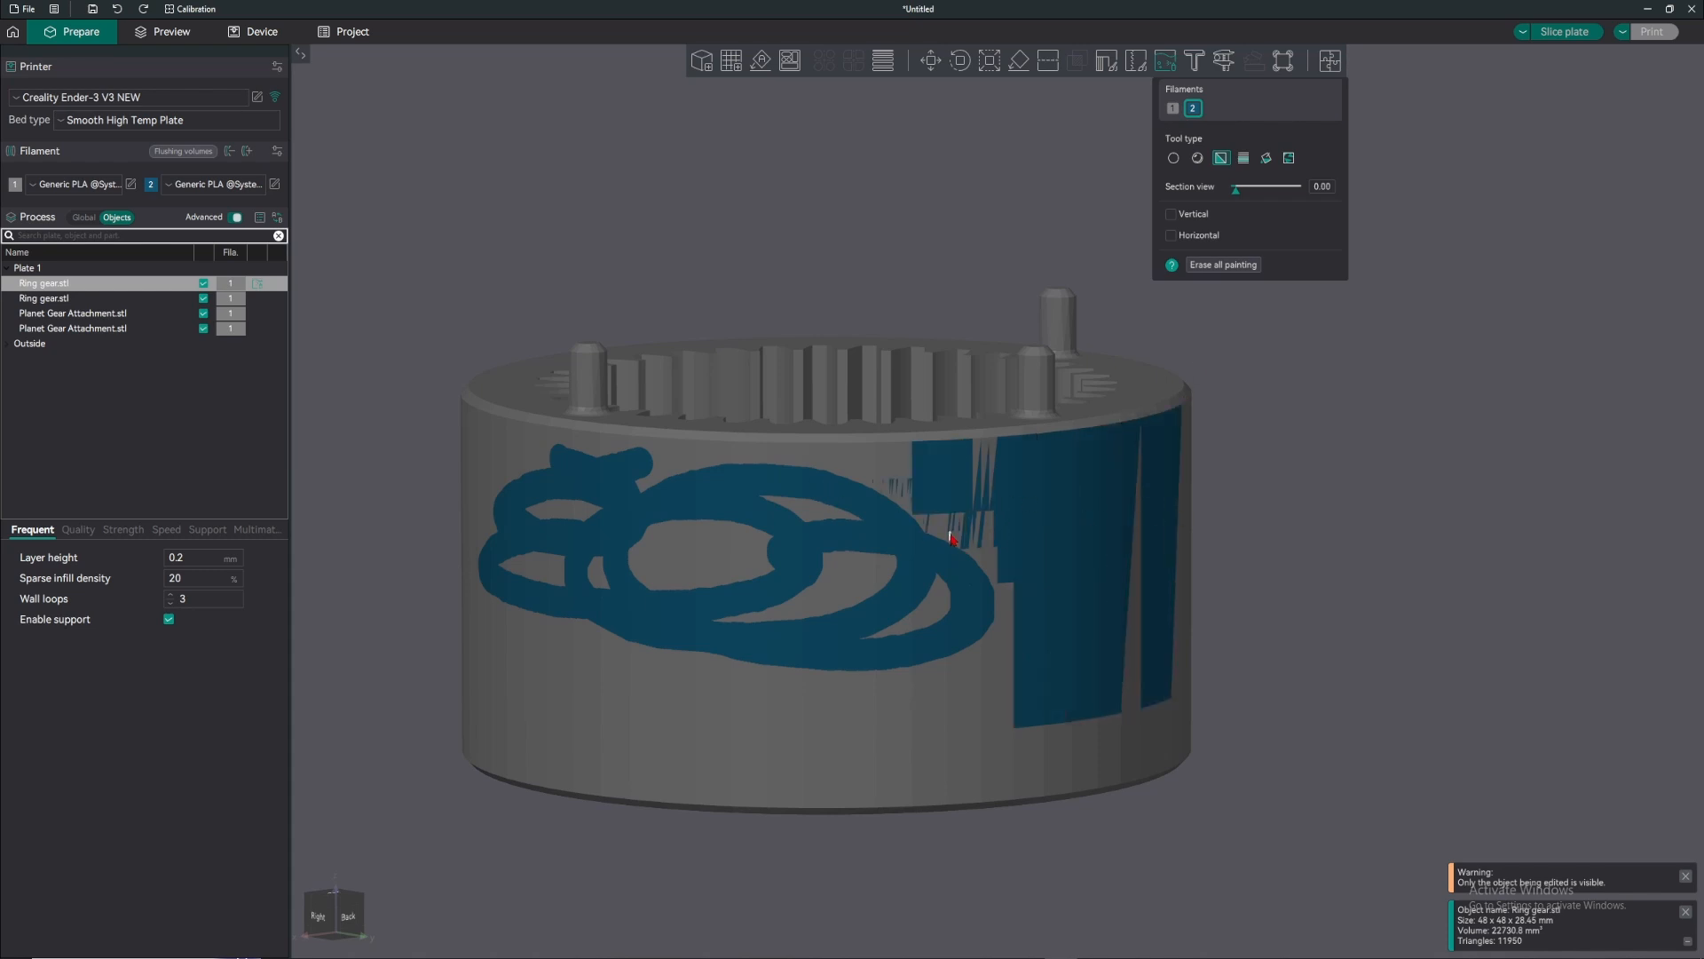
- Paint the ring gear's pins with filament 2 using the Height Range tool at 0.20
left_click(1267, 158)
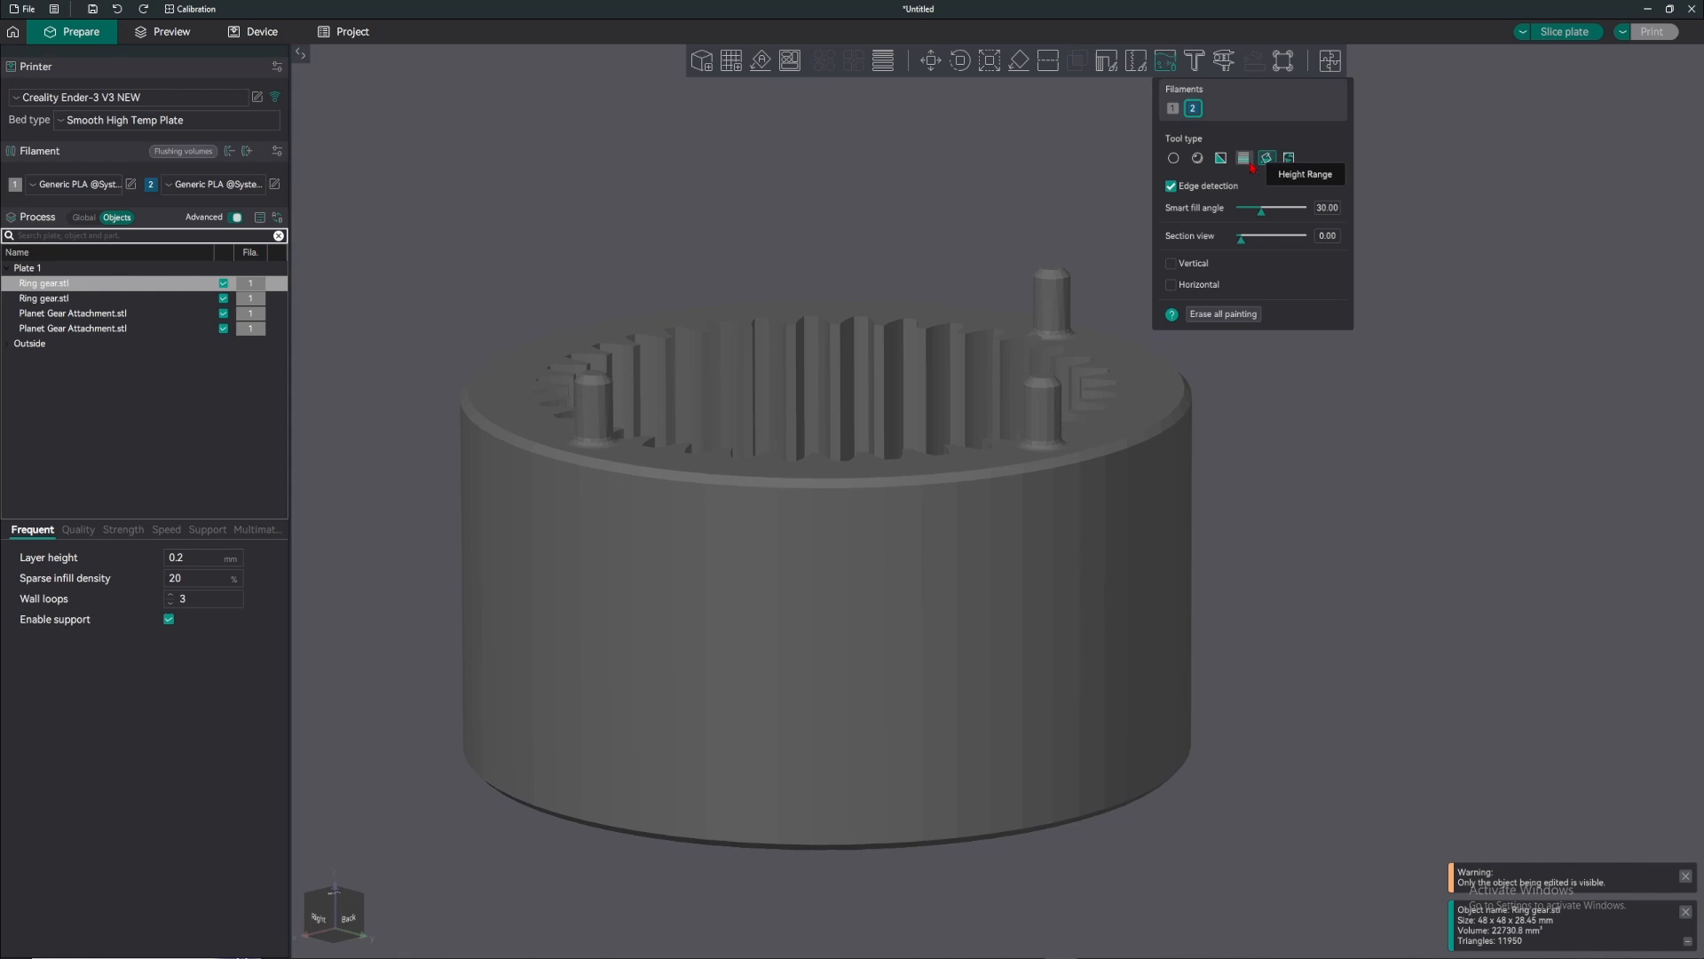
left_click(1246, 160)
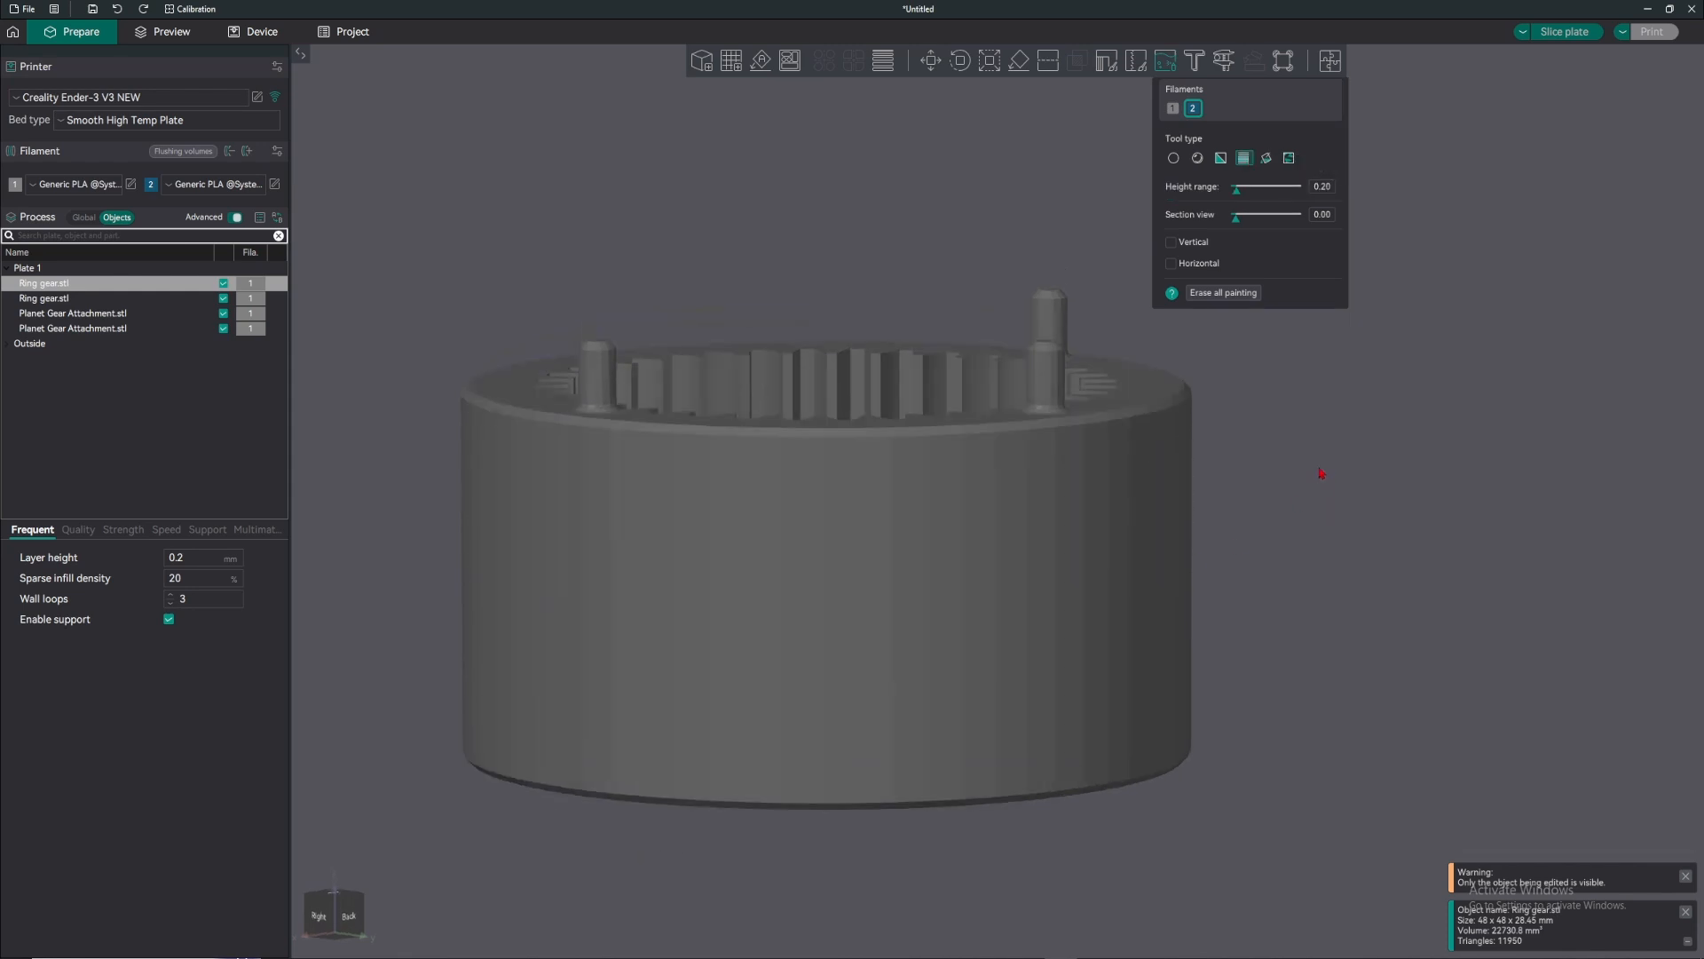
scroll(1081, 444, "up", 5)
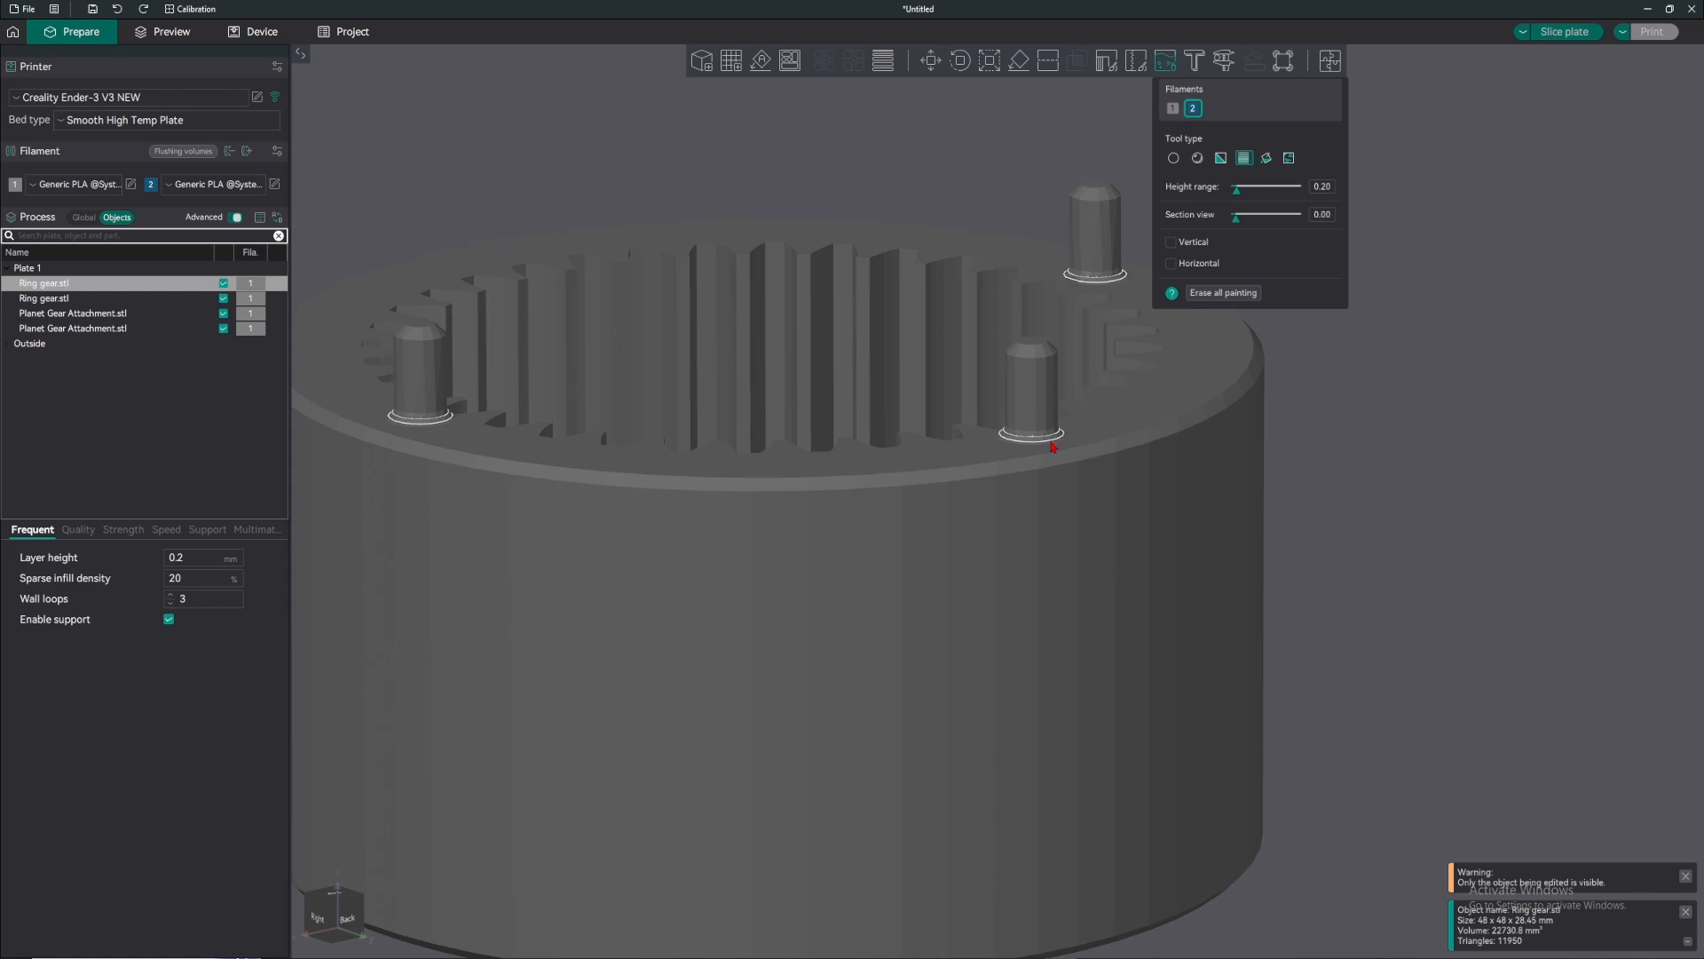
left_click_drag(1052, 447, 1044, 256)
left_click_drag(1001, 160, 997, 145)
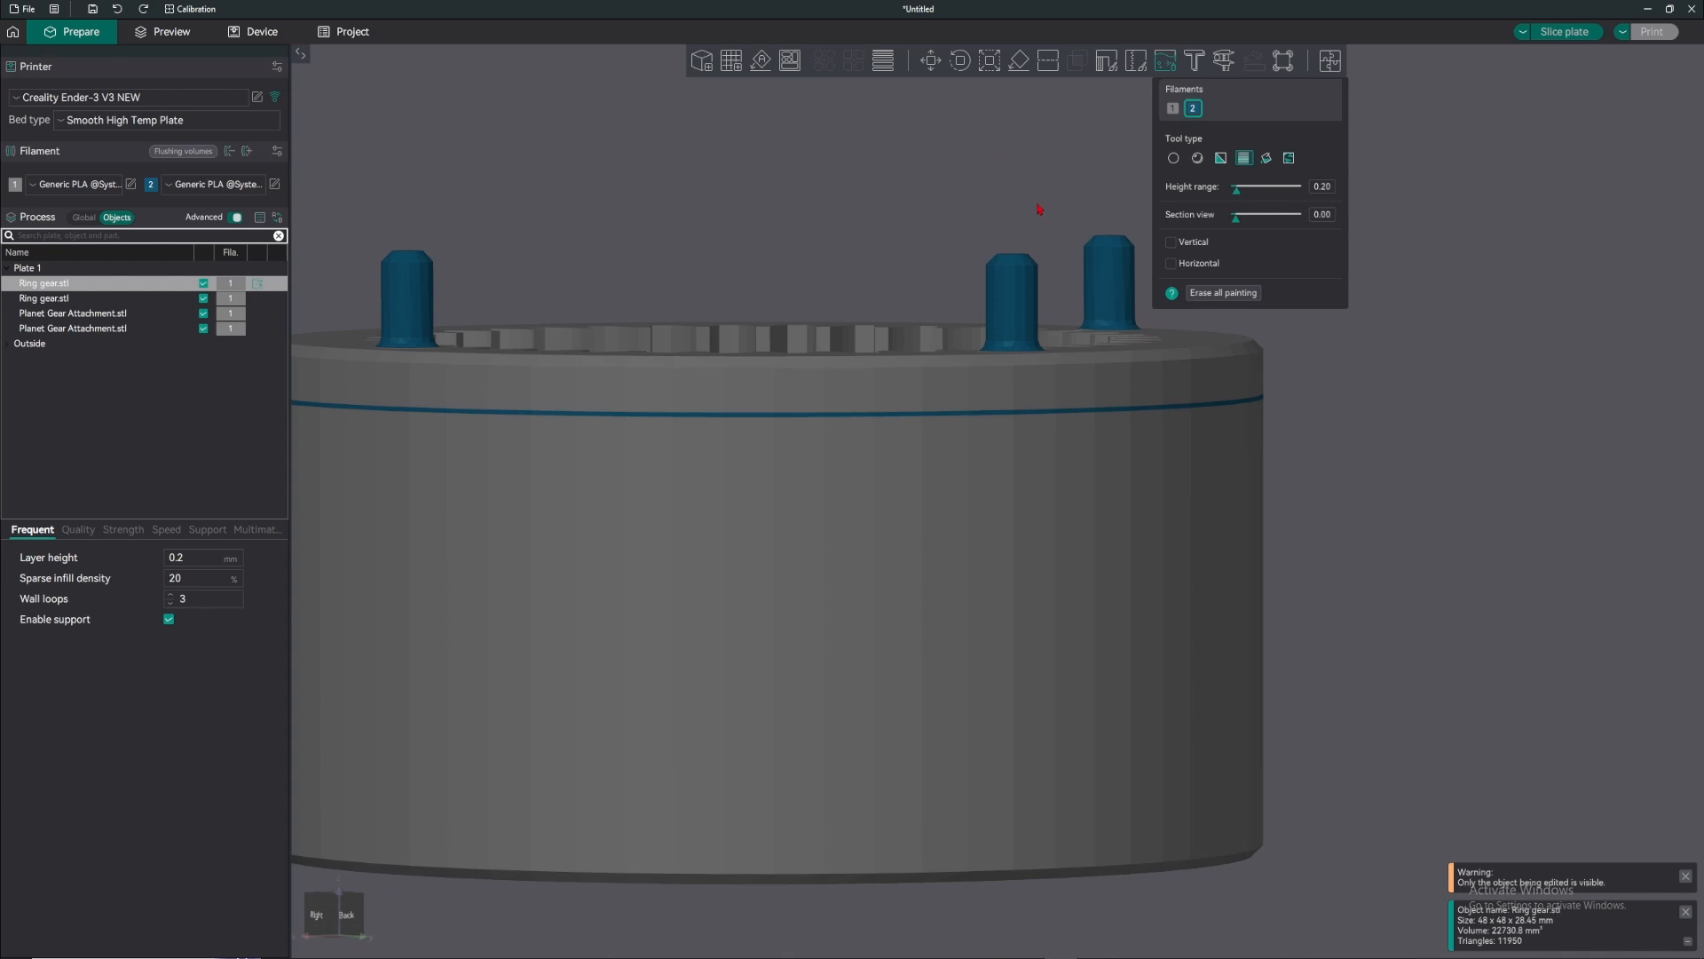
- Set the height range to 8.00 and paint a wide filament 2 band around the ring gear
mouse_move(1040, 209)
left_mouse_down()
mouse_move(1047, 226)
mouse_move(997, 168)
mouse_move(1297, 189)
left_mouse_up()
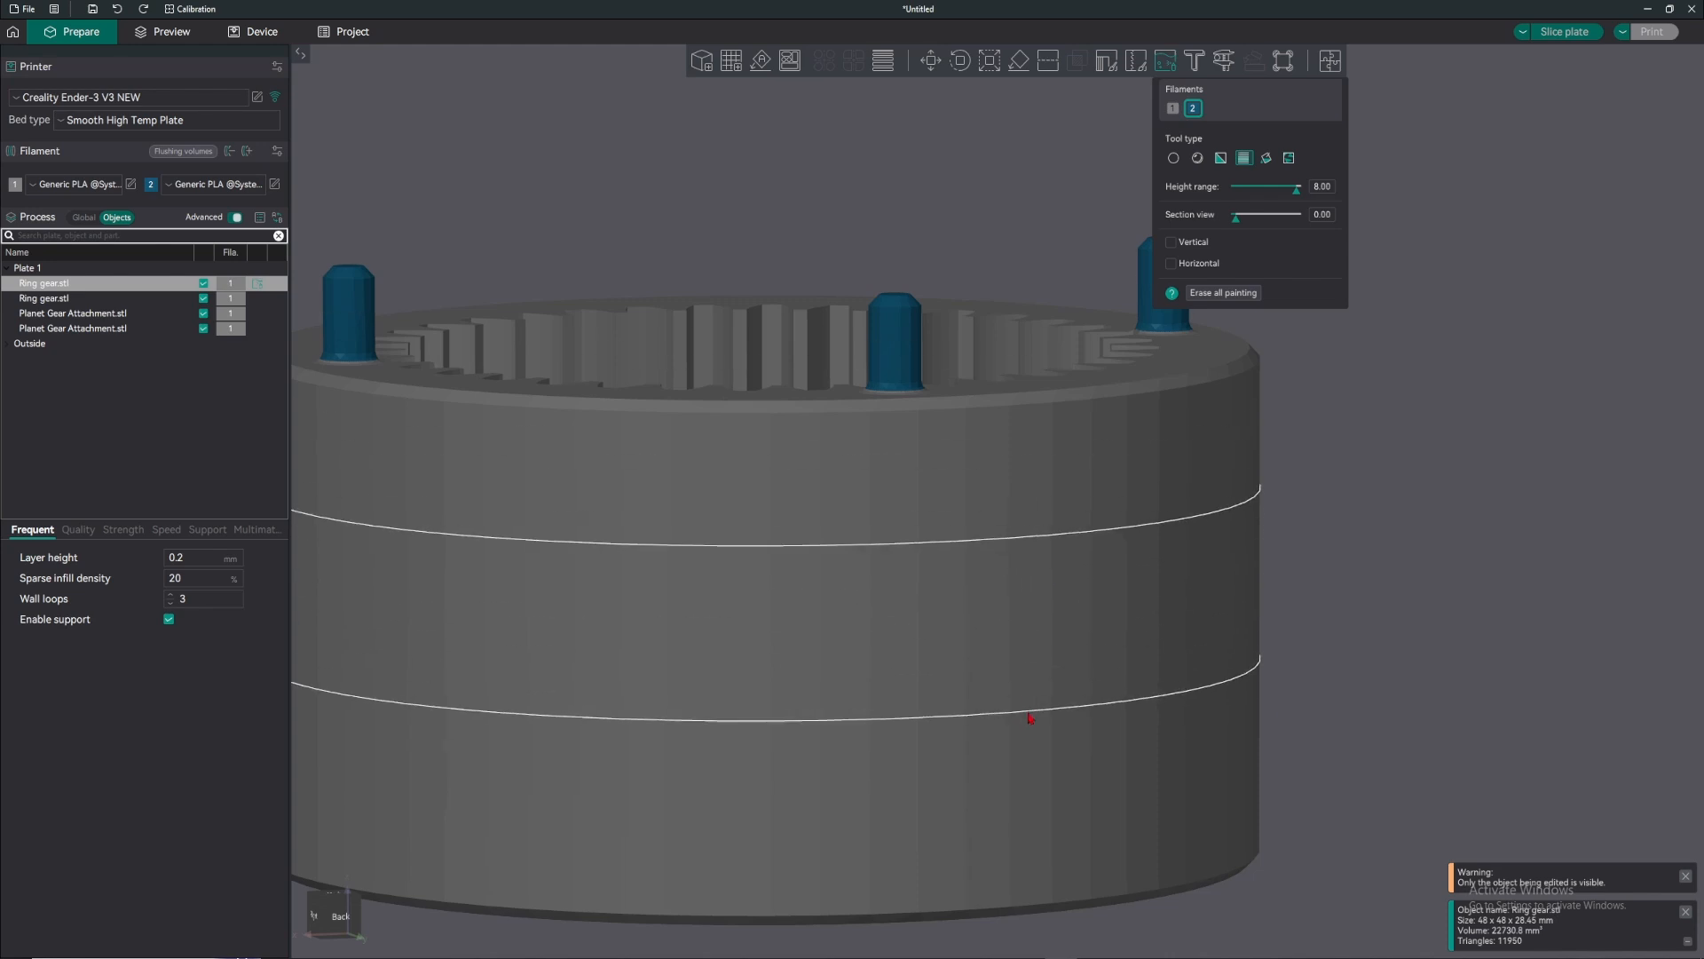
left_click(1083, 567)
left_click(1090, 579)
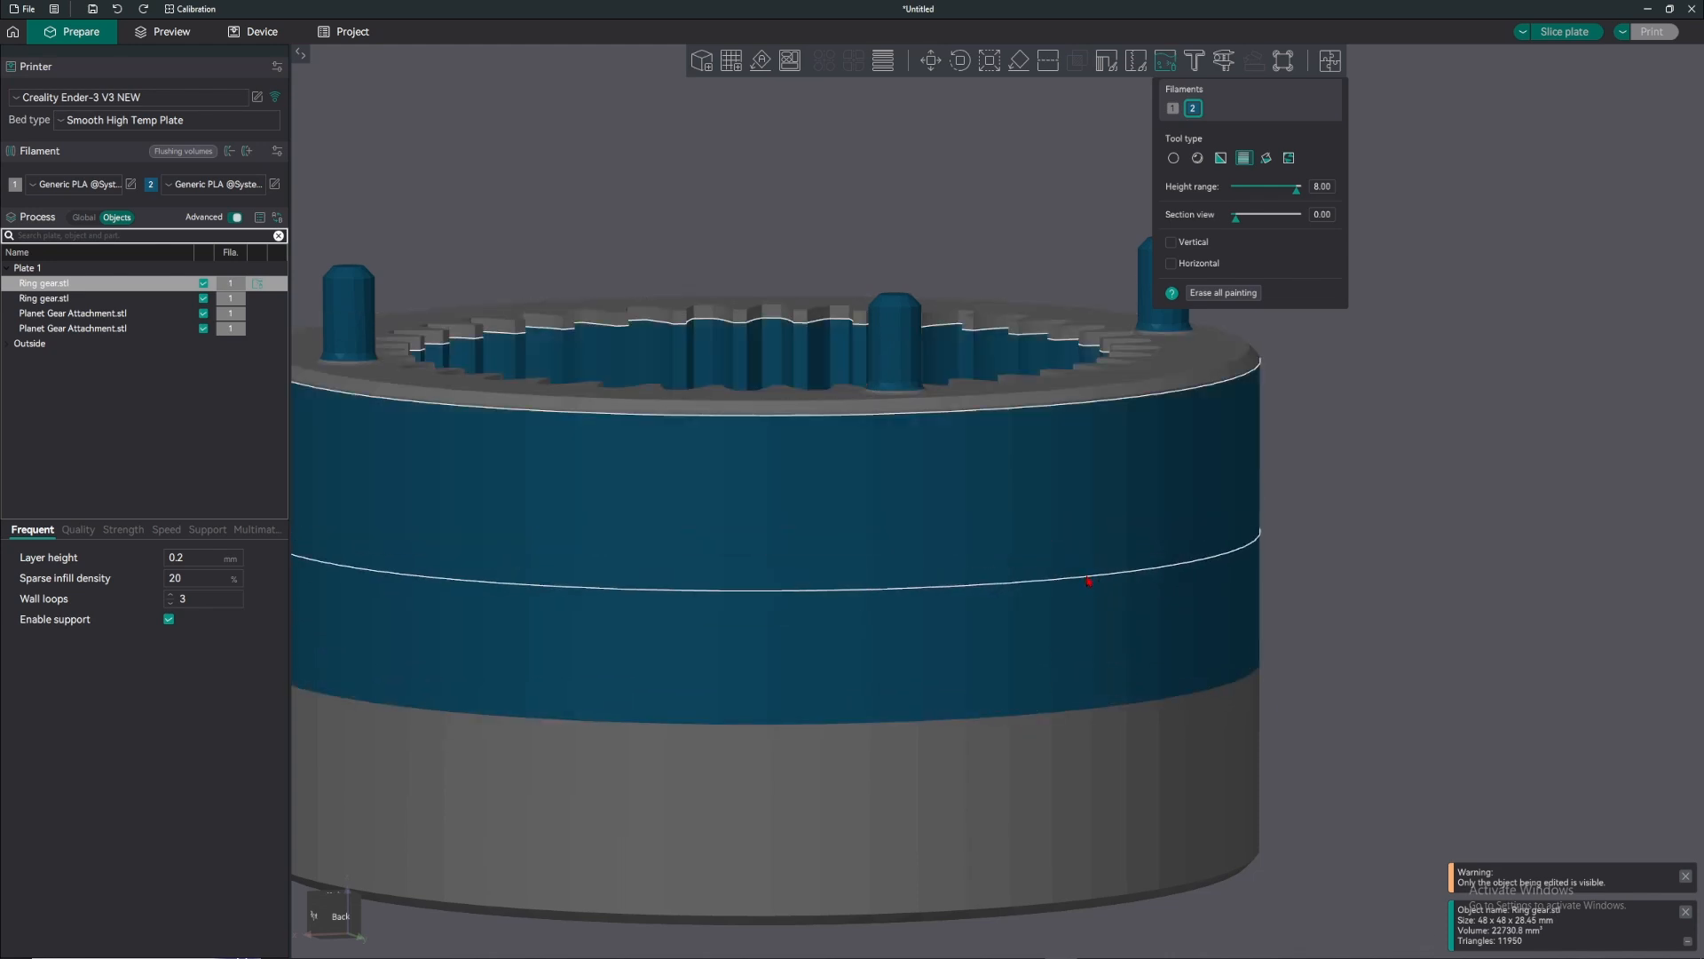
- Paint a narrow filament 1 stripe through the ring gear's wide colored band using a reduced height range
left_click(1173, 109)
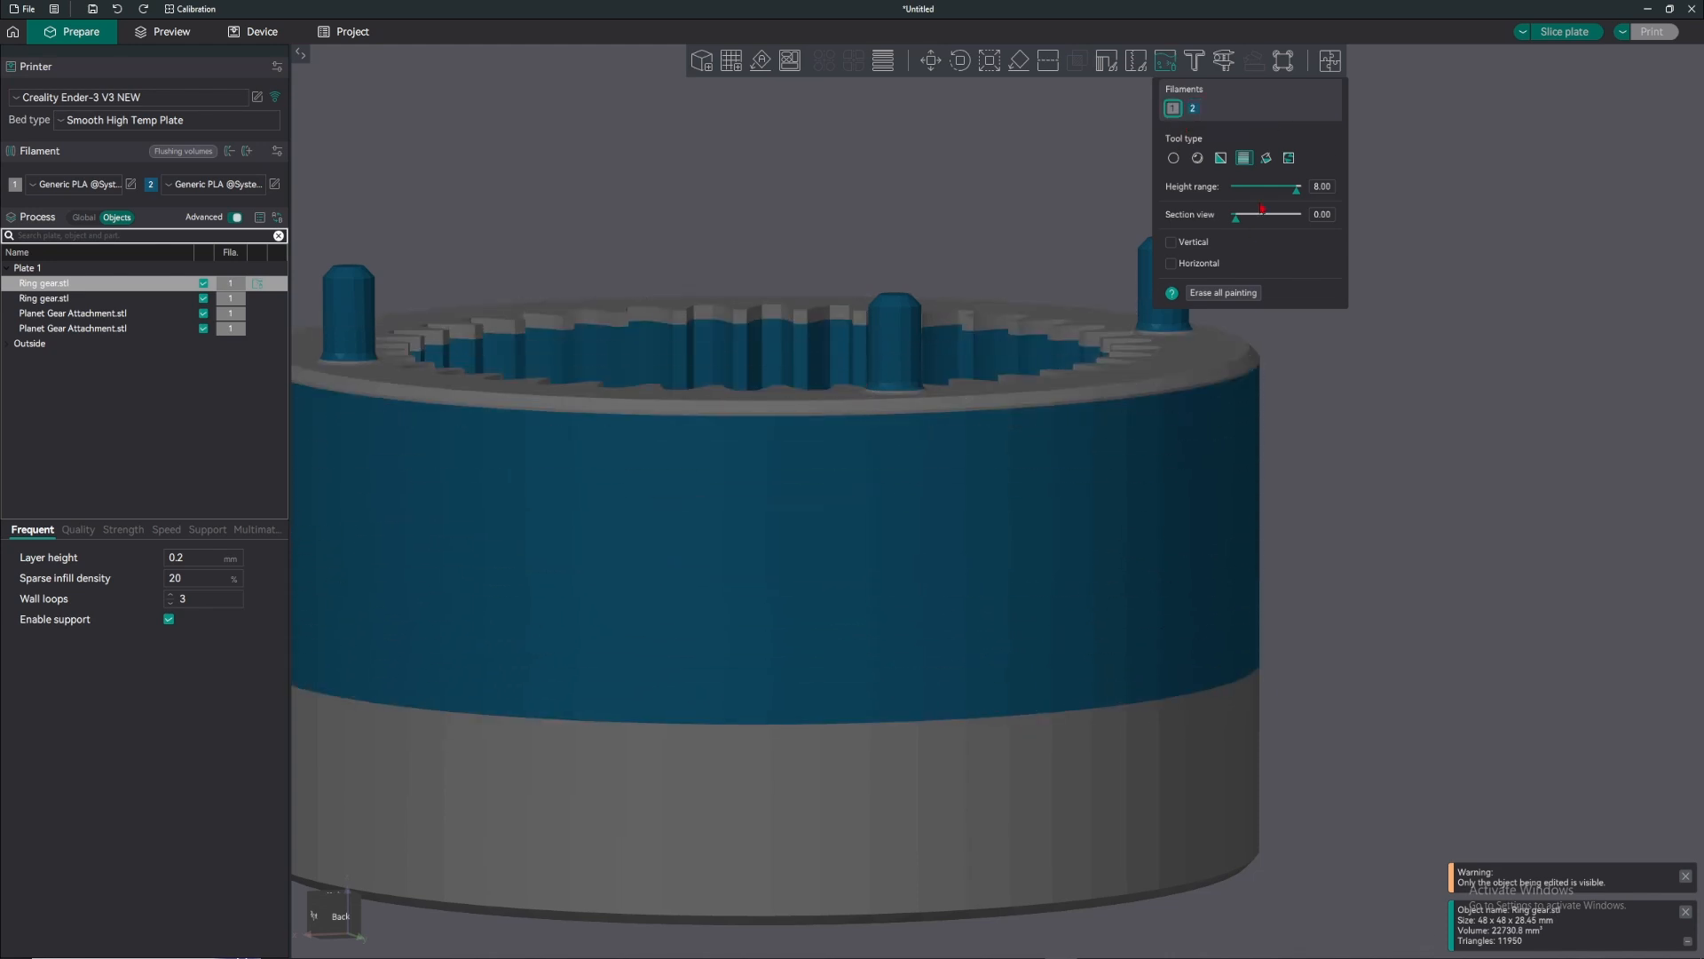
left_click_drag(1297, 190, 1250, 189)
left_click(1066, 543)
mouse_move(1396, 472)
left_mouse_down()
mouse_move(1427, 456)
mouse_move(1450, 476)
mouse_move(1375, 357)
left_mouse_up()
- Smart-fill the narrow stripe on the outer wall and the flat top face with filament 2, using edge detection at 30.00
left_click(1266, 158)
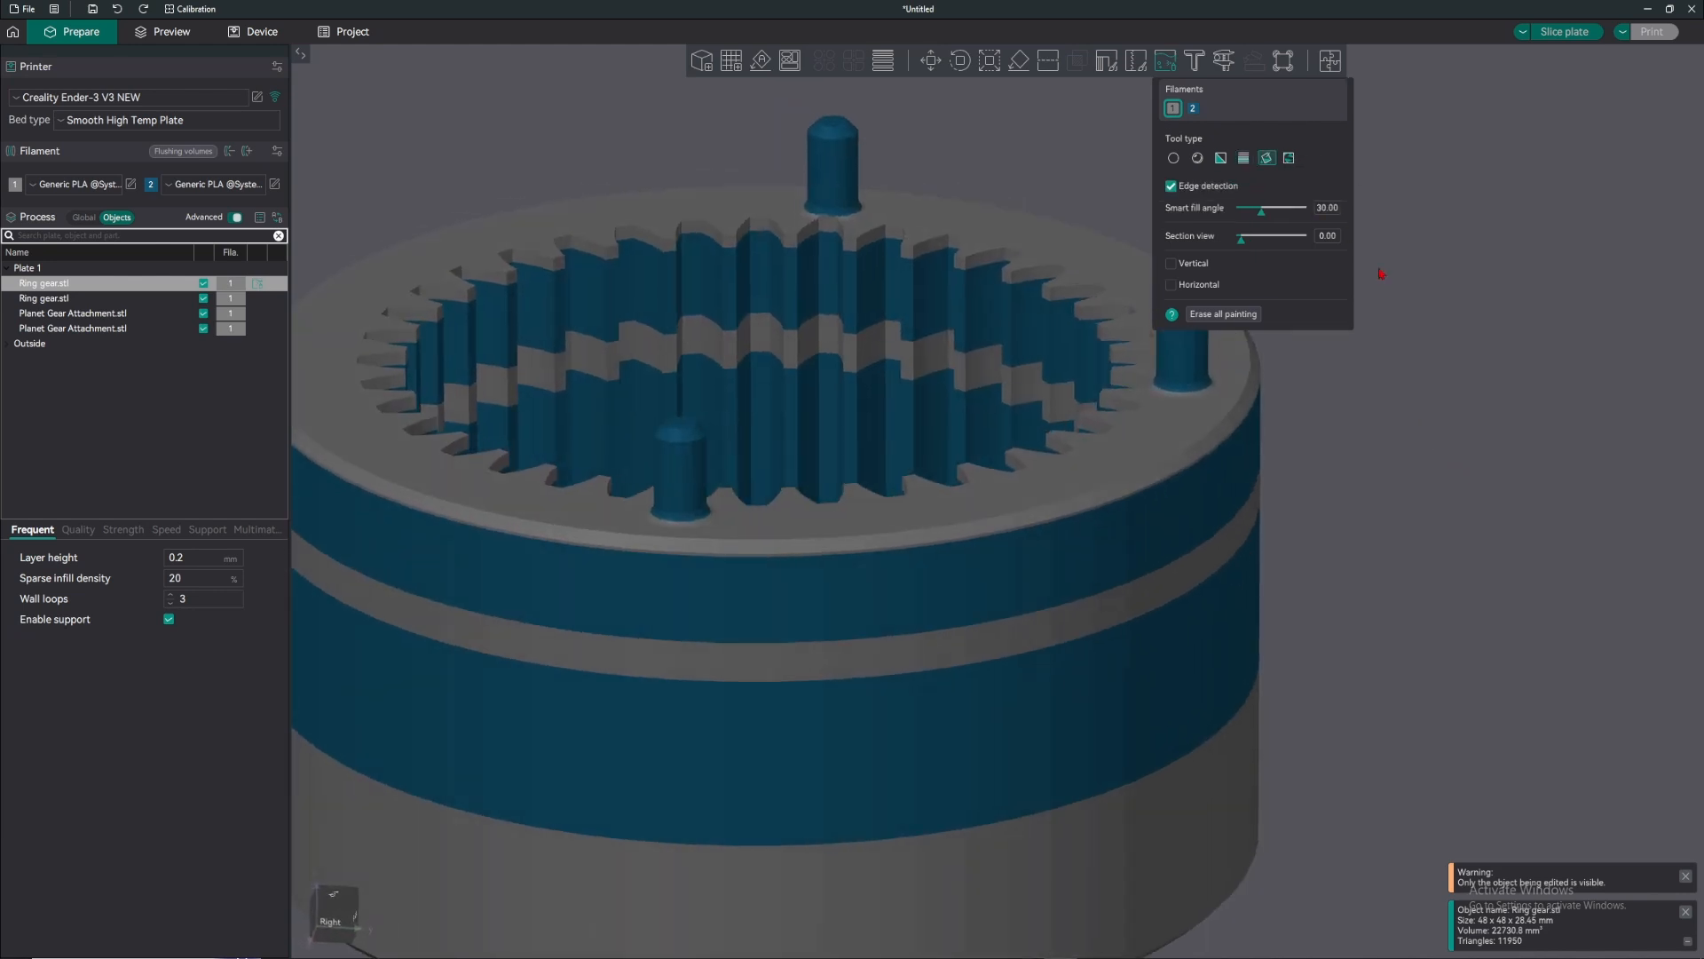
left_click_drag(1382, 266, 1209, 526)
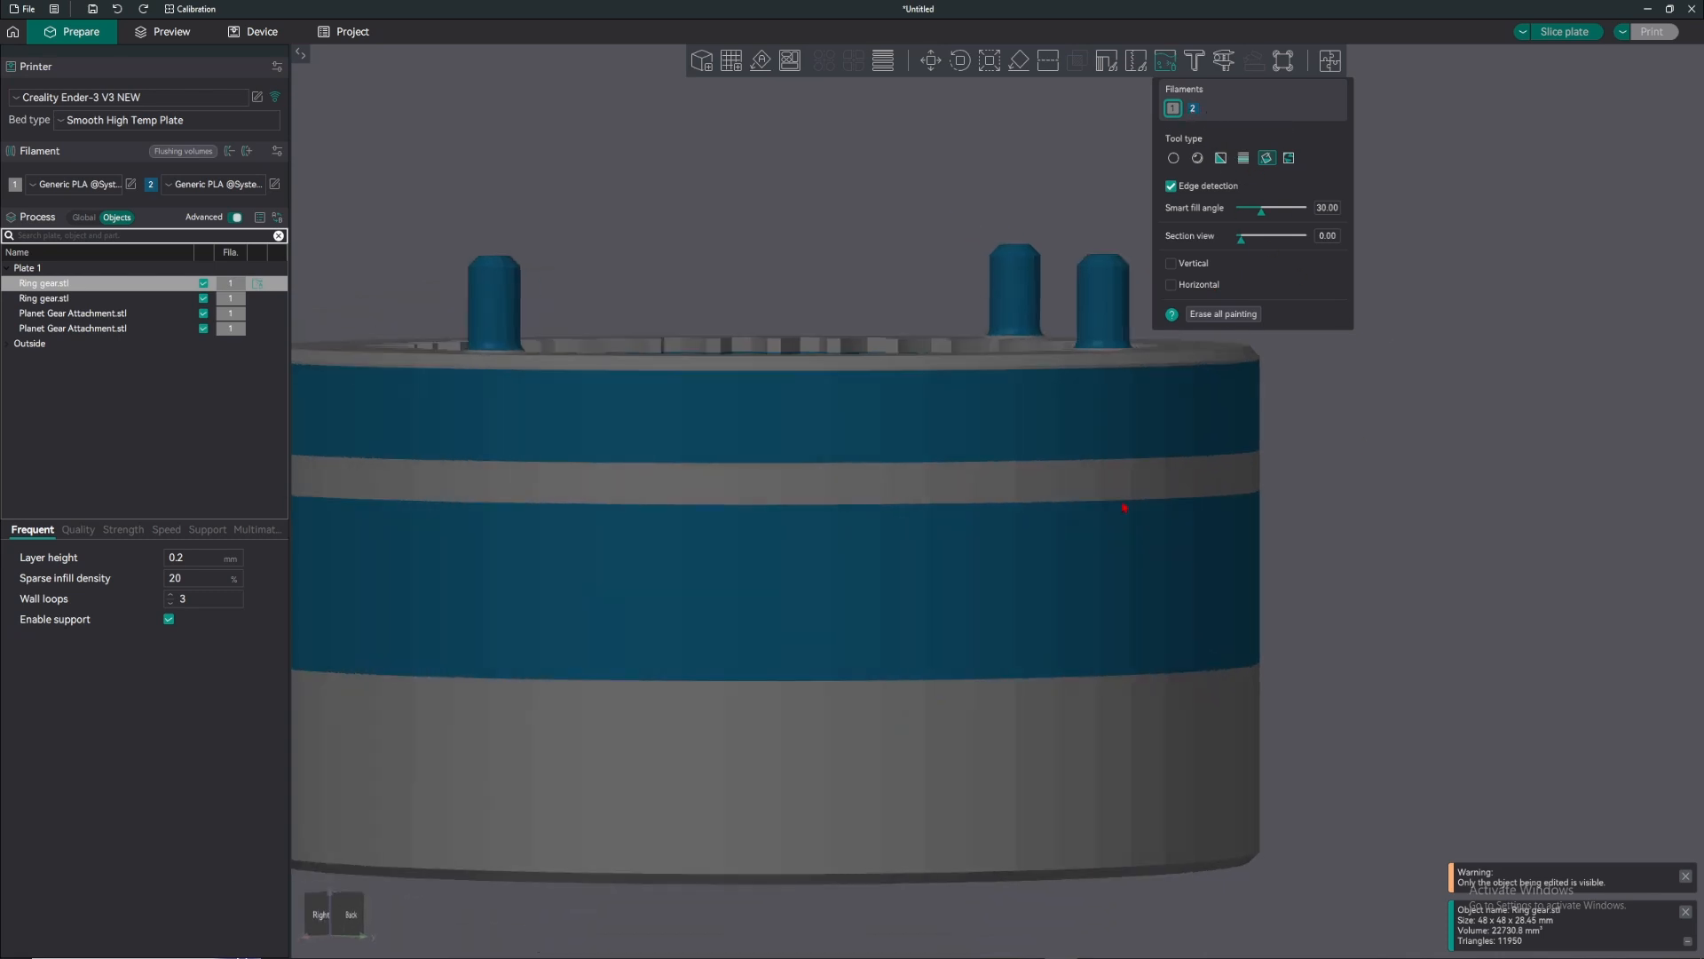
left_click(1193, 108)
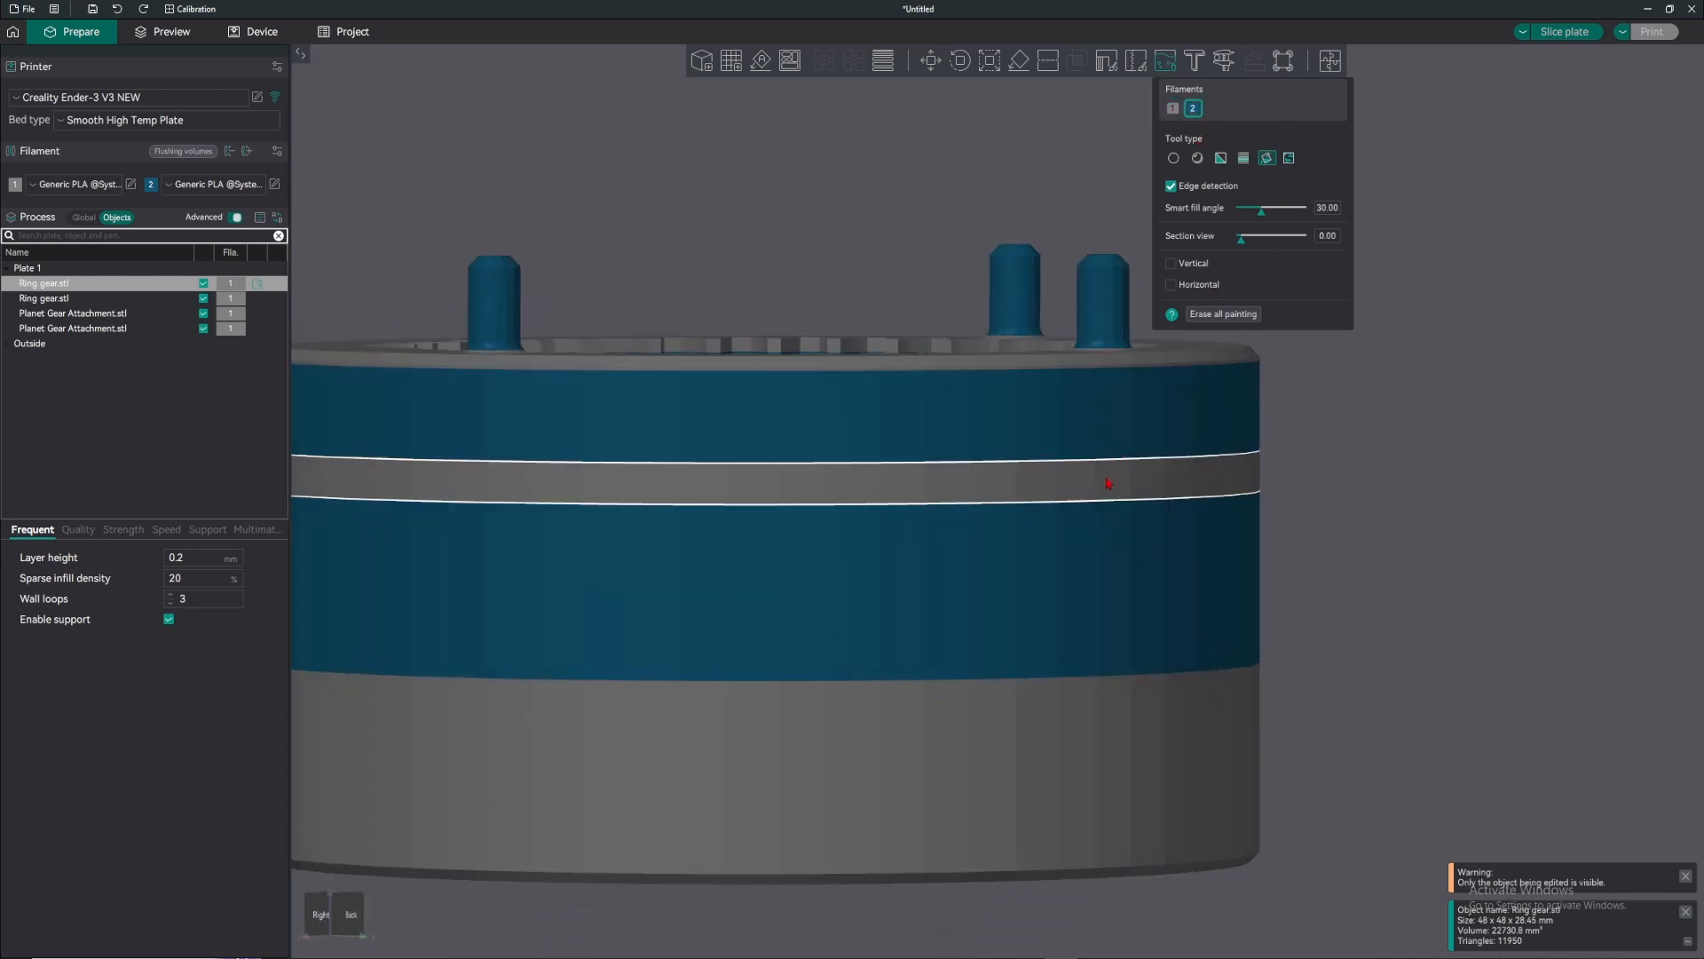
left_click(1108, 483)
scroll(1115, 483, "down", 4)
left_click_drag(1317, 480, 1387, 494)
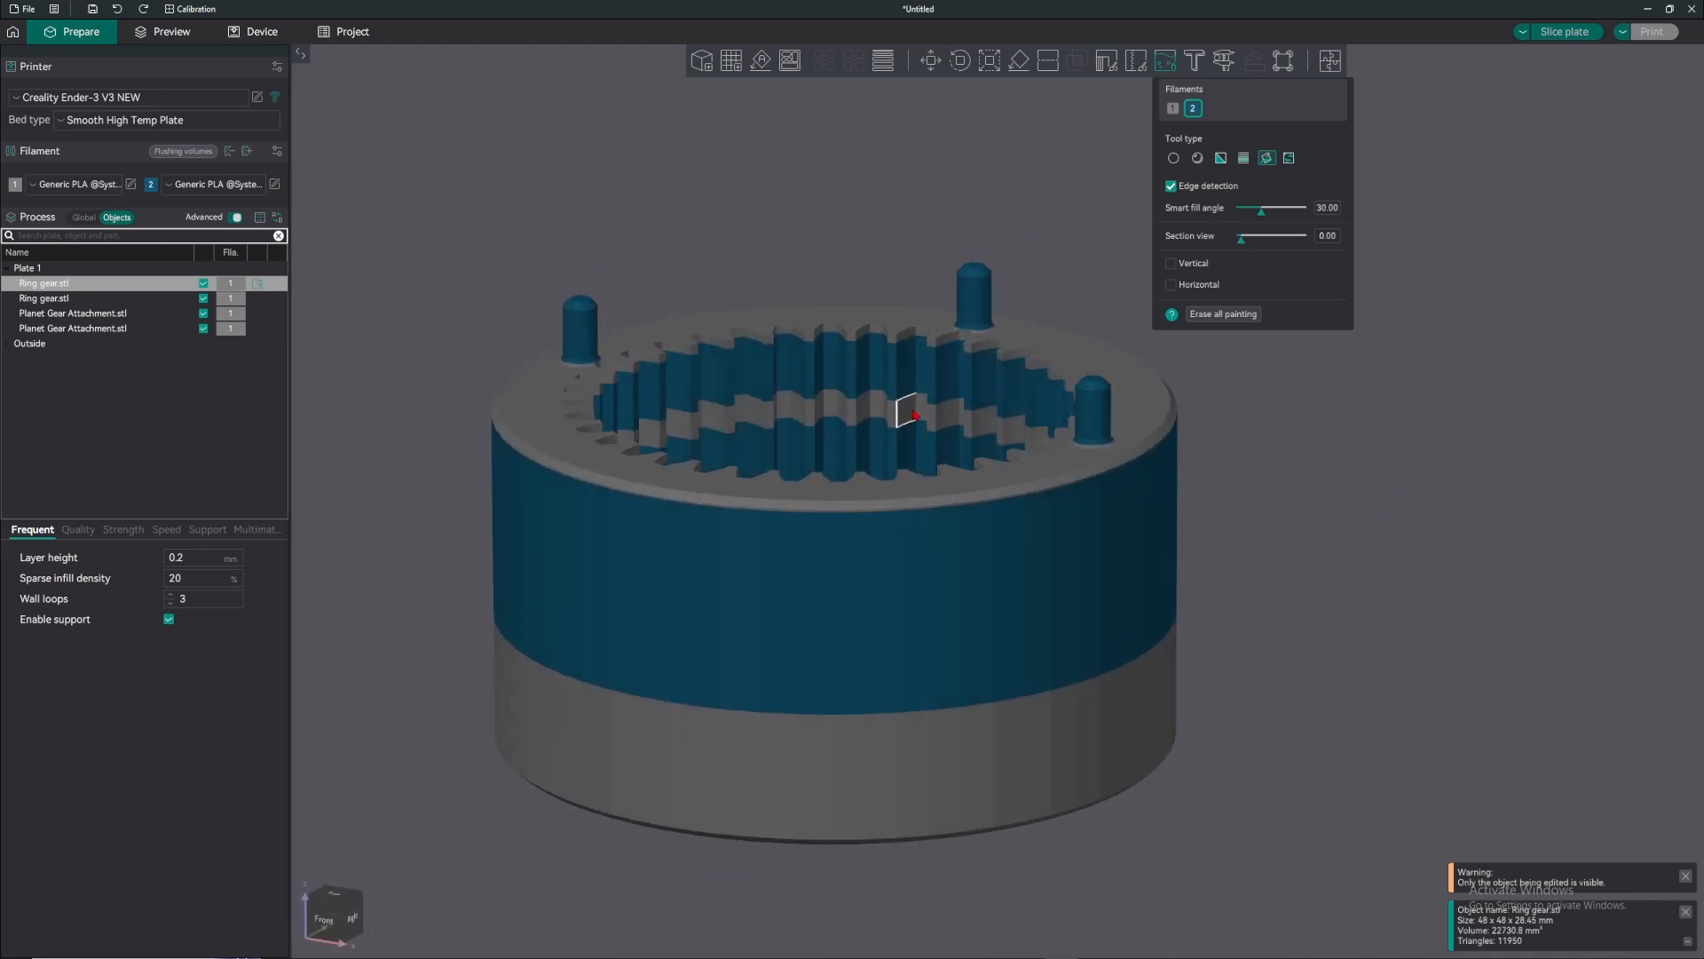
left_click_drag(914, 413, 1161, 419)
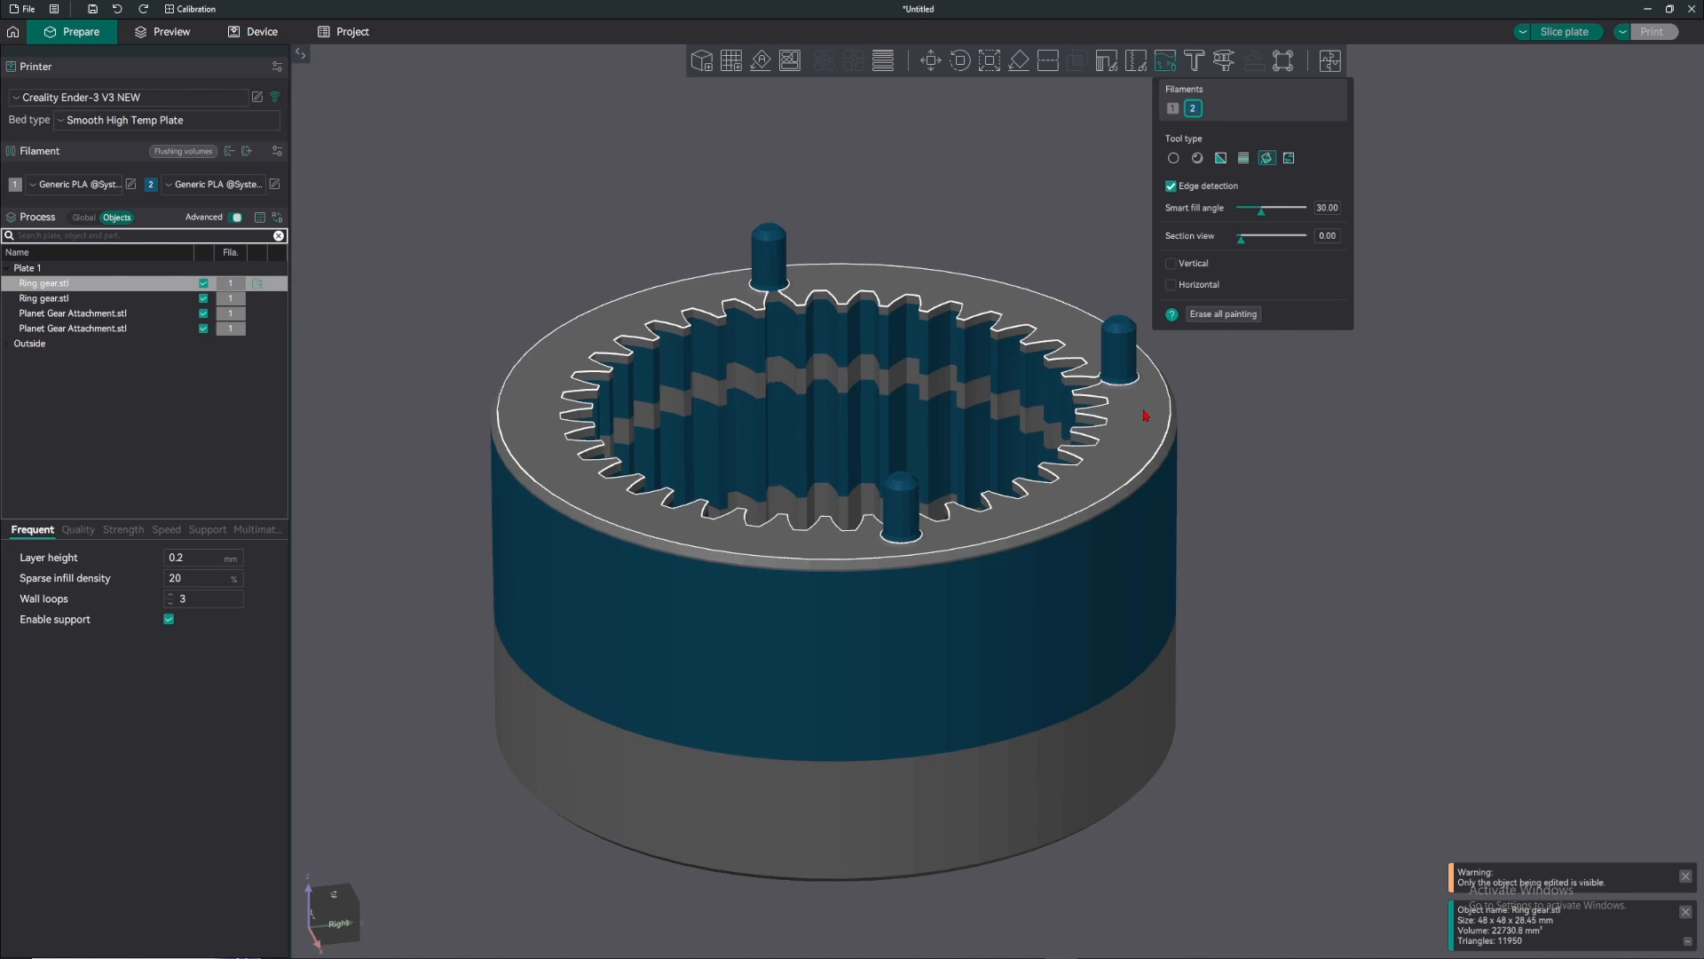
left_click(1145, 415)
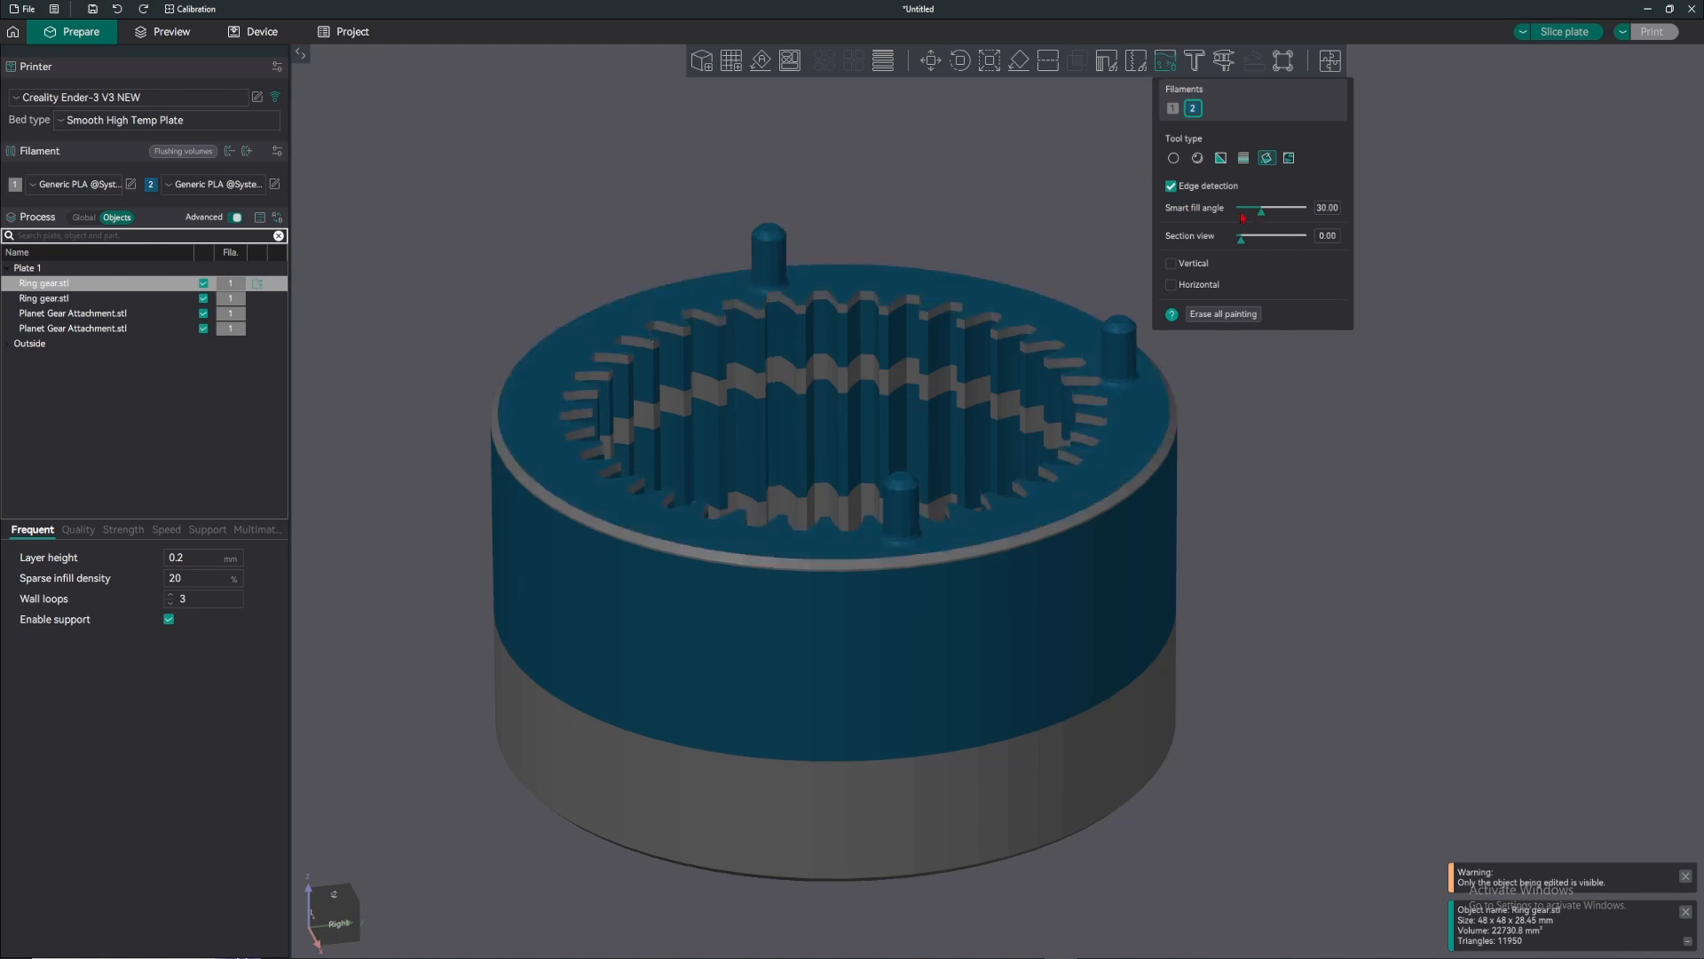
- Clear the color painting and fill the whole ring gear with filament 2 at a smart fill angle of 90.00
left_click_drag(1261, 211, 1378, 217)
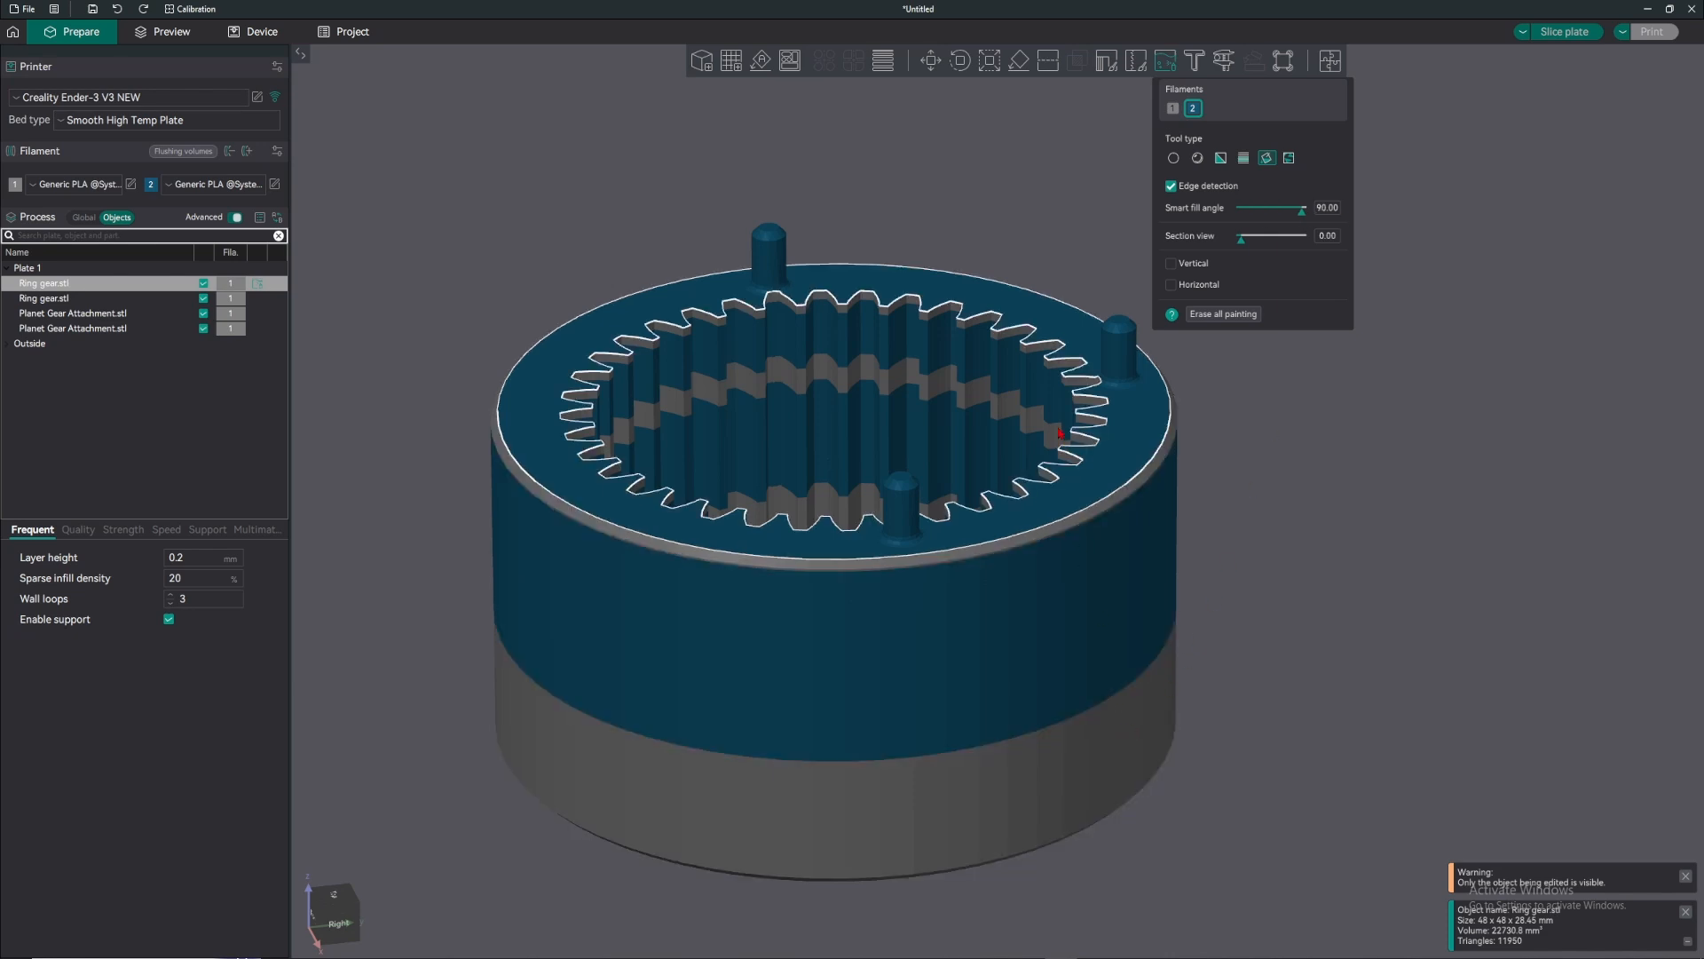
left_click(1220, 316)
left_click_drag(1210, 357, 1206, 357)
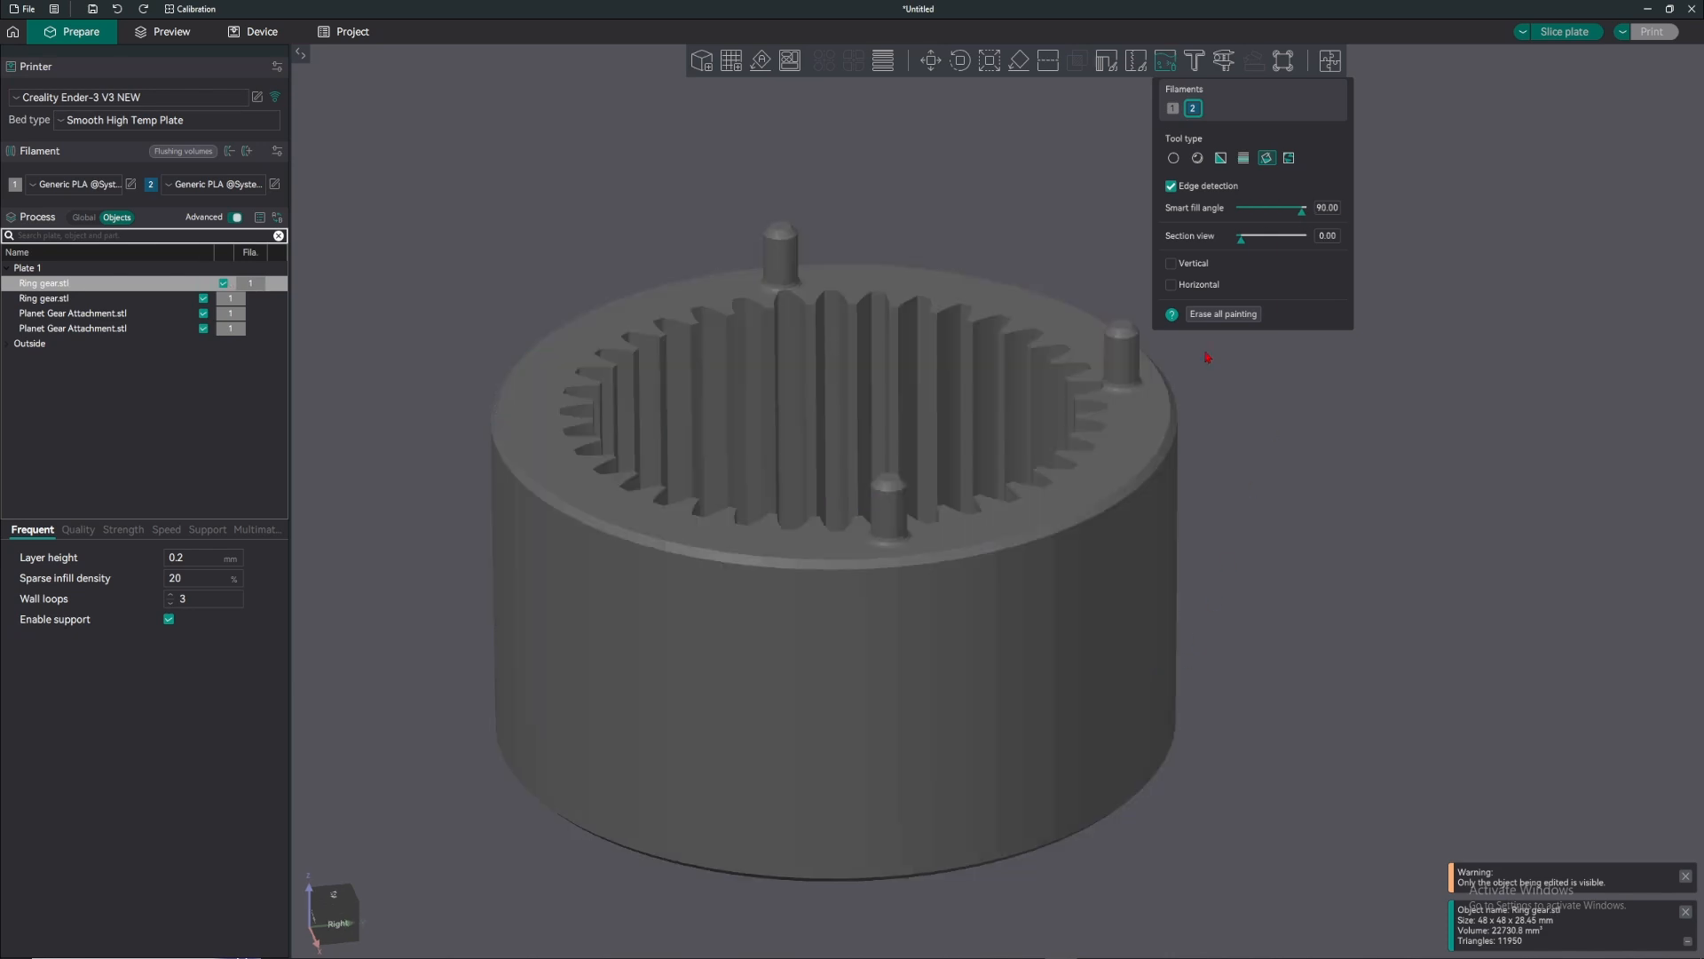
left_click(1115, 551)
- Erase all color painting from the ring gear and set the smart fill angle to 40.00
left_click_drag(1301, 211, 1261, 211)
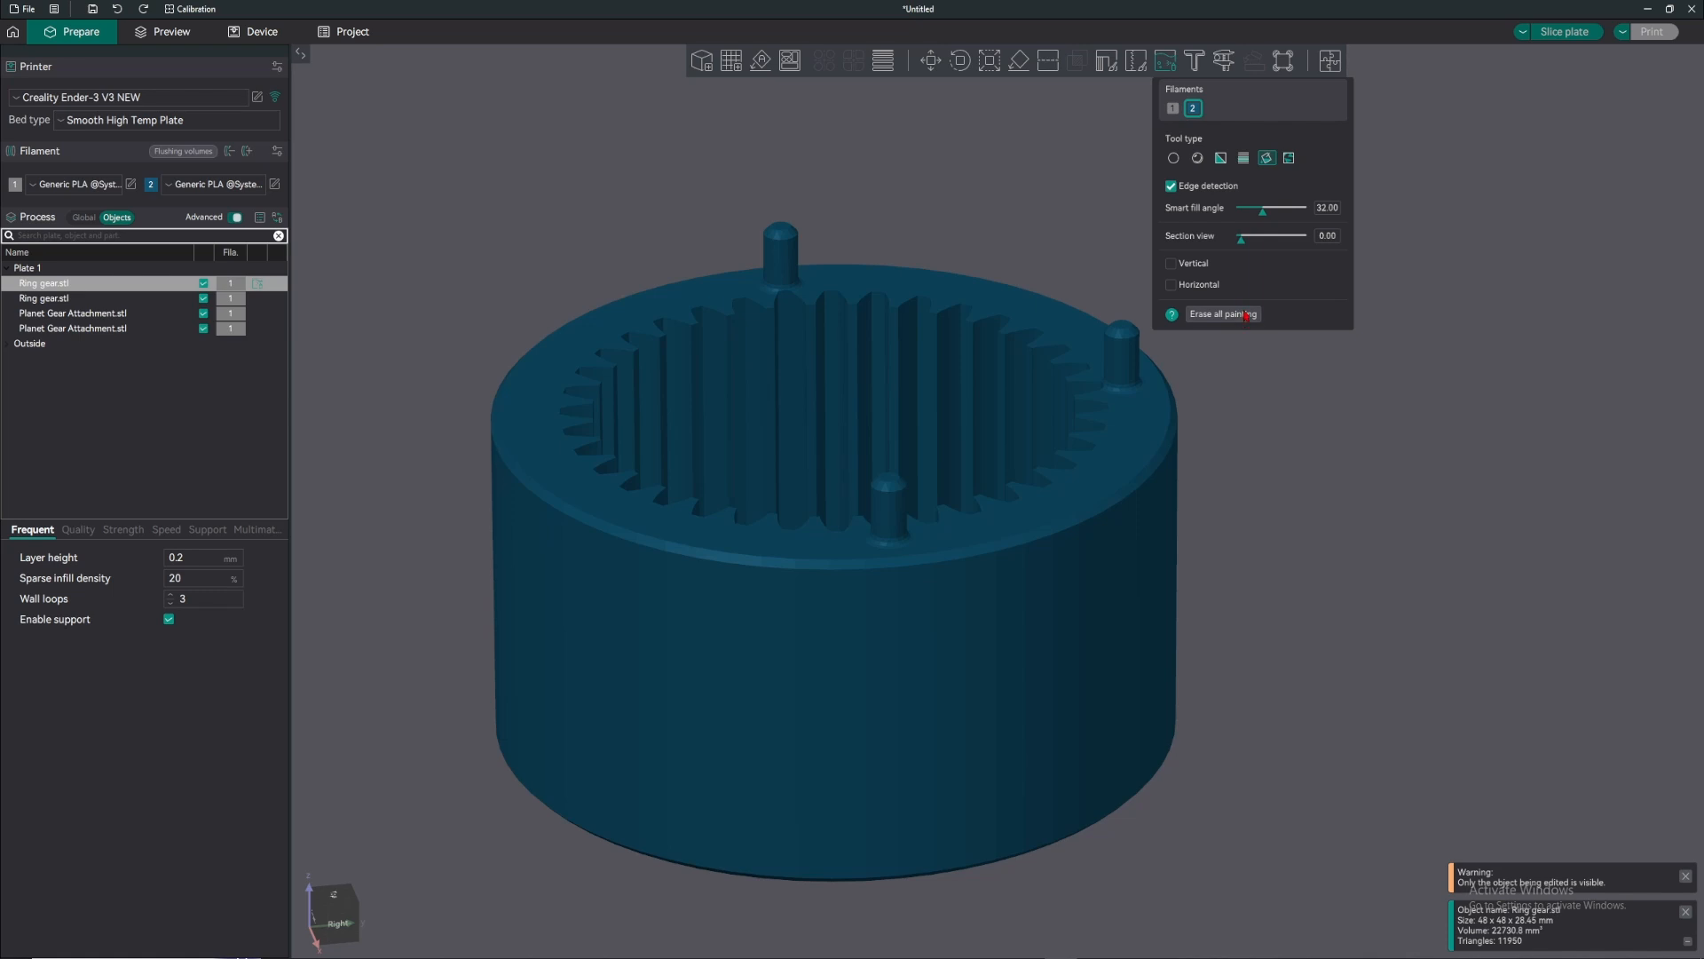
left_click(1224, 313)
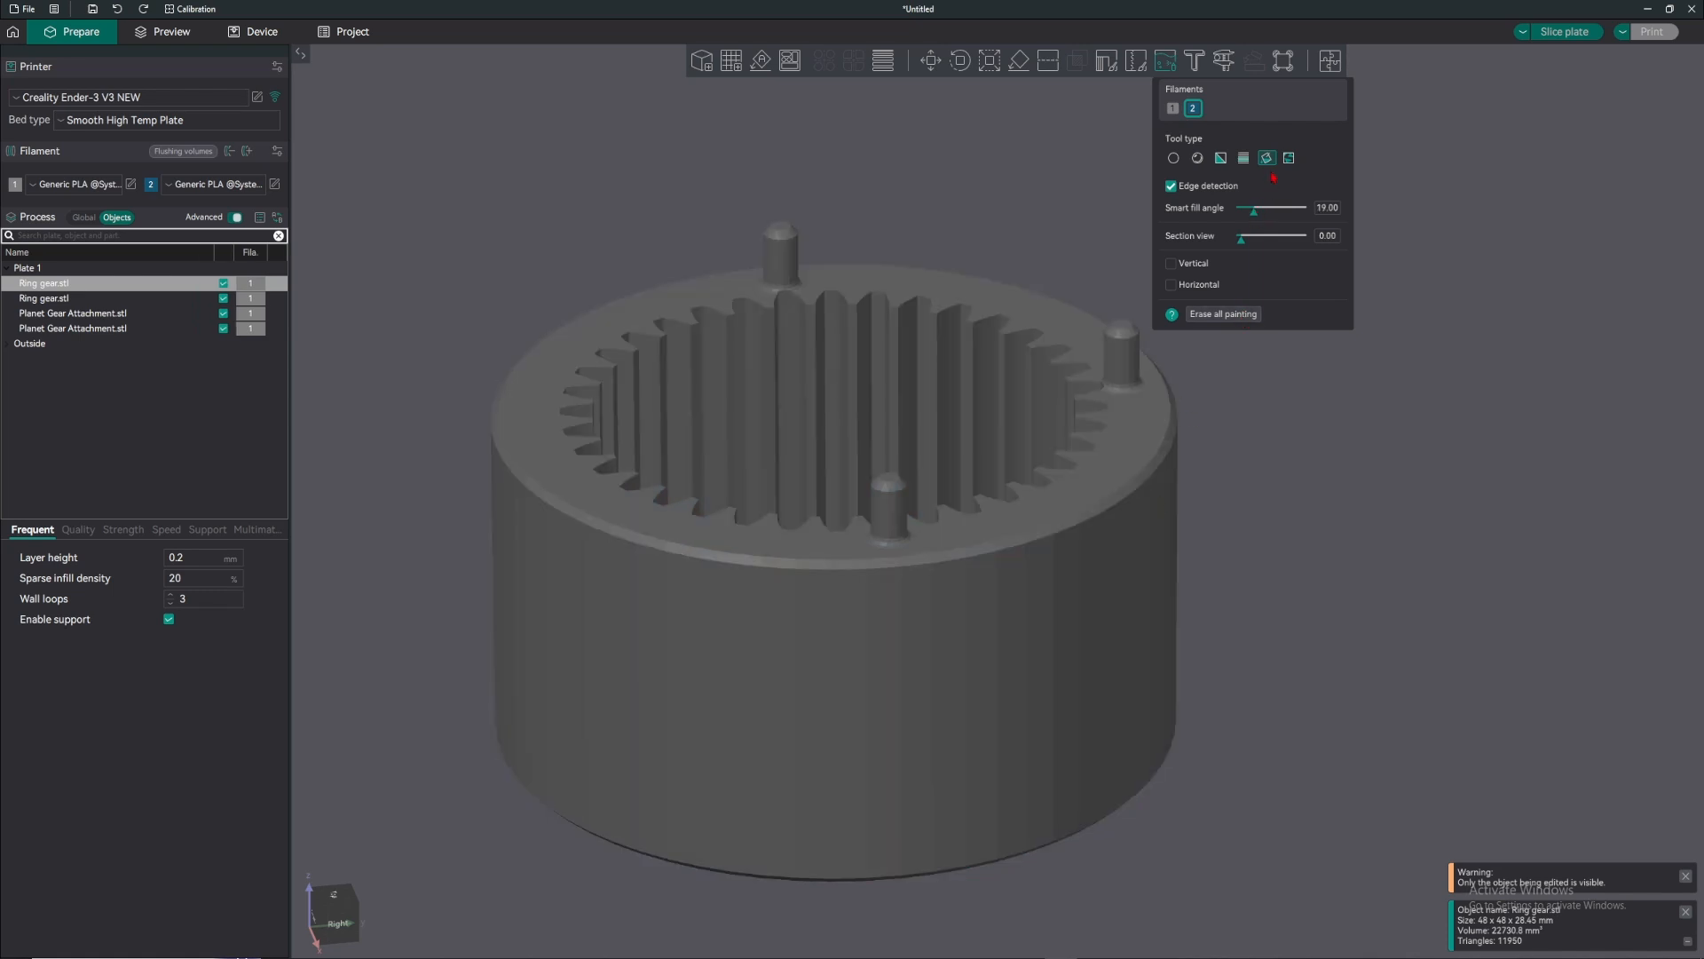
left_click_drag(1259, 212, 1269, 211)
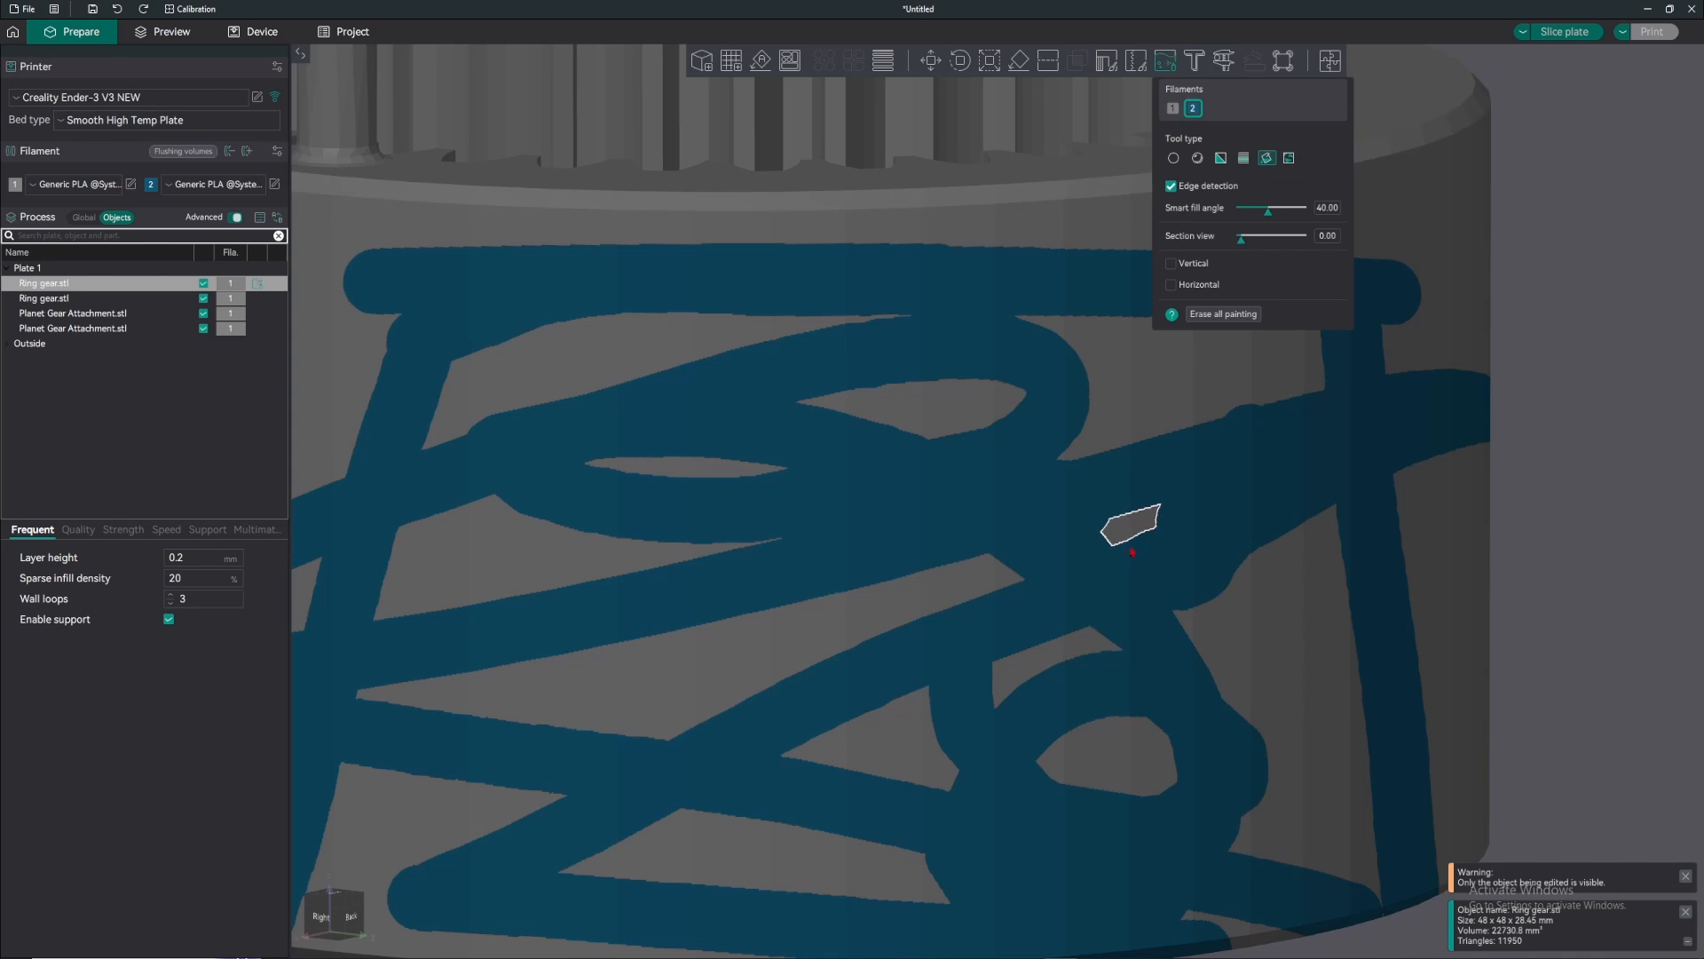
- Use gap fill with a gap area of 1.57 on the scribble painted across the ring gear's outer wall
left_click(1289, 159)
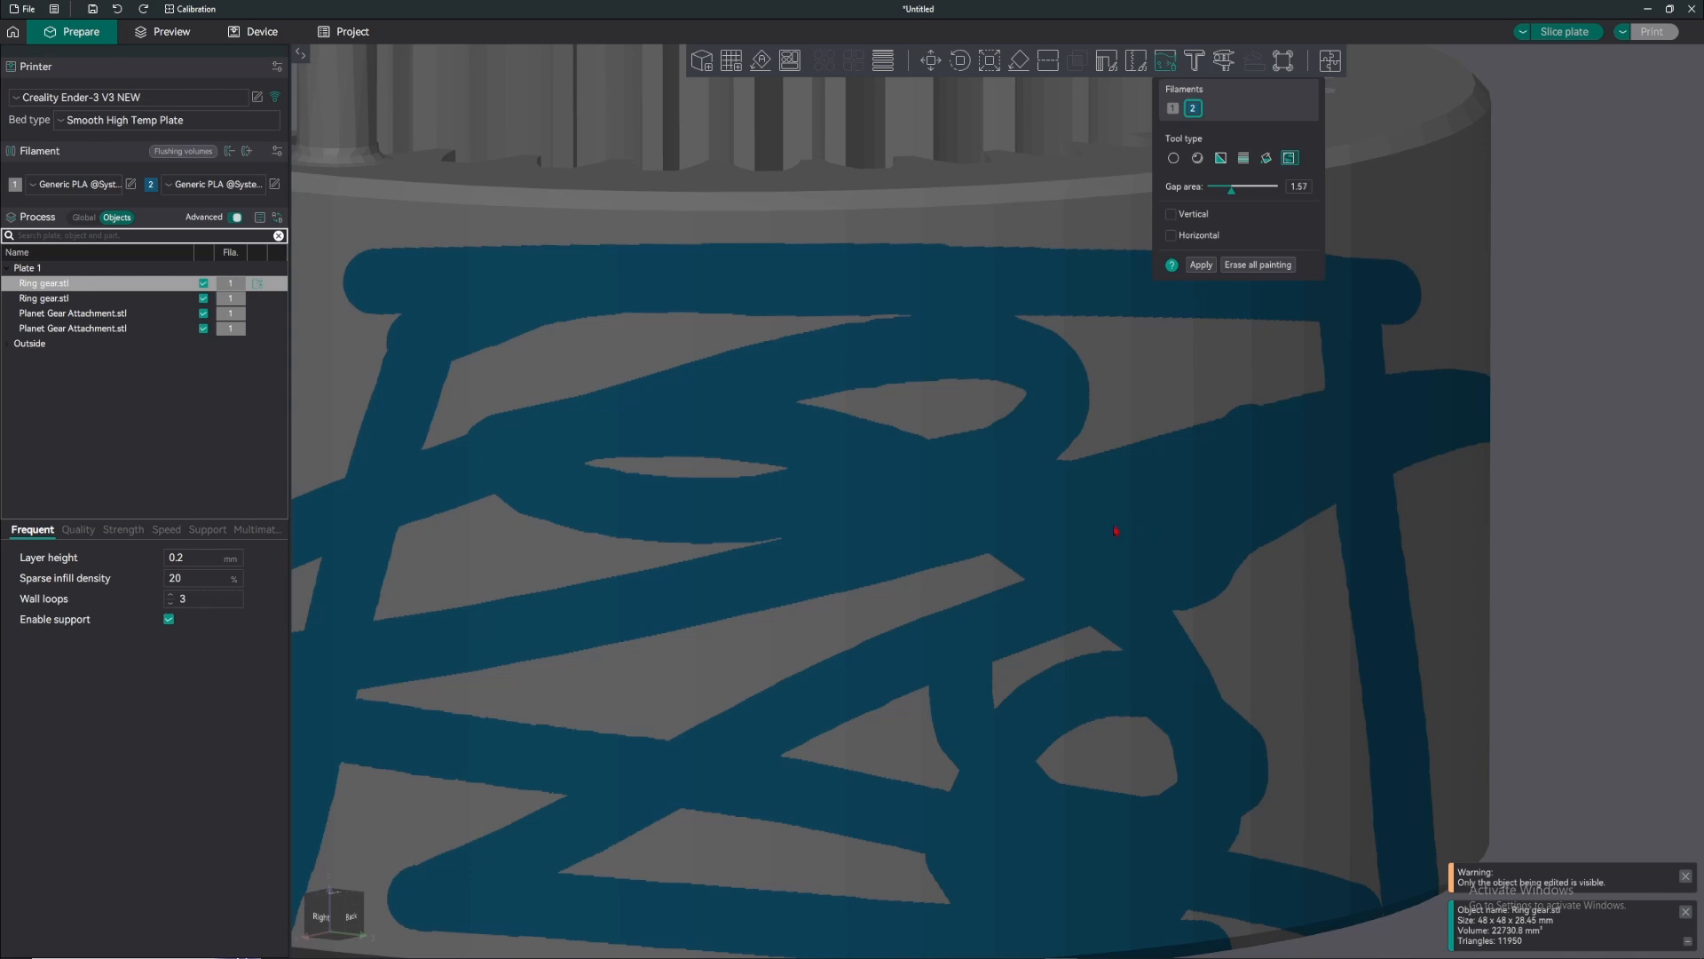
scroll(1141, 512, "down", 2)
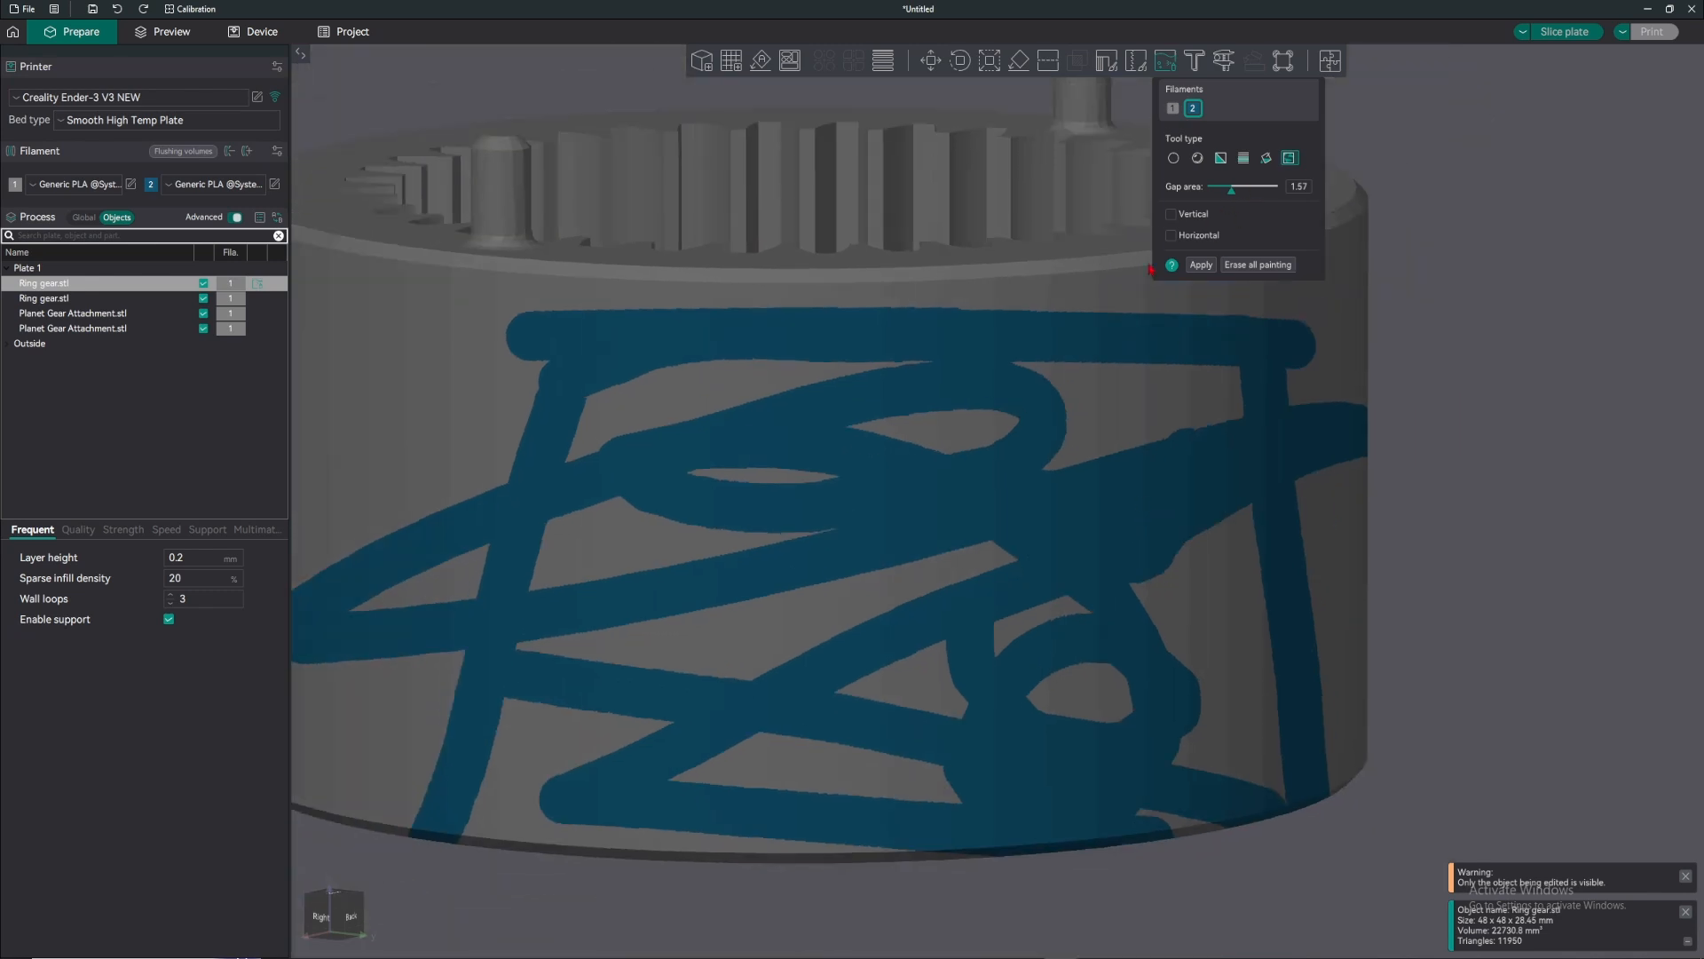
scroll(1088, 410, "down", 2)
mouse_move(1387, 488)
left_mouse_down()
mouse_move(1469, 501)
mouse_move(1418, 493)
left_mouse_up()
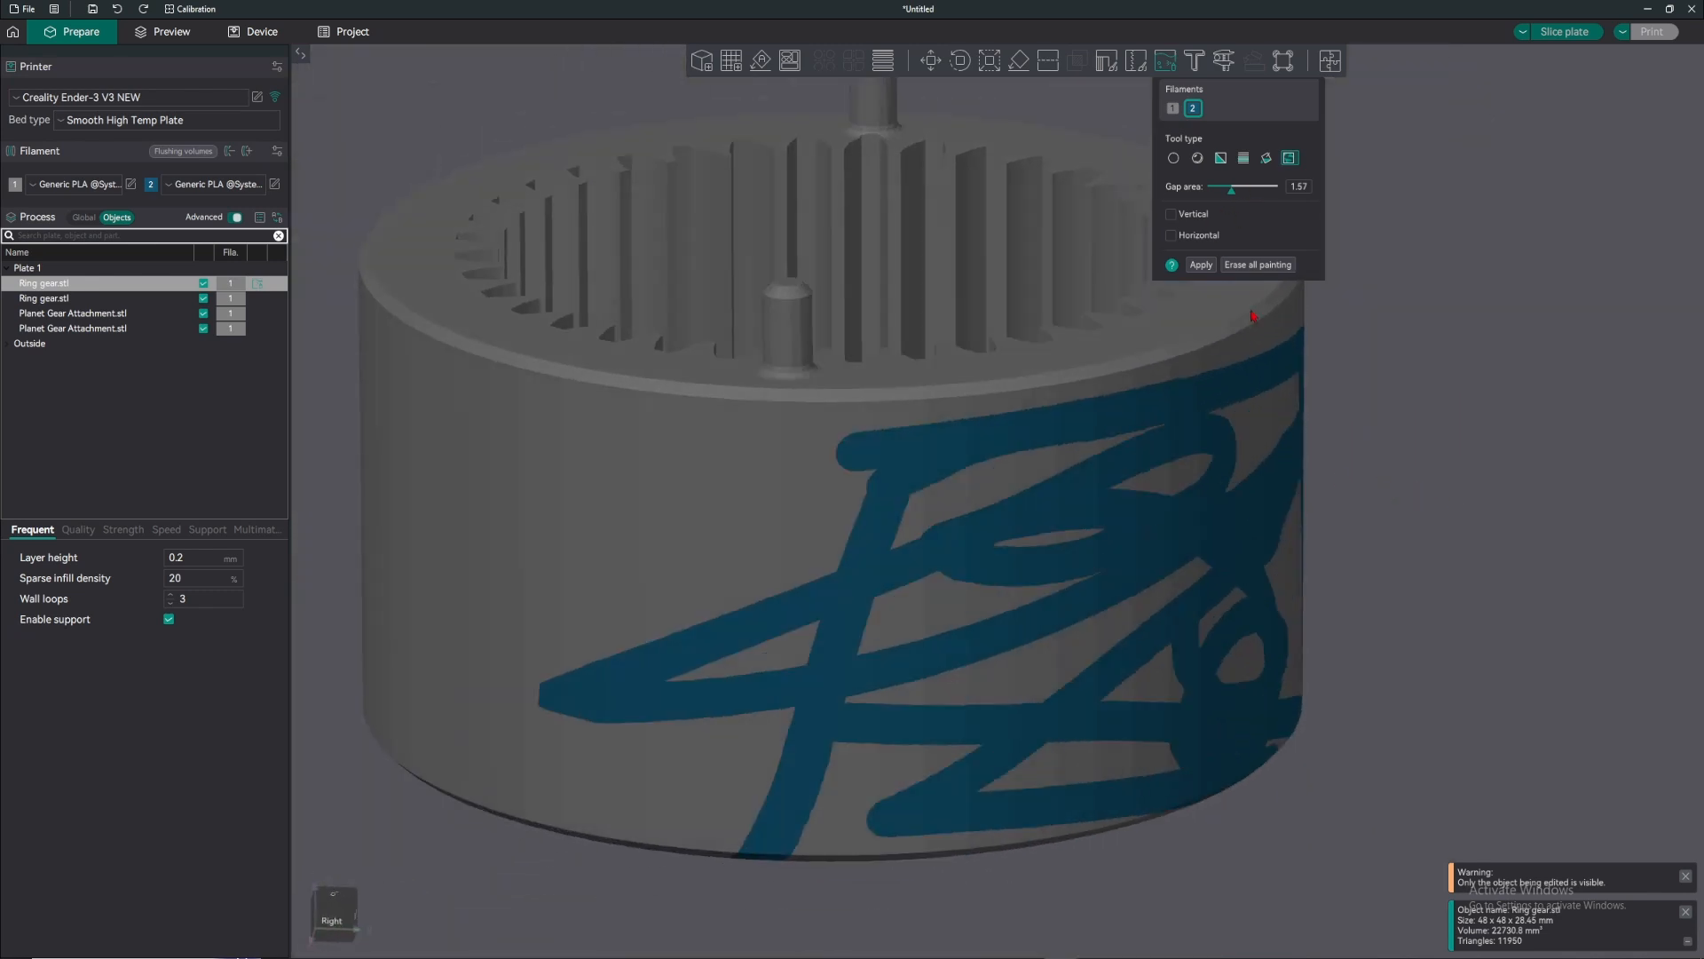
- Paint a freehand patch on the ring gear's inner teeth with filament 2, using the circle brush at pen size 1.00
left_click(1174, 158)
scroll(1003, 506, "up", 2)
mouse_move(1012, 142)
left_mouse_down()
mouse_move(1034, 151)
mouse_move(1021, 197)
mouse_move(1073, 216)
mouse_move(1007, 267)
mouse_move(1030, 213)
mouse_move(1067, 245)
mouse_move(1049, 247)
left_mouse_up()
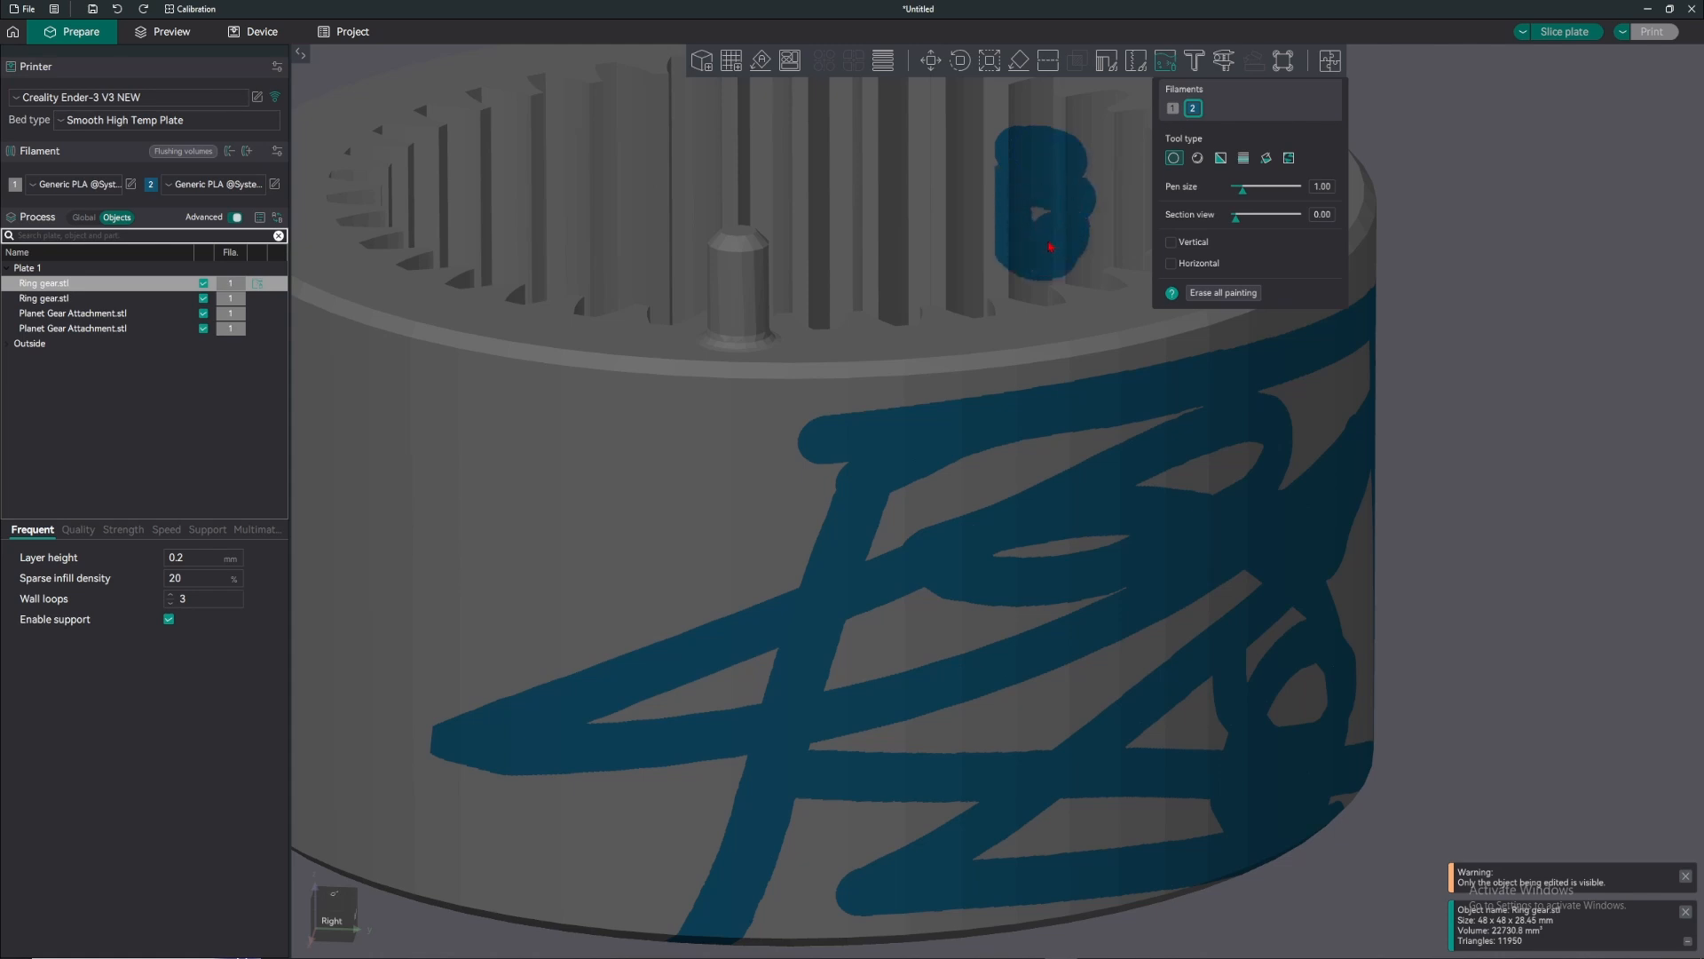
- Use gap fill with a gap area of 1.57 on the painted patch across the ring gear's inner teeth
left_click(1289, 158)
scroll(1069, 190, "up", 4)
middle_click_drag(1061, 185, 924, 600)
scroll(915, 444, "up", 2)
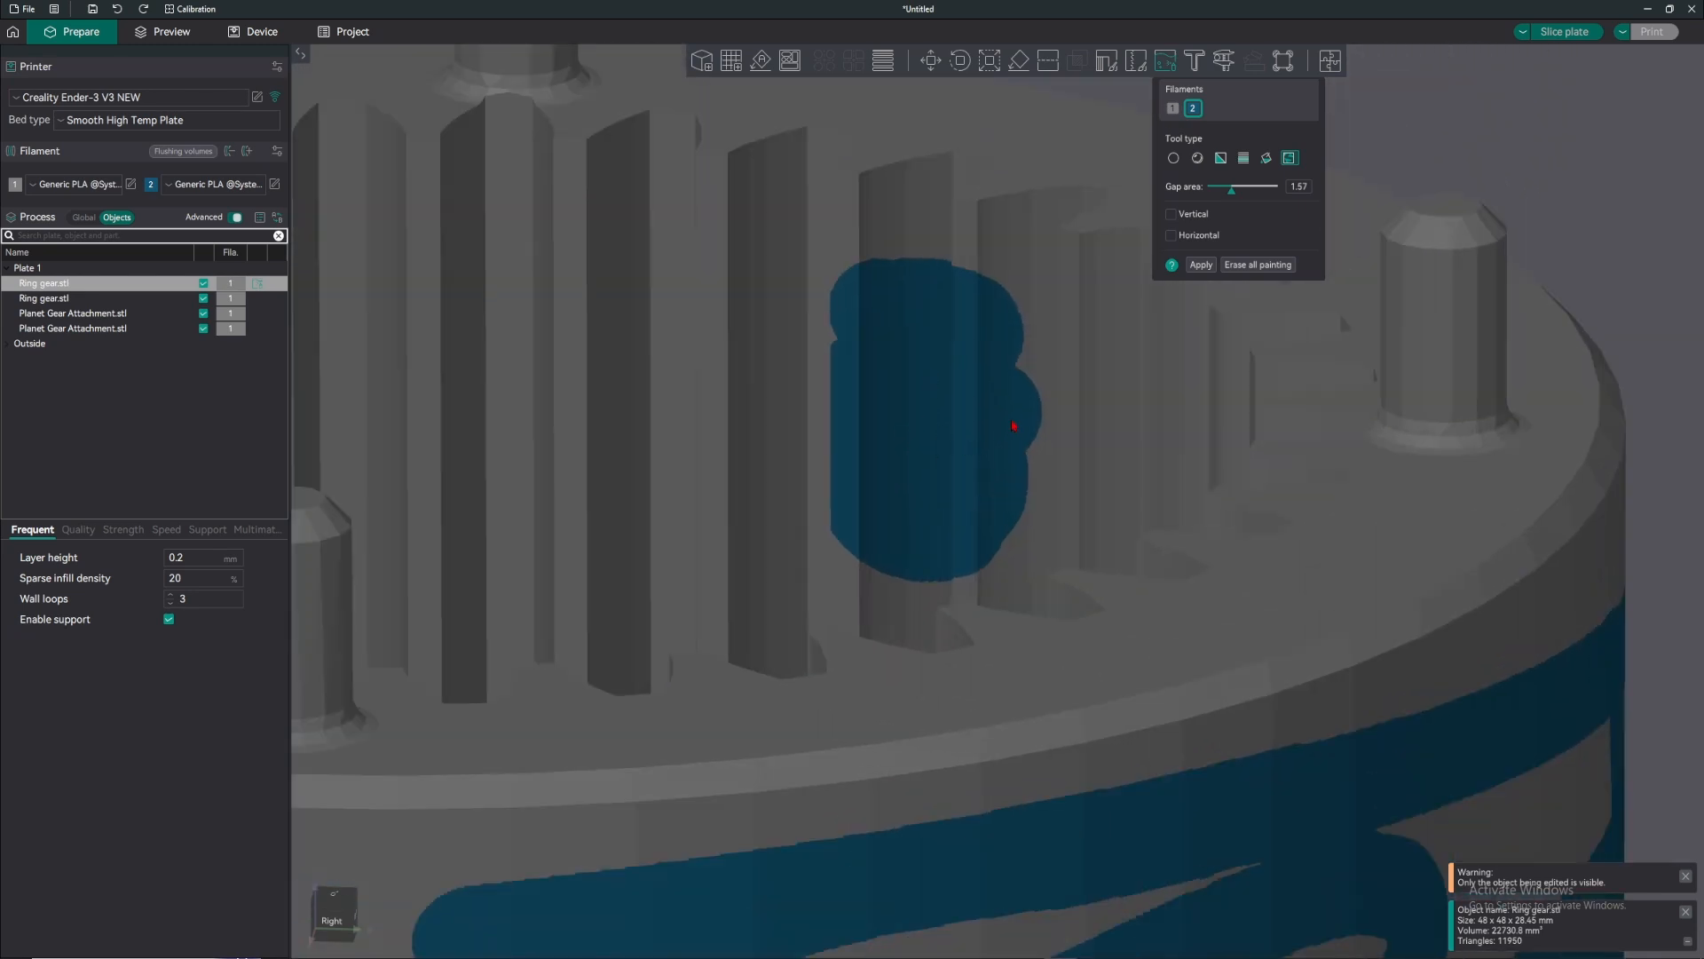
scroll(1013, 356, "down", 6)
middle_click_drag(1026, 254, 1096, 243)
left_click_drag(1072, 233, 1108, 249)
scroll(1081, 262, "down", 5)
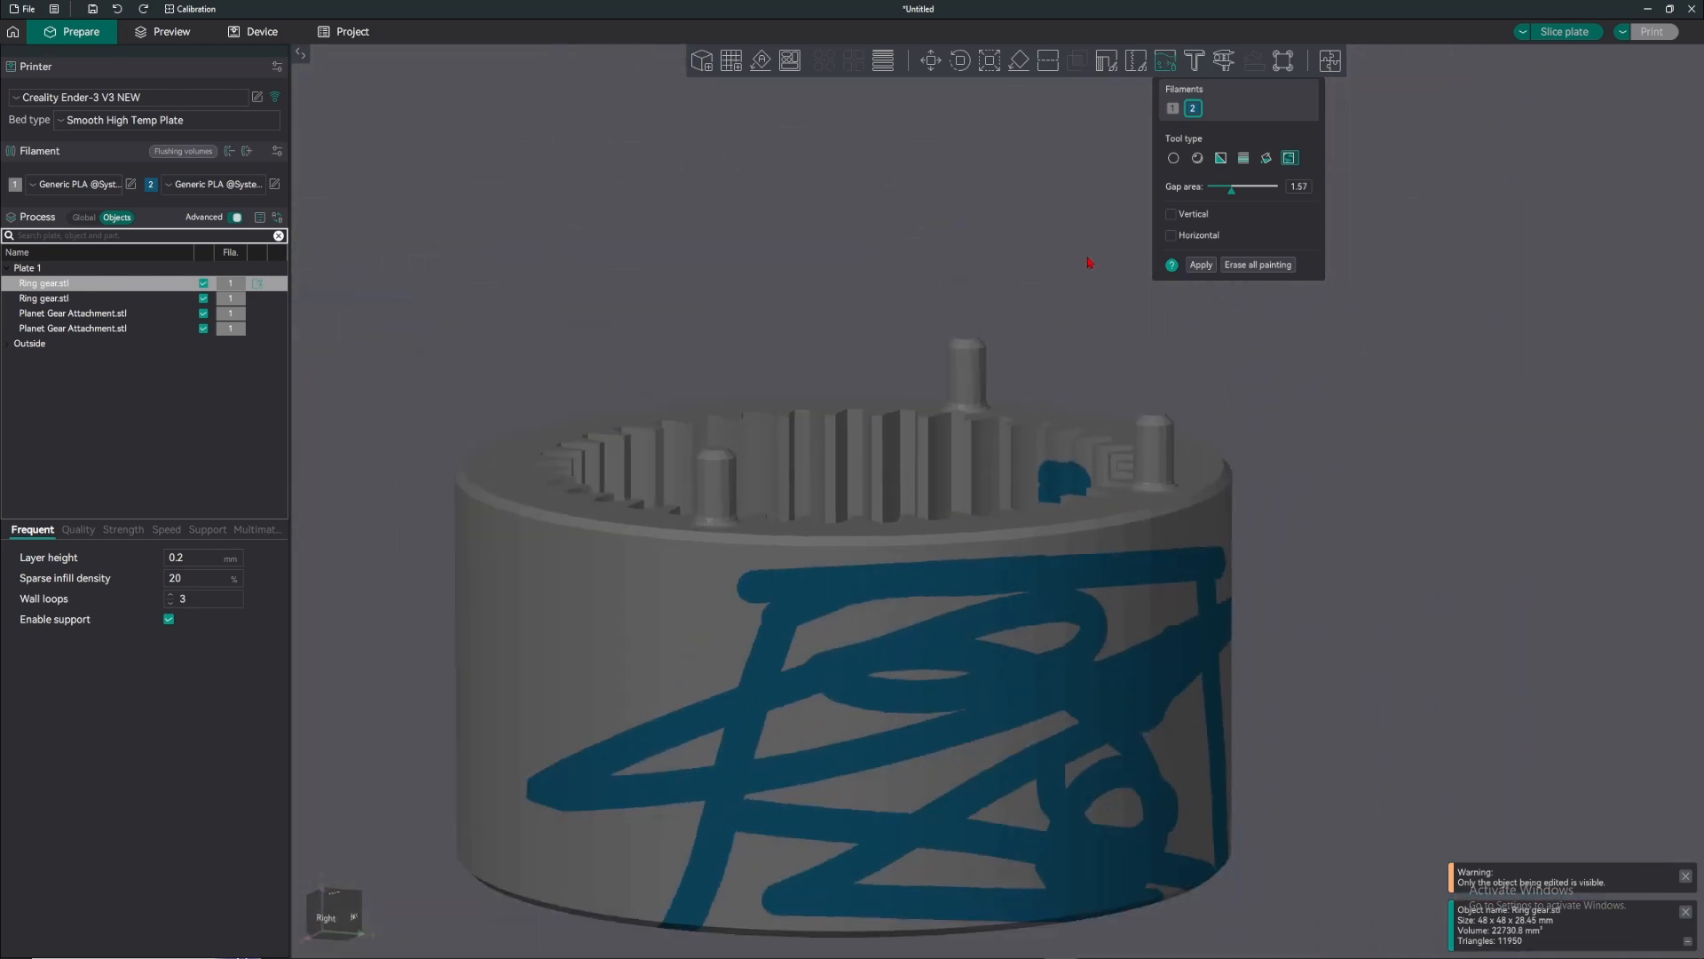
- Erase all color painting from the ring gear and leave the color painting tool
left_click(1264, 265)
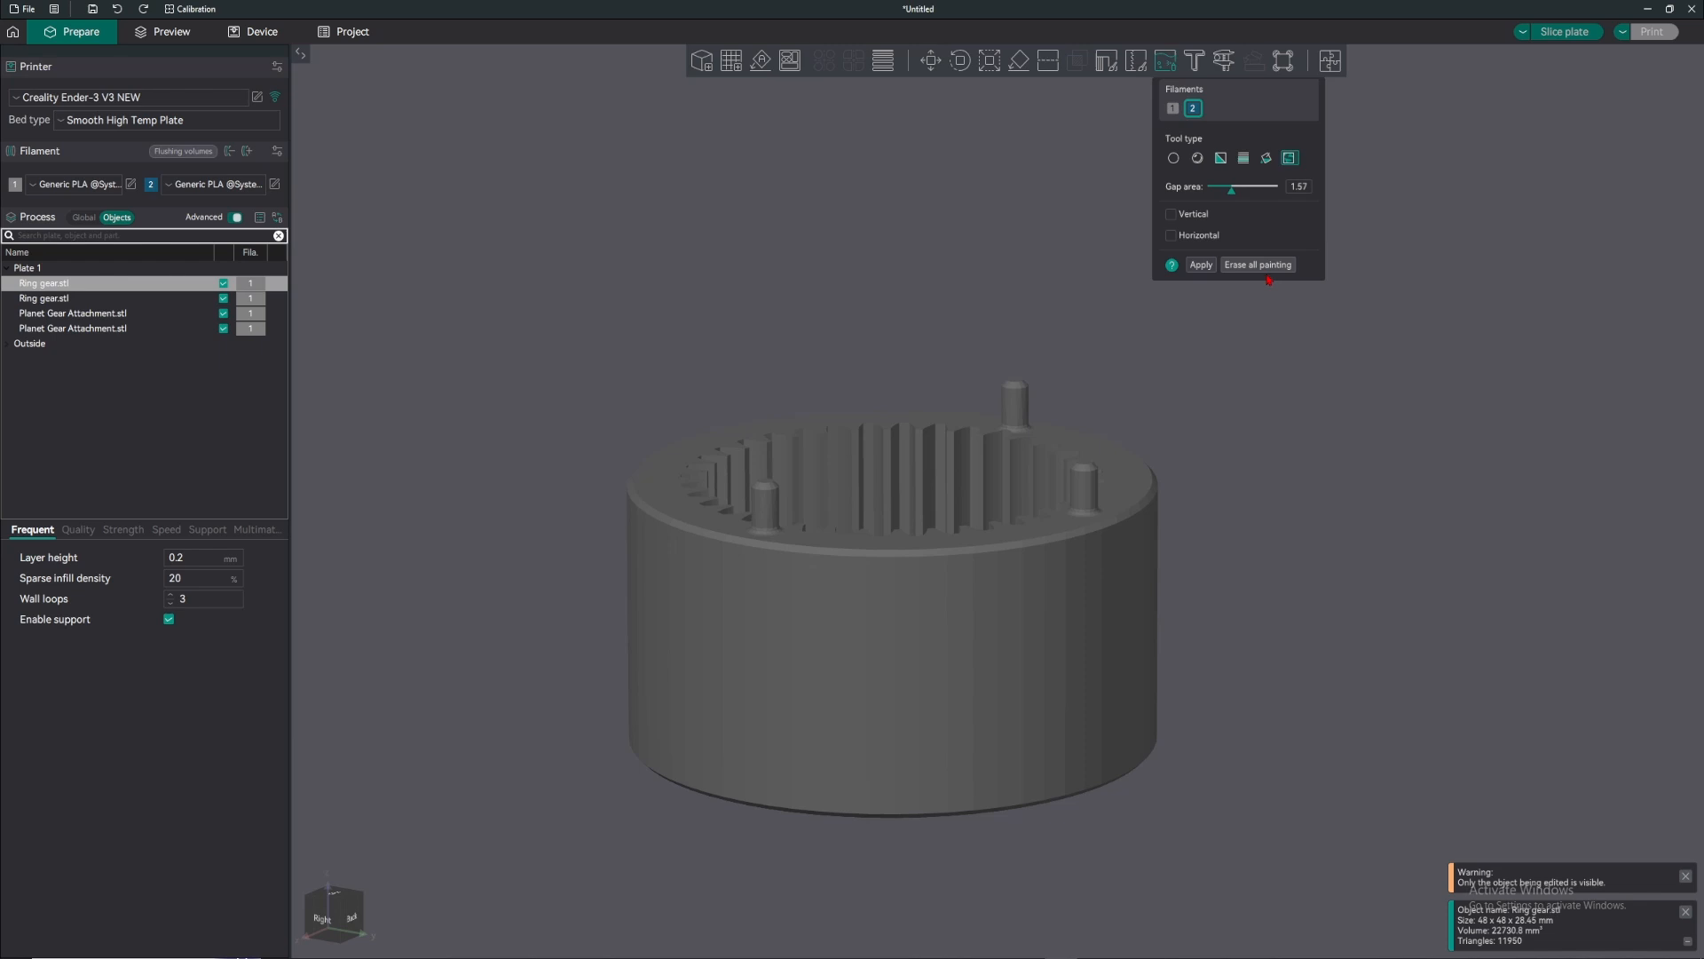
left_click(1341, 344)
left_click(1024, 414)
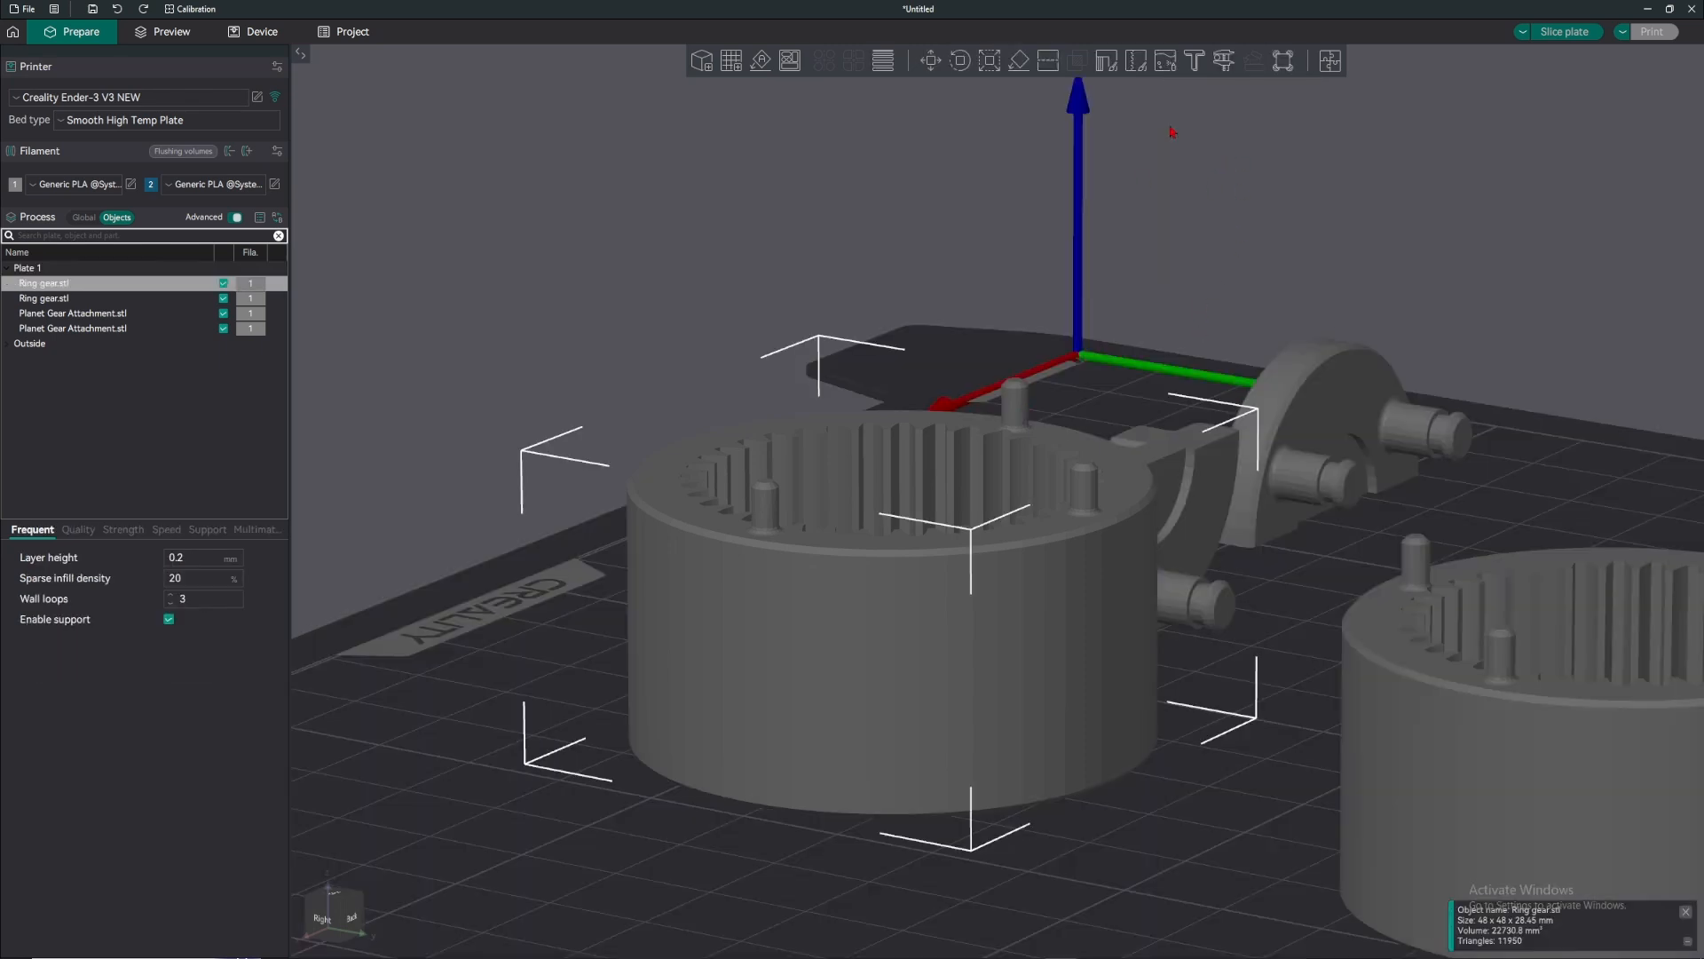
- Add the embossed text "S3DP" to the ring gear's outer wall and inspect it from several sides
left_click(1195, 60)
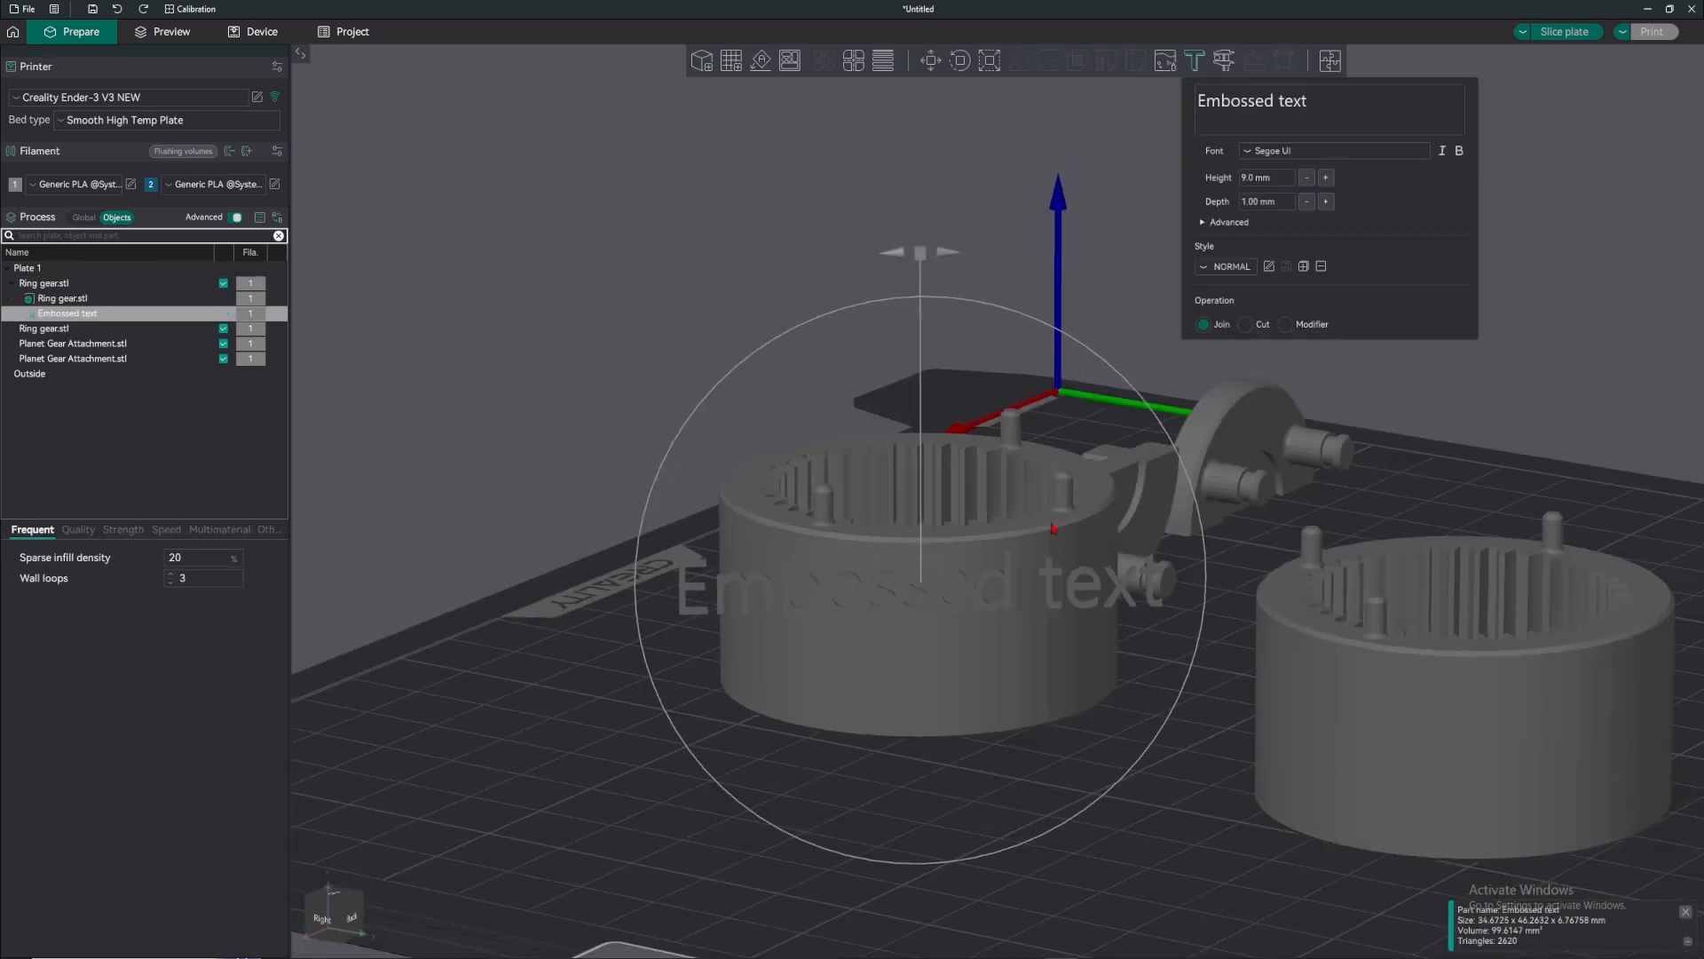
left_click(1304, 121)
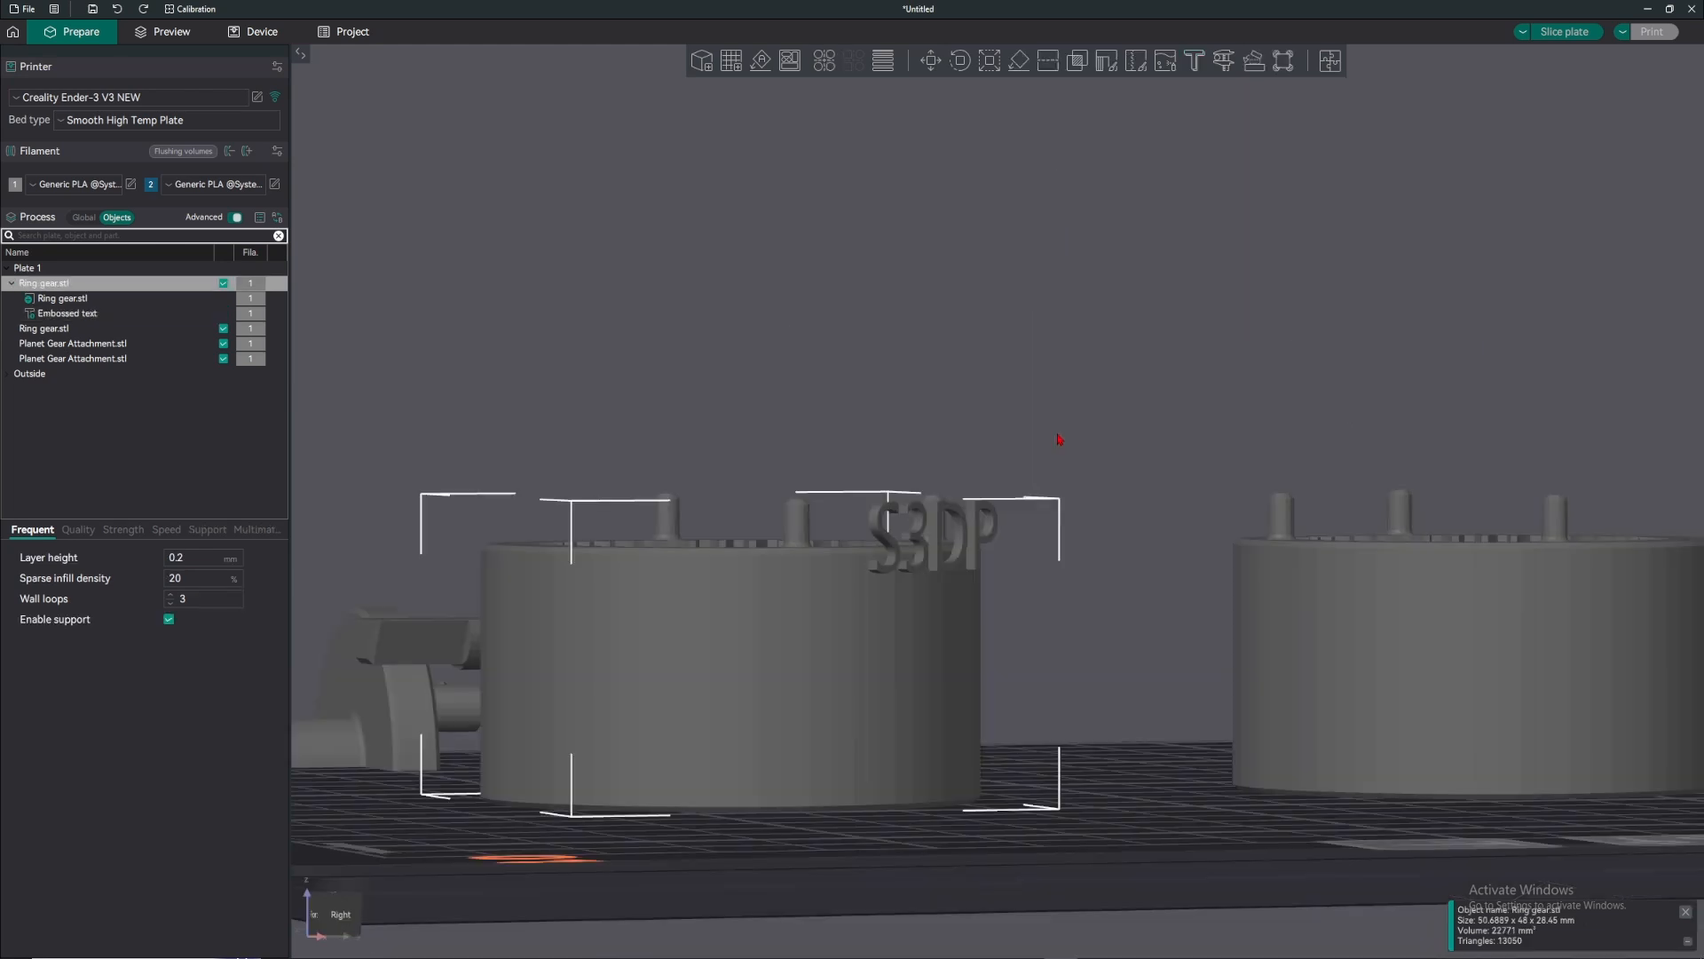
scroll(1061, 430, "up", 5)
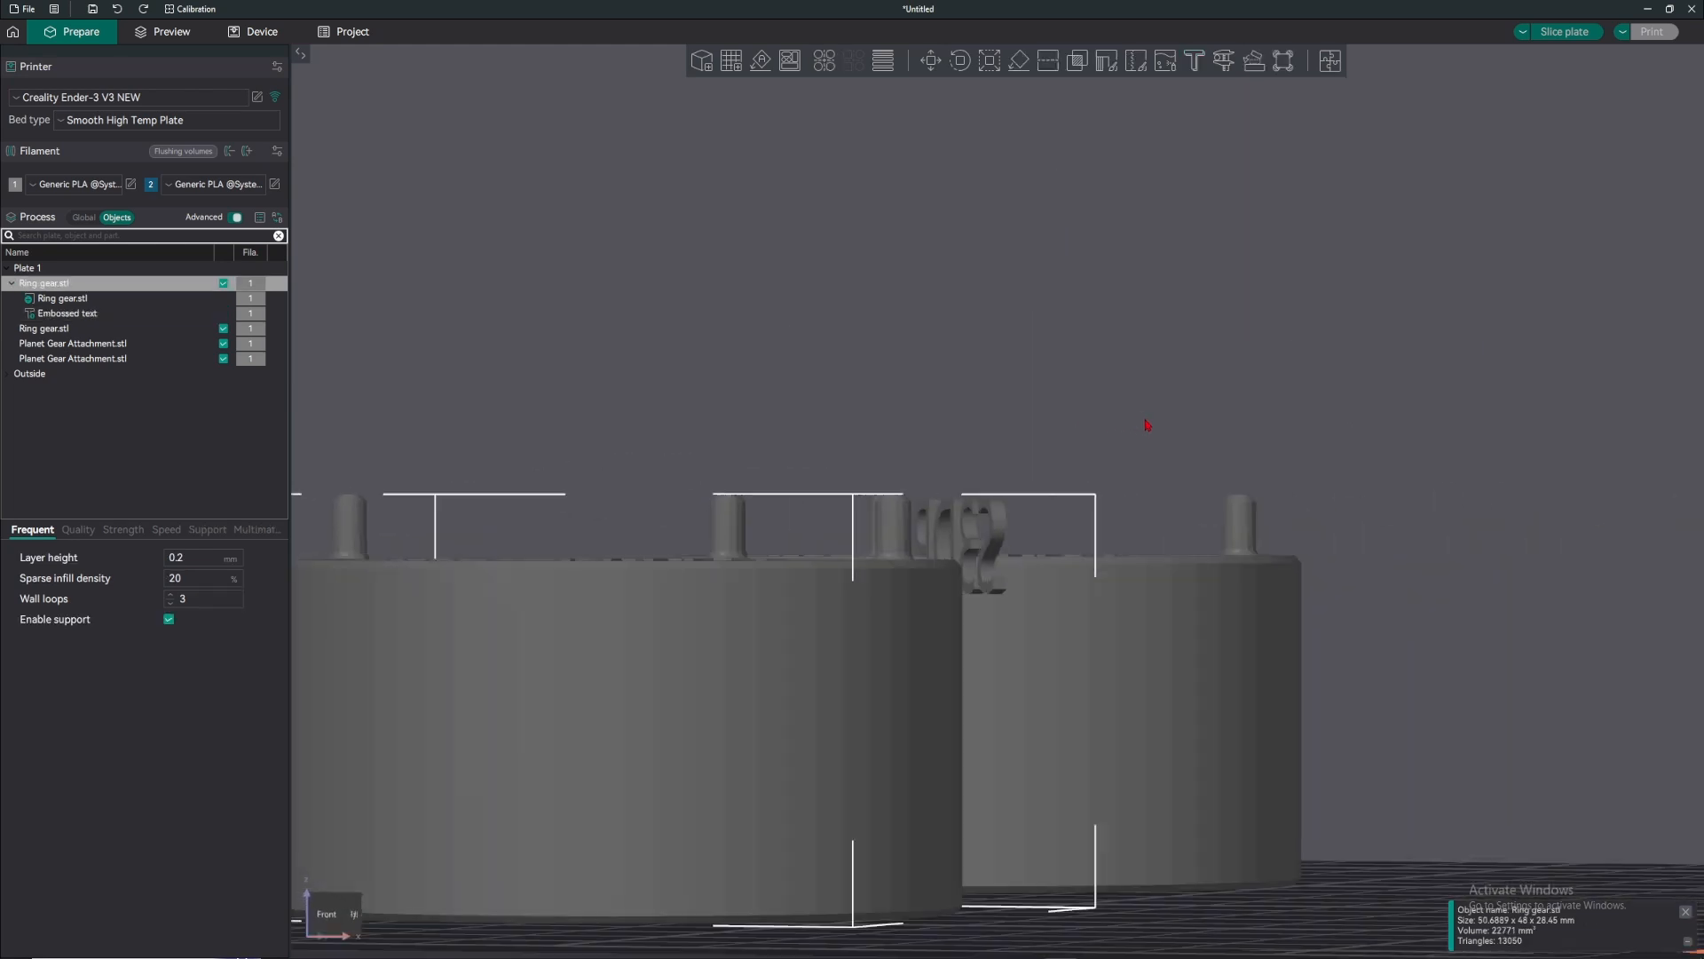
left_click_drag(1098, 438, 1132, 421)
left_click(1103, 407)
mouse_move(1273, 514)
left_mouse_down()
mouse_move(1259, 464)
mouse_move(1264, 508)
left_mouse_up()
scroll(1264, 509, "down", 4)
left_click_drag(1182, 473, 955, 648)
scroll(955, 648, "down", 2)
left_click(932, 630)
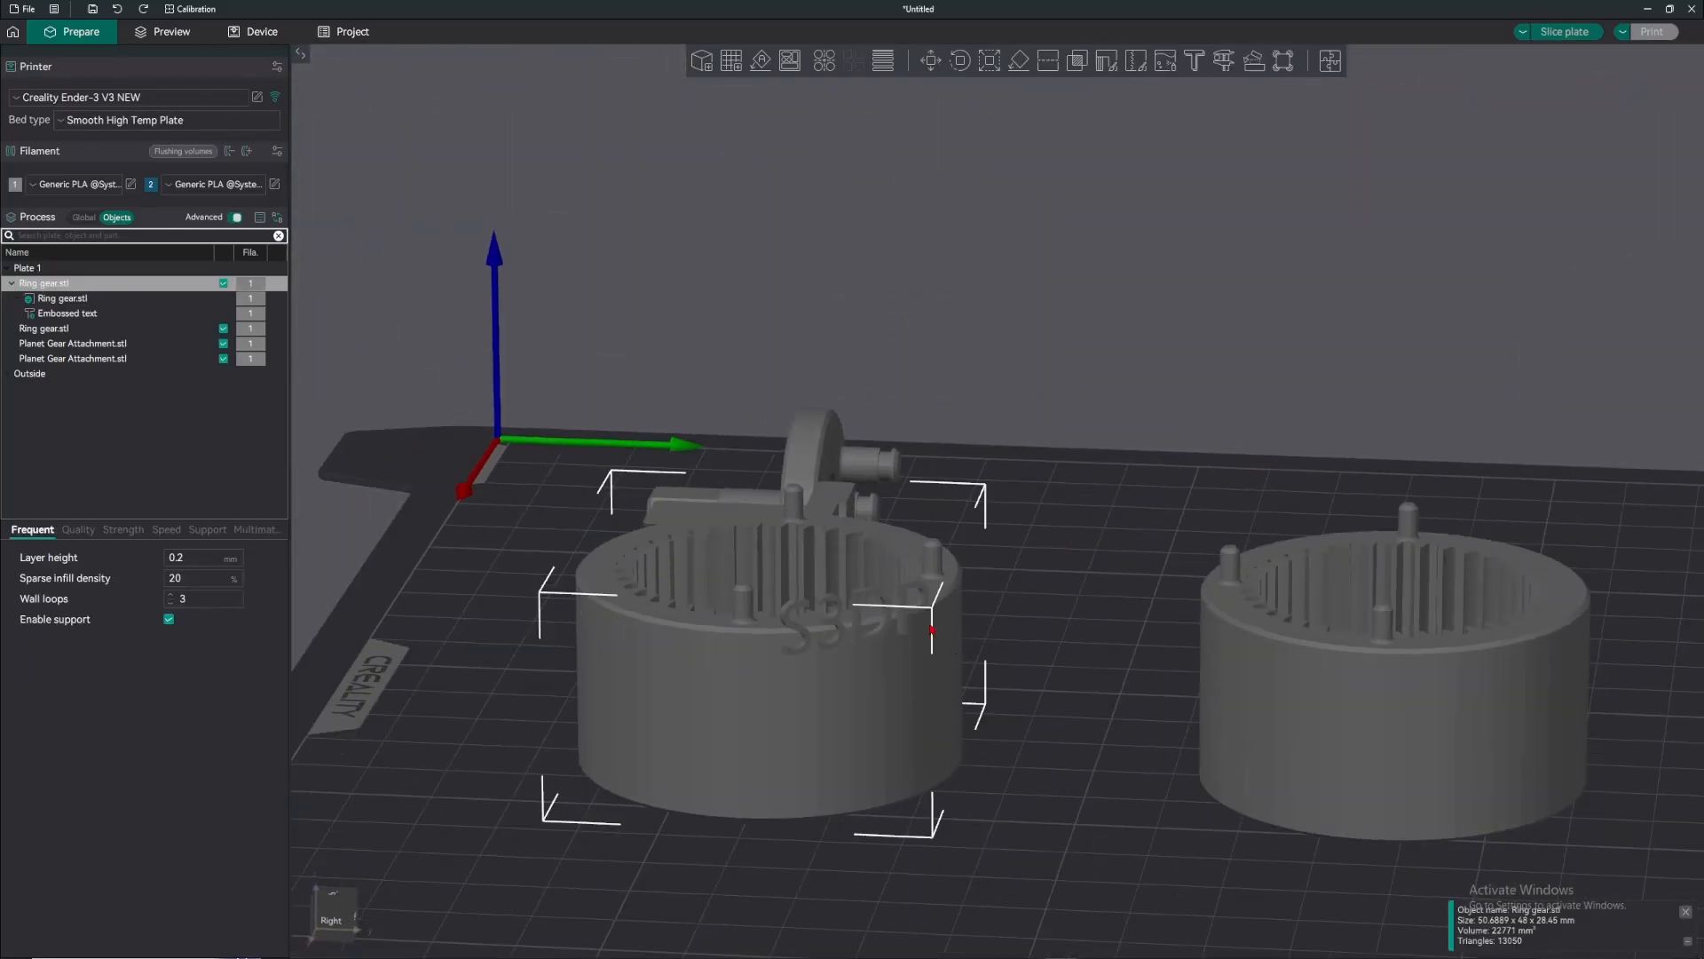
left_click(1145, 402)
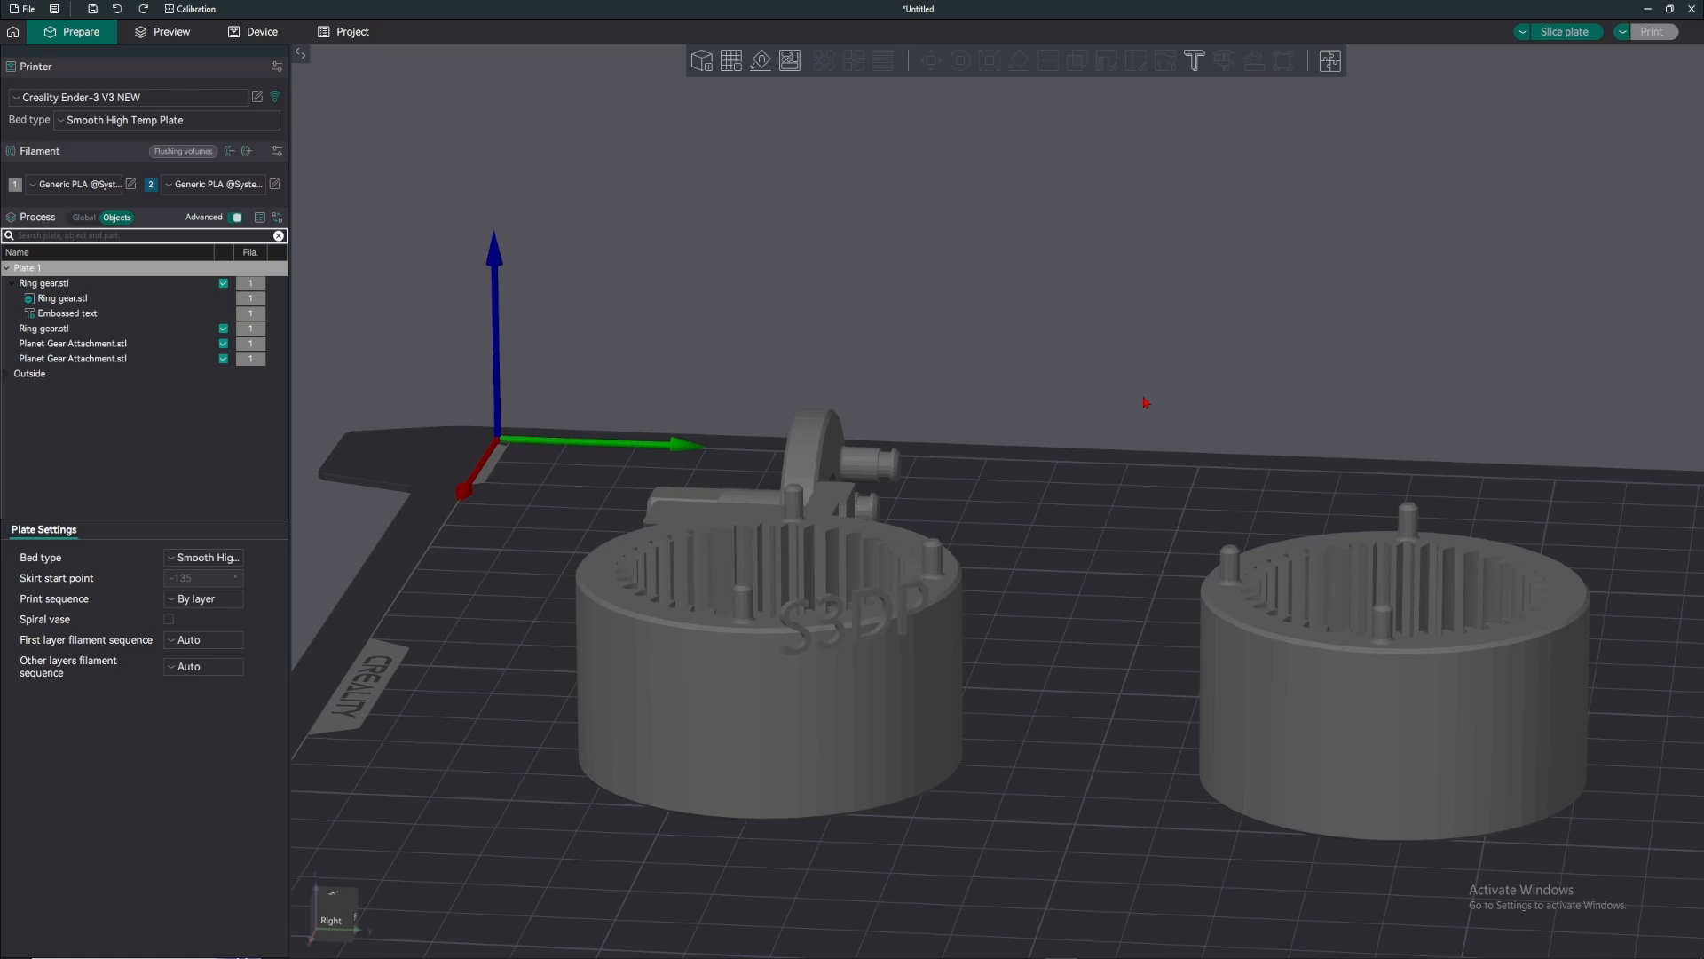
- Undo the embossed text and the ring gear's last changes
key("ctrl+z")
key("ctrl+z")
key("ctrl+z")
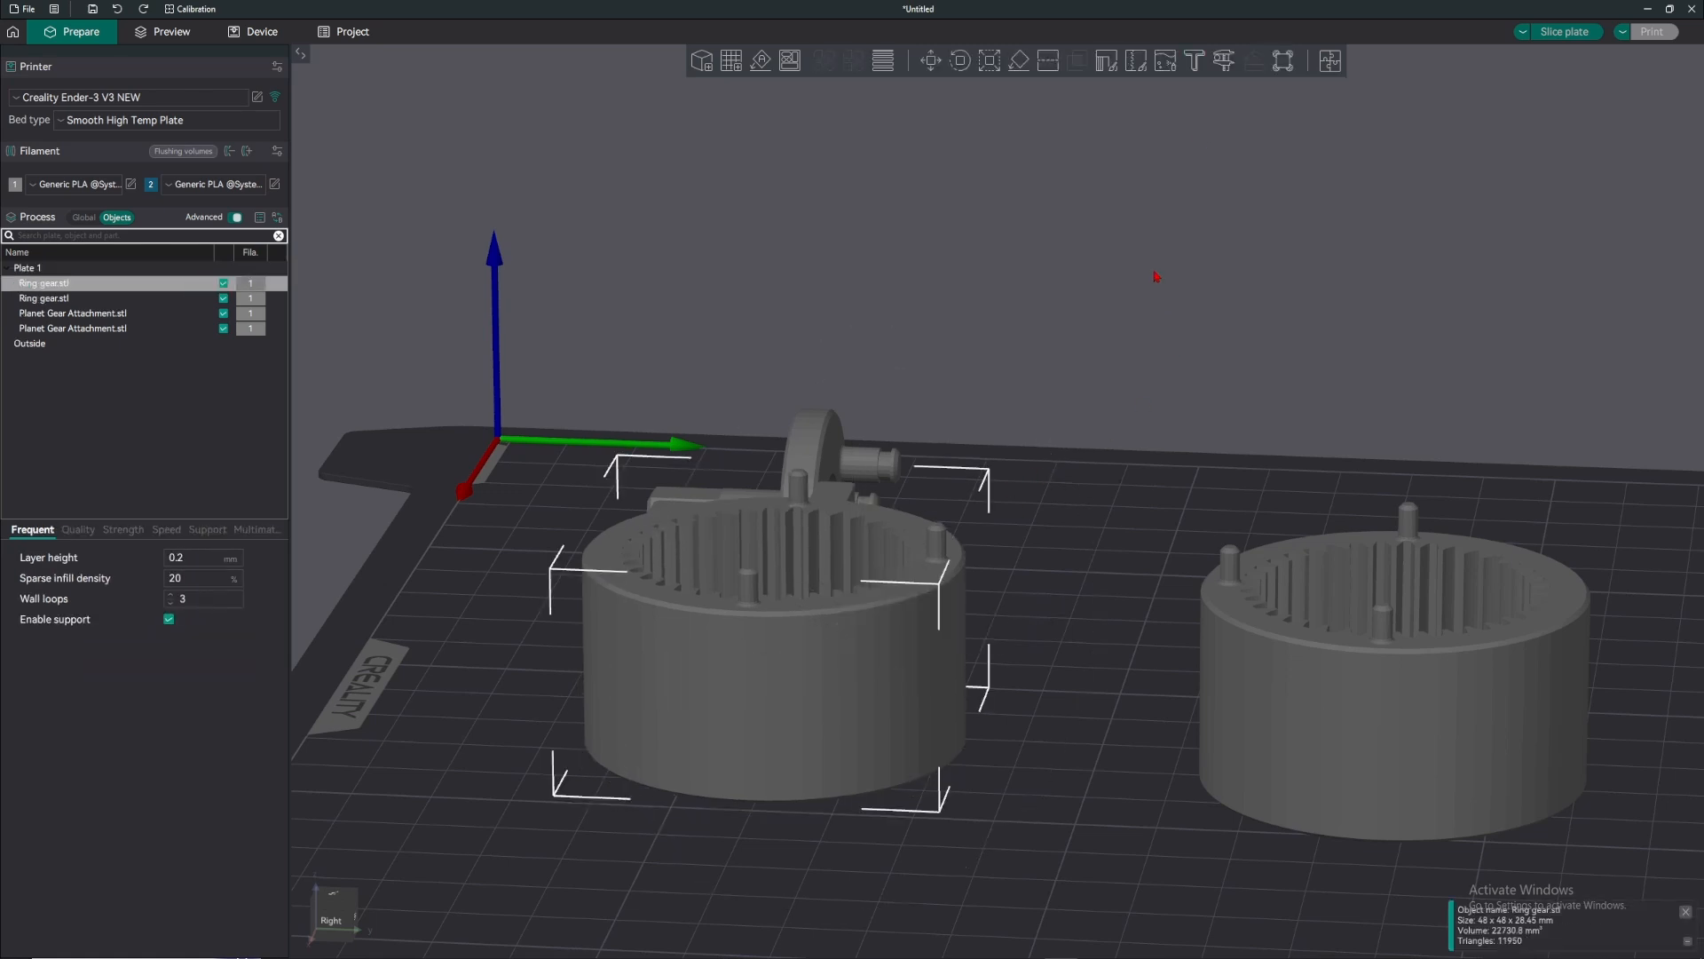
- Measure the angle and distance between the ring gear's top face and an edge of one of its pins
left_click(1225, 60)
left_click_drag(1156, 201, 877, 494)
left_click(874, 486)
scroll(852, 497, "up", 3)
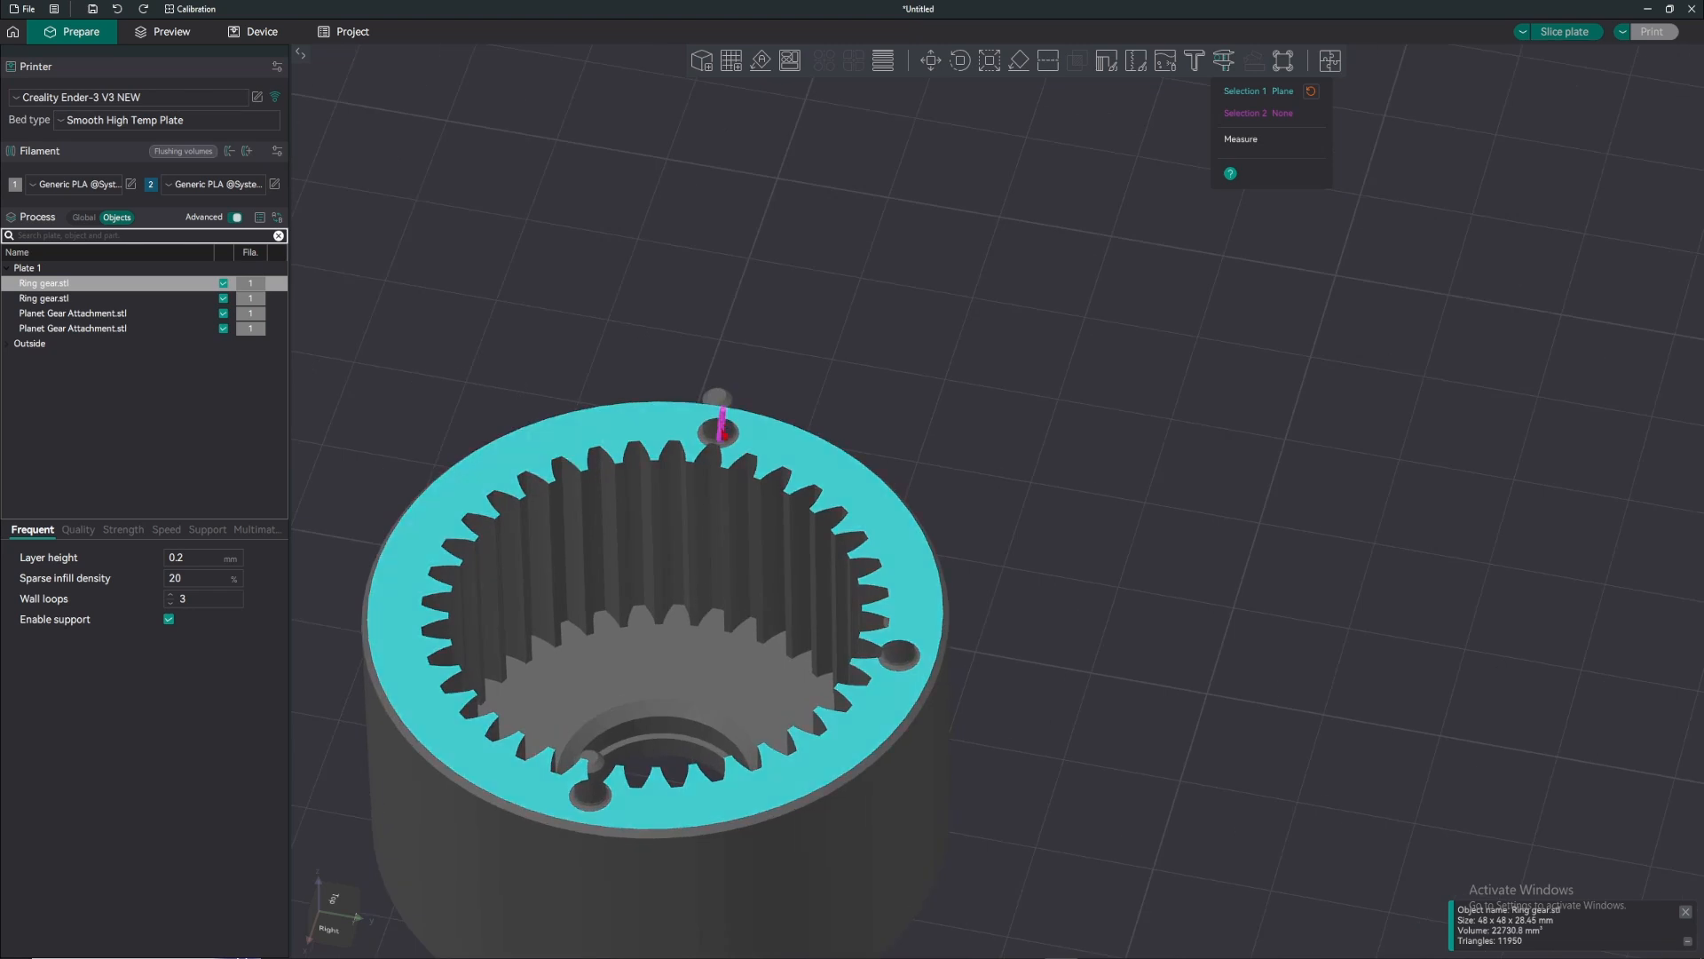
left_click(717, 404)
scroll(769, 404, "up", 8)
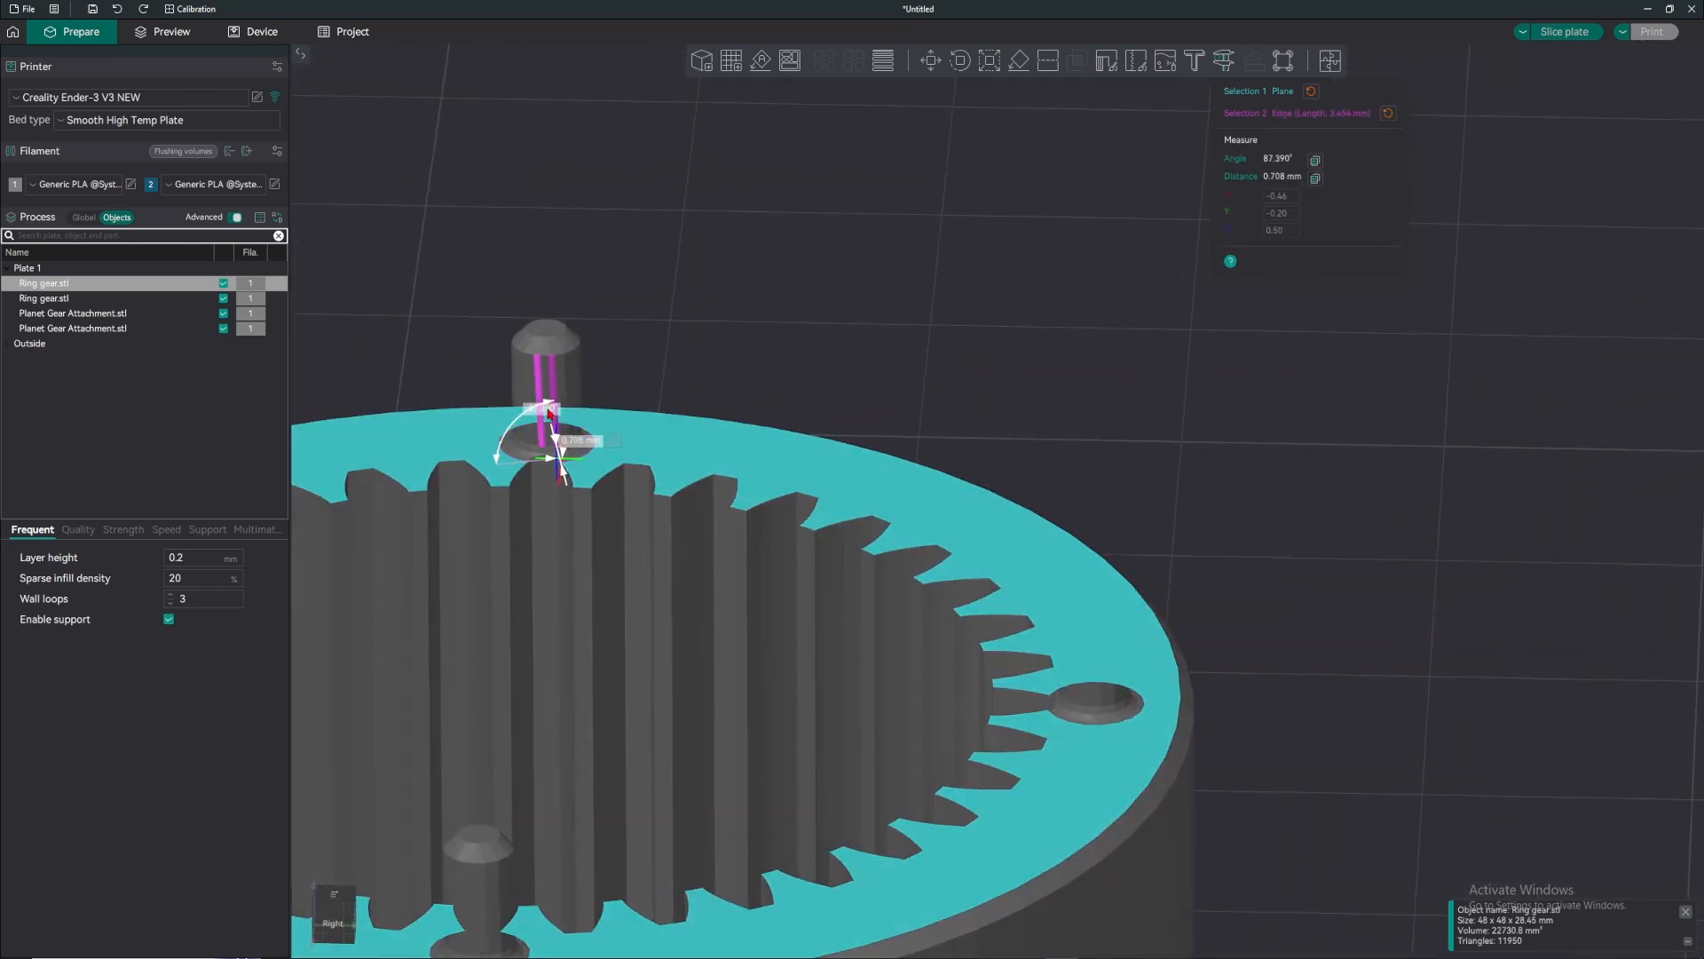
left_click_drag(688, 320, 685, 320)
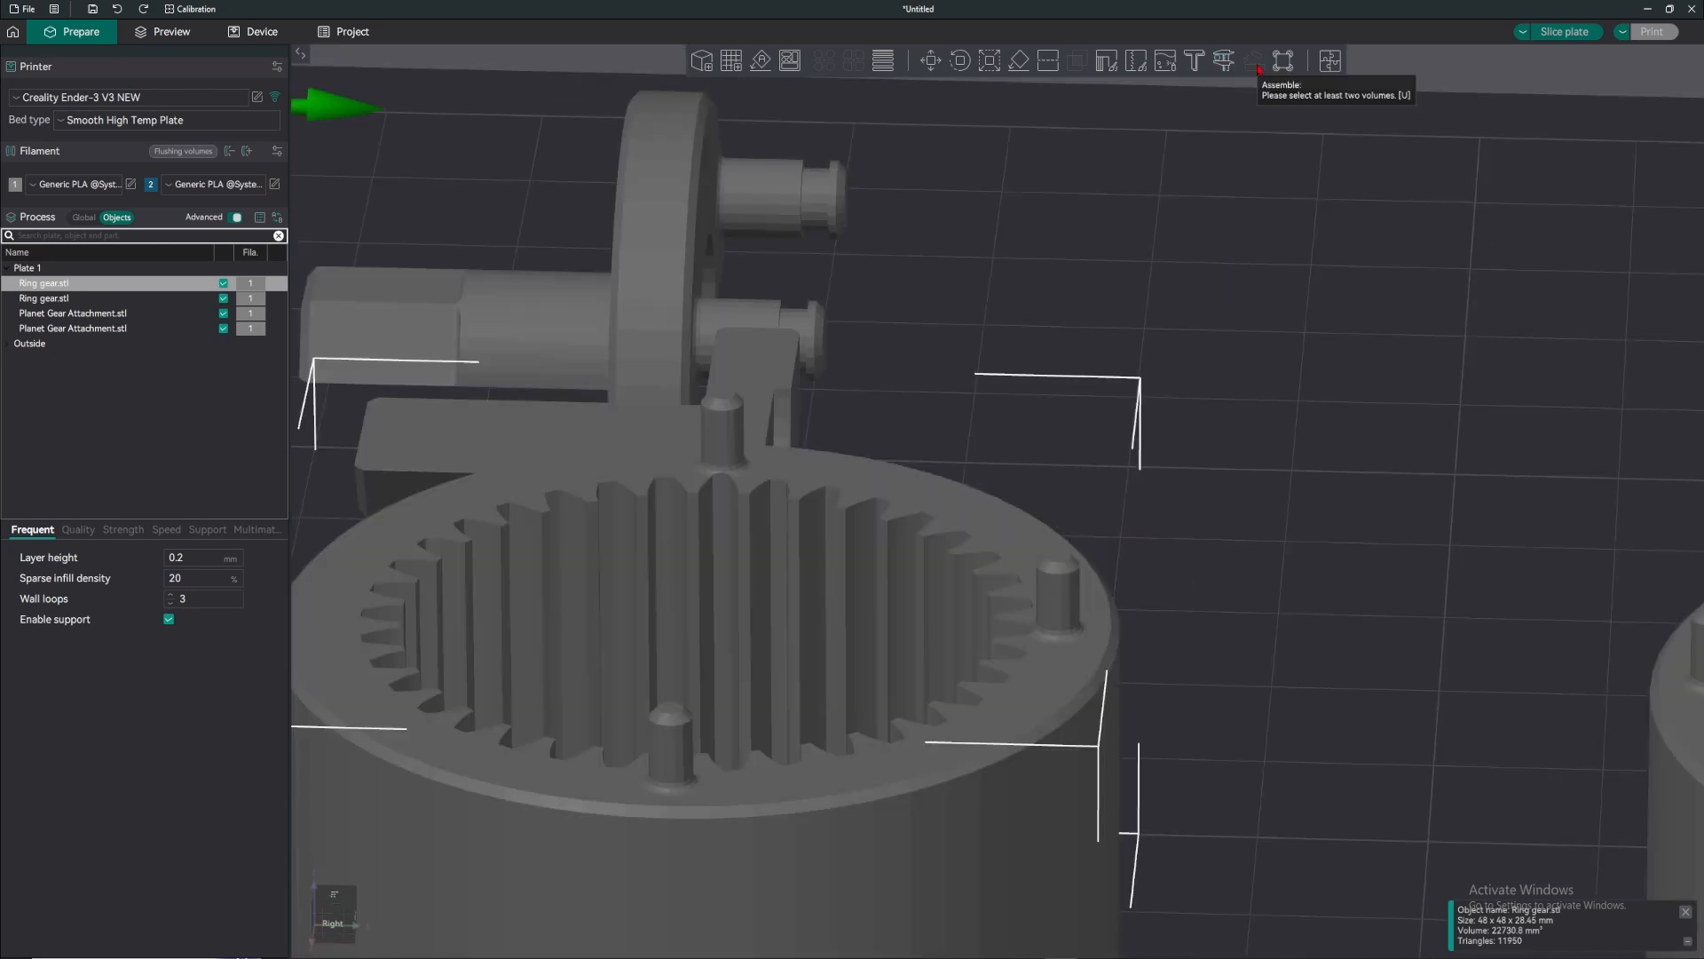
- Place brim ears with a head diameter of 8.0 around the base of the ring gear
scroll(1263, 92, "down", 5)
left_click_drag(1263, 91, 1220, 114)
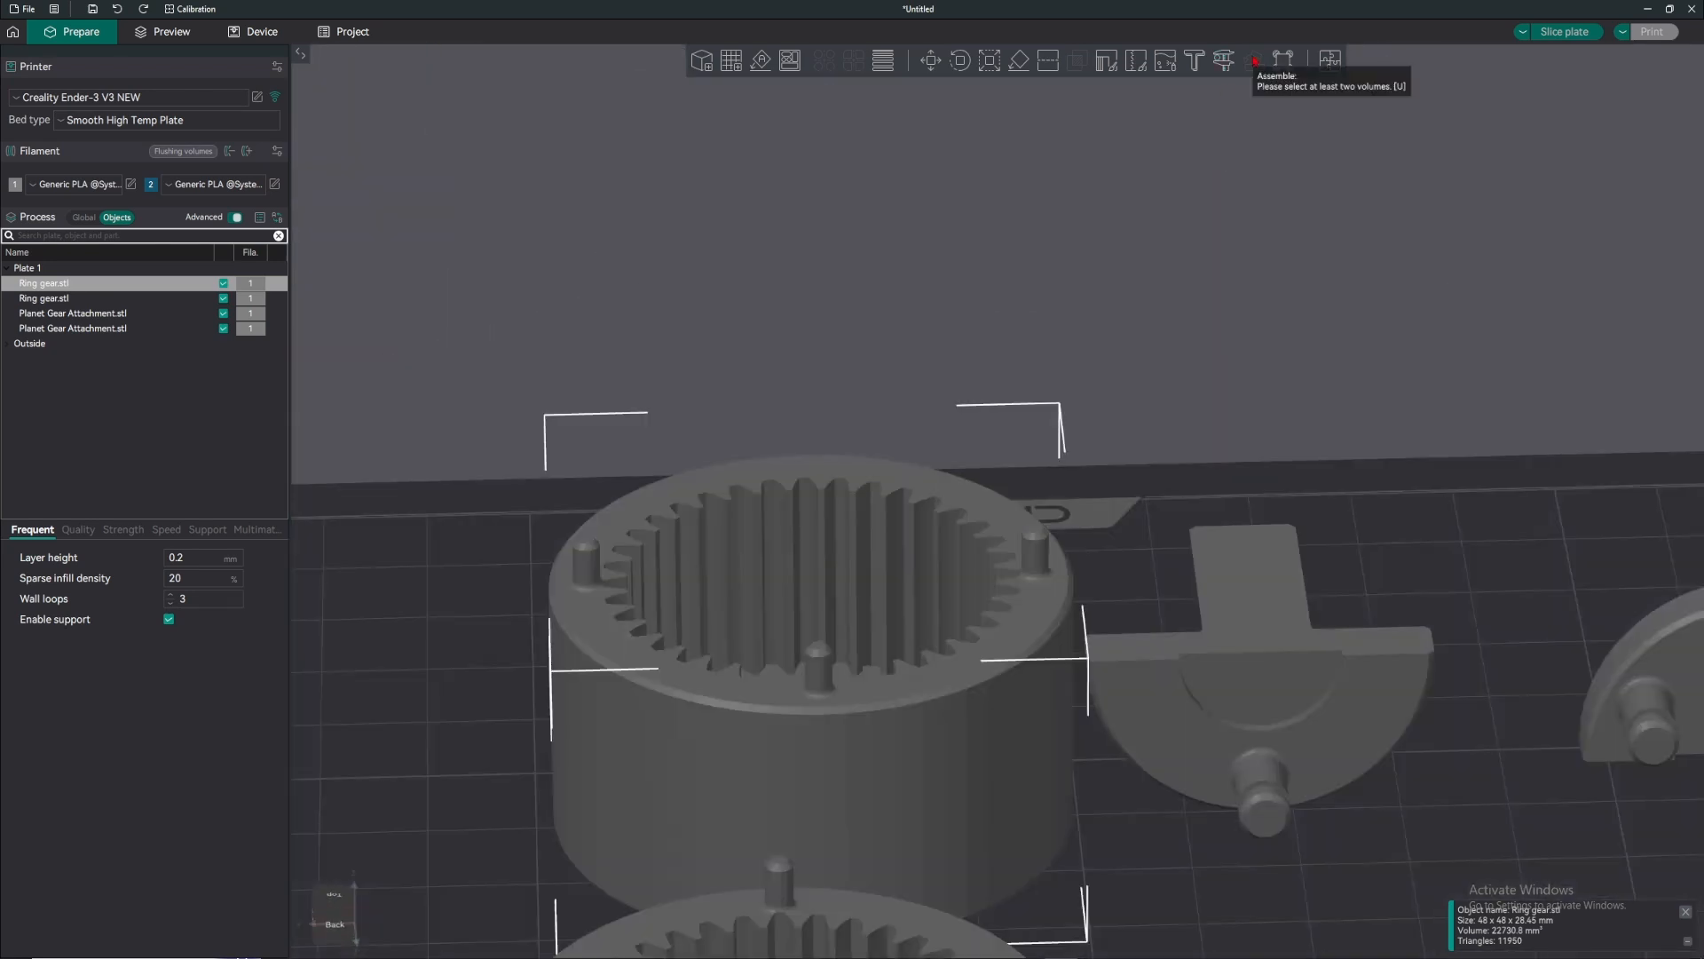
scroll(1254, 59, "down", 6)
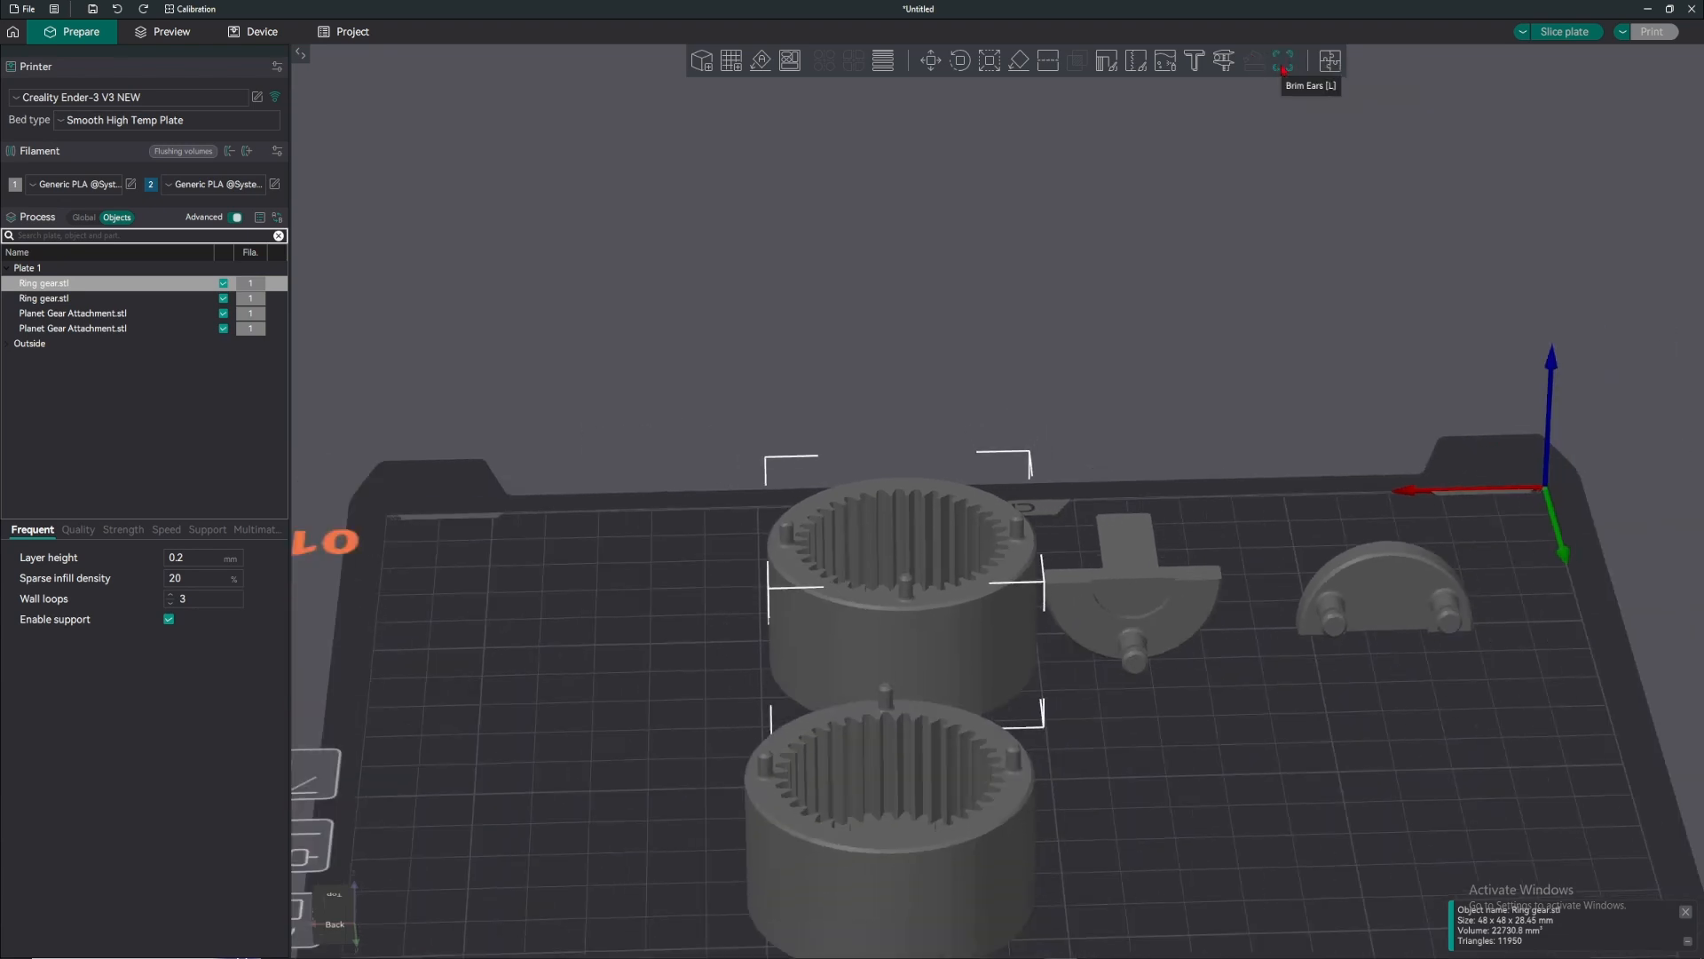
left_click(1283, 70)
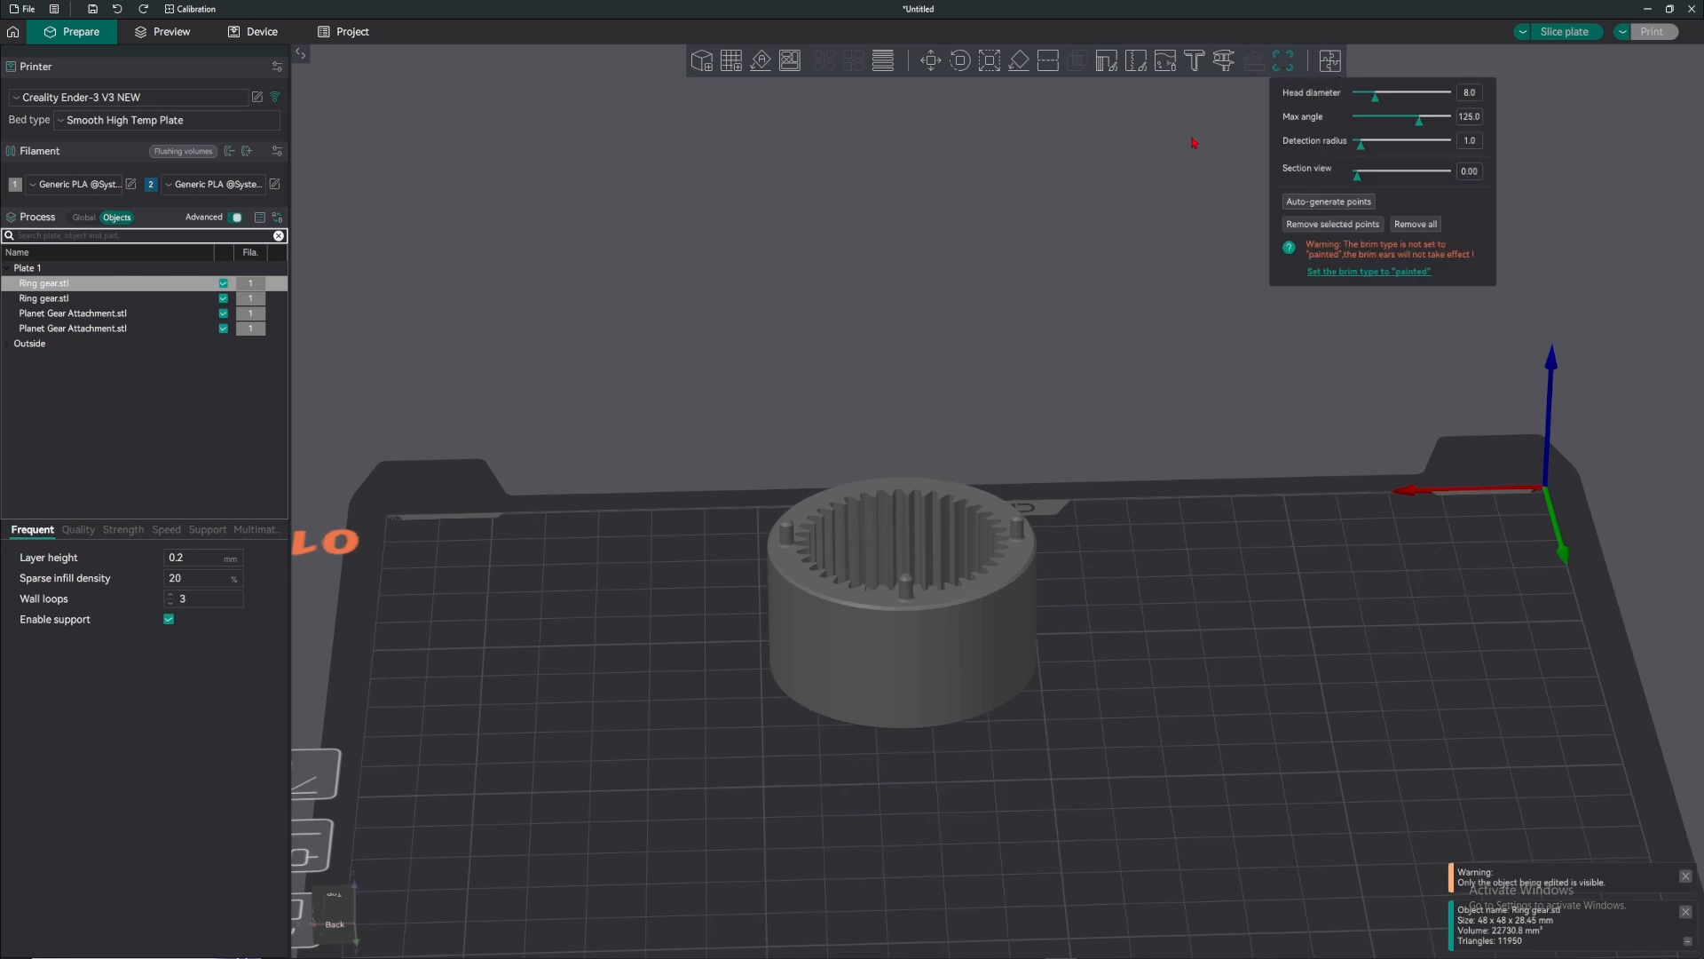
left_click_drag(990, 763, 1038, 790)
right_click_drag(1003, 834, 1137, 548)
scroll(1137, 549, "up", 4)
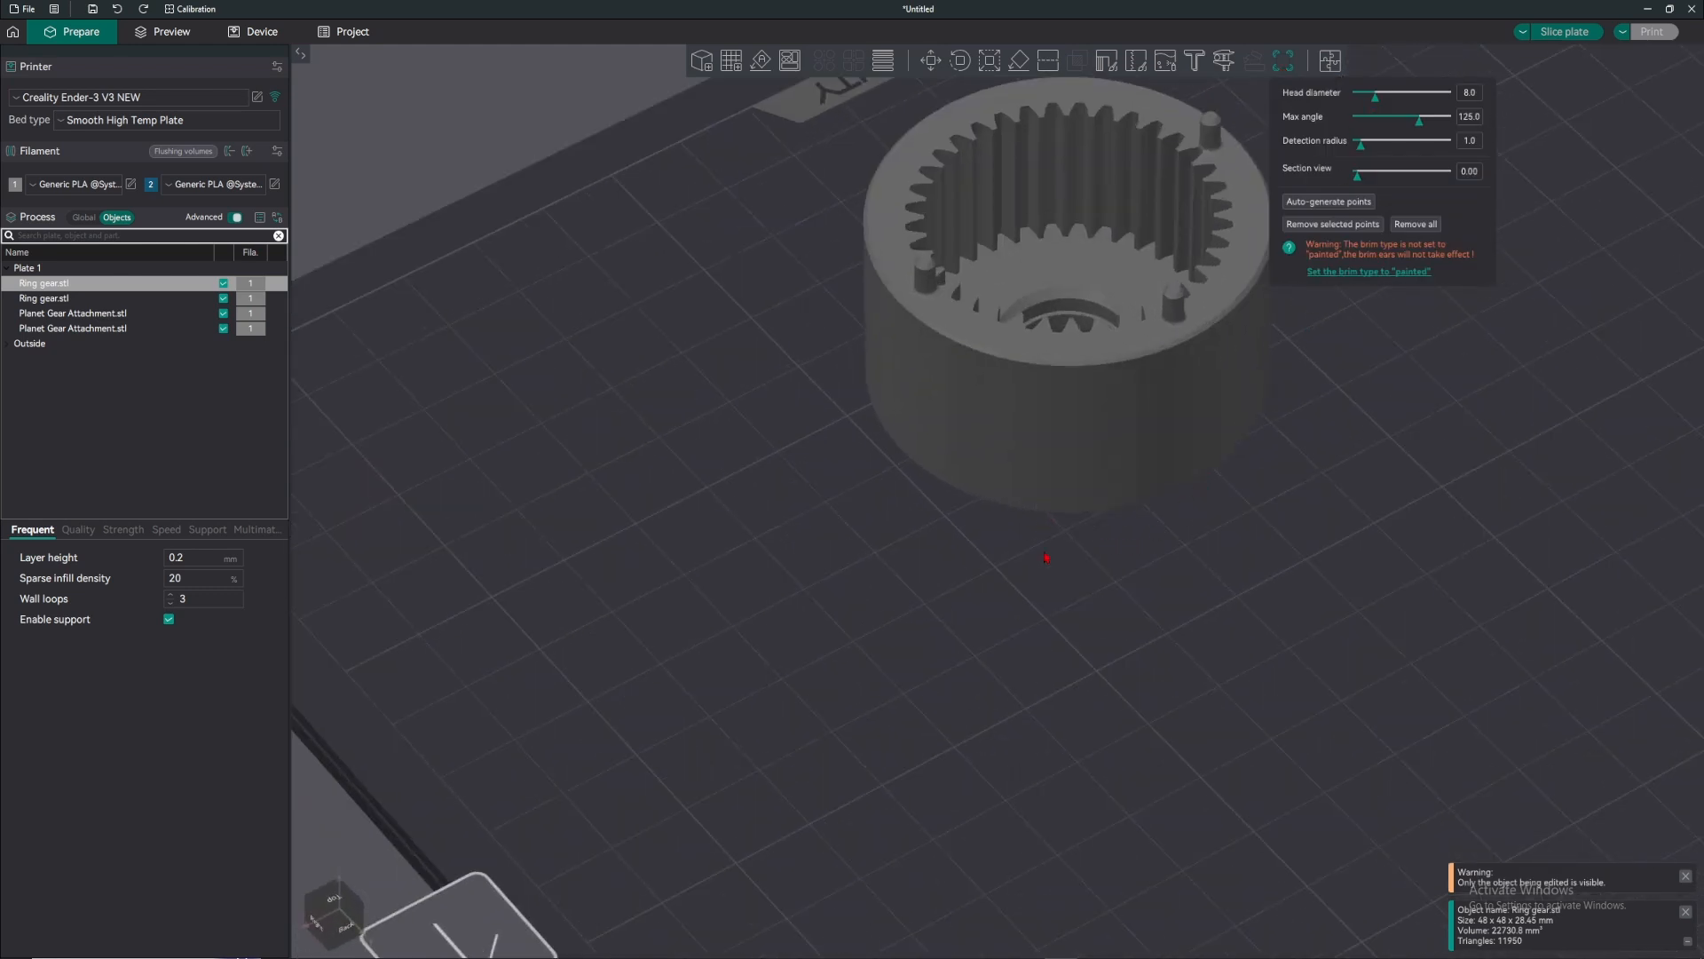
left_click_drag(1046, 557, 1071, 673)
left_click(1069, 509)
left_click_drag(1130, 522, 1217, 511)
left_click(1108, 480)
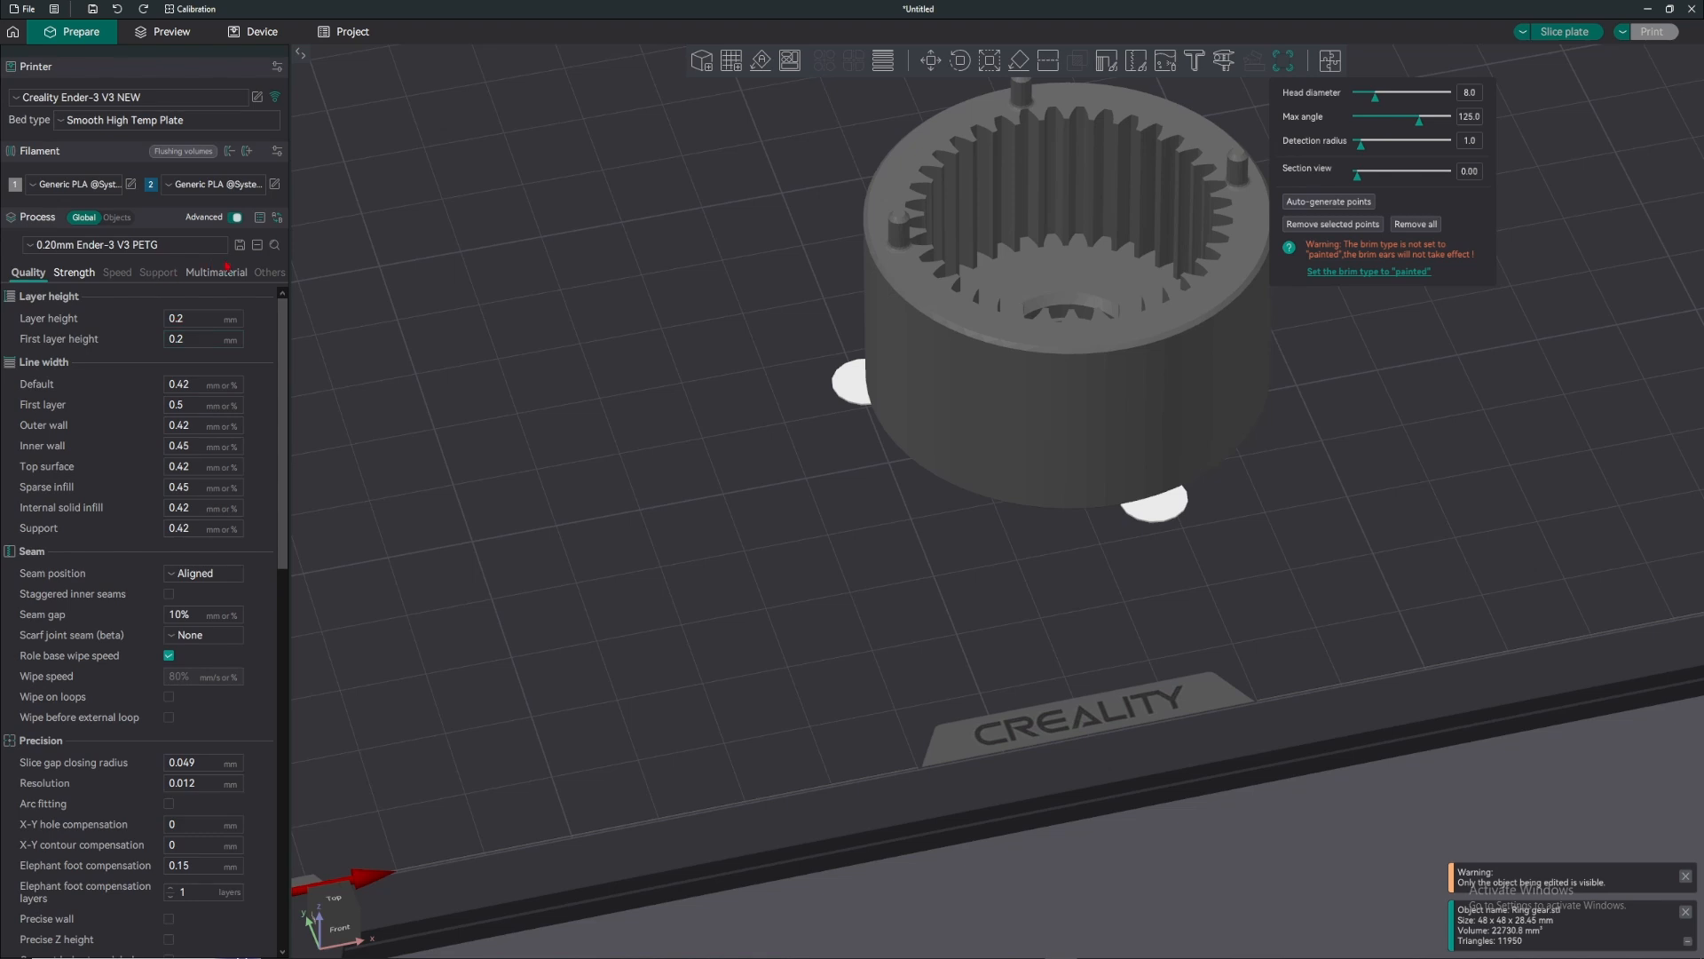
- Set the global brim type to Painted
left_click(268, 272)
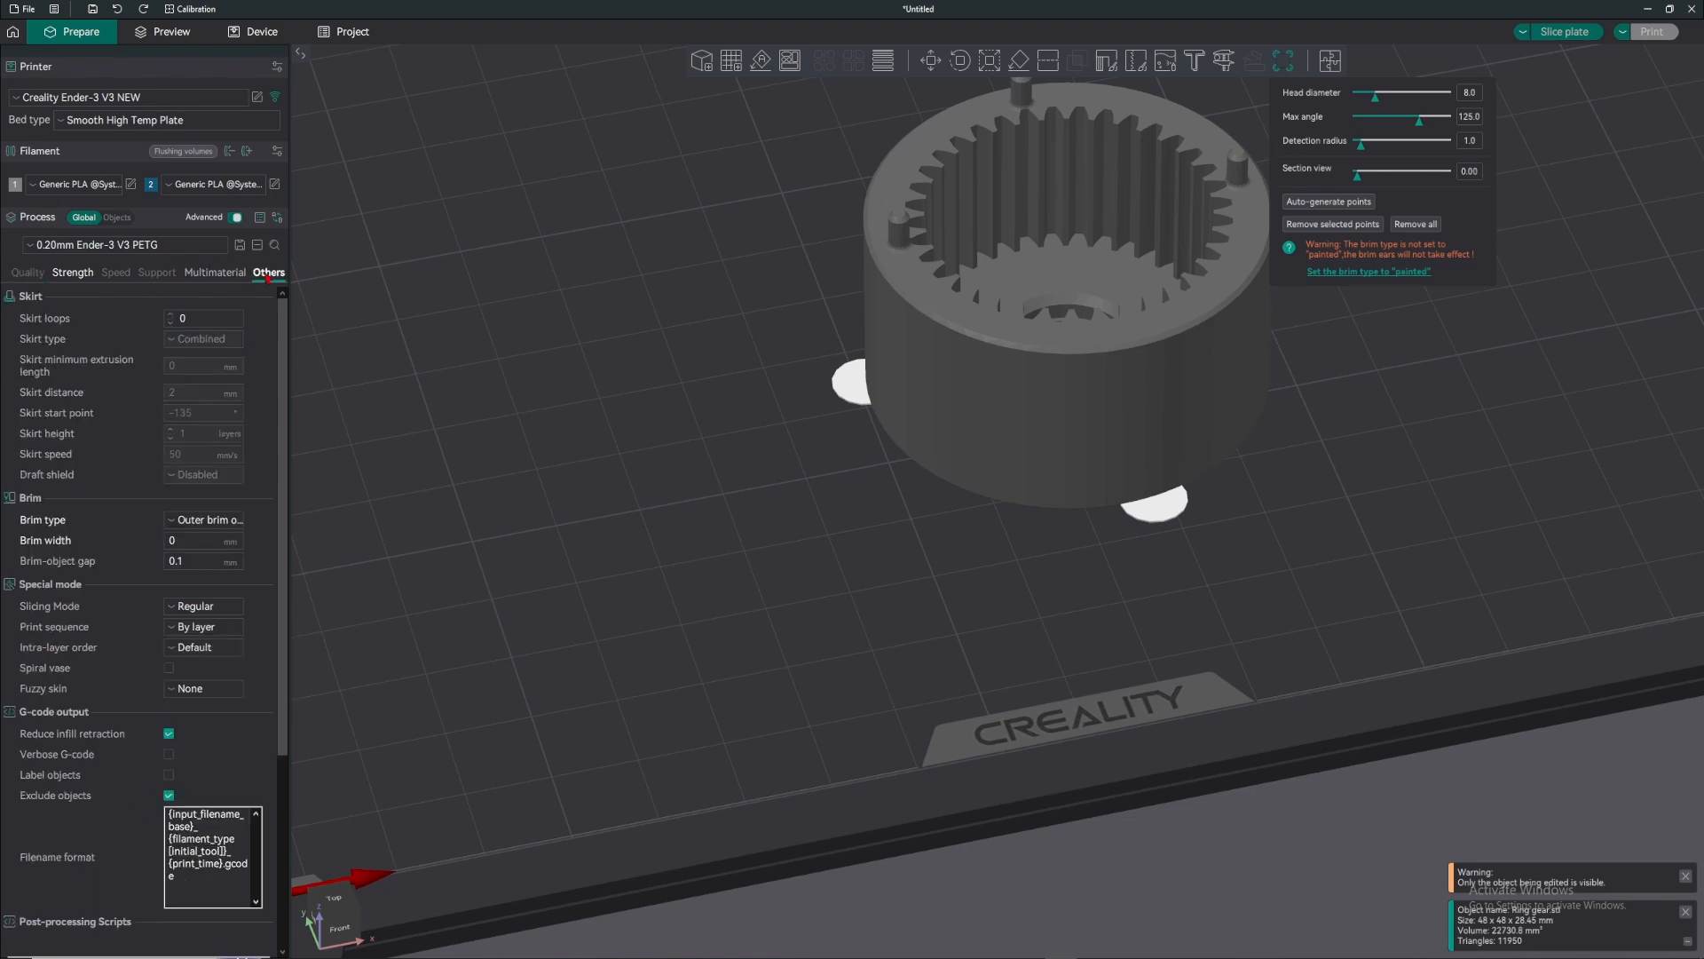
left_click(212, 523)
left_click(217, 582)
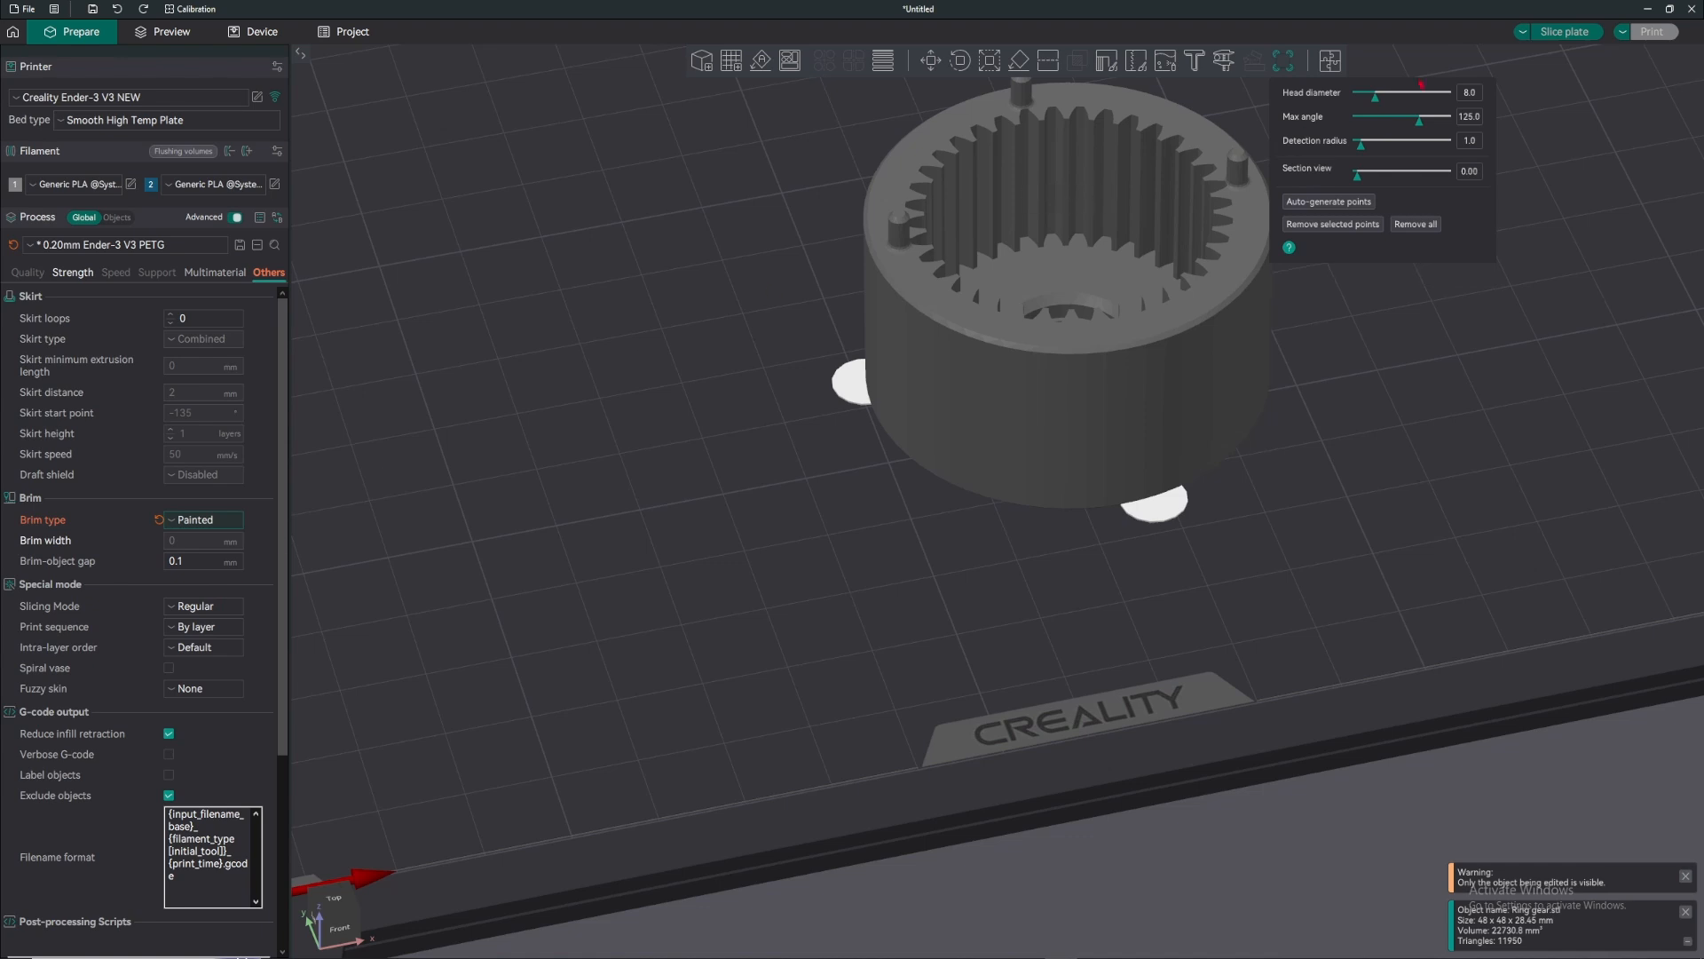
- Slice the plate and inspect the brim ears at the base of the ring gear in the preview
left_click(1565, 31)
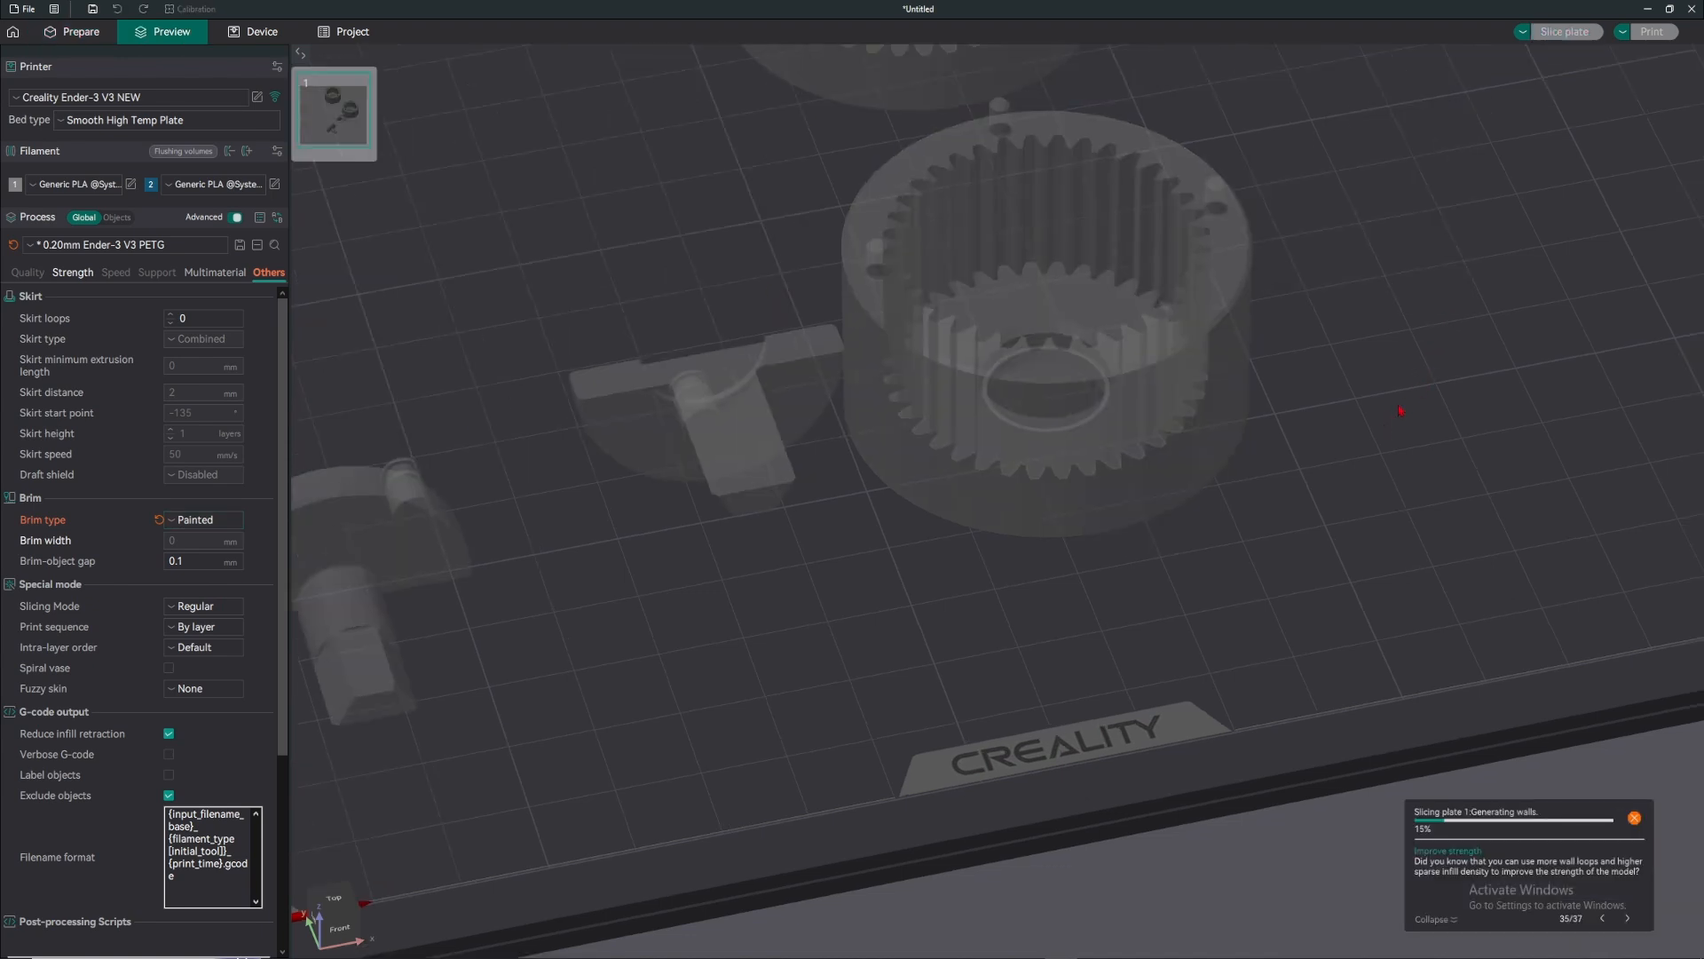
scroll(1202, 602, "up", 3)
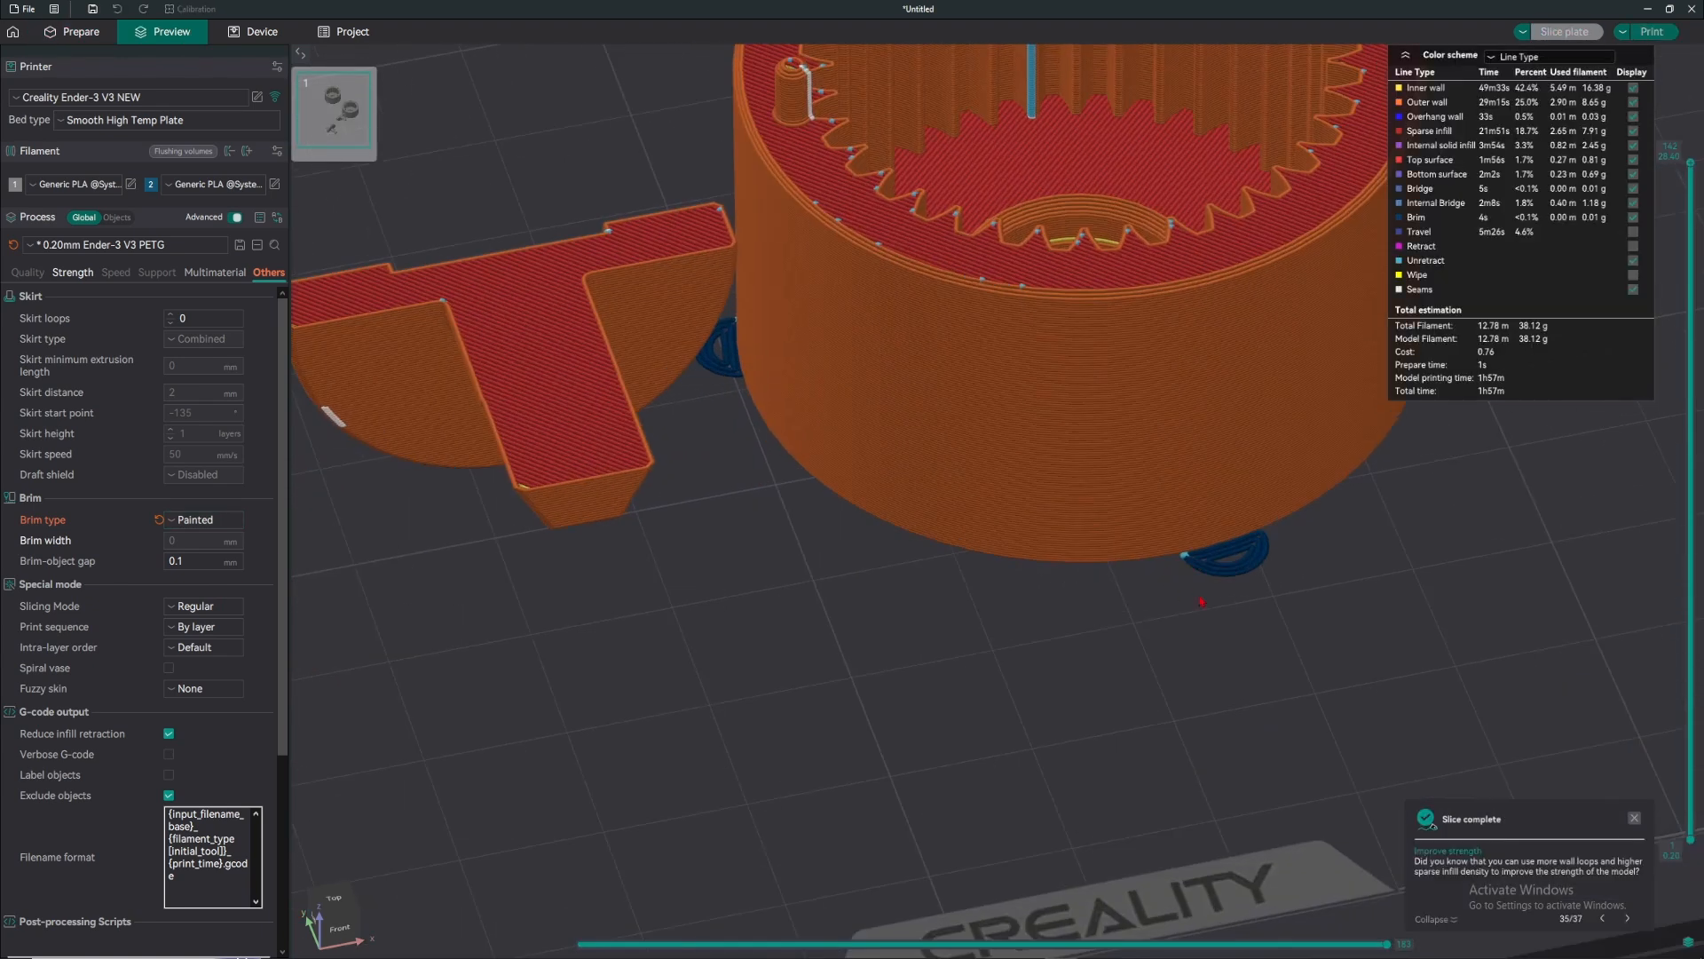
left_click_drag(1177, 586, 1227, 591)
right_click_drag(1227, 591, 959, 550)
left_click_drag(958, 550, 762, 516)
right_click_drag(762, 515, 902, 506)
- Open the assembly view, examine the combined gear parts from several angles, and return to the plate
key("Tab")
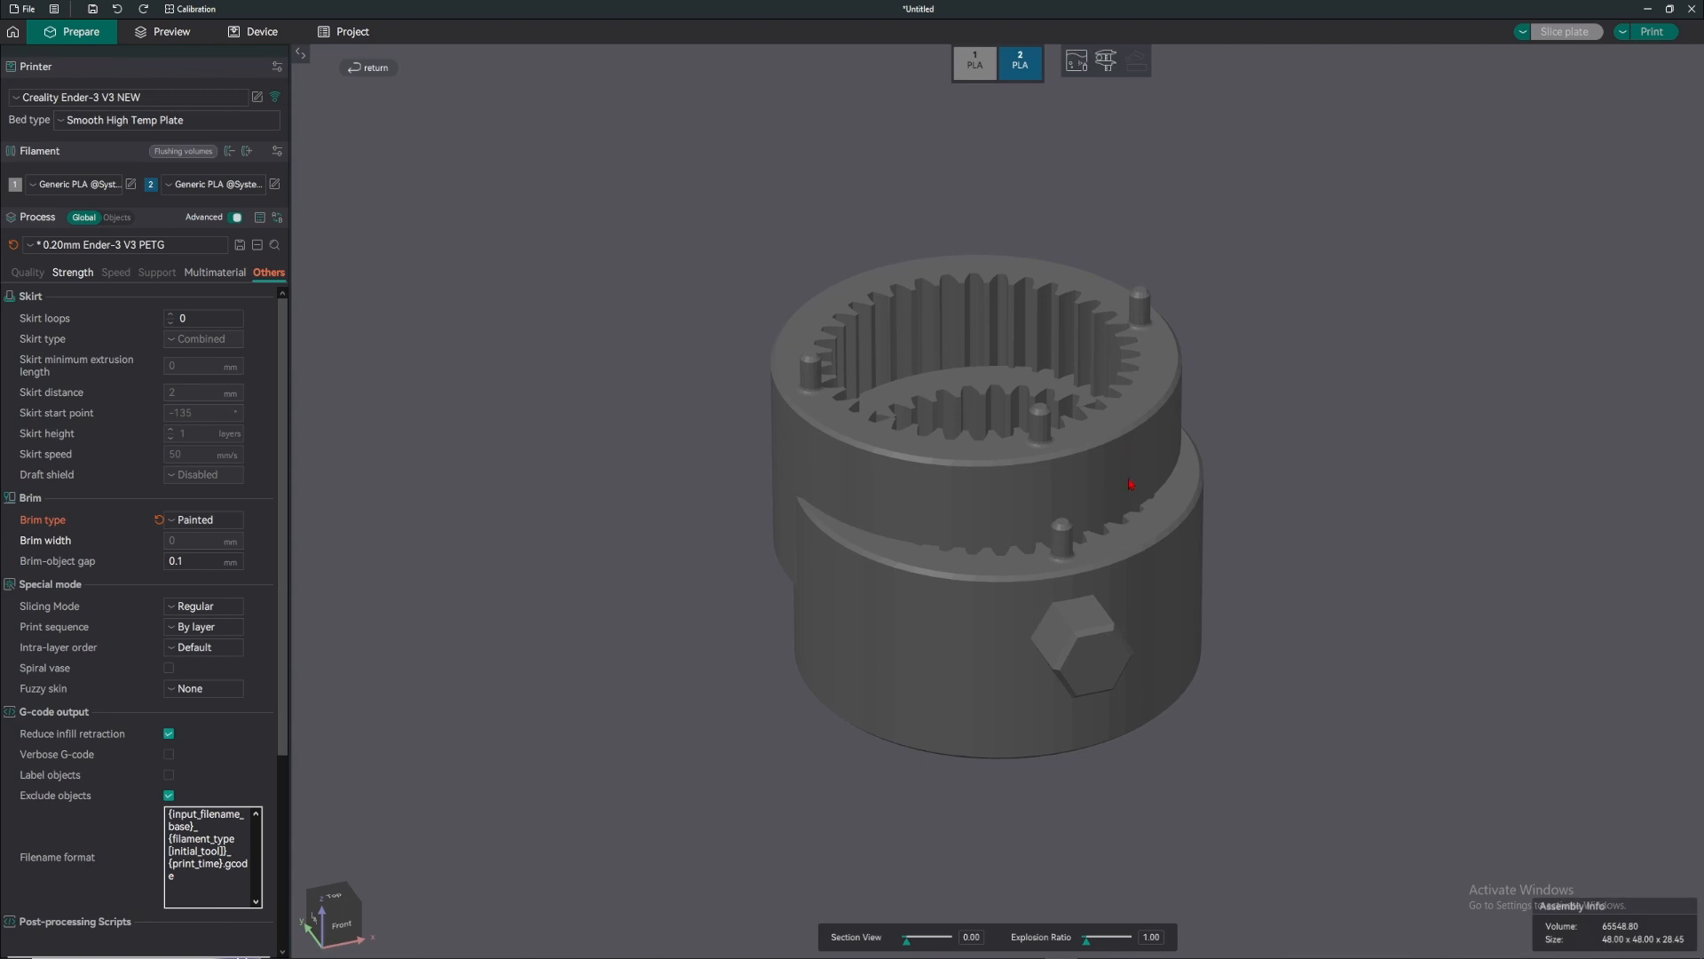
left_click_drag(1166, 346, 1024, 499)
left_click_drag(1040, 335, 1060, 151)
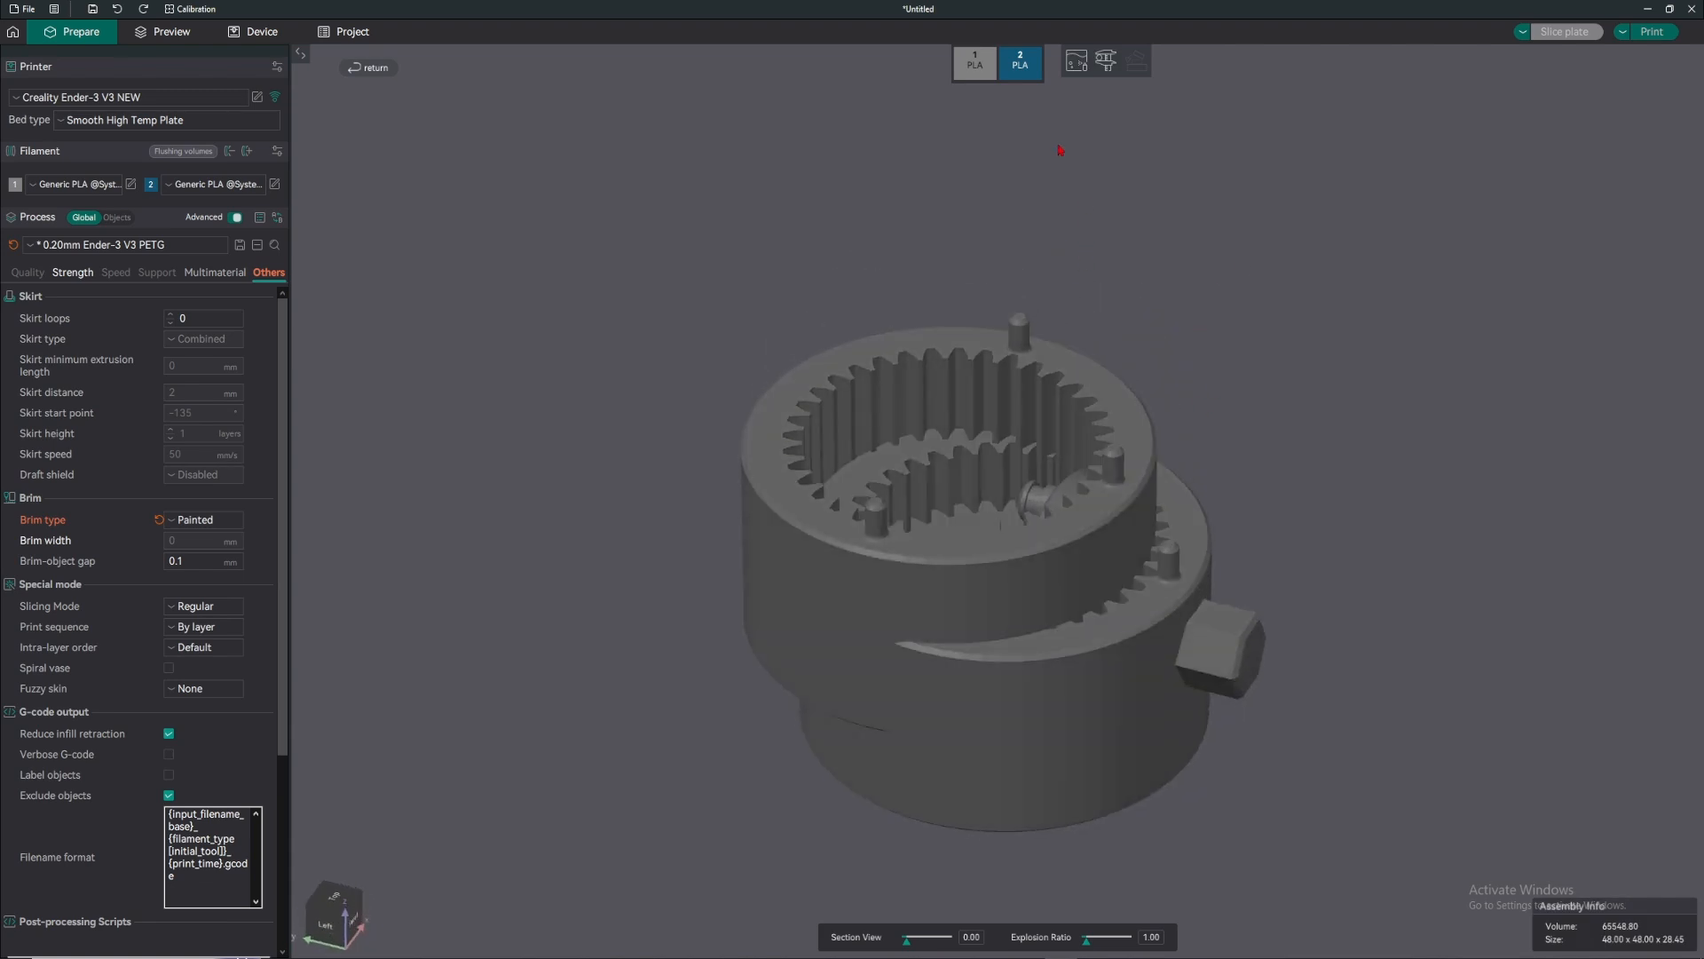
left_click_drag(1120, 361, 1297, 369)
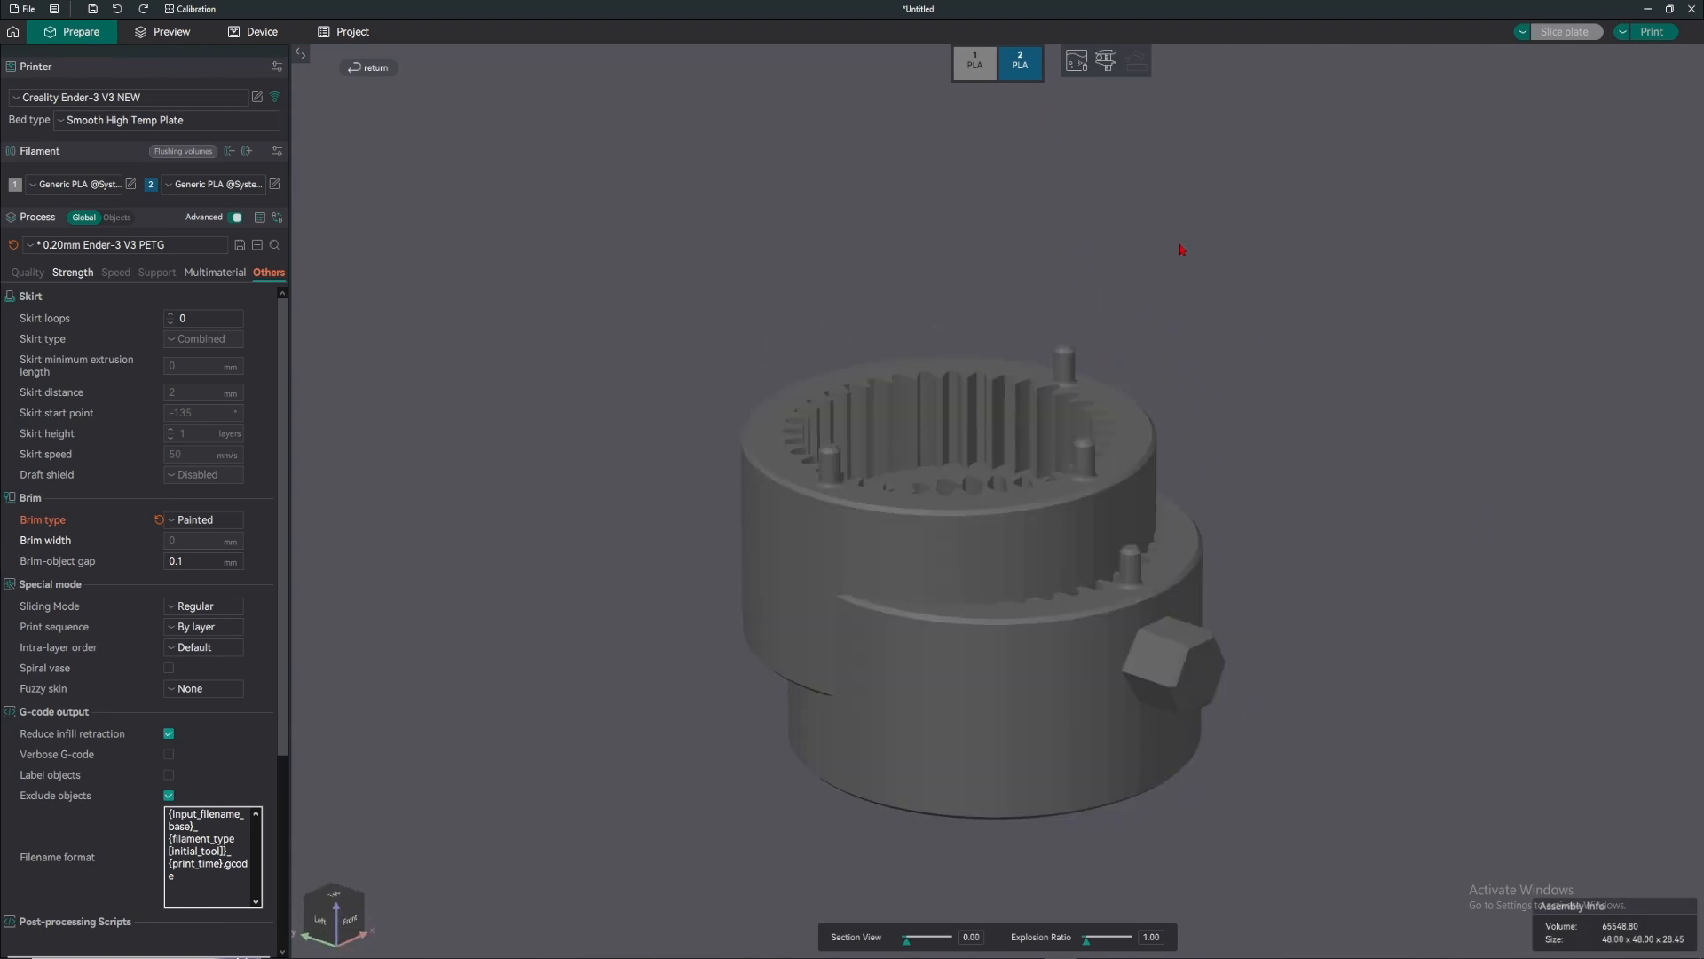
left_click(1115, 174)
left_click(388, 70)
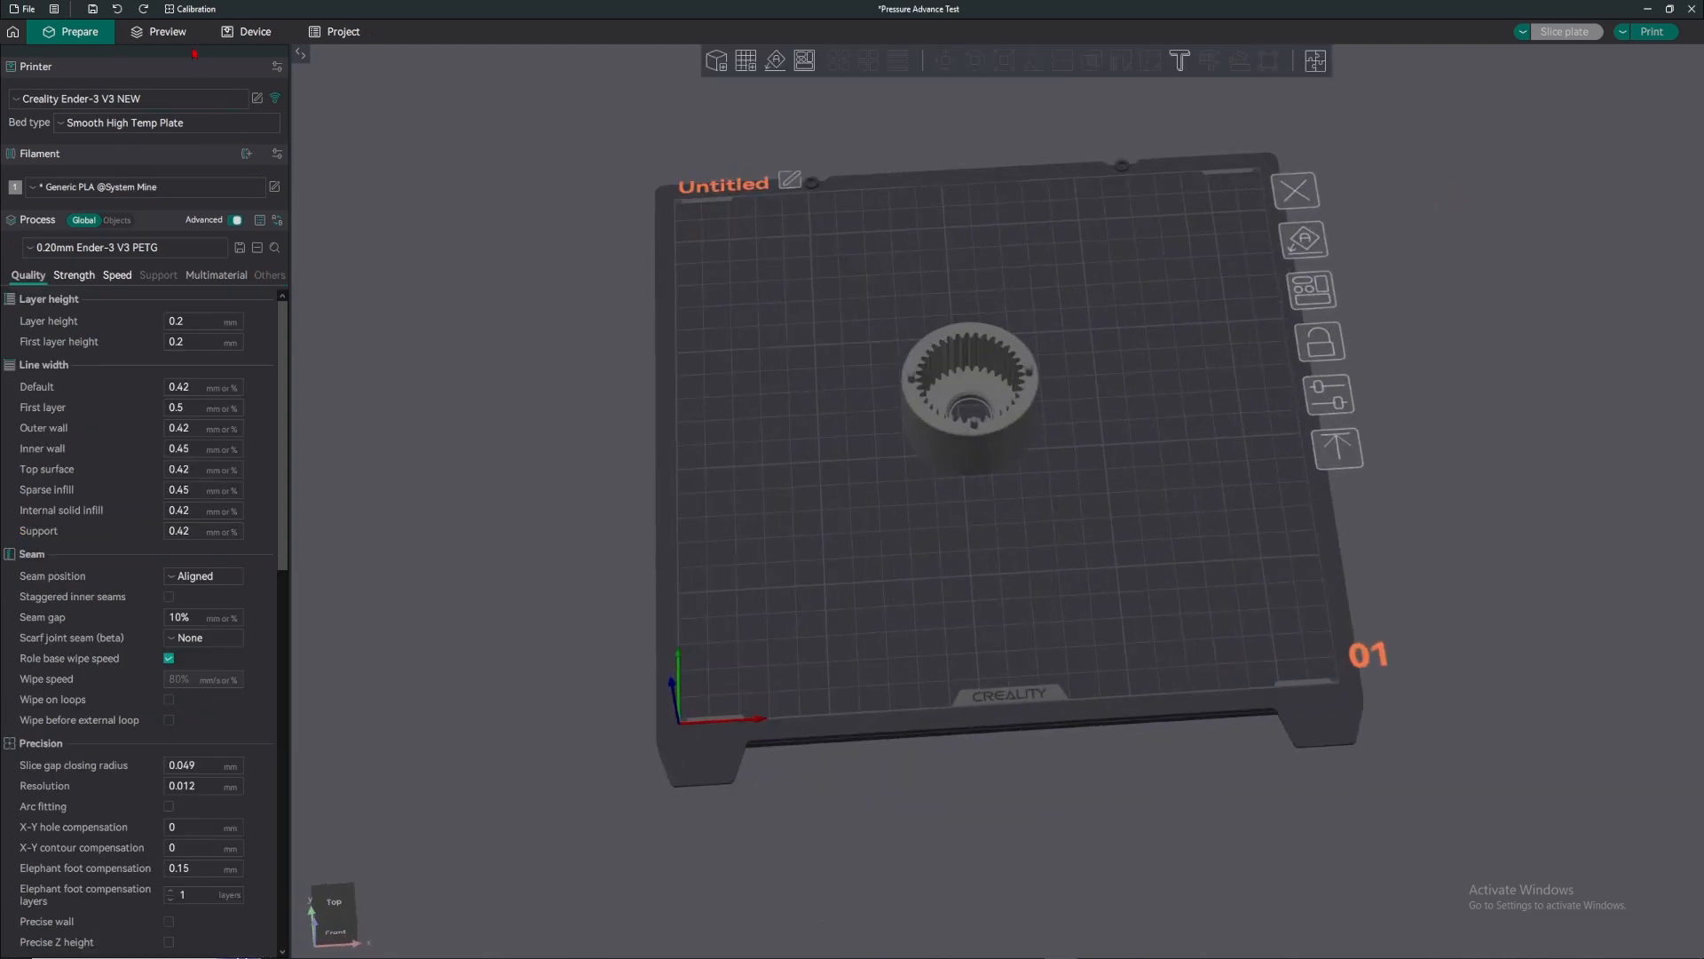
- Preview the sliced ring gear in the Pressure Advance Test project and open the dialog for sending its G-code to the printer
left_click(189, 39)
left_click(1623, 33)
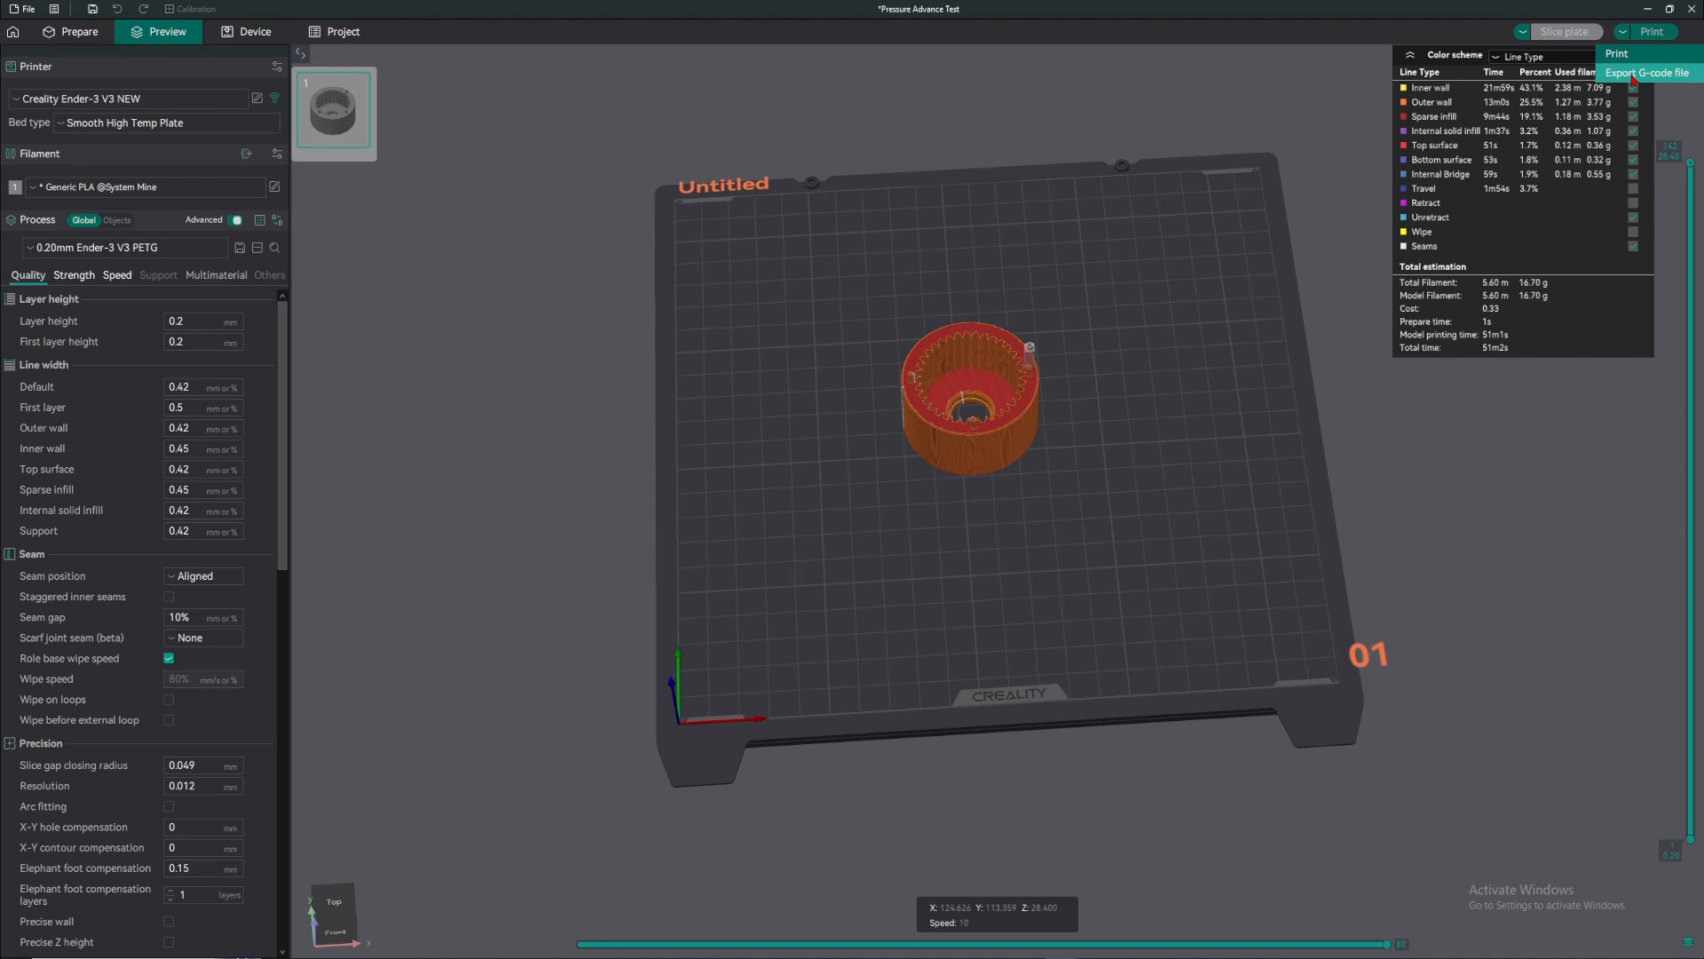
left_click(1656, 53)
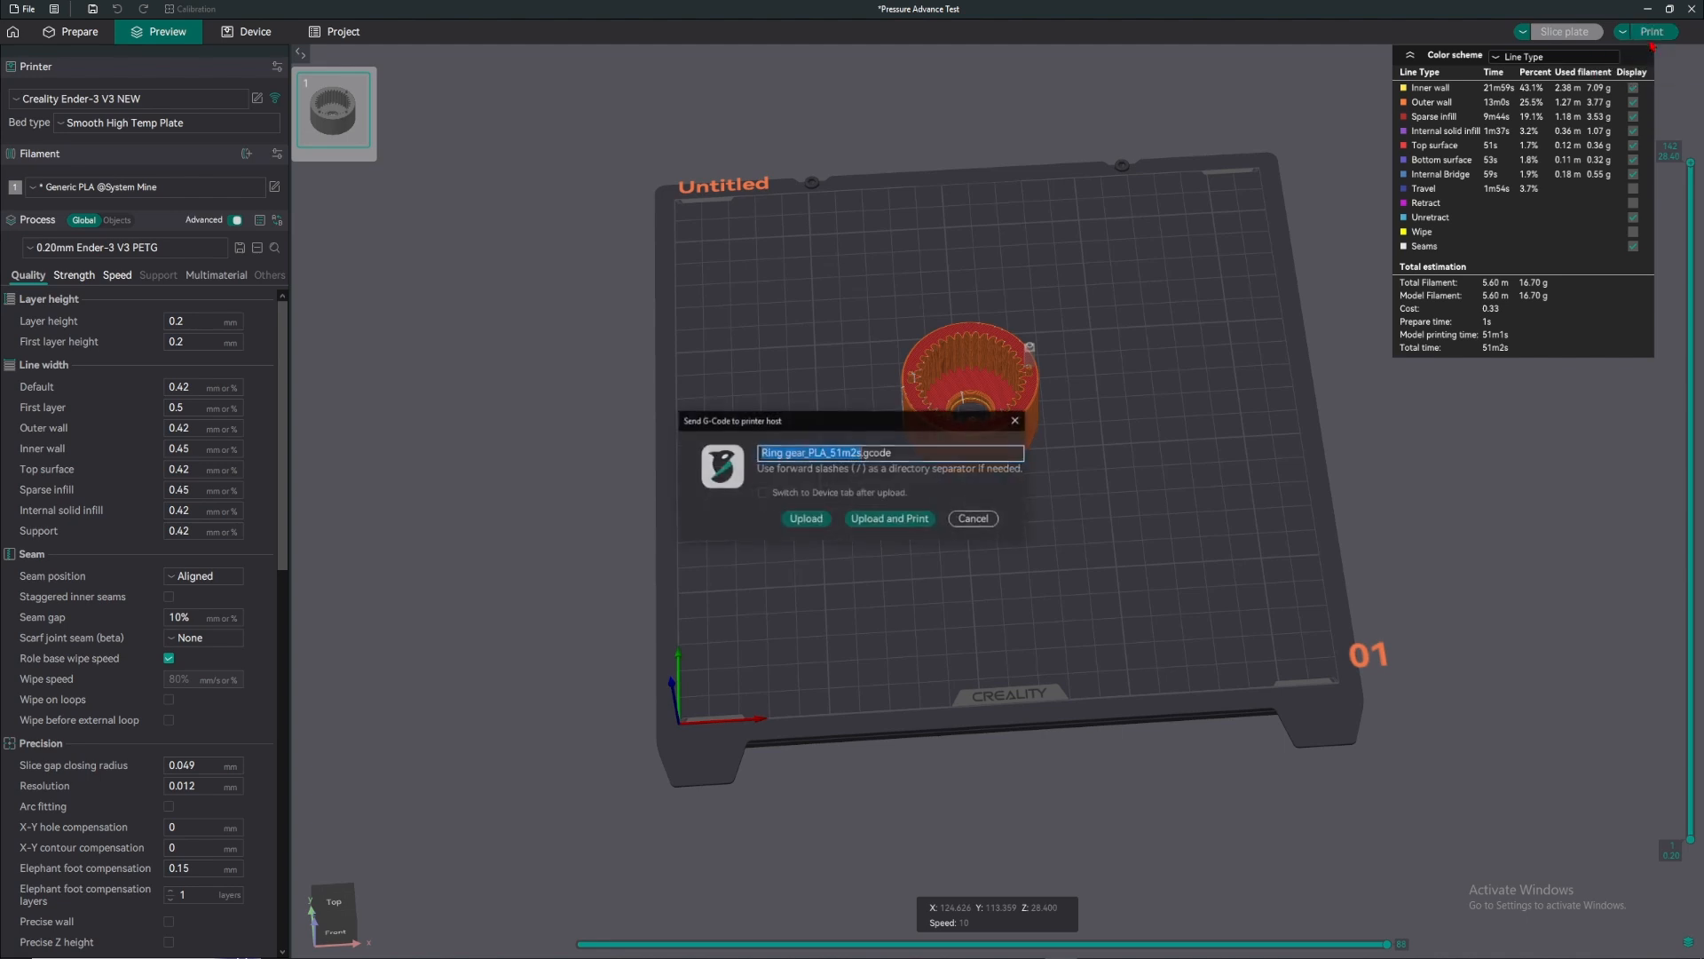
left_click_drag(778, 453, 907, 439)
left_click(931, 452)
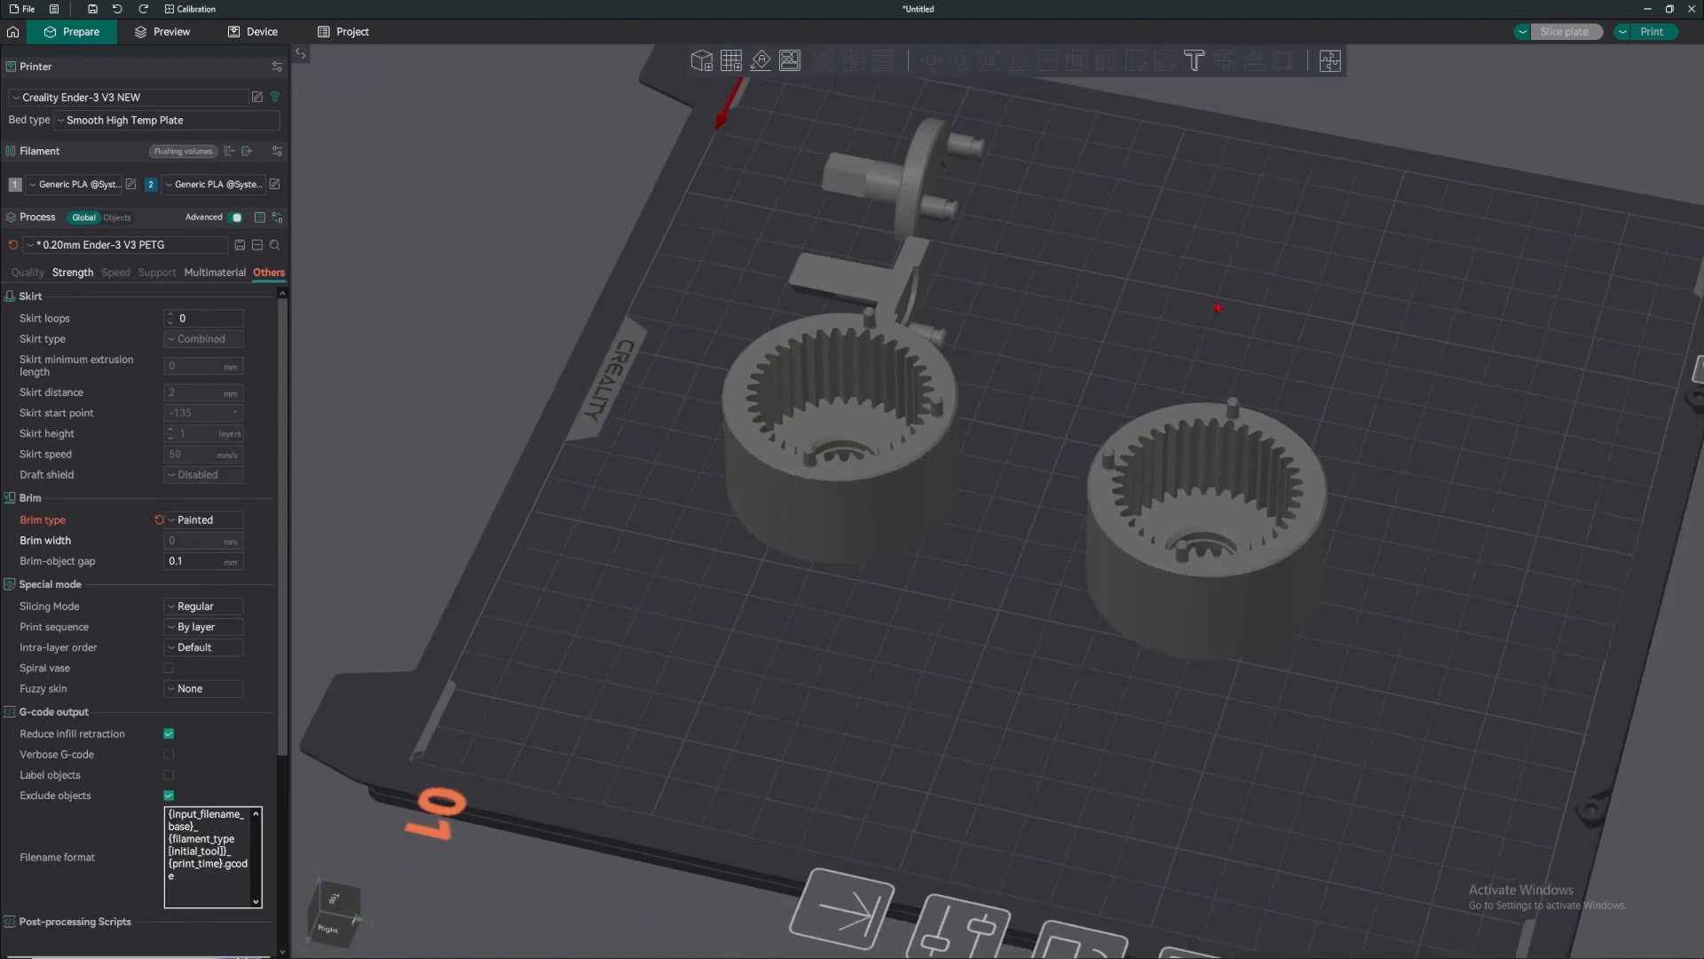
- Delete all the gear parts from the plate in the Untitled project
left_click_drag(888, 724, 1143, 721)
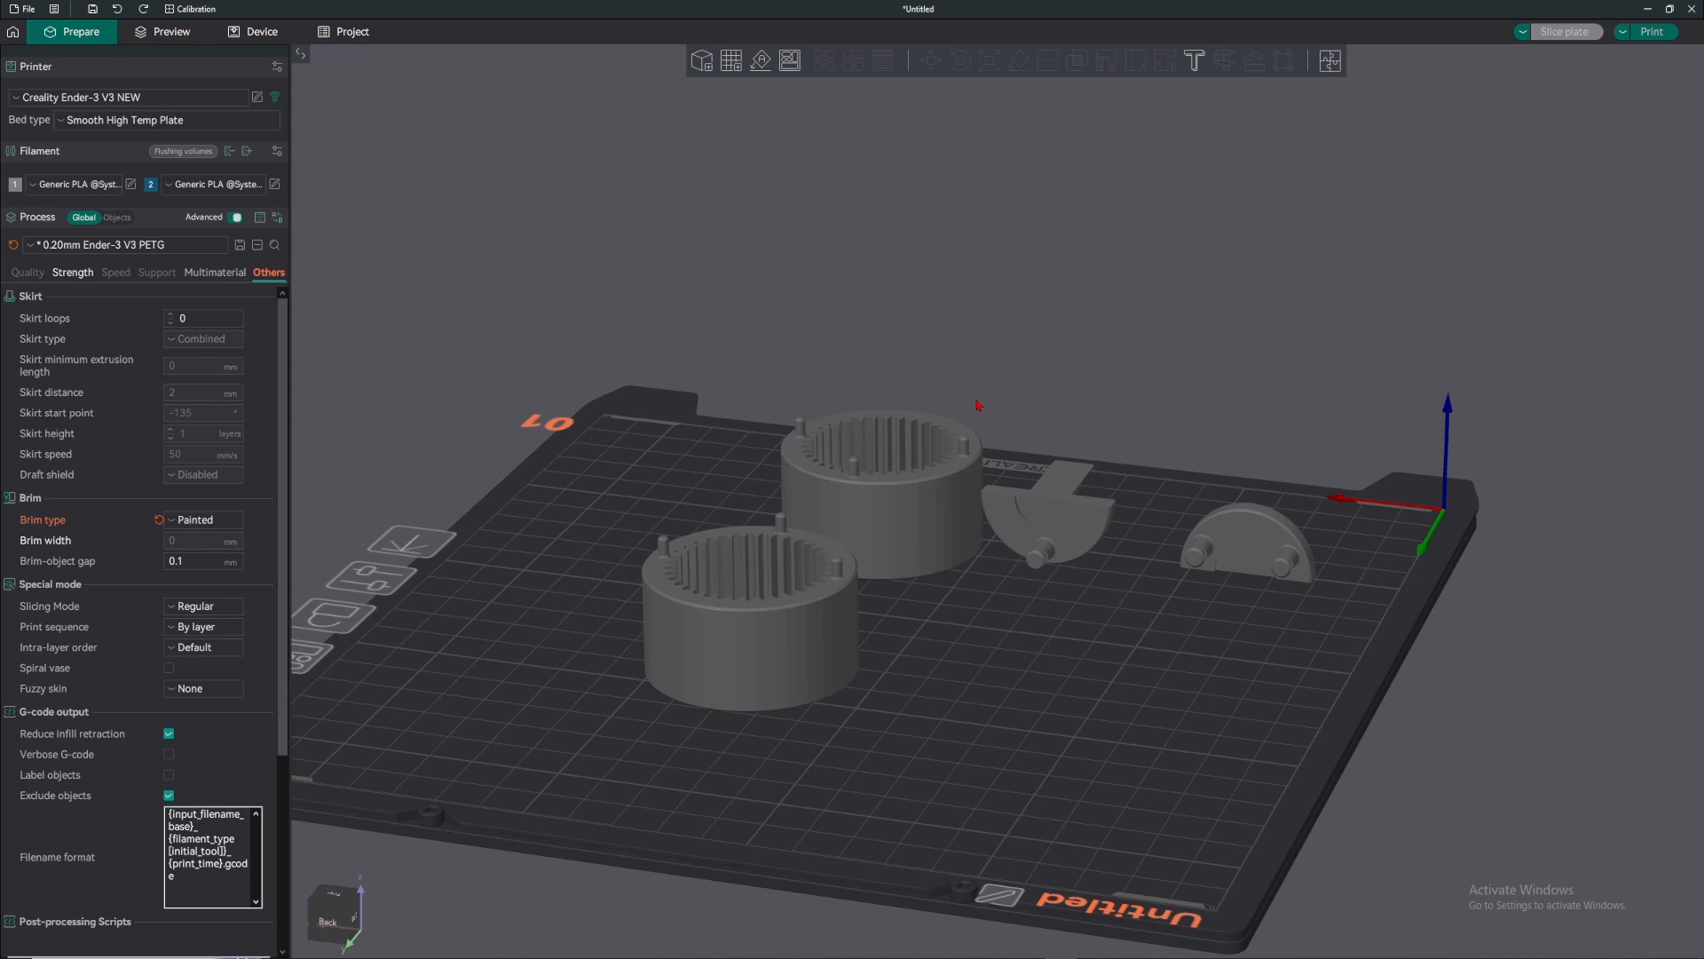
key("ctrl+a")
key("Delete")
left_click_drag(981, 388, 968, 209)
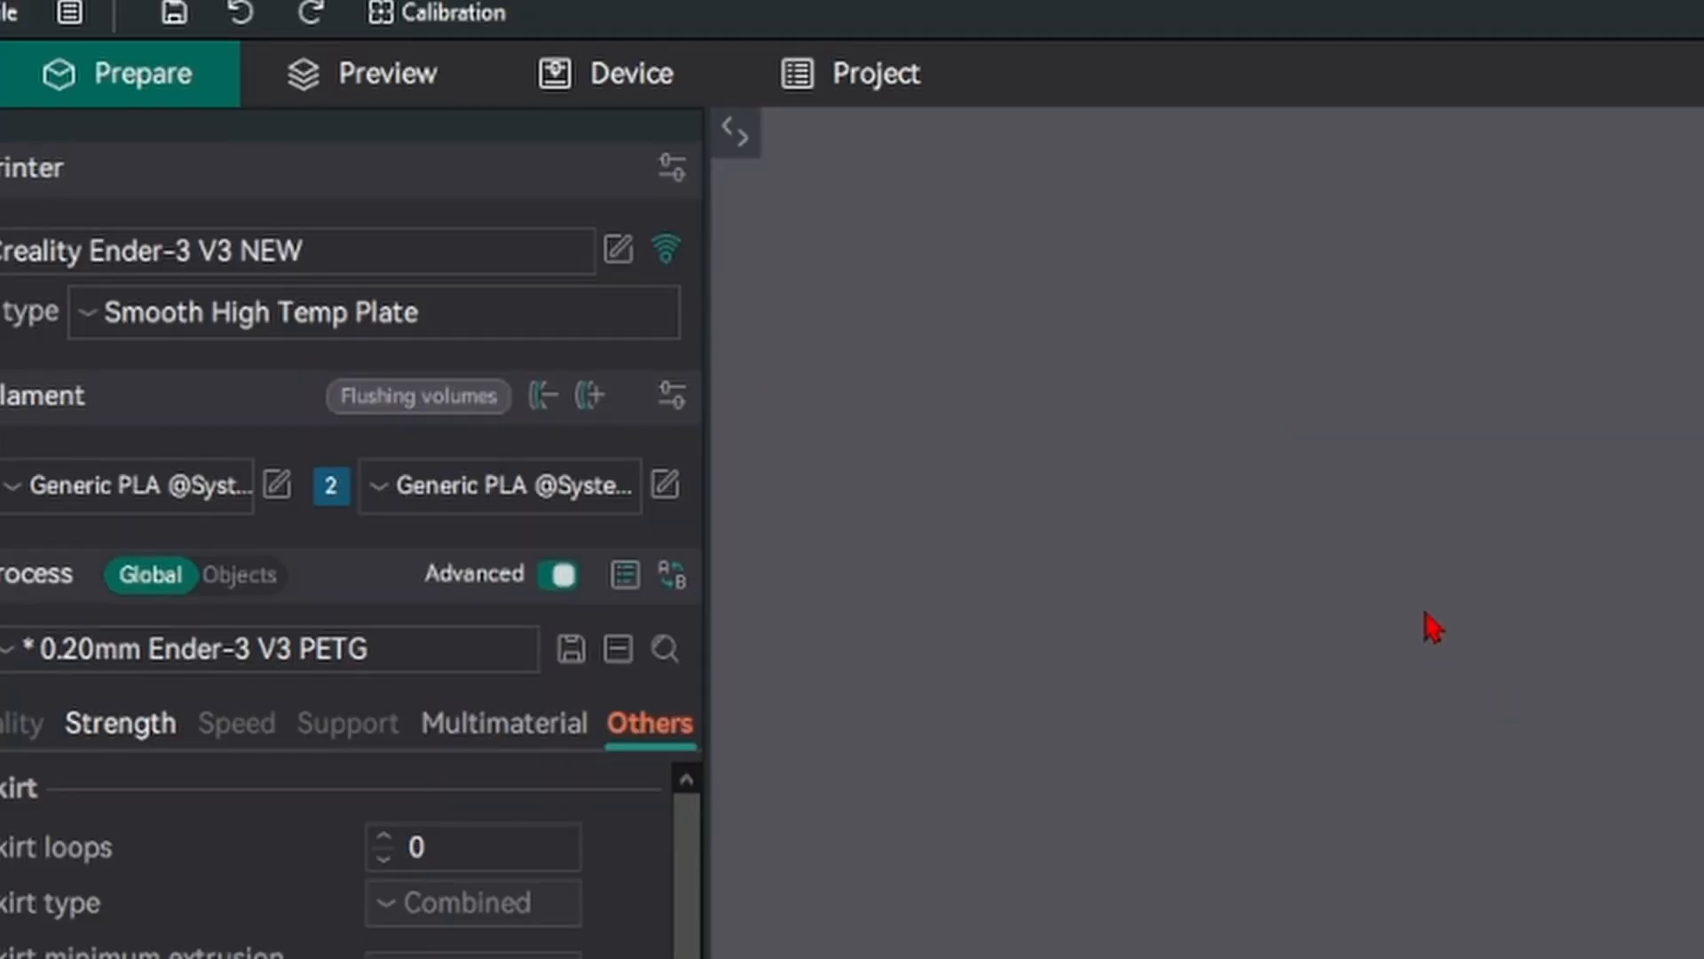
- Review the flow ratio and pressure advance settings of the Generic PLA filament, then close the material settings
left_click(280, 488)
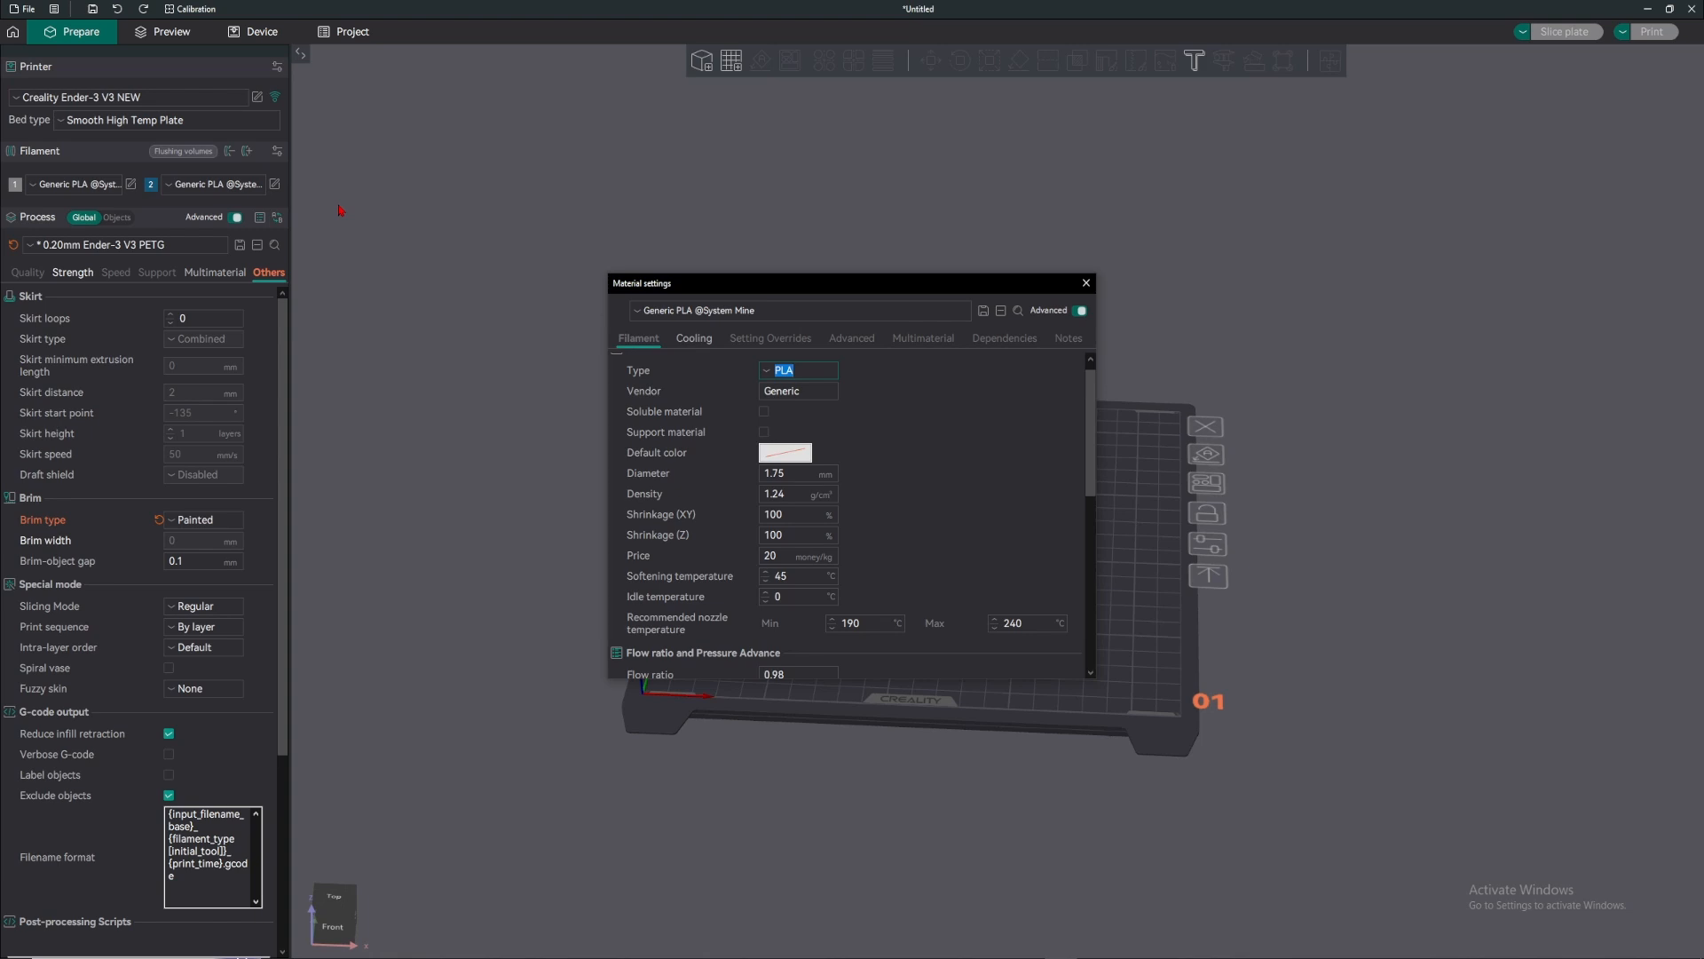
scroll(714, 444, "down", 3)
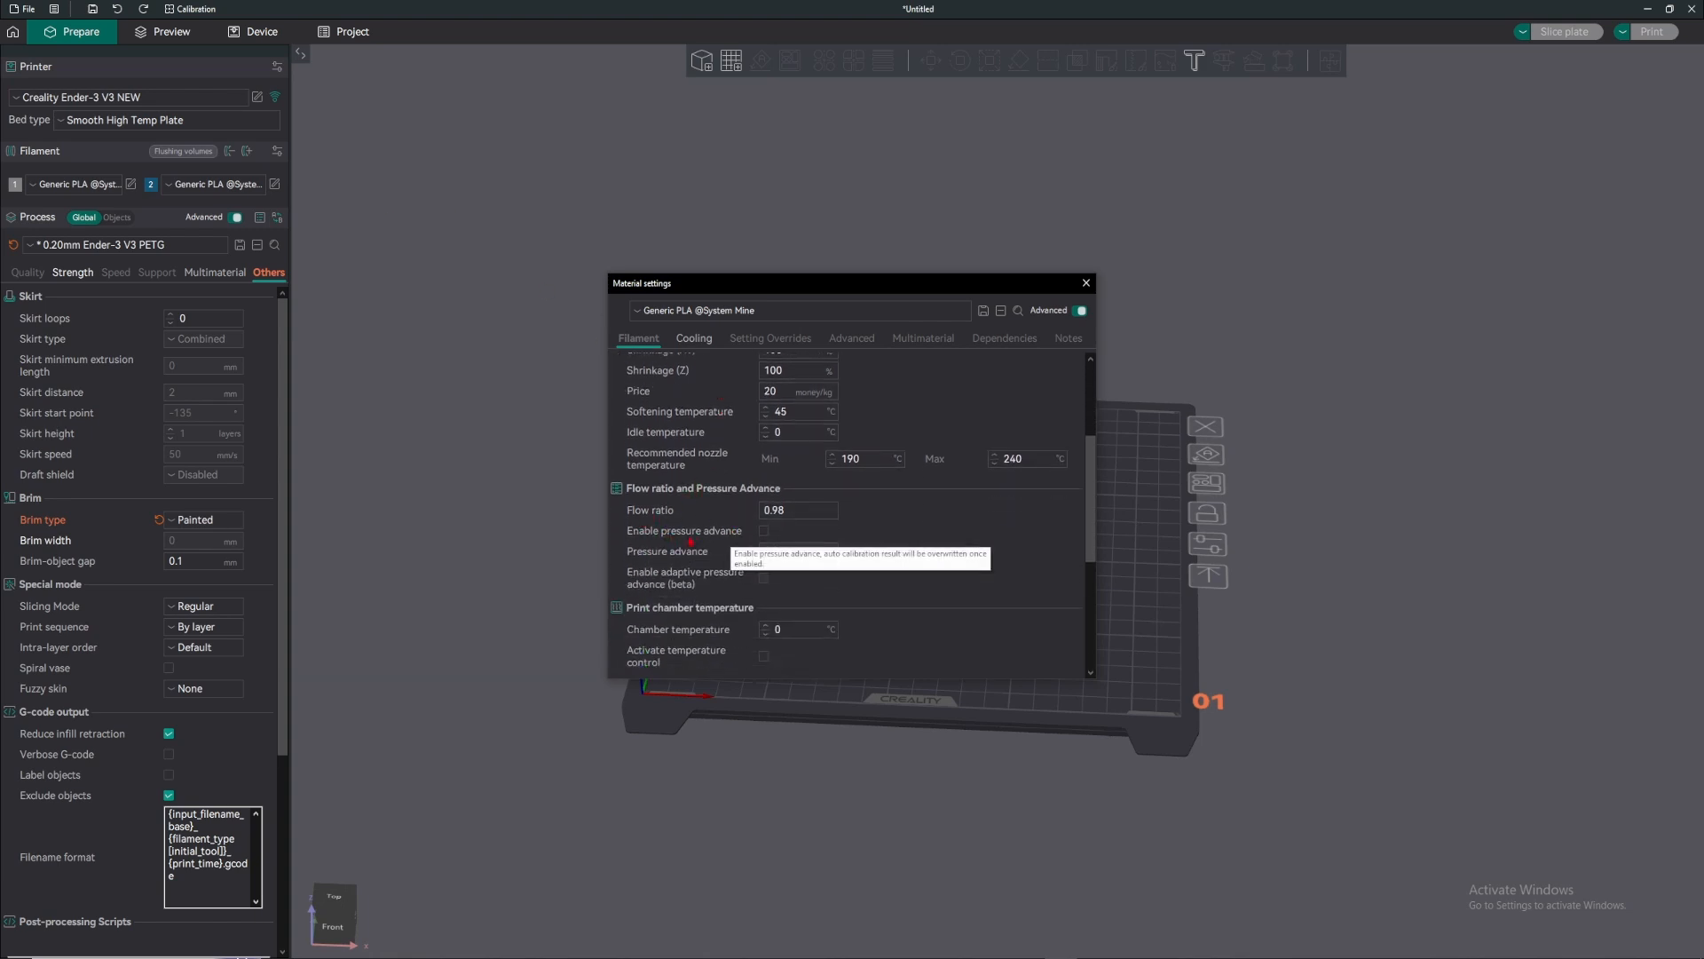
left_click(1085, 283)
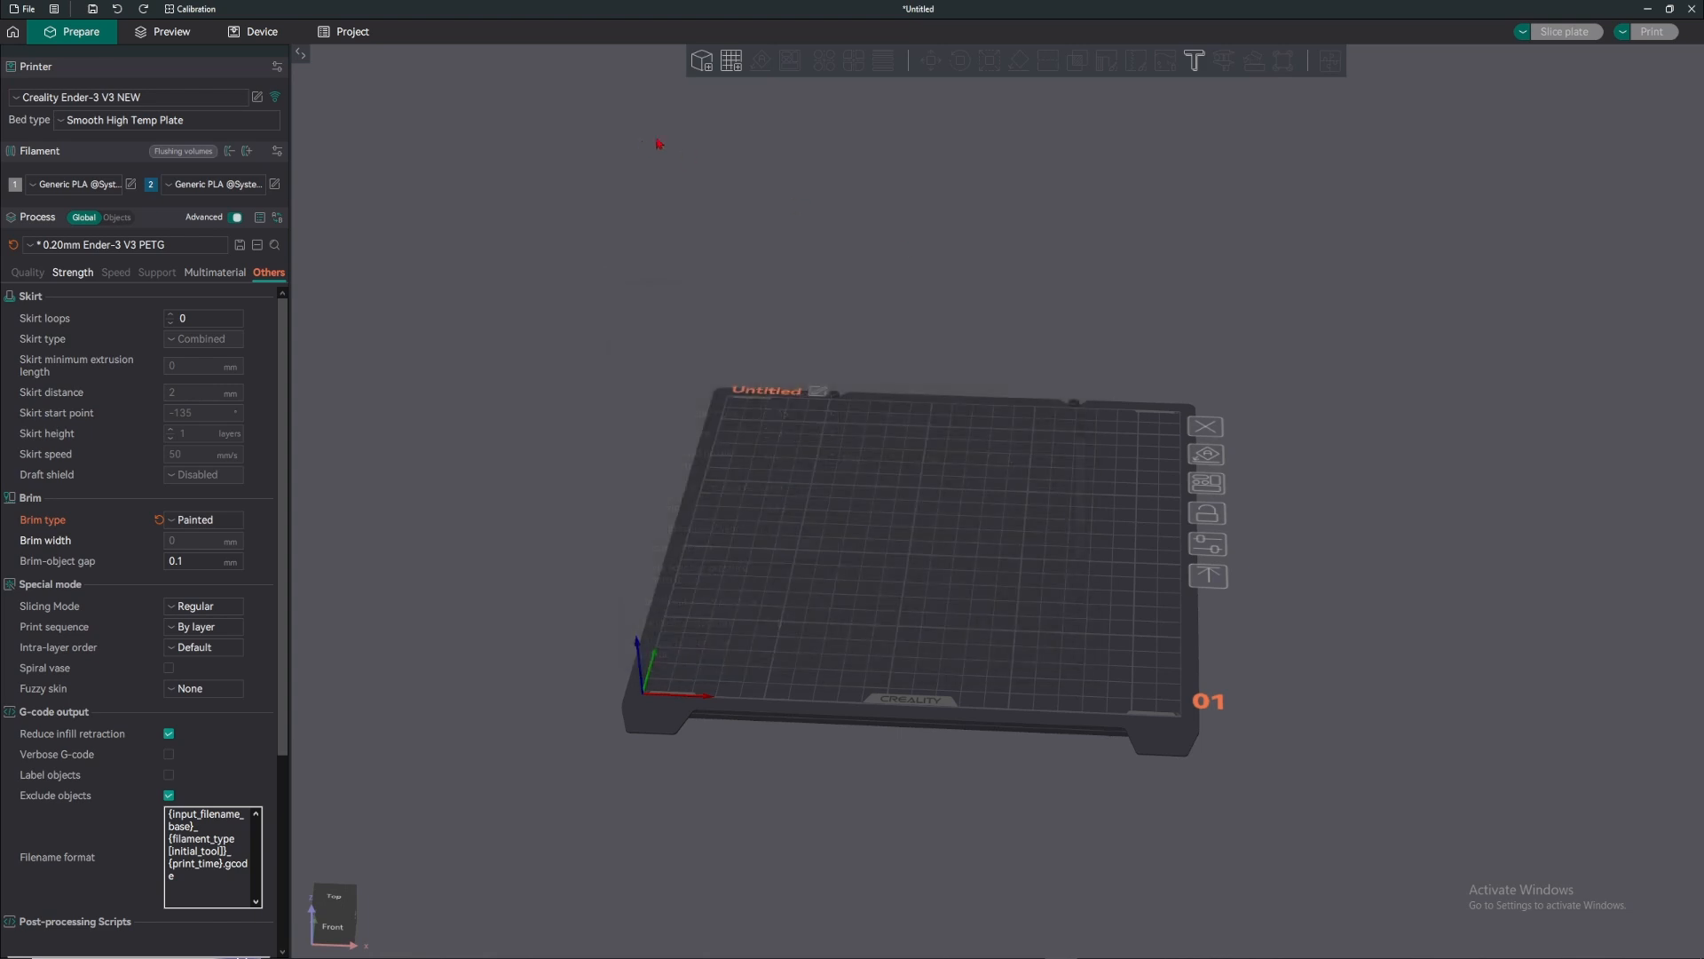
left_click_drag(848, 289, 866, 300)
scroll(877, 277, "up", 1)
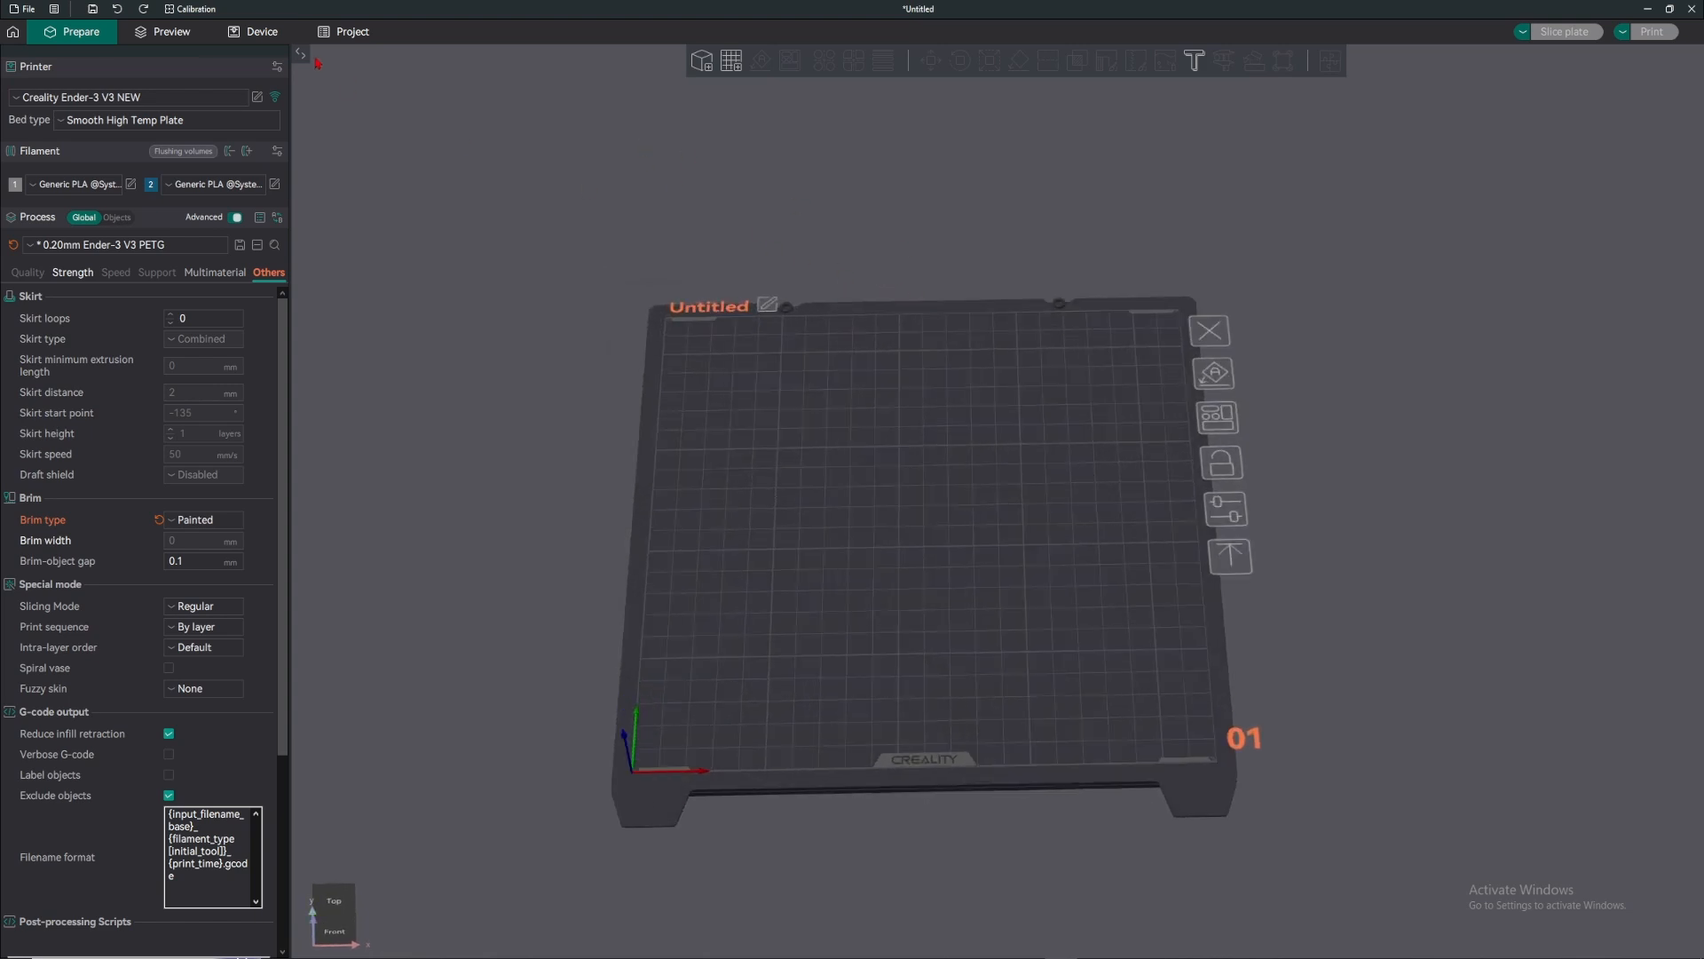
- Generate a PLA temperature calibration tower from 230 to 190 °C, discarding the modified brim type setting
left_click(206, 13)
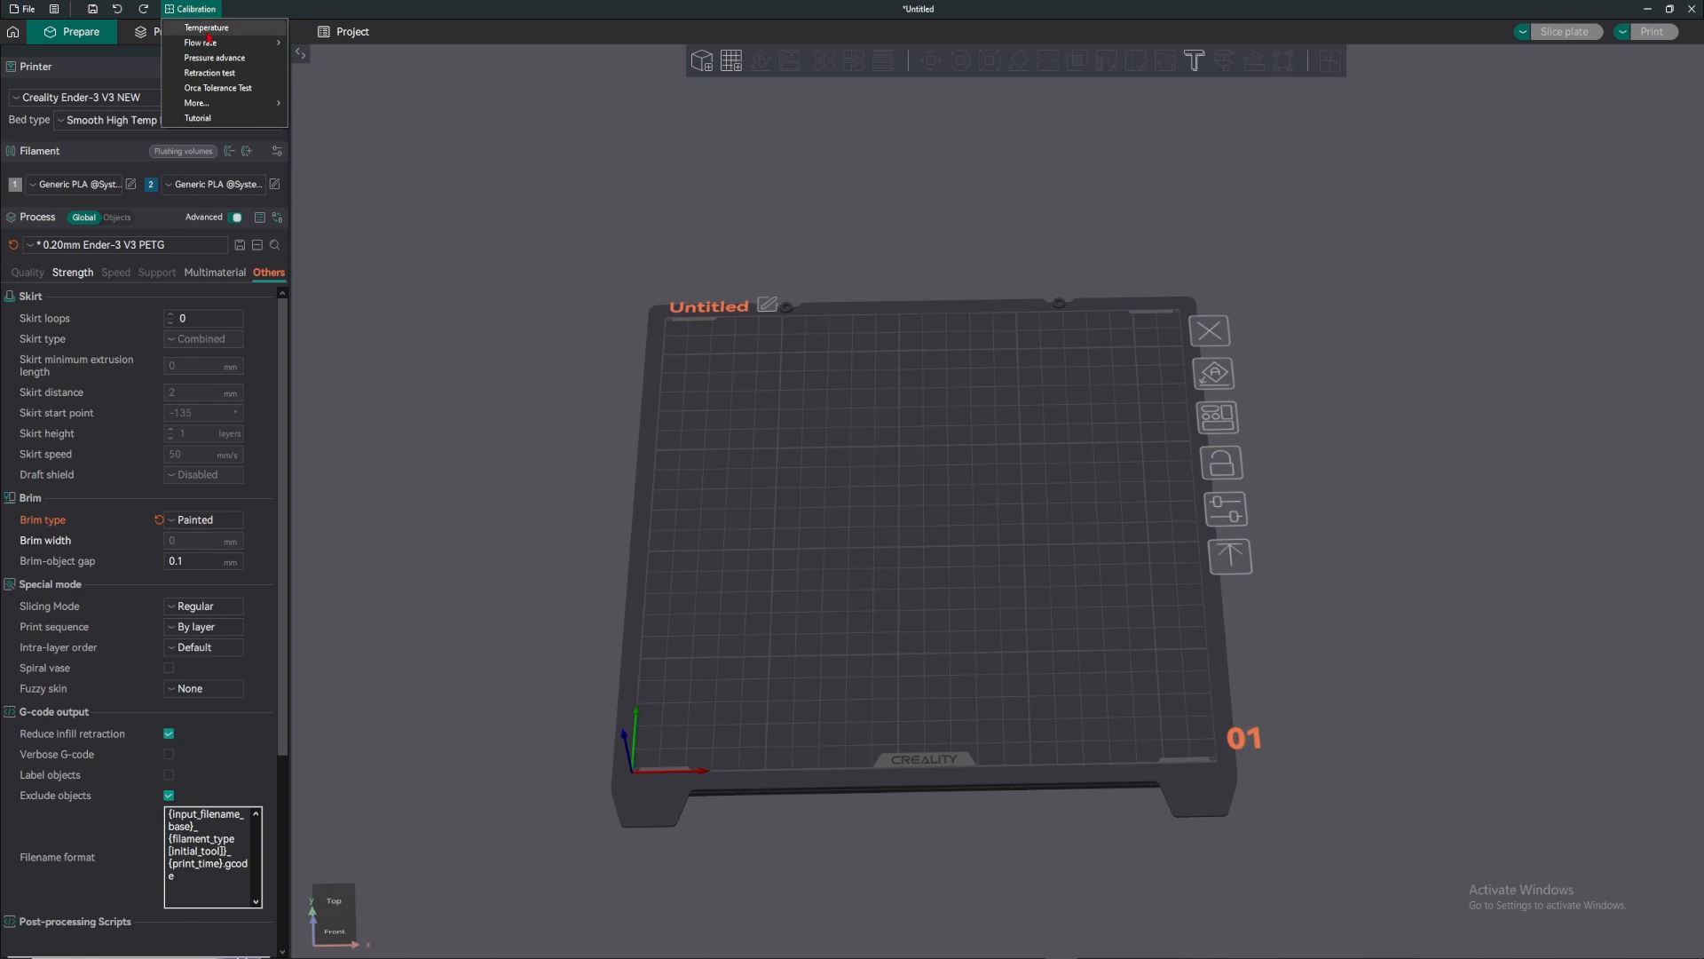
left_click(207, 28)
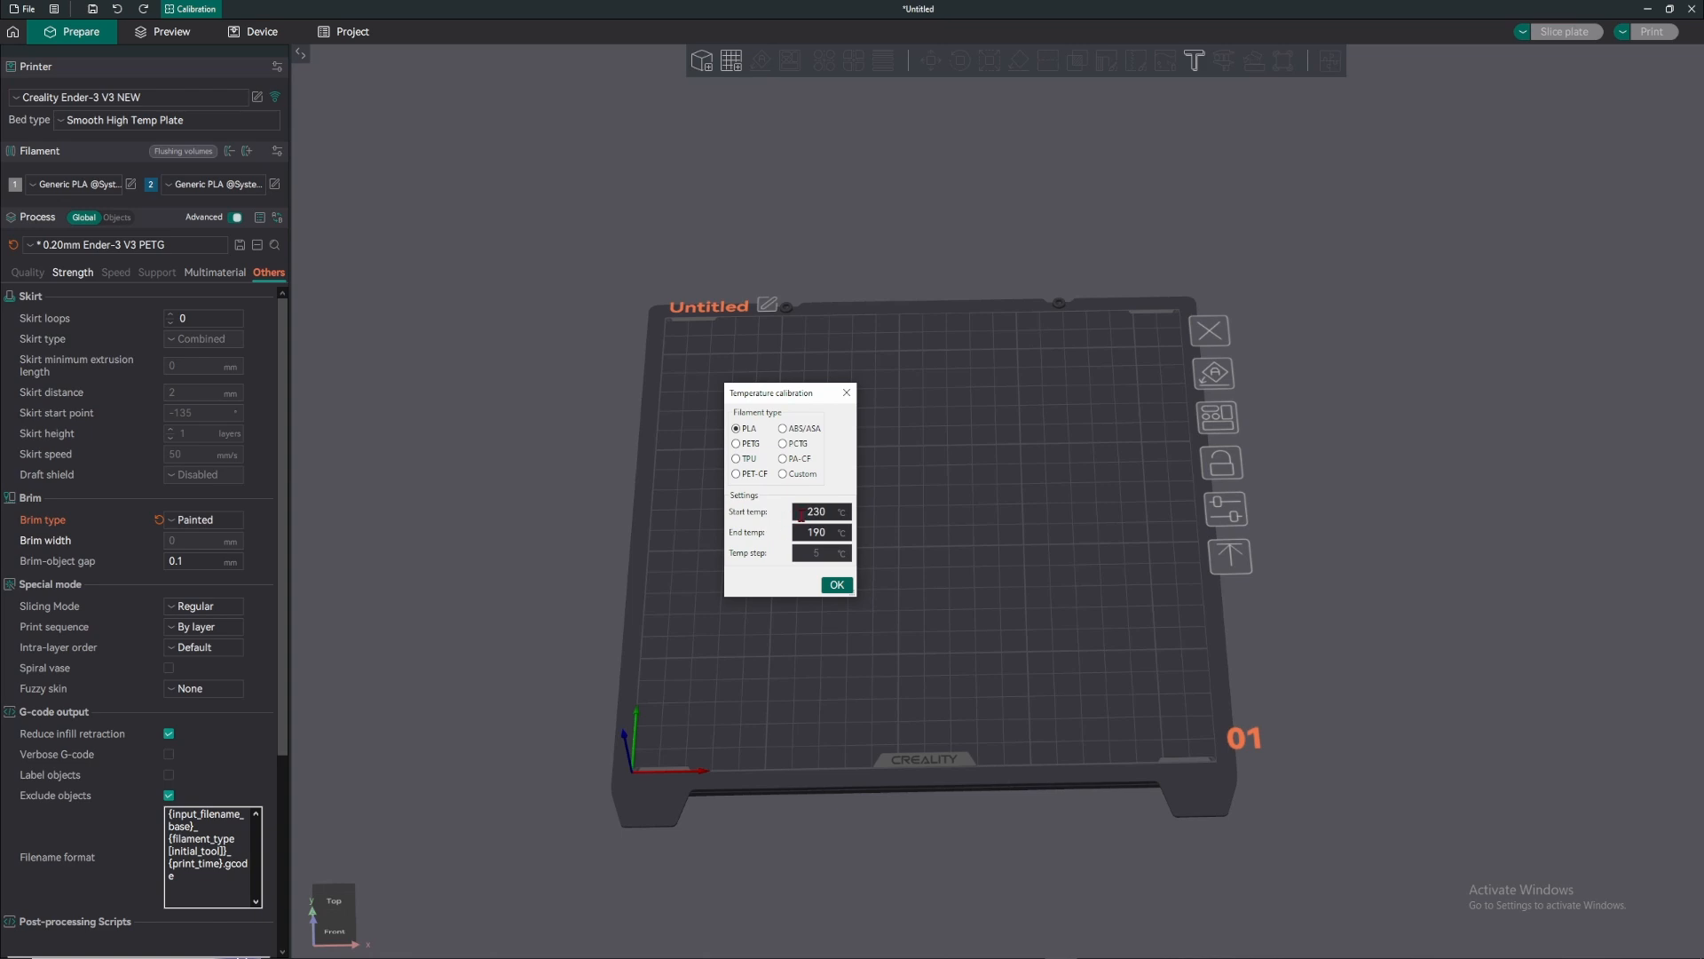
left_click(851, 515)
key("Tab")
left_click(838, 586)
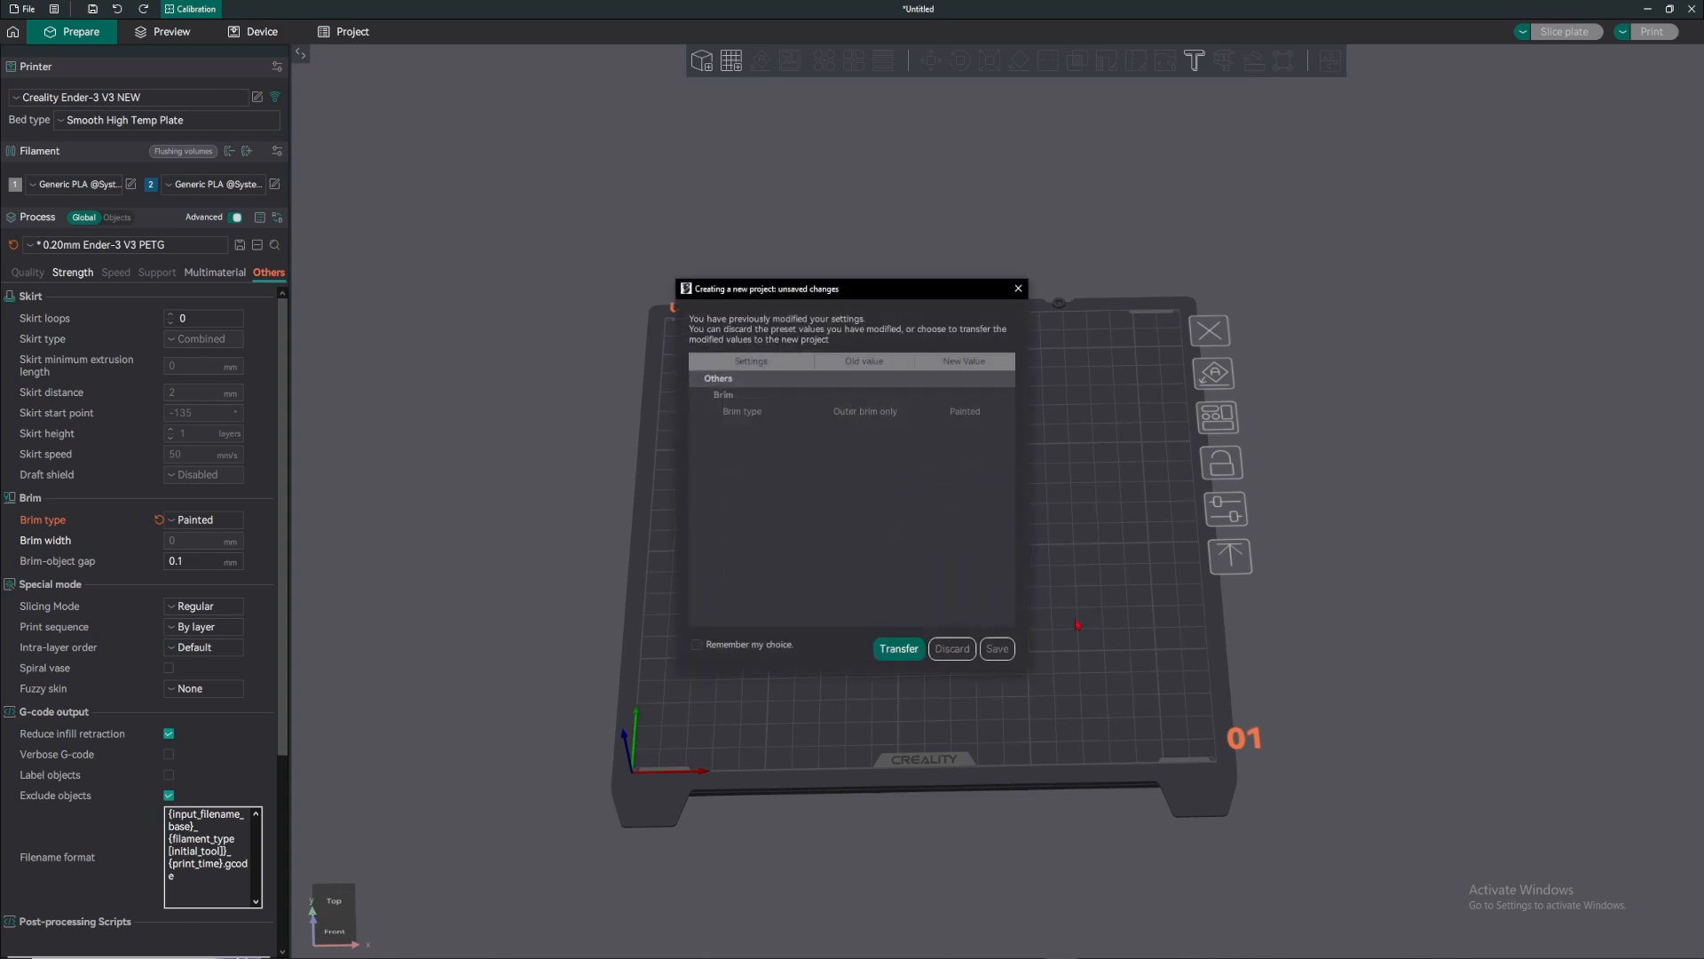
left_click(952, 648)
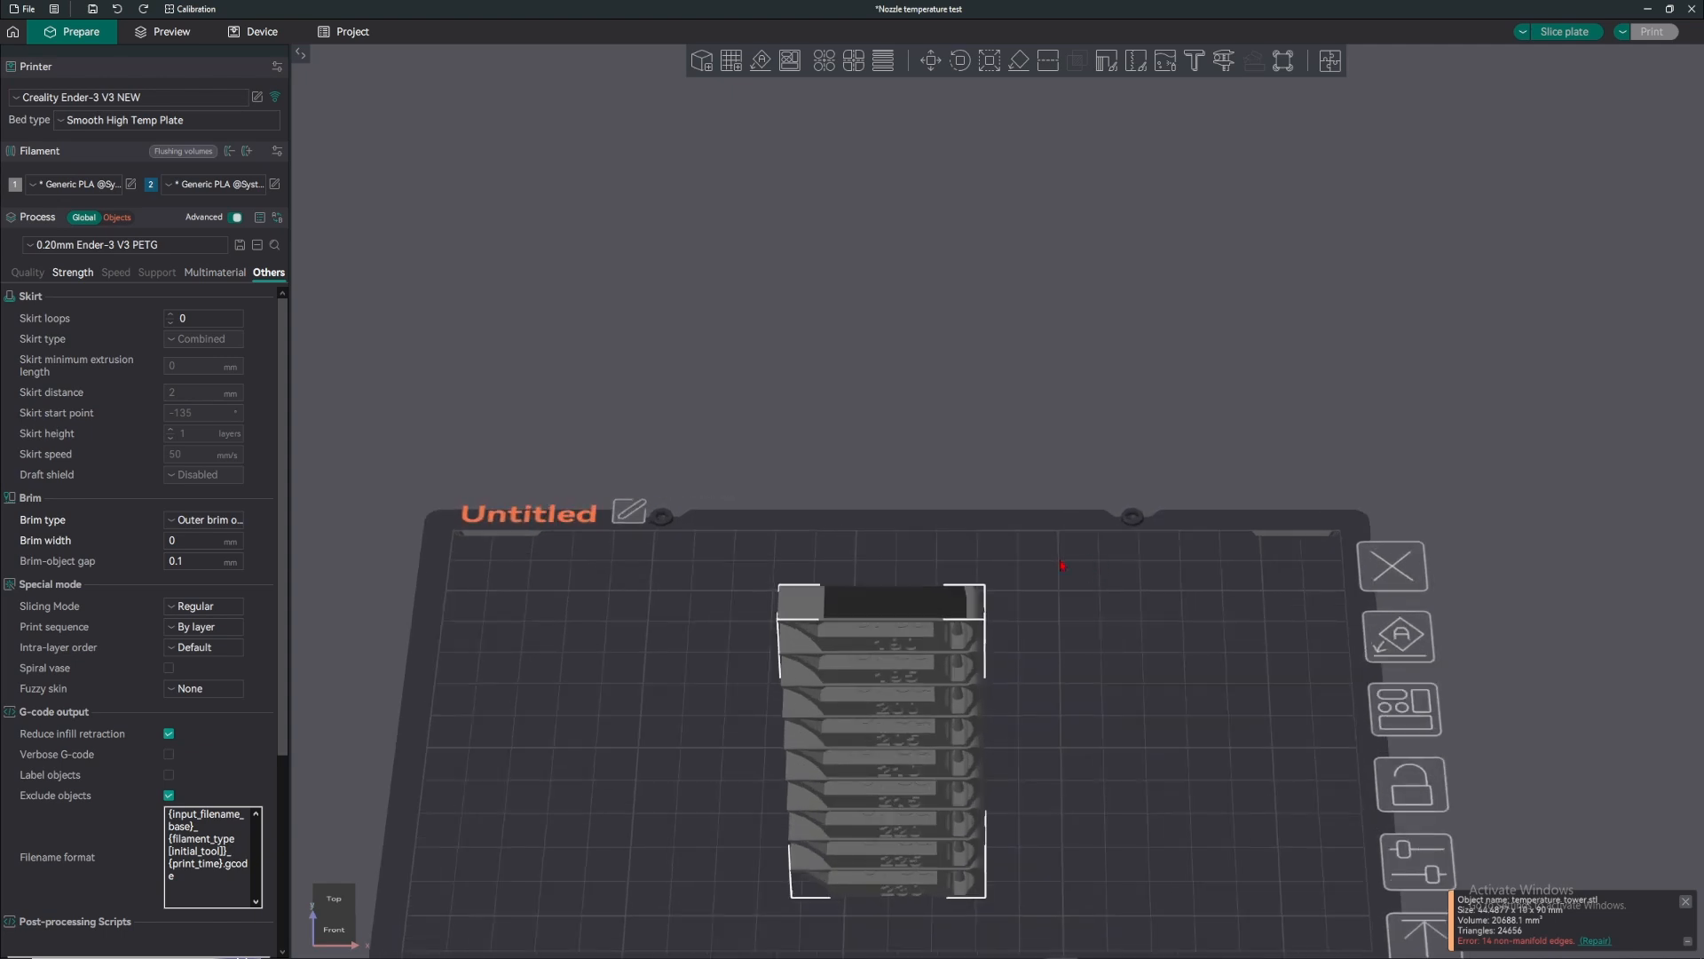
- View the temperature tower from the front and slice the plate
left_click_drag(980, 360, 987, 314)
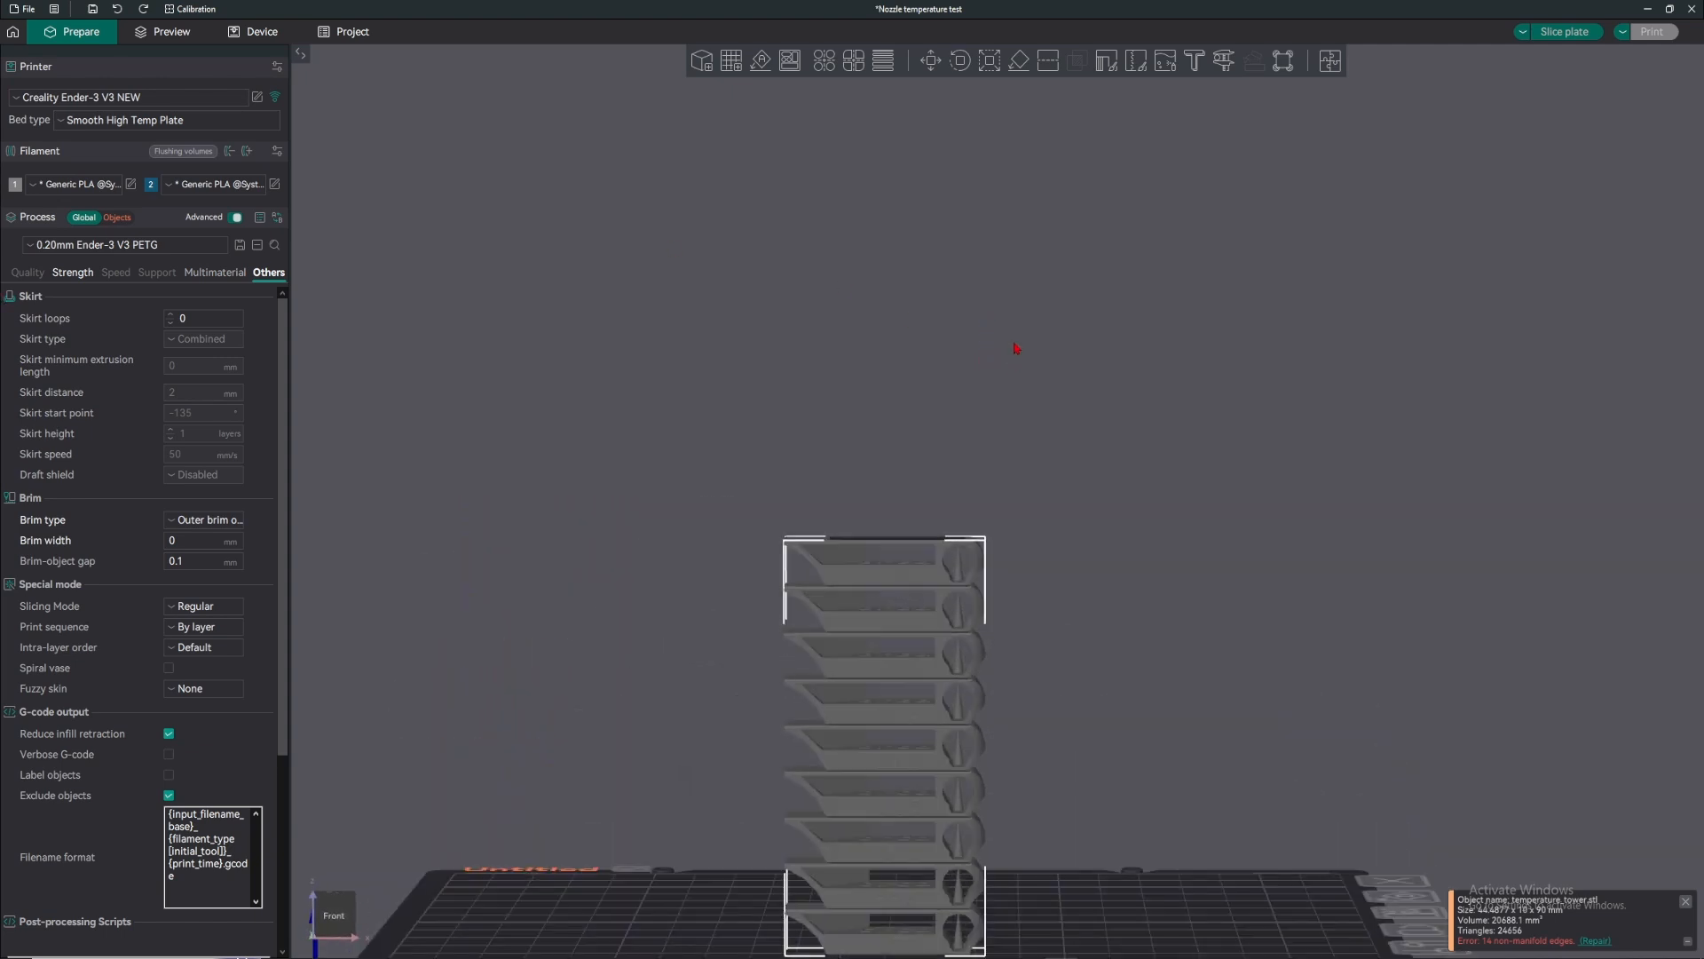
right_click_drag(1015, 465, 1038, 307)
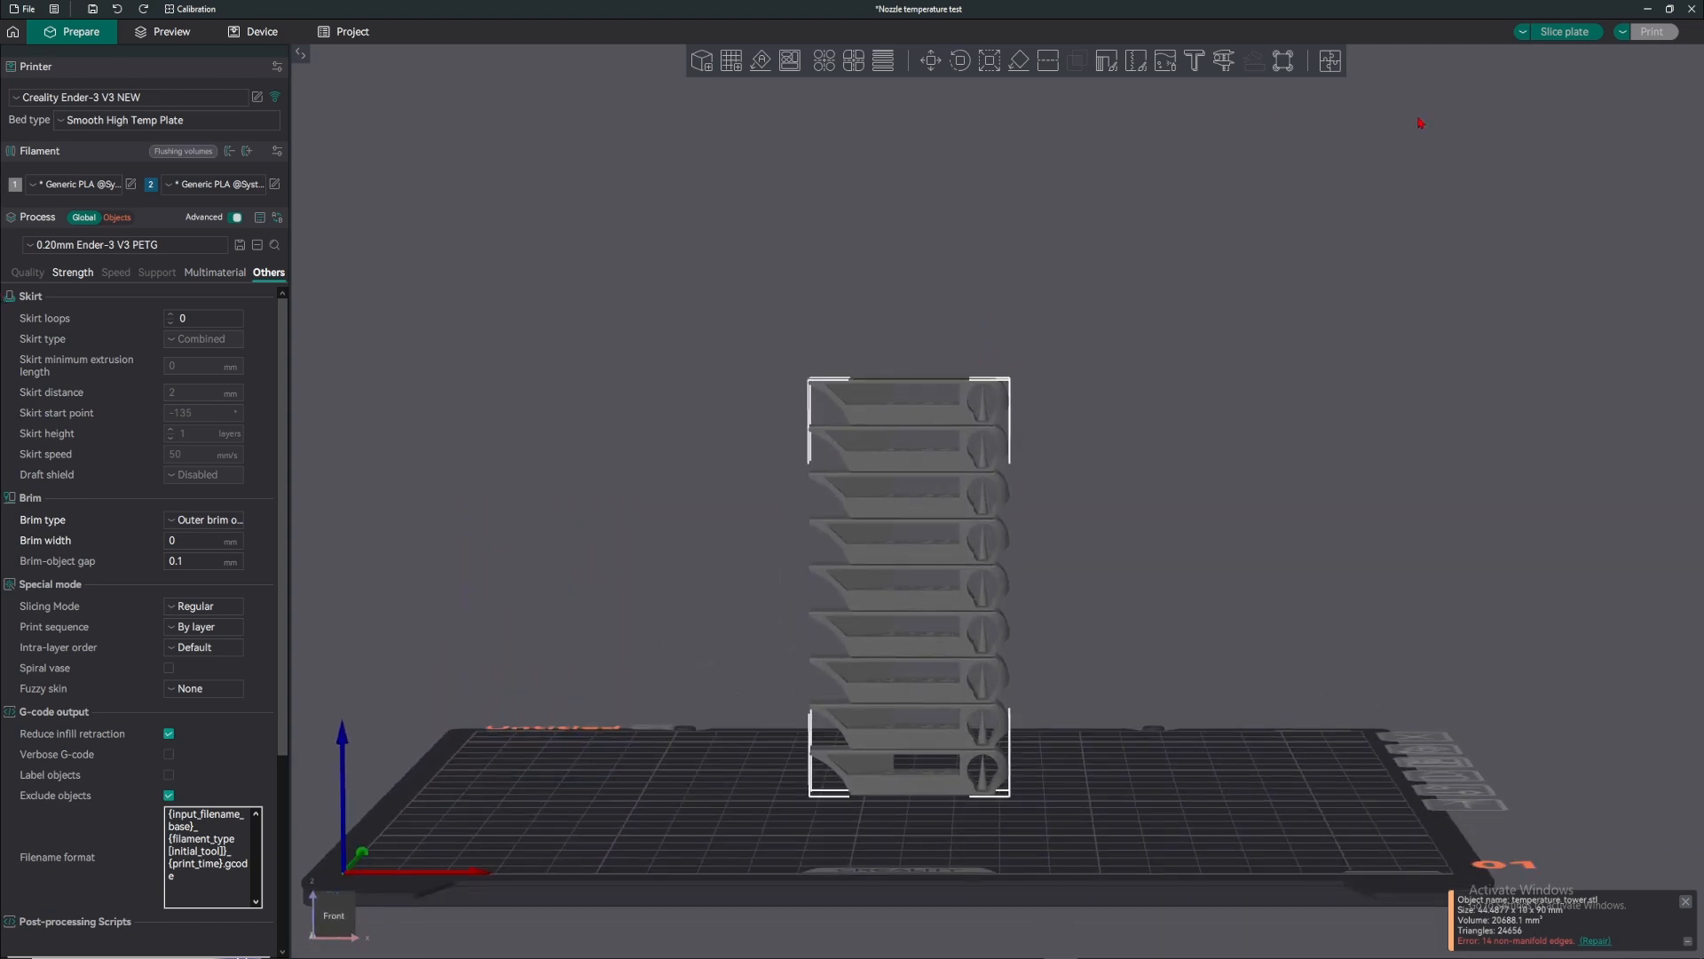
left_click(1558, 32)
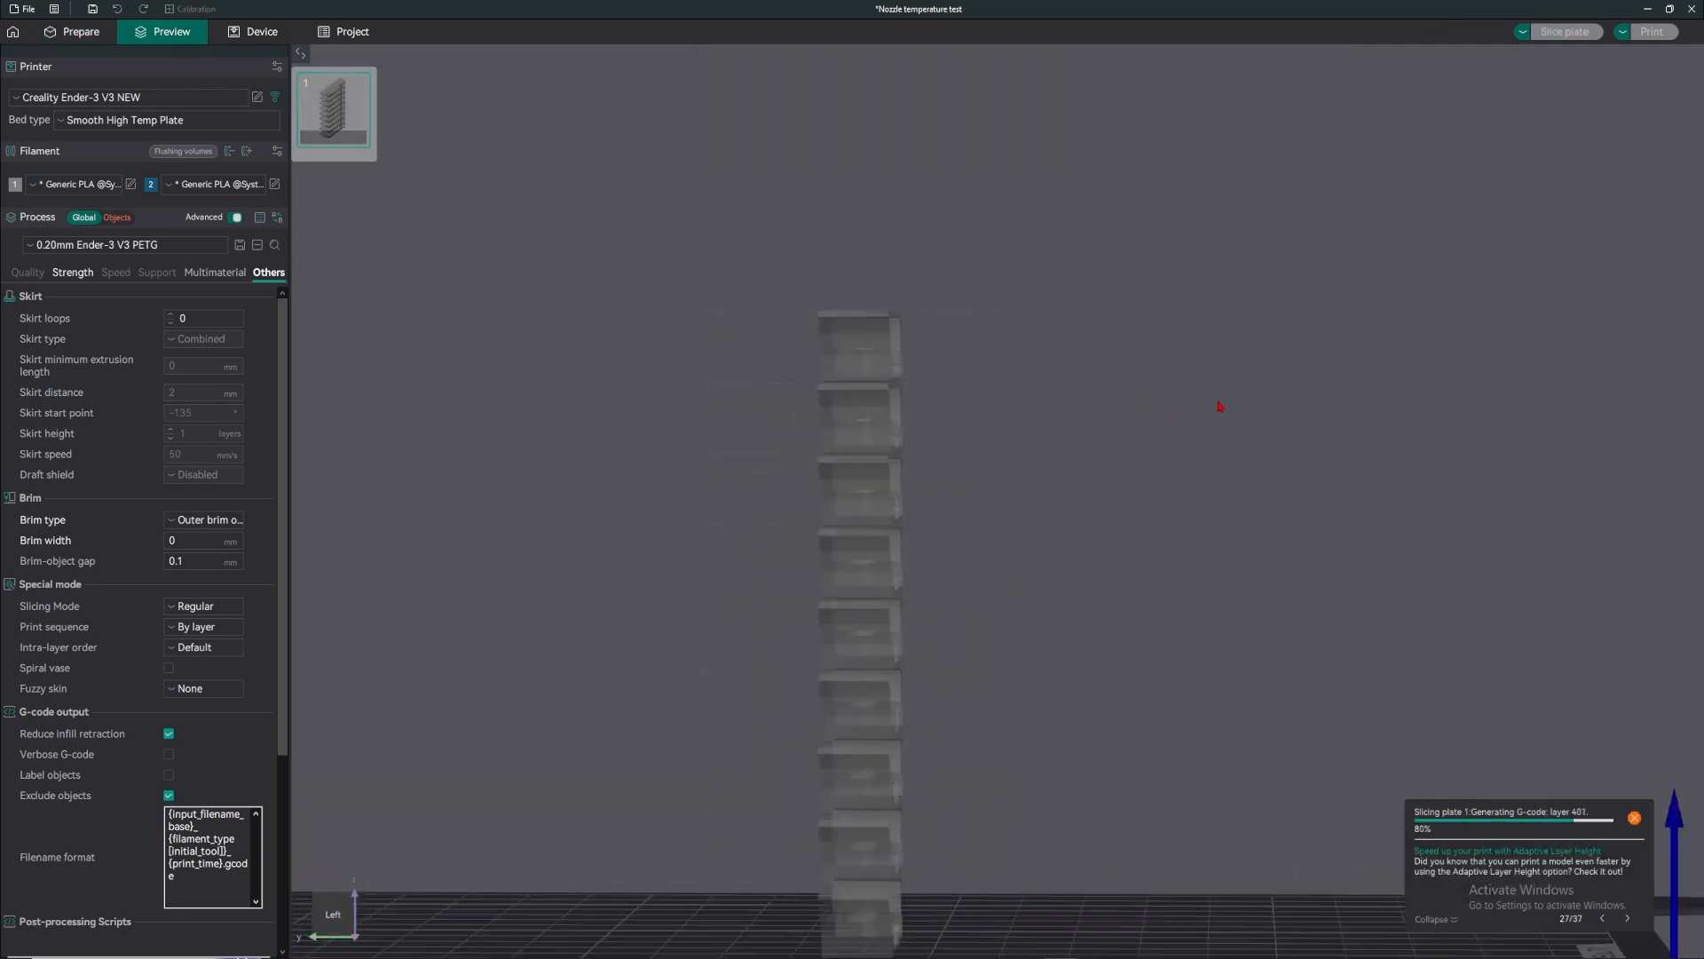
- Generate the Pass 1 flow rate calibration test without saving the current project, discarding the modified settings
left_click(191, 9)
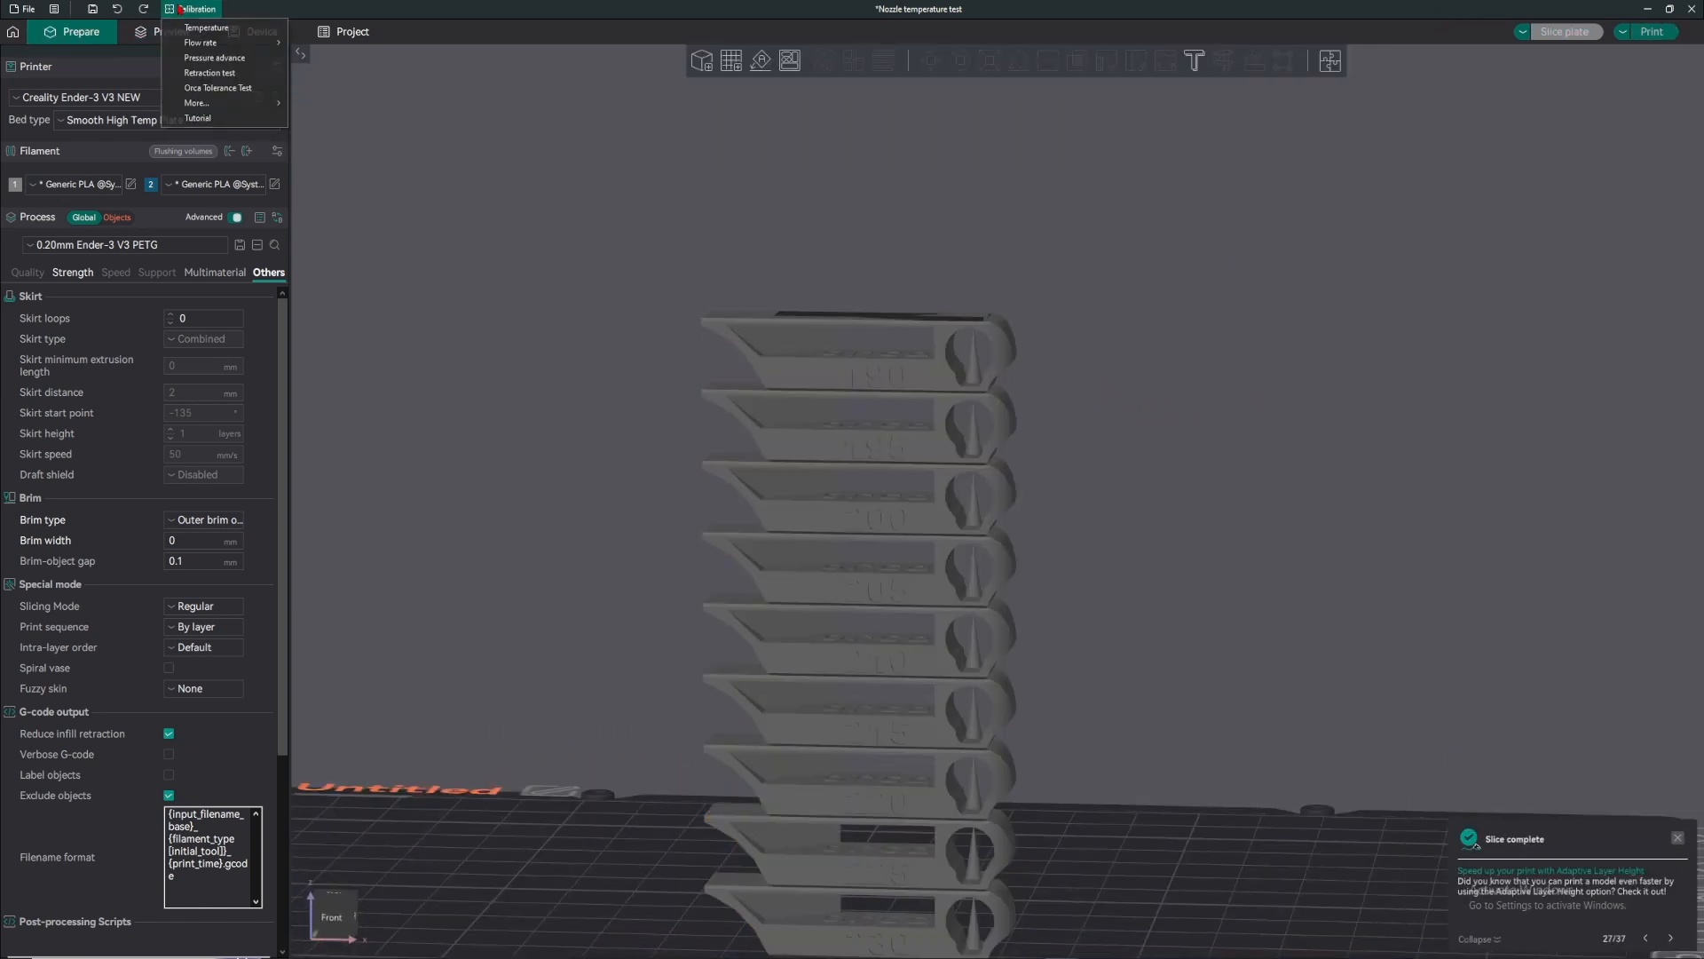
mouse_move(224, 45)
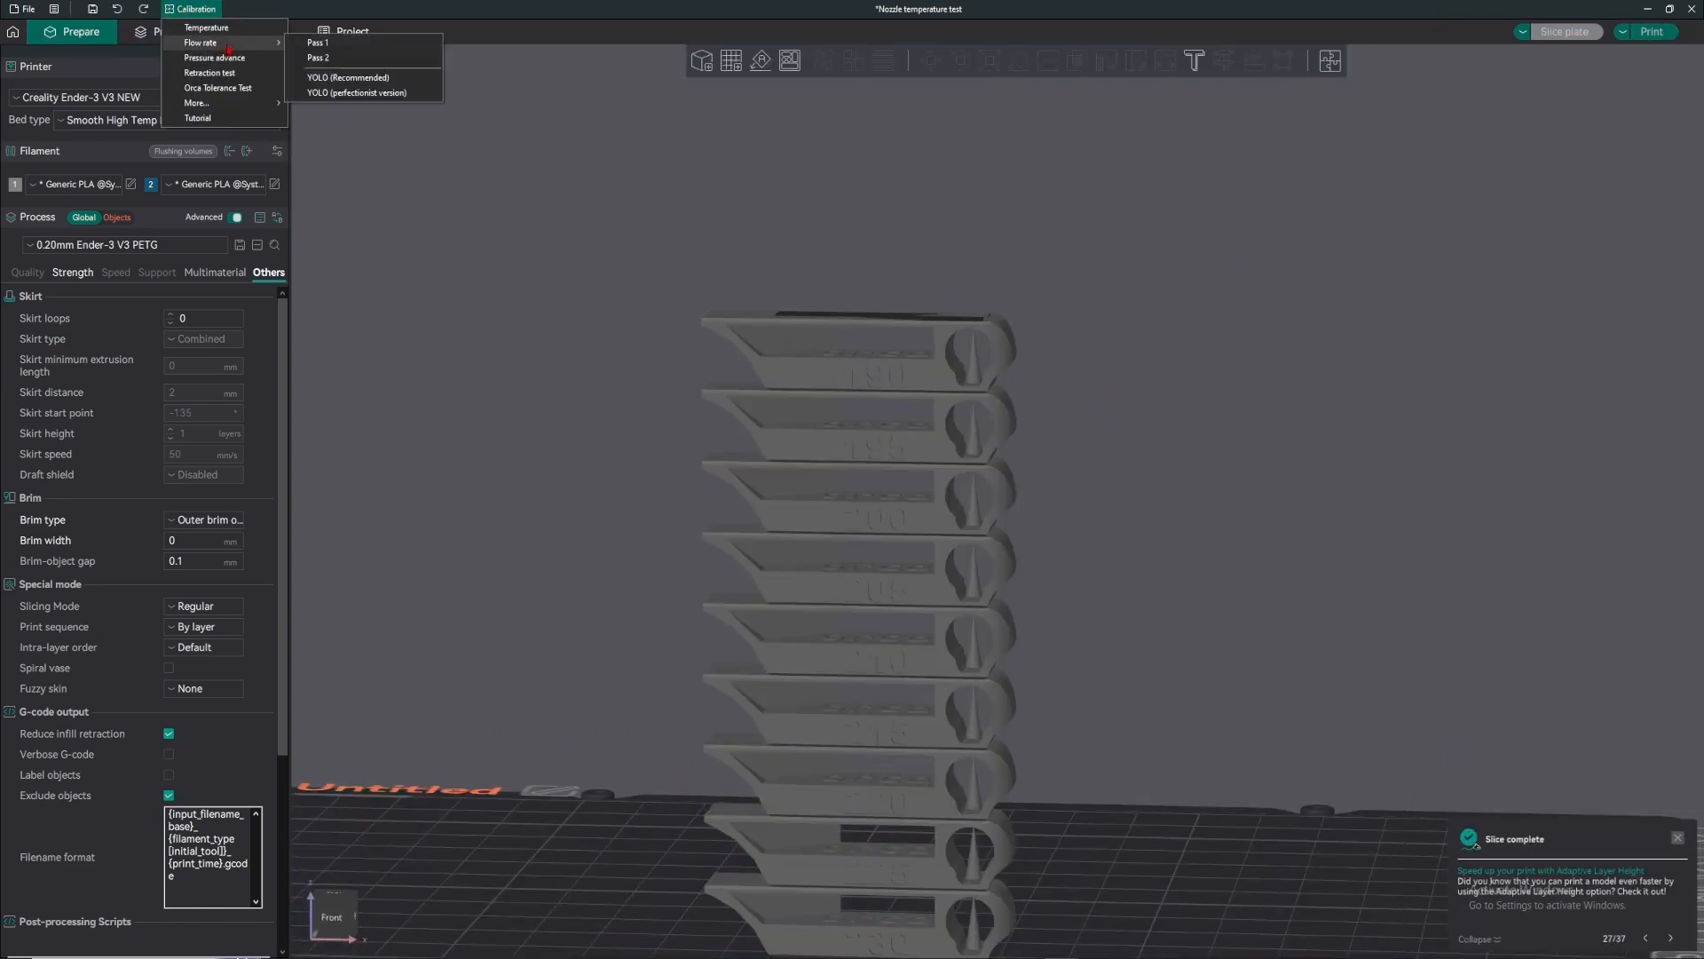
left_click(315, 43)
left_click(978, 531)
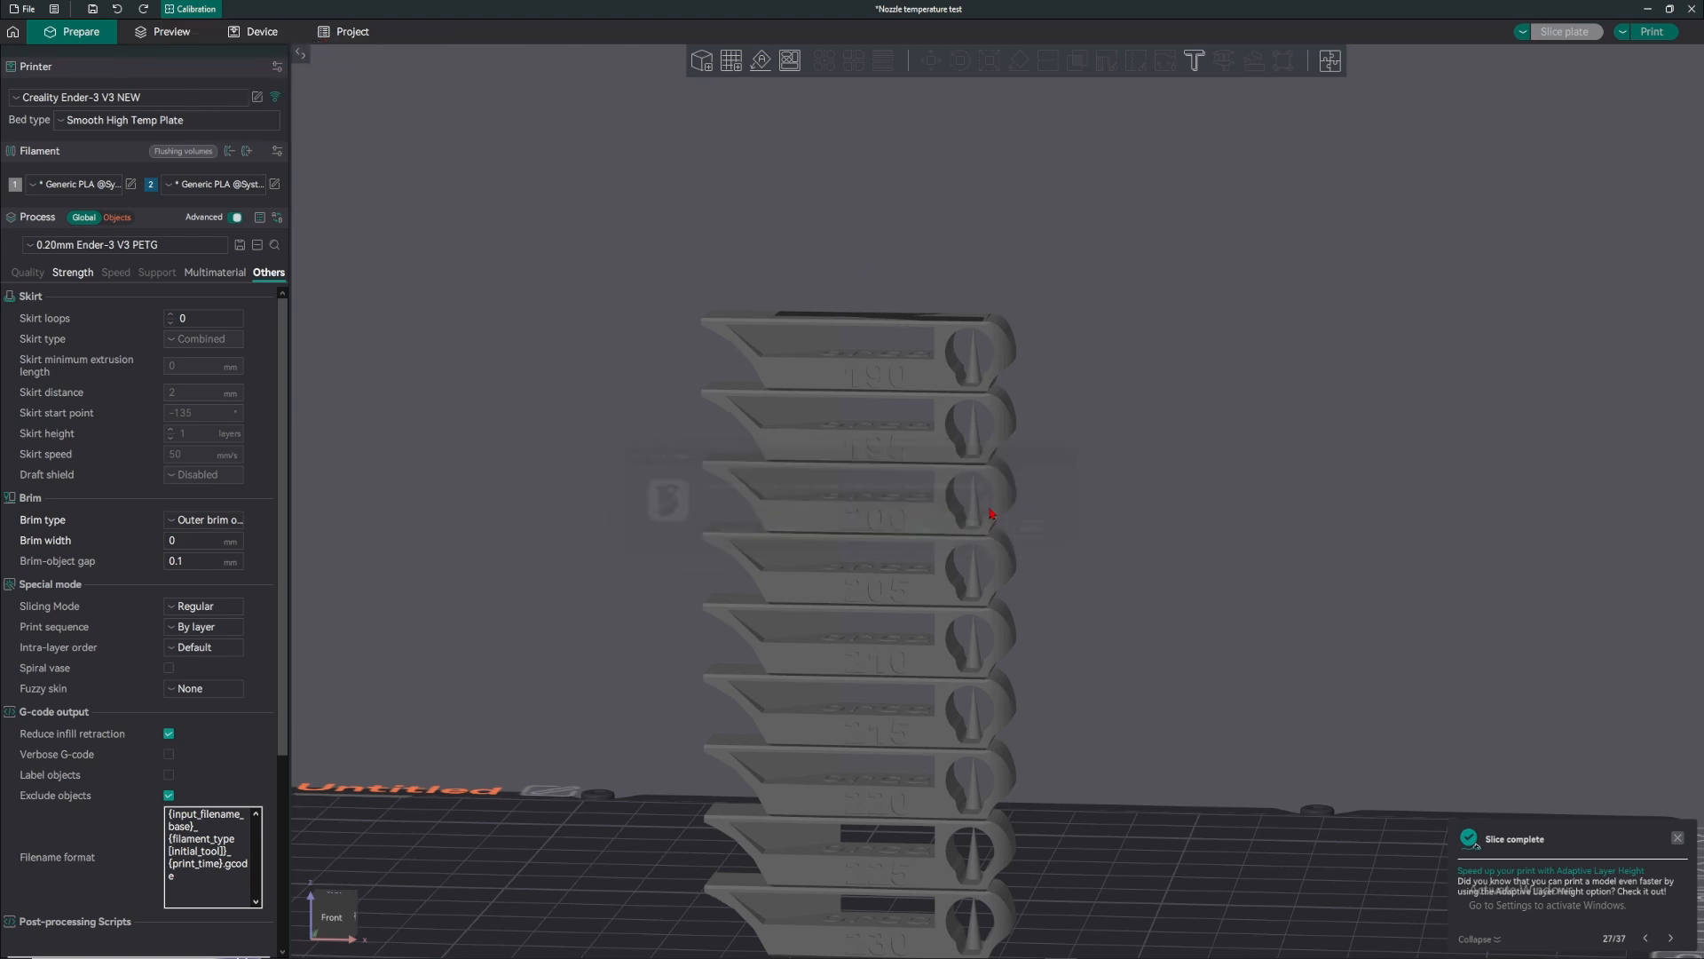
left_click(952, 649)
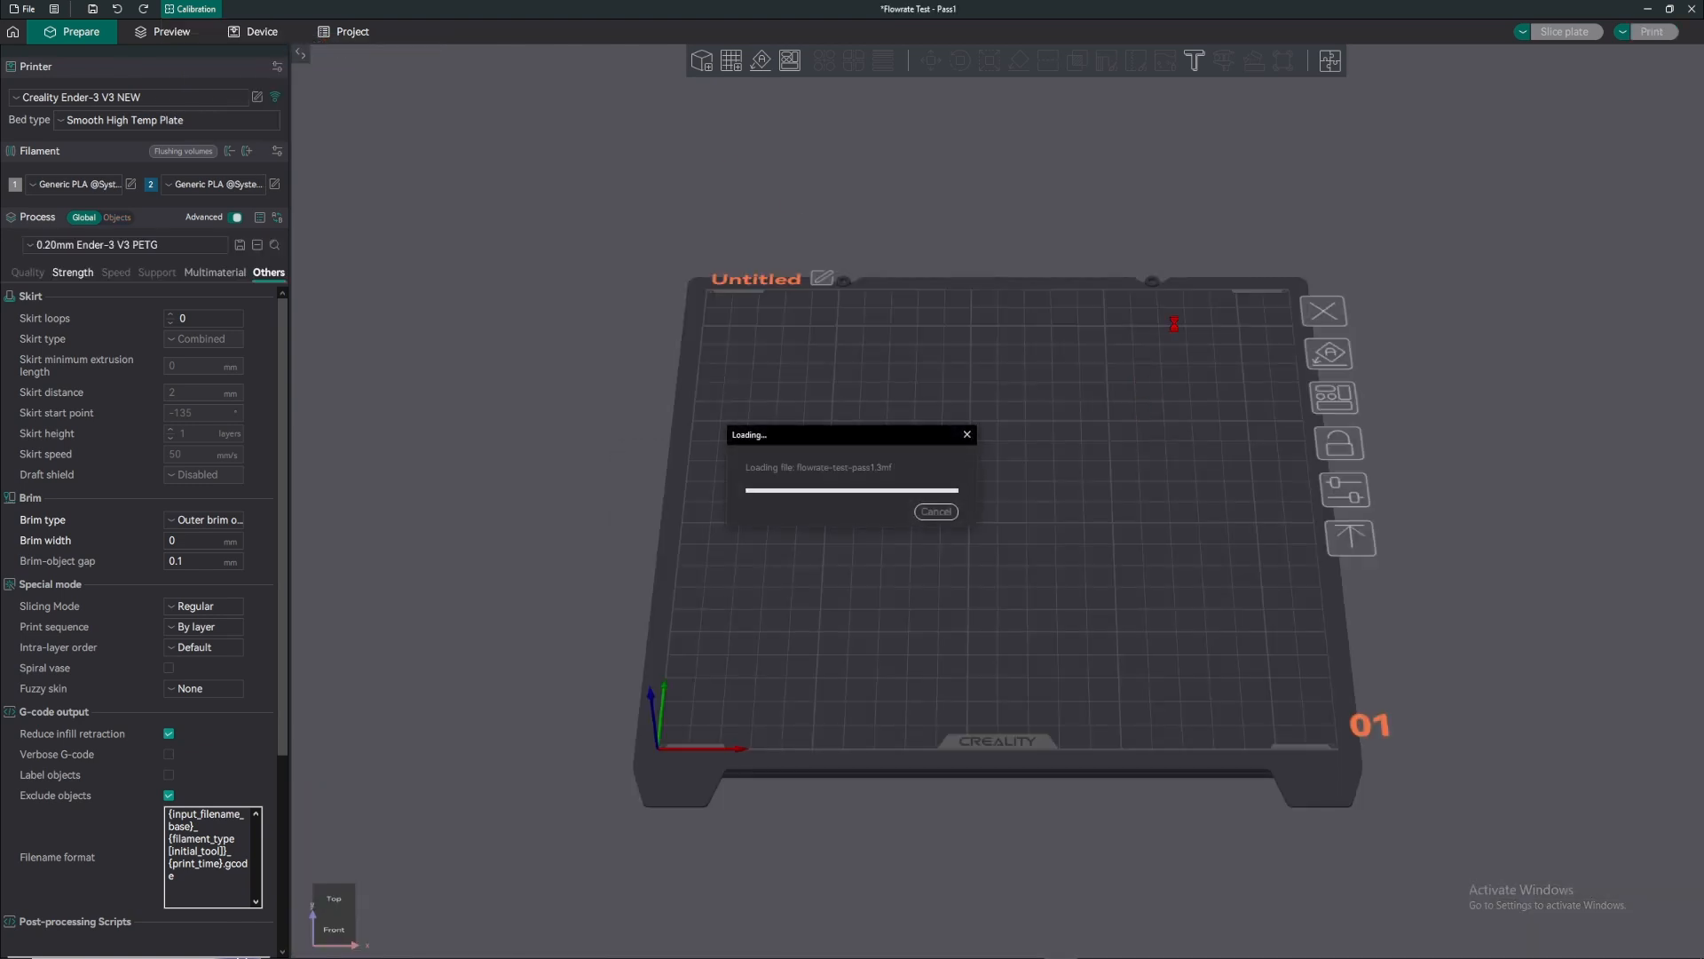
- Slice the flow rate test plate and examine the numbered blocks up close
left_click(1546, 40)
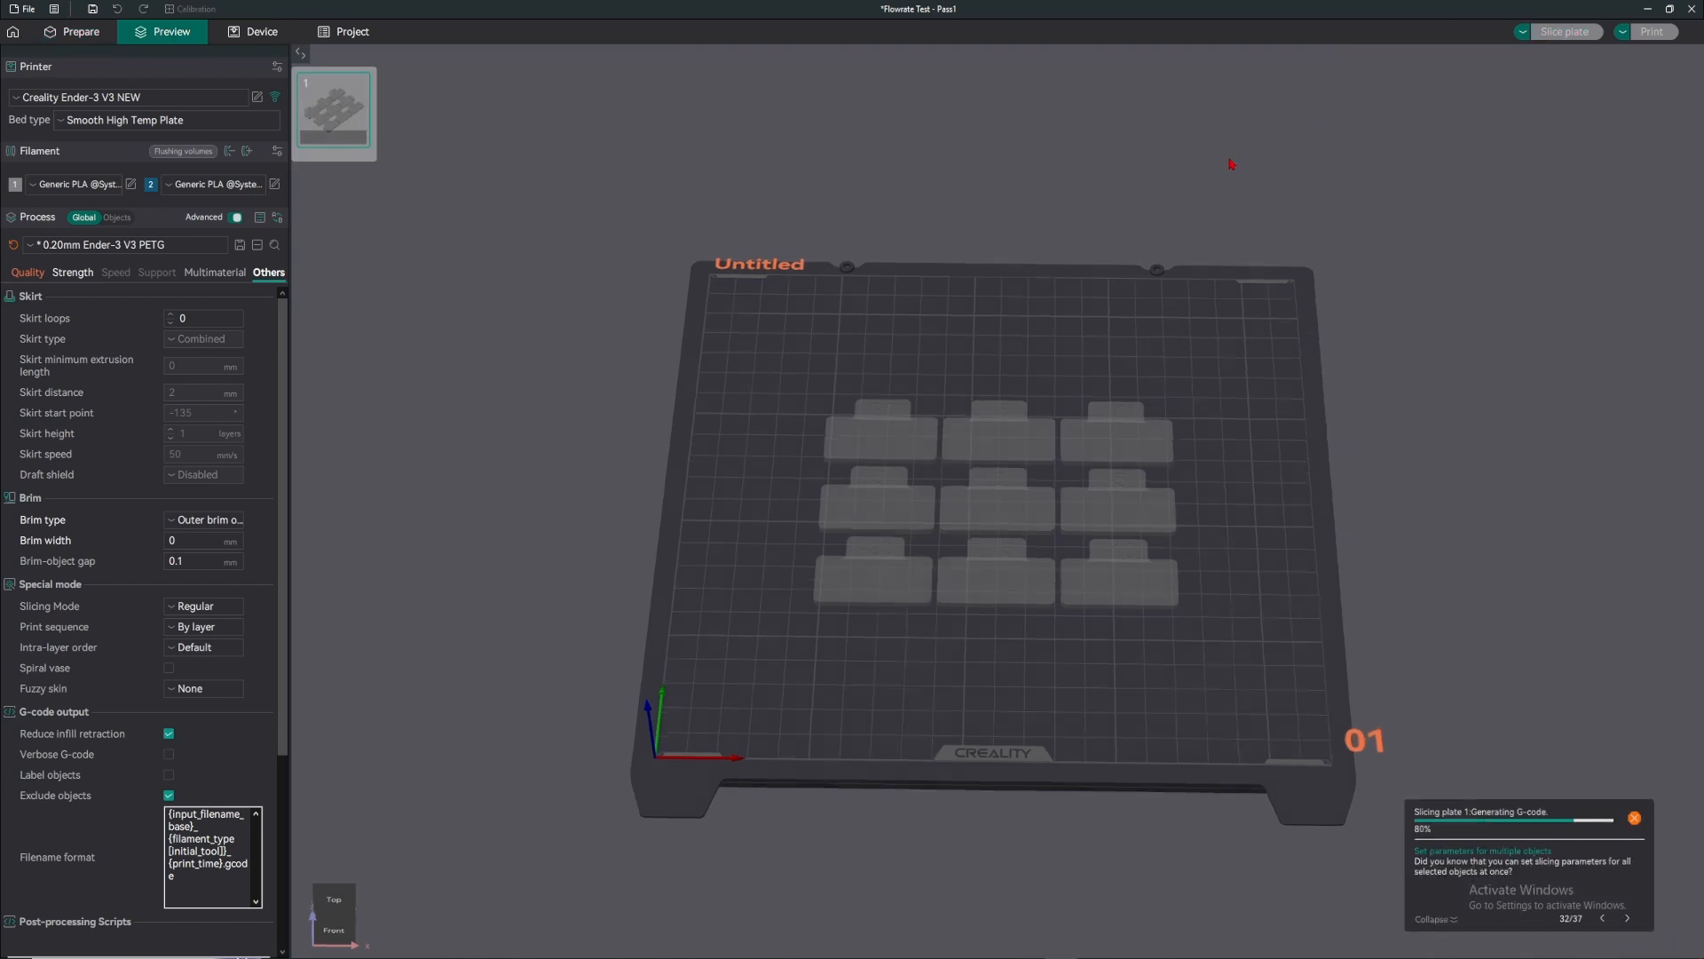
scroll(868, 372, "up", 5)
scroll(867, 372, "up", 3)
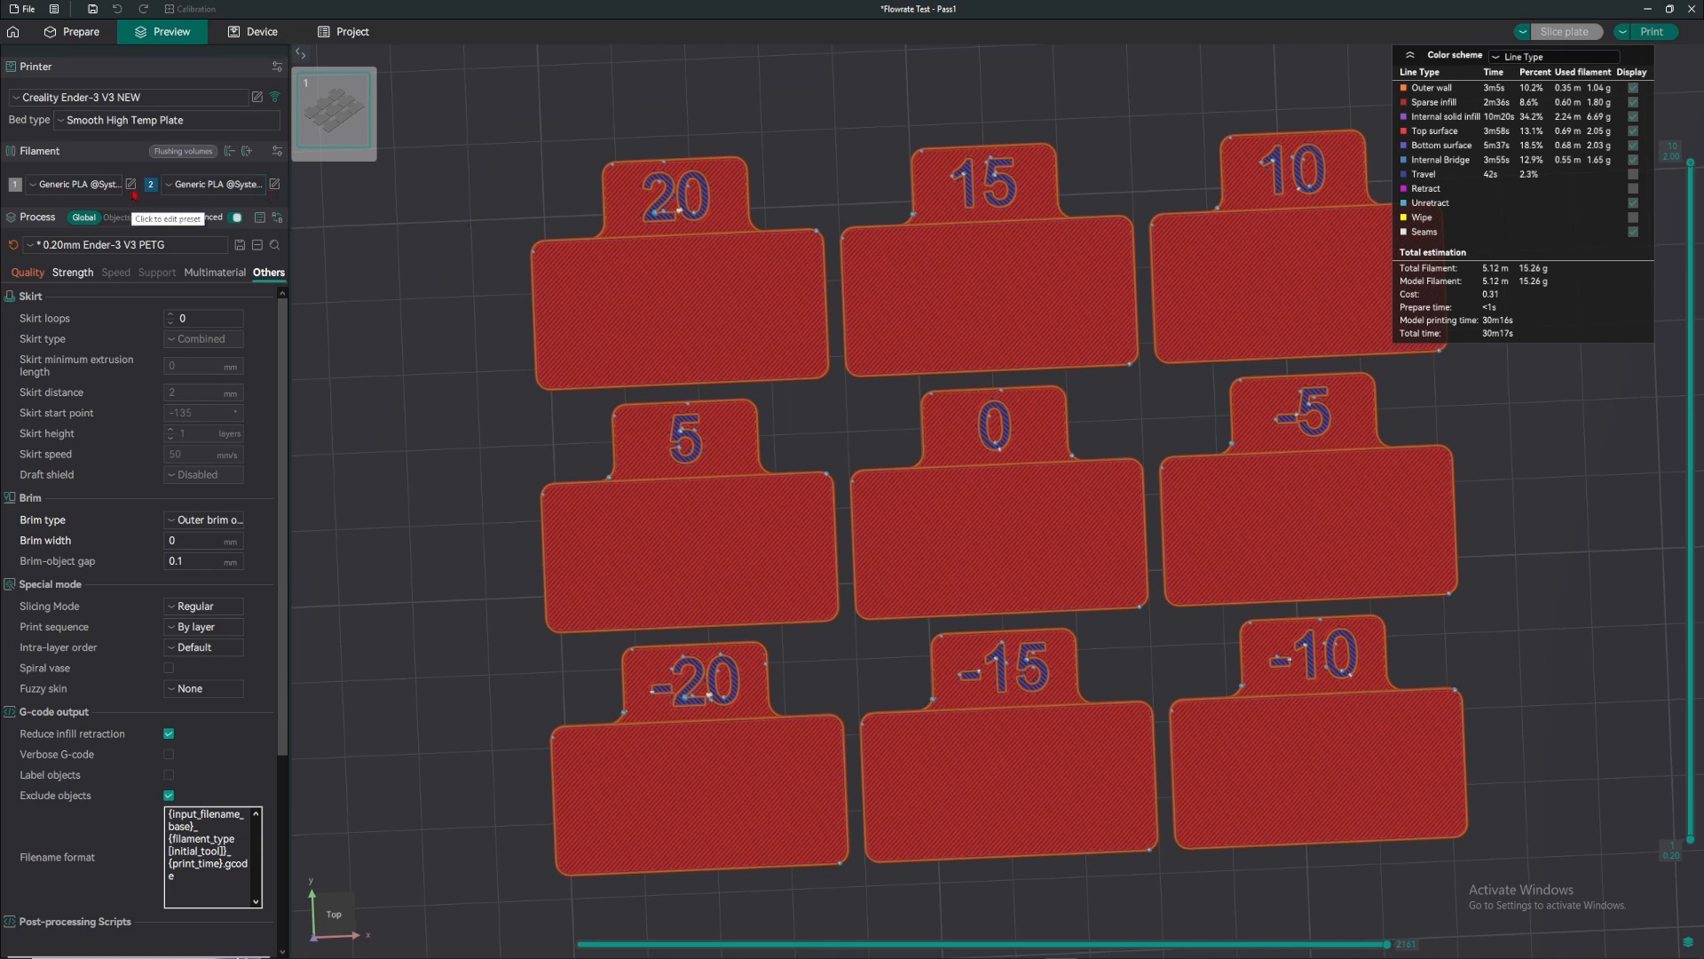
- Open the Generic PLA filament's material settings and locate its flow ratio value
left_click(274, 184)
scroll(757, 512, "down", 2)
scroll(750, 528, "down", 2)
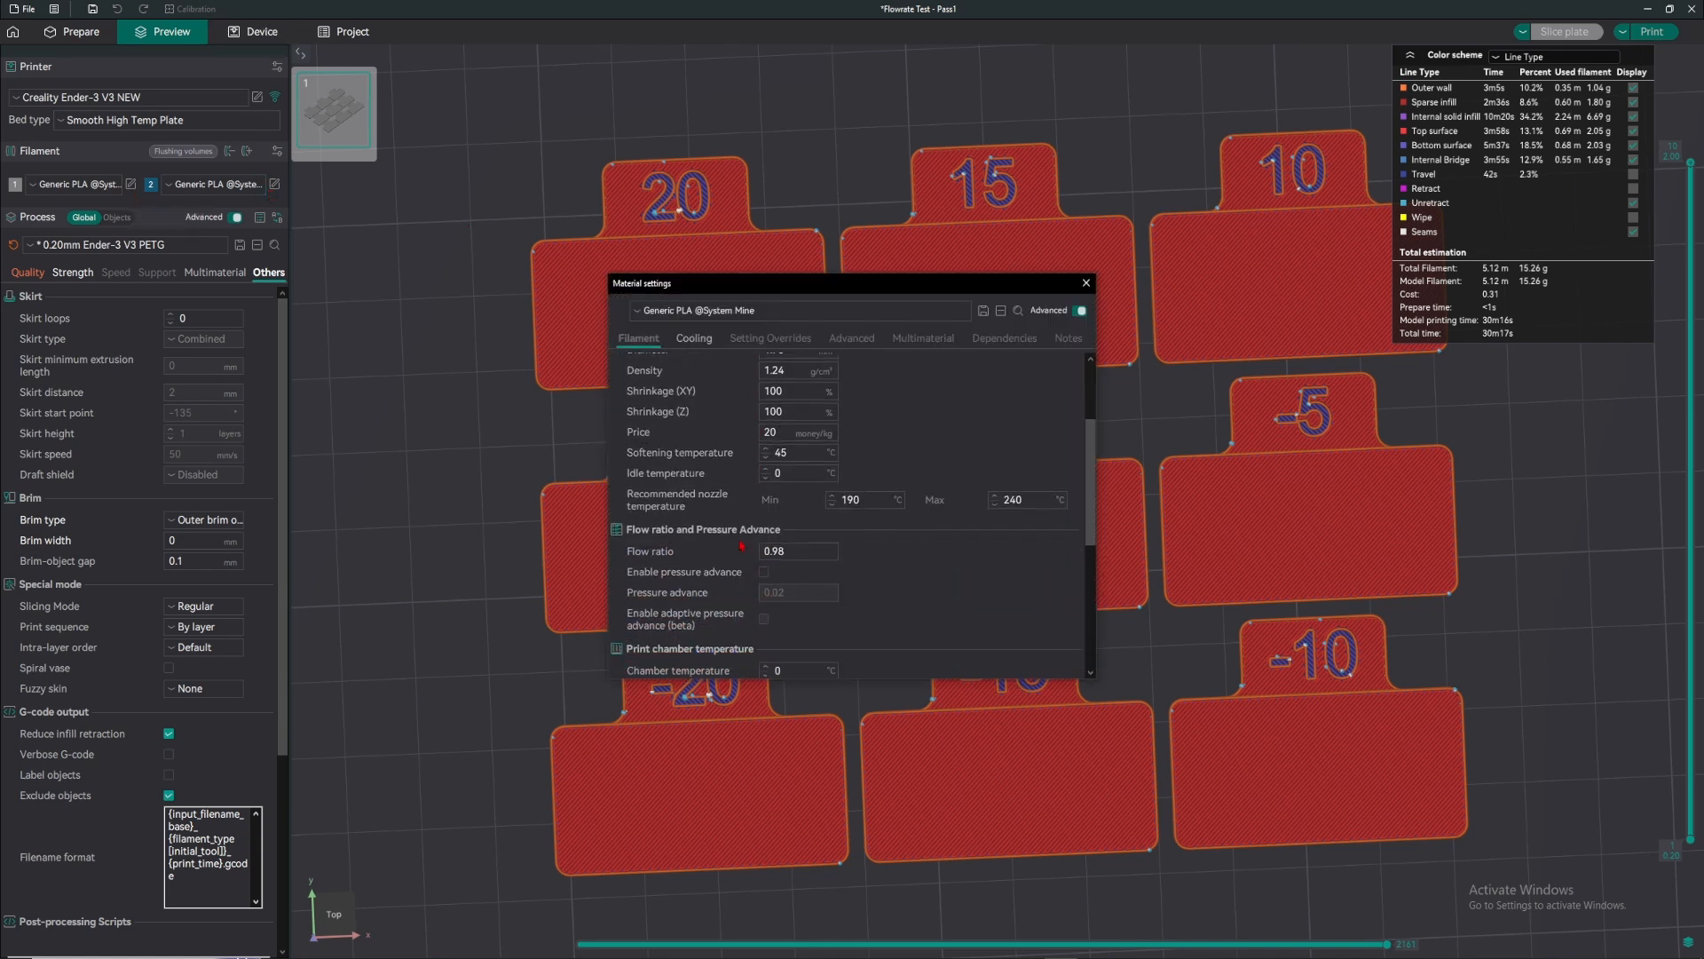
double_click(794, 554)
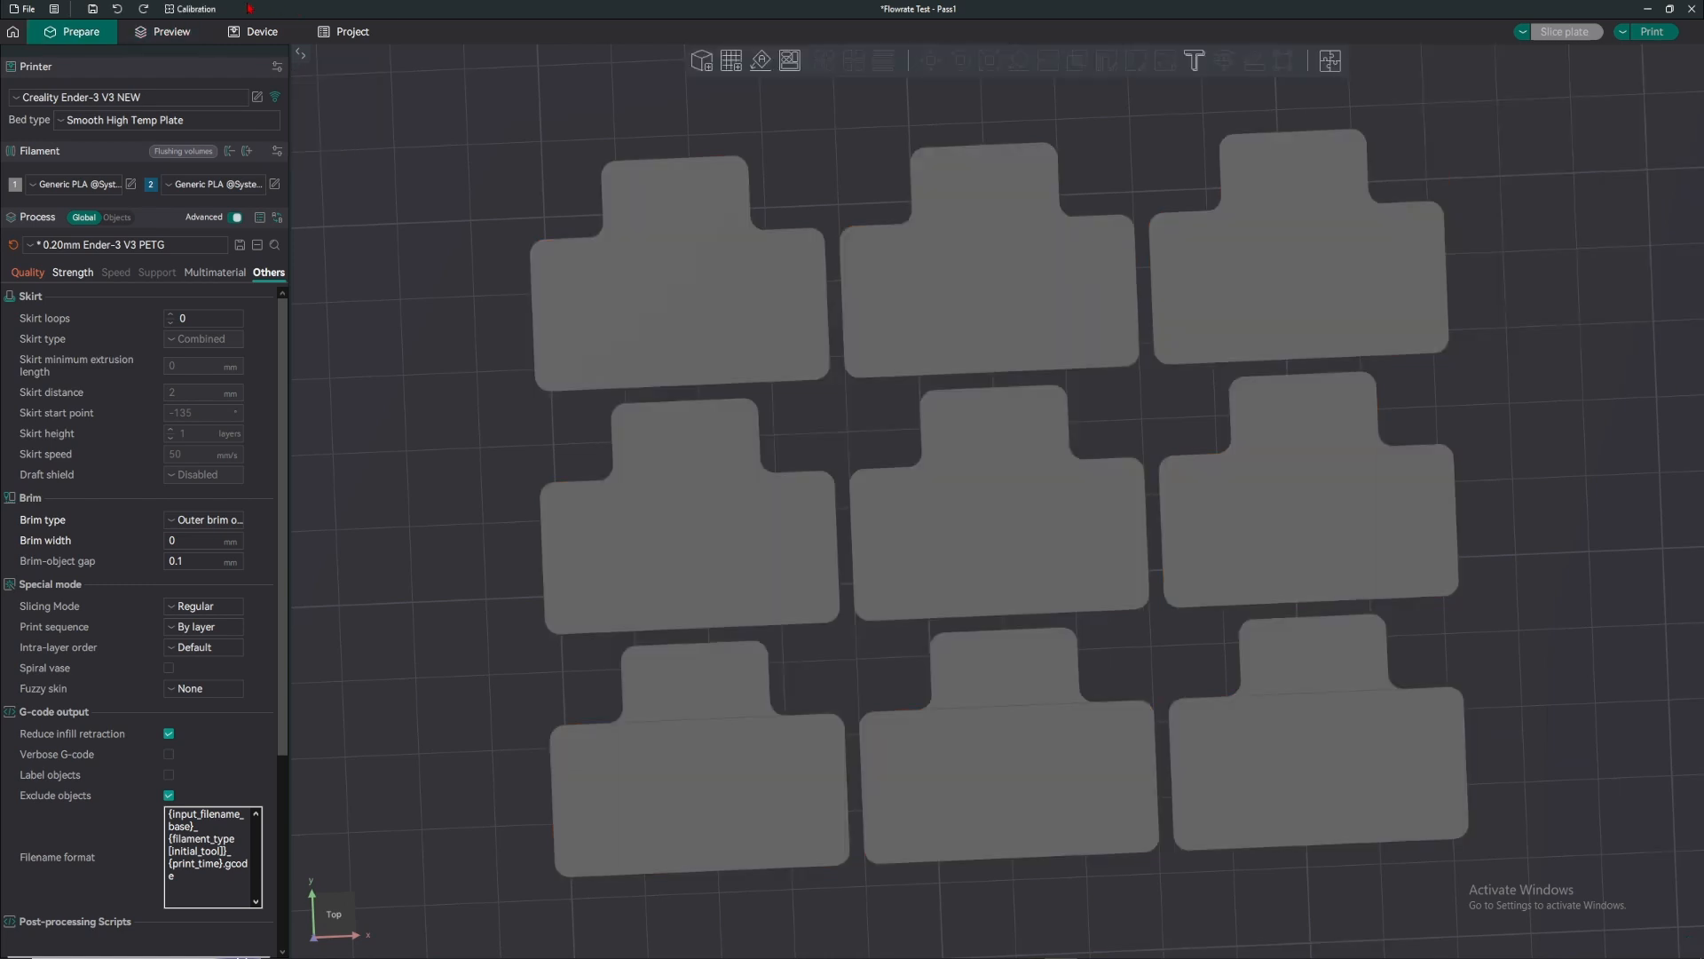
- Generate a PA Tower pressure advance test for a DDE extruder, with start 0, end 0.1 and step 0.002
left_click(195, 9)
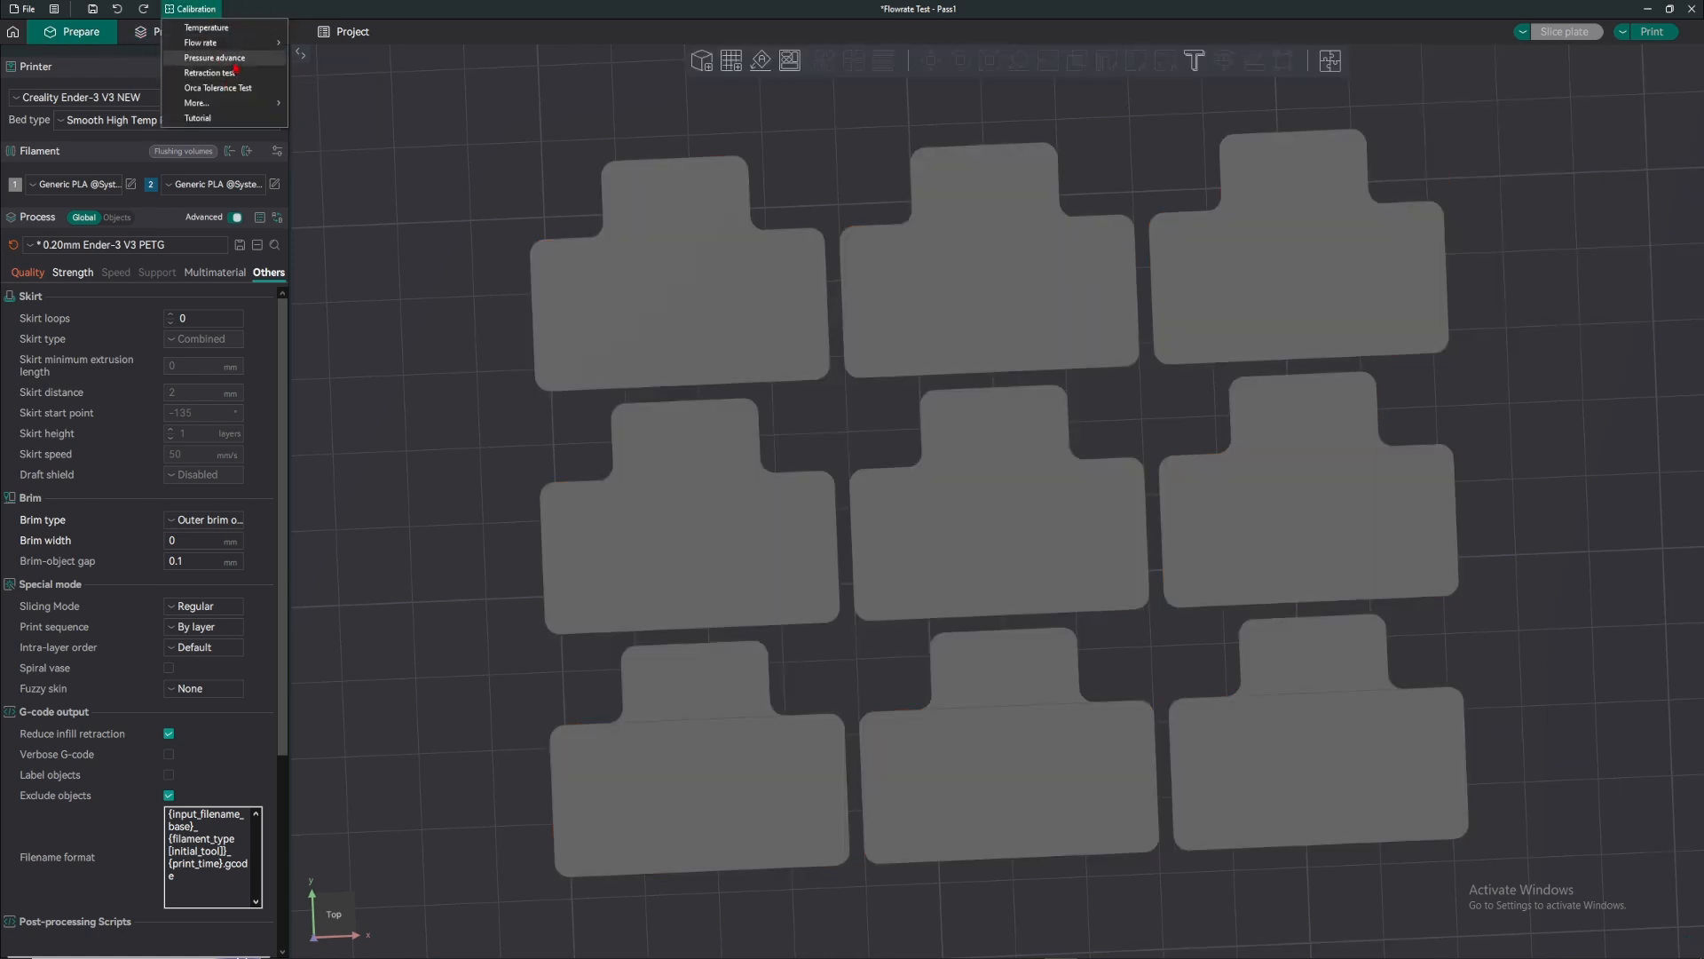
left_click(214, 59)
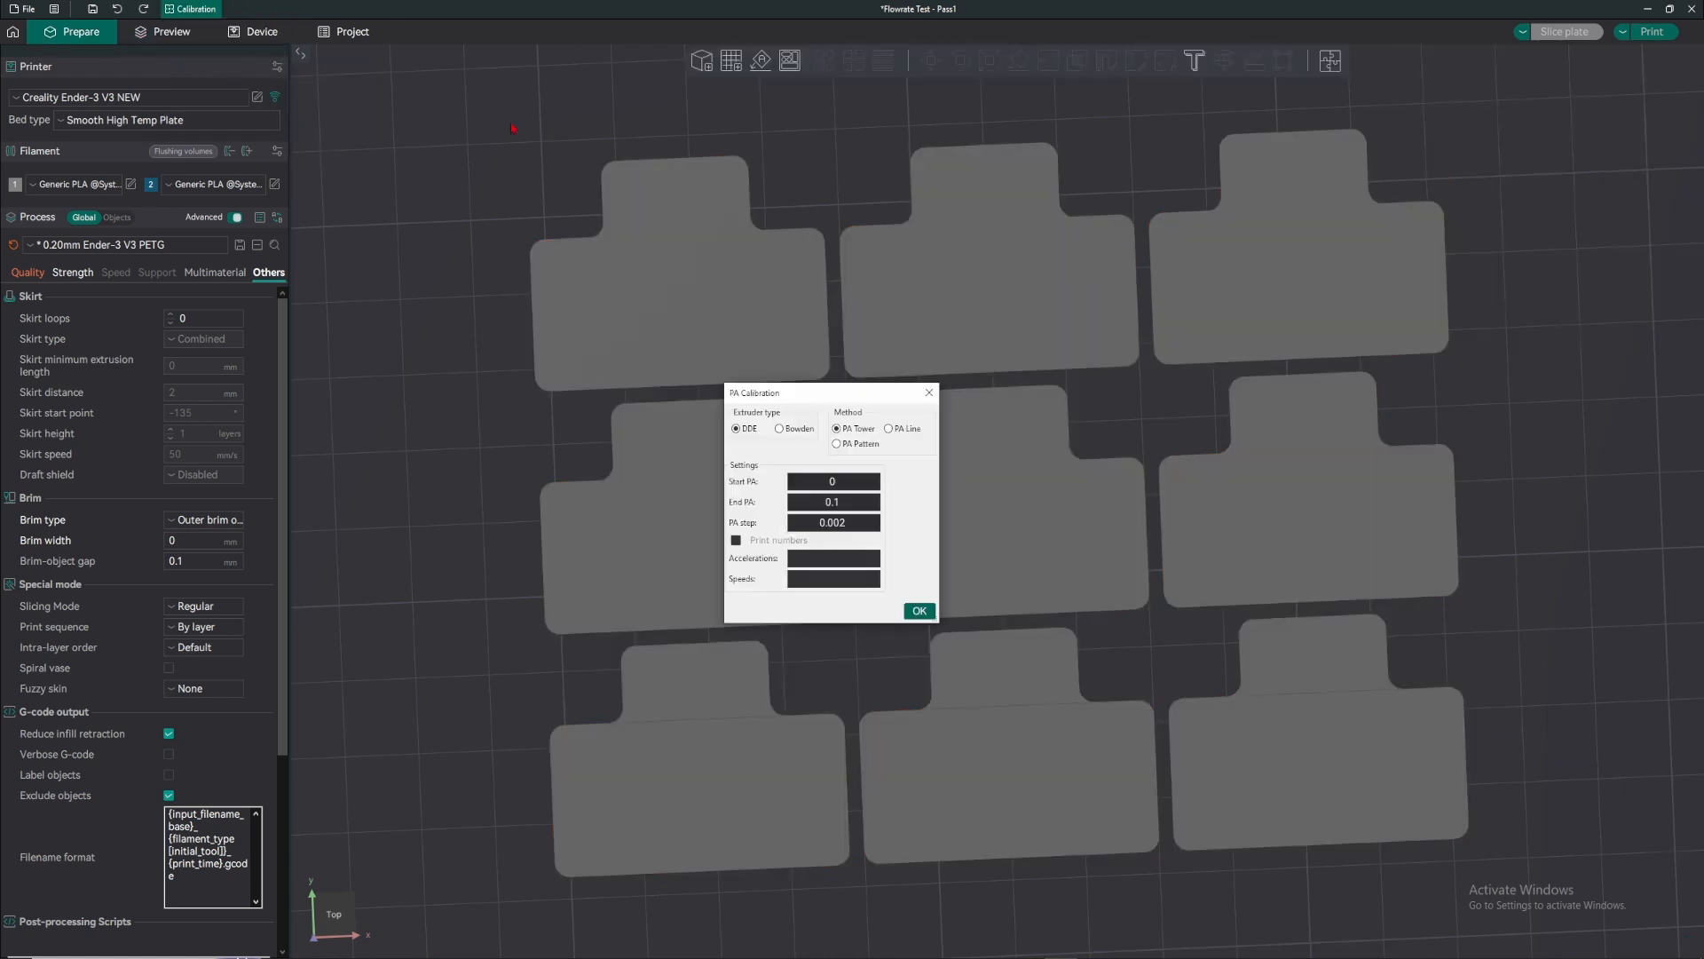
left_click(856, 447)
left_click(838, 430)
left_click(780, 432)
left_click(737, 431)
double_click(838, 481)
double_click(836, 501)
double_click(836, 522)
left_click(920, 610)
- Slice the pressure advance tower, examine it from several angles, and return to the plate
left_click(1558, 35)
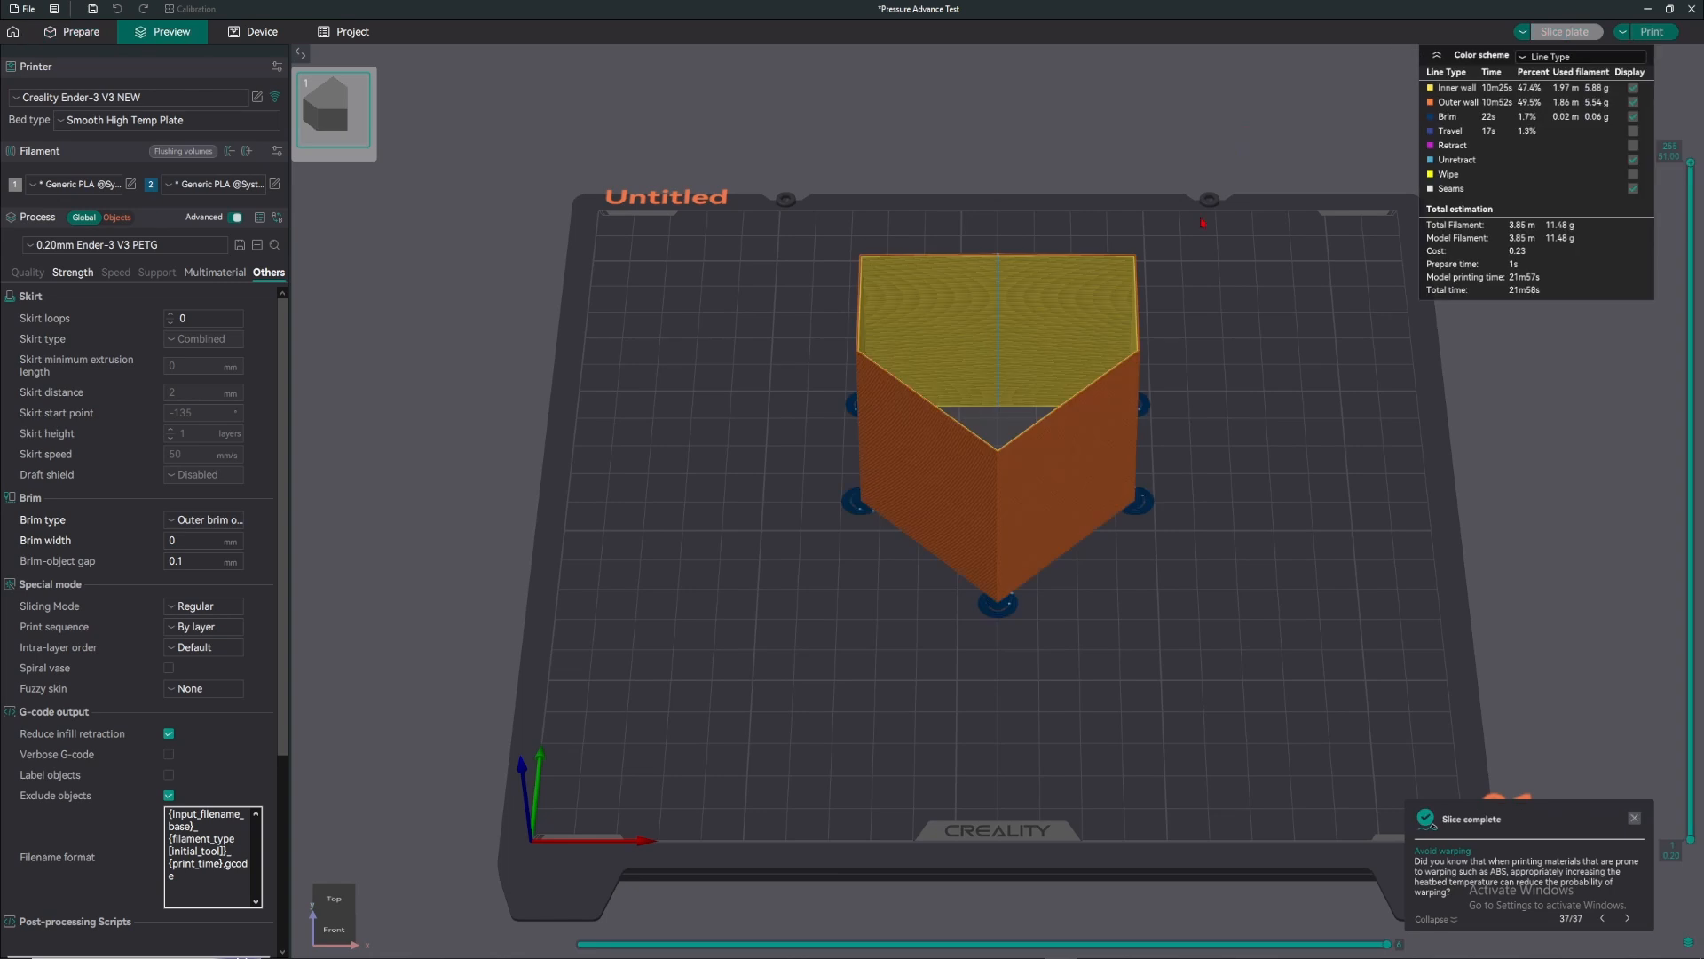
left_click_drag(1225, 158, 868, 545)
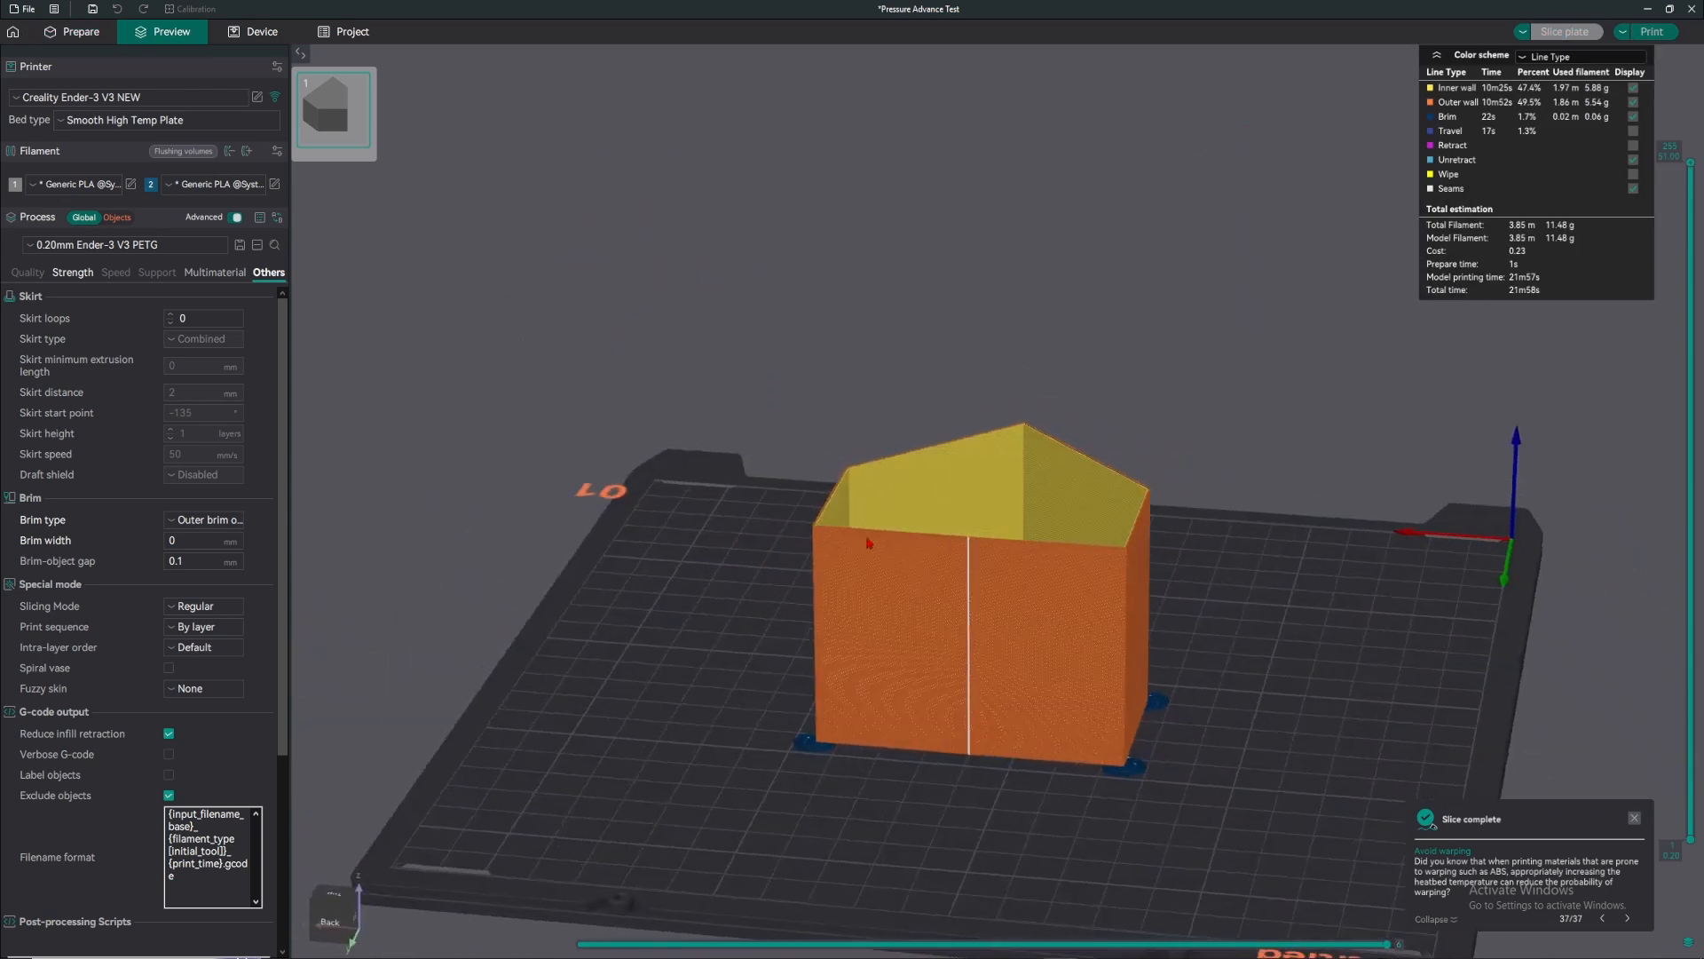
scroll(946, 456, "up", 4)
left_click_drag(946, 455, 999, 444)
left_click_drag(804, 335, 858, 350)
left_click(81, 32)
- Generate a pressure advance test with the PA Line method, without saving the project and discarding the modified settings
left_click(191, 9)
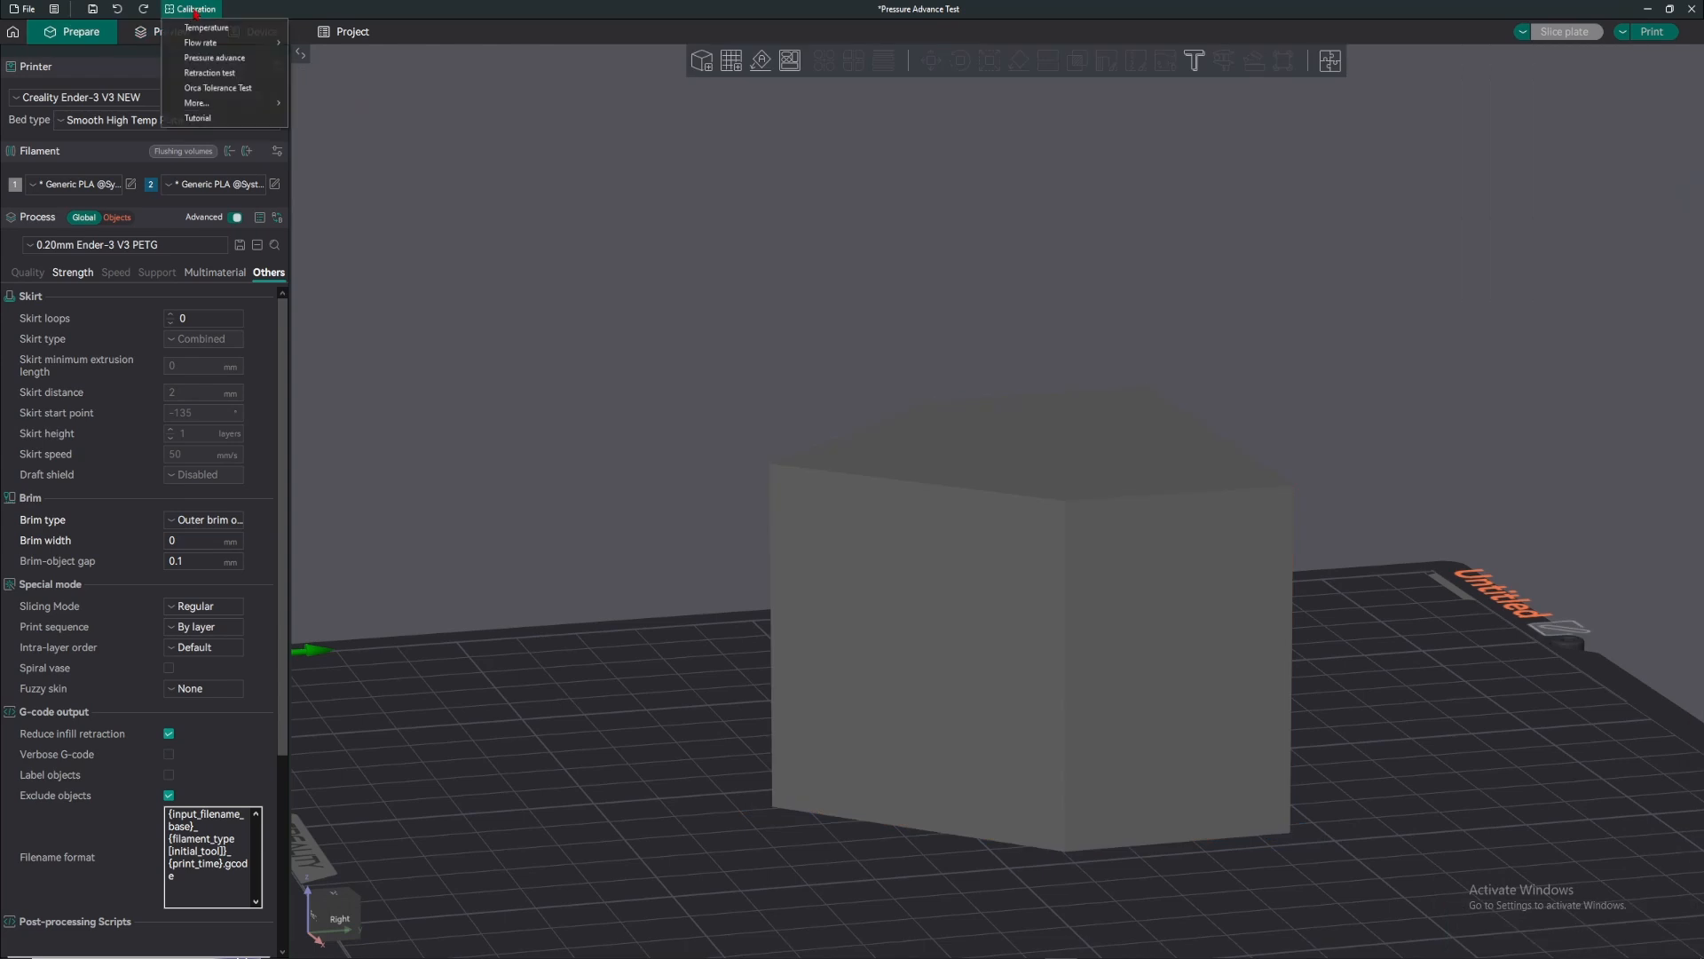
left_click(215, 57)
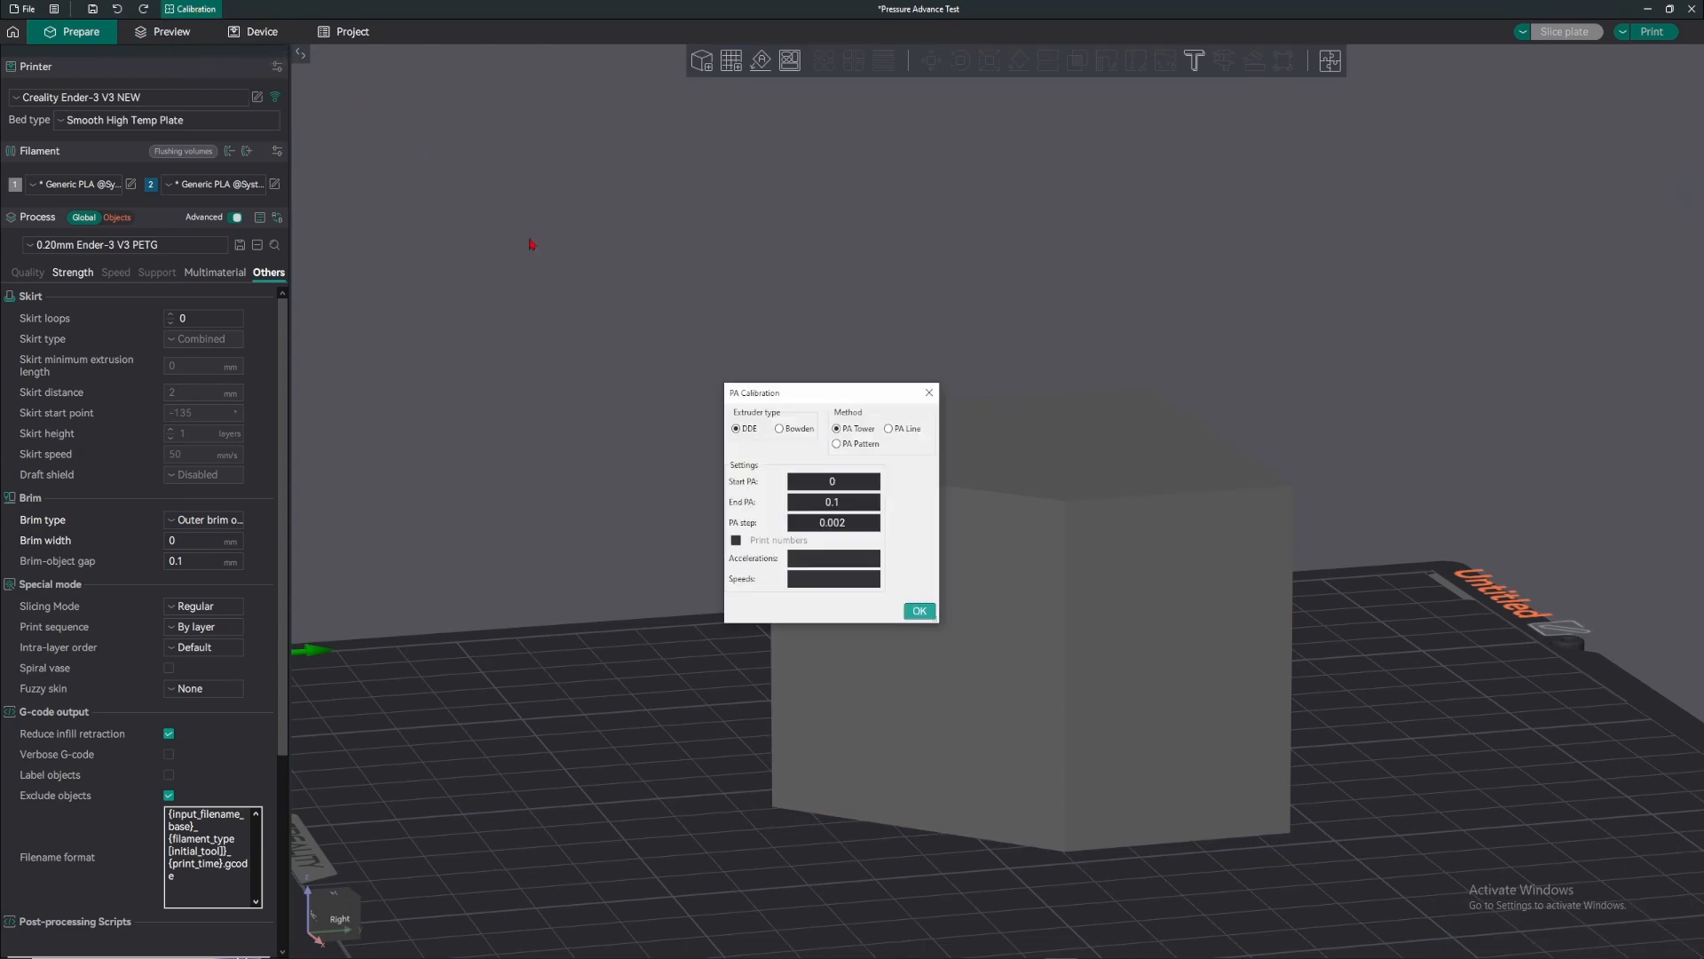
left_click(906, 428)
left_click(921, 611)
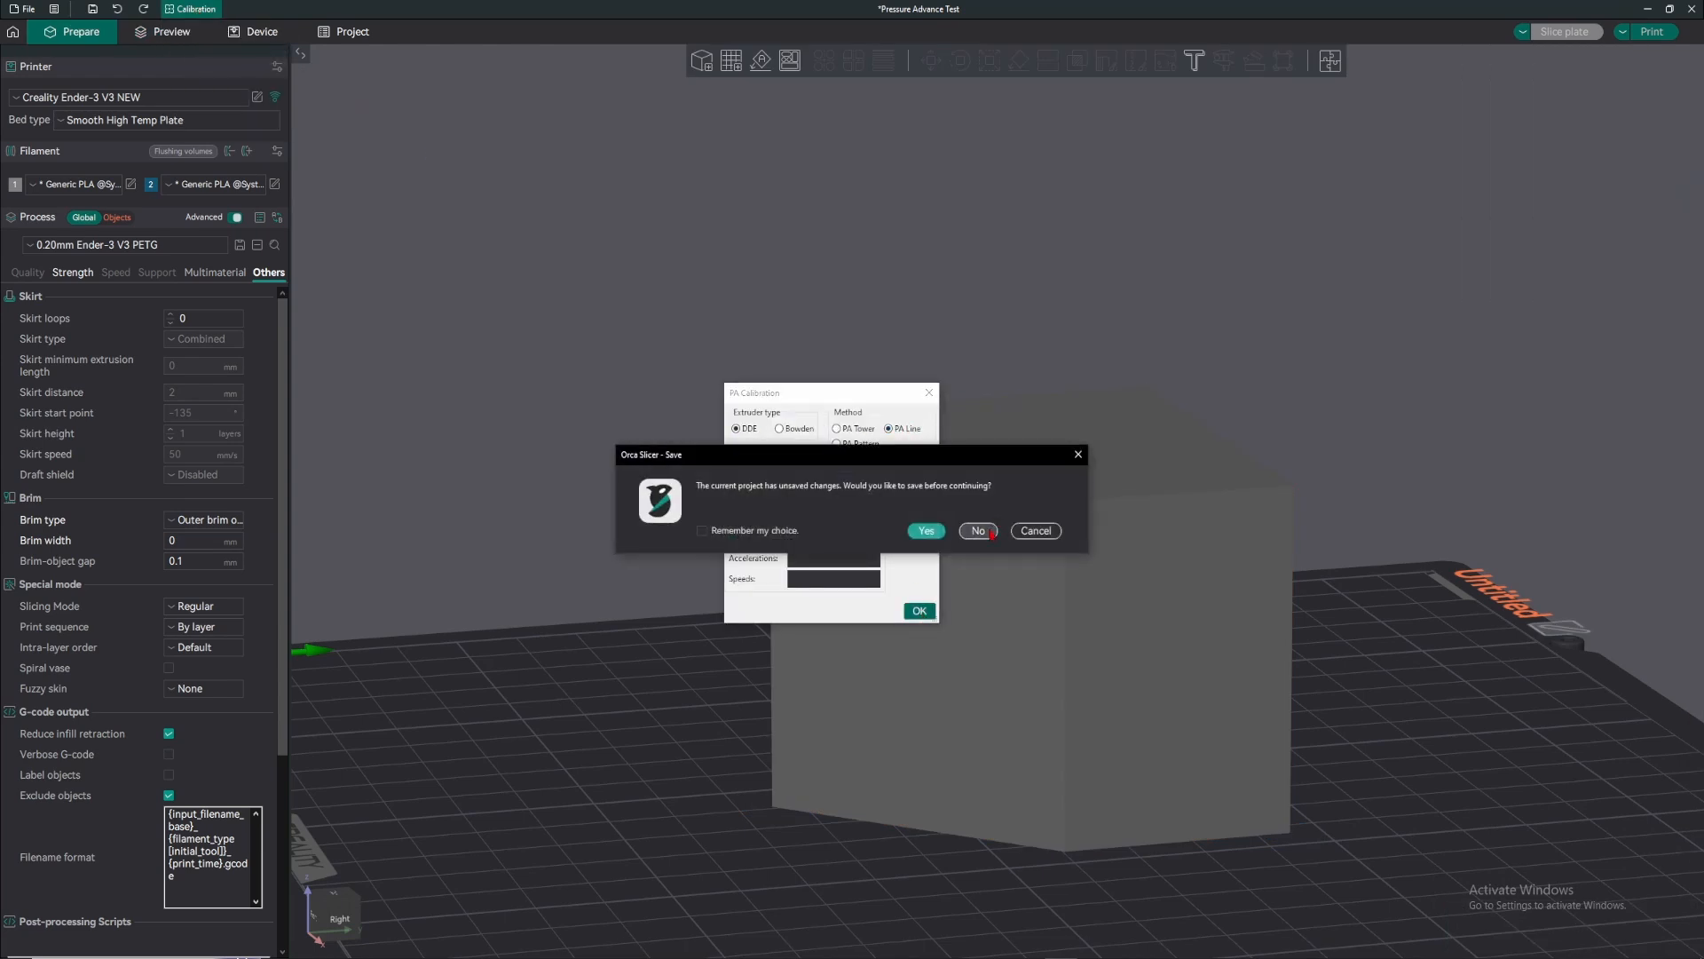
left_click(977, 530)
left_click(966, 647)
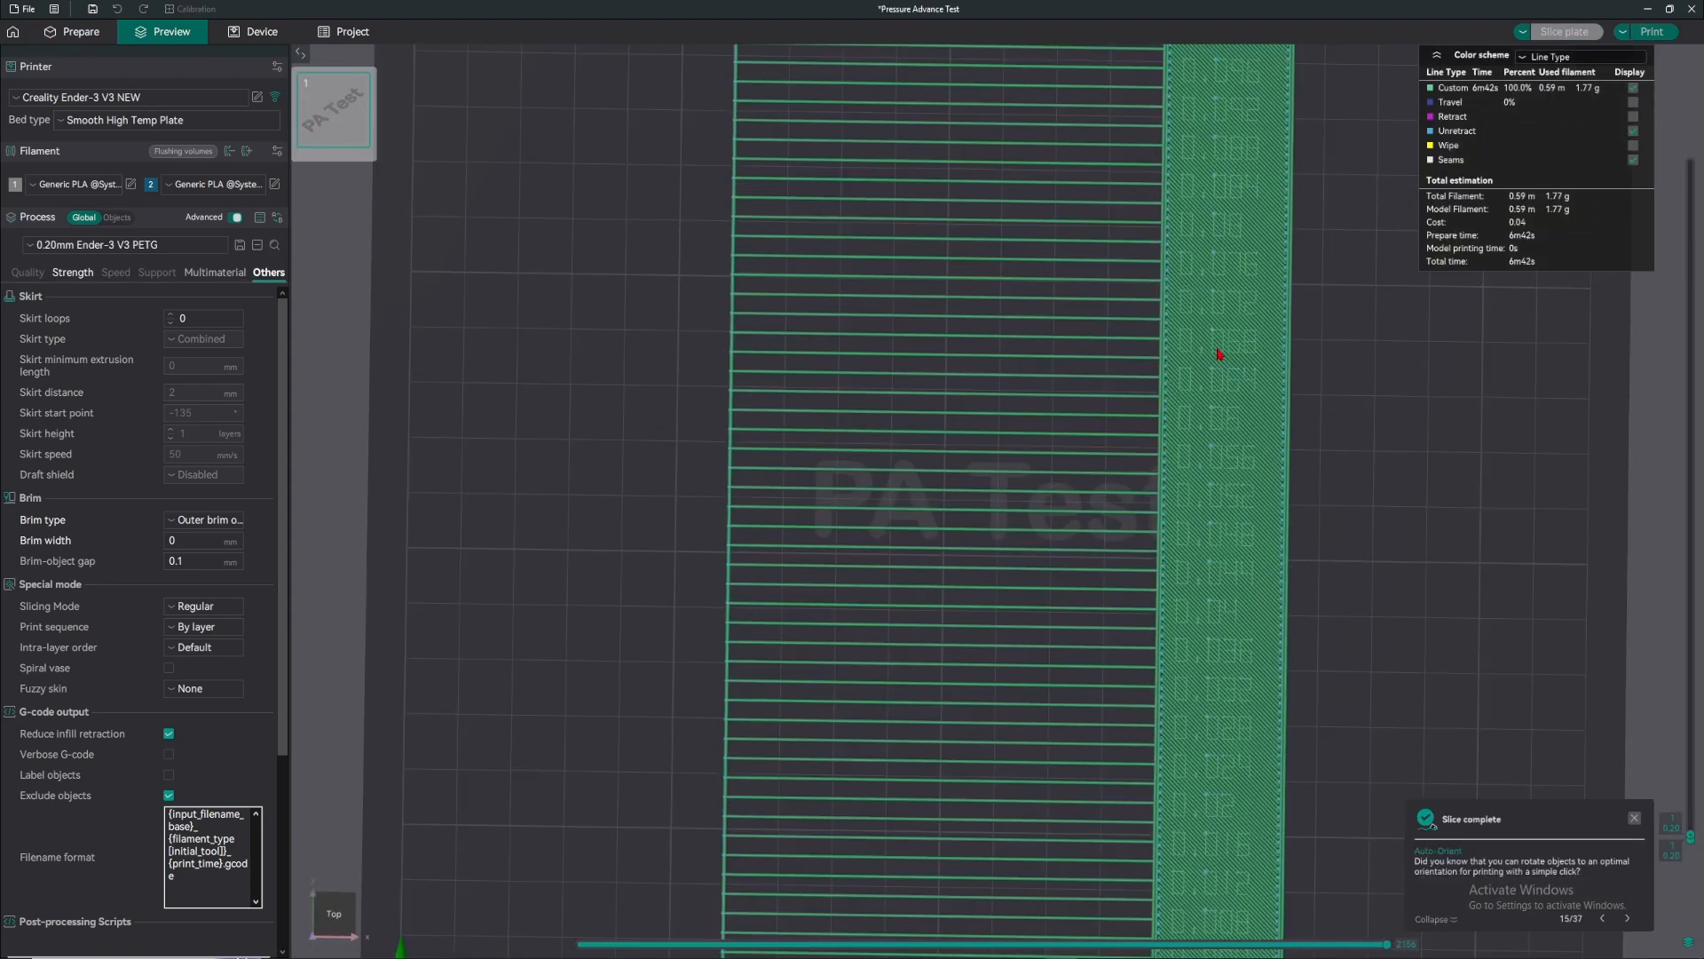
- Examine the sliced pressure advance lines and their number labels, then return to the plate
scroll(1225, 476, "up", 5)
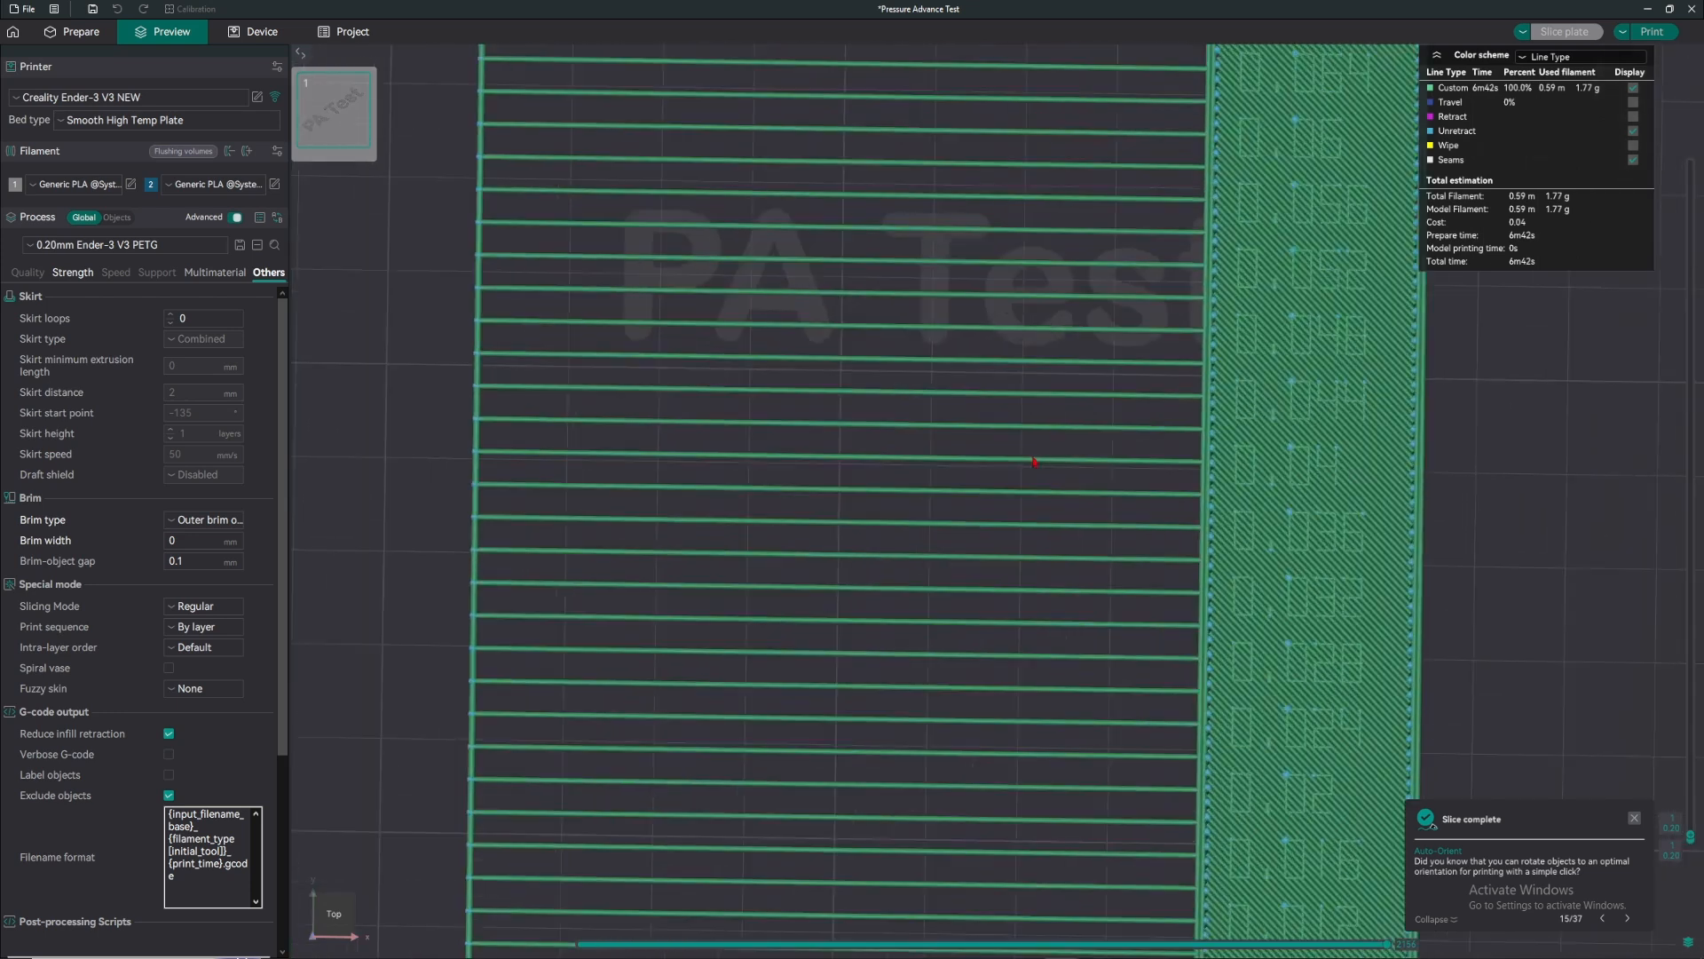
scroll(1035, 460, "down", 8)
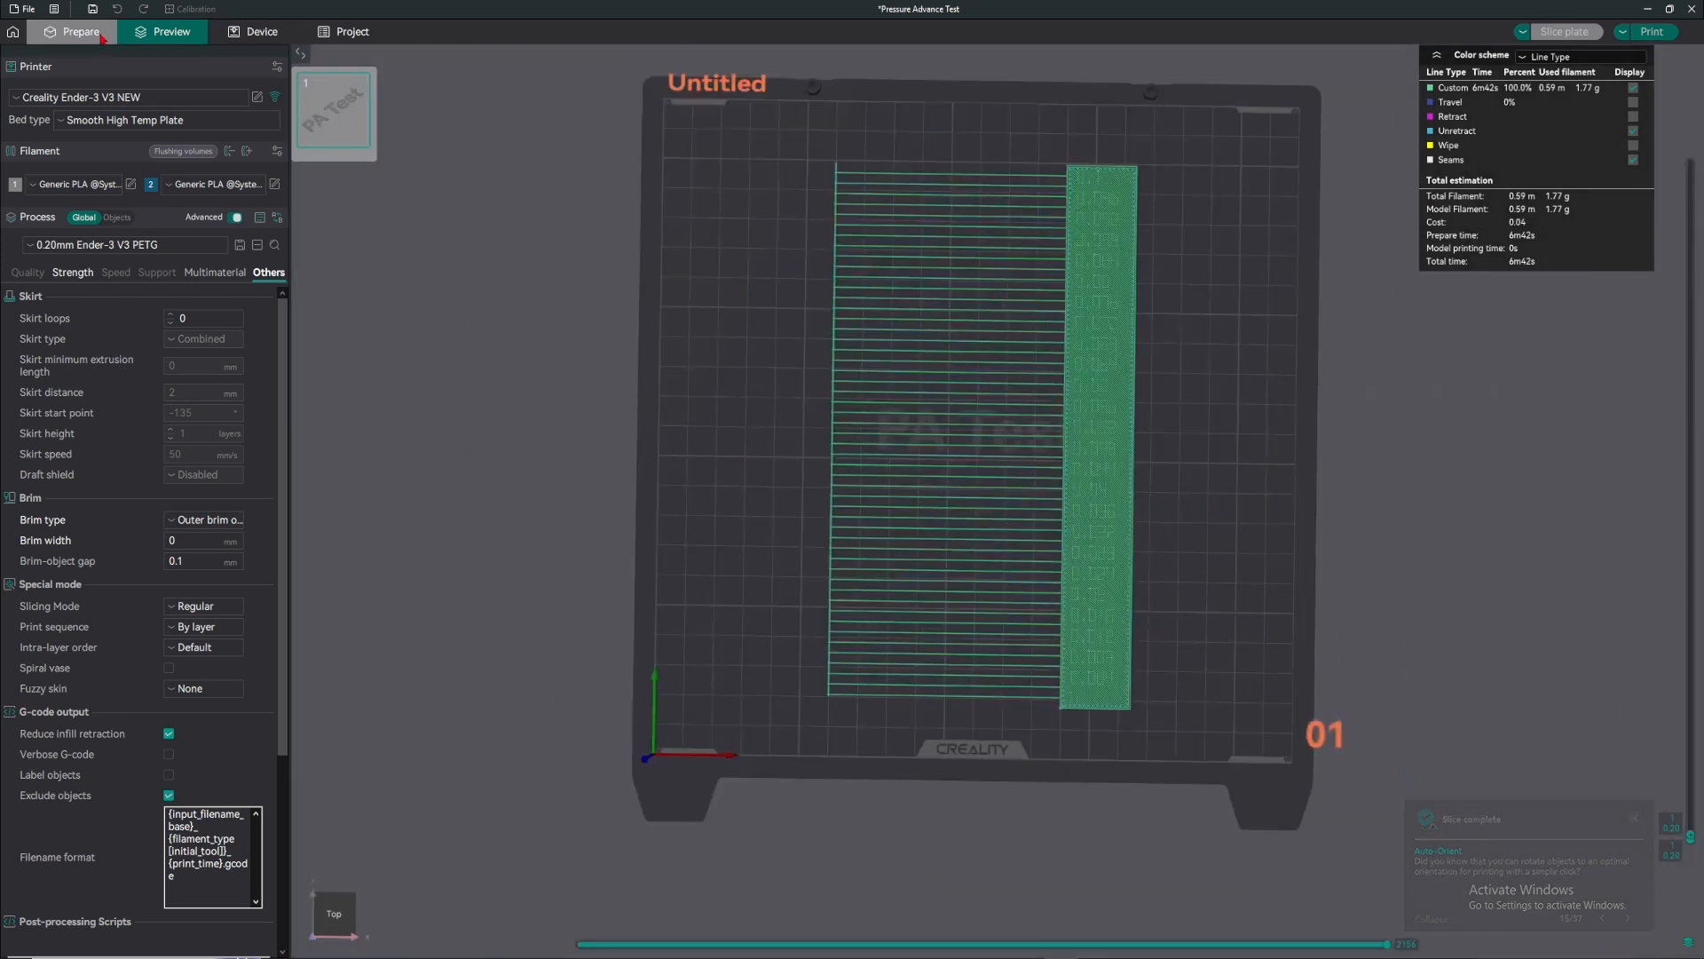
left_click(82, 32)
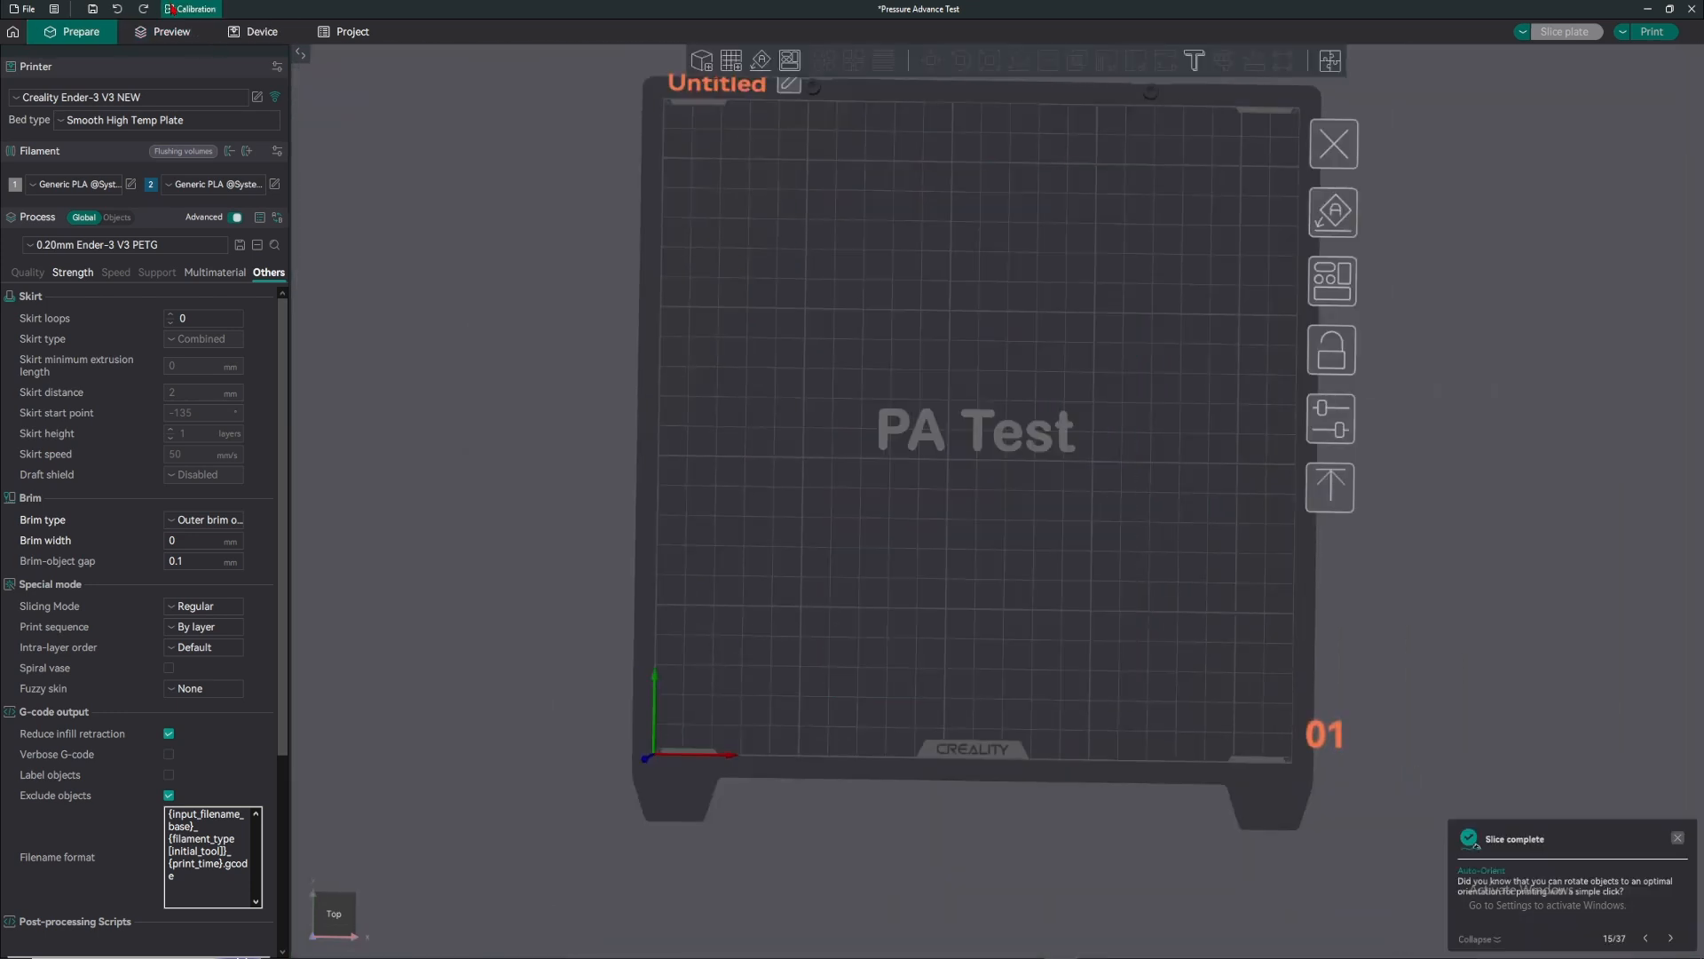
- Enable pressure advance with the value 0.02 in the Generic PLA filament settings and close the material settings
left_click(130, 184)
scroll(773, 486, "down", 3)
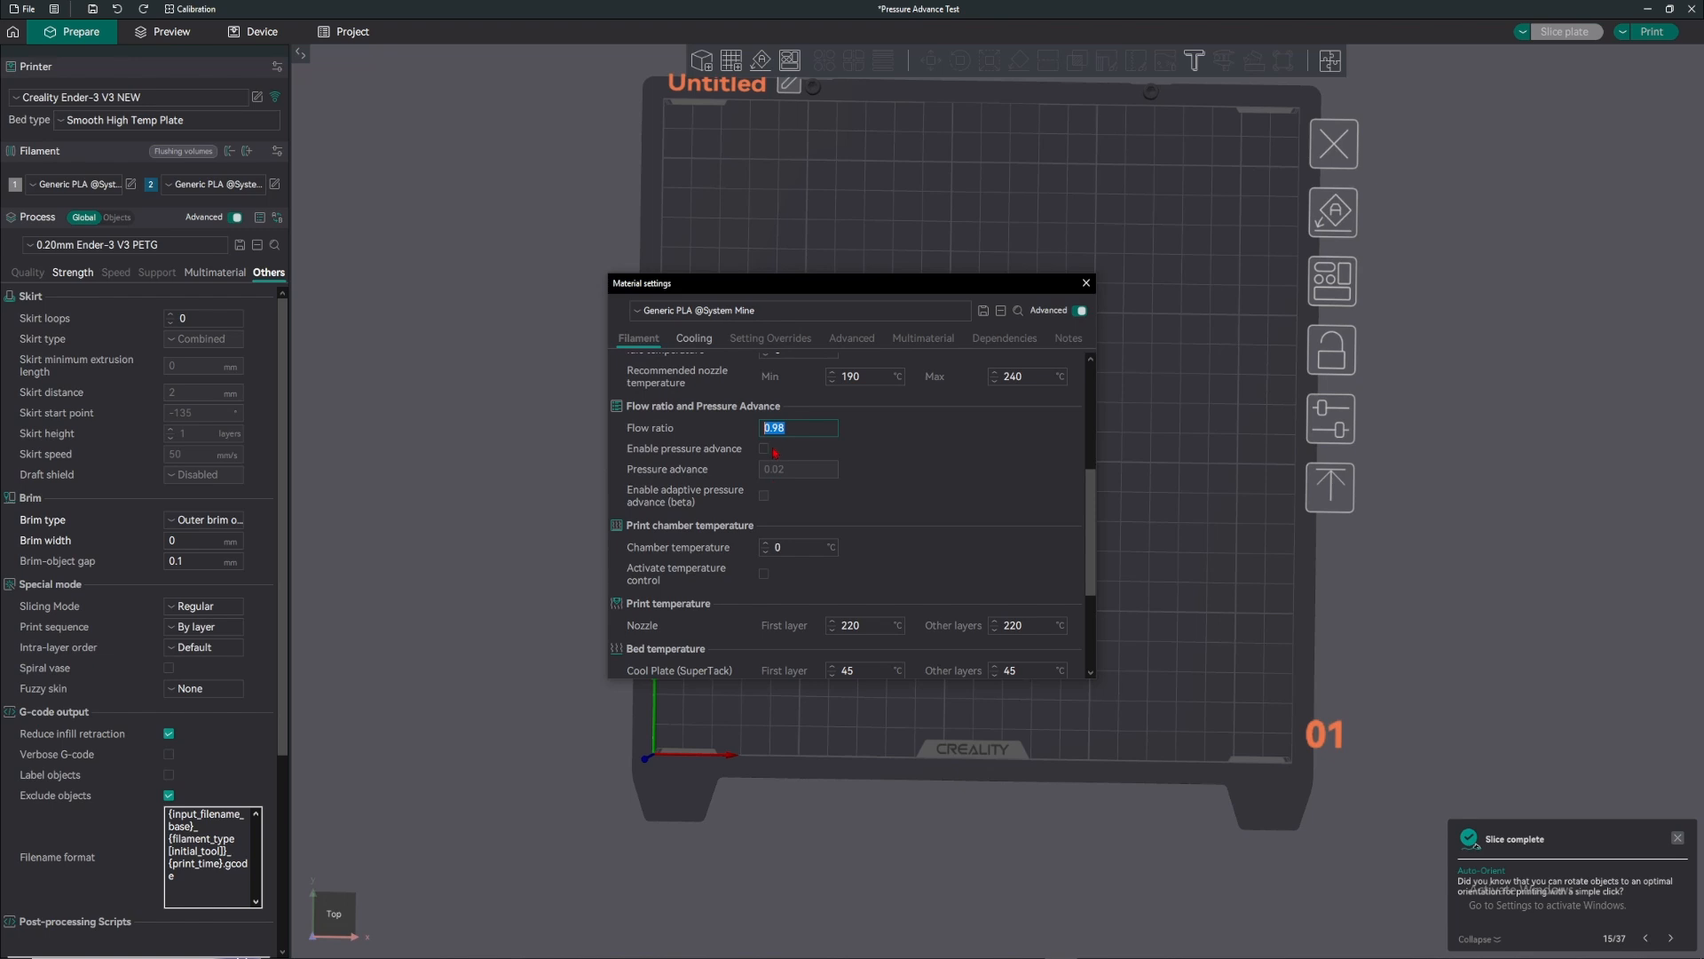
left_click(767, 450)
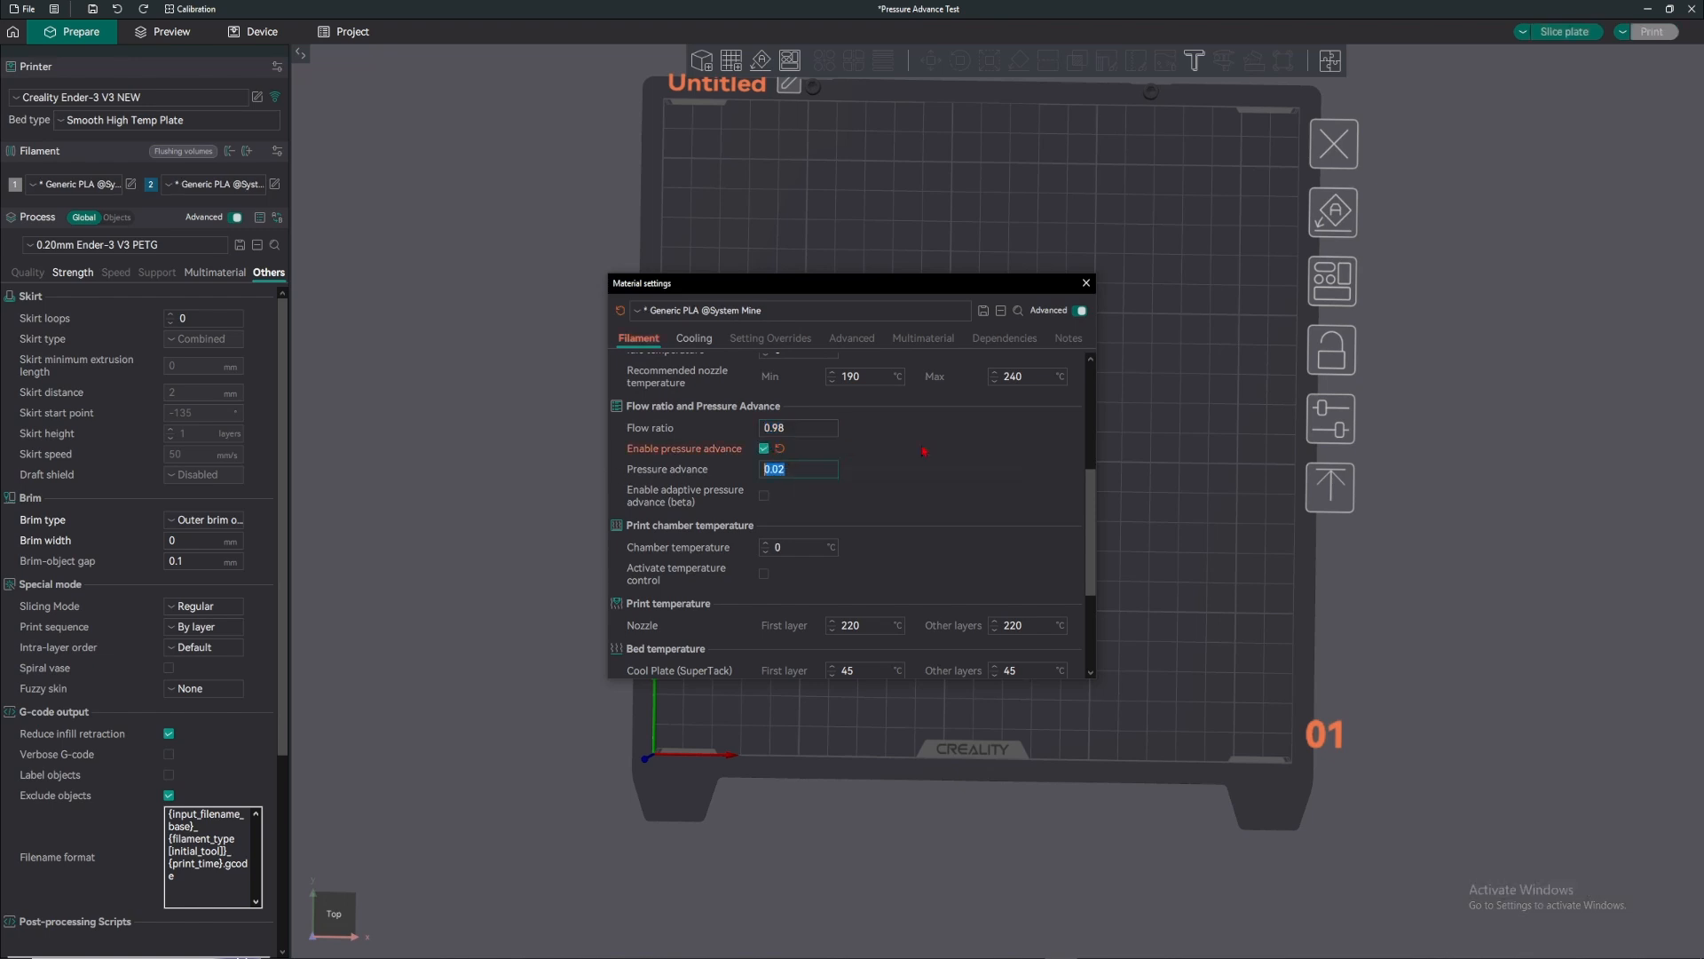
left_click(1085, 283)
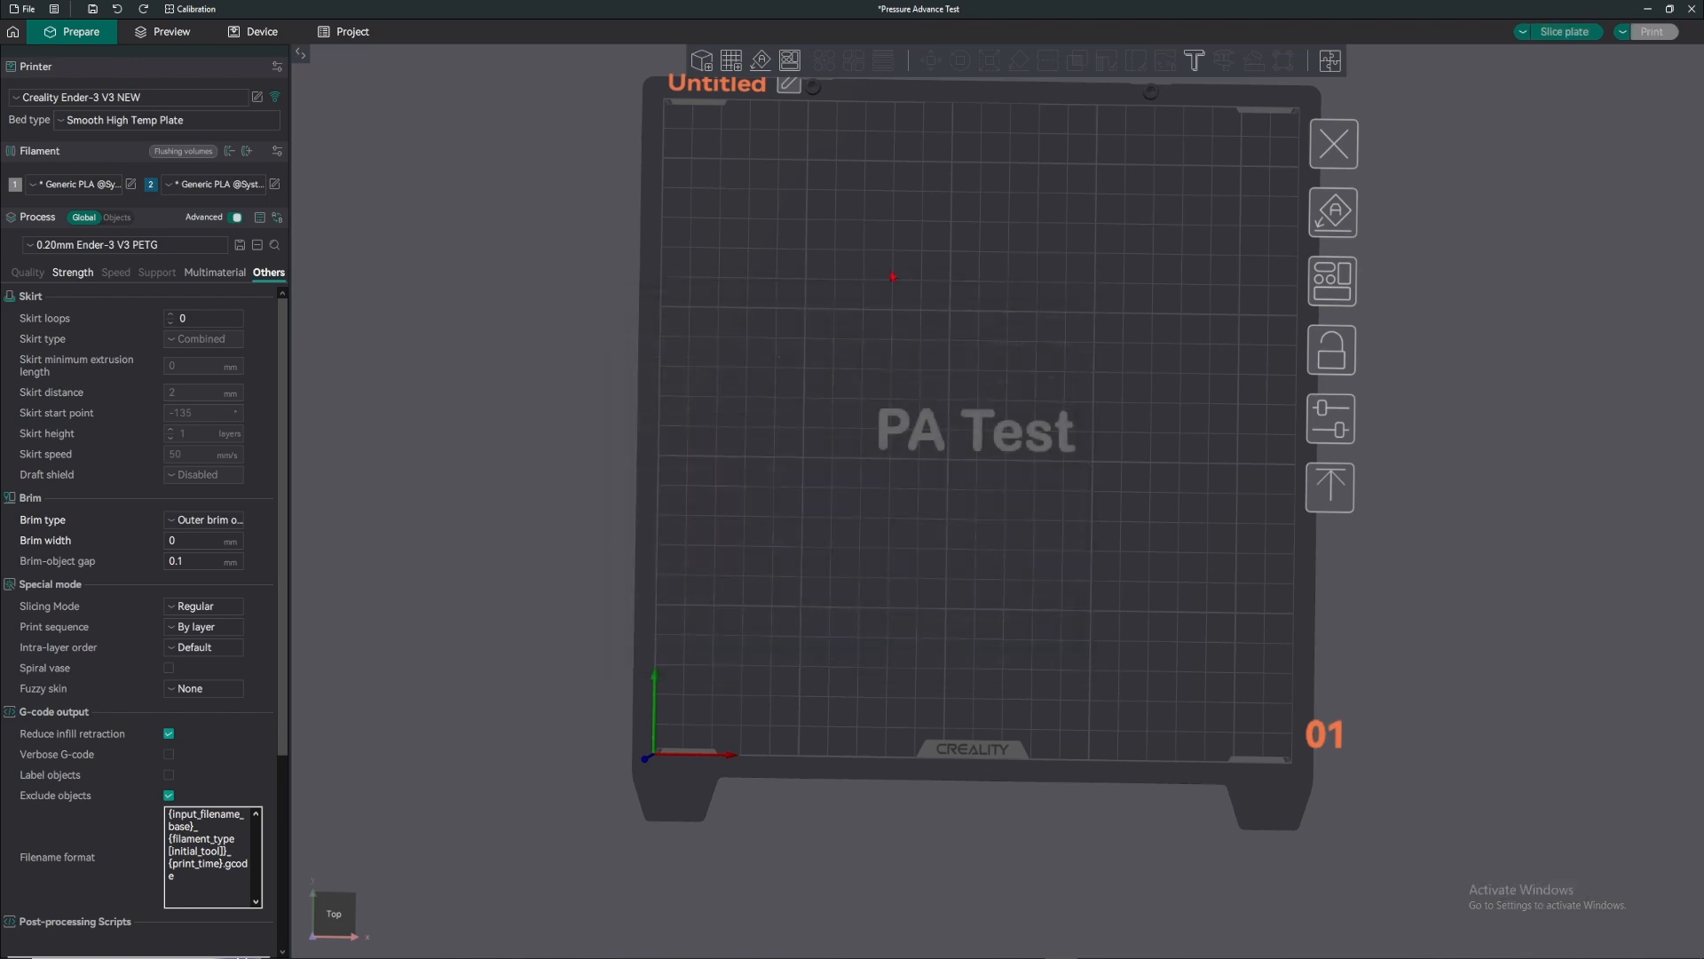
left_click(198, 9)
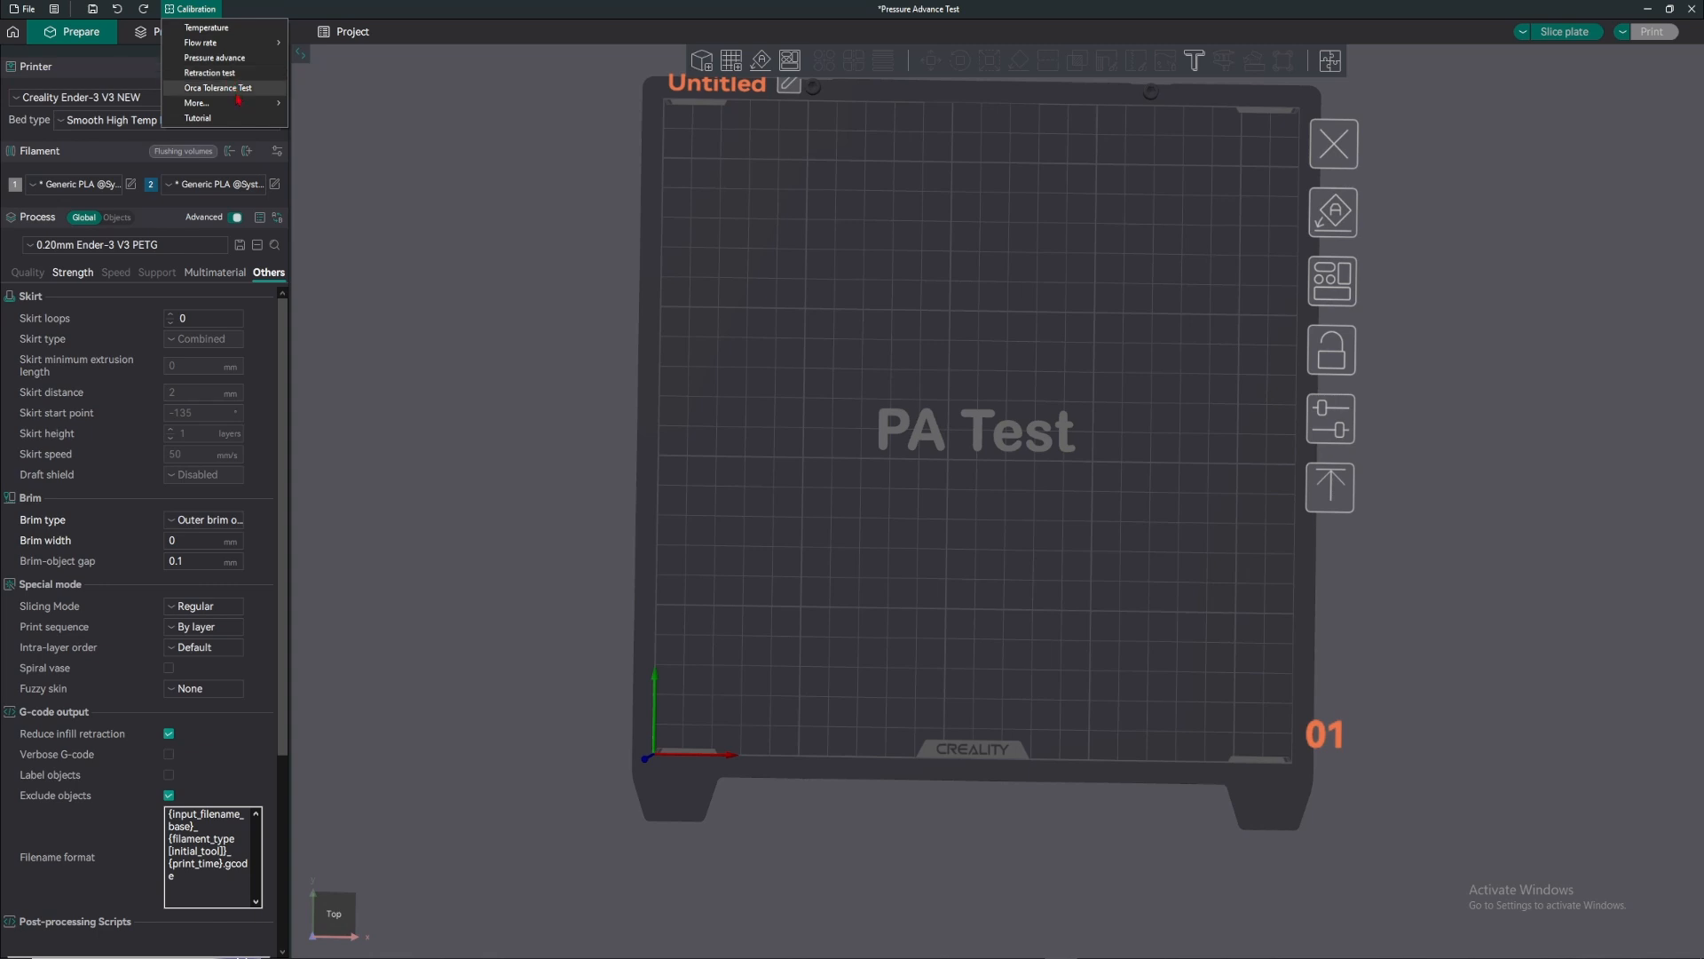
mouse_move(231, 105)
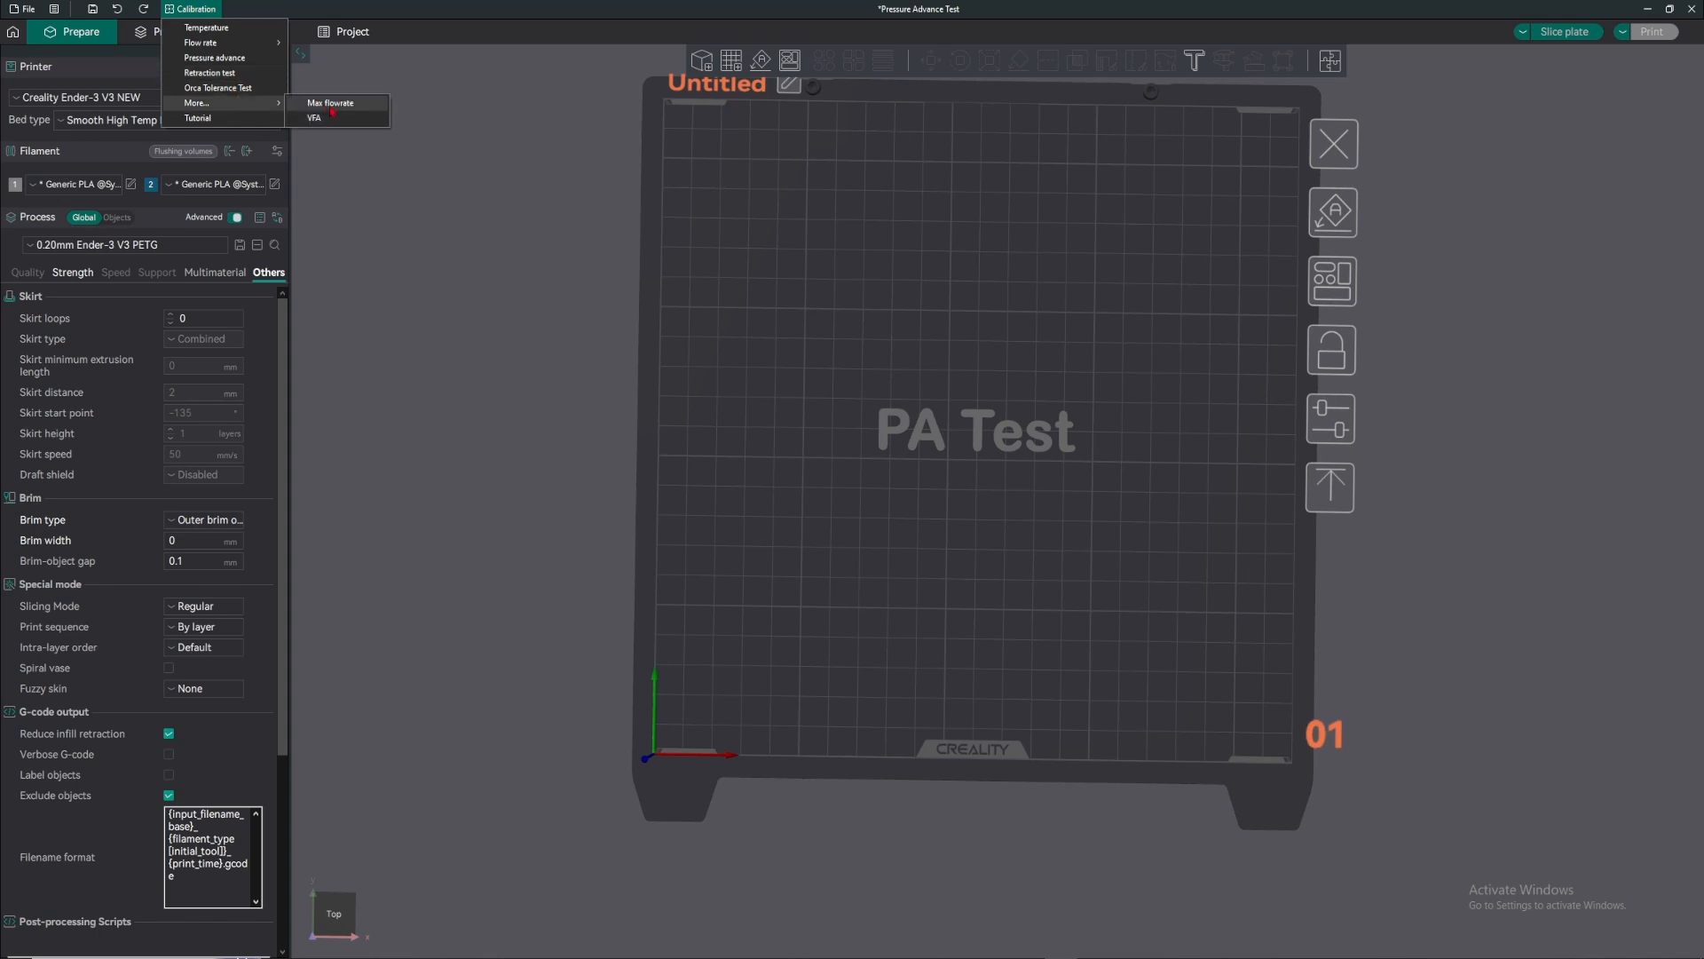
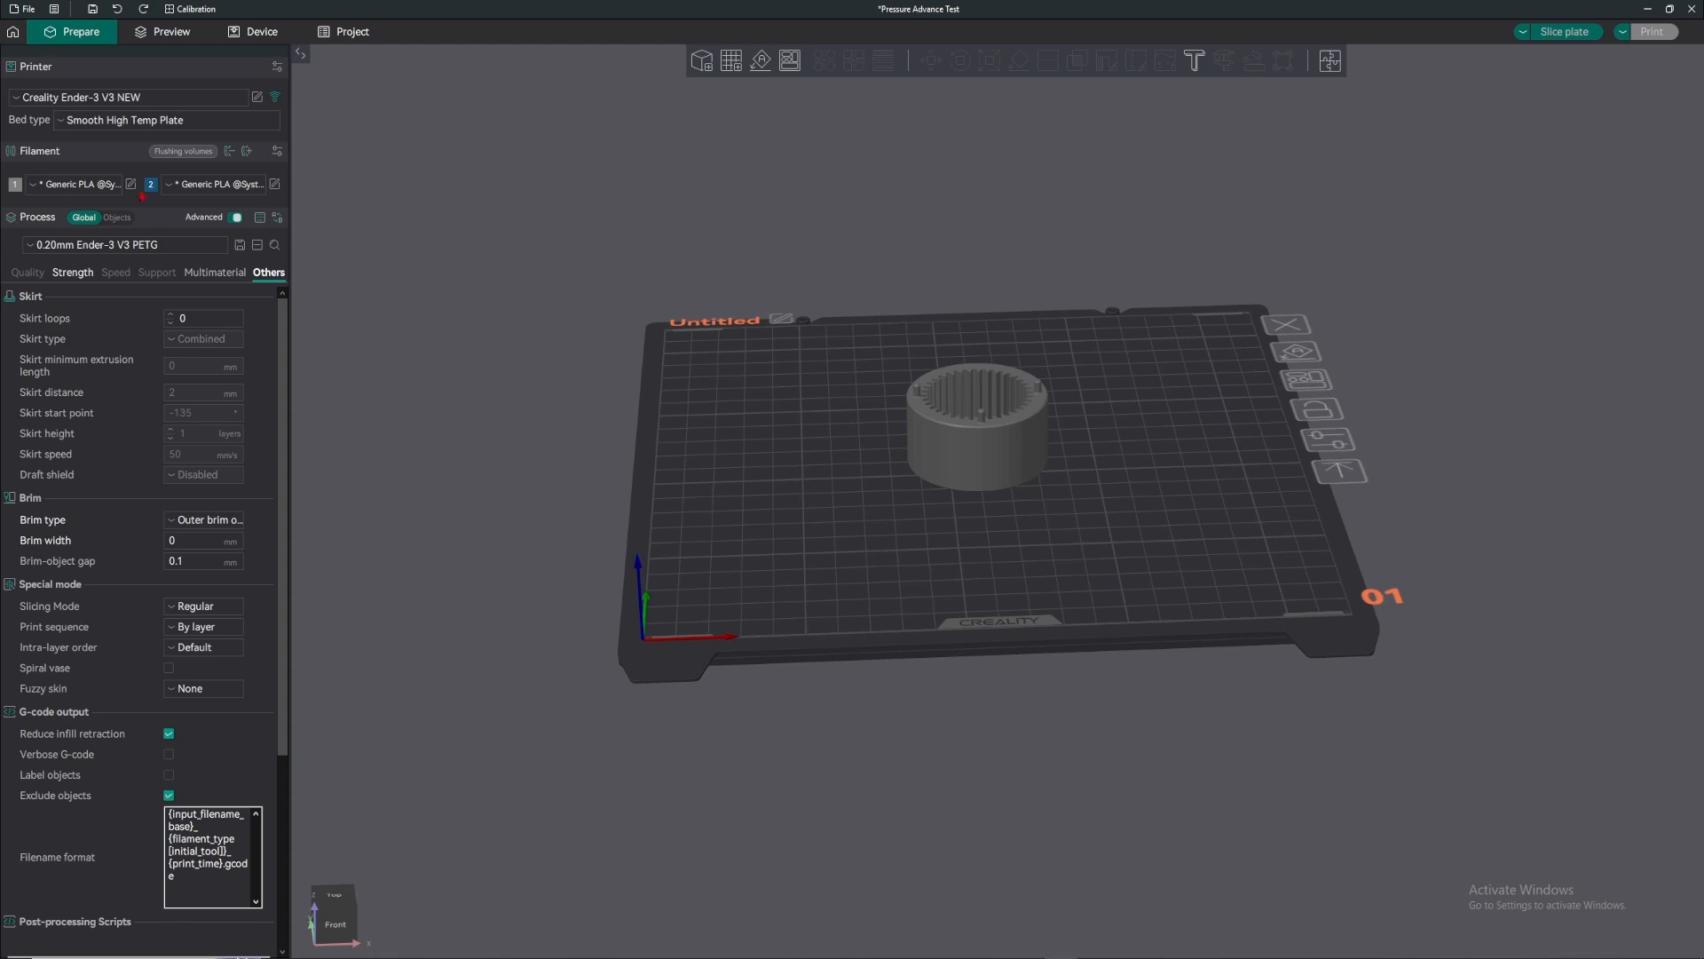
- Remove the second filament and set the Generic PLA filament's max volumetric speed to 3 mm³/s
left_click(229, 152)
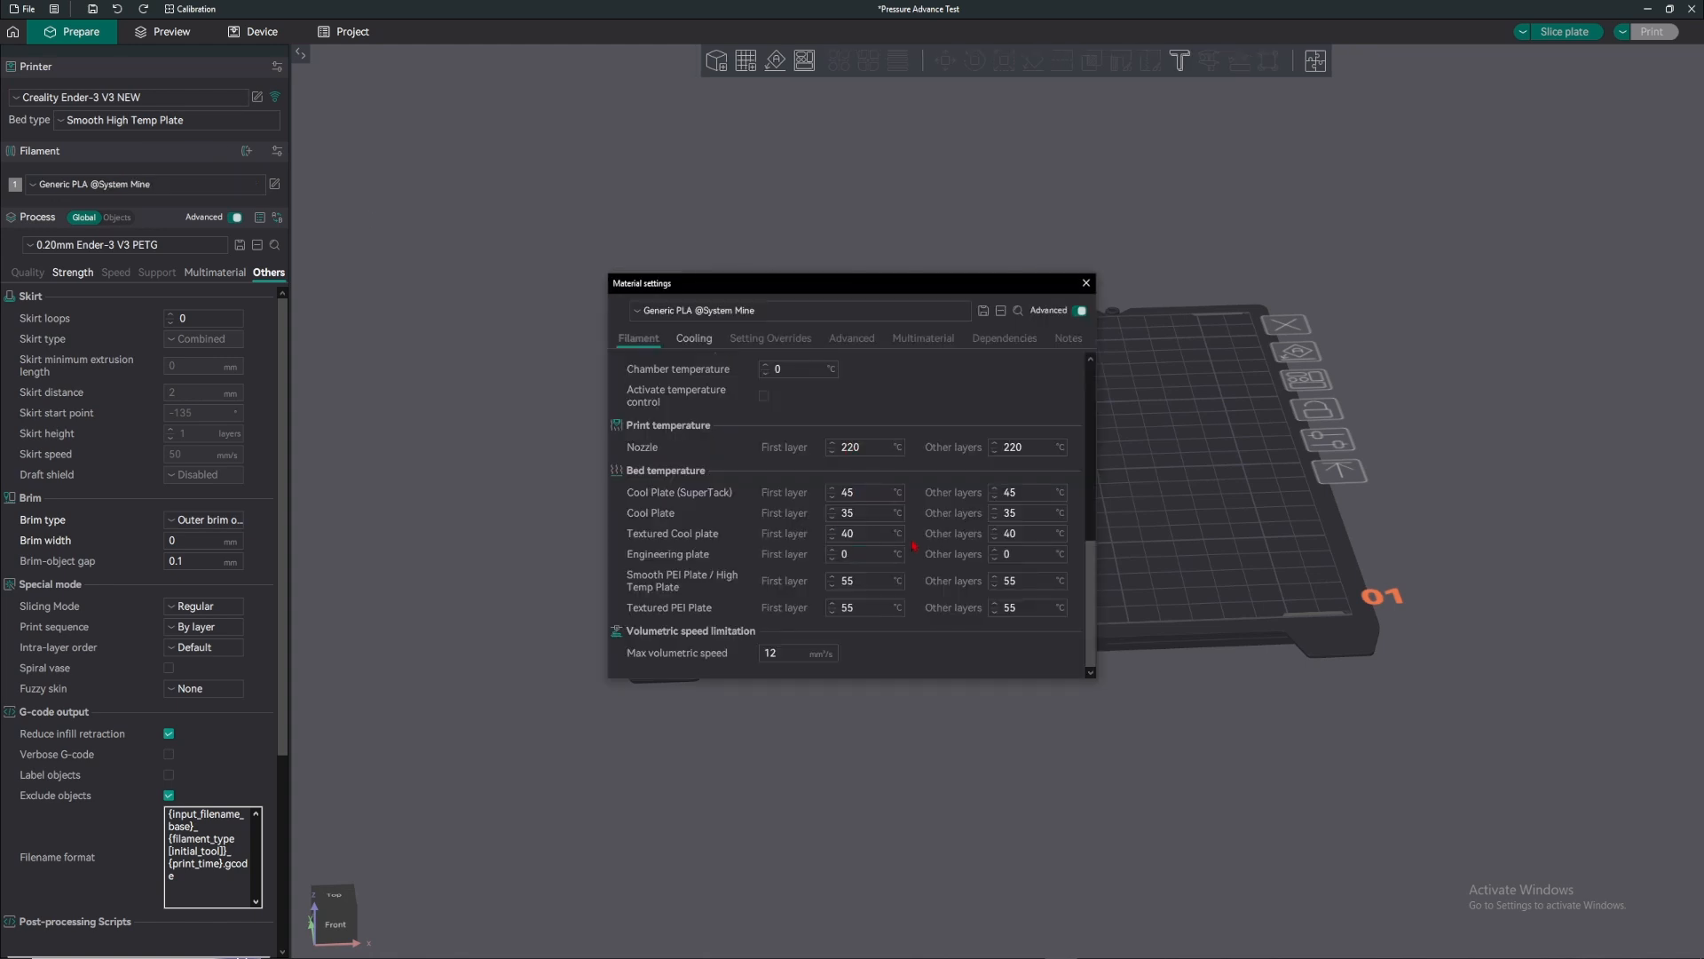
left_click(786, 651)
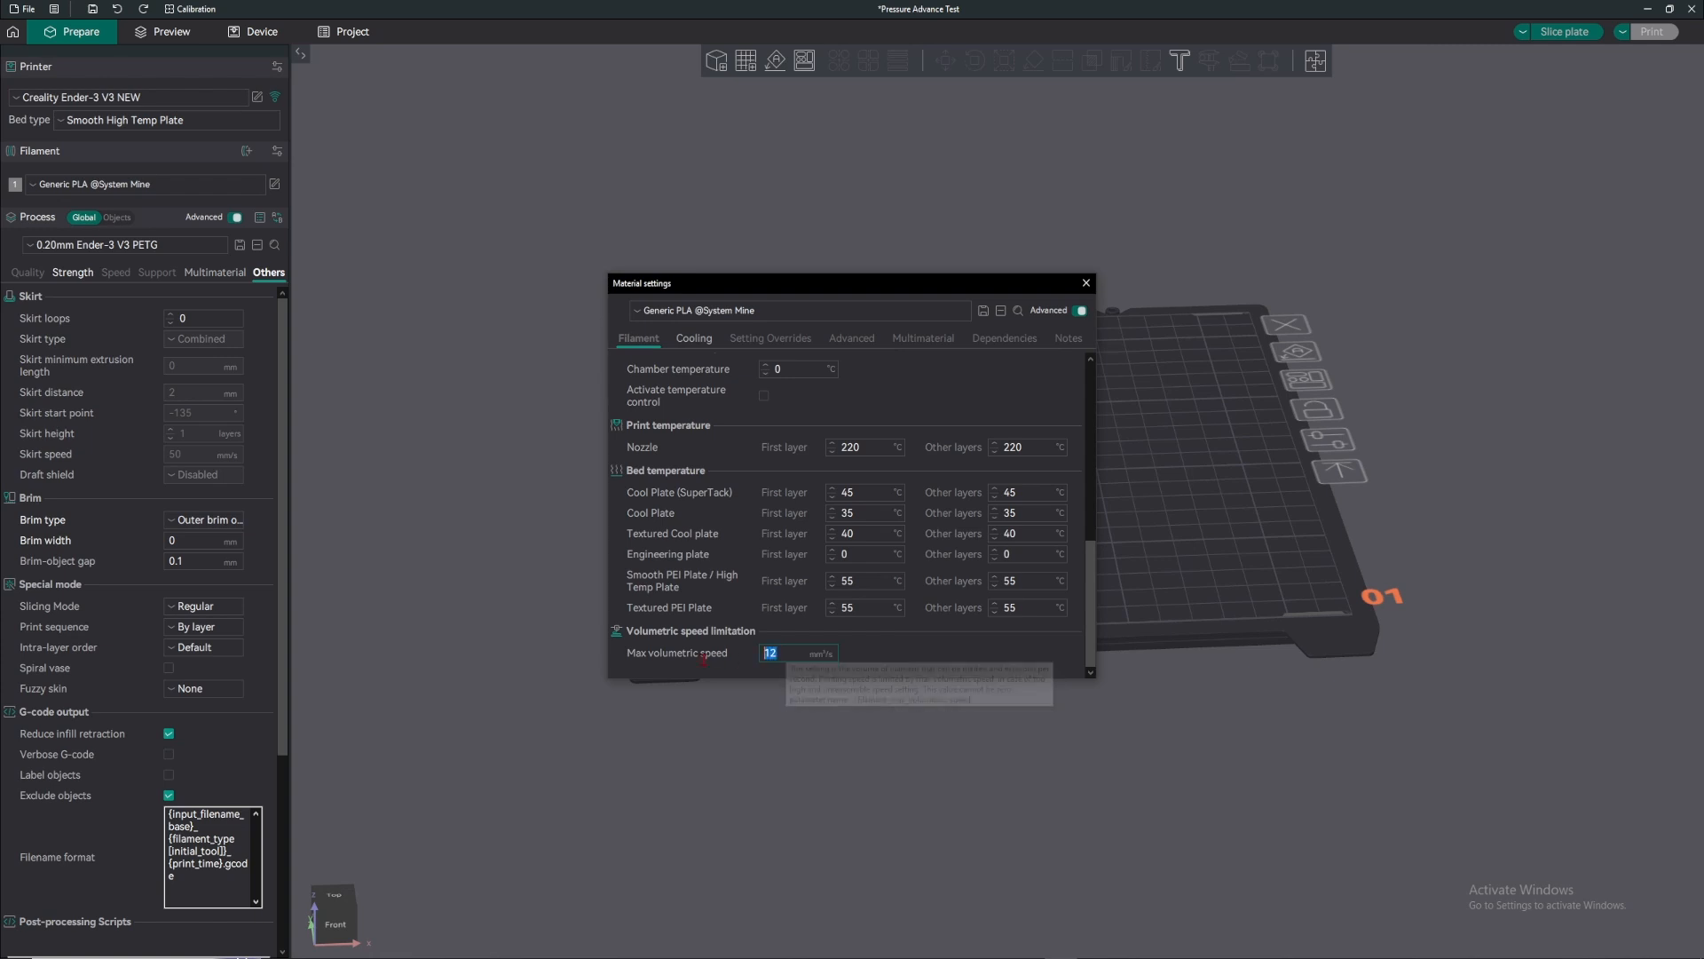
type("3")
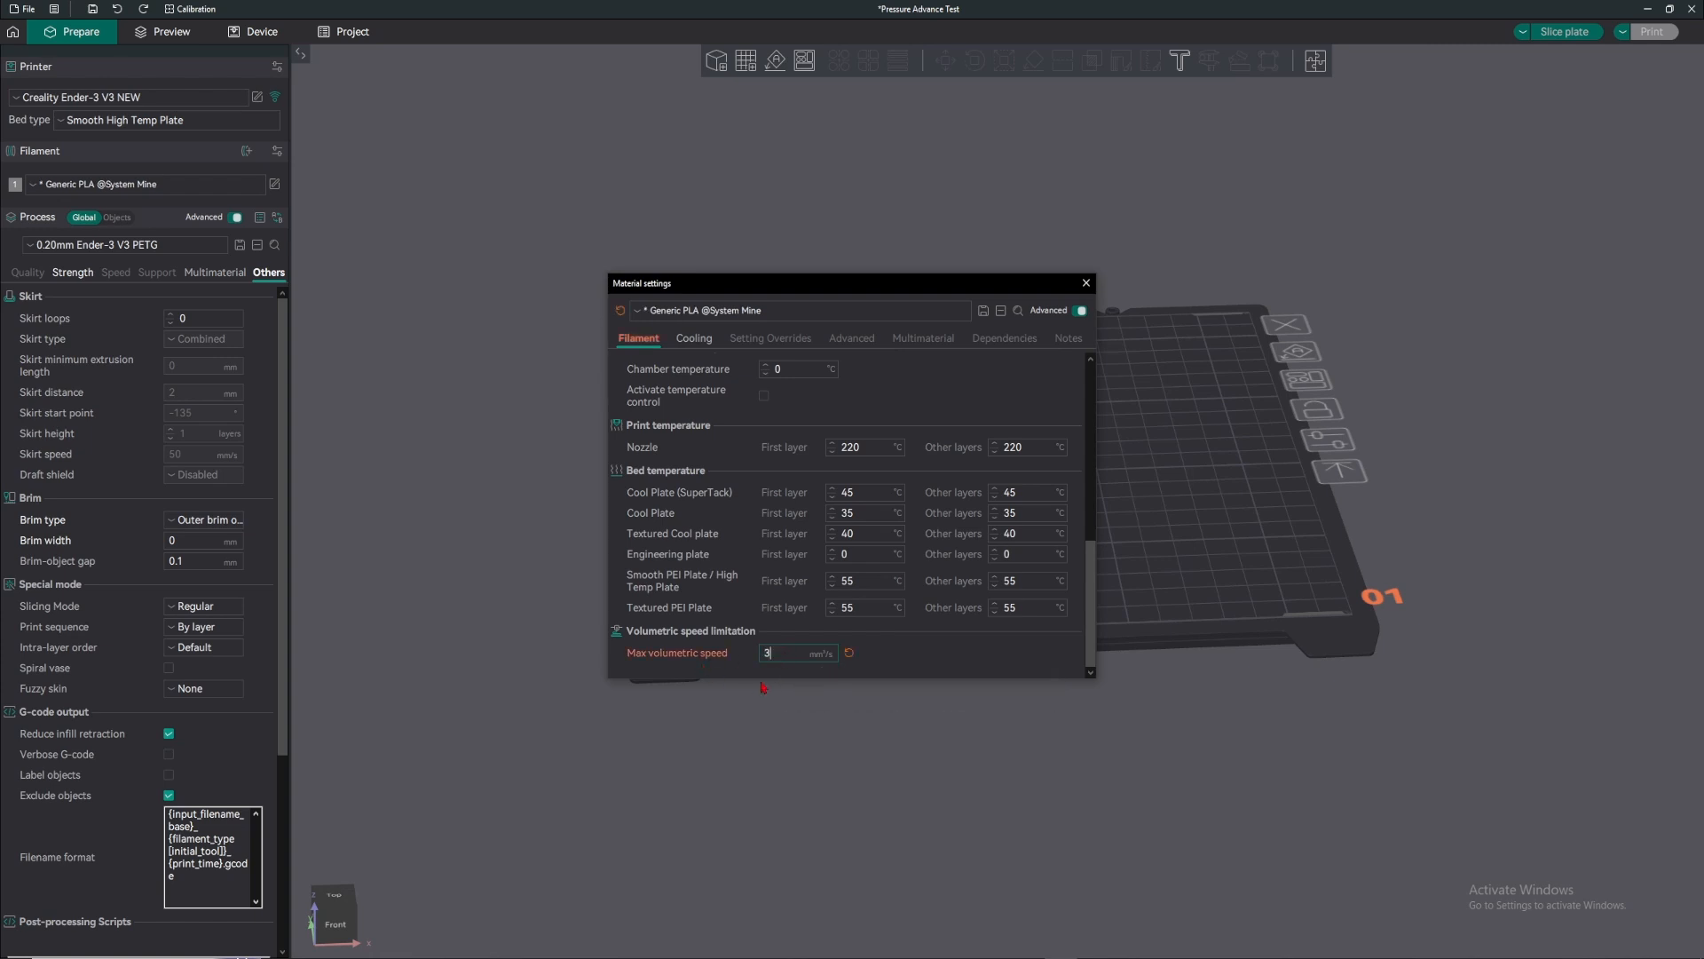
- Close the material settings and set the outer wall and inner wall speeds to 300 mm/s
left_click(1086, 282)
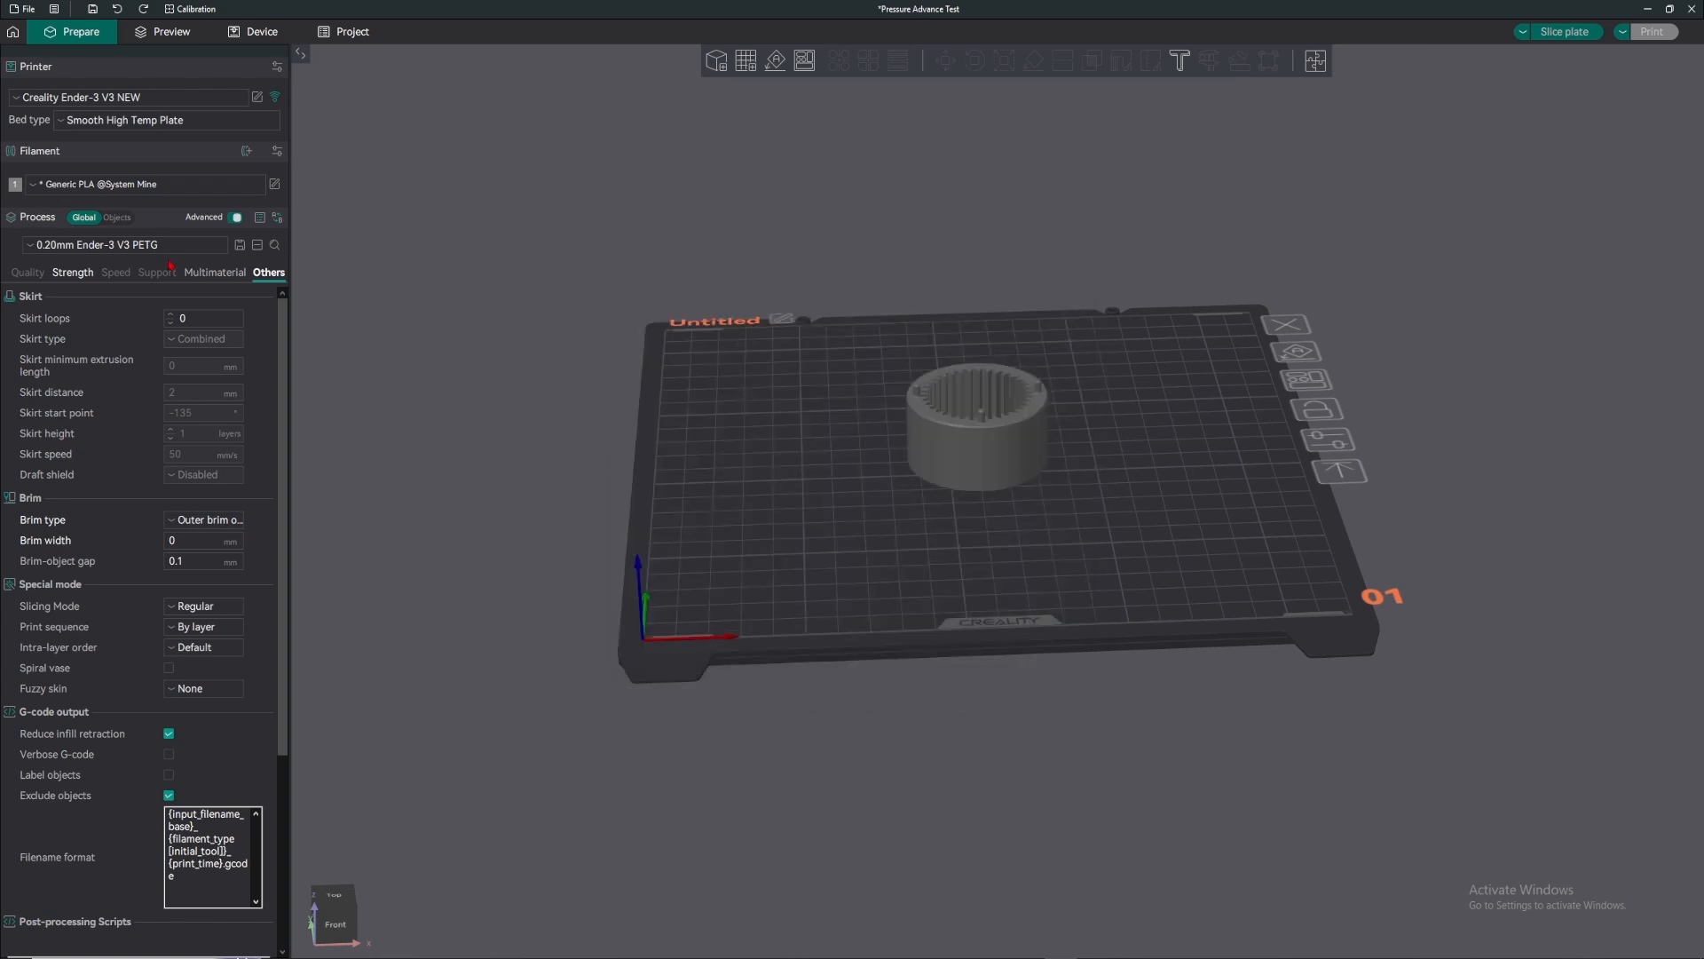
left_click(116, 272)
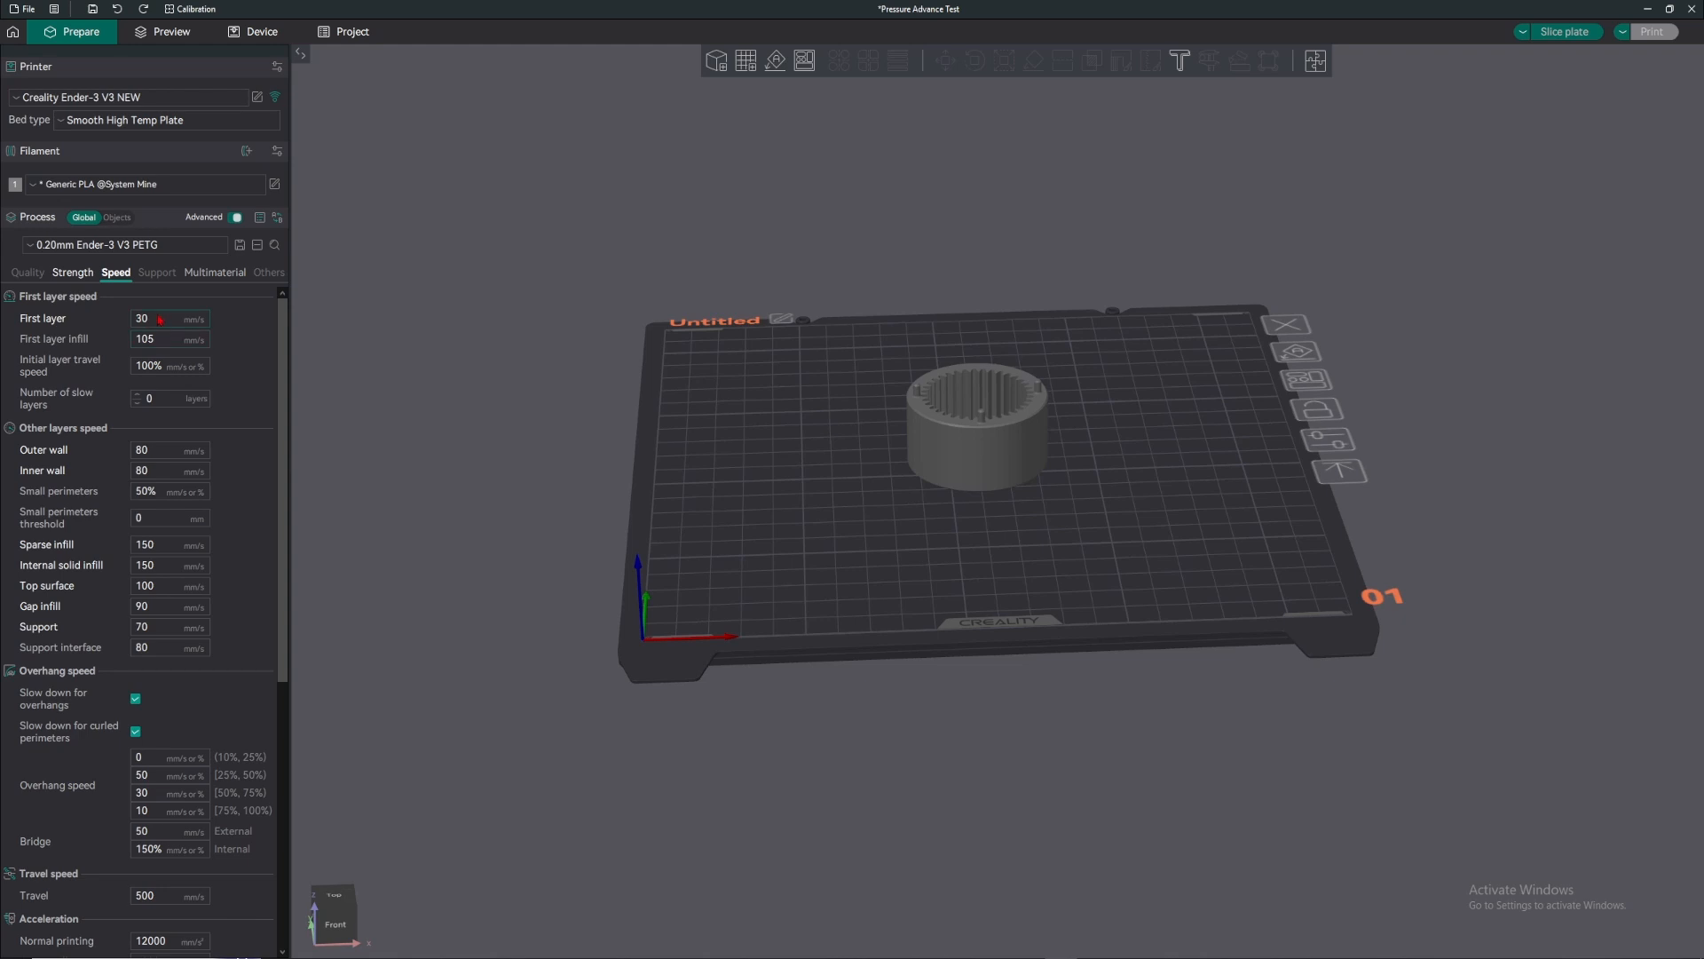
double_click(165, 456)
type("300")
key("Tab")
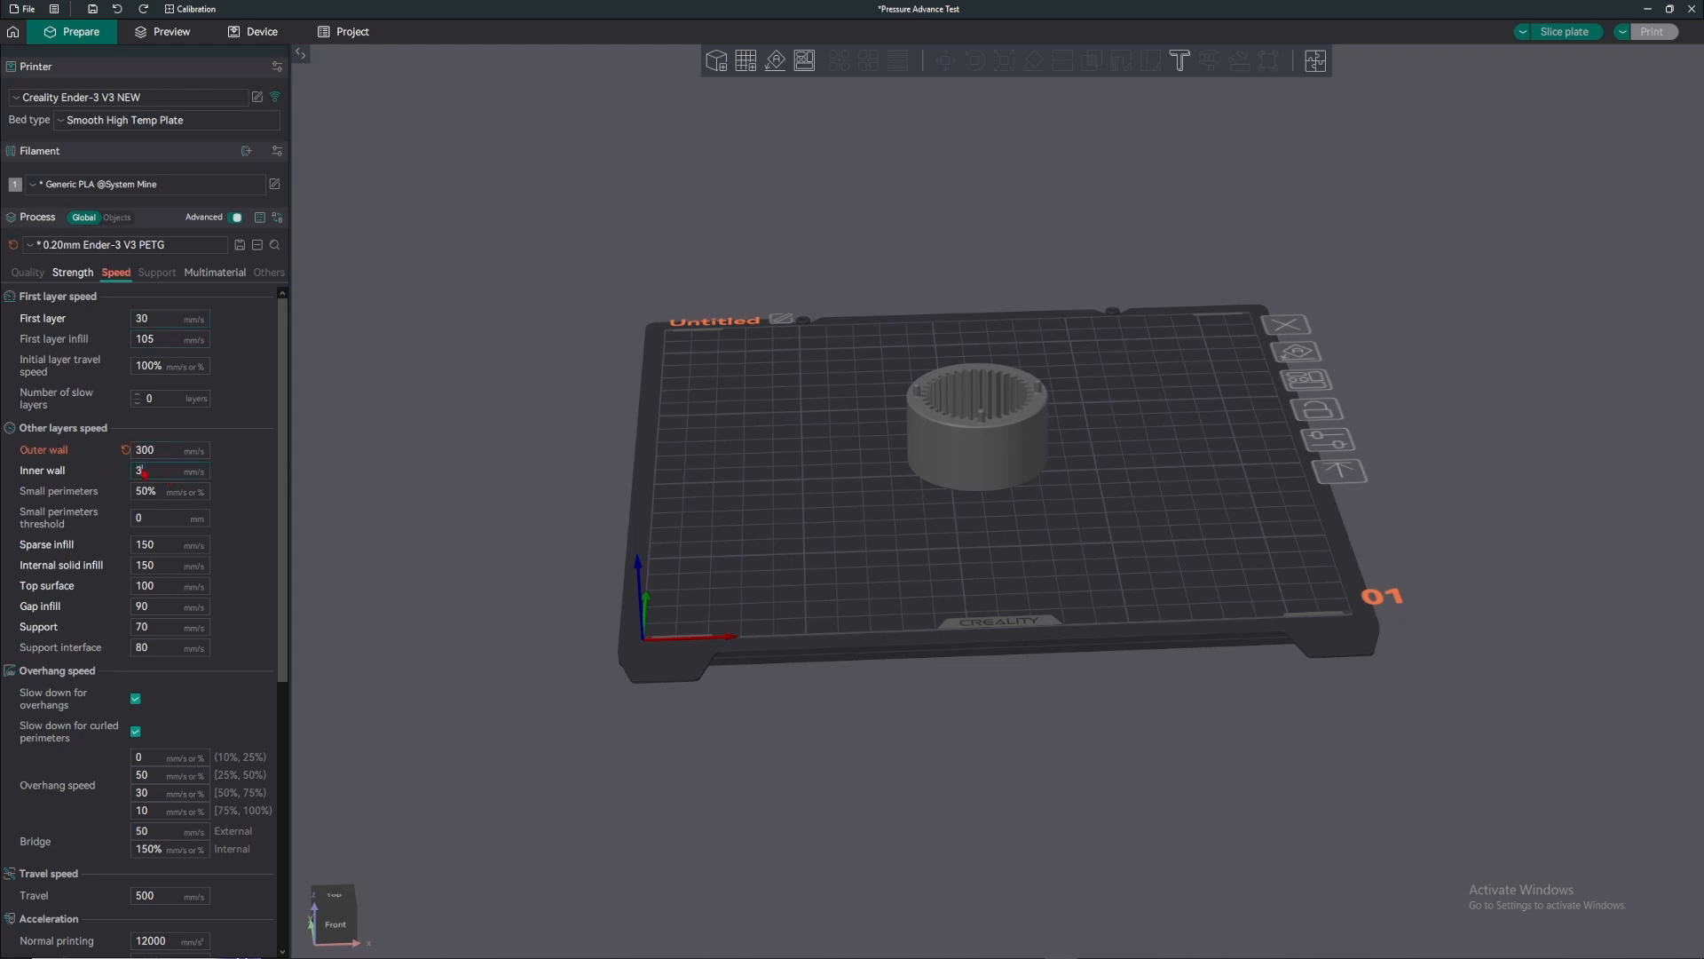
type("300")
- Set the sparse infill, internal solid infill and top surface speeds to 300 mm/s
double_click(158, 540)
type("300")
key("Tab")
type("300")
key("Tab")
type("300")
- Slice the plate and color the toolpath preview by Speed to inspect the ring gear's print speeds
left_click(1564, 31)
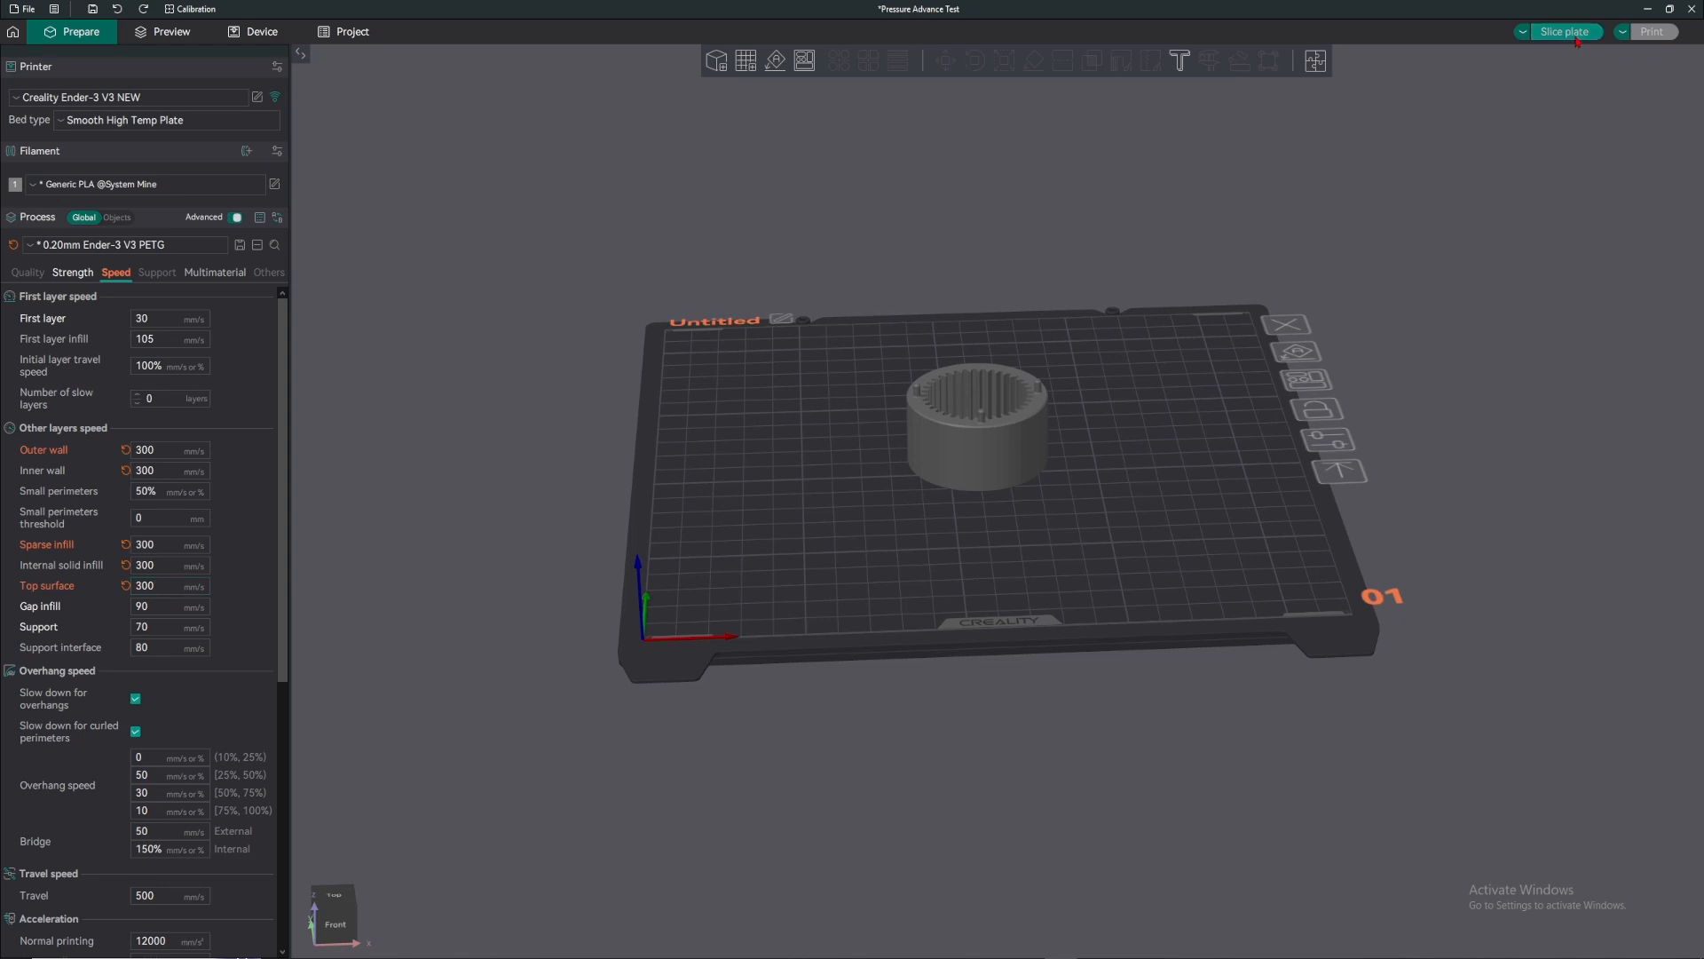
scroll(963, 252, "up", 5)
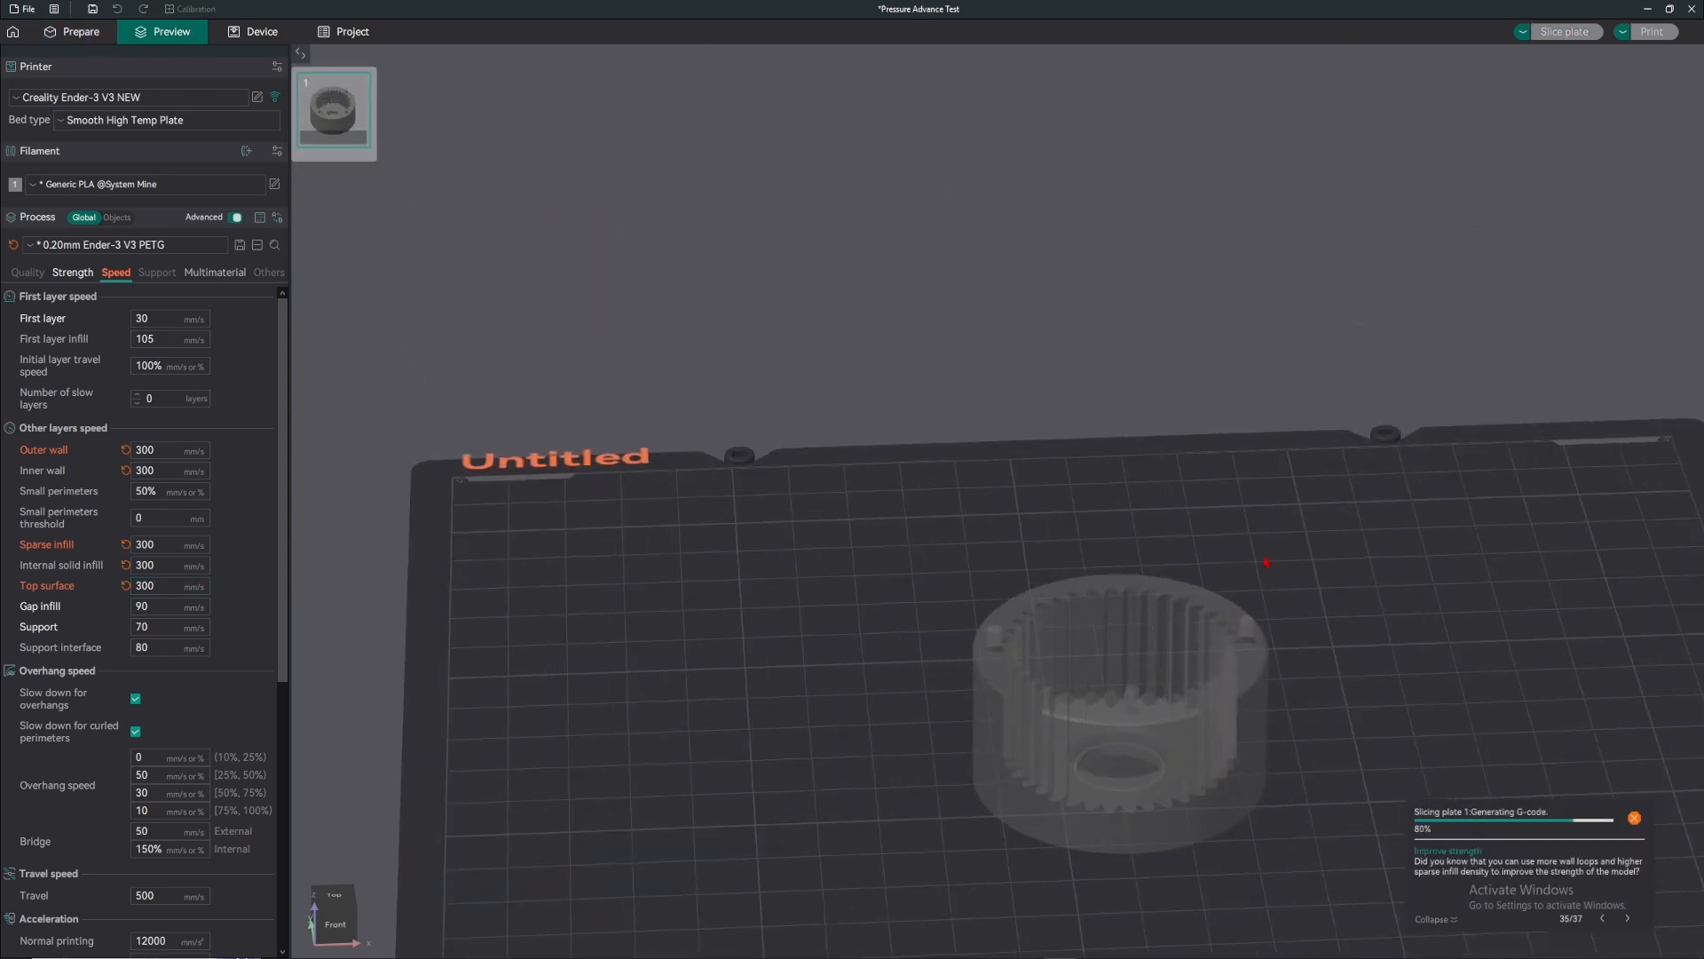
right_click_drag(1295, 425, 1154, 353)
scroll(1242, 413, "up", 2)
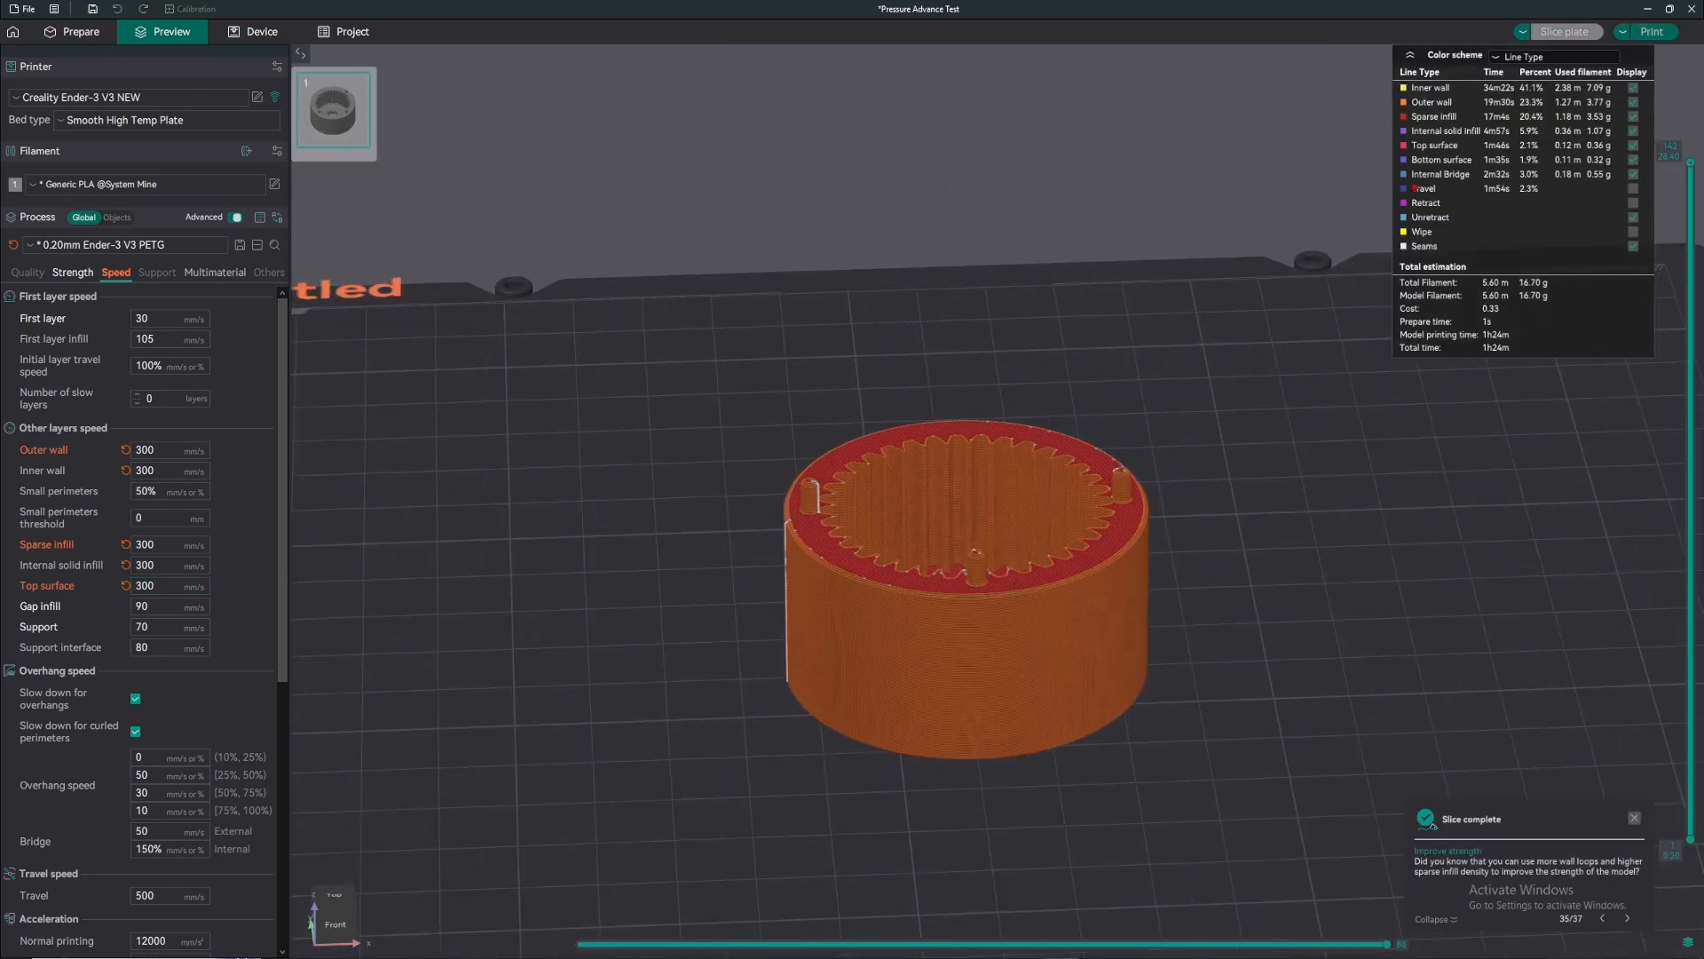
left_click(1554, 58)
left_click(1527, 114)
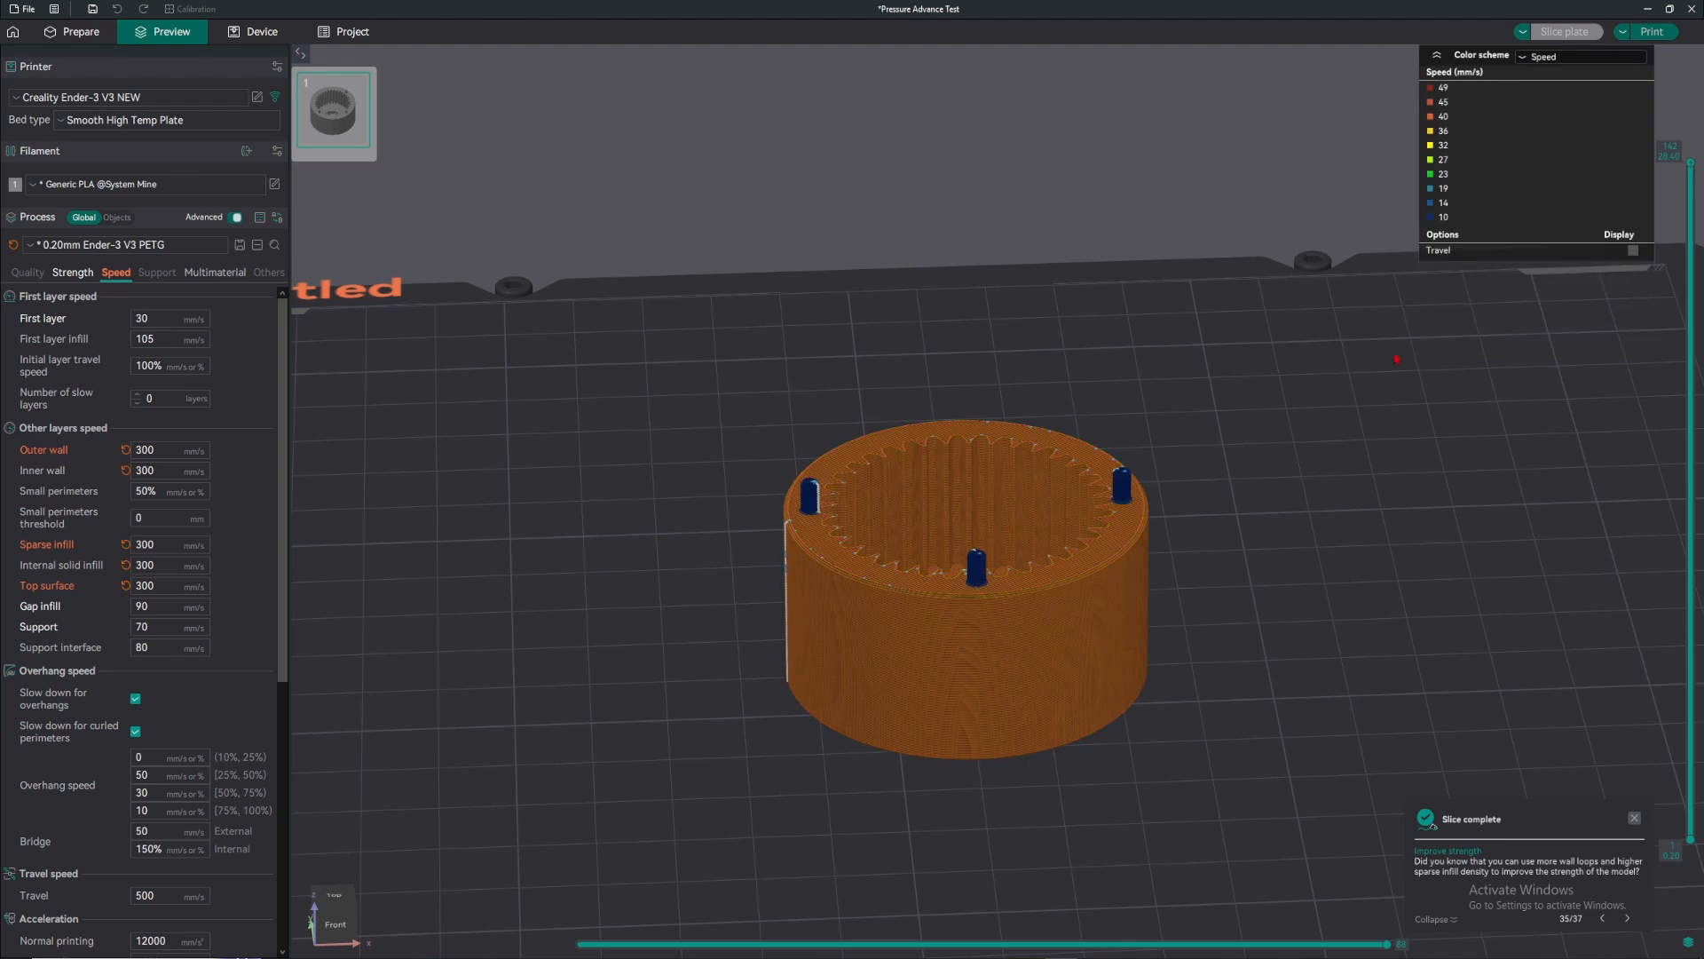
scroll(1533, 466, "up", 2)
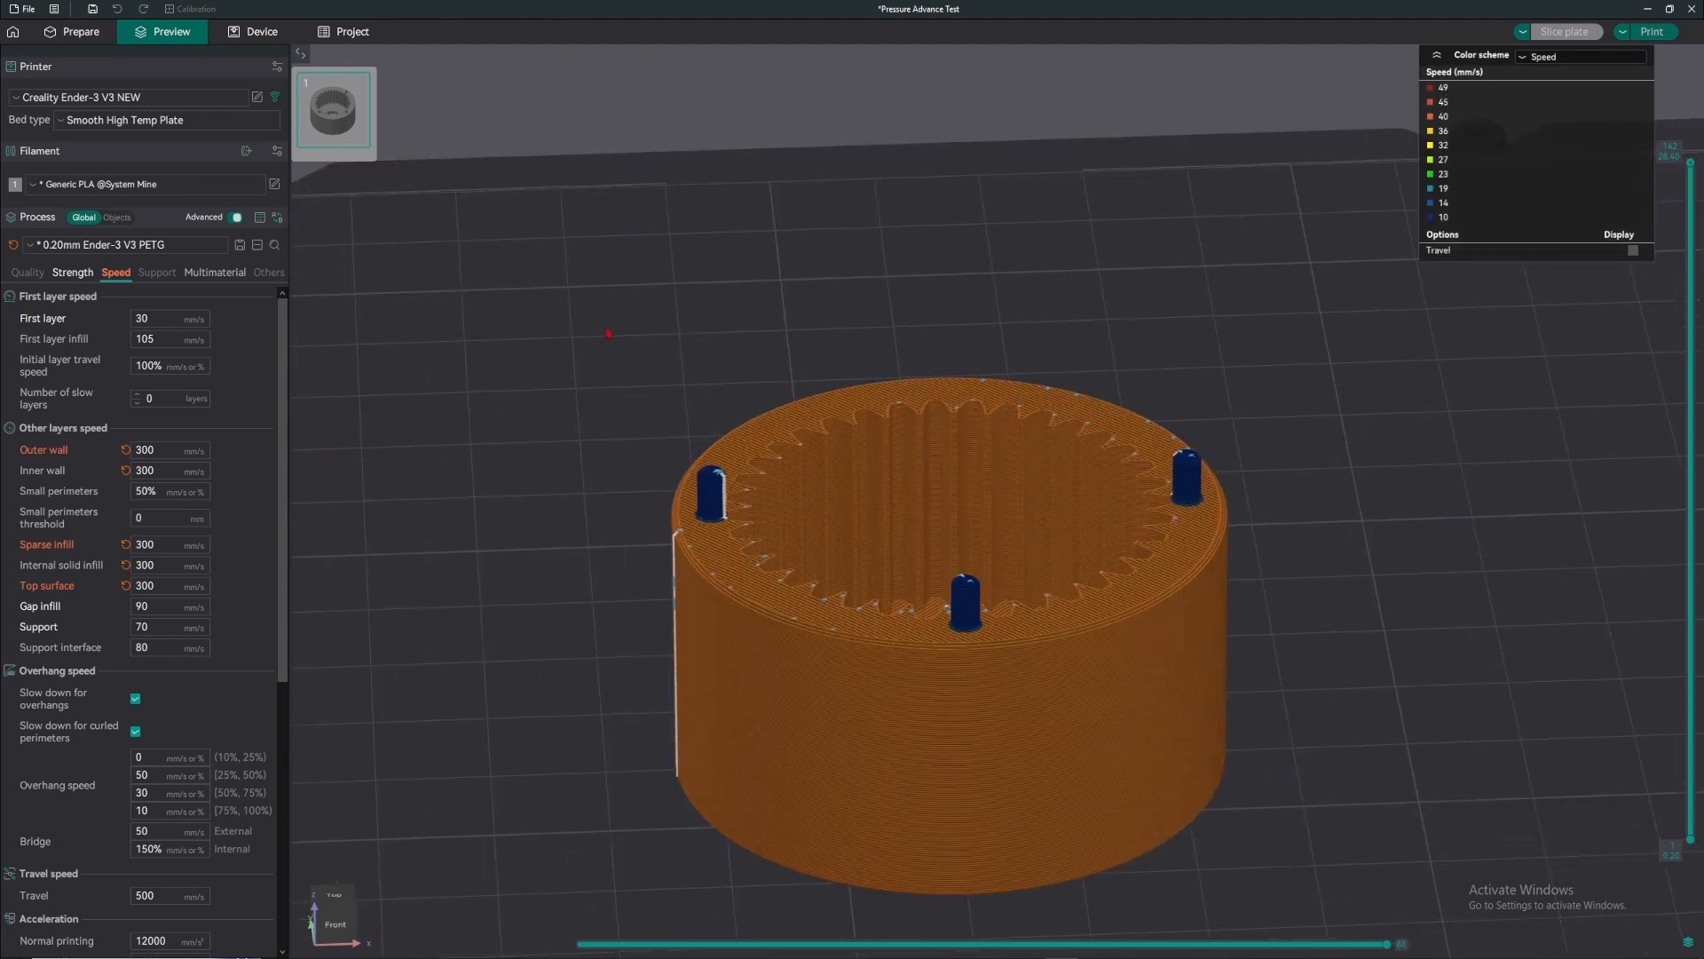
double_click(152, 454)
left_click_drag(1691, 162, 1698, 92)
mouse_move(974, 314)
left_mouse_down()
mouse_move(986, 290)
mouse_move(971, 302)
left_mouse_up()
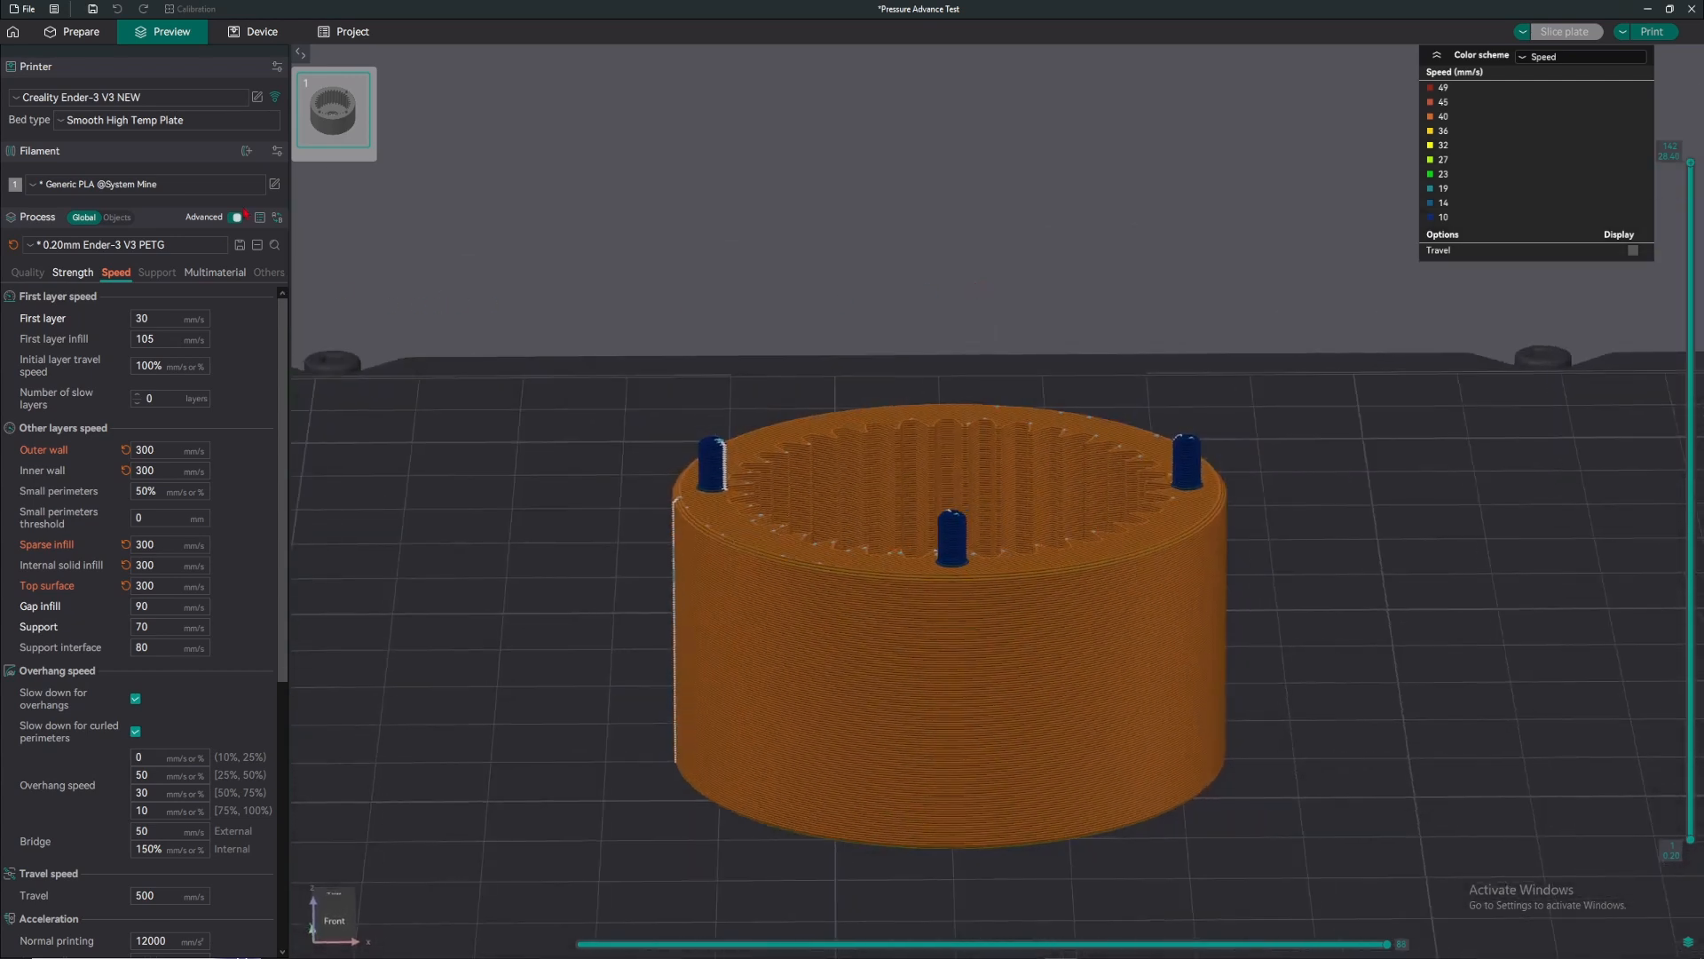
- Set the Generic PLA filament's max volumetric speed to 23 mm³/s, close the material settings and re-slice the plate
left_click(274, 185)
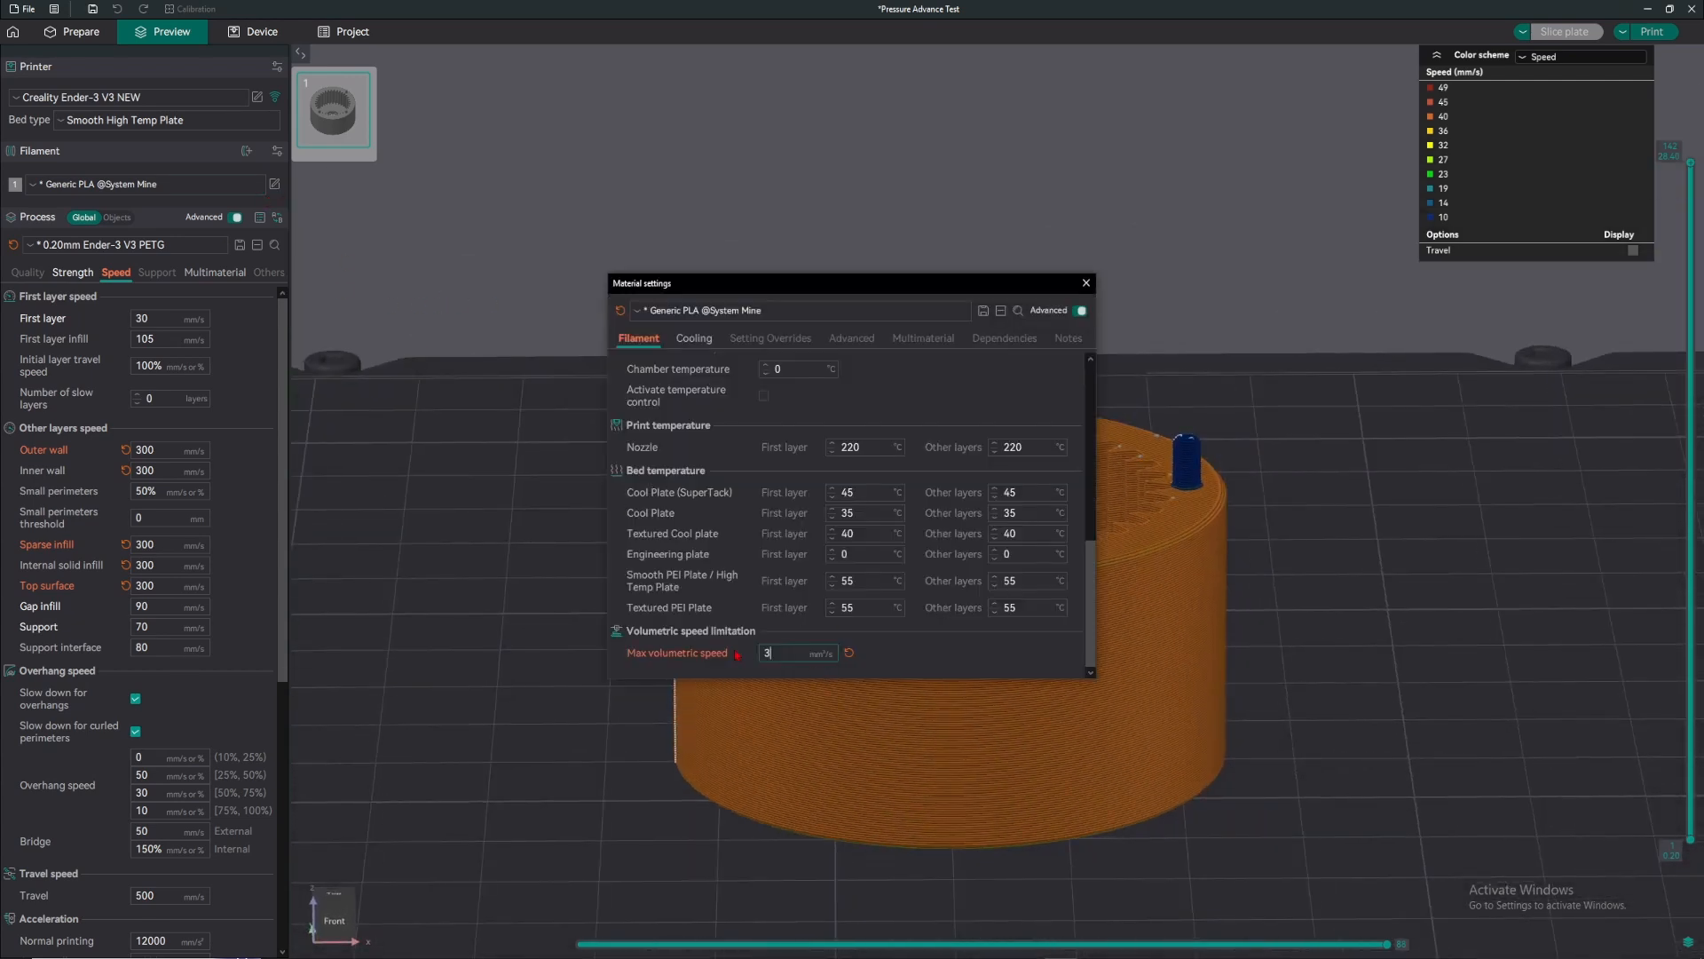
left_click_drag(784, 650, 648, 641)
type("23")
key("Return")
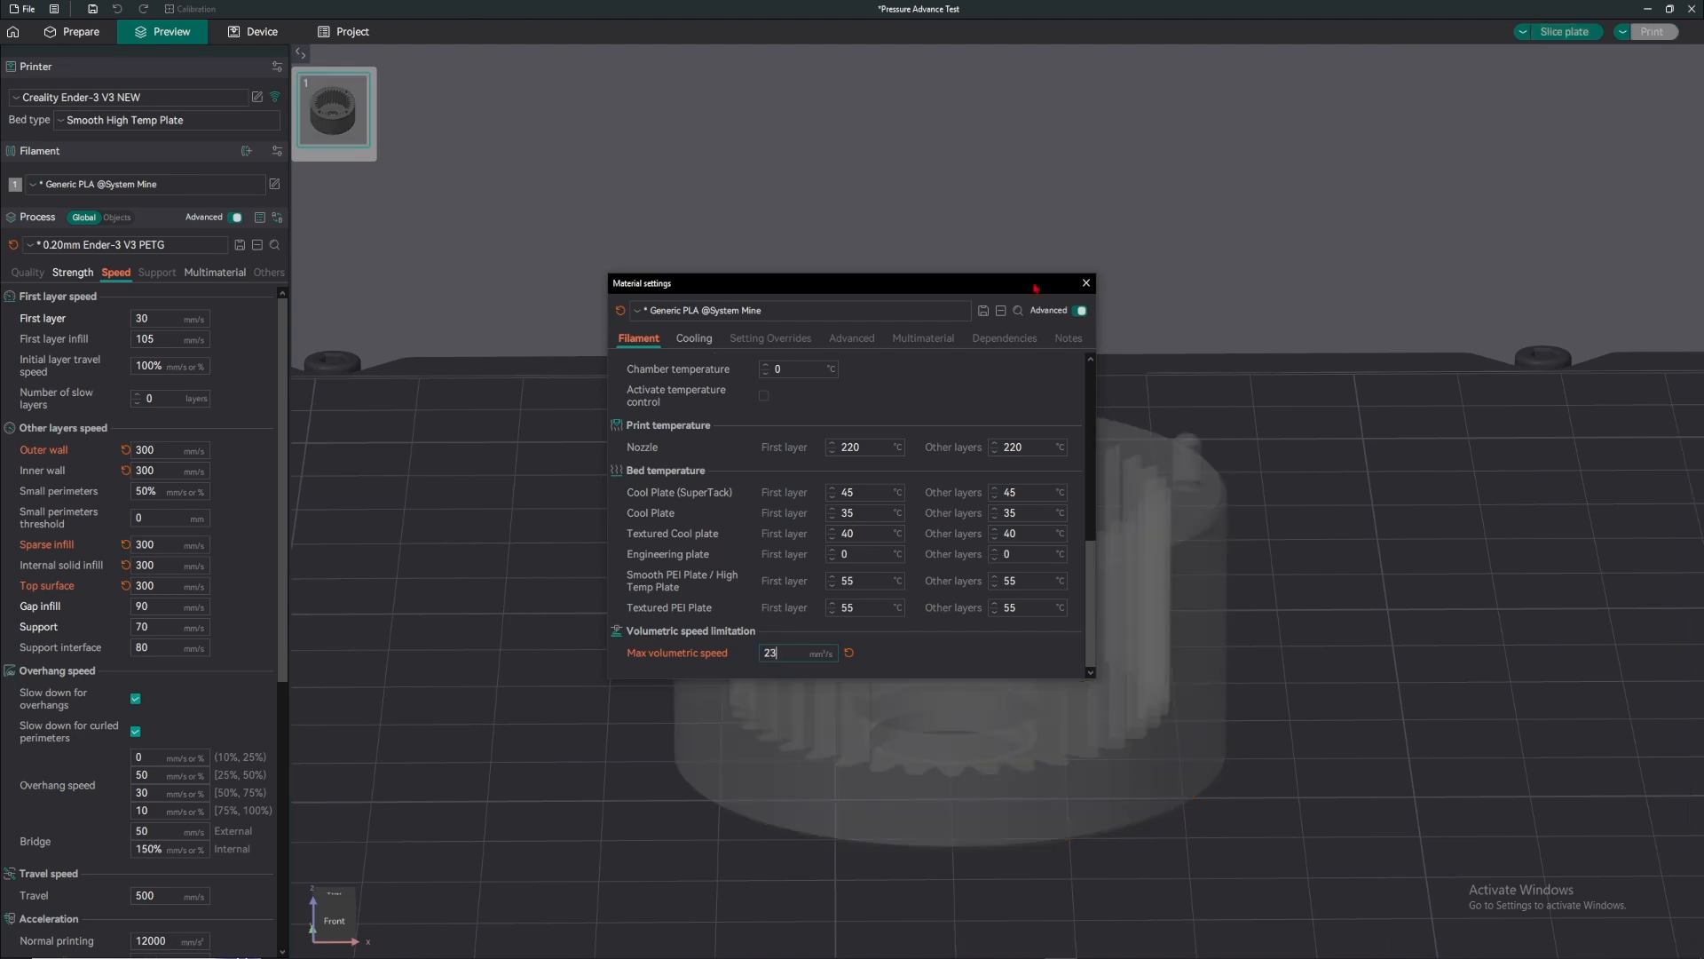
left_click(1085, 282)
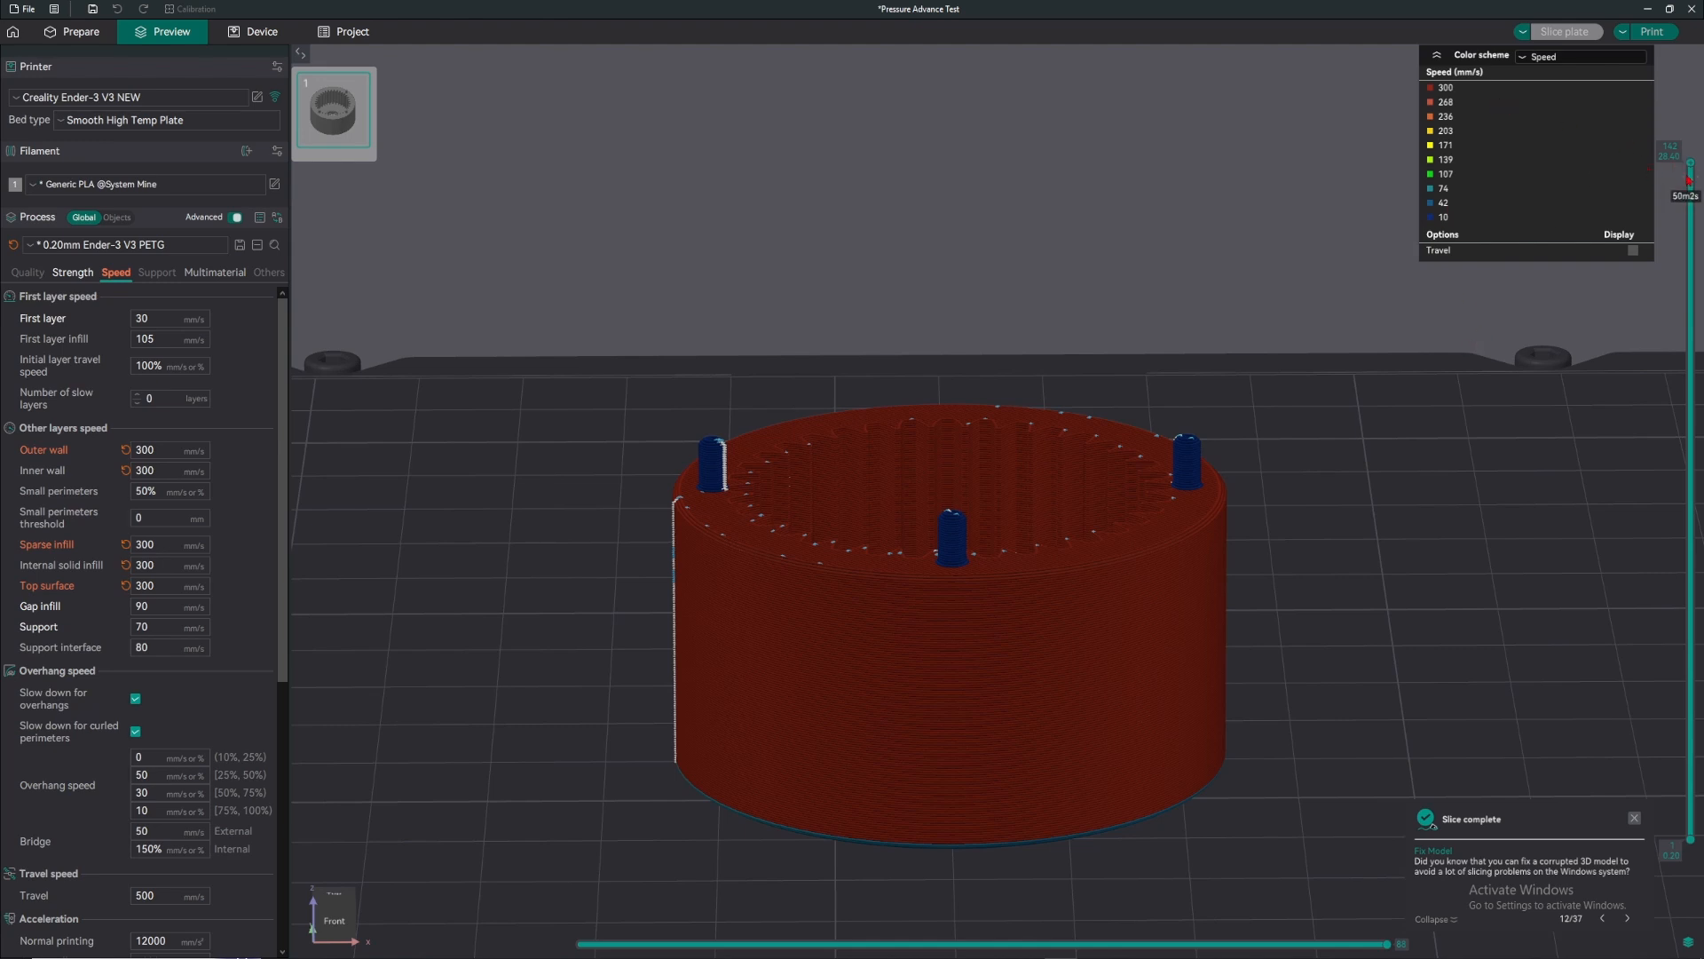
- Examine the print speed colors on the re-sliced ring gear's walls, top surface and pins
mouse_move(1691, 163)
left_mouse_down()
mouse_move(1676, 675)
mouse_move(1656, 620)
mouse_move(1682, 165)
left_mouse_up()
left_click_drag(1256, 298, 1245, 330)
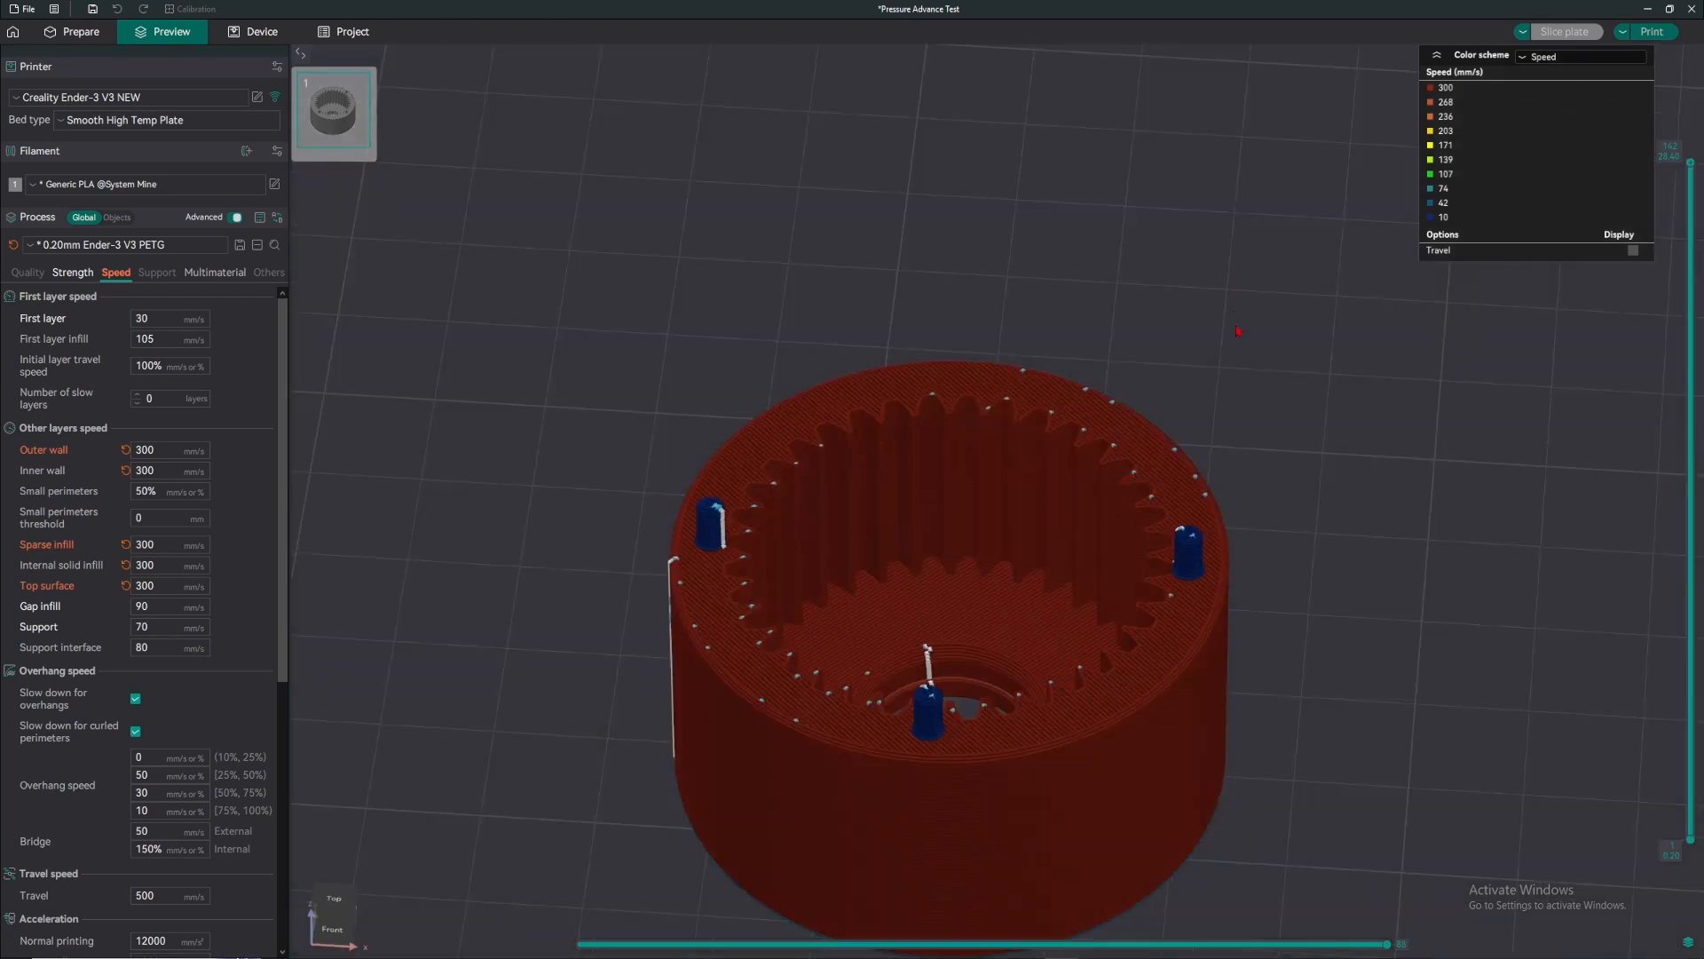
scroll(1202, 418, "down", 2)
scroll(1073, 529, "up", 4)
left_click_drag(1073, 529, 1072, 522)
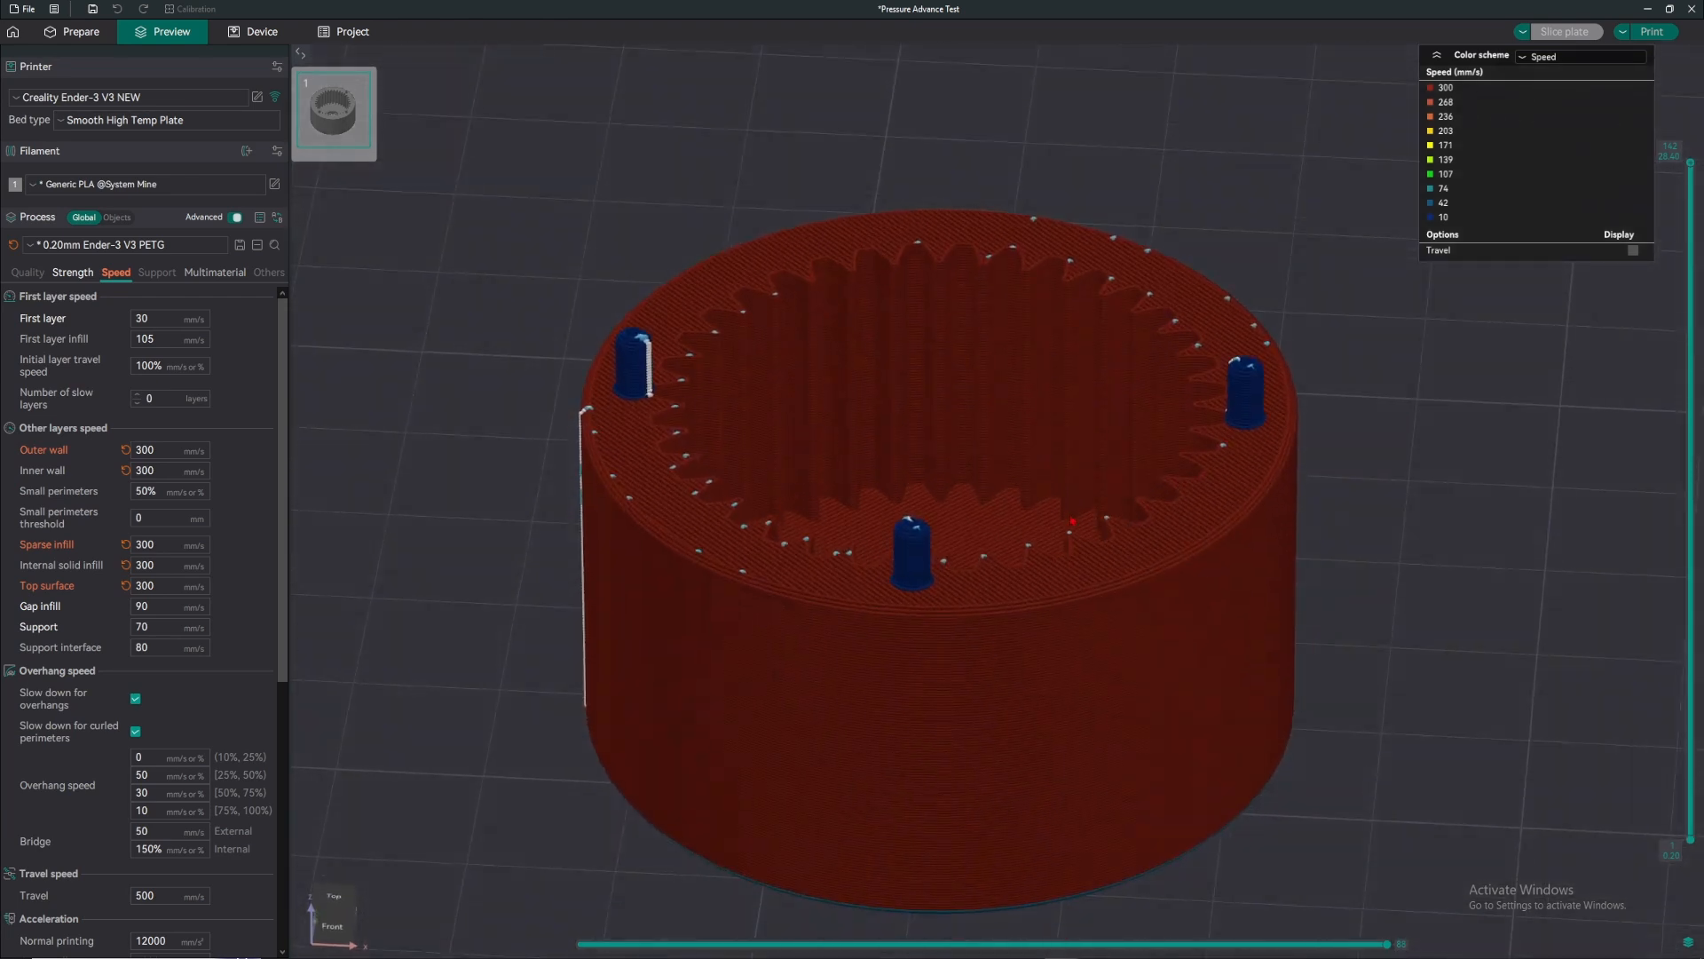
mouse_move(936, 569)
left_mouse_down()
mouse_move(954, 545)
mouse_move(937, 548)
left_mouse_up()
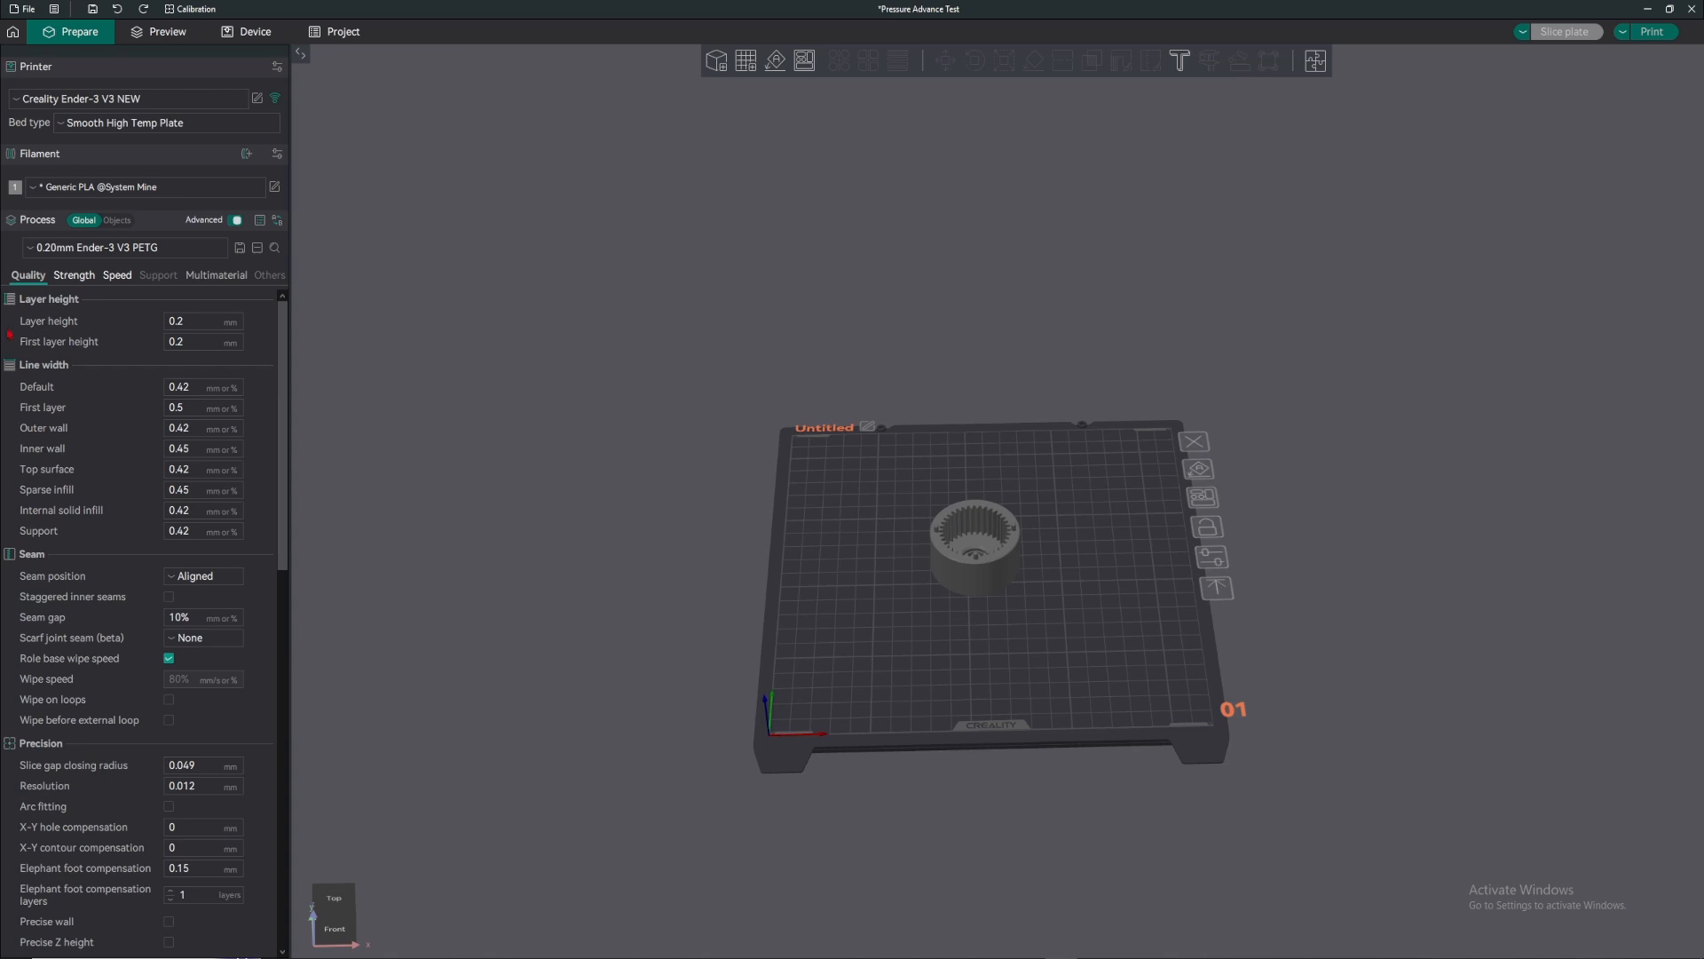
key("1")
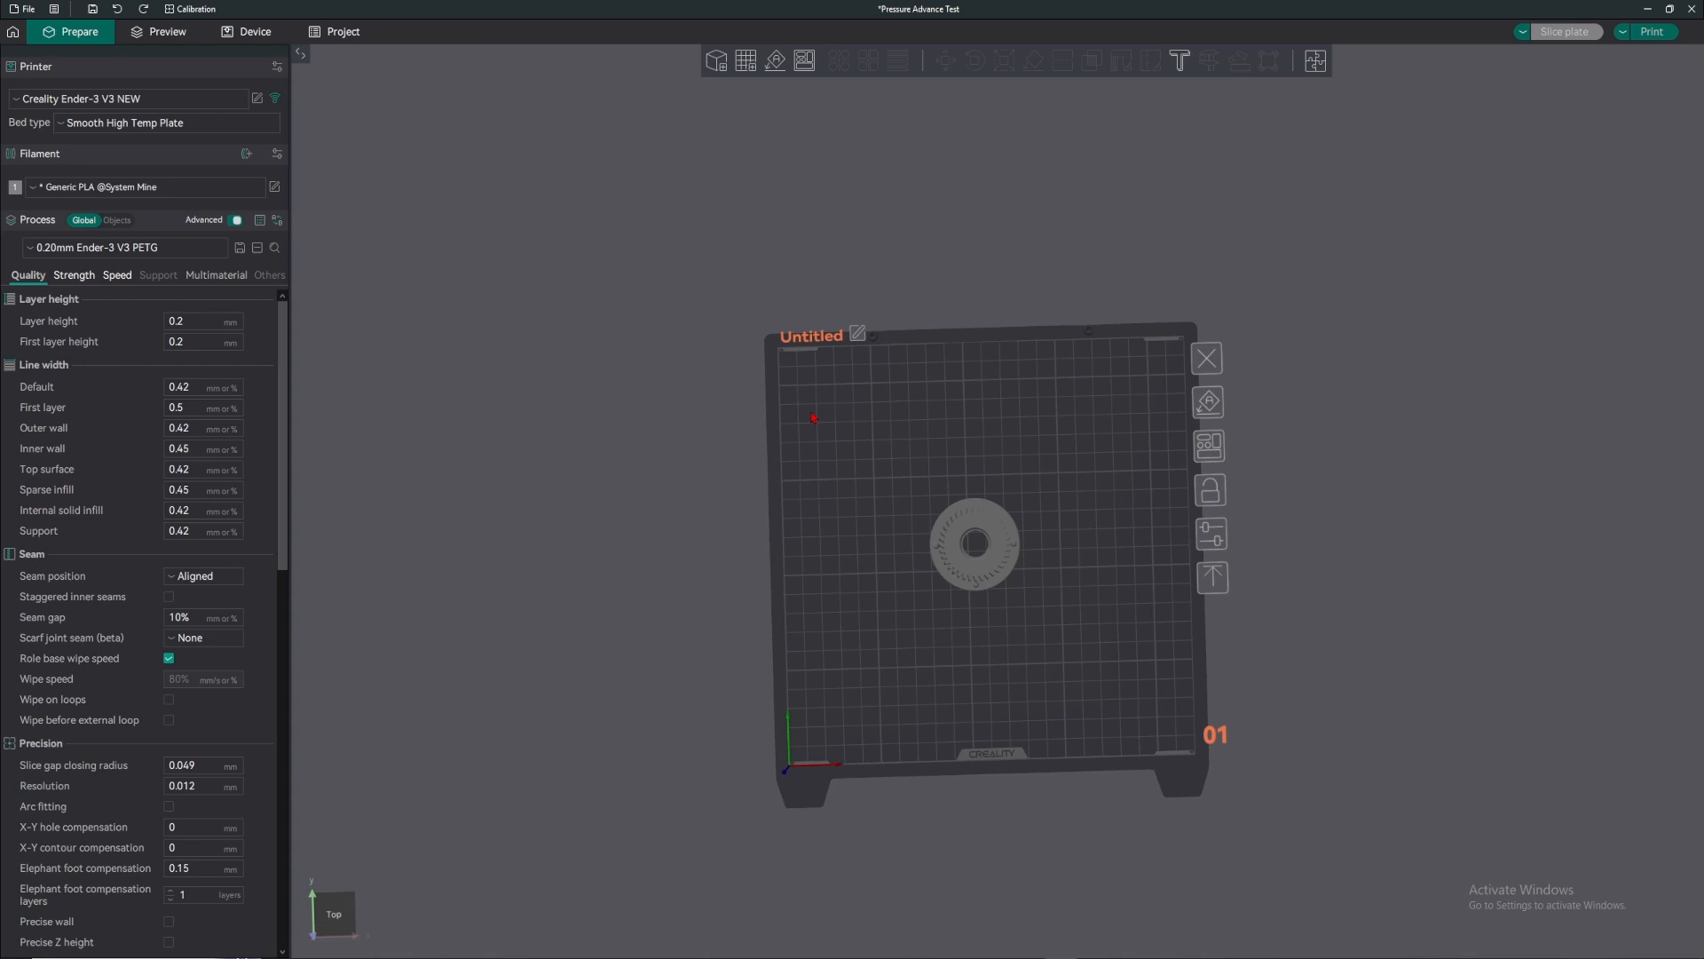
left_click_drag(1056, 463, 1078, 277)
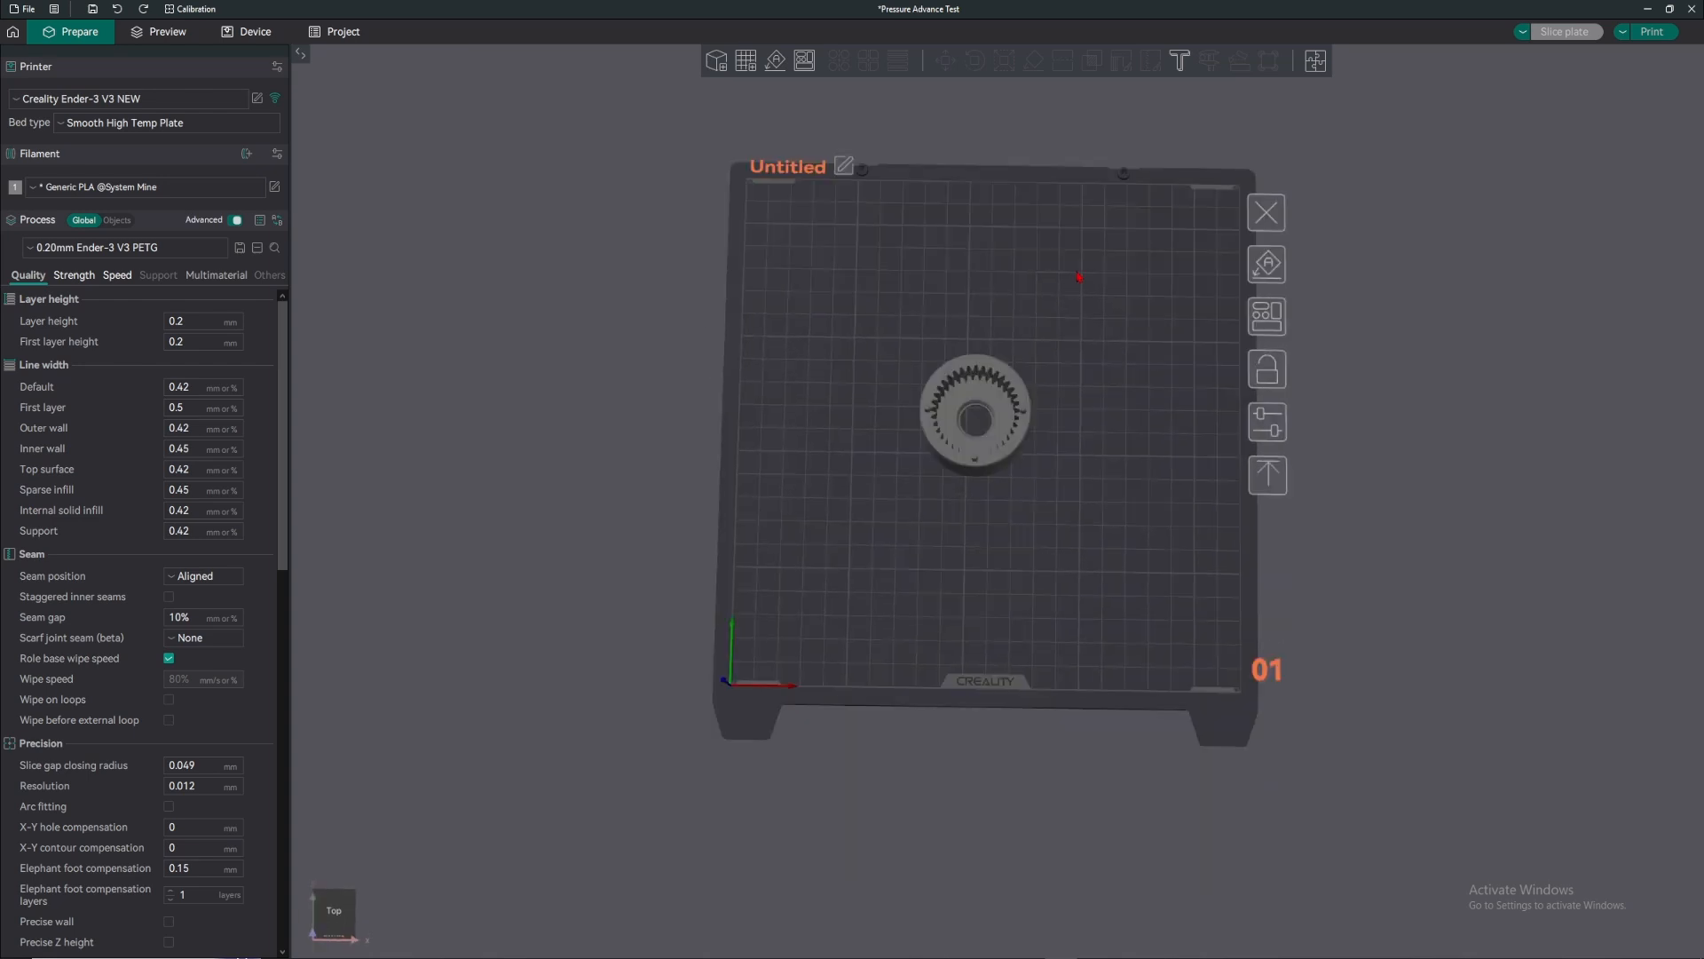